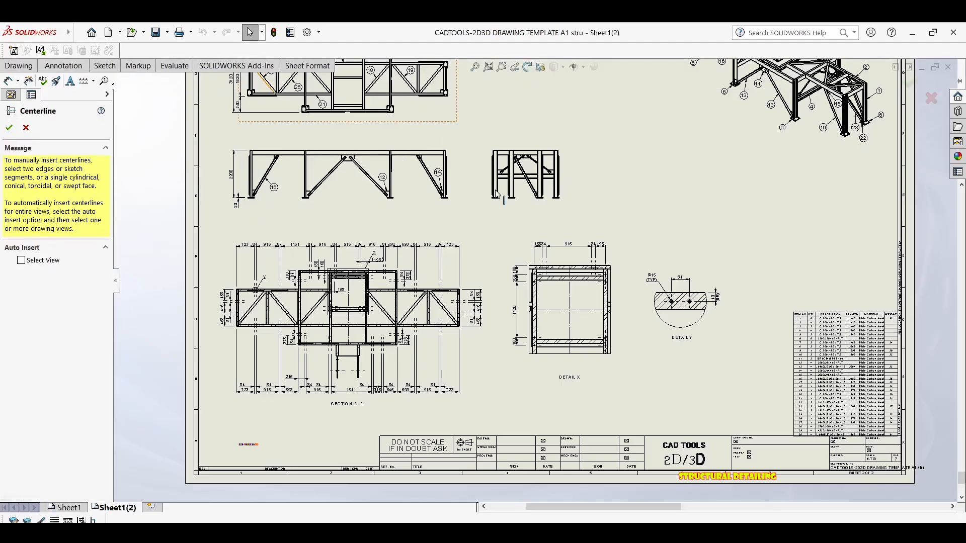
Step: Add a centerline to the leftmost leg's base plate in the side view, using the plate's two end edges
scroll(500, 201, down, 7)
scroll(515, 237, down, 9)
scroll(516, 240, up, 6)
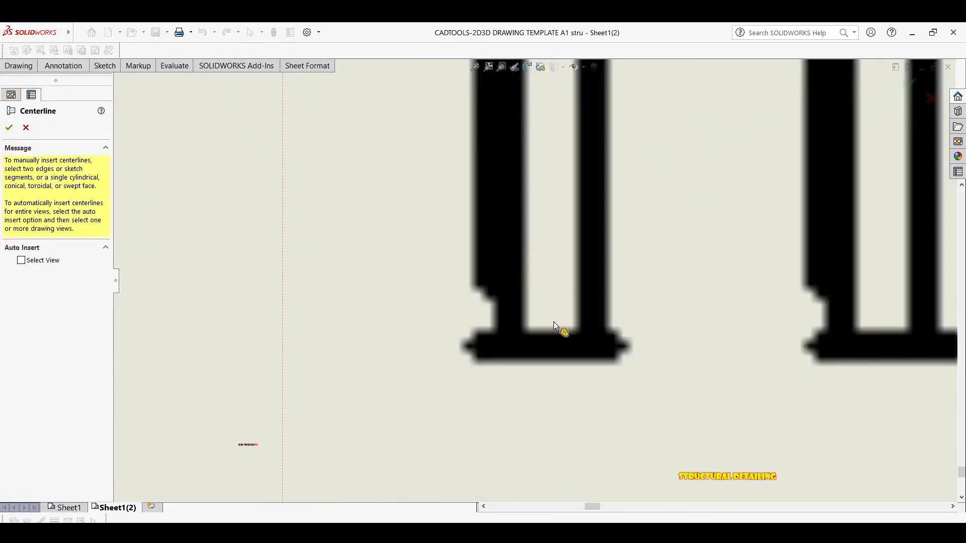
middle_drag(531, 367, 455, 166)
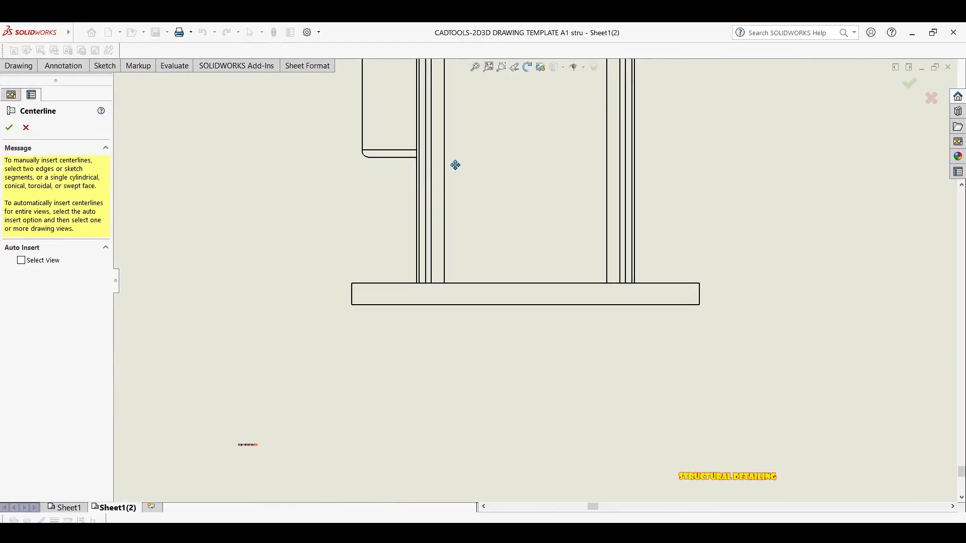
click(351, 293)
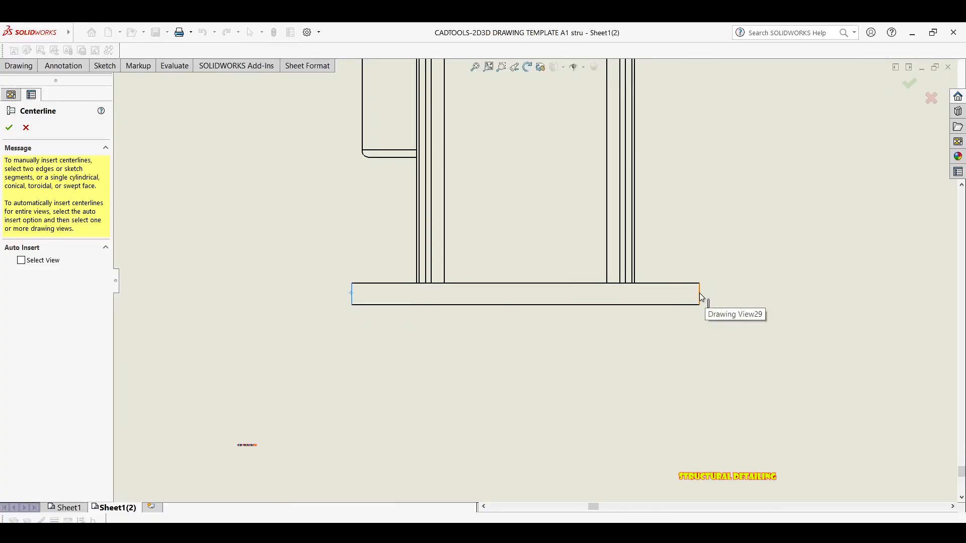
click(701, 296)
Step: Add a centerline between the end edges of the second leg's base plate in the side view
scroll(528, 292, up, 6)
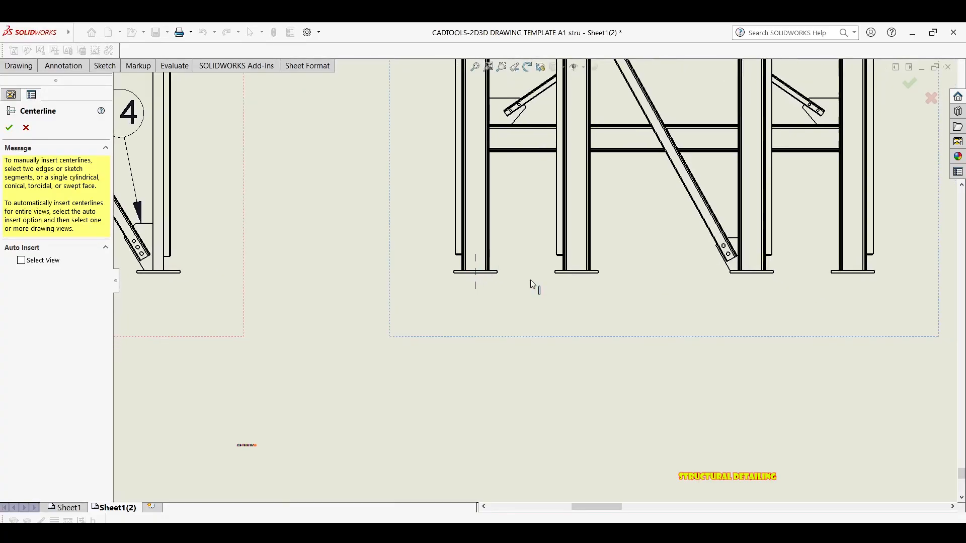
scroll(554, 280, down, 5)
click(612, 257)
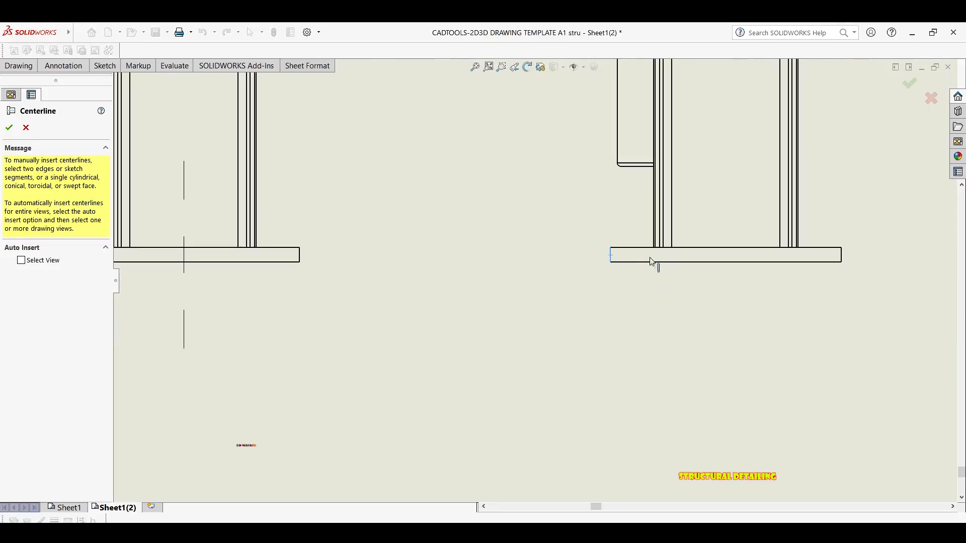
click(842, 257)
Step: Add centerlines to the base plates of the third and fourth legs in the side view
scroll(514, 283, up, 2)
middle_drag(654, 290, 598, 287)
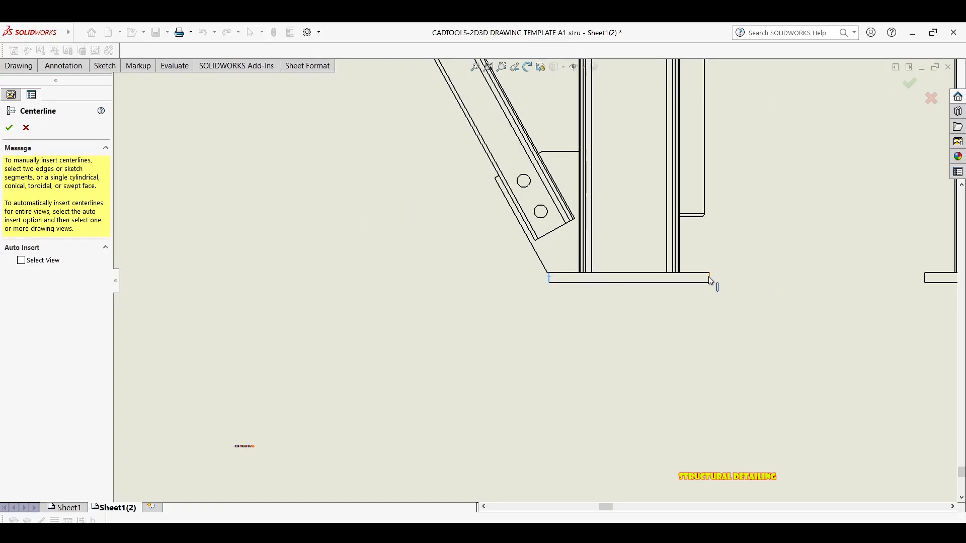
scroll(681, 286, up, 1)
middle_drag(681, 286, 377, 289)
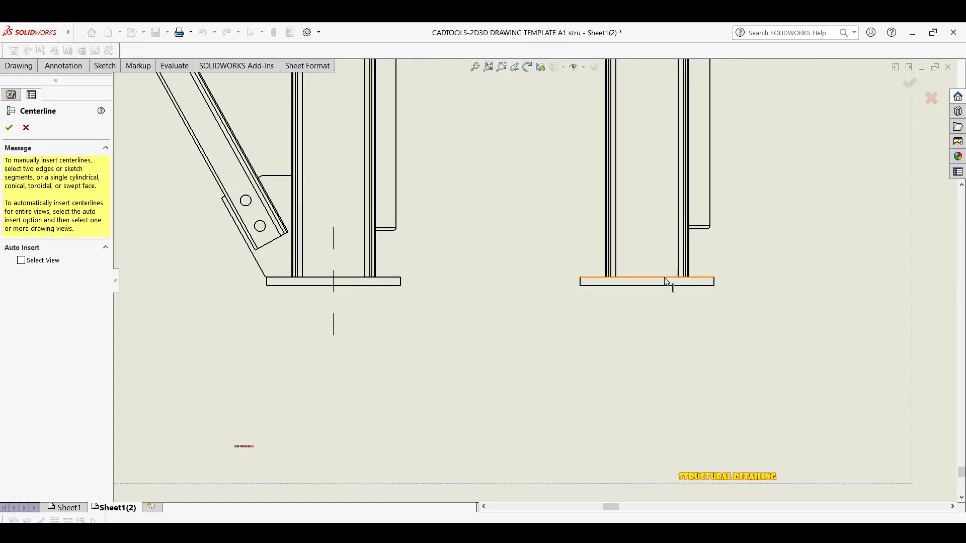
click(580, 282)
scroll(554, 316, up, 5)
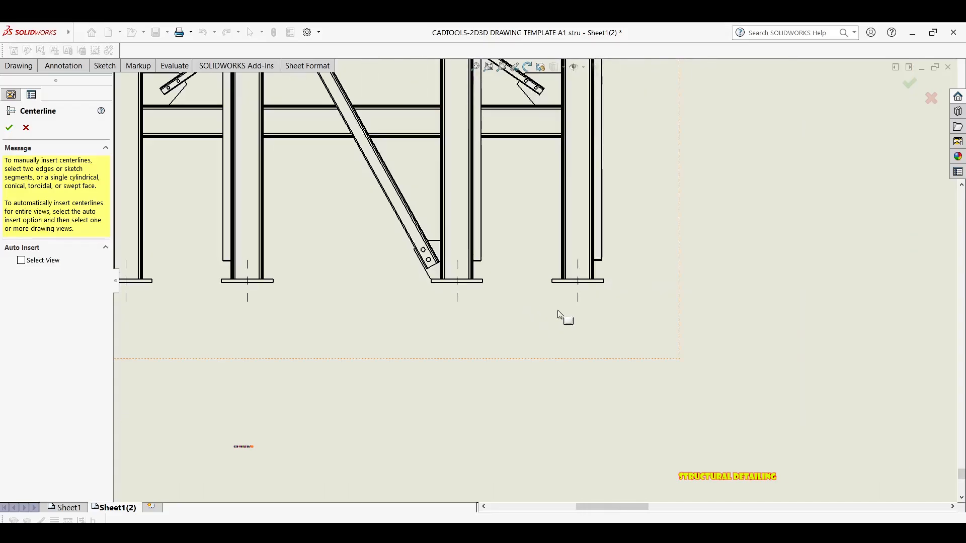
Step: Add centerlines to the base plates of the first three legs in the front view, counted from the left
scroll(588, 308, up, 5)
scroll(467, 296, down, 4)
scroll(194, 290, down, 10)
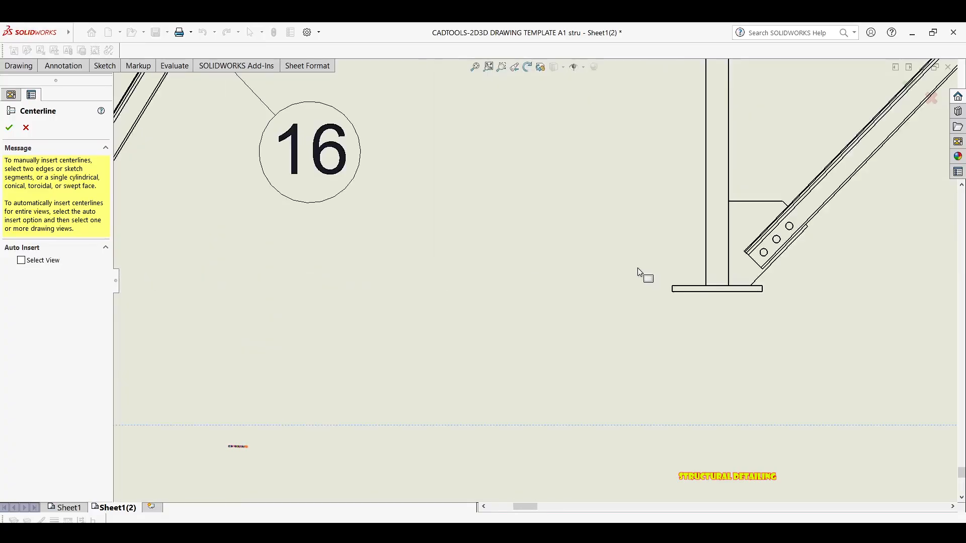
scroll(638, 273, up, 2)
middle_drag(773, 267, 491, 289)
scroll(471, 300, down, 4)
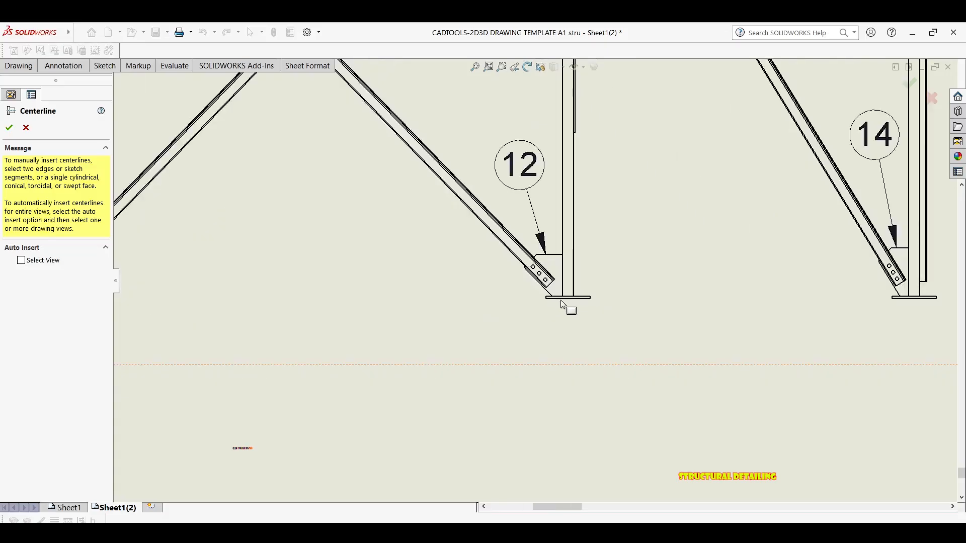
scroll(551, 300, down, 4)
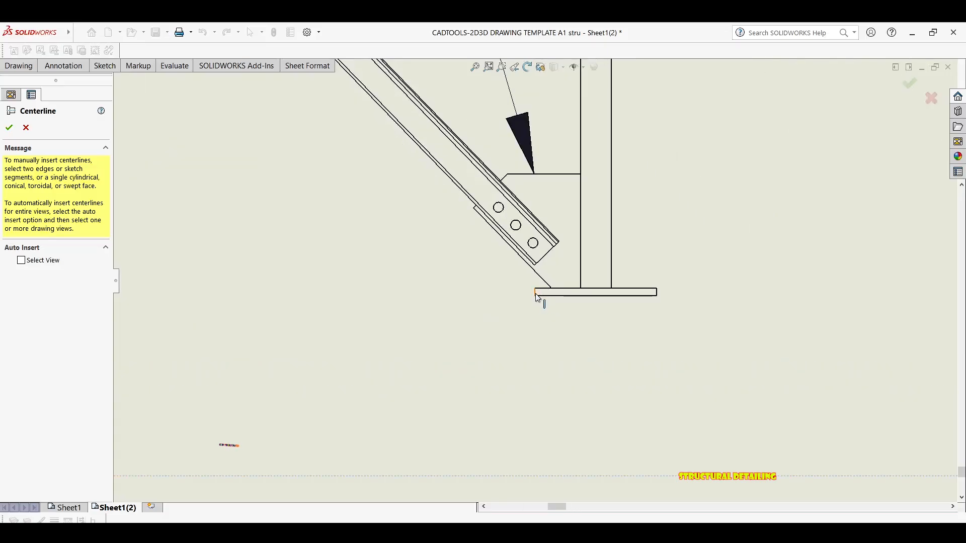
click(535, 294)
click(657, 294)
scroll(461, 281, up, 2)
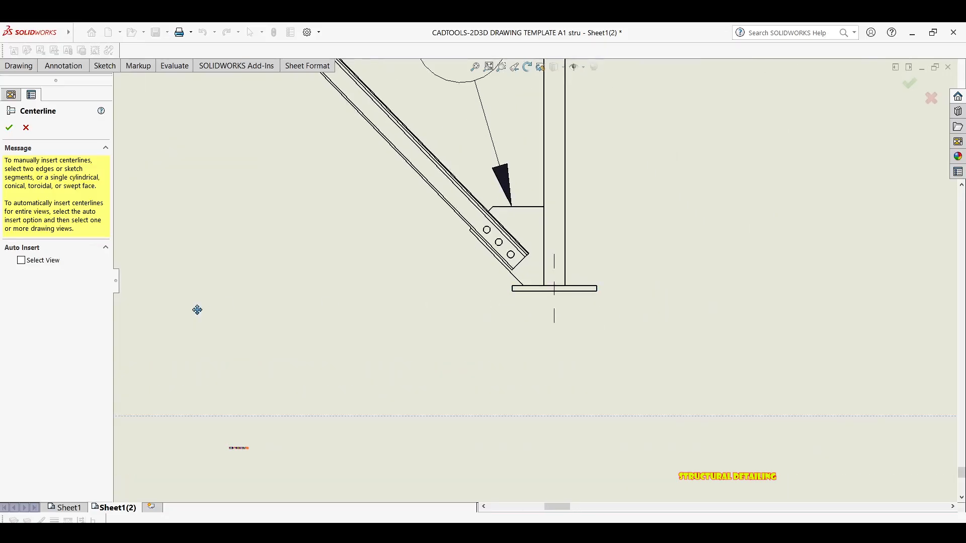
Step: Add a centerline to the rightmost leg's base plate in the front view and finish the Centerline command
middle_drag(197, 310, 380, 318)
scroll(703, 304, down, 3)
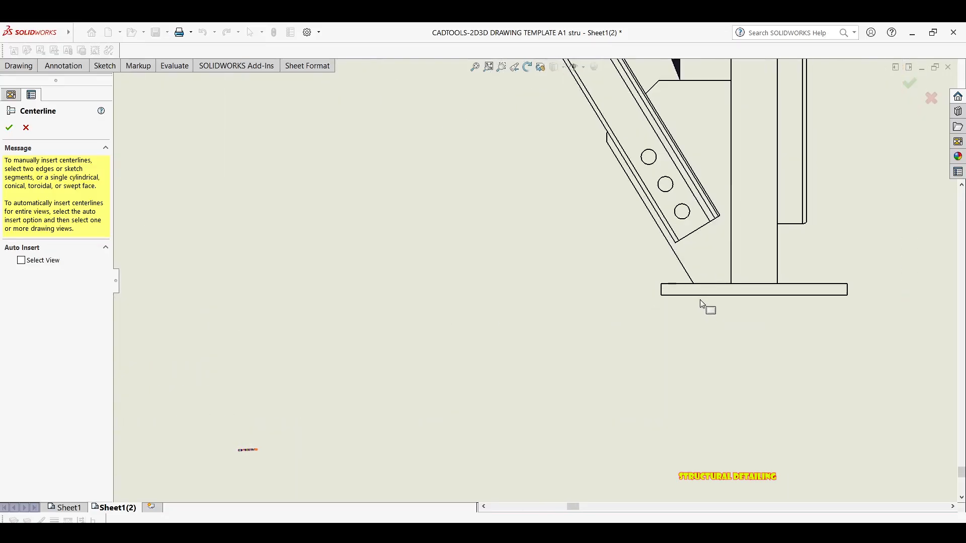
click(662, 292)
click(849, 292)
scroll(805, 317, up, 3)
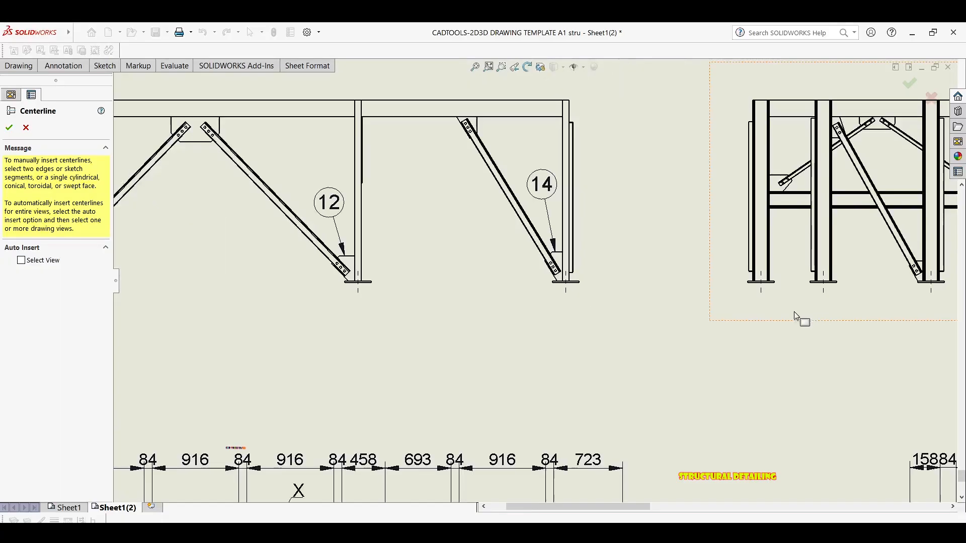
scroll(721, 310, up, 3)
scroll(557, 302, up, 2)
scroll(398, 260, down, 3)
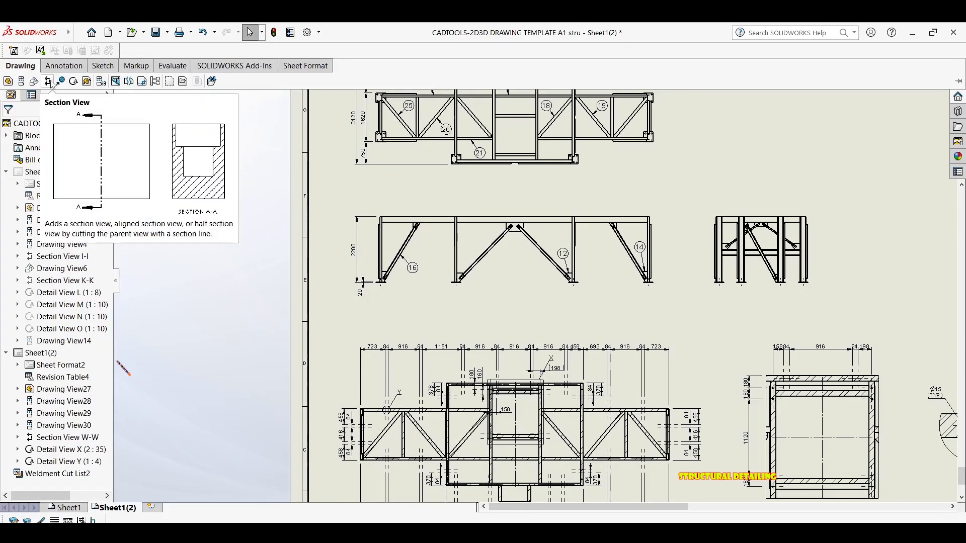
Step: Dimension the horizontal spacing between the first and second leg centerlines below the front view
click(64, 66)
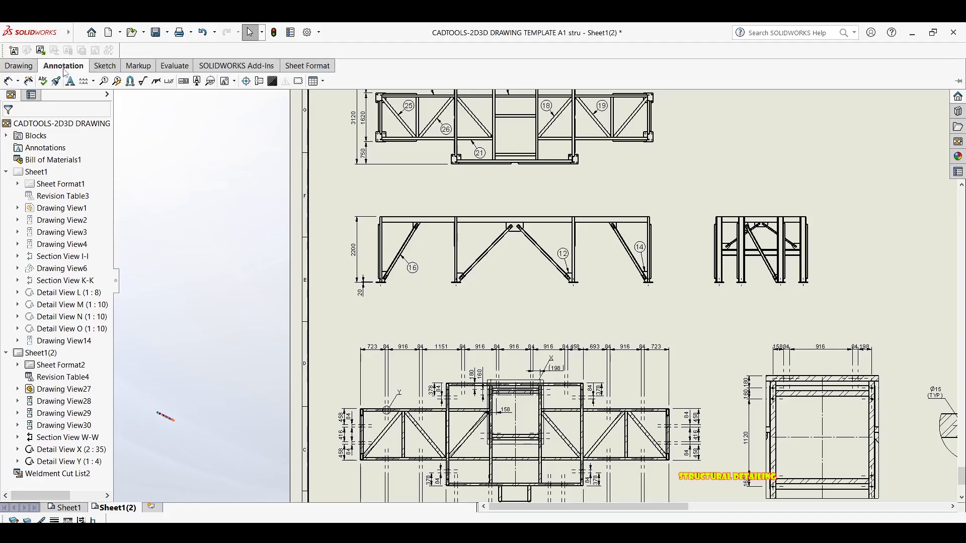
scroll(507, 277, down, 4)
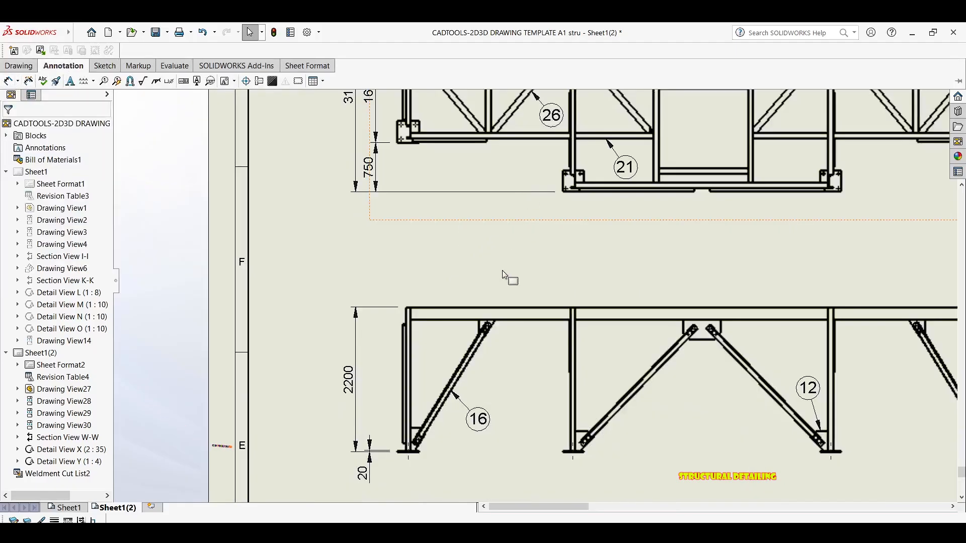
middle_drag(529, 332, 542, 253)
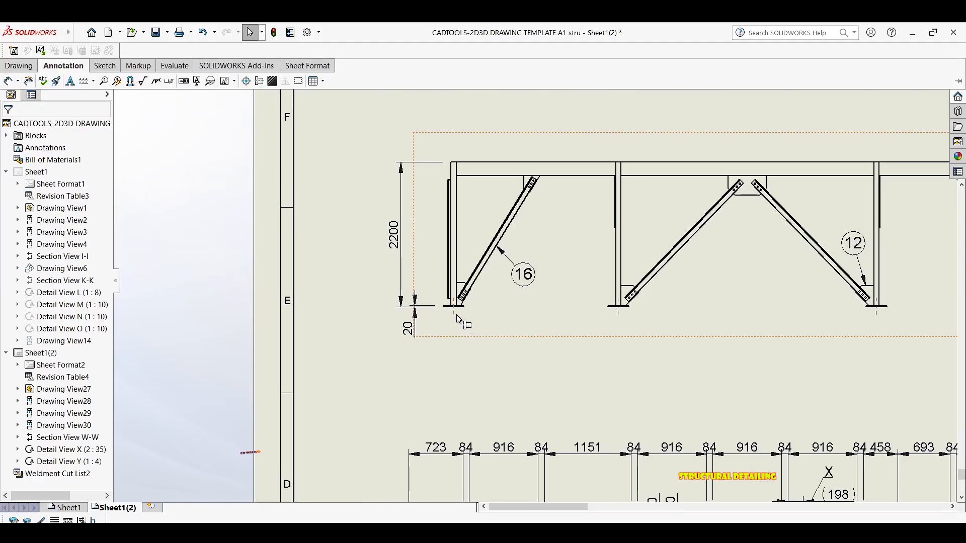
click(618, 313)
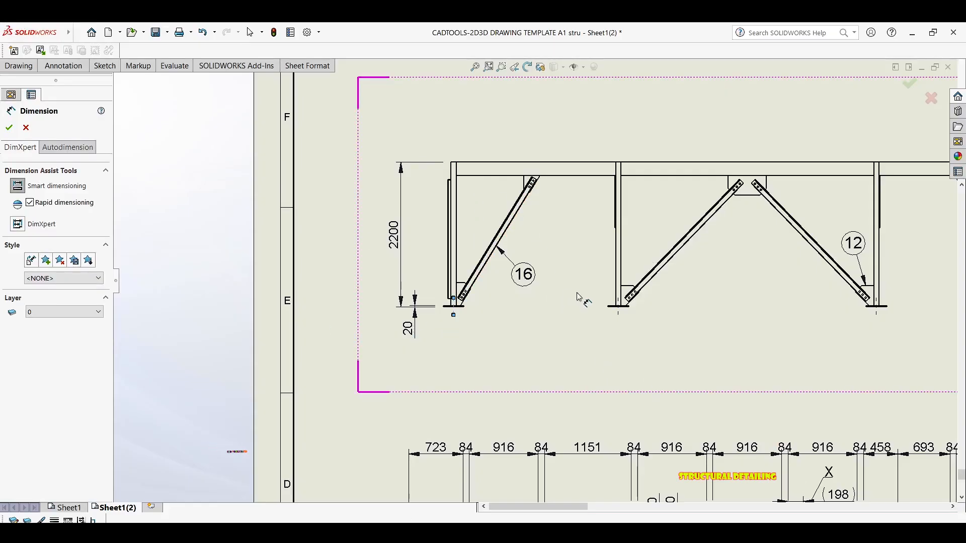
click(620, 320)
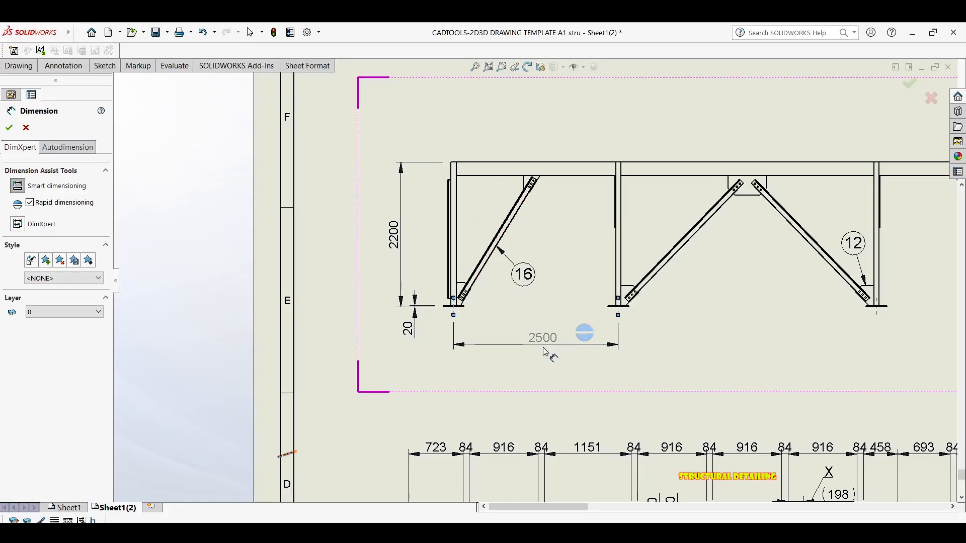
click(593, 354)
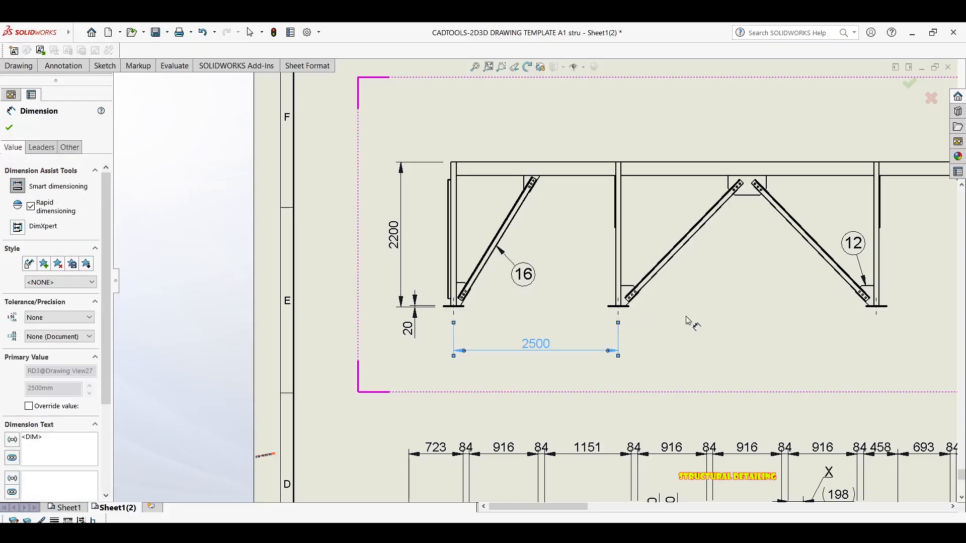
Step: Dimension the middle and right leg spacings in the front view, in line with the first spacing dimension
click(876, 315)
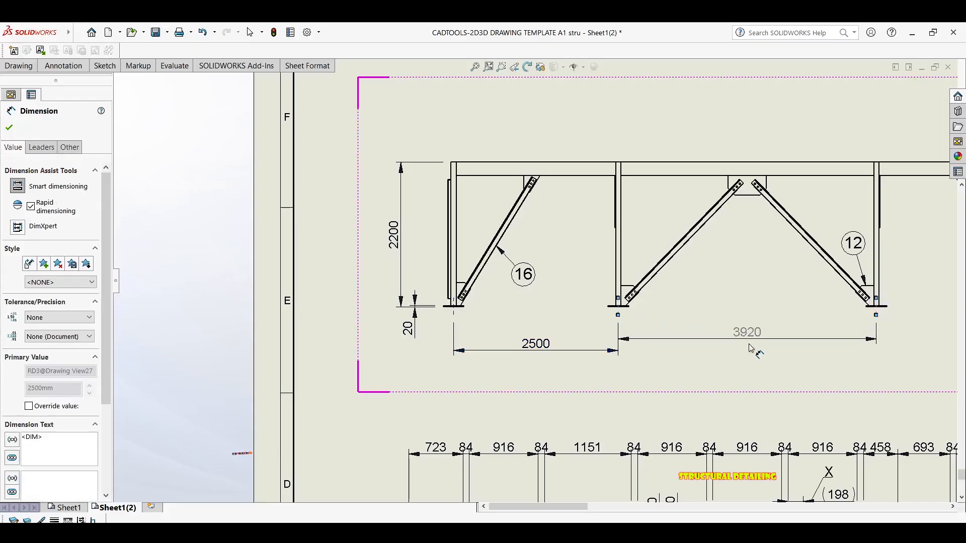
click(776, 343)
middle_drag(732, 328, 420, 332)
click(566, 319)
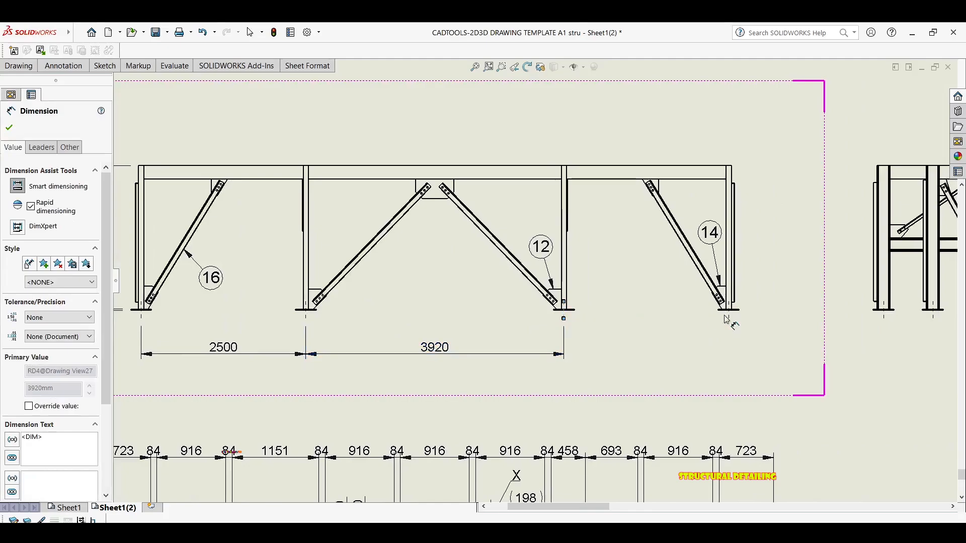
click(729, 318)
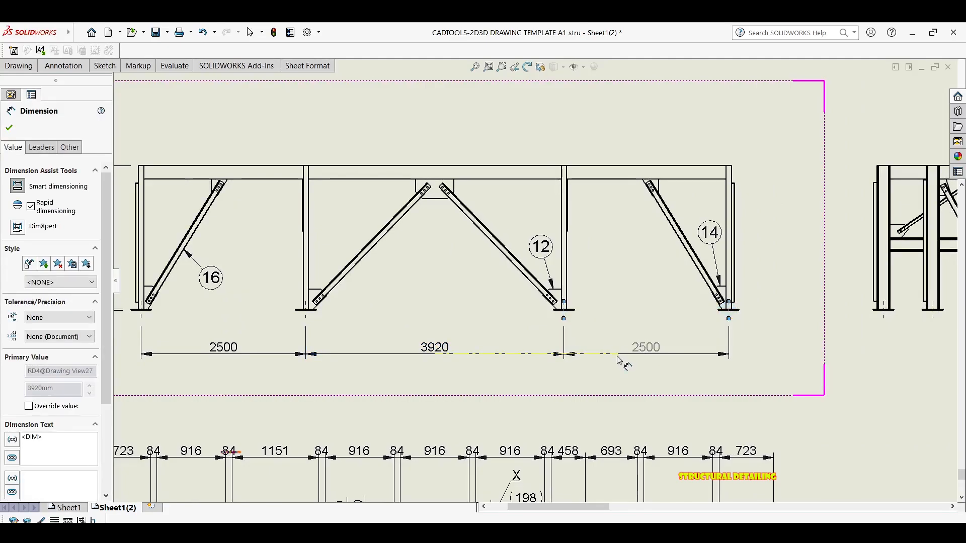
click(687, 359)
Step: Dimension the spacing between the first and second leg centerlines below the side view
scroll(537, 315, up, 3)
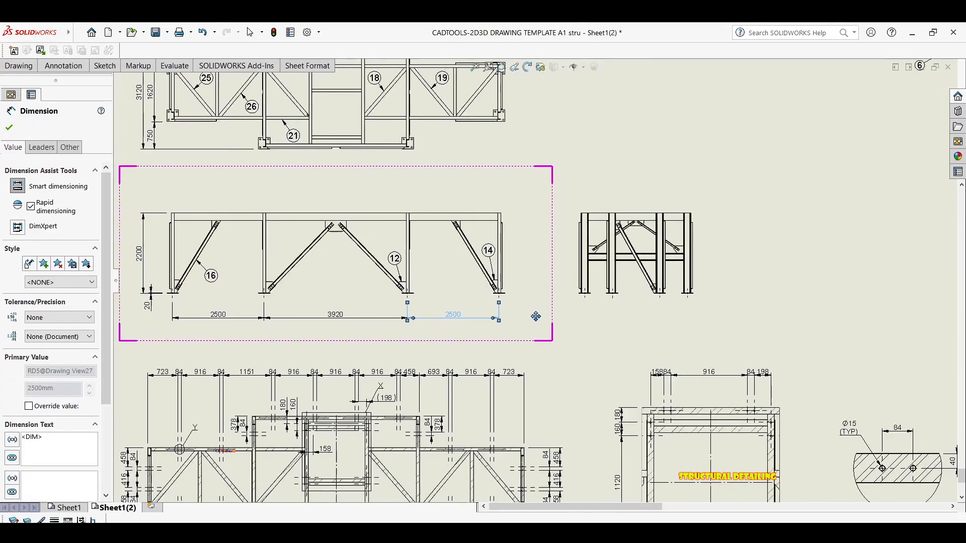
scroll(581, 299, down, 4)
click(577, 291)
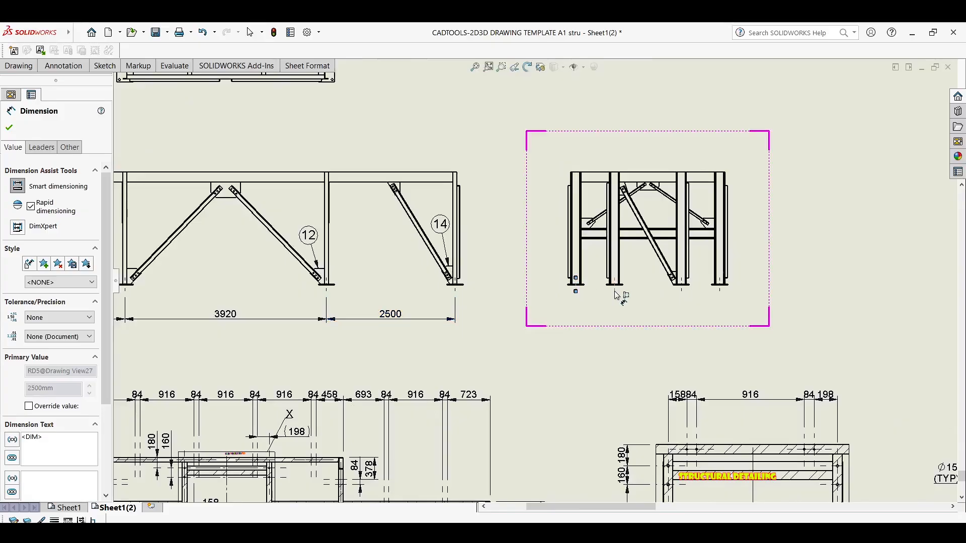
click(614, 286)
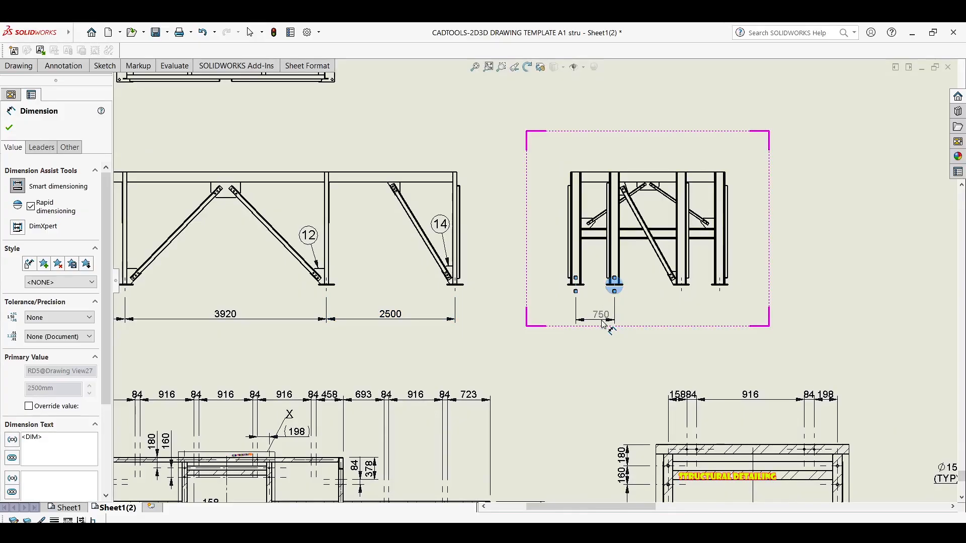
click(604, 324)
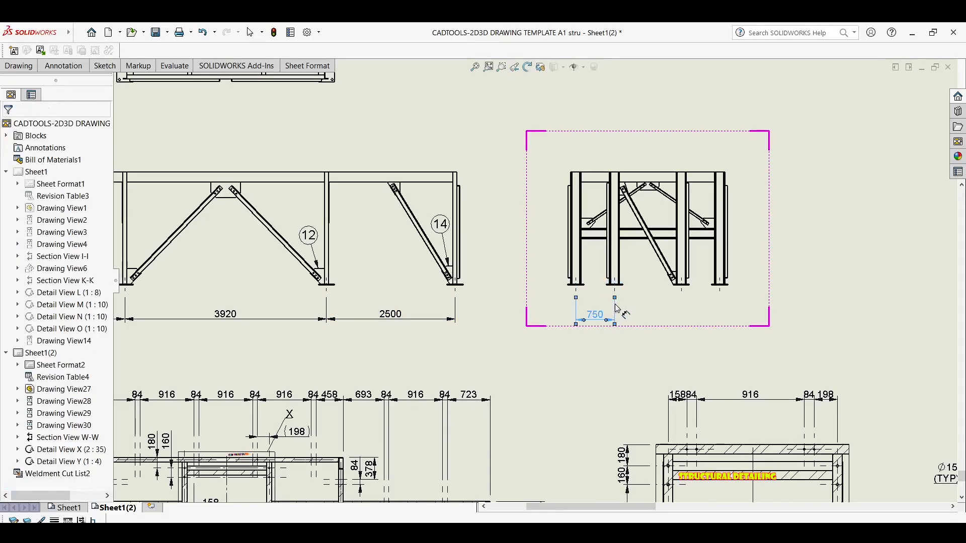
Step: Dimension the remaining two leg spacings in the side view, continuing the row of dimensions below it
click(681, 279)
click(658, 325)
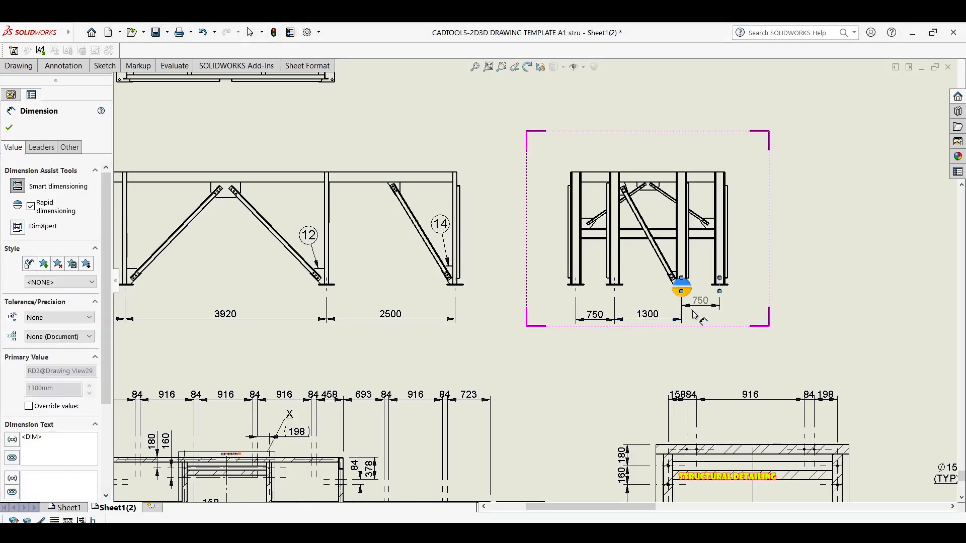
click(682, 289)
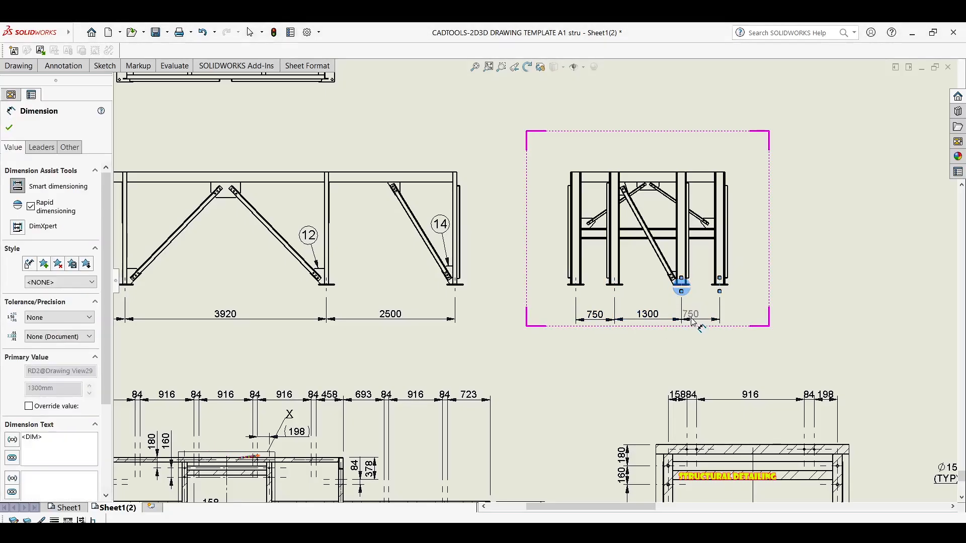
scroll(694, 323, down, 8)
click(661, 327)
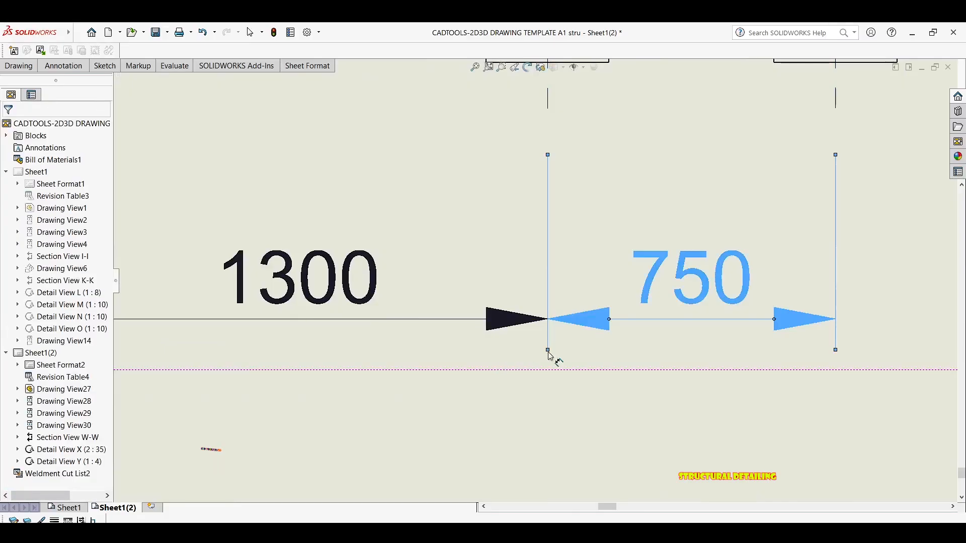
Step: End dimensioning and move the side view's leftmost spacing dimension into line with its neighbours
scroll(504, 327, up, 3)
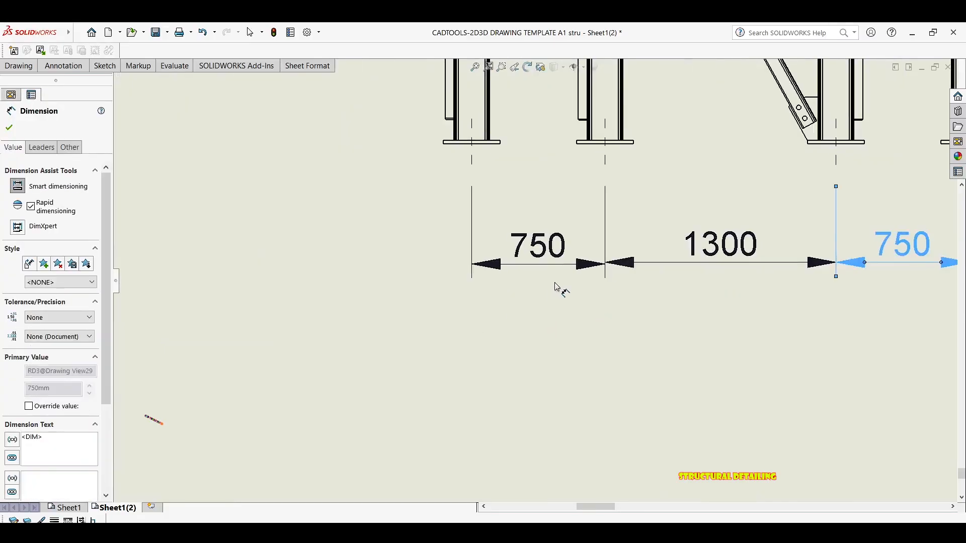
key(Escape)
drag(553, 270, 563, 273)
scroll(448, 327, up, 3)
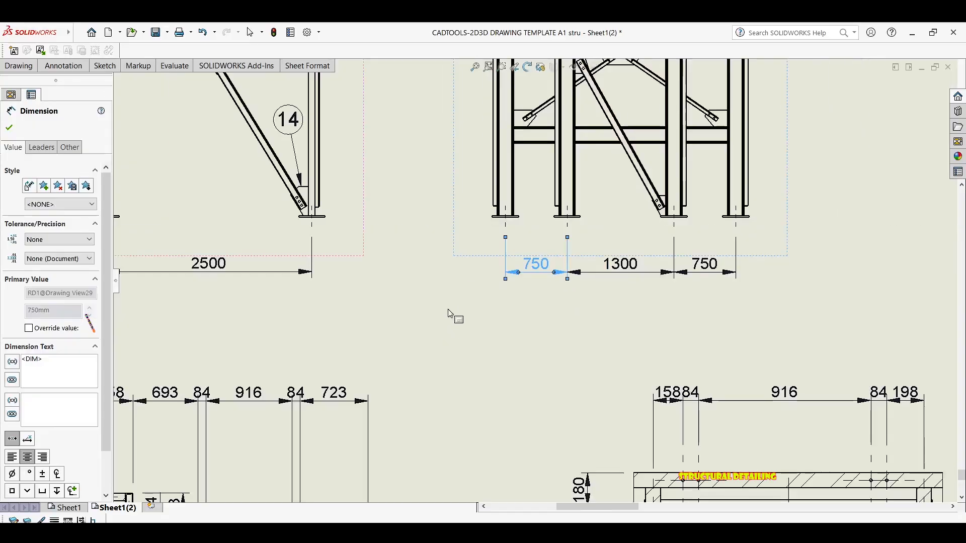
click(487, 304)
scroll(351, 266, up, 4)
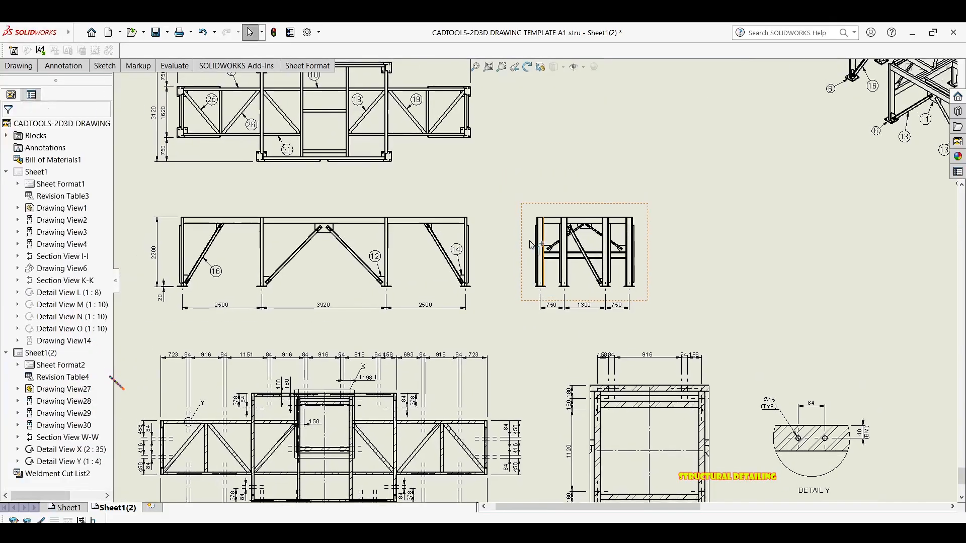
middle_drag(400, 261, 431, 261)
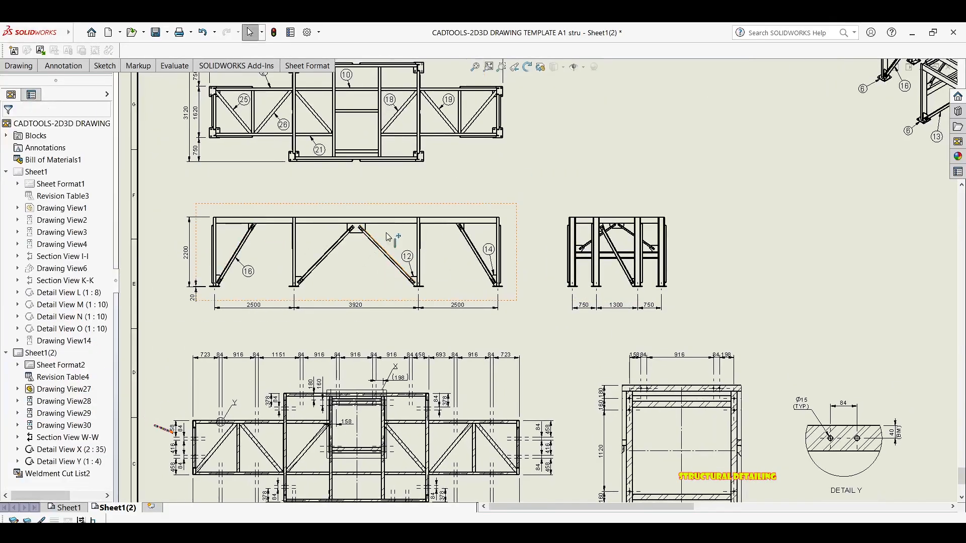
Step: Close the open Videos folder window and fit the whole drawing sheet in view
key(f)
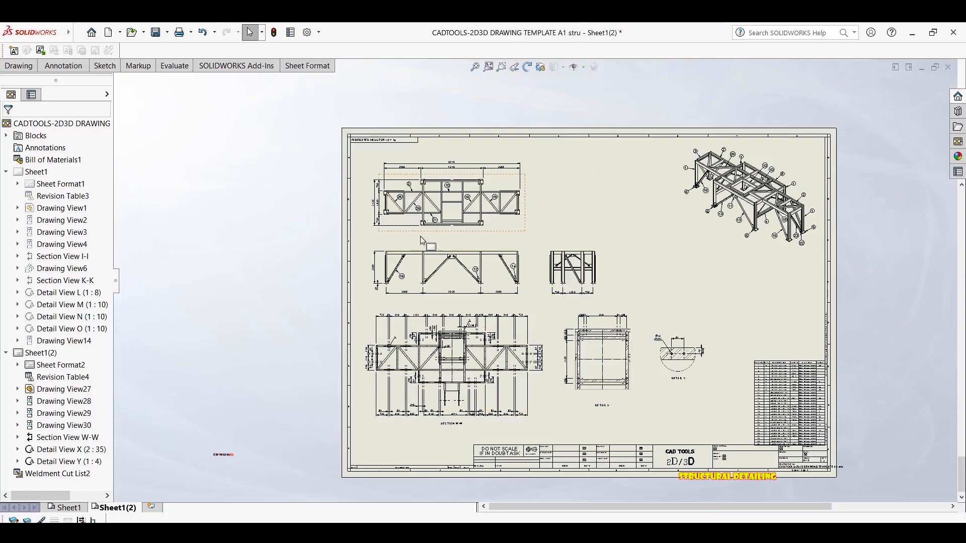
scroll(620, 200, down, 3)
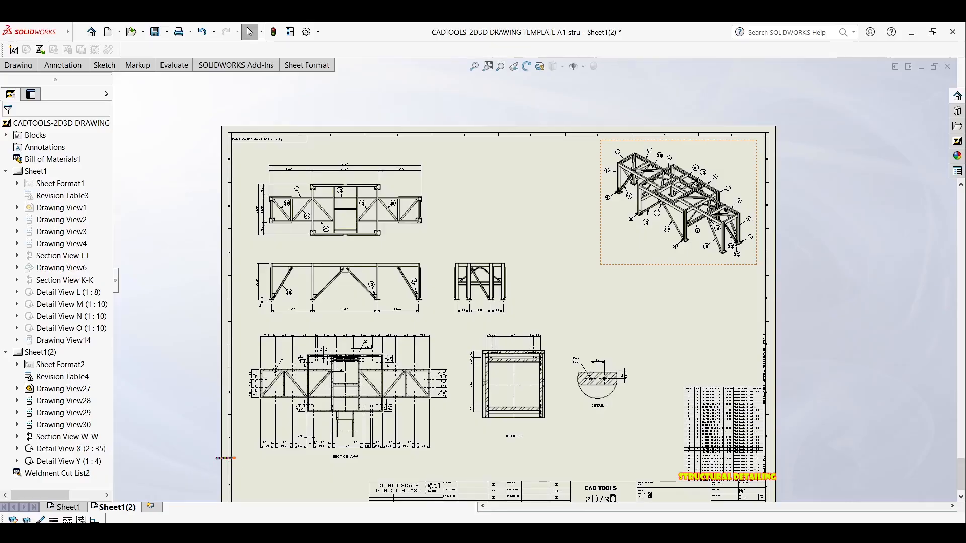
mouse_move(602, 531)
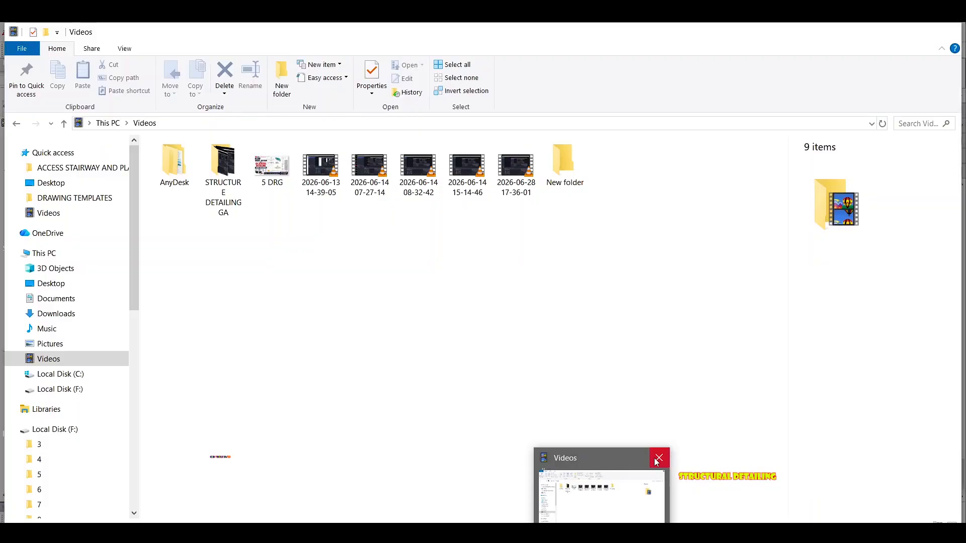
click(658, 459)
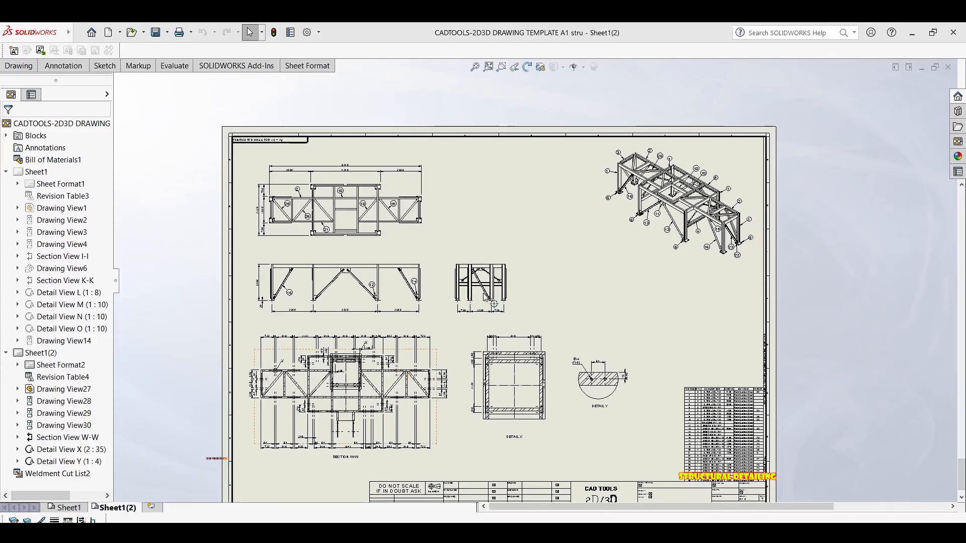
scroll(518, 203, up, 10)
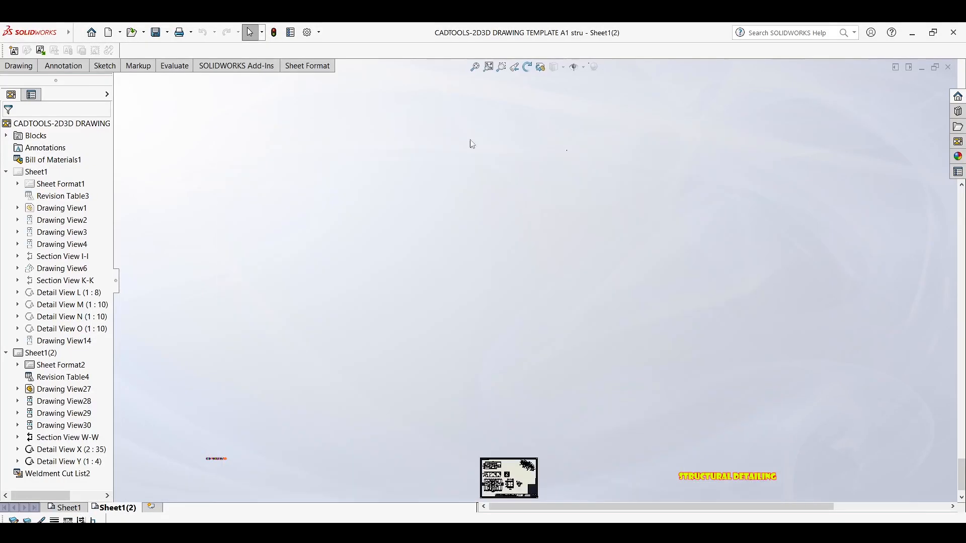
click(488, 67)
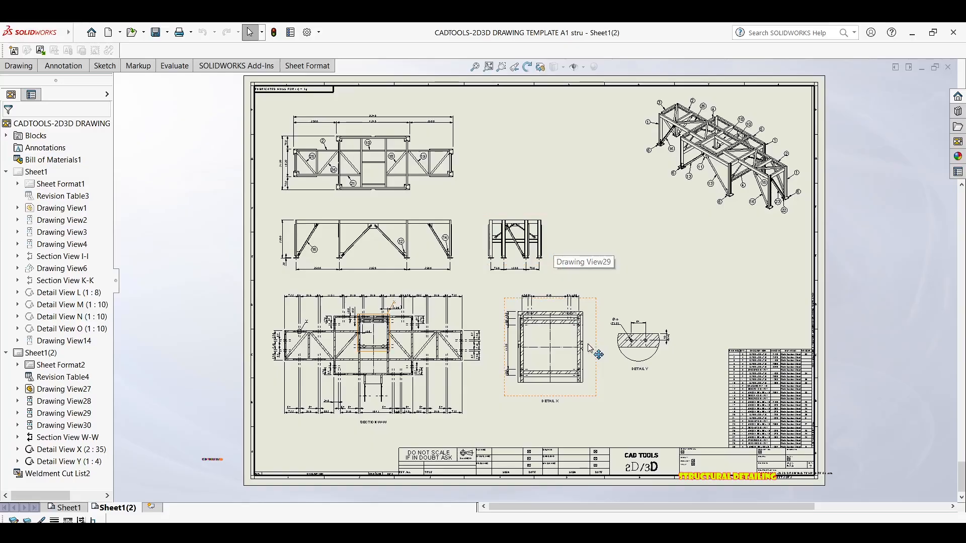
Step: Move detail views X and Y slightly left on the sheet, closer to the section view
drag(586, 344, 587, 345)
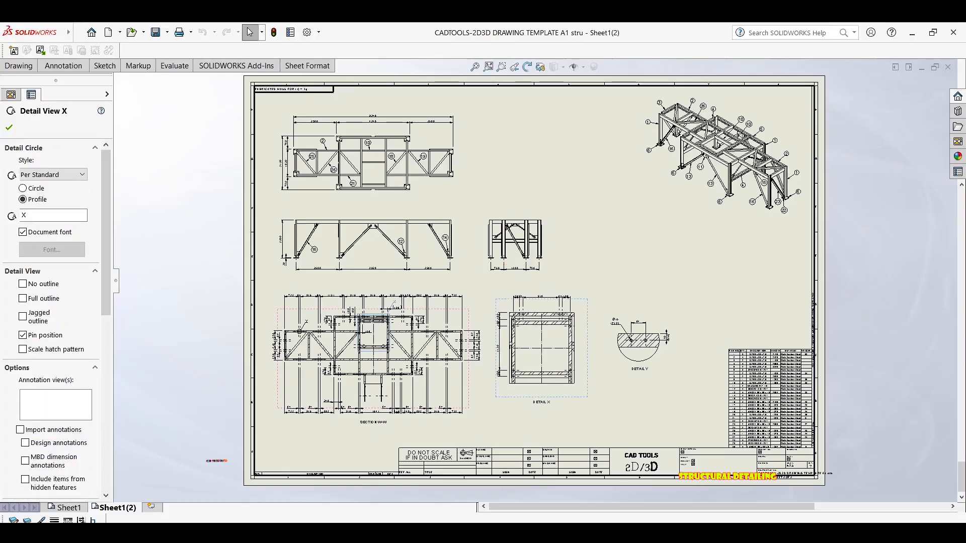
click(609, 373)
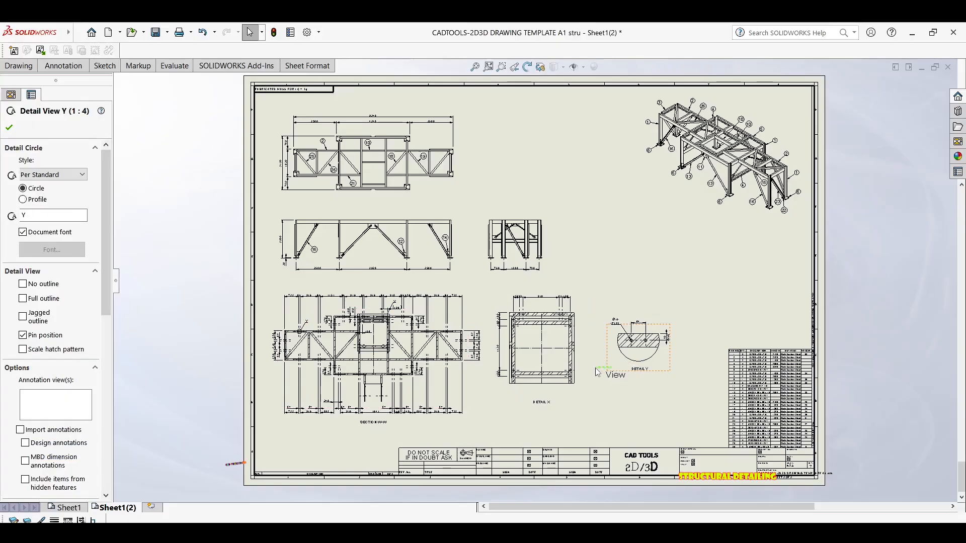
drag(606, 362, 587, 365)
click(570, 189)
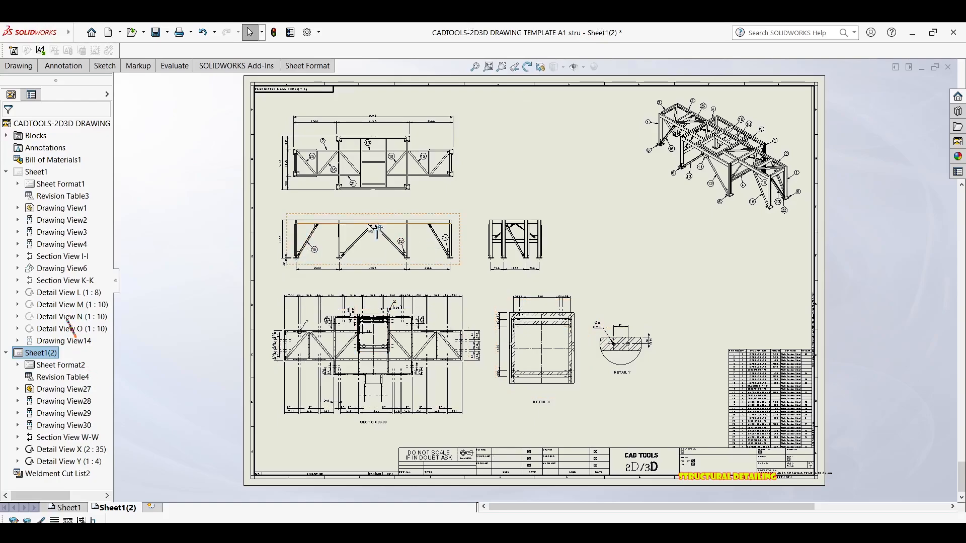
Step: Create a detail view of the front view's brace-to-base-plate joint at balloon 12, using a circle of about 398 mm radius, beside the plan view
middle_drag(368, 223, 373, 223)
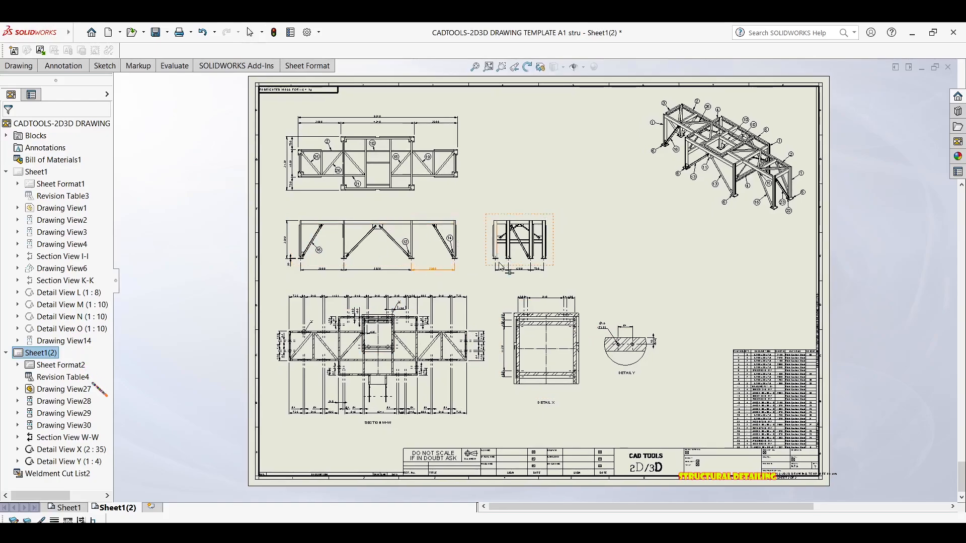
scroll(390, 226, down, 2)
scroll(390, 226, down, 4)
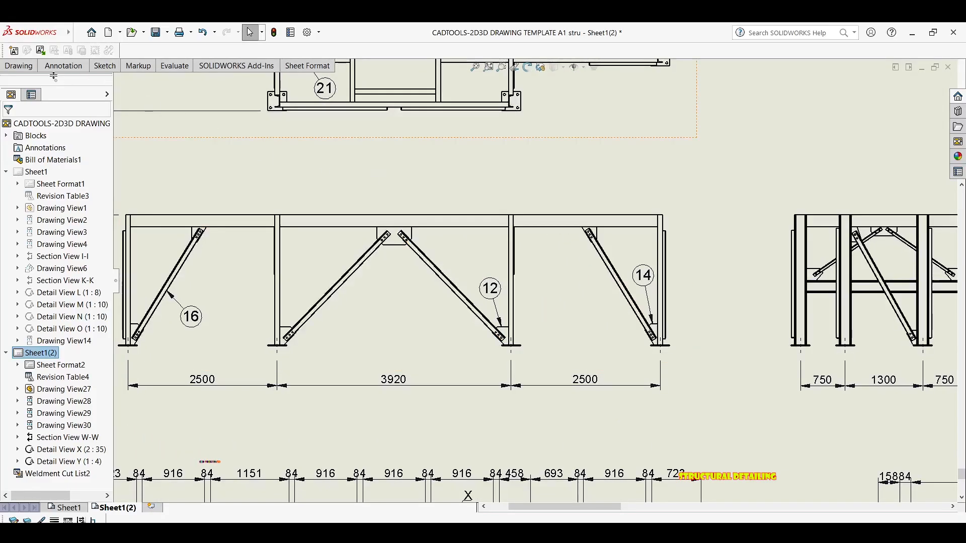
click(19, 65)
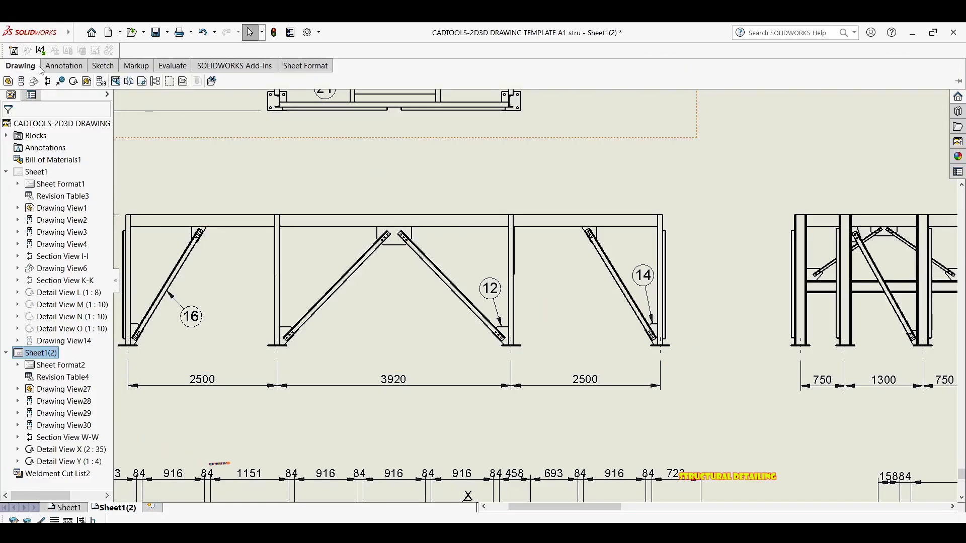
click(73, 68)
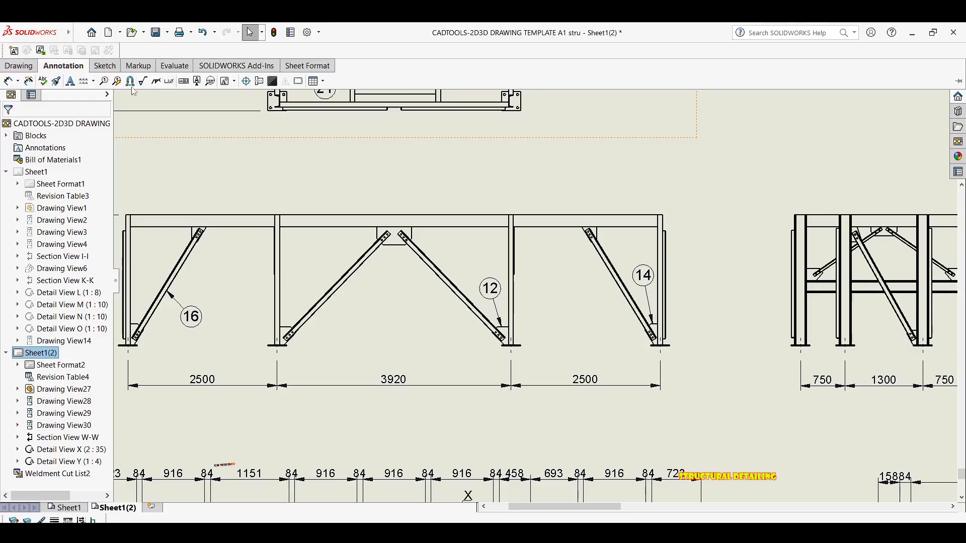
click(105, 68)
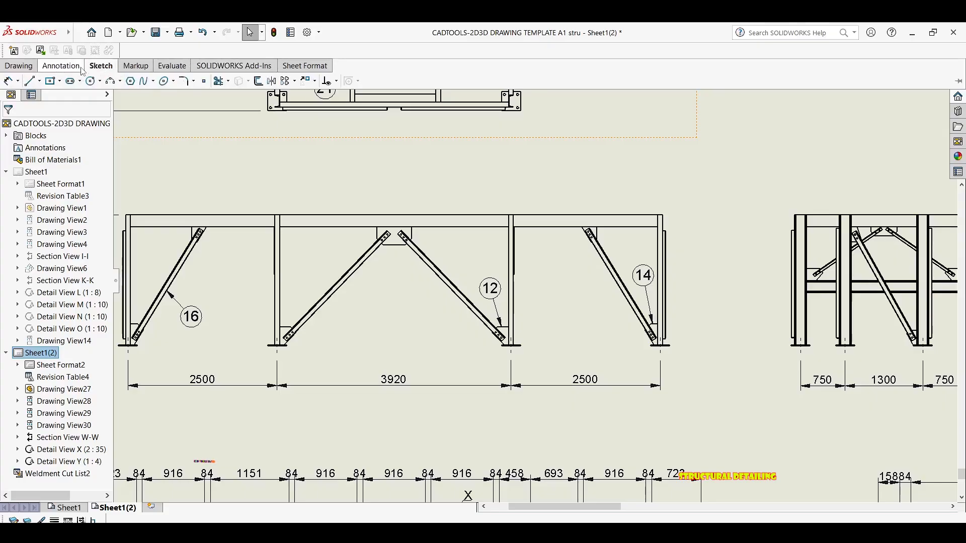
click(21, 67)
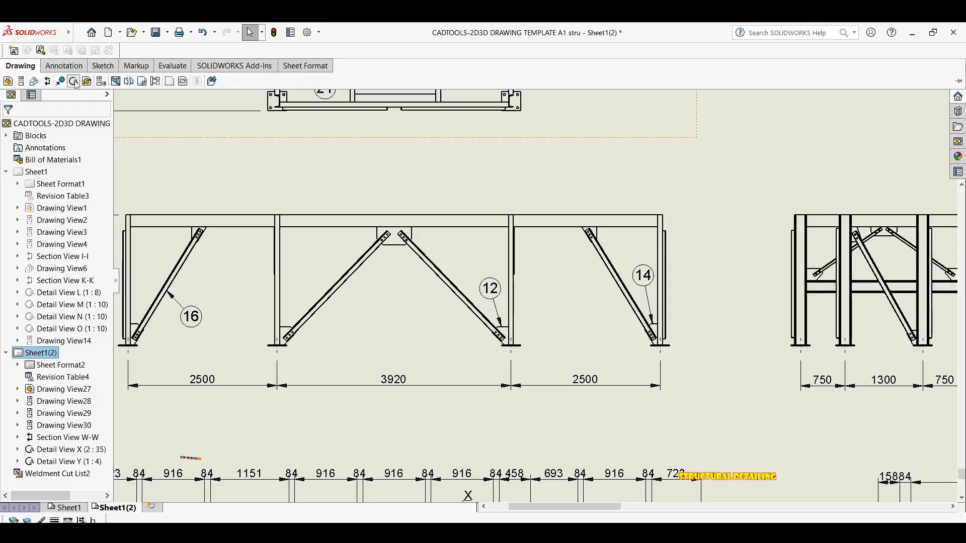
scroll(523, 341, down, 5)
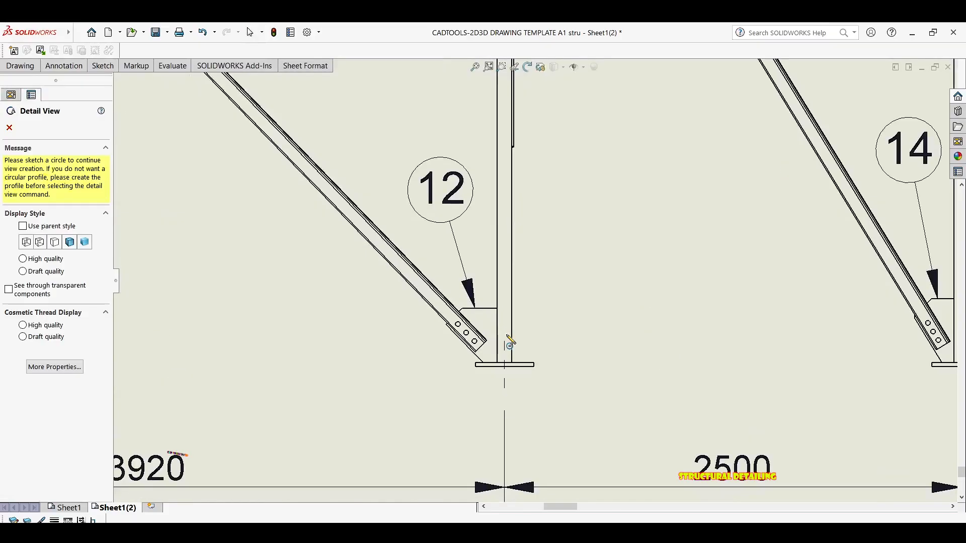
click(465, 330)
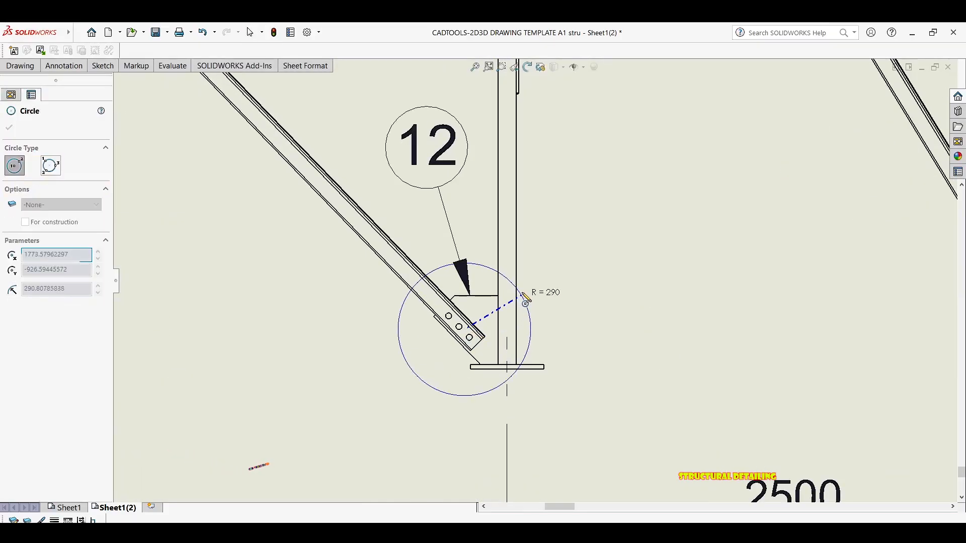
click(552, 305)
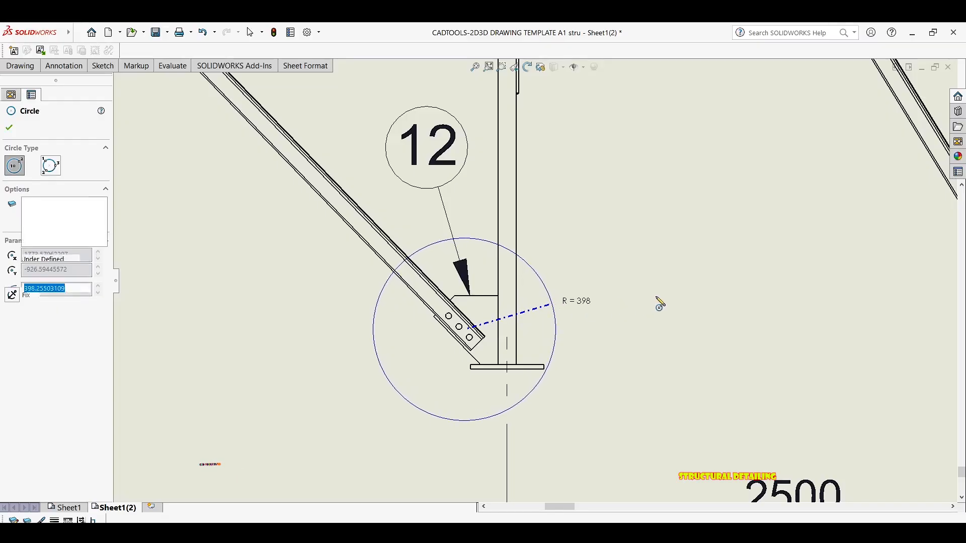
scroll(525, 265, up, 6)
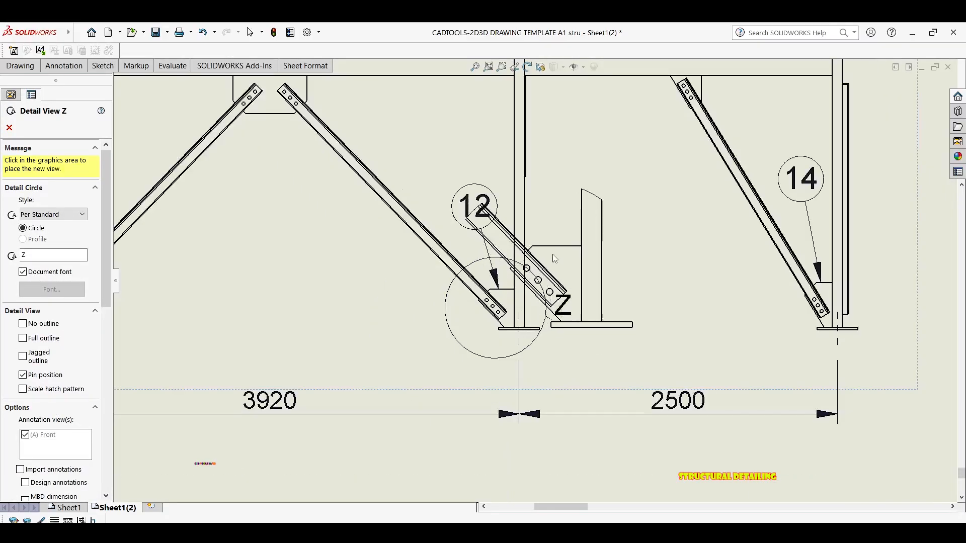
middle_drag(649, 194, 492, 232)
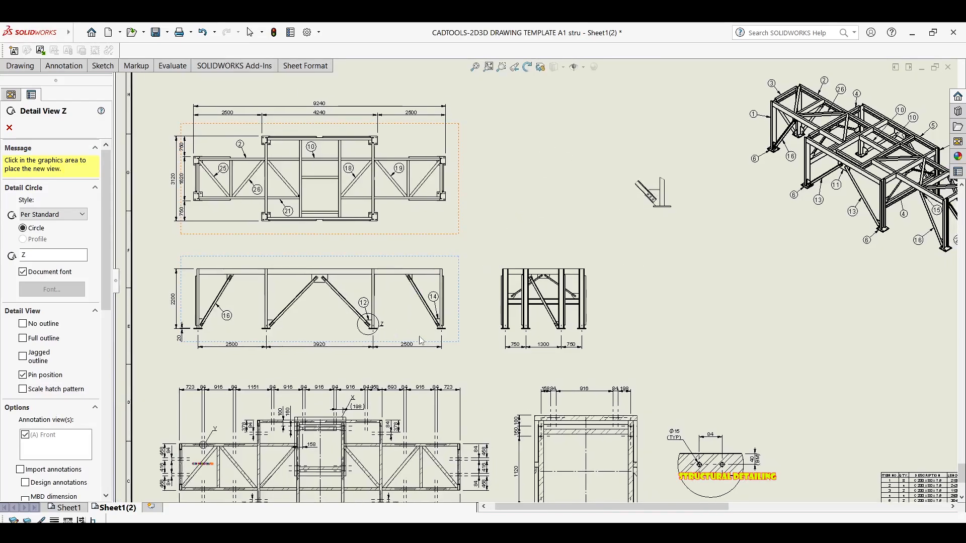
Step: Shift detail circle Z towards the base plate in the front view and reduce its radius
scroll(397, 333, down, 10)
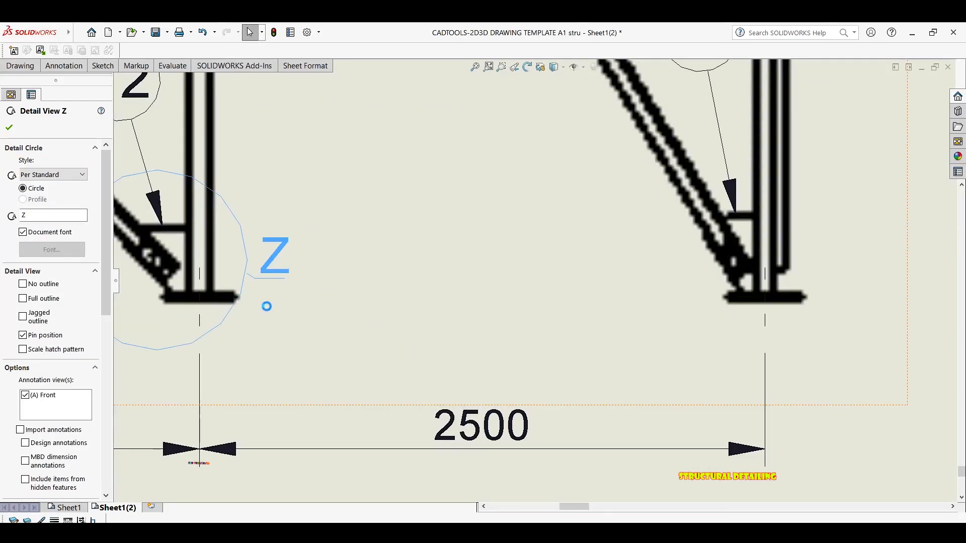
scroll(266, 307, down, 3)
middle_drag(312, 310, 472, 304)
scroll(429, 293, up, 4)
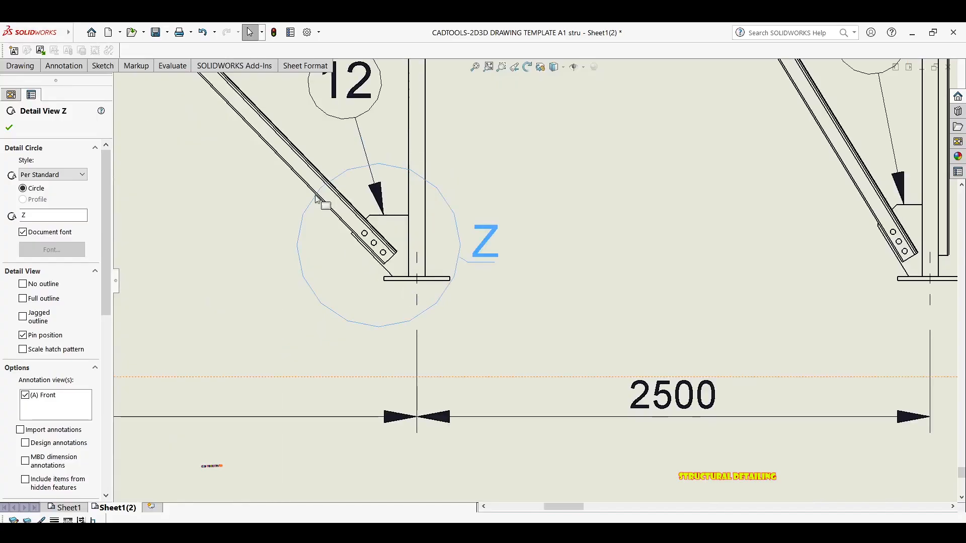
scroll(352, 196, up, 1)
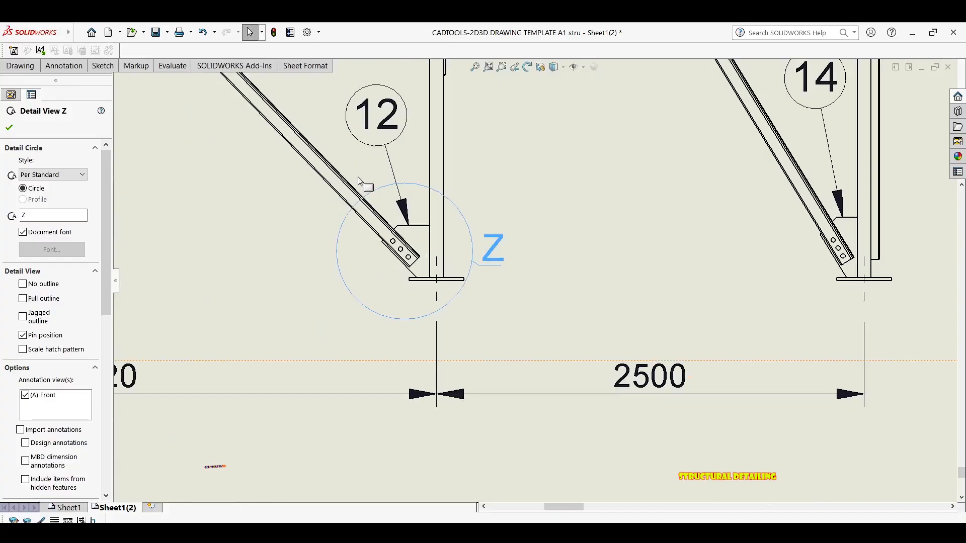
click(384, 187)
drag(406, 254, 419, 263)
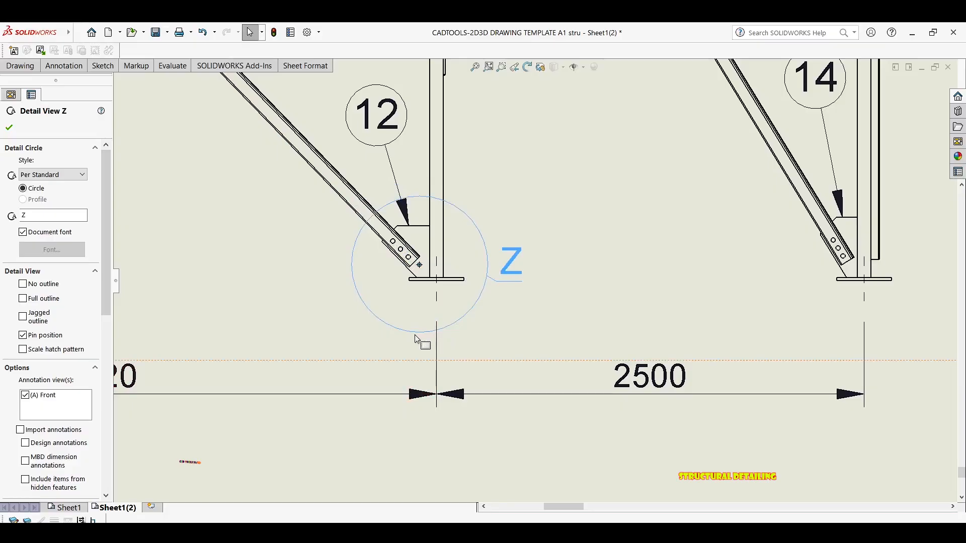
drag(421, 334, 423, 322)
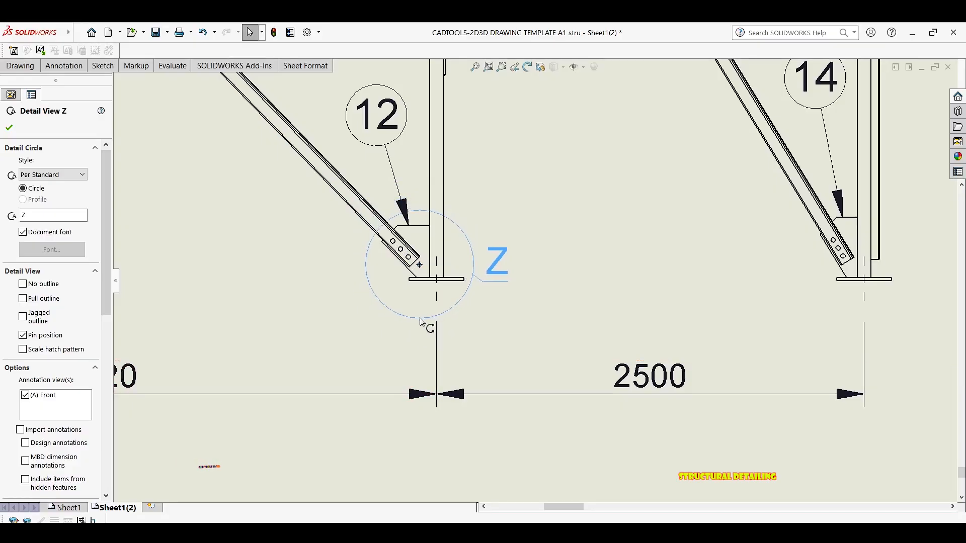
Step: Recentre detail circle Z on the lower end of the brace and shrink it slightly around the joint
scroll(422, 231, down, 3)
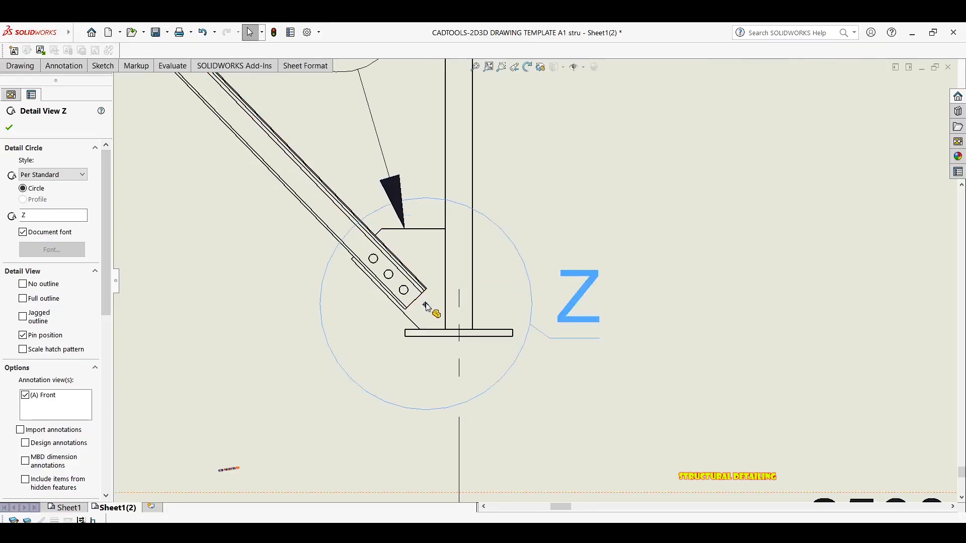
drag(427, 307, 429, 296)
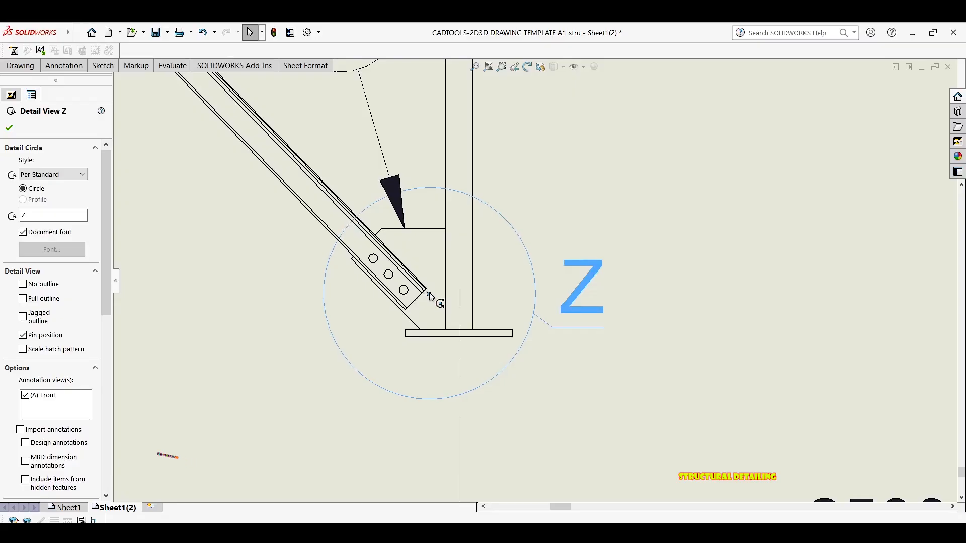
scroll(524, 274, up, 2)
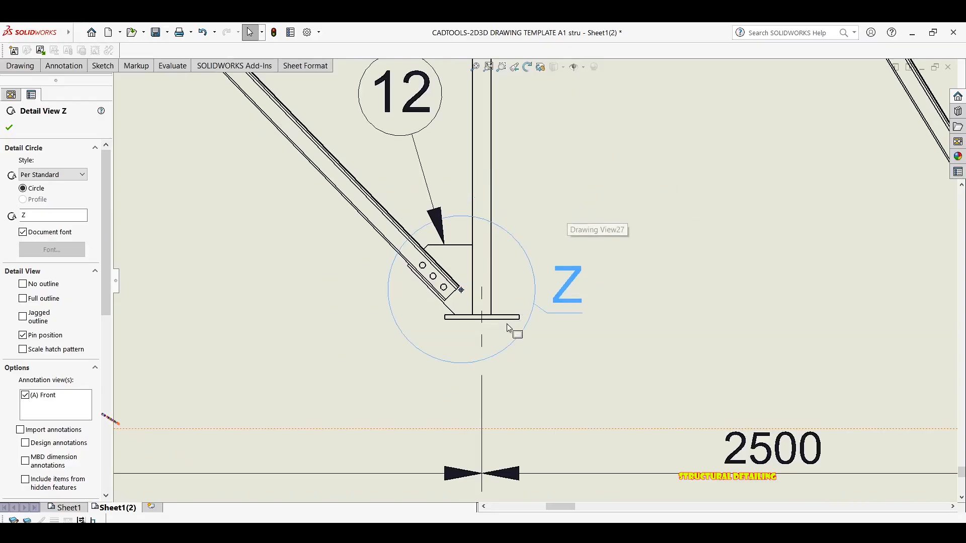
drag(426, 234, 426, 236)
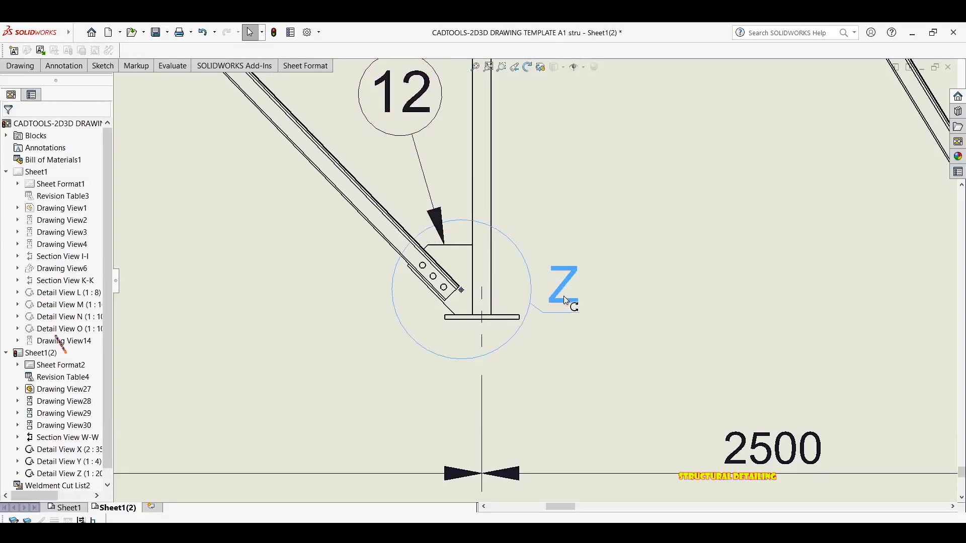
Step: Move the detail circle's Z label down and away from the circle, and finish editing the circle
drag(569, 292, 623, 334)
scroll(534, 281, up, 3)
click(625, 237)
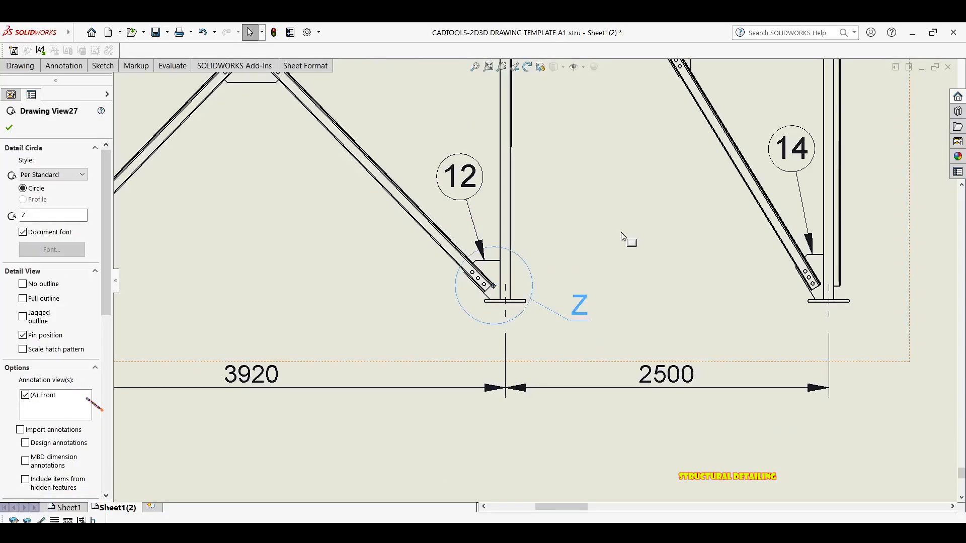
Step: Move detail view Z closer to the plan view, placing it above the side view
scroll(528, 233, up, 8)
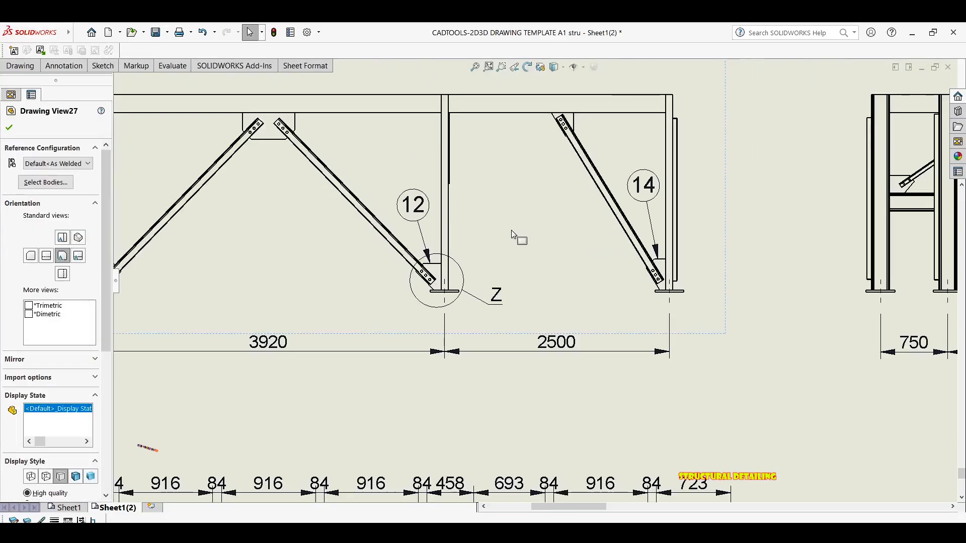
scroll(482, 208, up, 5)
mouse_move(420, 172)
middle_down()
mouse_move(425, 244)
mouse_move(398, 262)
middle_up()
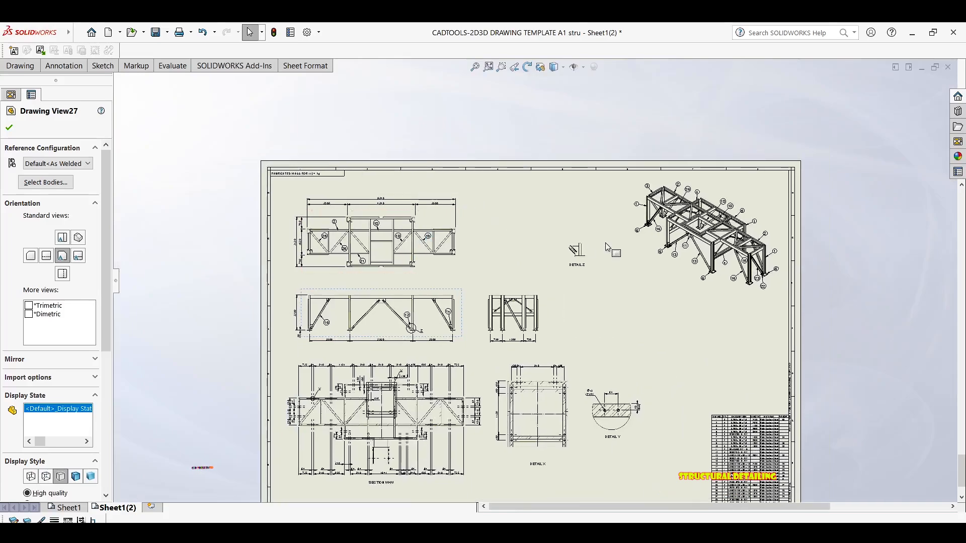
scroll(606, 244, down, 1)
drag(589, 247, 506, 223)
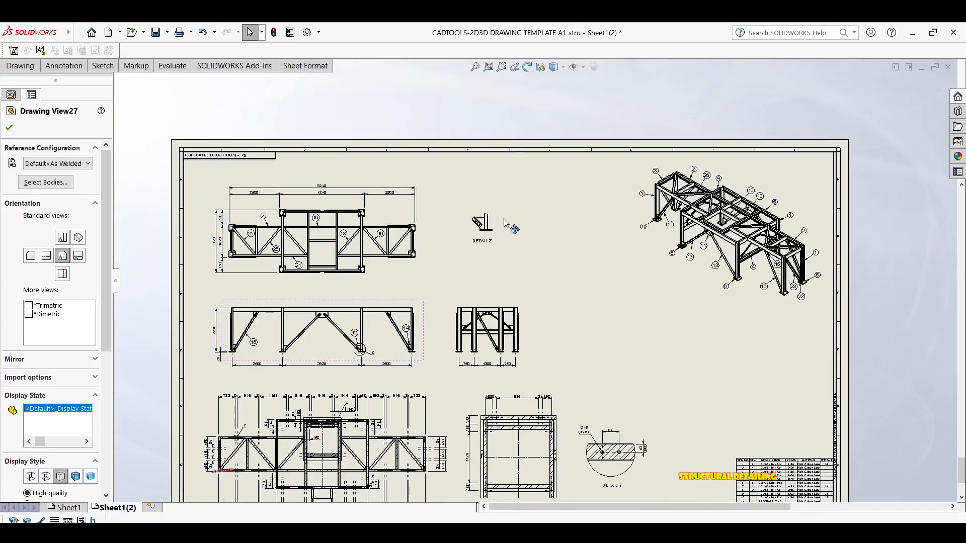
scroll(504, 227, up, 2)
scroll(438, 272, down, 2)
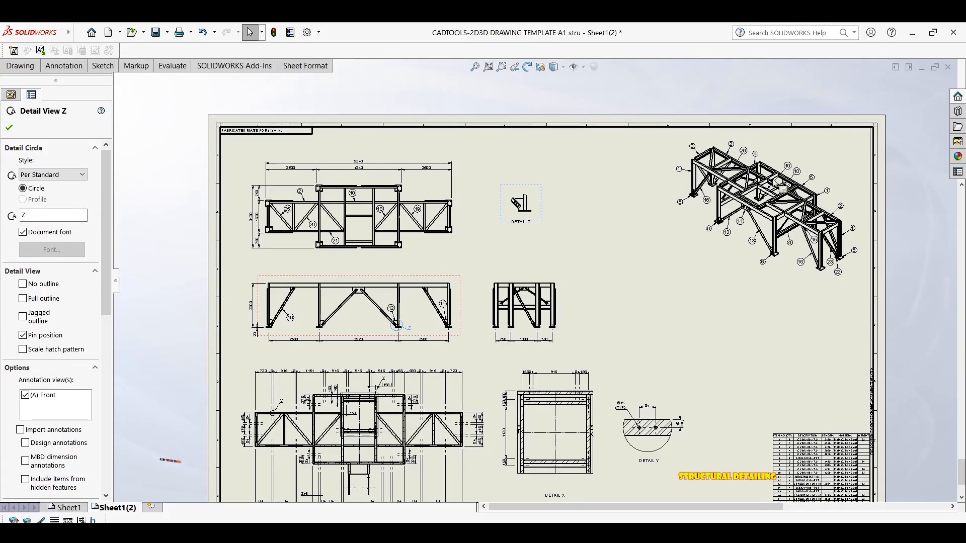
drag(542, 216, 549, 219)
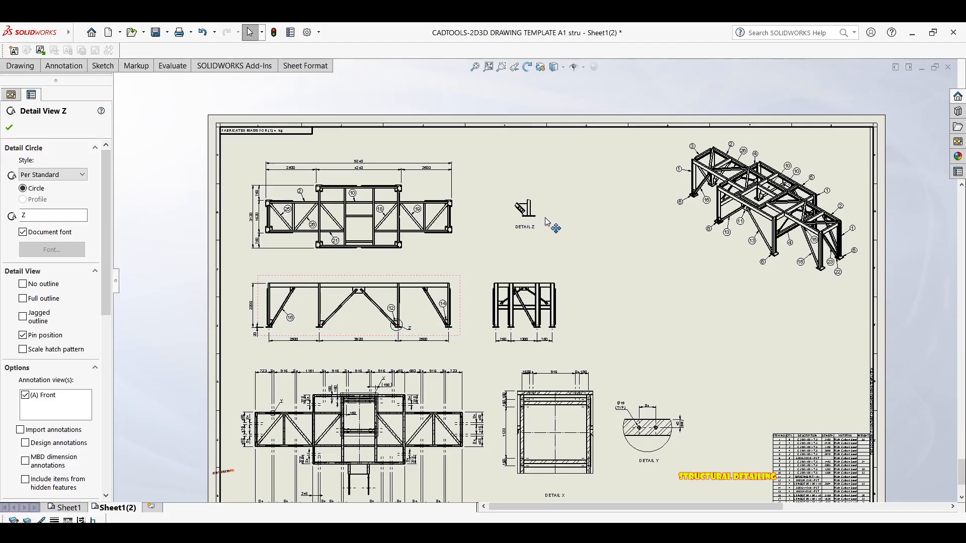
Step: Start a detail view with a circle of about 365 radius around the central gusset where both braces meet in the front view
click(501, 414)
scroll(392, 333, down, 6)
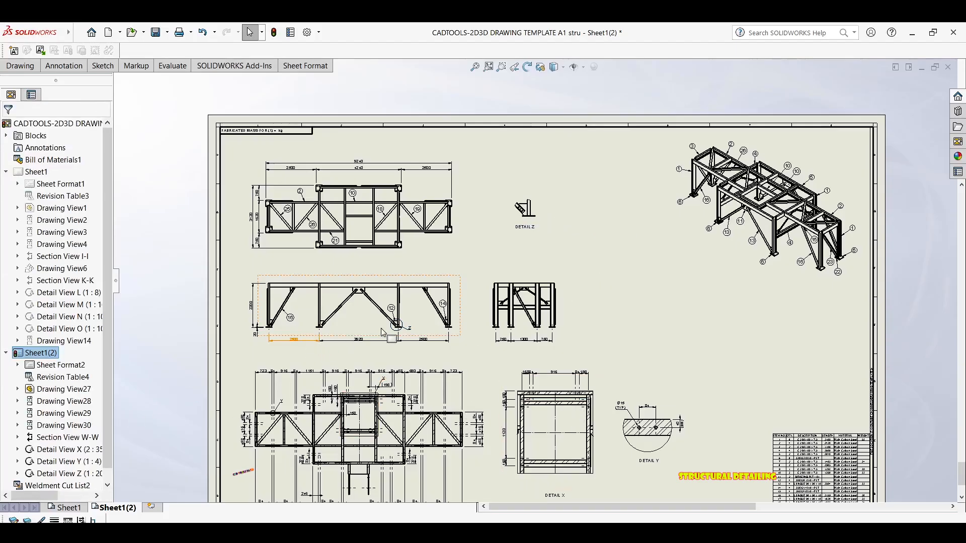
scroll(322, 277, down, 1)
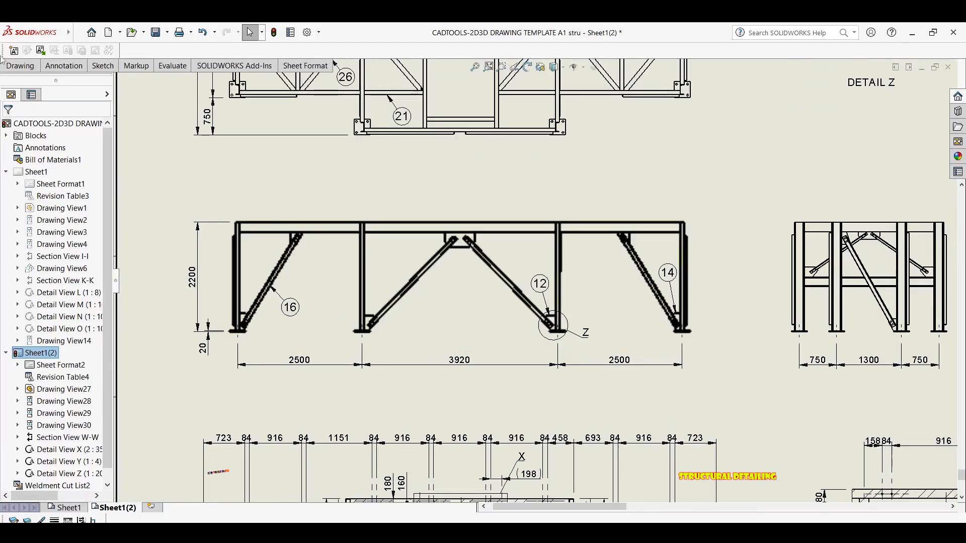
click(21, 66)
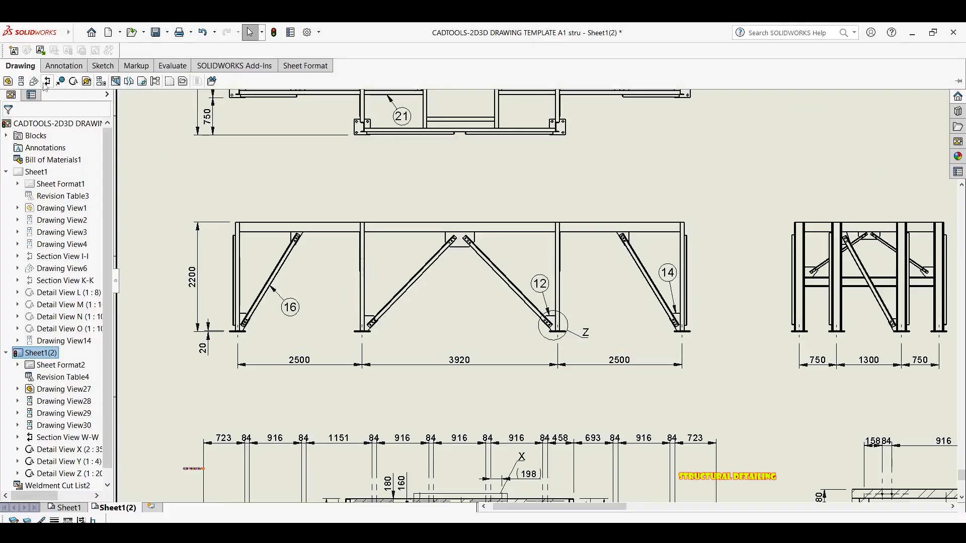
click(63, 66)
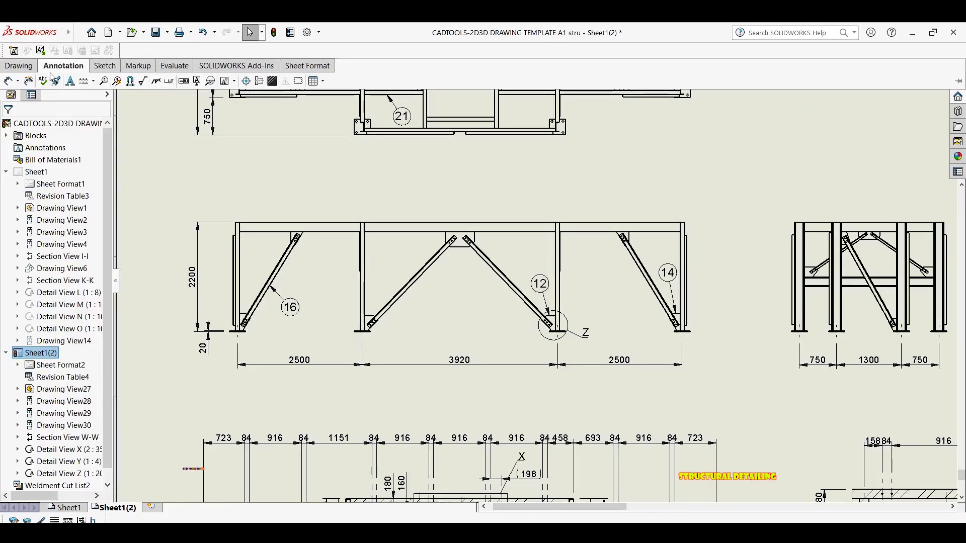
click(21, 67)
click(73, 81)
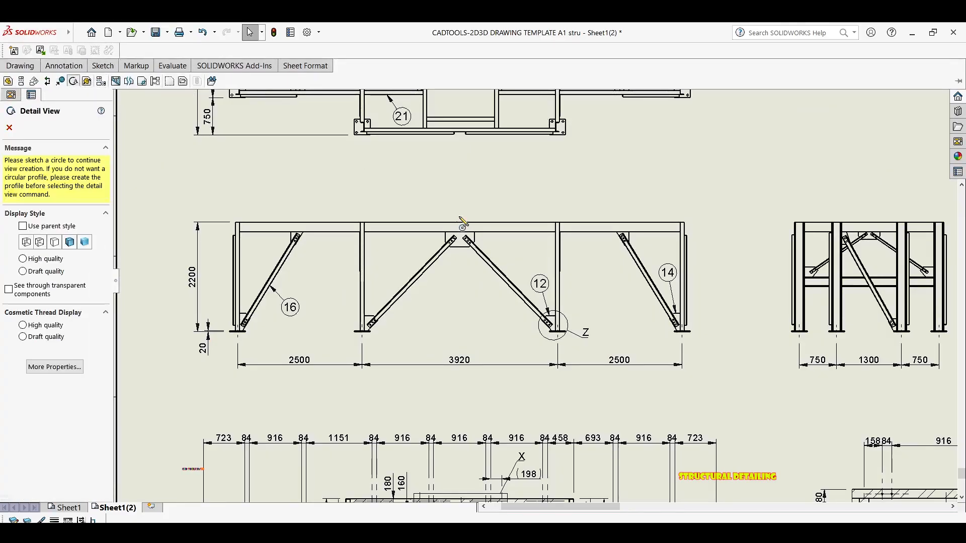
scroll(453, 208, down, 6)
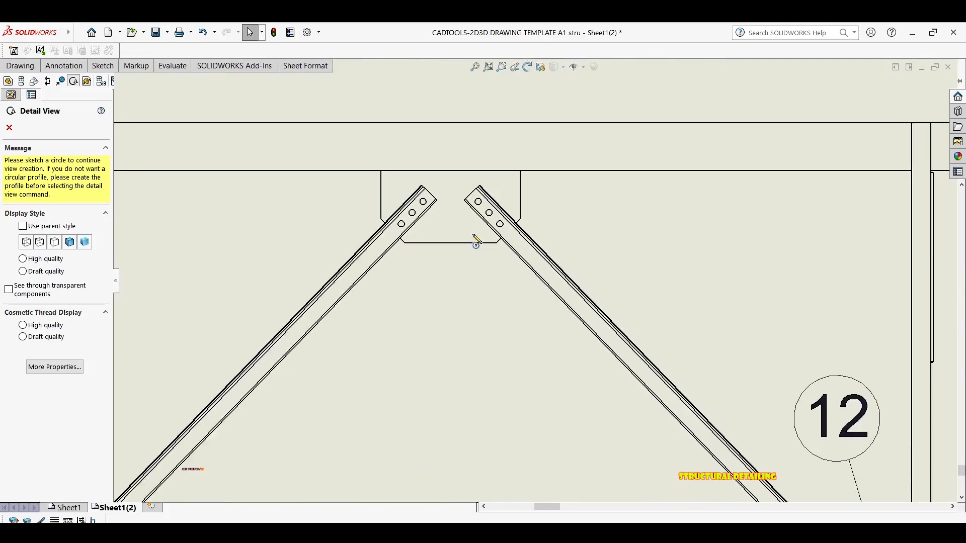
click(450, 197)
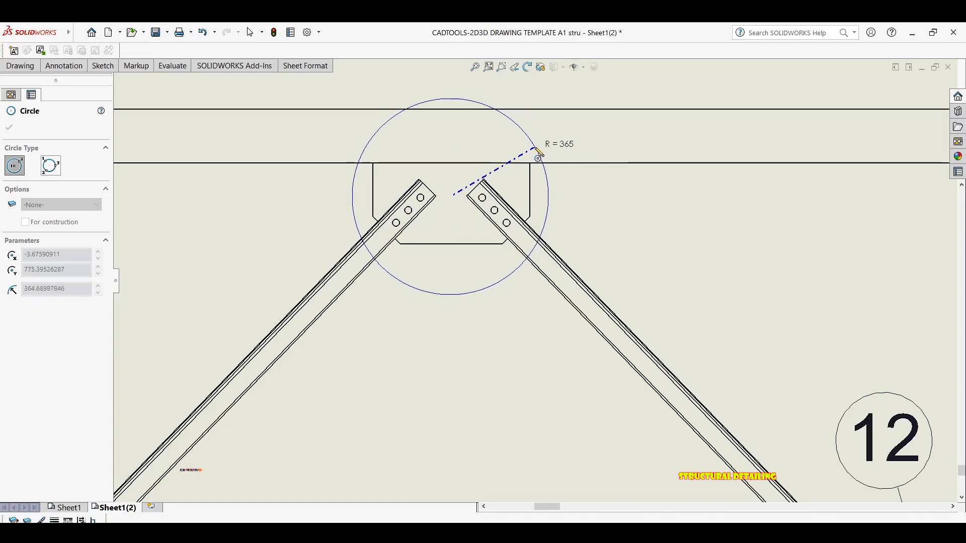
click(539, 153)
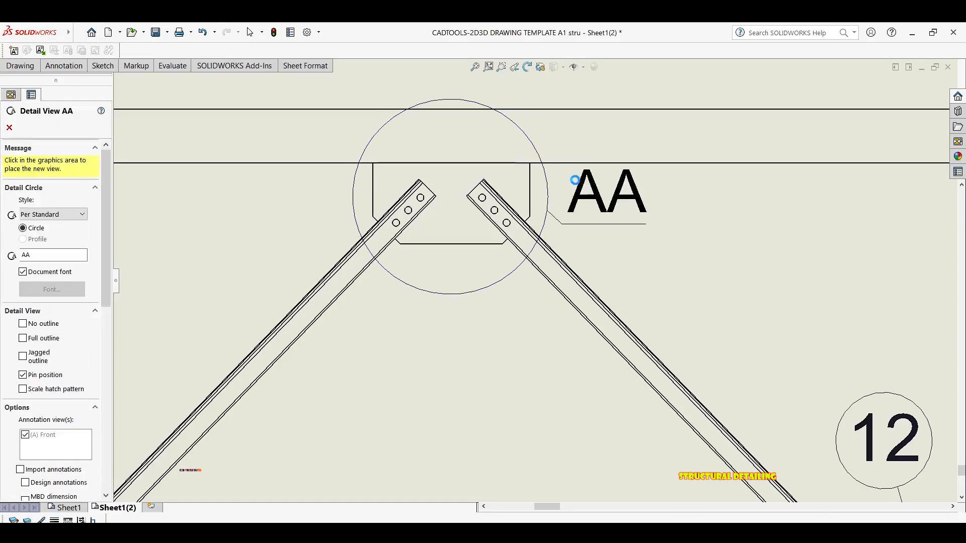
Step: Place detail view AA beside detail view Z, on the side towards the isometric view
scroll(590, 188, up, 10)
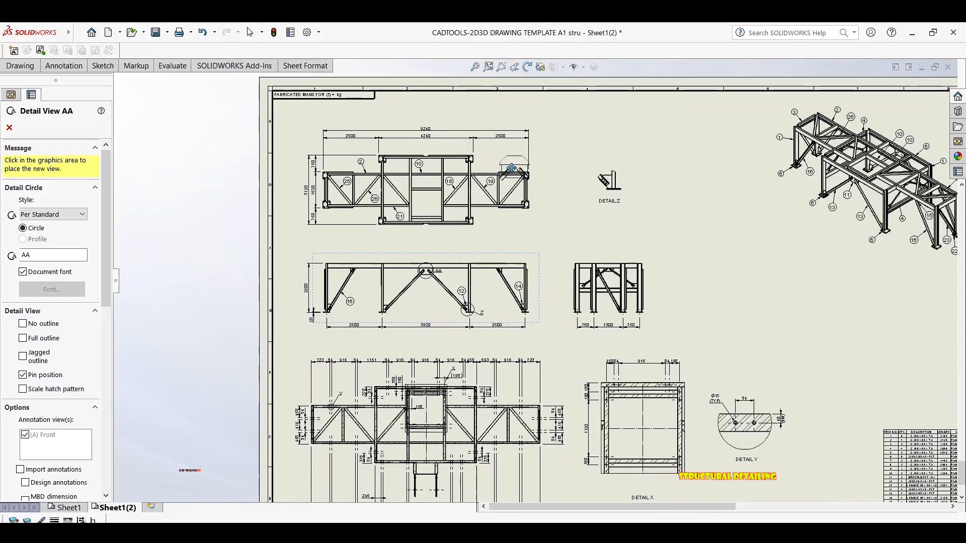
scroll(672, 201, down, 2)
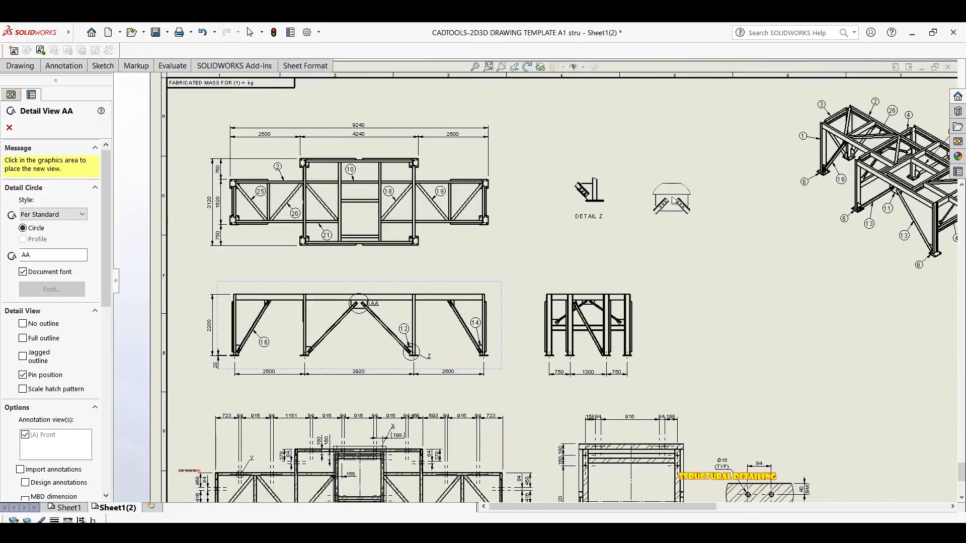
click(699, 194)
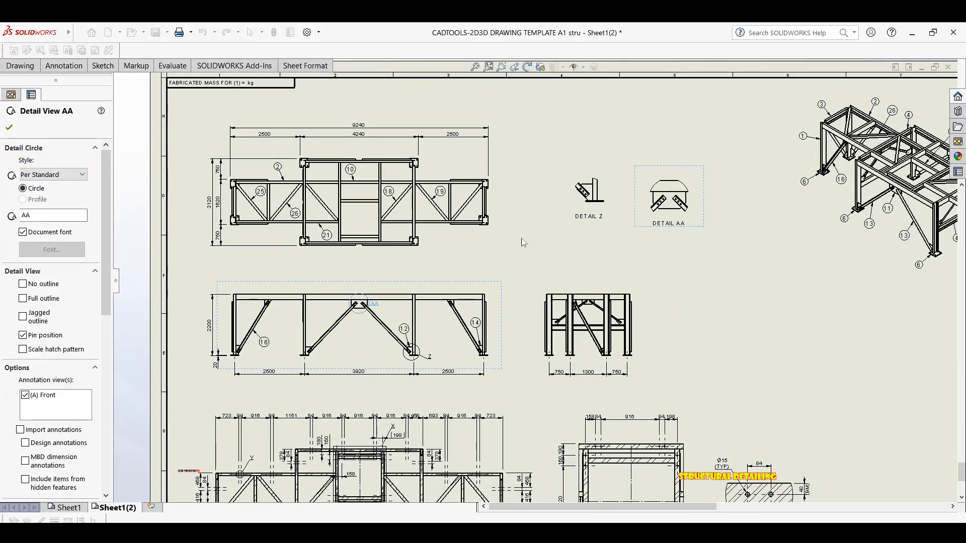
Step: Move the AA label above the top beam of the front view, clear of its detail circle
scroll(559, 152, up, 3)
scroll(493, 219, down, 4)
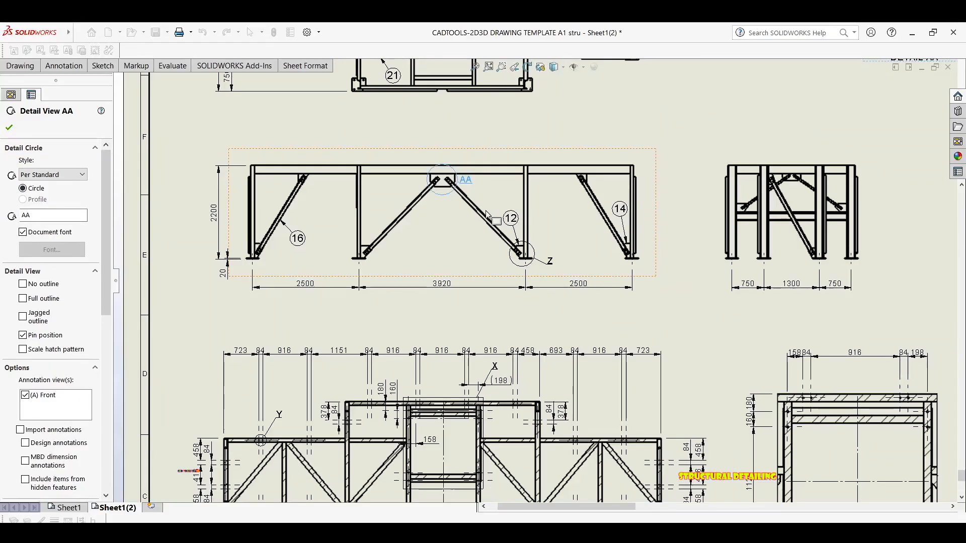
scroll(472, 182, down, 2)
click(473, 190)
drag(470, 186, 483, 132)
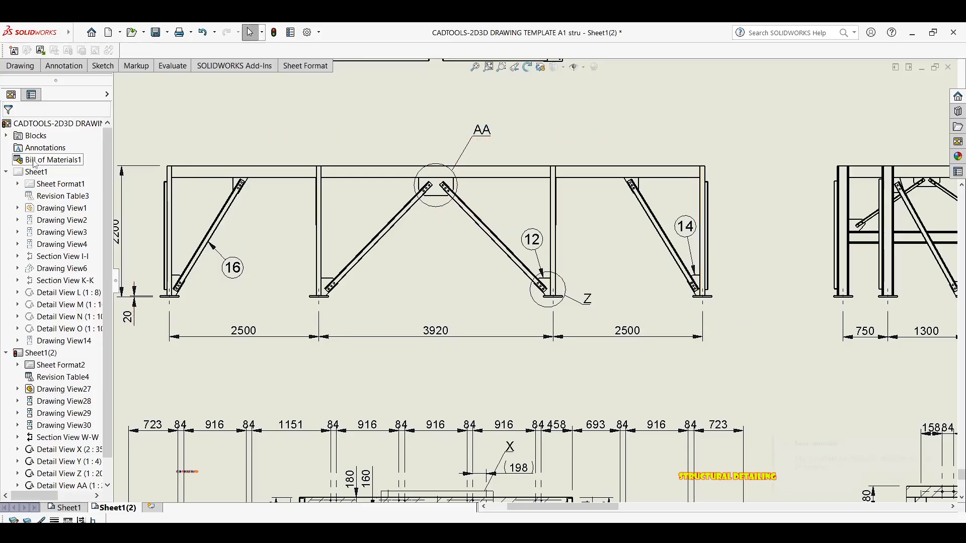
Step: Start a detail view with a circle of about 216 radius around the upper end of the front view's right-hand outer brace
scroll(606, 195, up, 3)
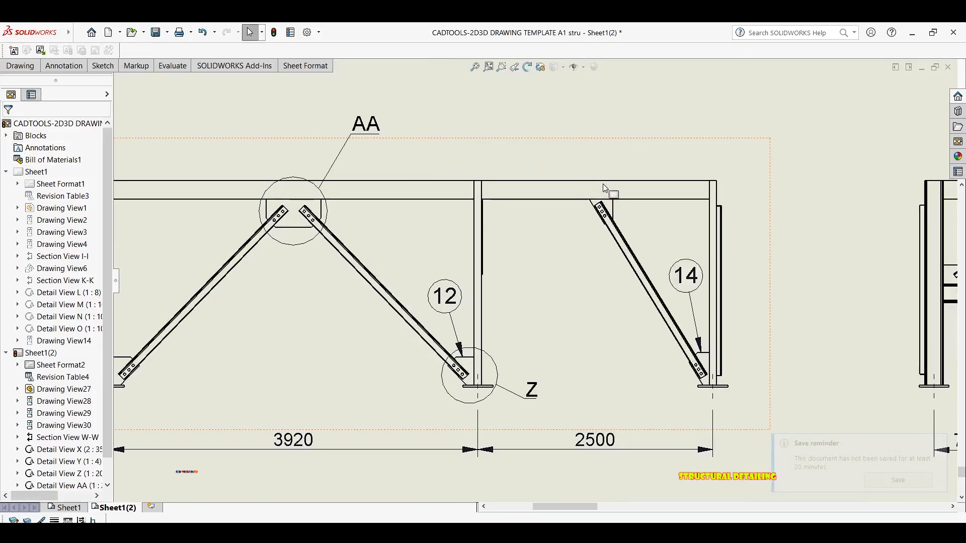
click(28, 68)
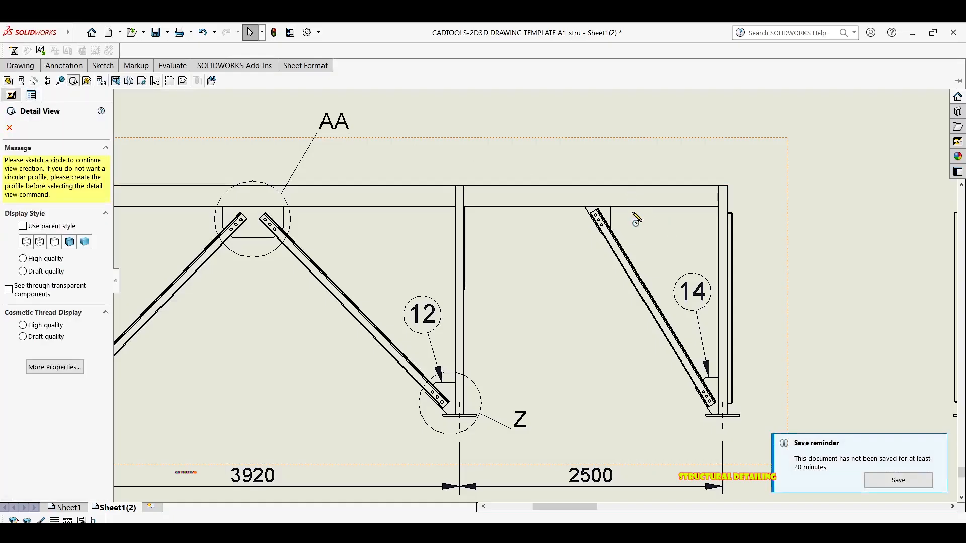
scroll(586, 241, up, 8)
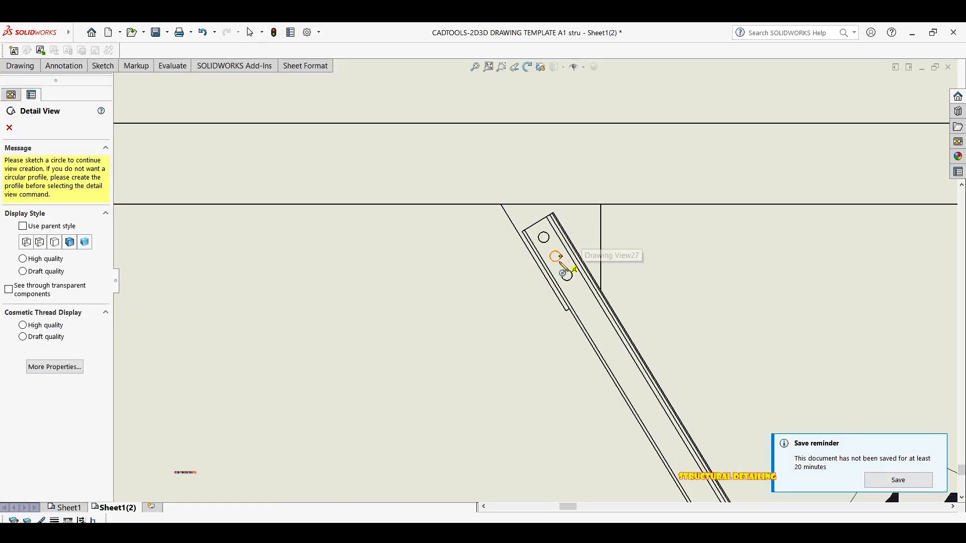
click(565, 256)
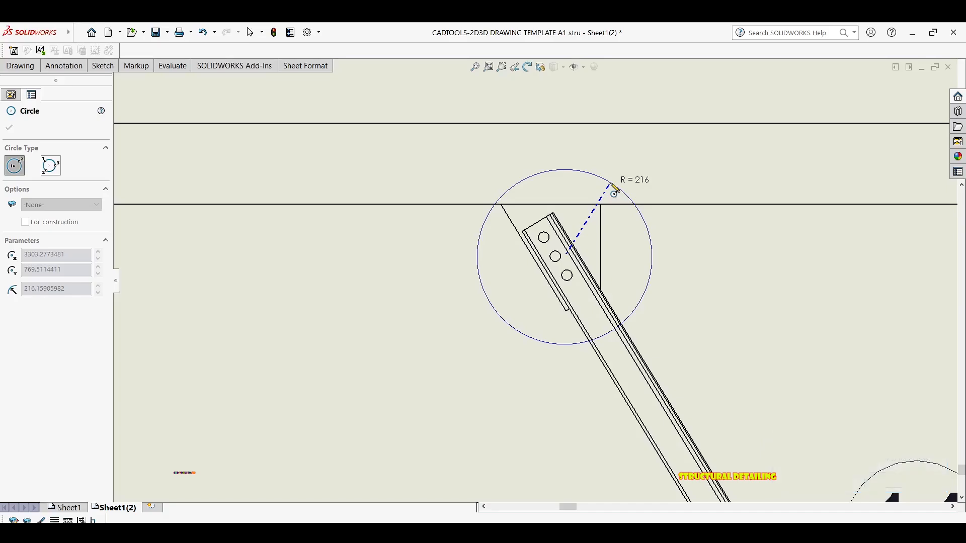
click(615, 193)
Step: Place detail view AB in the row next to detail view AA
scroll(688, 174, up, 5)
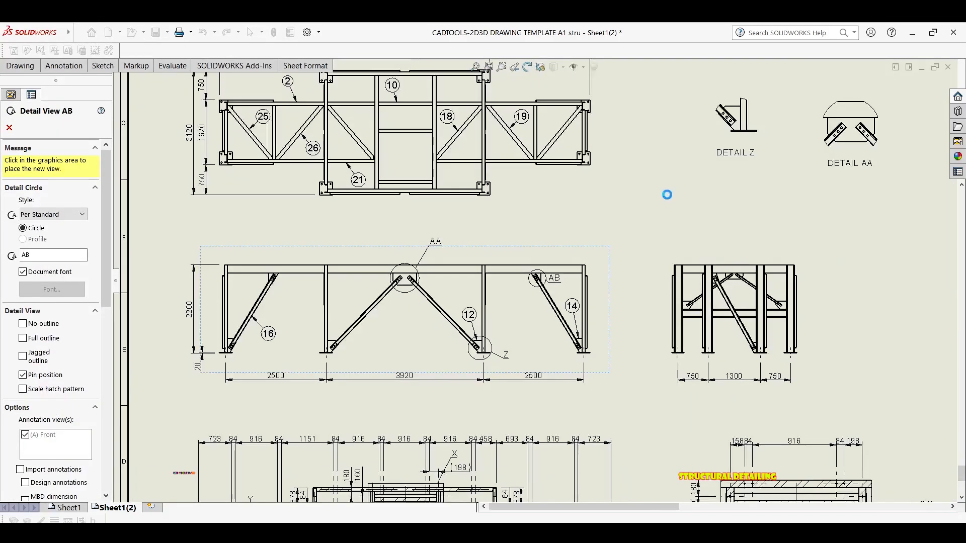
scroll(667, 195, up, 2)
scroll(704, 198, up, 2)
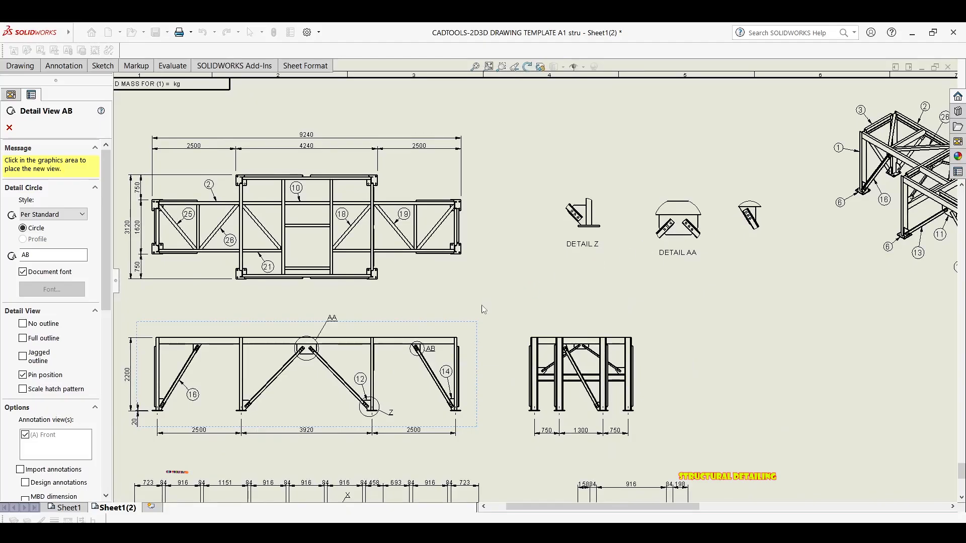
middle_drag(497, 325, 568, 236)
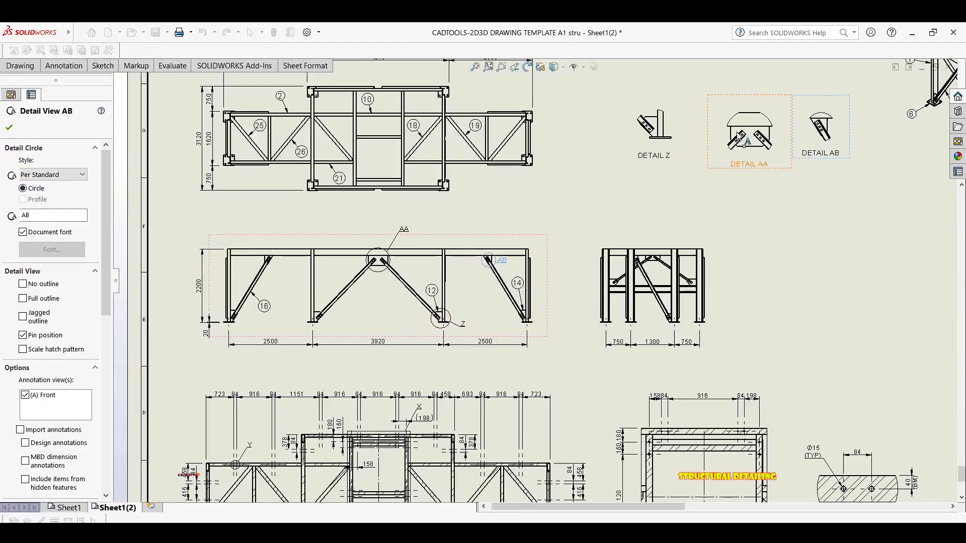
Step: Move the AB label above the front view's top beam, clear of its detail circle
scroll(511, 271, down, 2)
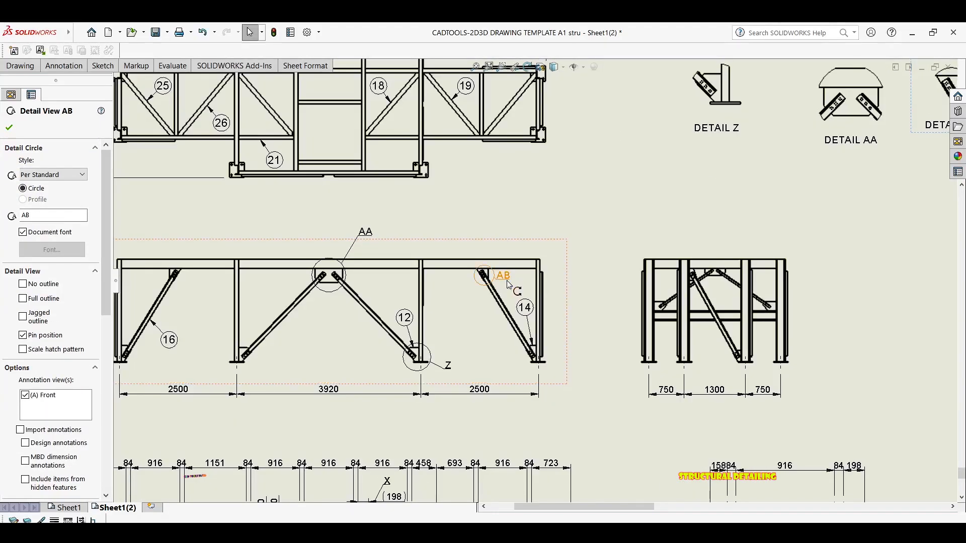
drag(506, 280, 523, 214)
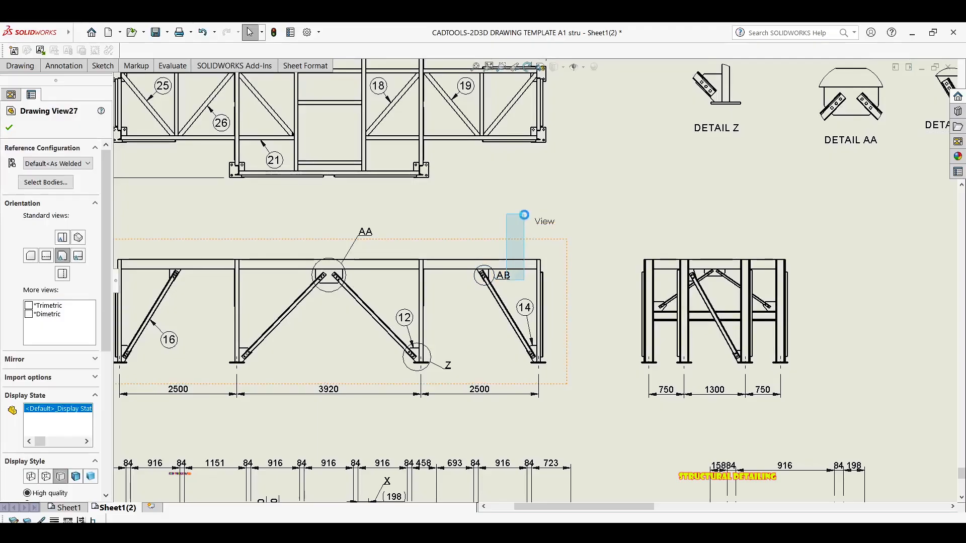
scroll(511, 276, down, 1)
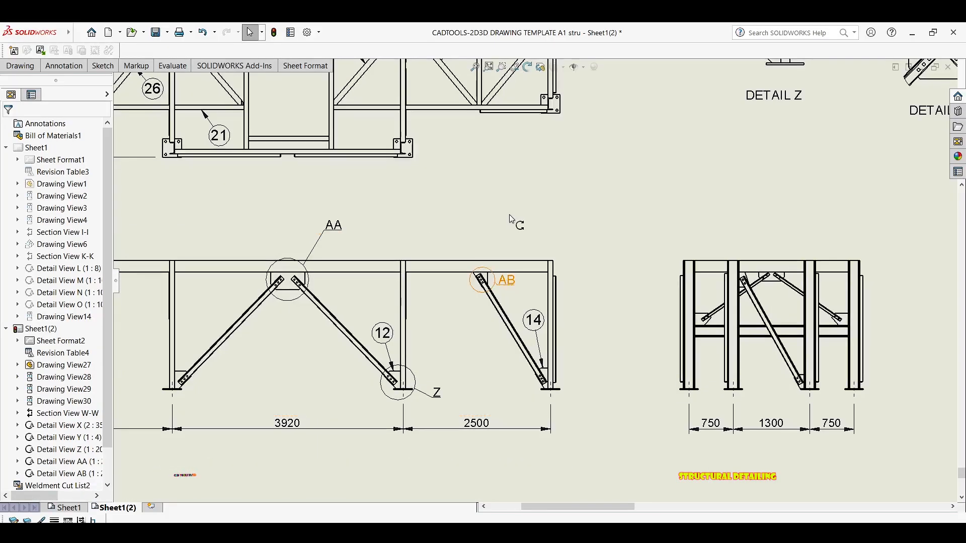
drag(509, 216, 509, 214)
key(Escape)
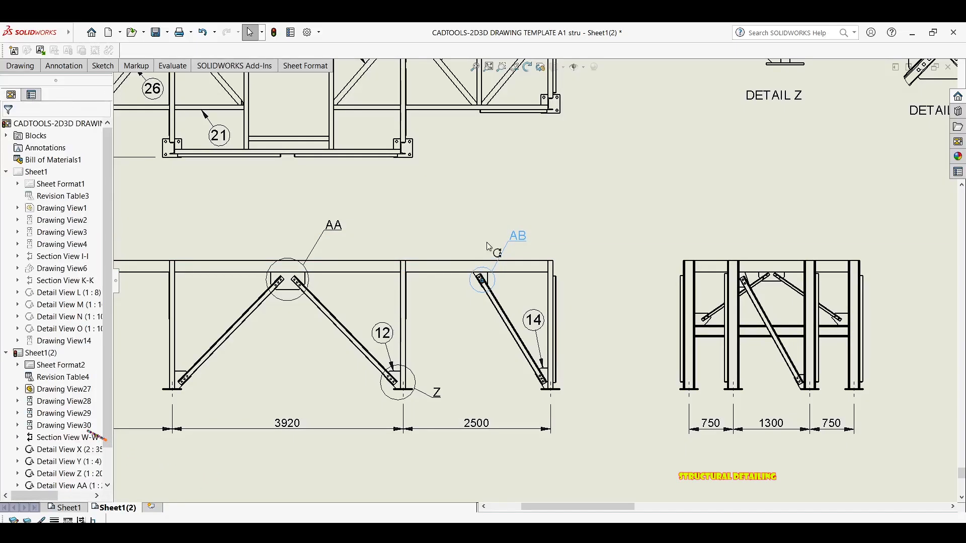
Step: Create detail view AC from a circle of about 204 radius around the side view's left brace gusset, placing it below details AA and AB
scroll(518, 263, up, 3)
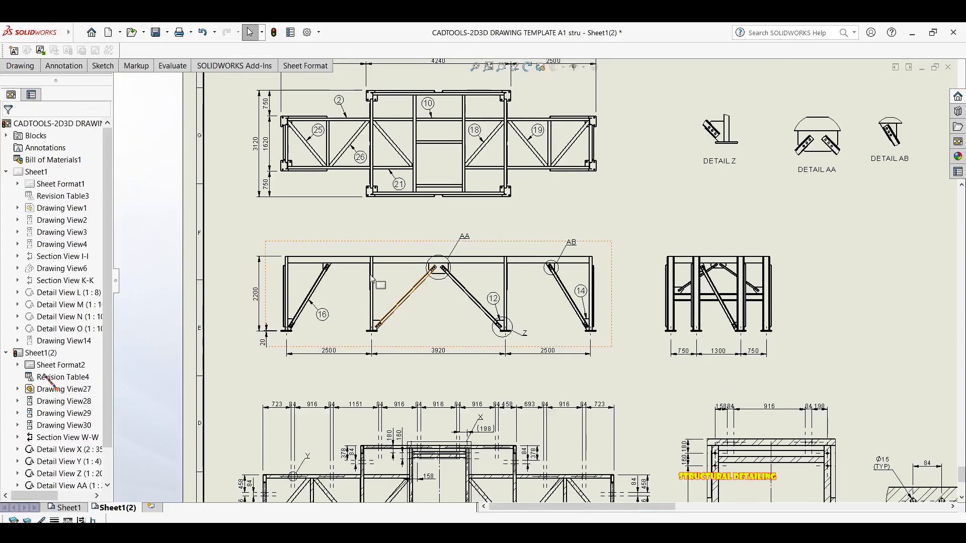
scroll(335, 275, down, 1)
scroll(553, 333, down, 1)
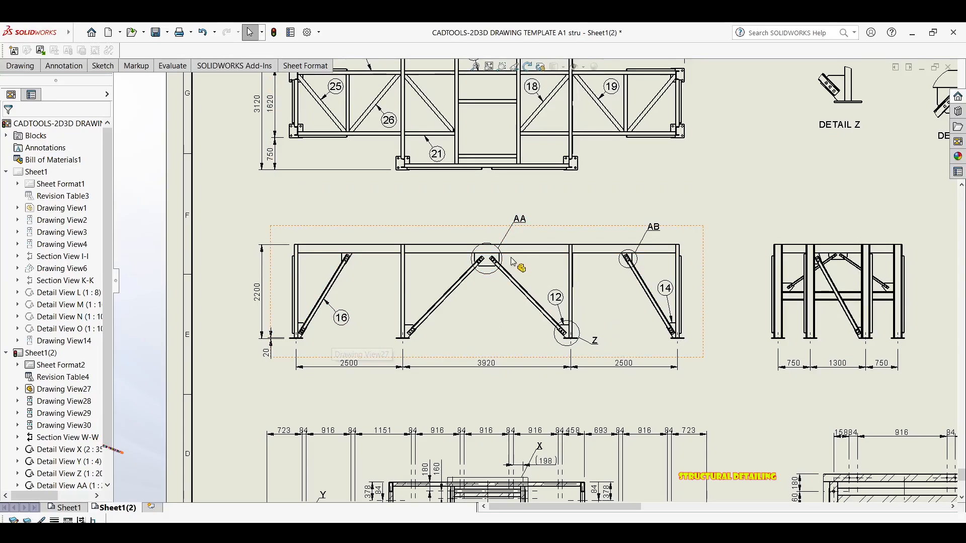
scroll(606, 277, up, 4)
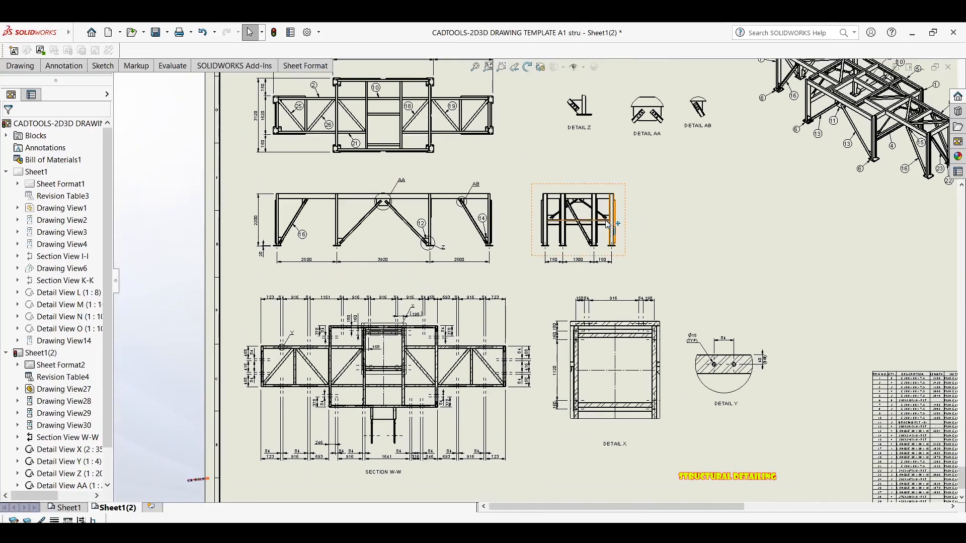
scroll(607, 224, down, 5)
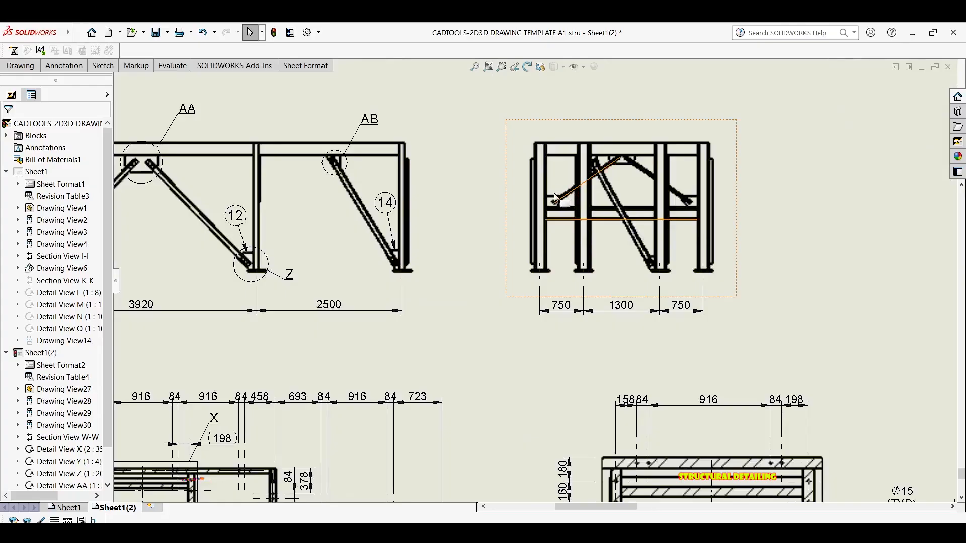
scroll(556, 198, down, 6)
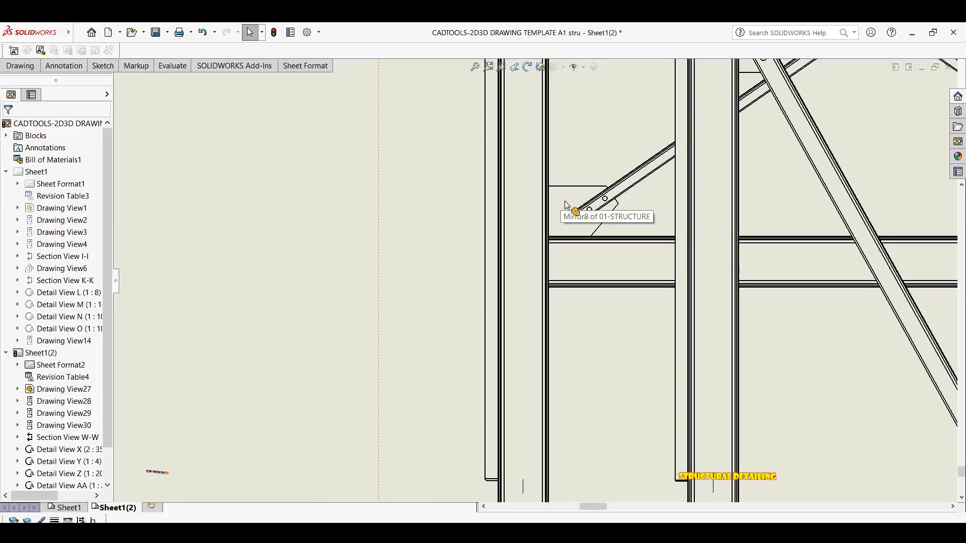
scroll(553, 190, up, 1)
click(39, 67)
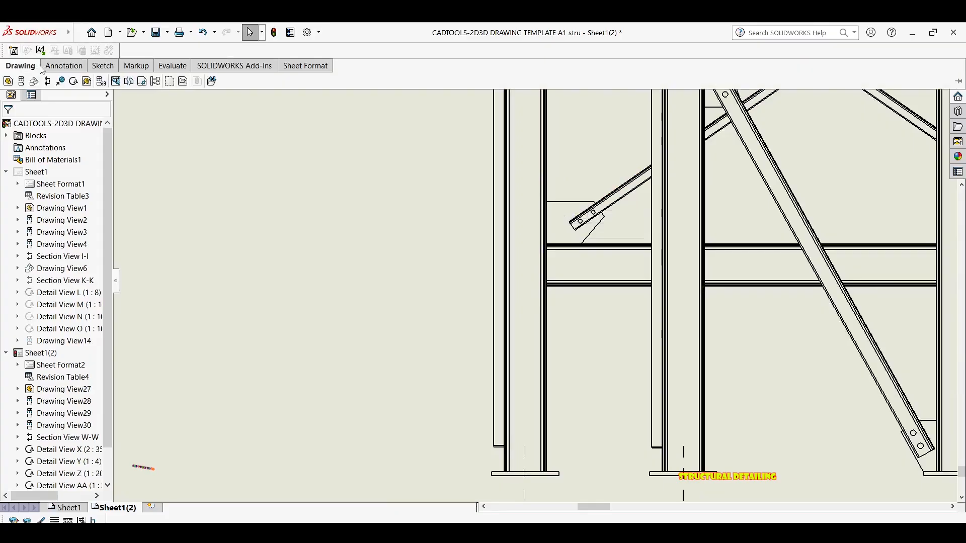
click(74, 81)
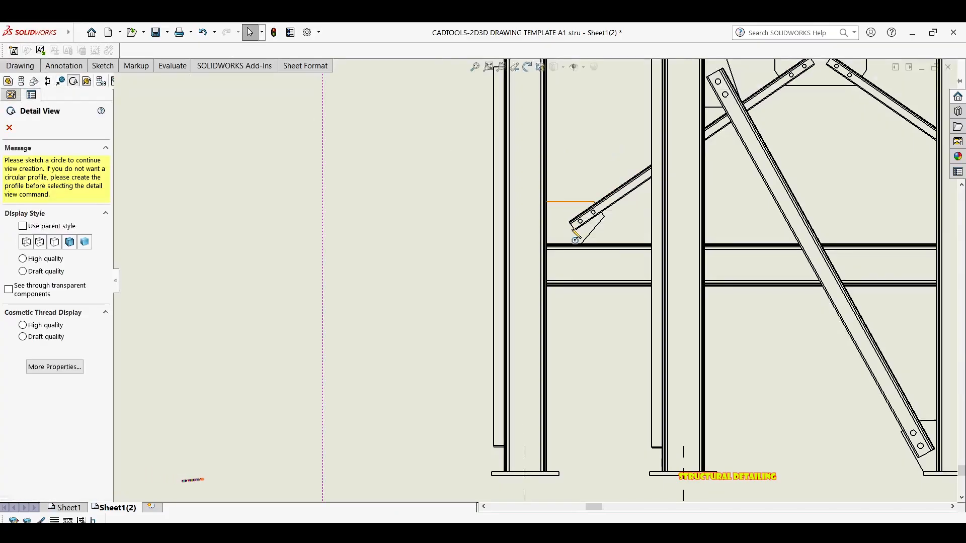
scroll(573, 258, down, 4)
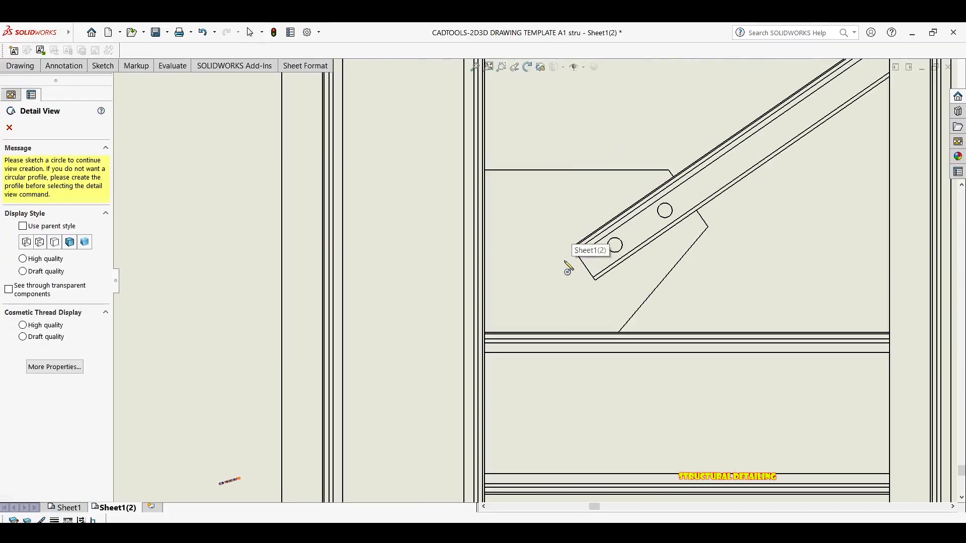
click(564, 260)
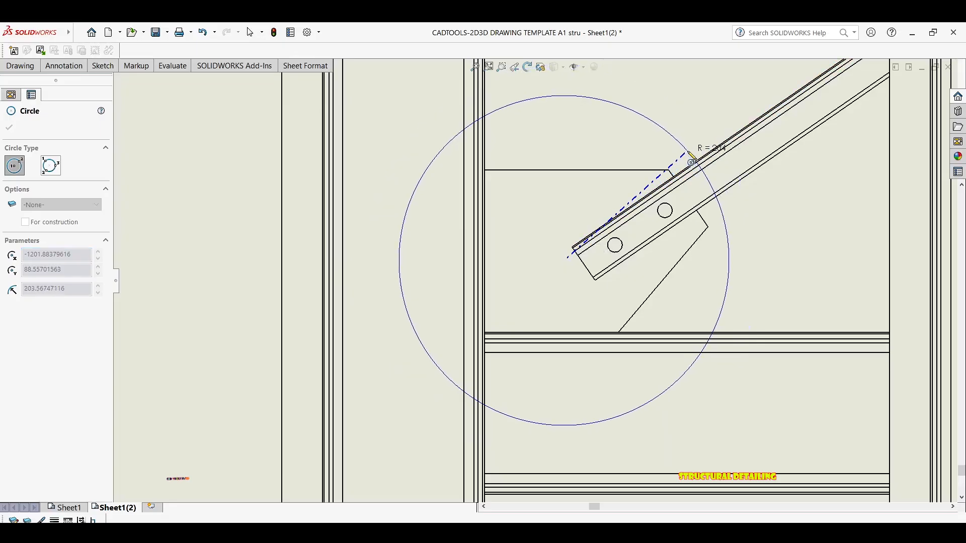
click(692, 160)
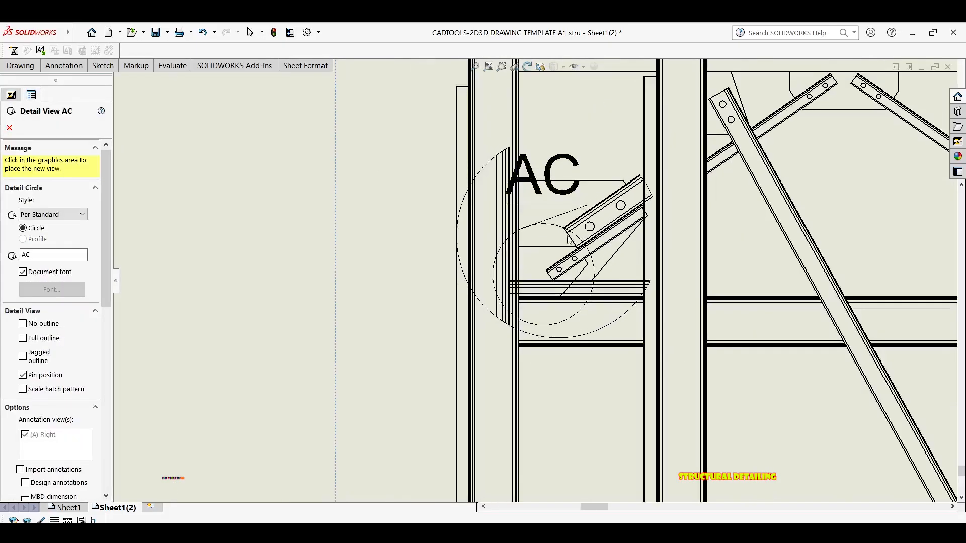
scroll(568, 240, up, 8)
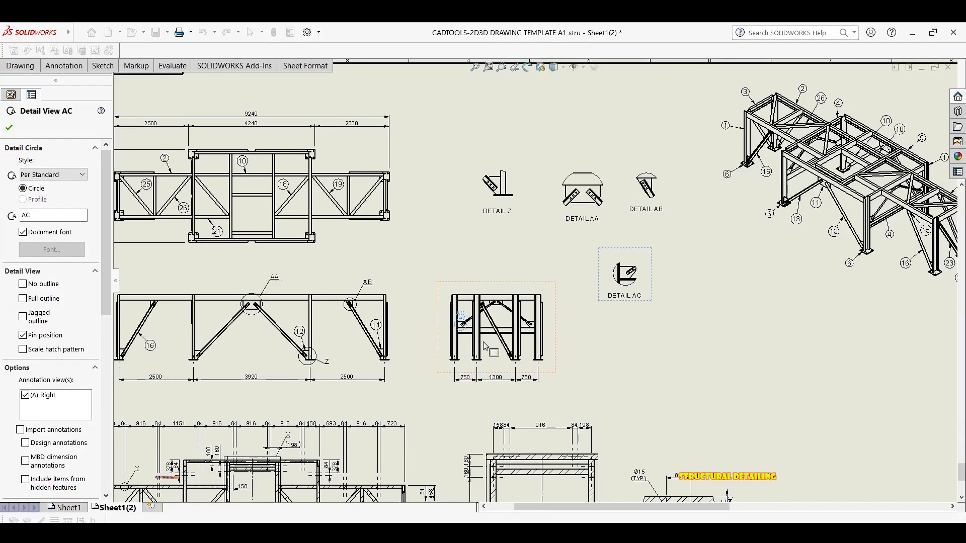
Step: Move the AC label outside the side view's outer column, clear of its detail circle
middle_drag(487, 340, 498, 286)
scroll(469, 269, down, 2)
key(Escape)
key(Escape)
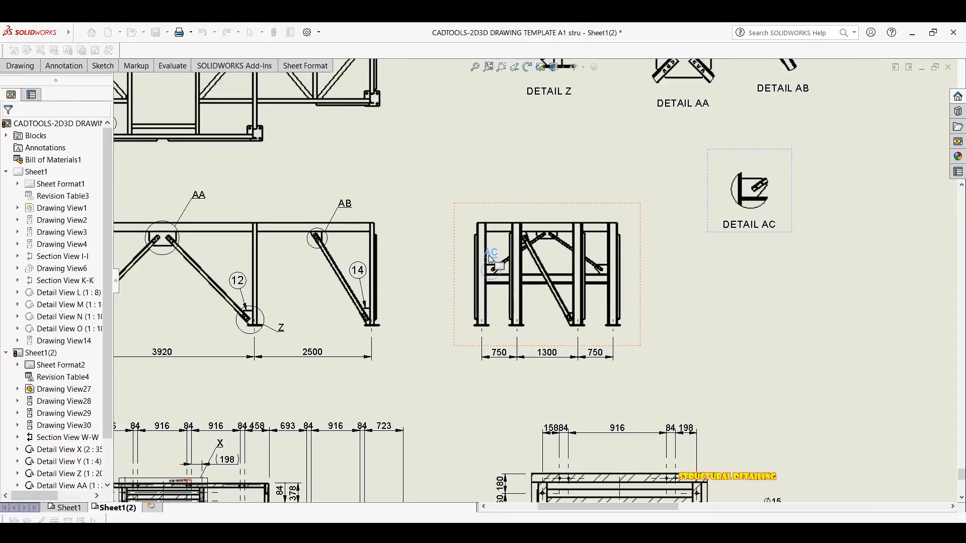
scroll(496, 261, down, 1)
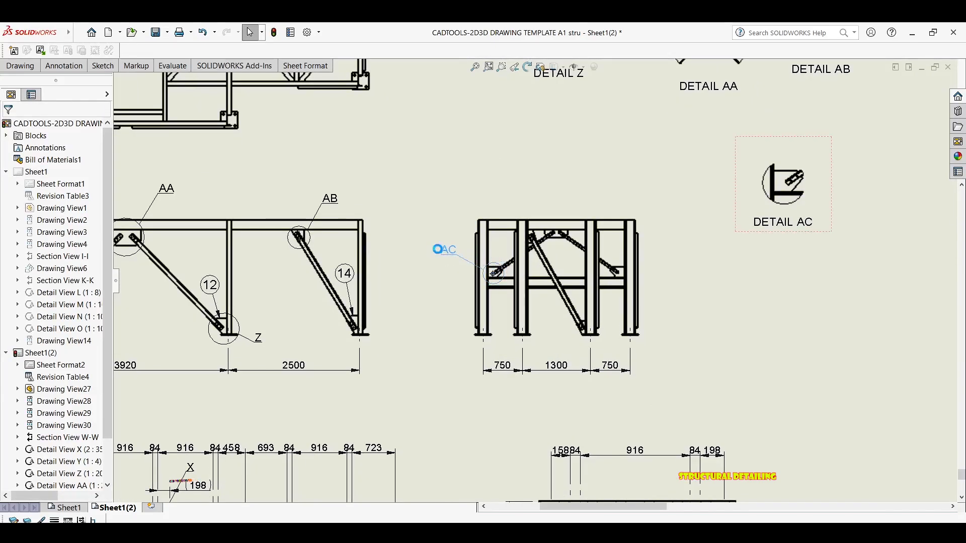
click(493, 273)
scroll(579, 247, down, 2)
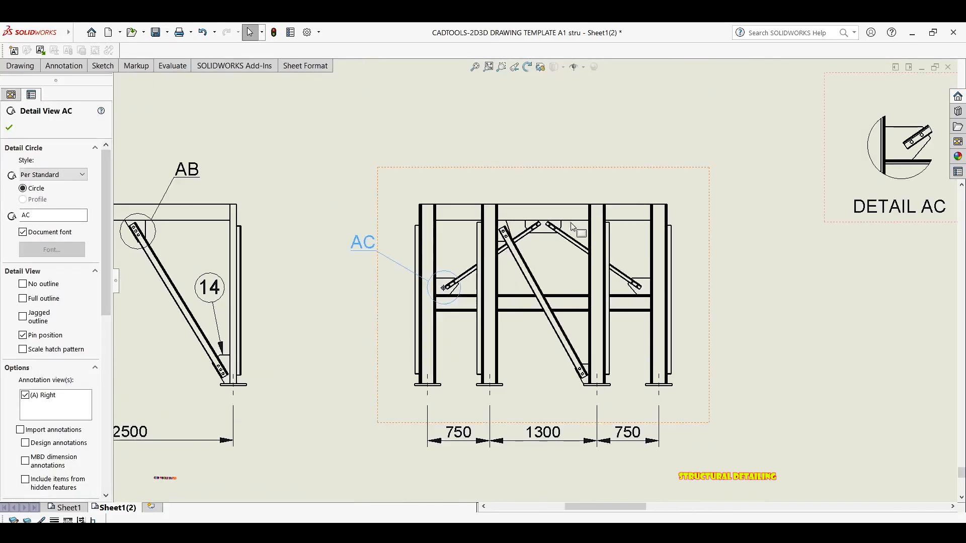
scroll(554, 227, down, 2)
scroll(405, 204, down, 1)
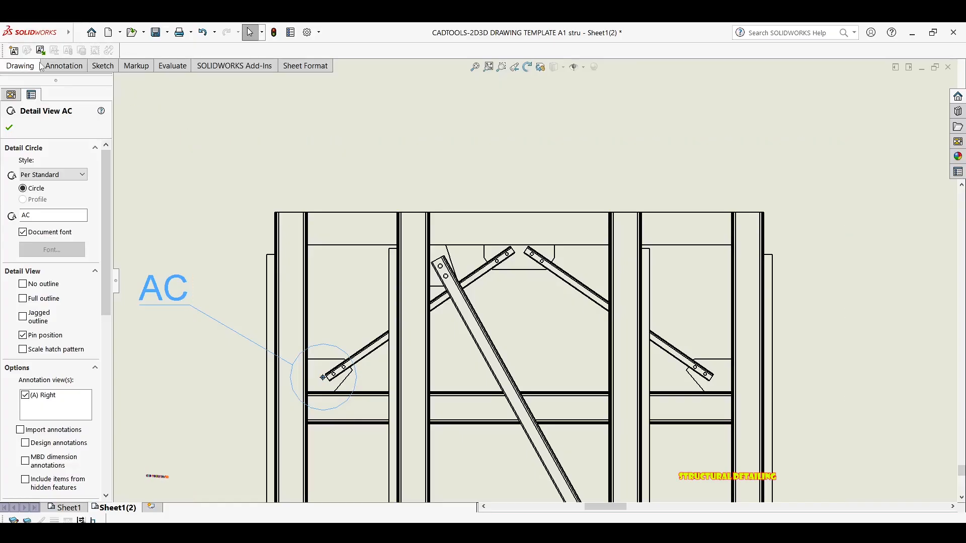
click(63, 65)
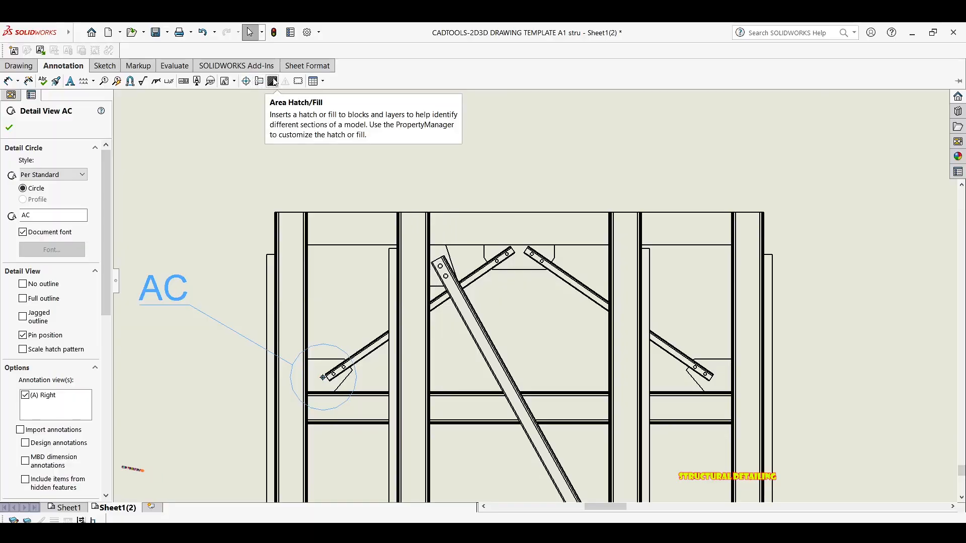
click(30, 67)
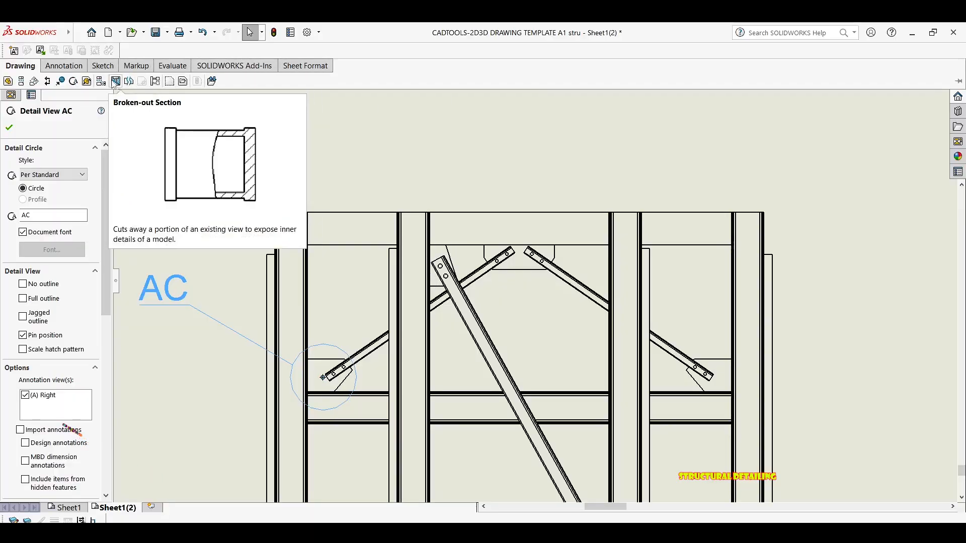
click(603, 207)
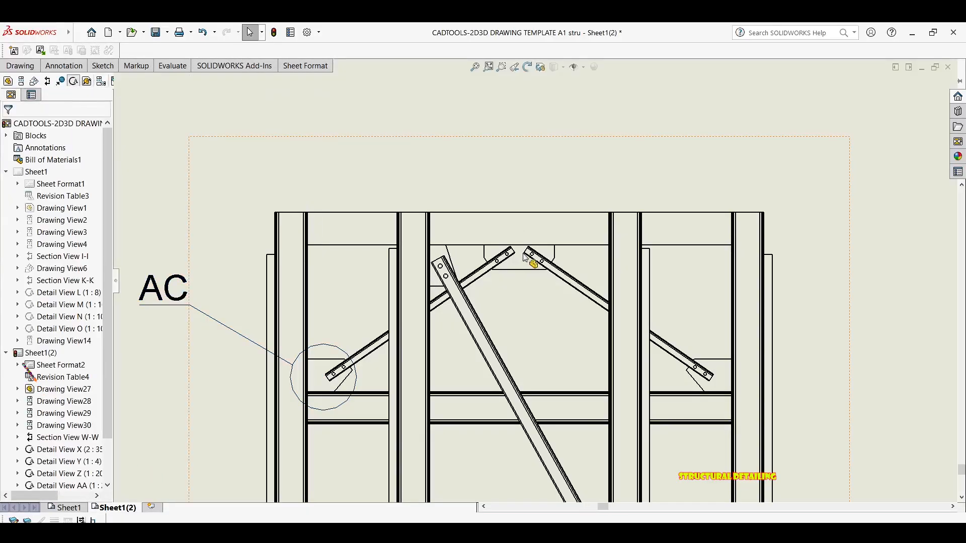
Step: Start a detail view with a circle enclosing the side view's top centre gusset and both brace ends
scroll(535, 269, down, 5)
click(535, 268)
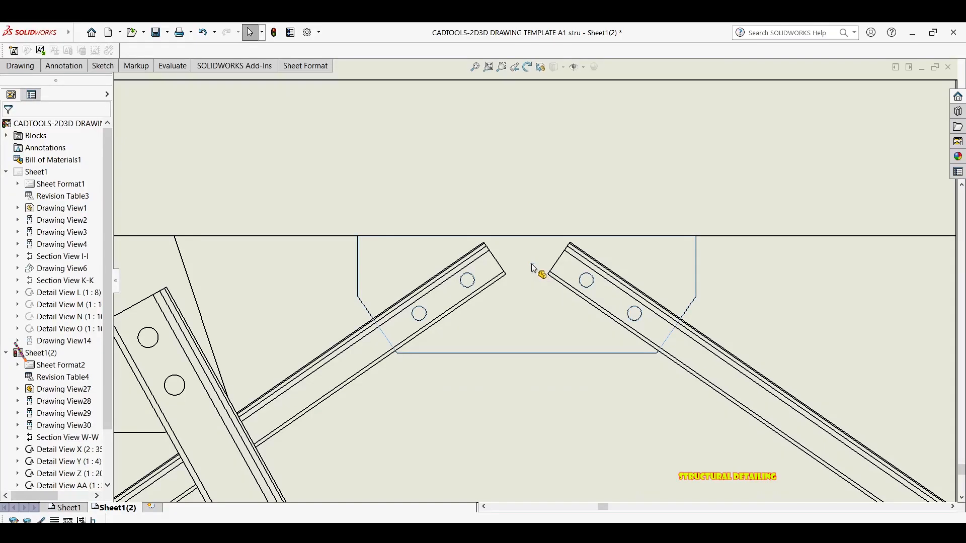
scroll(526, 275, up, 3)
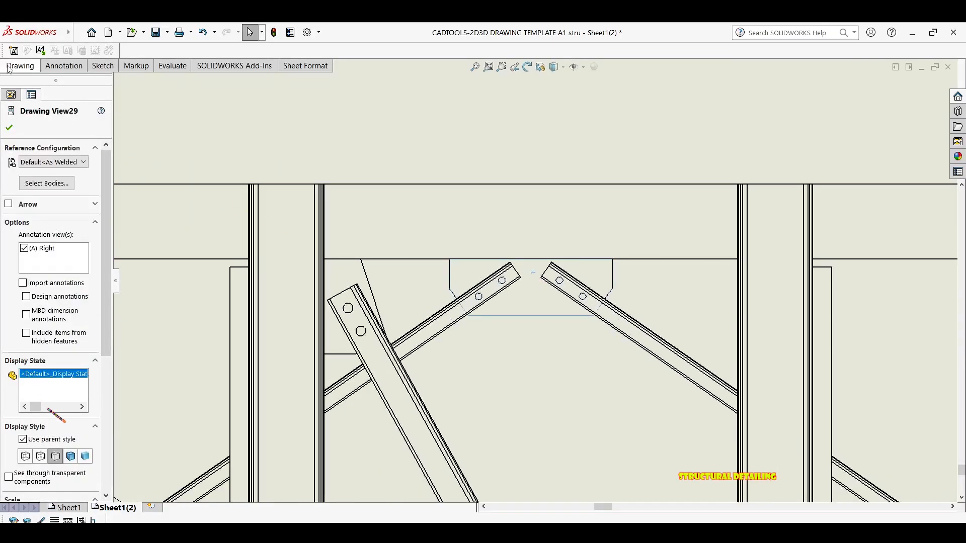
click(63, 65)
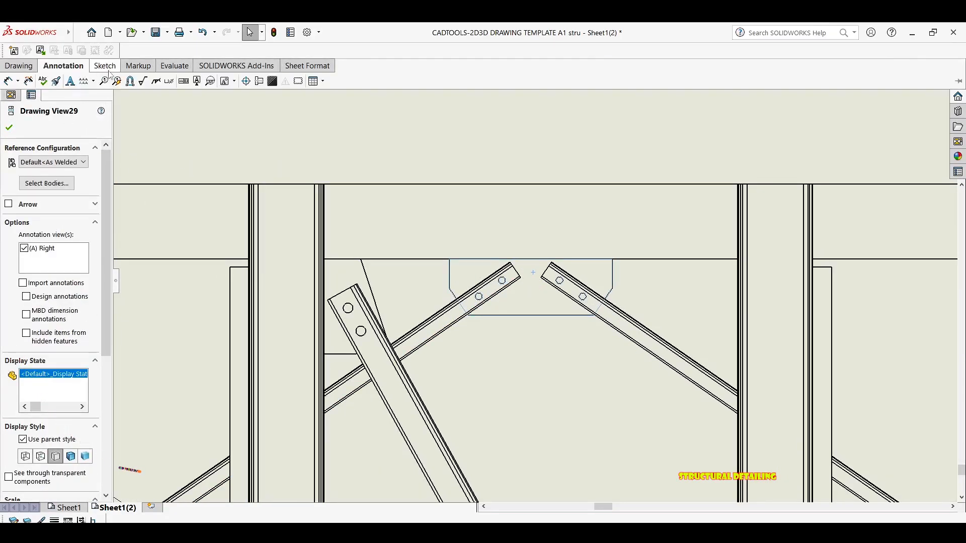
click(23, 66)
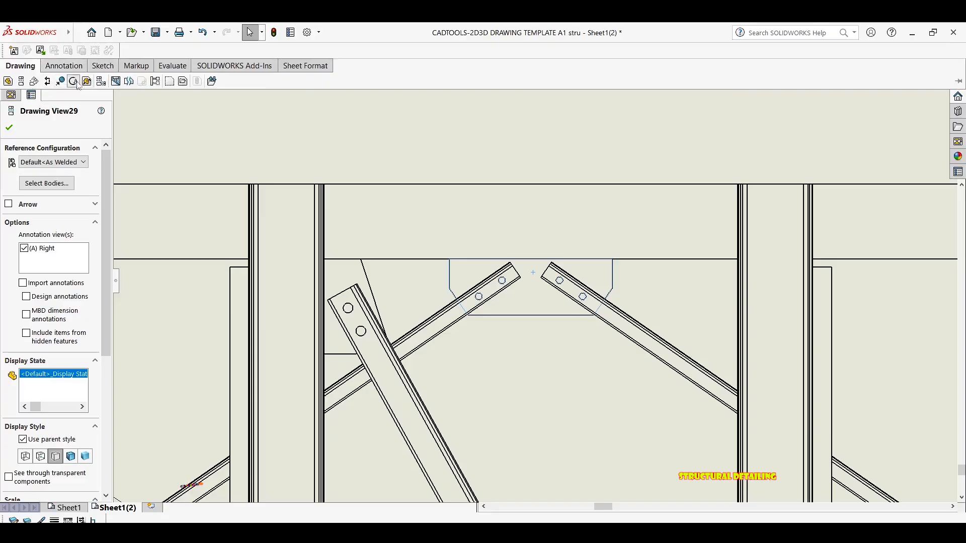
click(73, 81)
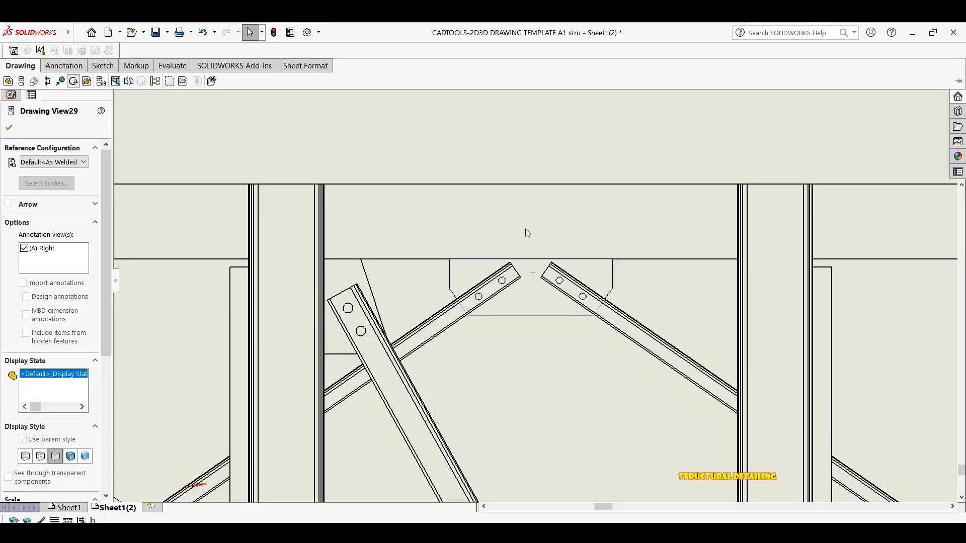
click(530, 280)
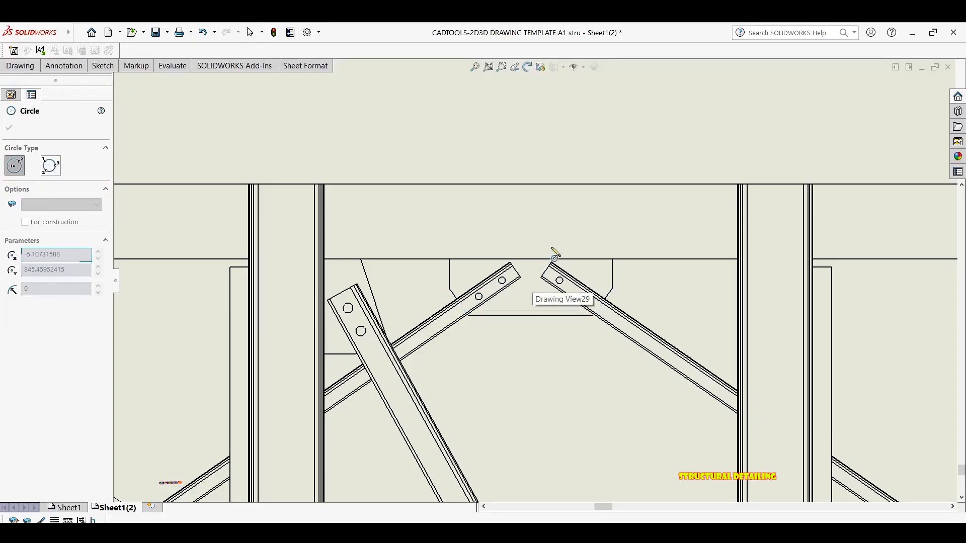
click(615, 235)
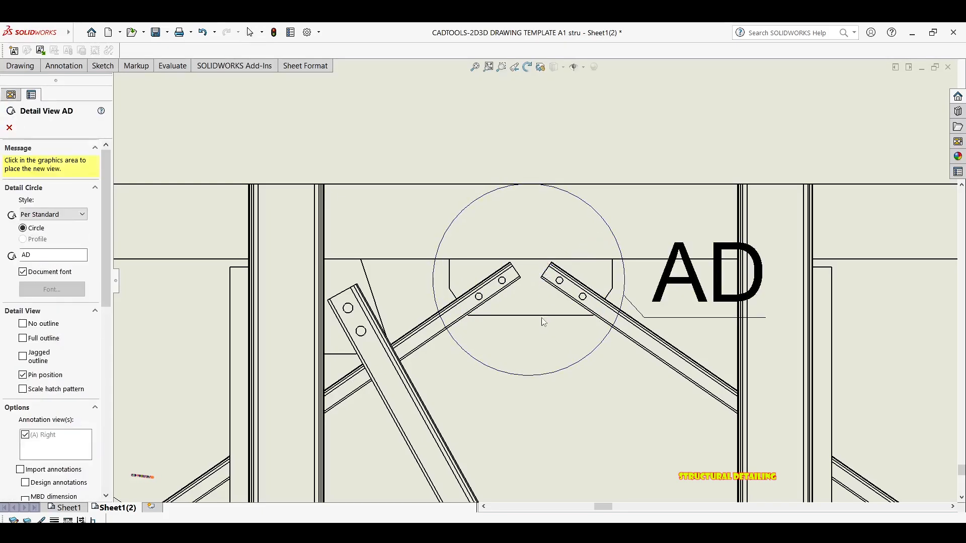
Step: Place detail view AD in the row next to detail AC and move the AD label above the side view's top beam
scroll(552, 318, up, 4)
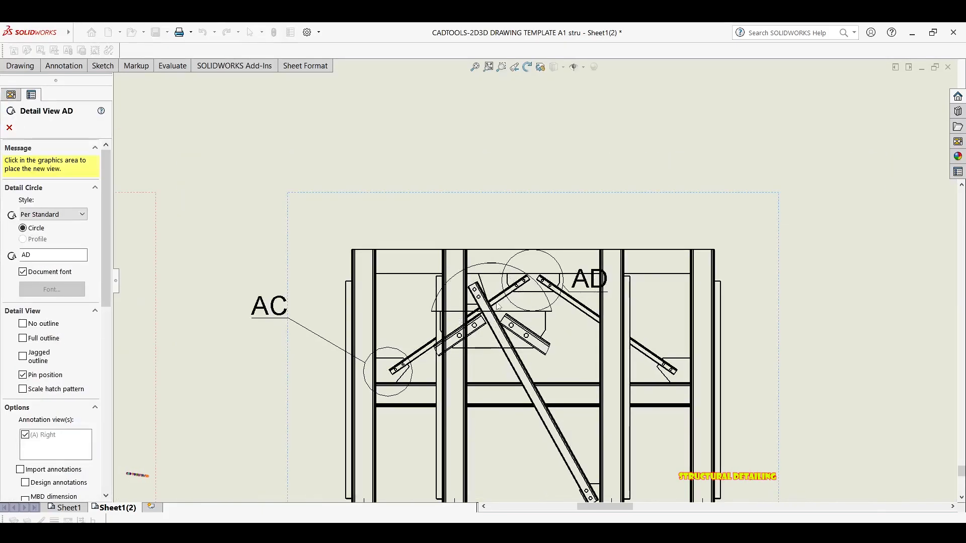
scroll(527, 298, up, 4)
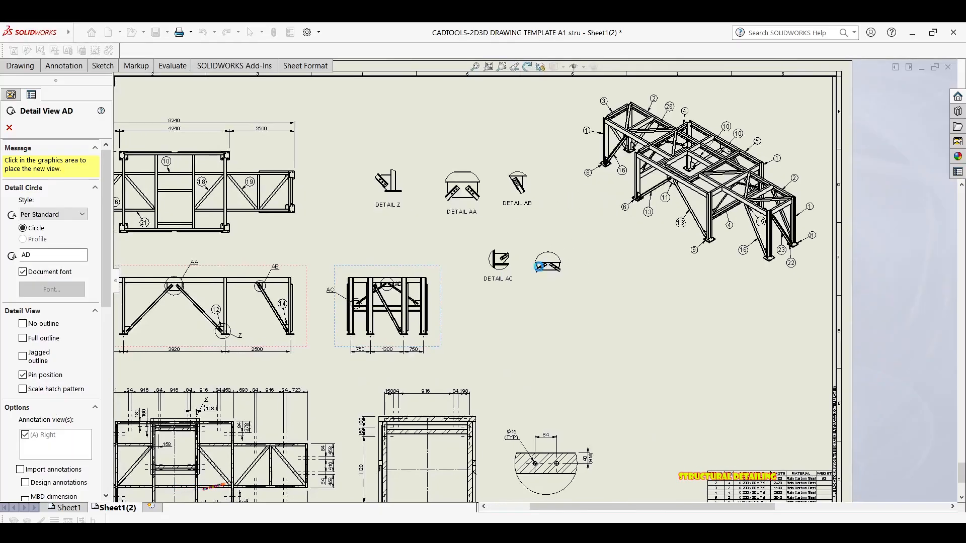
scroll(382, 291, down, 6)
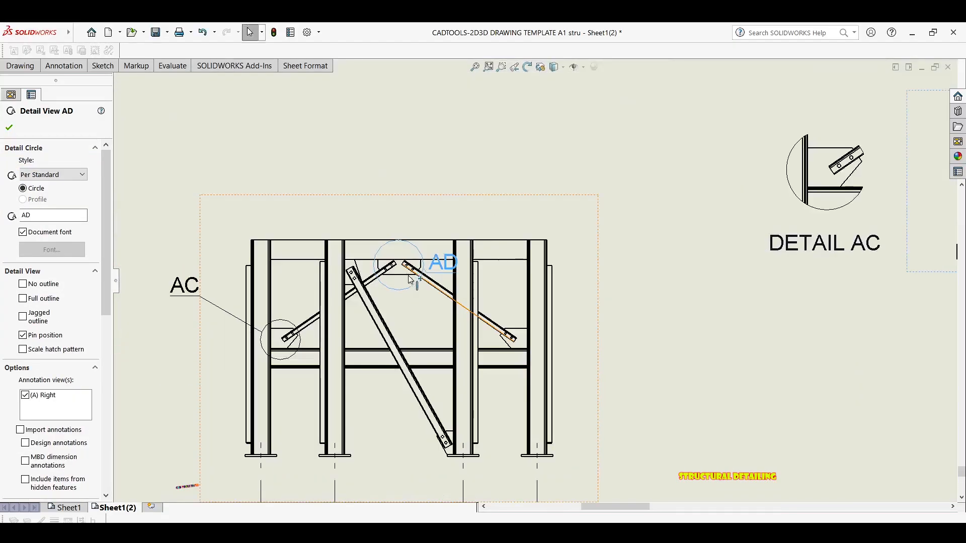
drag(440, 269, 463, 200)
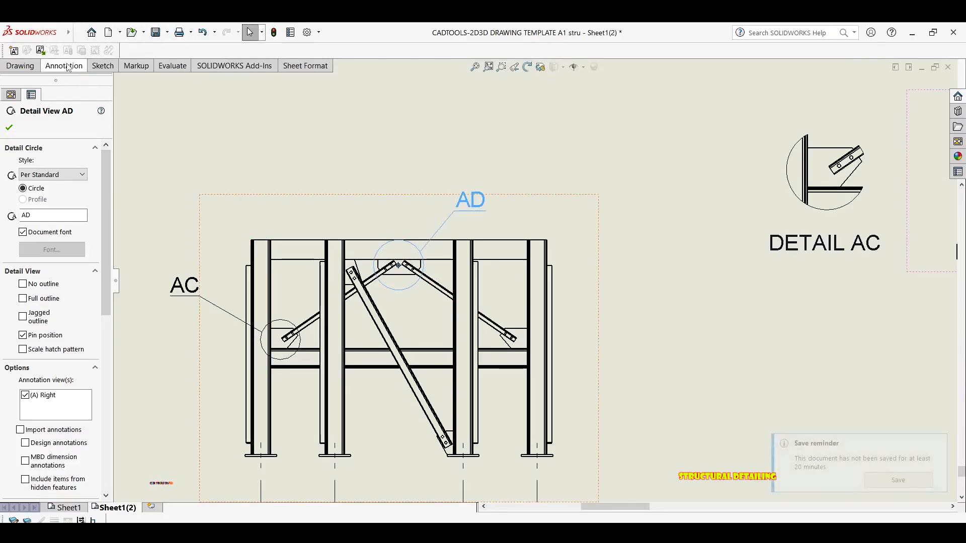
click(84, 66)
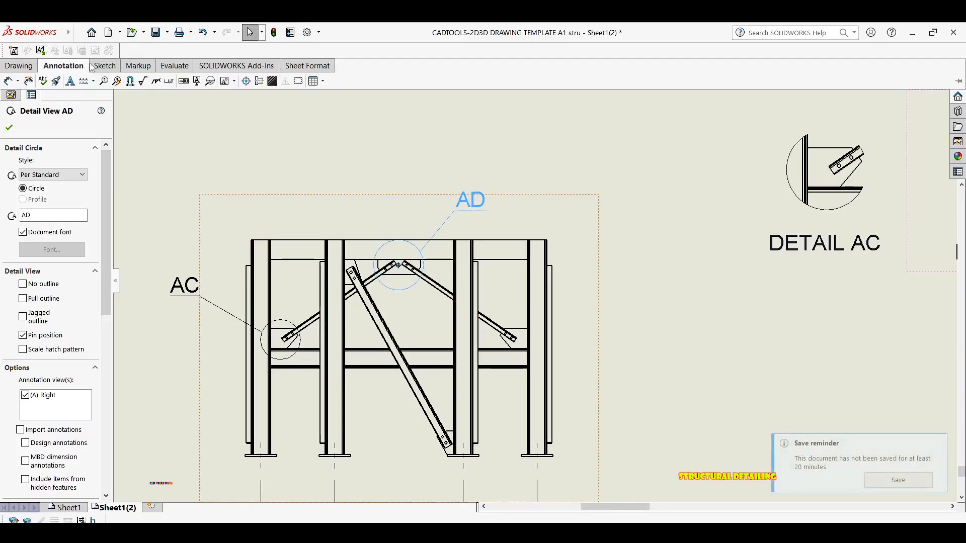
click(19, 66)
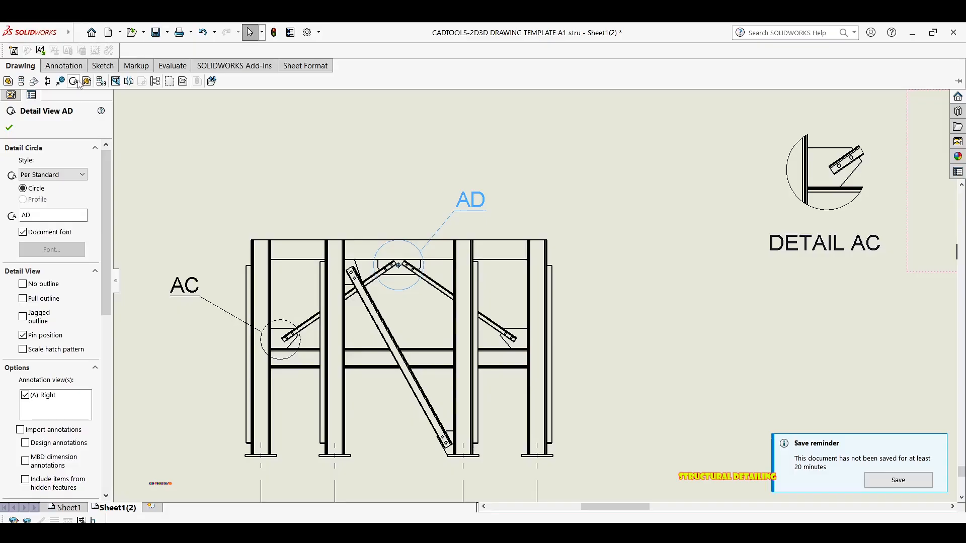
key(Escape)
Step: Create detail view AE from a circle of about 180 radius around the upper end of the side view's long diagonal brace, placing it beside detail AD
scroll(410, 305, down, 1)
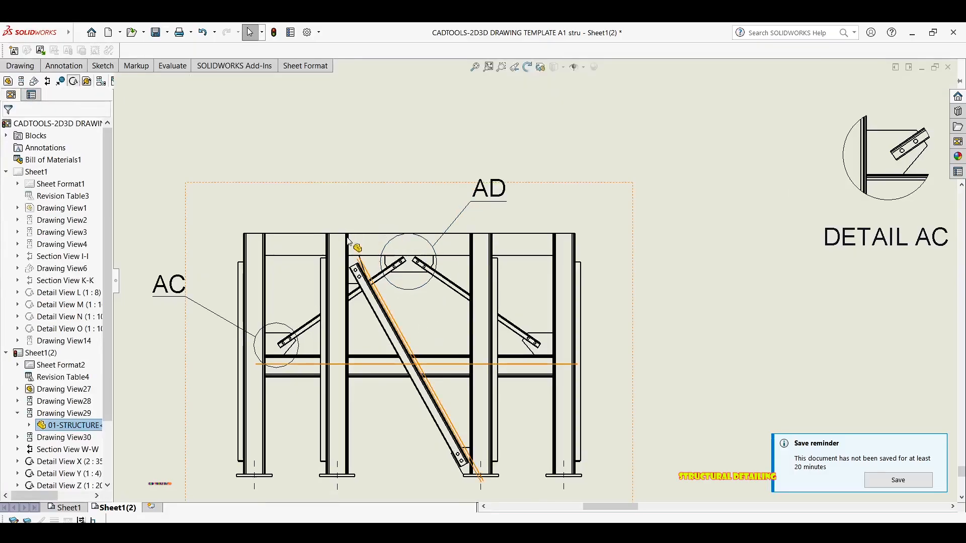
scroll(370, 282, down, 2)
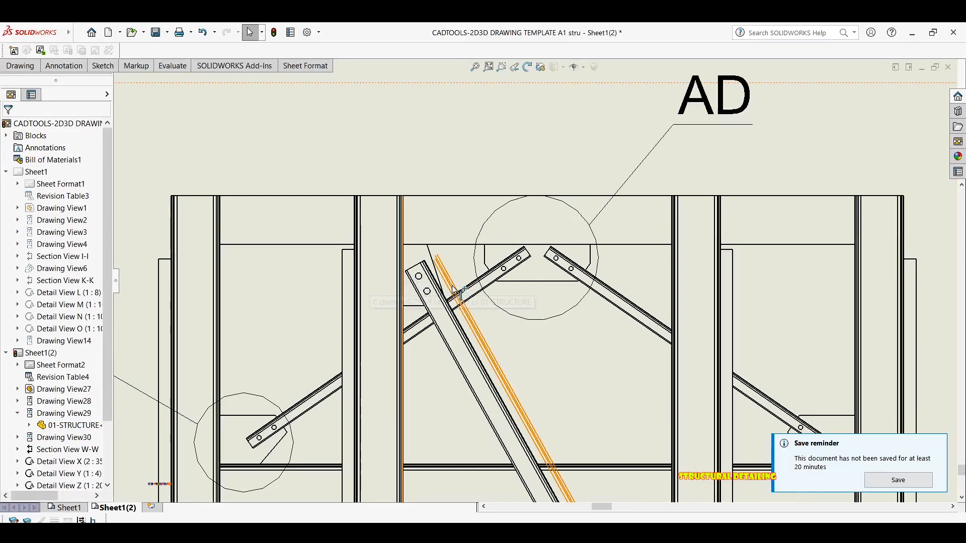
scroll(443, 292, down, 3)
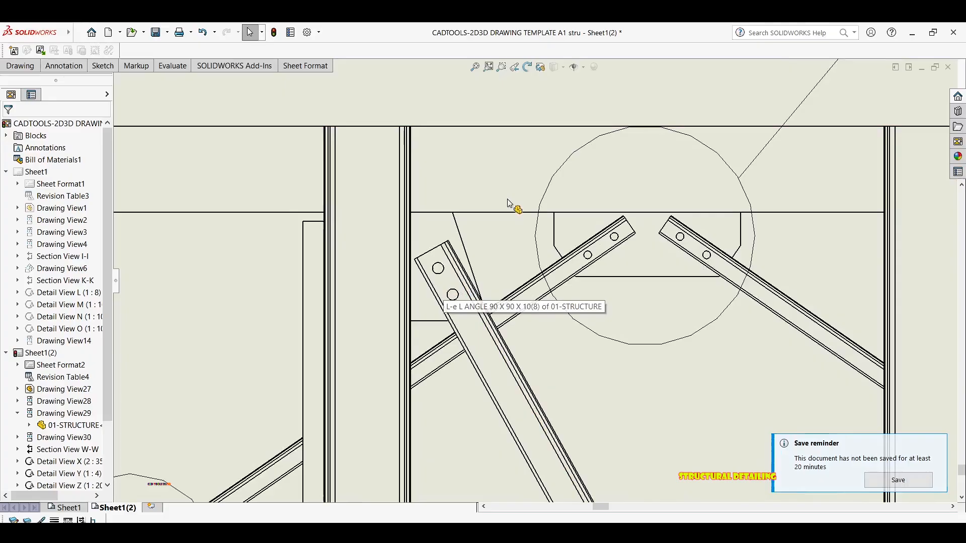
click(502, 250)
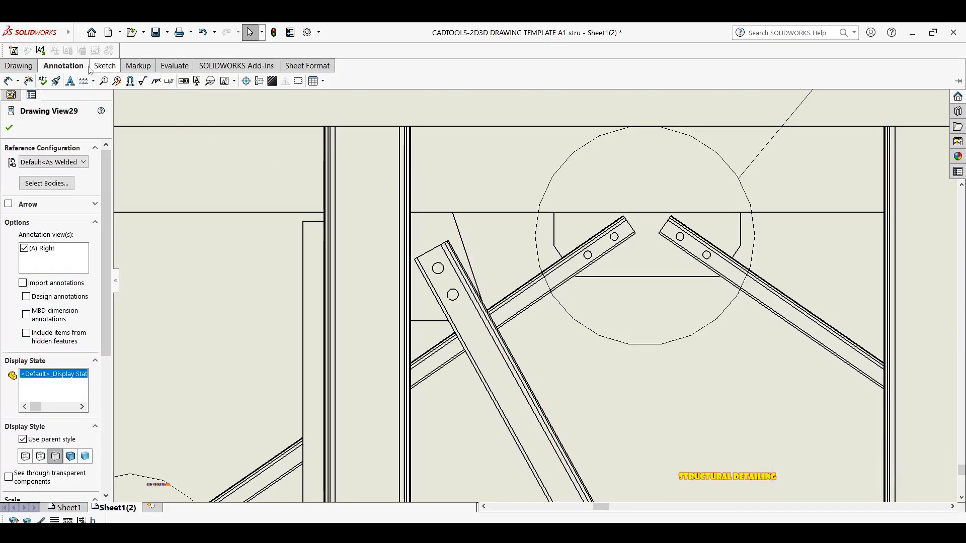
click(25, 67)
click(74, 82)
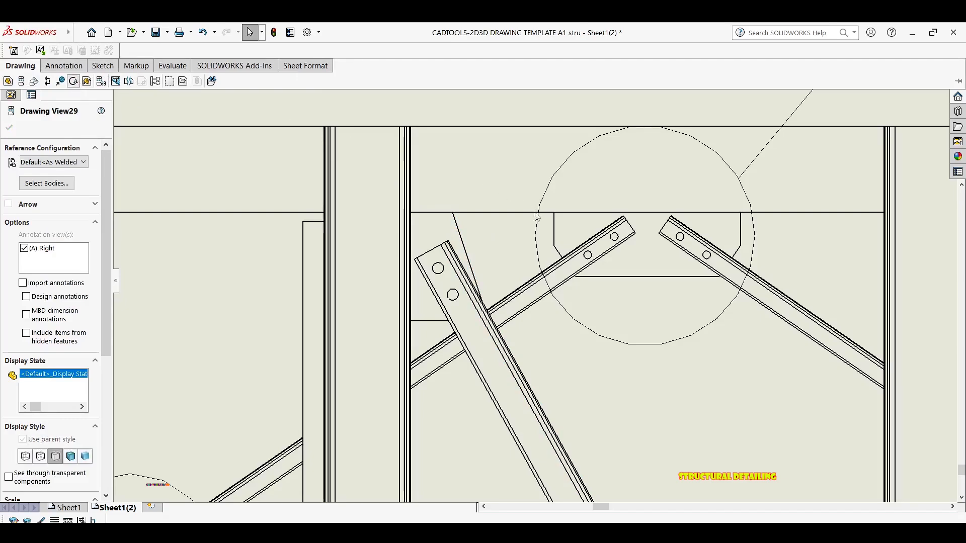
click(448, 282)
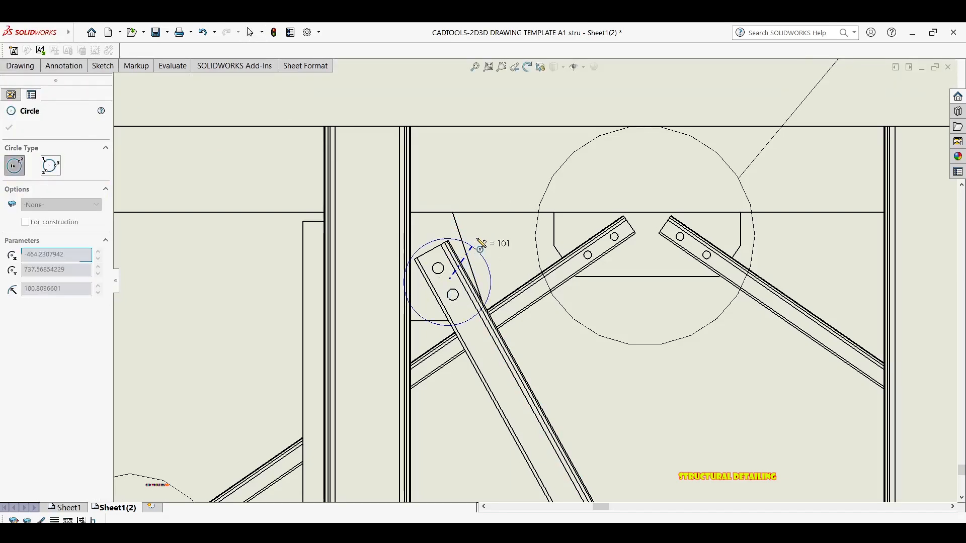
click(490, 218)
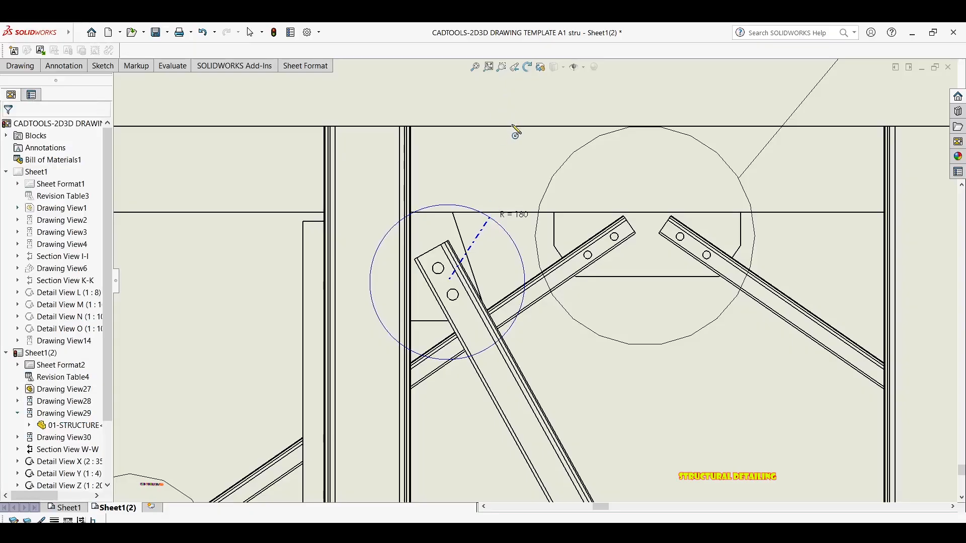
scroll(531, 148, down, 10)
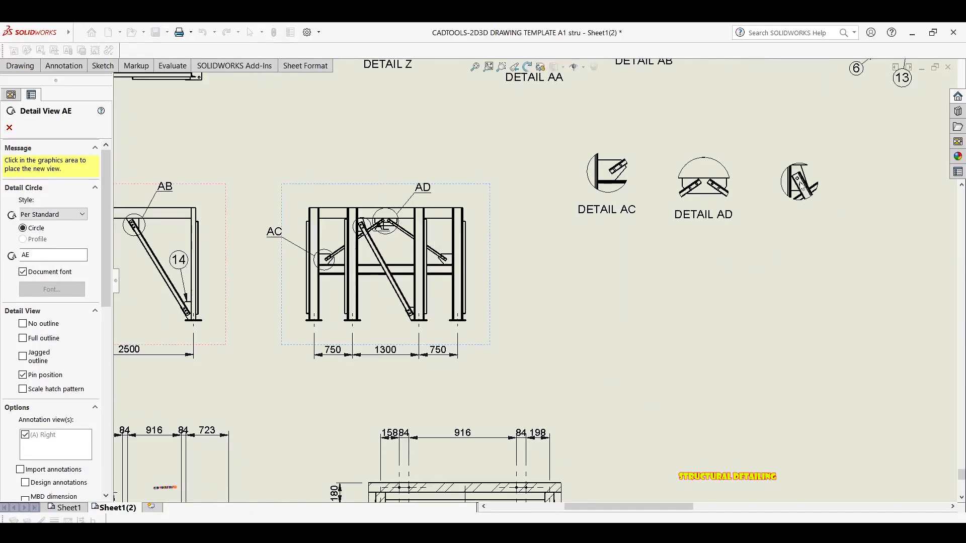
click(800, 182)
Step: Move the AE label above the side view's top beam, on the opposite side from the AD label
scroll(452, 225, up, 10)
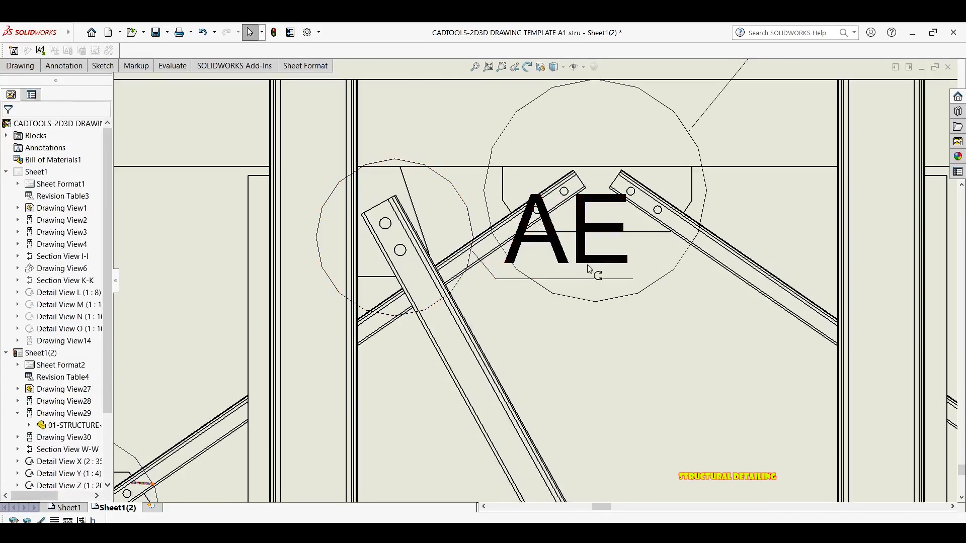
scroll(588, 269, down, 2)
drag(600, 292, 279, 84)
click(9, 125)
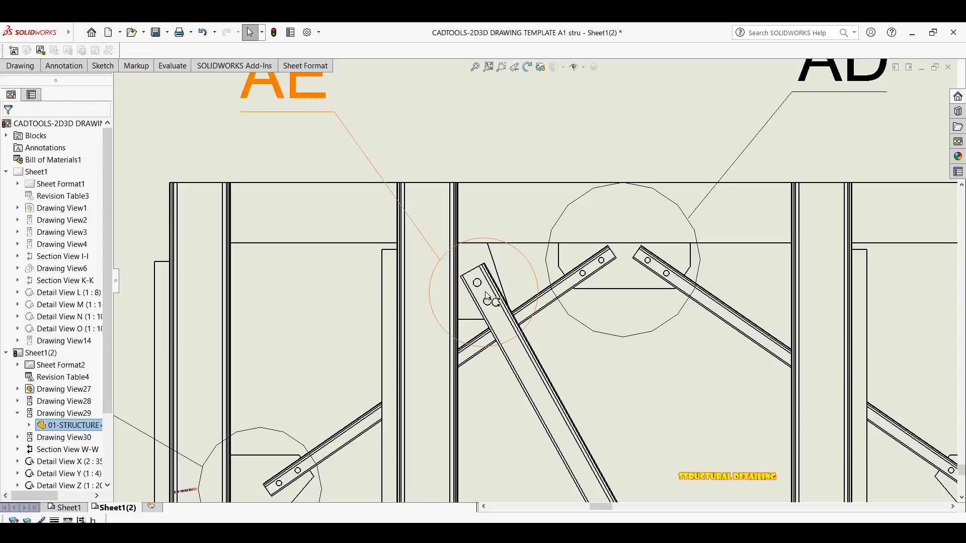
Step: Recentre the AE detail circle on the diagonal brace's upper bolt hole and shrink the circle slightly
scroll(528, 258, up, 1)
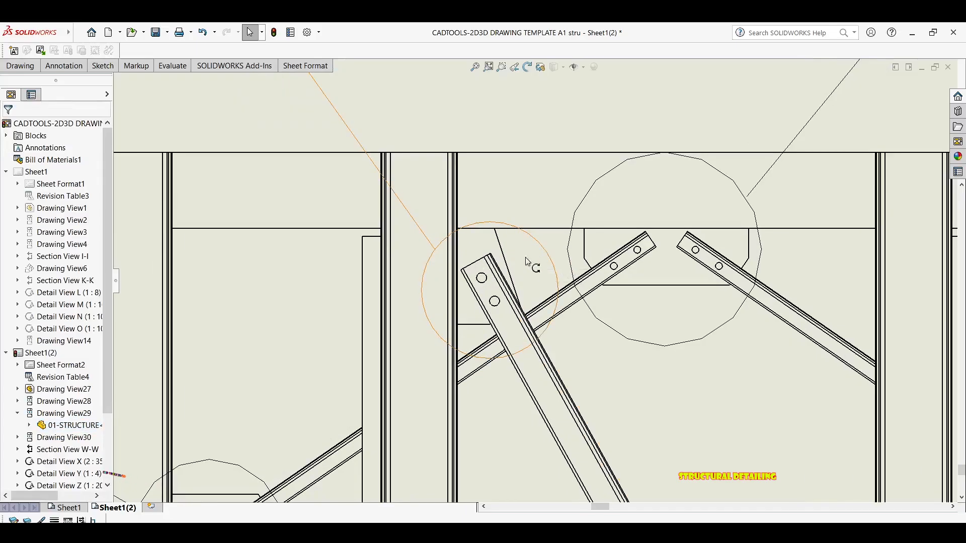
click(503, 282)
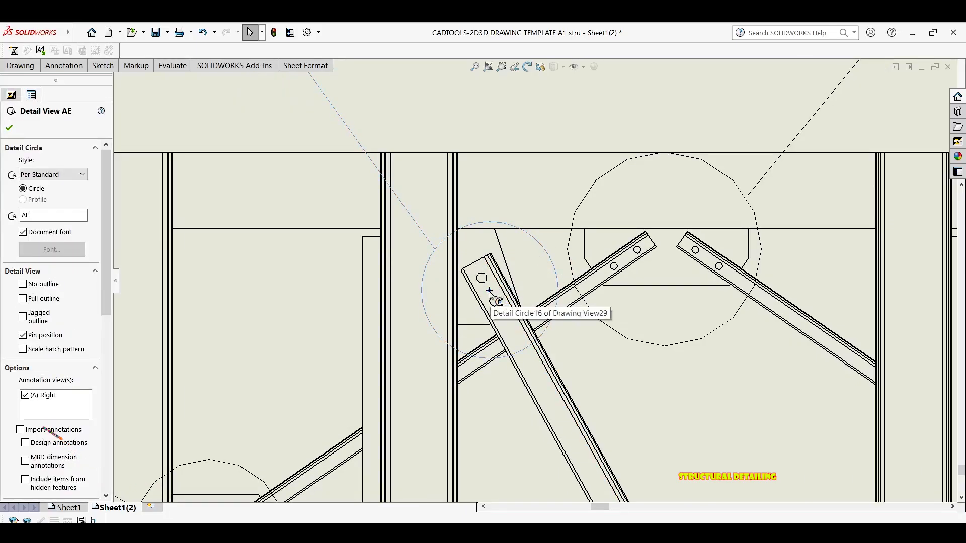
click(481, 275)
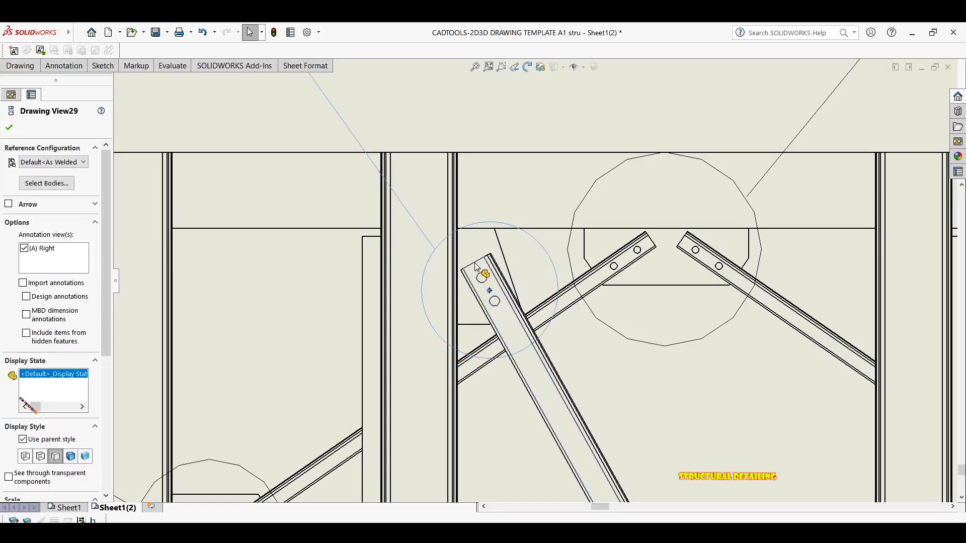
click(497, 228)
mouse_move(489, 290)
mouse_down()
mouse_move(475, 256)
mouse_move(484, 275)
mouse_up()
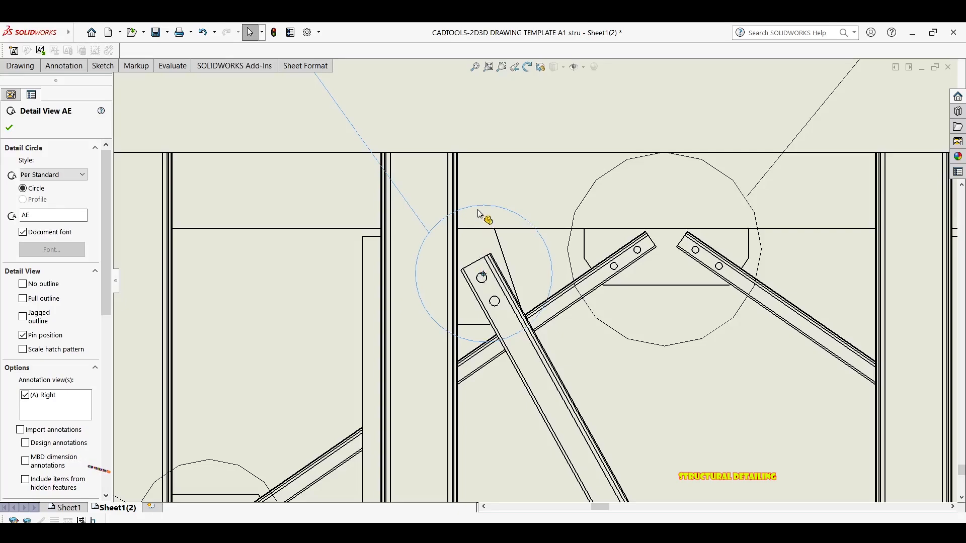
key(Escape)
mouse_move(483, 215)
mouse_down()
mouse_move(491, 222)
mouse_move(485, 212)
mouse_up()
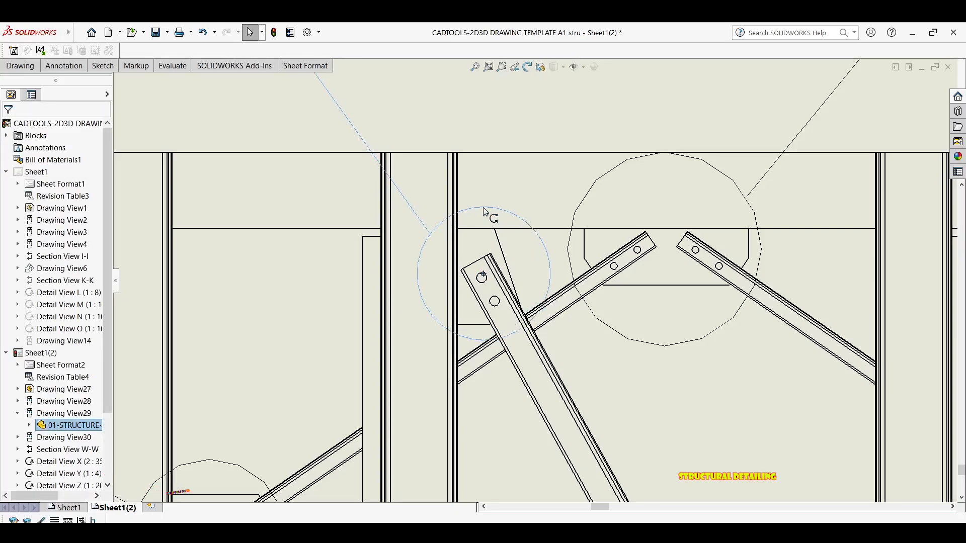
Step: Create detail view AF from a circle around the lower bolted end of the side view's long diagonal brace, placing it beside detail AE
scroll(448, 227, up, 3)
key(Escape)
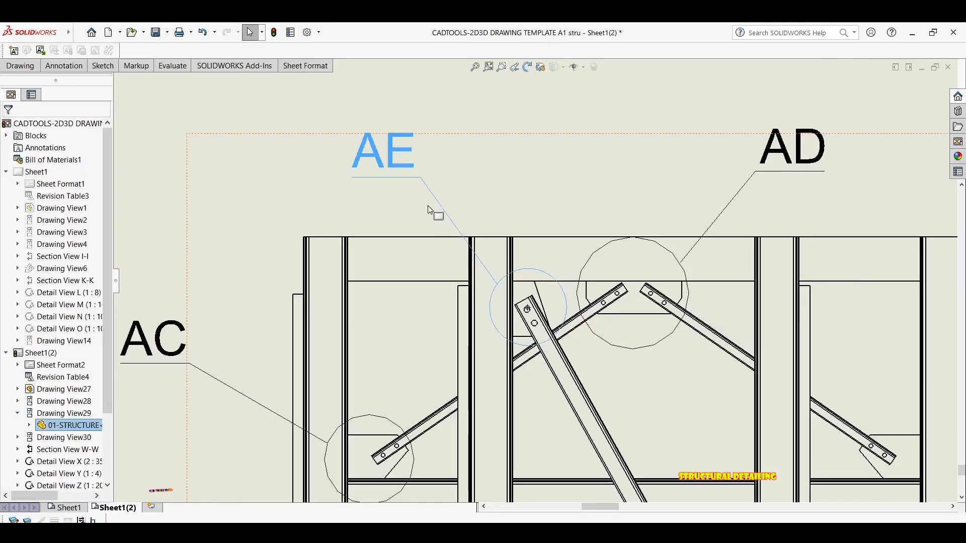
scroll(428, 210, up, 5)
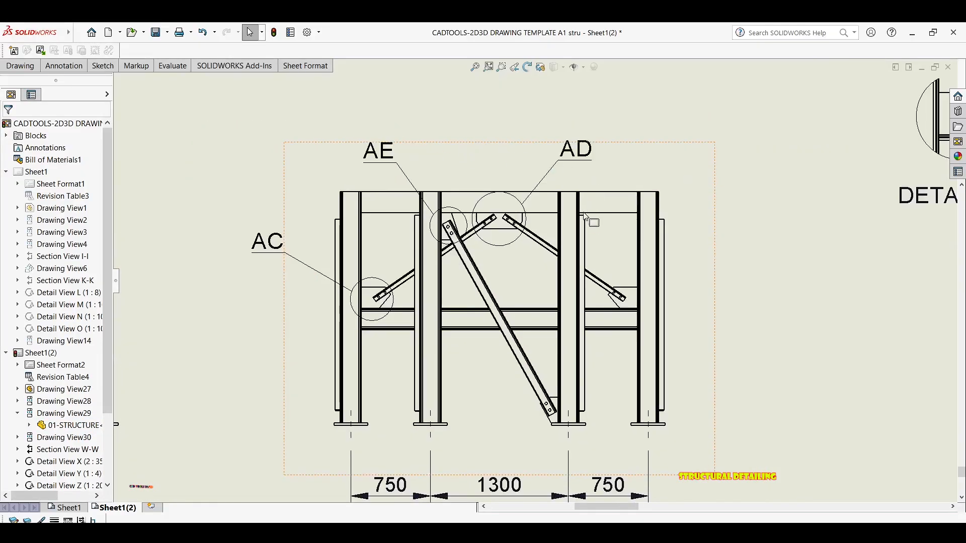
middle_drag(585, 216, 587, 182)
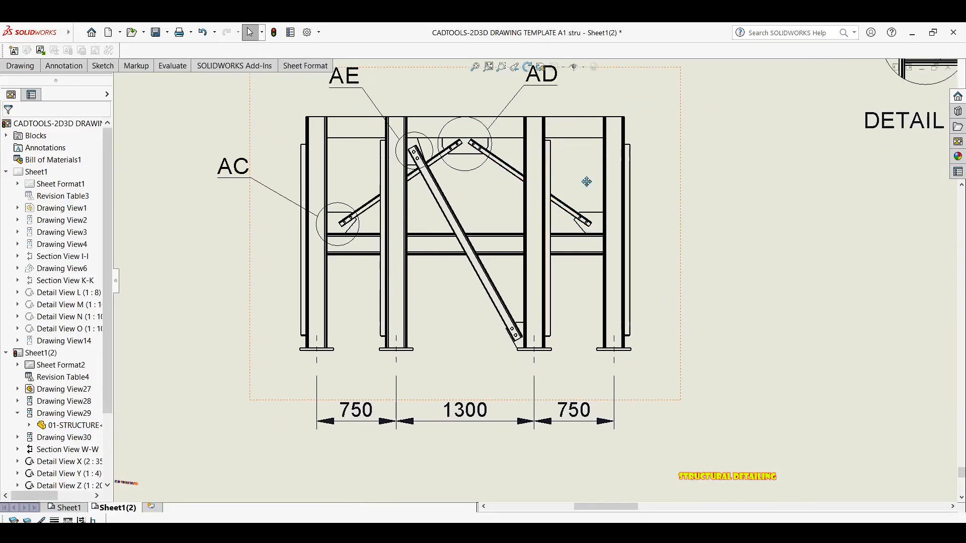
scroll(554, 350, down, 1)
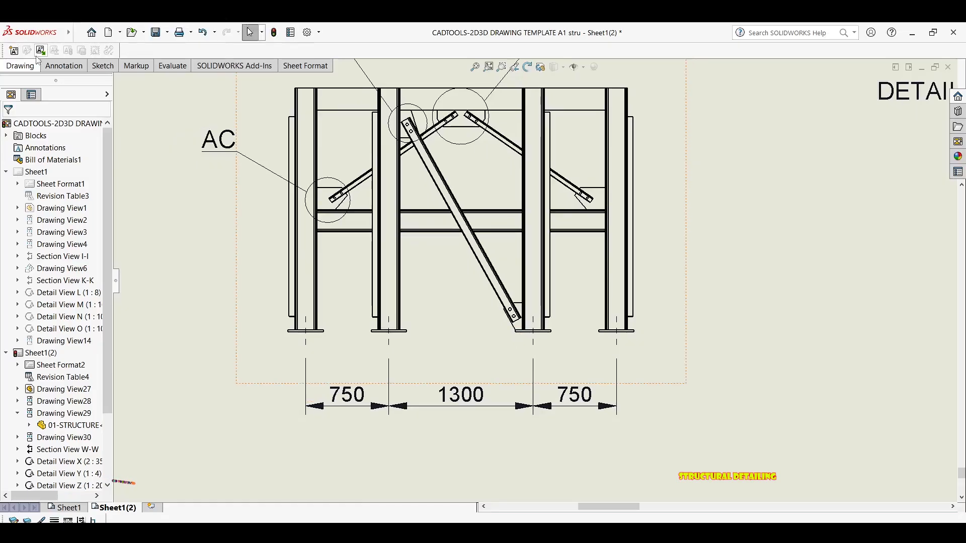
click(63, 66)
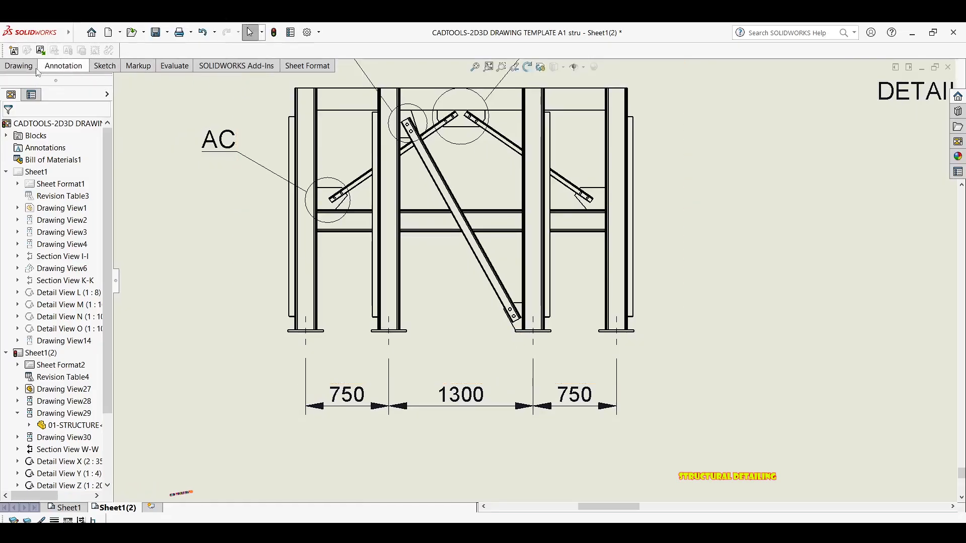
click(19, 65)
click(75, 82)
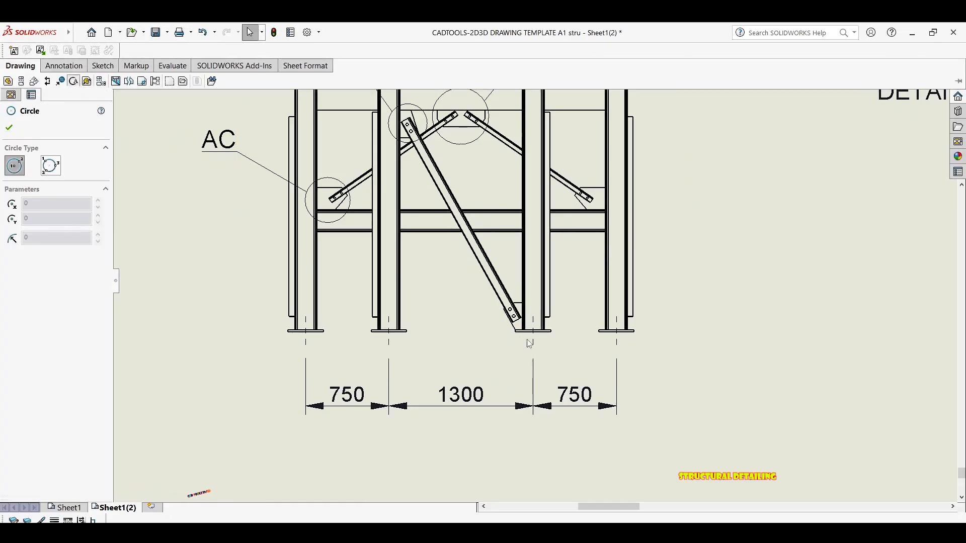
scroll(528, 330, down, 5)
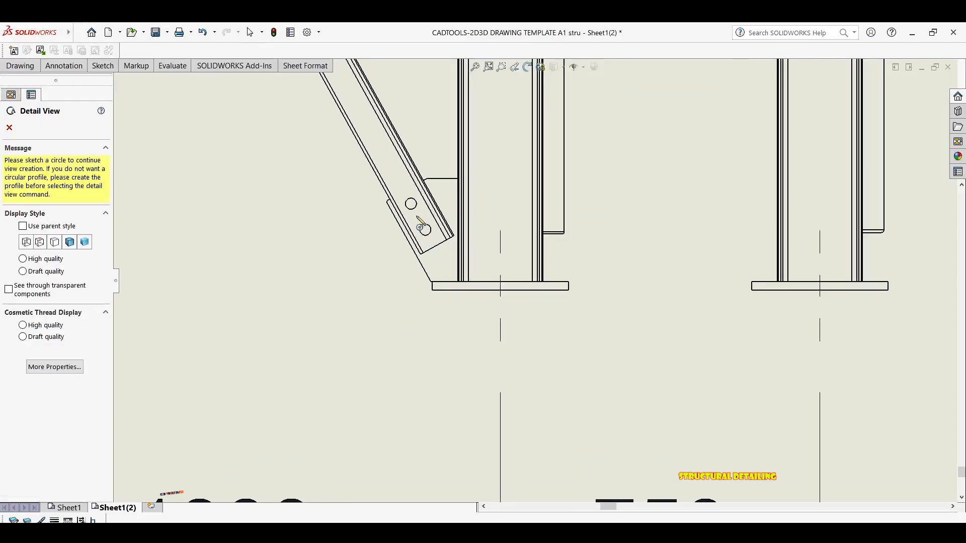
scroll(423, 226, down, 2)
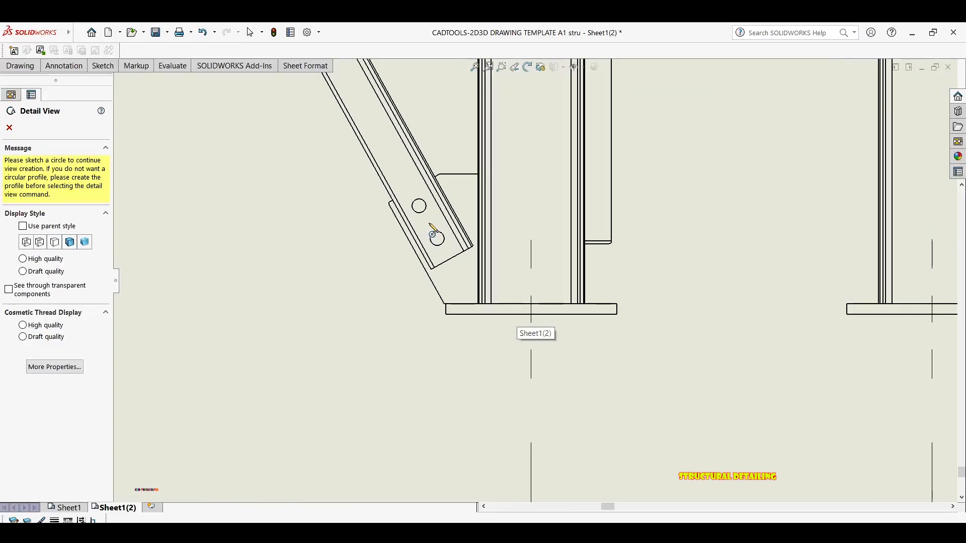
click(434, 223)
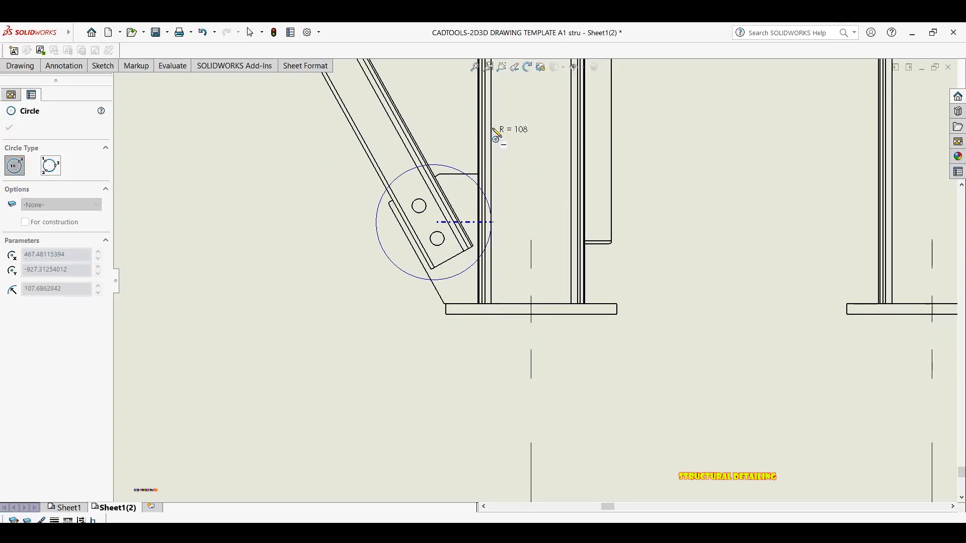
click(452, 127)
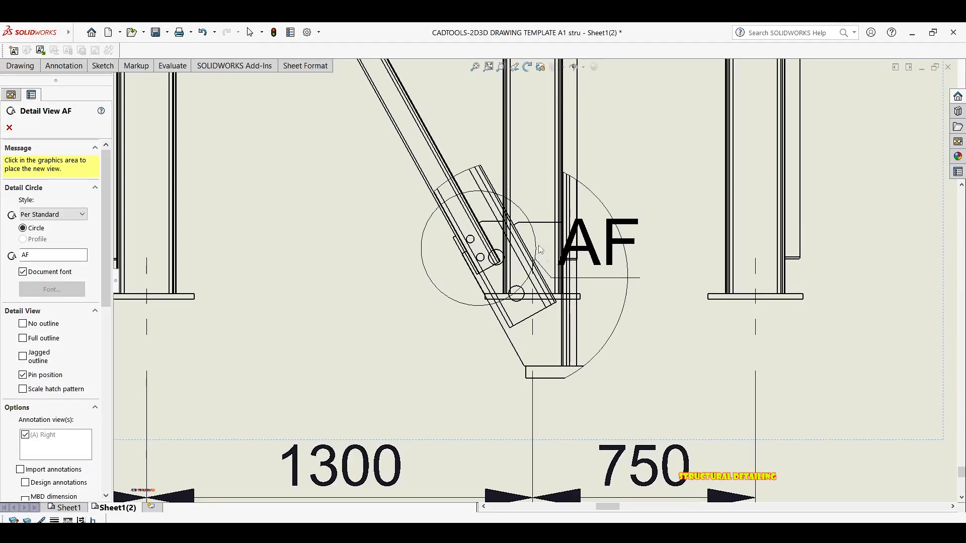
scroll(539, 249, up, 6)
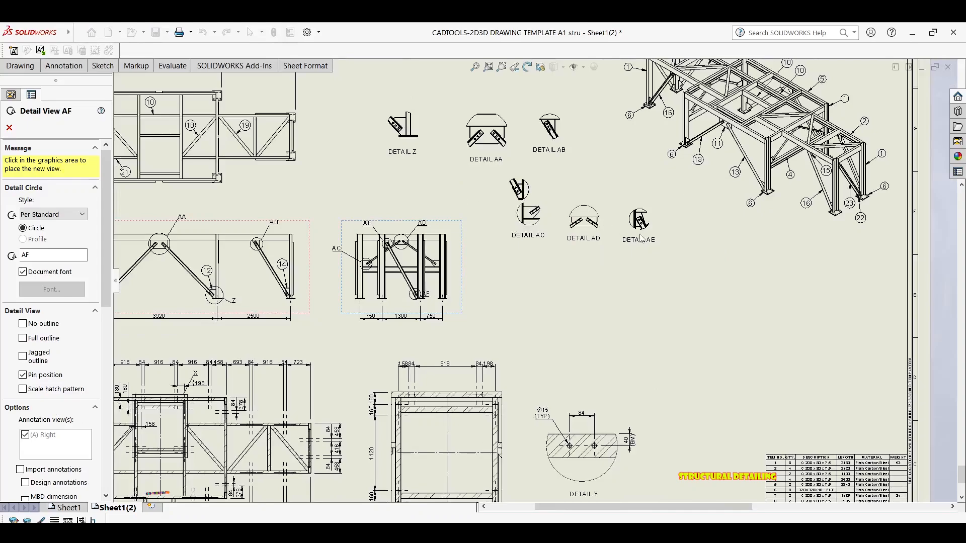
click(690, 221)
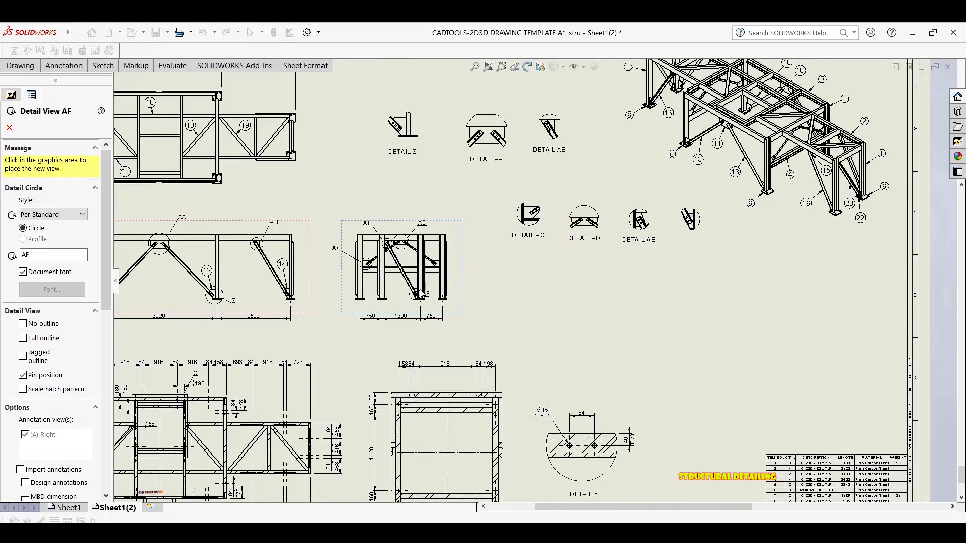
Step: Move the AF label to the open space between the side view's middle columns, above the 1300 dimension
scroll(430, 337, down, 10)
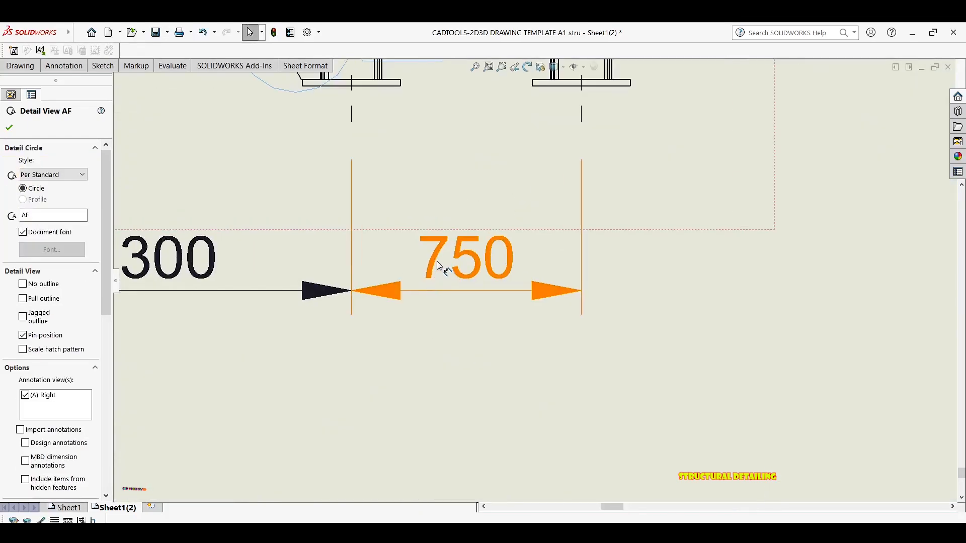
scroll(481, 382, up, 3)
scroll(494, 295, down, 3)
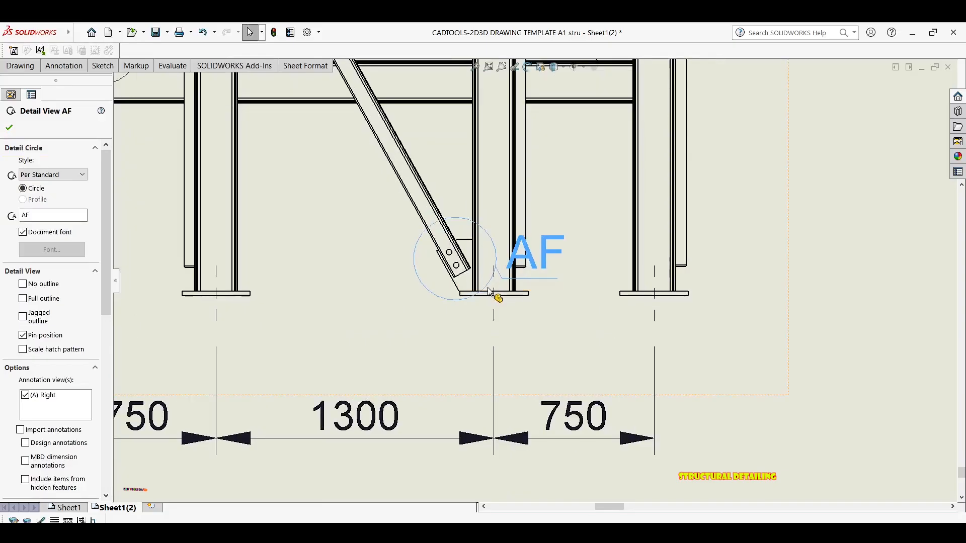
click(545, 247)
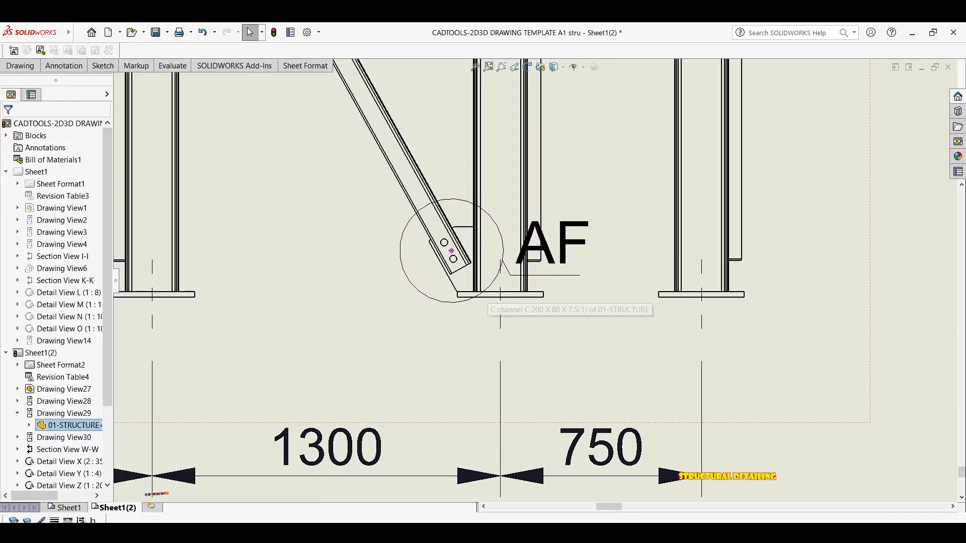
drag(546, 255, 274, 337)
scroll(476, 256, down, 1)
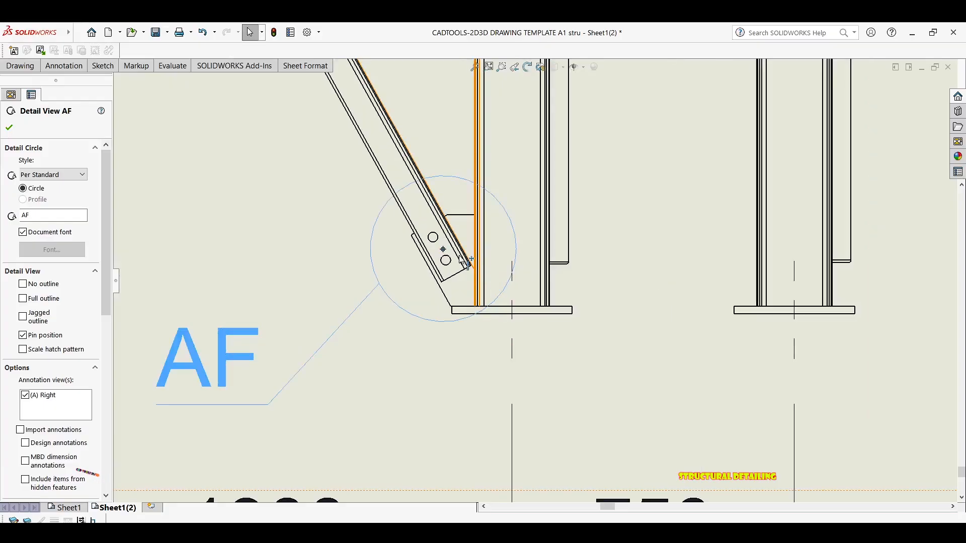
key(Escape)
Step: Recentre the AF detail circle on the diagonal brace's lower bolt hole
scroll(442, 250, down, 1)
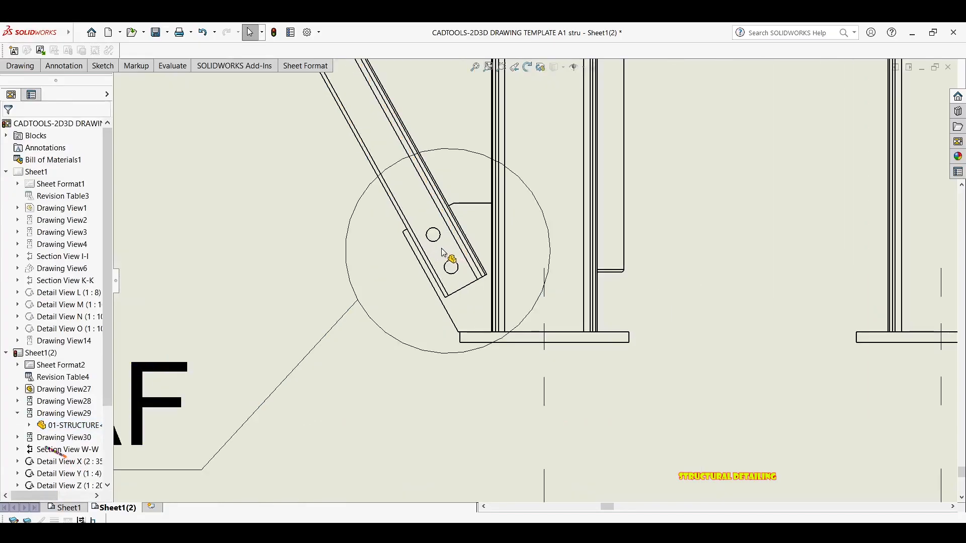
click(451, 152)
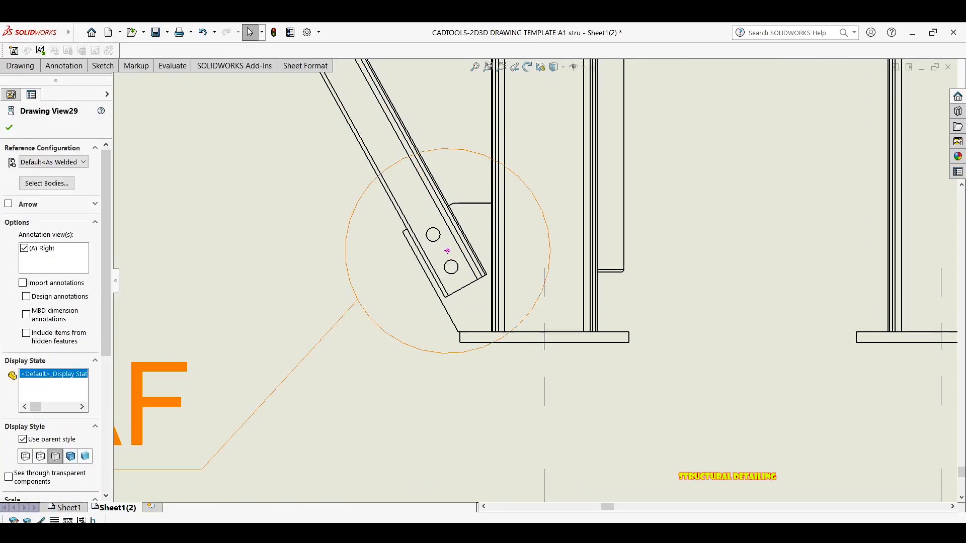
click(448, 251)
drag(448, 251, 454, 268)
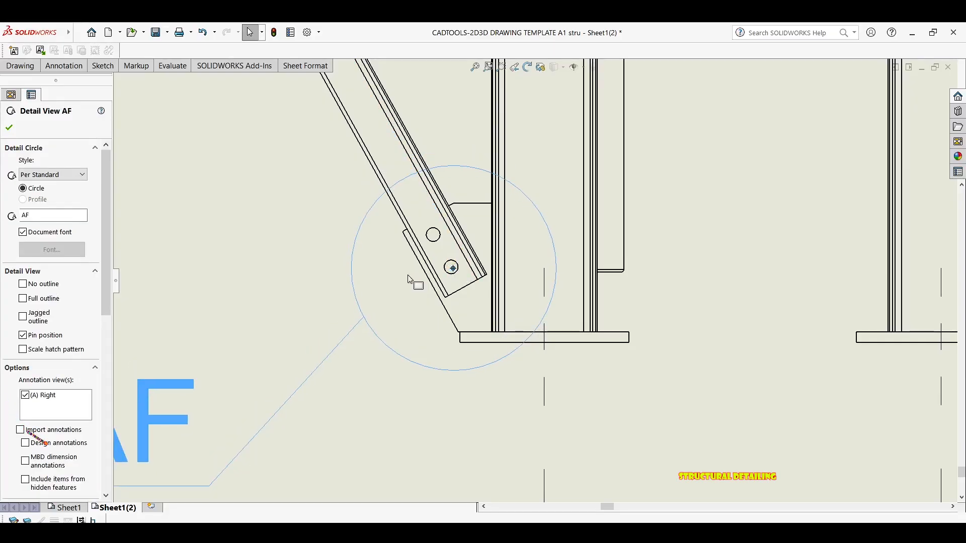
key(Escape)
Step: Examine the sheet's front and side views and the arrangement of their detail views and labels
scroll(353, 329, up, 3)
scroll(357, 329, up, 4)
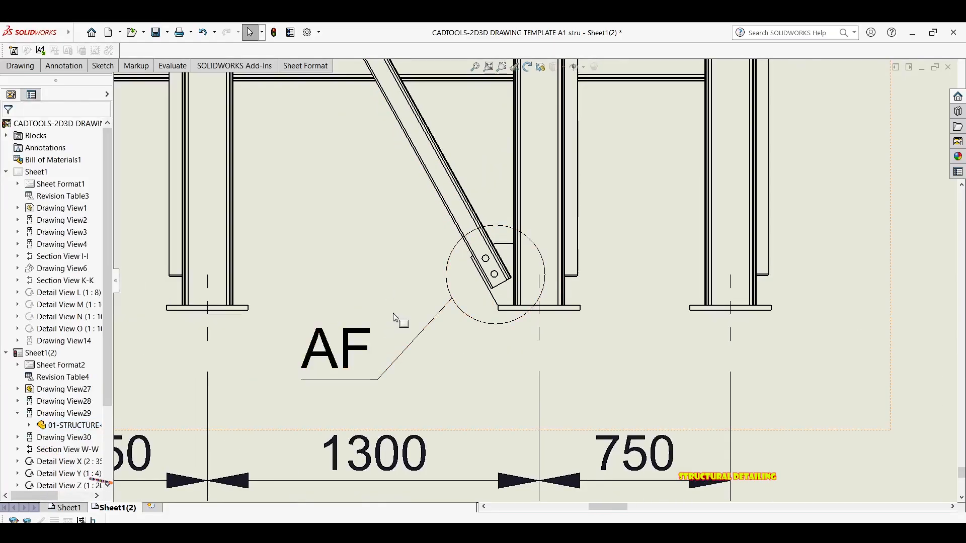
middle_drag(396, 299, 432, 291)
scroll(437, 271, up, 1)
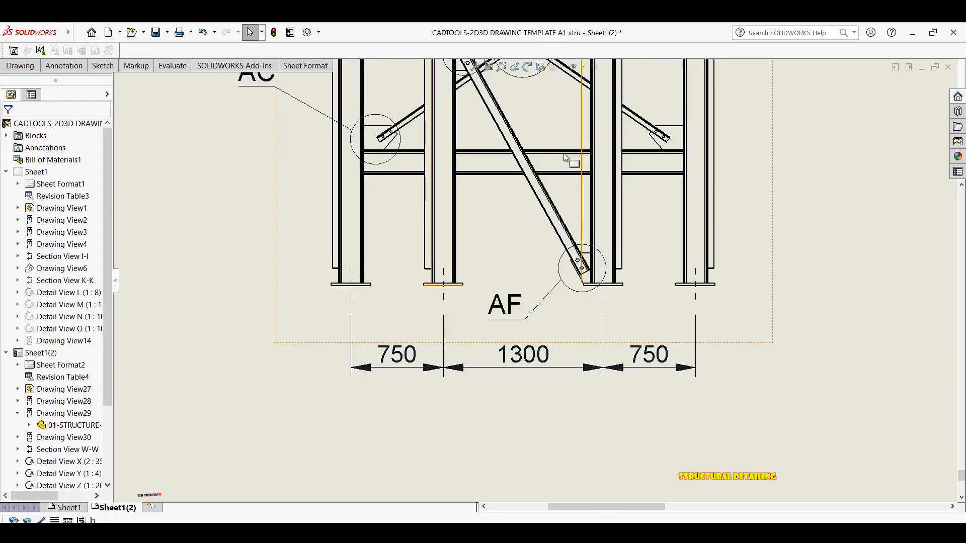
scroll(518, 318, up, 3)
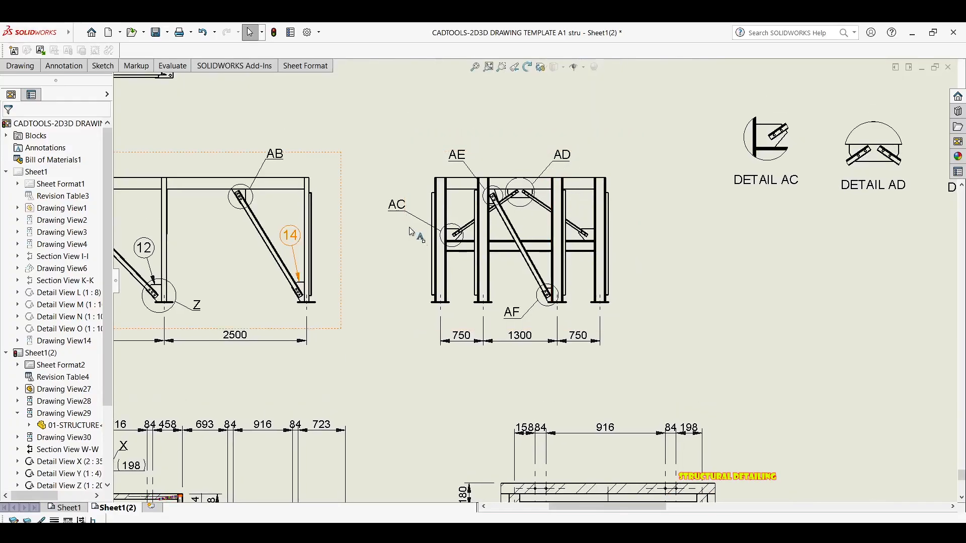
scroll(512, 197, up, 3)
scroll(512, 197, up, 4)
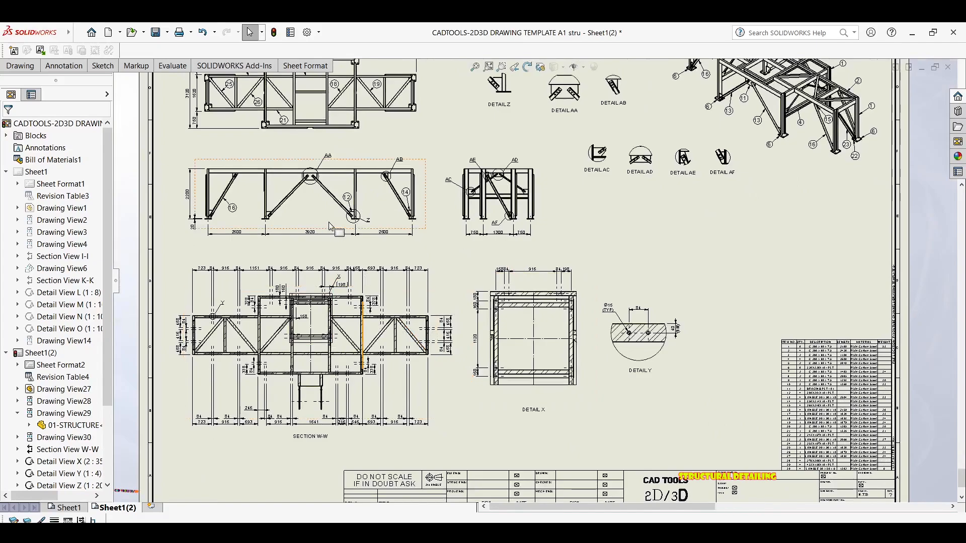
scroll(327, 229, down, 2)
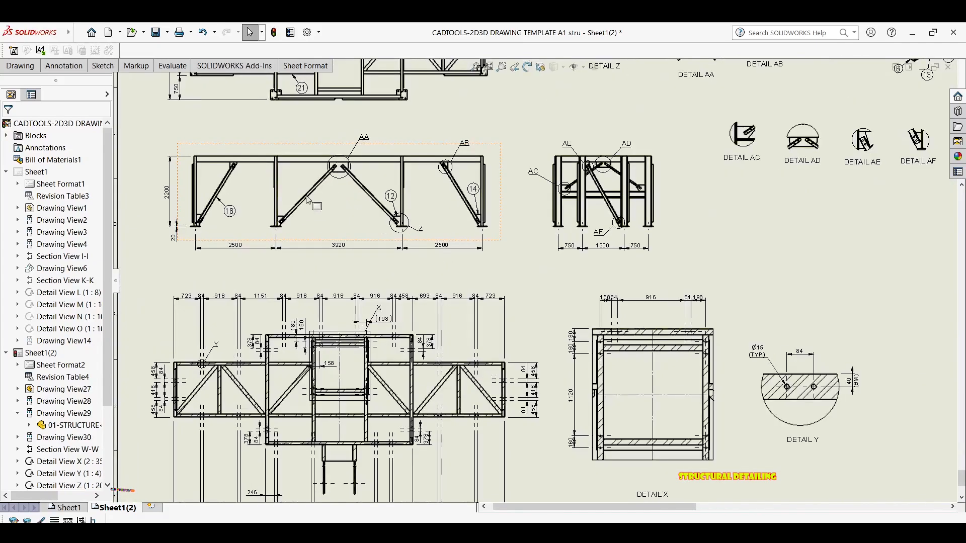
Step: Place a vertical section cutting line through the top view's right bay, crossing the diagonal brace of balloon 19
click(63, 65)
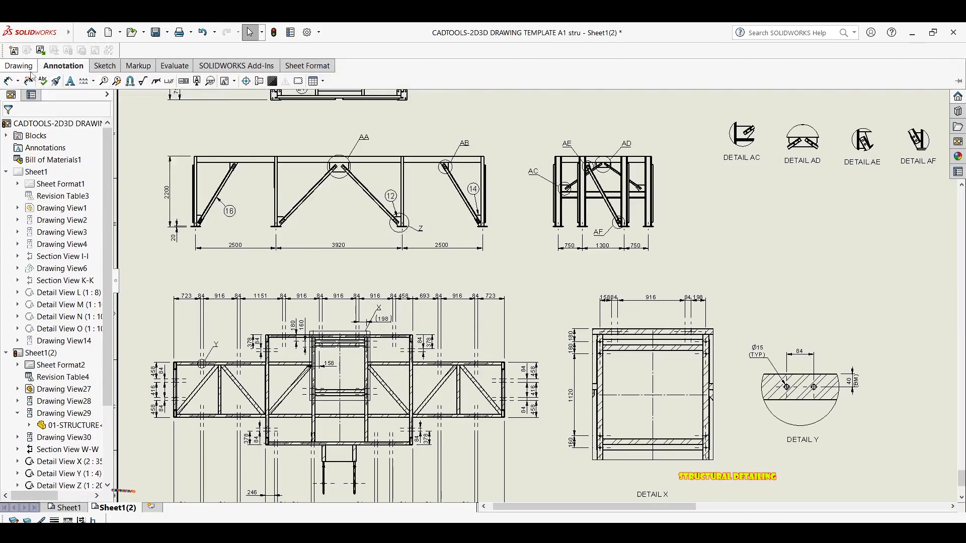
click(19, 66)
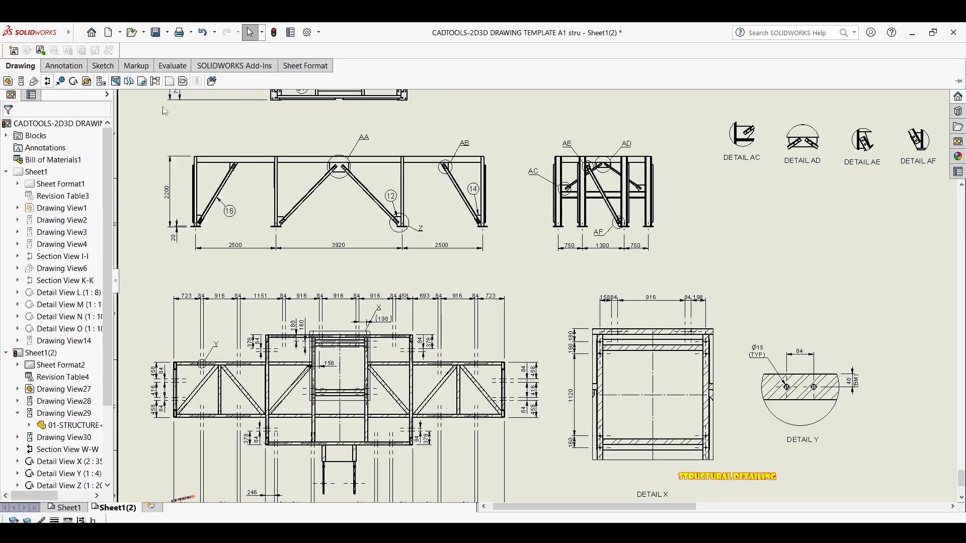
click(48, 81)
scroll(455, 183, down, 1)
middle_drag(457, 186, 479, 298)
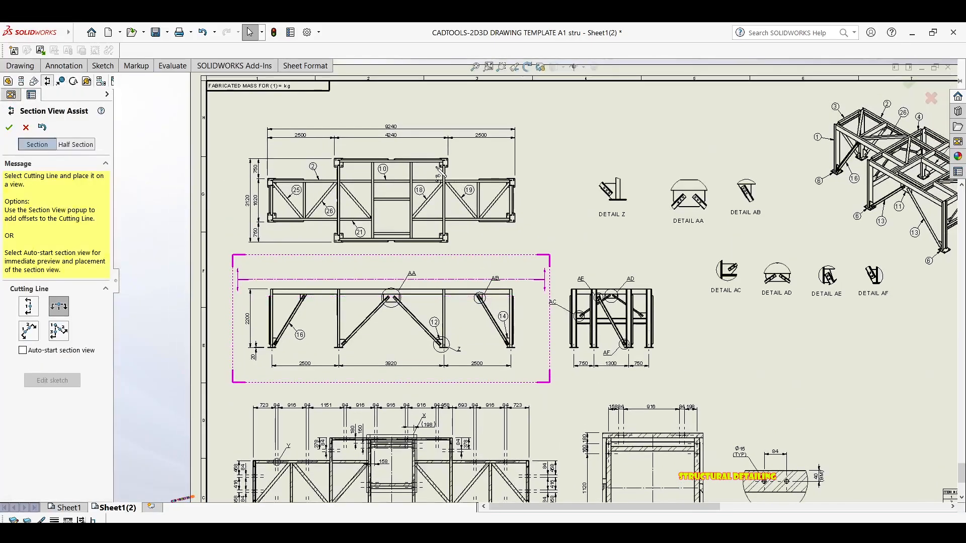
scroll(476, 177, up, 3)
scroll(478, 186, up, 2)
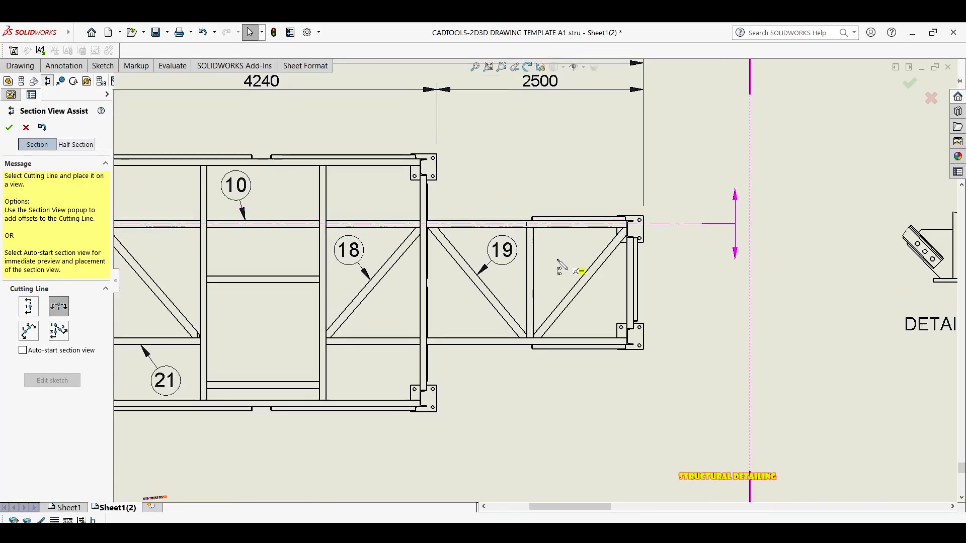
scroll(553, 271, down, 3)
click(30, 307)
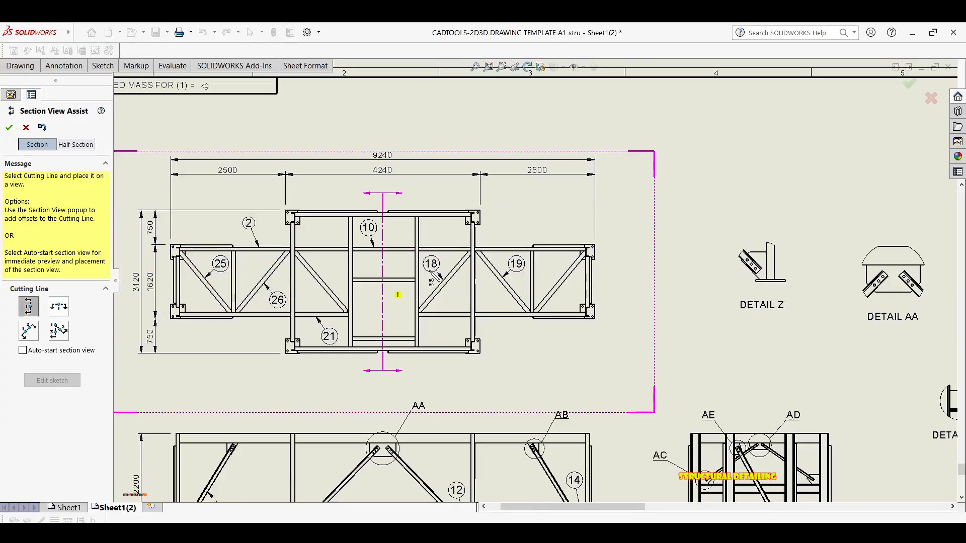
scroll(519, 249, up, 4)
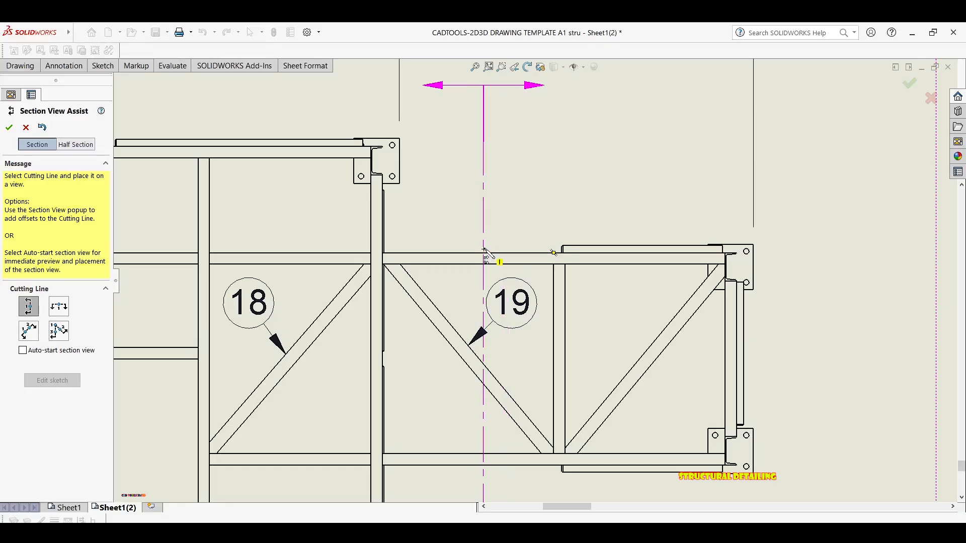
scroll(484, 250, down, 4)
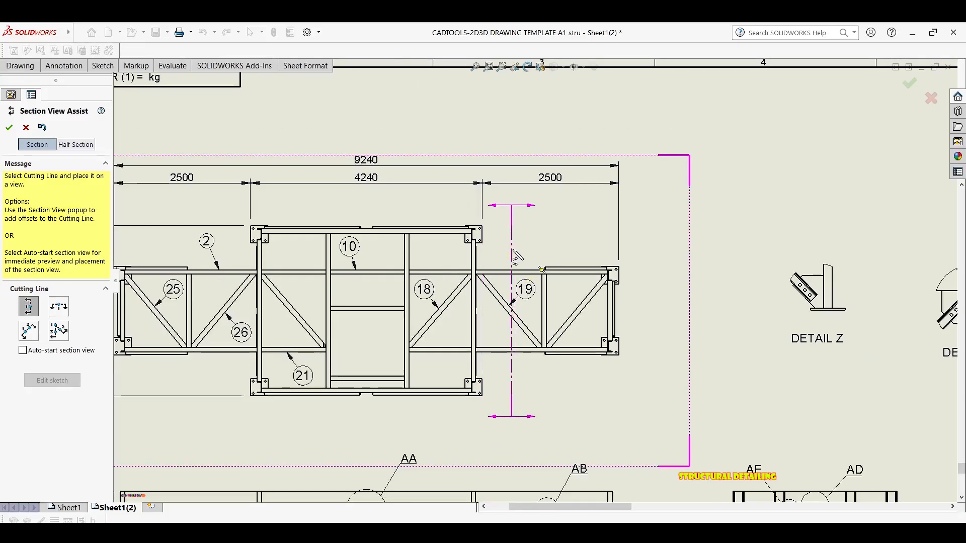
scroll(503, 238, down, 2)
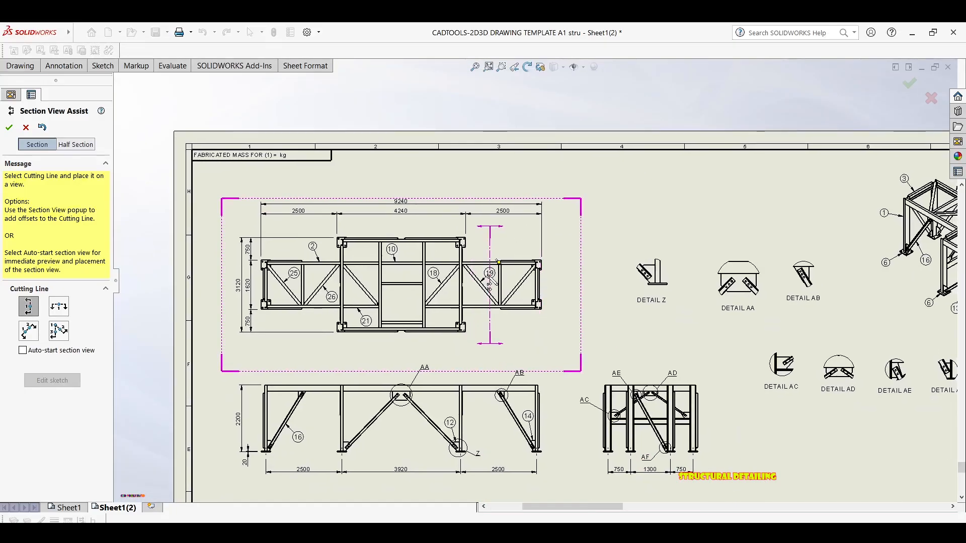
scroll(503, 257, up, 6)
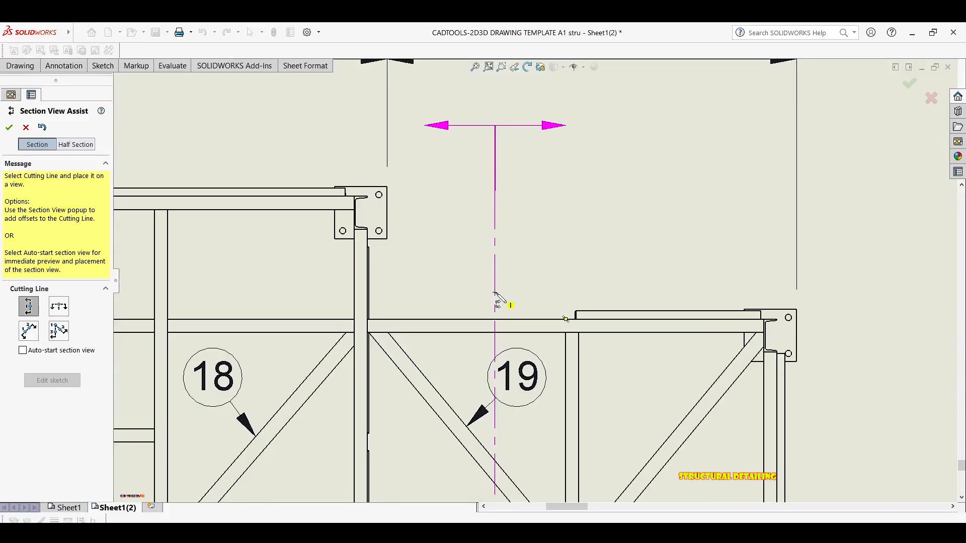
click(495, 297)
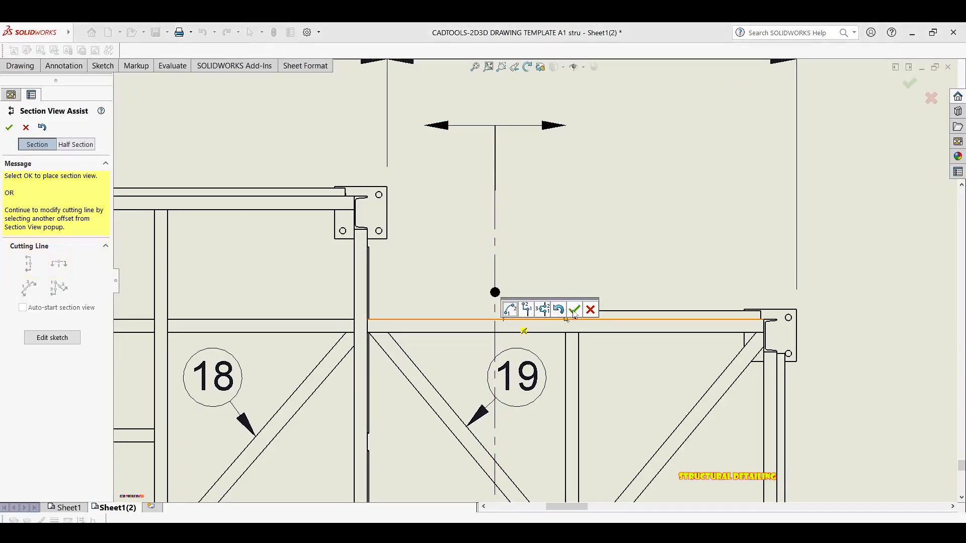
click(574, 310)
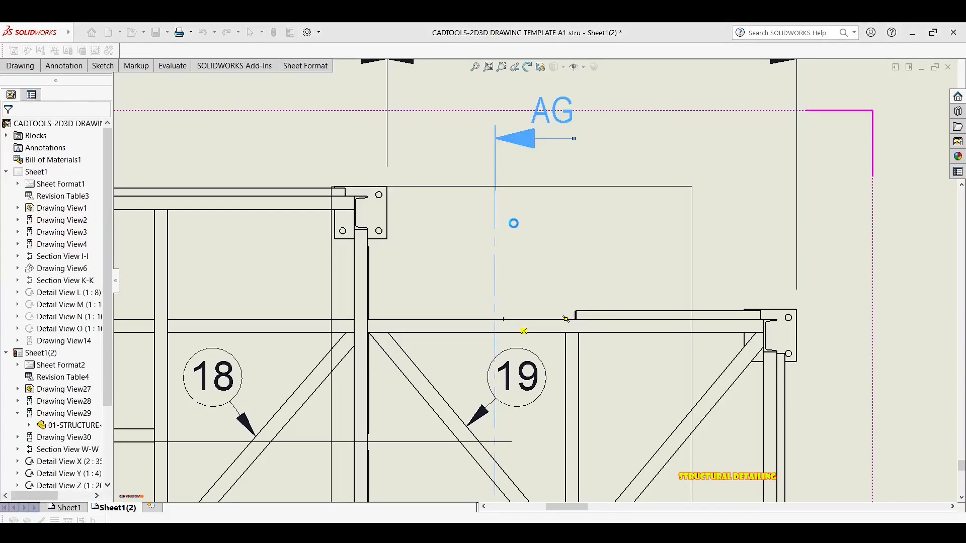
Step: Place section view AG-AG in the empty area above the sheet border
scroll(539, 206, up, 10)
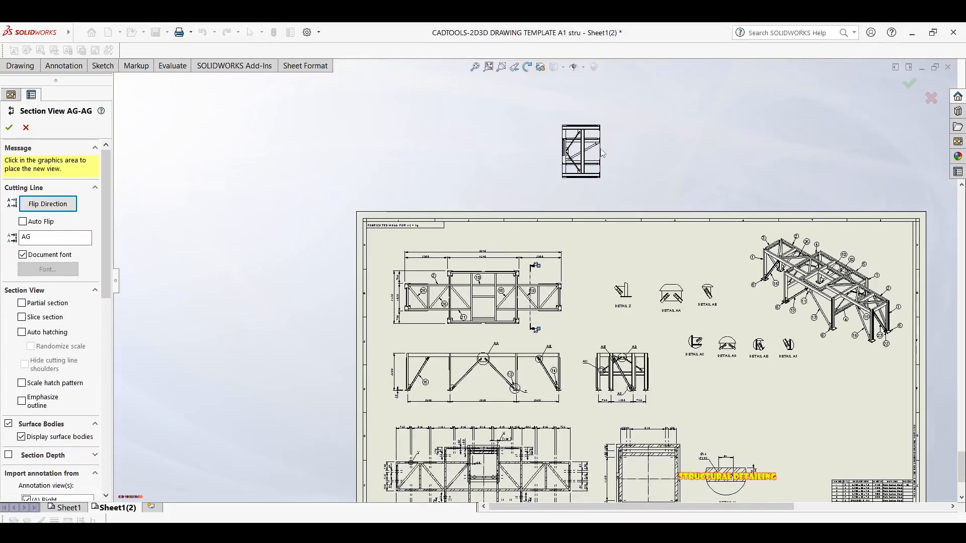
click(623, 147)
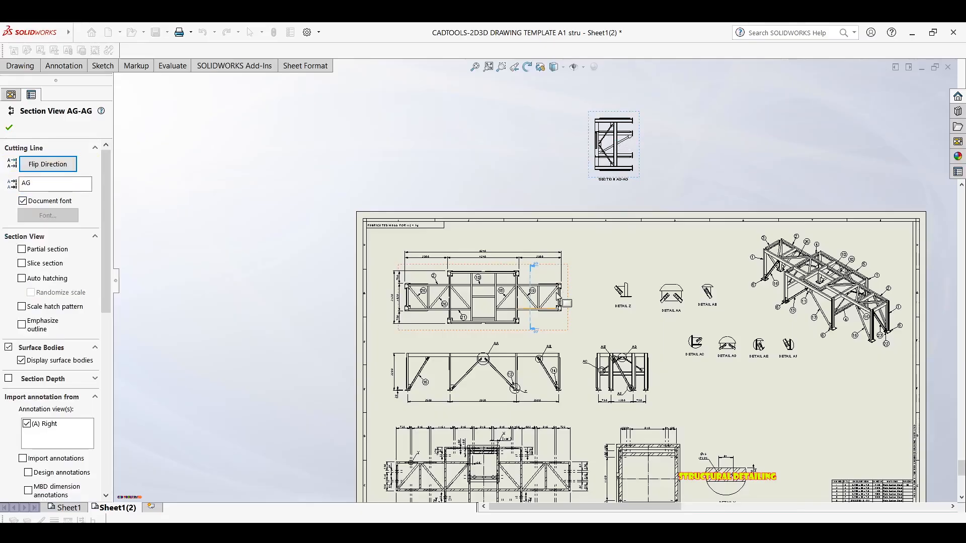
scroll(554, 313, down, 3)
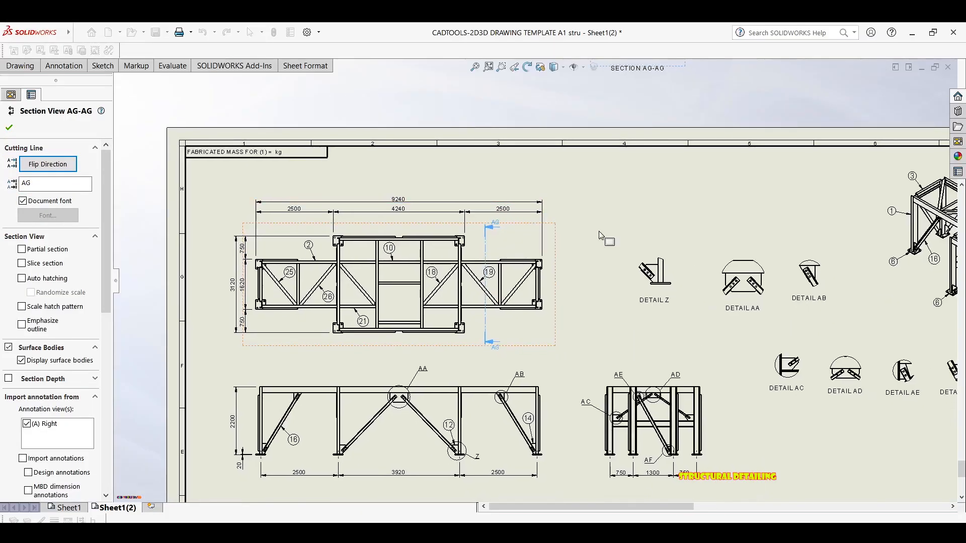
key(Escape)
Step: Shorten the AG cutting line from both ends so it crosses only the right bay's upper horizontal beam near balloon 19
scroll(491, 247, down, 1)
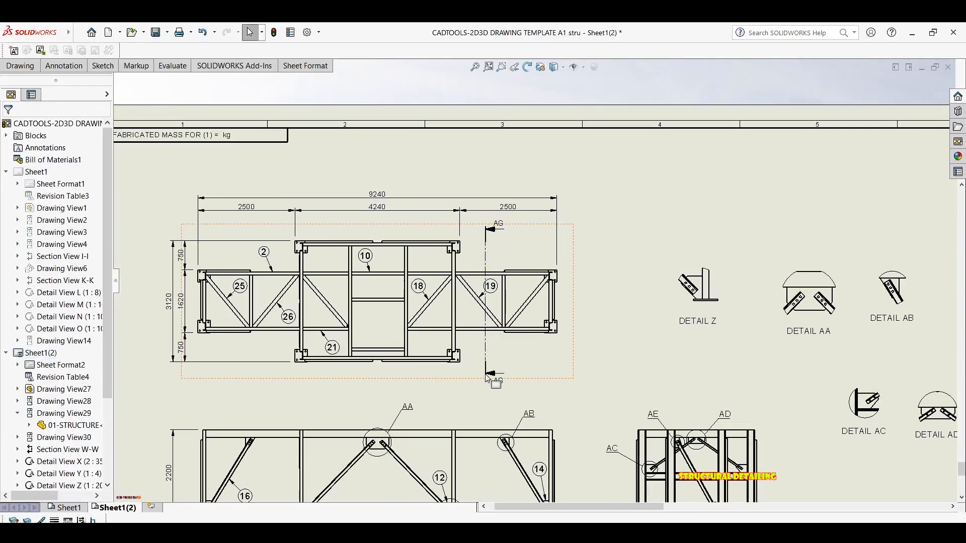
scroll(489, 376, down, 2)
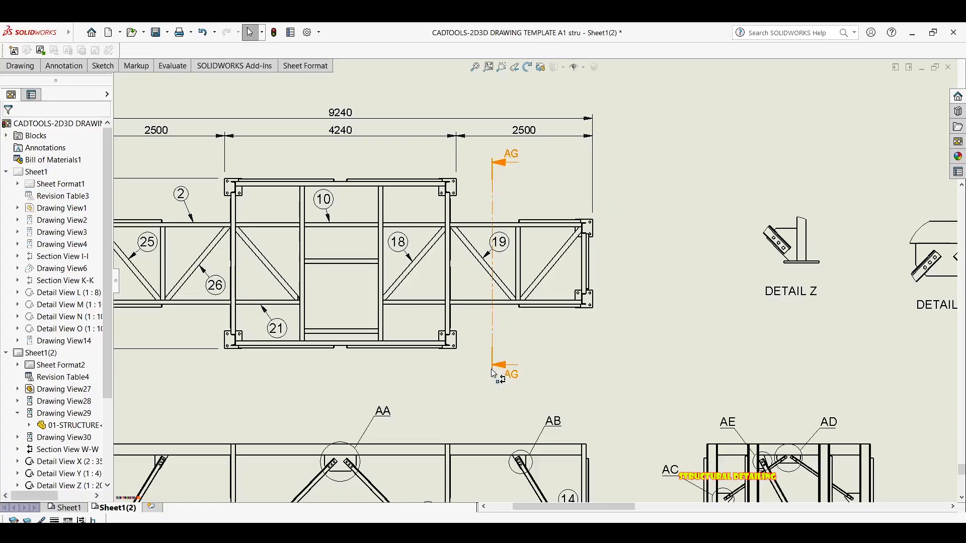
click(493, 373)
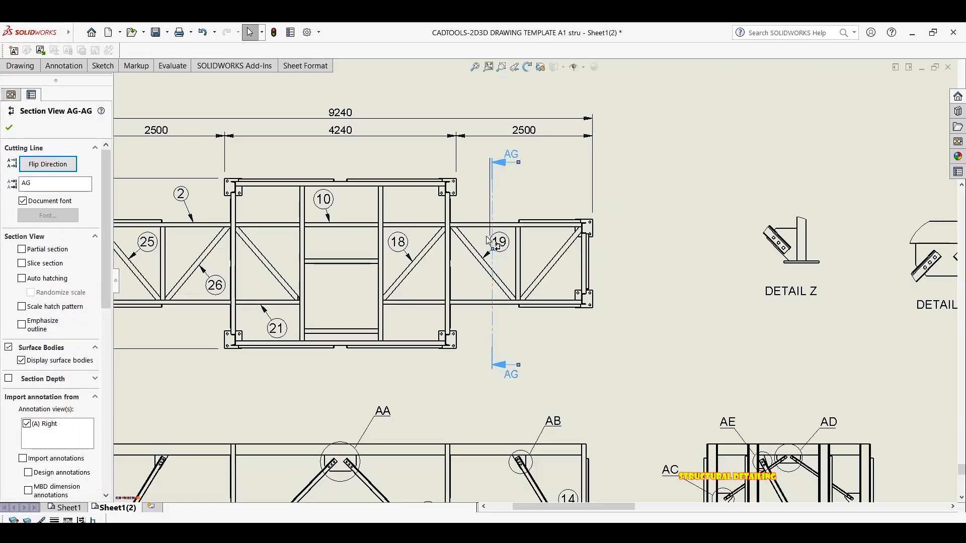
drag(480, 237, 481, 236)
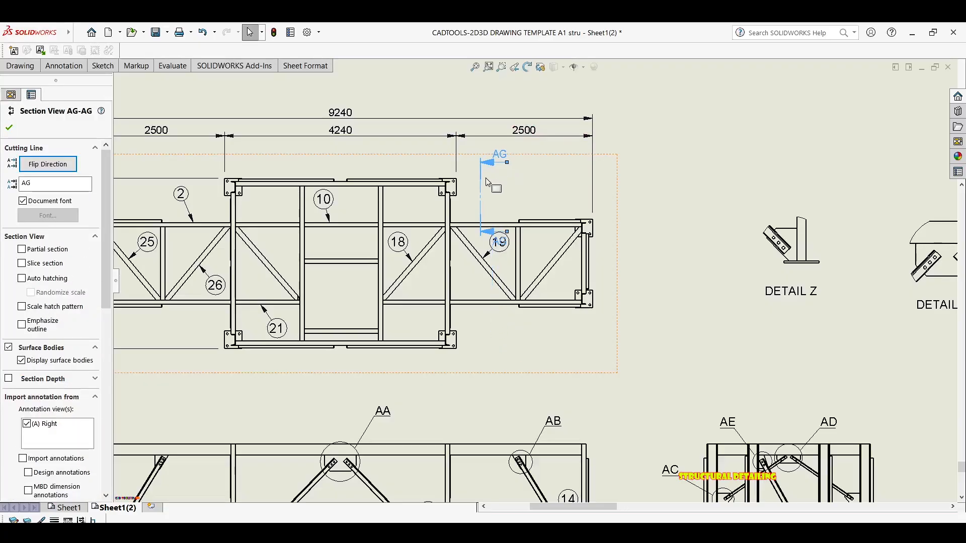
scroll(483, 181, down, 1)
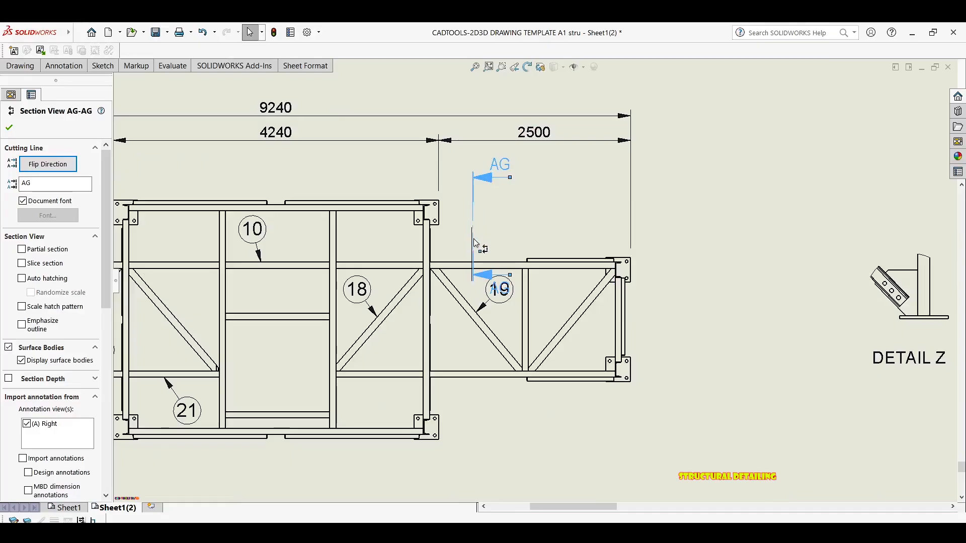
drag(478, 252, 478, 253)
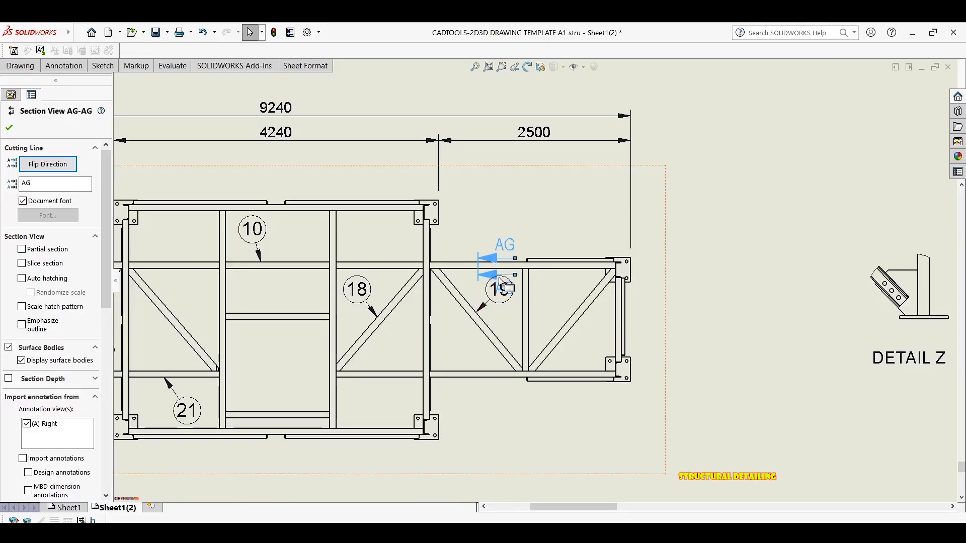
scroll(500, 281, up, 5)
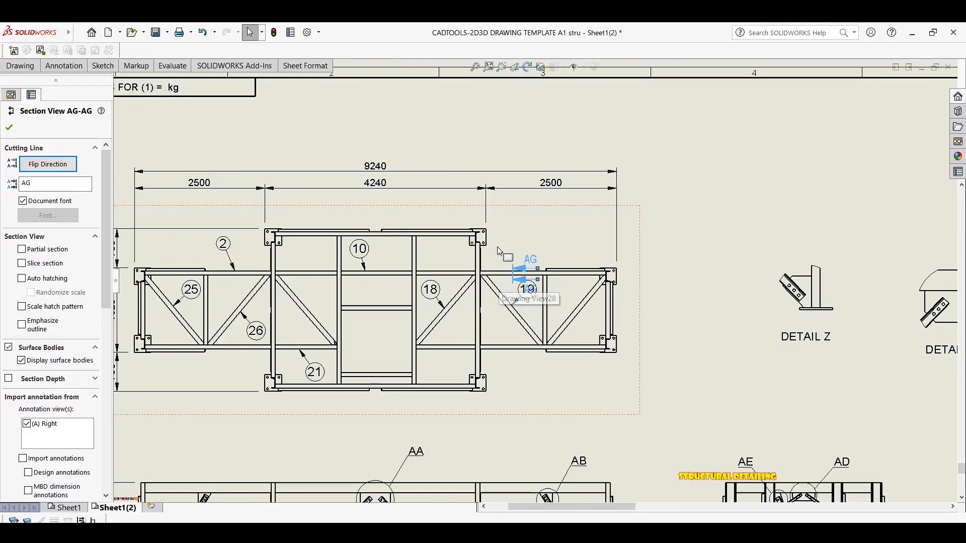
Step: Move the shortened AG cutting line along the beam towards the outer right corner plate and reverse its viewing direction
scroll(529, 281, up, 3)
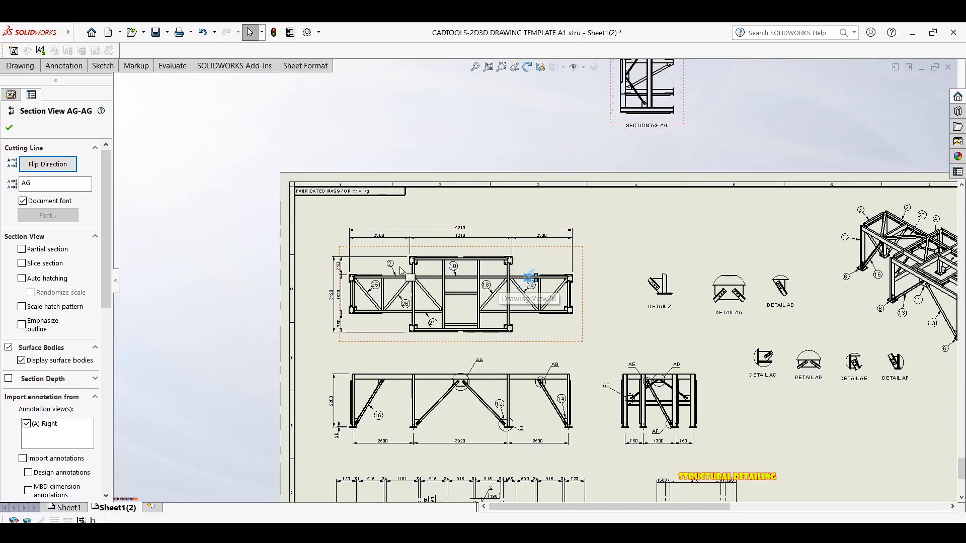
scroll(536, 275, down, 5)
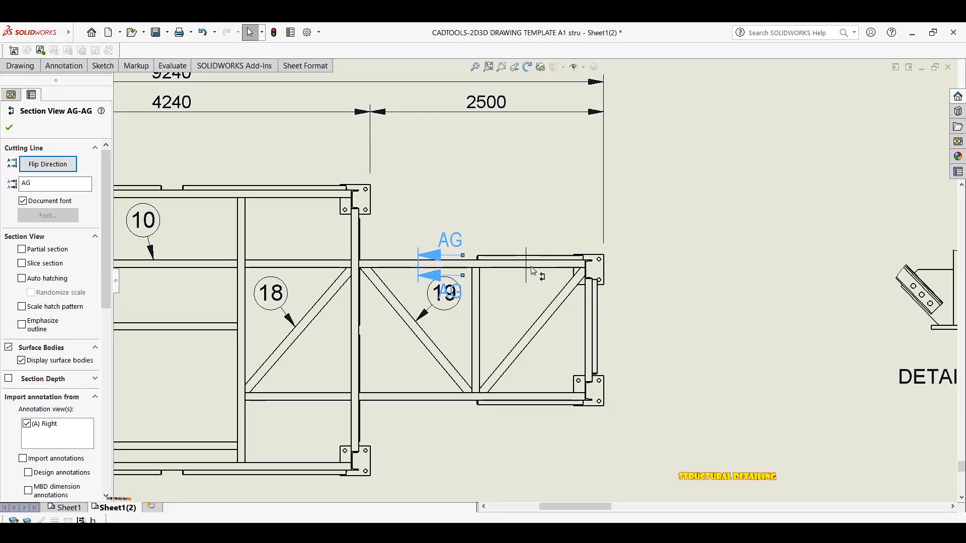
drag(543, 263, 544, 264)
scroll(553, 257, down, 4)
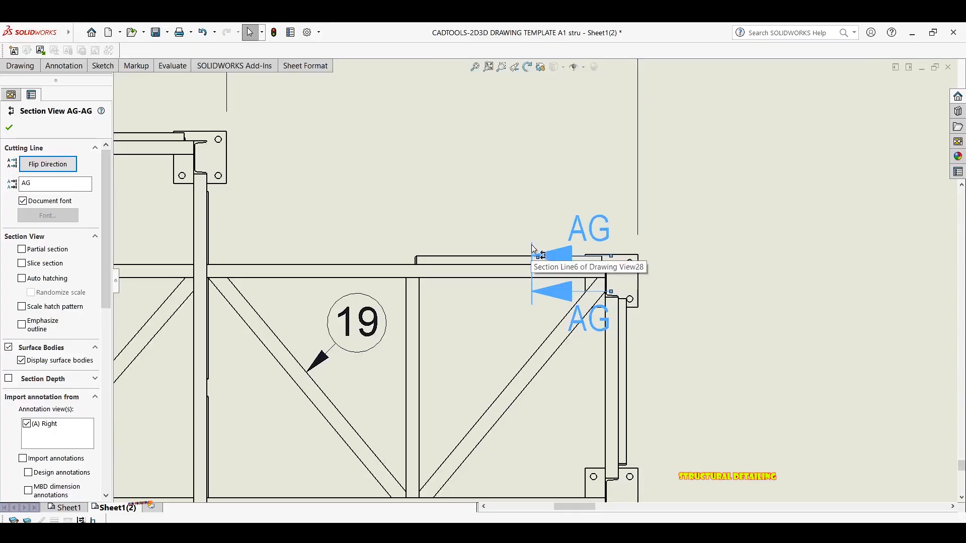
double_click(531, 245)
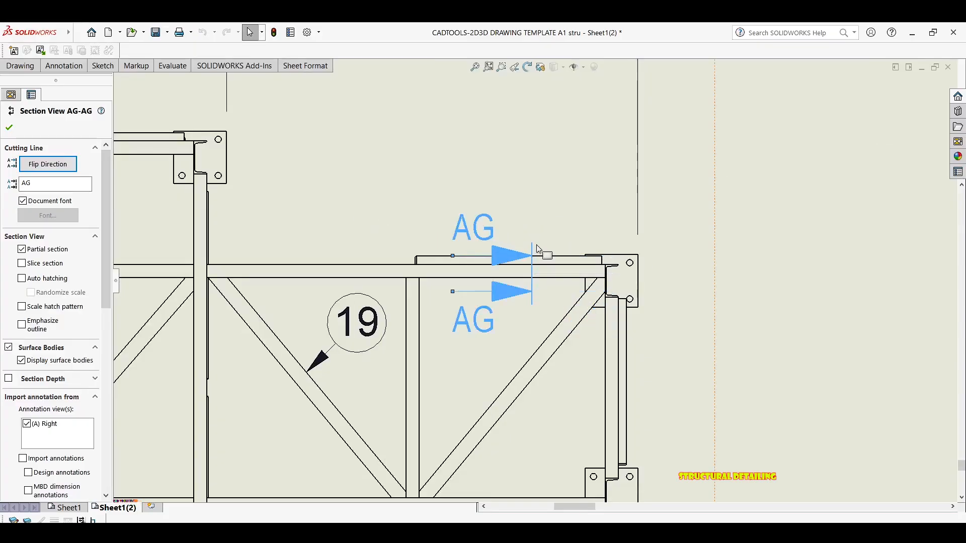
Step: Extend both ends of the AG cutting line slightly beyond the upper beam and shift it a little away from the corner plate
drag(530, 217, 529, 218)
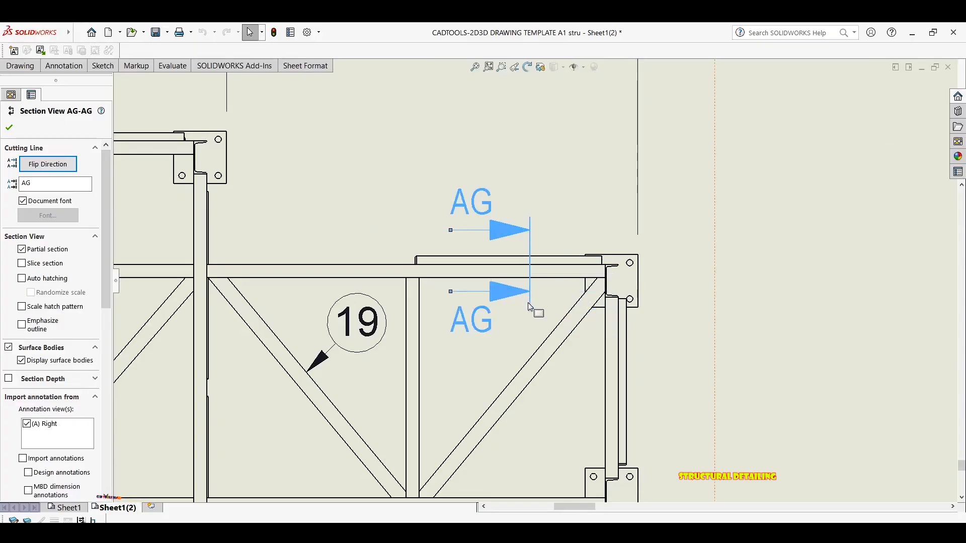
drag(529, 304, 519, 328)
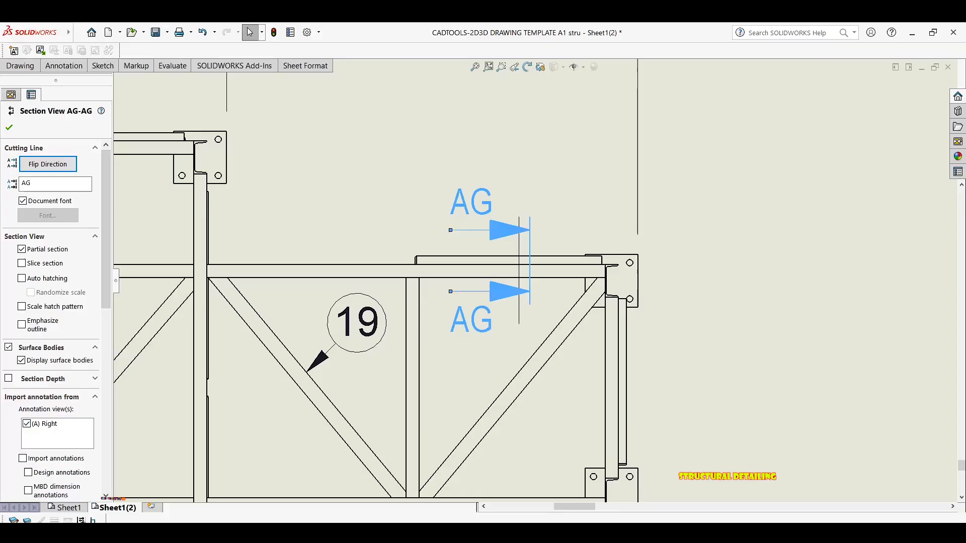
click(537, 197)
Step: Rotate section view AG-AG to a drawing view angle of 90 degrees
scroll(530, 232, up, 10)
scroll(554, 221, up, 8)
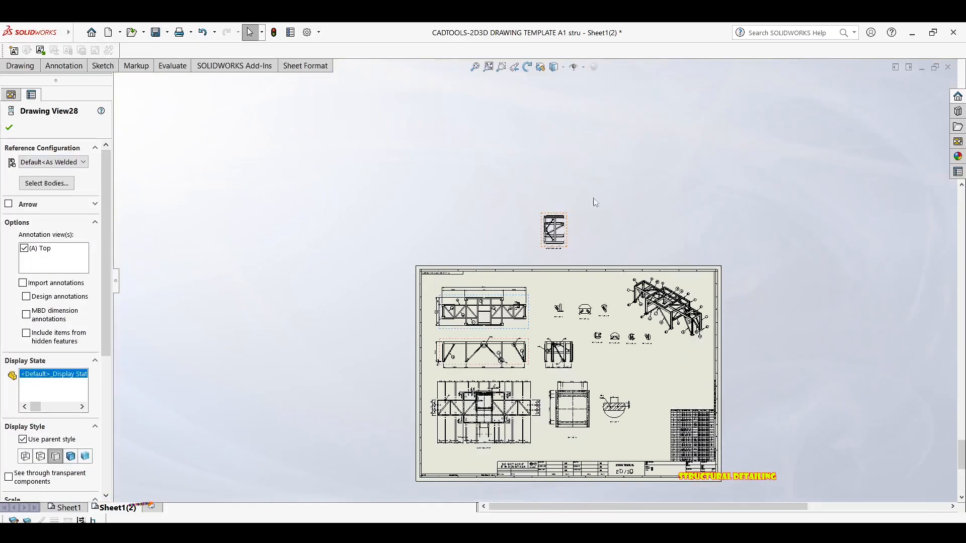
scroll(578, 273, down, 5)
scroll(513, 295, down, 2)
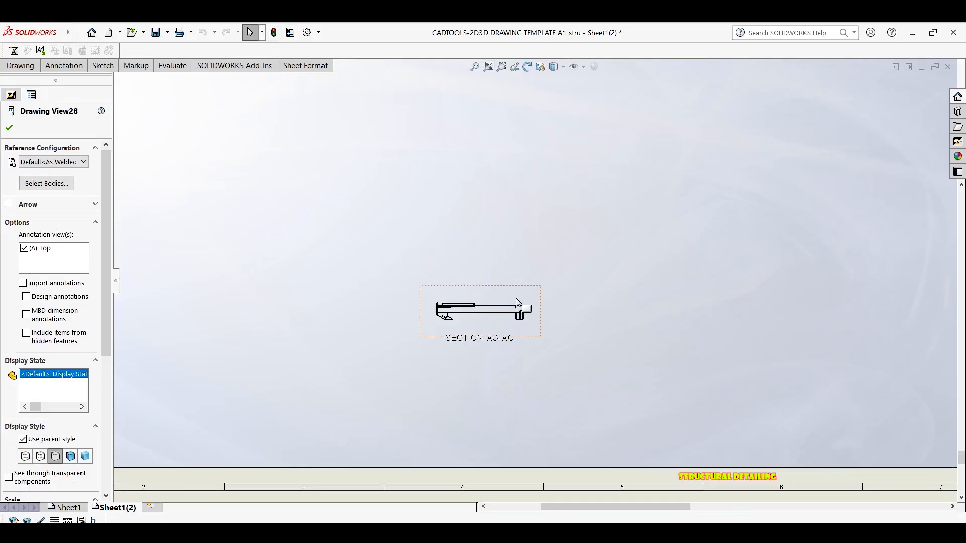
scroll(517, 302, down, 2)
click(478, 289)
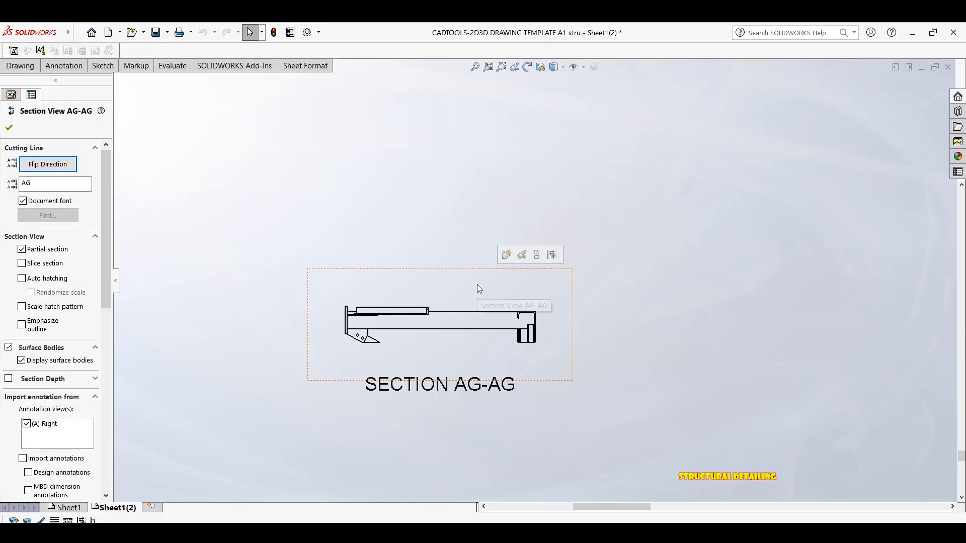
click(528, 68)
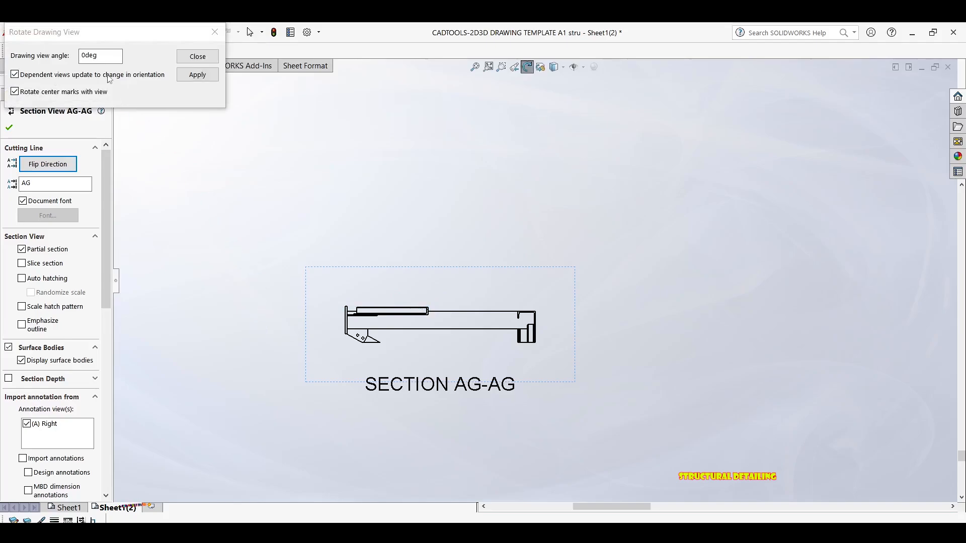
click(83, 56)
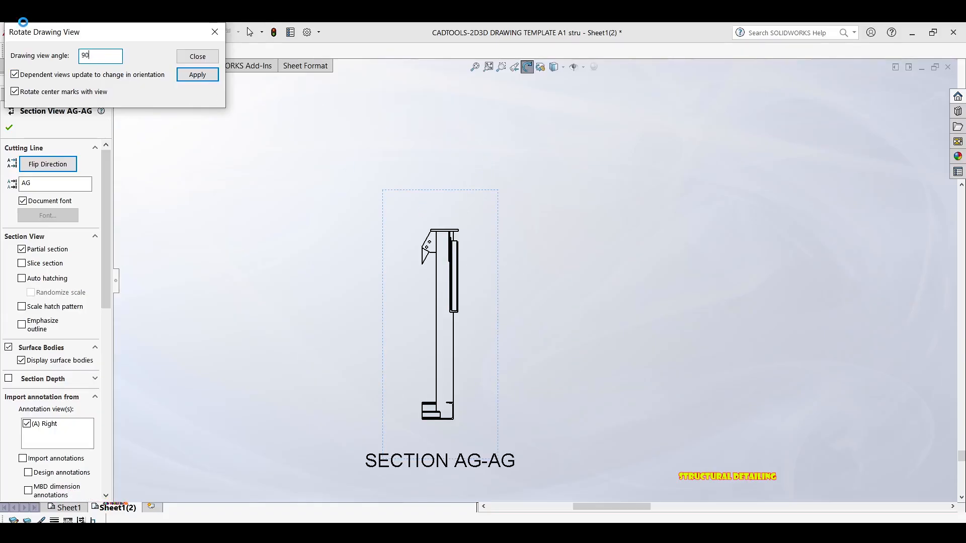
key(Return)
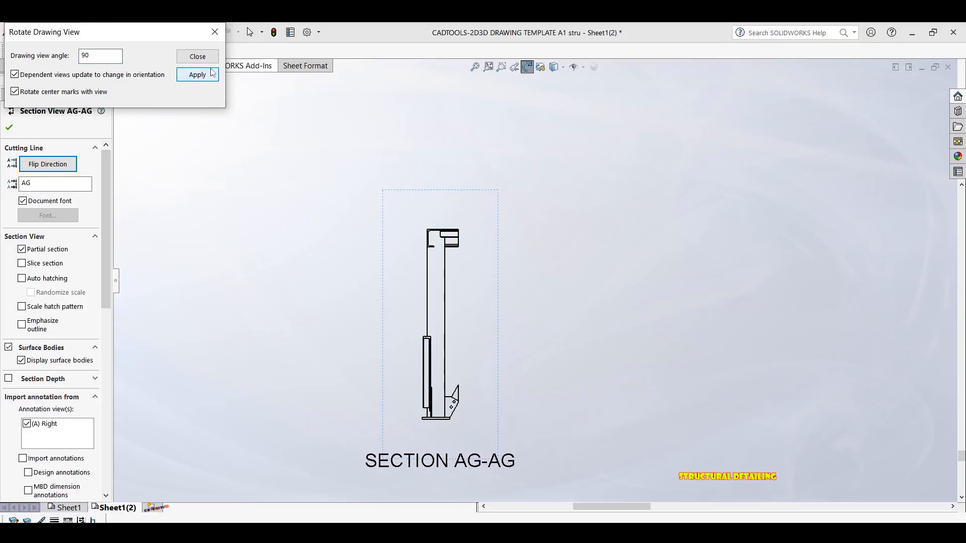
click(214, 31)
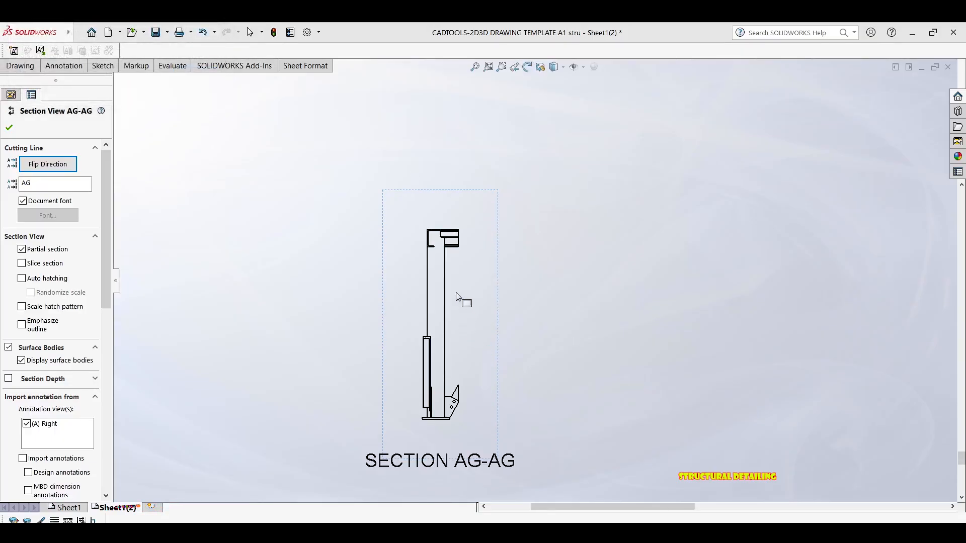
scroll(461, 312, up, 5)
scroll(370, 456, down, 8)
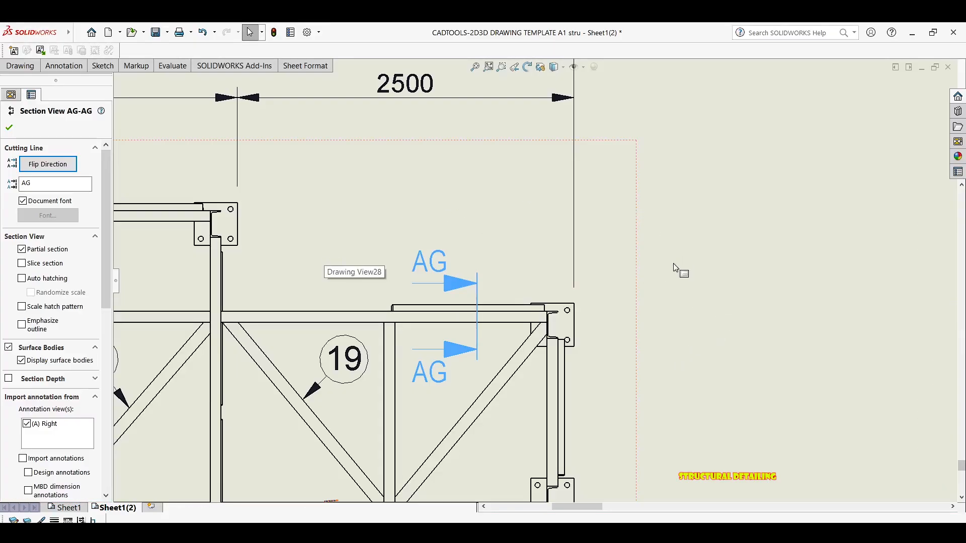
Step: Examine the channel profile and the adjoining members at the upper end of section view AG-AG
scroll(552, 213, up, 2)
middle_drag(523, 174, 368, 443)
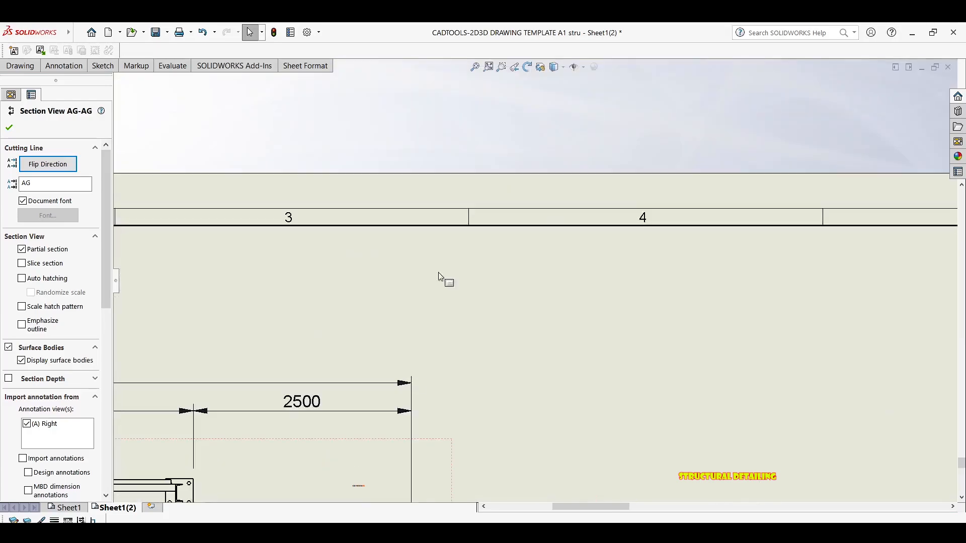
scroll(463, 231, up, 2)
middle_drag(484, 191, 443, 386)
scroll(553, 182, down, 5)
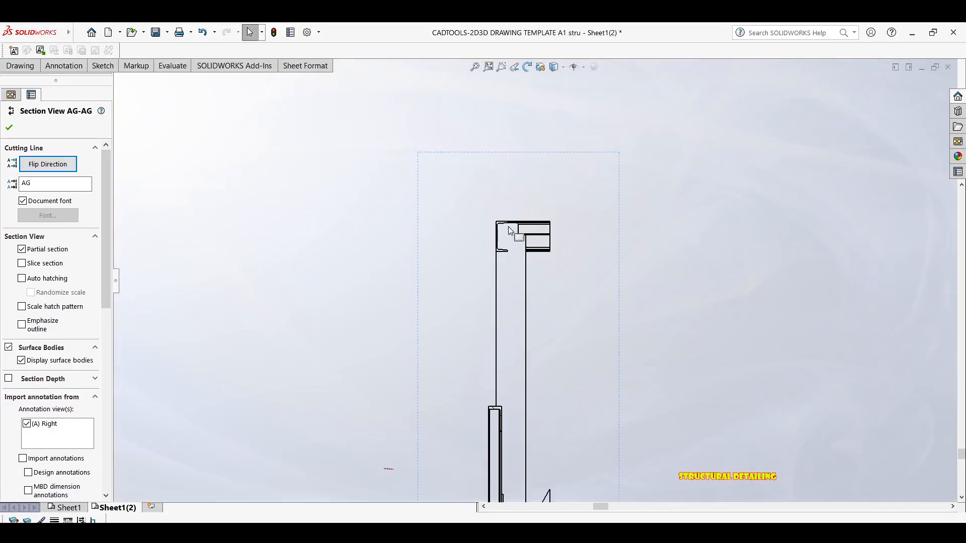
scroll(511, 231, down, 7)
middle_drag(487, 254, 545, 131)
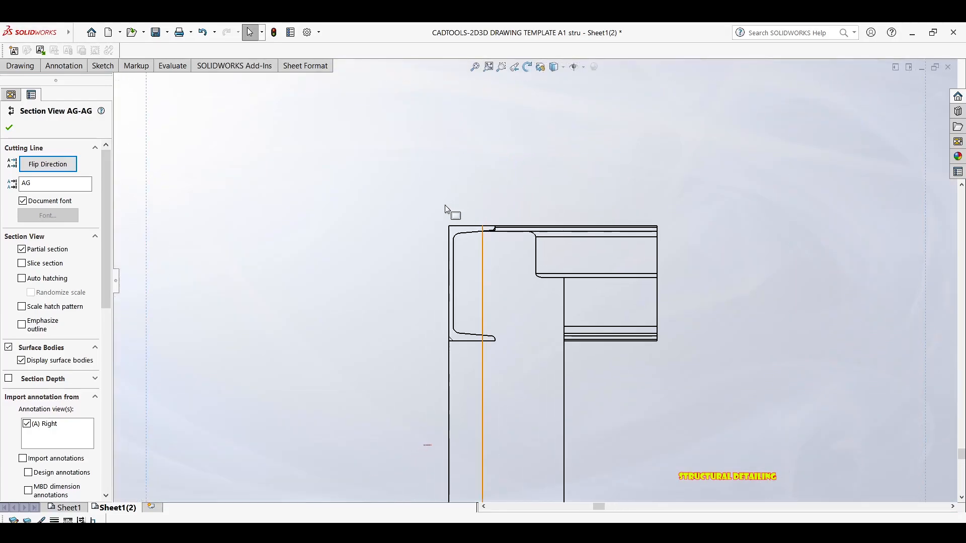
middle_drag(469, 354, 505, 358)
scroll(505, 354, down, 1)
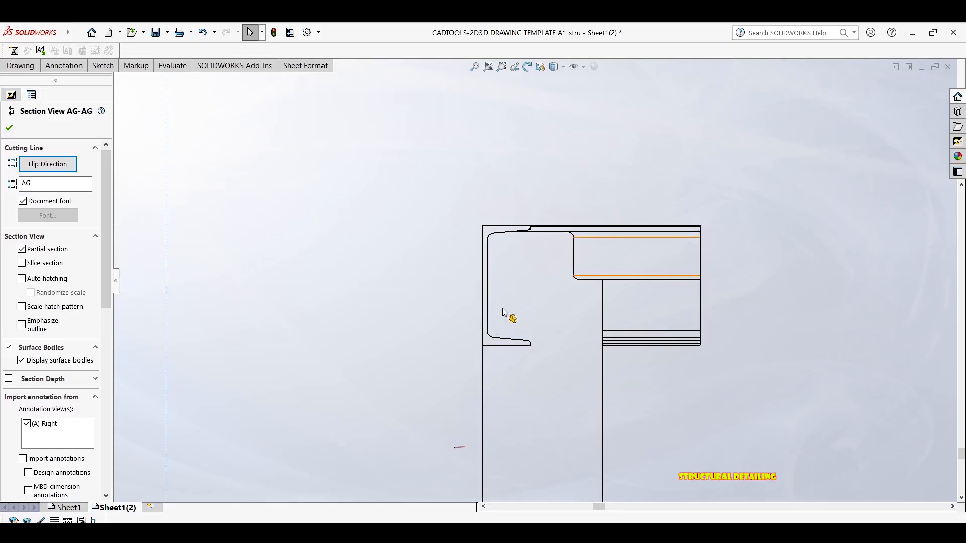
scroll(528, 295, down, 2)
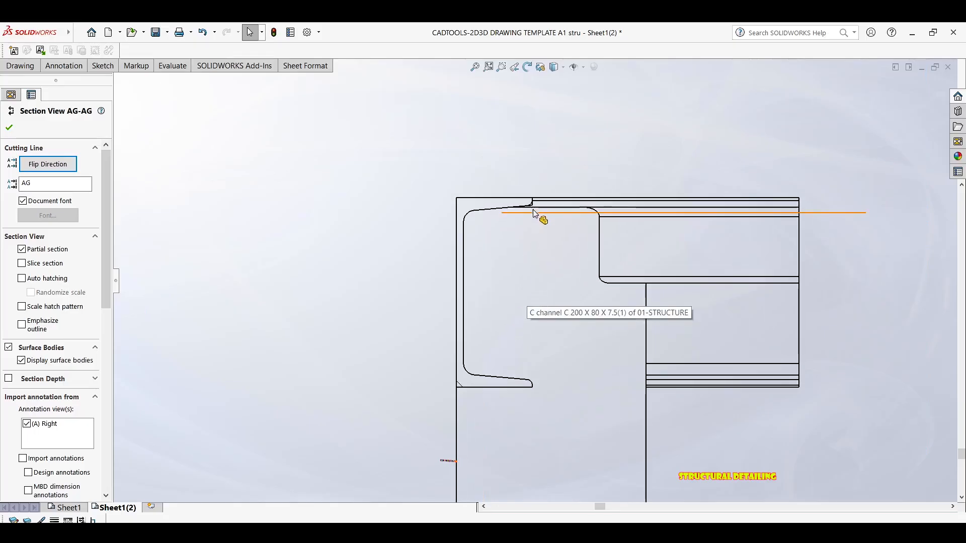
scroll(533, 211, down, 3)
scroll(527, 209, up, 1)
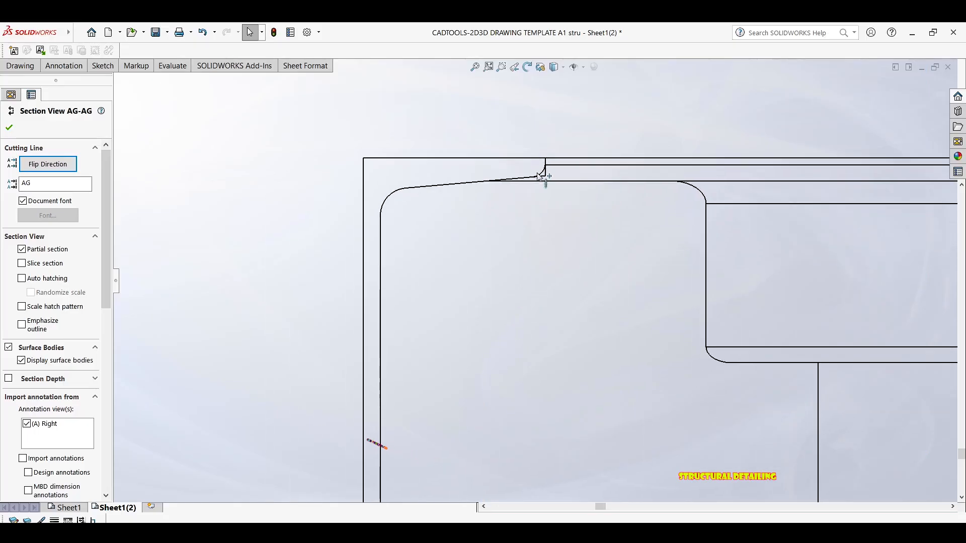
scroll(541, 176, up, 5)
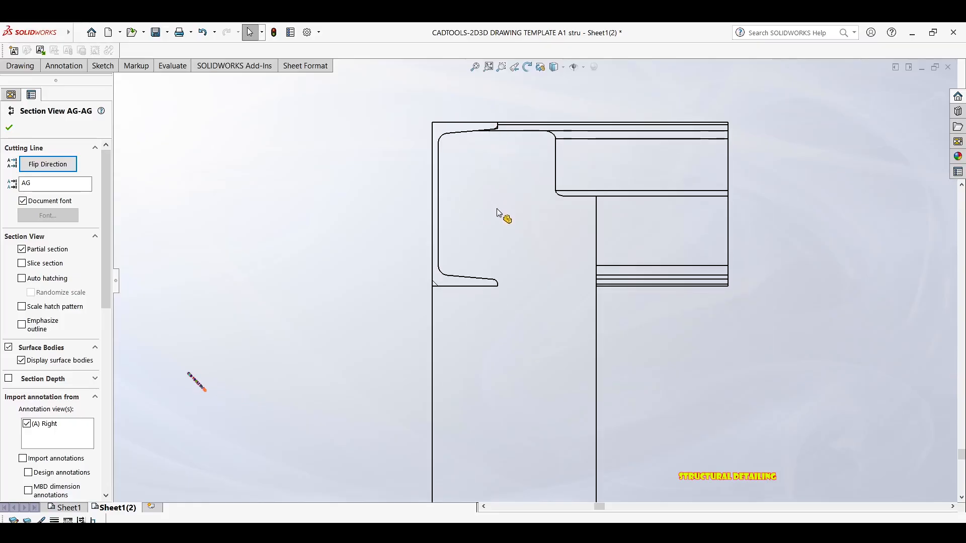
scroll(498, 212, up, 4)
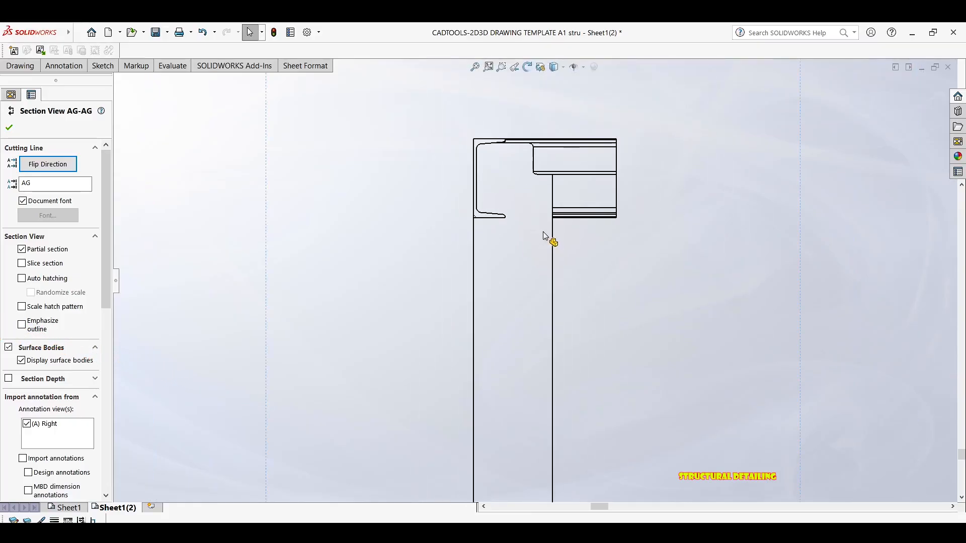
scroll(545, 237, up, 2)
scroll(514, 166, down, 1)
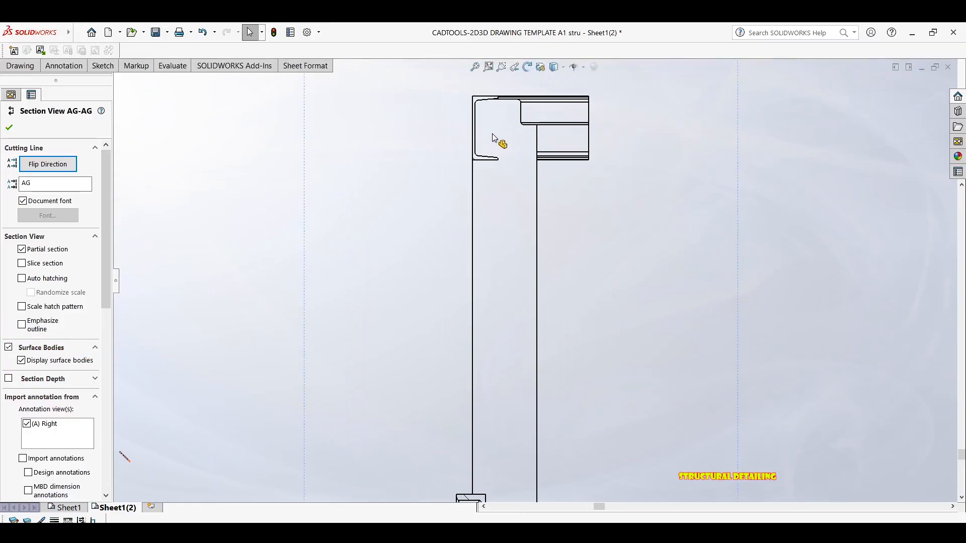
scroll(513, 165, down, 3)
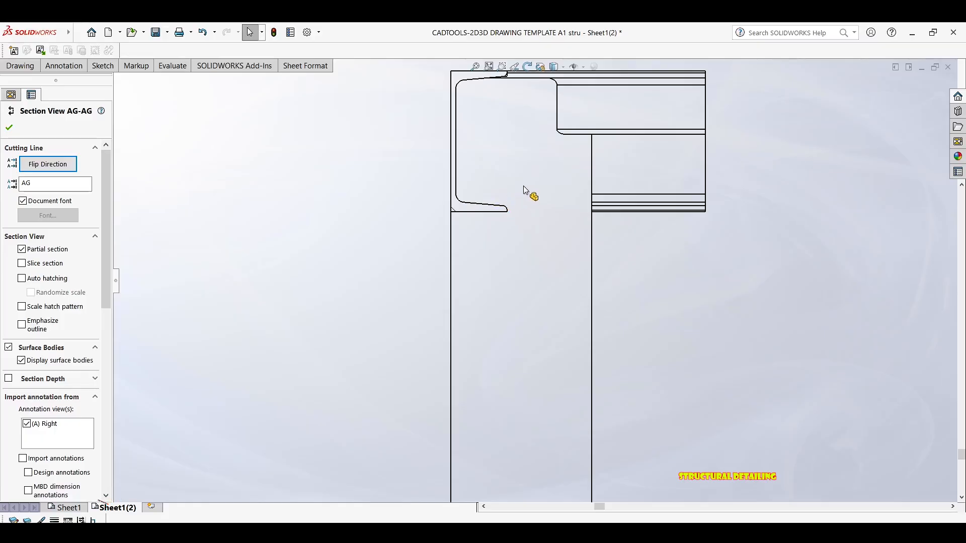
scroll(549, 137, up, 4)
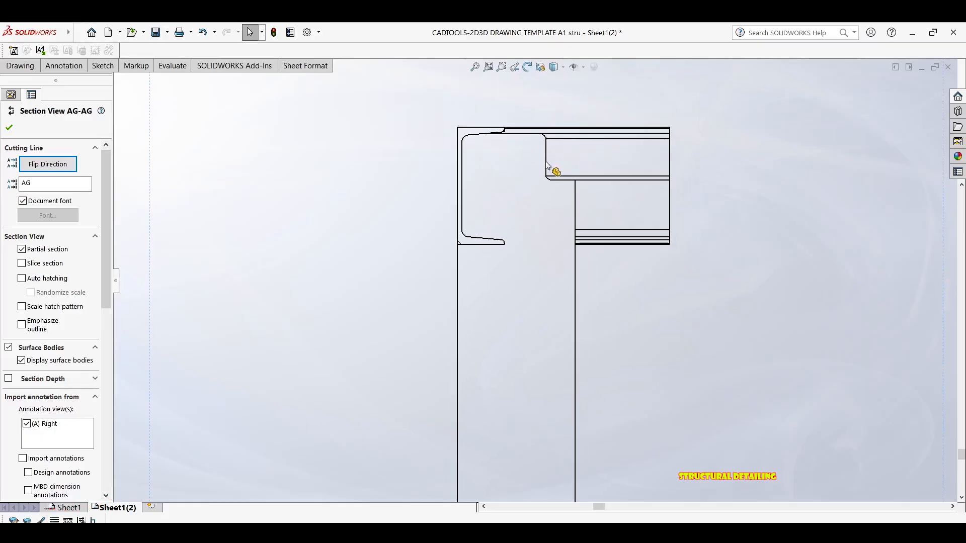
scroll(533, 202, up, 1)
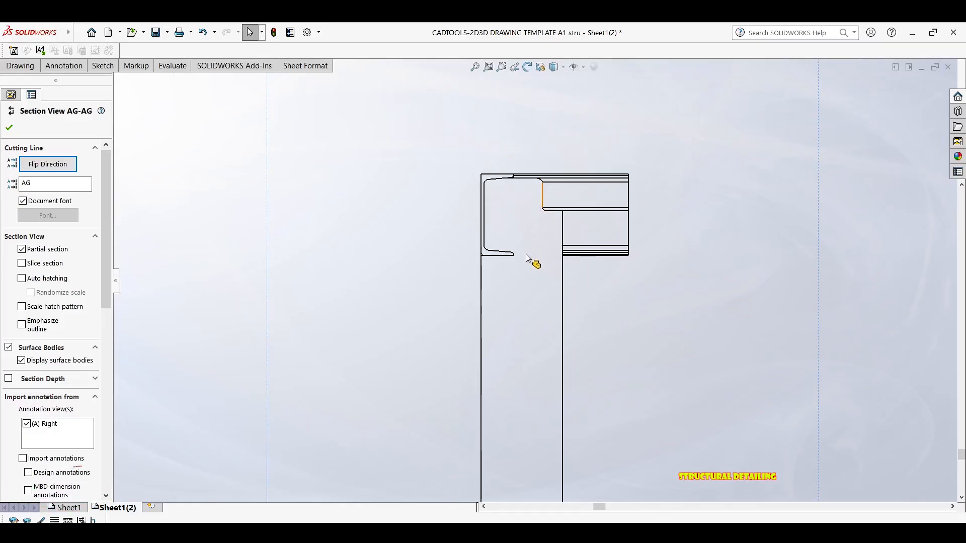
scroll(527, 258, down, 2)
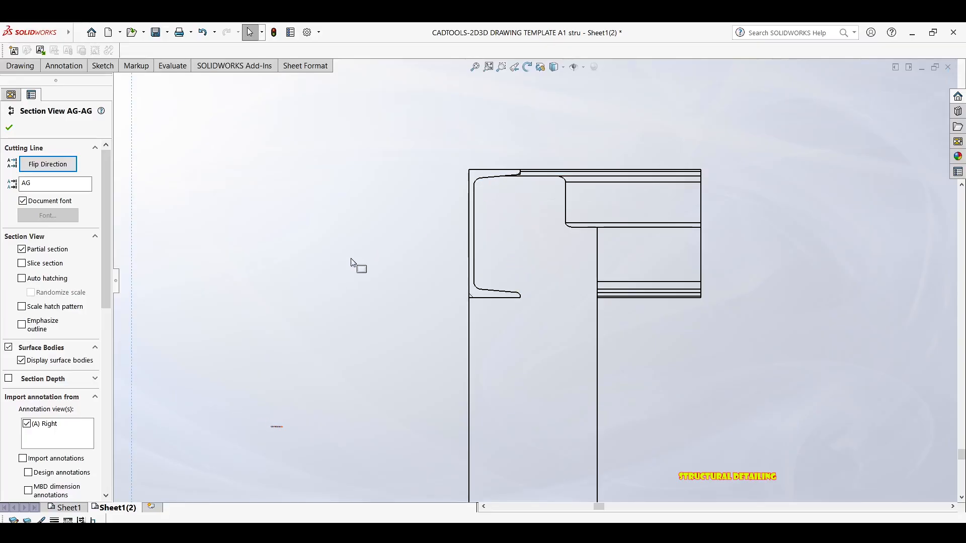
Step: Sketch a corner rectangle of about 242 by 115 mm around the cut C-channel profile in section view AG-AG
click(62, 67)
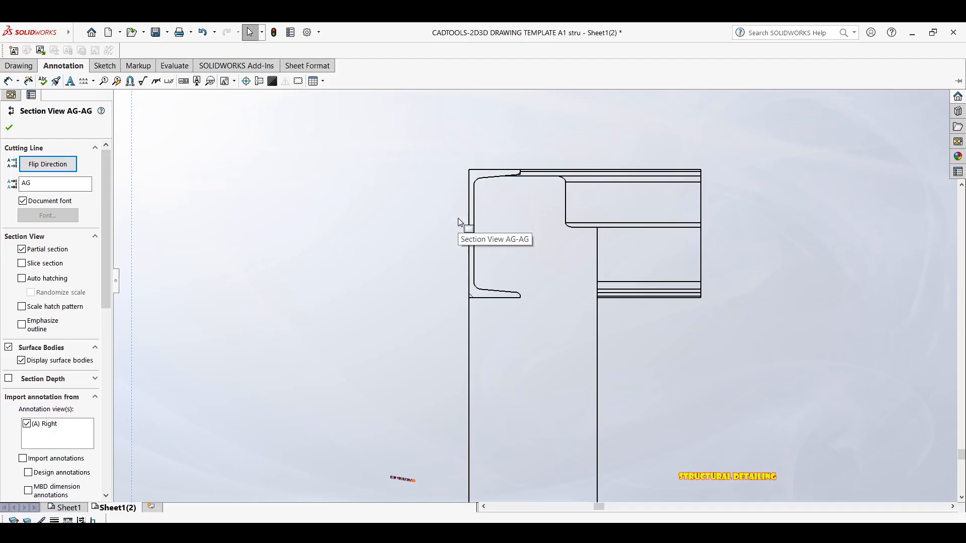
key(z)
key(z)
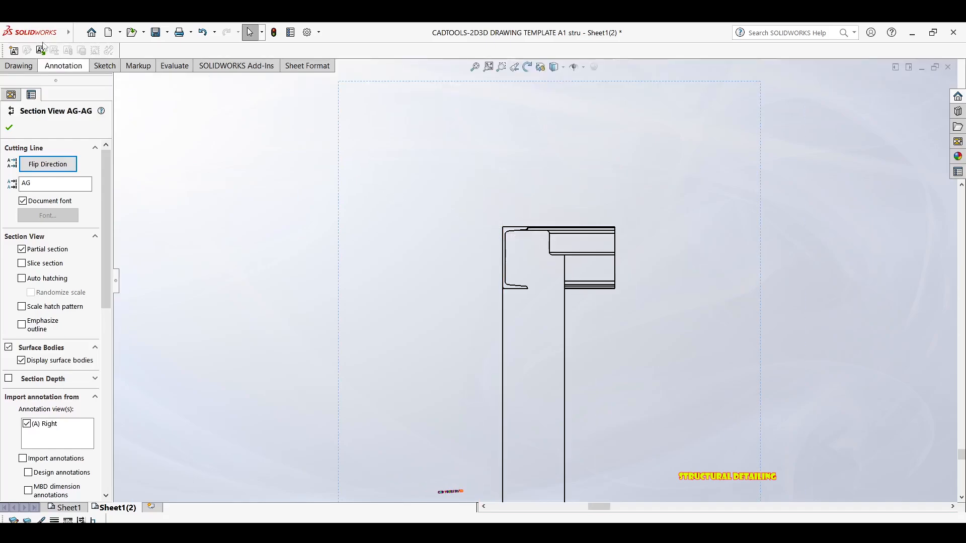
click(54, 69)
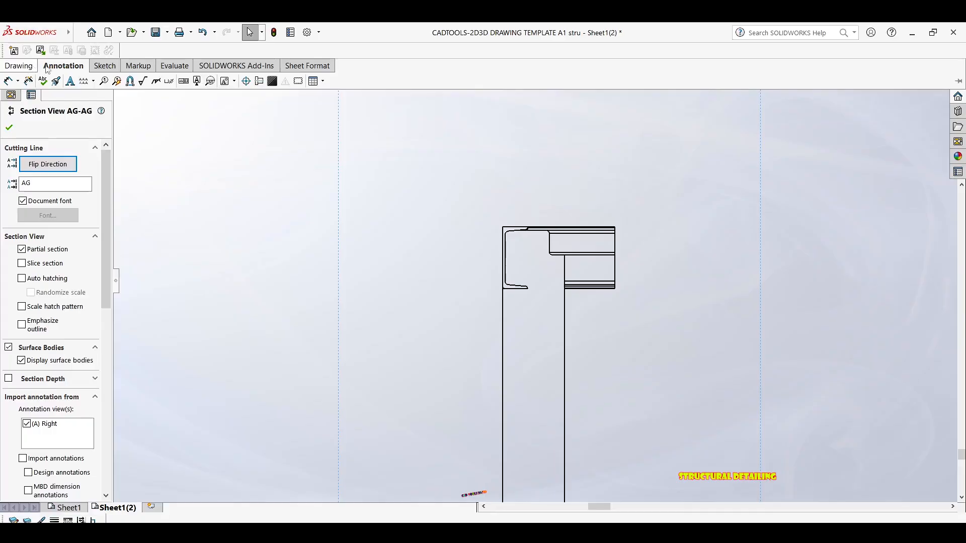
click(96, 71)
click(59, 81)
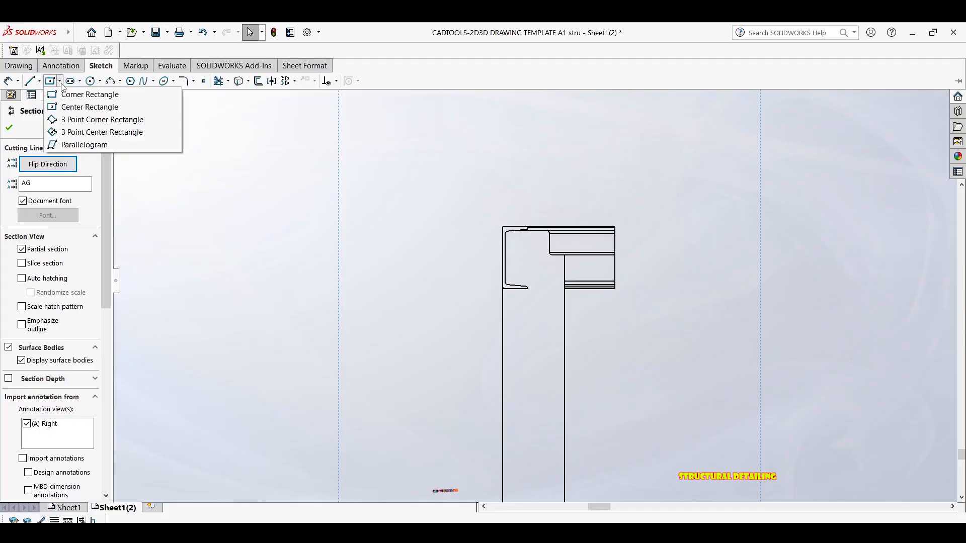
click(74, 95)
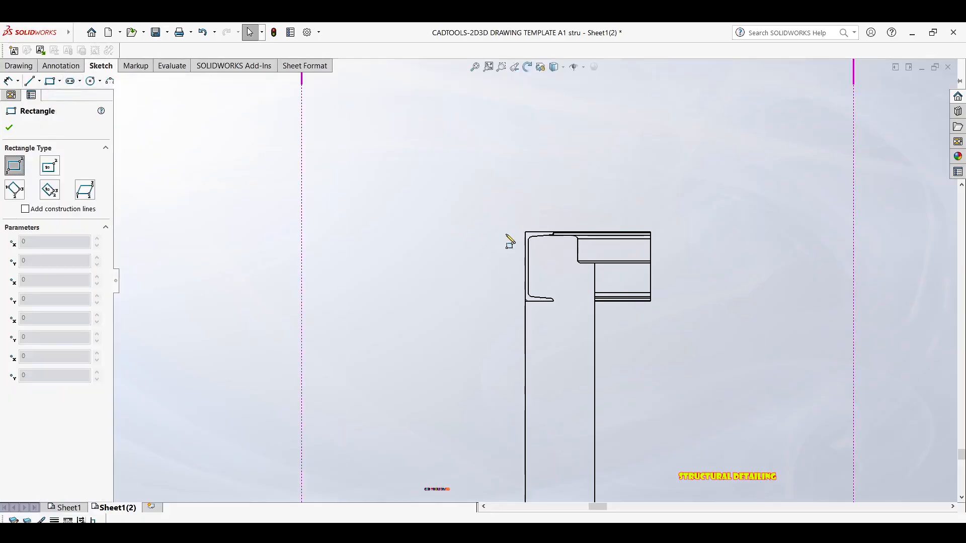
scroll(553, 247, down, 3)
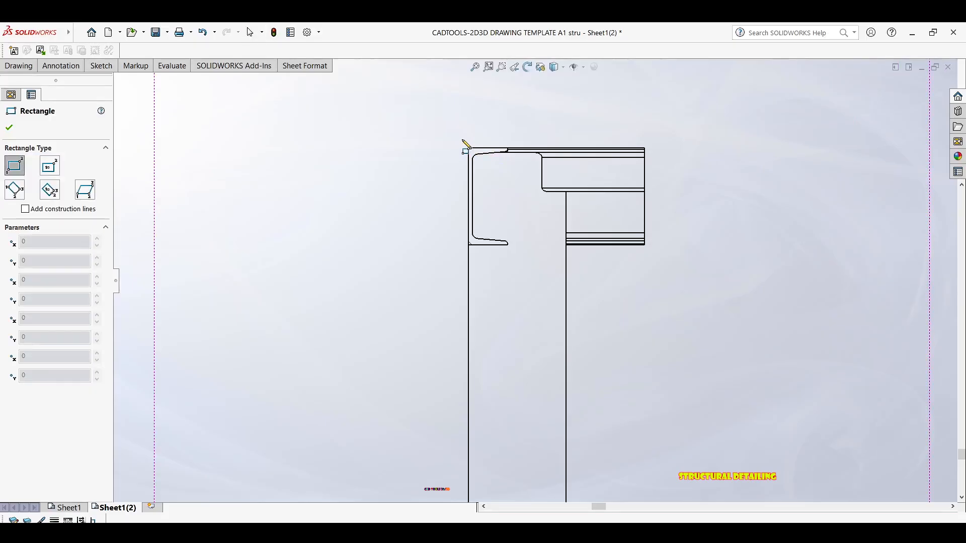
click(461, 140)
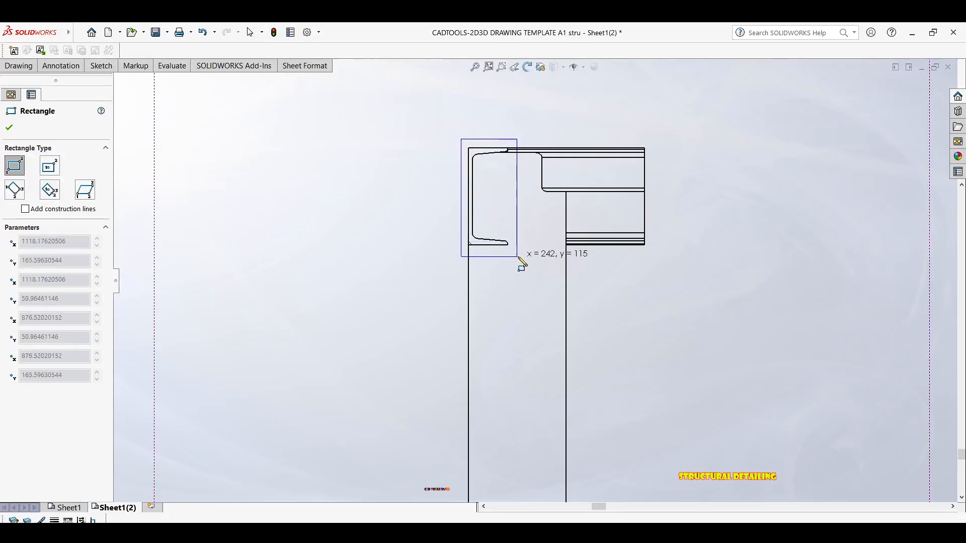
click(519, 258)
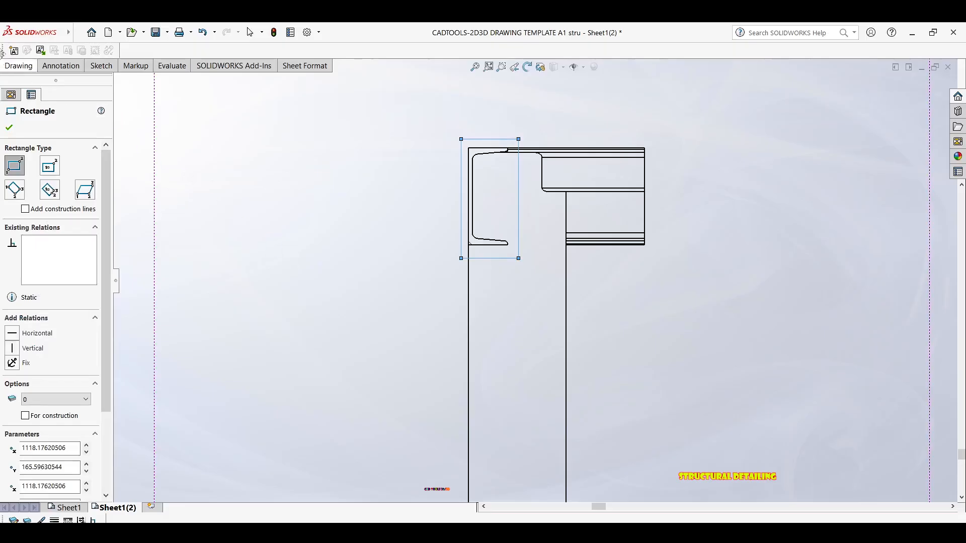
Step: Crop section view AG-AG to the rectangle around the channel profile
click(61, 65)
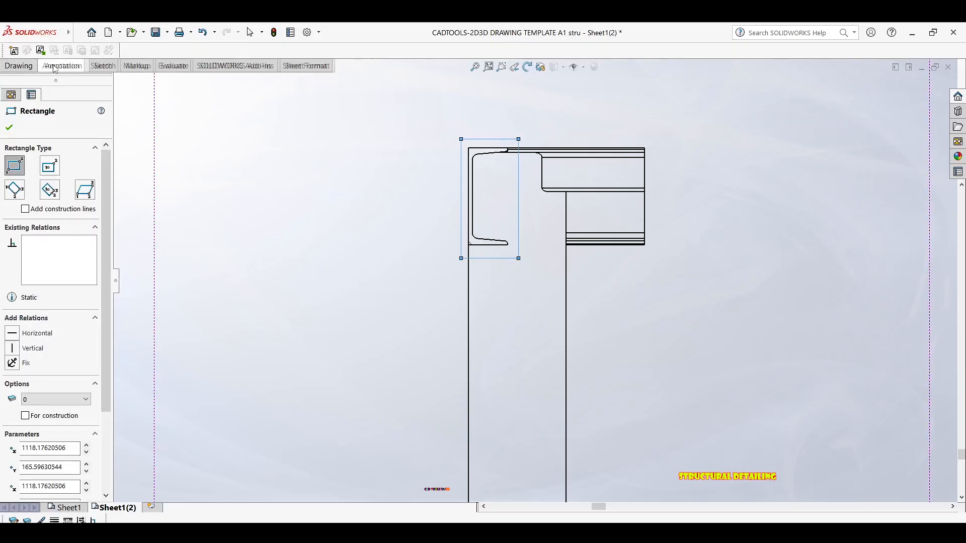
click(20, 66)
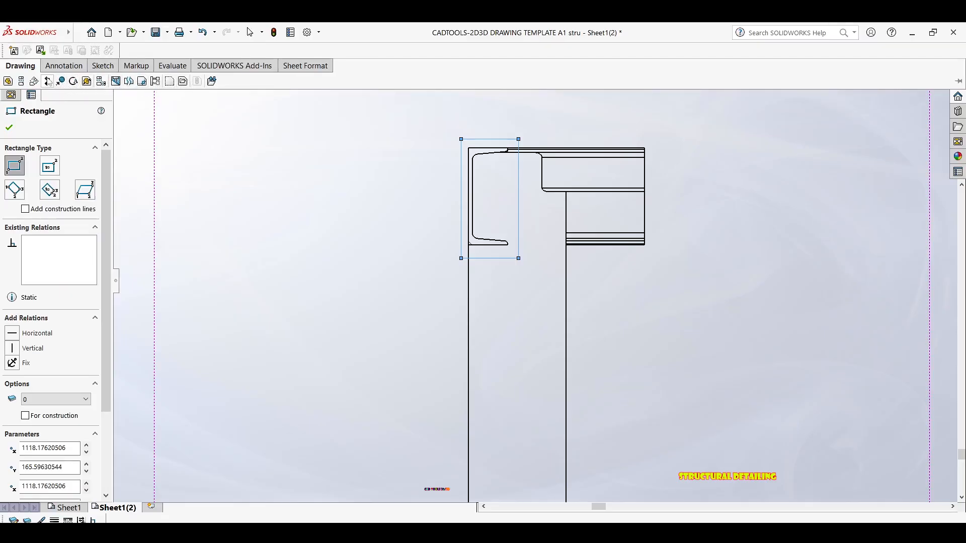
click(142, 84)
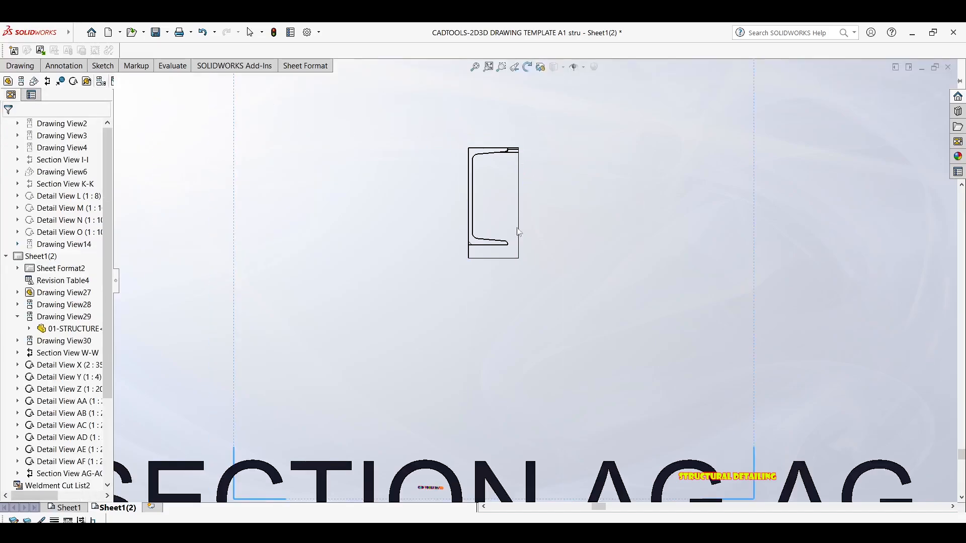
Step: Give the cropped section view AG-AG a custom scale of 1:5
scroll(498, 192, up, 5)
scroll(534, 189, up, 5)
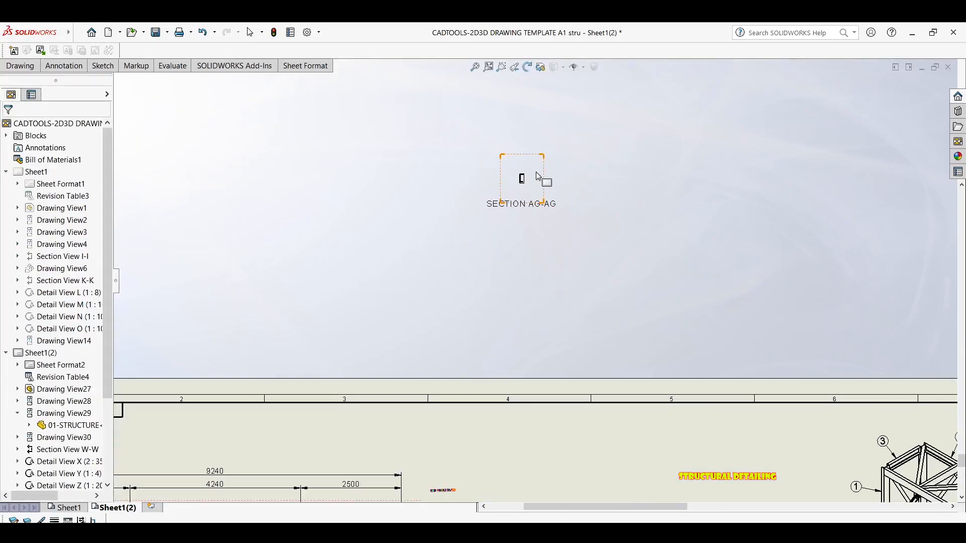
click(536, 172)
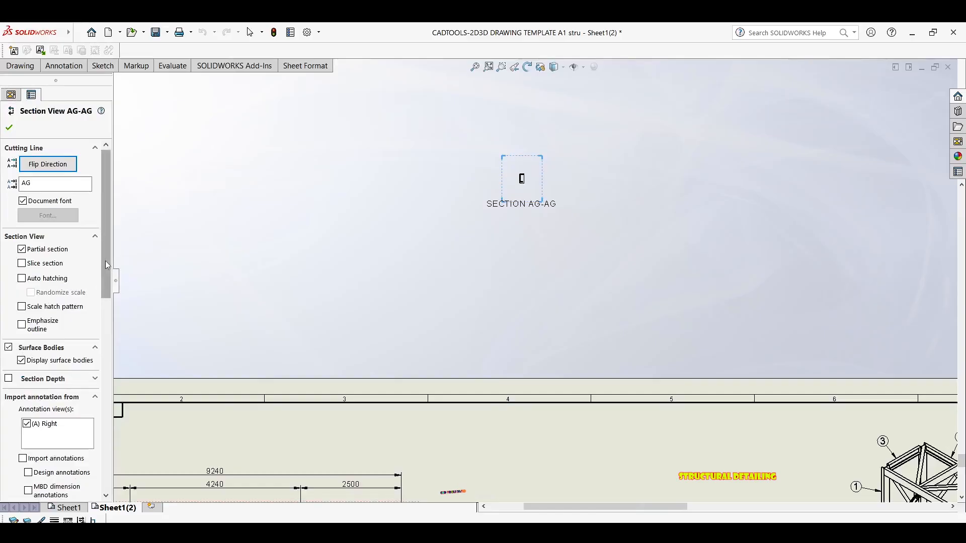
drag(105, 261, 113, 447)
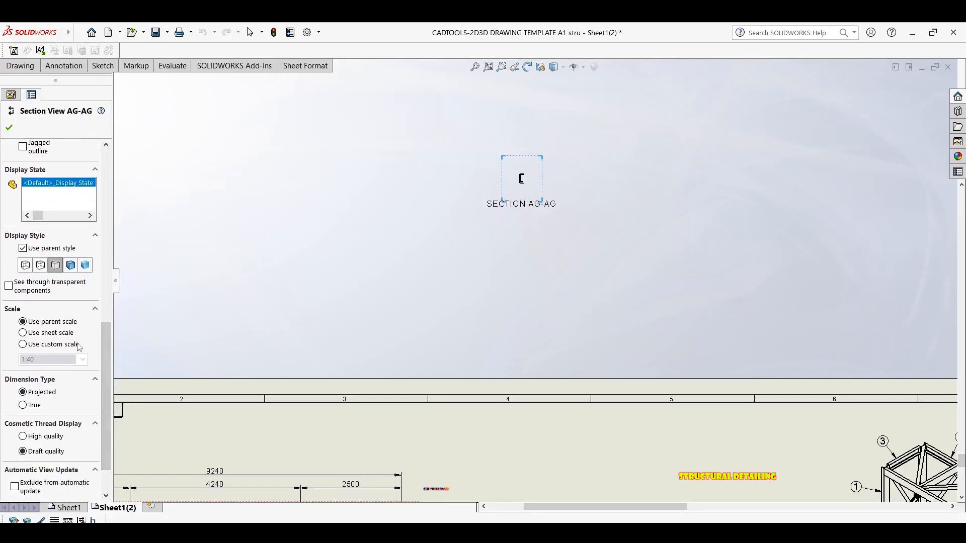
click(51, 344)
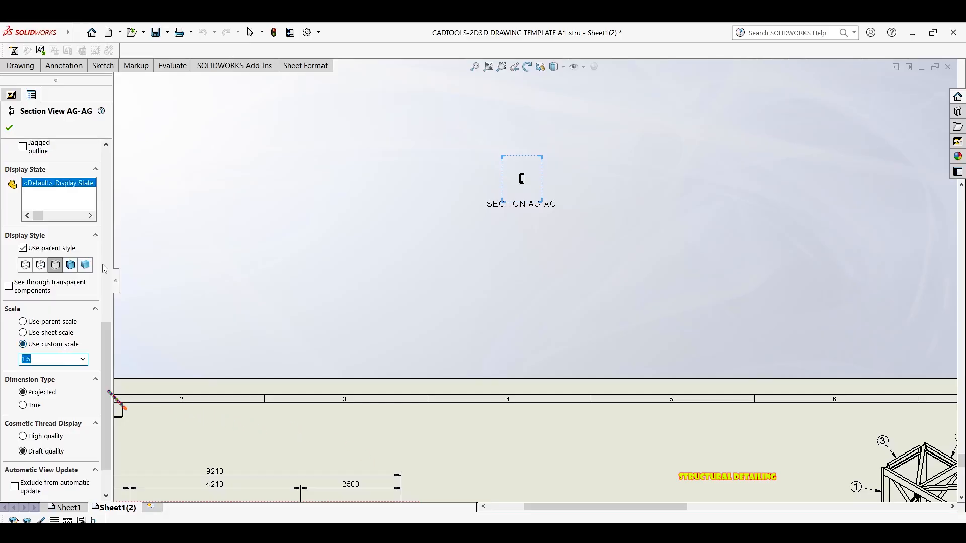
click(9, 128)
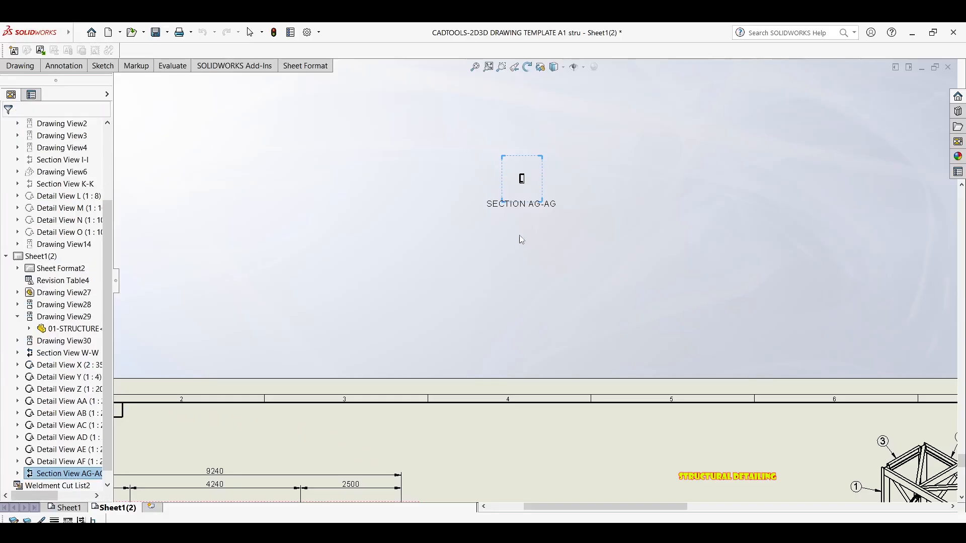
Step: Move section view AG-AG from above the sheet into the empty area over the bill of materials, below the isometric view
scroll(504, 216, up, 6)
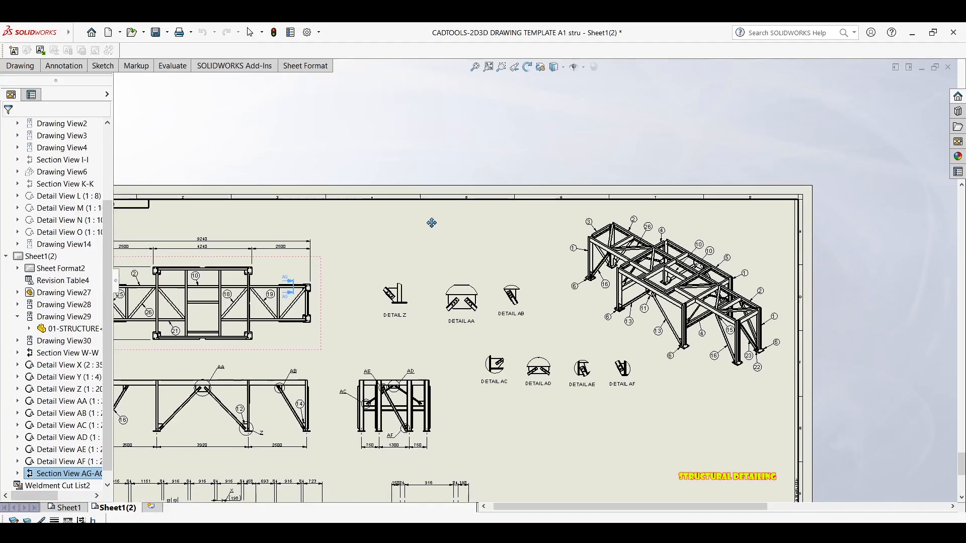
scroll(468, 183, up, 3)
scroll(465, 182, up, 1)
middle_drag(465, 182, 460, 252)
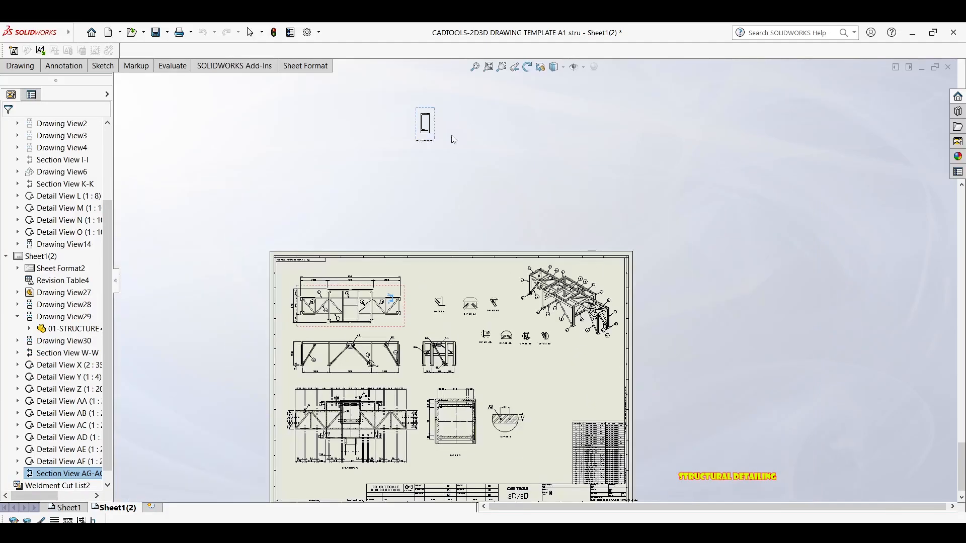
mouse_move(438, 128)
mouse_down()
mouse_move(496, 184)
mouse_move(521, 319)
mouse_up()
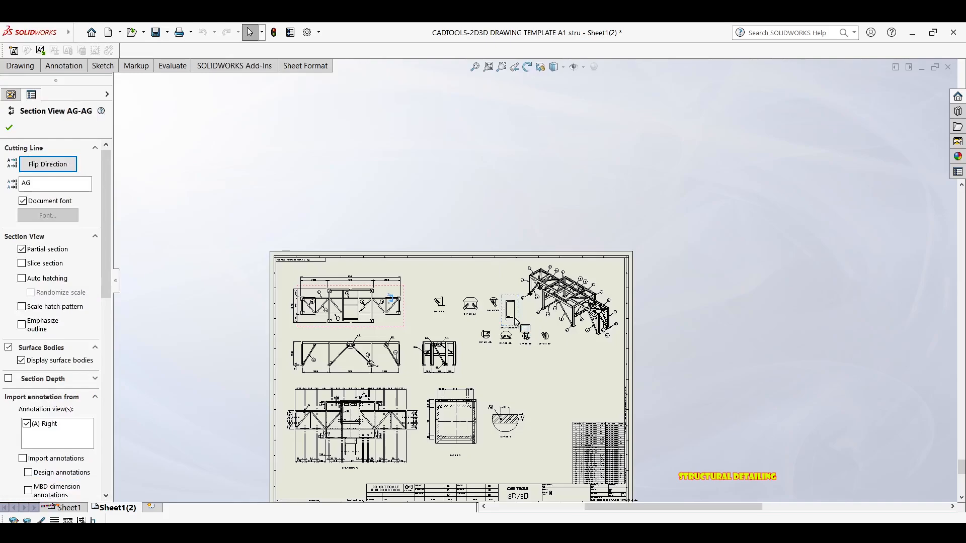
scroll(516, 319, down, 5)
scroll(511, 304, up, 1)
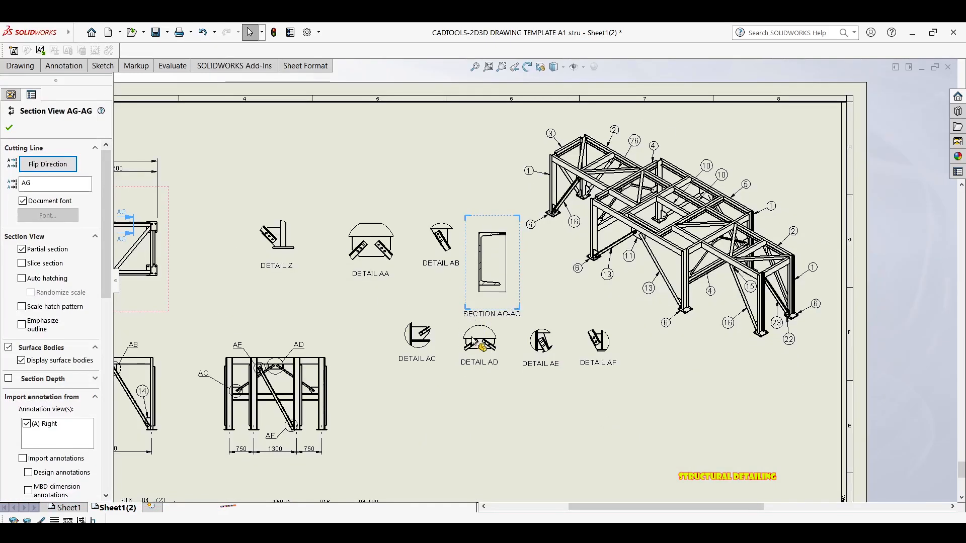
middle_drag(513, 264, 459, 120)
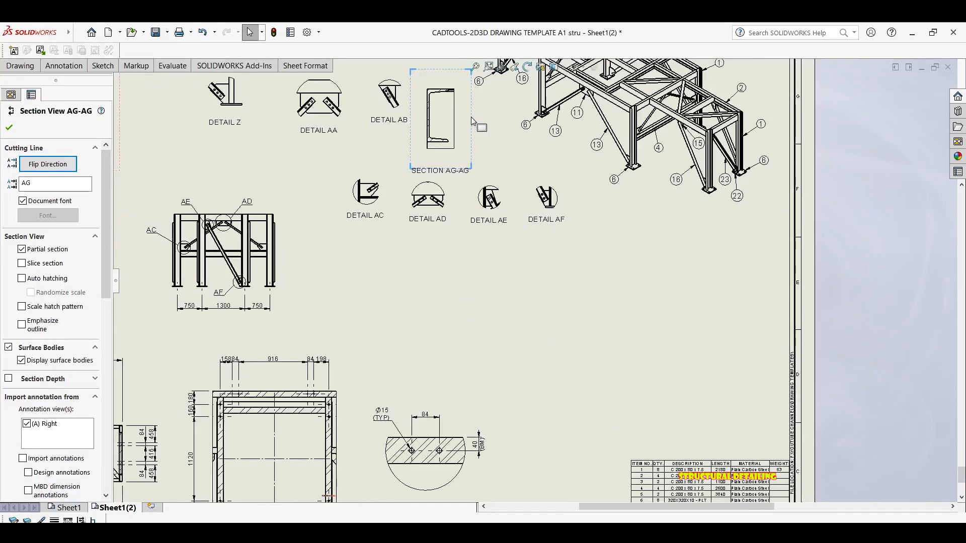
drag(473, 121, 758, 381)
scroll(632, 332, up, 1)
middle_drag(398, 288, 537, 368)
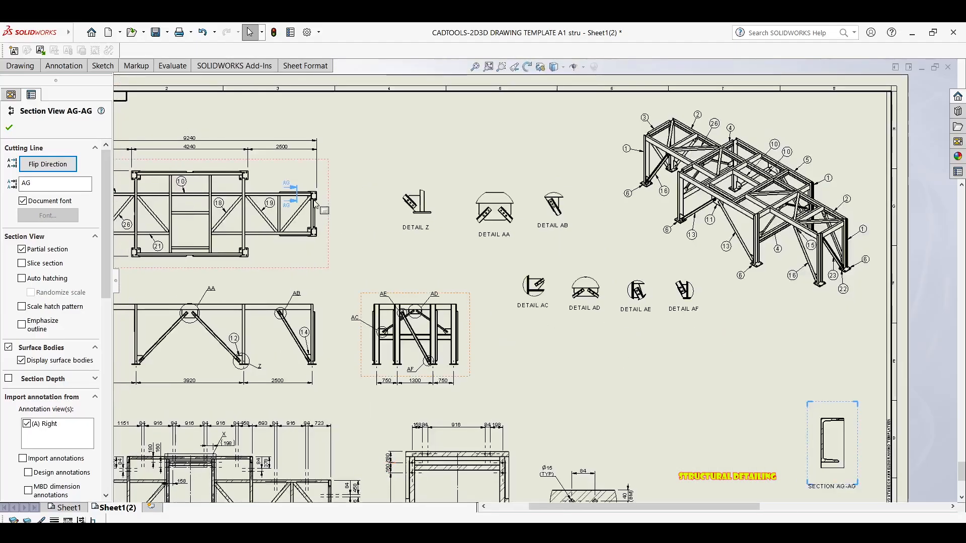
key(Escape)
scroll(294, 194, down, 1)
middle_drag(294, 194, 325, 187)
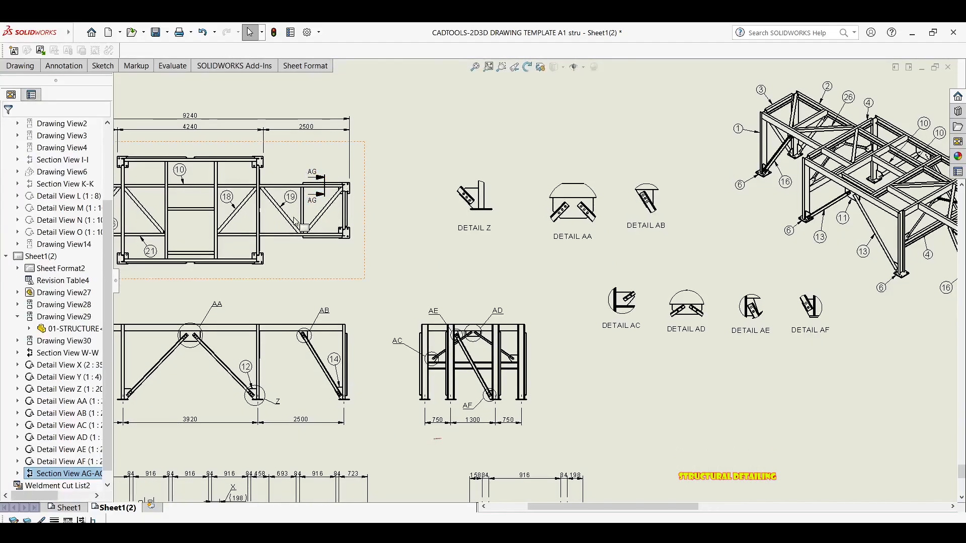
scroll(296, 222, down, 3)
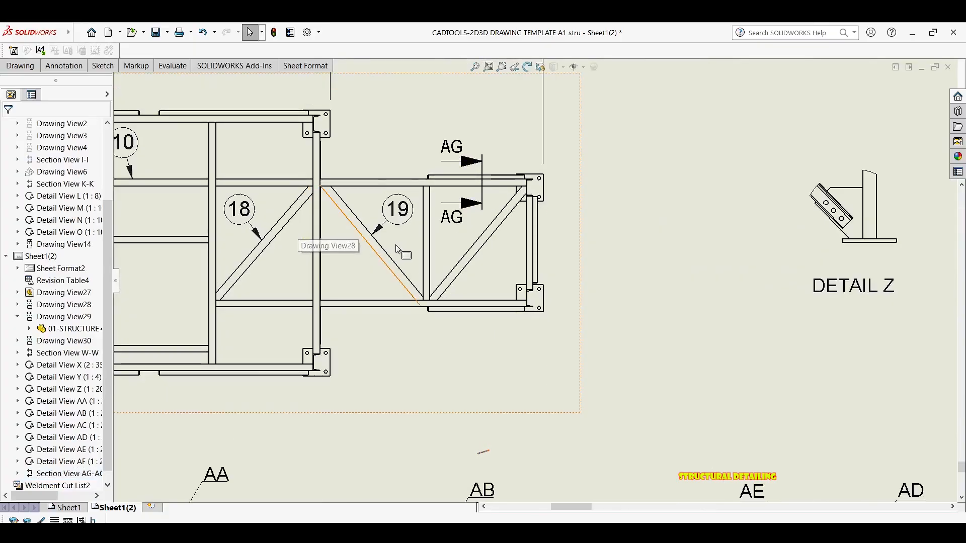
scroll(396, 250, down, 3)
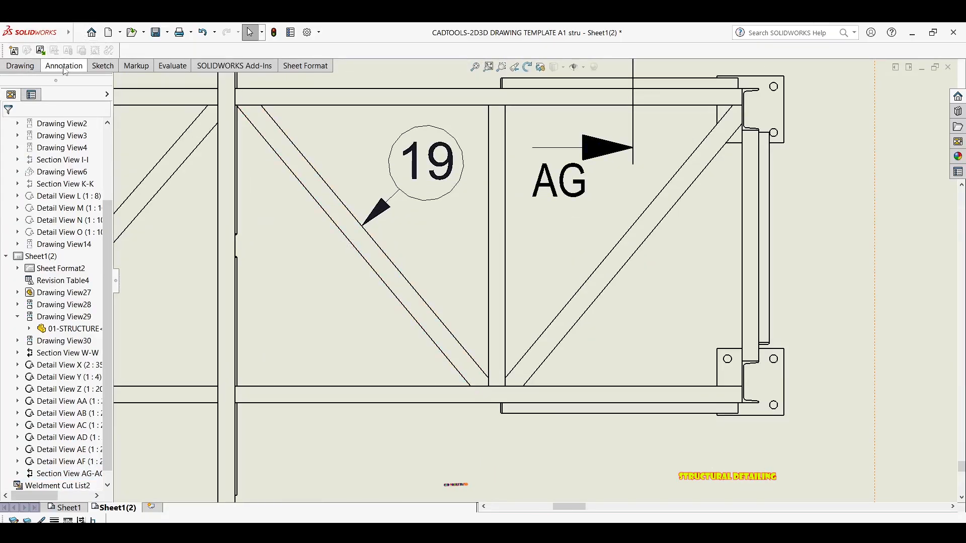
click(101, 67)
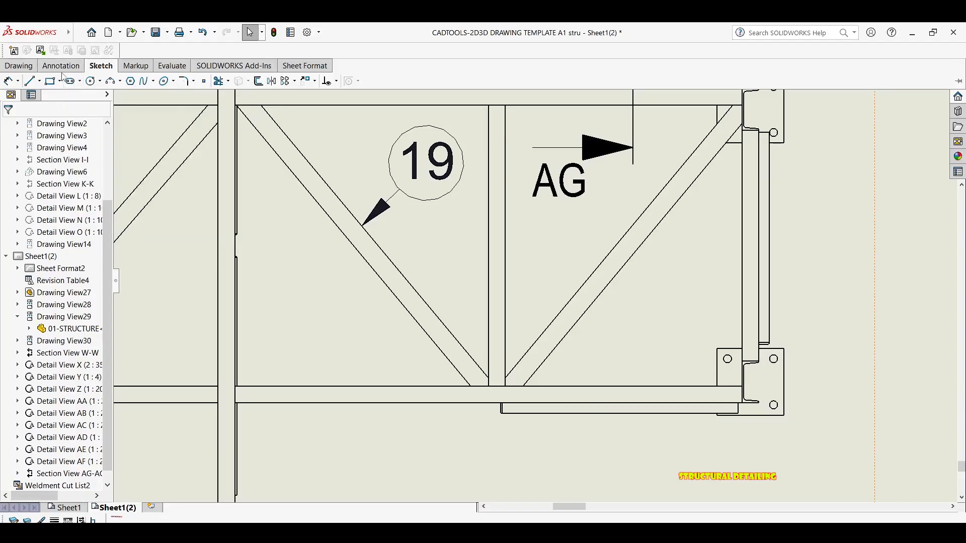
click(45, 67)
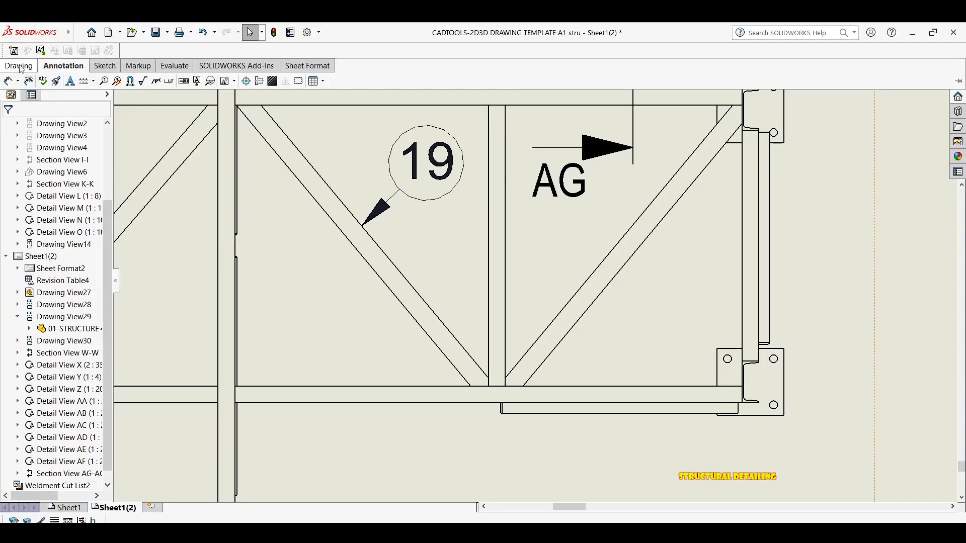
click(21, 66)
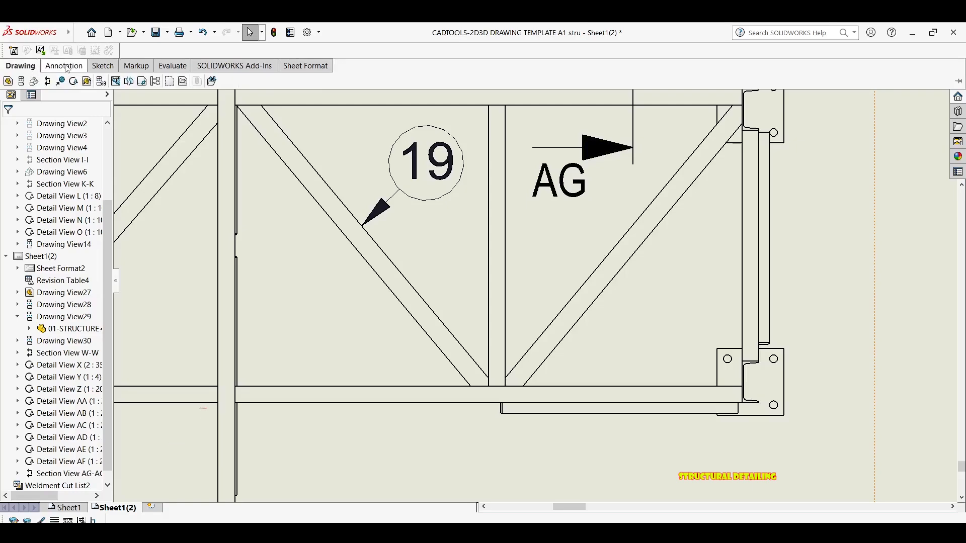
click(48, 81)
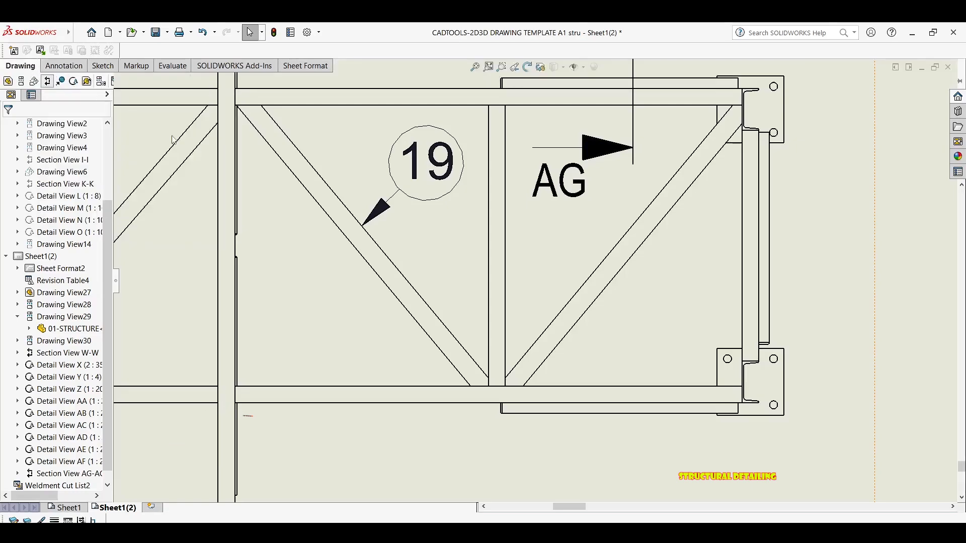
click(416, 256)
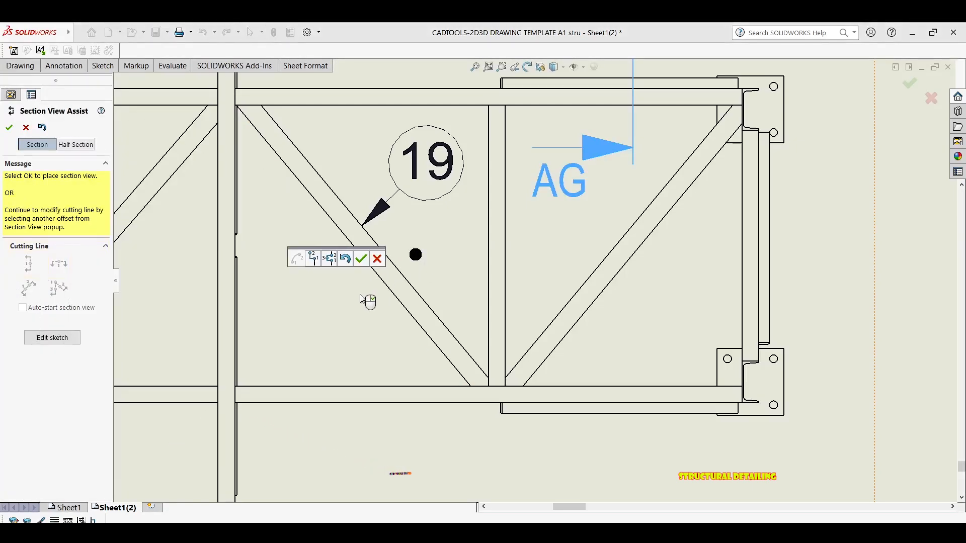
right_click(416, 256)
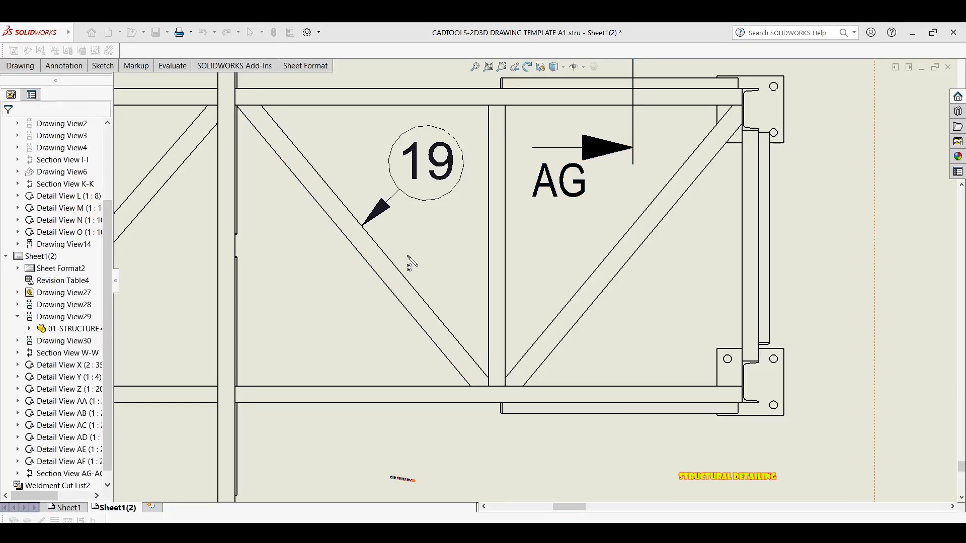
click(64, 65)
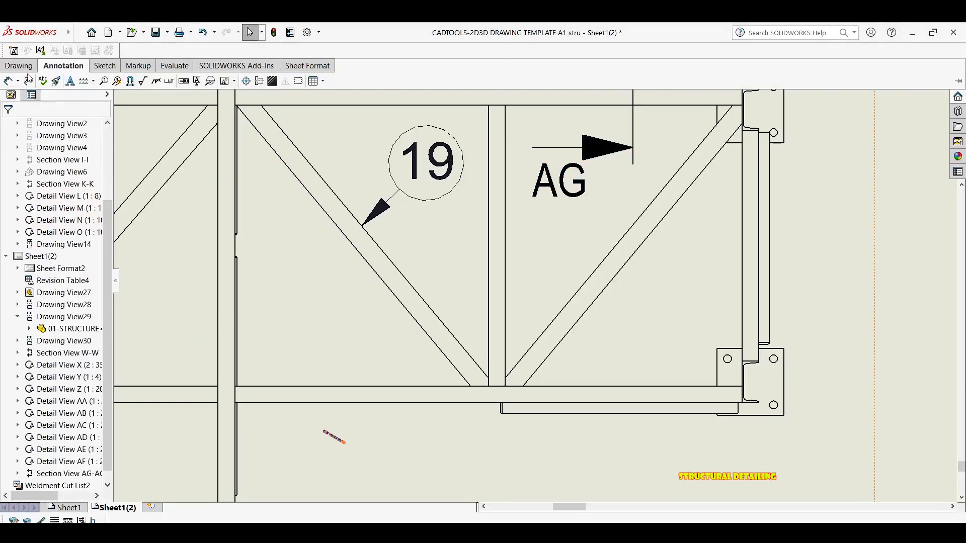
click(21, 70)
click(59, 82)
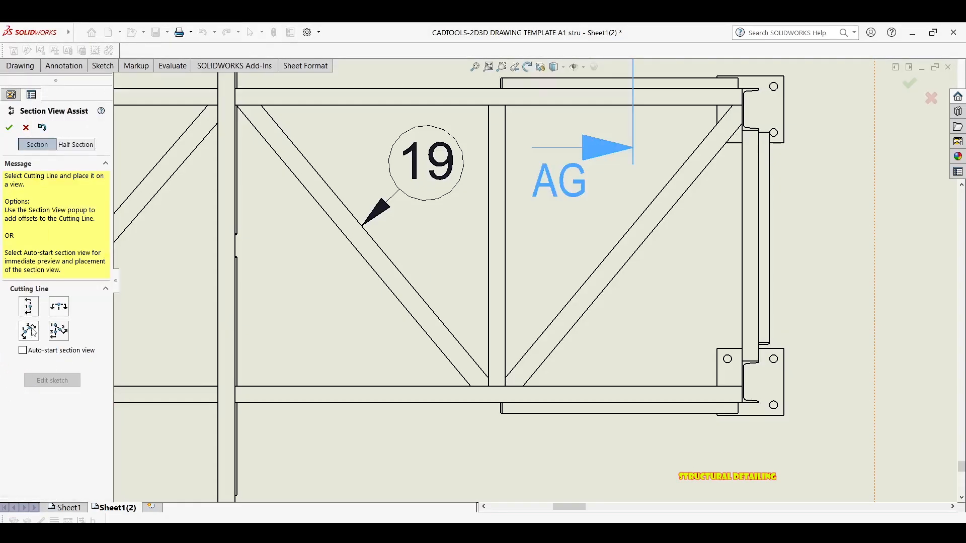
click(31, 331)
key(Escape)
key(Escape)
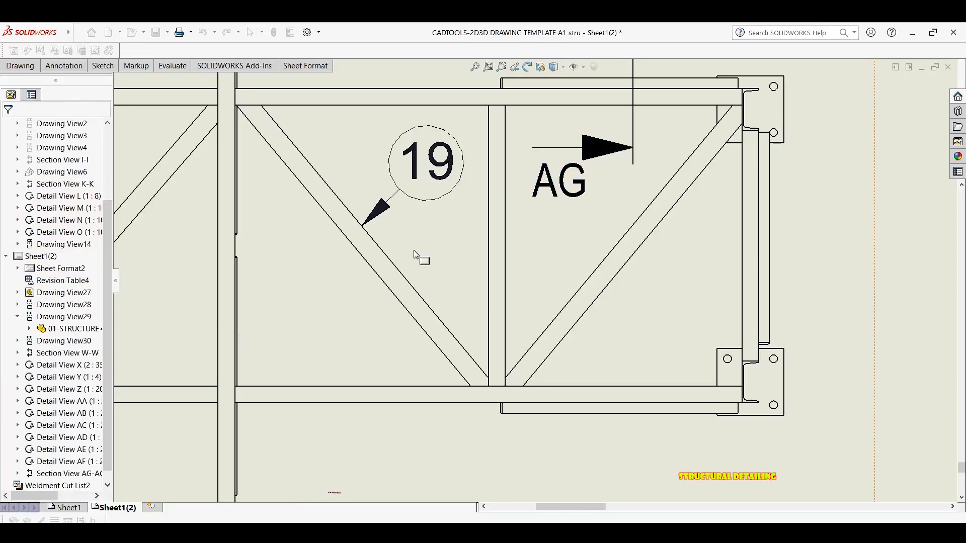
Step: Define a section view with an auxiliary cutting line running diagonally across the brace at balloon 19 in the top view
scroll(417, 255, up, 4)
click(506, 212)
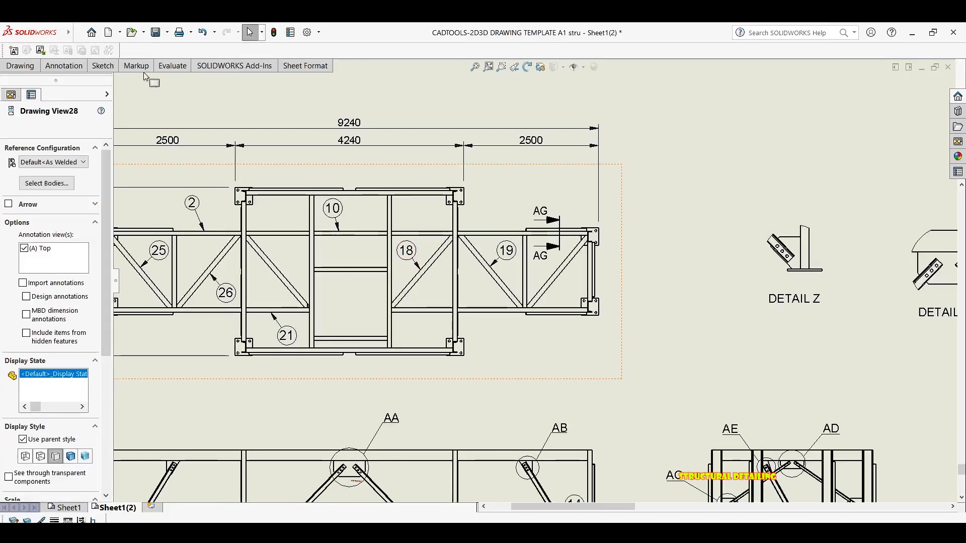
click(25, 68)
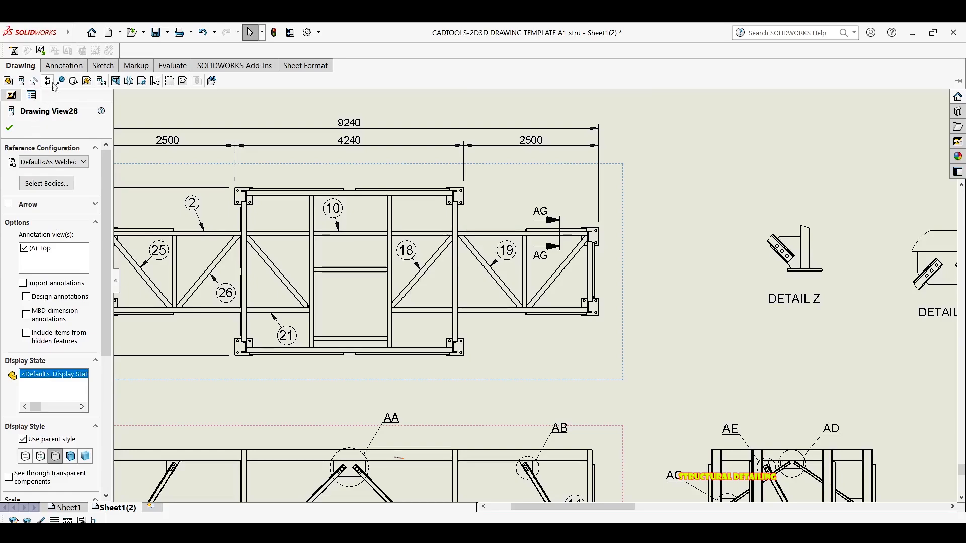
click(64, 66)
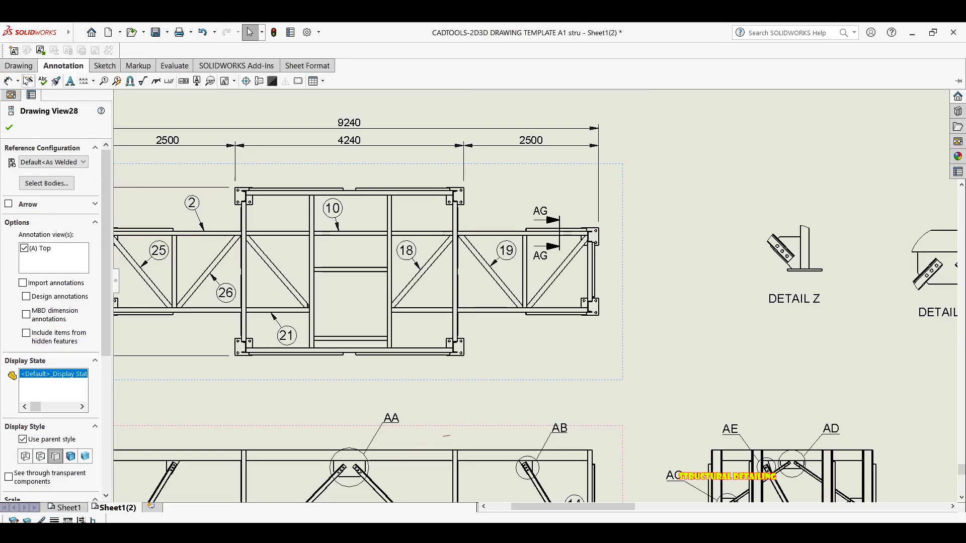
click(19, 67)
click(47, 82)
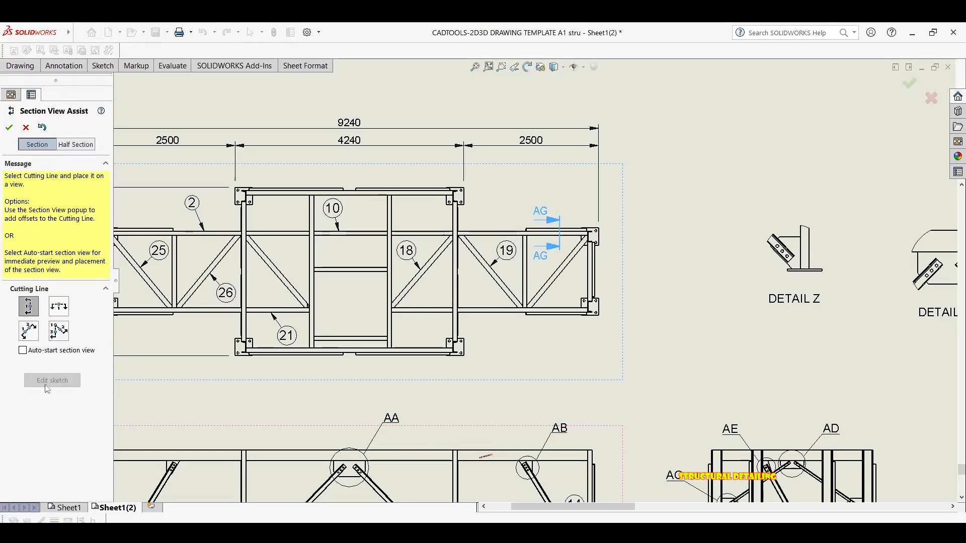
click(29, 332)
scroll(483, 266, down, 8)
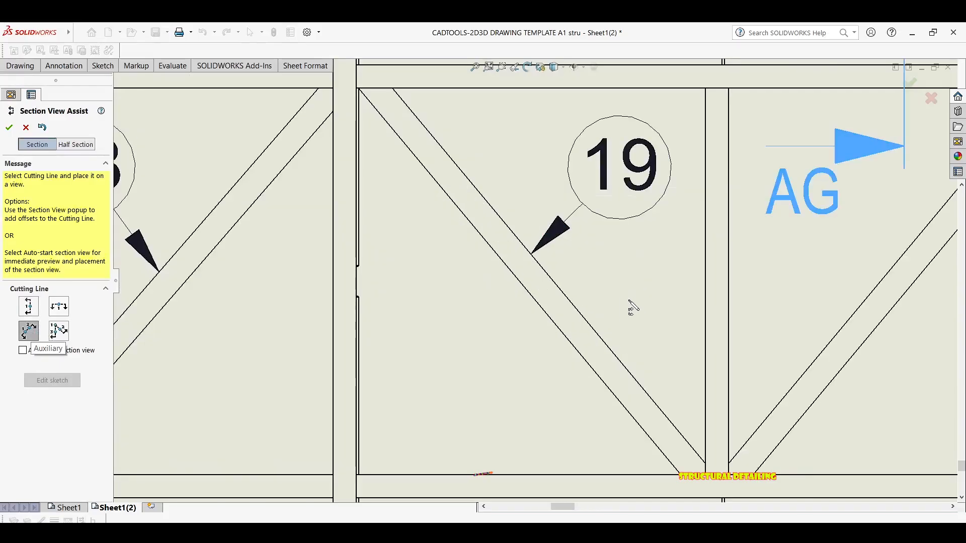
click(598, 315)
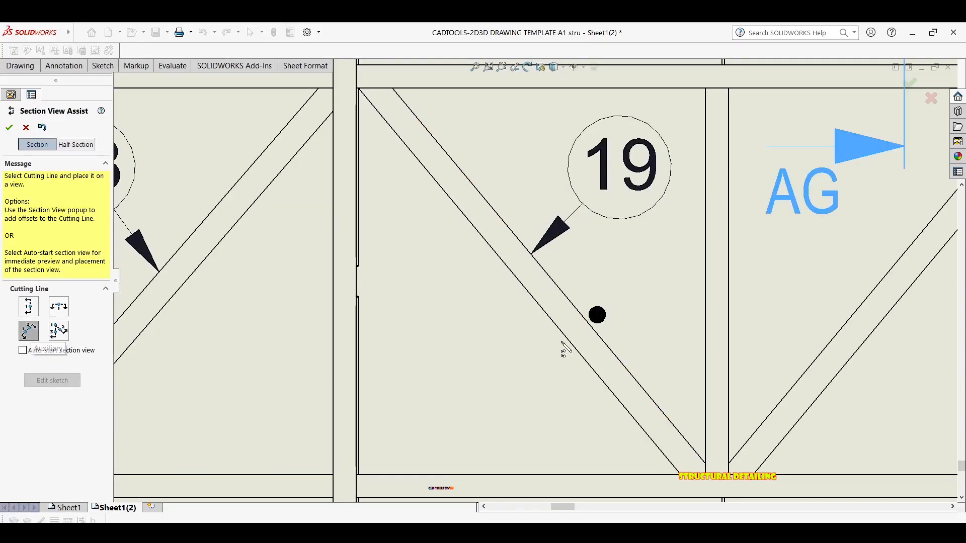
click(551, 355)
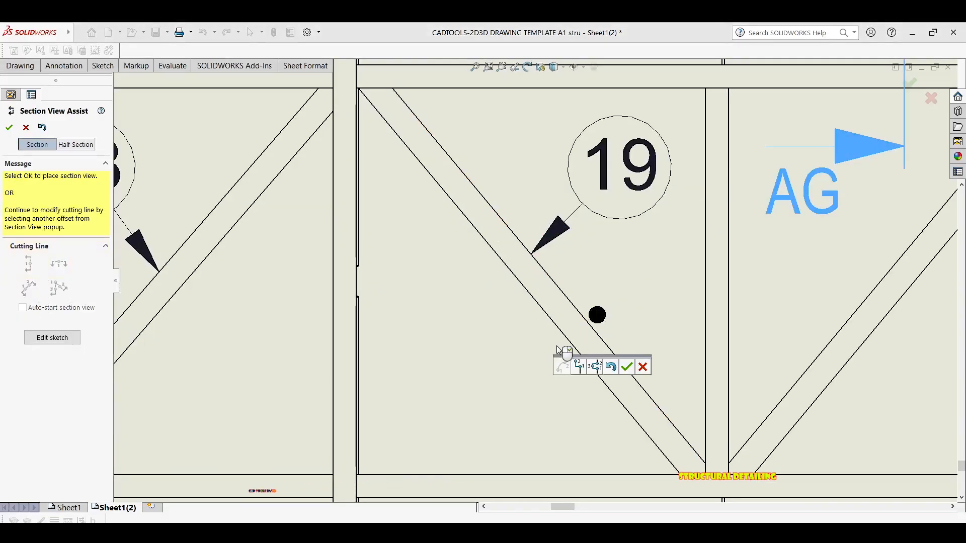
click(630, 367)
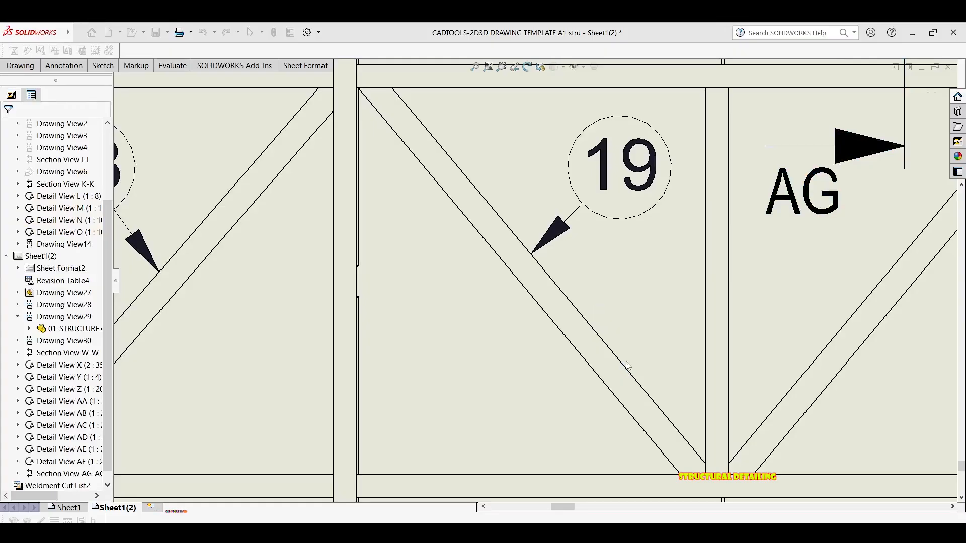
Step: Place the new section view in the empty area above the drawing sheet
scroll(633, 330, up, 10)
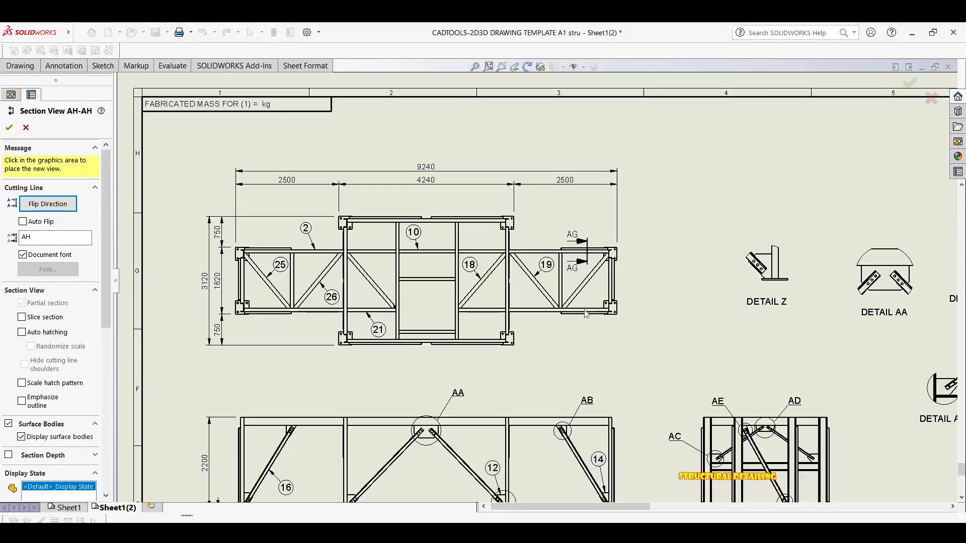
scroll(514, 314, up, 6)
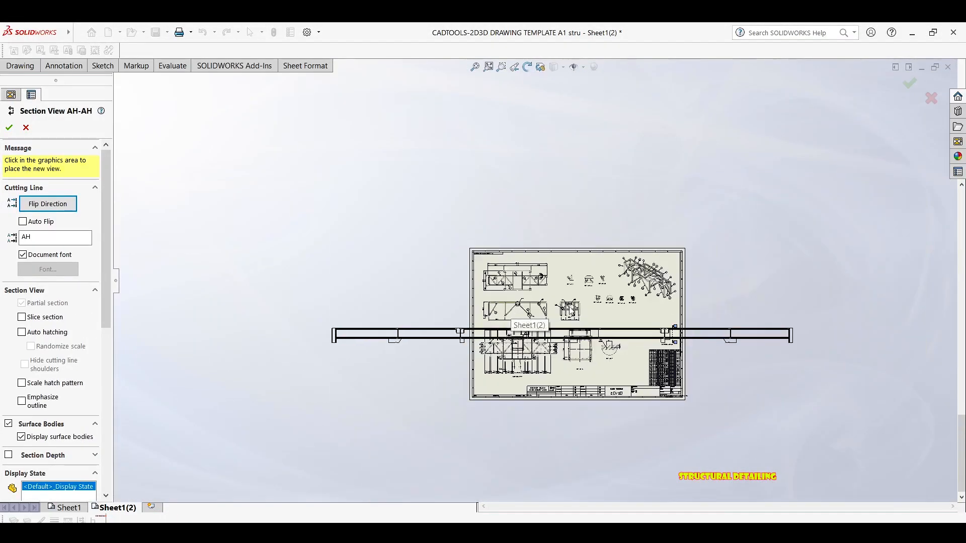
scroll(553, 312, down, 4)
scroll(543, 312, up, 2)
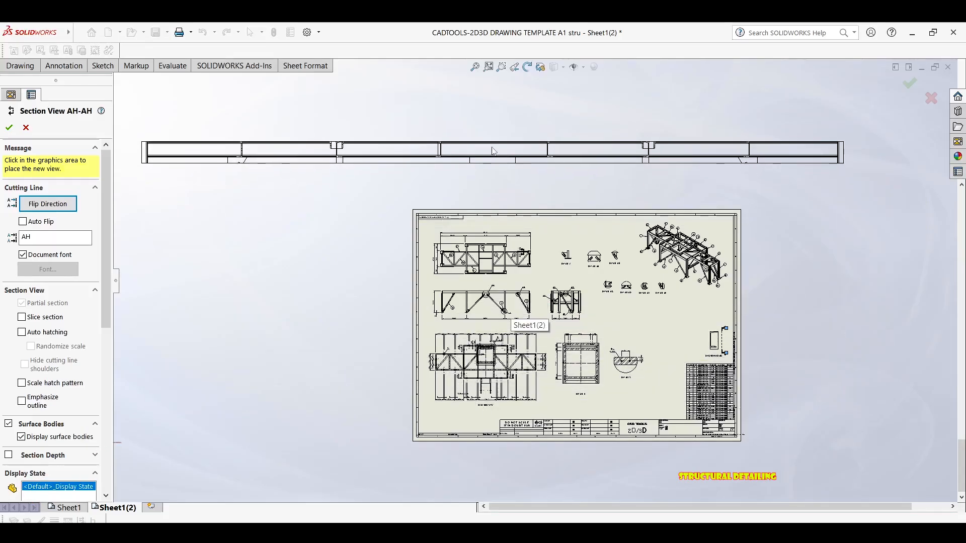
click(492, 243)
scroll(518, 269, down, 2)
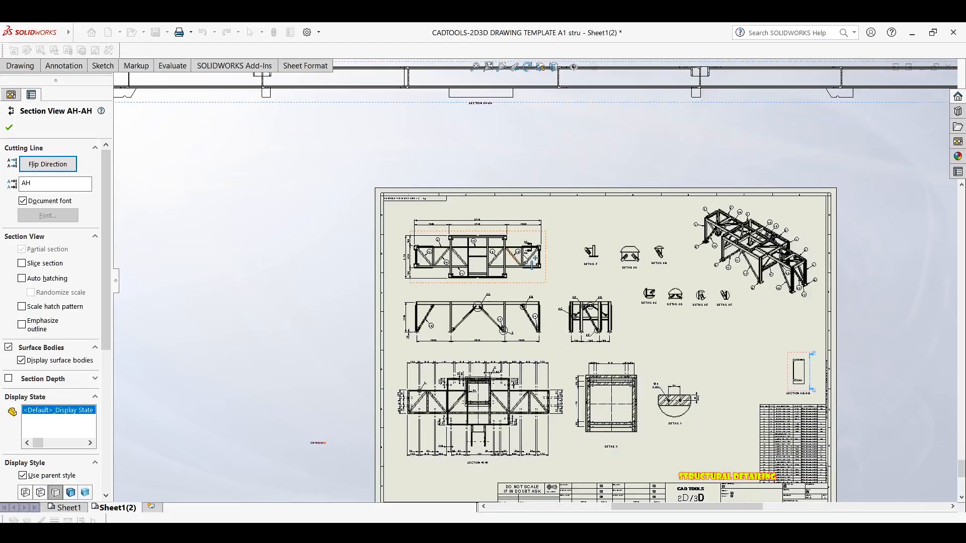
Step: Examine section view AH-AH above the sheet and check its cutting line against section AG-AG and the top view
scroll(533, 258, down, 5)
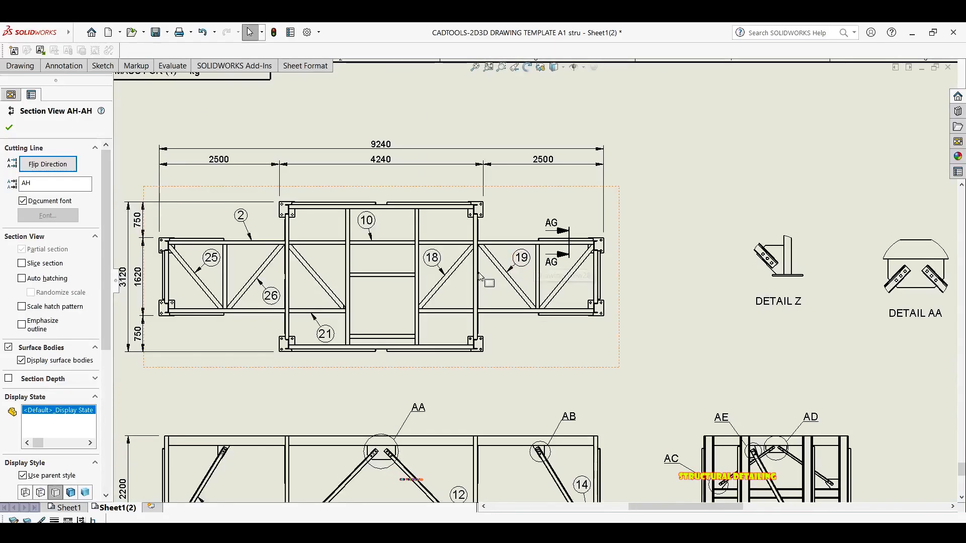
scroll(481, 275, up, 7)
scroll(493, 190, down, 4)
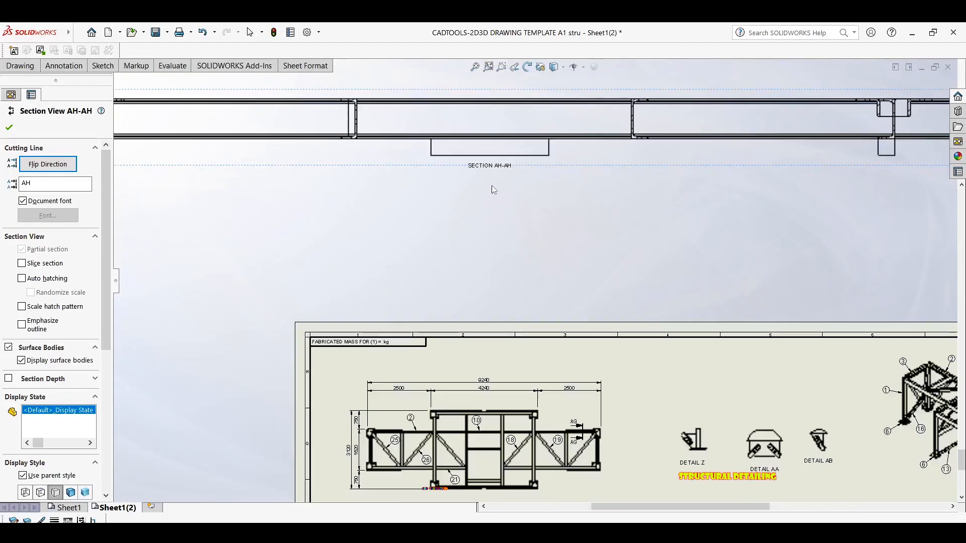
scroll(504, 176, down, 2)
scroll(511, 171, up, 3)
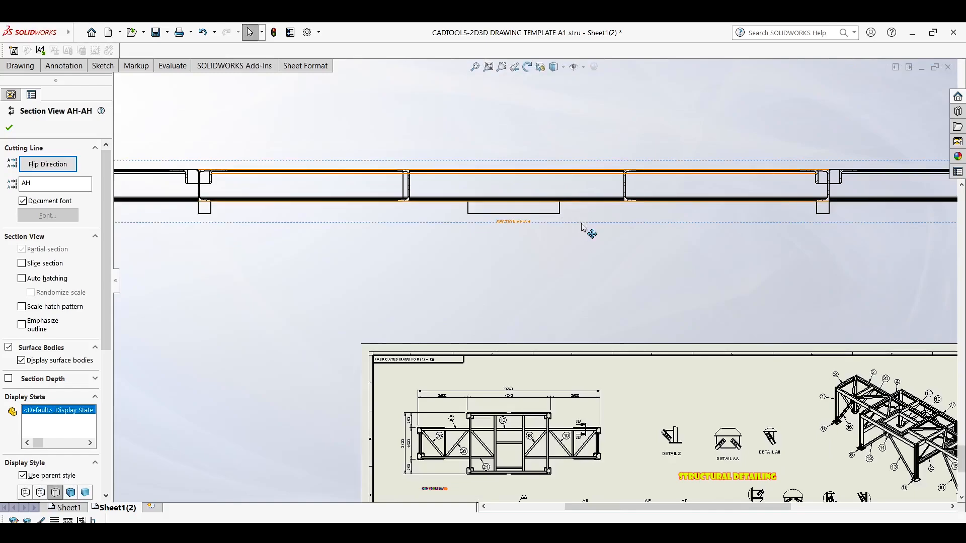
middle_drag(497, 124, 478, 99)
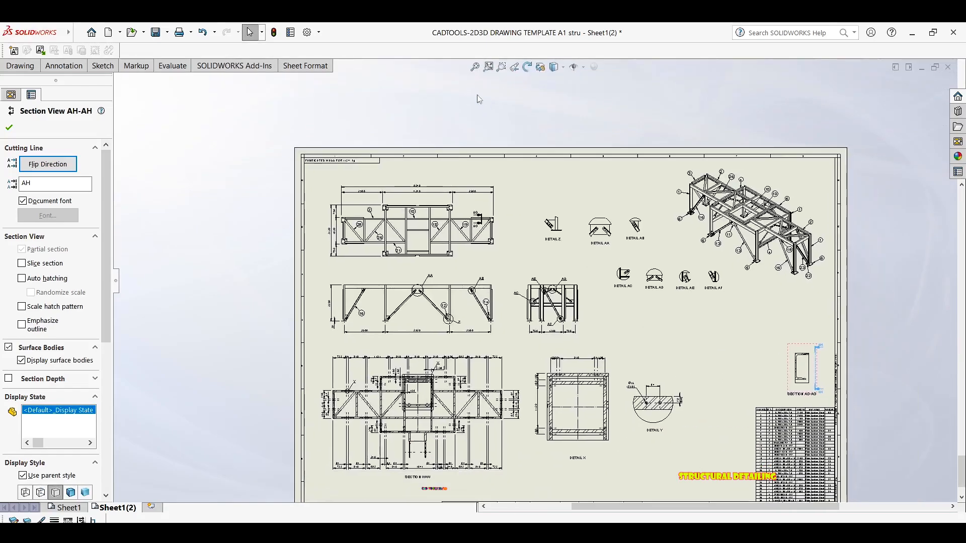
scroll(532, 279, up, 3)
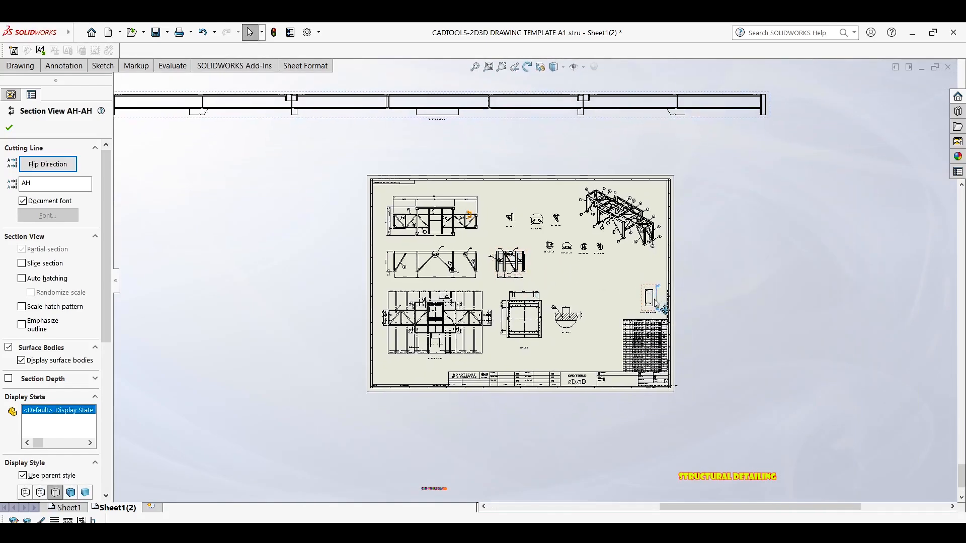
scroll(651, 290, down, 5)
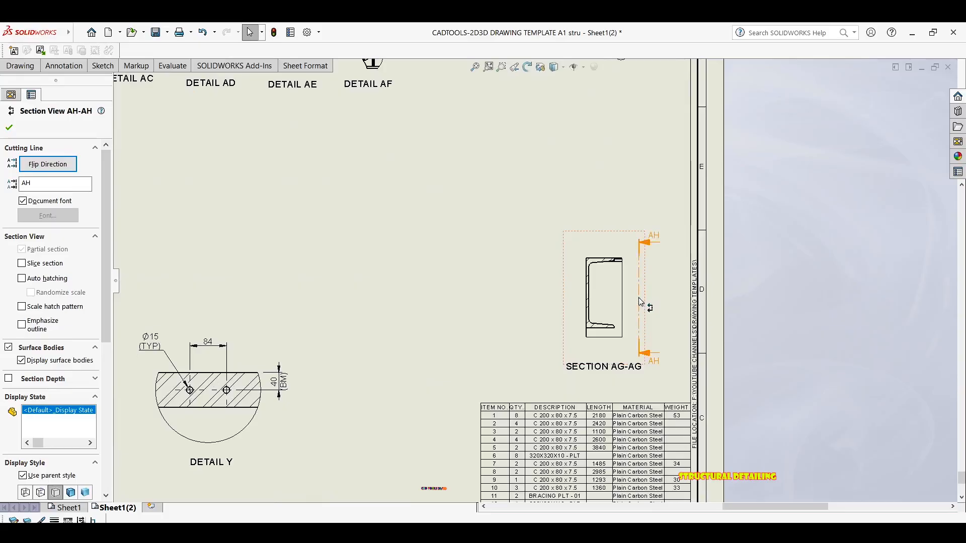
click(640, 296)
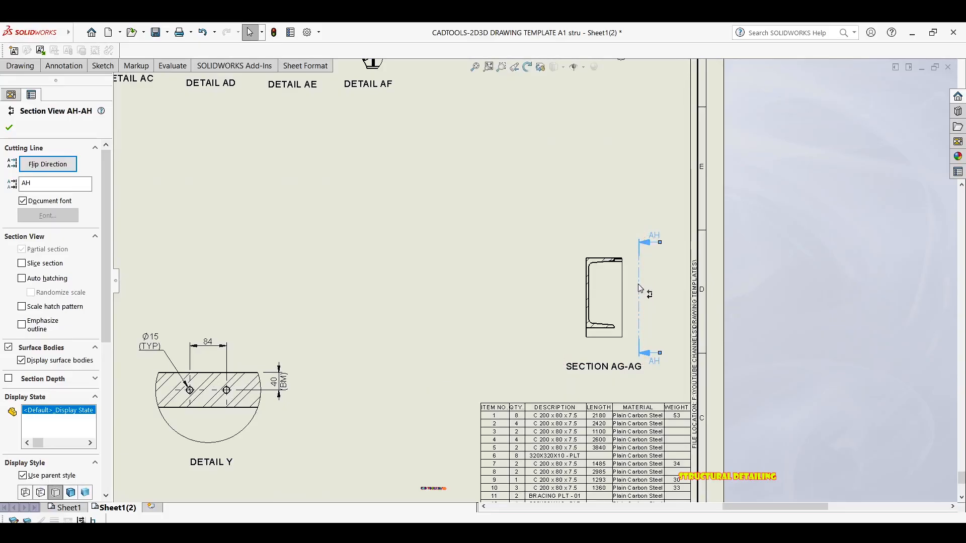
scroll(616, 262, up, 8)
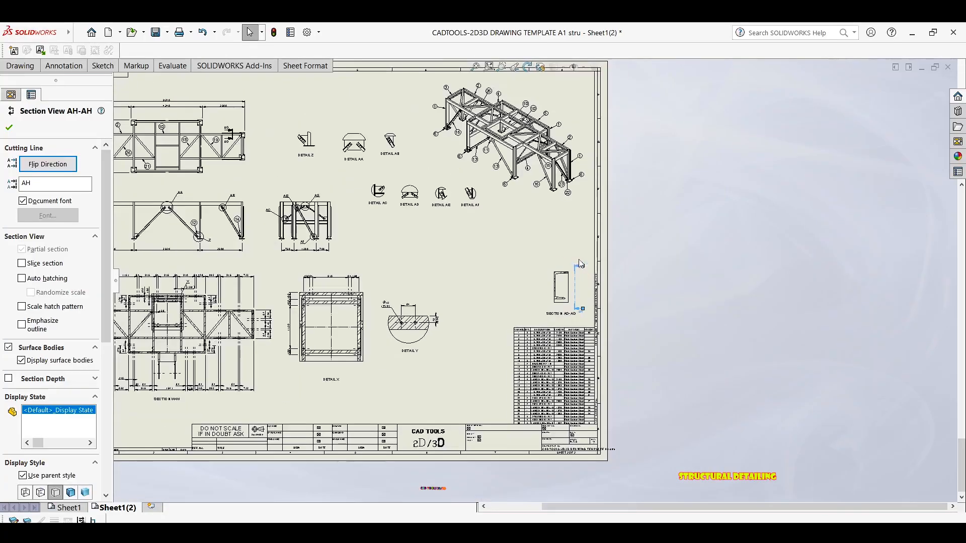
scroll(262, 166, down, 2)
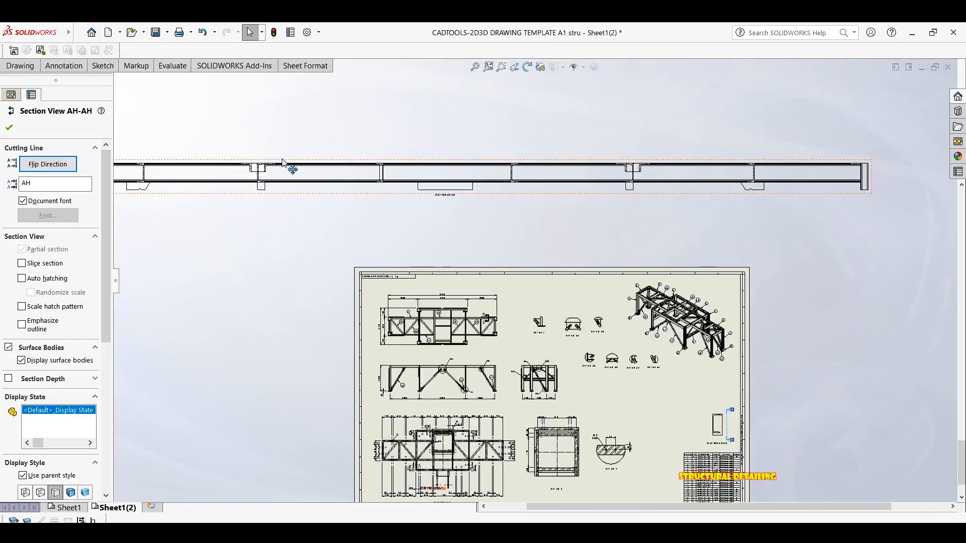
scroll(421, 247, down, 4)
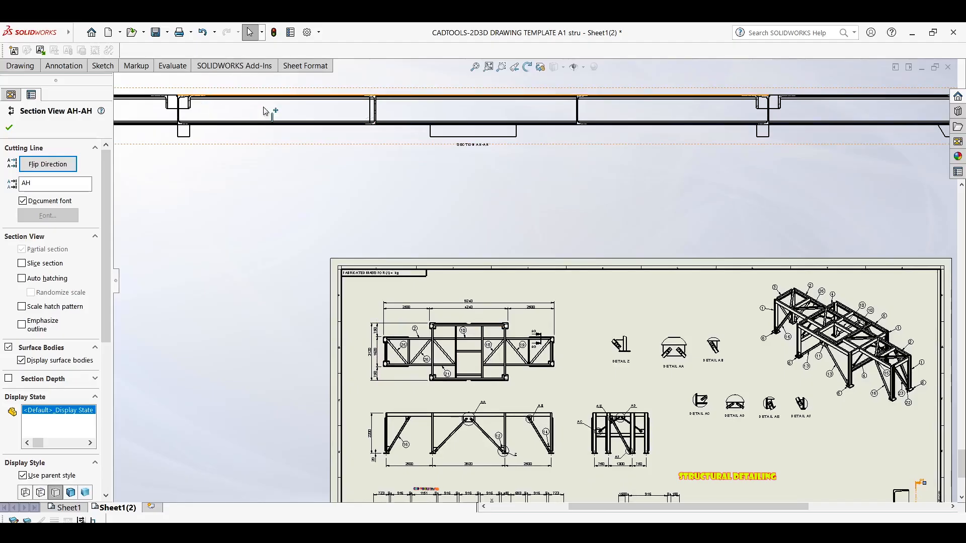
scroll(423, 261, down, 4)
scroll(422, 261, down, 3)
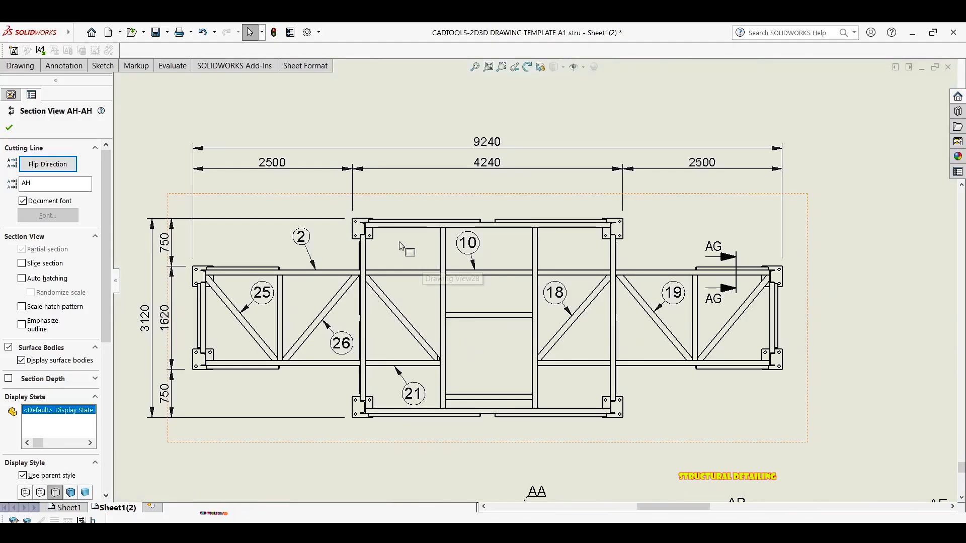
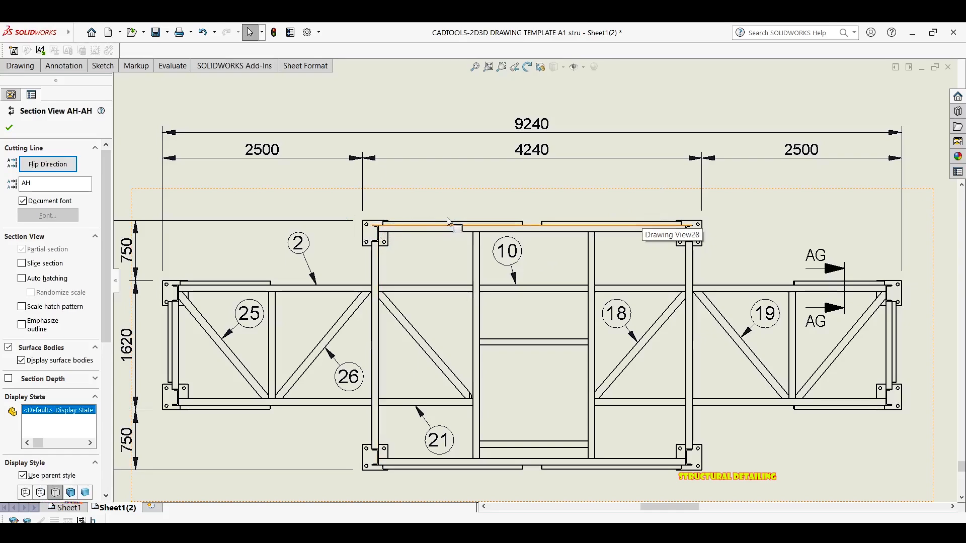
key(d)
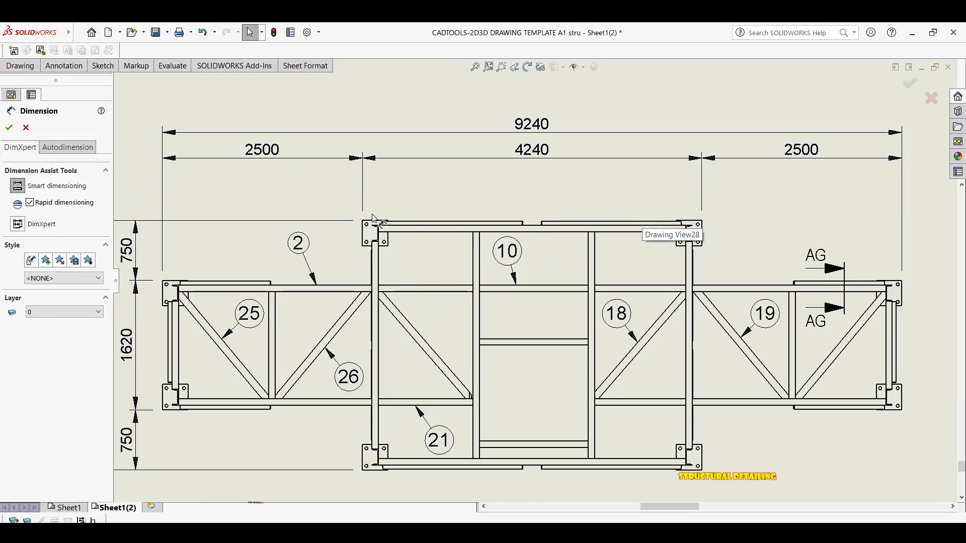
scroll(387, 231, down, 8)
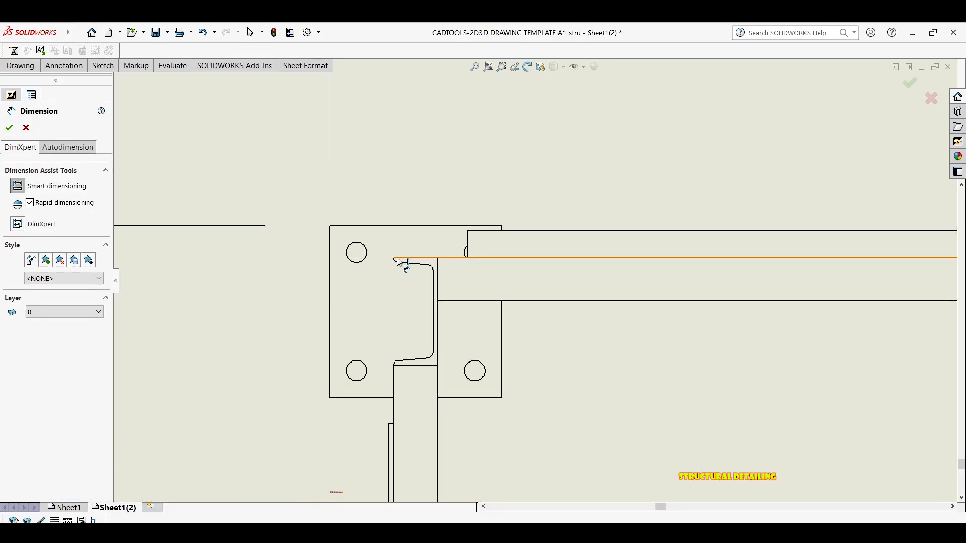
scroll(397, 262, down, 1)
scroll(403, 263, down, 5)
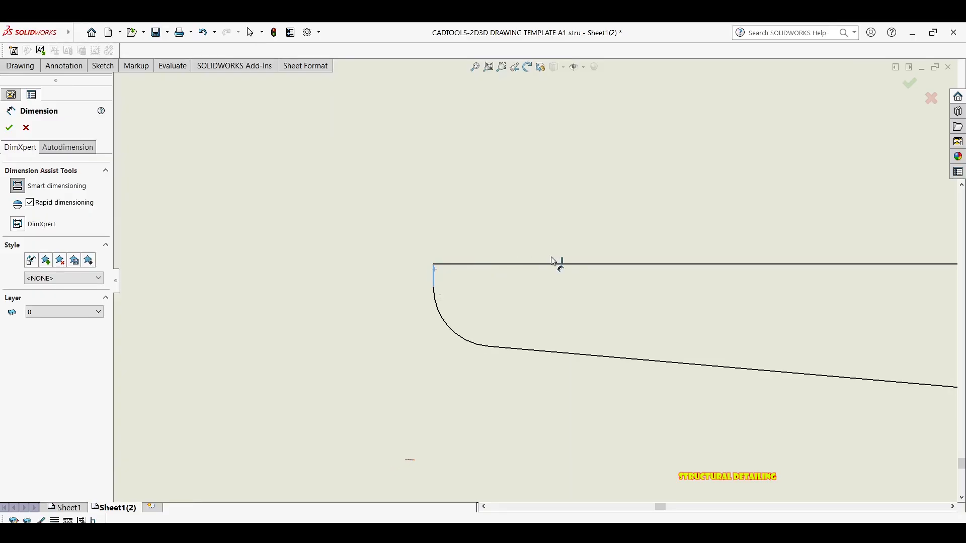
scroll(553, 261, up, 6)
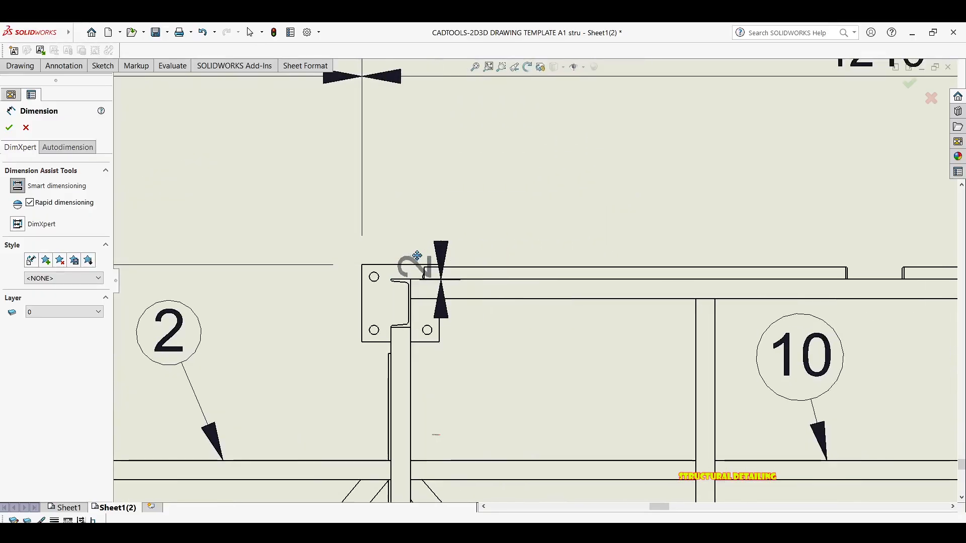
scroll(416, 256, up, 4)
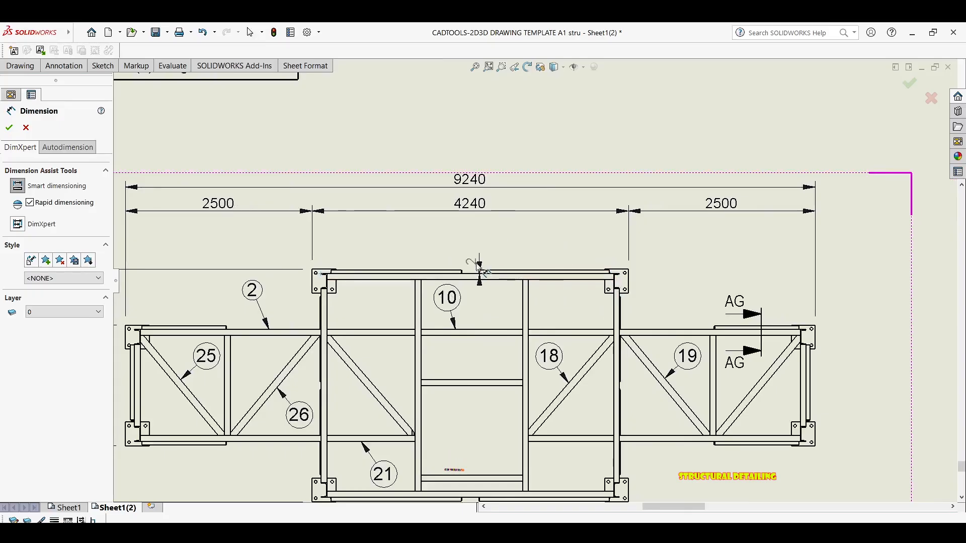
key(Escape)
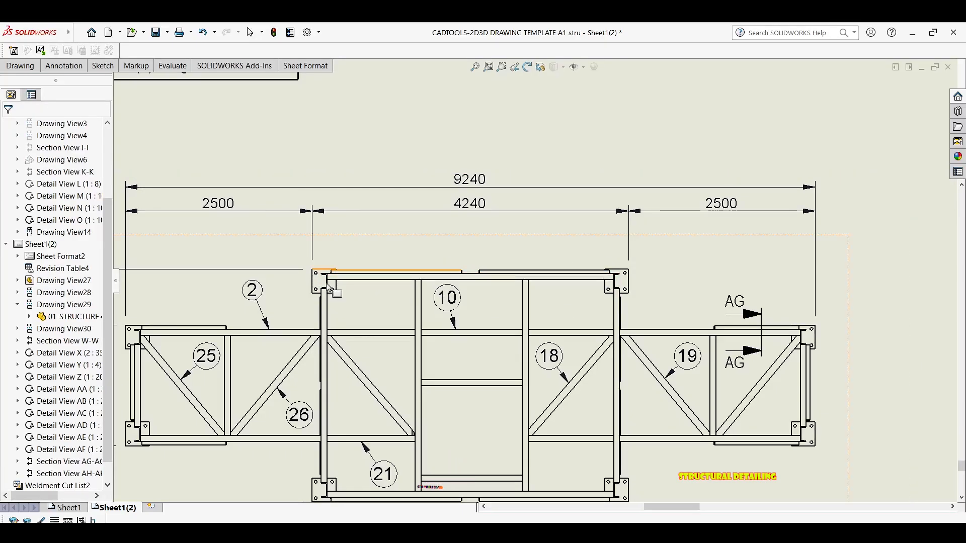
Step: Dimension the central frame's left bay in the top view, from the left column's inner edge to the first post's right edge, above the frame
scroll(335, 278, up, 5)
scroll(422, 234, down, 3)
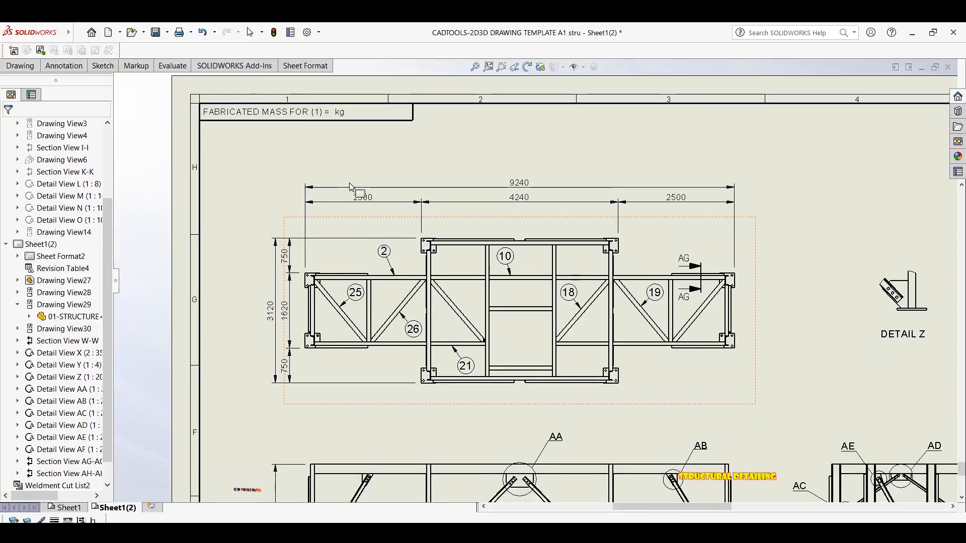
scroll(496, 209, up, 2)
scroll(454, 202, down, 5)
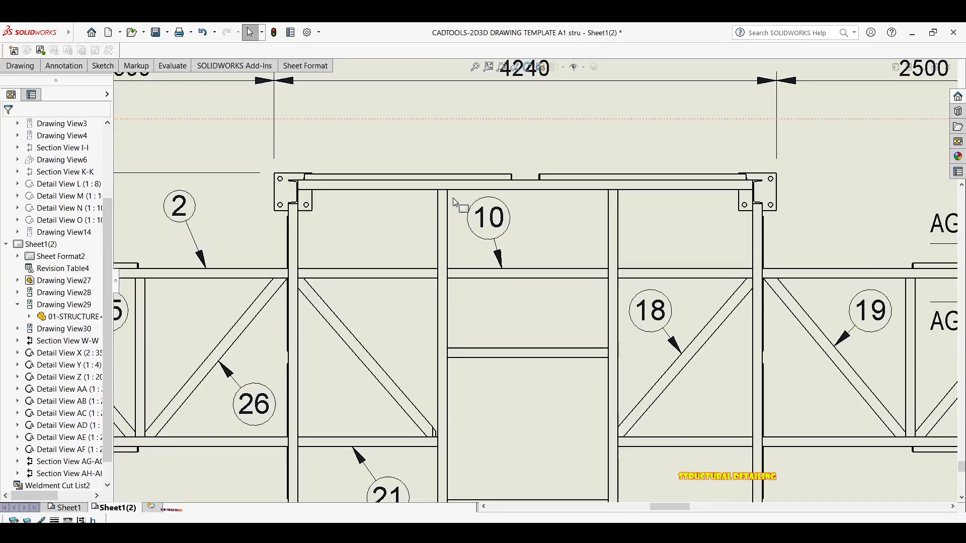
key(d)
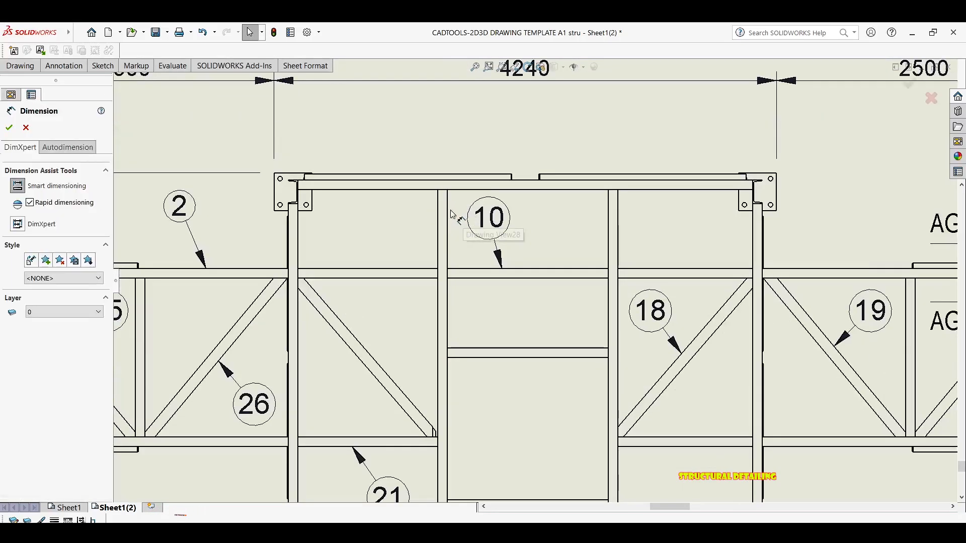
scroll(452, 208, down, 3)
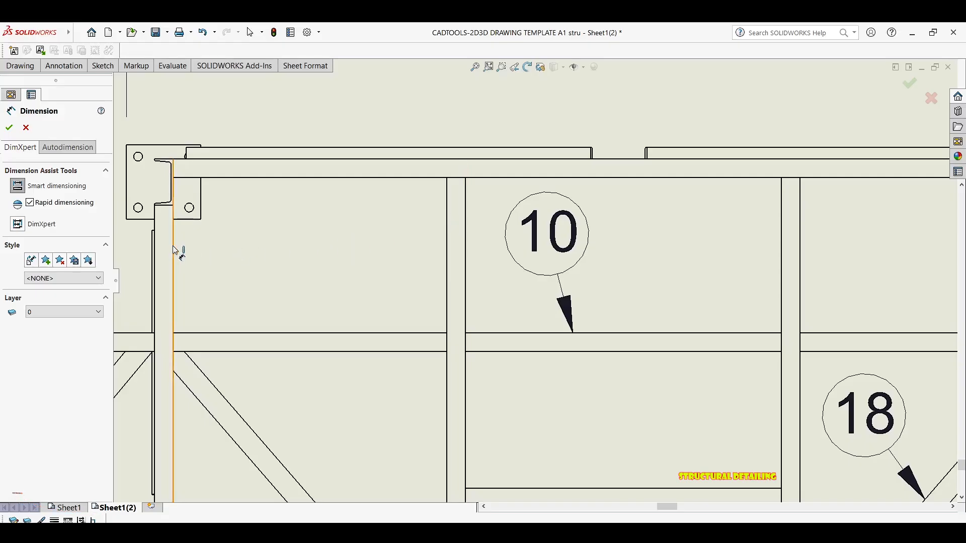
click(463, 185)
scroll(452, 185, up, 3)
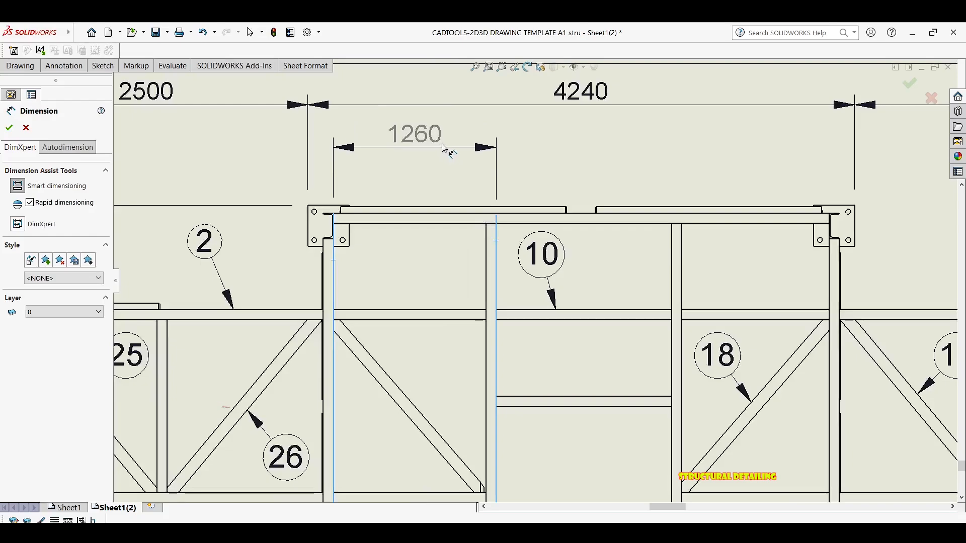
click(457, 172)
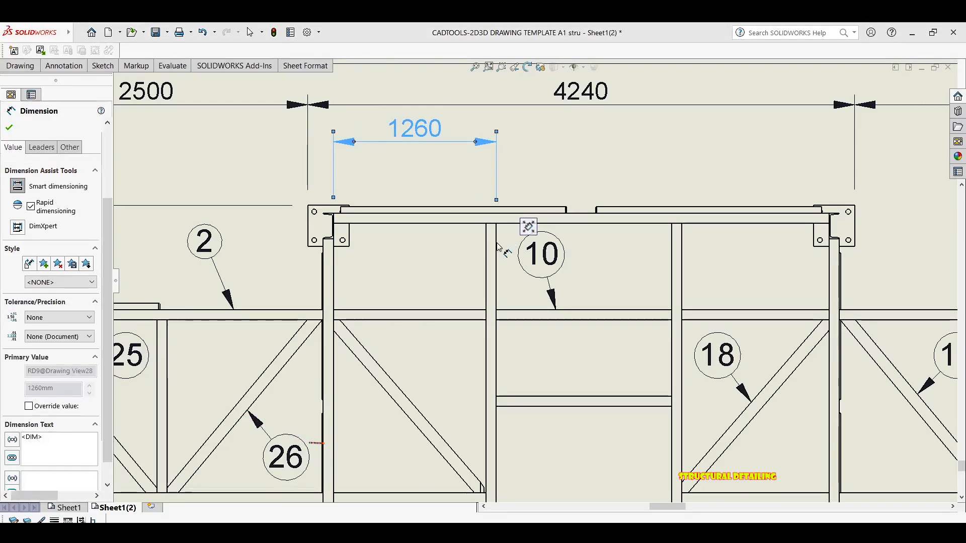
key(Escape)
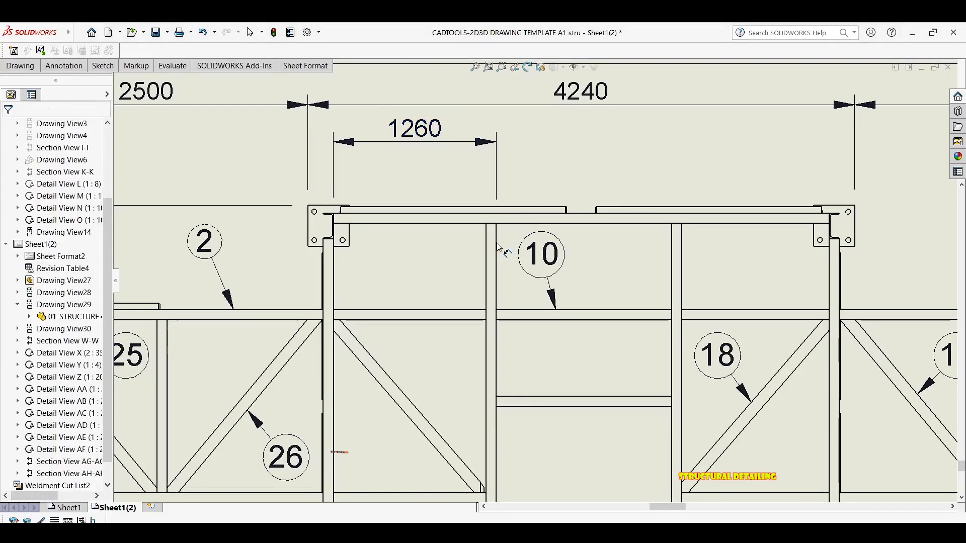
Step: Dimension the central frame's middle and right bays in the top view, placing both dimensions in line with the left bay dimension
click(673, 244)
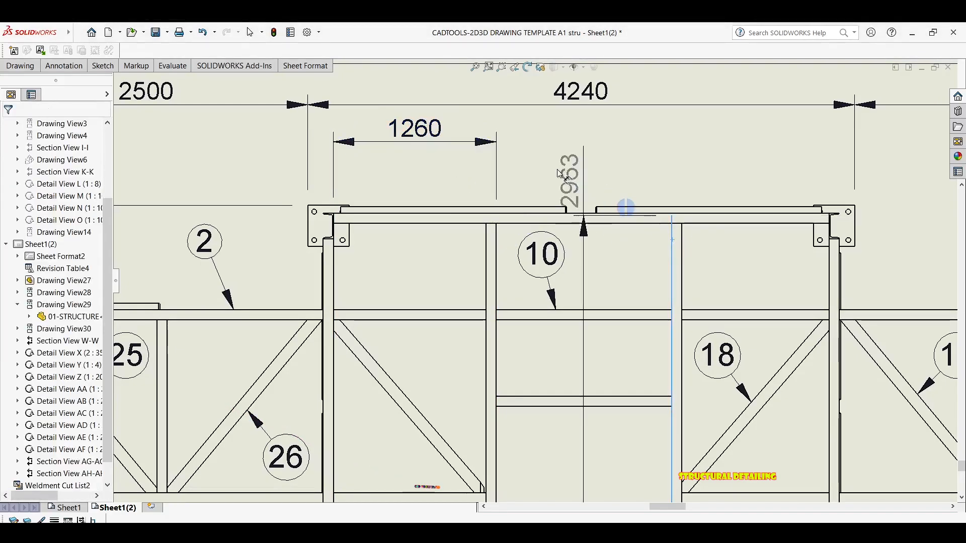
click(497, 262)
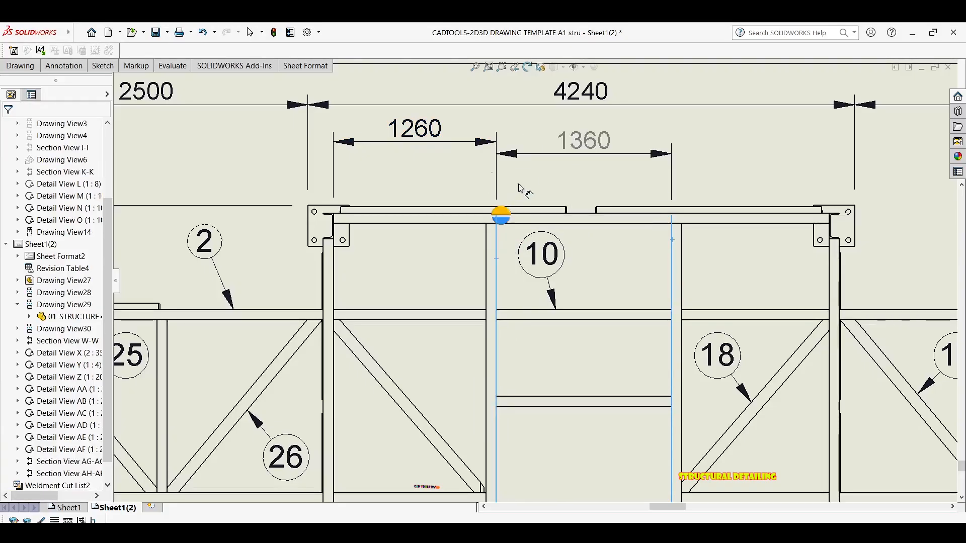
click(569, 146)
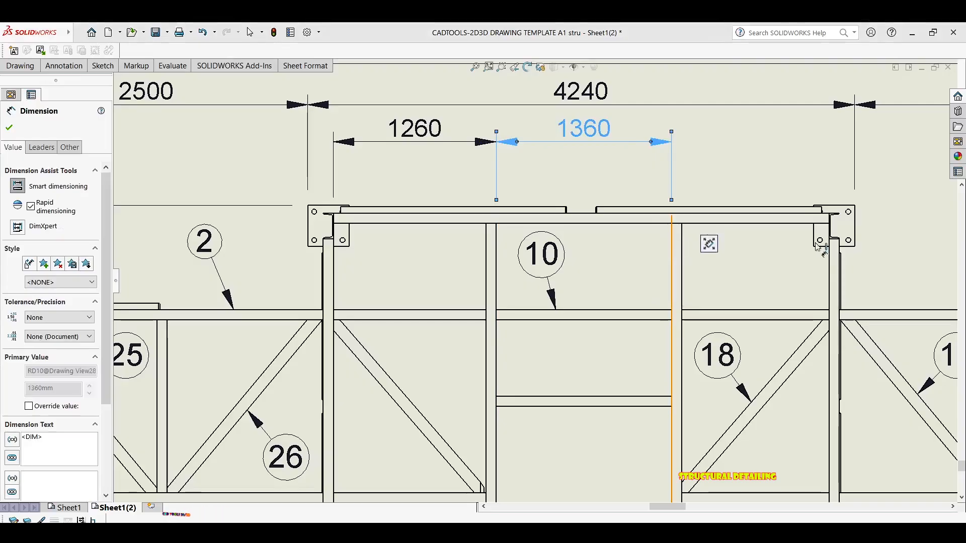
click(672, 243)
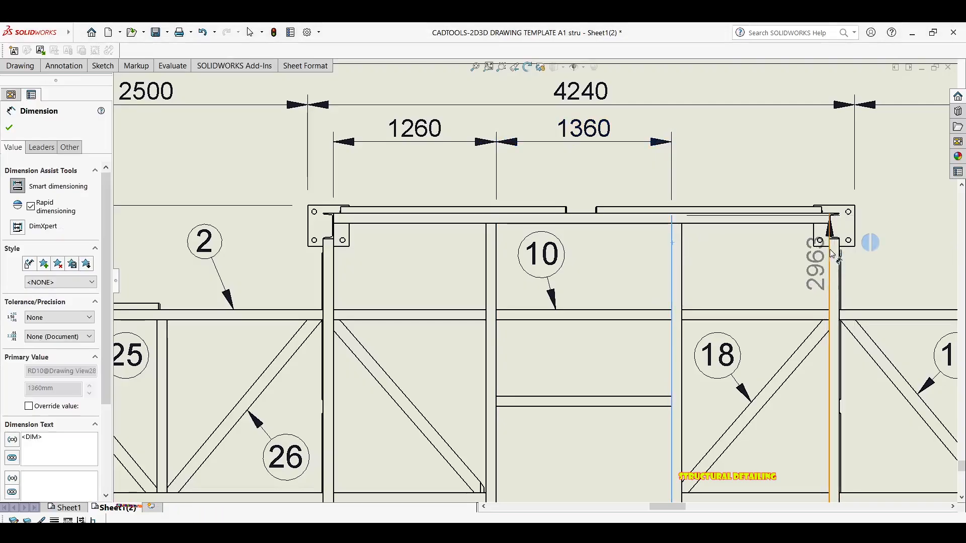
click(831, 253)
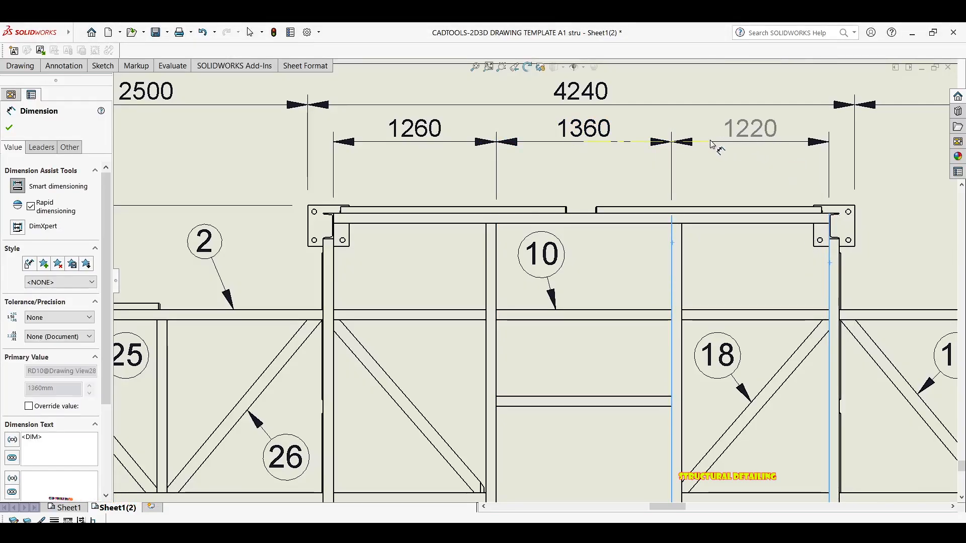
click(717, 144)
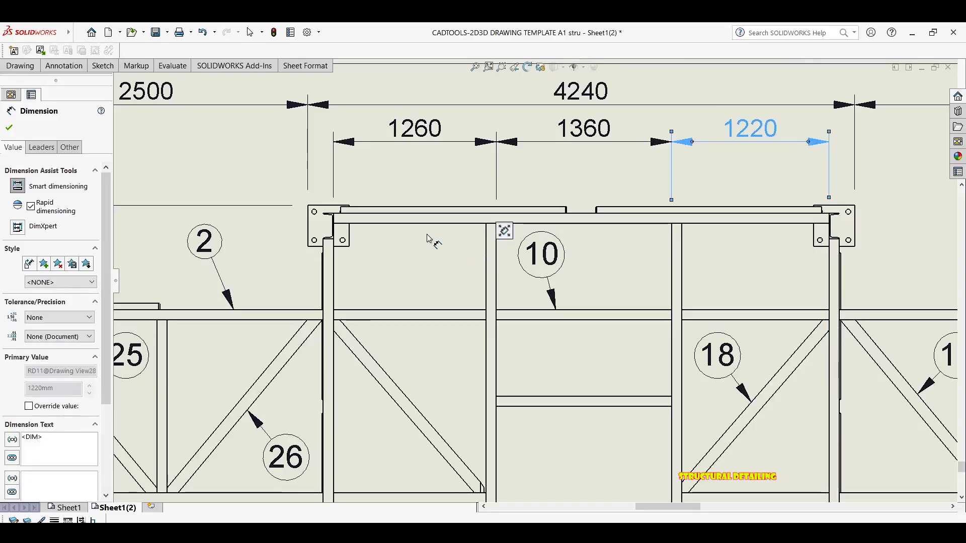
scroll(367, 234, up, 3)
key(Escape)
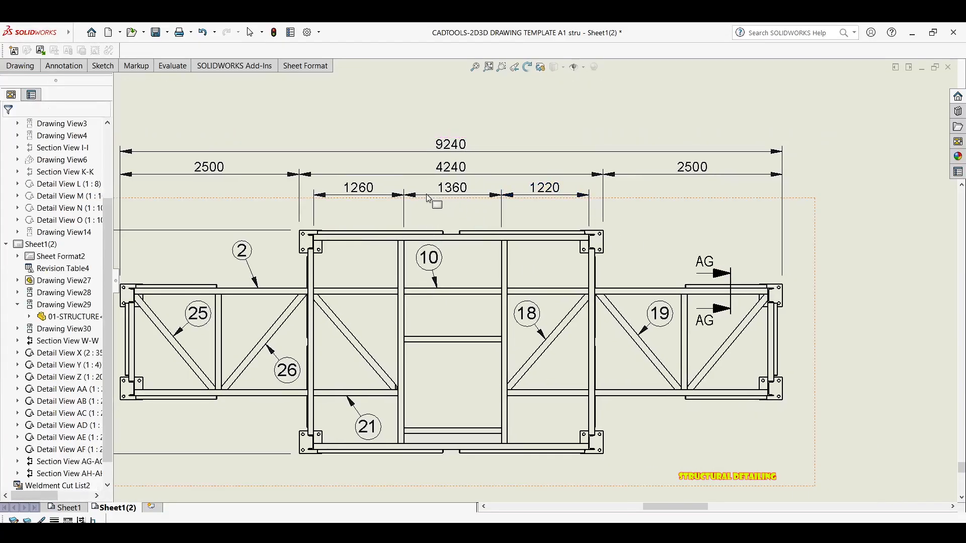
Step: Dimension the outer bay of the top view's right wing, from the vertical member's left edge to the end channel, below the wing's overall length dimension
scroll(428, 198, up, 4)
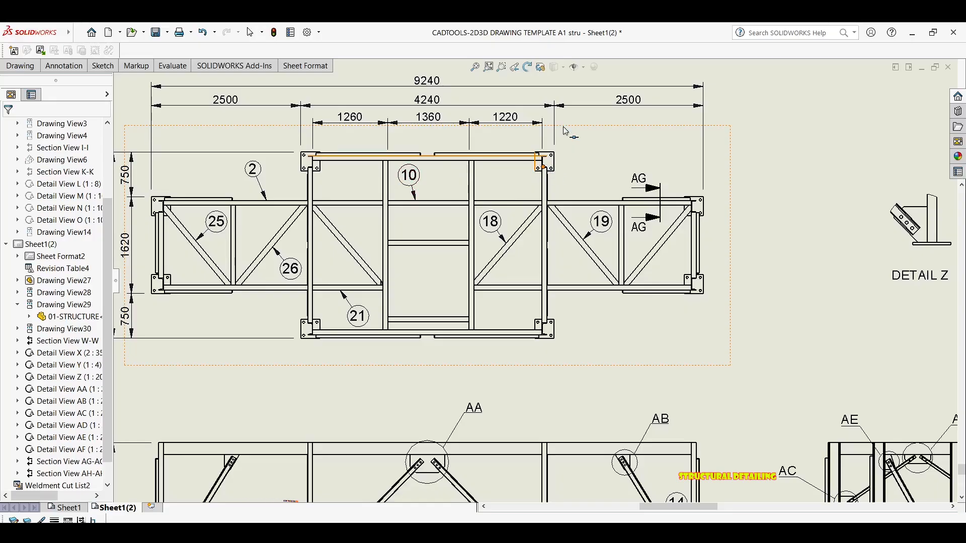
scroll(597, 166, down, 2)
key(d)
scroll(730, 245, down, 7)
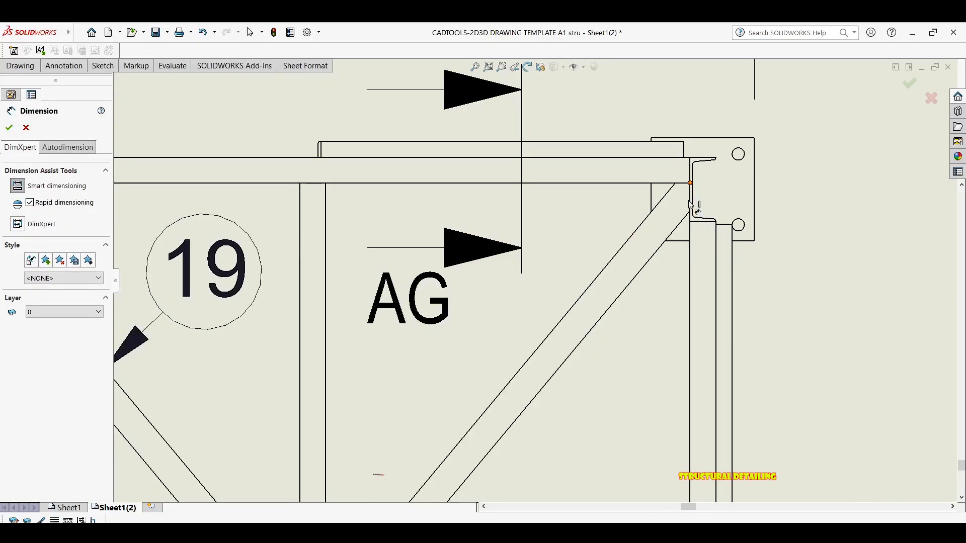
click(693, 237)
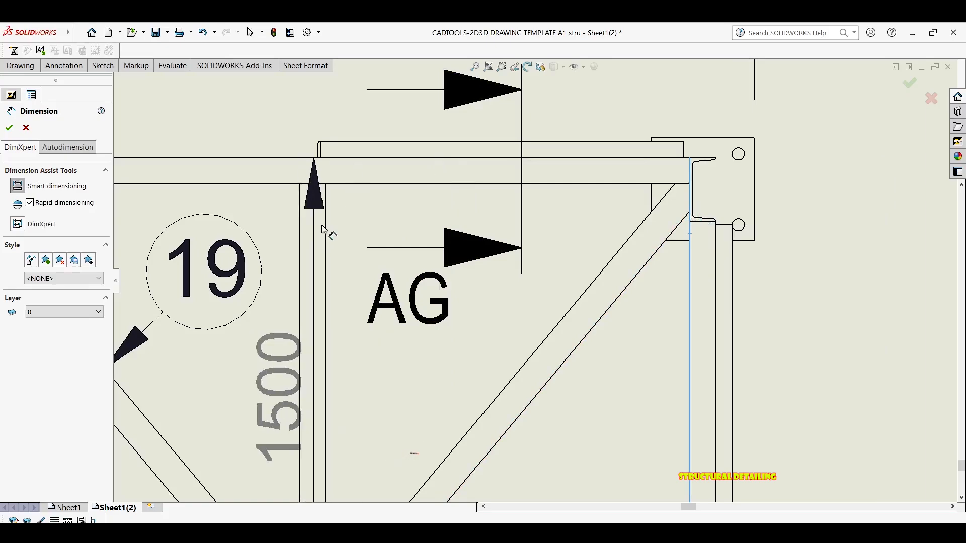
scroll(322, 228, up, 3)
scroll(408, 258, down, 1)
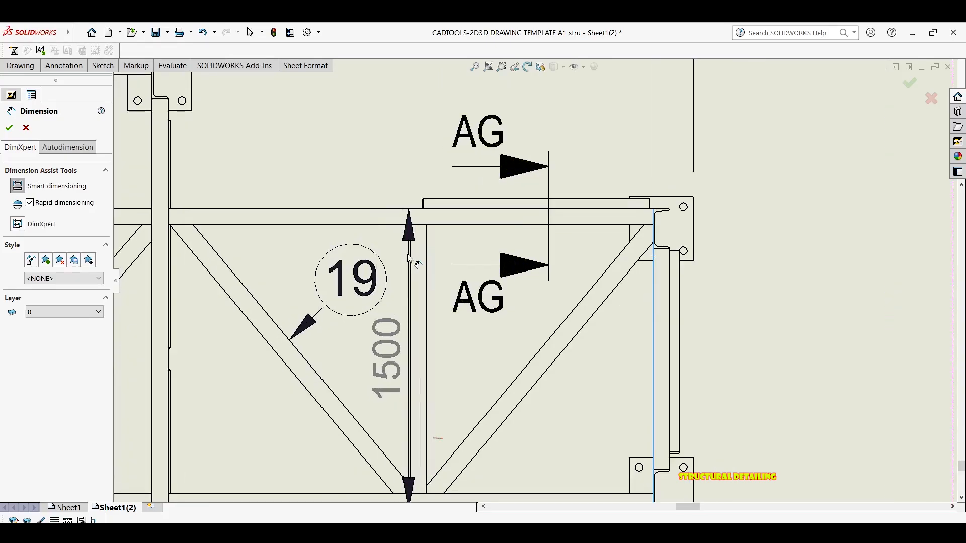
click(411, 259)
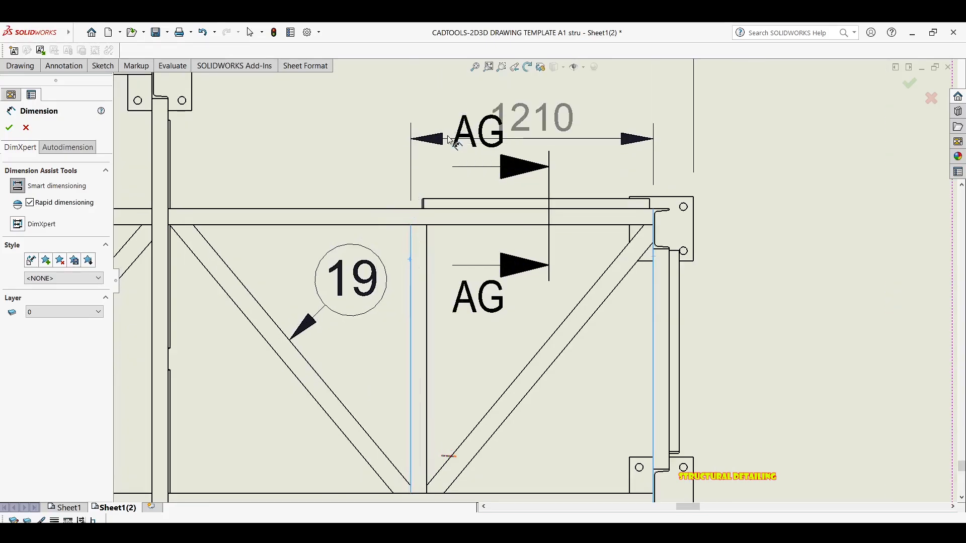
scroll(450, 140, up, 2)
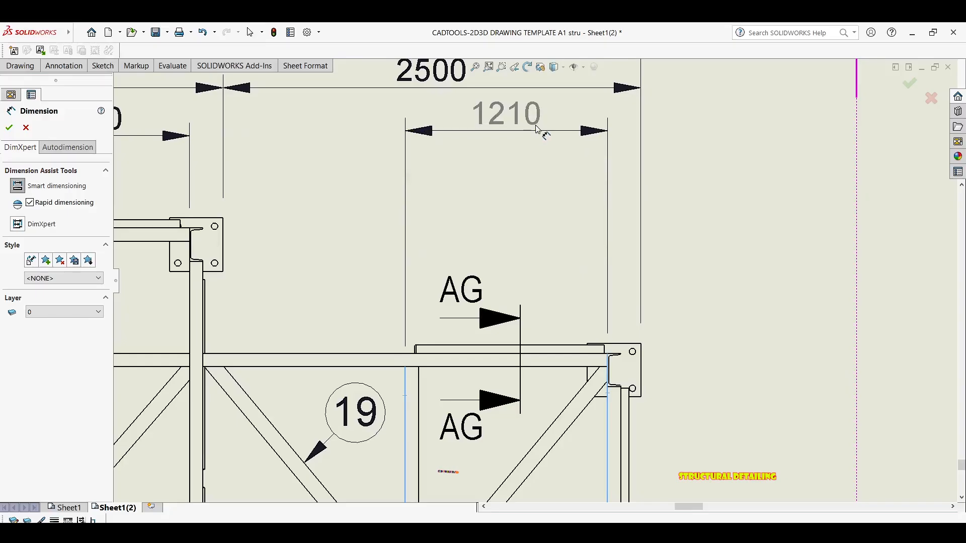
click(536, 125)
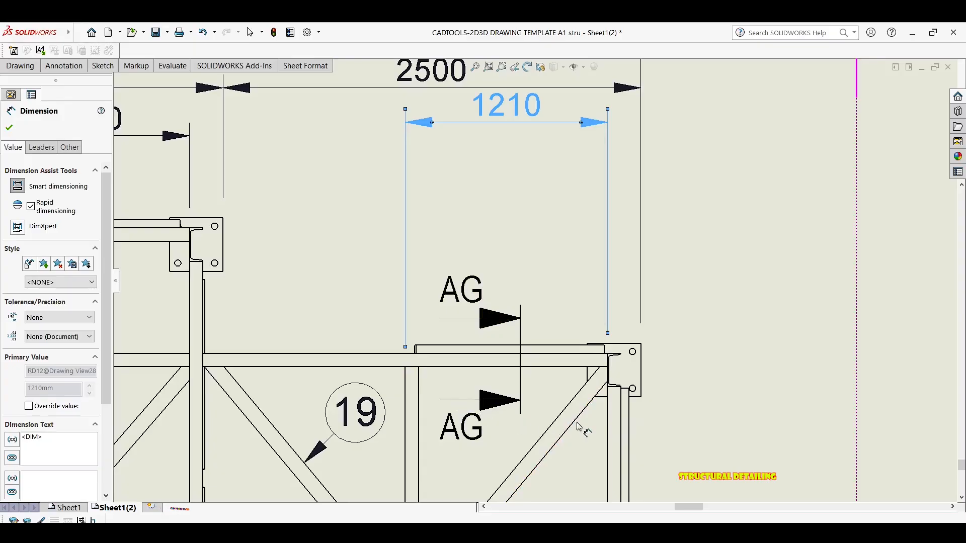
Step: Dimension the right wing's inner bay at balloon 19, from the vertical member's left edge to the central frame column's outer edge, above the view
click(406, 395)
scroll(217, 387, down, 1)
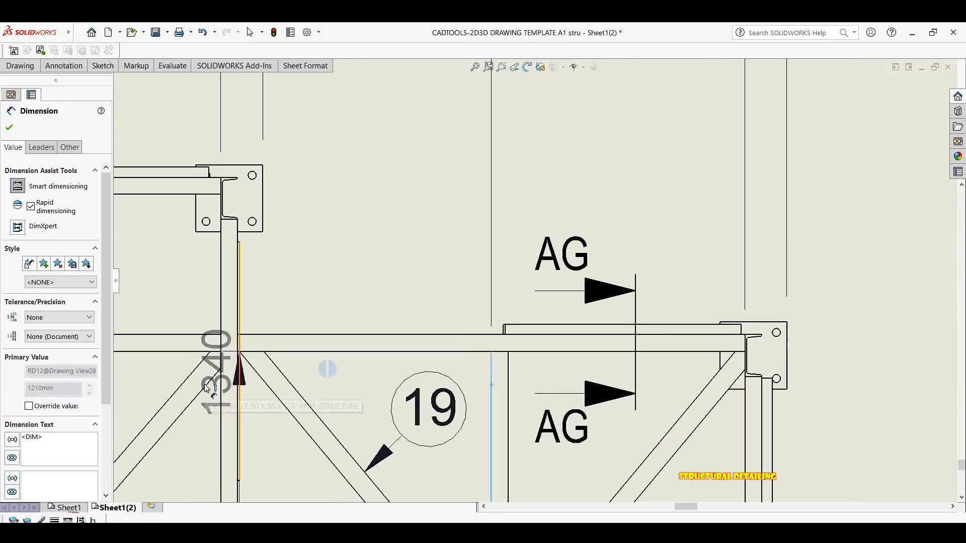
middle_drag(246, 354, 267, 299)
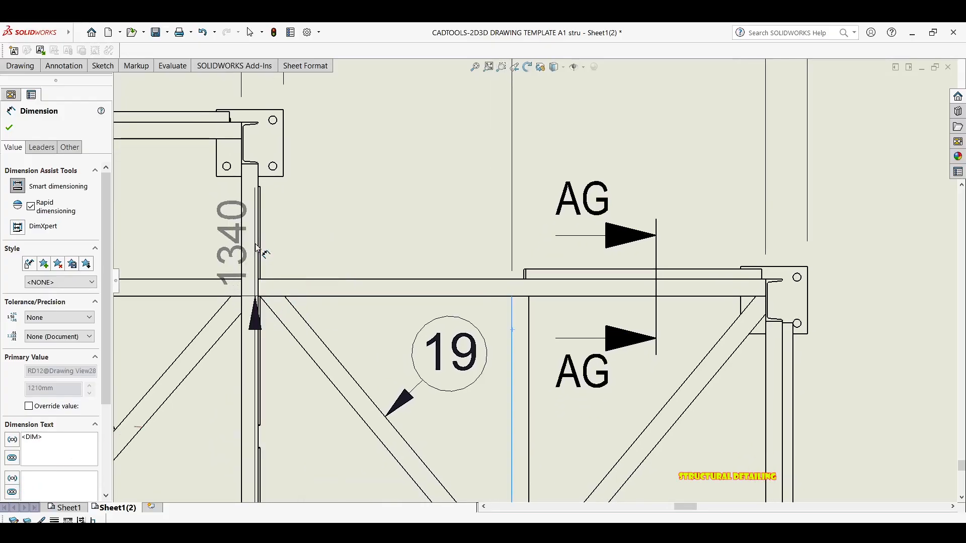
scroll(265, 185, down, 2)
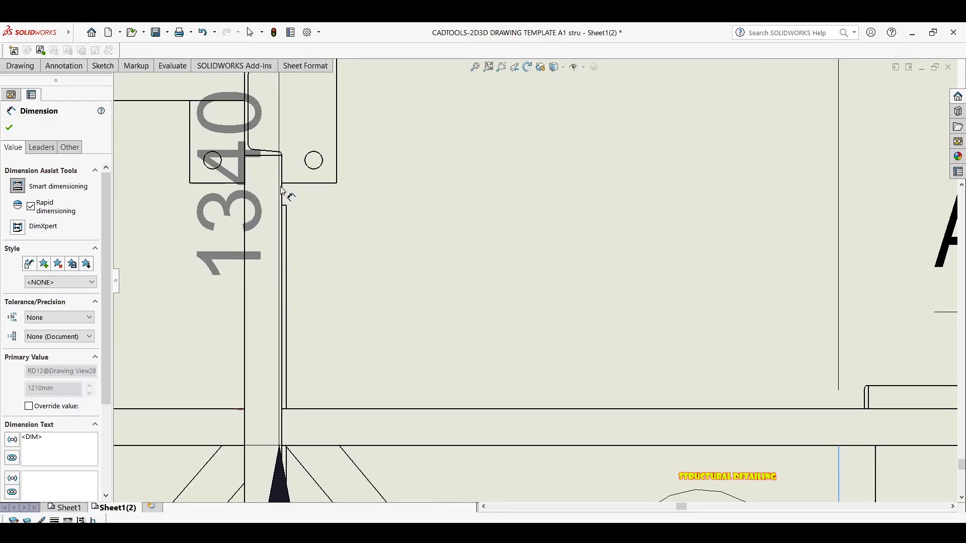
click(282, 191)
scroll(343, 189, up, 4)
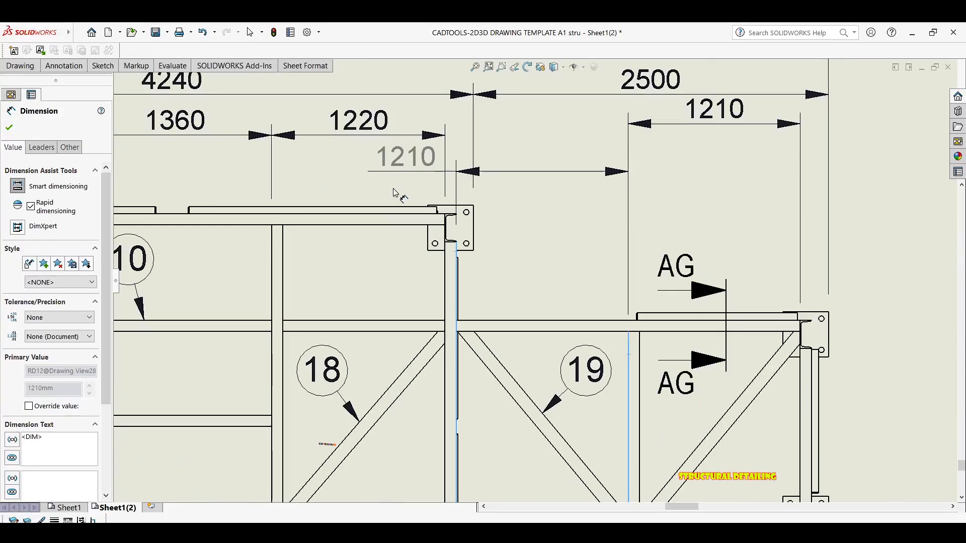
middle_drag(513, 145, 497, 160)
scroll(520, 160, down, 1)
click(526, 169)
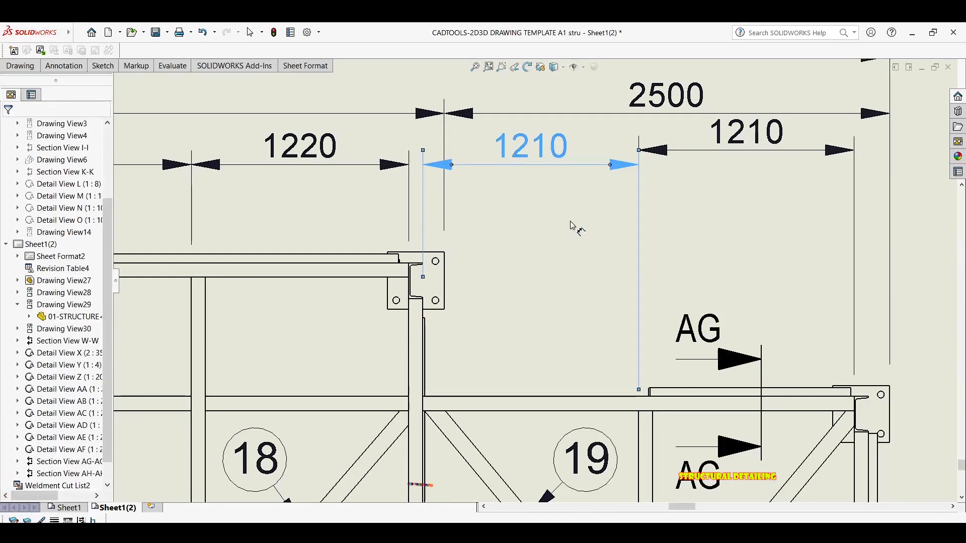
scroll(526, 230, up, 4)
middle_drag(528, 229, 519, 111)
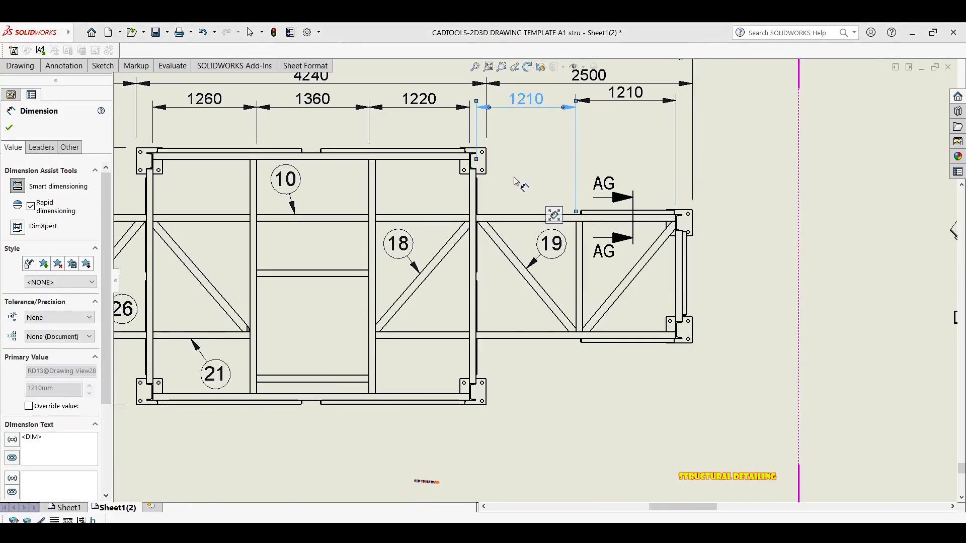
scroll(522, 233, up, 5)
middle_drag(520, 223, 500, 134)
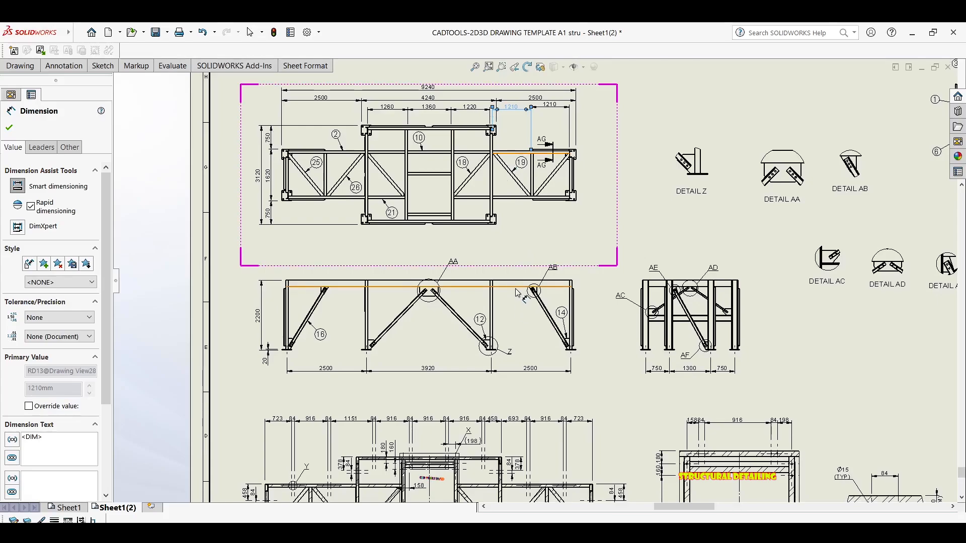
Step: Dimension the front elevation's right bay, from the middle column's right edge to the end column's outer edge, above the view
scroll(511, 294, down, 6)
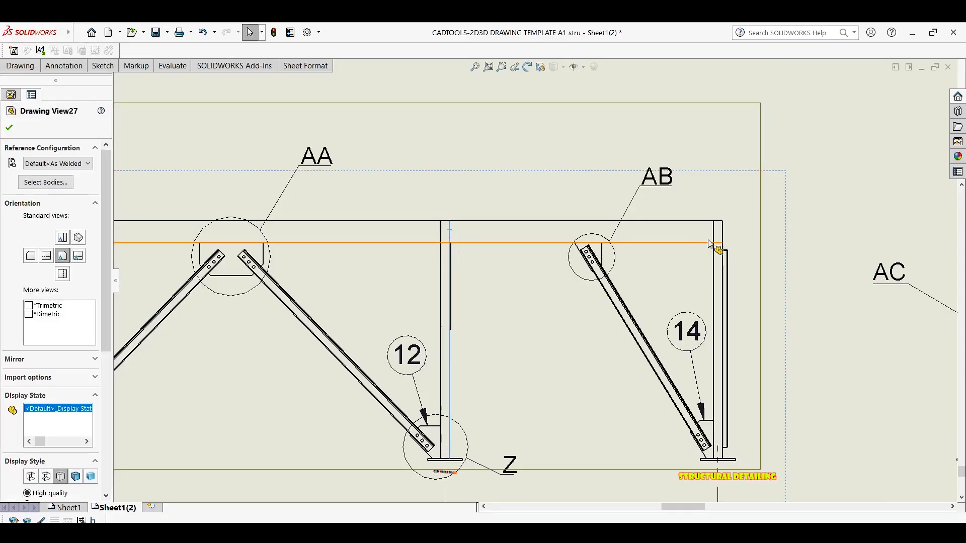
key(Escape)
key(d)
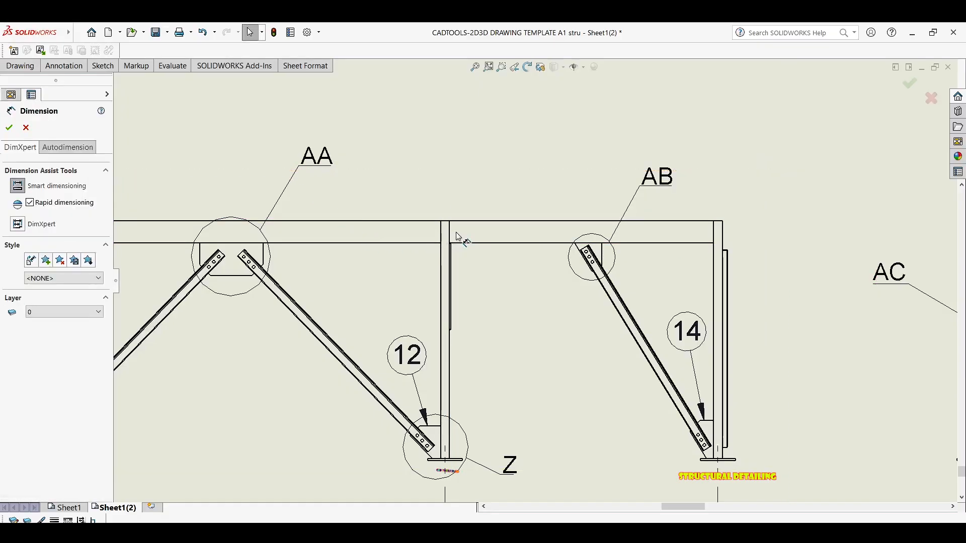
scroll(453, 230, down, 5)
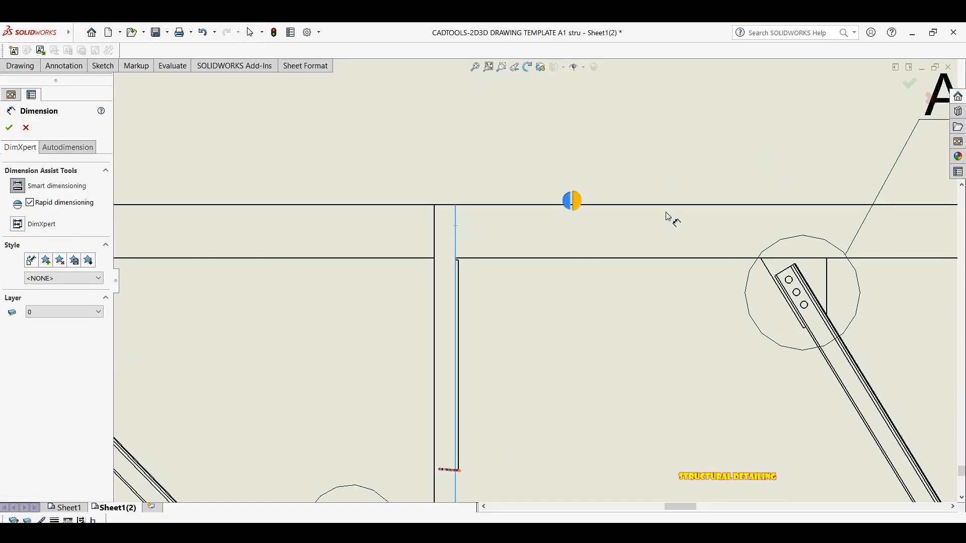
scroll(669, 219, up, 4)
scroll(754, 269, down, 3)
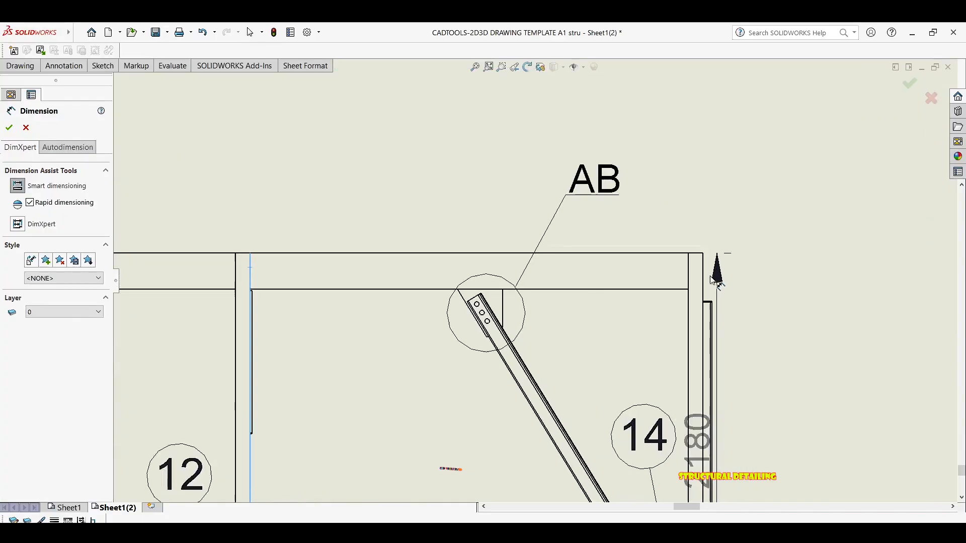
click(703, 272)
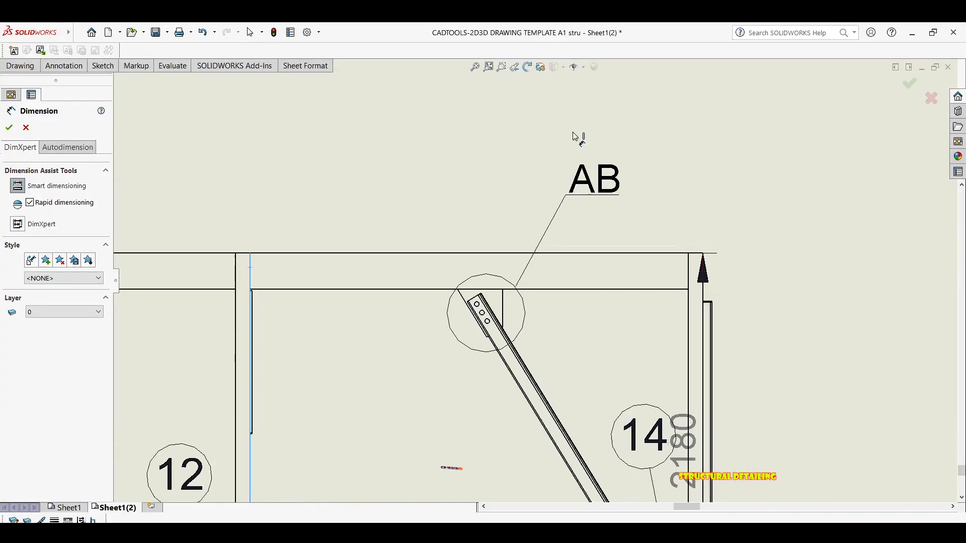
click(562, 137)
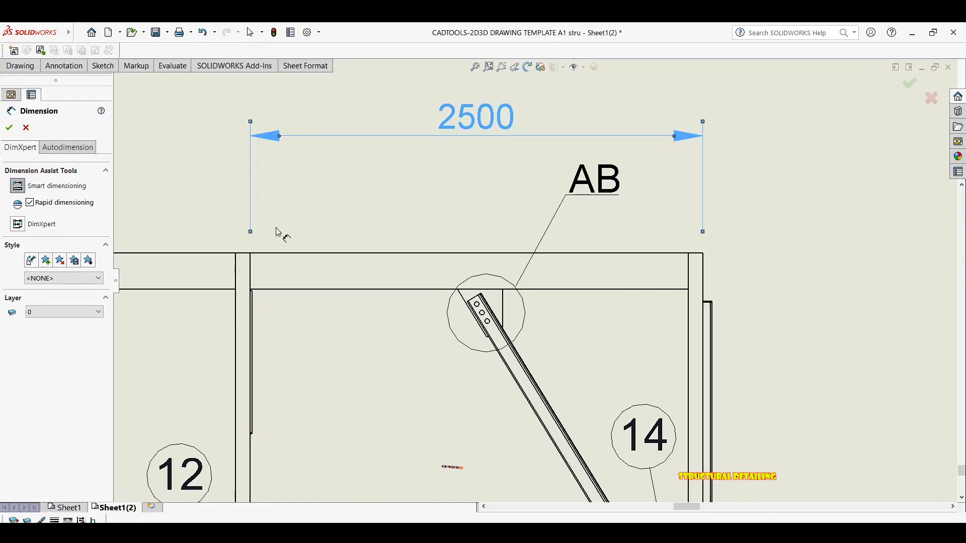
Step: Dimension the front elevation's middle bay between the two columns' right edges, placing it in line with the right bay dimension
click(250, 271)
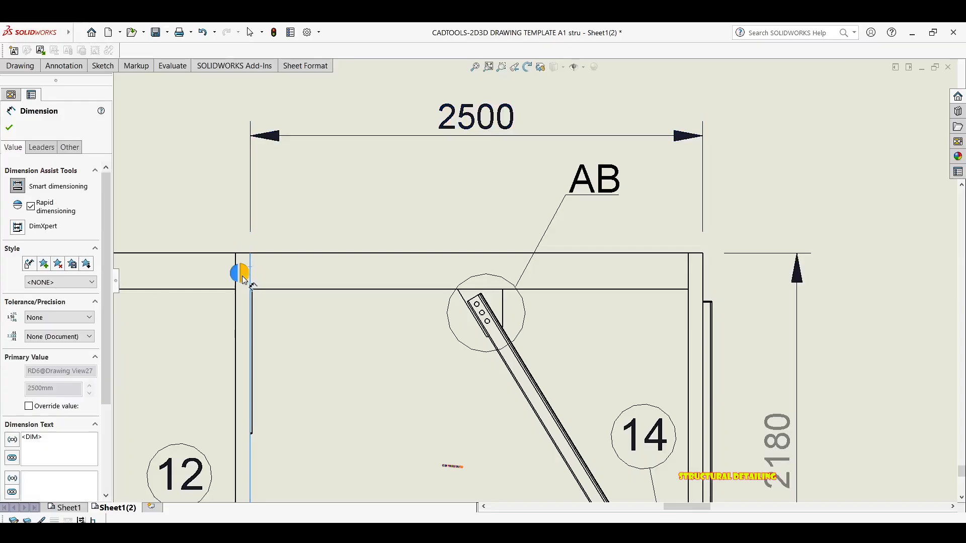
scroll(317, 277, up, 4)
middle_drag(187, 281, 275, 280)
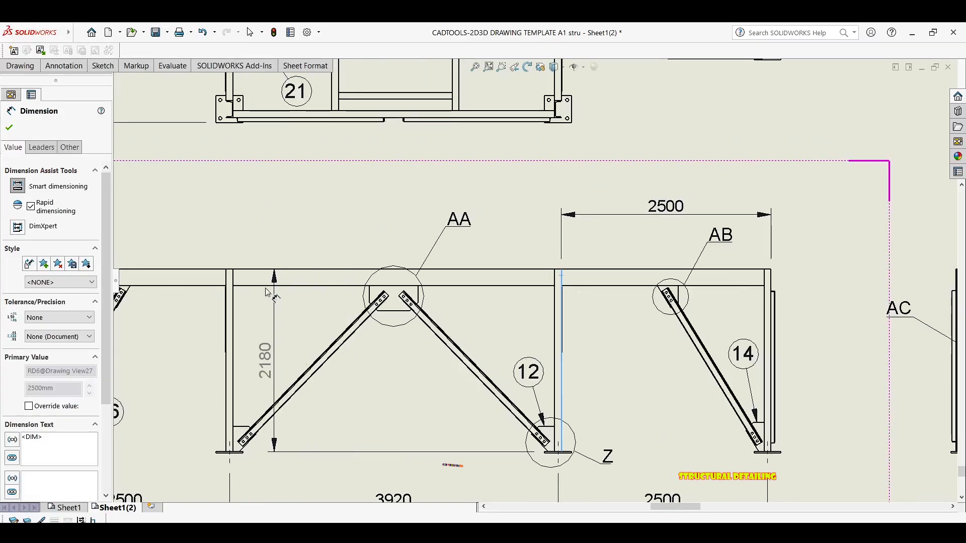
scroll(226, 284, down, 4)
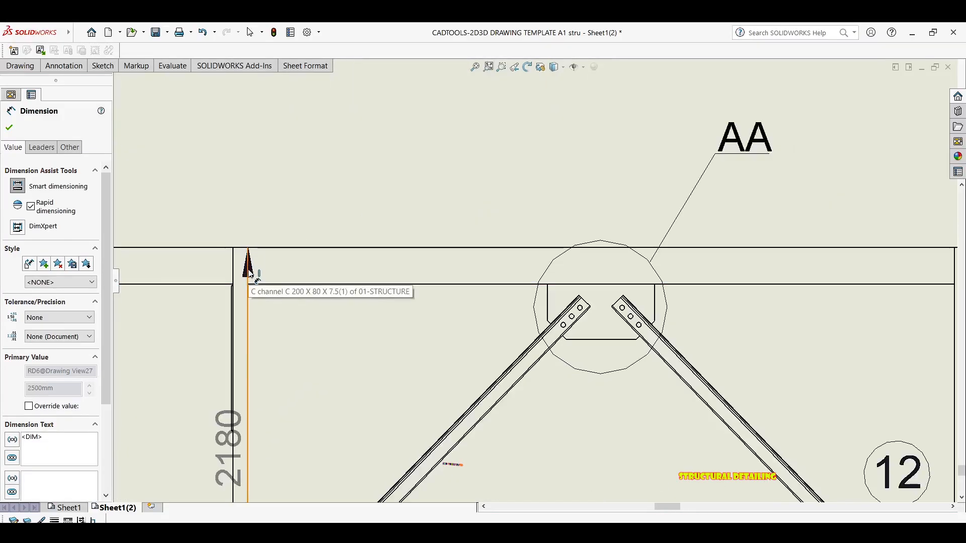
click(248, 248)
scroll(423, 165, up, 3)
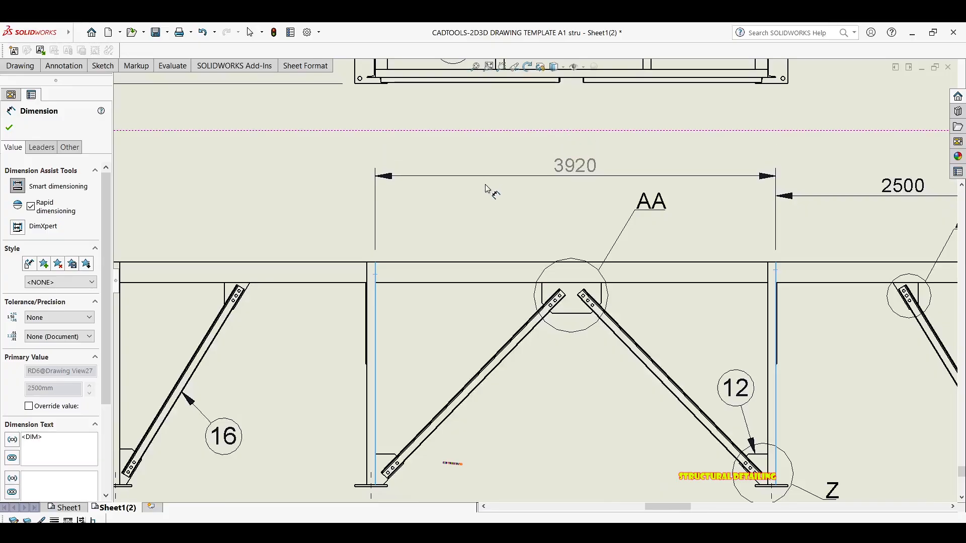
click(487, 200)
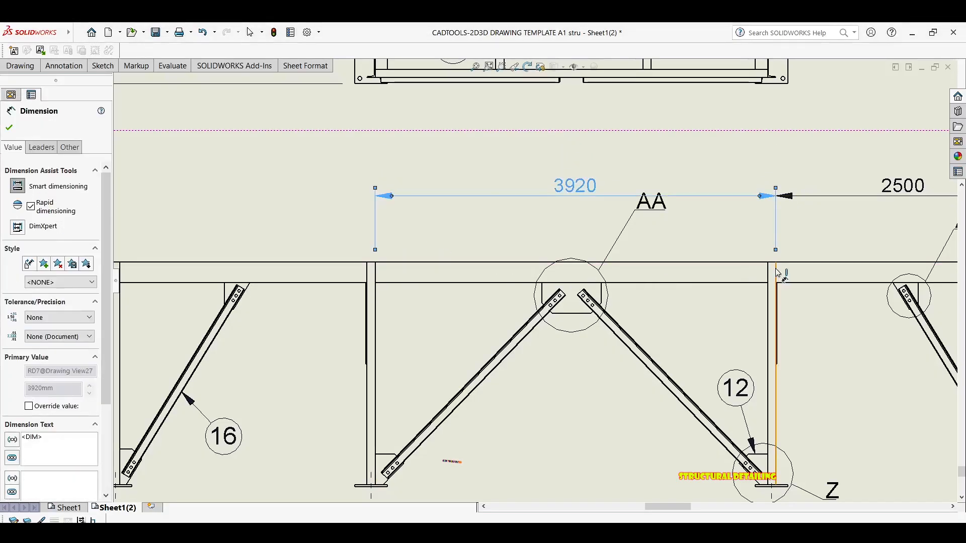
Step: Dimension the front elevation's left bay between the two columns' right edges, in line with the middle bay dimension
click(378, 274)
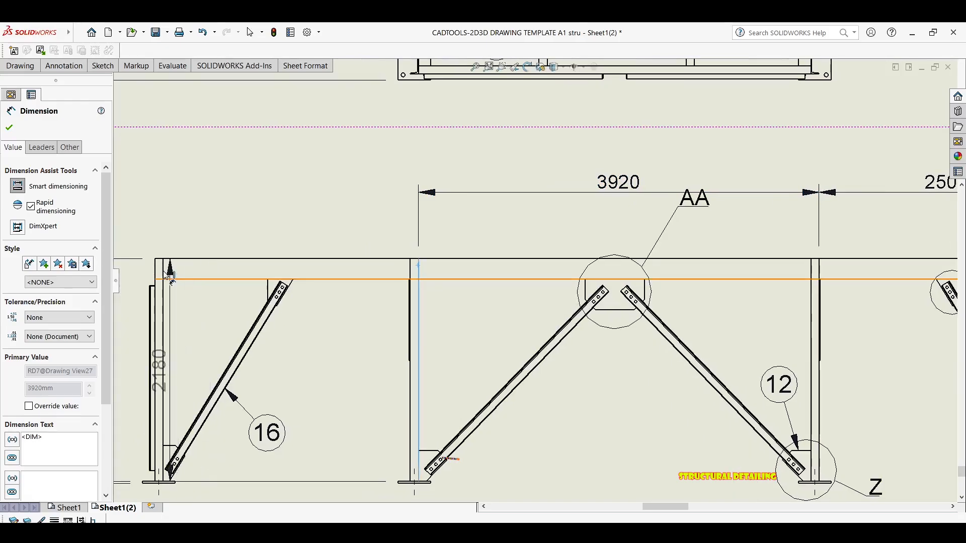
click(163, 285)
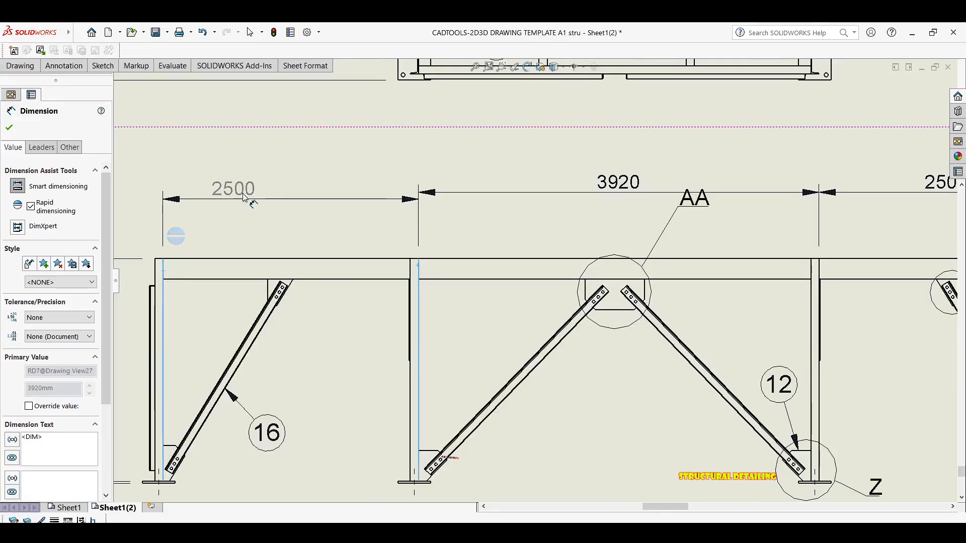
click(312, 193)
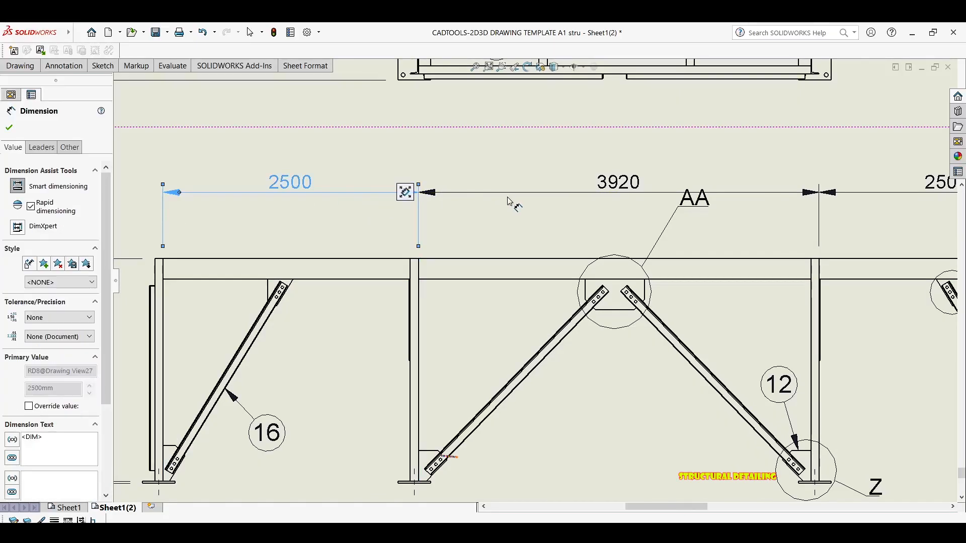
scroll(508, 201, up, 5)
key(Escape)
scroll(509, 315, down, 3)
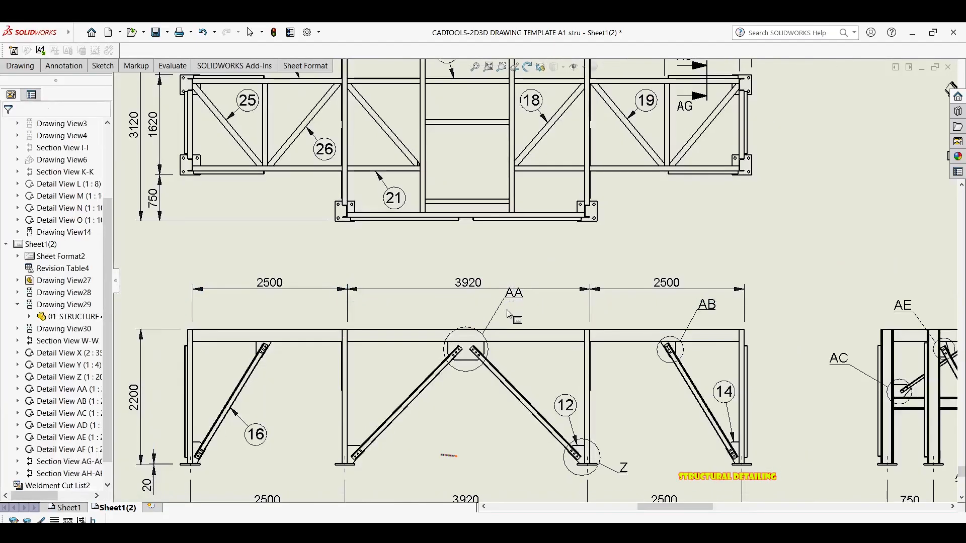
Step: Move the AA detail label in the front elevation slightly, keeping it below the middle bay dimension
scroll(509, 308, down, 3)
click(521, 344)
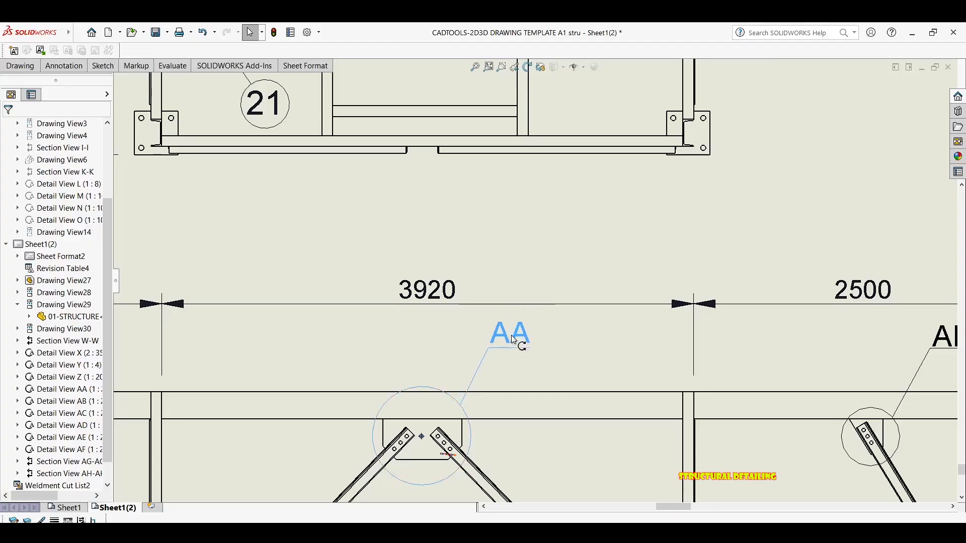
drag(522, 344, 530, 347)
key(Escape)
scroll(568, 219, up, 1)
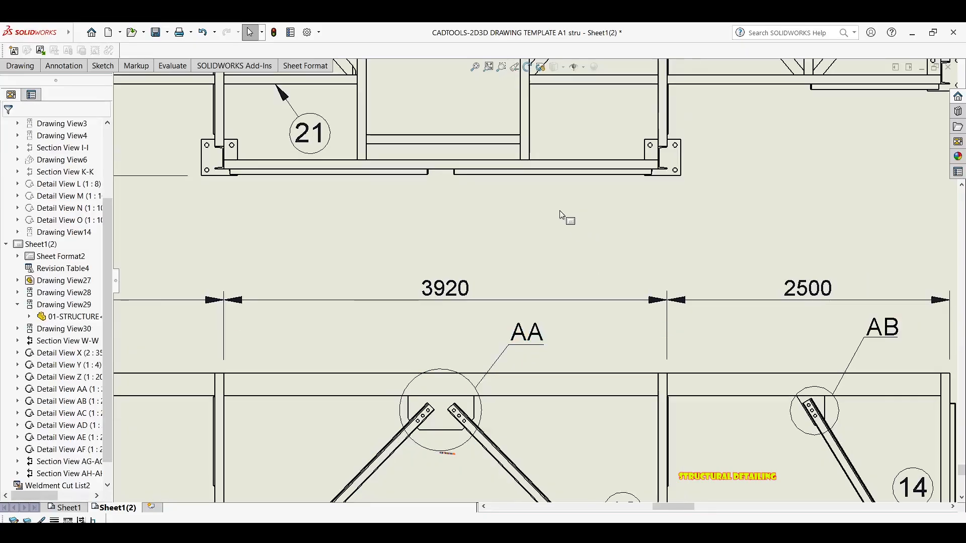
Step: Align the right wing's outer bay dimension in the top view with the neighbouring inner bay dimension
scroll(621, 253, up, 3)
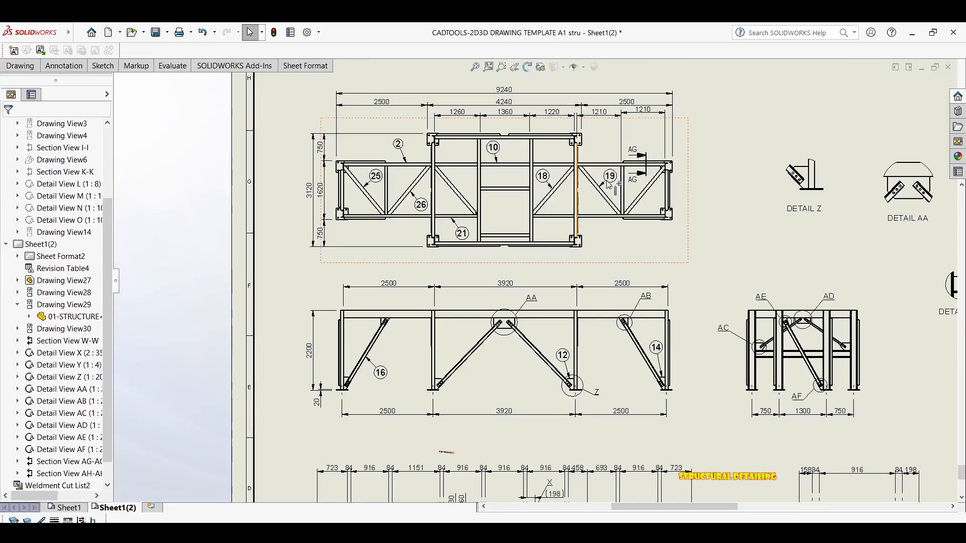
scroll(623, 133, down, 3)
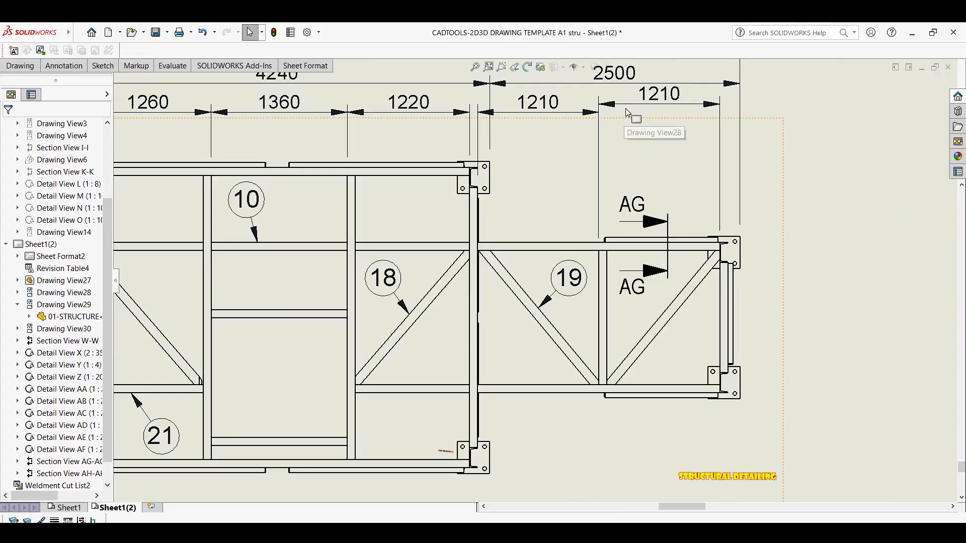
drag(627, 111, 632, 119)
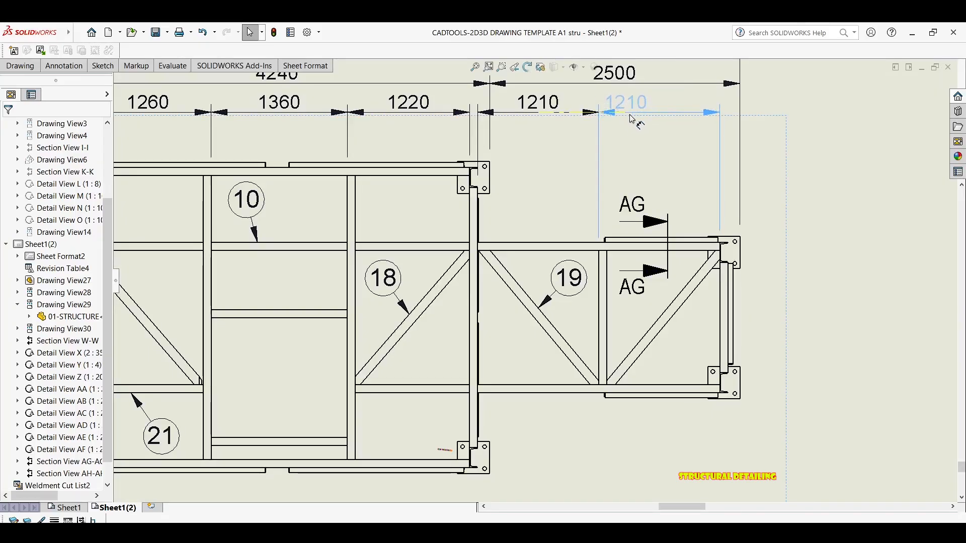
click(711, 204)
Step: Dimension the channel width of the central frame's upper-left column in the top view, placing it in line with the 1260 dimension
scroll(571, 251, up, 4)
scroll(395, 258, down, 3)
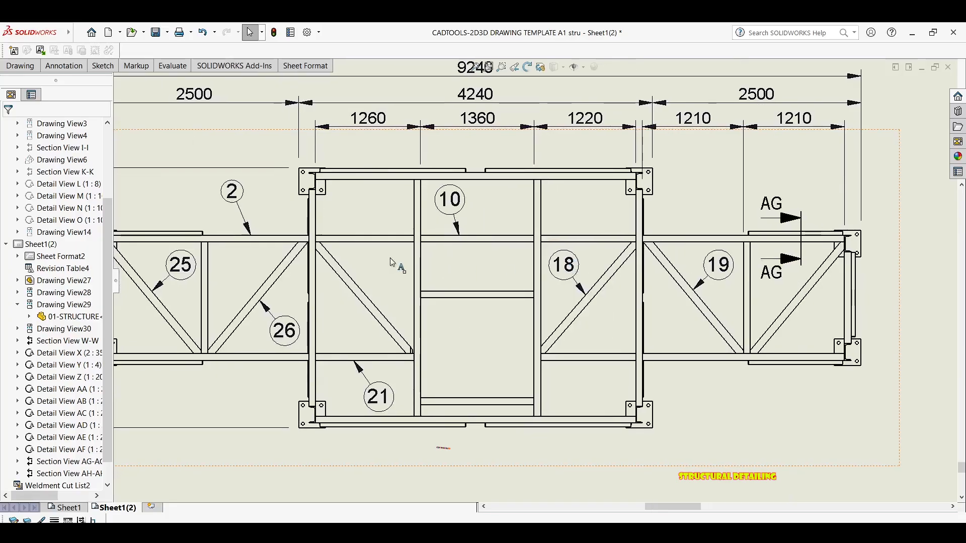
middle_drag(400, 242, 524, 224)
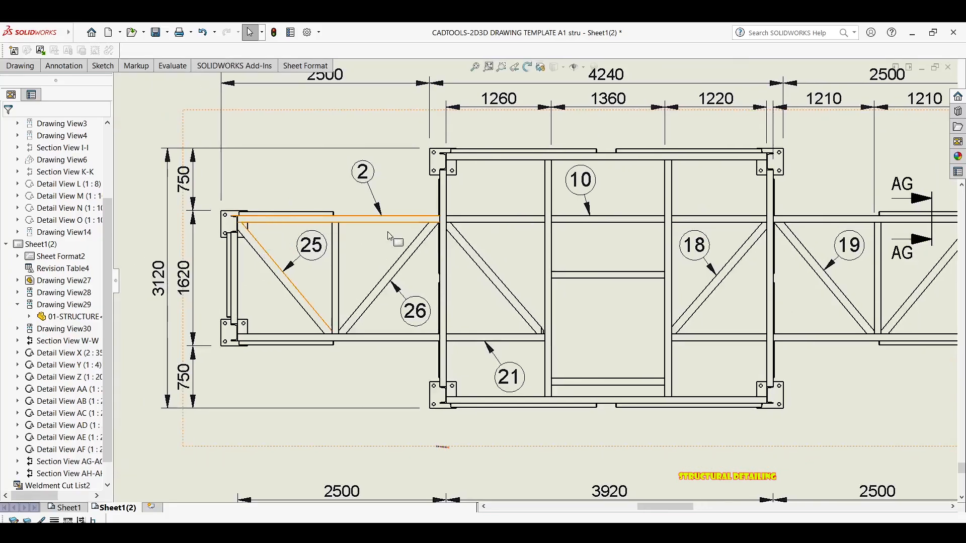
right_drag(583, 257, 610, 238)
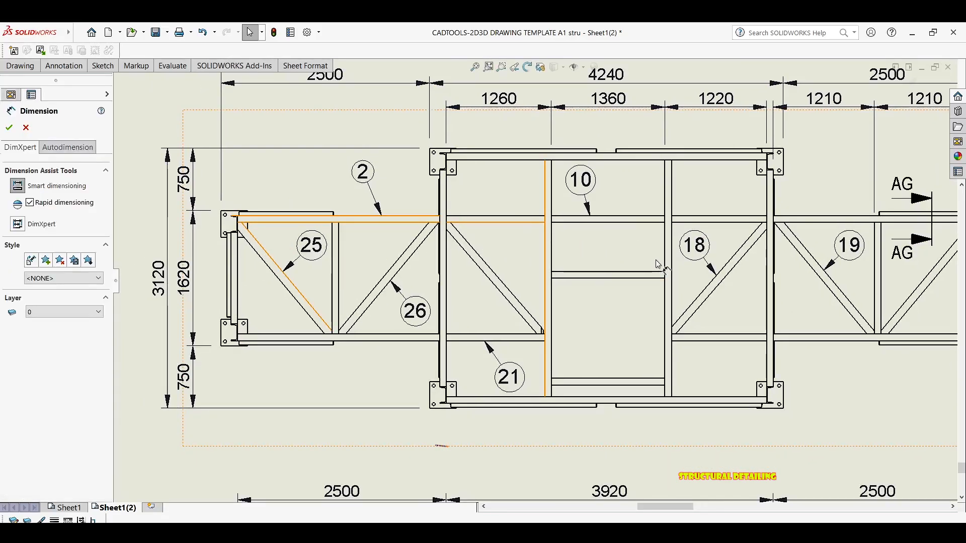
scroll(629, 260, up, 3)
scroll(484, 234, down, 3)
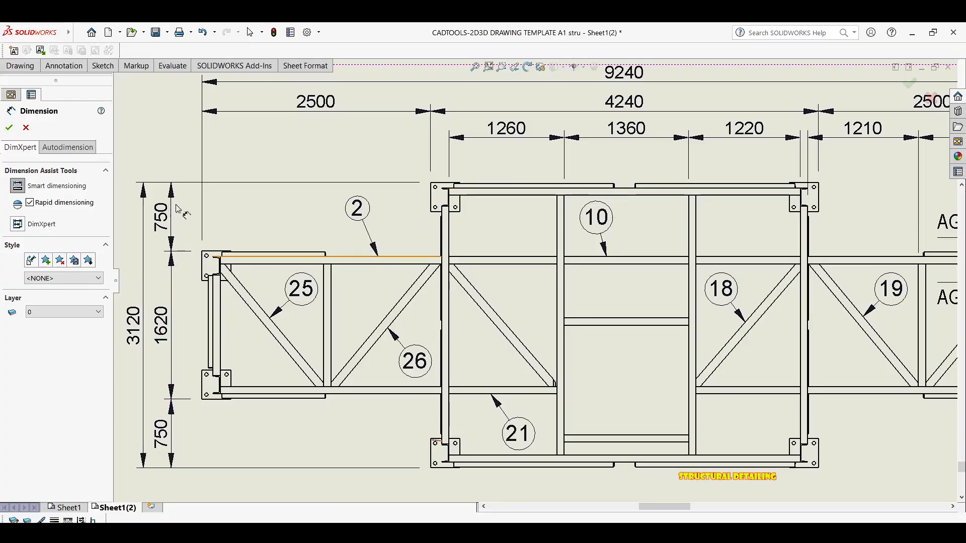
scroll(571, 257, up, 1)
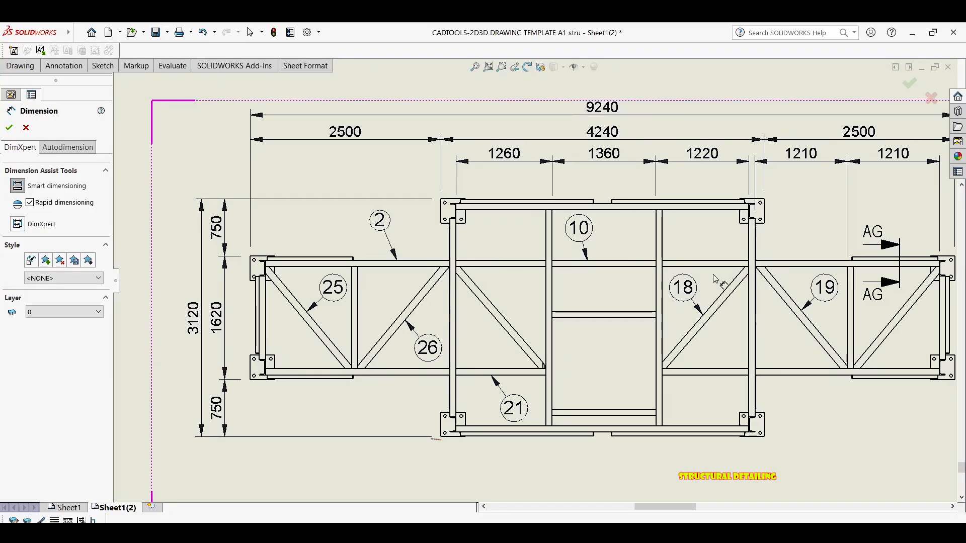
middle_drag(654, 283, 650, 233)
middle_drag(719, 250, 620, 248)
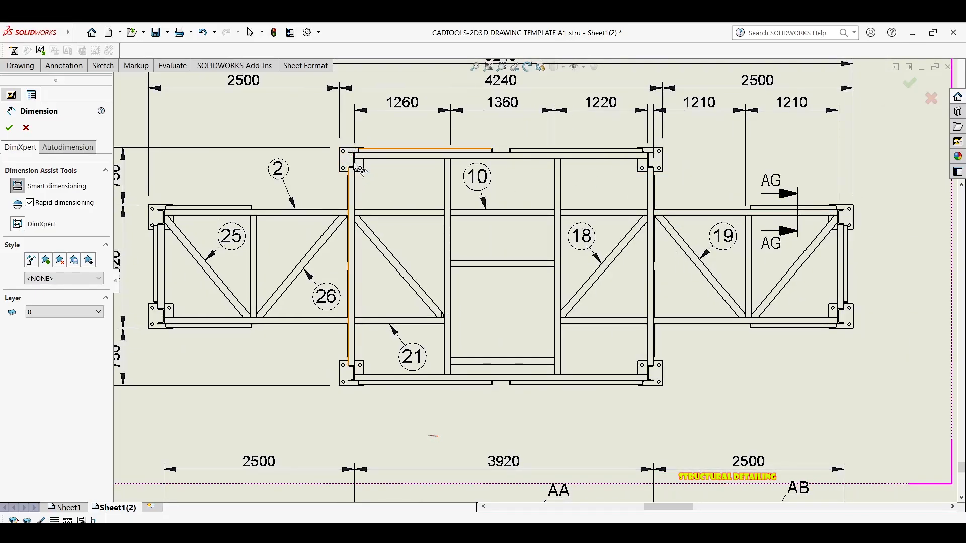
scroll(359, 169, down, 2)
scroll(389, 180, down, 5)
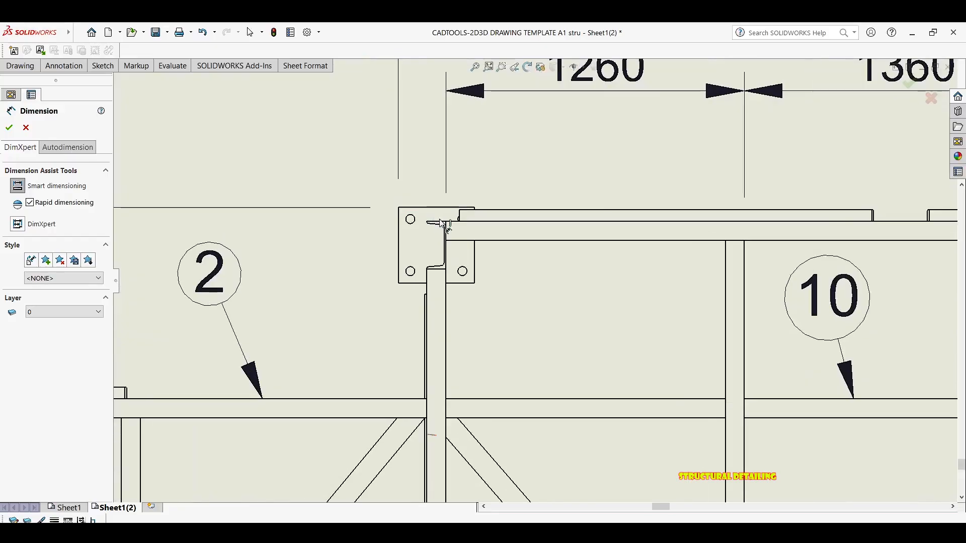
scroll(443, 231, down, 5)
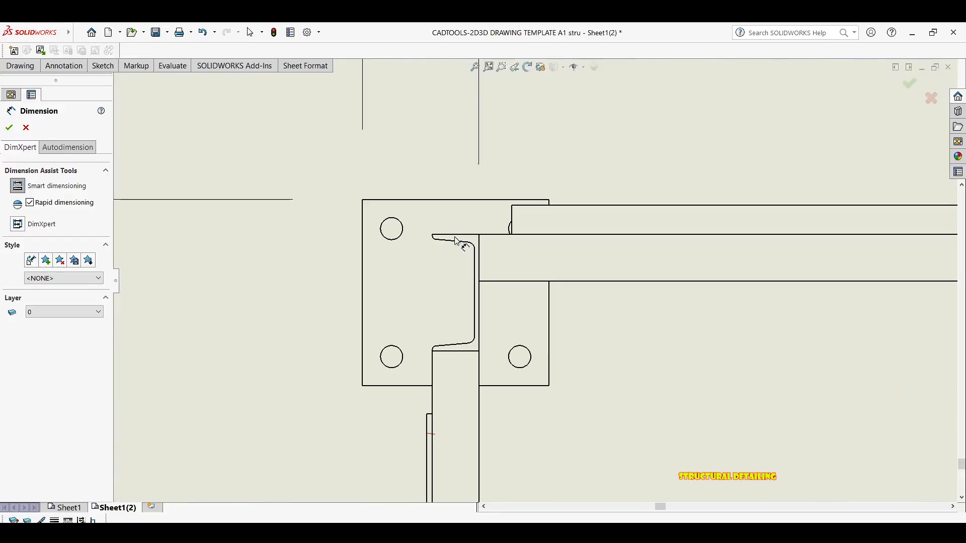
click(494, 252)
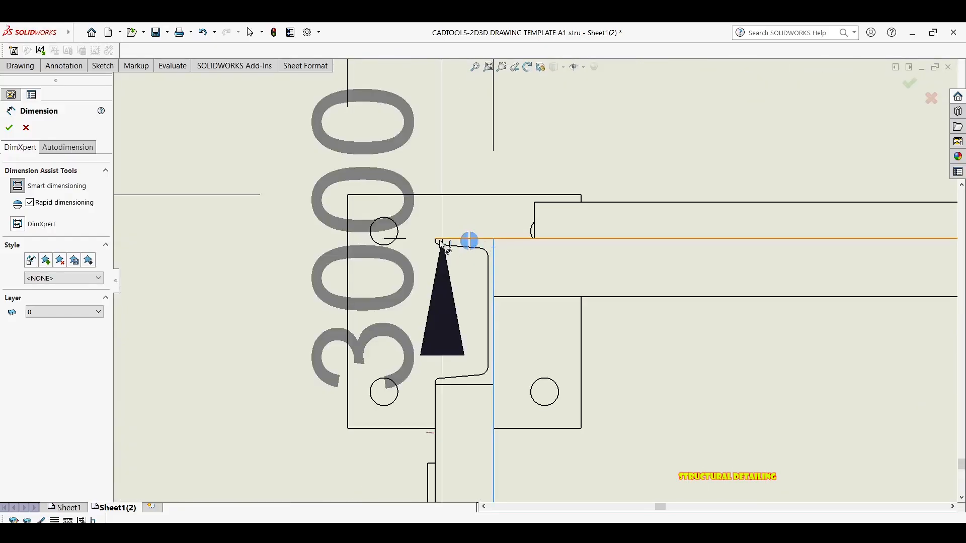
scroll(478, 259, down, 5)
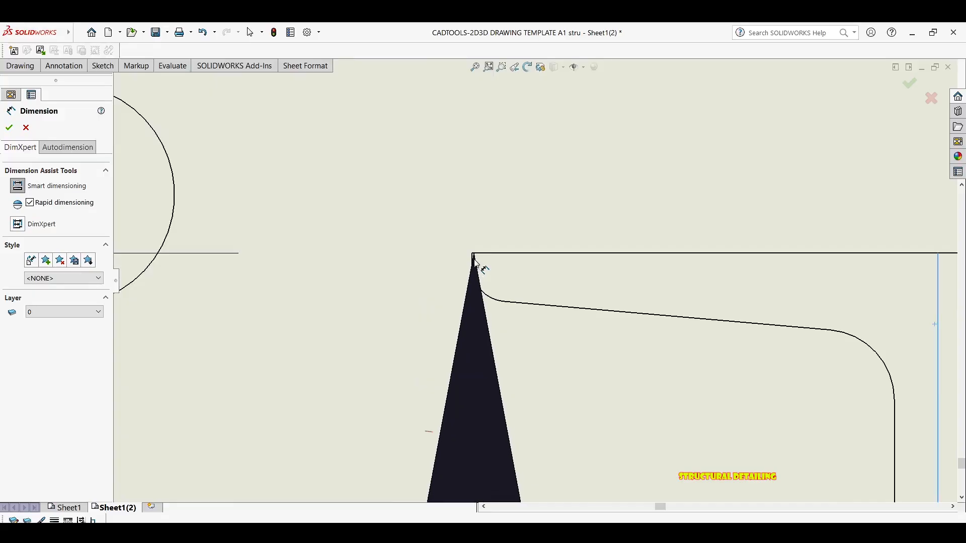
scroll(505, 155, up, 5)
scroll(505, 155, up, 5)
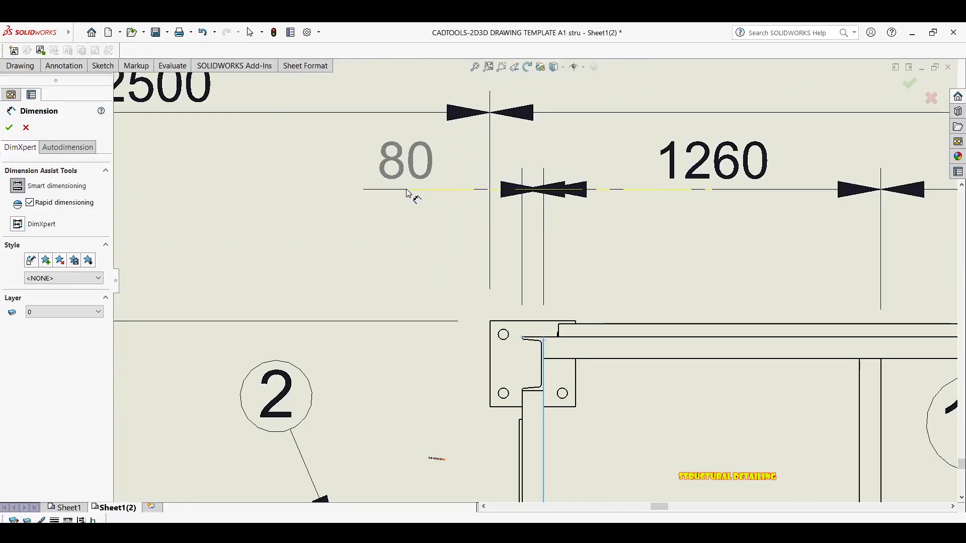
click(403, 196)
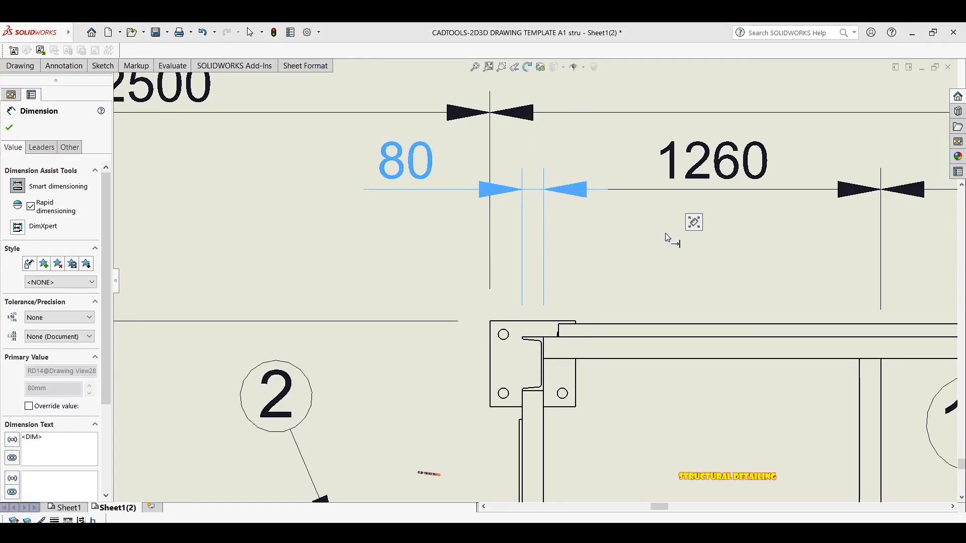
key(Escape)
Step: Examine the top, front and side views with their detail callouts for completeness of the dimensions
scroll(604, 227, up, 3)
scroll(599, 224, up, 5)
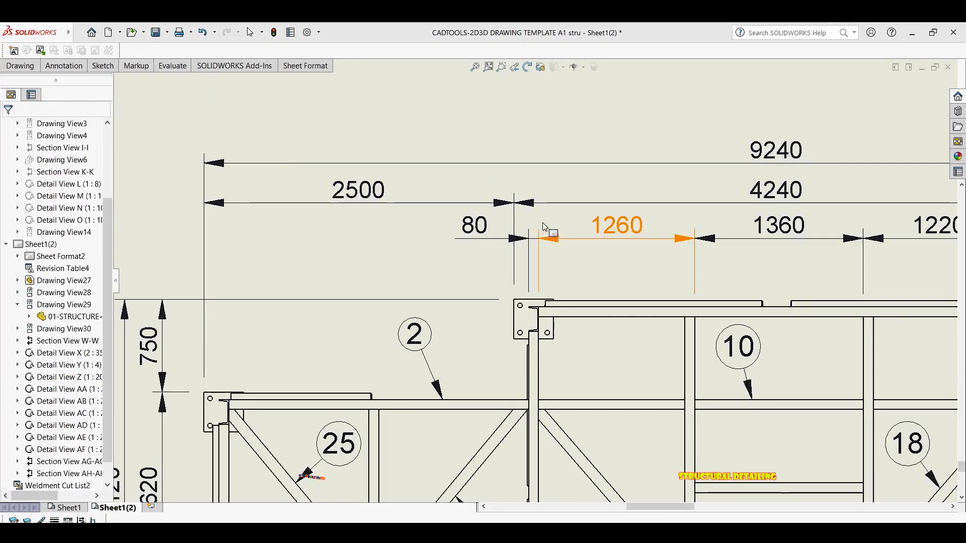
scroll(604, 275, up, 1)
mouse_move(884, 332)
middle_down()
mouse_move(604, 274)
mouse_move(576, 203)
mouse_move(591, 200)
middle_up()
middle_drag(581, 166, 573, 125)
middle_drag(745, 224, 653, 199)
middle_drag(467, 247, 469, 225)
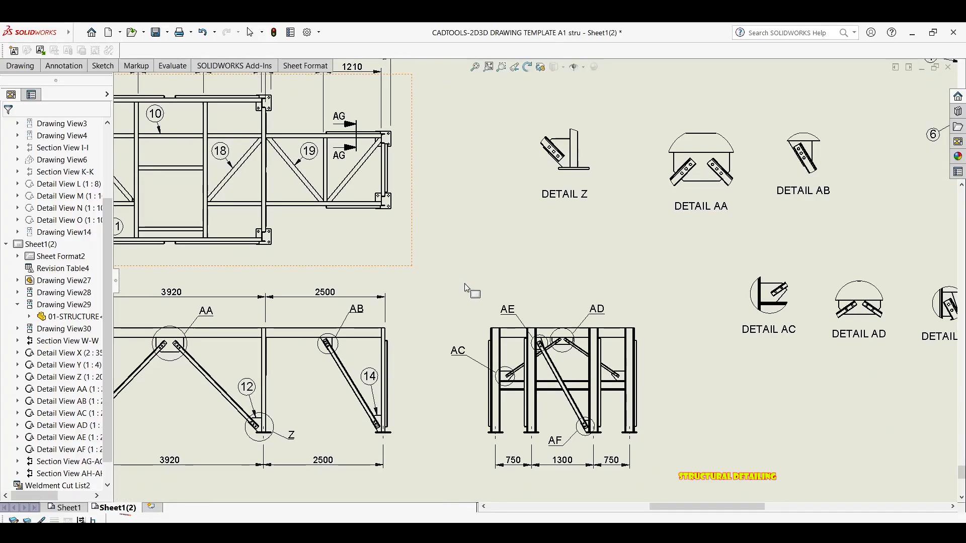
scroll(464, 287, up, 1)
mouse_move(252, 253)
middle_down()
mouse_move(341, 277)
mouse_move(356, 259)
middle_up()
middle_drag(449, 269, 484, 240)
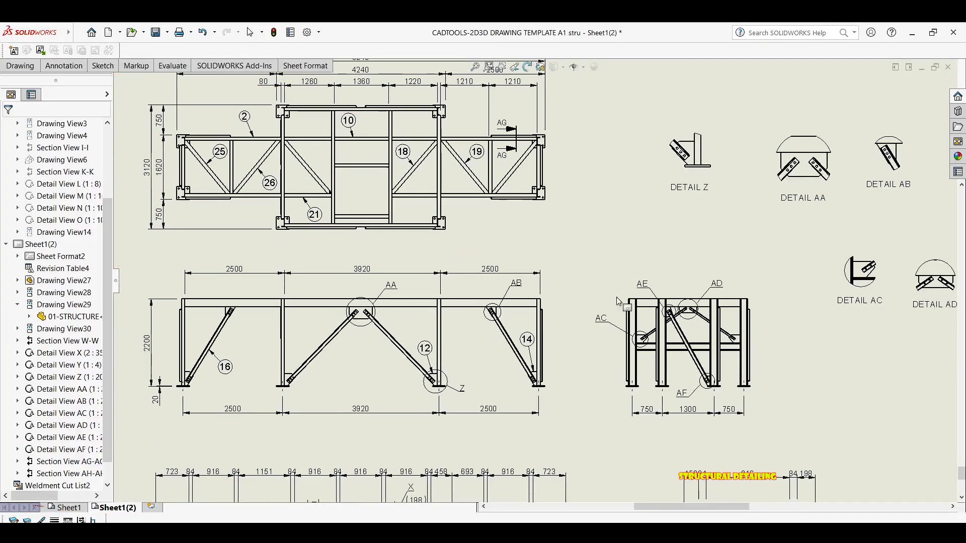
Step: Move Detail Z up toward the sheet's upper border, beside the top view
middle_drag(619, 301, 484, 244)
middle_drag(574, 229, 466, 281)
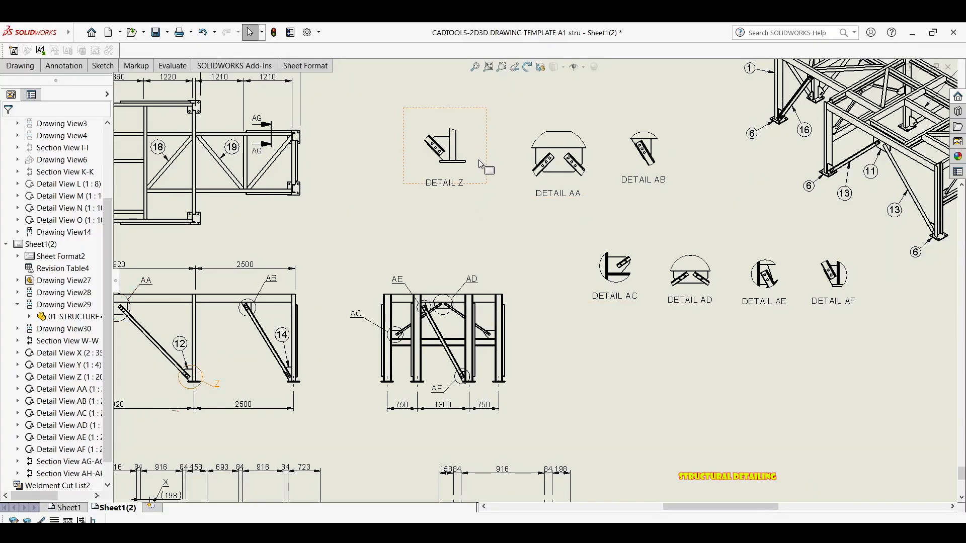
scroll(505, 219, up, 2)
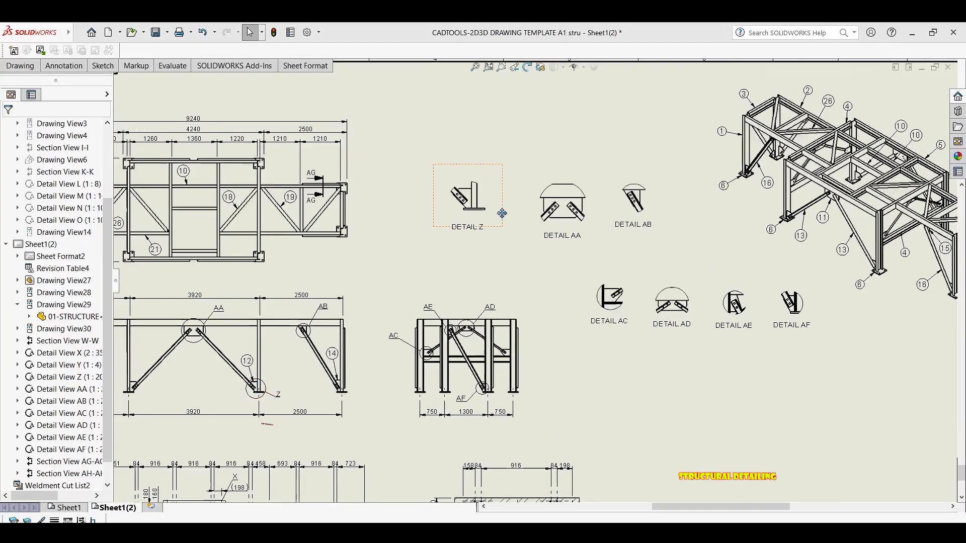
drag(505, 203, 465, 129)
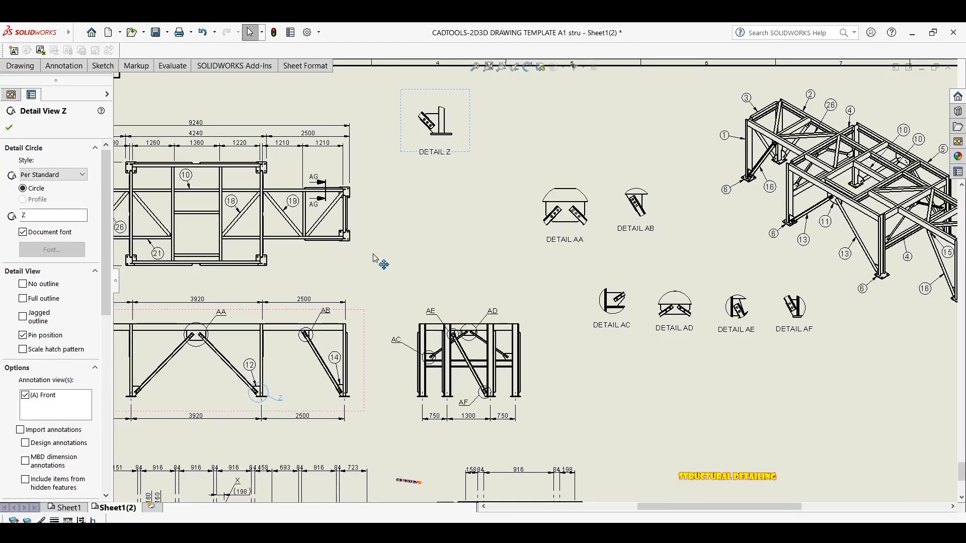
Step: Shift the top view and the front elevation slightly upward on the sheet
scroll(247, 272, up, 1)
middle_drag(247, 272, 383, 283)
drag(395, 292, 396, 268)
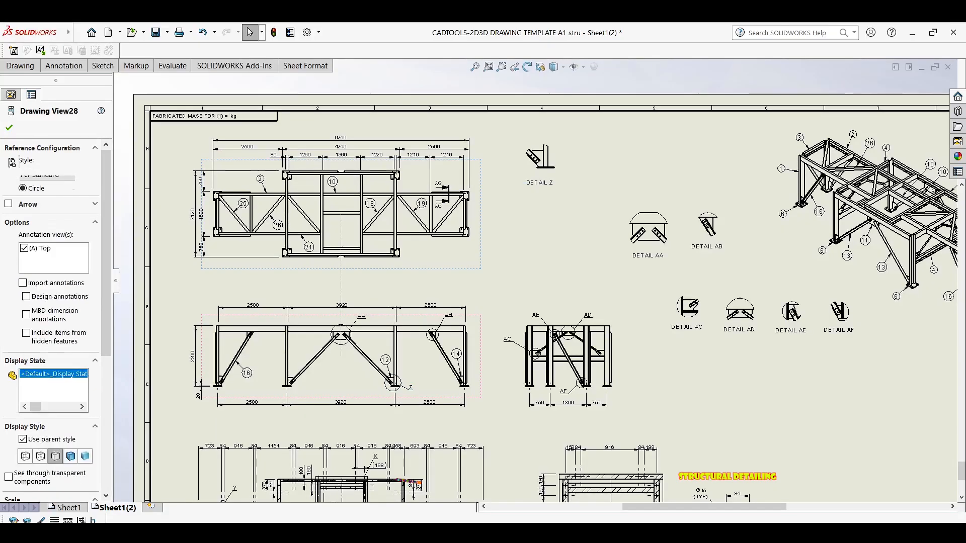
drag(481, 338, 481, 333)
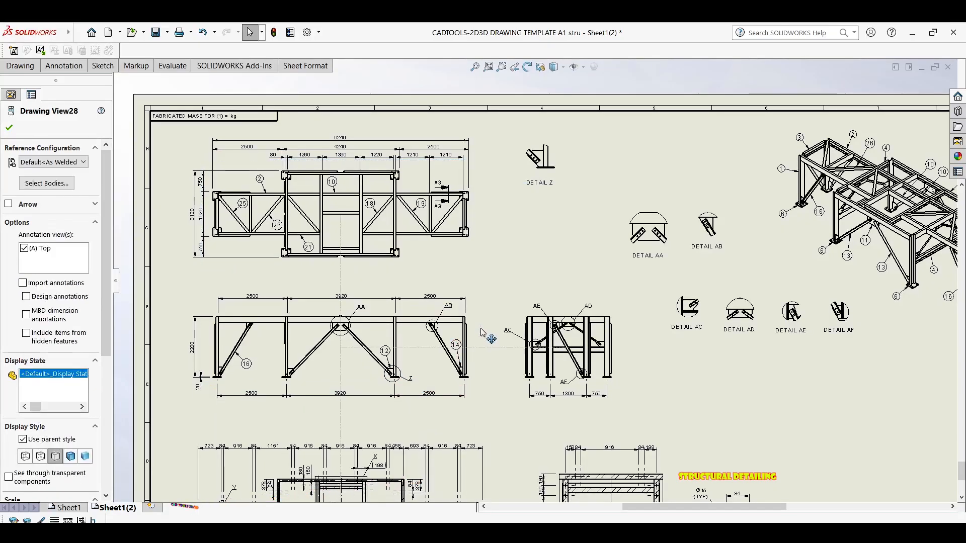
Step: Set Detail Z to a custom scale of 1:10 and move it slightly lower beside the top view
click(571, 151)
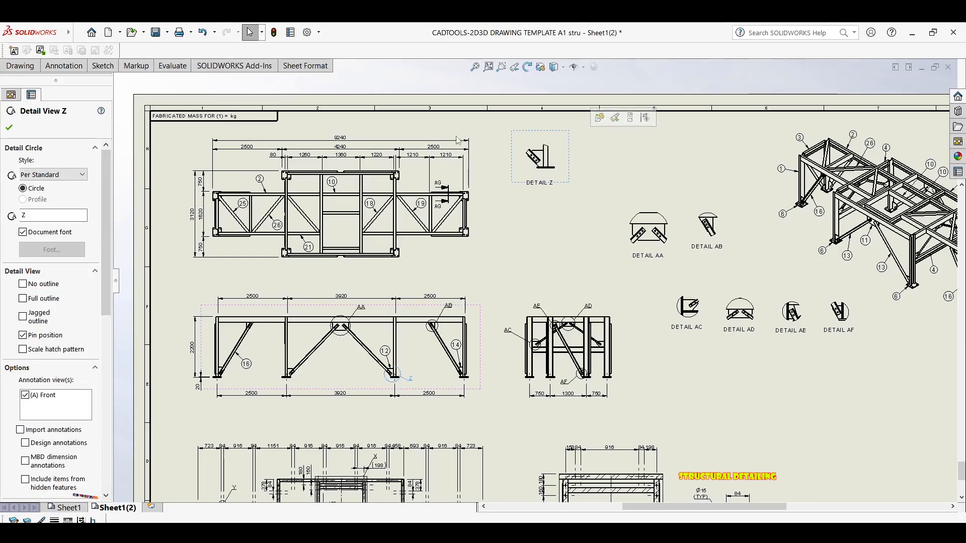
scroll(106, 491, down, 10)
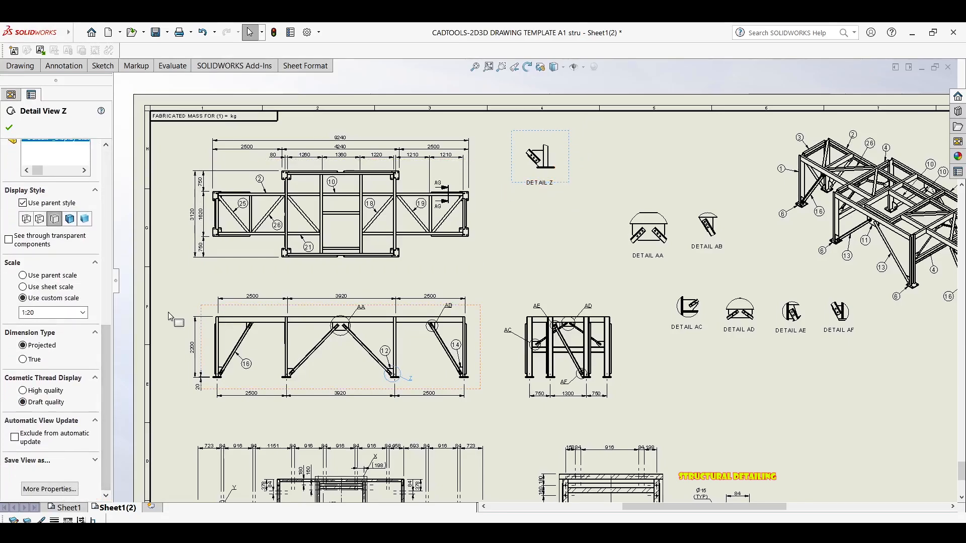
click(82, 312)
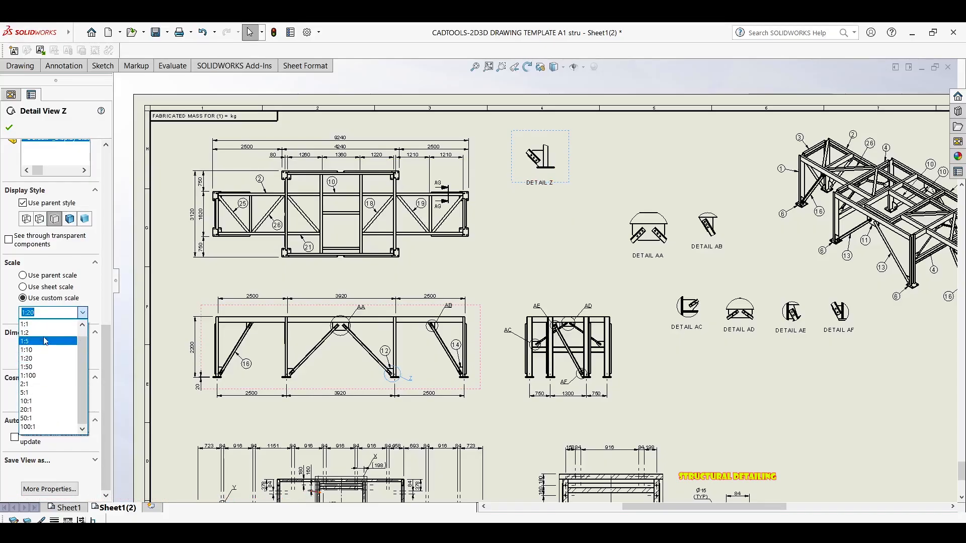
click(50, 314)
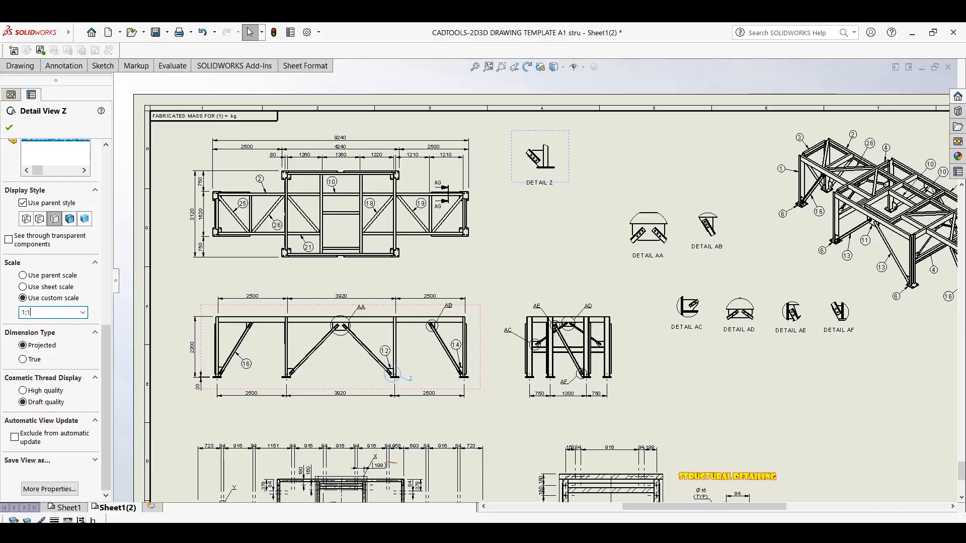
text(1:15)
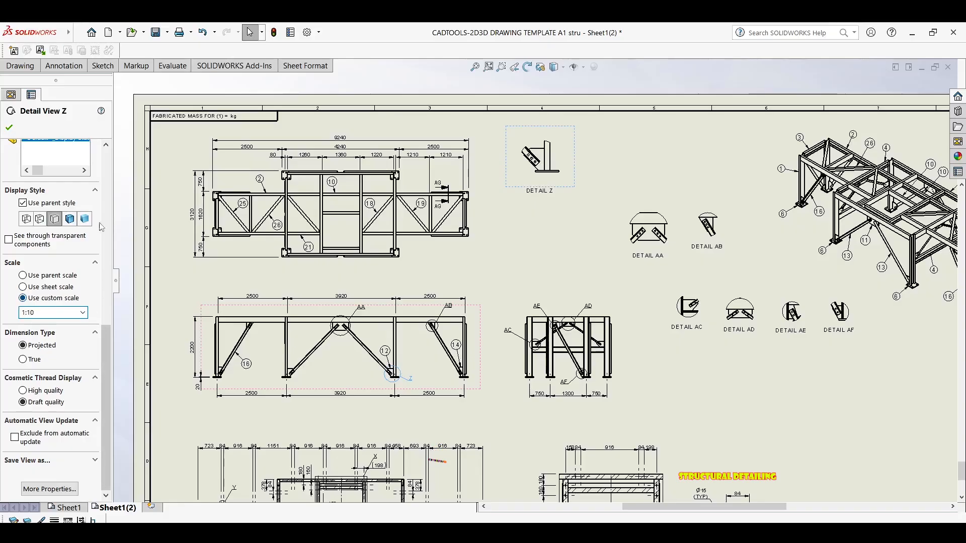
click(9, 128)
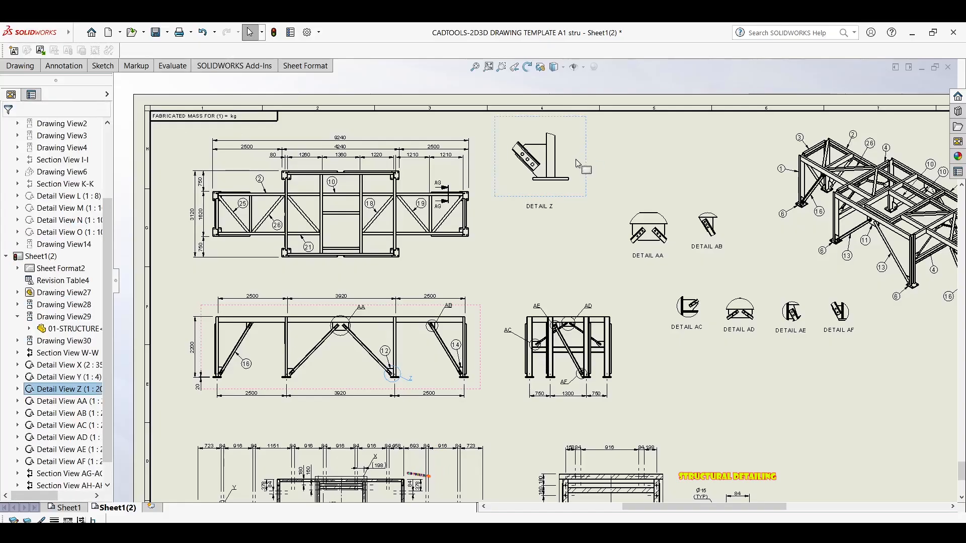
drag(579, 188, 577, 194)
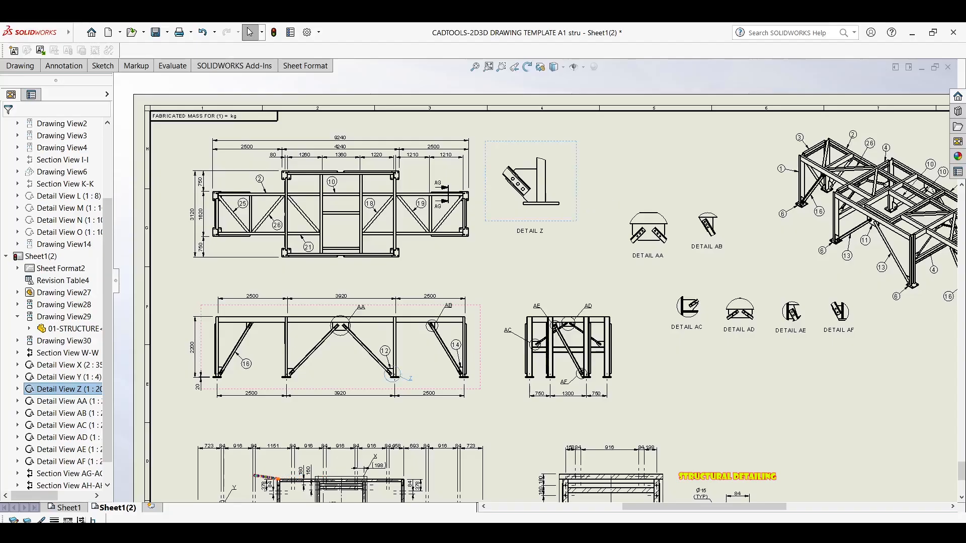
Step: Enlarge Detail AA to a custom scale of 1:10 and line it up close beside Detail Z
drag(642, 196, 627, 158)
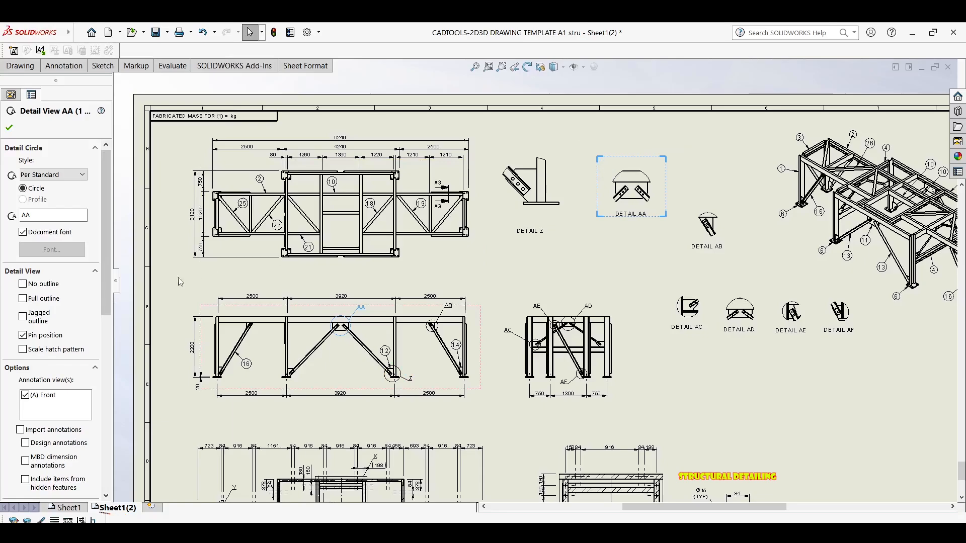
scroll(58, 417, down, 5)
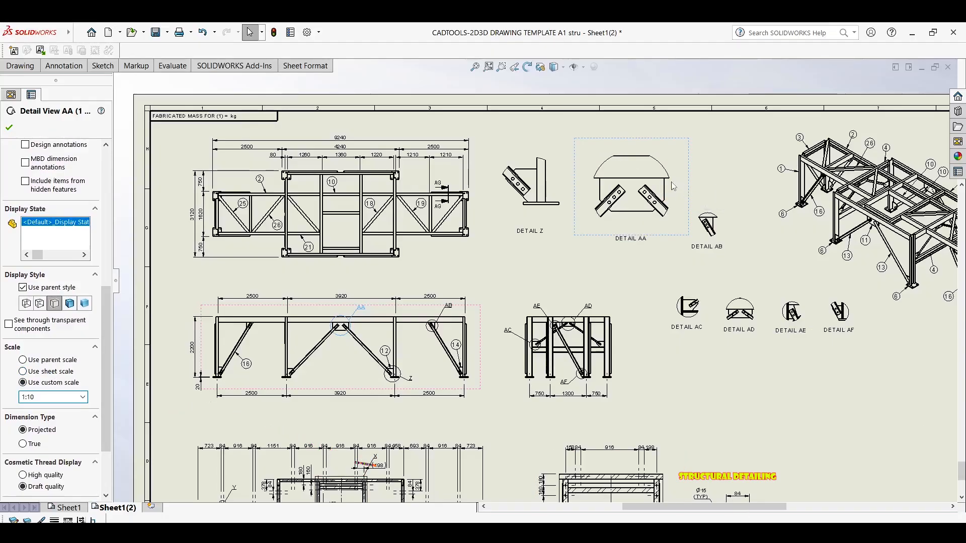
key(Escape)
drag(689, 171, 675, 172)
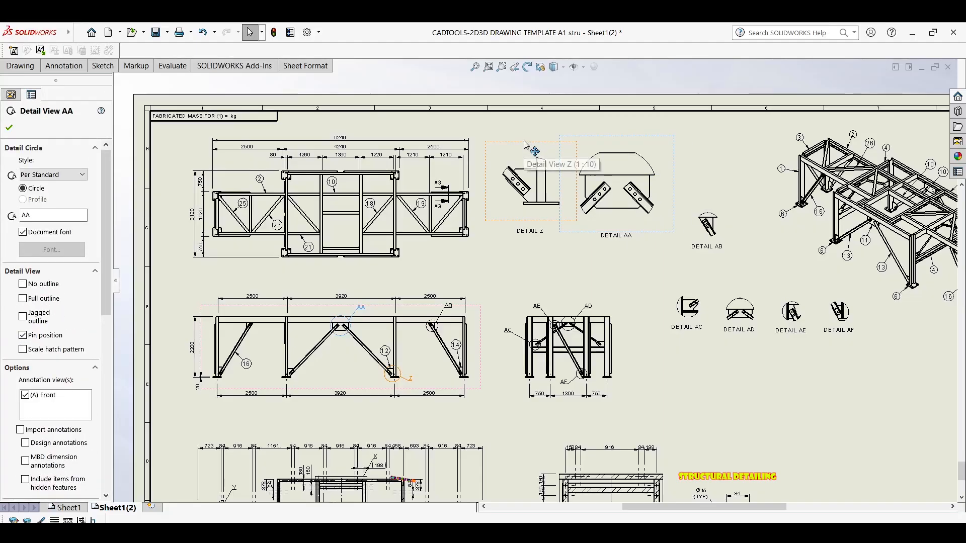
drag(520, 144, 521, 147)
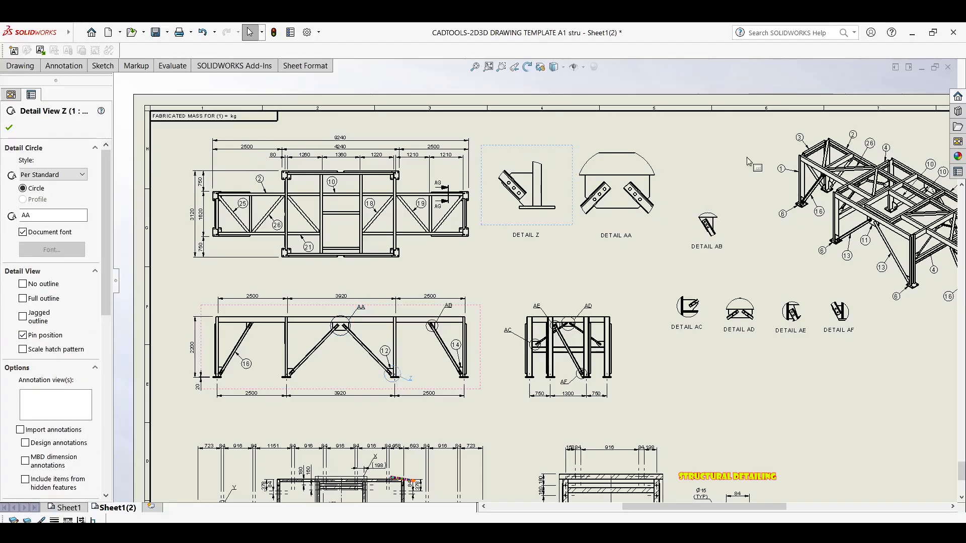
Step: Move Detail AB up in line with Detail AA and set its custom scale to 1:10
middle_drag(707, 235, 586, 231)
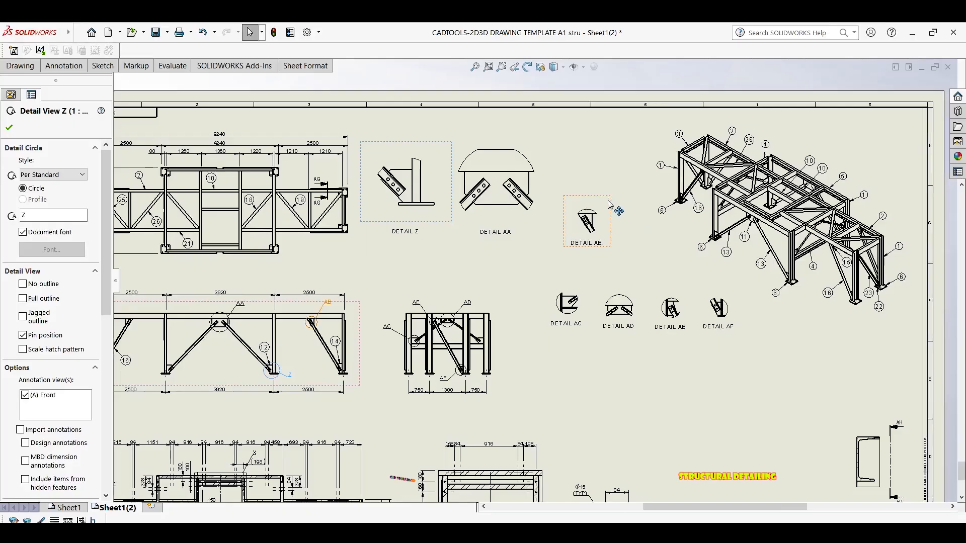
drag(609, 204, 623, 168)
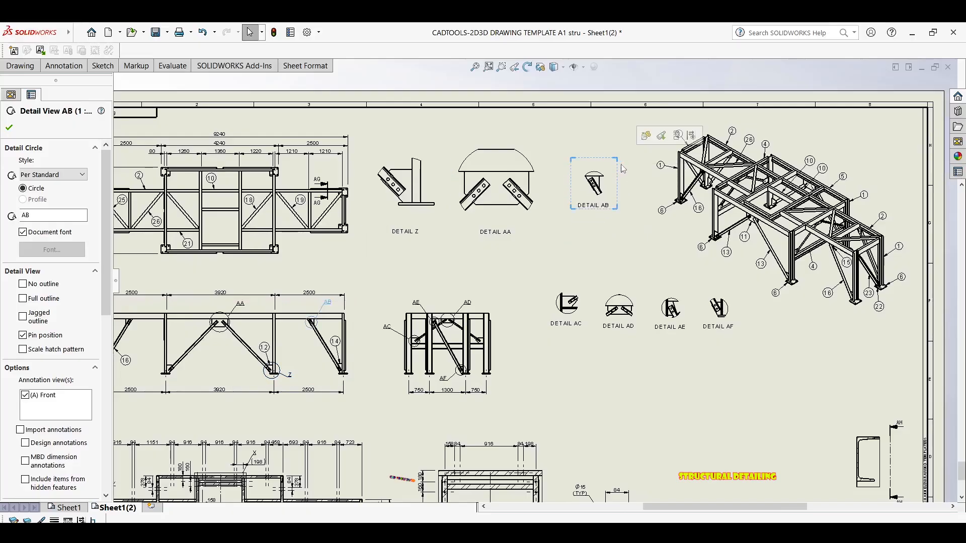
scroll(52, 321, down, 7)
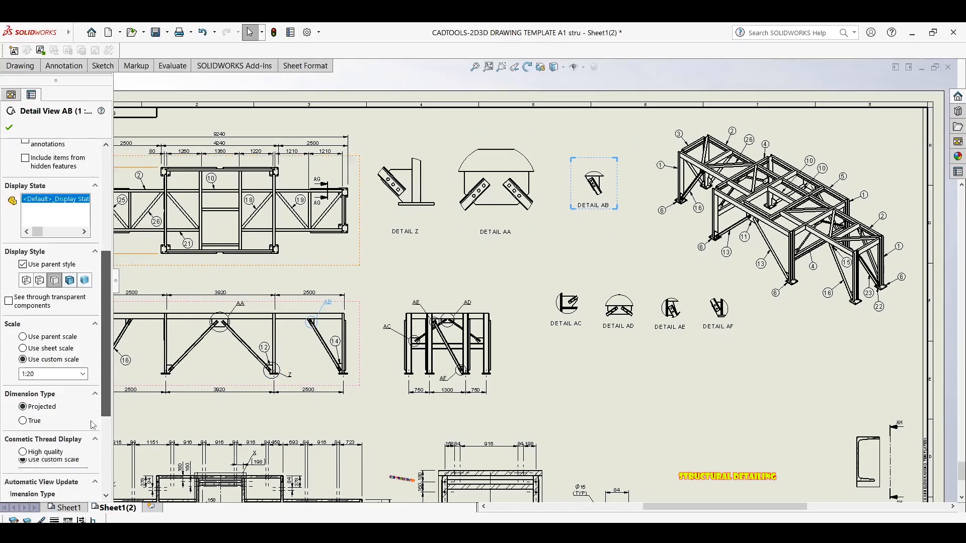
click(47, 319)
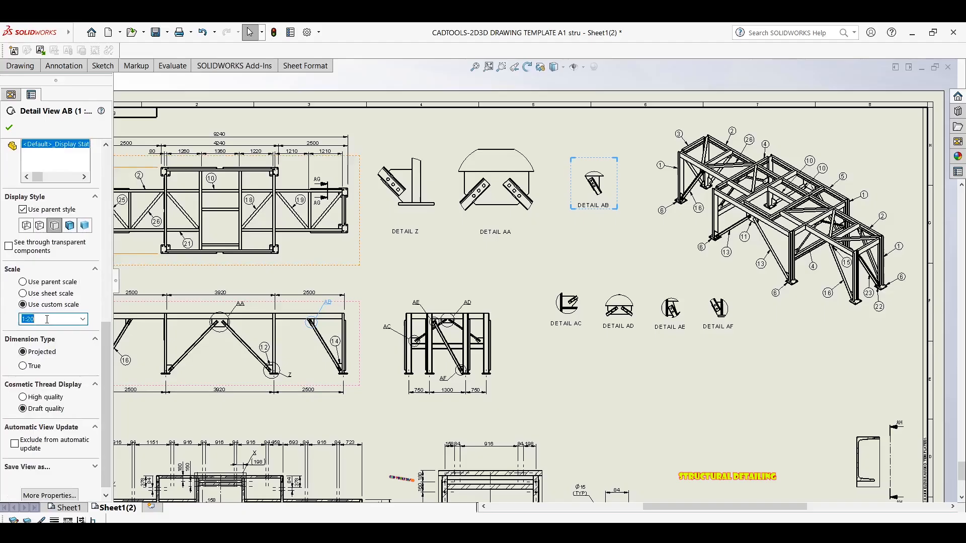
click(83, 319)
click(42, 356)
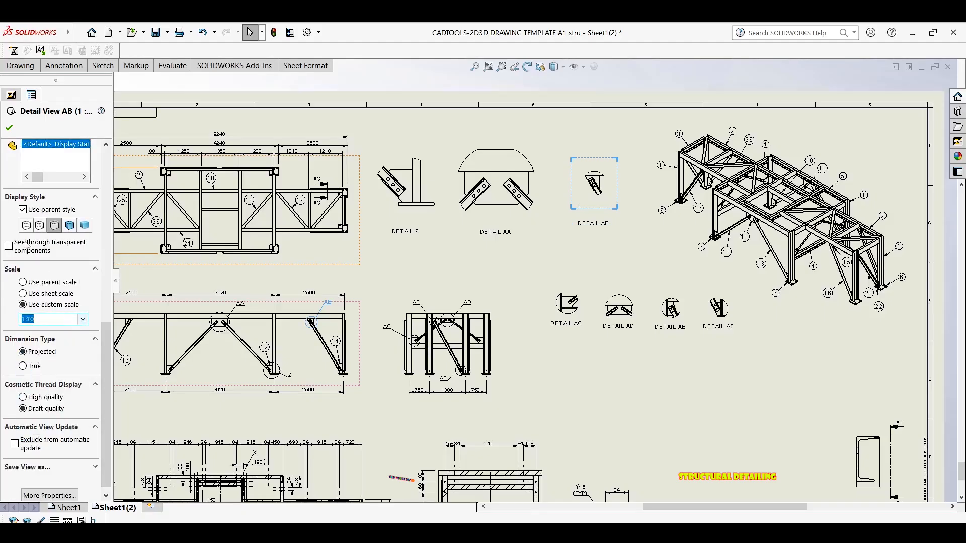
click(9, 127)
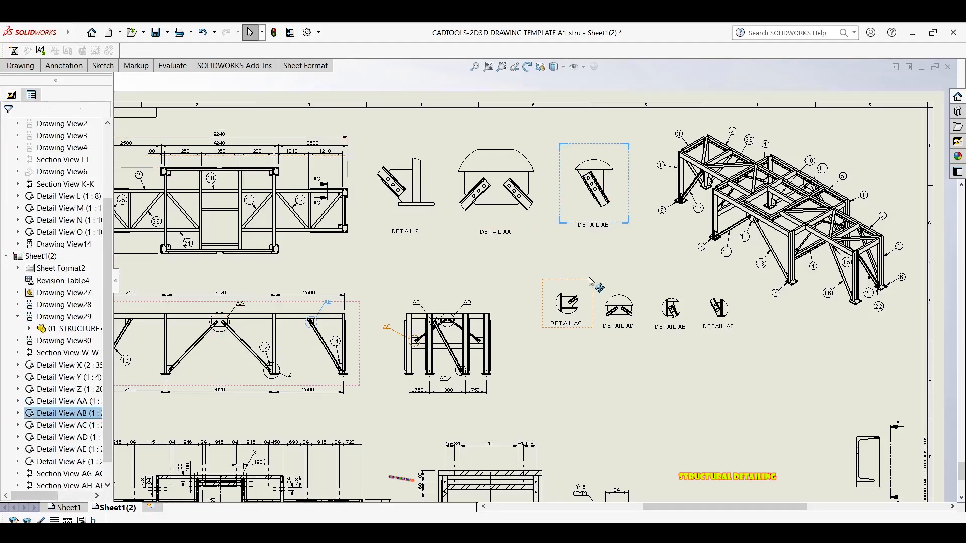
click(537, 249)
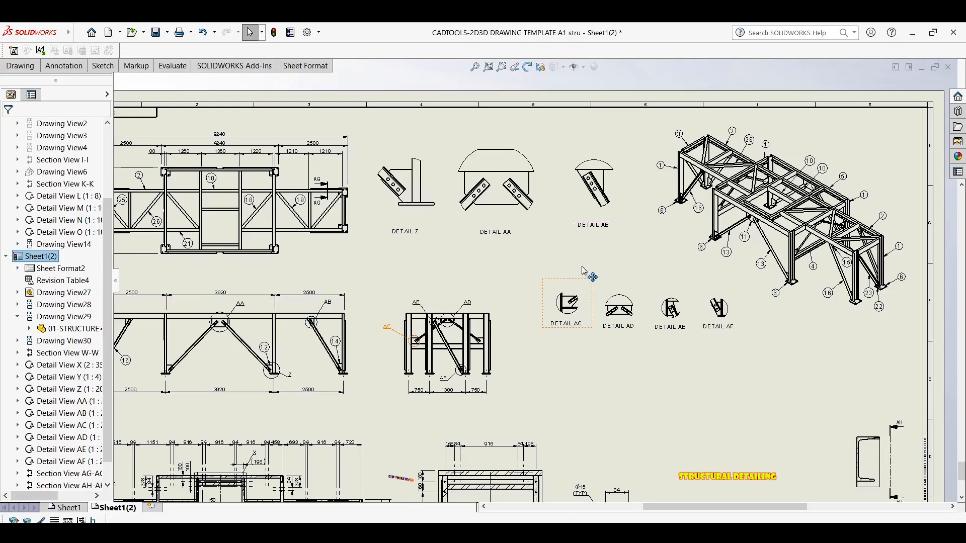
Step: Move Detail AC slightly up and away from Detail AD, and set its custom scale to 1:10
drag(583, 271, 573, 253)
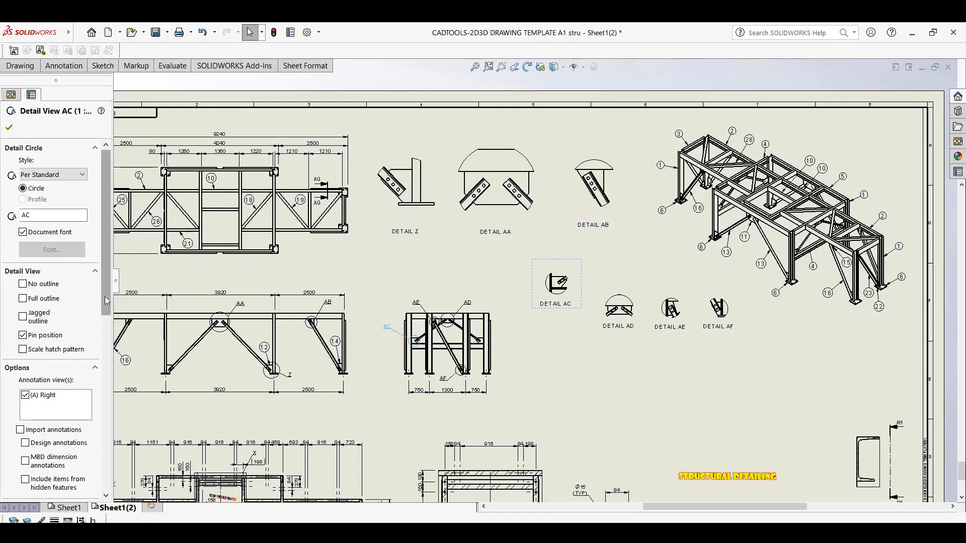
drag(106, 300, 106, 427)
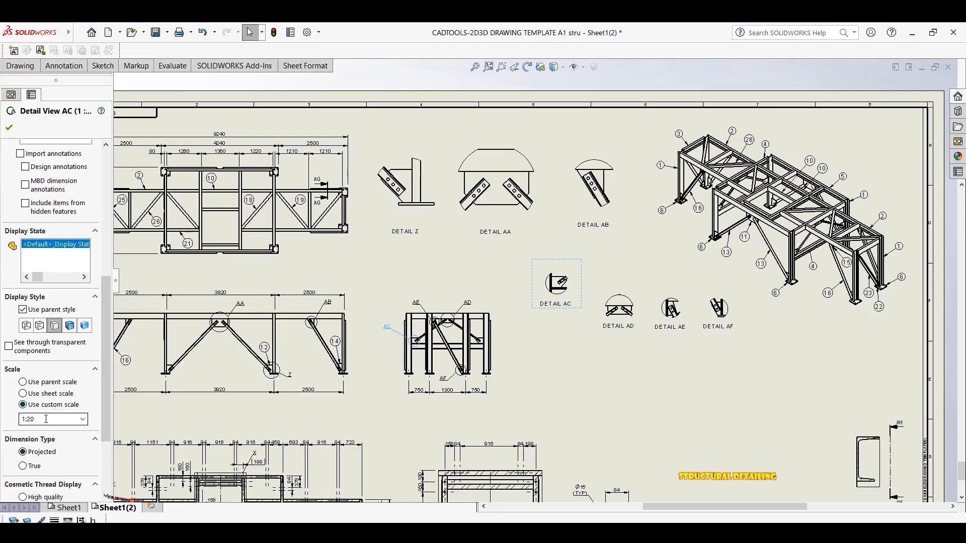
click(84, 419)
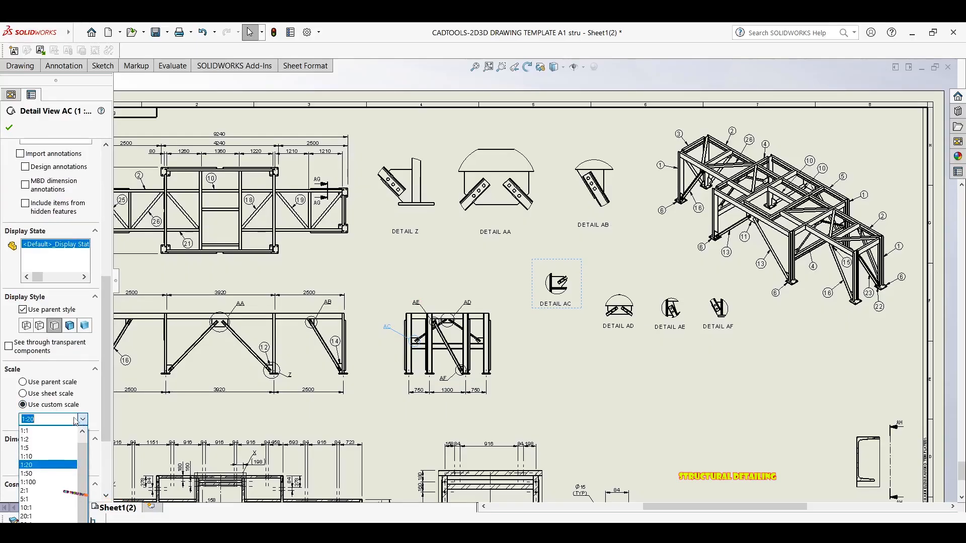
click(40, 459)
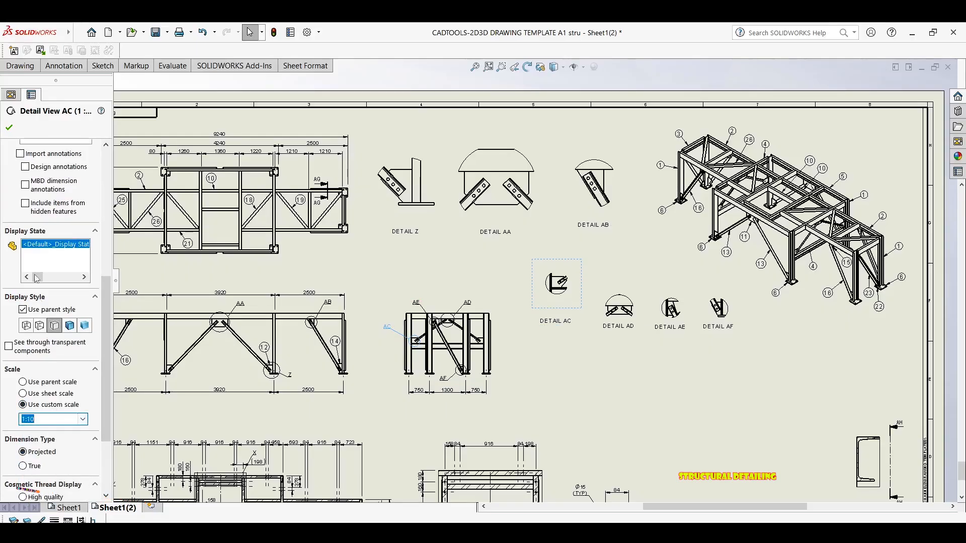
click(9, 129)
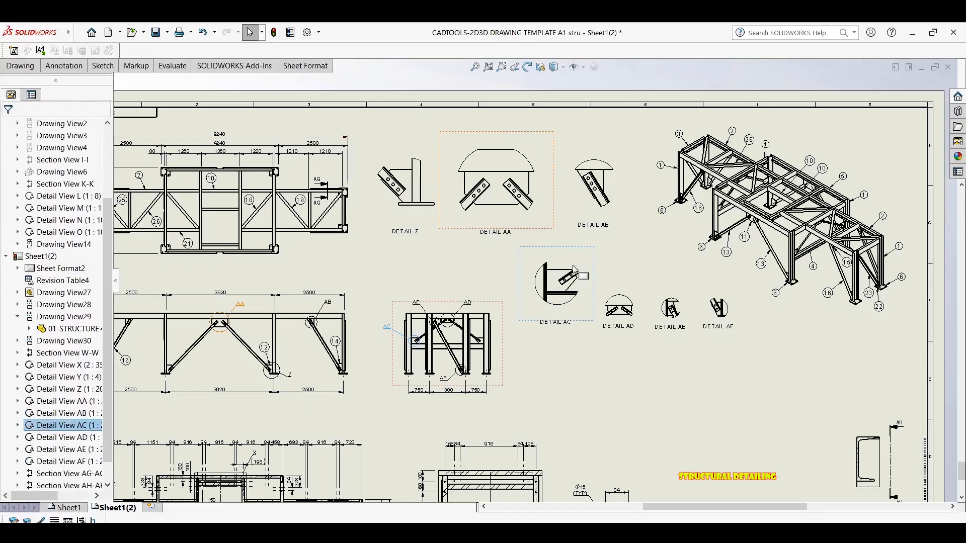
Step: Set Detail AD to a custom scale of 1:10
click(624, 284)
scroll(75, 377, down, 8)
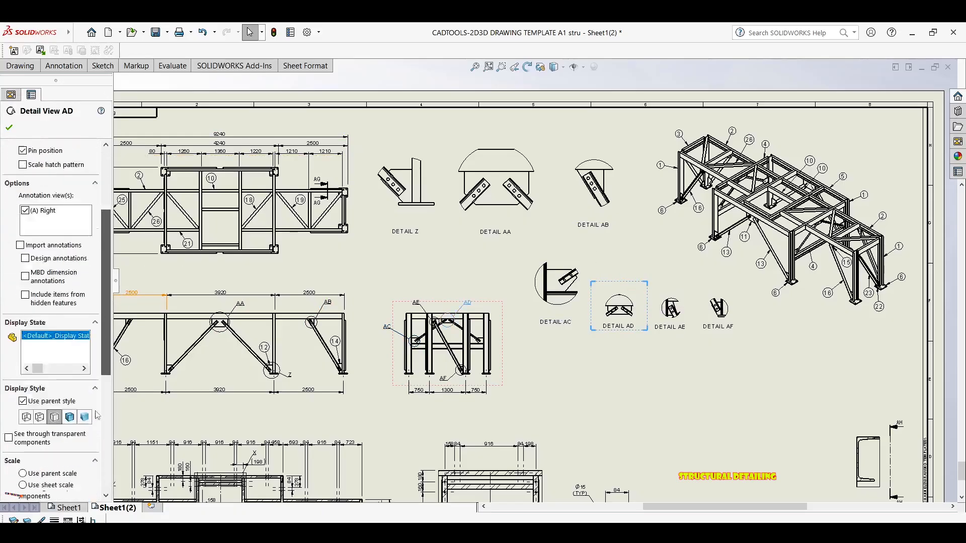
click(82, 402)
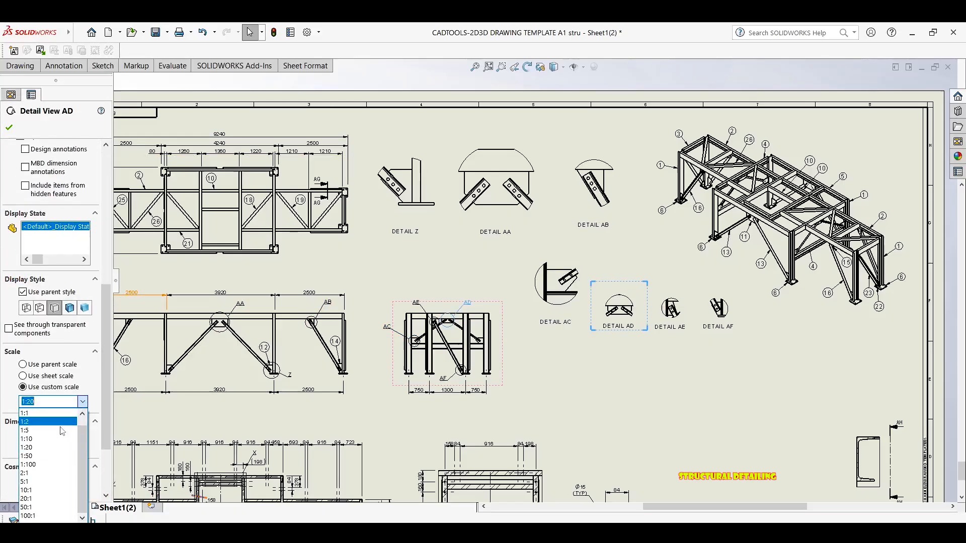
click(40, 438)
click(11, 127)
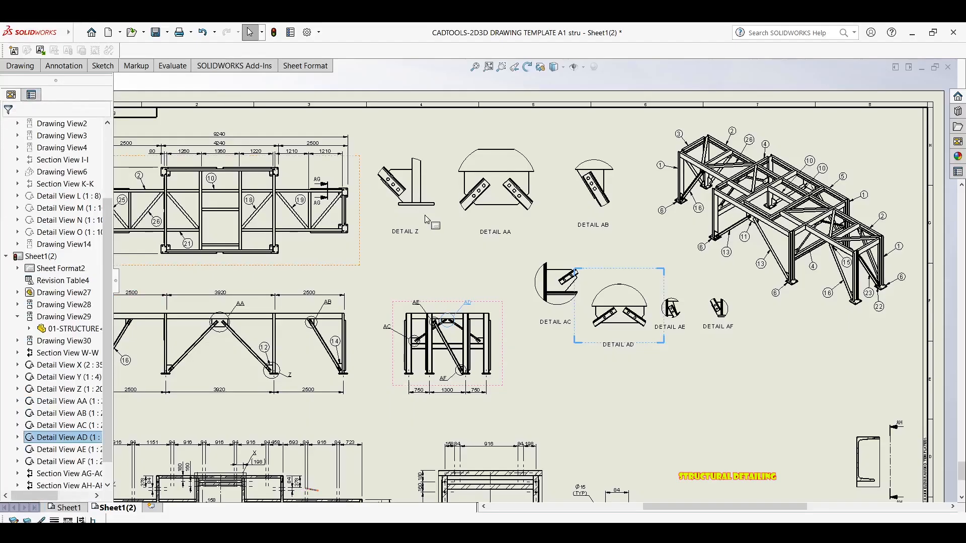
Step: Move the isometric view closer to the sheet's upper-right corner, away from the detail views
click(676, 294)
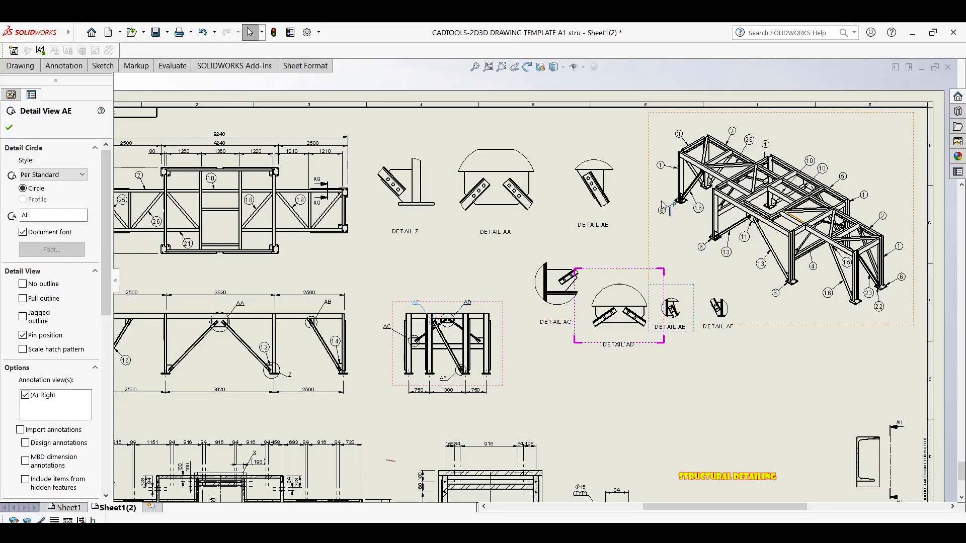
middle_drag(865, 169, 727, 157)
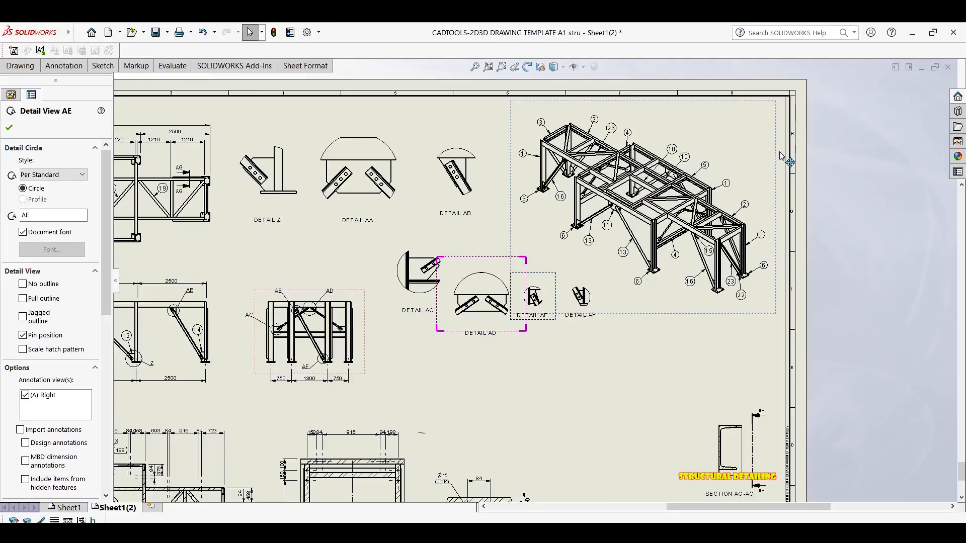
drag(779, 160, 789, 150)
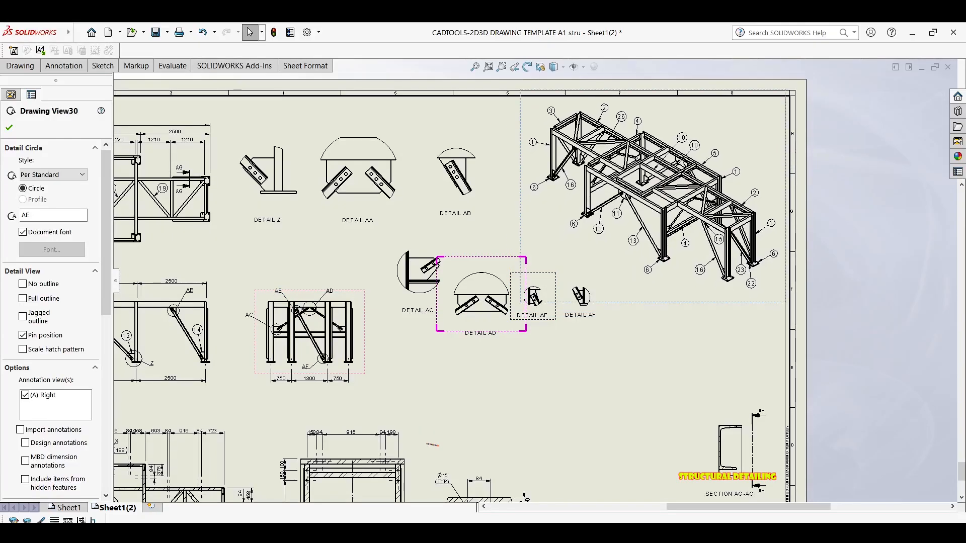
scroll(774, 216, up, 2)
middle_drag(595, 242, 651, 226)
scroll(683, 234, up, 1)
middle_drag(463, 283, 563, 265)
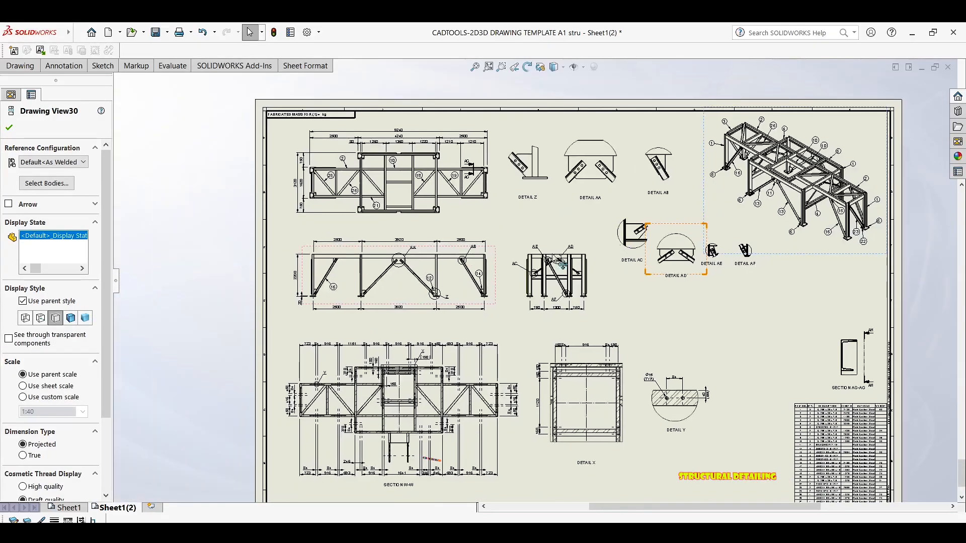
Step: Shift the front elevation with its aligned views slightly left, and move Details Z, AA and AB left to follow
key(Escape)
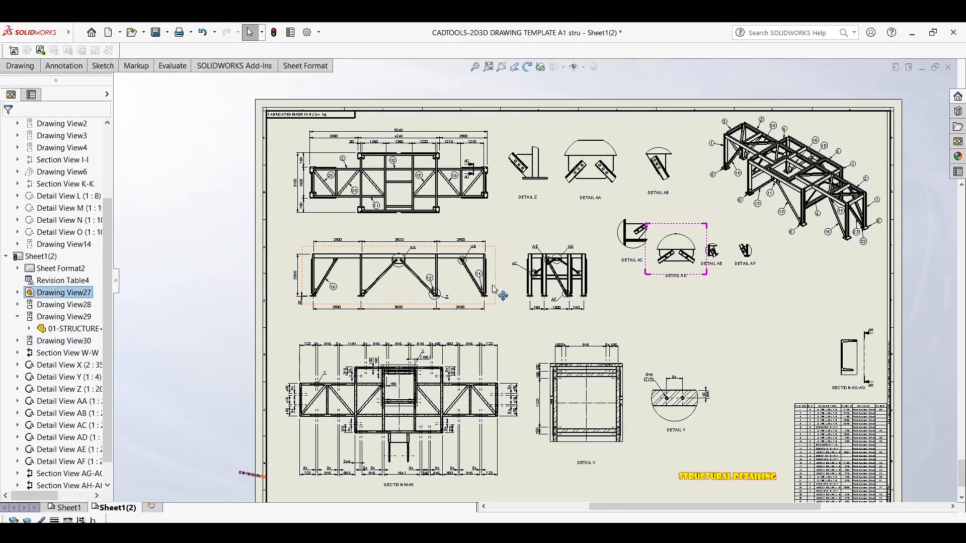
drag(501, 289, 485, 291)
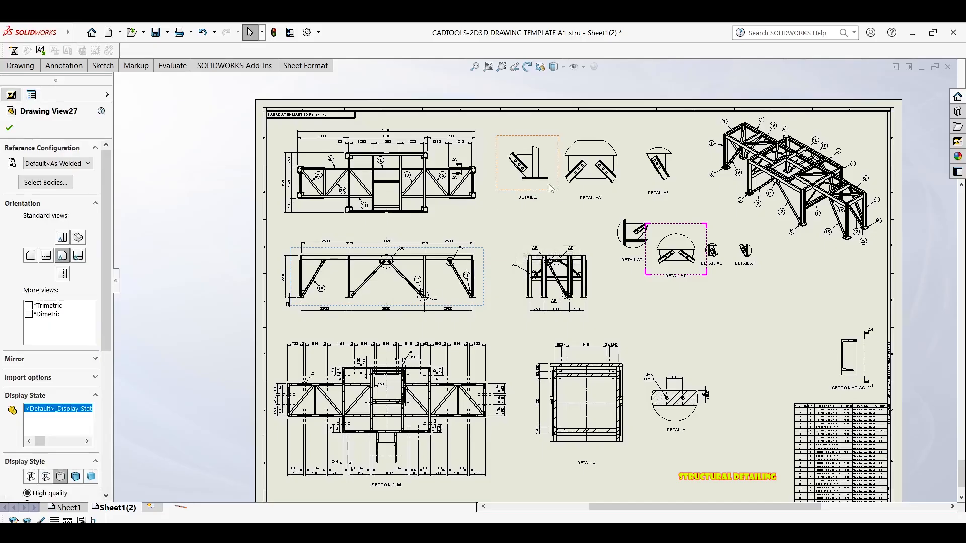
scroll(560, 185, down, 3)
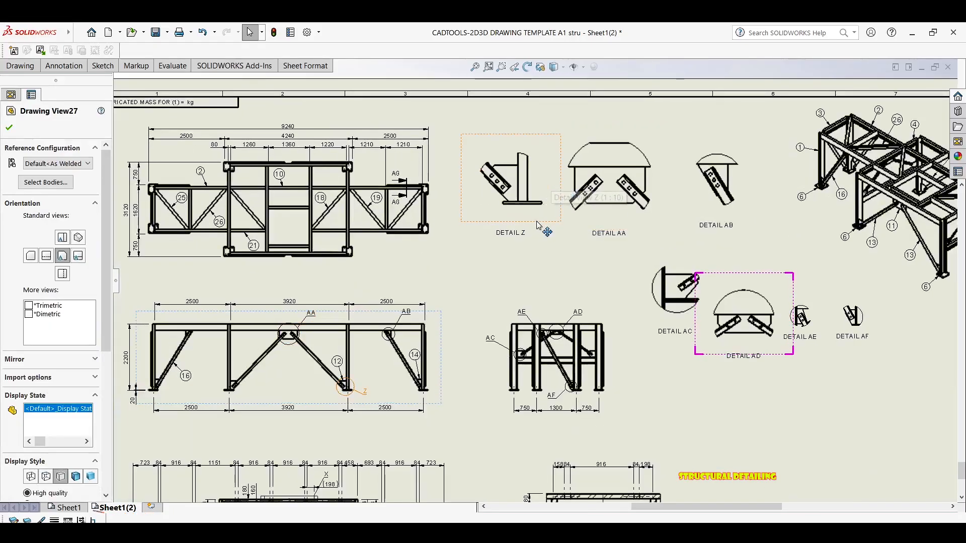
mouse_move(539, 227)
mouse_down()
mouse_move(520, 225)
mouse_move(564, 229)
mouse_move(543, 234)
mouse_up()
drag(691, 226, 678, 226)
Step: Spread out the lower details: move AC down beside the end elevation, AF and AE down into free space, and AD right, clear of AC
middle_drag(612, 239, 522, 222)
click(710, 263)
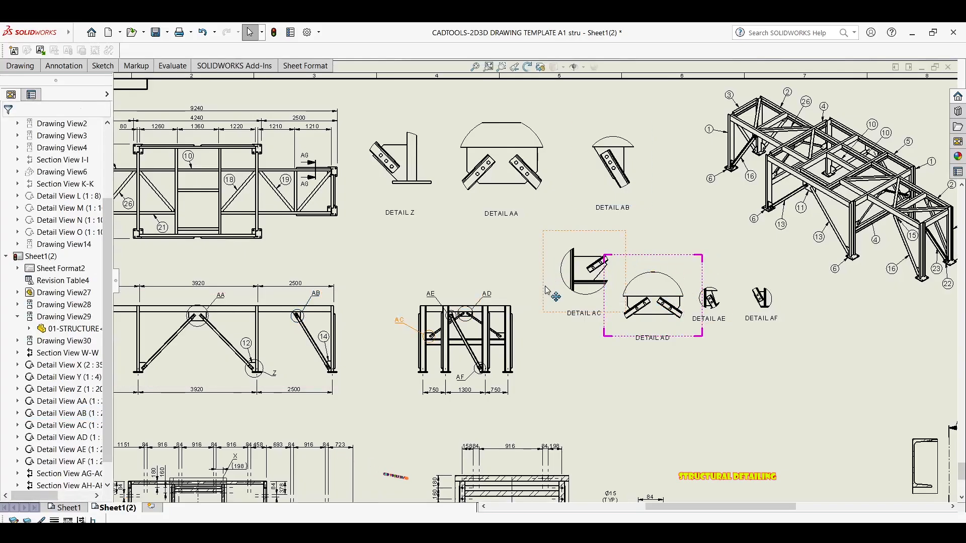
drag(547, 291, 549, 353)
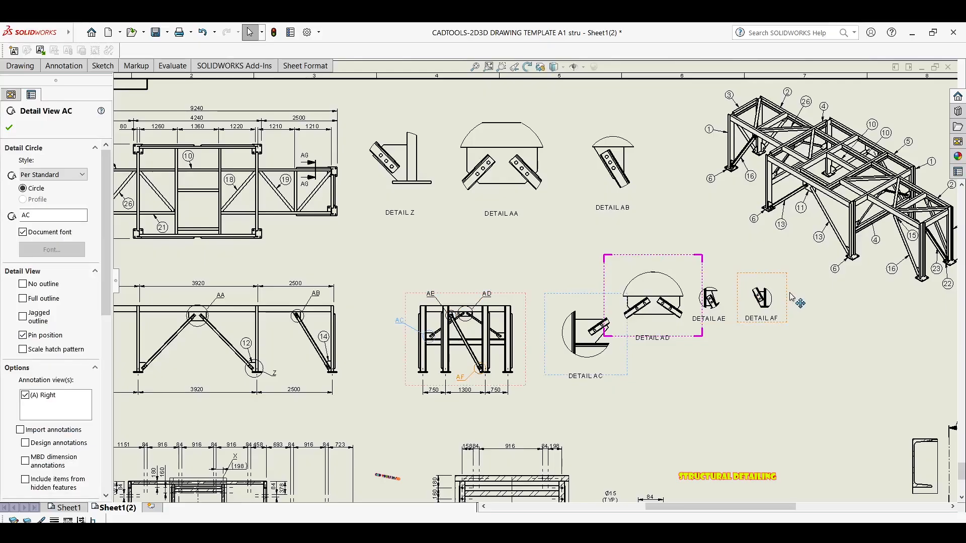
drag(792, 297, 842, 436)
drag(733, 296, 823, 377)
drag(733, 277, 806, 359)
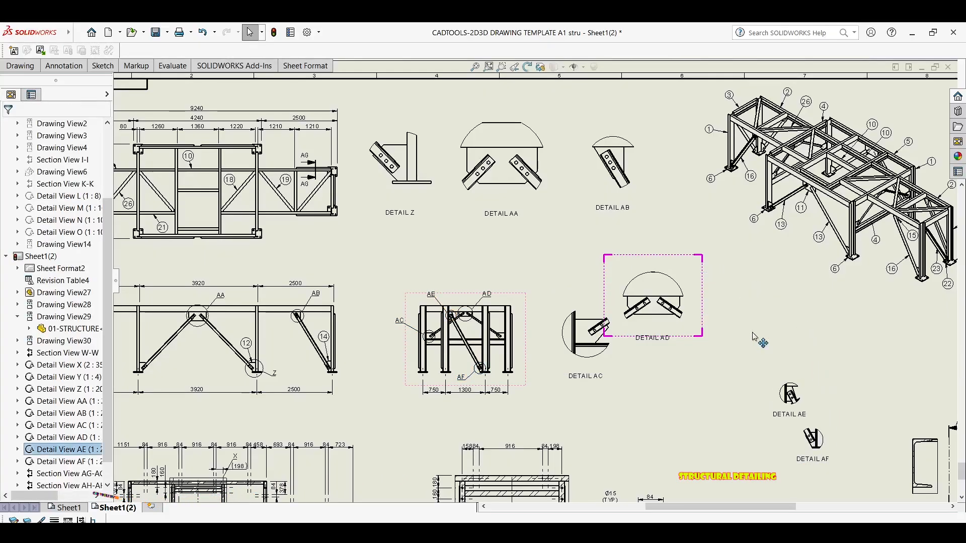
drag(707, 289, 754, 271)
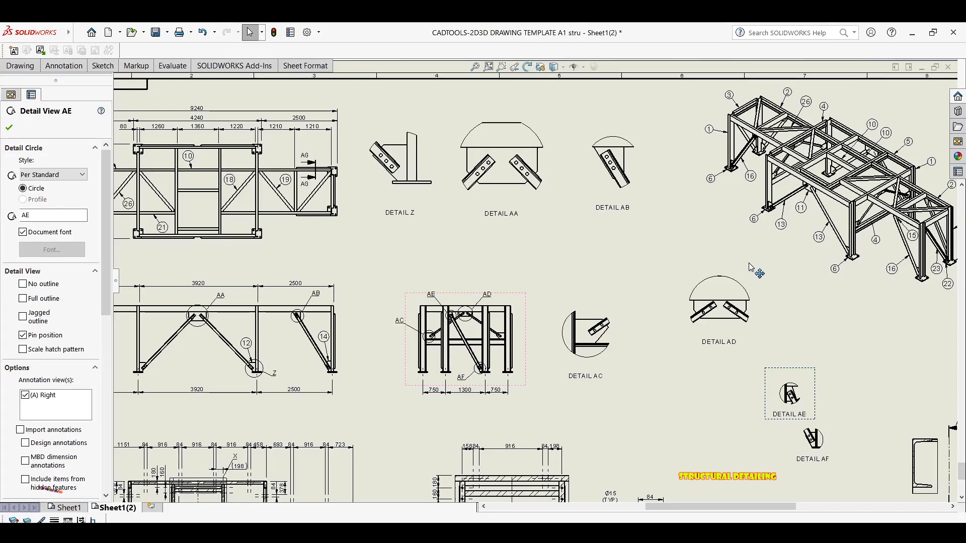
Step: Move Detail AB closer to Detail AA and align the labels of these two details with each other
middle_drag(702, 248, 654, 247)
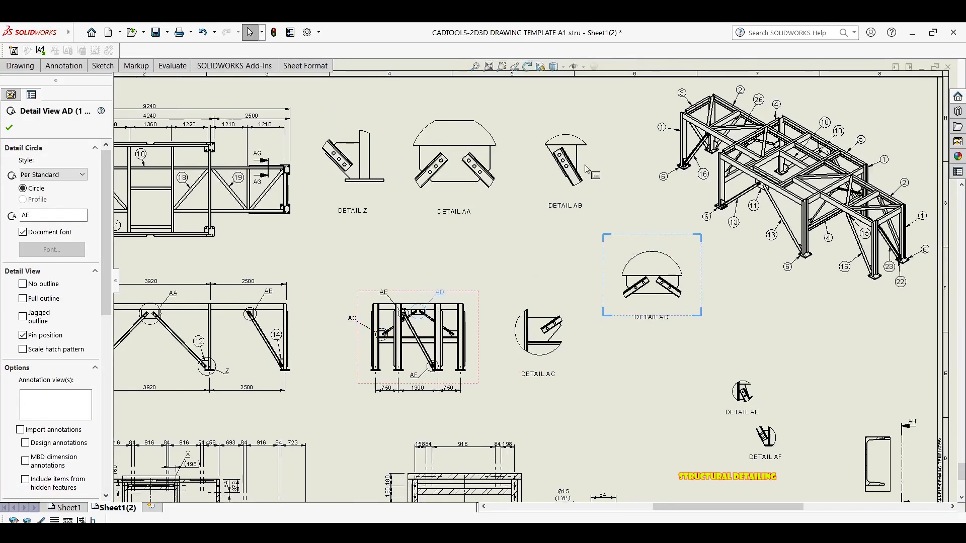
drag(535, 169, 512, 164)
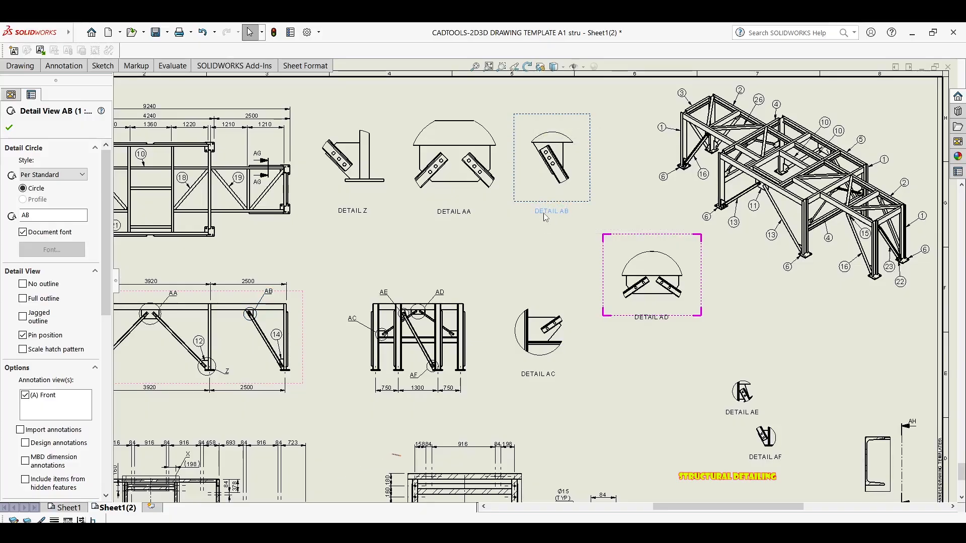
click(551, 210)
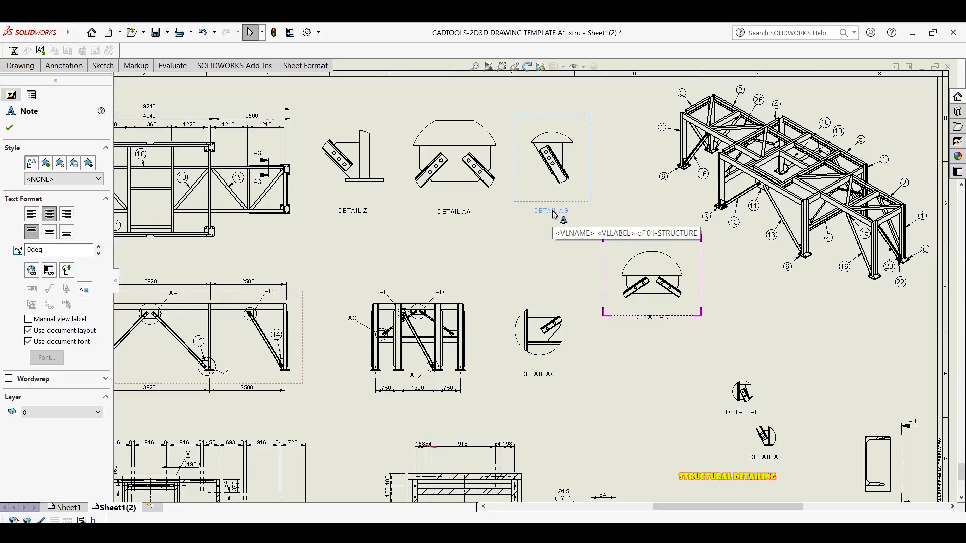
key(Escape)
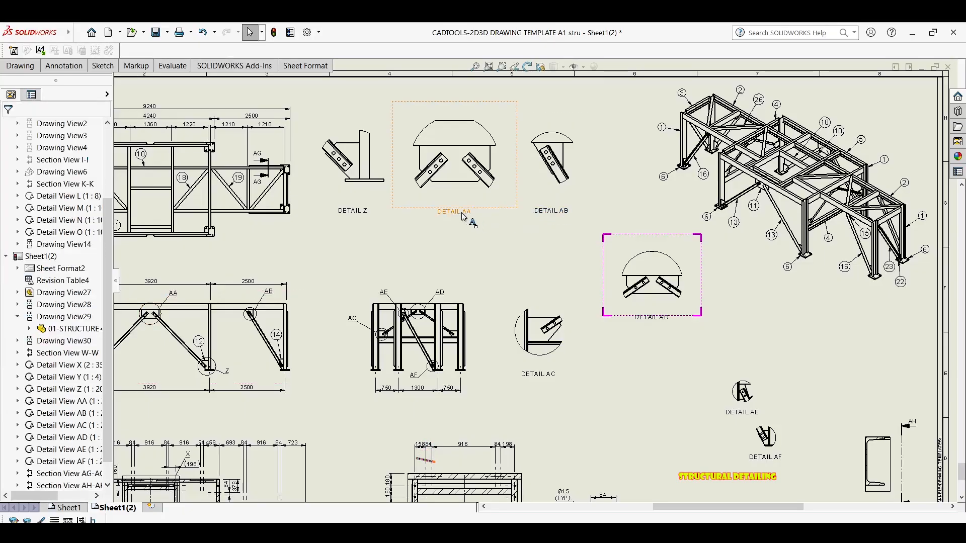
click(463, 214)
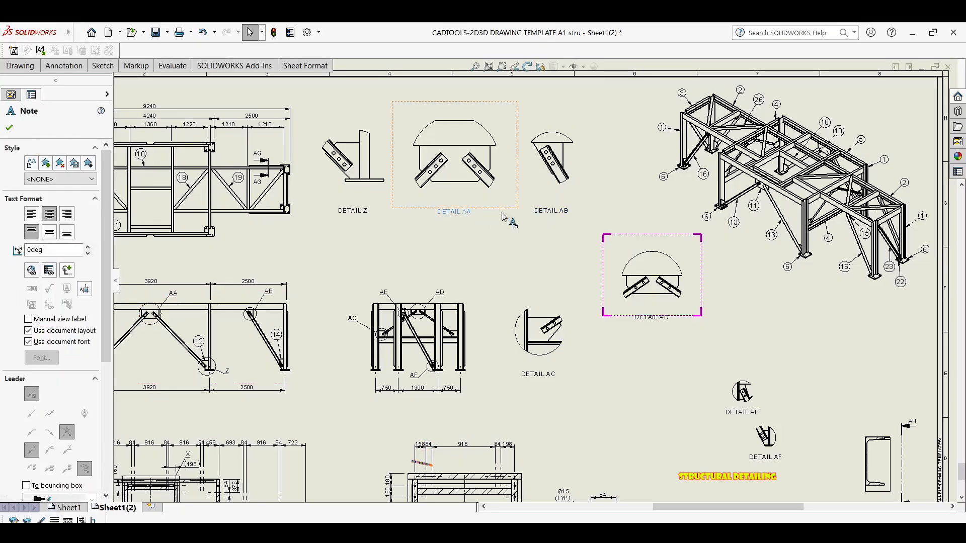
right_click(553, 215)
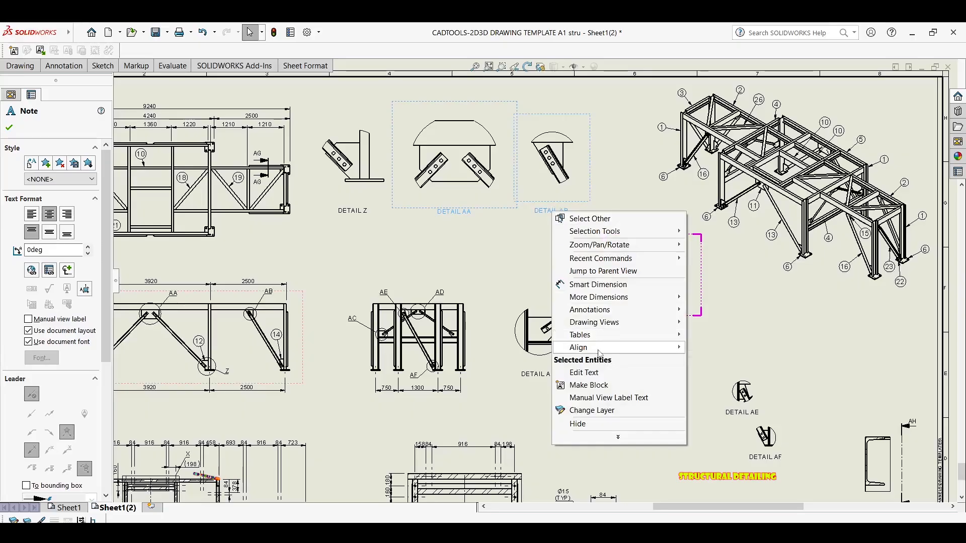
mouse_move(606, 339)
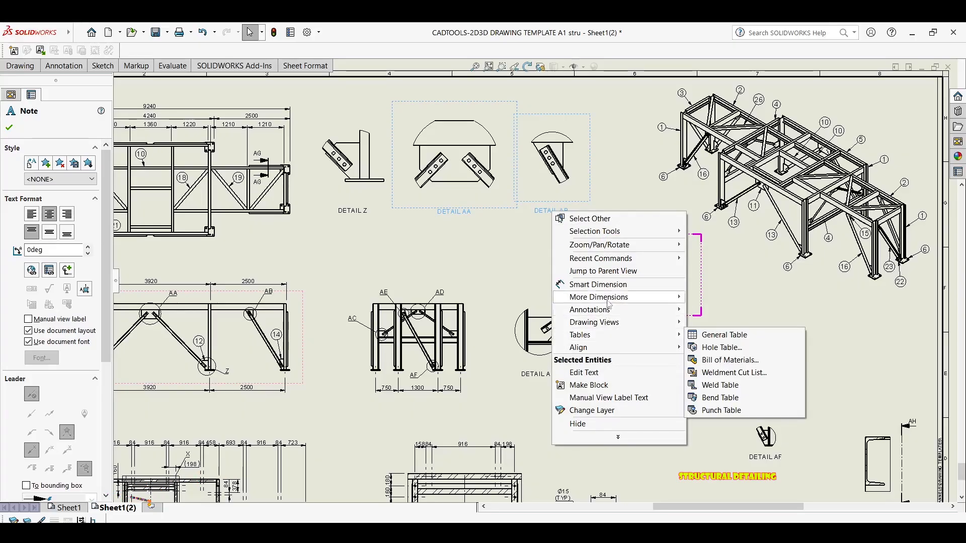
mouse_move(609, 313)
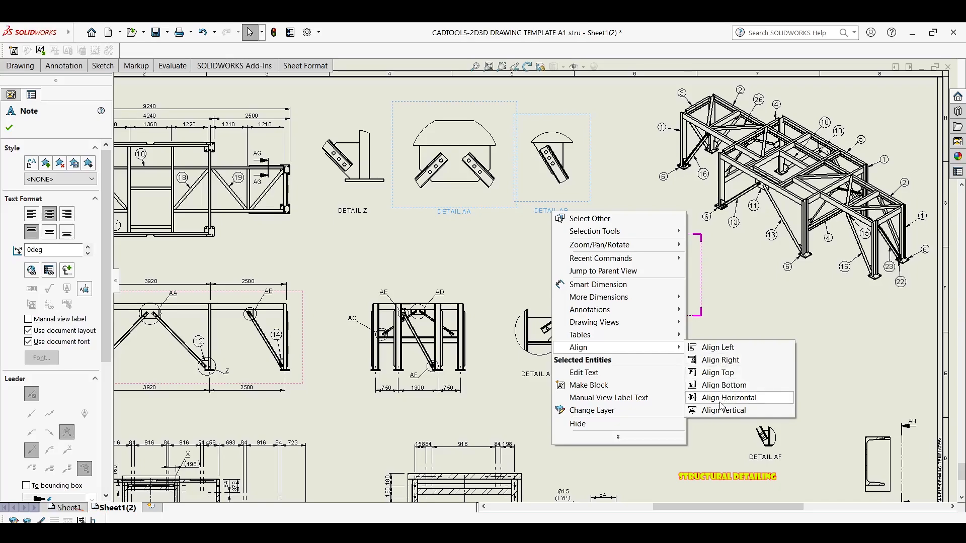
Step: Align the labels of details Z, AA and AB along their bottom edges
click(721, 386)
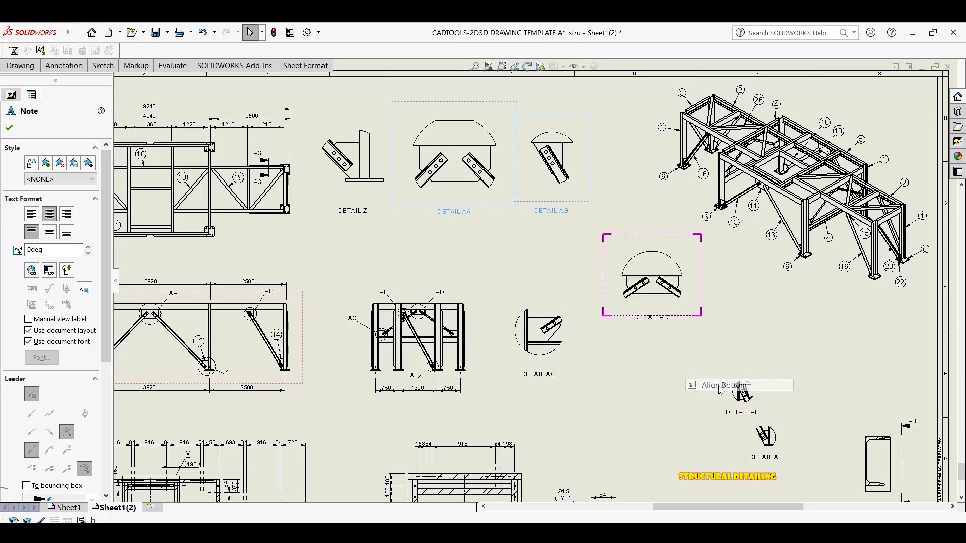
right_click(355, 217)
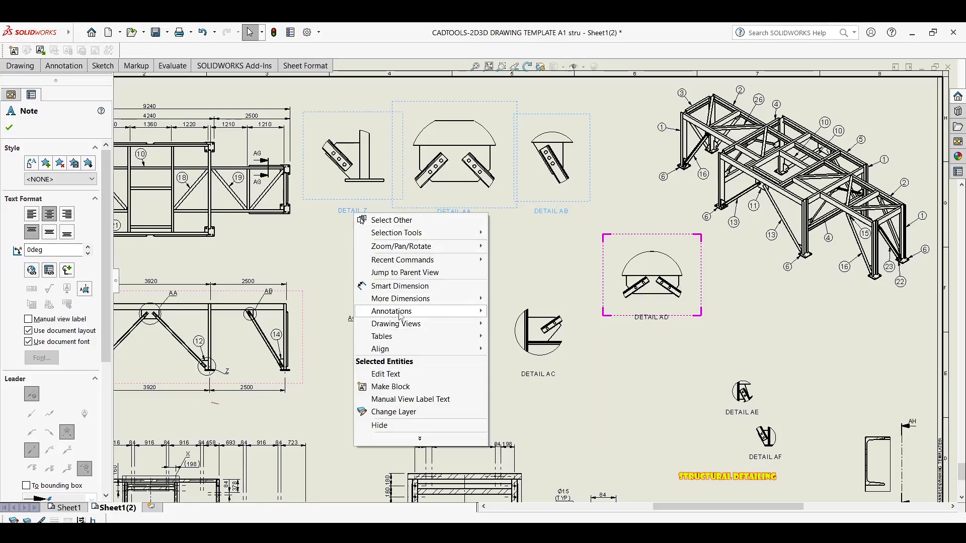
mouse_move(409, 316)
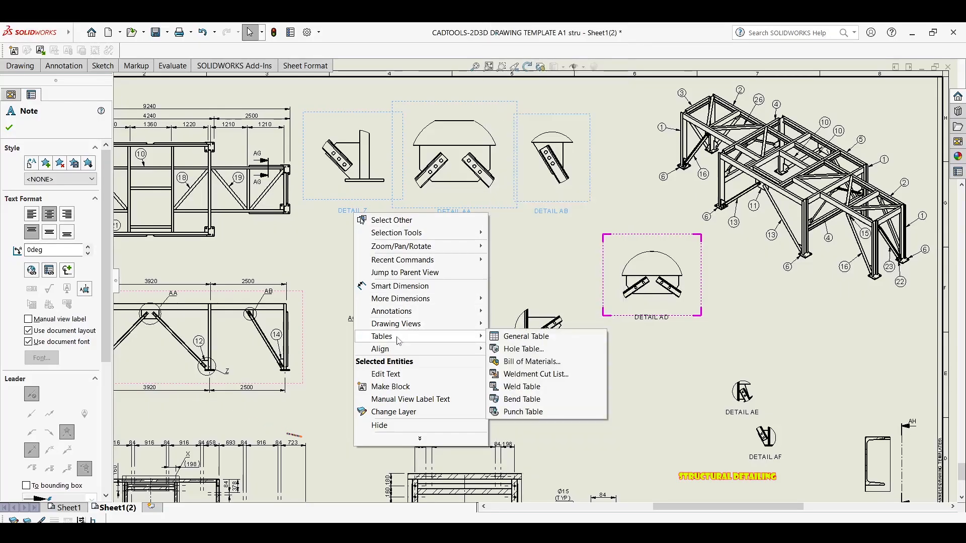
mouse_move(396, 349)
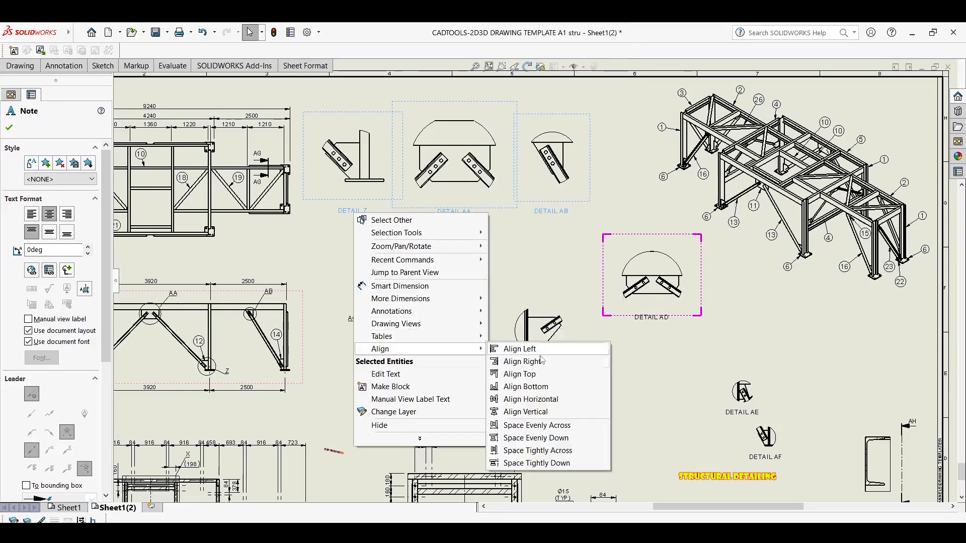
click(532, 389)
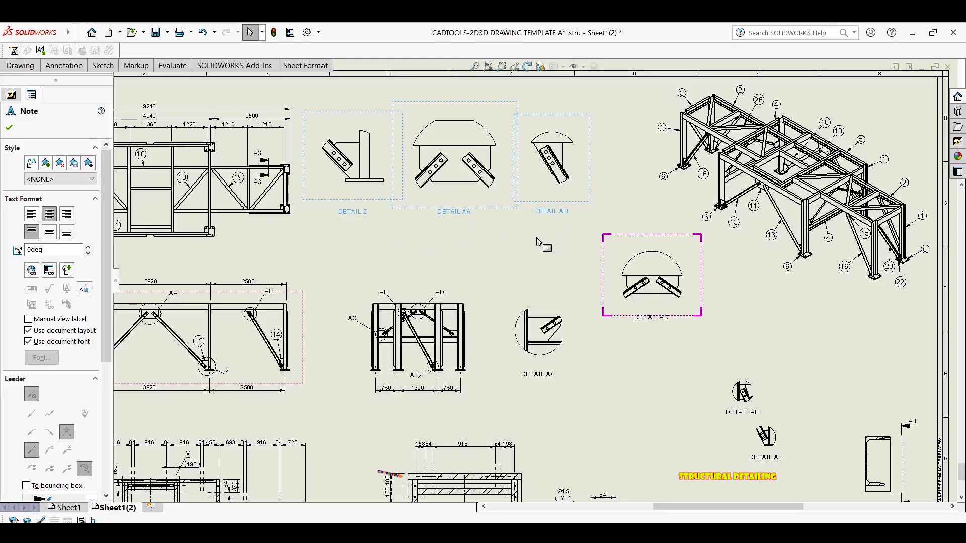
key(Escape)
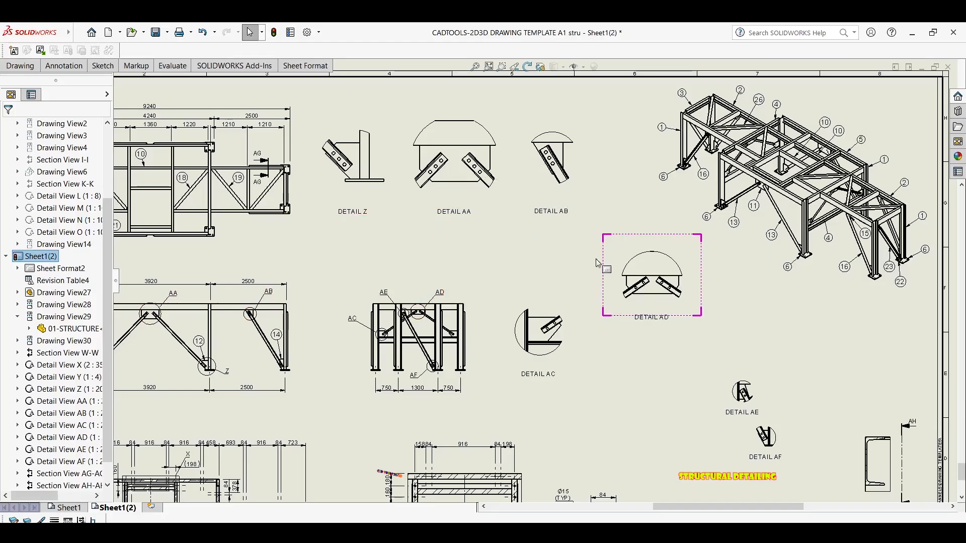
Step: Place detail views AC and AD side by side in a row beneath details AA and AB
scroll(579, 244, up, 3)
scroll(653, 268, down, 3)
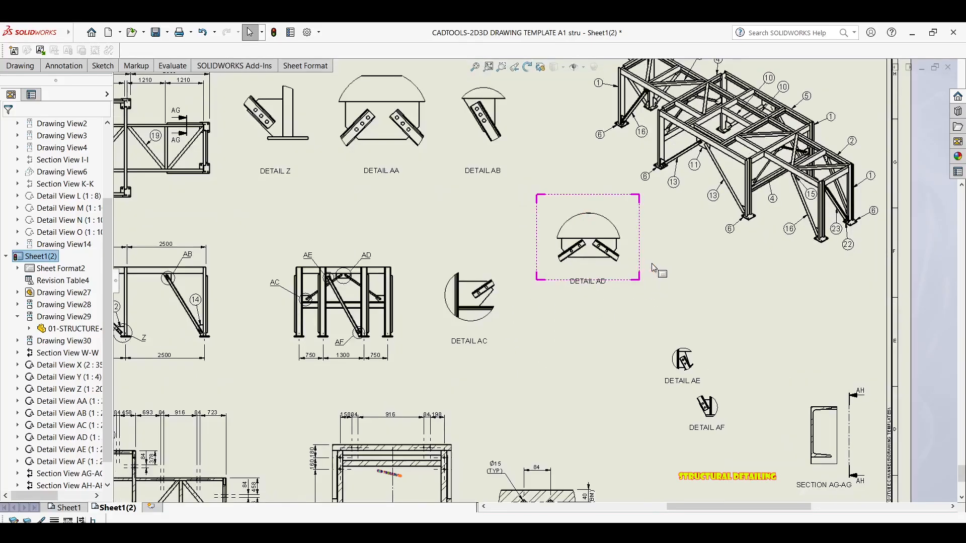
drag(646, 269, 615, 313)
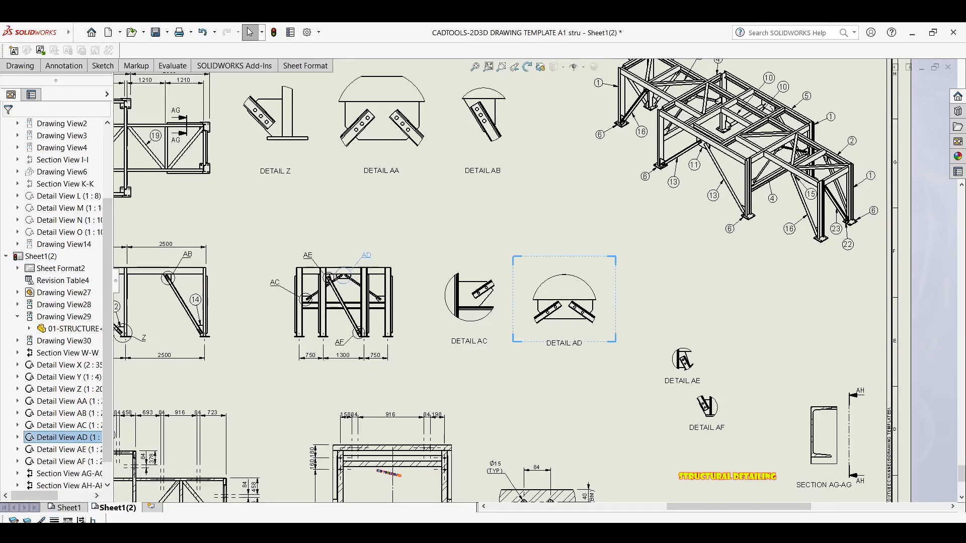
drag(430, 311, 411, 236)
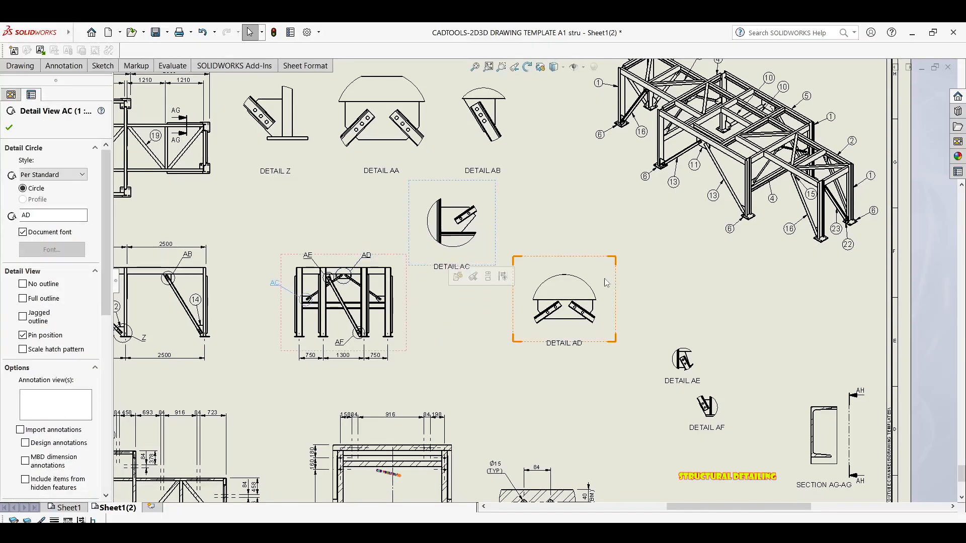
drag(624, 284, 614, 211)
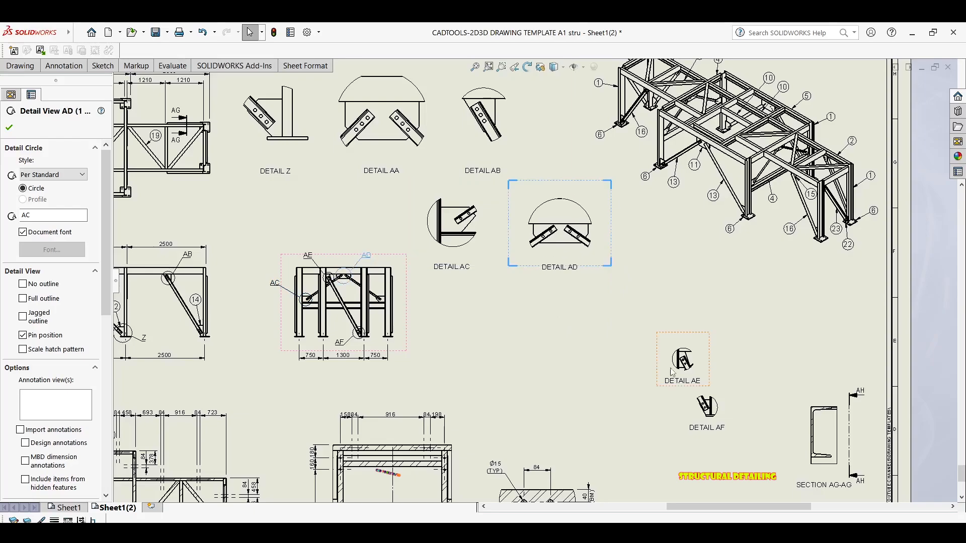
Step: Move detail view AE beneath detail AC and detail view AF beneath detail AD
drag(663, 361, 432, 319)
drag(705, 388, 565, 298)
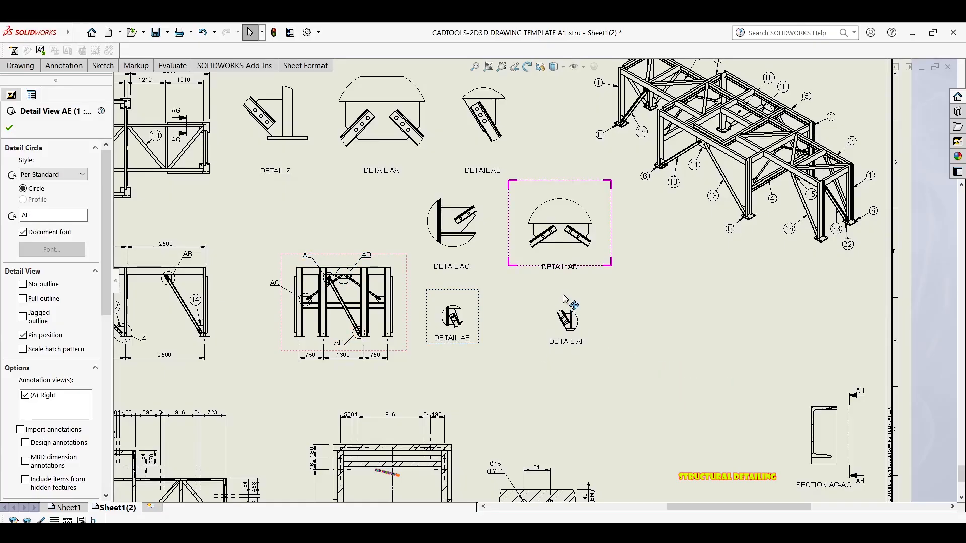
click(609, 305)
key(f)
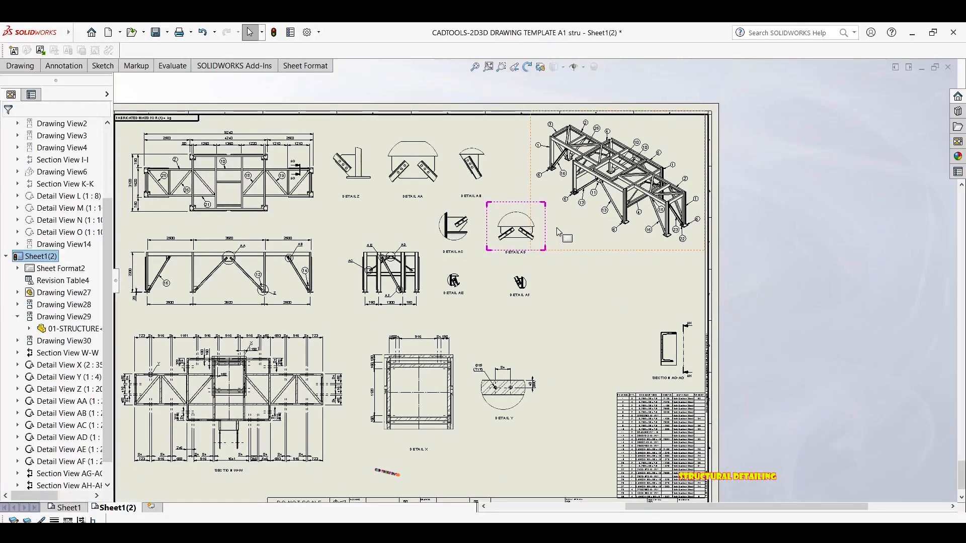
Step: Set detail view AE to a custom scale of 1:10
scroll(508, 217, down, 2)
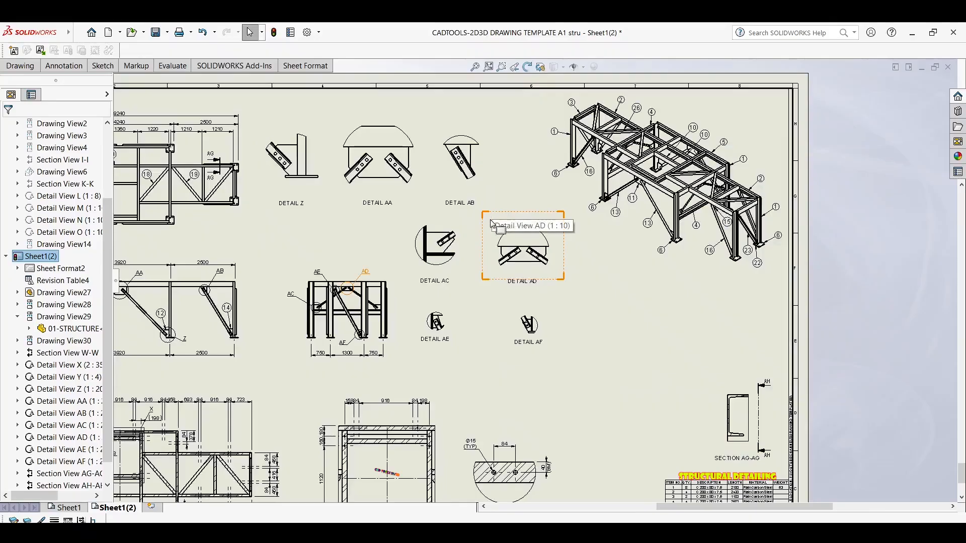
click(492, 223)
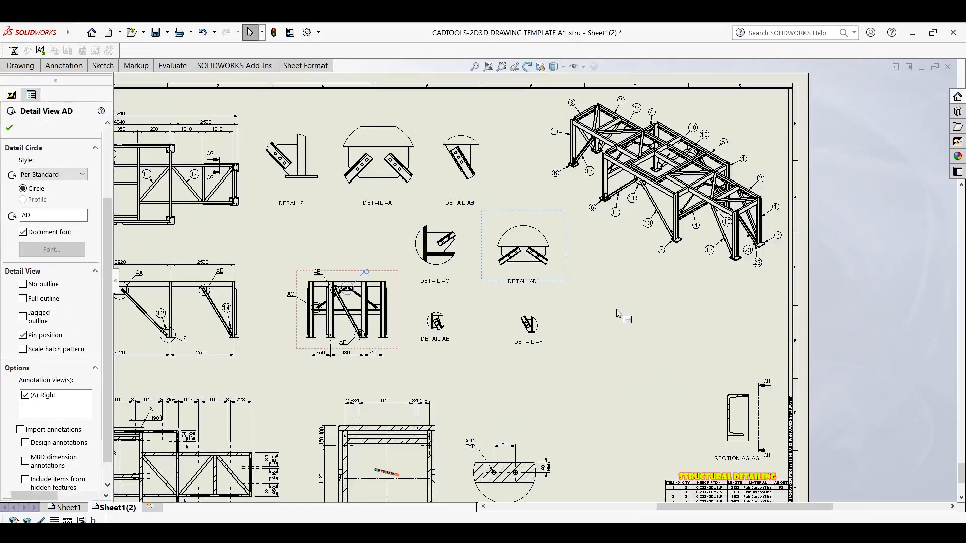
key(Escape)
scroll(532, 264, down, 1)
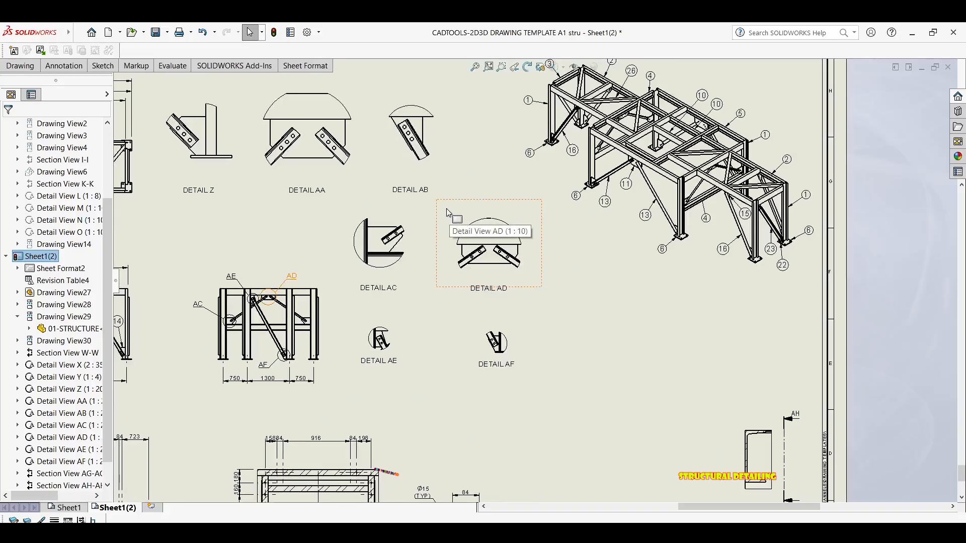
click(406, 335)
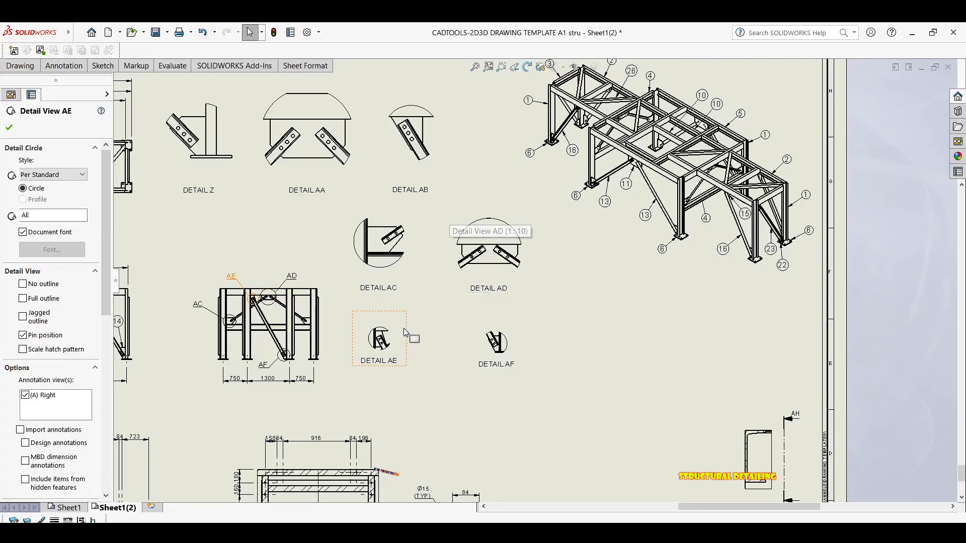
scroll(45, 308, down, 10)
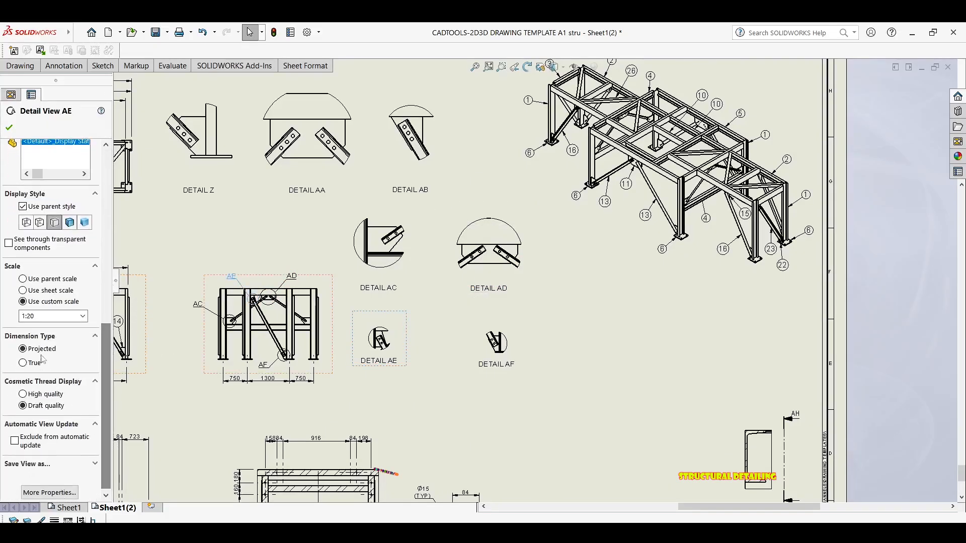
click(83, 316)
click(41, 351)
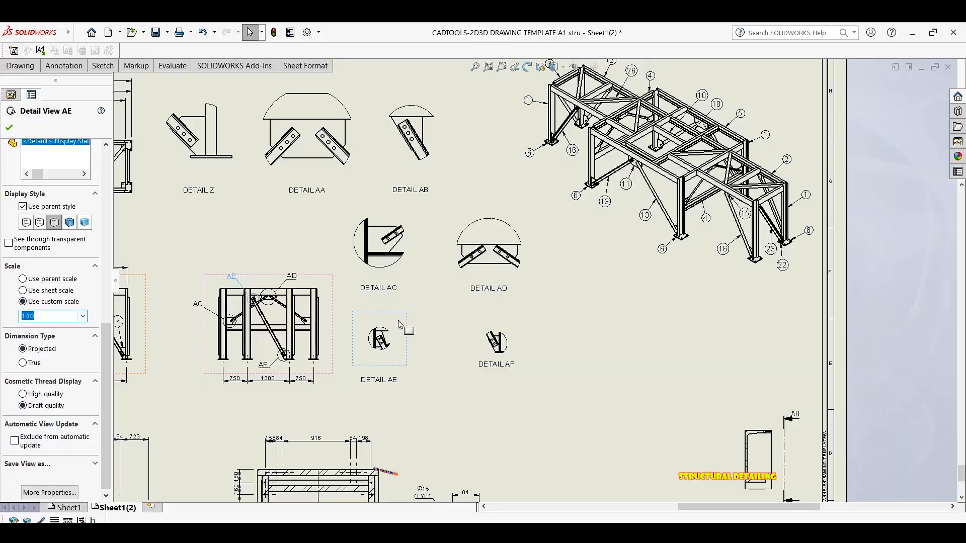
click(8, 128)
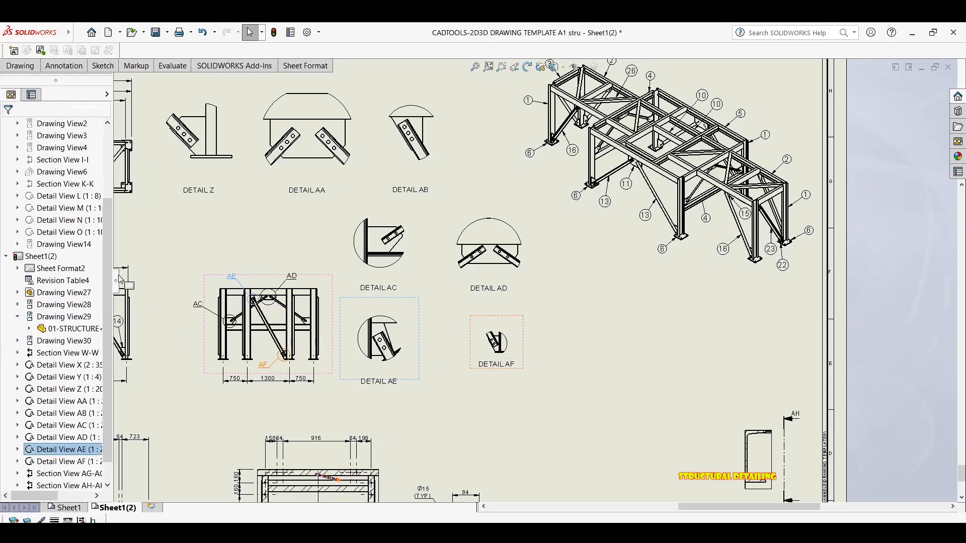
Step: Set detail view AF to a custom scale of 1:10
drag(106, 277, 106, 407)
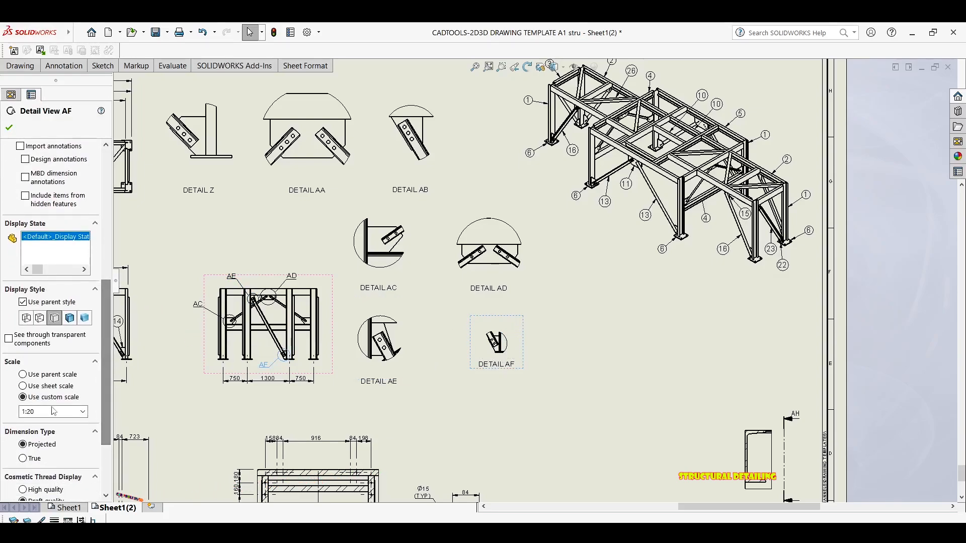
click(82, 412)
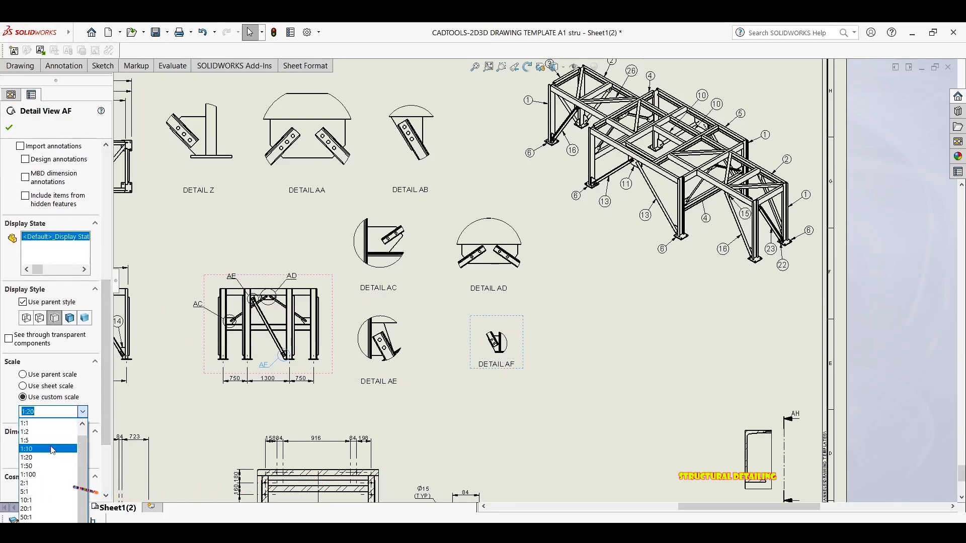
click(52, 449)
scroll(496, 379, down, 3)
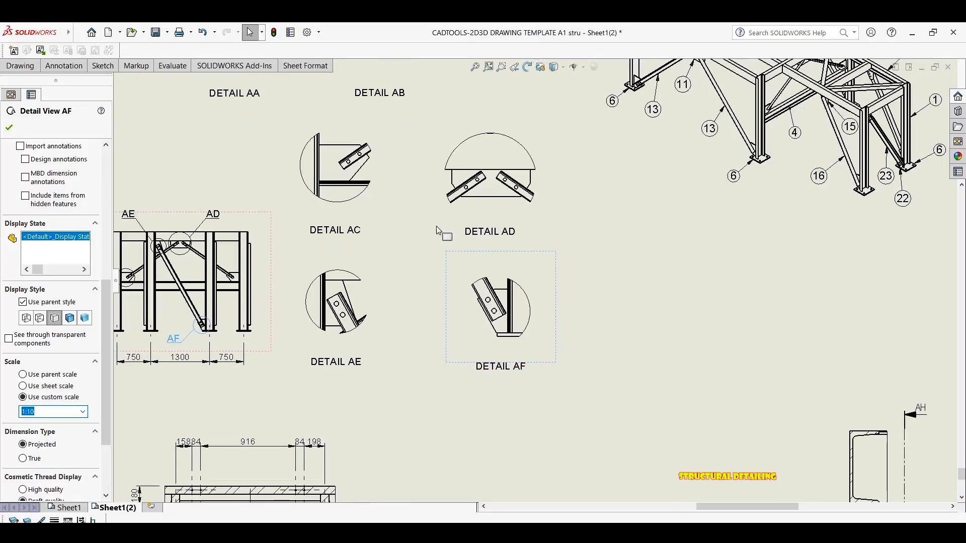
middle_drag(389, 151, 396, 177)
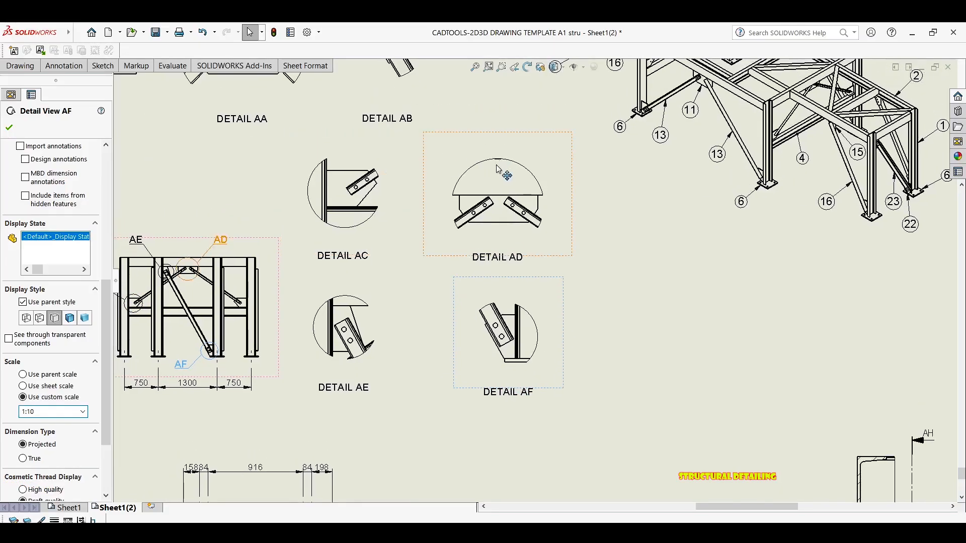
scroll(509, 248, up, 1)
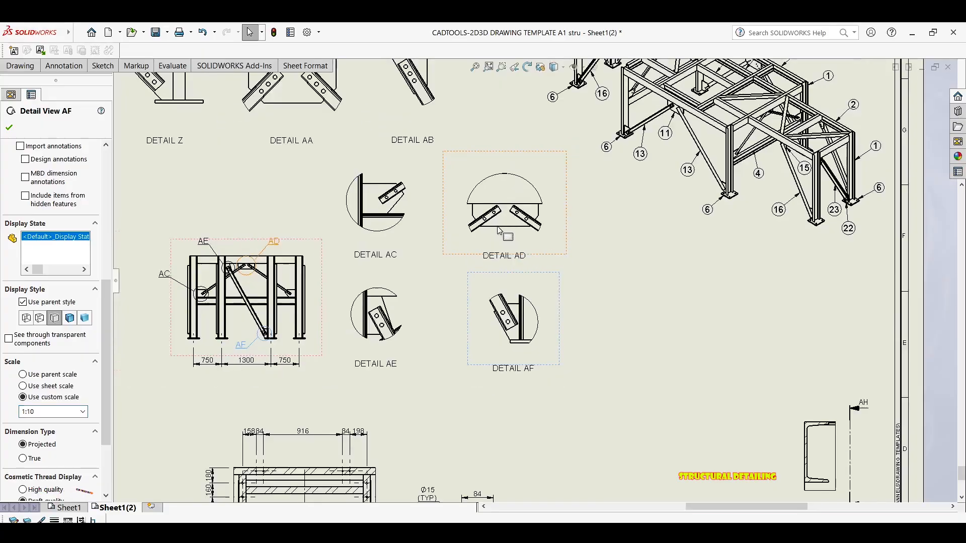
middle_drag(503, 235, 508, 226)
middle_drag(273, 326, 283, 315)
key(Escape)
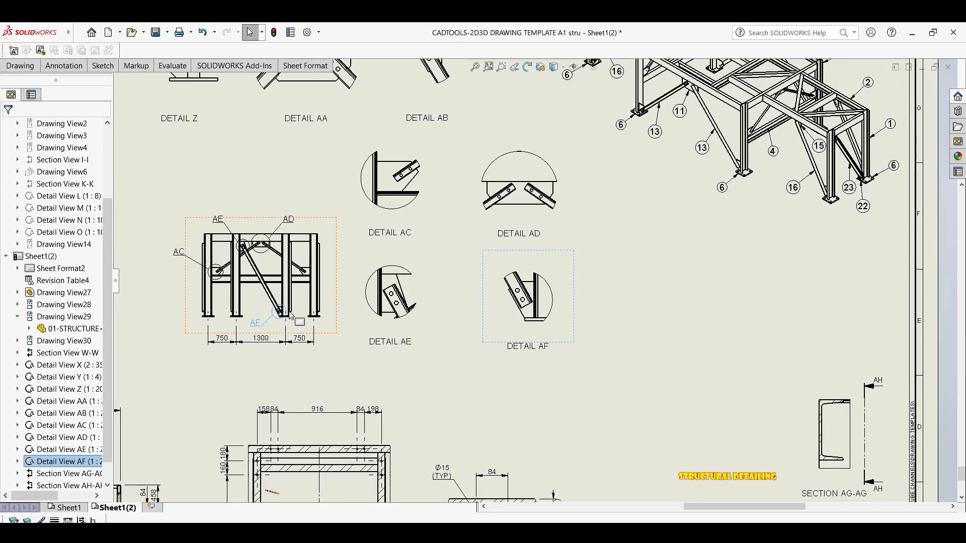
Step: Examine the arrangement and spacing of the detail views across the whole sheet
scroll(125, 234, down, 1)
mouse_move(497, 243)
middle_down()
mouse_move(487, 222)
mouse_move(444, 209)
mouse_move(434, 227)
mouse_move(410, 205)
middle_up()
scroll(486, 220, up, 1)
scroll(436, 224, up, 1)
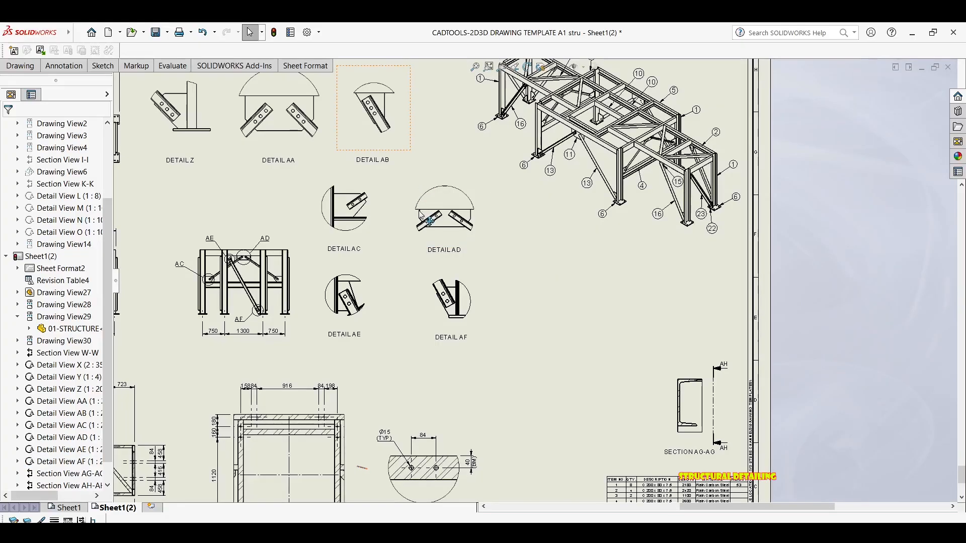
scroll(417, 187, up, 1)
mouse_move(389, 112)
middle_down()
mouse_move(417, 188)
mouse_move(457, 184)
mouse_move(434, 208)
mouse_move(442, 198)
middle_up()
mouse_move(503, 305)
middle_down()
mouse_move(515, 257)
mouse_move(476, 281)
middle_up()
scroll(474, 307, up, 2)
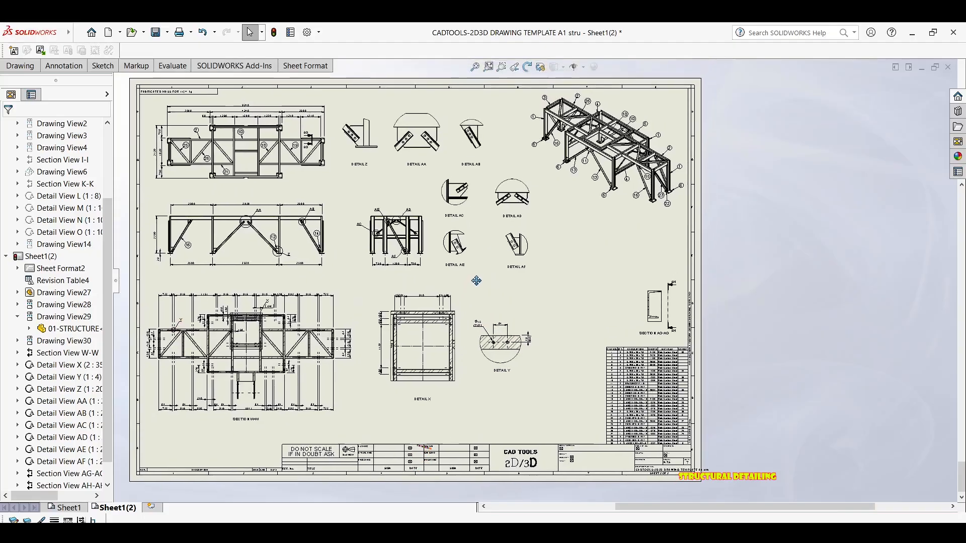
scroll(507, 201, down, 2)
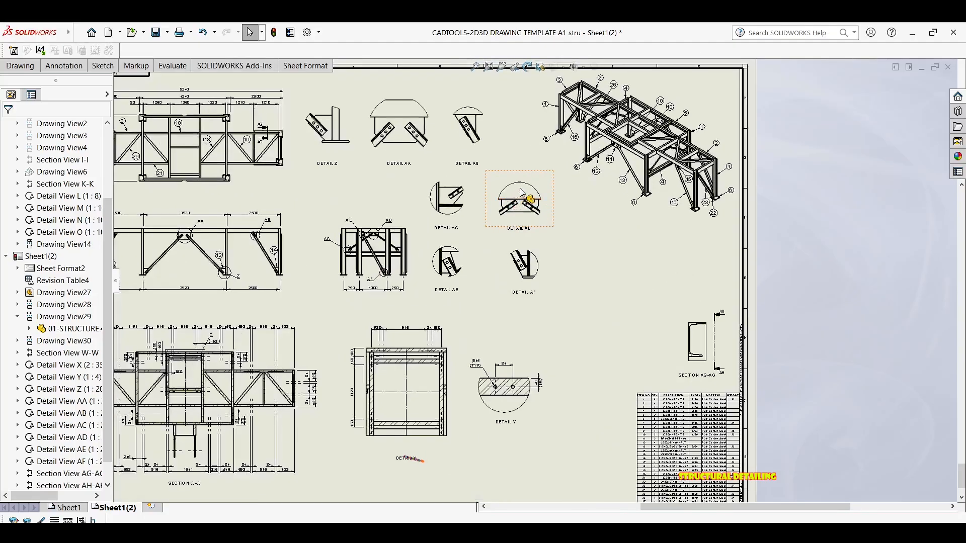
scroll(545, 205, down, 2)
key(b)
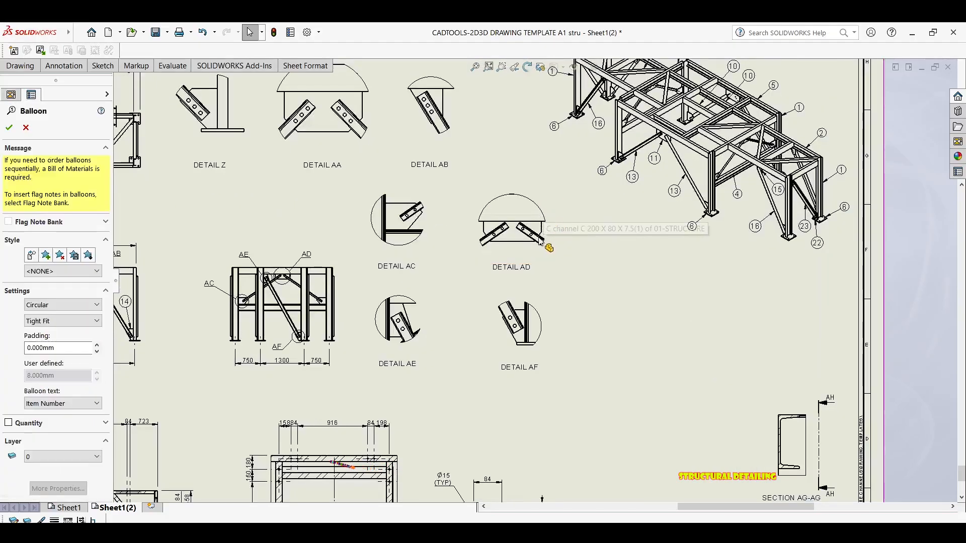
scroll(548, 247, down, 3)
key(Escape)
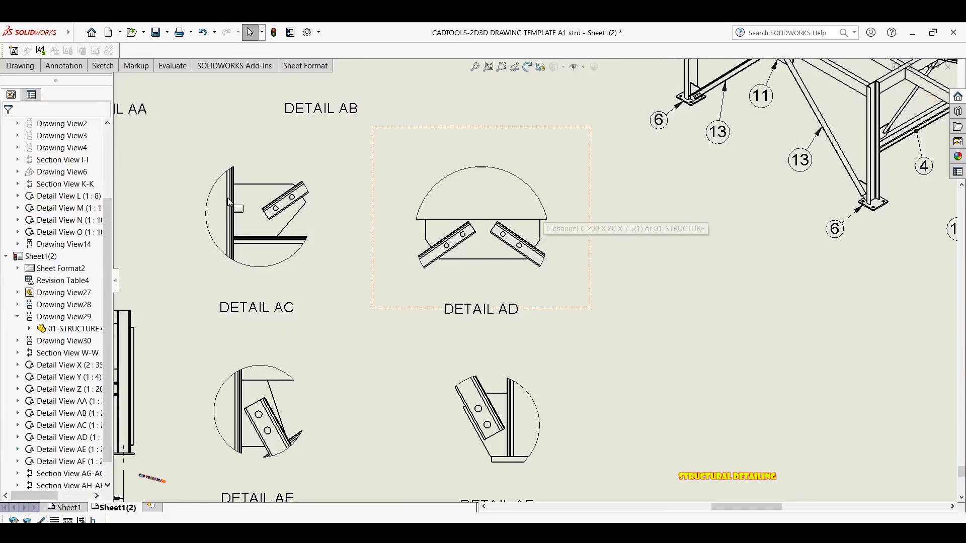
Step: Define a horizontal section cutting line across the plate in detail AD, just below the straight lower edge of the half circle
scroll(226, 191, down, 1)
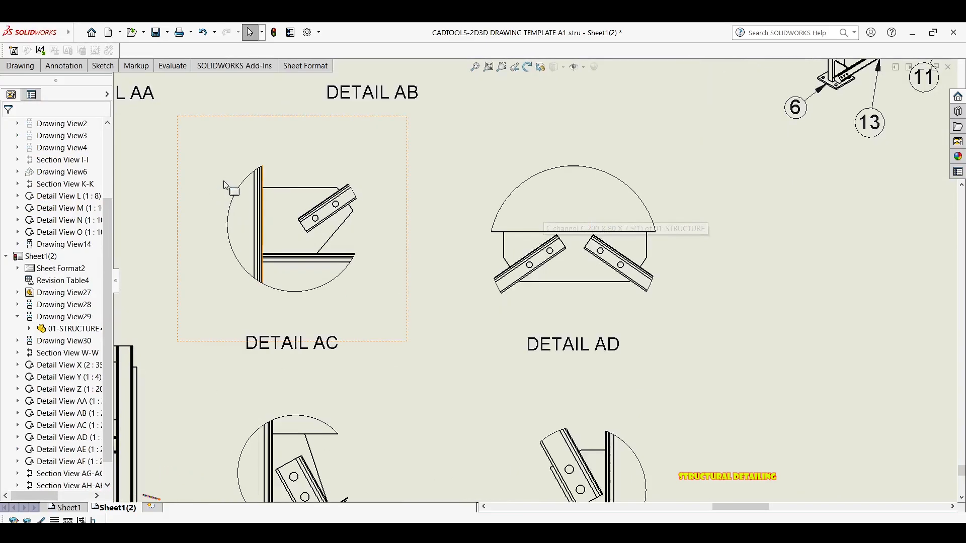
middle_drag(606, 273, 600, 229)
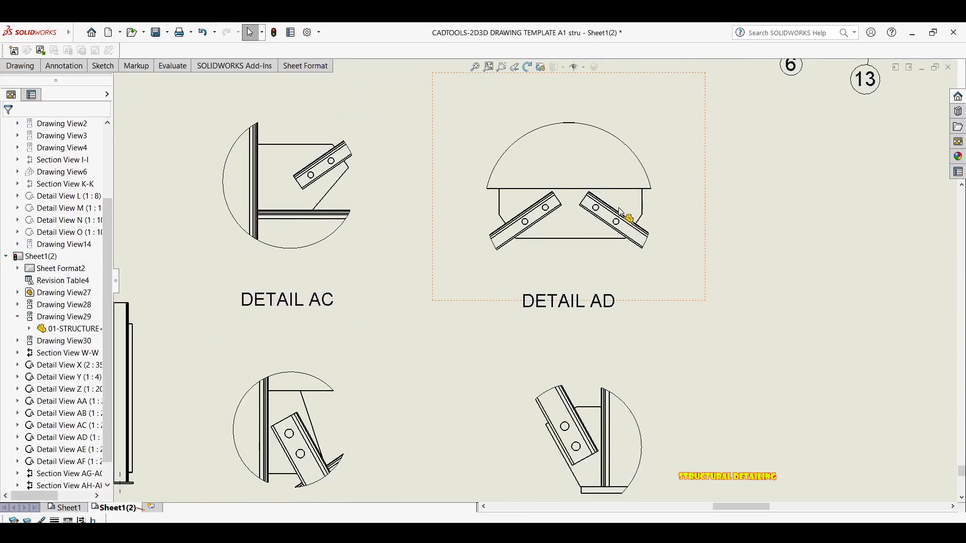
scroll(646, 202, down, 1)
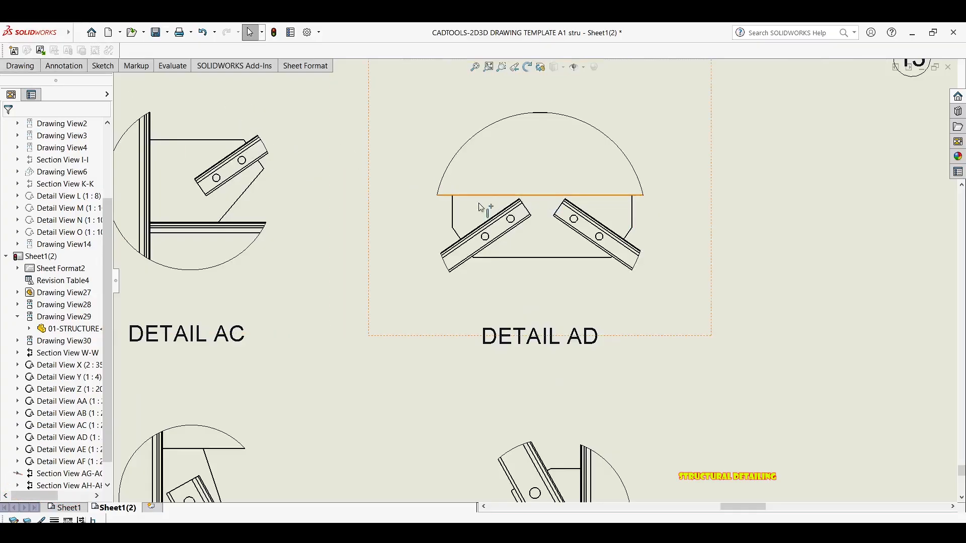
click(20, 66)
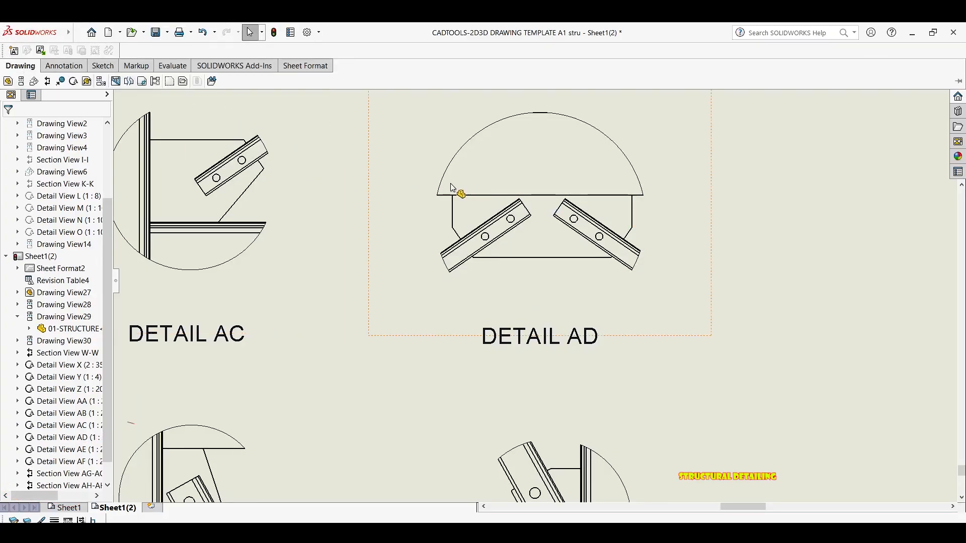
click(410, 225)
click(63, 66)
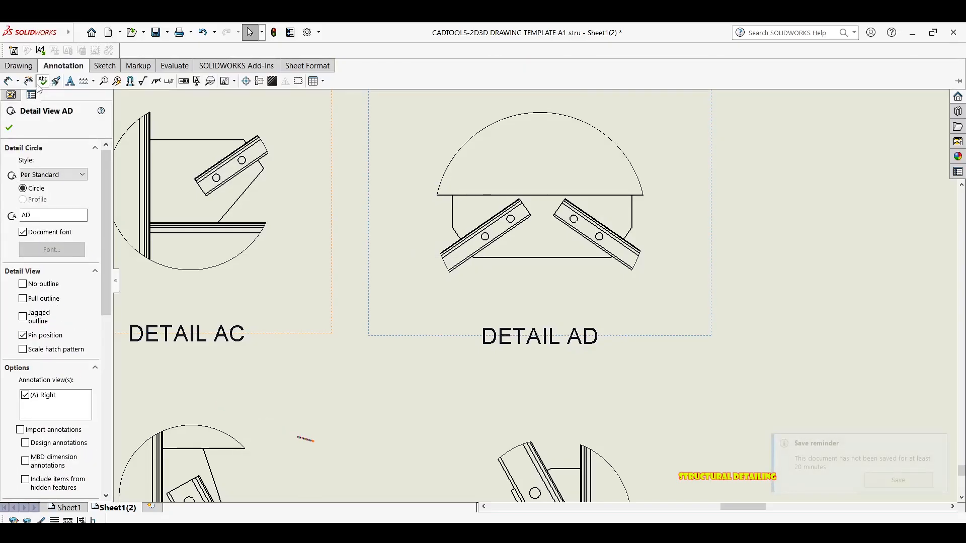
click(20, 66)
click(47, 81)
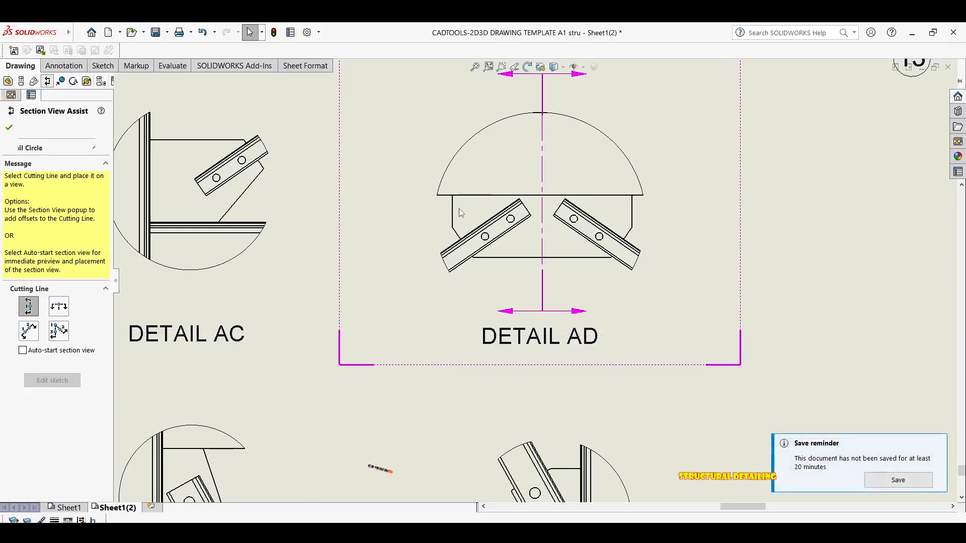
click(61, 310)
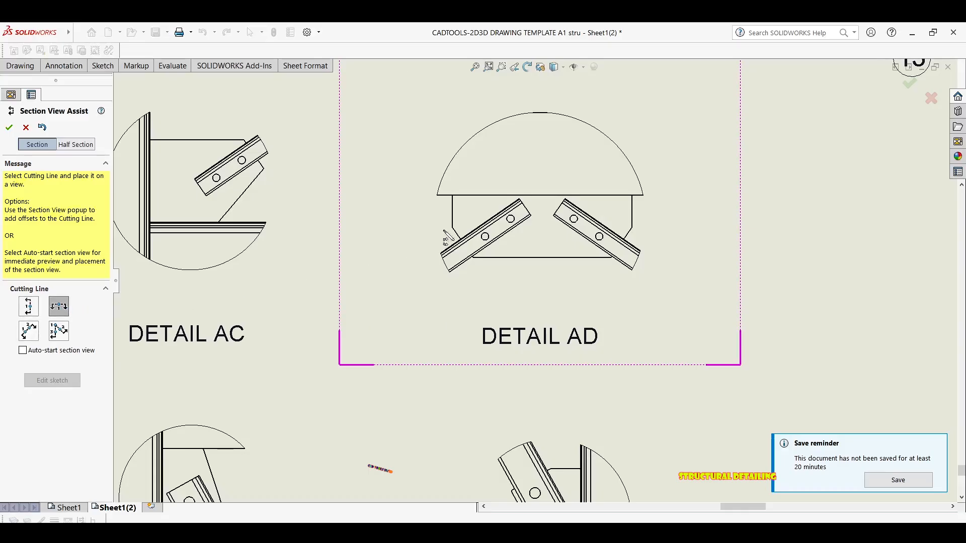
click(478, 199)
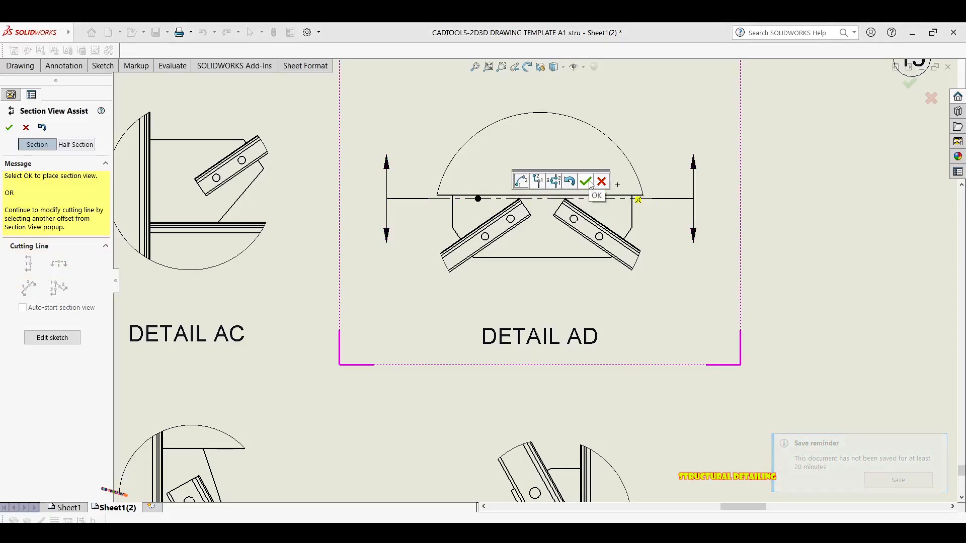
click(591, 183)
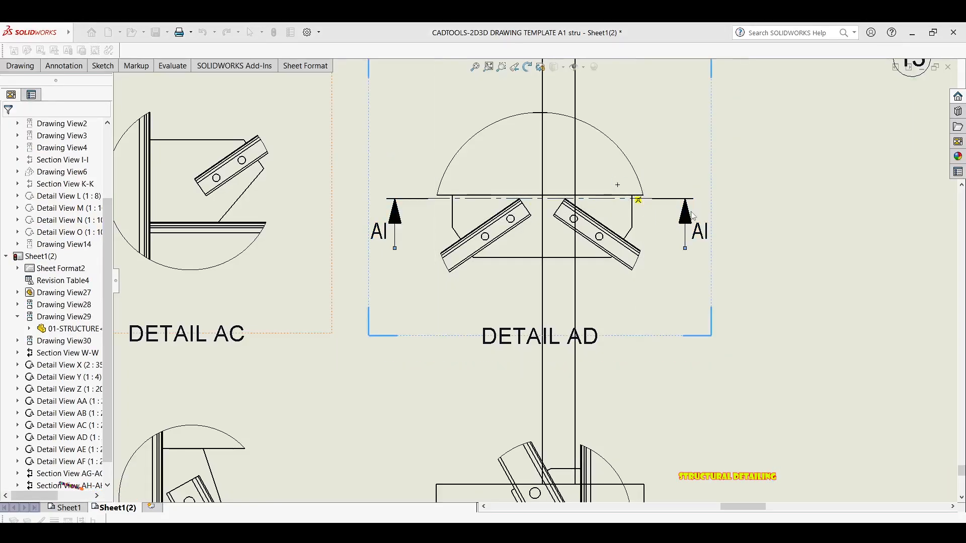
Step: Place the new section view of detail AD outside the sheet, beyond the border next to the isometric view
scroll(666, 210, up, 3)
scroll(625, 205, up, 5)
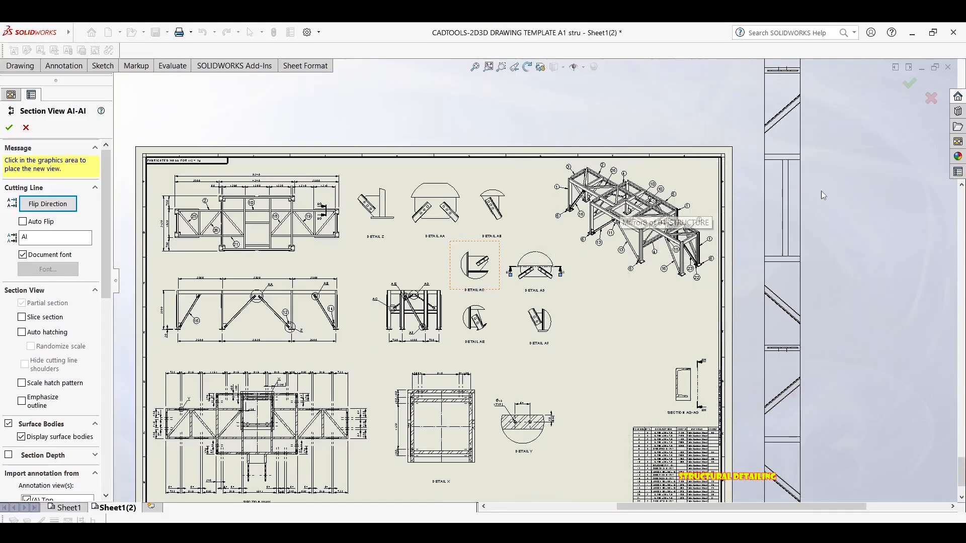
click(830, 181)
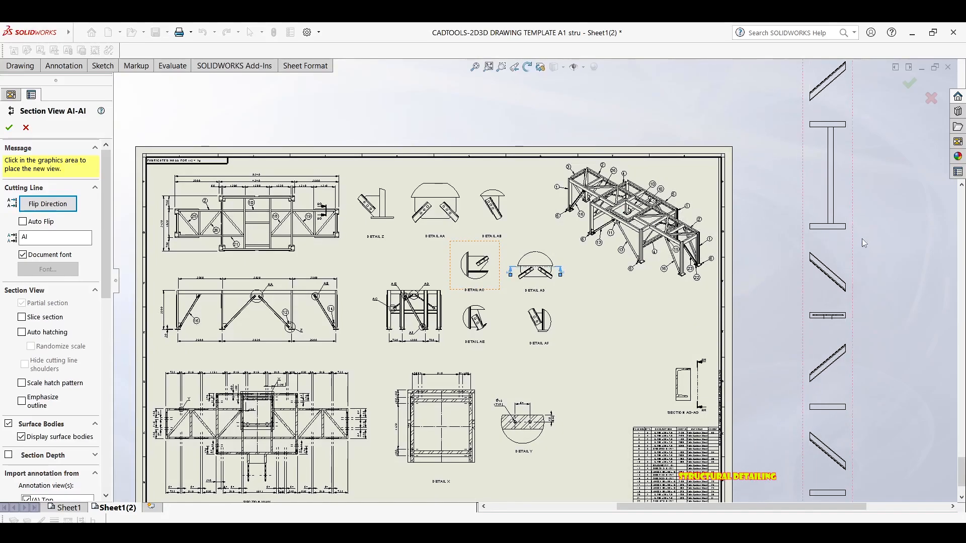
Step: Examine the cut plate and the surrounding members in section view AI-AI
mouse_move(837, 302)
middle_down()
mouse_move(686, 241)
mouse_move(663, 251)
middle_up()
scroll(664, 250, down, 2)
scroll(663, 254, down, 2)
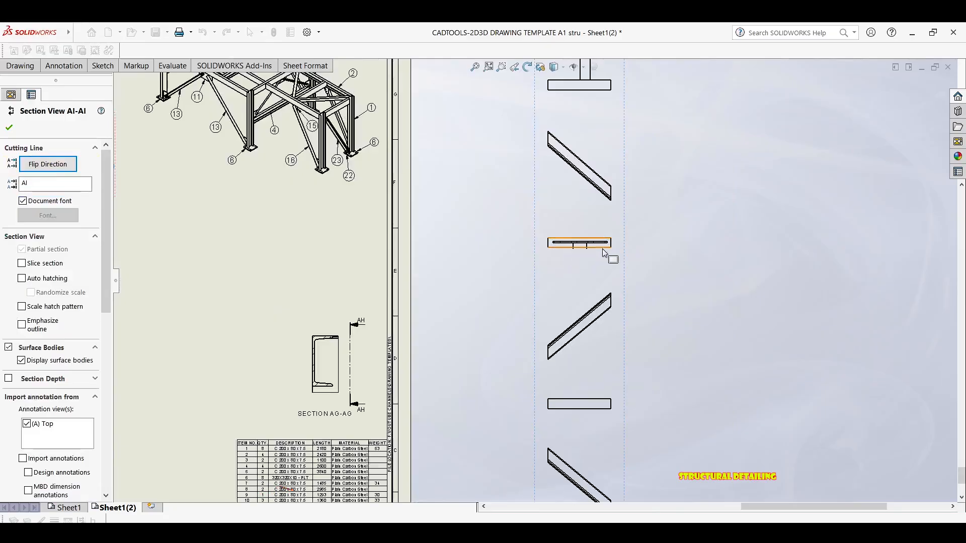
scroll(574, 250, down, 4)
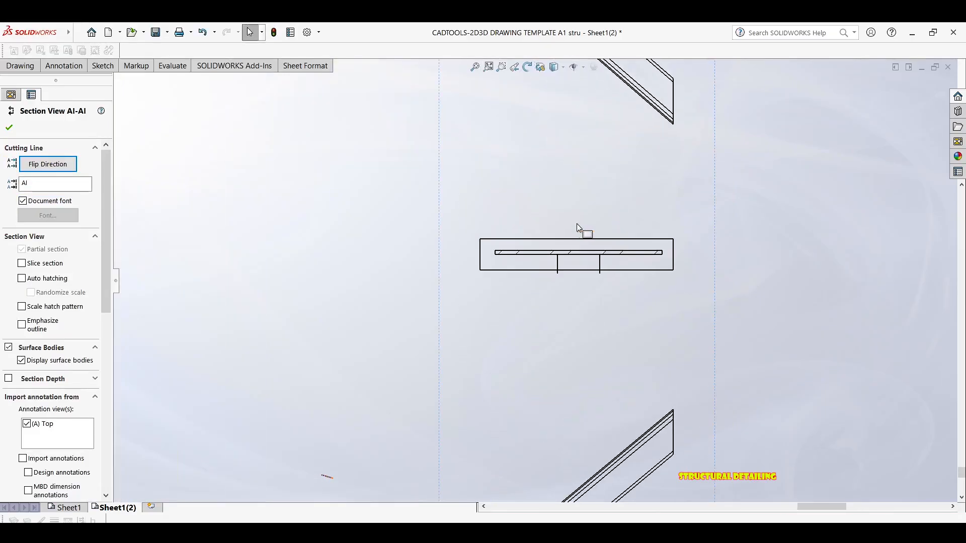
scroll(472, 238, up, 4)
mouse_move(524, 248)
middle_down()
mouse_move(681, 298)
mouse_move(777, 352)
middle_up()
scroll(217, 164, up, 1)
mouse_move(216, 164)
middle_down()
mouse_move(409, 192)
mouse_move(364, 168)
mouse_move(167, 132)
middle_up()
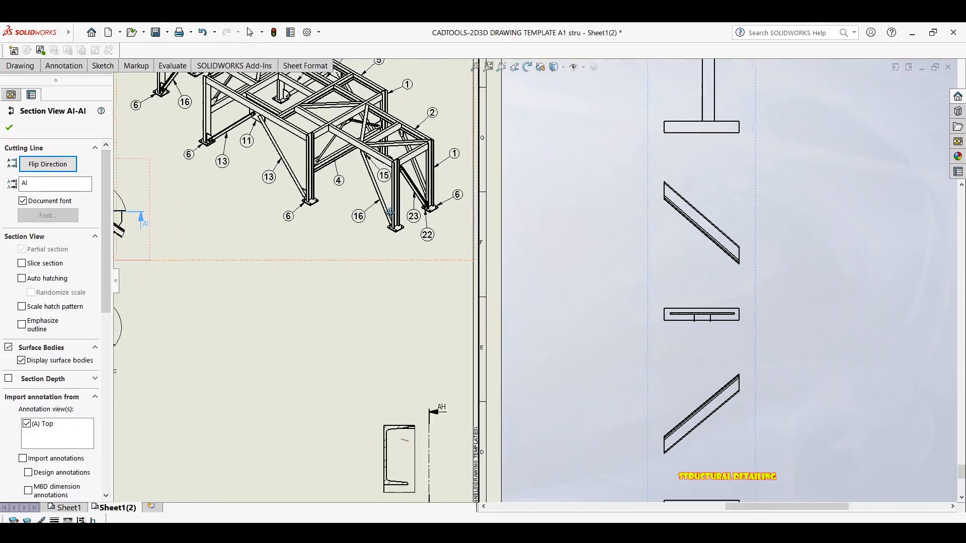
scroll(708, 319, down, 4)
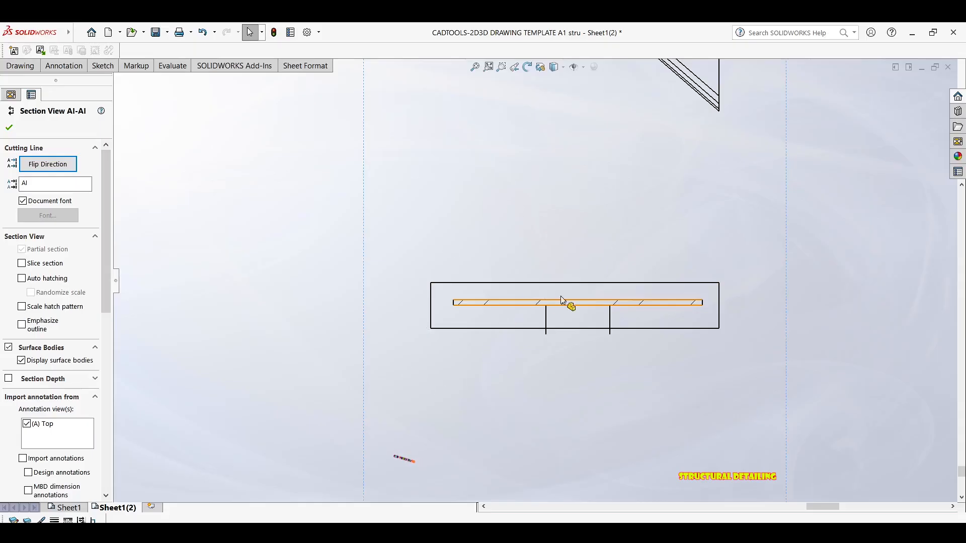
scroll(562, 299, up, 3)
click(56, 67)
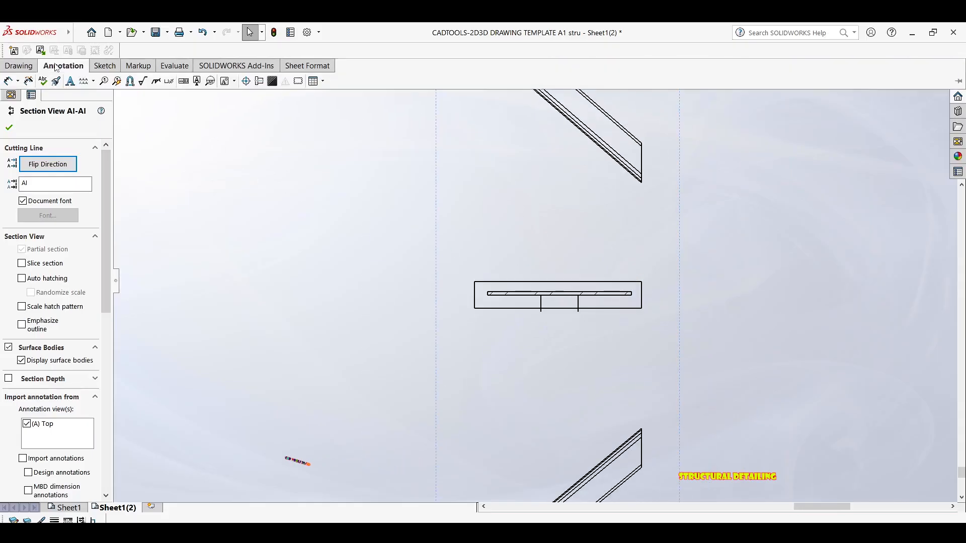
click(20, 66)
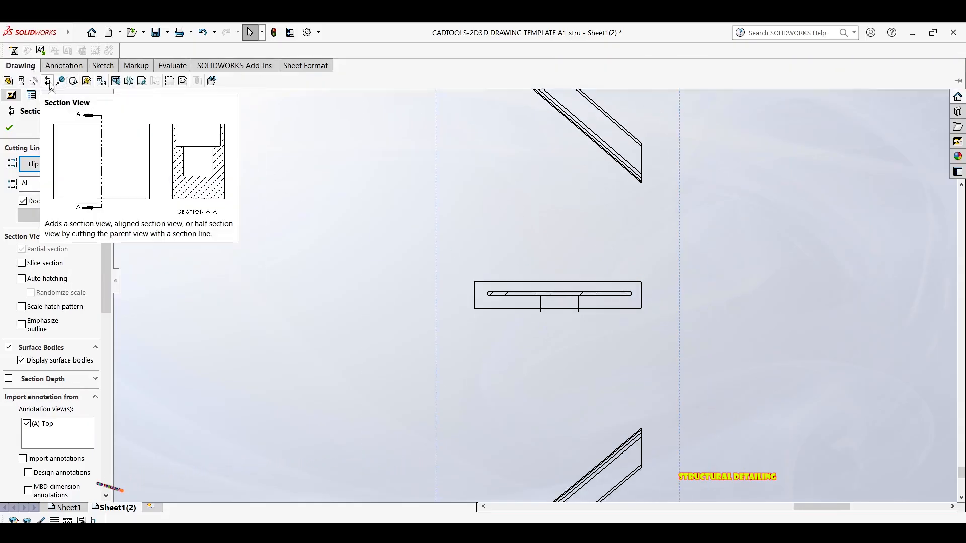
click(142, 81)
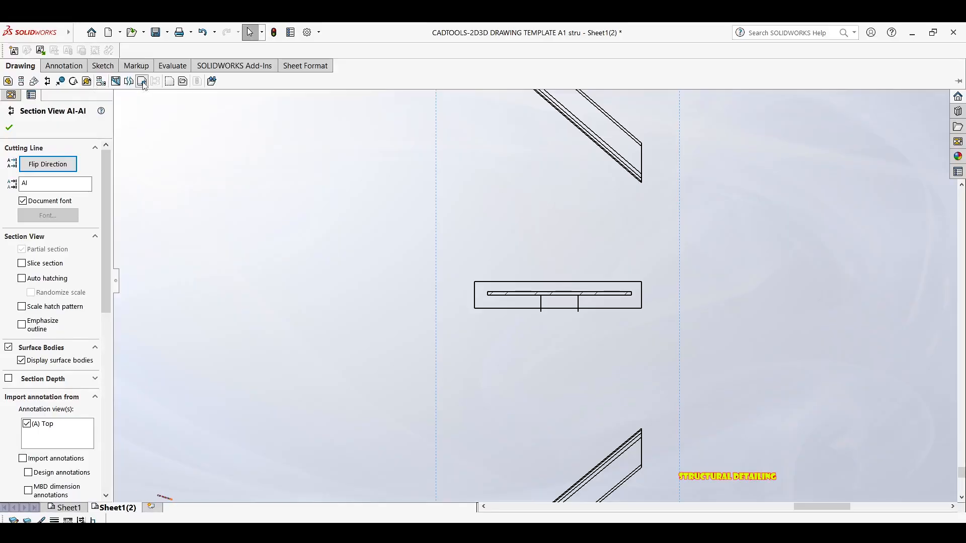
click(576, 261)
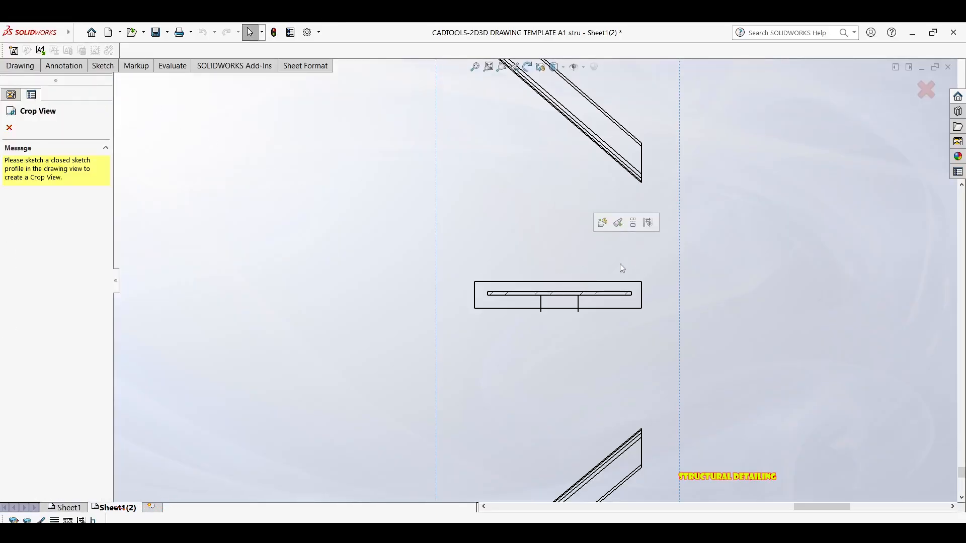
click(9, 128)
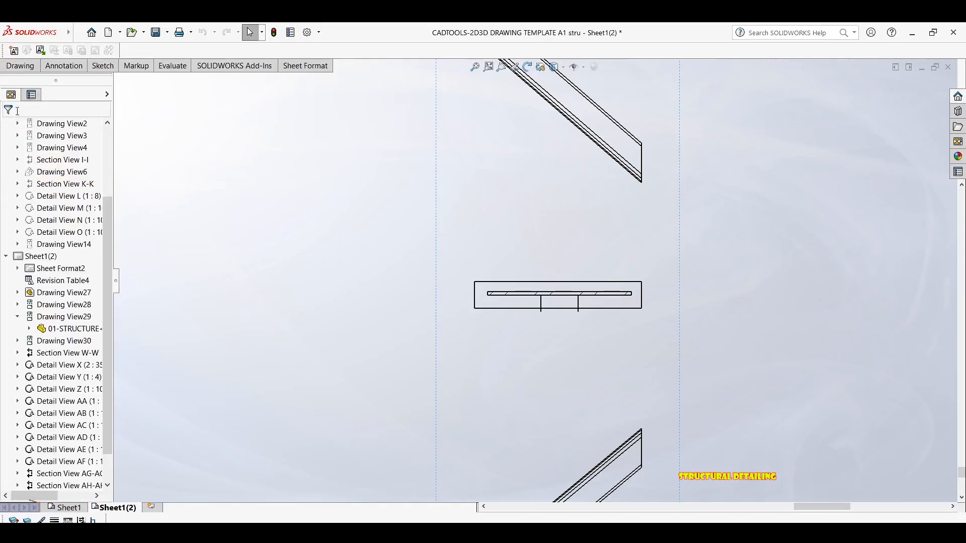
Step: Sketch a corner rectangle closely around the cut plate in section view AI-AI and crop the view to it
click(61, 66)
click(100, 65)
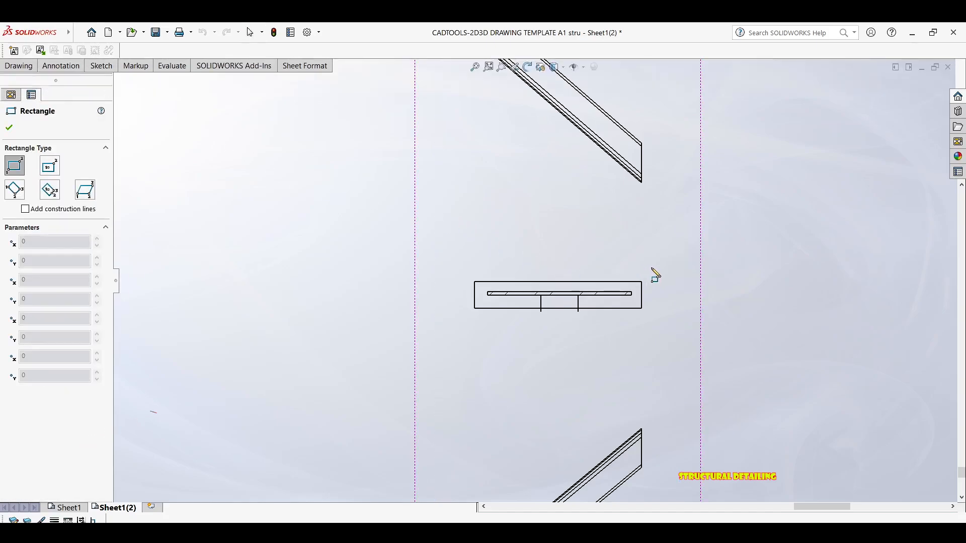
click(466, 322)
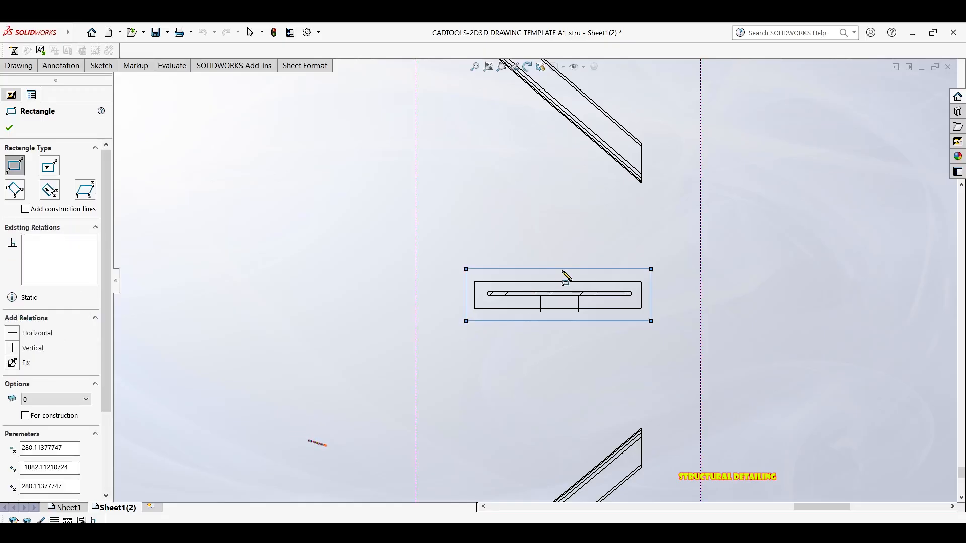
click(63, 65)
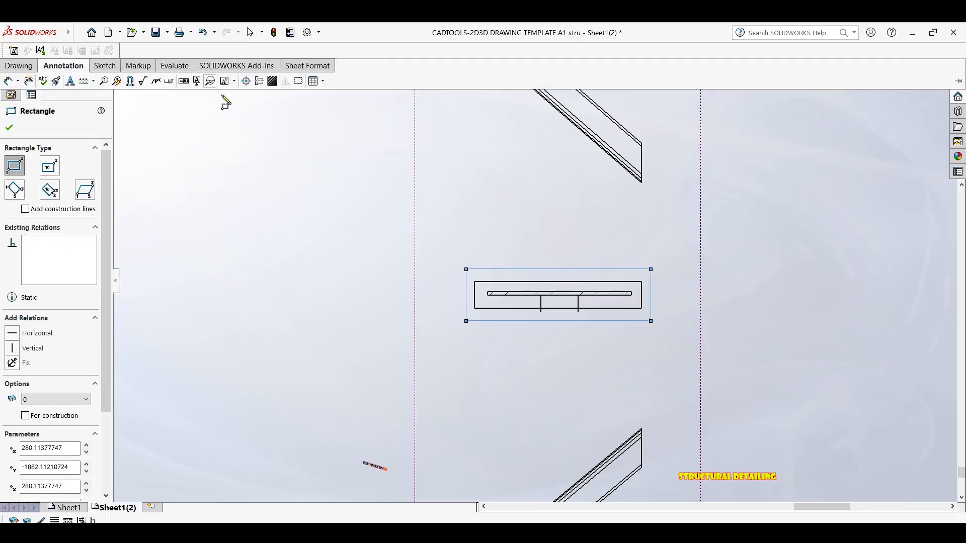
click(20, 66)
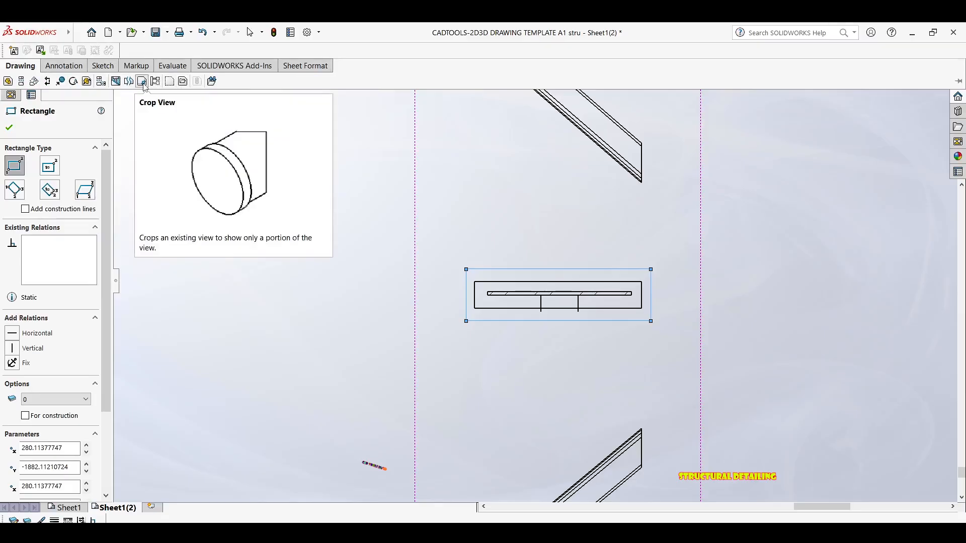
click(143, 83)
Step: Move the cropped section view onto the sheet, into the open area beside detail AF
scroll(566, 309, up, 5)
scroll(568, 313, up, 4)
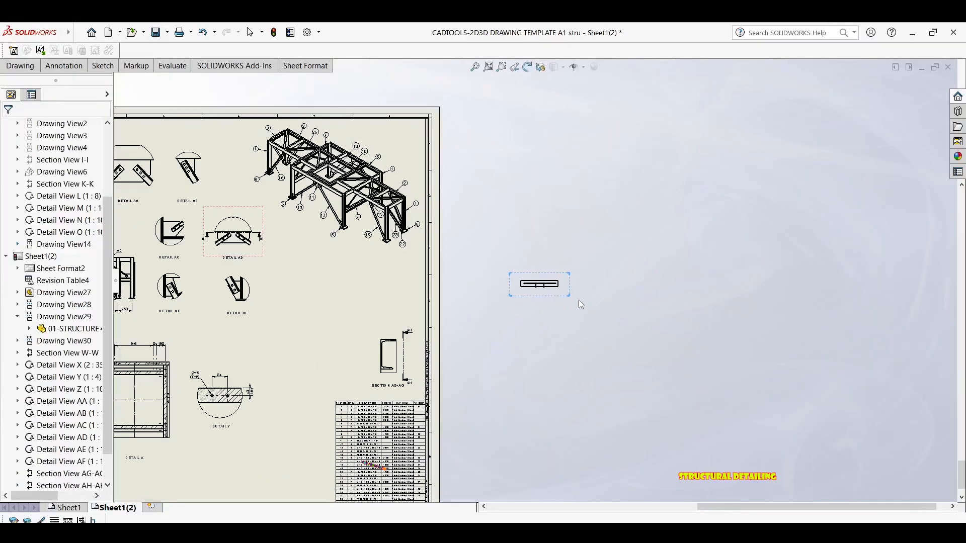
drag(580, 280, 570, 283)
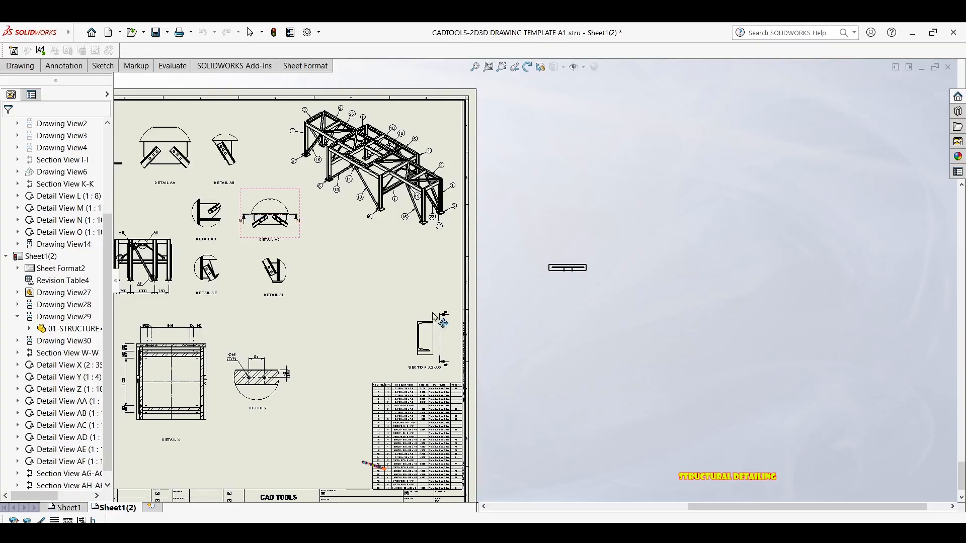
drag(366, 296, 356, 284)
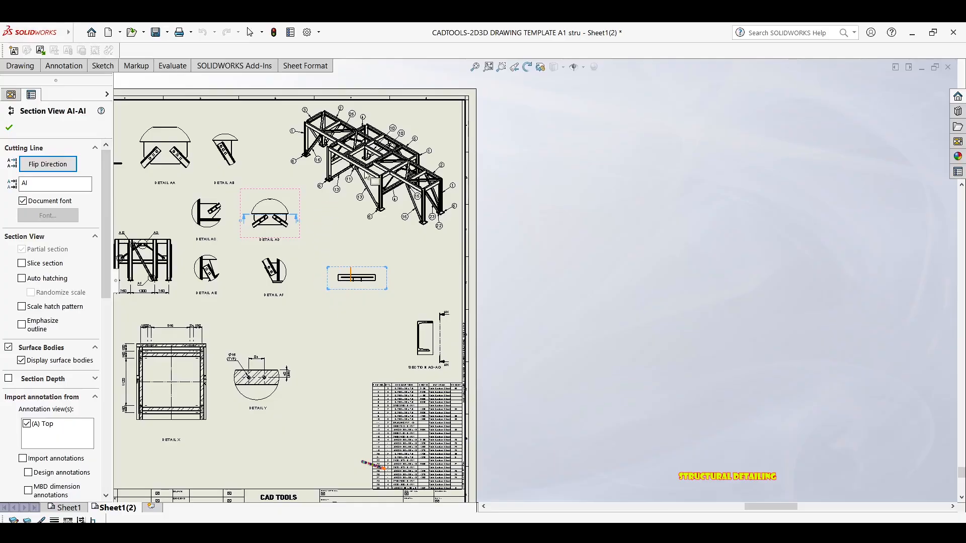
Step: Move section view AI-AI up between detail AB and the isometric view
scroll(337, 268, down, 5)
scroll(518, 223, up, 6)
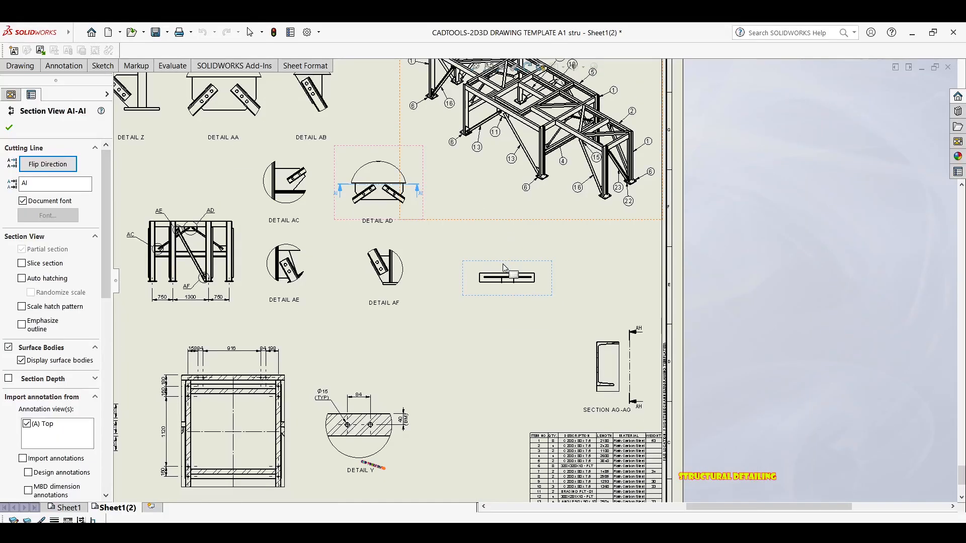
right_click(527, 312)
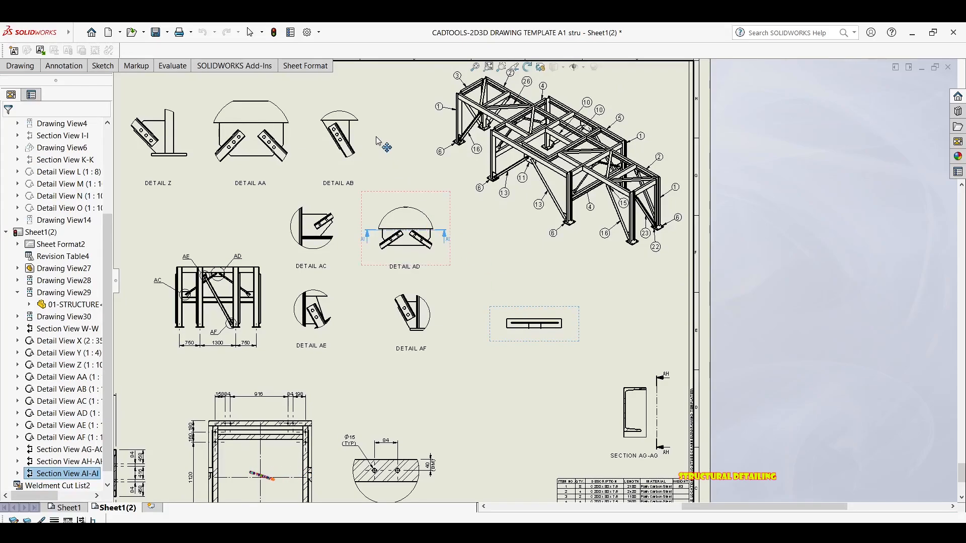
click(532, 306)
drag(532, 307, 386, 124)
scroll(402, 143, down, 1)
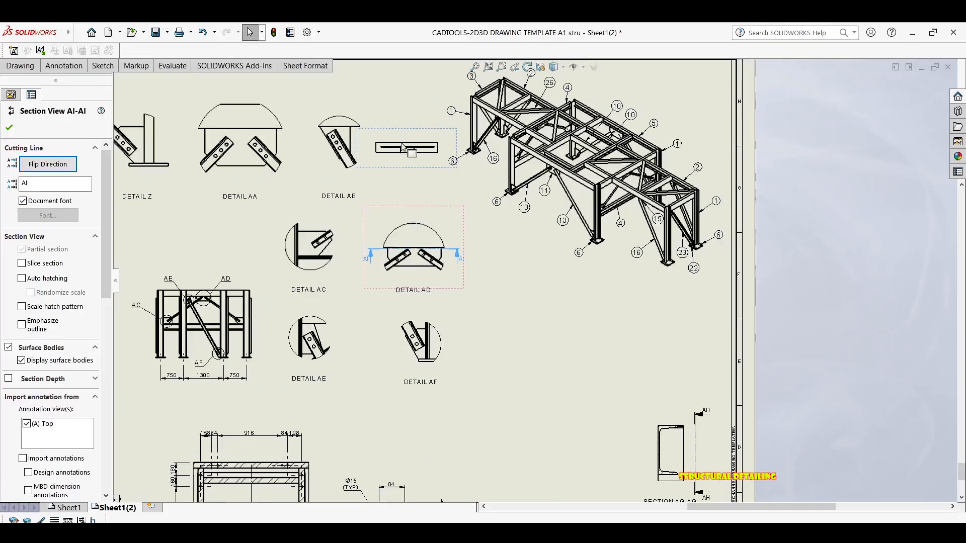
scroll(447, 210, up, 1)
mouse_move(444, 210)
middle_down()
mouse_move(431, 167)
mouse_move(442, 182)
middle_up()
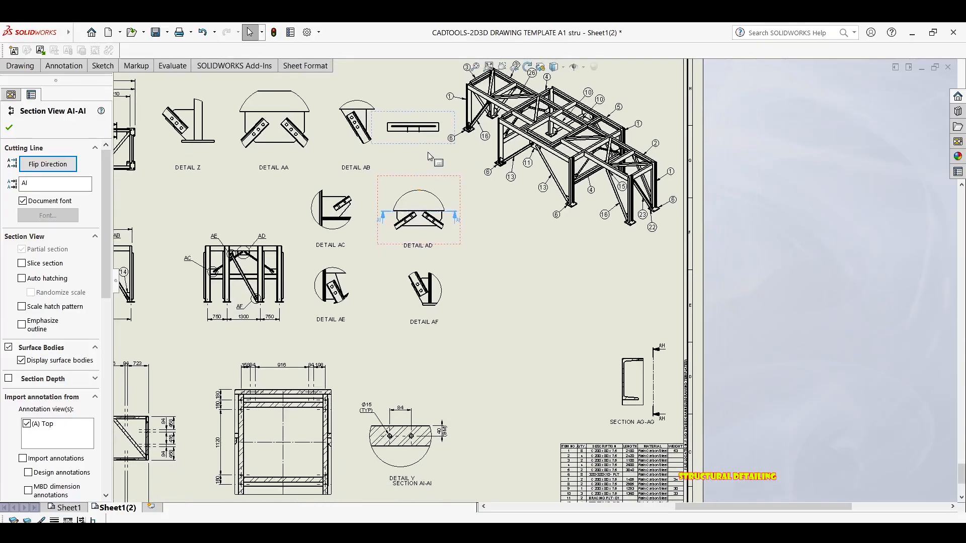
Step: Place the section AI-AI label directly beneath its cropped view and position the view on the sheet beside detail AF
key(f)
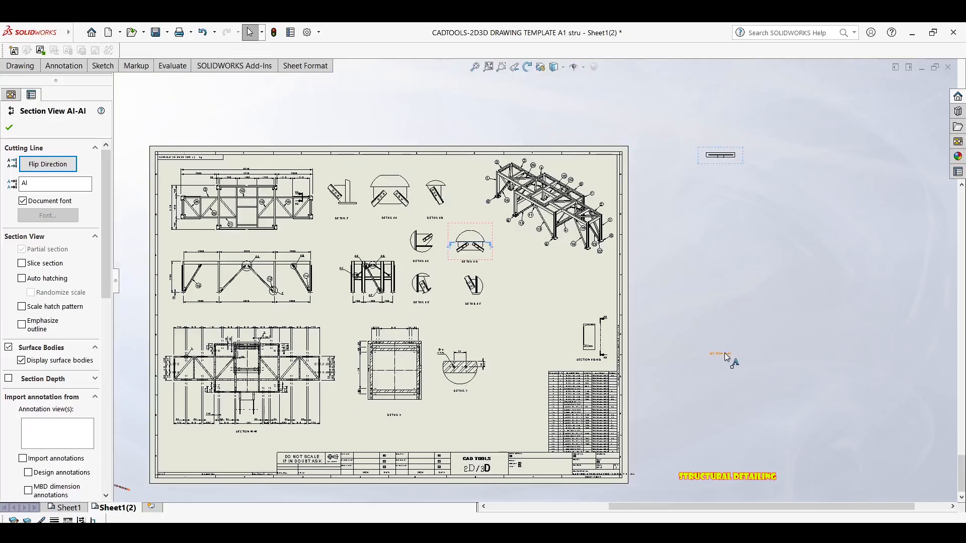
click(726, 172)
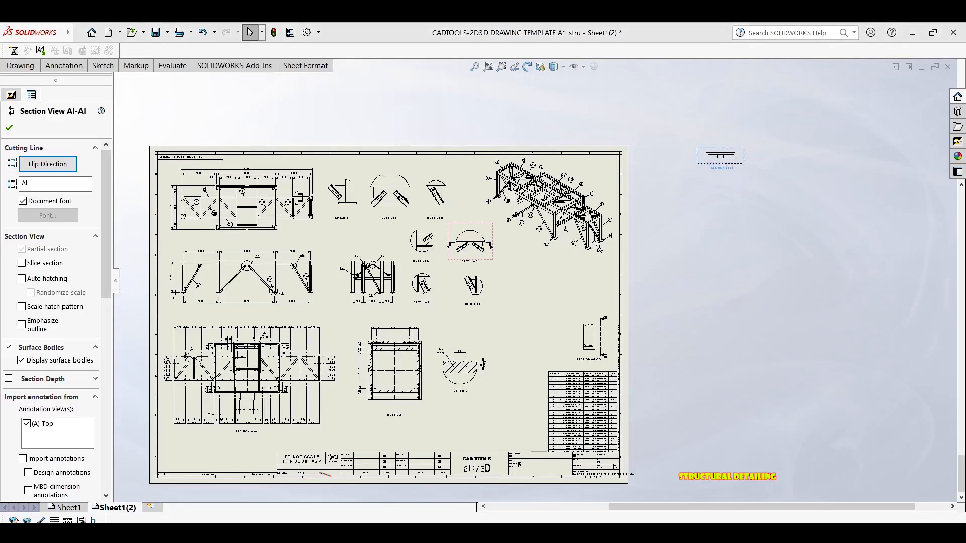
drag(711, 193, 536, 297)
click(533, 291)
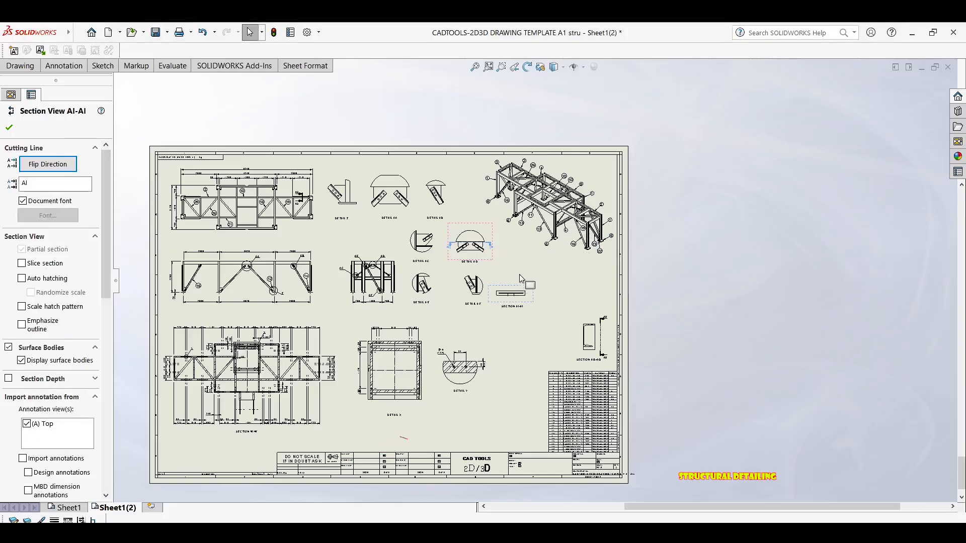
scroll(521, 279, down, 2)
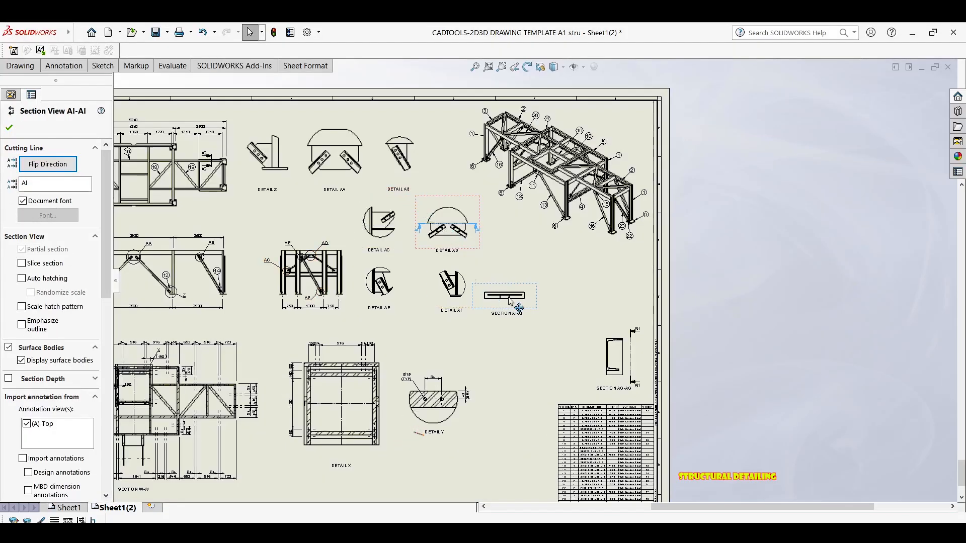
Step: Dimension the gap between the outer rectangle's upper edge and the cut plate's upper edge in section view AI-AI
scroll(511, 298, down, 1)
scroll(520, 285, down, 3)
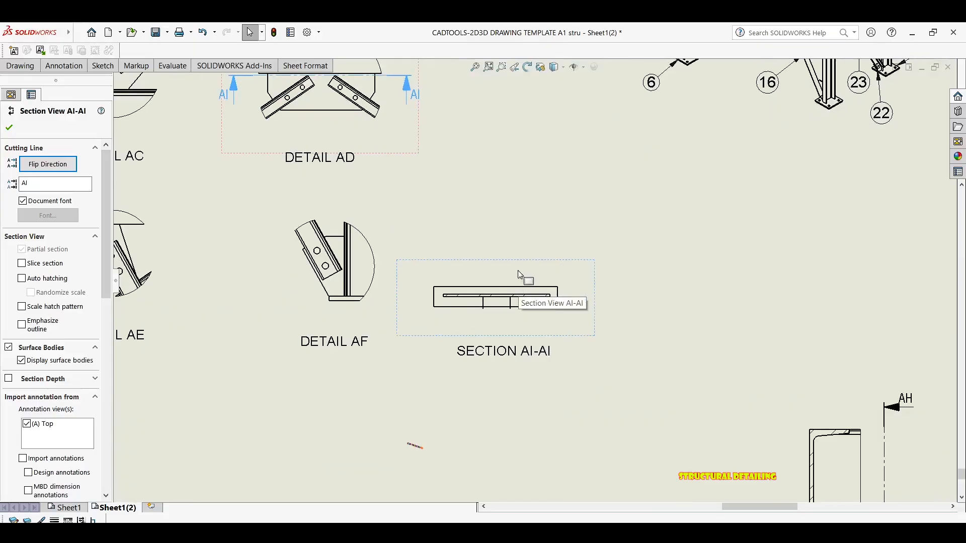
mouse_move(521, 263)
mouse_down()
mouse_move(539, 237)
mouse_move(536, 256)
mouse_up()
scroll(529, 272, down, 5)
key(d)
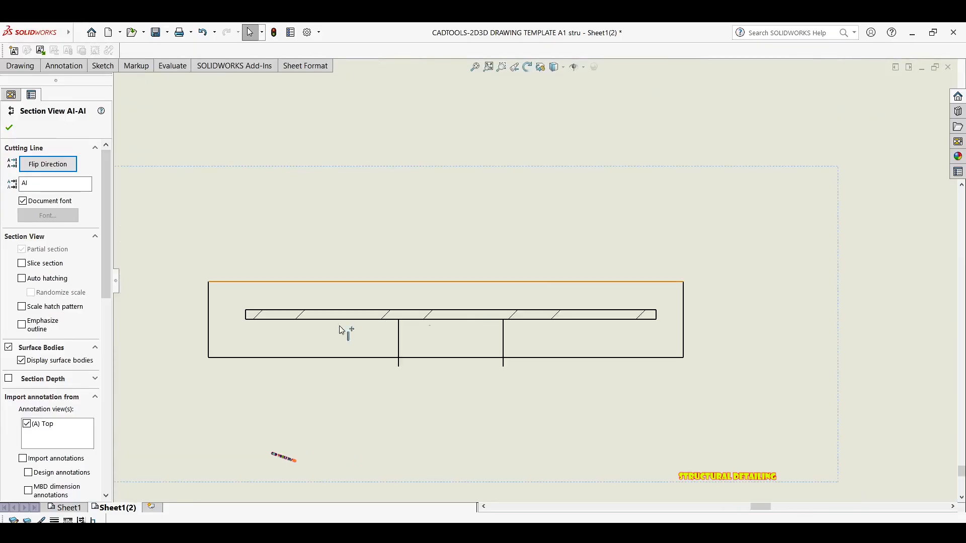
scroll(276, 315, down, 1)
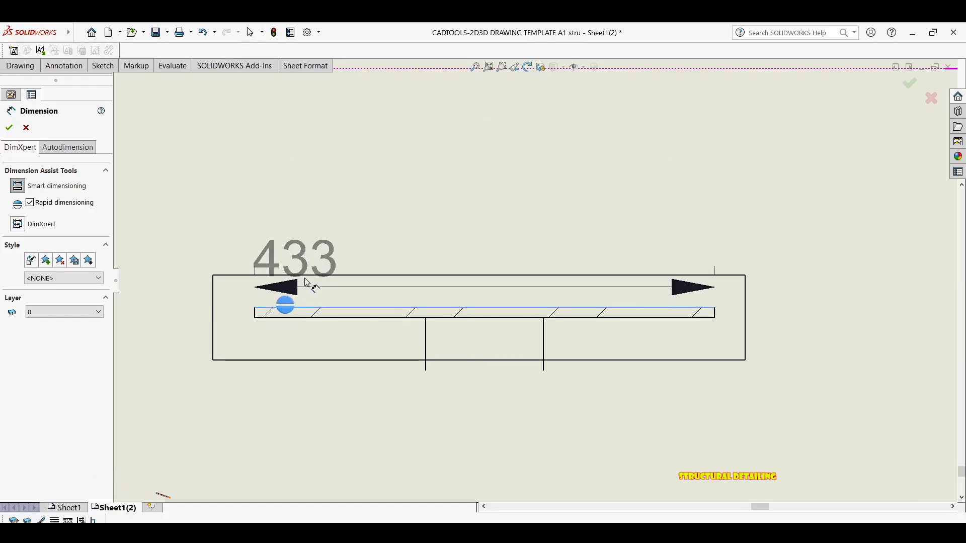
click(306, 275)
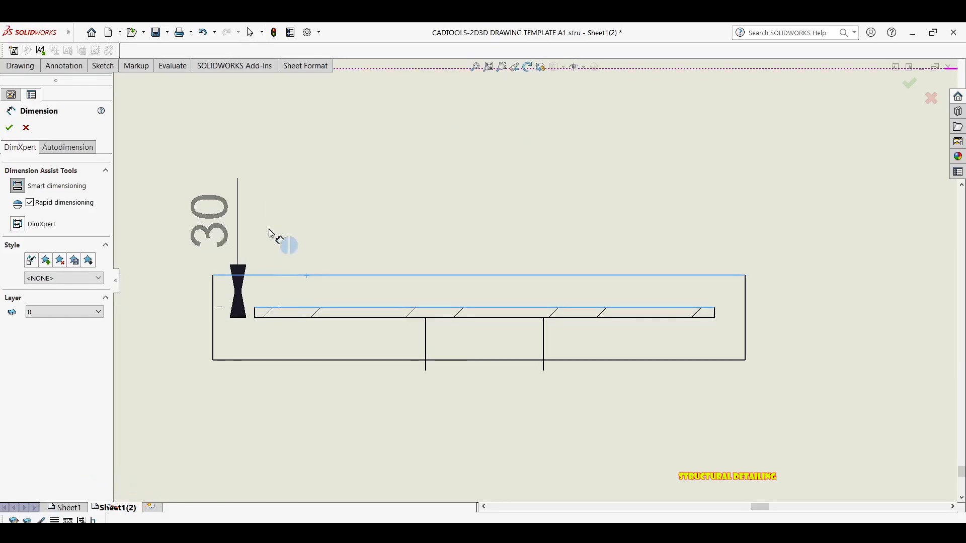
scroll(302, 231, up, 2)
click(313, 214)
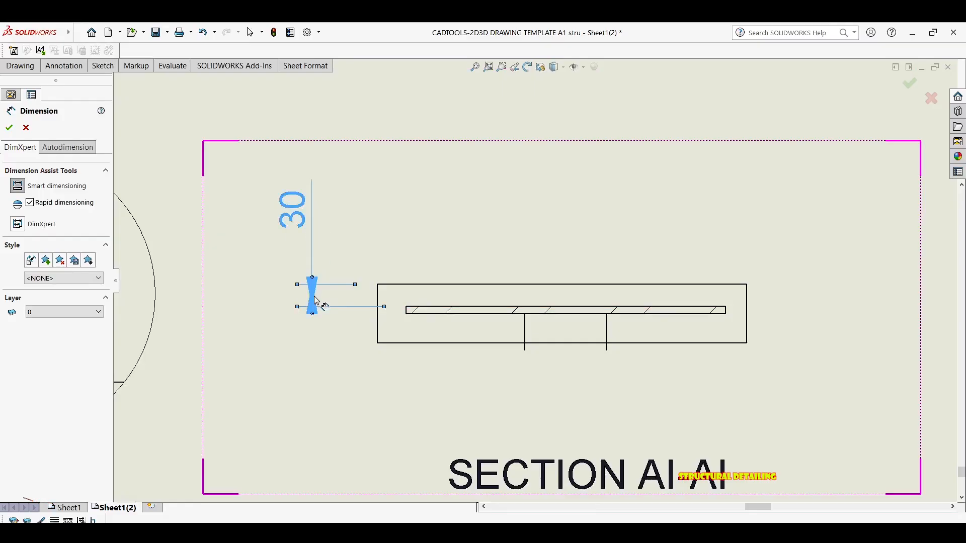
Step: Flip the arrows of the gap dimension in section AI-AI to the outside of its extension lines
click(311, 308)
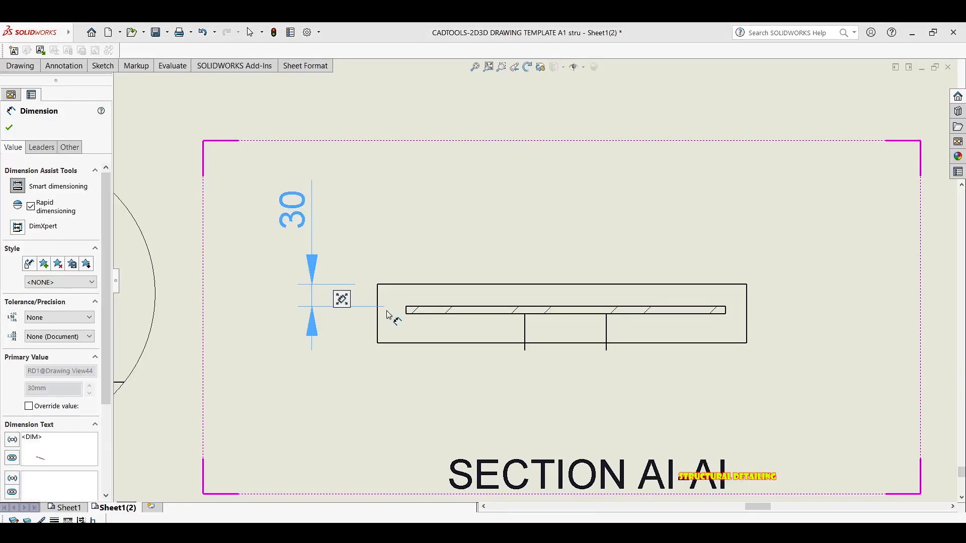
key(Escape)
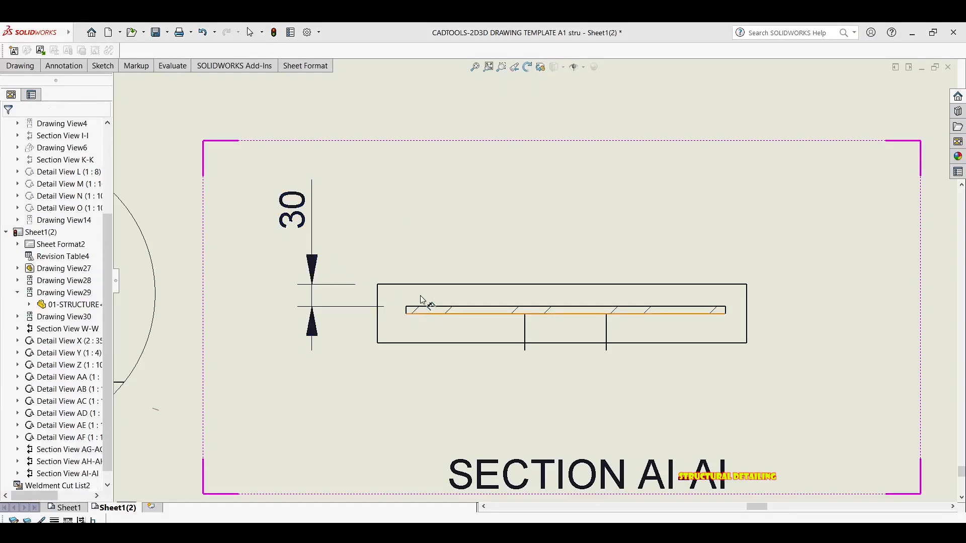
scroll(442, 294, down, 1)
scroll(503, 242, up, 3)
key(Escape)
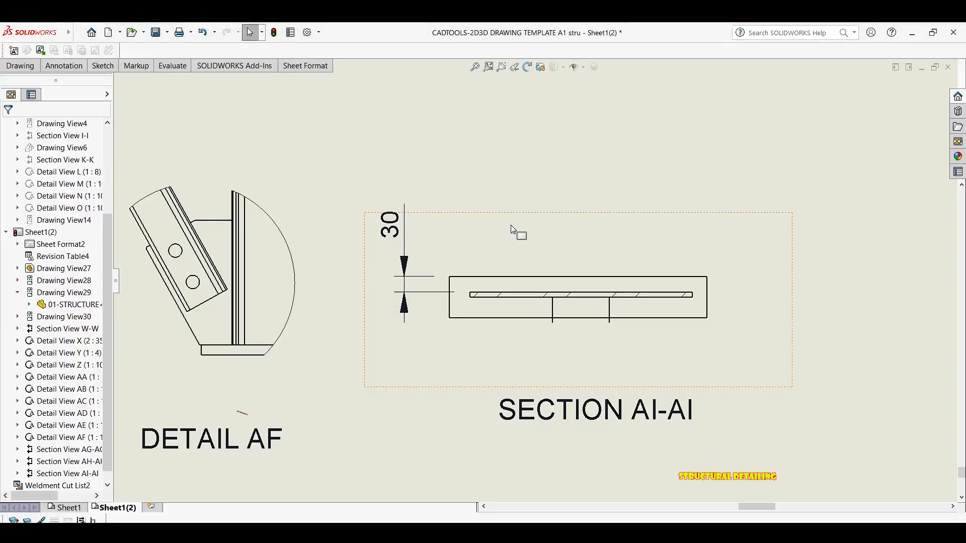
Step: Set section view AI-AI to a custom scale of 1:8
click(508, 234)
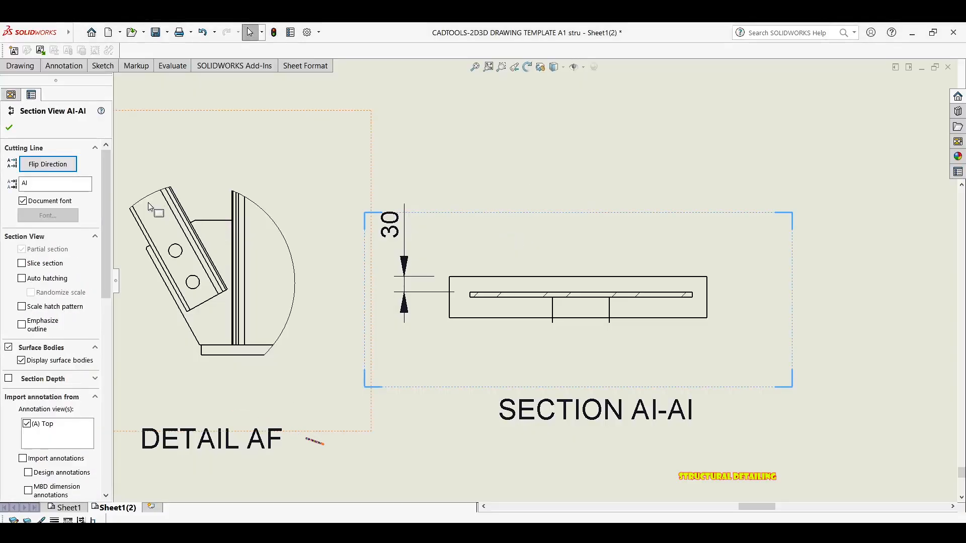
drag(103, 256, 104, 435)
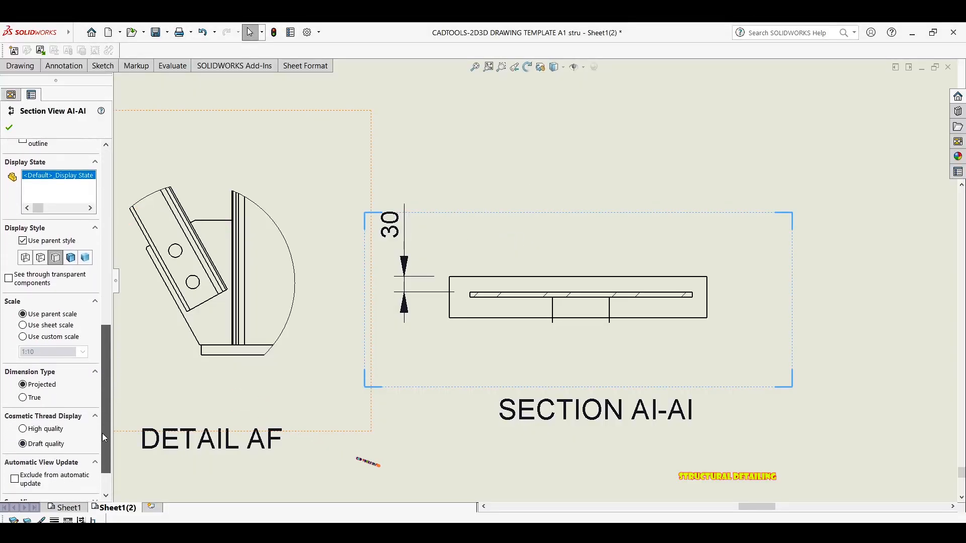
click(38, 337)
click(83, 352)
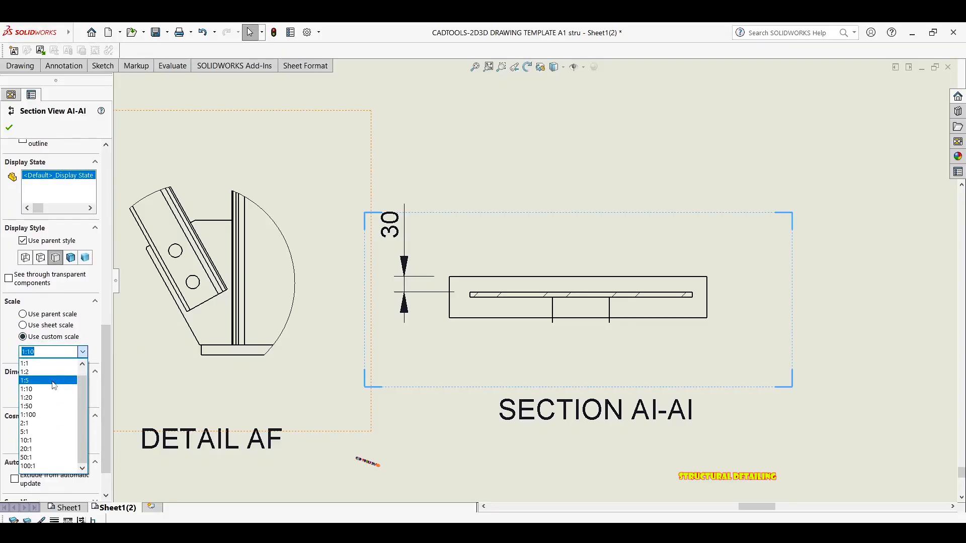
click(42, 351)
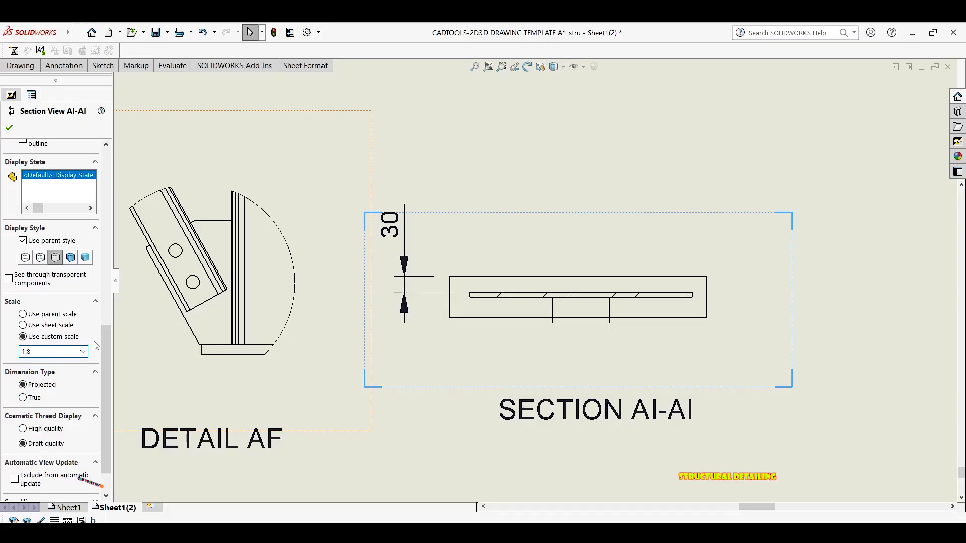
click(8, 129)
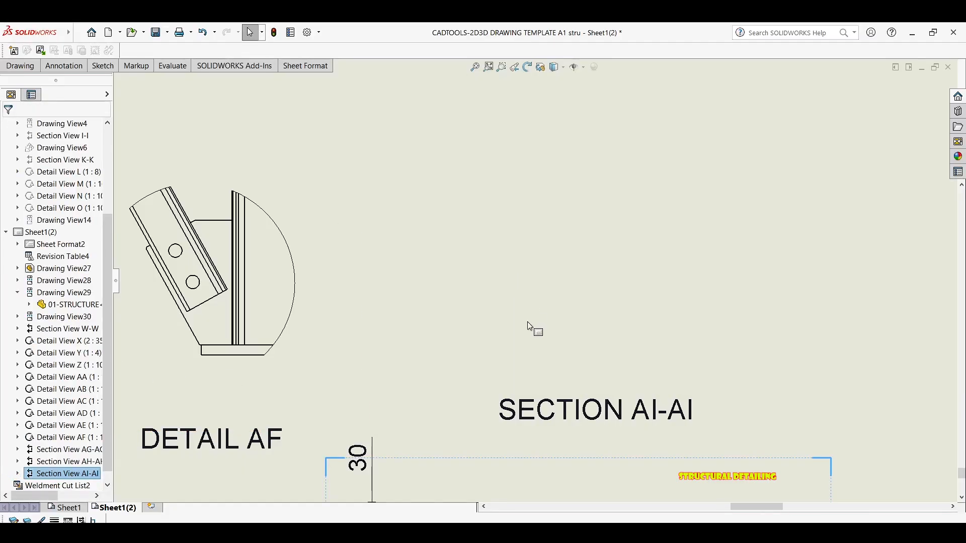
Step: Move section view AI-AI back beside detail AF and place its label directly beneath it
scroll(523, 332, up, 5)
scroll(519, 335, down, 5)
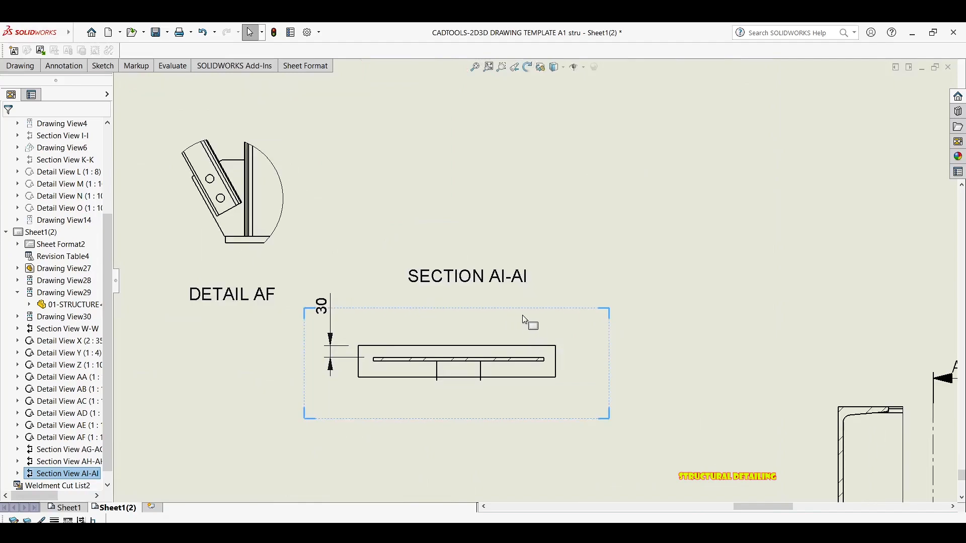
drag(516, 305, 482, 323)
key(Escape)
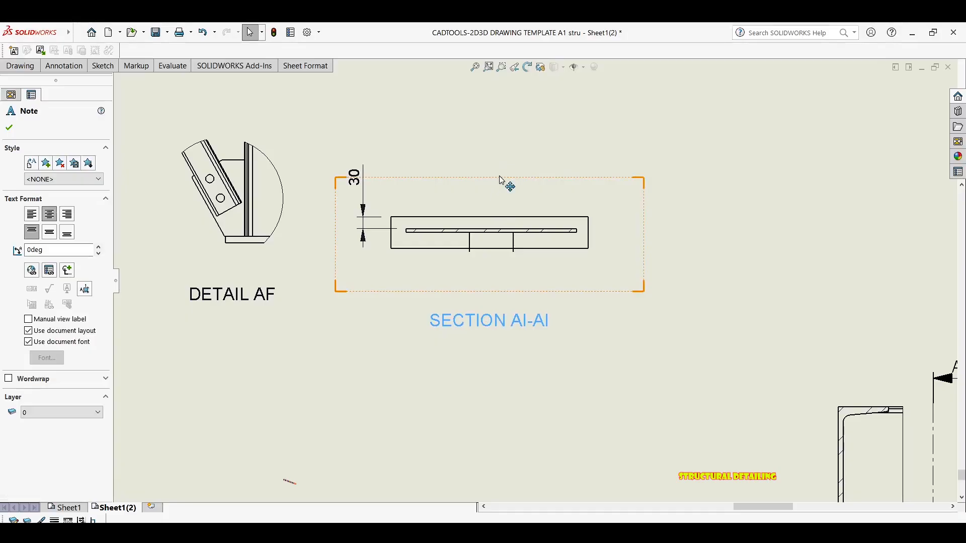
mouse_move(501, 180)
mouse_down()
mouse_move(513, 166)
mouse_move(502, 161)
mouse_up()
scroll(490, 176, up, 1)
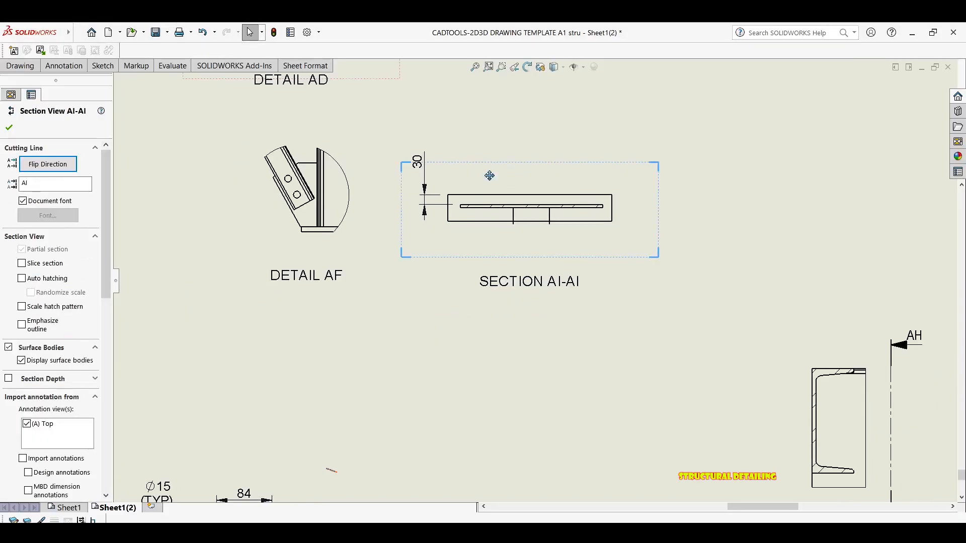
Step: Nudge section view AI-AI slightly up and away from detail AF
scroll(471, 204, down, 2)
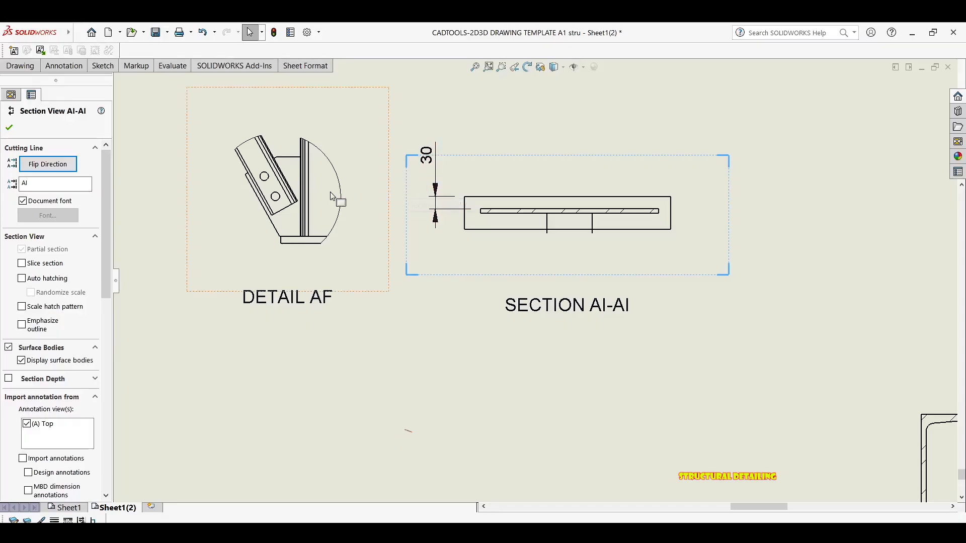
middle_drag(345, 194, 424, 164)
key(Escape)
middle_drag(751, 189, 742, 189)
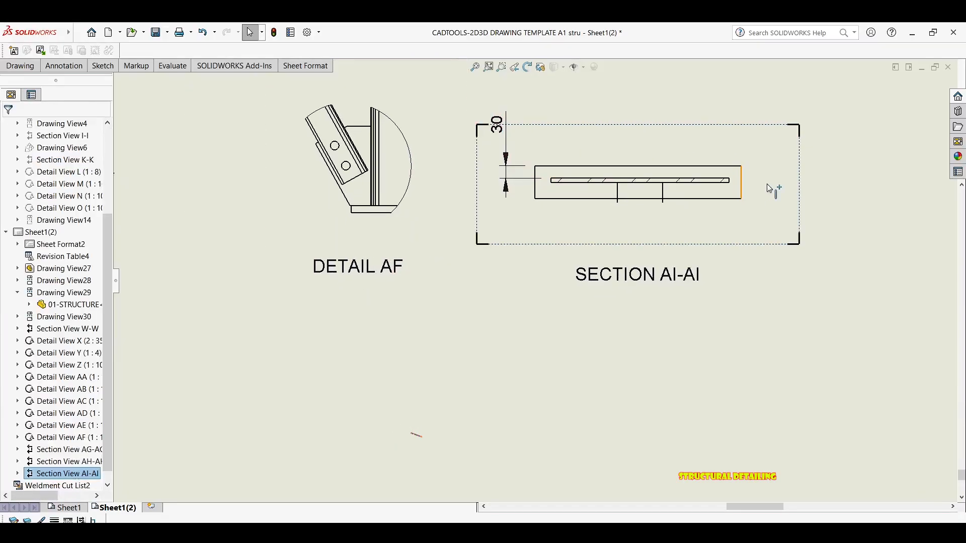
scroll(579, 211, up, 8)
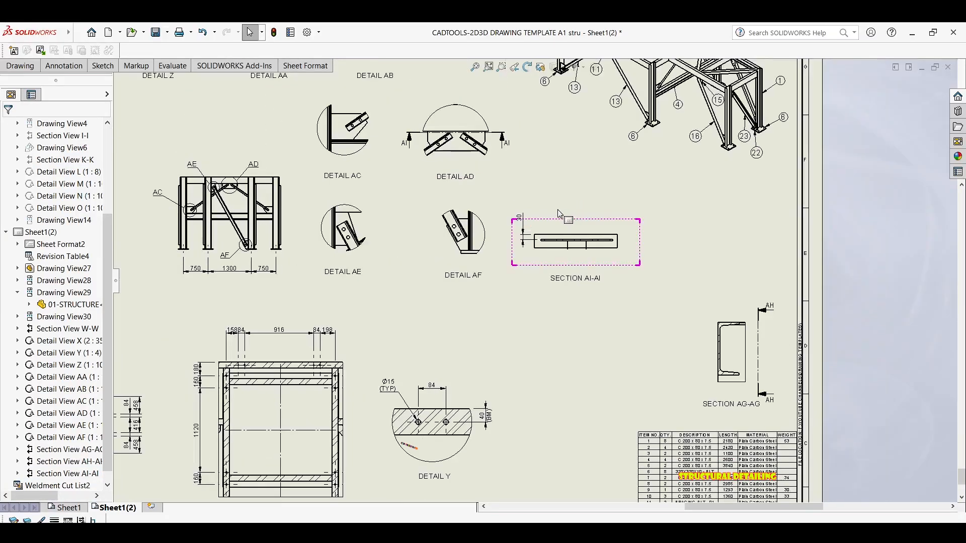
scroll(572, 209, down, 5)
drag(553, 239, 564, 234)
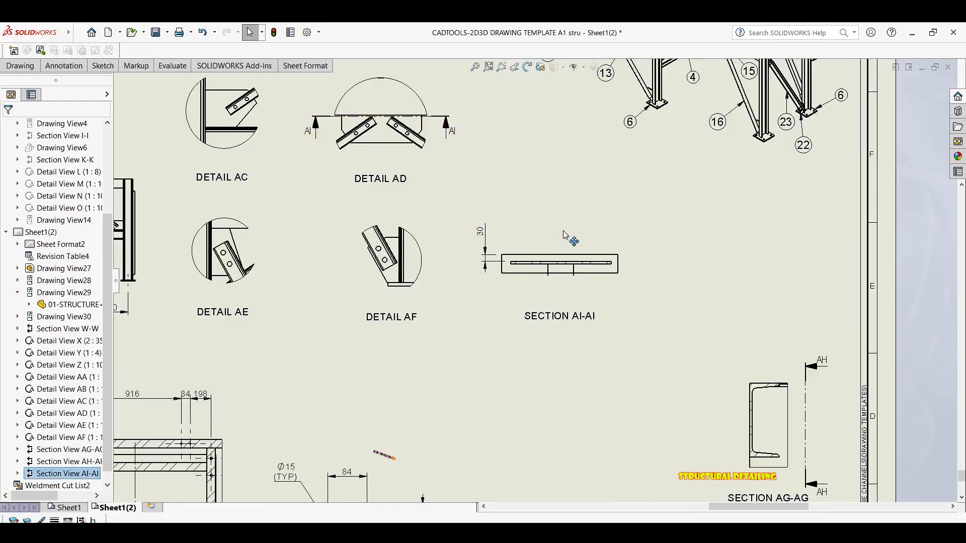
key(d)
scroll(505, 278, down, 6)
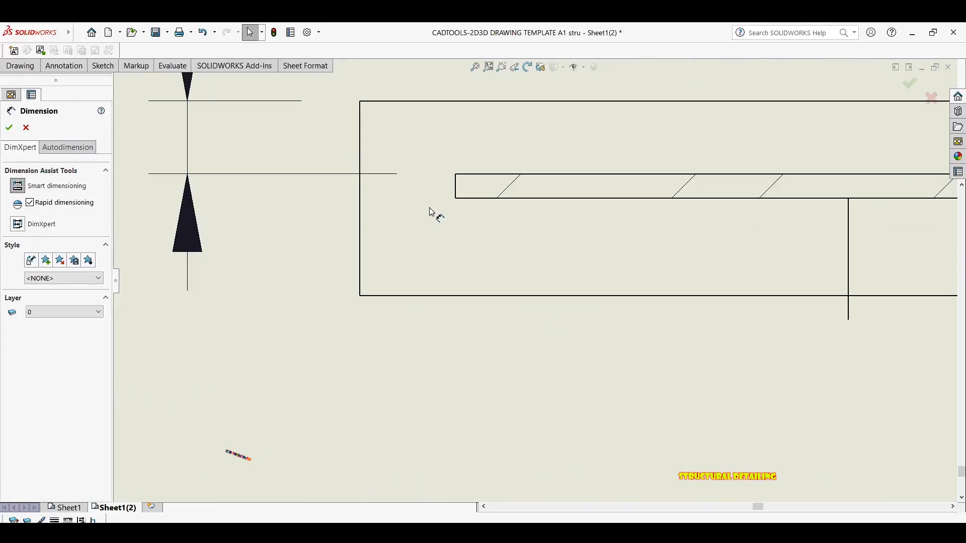
click(451, 175)
scroll(373, 200, up, 3)
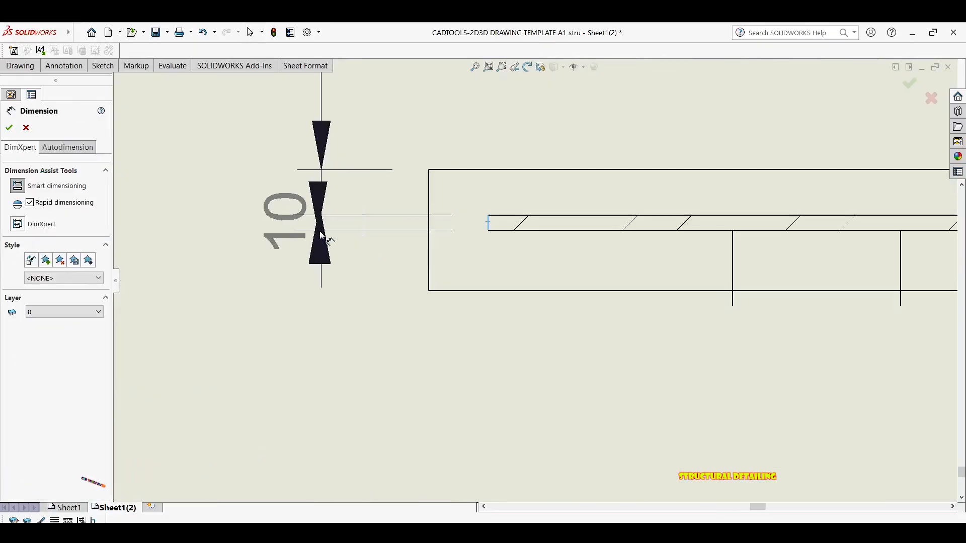
click(326, 245)
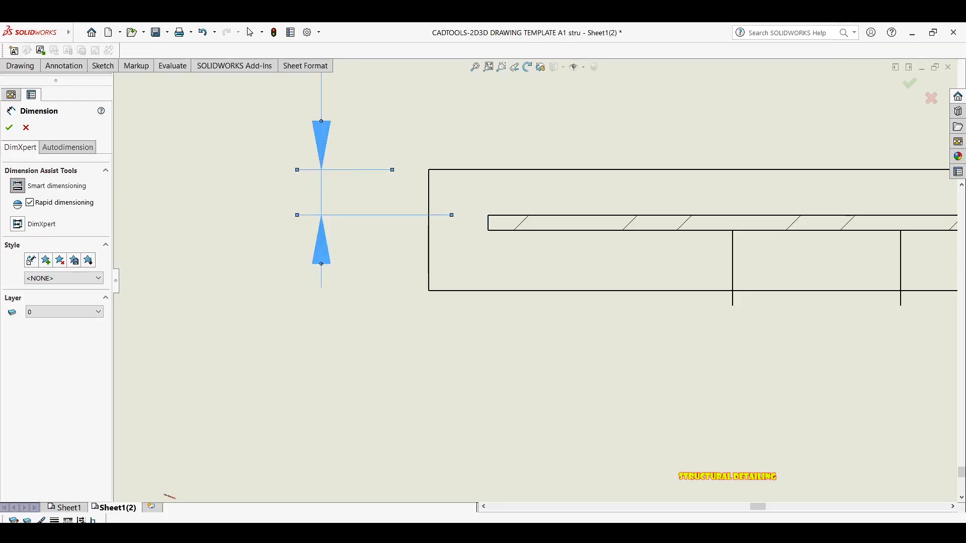
key(Escape)
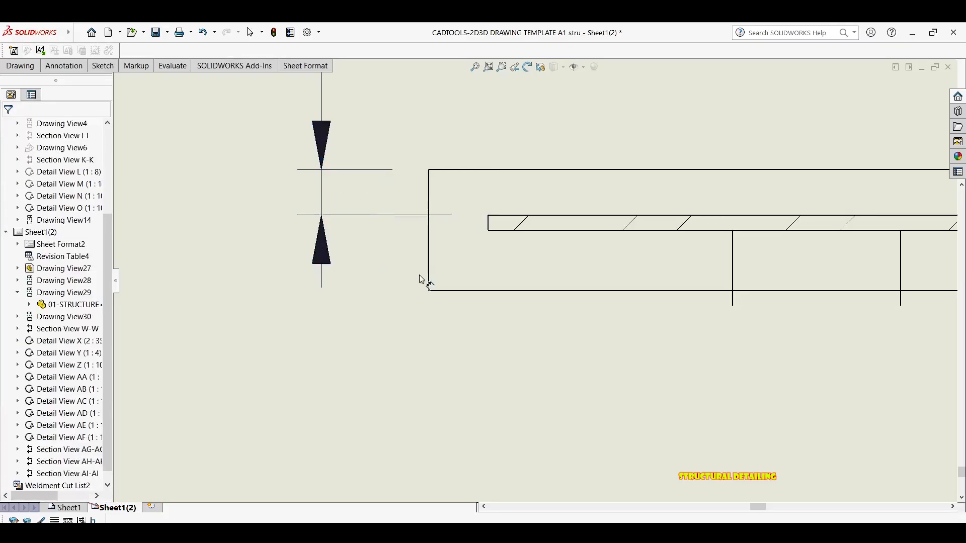
scroll(422, 280, up, 3)
key(Escape)
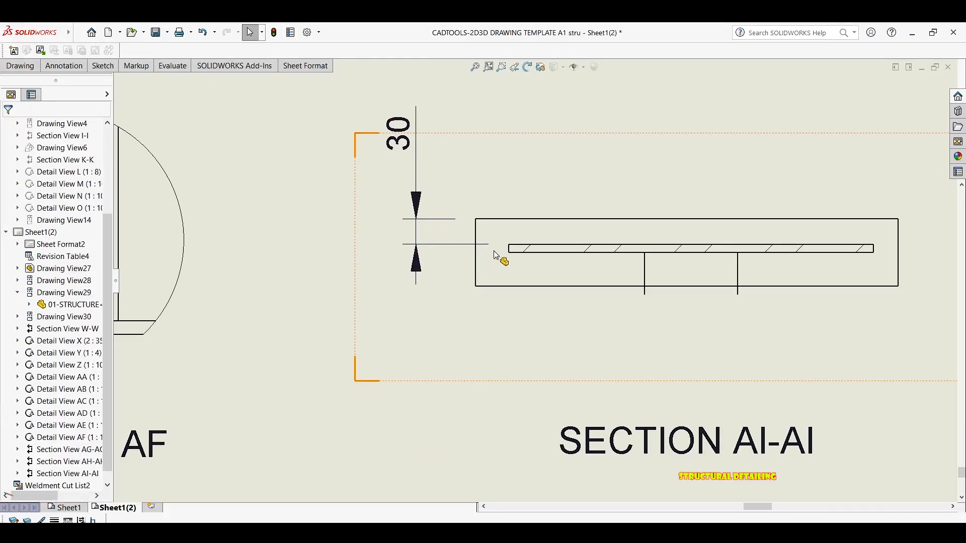
Step: Dimension the cut plate's thickness at its end nearest detail AF, between the plate and the gap dimension
key(Return)
scroll(503, 258, down, 1)
click(512, 250)
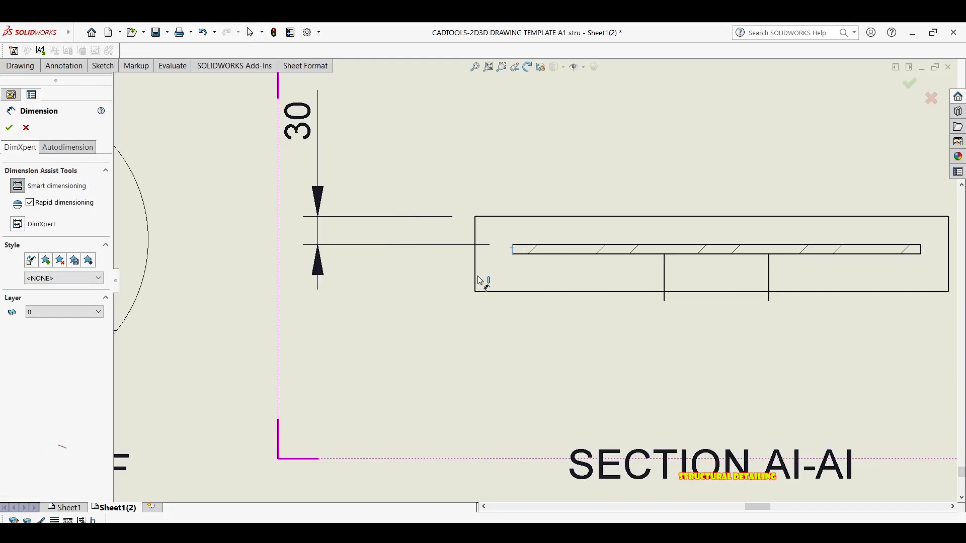
click(435, 210)
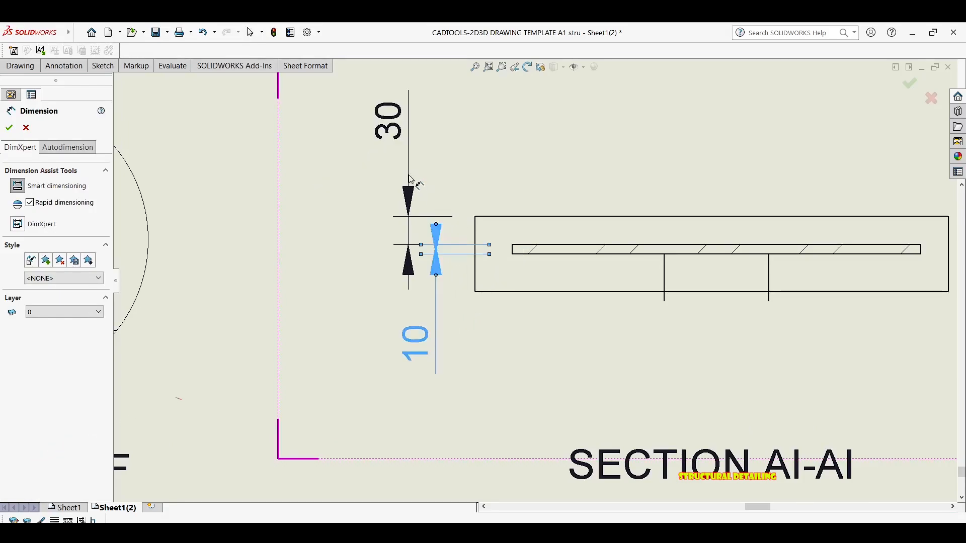
key(Escape)
Step: Move the 30 mm gap dimension farther out, flip the thickness dimension's arrows outside and shift it toward the gap dimension
drag(410, 163, 357, 193)
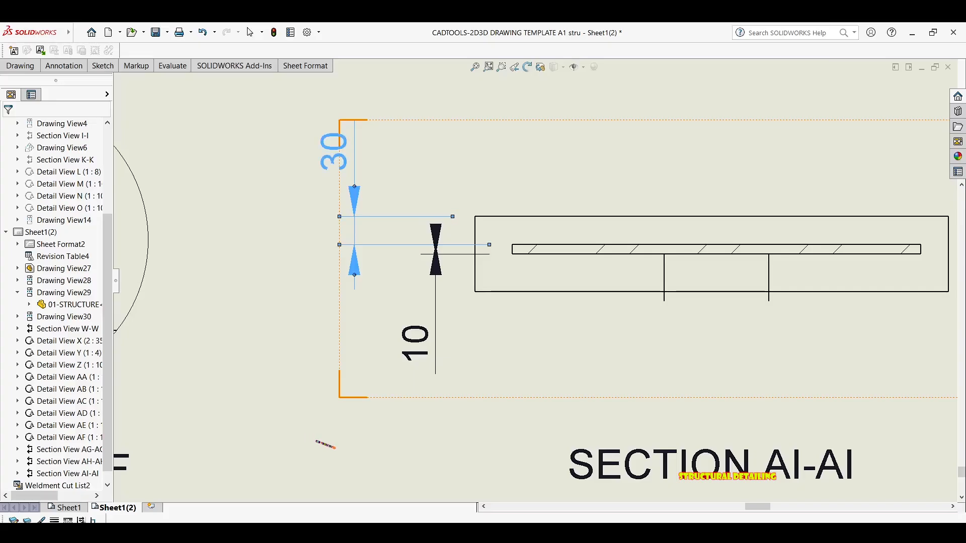
key(Escape)
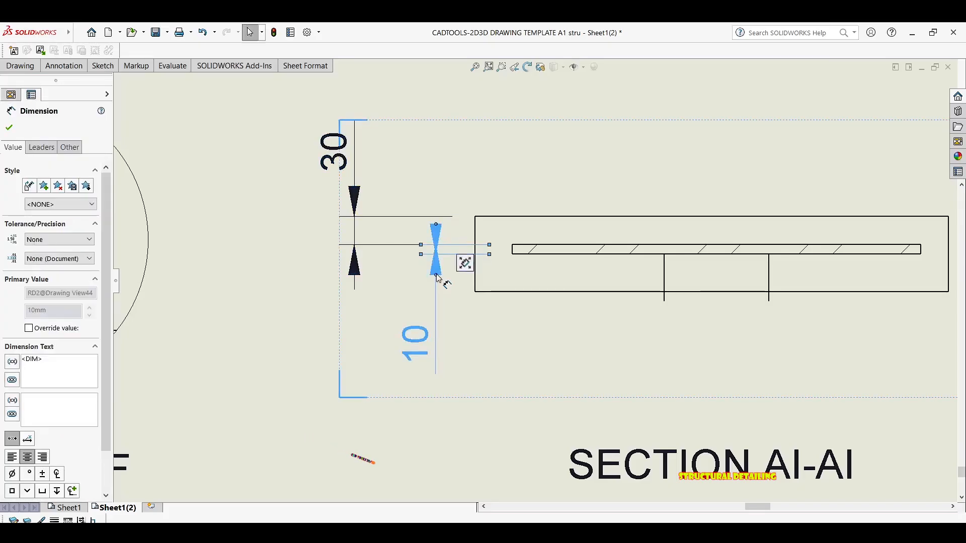
click(436, 275)
drag(410, 314, 410, 319)
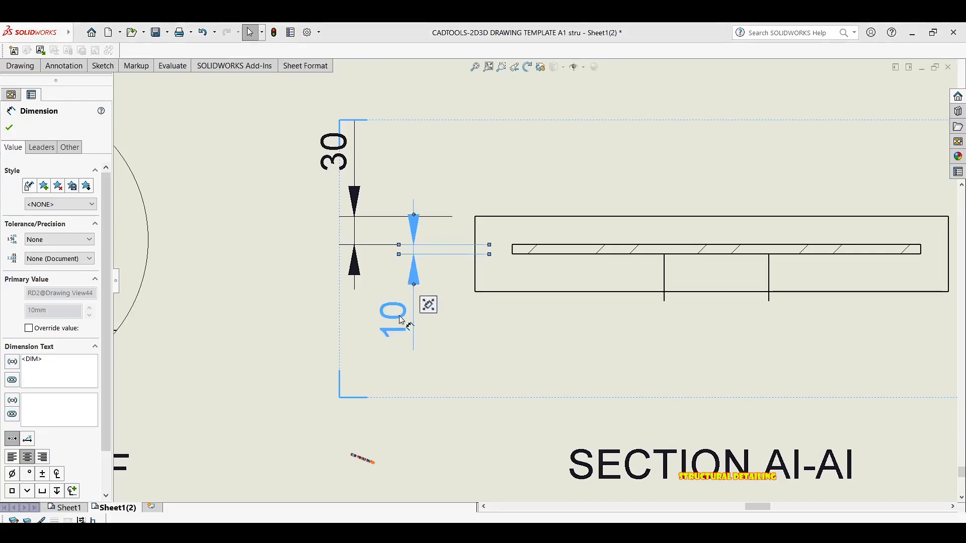
Step: Add the text (PL) beneath the thickness dimension value and move the 30 mm dimension farther out to clear it
scroll(46, 372, down, 2)
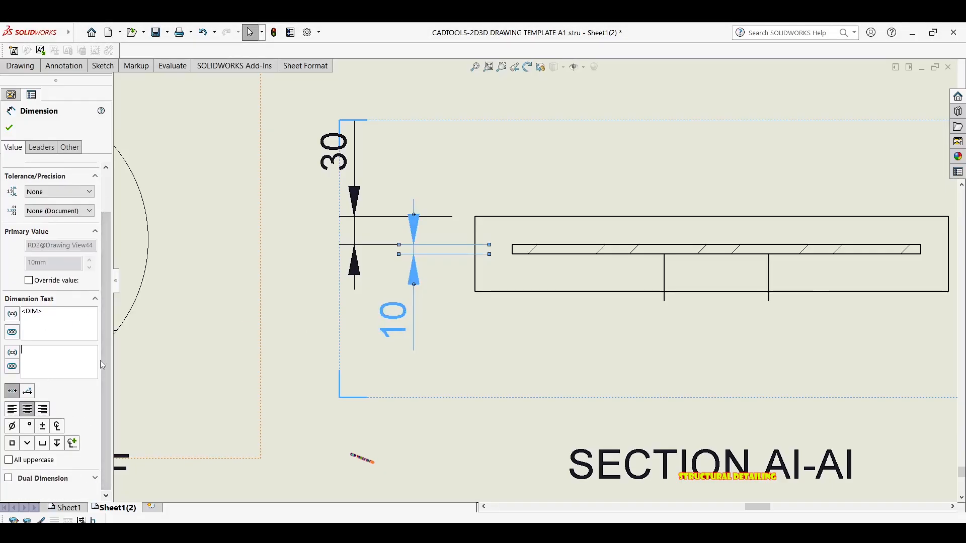
text((PL))
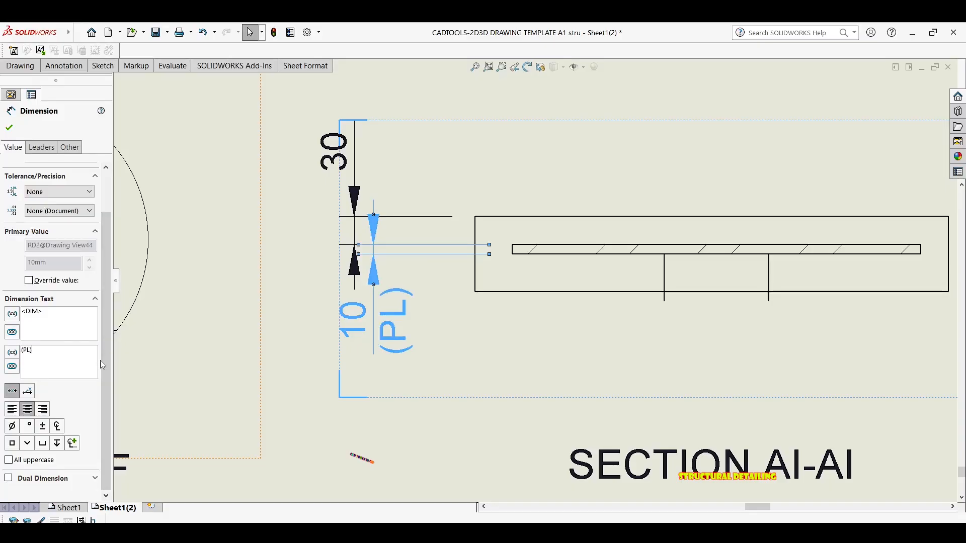
click(323, 386)
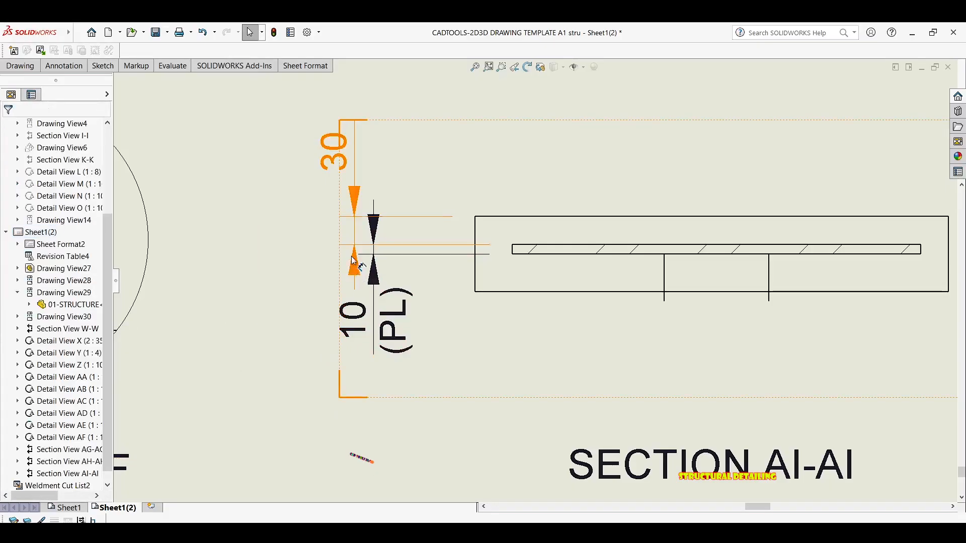
drag(356, 173, 319, 168)
click(436, 168)
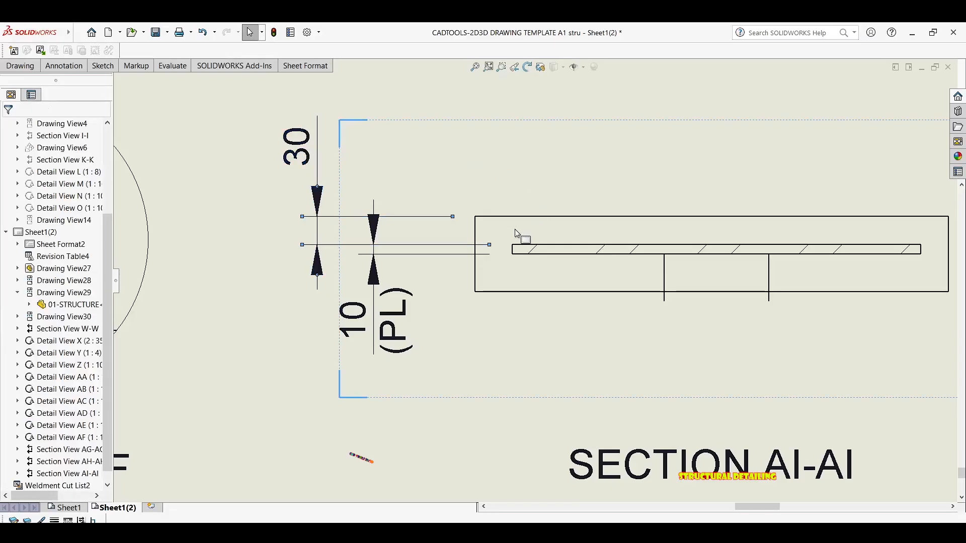
Step: Dimension the distance from the cut plate's lower edge to the outer outline's lower edge, placing it between the plate and the thickness dimension
scroll(521, 239, up, 3)
key(d)
click(513, 255)
scroll(513, 257, down, 3)
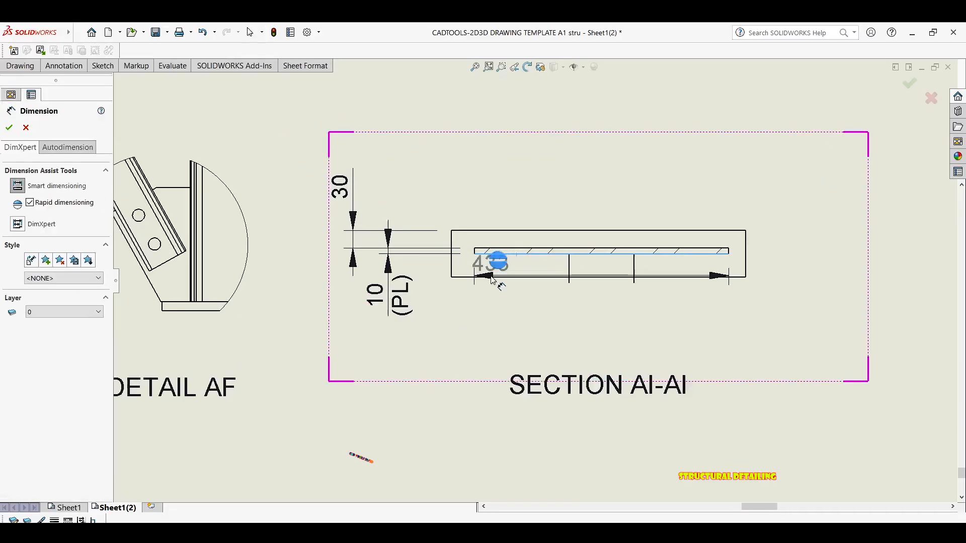
click(498, 278)
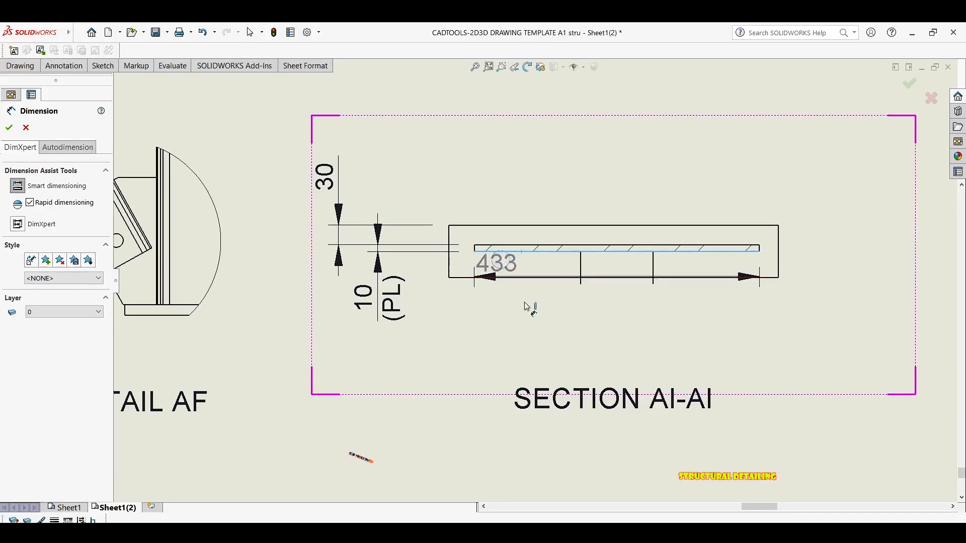
click(441, 341)
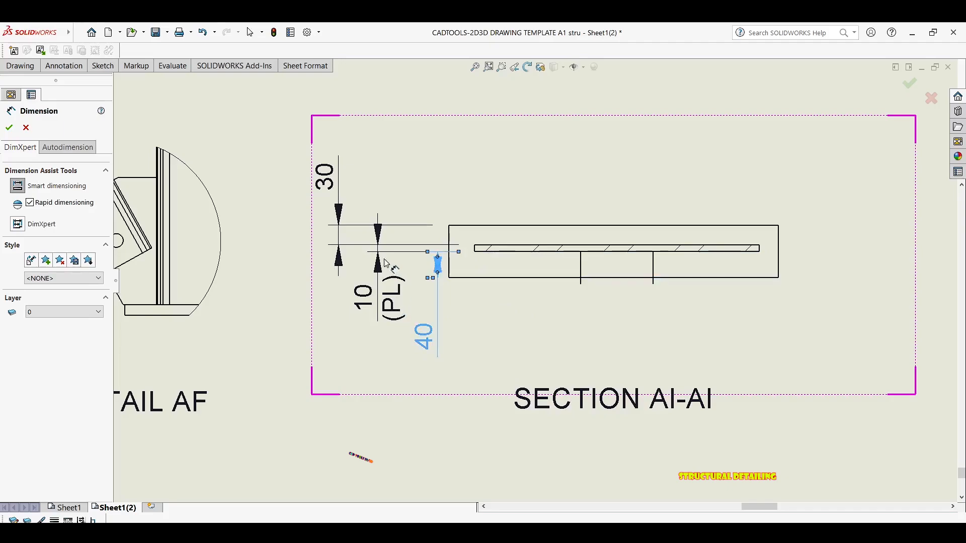
key(Escape)
Step: Space the 30, 10 (PL) and 40 dimensions farther out from section AI-AI, with the 40 dimension's arrows outside and its text raised
drag(313, 189, 286, 186)
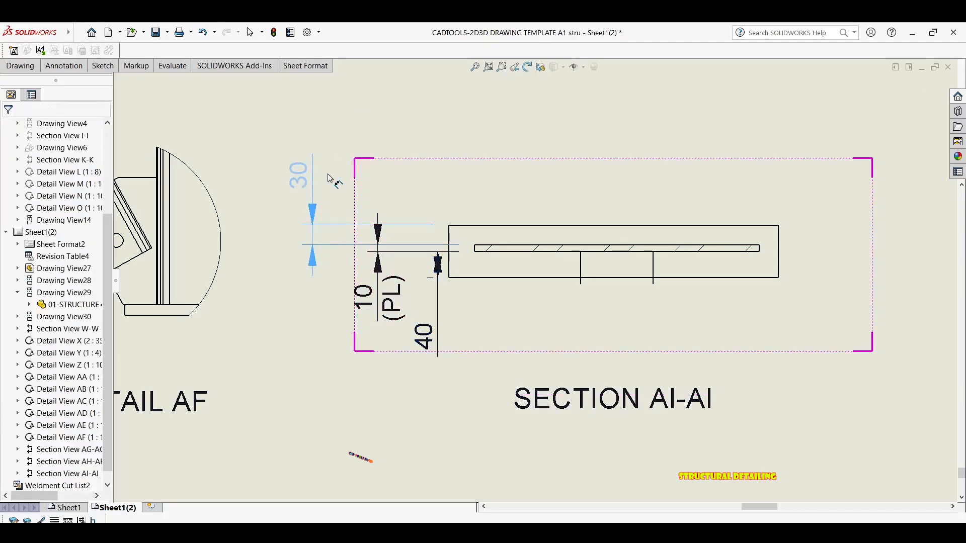
drag(382, 301, 357, 301)
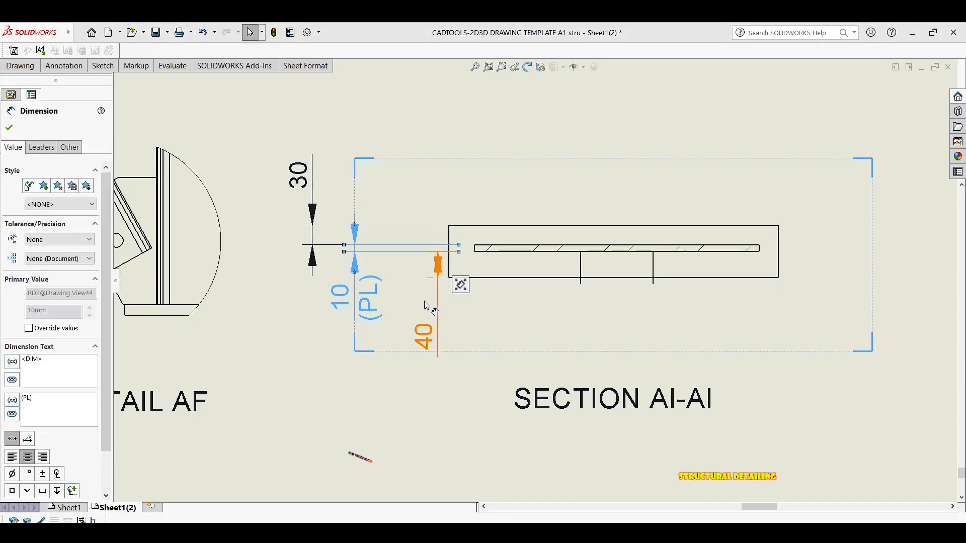
drag(439, 307, 410, 306)
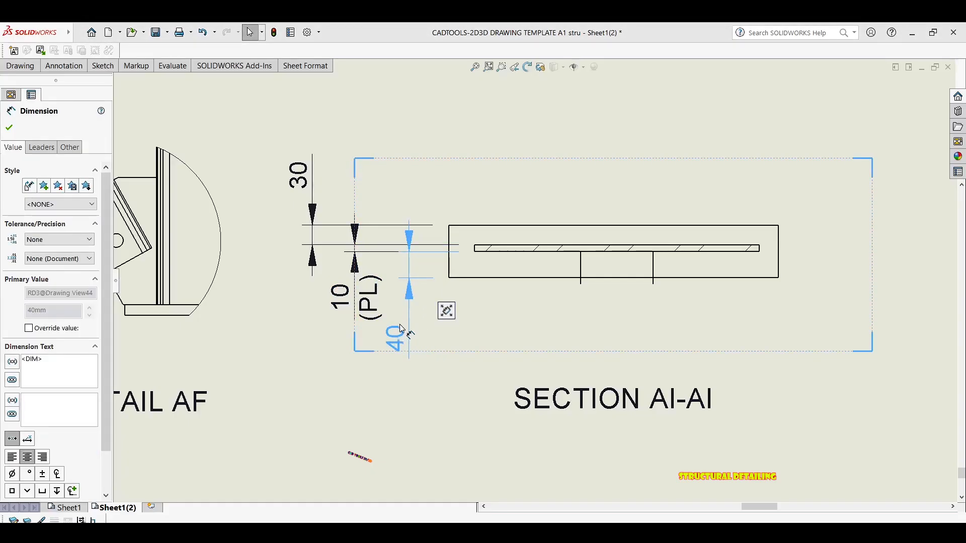
drag(409, 303, 411, 302)
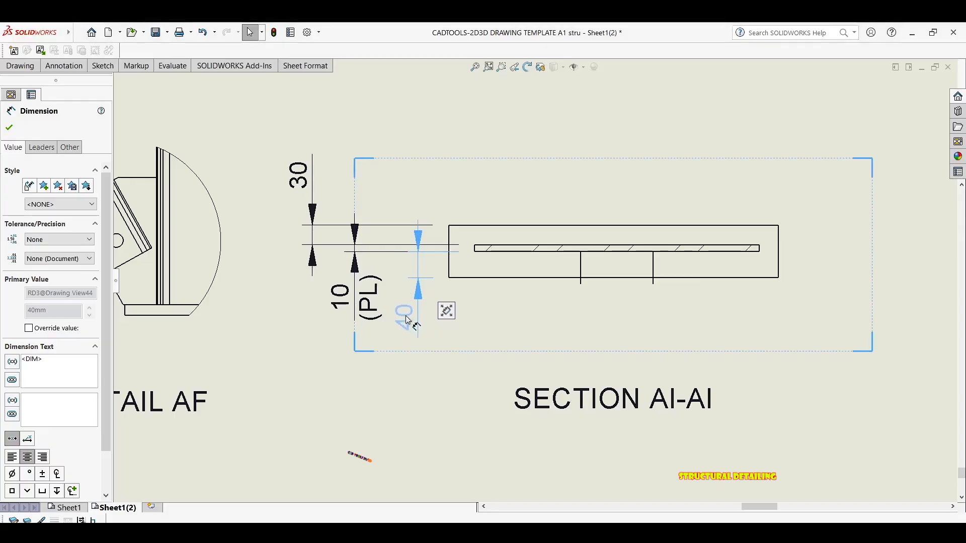
click(528, 90)
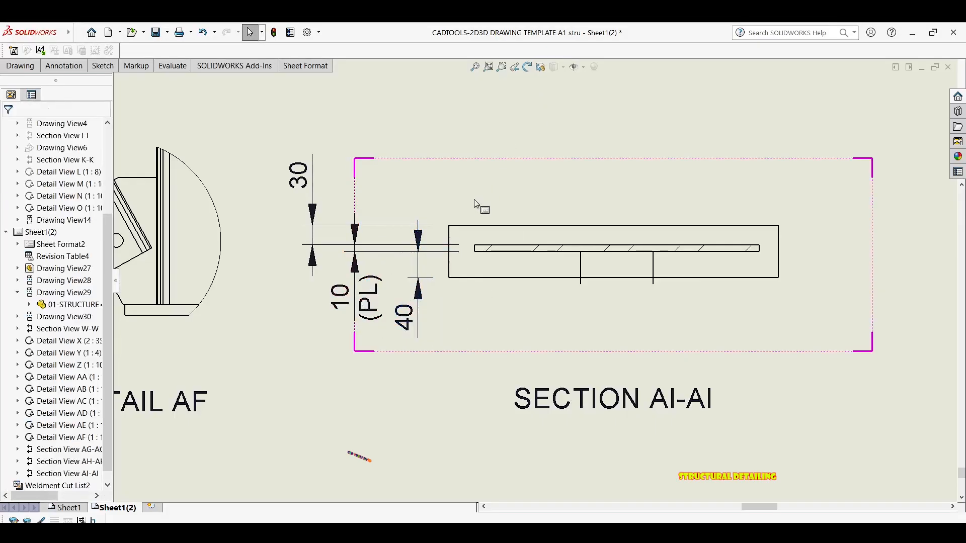
Step: Add circular item-number balloons above section AI-AI for the hatched cut plate and for the outer outline's upper edge
scroll(494, 210, up, 1)
scroll(577, 253, up, 1)
middle_drag(577, 252, 509, 266)
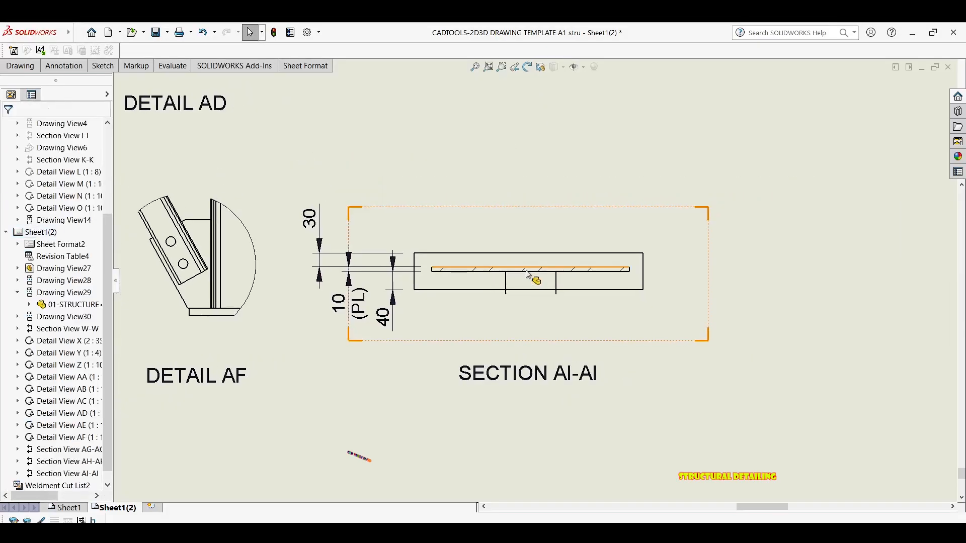
right_drag(522, 273, 496, 272)
scroll(497, 275, down, 3)
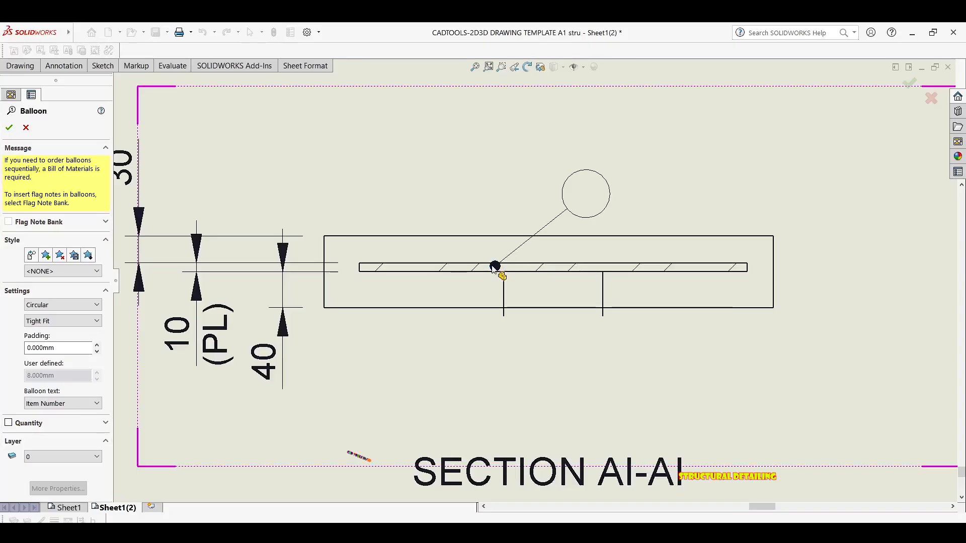
click(497, 266)
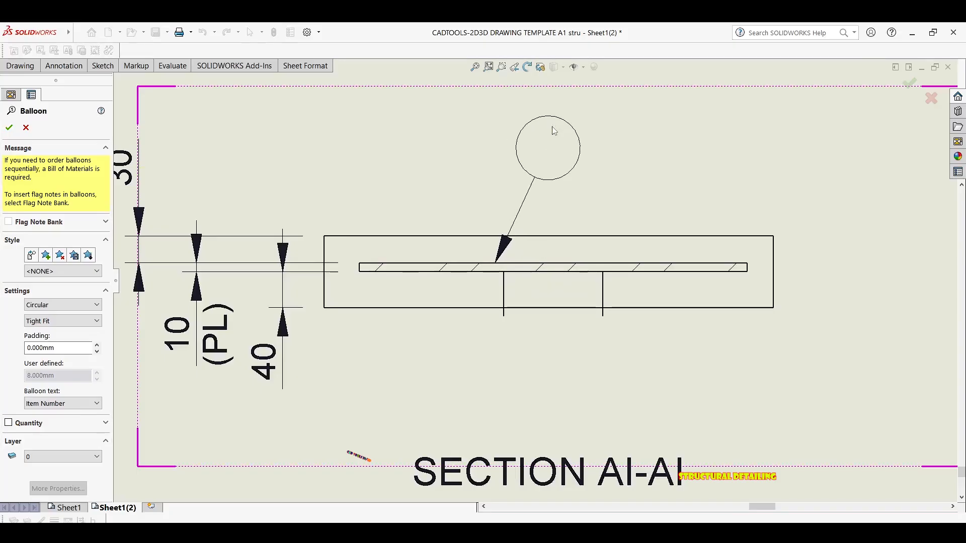
click(671, 235)
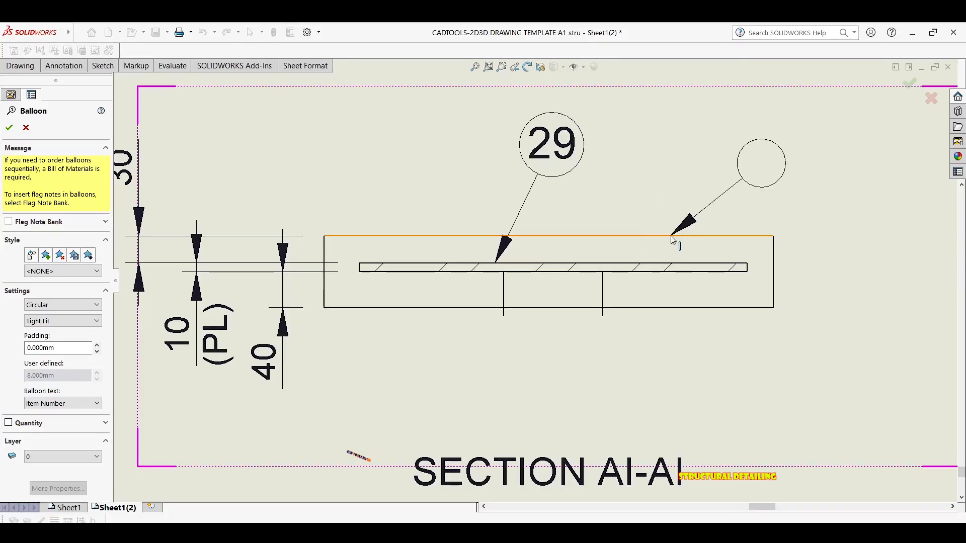
click(721, 128)
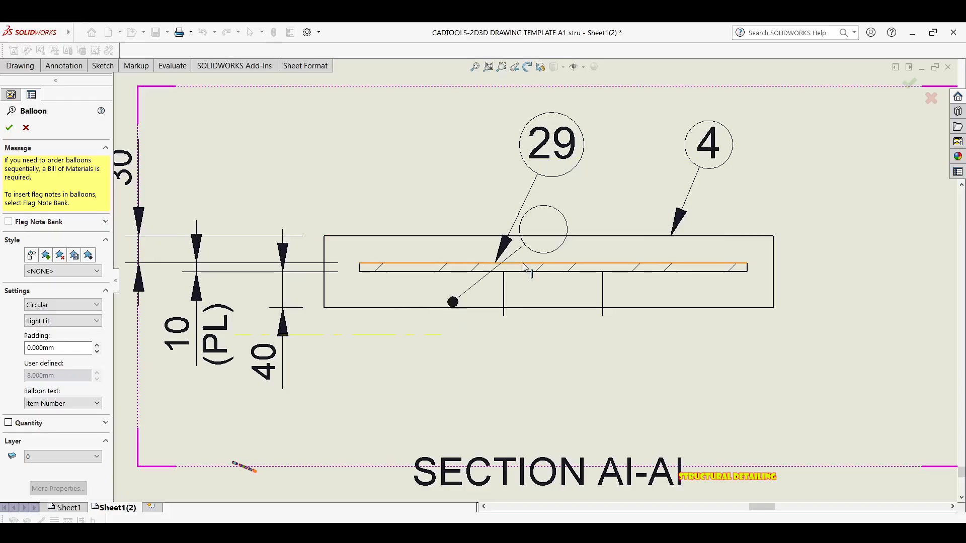
scroll(463, 342, down, 1)
key(Escape)
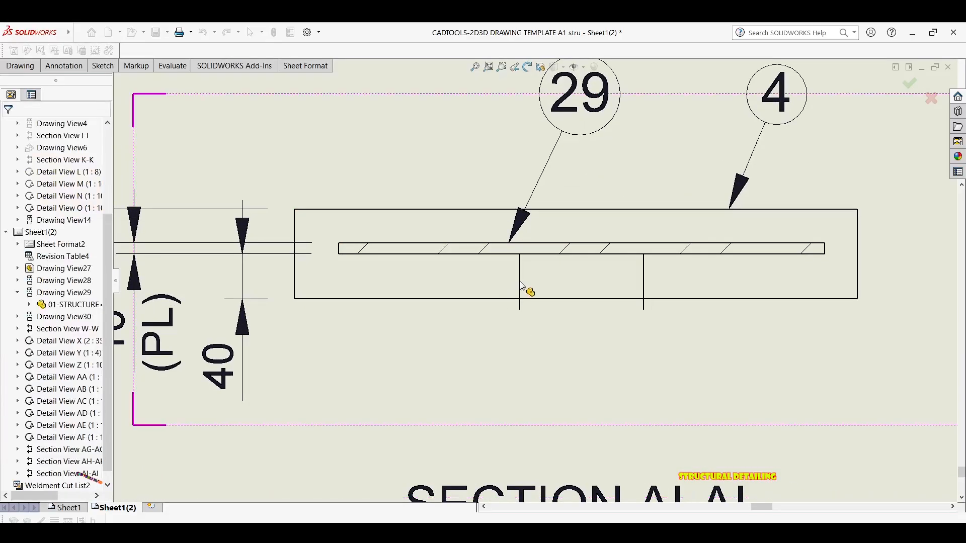
Step: Hide the cutting line of section view AI-AI
click(526, 286)
scroll(529, 308, down, 3)
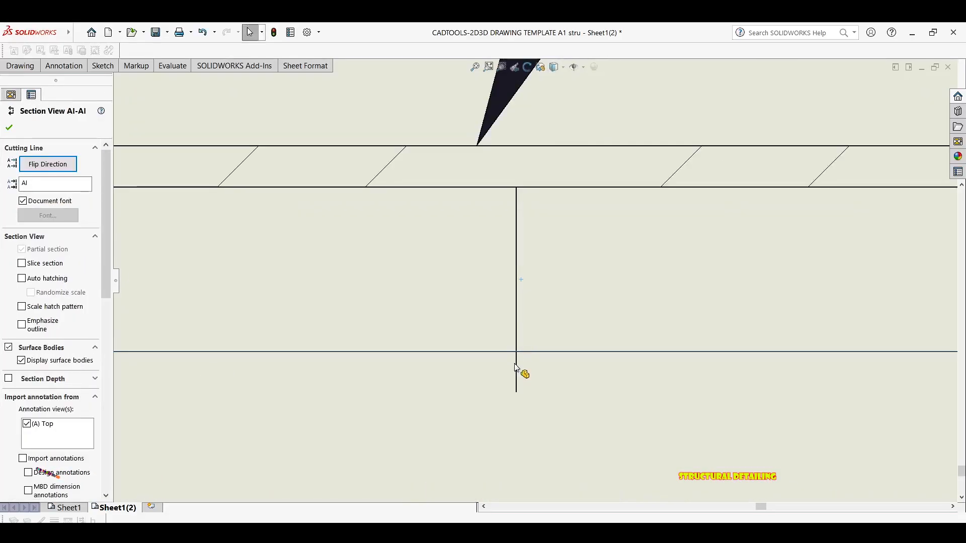
scroll(517, 384, down, 2)
click(502, 414)
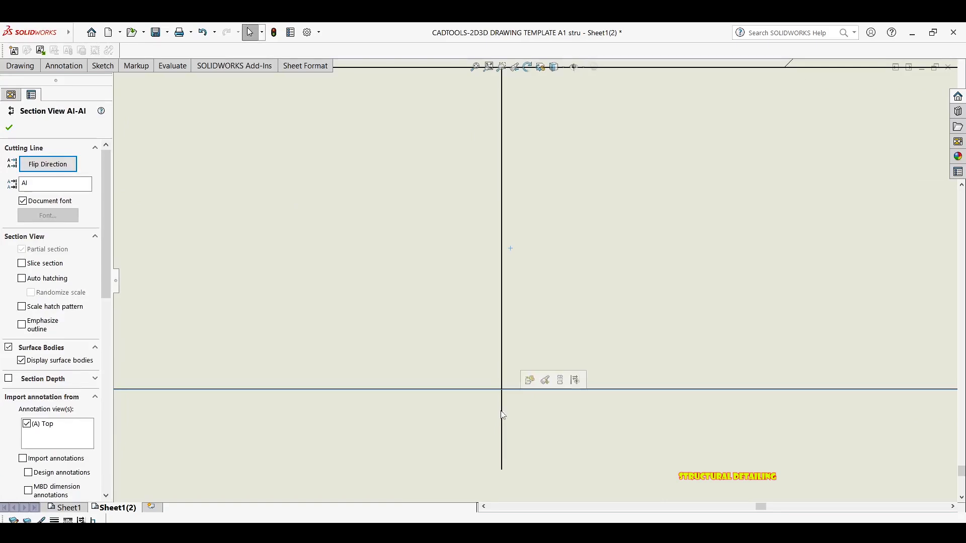
right_click(503, 411)
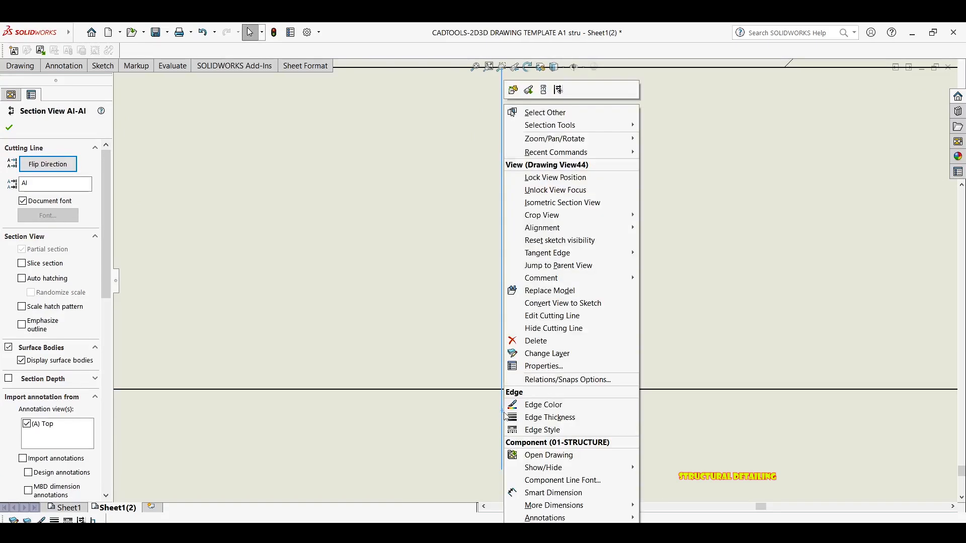
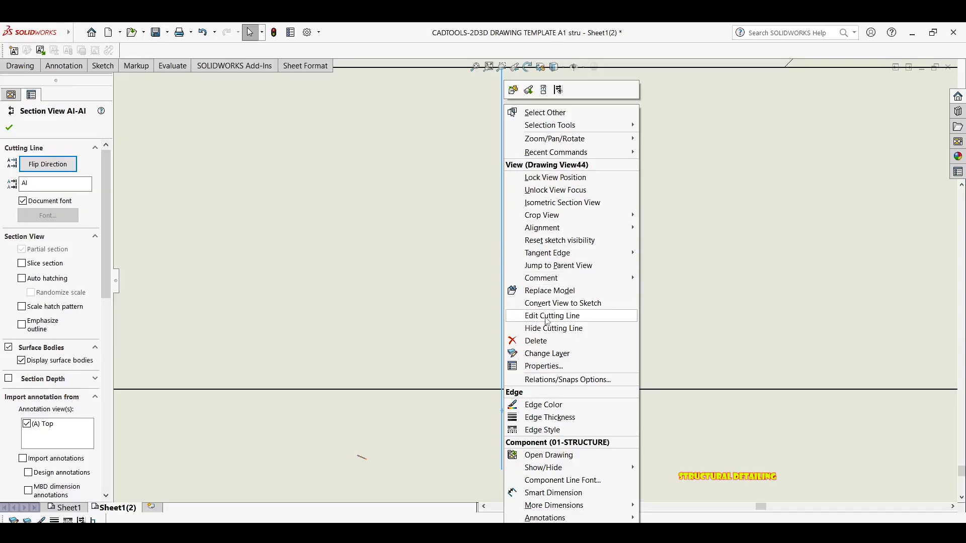
click(561, 329)
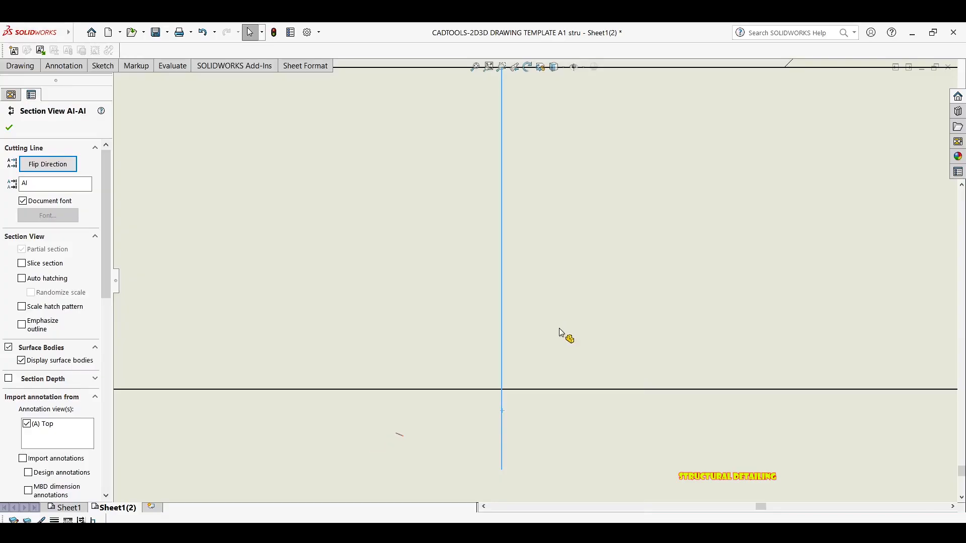
scroll(556, 372, down, 5)
scroll(545, 370, up, 4)
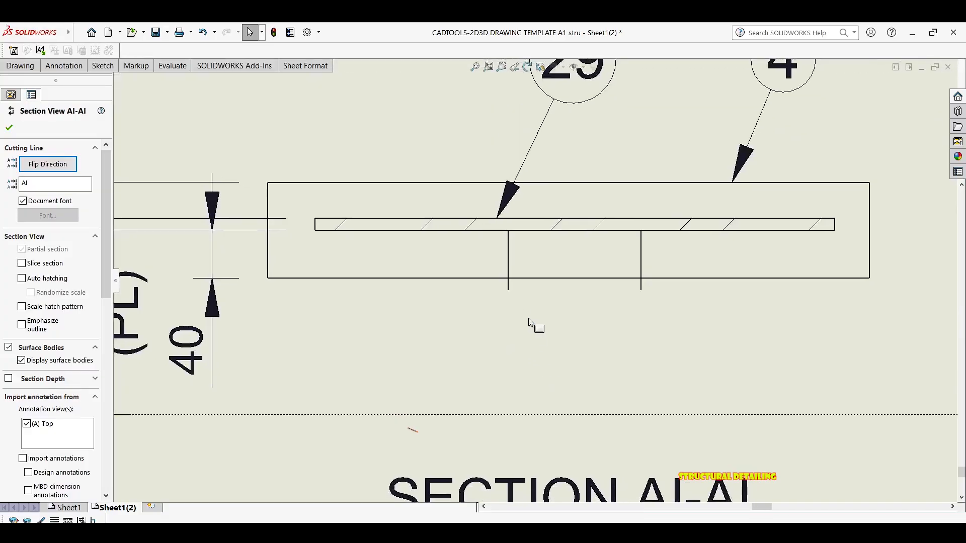
click(509, 285)
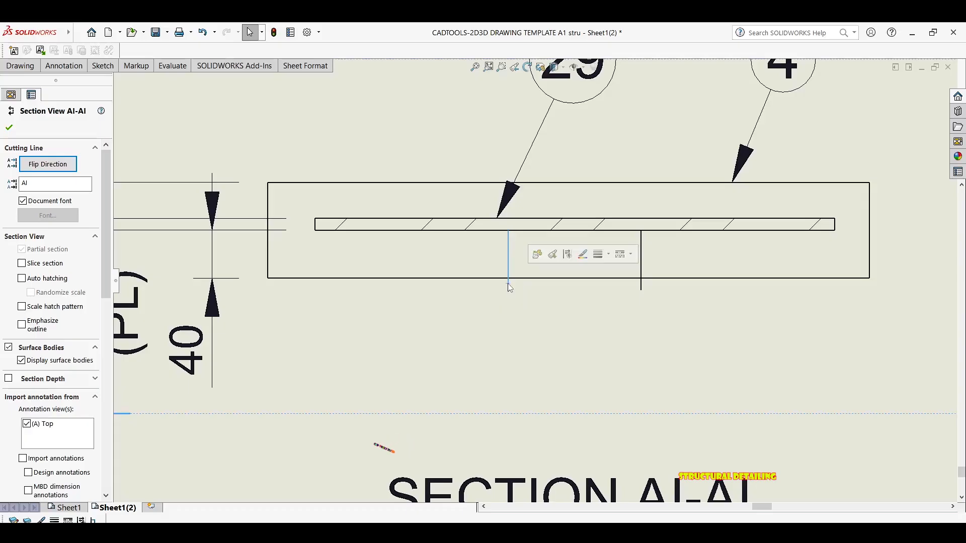
key(b)
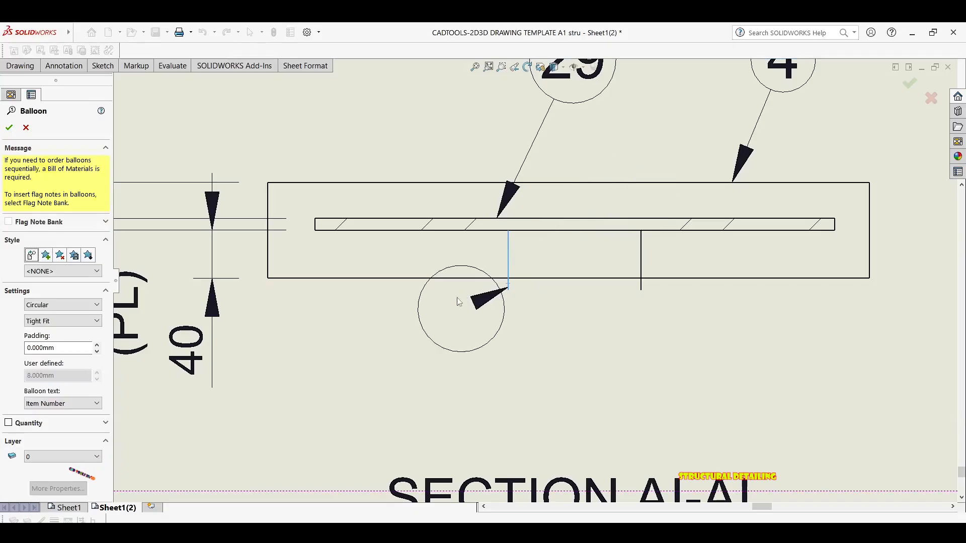
key(Escape)
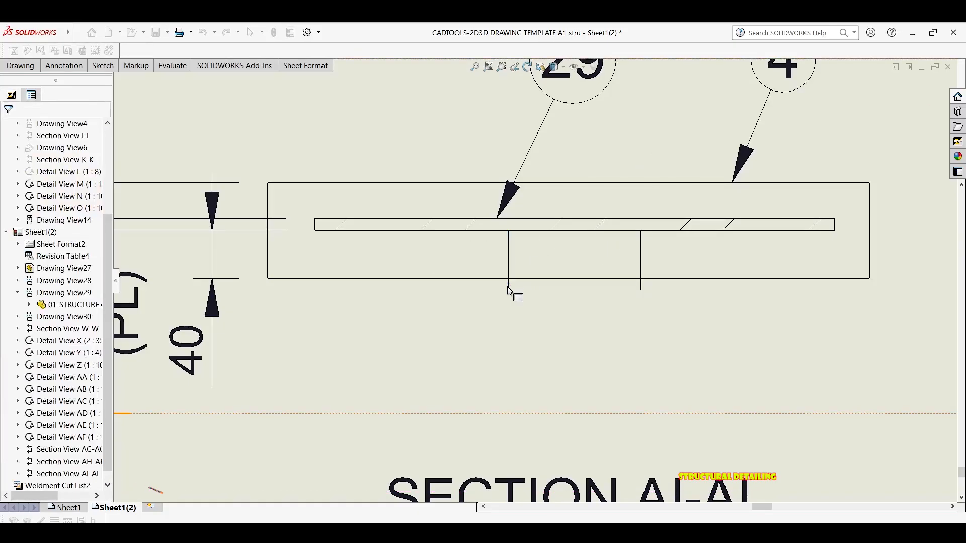
right_click(508, 287)
key(Escape)
key(Escape)
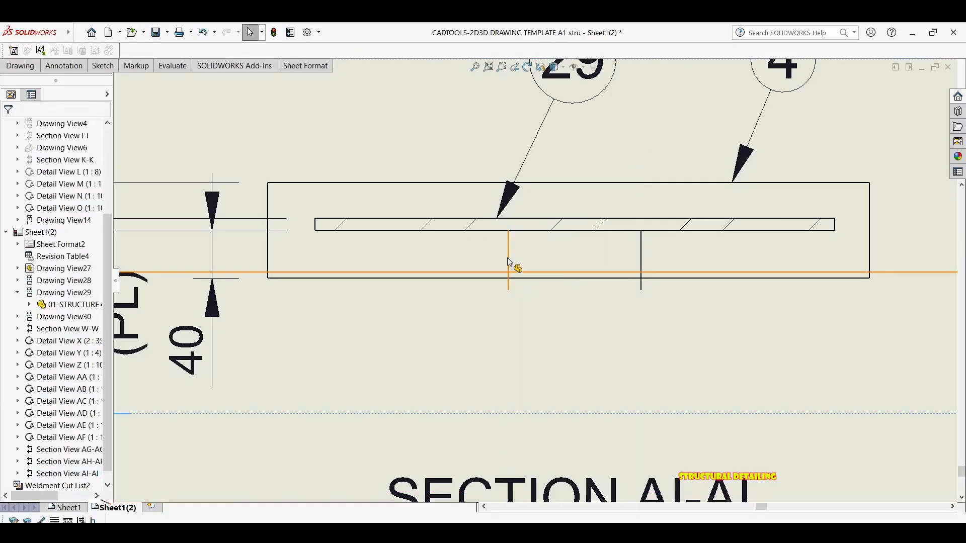
Step: Hide the body behind the vertical line under the cut plate that is nearer to the dimensions in section AI-AI
scroll(508, 262, down, 2)
right_click(519, 264)
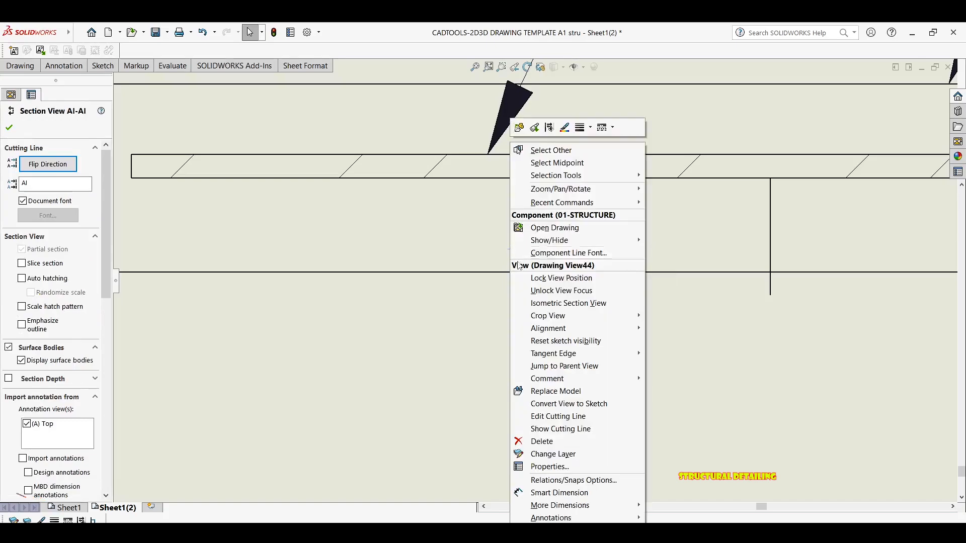
mouse_move(569, 241)
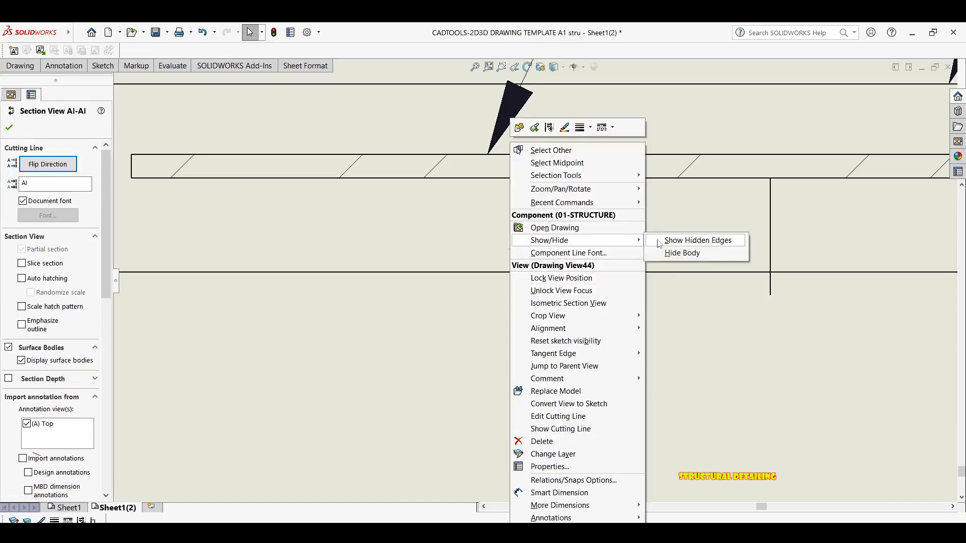
click(681, 253)
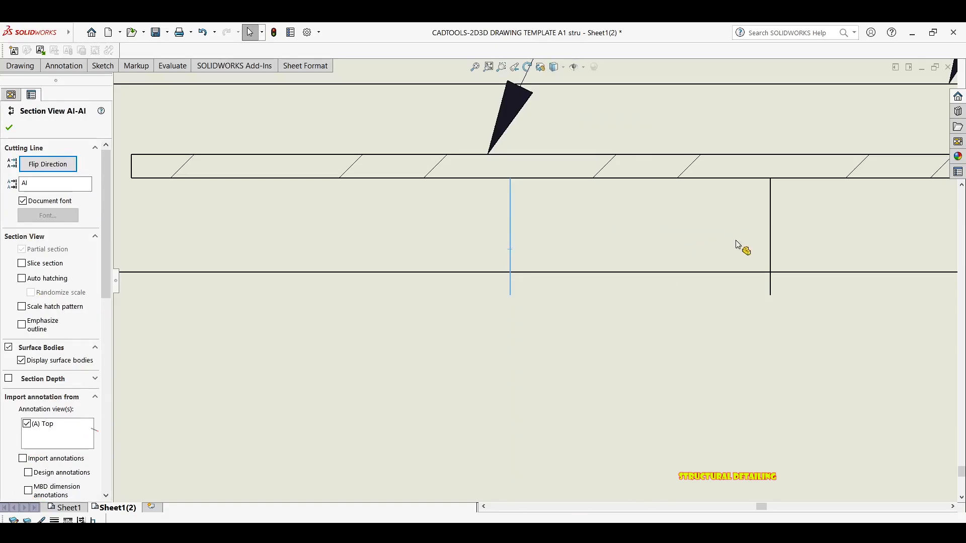
right_click(772, 227)
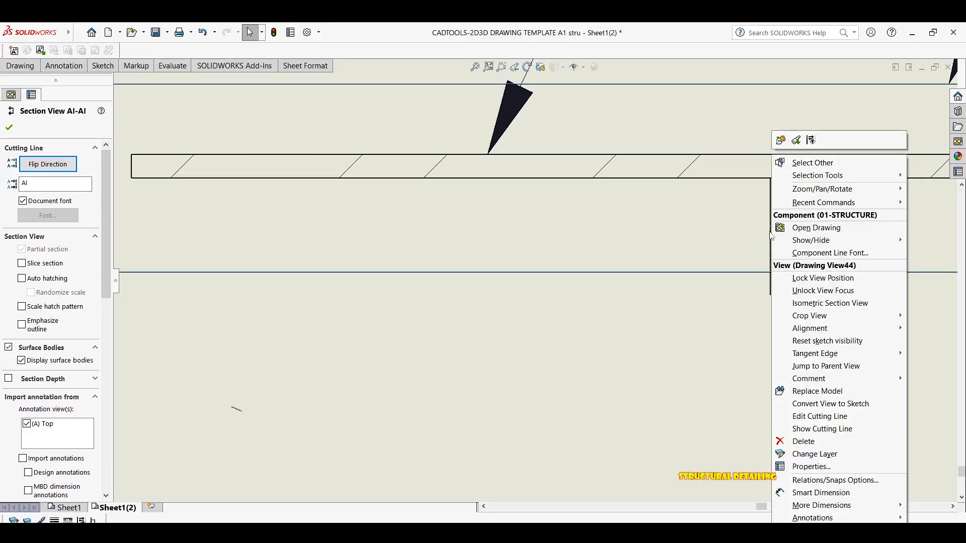
click(772, 234)
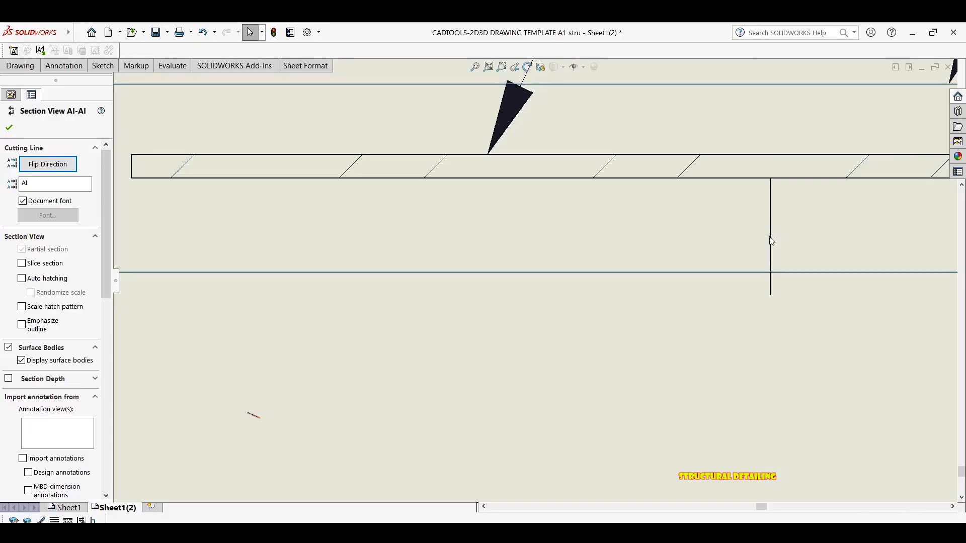
right_click(771, 293)
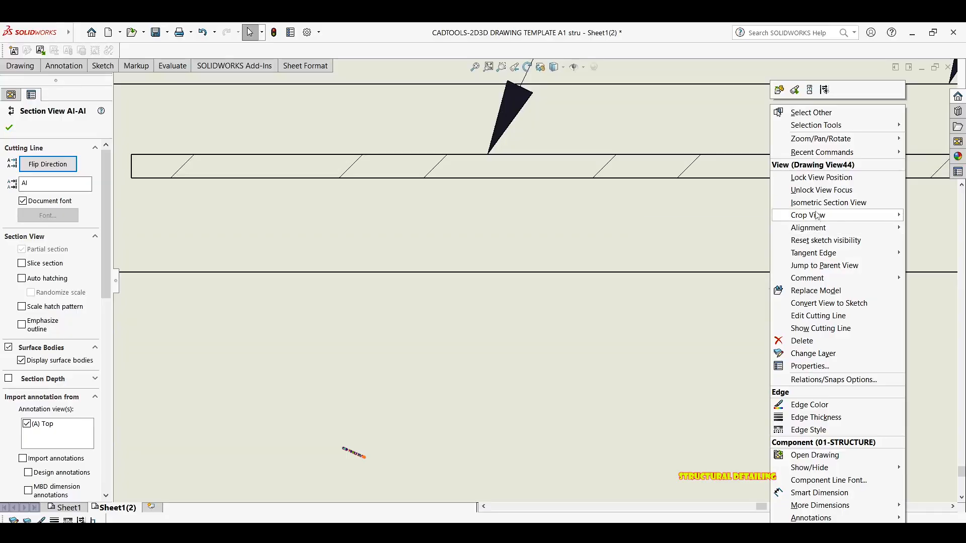
mouse_move(827, 232)
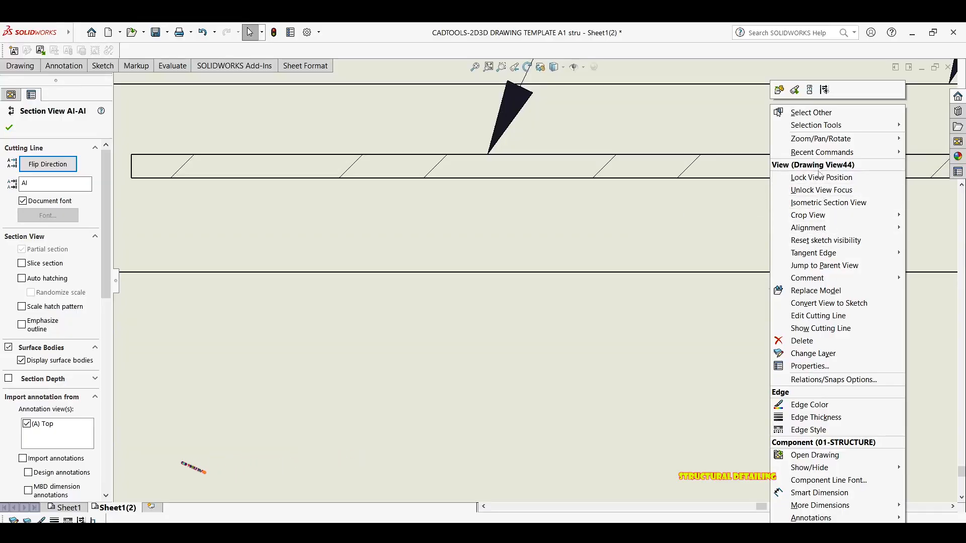
click(752, 326)
Step: Hide the body behind the remaining vertical line under the cut plate in section AI-AI
scroll(761, 285, down, 1)
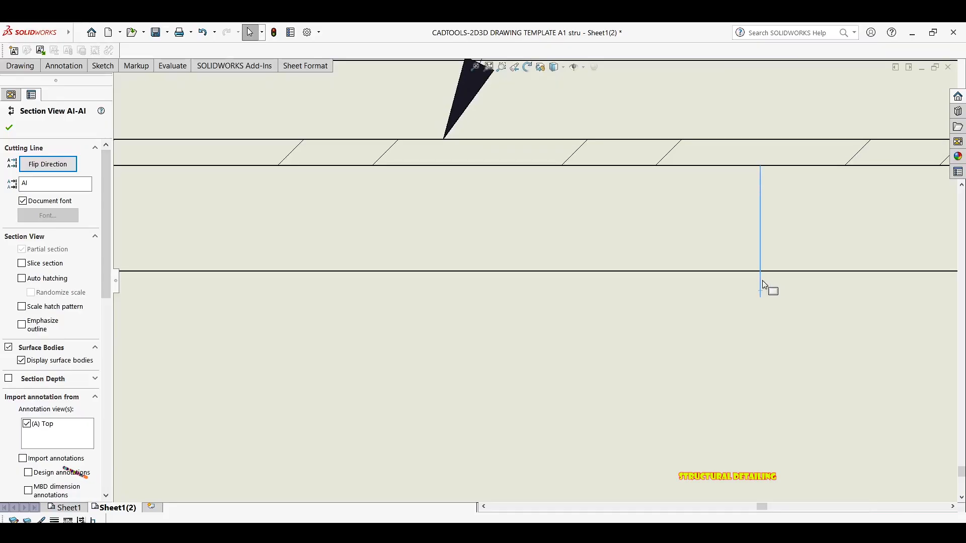
right_click(760, 289)
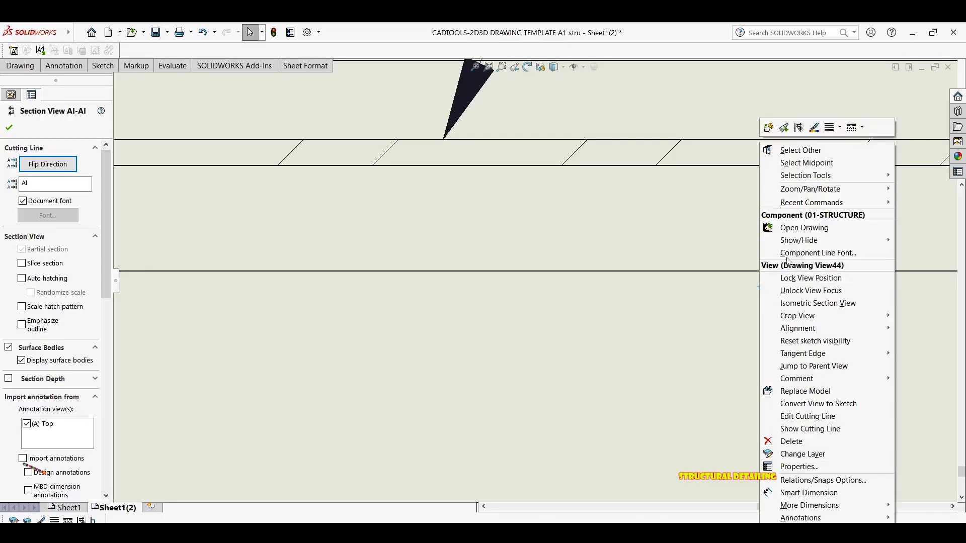
mouse_move(798, 241)
click(693, 253)
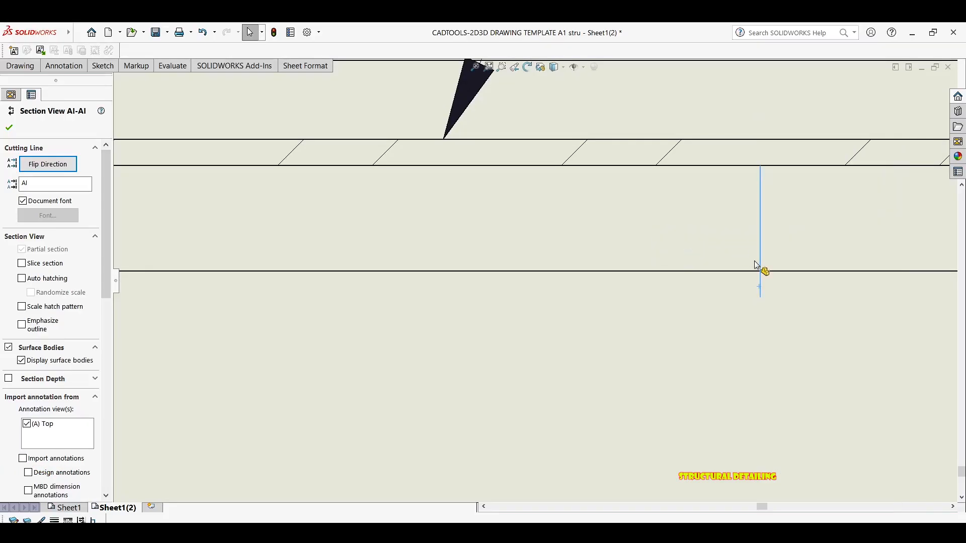
scroll(651, 251, up, 5)
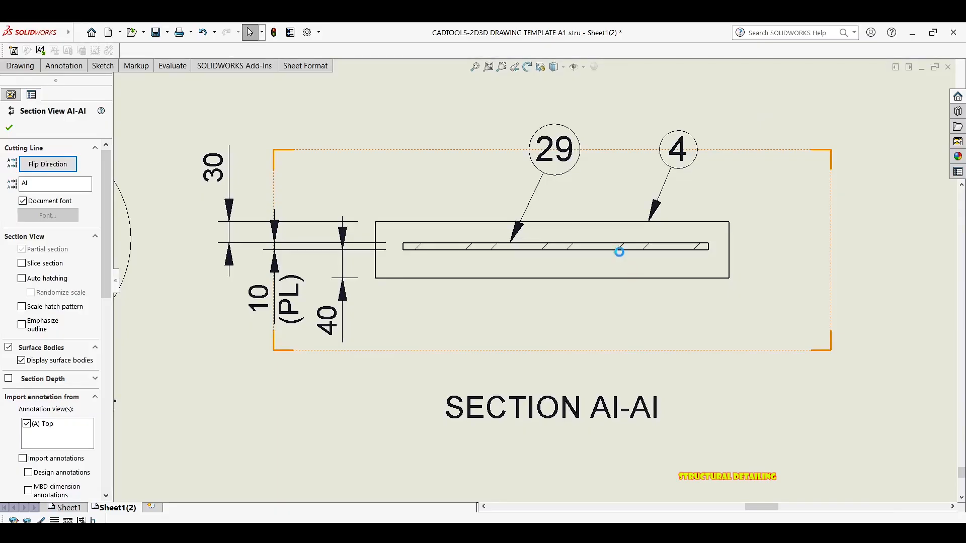
Step: Close the section AI-AI properties and review the neighbouring detail views down to detail Y
scroll(619, 253, up, 3)
scroll(577, 226, down, 1)
key(Escape)
scroll(484, 255, up, 2)
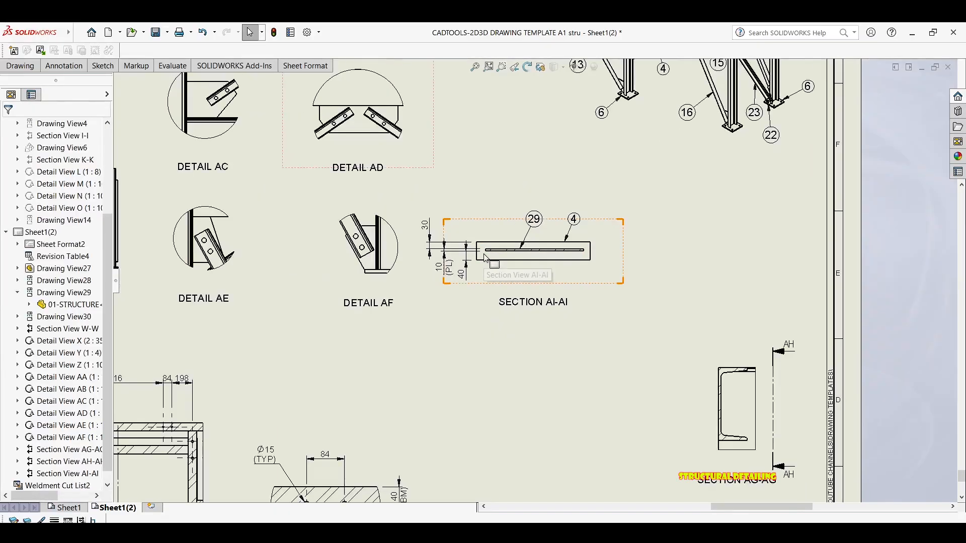
middle_drag(484, 253, 523, 253)
scroll(567, 247, up, 1)
scroll(458, 237, down, 1)
middle_drag(334, 266, 451, 239)
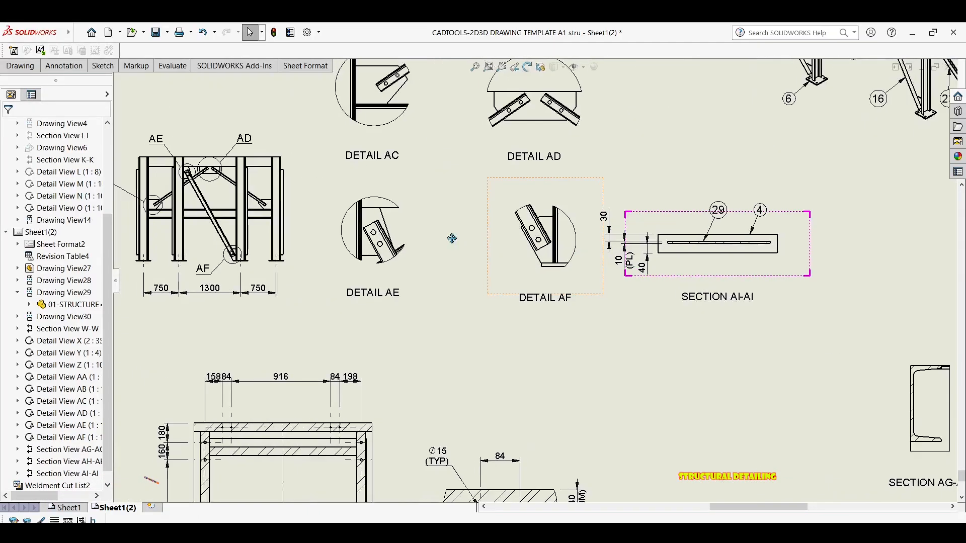
scroll(280, 266, down, 1)
middle_drag(264, 276, 352, 122)
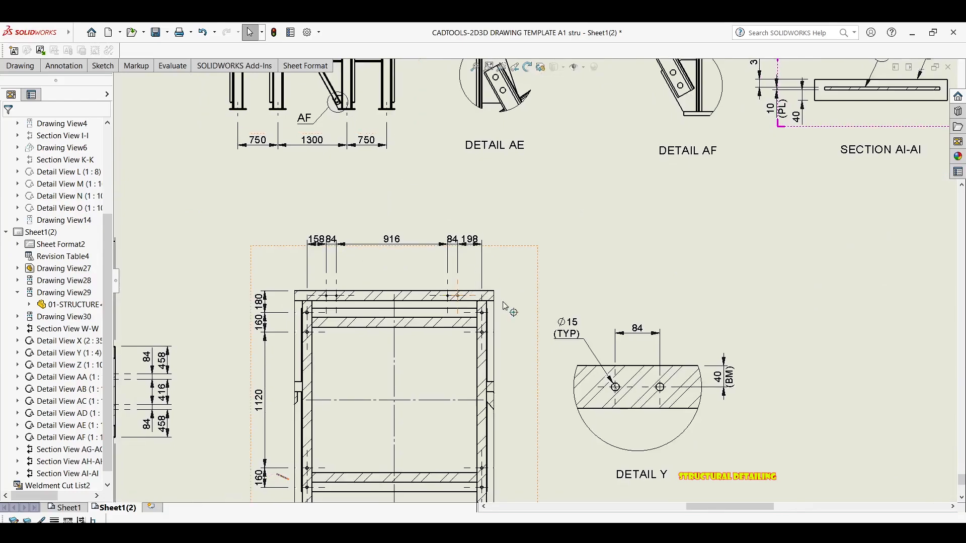
scroll(505, 303, down, 1)
middle_drag(550, 288, 446, 165)
scroll(539, 312, down, 1)
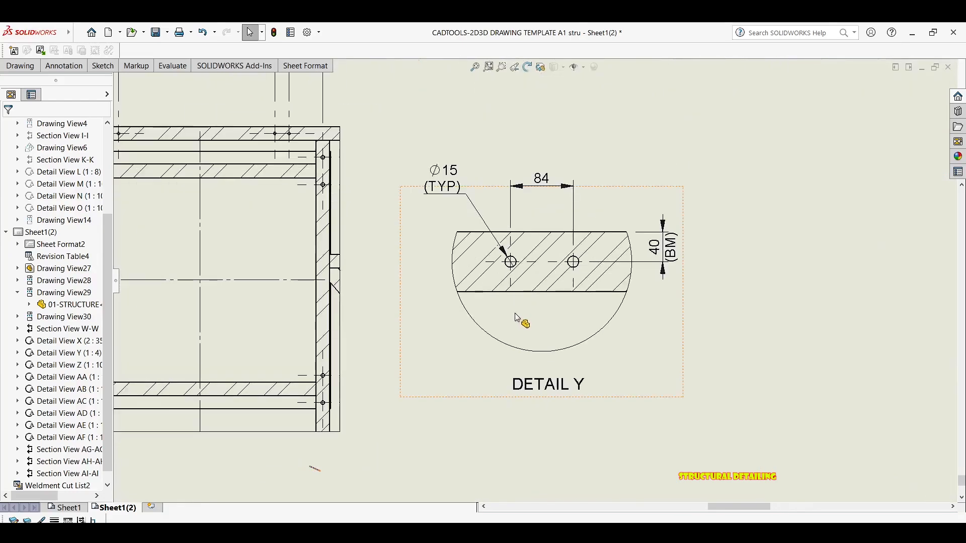
Step: Expand detail view Y in the drawing structure and check the options available for its detail circle
click(434, 241)
click(16, 96)
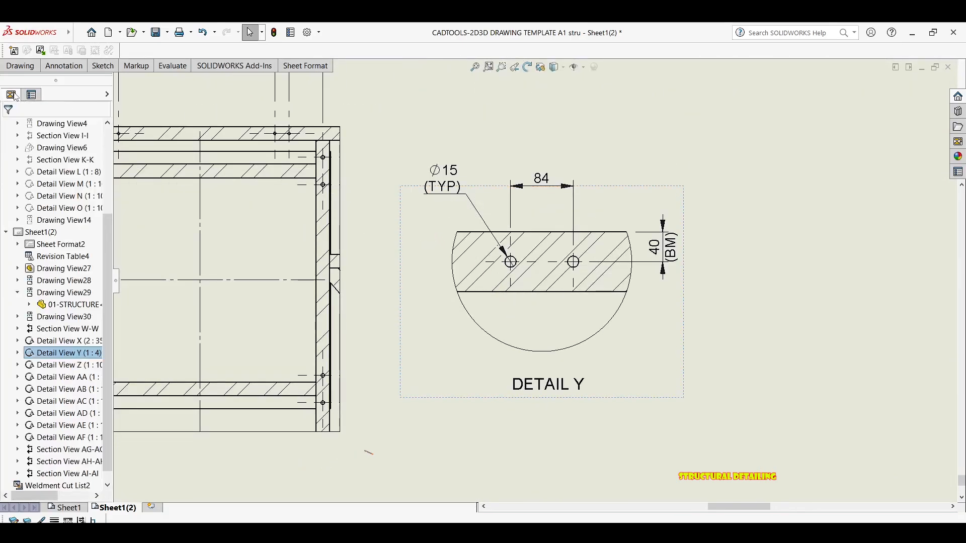
click(17, 353)
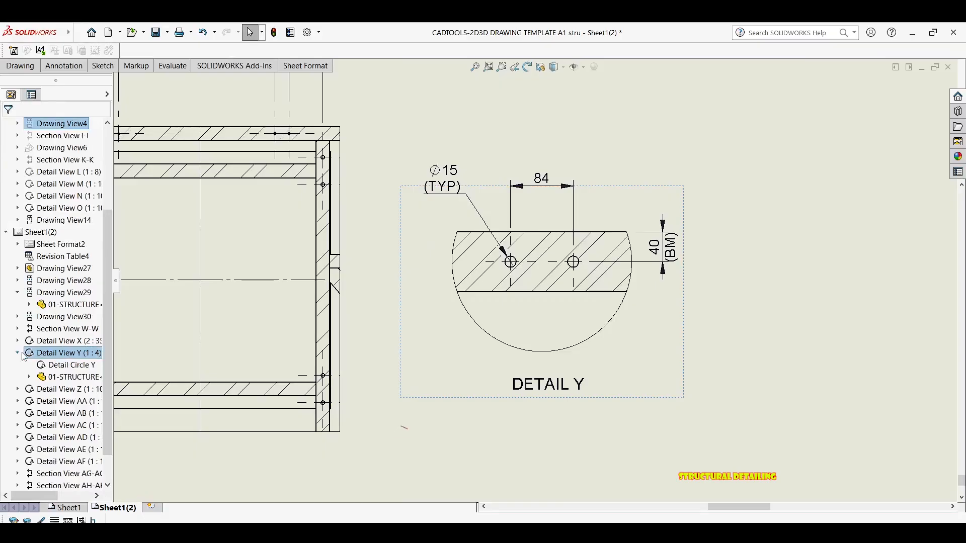
right_click(46, 366)
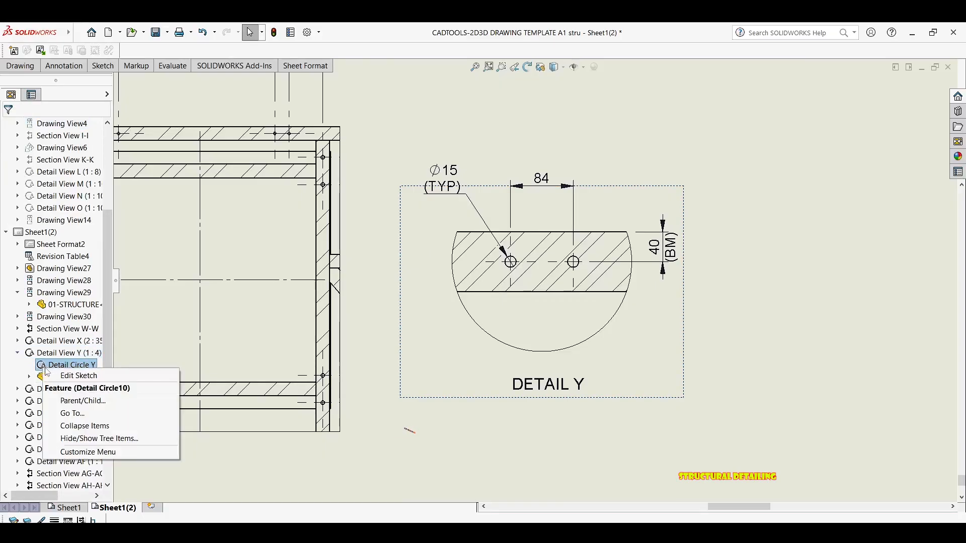
click(25, 370)
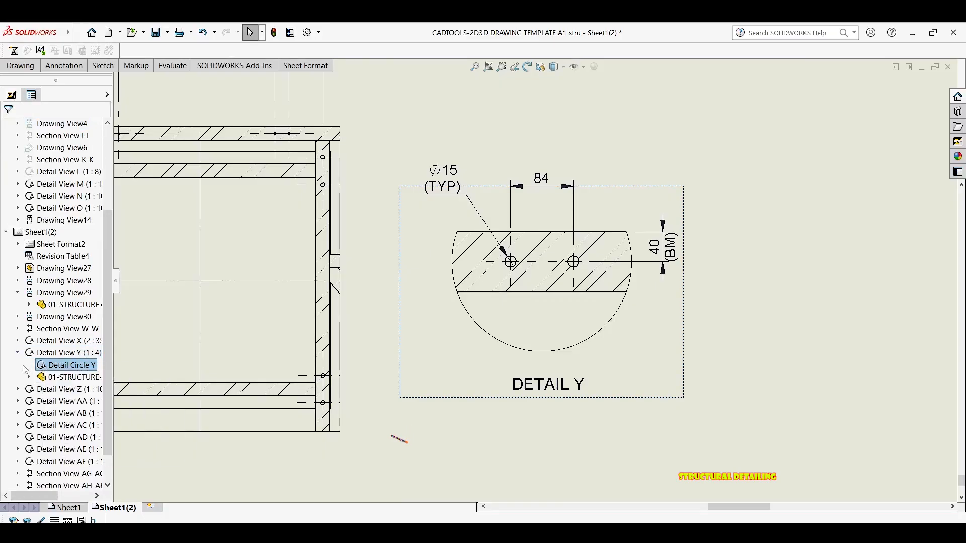
Step: Examine the drawing view properties of detail view Y, including its hidden-edge and hidden-body lists
right_click(36, 353)
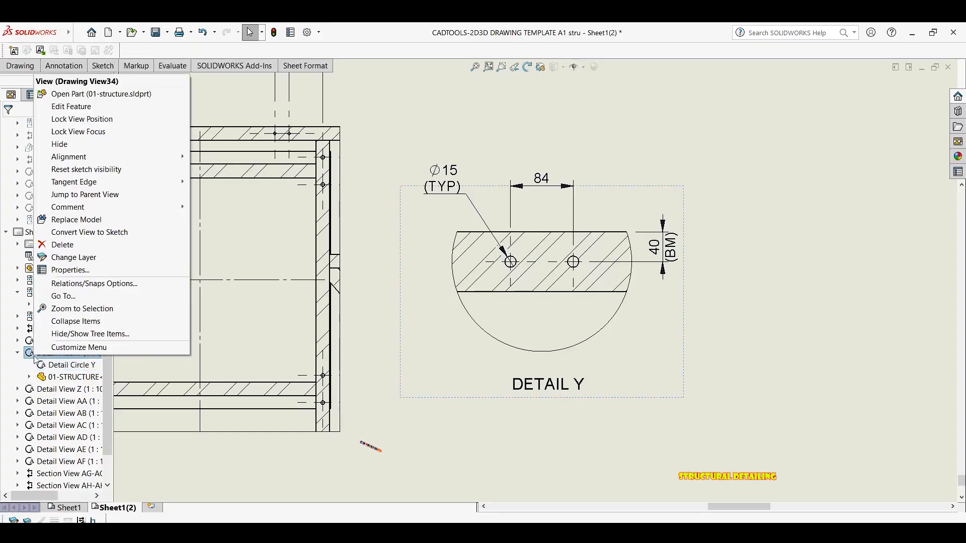
click(71, 271)
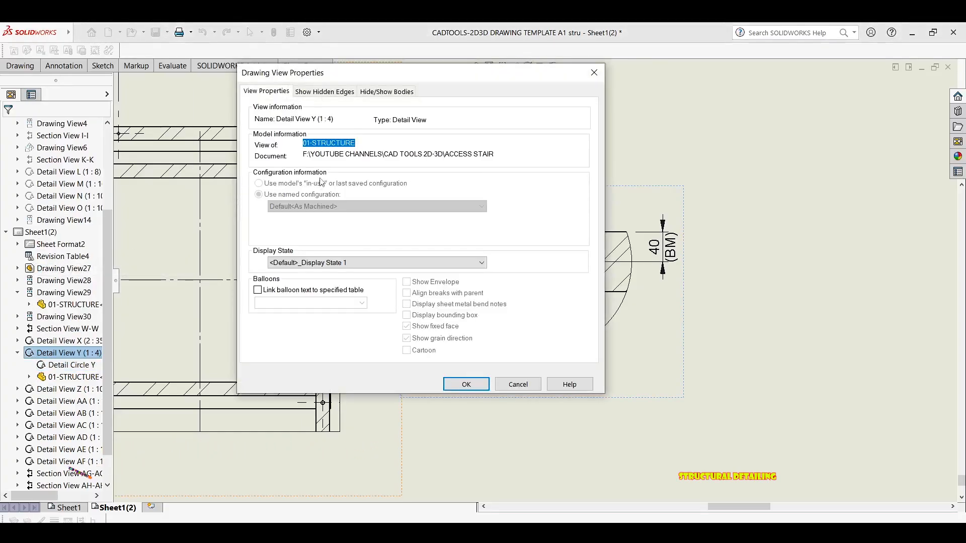
click(330, 92)
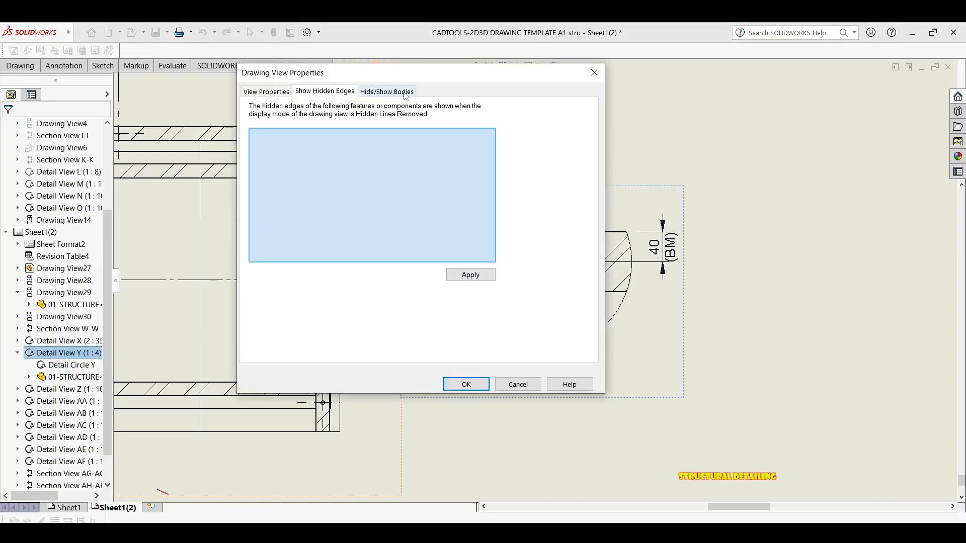
click(387, 92)
click(312, 93)
click(270, 93)
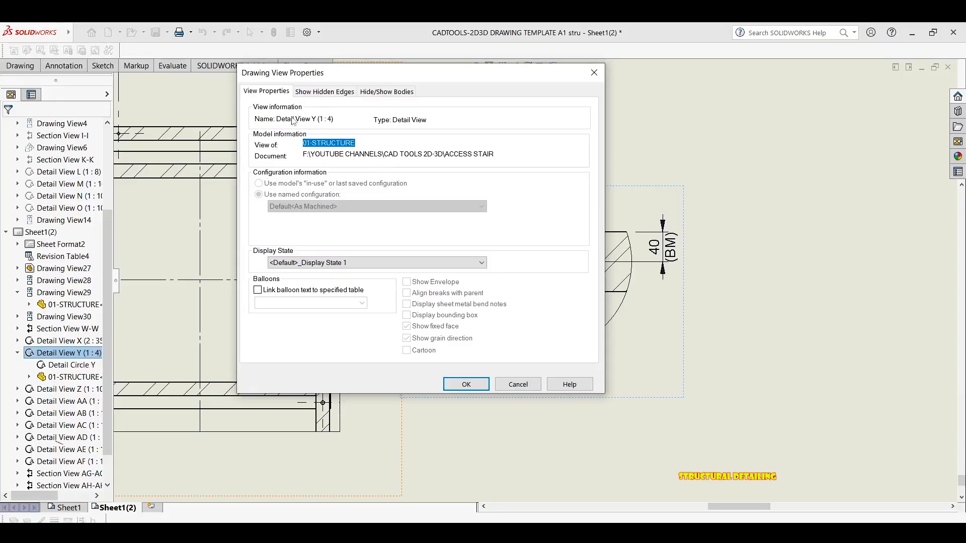
click(323, 95)
click(373, 96)
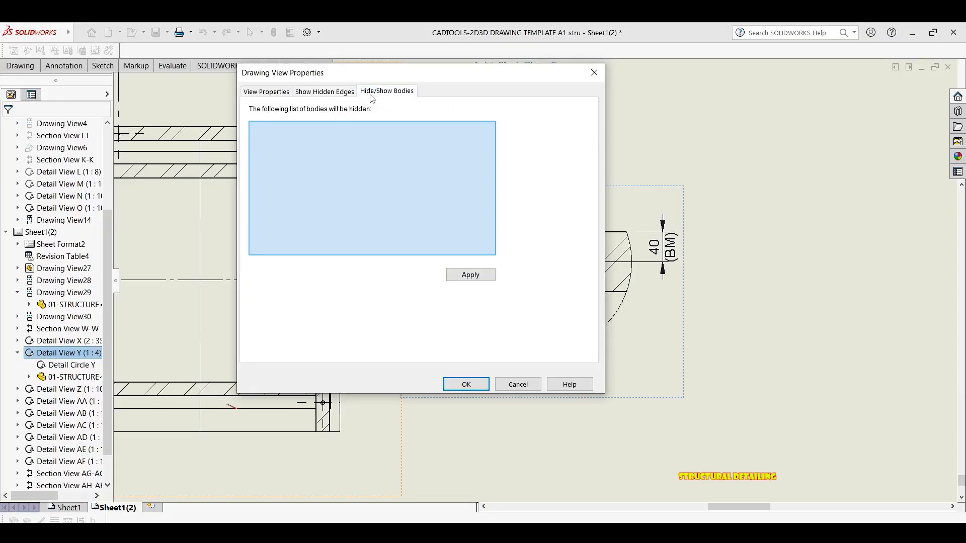
click(281, 95)
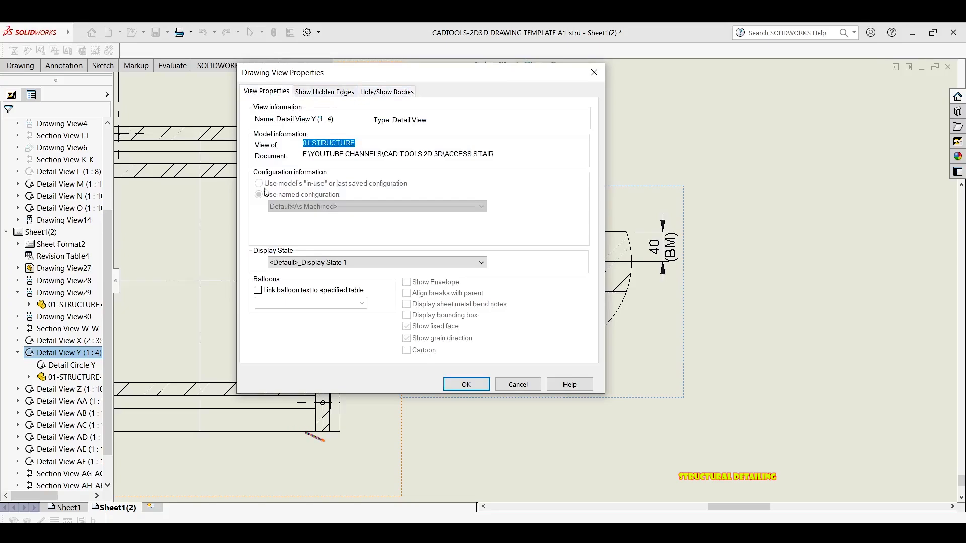
click(487, 390)
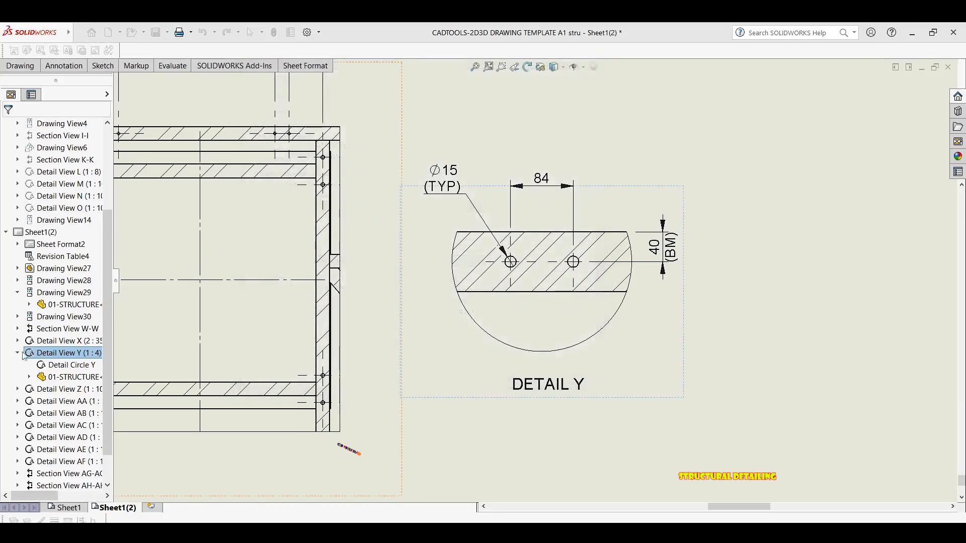
click(48, 366)
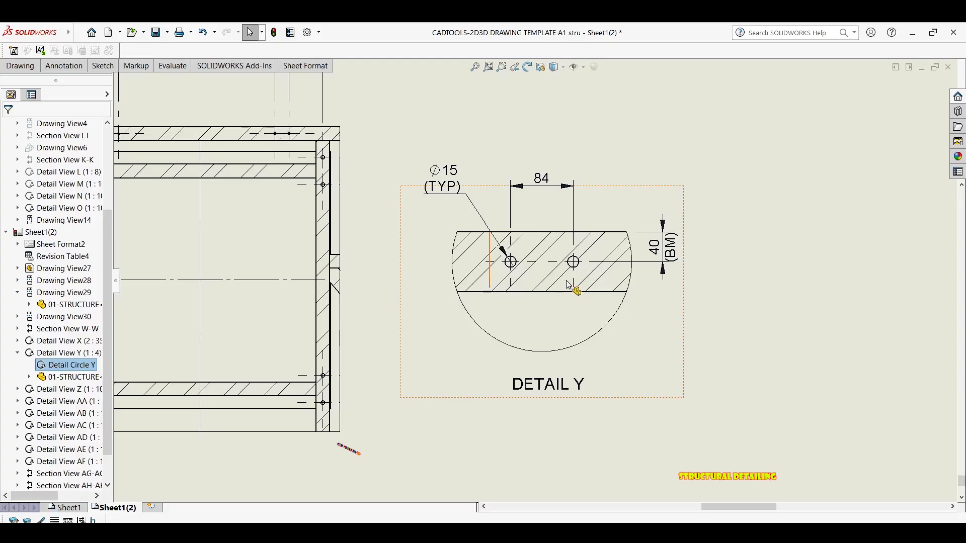
Step: Examine the hatched members, bolt holes and dimensions of detail X
scroll(553, 286, up, 2)
scroll(539, 302, up, 2)
key(Escape)
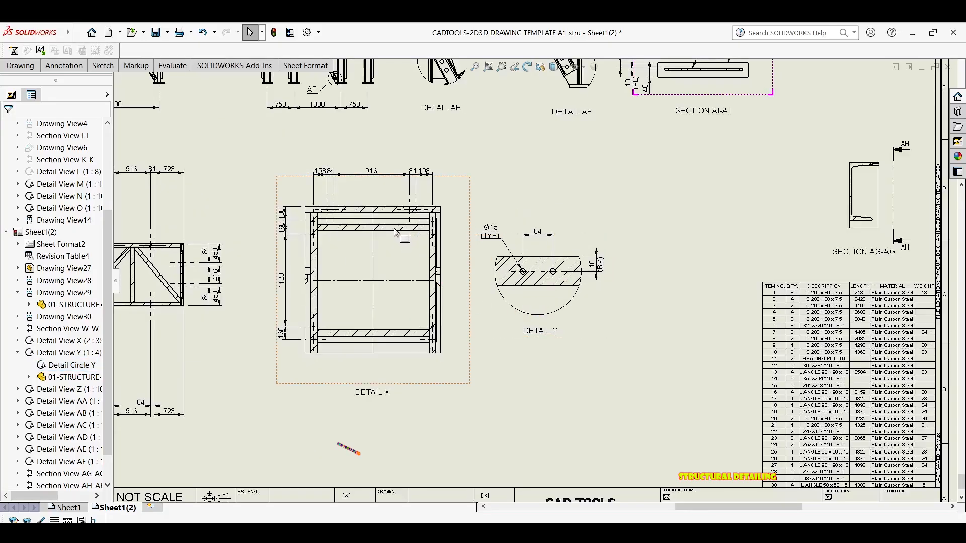
middle_drag(451, 221, 445, 243)
middle_drag(503, 179, 497, 208)
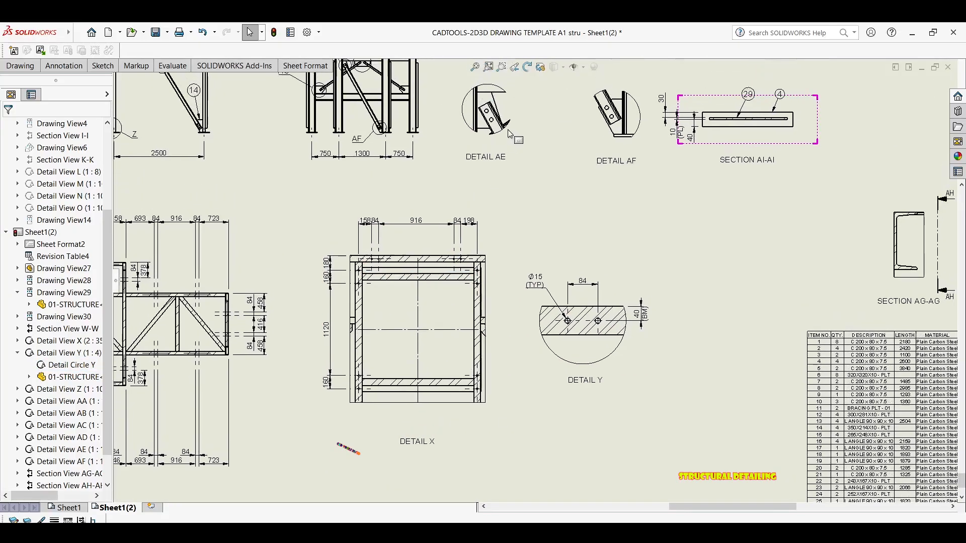
middle_drag(526, 140, 529, 157)
click(746, 261)
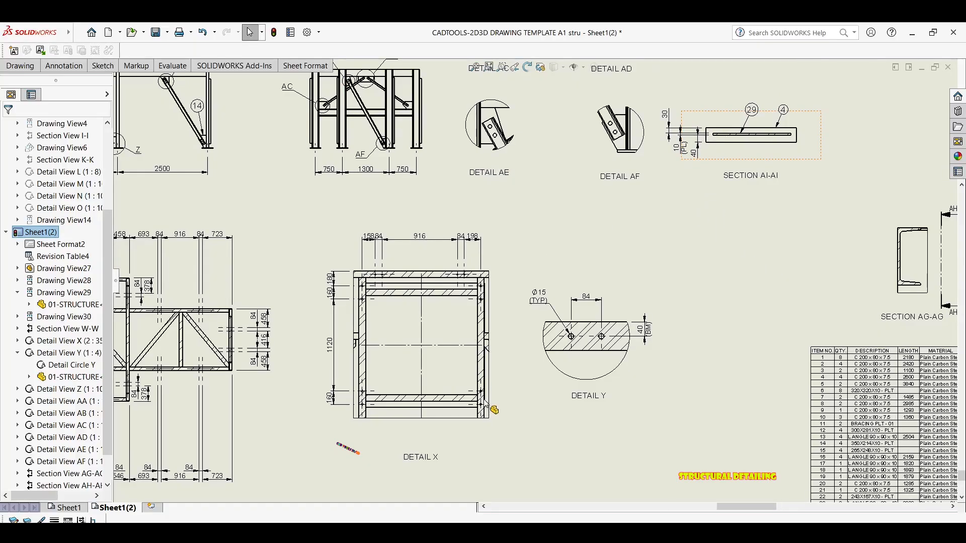
scroll(715, 143, down, 3)
middle_drag(414, 300, 575, 101)
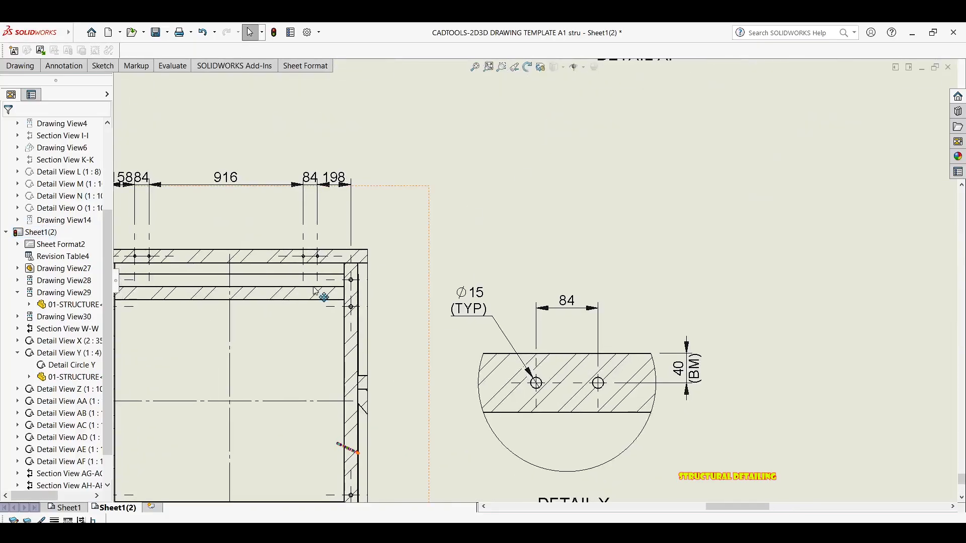
middle_drag(332, 285, 490, 192)
scroll(294, 164, down, 1)
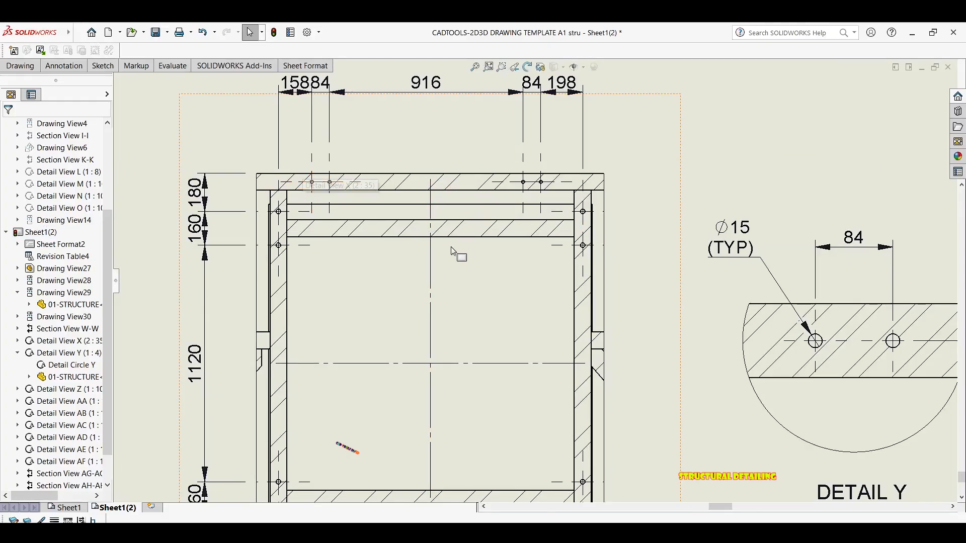
scroll(465, 245, down, 3)
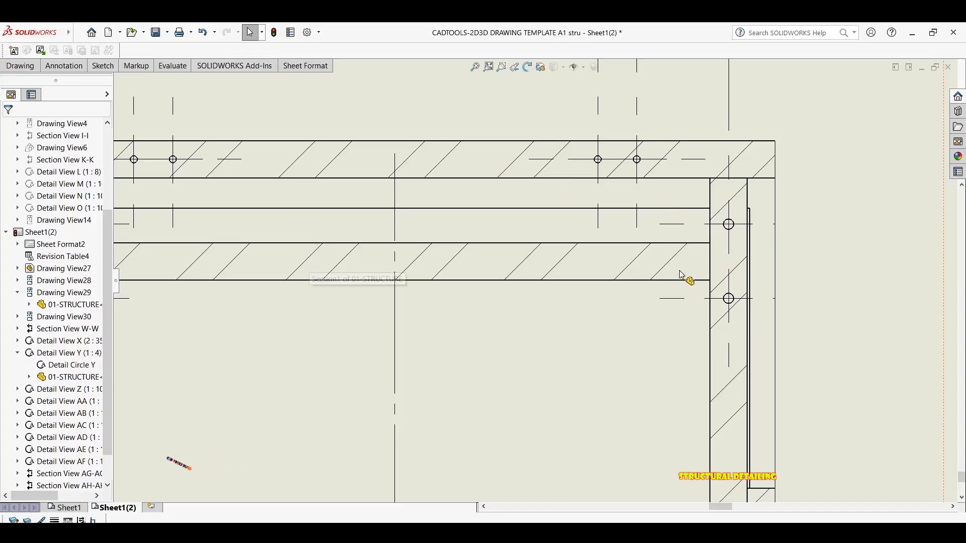
scroll(752, 259, up, 4)
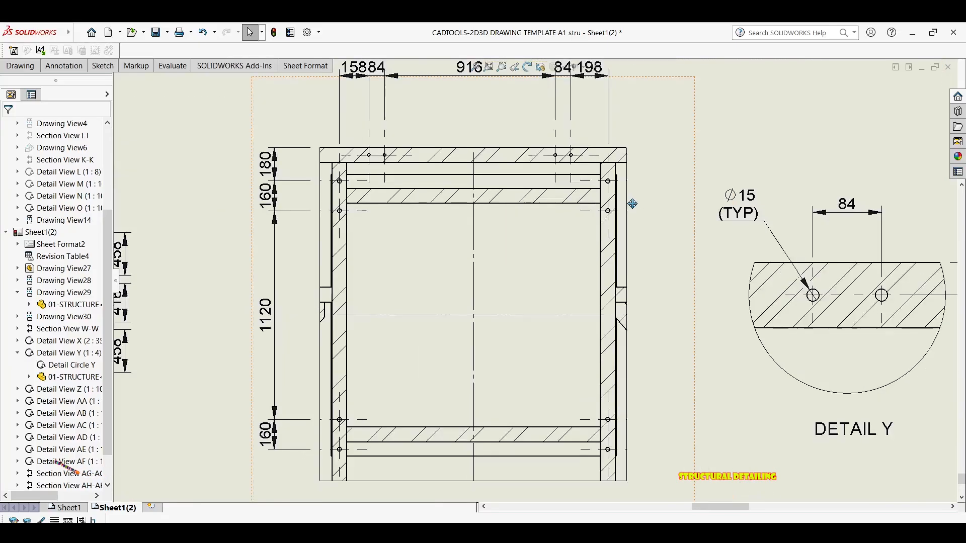
middle_drag(632, 204, 631, 192)
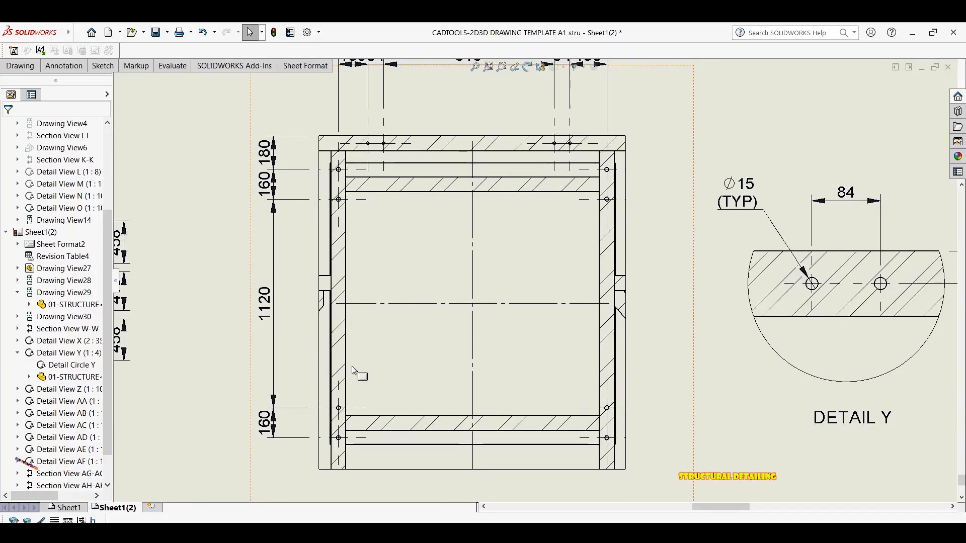
middle_drag(406, 115, 434, 156)
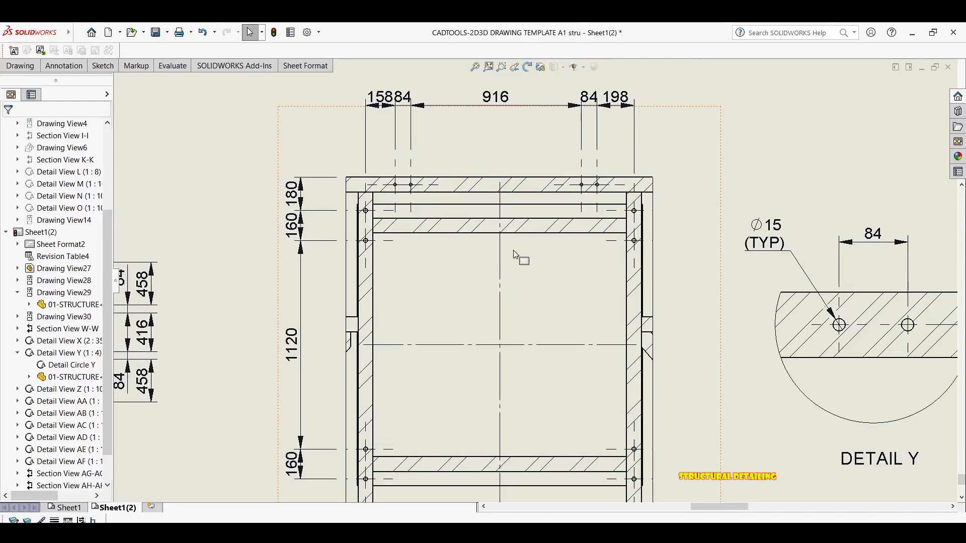
scroll(371, 250, up, 3)
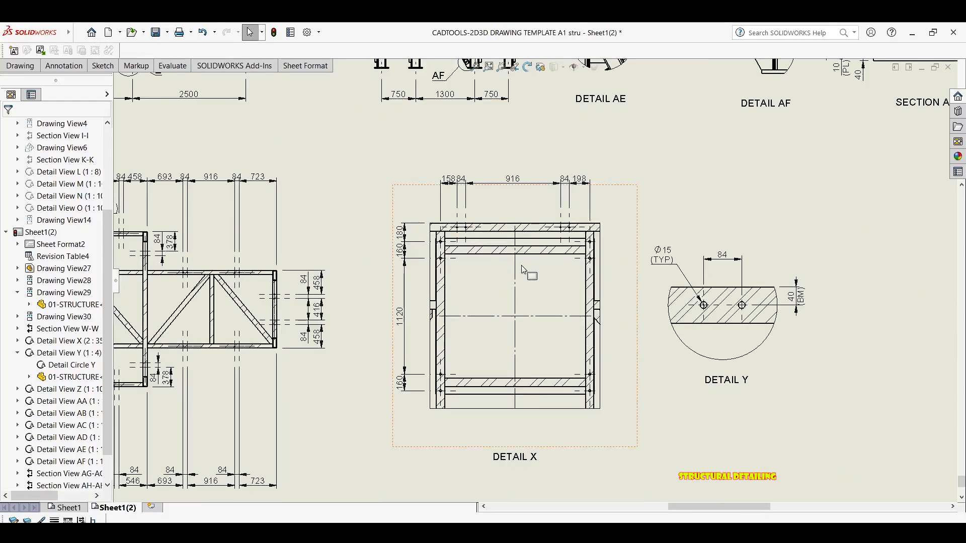
scroll(469, 232, down, 1)
mouse_move(326, 257)
middle_down()
mouse_move(517, 257)
mouse_move(493, 255)
middle_up()
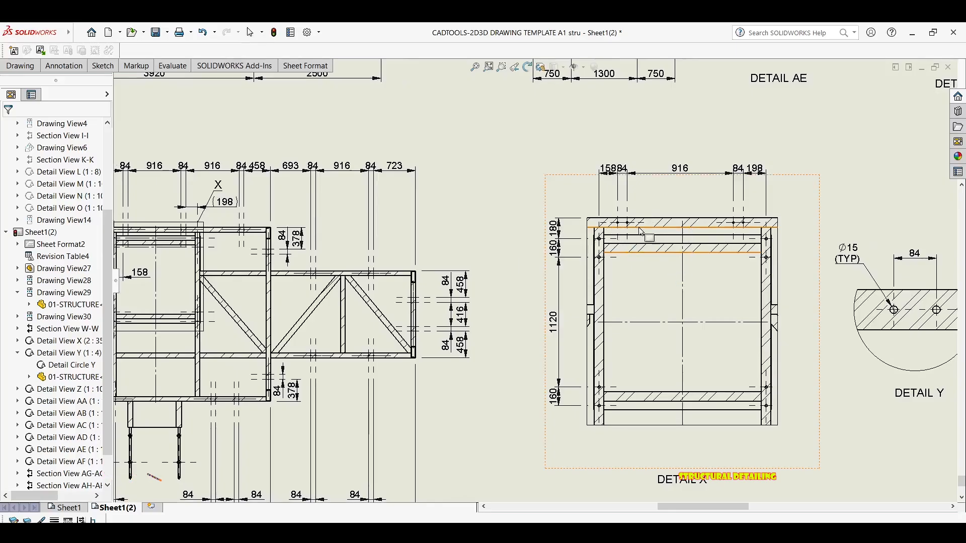
key(Escape)
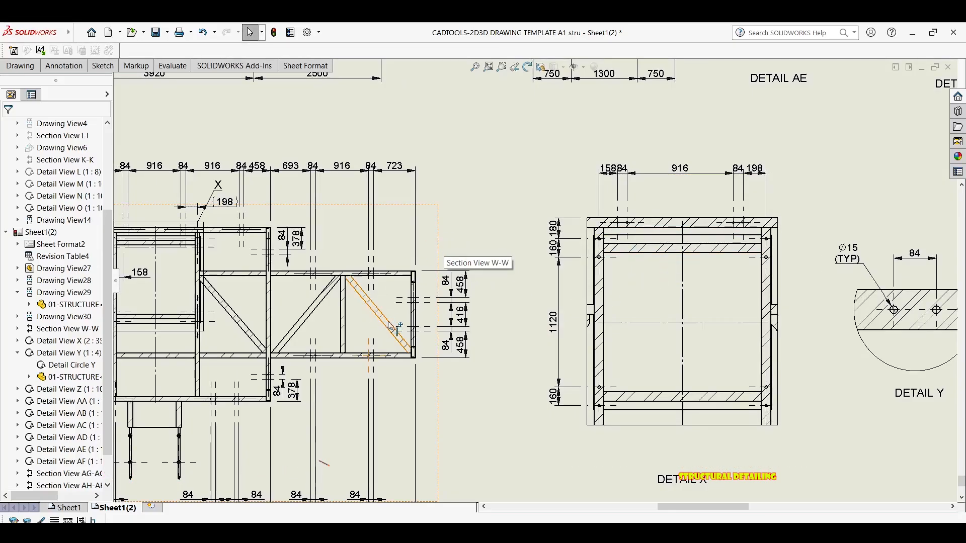
Step: Inspect the hatched members and lower bracket of section W-W
mouse_move(335, 351)
middle_down()
mouse_move(371, 362)
mouse_move(470, 298)
middle_up()
middle_drag(581, 179, 619, 175)
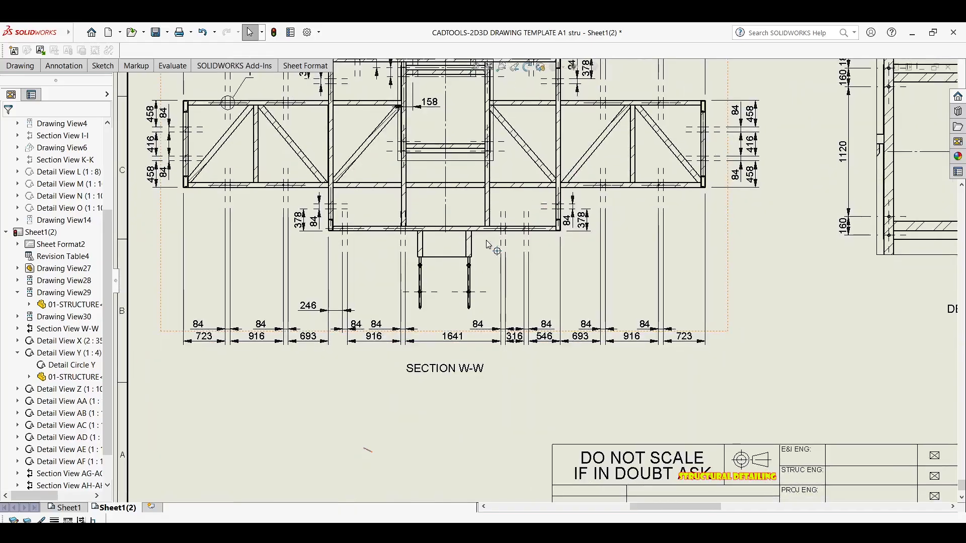
scroll(381, 226, down, 1)
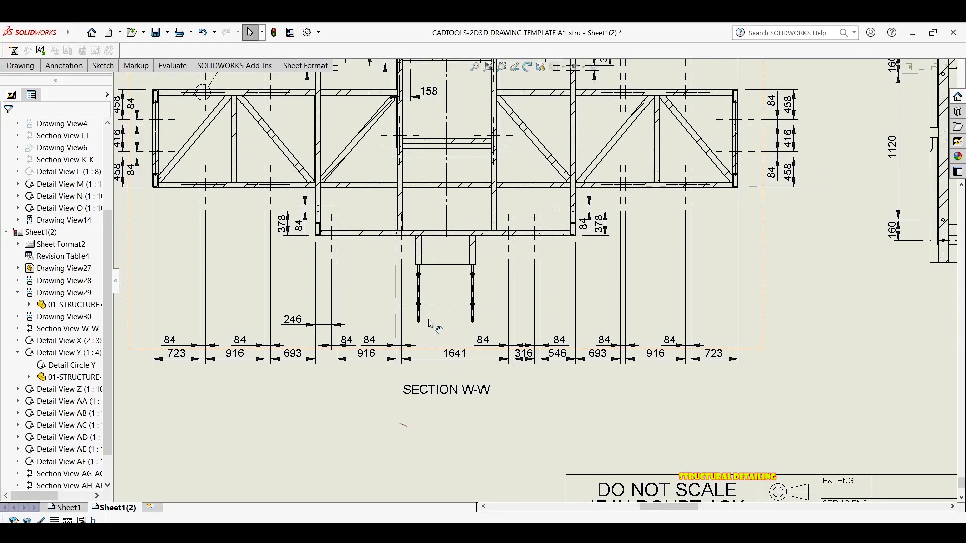
scroll(539, 255, down, 5)
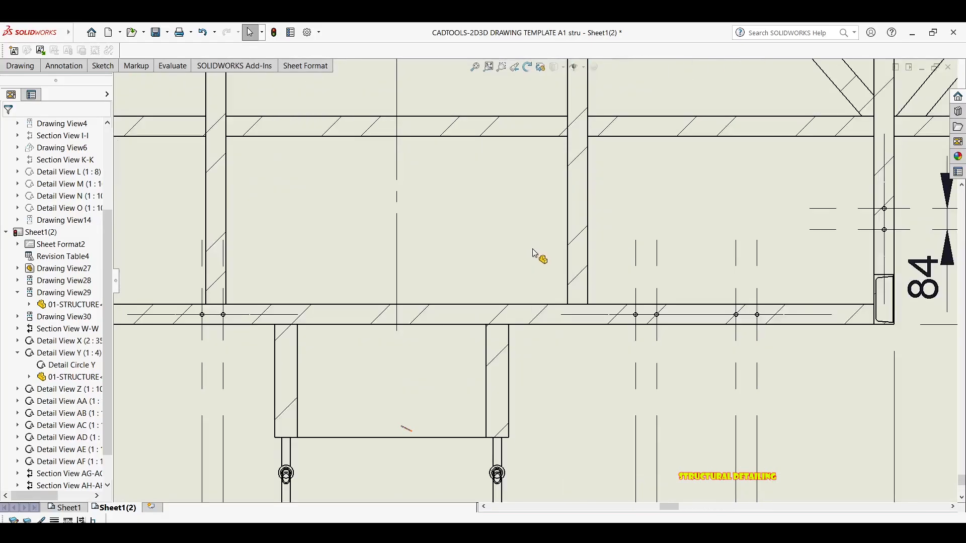
scroll(675, 317, down, 1)
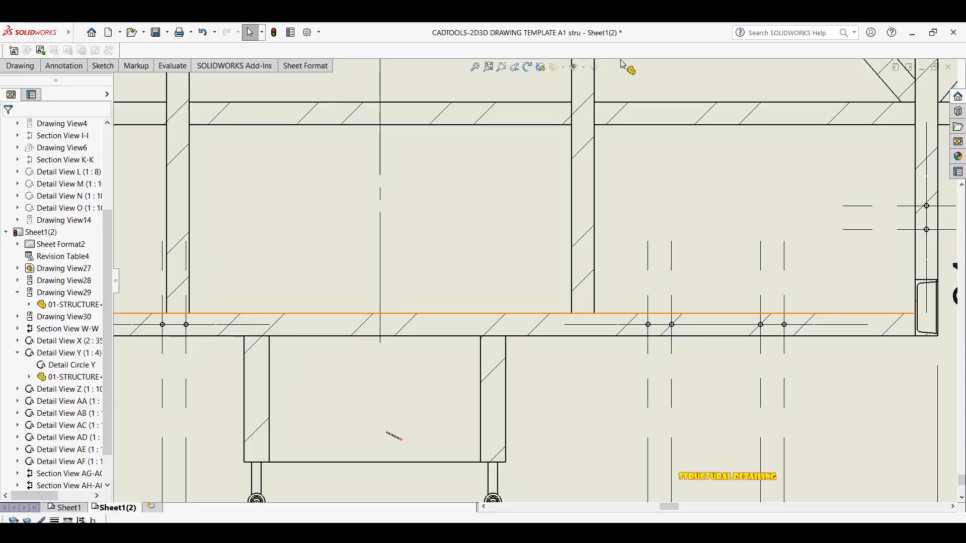
scroll(550, 157, up, 5)
scroll(533, 334, down, 2)
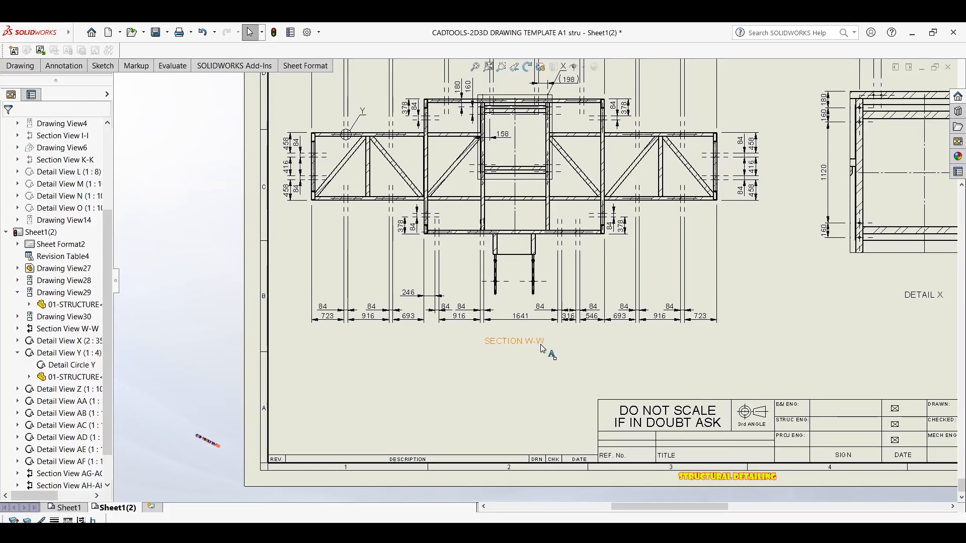
click(663, 268)
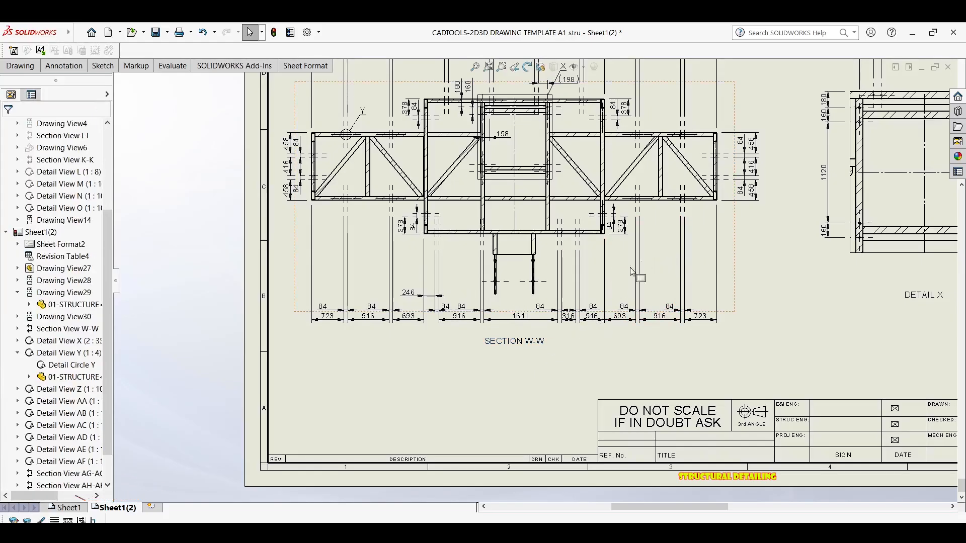
click(663, 260)
click(665, 261)
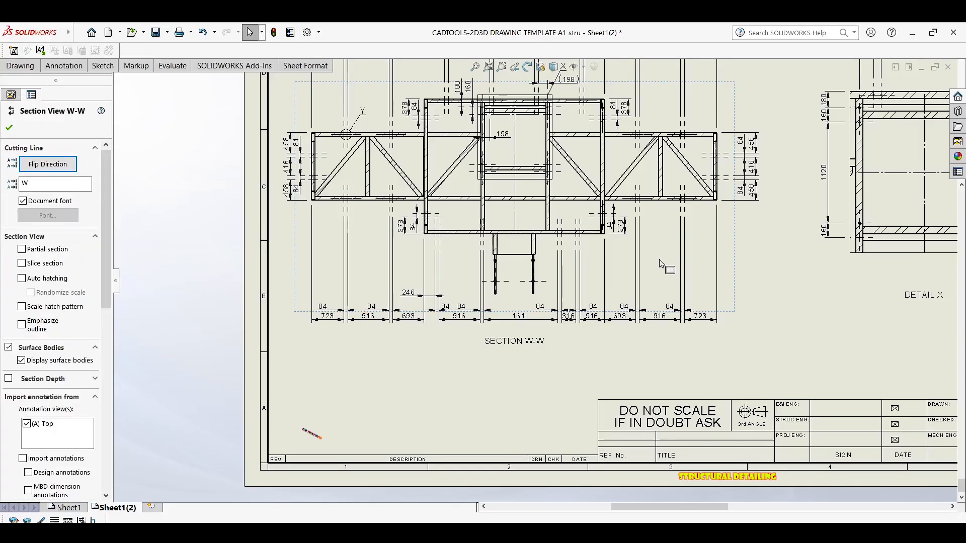
click(757, 285)
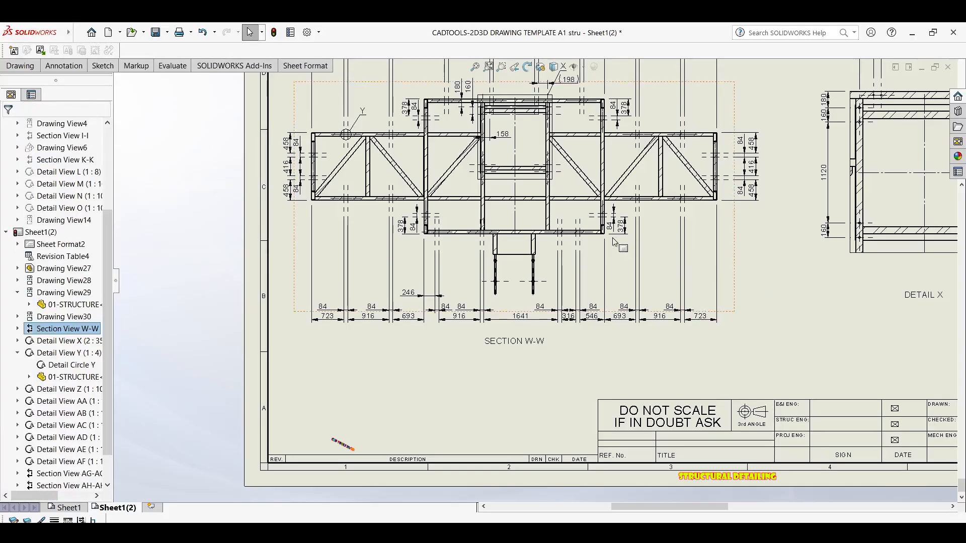
click(793, 298)
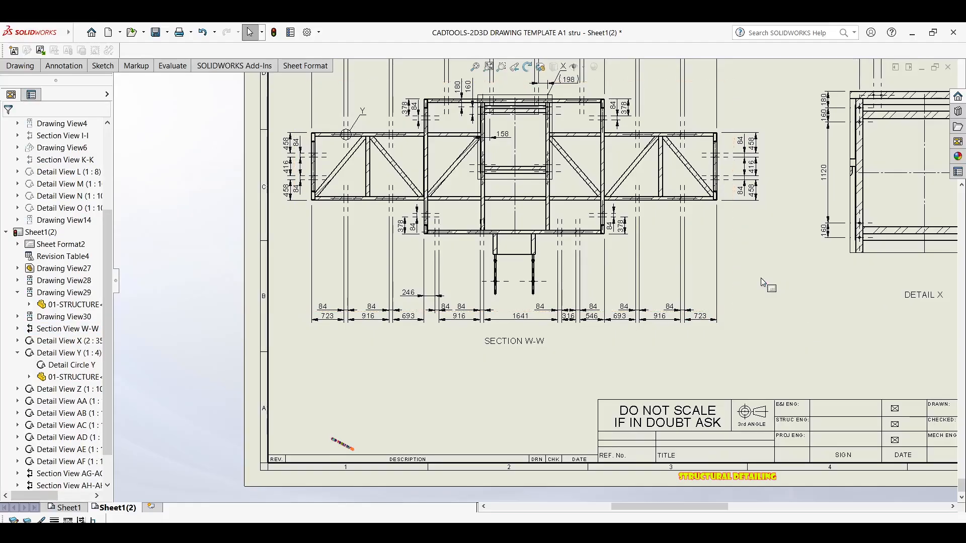
click(57, 69)
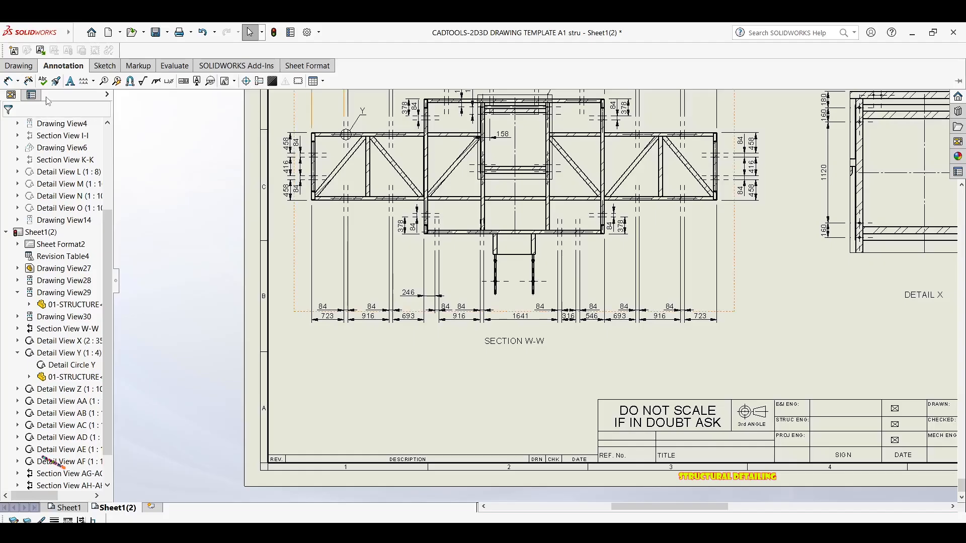
click(19, 65)
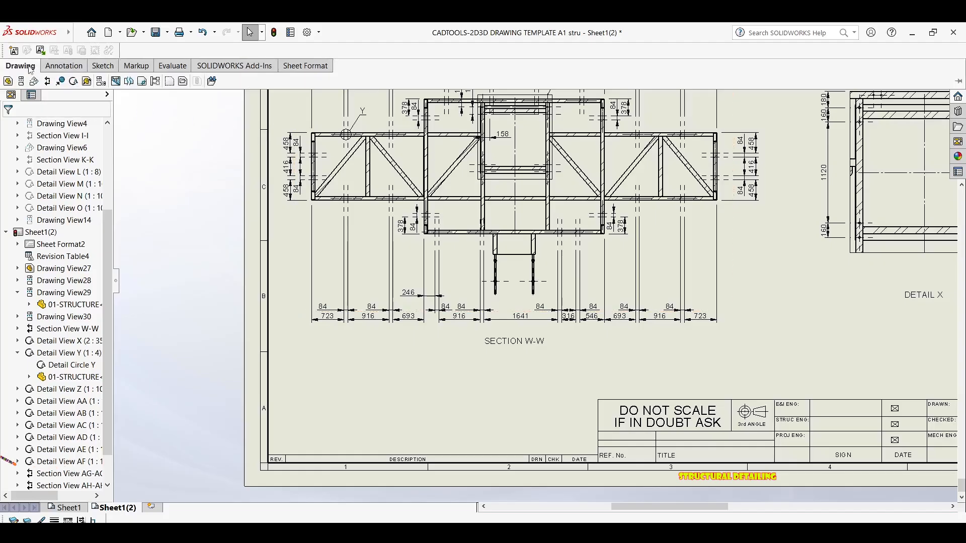
Step: Place a new note beside the SECTION W-W label and begin its text with "FOR"
click(699, 276)
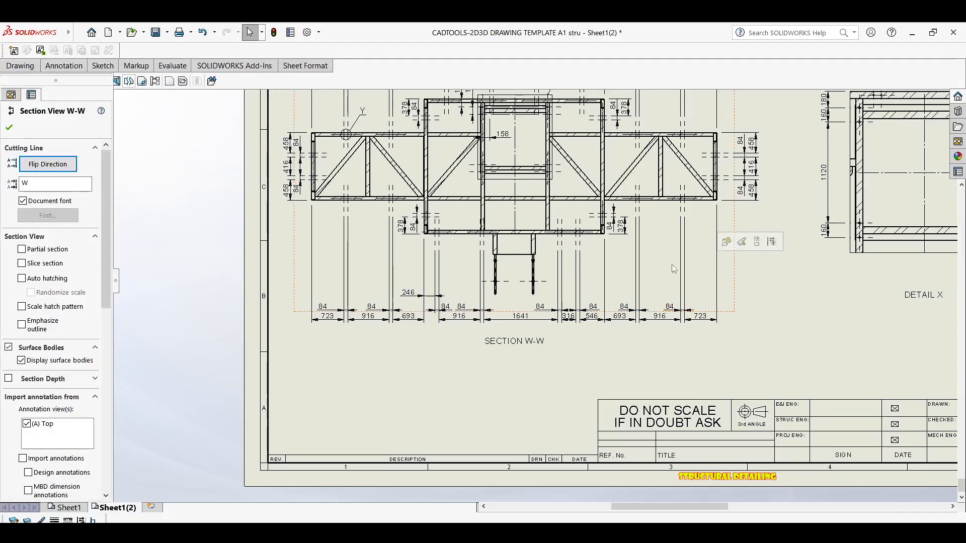
click(64, 65)
click(70, 81)
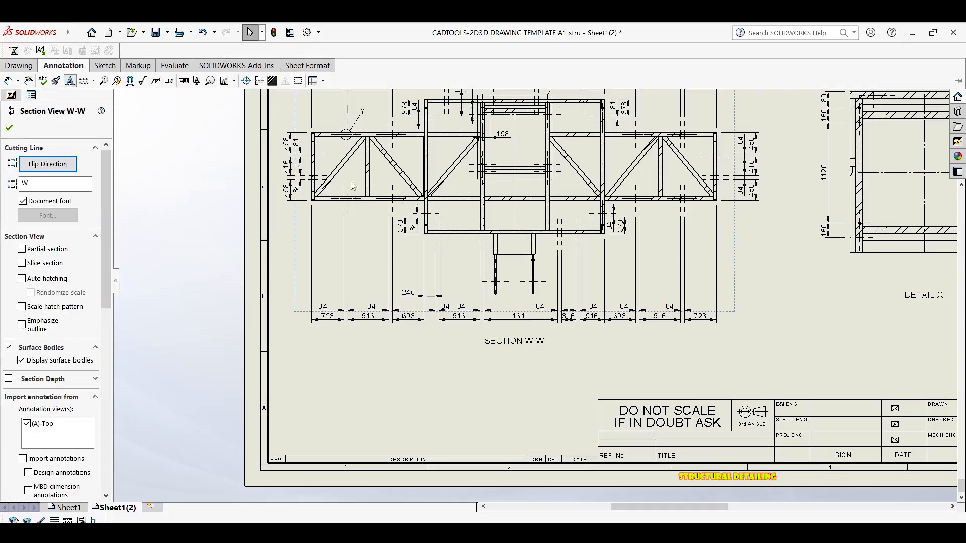
scroll(554, 342, down, 5)
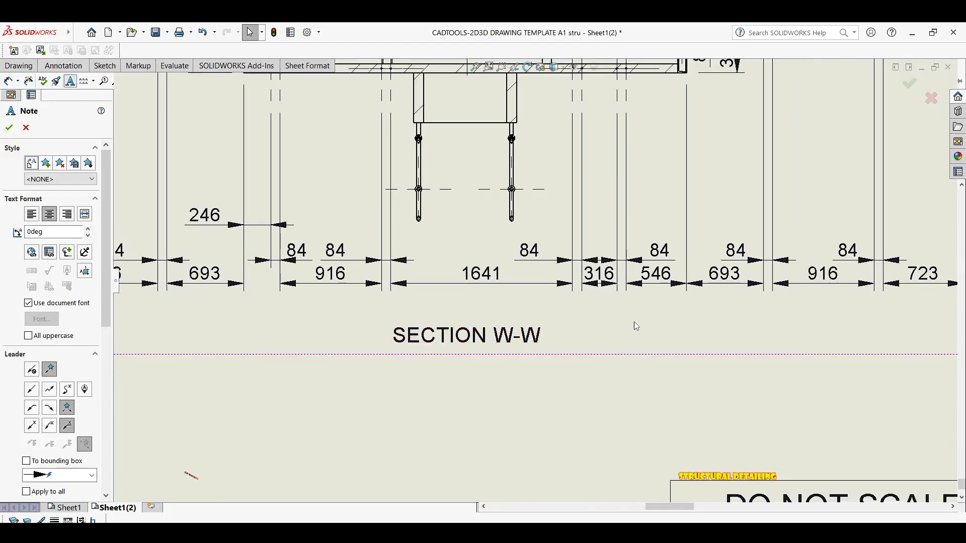
click(660, 318)
text(XXXXXXX)
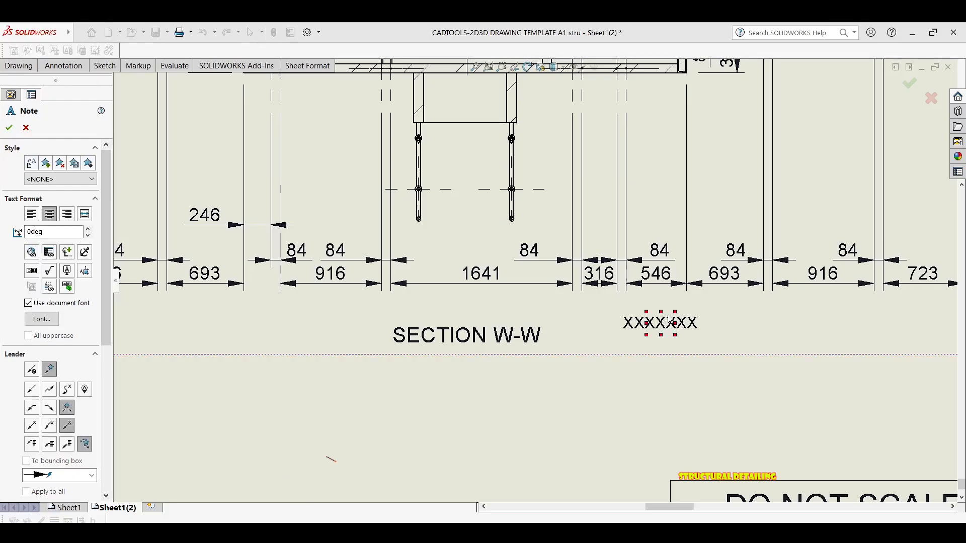
click(670, 320)
text(FO)
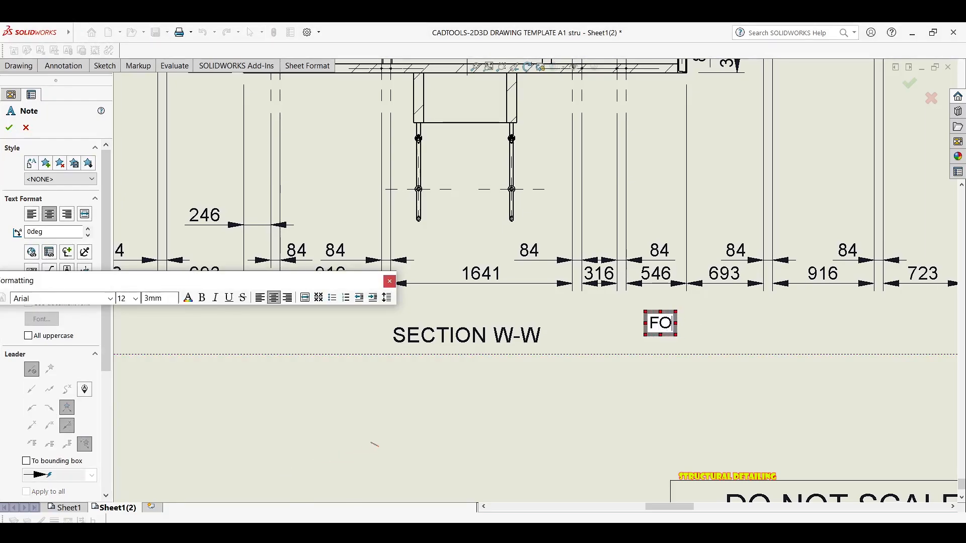
text(R )
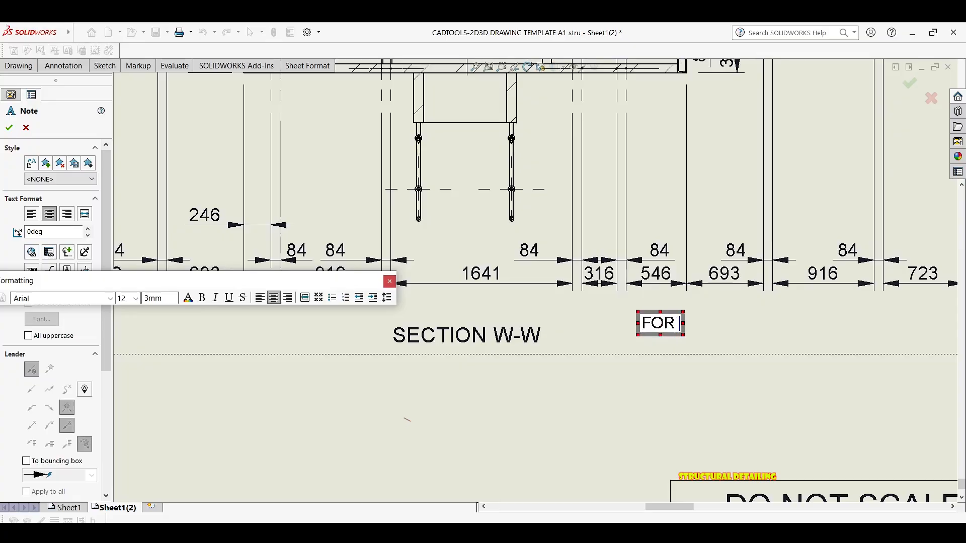
text(CUTTI)
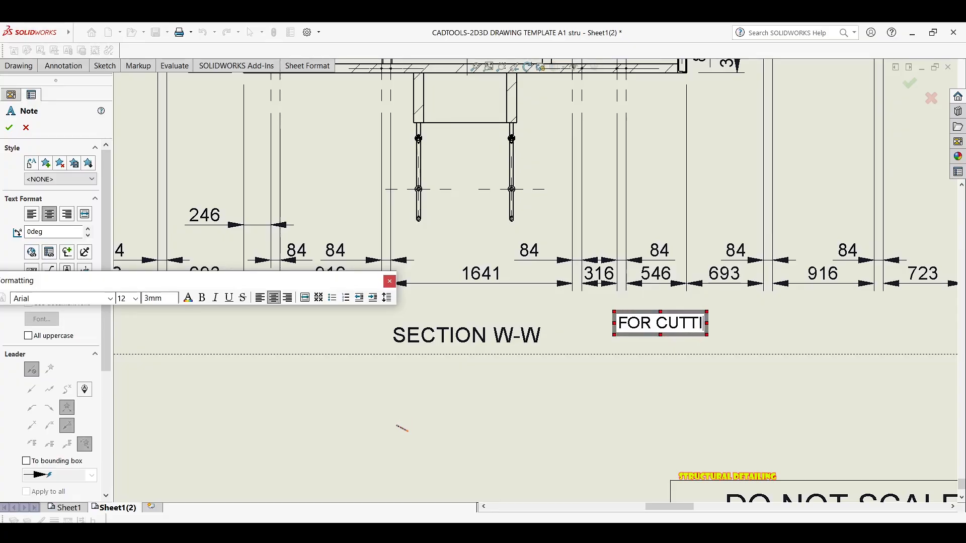
text(NG)
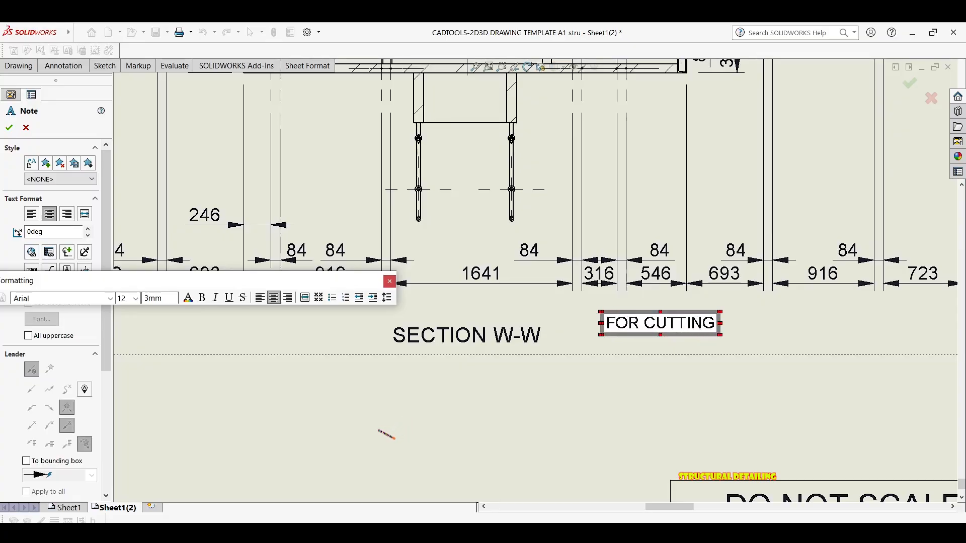
key(BackSpace)
key(BackSpace)
key(BackSpace)
key(BackSpace)
key(BackSpace)
key(BackSpace)
key(BackSpace)
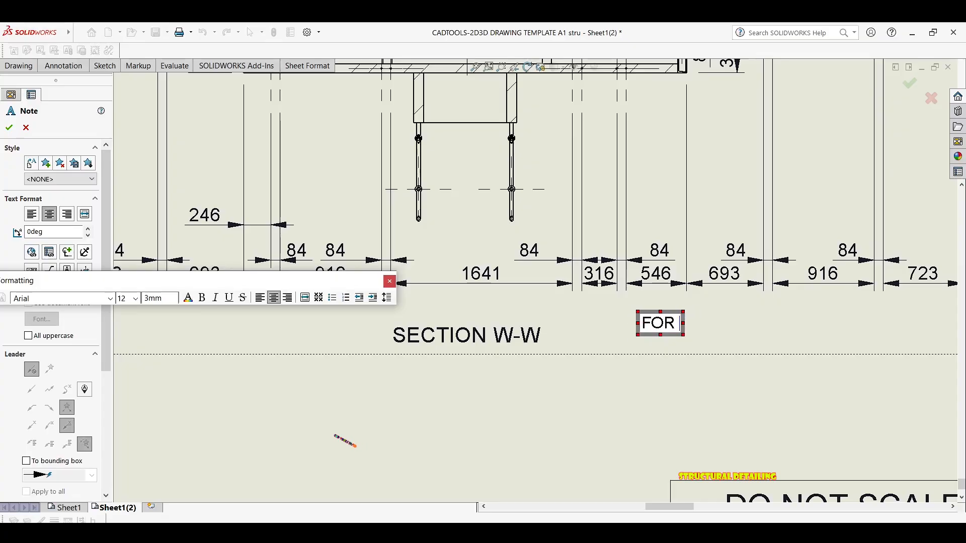
Step: Complete the note as "FOR HANDRAIL MOUNITNG HOLES", splitting it into two lines after HANDRAIL
text(HANDRA)
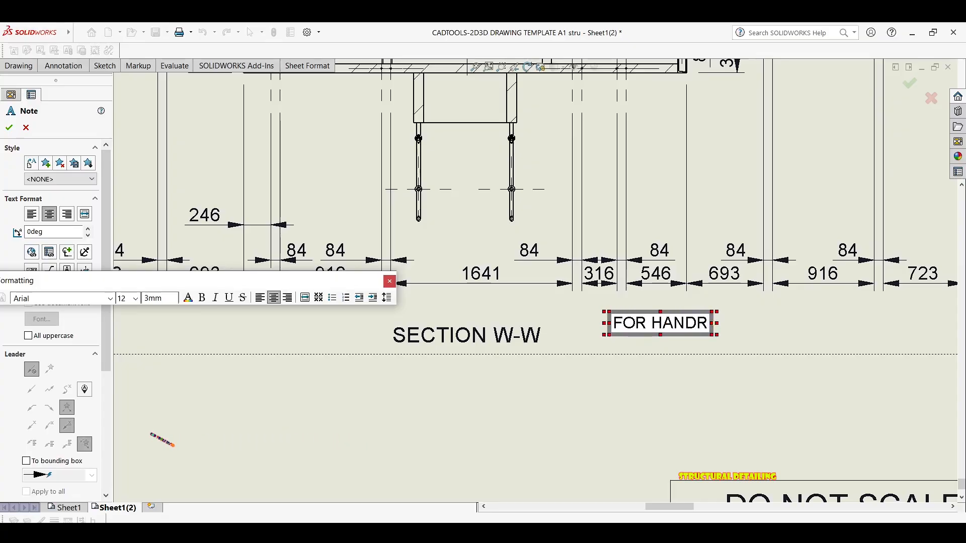
key(BackSpace)
key(BackSpace)
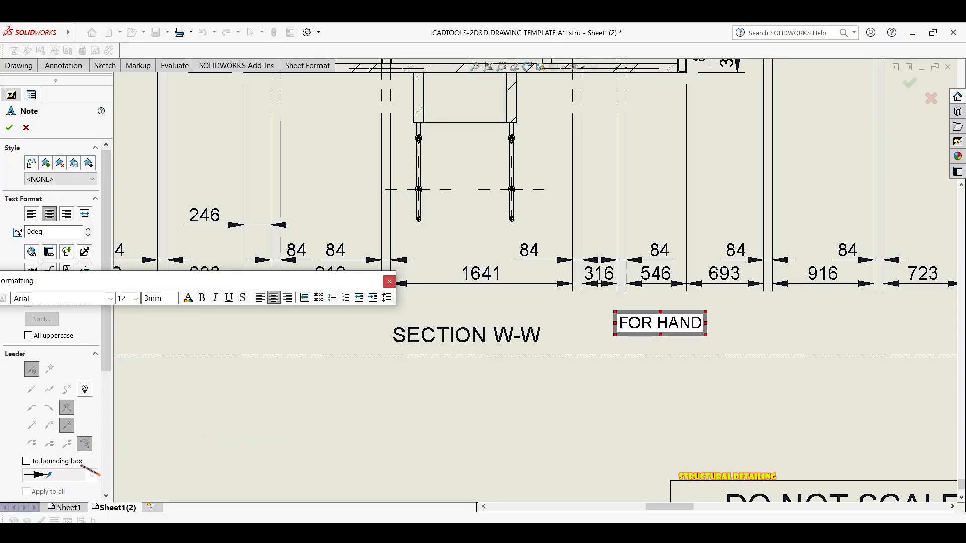
text(RAIL)
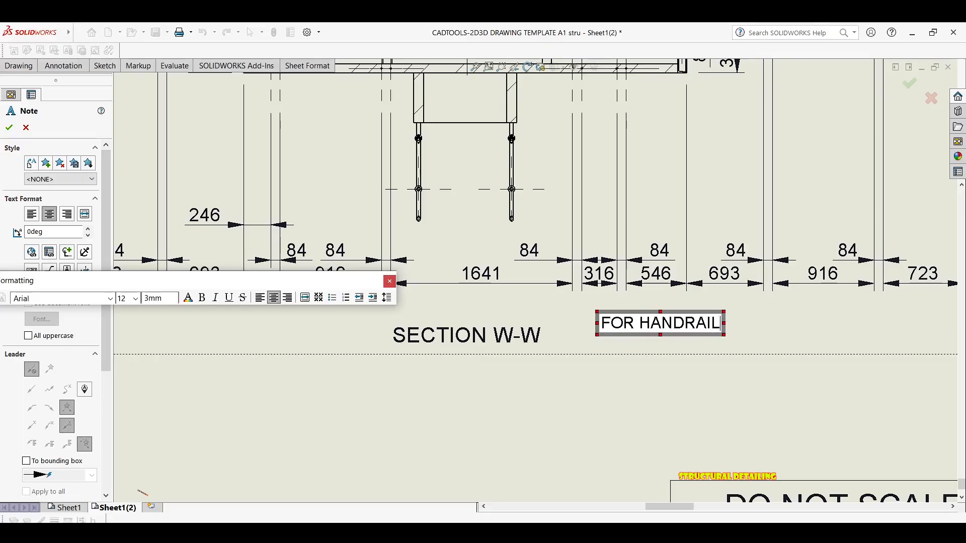
text( MOU)
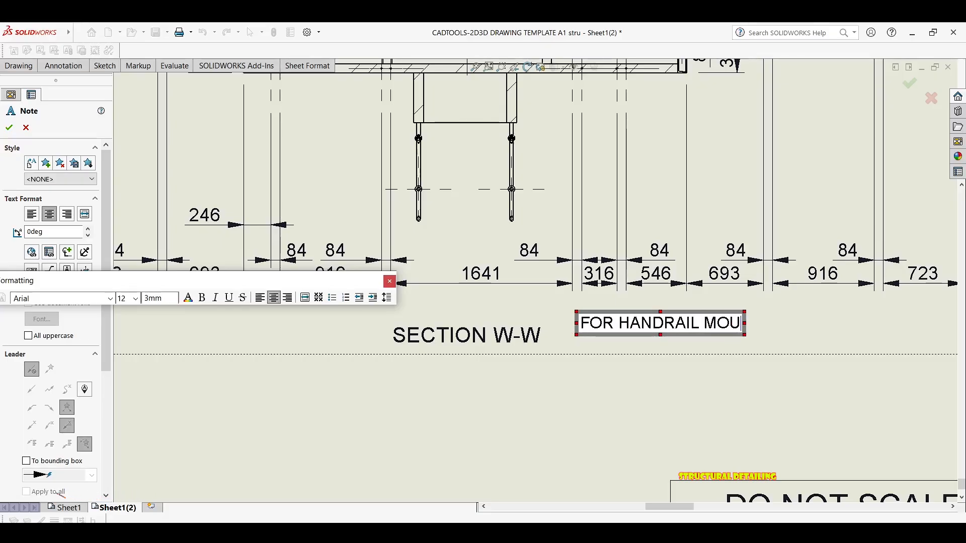
text(NITNG)
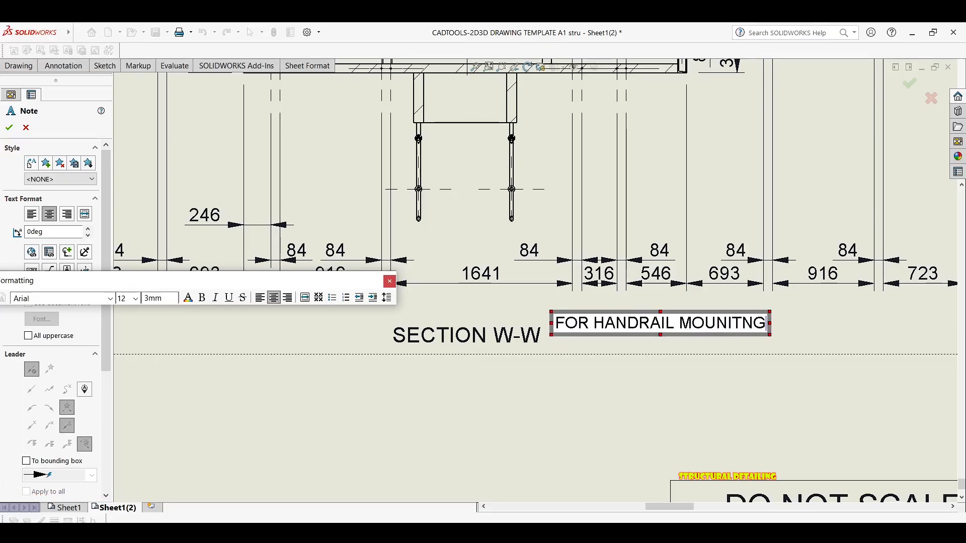
text( HOLES)
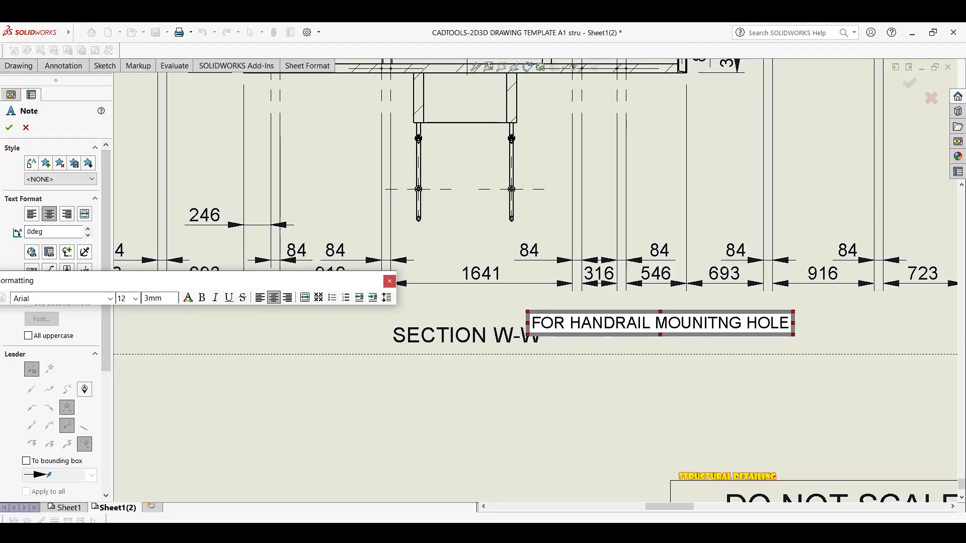
click(656, 328)
key(Return)
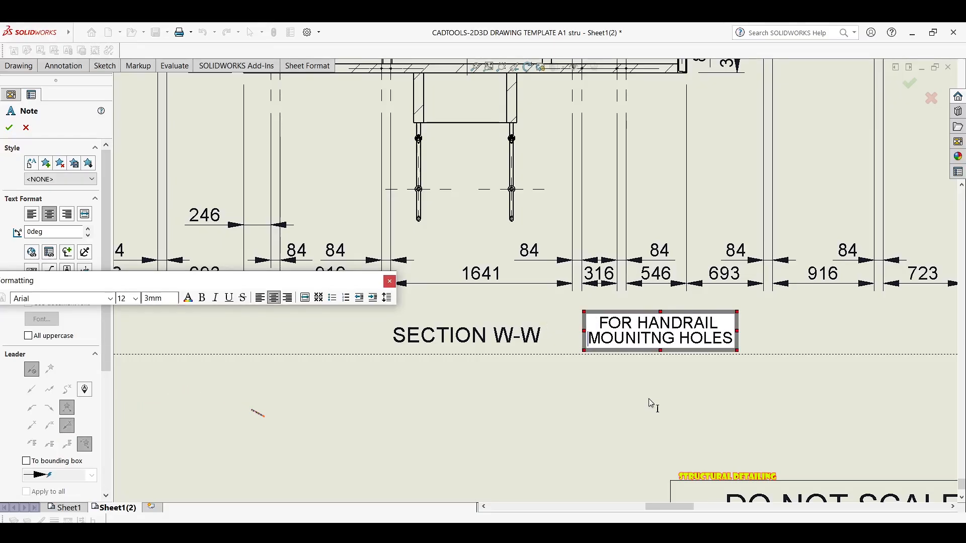
click(654, 361)
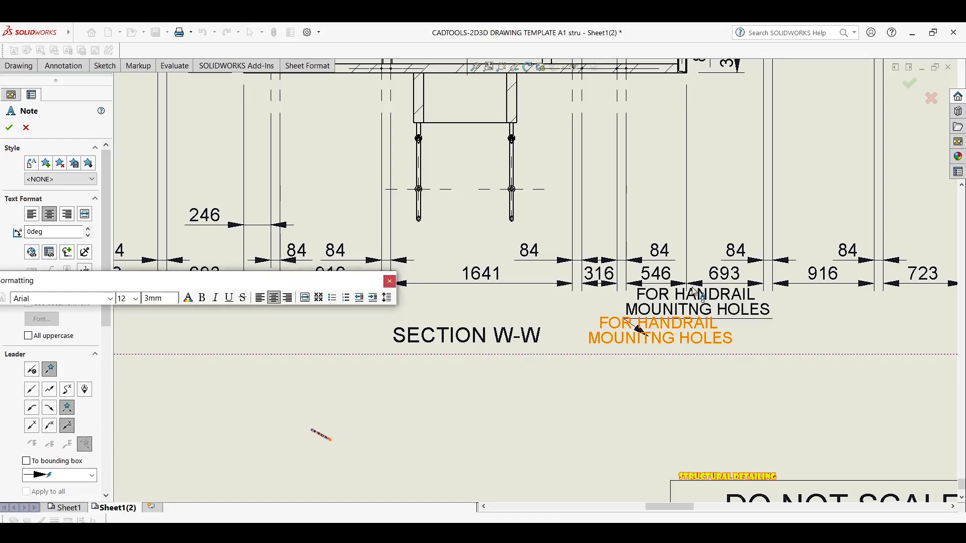
key(Escape)
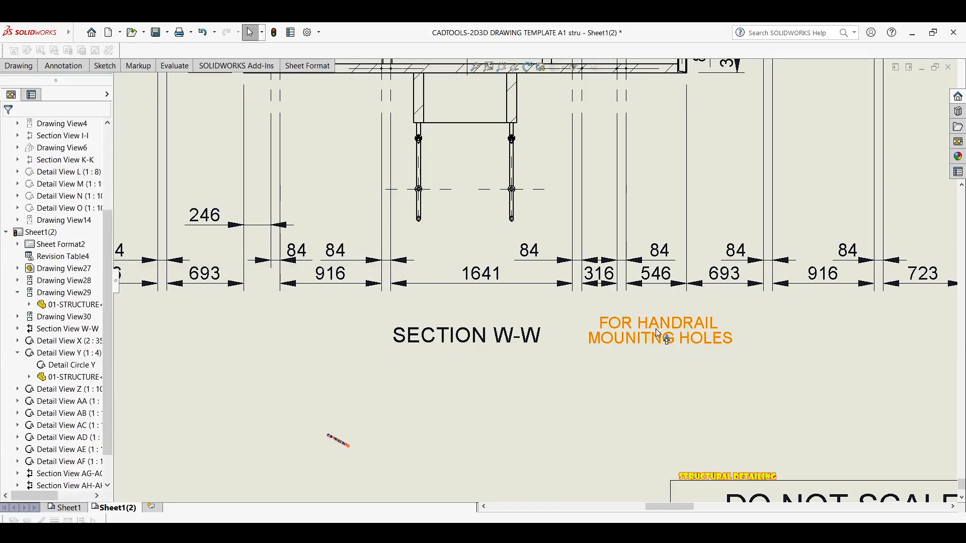
Step: Place the handrail note directly beneath the SECTION W-W label and set its font size to 7
drag(659, 333, 477, 363)
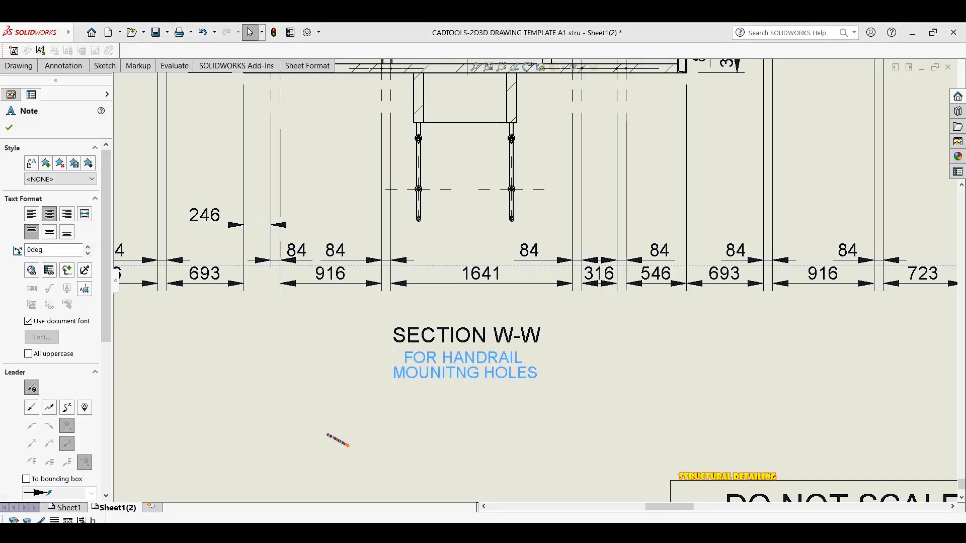
double_click(434, 377)
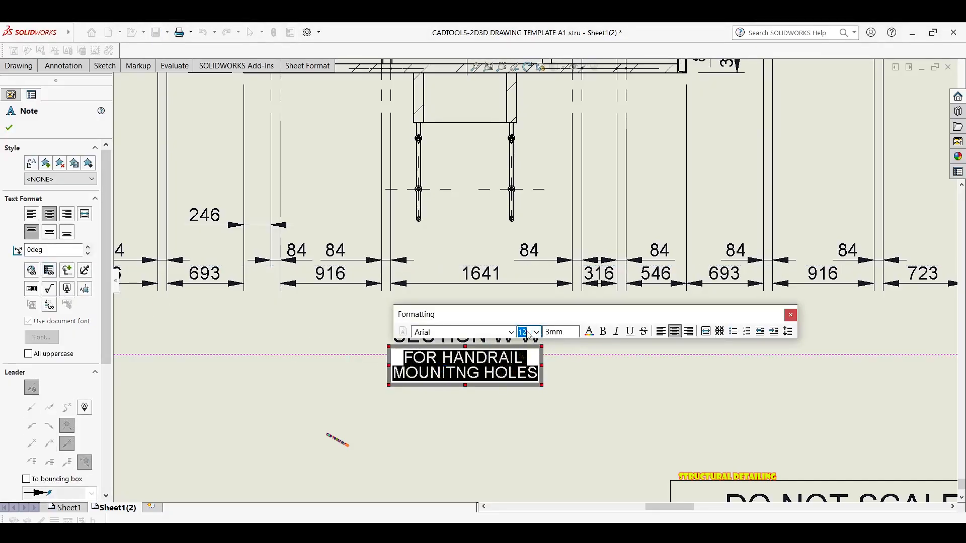
text(7)
key(Return)
click(536, 390)
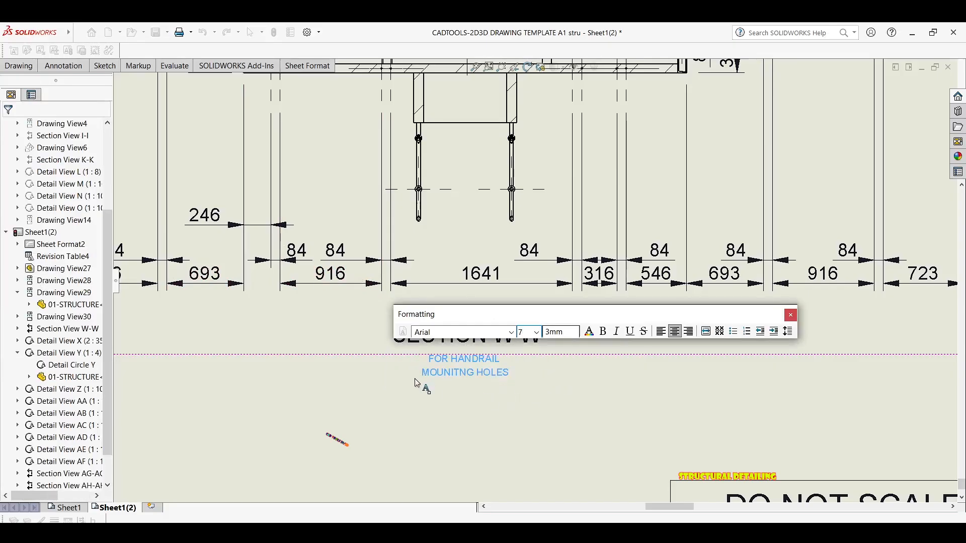
scroll(519, 382, up, 4)
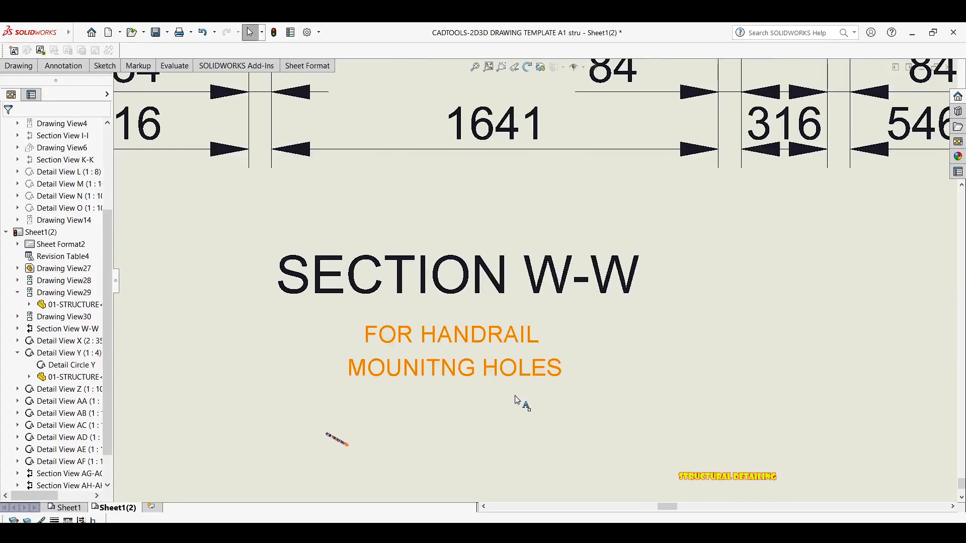
drag(458, 347, 470, 326)
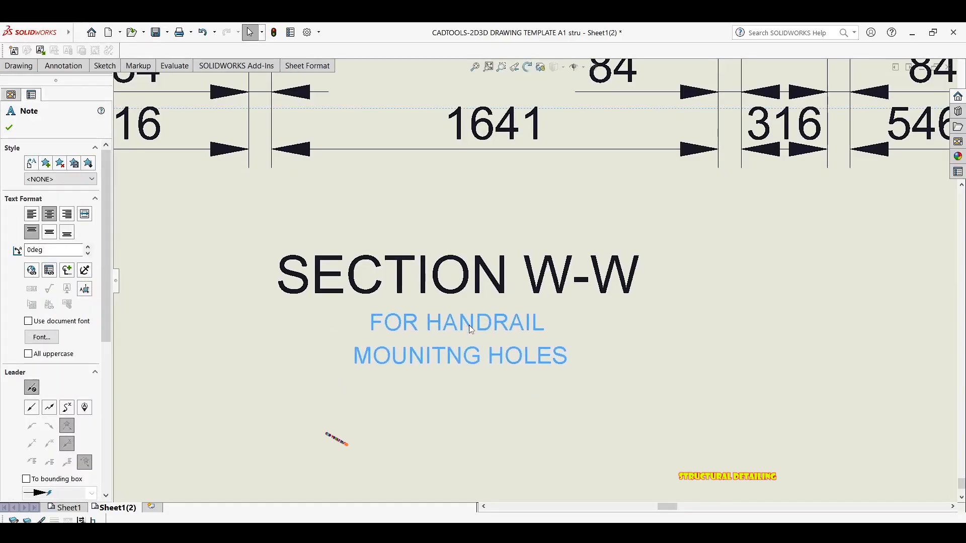
click(647, 372)
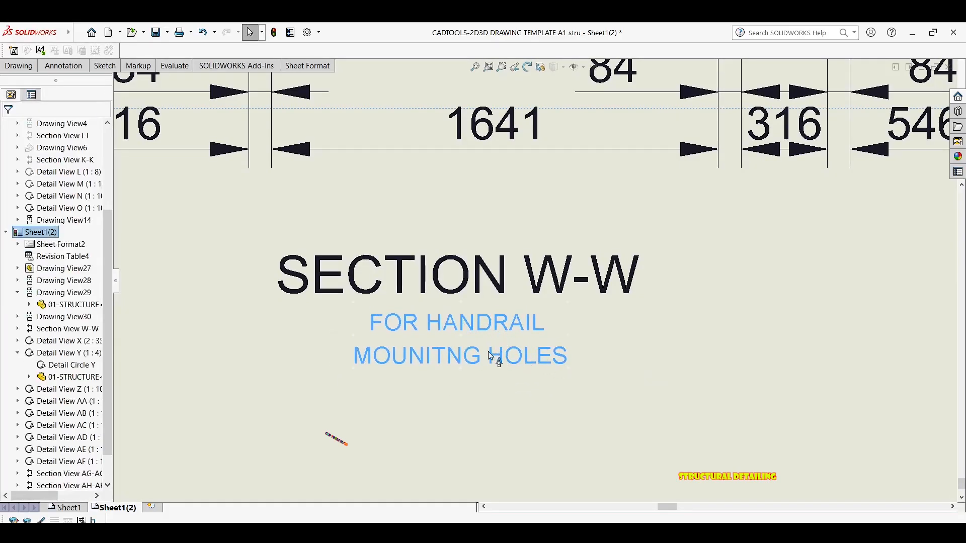
Step: Edit the second line of the note under SECTION W-W to read "MOUNITING HOLES"
click(448, 356)
double_click(448, 356)
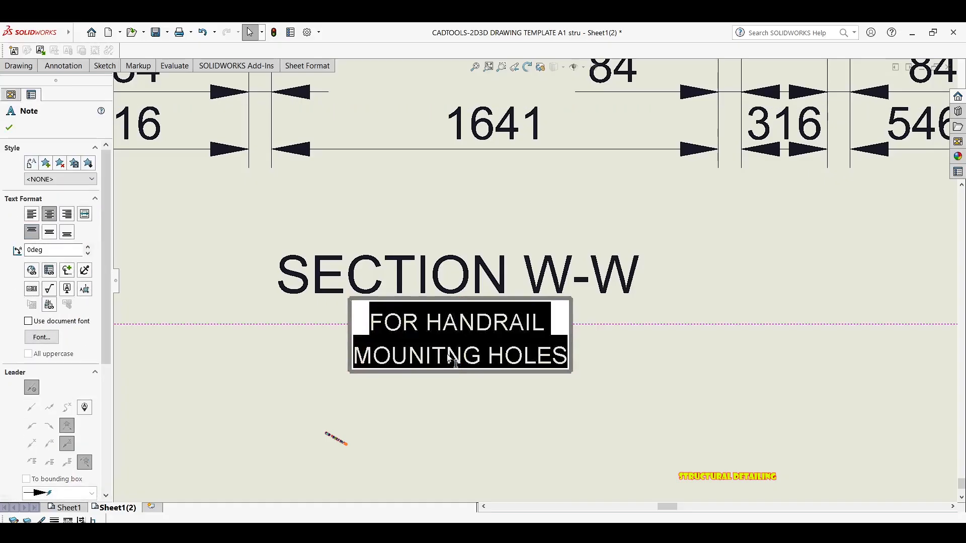
click(446, 356)
text(I)
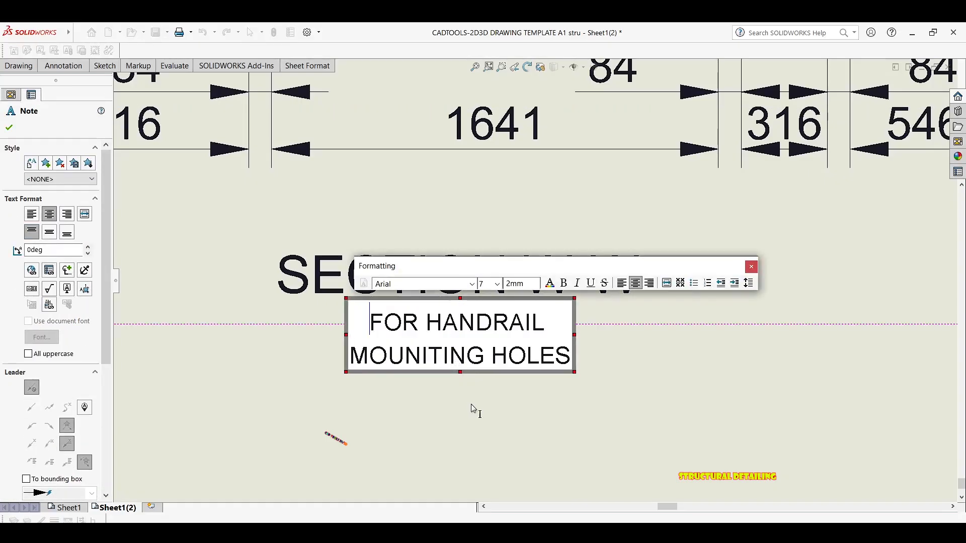
click(593, 397)
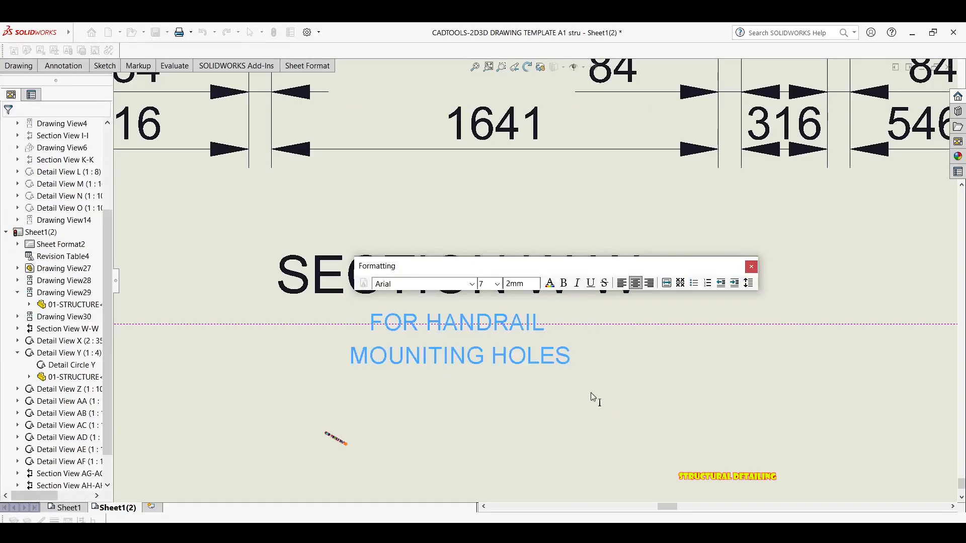
click(583, 323)
scroll(412, 322, up, 5)
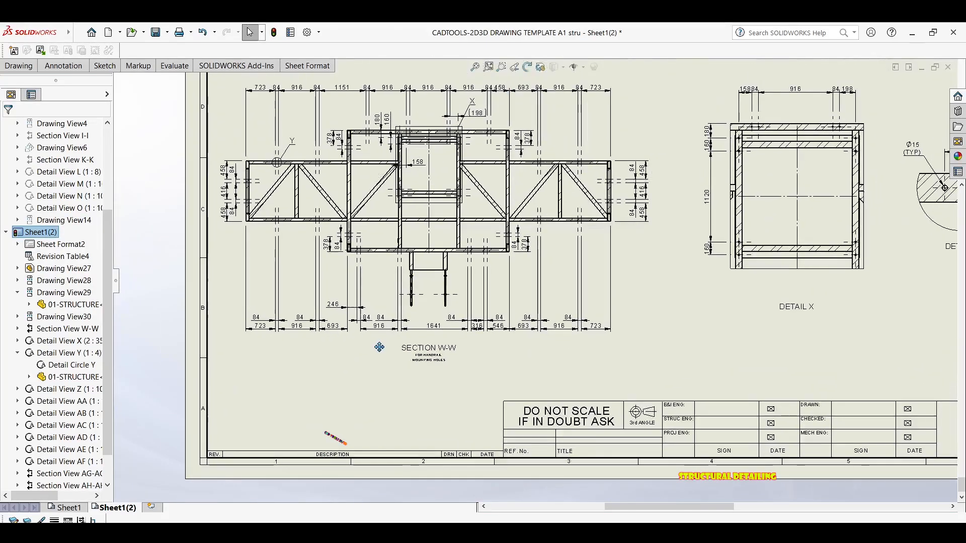
middle_drag(379, 347, 376, 356)
scroll(463, 366, up, 1)
middle_drag(594, 303, 495, 304)
scroll(603, 394, down, 3)
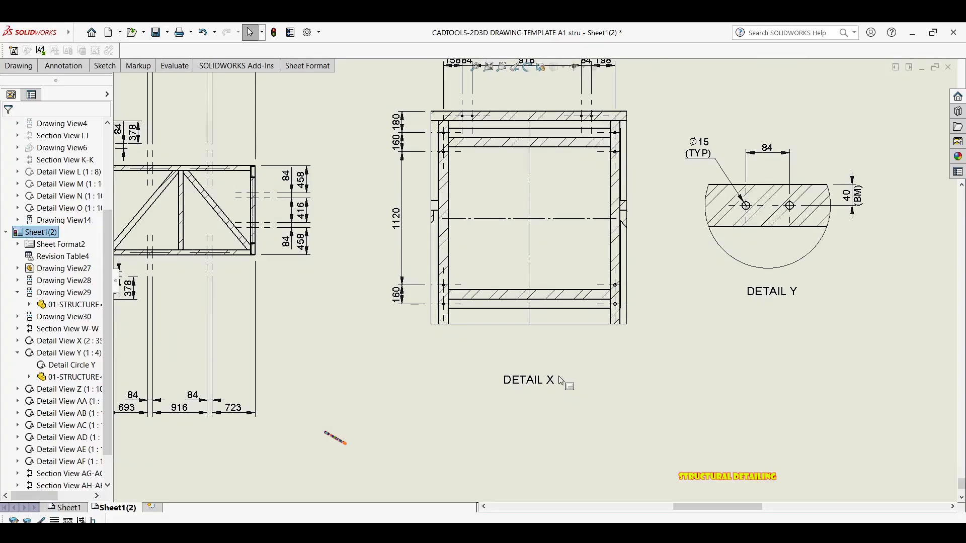
scroll(559, 381, down, 1)
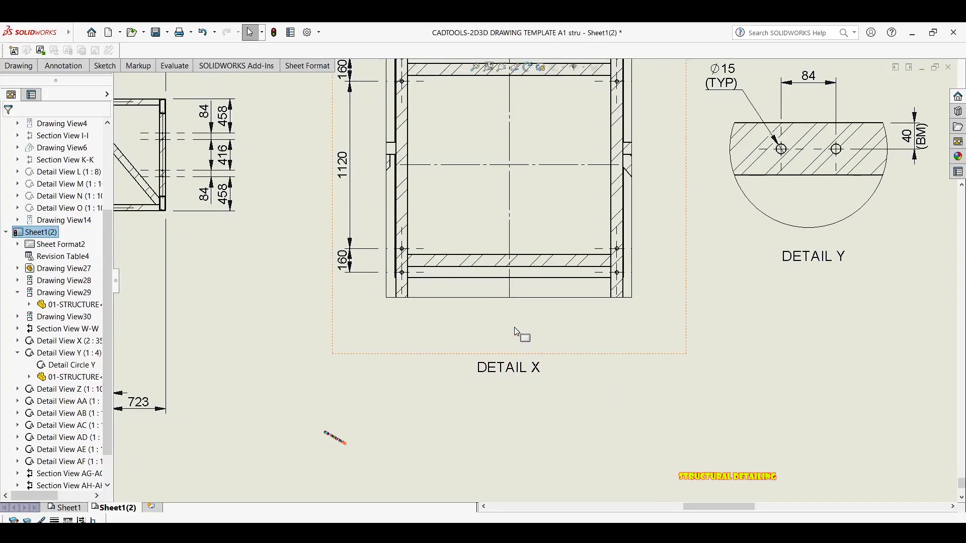
click(69, 66)
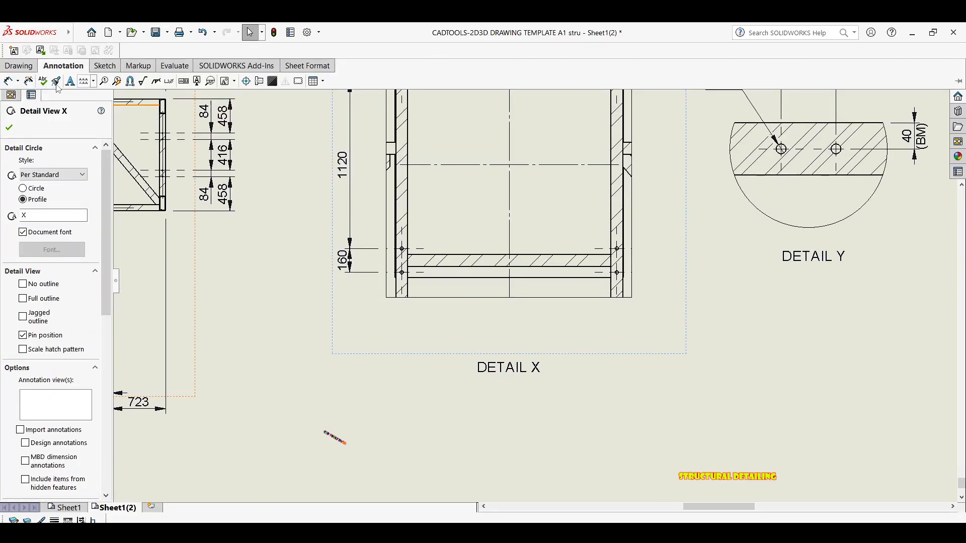
scroll(503, 381, down, 3)
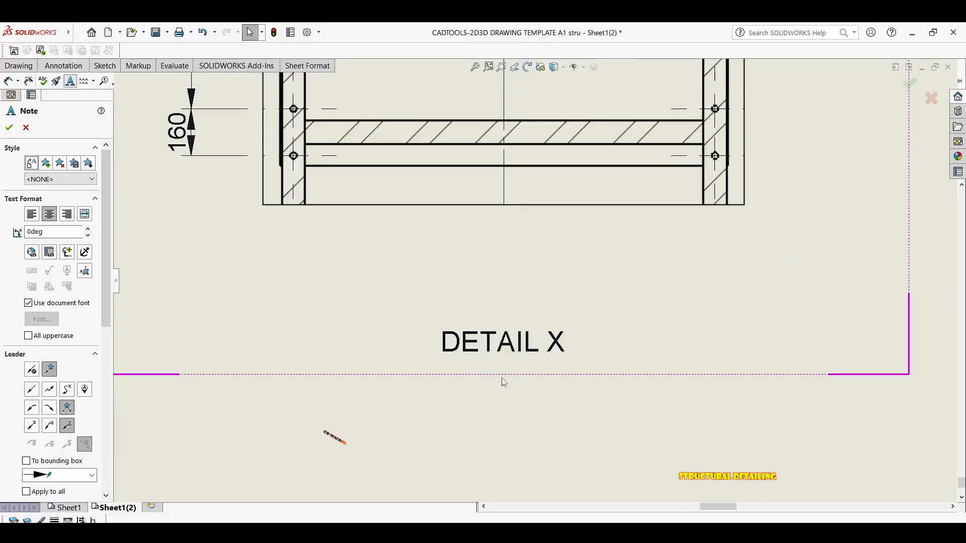
click(510, 352)
key(space)
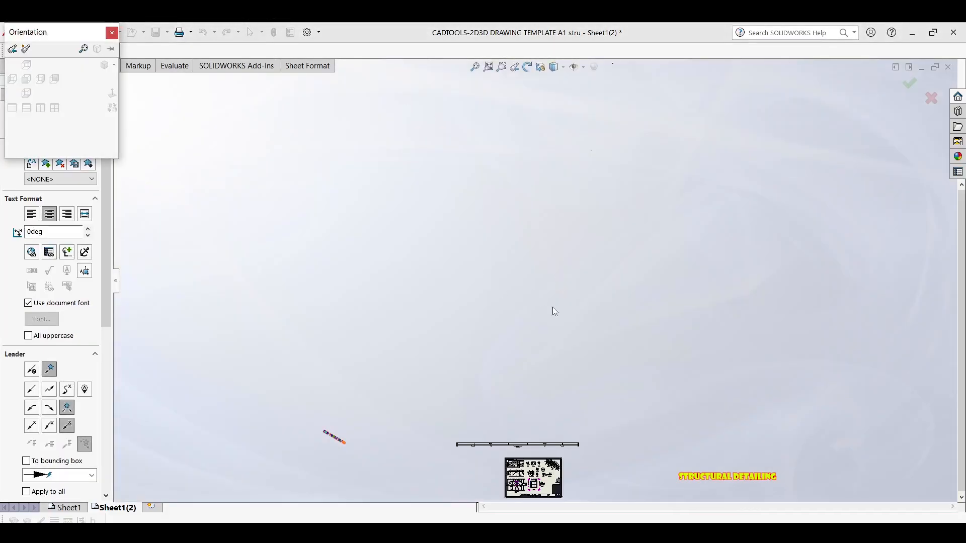
middle_drag(685, 495, 599, 349)
scroll(503, 345, down, 3)
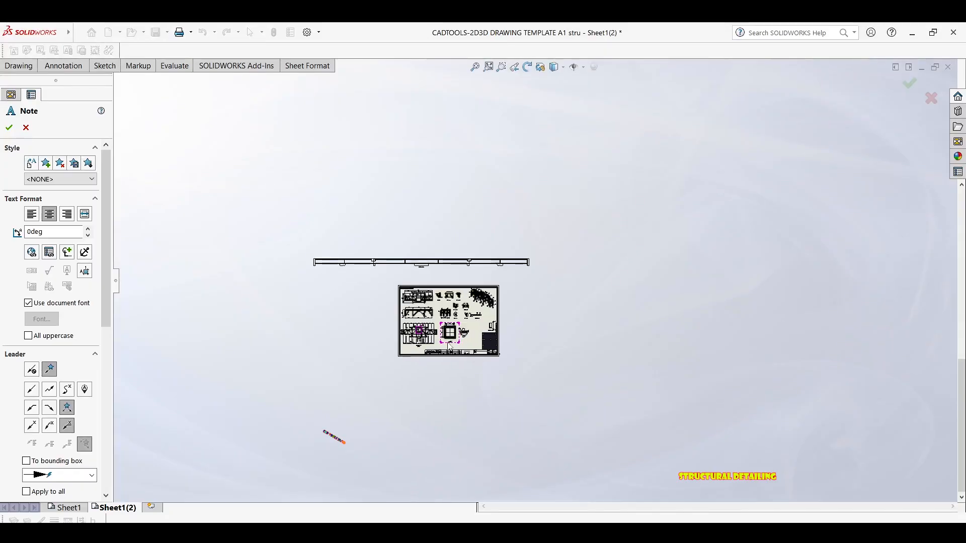
scroll(449, 347, down, 10)
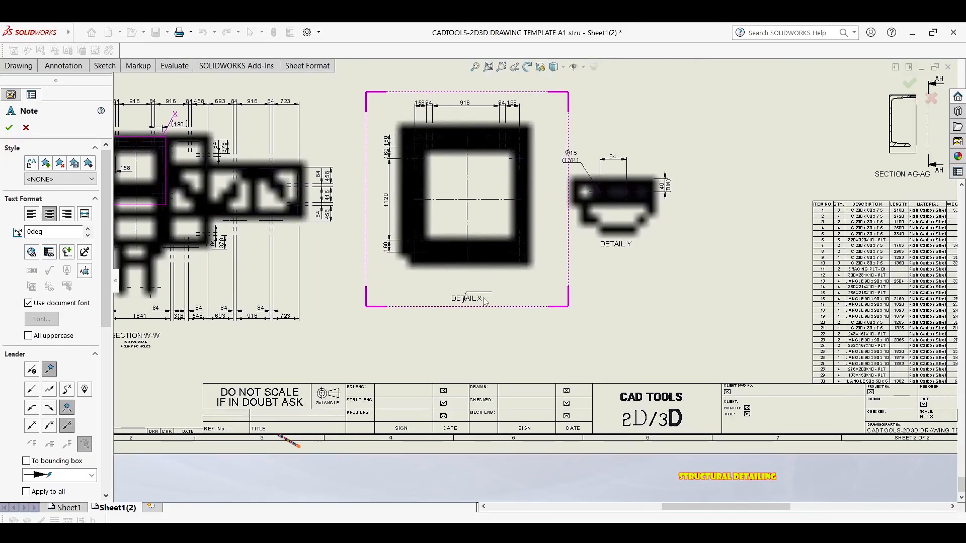
scroll(484, 301, down, 5)
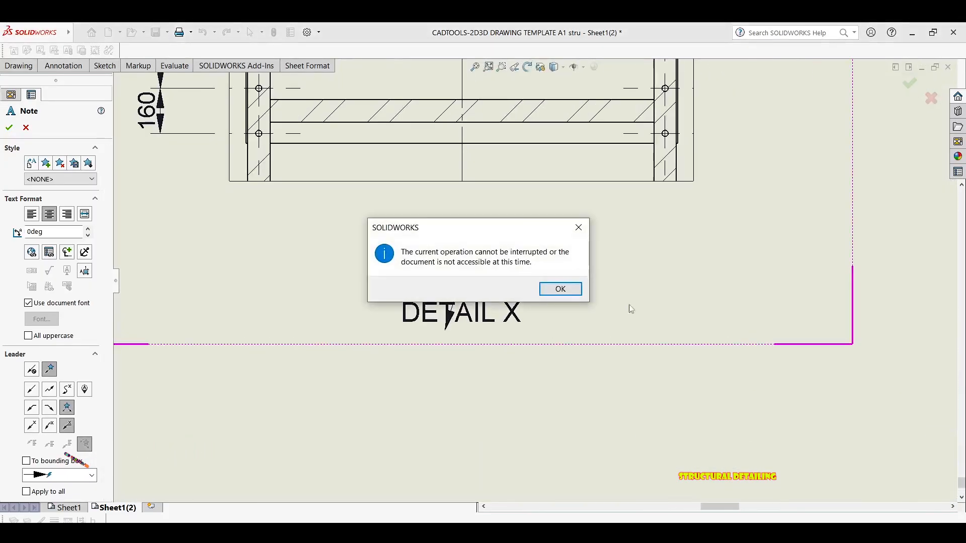
click(561, 289)
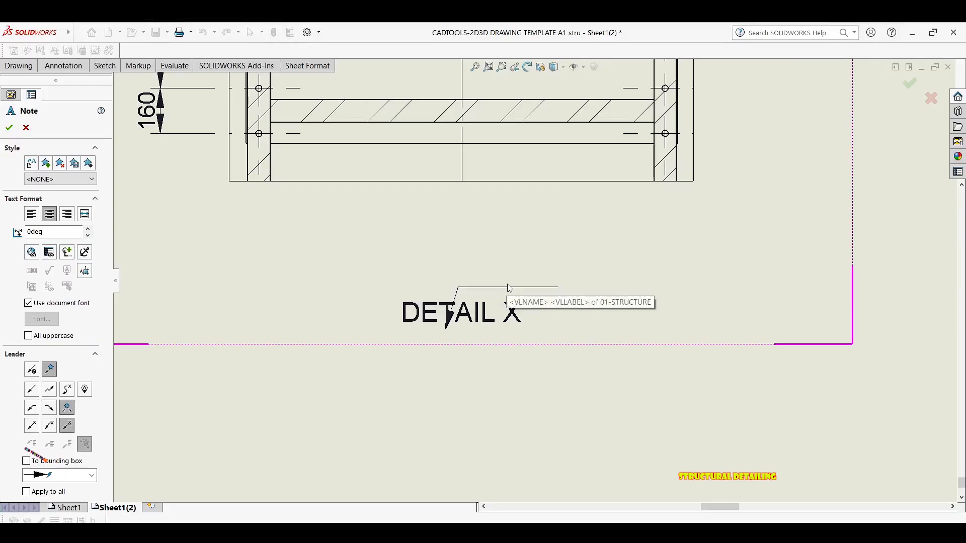
scroll(535, 291, up, 2)
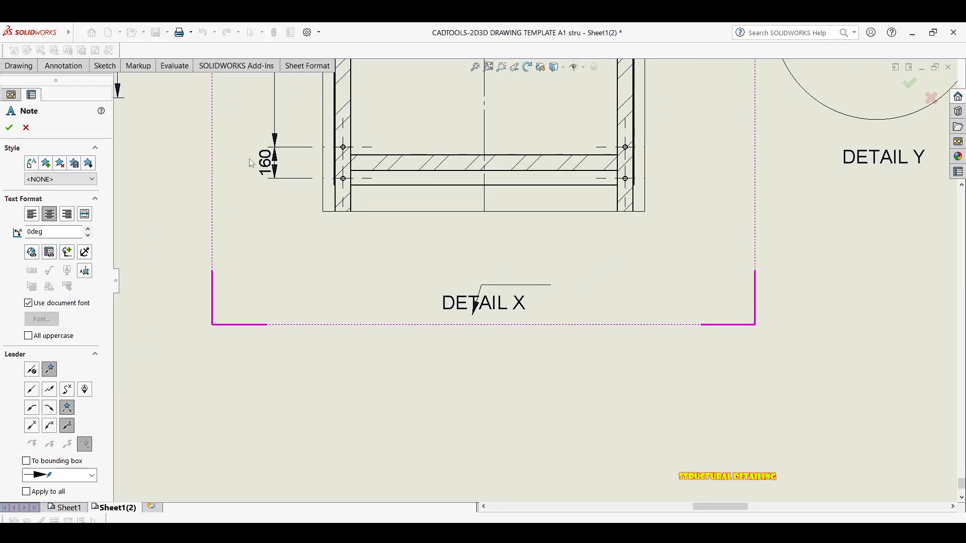
click(50, 67)
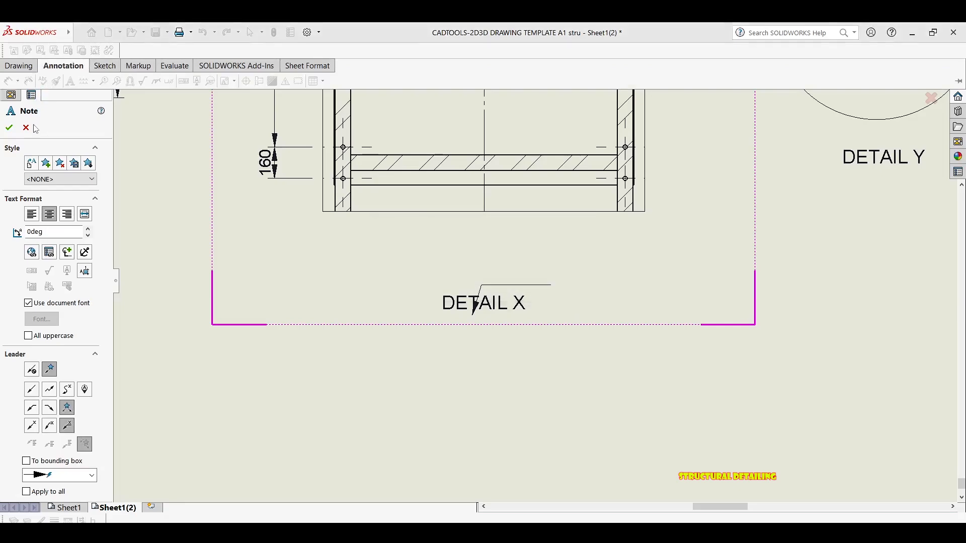
click(932, 100)
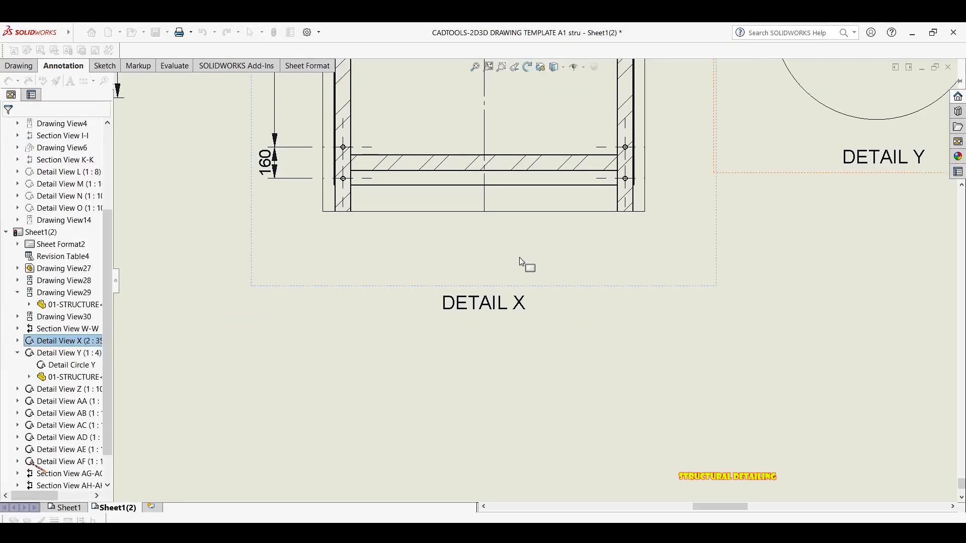
click(30, 63)
click(68, 69)
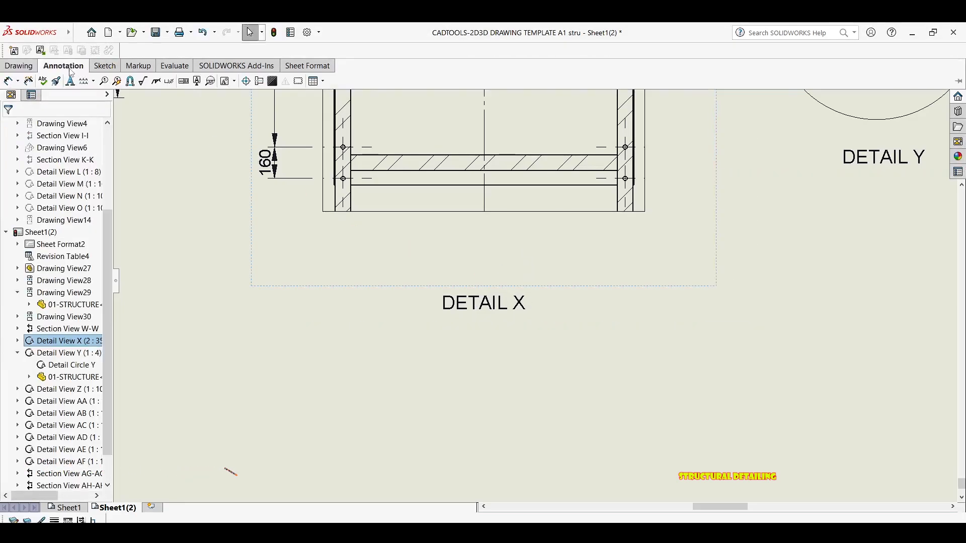
click(363, 240)
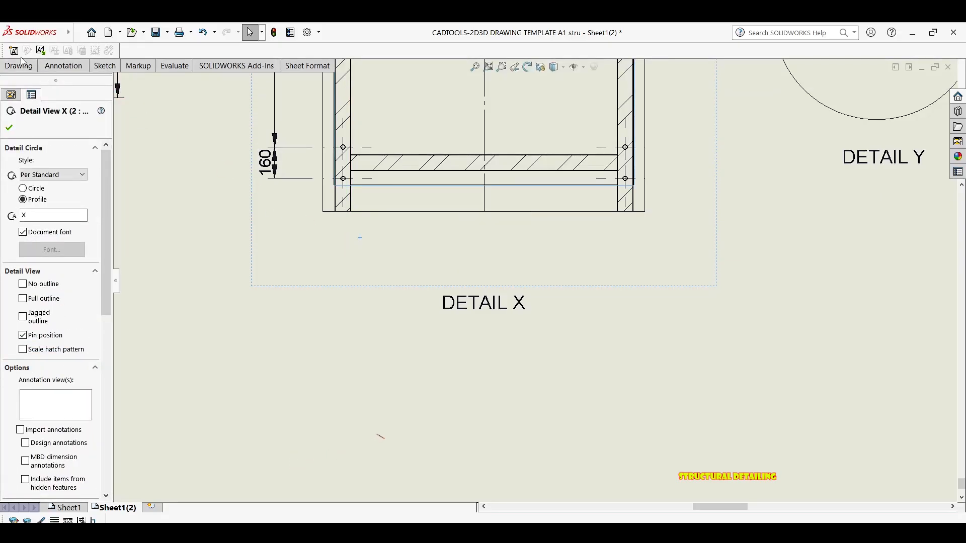
click(61, 66)
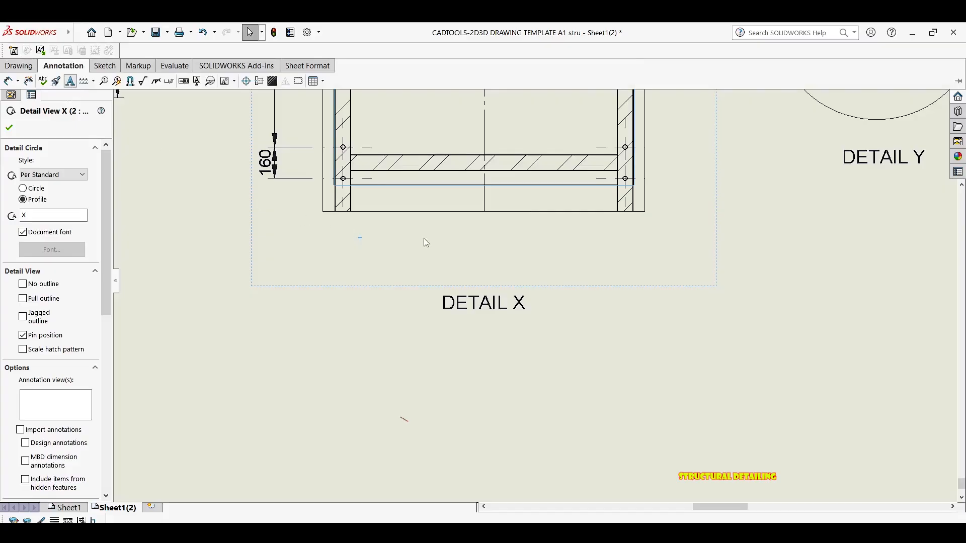
key(Escape)
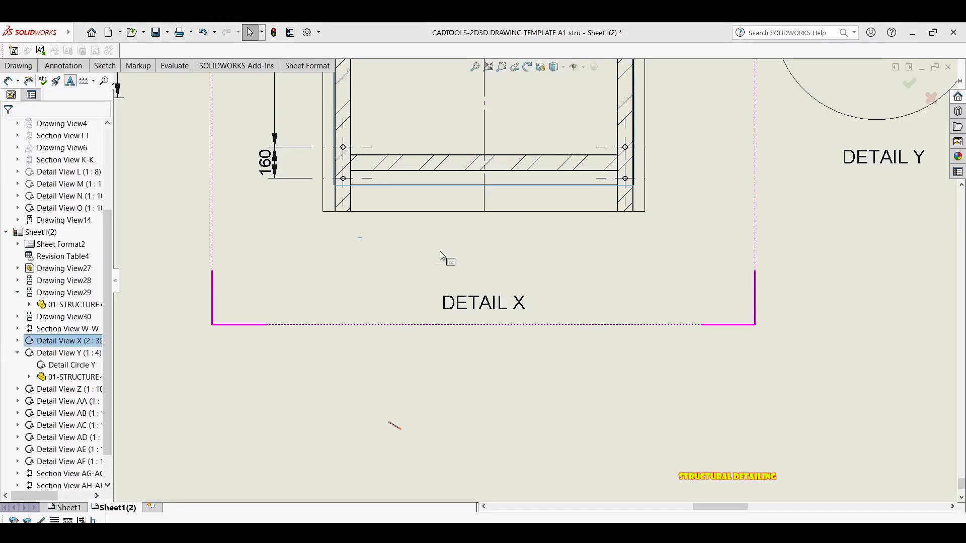
click(63, 68)
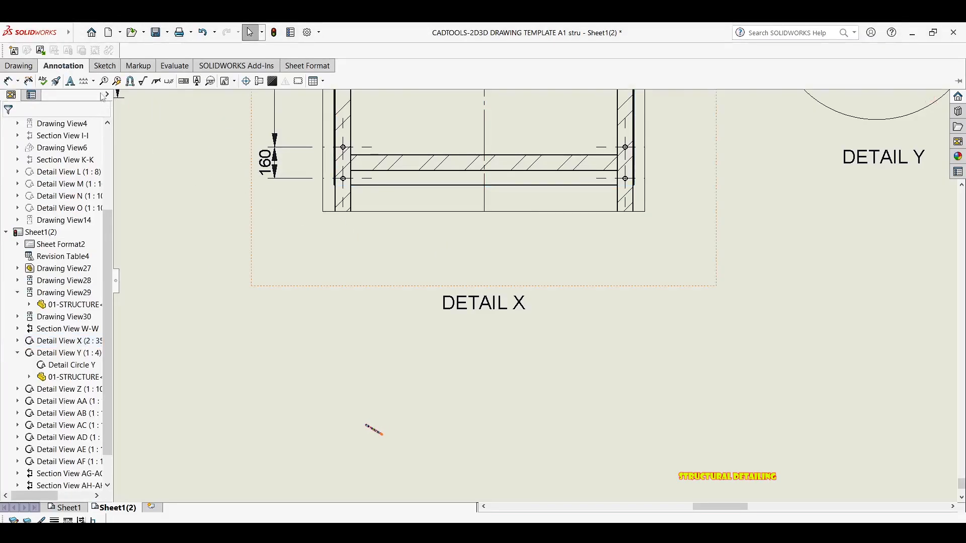
Step: Place a new note just above the DETAIL X label and begin its text with "FOR HOPPER"
click(441, 283)
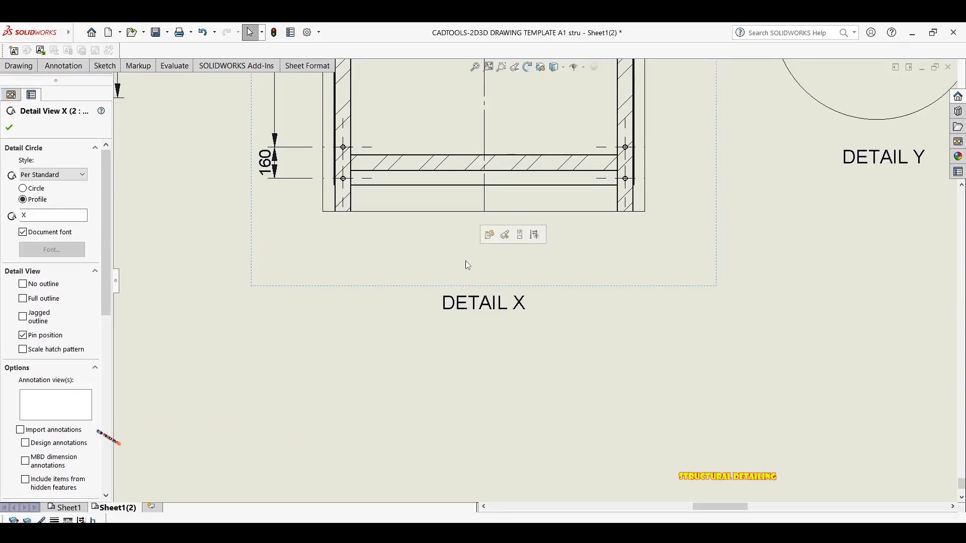
click(538, 264)
scroll(556, 317, up, 3)
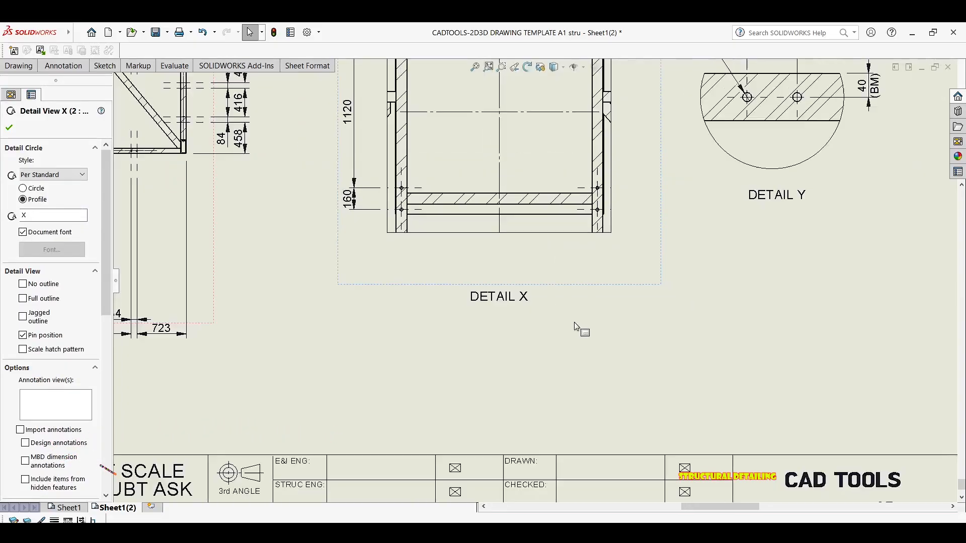
click(61, 67)
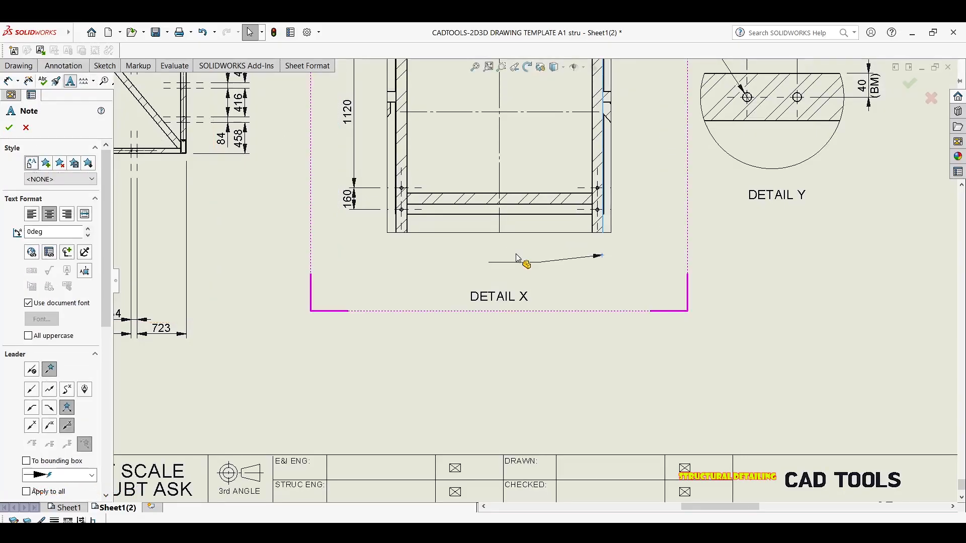
click(525, 261)
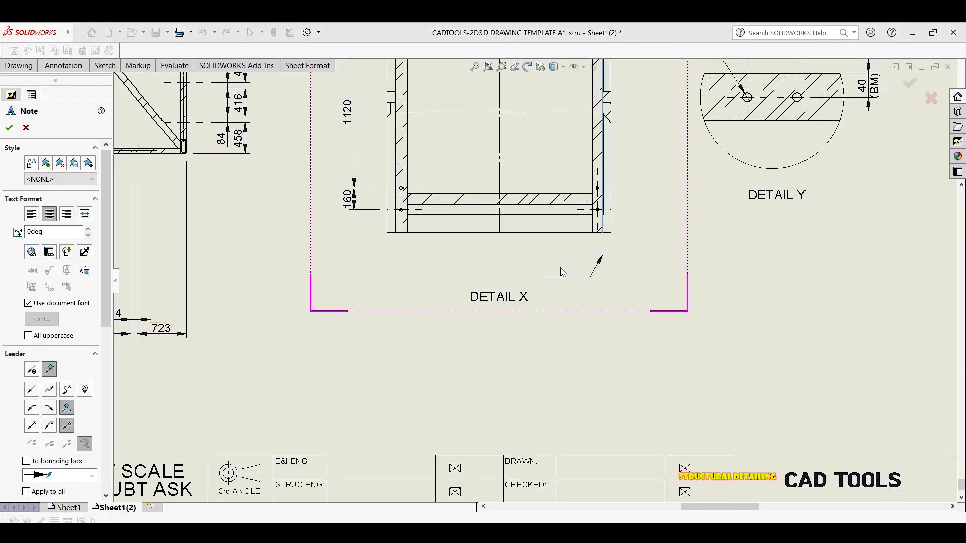
click(546, 268)
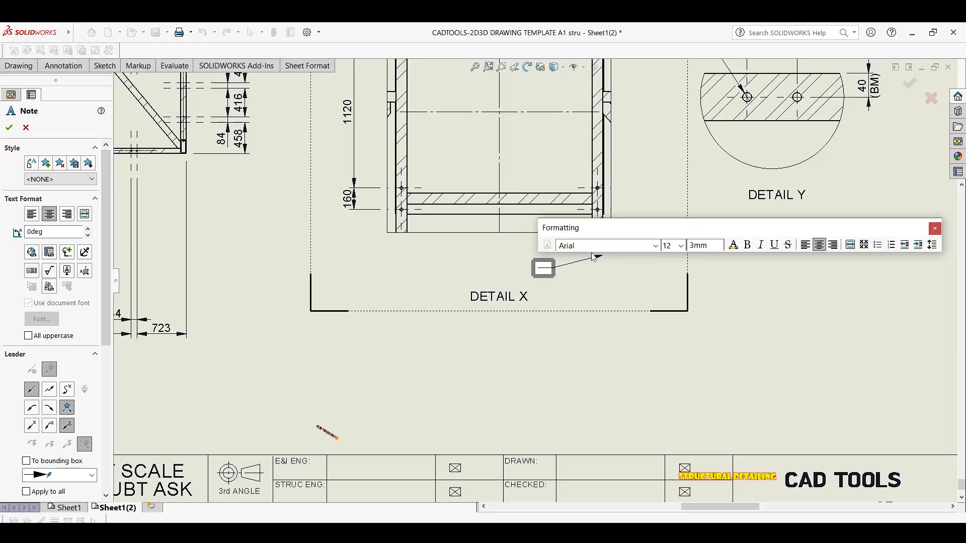
text(D)
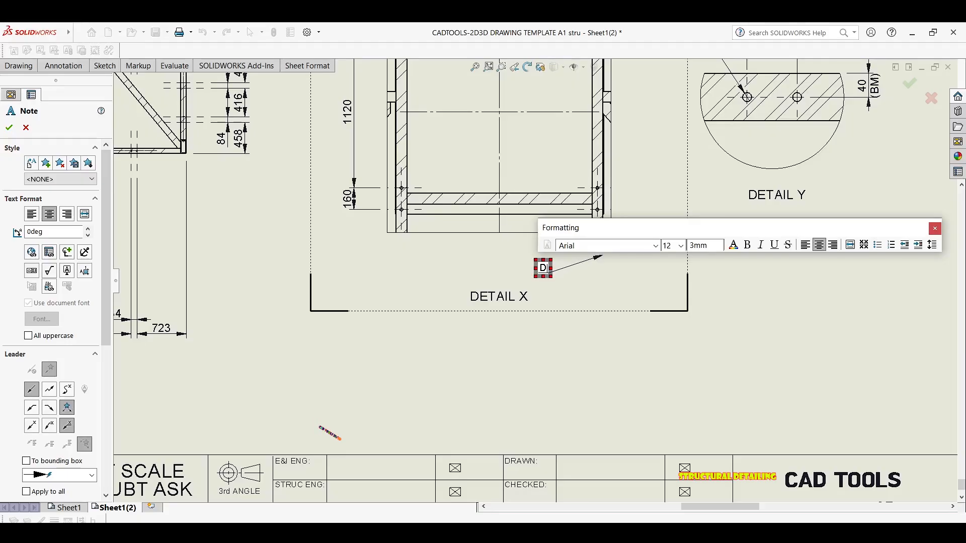
text(OR HO[P)
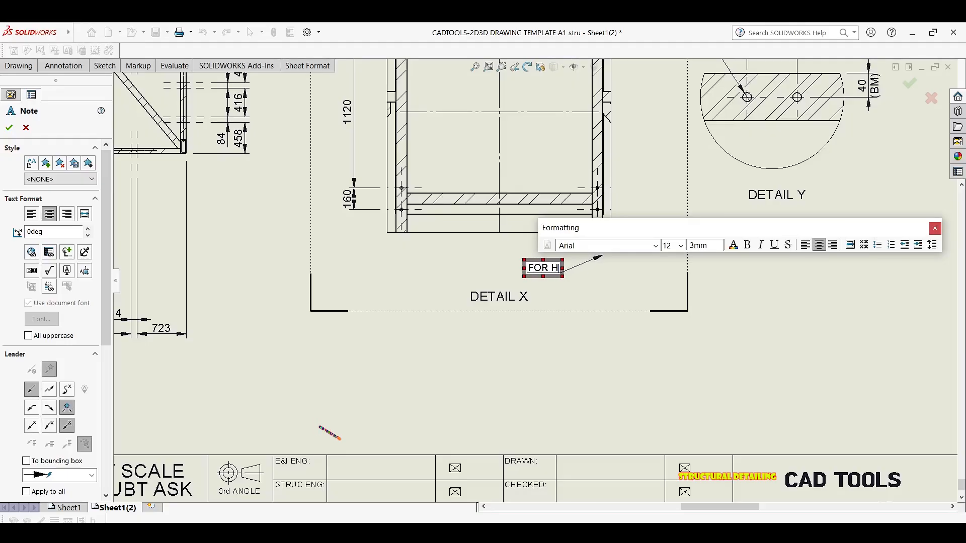
key(BackSpace)
key(BackSpace)
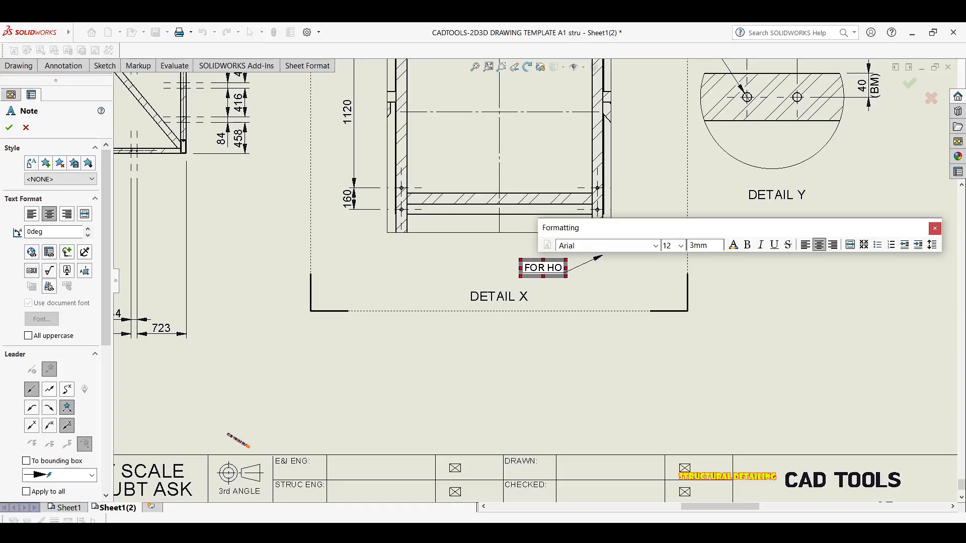
text(PPER )
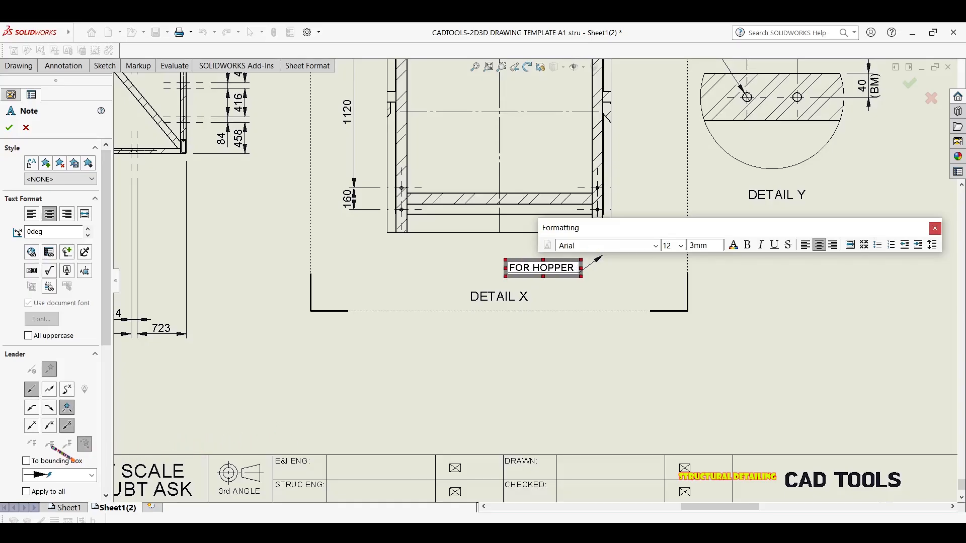
Step: Complete the note as "FOR HOPPER STRUCTURE MOUNTING HOLES", splitting it into two lines after STRUCTURE
text(STRU)
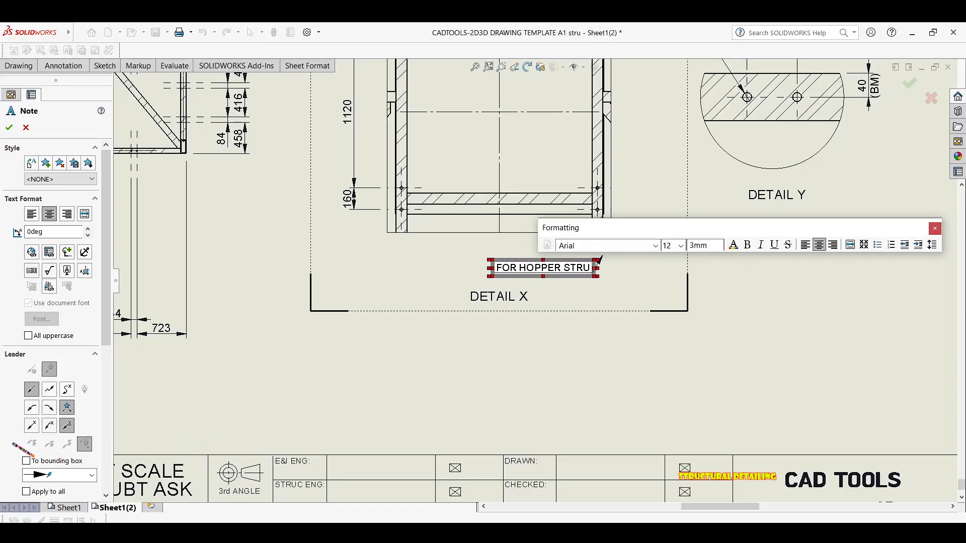
text(CTURE)
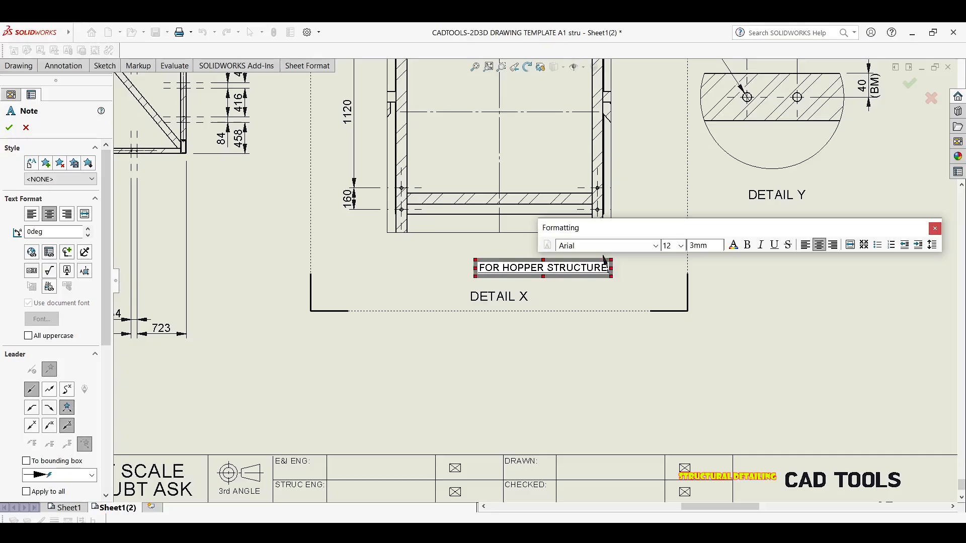
text( MOUN)
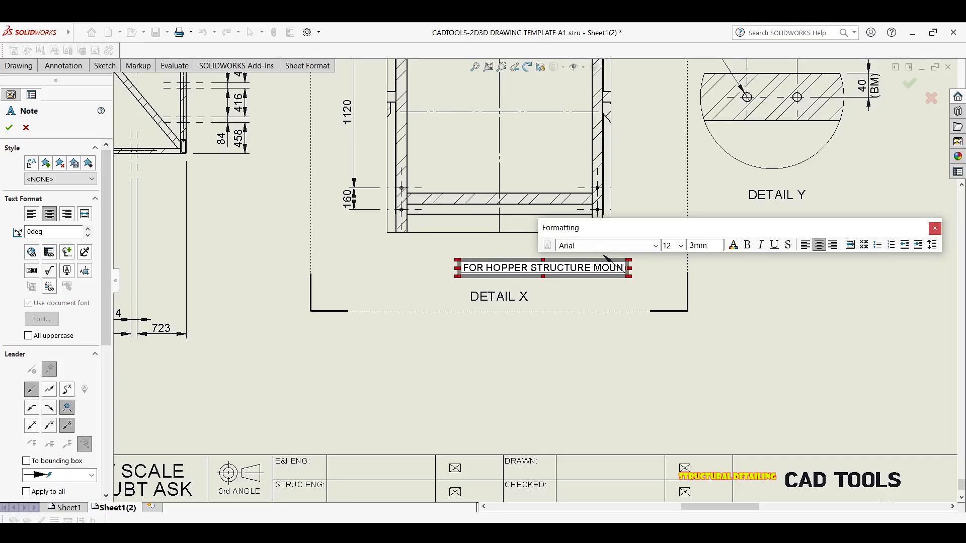
text(TING HOL)
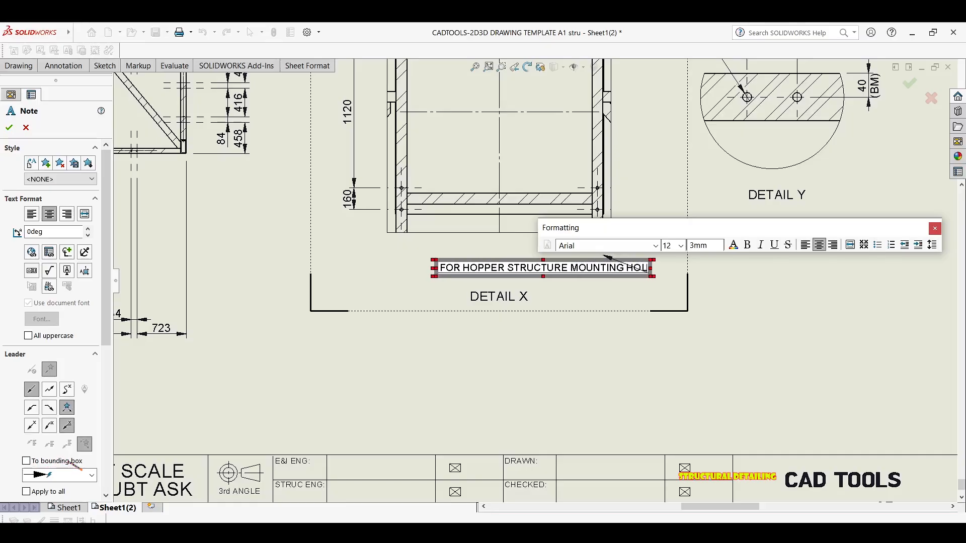
text(ES)
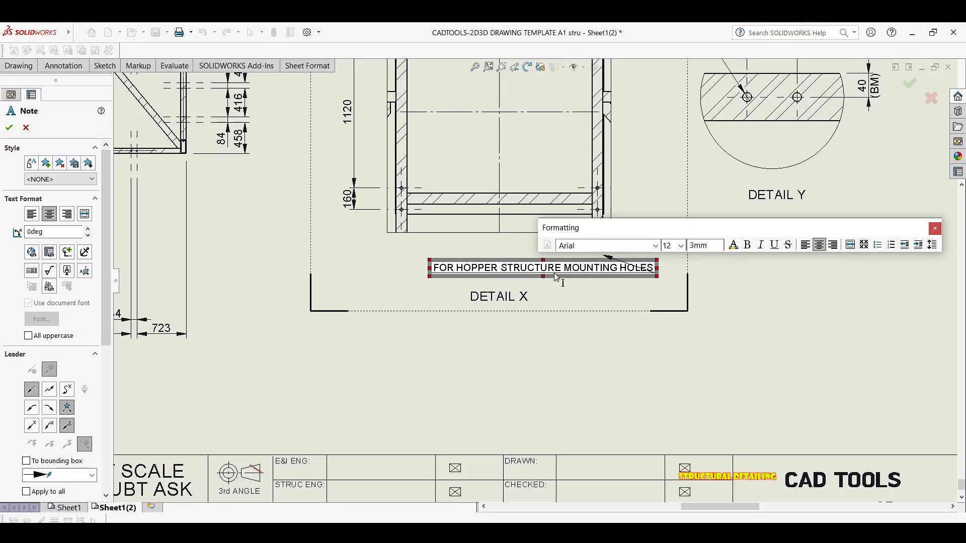
key(Return)
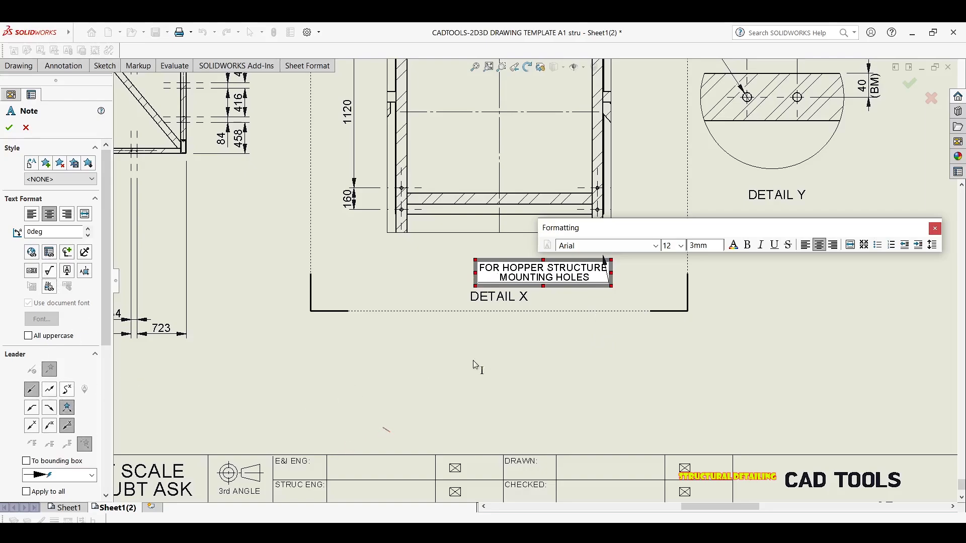
Step: Finish placing notes and set the hopper structure note to have no leader
click(523, 325)
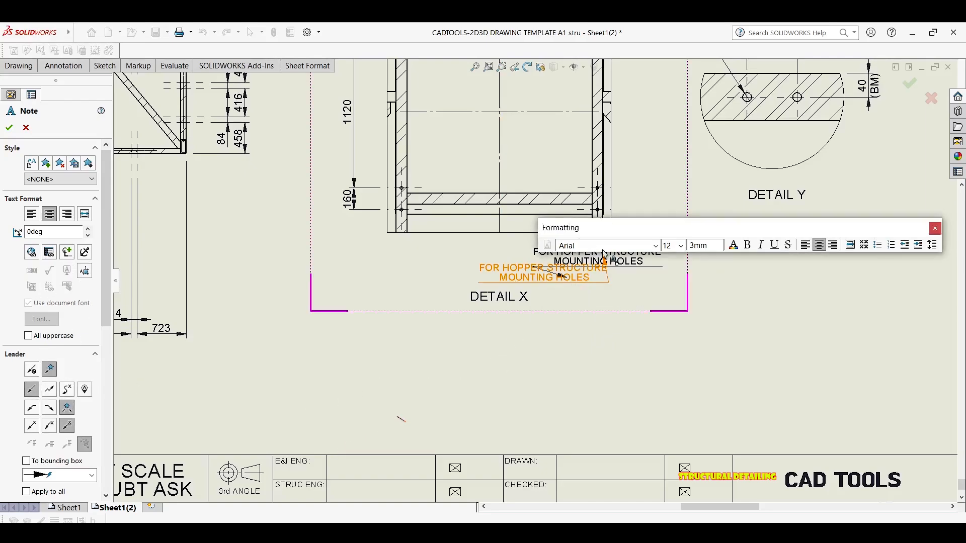
key(Escape)
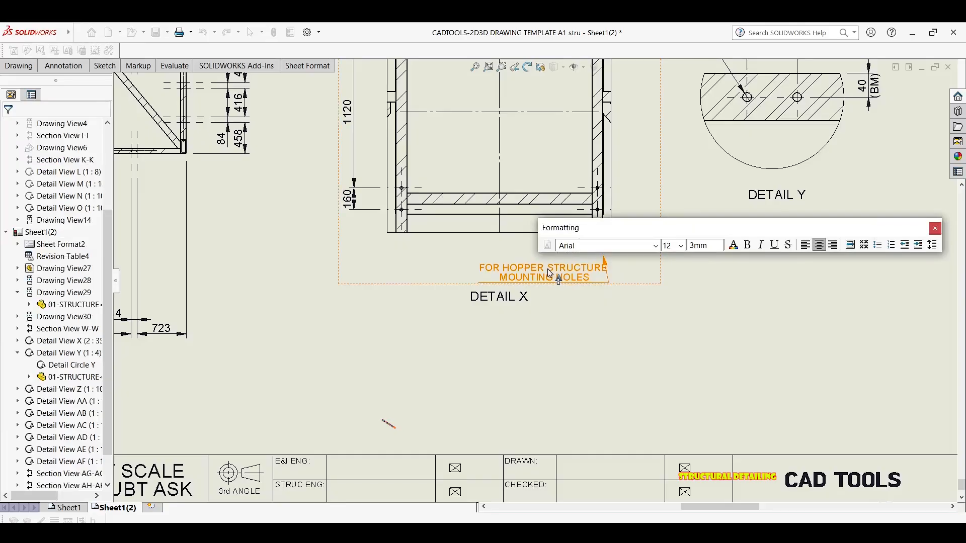
click(567, 274)
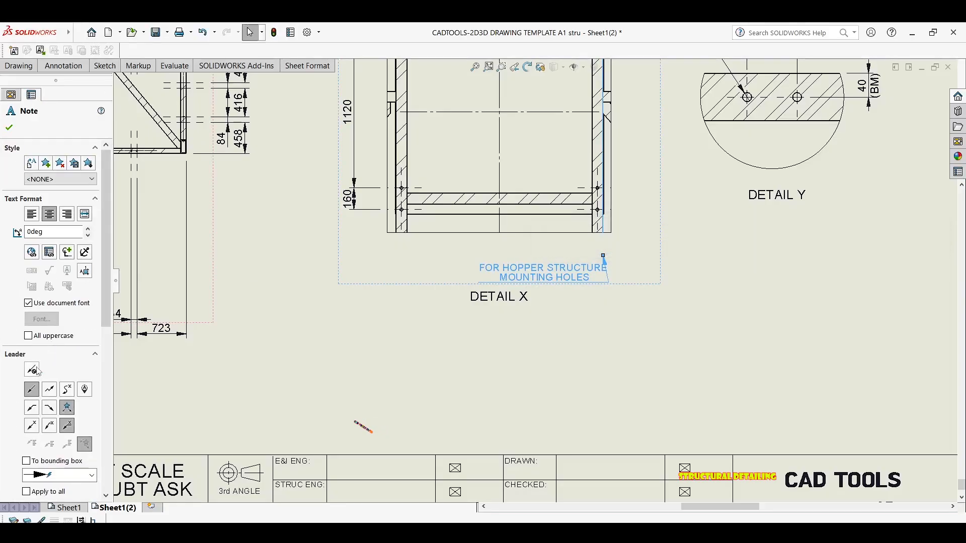
click(33, 370)
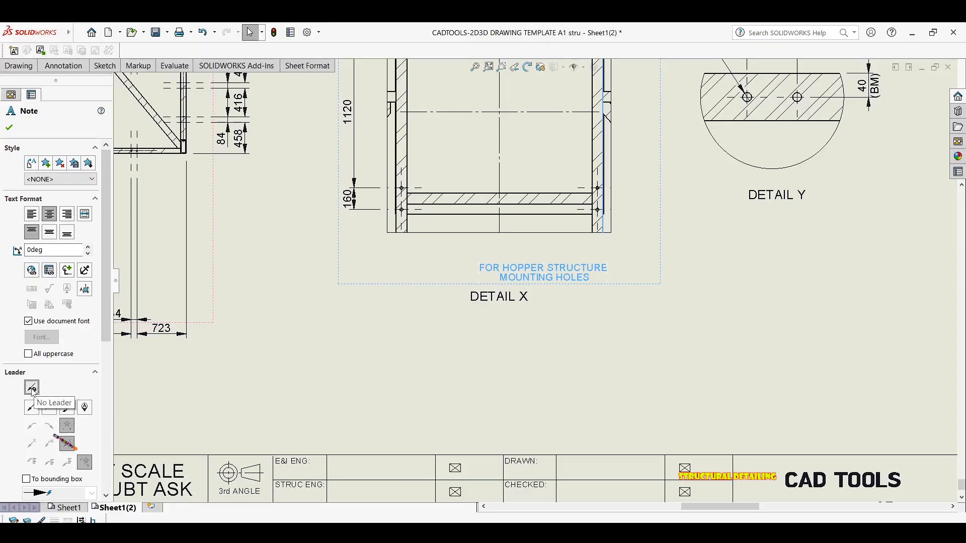
Step: Move the hopper structure mounting holes note to just below the DETAIL X label and deselect it
drag(524, 277, 477, 319)
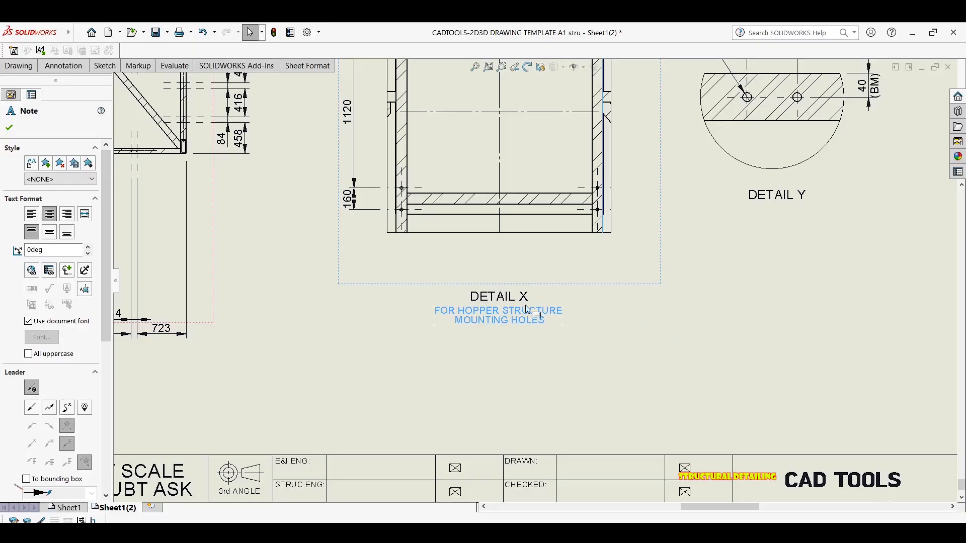
key(Escape)
scroll(483, 272, down, 5)
scroll(543, 217, up, 3)
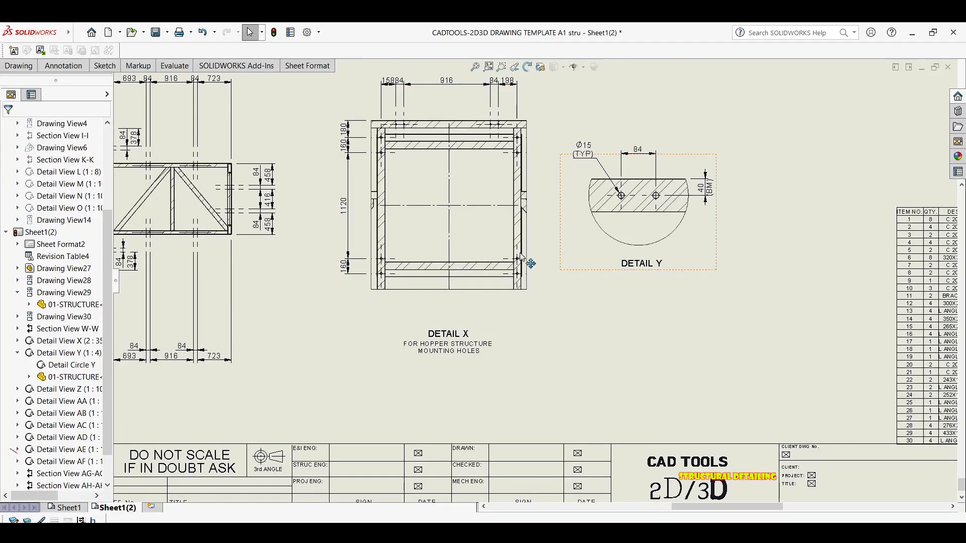
scroll(523, 267, down, 2)
scroll(553, 226, up, 2)
scroll(474, 271, up, 2)
scroll(432, 235, down, 2)
scroll(503, 297, up, 1)
scroll(543, 327, down, 1)
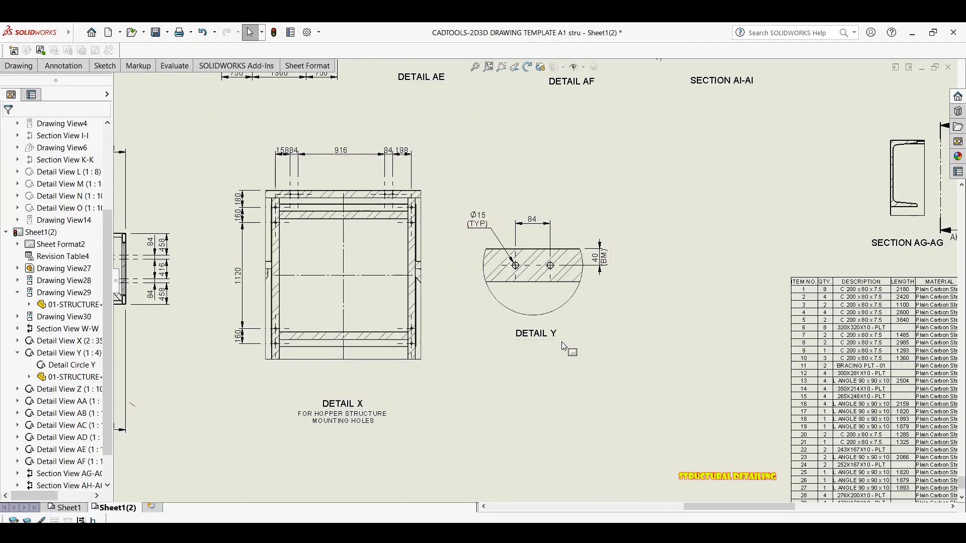
scroll(560, 335, down, 1)
click(574, 325)
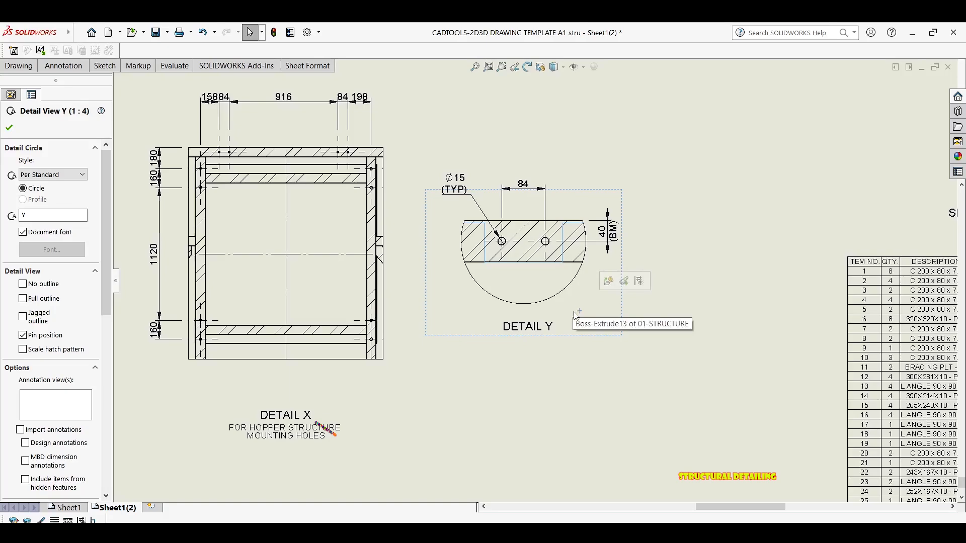
key(b)
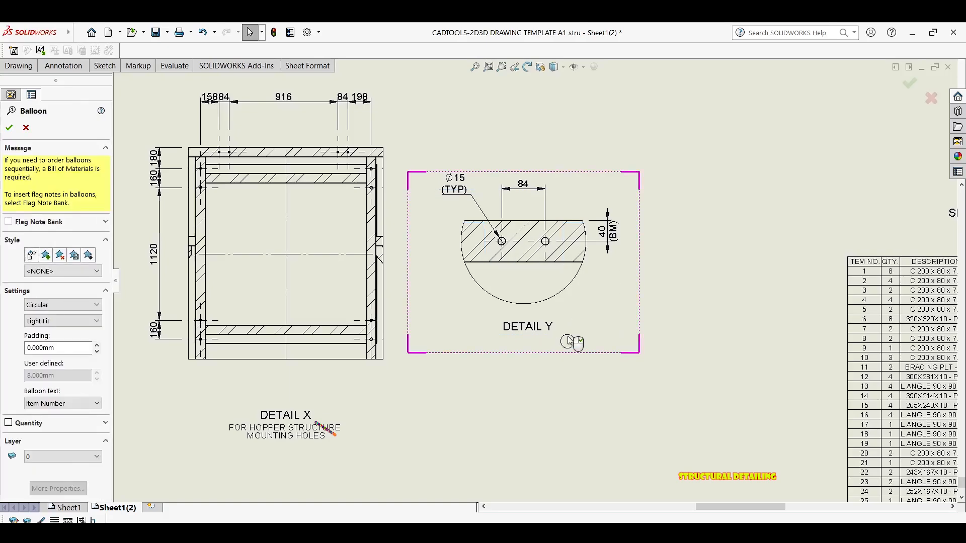
key(Escape)
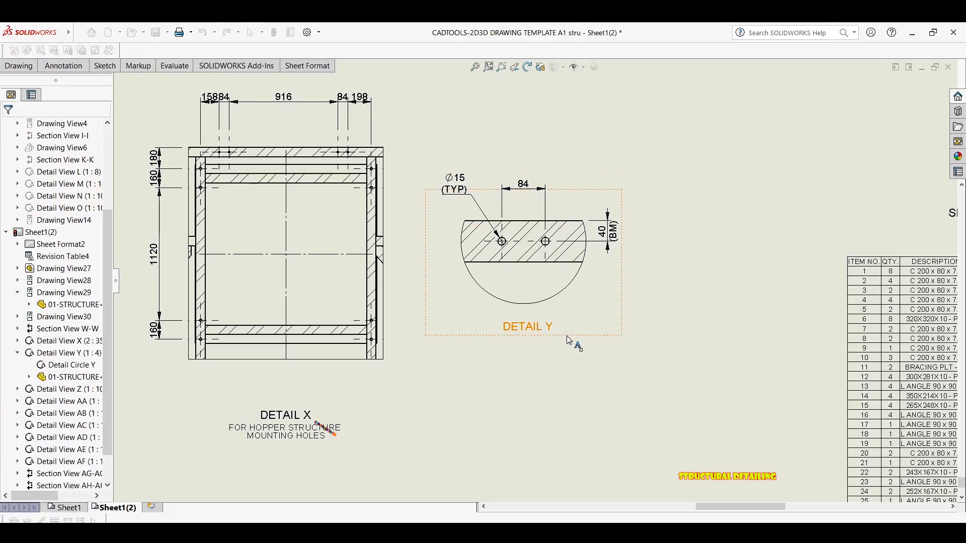
click(577, 332)
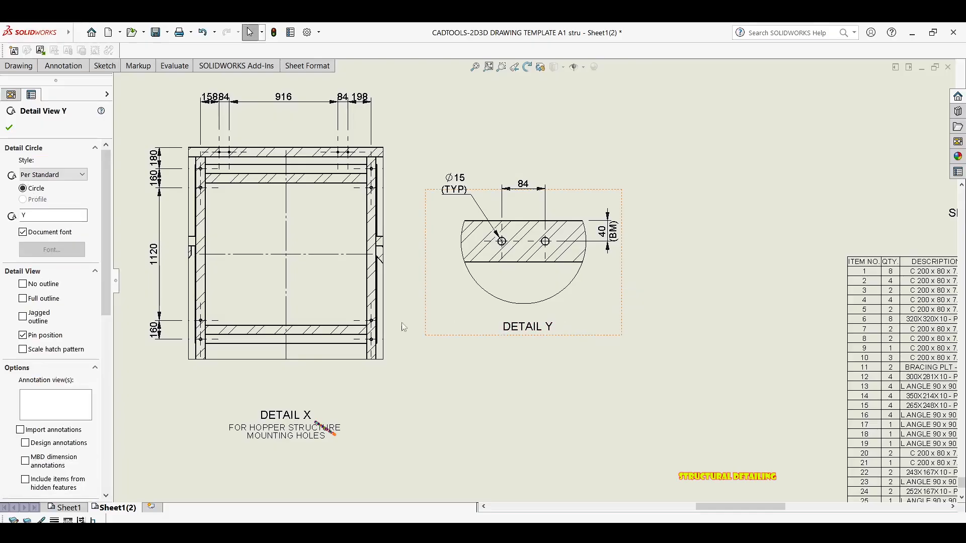
key(Escape)
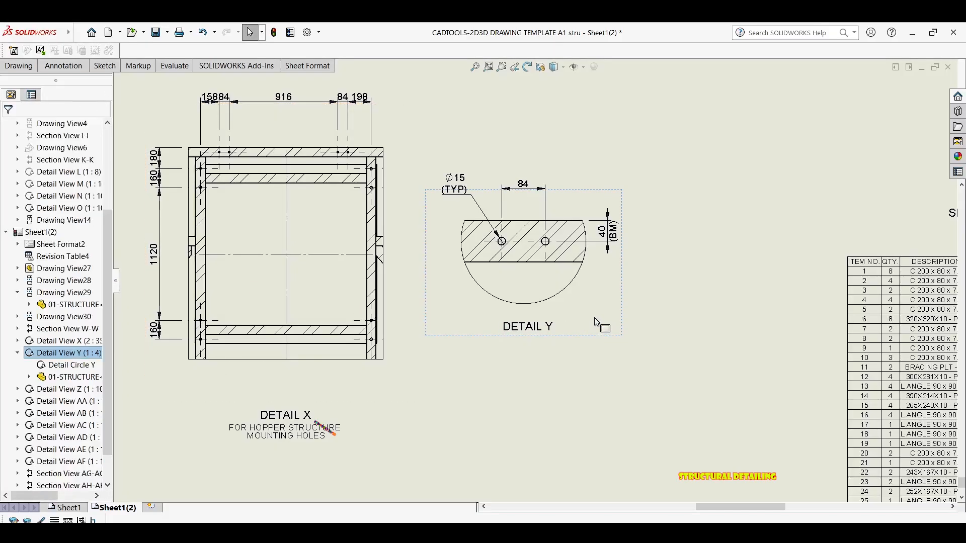
click(597, 323)
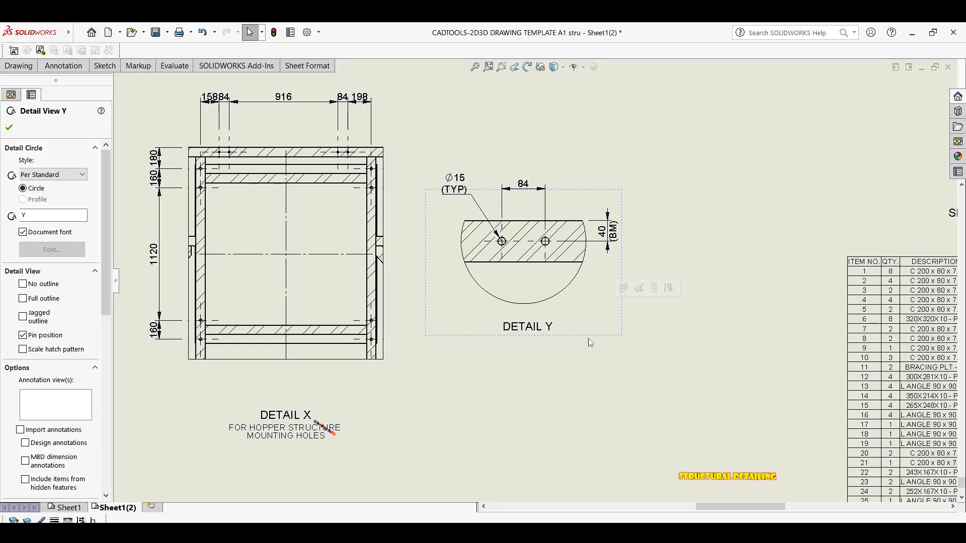
key(Escape)
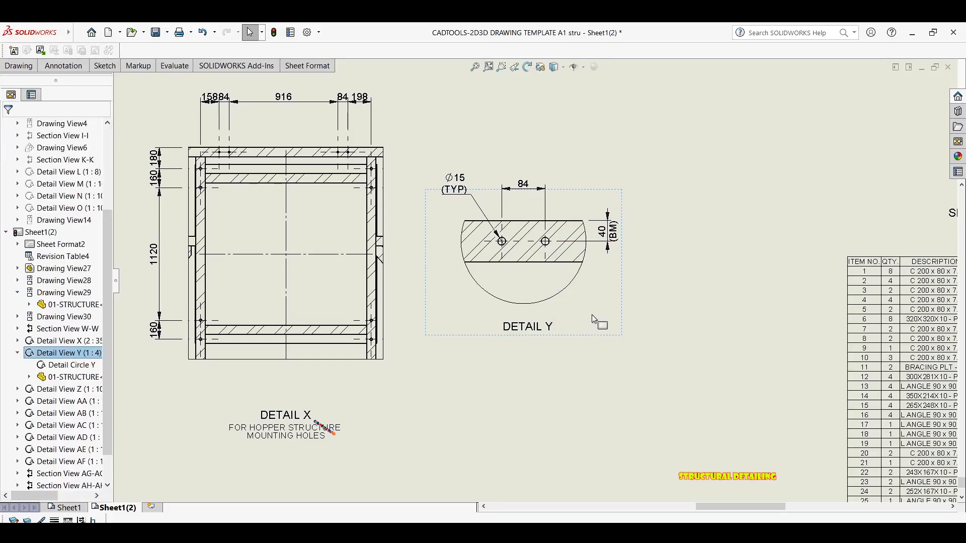
key(Escape)
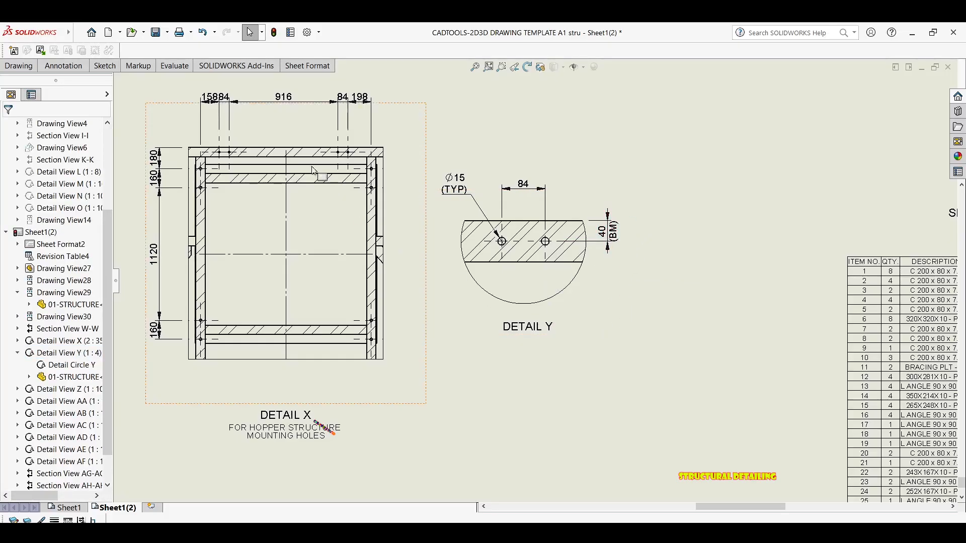
Step: Place a new note beside the DETAIL Y label and enter "TYPICAL STANCHION" as its first line
scroll(530, 264, up, 3)
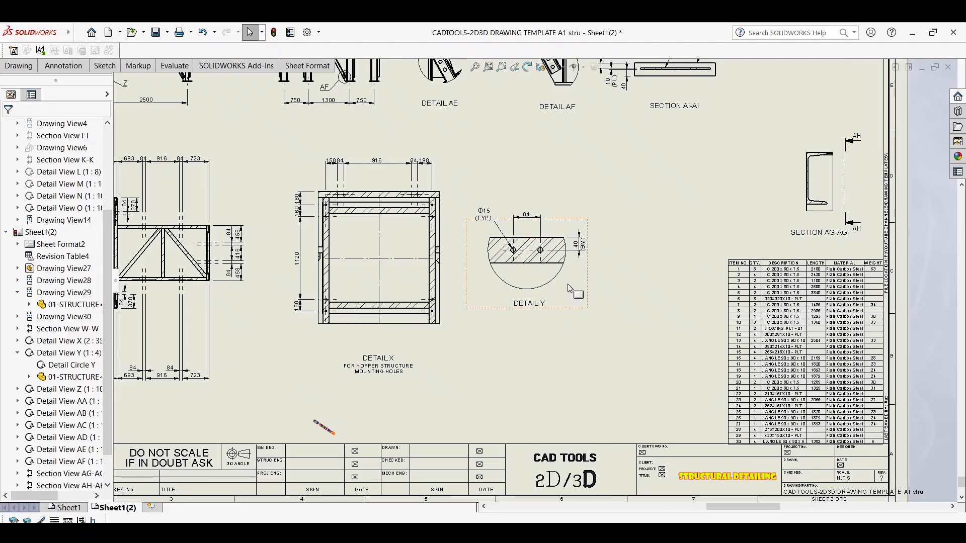
scroll(570, 288, down, 3)
click(572, 287)
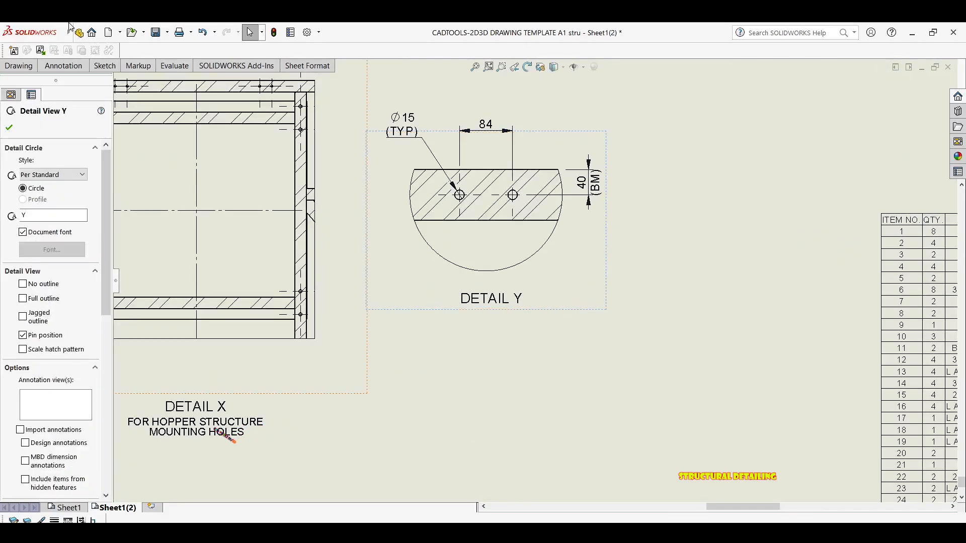
click(64, 66)
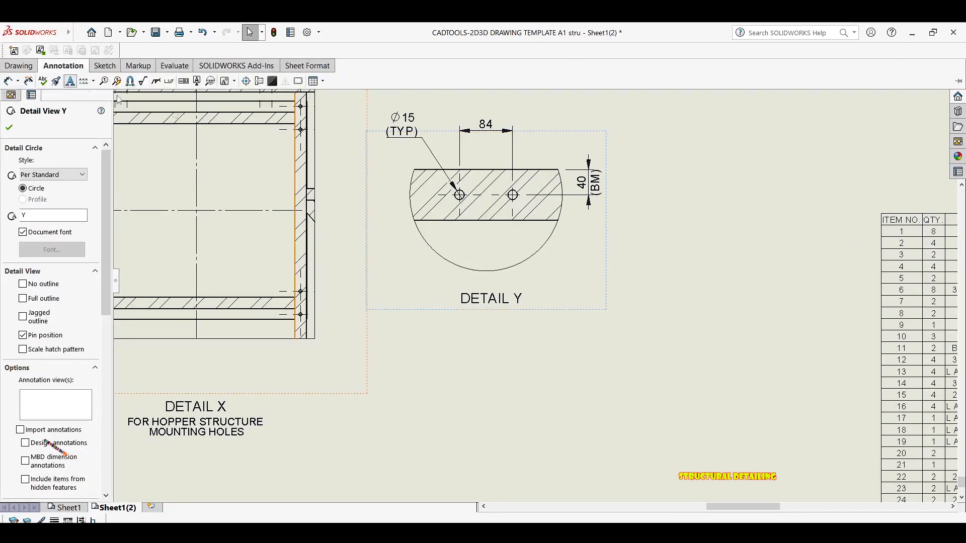
click(552, 286)
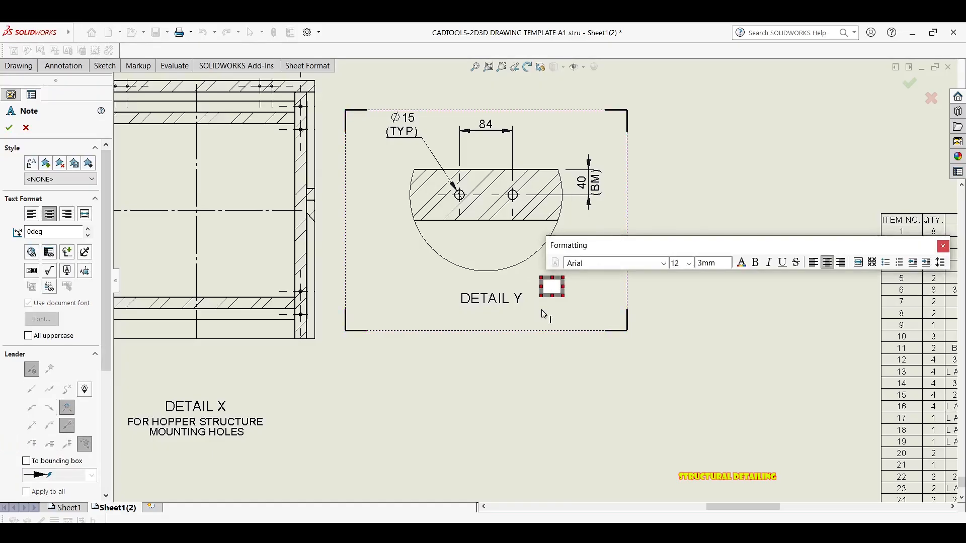
text(TYPICAL )
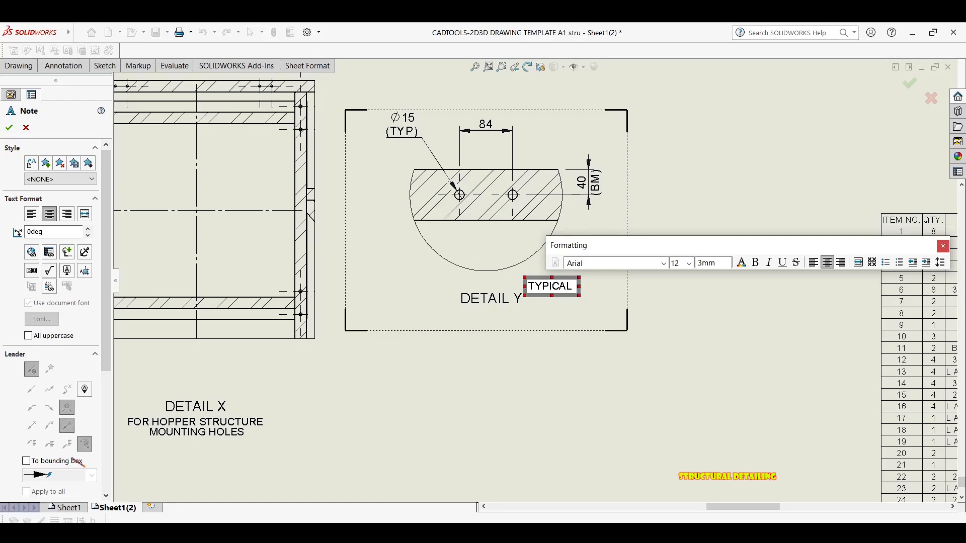
text(STAND)
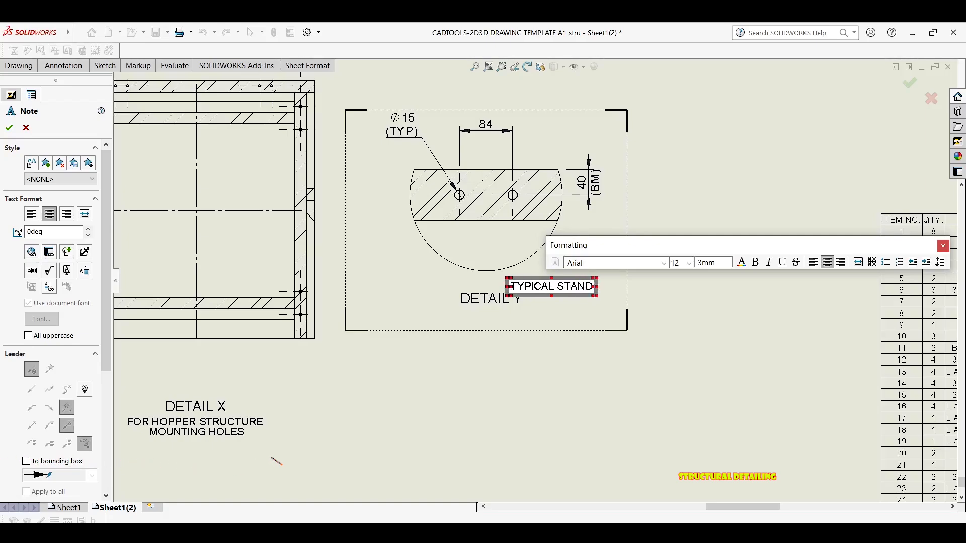
key(BackSpace)
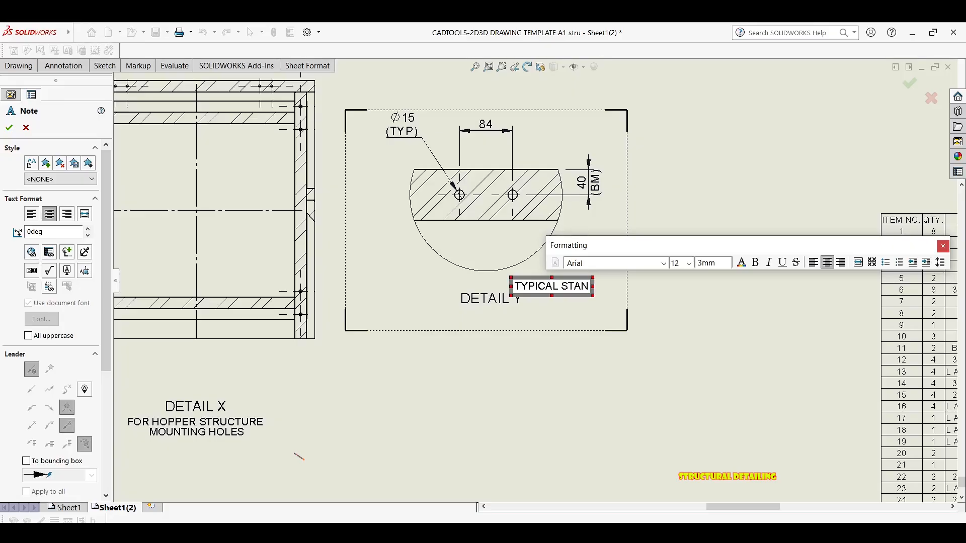
text(CI)
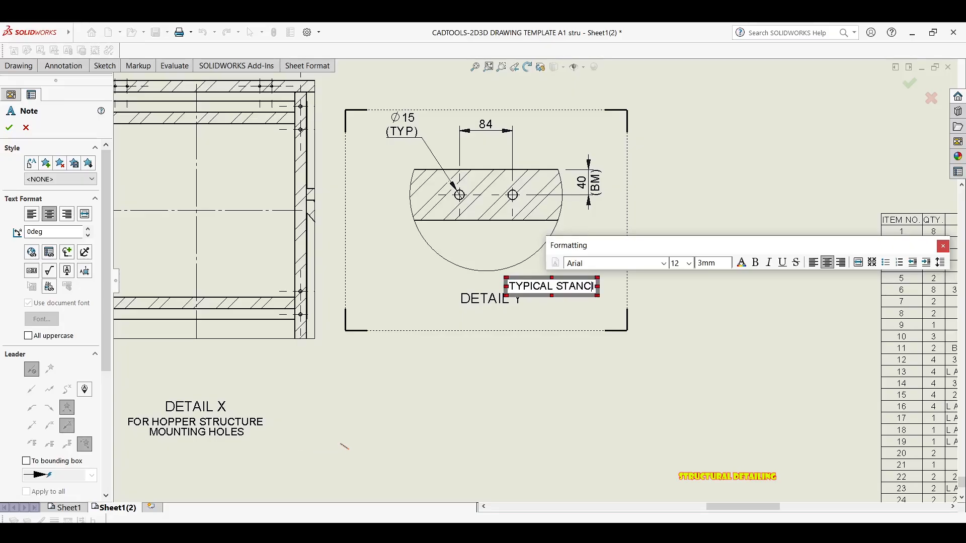
key(BackSpace)
text(HION)
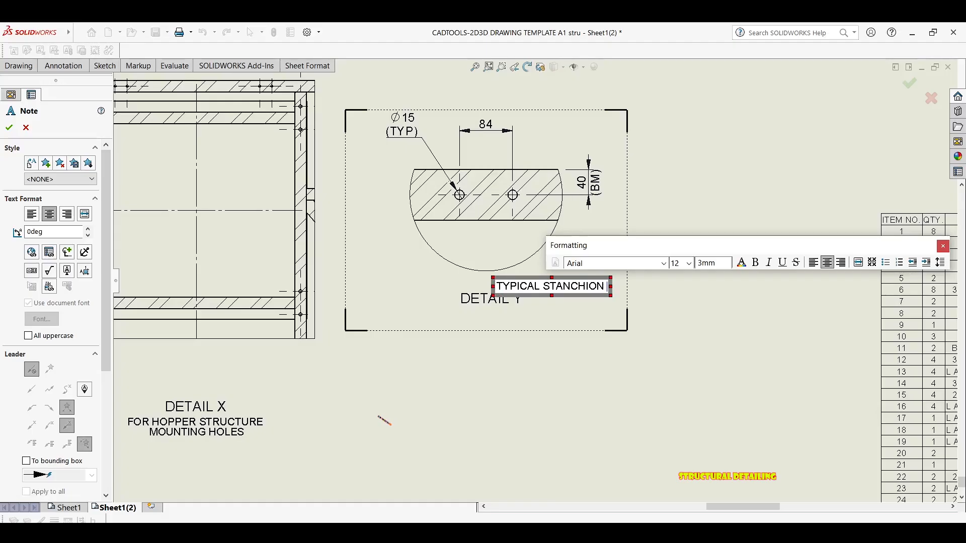
Step: Add "HOLES" as the note's second line, finish placing notes and move the note just below the DETAIL Y label
key(Return)
text(HOLE)
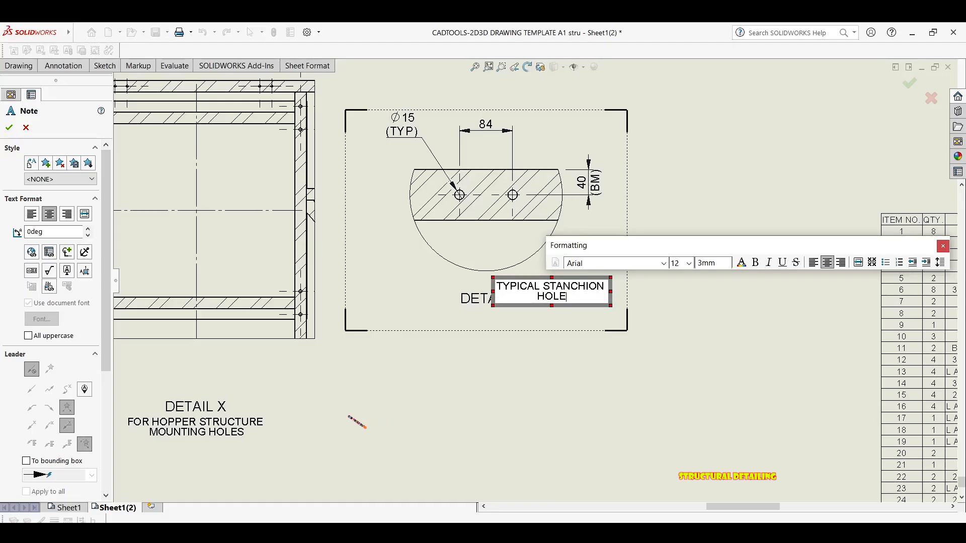
text(S)
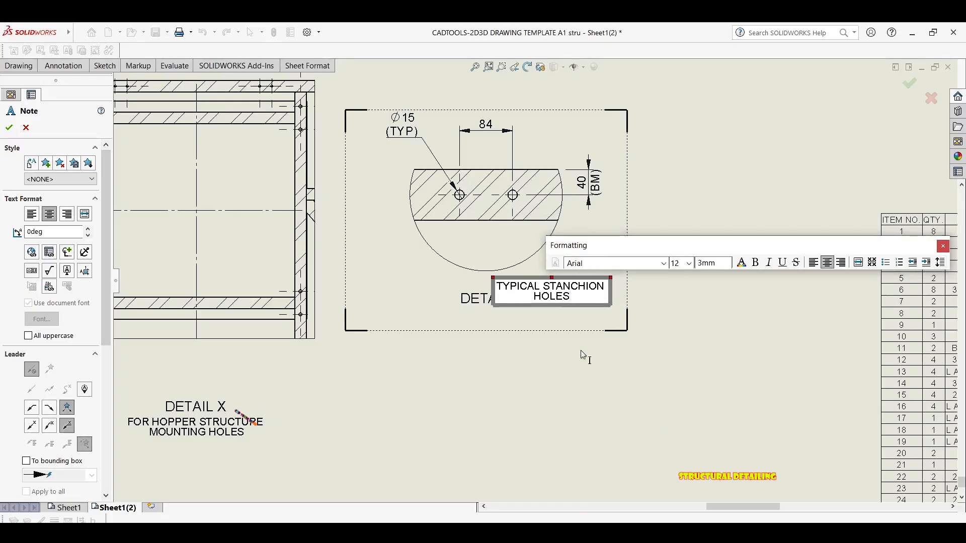
click(587, 355)
key(Escape)
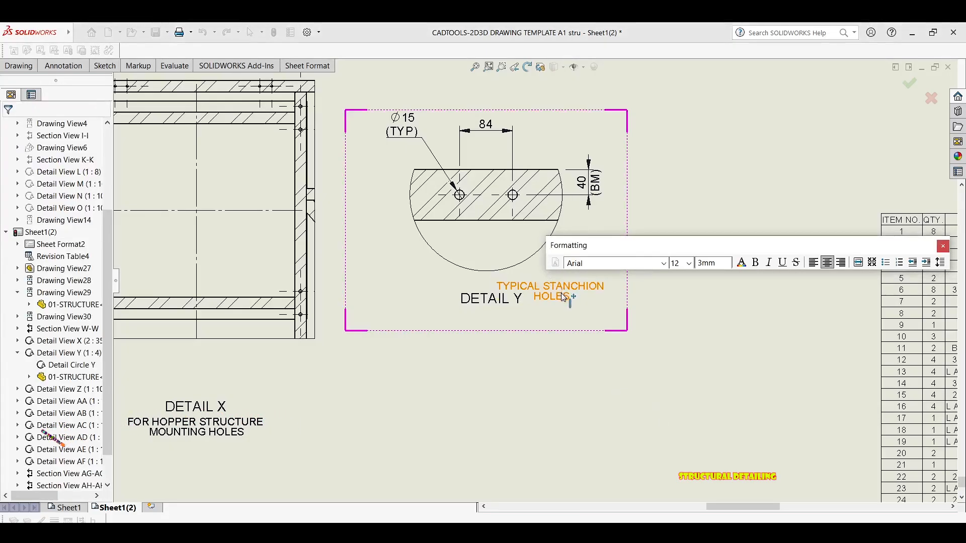
drag(562, 297, 503, 326)
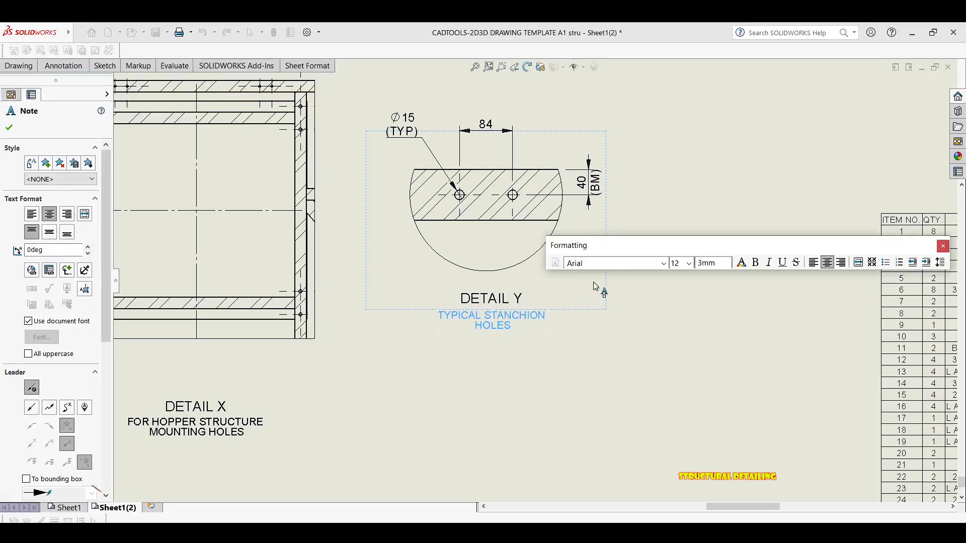
Step: Set the text size of the stanchion holes note to 7 and nudge the note closer beneath the DETAIL Y label
click(671, 263)
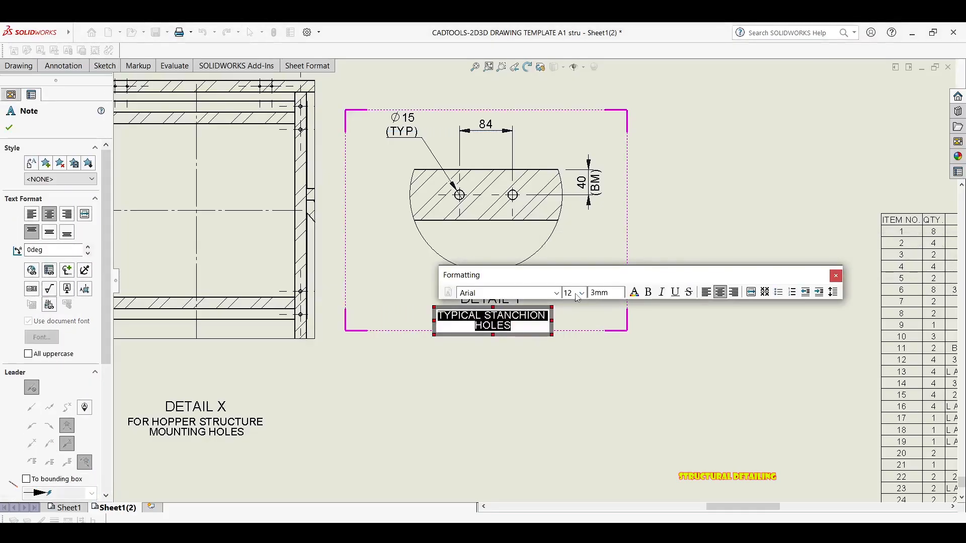
click(577, 294)
key(Return)
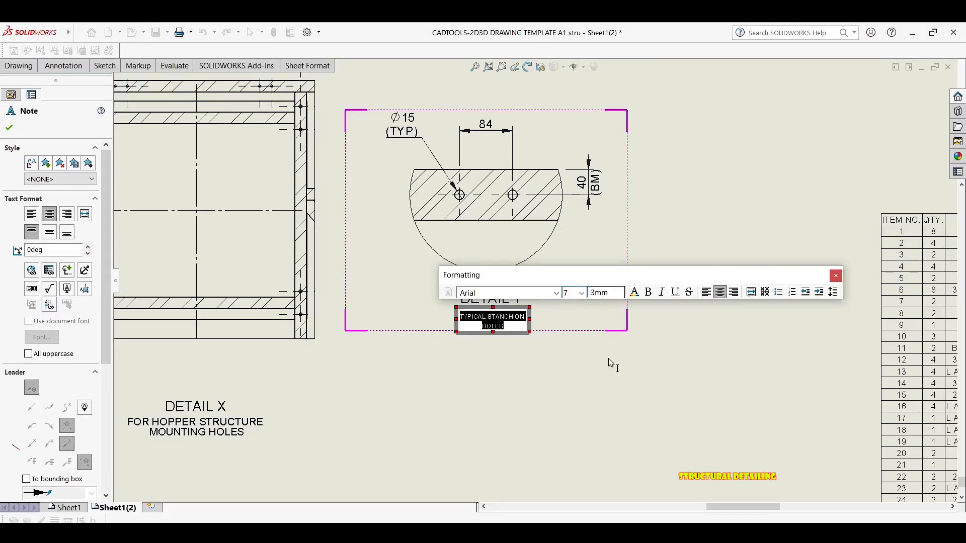
click(501, 350)
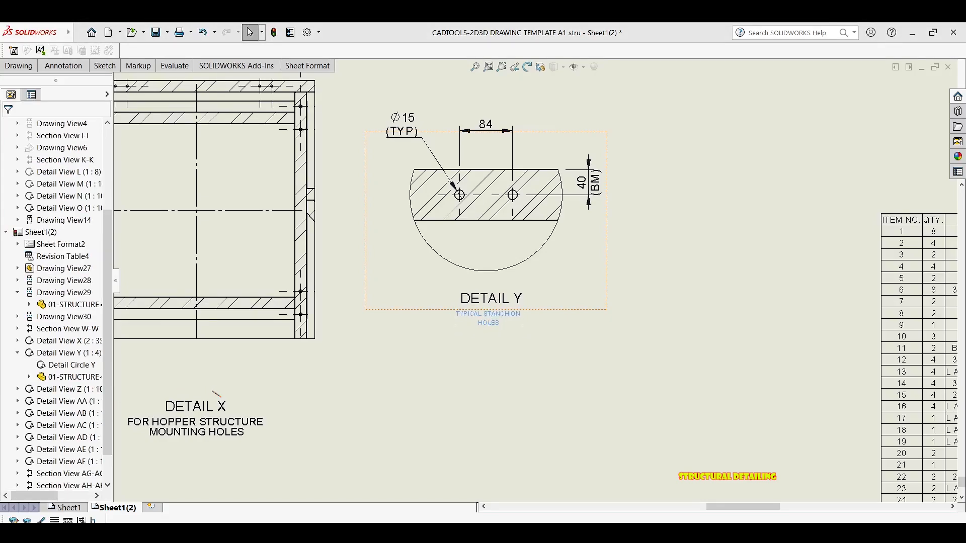
Step: Set the text size of the hopper structure mounting holes note under DETAIL X to 7
click(222, 425)
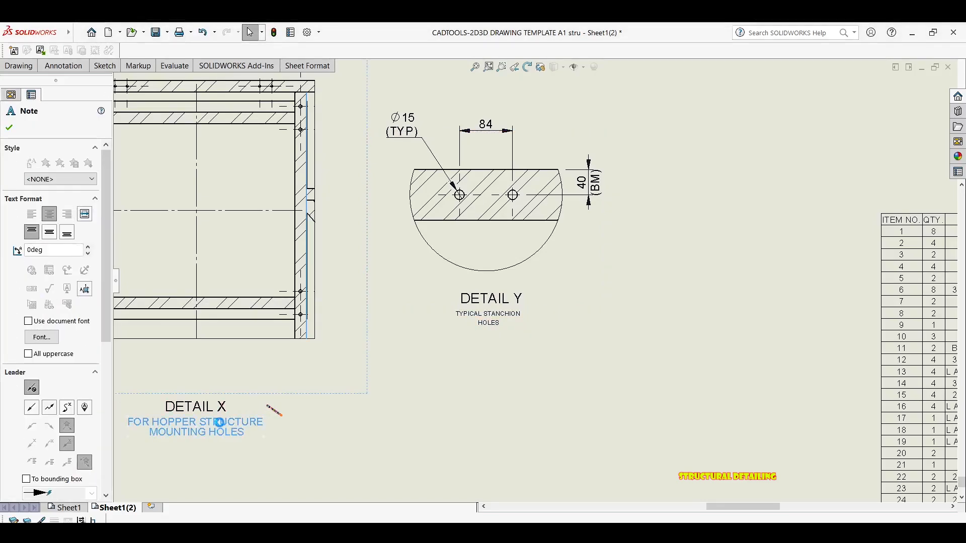
double_click(251, 426)
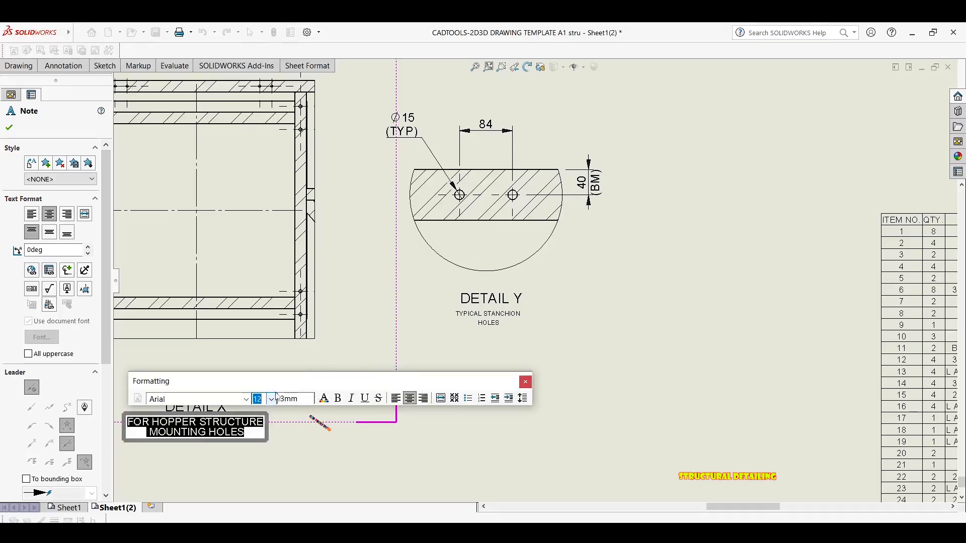
text(7)
key(Return)
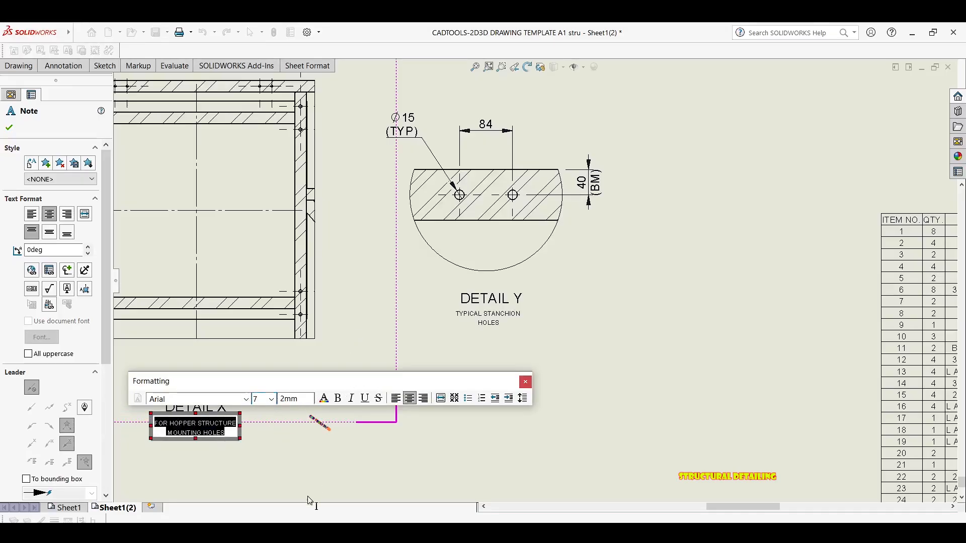
click(310, 500)
Step: Nudge the hopper structure mounting holes note closer beneath the DETAIL X label
scroll(448, 332, down, 4)
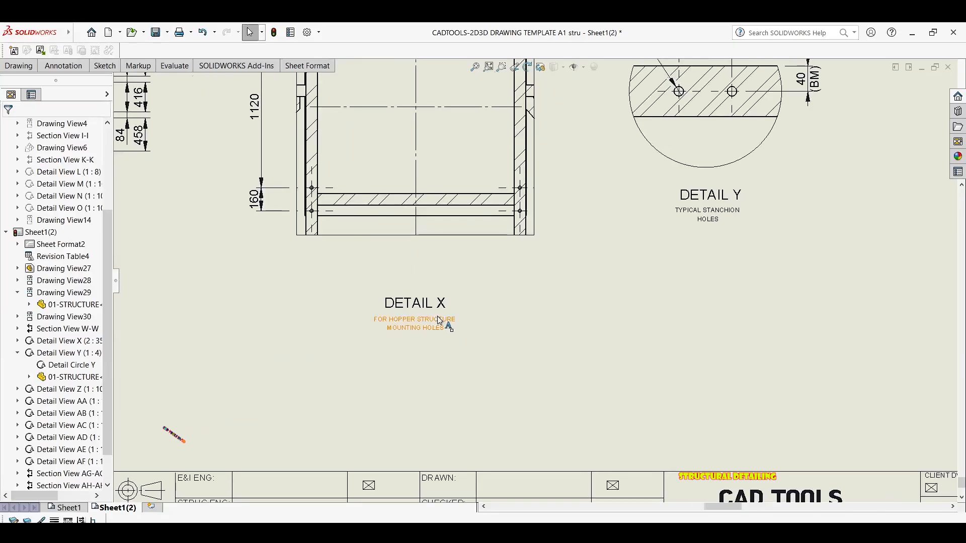
scroll(440, 321, down, 5)
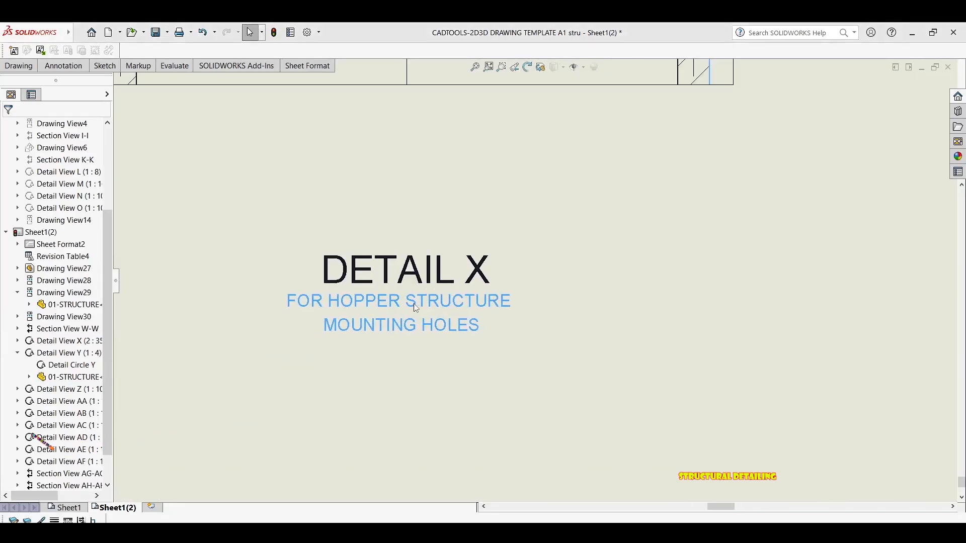
click(518, 272)
scroll(517, 272, up, 5)
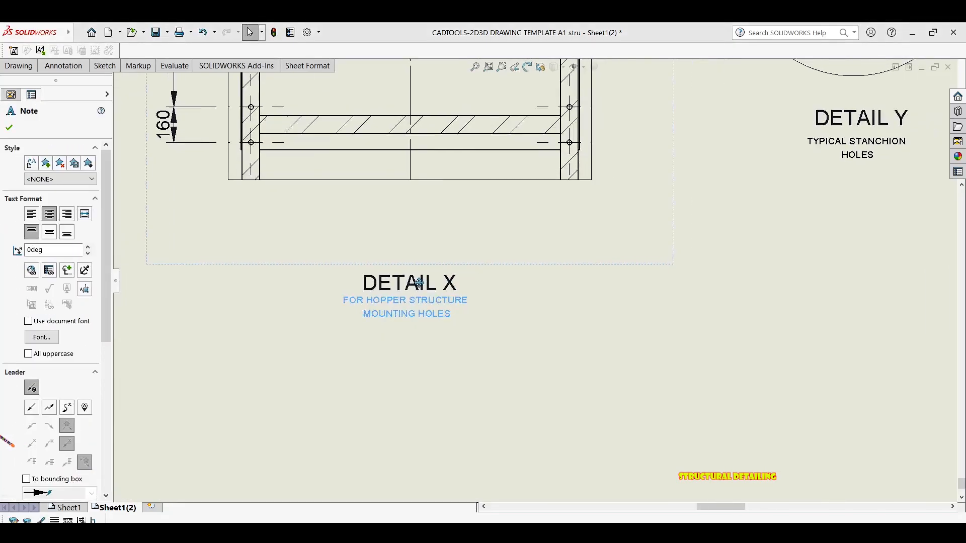
scroll(296, 318, up, 3)
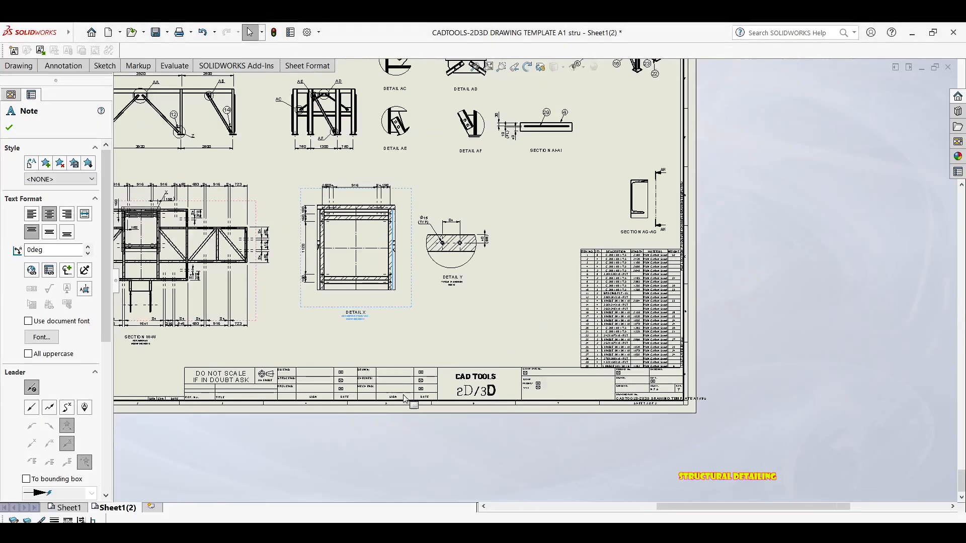
scroll(398, 398, down, 3)
scroll(319, 206, down, 1)
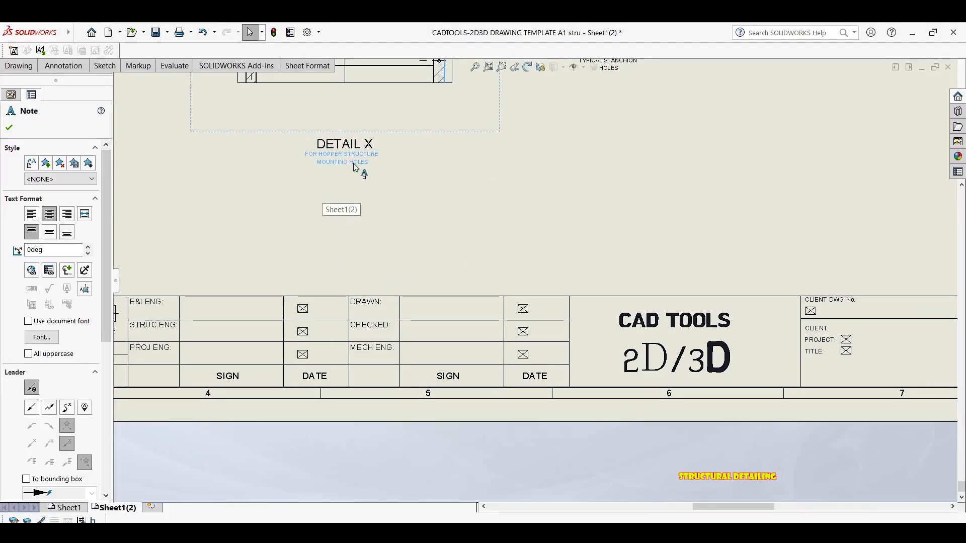
Step: Move SECTION AG-AG away from the cut list and place it beside DETAIL Y
click(491, 240)
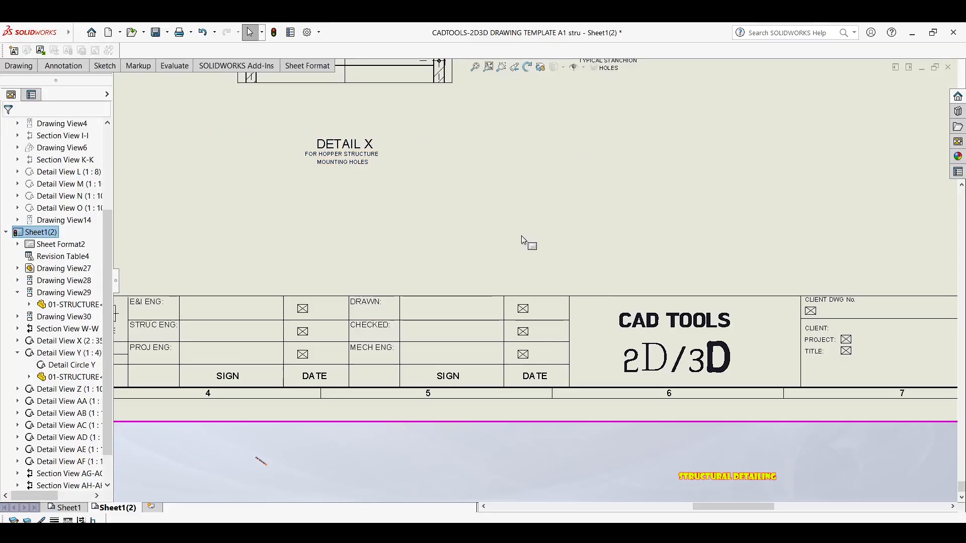
scroll(609, 196, up, 4)
middle_drag(619, 195, 569, 250)
middle_drag(600, 157, 565, 266)
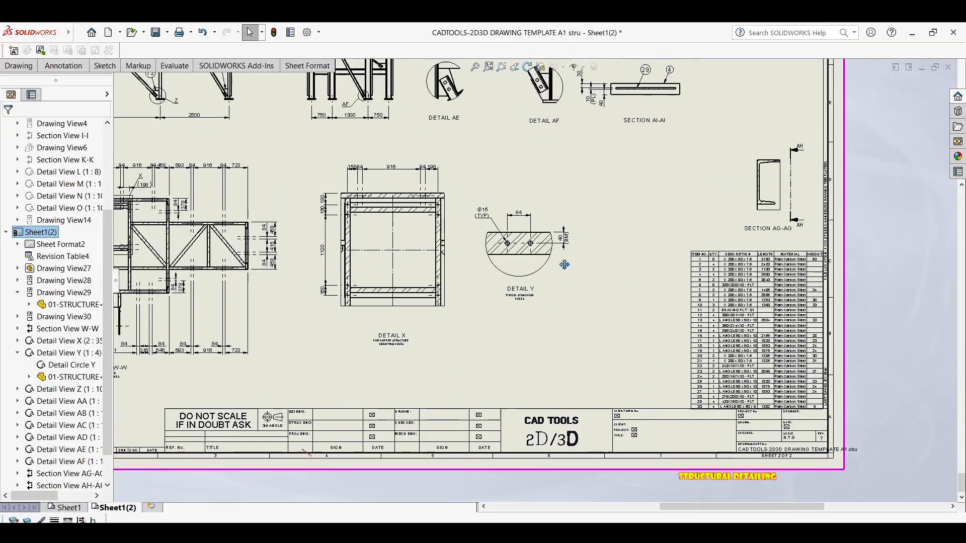
drag(751, 201, 578, 253)
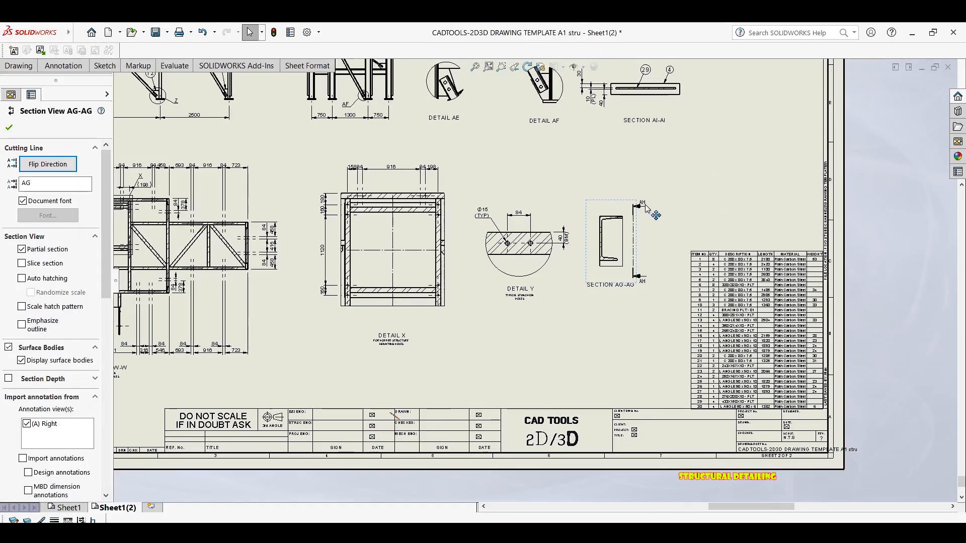
Step: Delete the AH-AH cutting line with its section view, then shift SECTION AG-AG slightly closer to DETAIL Y
scroll(641, 235, down, 3)
click(642, 179)
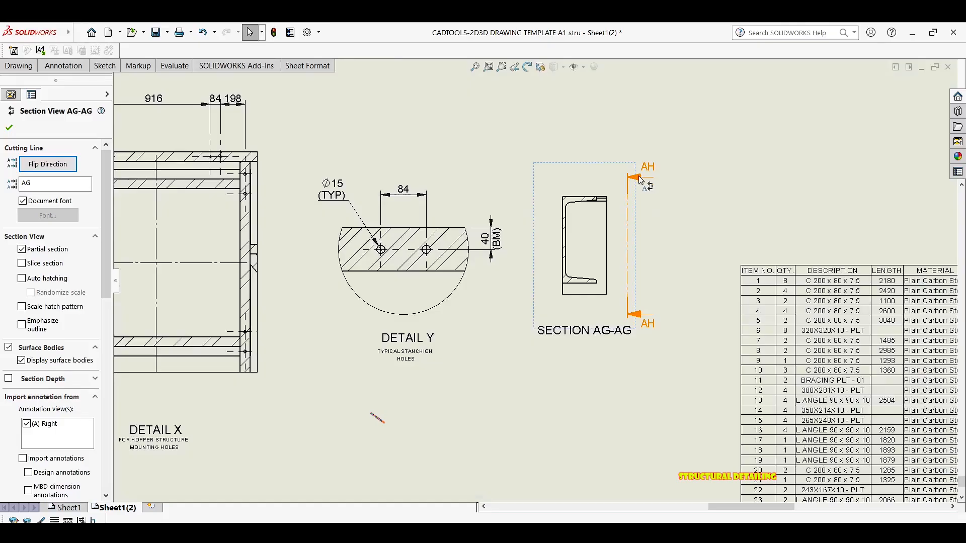
scroll(663, 207, up, 3)
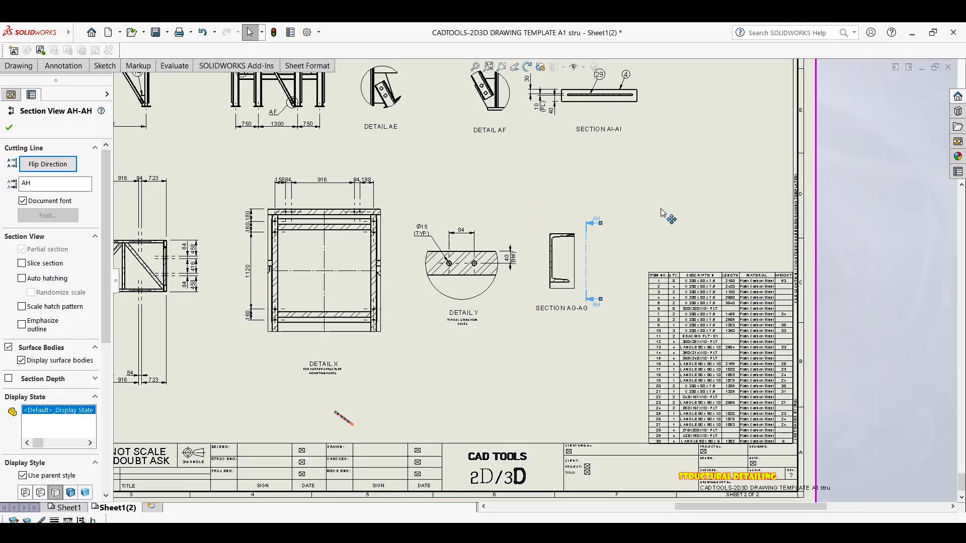
key(Delete)
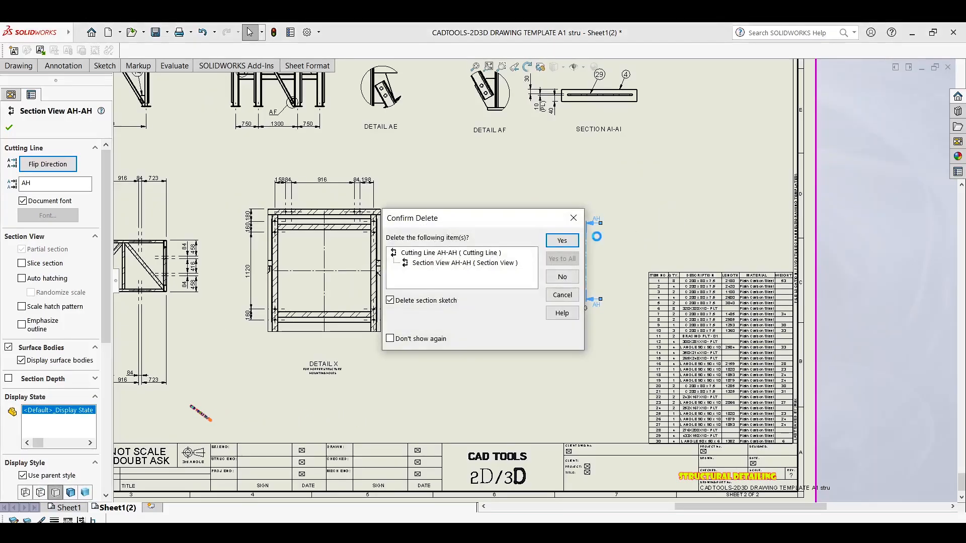
key(Escape)
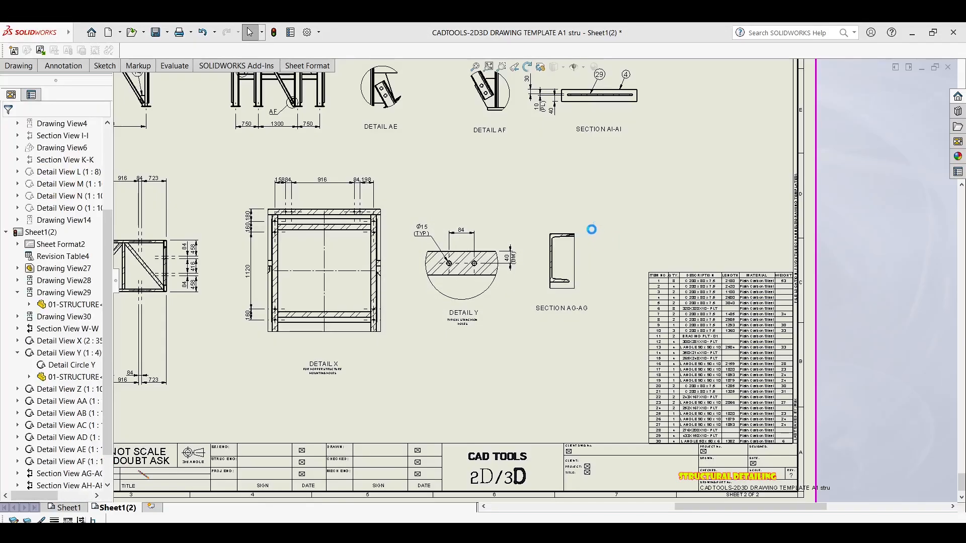
drag(592, 249, 580, 258)
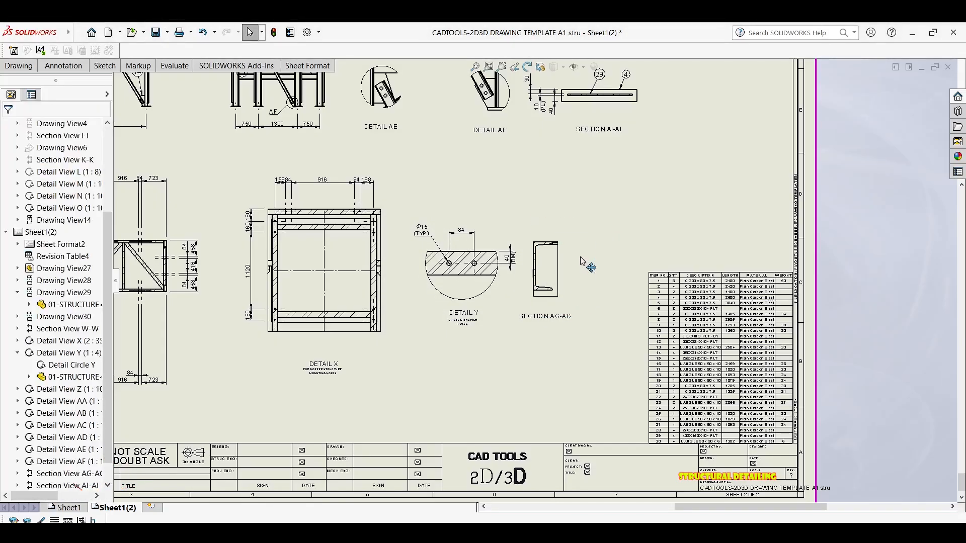
click(582, 261)
Step: Add a circular item-number balloon to the channel's upper edge in DETAIL Y, placed above the view
scroll(537, 266, down, 5)
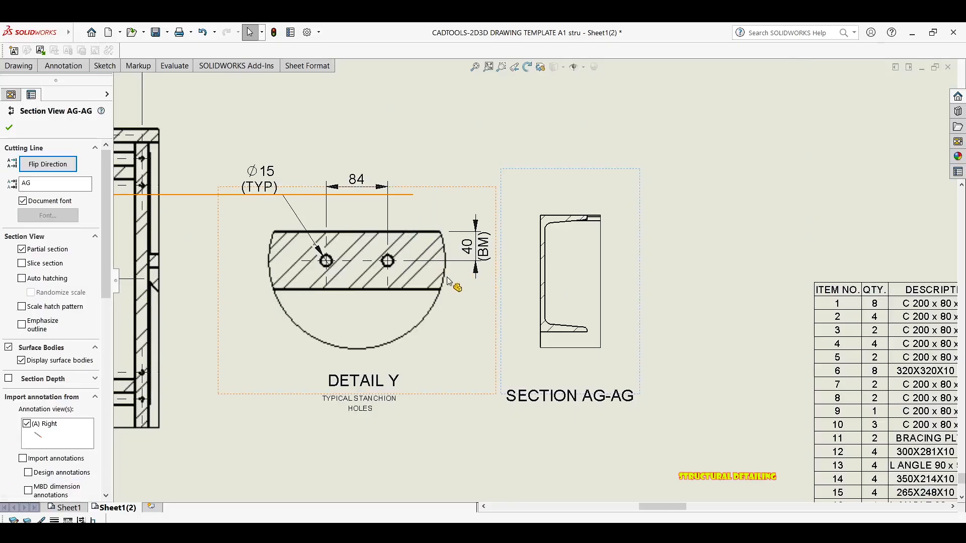
scroll(448, 281, down, 4)
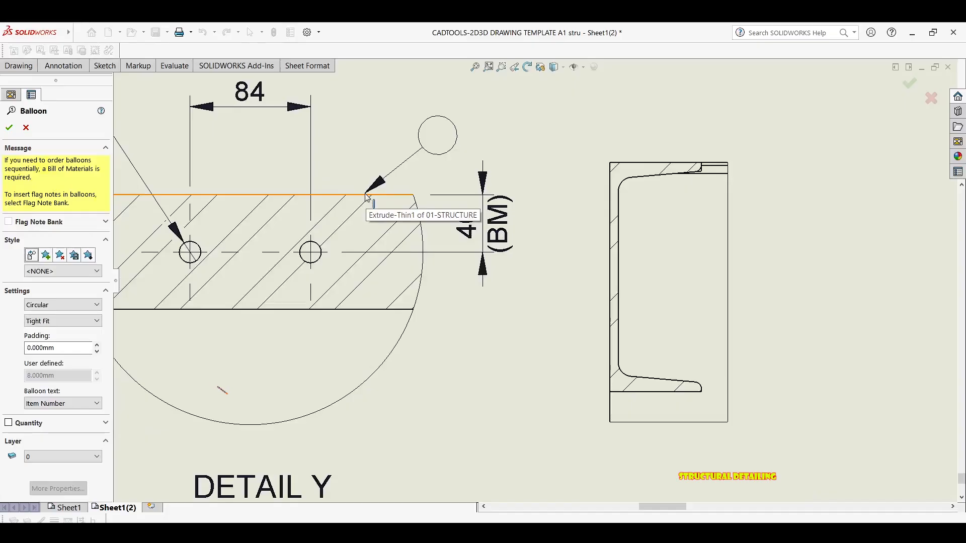
click(367, 198)
scroll(428, 128, up, 3)
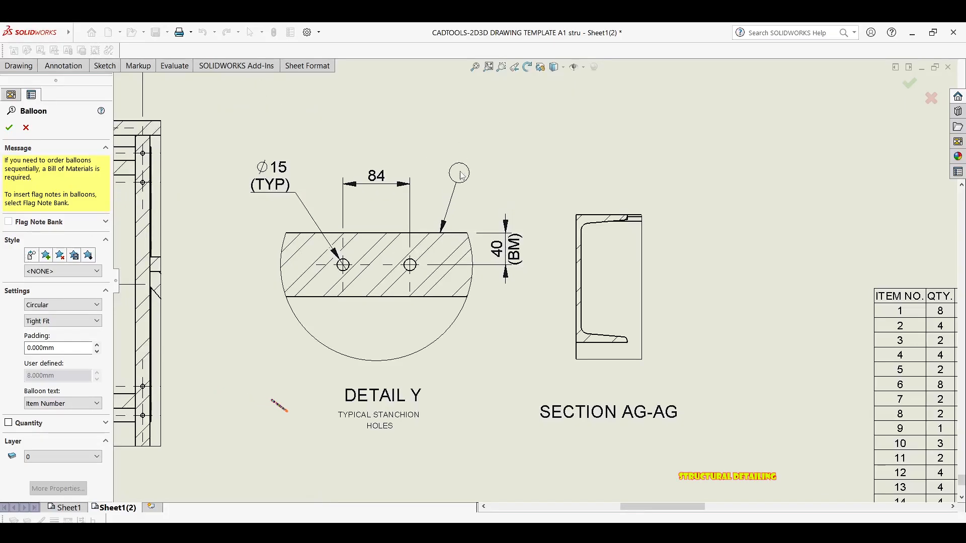
click(466, 180)
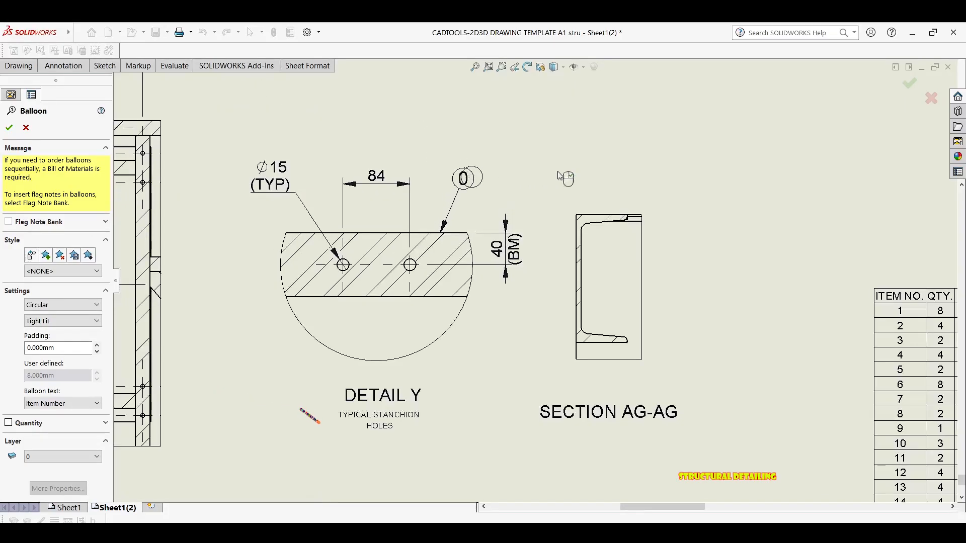
Step: Add an item-number balloon to the channel's upper edge in SECTION AG-AG and finish placing balloons
scroll(590, 220, down, 1)
click(590, 220)
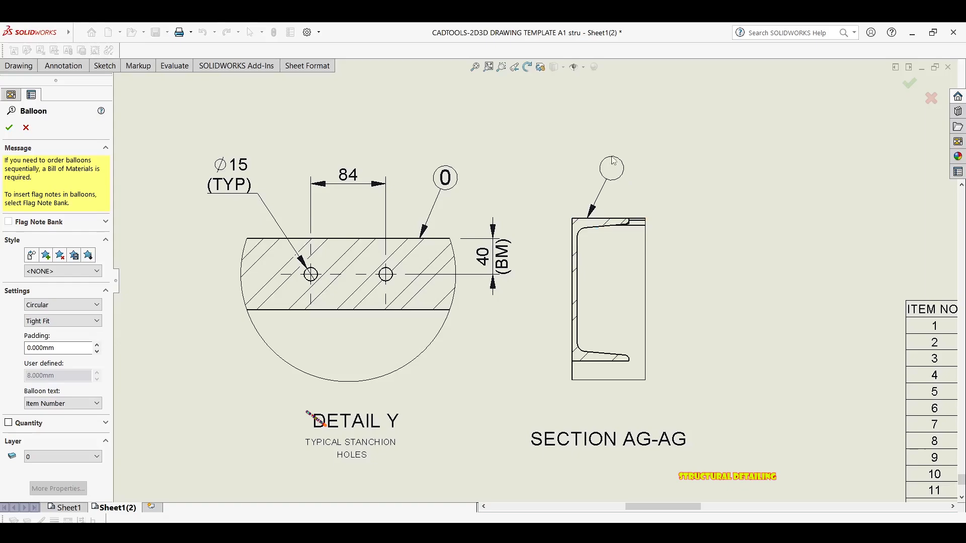
click(609, 162)
key(Escape)
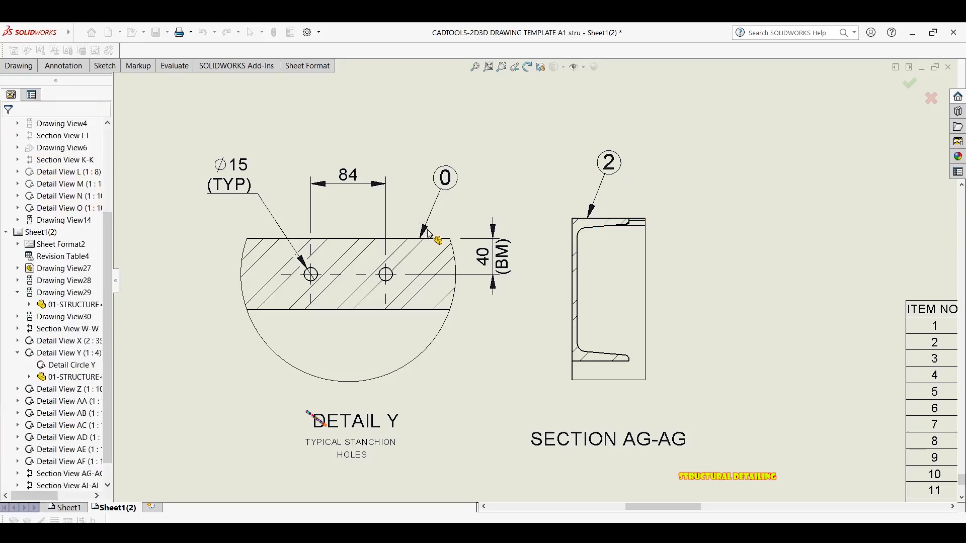
Step: Reattach the DETAIL Y balloon's leader to the channel's upper edge so that it reads item 2
scroll(434, 230, down, 3)
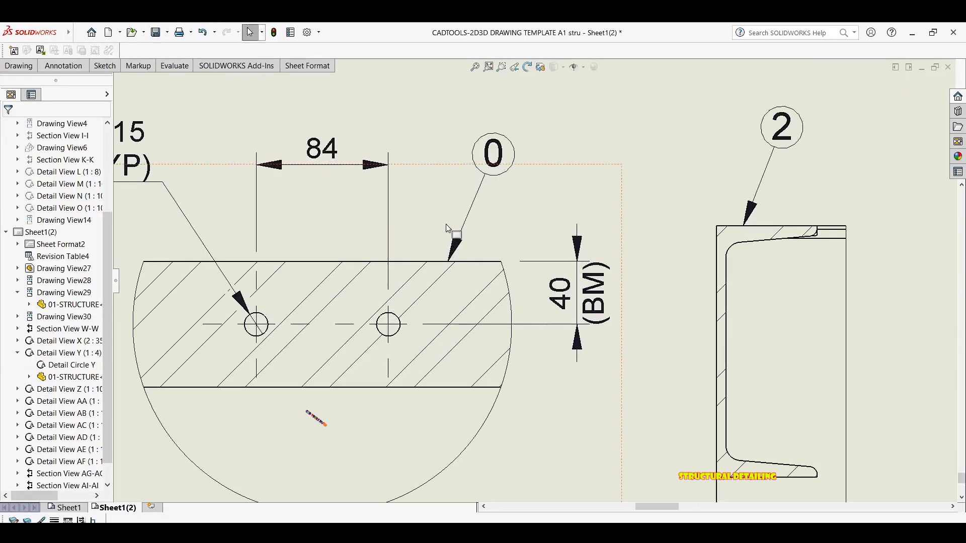
click(449, 255)
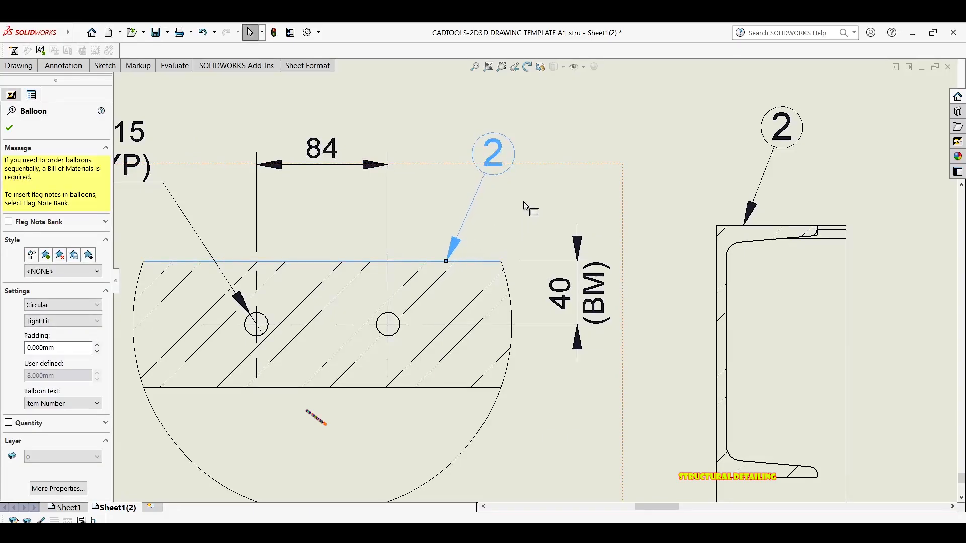
key(Escape)
scroll(552, 218, up, 3)
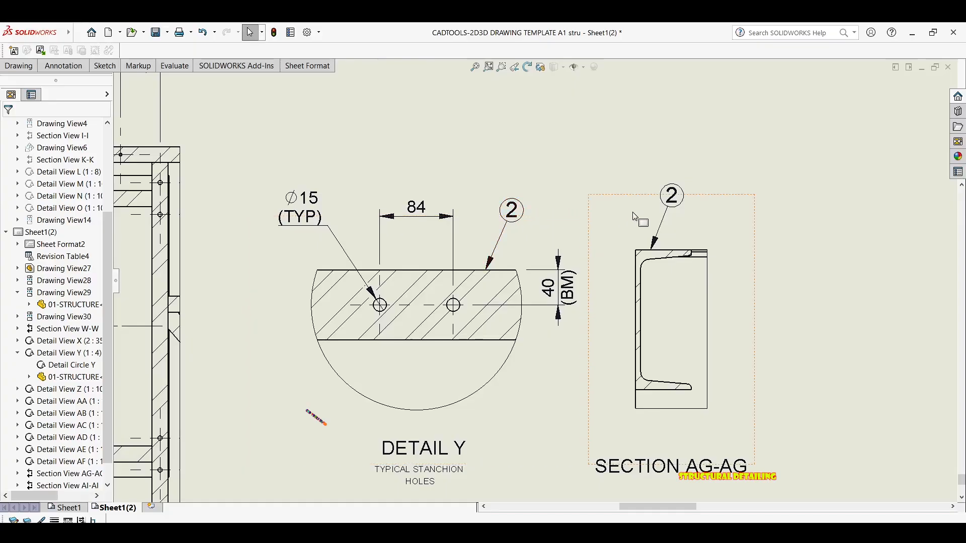
Step: Try to dimension the channel's upper flange in SECTION AG-AG
middle_drag(740, 274, 695, 274)
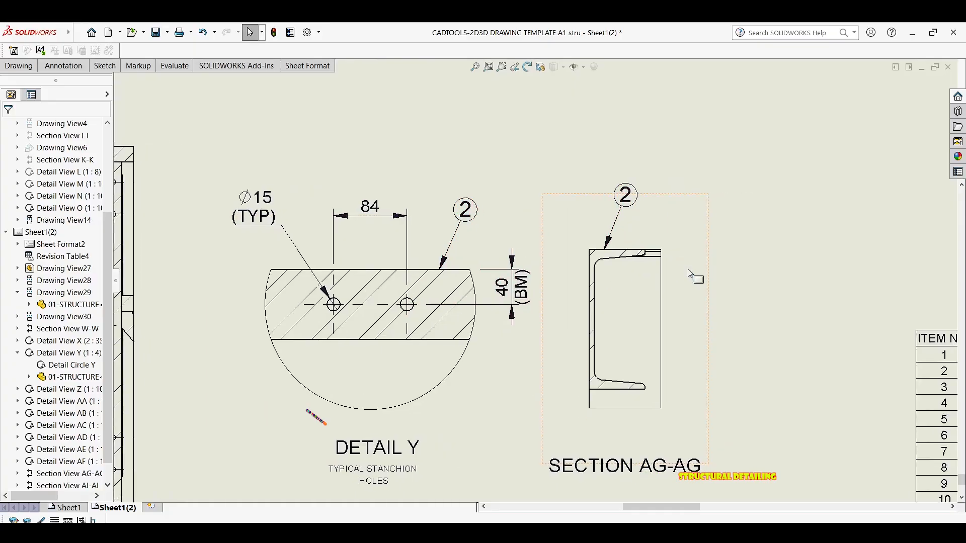
scroll(695, 274, down, 1)
key(d)
scroll(611, 275, down, 1)
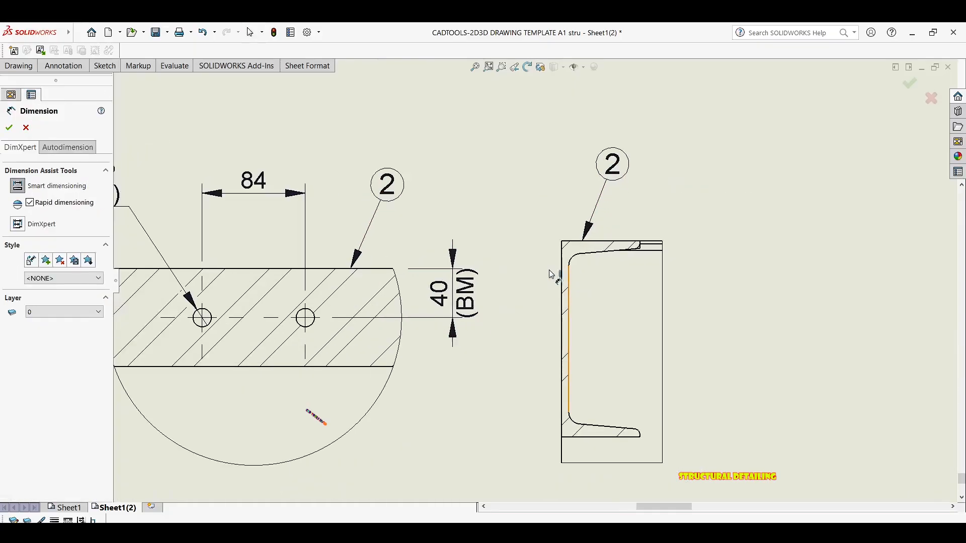
click(627, 251)
scroll(634, 247, down, 4)
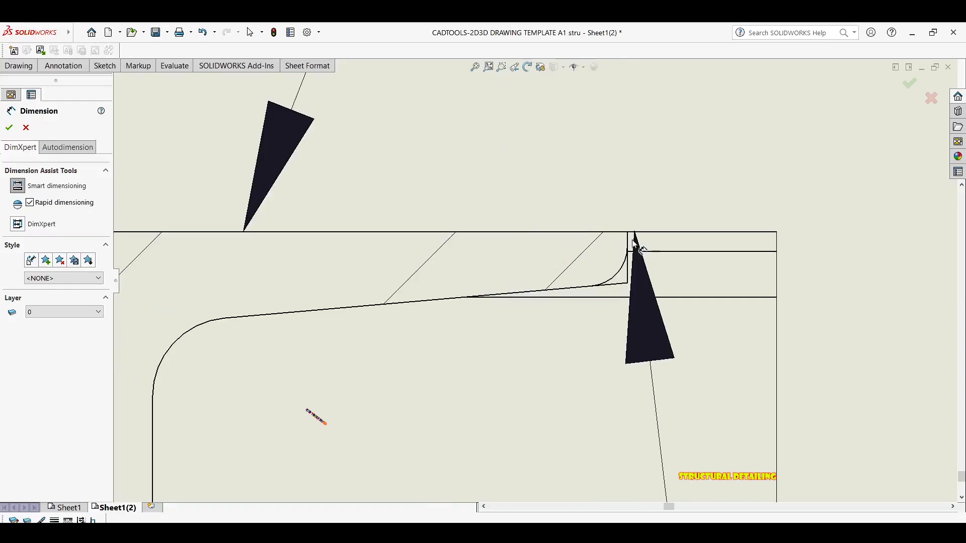
click(579, 160)
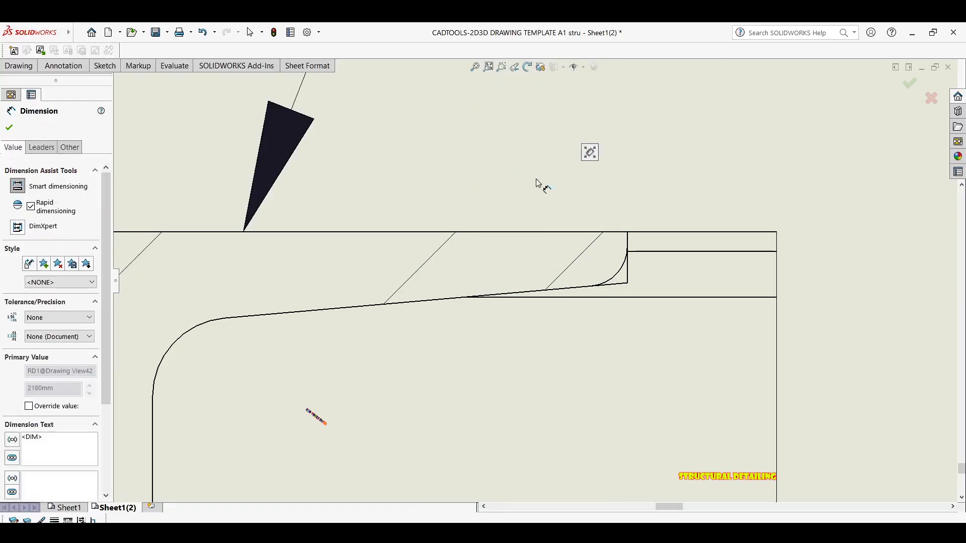
scroll(538, 184, up, 4)
key(Escape)
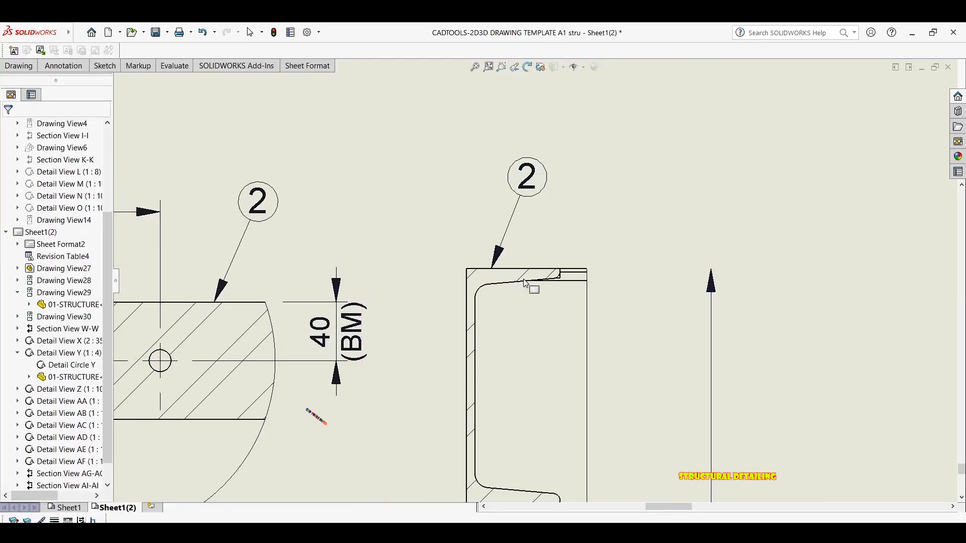
Step: Dimension the channel's flange width in SECTION AG-AG, from the web's outer face to the flange tip, above the view
scroll(553, 272, down, 6)
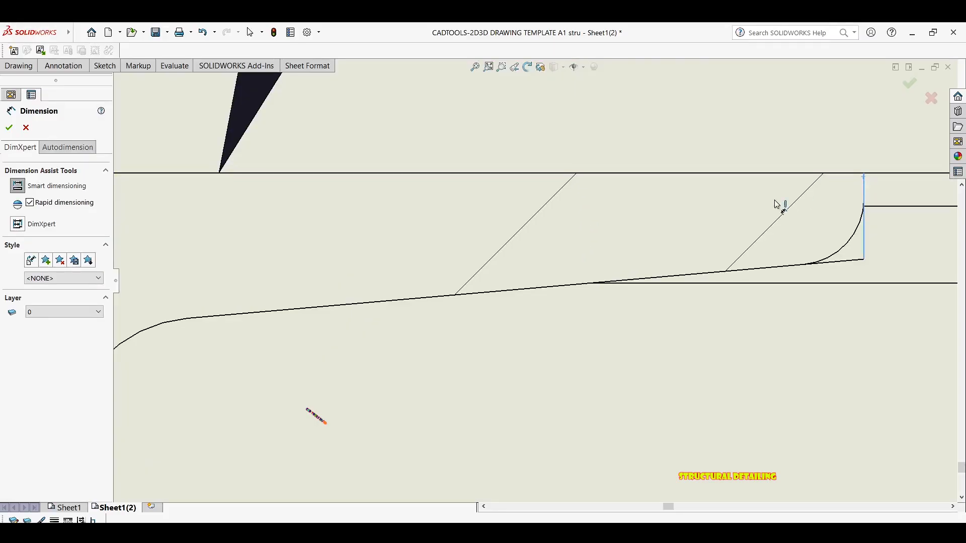
scroll(604, 259, up, 6)
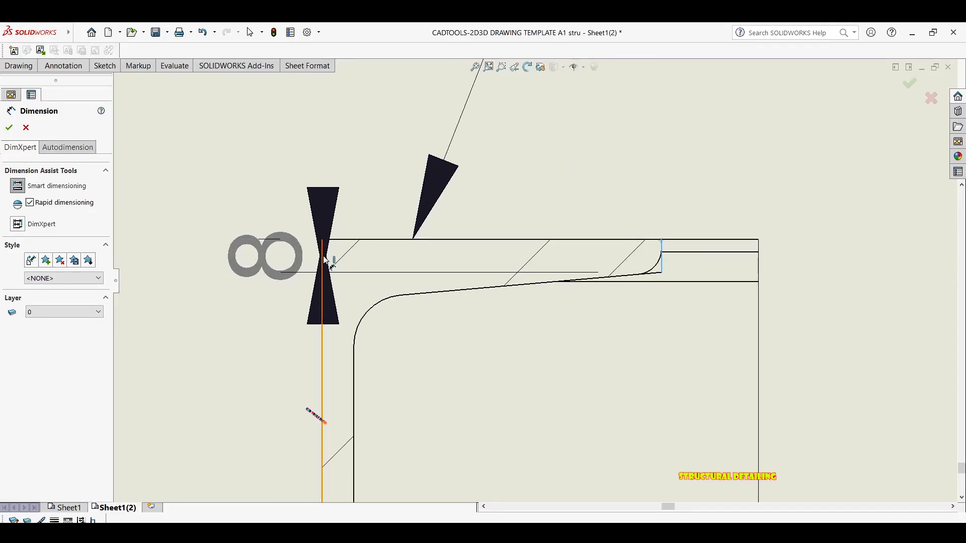
click(325, 260)
scroll(428, 181, up, 5)
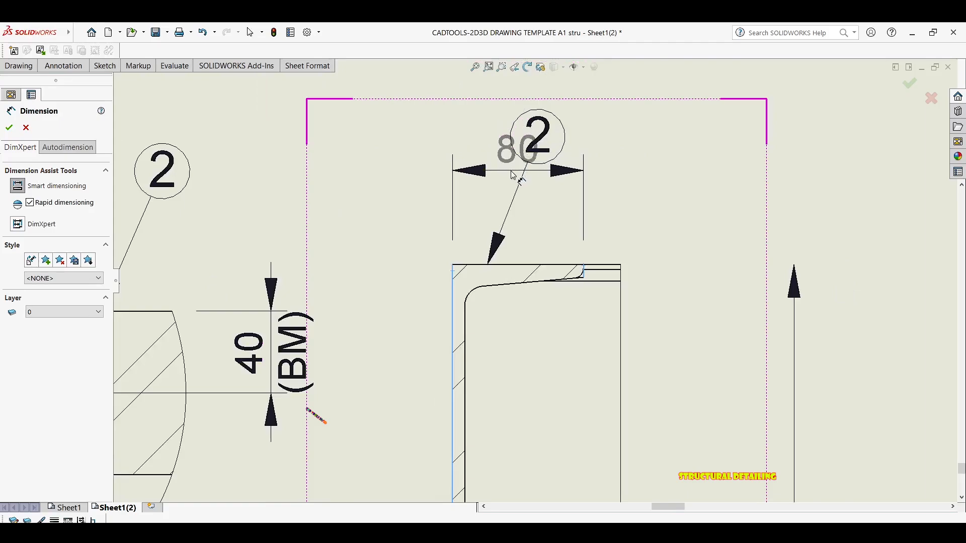
click(514, 175)
Step: Dimension the channel's overall height in SECTION AG-AG between the outer faces of both flanges, beside the web
middle_drag(386, 394, 486, 286)
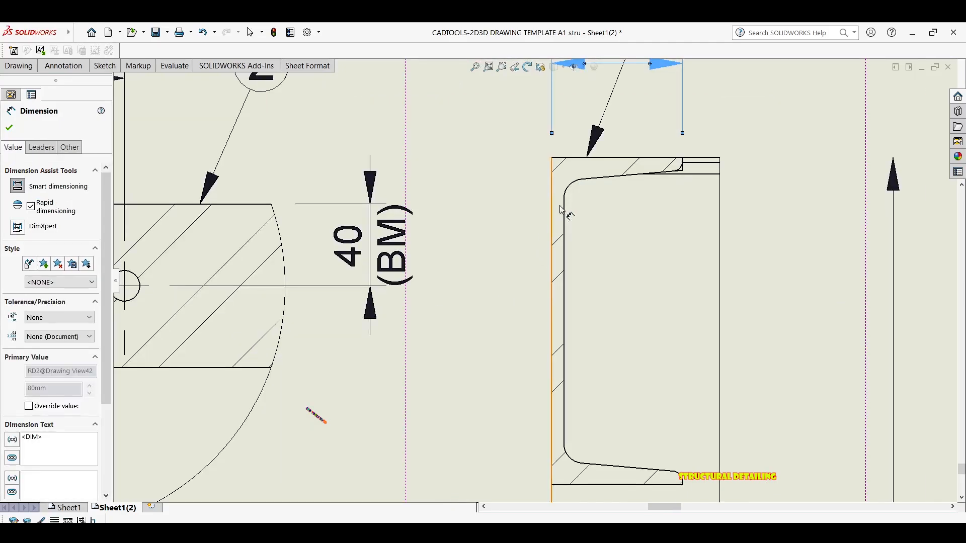
click(555, 250)
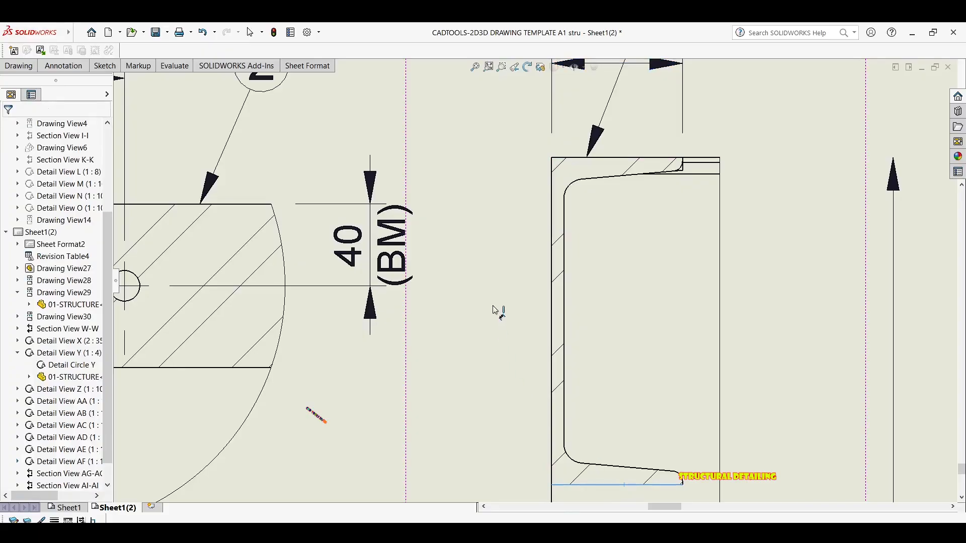
click(568, 158)
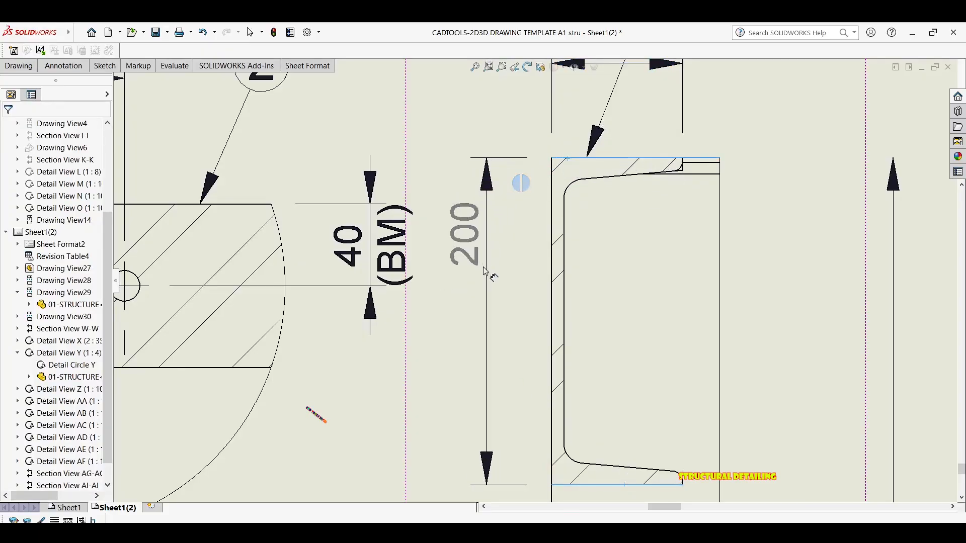
click(478, 308)
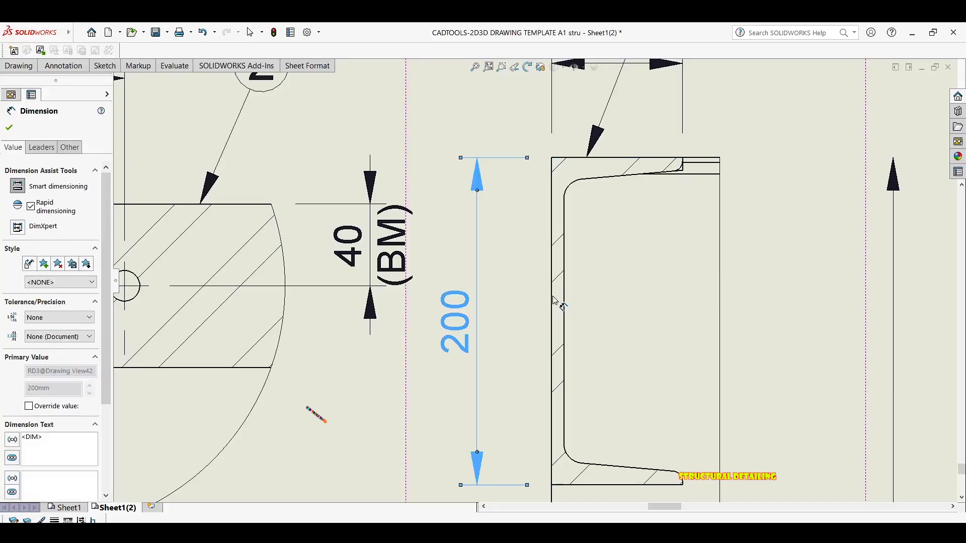
Step: Dimension the channel's web thickness in SECTION AG-AG, with the text inside the profile
click(562, 310)
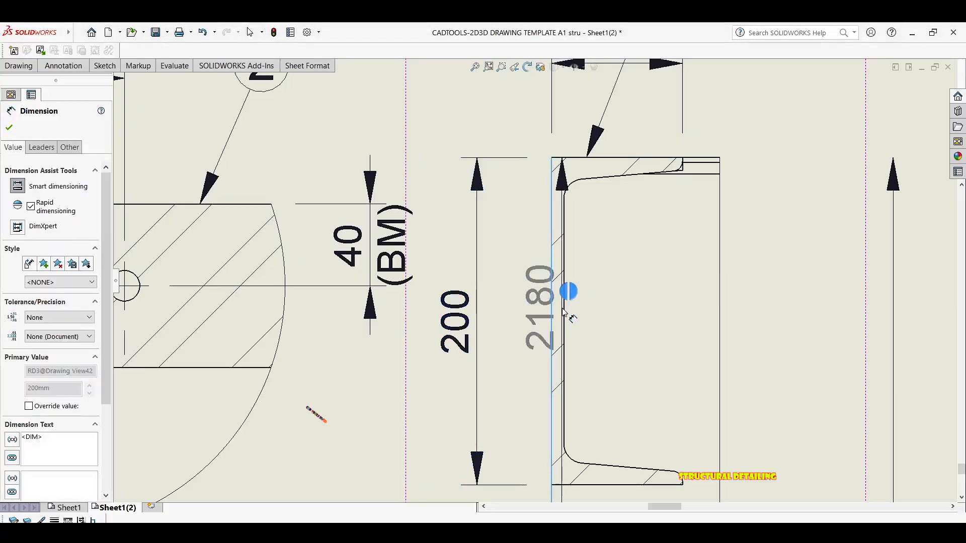
click(564, 315)
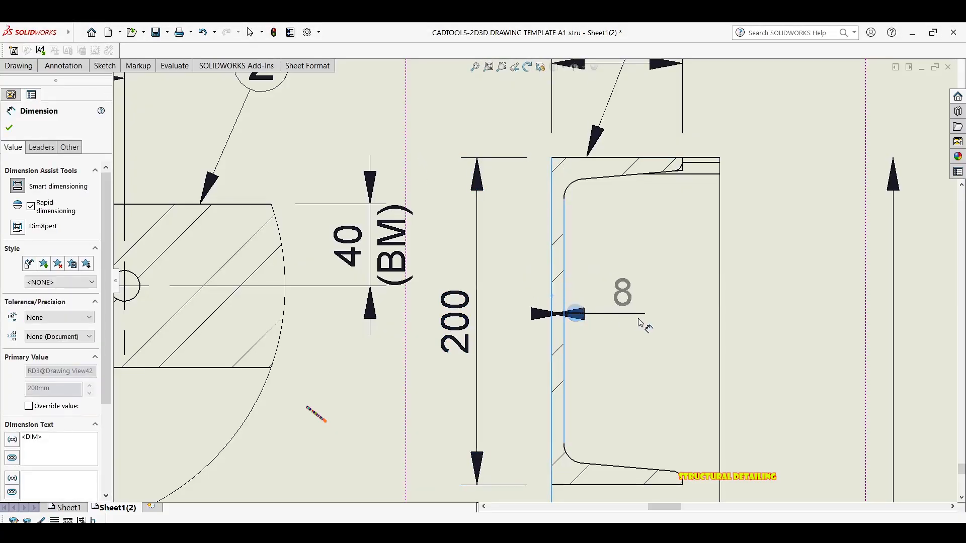
click(650, 325)
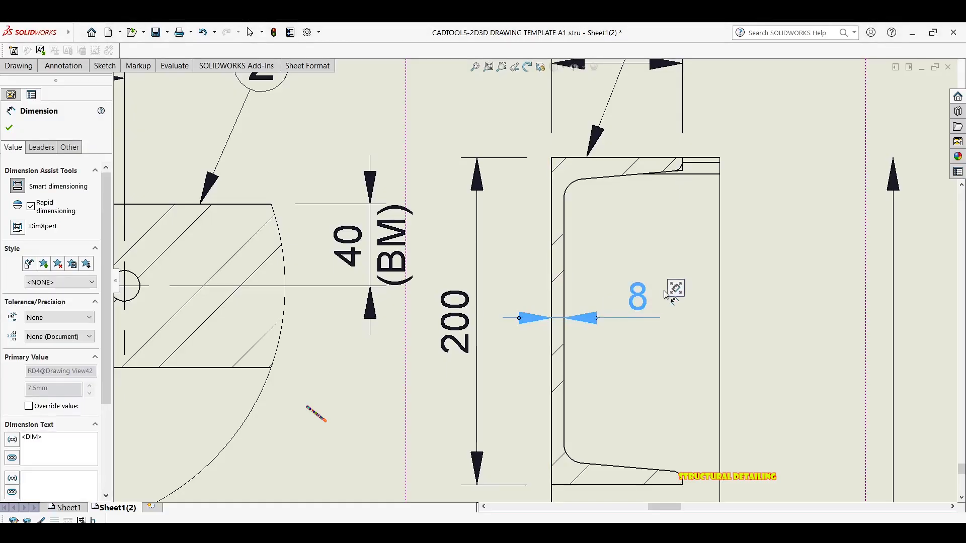
Step: Enclose the web thickness dimension in parentheses and move its text farther from the web
click(675, 291)
click(662, 337)
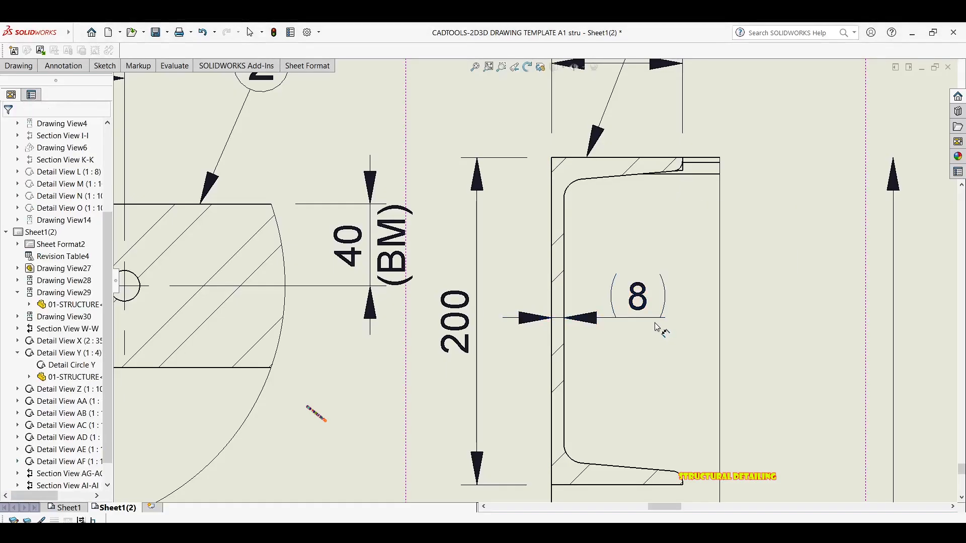
drag(662, 304, 694, 302)
click(654, 308)
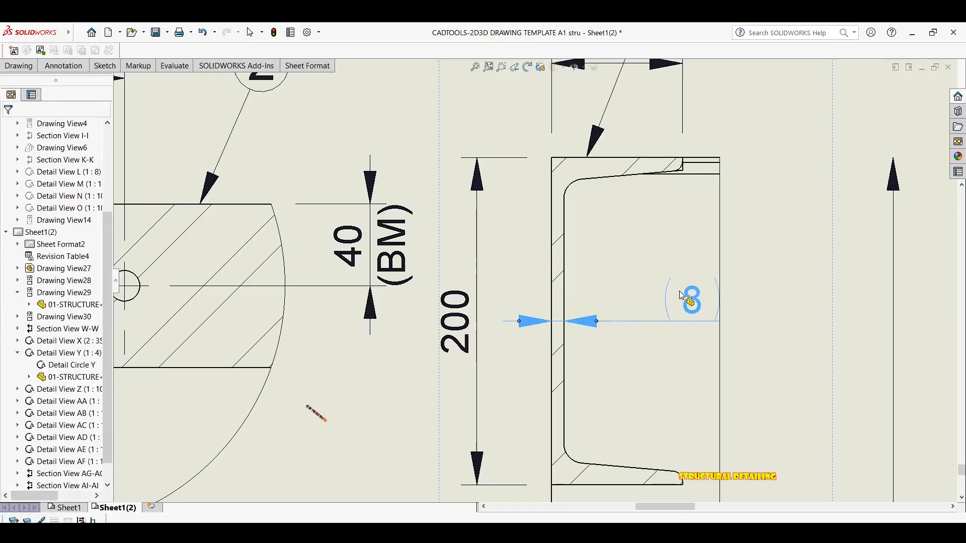
scroll(624, 347, up, 5)
scroll(593, 206, up, 1)
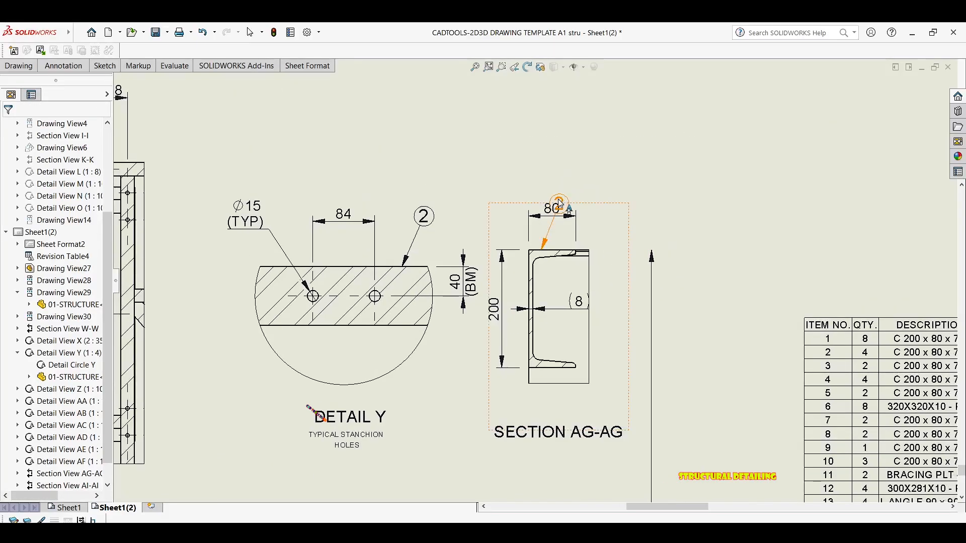
Step: Shift the item balloon in SECTION AG-AG away from the flange width dimension and slide its arrowhead along the channel's upper flange
scroll(556, 209, down, 2)
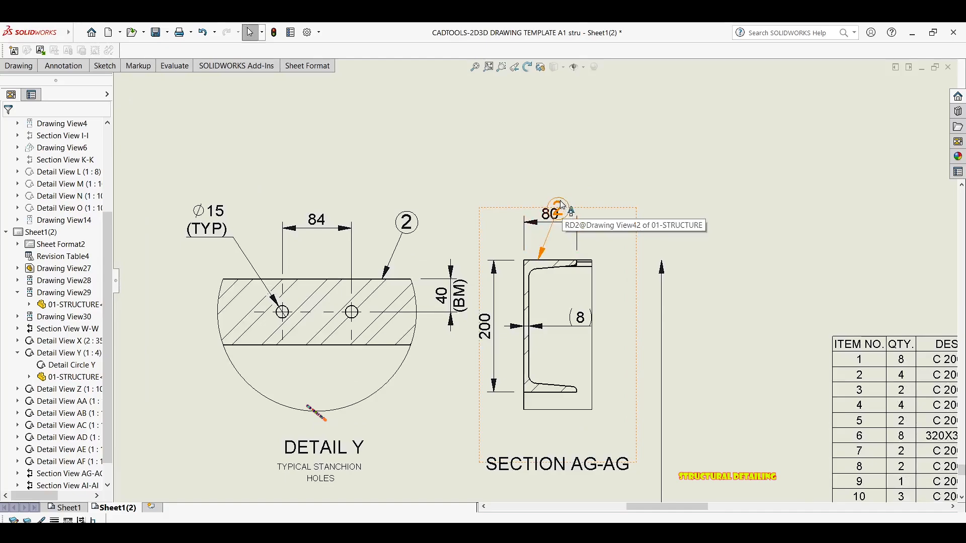
scroll(581, 195, down, 1)
mouse_move(579, 196)
mouse_down()
mouse_move(589, 200)
mouse_move(512, 194)
mouse_move(581, 203)
mouse_up()
key(Escape)
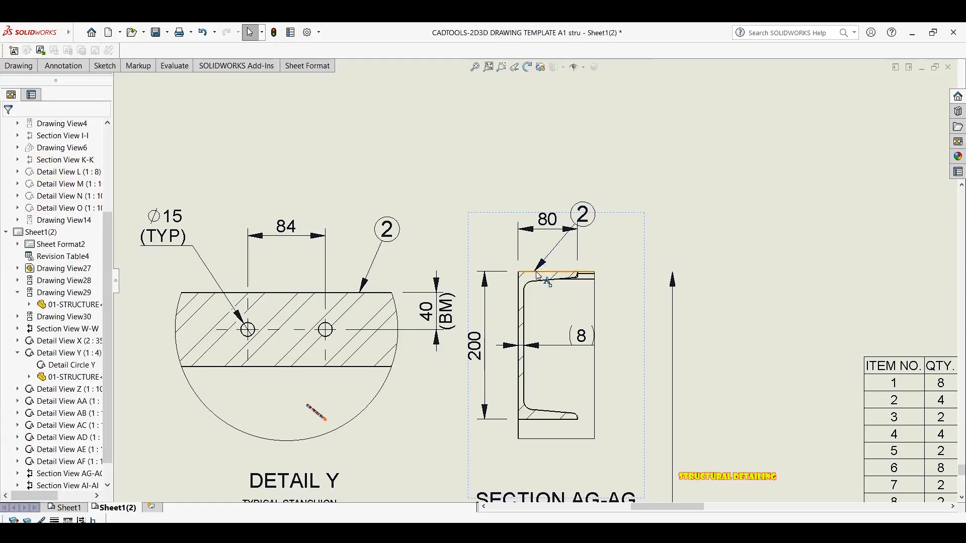
click(536, 272)
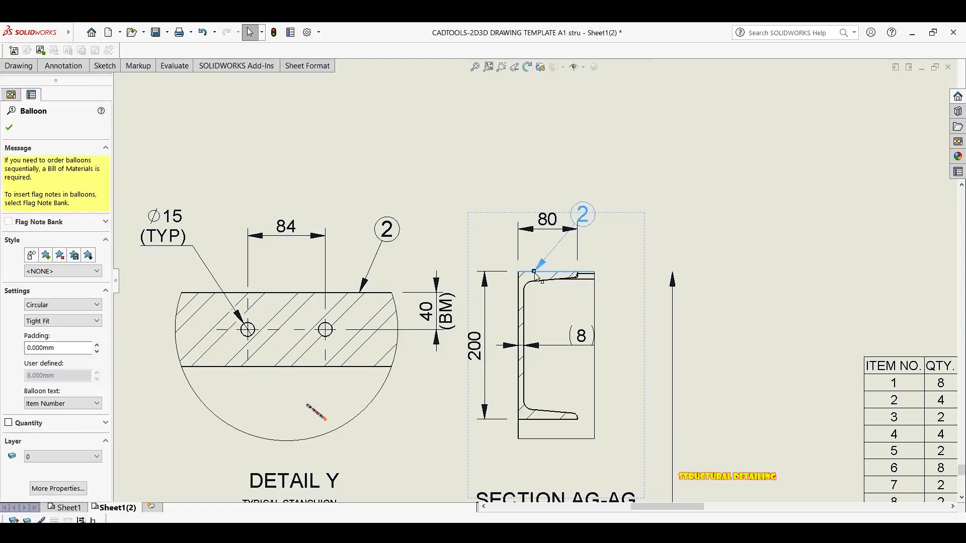
drag(535, 274, 551, 274)
drag(584, 214, 598, 216)
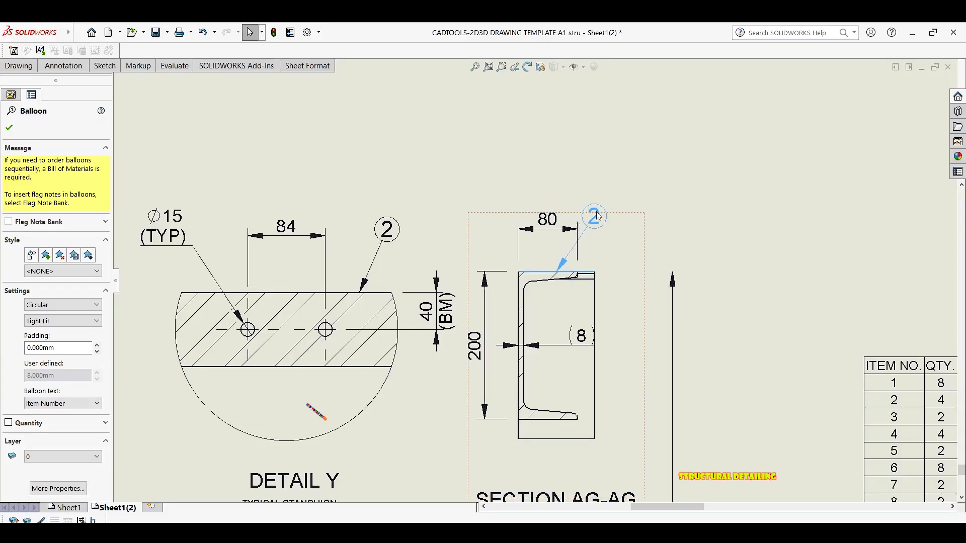
click(661, 243)
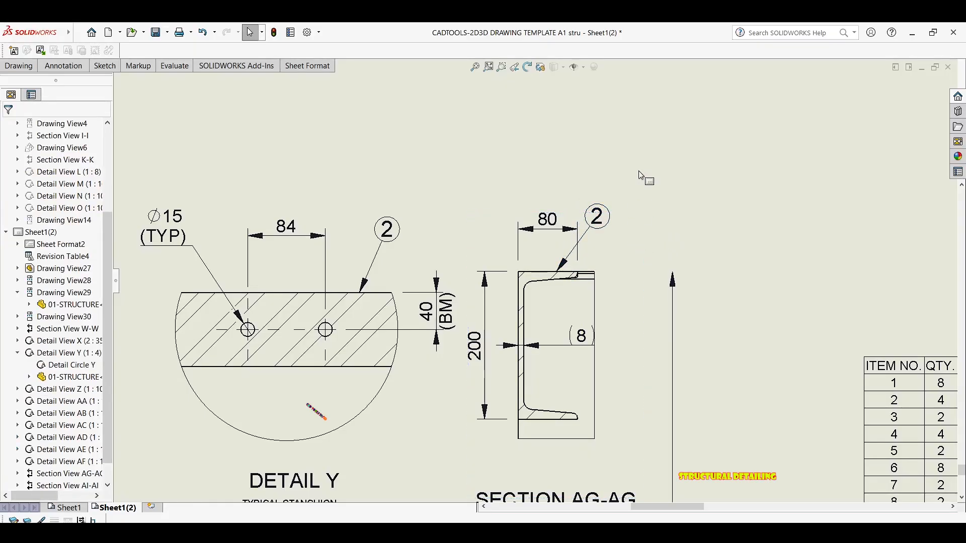
Step: Delete the stray long vertical dimension that runs from beside SECTION AG-AG off the sheet's lower edge
click(657, 267)
scroll(672, 281, up, 3)
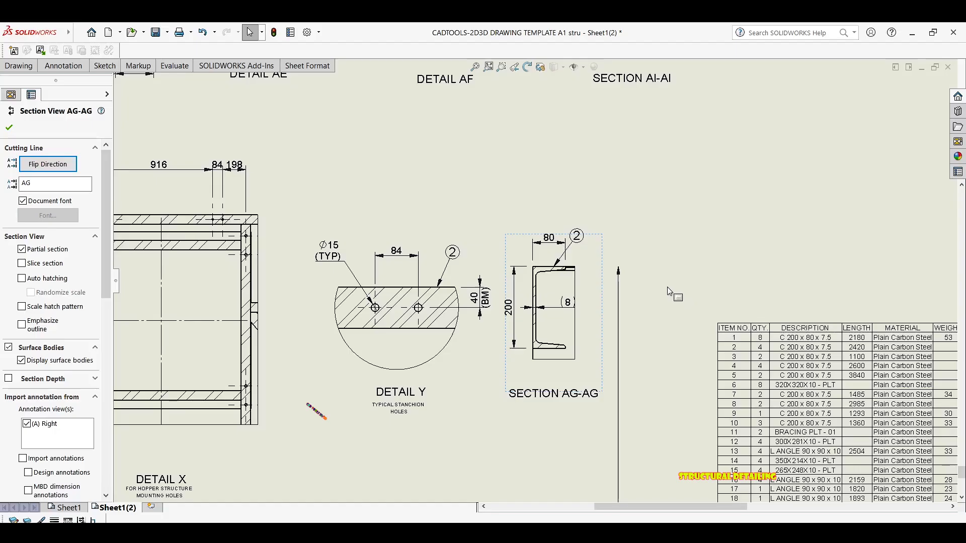
scroll(669, 292, up, 2)
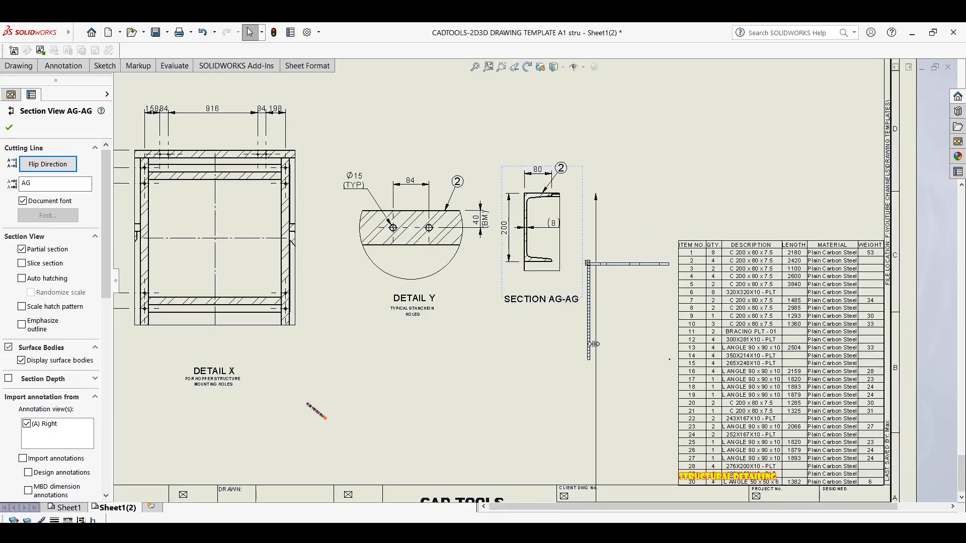
scroll(579, 397, up, 3)
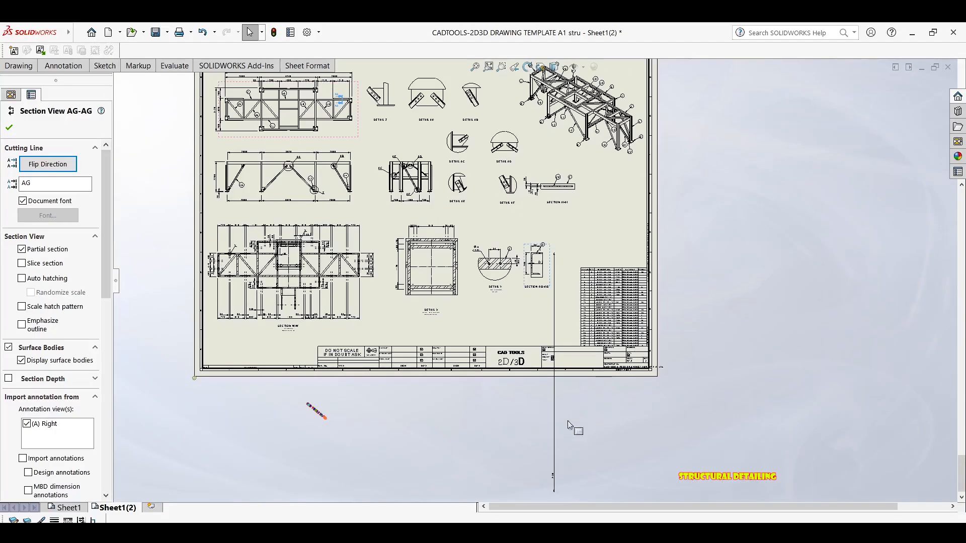
click(552, 471)
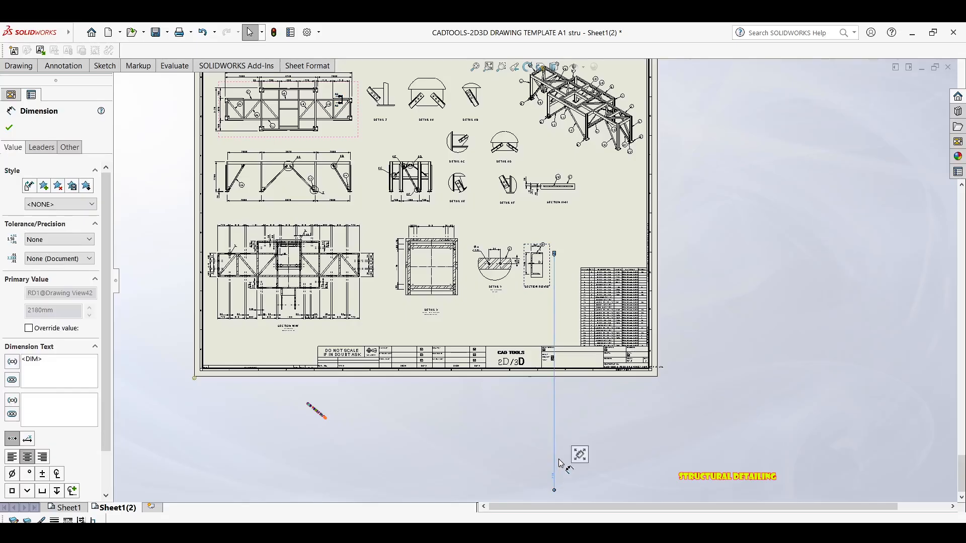
key(Delete)
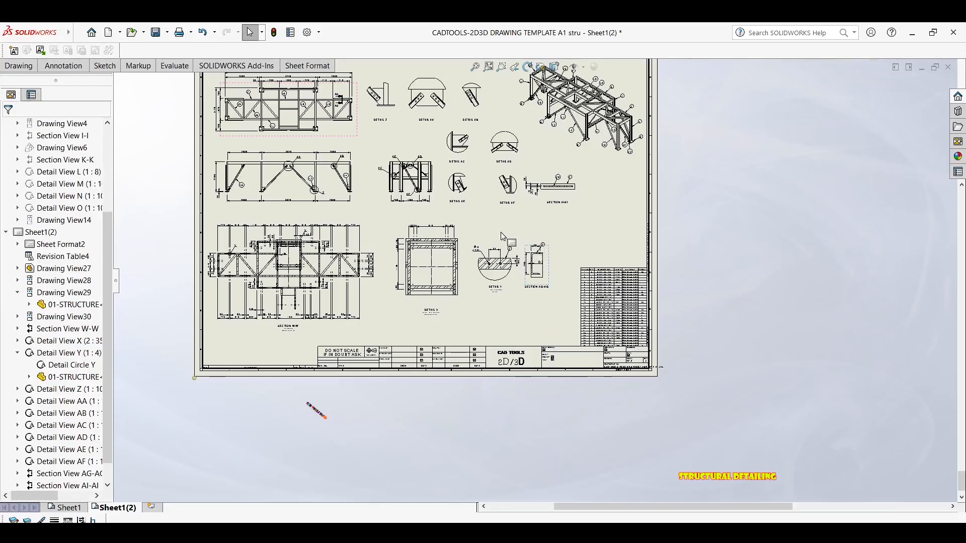
Step: Move SECTION AG-AG slightly farther from DETAIL Y toward the bill of materials
scroll(489, 206, down, 3)
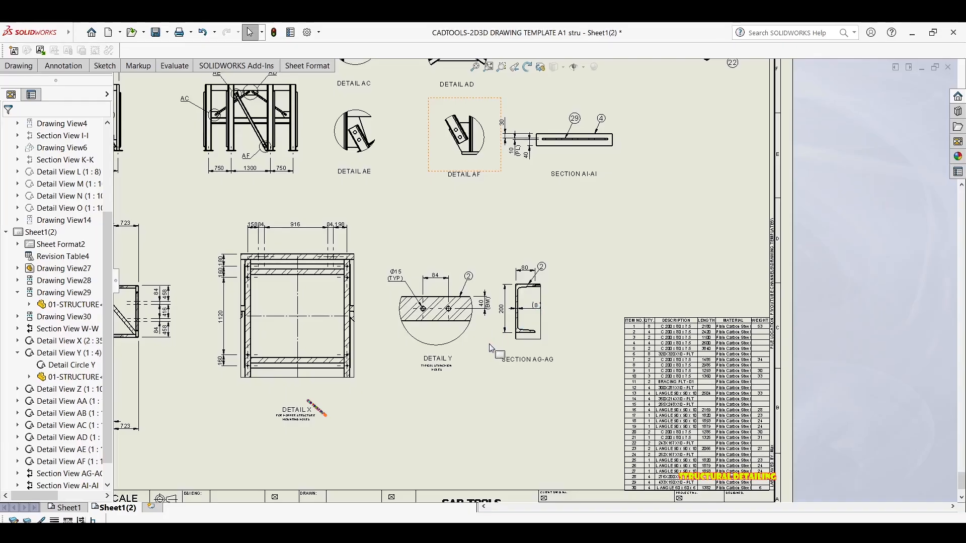
middle_drag(450, 151, 430, 144)
scroll(593, 302, up, 1)
click(597, 301)
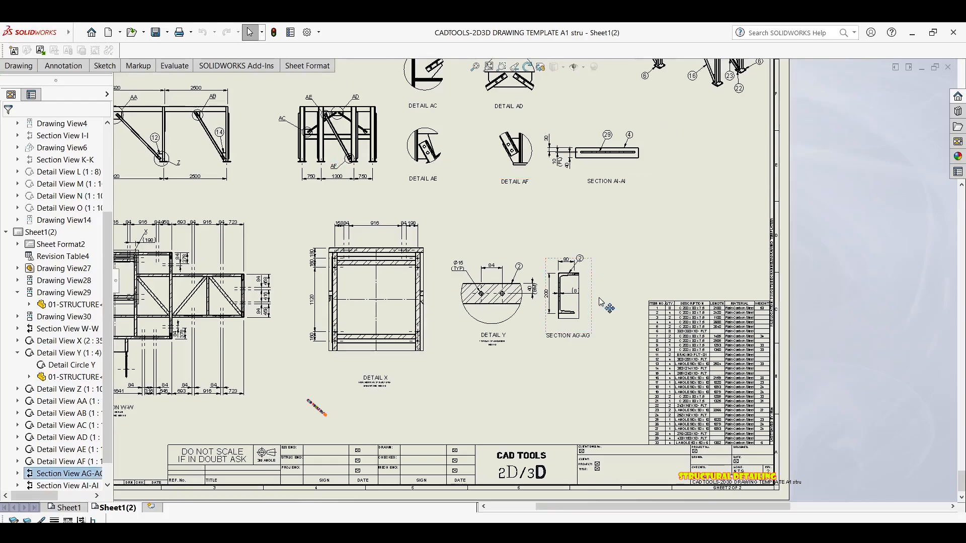
drag(604, 298, 609, 297)
scroll(579, 264, down, 1)
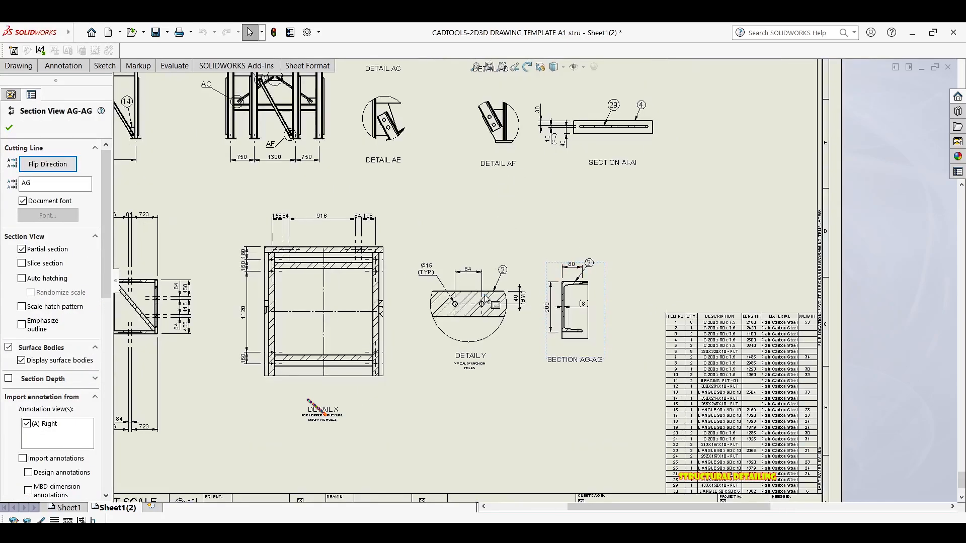
Step: Review the detail, section and frame views across the second sheet, then examine DETAIL Z, AA and AB up close
scroll(486, 298, up, 3)
scroll(357, 204, down, 3)
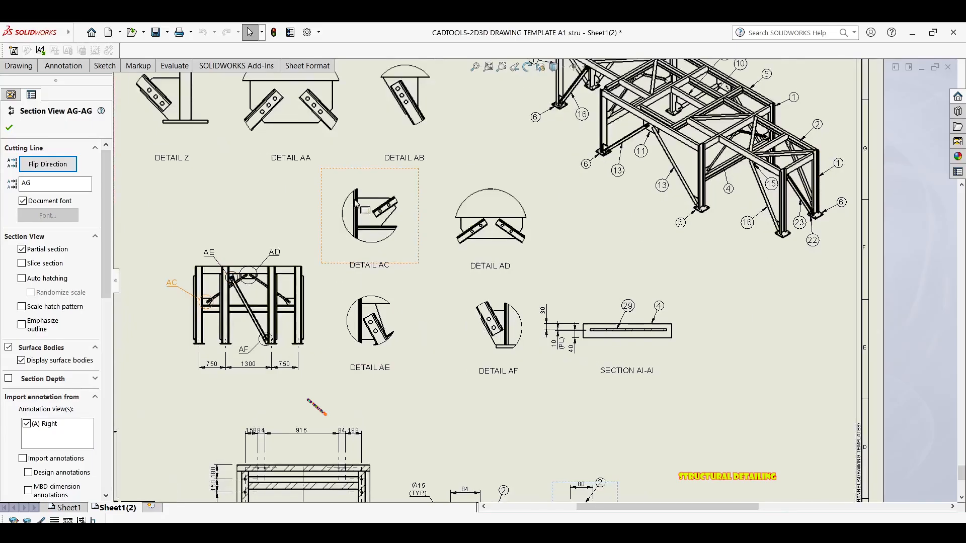
middle_drag(406, 259, 527, 361)
scroll(283, 187, down, 1)
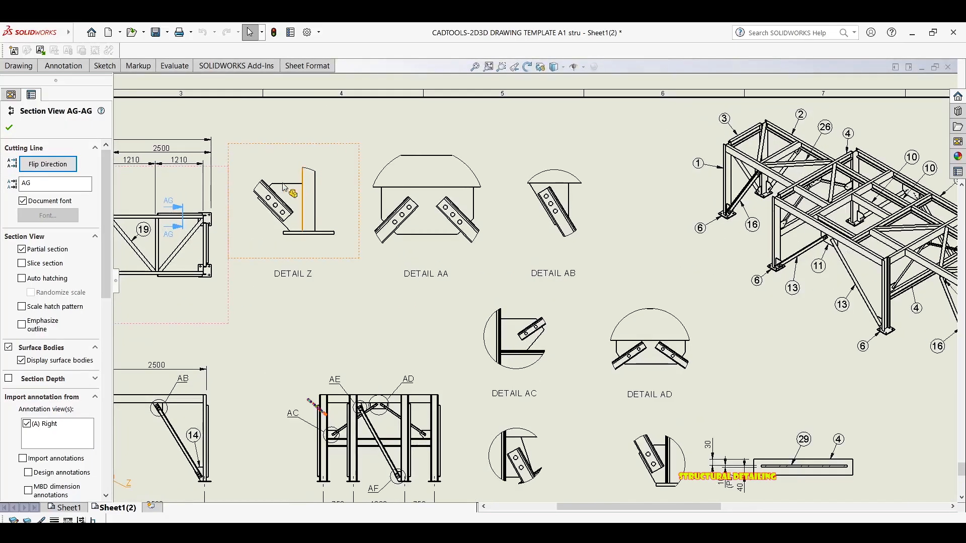
scroll(312, 195, up, 1)
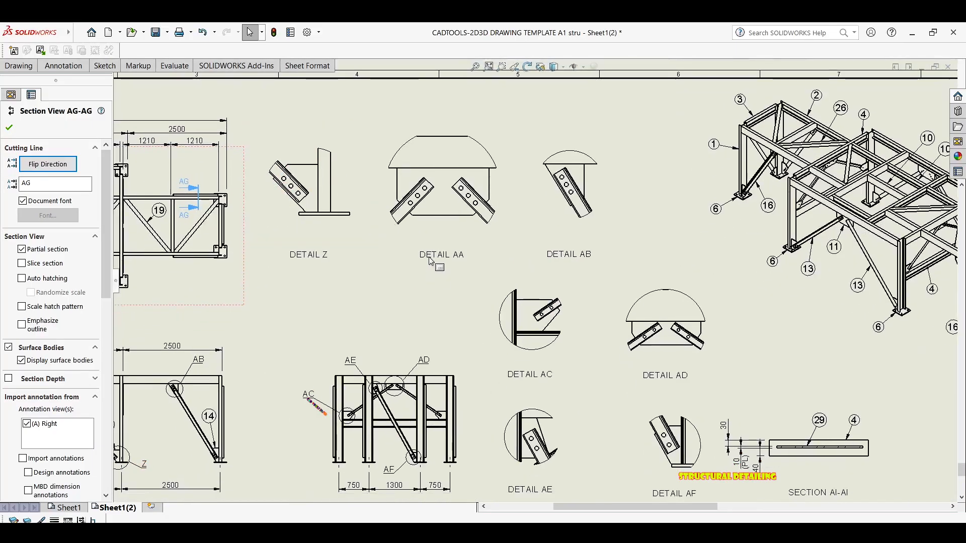
scroll(494, 272, up, 2)
scroll(493, 272, up, 1)
scroll(322, 201, down, 1)
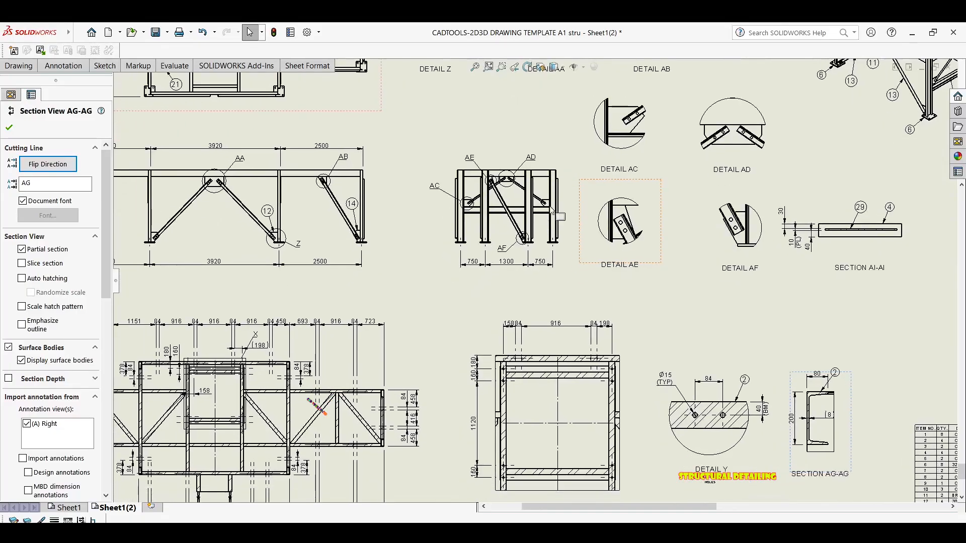
scroll(322, 200, down, 2)
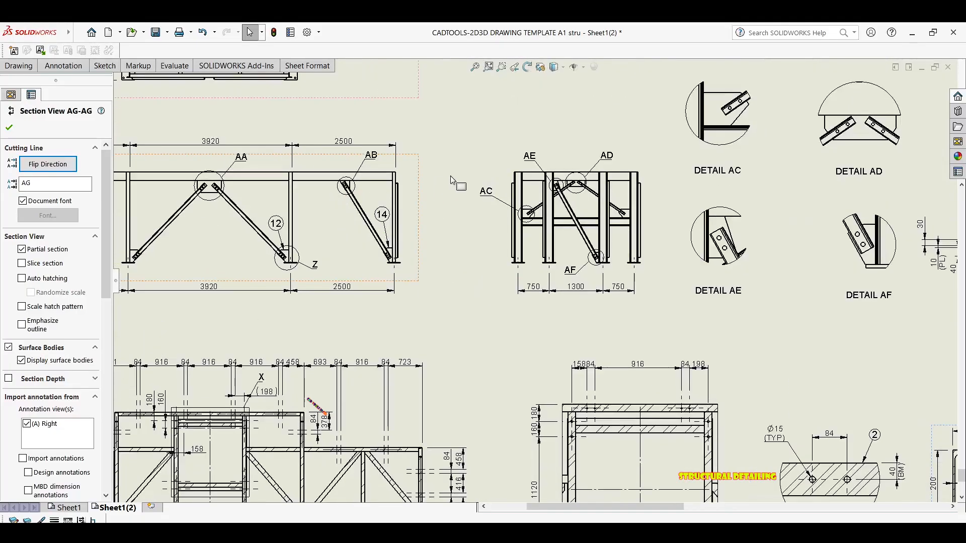
mouse_move(617, 153)
middle_down()
mouse_move(588, 188)
mouse_move(339, 256)
middle_up()
scroll(618, 191, up, 1)
scroll(560, 255, up, 1)
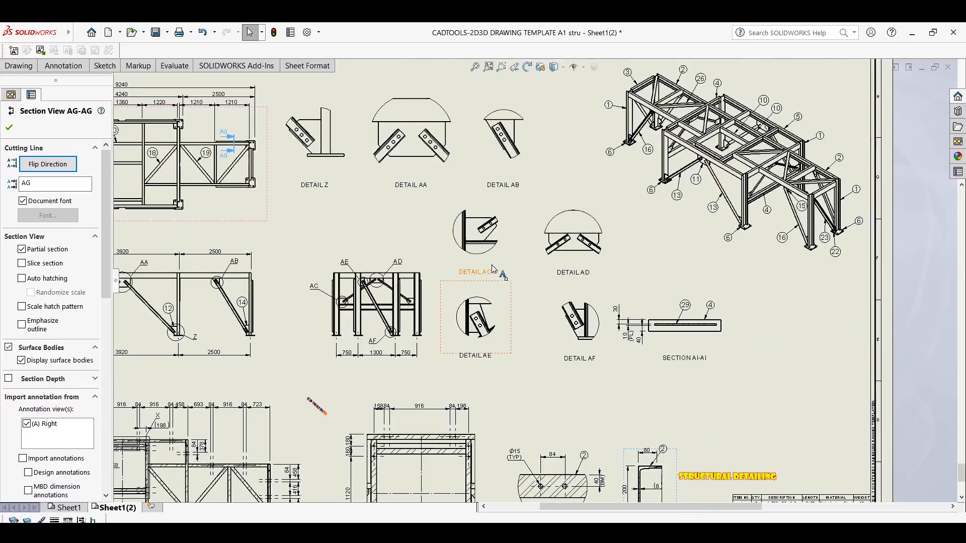
middle_drag(490, 274, 532, 202)
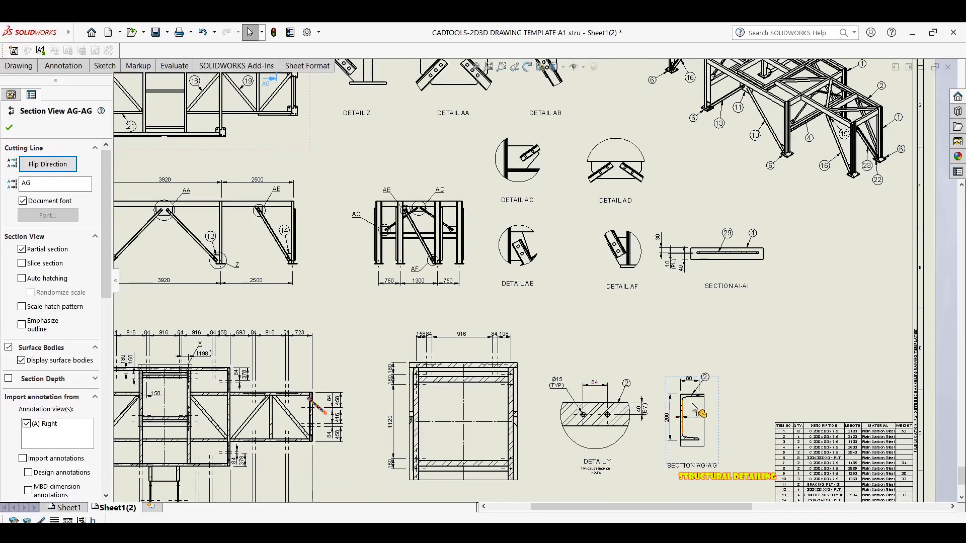
middle_drag(691, 394, 705, 309)
key(f)
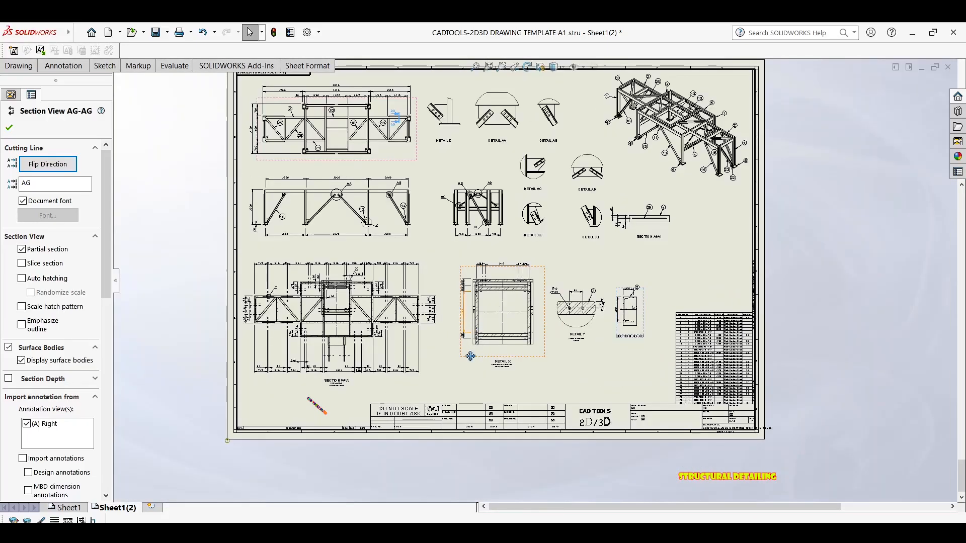
scroll(444, 147, down, 5)
scroll(444, 147, down, 4)
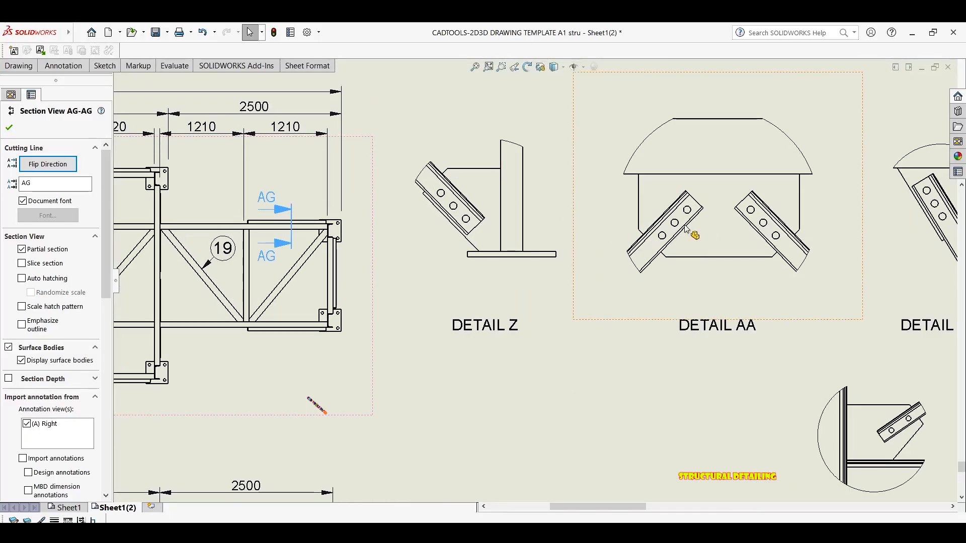
middle_drag(809, 267, 726, 272)
middle_drag(904, 245, 706, 259)
scroll(707, 262, down, 1)
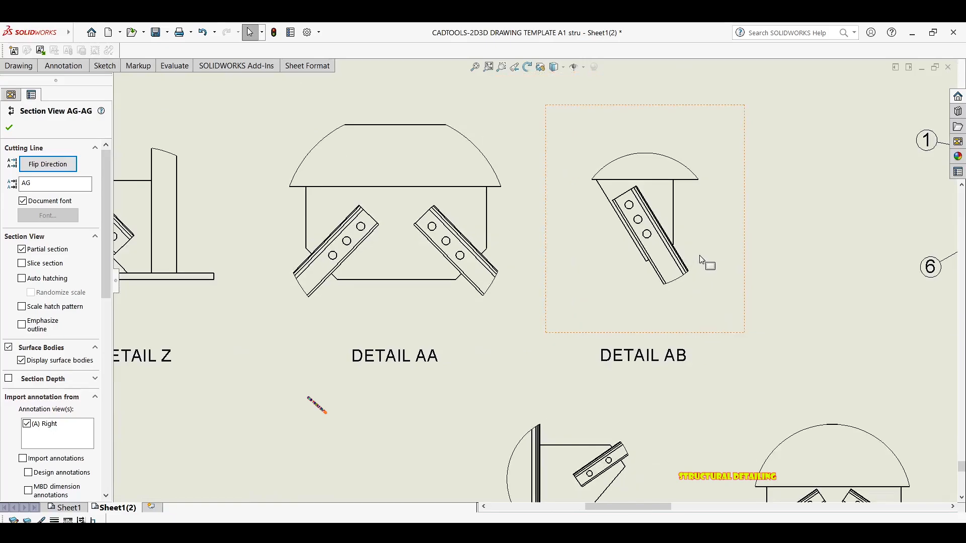
click(71, 67)
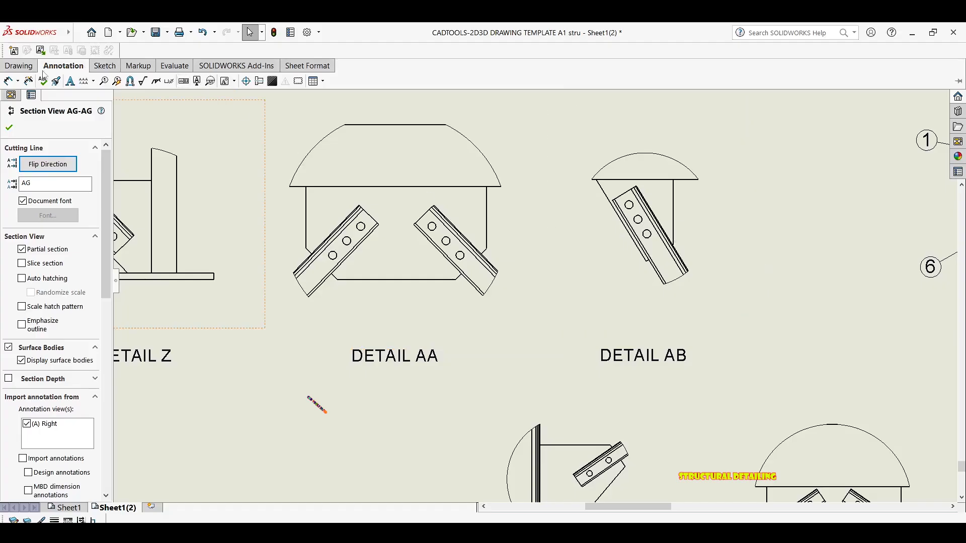
click(8, 68)
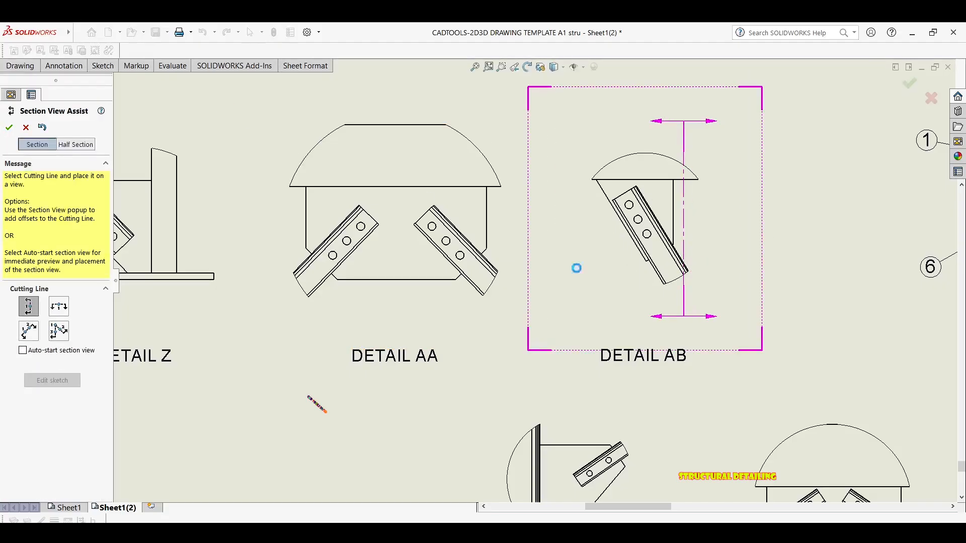
click(96, 67)
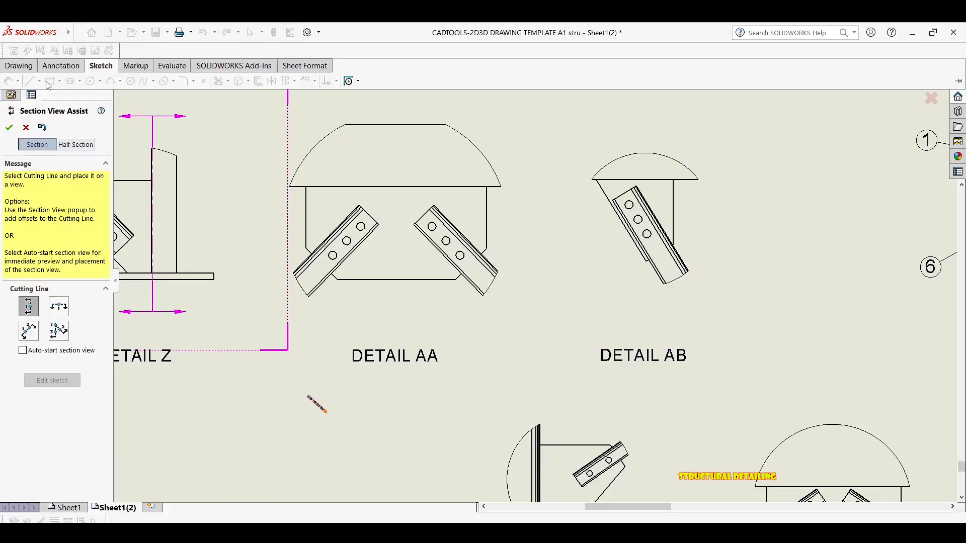
click(25, 130)
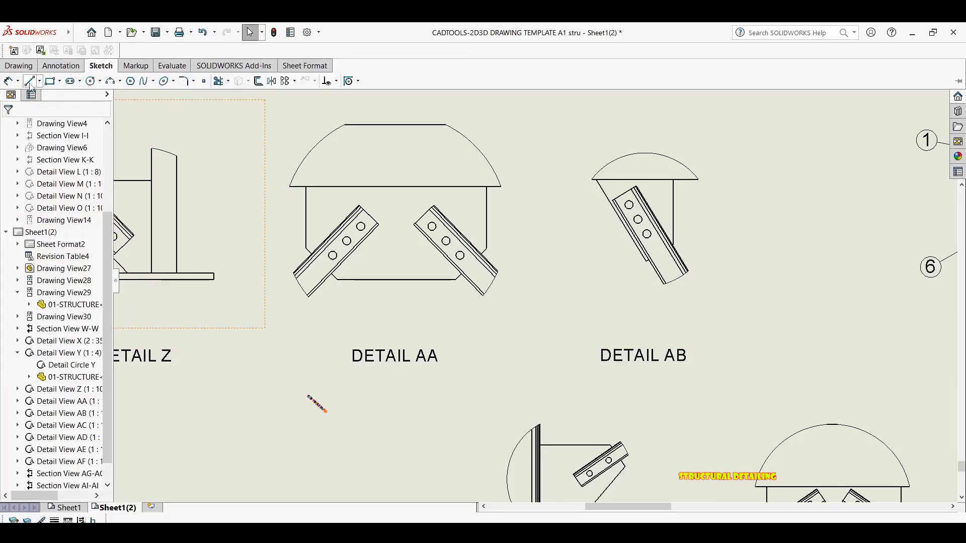
Step: Sketch an inclined line about 340 mm long across the lower end of the brace in DETAIL AB
click(29, 82)
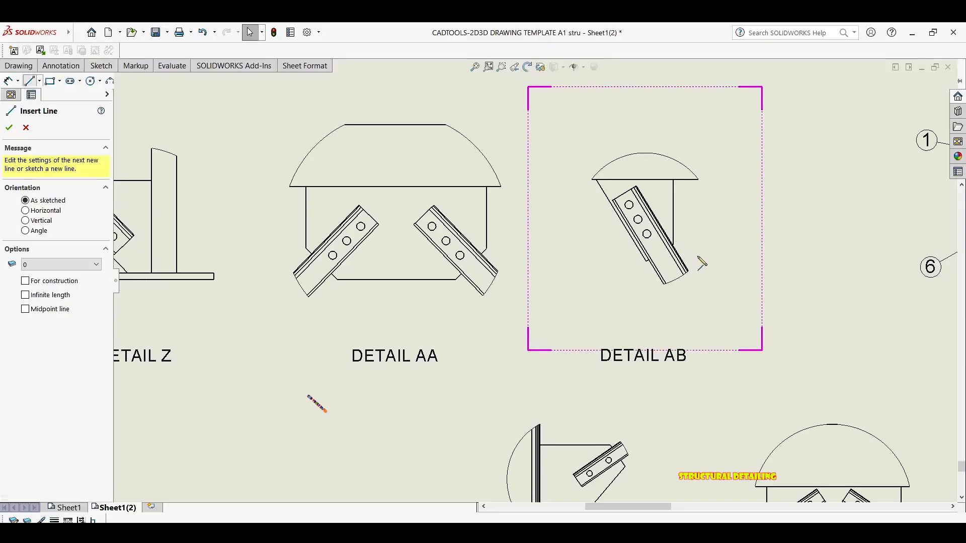
click(665, 270)
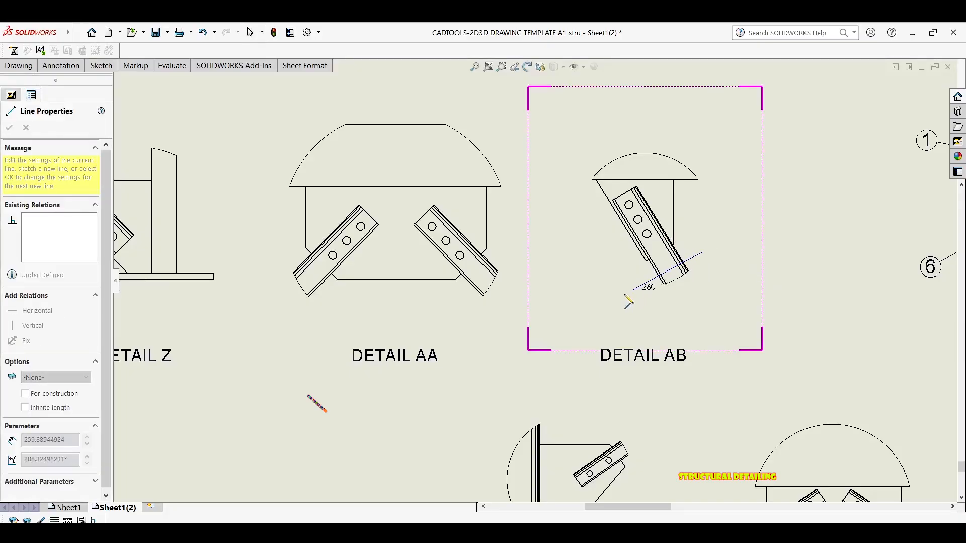
scroll(633, 302, down, 4)
scroll(638, 299, down, 1)
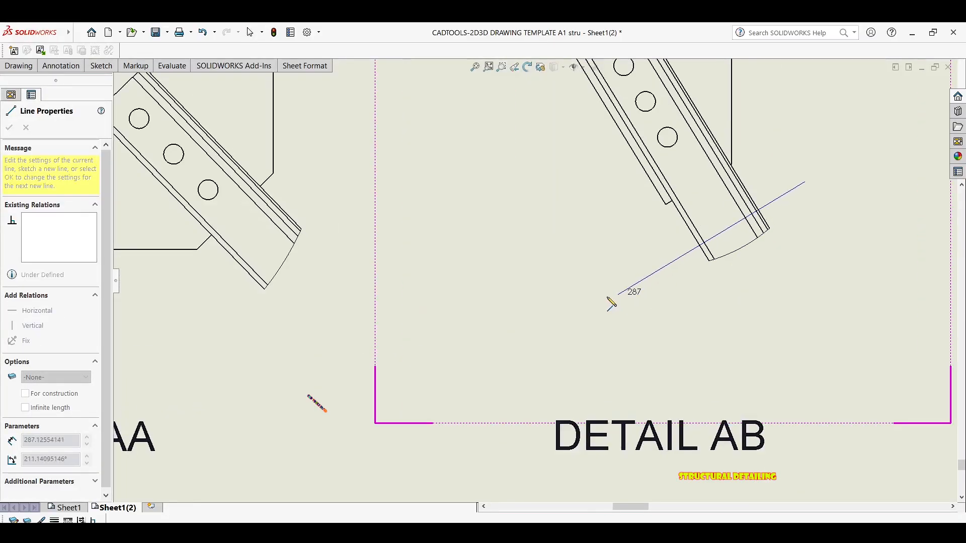
click(584, 315)
key(Escape)
key(Escape)
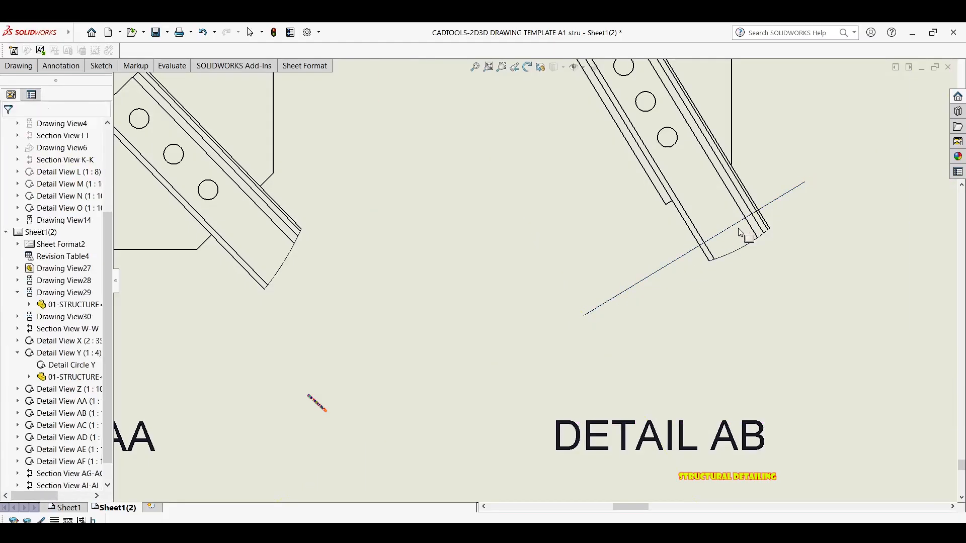
Step: Make the sketched line in DETAIL AB perpendicular to the brace's long edge
click(706, 241)
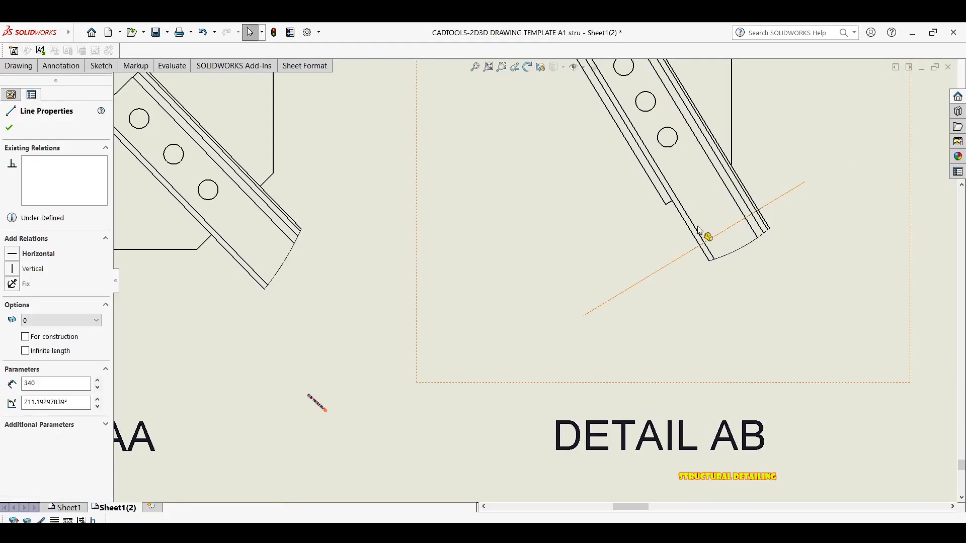
ctrl+click(694, 235)
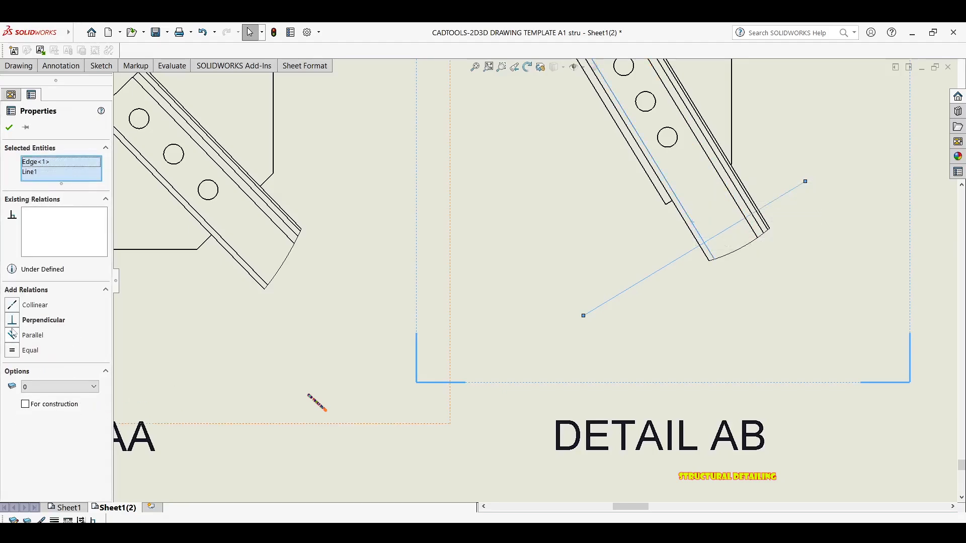
click(12, 321)
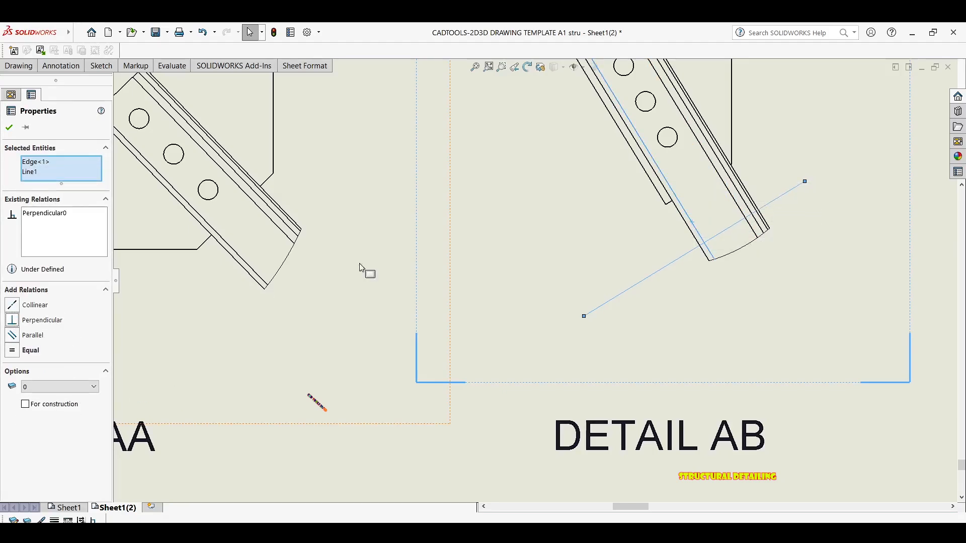
click(10, 128)
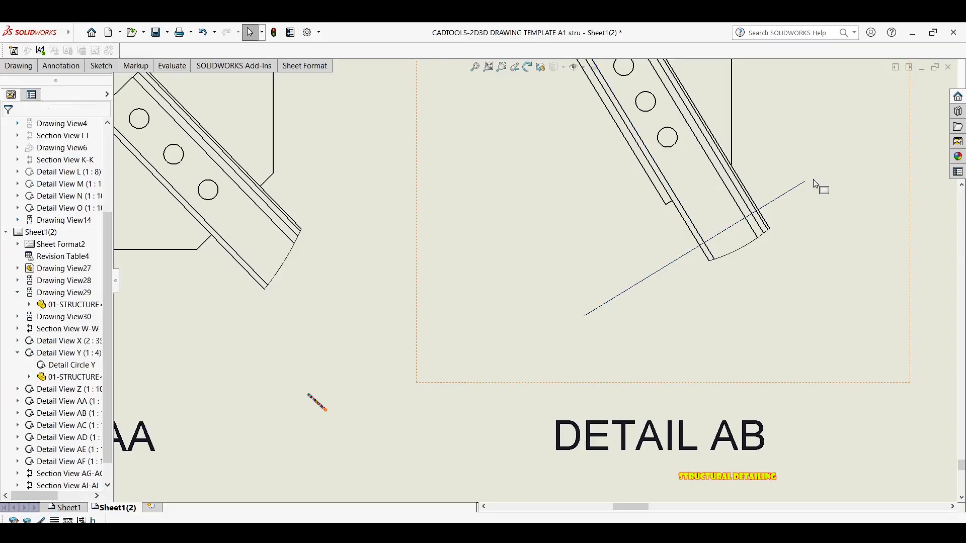
Step: Extend the sketched line in DETAIL AB to about 414 mm and create a section view from it, placed above the sheet border
drag(806, 184, 852, 149)
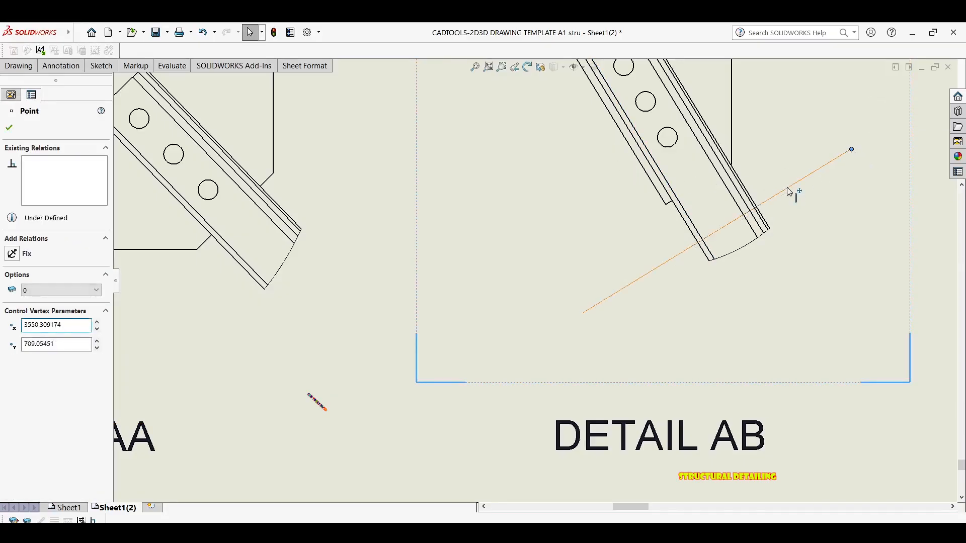
click(788, 189)
mouse_move(98, 69)
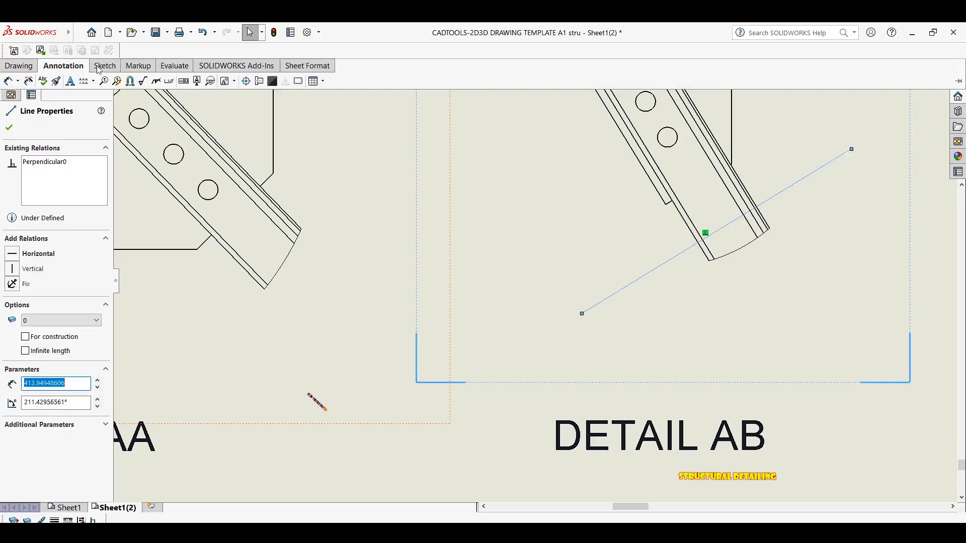
click(29, 70)
click(47, 81)
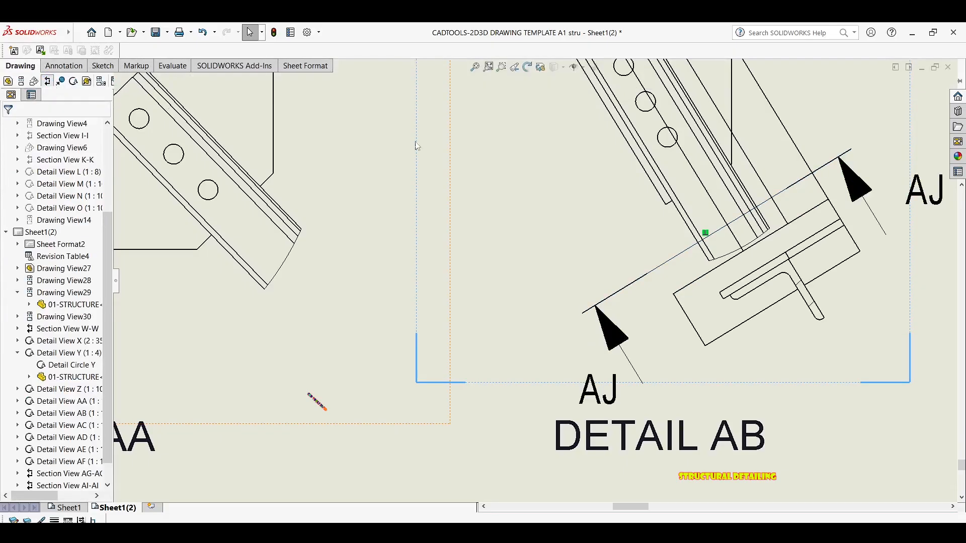
scroll(535, 282, down, 10)
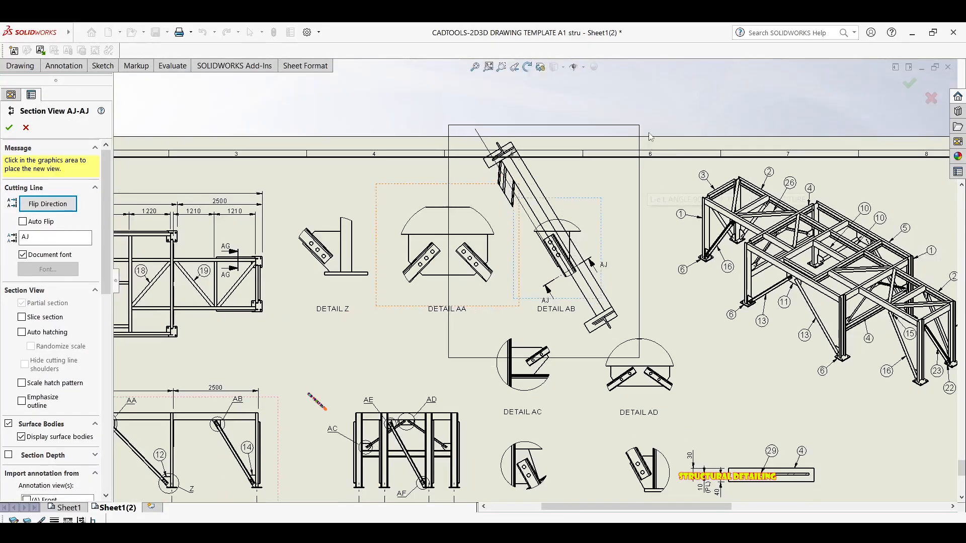
scroll(623, 130, down, 3)
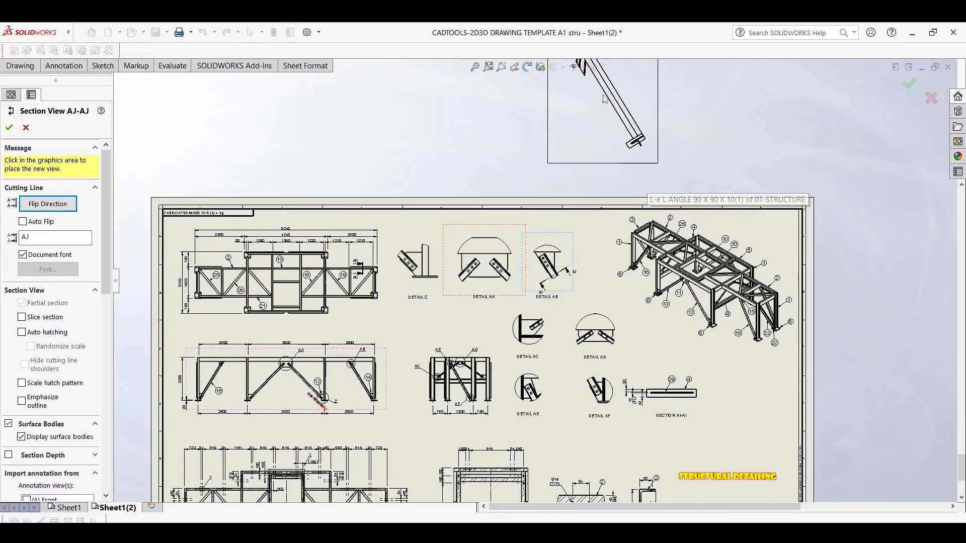
click(605, 99)
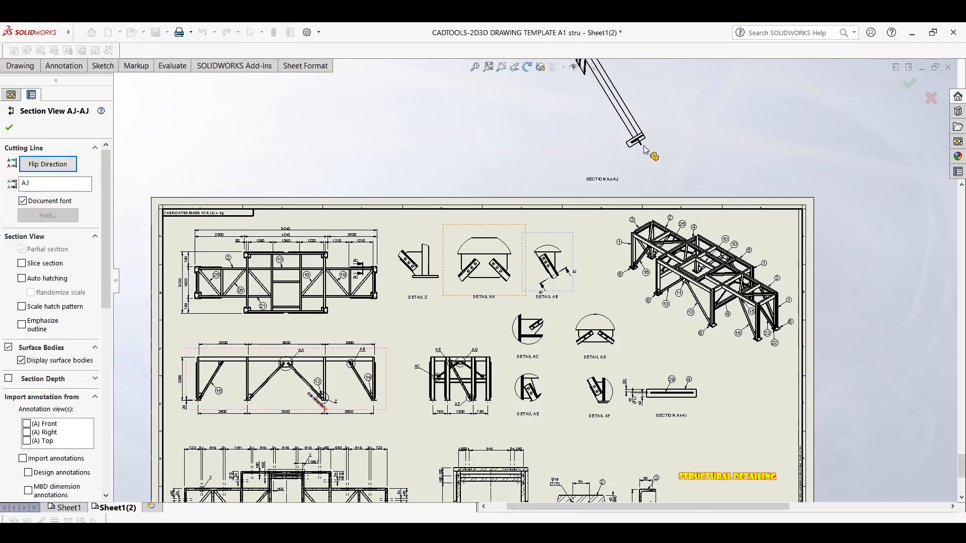
Step: Sketch an inclined line about 410 mm long across the brace just above its end plate in SECTION AJ-AJ
scroll(645, 153, down, 5)
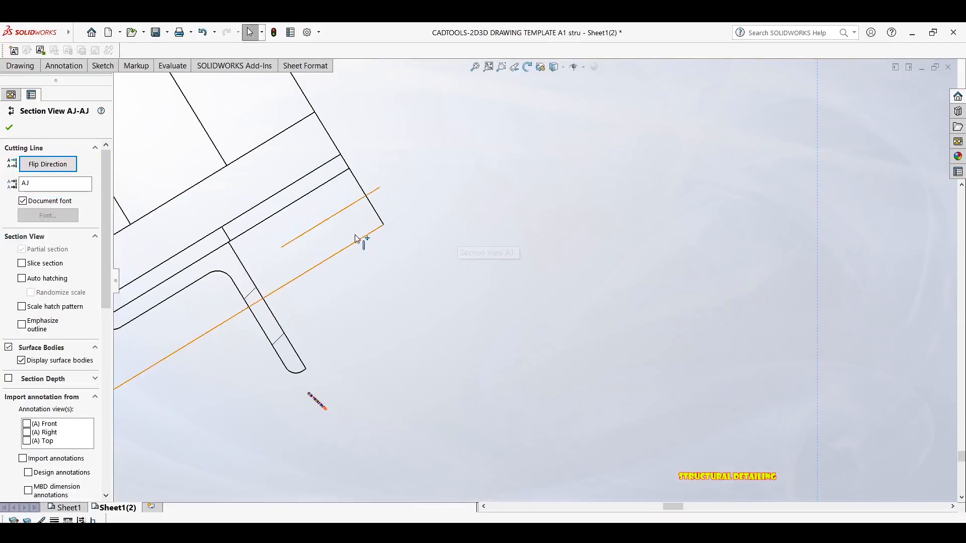
scroll(312, 231, up, 1)
middle_drag(311, 230, 472, 212)
scroll(477, 239, up, 4)
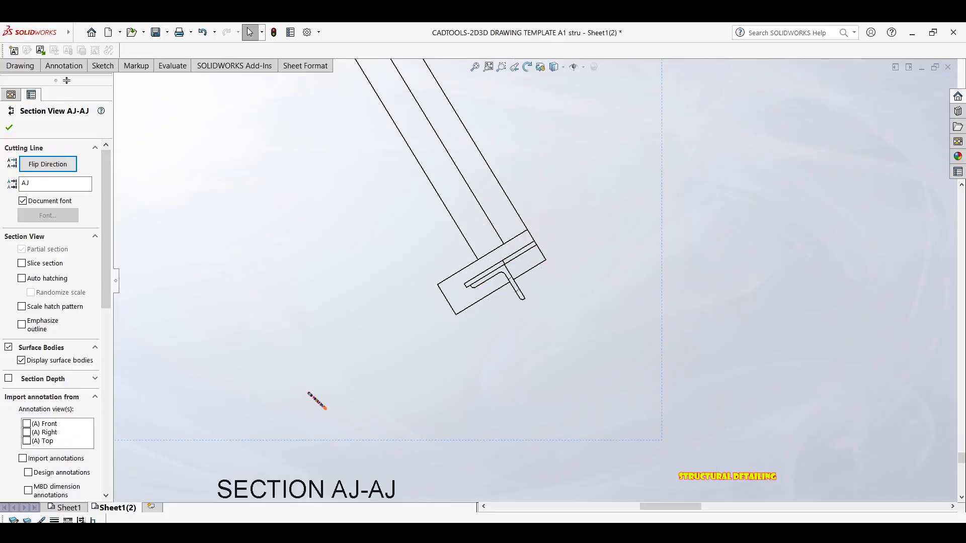
click(63, 67)
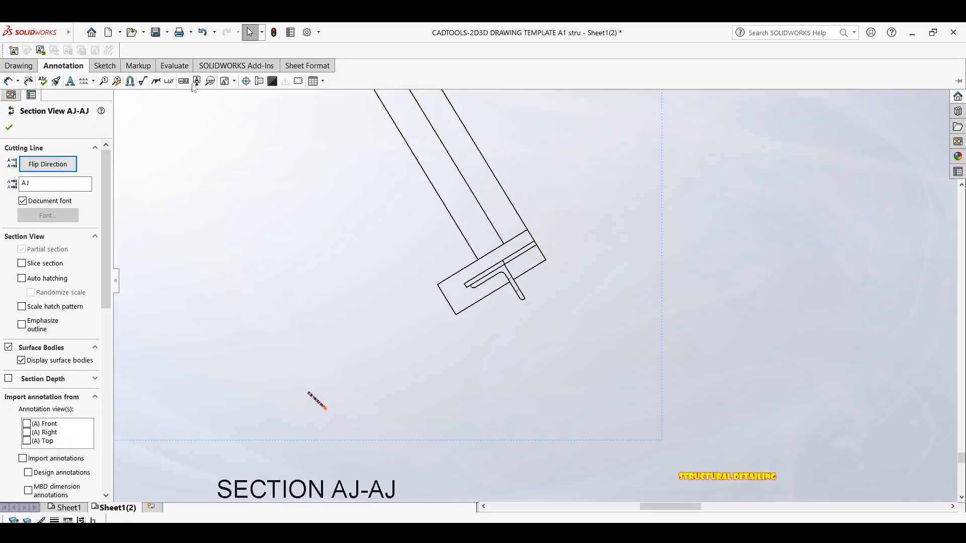
click(21, 67)
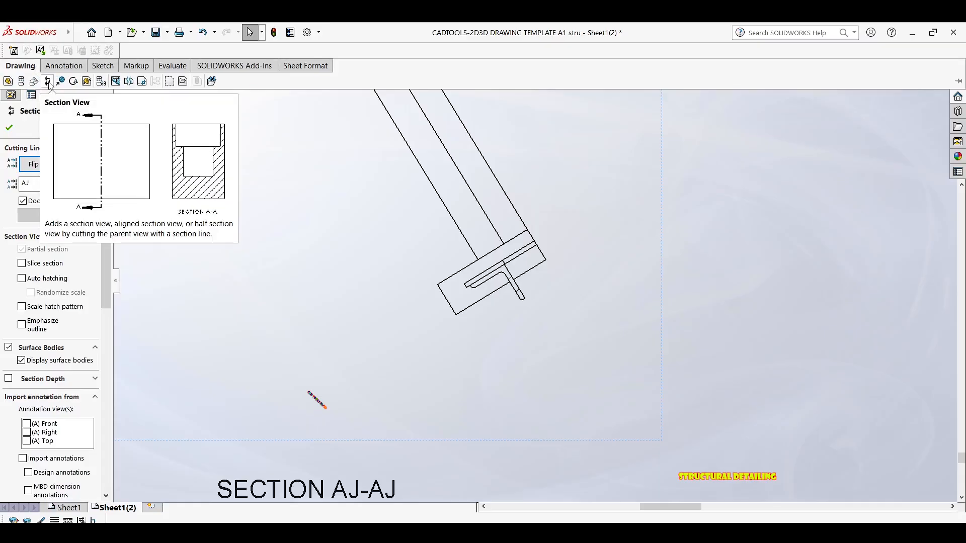
click(101, 66)
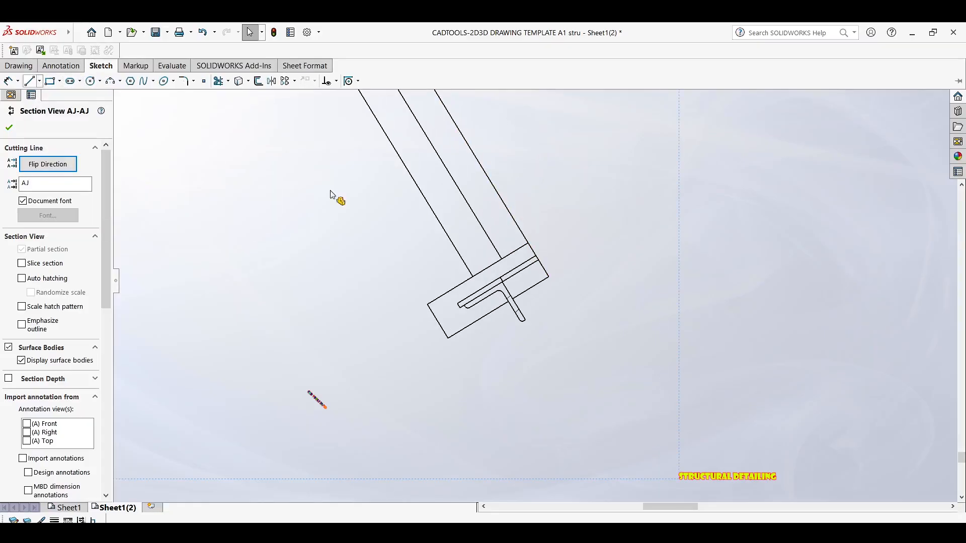
click(30, 81)
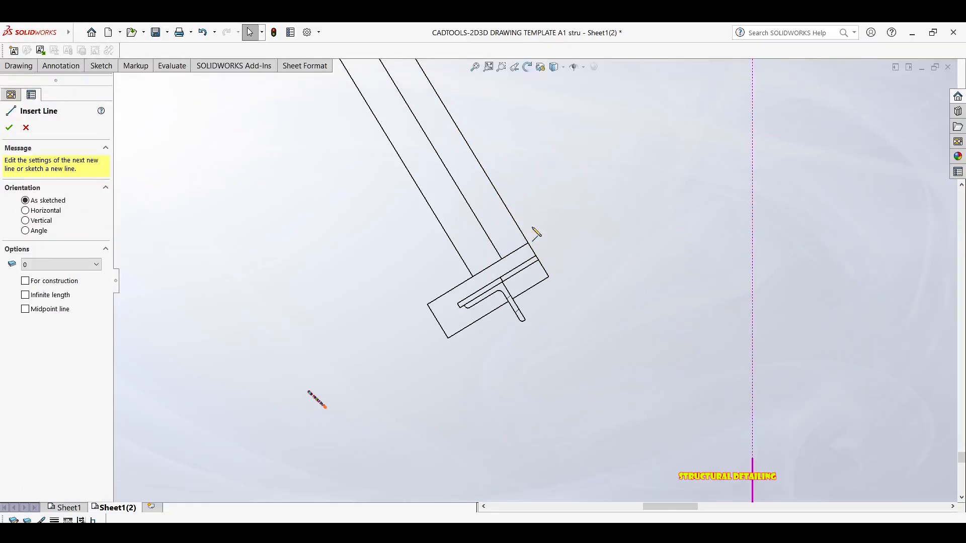
click(546, 211)
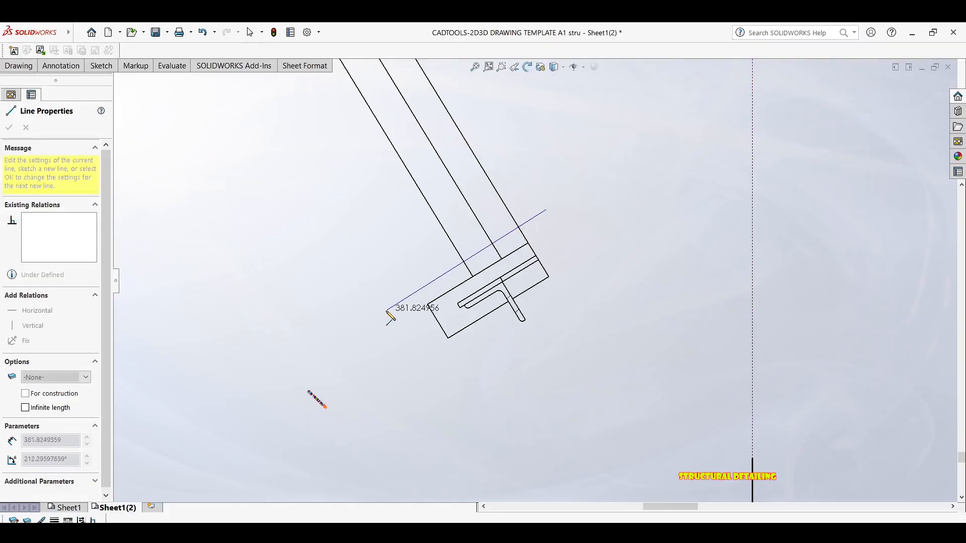
click(373, 315)
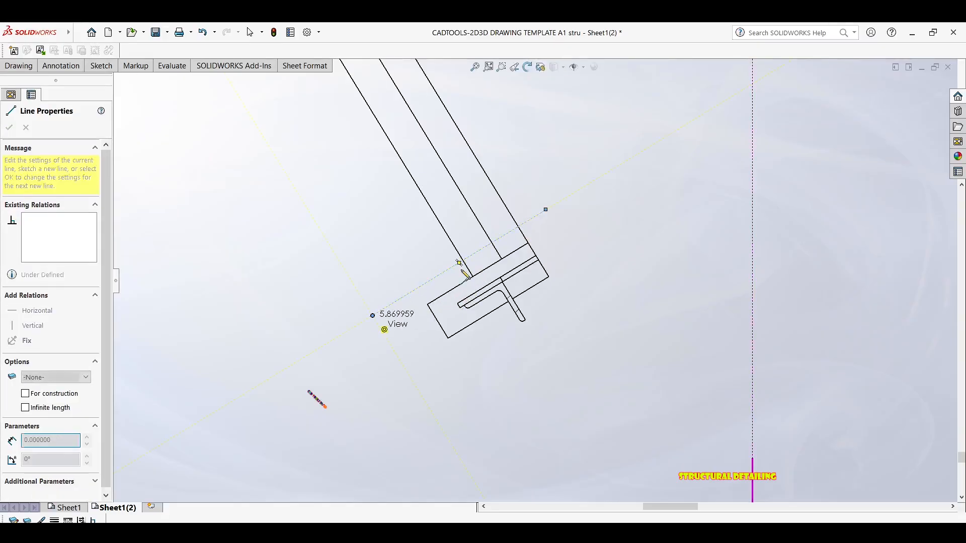
key(Escape)
key(Escape)
Step: Make the sketched line in SECTION AJ-AJ parallel to the end plate's upper edge
click(447, 274)
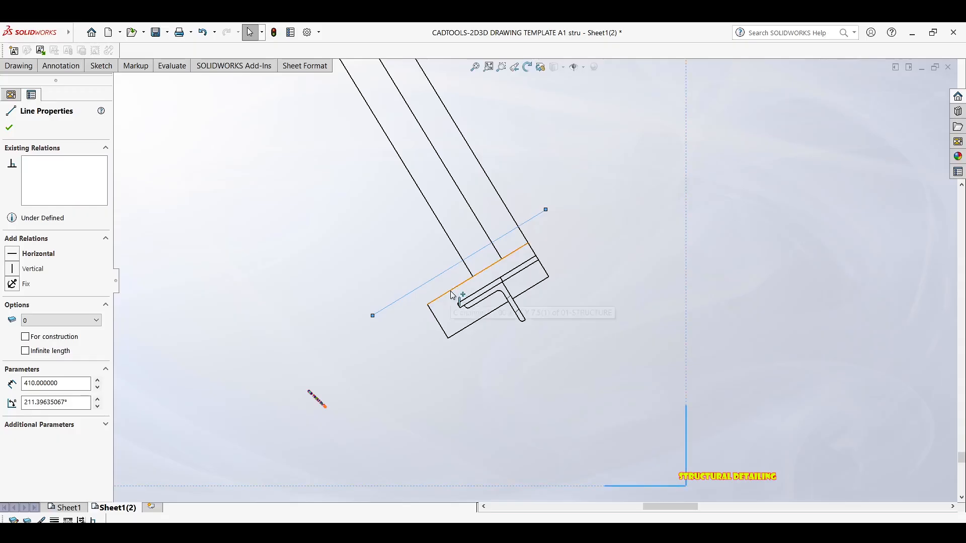
ctrl+click(453, 294)
click(31, 329)
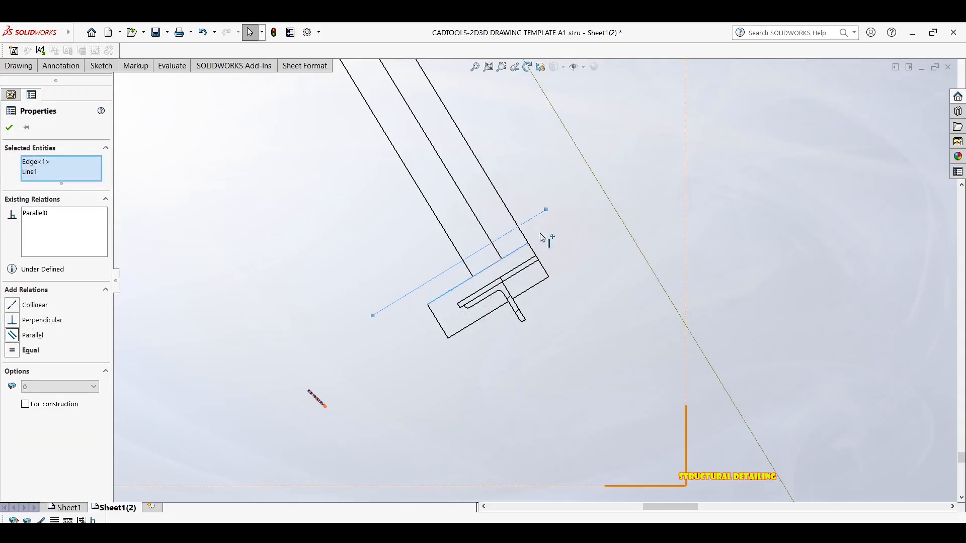
click(704, 206)
scroll(529, 220, down, 4)
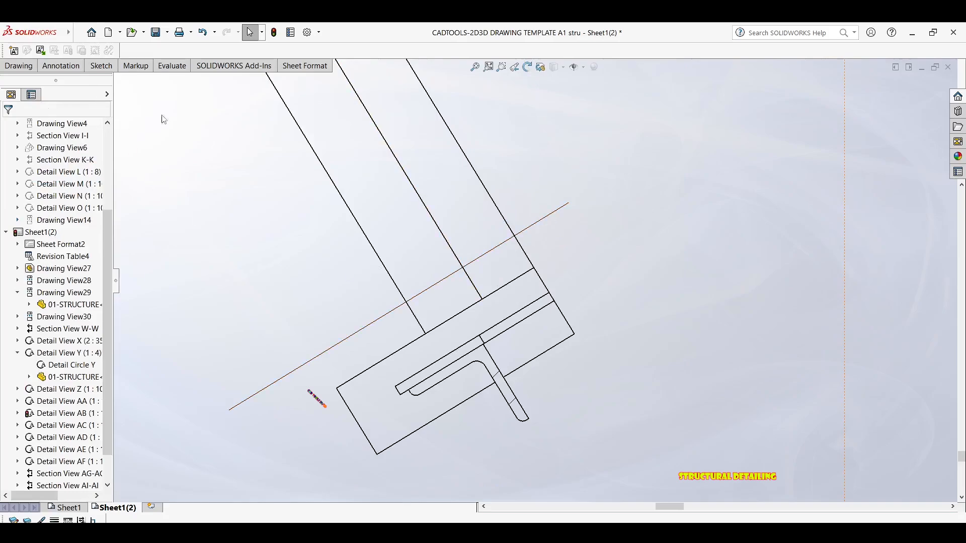
scroll(214, 147, up, 2)
Step: Move the parallel line closer to the end plate's upper edge in SECTION AJ-AJ
click(96, 67)
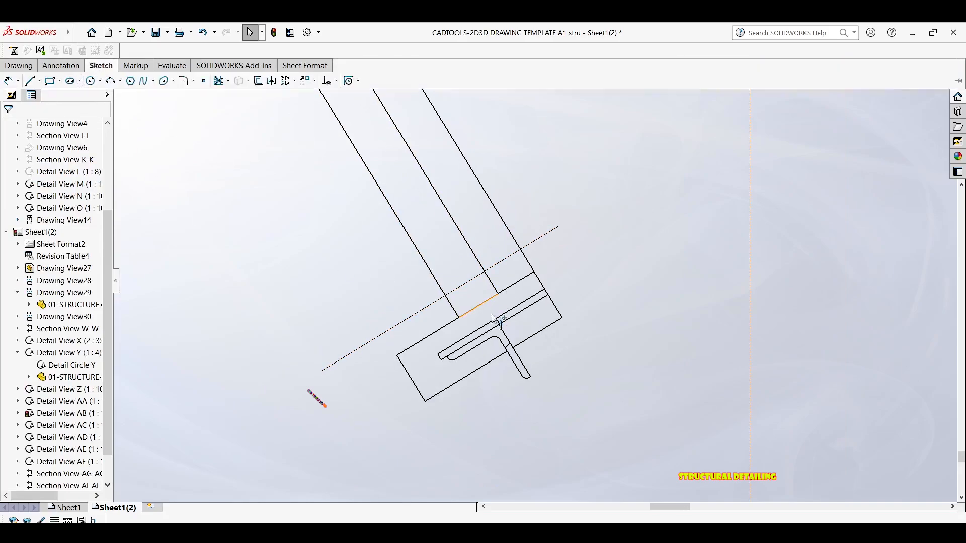
scroll(429, 319, down, 1)
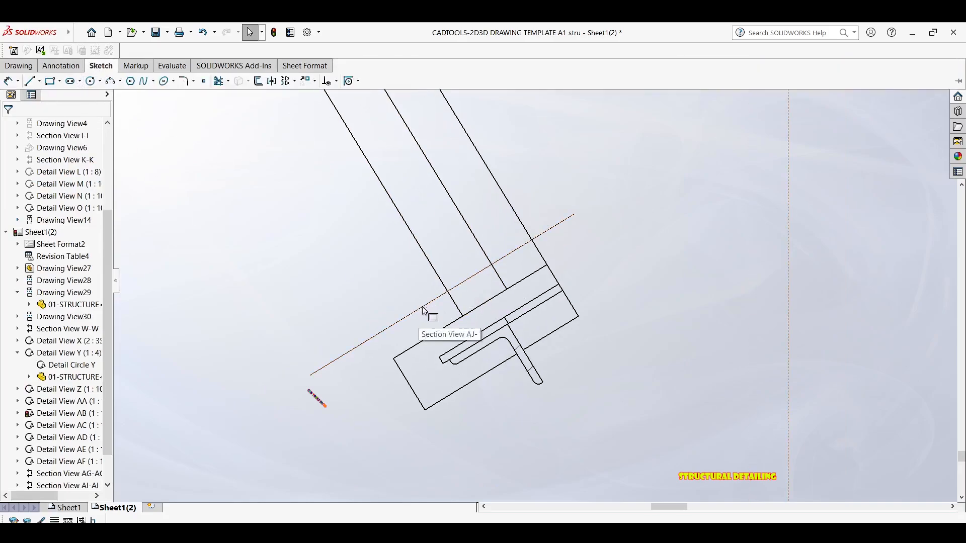
click(422, 306)
mouse_move(422, 303)
mouse_down()
mouse_move(454, 352)
mouse_move(440, 306)
mouse_move(428, 319)
mouse_move(496, 328)
mouse_move(491, 315)
mouse_up()
scroll(430, 307, down, 3)
scroll(166, 170, up, 2)
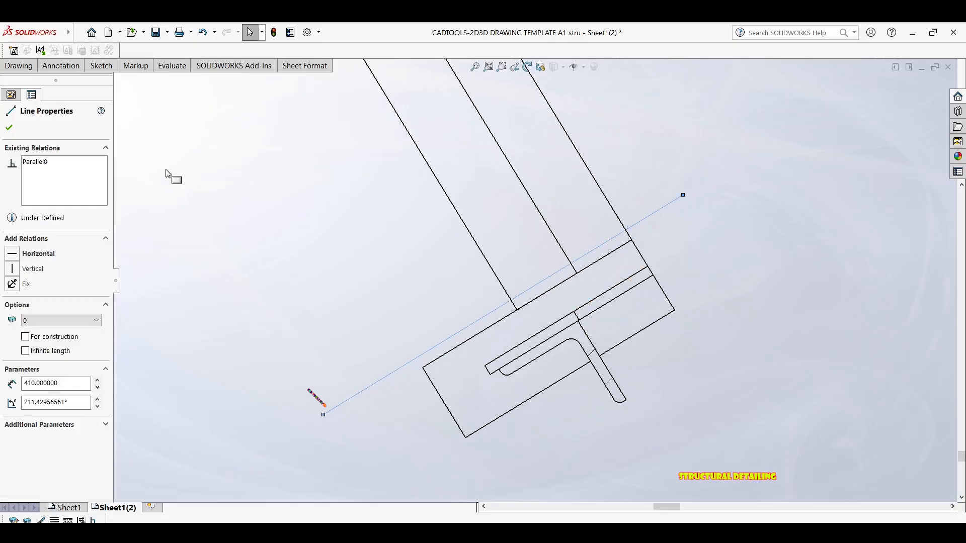
Step: Sketch three more lines from the parallel line to enclose the end plate and angle in a rectangle about 410 by 158 mm
click(55, 67)
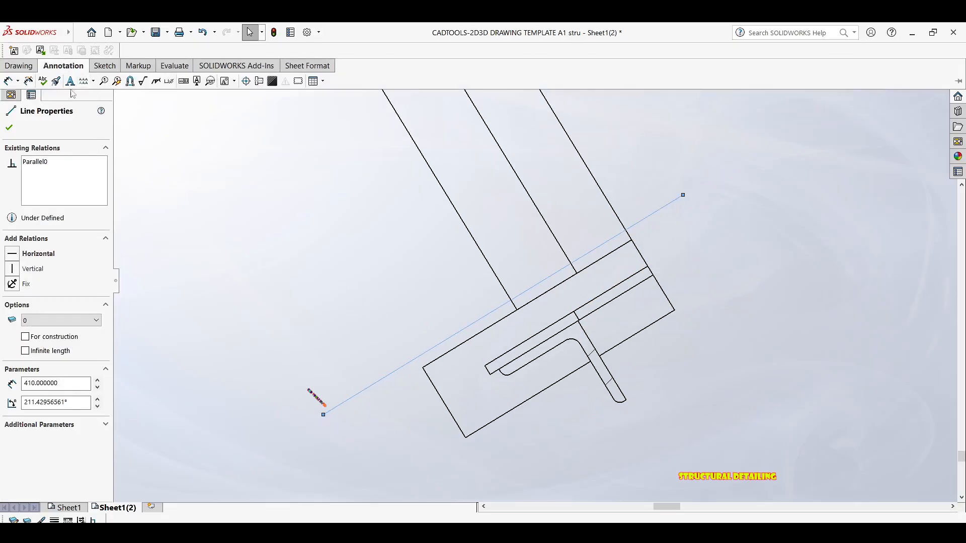
click(23, 66)
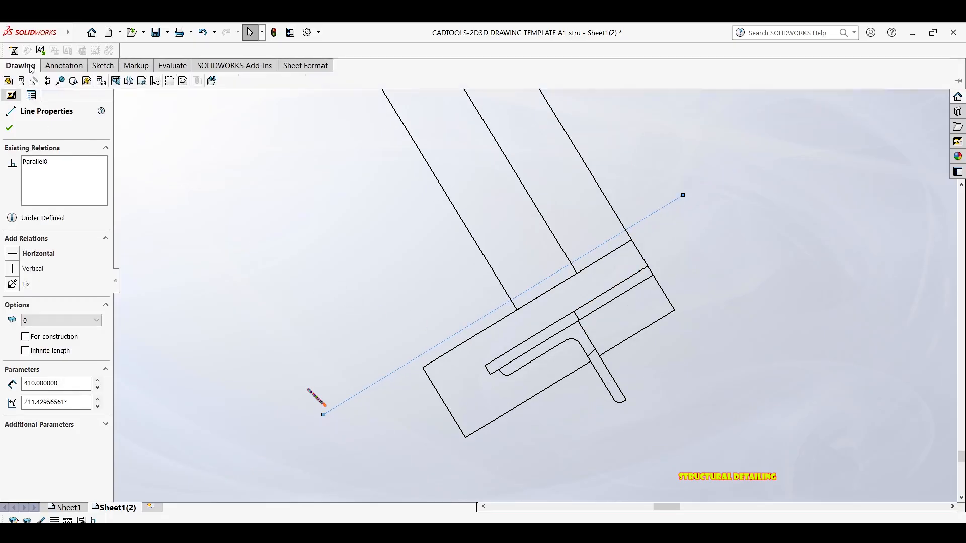
click(104, 66)
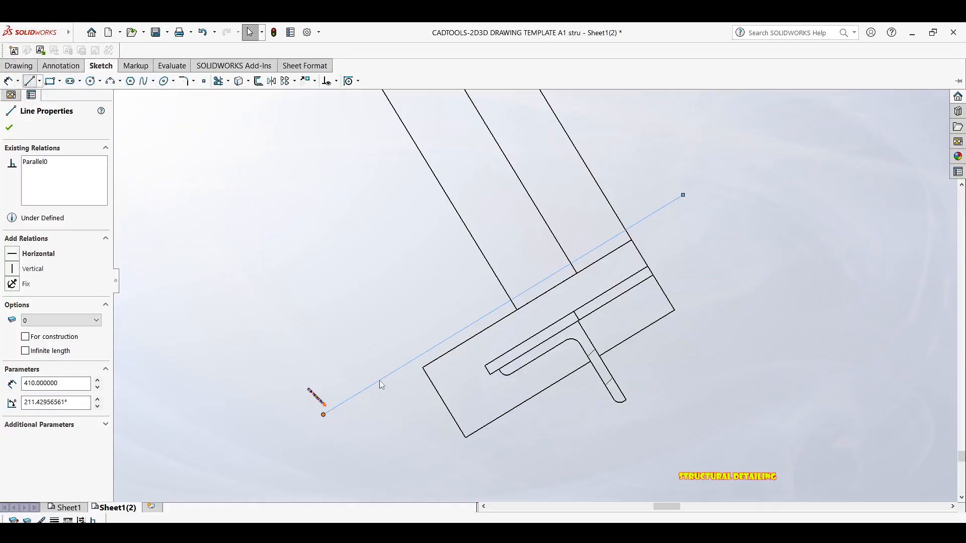
click(323, 415)
scroll(417, 442, up, 3)
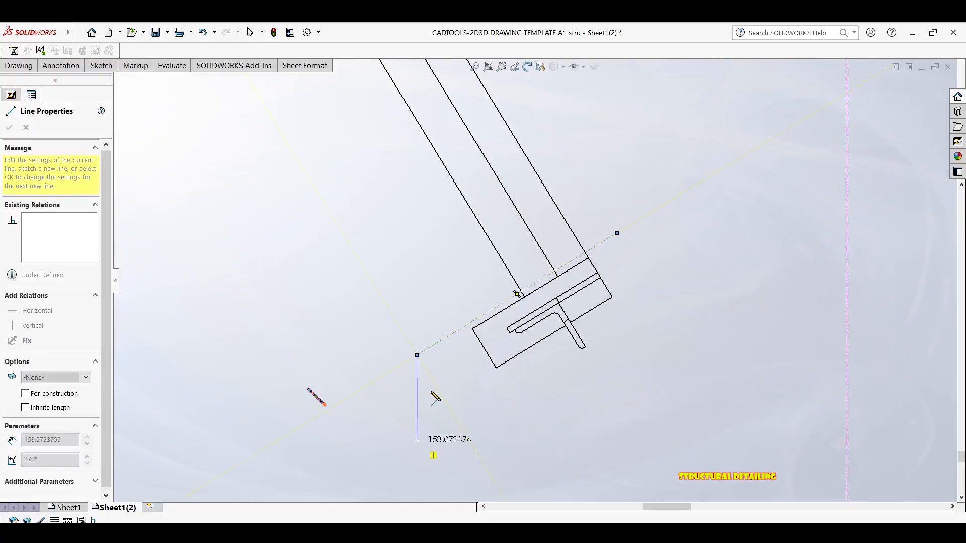
middle_drag(432, 392, 430, 335)
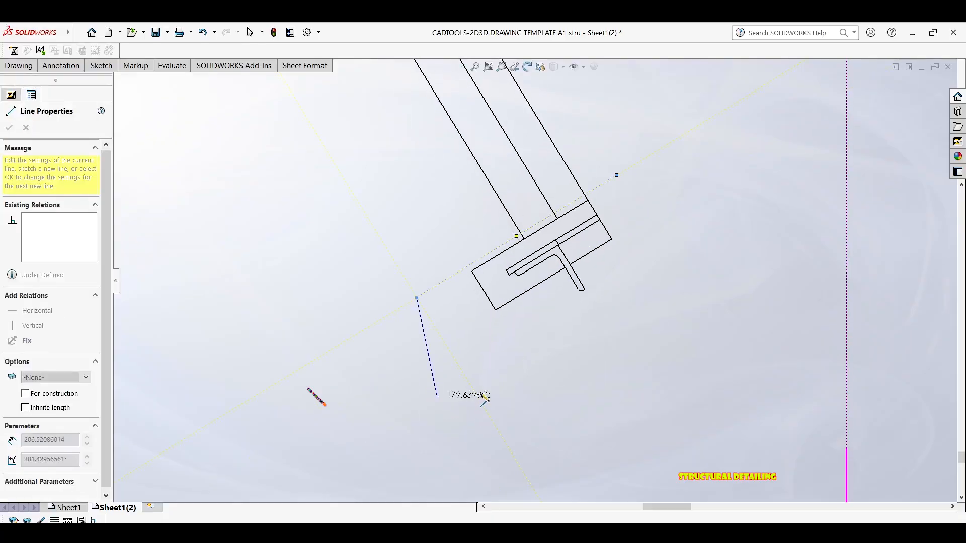
click(464, 374)
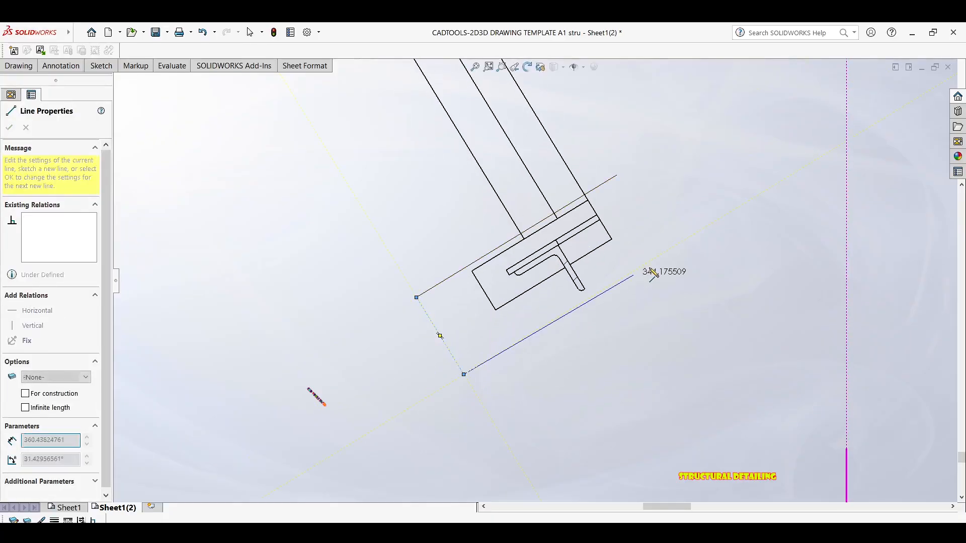
click(670, 249)
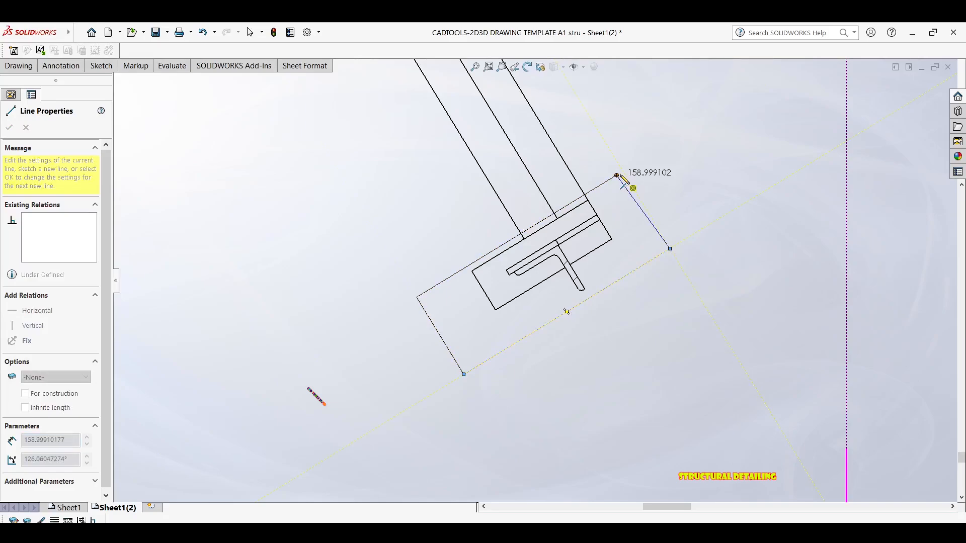
click(619, 177)
scroll(614, 183, down, 5)
key(Escape)
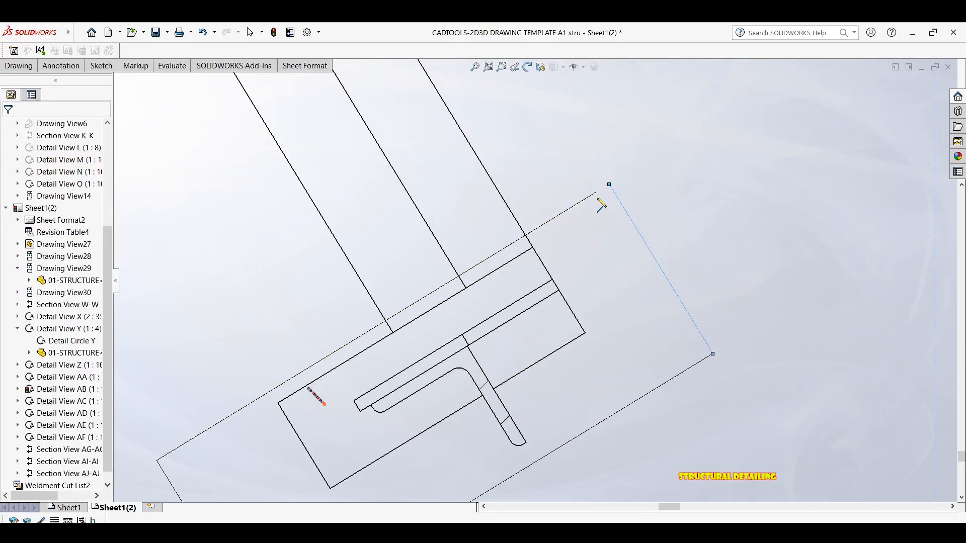
key(Escape)
scroll(626, 226, up, 3)
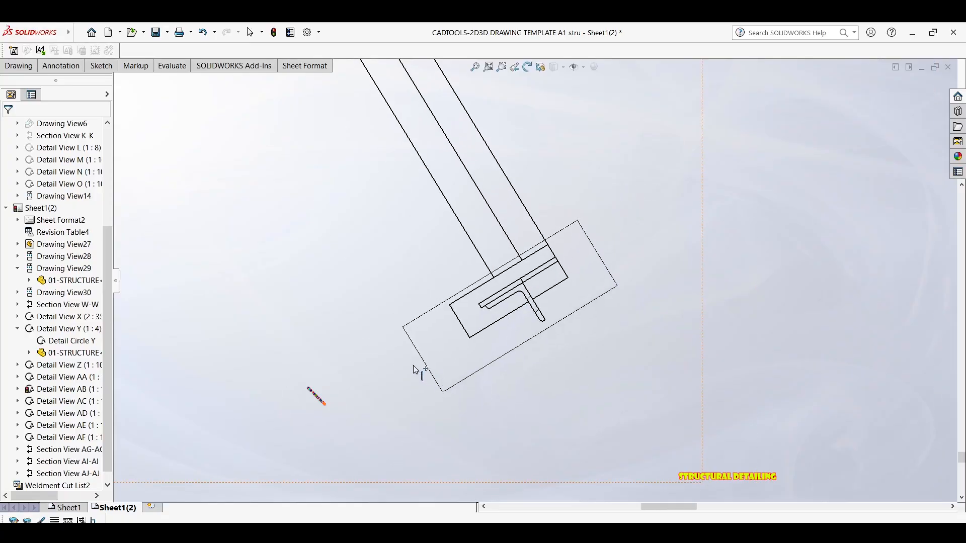
Step: Move both short sides of the sketched rectangle inward, close to the end plate's ends
drag(425, 367, 459, 336)
click(596, 250)
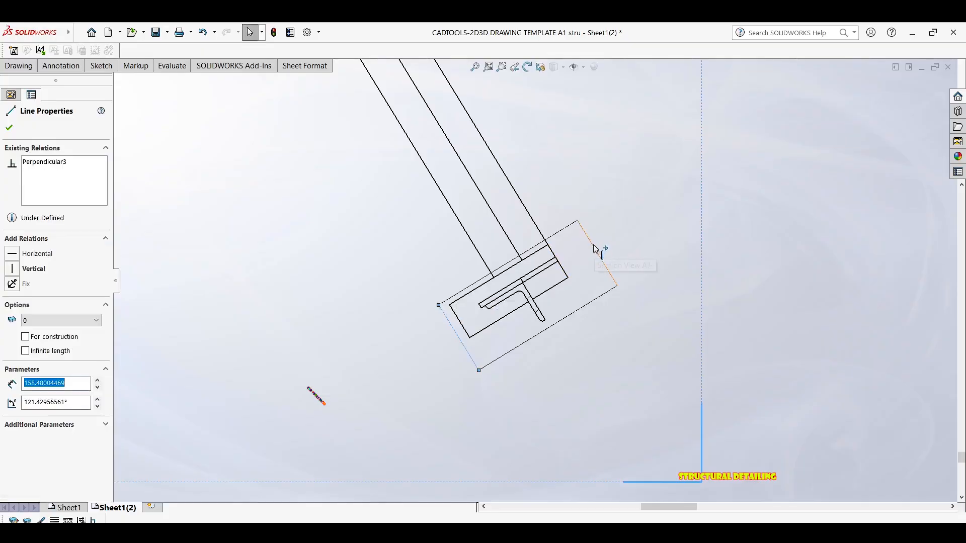
drag(595, 251, 572, 296)
key(Escape)
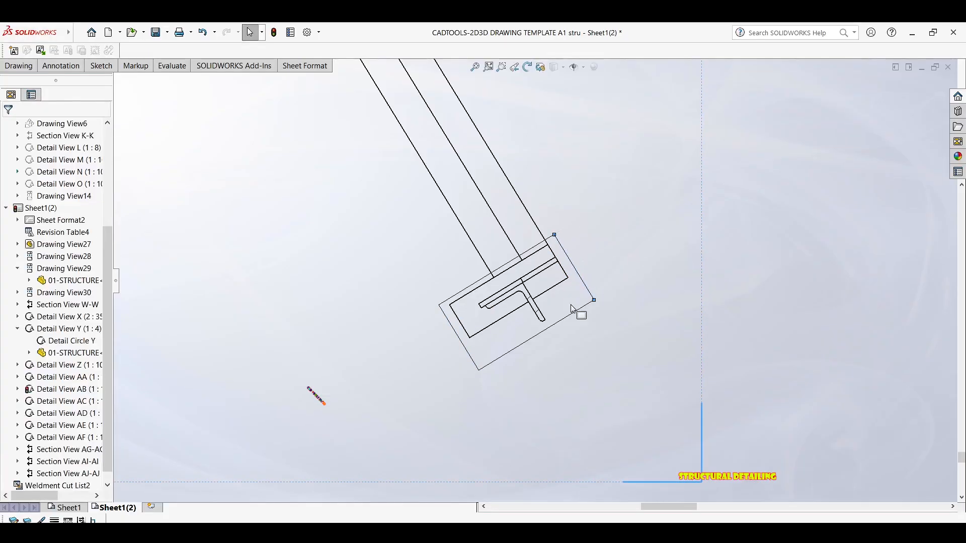
Step: Crop SECTION AJ-AJ to the four sketched lines enclosing the end plate and angle
scroll(584, 336, up, 4)
click(554, 272)
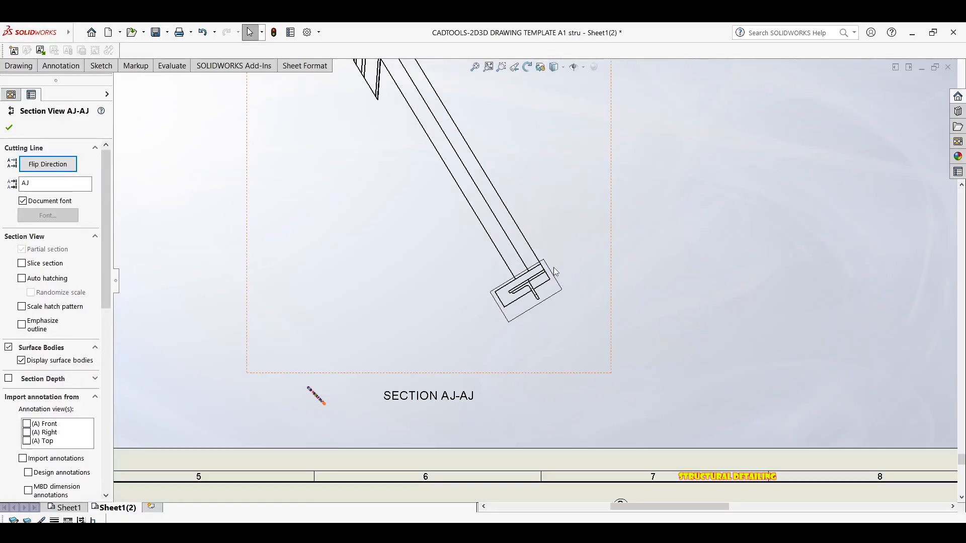
drag(554, 272, 573, 344)
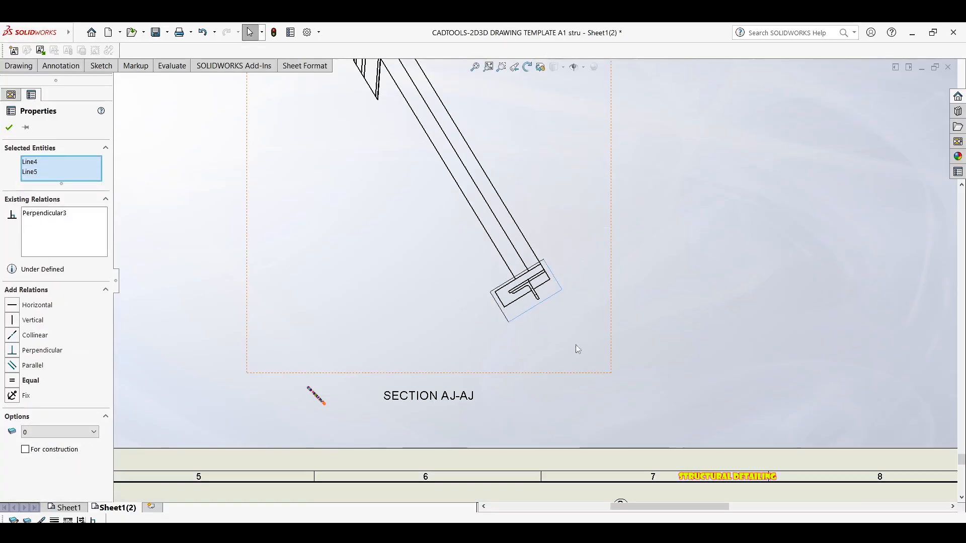
ctrl+click(500, 308)
click(536, 274)
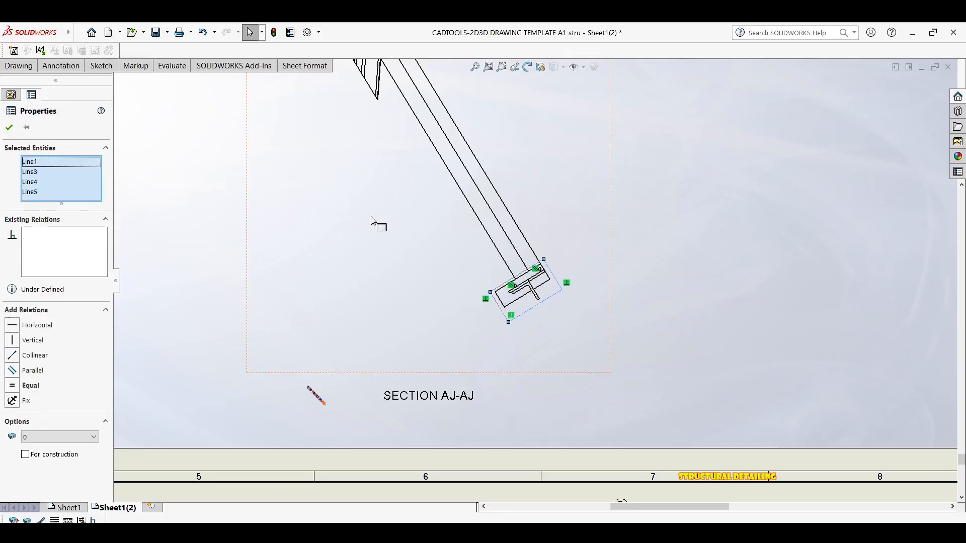
click(63, 71)
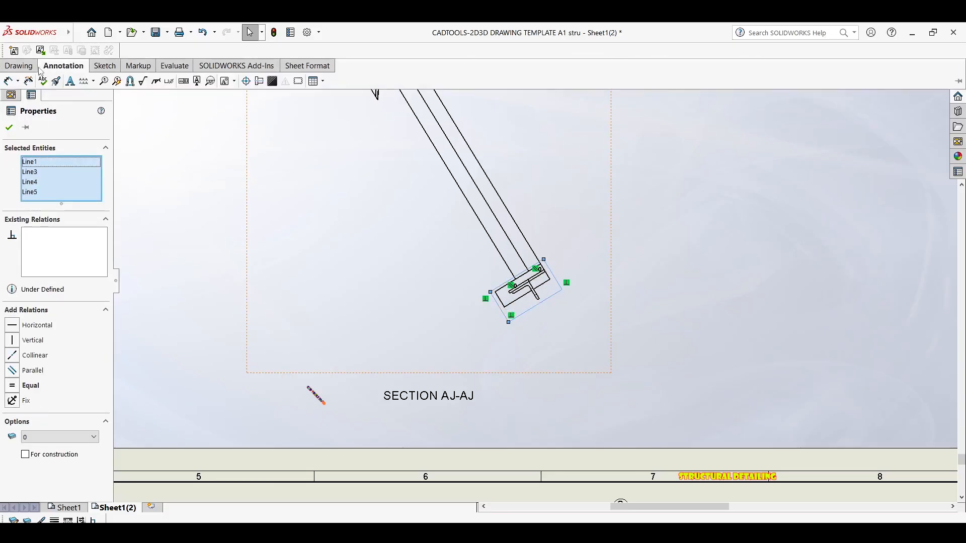
click(19, 66)
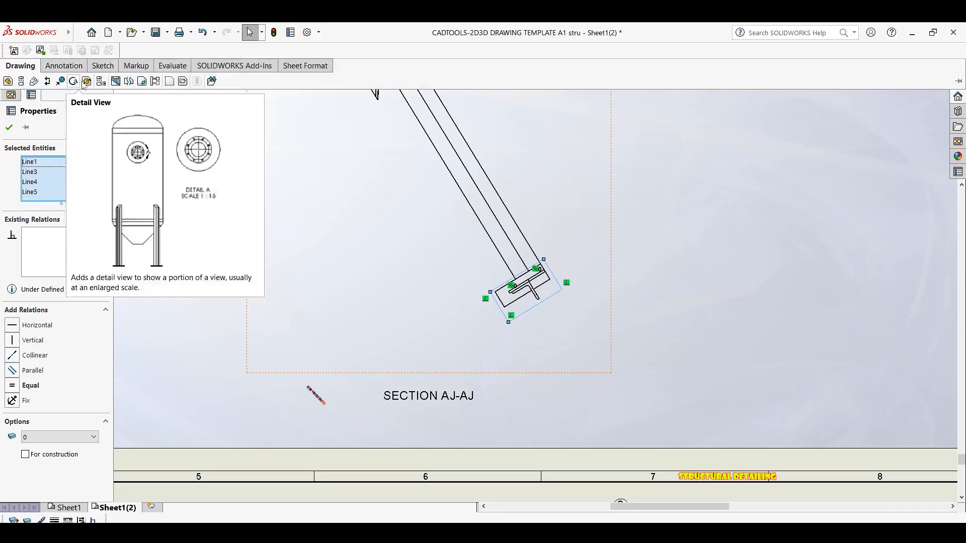
click(142, 81)
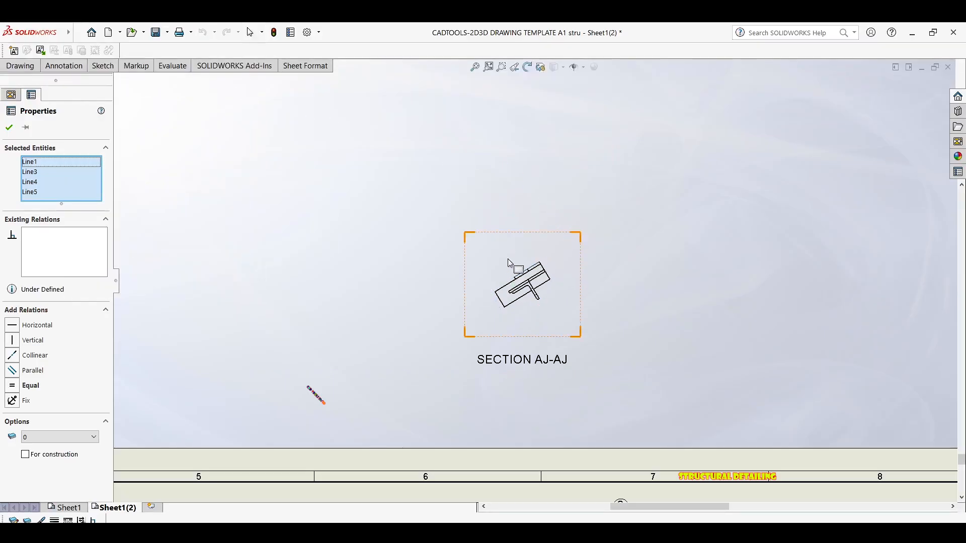
scroll(528, 280, down, 1)
scroll(522, 265, up, 1)
scroll(496, 187, up, 2)
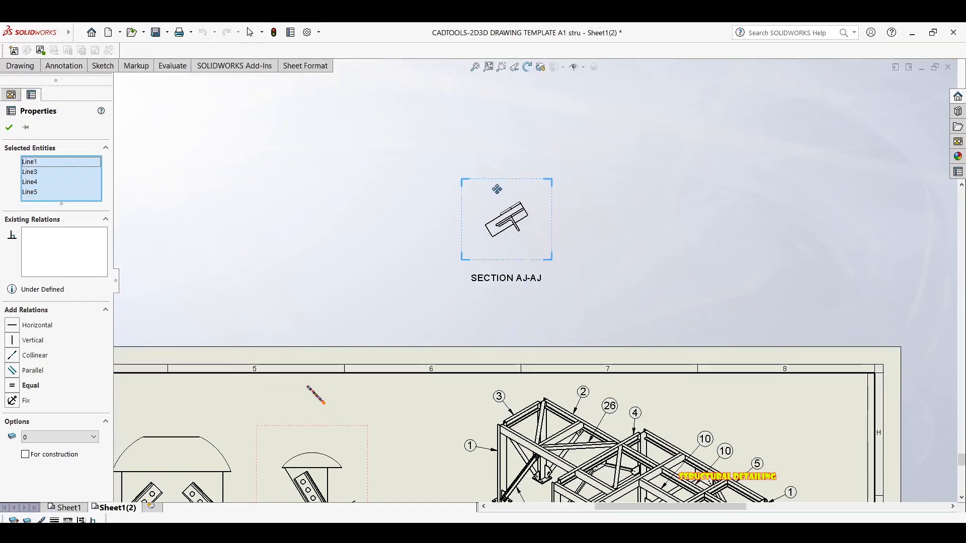
scroll(535, 222, down, 4)
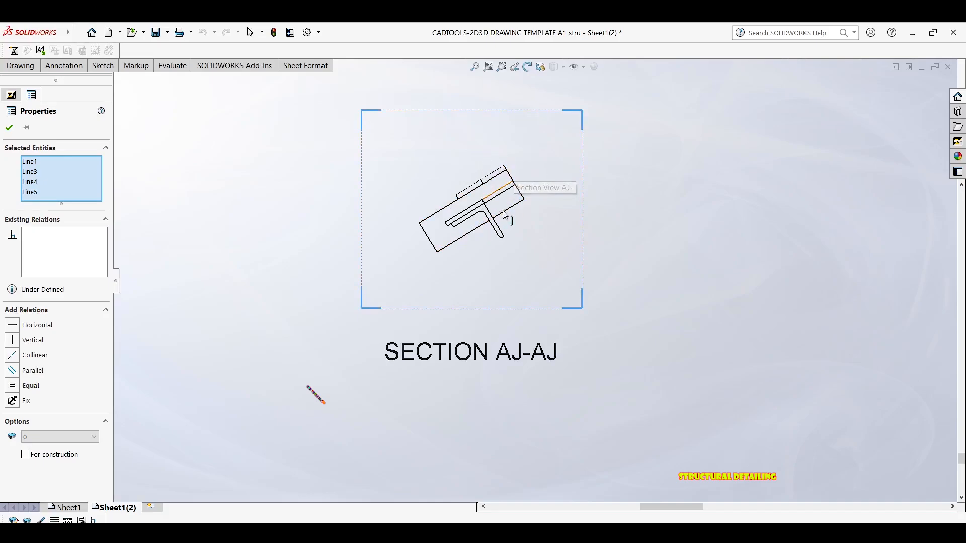
key(Escape)
scroll(490, 182, down, 1)
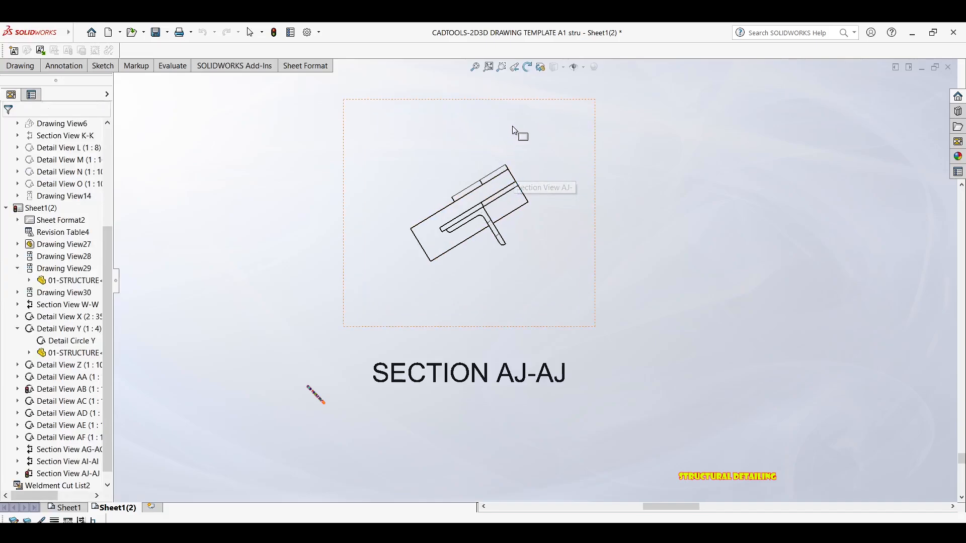
click(527, 67)
key(Escape)
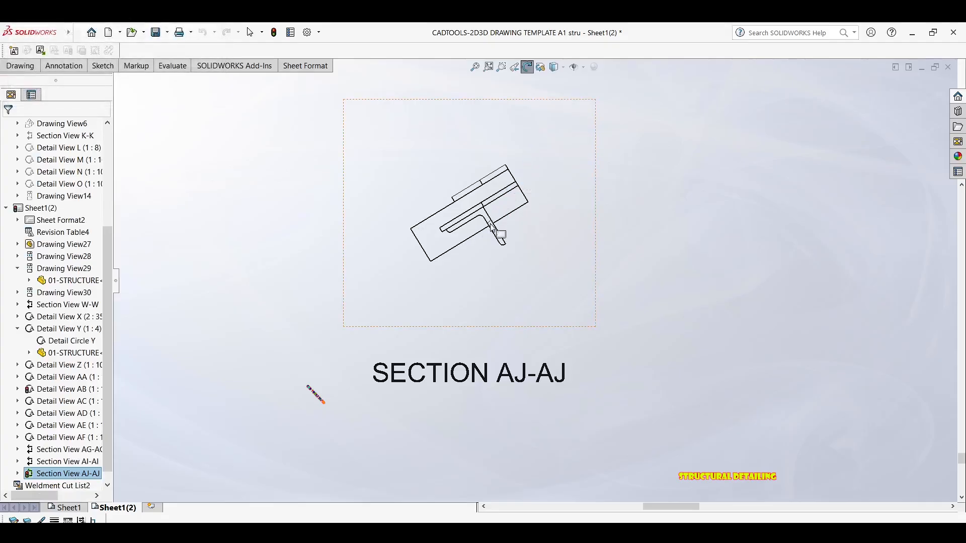
Step: Sketch a horizontal line about 260 mm long in SECTION AJ-AJ, starting at the end plate's lowest corner and running to the right
scroll(485, 234, down, 1)
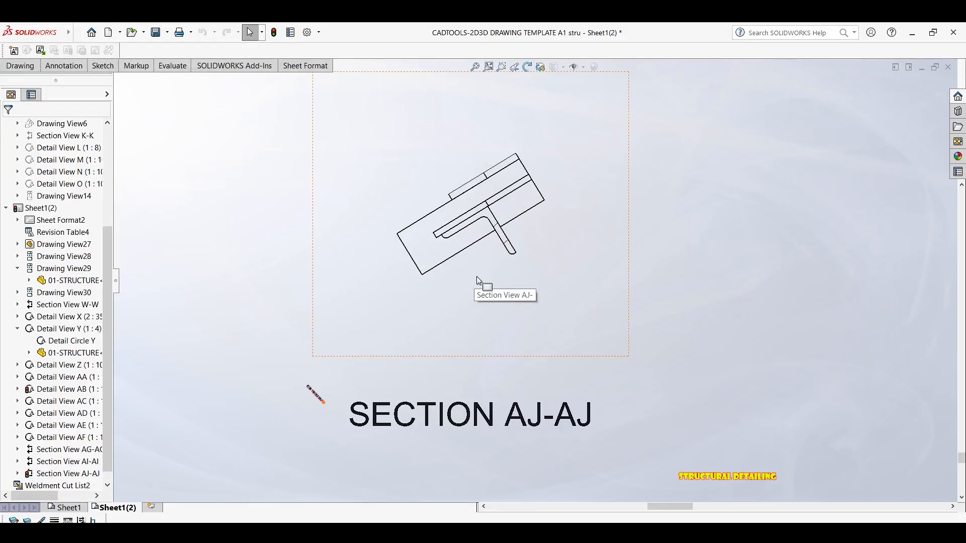
key(l)
click(422, 275)
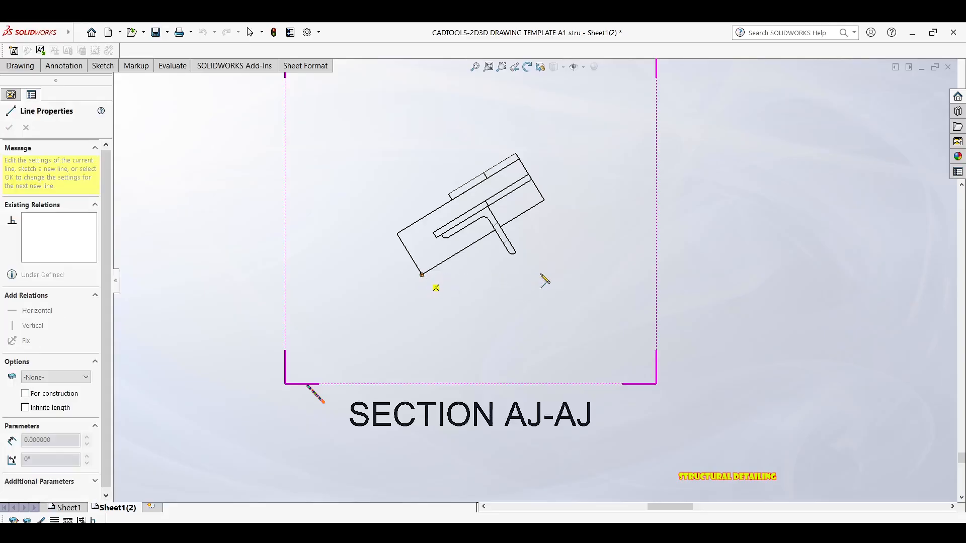
click(579, 276)
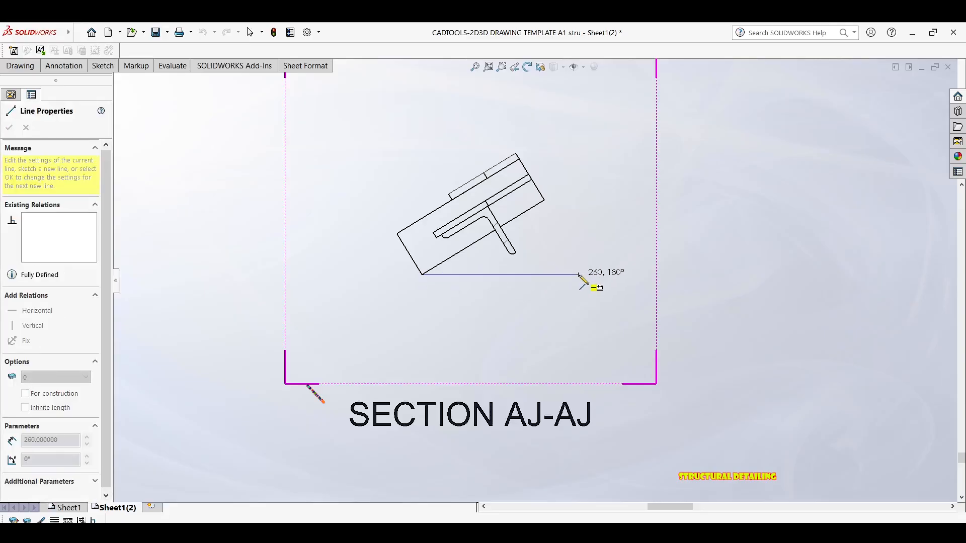
key(Escape)
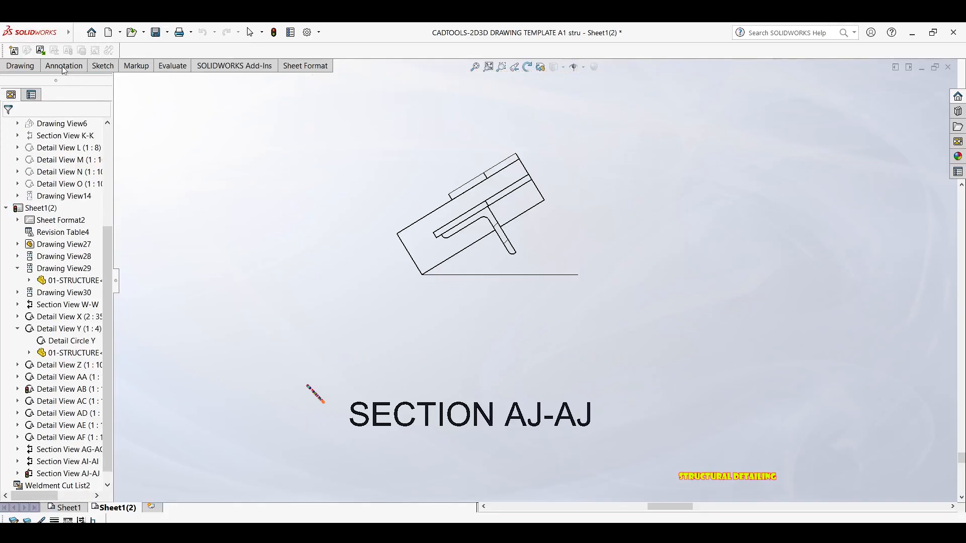
Step: Dimension the angle between the end plate's lower long edge and the sketched horizontal line in SECTION AJ-AJ
click(63, 69)
click(23, 66)
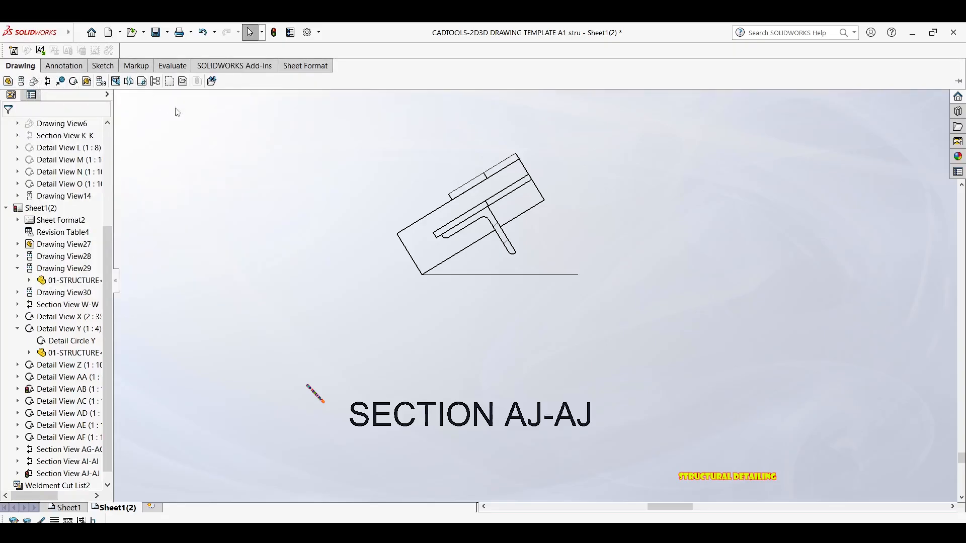
key(d)
click(462, 250)
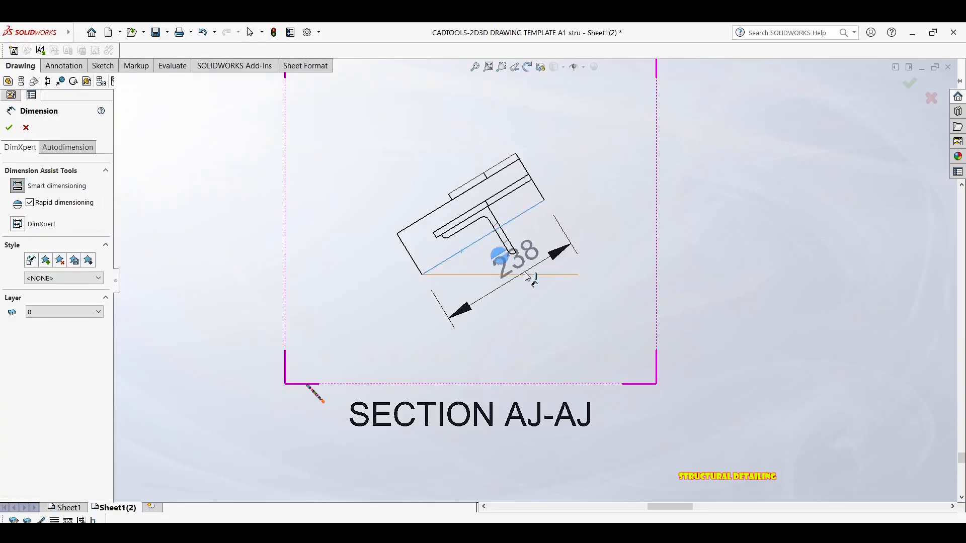
click(526, 275)
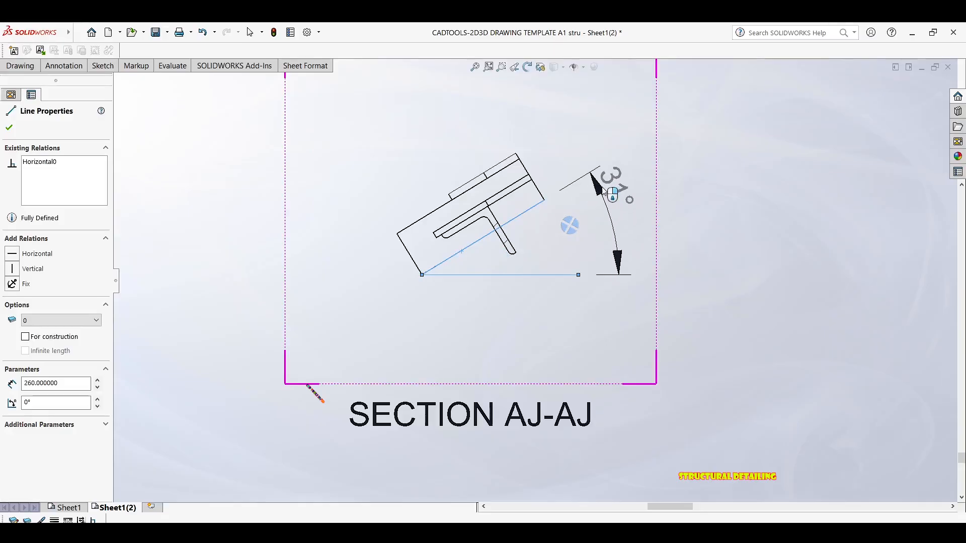
Step: Place the angle dimension between the inclined lower edge and the horizontal line of Section AJ-AJ as a driven dimension
click(609, 176)
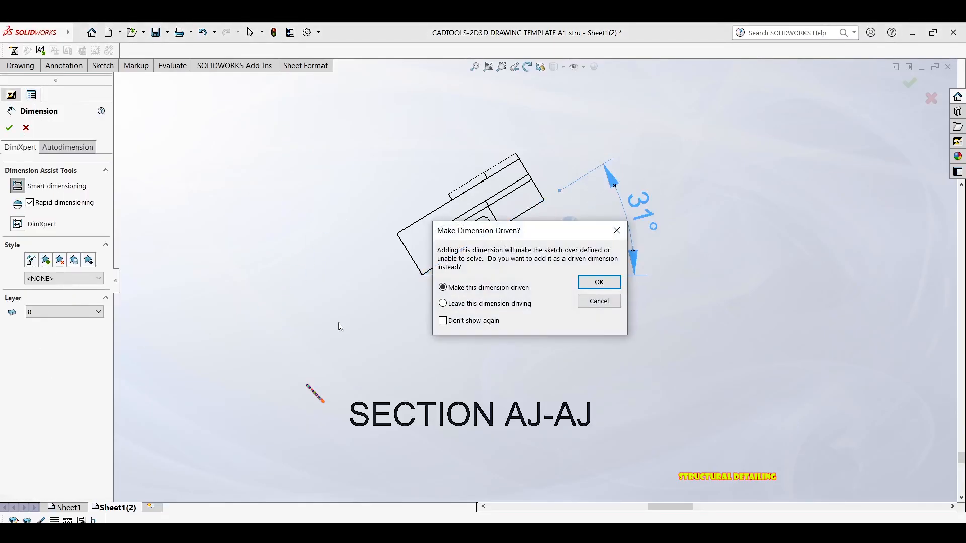
click(606, 281)
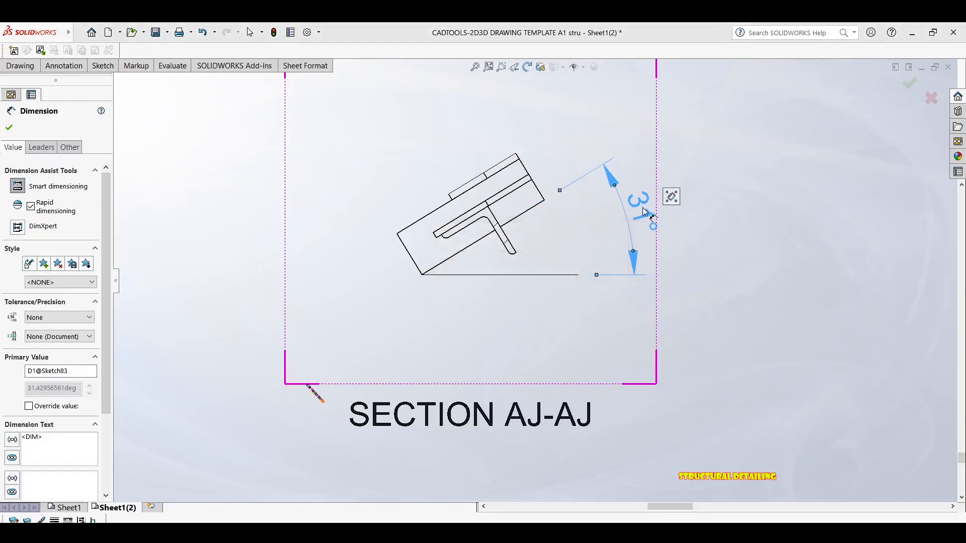
click(29, 407)
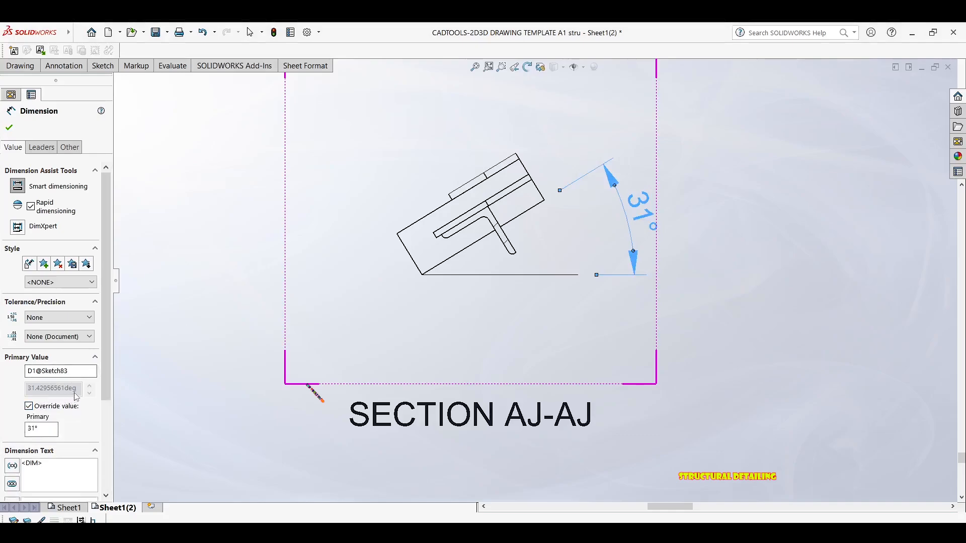
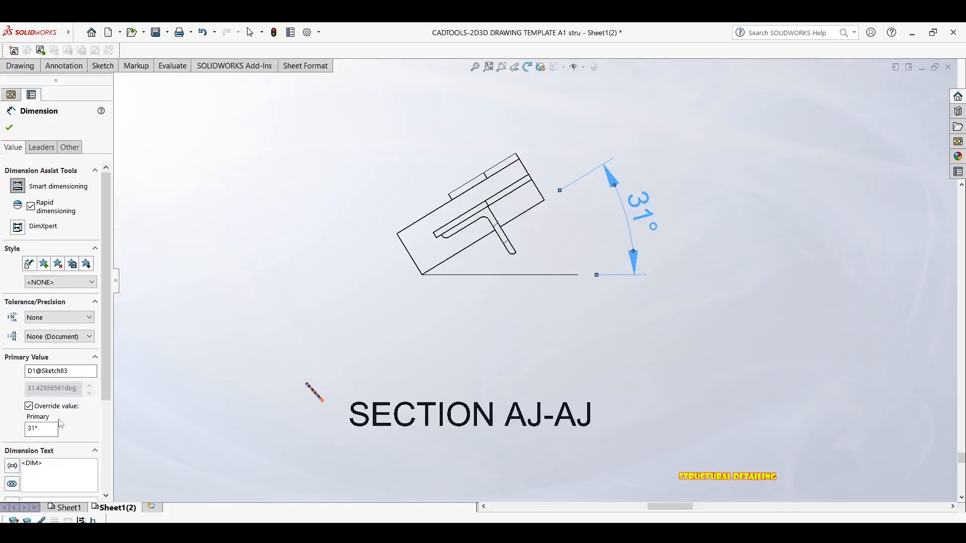
scroll(244, 312, up, 2)
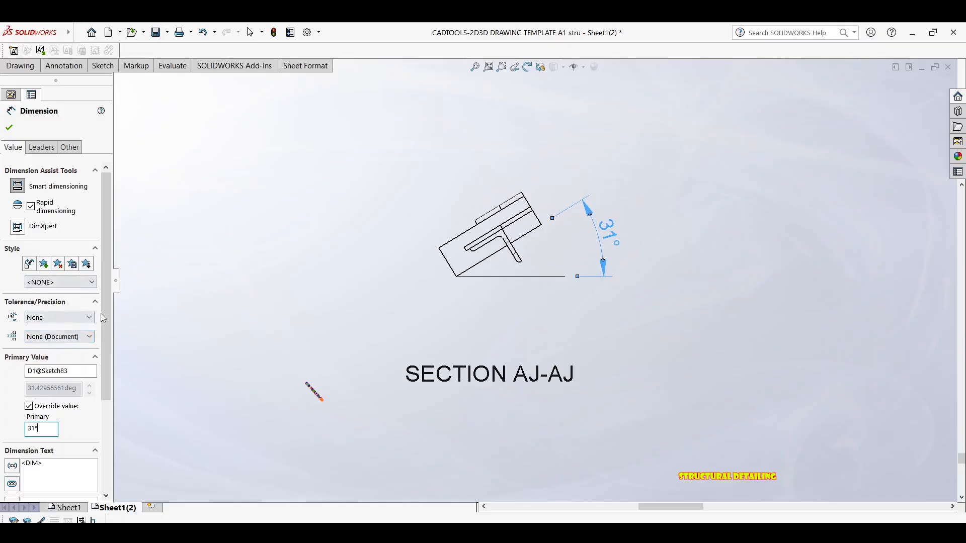
click(83, 337)
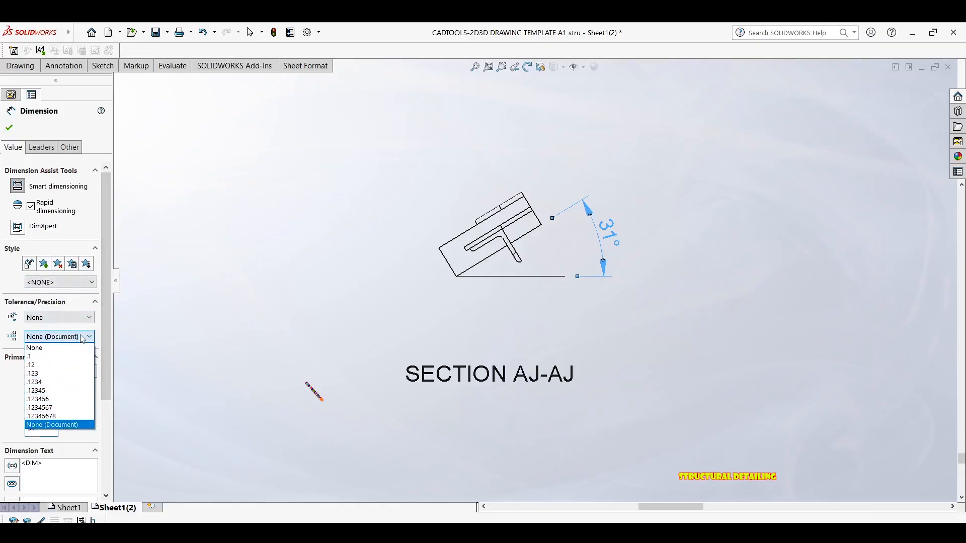
click(83, 338)
click(30, 408)
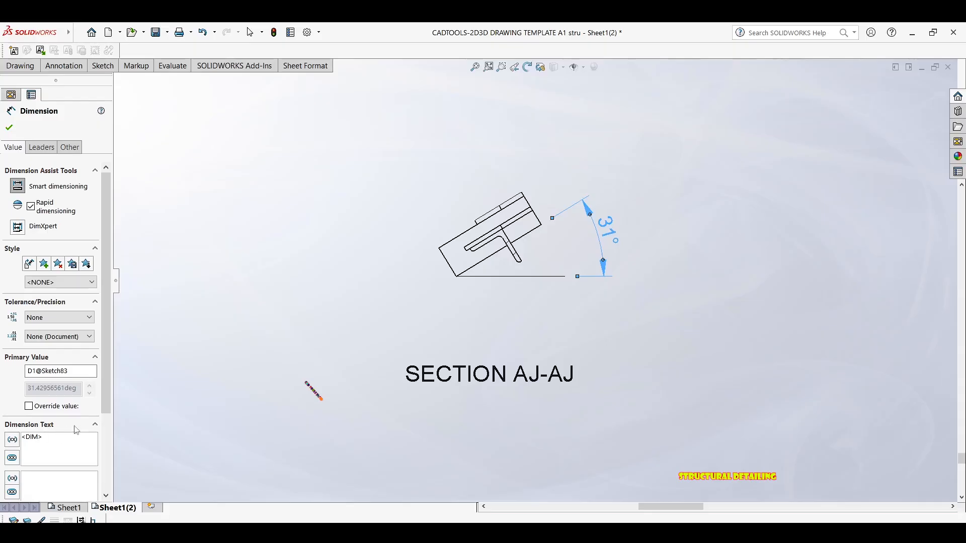
Step: Append 31.42956561 to the angle dimension's text, remove it again and close the dimension
text(31.42)
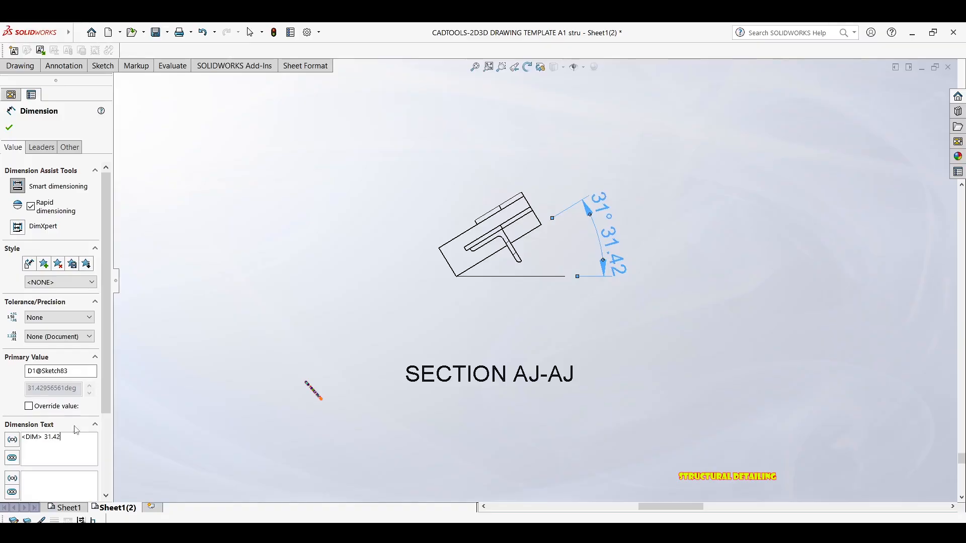
text(95)
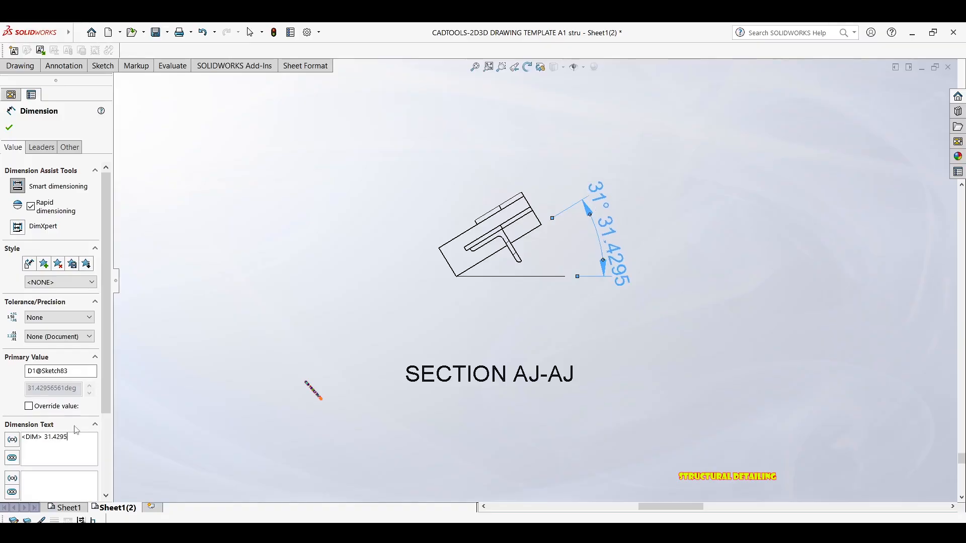
text(6)
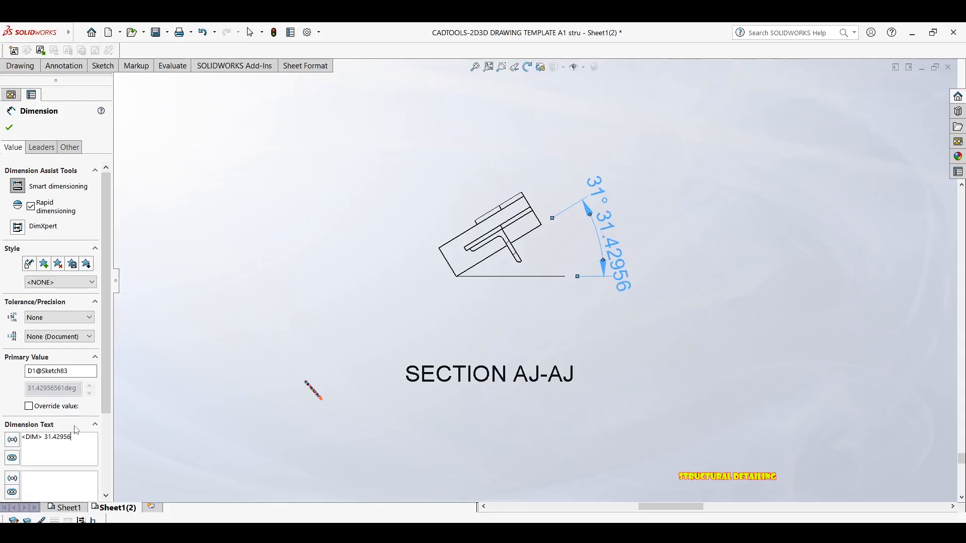
text(5)
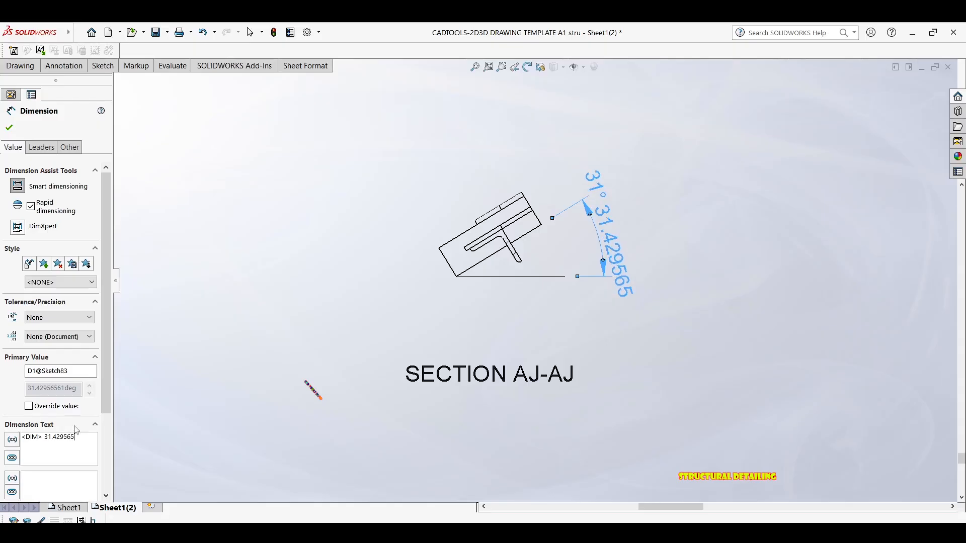
text(61)
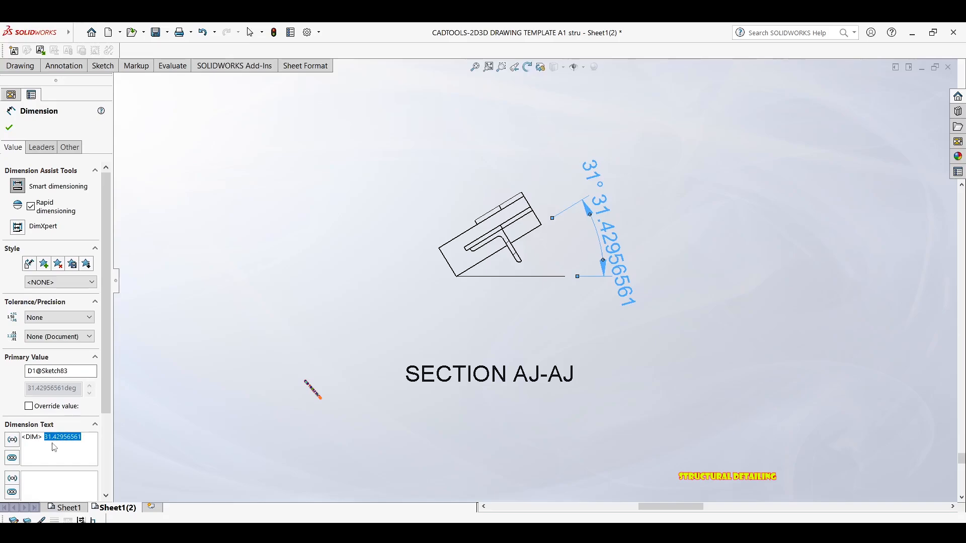
key(Delete)
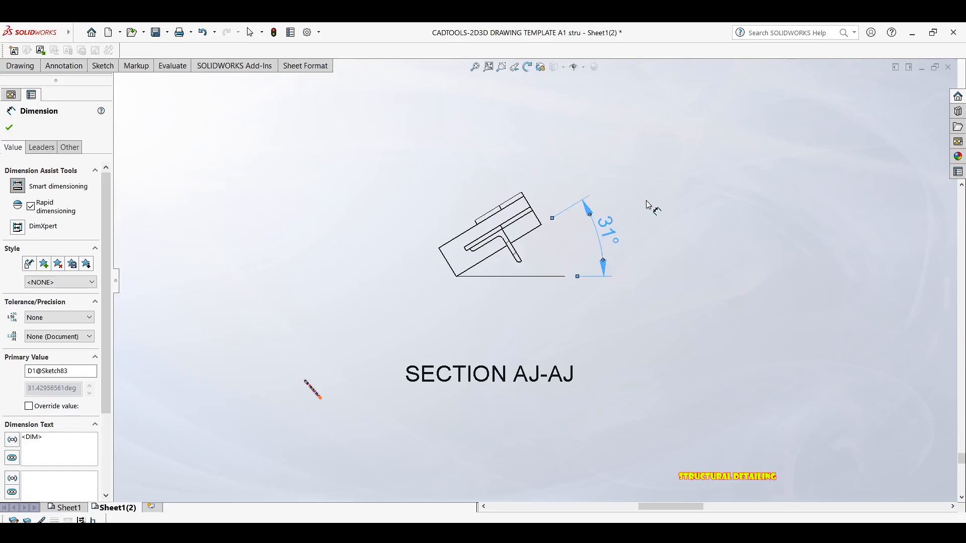
click(639, 232)
Step: Rotate the Section AJ-AJ view with a drawing view angle of 90-31.42956561 degrees
scroll(532, 230, down, 1)
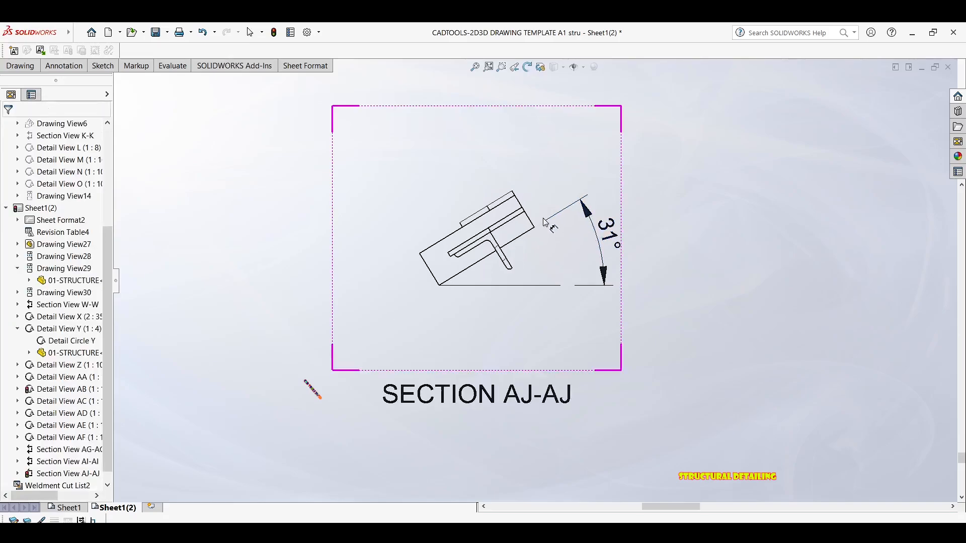
click(554, 139)
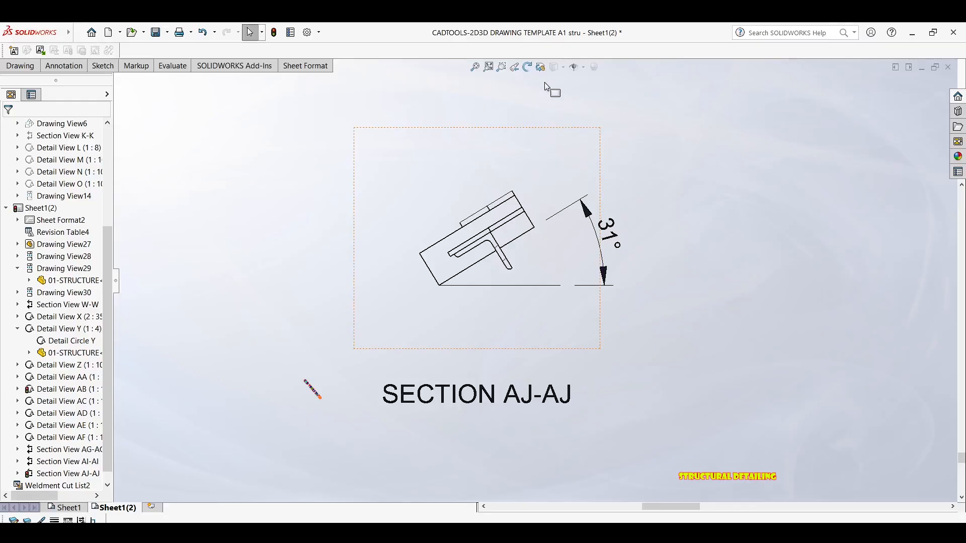
click(527, 67)
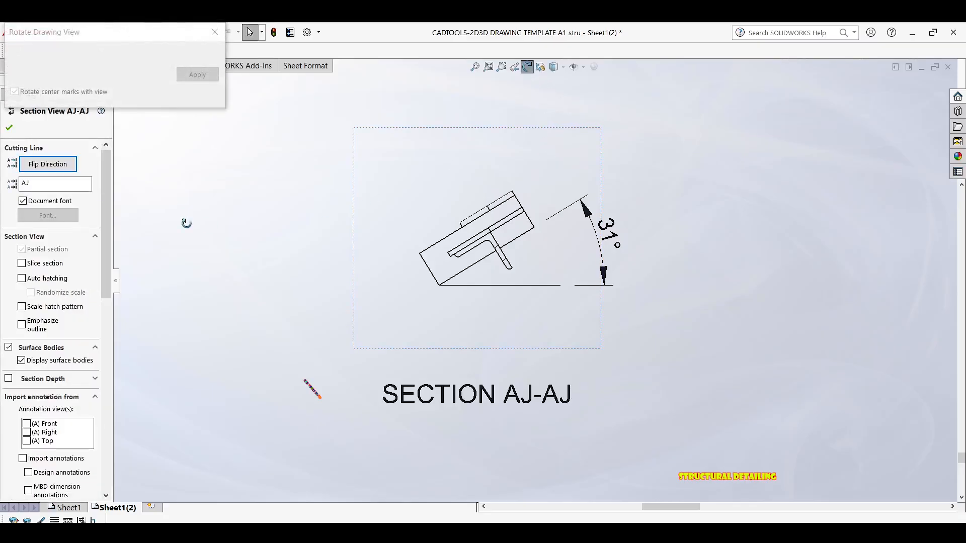
drag(105, 57, 27, 52)
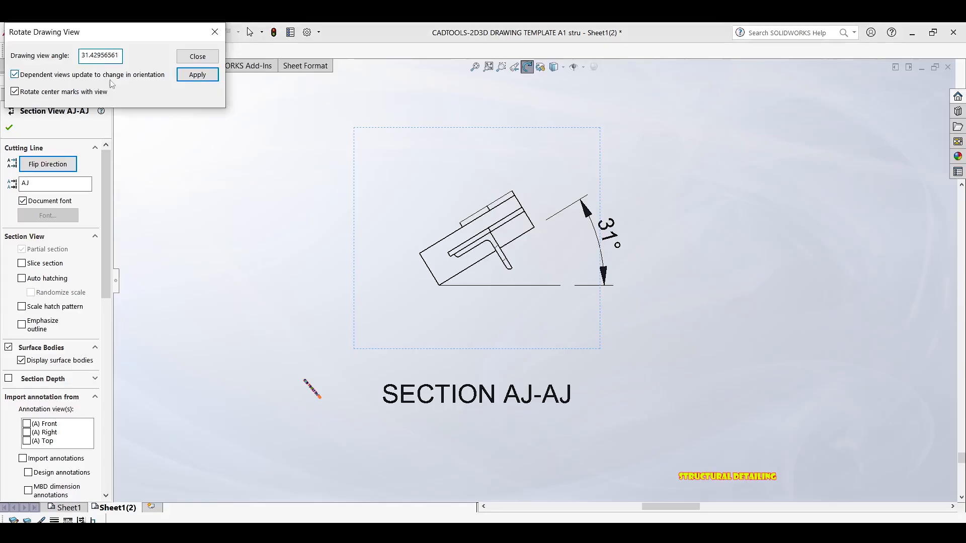
click(201, 75)
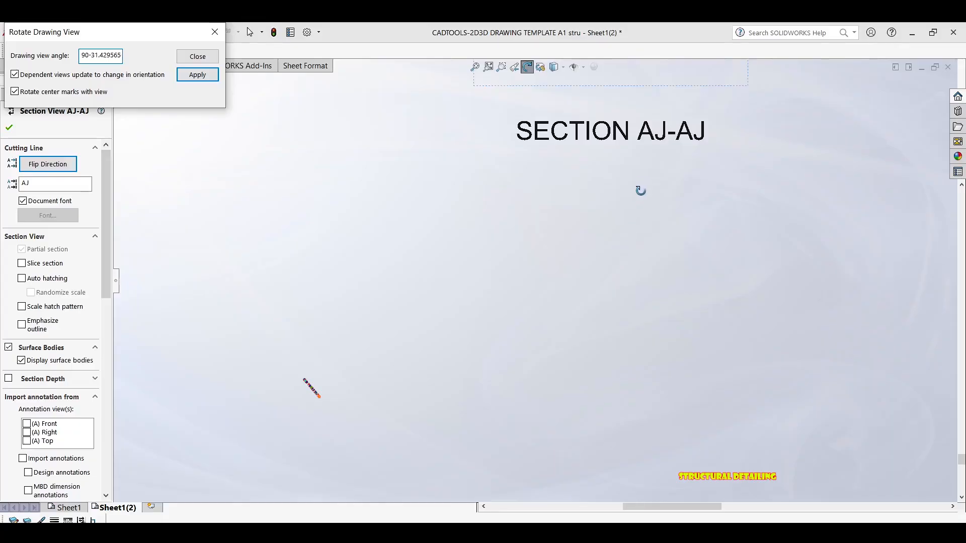
scroll(639, 151, up, 3)
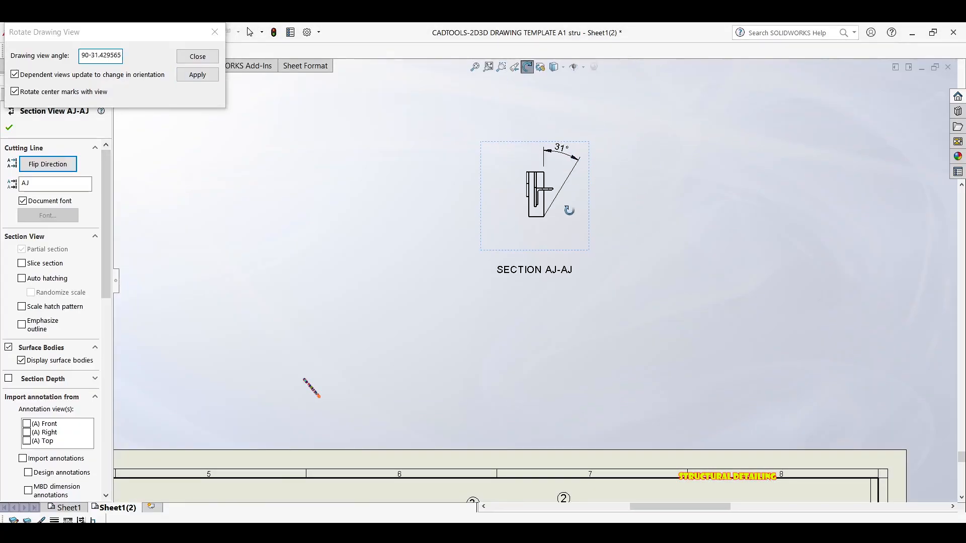
scroll(561, 216, down, 3)
scroll(514, 227, down, 4)
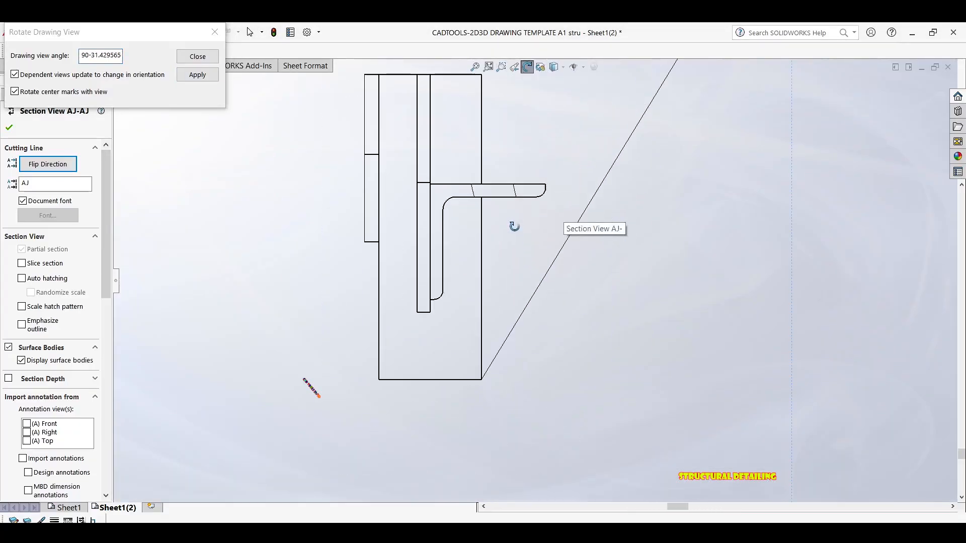
scroll(499, 230, up, 3)
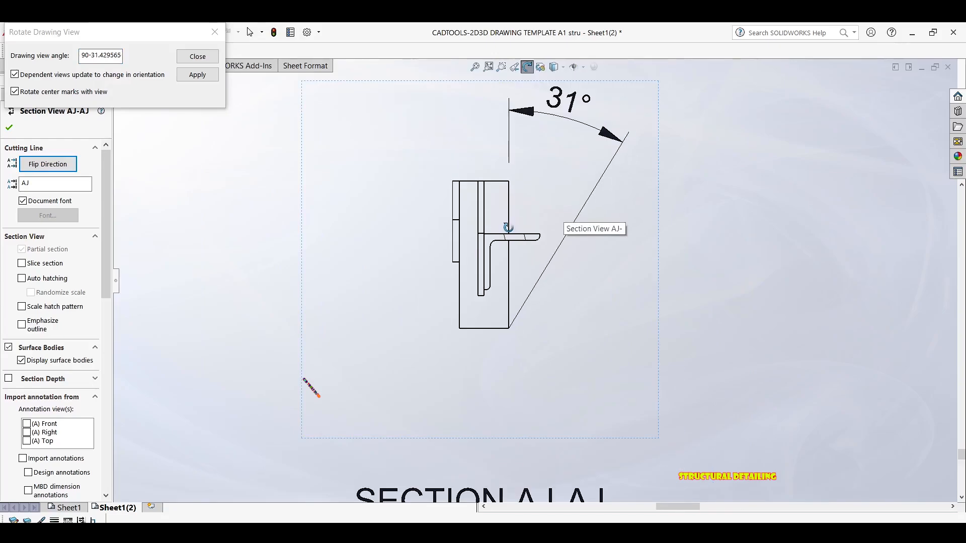
scroll(516, 230, up, 2)
scroll(540, 271, down, 2)
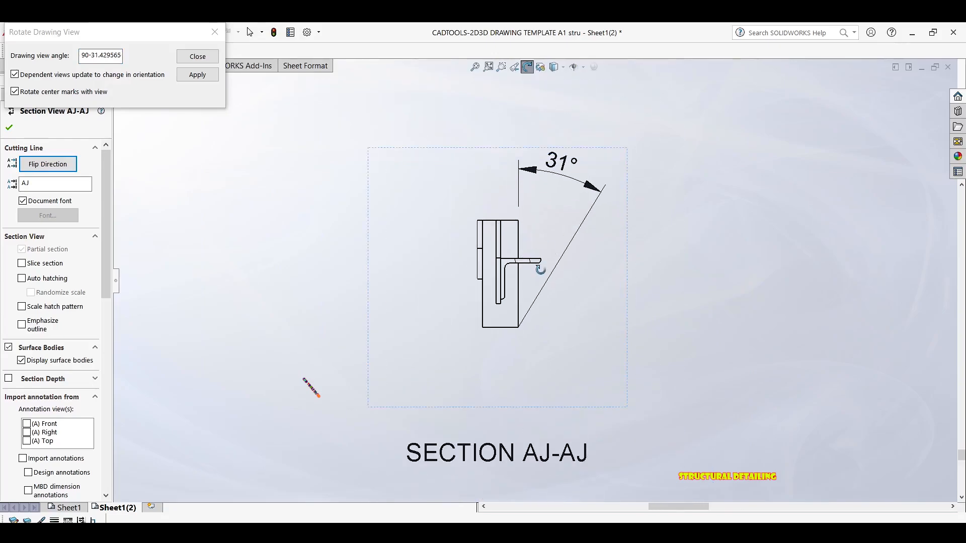
Step: Add +90 to the drawing view angle of Section AJ-AJ, apply the rotation and finish rotating
click(120, 56)
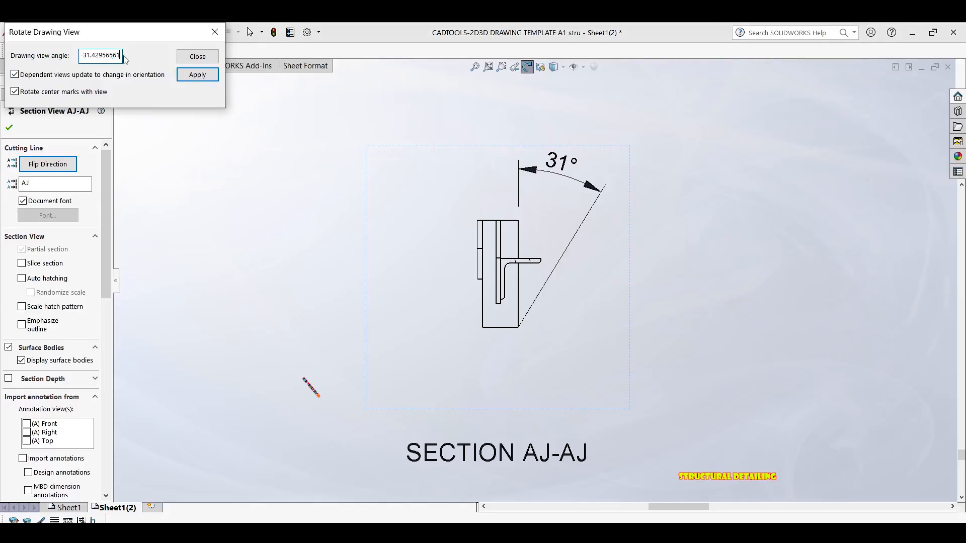
text(+90)
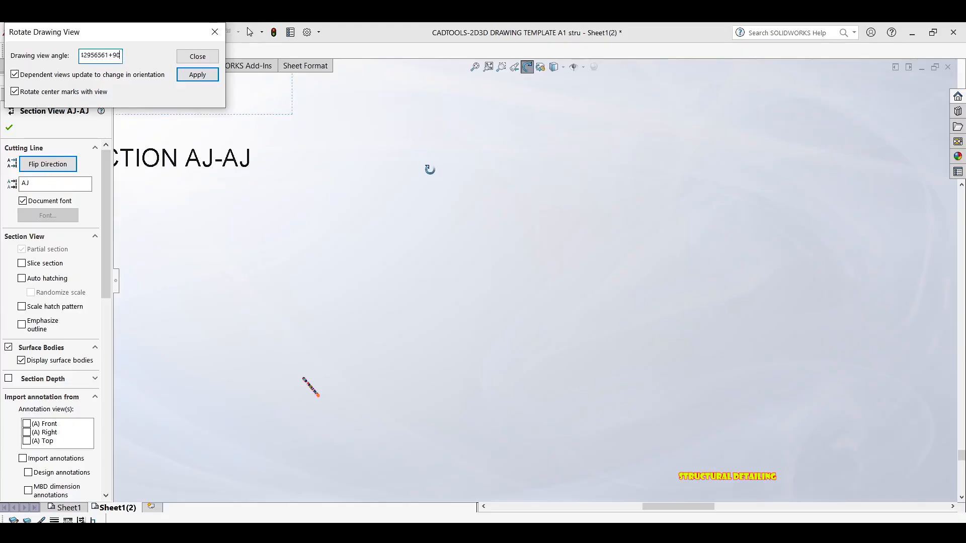
scroll(439, 201, up, 2)
middle_drag(327, 106, 375, 183)
scroll(382, 191, up, 1)
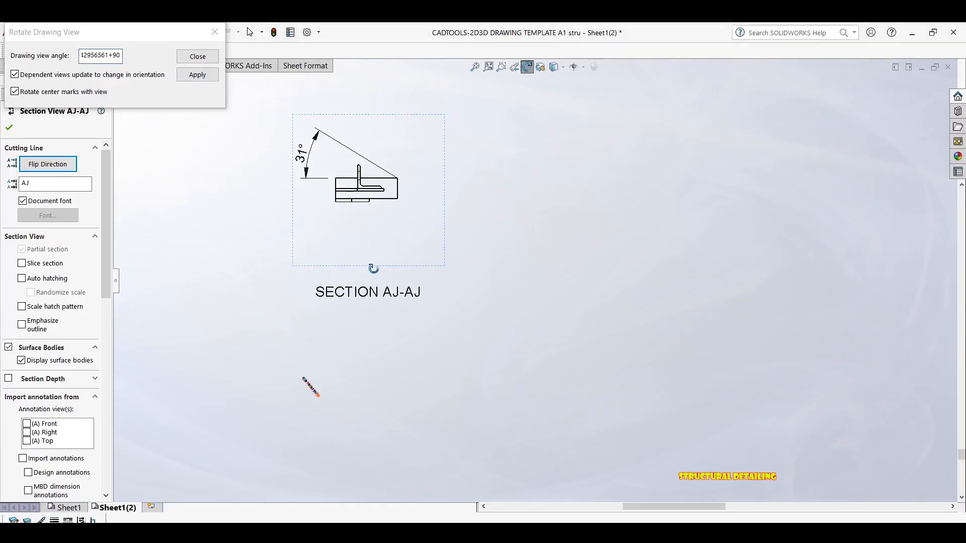
scroll(373, 268, down, 1)
scroll(429, 183, up, 4)
middle_drag(416, 286, 464, 220)
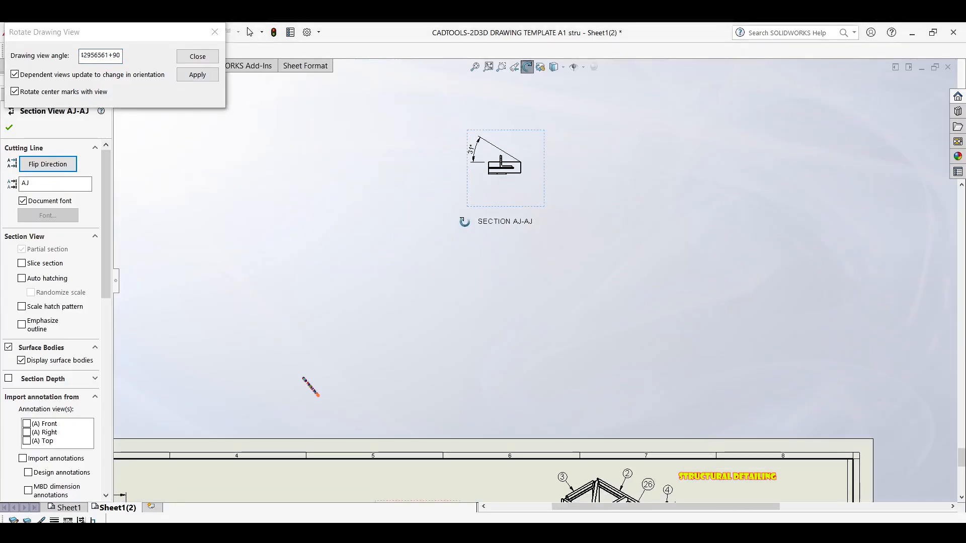
scroll(464, 220, up, 1)
middle_drag(363, 208, 316, 139)
click(203, 77)
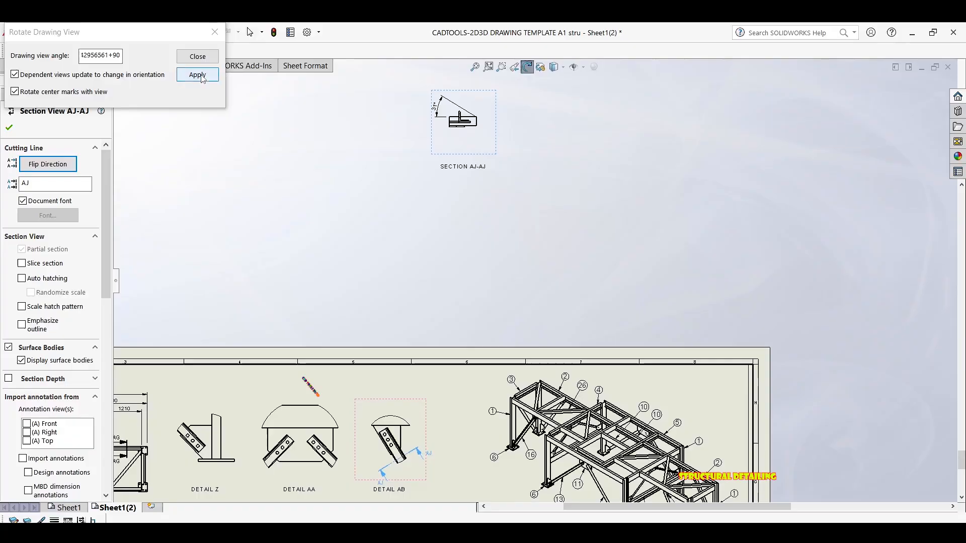
click(215, 33)
Step: Move the Section AJ-AJ view onto the sheet, into the free space just right of Section AI-AI
drag(496, 155, 468, 399)
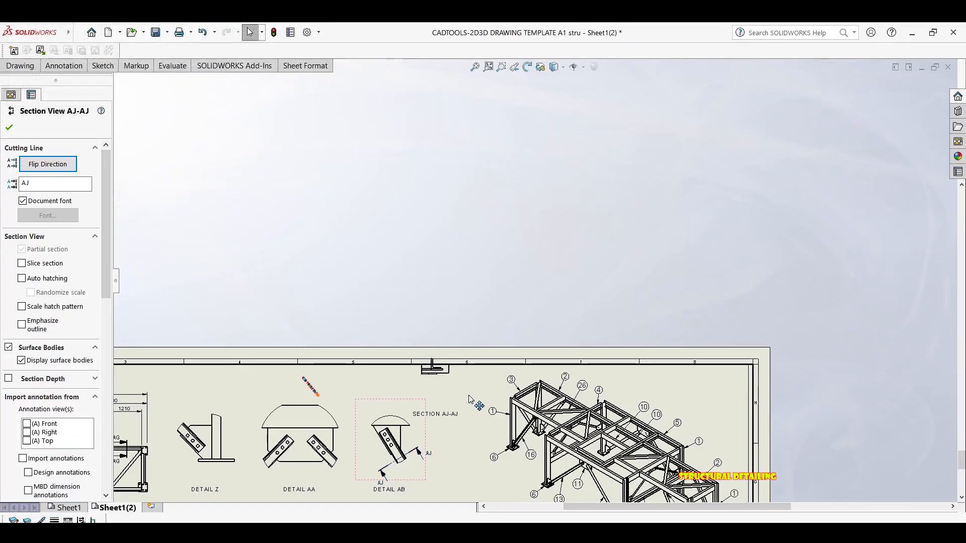
scroll(451, 244, up, 1)
middle_drag(465, 381, 444, 179)
scroll(443, 178, down, 2)
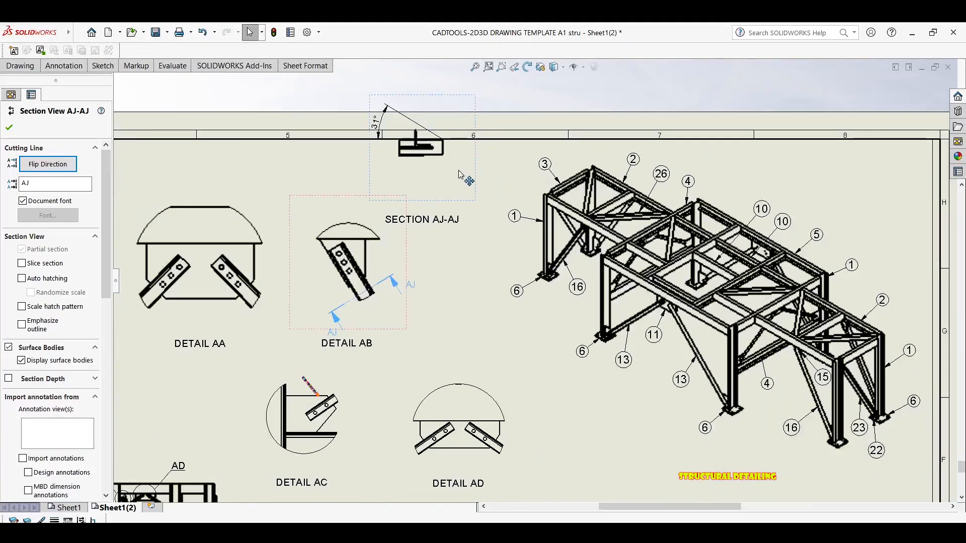
middle_drag(461, 130, 463, 88)
scroll(448, 174, up, 4)
middle_drag(481, 258, 482, 174)
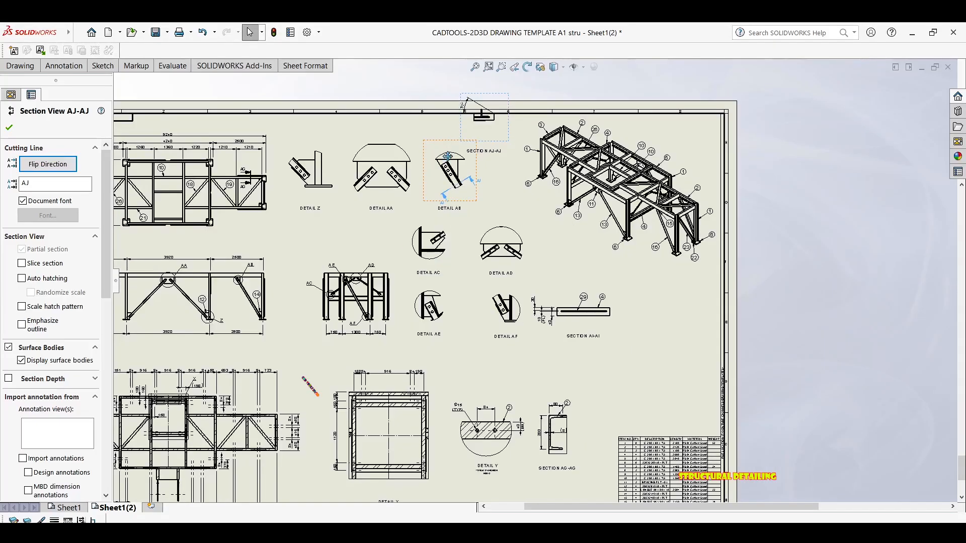
scroll(472, 153, down, 2)
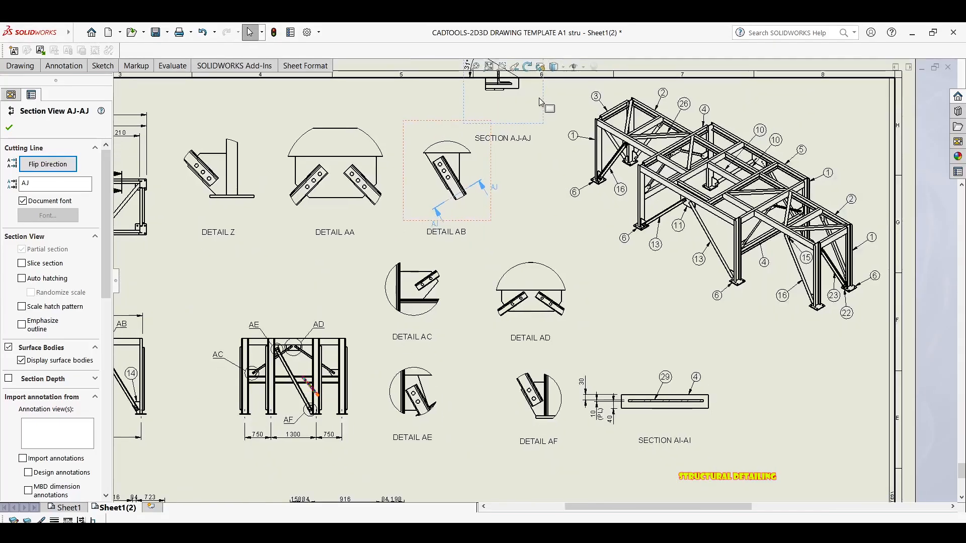
mouse_move(674, 383)
mouse_down()
mouse_move(767, 422)
mouse_move(789, 392)
mouse_move(803, 398)
mouse_move(781, 389)
mouse_up()
middle_drag(781, 389, 342, 243)
scroll(367, 249, down, 1)
mouse_move(381, 250)
mouse_down()
mouse_move(396, 268)
mouse_move(406, 255)
mouse_up()
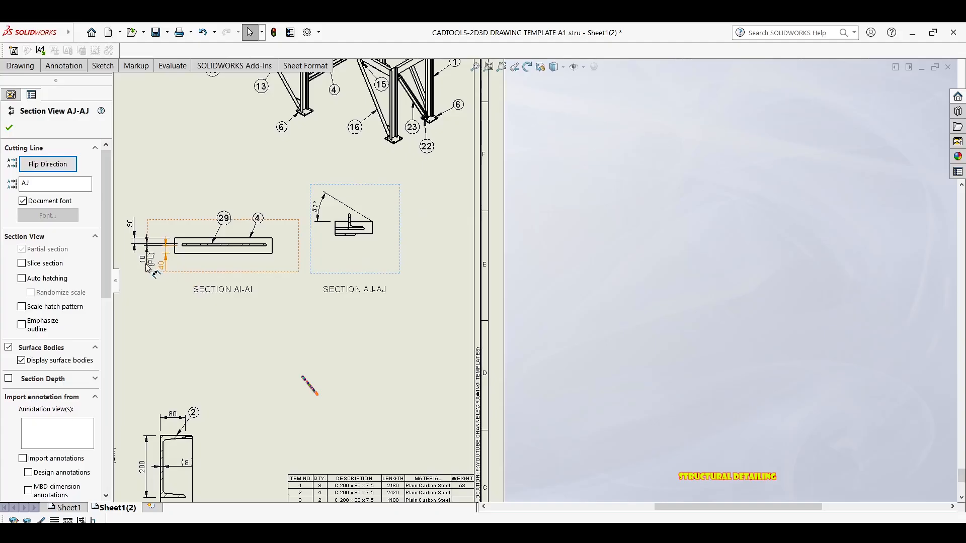
Step: Delete the 31° angle dimension and the sloped helper line from Section AJ-AJ
click(413, 229)
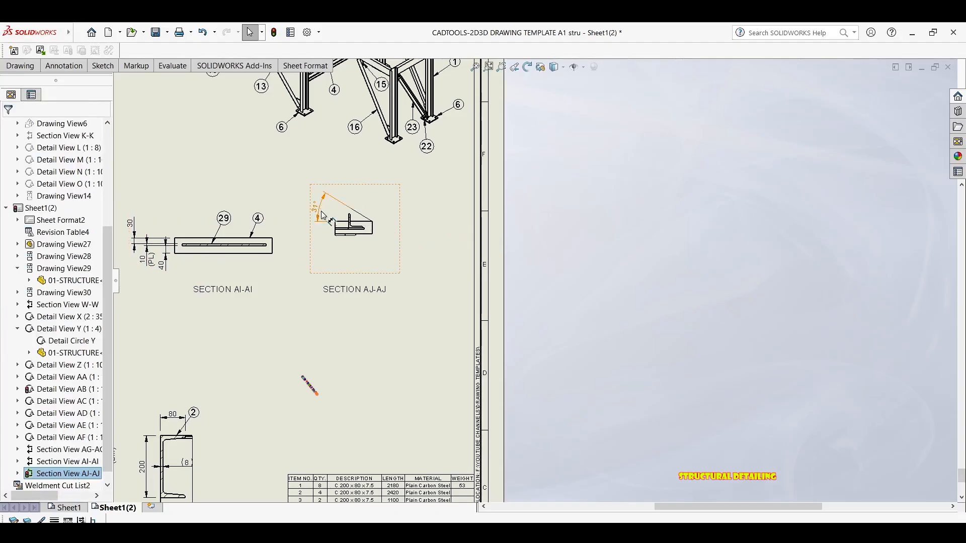
click(352, 181)
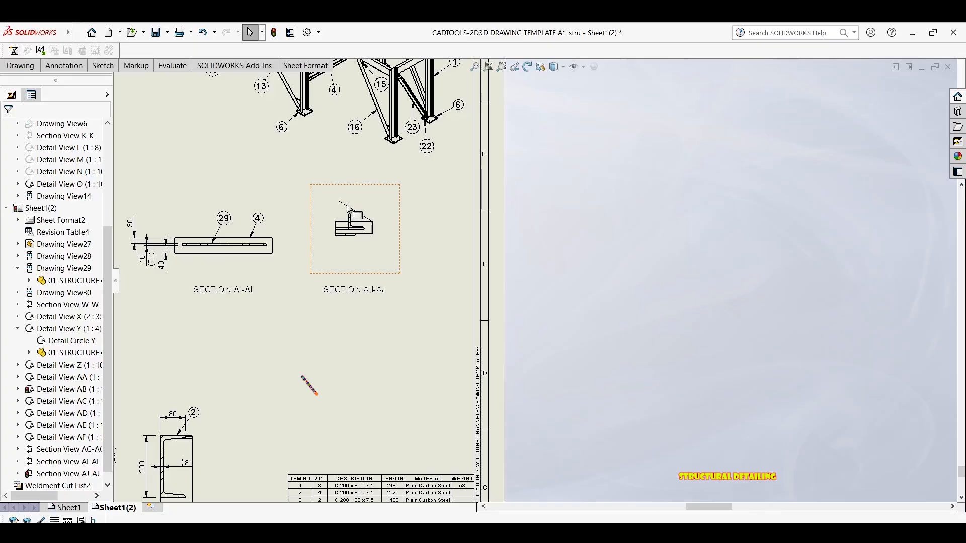
scroll(349, 211, down, 5)
click(392, 204)
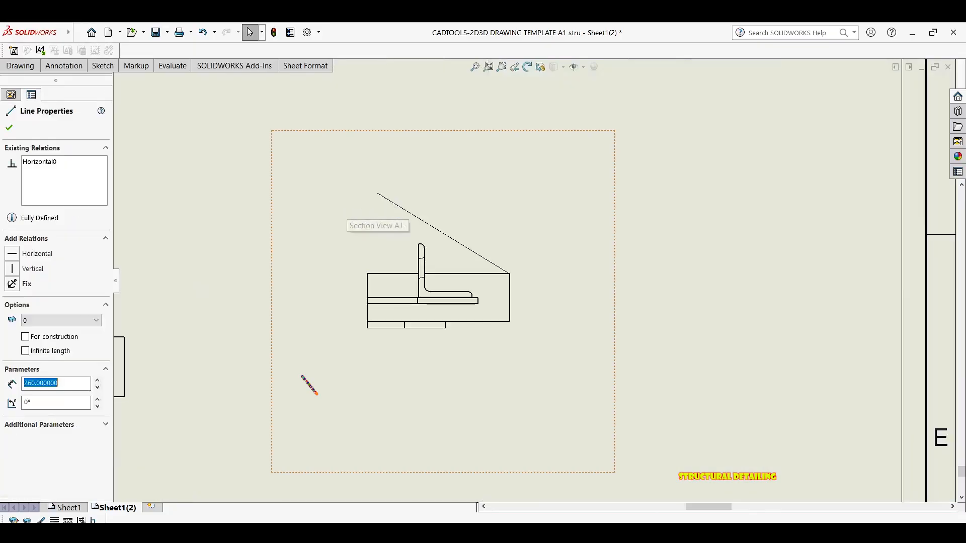
key(Delete)
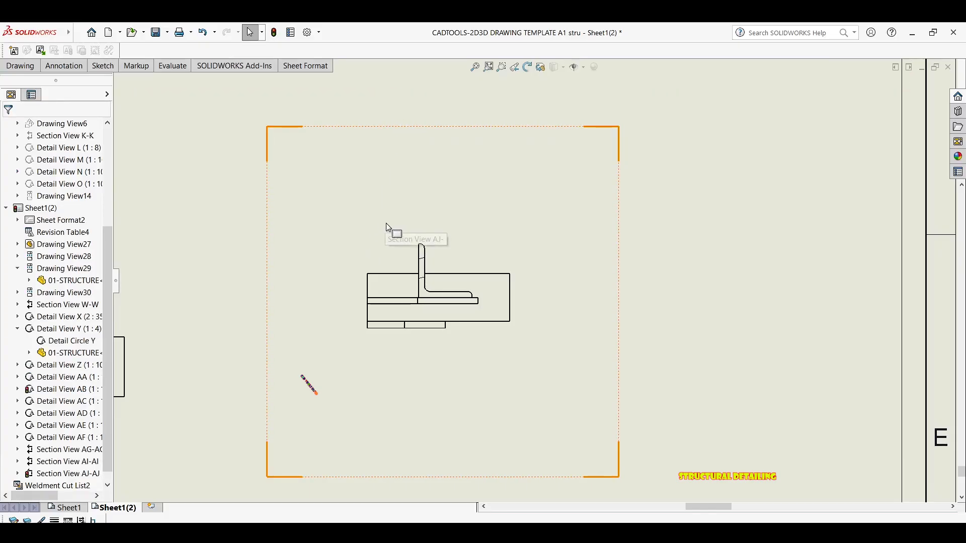
Step: Give the Section AJ-AJ view a custom scale of 1:5
scroll(388, 224, up, 1)
scroll(511, 213, up, 1)
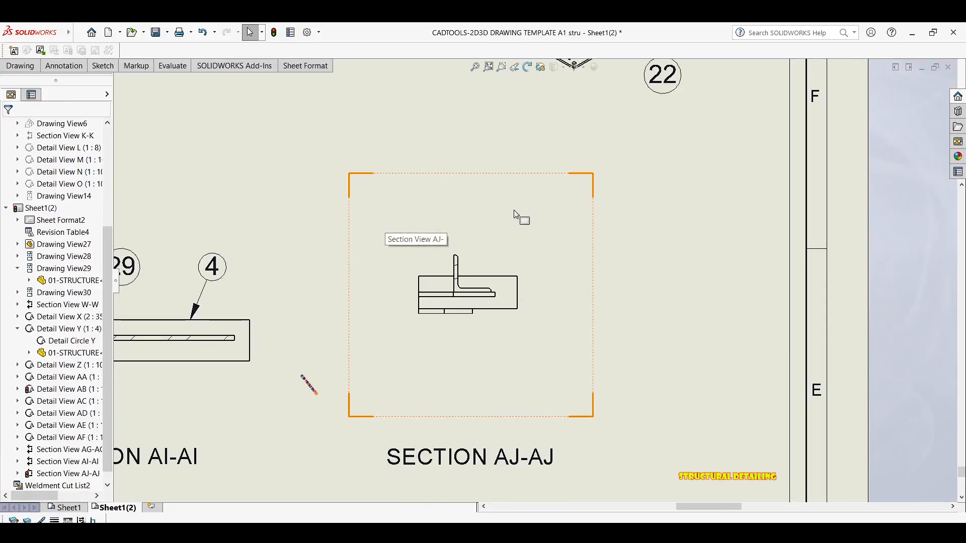
scroll(556, 237, up, 1)
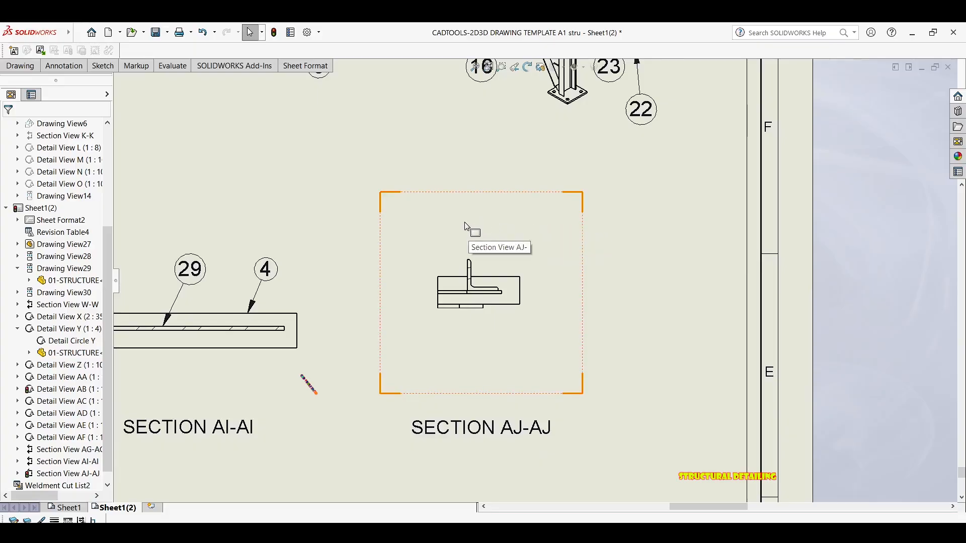
scroll(478, 232, up, 1)
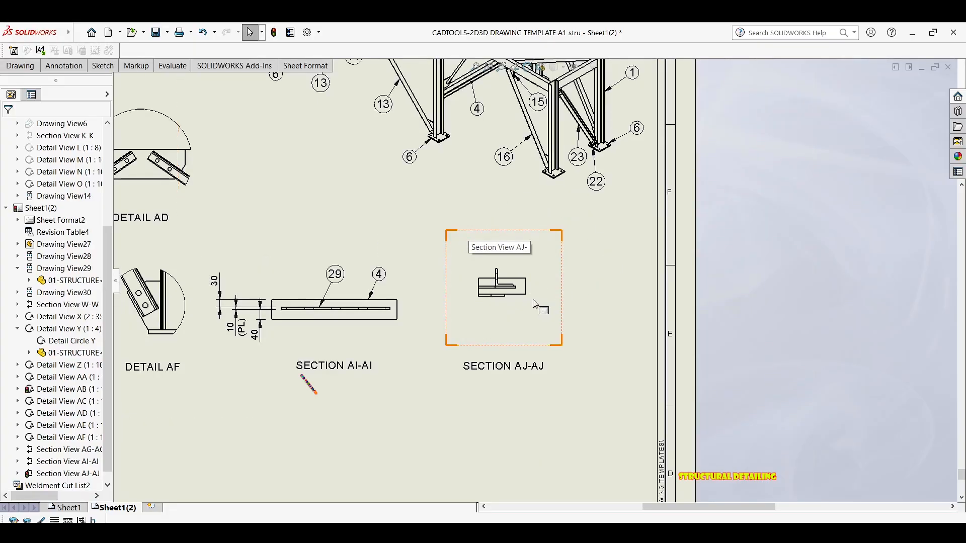
click(491, 324)
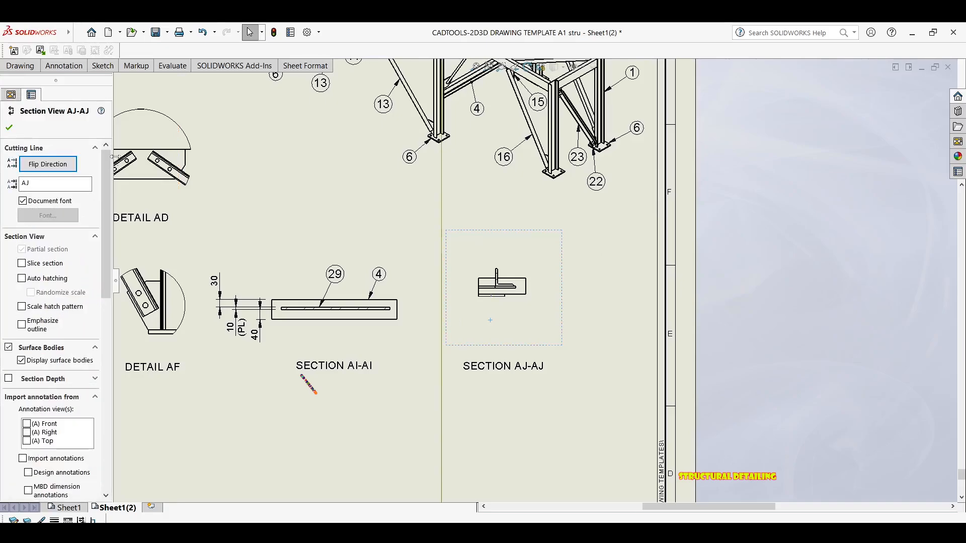
drag(107, 213, 59, 367)
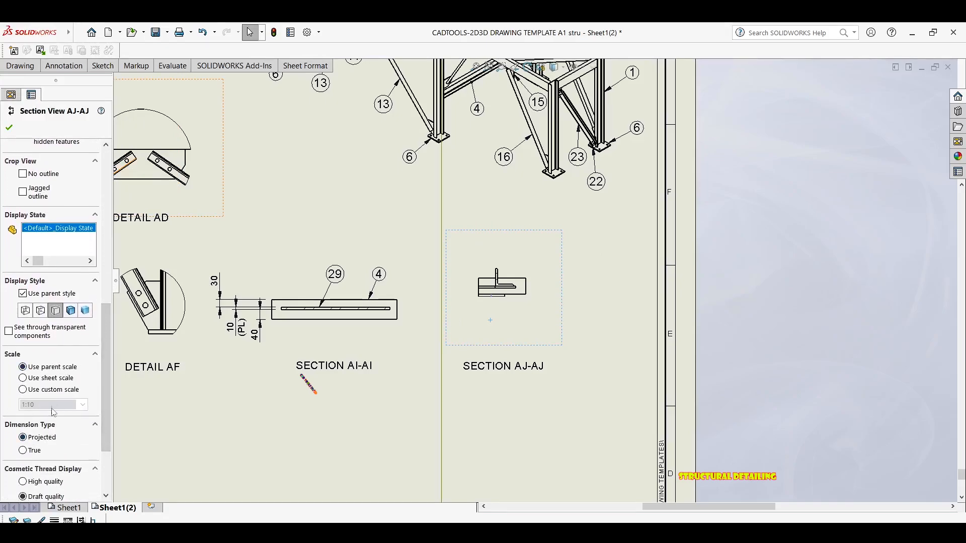
click(60, 393)
click(81, 405)
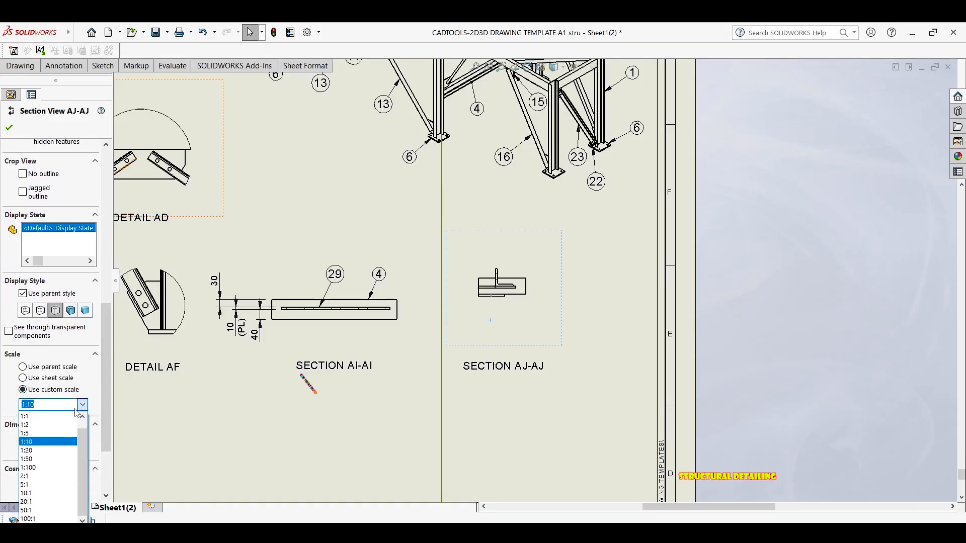
click(50, 435)
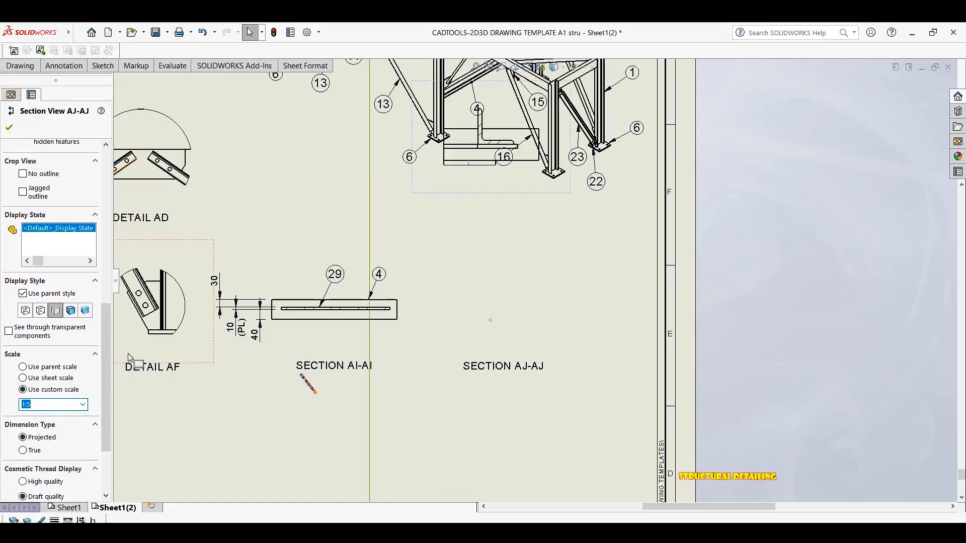
Step: Reposition the enlarged Section AJ-AJ view beside Section AI-AI, with its label centred just below the view
drag(499, 194, 503, 301)
drag(499, 469, 502, 317)
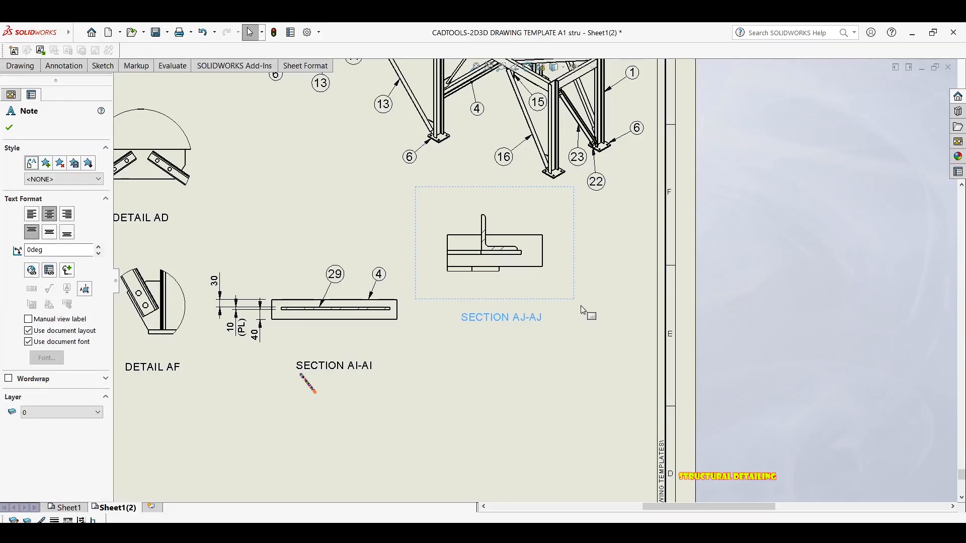
drag(585, 332, 588, 368)
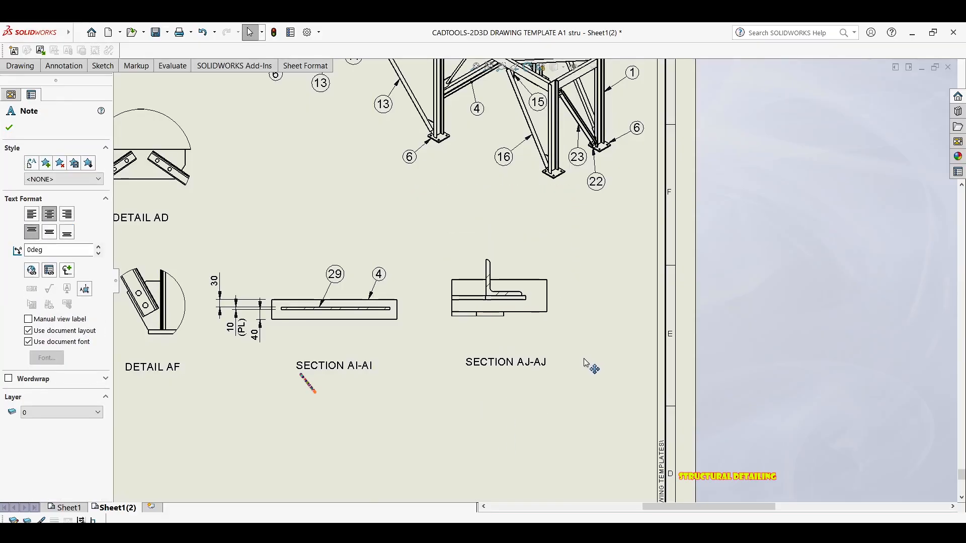
Step: Dimension the widths of the angle profile's horizontal and vertical legs in Section AJ-AJ
scroll(486, 299, down, 6)
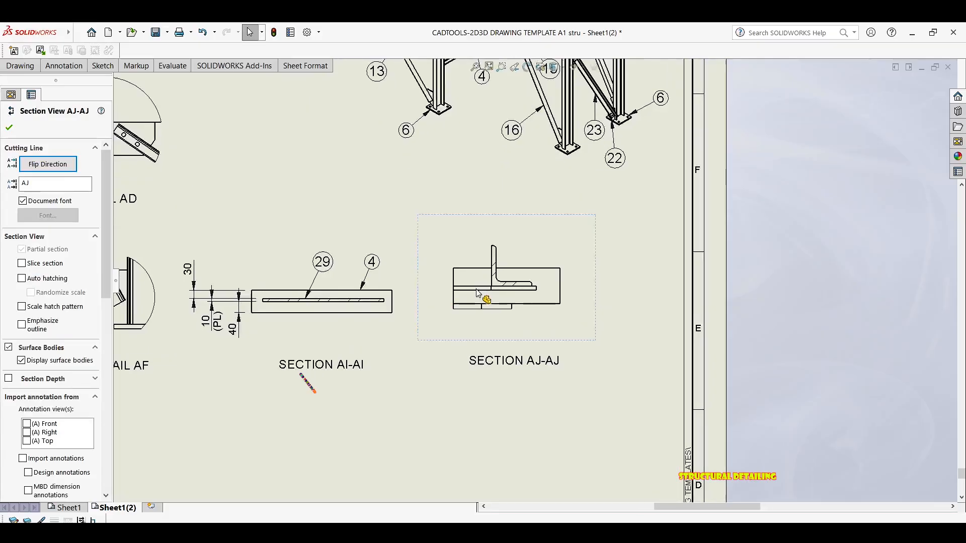
scroll(523, 286, down, 1)
middle_drag(520, 283, 518, 248)
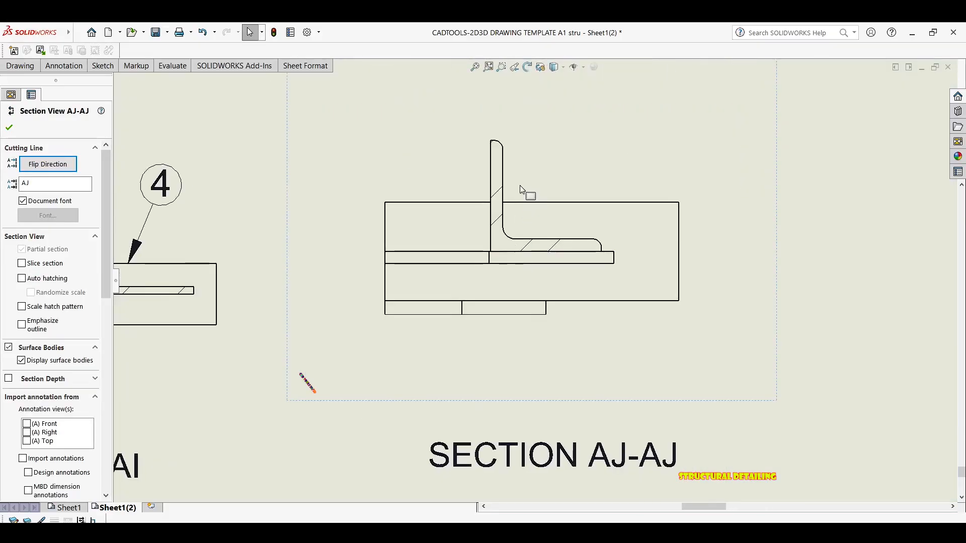
right_drag(520, 189, 505, 176)
click(491, 168)
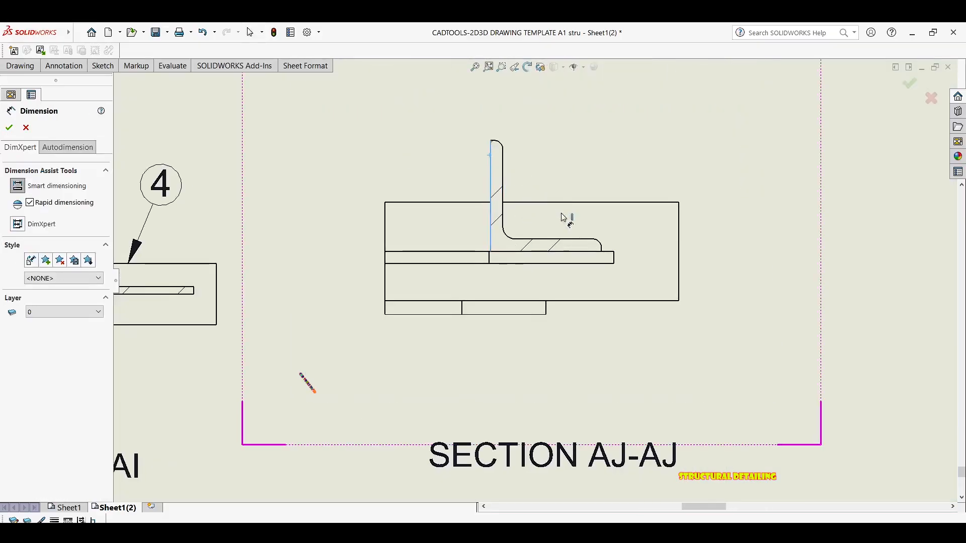
scroll(599, 252, down, 3)
click(607, 247)
scroll(534, 281, up, 3)
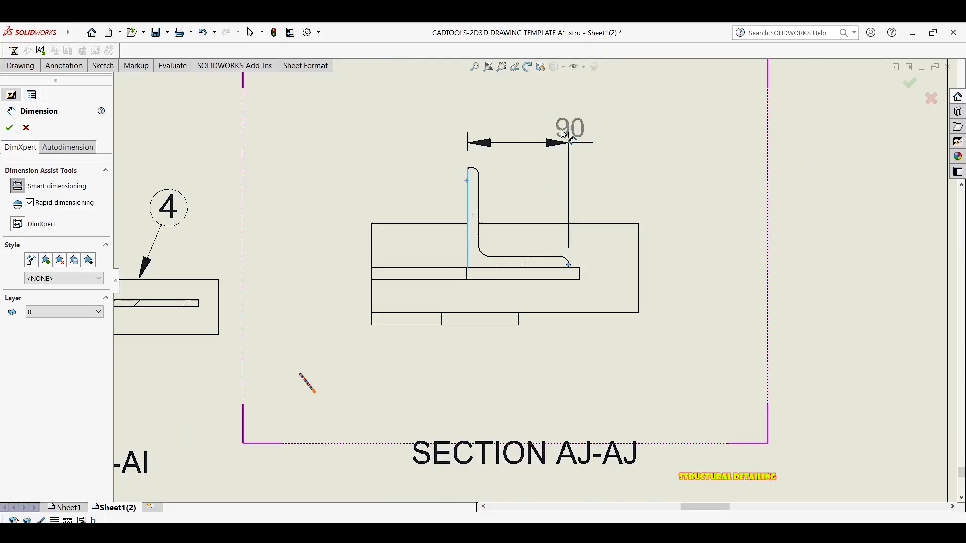
click(546, 98)
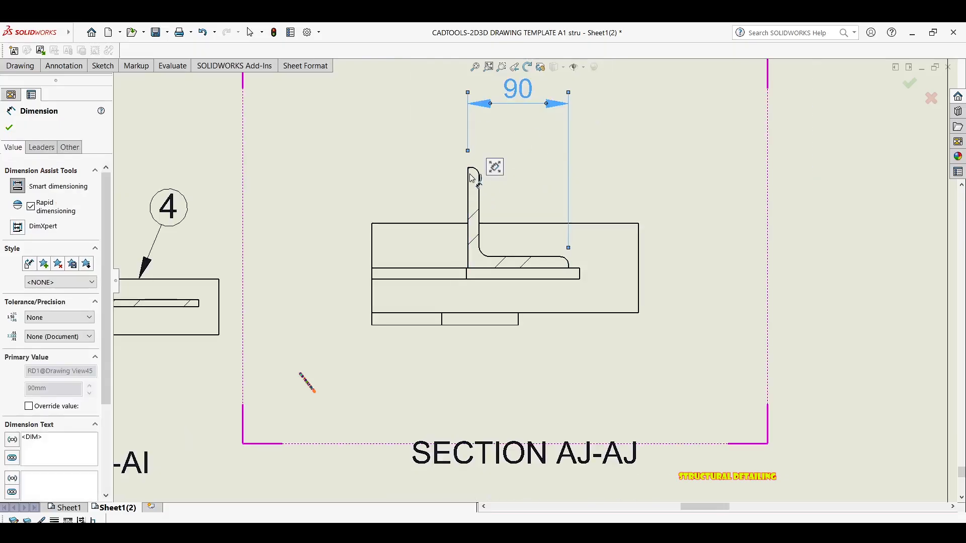
click(468, 177)
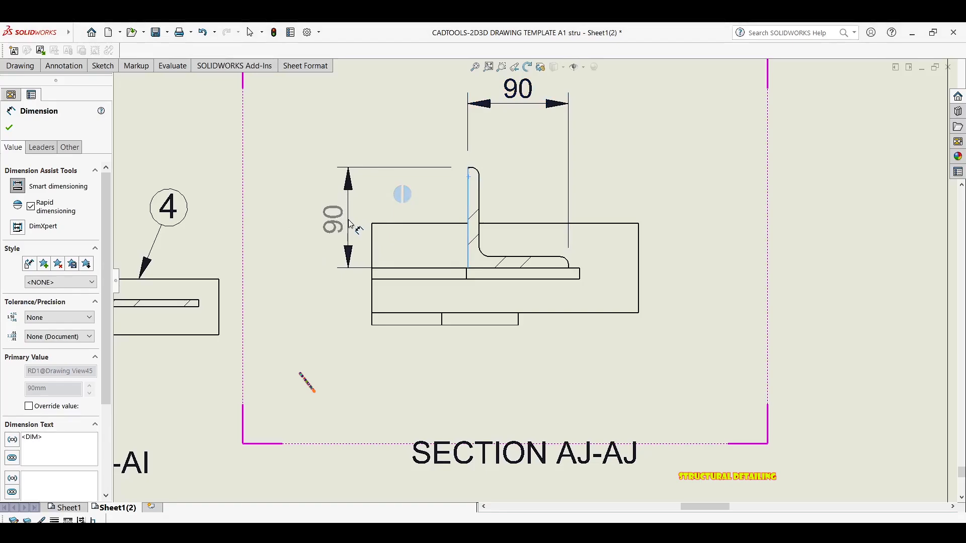
click(351, 224)
click(485, 259)
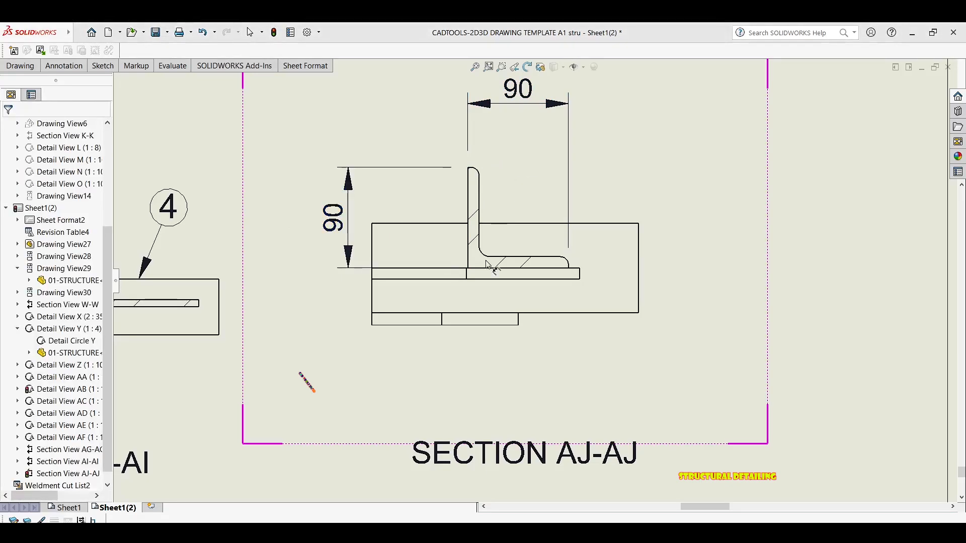
Step: Dimension the thickness of the plate under the angle profile and finish dimensioning
click(396, 268)
click(392, 270)
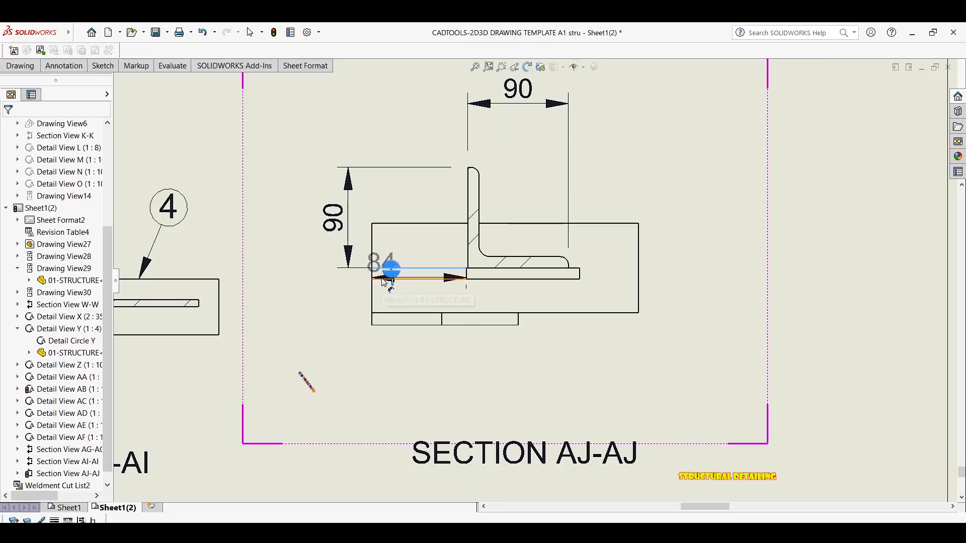
click(385, 280)
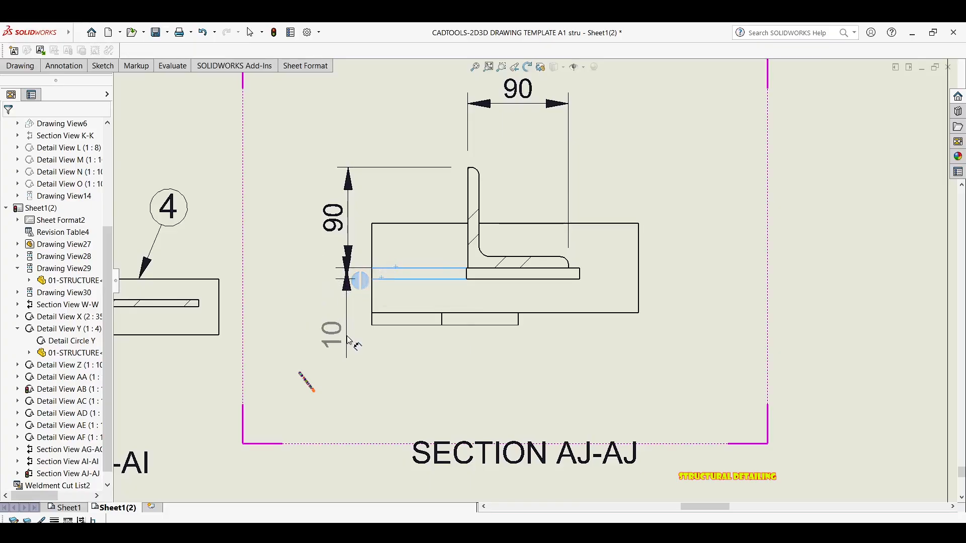
click(350, 342)
key(Escape)
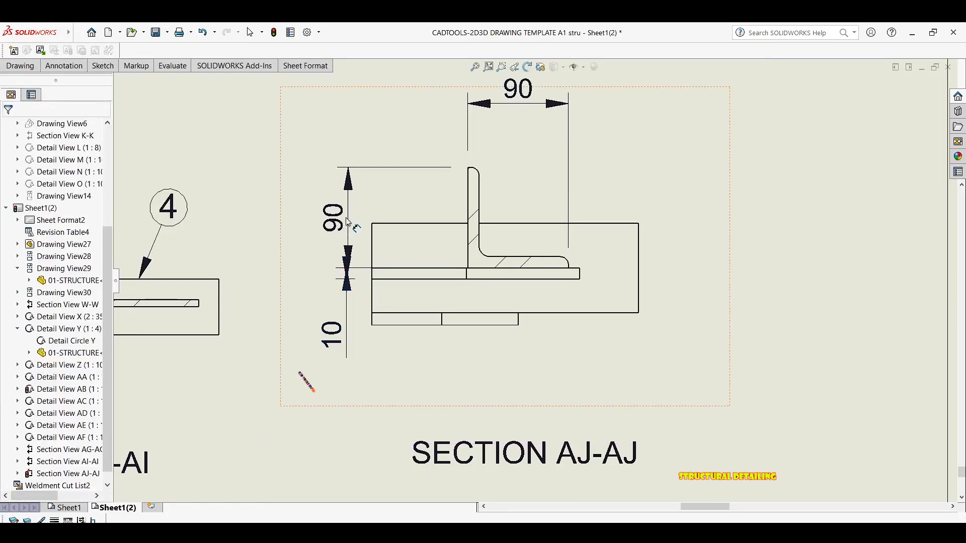
Step: Move the vertical leg dimension farther from the section and line up the plate thickness dimension with it
drag(349, 222, 317, 222)
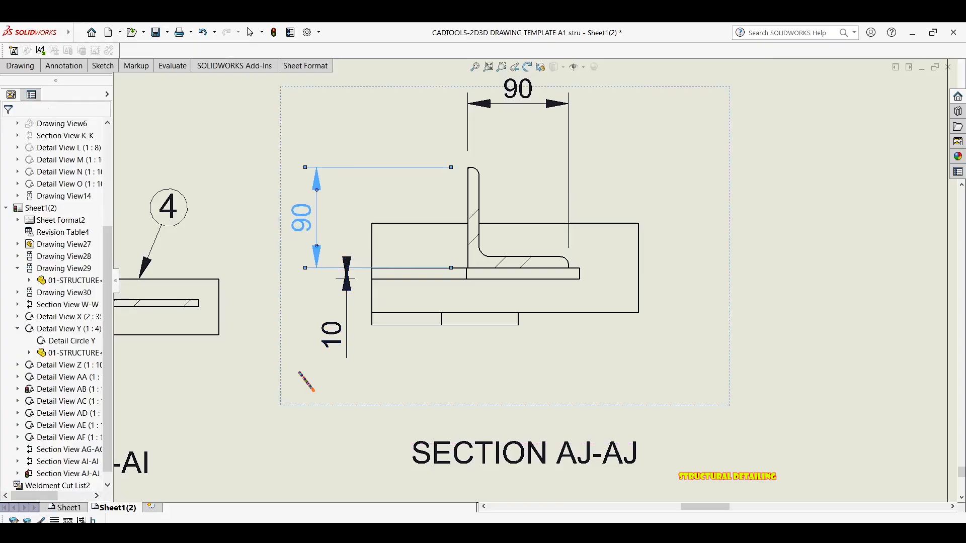
drag(333, 332, 316, 307)
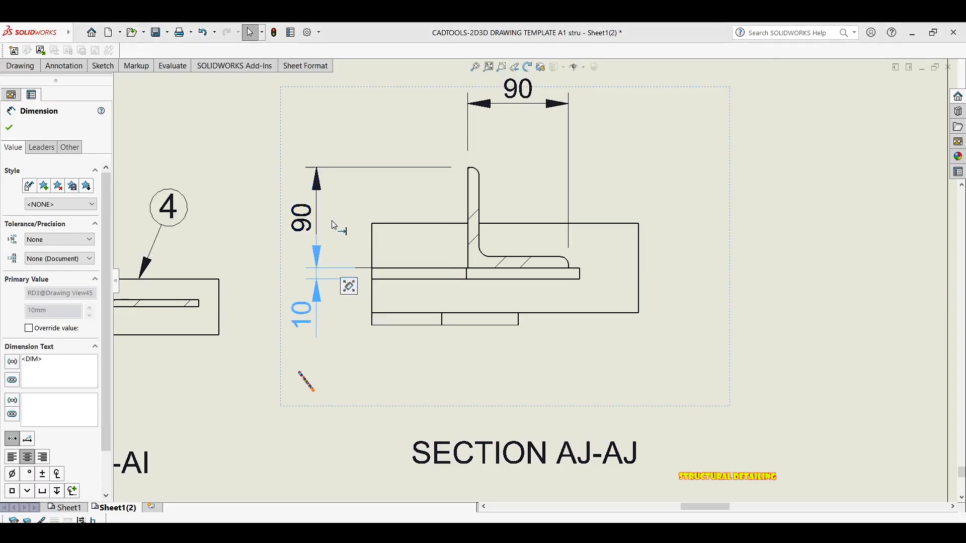
click(348, 194)
Step: Dimension the thickness of the angle's vertical leg above the profile, with the arrowheads flipped outside the extension lines
scroll(480, 195, up, 2)
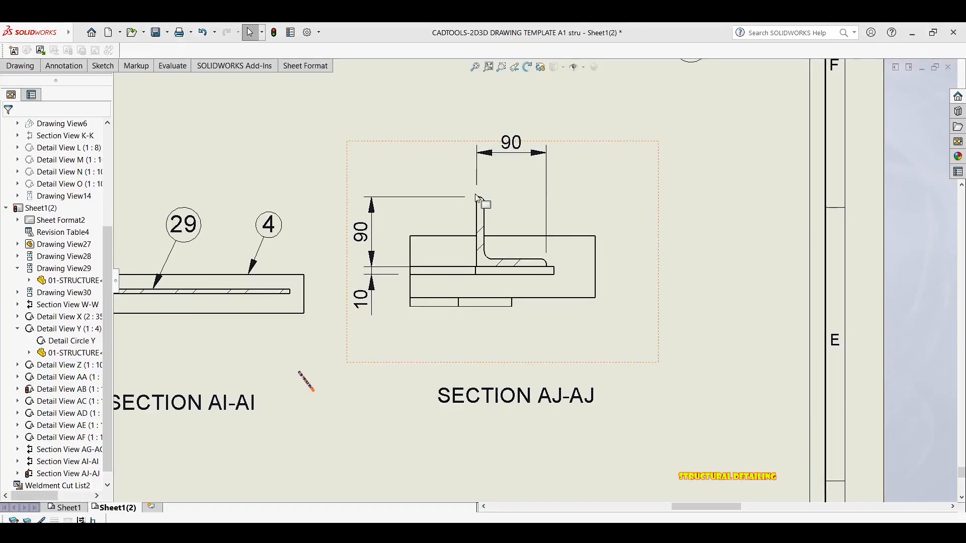
middle_drag(507, 198, 491, 218)
key(d)
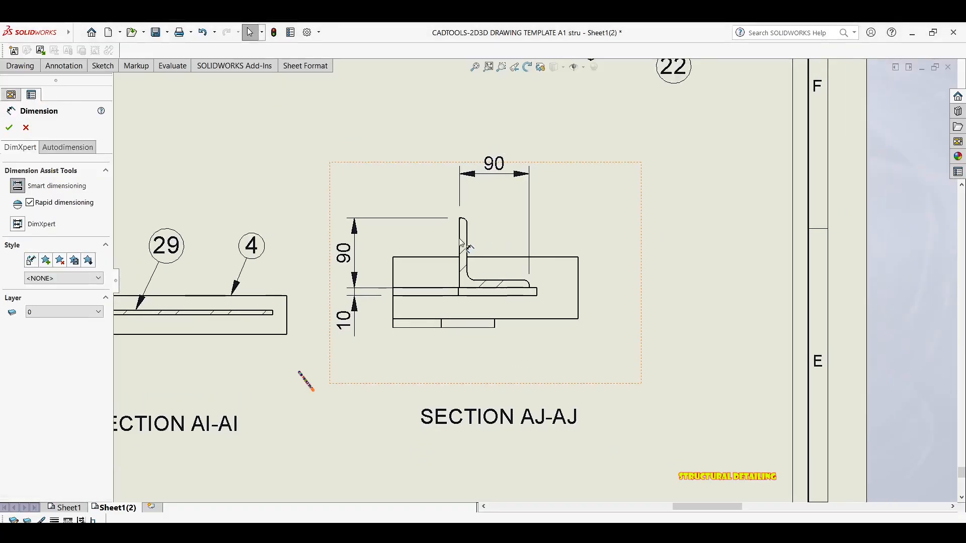
scroll(458, 235, down, 3)
click(436, 265)
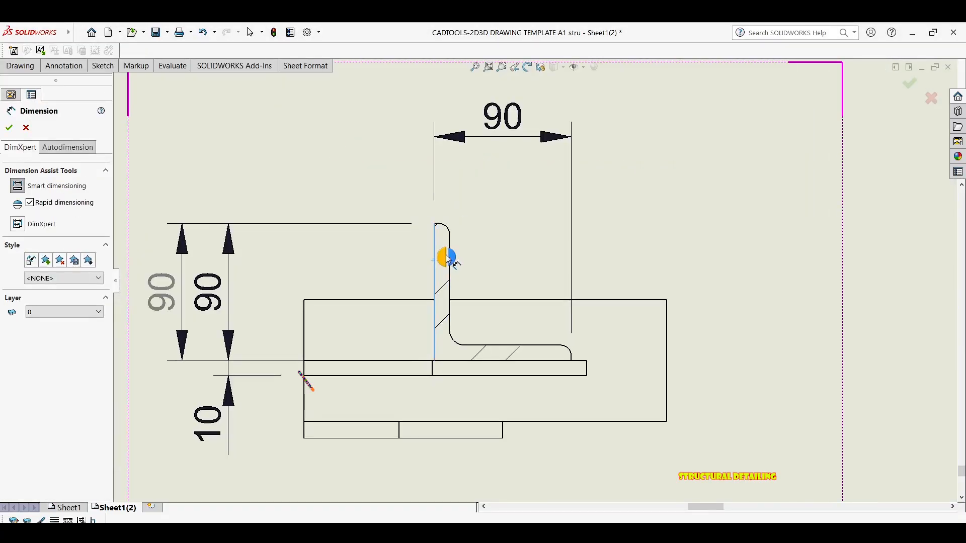
click(451, 246)
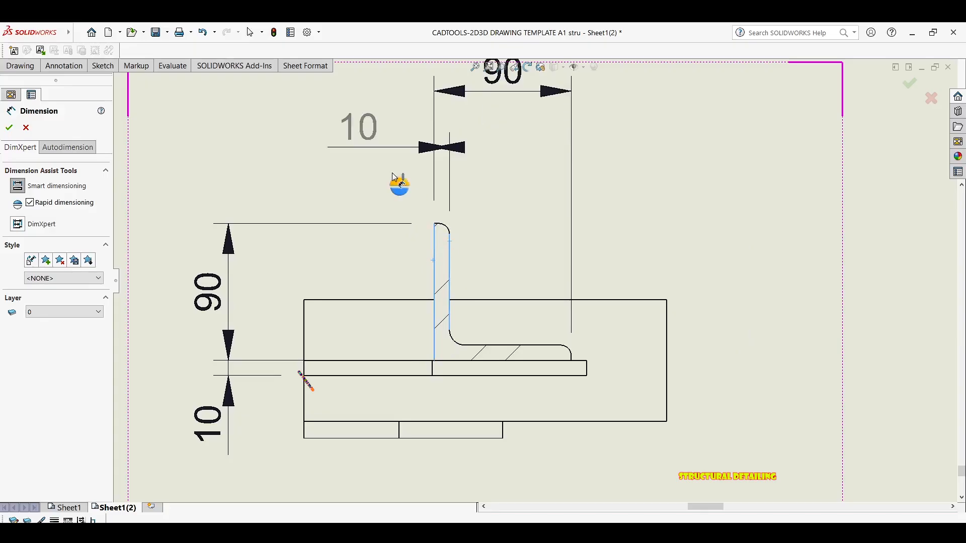
click(424, 192)
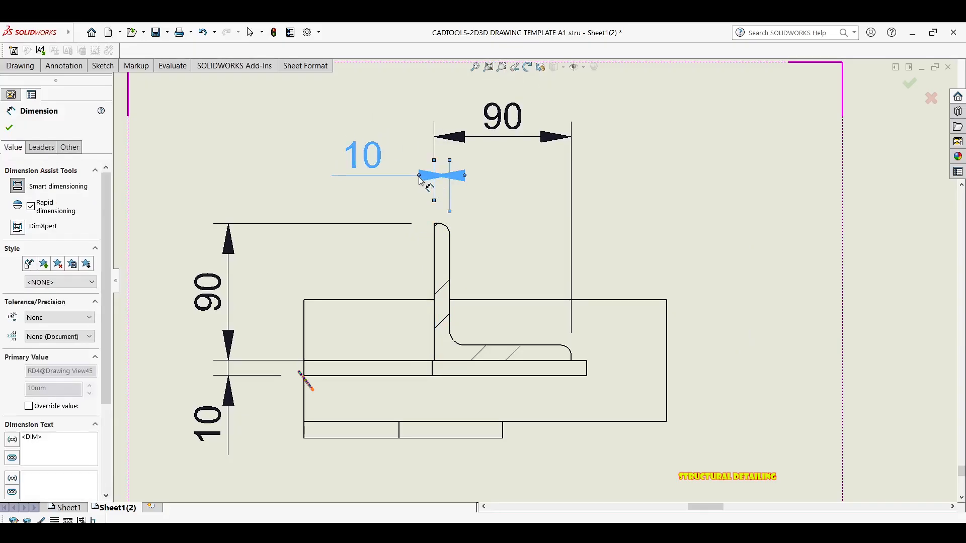
click(420, 176)
click(366, 167)
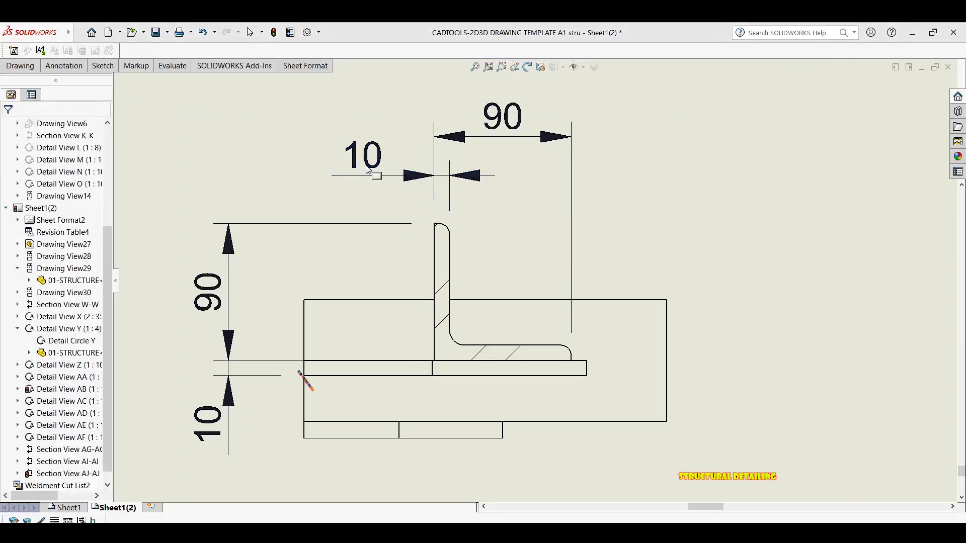
Step: Enclose the angle's leg thickness dimension in parentheses and shift it up towards the horizontal leg dimension
click(406, 174)
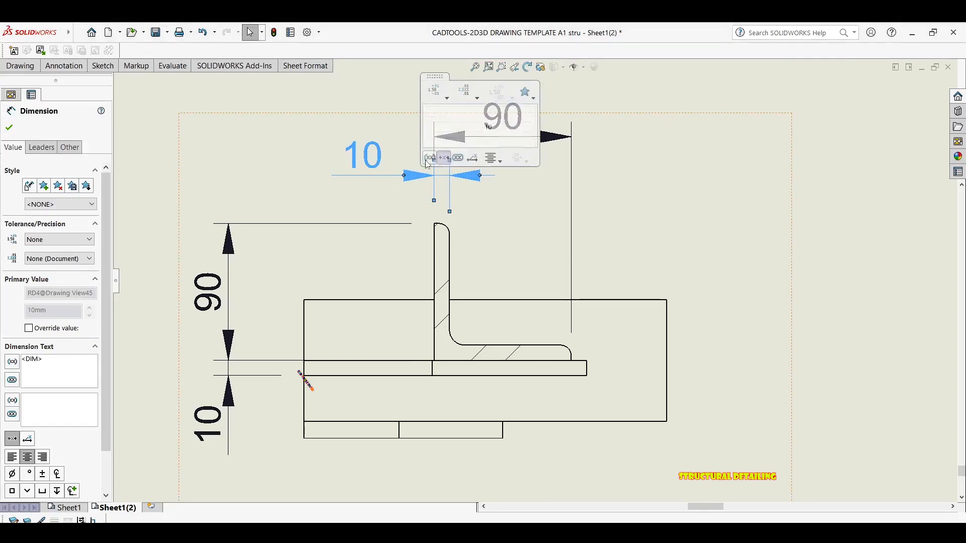
click(431, 157)
click(632, 185)
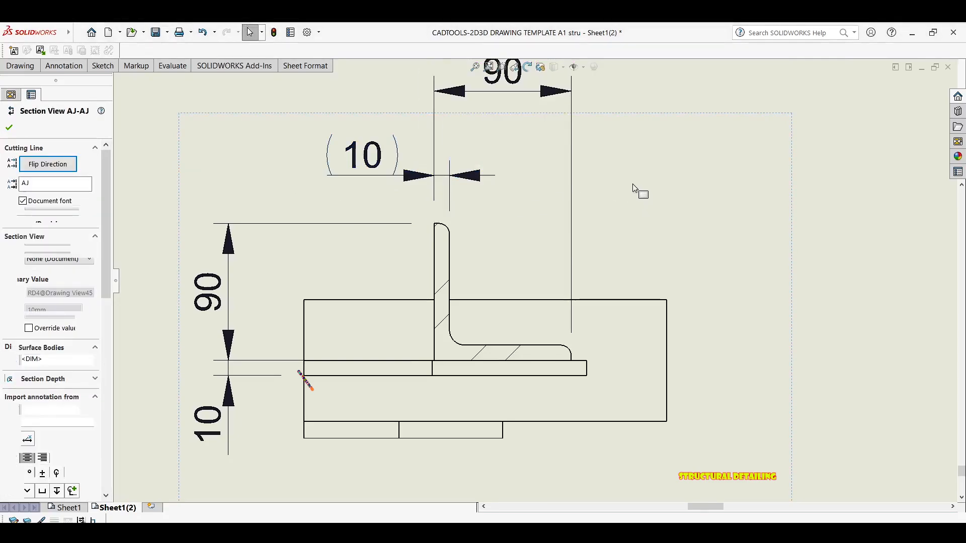
key(Escape)
scroll(496, 226, up, 3)
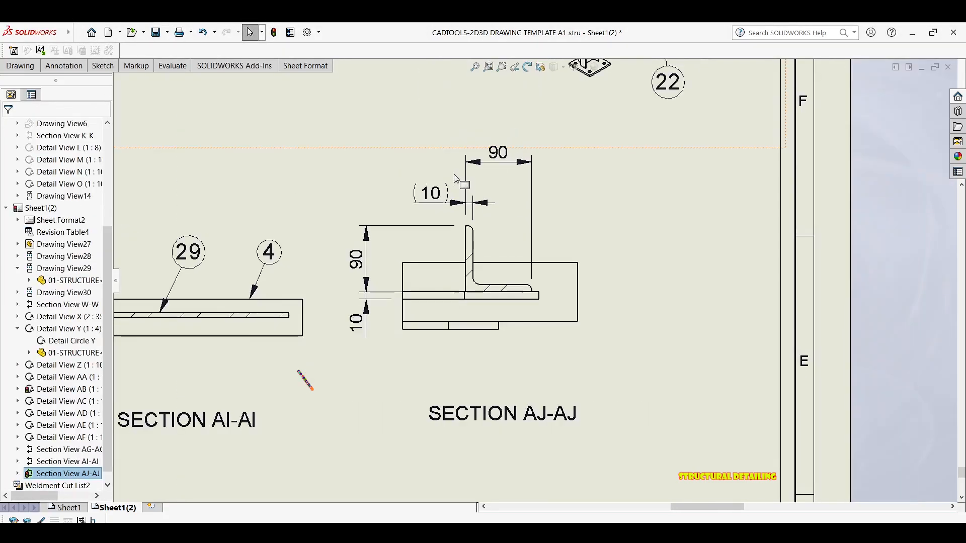
drag(435, 184, 437, 178)
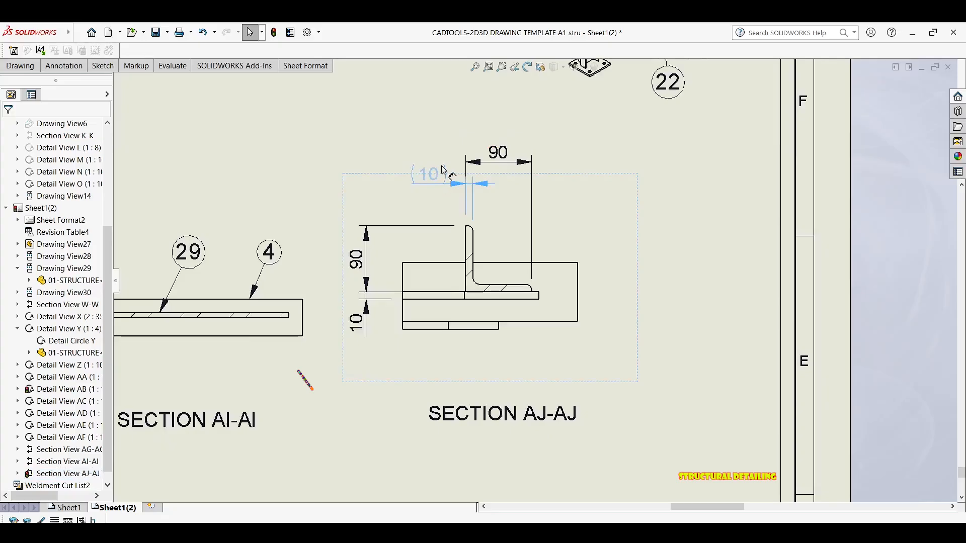
Step: Try to move the vertical leg dimension and the plate thickness dimension together away from Section AJ-AJ, and undo the moves
click(370, 345)
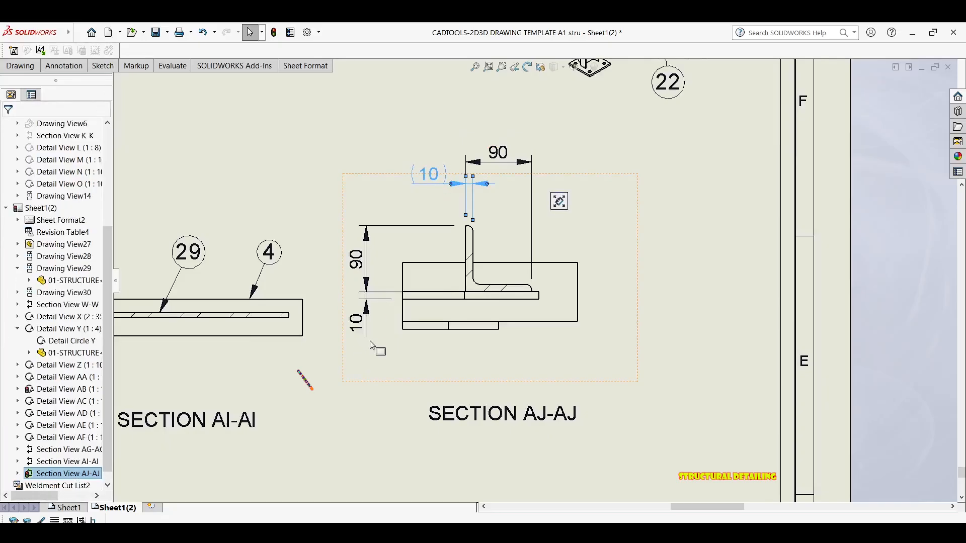
click(366, 279)
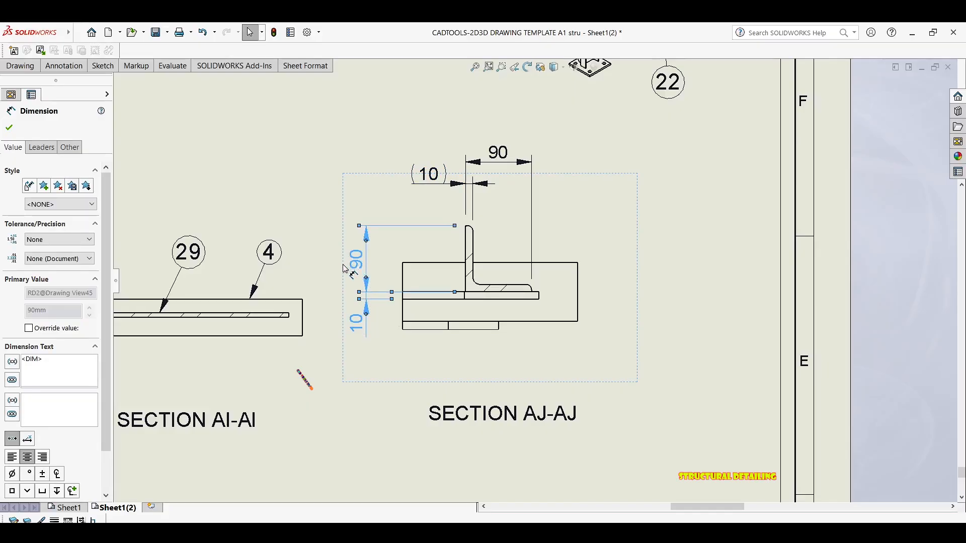
drag(342, 265, 353, 262)
key(Escape)
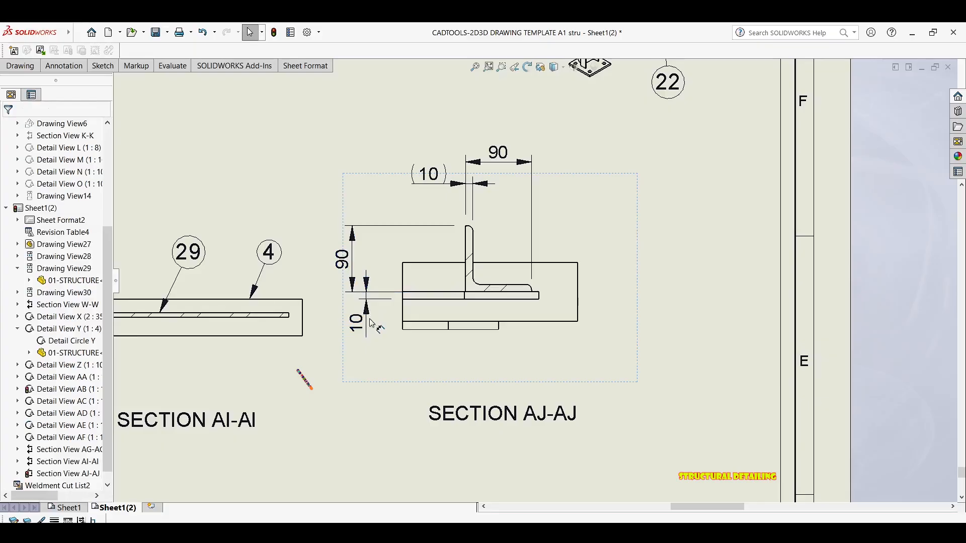
key(ctrl+z)
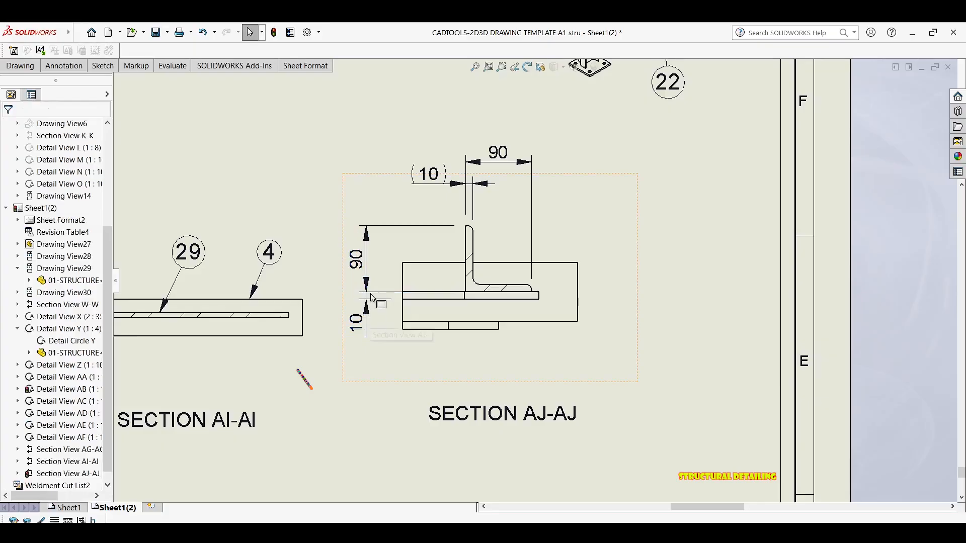
click(366, 265)
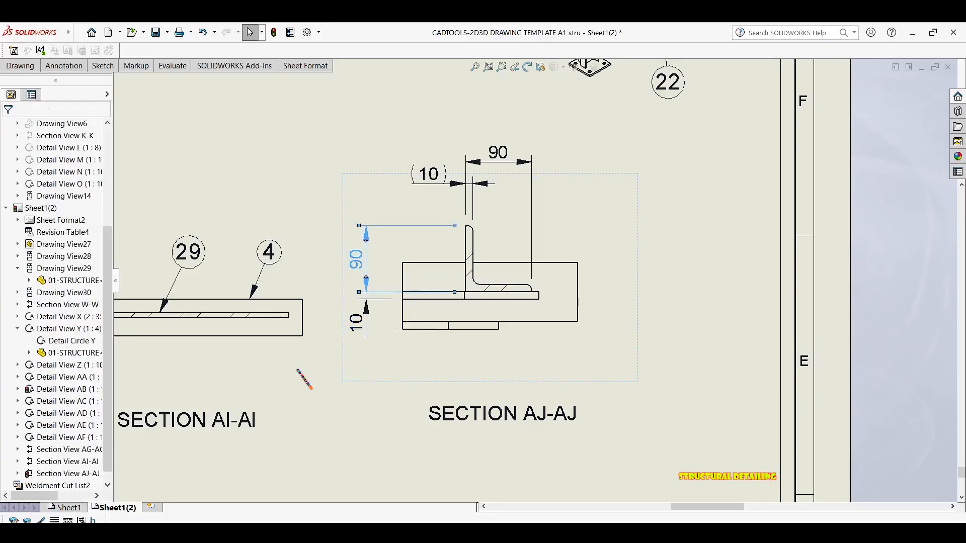
ctrl+click(365, 315)
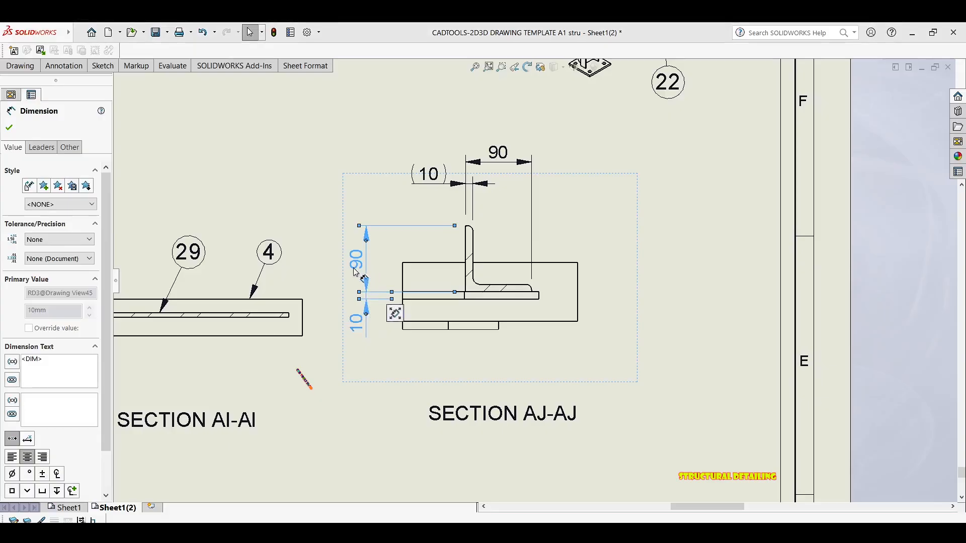
mouse_move(356, 268)
mouse_down()
mouse_move(342, 268)
mouse_move(356, 268)
mouse_up()
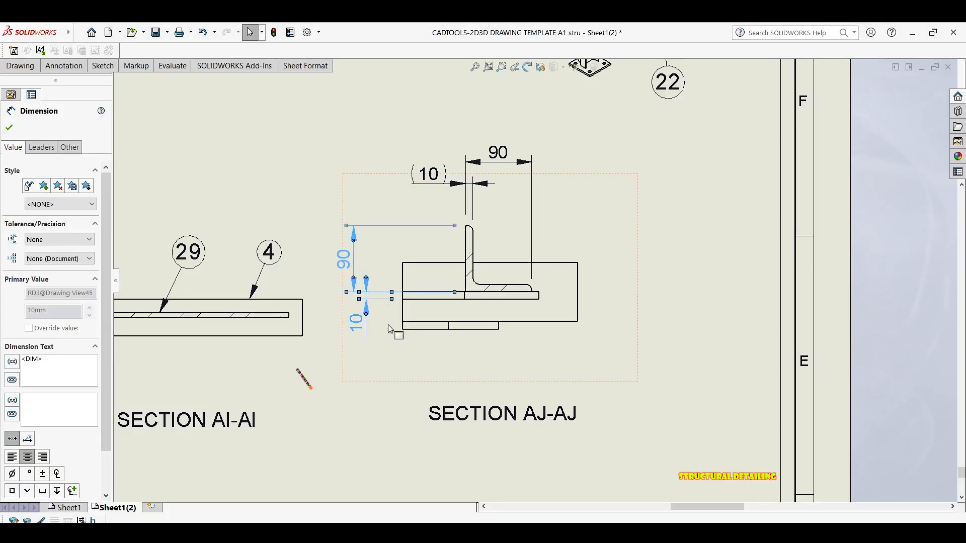
key(ctrl+z)
Step: Shift the plate thickness dimension text slightly up towards the vertical leg dimension
click(367, 316)
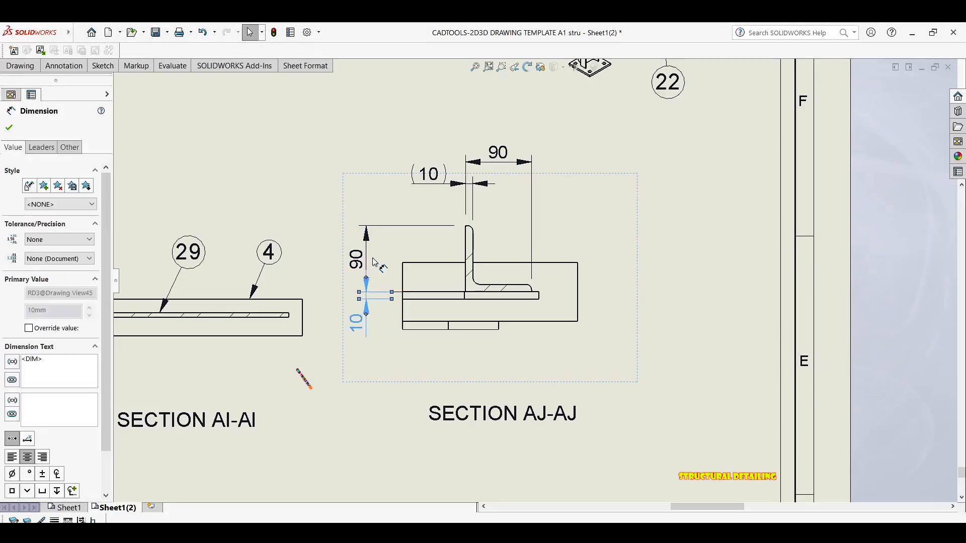
ctrl+click(368, 265)
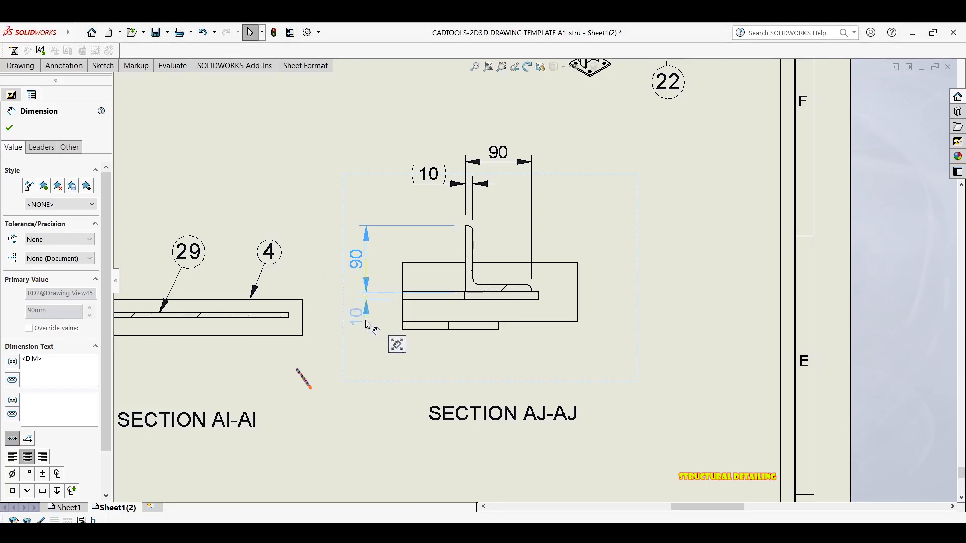
drag(365, 291, 368, 263)
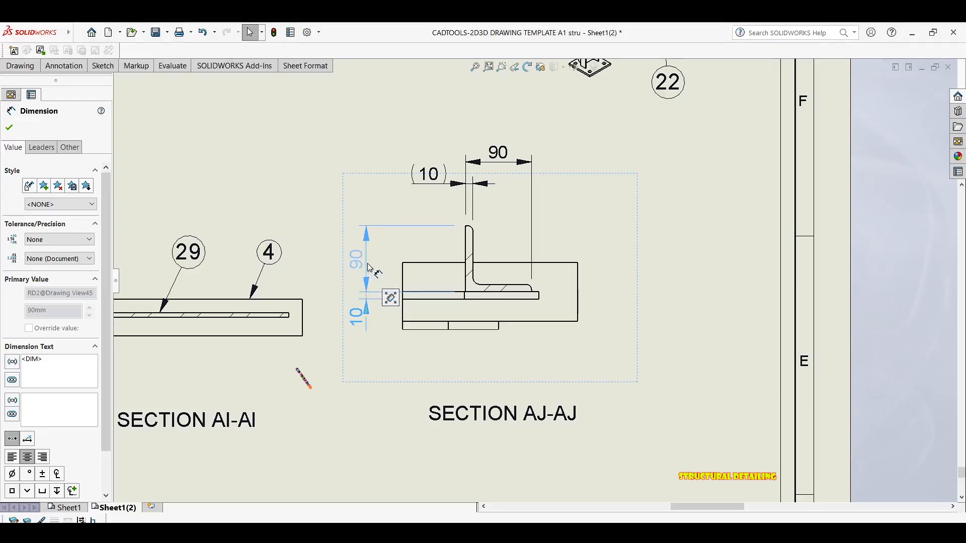
click(347, 347)
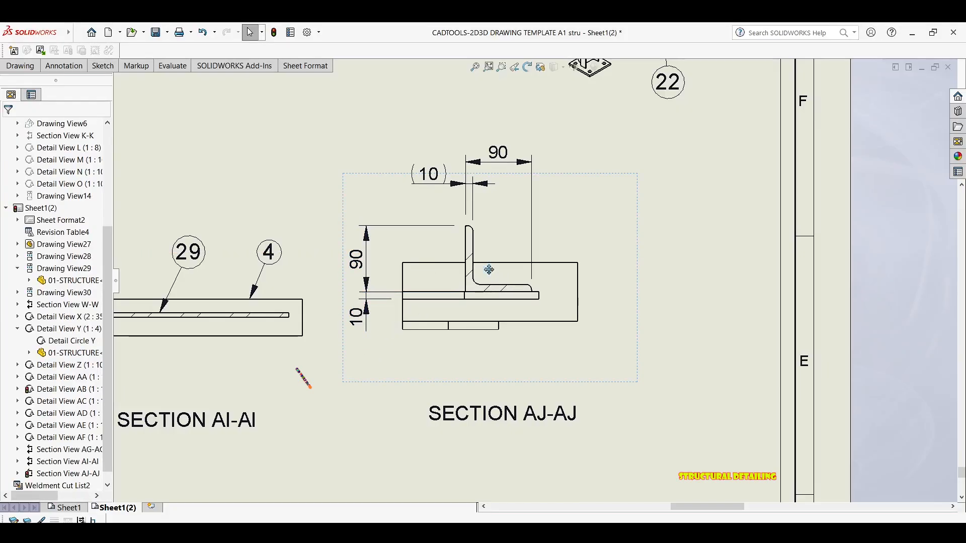
Step: Move the angle's vertical leg dimension farther away from the section
middle_drag(489, 270, 570, 240)
click(760, 268)
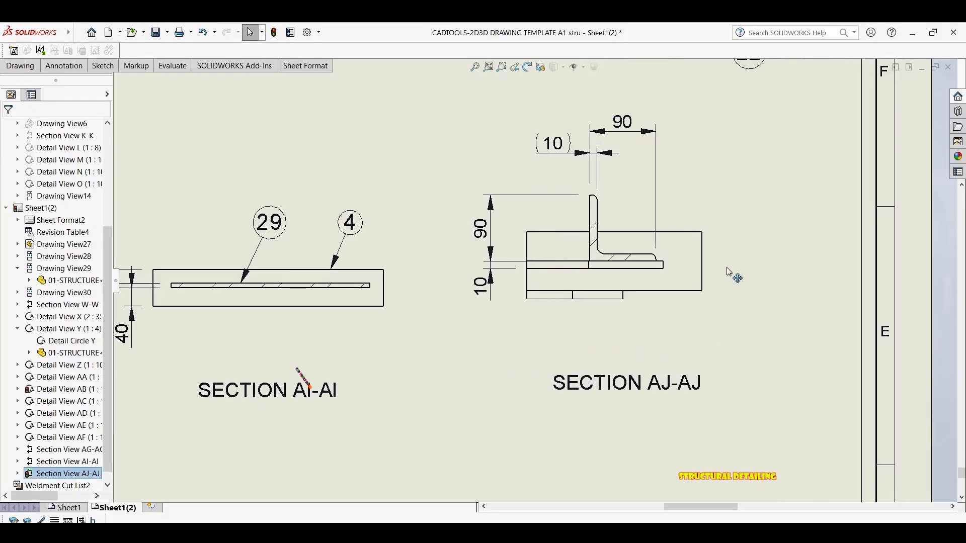
scroll(494, 287, up, 1)
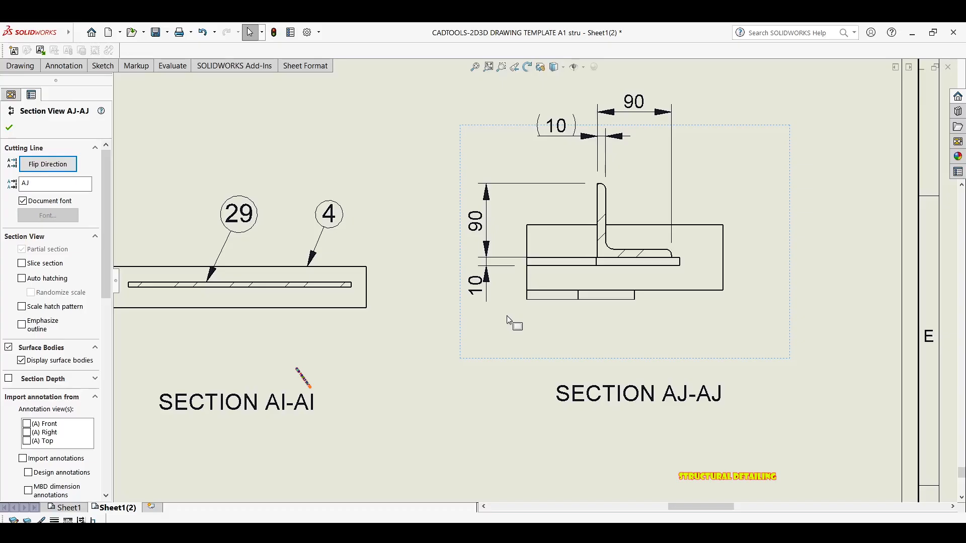
click(481, 291)
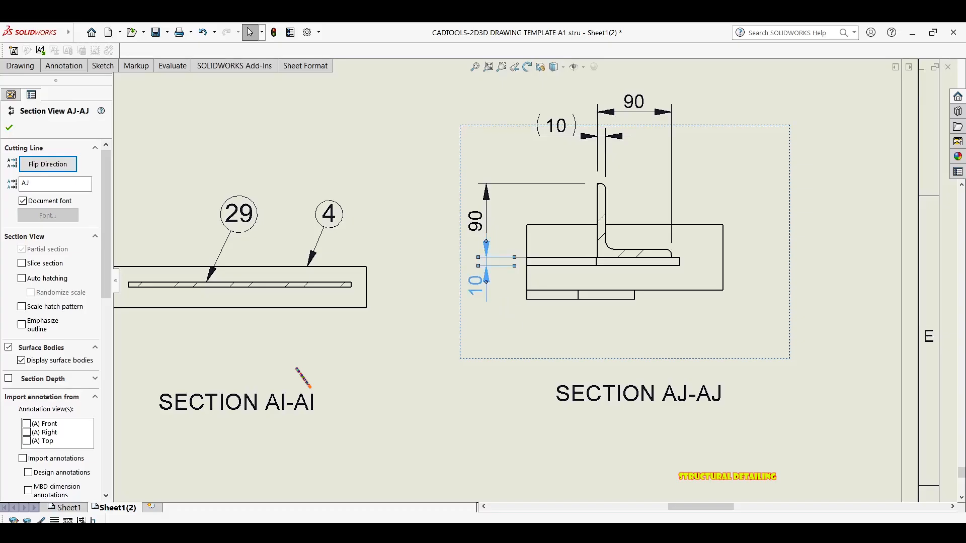
ctrl+click(480, 221)
drag(459, 226, 421, 226)
click(497, 312)
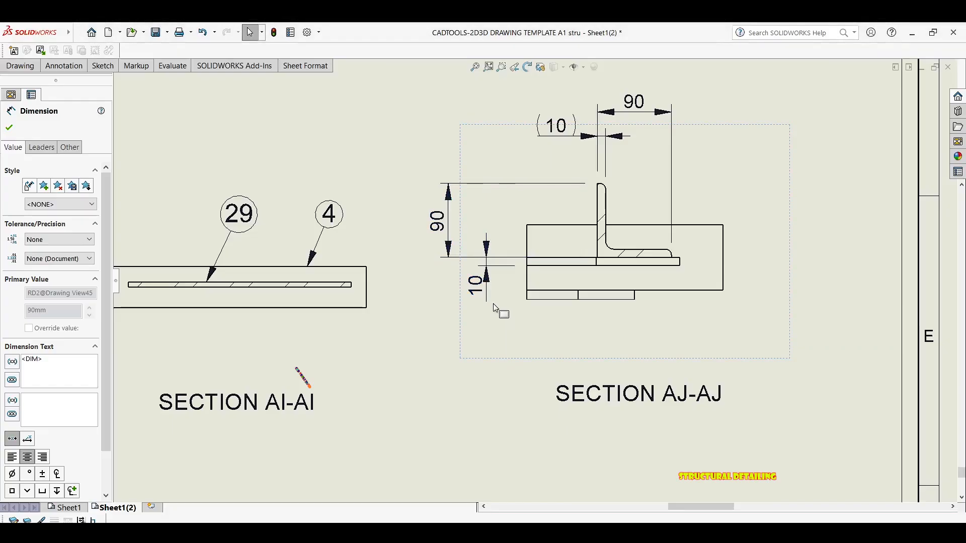
Step: Line up the vertical leg and plate thickness dimensions with each other and shift the plate thickness text down
click(479, 276)
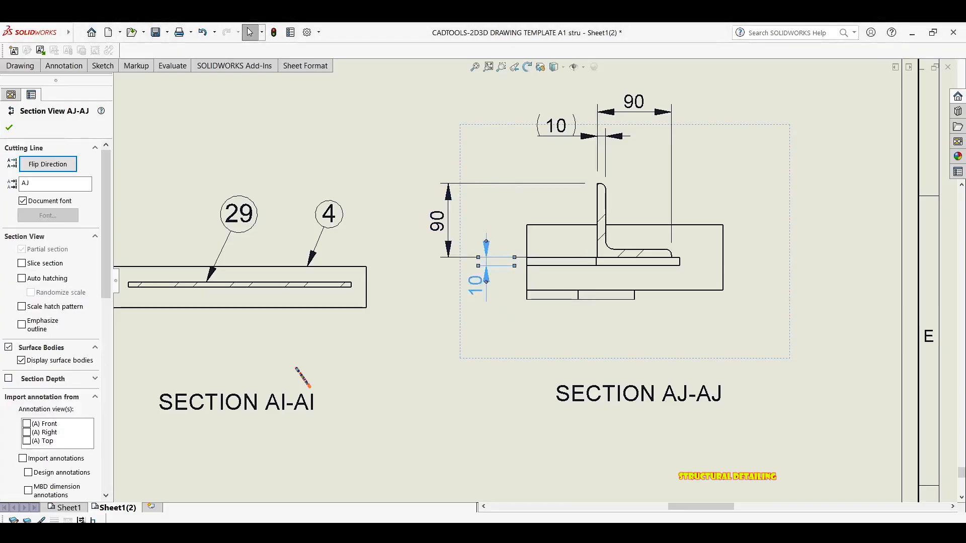
ctrl+click(450, 236)
mouse_move(426, 236)
mouse_down()
mouse_move(401, 235)
mouse_move(433, 236)
mouse_move(402, 235)
mouse_move(424, 227)
mouse_up()
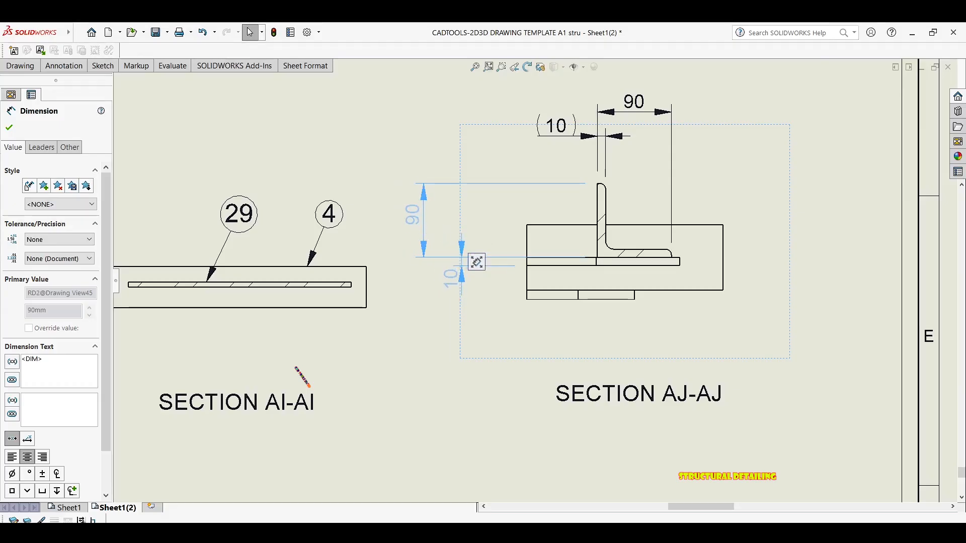
key(Escape)
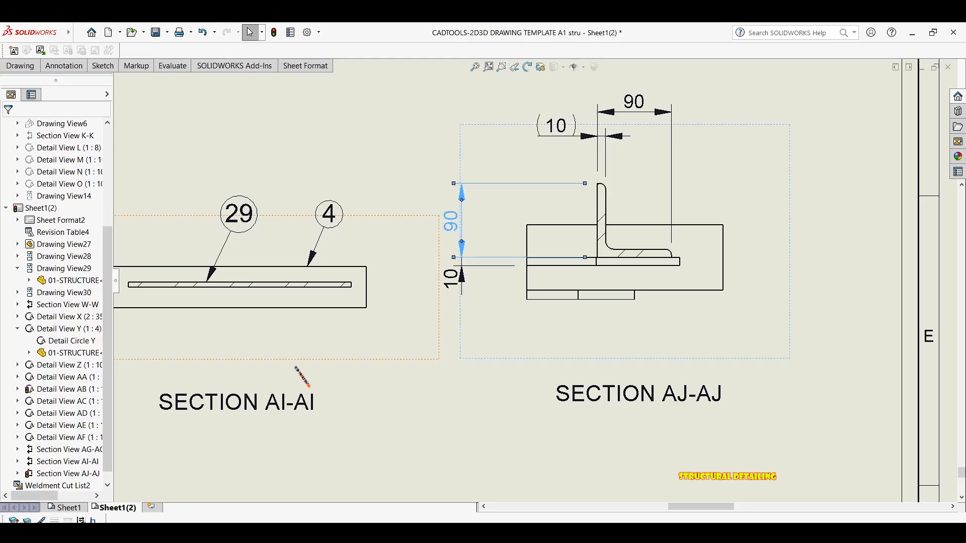
click(454, 292)
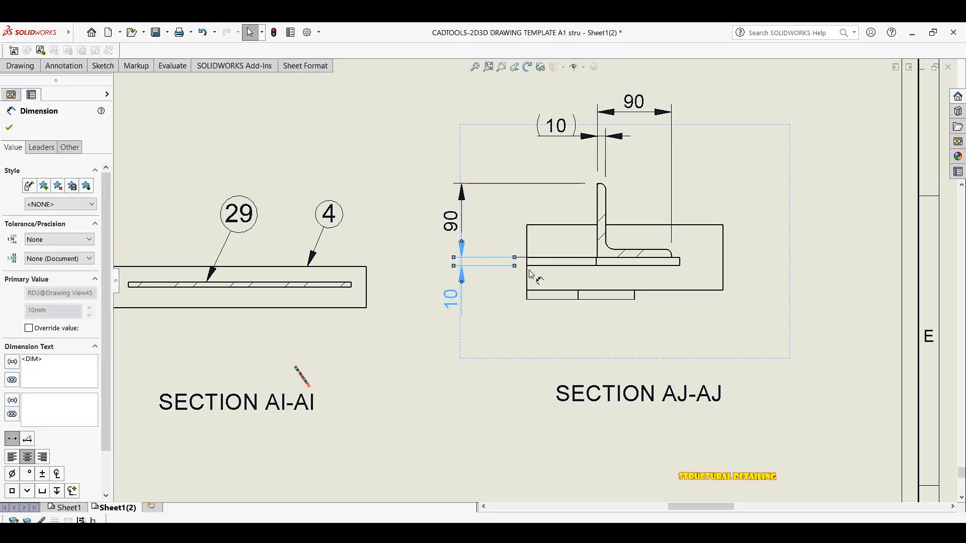
click(572, 231)
Step: Enclose the plate thickness dimension in parentheses and line it up again below the vertical leg dimension
scroll(603, 228, up, 3)
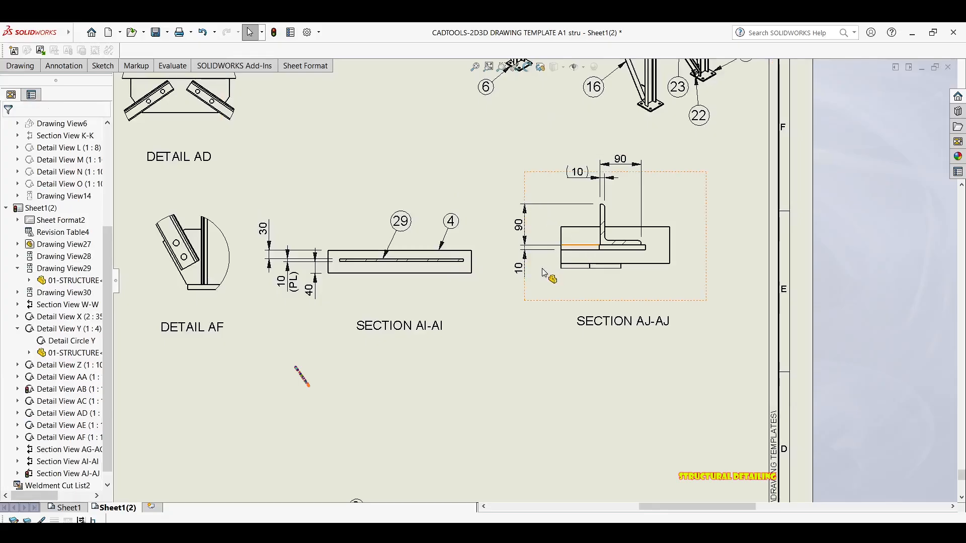
scroll(545, 262, down, 2)
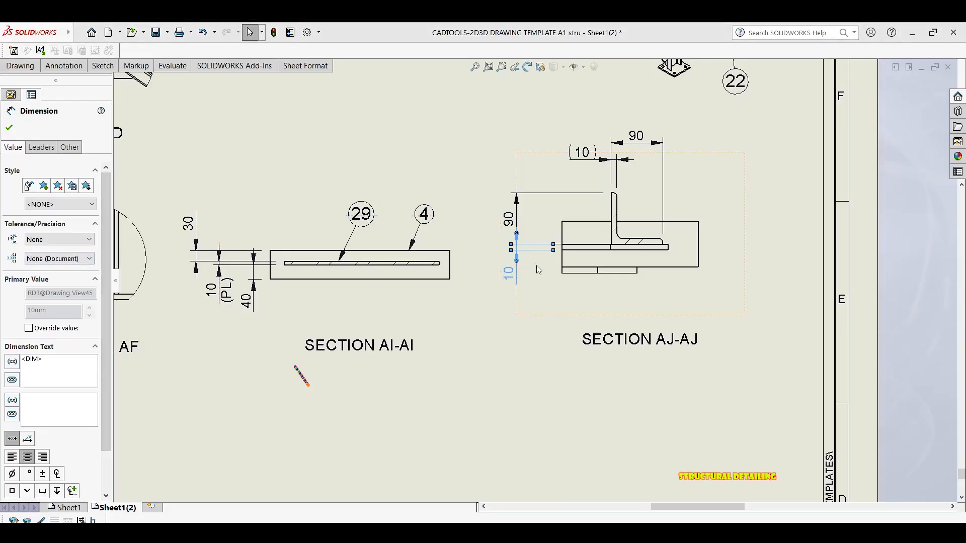
mouse_move(534, 260)
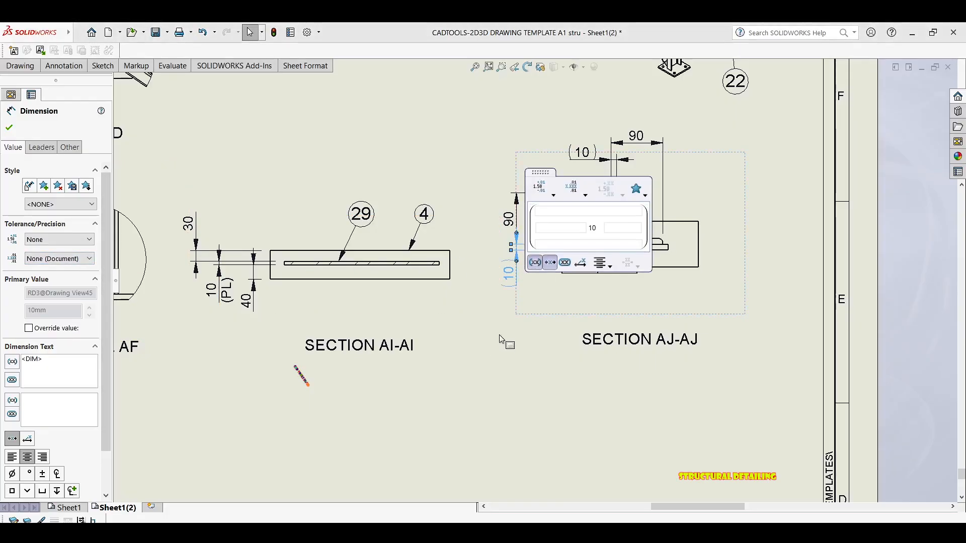
scroll(507, 329, down, 3)
click(515, 307)
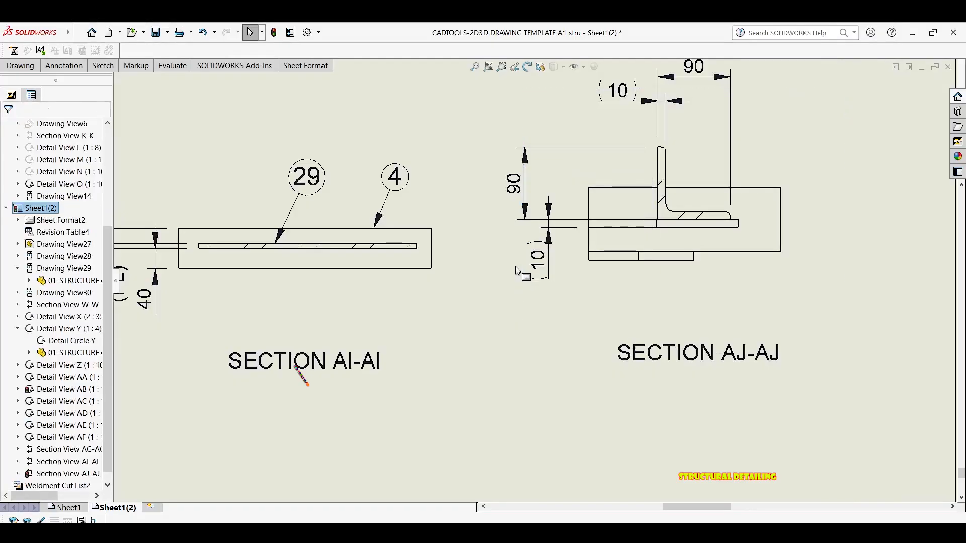
drag(545, 257, 518, 276)
click(541, 245)
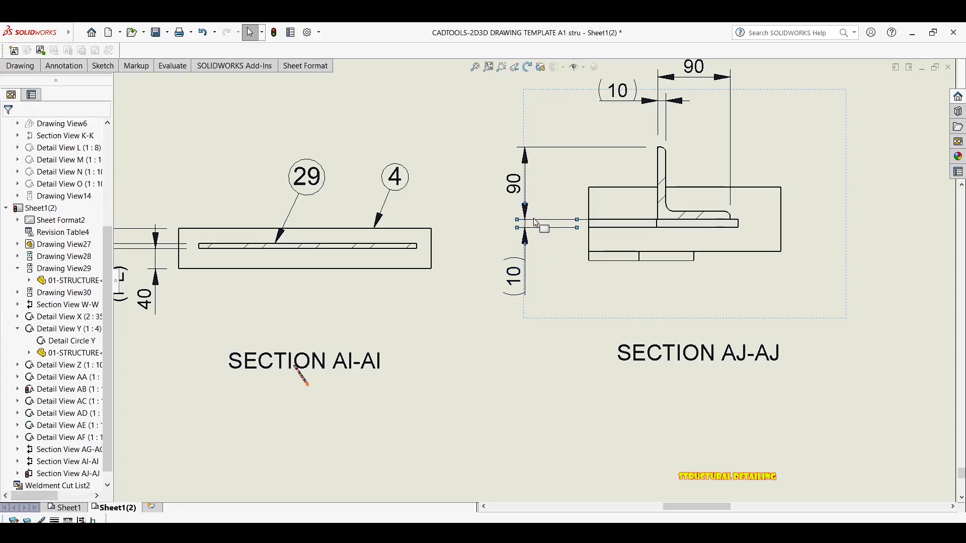
scroll(573, 219, up, 3)
scroll(633, 255, down, 2)
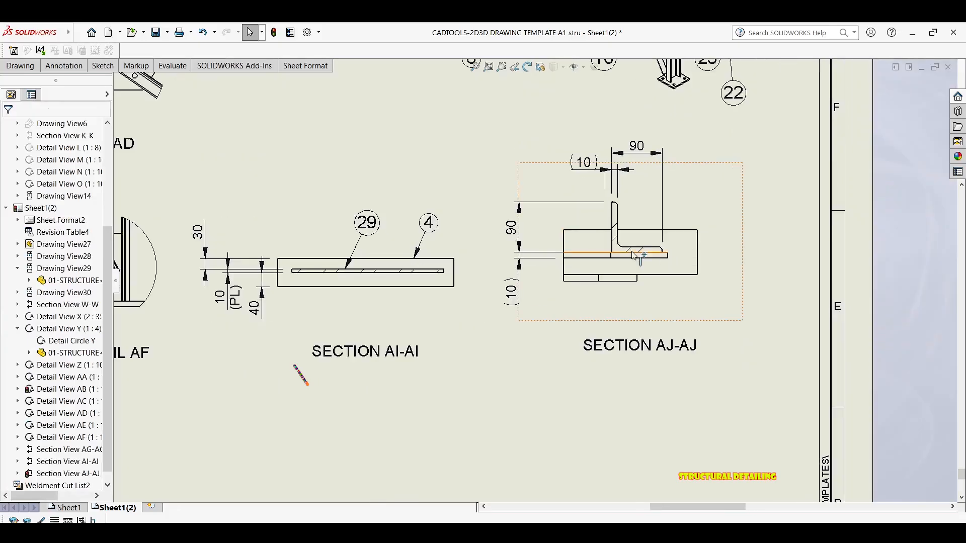
key(d)
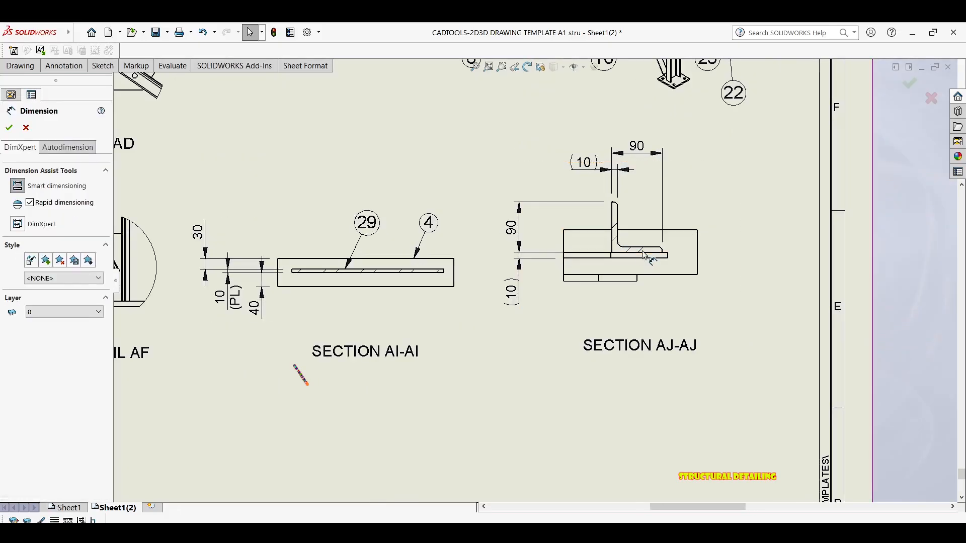
scroll(648, 258, down, 3)
key(Escape)
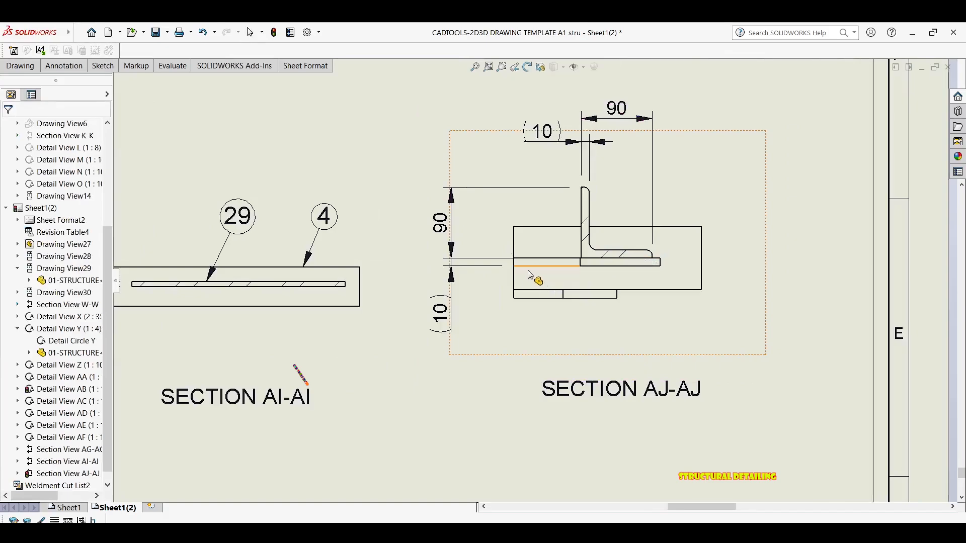
scroll(530, 275, down, 1)
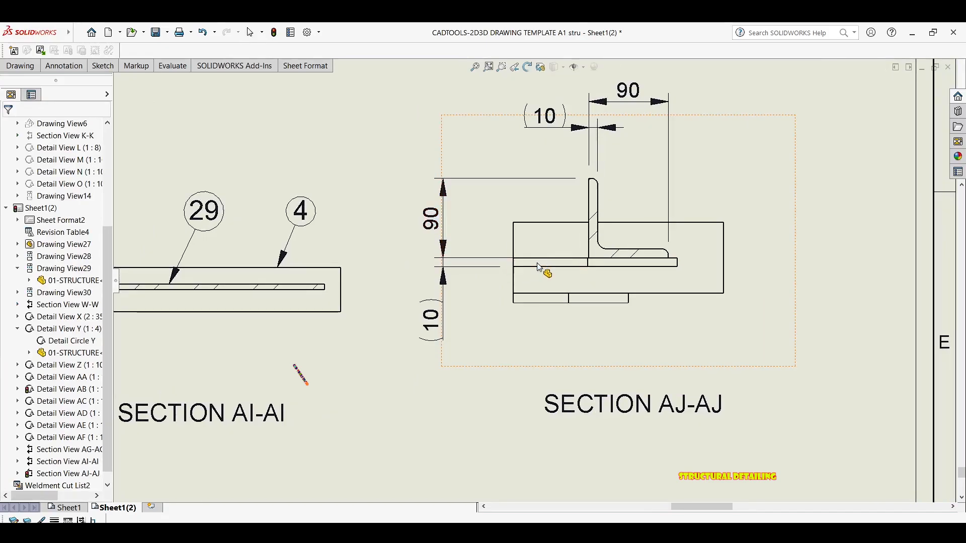
Step: Examine the AJ-AJ cut in Detail AB and the isometric view's balloons, and compare them with Section AJ-AJ
scroll(534, 284, up, 6)
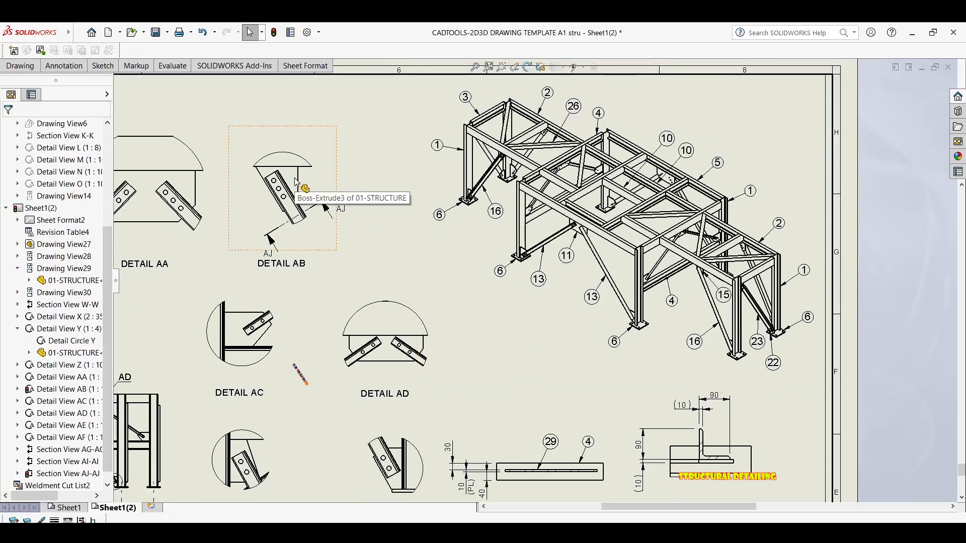
middle_drag(609, 301, 595, 282)
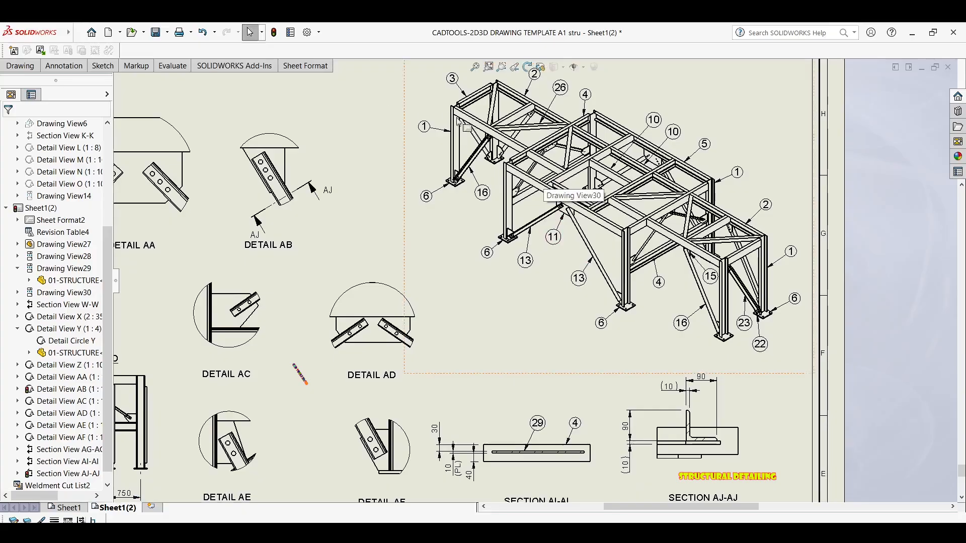
middle_drag(725, 404, 636, 313)
middle_drag(308, 273, 446, 371)
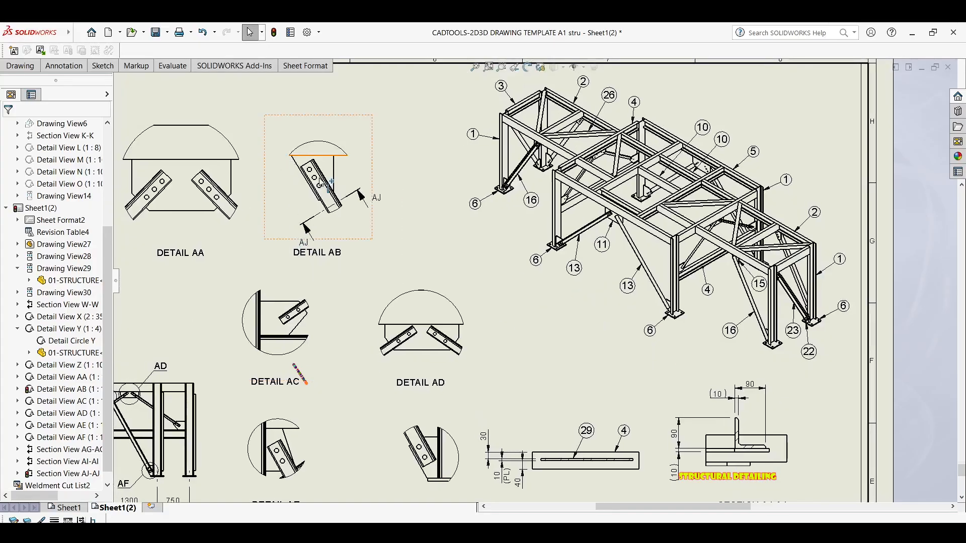
scroll(326, 184, down, 3)
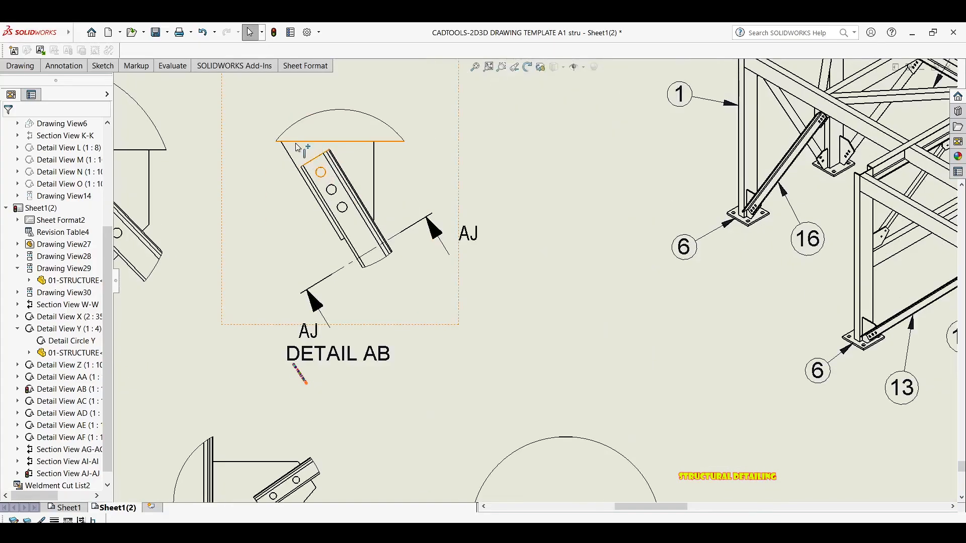
click(368, 154)
scroll(382, 211, up, 3)
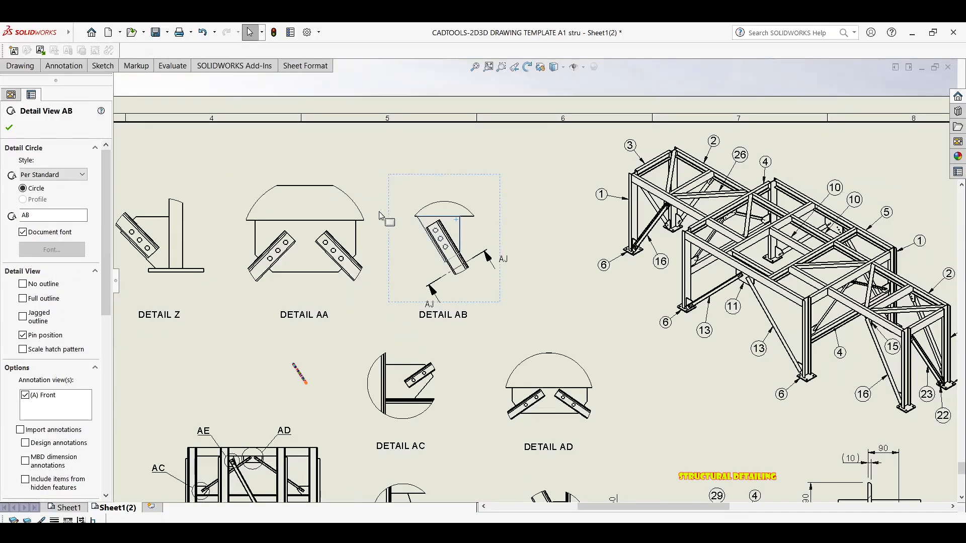
middle_drag(367, 189, 245, 118)
middle_drag(594, 387, 386, 188)
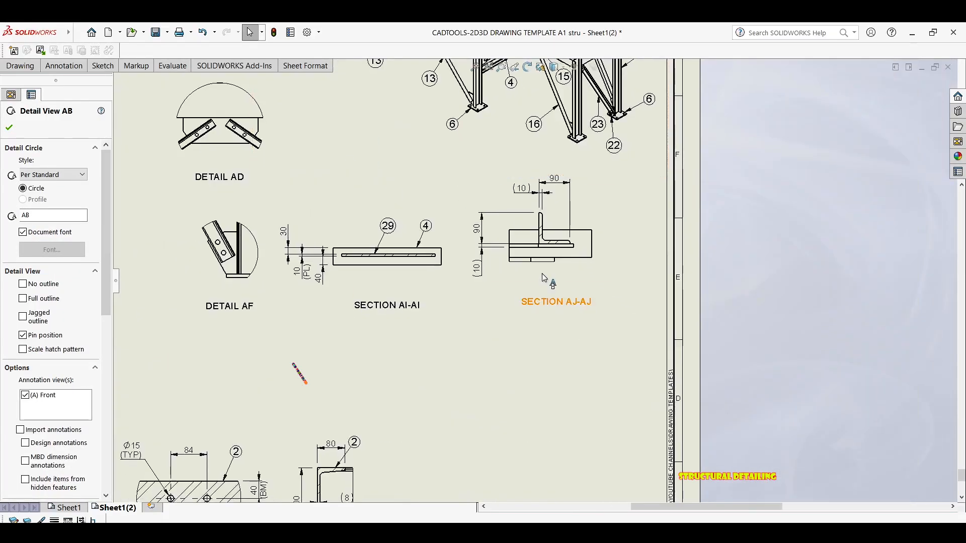
Step: Start a weld symbol and attach its leader to the plate edge under the angle in Section AJ-AJ
click(70, 66)
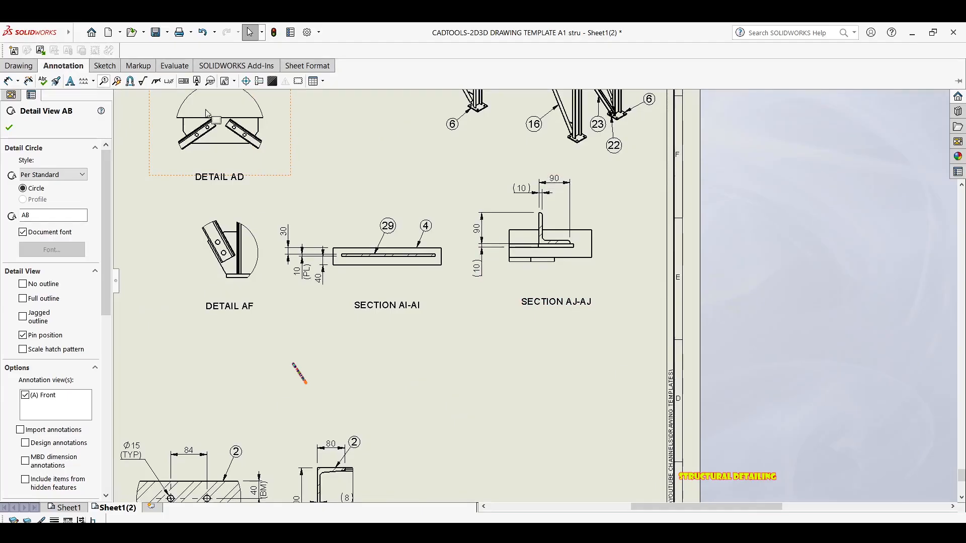
scroll(547, 233, down, 1)
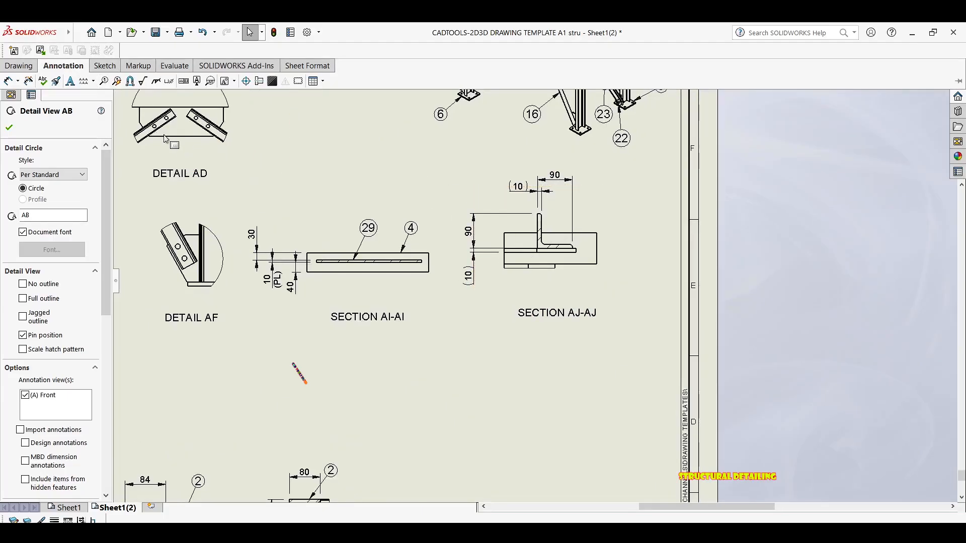
click(20, 66)
click(63, 66)
click(156, 82)
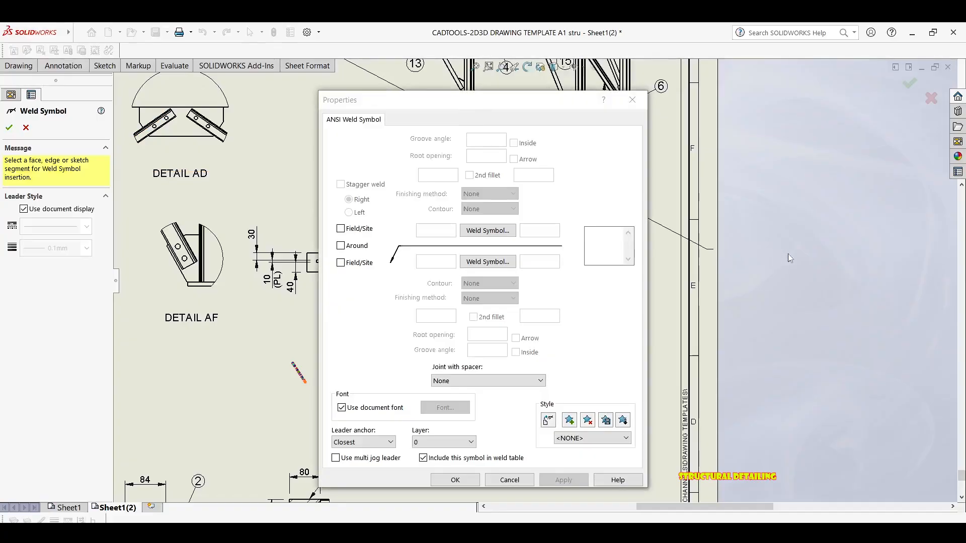
middle_drag(711, 246, 958, 263)
scroll(765, 252, up, 5)
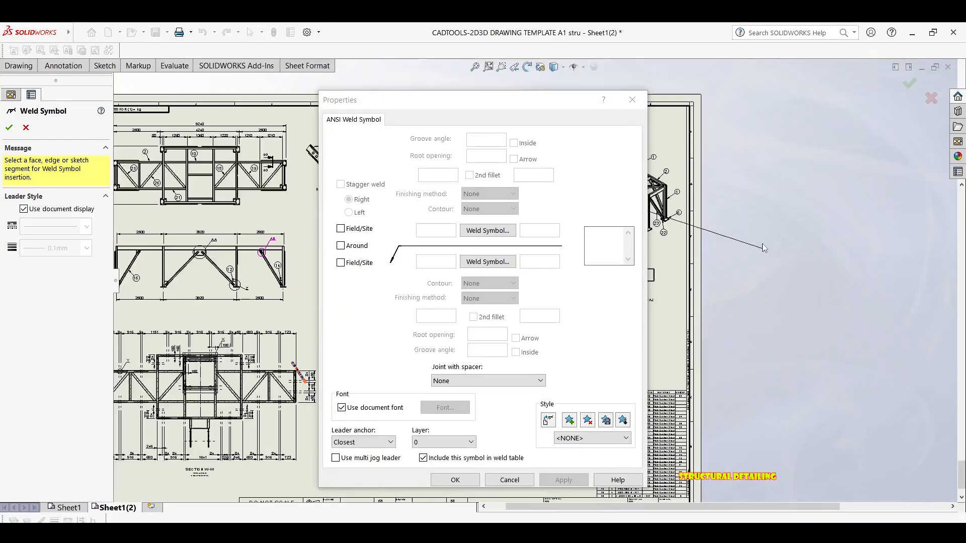
scroll(768, 260, down, 8)
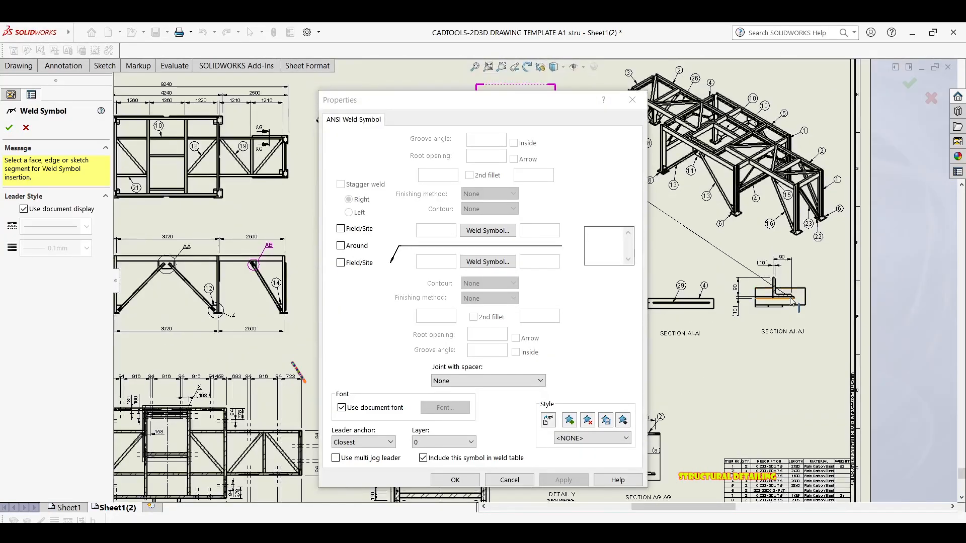
middle_drag(727, 293, 863, 262)
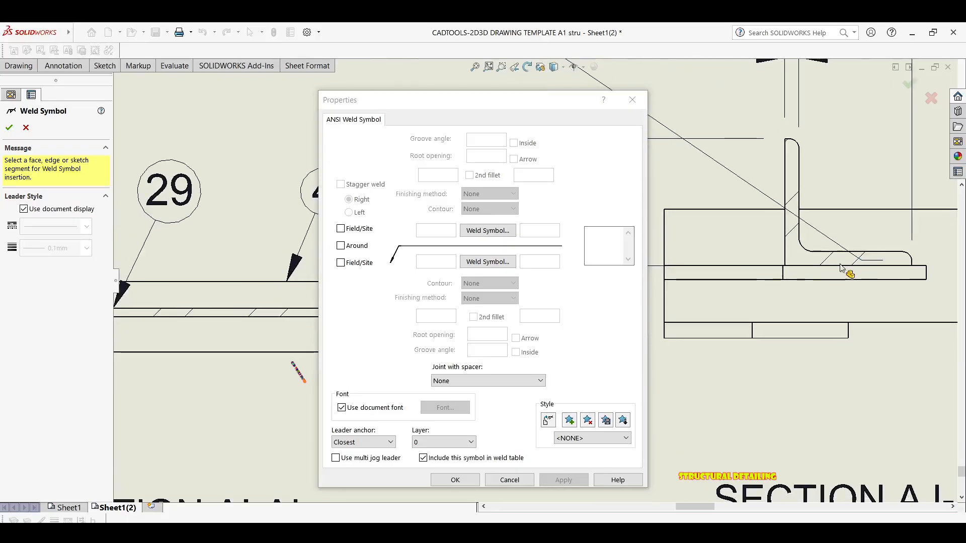
click(760, 281)
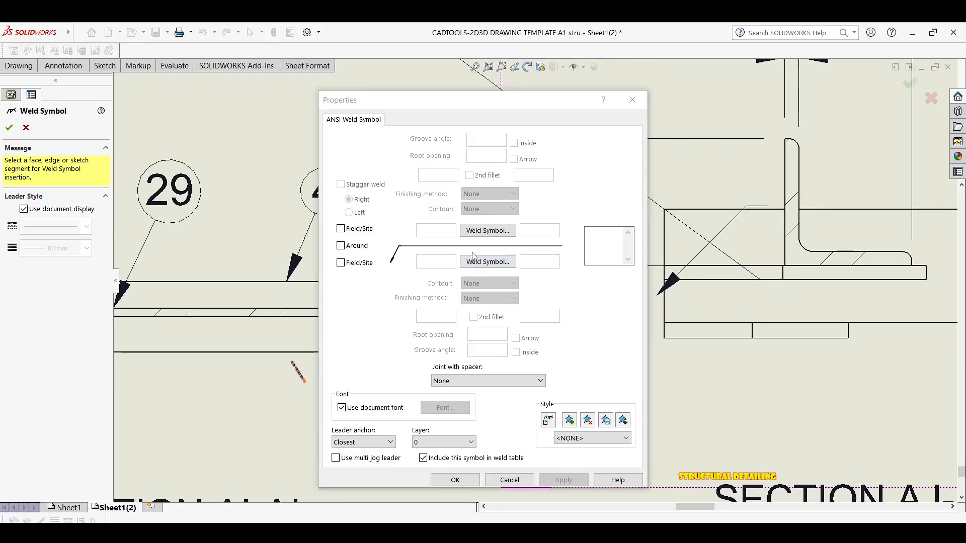
Step: Make the weld symbol an all-around weld and add TYP as its tail text
click(341, 246)
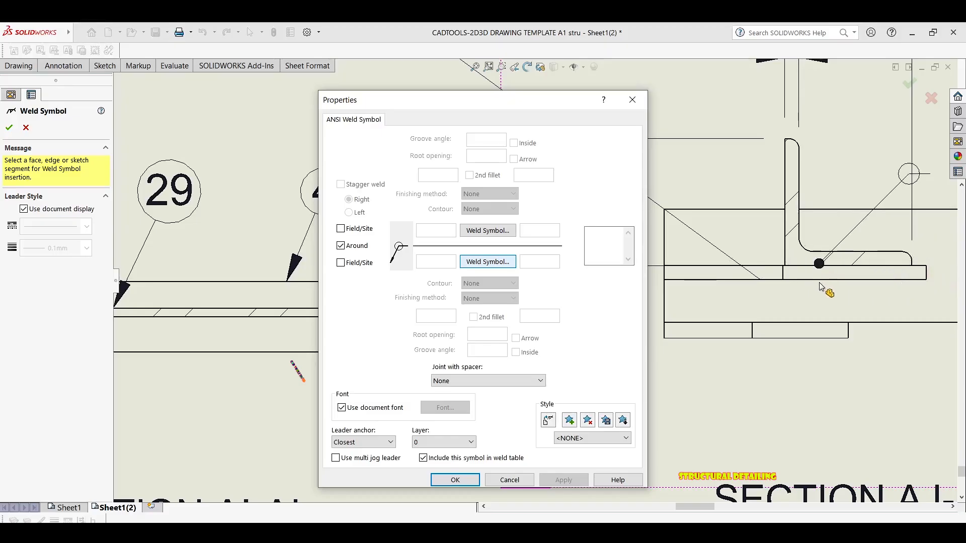
click(654, 270)
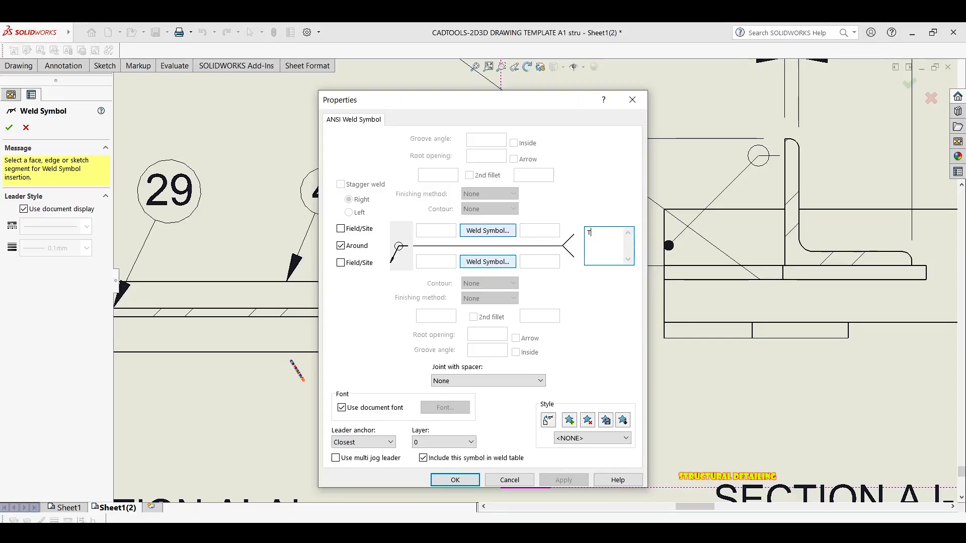
text(P)
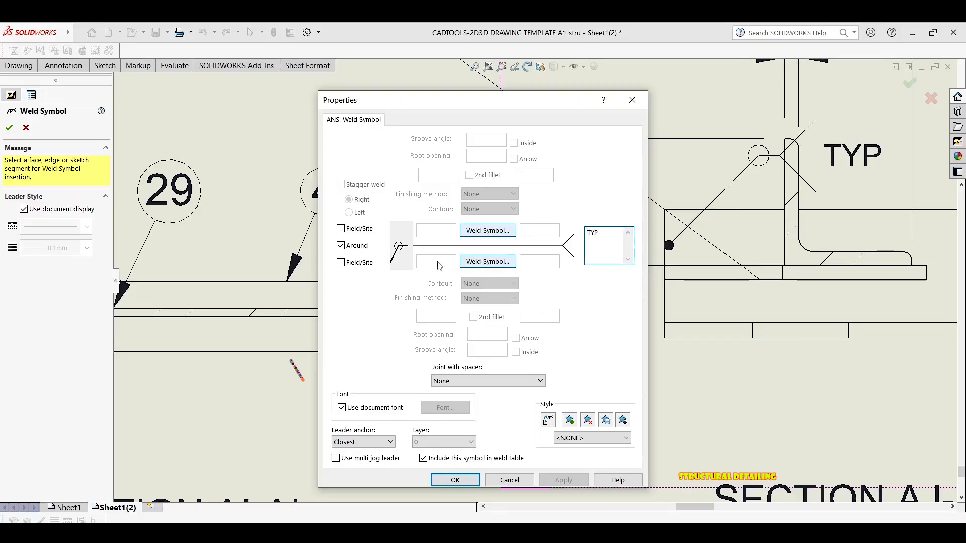
Step: Add a fillet weld of size 8 beneath the symbol's reference line
click(480, 264)
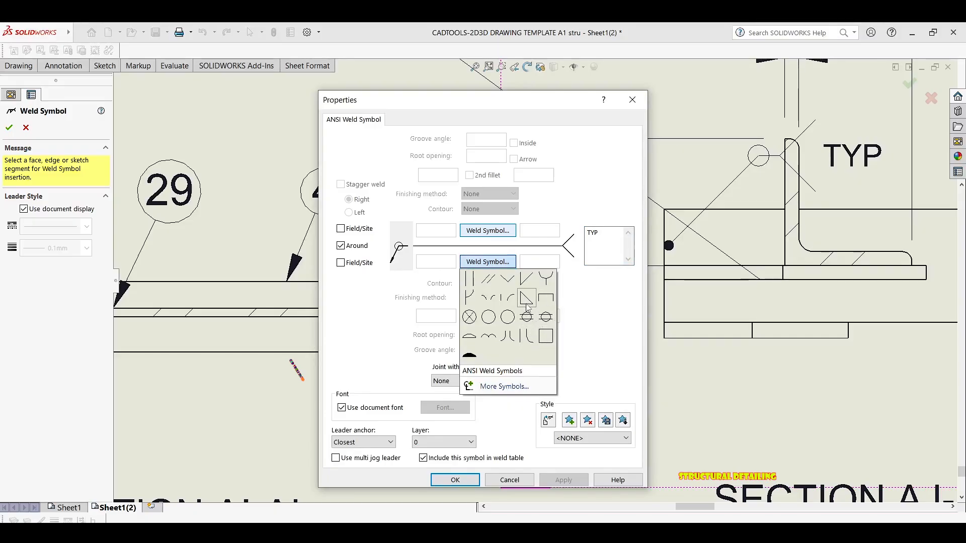
click(527, 301)
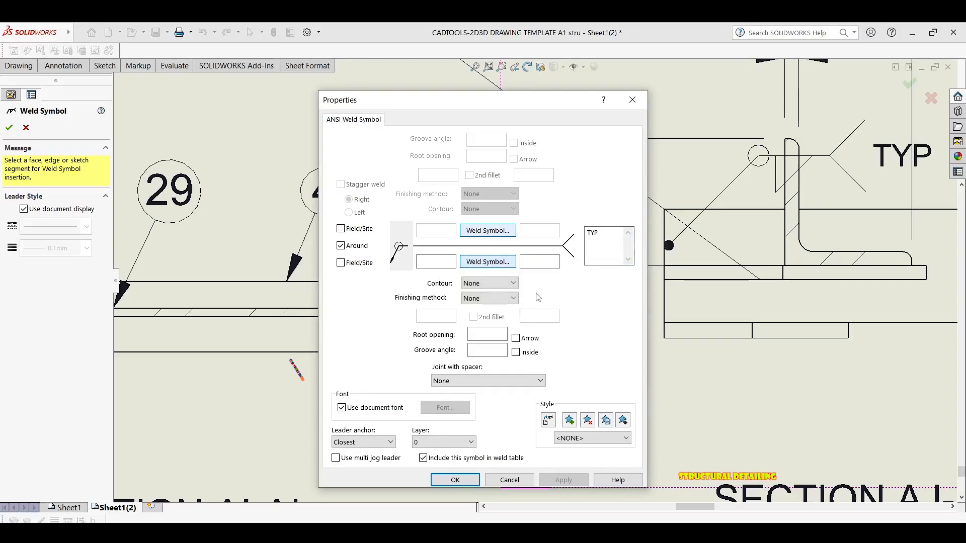
click(501, 264)
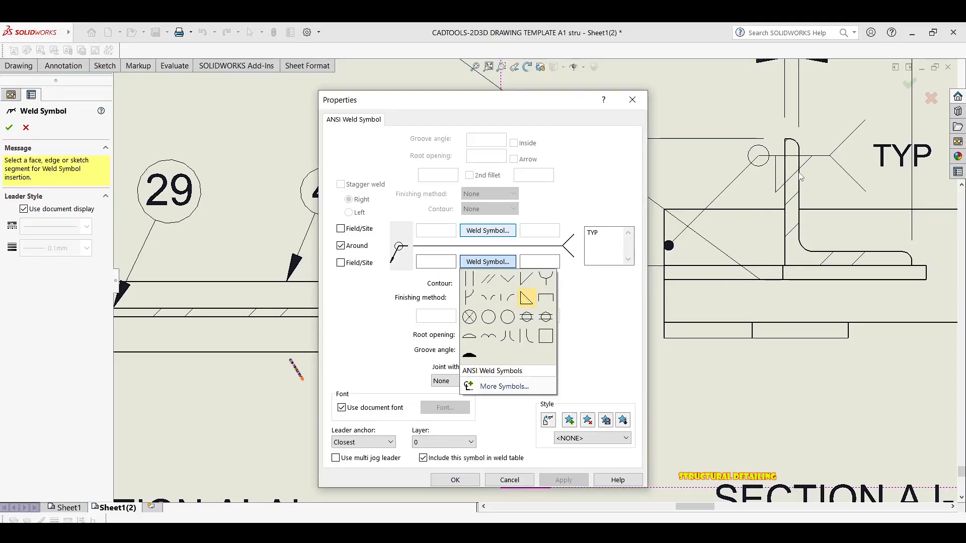
click(447, 262)
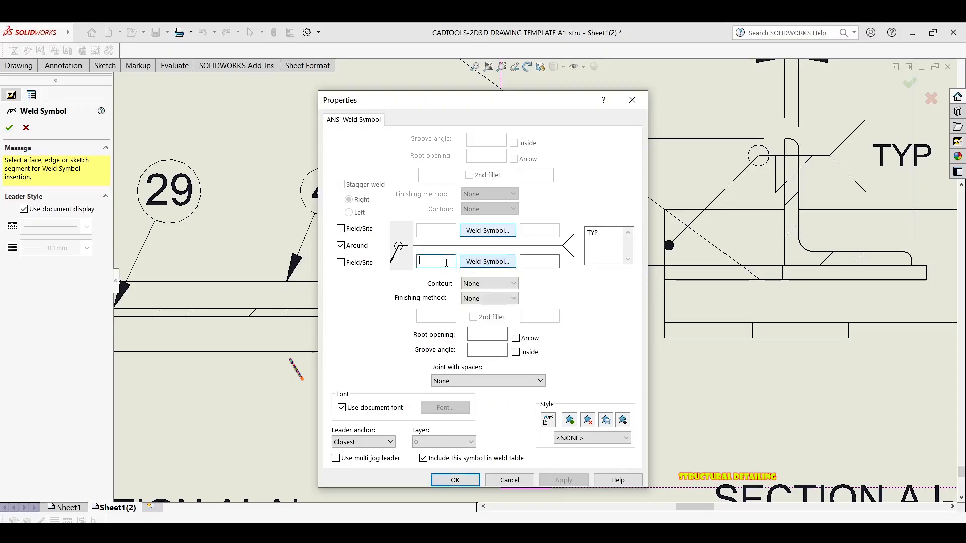
text(8)
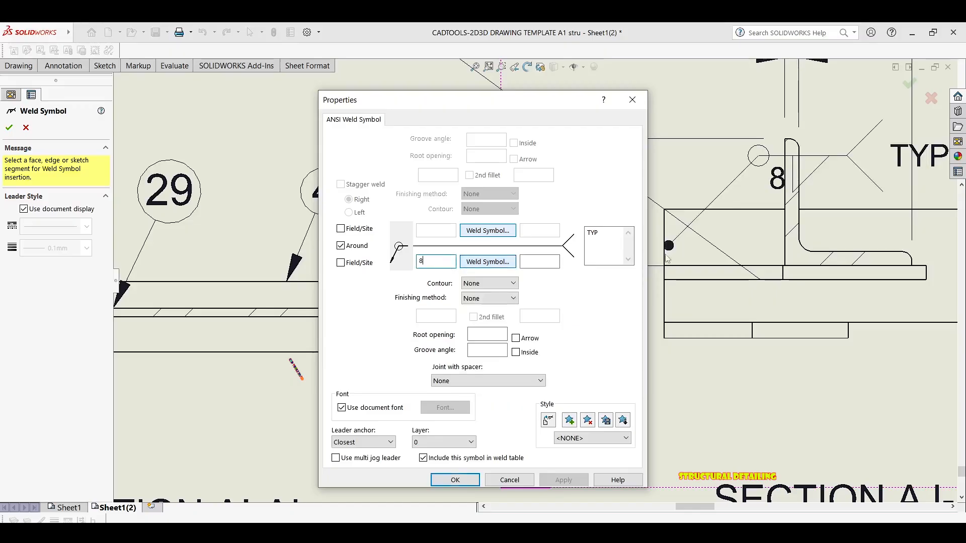
Step: Attach the size 8 TYP weld symbol to the plate's lower edge in Section AJ-AJ and place it below the plate
scroll(808, 239, up, 3)
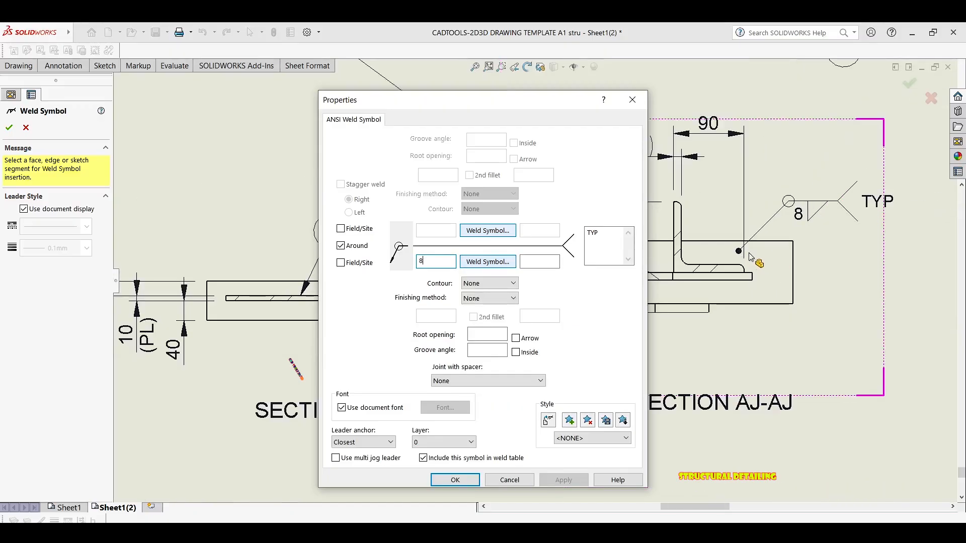
middle_drag(740, 265, 760, 256)
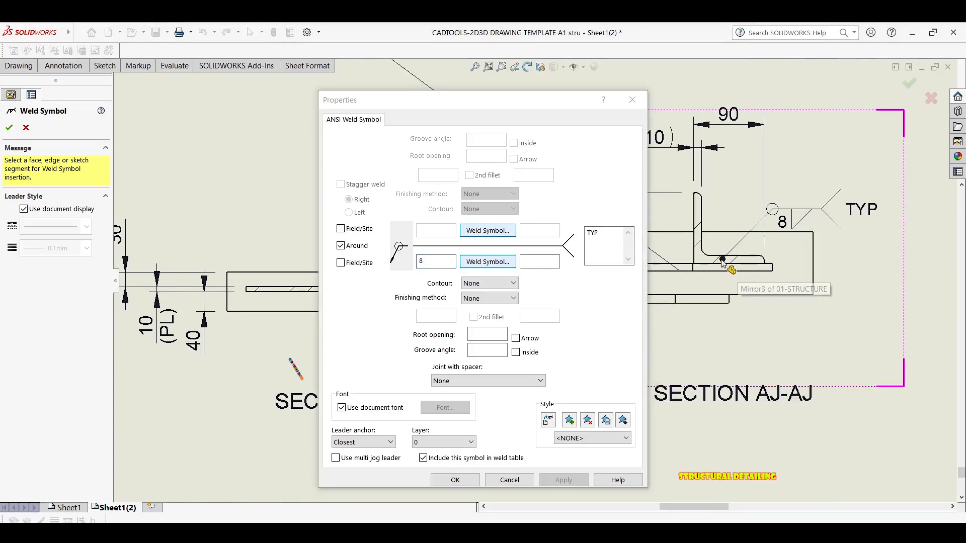
scroll(740, 254, down, 3)
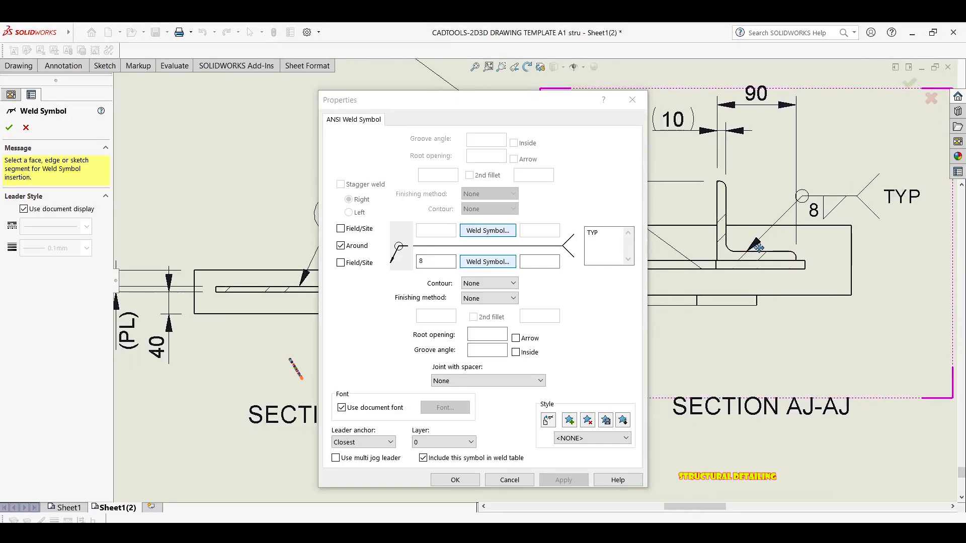
middle_drag(758, 248, 783, 242)
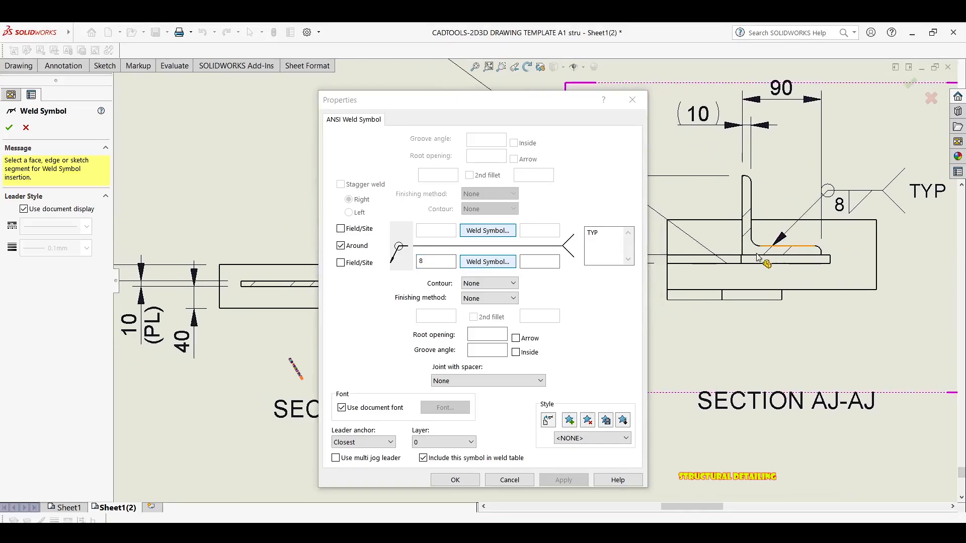
click(788, 264)
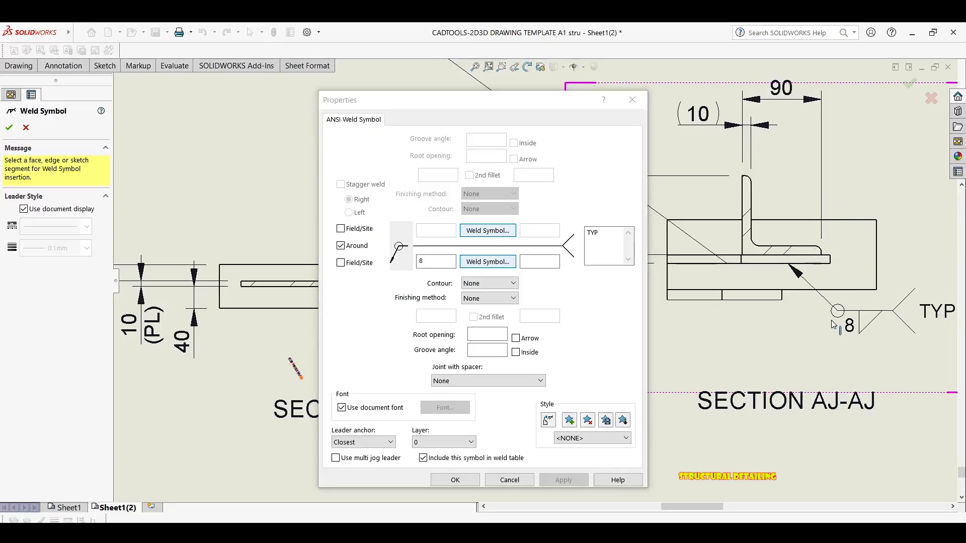
click(817, 345)
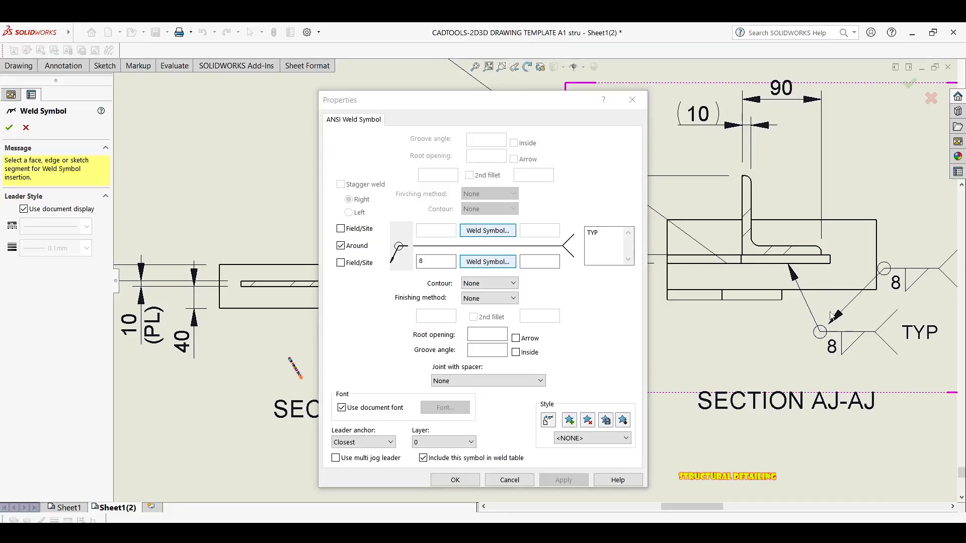
Step: Add a second fillet weld of size 8 above the reference line for the next weld symbol
click(844, 273)
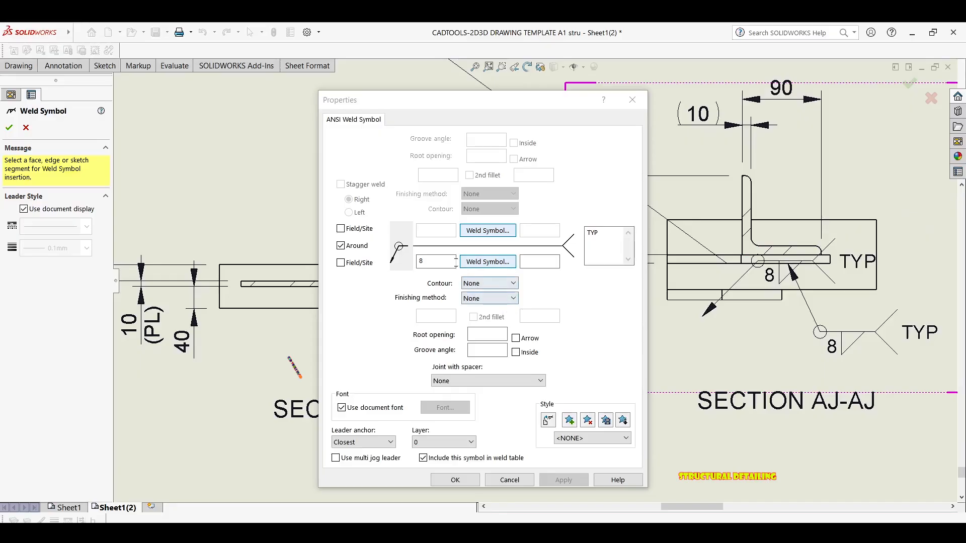
click(481, 232)
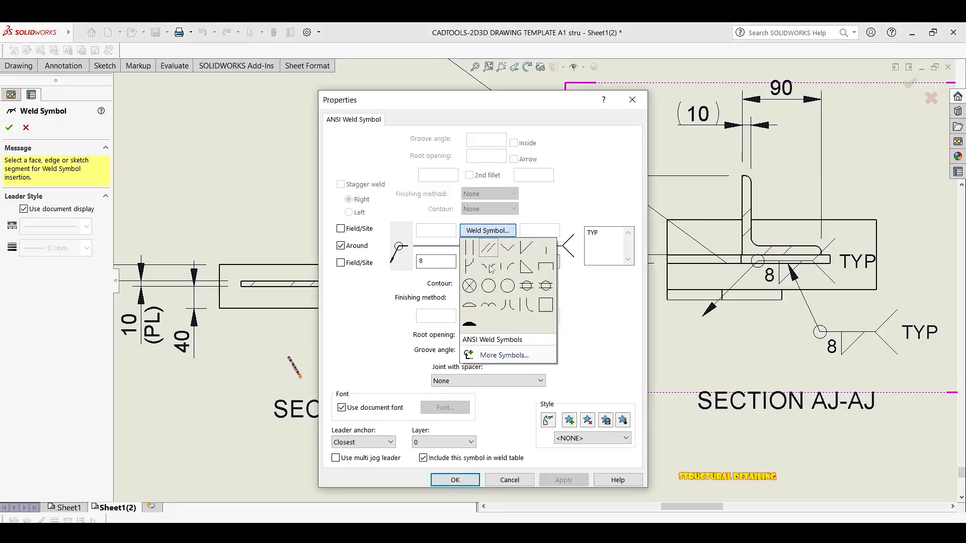
click(526, 267)
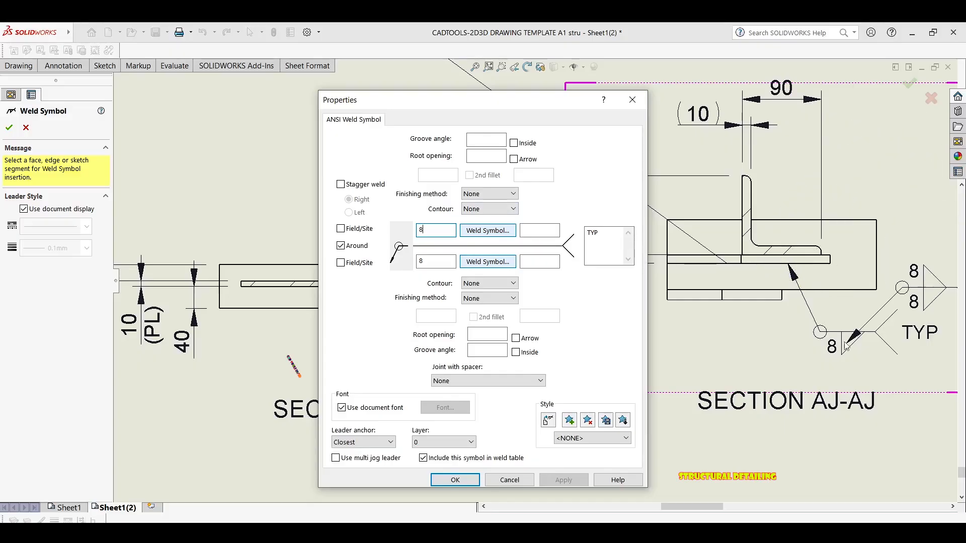
Step: Attach the double-sided size 8 TYP weld symbol to plate 29 in Section AI-AI and place it below the plate
scroll(846, 346, up, 5)
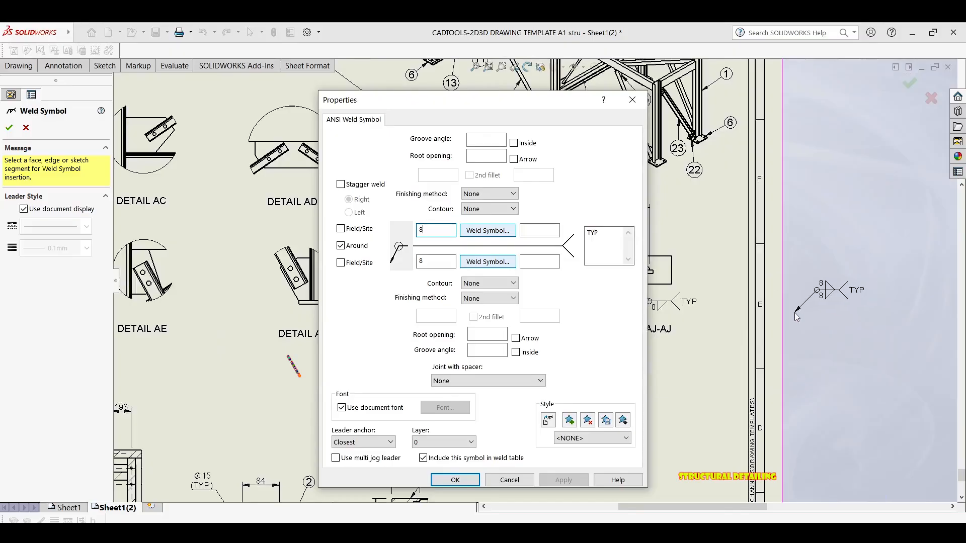
scroll(796, 316, up, 3)
scroll(913, 314, up, 2)
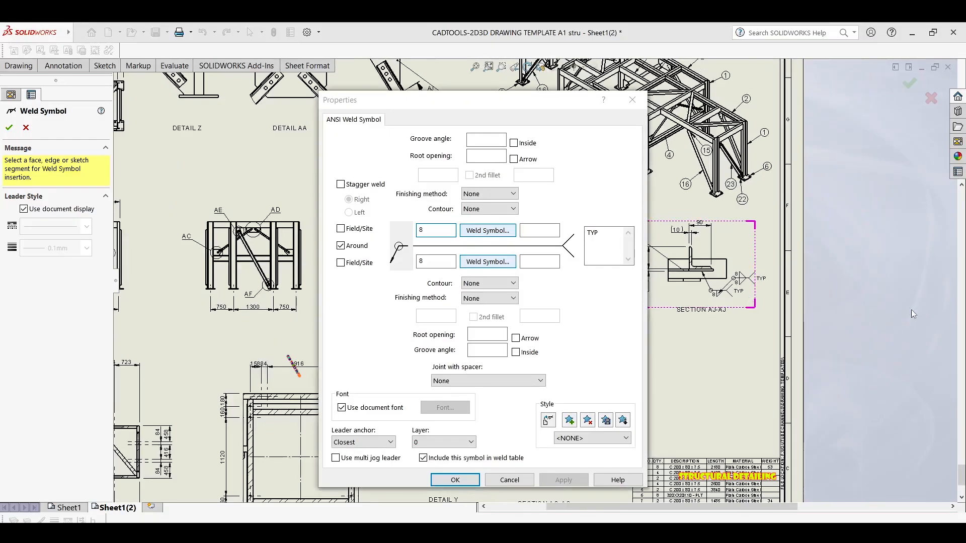
scroll(913, 314, down, 2)
scroll(725, 216, down, 2)
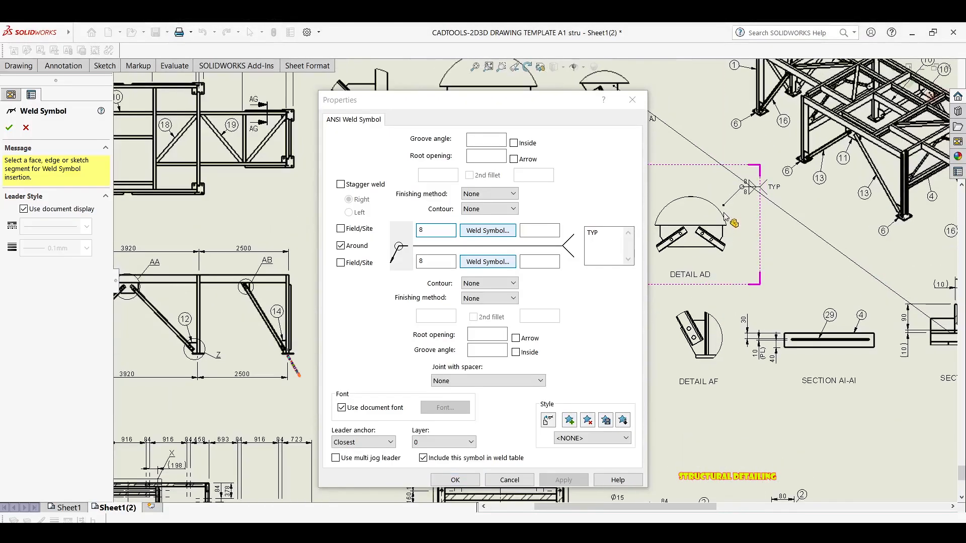
scroll(724, 216, down, 4)
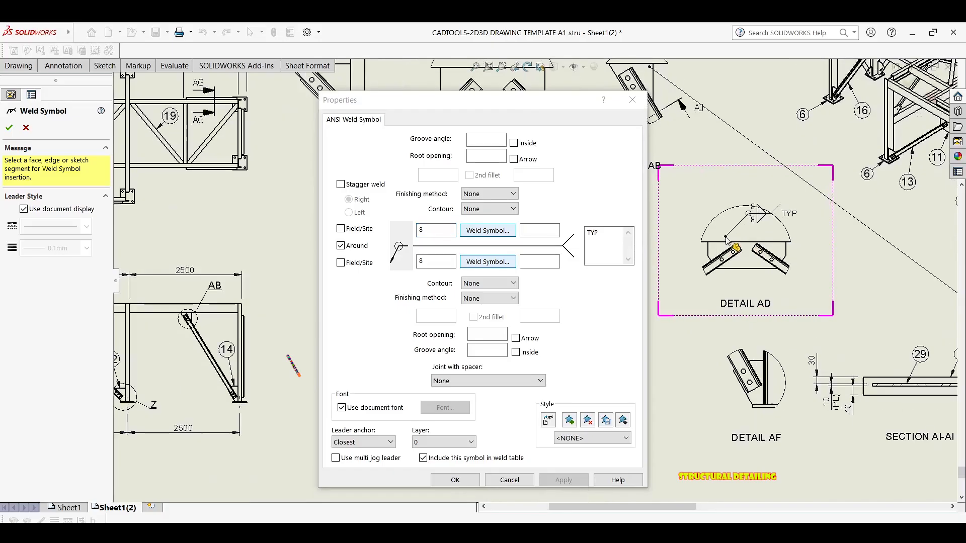
scroll(727, 240, up, 4)
scroll(825, 270, up, 1)
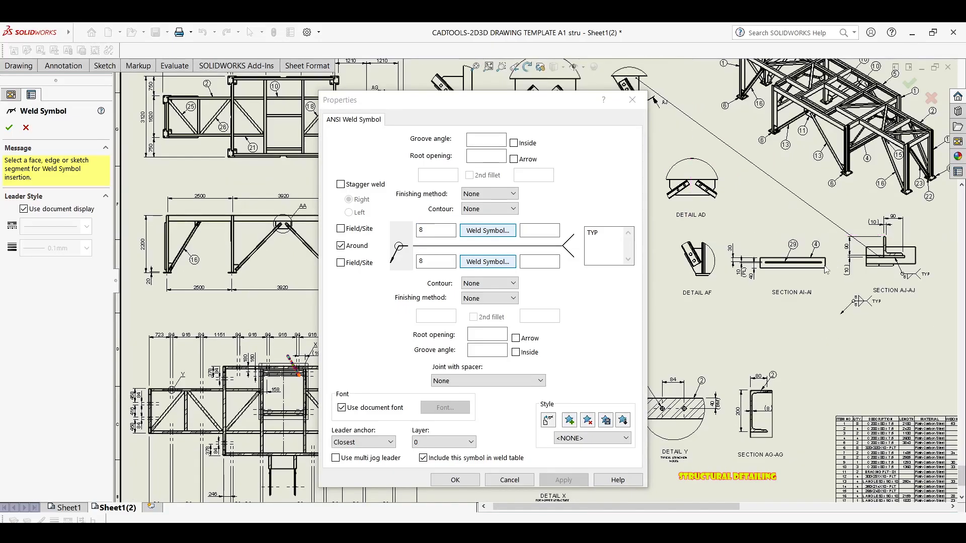
scroll(826, 271, down, 4)
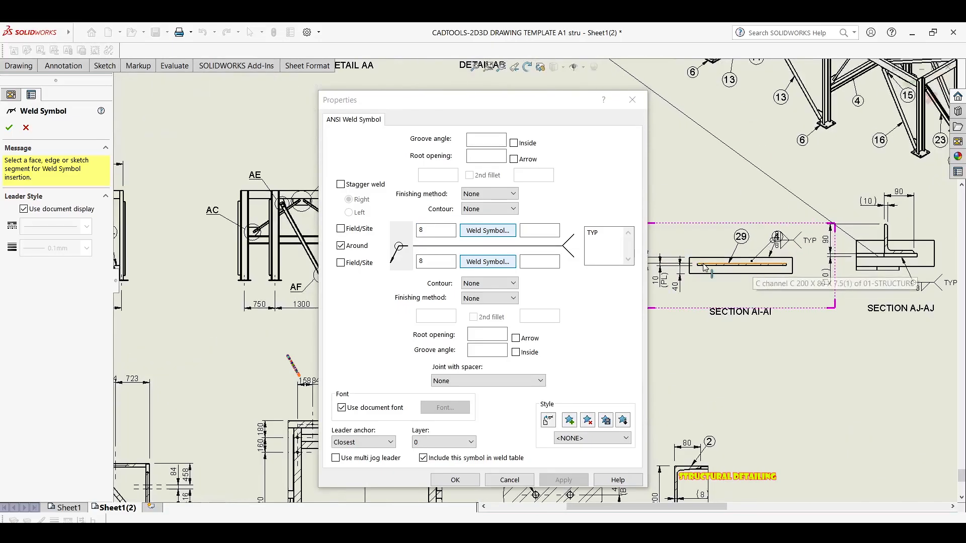
scroll(704, 269, down, 4)
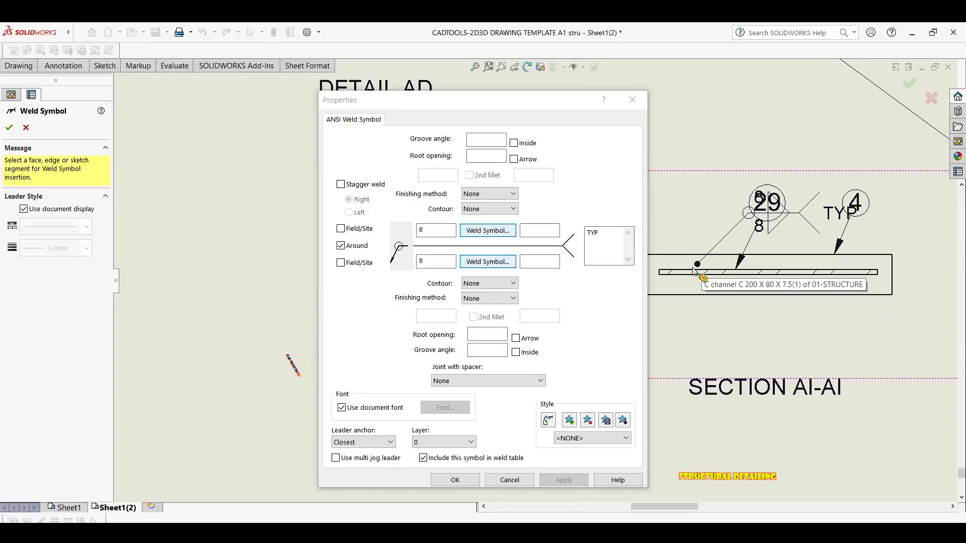
click(769, 273)
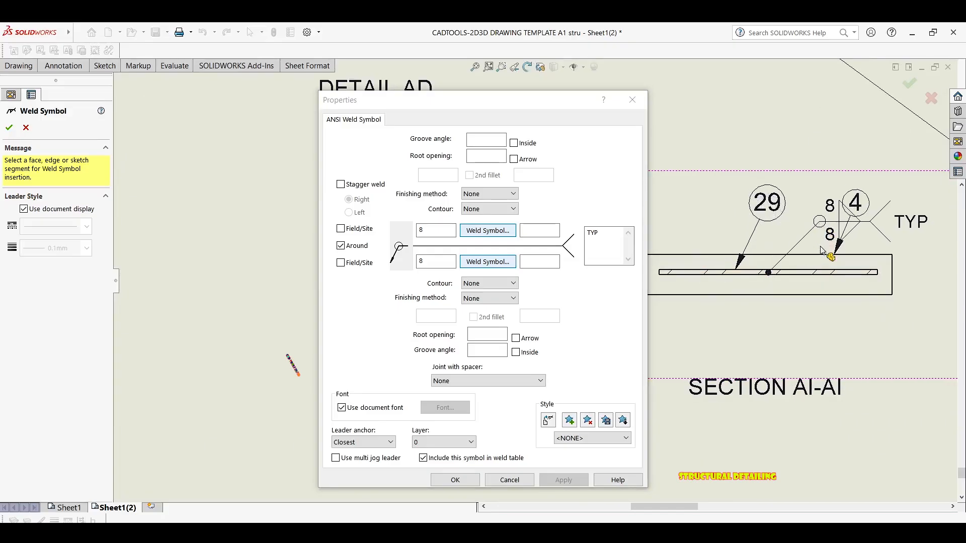
click(808, 333)
scroll(843, 199, up, 5)
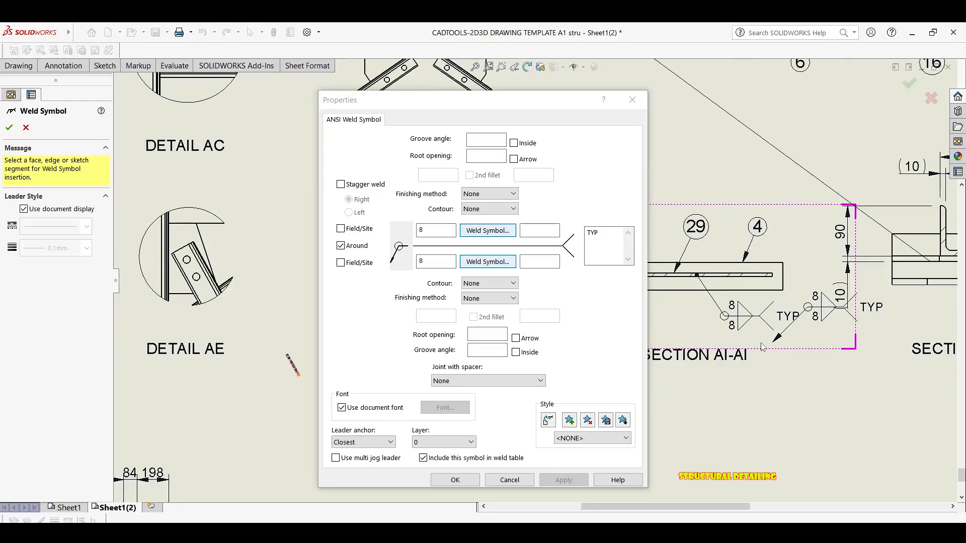
scroll(783, 245, down, 5)
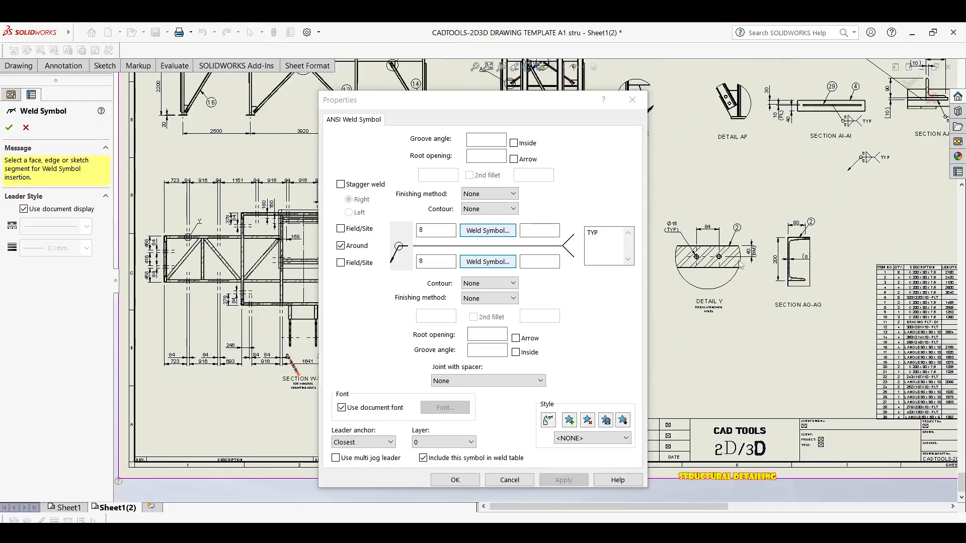
scroll(783, 245, down, 2)
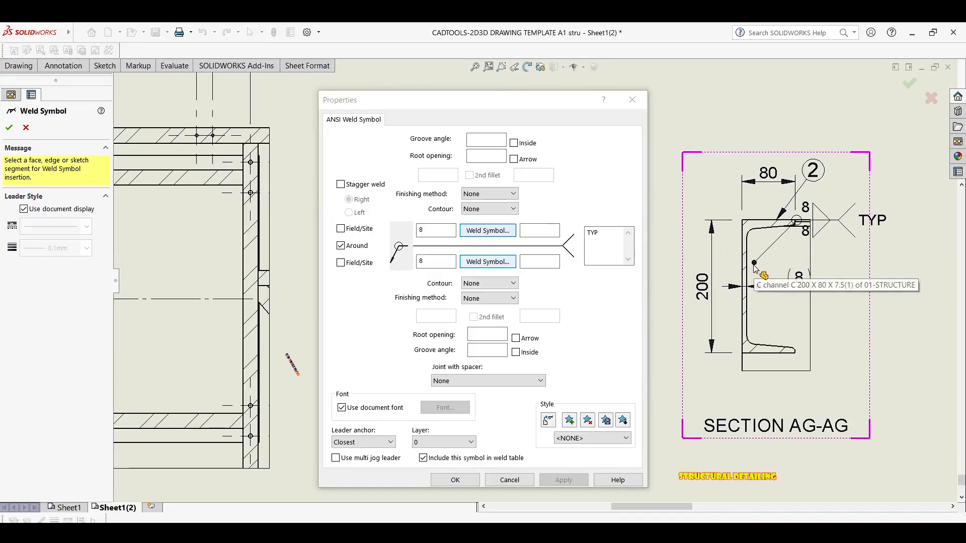
click(442, 230)
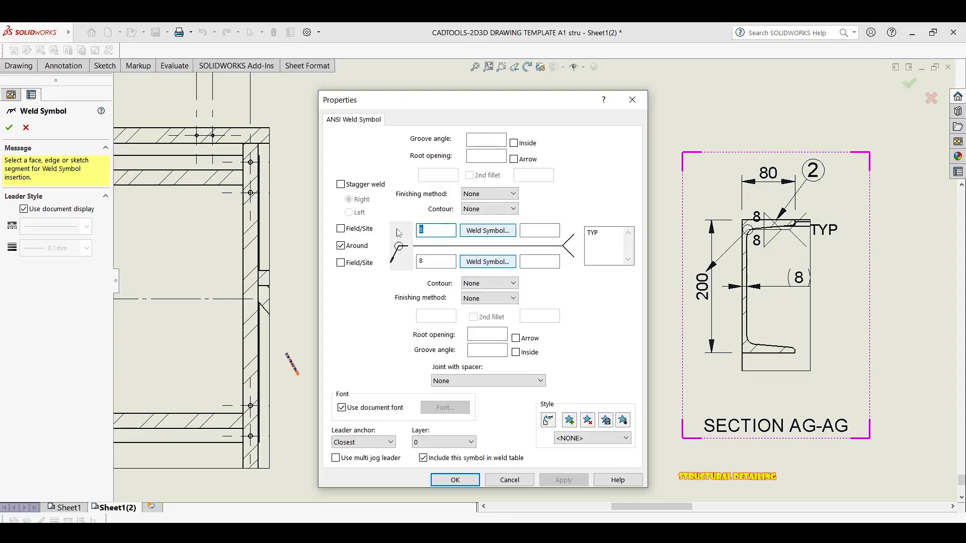
key(BackSpace)
click(480, 232)
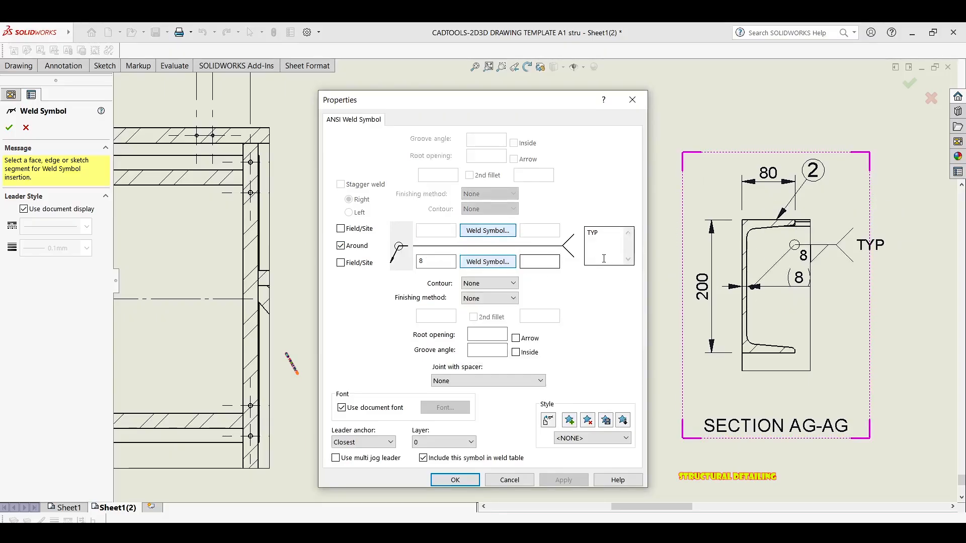
click(496, 233)
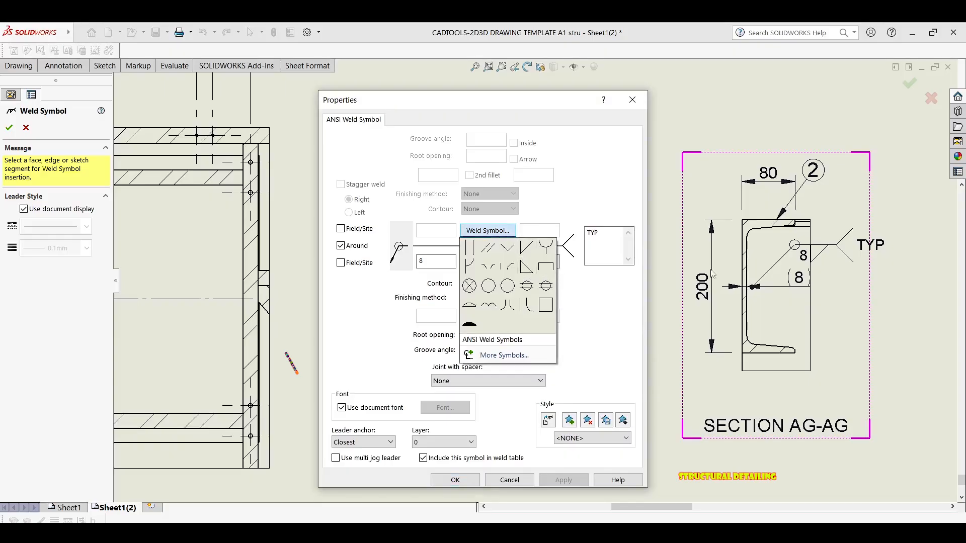
scroll(751, 285, down, 2)
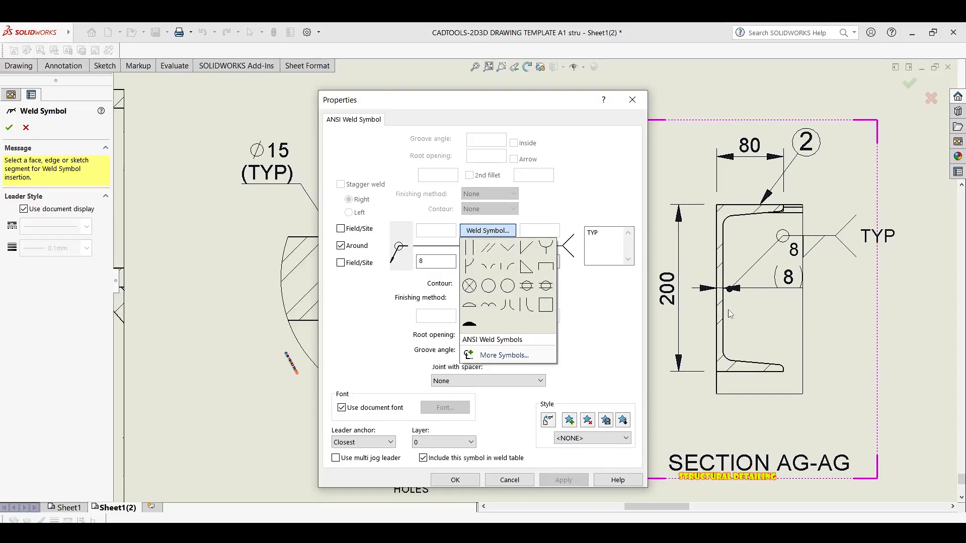
scroll(791, 277, up, 2)
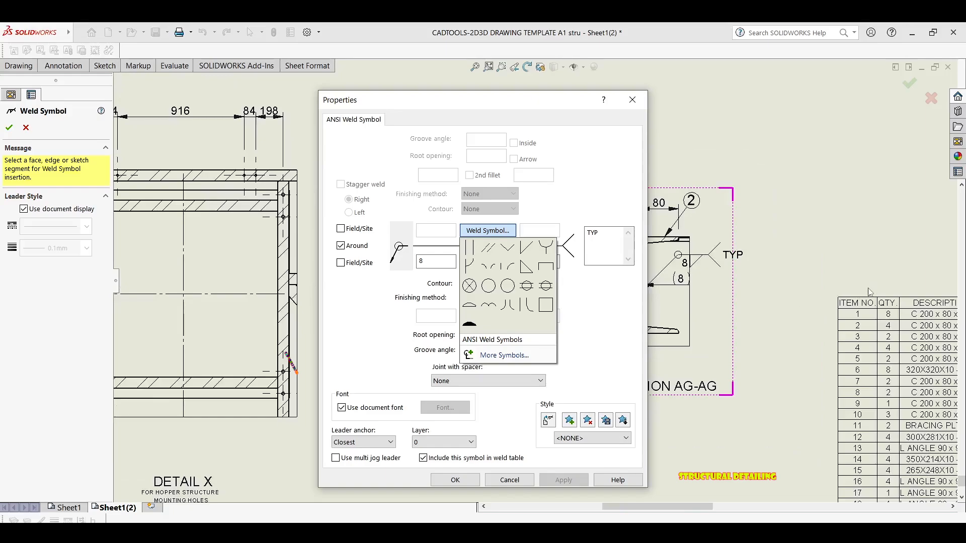
scroll(805, 292, up, 2)
scroll(770, 237, up, 2)
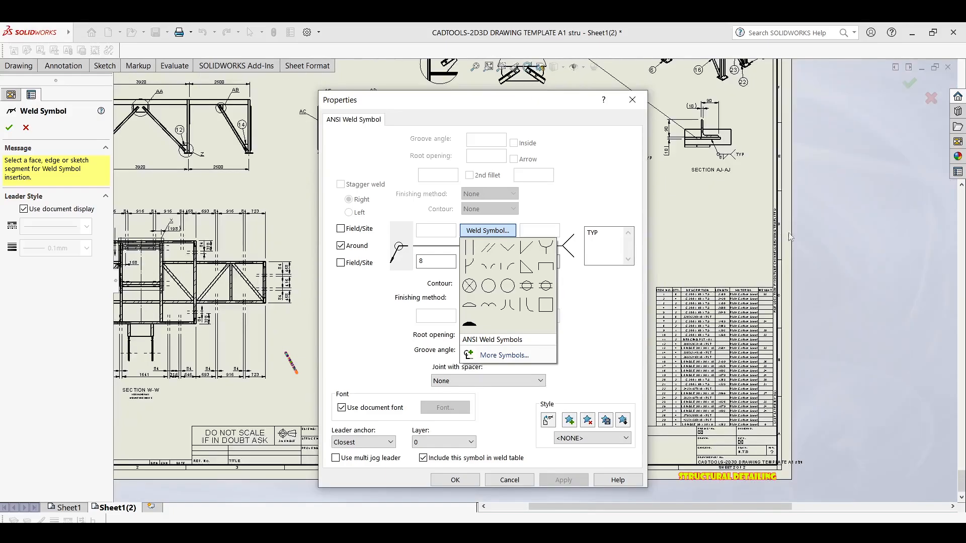
click(454, 326)
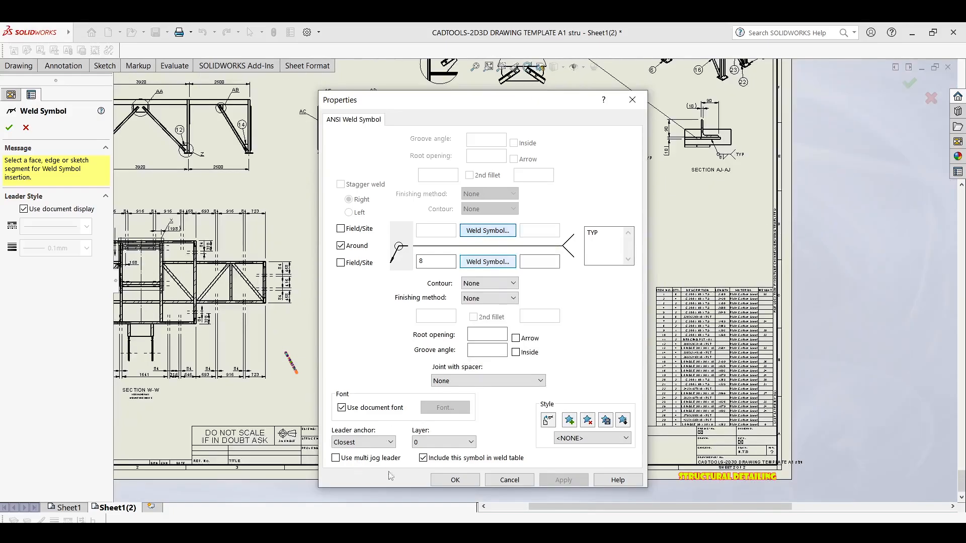
click(454, 481)
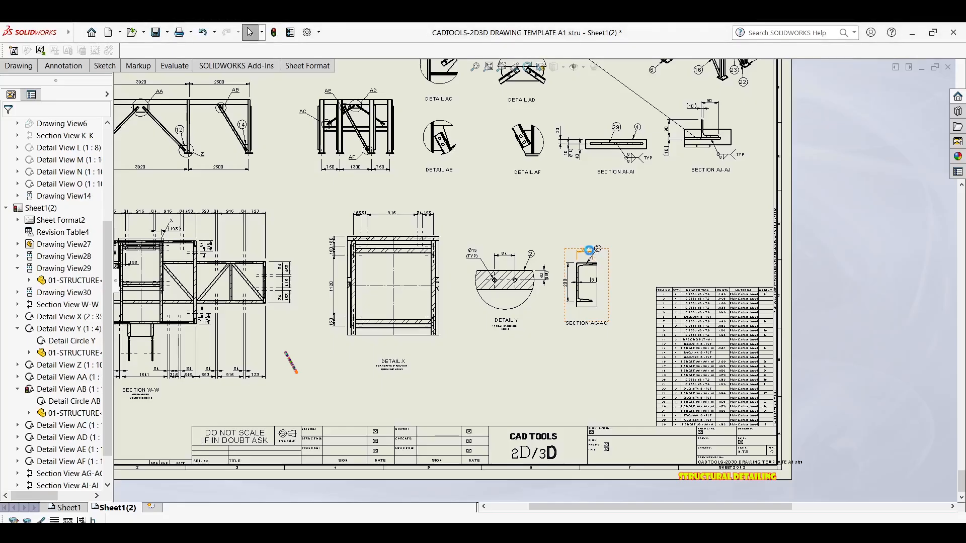
Step: Move the bracketed web thickness dimension beside the channel's back in Section AG-AG, space the height dimension further out, and shift the view sideways
scroll(589, 266, down, 3)
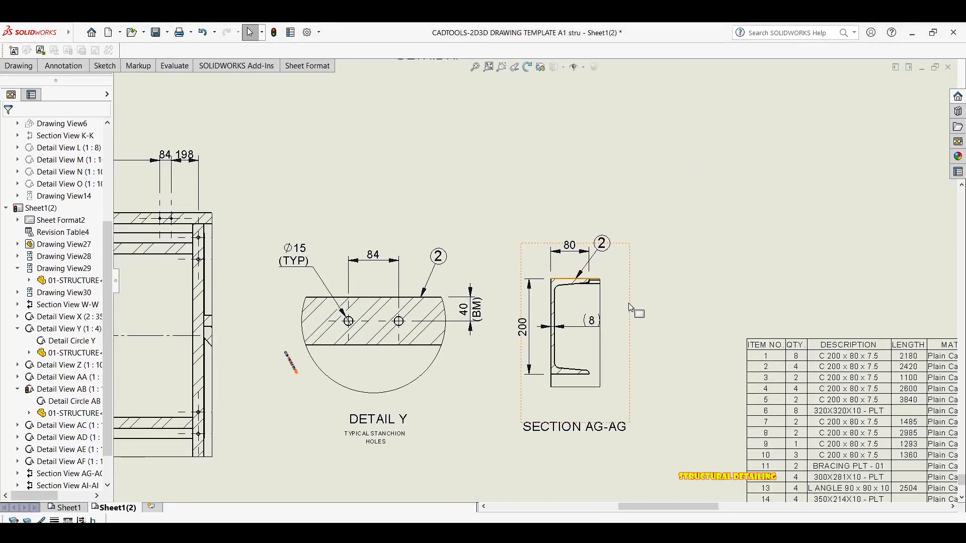
scroll(612, 322, down, 3)
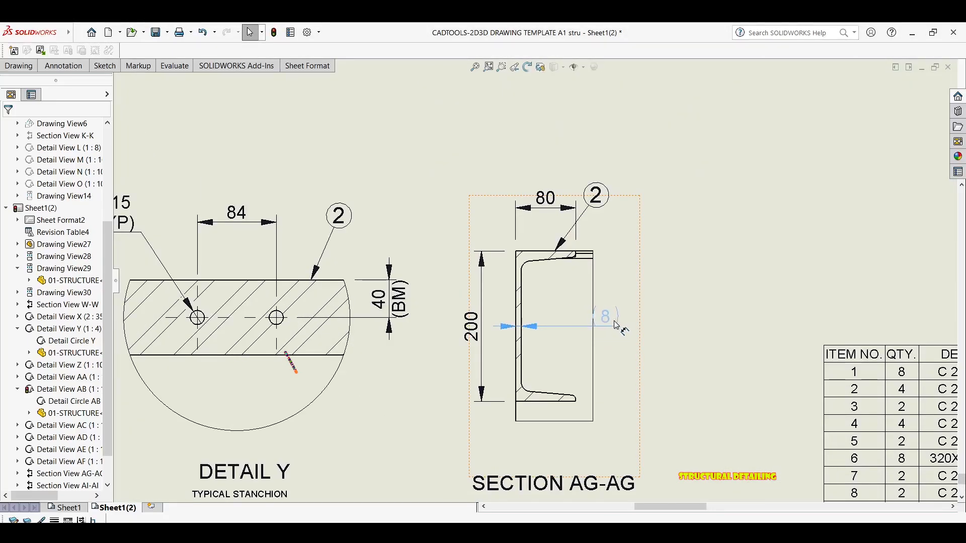
drag(616, 326, 448, 308)
key(Escape)
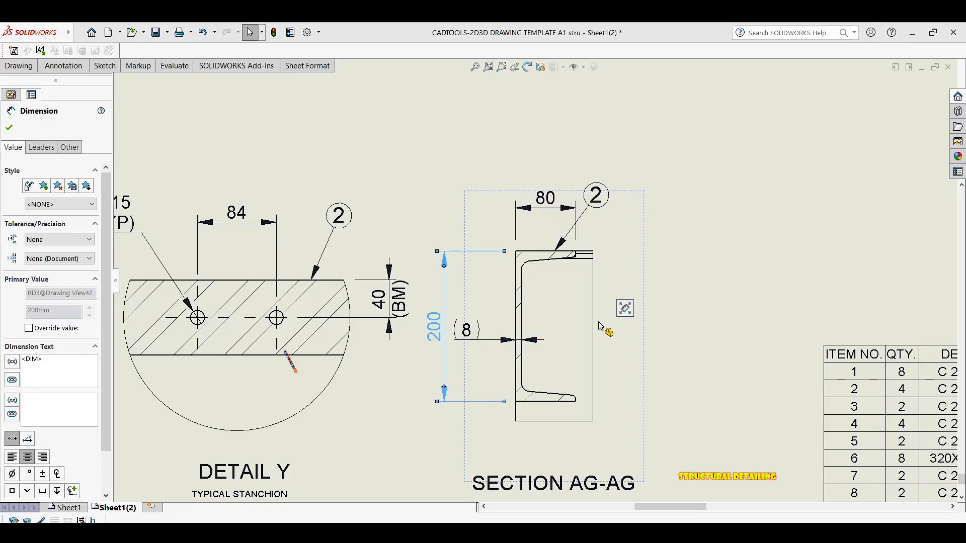
drag(647, 309, 673, 308)
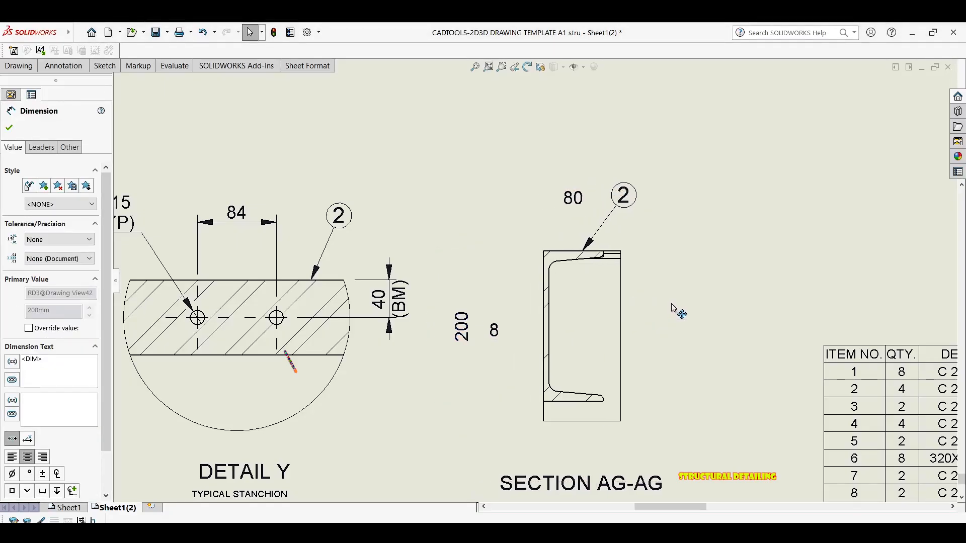
Step: Slightly adjust the placement of the weld symbol beneath the plate in Section AJ-AJ
scroll(664, 308, up, 7)
middle_drag(645, 286, 623, 322)
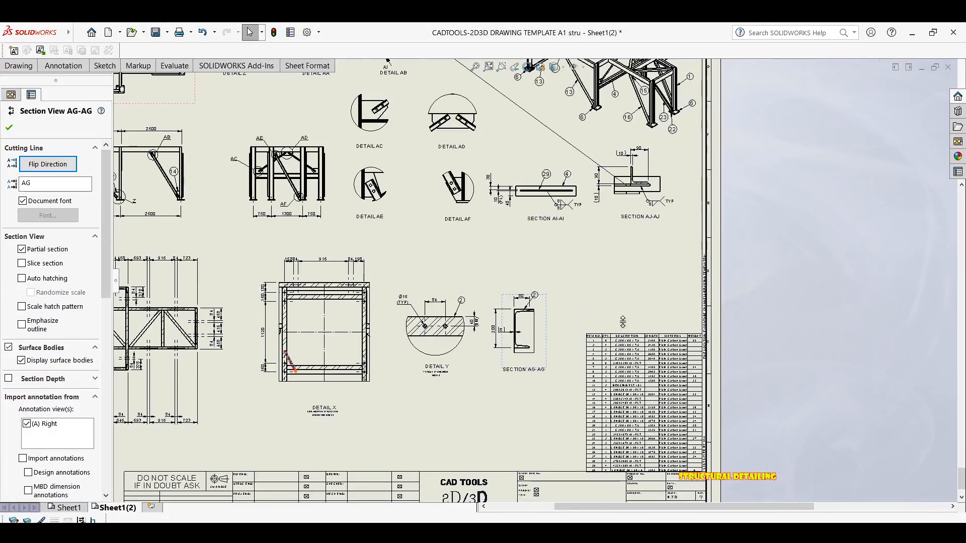
middle_drag(646, 240, 672, 344)
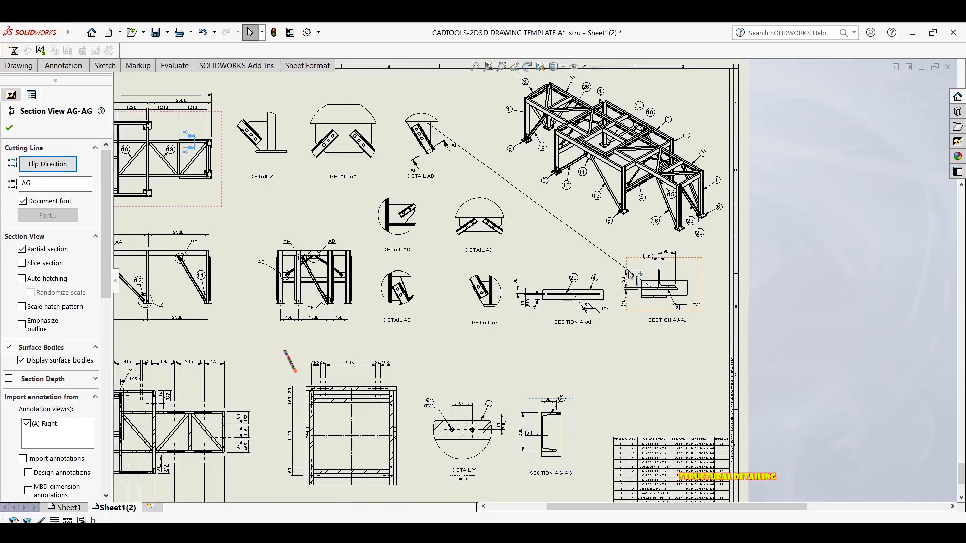
click(481, 165)
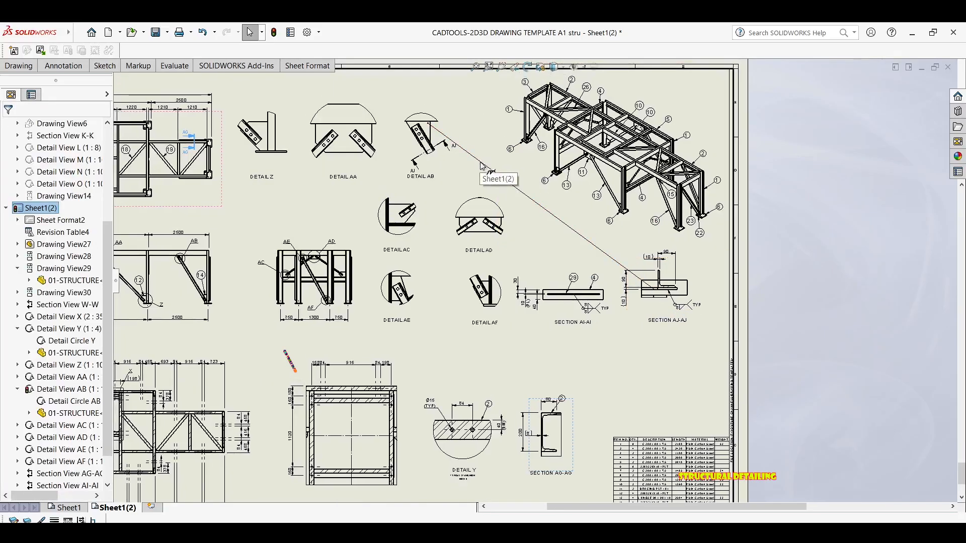
scroll(645, 287, down, 3)
scroll(579, 246, down, 1)
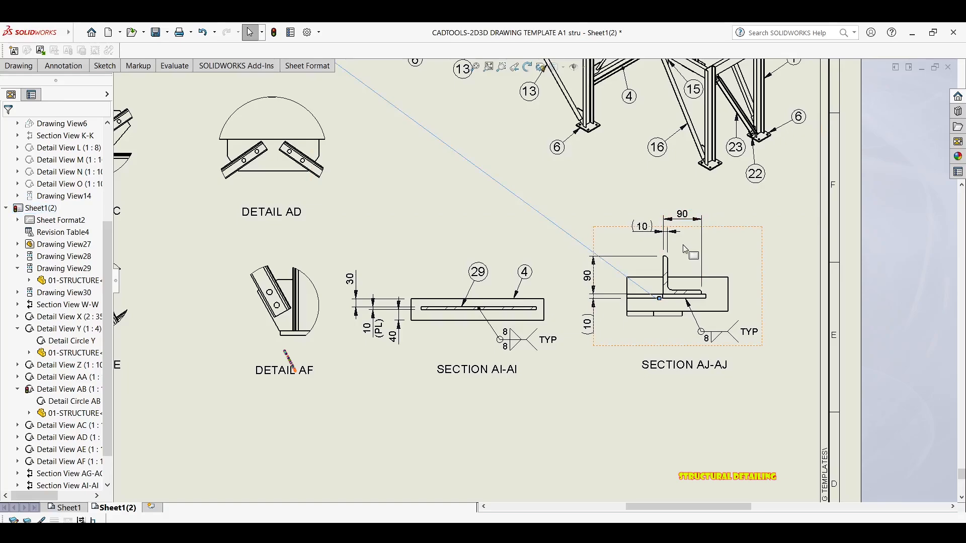
scroll(703, 327, down, 2)
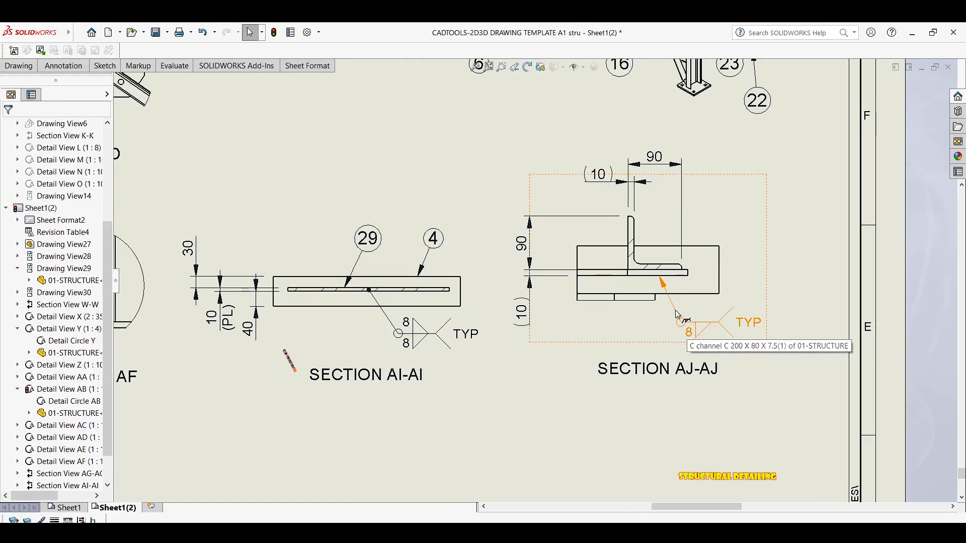
drag(676, 311, 682, 321)
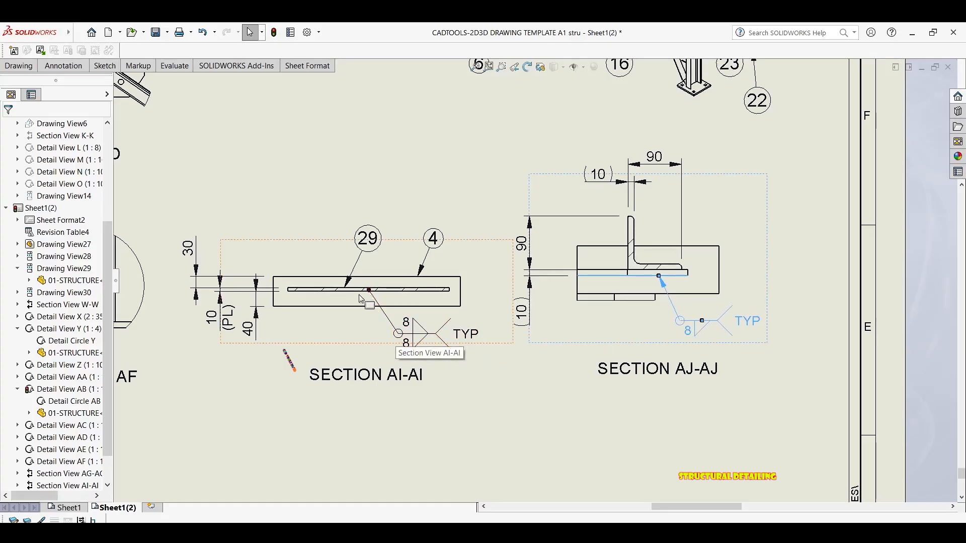
Step: Reattach the leader of the double-sided weld symbol in Section AI-AI to the lower edge of plate 29
scroll(347, 293, down, 3)
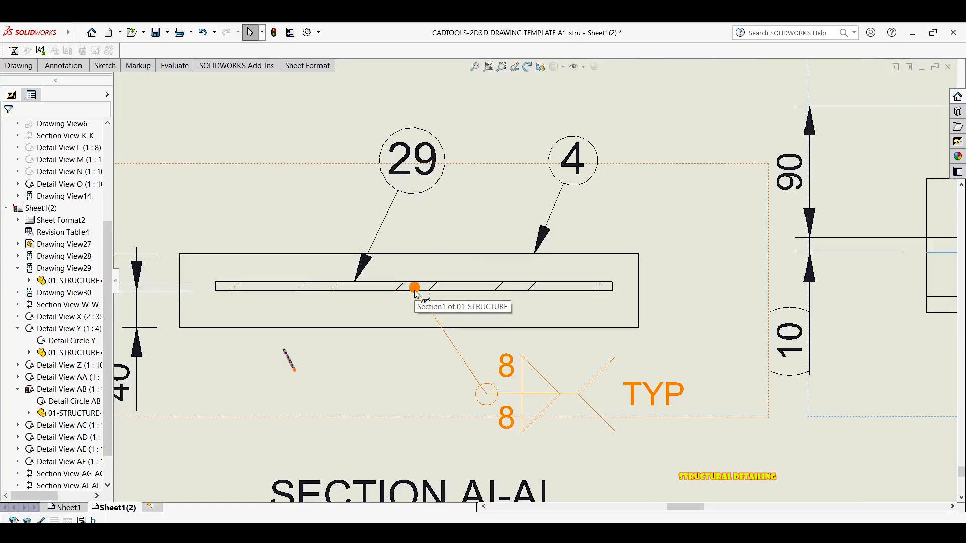
mouse_move(414, 288)
mouse_down()
mouse_move(423, 298)
mouse_move(433, 286)
mouse_move(428, 295)
mouse_up()
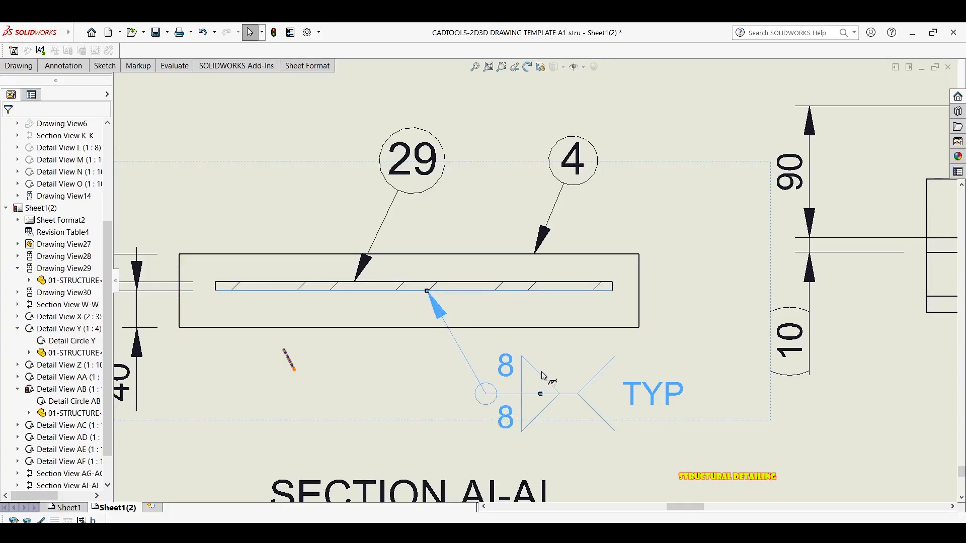
middle_drag(527, 394, 523, 381)
key(Escape)
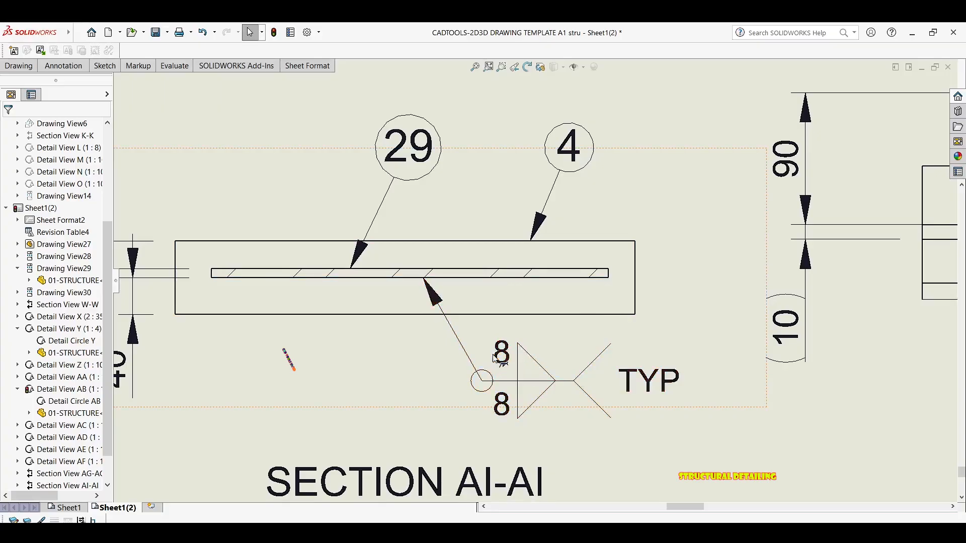
Step: Remove the all-around option from the double-sided TYP weld symbol in Section AI-AI
click(497, 352)
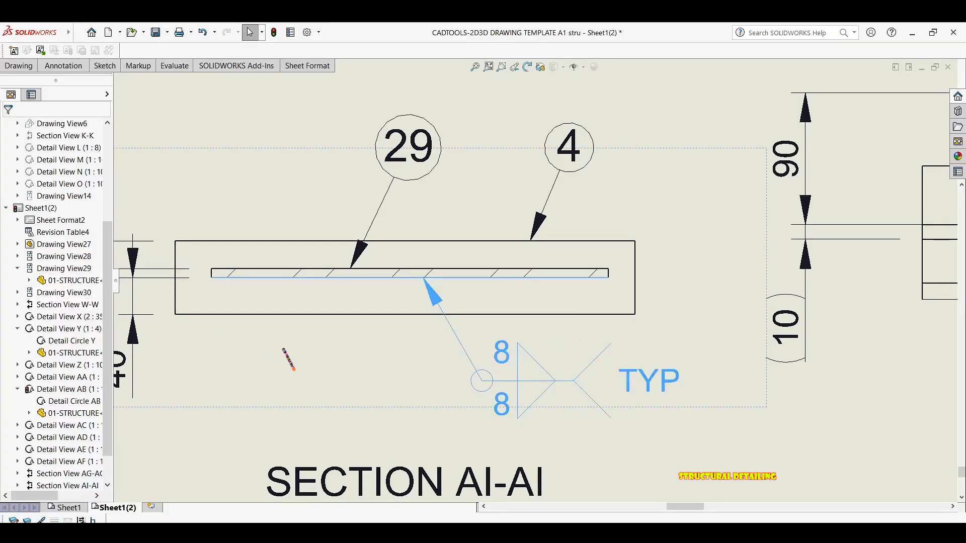
double_click(506, 351)
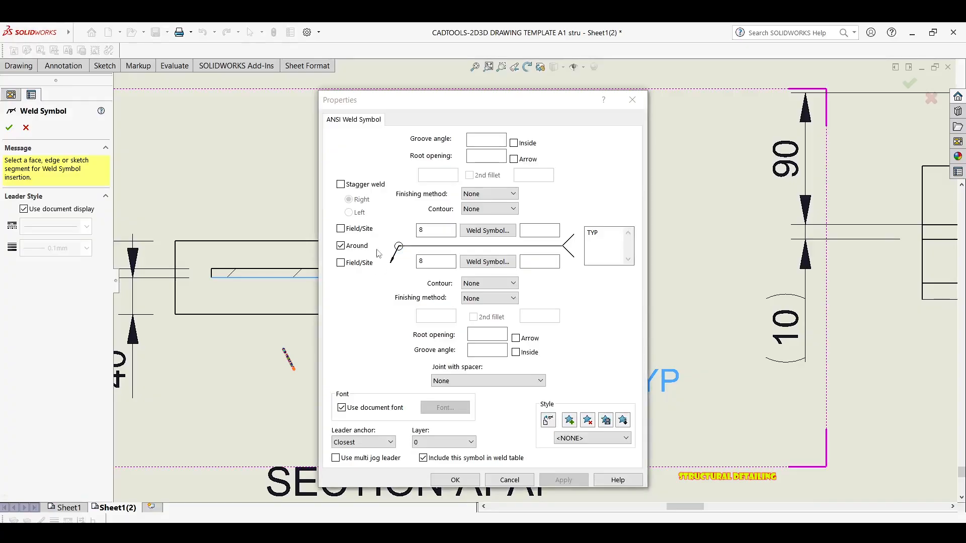
click(341, 246)
click(455, 480)
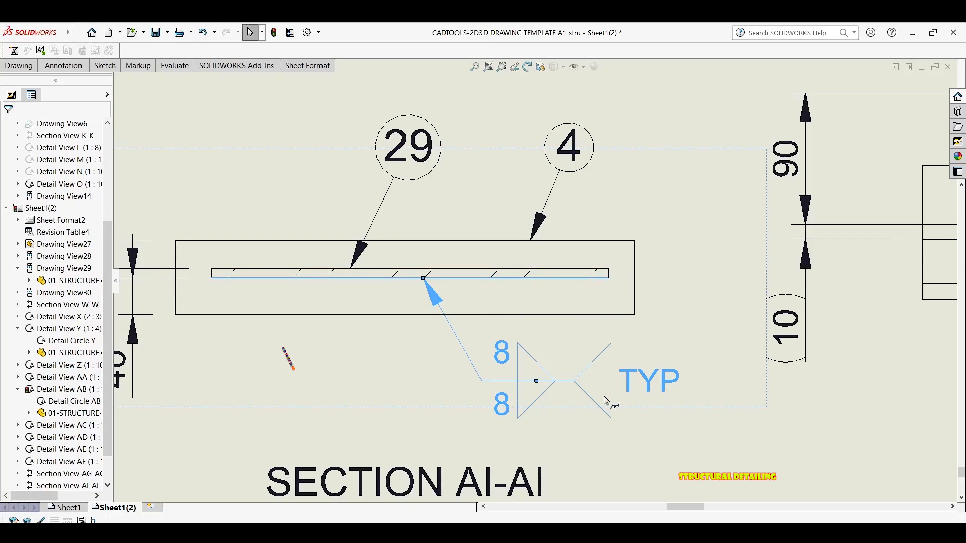
scroll(609, 424, up, 3)
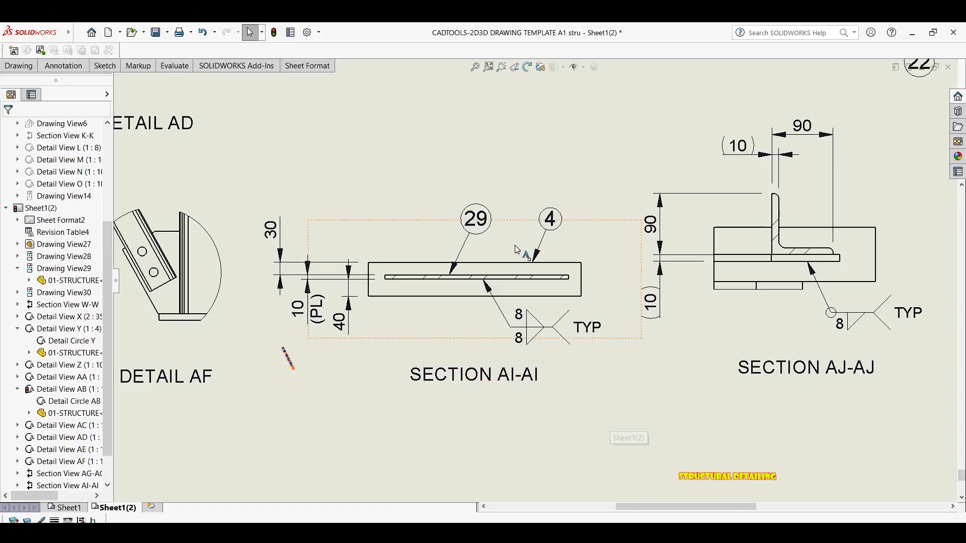
scroll(621, 242, up, 4)
scroll(470, 278, down, 3)
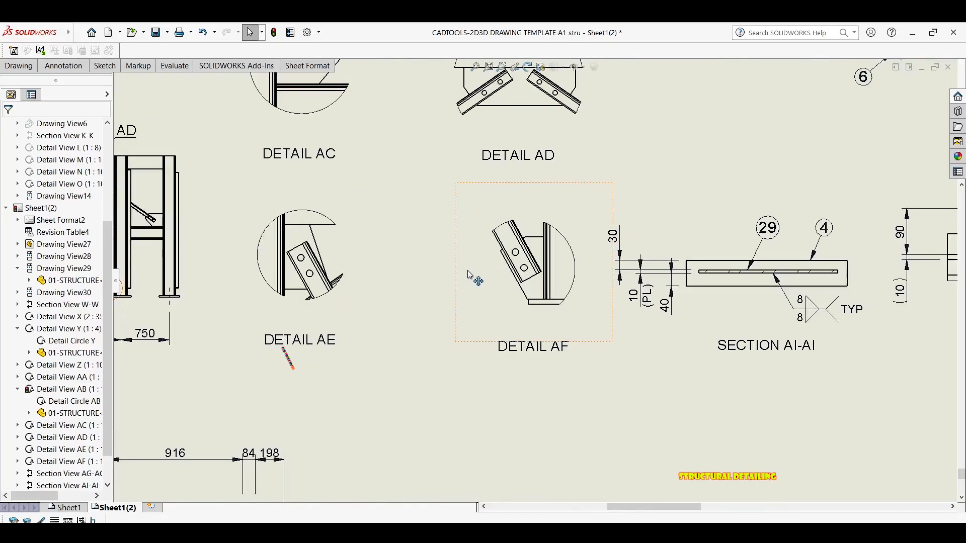
scroll(407, 288, down, 1)
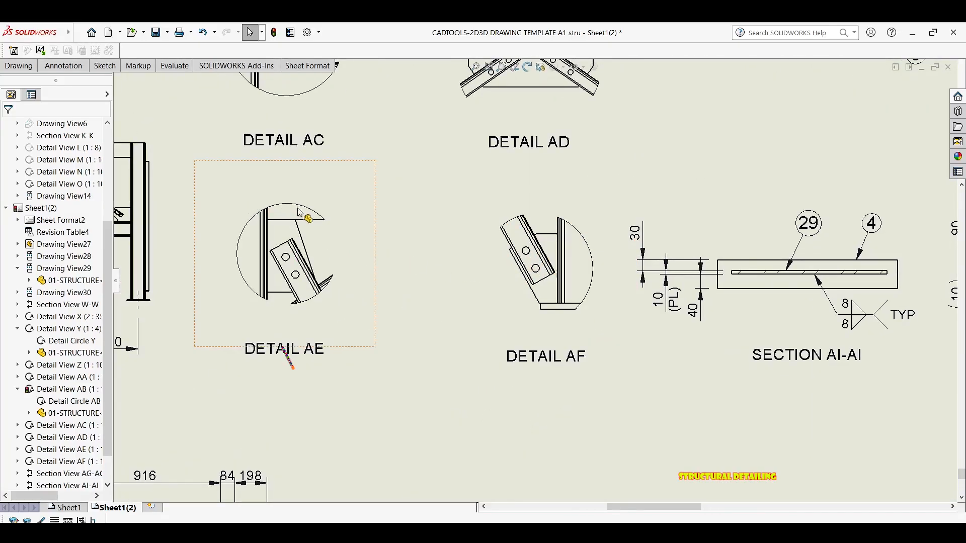
middle_drag(301, 207, 343, 202)
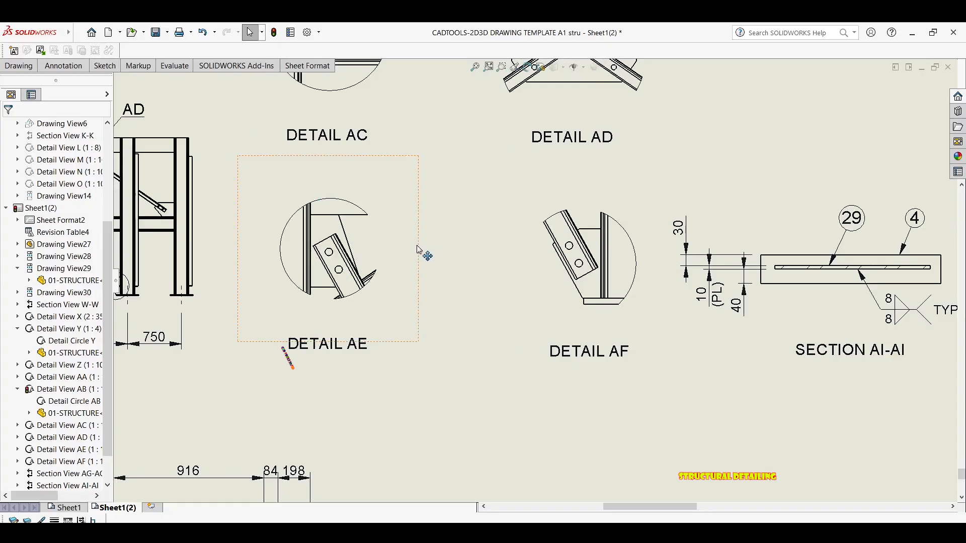
click(58, 66)
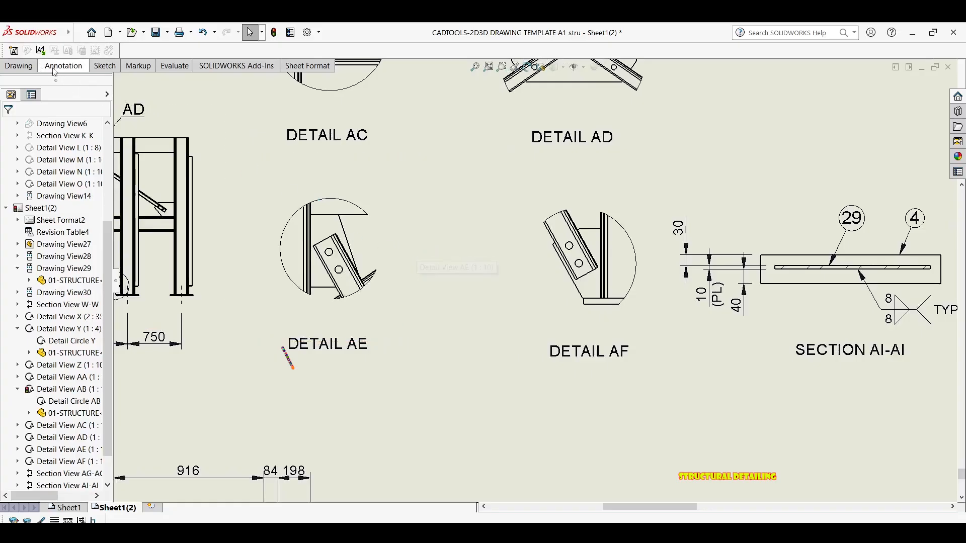
click(19, 64)
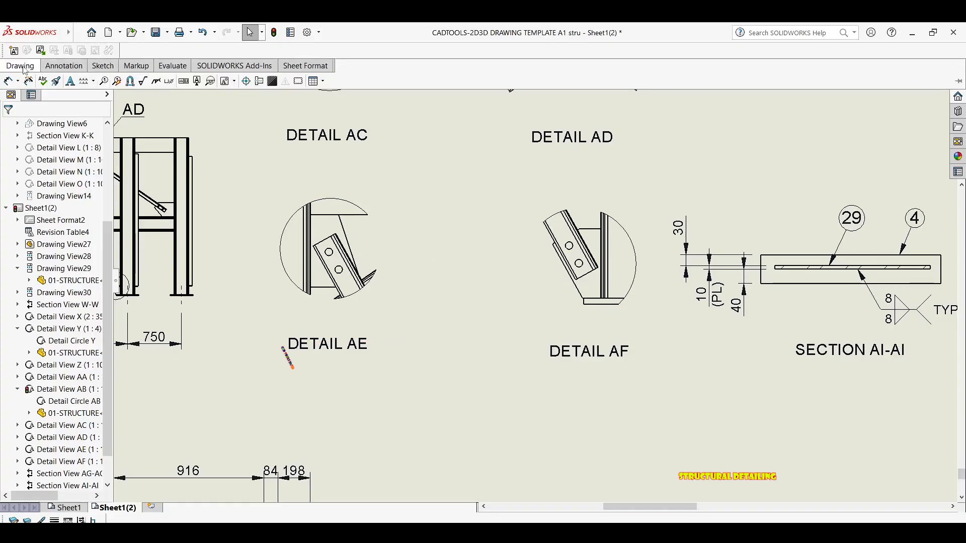
click(59, 67)
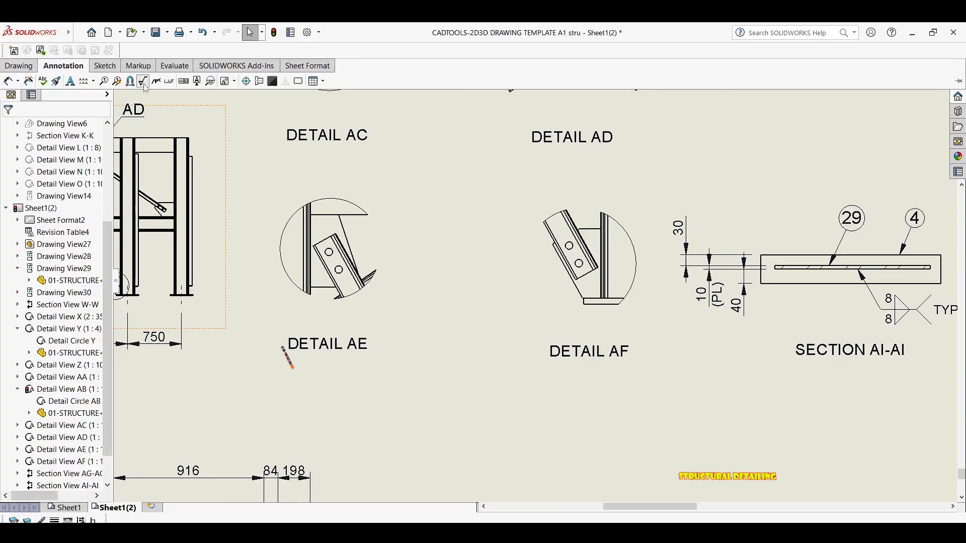
scroll(311, 226, down, 5)
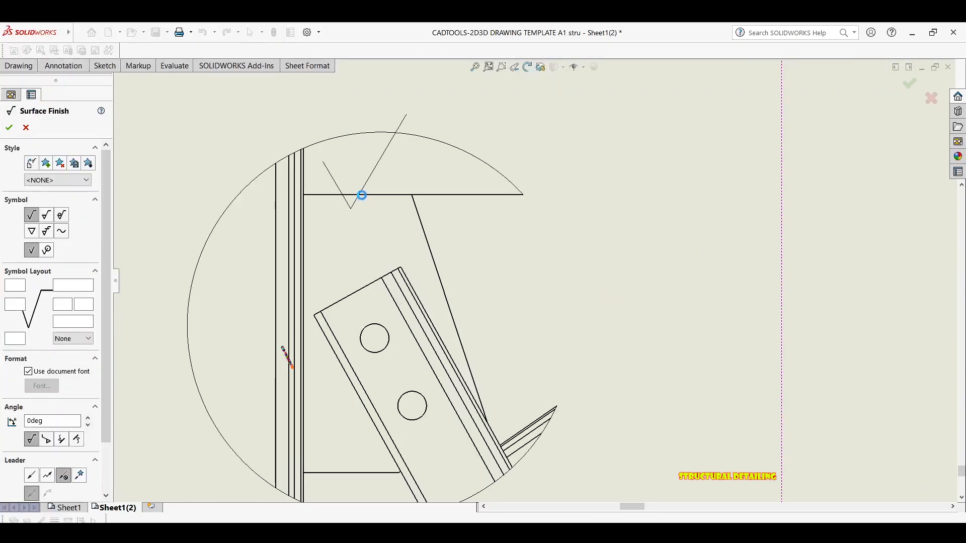
scroll(380, 230, up, 5)
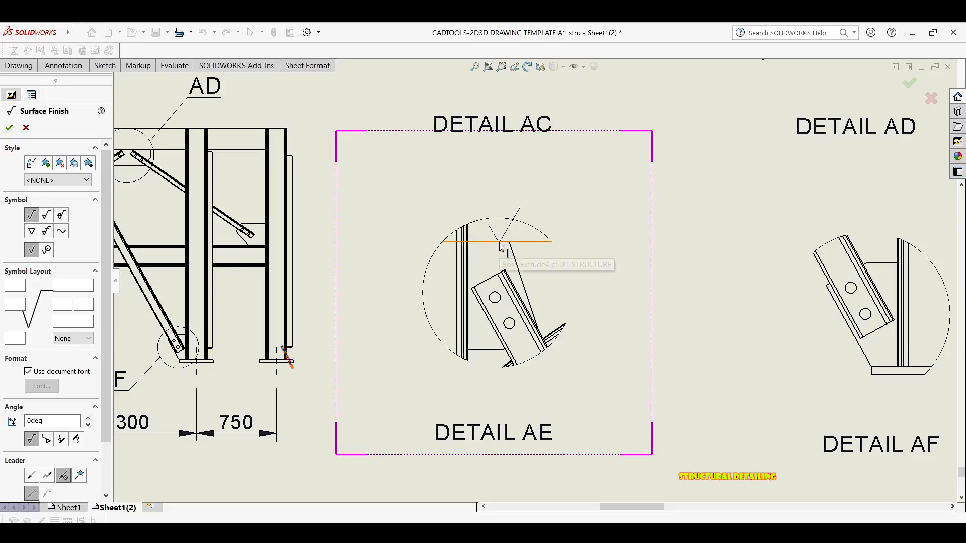
key(Escape)
click(63, 66)
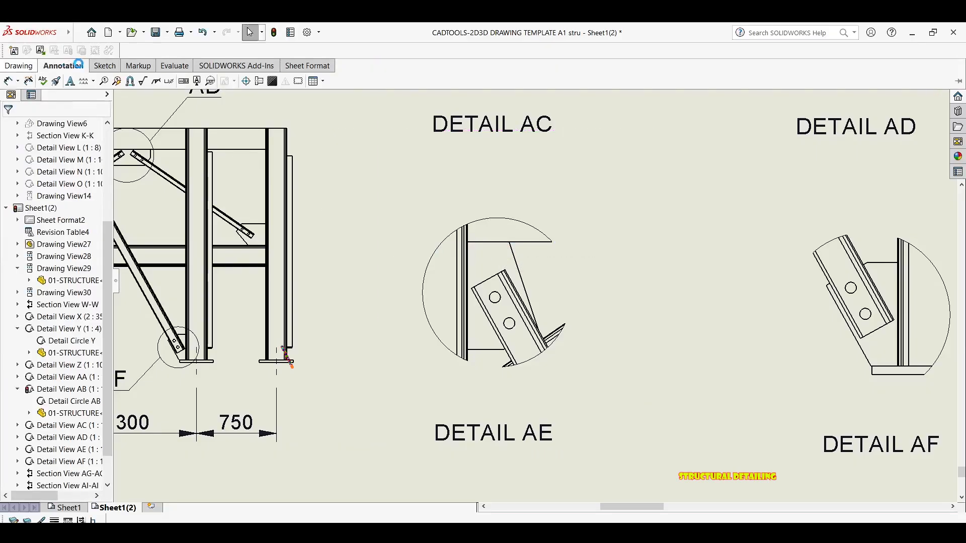
click(156, 82)
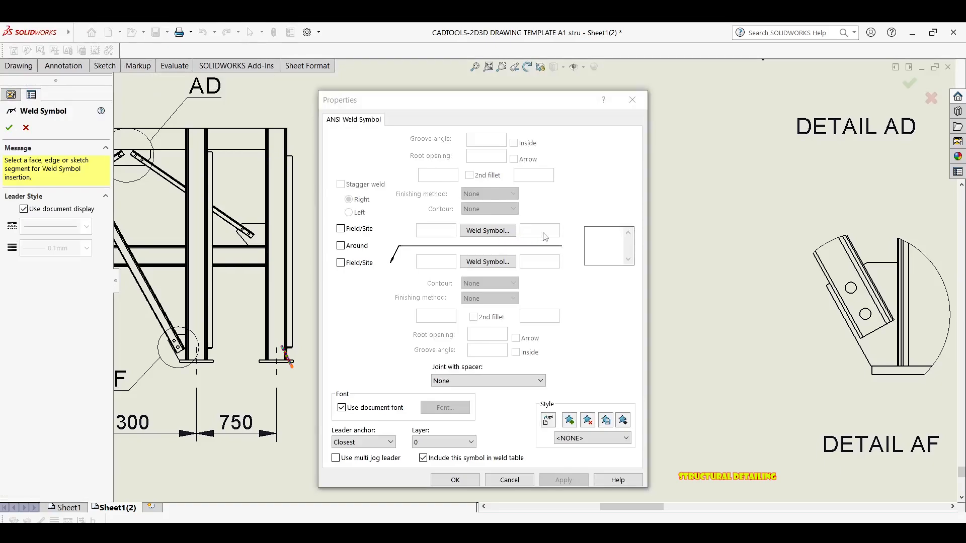
scroll(715, 239, up, 8)
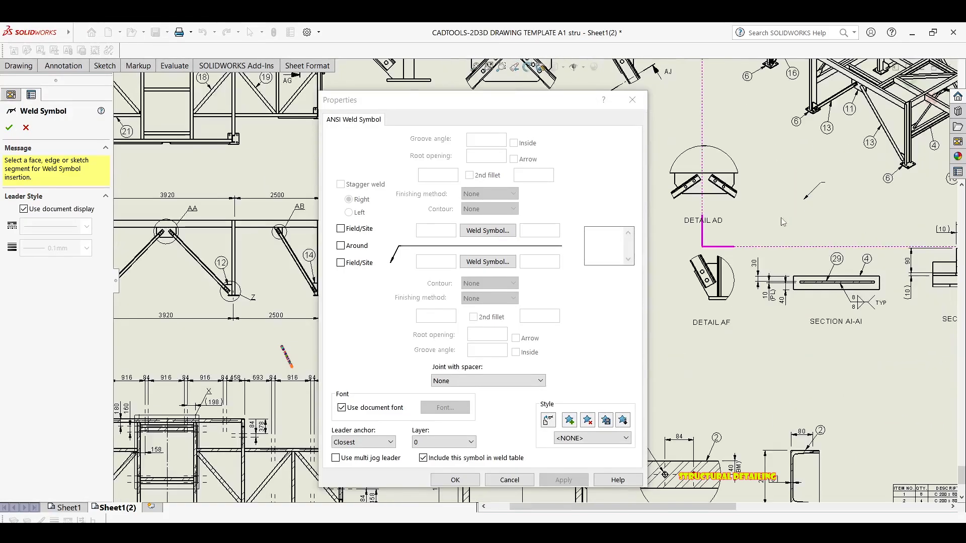
scroll(846, 234, up, 6)
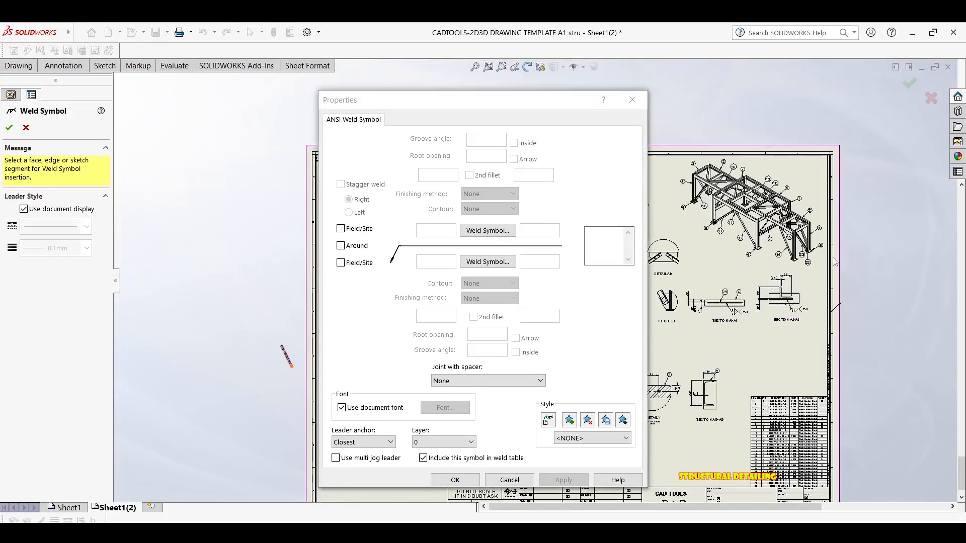
scroll(823, 248, down, 4)
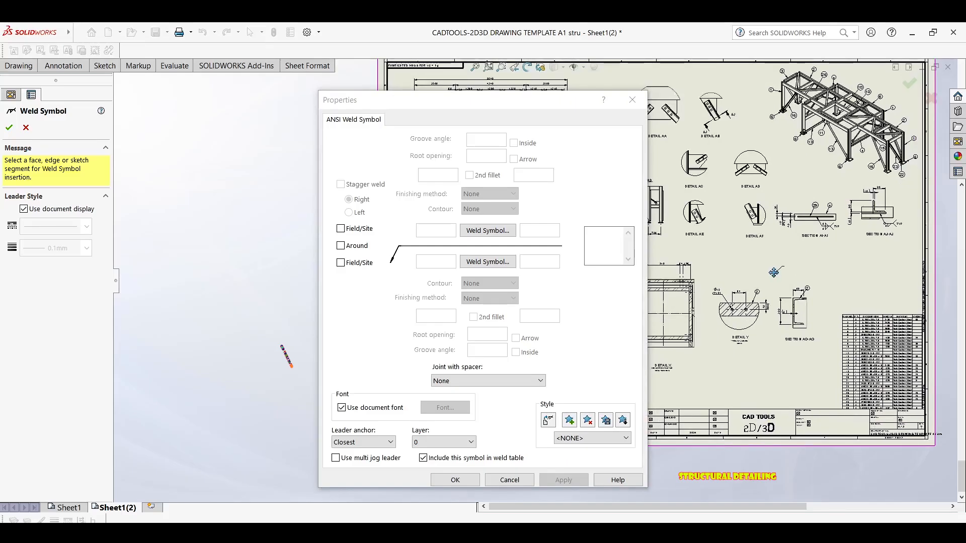
scroll(760, 272, down, 4)
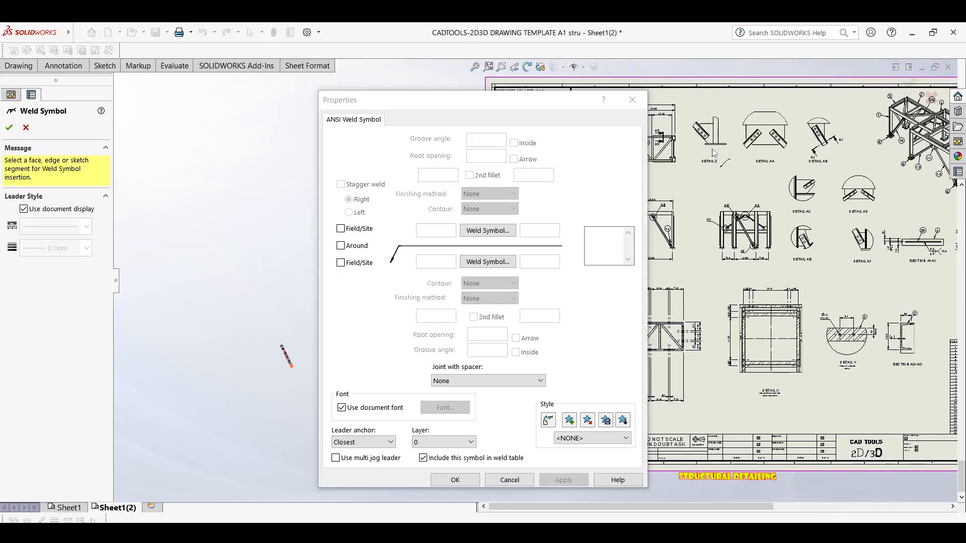
scroll(715, 134, down, 5)
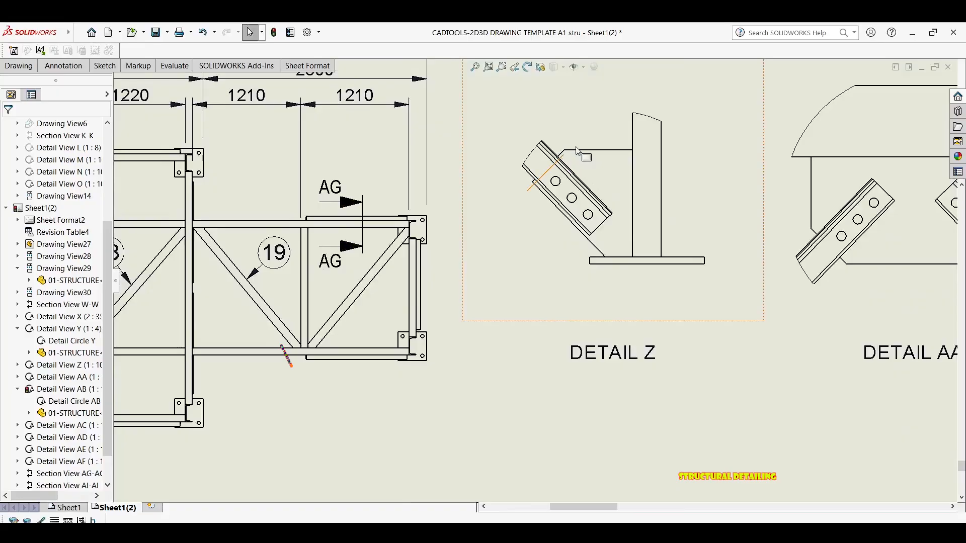
Step: Attach a single-sided fillet weld symbol with size 8 and tail note TYP to the column edge in Detail Z, and delete the blank symbol above it
scroll(577, 151, down, 1)
click(63, 67)
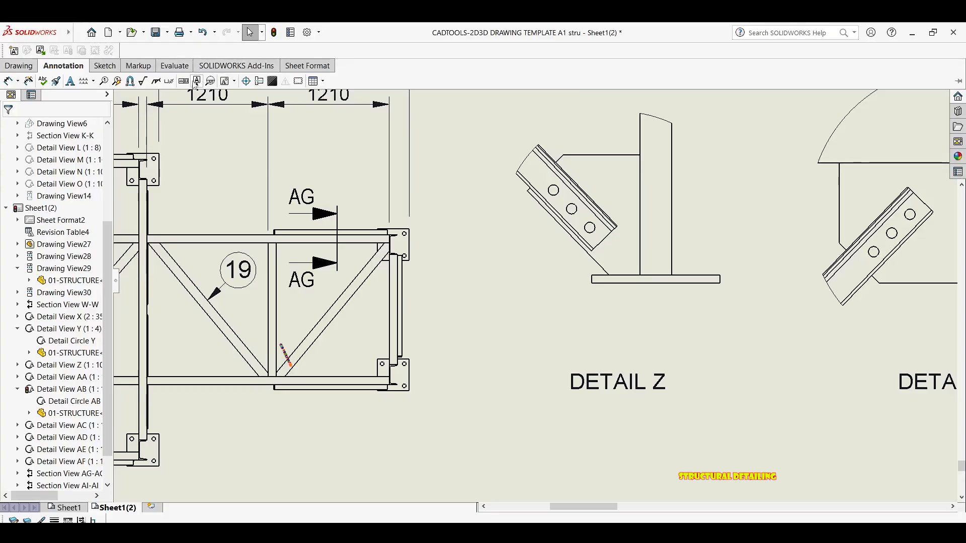
click(157, 81)
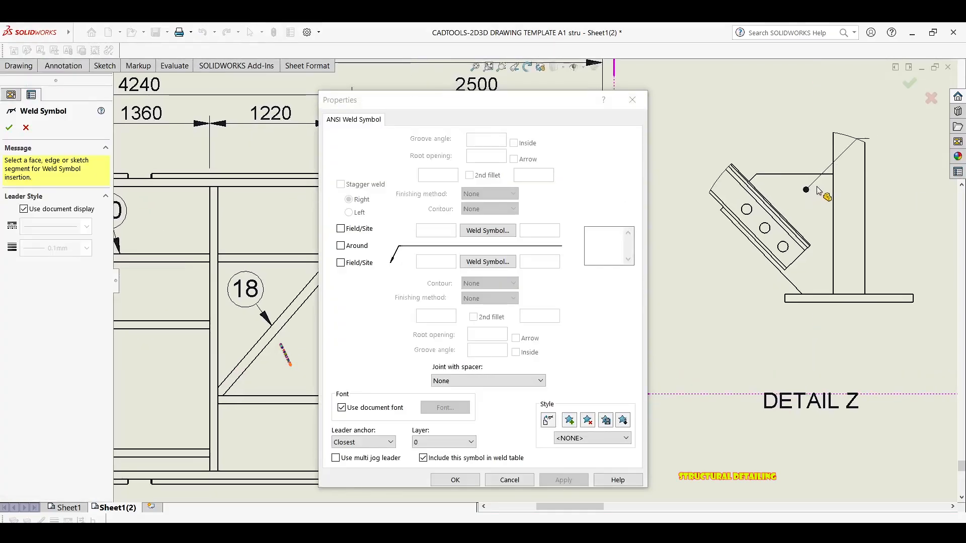
click(832, 186)
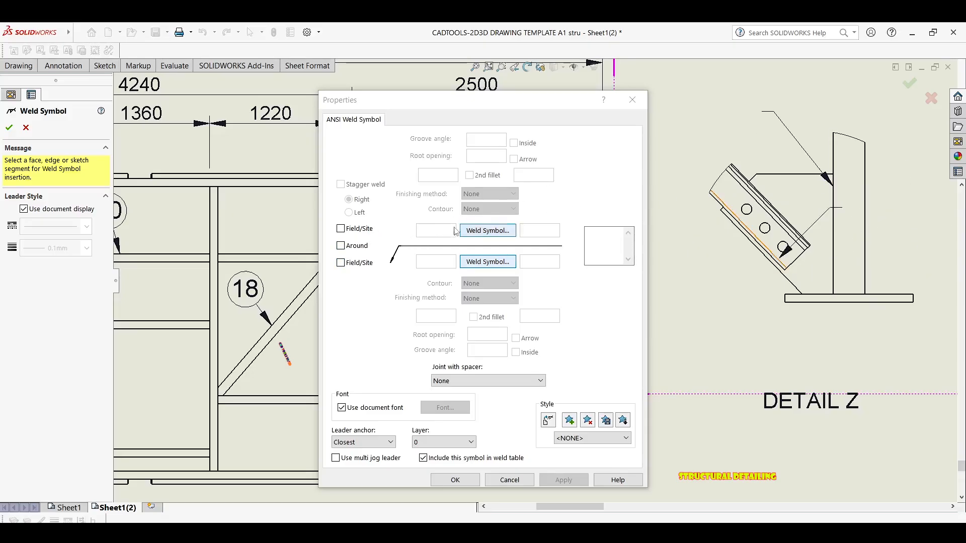
click(481, 262)
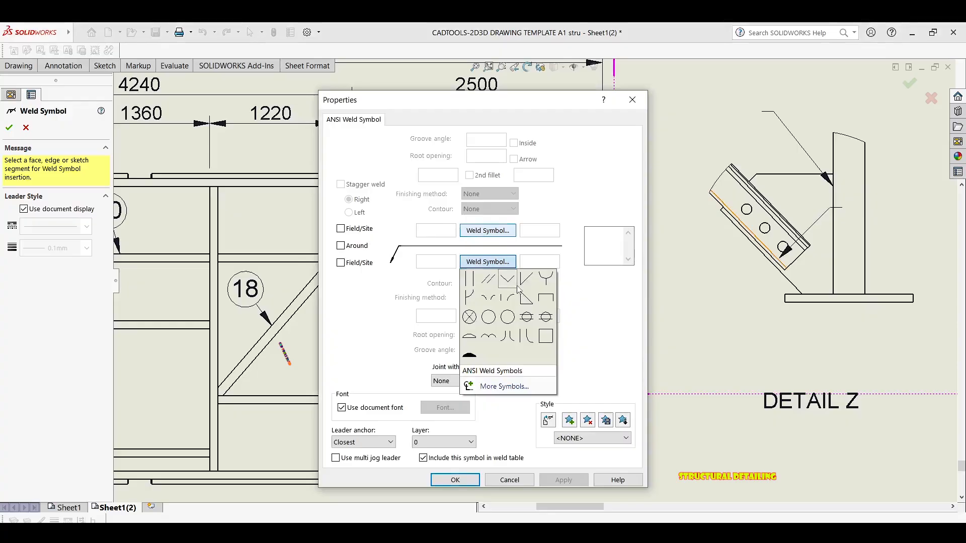
click(526, 298)
click(443, 262)
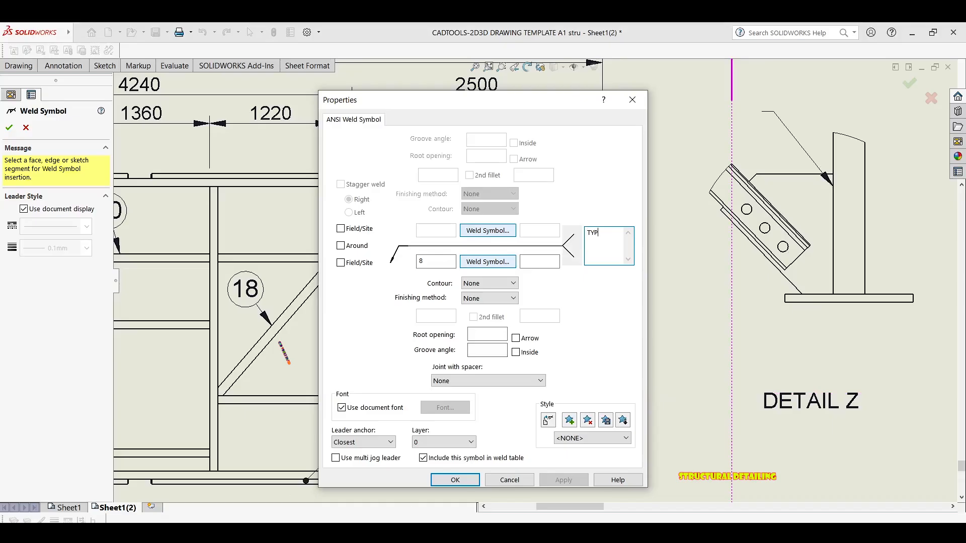
click(837, 217)
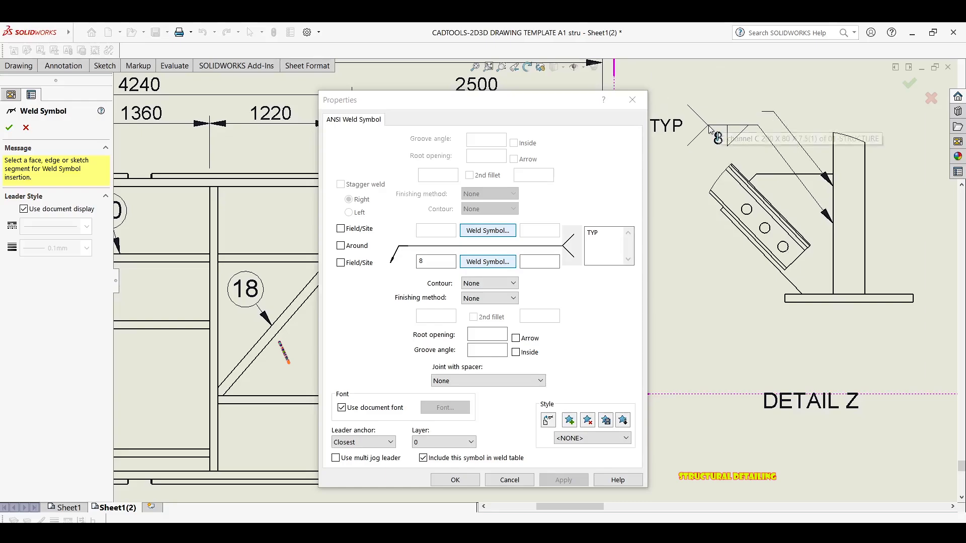
click(709, 130)
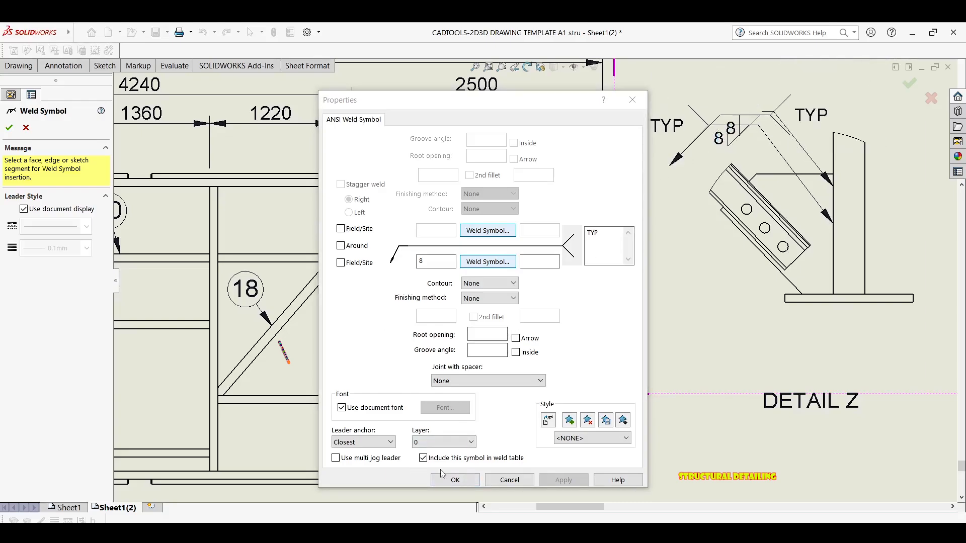
click(455, 480)
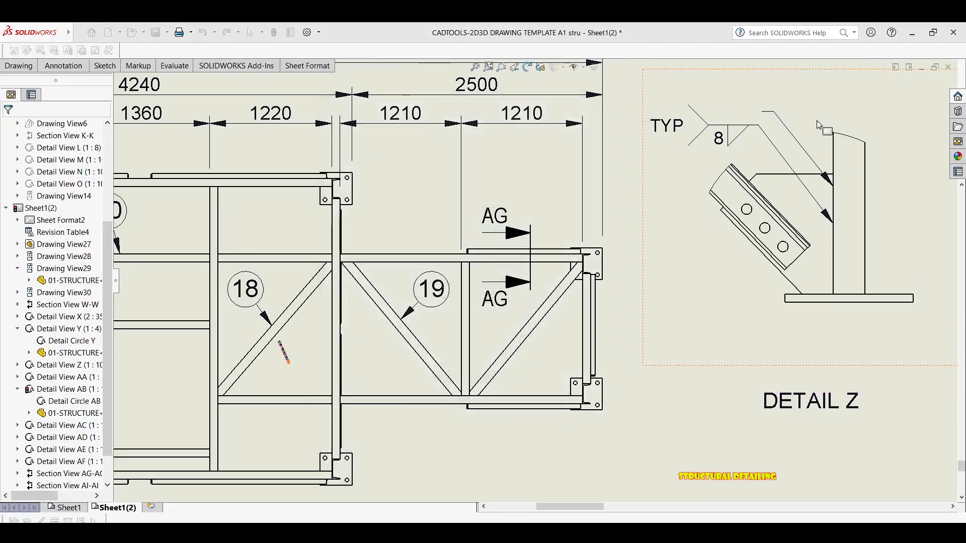
click(787, 126)
key(Delete)
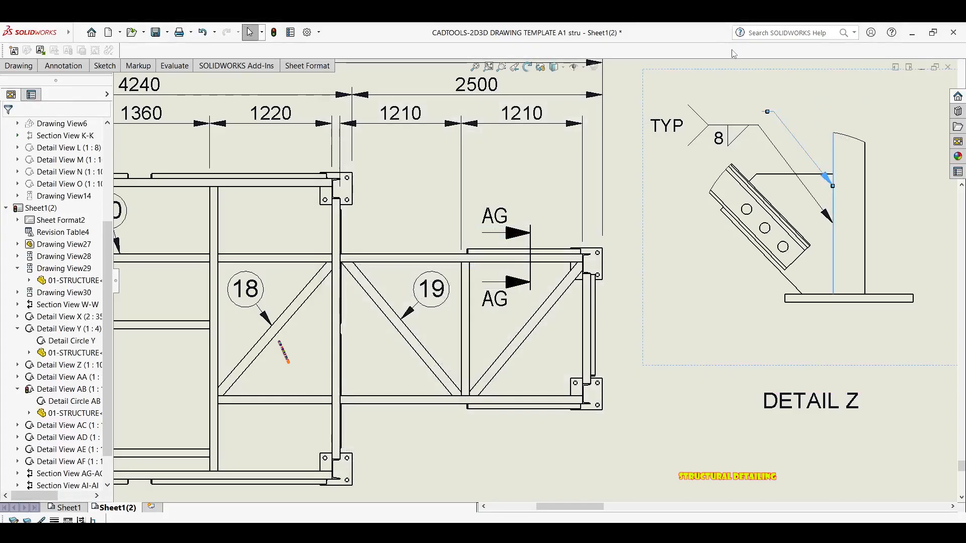
Step: Dimension the gusset plate's overall width between its two vertical edges in Detail AA, placing the dimension above the view
scroll(750, 235, up, 3)
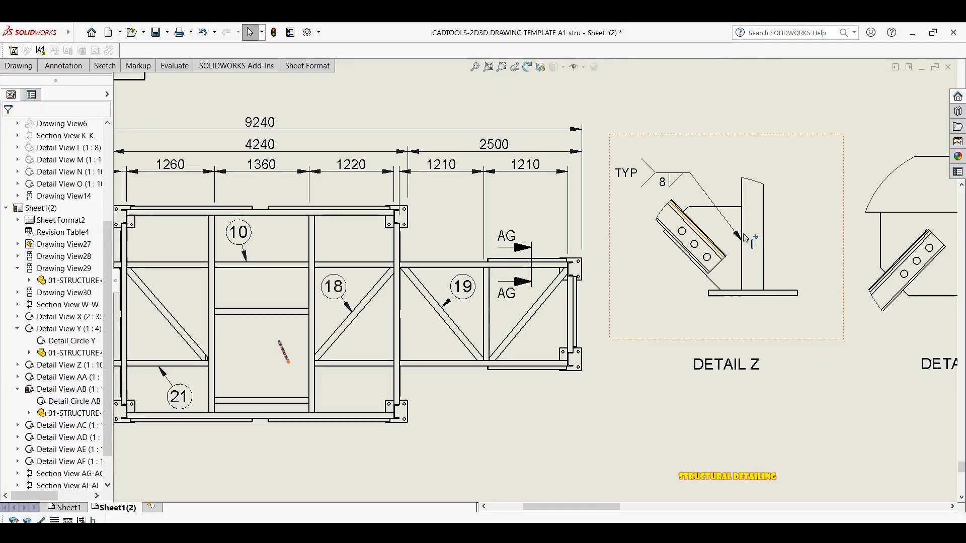
middle_drag(760, 203, 839, 113)
scroll(792, 176, up, 5)
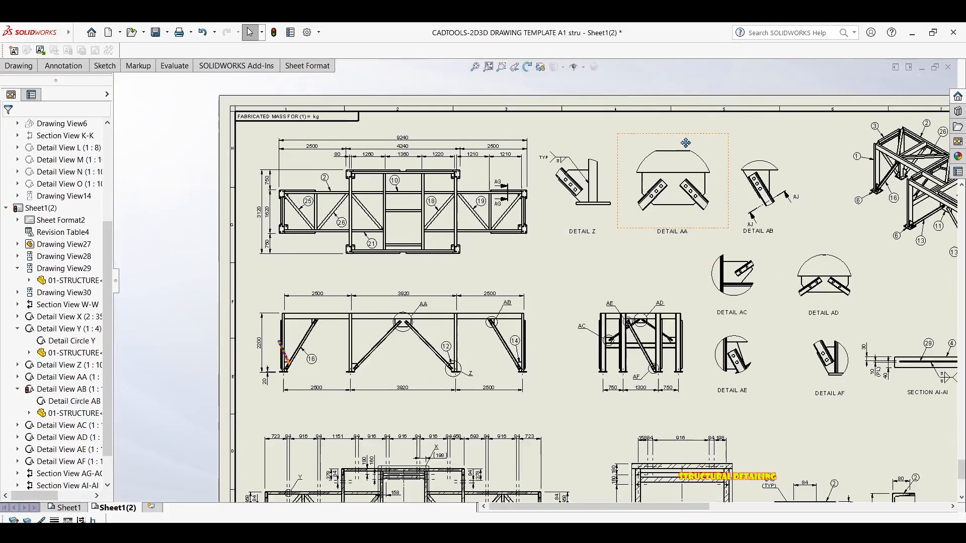
scroll(650, 177, down, 5)
scroll(650, 177, down, 1)
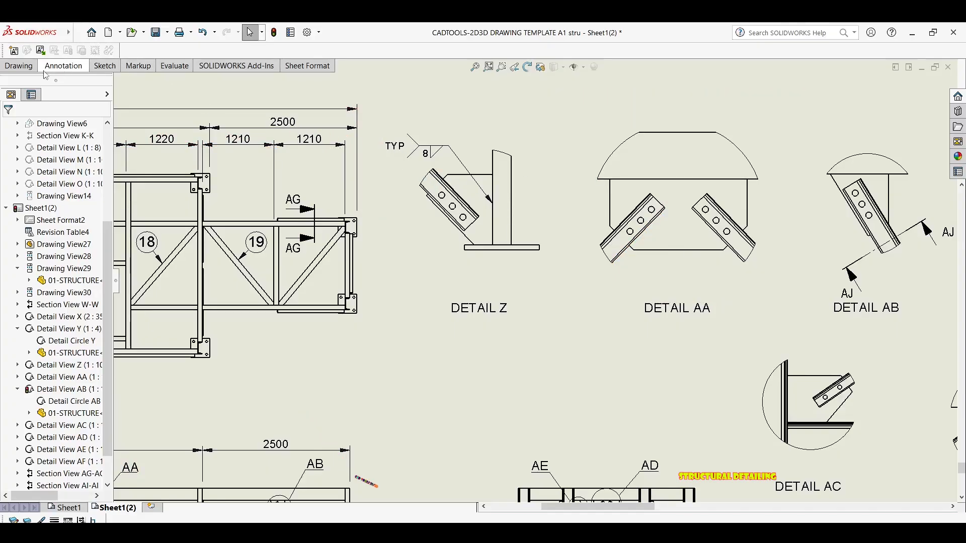
click(19, 65)
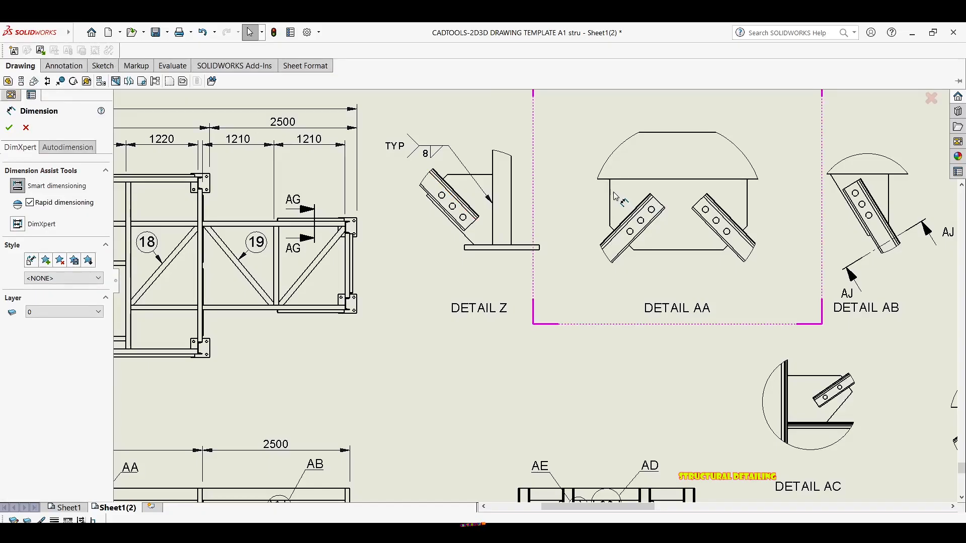
click(747, 201)
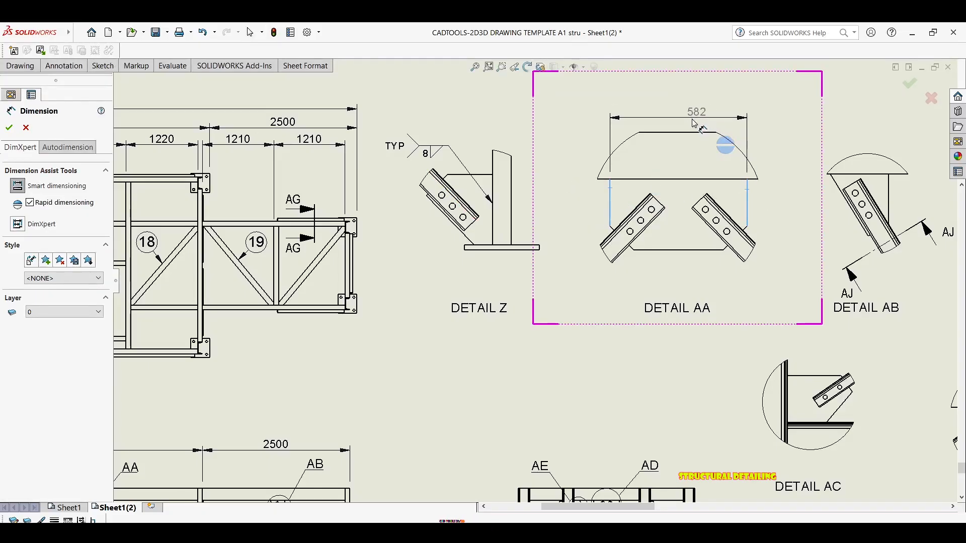
click(713, 129)
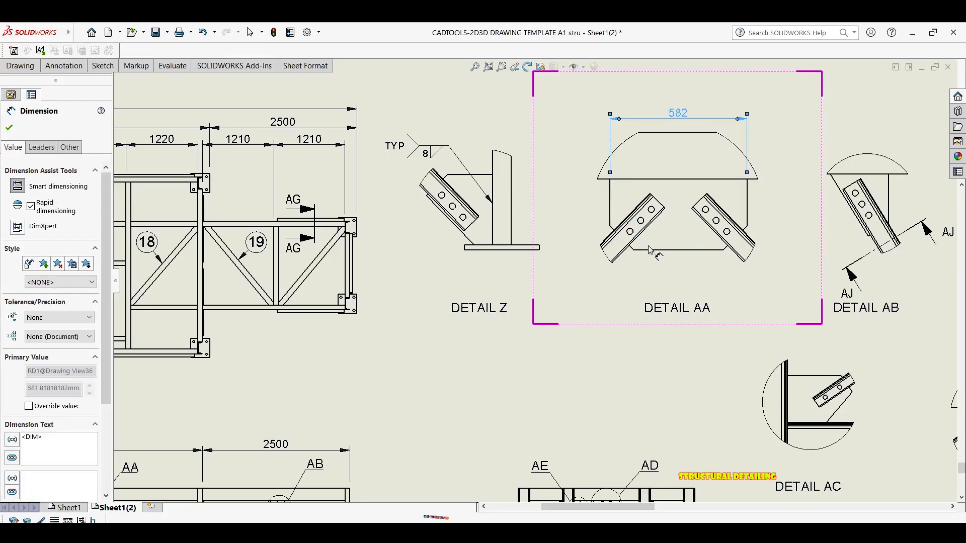
Step: Dimension the gusset plate's height from its lower edge to the beam's underside in Detail AA, placing the dimension beside the plate
click(641, 211)
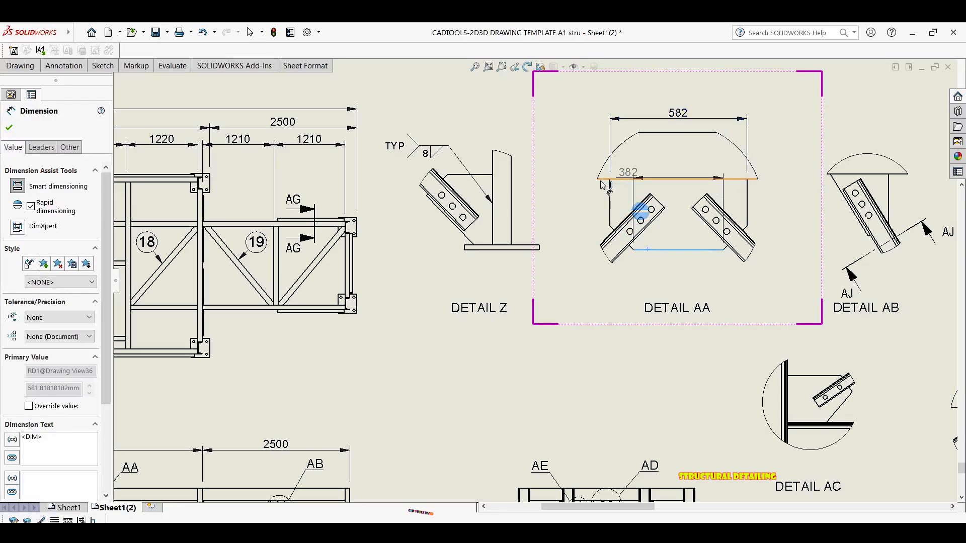
click(600, 182)
click(583, 200)
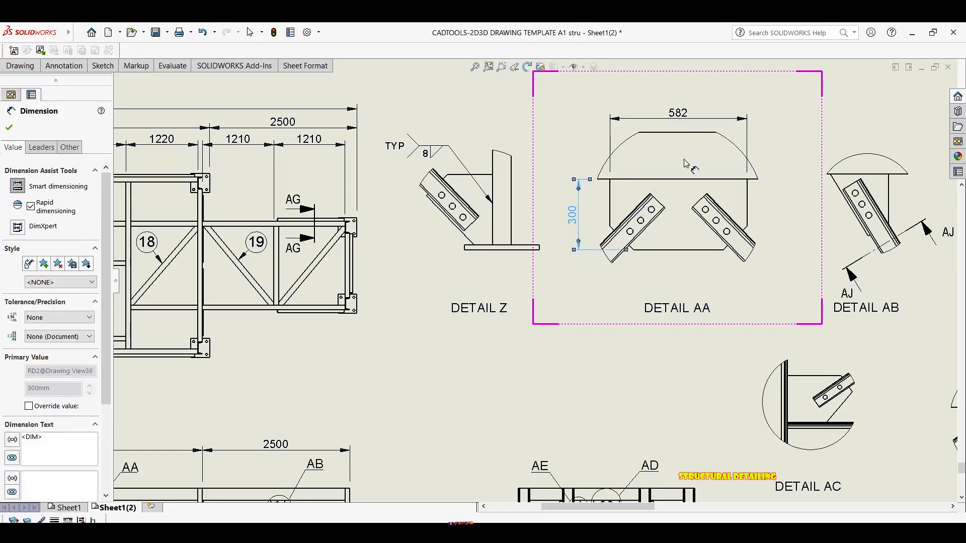
key(Escape)
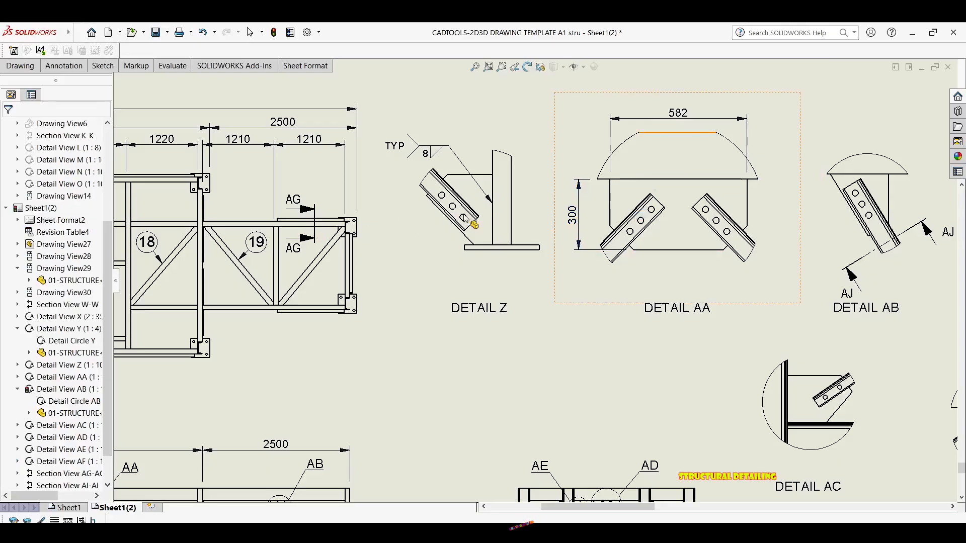
middle_drag(851, 207, 751, 210)
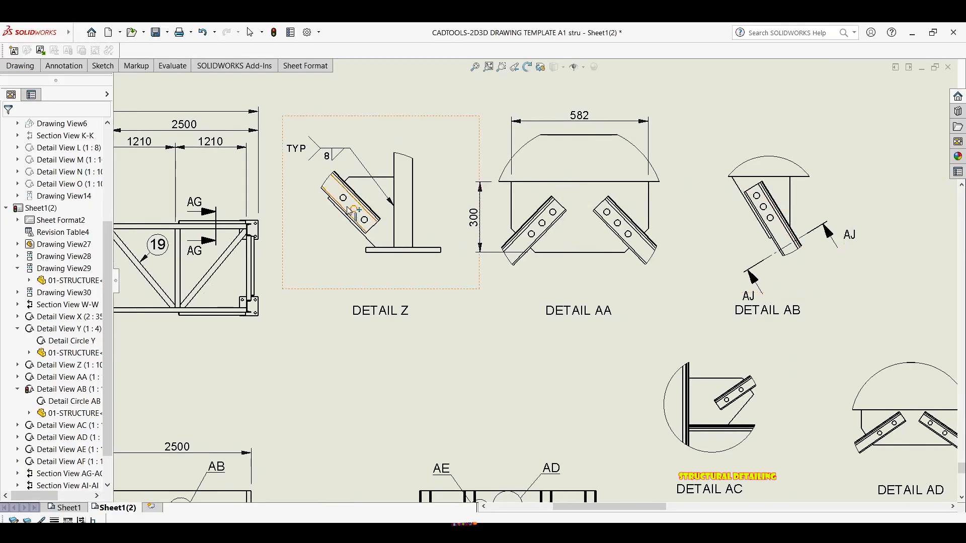
Step: Dimension the gusset plate's height from its upper edge to the base plate in Detail Z, placing the dimension beside the bolted angle
middle_drag(350, 210, 409, 208)
scroll(427, 182, down, 1)
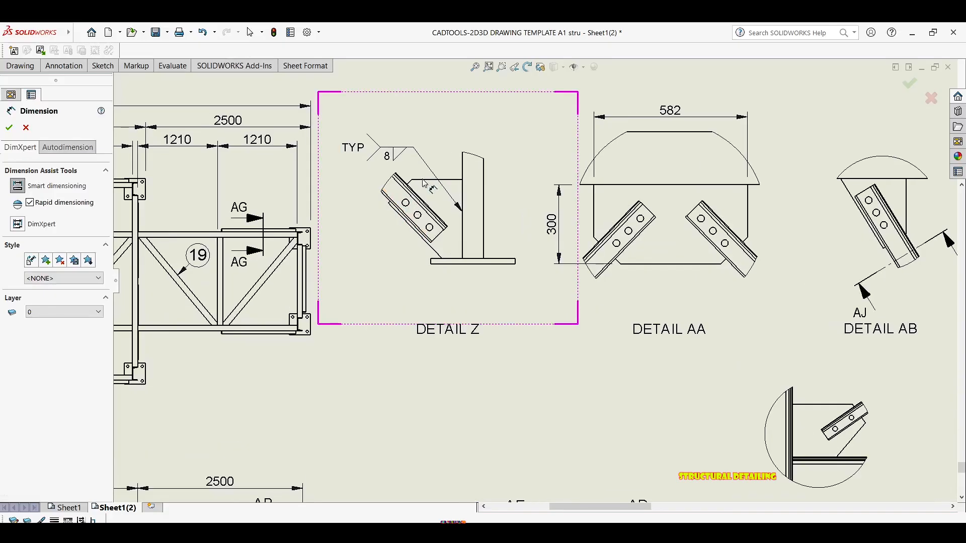
click(424, 180)
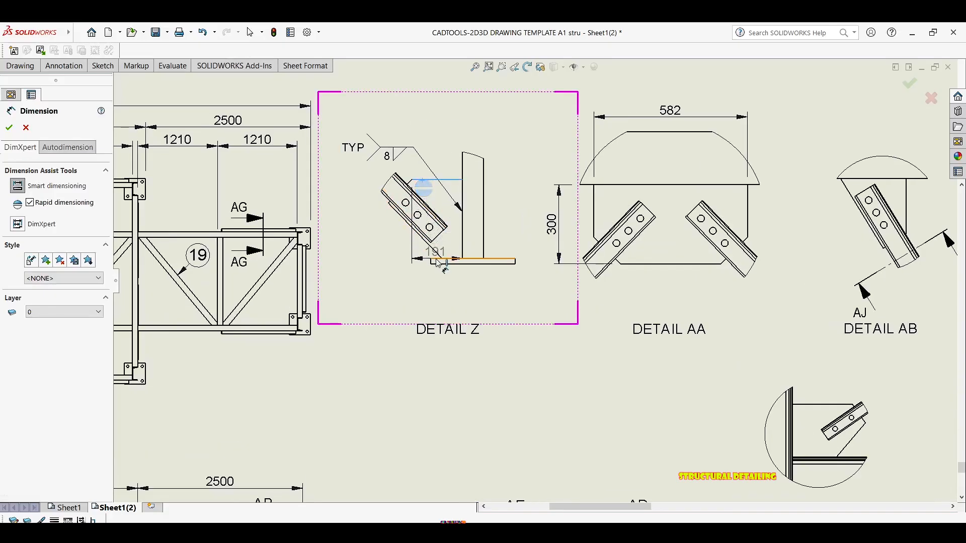
click(438, 261)
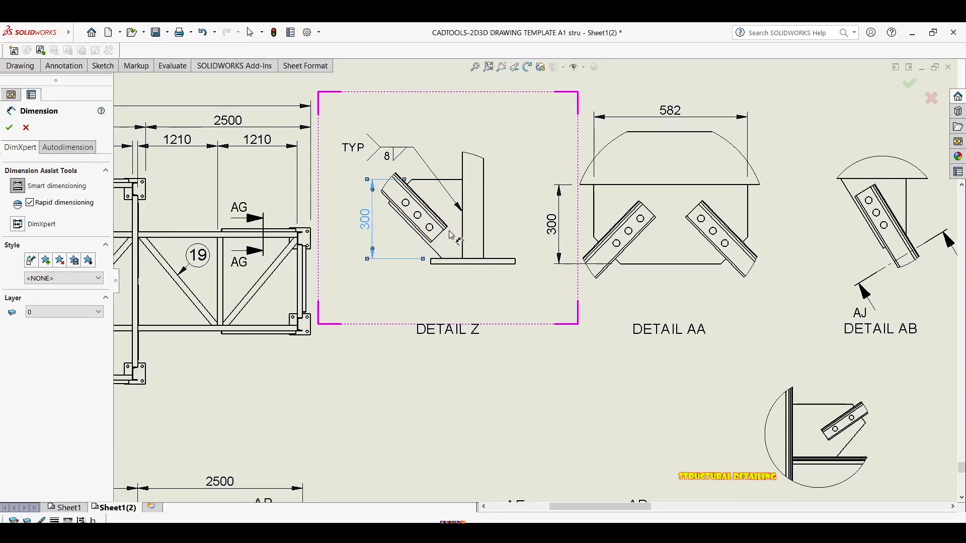
click(375, 216)
scroll(322, 154, down, 2)
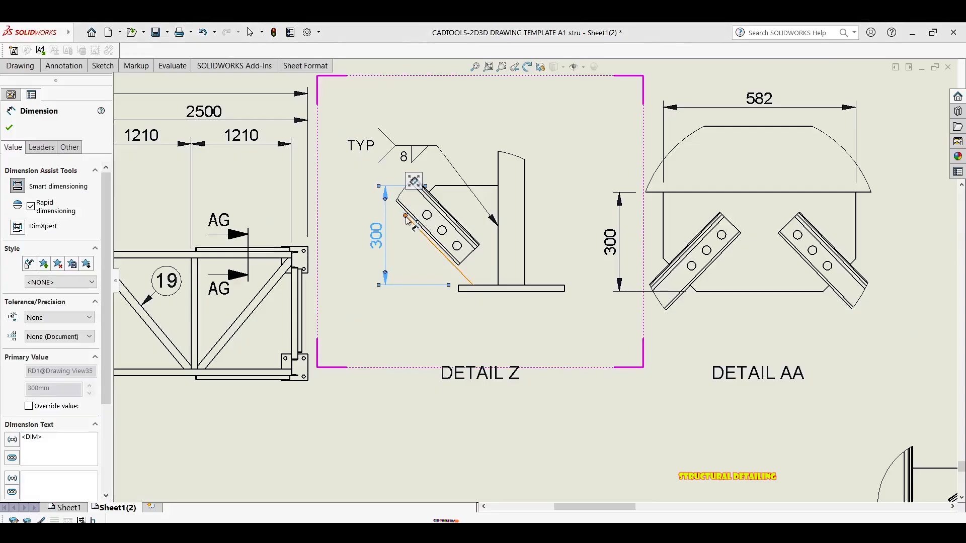
key(Escape)
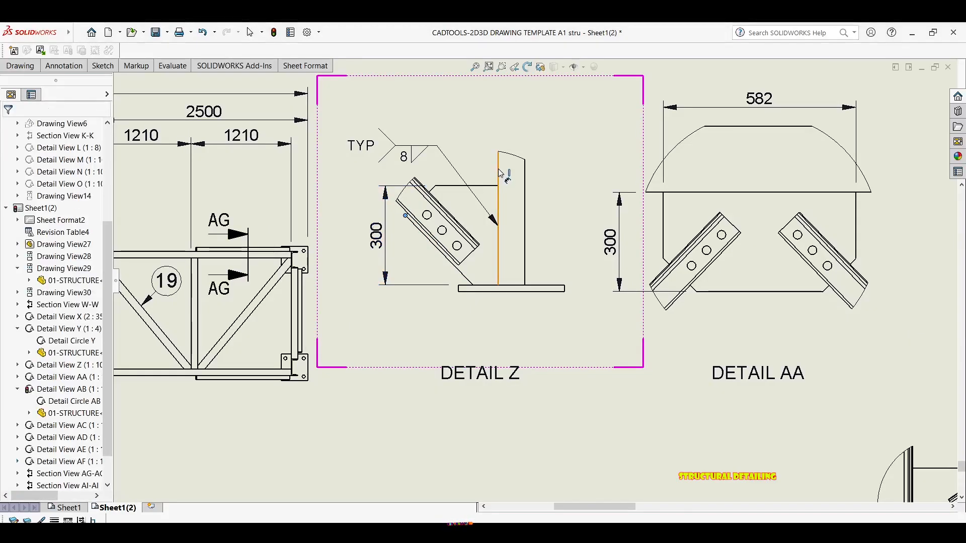
Step: Dimension the horizontal distance from the gusset plate's outer corner to the near column edge in Detail Z, placing it above the gusset
click(498, 173)
click(461, 129)
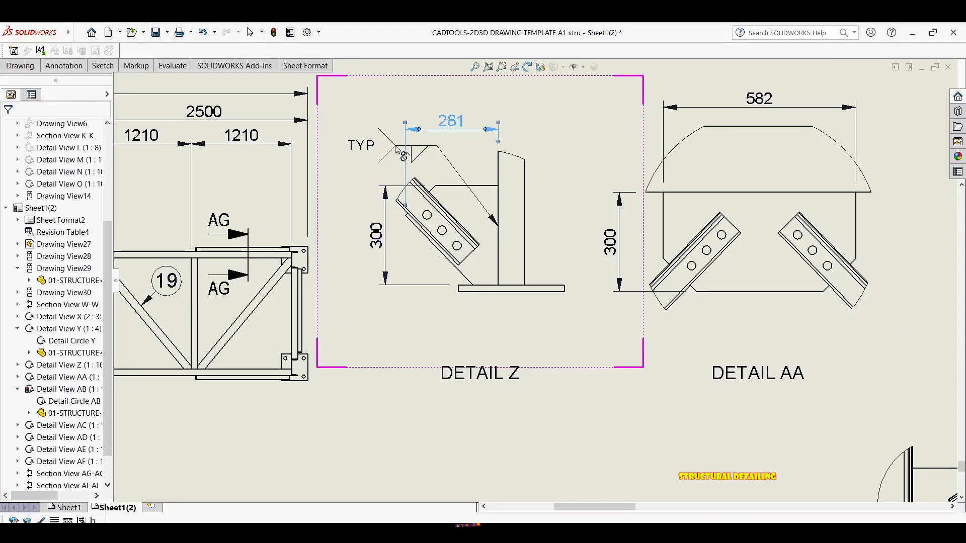
key(Escape)
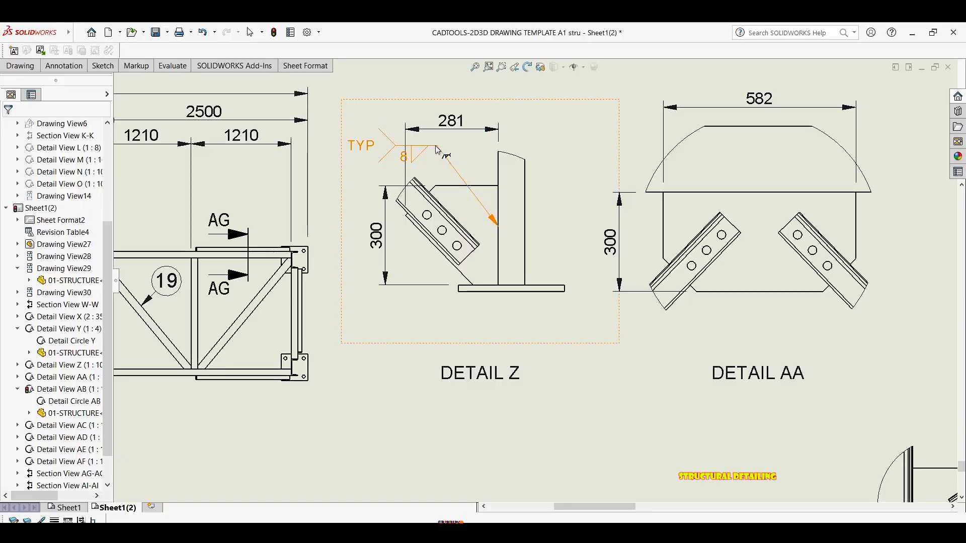
Step: Move the TYP weld symbol in Detail Z to the other side of the column, above the view, keeping its arrow on the column edge
click(416, 155)
drag(498, 226, 458, 220)
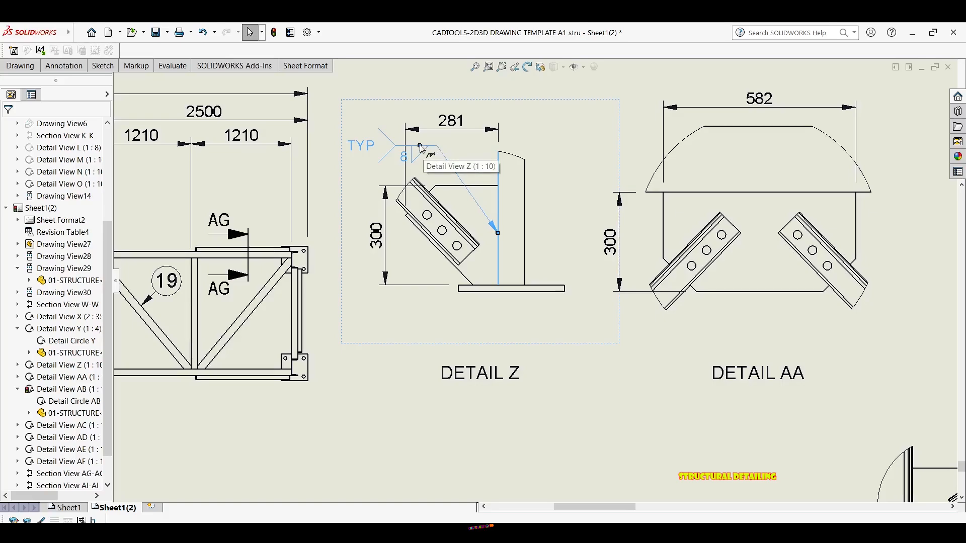
drag(426, 151, 574, 168)
click(529, 237)
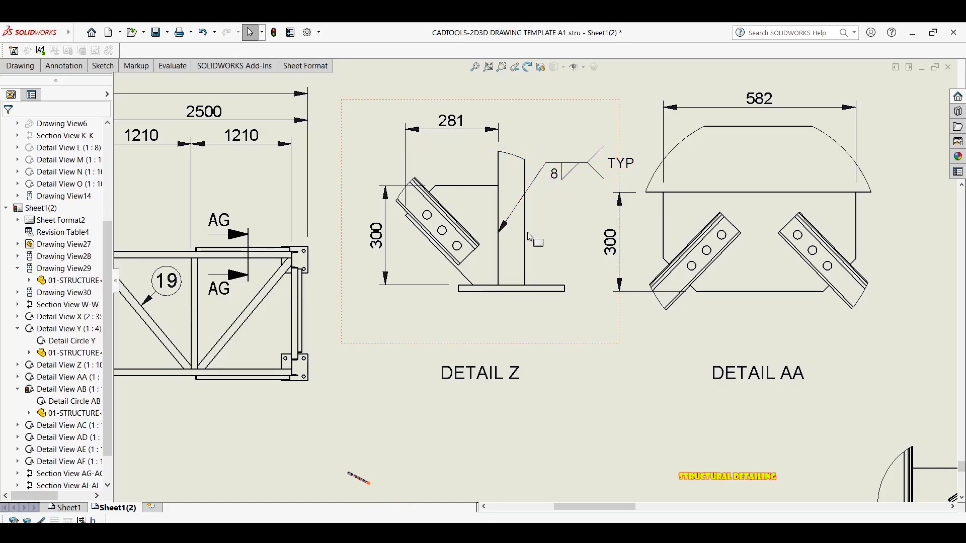
click(505, 230)
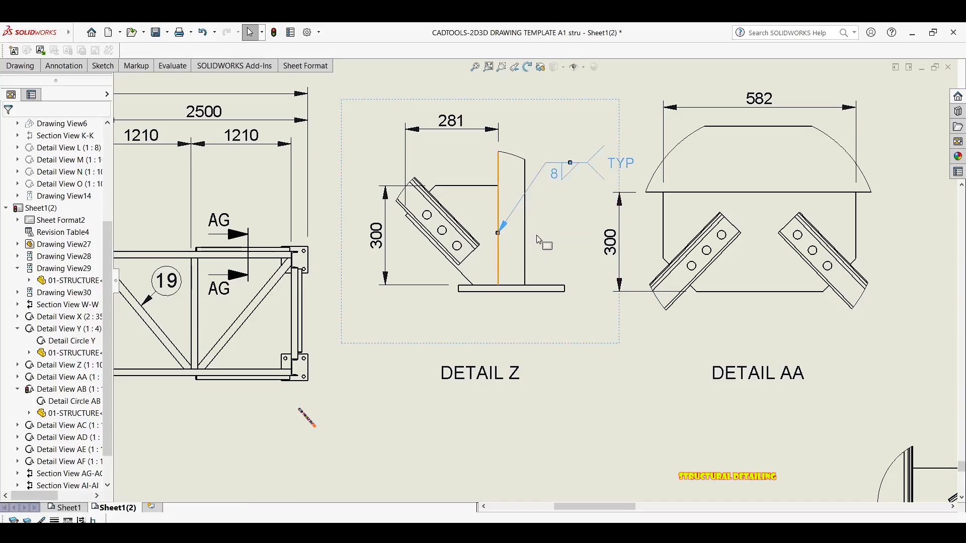
drag(564, 171, 576, 107)
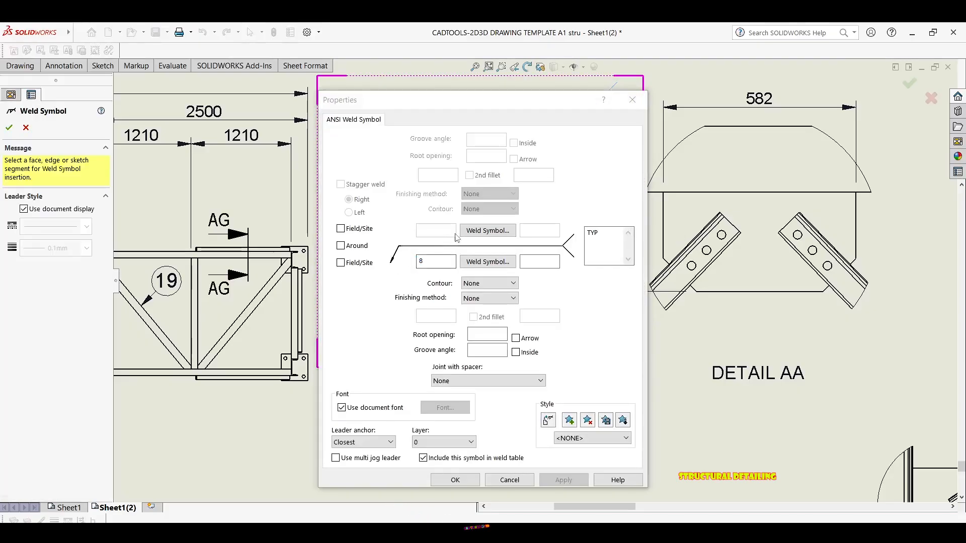
Step: Make the Detail Z weld symbol double-sided by adding a fillet weld of size 8 on the other side
click(485, 230)
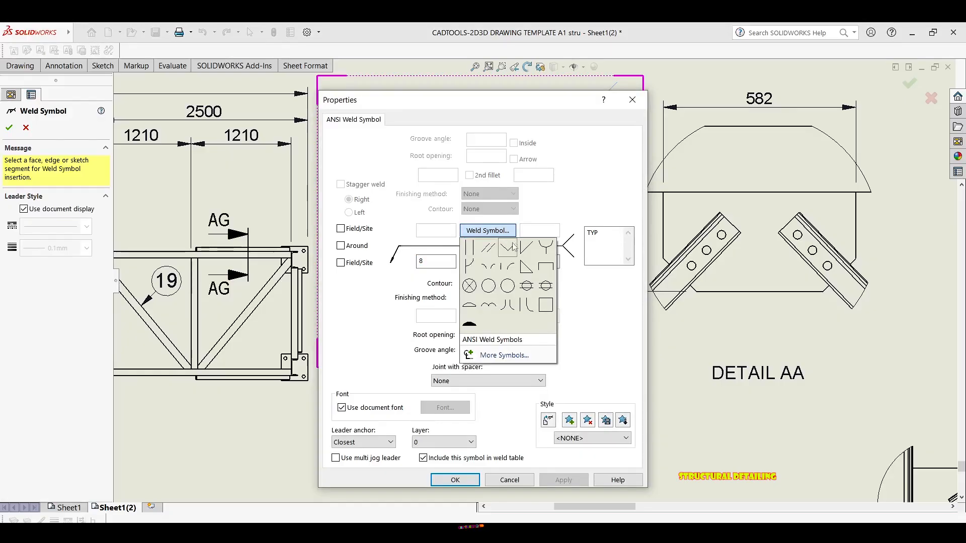
click(449, 228)
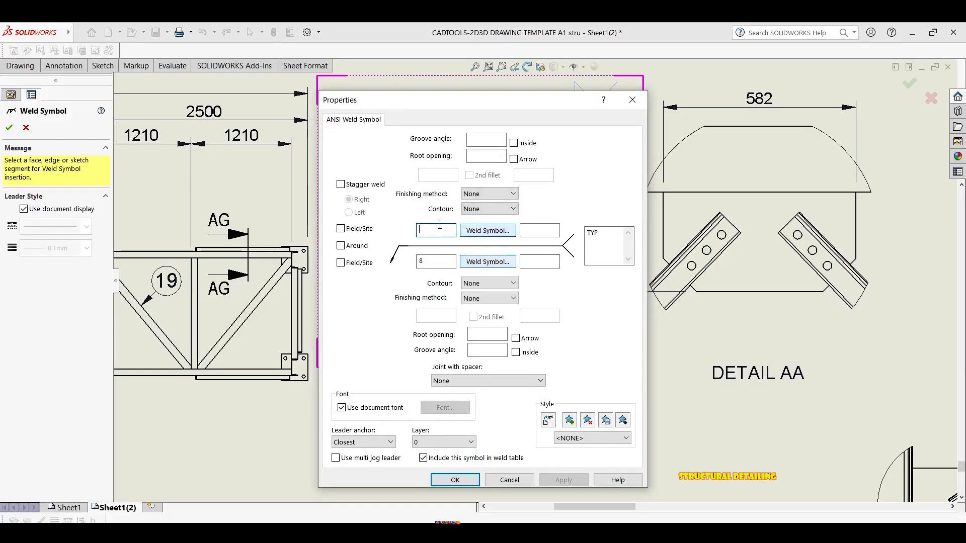
click(455, 480)
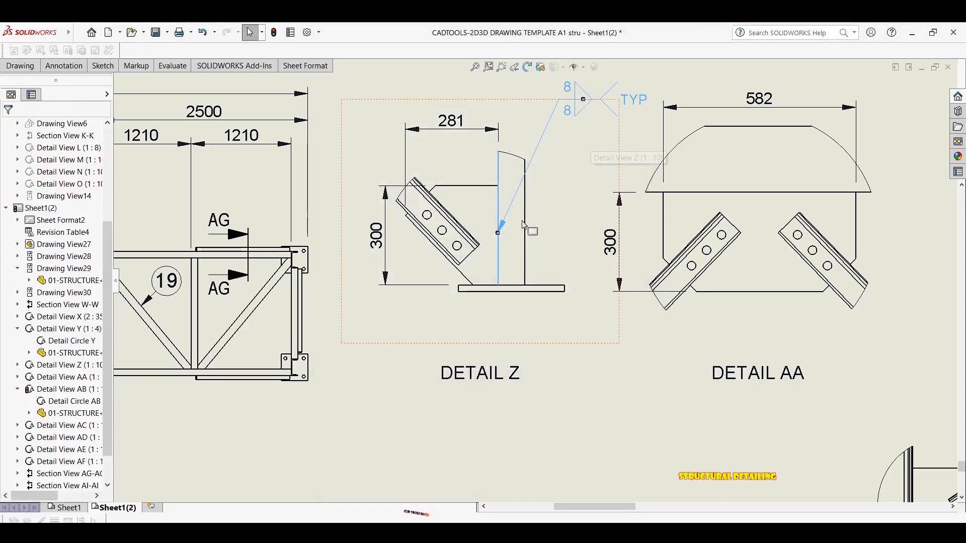
Step: Add a second leader to the double-sided TYP weld symbol, pointing to the beam's underside in Detail AA
click(500, 238)
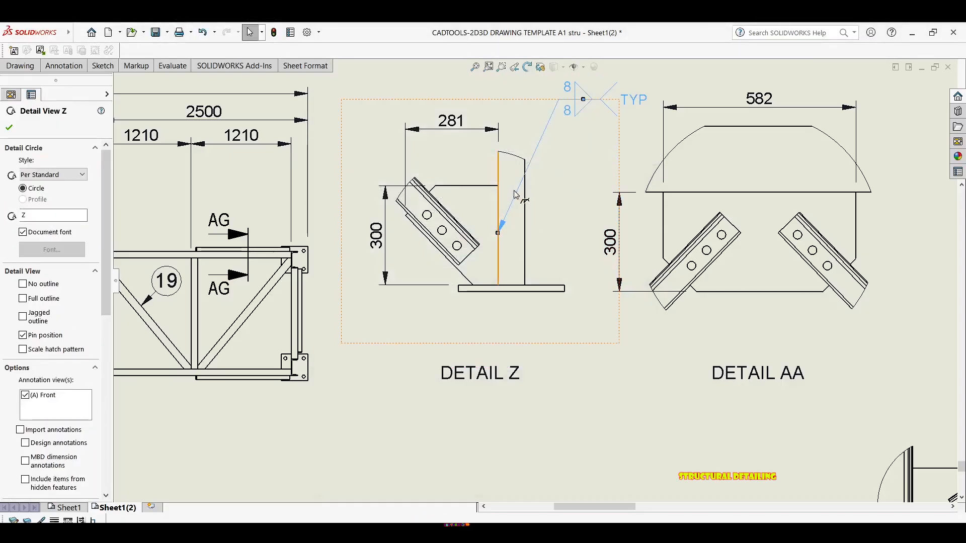
click(503, 225)
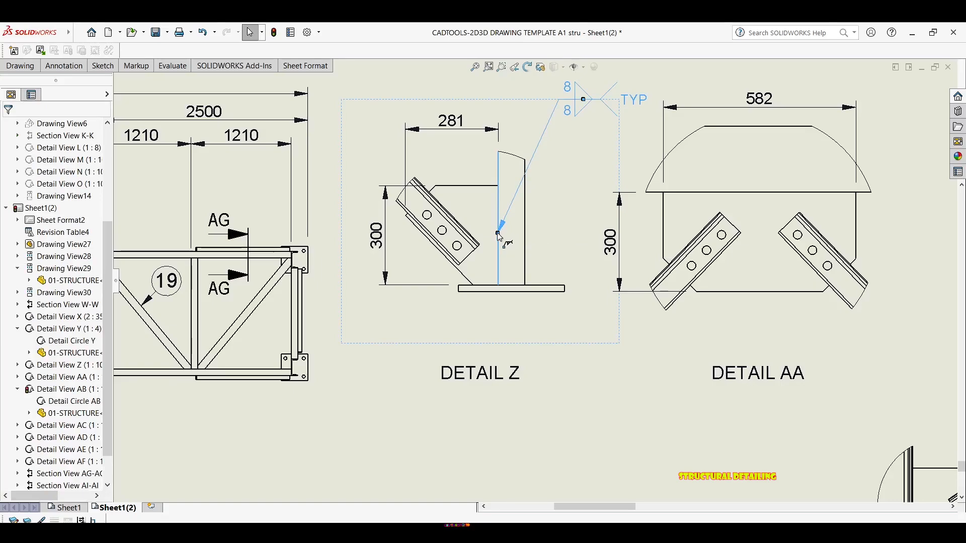
ctrl+drag(498, 233, 605, 226)
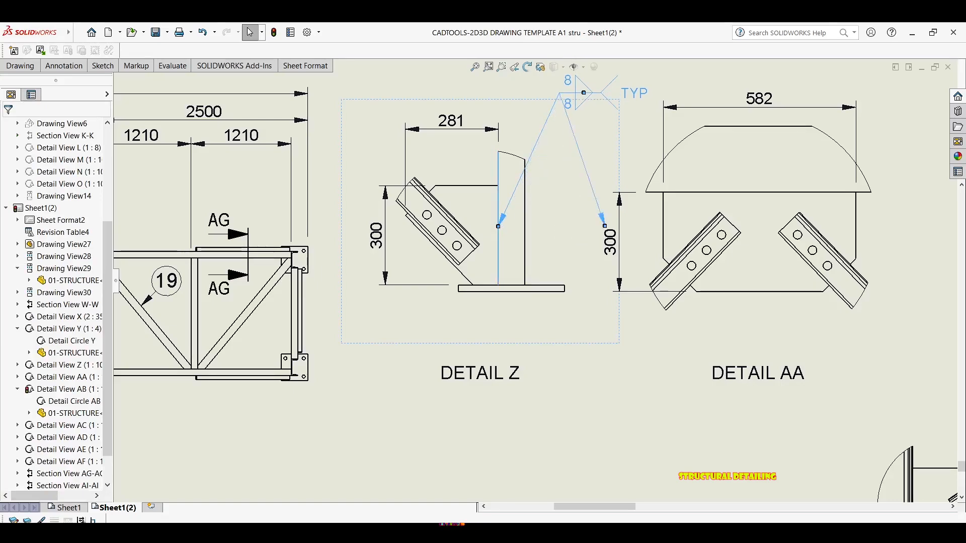
ctrl+drag(691, 199, 695, 194)
scroll(539, 147, up, 2)
scroll(568, 184, down, 1)
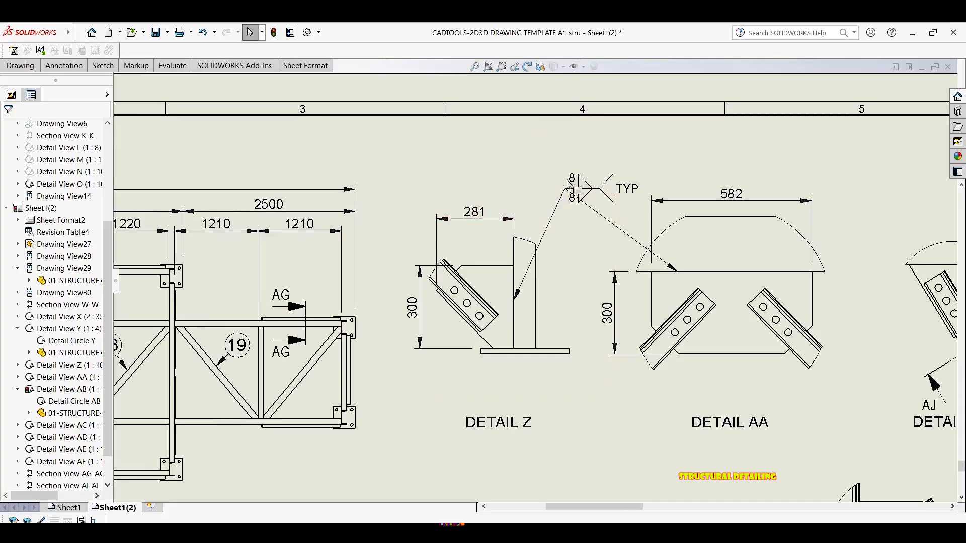
Step: Reposition the two-leader TYP weld symbol above the horizontal gusset dimension in Detail Z
drag(569, 183, 468, 169)
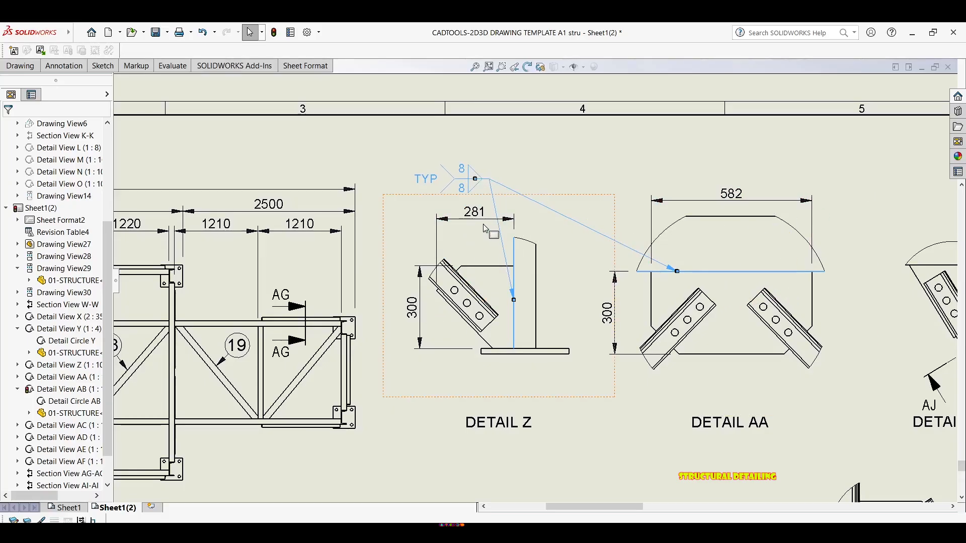
click(660, 142)
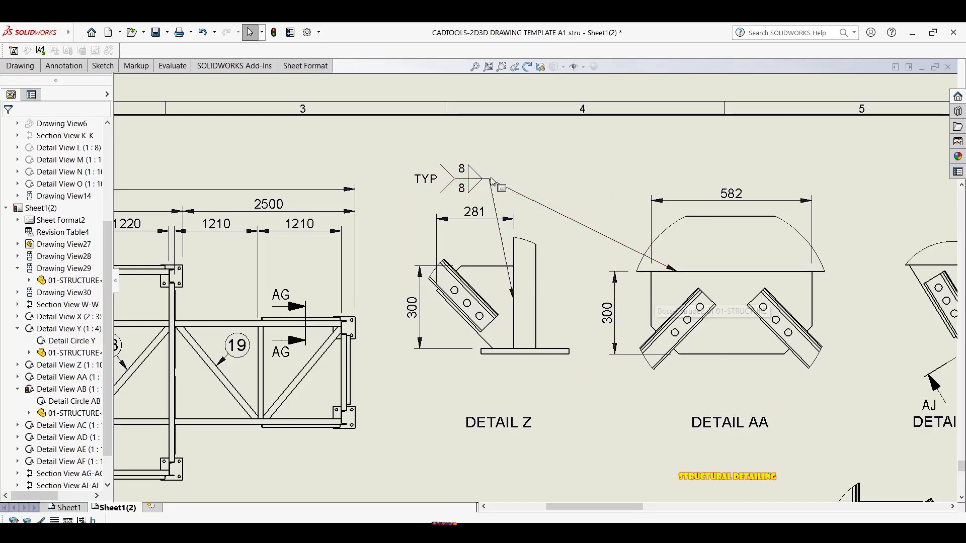
mouse_move(488, 182)
mouse_down()
mouse_move(554, 181)
mouse_move(594, 160)
mouse_move(611, 211)
mouse_move(604, 375)
mouse_move(628, 433)
mouse_move(617, 352)
mouse_move(630, 425)
mouse_move(569, 420)
mouse_move(505, 375)
mouse_move(496, 176)
mouse_move(475, 182)
mouse_up()
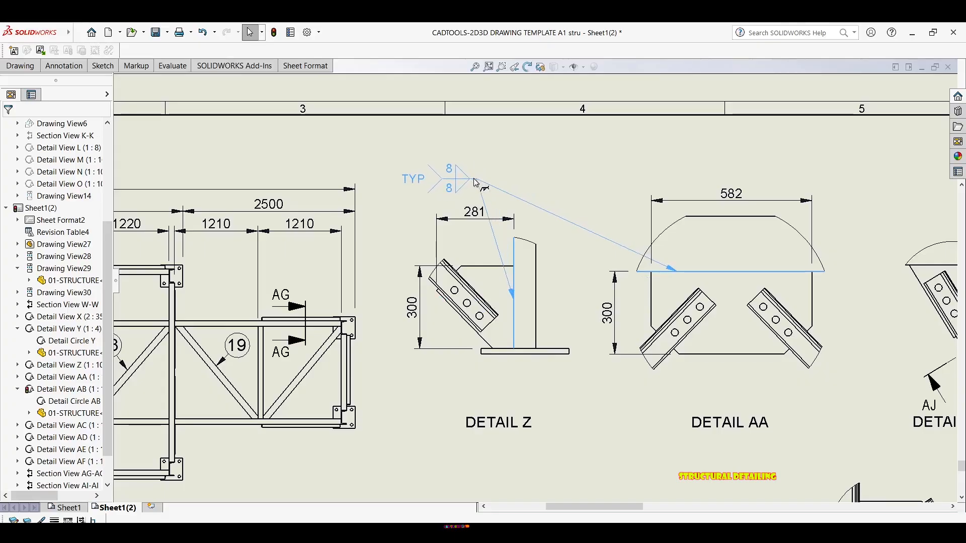
Step: Raise the weld arrow along the column edge in Detail Z and space the weld symbol clear of the adjusted horizontal dimension
scroll(511, 322, down, 2)
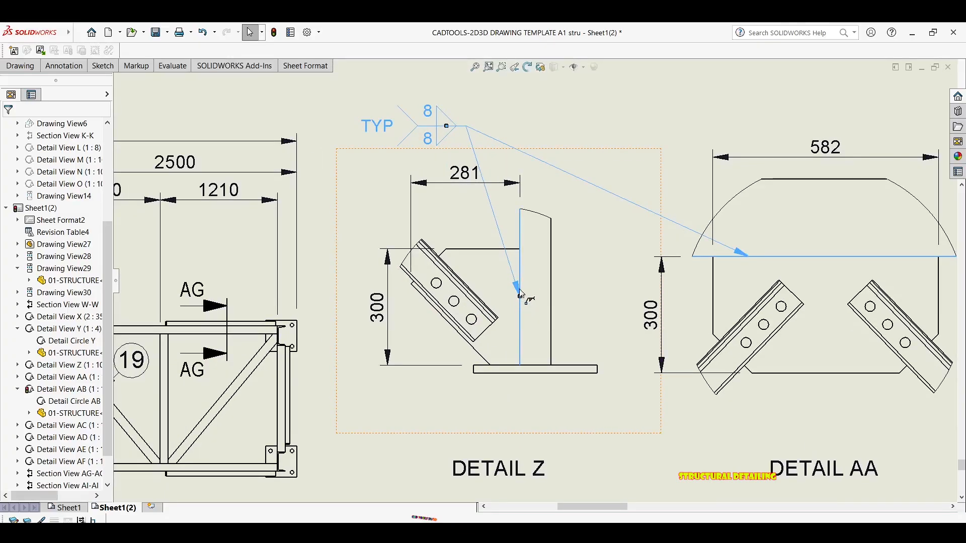
drag(520, 296, 522, 276)
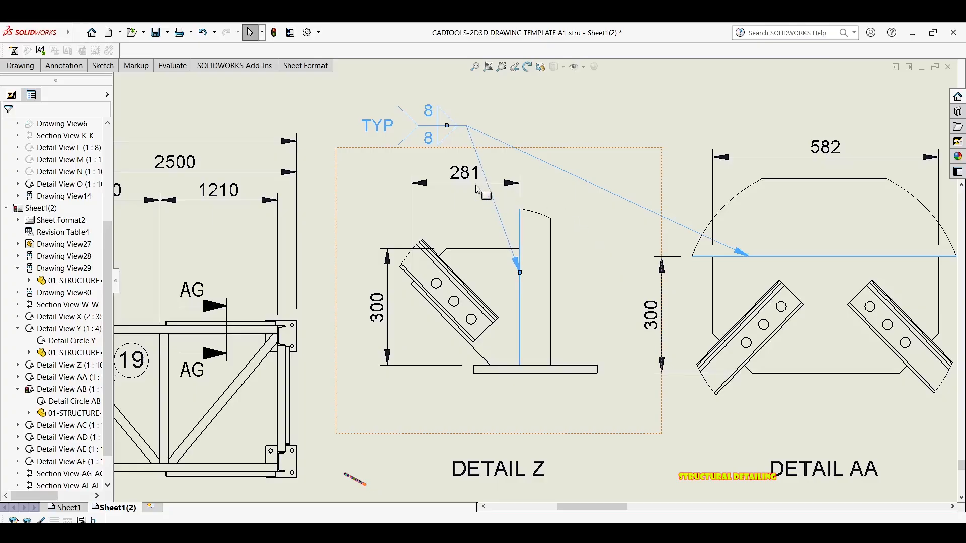
drag(474, 186, 472, 168)
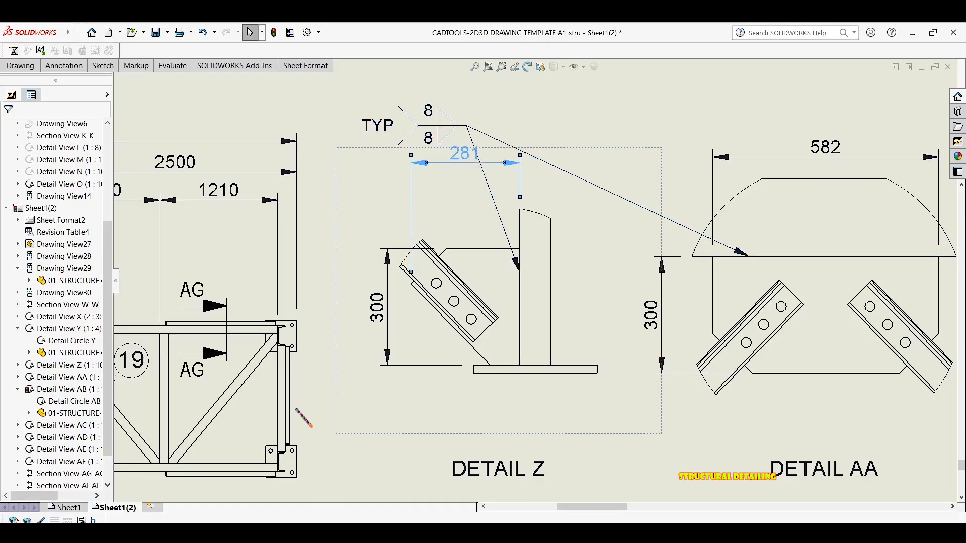
drag(489, 120, 460, 118)
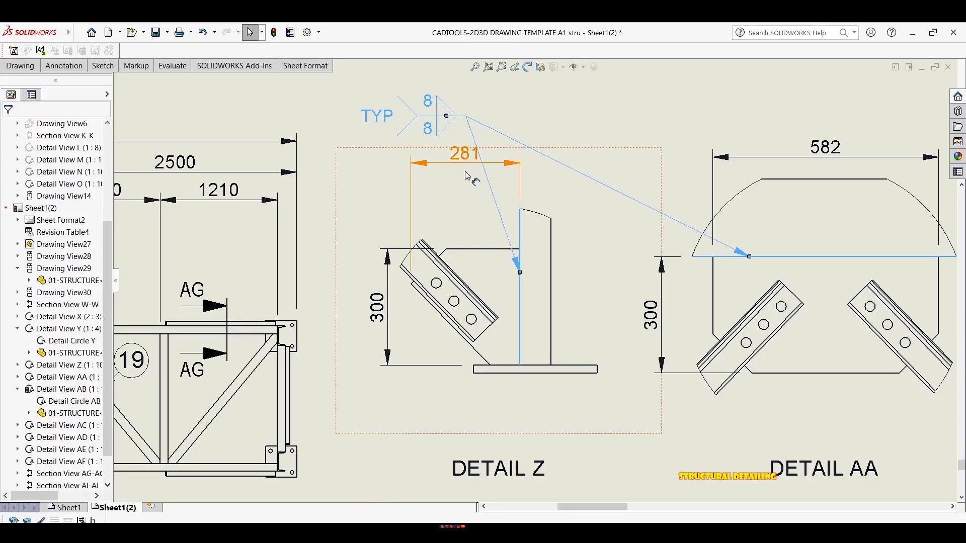
drag(467, 175, 459, 173)
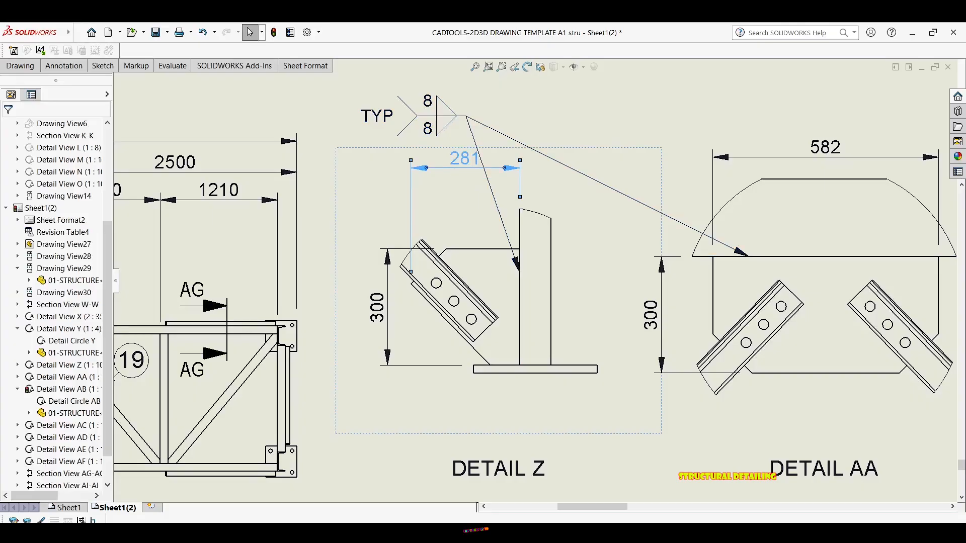
key(Escape)
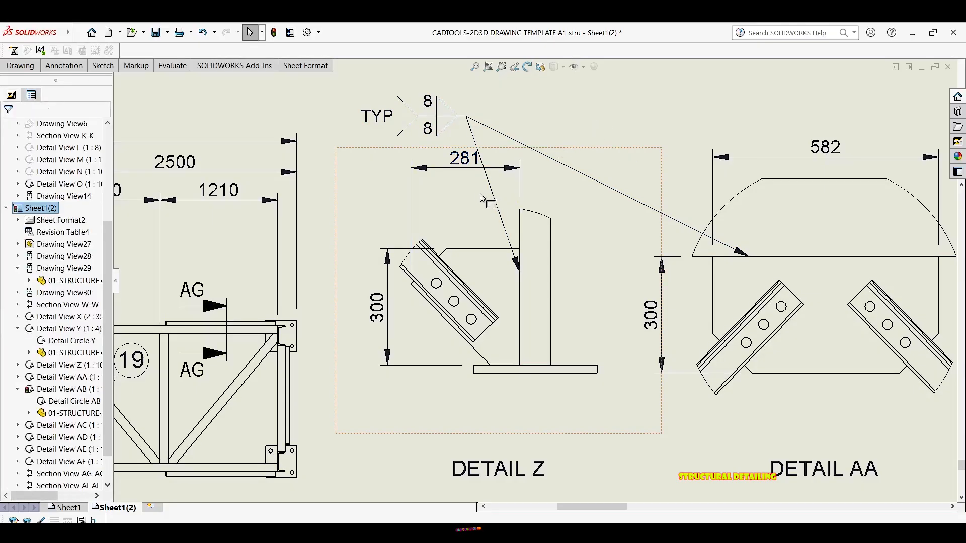
click(463, 177)
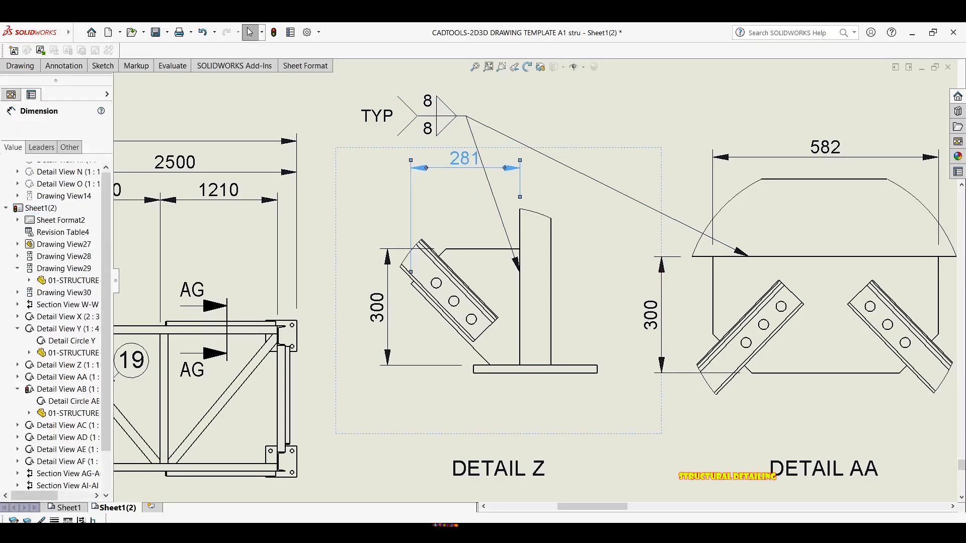
Step: Dimension the gusset plate's height from its lower corner to the beam's underside in Detail AB, placing the dimension beside the plate
scroll(486, 271, up, 3)
middle_drag(492, 279, 487, 209)
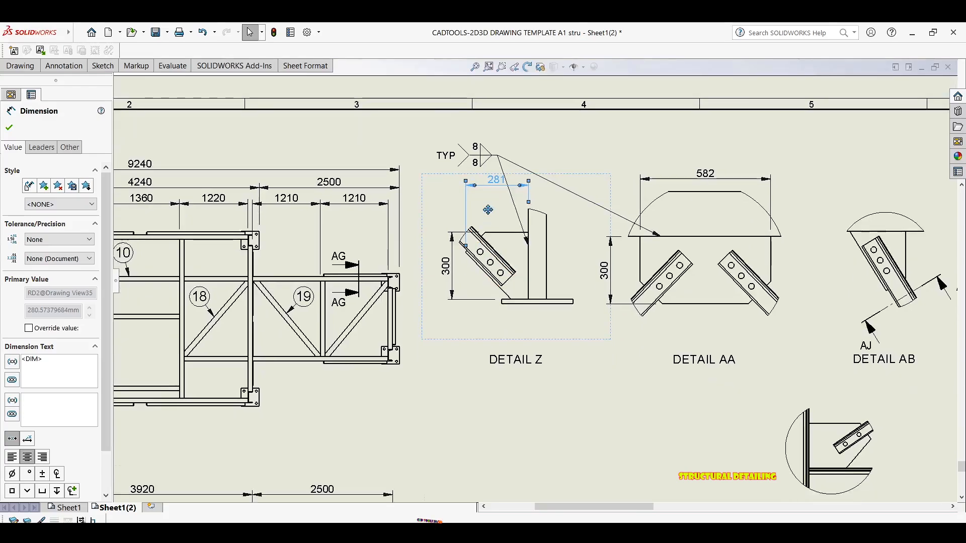
middle_drag(578, 249, 355, 225)
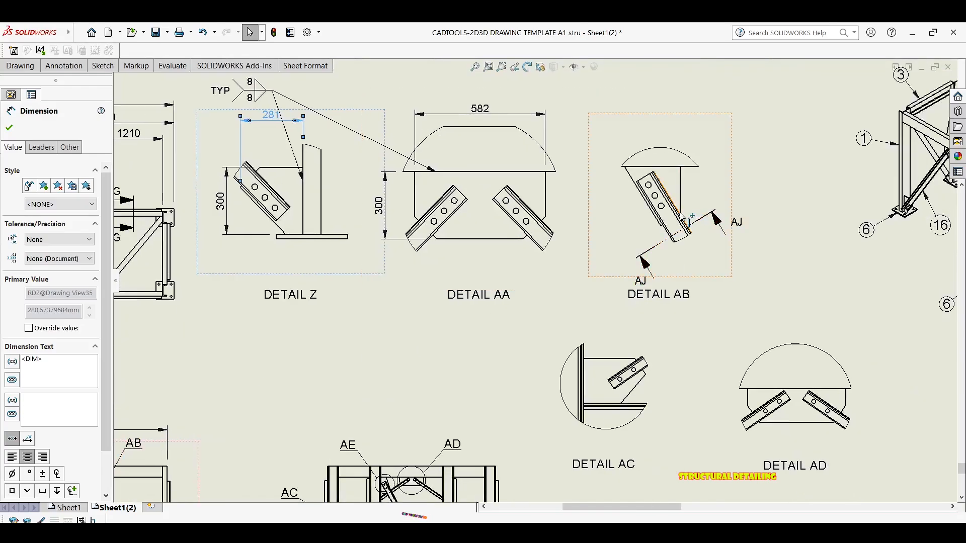
key(d)
scroll(672, 188, down, 2)
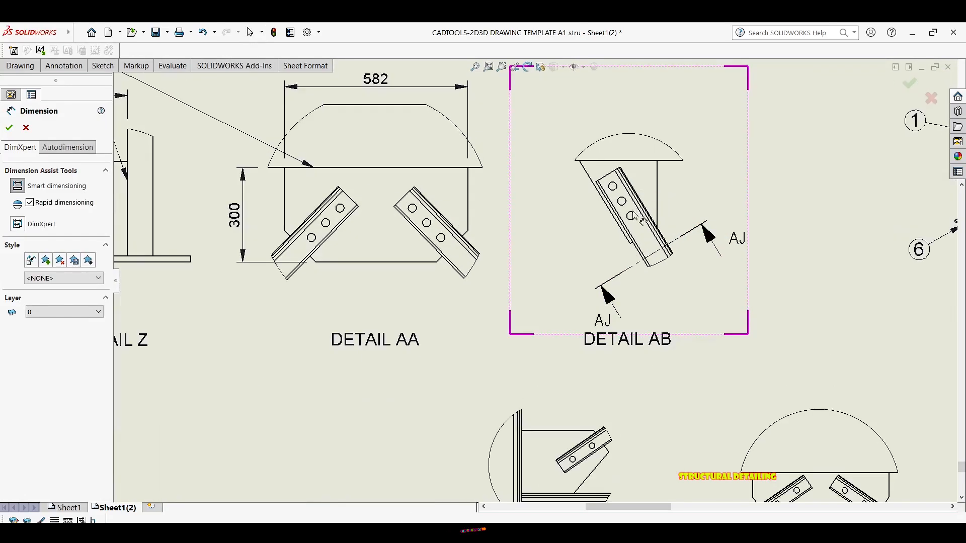
scroll(635, 244, down, 1)
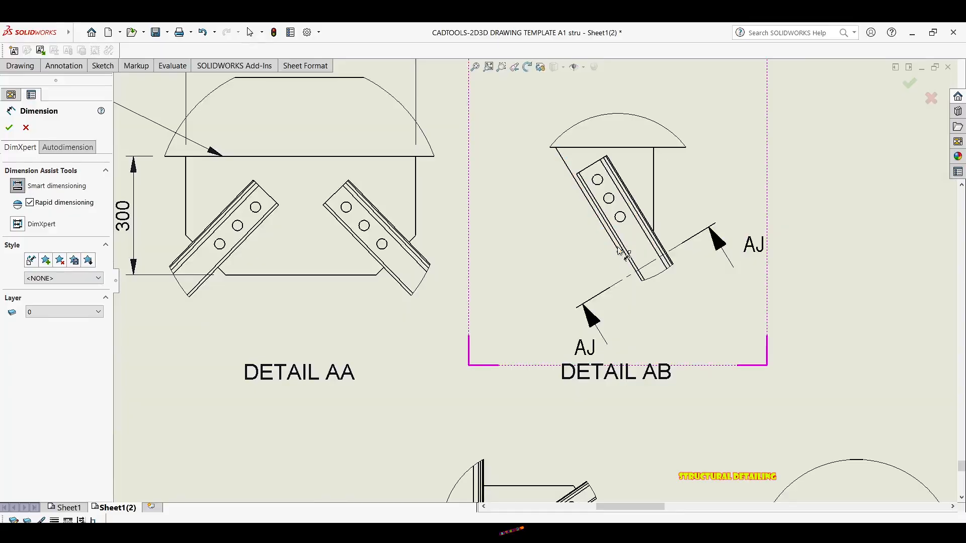
click(583, 149)
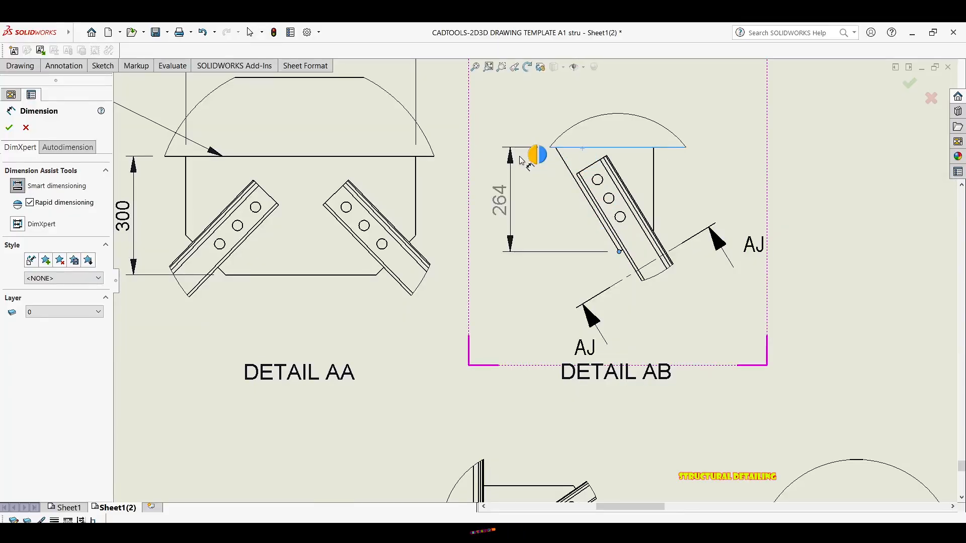
click(515, 176)
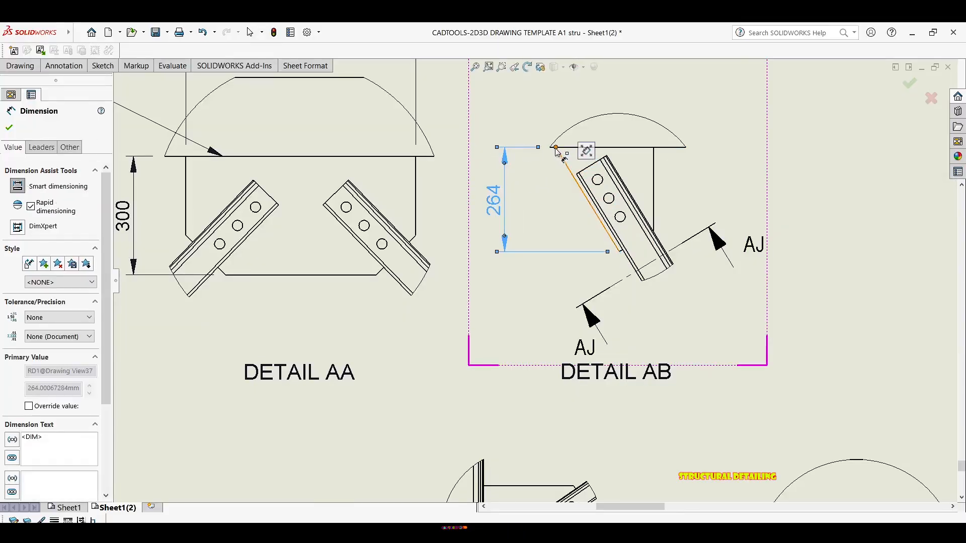
key(Escape)
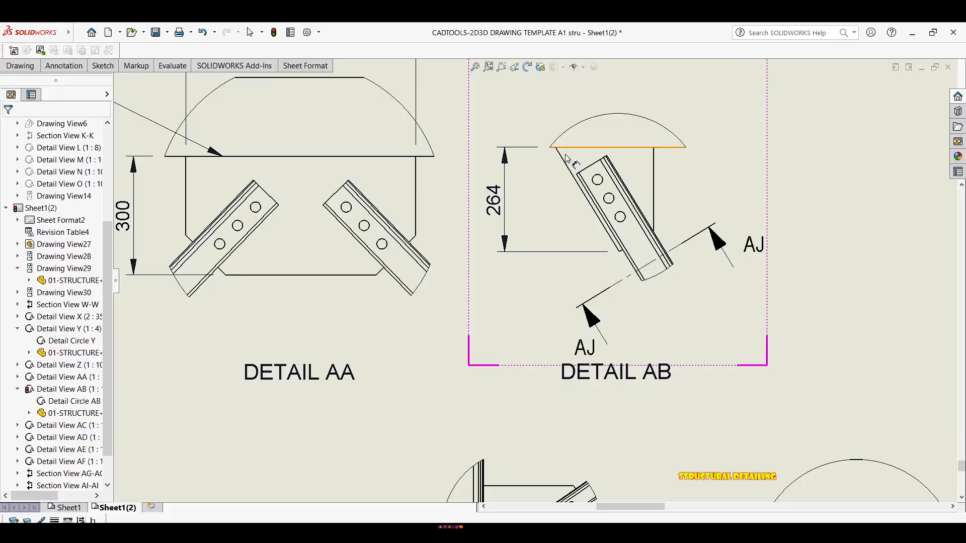
Step: Dimension the gusset plate's top width in Detail AB, placing the horizontal dimension above the view
click(654, 156)
middle_drag(613, 116, 601, 255)
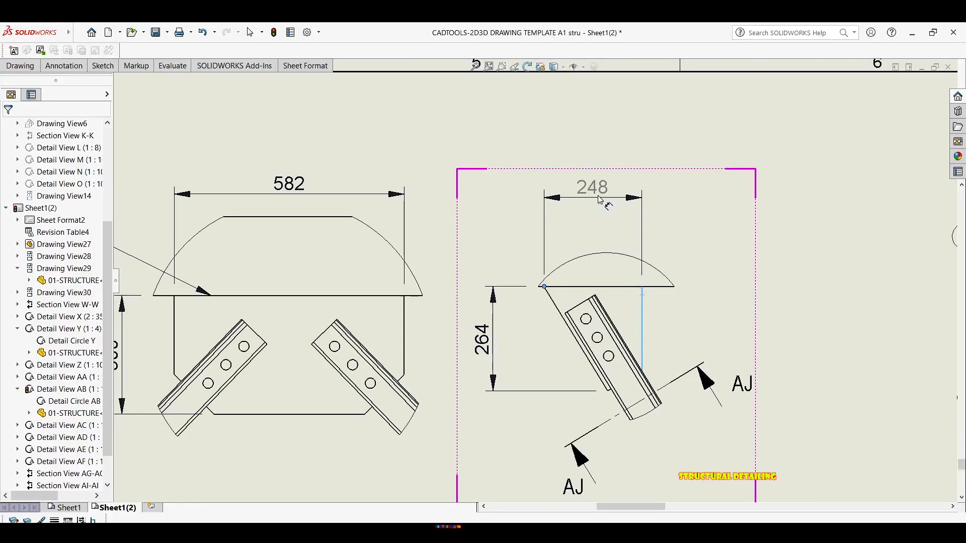
click(600, 202)
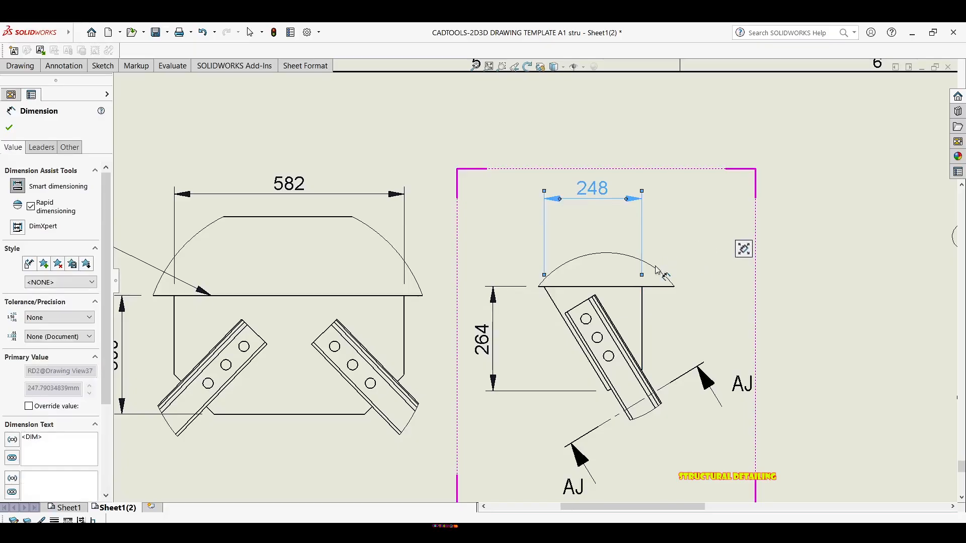
scroll(656, 267, up, 4)
click(613, 240)
middle_drag(654, 216, 699, 175)
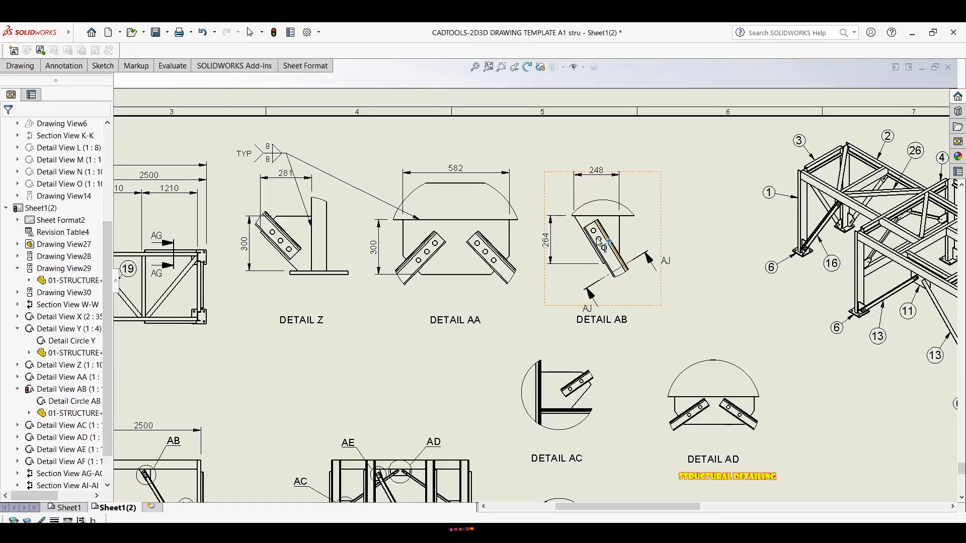
middle_drag(610, 216, 633, 202)
key(Escape)
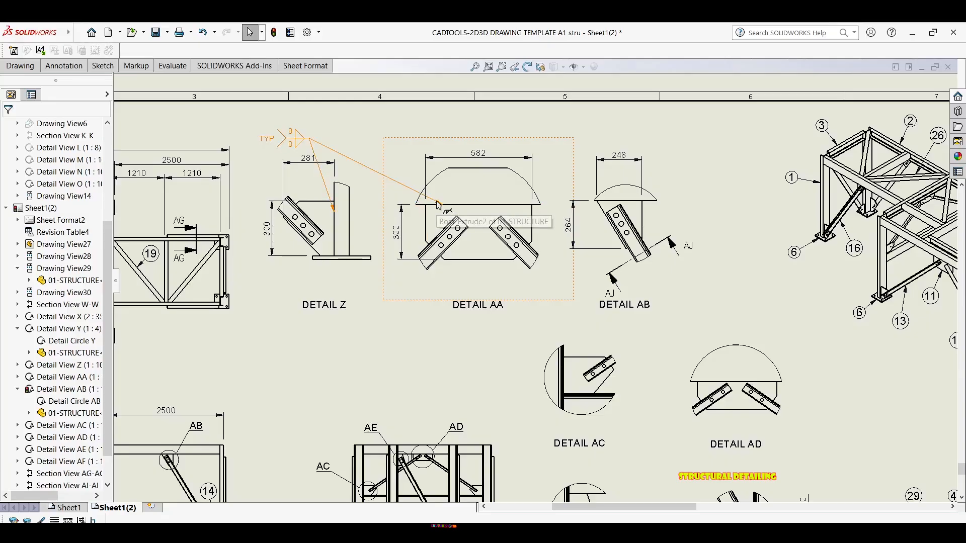
Step: Add a third leader from the double-sided TYP weld symbol to the beam's underside in Detail AB, and move the symbol clear of Detail Z's horizontal dimension
click(442, 205)
ctrl+drag(442, 205, 617, 202)
click(270, 126)
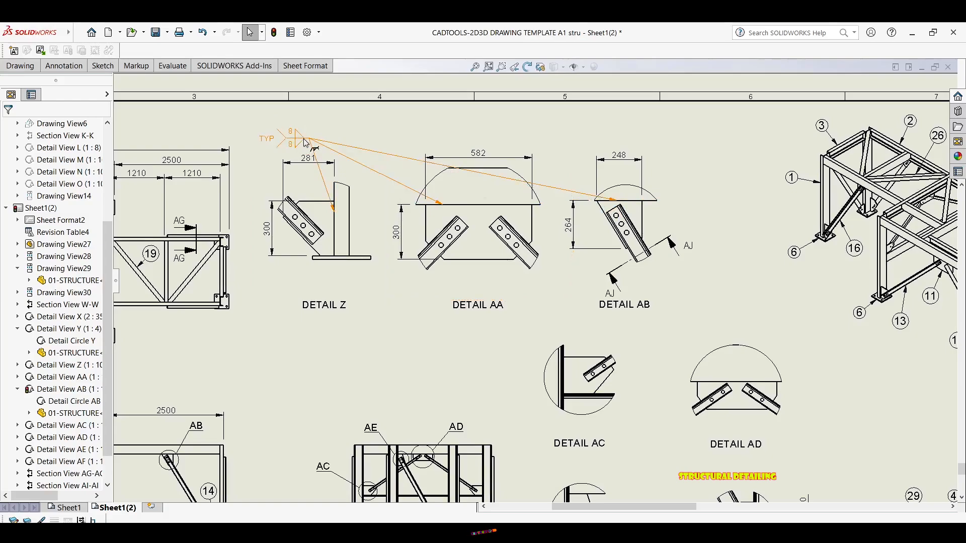
mouse_move(300, 139)
mouse_down()
mouse_move(529, 117)
mouse_move(304, 127)
mouse_move(313, 128)
mouse_up()
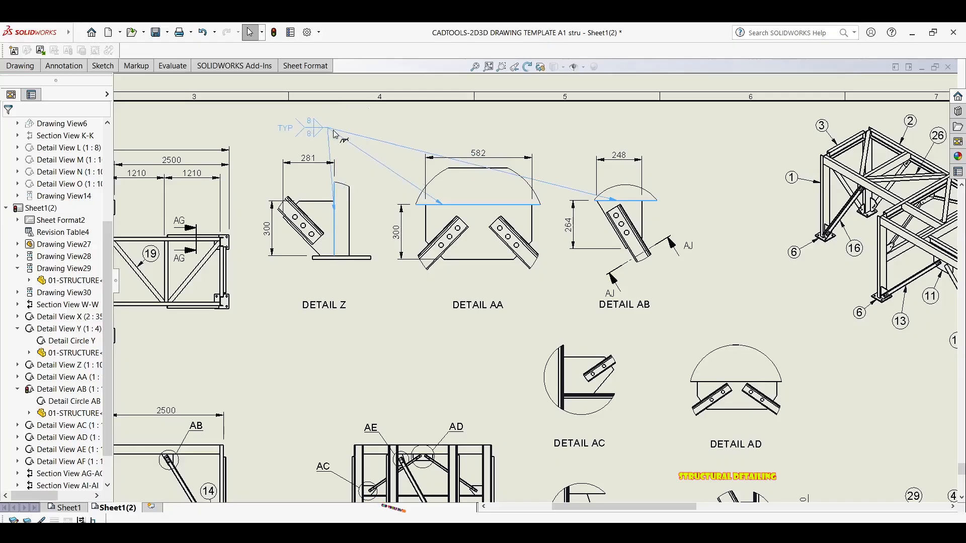
click(694, 178)
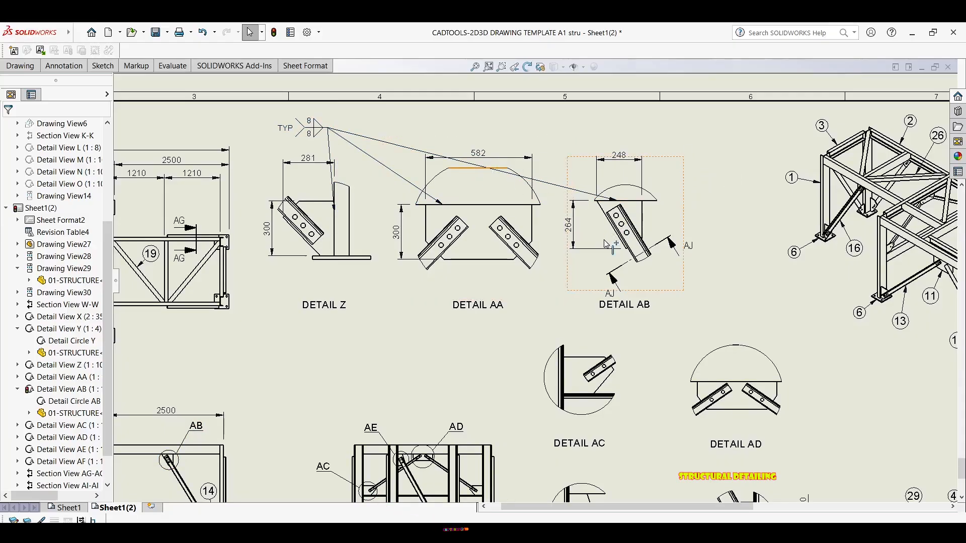
Step: Delete the TYP weld symbol from Section AJ-AJ
scroll(606, 247, up, 5)
middle_drag(604, 198, 606, 176)
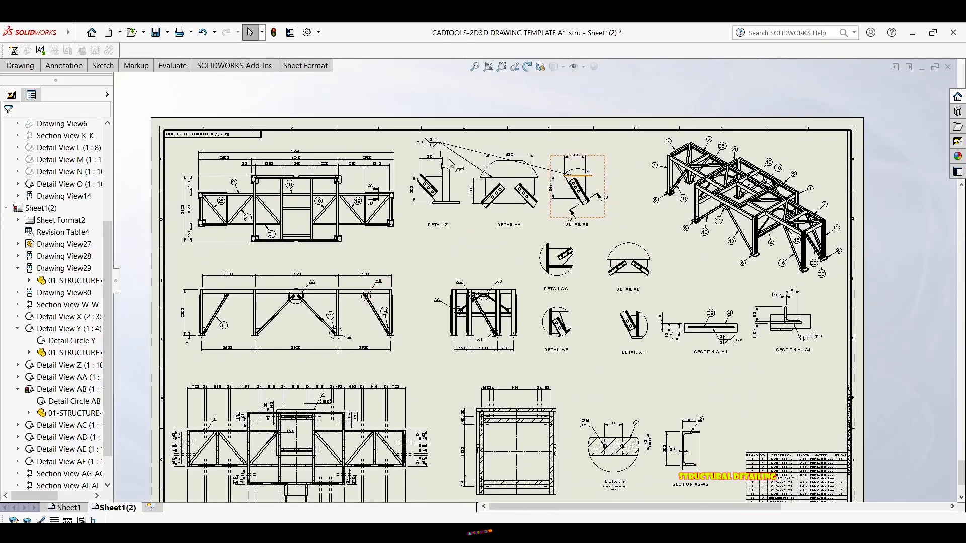
scroll(436, 169, down, 4)
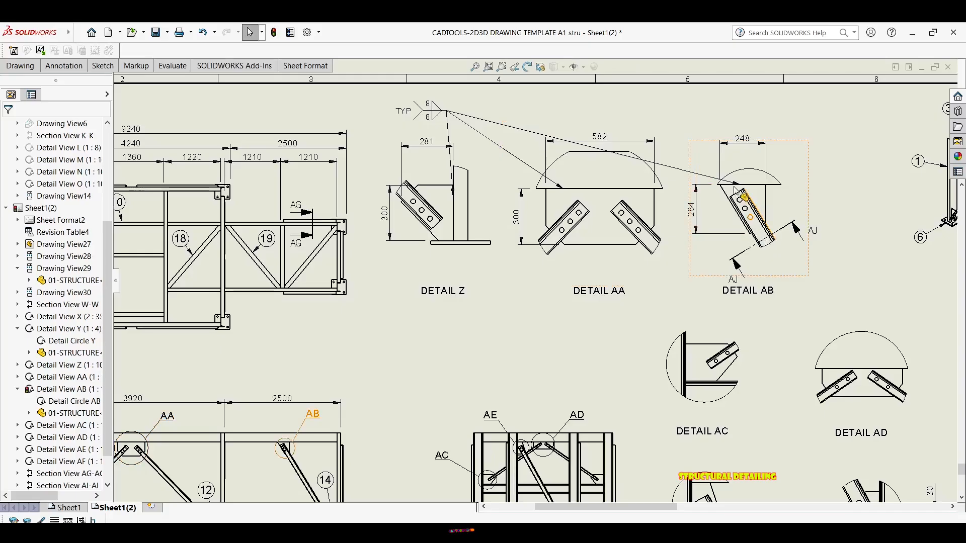
scroll(671, 211, up, 1)
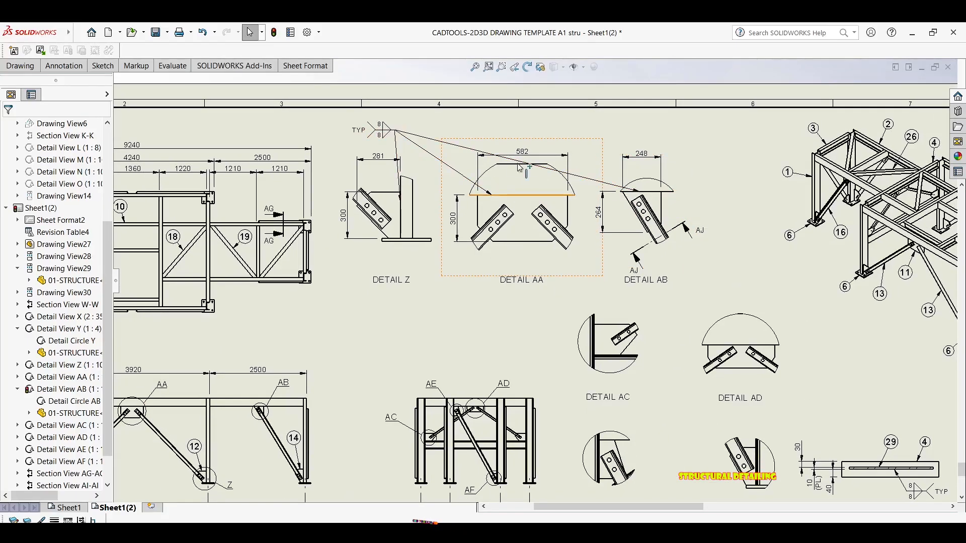
middle_drag(649, 203, 565, 131)
middle_drag(702, 288, 647, 218)
scroll(816, 289, up, 2)
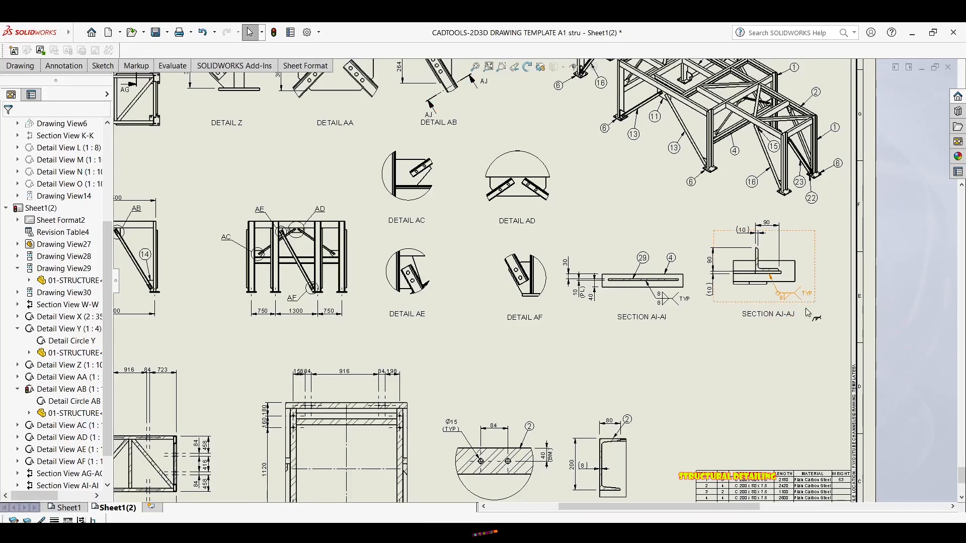
scroll(883, 294, down, 3)
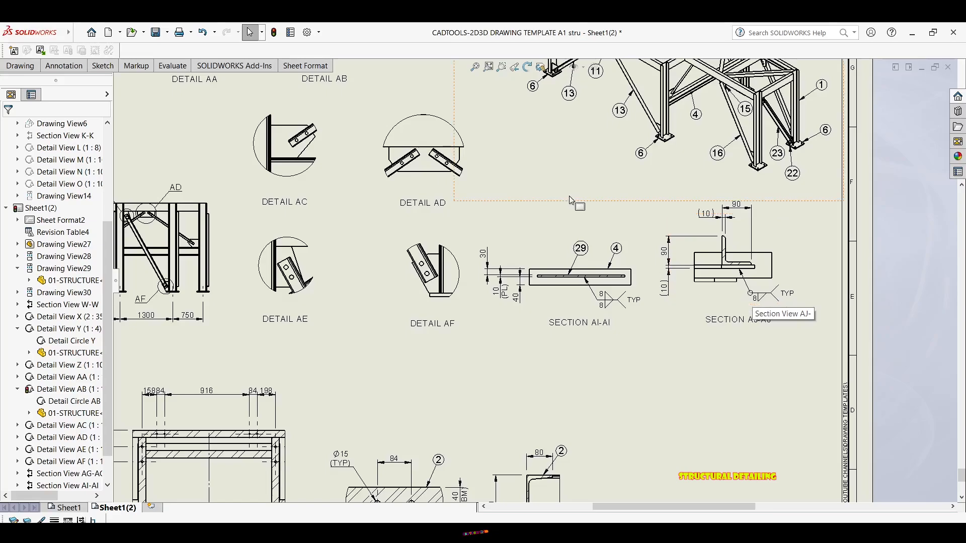
middle_drag(570, 197, 574, 200)
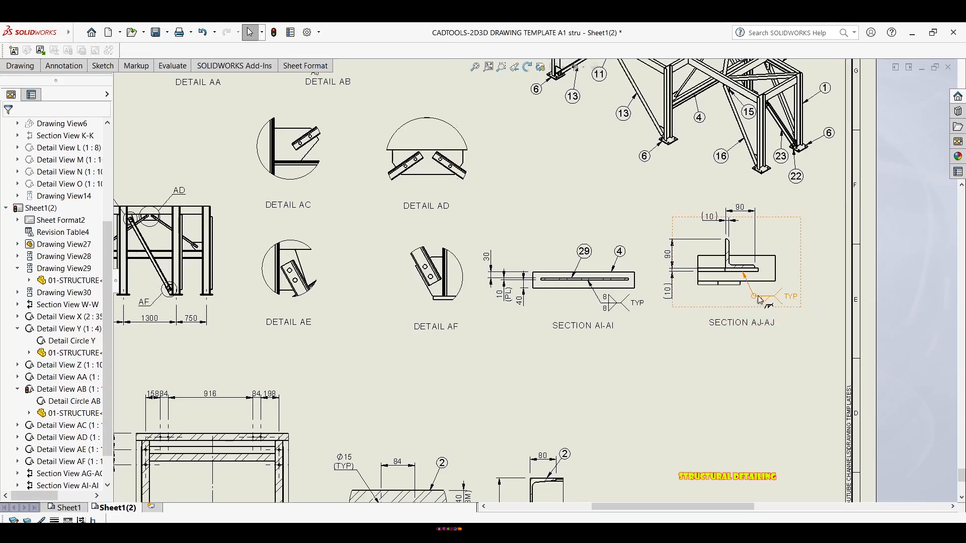
click(768, 304)
middle_drag(547, 177, 633, 195)
middle_drag(499, 183, 546, 240)
scroll(420, 351, down, 2)
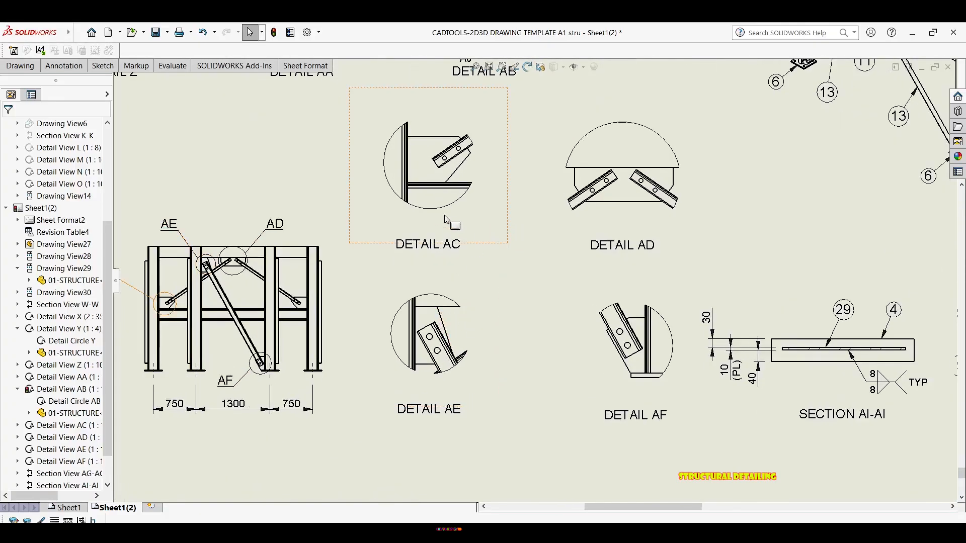
middle_drag(456, 174, 463, 183)
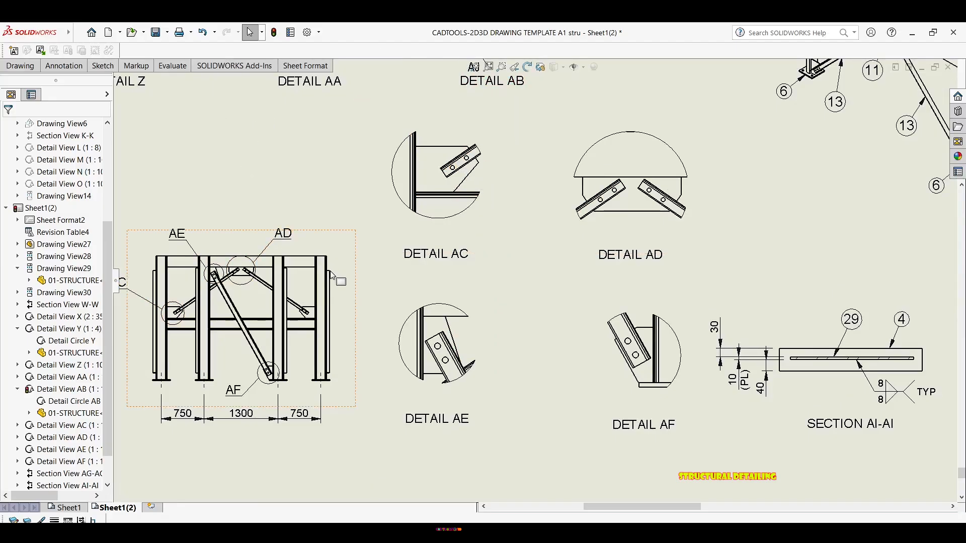
scroll(444, 189, up, 1)
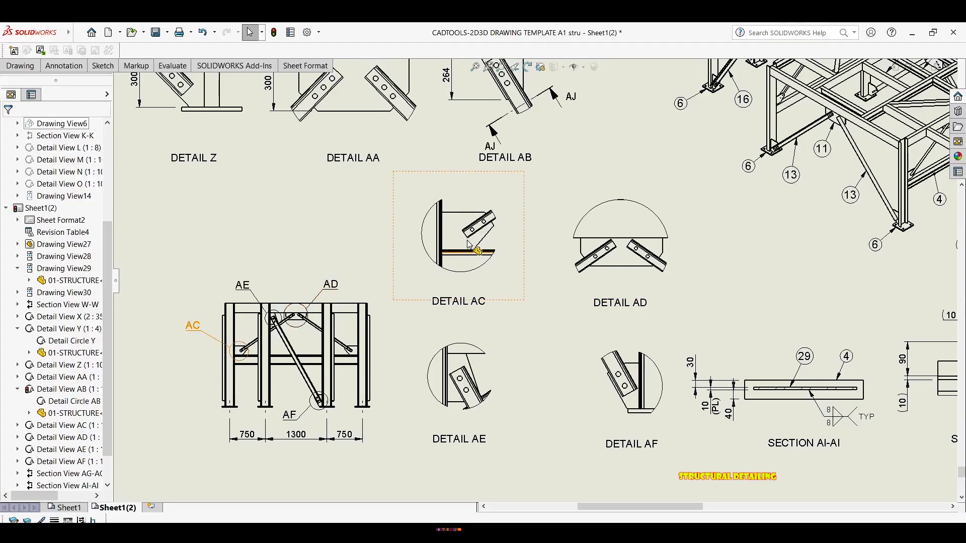
right_drag(477, 251, 473, 234)
scroll(473, 234, down, 1)
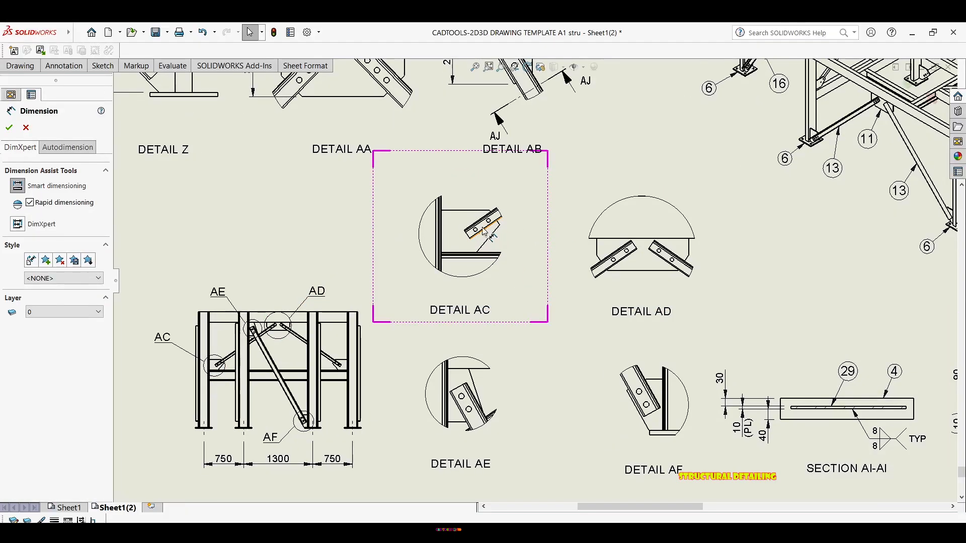
key(Escape)
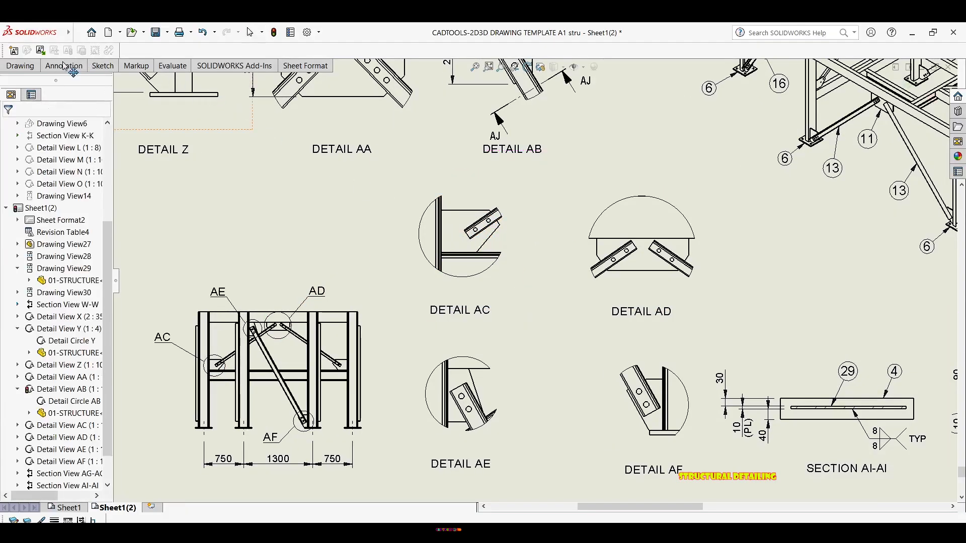
Step: Place a blank weld symbol in Detail AC with its leader on the column edge at the gusset plate
click(42, 67)
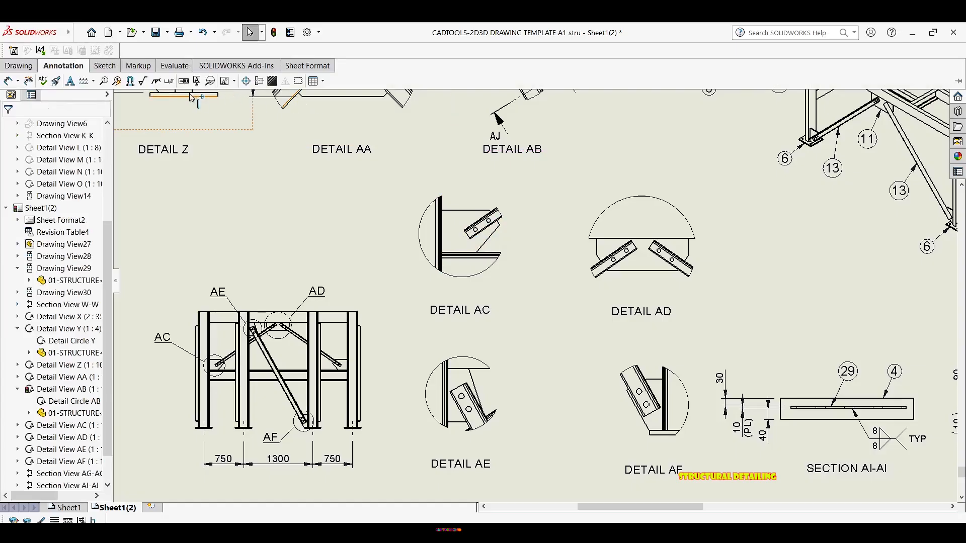
click(157, 82)
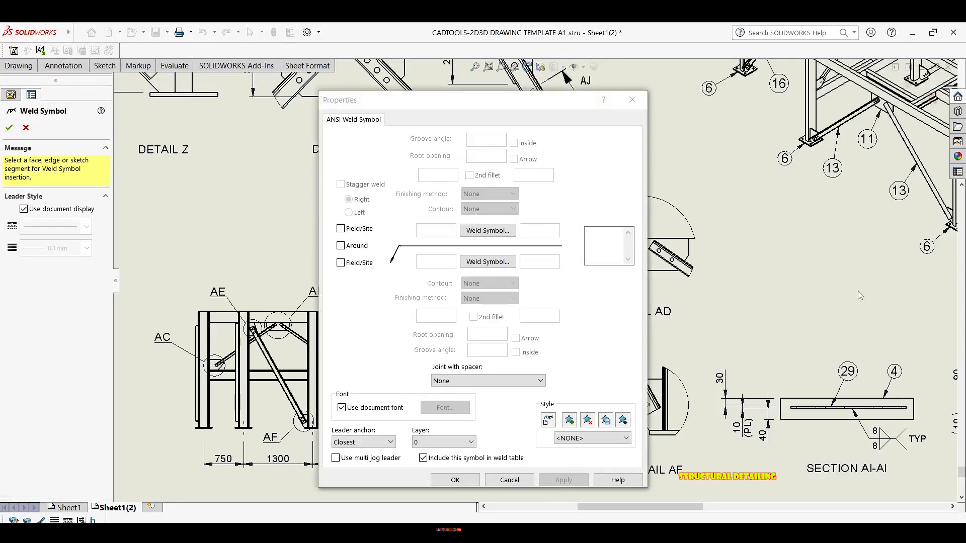
middle_drag(697, 283, 935, 257)
scroll(788, 308, up, 1)
scroll(756, 226, up, 1)
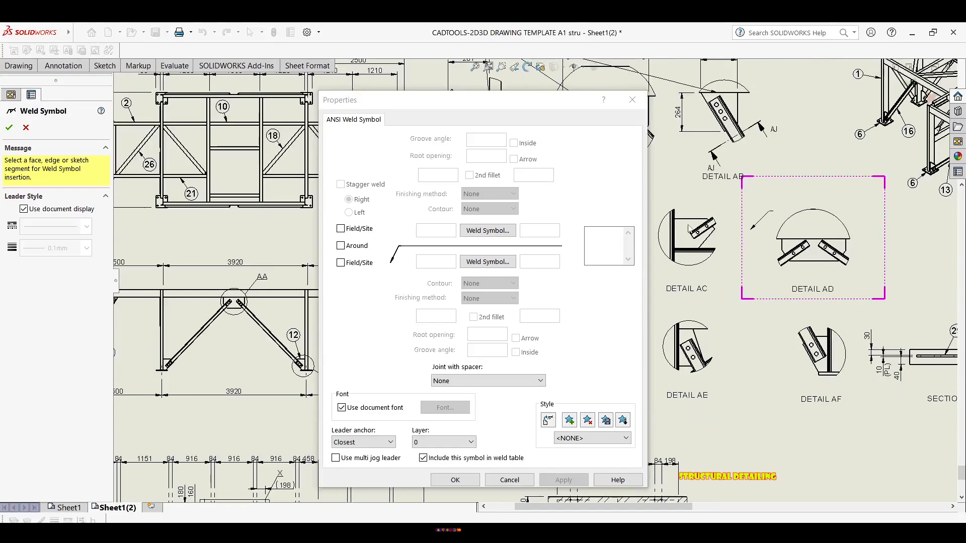
scroll(747, 208, down, 2)
scroll(730, 222, down, 1)
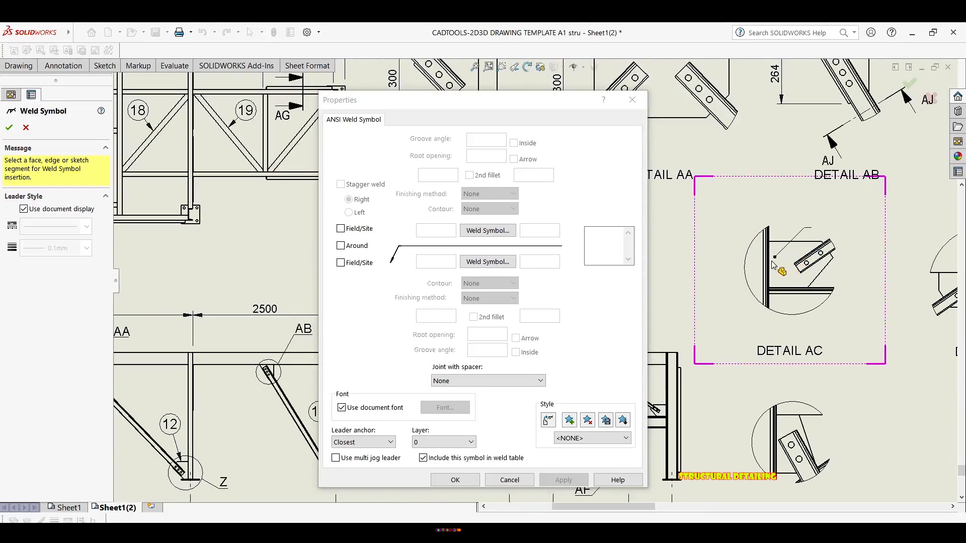
scroll(774, 265, down, 2)
scroll(744, 285, down, 1)
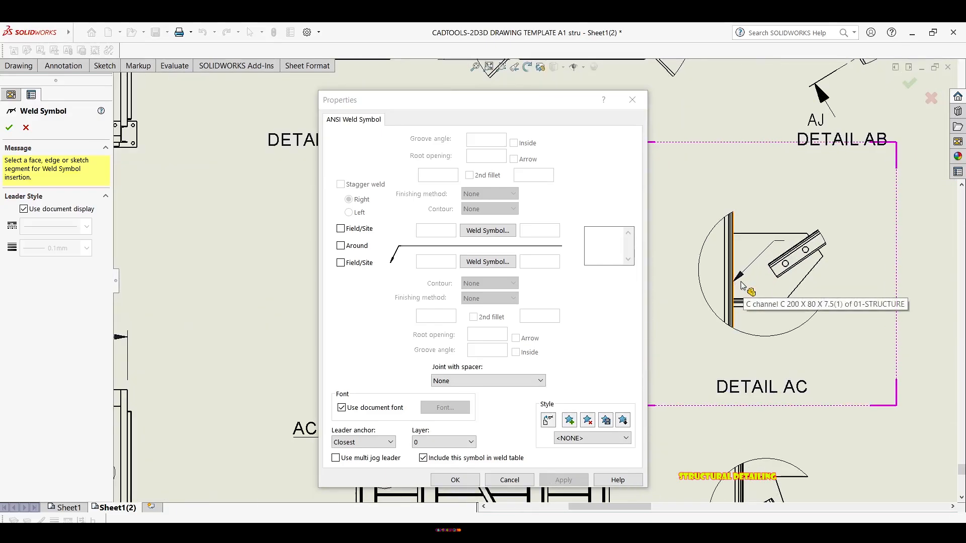
click(736, 266)
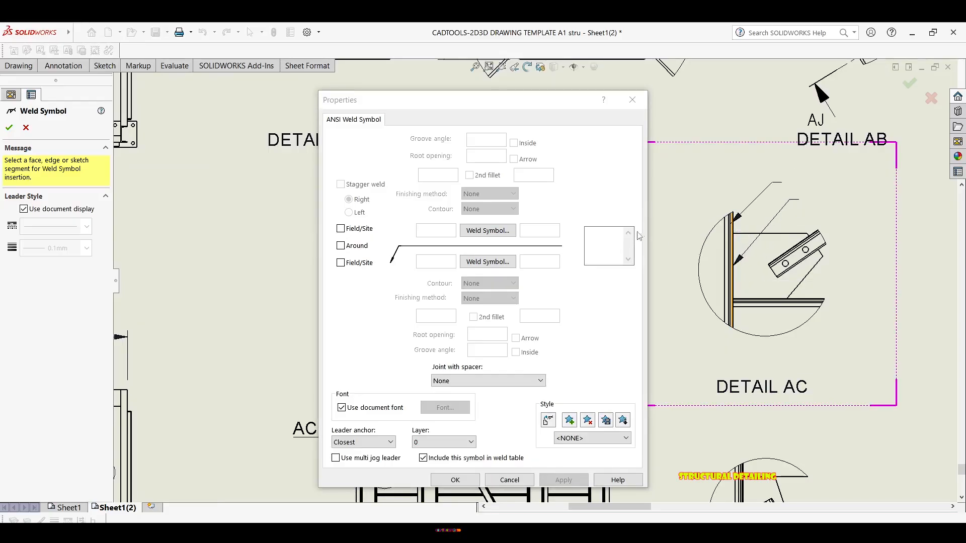
key(Escape)
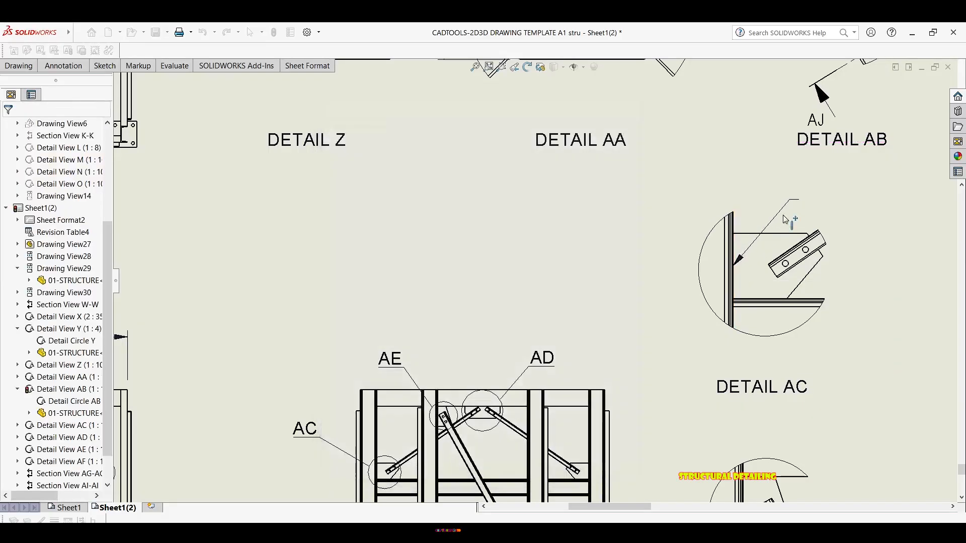
Step: Define Detail AC's weld symbol as a fillet weld of size 8 on both sides, with the tail note TYP
click(792, 203)
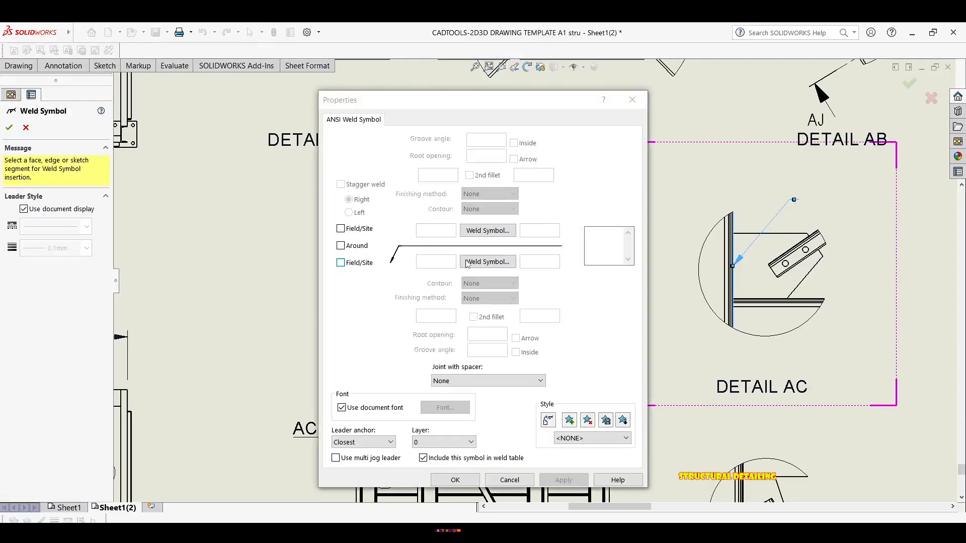
click(487, 262)
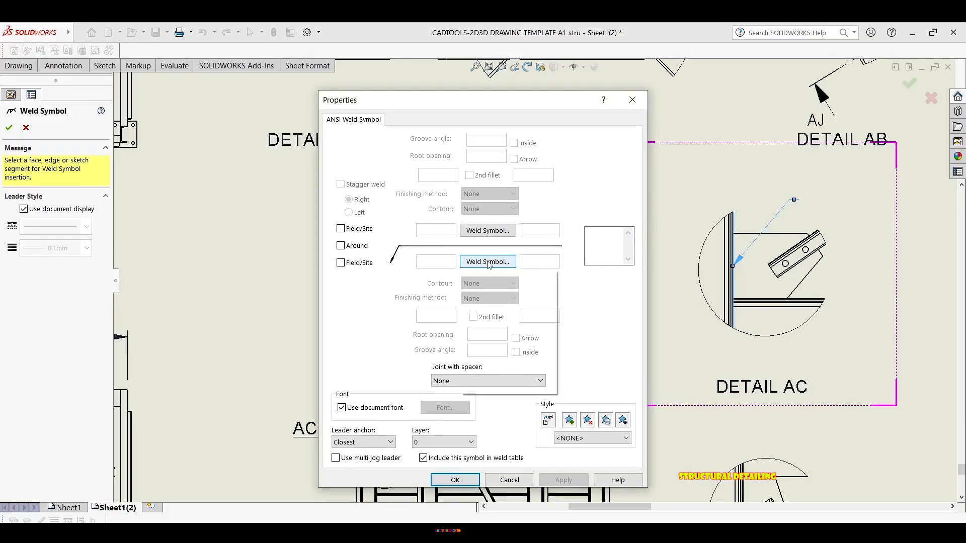
click(527, 300)
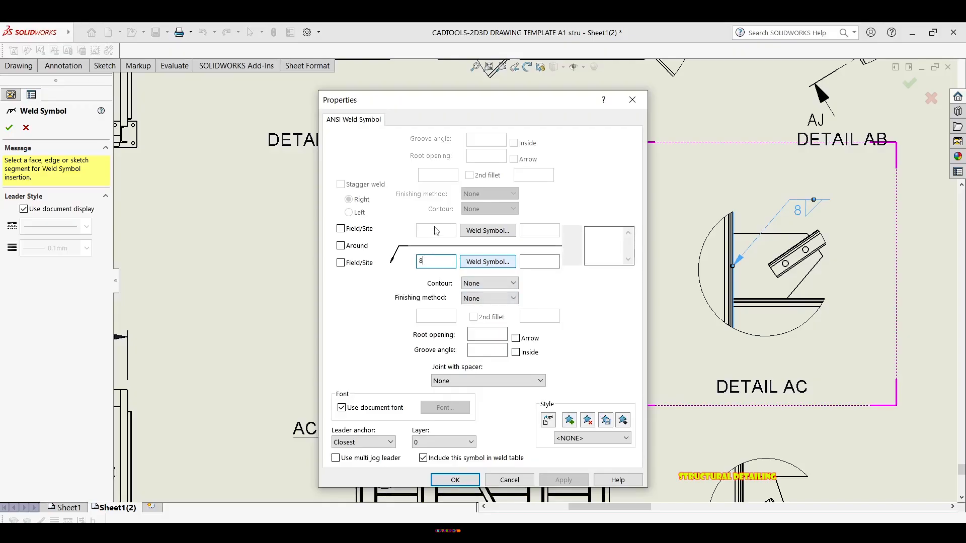
click(486, 230)
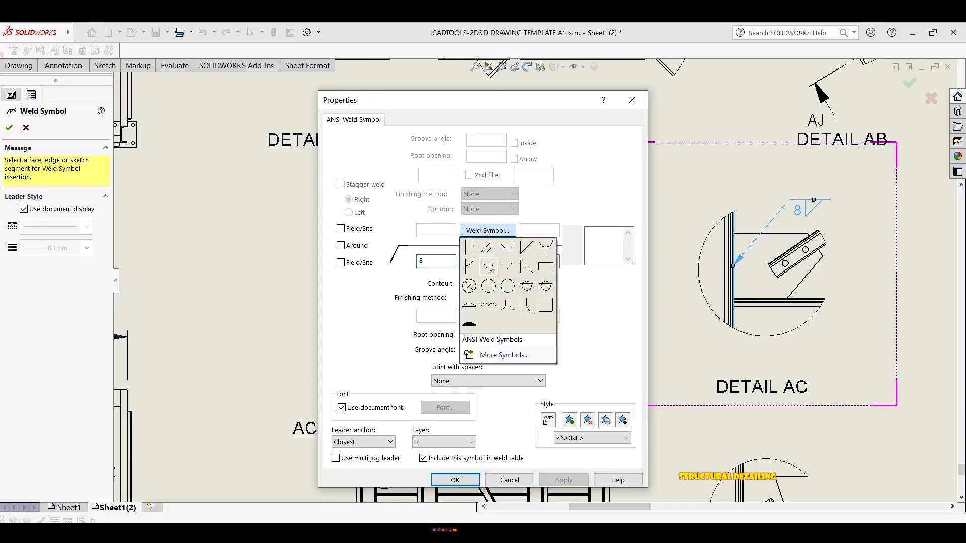
click(516, 268)
click(426, 231)
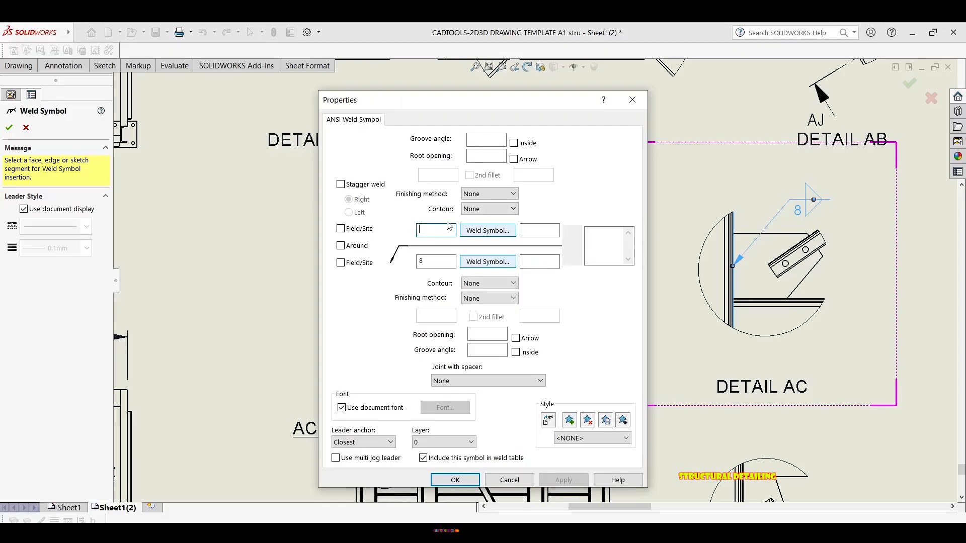
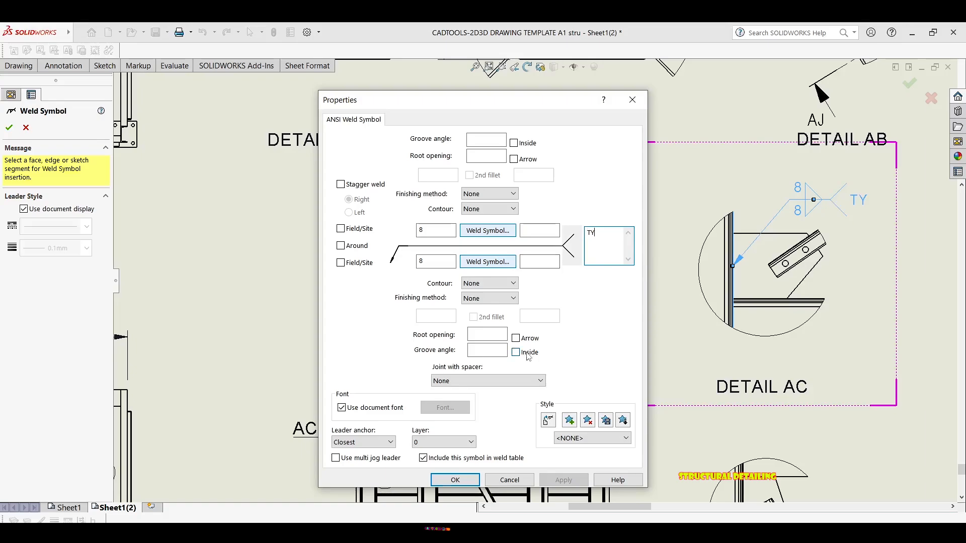
click(449, 480)
Step: Shift the TYP weld symbol in Detail AC outward, clear of the gusset plate and brace angle
scroll(615, 293, up, 3)
middle_drag(764, 255, 656, 276)
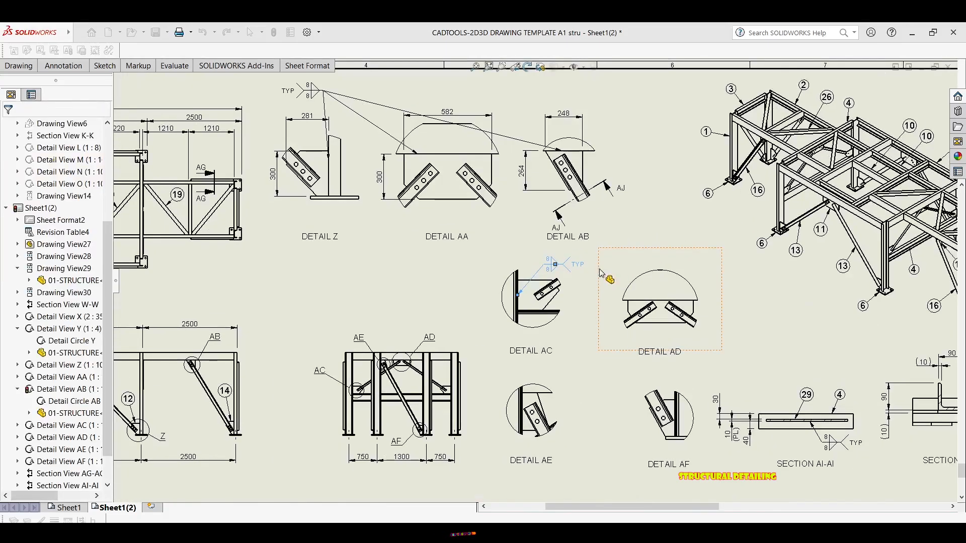
scroll(558, 272, down, 2)
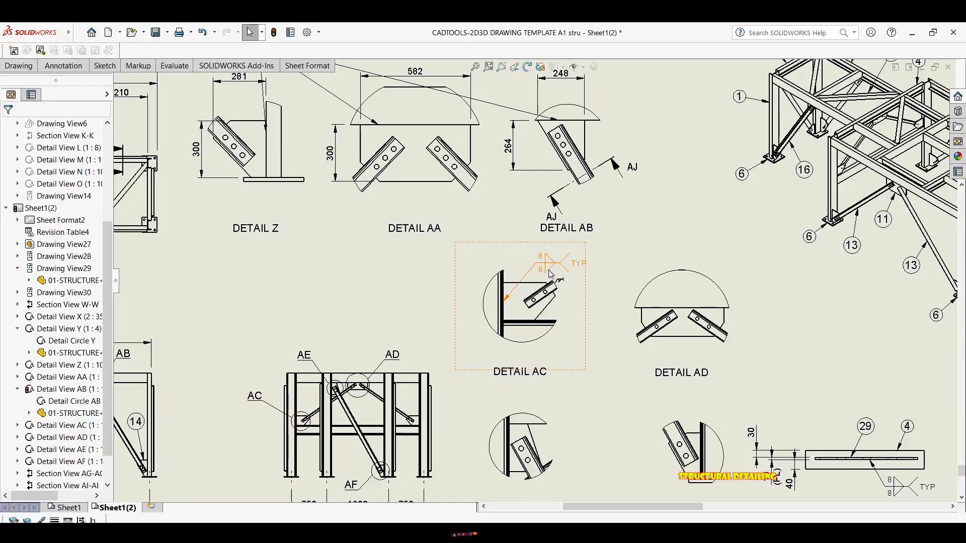
drag(556, 269, 567, 271)
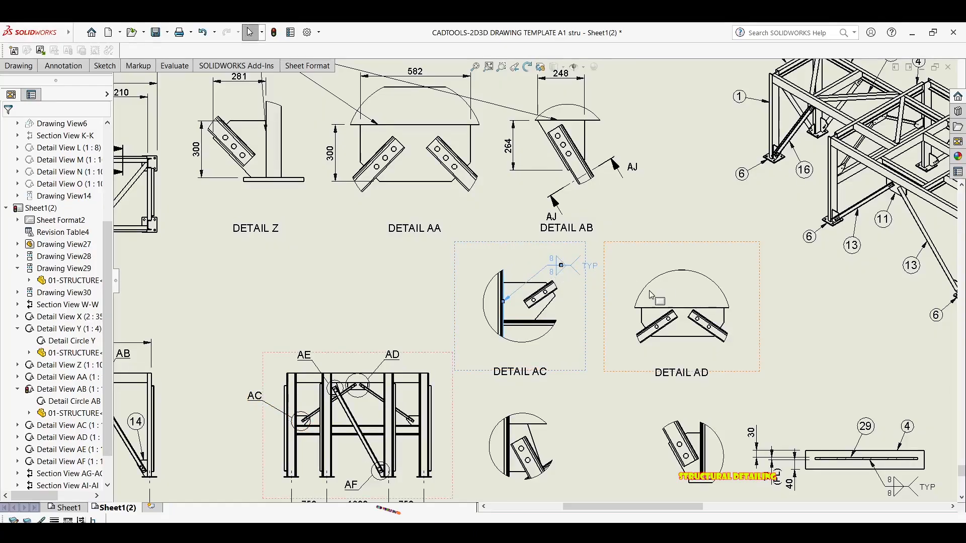
scroll(555, 243, up, 3)
scroll(503, 250, down, 3)
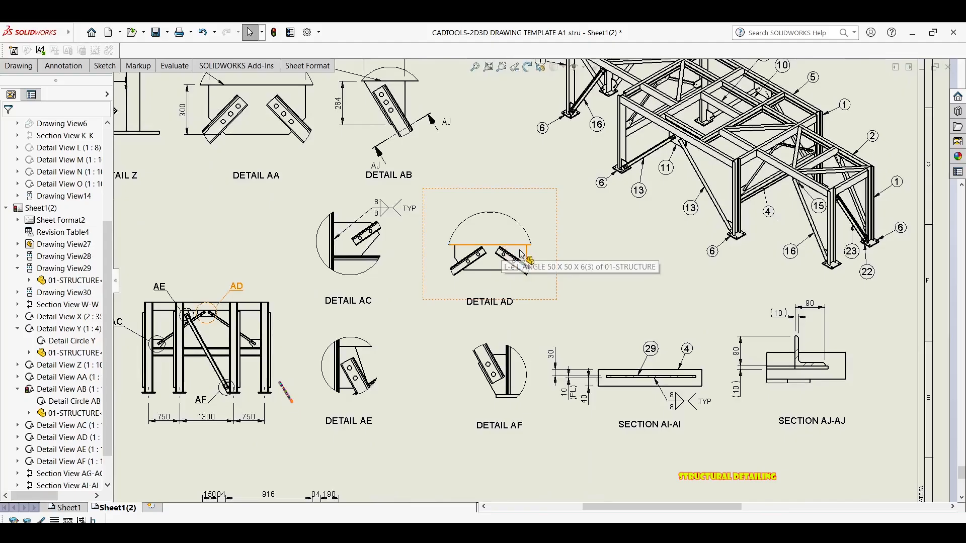
Step: Dimension the horizontal distance from the column face to the gusset plate's outer corner in Detail AC, placed above the view
mouse_move(515, 261)
middle_down()
mouse_move(560, 196)
mouse_move(581, 191)
middle_up()
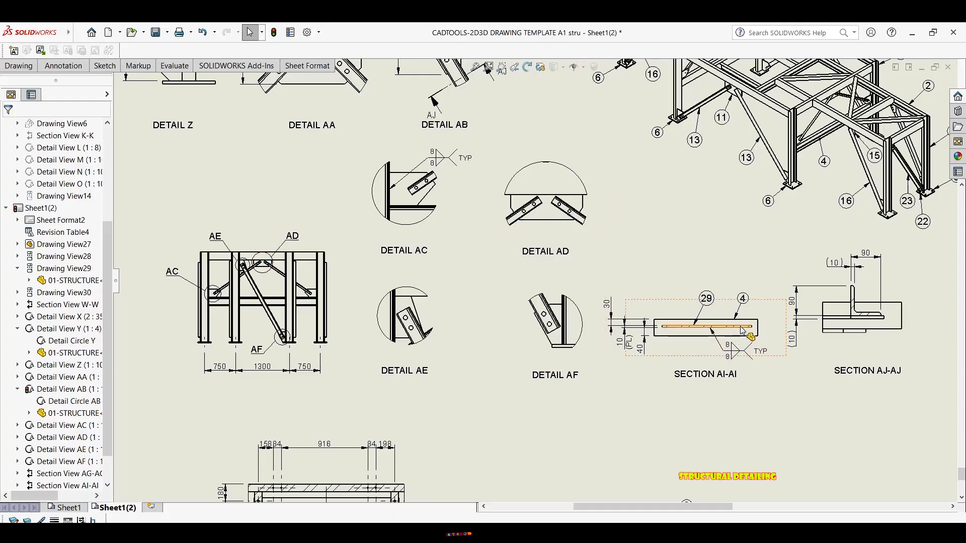
scroll(535, 203, down, 1)
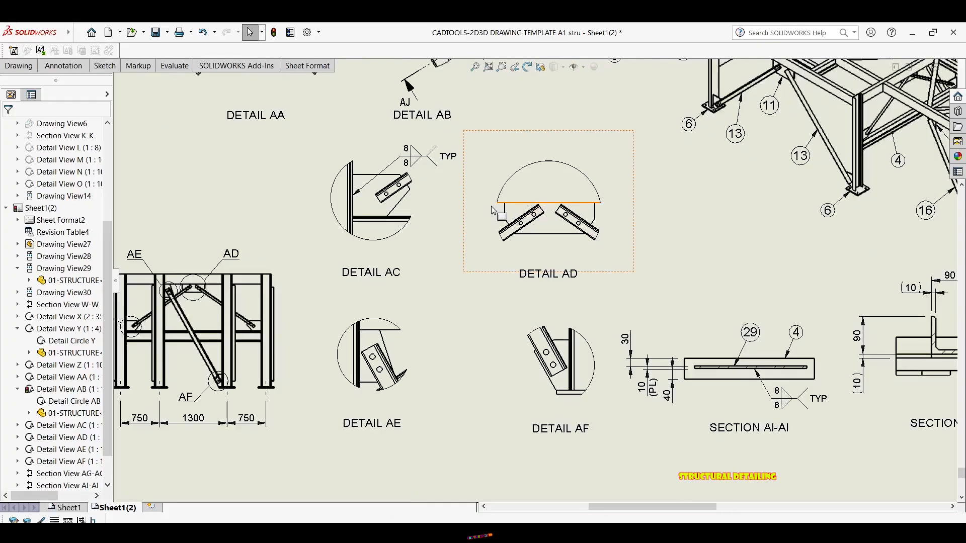
key(d)
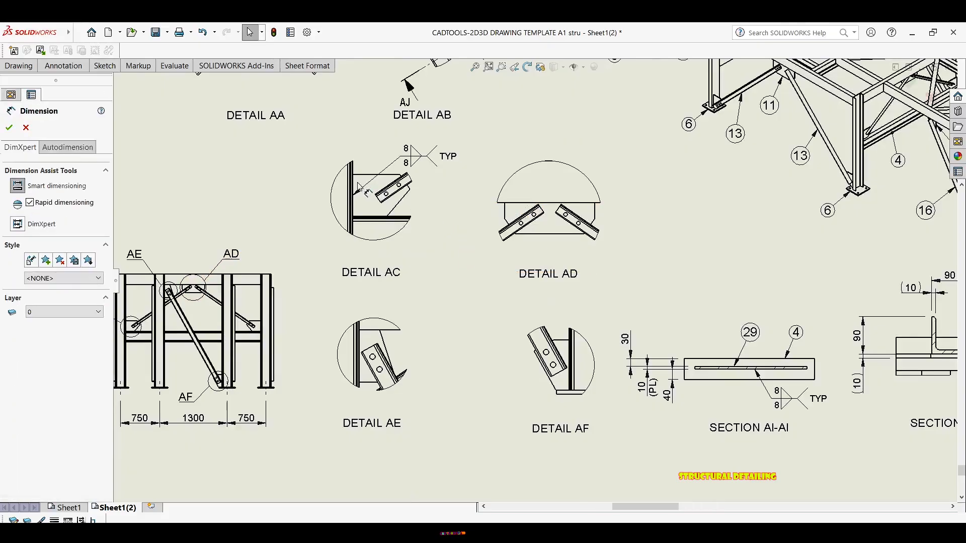
scroll(348, 177, down, 5)
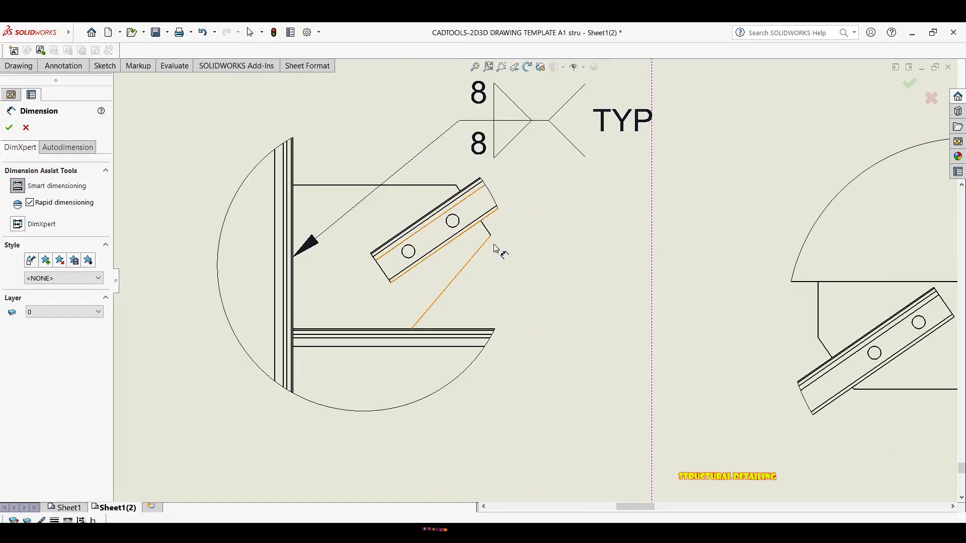
click(294, 154)
scroll(285, 117, up, 1)
middle_drag(284, 116, 342, 262)
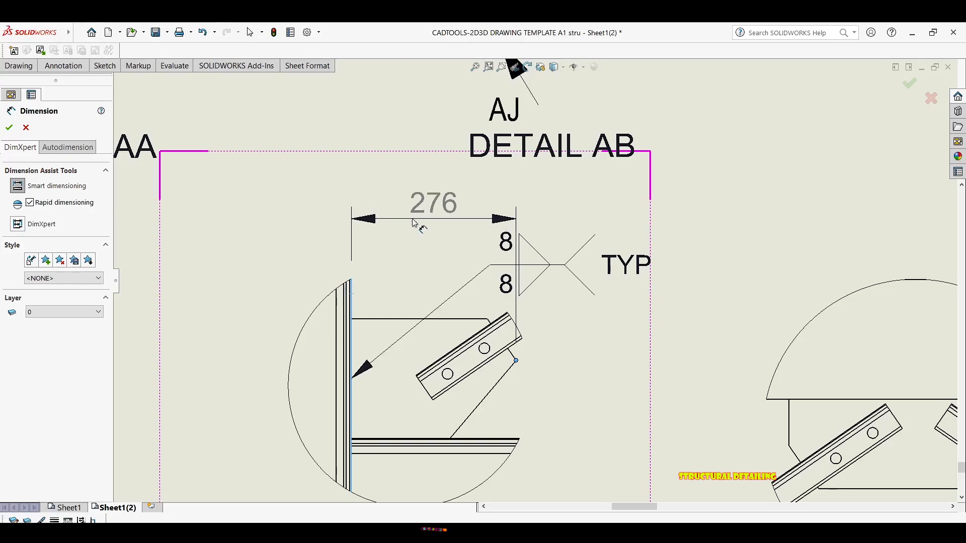
click(433, 207)
key(Escape)
key(Escape)
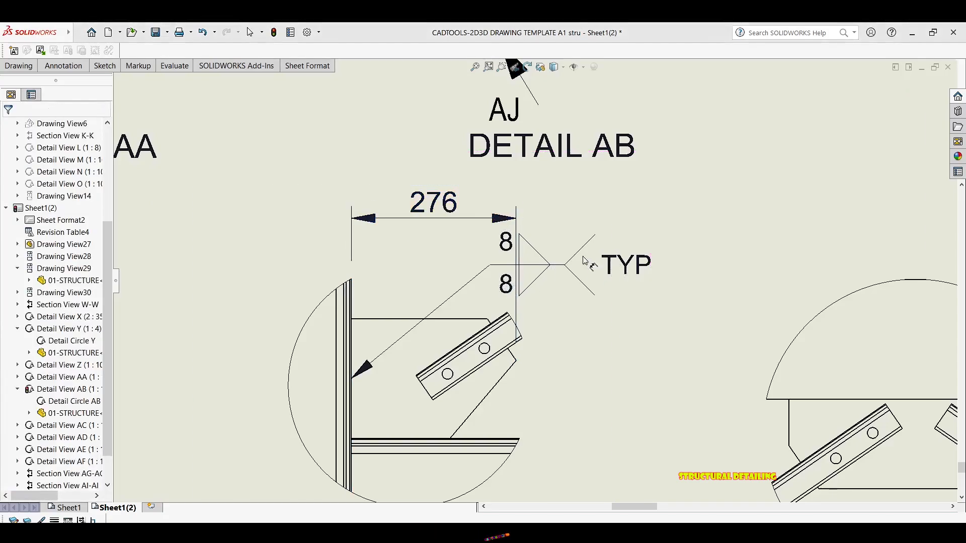
Step: Move Detail AC's TYP weld symbol to the opposite side of the column, keeping its leader on the column edge
middle_drag(458, 265, 556, 247)
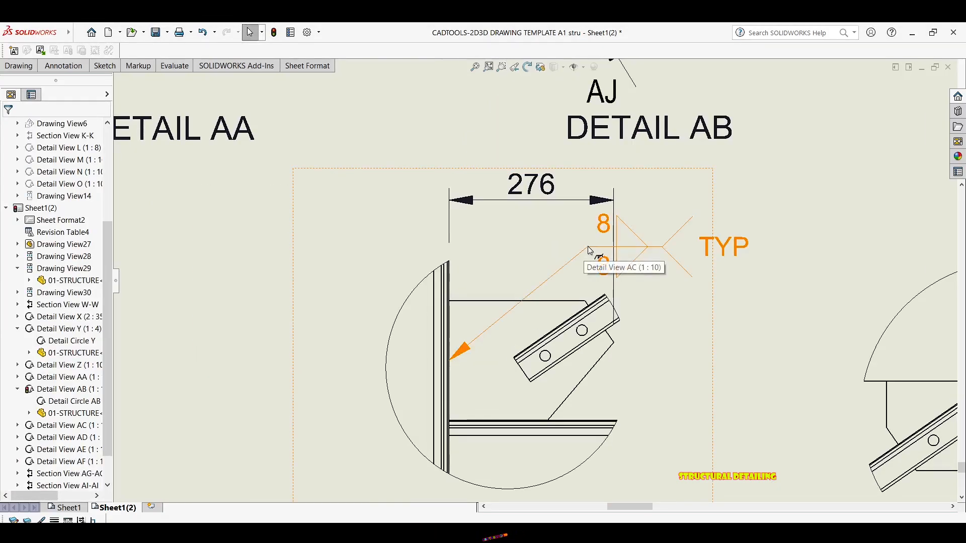
drag(583, 251, 269, 289)
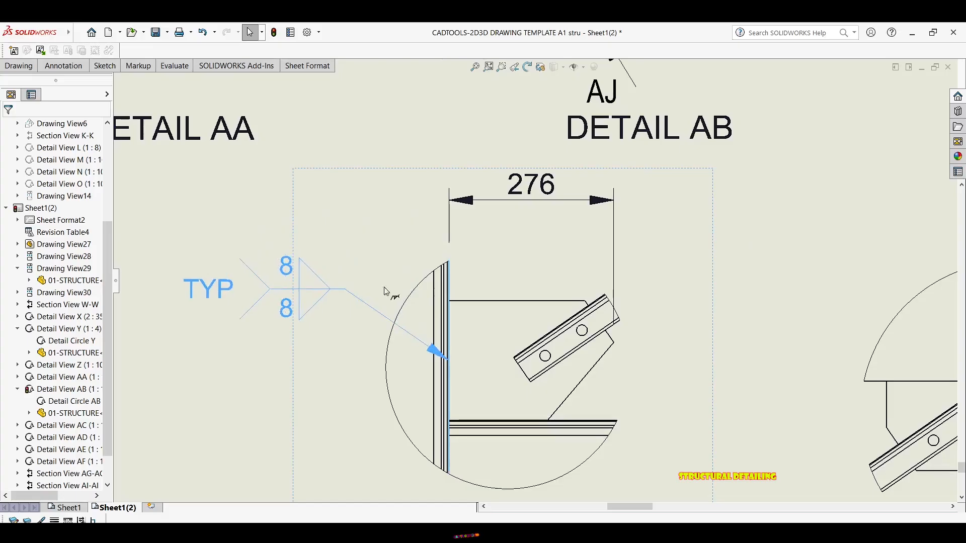
key(Escape)
Step: Dimension the vertical distance from the gusset plate's upper edge to the beam's top edge in Detail AC, placed beside the view
scroll(515, 289, up, 1)
mouse_move(544, 271)
middle_down()
mouse_move(548, 261)
mouse_move(570, 280)
middle_up()
key(d)
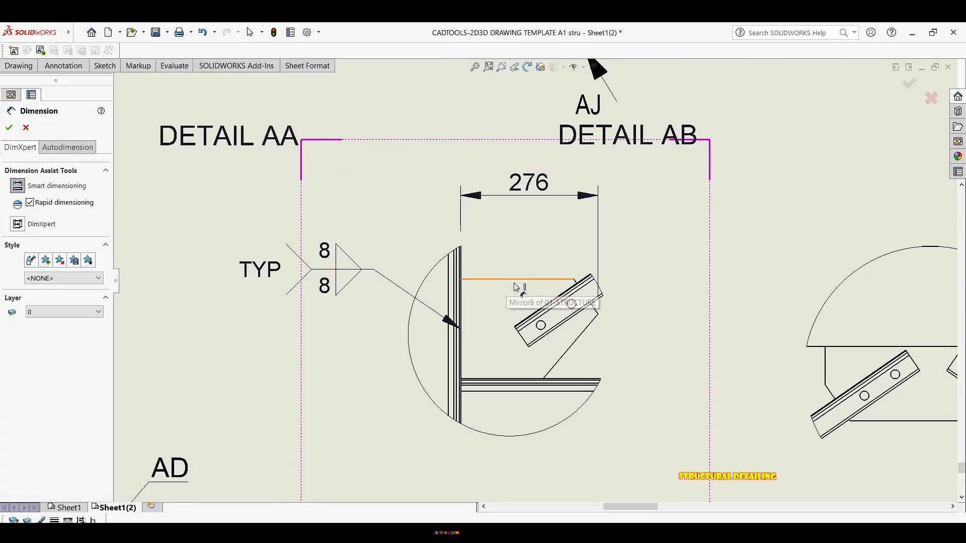
click(514, 280)
scroll(561, 376, down, 1)
scroll(547, 375, down, 1)
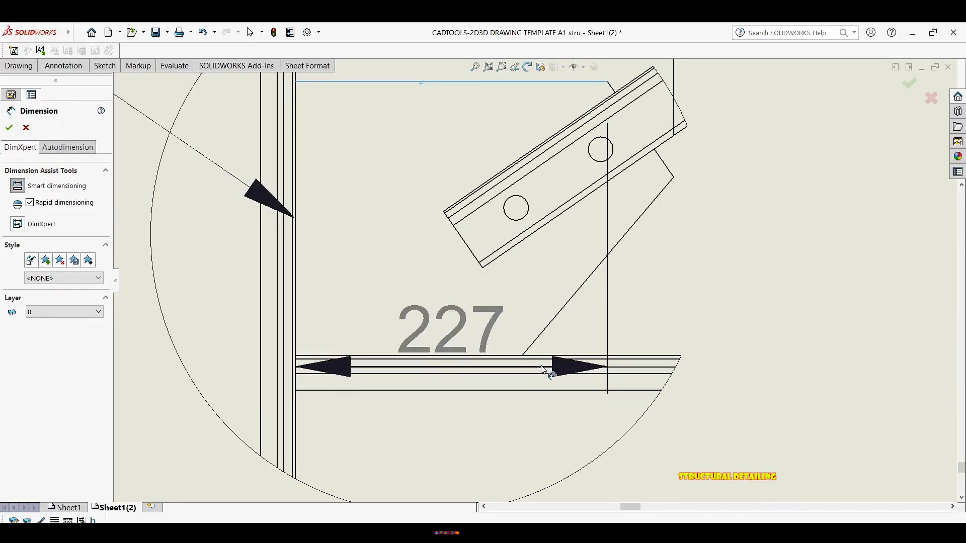
click(537, 362)
scroll(626, 289, up, 1)
scroll(626, 289, up, 1)
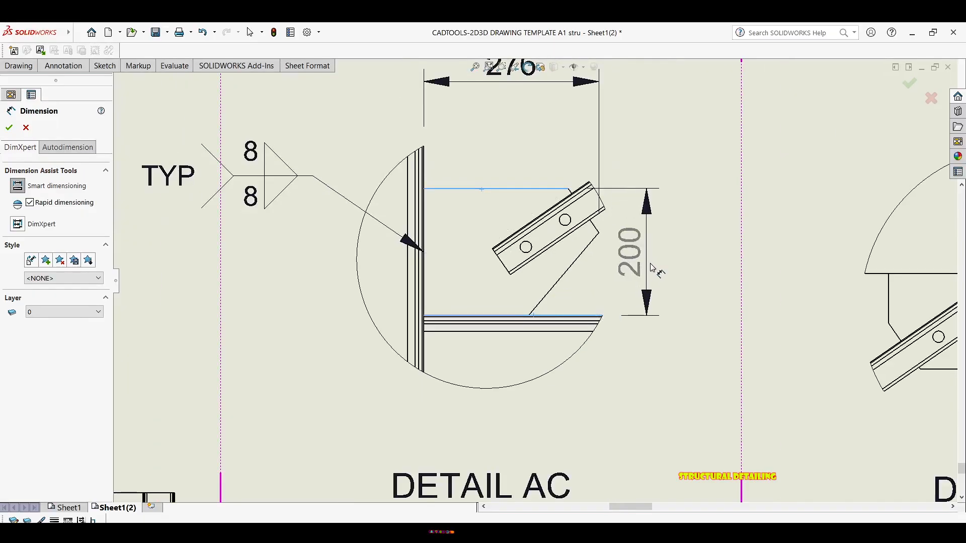
click(693, 266)
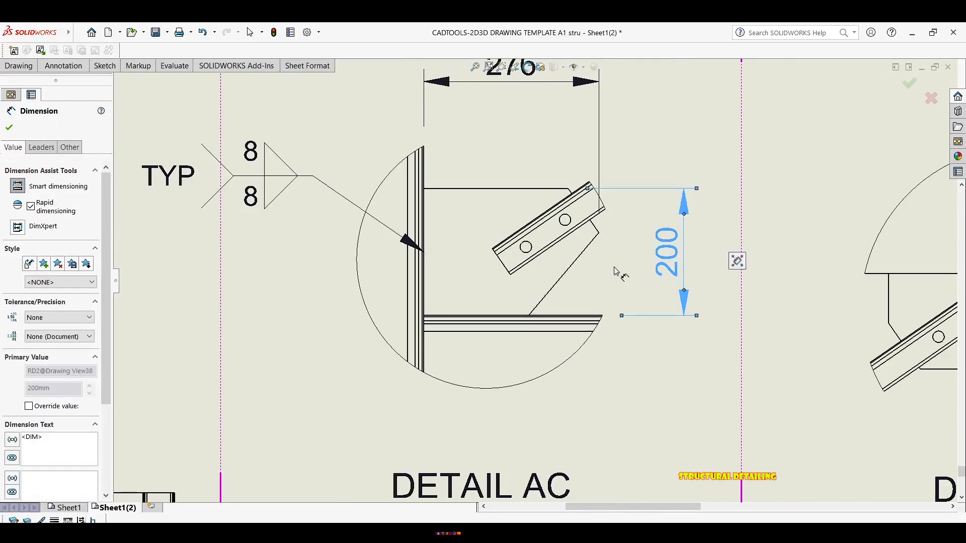
scroll(535, 251, up, 3)
middle_drag(520, 255, 495, 251)
key(Escape)
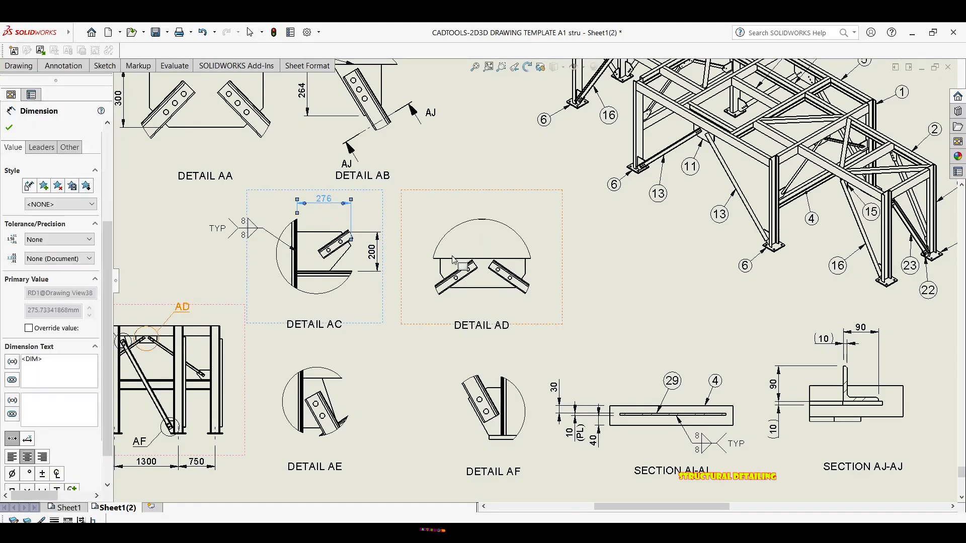
key(Escape)
Step: Dimension the gusset plate's overall width between its two vertical edges in Detail AD, placed above the view
middle_drag(428, 271, 438, 268)
key(Return)
scroll(457, 260, down, 5)
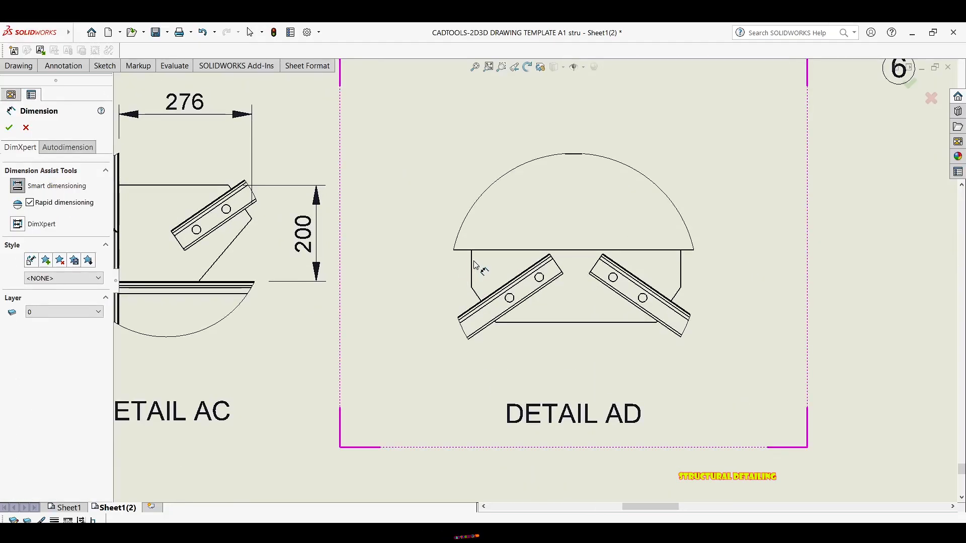
click(472, 264)
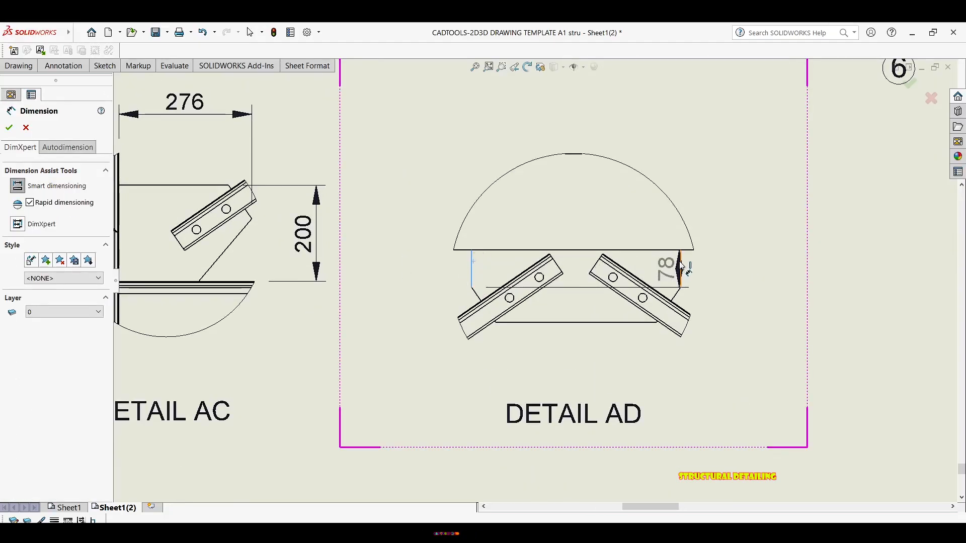
click(680, 266)
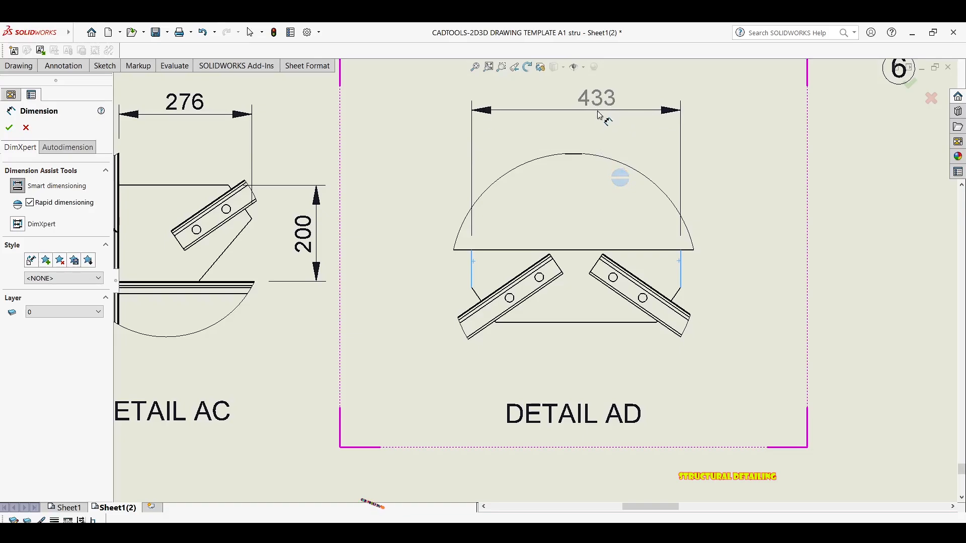
click(578, 113)
Step: Dimension the gusset plate's height from the horizontal beam edge to the plate's lower edge in Detail AD, placed beside the view
click(510, 251)
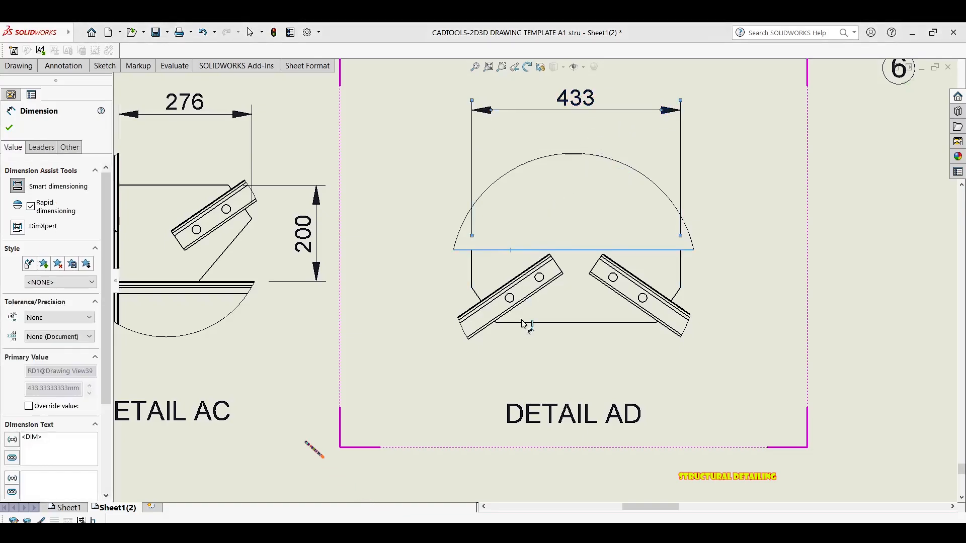
click(549, 324)
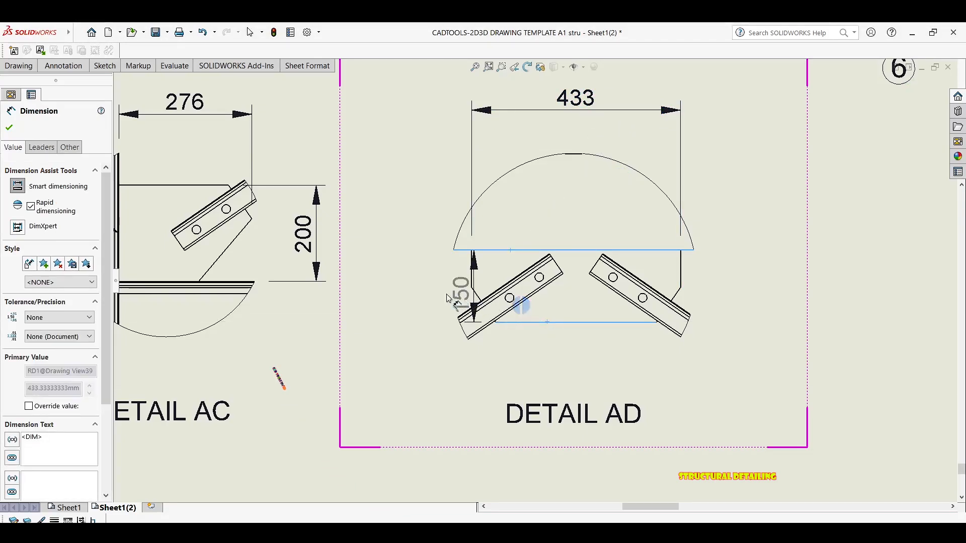
click(391, 296)
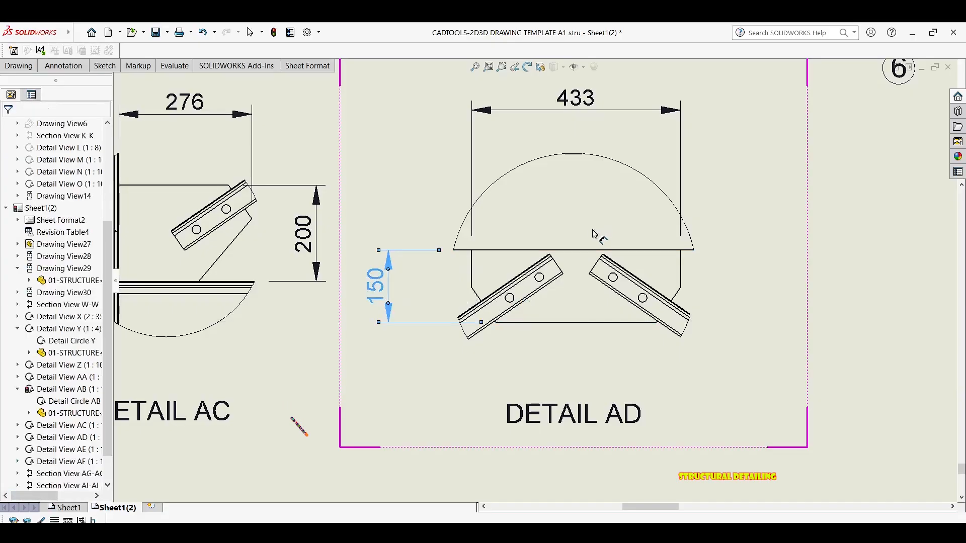
Step: Dimension the vertical distance from the horizontal beam edge to the gusset plate's lower edge in Detail AE, placed beside the view
scroll(593, 237, up, 3)
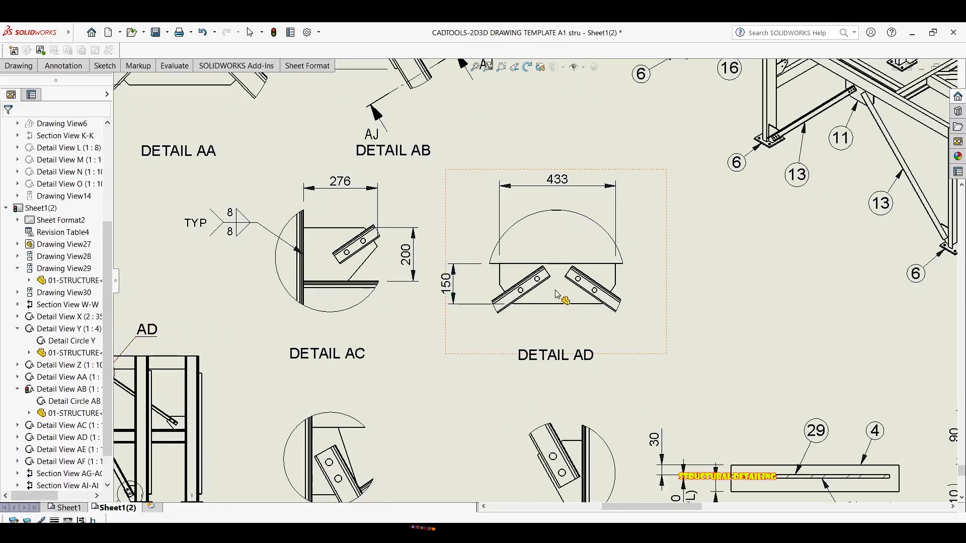
scroll(538, 284, up, 2)
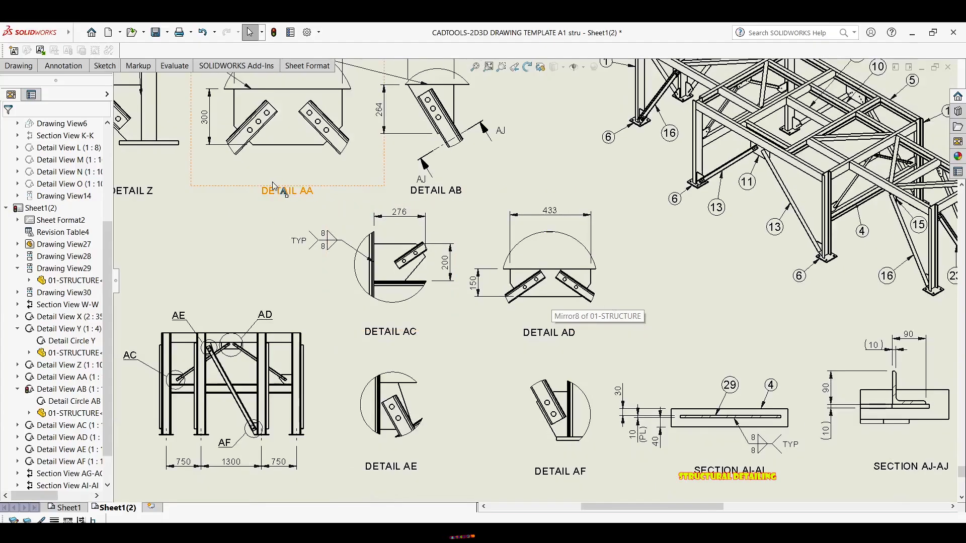
scroll(488, 330, down, 3)
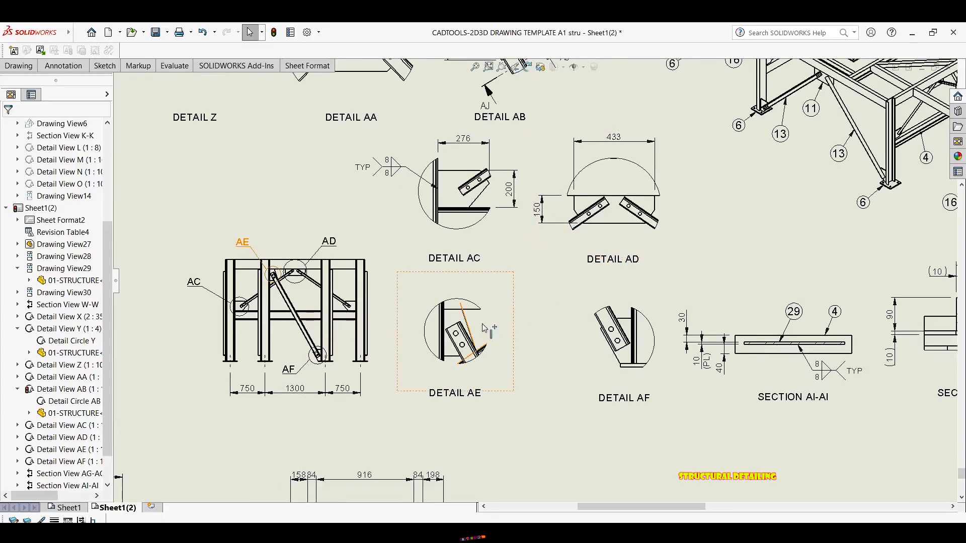
scroll(510, 307, down, 3)
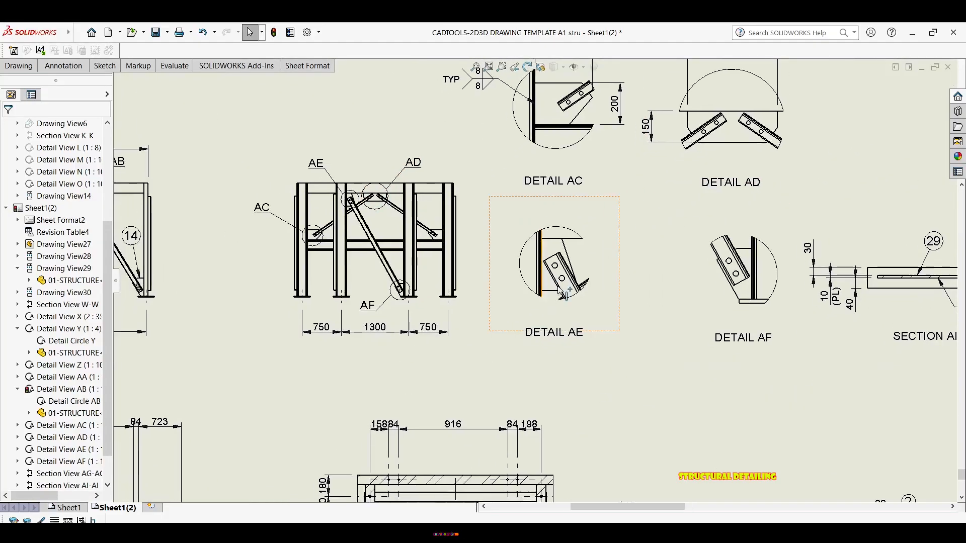
right_drag(612, 294, 612, 270)
scroll(557, 303, down, 1)
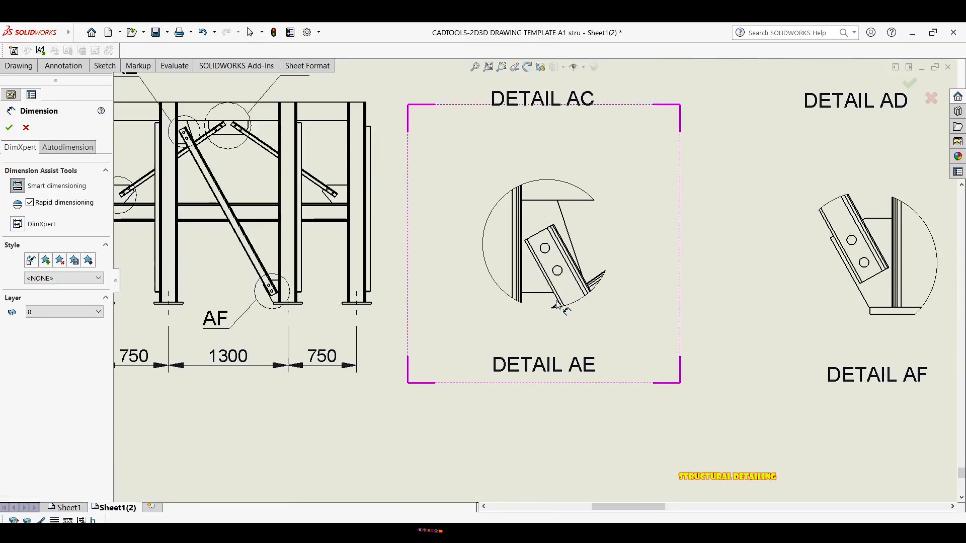
click(539, 294)
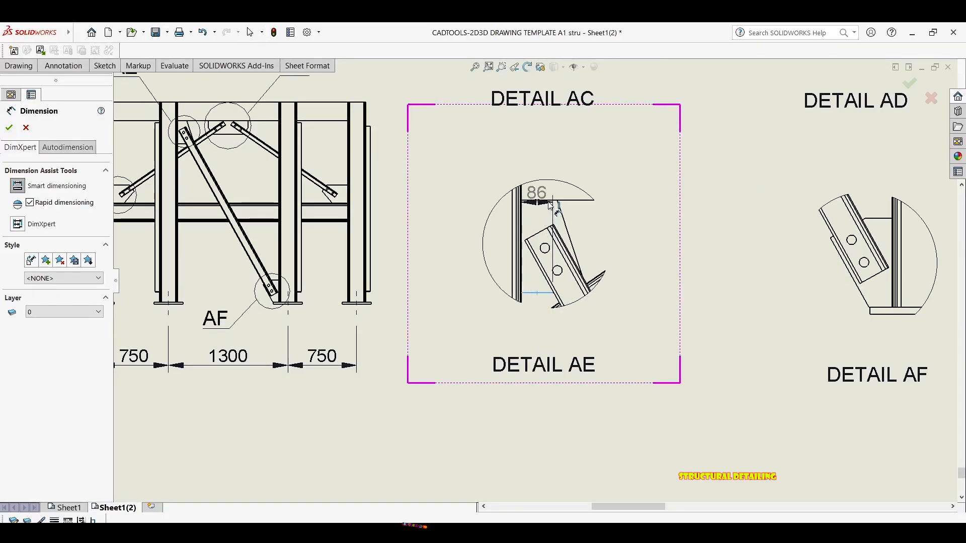
click(551, 200)
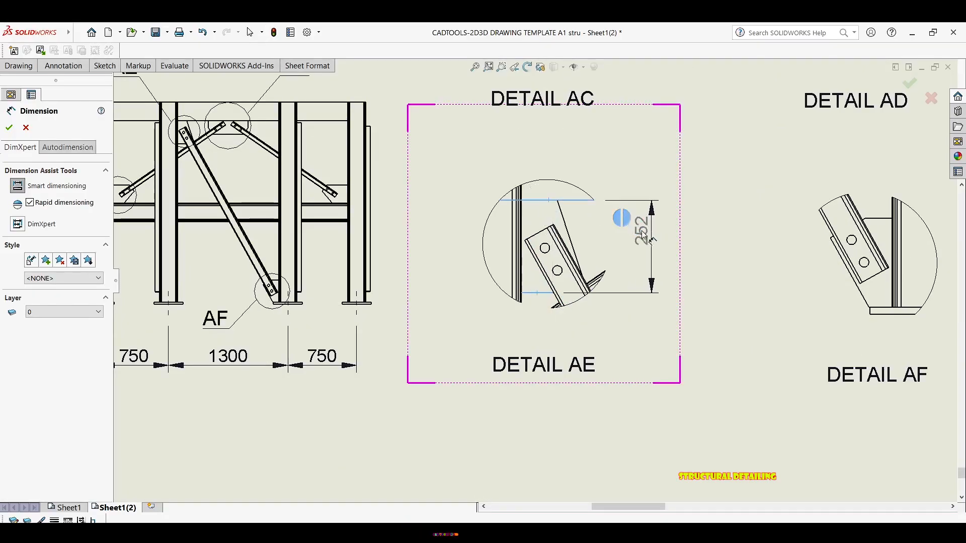
click(642, 247)
scroll(582, 288, down, 5)
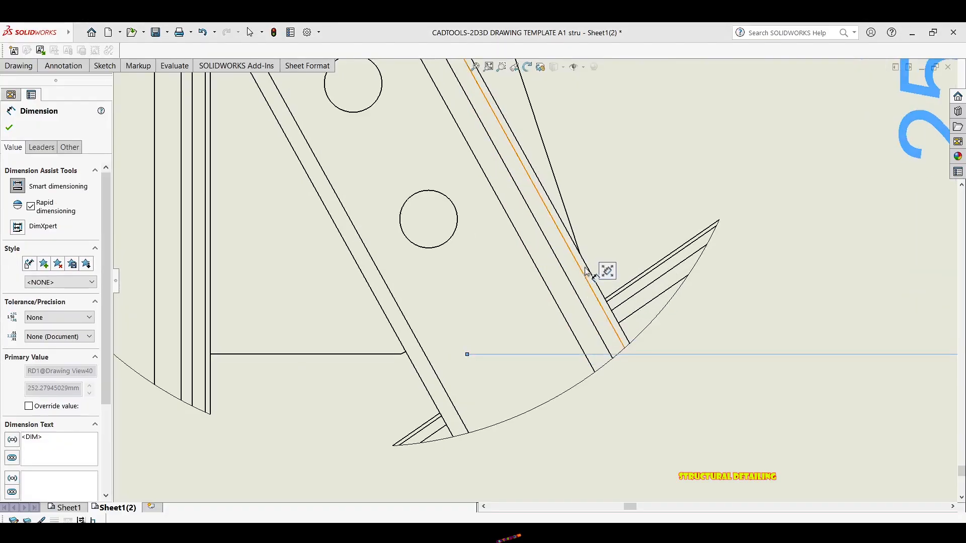
scroll(582, 256, down, 4)
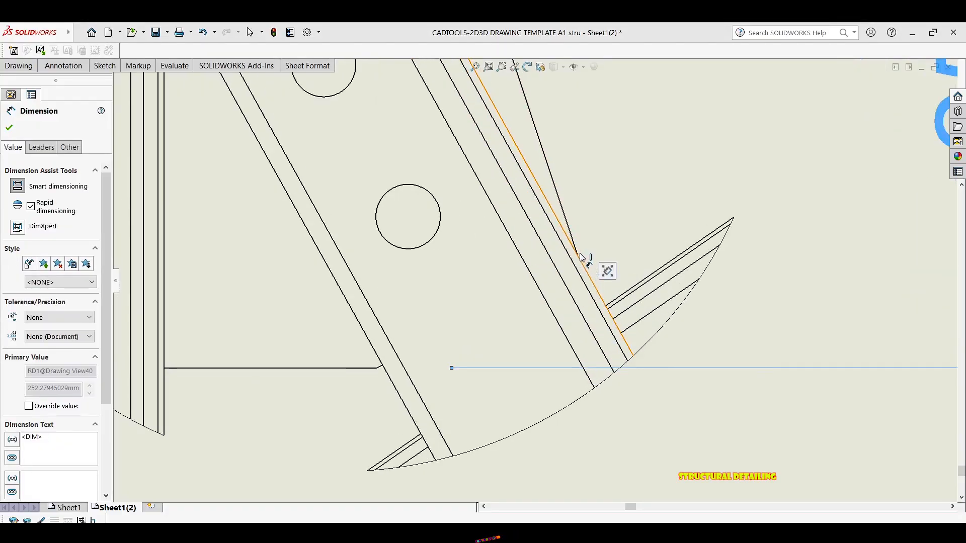
scroll(558, 272, up, 8)
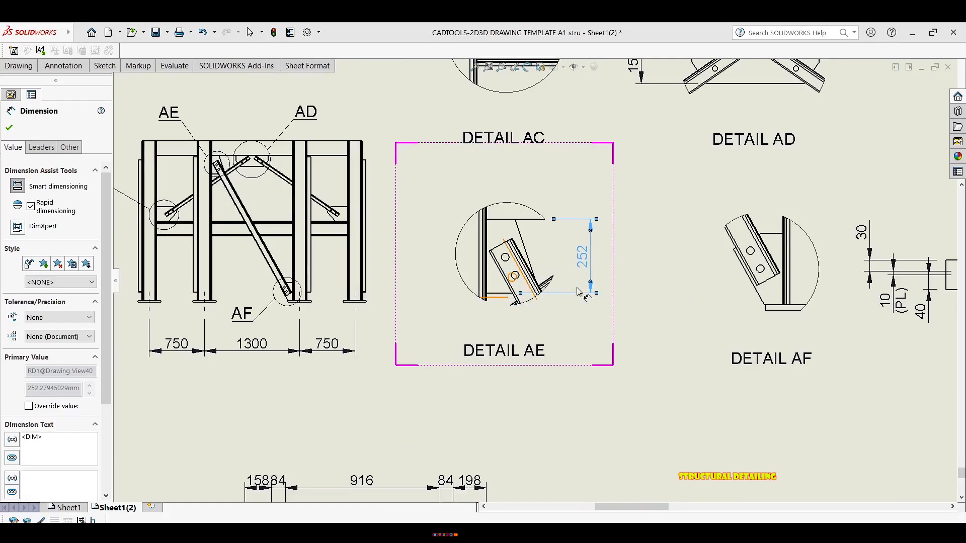
key(Escape)
Step: Shift Detail AE's vertical dimension closer to the gusset plate
scroll(578, 272, down, 1)
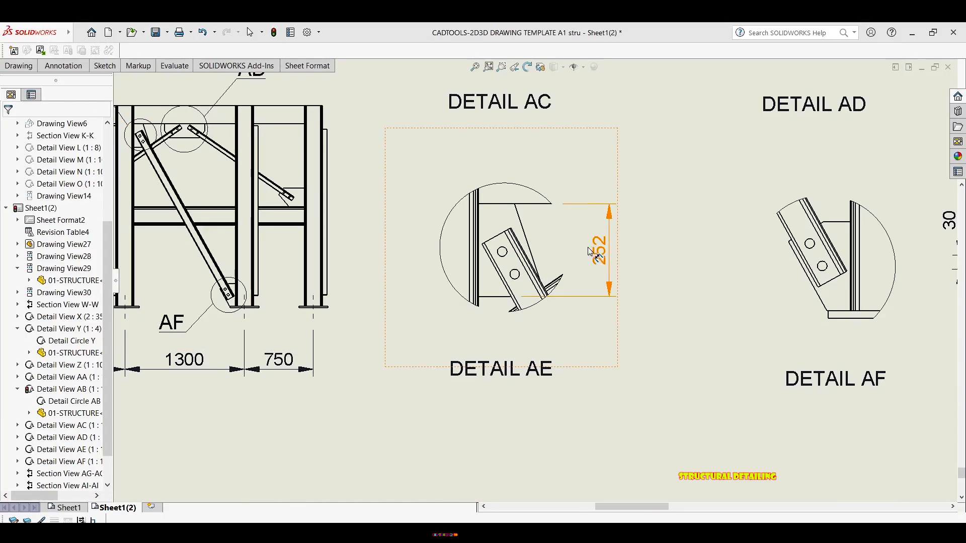
drag(591, 252, 593, 252)
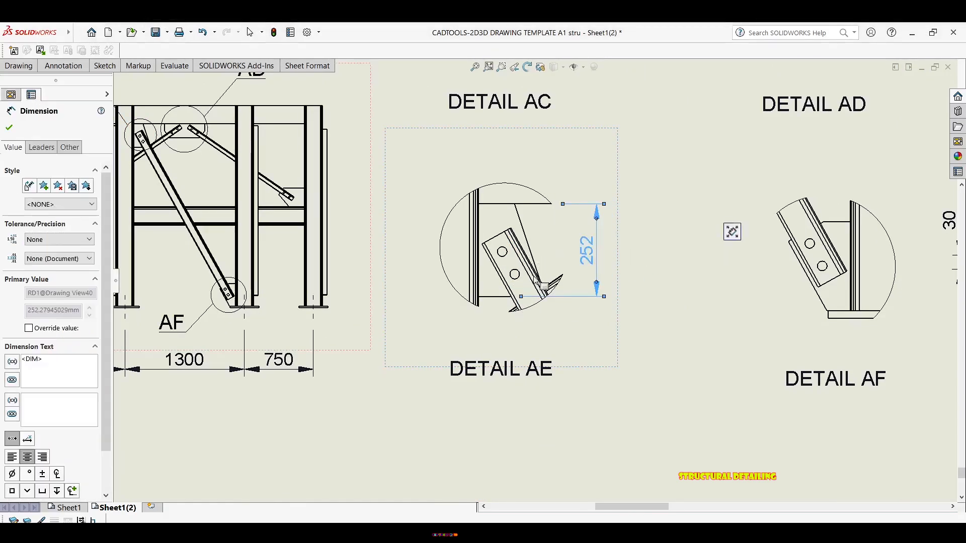
key(Escape)
scroll(543, 286, down, 5)
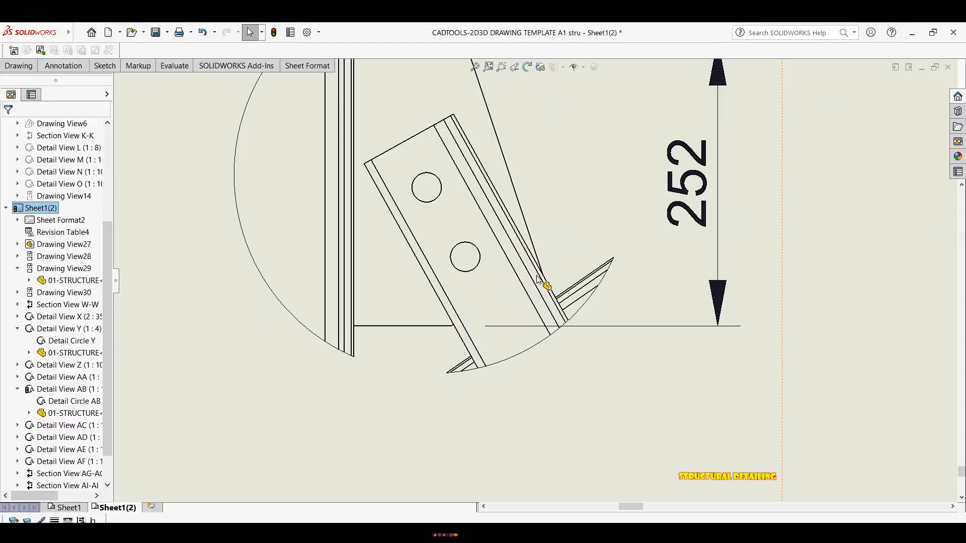
click(541, 277)
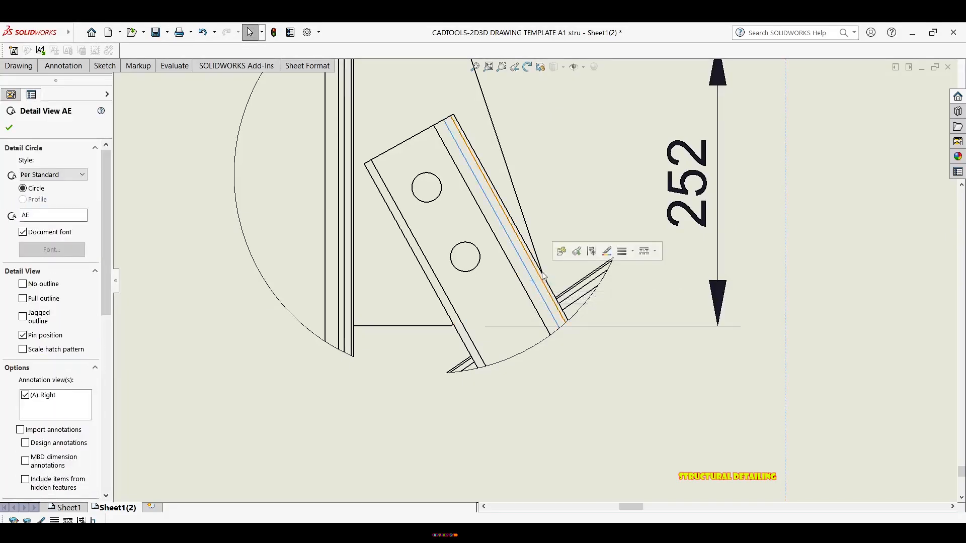
key(Return)
scroll(539, 279, down, 3)
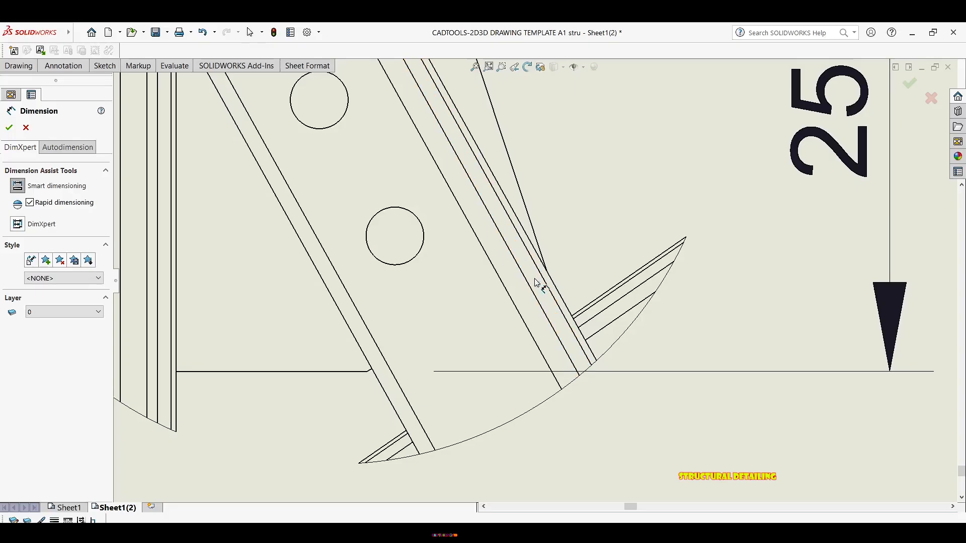
key(Escape)
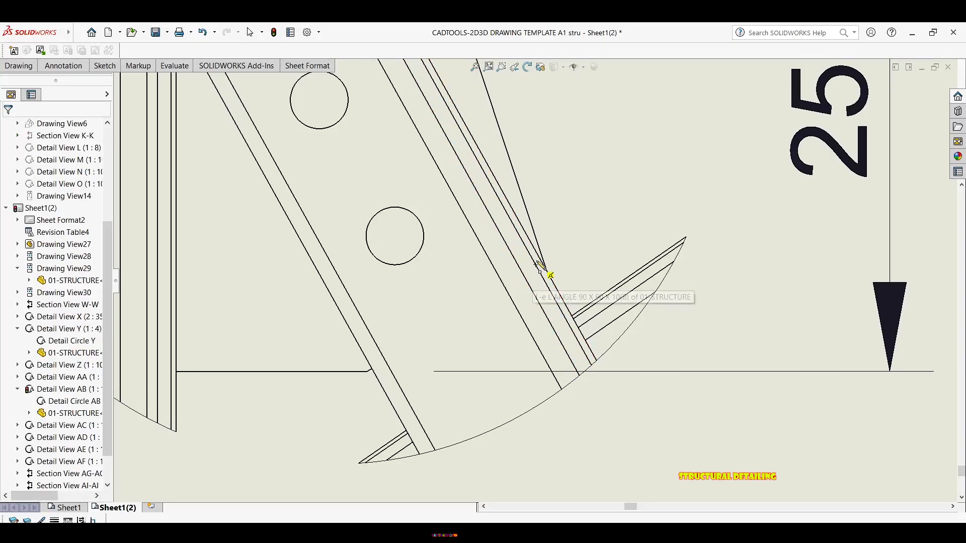
Step: Place a sketch point beside the gusset plate in Detail AE and constrain it to the intersection of the plate's sloped edge and lower corner edge
click(565, 250)
key(Escape)
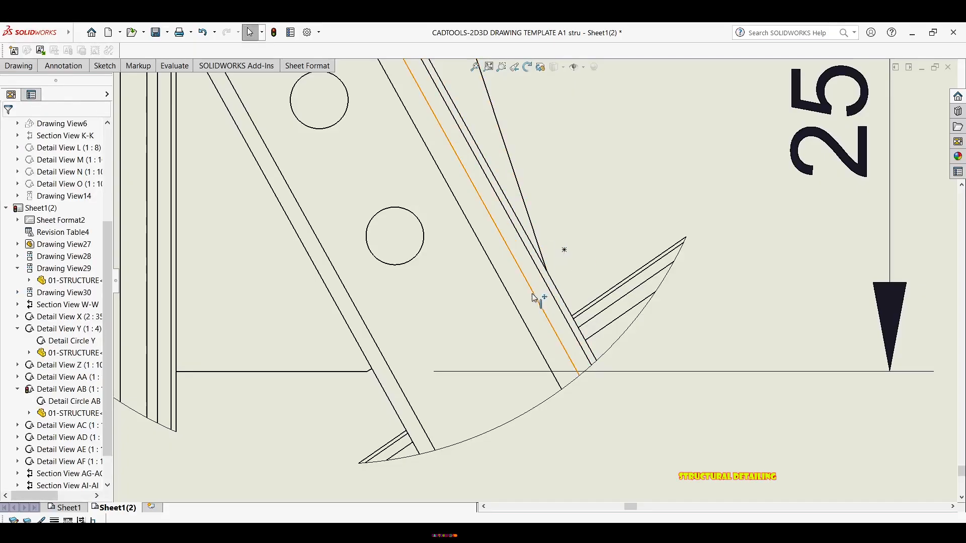
click(373, 368)
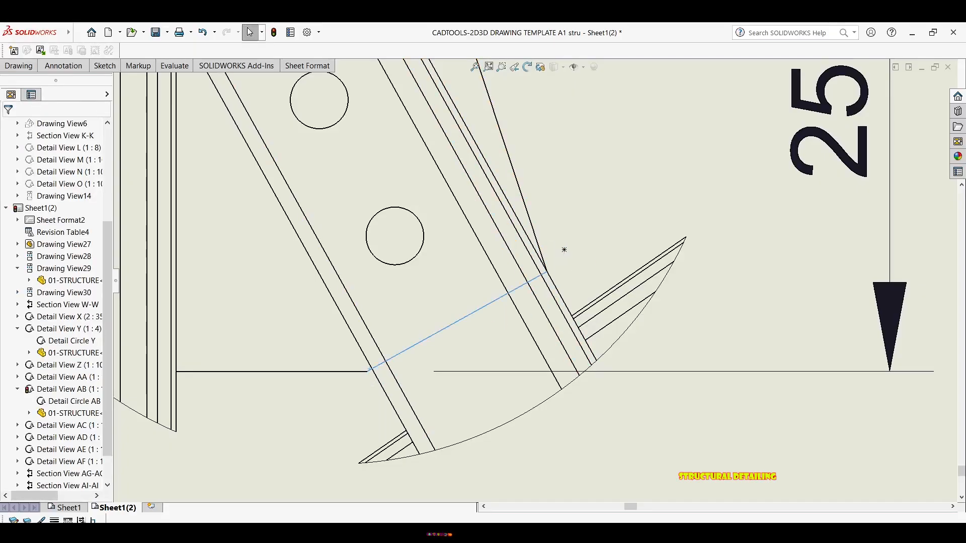
click(518, 185)
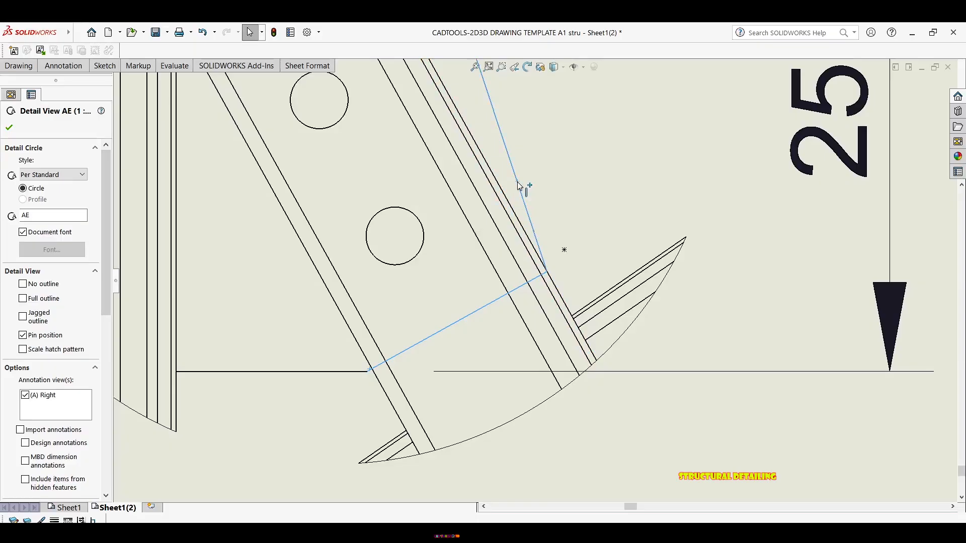
ctrl+click(564, 251)
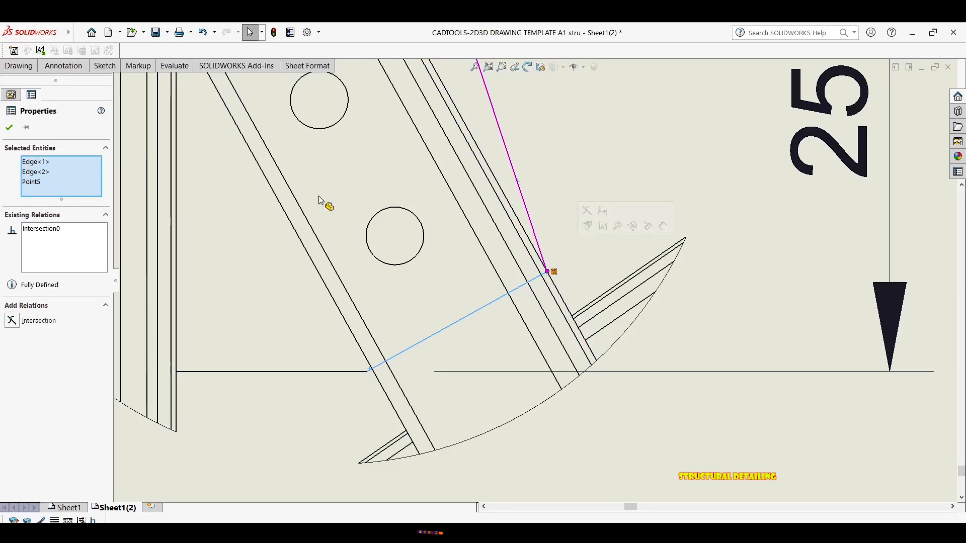
click(11, 126)
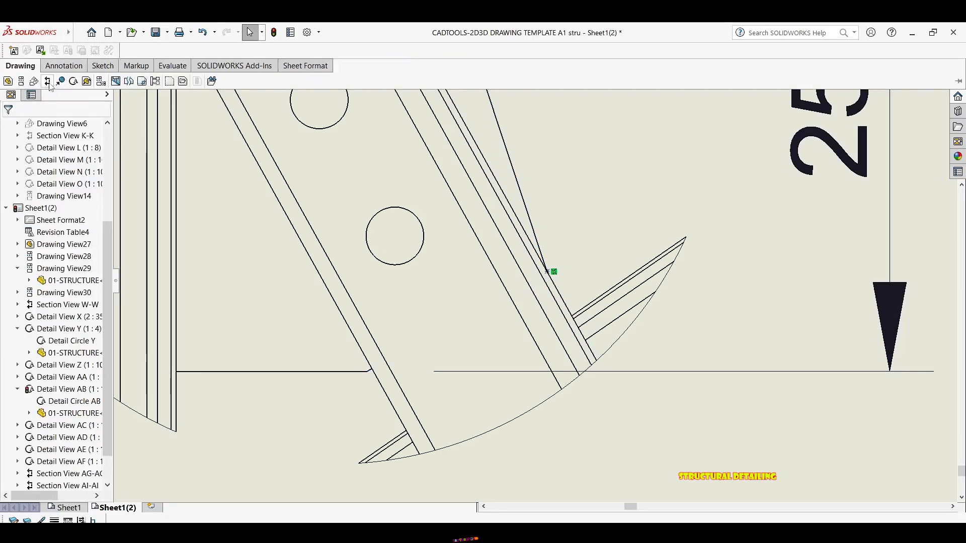
Step: Dimension the horizontal distance from the column edge to the gusset's intersection point in Detail AE as a driven dimension, placed above the view
click(64, 66)
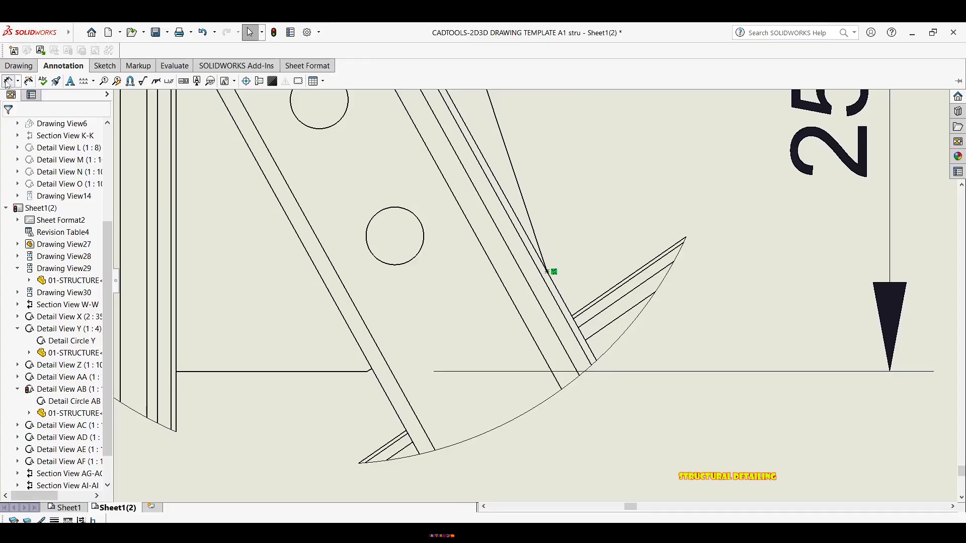
click(7, 81)
click(548, 272)
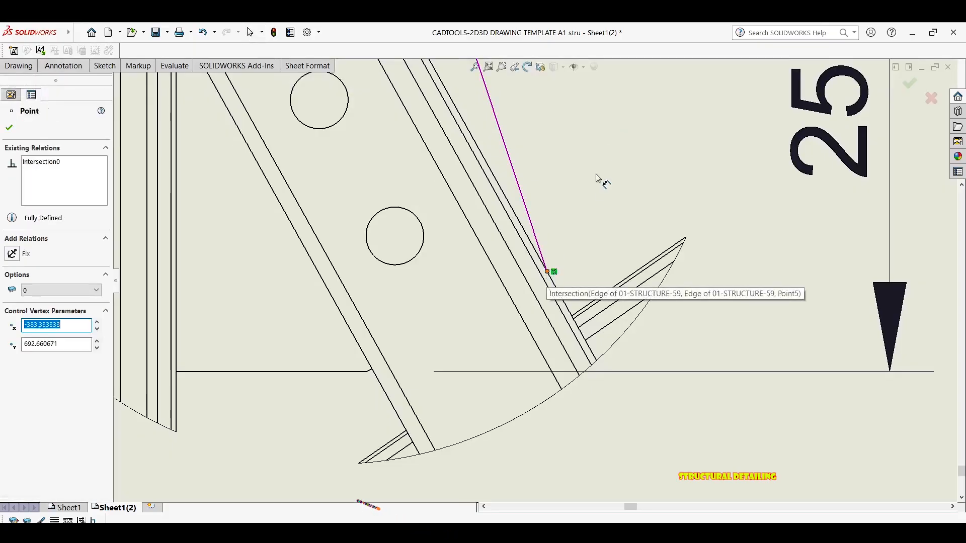
scroll(597, 177, up, 5)
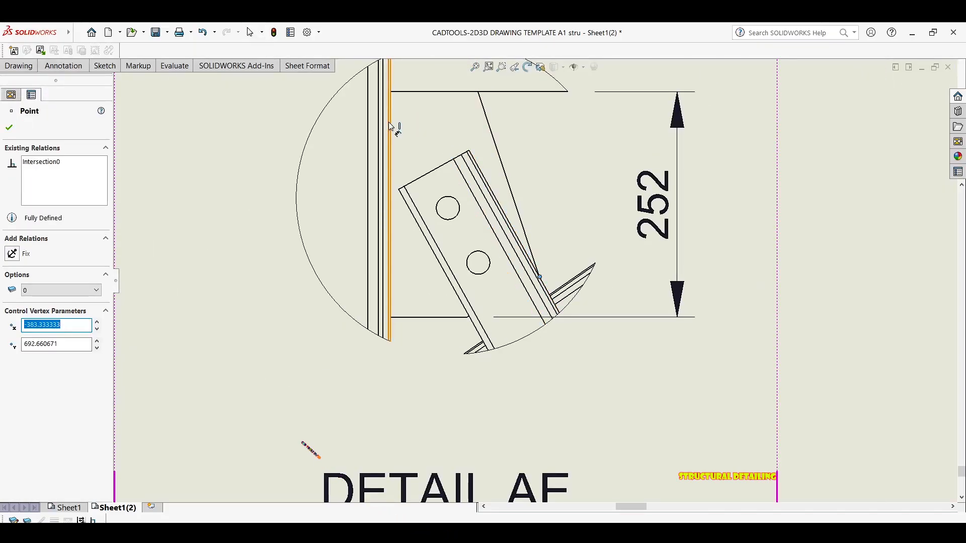
click(391, 125)
scroll(449, 162, up, 2)
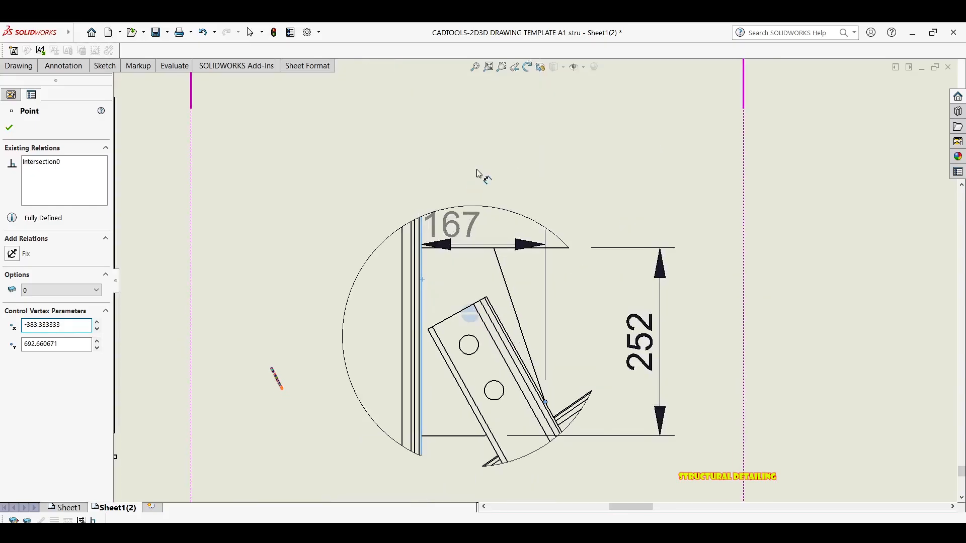
scroll(478, 173, up, 2)
click(499, 190)
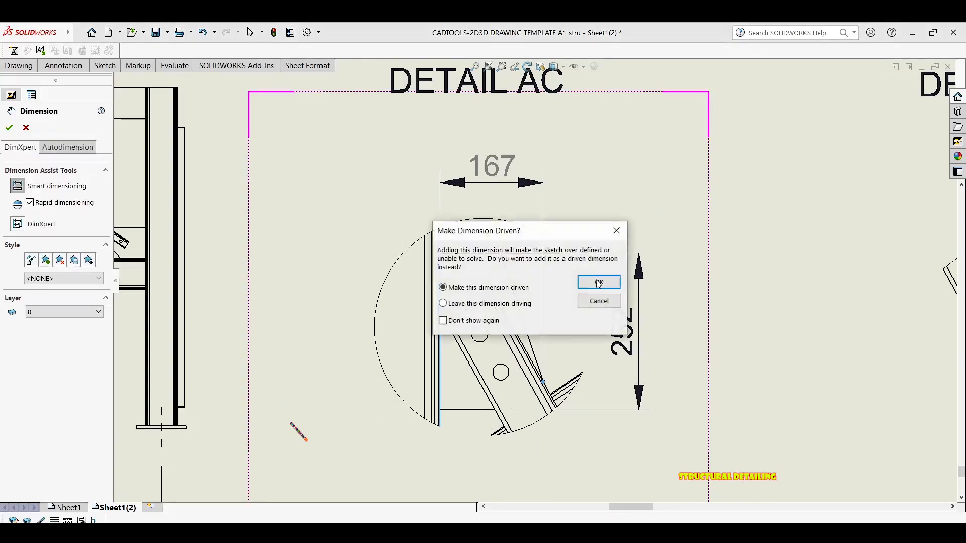
click(599, 282)
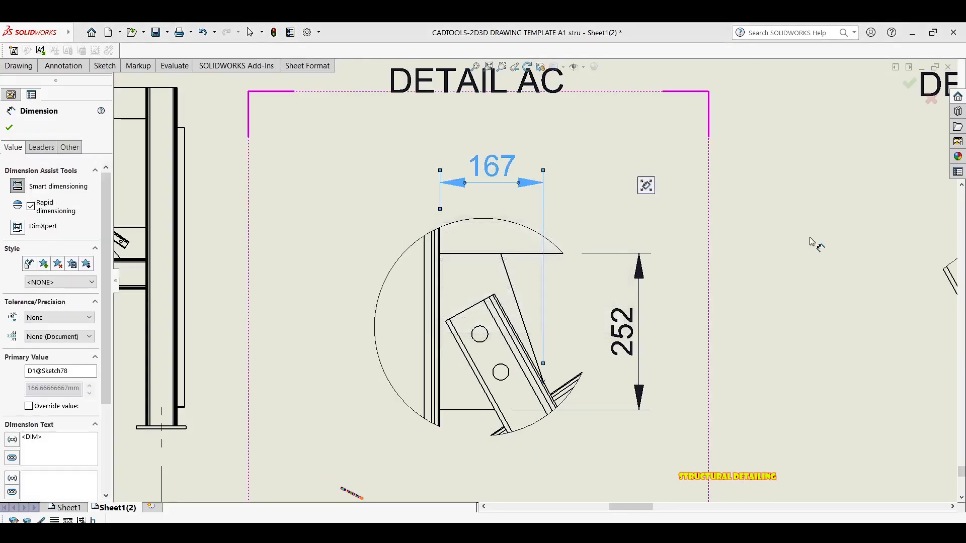
click(763, 260)
Step: Dimension the gusset plate's horizontal width in Detail AF, from its short outer vertical edge to the column edge, placed above the view
scroll(803, 257, up, 1)
mouse_move(802, 257)
middle_down()
mouse_move(644, 267)
mouse_move(611, 228)
middle_up()
scroll(536, 230, up, 4)
middle_drag(622, 277, 486, 259)
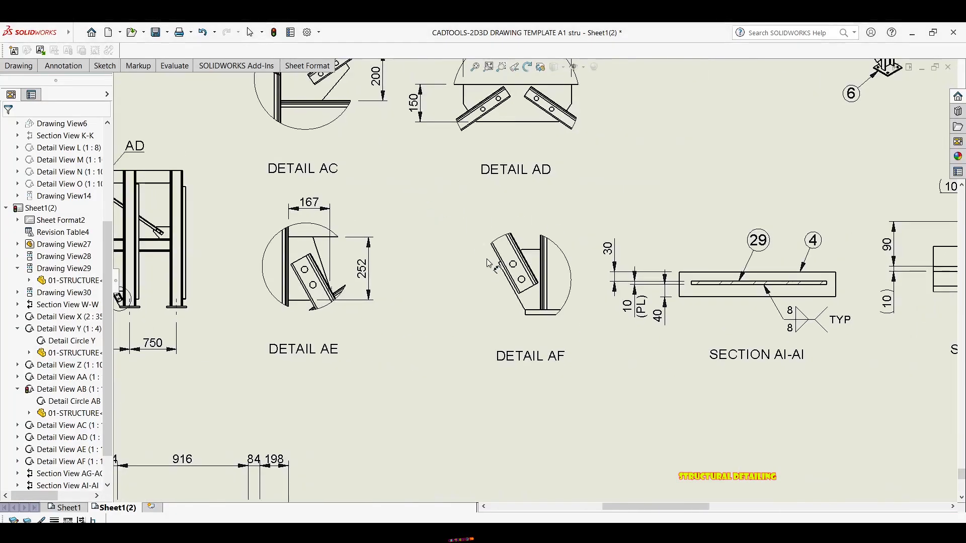
scroll(487, 262, down, 14)
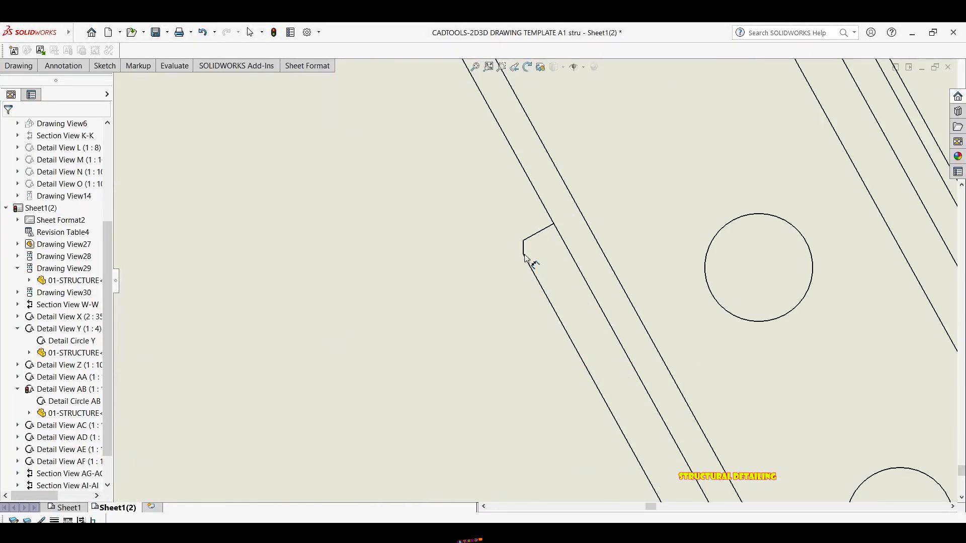
scroll(525, 251, down, 3)
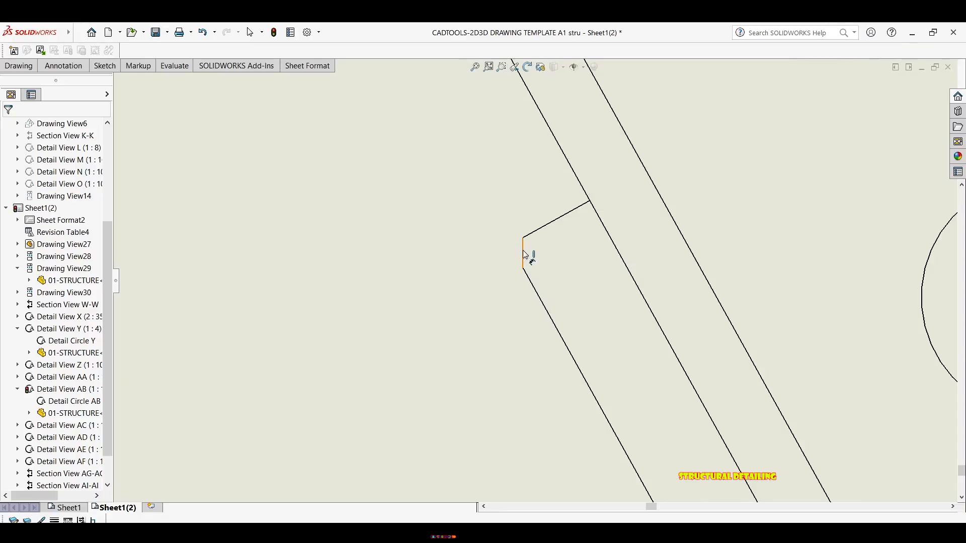
scroll(525, 254, up, 6)
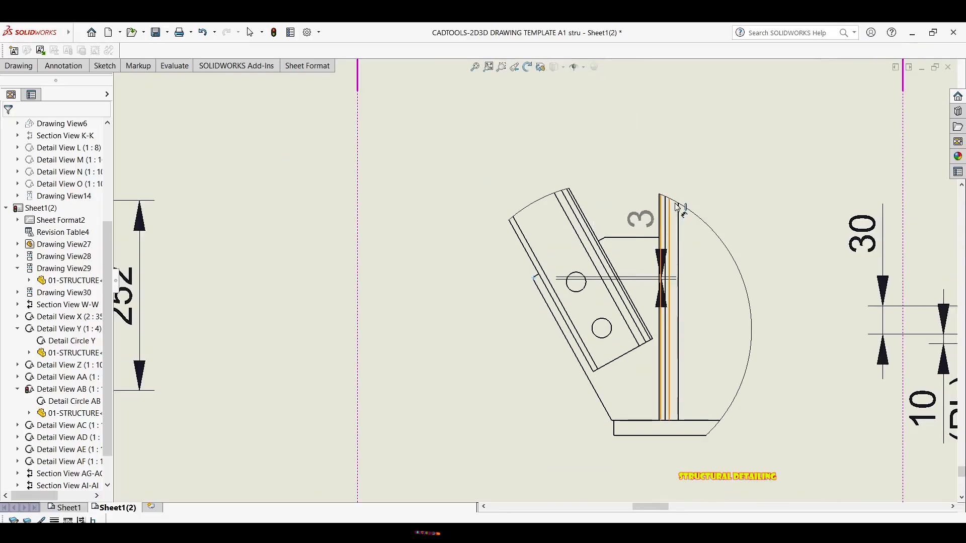
scroll(663, 216, down, 3)
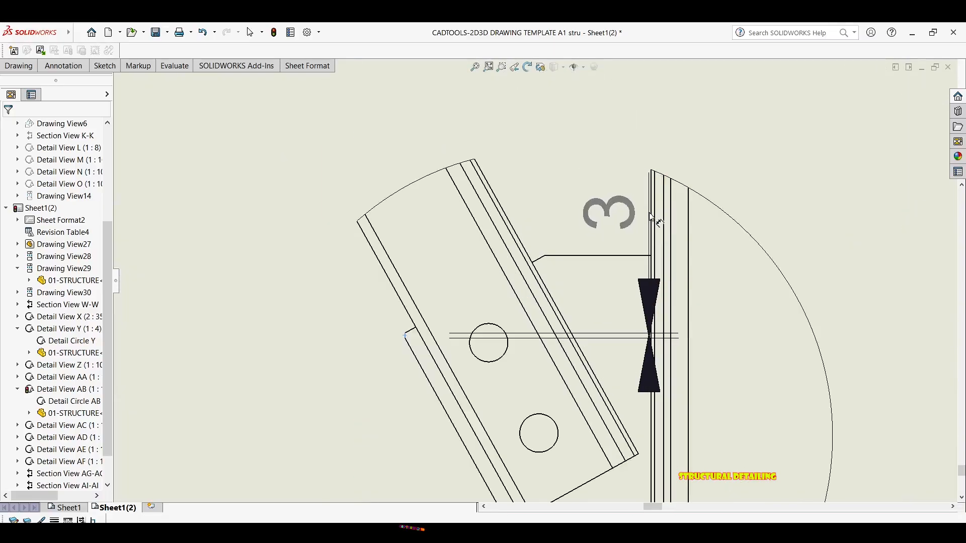
click(650, 216)
scroll(605, 152, up, 4)
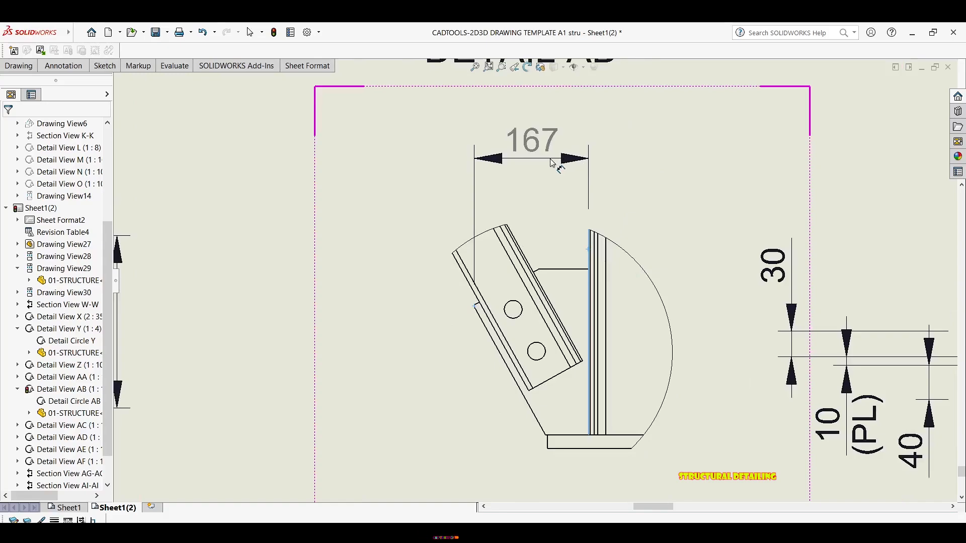
click(552, 159)
Step: Dimension the gusset plate's height in Detail AF, from its upper horizontal edge to the base plate's top edge, placed beside the view
click(546, 434)
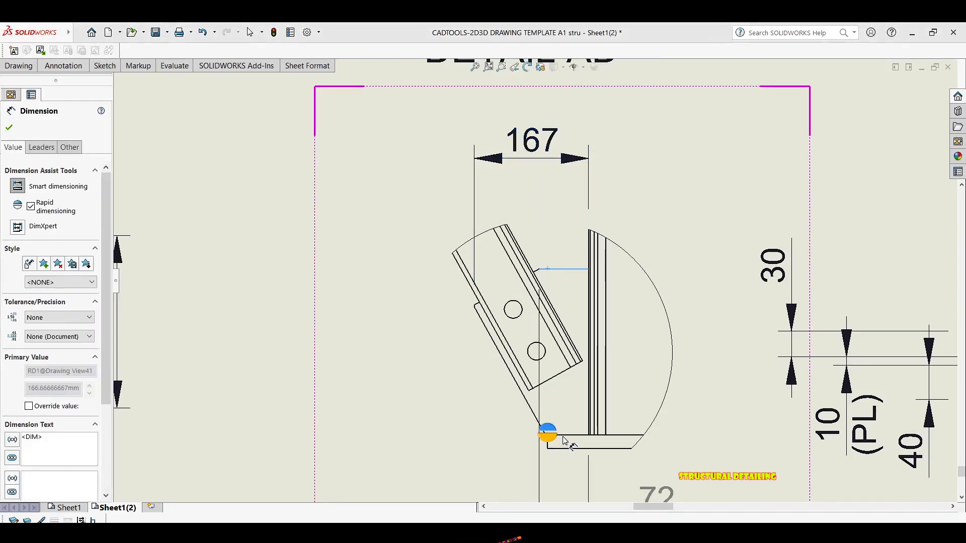
click(568, 441)
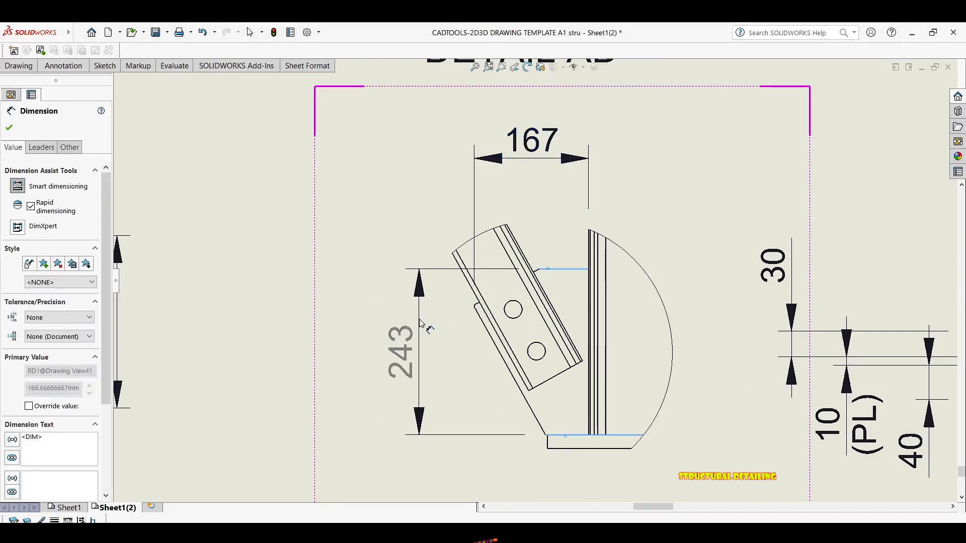
click(428, 327)
Step: Dimension the base plate's thickness in Detail AF, aligned with the gusset height dimension
scroll(550, 443, down, 5)
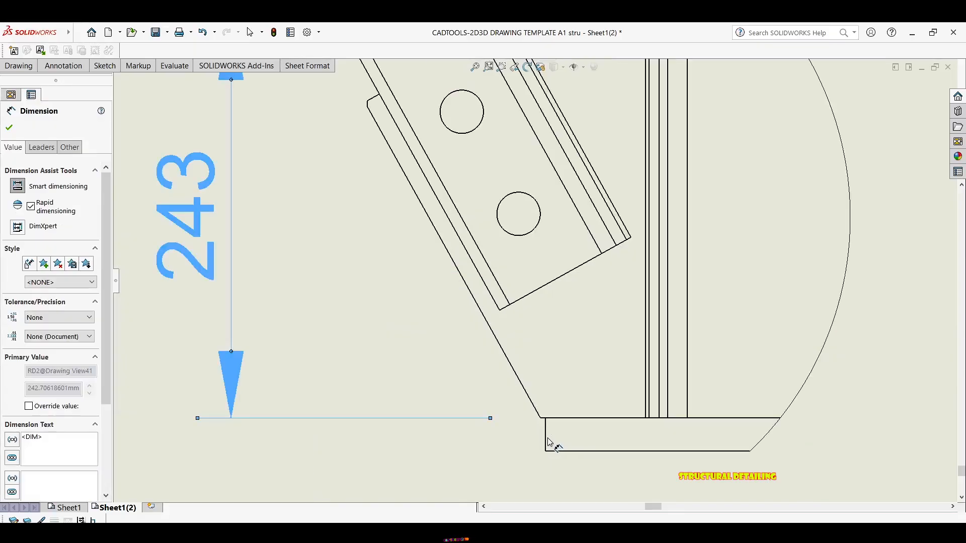
click(547, 441)
scroll(449, 377, up, 5)
scroll(451, 375, down, 3)
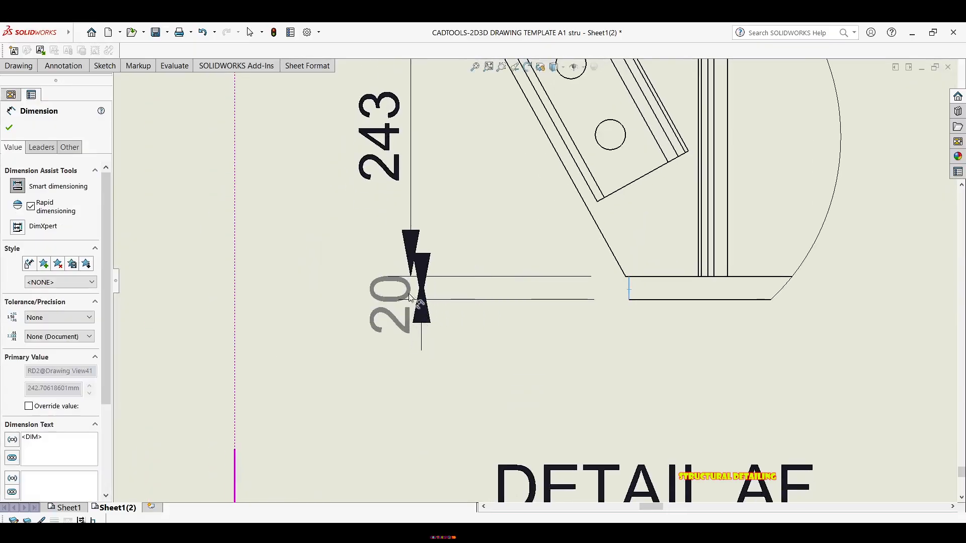
click(411, 289)
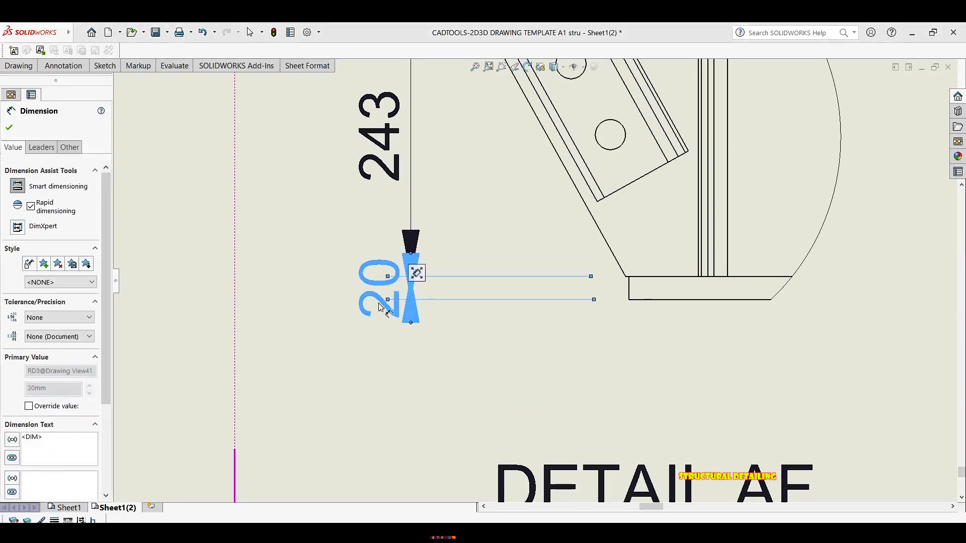
Step: Shift the base plate thickness text below its extension lines, flip the arrows outside, and enclose the value in parentheses
drag(394, 423, 383, 372)
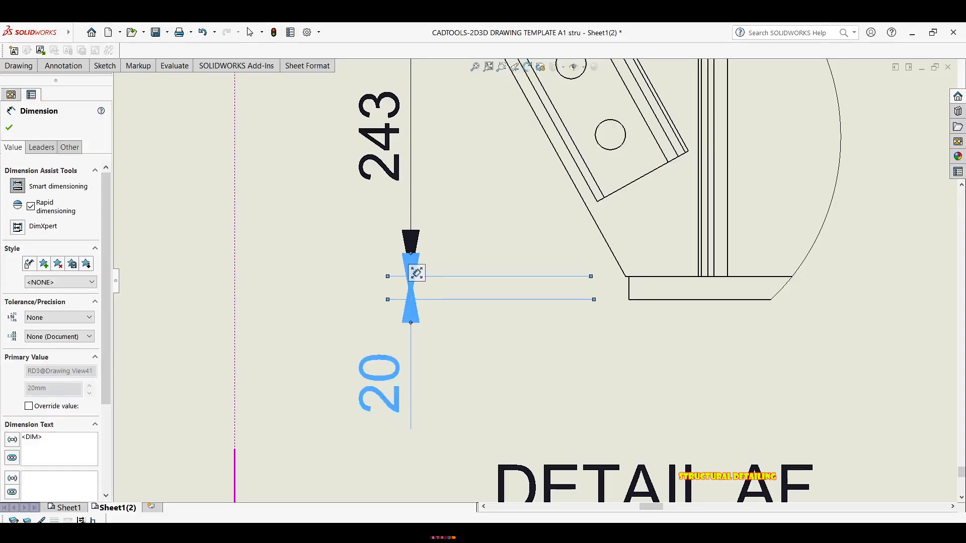
click(412, 324)
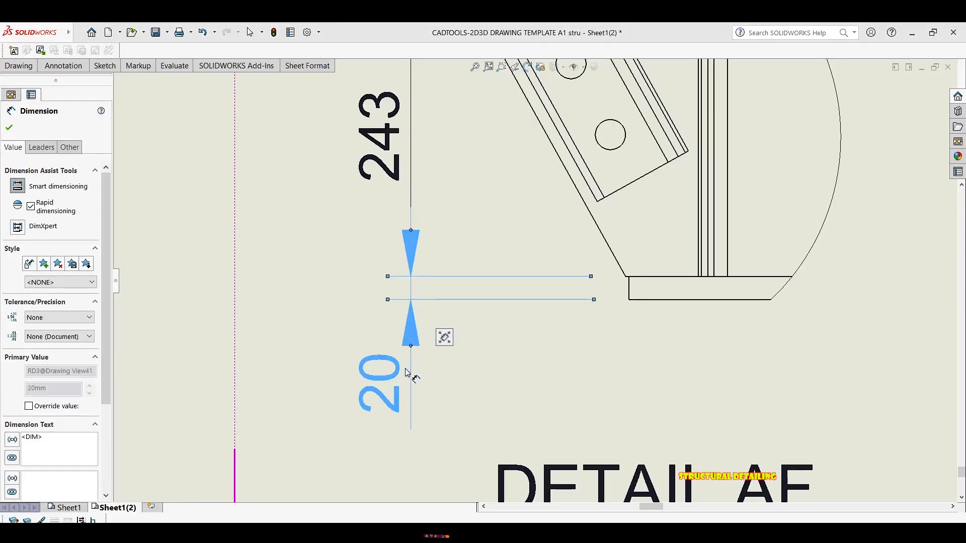
mouse_move(426, 371)
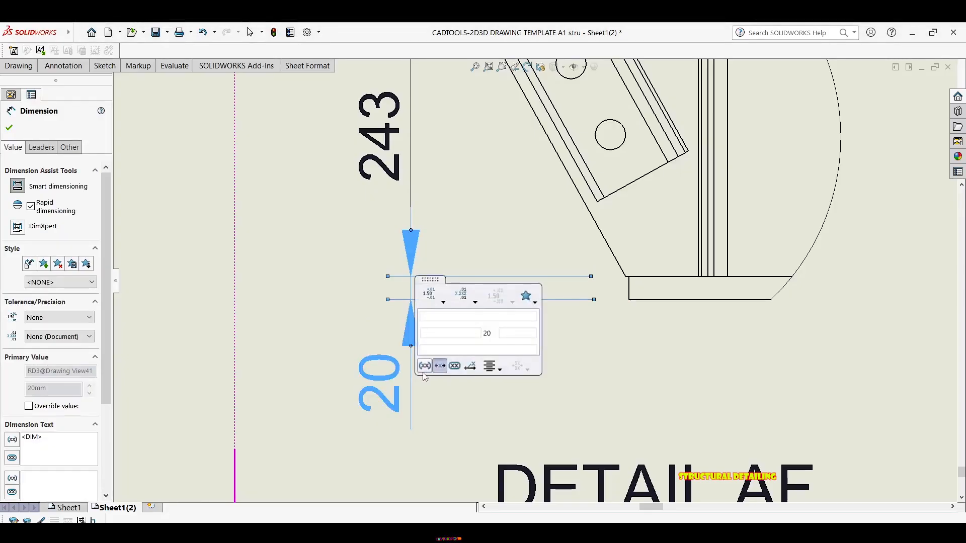
click(463, 252)
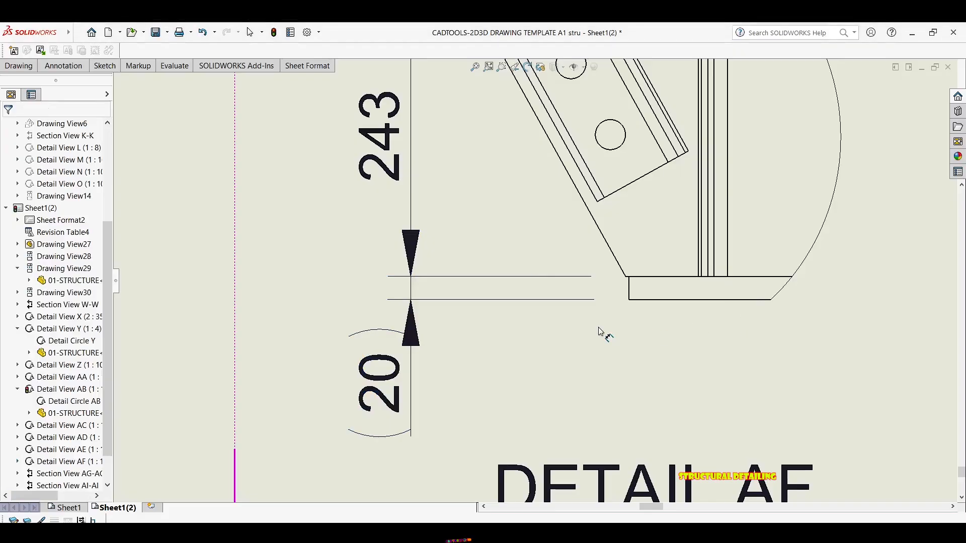
Step: Shift Detail AE slightly downward to line up with Detail AF
scroll(602, 292, up, 5)
scroll(601, 292, up, 5)
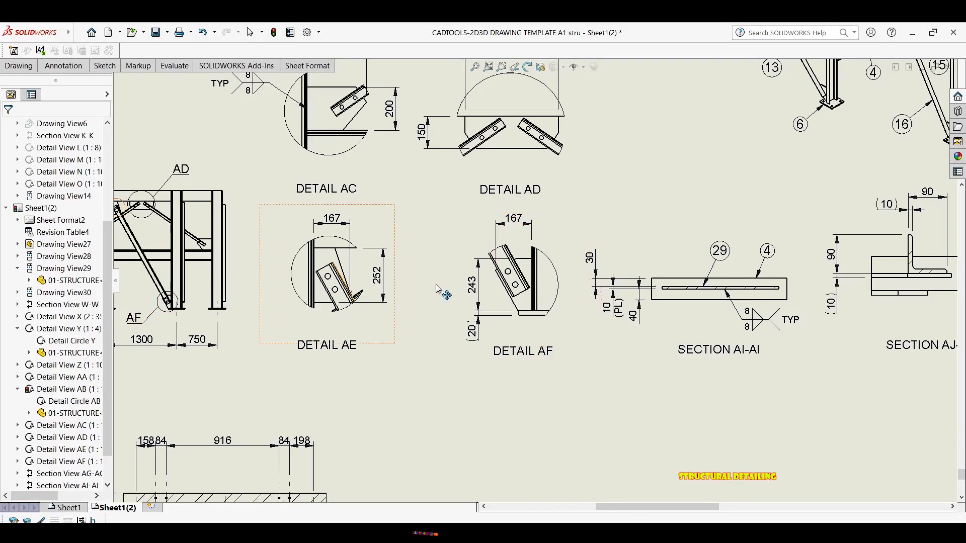
click(395, 342)
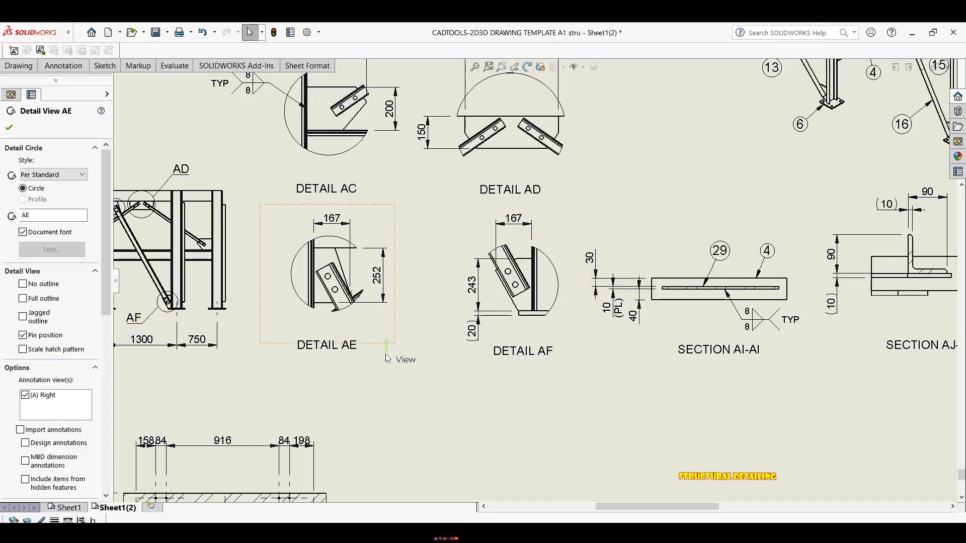
drag(391, 347, 388, 351)
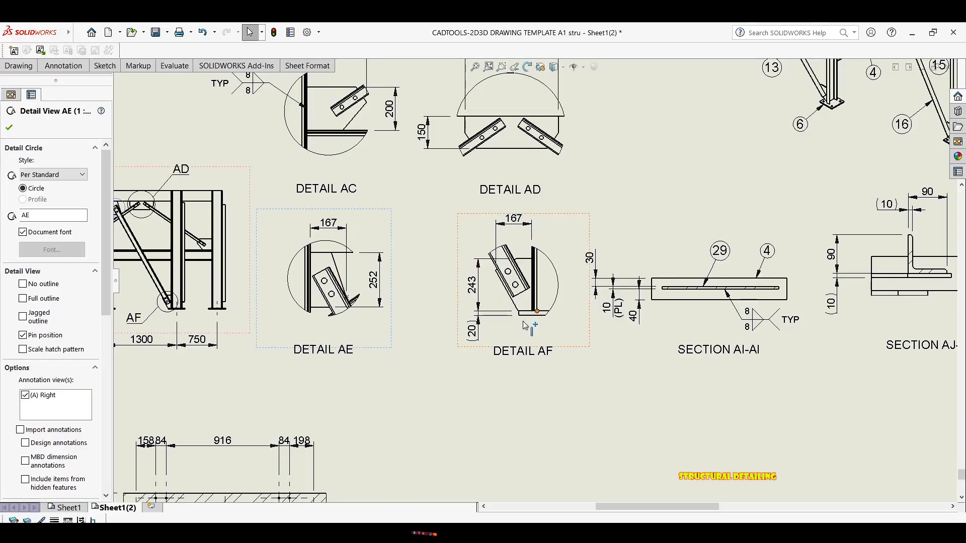
Step: Copy the 8 mm TYP fillet weld symbol from Detail AC into Detail AF
scroll(650, 302, up, 2)
scroll(649, 302, up, 5)
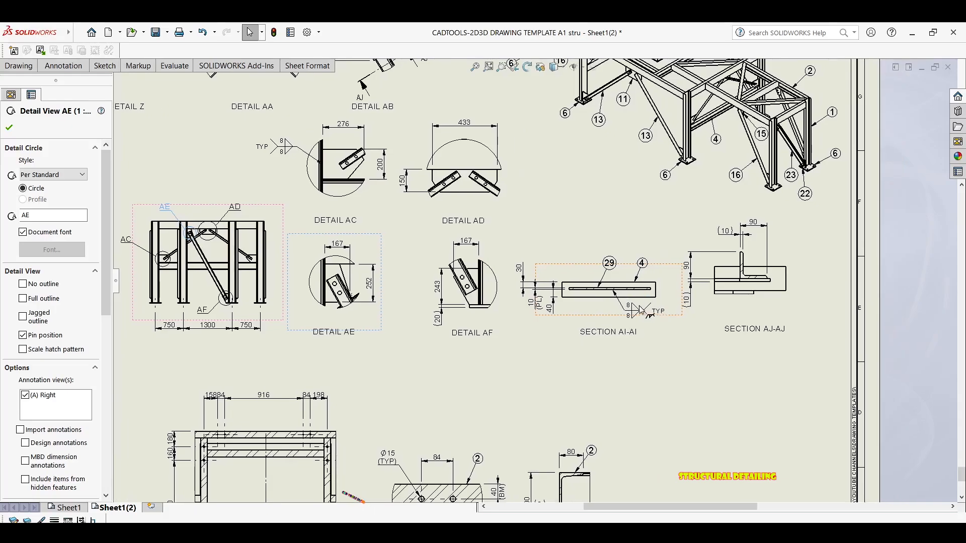
middle_drag(629, 264, 683, 311)
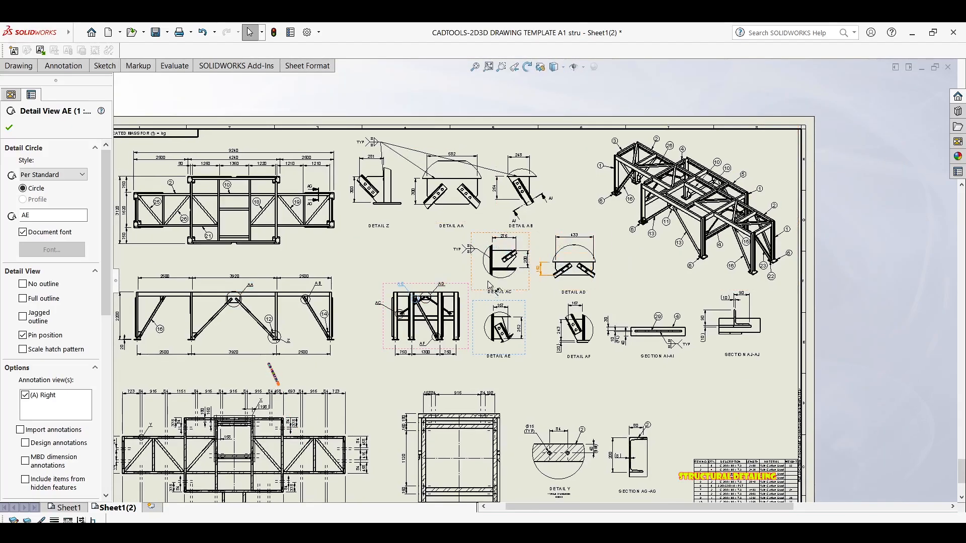
middle_drag(579, 329, 583, 300)
middle_drag(599, 339, 595, 262)
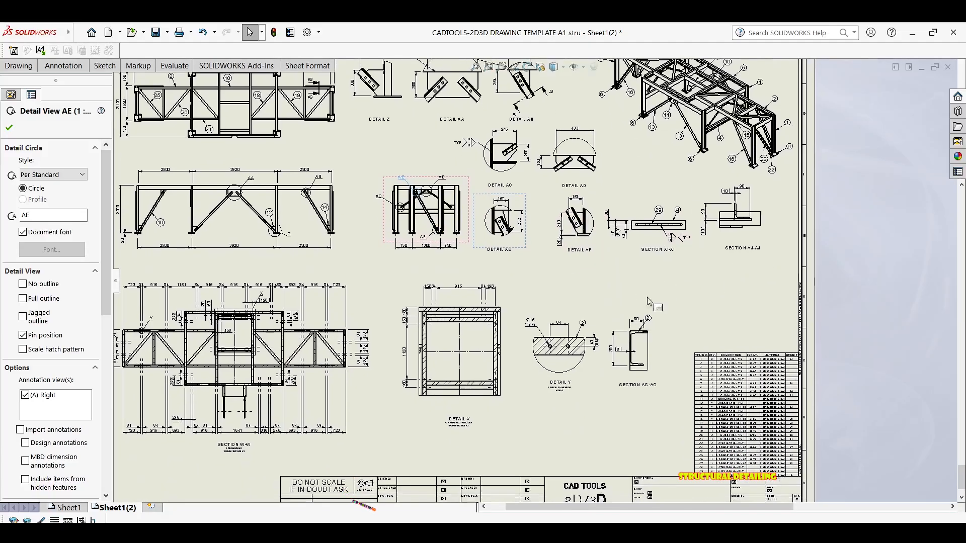
scroll(655, 347, down, 1)
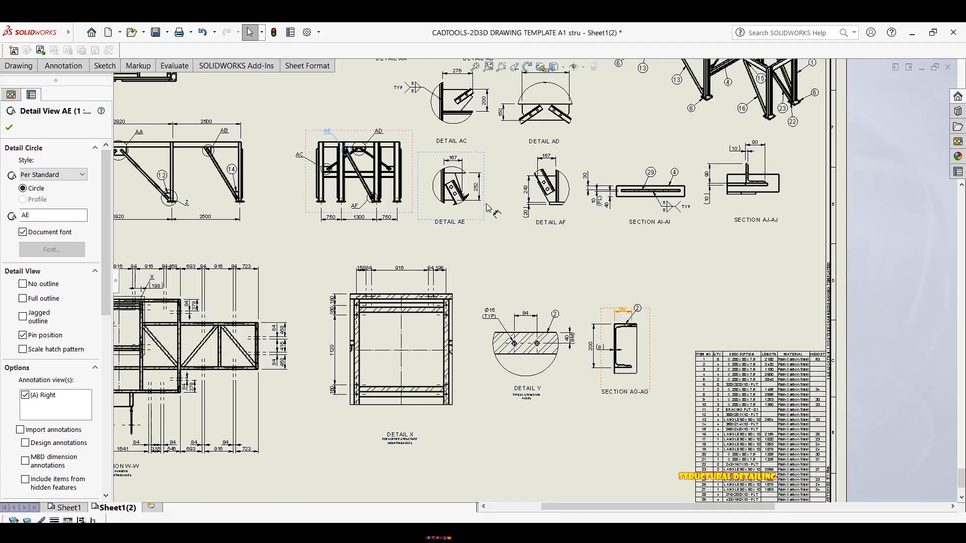
scroll(534, 181, down, 1)
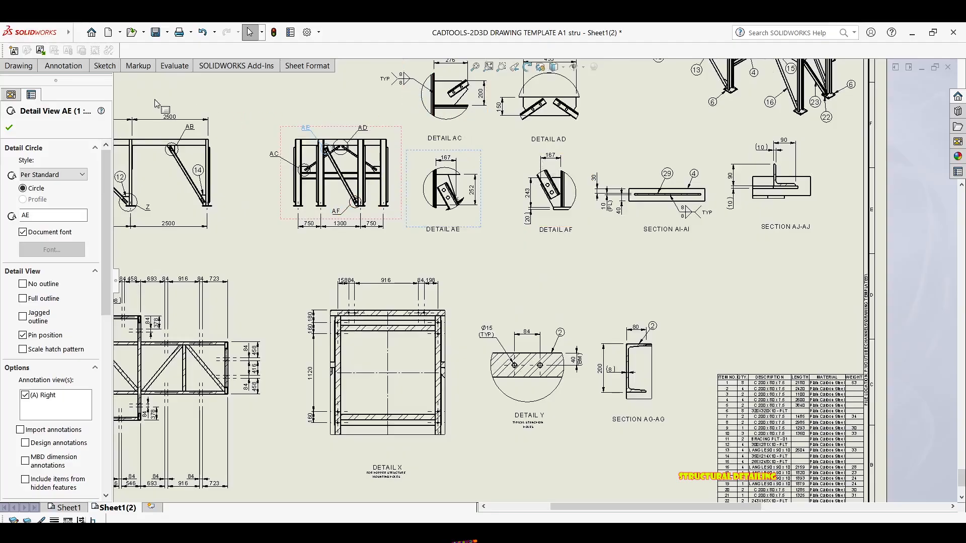
click(404, 84)
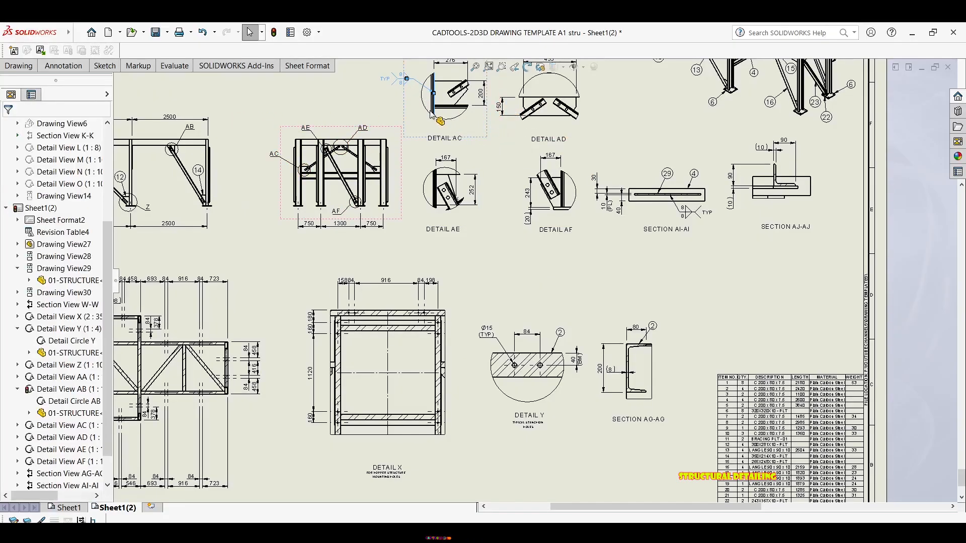
click(530, 166)
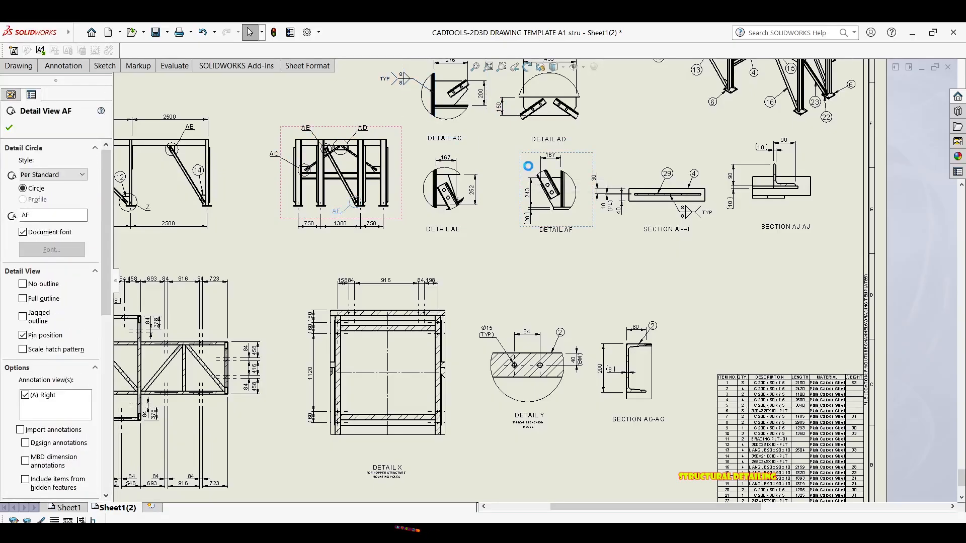
Step: Attach the copied weld symbol's leader to the column's edge in Detail AF and place the symbol up and to the left of the view
scroll(544, 166, down, 3)
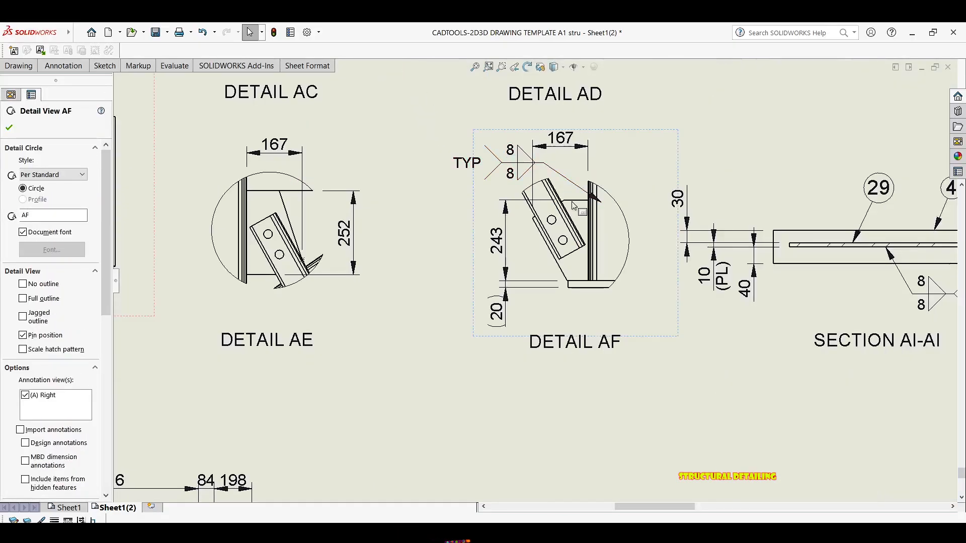
scroll(606, 212, down, 2)
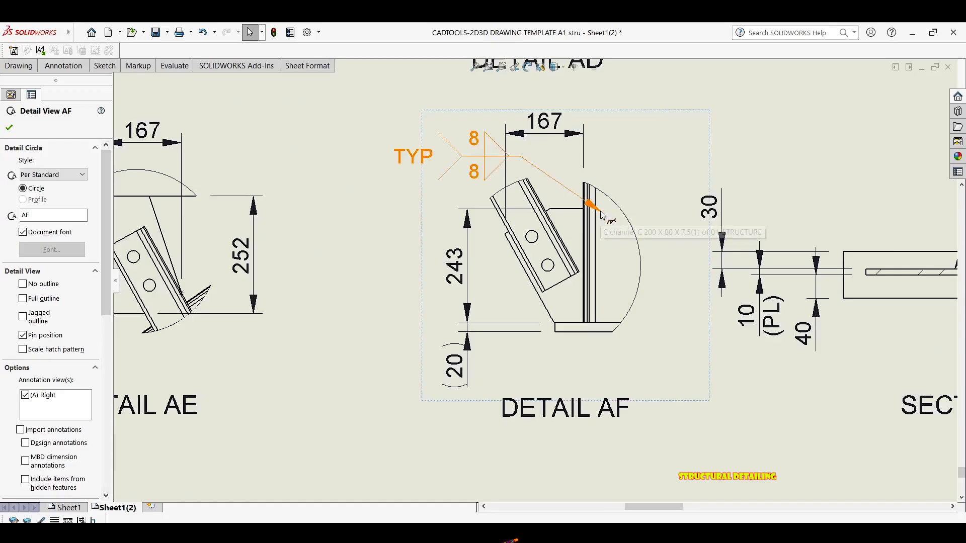
click(603, 215)
drag(601, 212, 583, 239)
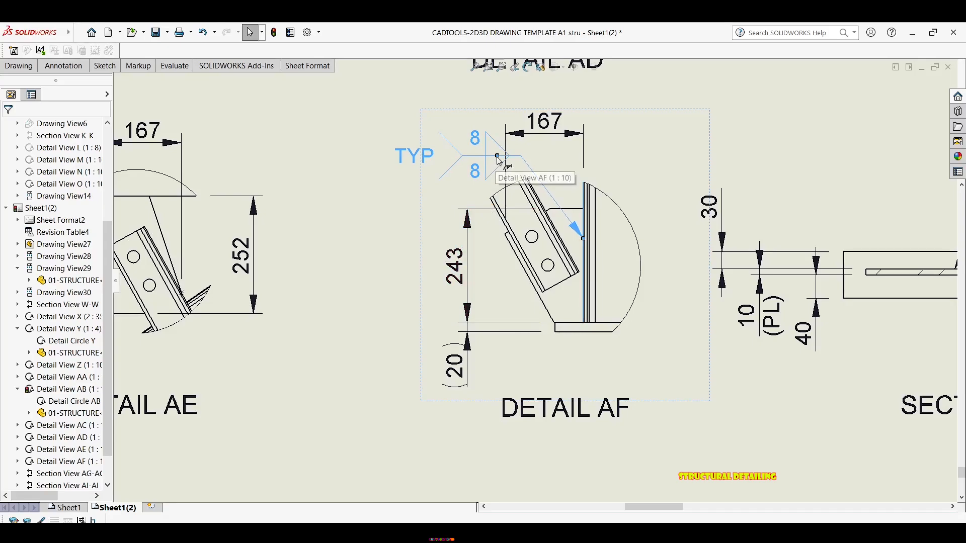
drag(497, 164, 475, 147)
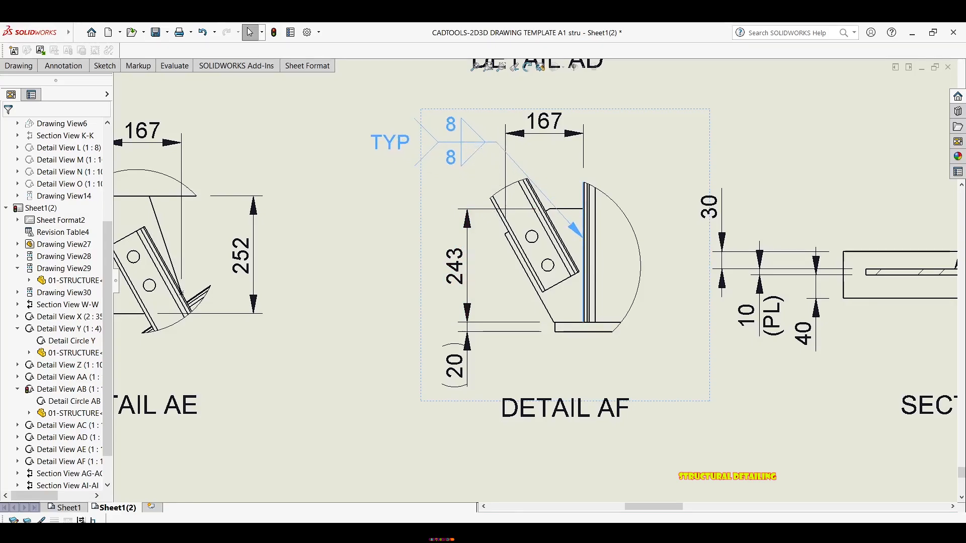
Step: Move Detail AF slightly left and up to make room before Section AI-AI and align it with Detail AE
scroll(451, 264, up, 3)
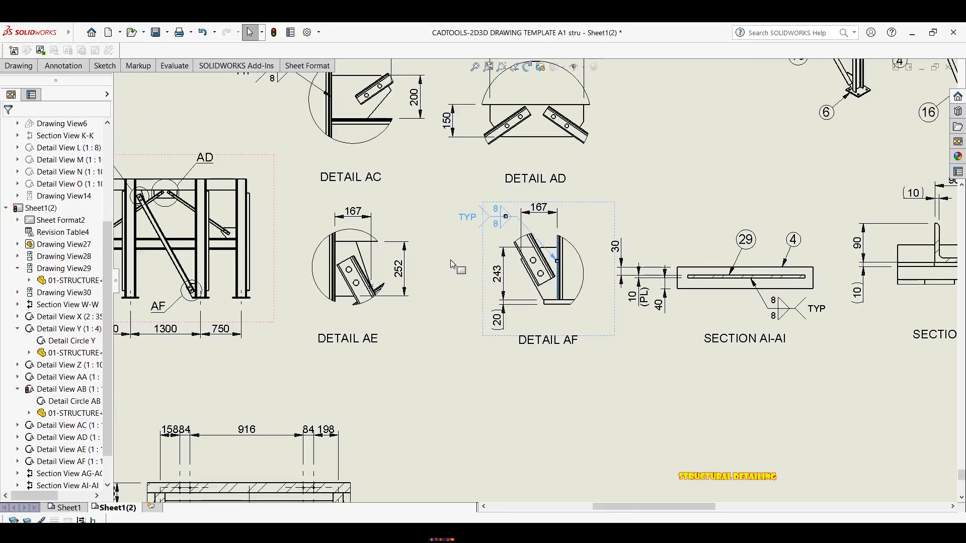
click(479, 278)
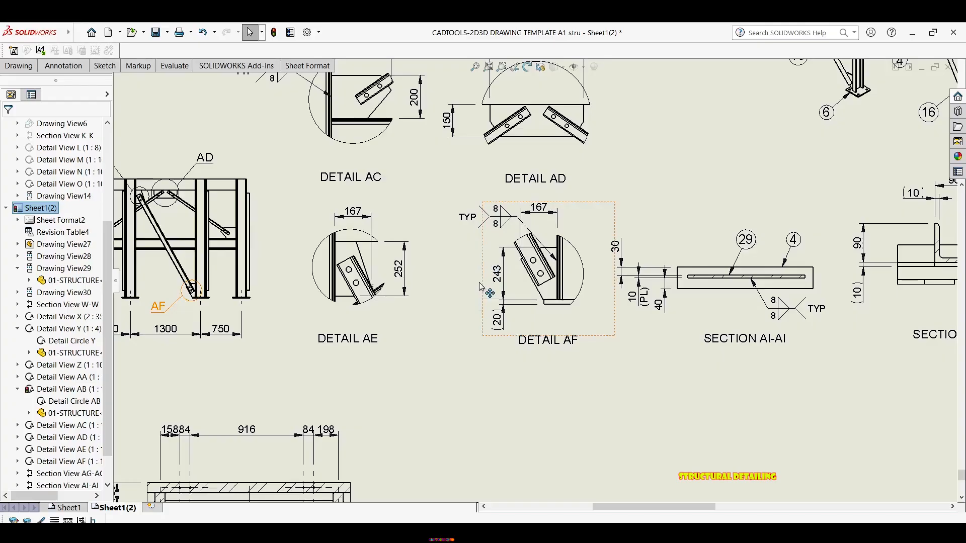
drag(473, 291, 453, 291)
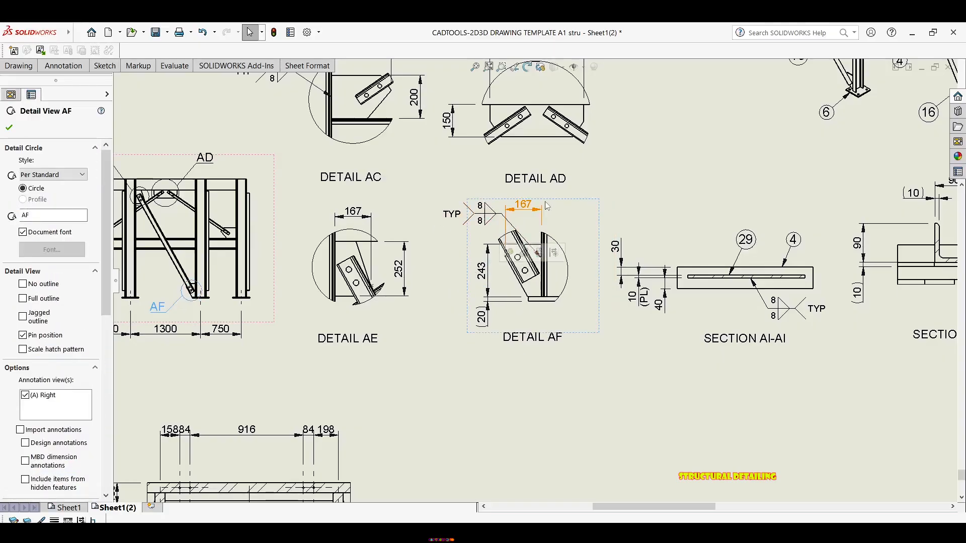
click(623, 237)
middle_drag(600, 299, 597, 255)
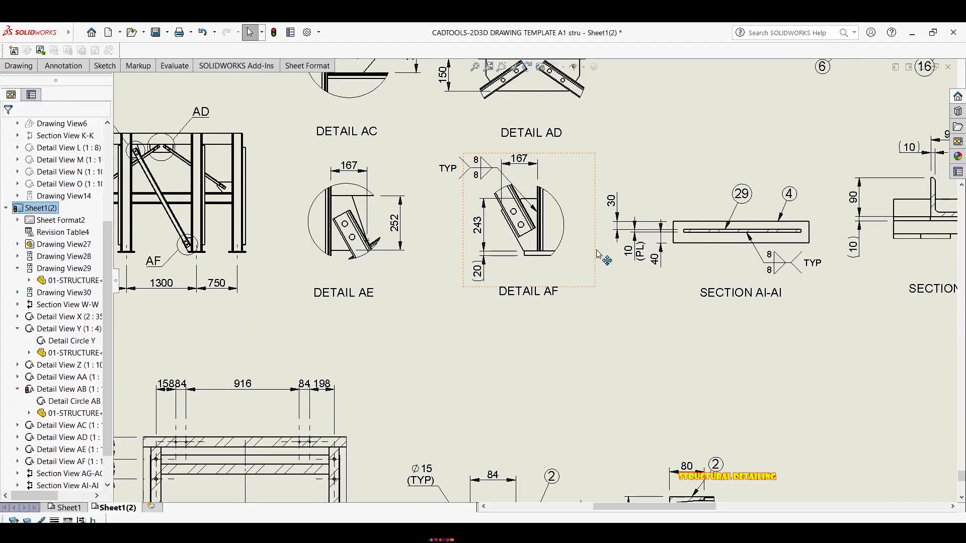
click(572, 270)
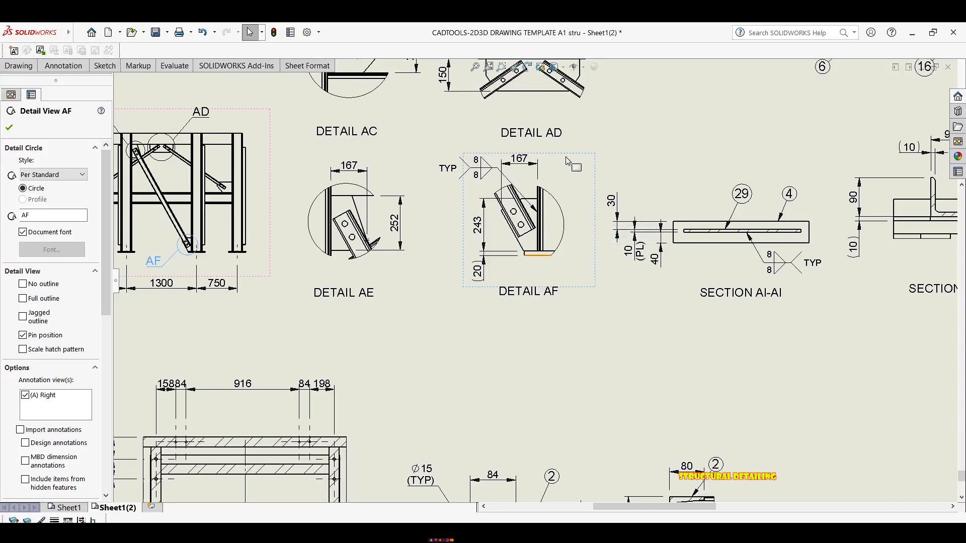
scroll(513, 174, down, 2)
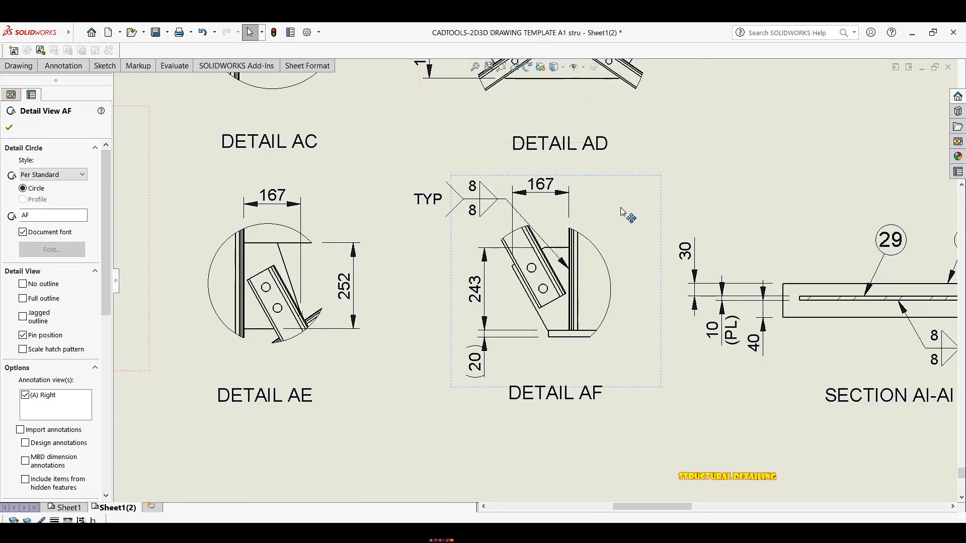
scroll(600, 324, up, 2)
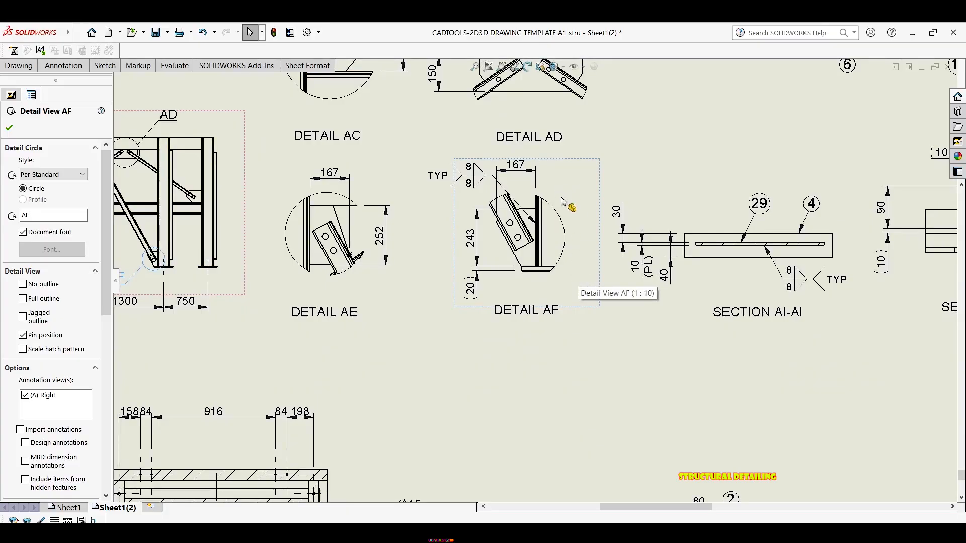
scroll(557, 299, up, 1)
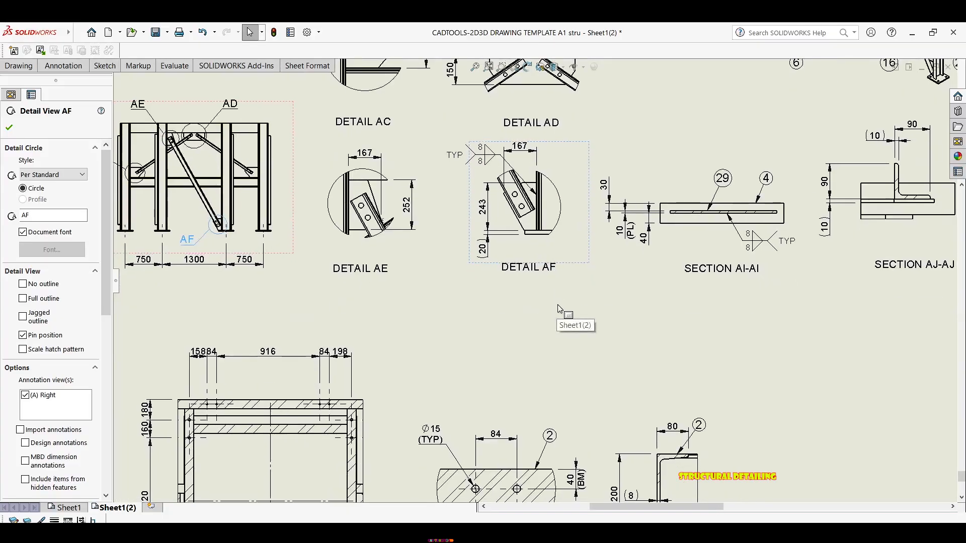
Step: Try a weld symbol copy pasted below Detail AF, attach its leader to the column foot, and test whether it follows the view
key(Escape)
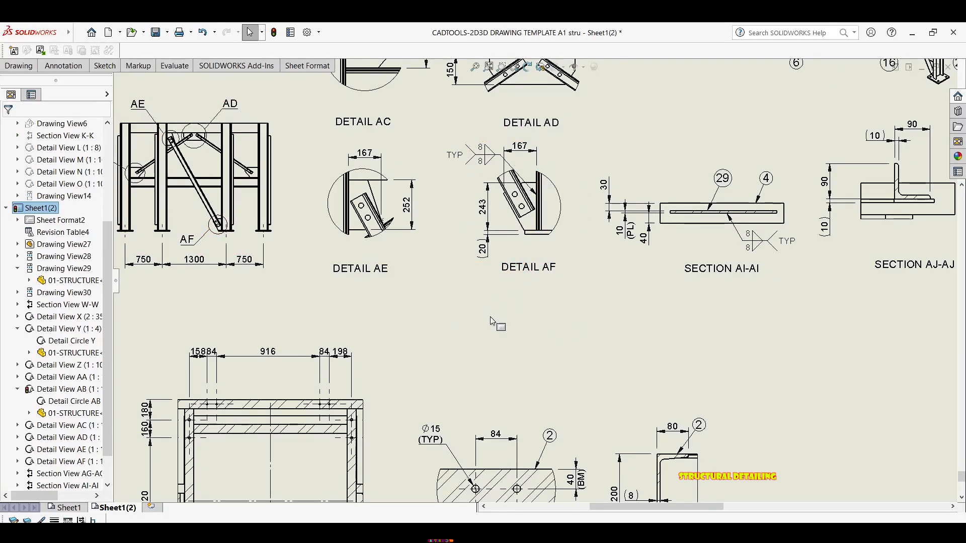
key(ctrl+v)
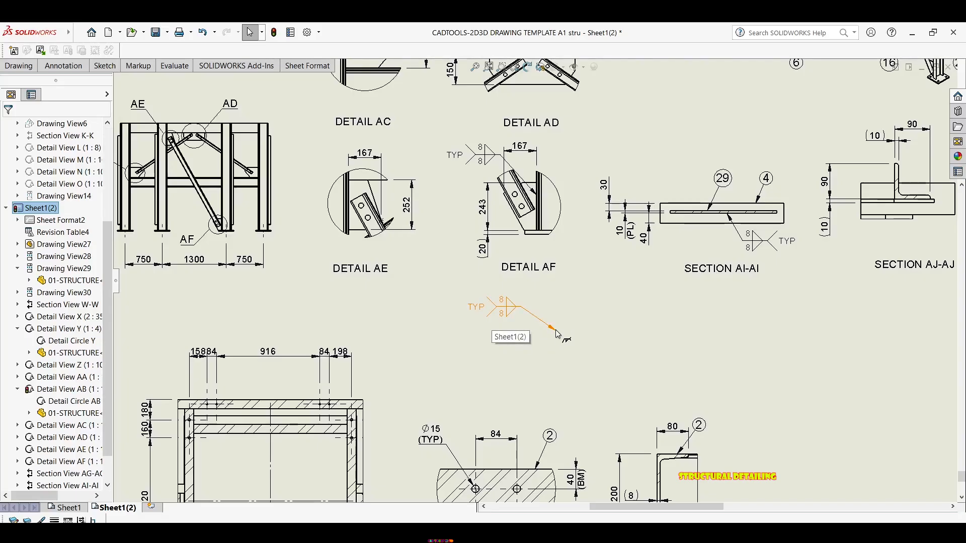
drag(556, 330, 536, 225)
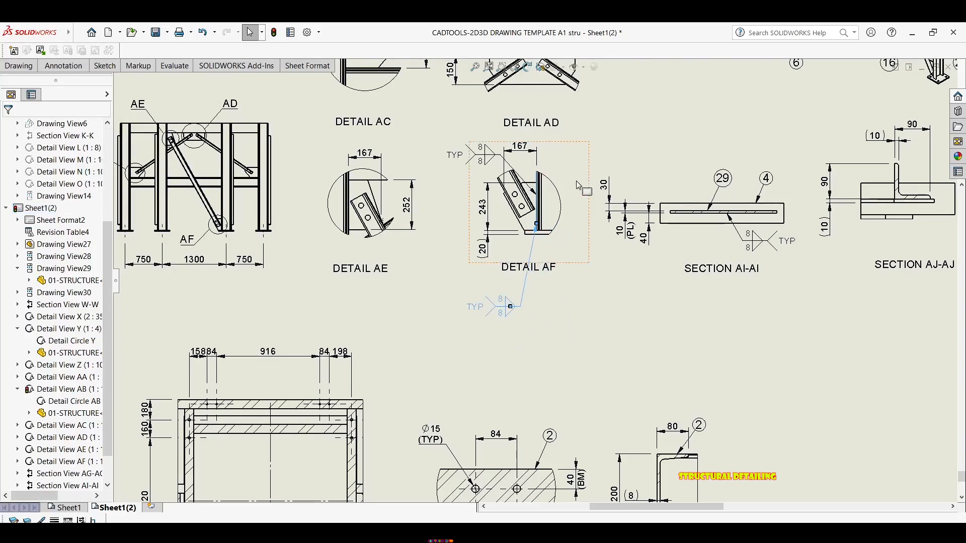
mouse_move(589, 193)
mouse_down()
mouse_move(553, 202)
mouse_move(582, 224)
mouse_up()
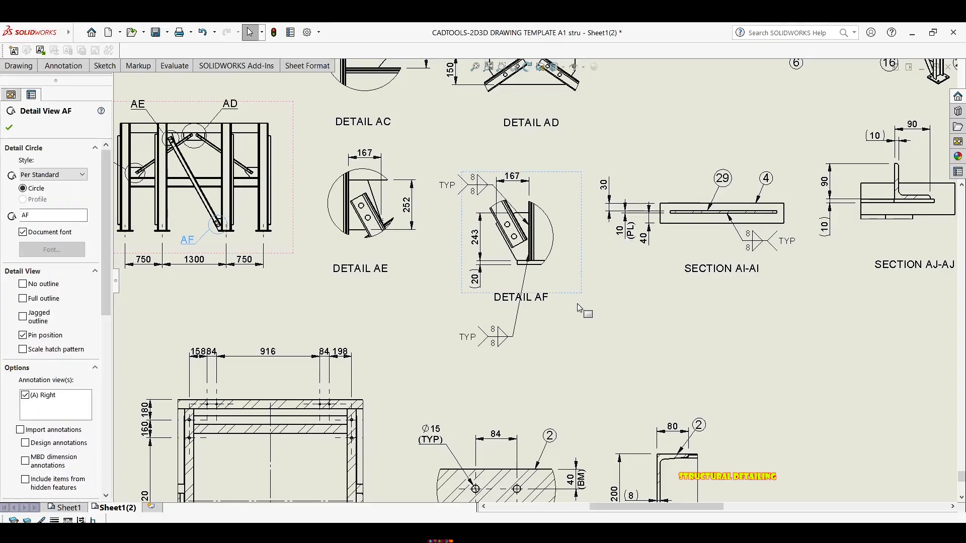
drag(563, 307, 582, 278)
click(525, 305)
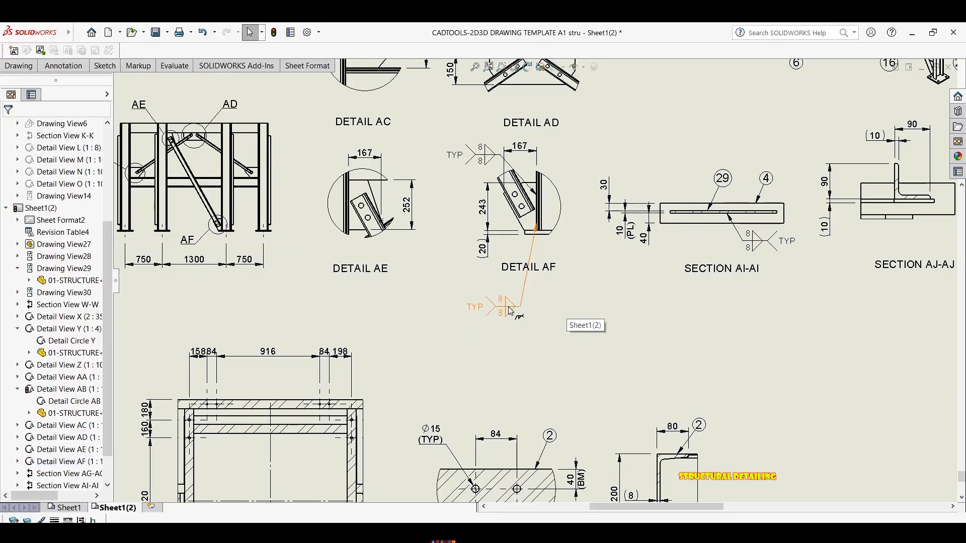
key(Delete)
Step: Paste another weld symbol copy outside the sheet border and test whether it follows when Detail AF is shifted
middle_drag(688, 339, 670, 264)
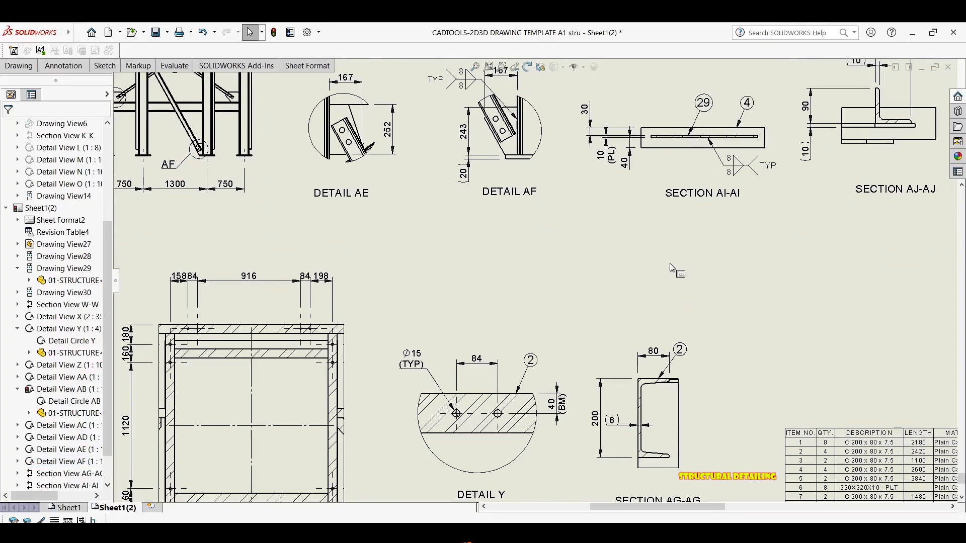
click(707, 276)
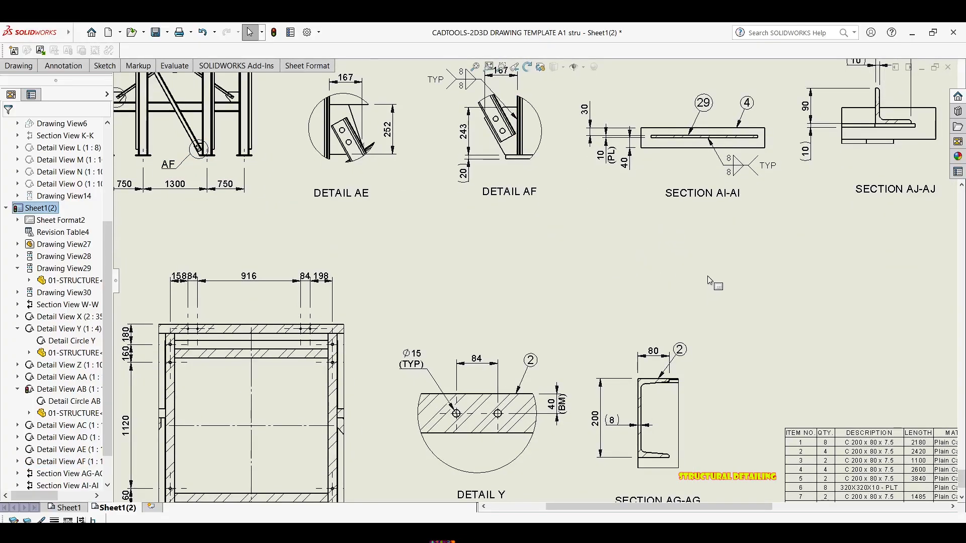
scroll(744, 267, up, 6)
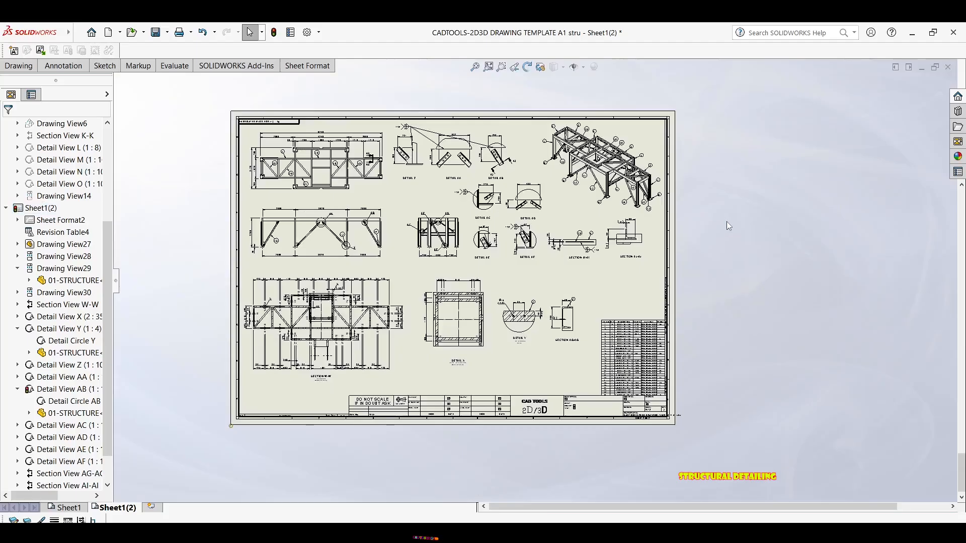
key(ctrl+v)
scroll(594, 262, down, 2)
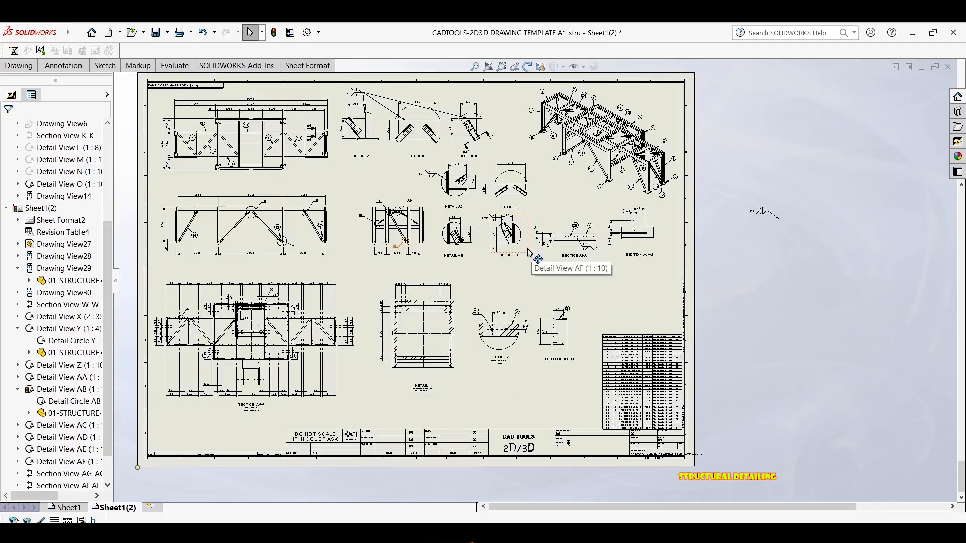
click(525, 249)
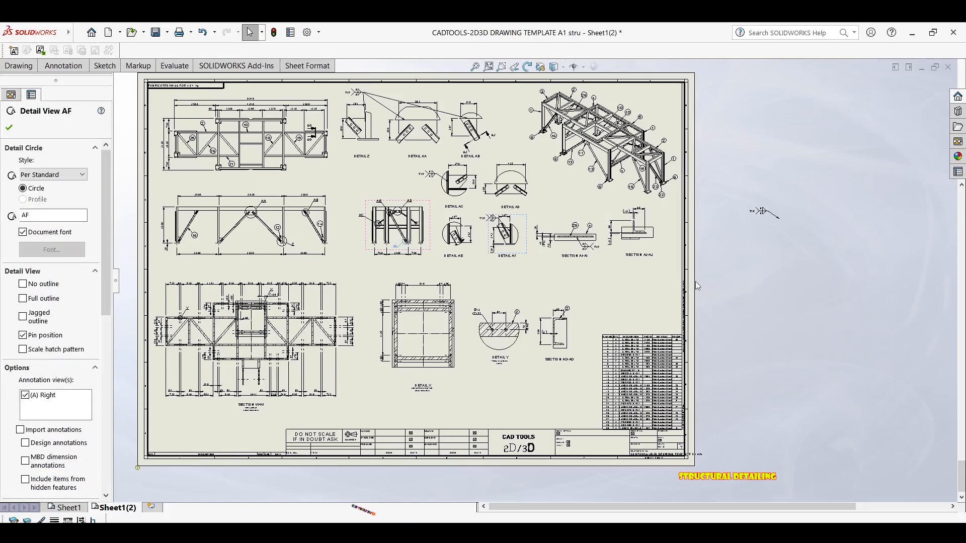
click(771, 276)
key(Right)
Step: Attach the off-sheet weld symbol's leader to Detail AF, test it by moving the view, undo the move and delete the symbol
click(782, 220)
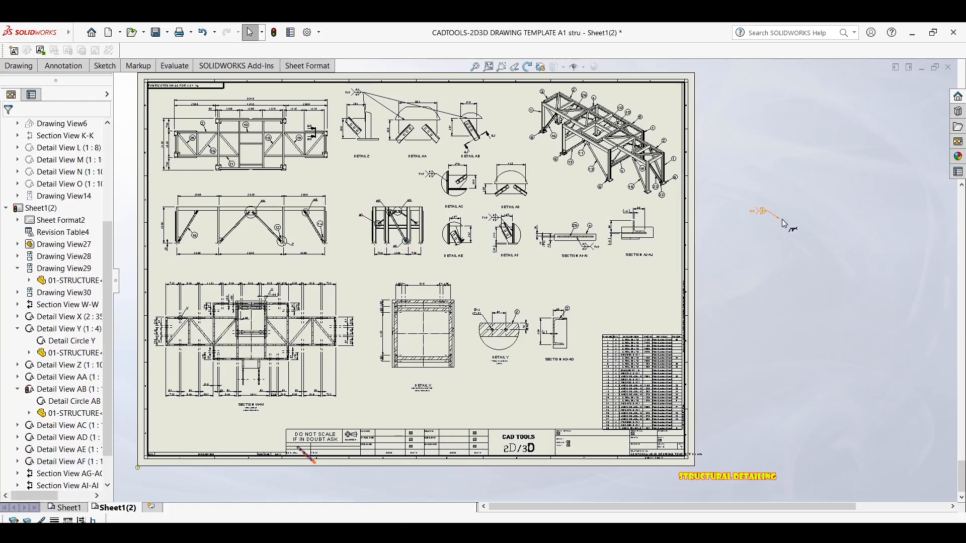
drag(782, 219, 521, 232)
drag(528, 254, 528, 263)
click(727, 234)
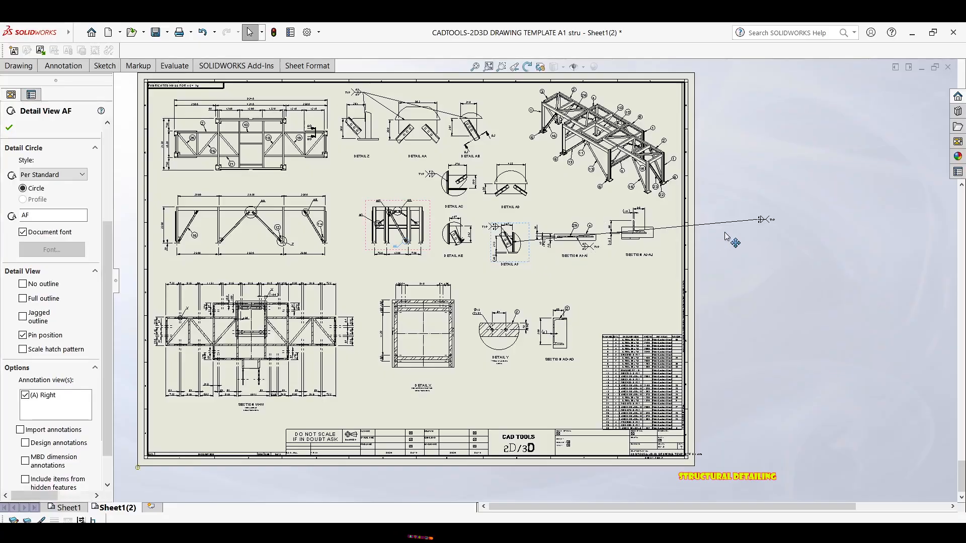
key(ctrl+z)
click(763, 211)
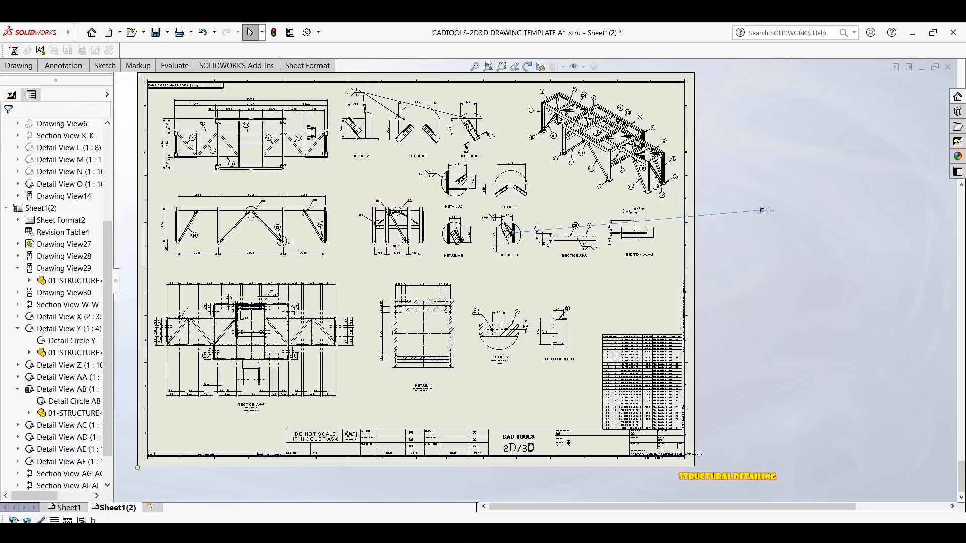
key(Delete)
Step: Paste a copy of the typical 8 mm fillet weld symbol into Detail AE, attach its leader to the column, and place it above the view's 252 dimension
scroll(533, 236, up, 5)
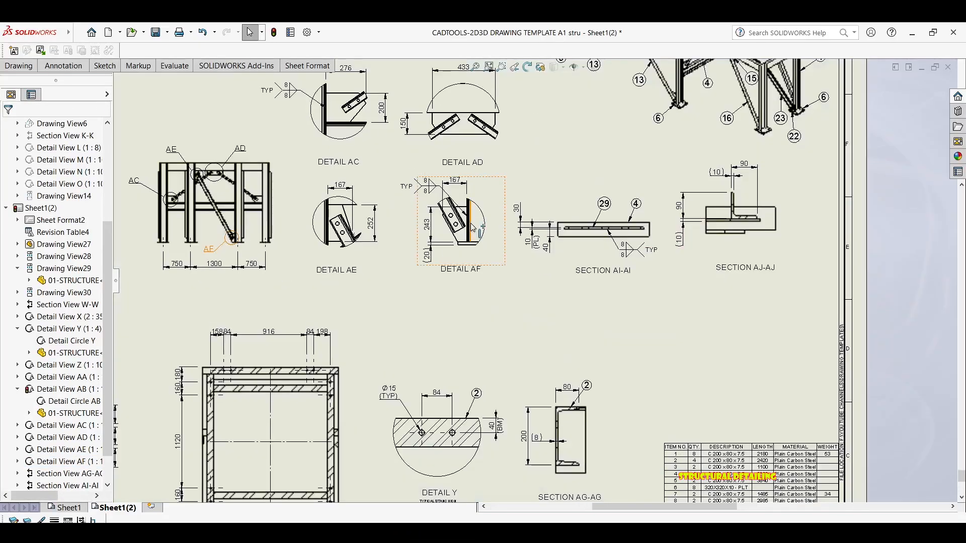
scroll(390, 174, up, 2)
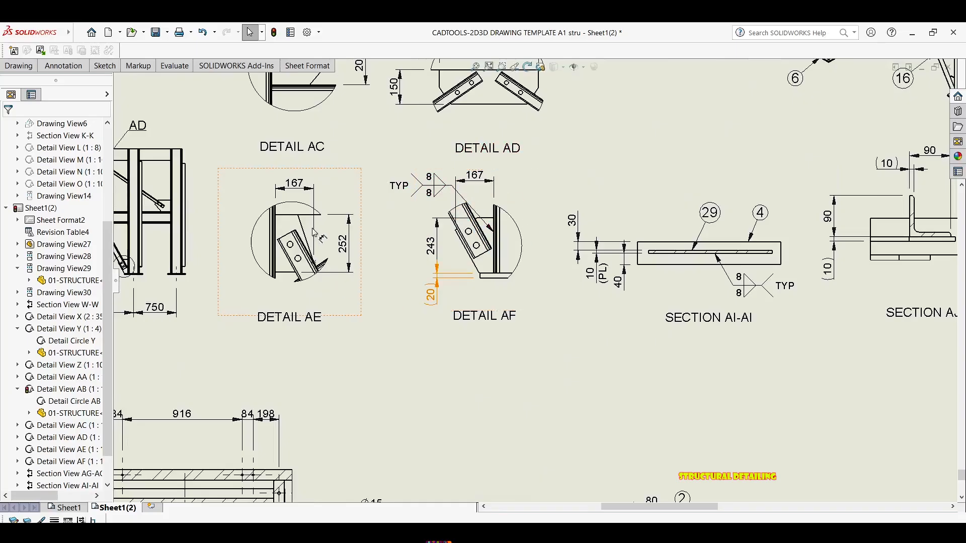
click(336, 204)
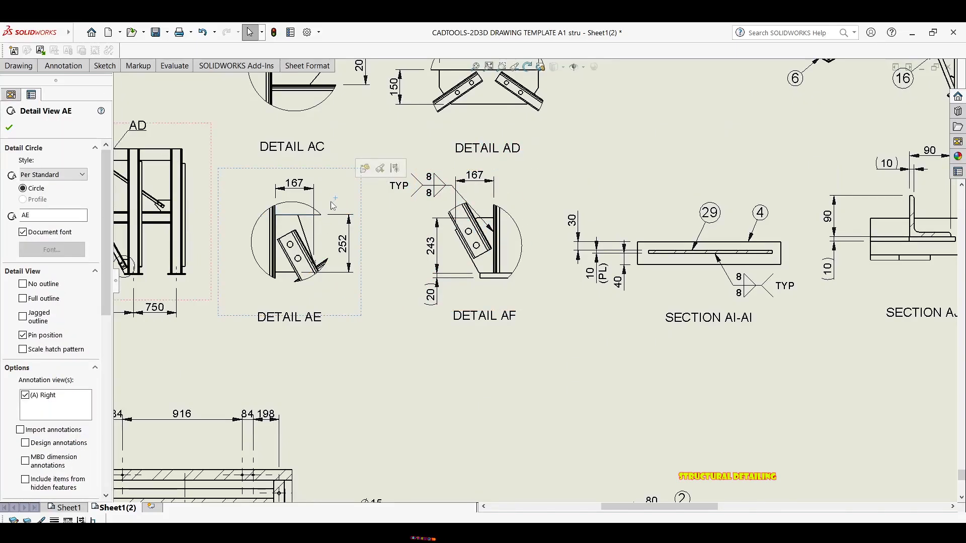
key(ctrl+v)
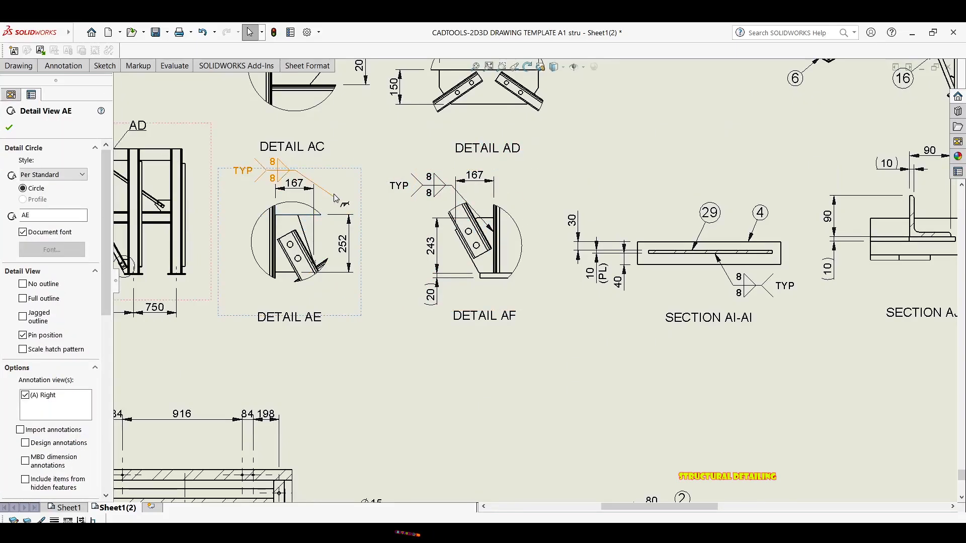
drag(335, 198, 276, 225)
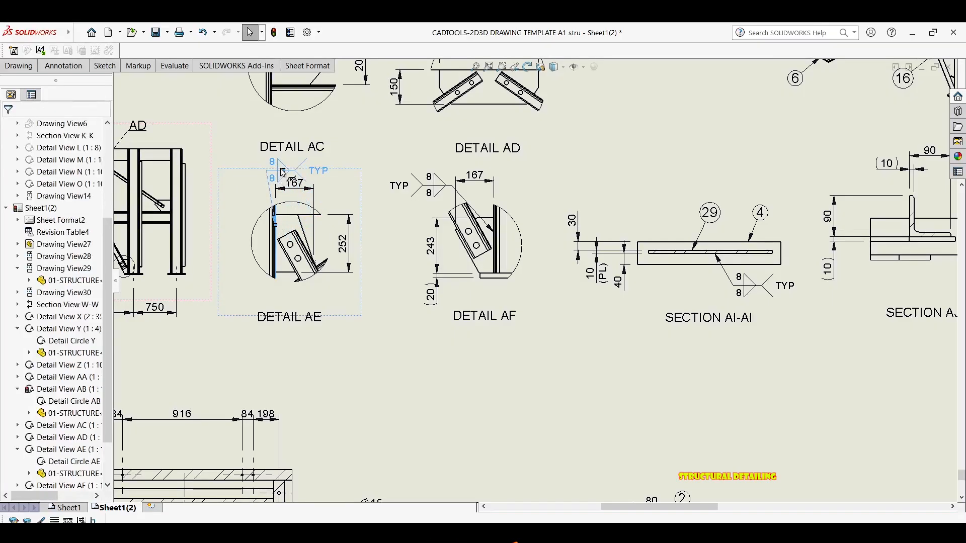
drag(283, 173, 338, 185)
click(360, 127)
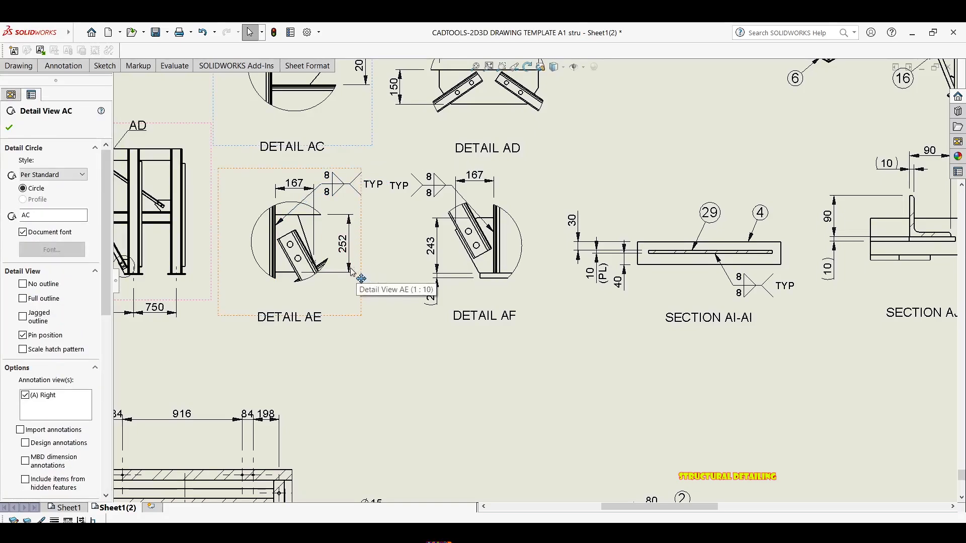
Step: Shift Detail AE slightly left to separate its weld symbol from Detail AF's, and nudge Detail AF slightly
drag(361, 278, 352, 280)
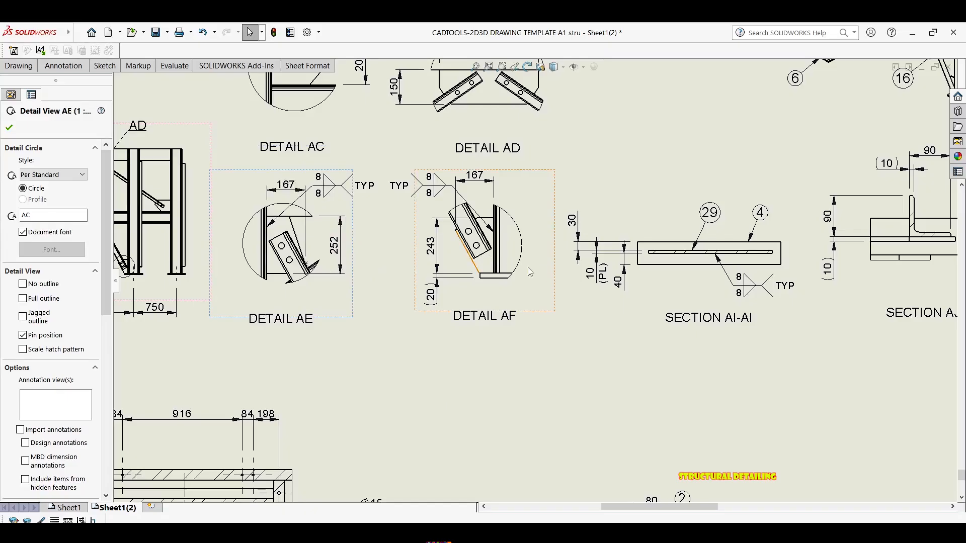
middle_drag(596, 272, 461, 279)
scroll(476, 274, up, 1)
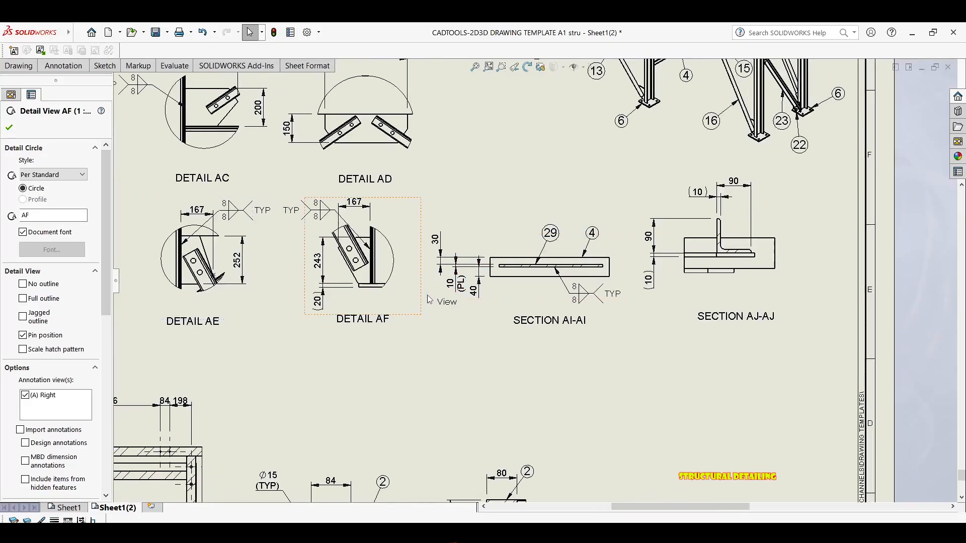
drag(427, 298, 429, 301)
Step: Move Detail AC slightly left and down so that it sits closer above Detail AE
scroll(451, 205, up, 3)
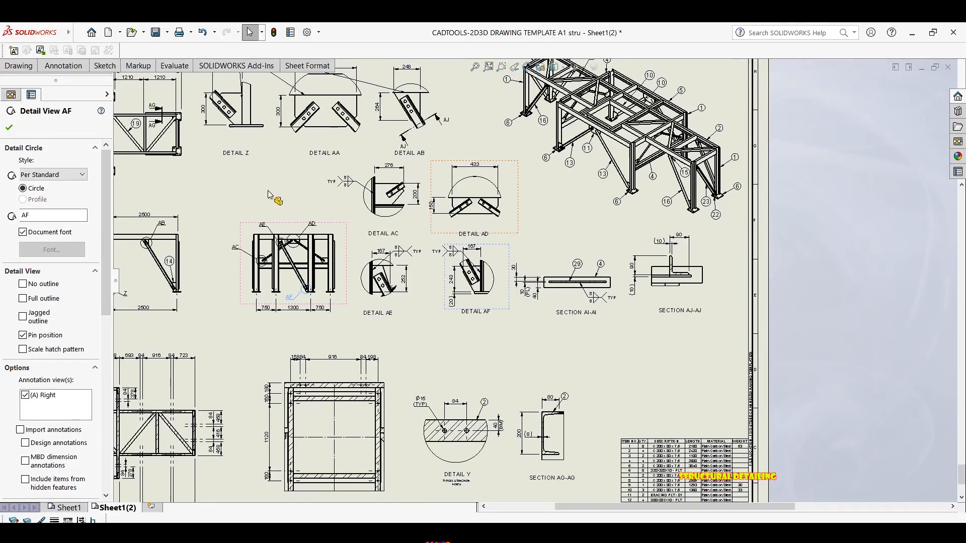
scroll(418, 235, down, 2)
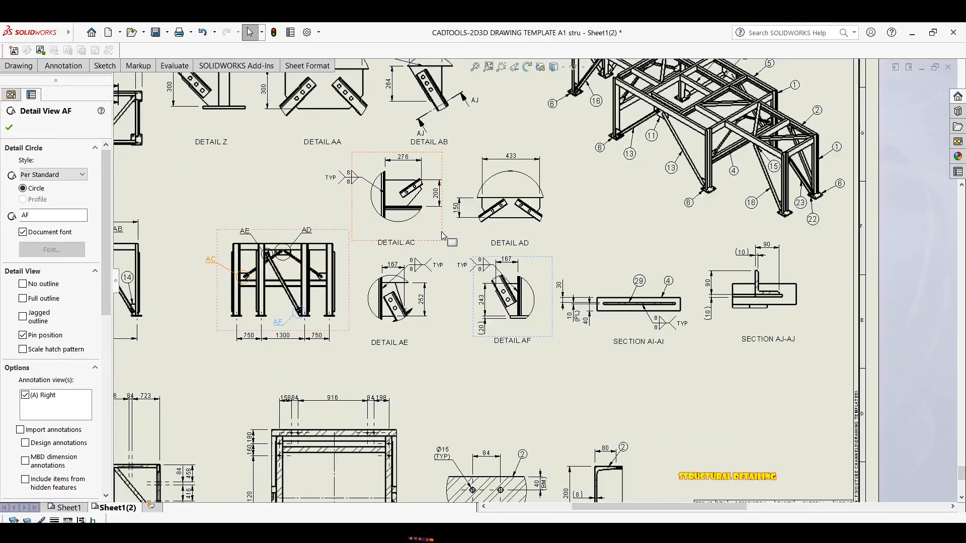
scroll(443, 235, down, 1)
click(439, 237)
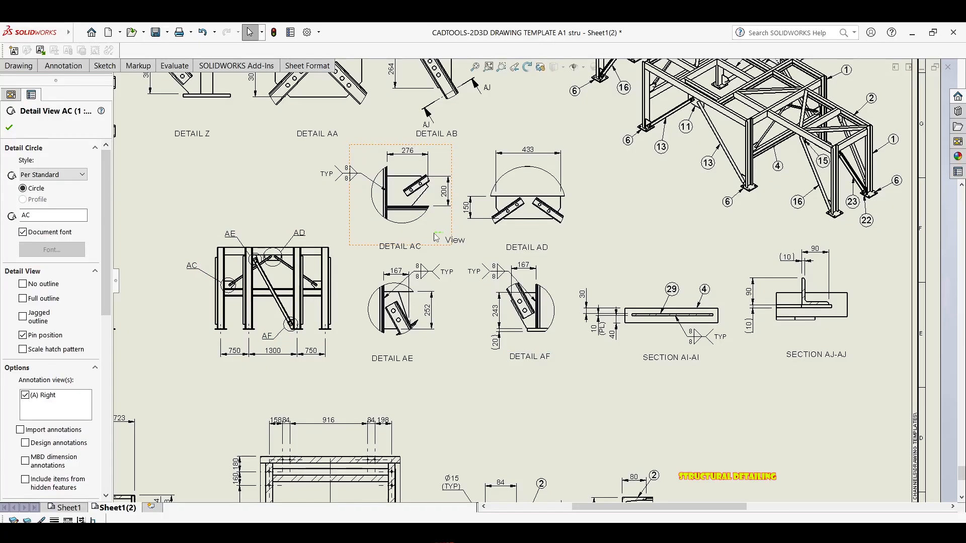
drag(451, 232, 445, 242)
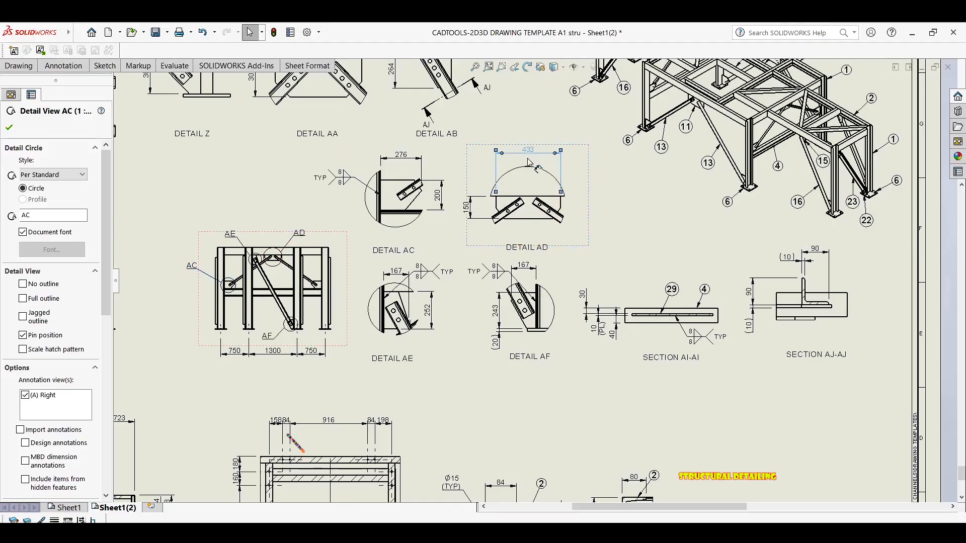
Step: Move the overall width dimension in Detail AD slightly closer to the view's arc
drag(528, 159, 527, 158)
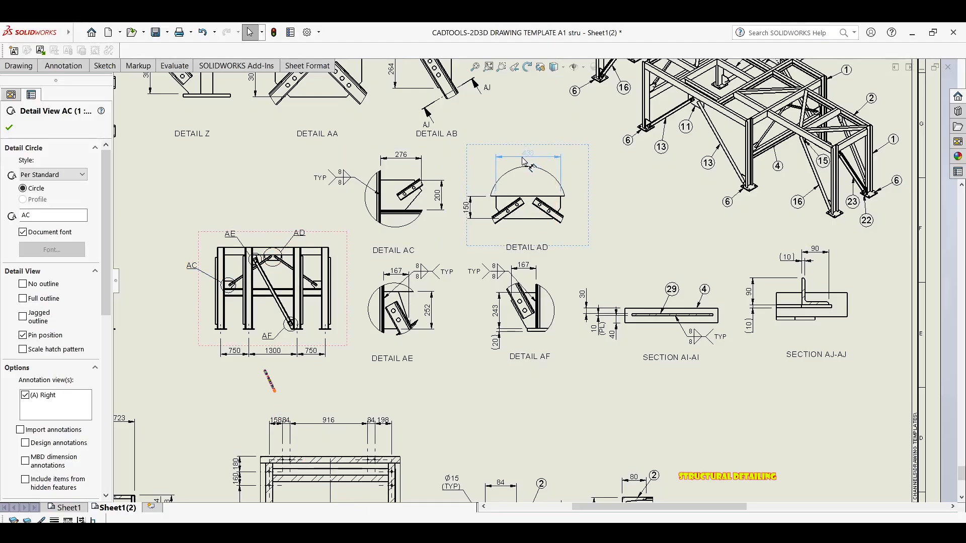
click(624, 208)
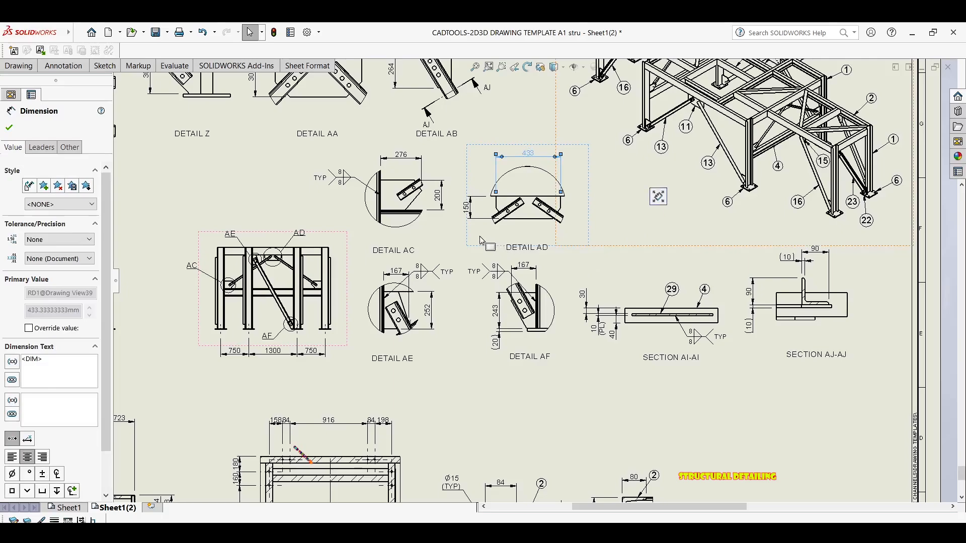
click(615, 261)
Step: Examine the lower detail and section views, especially the bolt holes in Details AE and AF, for missing annotations
scroll(655, 223, down, 1)
middle_drag(610, 205, 535, 174)
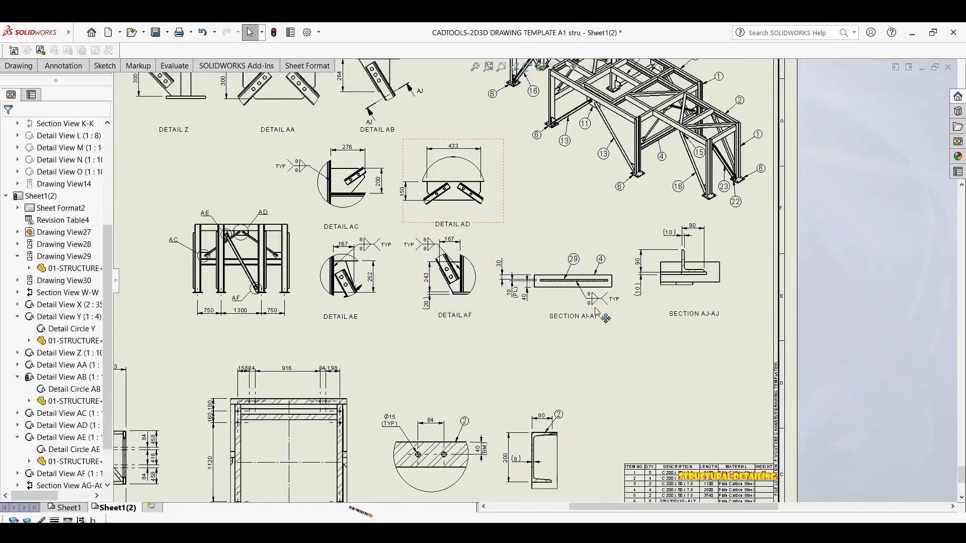
middle_drag(563, 239, 517, 150)
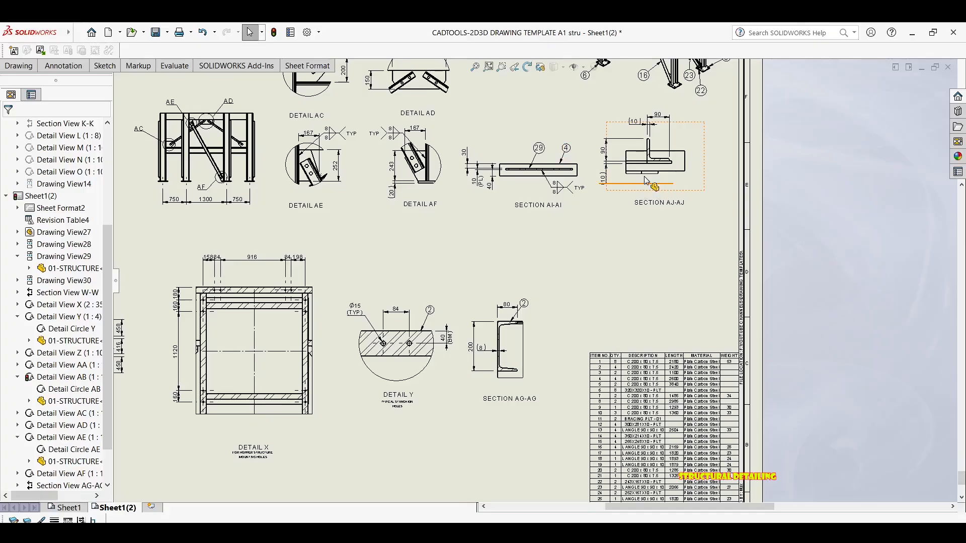
scroll(649, 177, up, 1)
scroll(568, 197, up, 1)
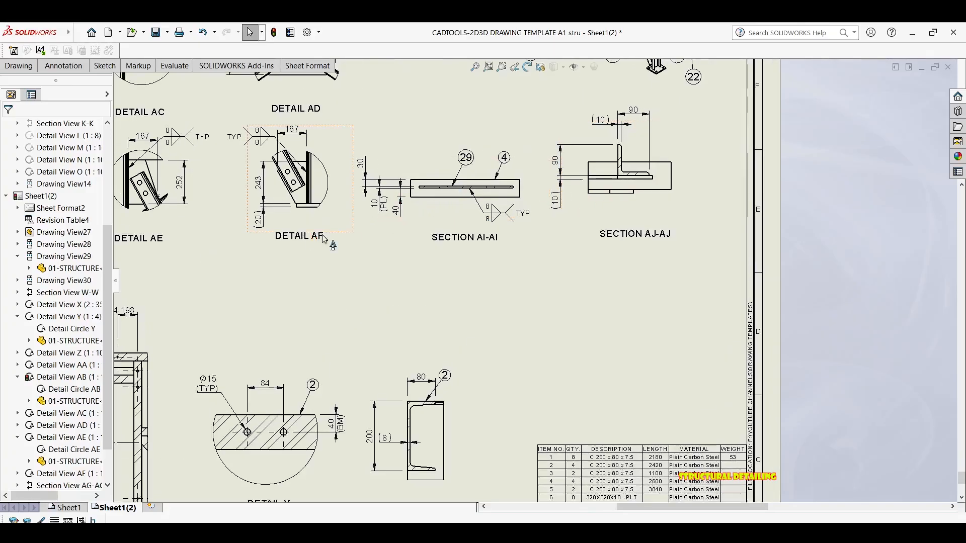
middle_drag(306, 234, 385, 242)
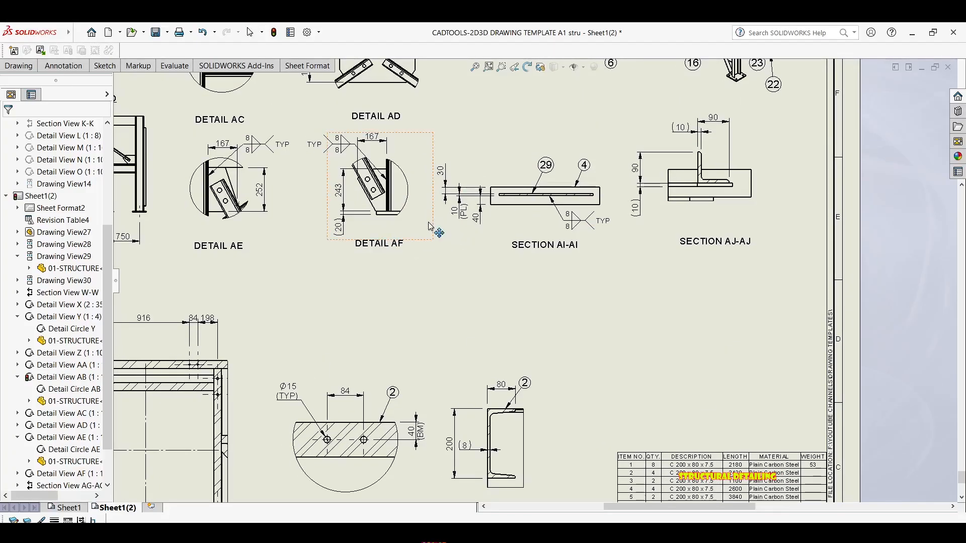
middle_drag(353, 174, 383, 168)
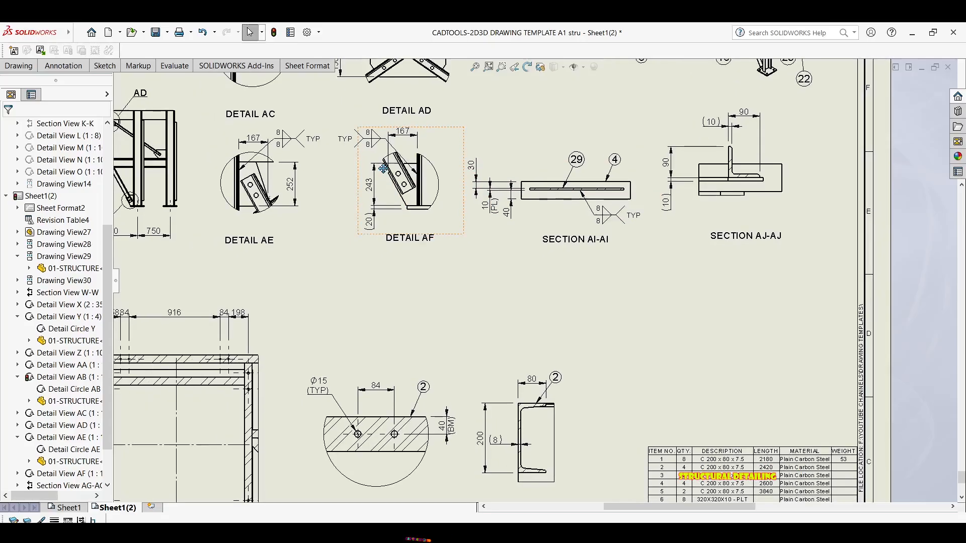
middle_drag(284, 202, 357, 239)
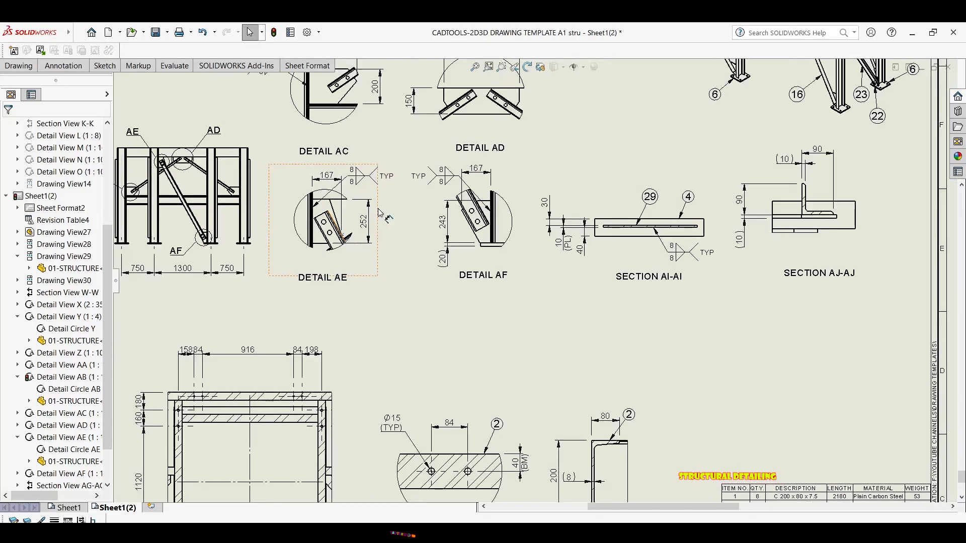
scroll(324, 233, up, 4)
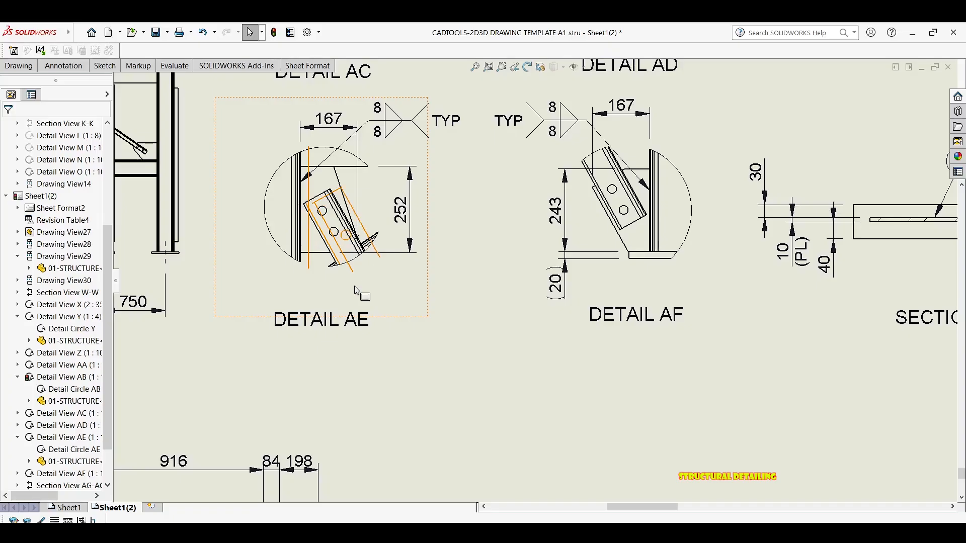
scroll(334, 233, up, 1)
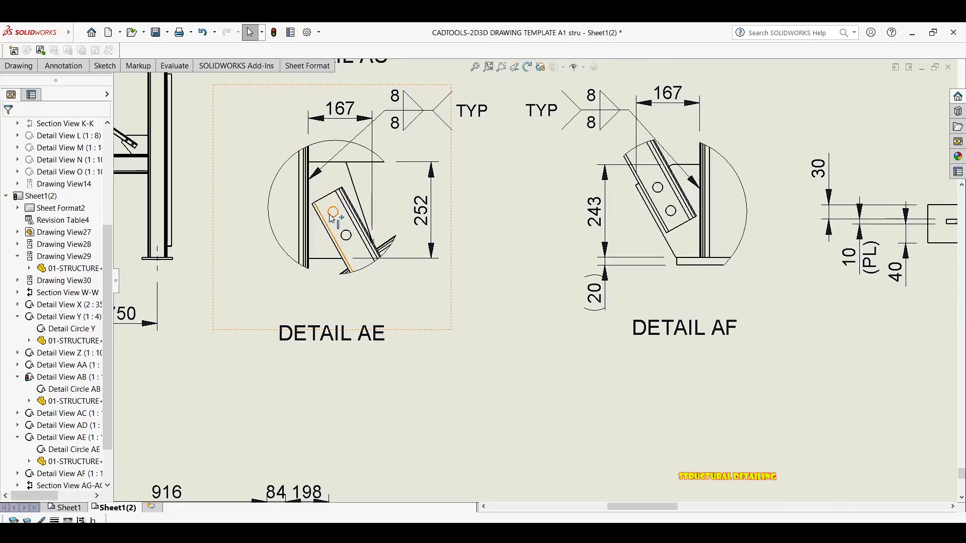
scroll(459, 233, down, 5)
scroll(493, 239, up, 3)
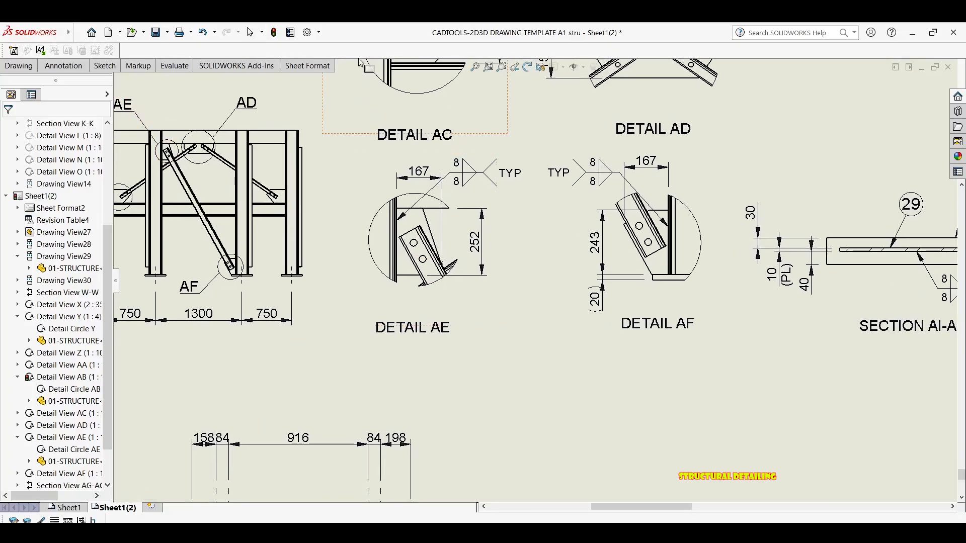
Step: Add single center marks to the two bolt holes of the angle brace in Detail AE
click(75, 66)
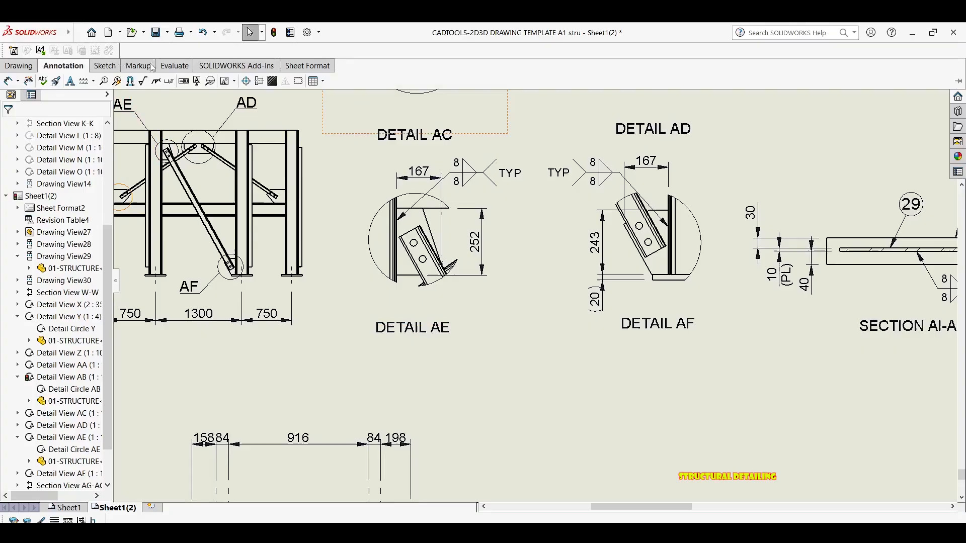
click(245, 81)
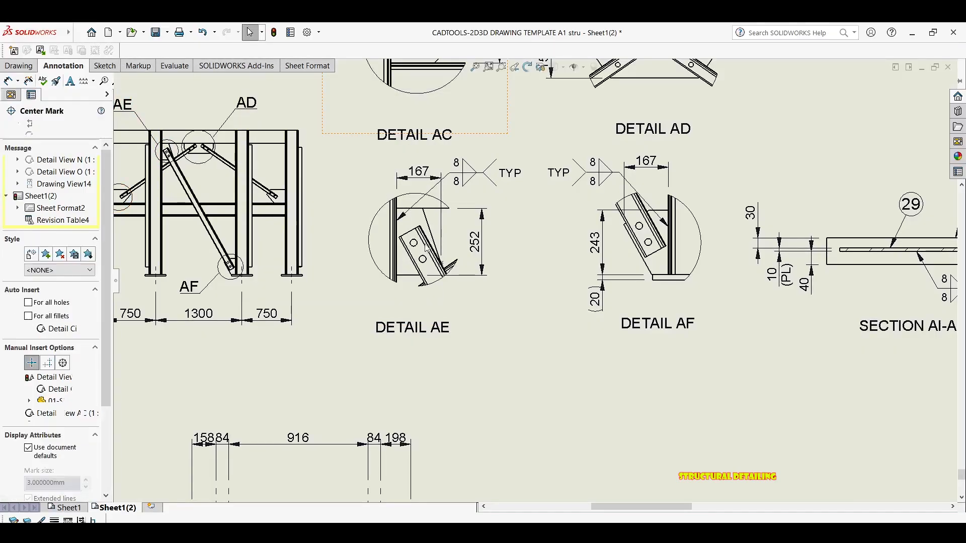
scroll(417, 253, up, 4)
scroll(418, 253, up, 1)
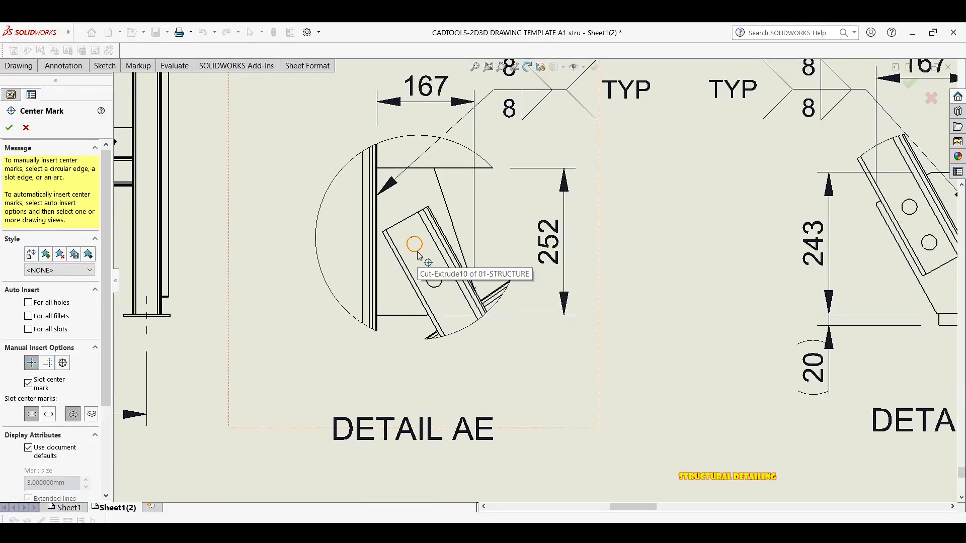
click(417, 255)
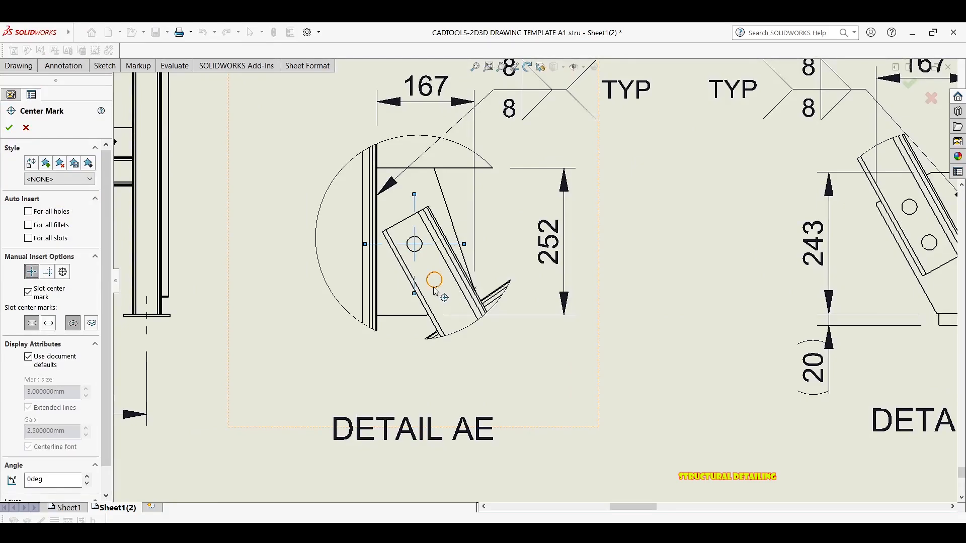
click(435, 291)
click(63, 66)
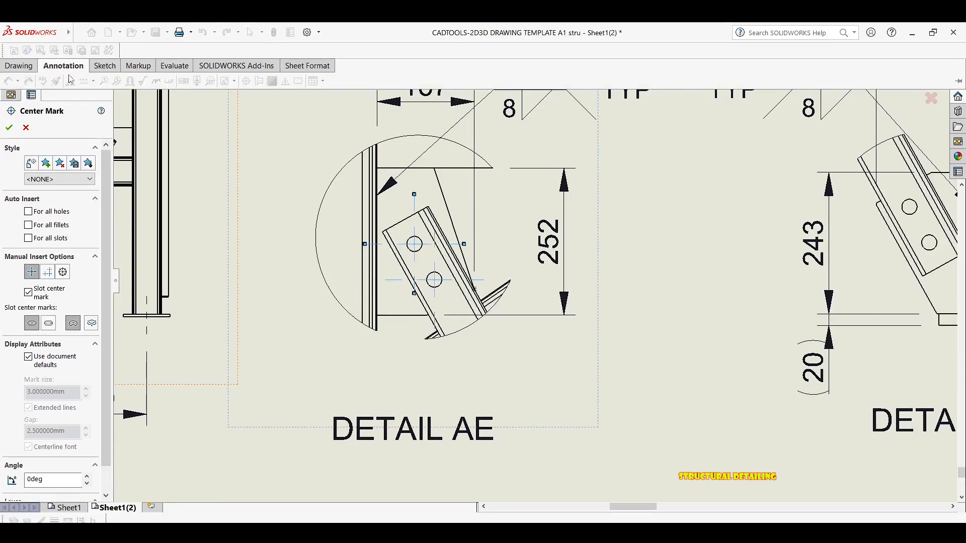
Step: Finish the Center Mark command, keeping the marks on the two bolt holes in Detail AE
click(20, 66)
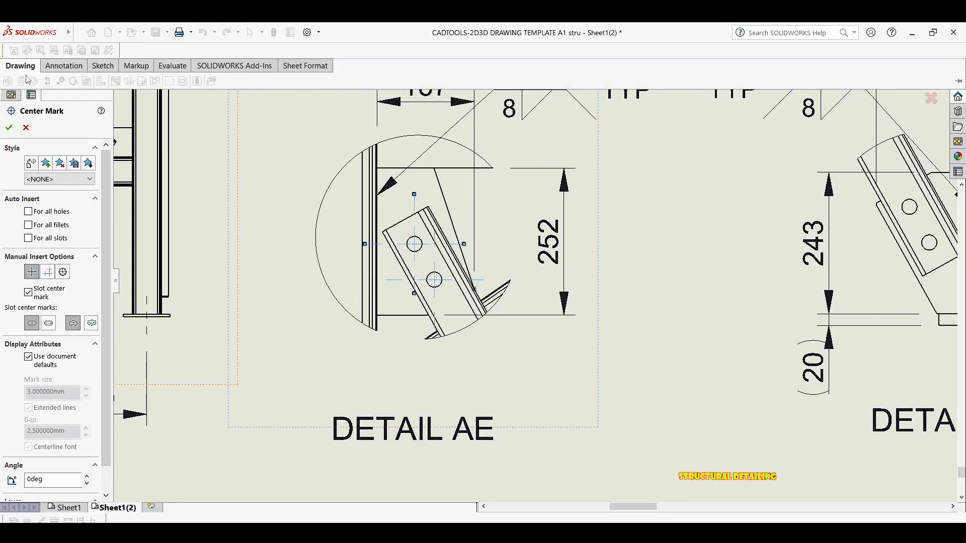
click(63, 65)
click(9, 127)
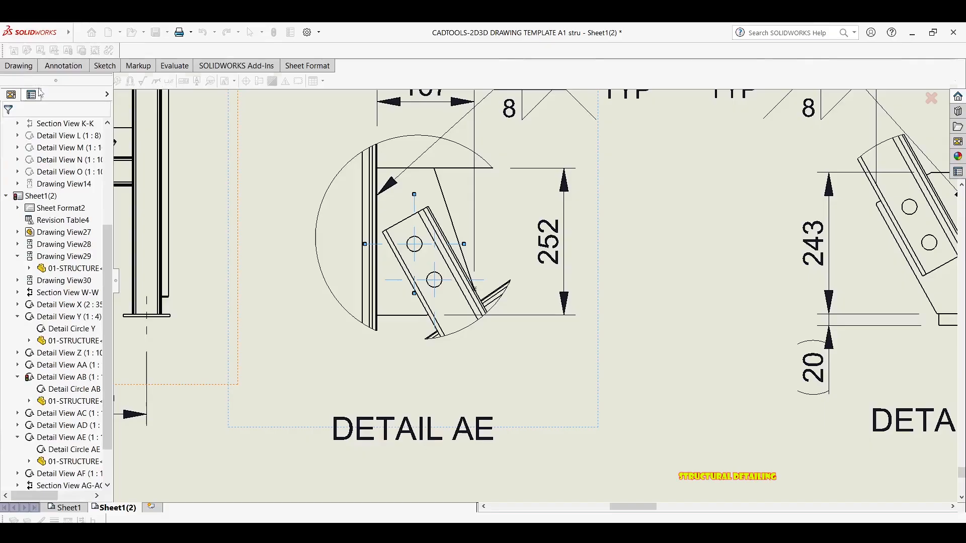
click(20, 66)
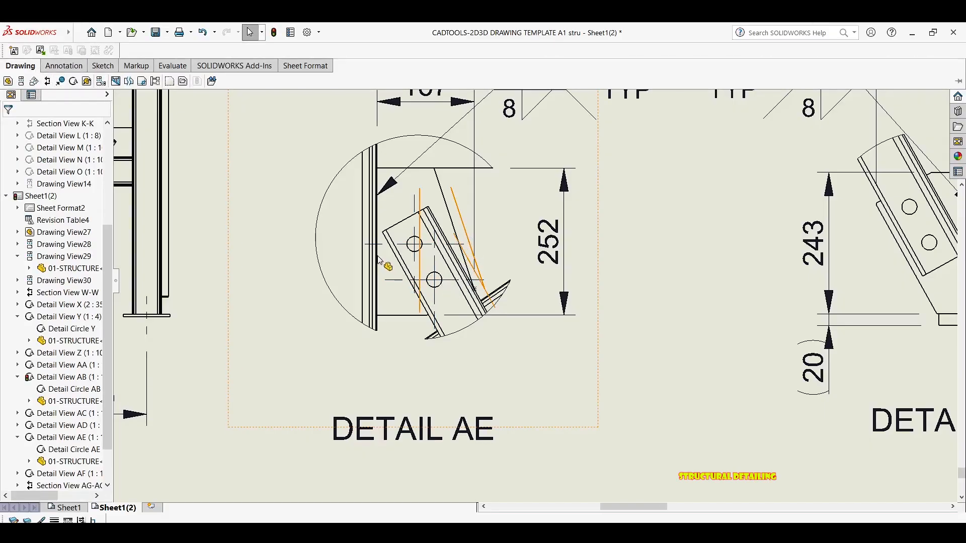
Step: Dimension the distance from the inclined member's end edge to the upper bolt hole in Detail AE, placing it beside the view
key(z)
key(d)
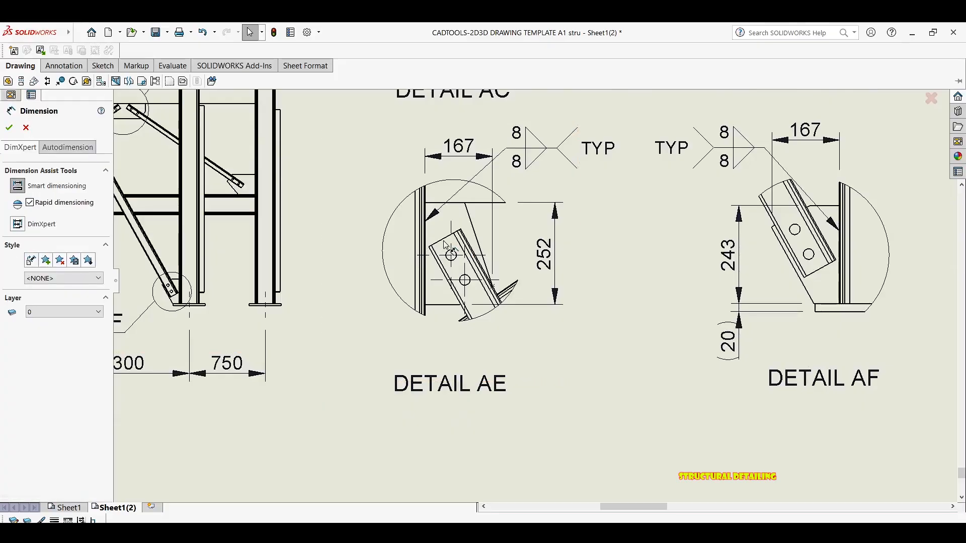
scroll(422, 241, down, 4)
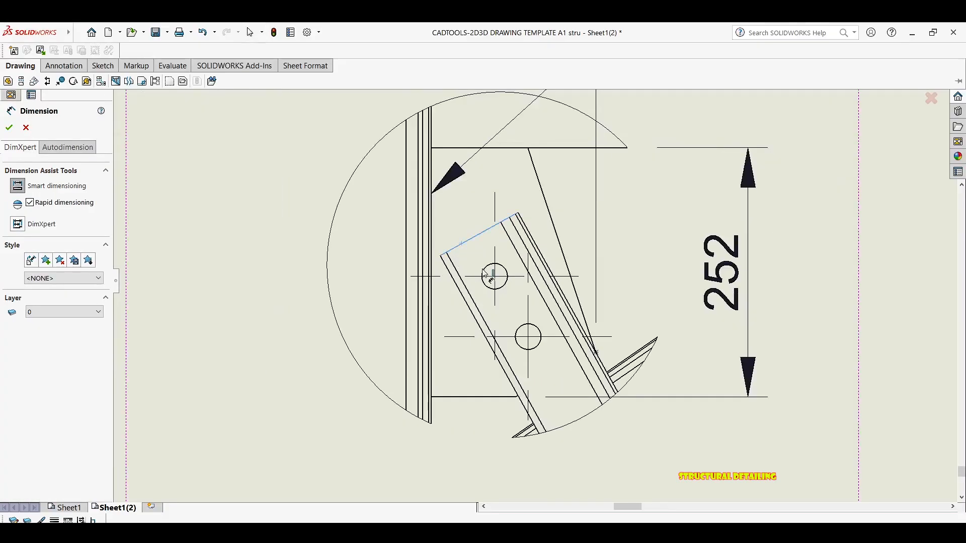
click(483, 274)
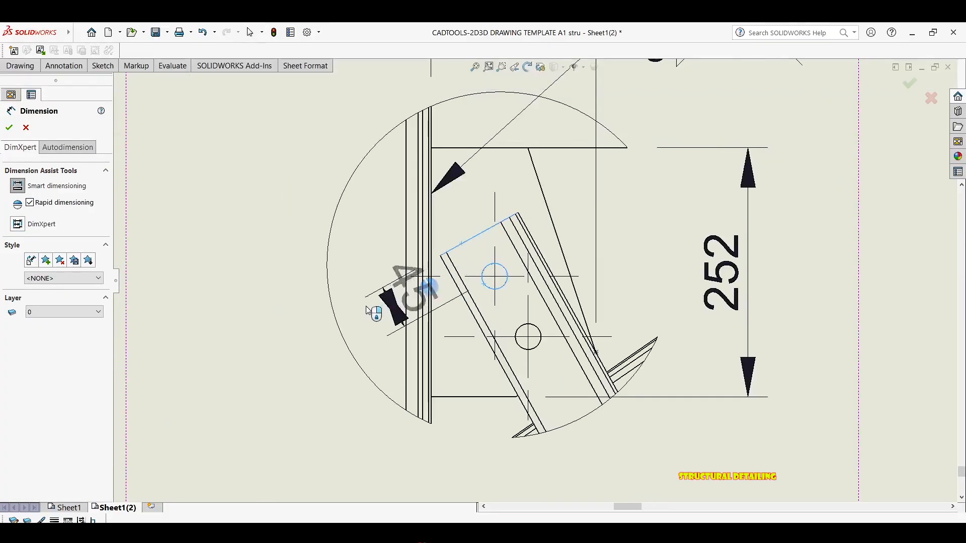
scroll(375, 313, up, 3)
click(403, 286)
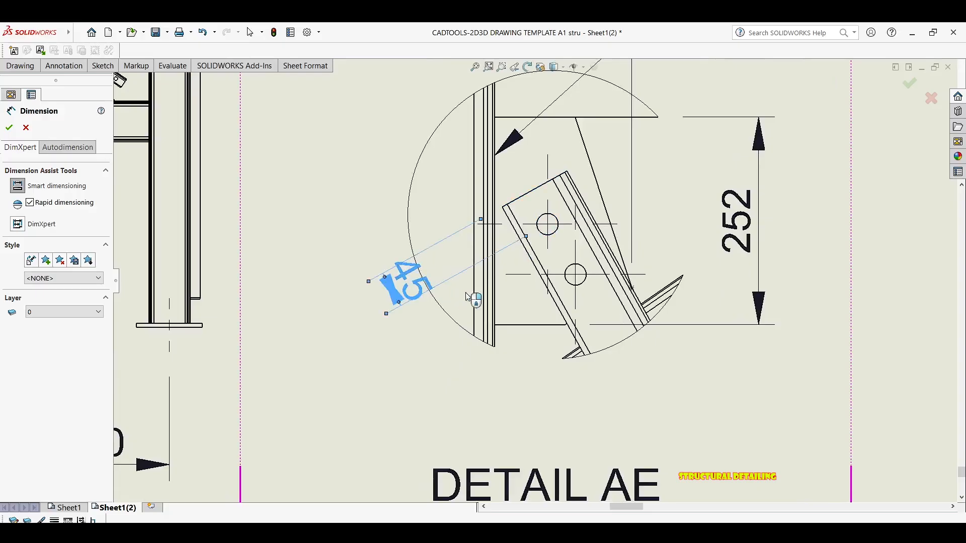
Step: Dimension the spacing between the two bolt holes in Detail AE, in line with the end-distance dimension
click(551, 235)
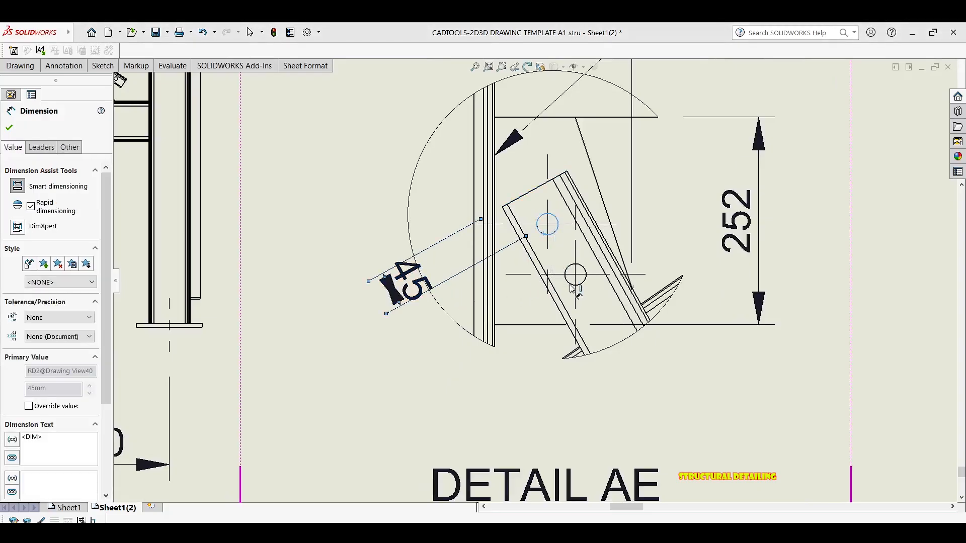
scroll(570, 284, down, 5)
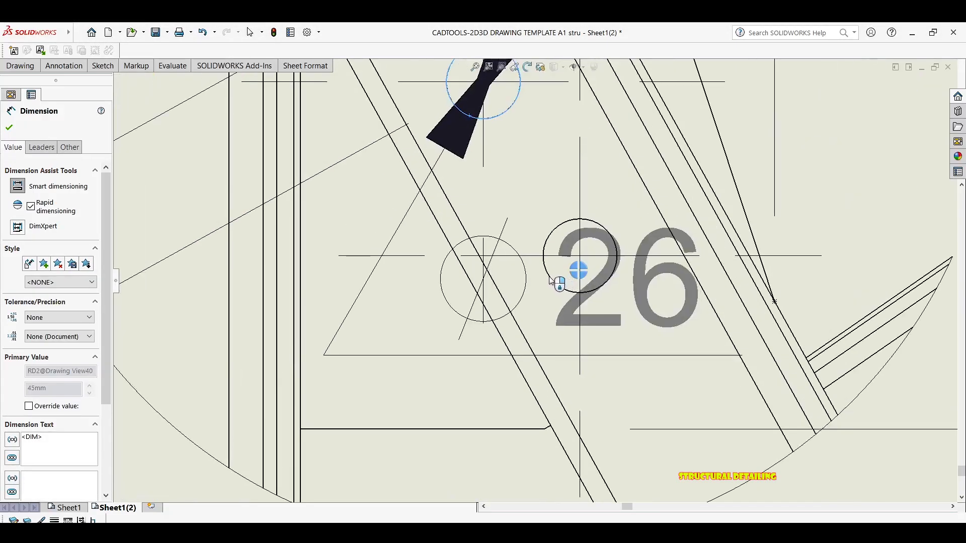
scroll(499, 306, up, 5)
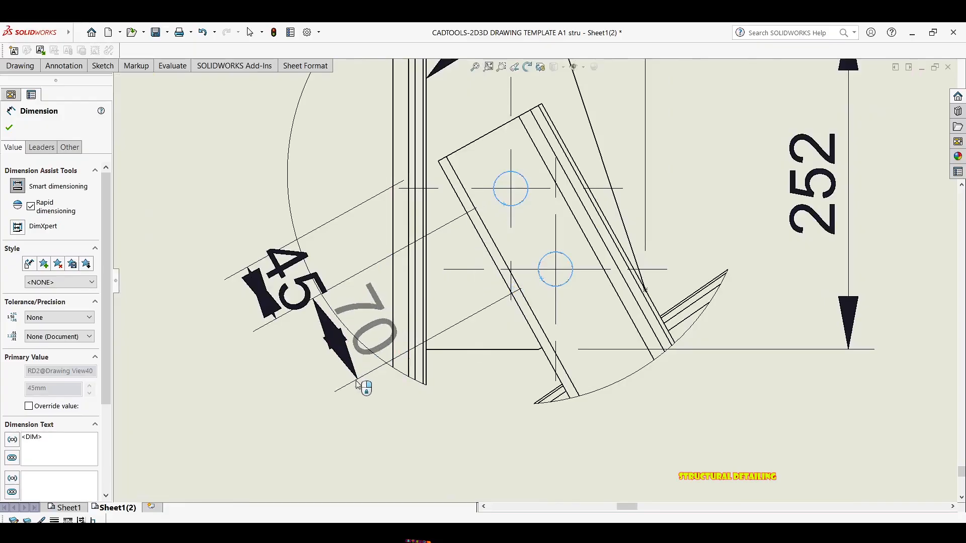
click(297, 355)
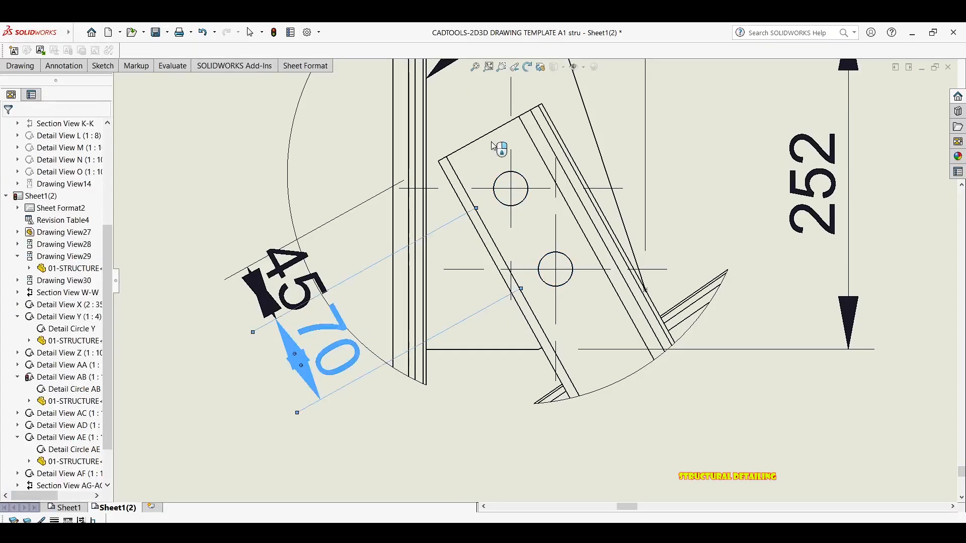
scroll(366, 320, up, 1)
middle_drag(366, 320, 468, 221)
key(Escape)
key(Escape)
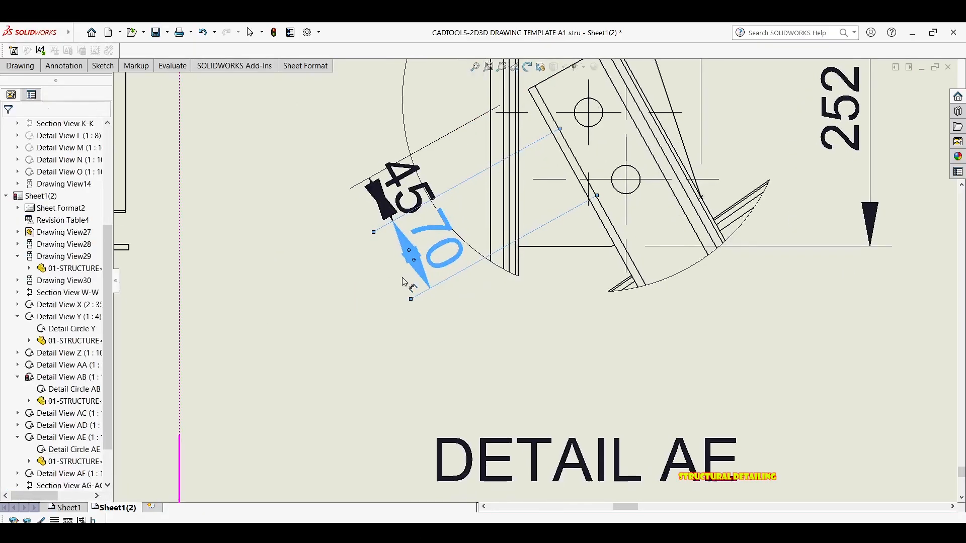
Step: Flip the arrows of the bolt-hole spacing dimension in Detail AE to the outside of its extension lines
click(405, 247)
scroll(405, 248, down, 1)
click(425, 257)
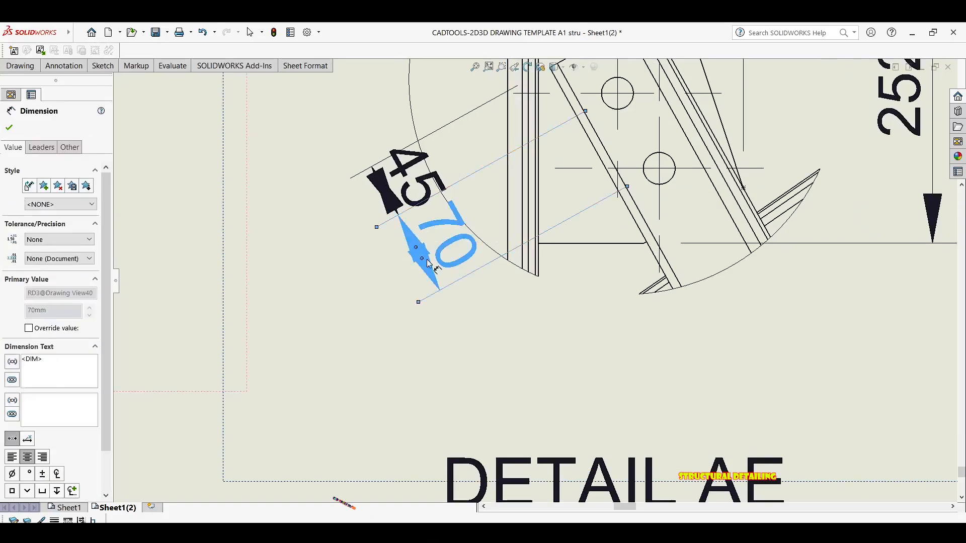
click(425, 261)
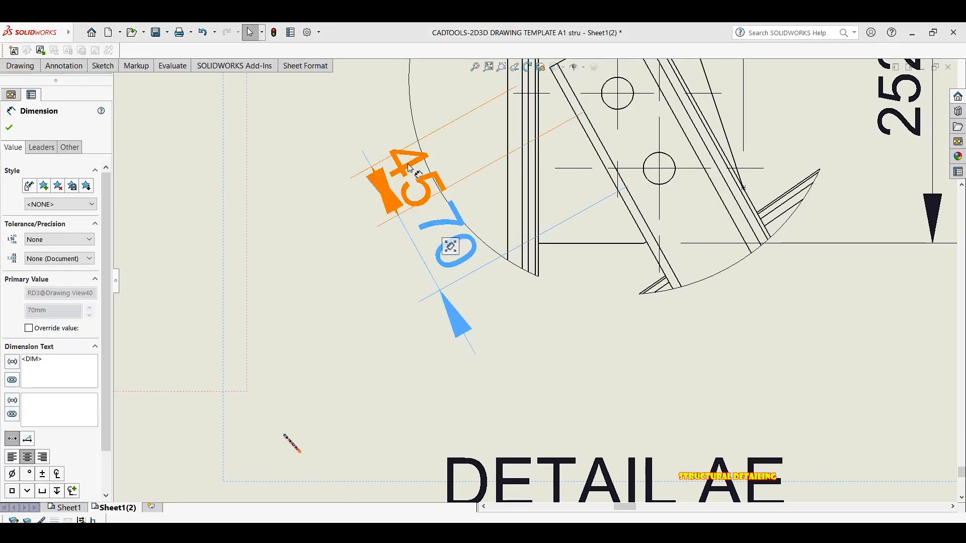
key(Escape)
Step: Move the end-distance dimension away from Detail AE with outside arrows and its text beyond the upper arrow
drag(361, 194, 347, 186)
drag(319, 153, 321, 115)
click(316, 207)
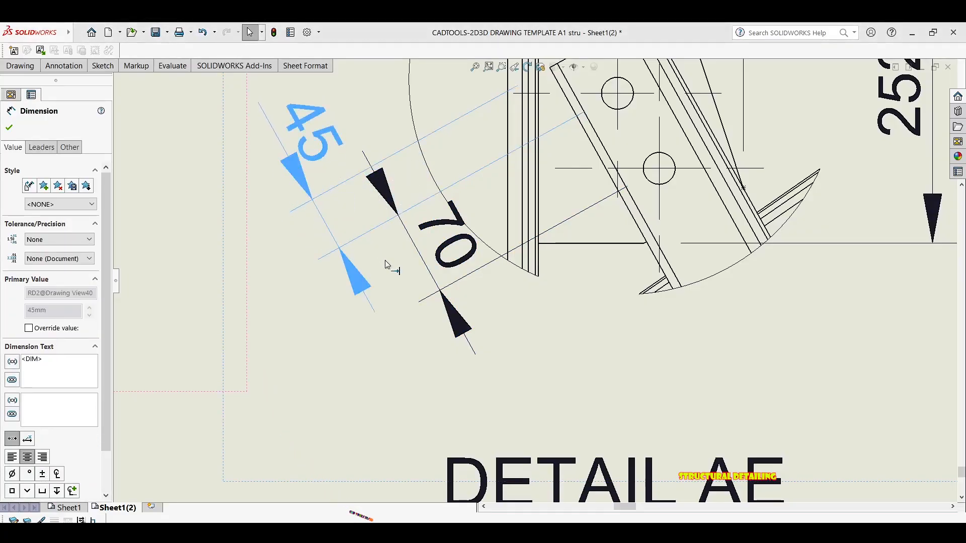
key(Escape)
drag(318, 102, 300, 92)
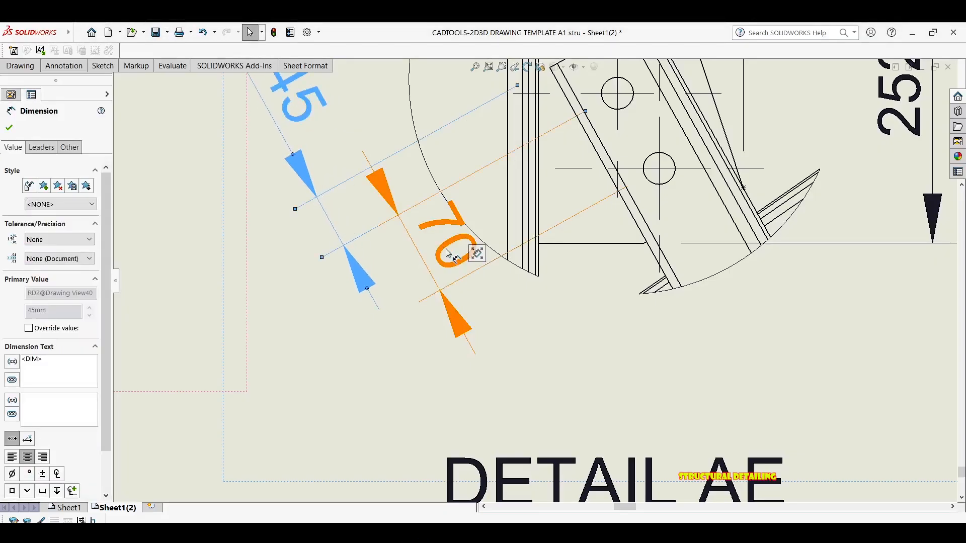
Step: Move the hole-spacing text beyond its lower arrow and shift the end-distance dimension farther out from Detail AE
drag(452, 283, 495, 363)
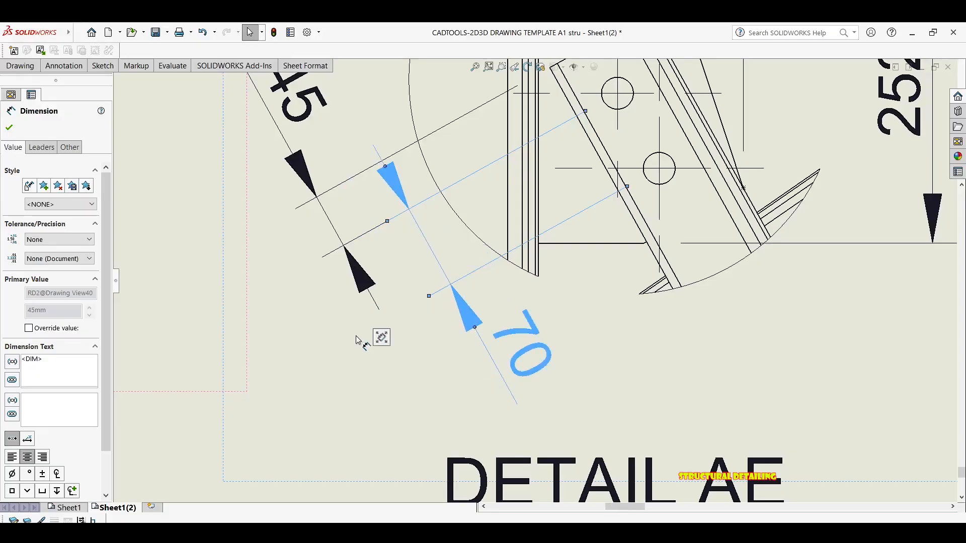
scroll(356, 336, up, 3)
key(Escape)
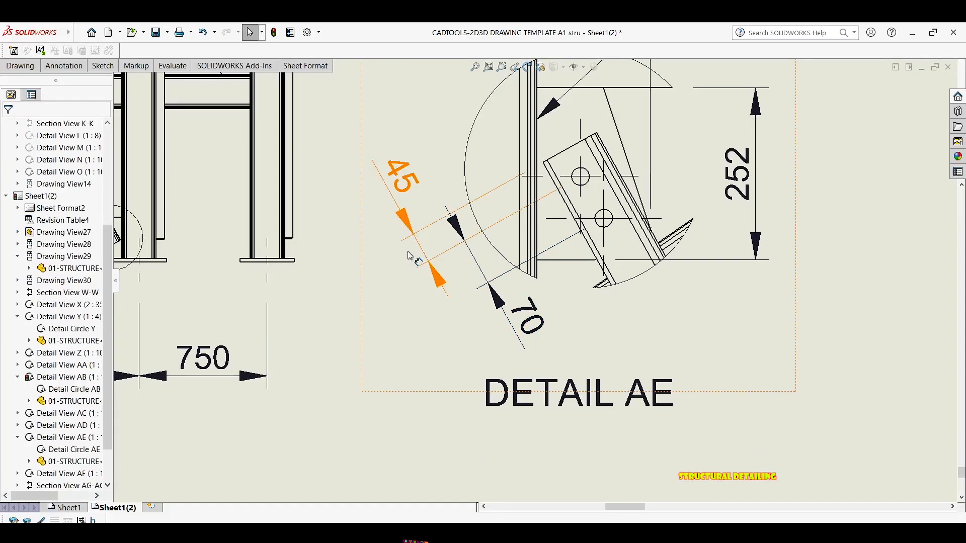
drag(410, 255, 409, 256)
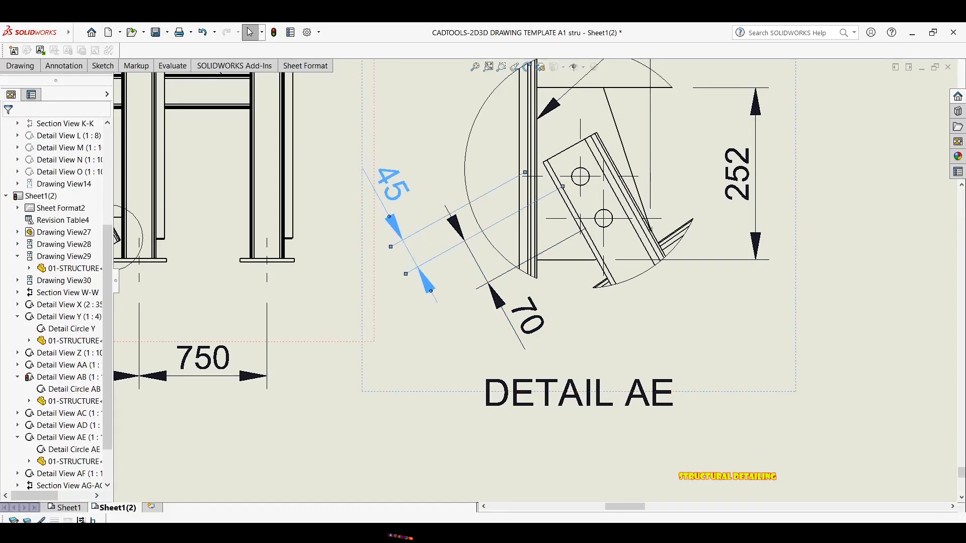
key(Escape)
Step: Dimension the distance from the upper bolt hole to the inclined member's outer long edge, placing it above Detail AE
middle_drag(607, 177, 540, 212)
key(d)
scroll(542, 229, down, 5)
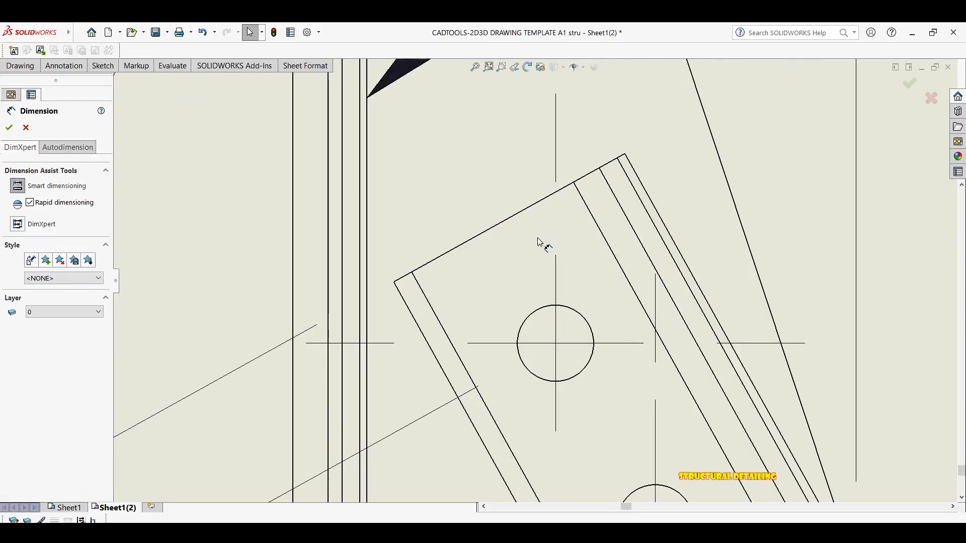
click(536, 313)
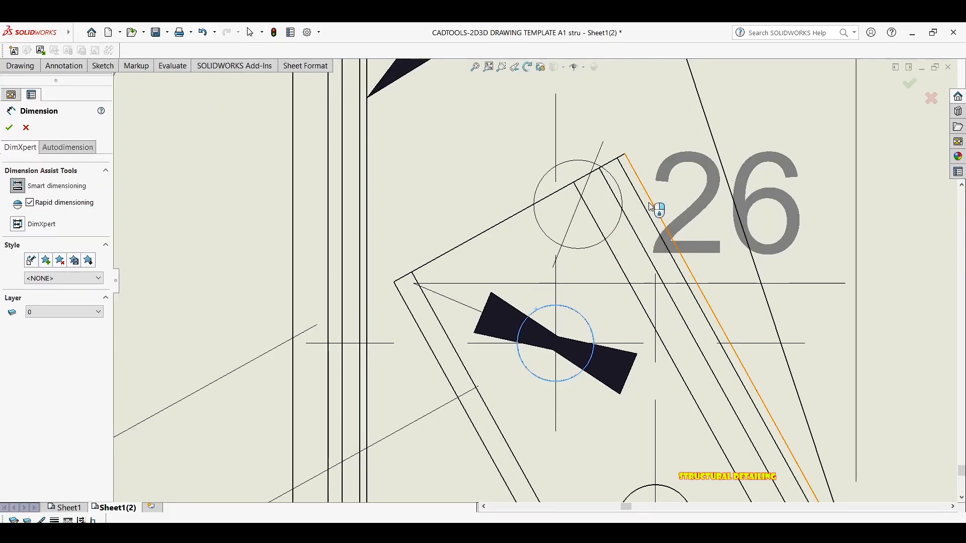
click(652, 205)
scroll(652, 206, up, 5)
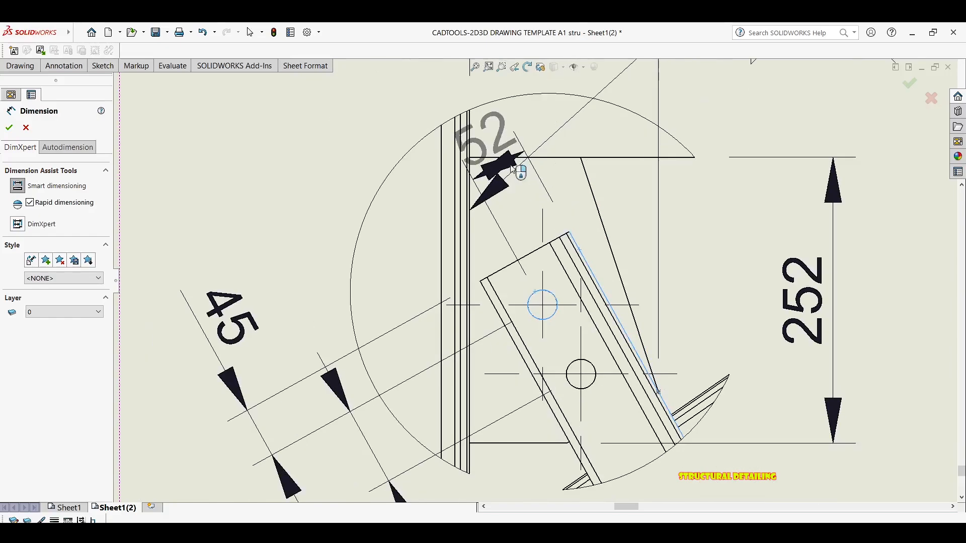
scroll(448, 232, up, 2)
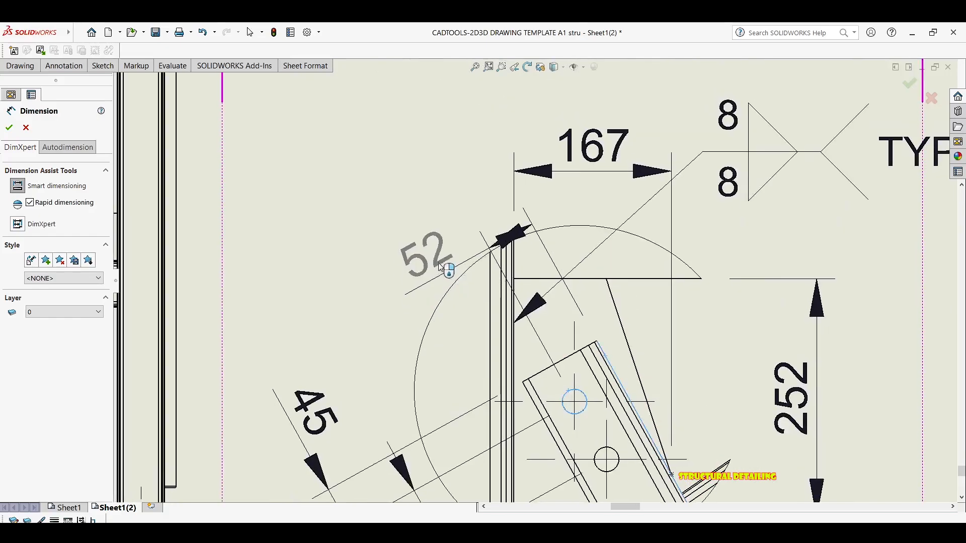
click(443, 249)
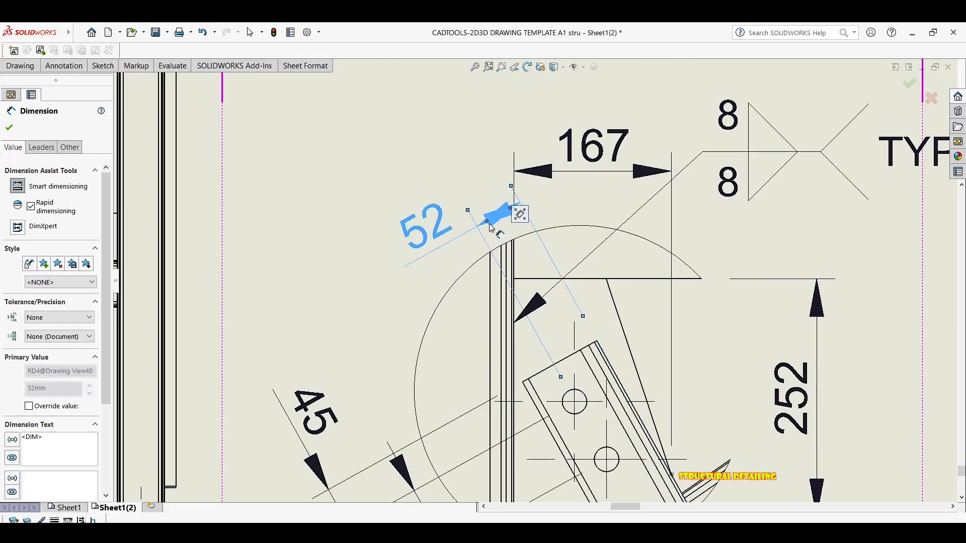
Step: Flip the hole-to-edge dimension's arrows outside and move its text farther out from the detail circle
click(487, 223)
key(Escape)
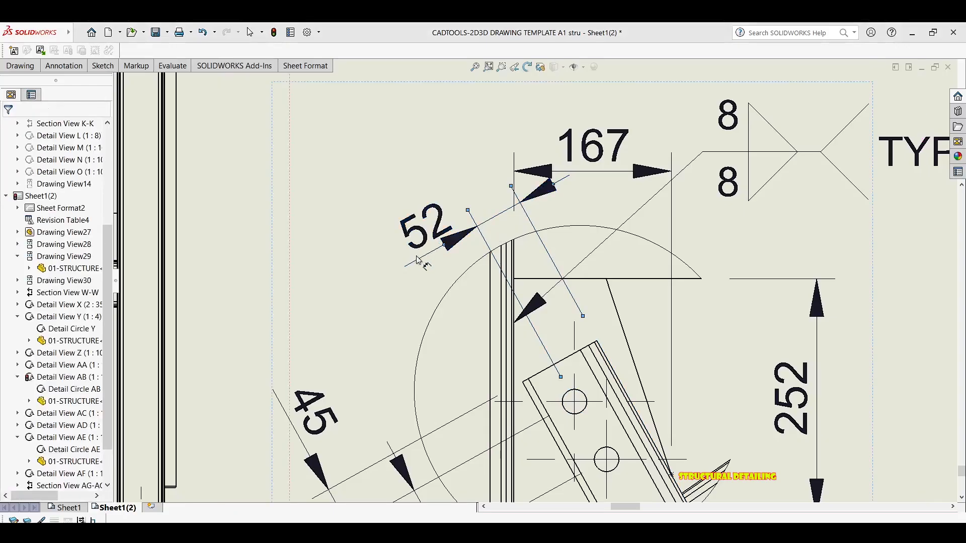
drag(398, 285, 391, 249)
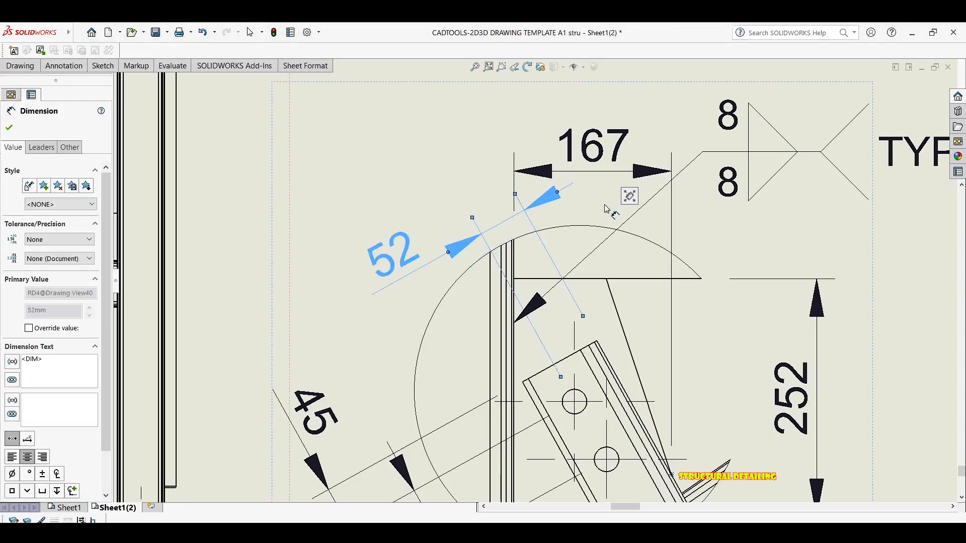
key(Escape)
Step: Raise the horizontal dimension above Detail AE and move the weld symbol up and farther from the view
drag(595, 146, 596, 116)
key(Escape)
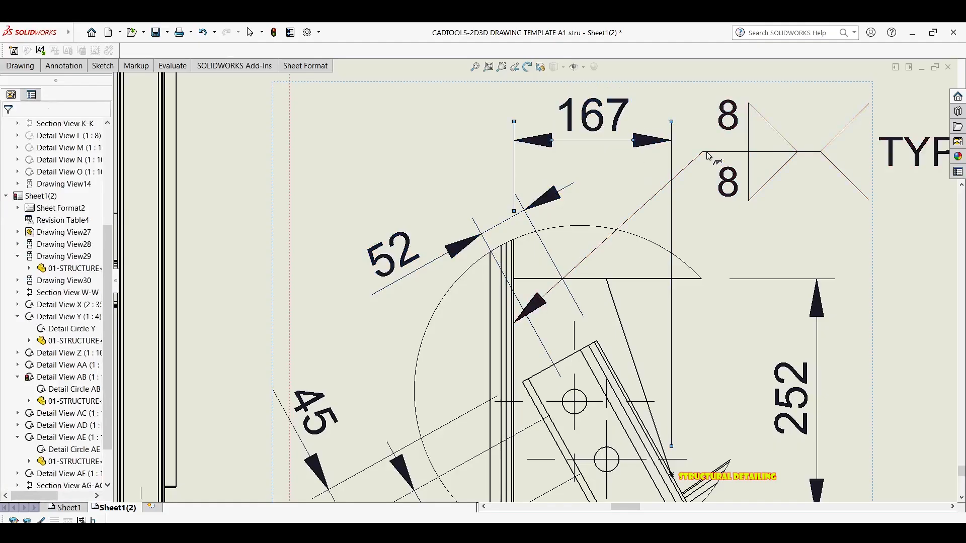
drag(735, 127, 768, 109)
key(Escape)
Step: Move the hole-to-edge dimension higher, clear of Detail AE's circle
middle_drag(394, 272, 416, 222)
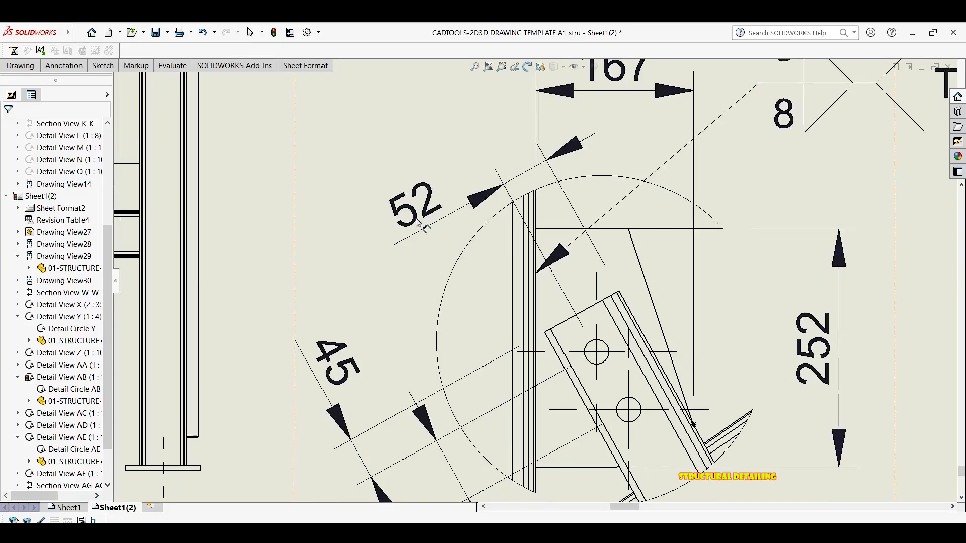
drag(423, 198, 412, 174)
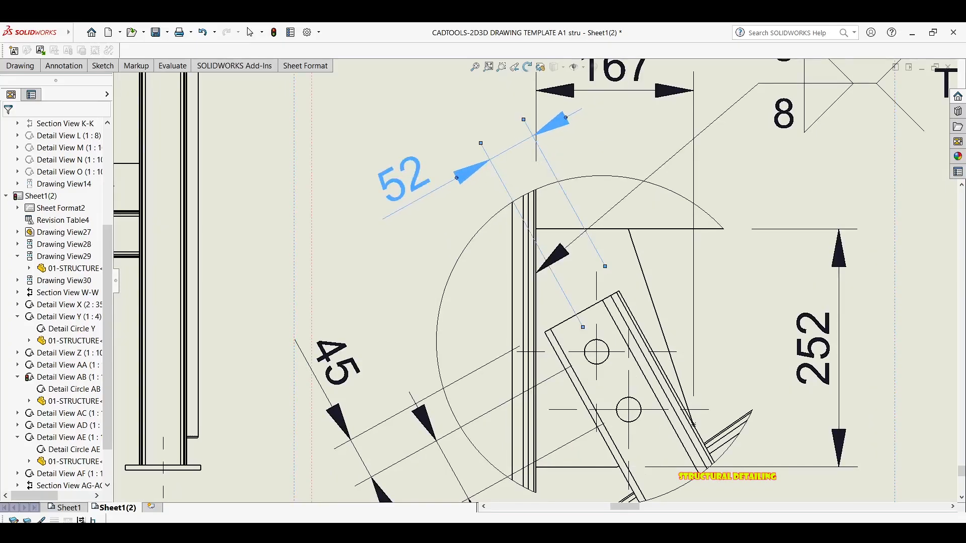
key(Escape)
Step: Add the text "(BM)" below the value of the hole-to-edge dimension in Detail AE
click(406, 199)
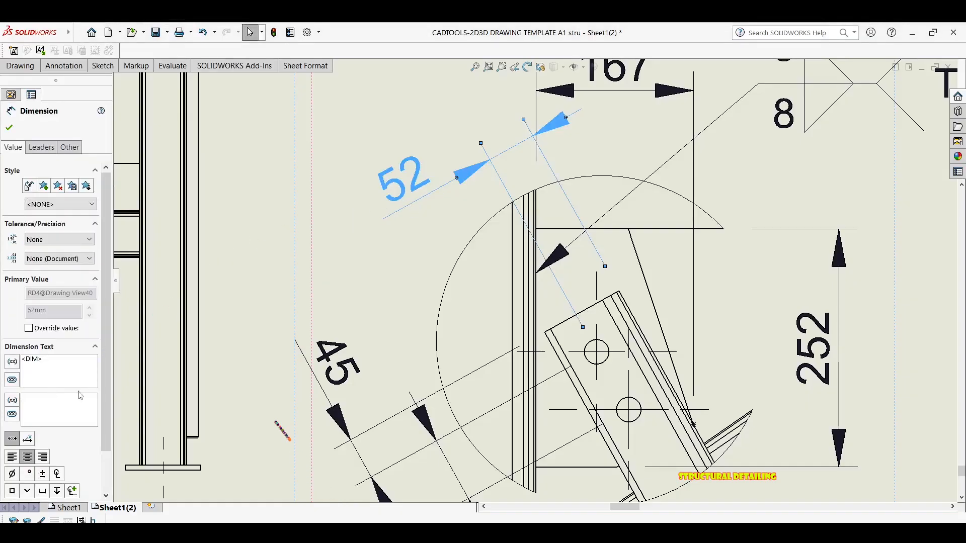
text((BM)
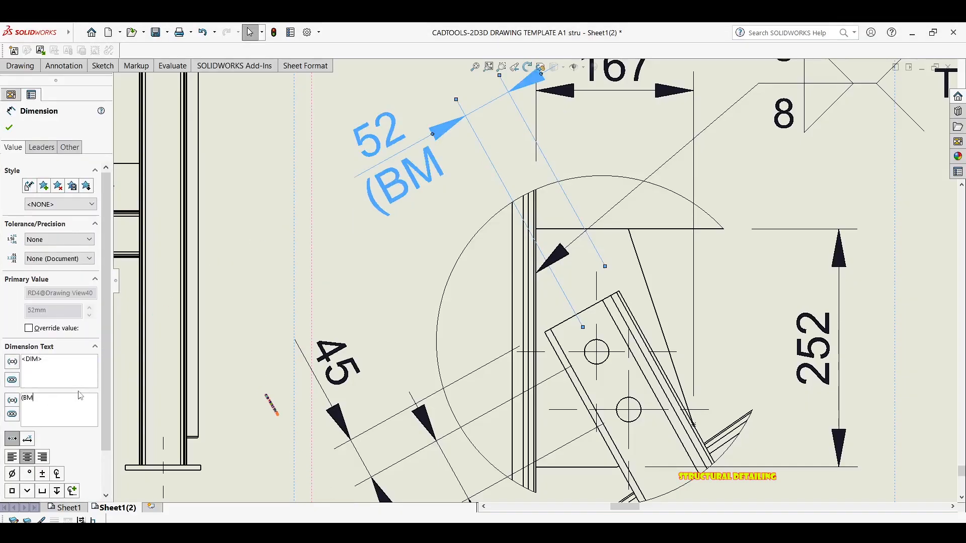
text())
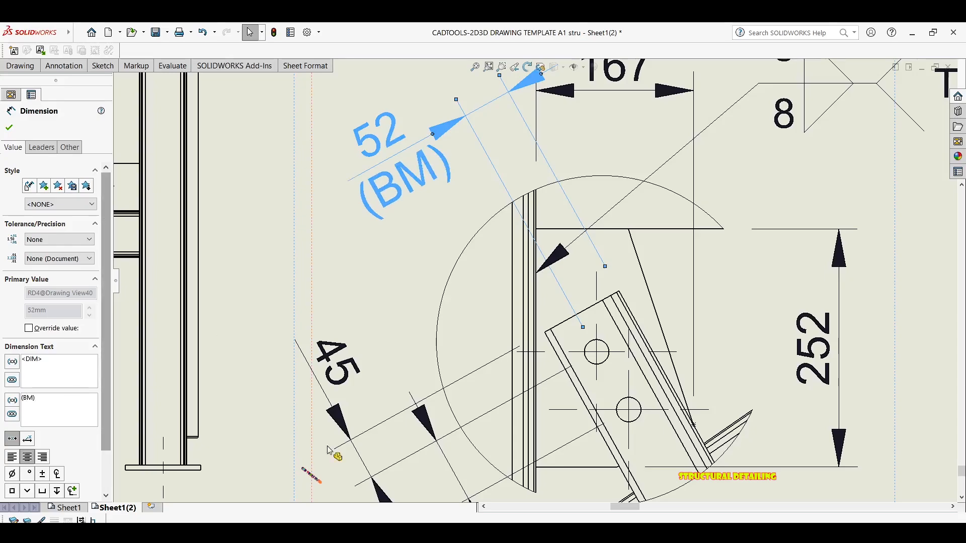
click(366, 255)
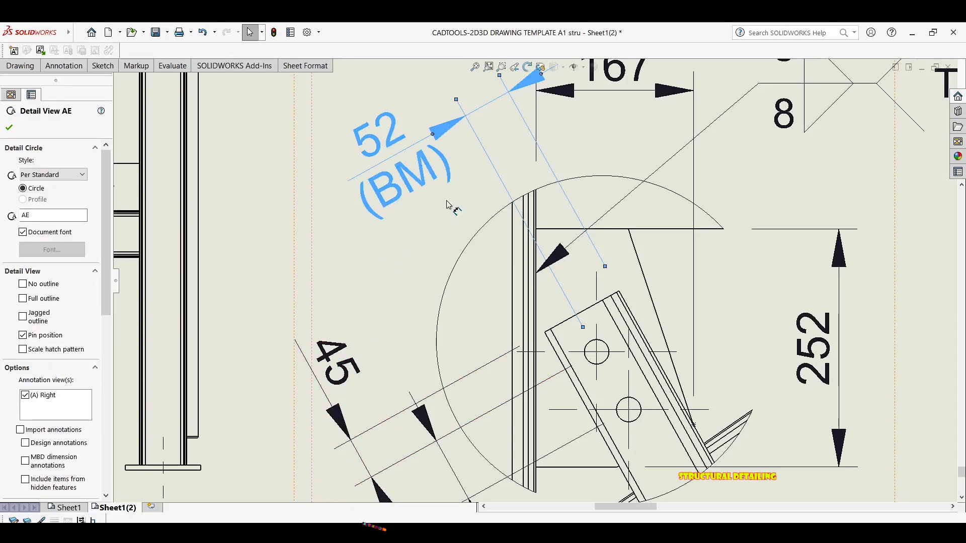
scroll(500, 195, up, 5)
key(Escape)
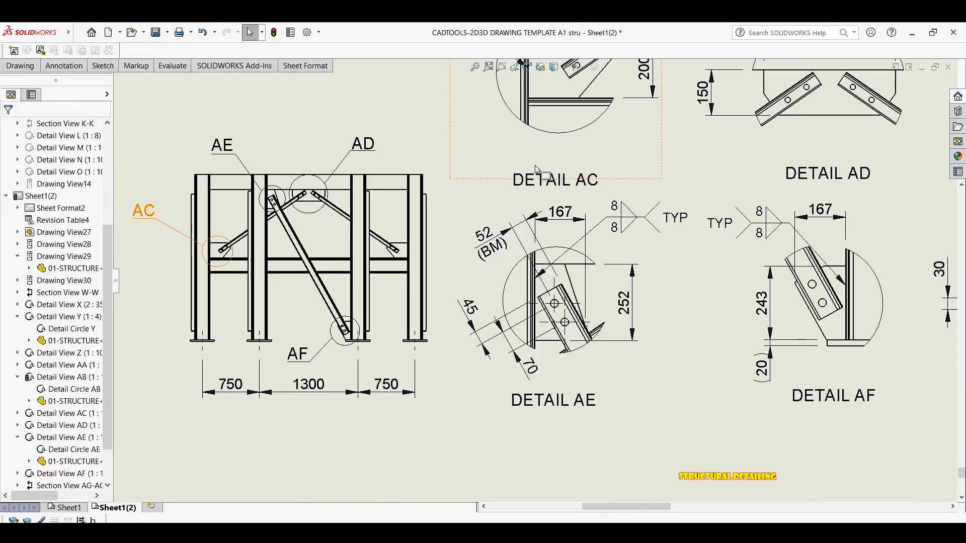
middle_drag(536, 166, 527, 135)
middle_drag(521, 183, 481, 152)
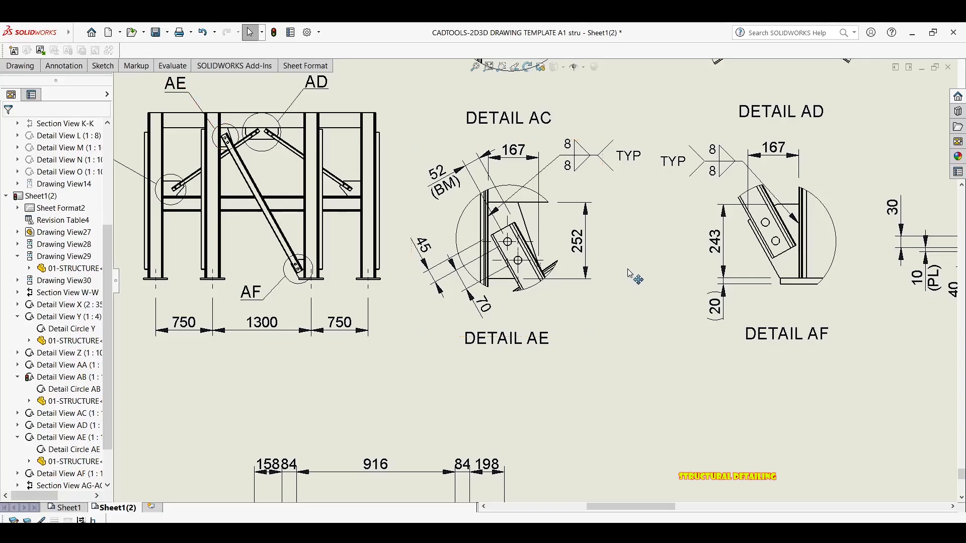
Step: Add a diameter dimension to the upper bolt hole in Detail AE, placing its text outside the detail circle above the 45 dimension
middle_drag(536, 221, 453, 203)
scroll(590, 268, up, 1)
middle_drag(590, 268, 524, 259)
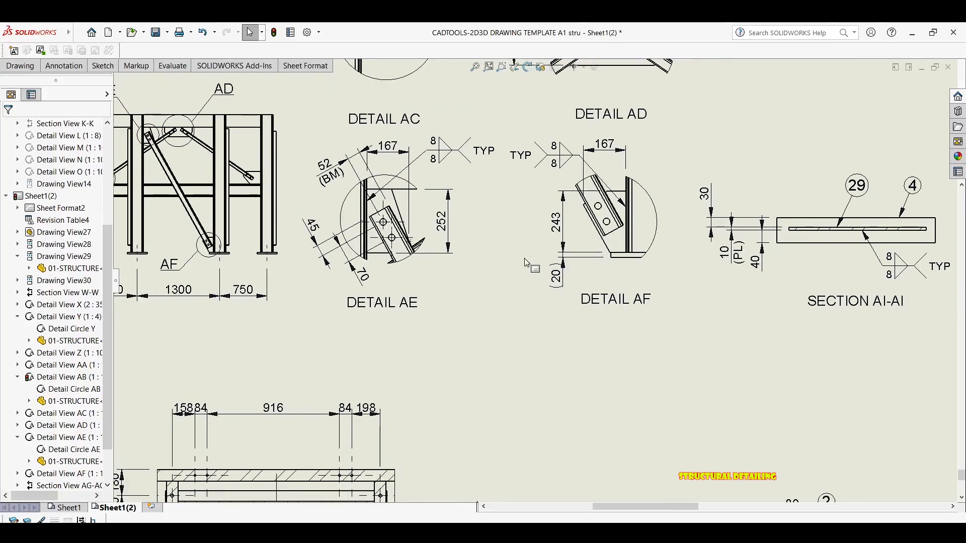
scroll(278, 239, down, 1)
middle_drag(359, 227, 365, 259)
key(d)
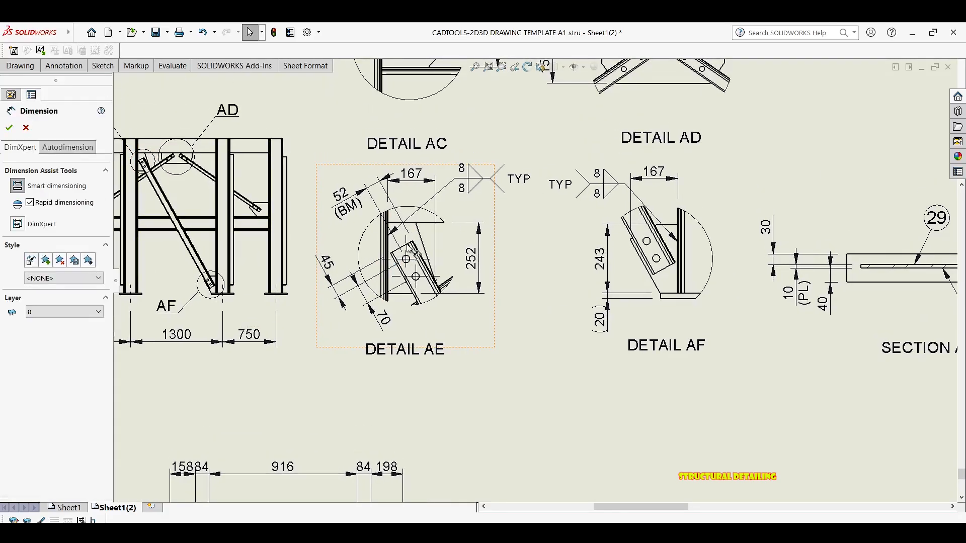
scroll(427, 263, down, 1)
scroll(433, 282, down, 3)
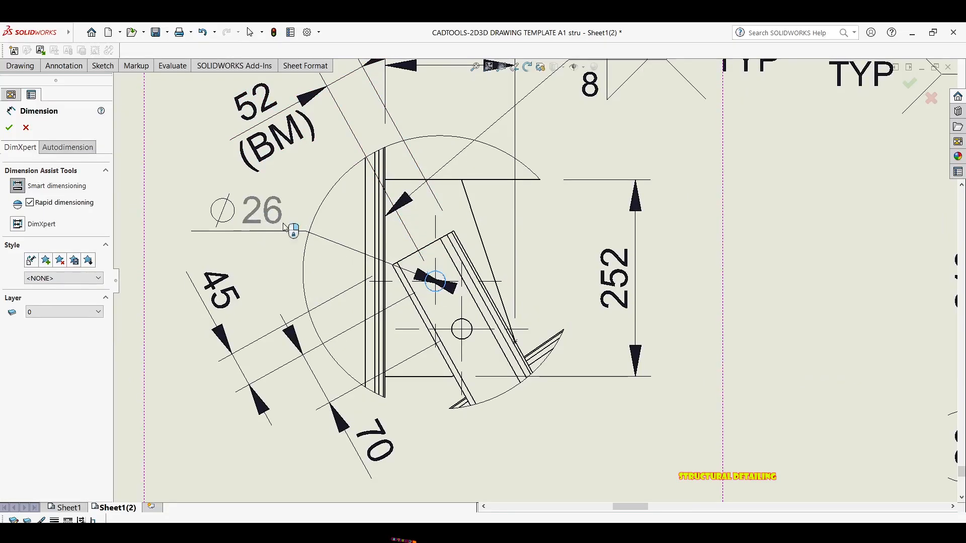
middle_drag(283, 225, 407, 298)
click(334, 275)
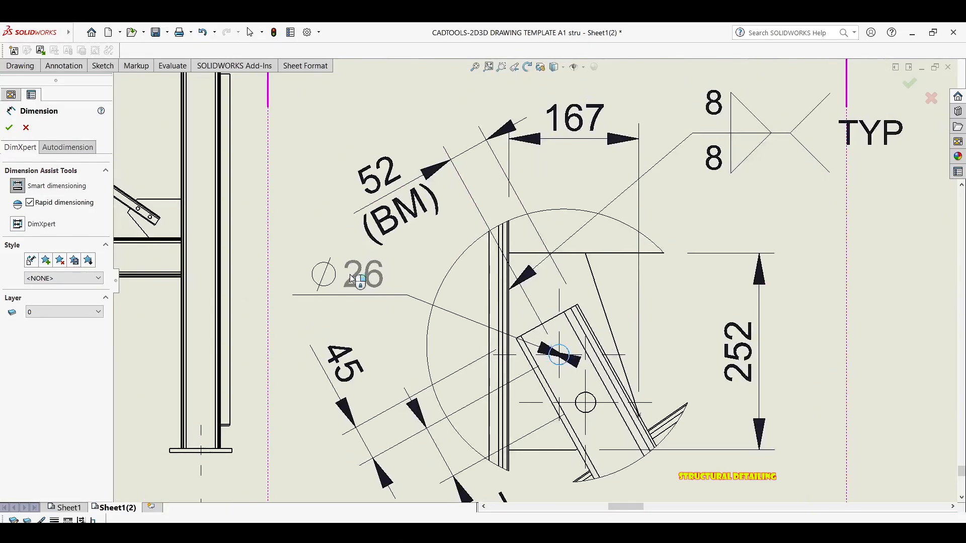
key(Escape)
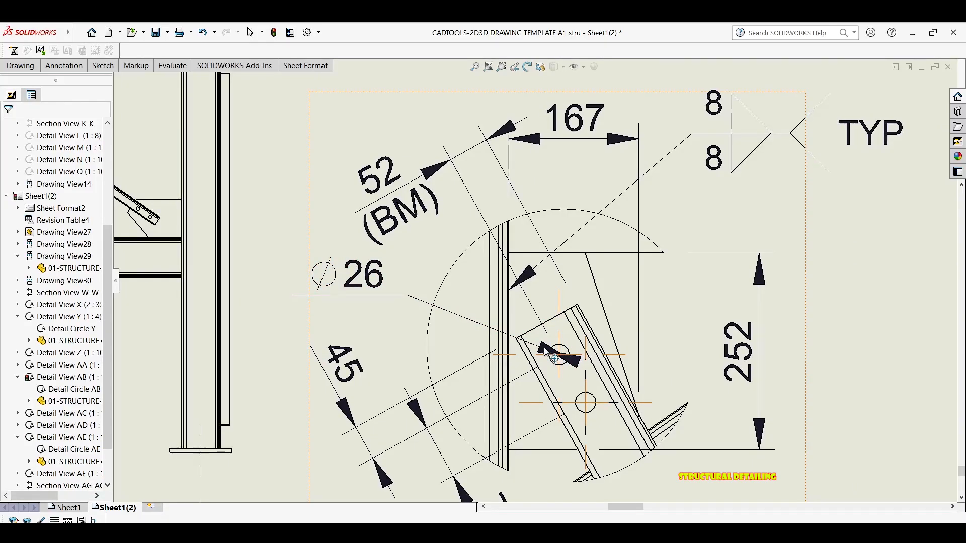
Step: Flip the arrows of the bolt-hole diameter dimension in Detail AE to the outside of the hole
click(551, 352)
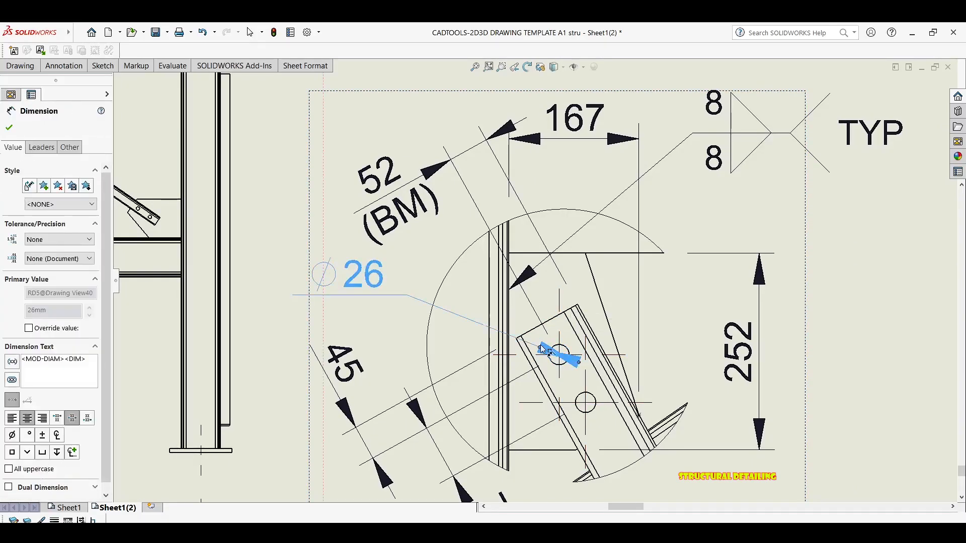
key(Escape)
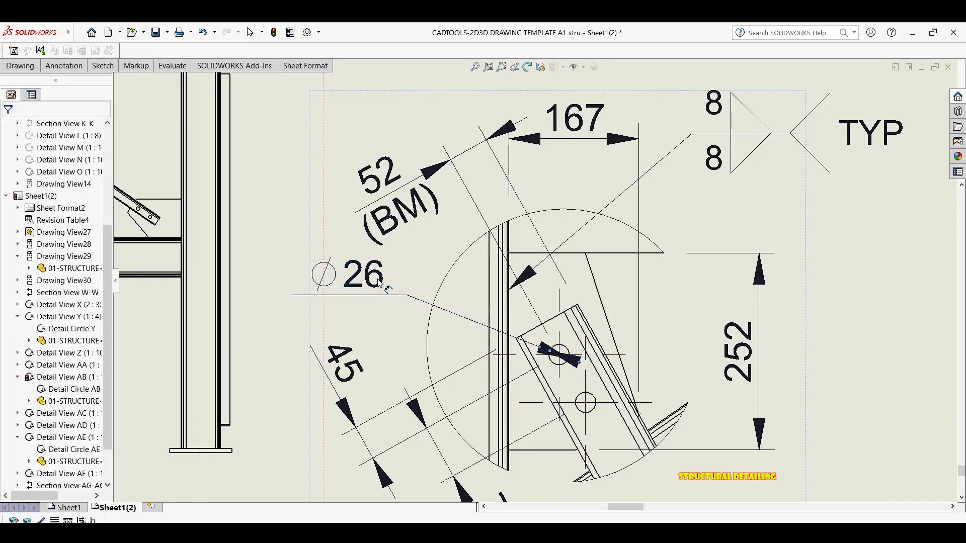
click(378, 283)
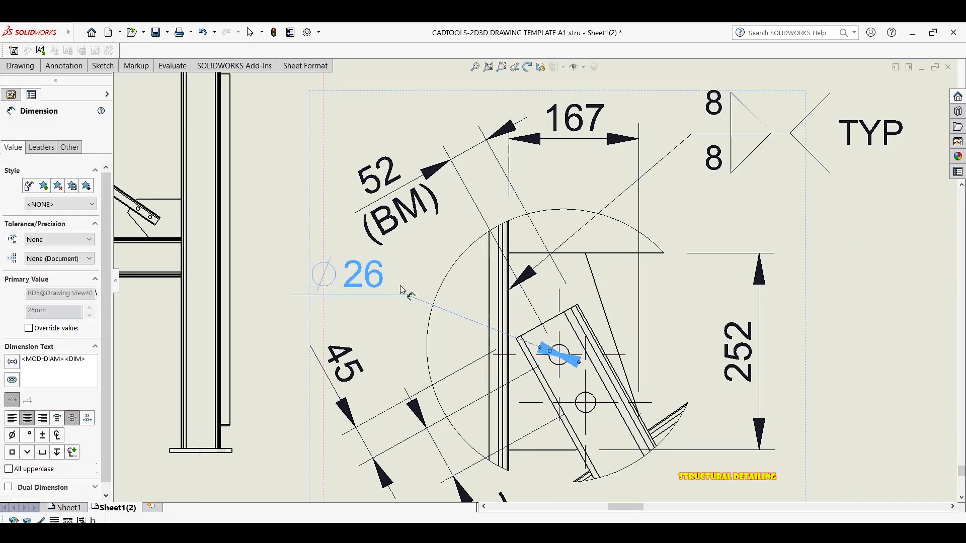
click(540, 348)
scroll(523, 281, up, 5)
key(Escape)
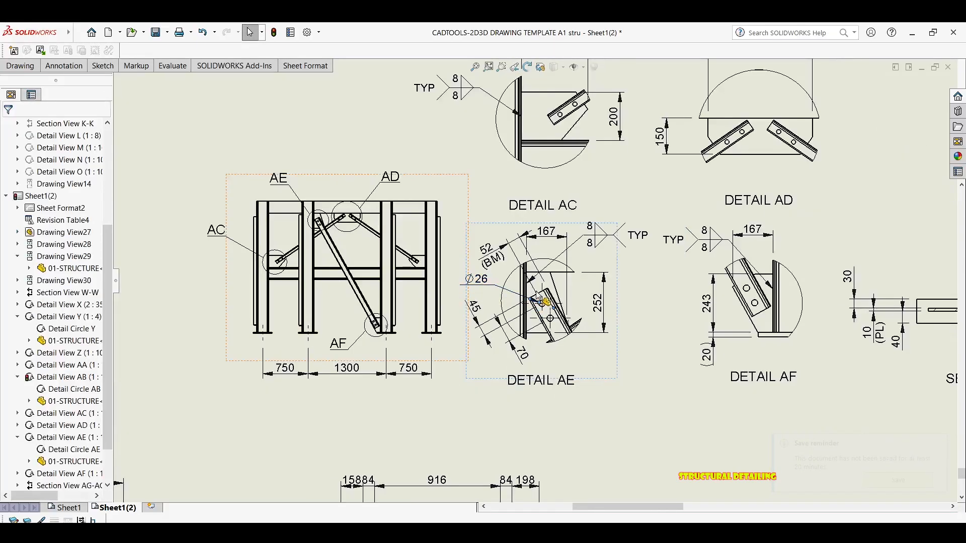
Step: Shift Detail AE slightly to the right and move the end elevation with callouts AC to AF left, widening the gap between them
middle_drag(640, 286, 503, 263)
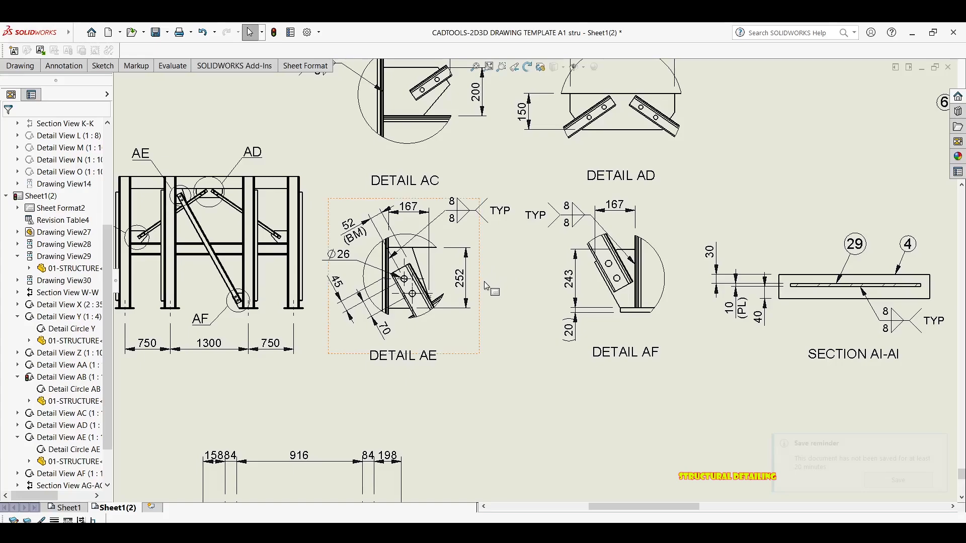
drag(486, 286, 493, 285)
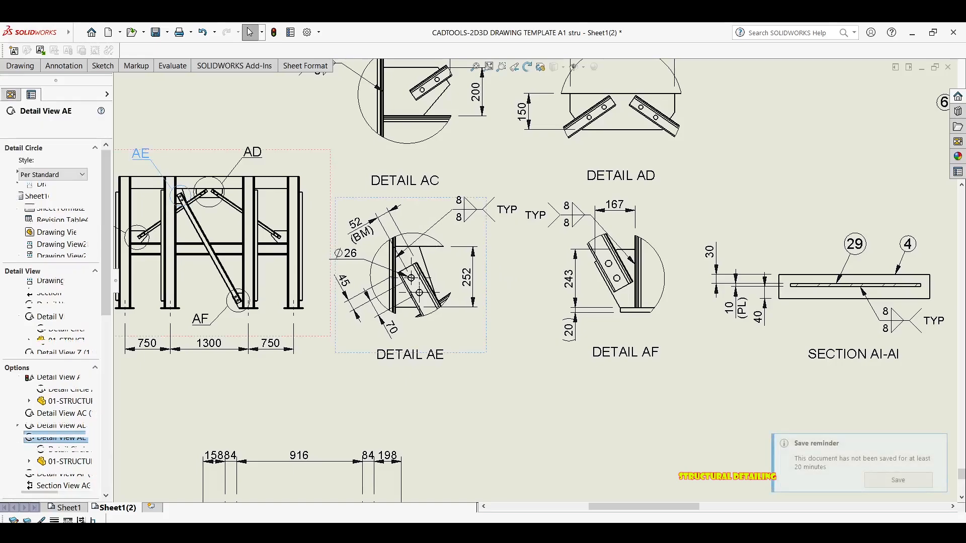
scroll(365, 224, down, 1)
click(365, 221)
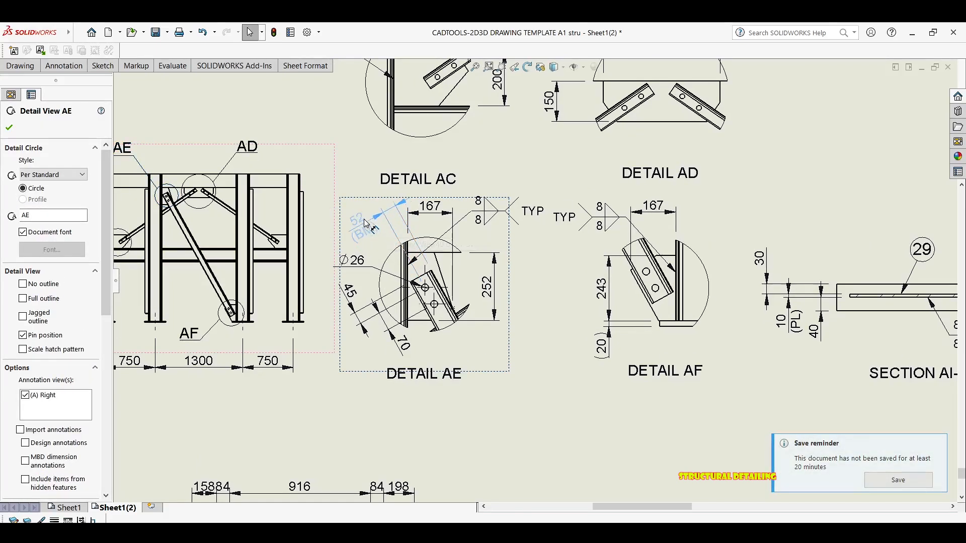
scroll(502, 277, up, 2)
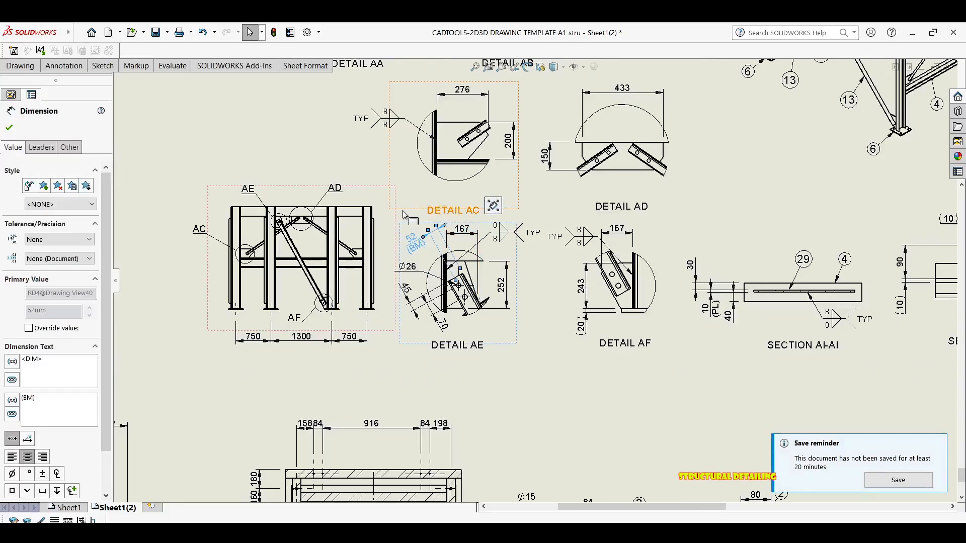
scroll(400, 247, up, 3)
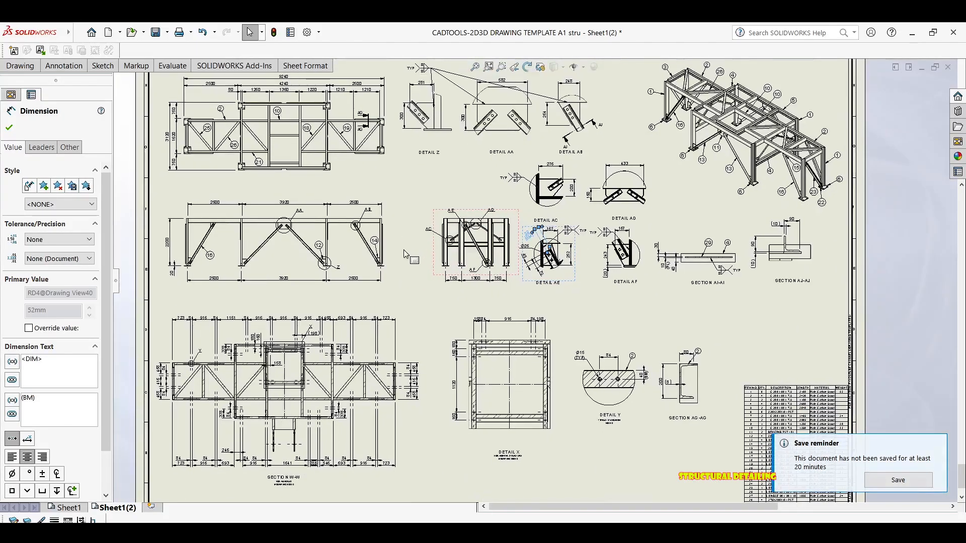
drag(428, 255, 412, 250)
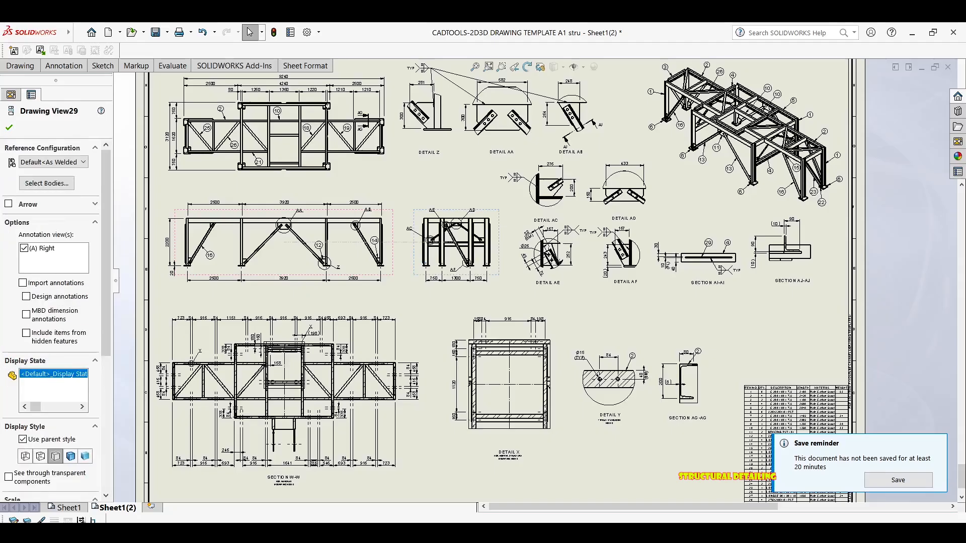
Step: Move the labels of Detail AC and Detail AD up together, closer to their views
scroll(574, 266, down, 2)
scroll(557, 212, down, 1)
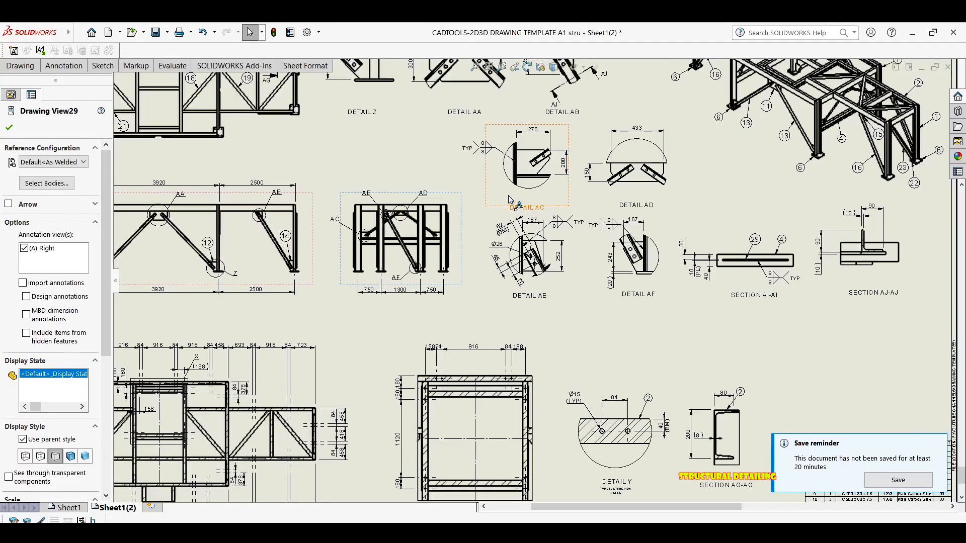
click(486, 189)
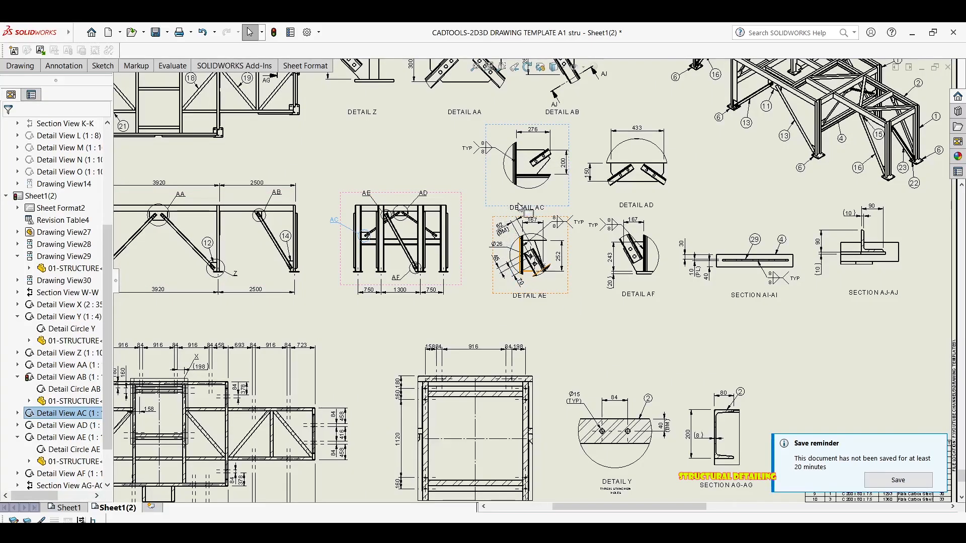
scroll(590, 298, down, 3)
scroll(551, 245, up, 5)
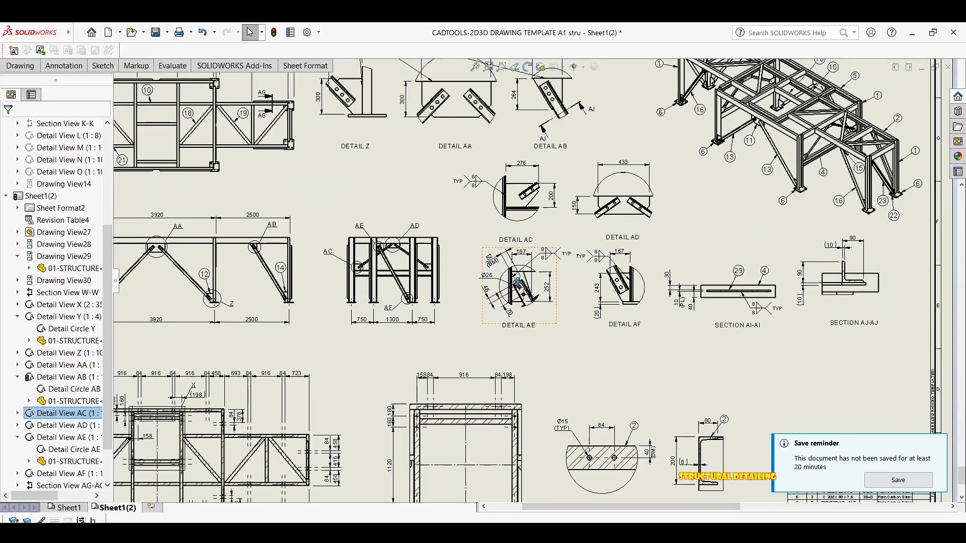
scroll(496, 280, down, 4)
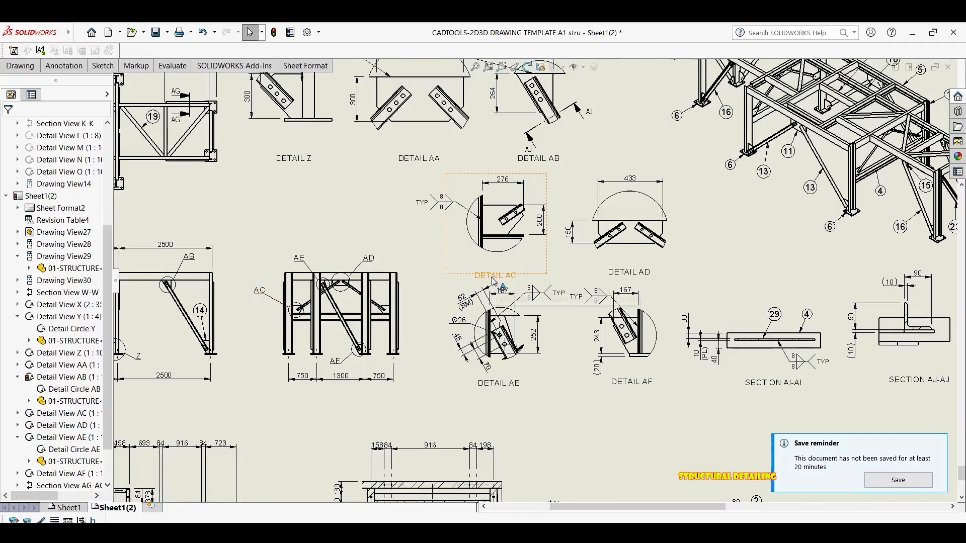
click(620, 272)
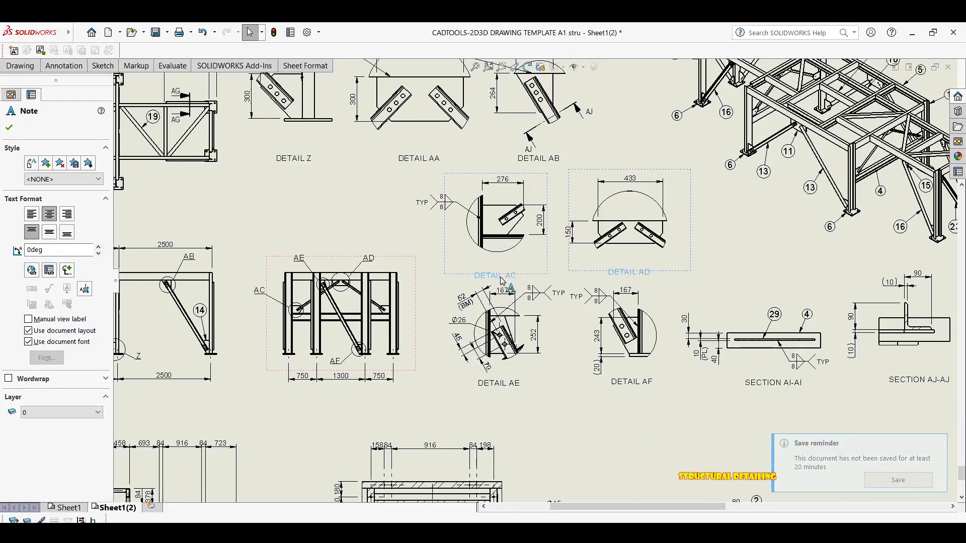
drag(502, 281, 502, 267)
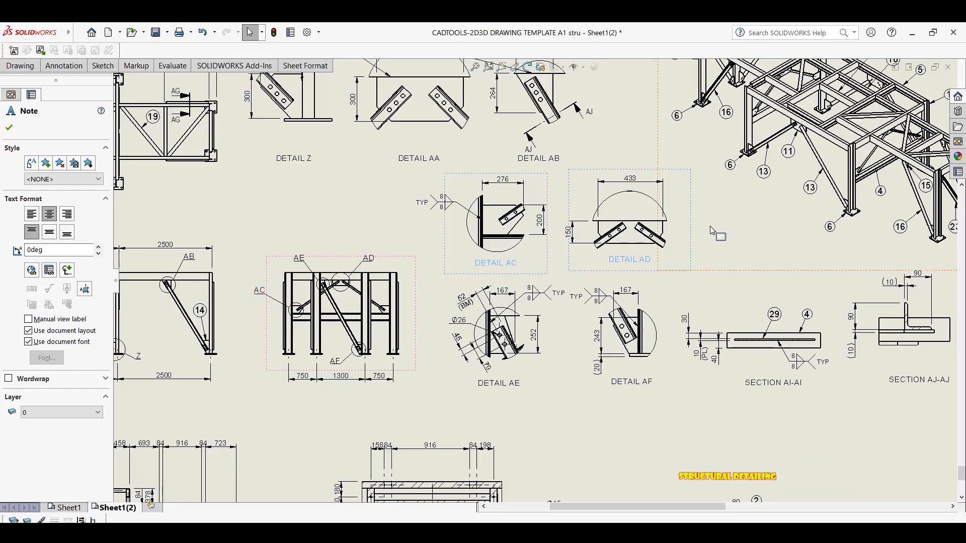
key(Escape)
key(Escape)
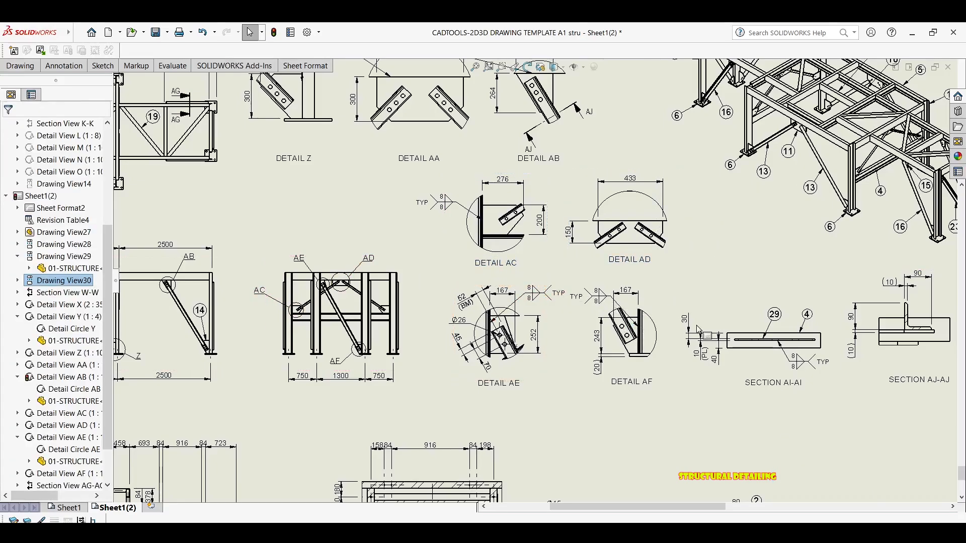
Step: Add a double-sided size 8 TYP weld symbol to Detail AD, attach its leader to the gusset's upper edge and place it beside the right brace
mouse_move(665, 298)
middle_down()
mouse_move(615, 306)
mouse_move(543, 268)
middle_up()
key(Escape)
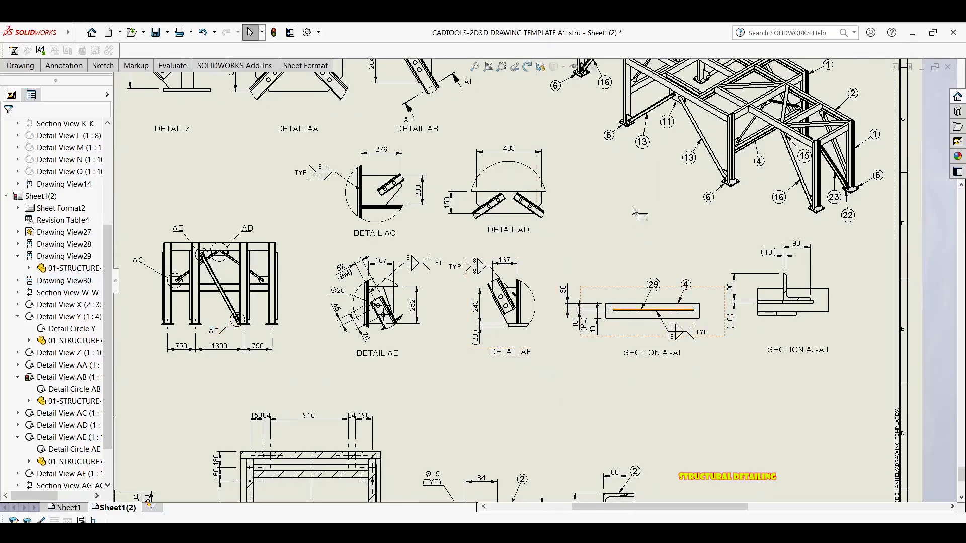
scroll(593, 258, up, 1)
scroll(564, 271, up, 1)
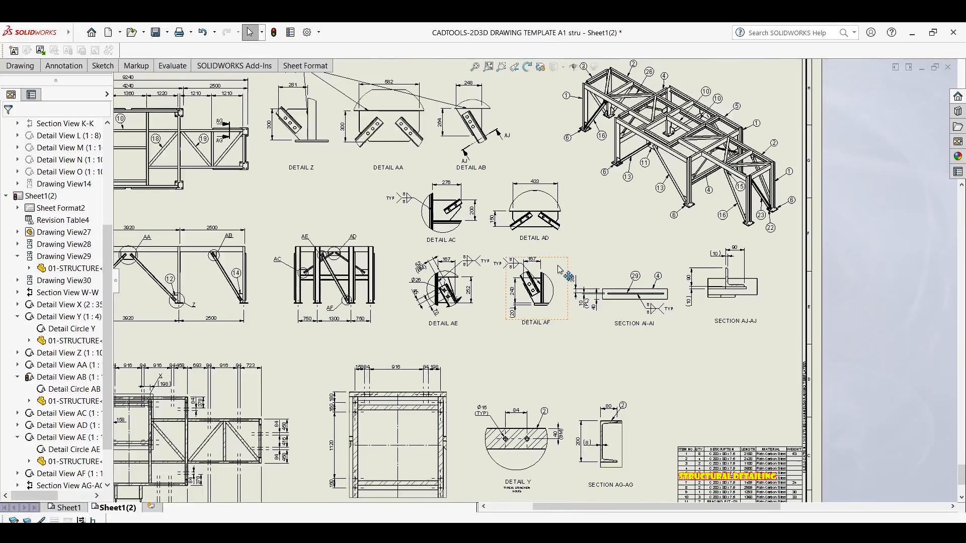
scroll(560, 270, up, 1)
scroll(342, 214, down, 1)
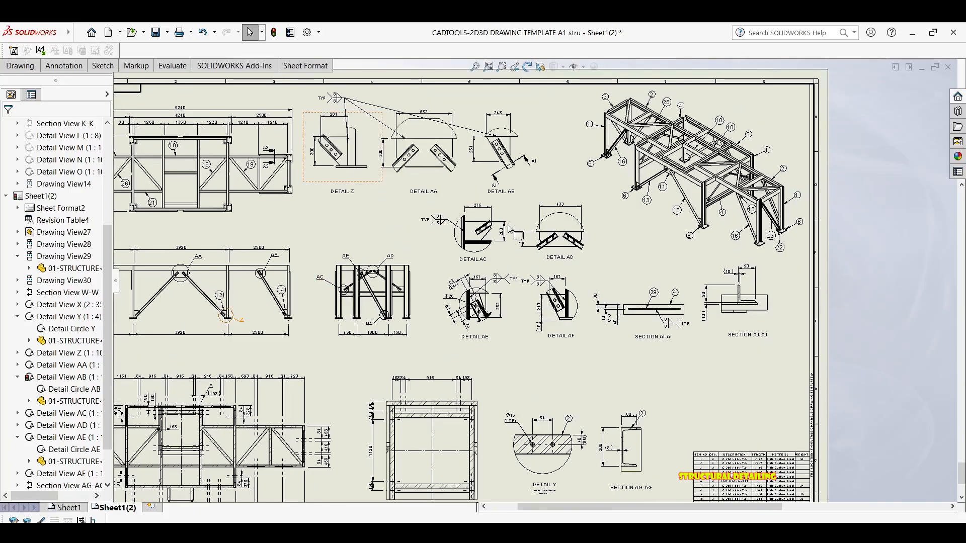
scroll(524, 234, down, 2)
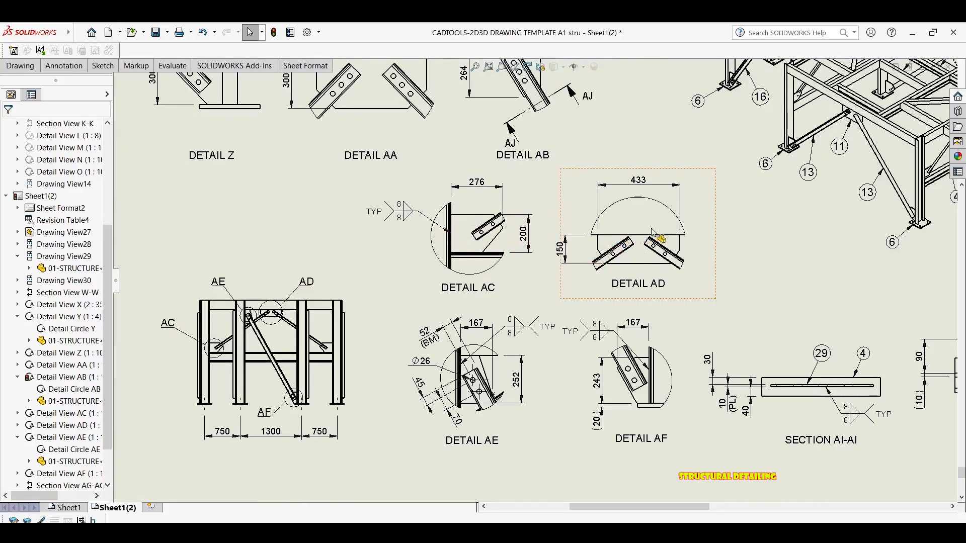
click(697, 252)
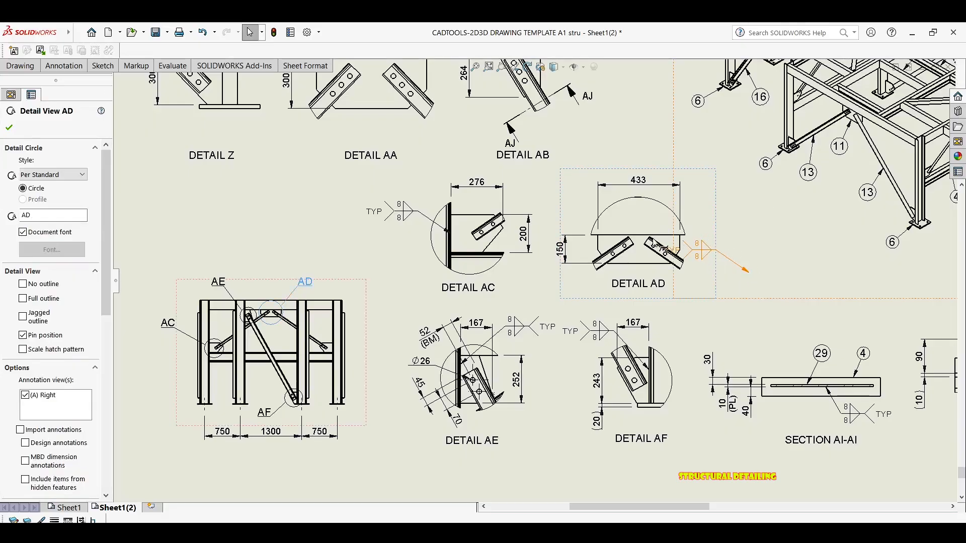
click(659, 242)
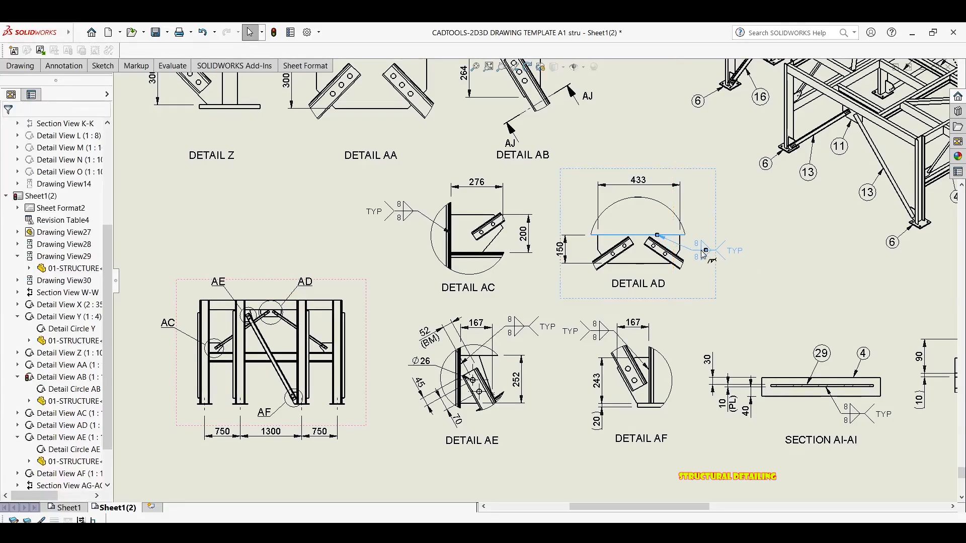
drag(704, 255, 705, 265)
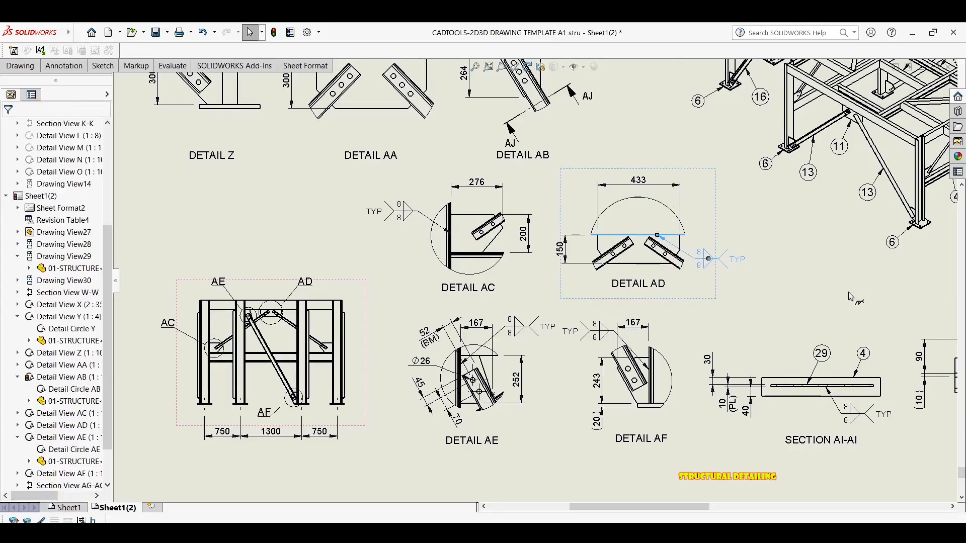
click(736, 289)
Step: Check the arrangement of the detail and section views across the sheet, ending at Section AI-AI
scroll(736, 289, down, 3)
middle_drag(736, 289, 617, 200)
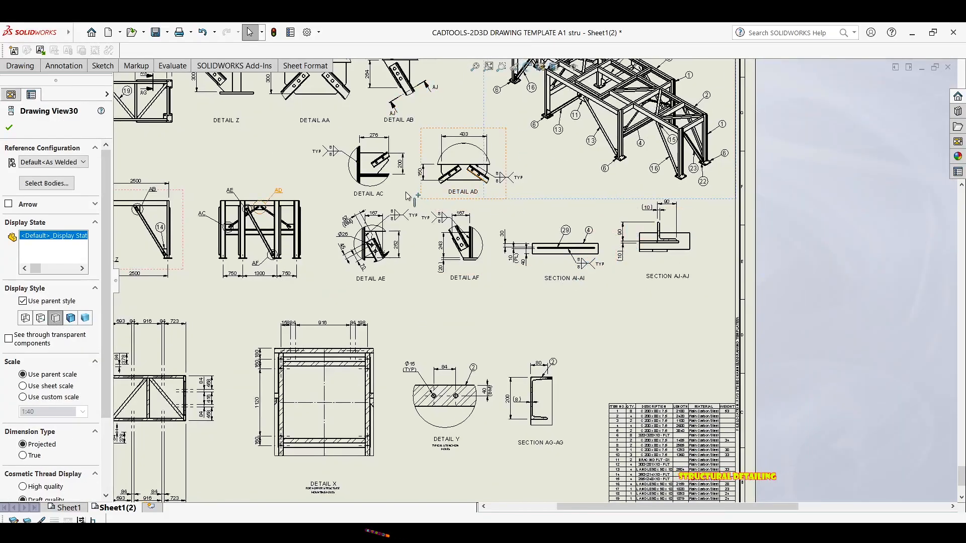
middle_drag(443, 224, 452, 254)
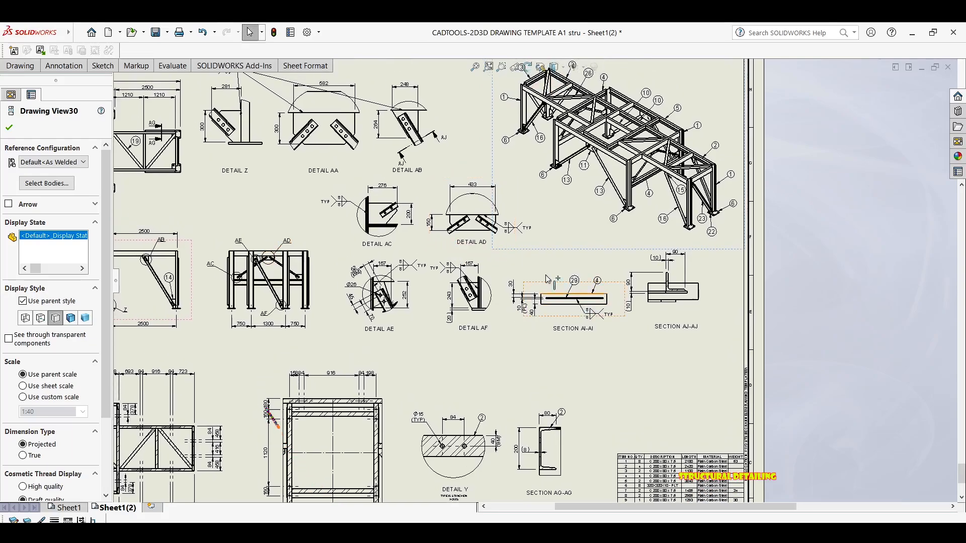
scroll(282, 79, up, 1)
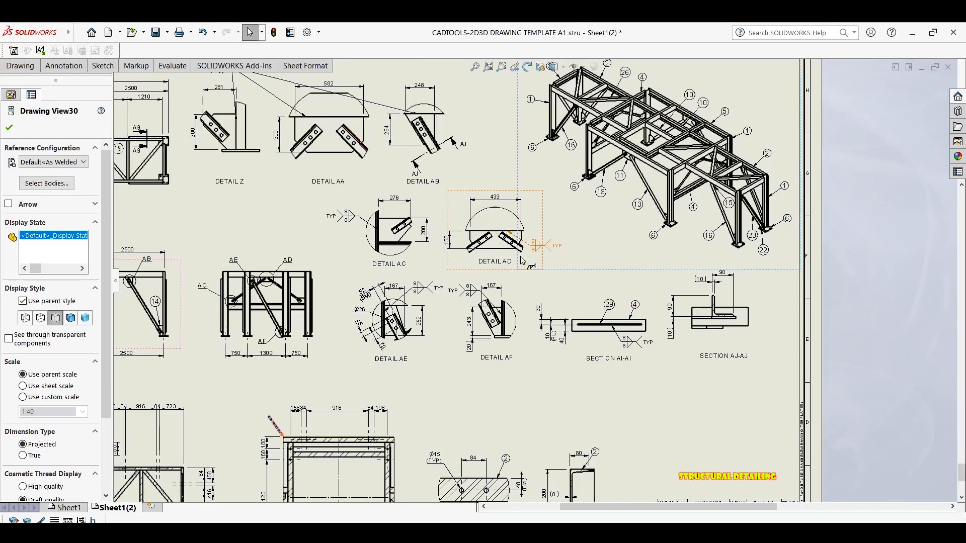
click(596, 347)
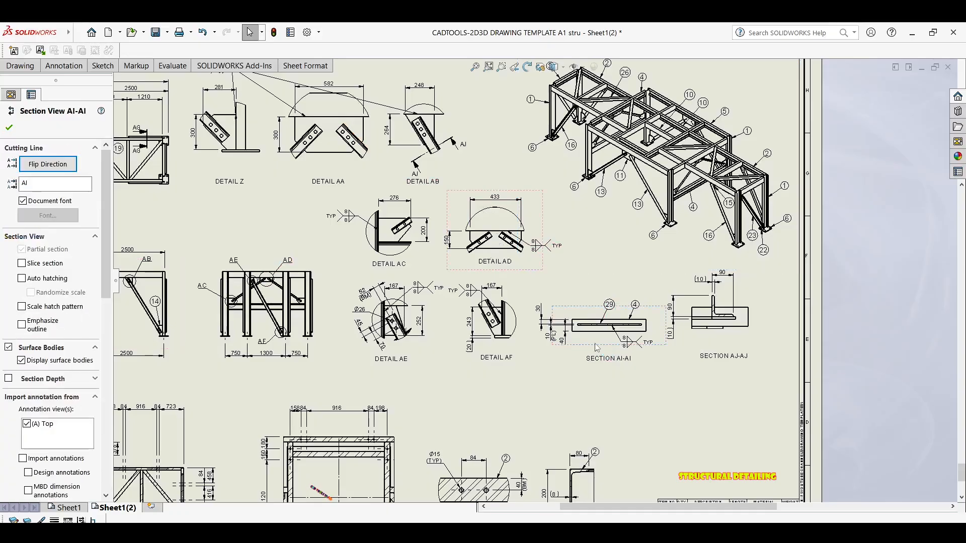
scroll(351, 162, down, 5)
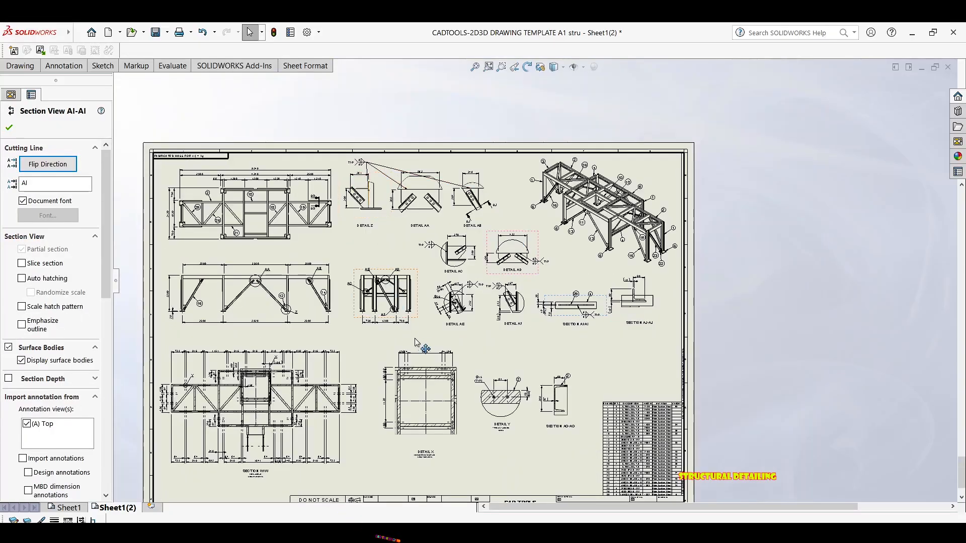
scroll(566, 311, up, 5)
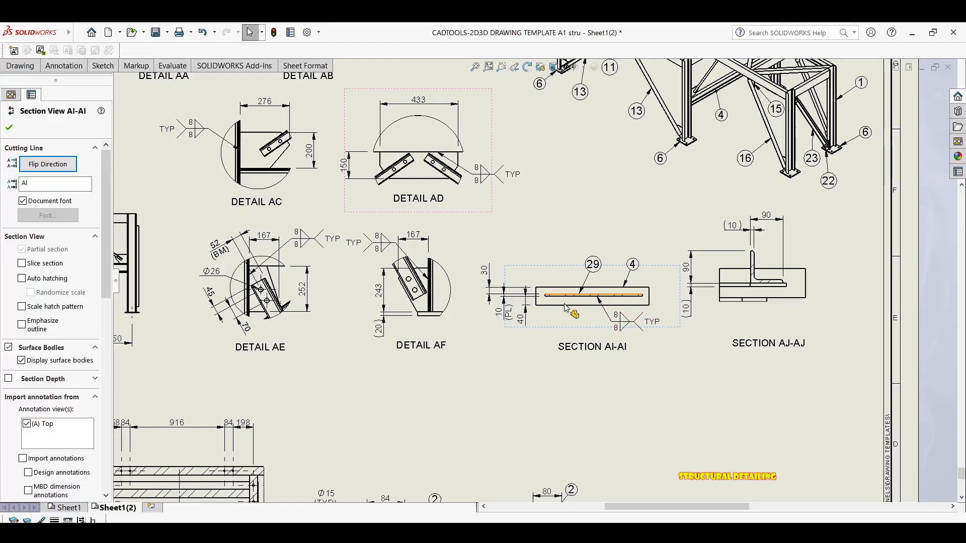
Step: Add an item-number balloon to the gusset plate's right edge in Detail AD and place it above the weld symbol
scroll(385, 220, down, 4)
scroll(403, 220, up, 3)
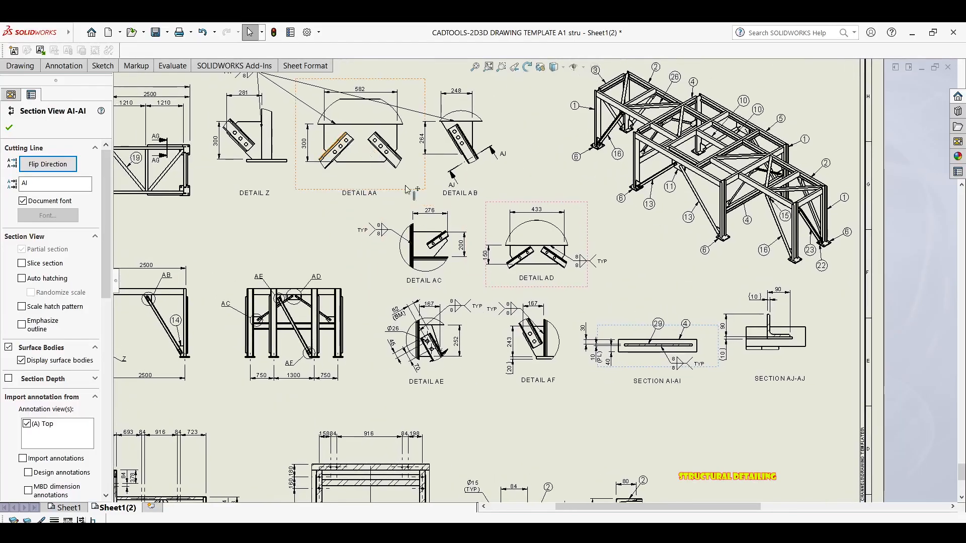
scroll(678, 350, down, 3)
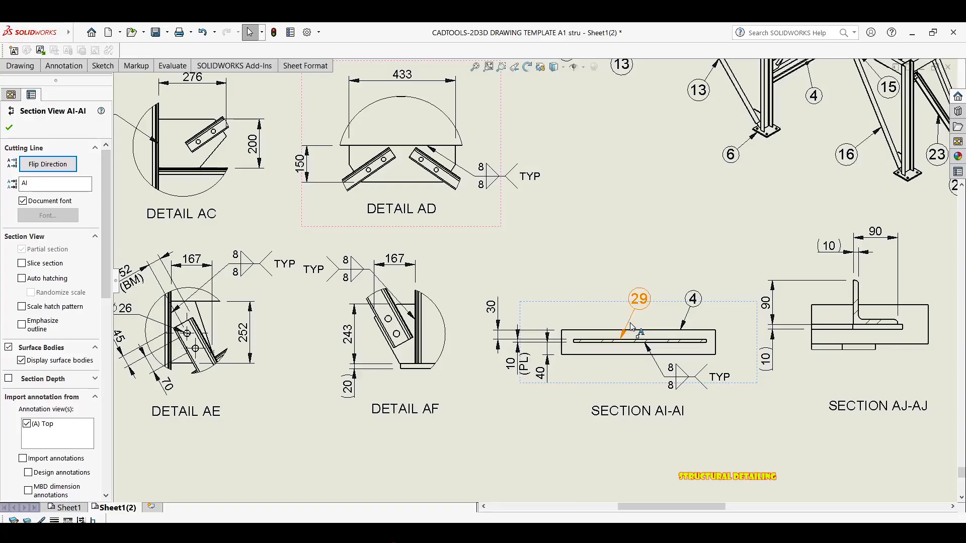
key(b)
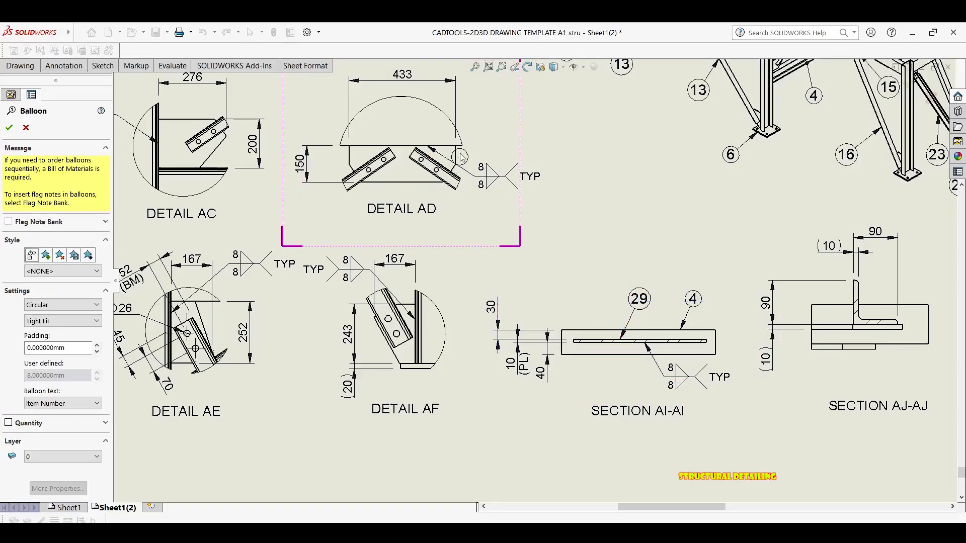
key(Escape)
key(b)
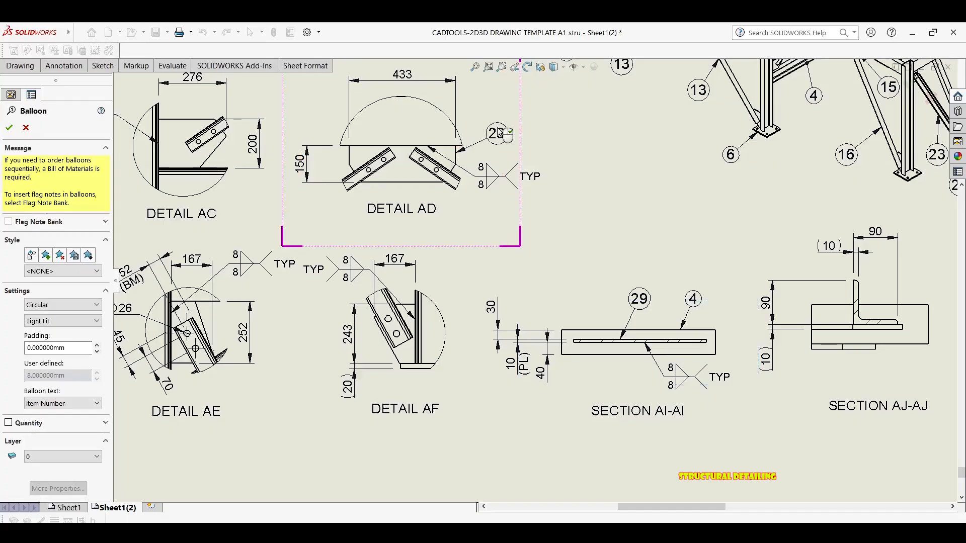
key(Escape)
Step: Add an item-number balloon to the gusset's upper edge in Detail Z, placing it just below the 281 dimension
scroll(297, 128, up, 3)
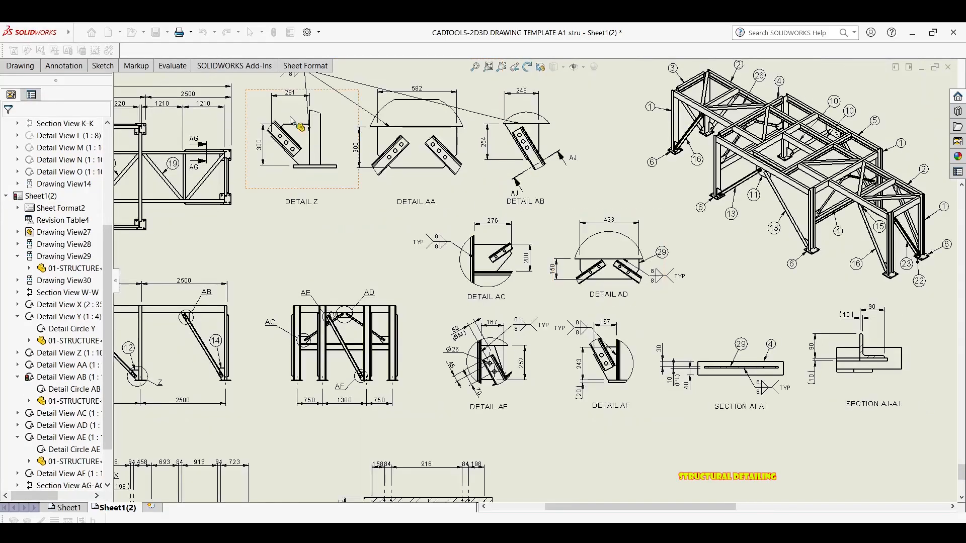
scroll(302, 132, down, 1)
scroll(322, 141, down, 2)
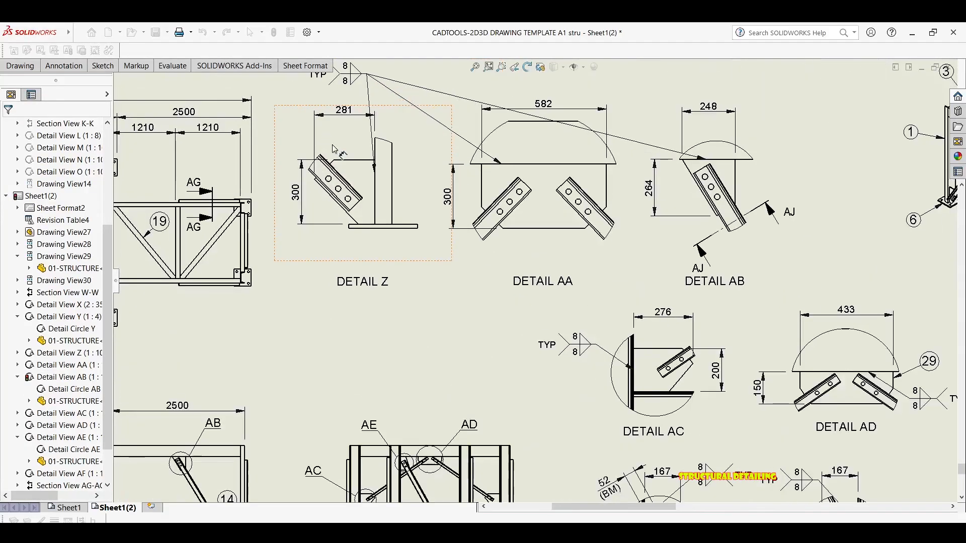
click(350, 161)
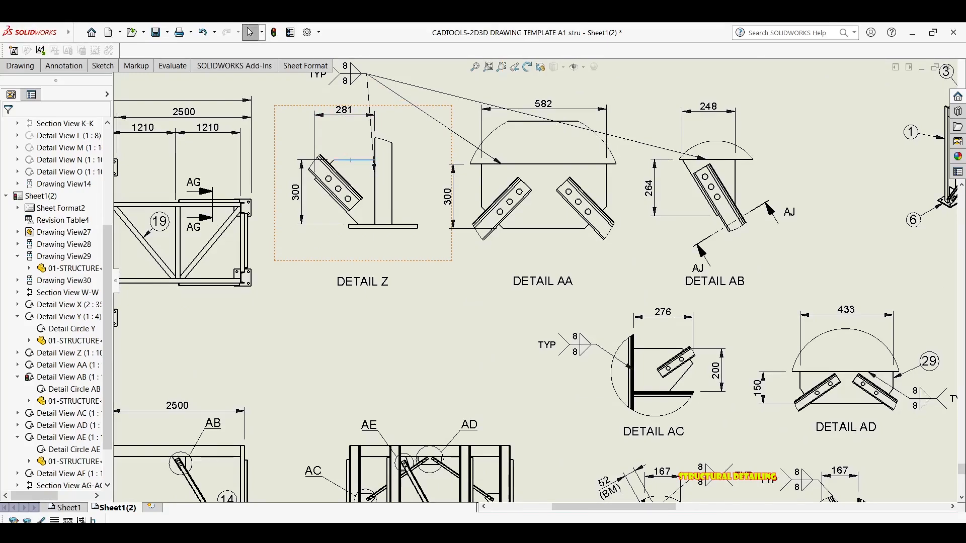
double_click(333, 141)
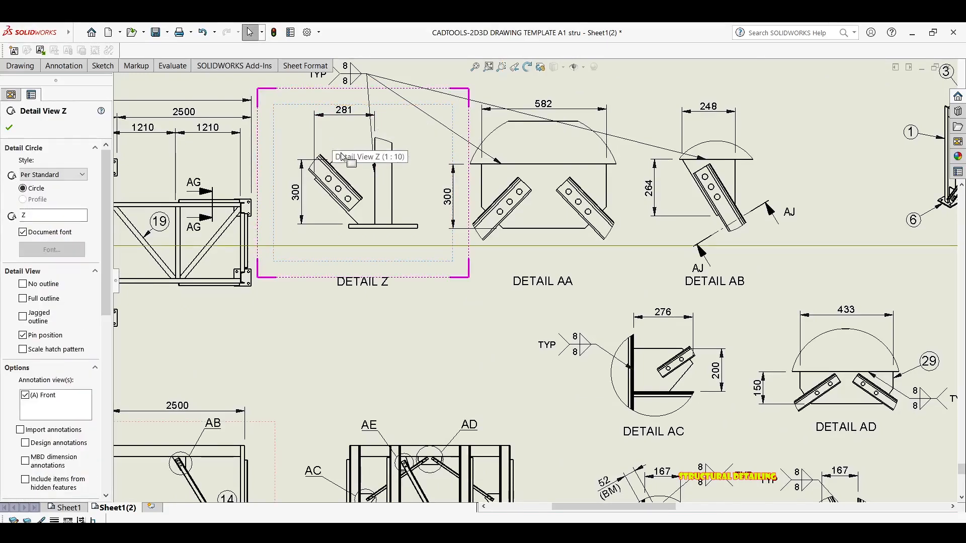
key(b)
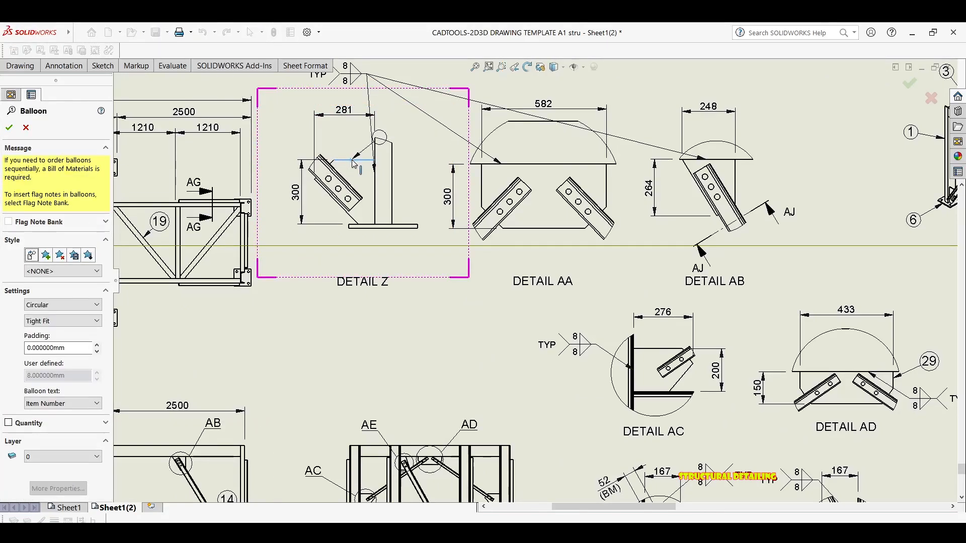
click(354, 161)
click(344, 130)
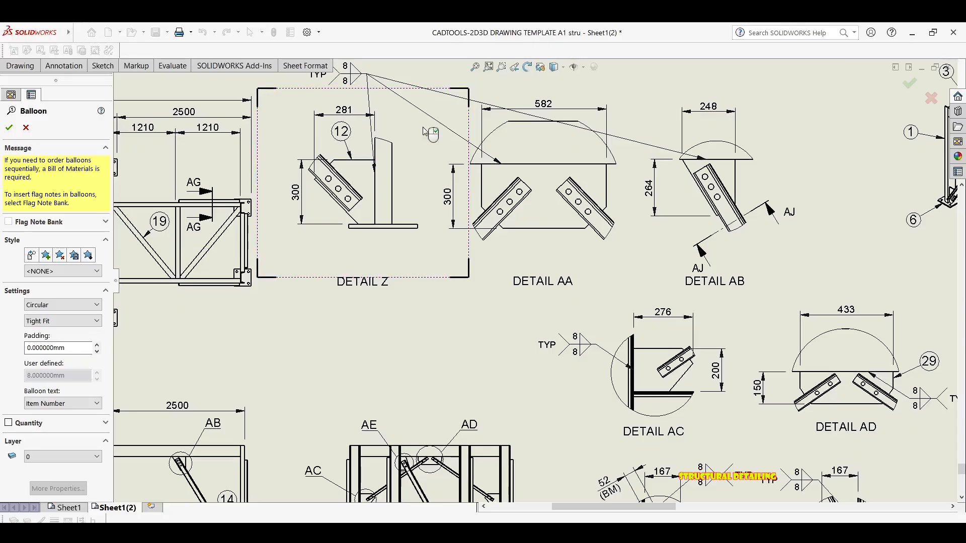
Step: Balloon the gusset's lower edge and both braces in Detail AA, then align the three balloons in a row beneath the view
click(532, 228)
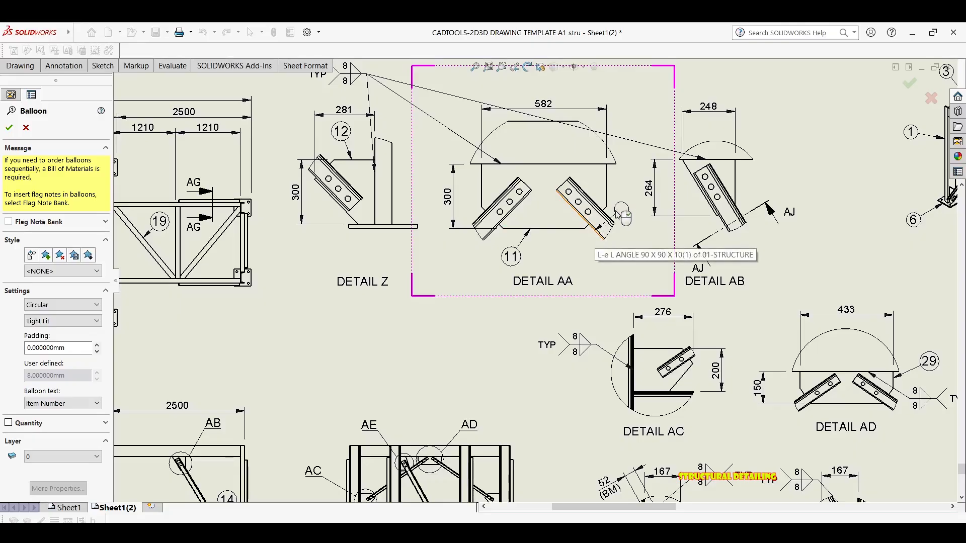
click(487, 241)
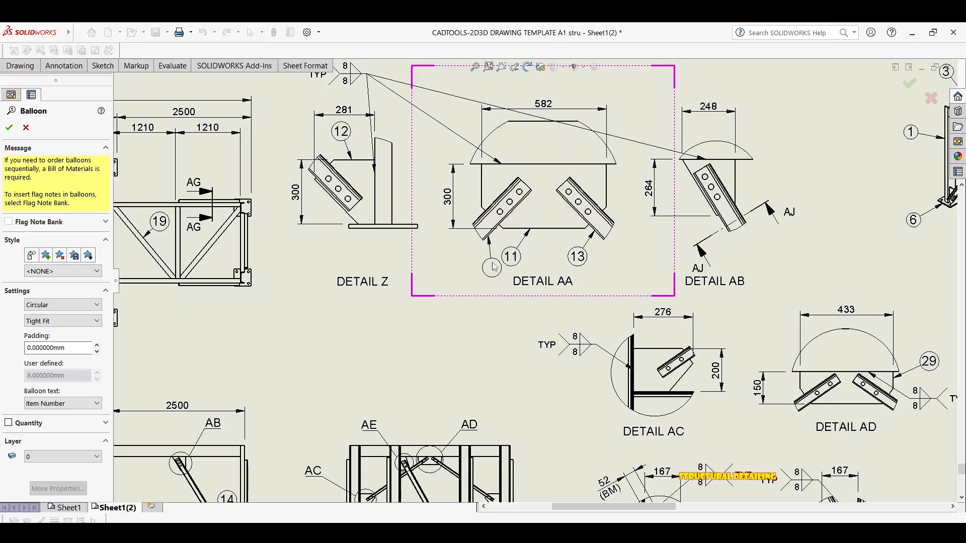
right_click(509, 256)
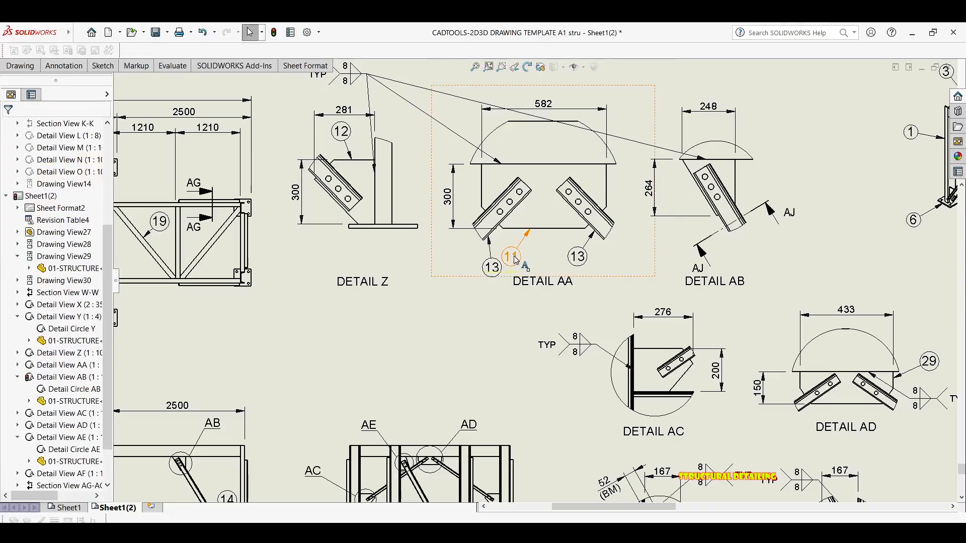
mouse_move(514, 253)
mouse_down()
mouse_move(542, 253)
mouse_move(501, 260)
mouse_up()
click(610, 242)
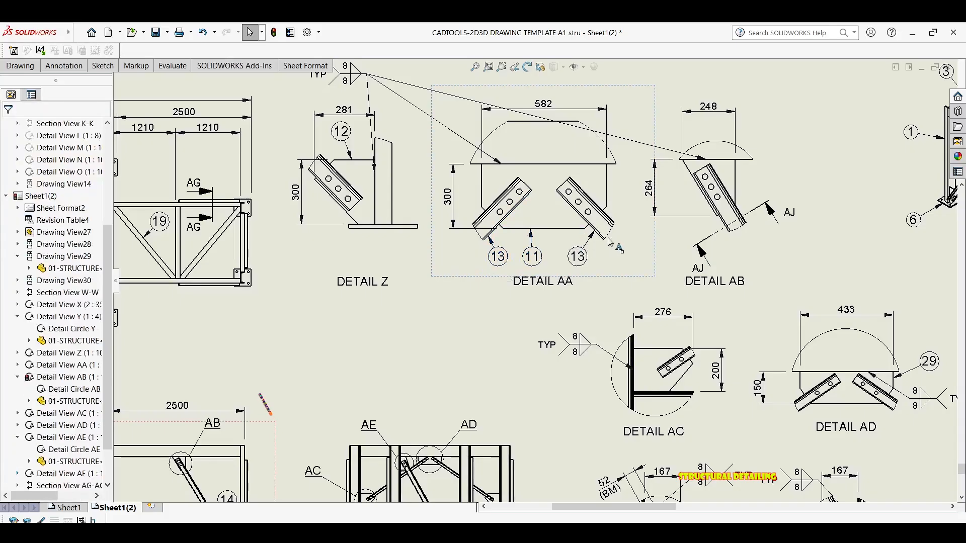
Step: Add balloons in Detail Z at the brace's lower edge, the column's right edge and the brace's upper end
scroll(694, 182, down, 1)
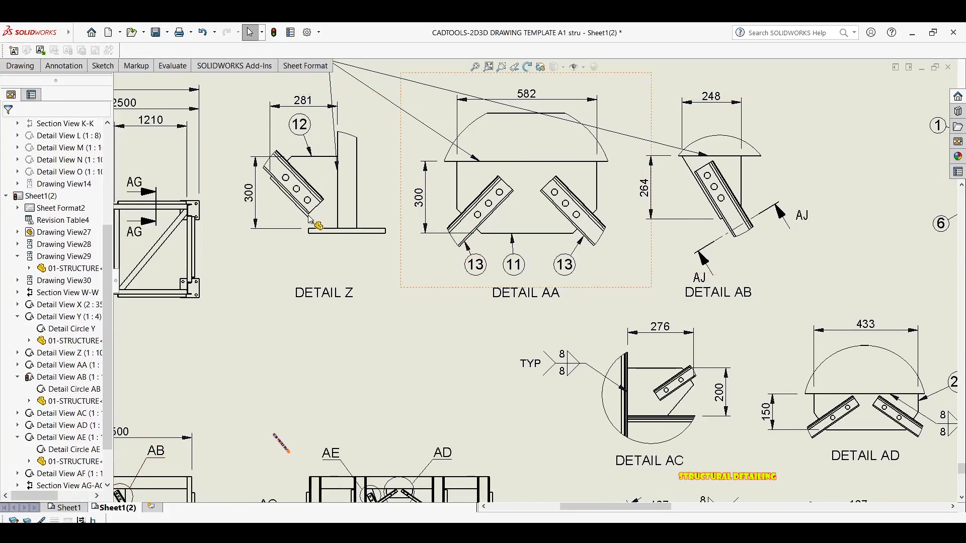
key(Return)
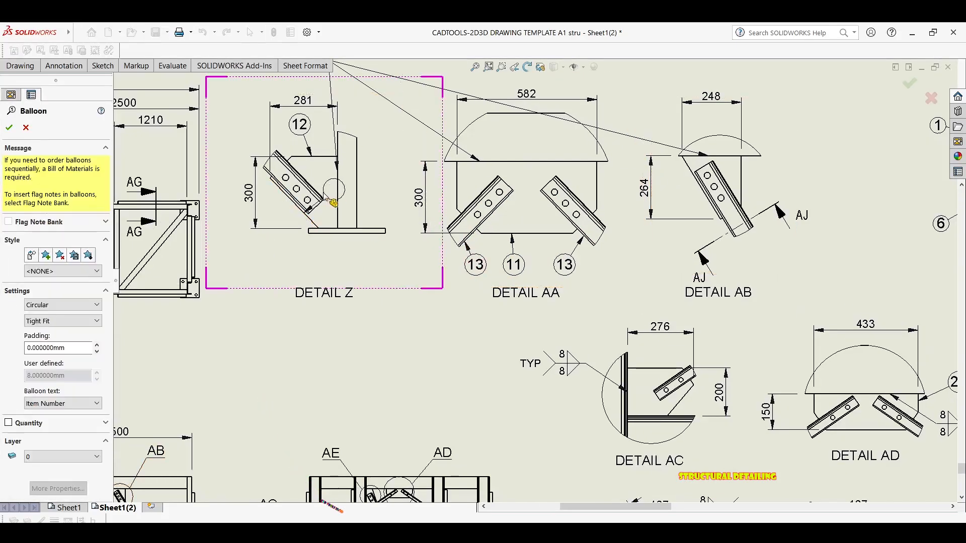
click(357, 173)
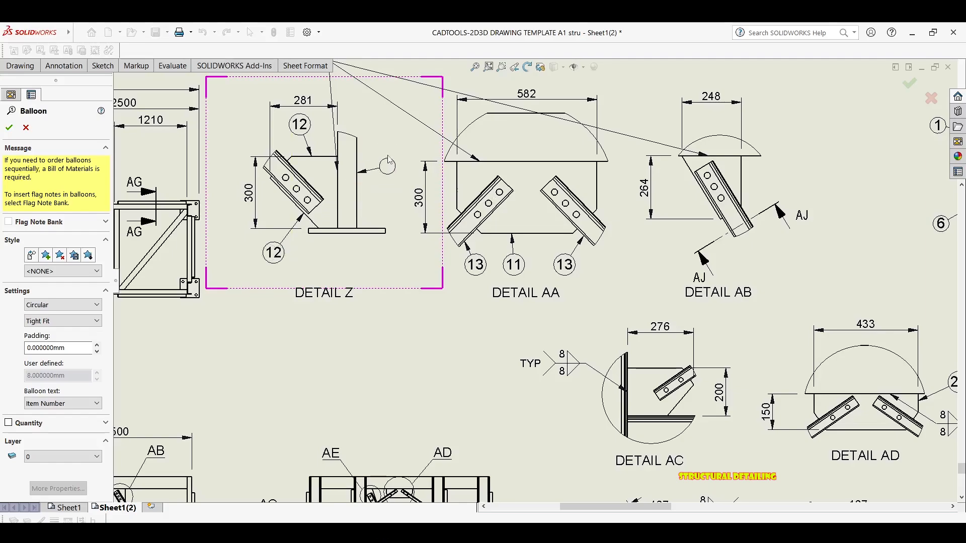
scroll(282, 176, down, 3)
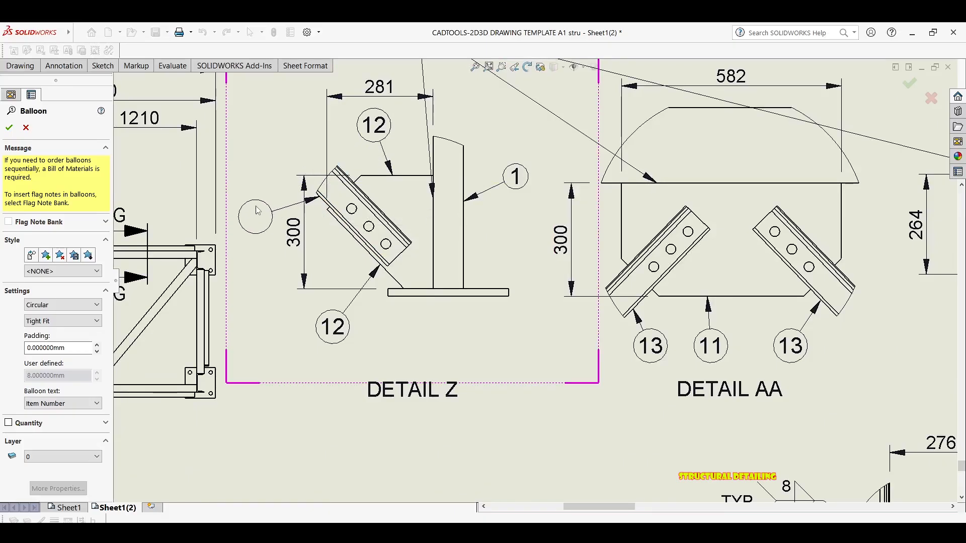
Step: Balloon the gusset's right edge and the brace in Detail AB, stacking both balloons to the right of the view
scroll(558, 199, up, 3)
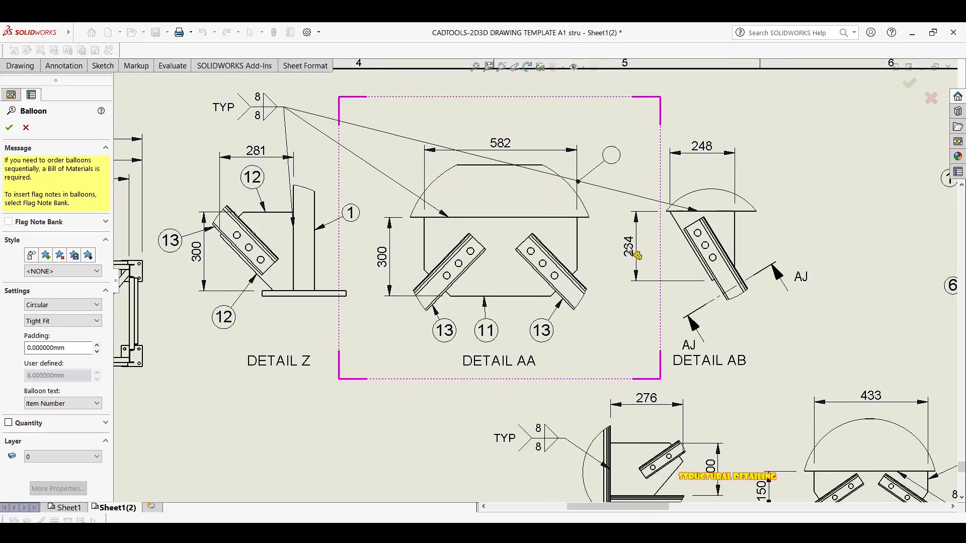
middle_drag(731, 237, 585, 230)
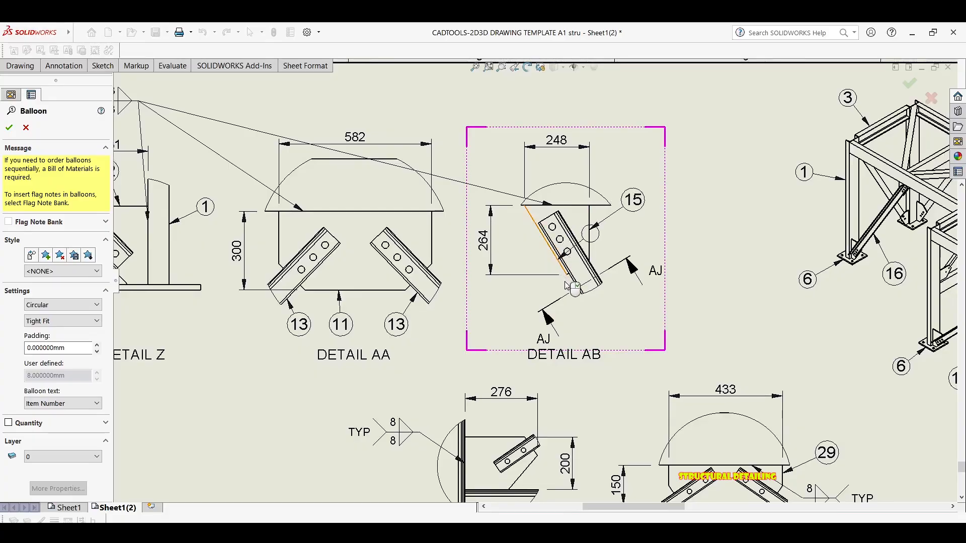
scroll(588, 287, down, 2)
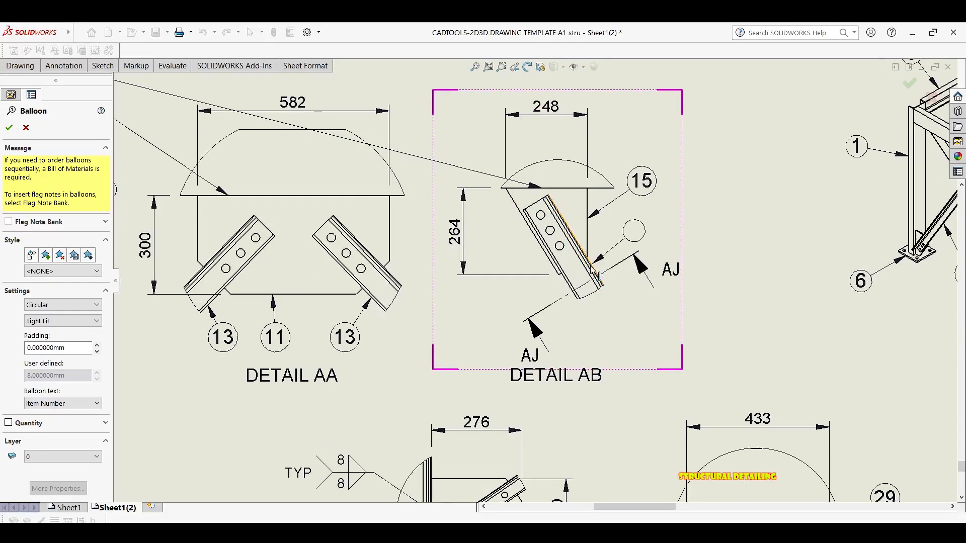
click(596, 275)
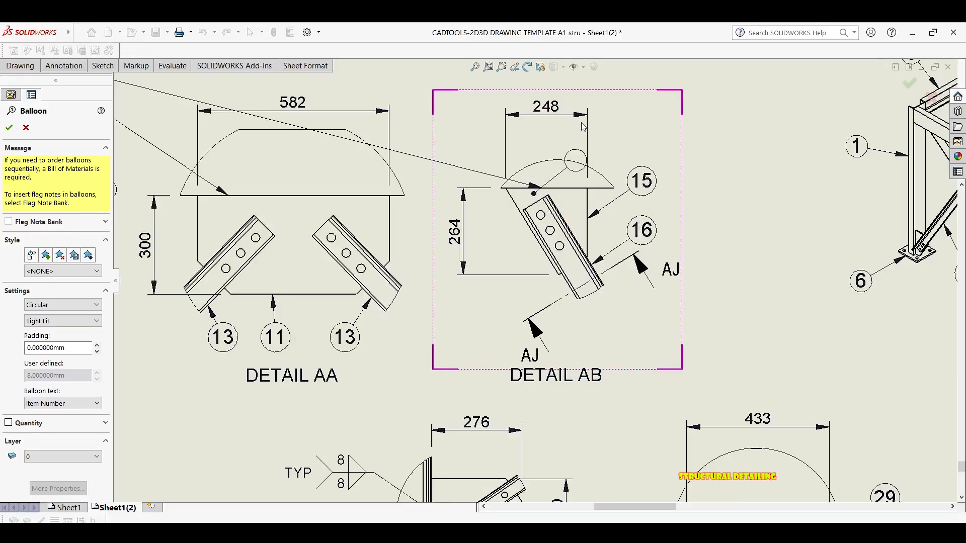
Step: Balloon the upper beam's top edge in Detail AA above the 582 dimension and shift its leader arrow right along the edge
scroll(402, 212, up, 2)
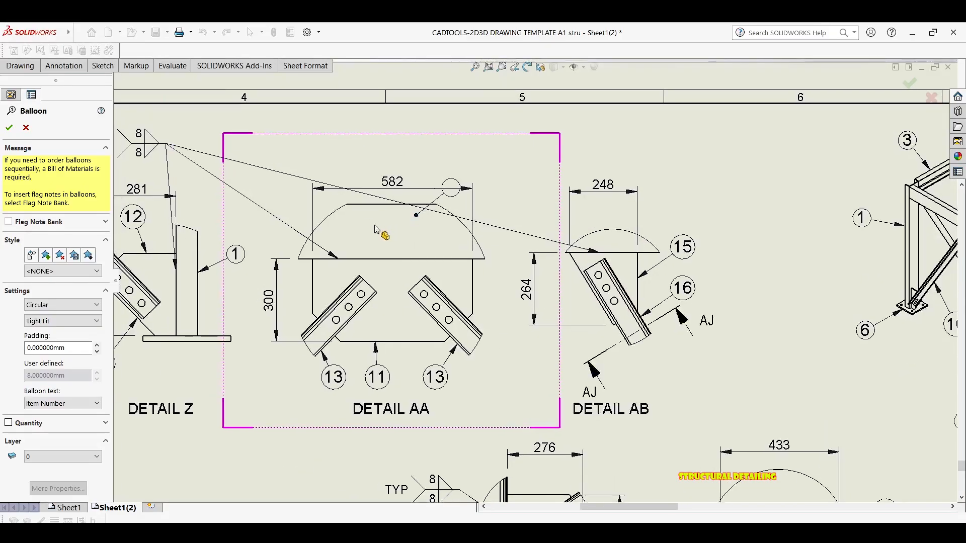
middle_drag(408, 272, 423, 248)
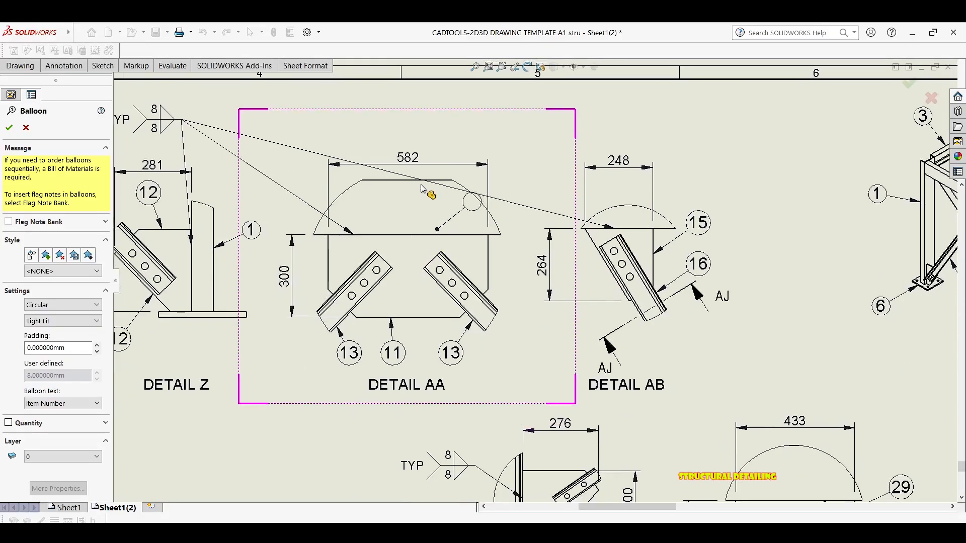
click(405, 181)
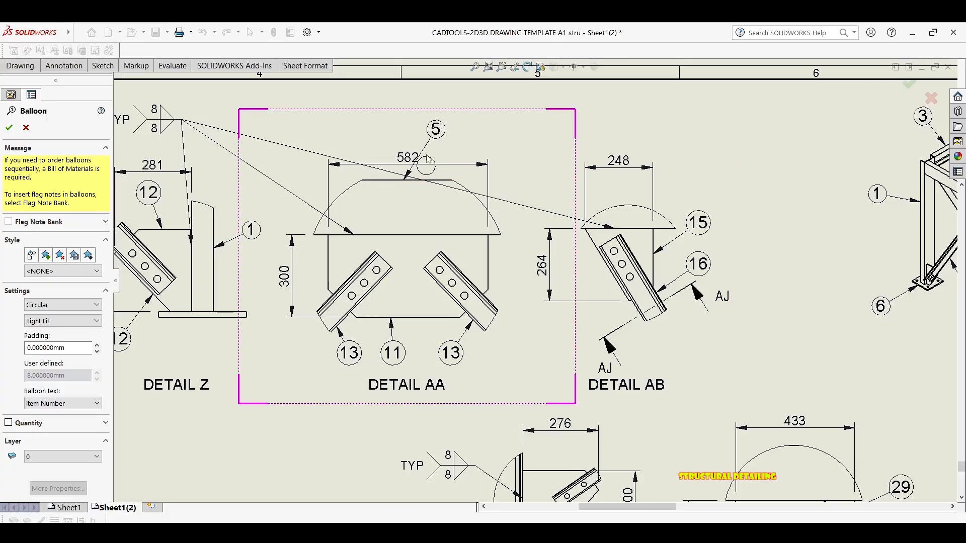
scroll(415, 179, up, 1)
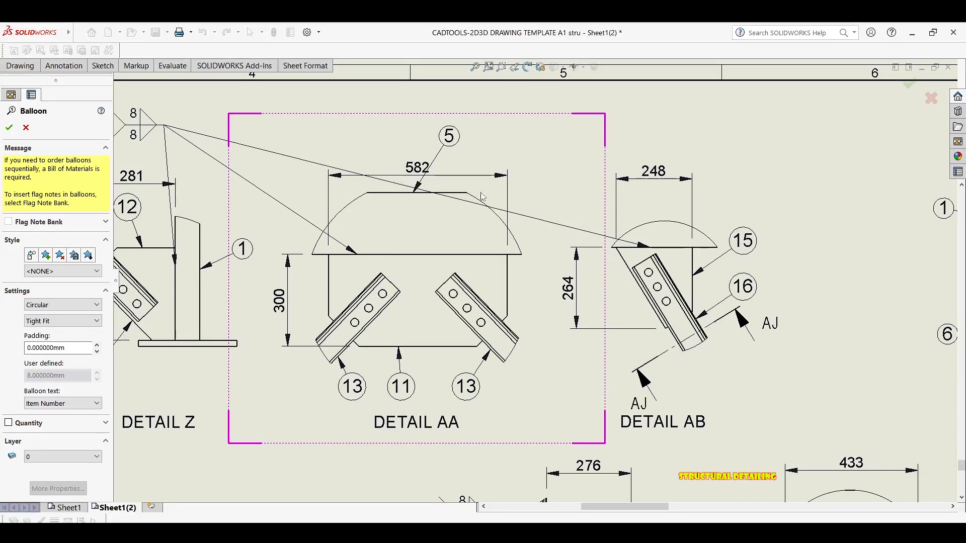
key(Escape)
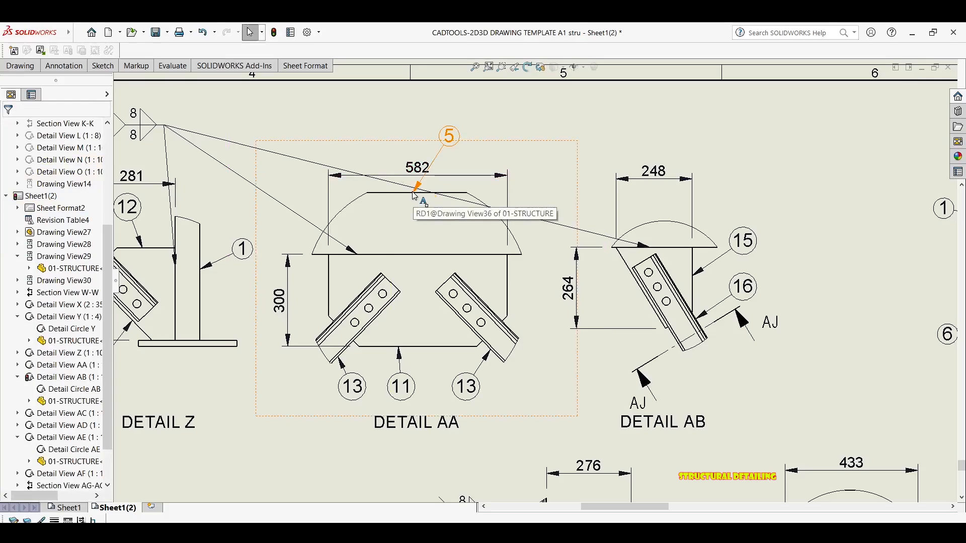
drag(414, 195, 444, 193)
key(Escape)
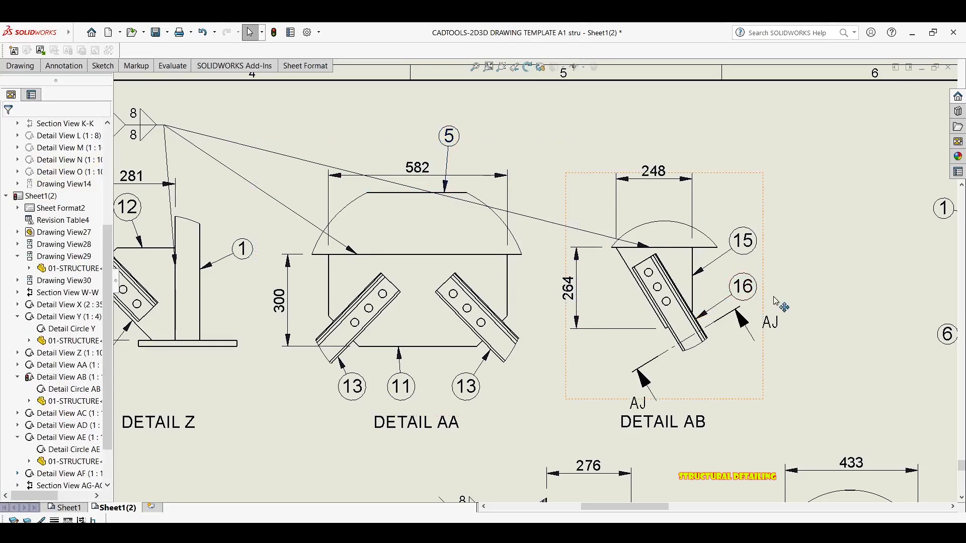
Step: Add a balloon to the face of the upper beam in Detail AB, placing it above the gusset's balloon
key(Return)
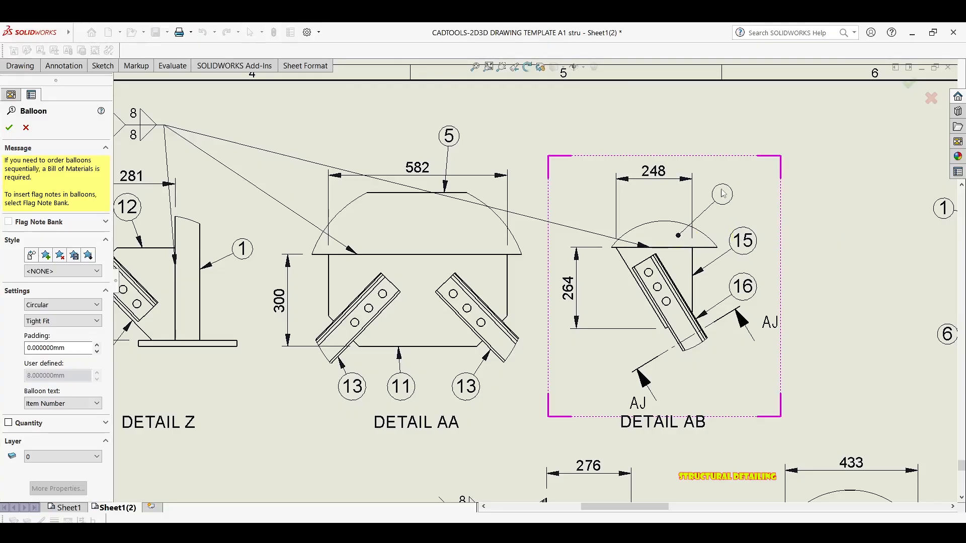
scroll(441, 227, up, 1)
middle_drag(441, 226, 544, 231)
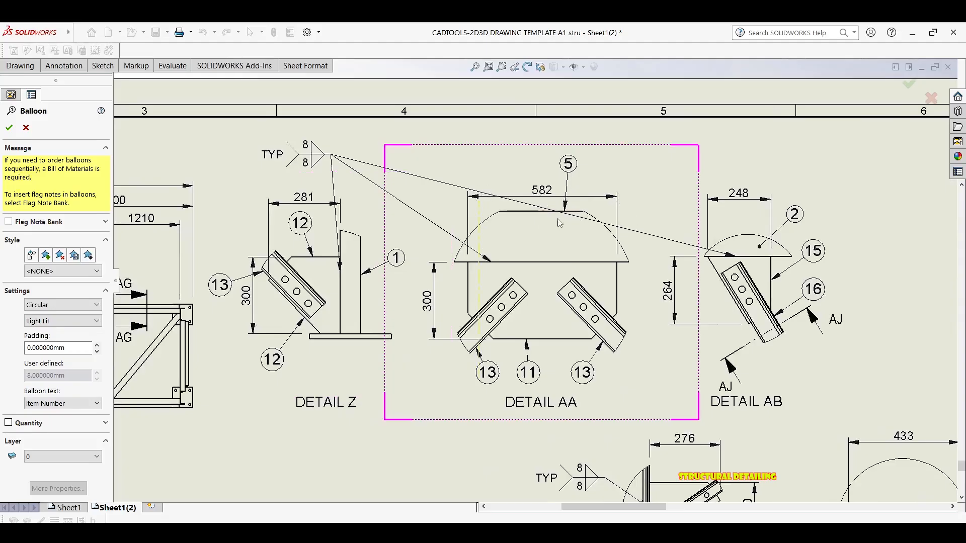
Step: Reattach the leader of the upper beam's balloon in Detail AA from the top edge to the beam's face
key(Escape)
scroll(572, 163, down, 1)
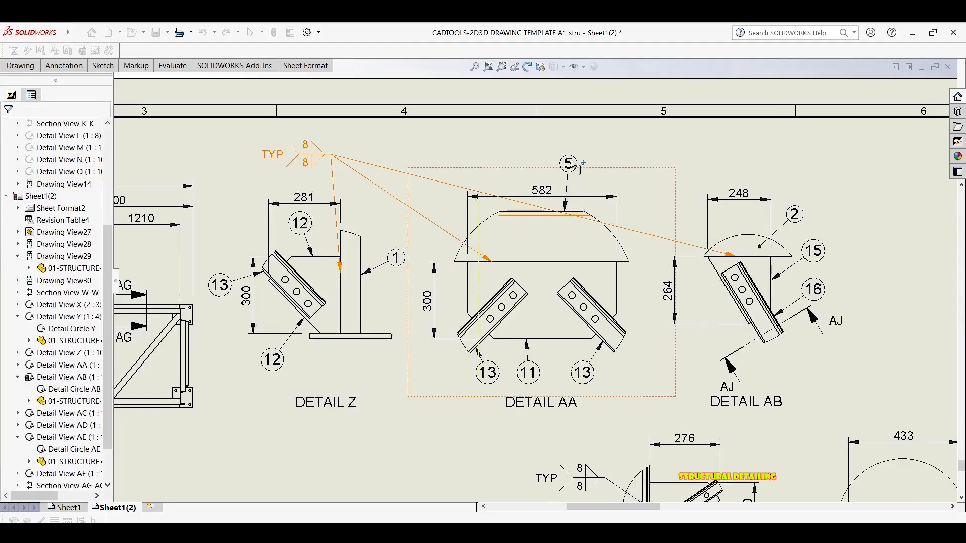
click(573, 190)
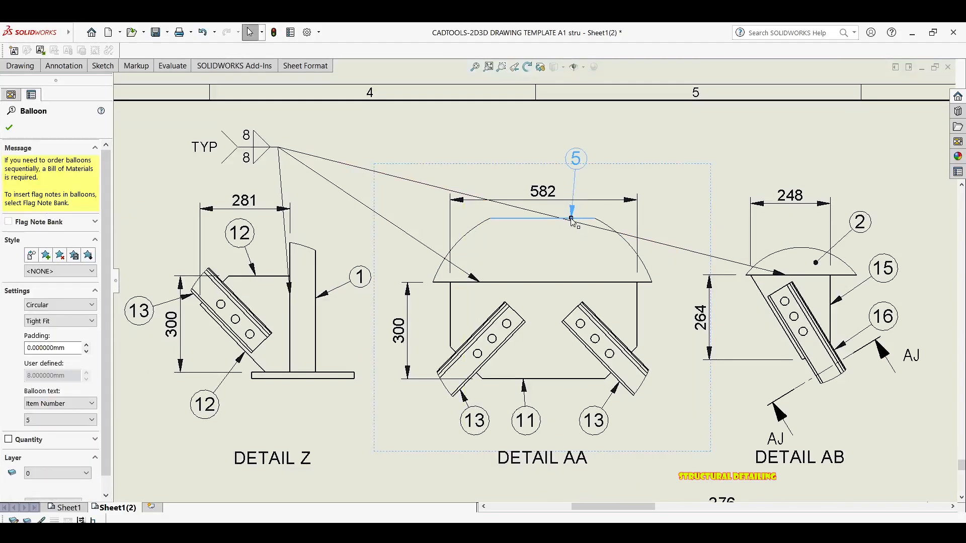
drag(567, 241, 568, 242)
click(607, 138)
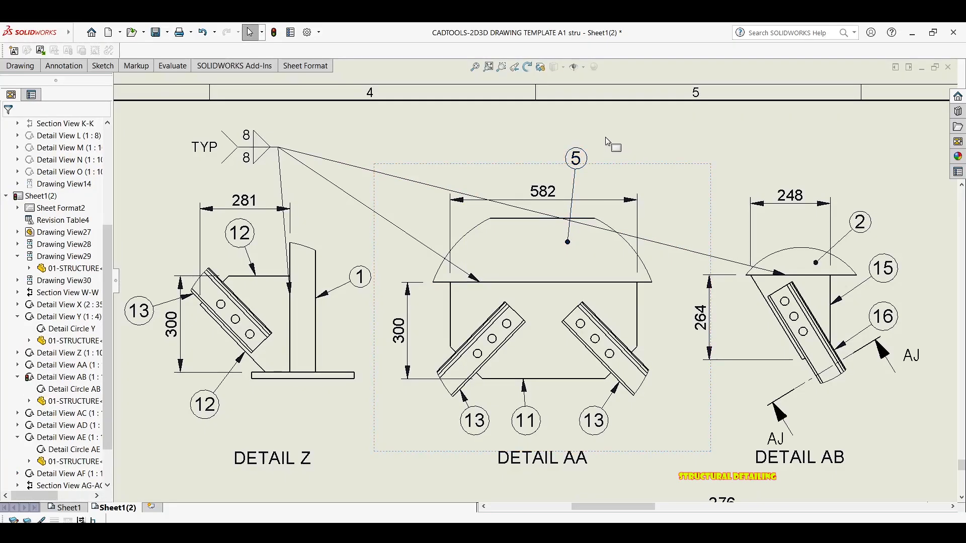
Step: Add balloons to two vertical edges of the column in Detail AC, one outside the view and one below the 276 dimension
middle_drag(298, 261, 345, 171)
scroll(401, 241, up, 4)
scroll(559, 248, up, 1)
middle_drag(574, 251, 409, 167)
key(Return)
scroll(522, 254, down, 8)
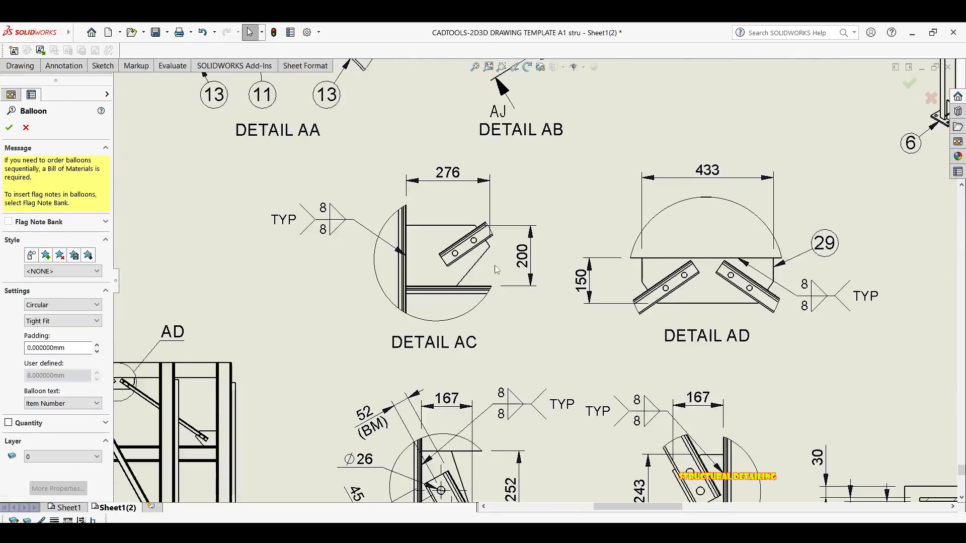
scroll(460, 288, up, 1)
middle_drag(437, 316, 484, 261)
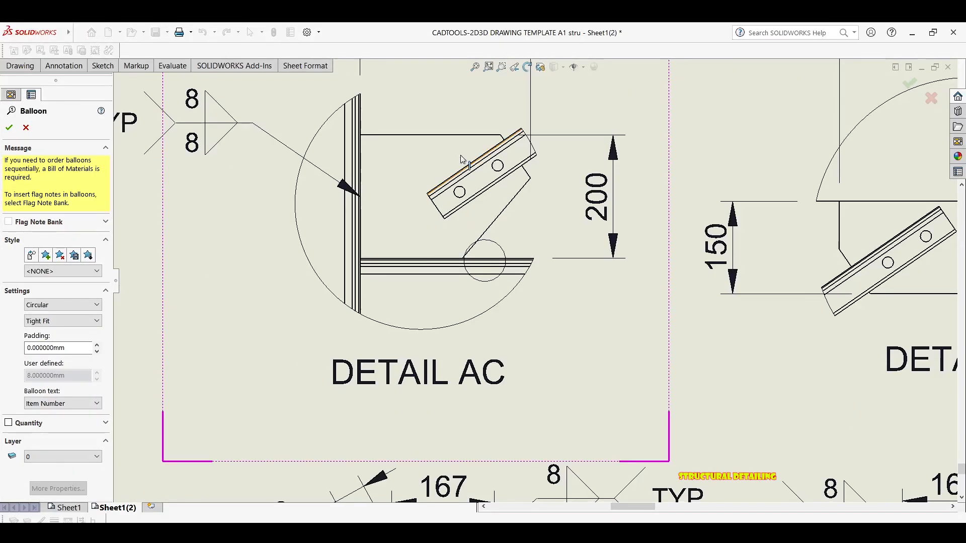
middle_drag(398, 159, 503, 278)
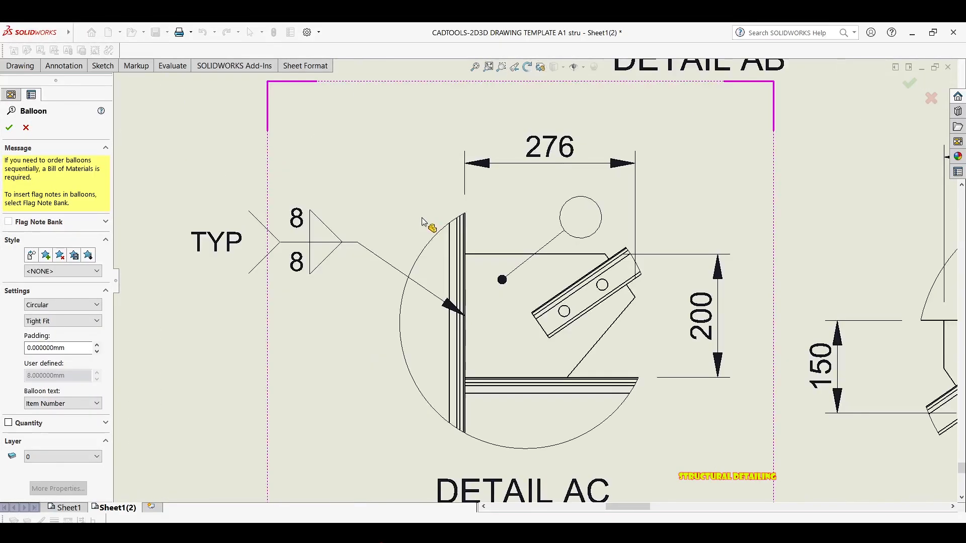
click(456, 240)
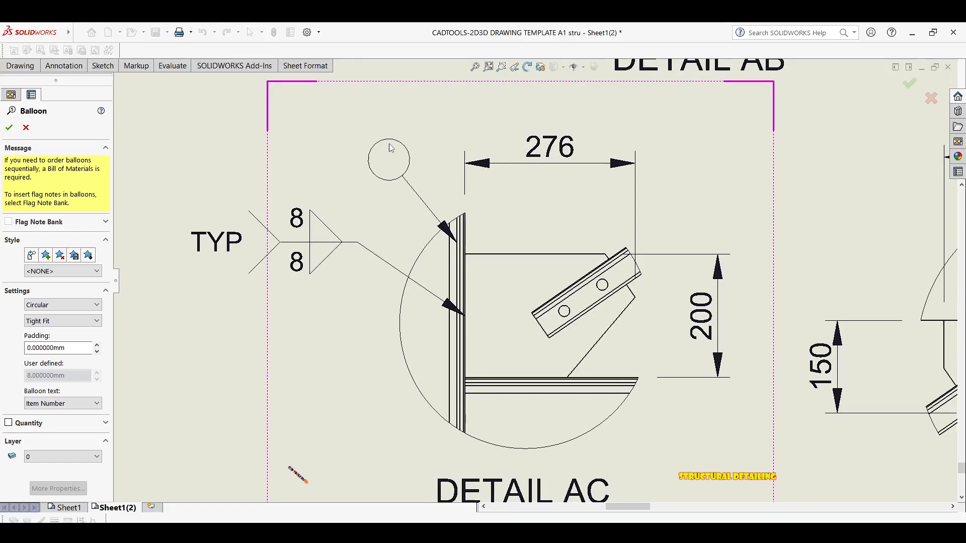
click(467, 235)
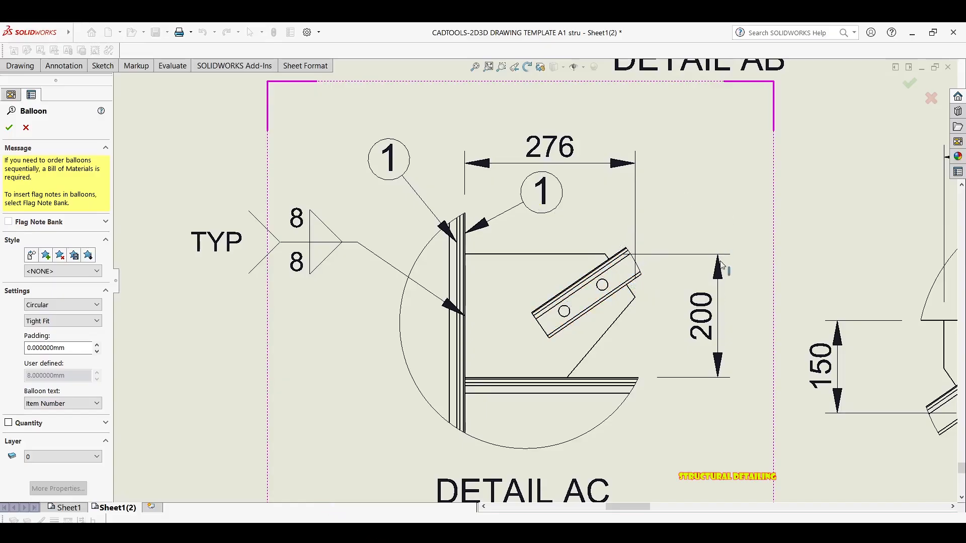
Step: Balloon the brace's end and the gusset's top edge in Detail AC, placing the balloons beside the lower and upper ends of the 200 dimension
click(637, 290)
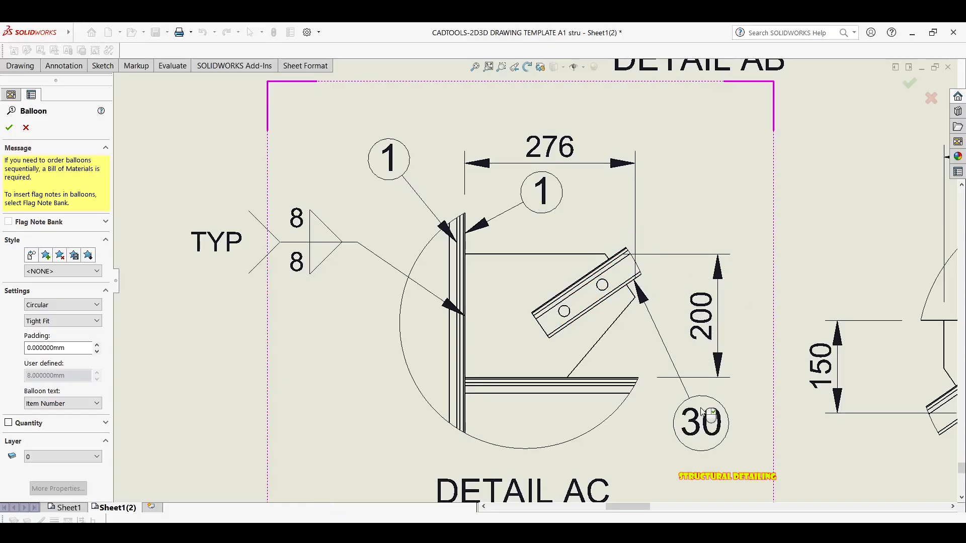
click(703, 413)
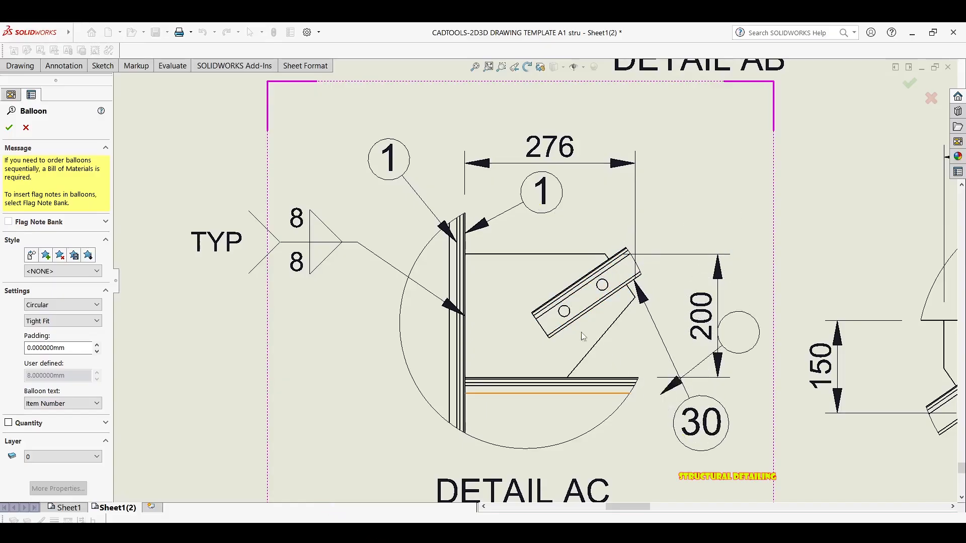
click(585, 258)
click(672, 173)
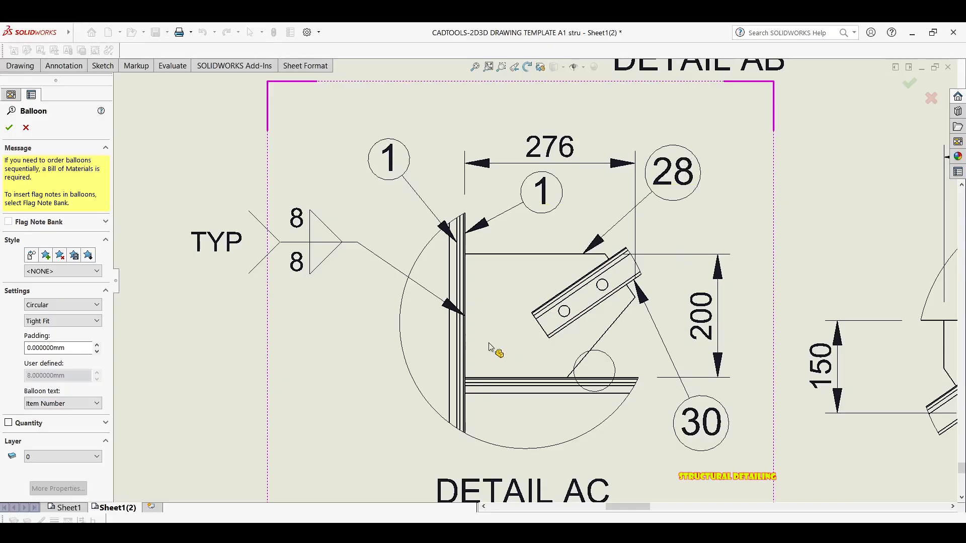
Step: Delete the duplicate column balloon above the weld symbol in Detail AC
key(Escape)
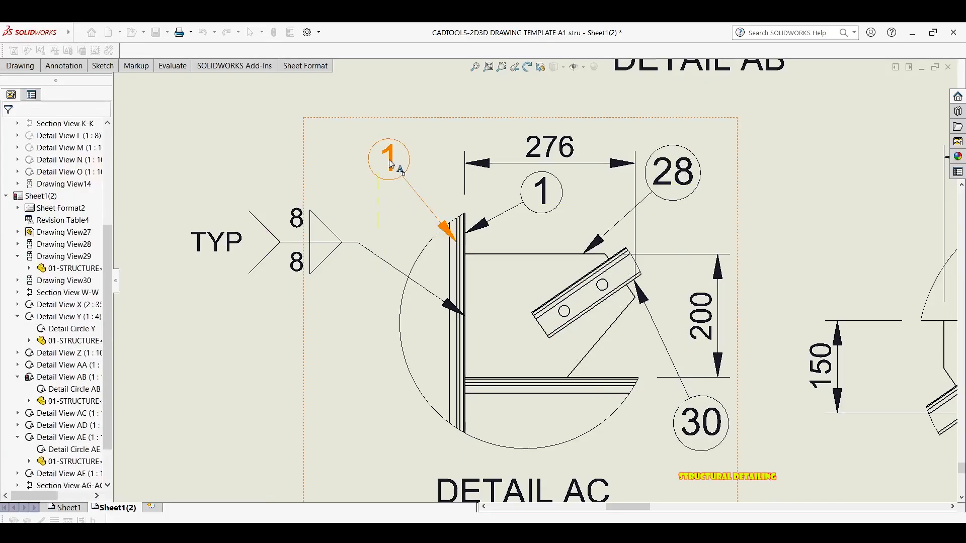
key(Delete)
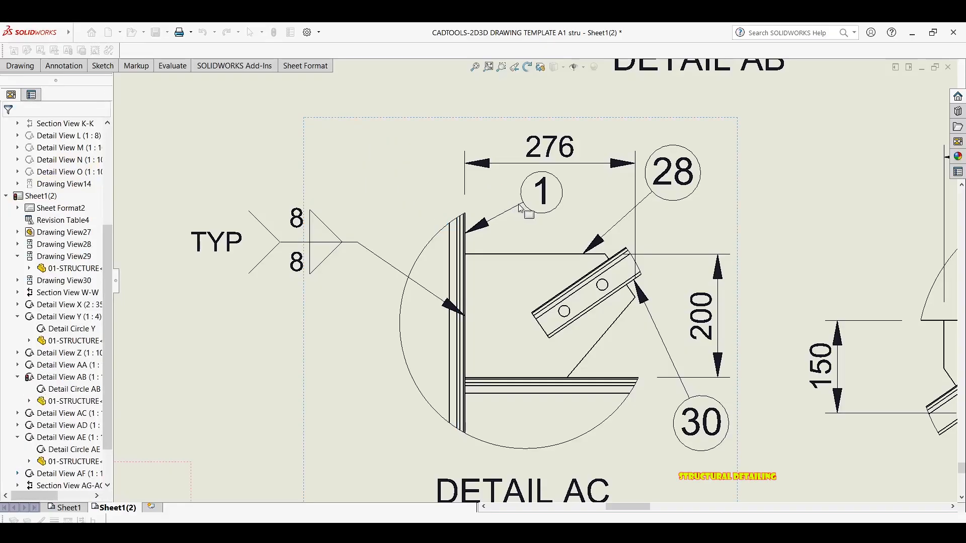
scroll(544, 229, up, 4)
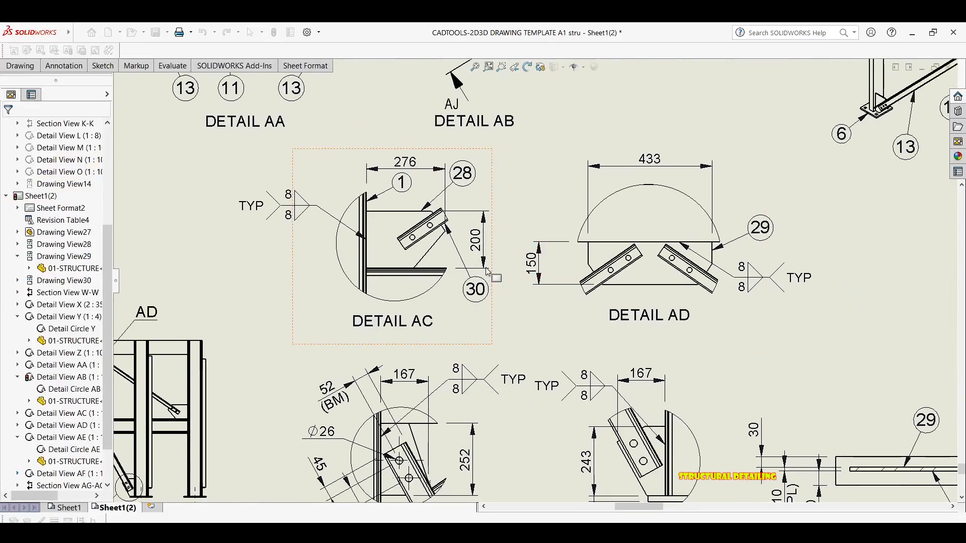
Step: Swap the two leader attachments in Detail AC, moving the upper balloon's arrow to the brace and the lower one's to the gusset's sloped edge
scroll(518, 234, down, 4)
scroll(452, 220, up, 4)
scroll(453, 220, down, 5)
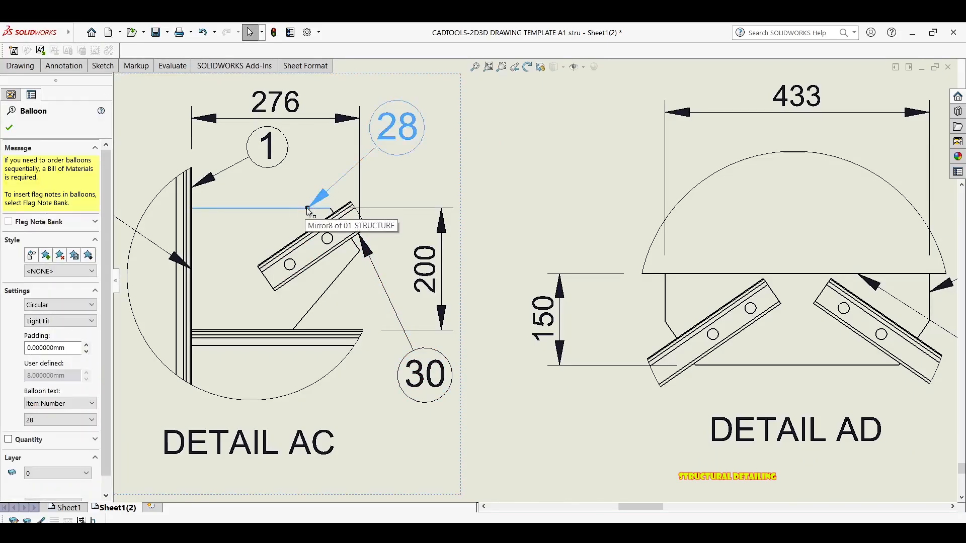
drag(309, 211, 338, 212)
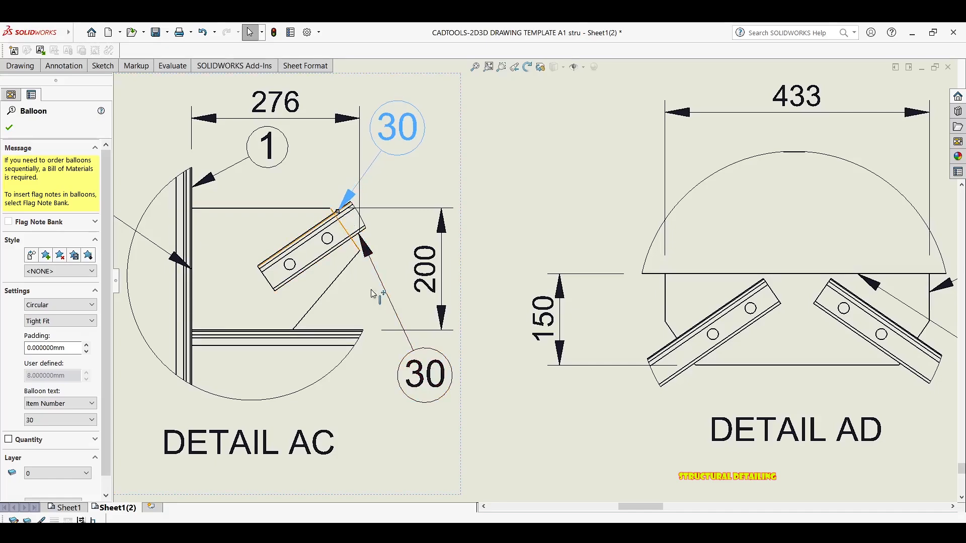
click(368, 261)
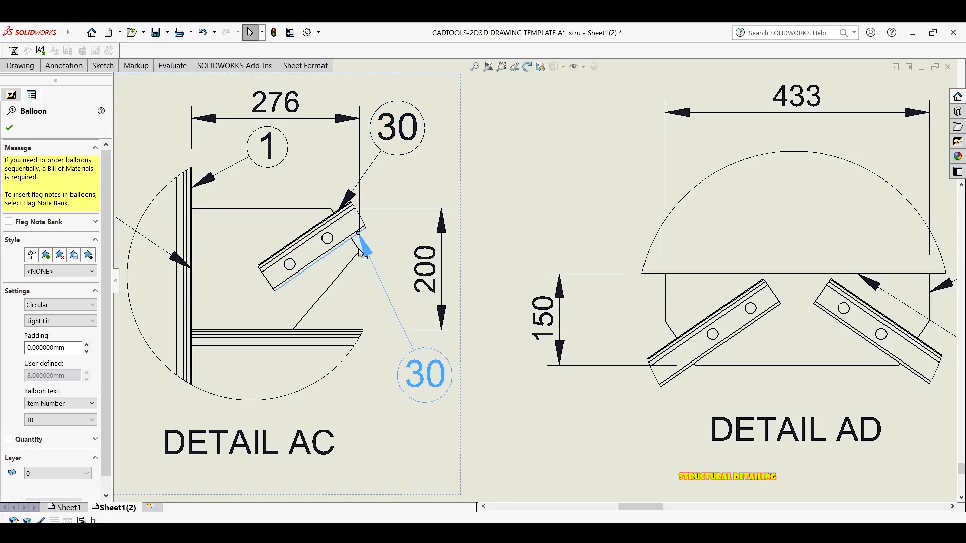
drag(346, 279, 329, 288)
click(482, 305)
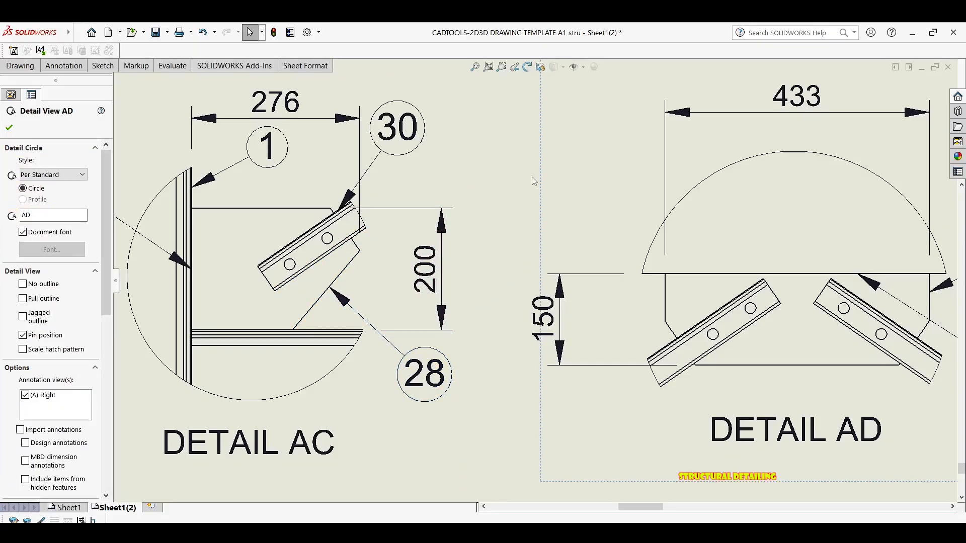
Step: Balloon the face of the upper beam in Detail AD, placing the balloon above the 433 dimension line
scroll(534, 187, up, 4)
middle_drag(526, 204, 515, 214)
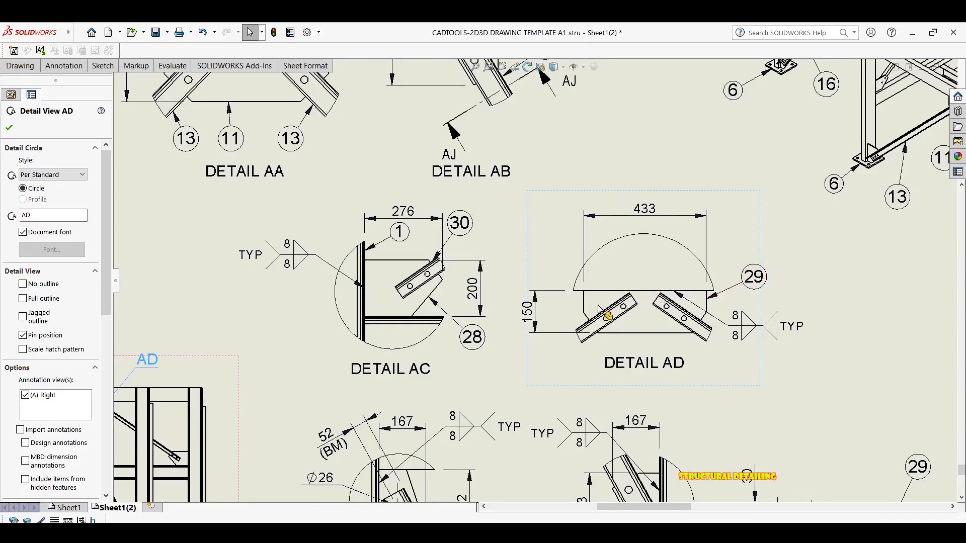
scroll(600, 311, down, 1)
middle_drag(600, 311, 522, 308)
scroll(600, 344, down, 2)
double_click(595, 342)
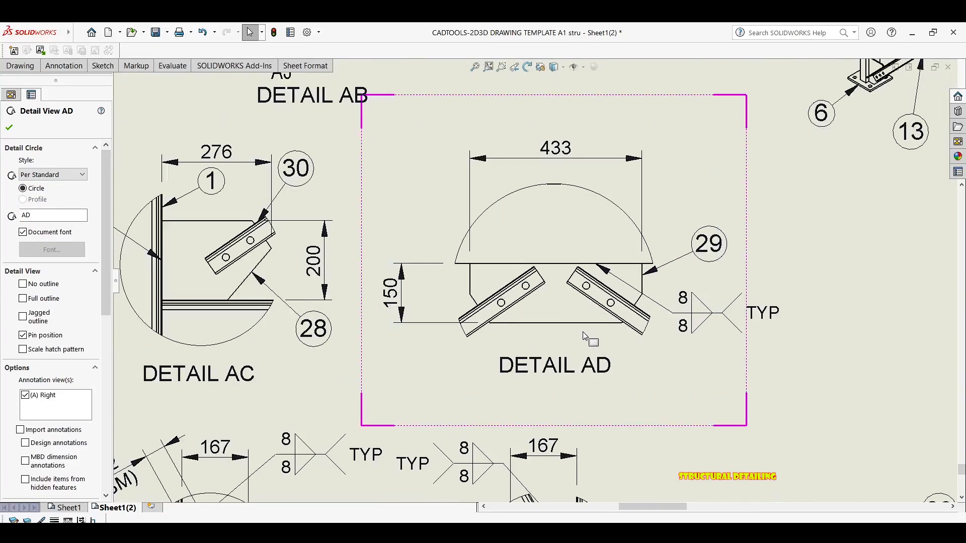
key(Return)
scroll(569, 328, down, 1)
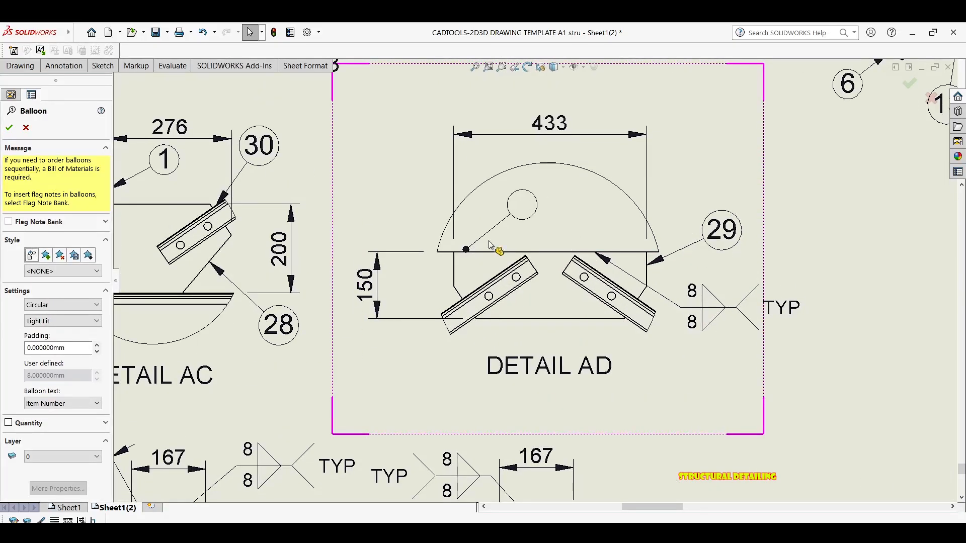
click(498, 108)
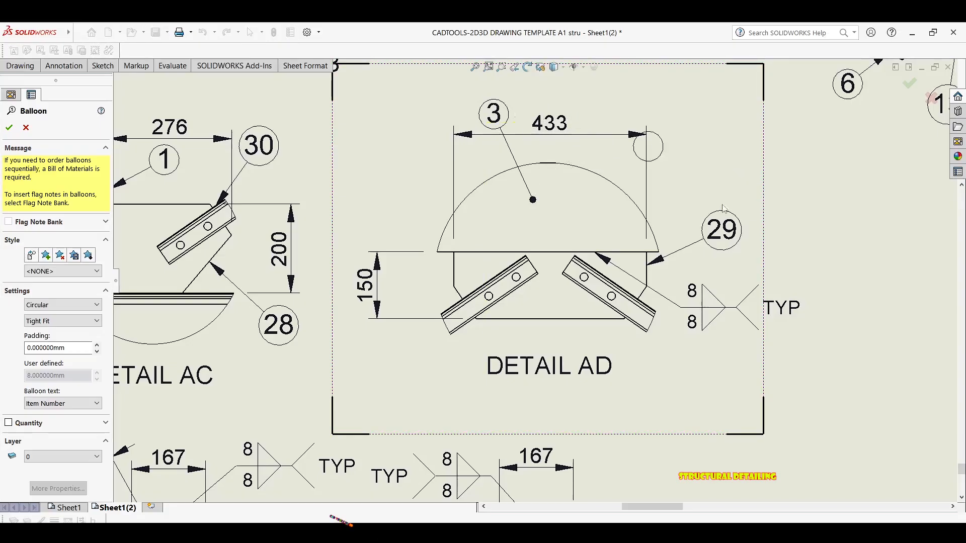
Step: Balloon the lower edges of both braces in Detail AD, placing the balloons on either side of the view label
scroll(568, 236, up, 3)
scroll(568, 236, down, 1)
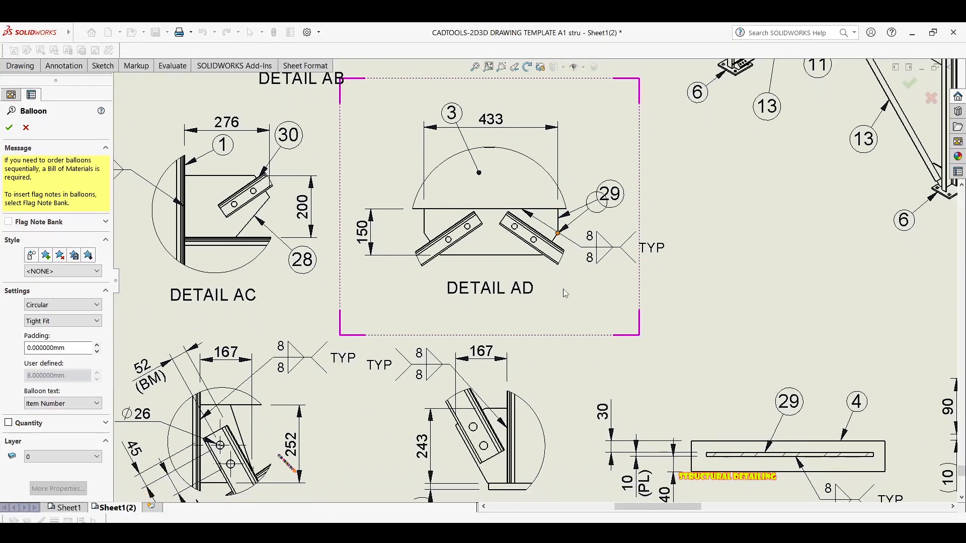
scroll(554, 270, up, 4)
scroll(489, 276, down, 4)
scroll(490, 276, down, 3)
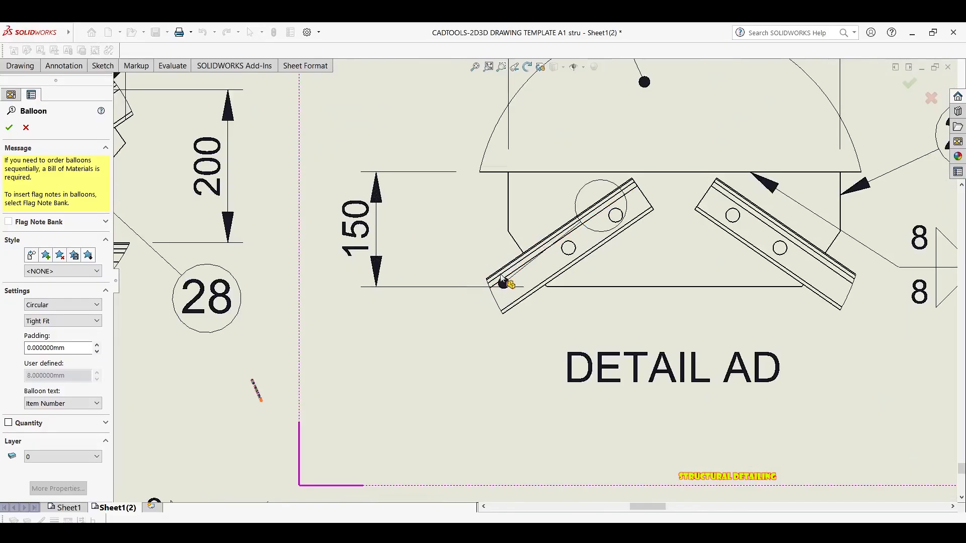
click(532, 298)
click(510, 352)
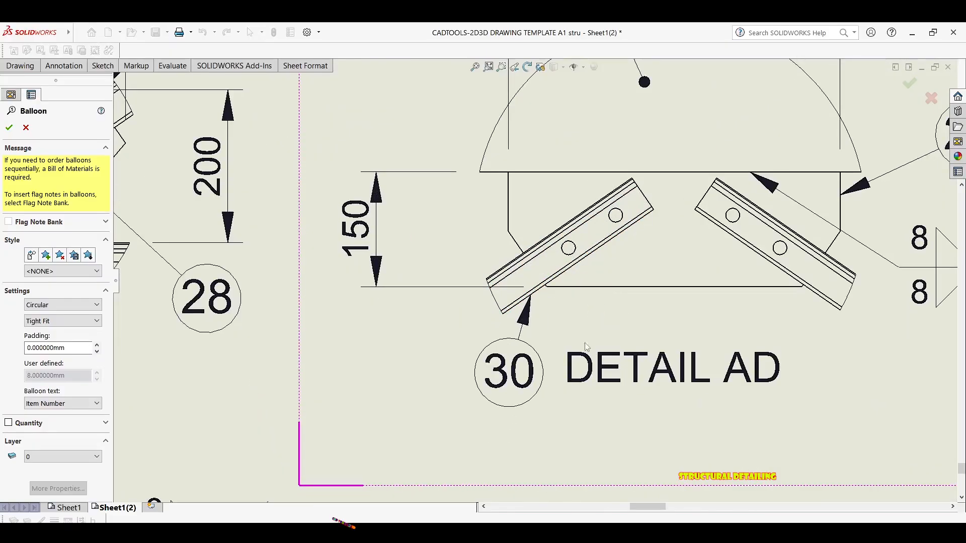
click(831, 304)
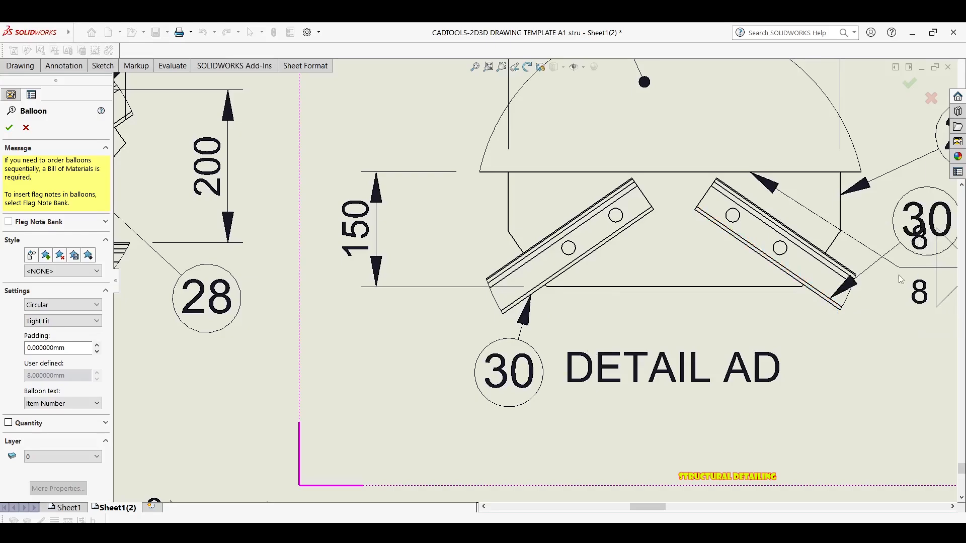
click(858, 390)
scroll(650, 232, up, 5)
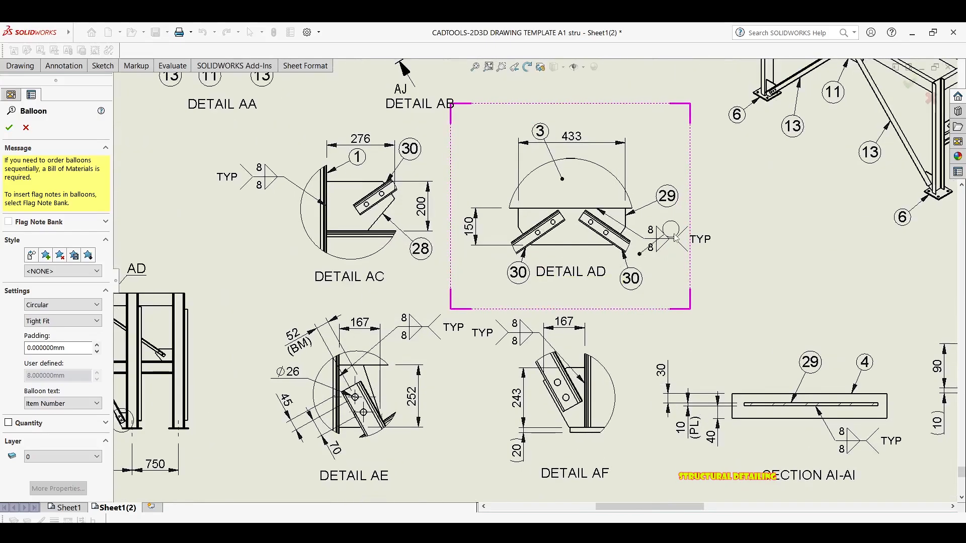
Step: Balloon the brace's upper edge, the gusset's sloped edge and the column's inner flange edge in Detail AF
middle_drag(538, 233, 544, 227)
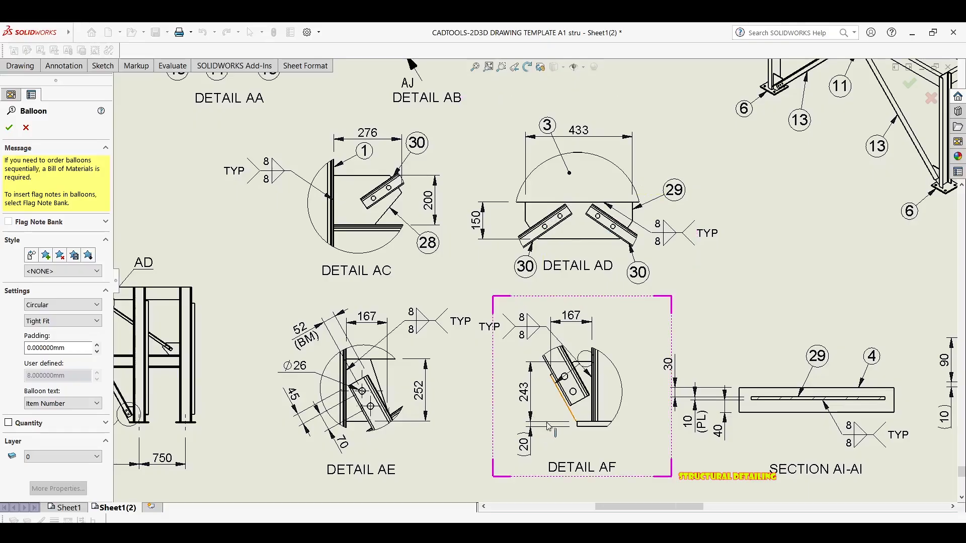
scroll(536, 440, down, 4)
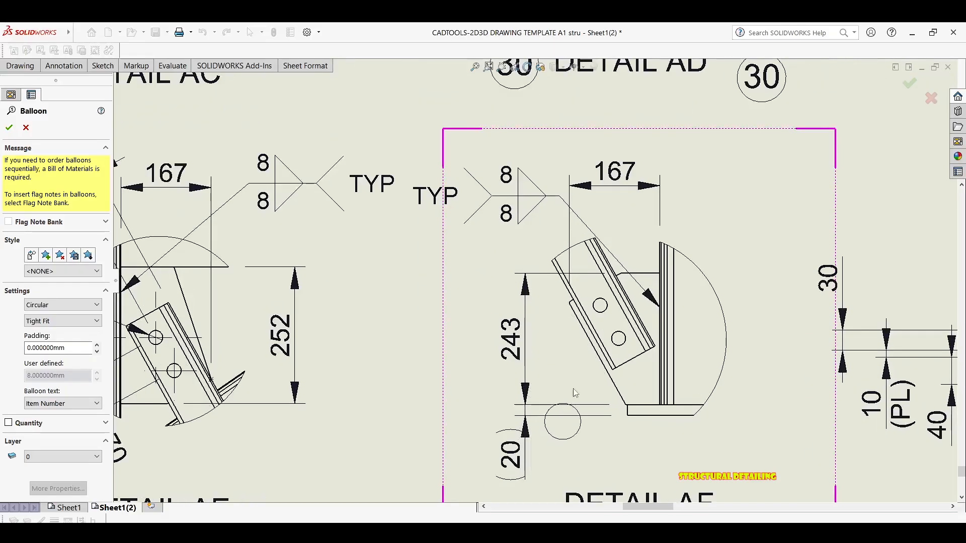
click(610, 252)
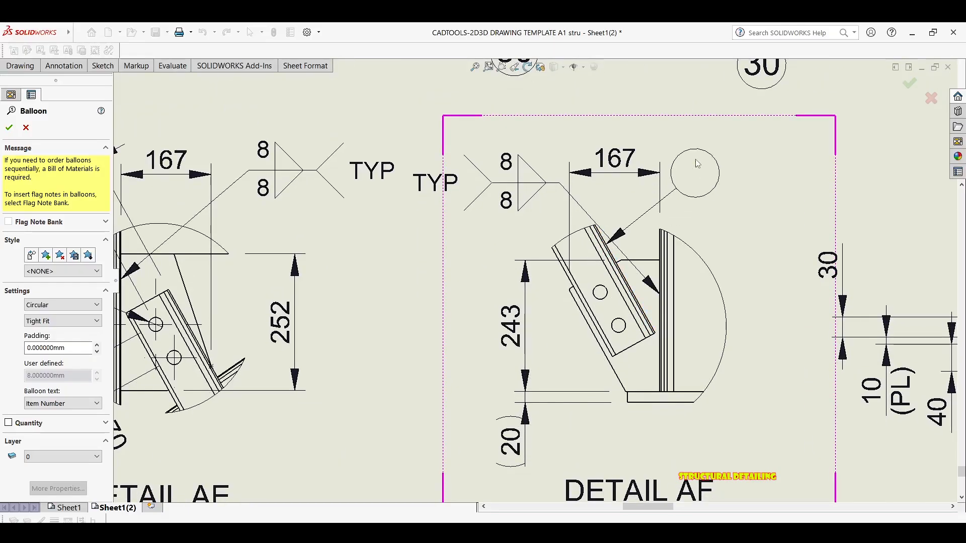
click(595, 341)
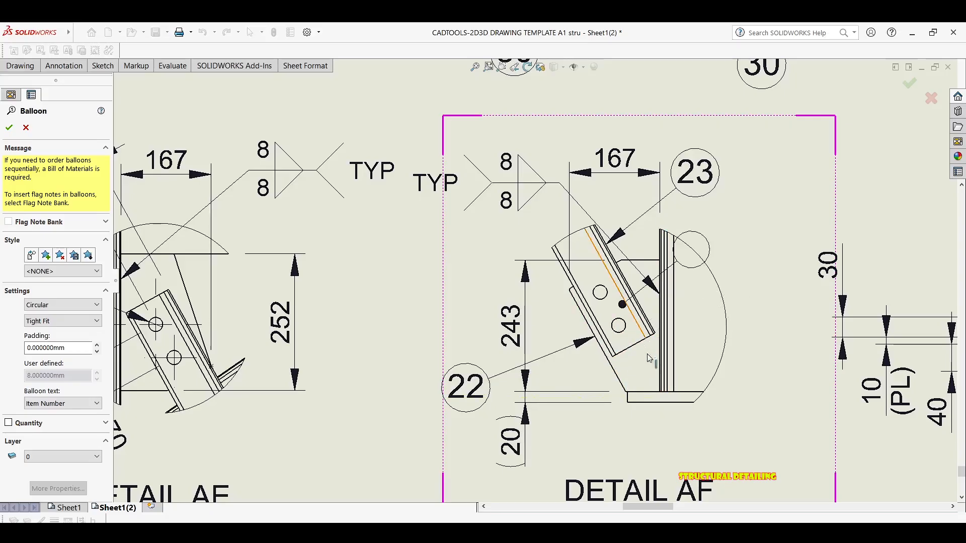
click(663, 375)
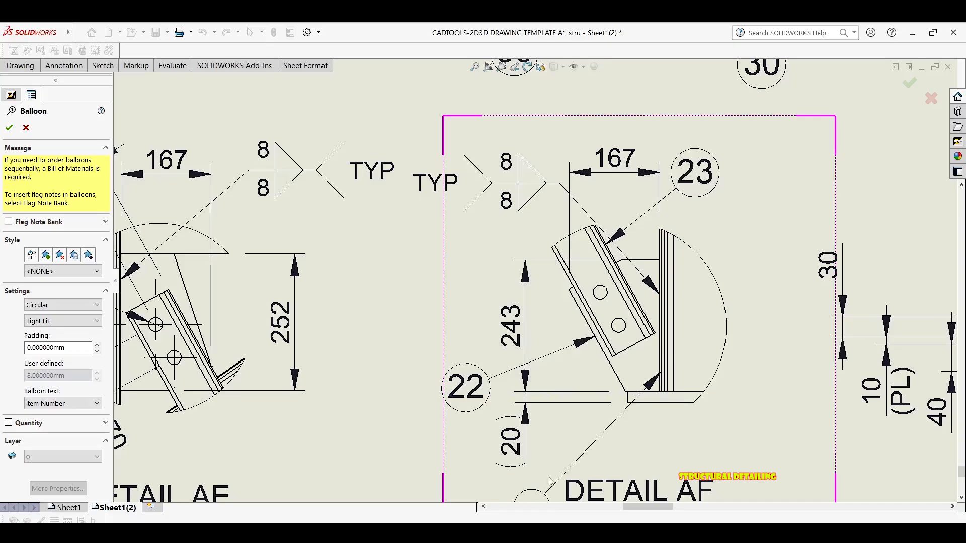
click(593, 416)
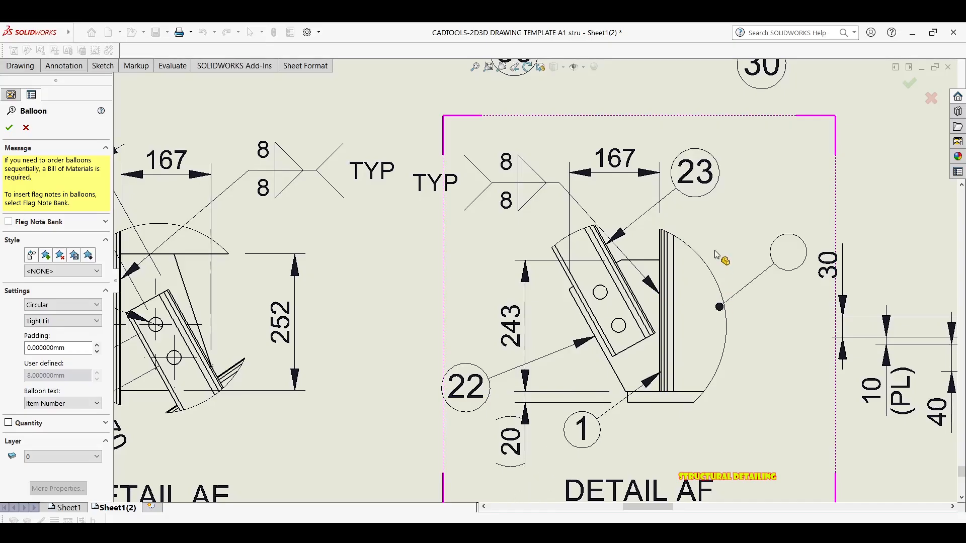
Step: Balloon the vertical leg of the angle in Section AJ-AJ, placing the balloon beside the (10) thickness dimension
scroll(654, 282, up, 4)
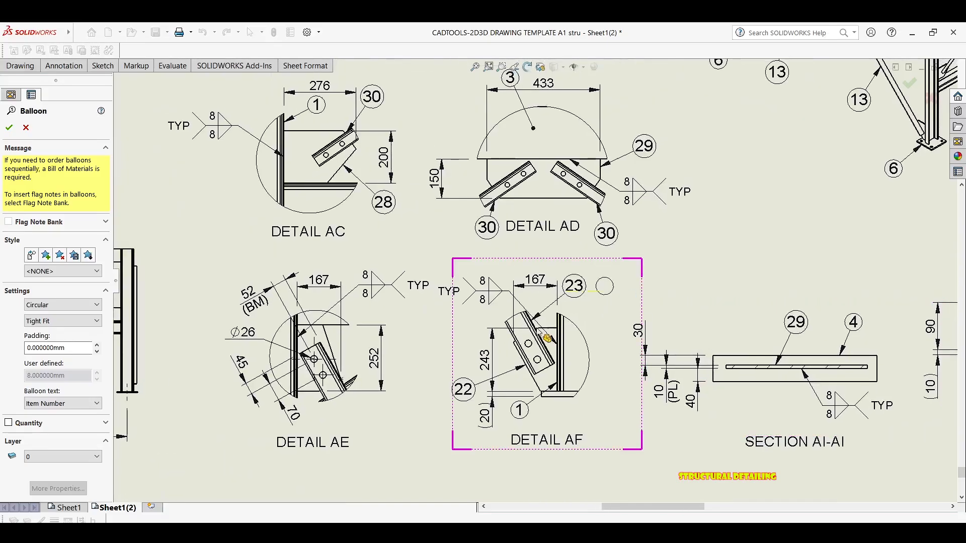
scroll(599, 272, up, 1)
scroll(440, 274, up, 1)
middle_drag(433, 279, 404, 303)
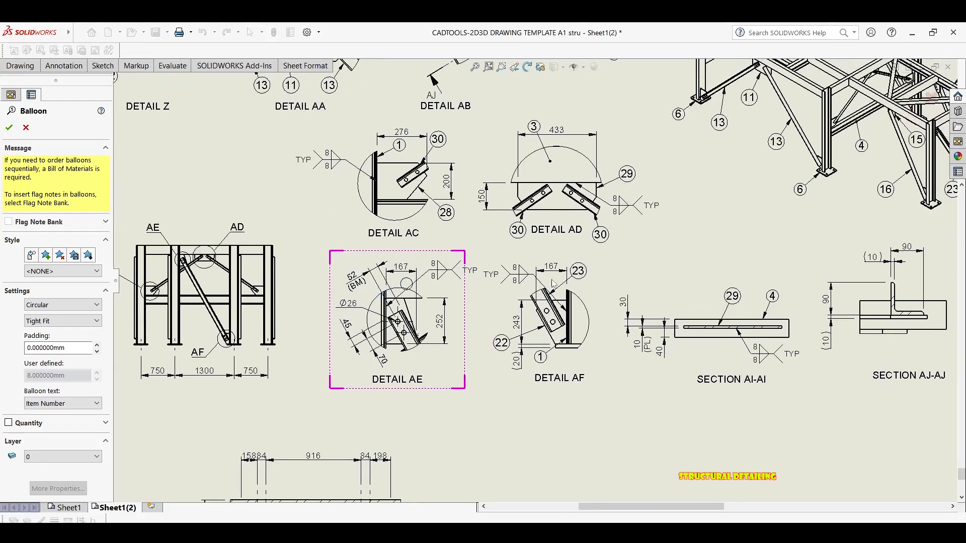
scroll(541, 295, up, 2)
scroll(702, 295, down, 3)
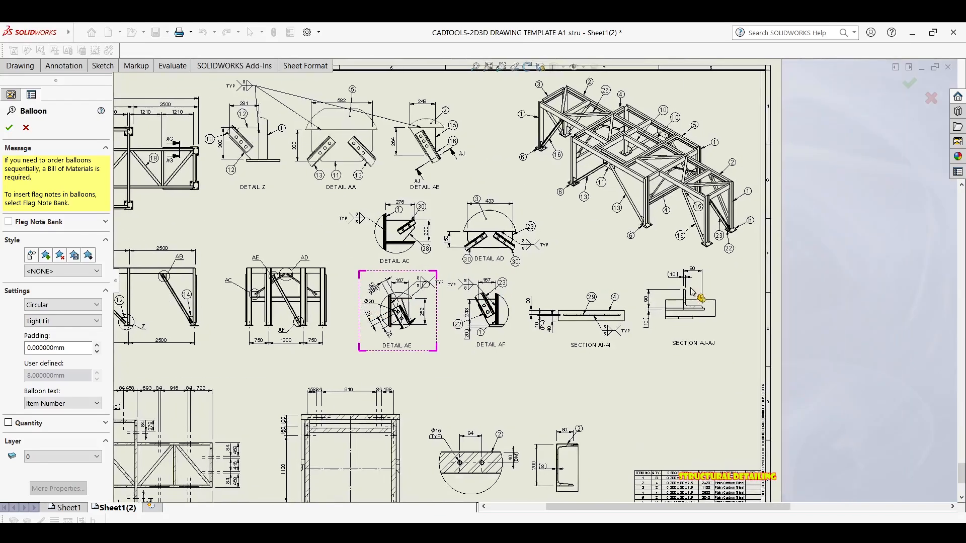
scroll(685, 303, down, 5)
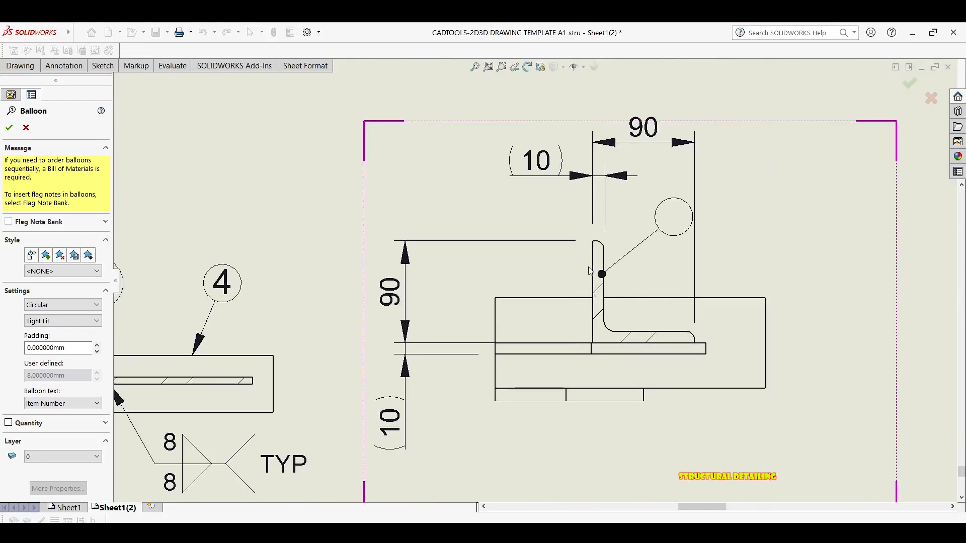
click(595, 270)
click(456, 172)
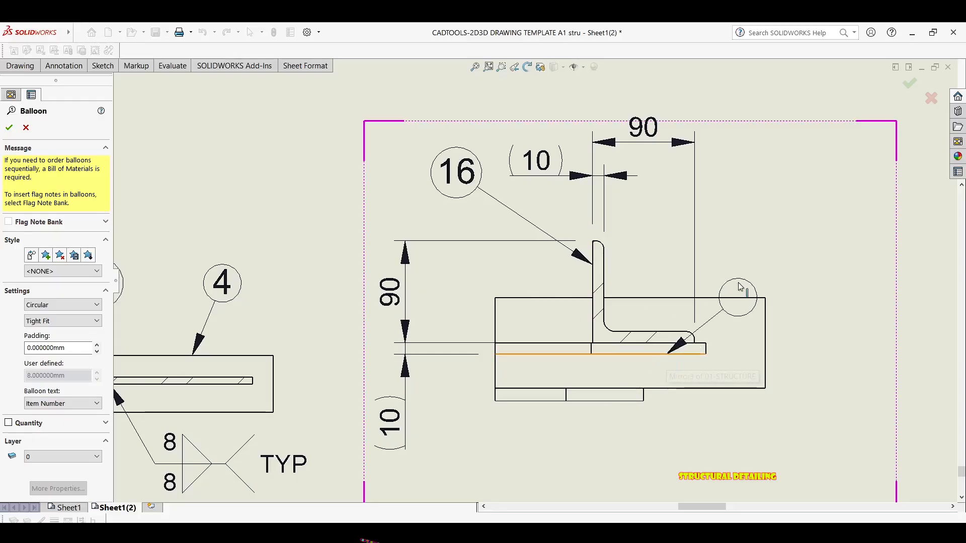
Step: Balloon the plate beneath the angle and the upper edge of the channel in Section AJ-AJ, placing the plate's balloon below the view
click(716, 453)
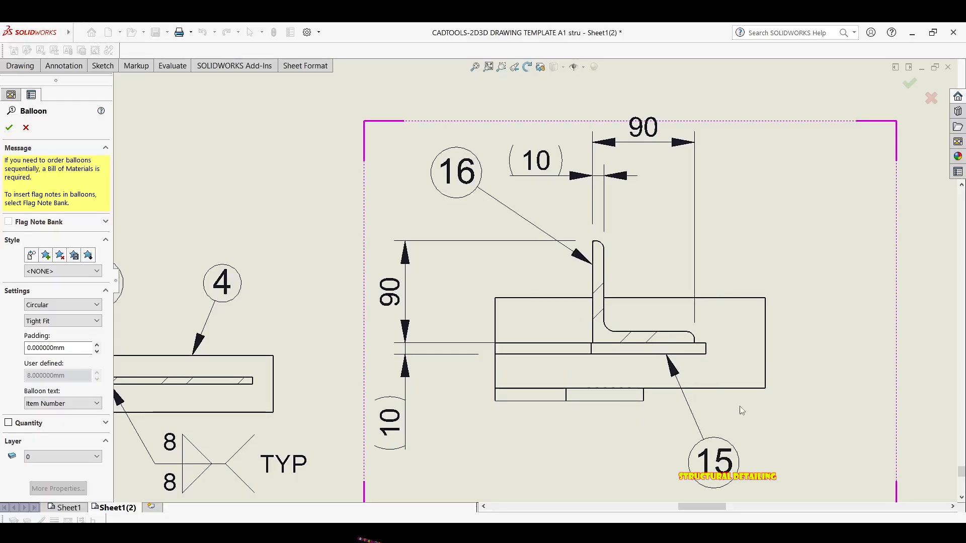
click(721, 298)
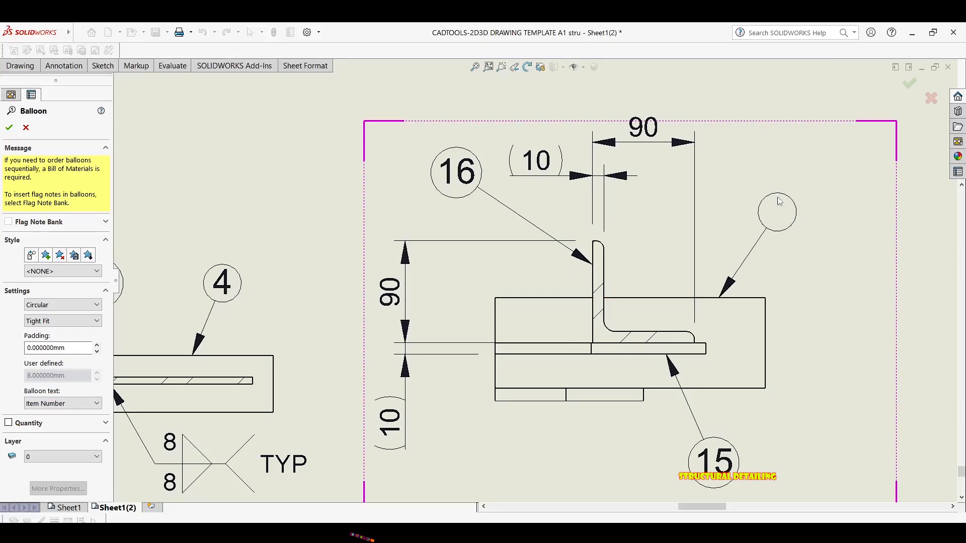
Step: Balloon the brace's lower end and the gusset's sloped edge in Detail AE, placing the gusset's balloon above the 252 dimension
scroll(535, 288, down, 10)
middle_drag(513, 316, 663, 291)
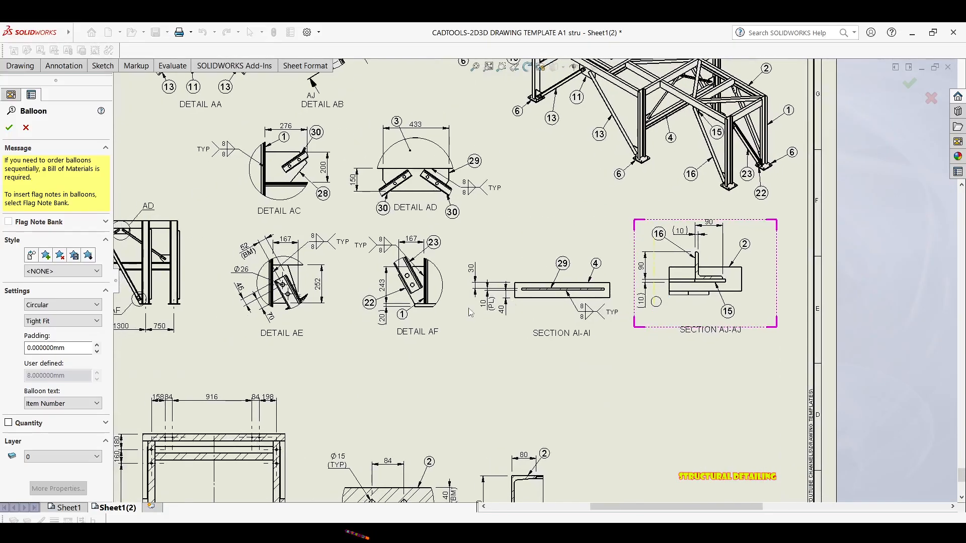
scroll(485, 291, up, 1)
middle_drag(446, 298, 590, 297)
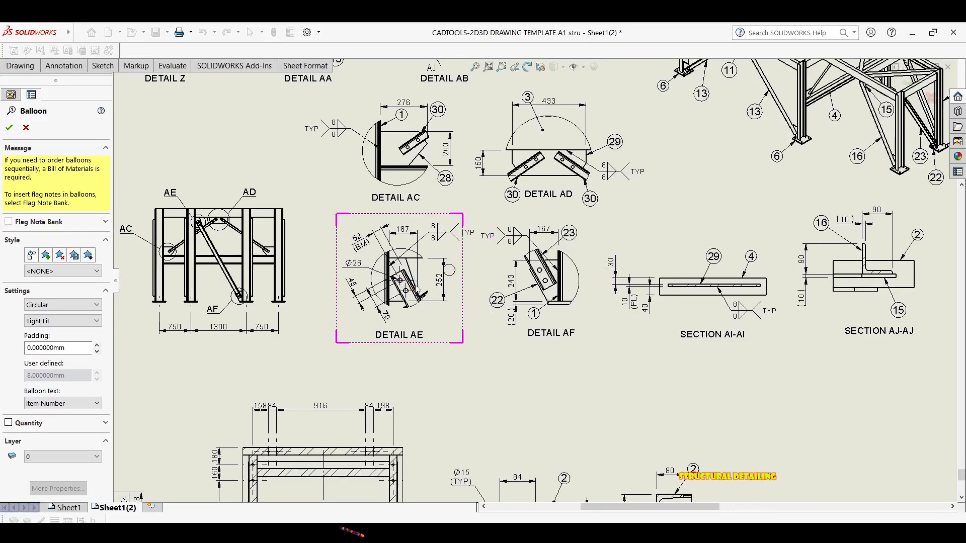
scroll(415, 288, up, 1)
scroll(403, 321, up, 4)
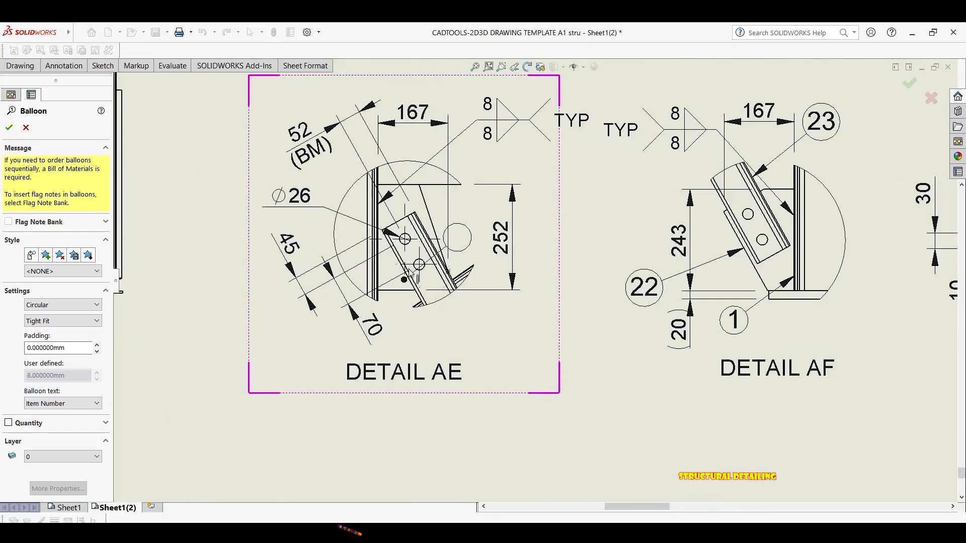
click(418, 301)
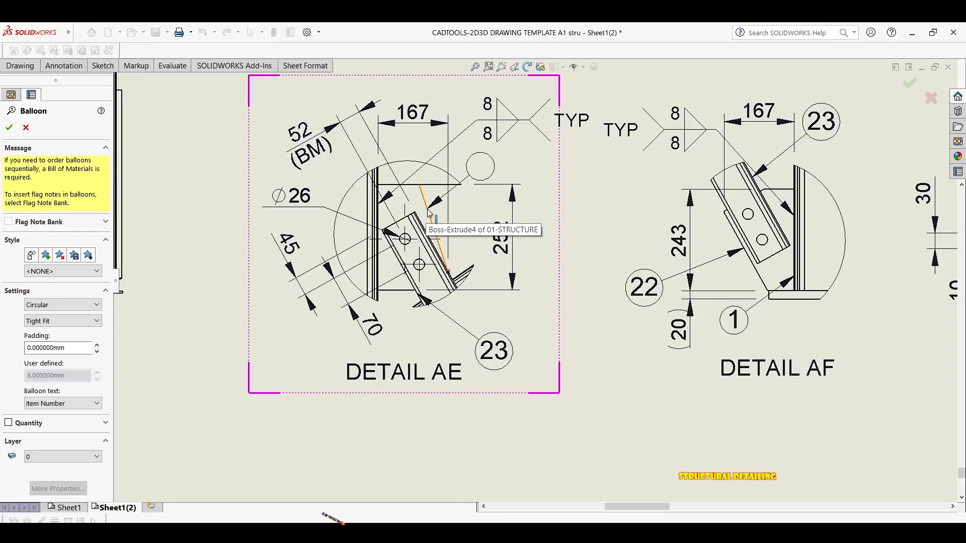
click(429, 211)
click(519, 153)
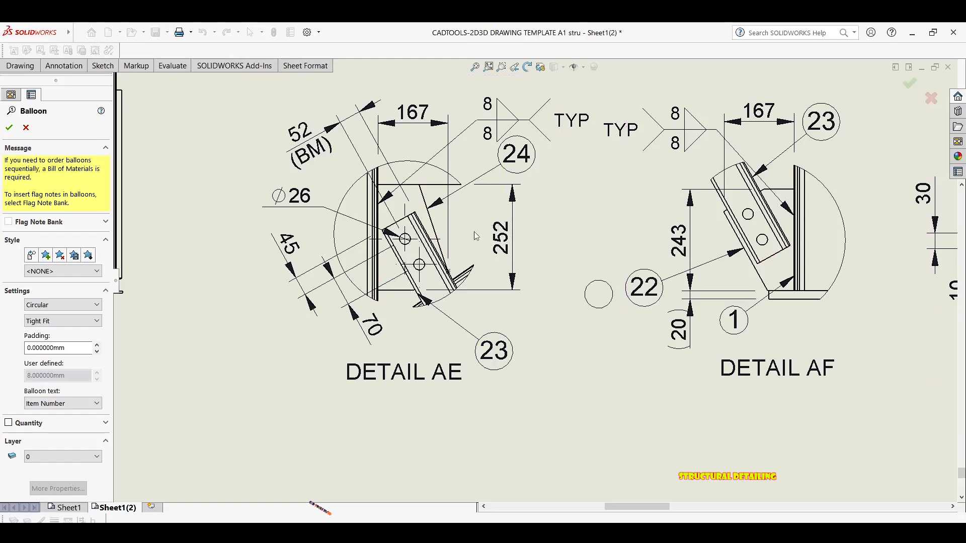
key(Escape)
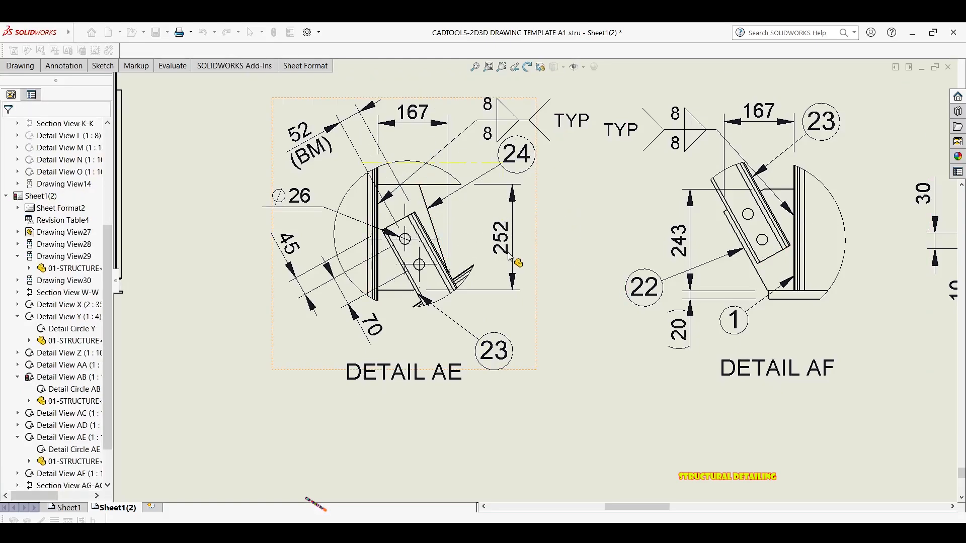
Step: Move the brace's balloon in Detail AE to directly below the brace end, just above the view label
scroll(486, 322, up, 3)
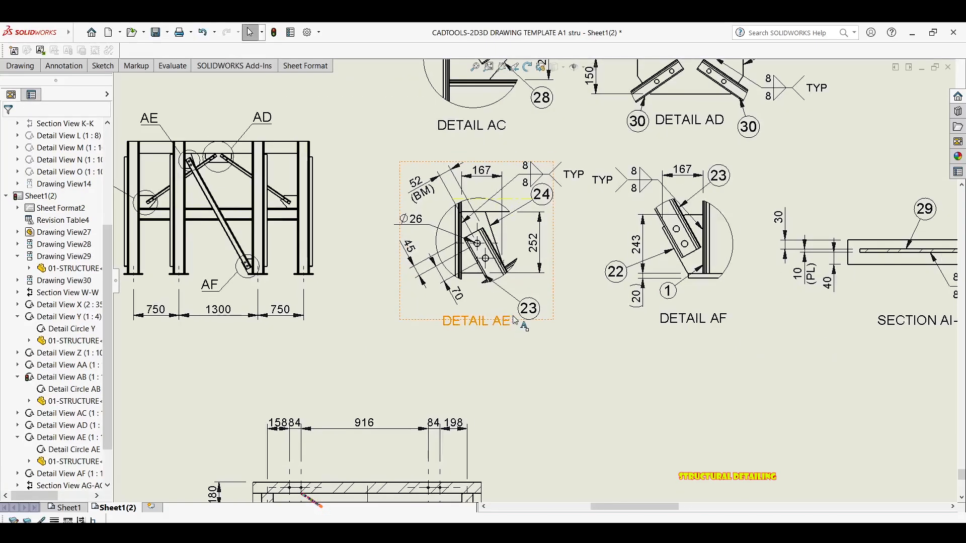
scroll(516, 320, down, 2)
drag(538, 302, 468, 294)
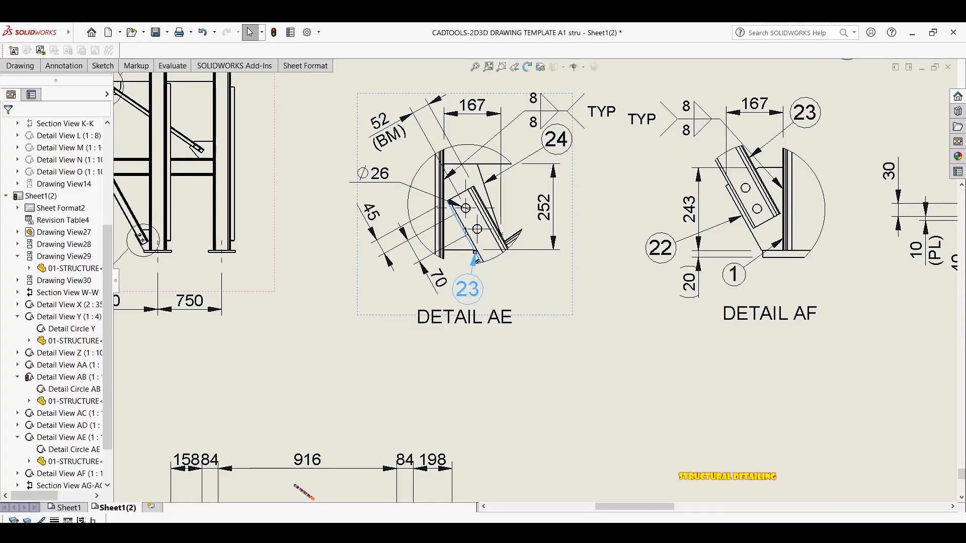
key(Escape)
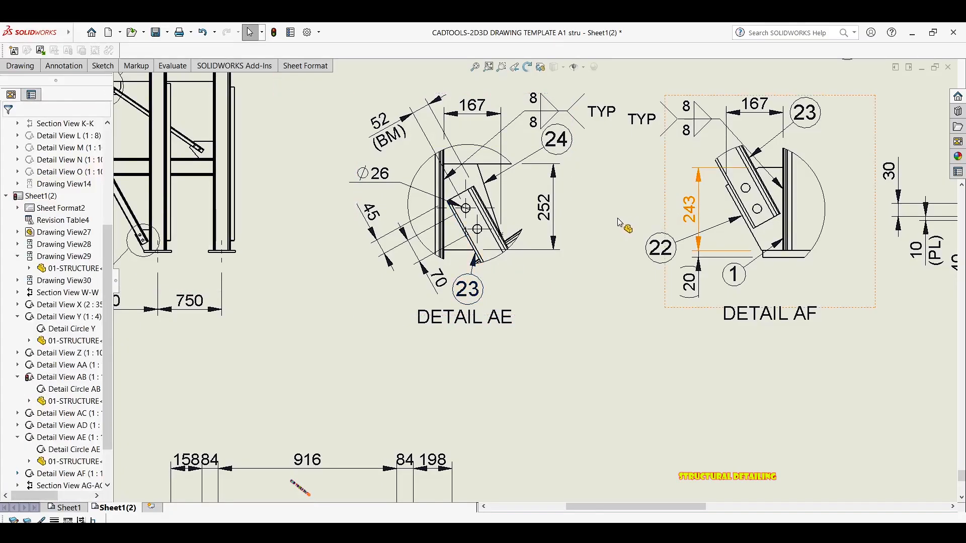
Step: Review the balloons, dimensions and spacing of the detail and section views across the sheet
scroll(616, 218, up, 6)
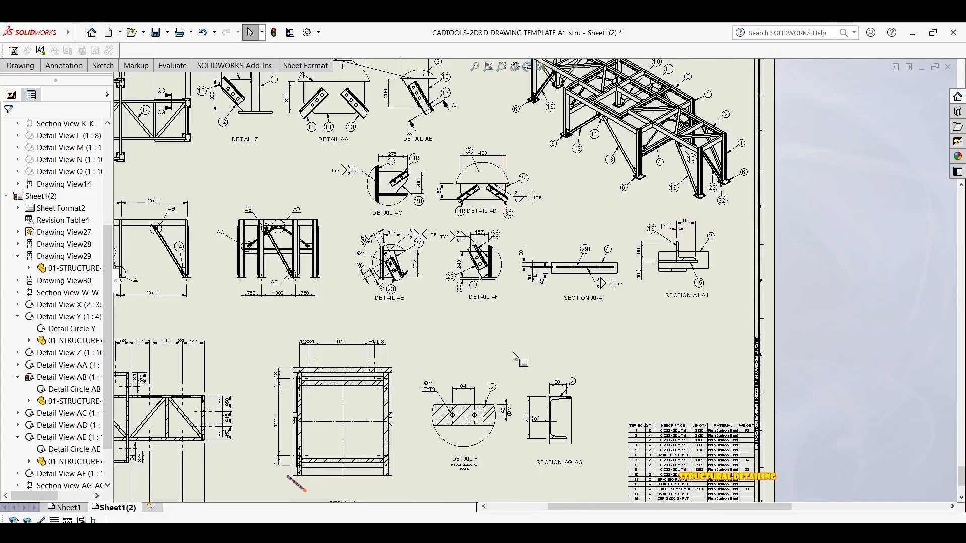
scroll(524, 259, down, 5)
scroll(582, 330, down, 3)
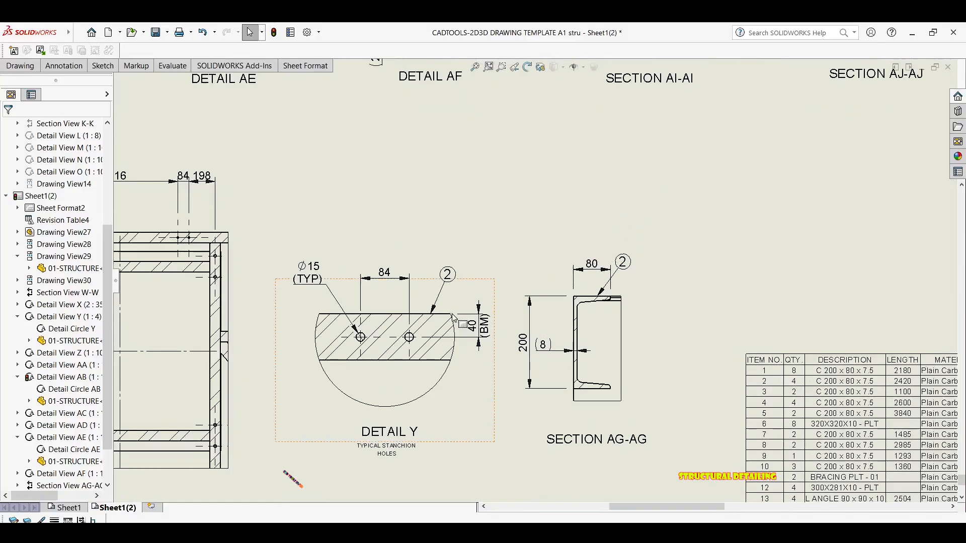
scroll(522, 321, up, 3)
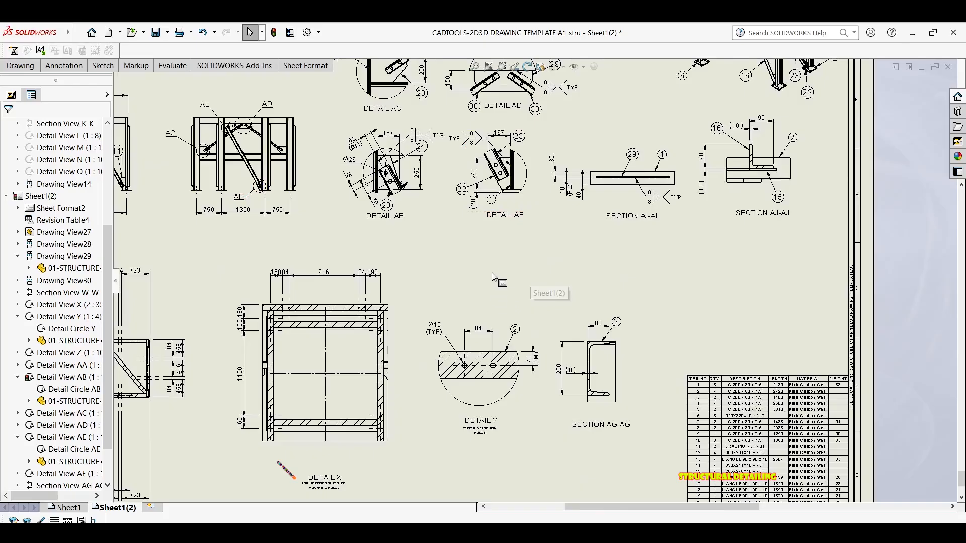
scroll(498, 277, down, 1)
scroll(500, 355, up, 1)
middle_drag(501, 356, 512, 395)
middle_drag(509, 182, 507, 233)
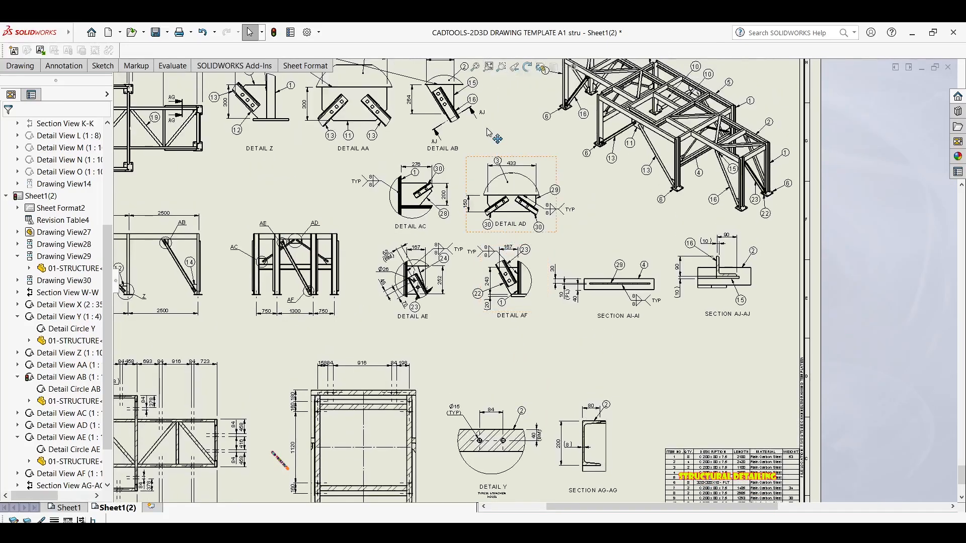
middle_drag(485, 117, 481, 167)
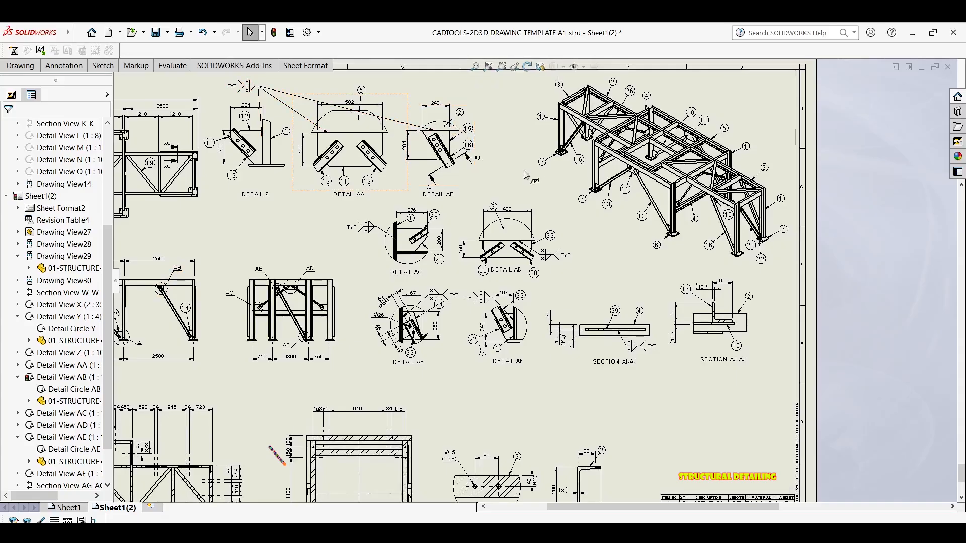
scroll(553, 245, up, 1)
middle_drag(556, 239, 568, 206)
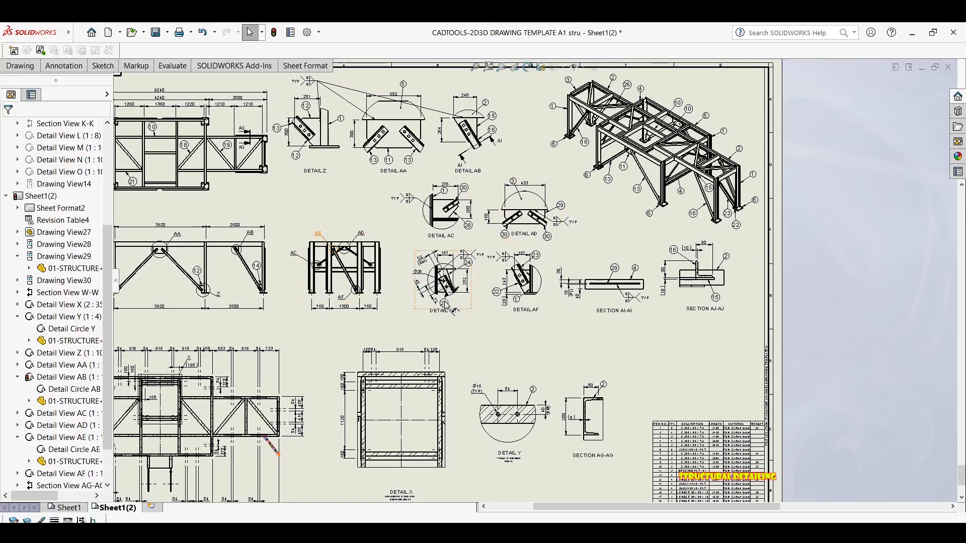
Step: Move Details AC and AE together slightly to the left, and adjust the annotation spacing between Details AE and AF
scroll(443, 306, down, 1)
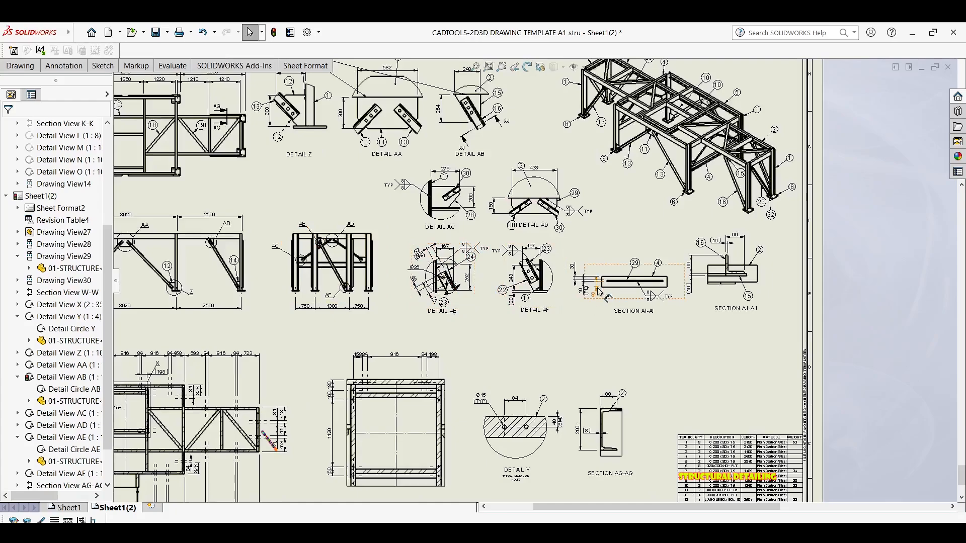
click(477, 303)
ctrl+click(409, 212)
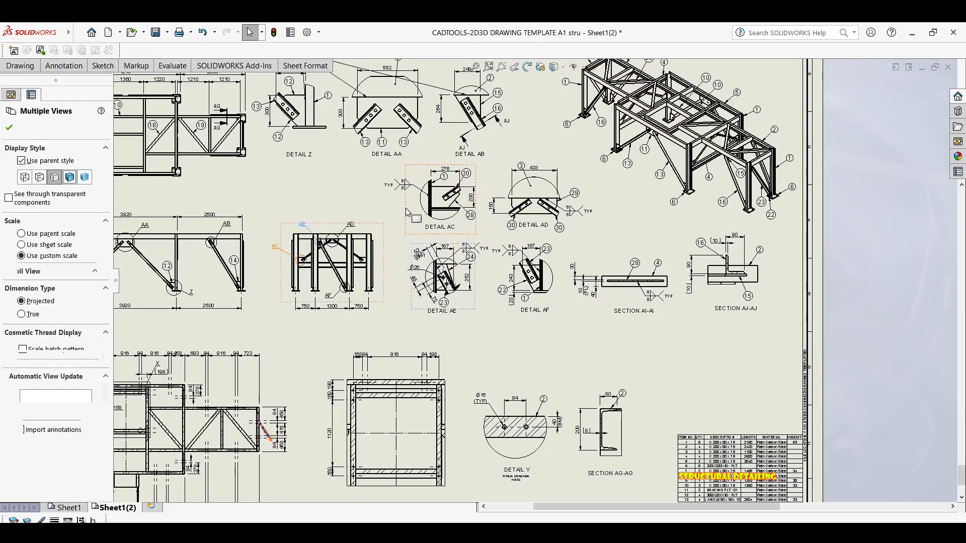
drag(405, 223, 395, 225)
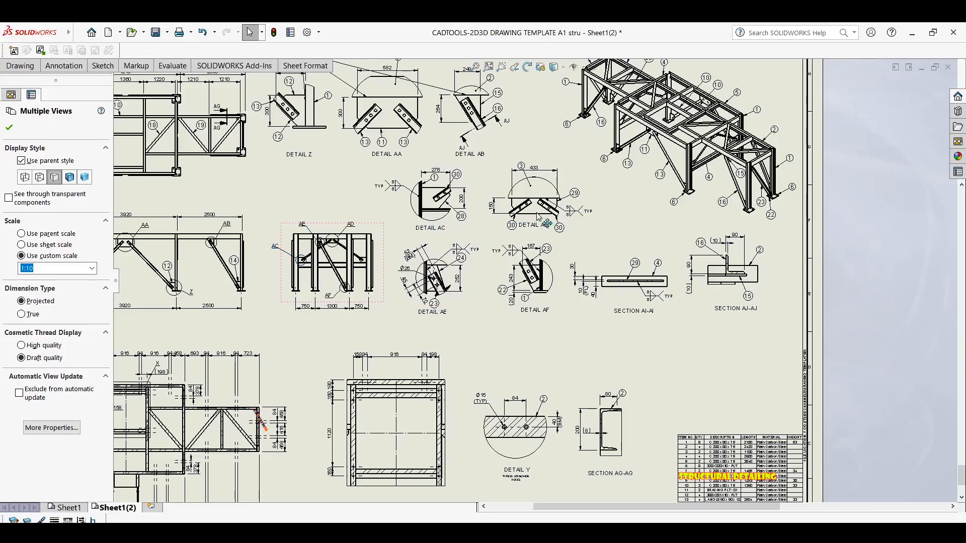
click(619, 230)
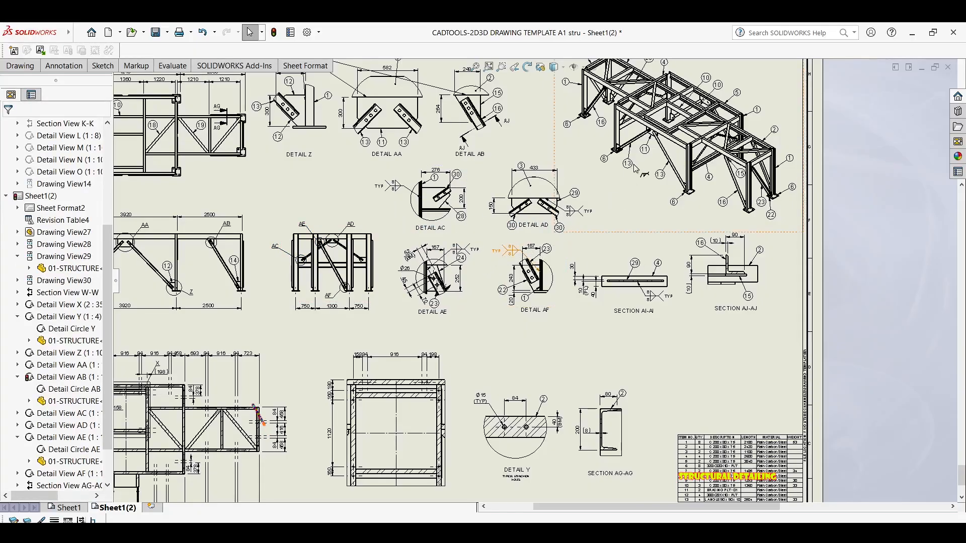
drag(461, 258, 470, 257)
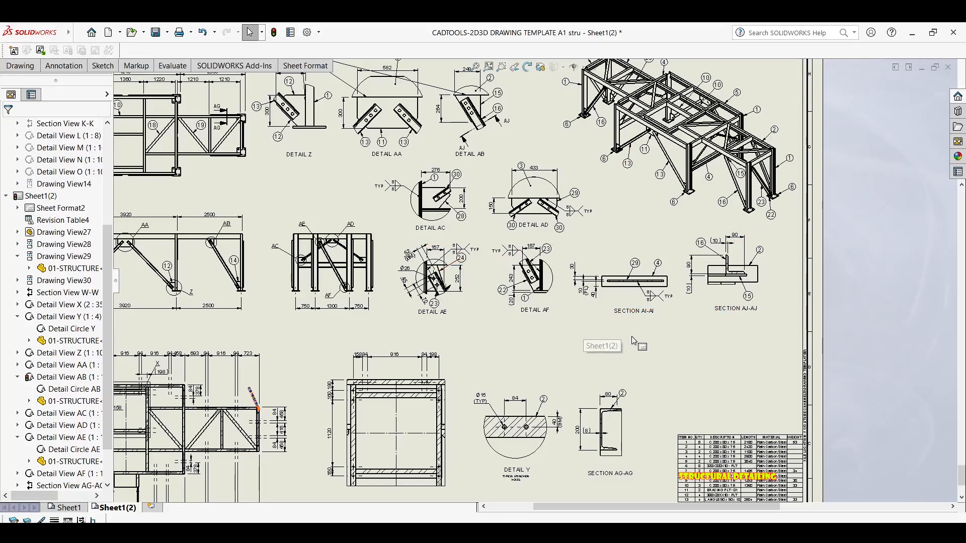
Step: Move Details Z, AA and AB together slightly to the right, away from the plan view
middle_drag(640, 332, 648, 326)
key(f)
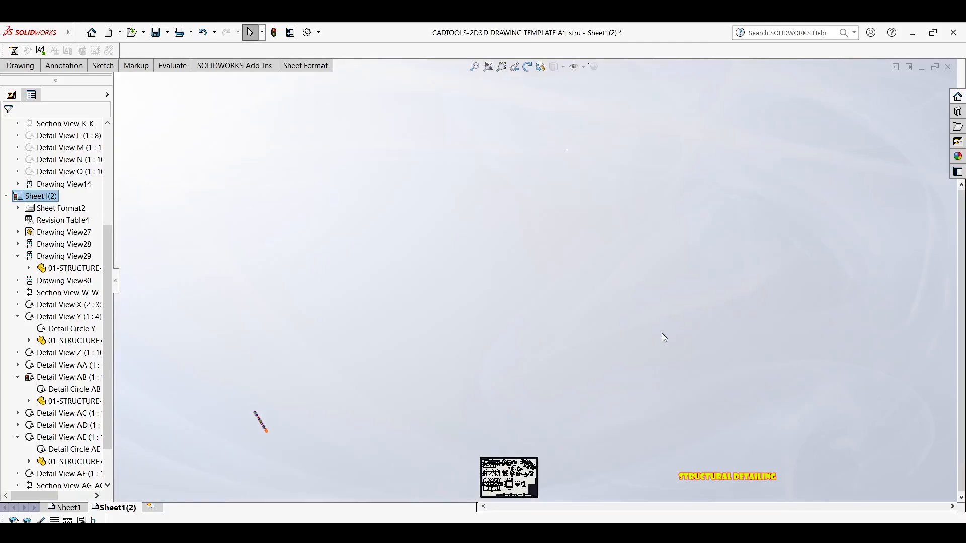
click(488, 66)
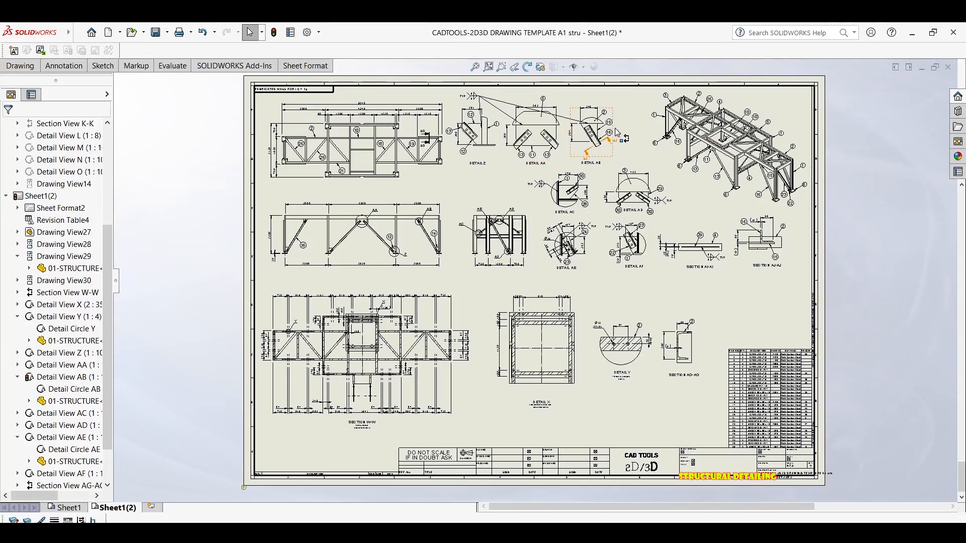
ctrl+click(498, 157)
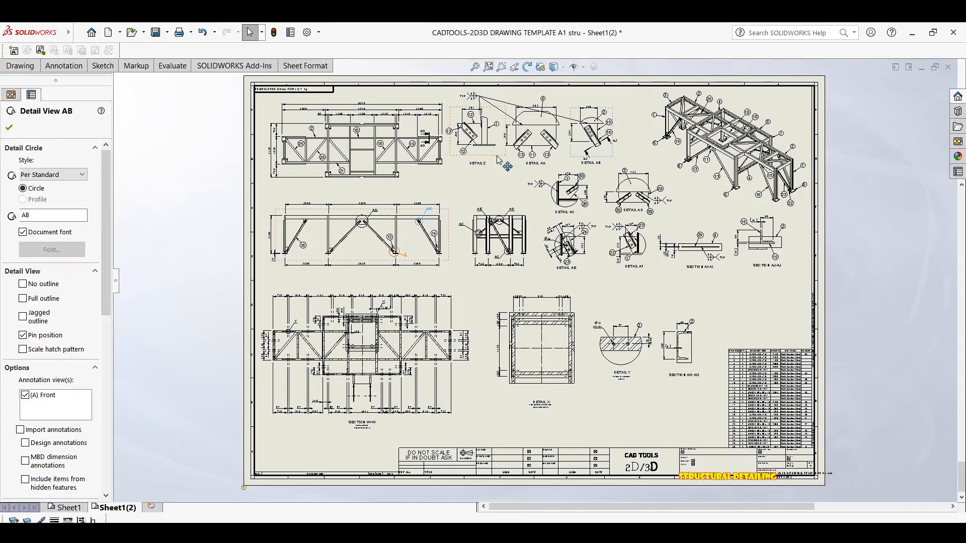
ctrl+click(556, 159)
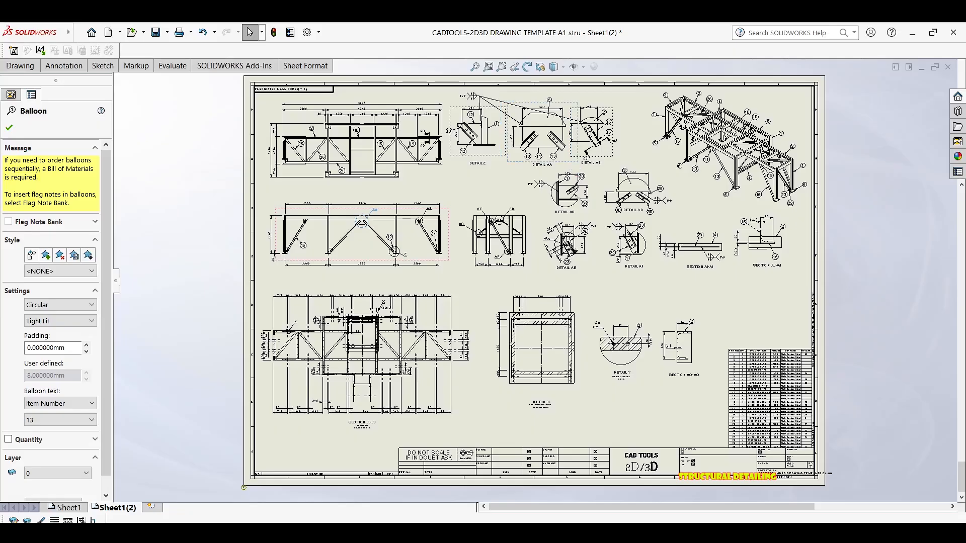
click(551, 163)
drag(557, 160, 550, 159)
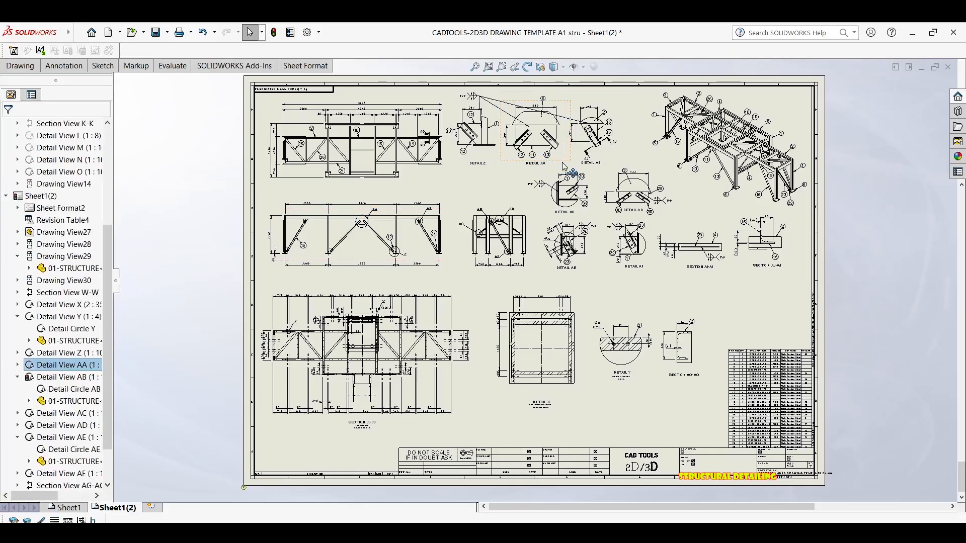
ctrl+click(608, 156)
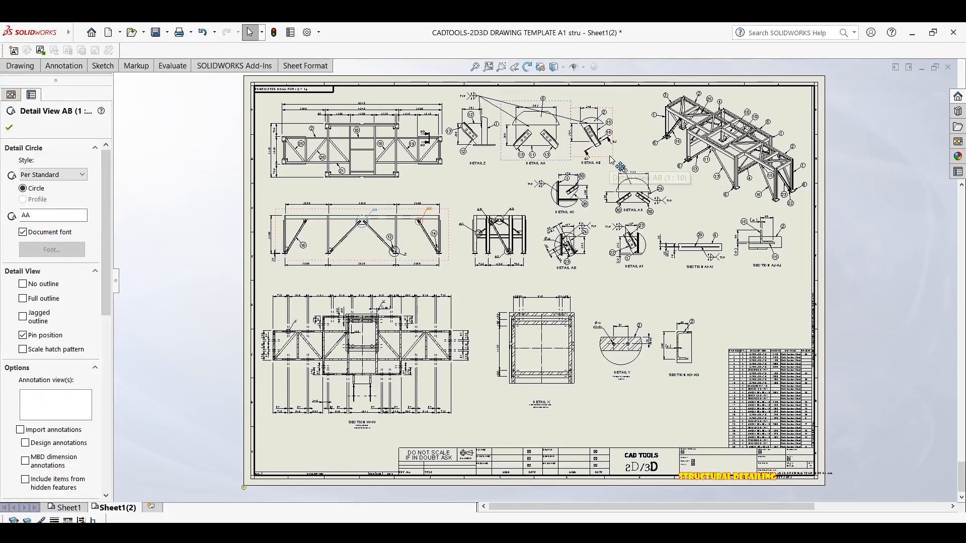
ctrl+click(491, 158)
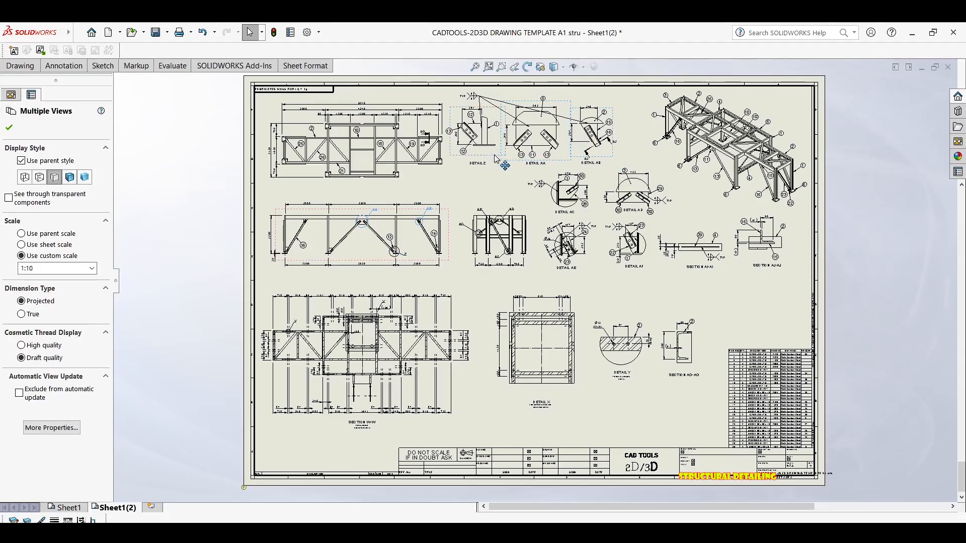
drag(496, 158, 500, 154)
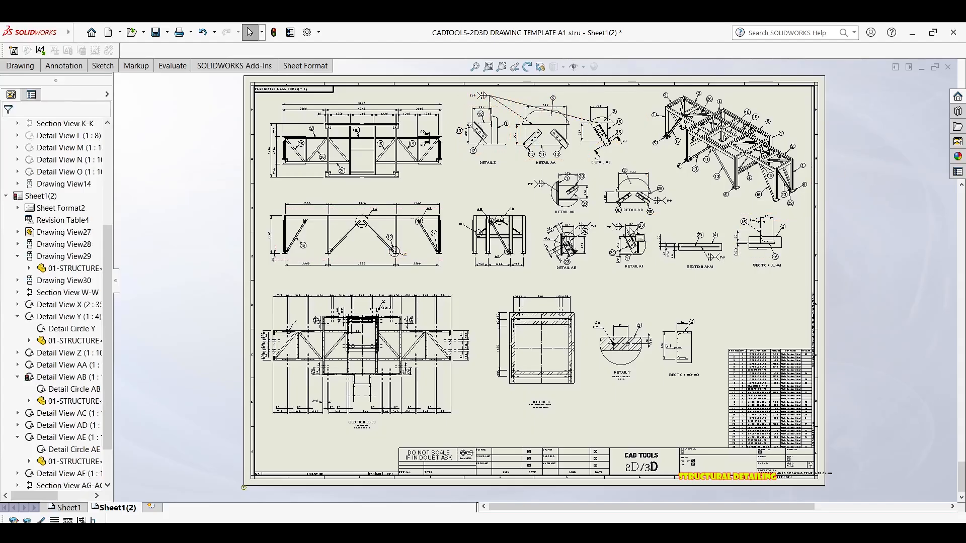
Step: Move the weldment cut list table upward so it sits clear of the title block
middle_drag(610, 253, 582, 232)
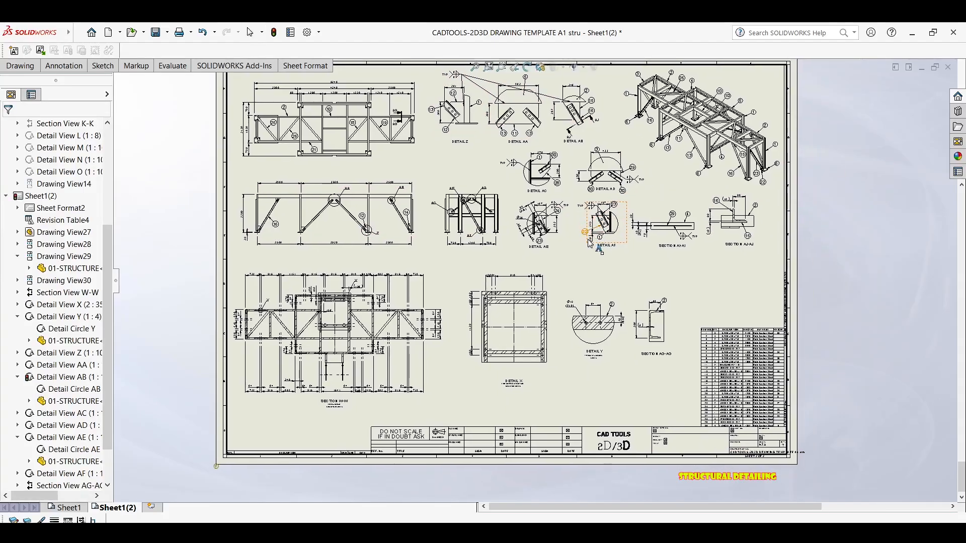
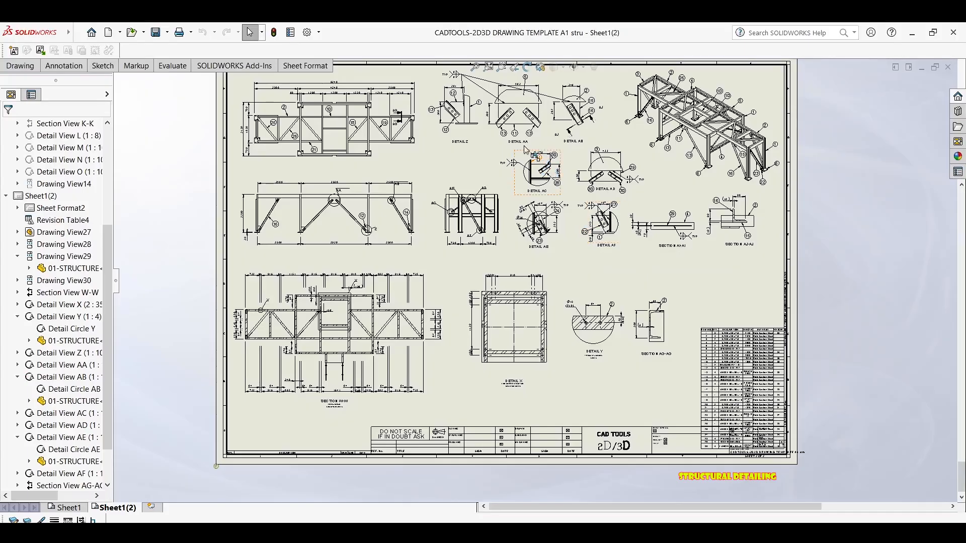
scroll(583, 178, down, 1)
mouse_move(769, 377)
middle_down()
mouse_move(723, 277)
mouse_move(710, 286)
middle_up()
click(720, 295)
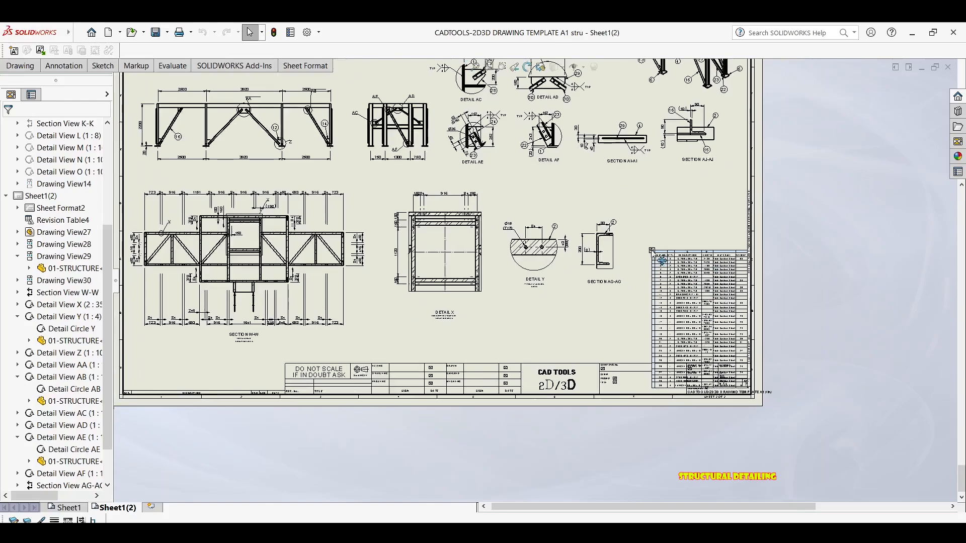
drag(652, 250, 650, 227)
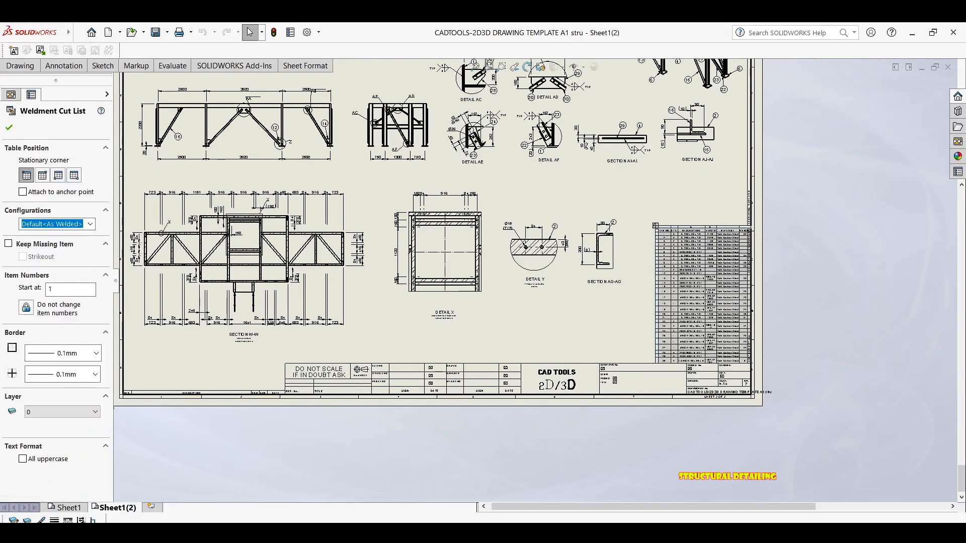
scroll(773, 227, down, 5)
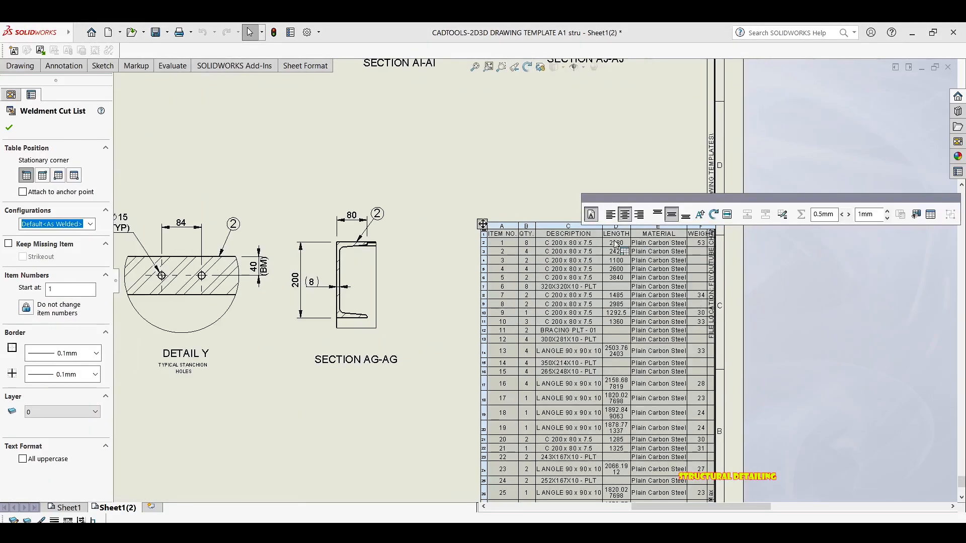
Step: Move the weldment cut list table slightly to the left so it sits inside the sheet border
drag(482, 224, 465, 231)
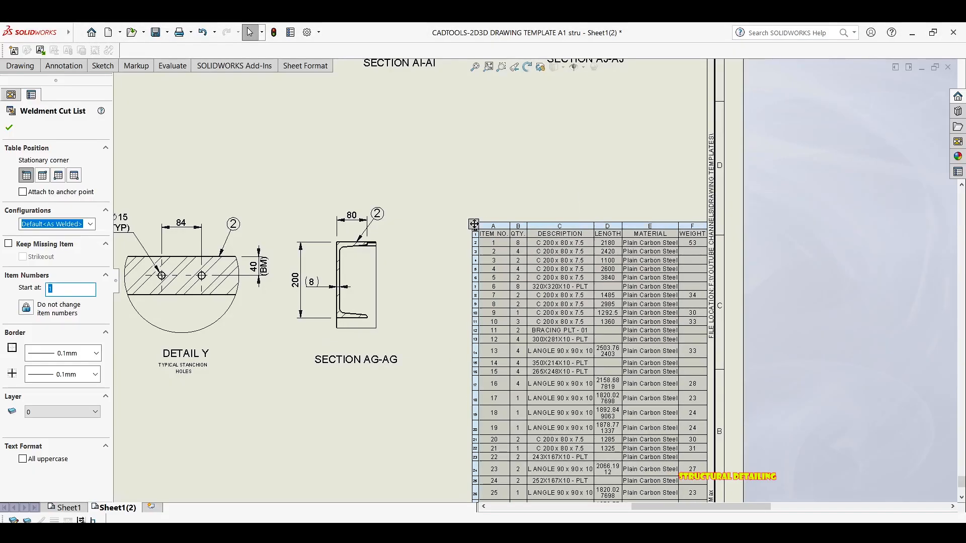
Step: Dimension the vertical distance in Section AJ-AJ from the underside of plate 15 to the lower edge of channel 2
scroll(473, 252, up, 4)
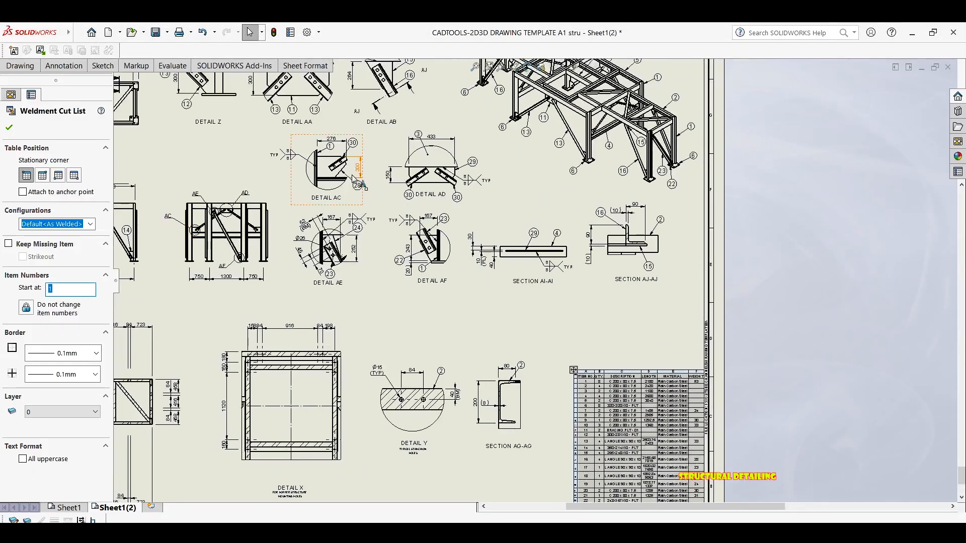
scroll(362, 184, down, 3)
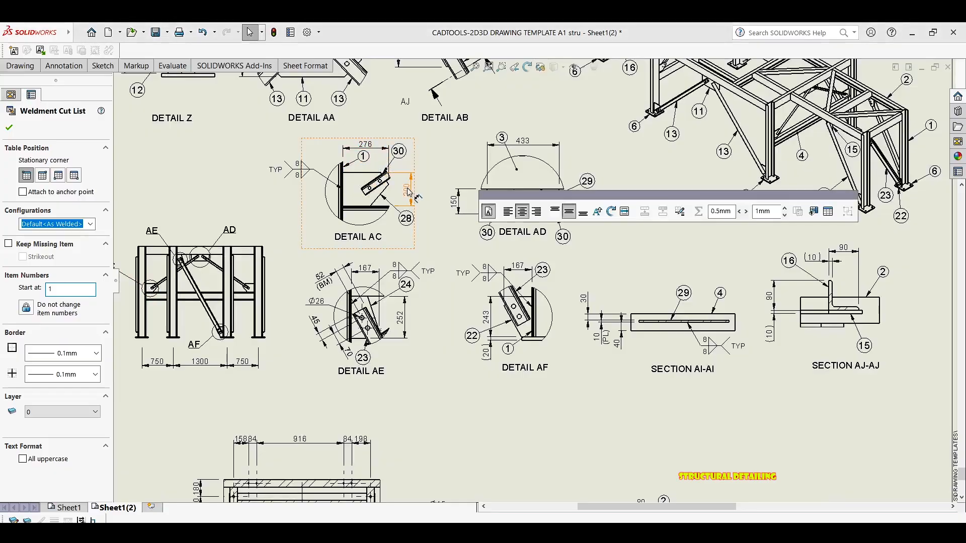
middle_drag(430, 243, 394, 222)
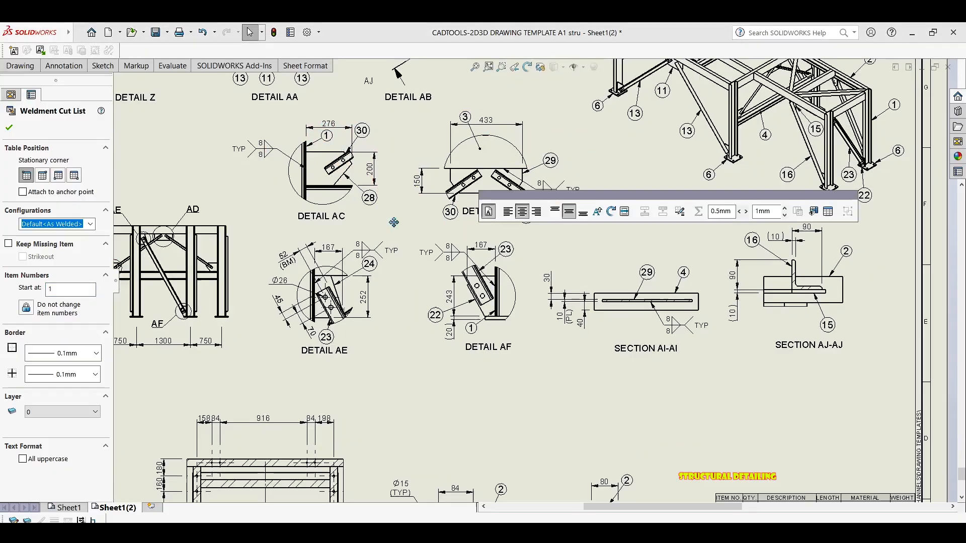
middle_drag(466, 275, 449, 250)
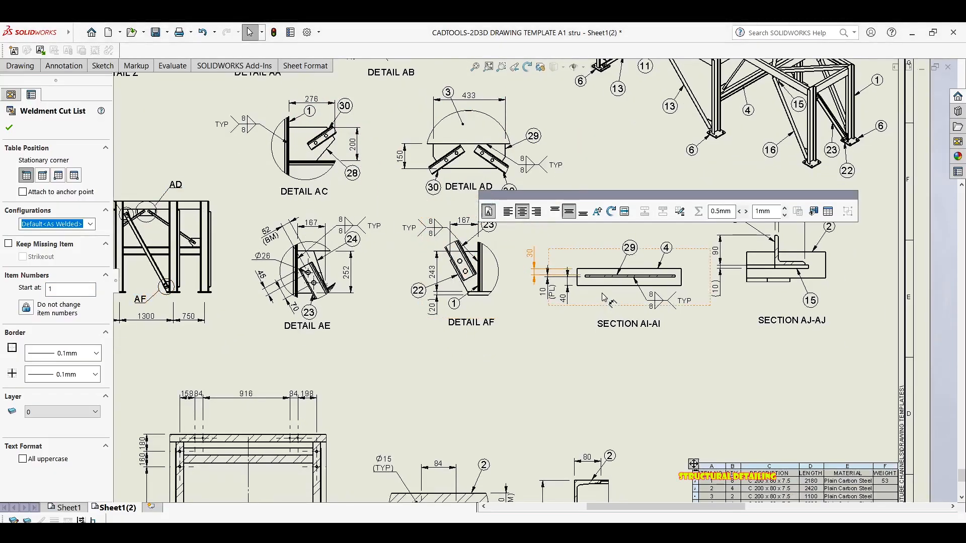
scroll(609, 287, down, 1)
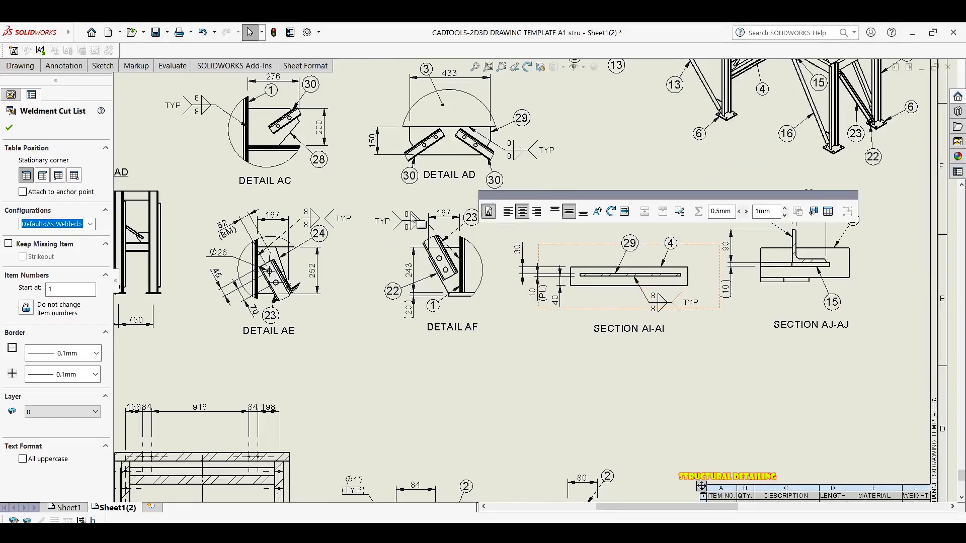
middle_drag(788, 270, 709, 270)
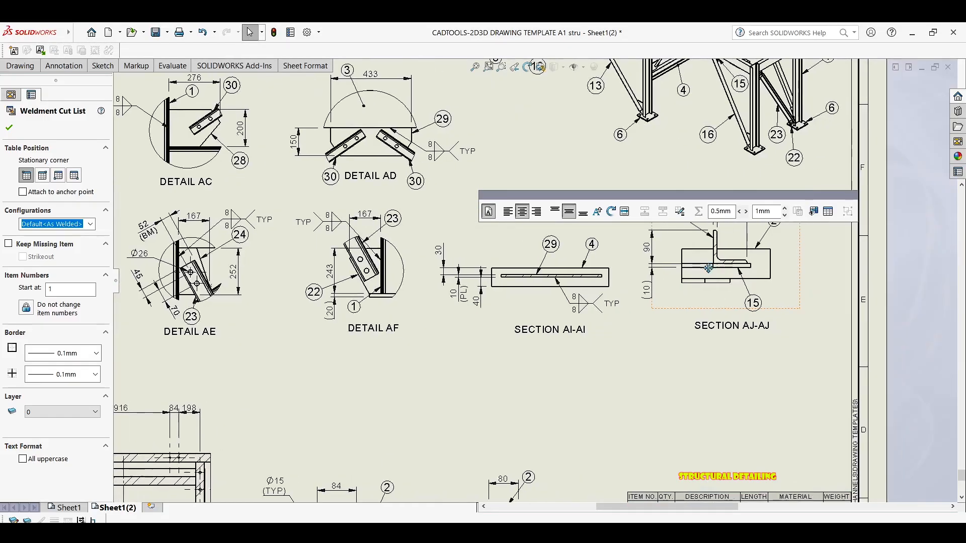
scroll(709, 274, down, 1)
scroll(686, 302, down, 1)
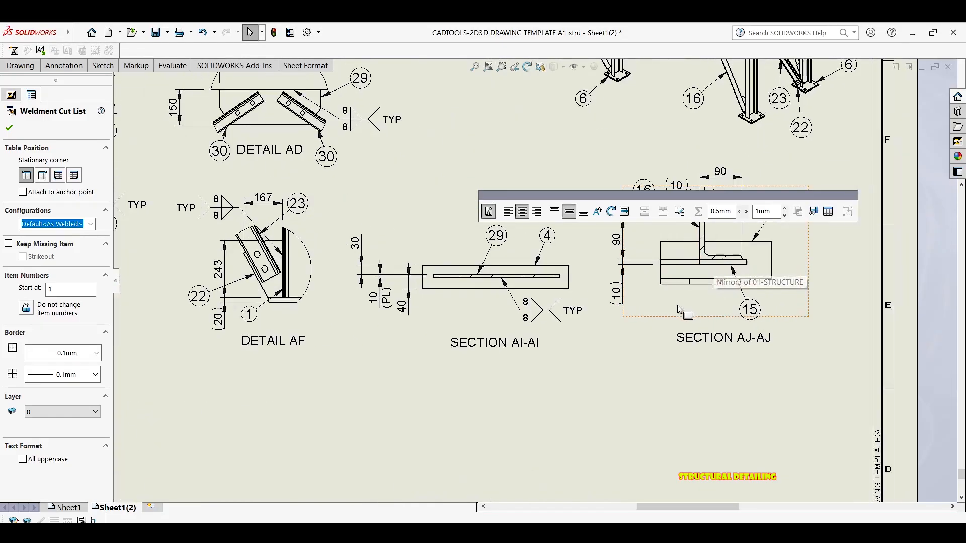
scroll(683, 307, down, 2)
right_drag(683, 307, 666, 257)
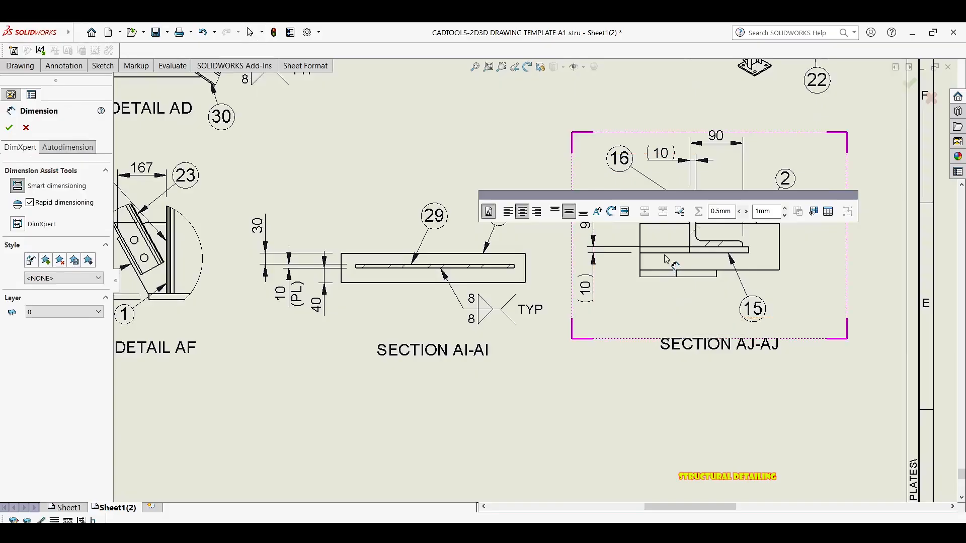
click(672, 254)
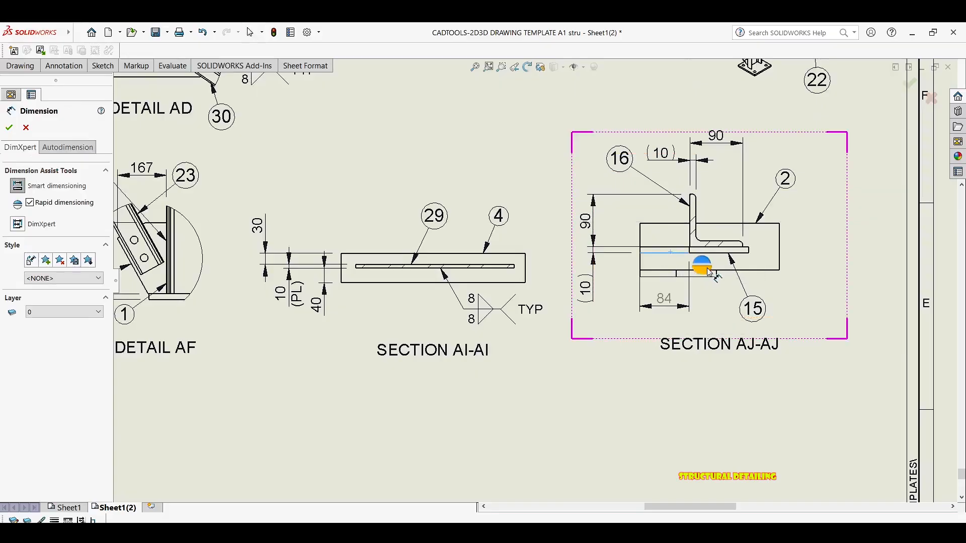
click(727, 271)
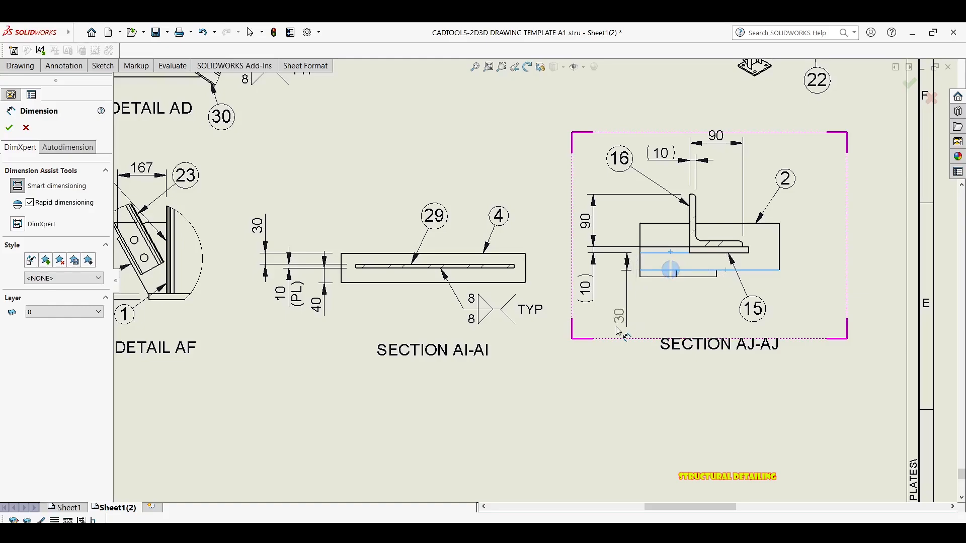
click(625, 297)
Step: Flip the arrows of Section AJ-AJ's new vertical dimension to the outside and move its text closer to the arrows
scroll(589, 256, down, 3)
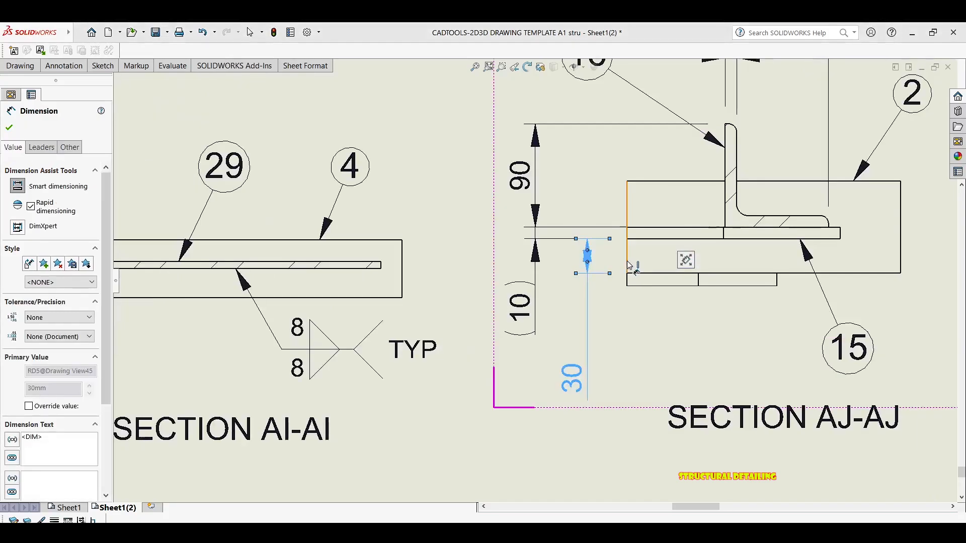
click(588, 252)
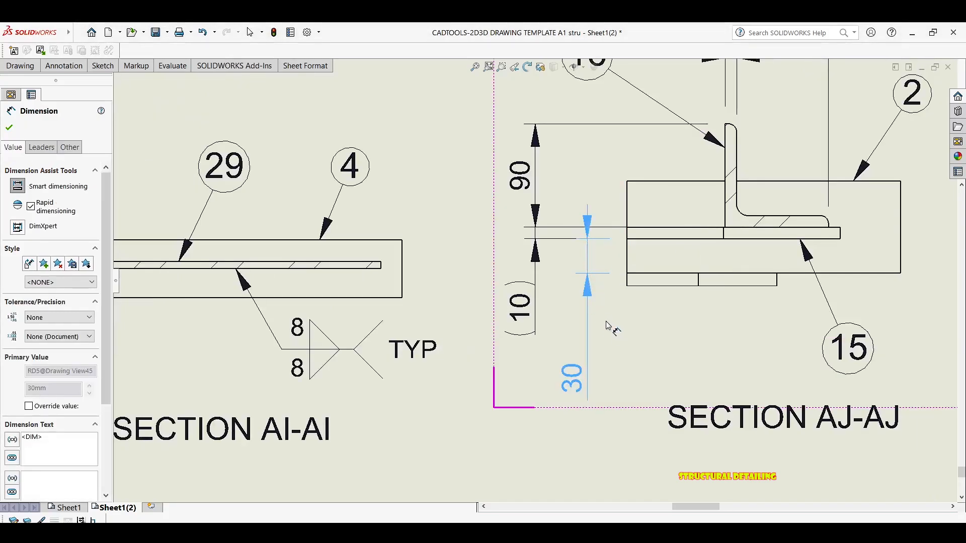
key(Escape)
drag(581, 330, 584, 319)
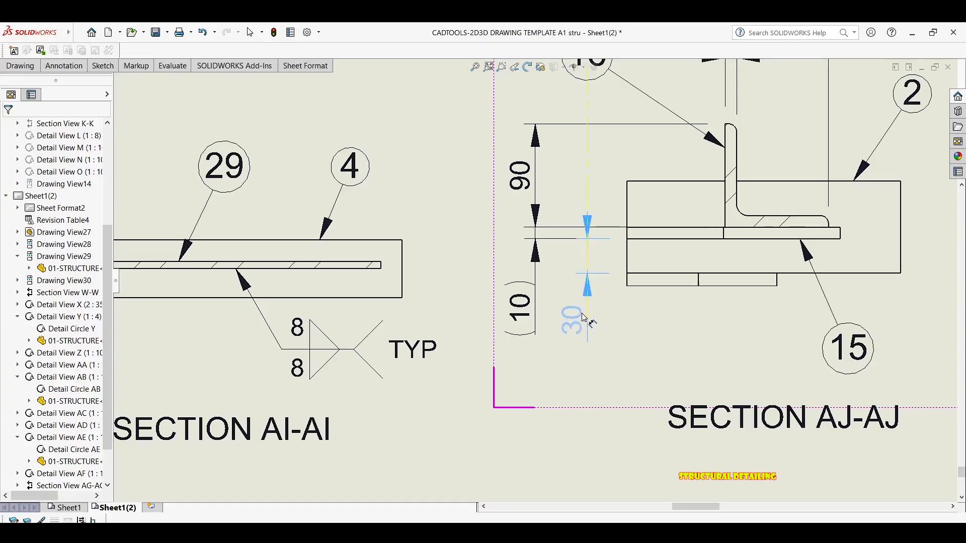
scroll(619, 270, up, 3)
key(Escape)
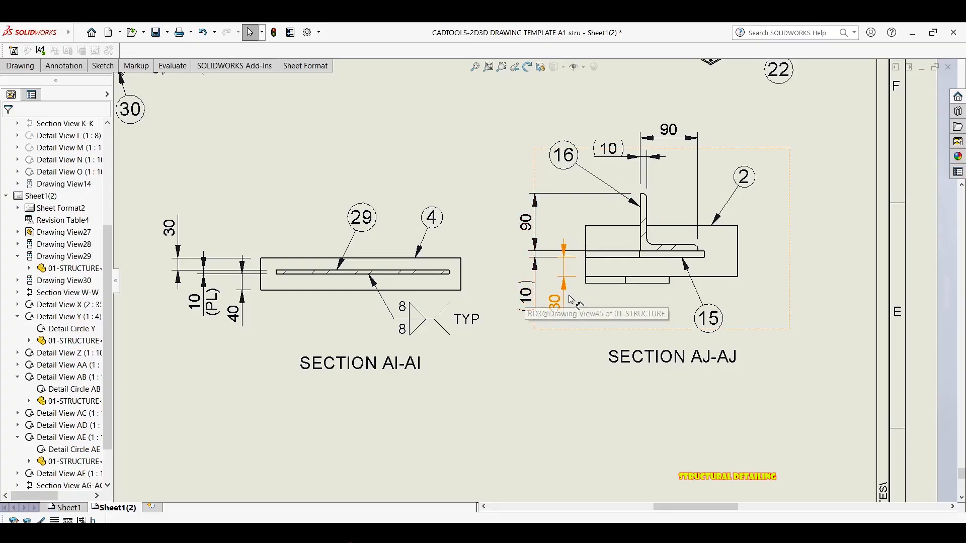
Step: Widen the cut list's LENGTH column so that every length value fits on a single line
scroll(528, 290, up, 1)
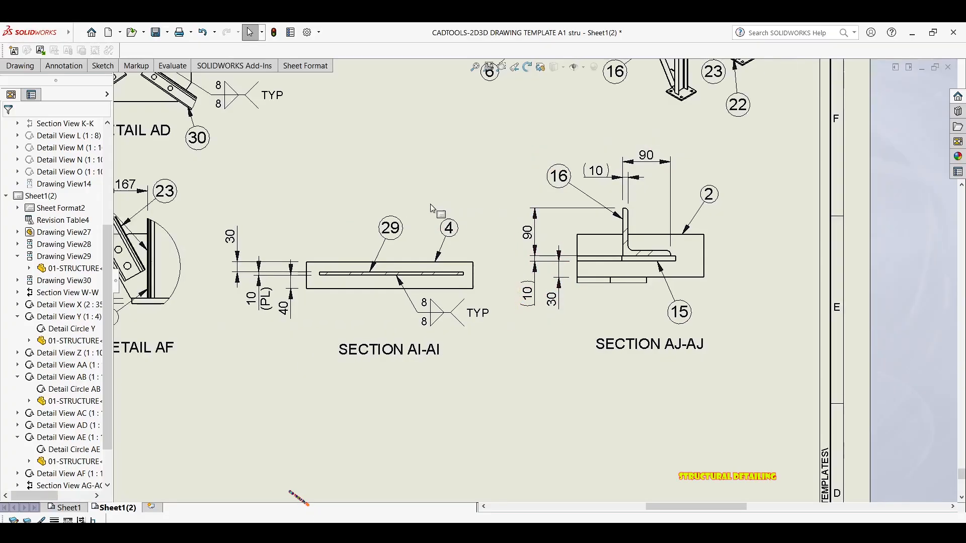
middle_drag(433, 208, 593, 199)
scroll(560, 208, up, 1)
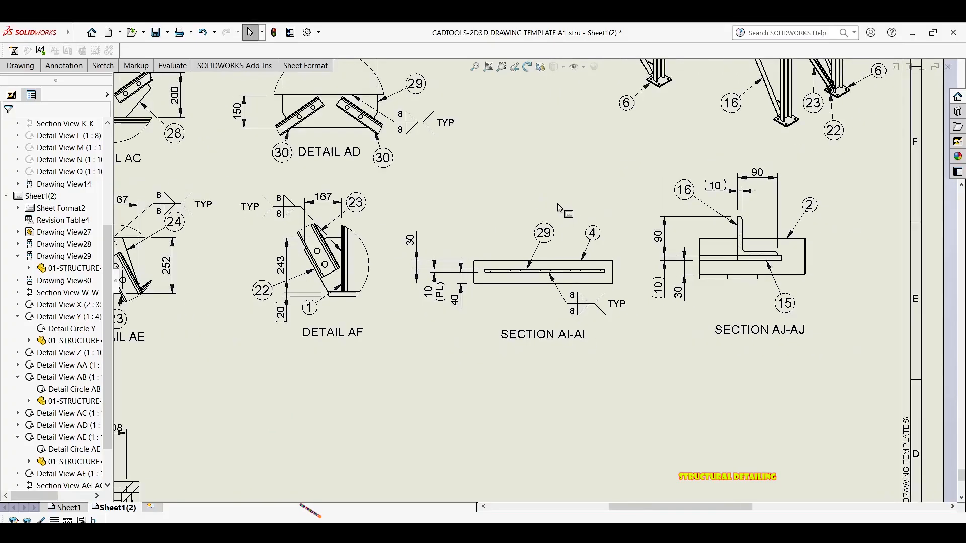
scroll(435, 219, up, 2)
middle_drag(434, 220, 433, 77)
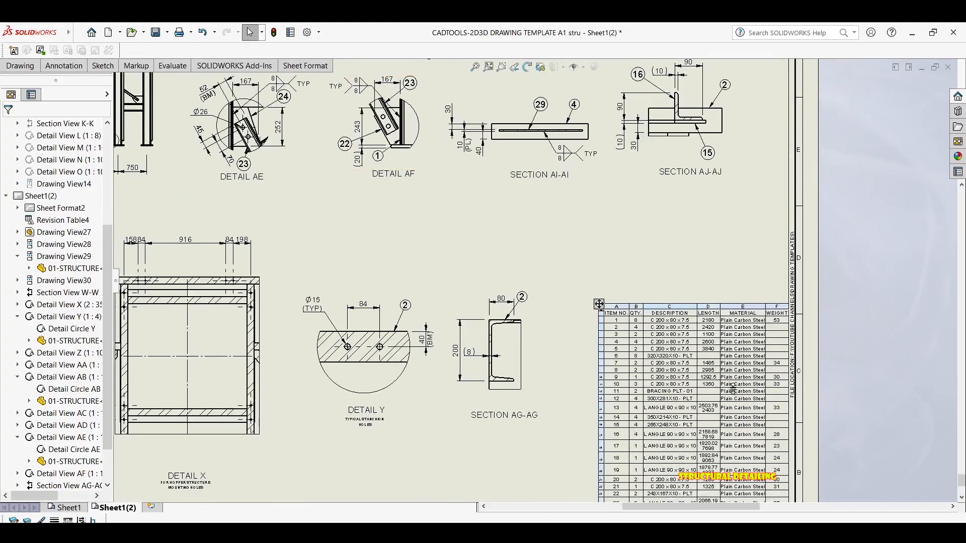
scroll(733, 388, down, 4)
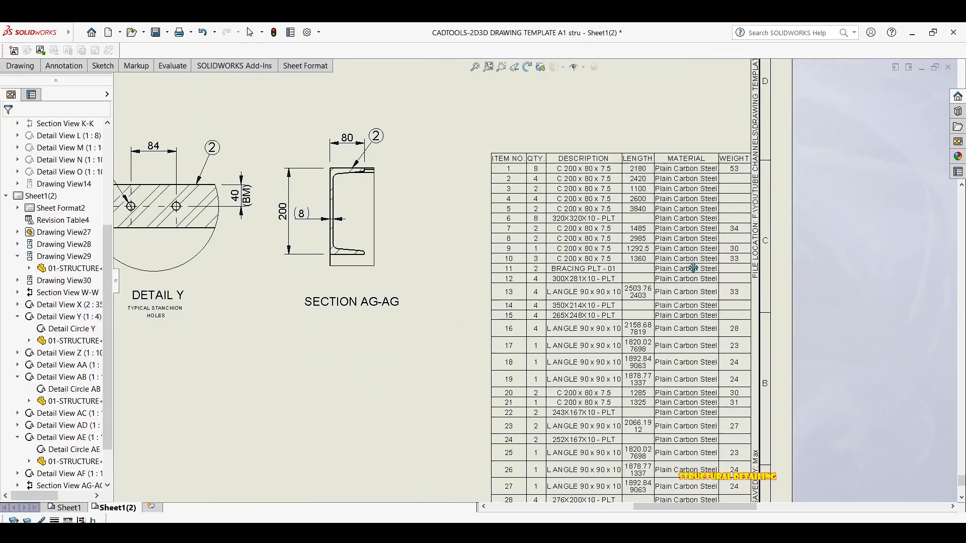
middle_drag(693, 268, 673, 196)
scroll(638, 332, down, 2)
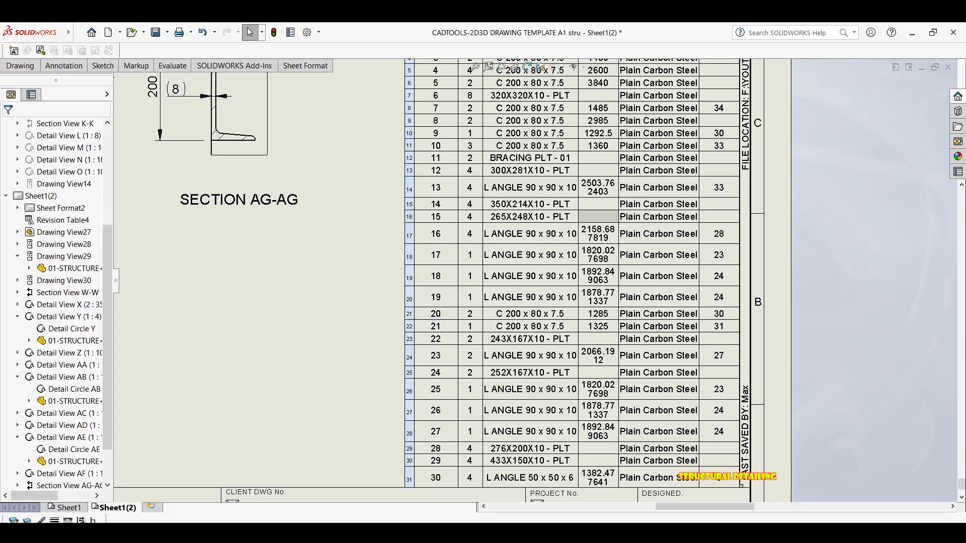
double_click(618, 202)
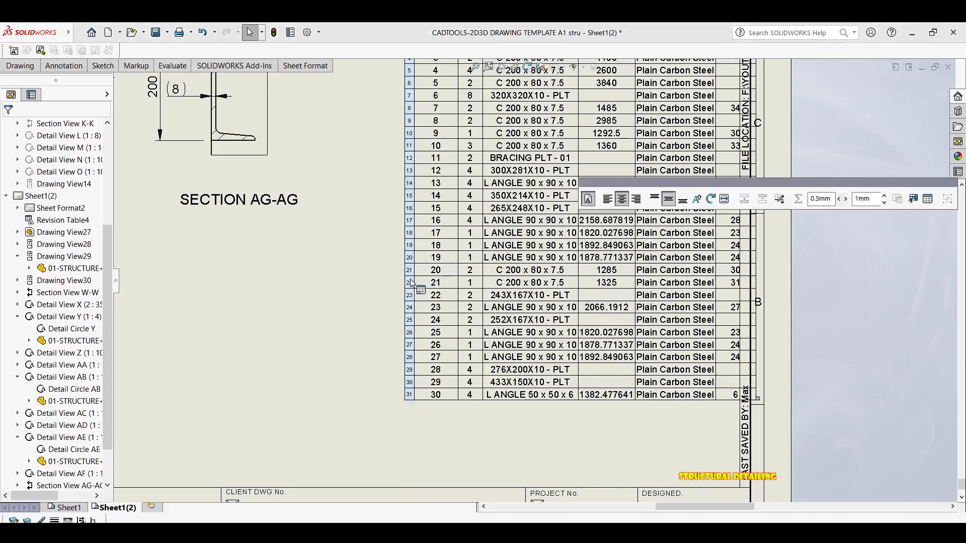
Step: Move the widened cut list table down and left so it sits inside the border, just above the title block
mouse_move(539, 275)
middle_down()
mouse_move(494, 290)
mouse_move(465, 385)
middle_up()
click(329, 142)
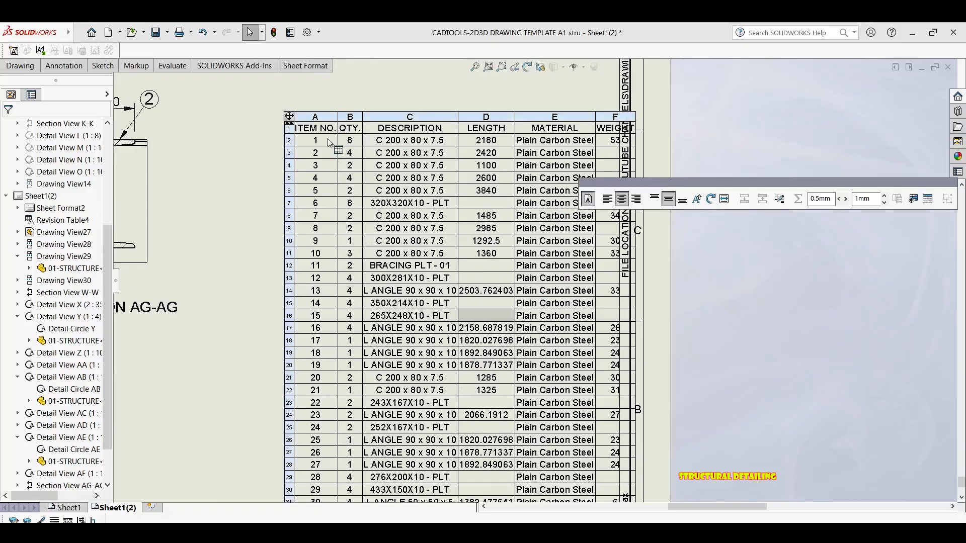
drag(267, 136, 266, 191)
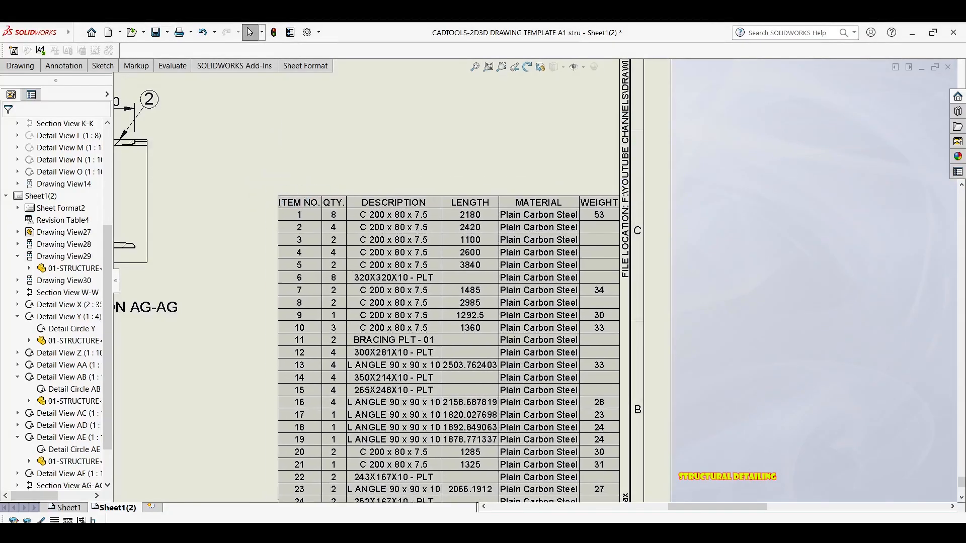
click(416, 203)
middle_drag(481, 147, 510, 121)
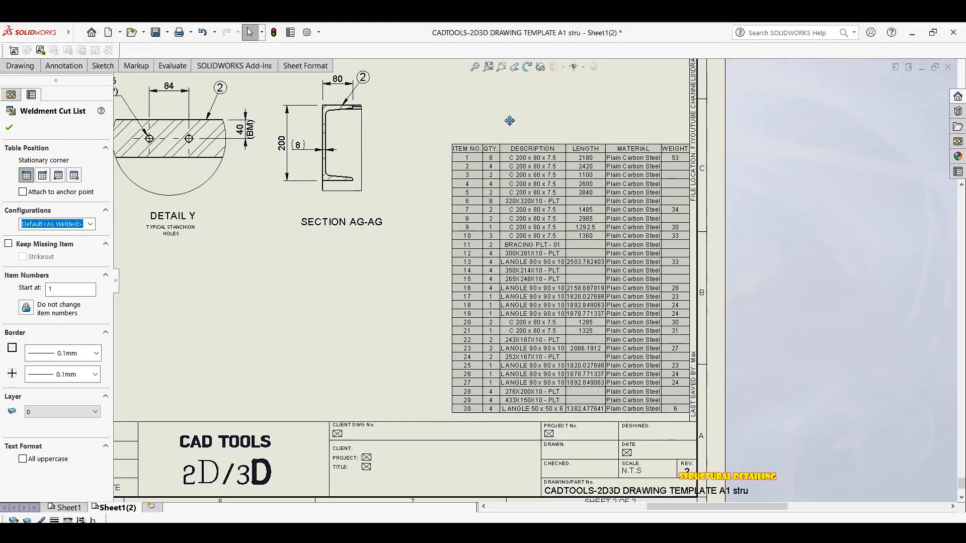
Step: Move Detail X's 158 dimension to a lower row with its text outside the extension lines, and flip its arrows outward
middle_drag(477, 193, 768, 240)
scroll(642, 238, up, 1)
middle_drag(629, 129, 614, 243)
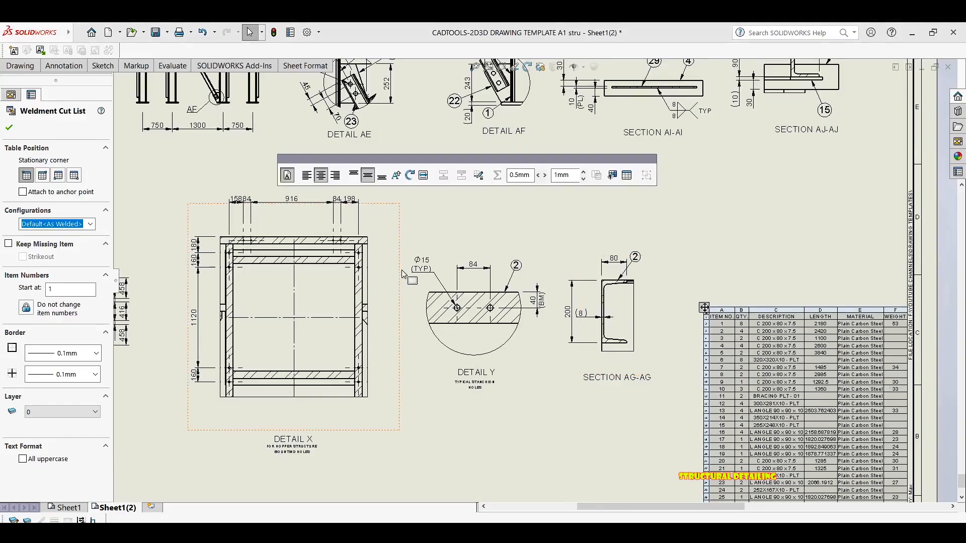
middle_drag(562, 196, 578, 222)
middle_drag(701, 214, 725, 229)
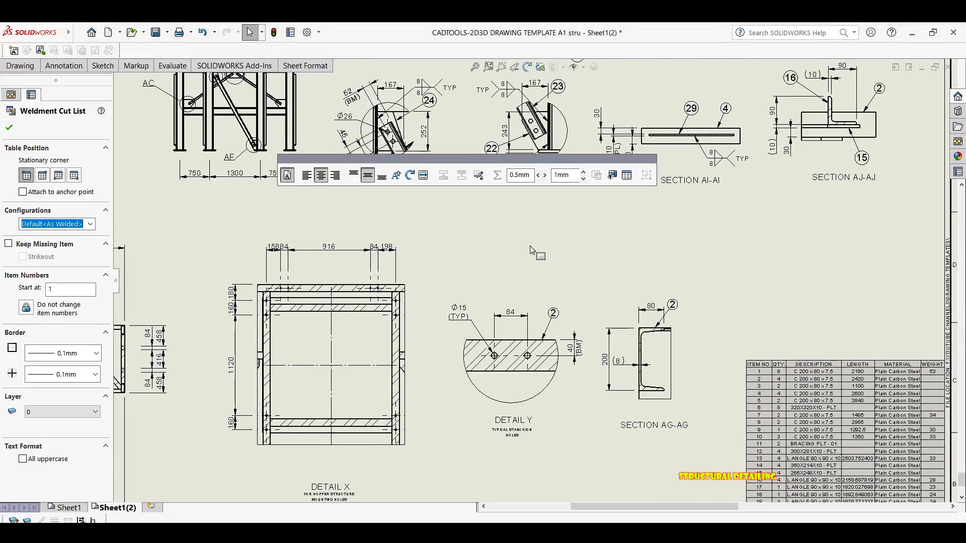
scroll(496, 260, up, 1)
middle_drag(477, 254, 535, 251)
scroll(372, 255, down, 8)
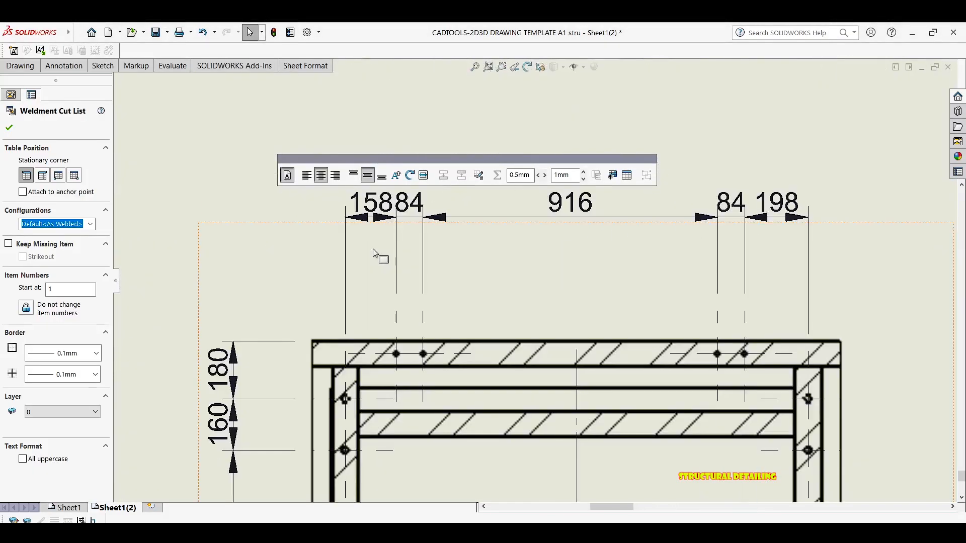
scroll(379, 226, down, 1)
scroll(362, 211, down, 1)
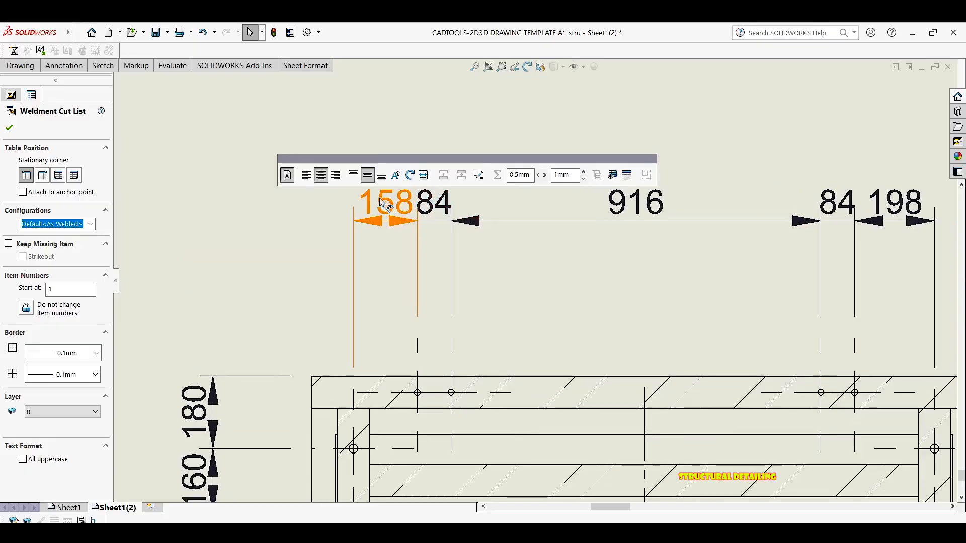
drag(332, 208, 304, 271)
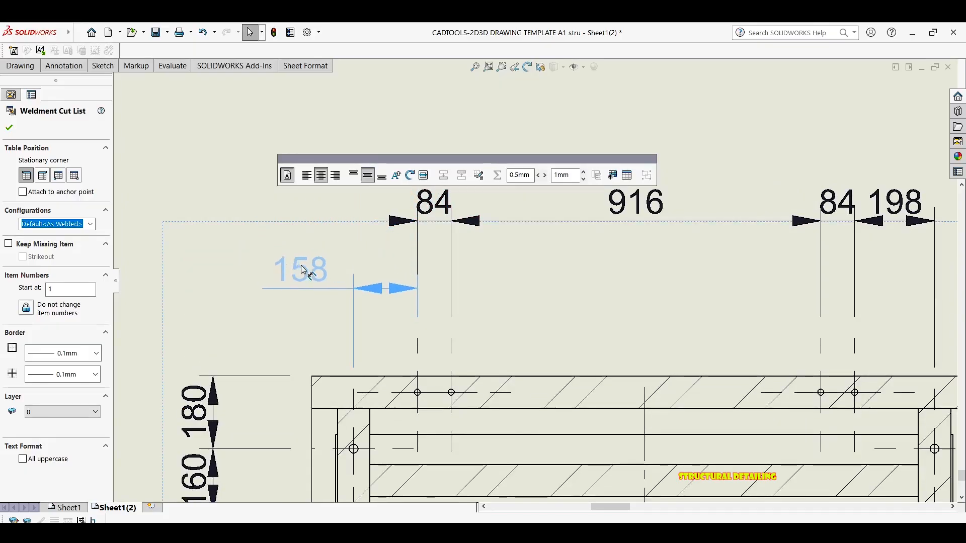
click(358, 289)
click(383, 290)
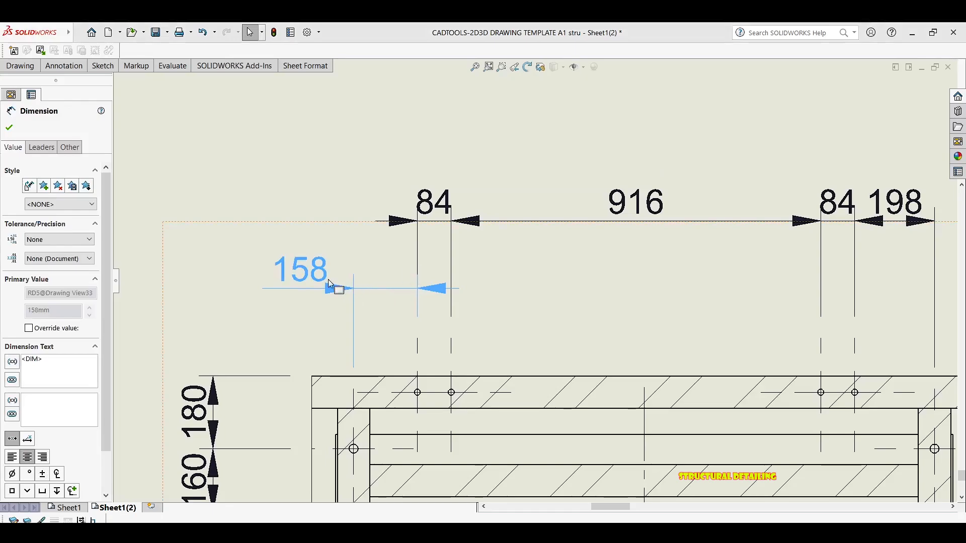
drag(293, 276, 272, 264)
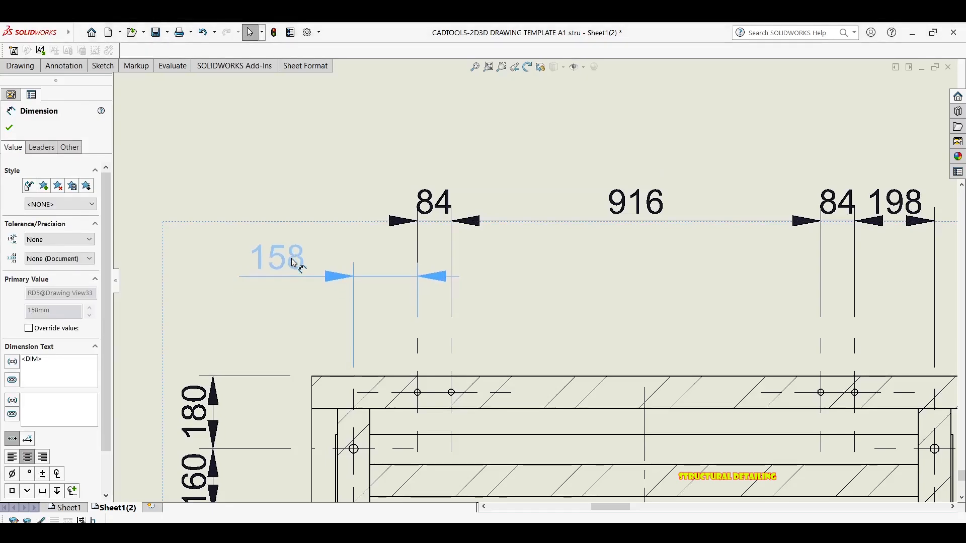
Step: Move Detail X's 198 dimension down to the row of the 158 dimension, with its text outside the extension lines
scroll(510, 173, down, 1)
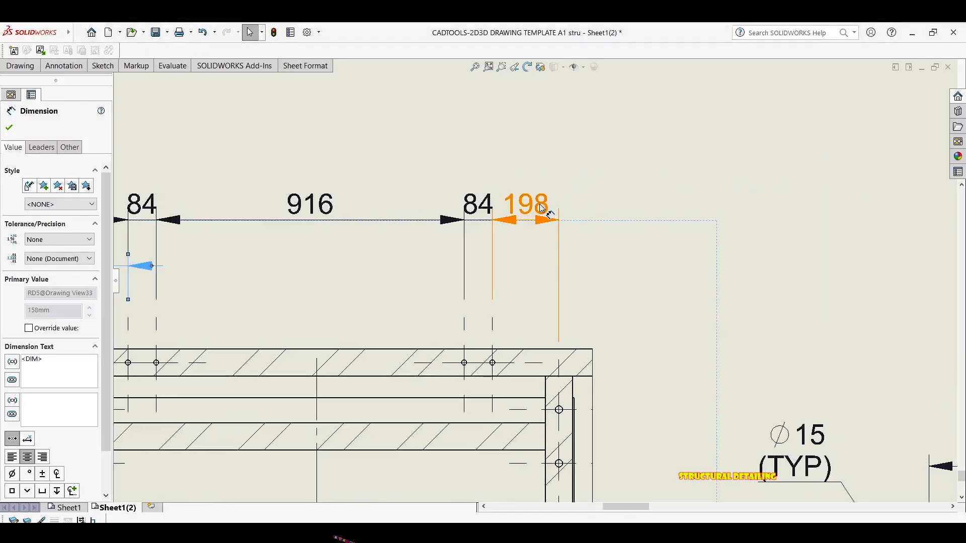
drag(572, 249, 615, 256)
click(581, 166)
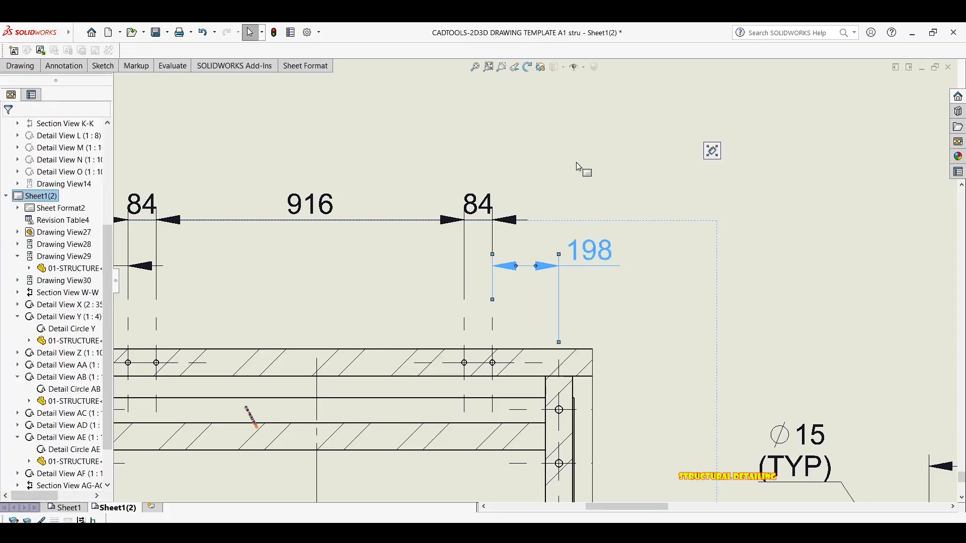
scroll(566, 166, down, 6)
middle_drag(567, 148, 575, 138)
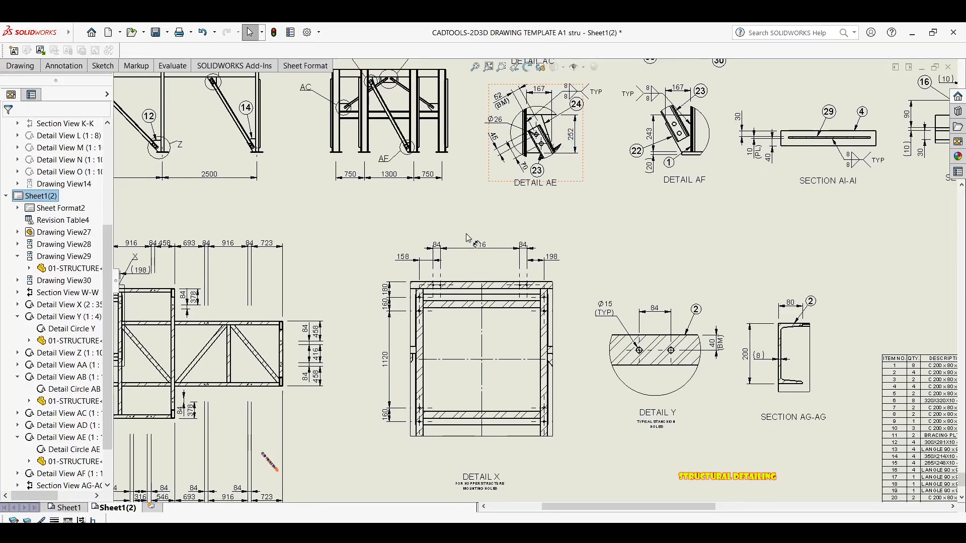
scroll(398, 306, up, 4)
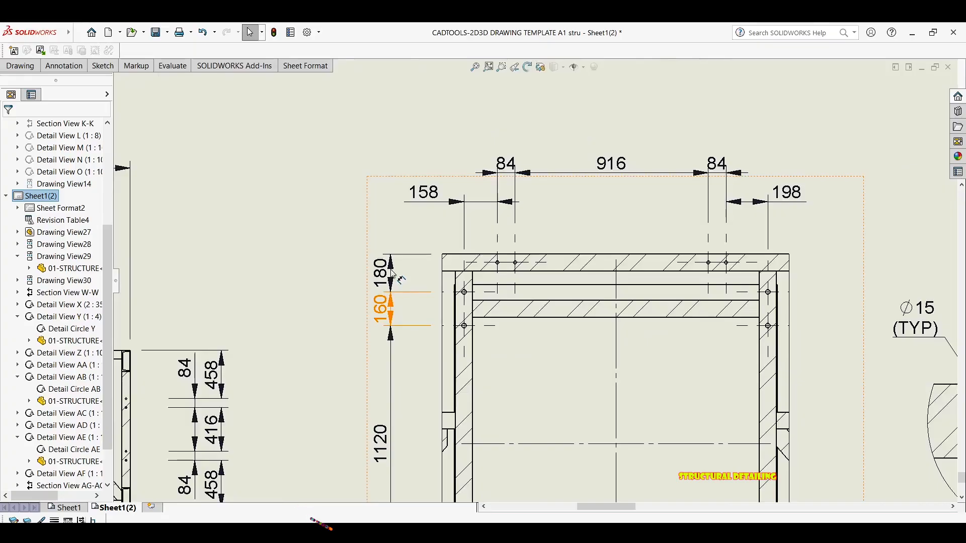
Step: Examine Detail X, Detail Y and the surrounding detail, section and elevation views for annotations that still need tidying
scroll(393, 275, up, 2)
scroll(438, 274, down, 4)
scroll(505, 211, up, 2)
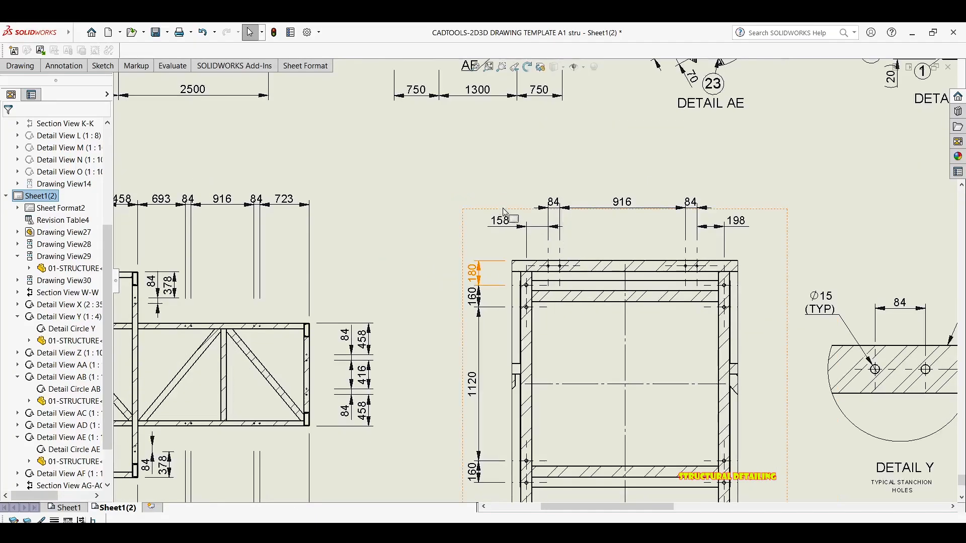
scroll(505, 209, down, 1)
middle_drag(606, 231, 531, 187)
scroll(546, 203, down, 1)
middle_drag(702, 149, 568, 180)
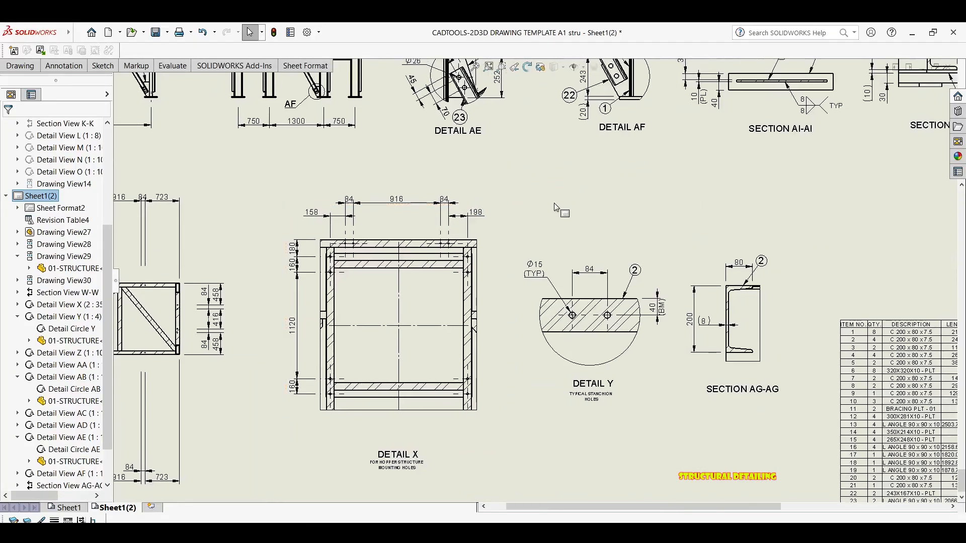
scroll(555, 208, down, 3)
scroll(447, 176, up, 1)
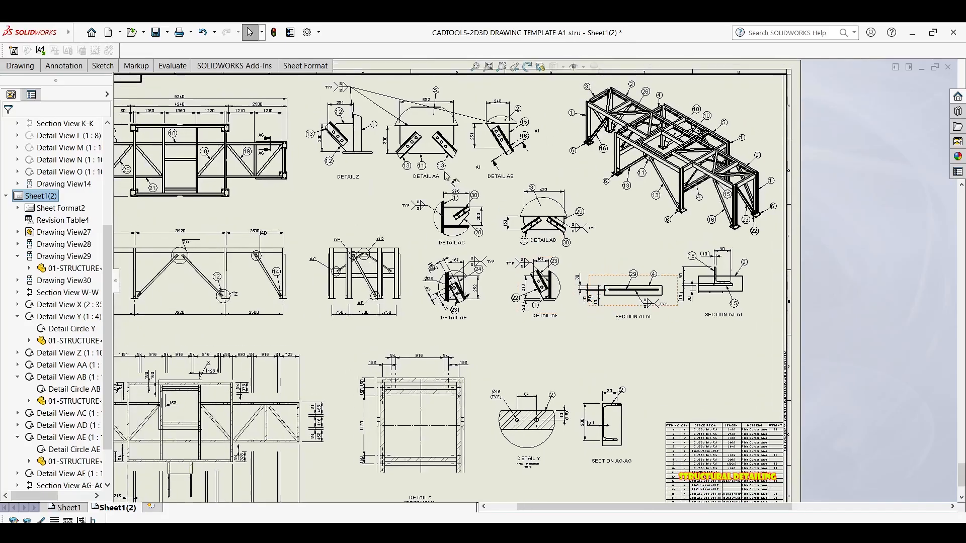
middle_drag(460, 170, 568, 157)
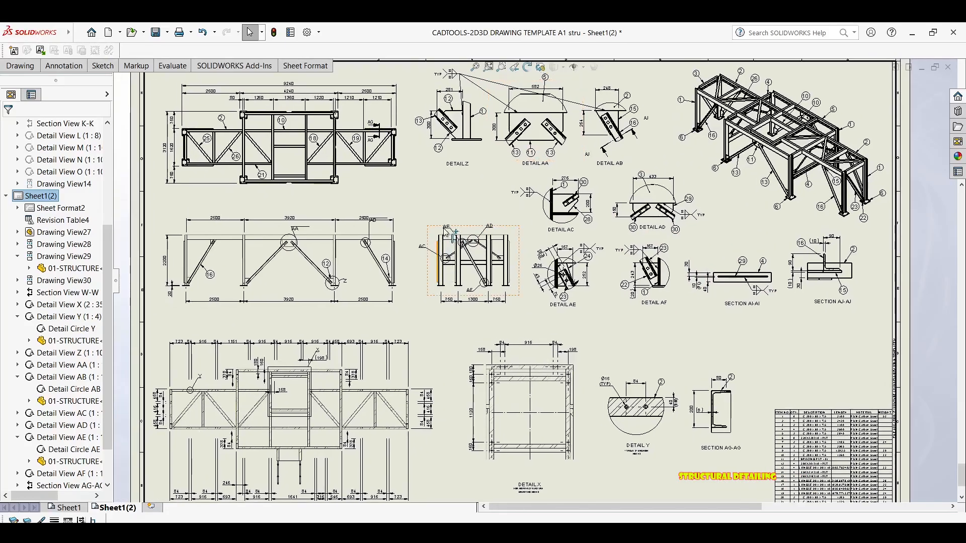
Step: Move the AA detail circle label on the front elevation to the upper right of its circle with a short angled leader
scroll(389, 241, up, 6)
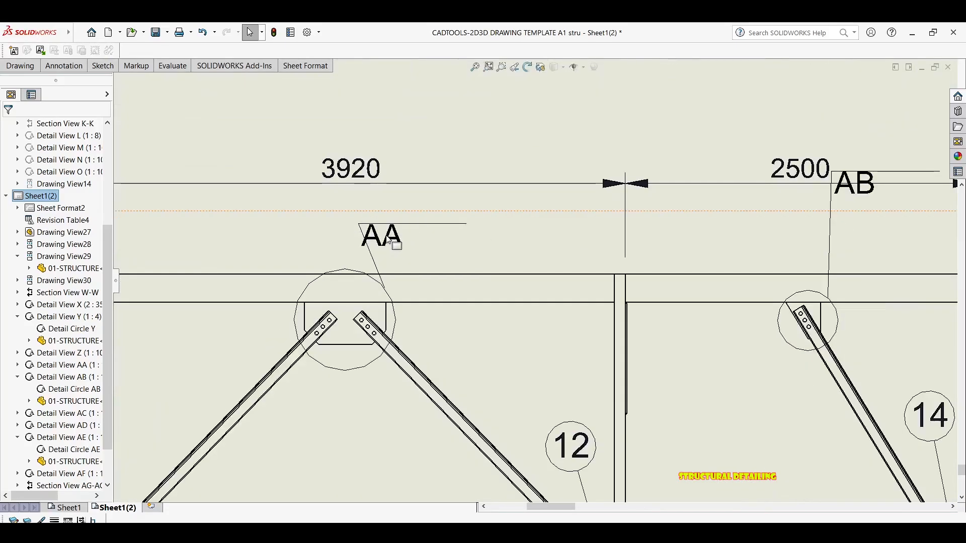
click(414, 234)
key(Escape)
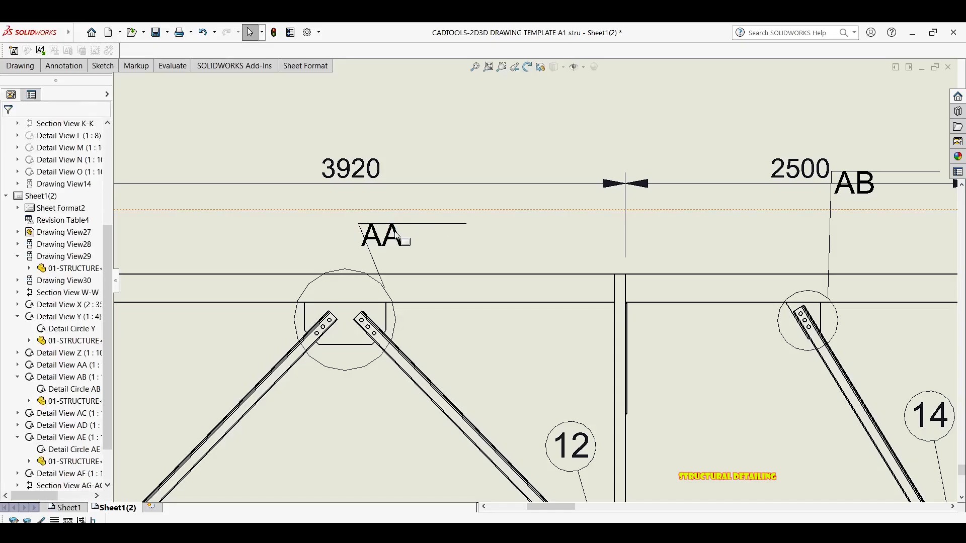
click(393, 235)
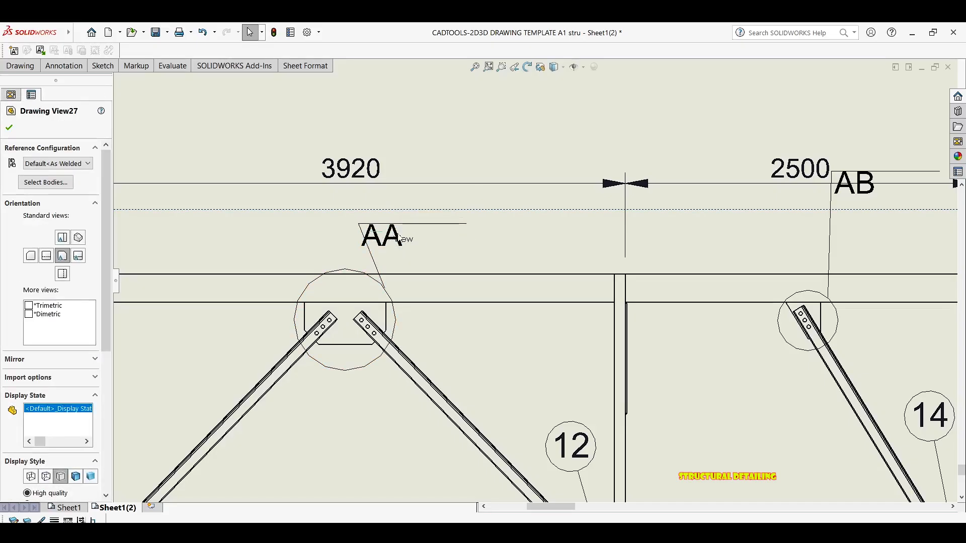
key(Escape)
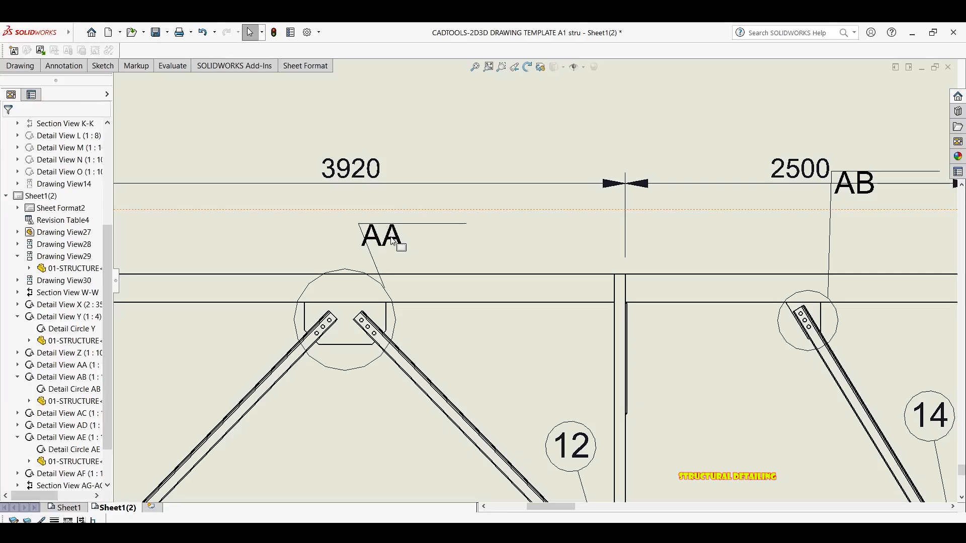
click(397, 241)
key(Escape)
click(395, 267)
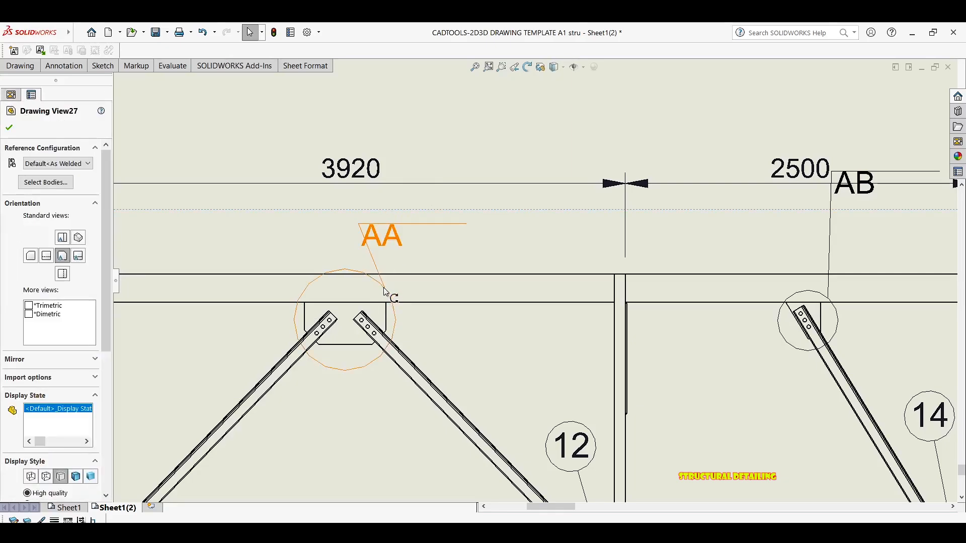
click(391, 298)
drag(377, 251, 443, 242)
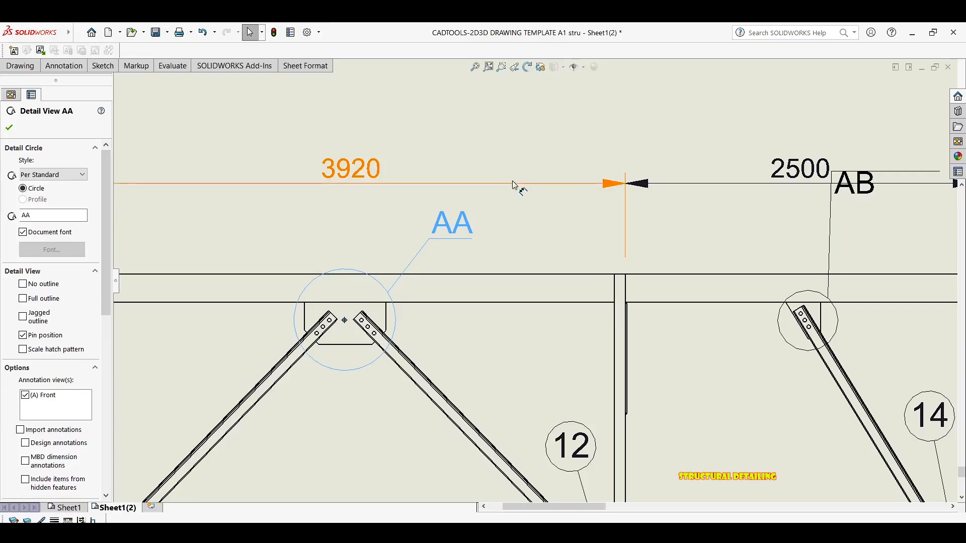
key(Escape)
Step: Move the AB detail circle label on the front elevation to the upper right of its circle, below the 2500 dimension line
scroll(545, 164, up, 8)
middle_drag(467, 123, 452, 117)
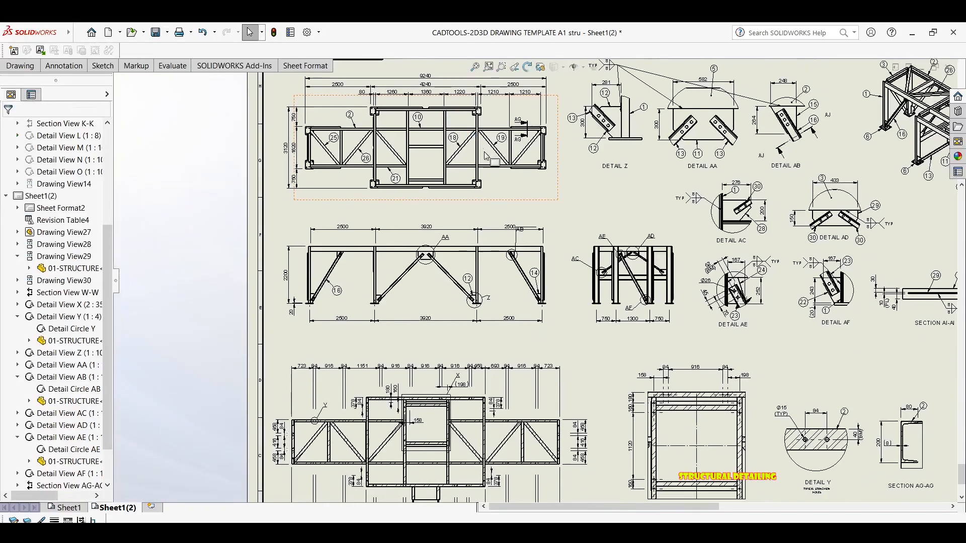
scroll(526, 241, down, 7)
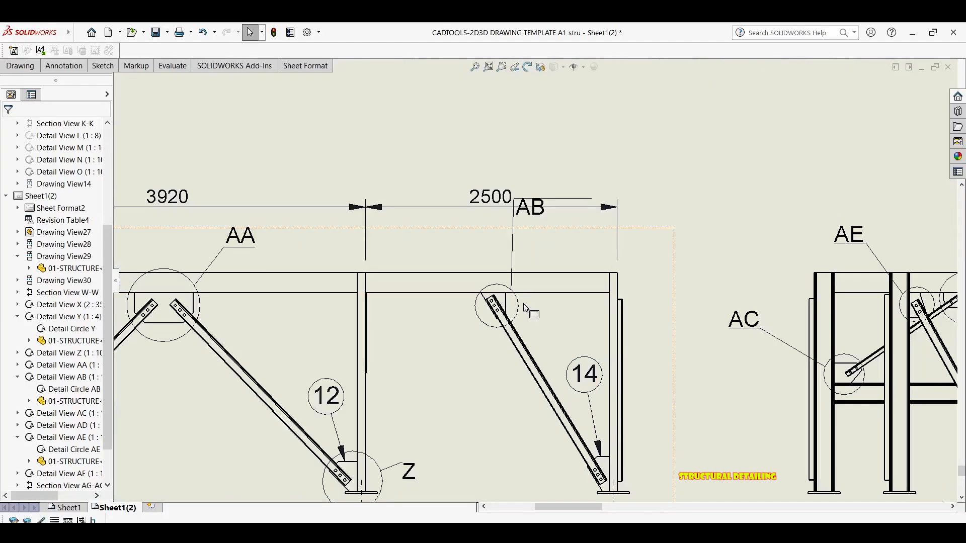
click(518, 309)
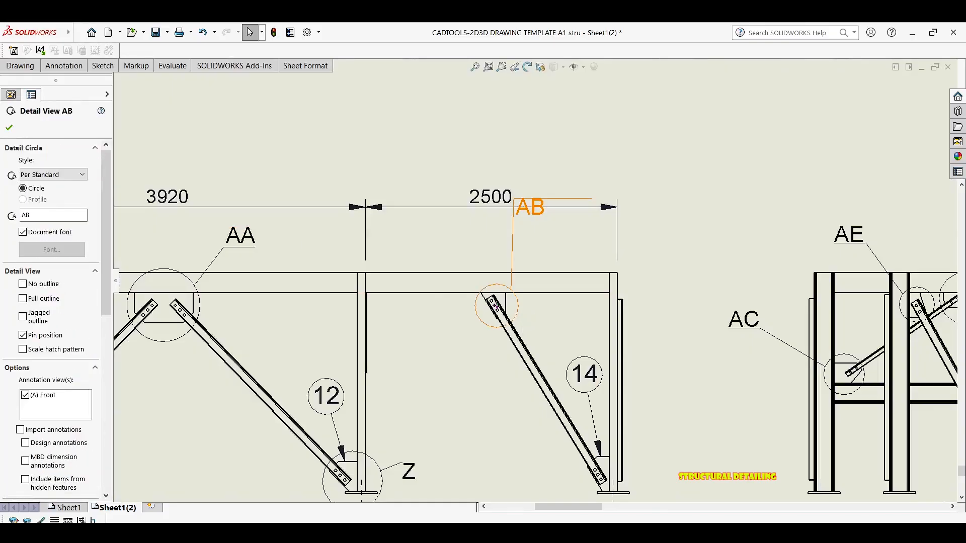
Step: Reposition the Z detail circle label to the lower right of its circle at the front elevation's column base
scroll(426, 277, up, 2)
middle_drag(423, 275, 425, 111)
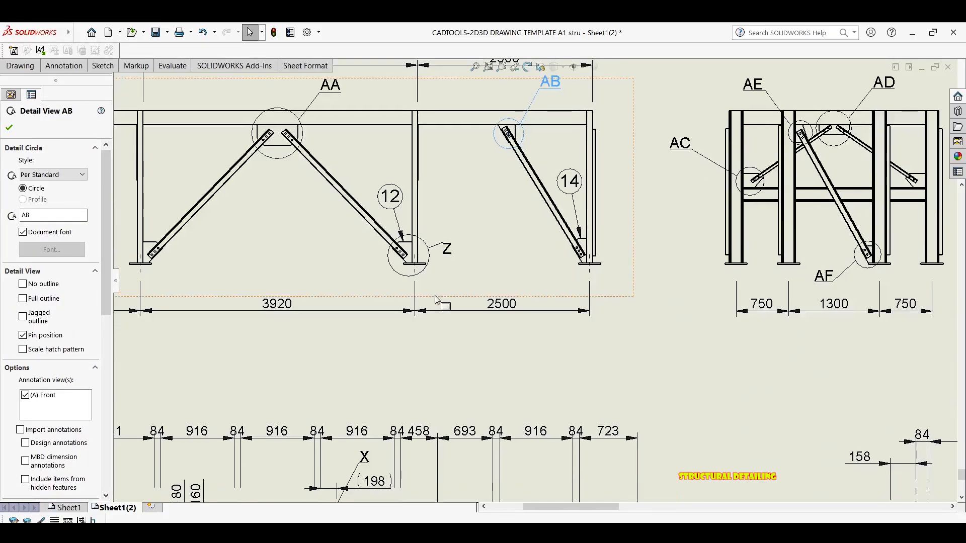
click(431, 265)
scroll(687, 199, up, 2)
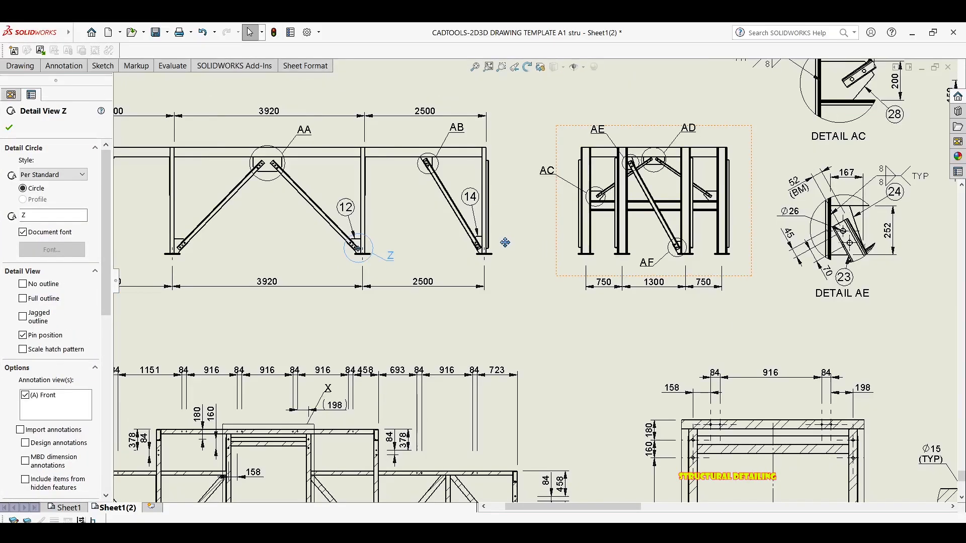
key(Escape)
Step: Review the layout of all views, details, sections and the cut list across the whole sheet
scroll(497, 225, up, 1)
middle_drag(834, 186, 570, 175)
scroll(698, 234, up, 2)
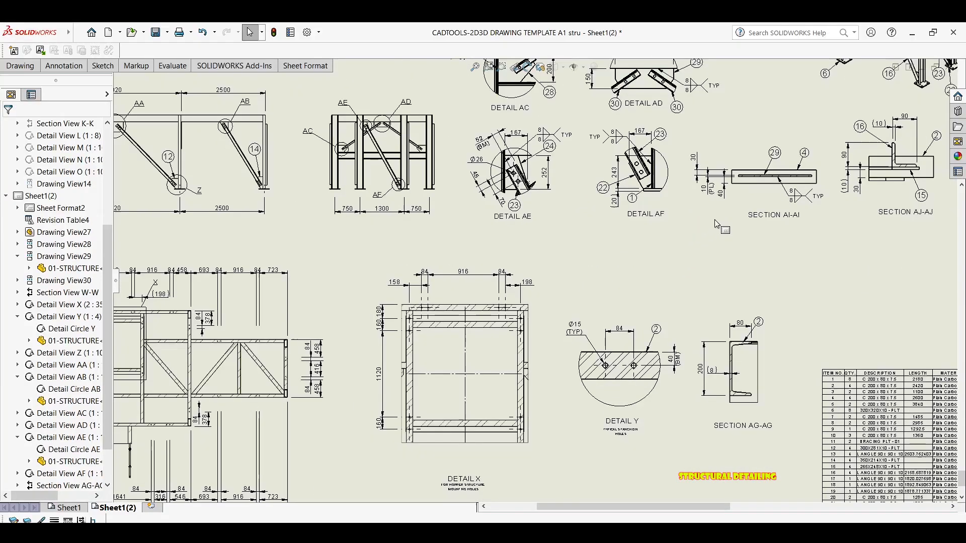
scroll(760, 255, up, 2)
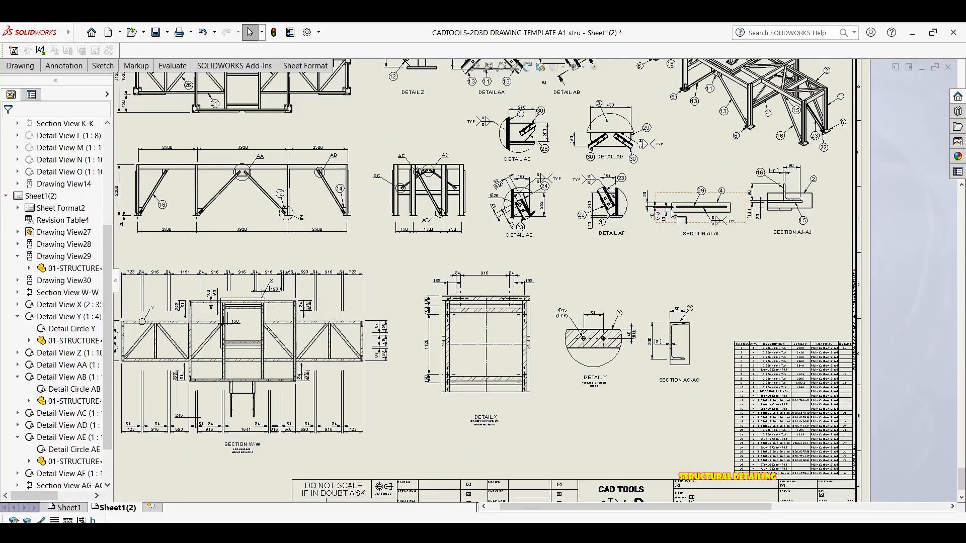
middle_drag(760, 255, 626, 231)
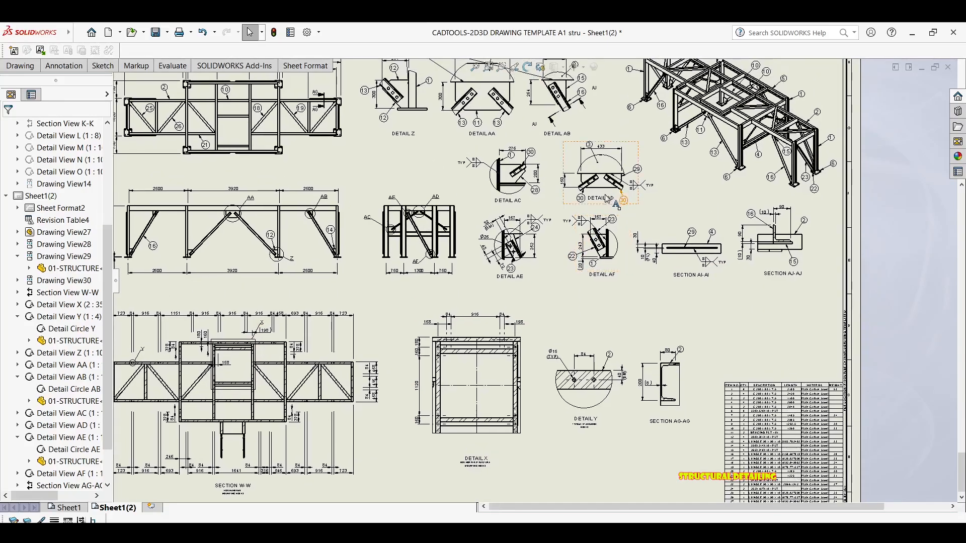
key(f)
scroll(602, 287, down, 4)
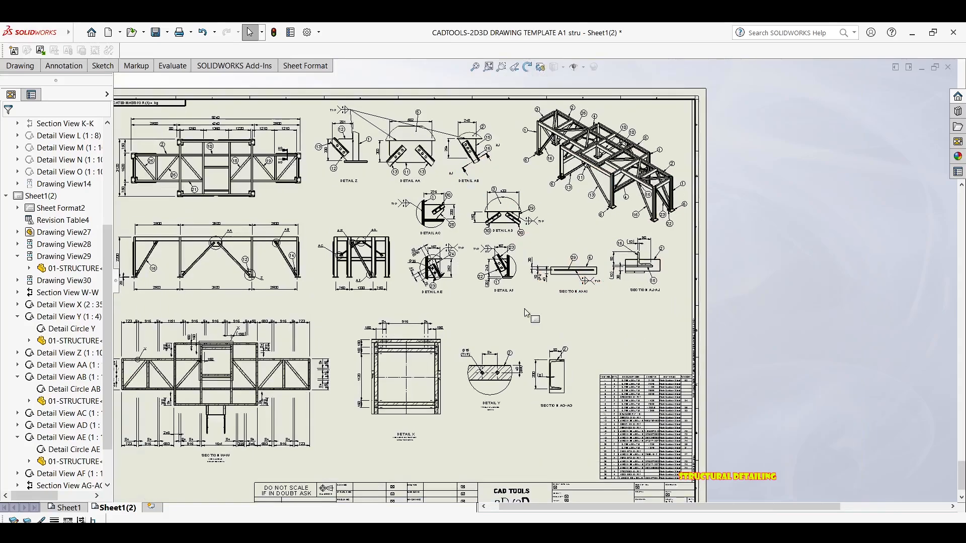
scroll(307, 216, down, 2)
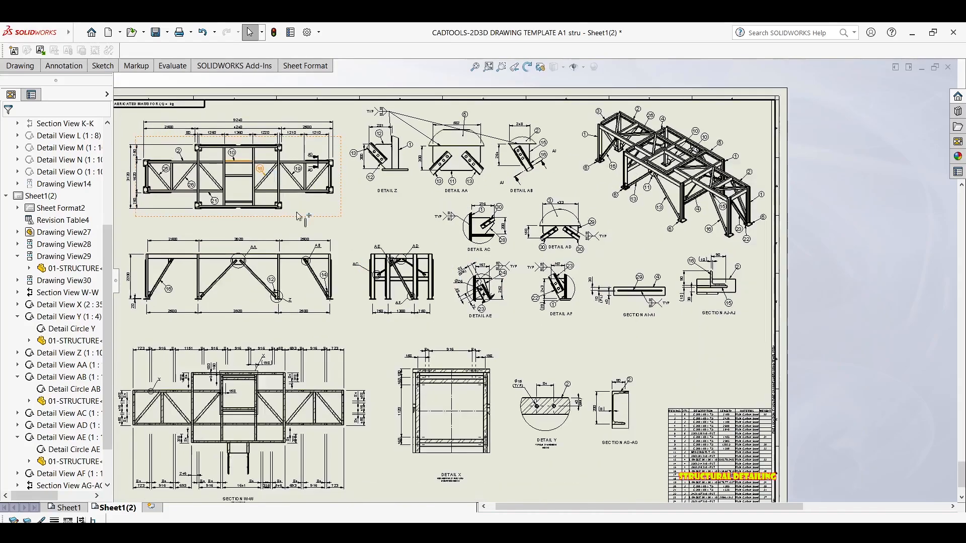
scroll(388, 314, down, 4)
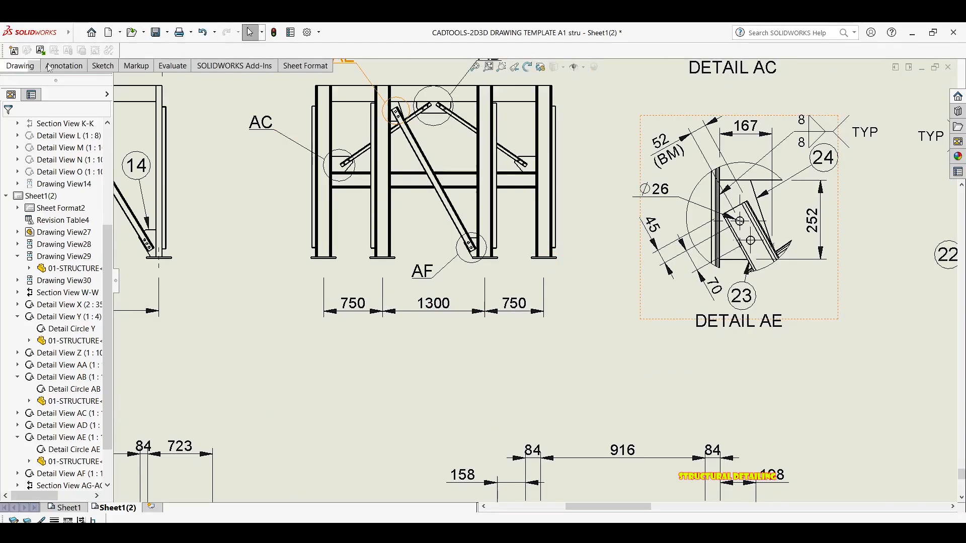
click(26, 68)
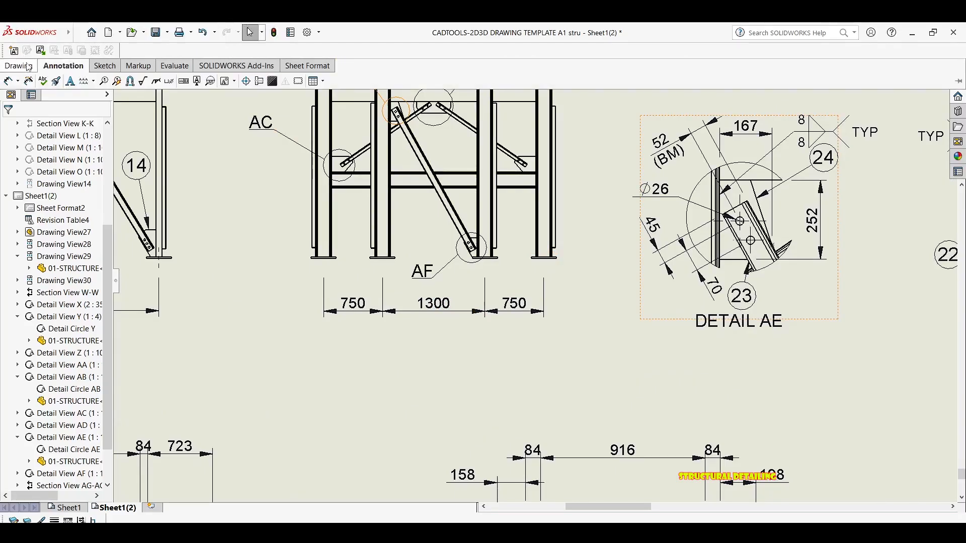
click(27, 66)
click(48, 81)
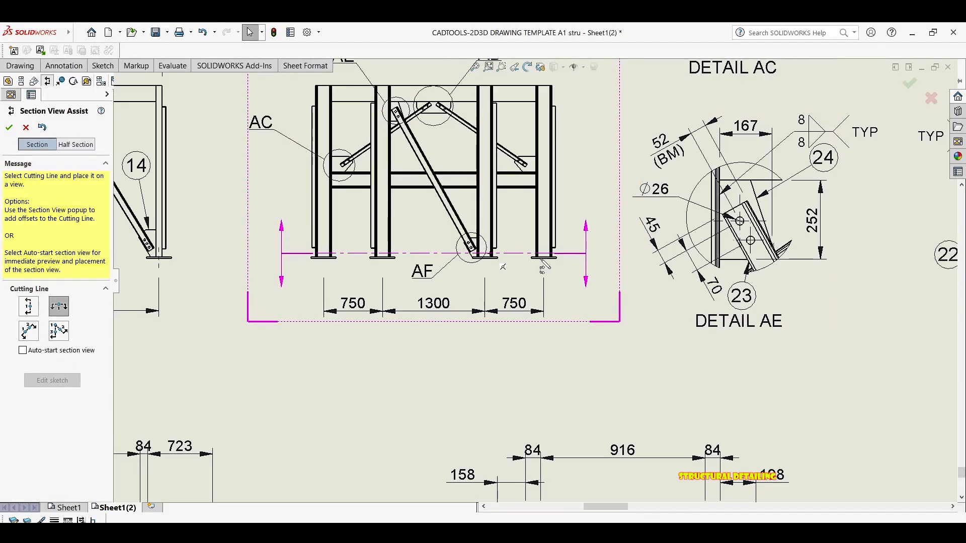
scroll(539, 258, down, 5)
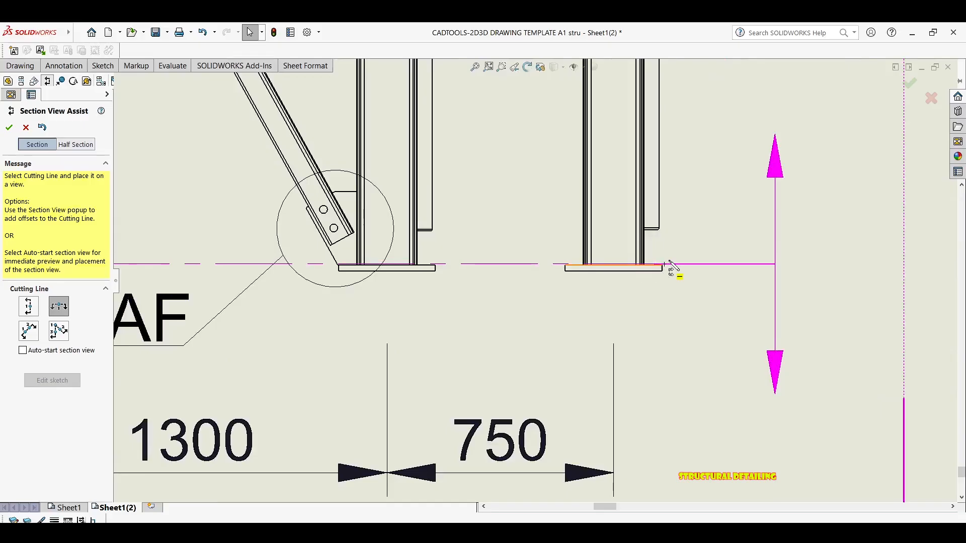
click(471, 228)
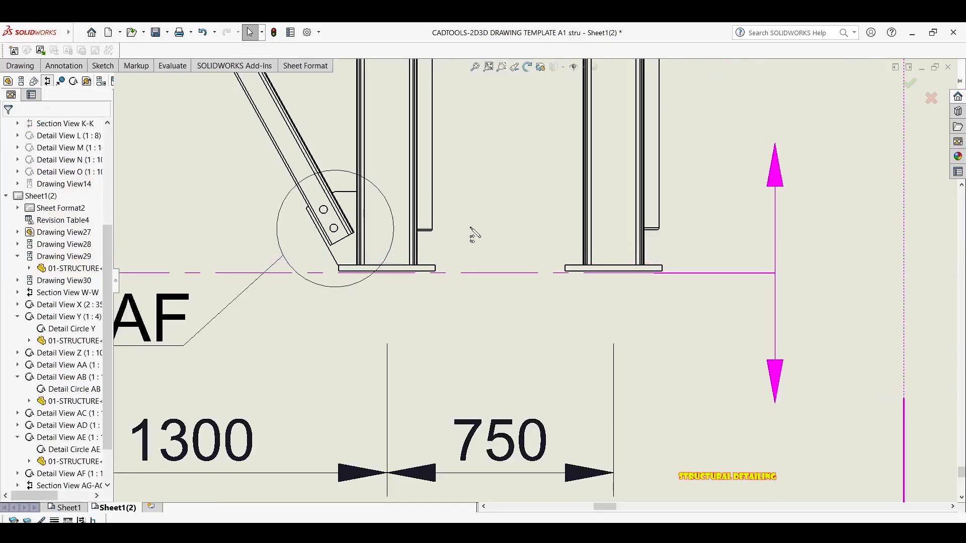
key(Escape)
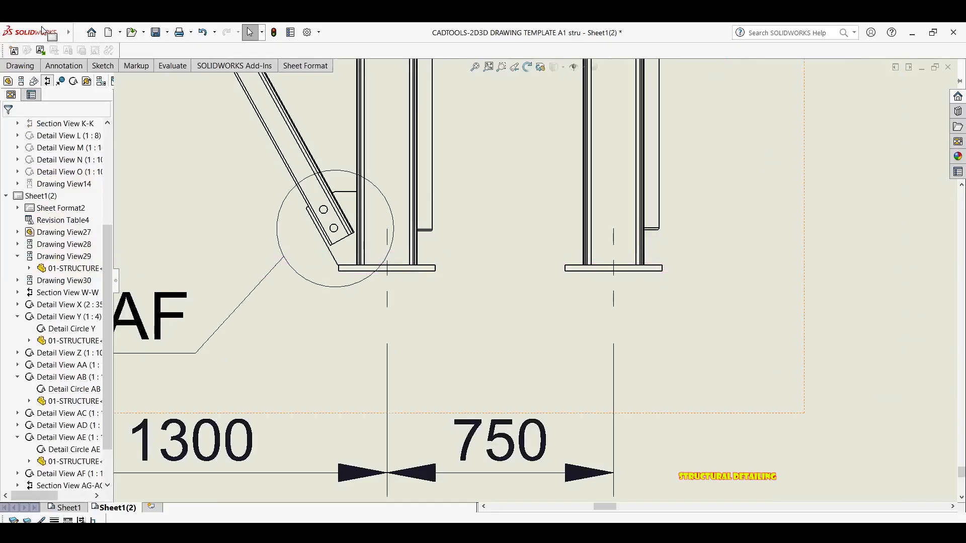
Step: Sketch a horizontal line about 520 mm long across the end elevation's rightmost column, just above its base plate
click(101, 66)
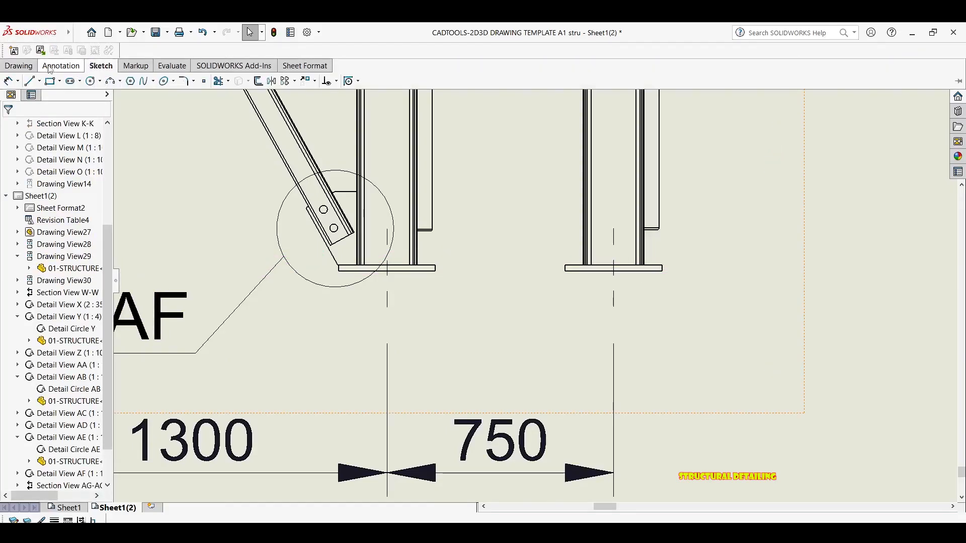
click(30, 81)
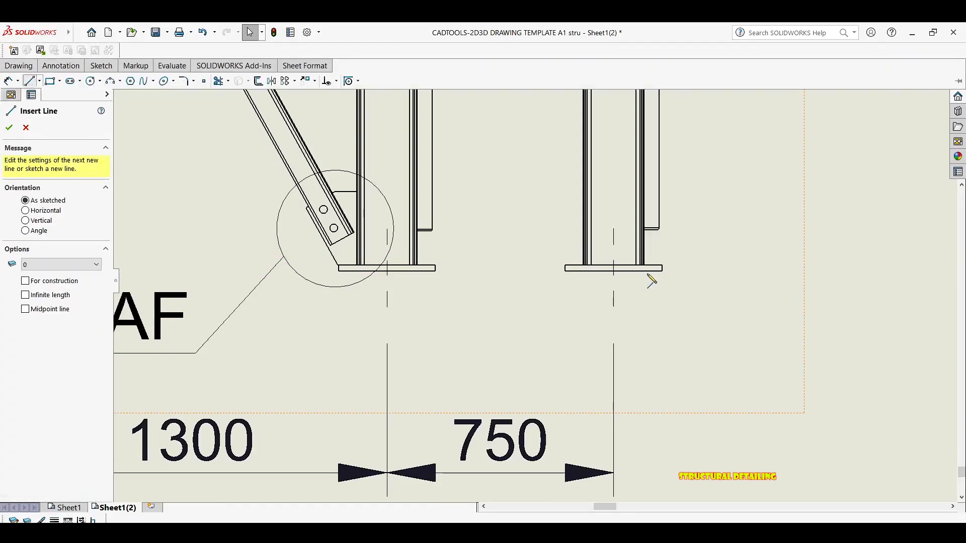
click(692, 258)
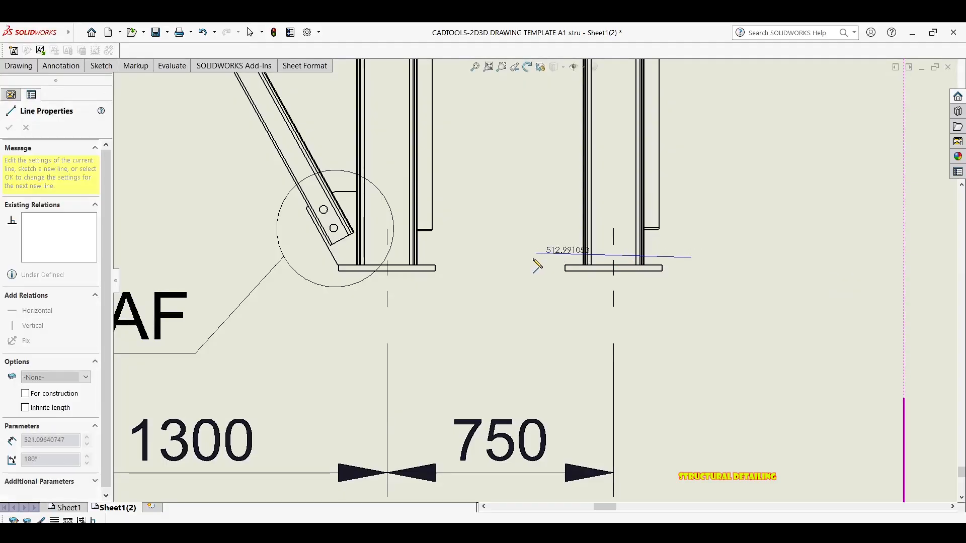
click(534, 255)
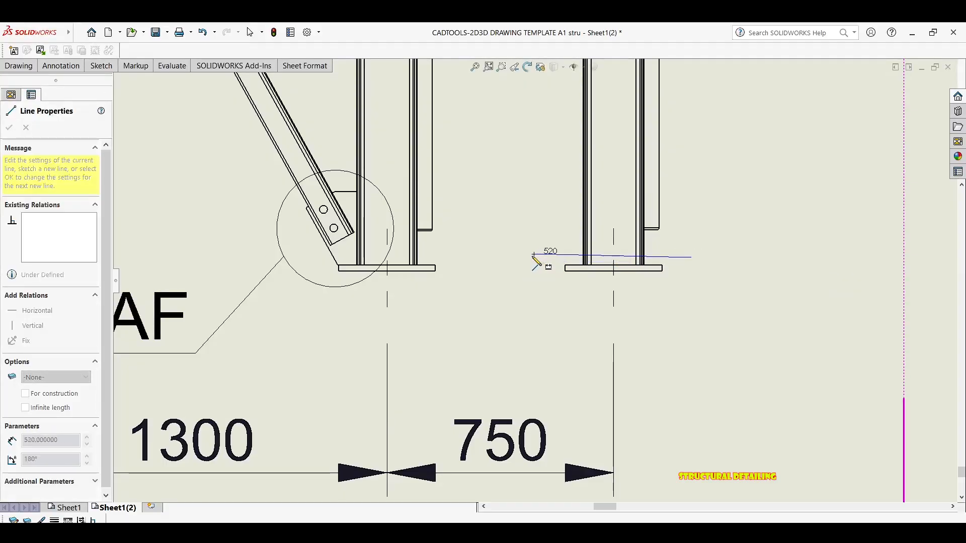
click(532, 258)
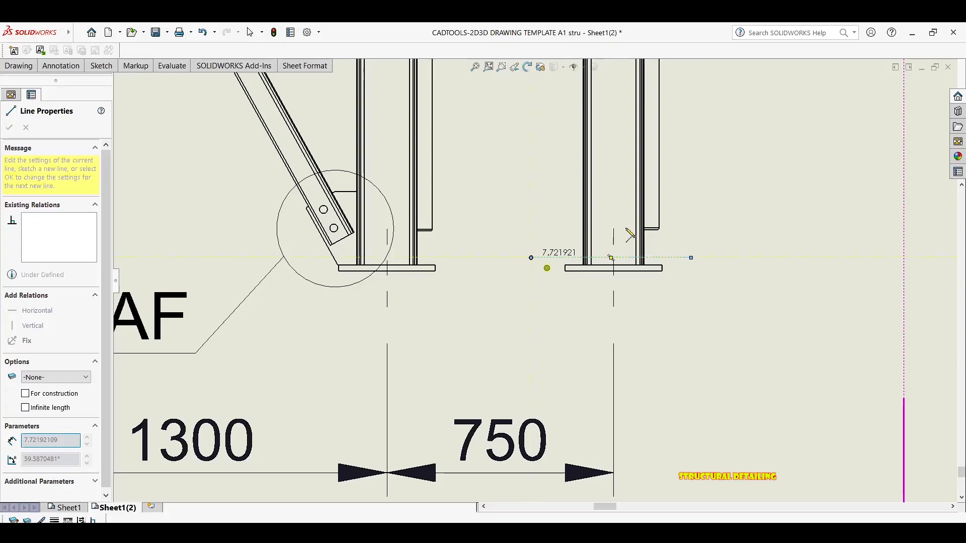
right_click(730, 197)
click(777, 216)
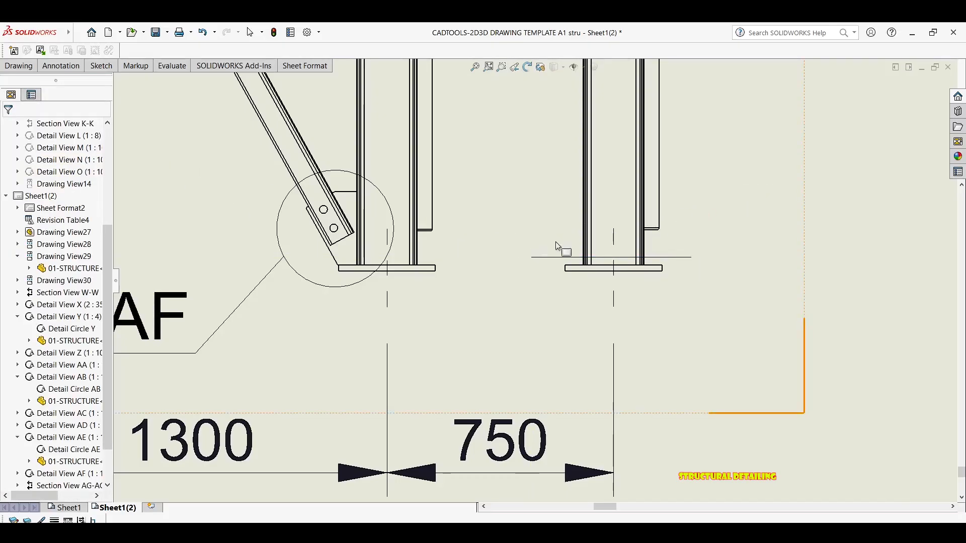
click(250, 33)
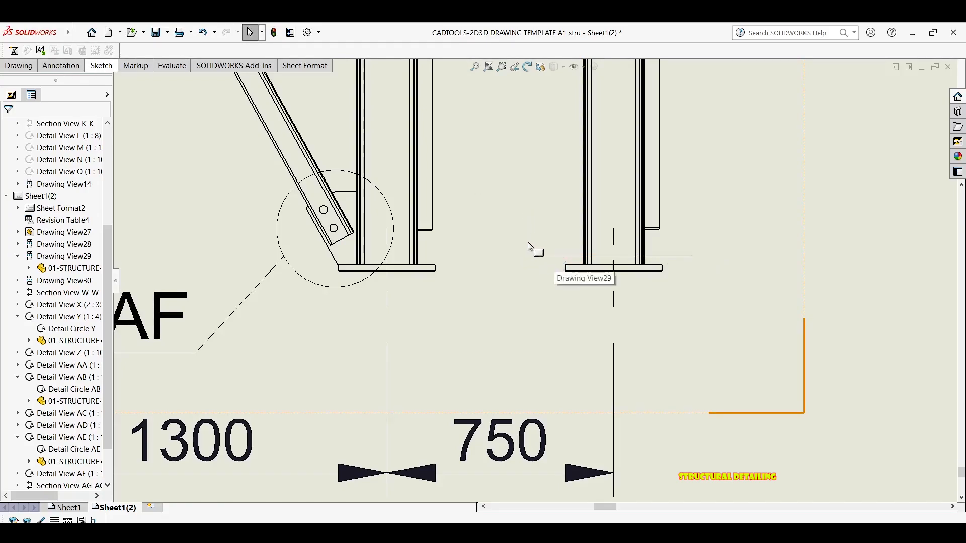
key(l)
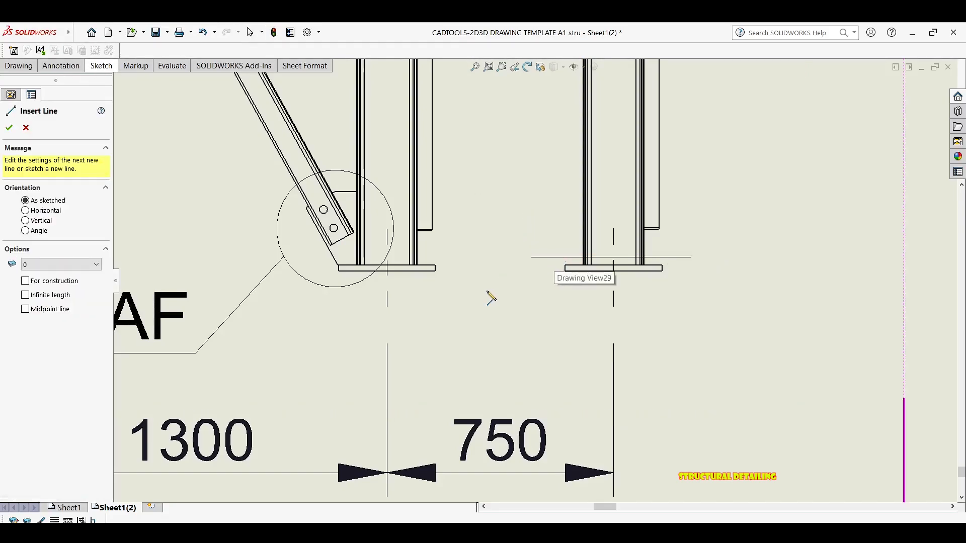
click(486, 290)
click(504, 170)
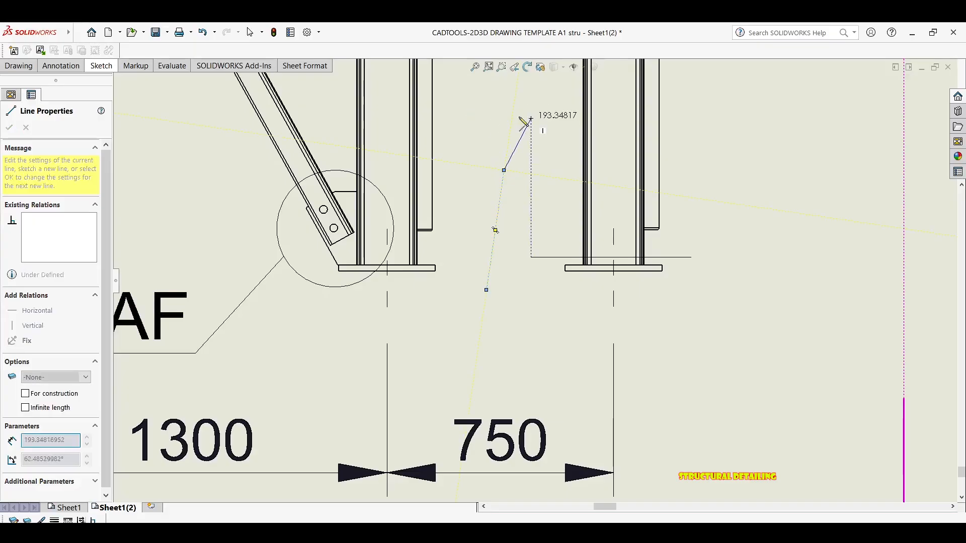
right_click(479, 122)
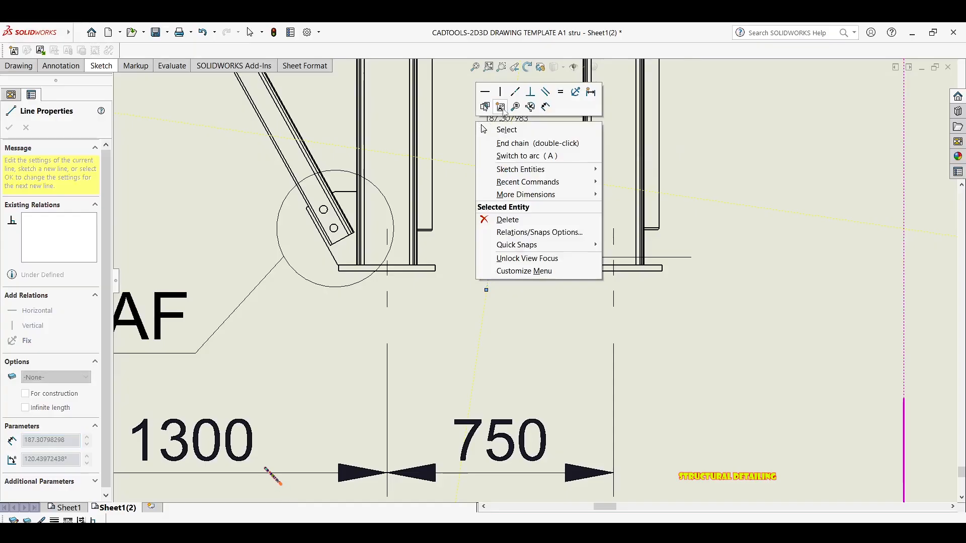
click(507, 129)
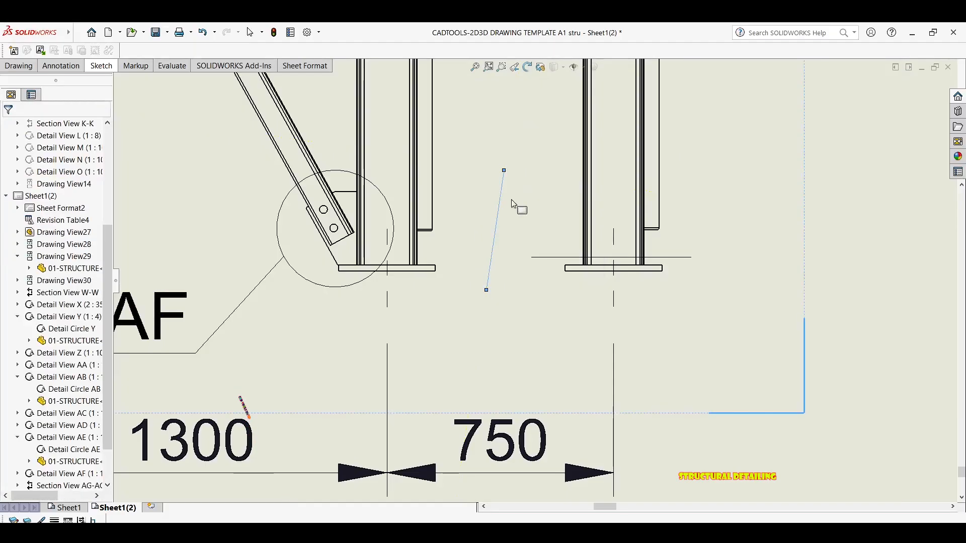
key(Escape)
key(l)
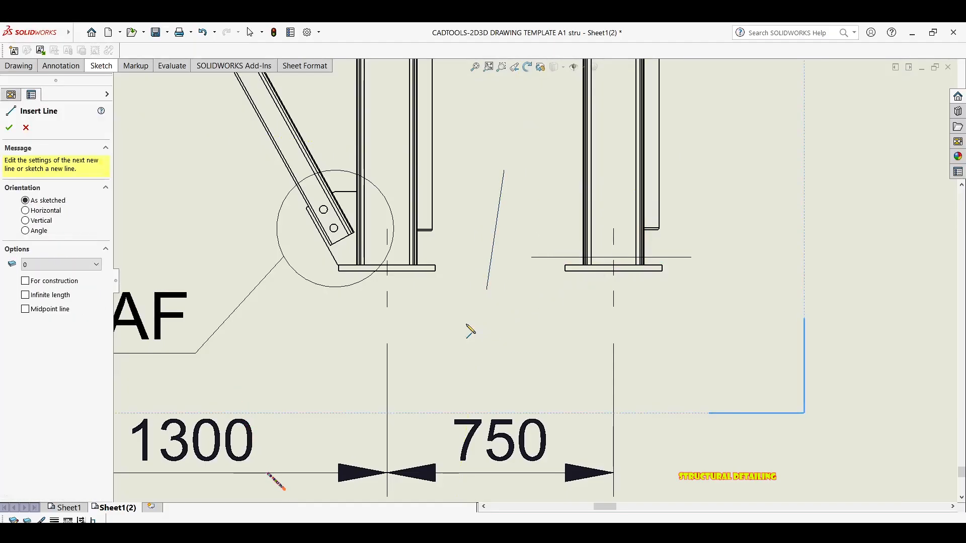
click(450, 332)
click(534, 200)
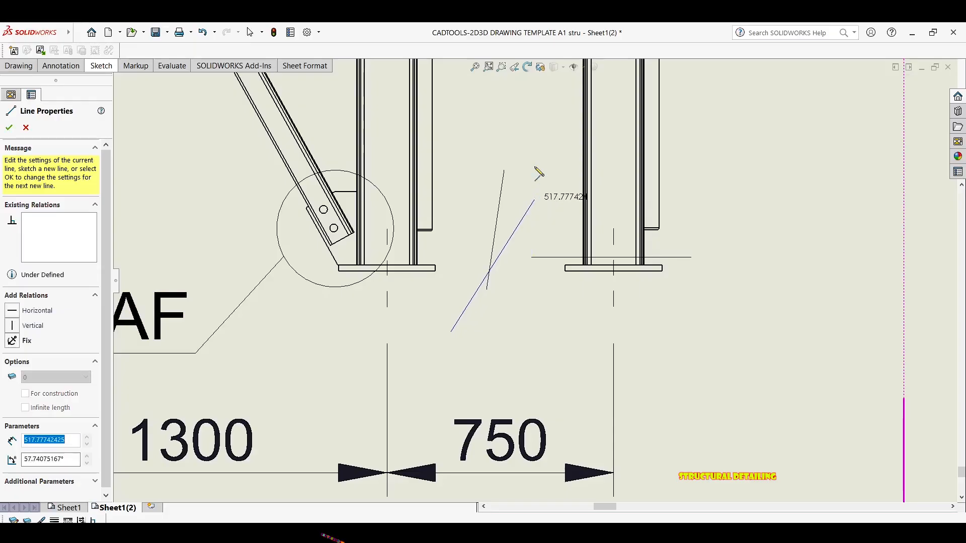
key(Escape)
key(Escape)
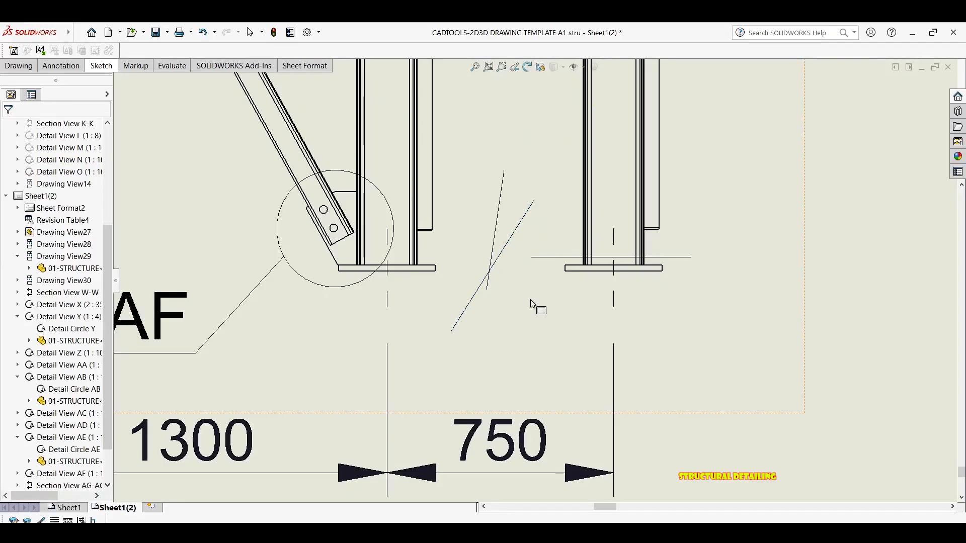
drag(483, 267, 483, 265)
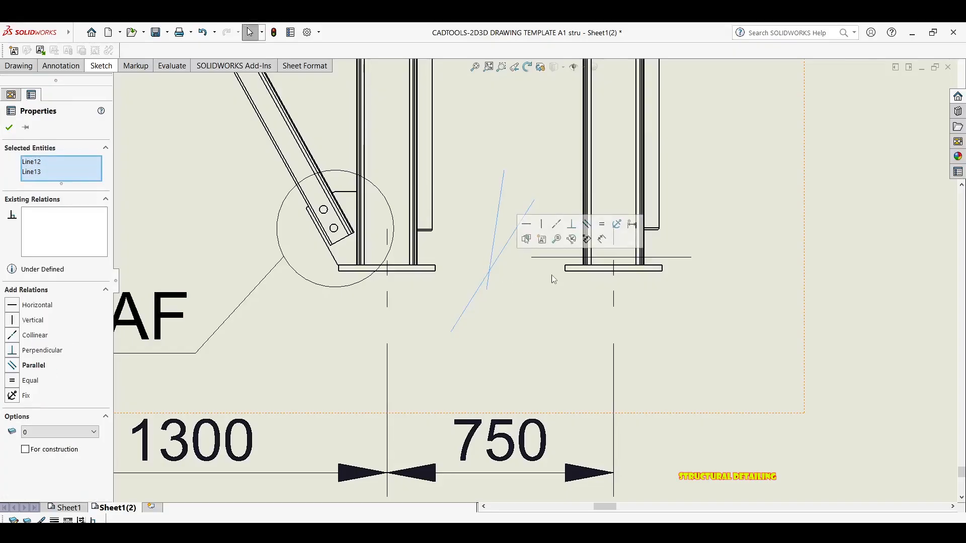
key(Delete)
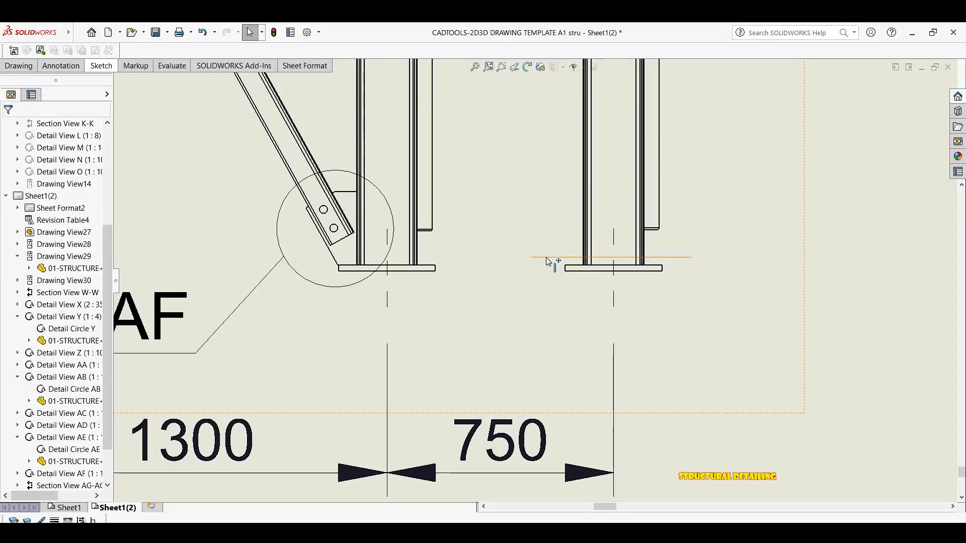
Step: Create partial section view AK-AK from the horizontal line above the end elevation's rightmost base plate and place it above the sheet
click(547, 258)
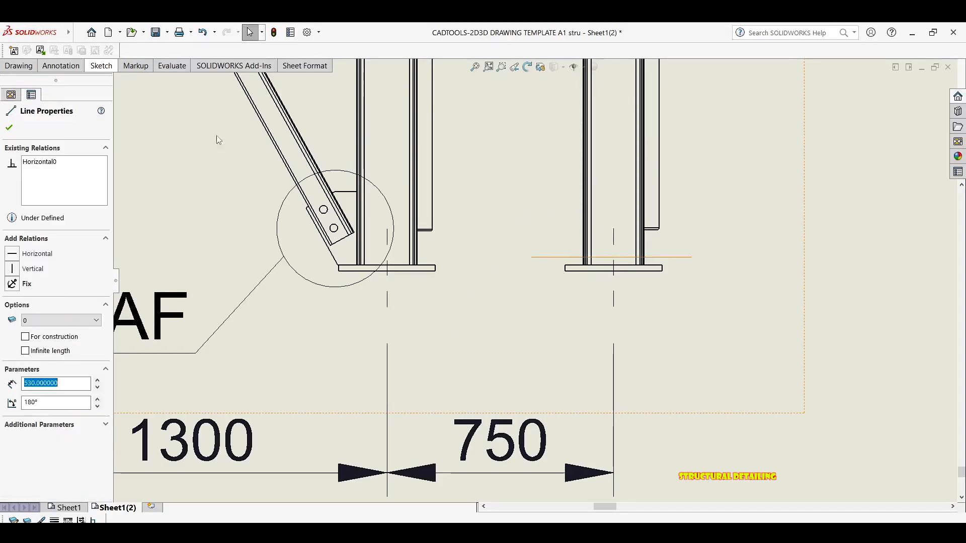
click(56, 70)
click(106, 66)
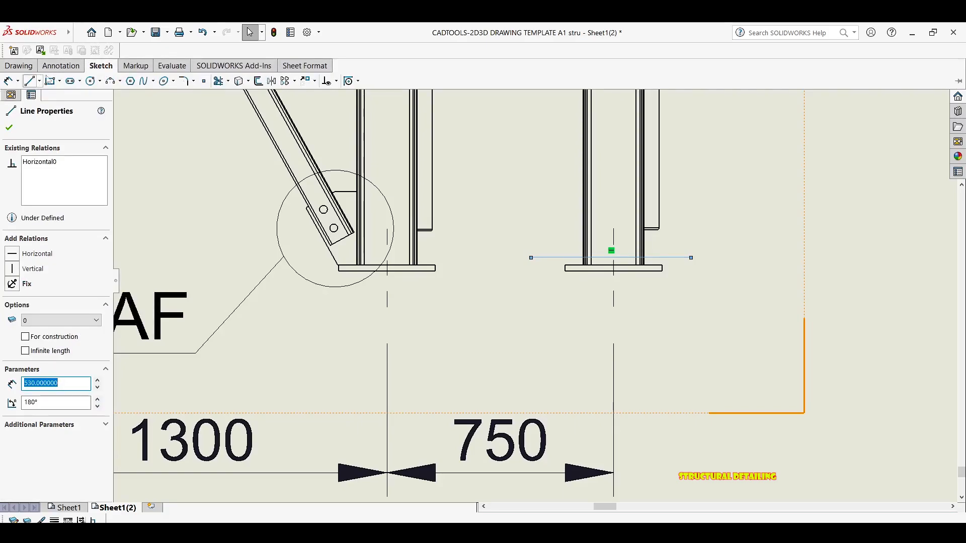
click(21, 67)
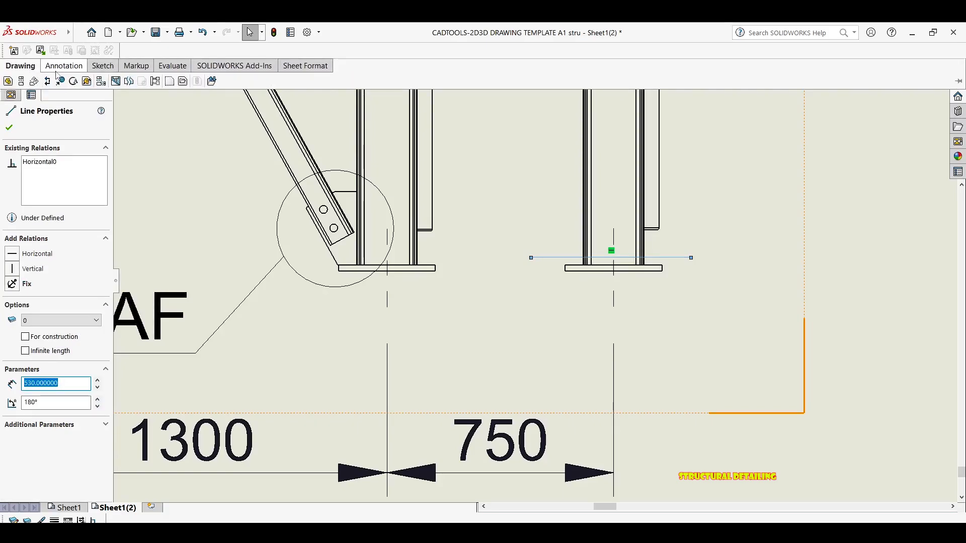
click(48, 82)
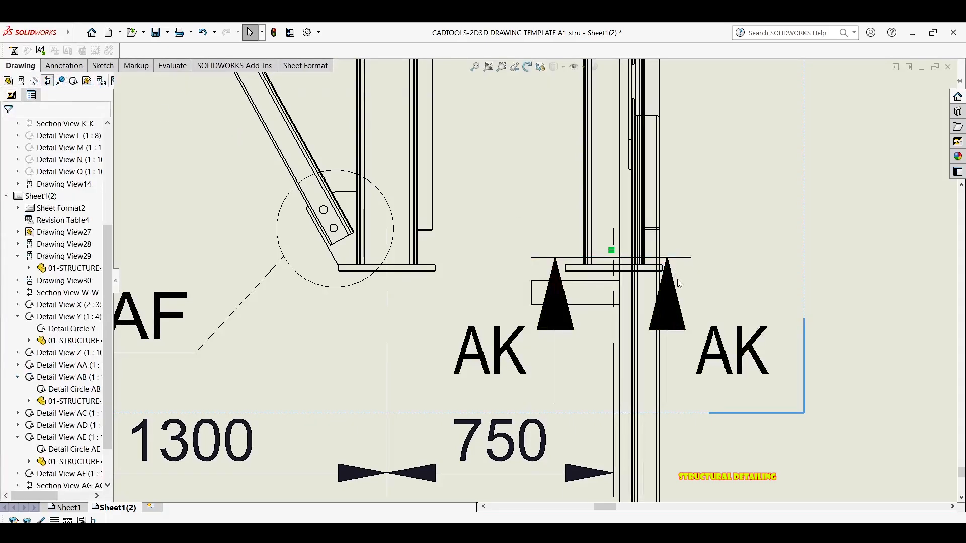
scroll(679, 274, up, 3)
scroll(679, 274, up, 6)
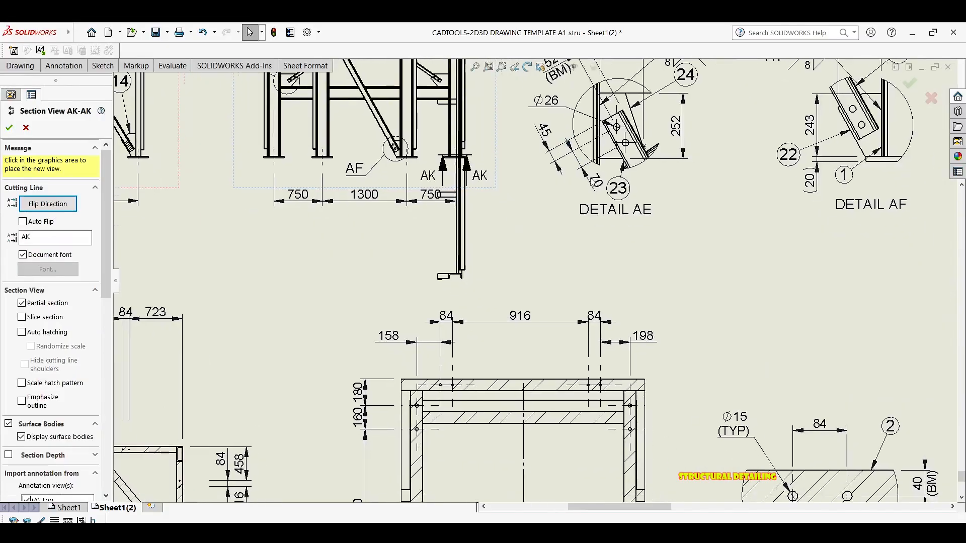
scroll(539, 108, down, 2)
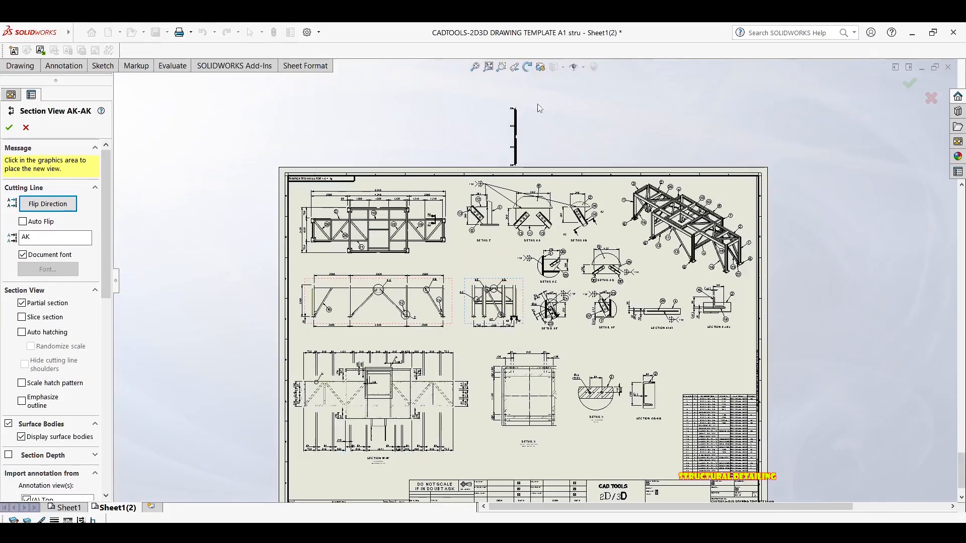
click(554, 108)
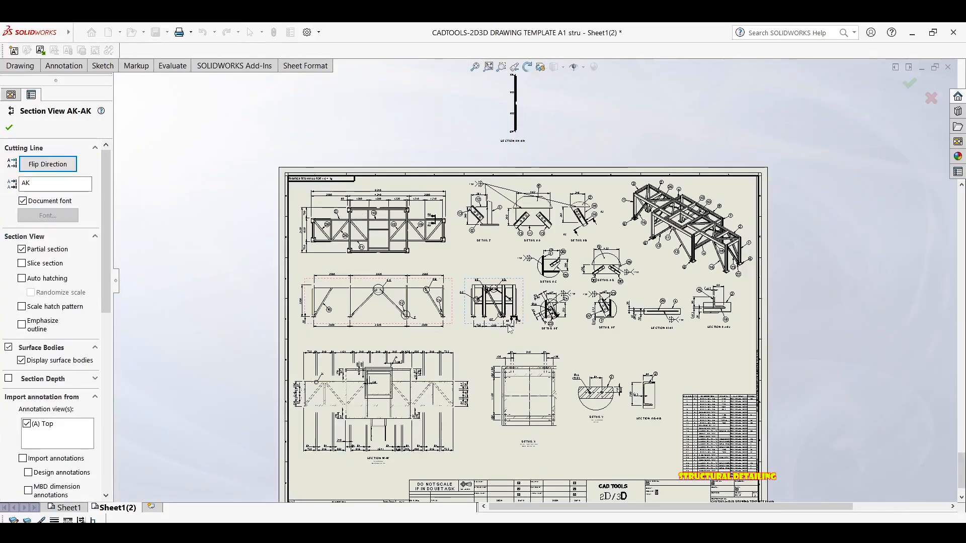
Step: Flip section AK-AK's viewing direction down toward the base plate and extend its cutting line outward past the column
scroll(517, 329, down, 10)
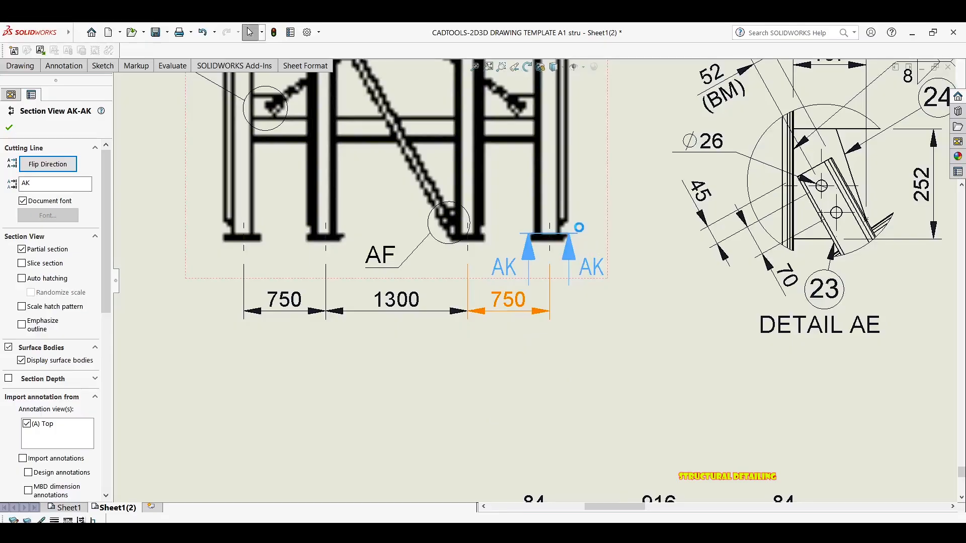
scroll(572, 236, down, 3)
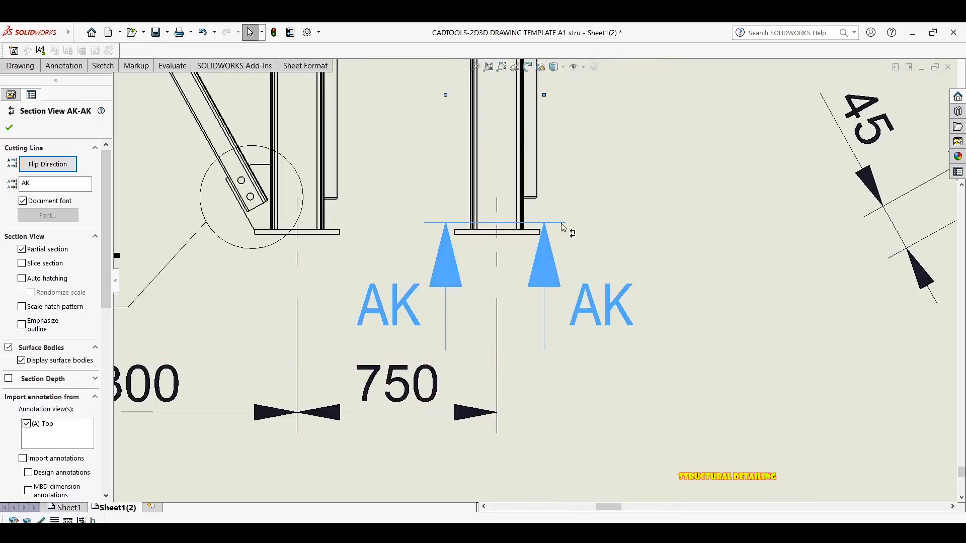
double_click(565, 225)
scroll(547, 262, up, 5)
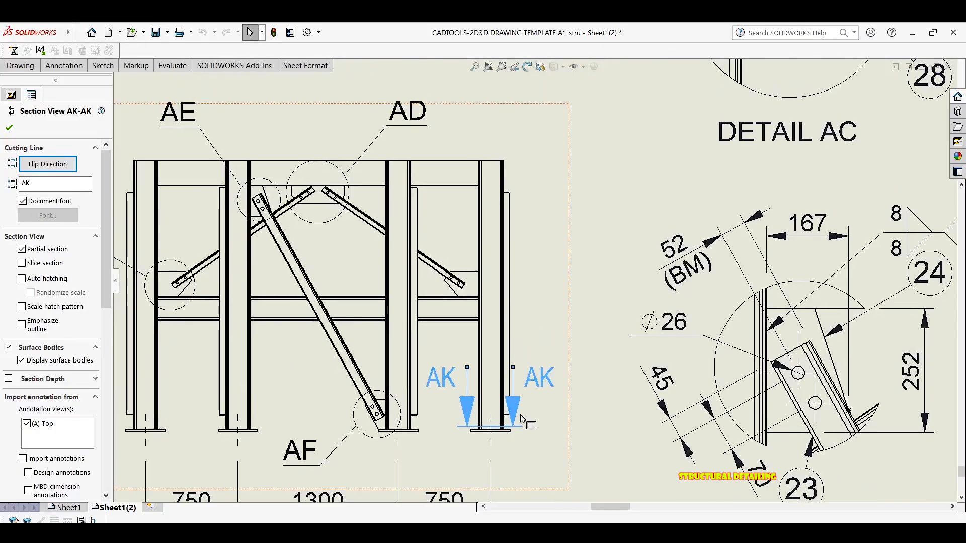
scroll(521, 420, down, 2)
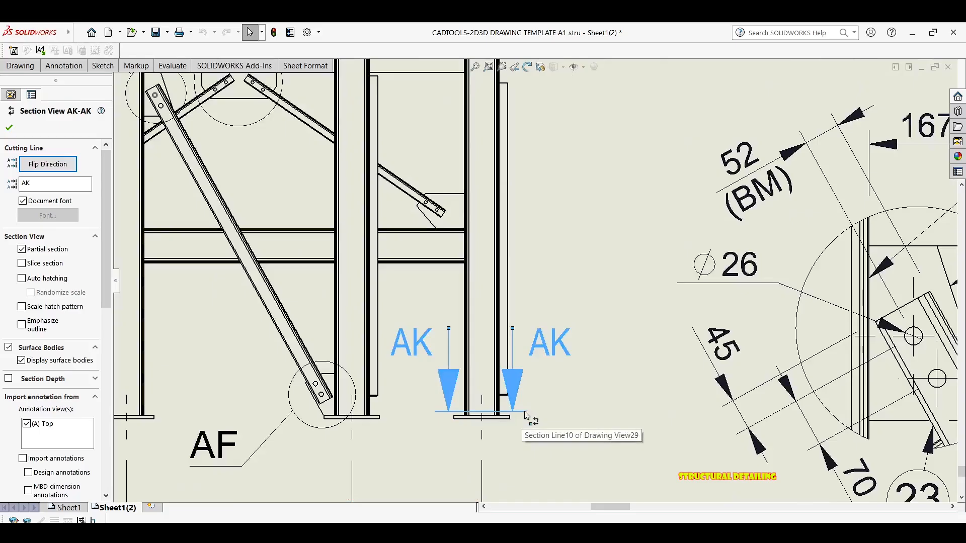
drag(537, 413, 536, 413)
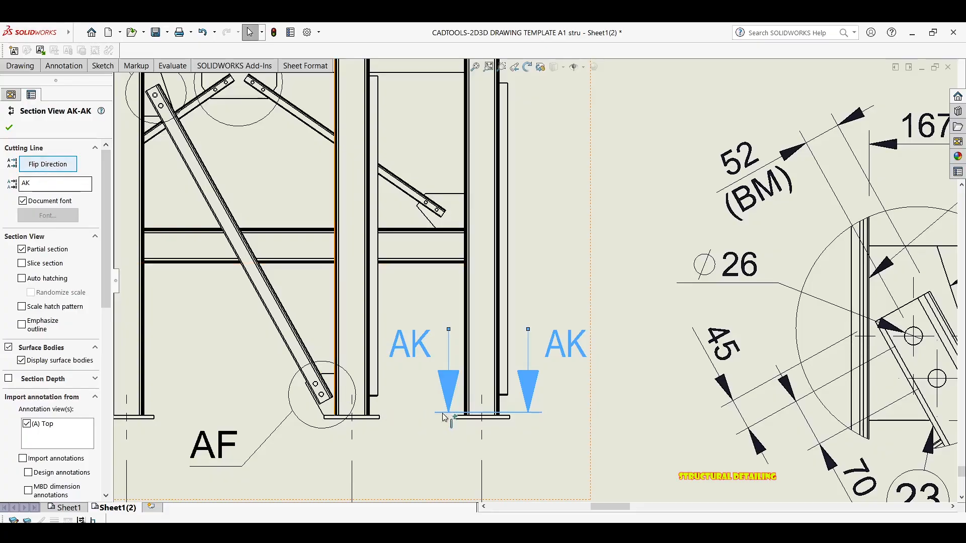
scroll(588, 166, up, 5)
scroll(591, 190, up, 1)
middle_drag(579, 75, 566, 283)
click(588, 103)
Step: Examine both column bases shown in section AK-AK above the sheet
scroll(587, 162, up, 1)
middle_drag(607, 74, 564, 251)
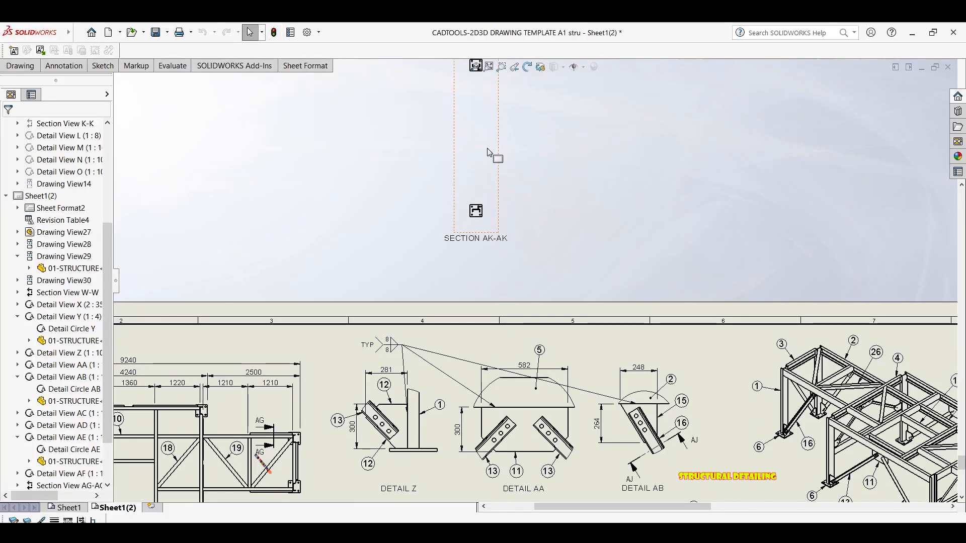
mouse_move(494, 168)
middle_down()
mouse_move(501, 187)
mouse_move(514, 143)
mouse_move(507, 110)
middle_up()
scroll(484, 242, down, 1)
scroll(483, 166, down, 3)
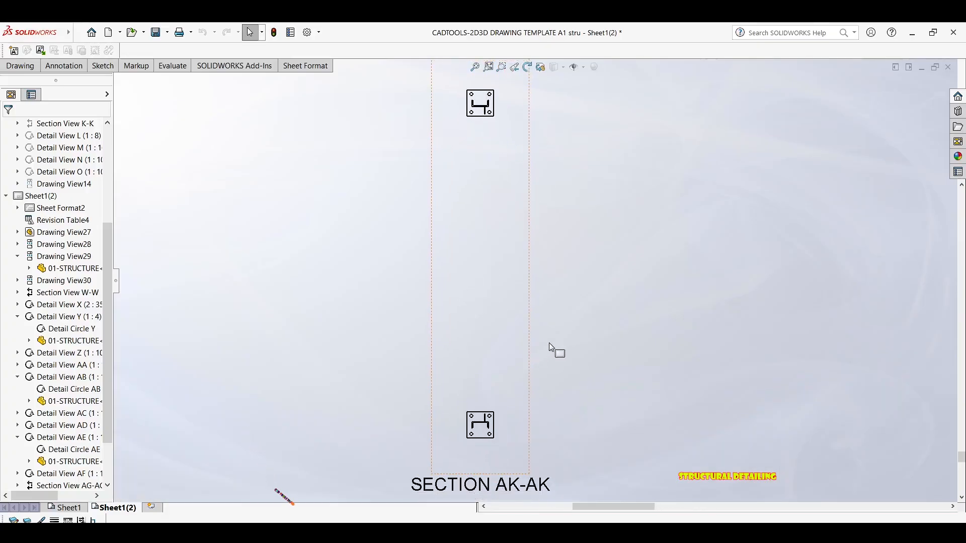
middle_drag(544, 341, 541, 436)
middle_drag(529, 376, 522, 156)
scroll(488, 284, down, 3)
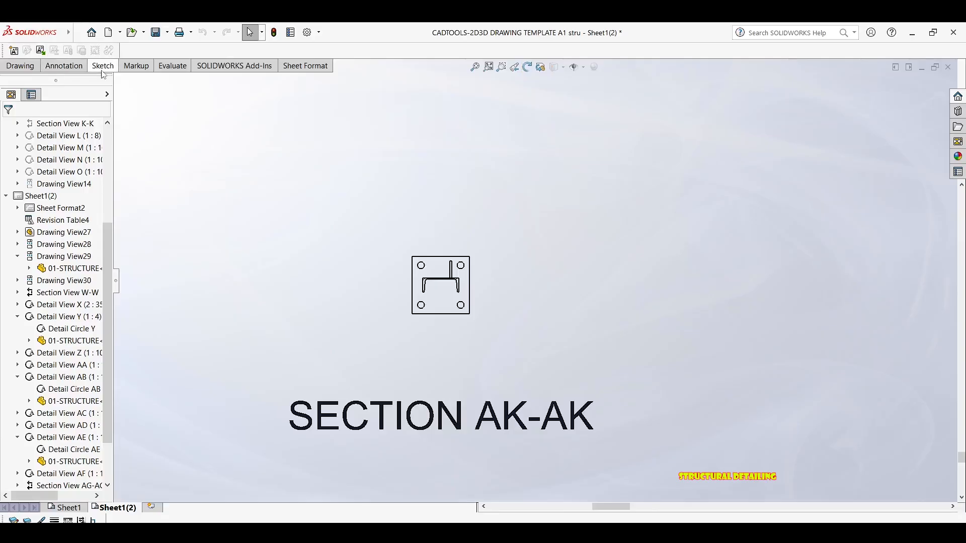
scroll(425, 311, up, 5)
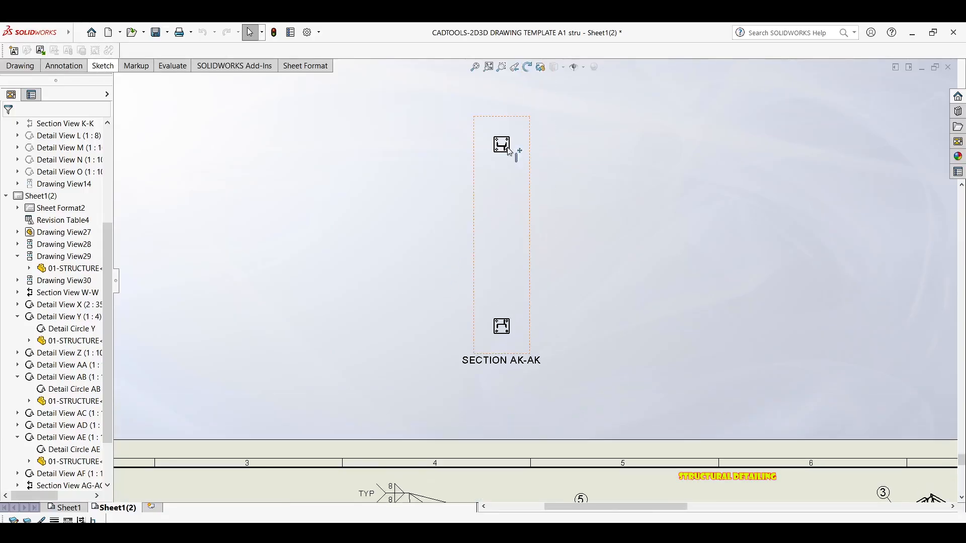
Step: Crop section AK-AK to a rectangle drawn closely around its lower base plate
click(474, 171)
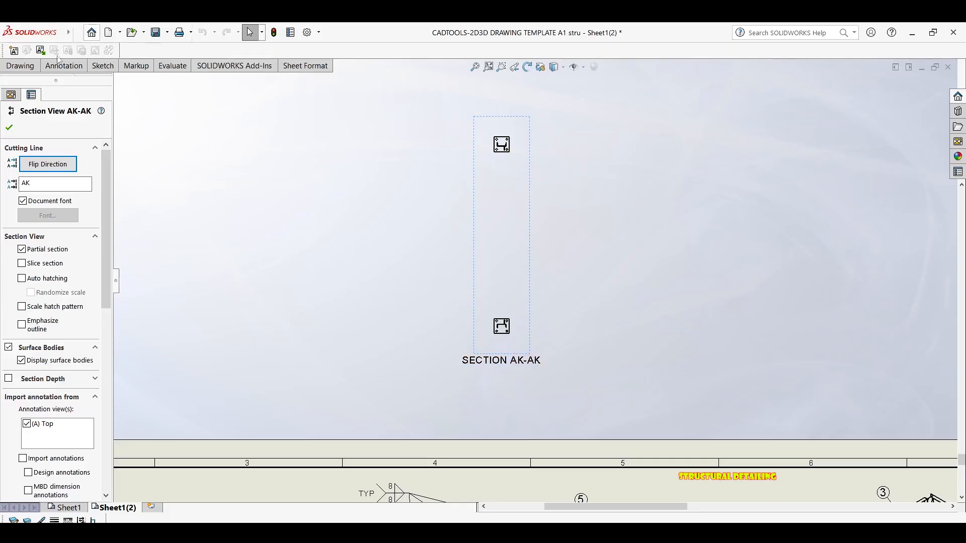
click(81, 67)
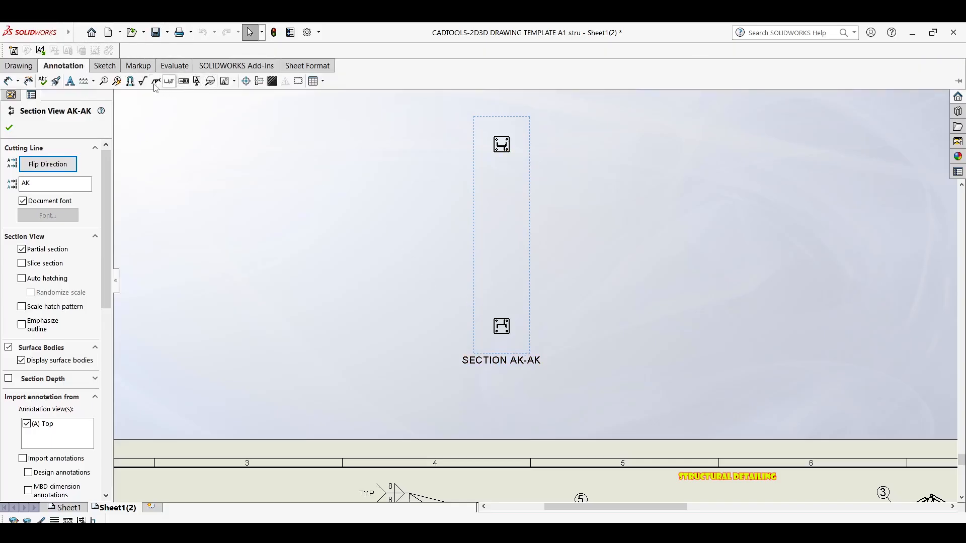
click(109, 67)
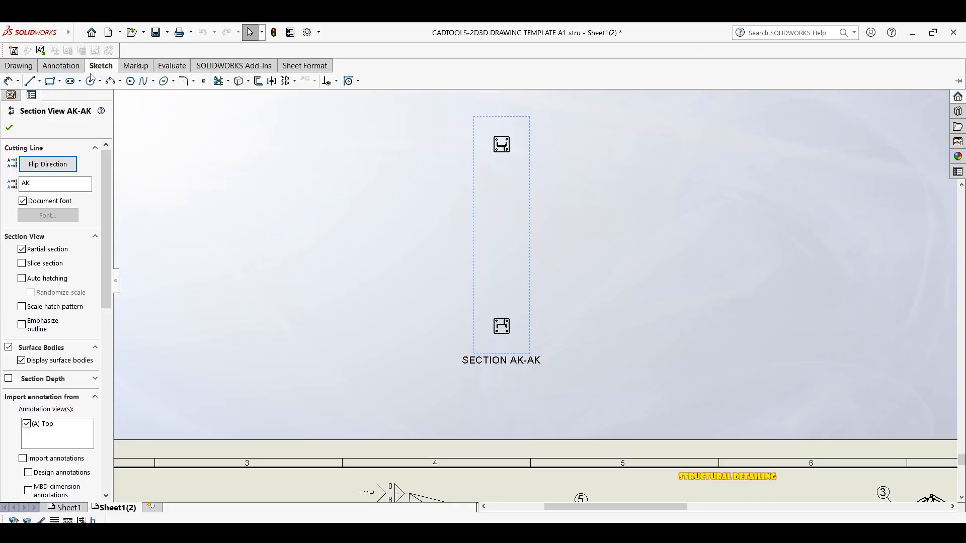
click(56, 82)
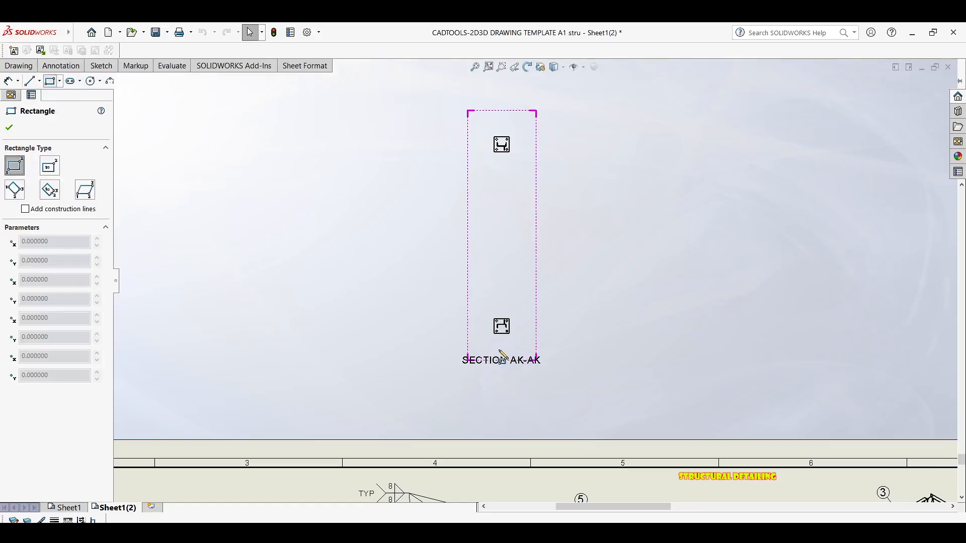
scroll(530, 344, down, 3)
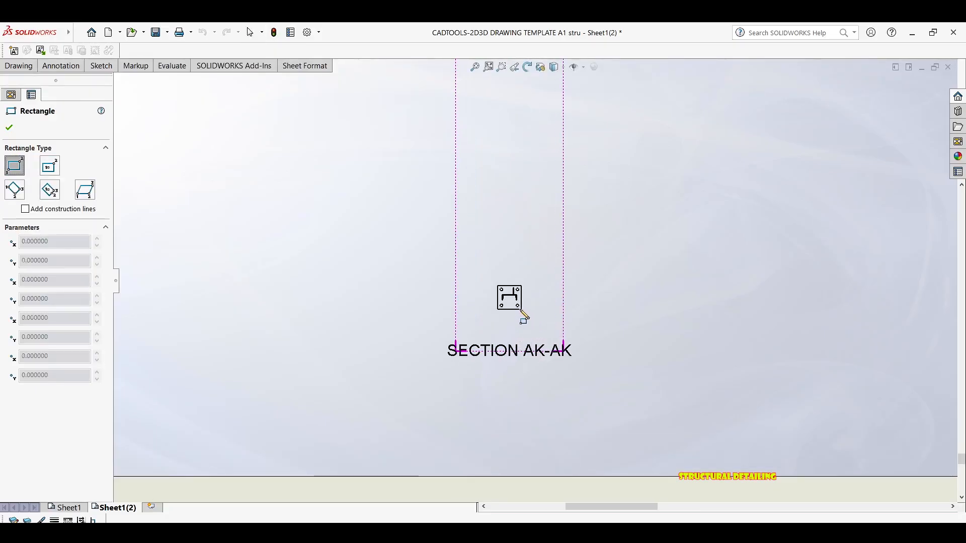
mouse_move(532, 315)
mouse_down()
mouse_move(488, 268)
mouse_move(487, 279)
mouse_up()
click(63, 66)
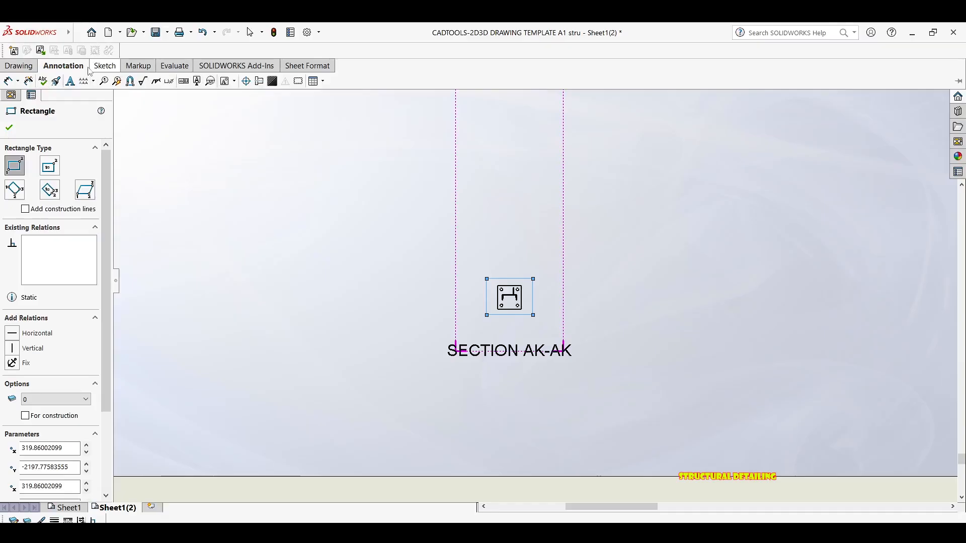
click(19, 66)
click(144, 84)
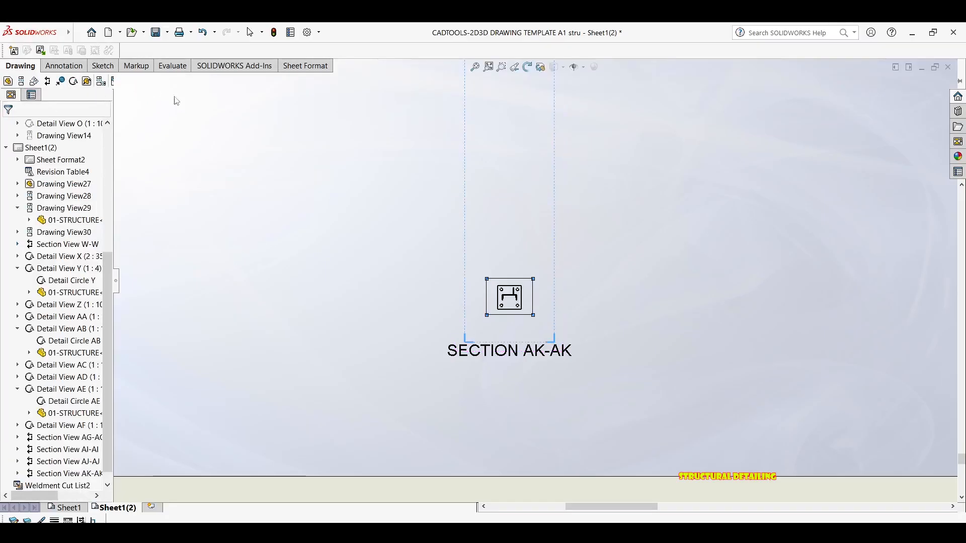
Step: Give section AK-AK a custom scale of 1:10
scroll(564, 318, up, 4)
scroll(561, 319, down, 3)
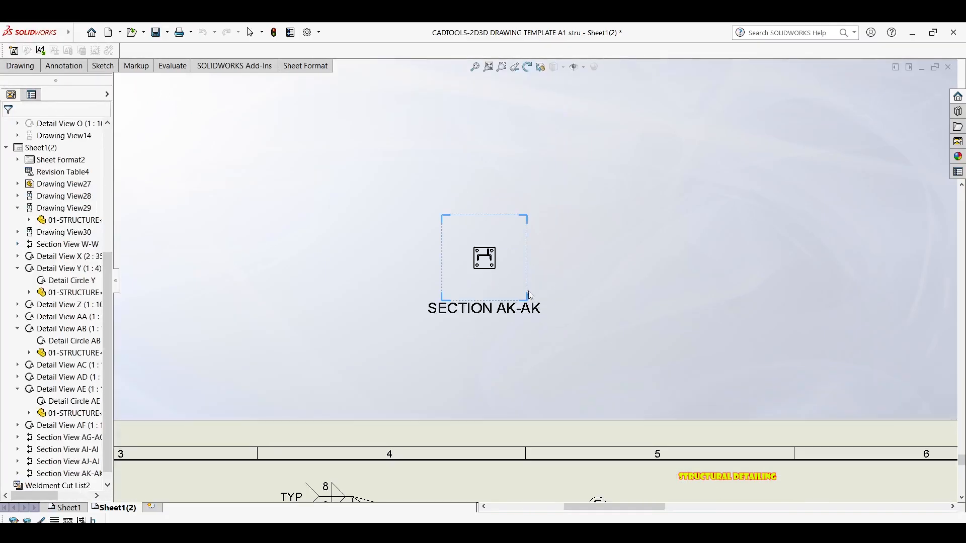
middle_drag(552, 309, 505, 226)
scroll(506, 226, up, 2)
mouse_move(526, 194)
middle_down()
mouse_move(506, 155)
mouse_move(511, 138)
middle_up()
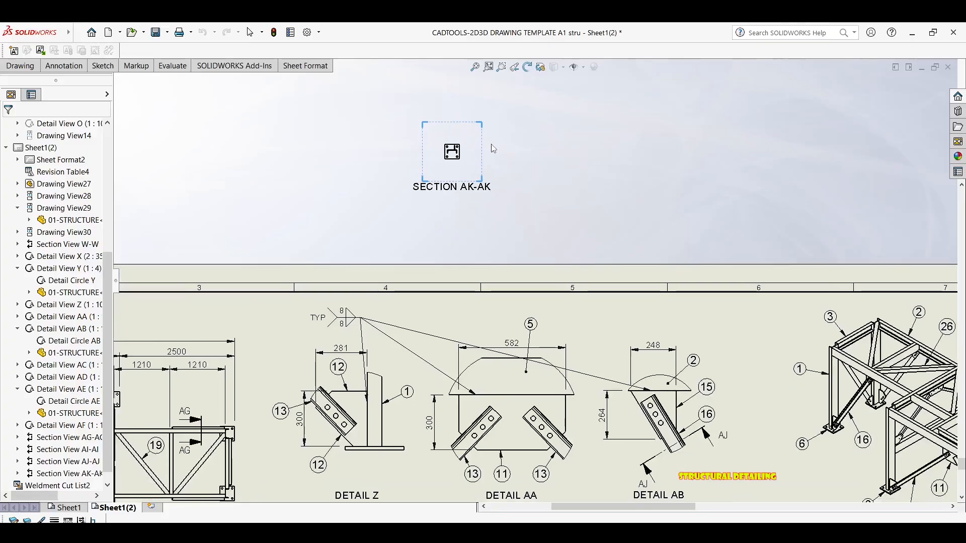
click(480, 155)
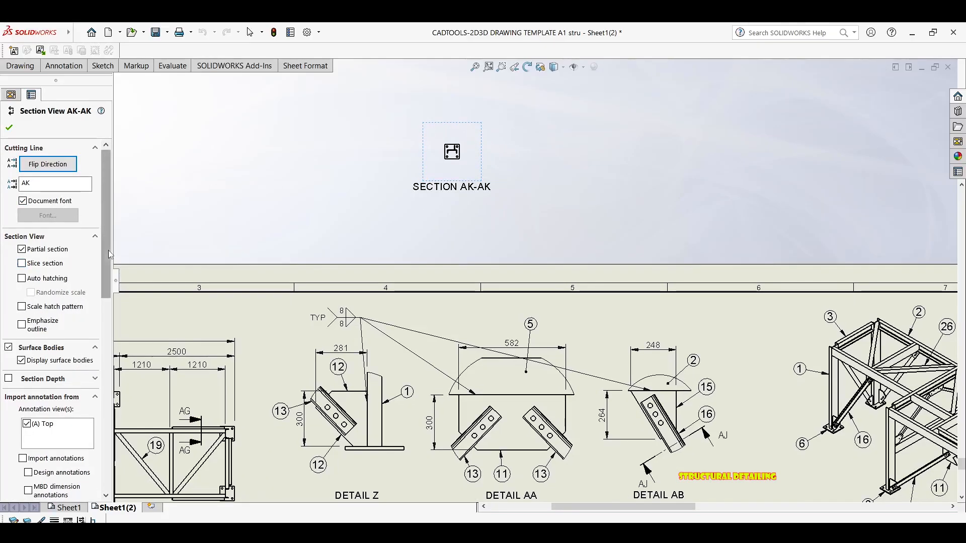
scroll(86, 270, down, 10)
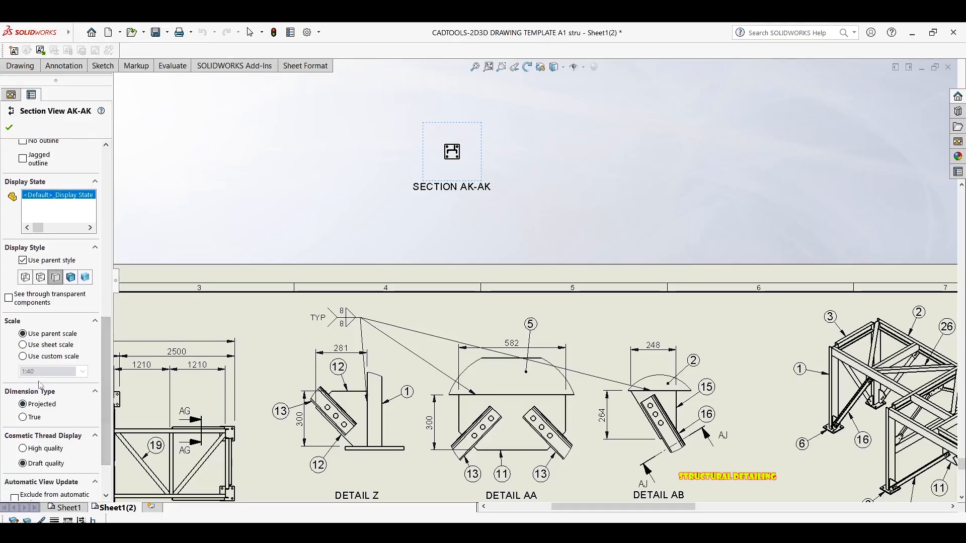
click(48, 356)
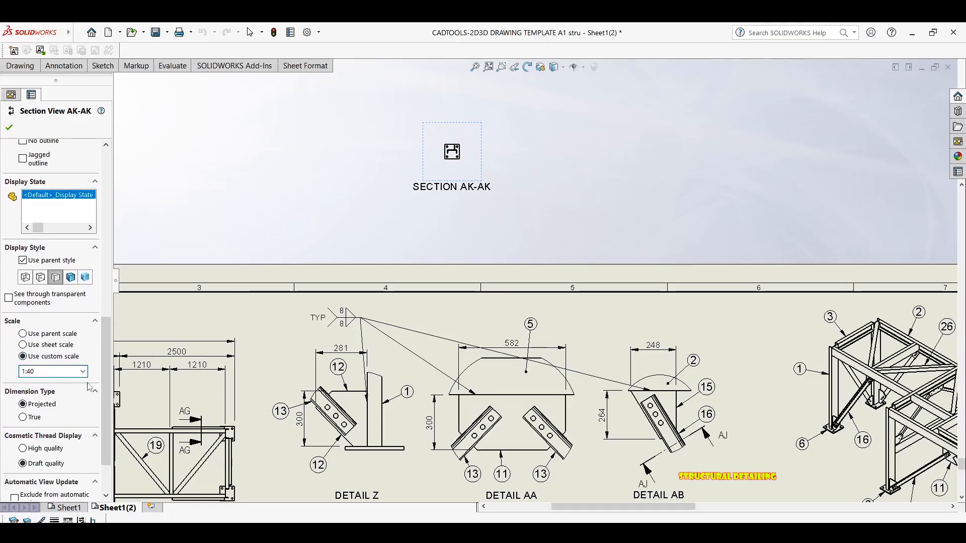
key(BackSpace)
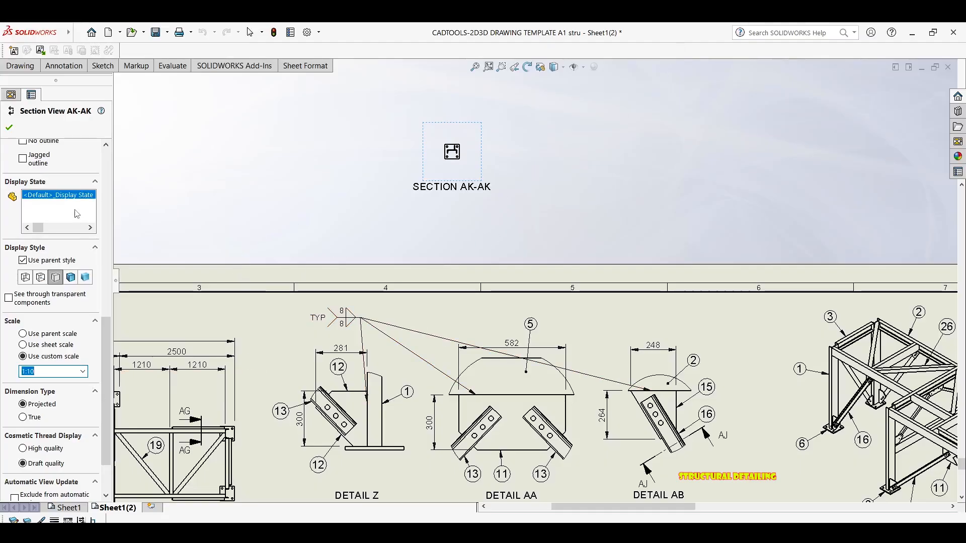
click(9, 127)
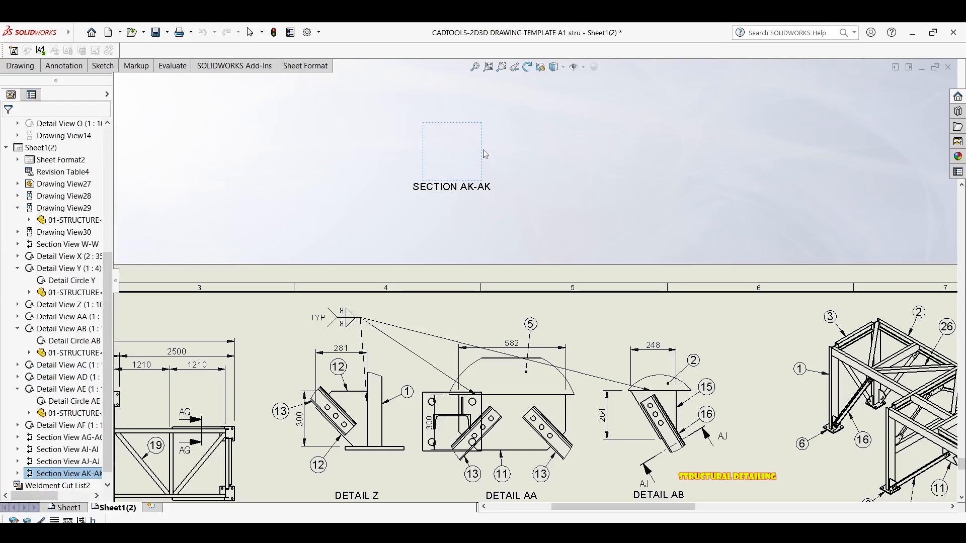
Step: Move section AK-AK off details Z and AA into the empty area above the sheet
scroll(489, 274, up, 5)
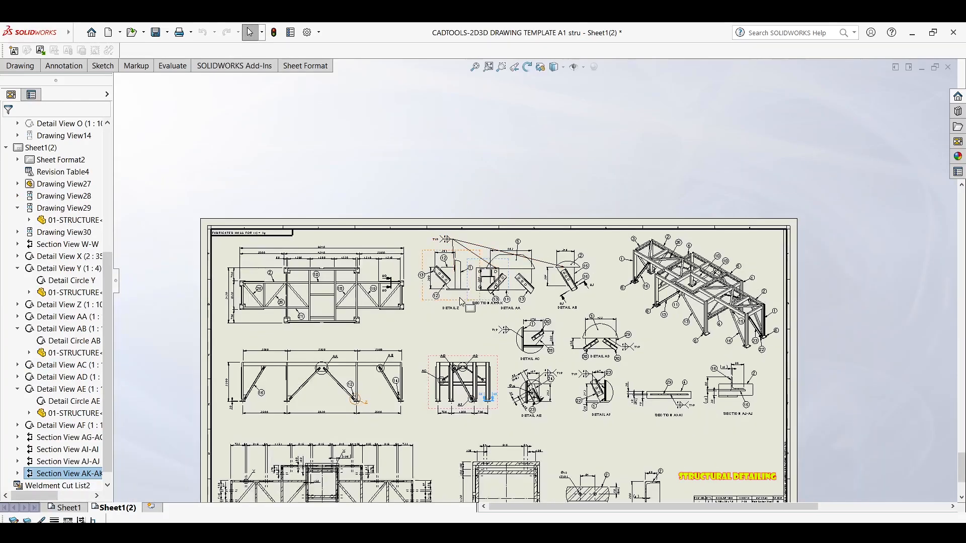
scroll(475, 273, down, 2)
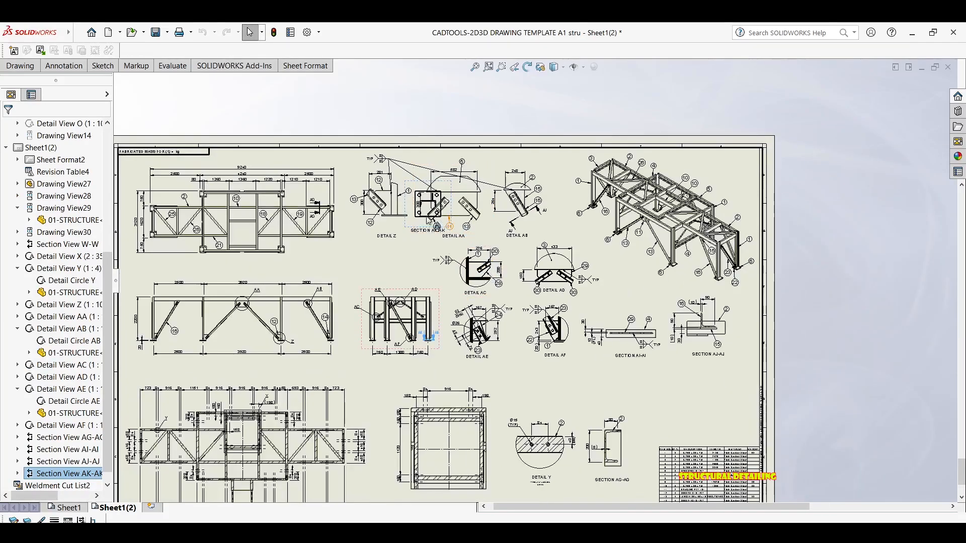
scroll(410, 207, down, 1)
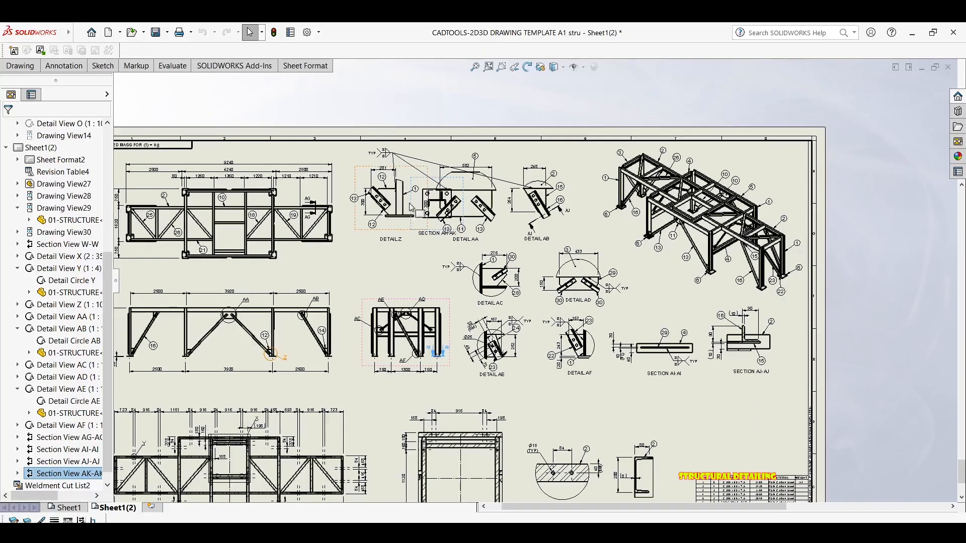
mouse_move(420, 186)
mouse_down()
mouse_move(468, 156)
mouse_move(525, 77)
mouse_up()
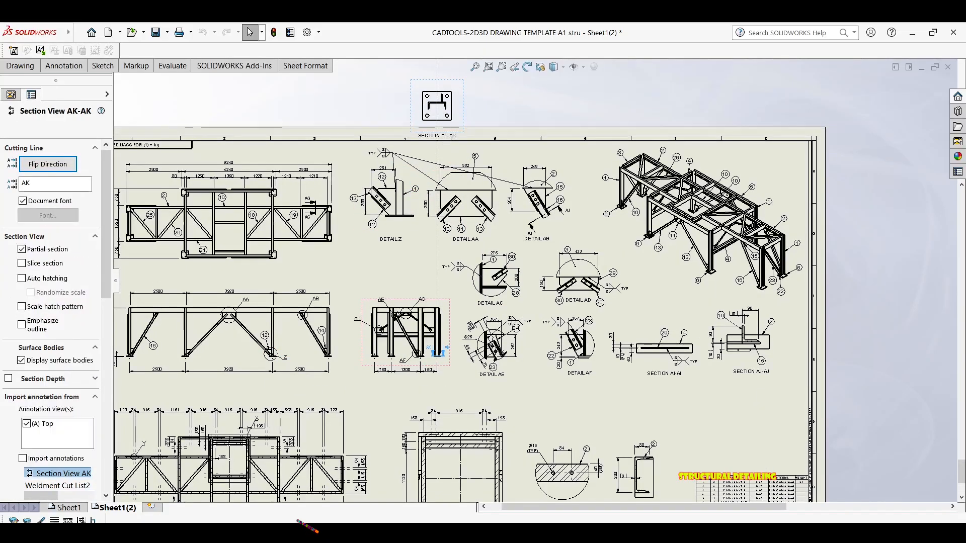
scroll(451, 102, up, 1)
middle_drag(451, 95, 439, 149)
drag(461, 191, 461, 147)
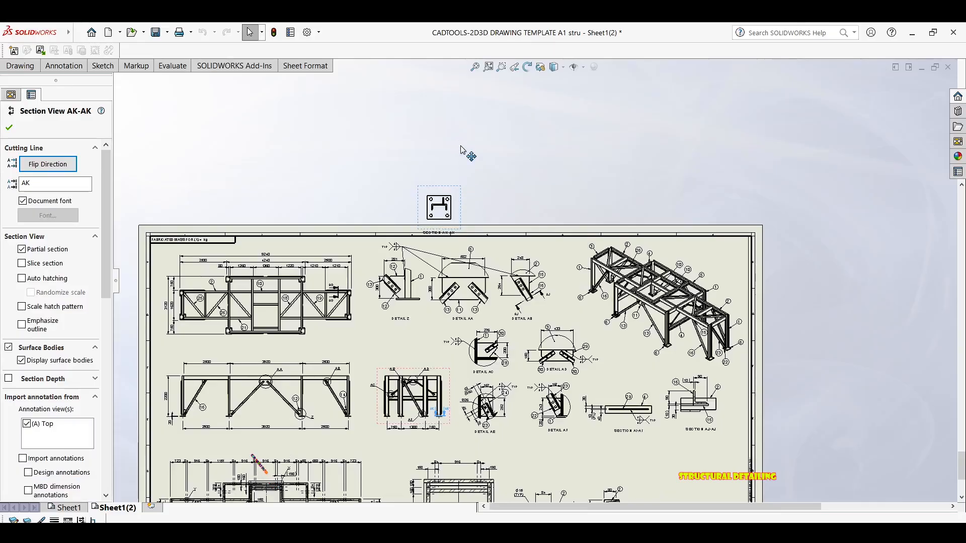
Step: Break section AK-AK's alignment with its parent elevation view
right_click(471, 148)
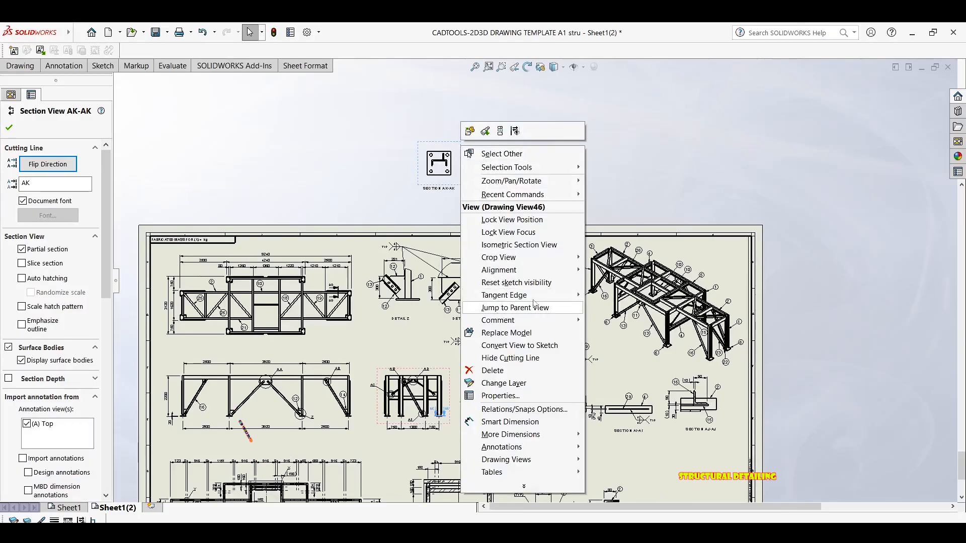
mouse_move(507, 271)
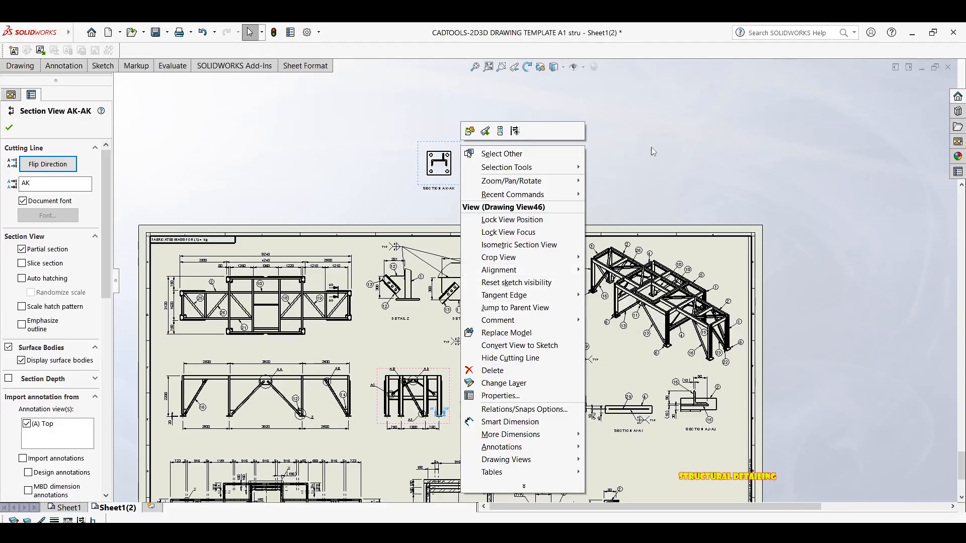
click(652, 148)
mouse_move(472, 137)
mouse_down()
mouse_move(478, 171)
mouse_move(566, 134)
mouse_move(464, 137)
mouse_up()
right_click(457, 133)
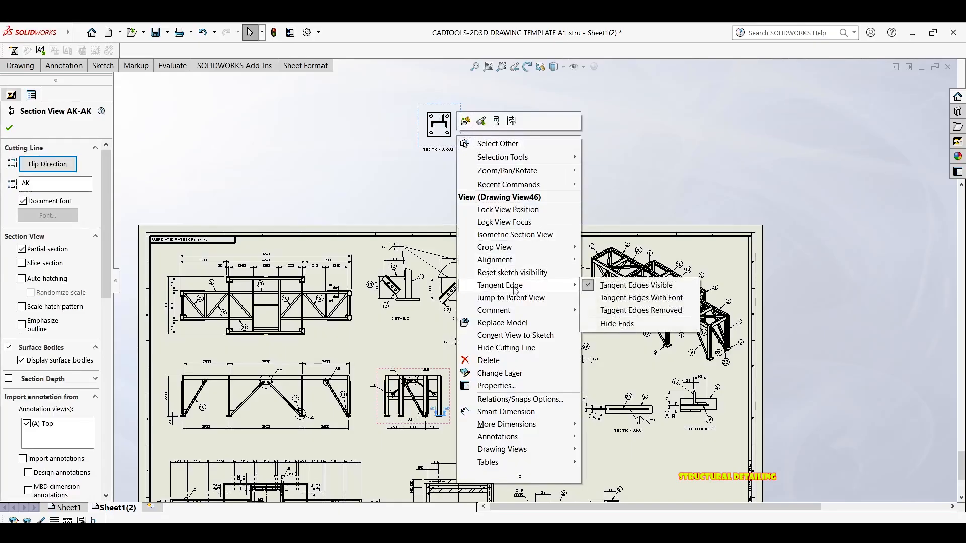
right_click(418, 136)
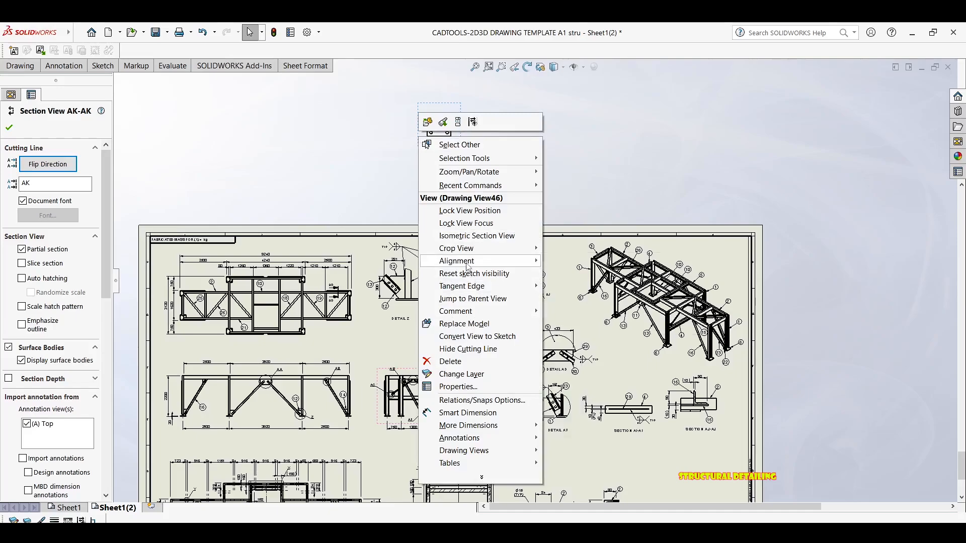
mouse_move(466, 263)
click(576, 261)
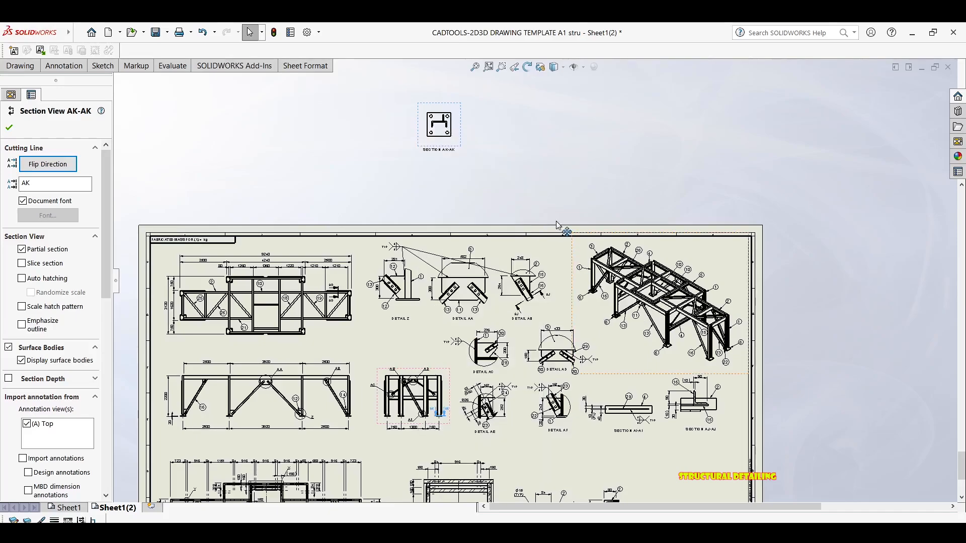
Step: Place section AK-AK in the empty sheet area between section AJ-AJ and the cut list table
drag(544, 154, 645, 445)
mouse_move(622, 333)
middle_down()
mouse_move(451, 84)
mouse_move(381, 23)
middle_up()
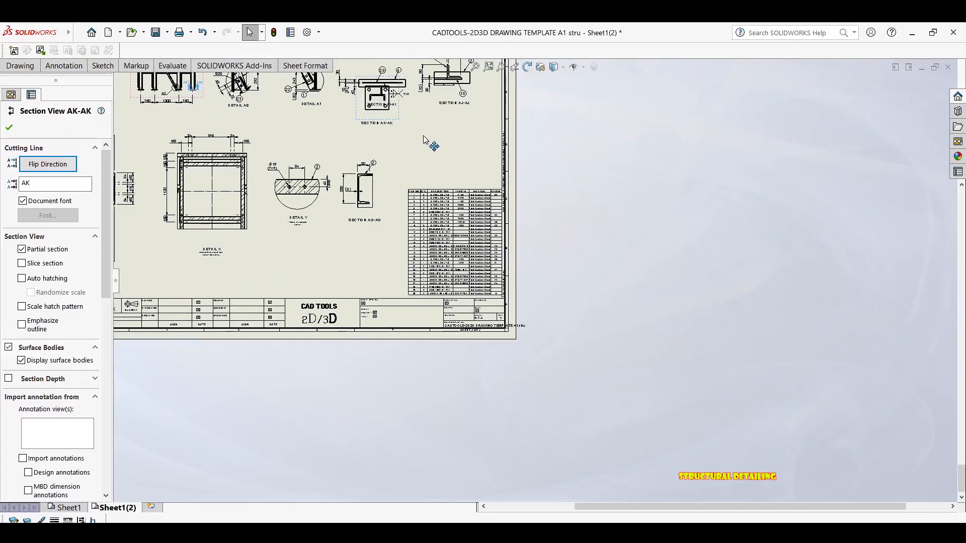
scroll(417, 137, down, 3)
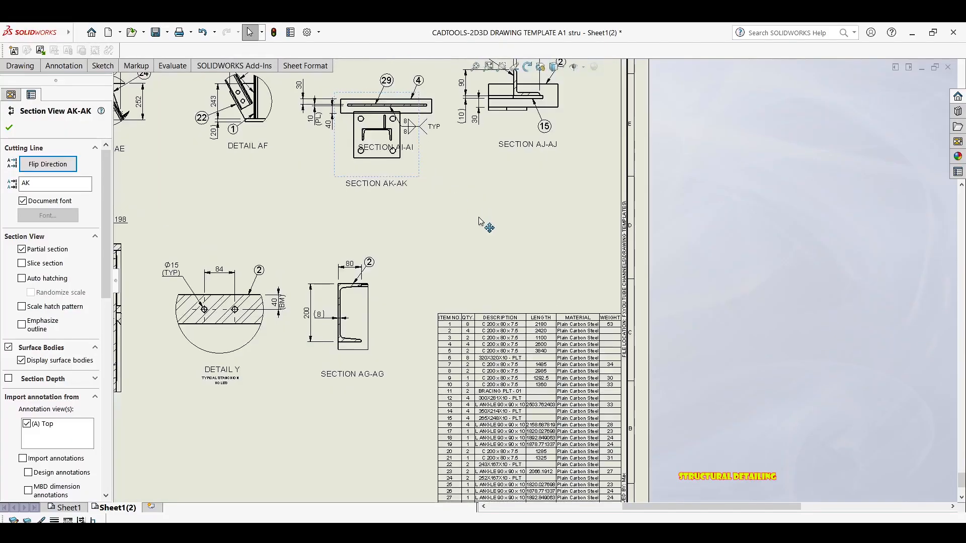
drag(478, 221, 544, 235)
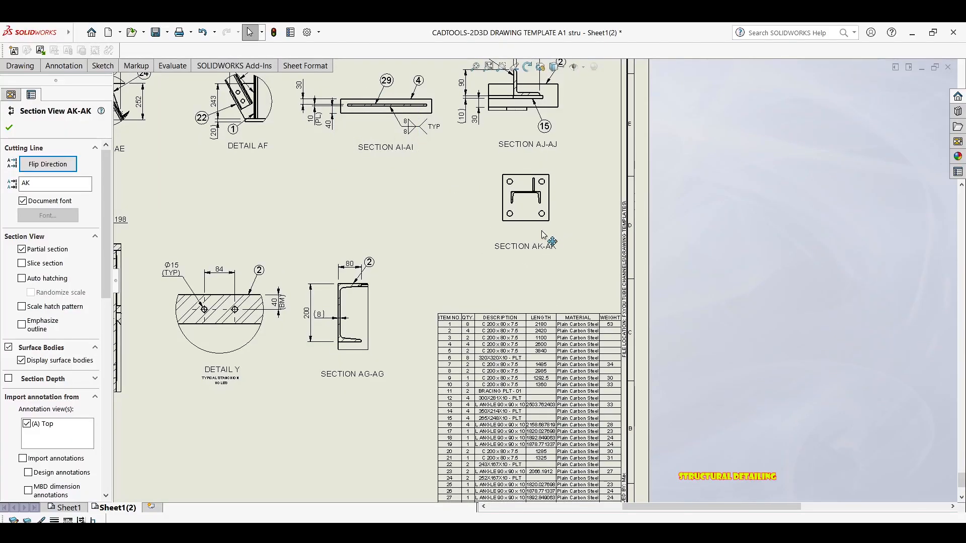
scroll(544, 237, up, 1)
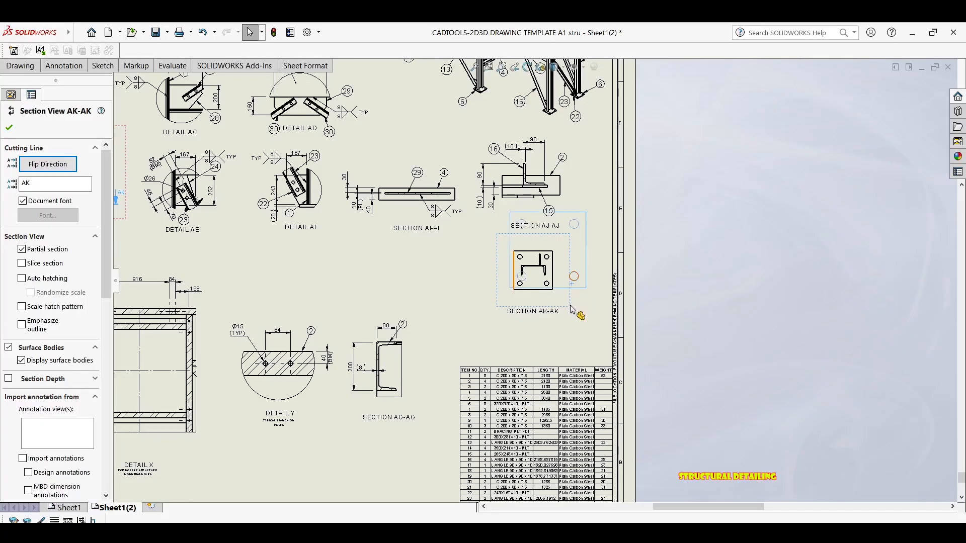
scroll(549, 295, down, 3)
click(623, 260)
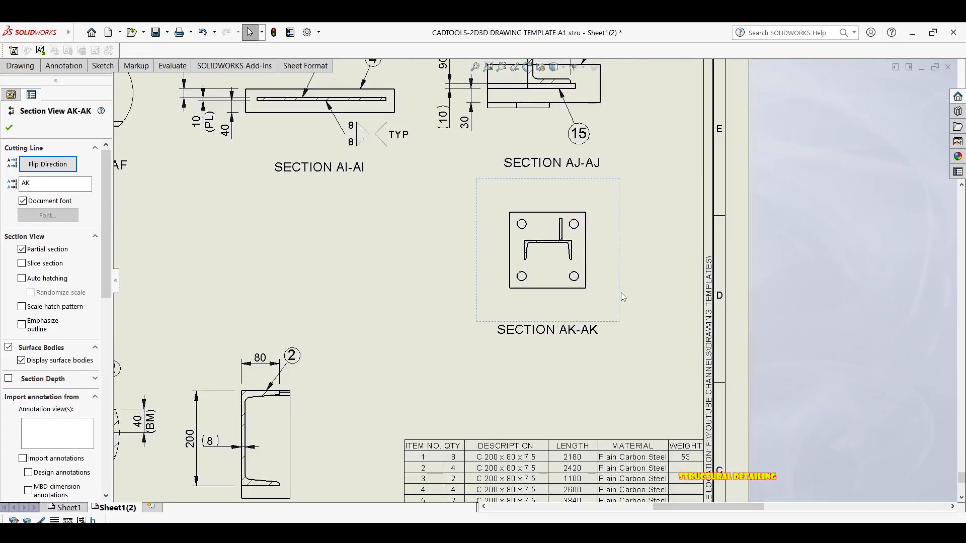
drag(622, 260, 622, 300)
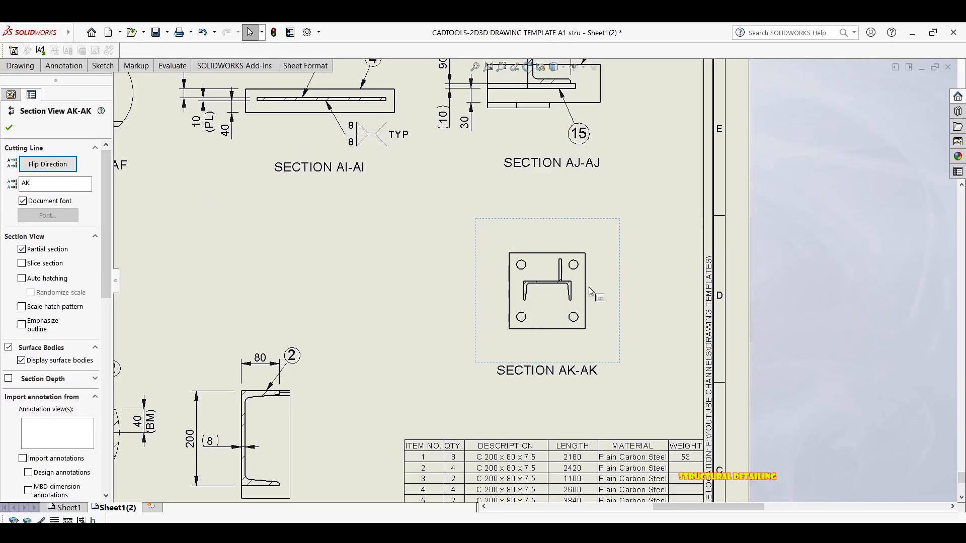
key(Escape)
Step: Dimension the base plate's overall width above its upper edge in section AK-AK
scroll(635, 288, down, 3)
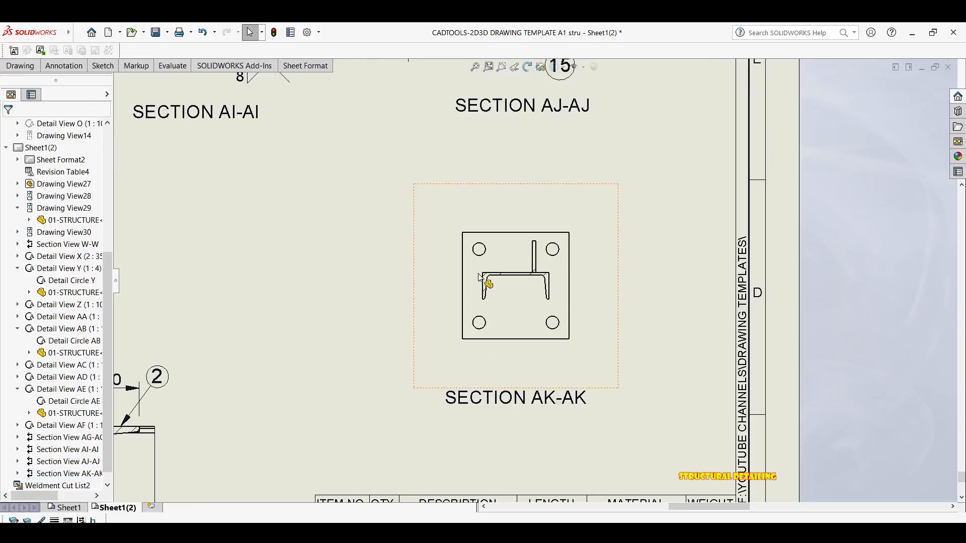
right_drag(478, 275, 492, 250)
click(510, 232)
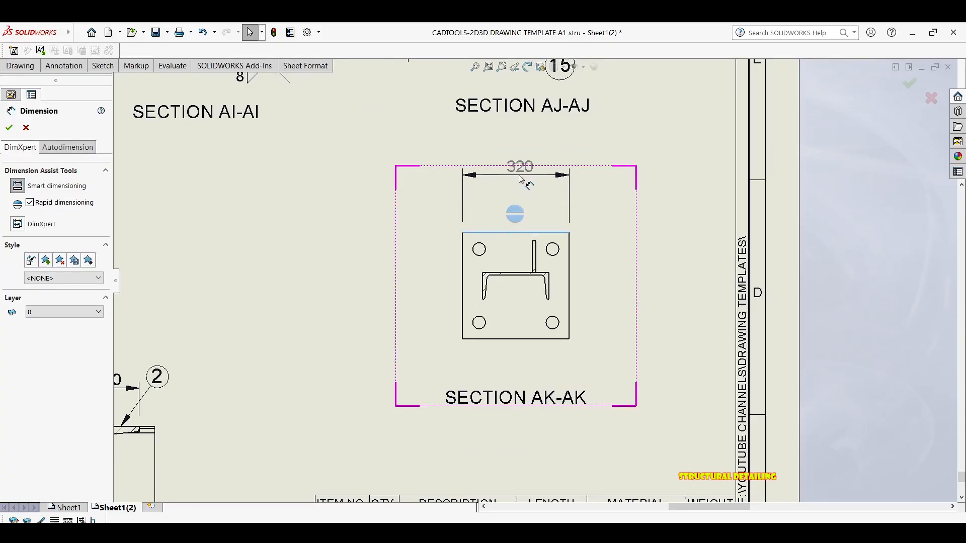
click(521, 173)
Step: Add center marks to all four bolt holes of the base plate in section AK-AK
click(58, 66)
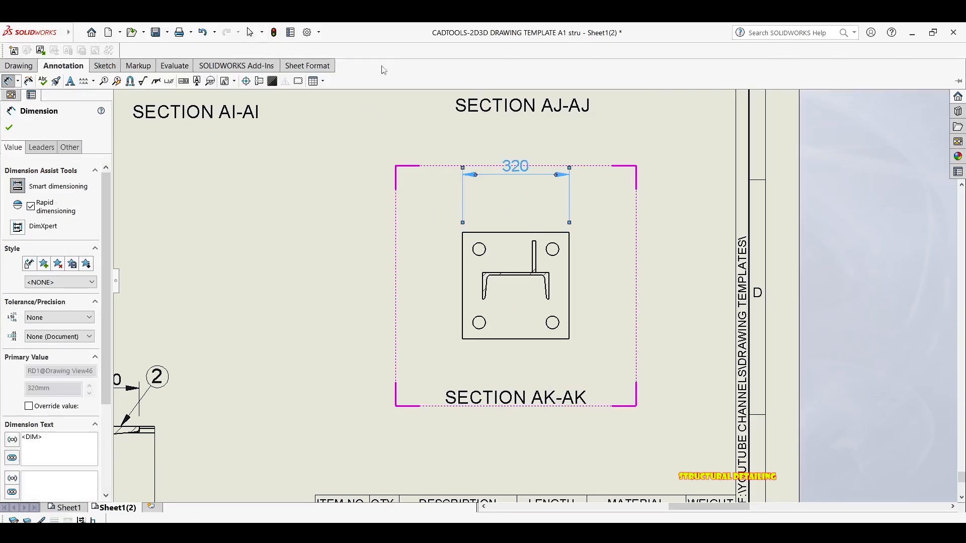
click(246, 81)
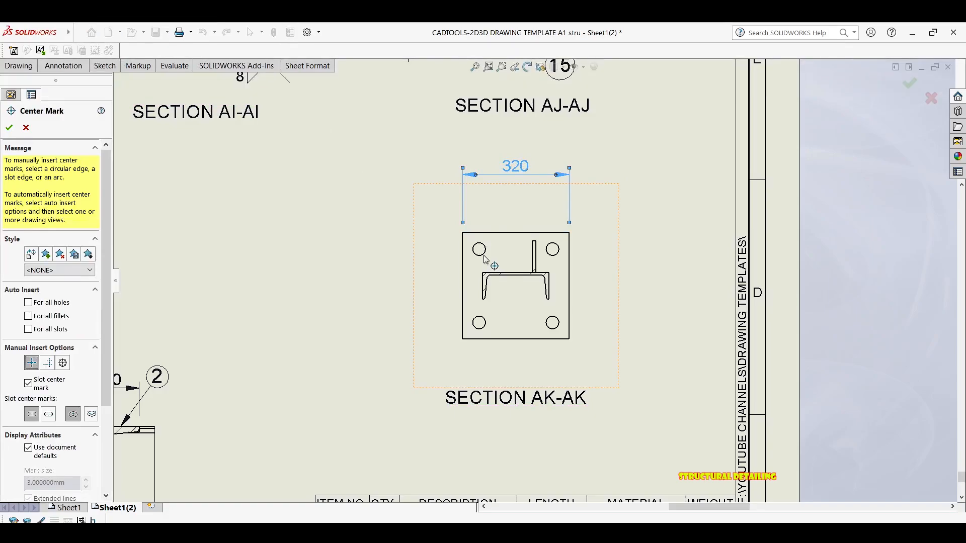
click(557, 256)
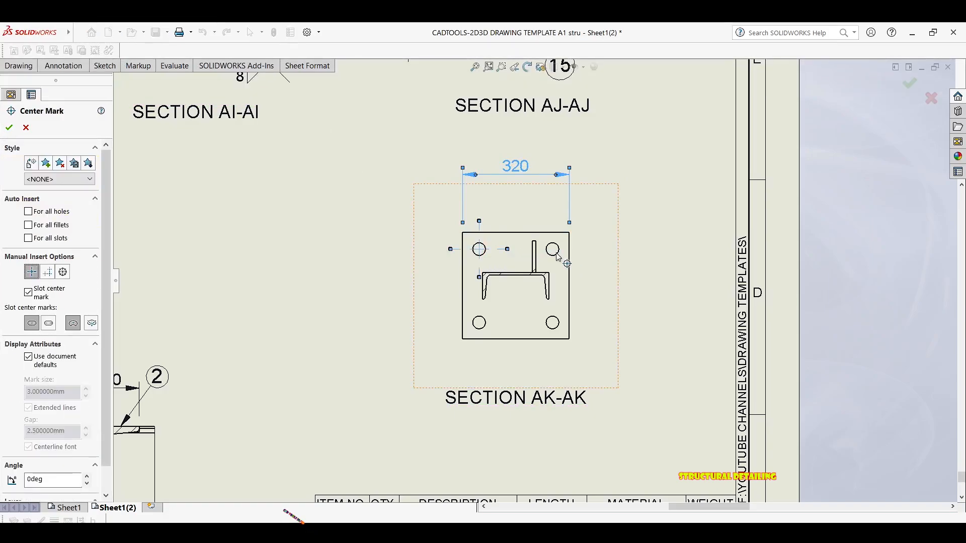
click(486, 327)
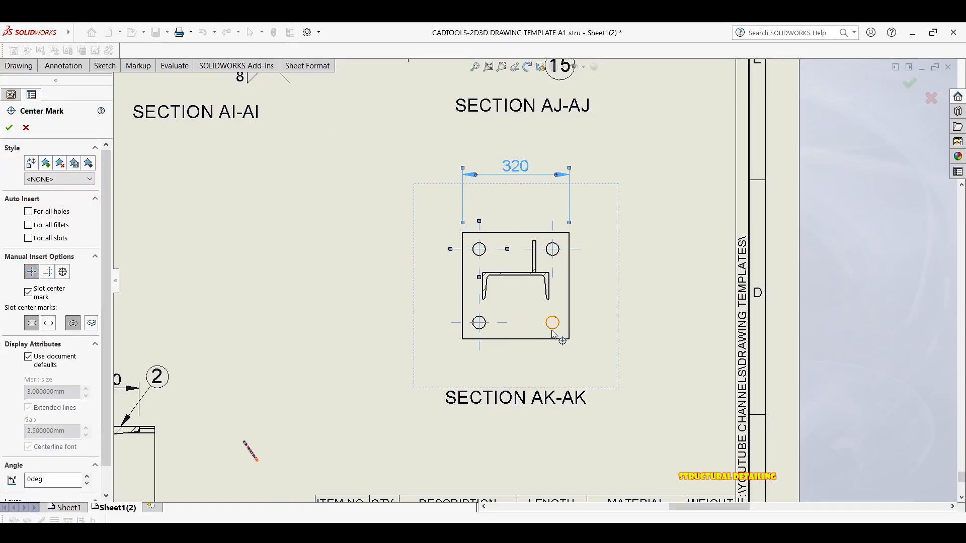
click(552, 330)
key(Escape)
Step: Dimension the horizontal distance from the base plate's left edge to its upper-left bolt hole, below the overall width dimension
key(d)
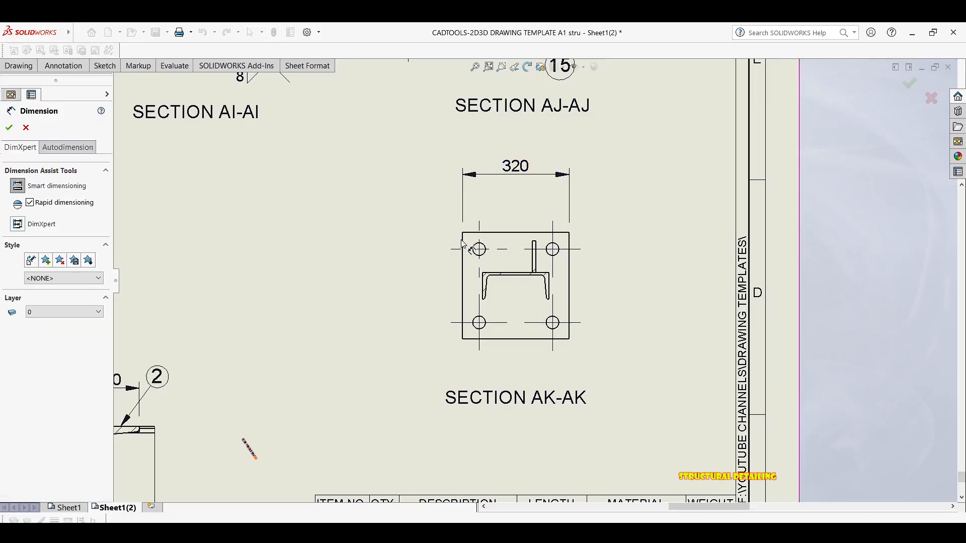
click(478, 236)
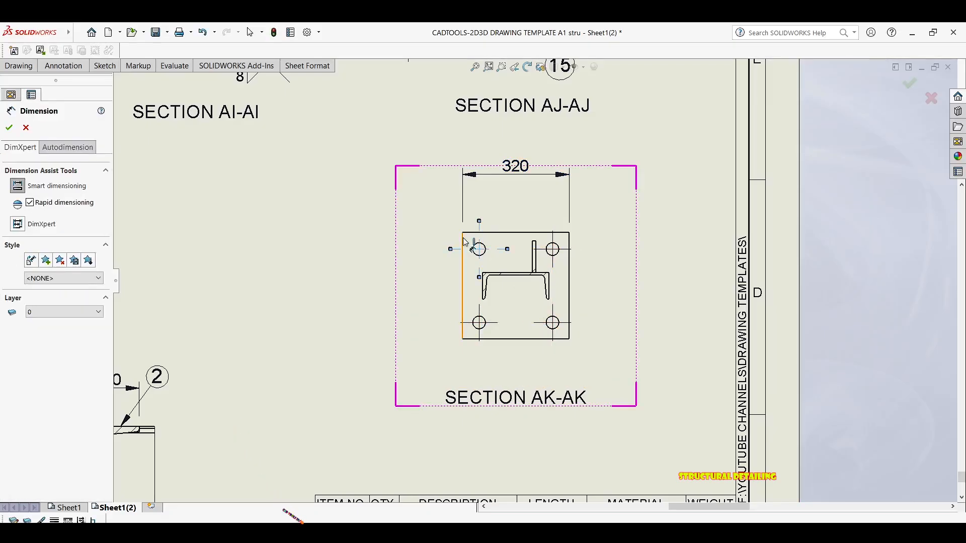
click(463, 237)
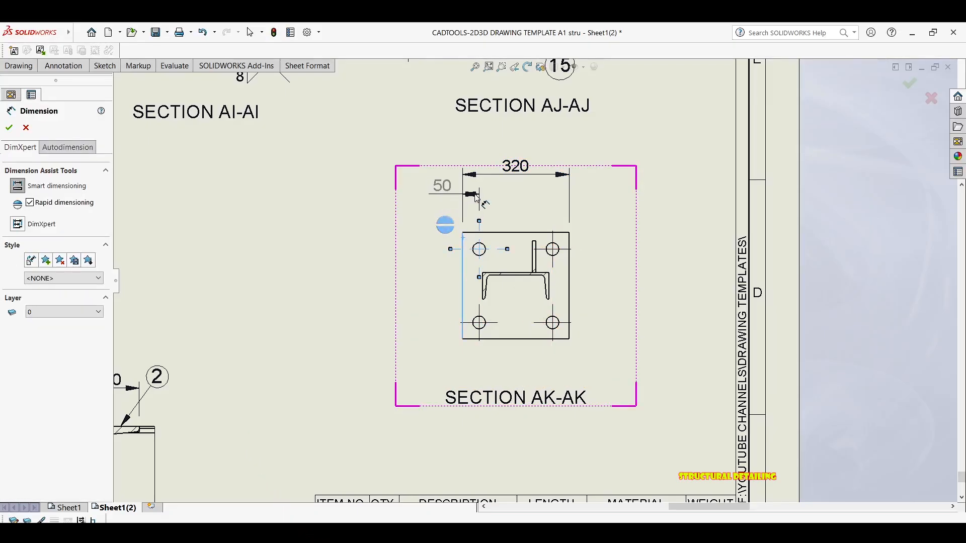
click(468, 199)
click(467, 196)
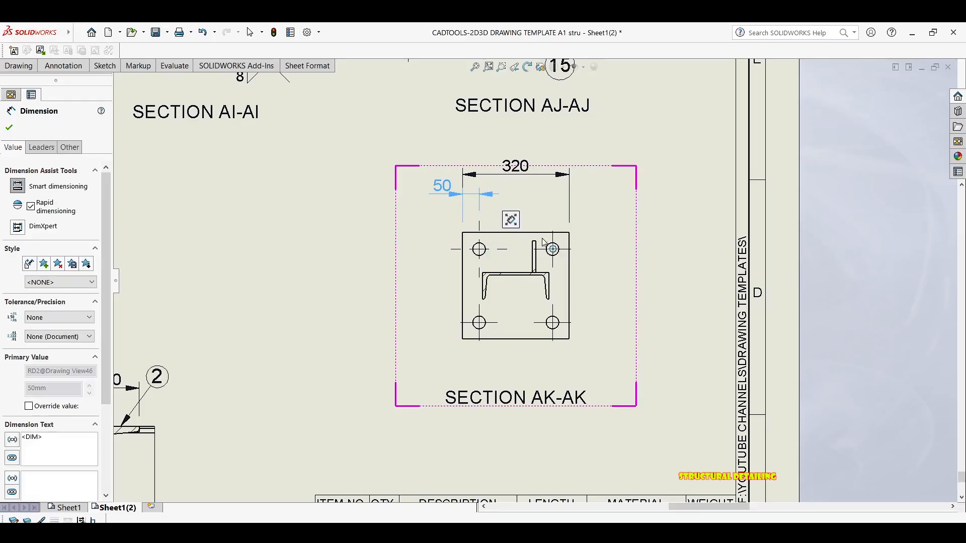
click(553, 237)
click(543, 232)
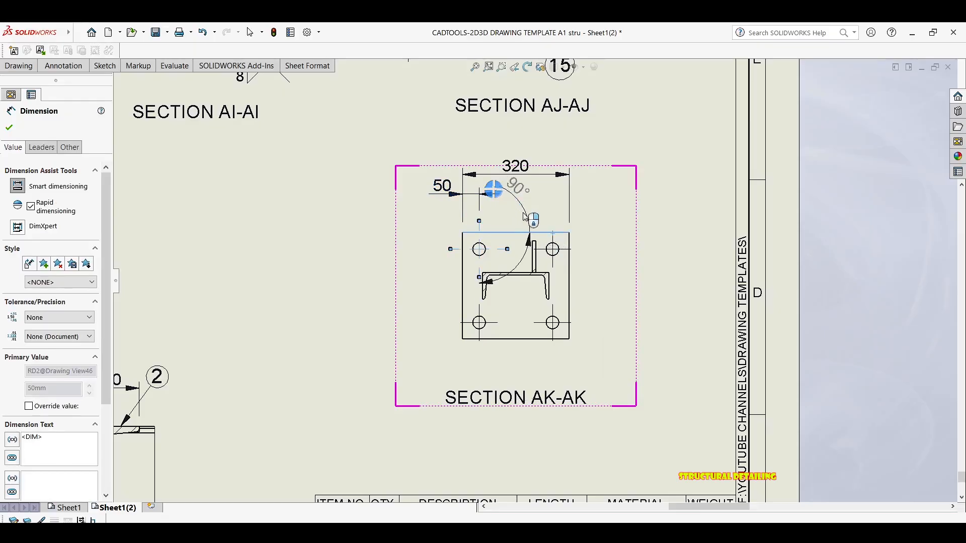
key(Escape)
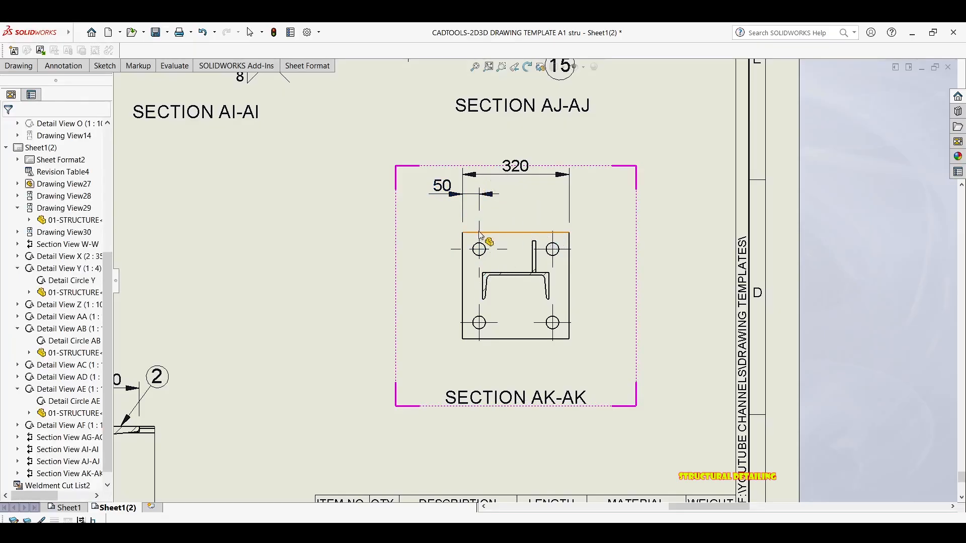
key(d)
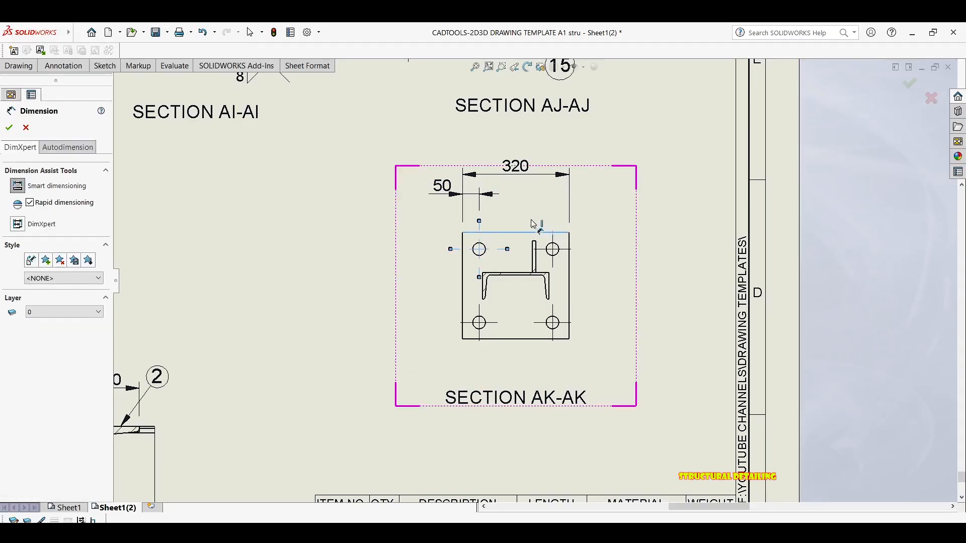
key(Escape)
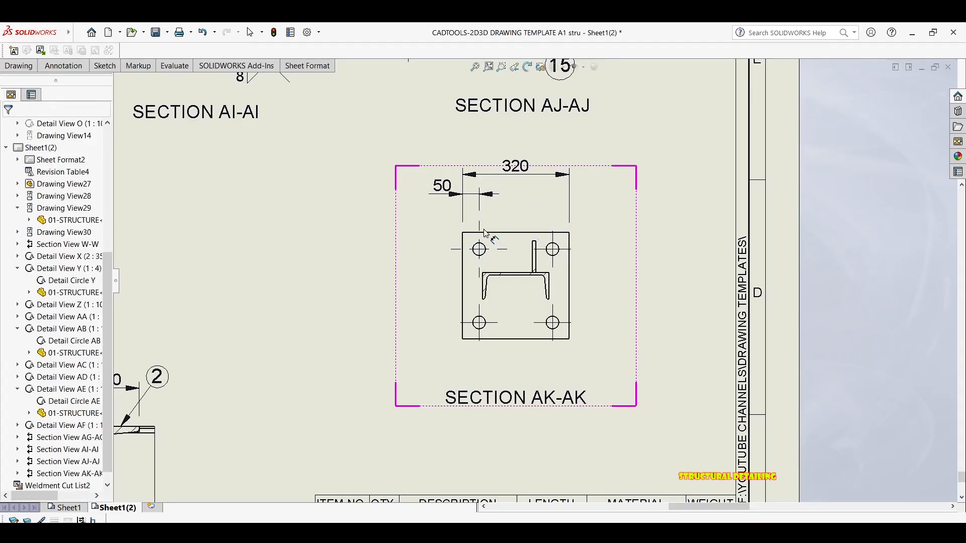
key(Escape)
click(555, 246)
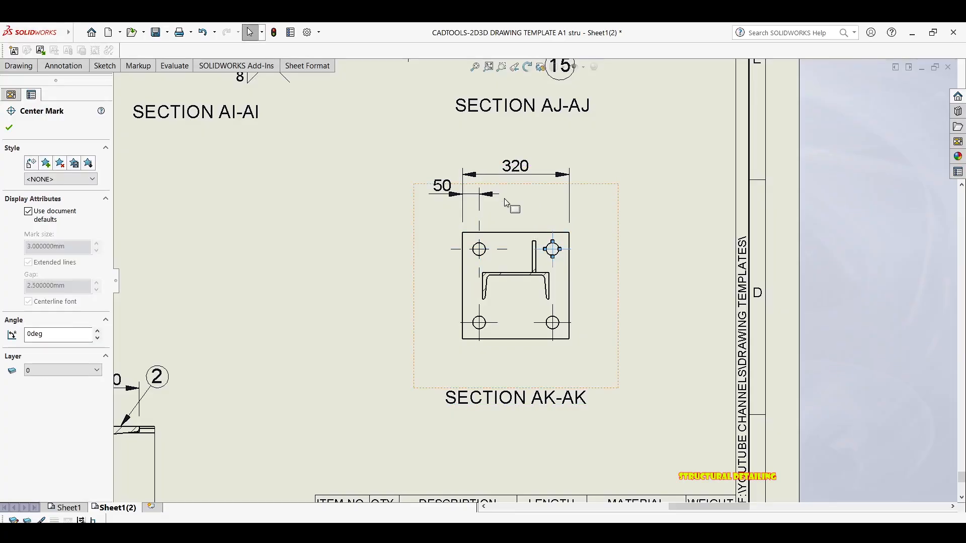
Step: Dimension the horizontal spacing between the base plate's two upper bolt holes, in line with the existing edge-to-hole dimension
key(d)
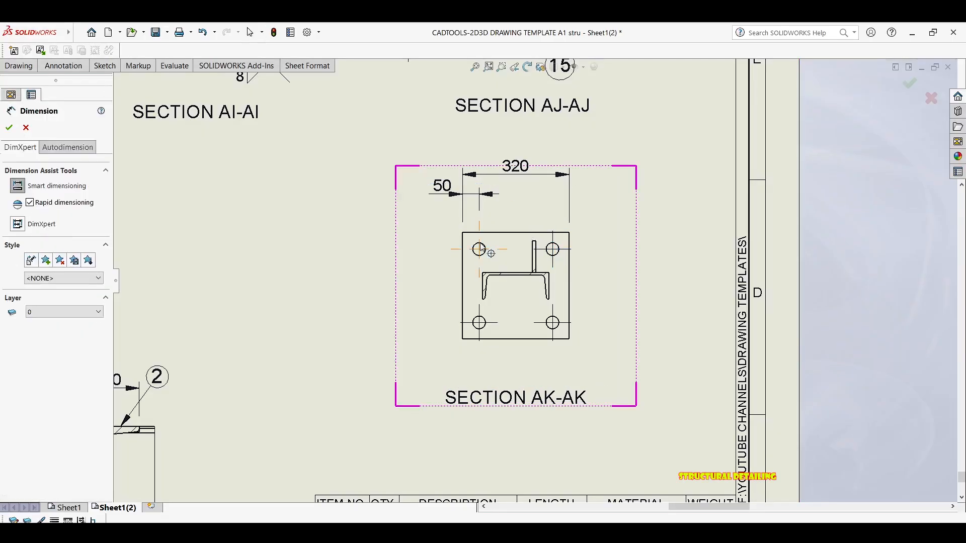
click(552, 248)
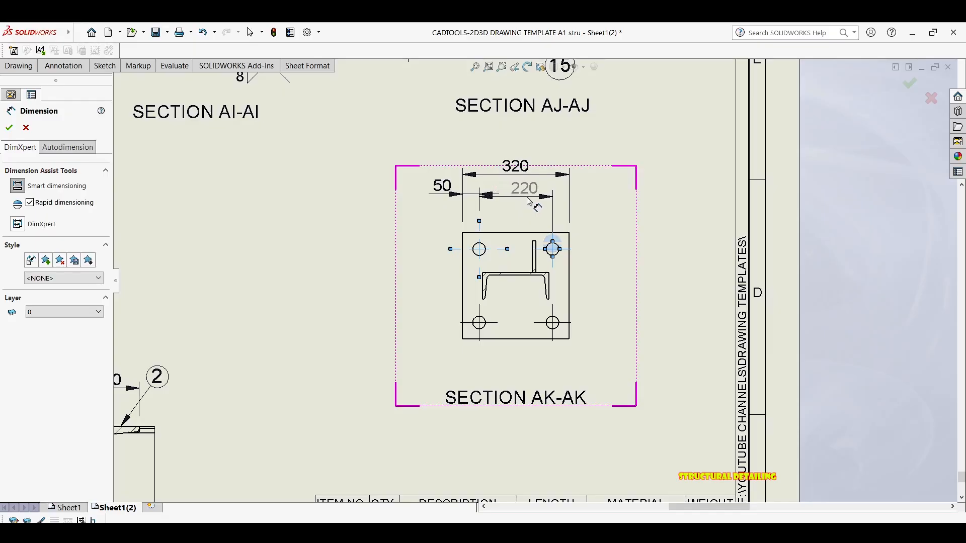
click(528, 198)
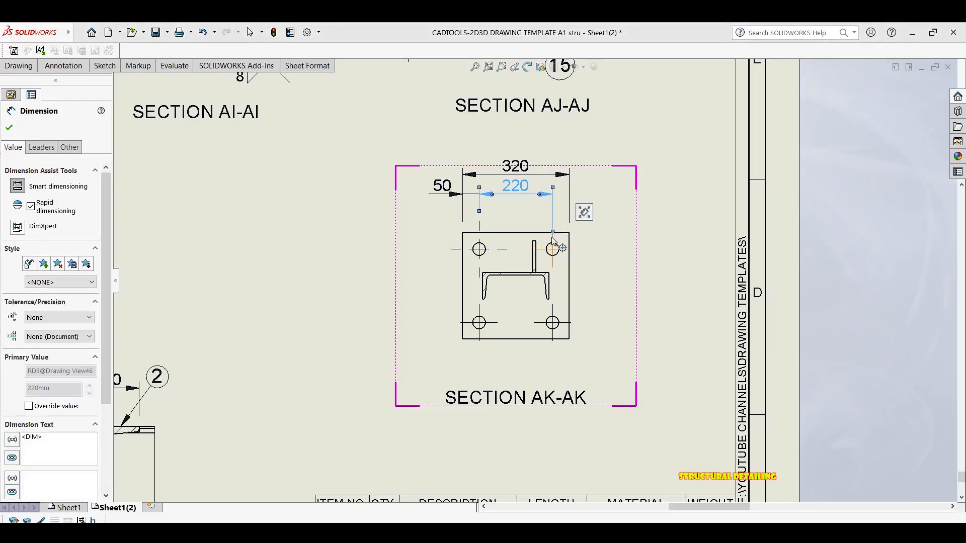
Step: Dimension the horizontal distance from the upper-right bolt hole to the plate's right edge, aligned with the hole spacing dimension
click(570, 233)
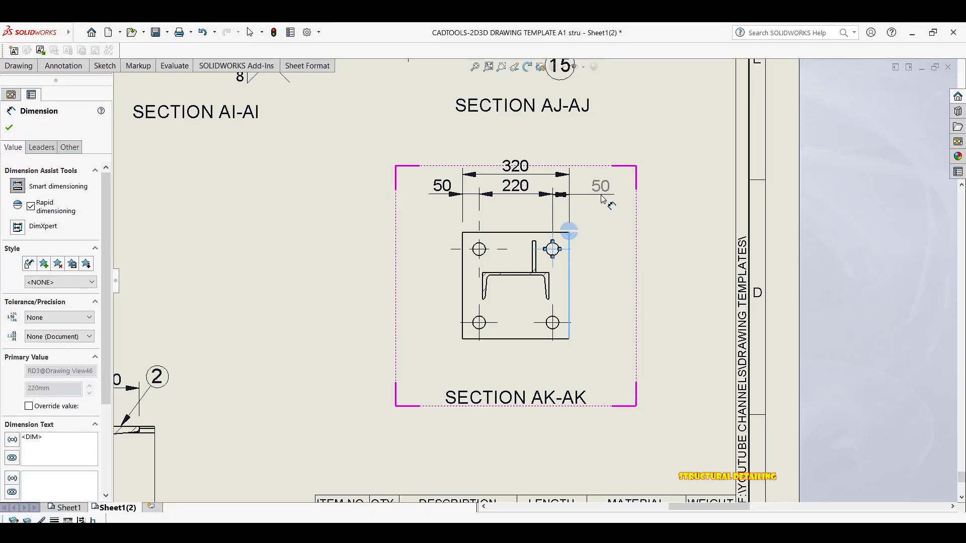
click(603, 198)
scroll(565, 186, up, 5)
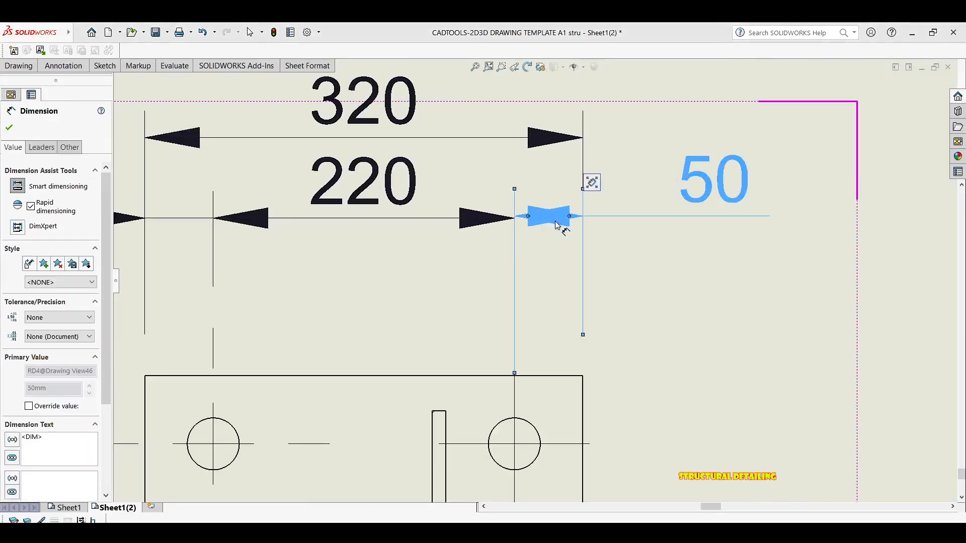
drag(591, 224, 558, 218)
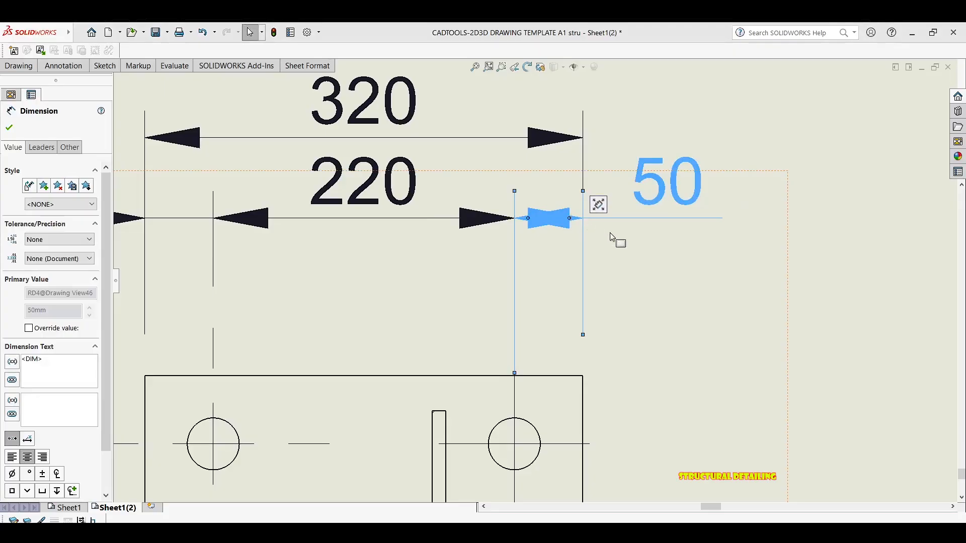
Step: Flip the arrows of the right hole-to-edge dimension outside its extension lines and shift its text slightly outward
click(584, 230)
click(572, 220)
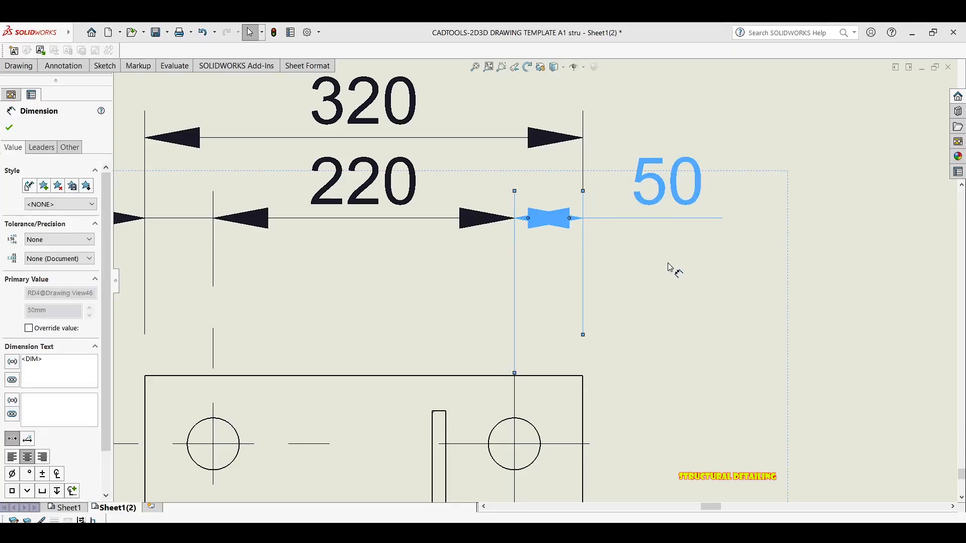
click(571, 219)
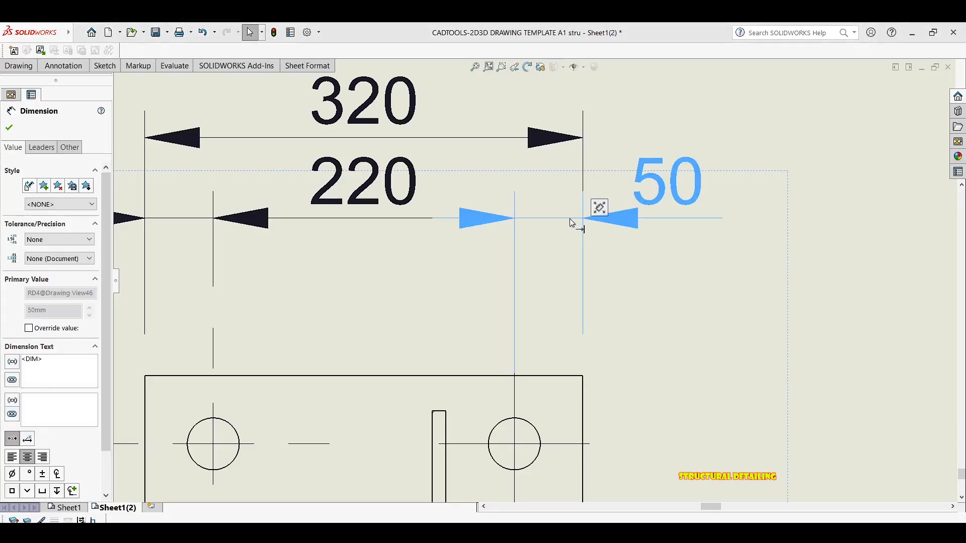
click(631, 265)
scroll(648, 230, up, 3)
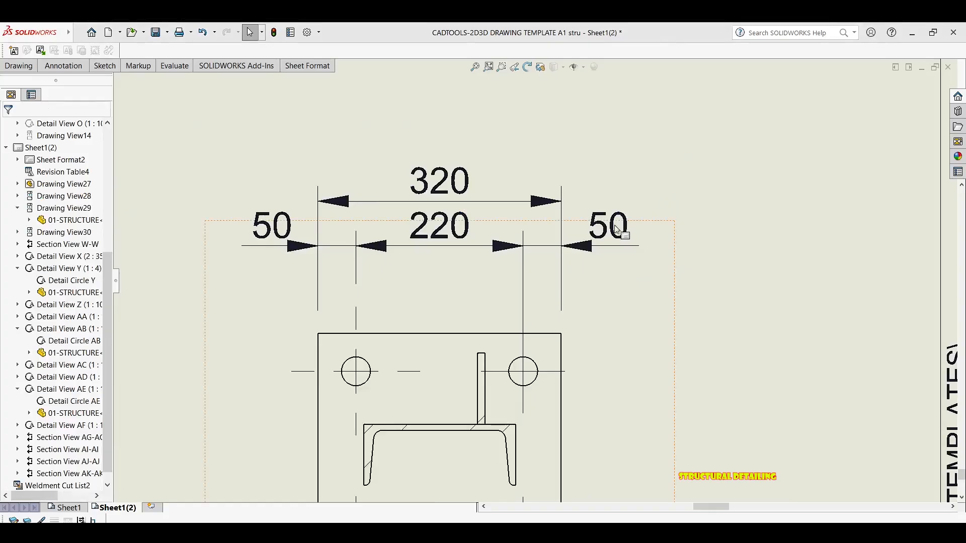
drag(632, 234, 652, 234)
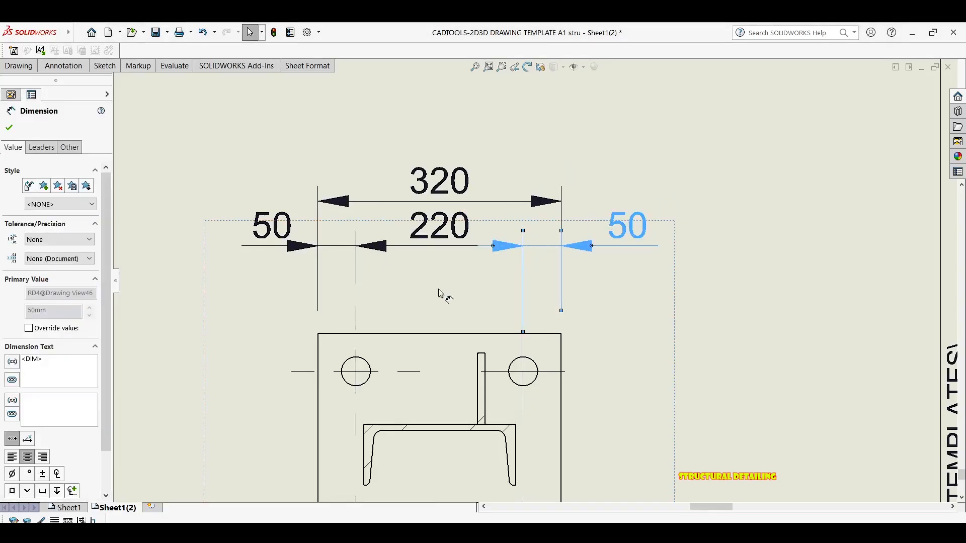
Step: Dimension the base plate's overall height beside its left edge in section AK-AK
scroll(354, 371, up, 1)
middle_drag(343, 480, 422, 368)
key(Escape)
key(d)
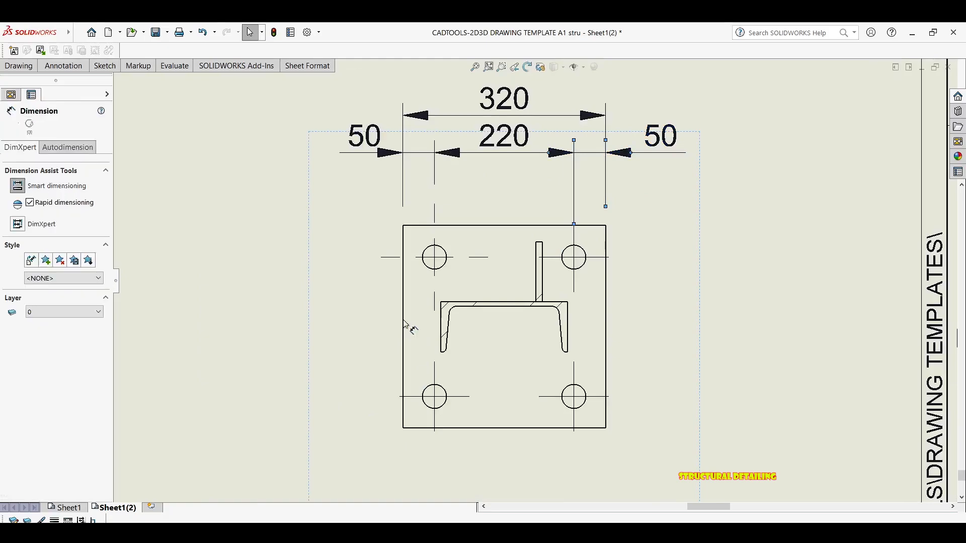
click(404, 320)
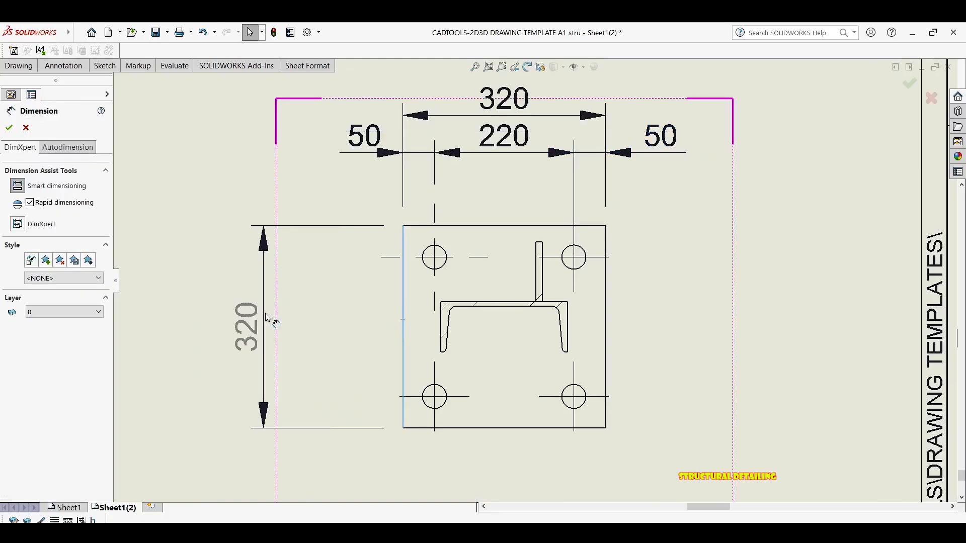
click(263, 323)
Step: Dimension the vertical distance from the plate's top edge to the upper-left bolt hole, with its arrows outside the extension lines
click(391, 257)
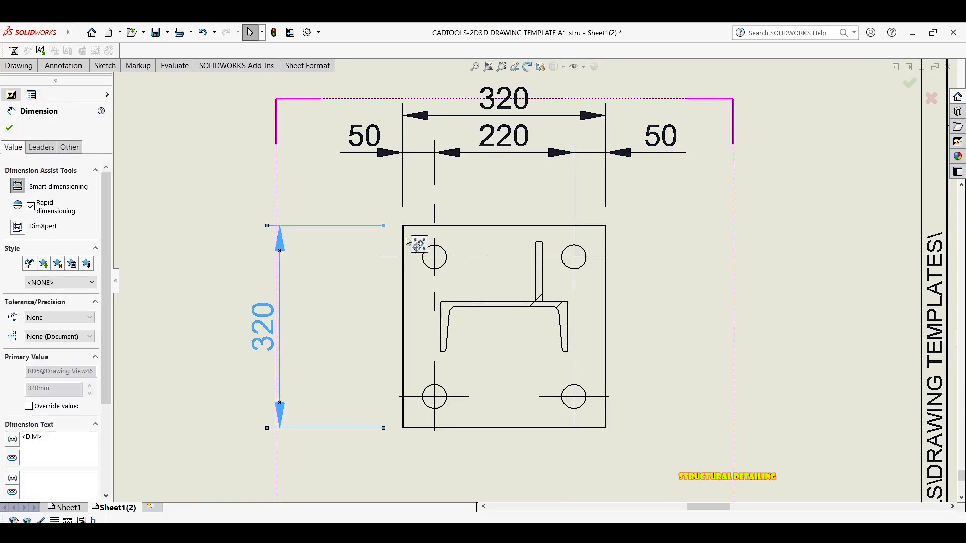
click(412, 225)
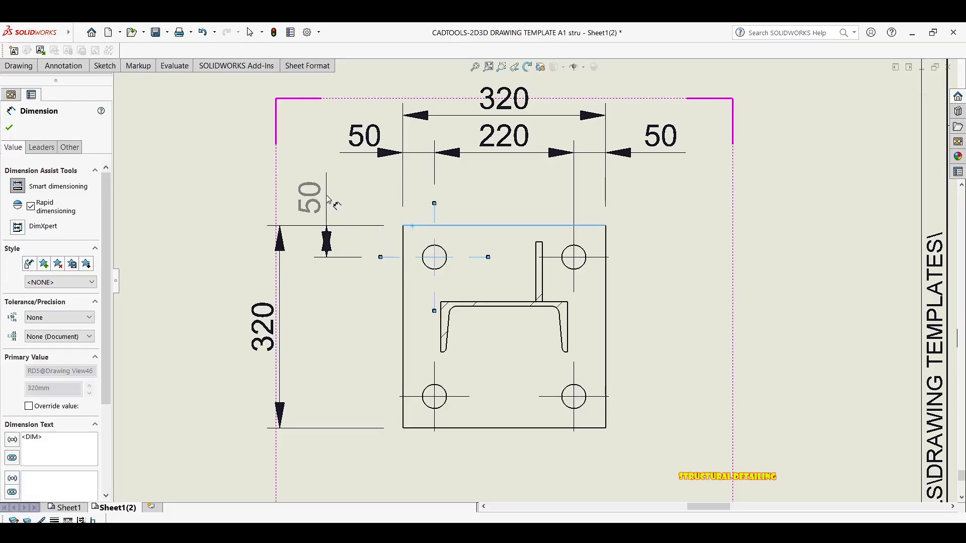
click(323, 186)
click(323, 238)
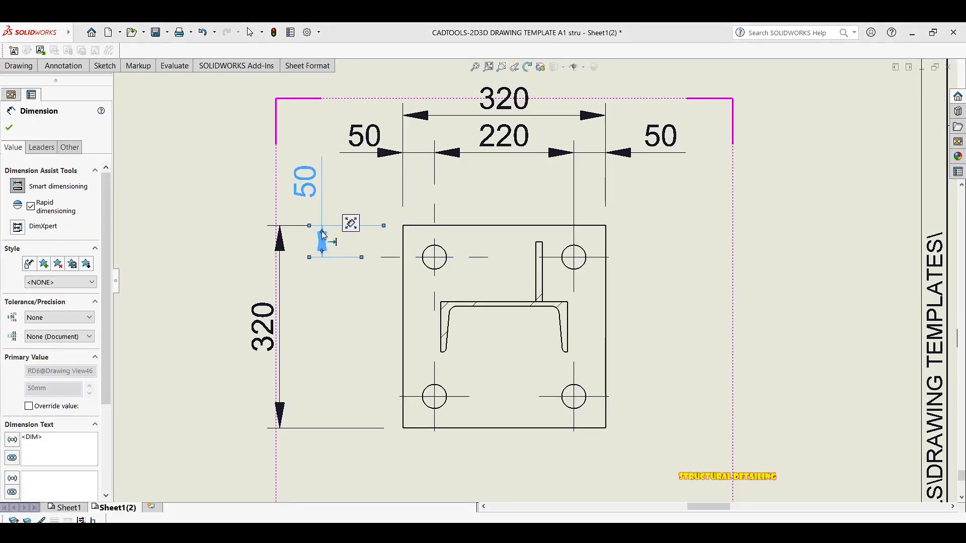
click(322, 249)
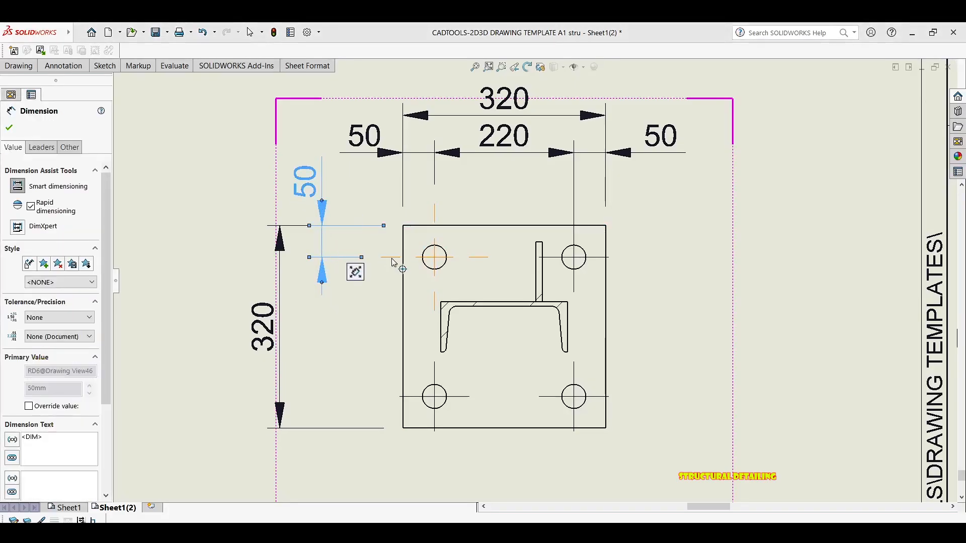
click(413, 359)
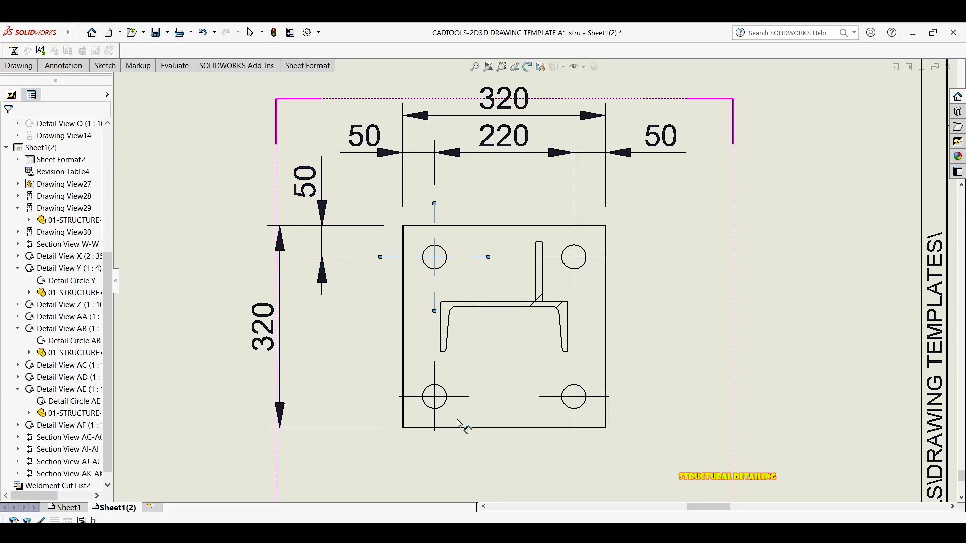
click(433, 398)
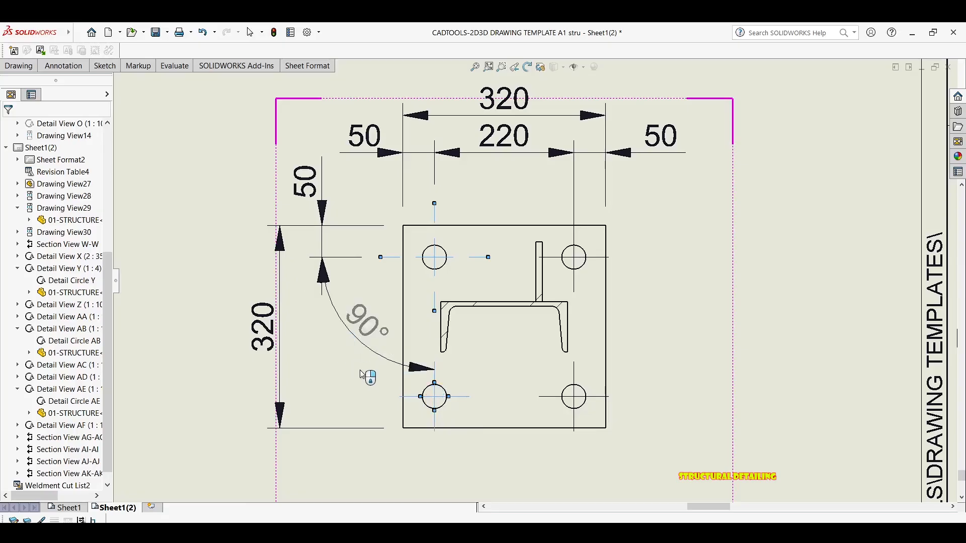
key(Escape)
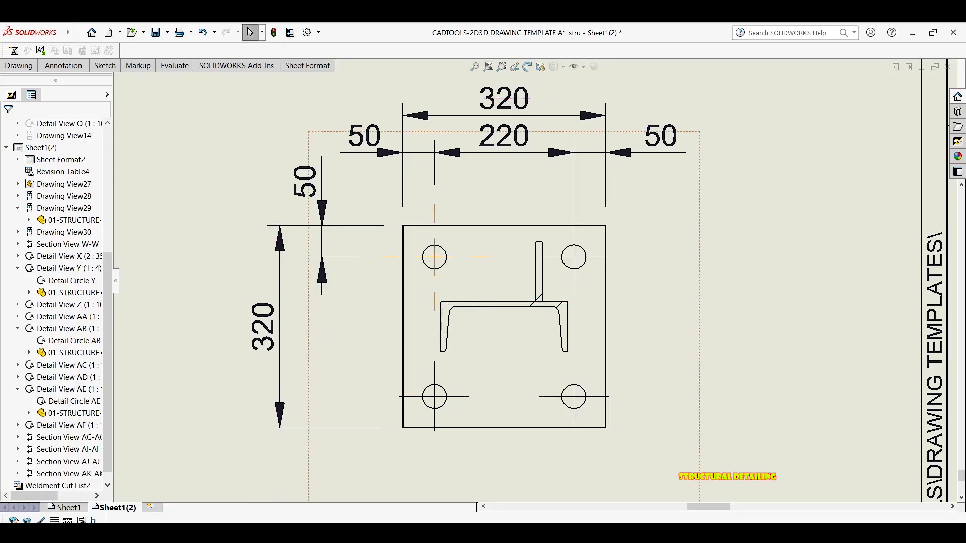
click(397, 258)
click(413, 398)
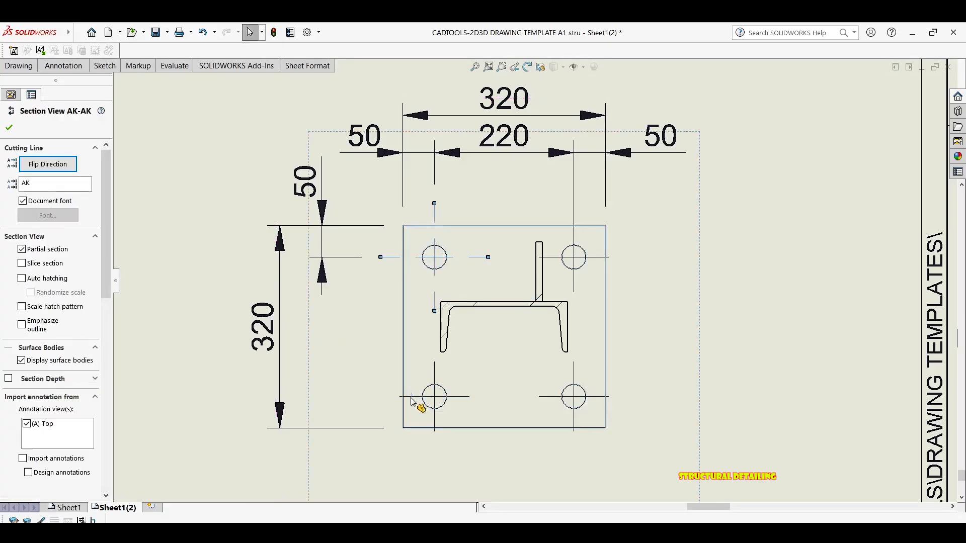
key(Escape)
Step: Dimension the vertical spacing between the two left bolt holes, in line with the top edge-to-hole dimension
scroll(429, 403, down, 1)
key(d)
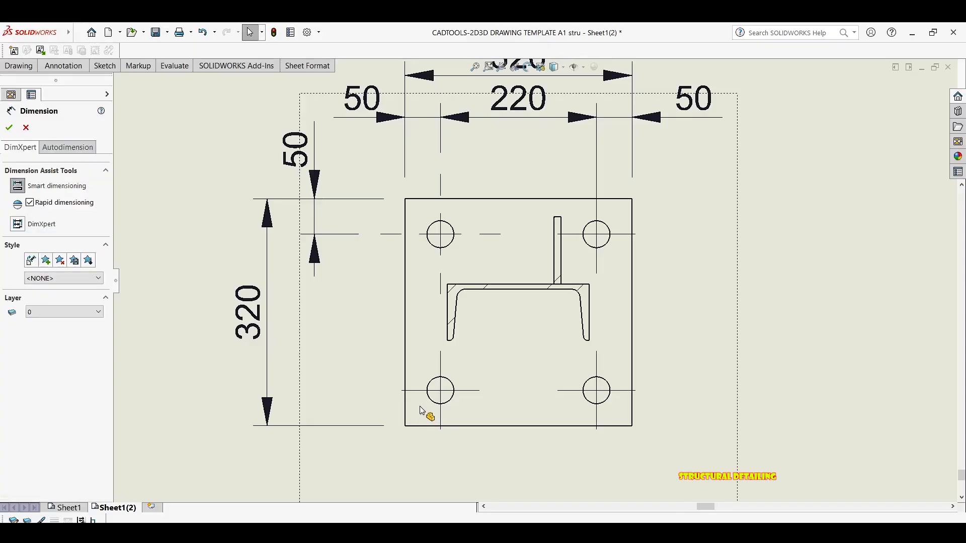
scroll(421, 402, down, 4)
key(Escape)
scroll(435, 335, down, 4)
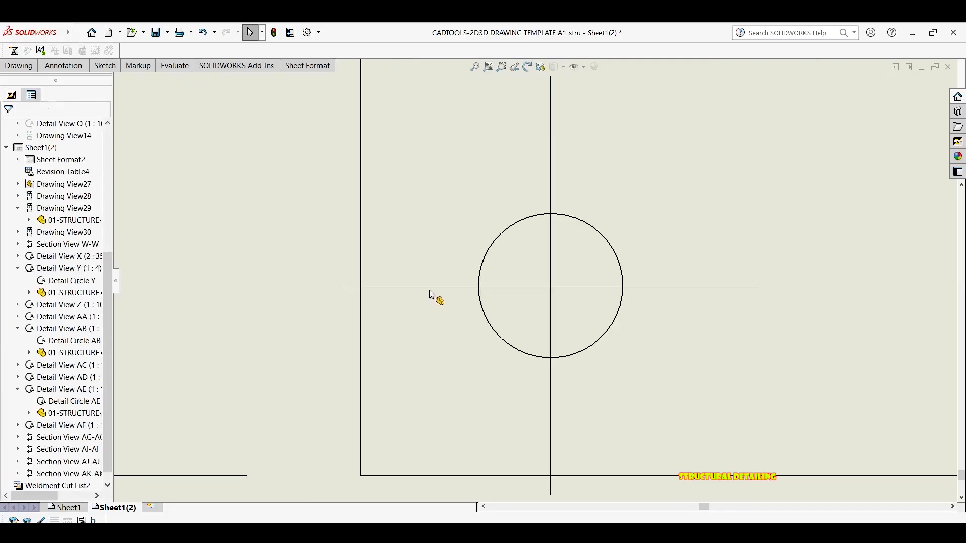
key(d)
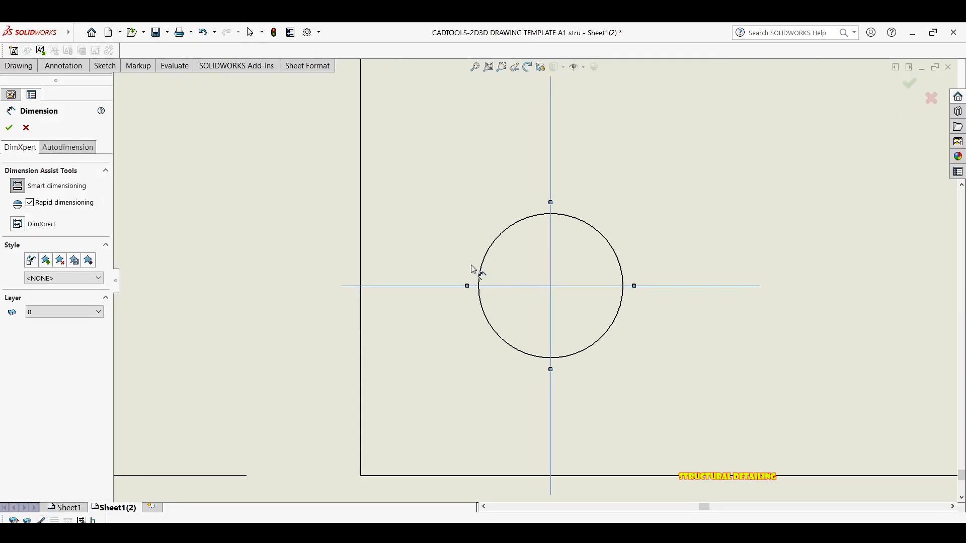
scroll(459, 270, up, 4)
scroll(532, 203, up, 1)
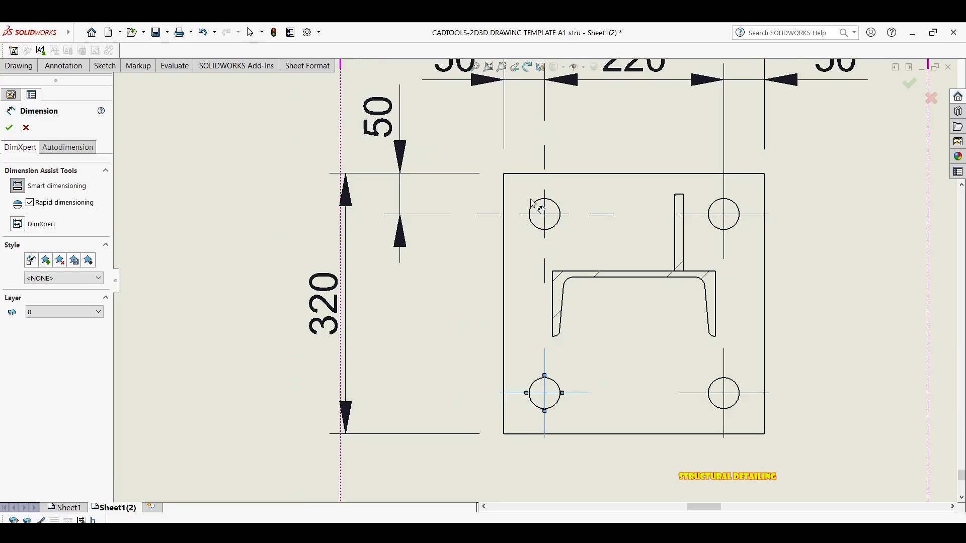
click(539, 215)
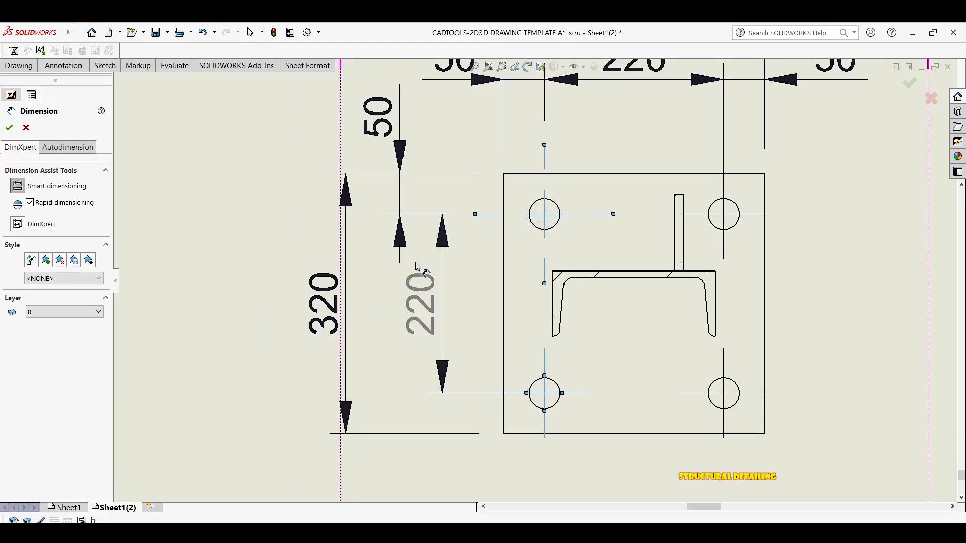
click(401, 272)
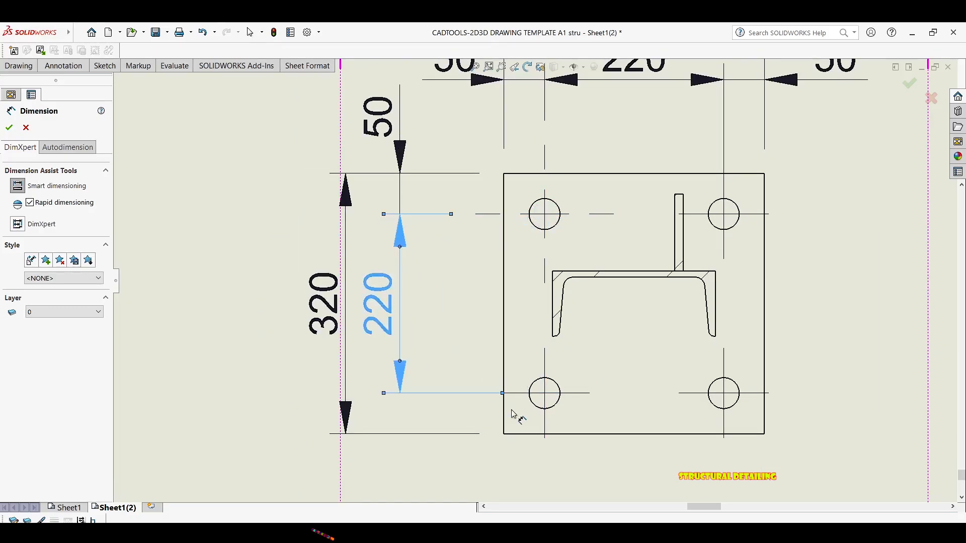
Step: Dimension the vertical distance from the lower-left bolt hole to the plate's bottom edge, aligned with the hole spacing and with arrows outside
click(542, 395)
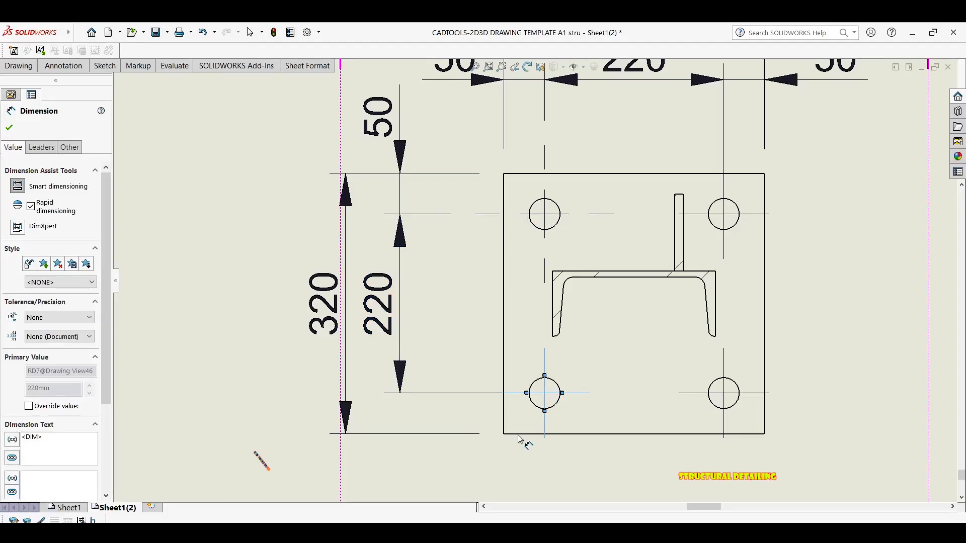
click(518, 434)
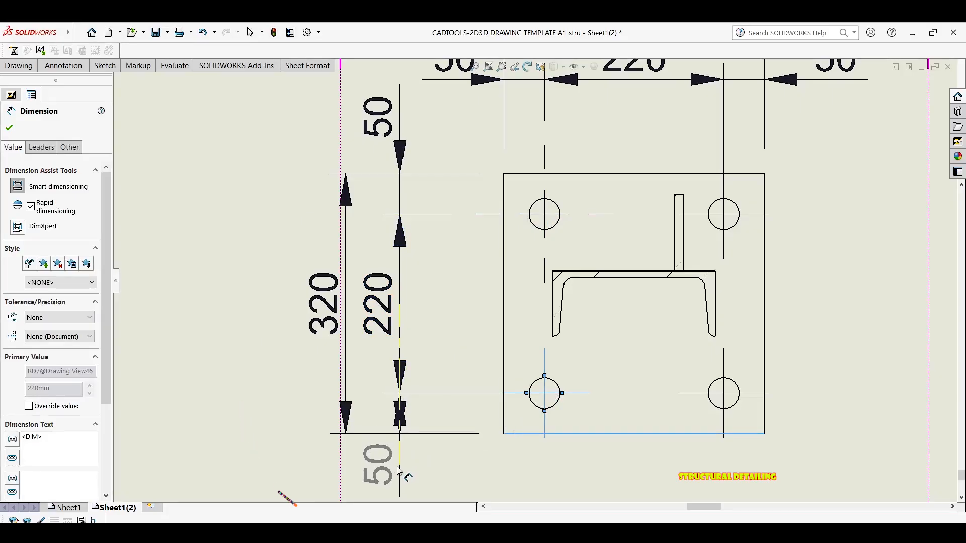
click(401, 473)
scroll(483, 212, up, 3)
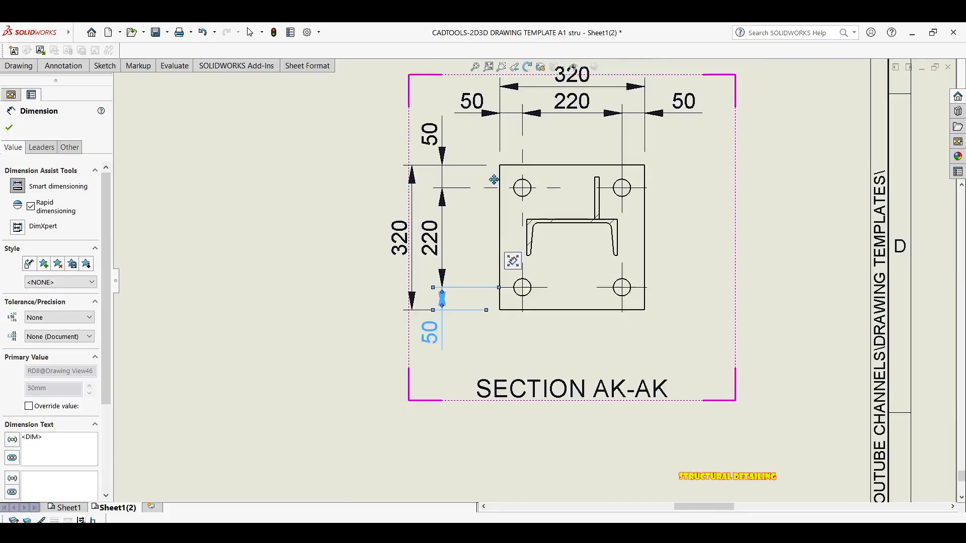
key(Escape)
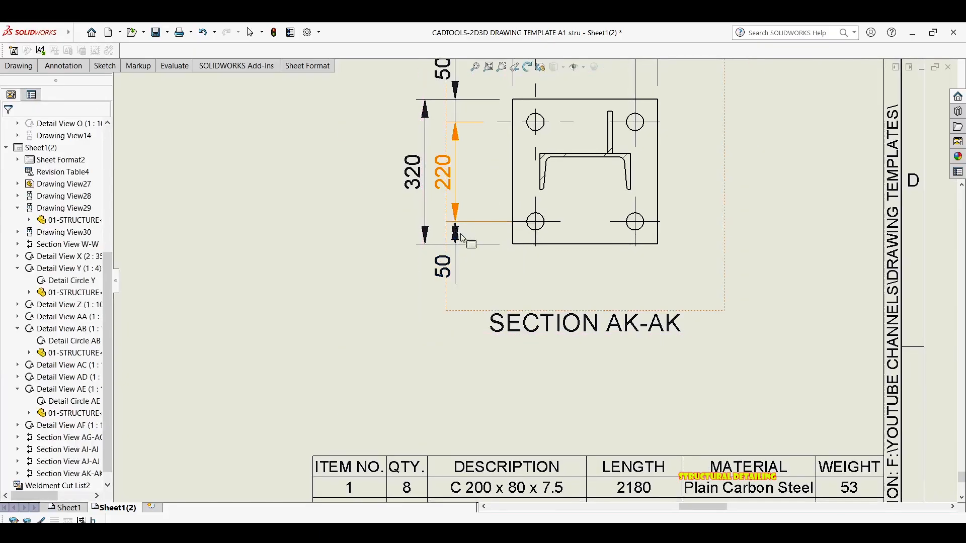
scroll(460, 236, down, 2)
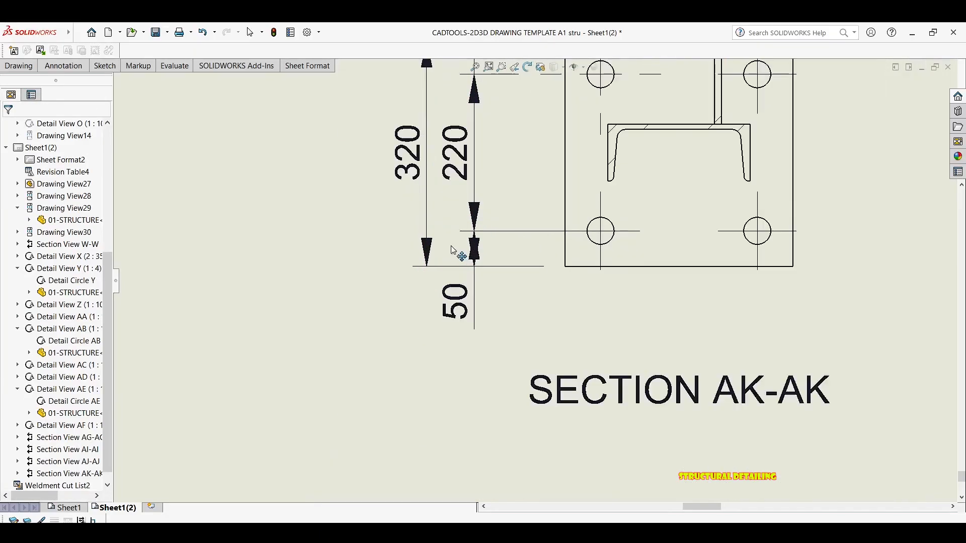
click(475, 260)
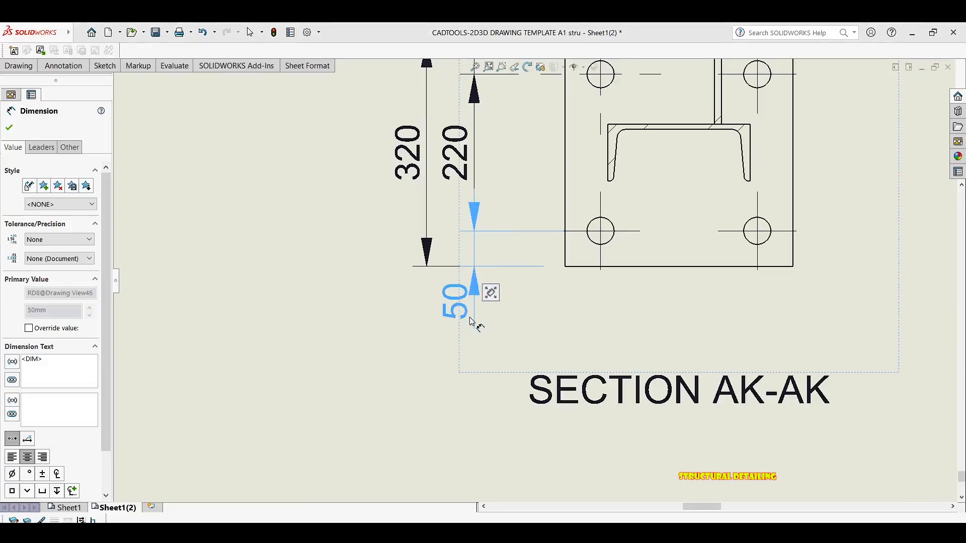
Step: Position the lower hole-to-bottom-edge dimension in line with the hole spacing dimension, with its text below the plate's bottom edge
mouse_move(463, 329)
mouse_down()
mouse_move(465, 353)
mouse_move(468, 333)
mouse_up()
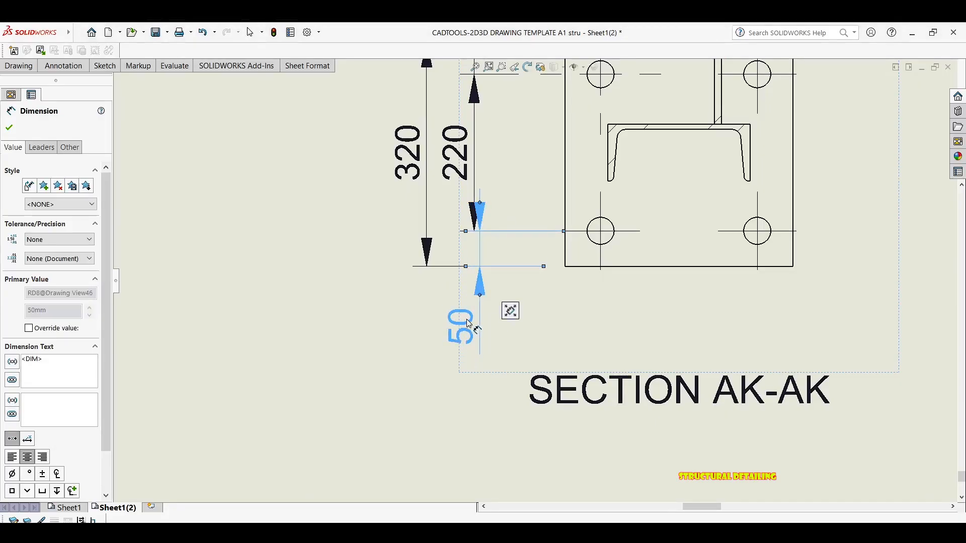
mouse_move(479, 324)
mouse_down()
mouse_move(475, 312)
mouse_move(483, 324)
mouse_up()
click(669, 217)
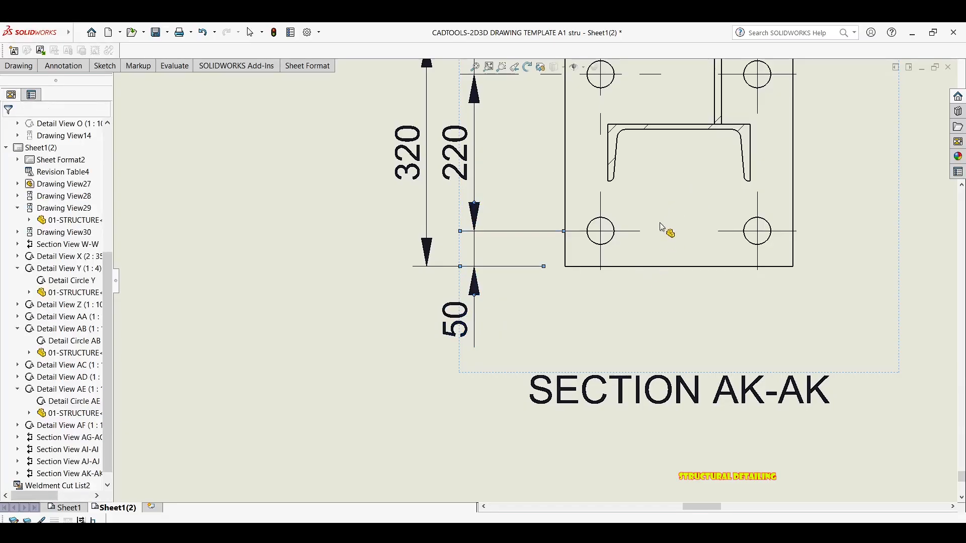
Step: Dimension the diameter of the upper-right bolt hole in section AK-AK, placing the text outside the plate's upper-right corner
scroll(661, 221, up, 3)
scroll(674, 167, down, 3)
right_drag(742, 139, 741, 127)
scroll(744, 125, up, 2)
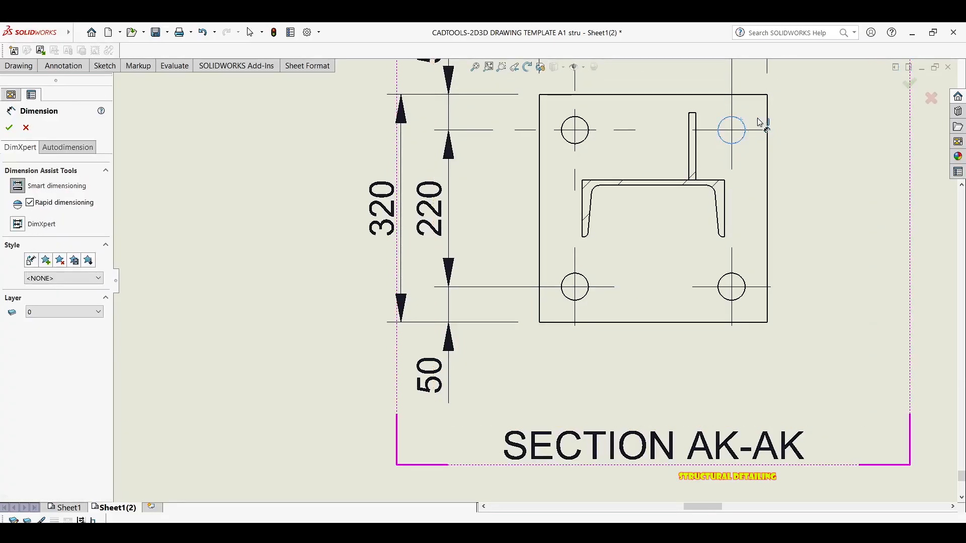
scroll(765, 123, down, 3)
click(617, 188)
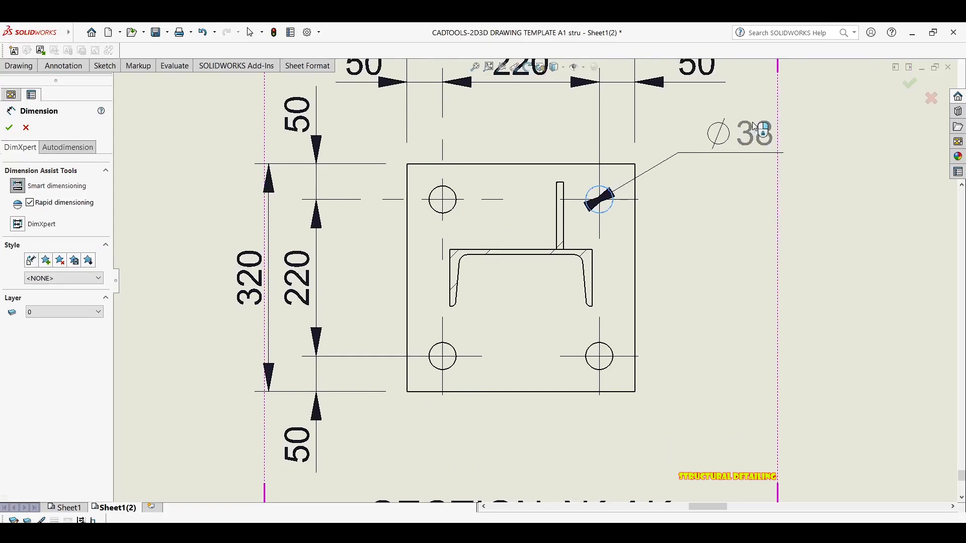
click(779, 120)
key(Escape)
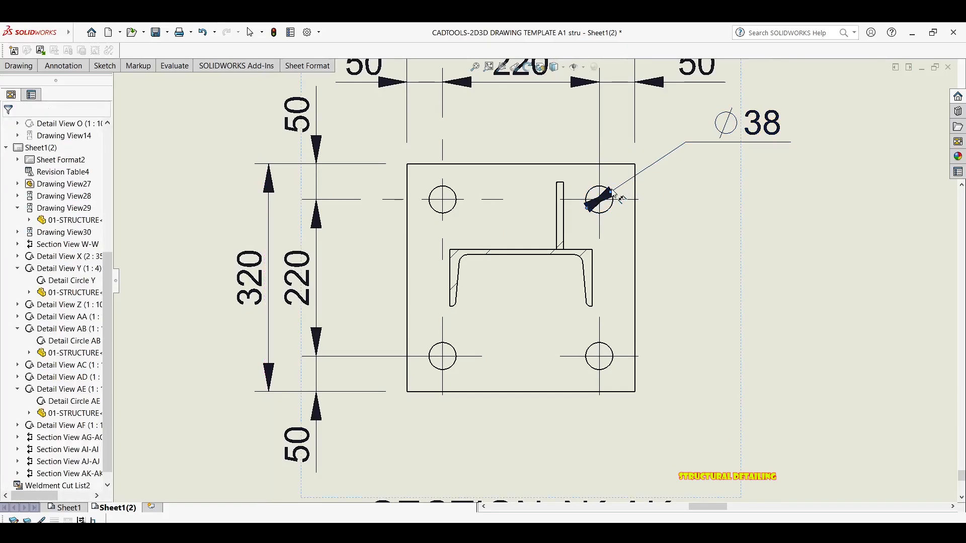
Step: Flip the bolt hole diameter dimension's arrow outside the circle and add "(TYP)" on a second line of its text
click(611, 195)
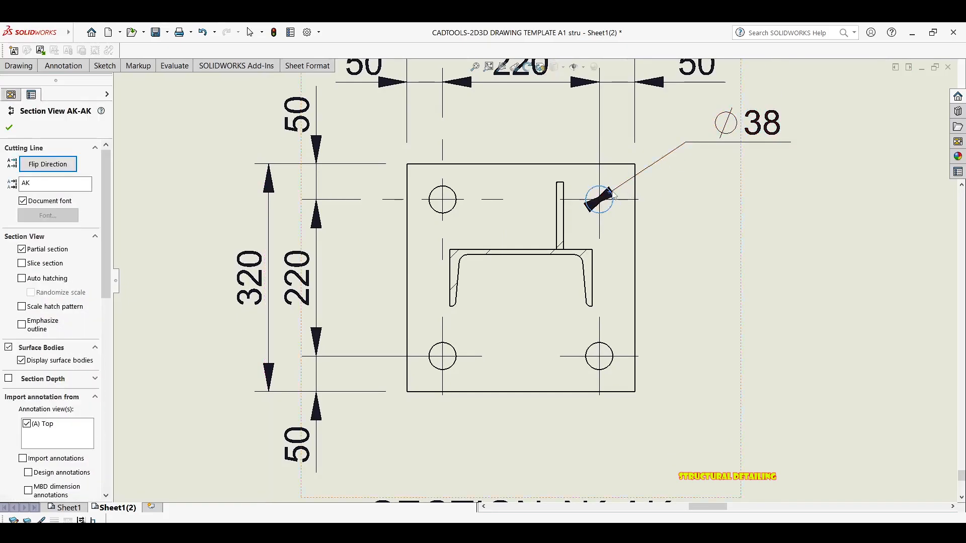
click(635, 184)
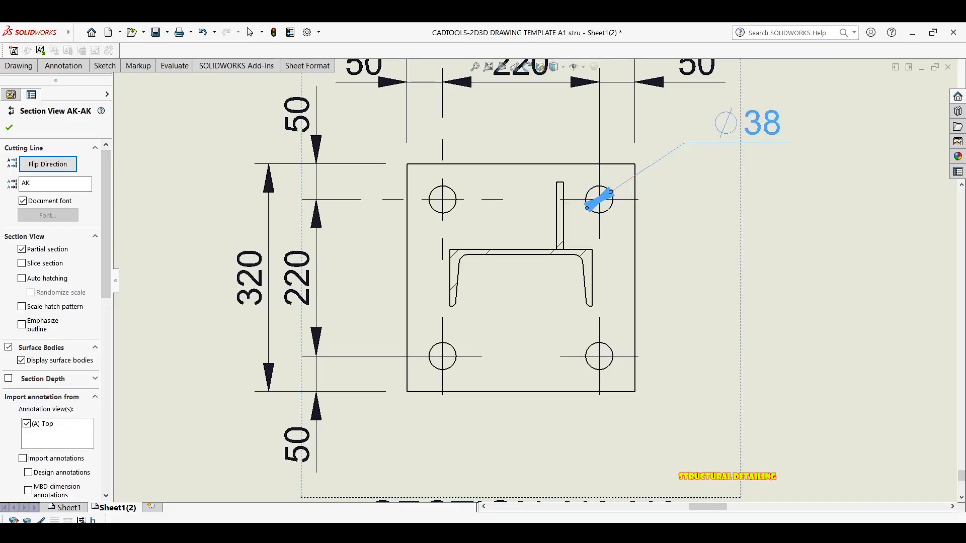
click(705, 186)
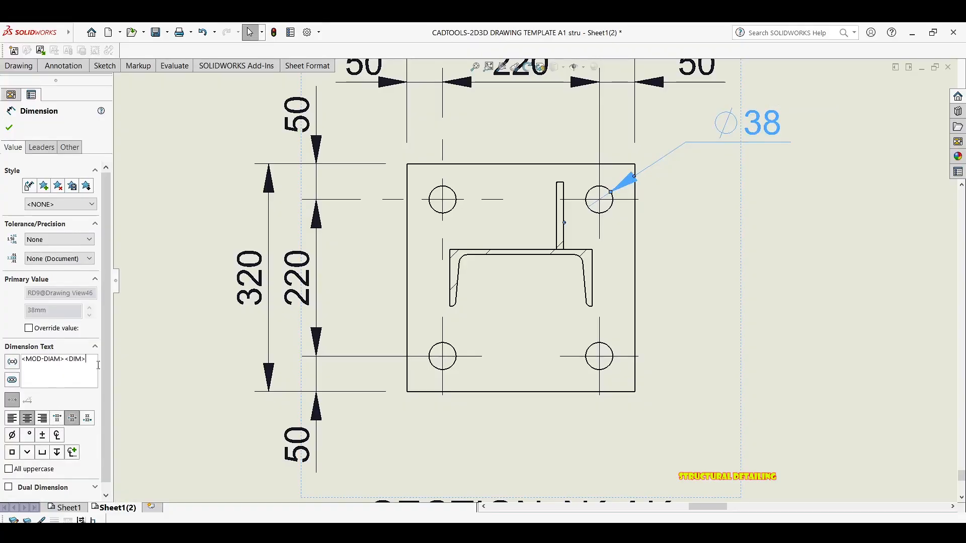
key(Return)
text((TYP))
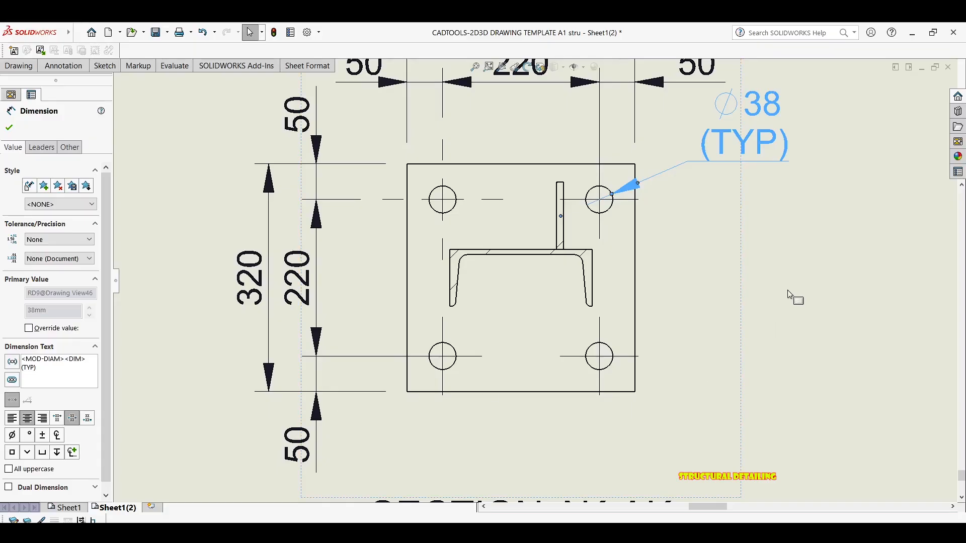
click(760, 318)
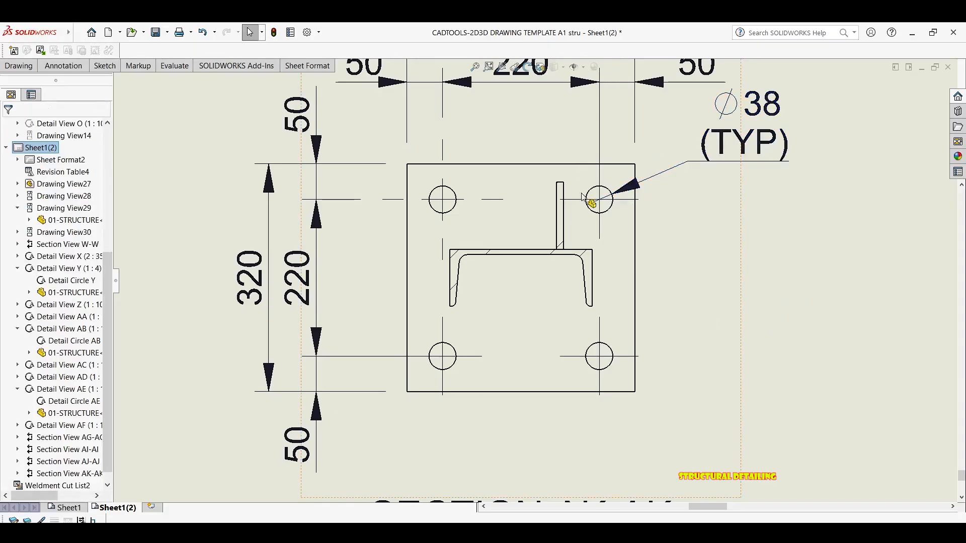
Step: Review the detail and section views around section AK-AK for annotations that are still missing
scroll(523, 225, up, 3)
middle_drag(560, 240, 579, 250)
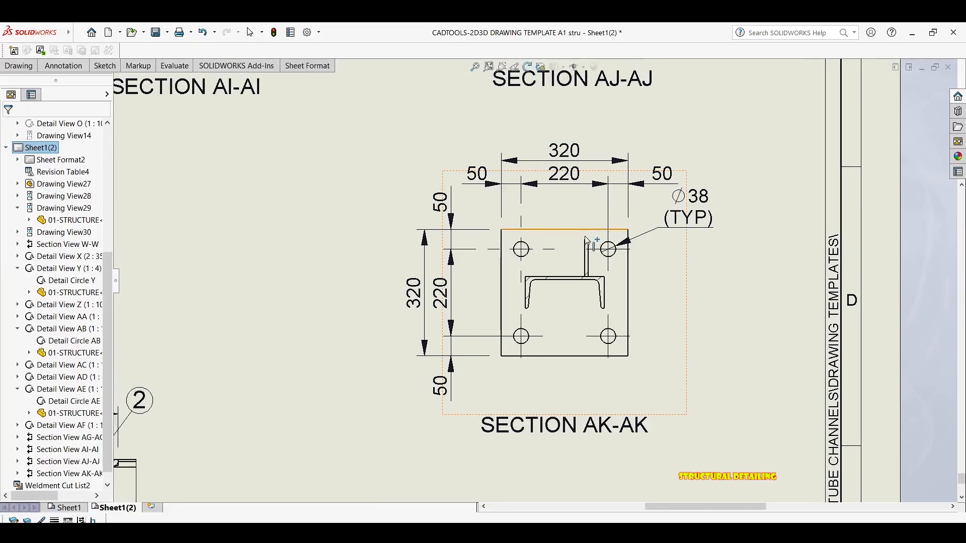
scroll(578, 255, up, 4)
mouse_move(375, 261)
middle_down()
mouse_move(415, 264)
mouse_move(537, 319)
middle_up()
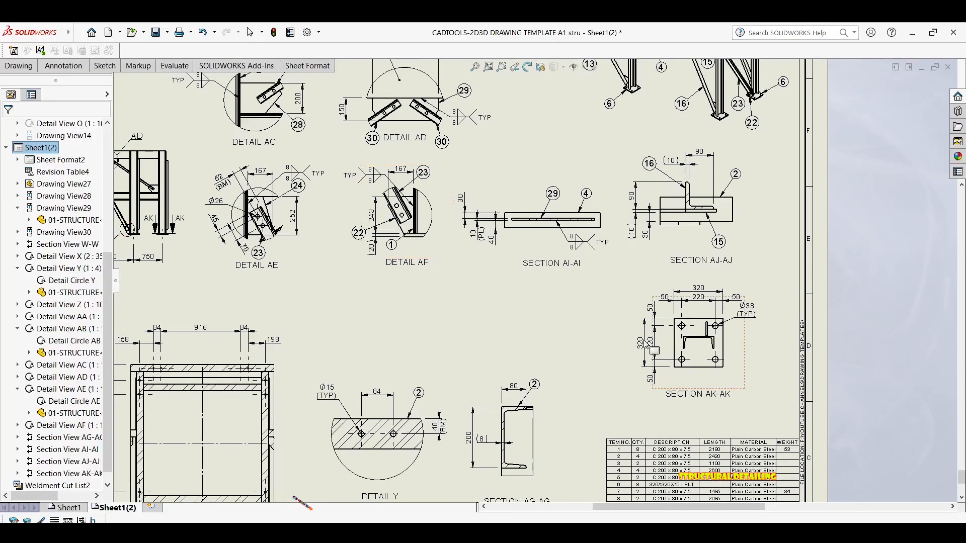
middle_drag(409, 299, 454, 377)
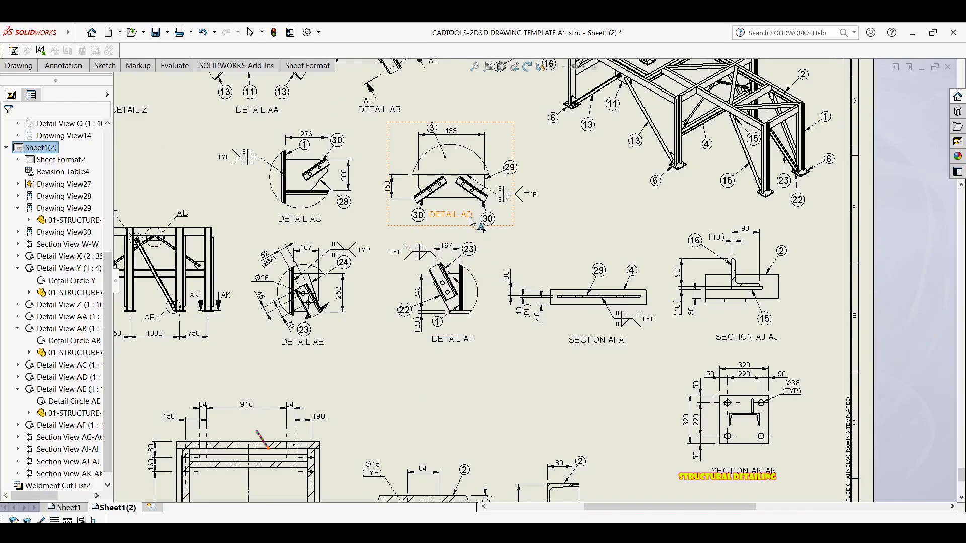
middle_drag(600, 265, 631, 210)
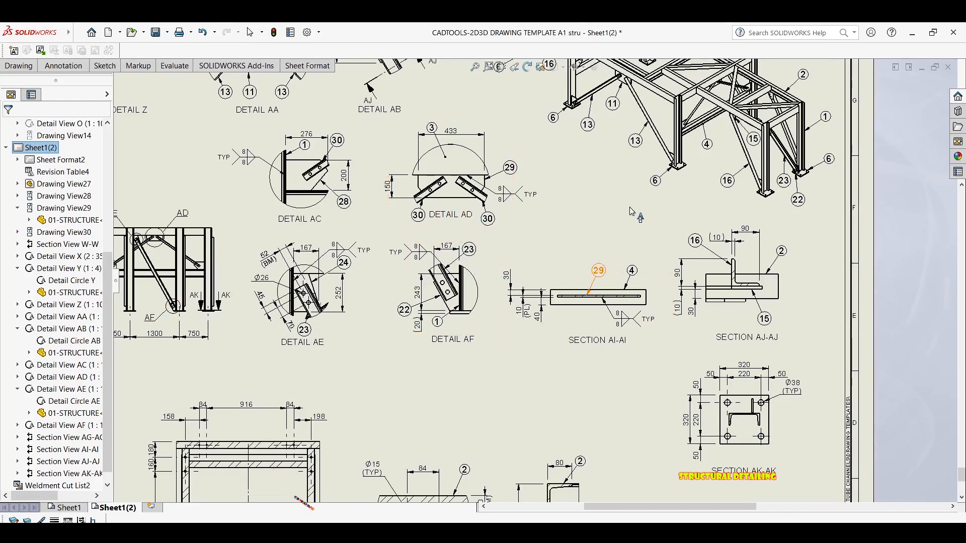
scroll(540, 269, up, 1)
middle_drag(451, 257, 442, 209)
scroll(745, 307, down, 2)
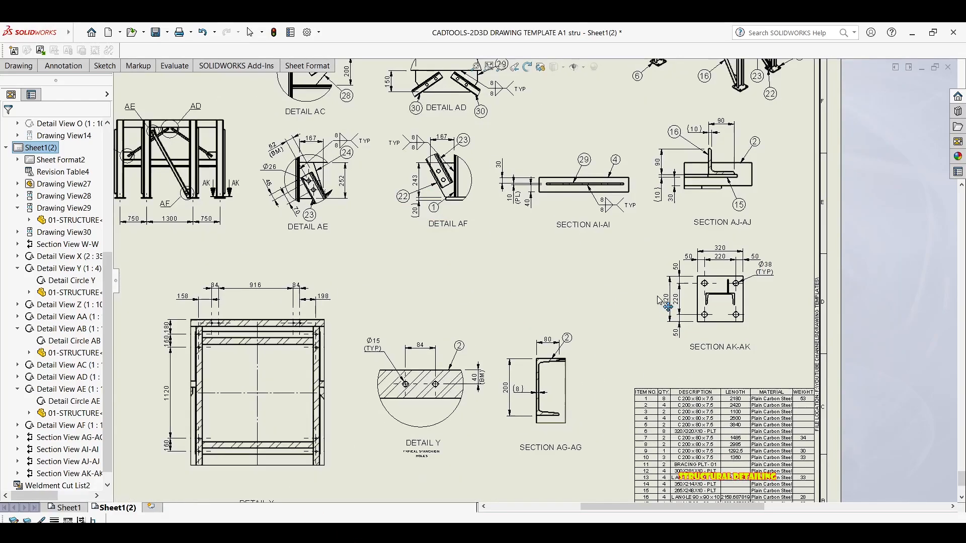
scroll(723, 300, down, 1)
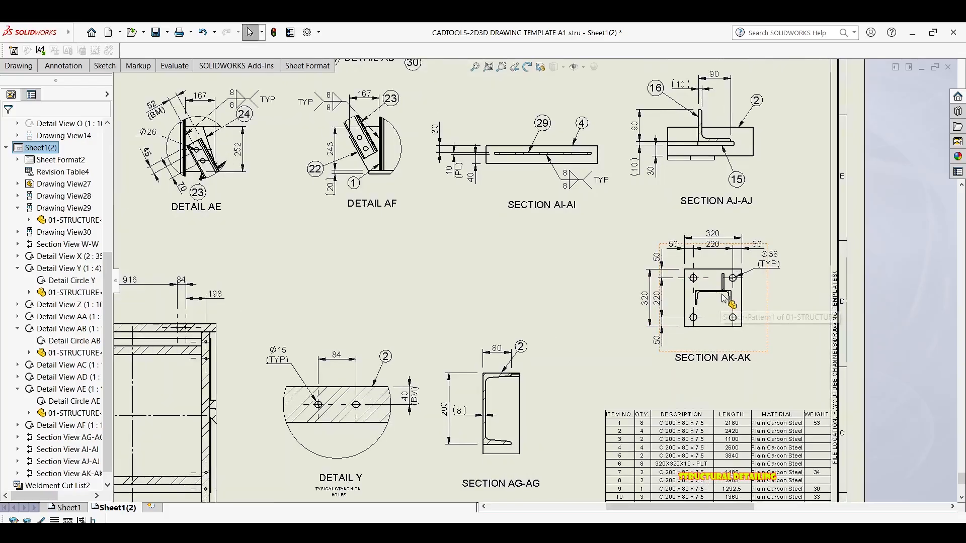
Step: Dimension the channel's overall width in section AK-AK, placing the dimension between the plate's bottom edge and the view label
key(d)
scroll(724, 298, down, 1)
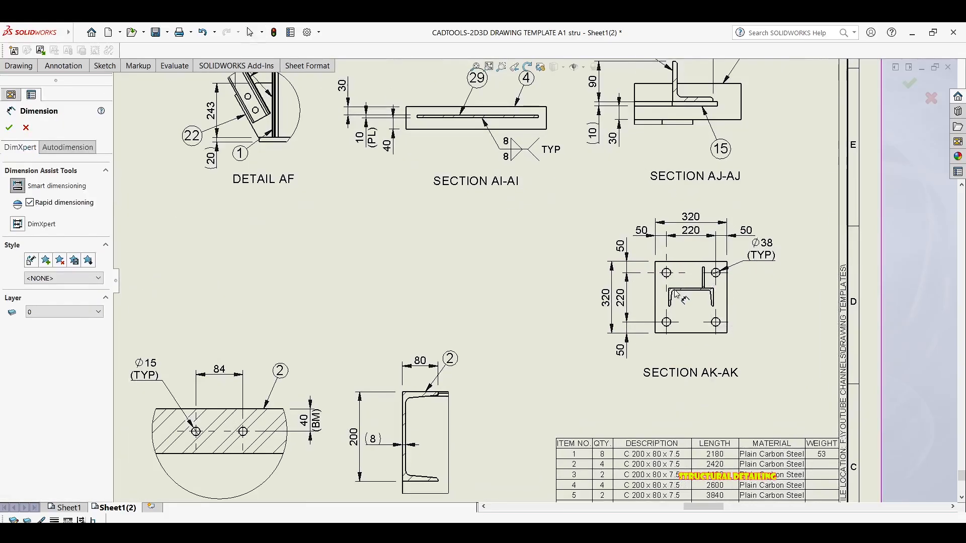
scroll(676, 294, down, 4)
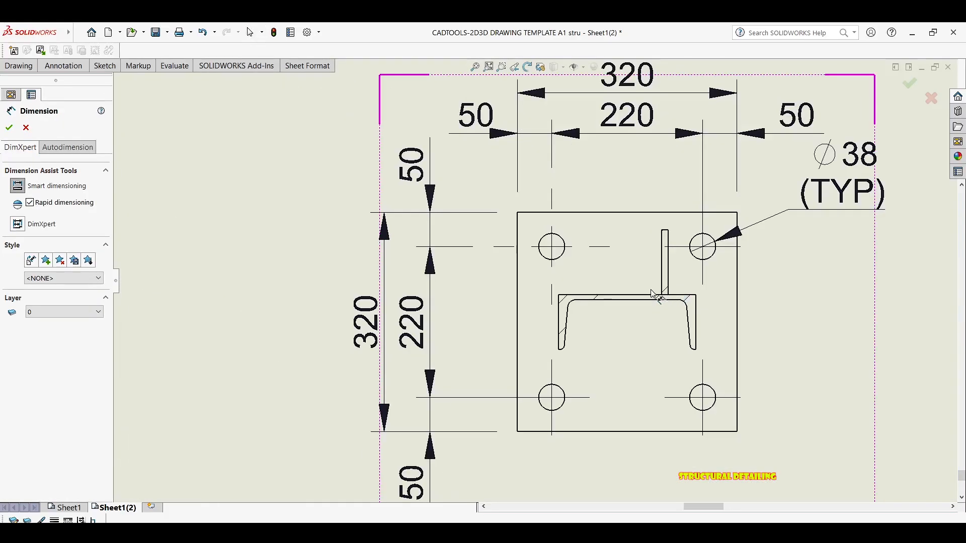
click(618, 298)
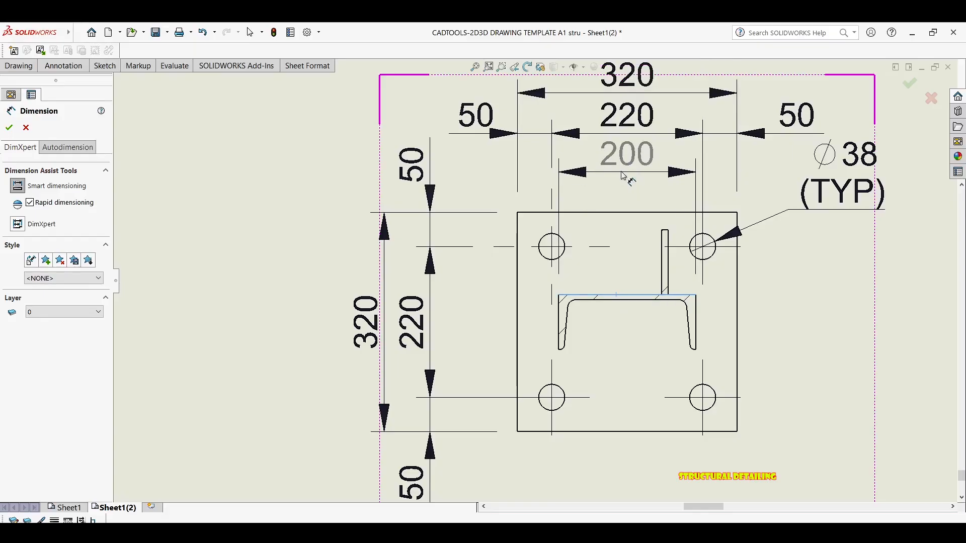
click(623, 180)
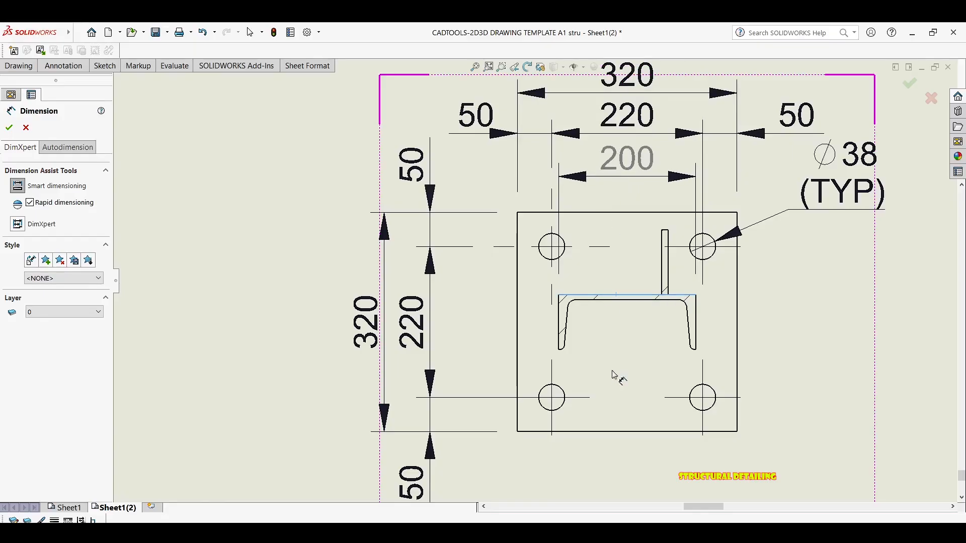
middle_drag(614, 390, 590, 220)
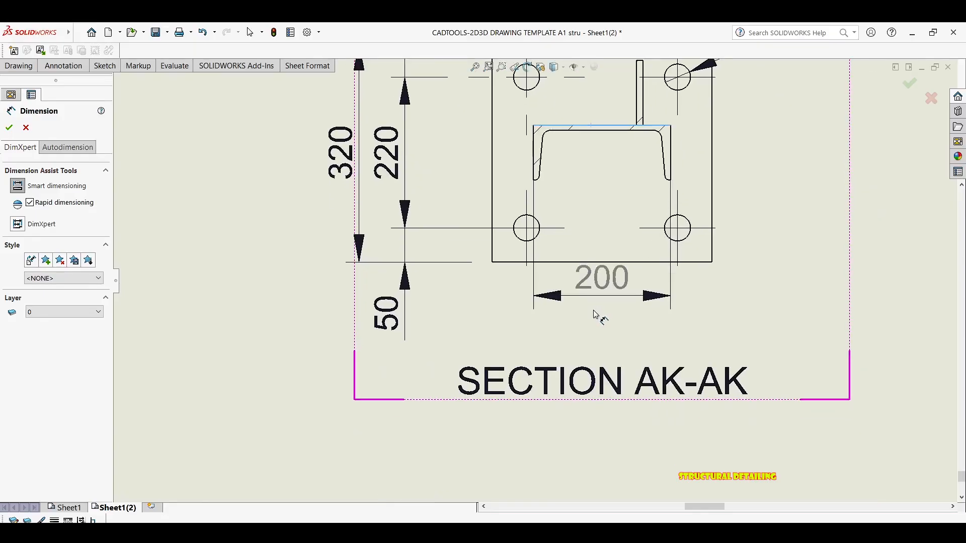
click(633, 229)
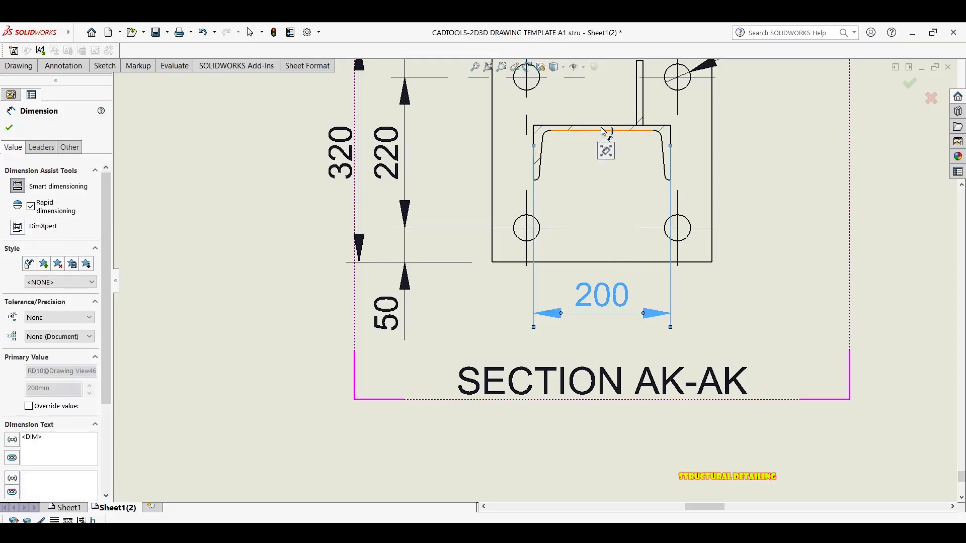
scroll(675, 172, down, 5)
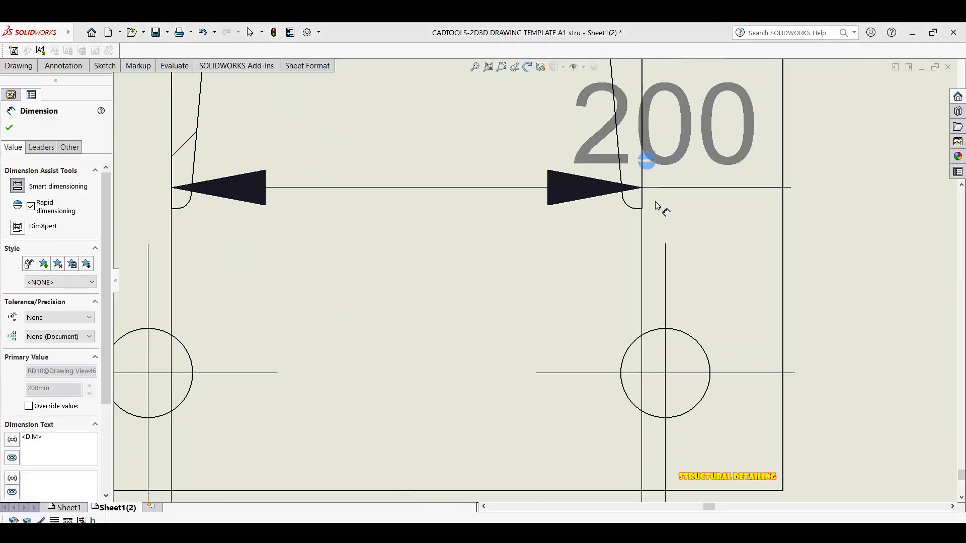
scroll(641, 216, down, 6)
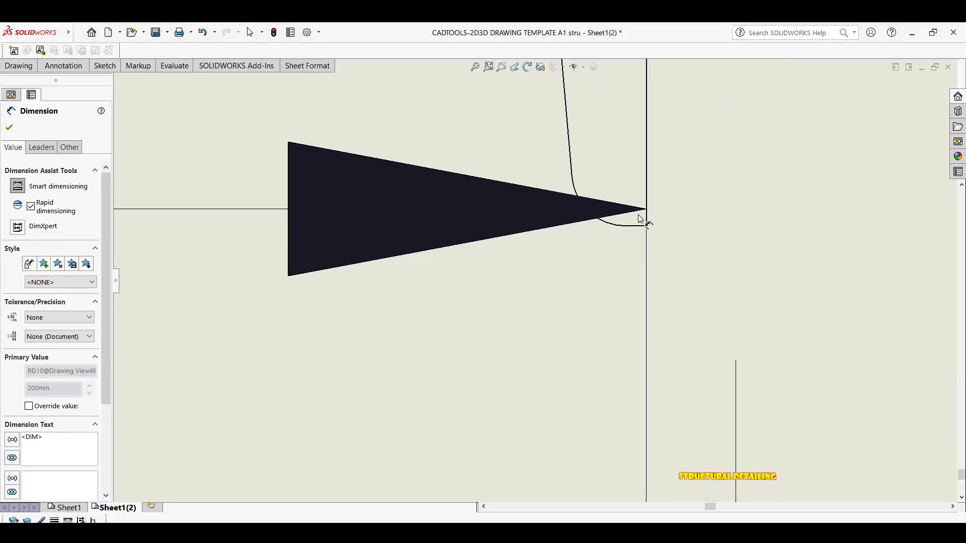
scroll(639, 201, up, 6)
key(Escape)
key(ctrl+z)
Step: Dimension the length of the channel's right flange, placing the dimension outside the plate's right edge
scroll(564, 146, up, 2)
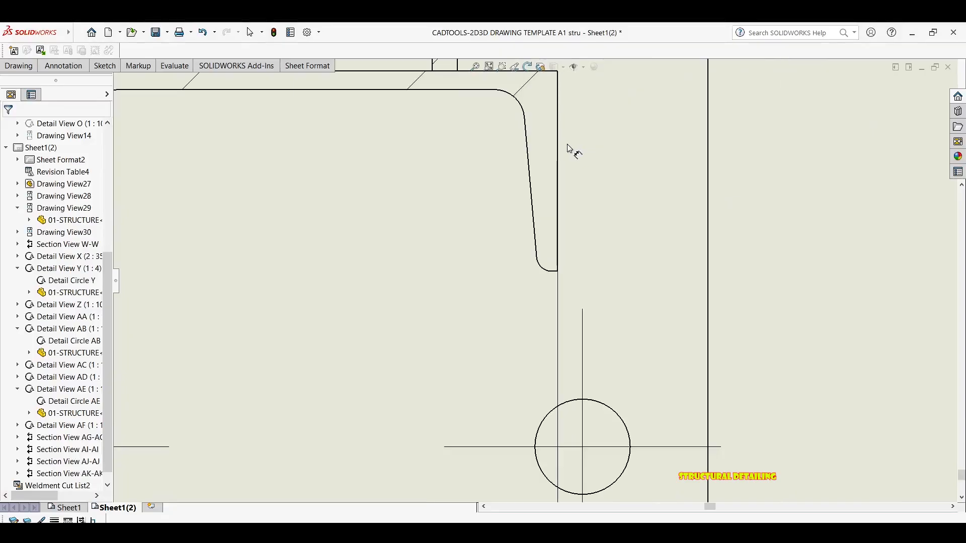
scroll(709, 211, up, 5)
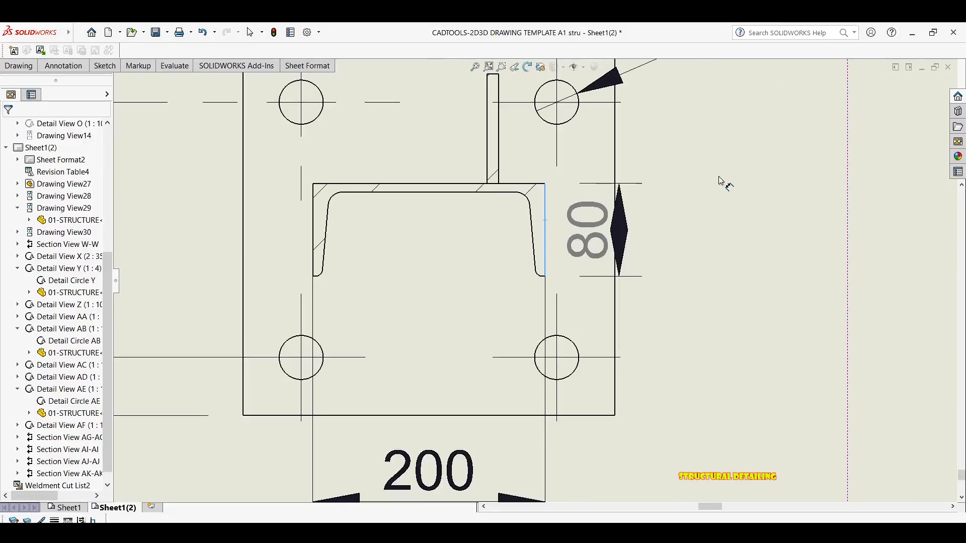
drag(707, 240, 702, 241)
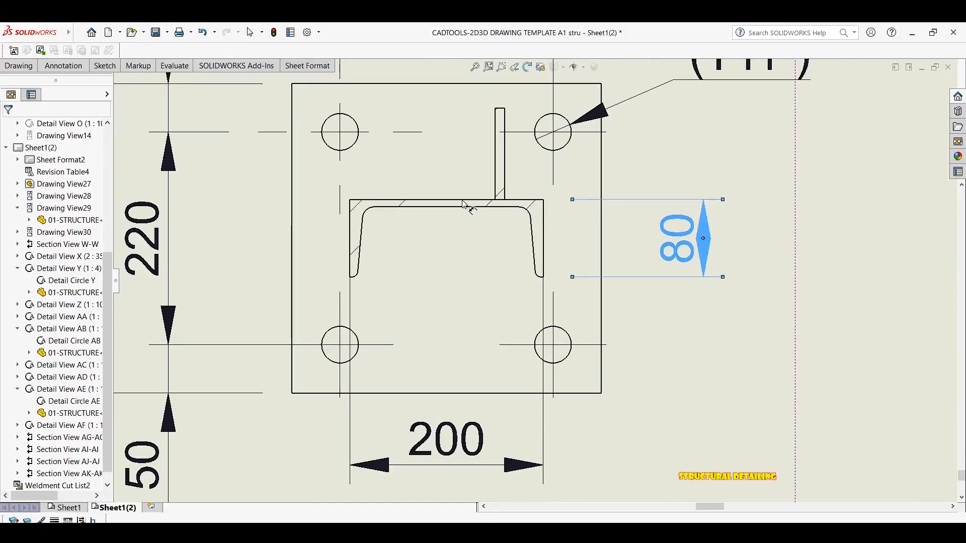
Step: Dimension the channel's web thickness, placing the text above the plate's top edge, and enclose the value in parentheses
click(438, 204)
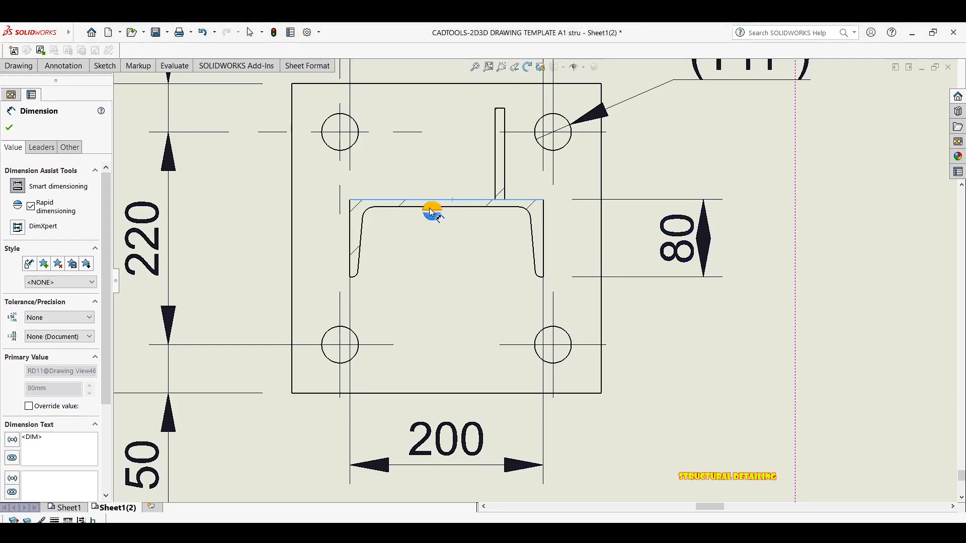
click(462, 207)
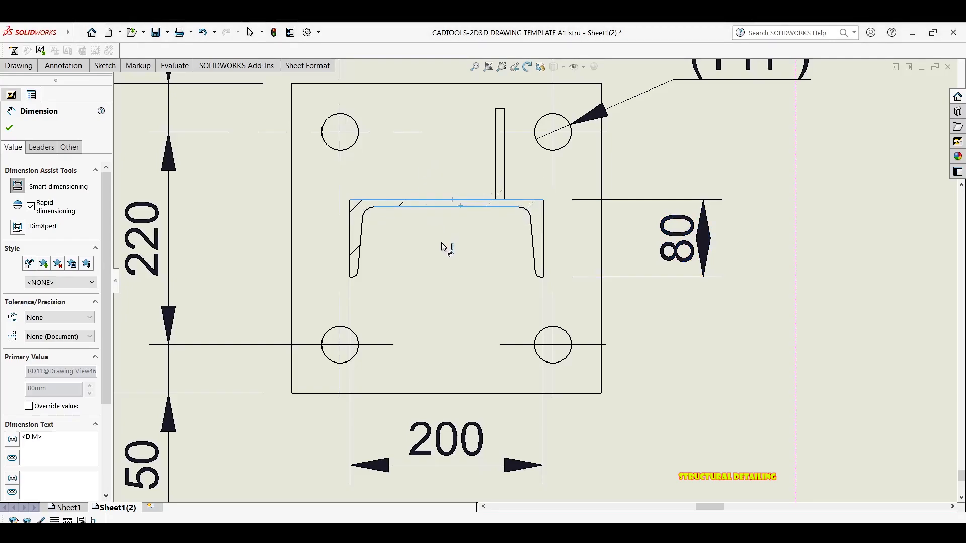
scroll(447, 291, up, 2)
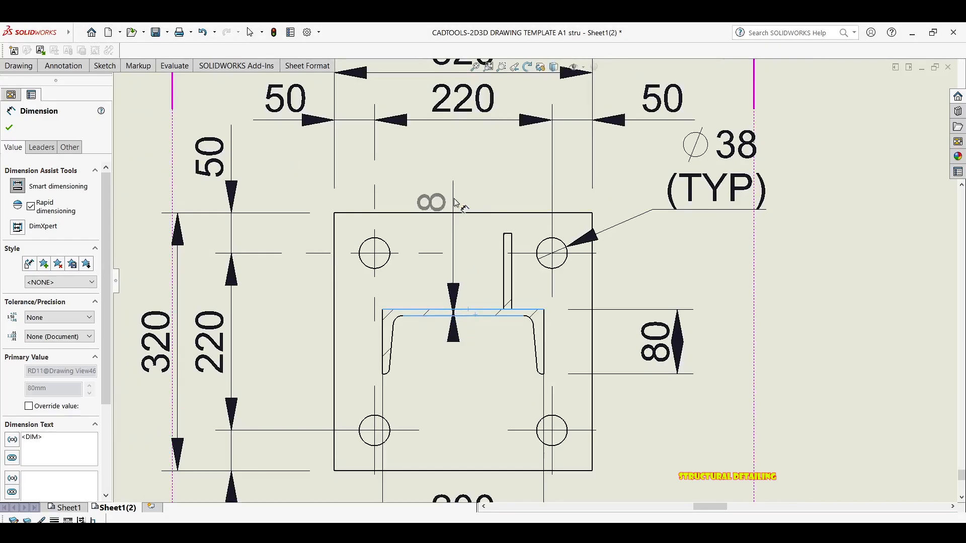
click(463, 165)
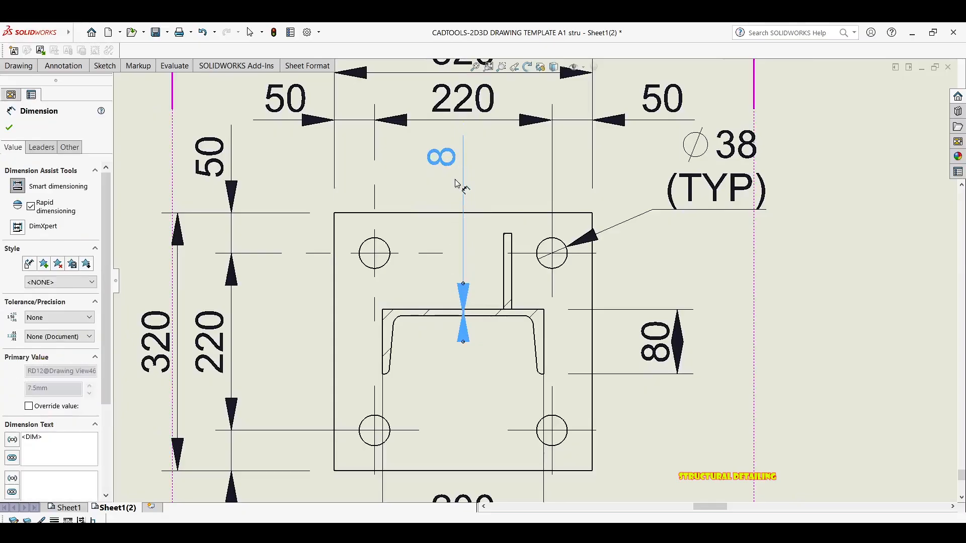
click(463, 284)
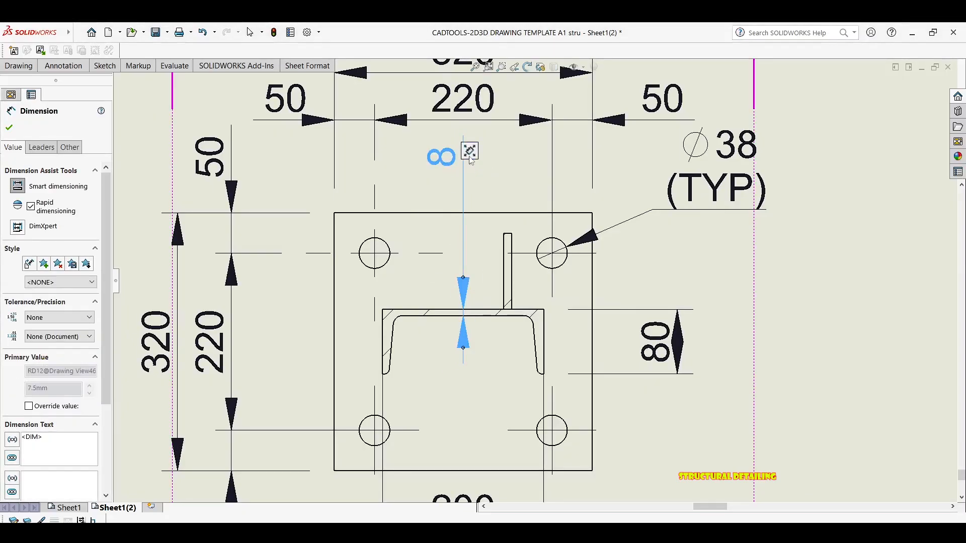
mouse_move(470, 151)
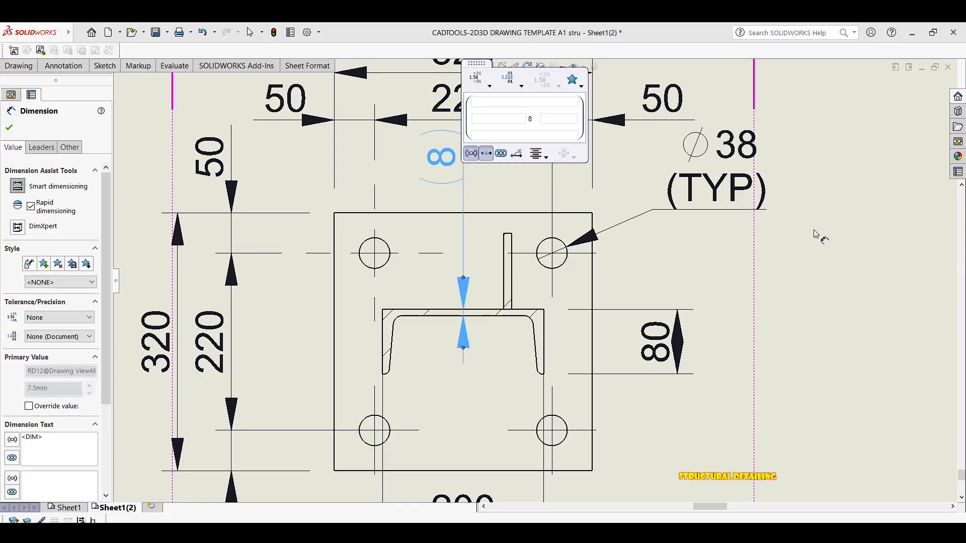
click(838, 254)
scroll(497, 254, up, 3)
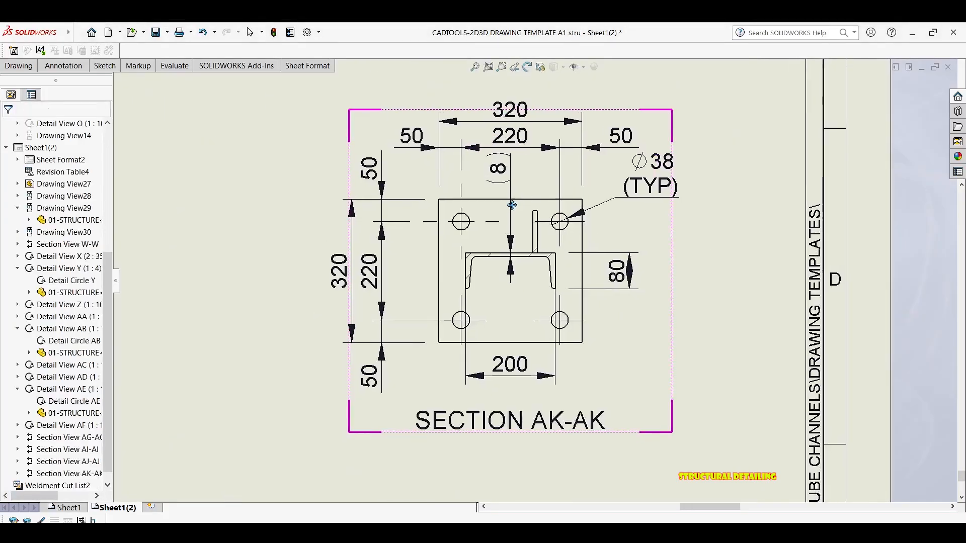
scroll(540, 224, down, 3)
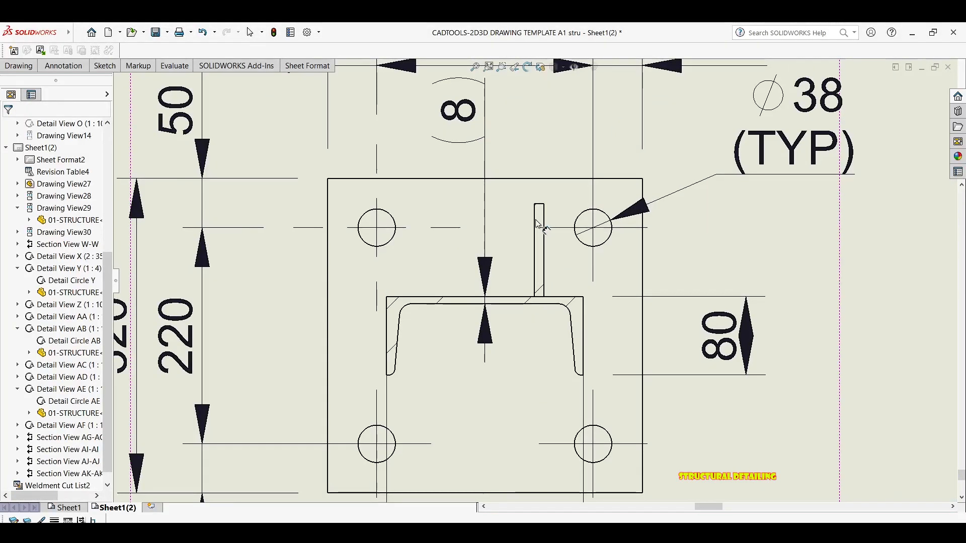
Step: Dimension the thickness of the upright plate on the channel's web, placing the dimension above the base plate's top edge with its arrows outside the extension lines
click(538, 226)
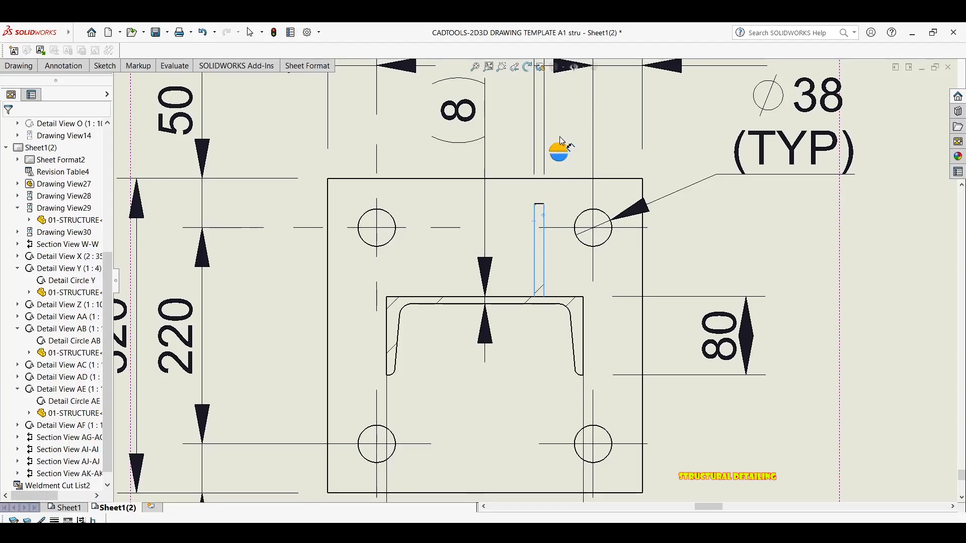
scroll(548, 201, up, 1)
scroll(542, 185, up, 1)
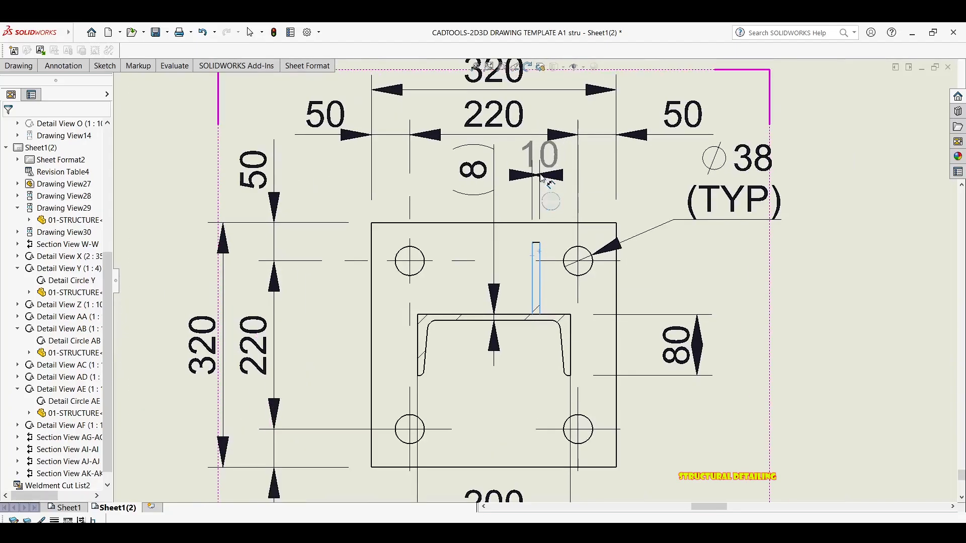
click(551, 181)
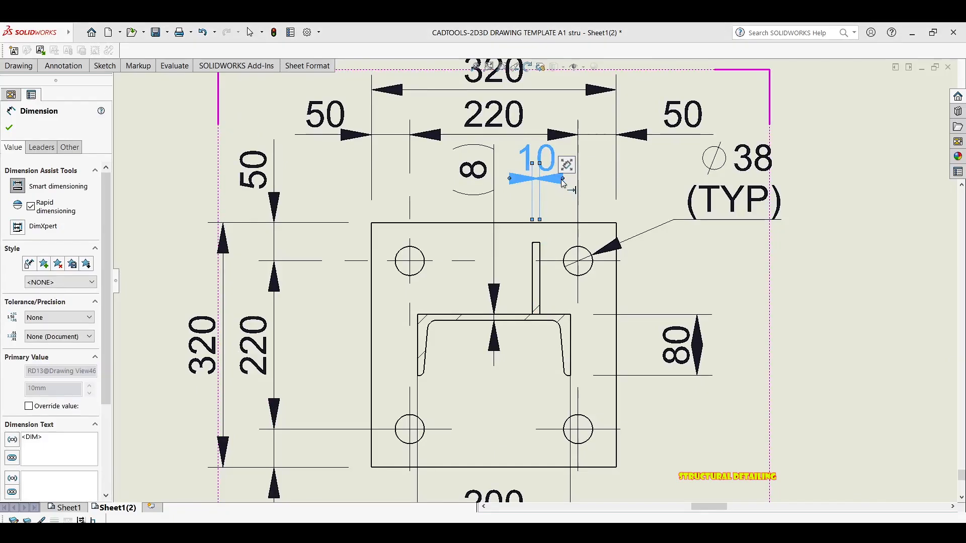
key(Escape)
Step: Dimension the horizontal distance from the upright plate's right face to the channel's right outer face, placing the text below the base plate, right of the extension lines
scroll(558, 228, up, 2)
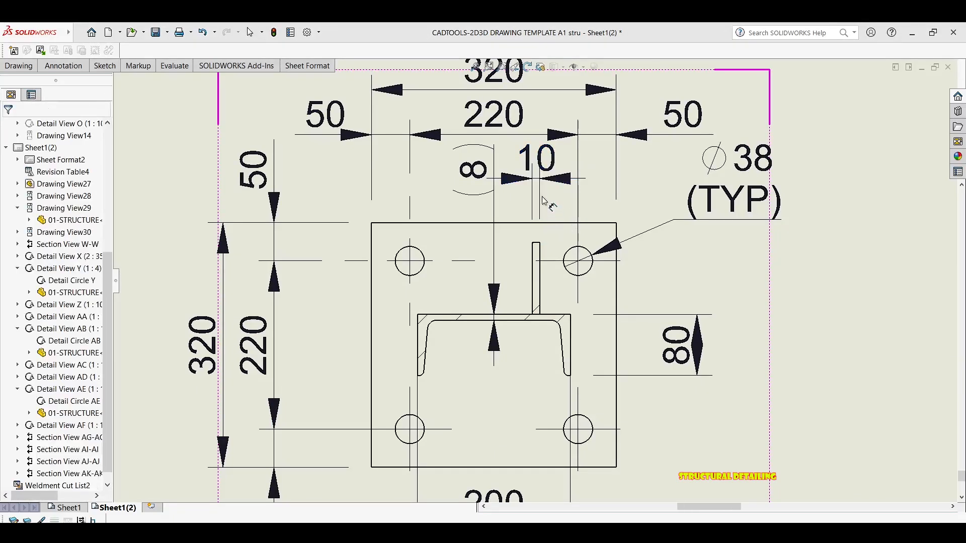
scroll(528, 262, down, 1)
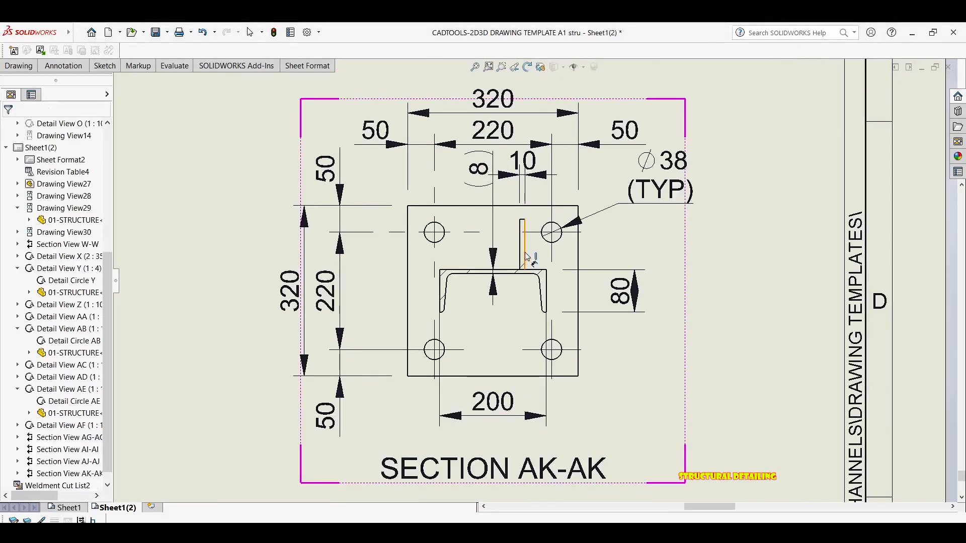
click(526, 250)
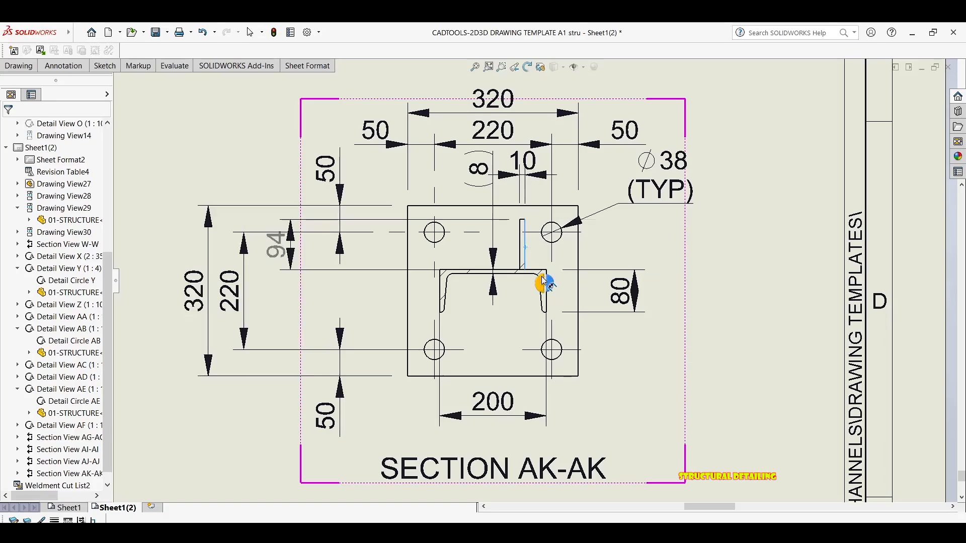
scroll(547, 283, down, 5)
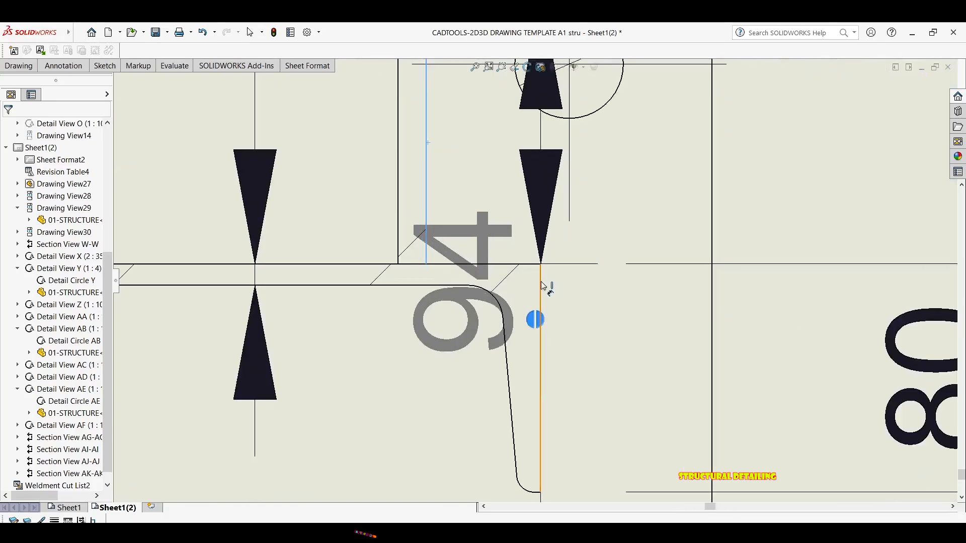
click(537, 317)
scroll(535, 319, up, 5)
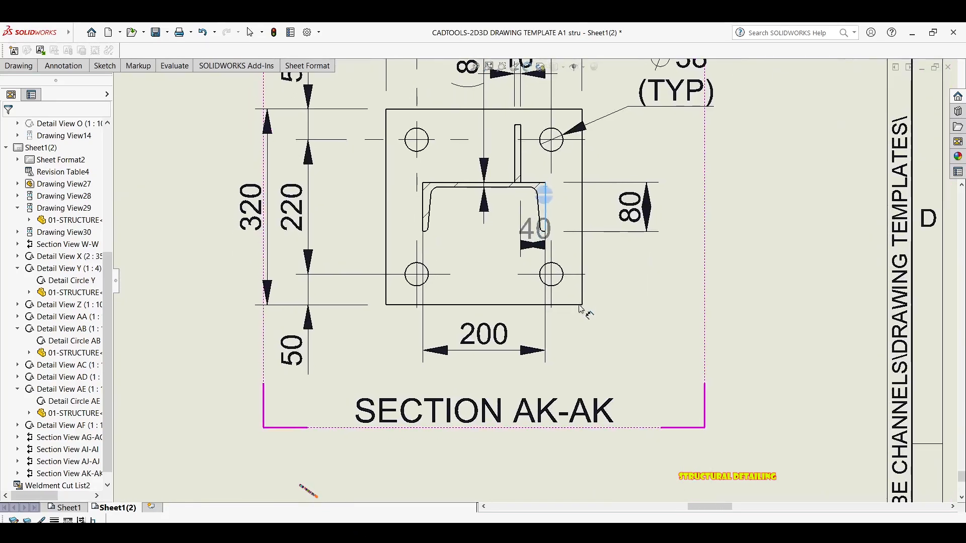
click(601, 331)
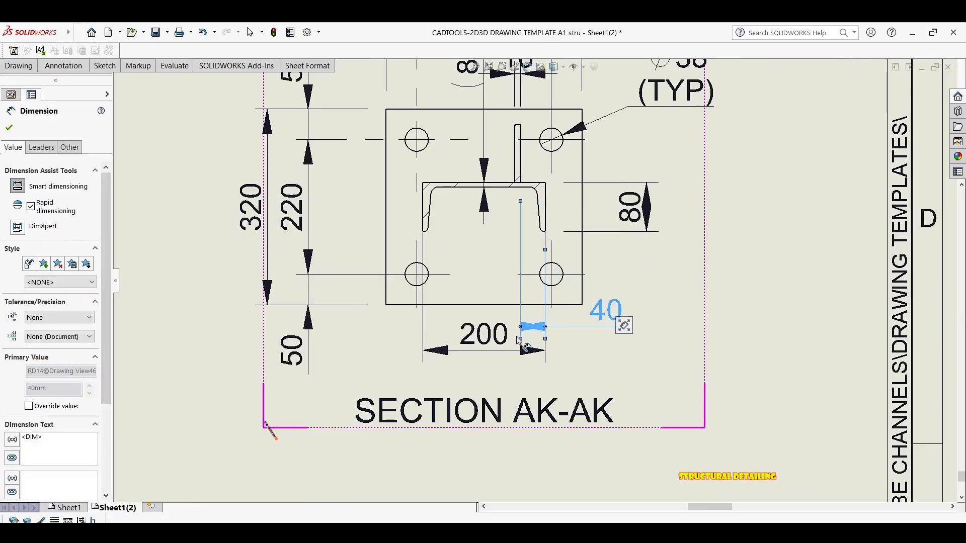
Step: Flip the arrows of the upright plate's offset dimension to the outside of its extension lines
click(543, 330)
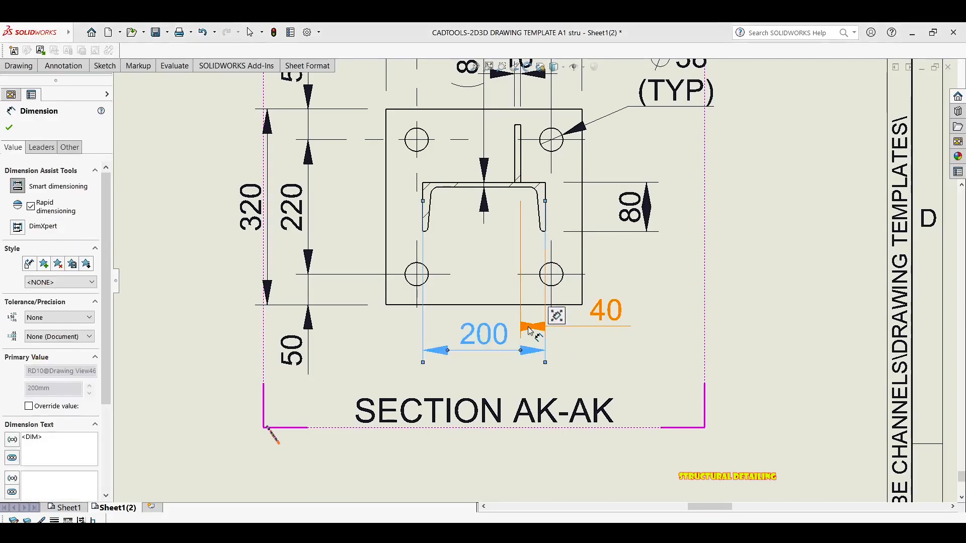
click(531, 327)
click(545, 327)
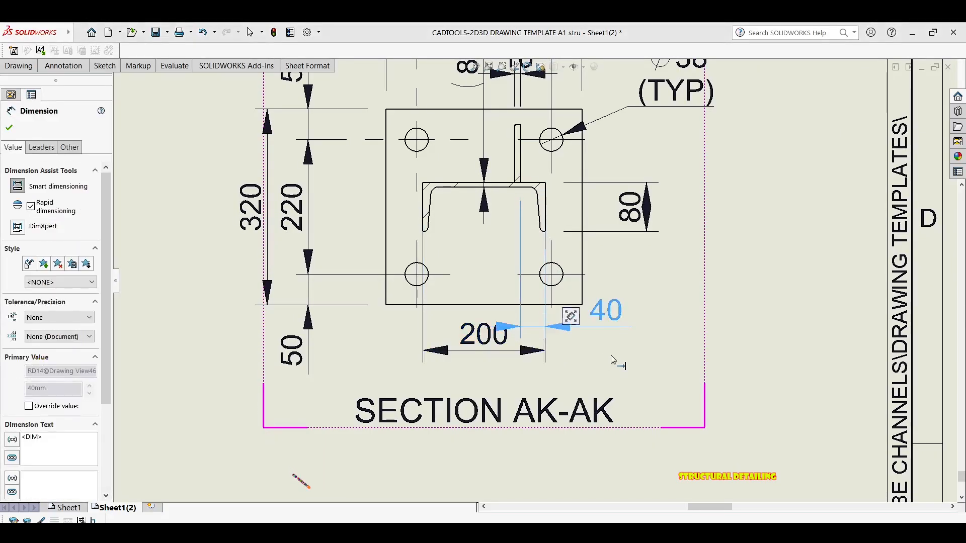
Step: Space out the 200 and 40 dimensions below the plate in Section AK-AK, with the 200 dimension lowest
click(575, 357)
key(Escape)
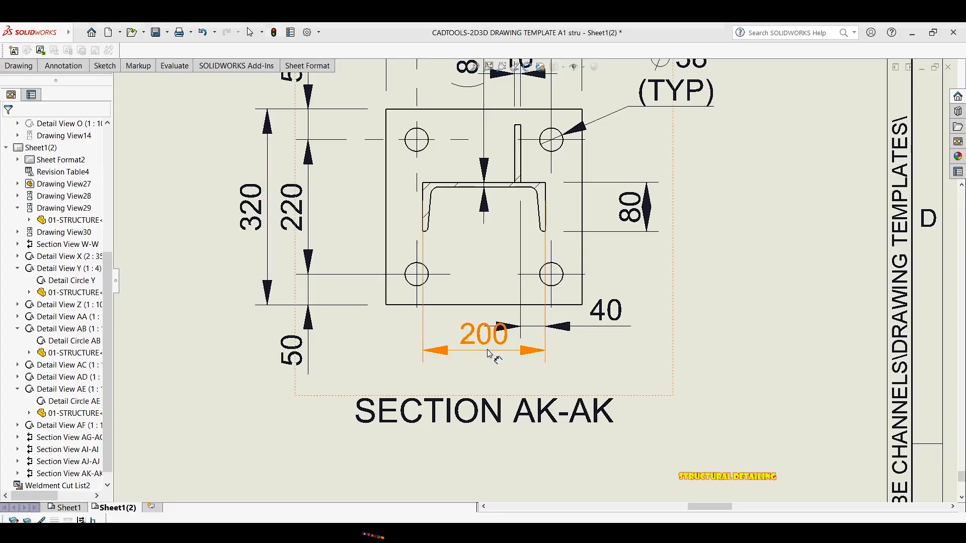
drag(488, 366, 489, 388)
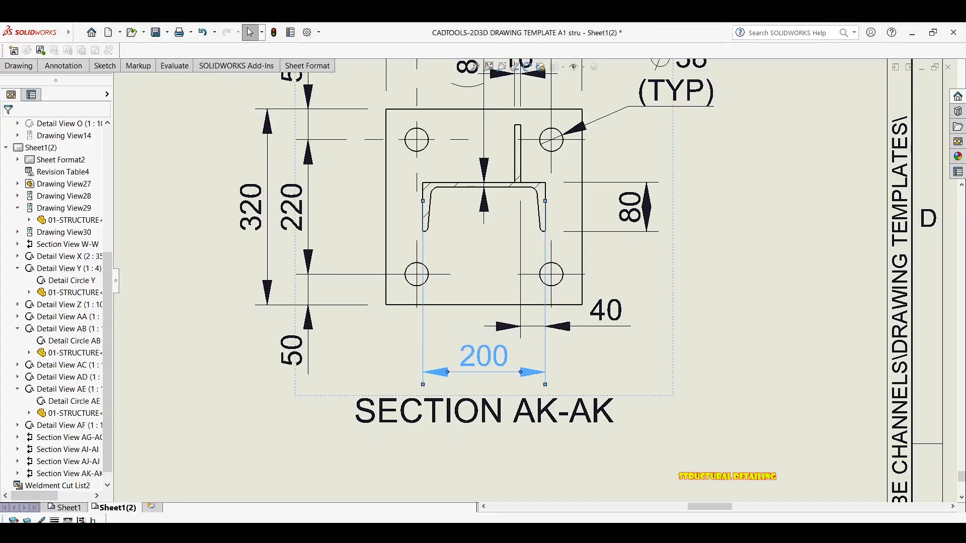
key(Escape)
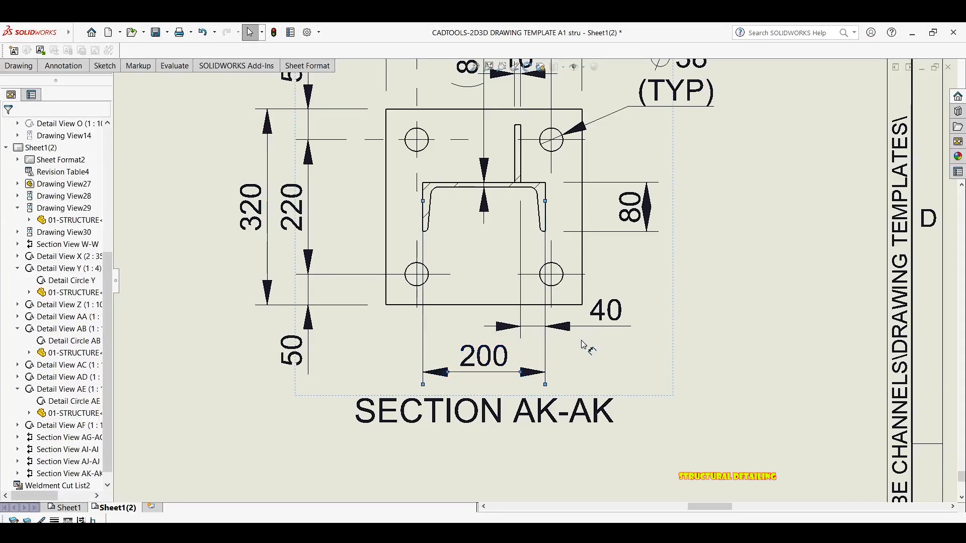
drag(579, 327, 581, 333)
key(Escape)
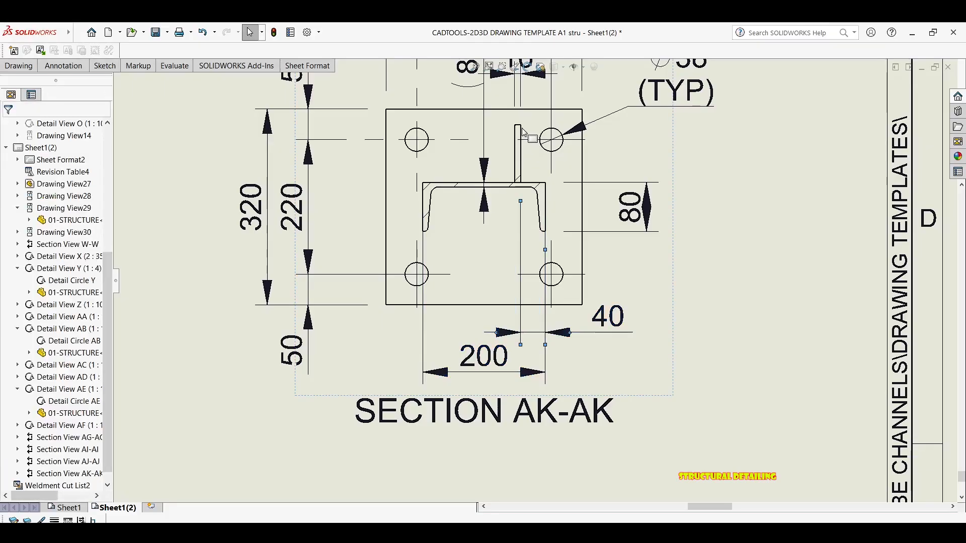
Step: Add horizontal and vertical centerlines midway between the opposite outer edges of the square plate in Section AK-AK
scroll(523, 189, up, 3)
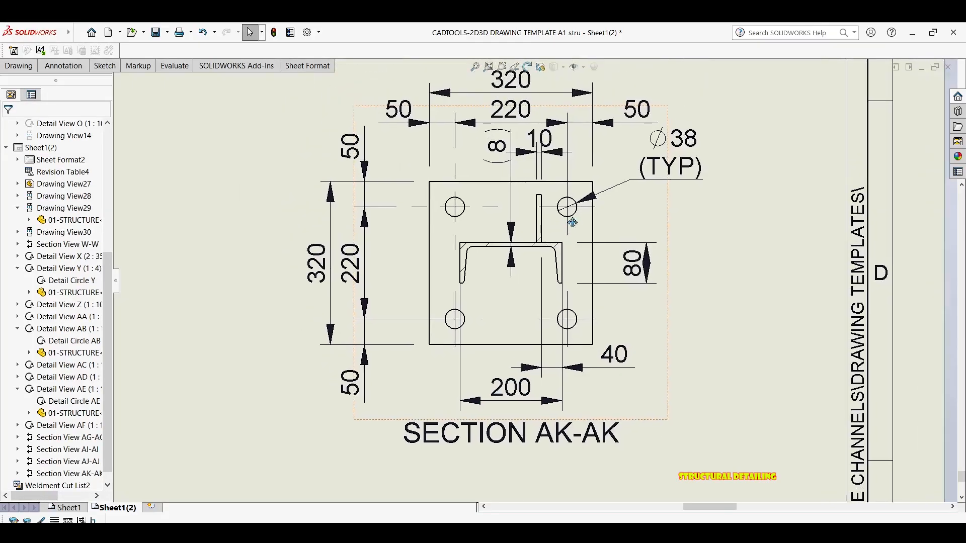
scroll(578, 222, up, 3)
middle_drag(602, 238, 616, 247)
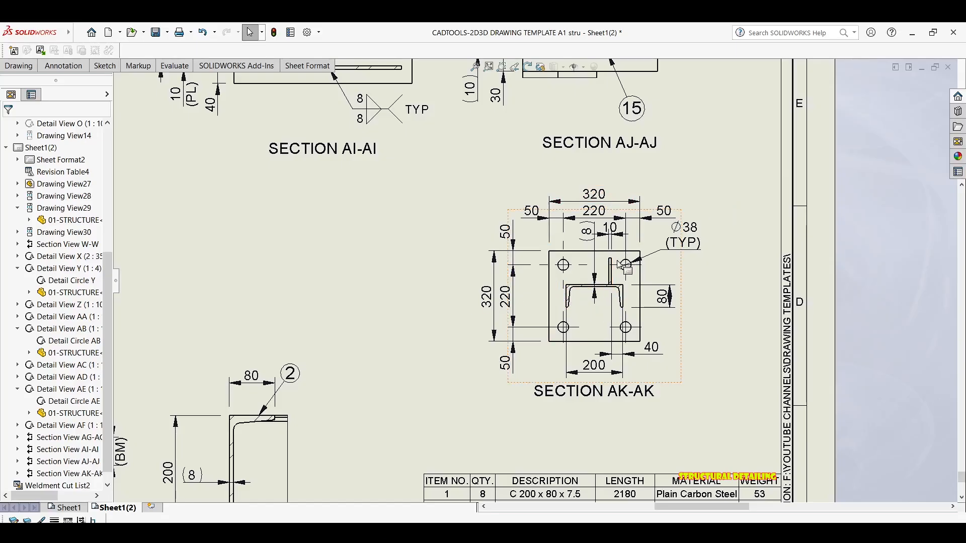
click(563, 271)
click(63, 66)
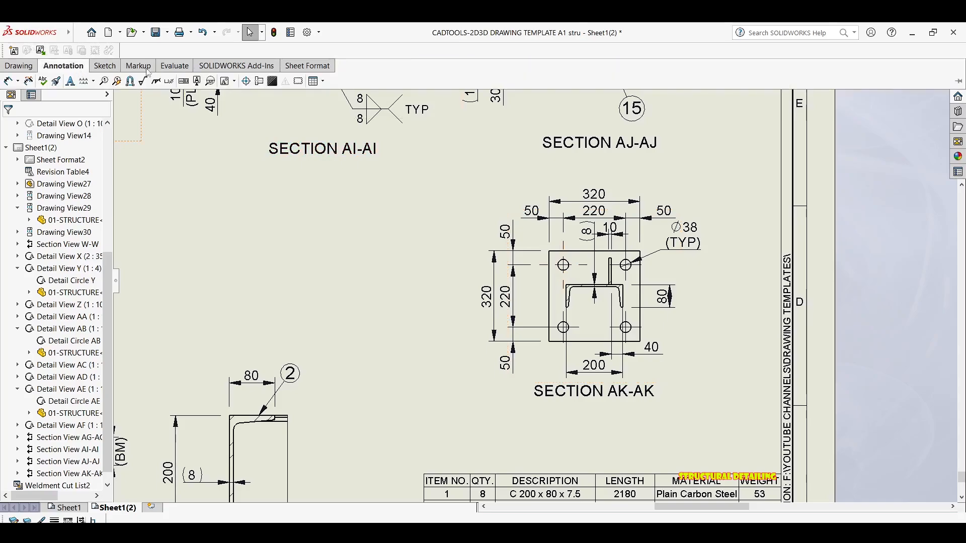
click(273, 82)
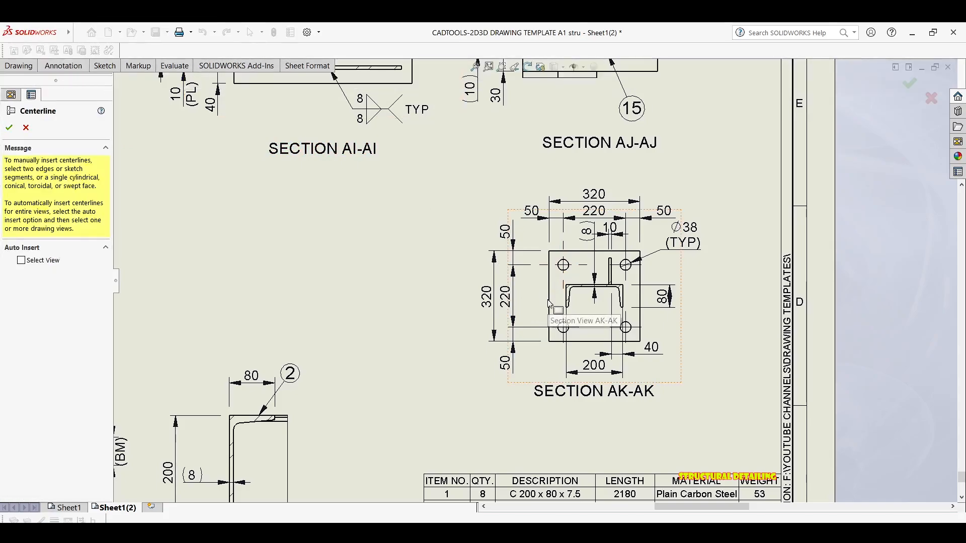
click(640, 284)
click(603, 252)
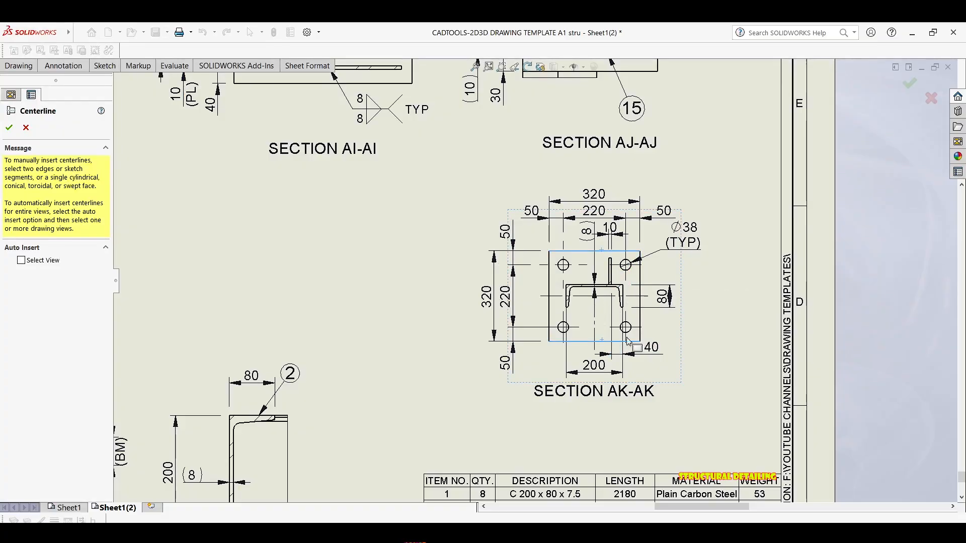
key(Escape)
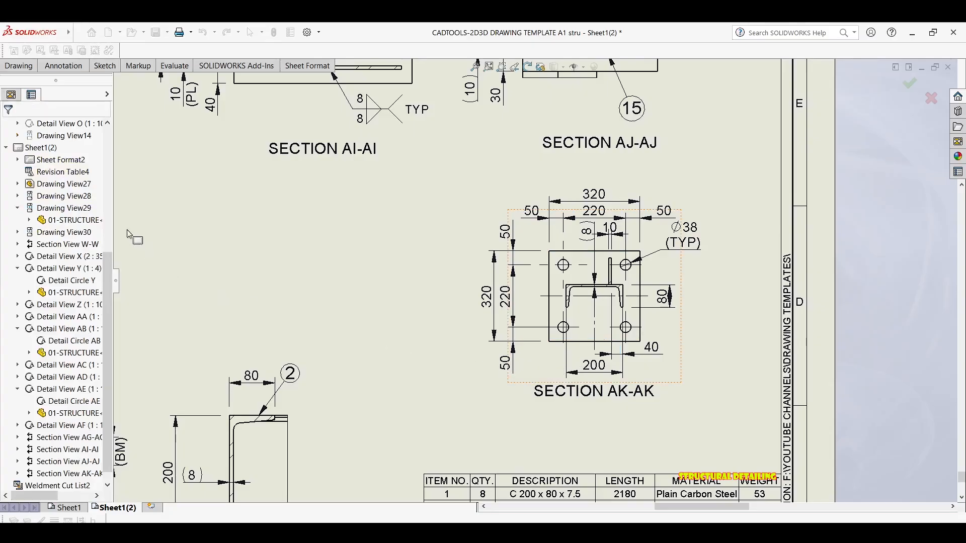
Step: Enlarge Section AK-AK through its custom scale and reposition the view between Section AJ-AJ and the cut list table
click(547, 365)
drag(103, 252, 106, 428)
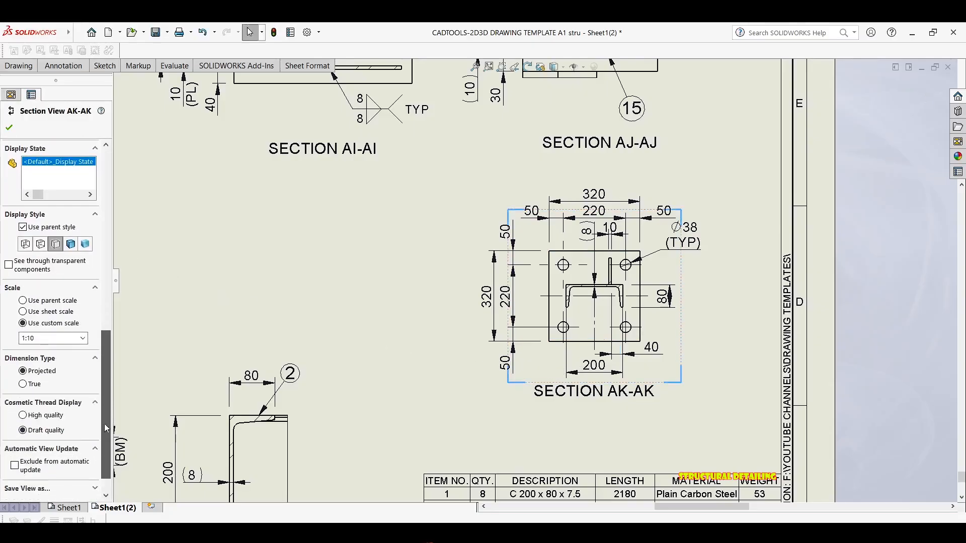
click(82, 338)
click(47, 340)
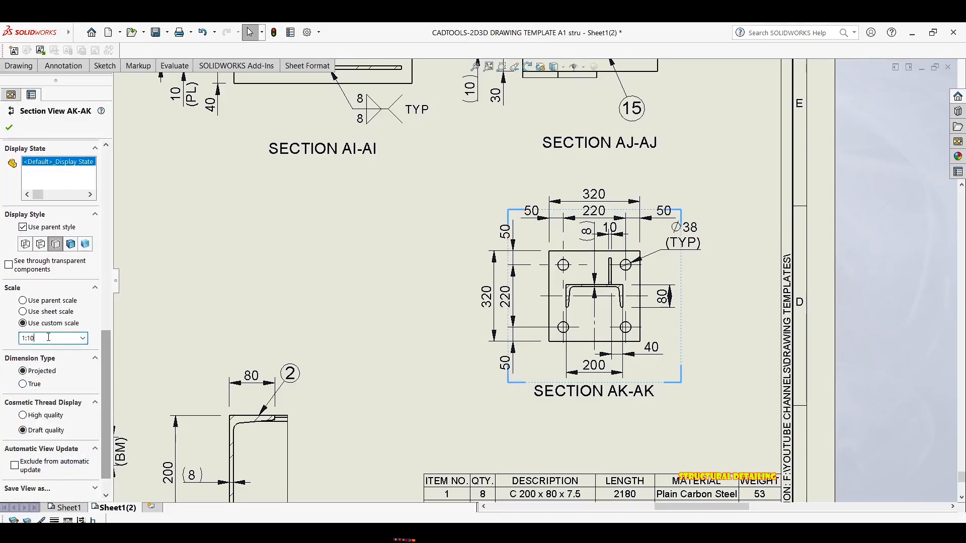
key(BackSpace)
click(8, 128)
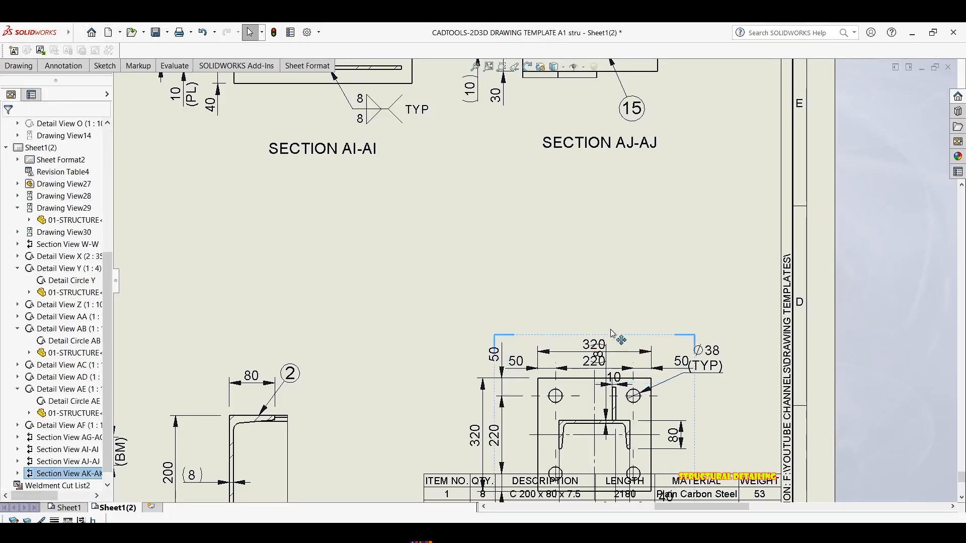
middle_drag(610, 329, 602, 257)
drag(641, 262, 643, 124)
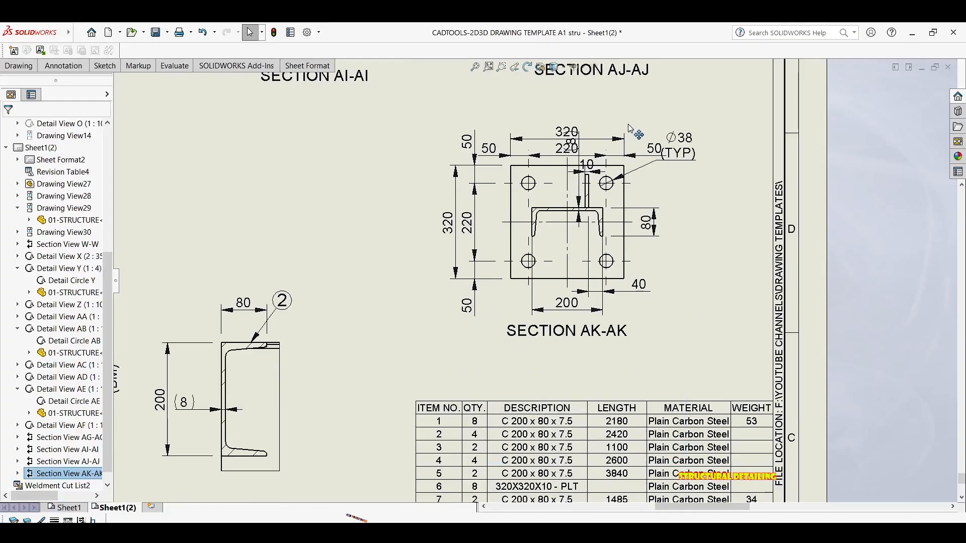
Step: Try to move the overall 320 dimension and the 50-220-50 hole spacing dimensions higher above the Section AK-AK plate
scroll(594, 122, down, 5)
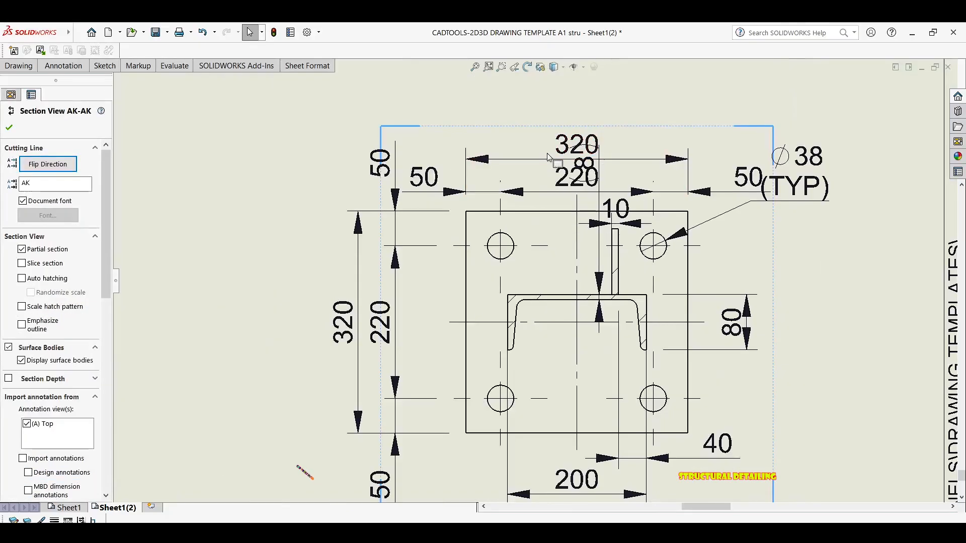
drag(572, 146, 574, 81)
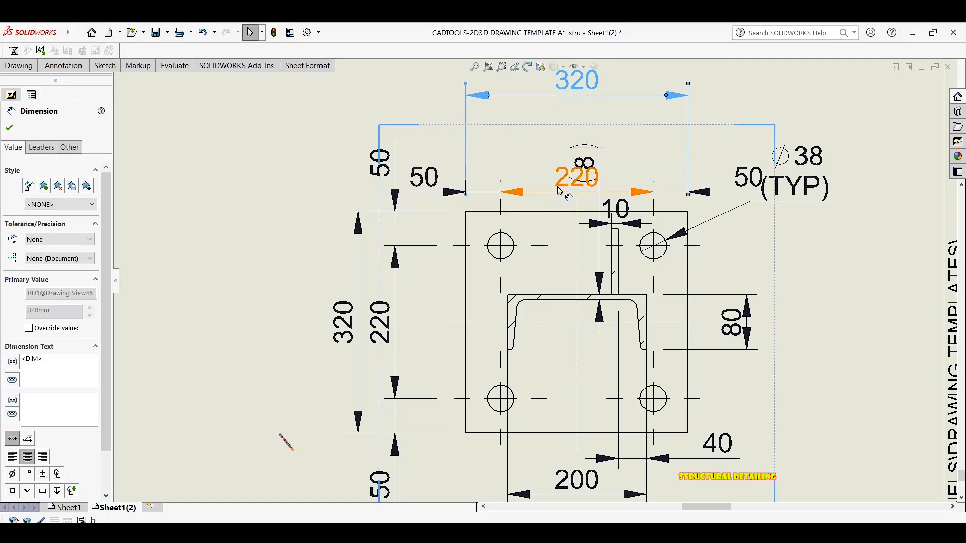
click(576, 177)
ctrl+click(431, 189)
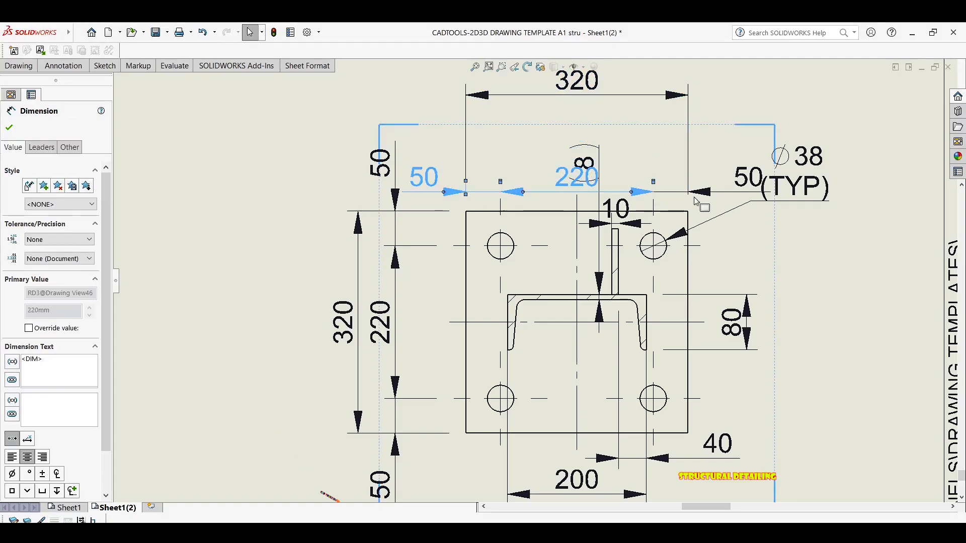
ctrl+click(719, 196)
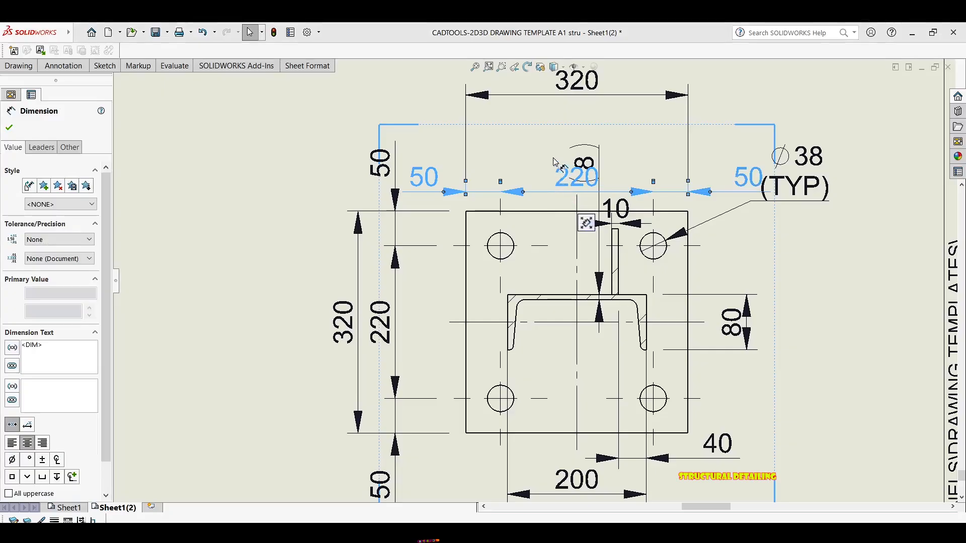
drag(562, 137, 555, 168)
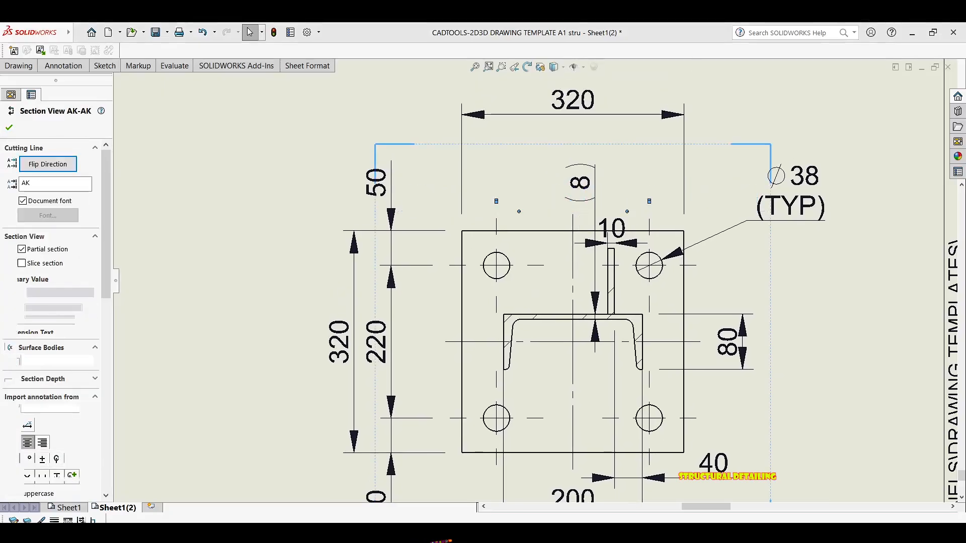
key(Escape)
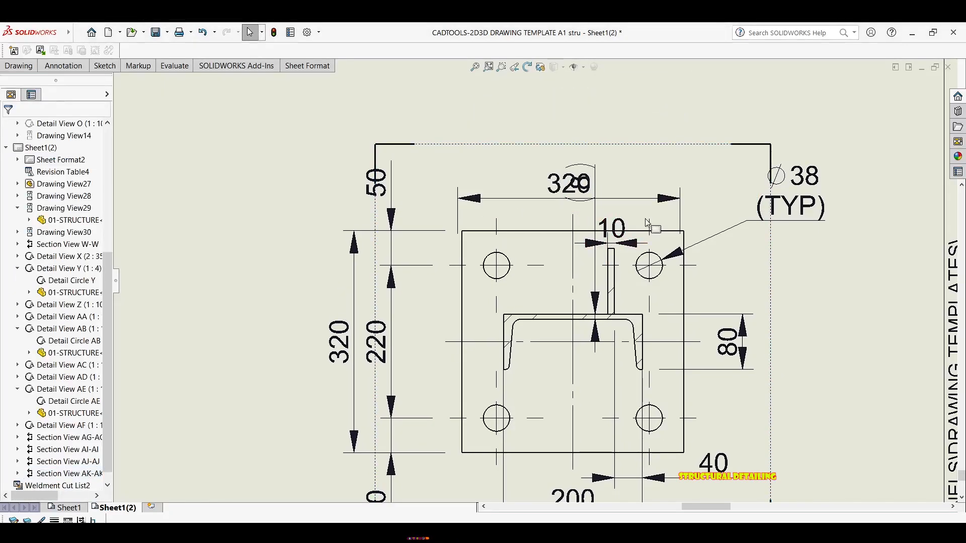
scroll(624, 204, up, 2)
scroll(553, 222, up, 2)
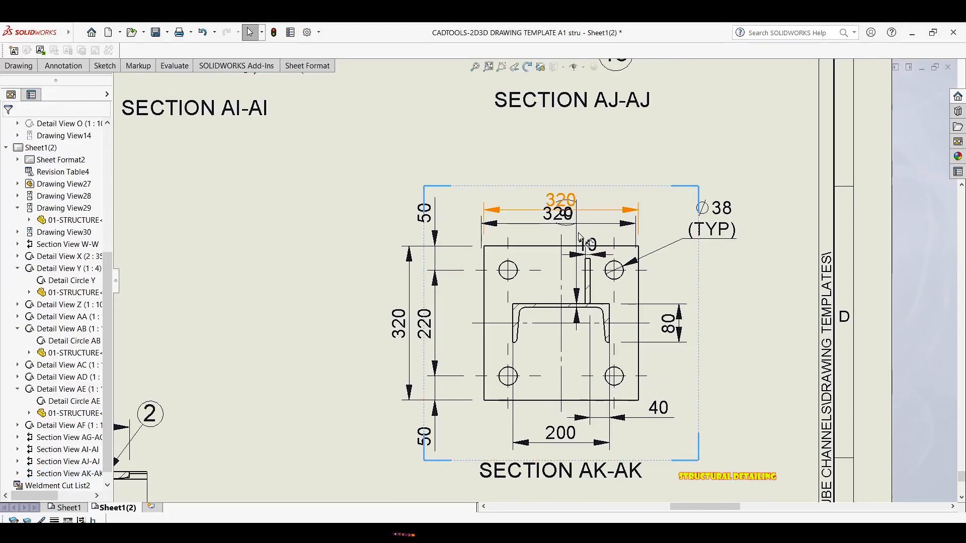
scroll(542, 231, down, 1)
click(508, 244)
drag(524, 238, 525, 218)
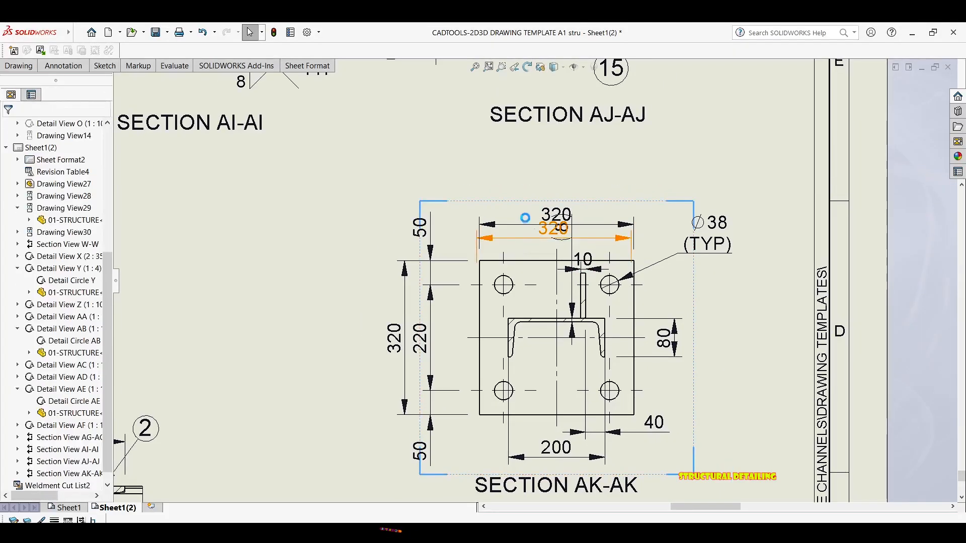
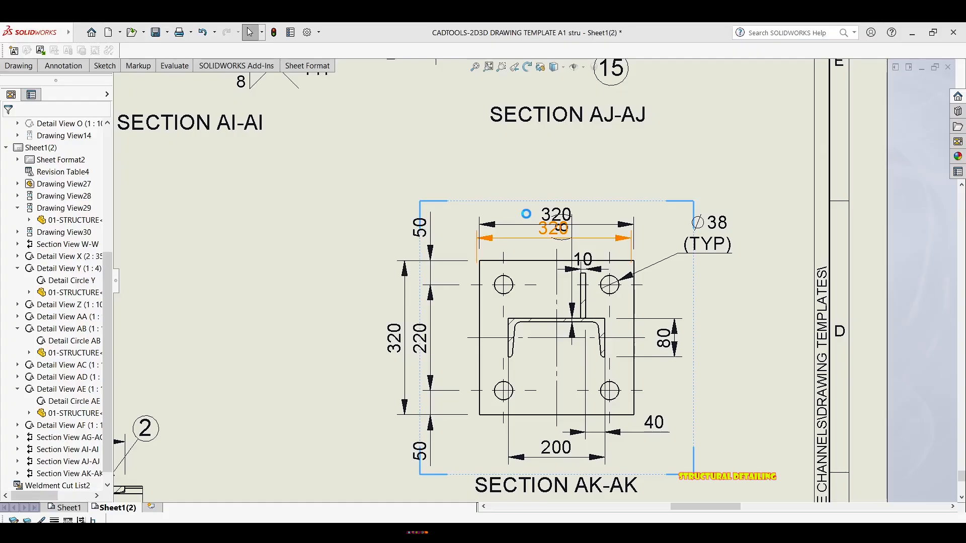
Step: Save the drawing and raise the overall 320 dimension and the 50-220-50 chain above the plate, keeping the chain aligned in one row
key(ctrl+s)
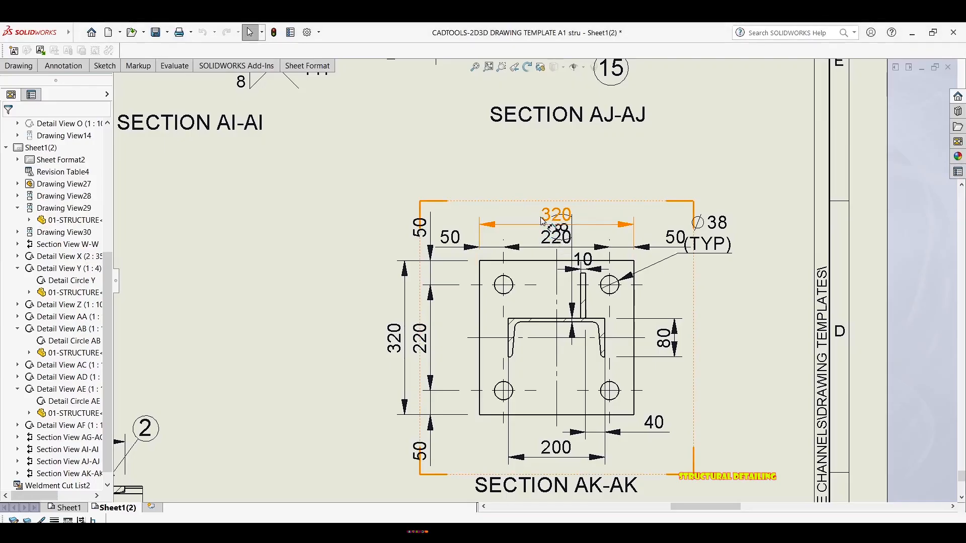
drag(542, 220, 542, 166)
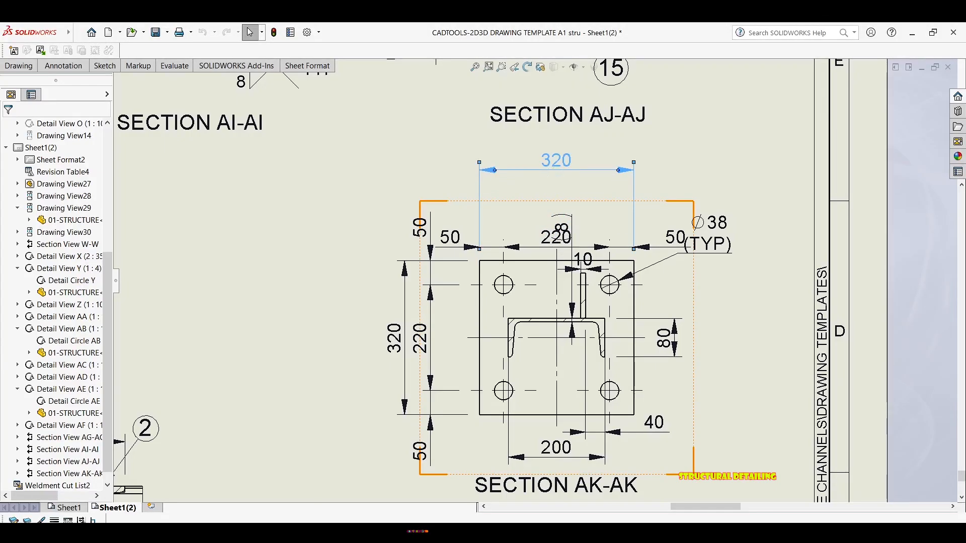
click(517, 248)
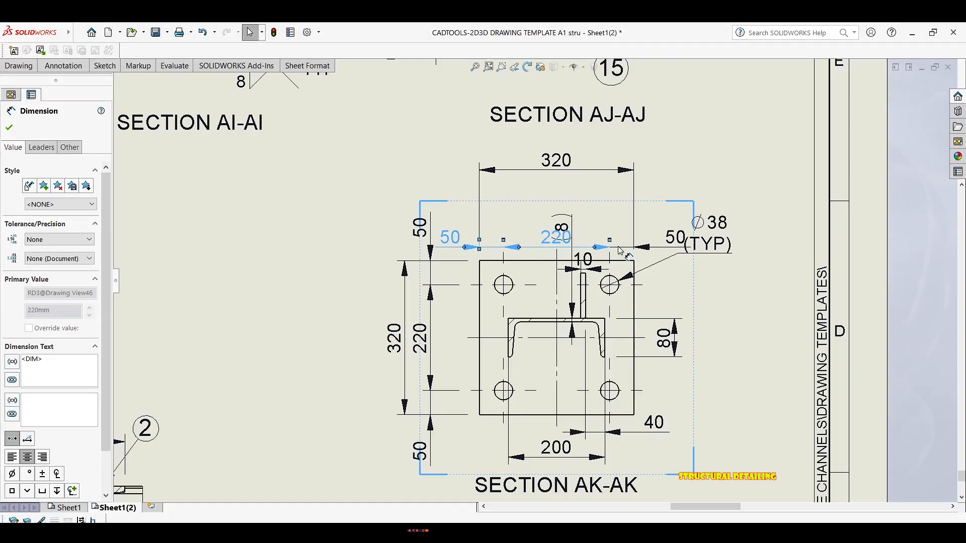
drag(541, 248, 541, 199)
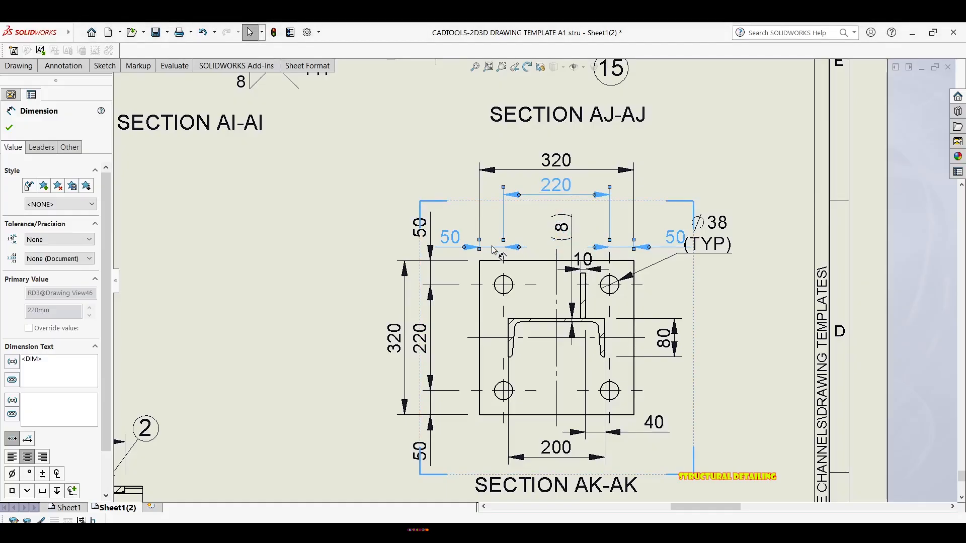
drag(490, 222, 489, 195)
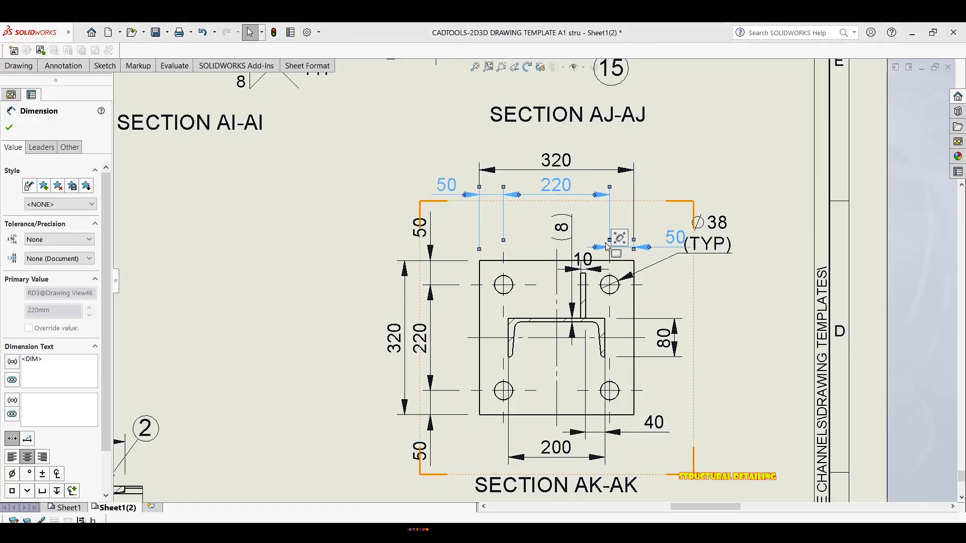
drag(615, 249, 612, 199)
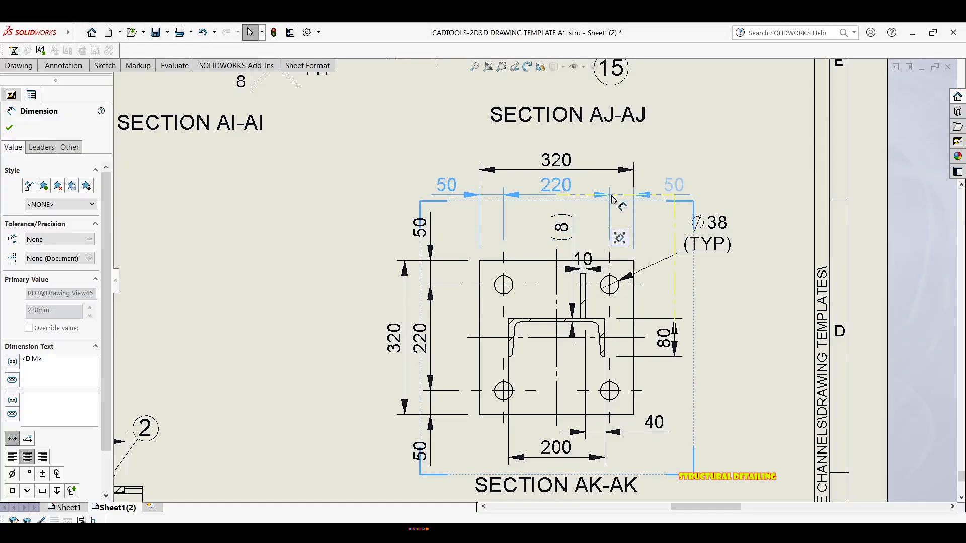
click(735, 105)
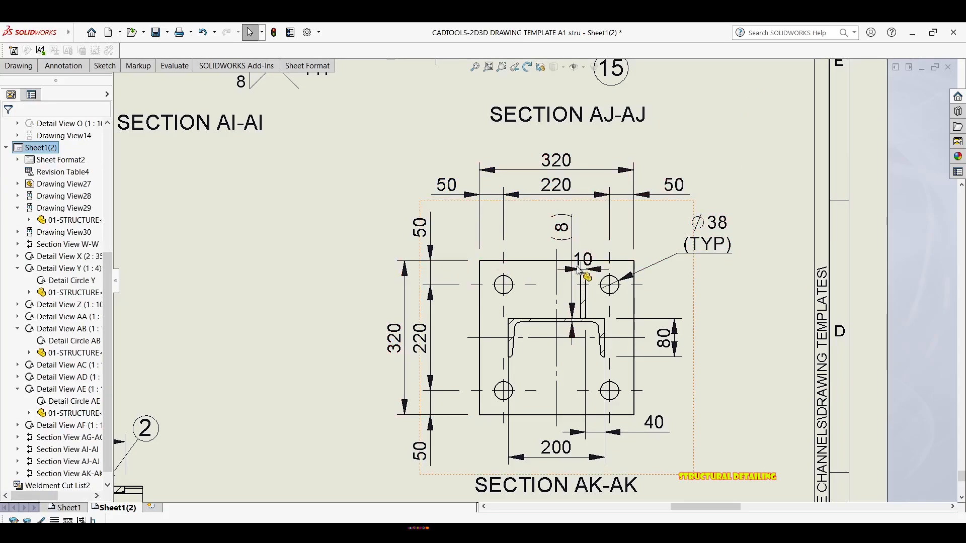
Step: Move the 8 web thickness dimension clear of the centerline and raise the 10 plate thickness dimension above the square plate
drag(571, 240, 580, 220)
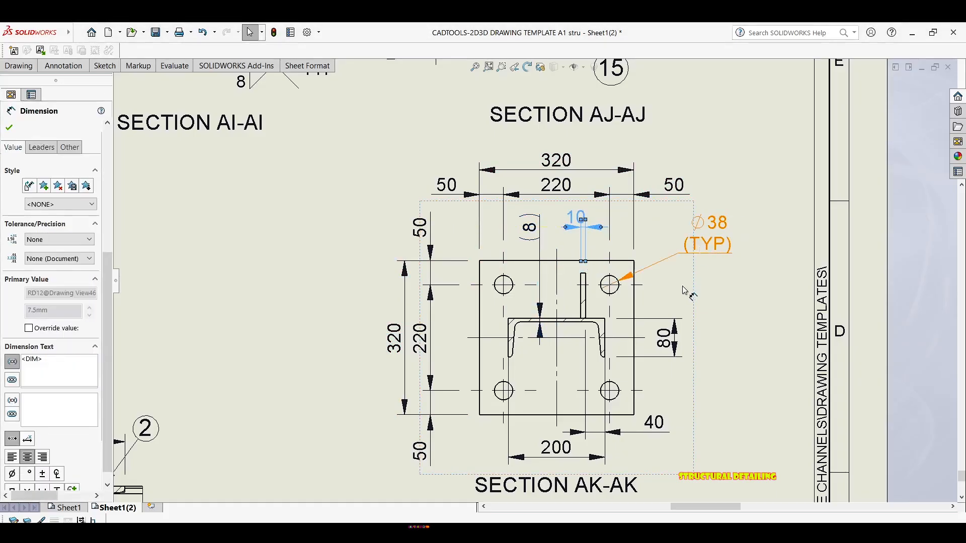
click(693, 361)
Step: Lower the SECTION AK-AK label and respace the 200 and 40 dimensions between the plate and the label
middle_drag(619, 347, 605, 142)
drag(579, 286, 576, 318)
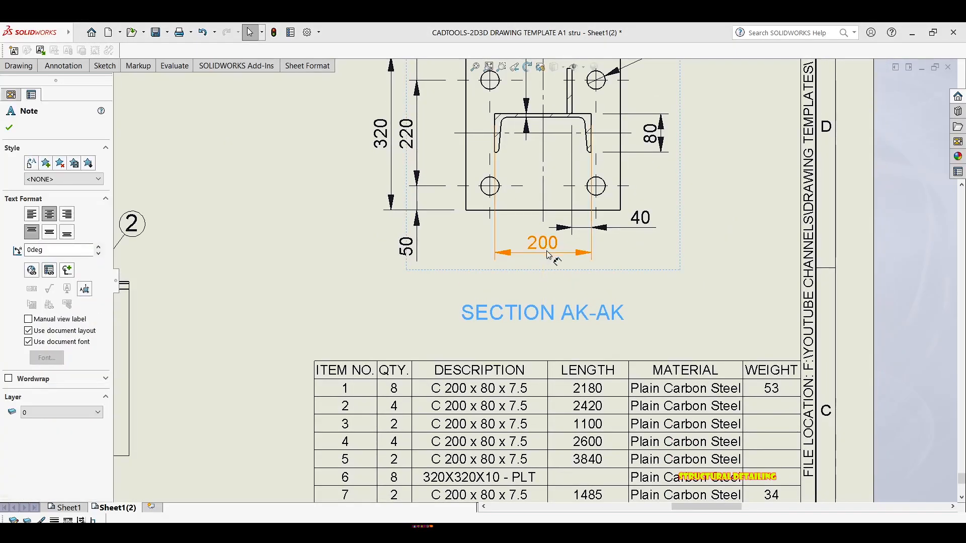
drag(548, 253, 548, 272)
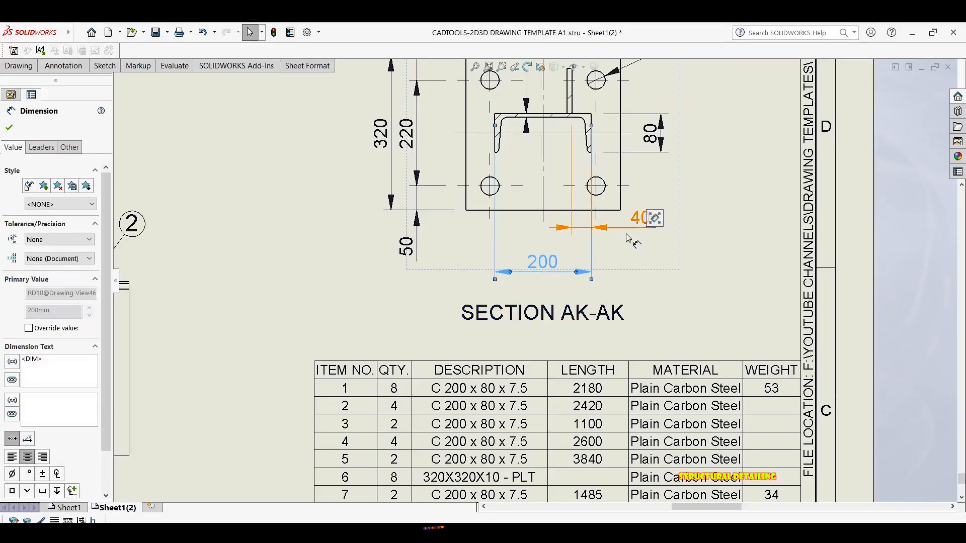
drag(628, 246, 626, 250)
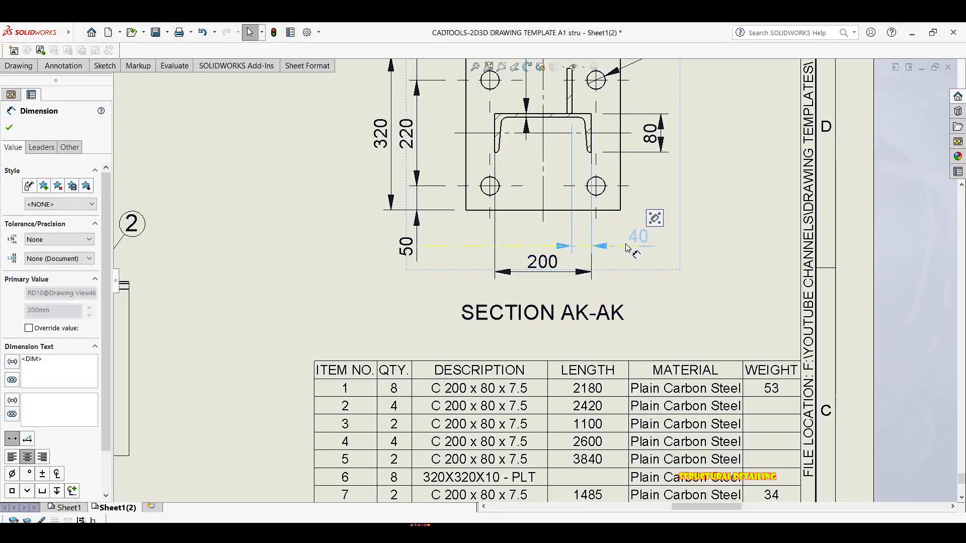
click(443, 284)
scroll(463, 188, up, 3)
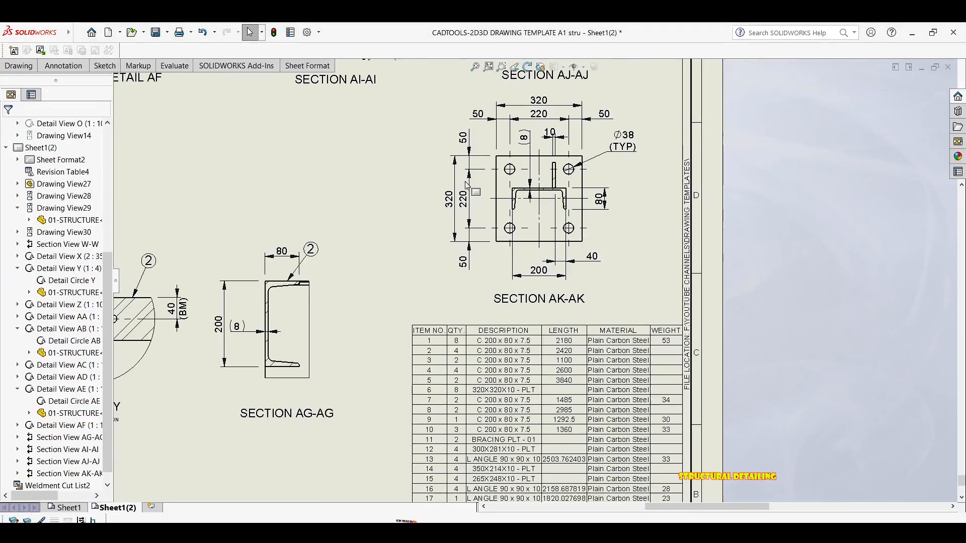
Step: Place the 10 plate thickness text to the right of its arrows, raise it slightly, and bring the right-hand 50 dimension text closer in
middle_drag(456, 123, 467, 186)
scroll(564, 200, down, 5)
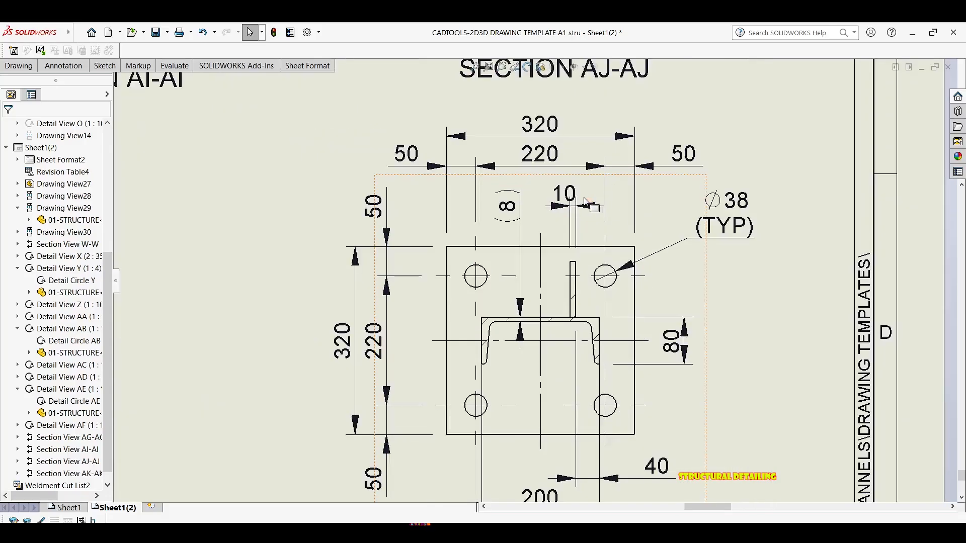
drag(562, 204, 675, 207)
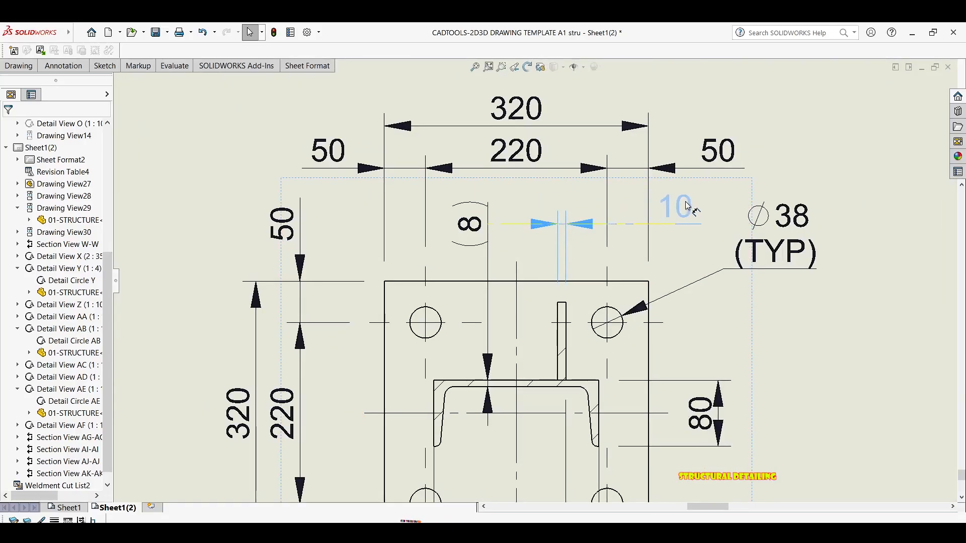
click(618, 252)
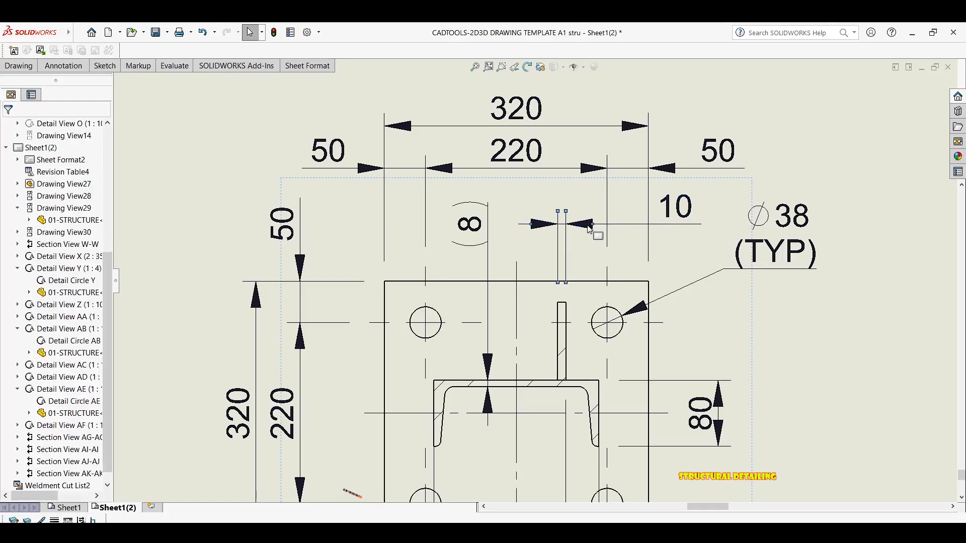
drag(610, 227, 613, 216)
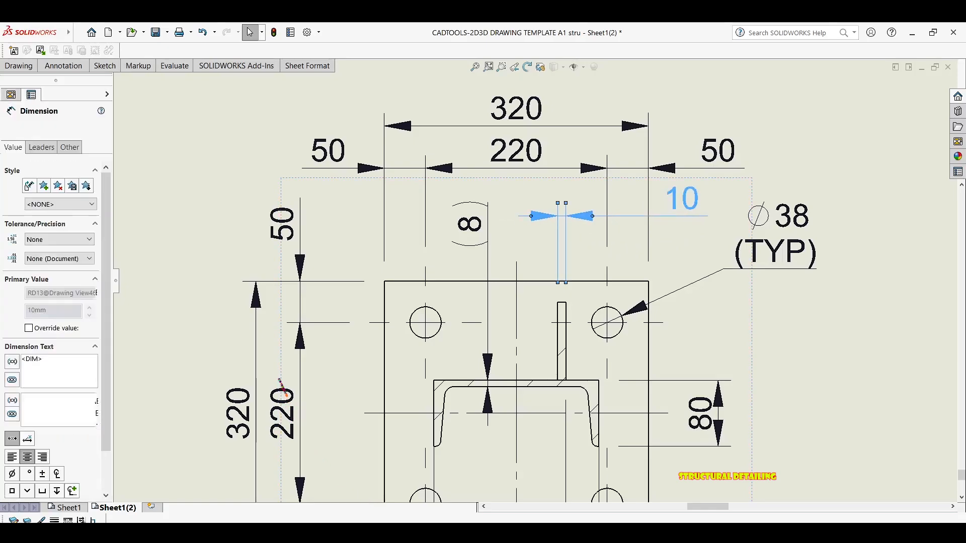
drag(717, 150, 699, 151)
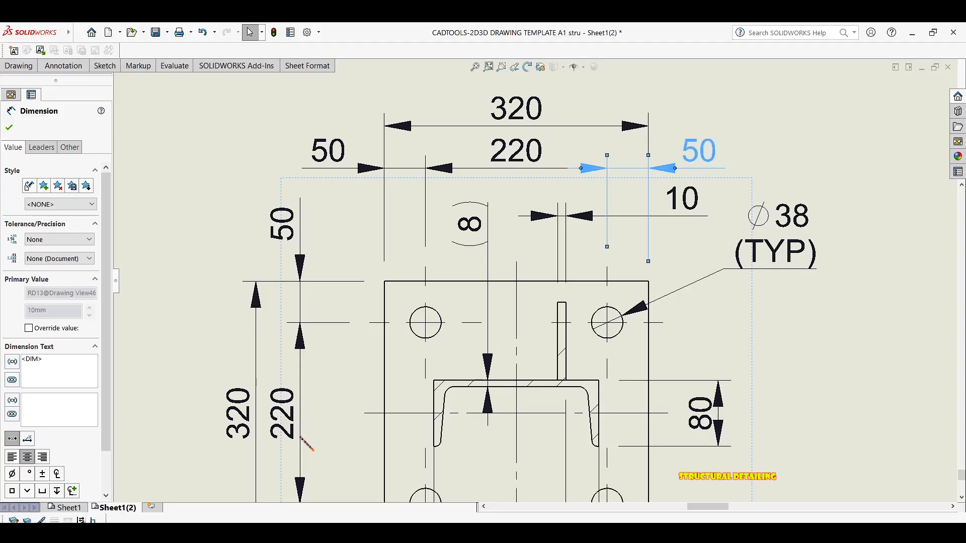
click(562, 240)
Step: Shift the Section AK-AK view slightly down and to the right, in the space between Section AJ-AJ and the cut list table
middle_drag(514, 213, 530, 161)
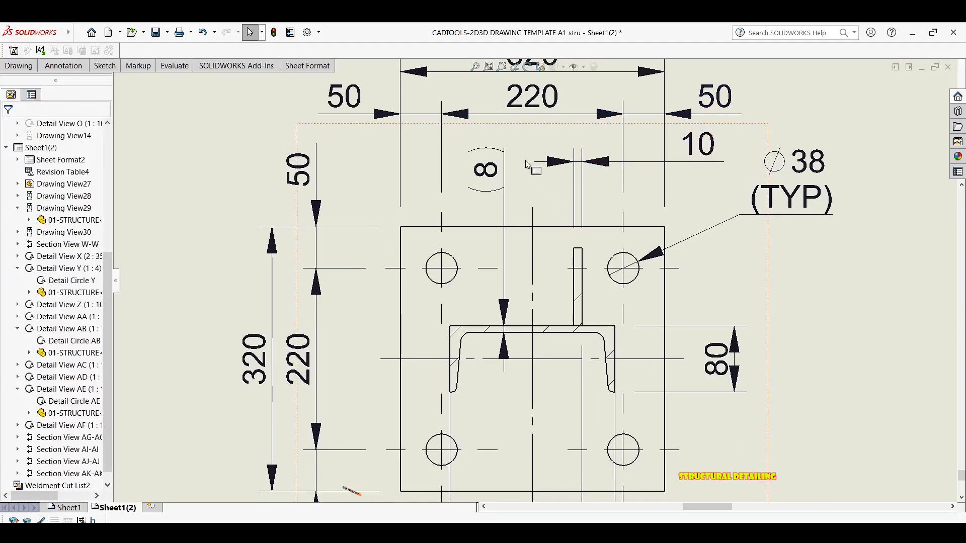
scroll(539, 163, up, 2)
middle_drag(438, 351, 455, 278)
scroll(455, 278, up, 1)
middle_drag(518, 347, 561, 268)
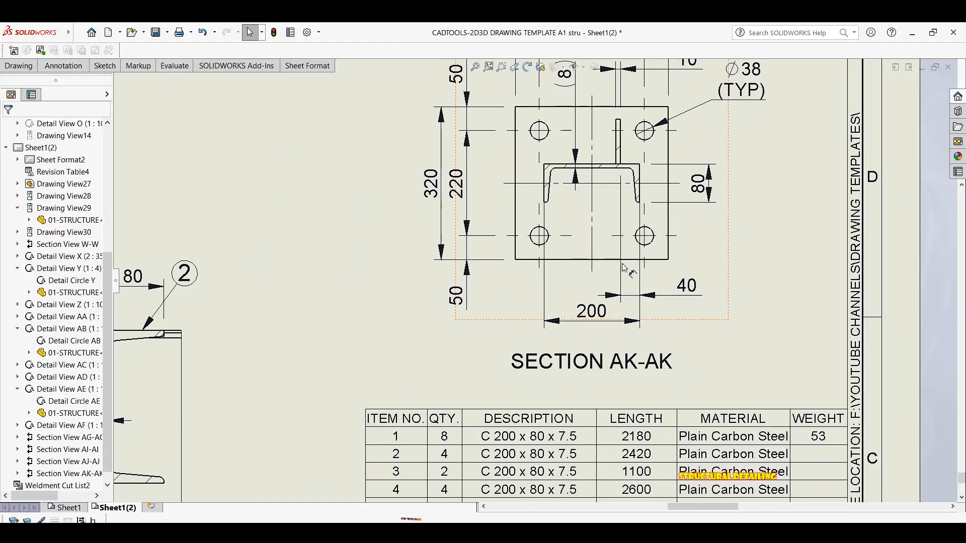
middle_drag(624, 268, 613, 292)
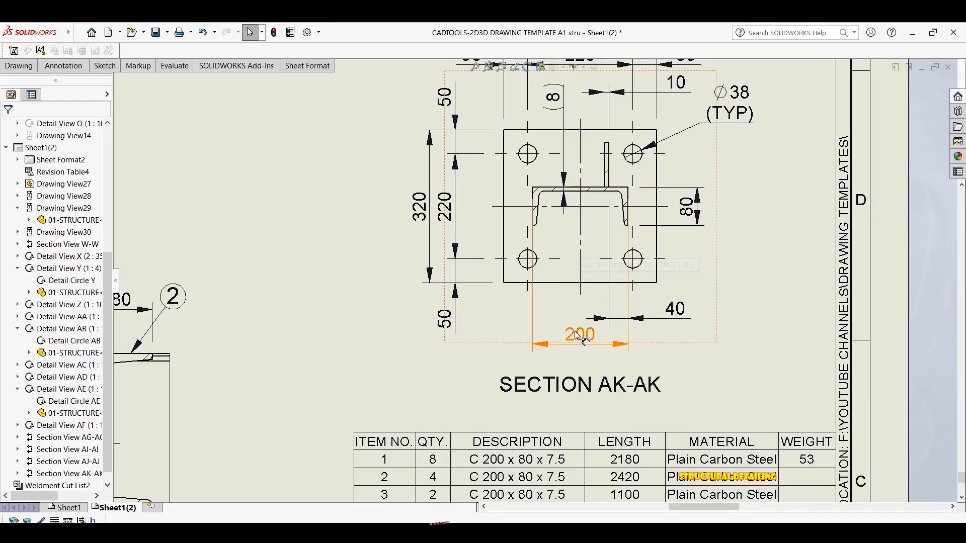
scroll(627, 352, up, 2)
scroll(627, 352, up, 3)
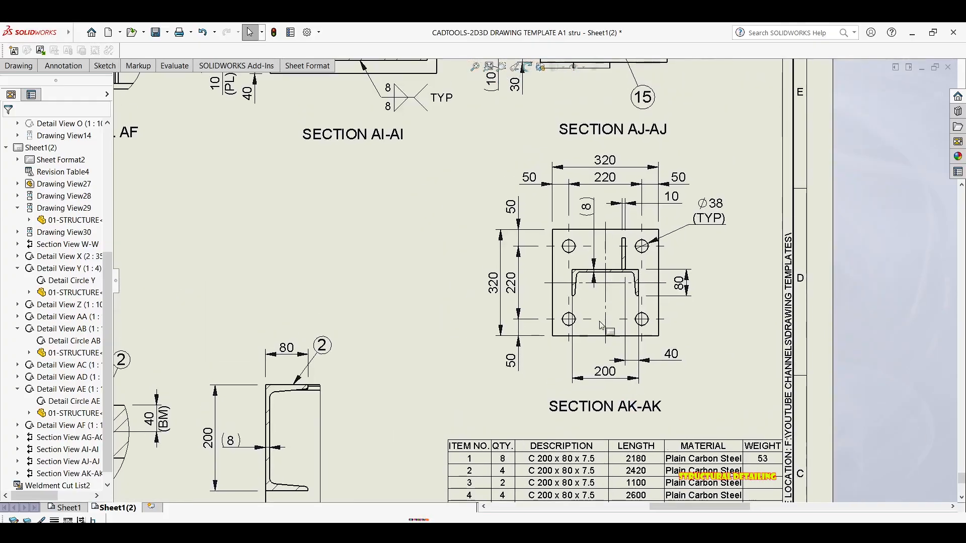
middle_drag(553, 301, 559, 304)
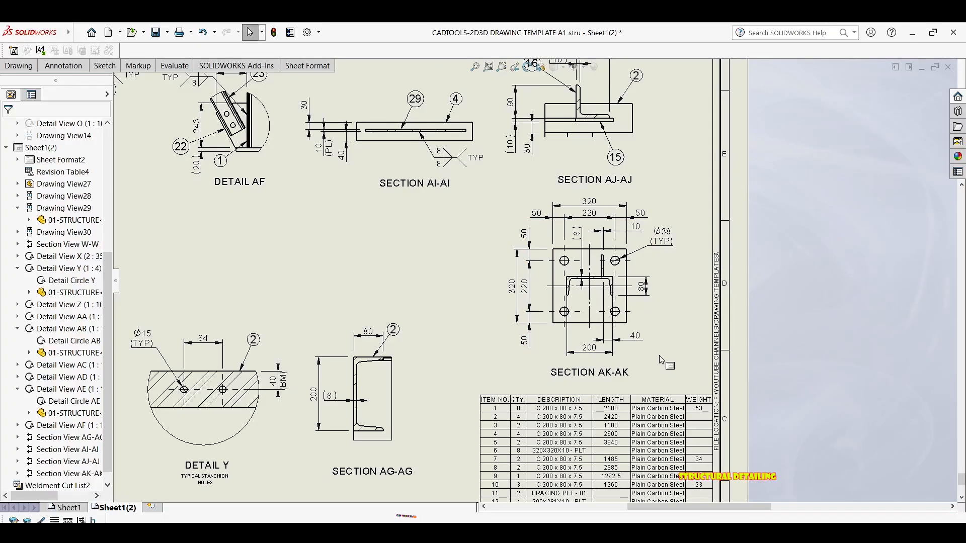
drag(653, 358, 659, 361)
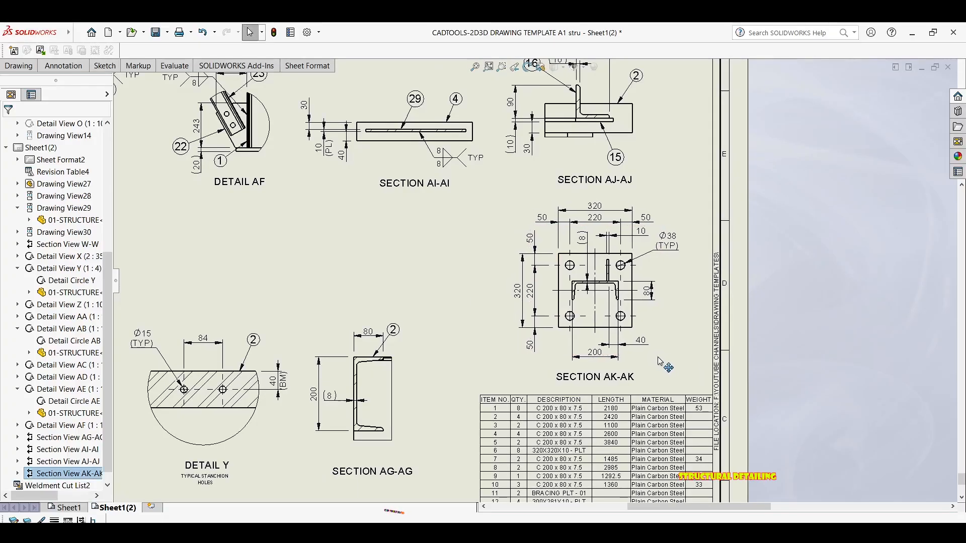
scroll(580, 307, up, 3)
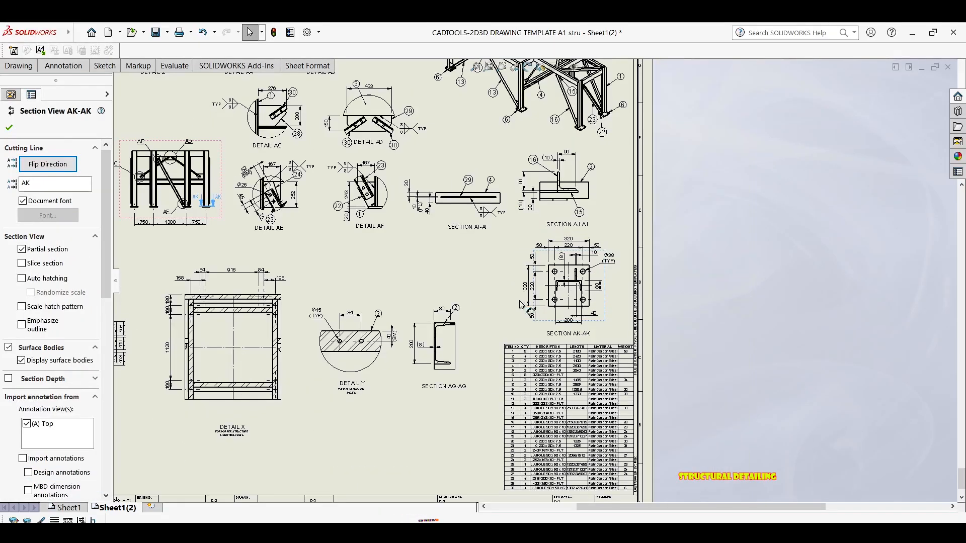
scroll(244, 201, down, 3)
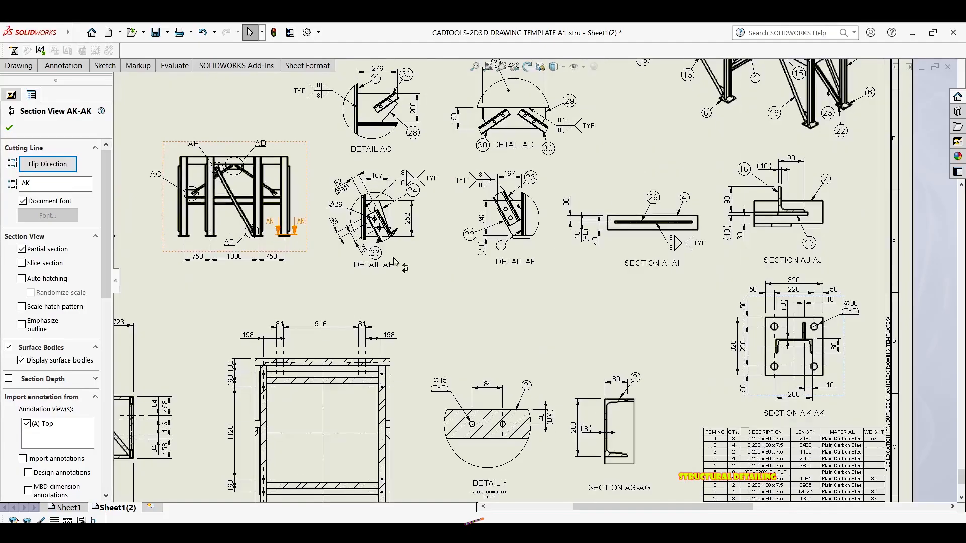
click(522, 293)
Step: Examine the detail and section views across the sheet, including Detail AF and Sections AI-AI, AJ-AJ and AK-AK, for completeness
middle_drag(652, 296, 626, 283)
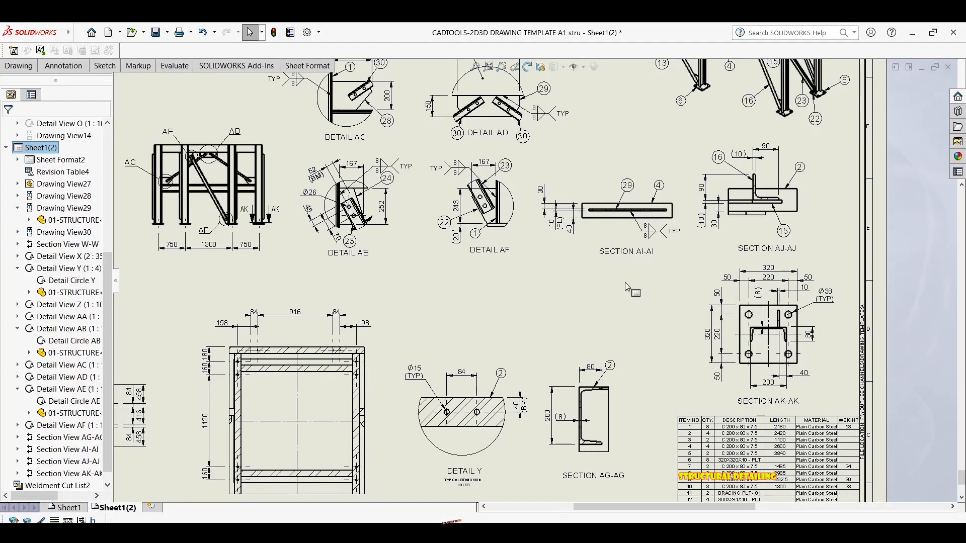
scroll(493, 313, up, 2)
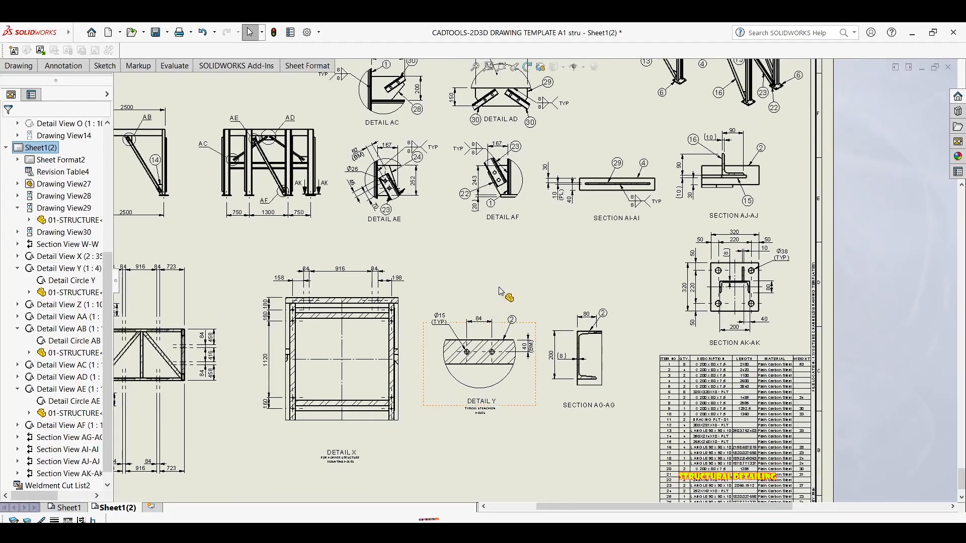
scroll(499, 290, up, 1)
mouse_move(486, 390)
middle_down()
mouse_move(499, 315)
mouse_move(521, 450)
middle_up()
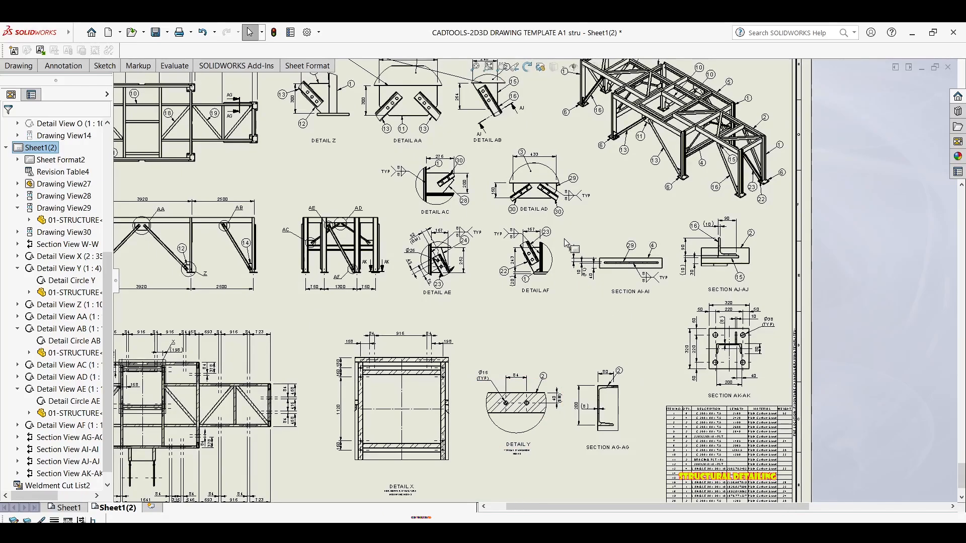
scroll(566, 242, up, 1)
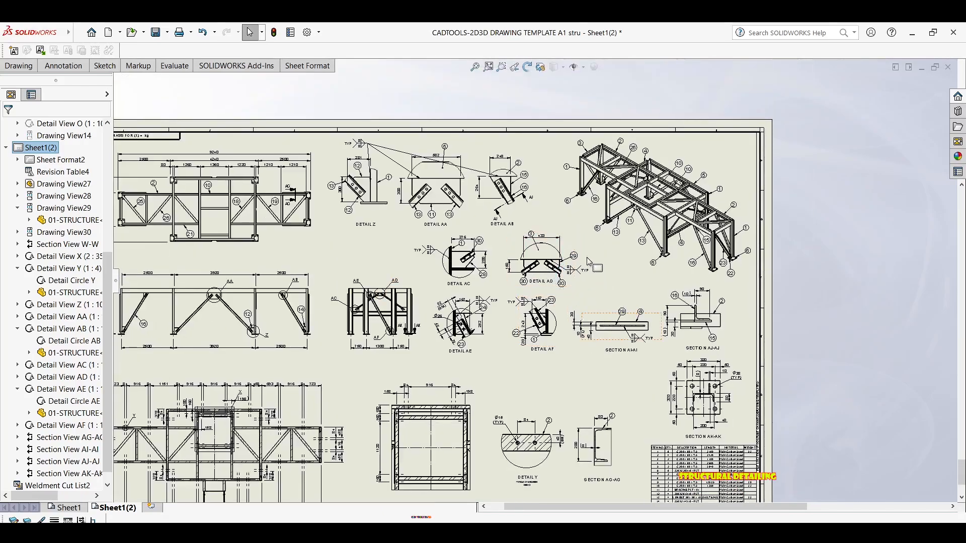
scroll(590, 263, down, 5)
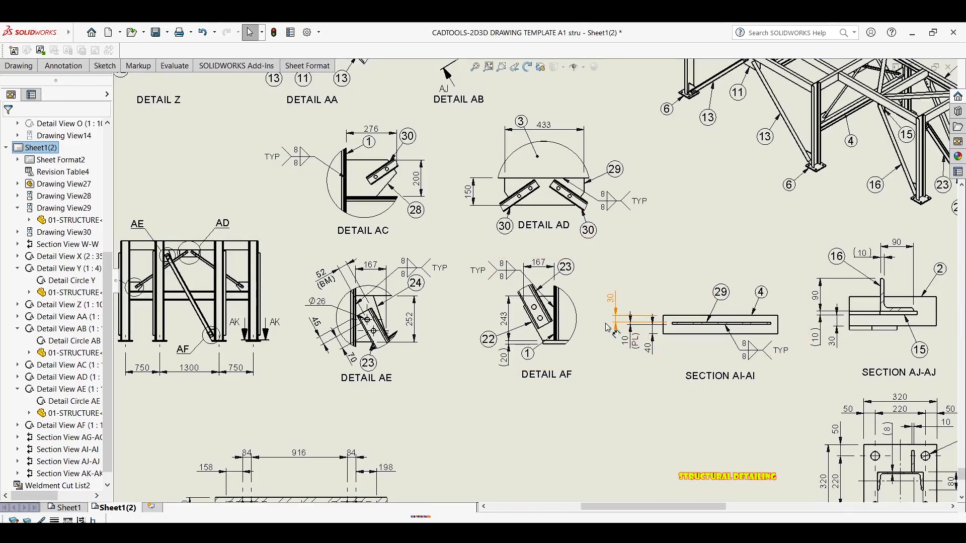
middle_drag(602, 350, 587, 310)
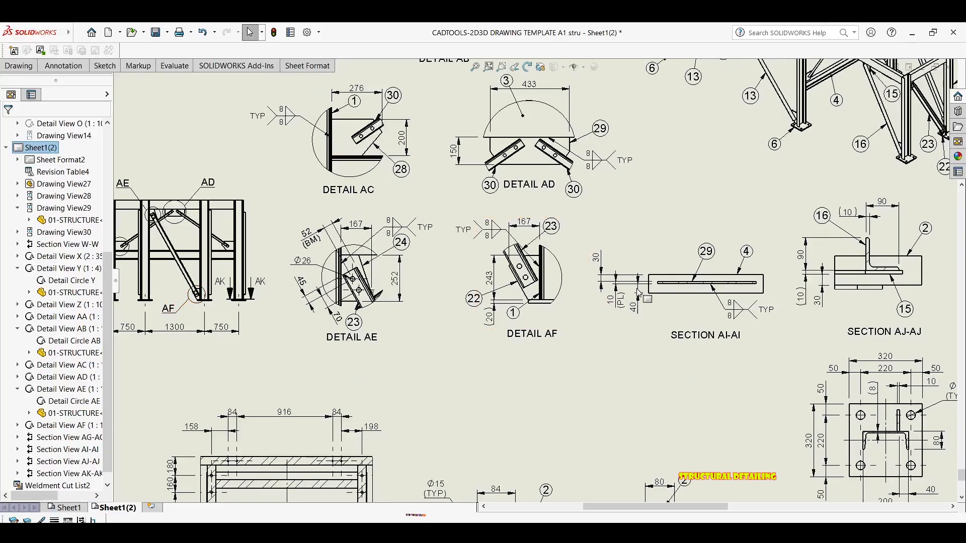
middle_drag(642, 368, 638, 309)
scroll(580, 219, up, 5)
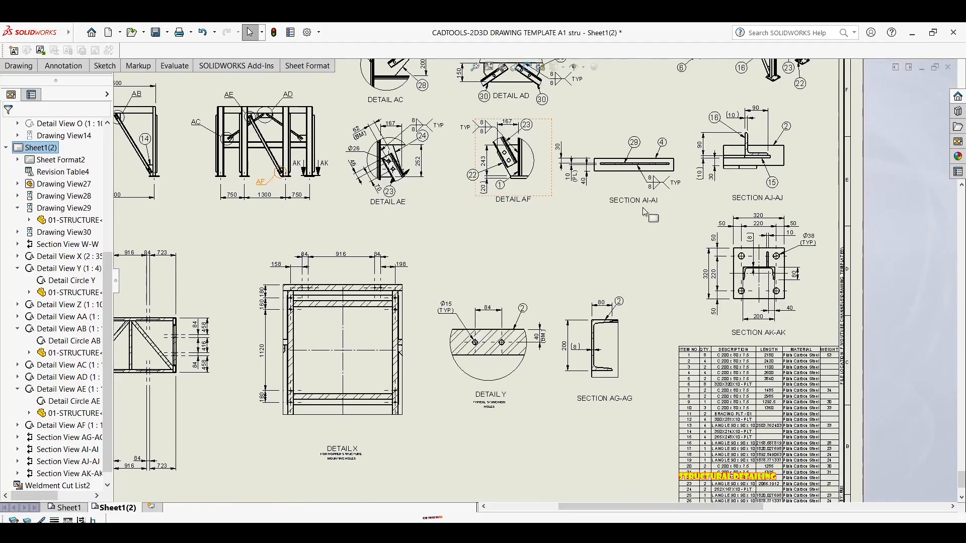
middle_drag(622, 291, 628, 278)
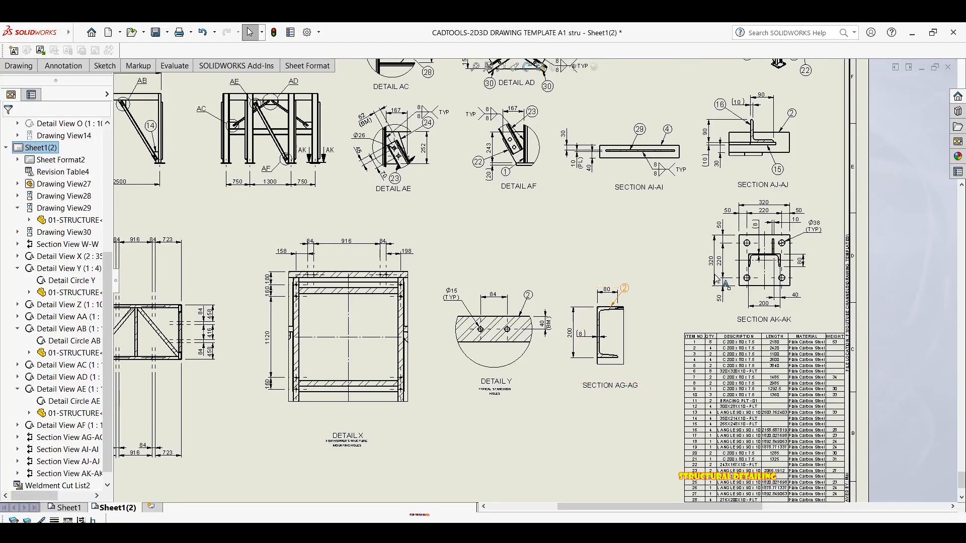
Step: Add an item number balloon to the square base plate in Section AK-AK, placed outside the plate's upper-left corner
key(b)
scroll(759, 239, down, 6)
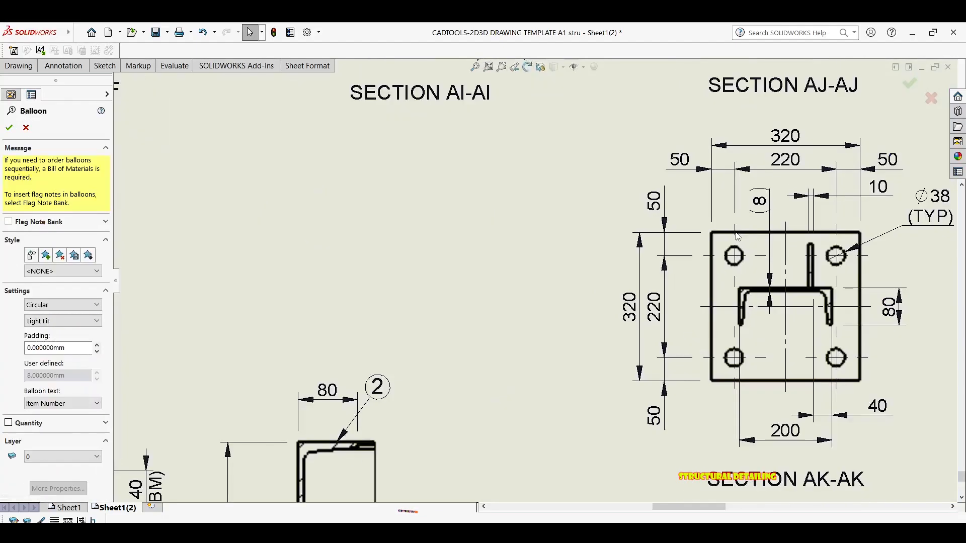
click(702, 247)
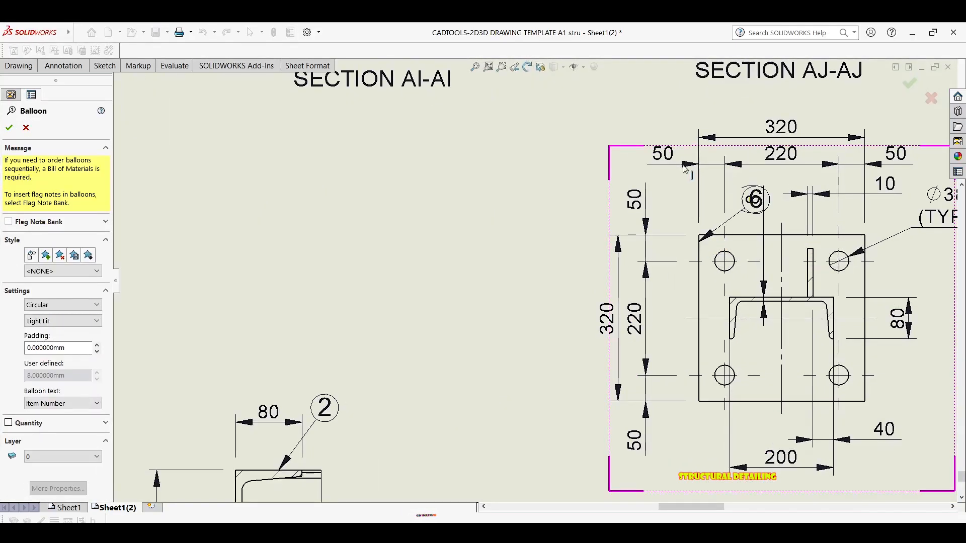
click(616, 132)
key(Escape)
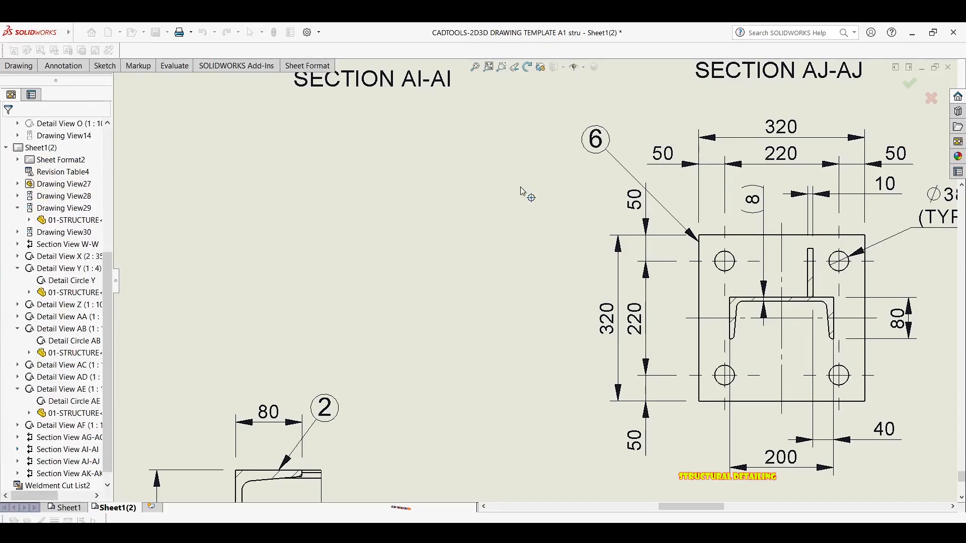
Step: Add an item number balloon to the base plate in Detail AF, placed just below the plate beside balloon 1
scroll(518, 281, down, 3)
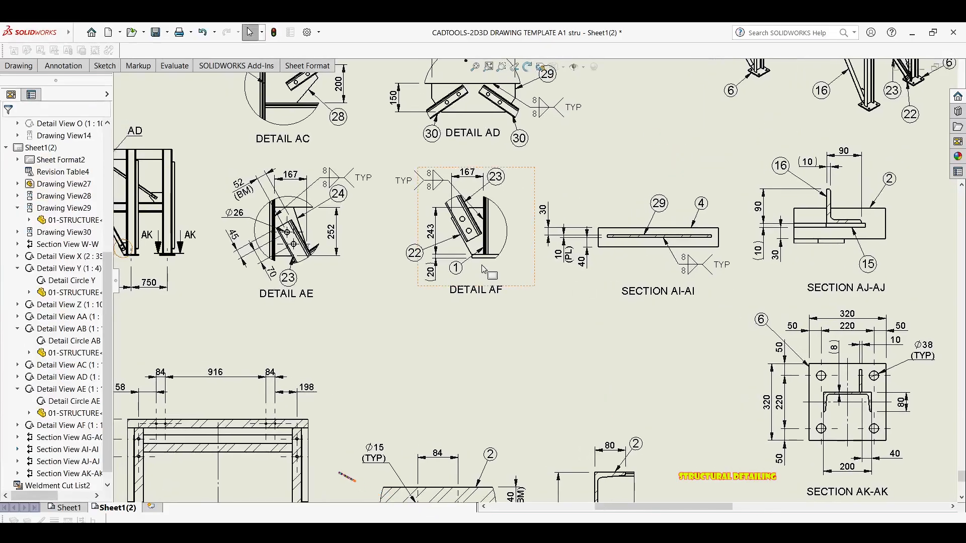
scroll(483, 264, up, 6)
key(Return)
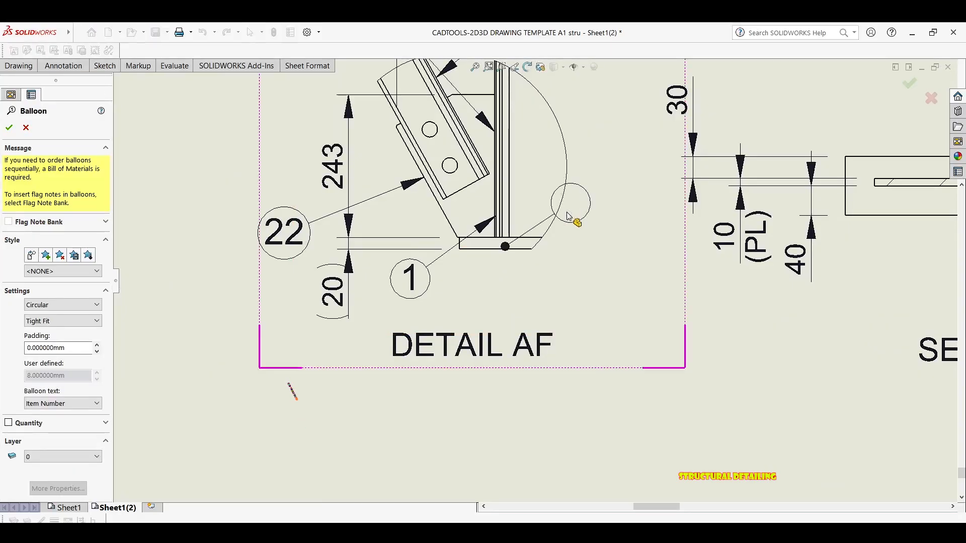
click(538, 294)
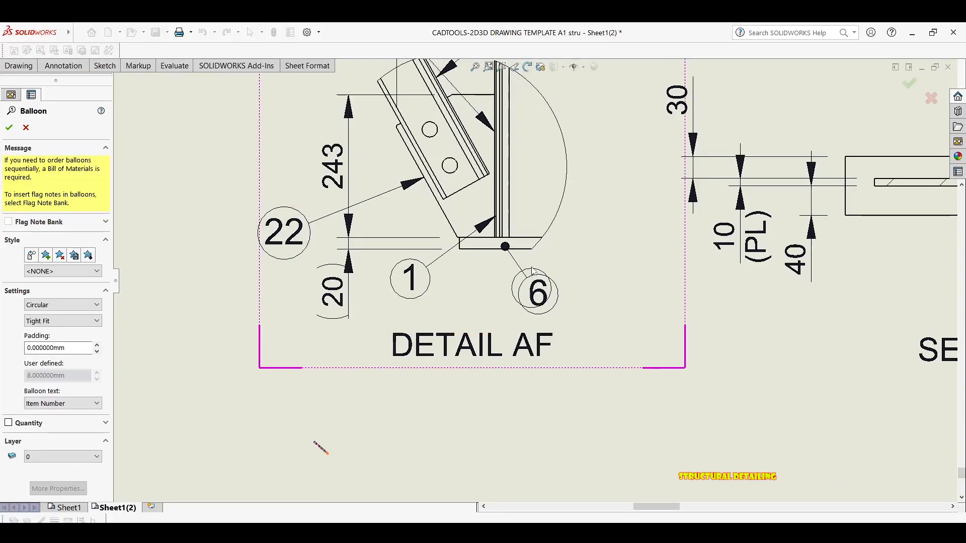
Step: Add an item number balloon to the front base plate below member 16 in the isometric view and finish ballooning
scroll(536, 282, down, 8)
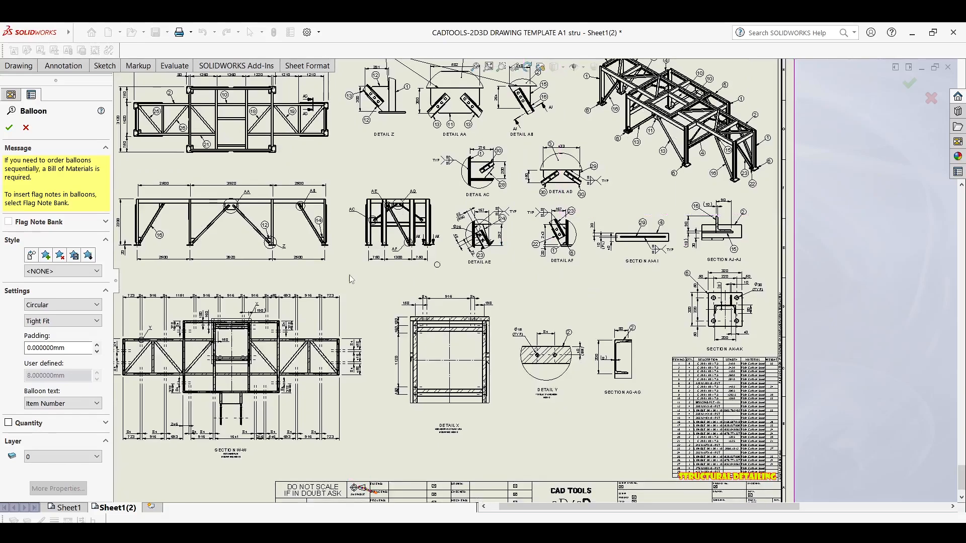
scroll(730, 201, up, 5)
scroll(730, 205, up, 3)
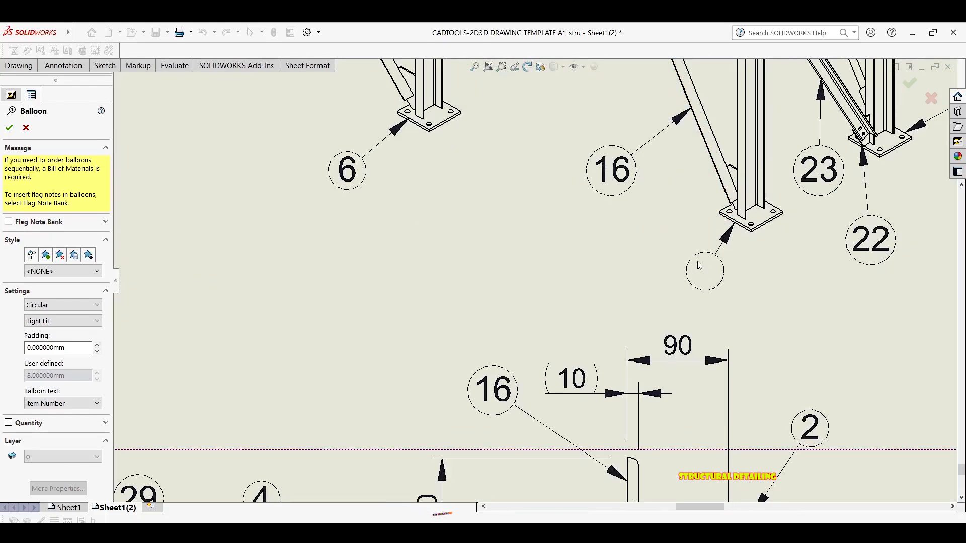
scroll(694, 267, down, 6)
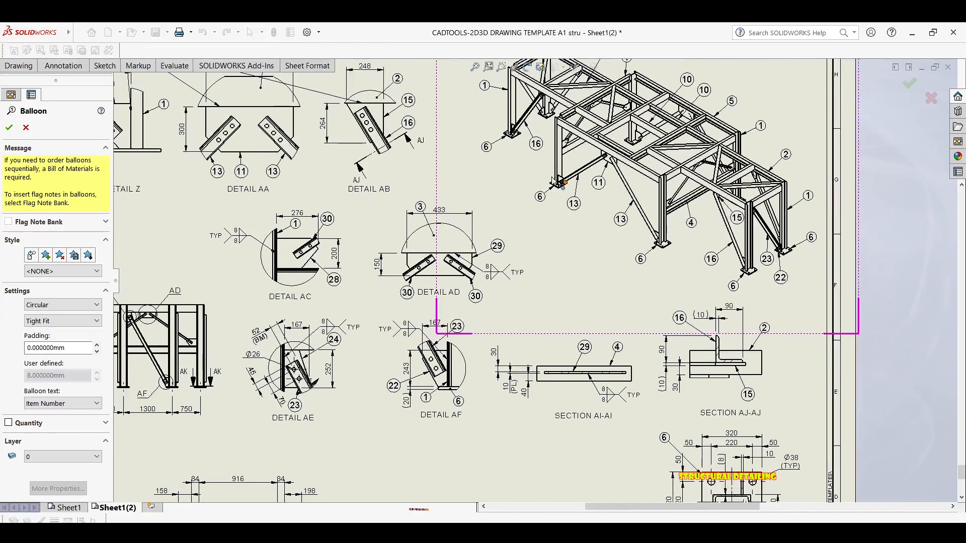
key(Escape)
Step: Examine the channel and brace connections in the isometric view and along the lower edge of the plan view
scroll(663, 273, down, 5)
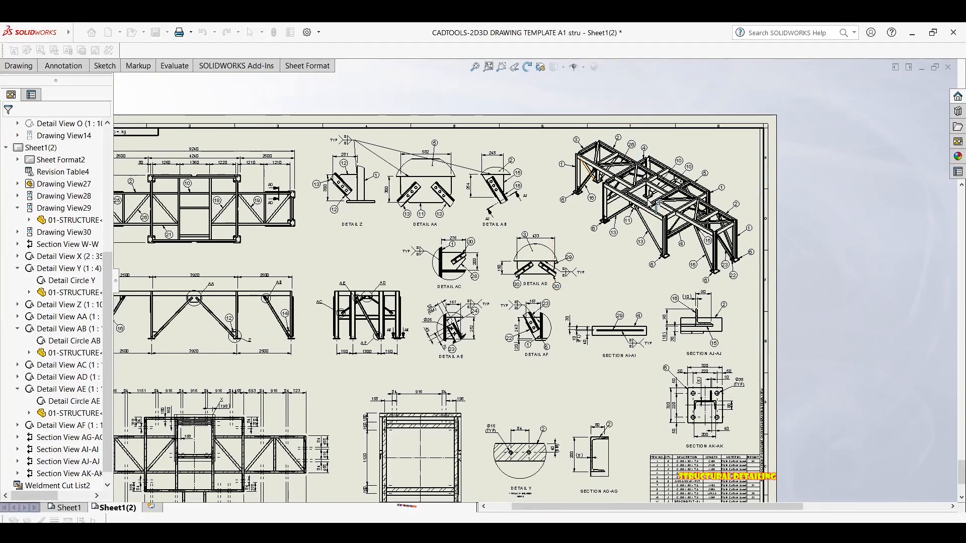
scroll(649, 206, up, 6)
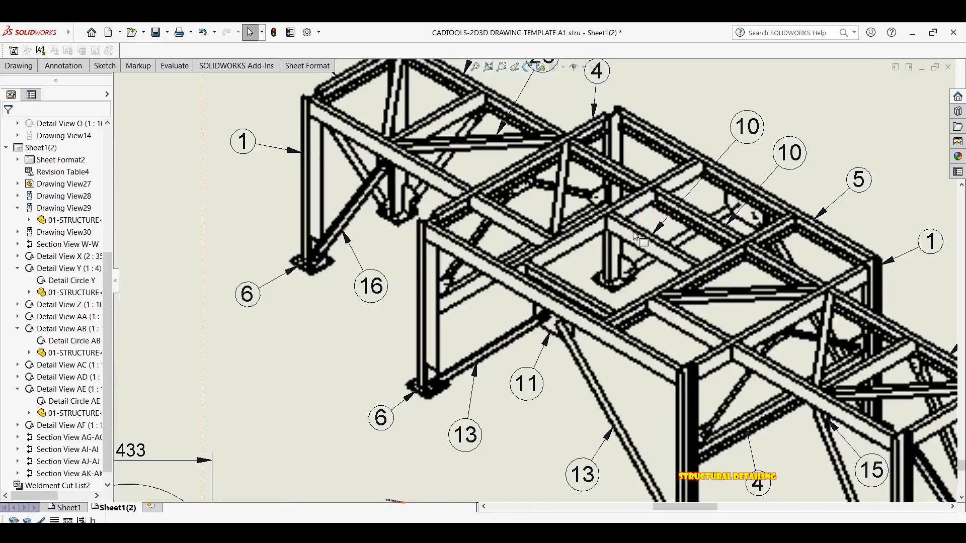
middle_drag(520, 288, 557, 277)
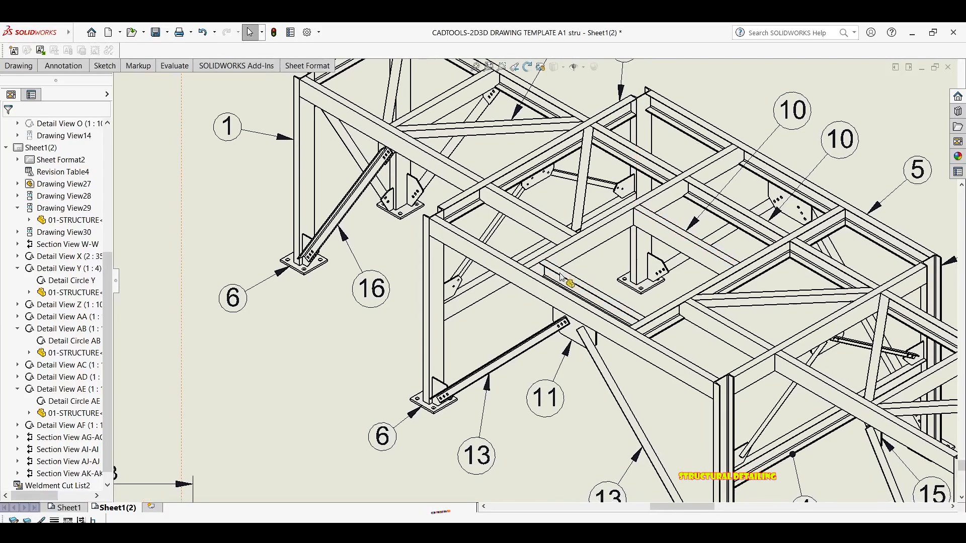
scroll(498, 192, up, 3)
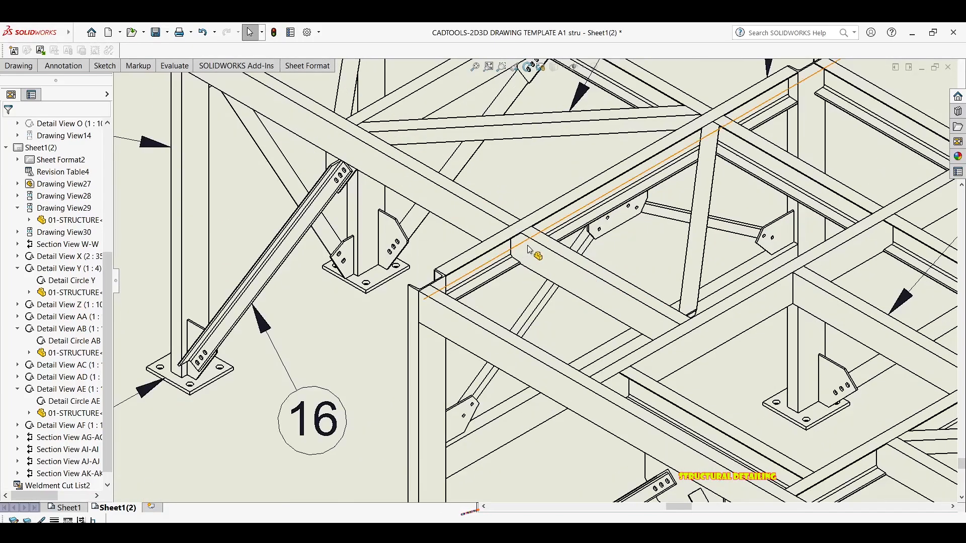
scroll(536, 267, up, 2)
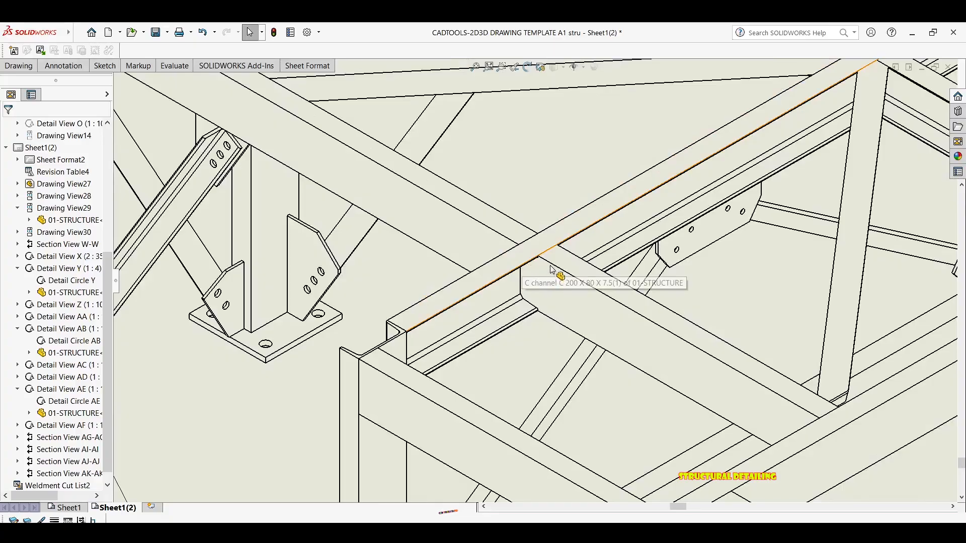
scroll(543, 265, down, 5)
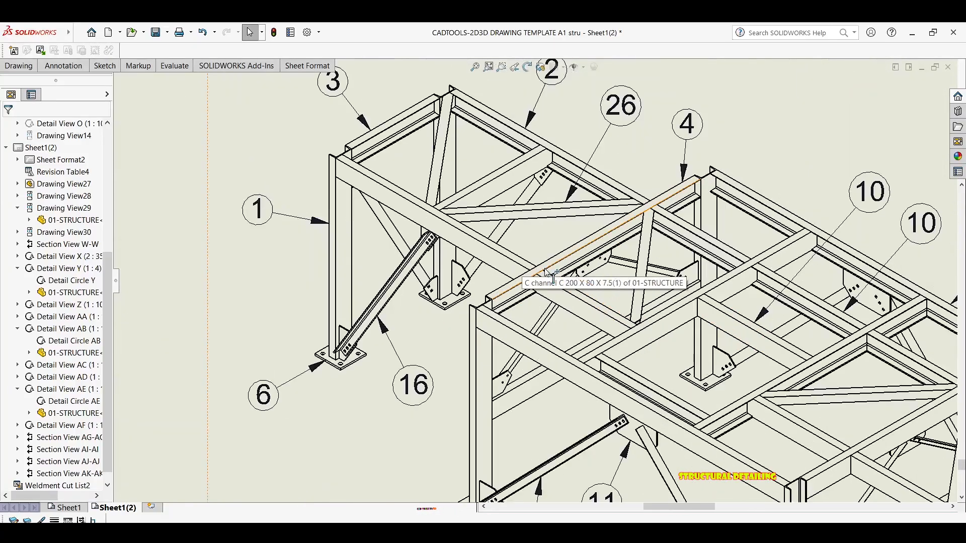
scroll(542, 250, down, 8)
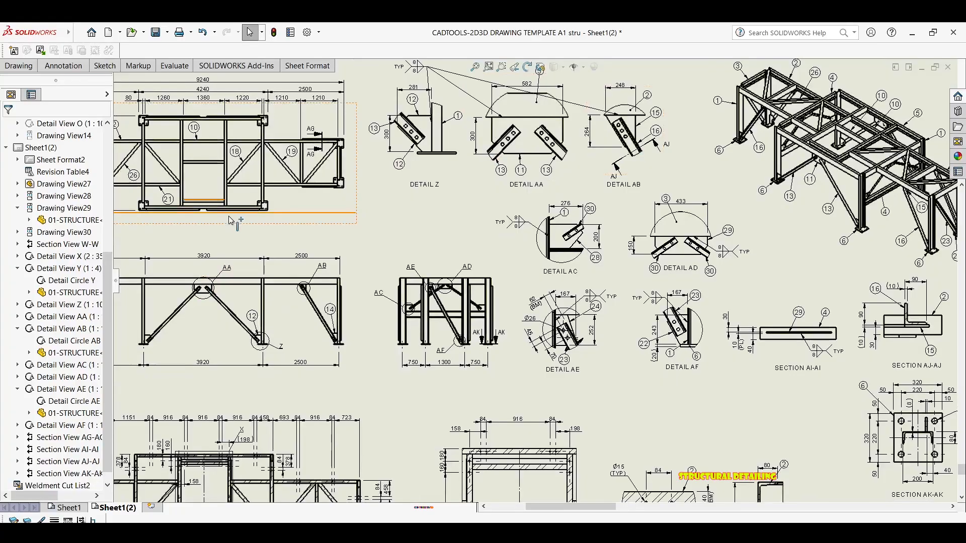
scroll(245, 222, up, 5)
scroll(245, 222, up, 3)
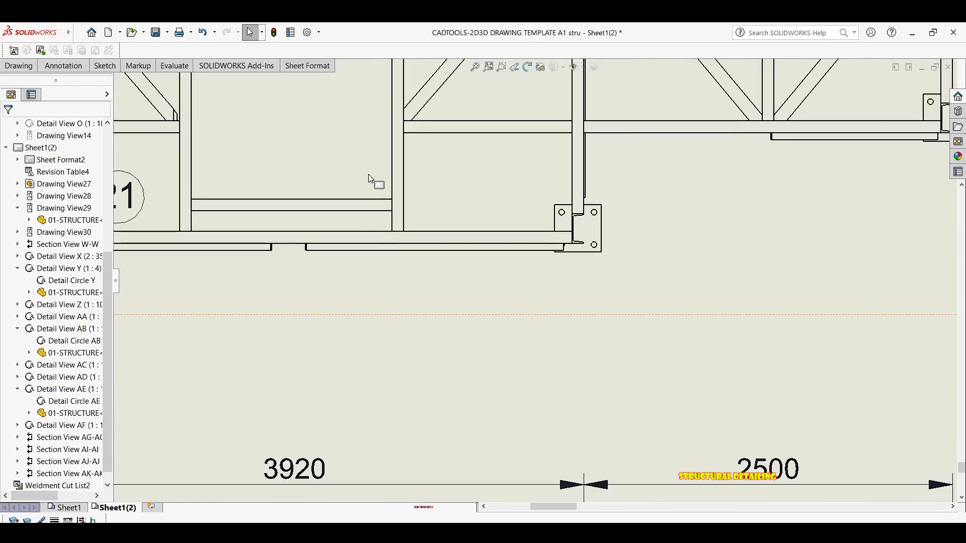
click(473, 206)
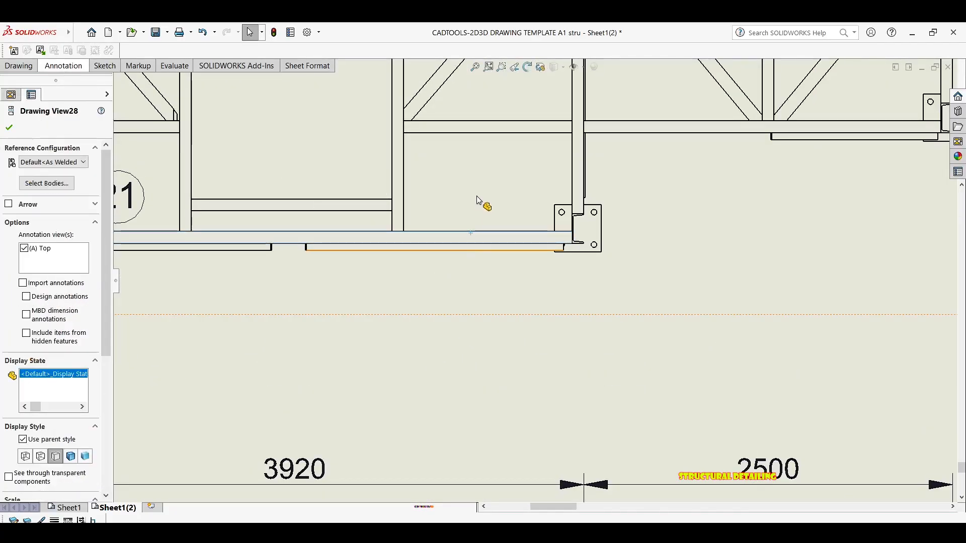
click(25, 66)
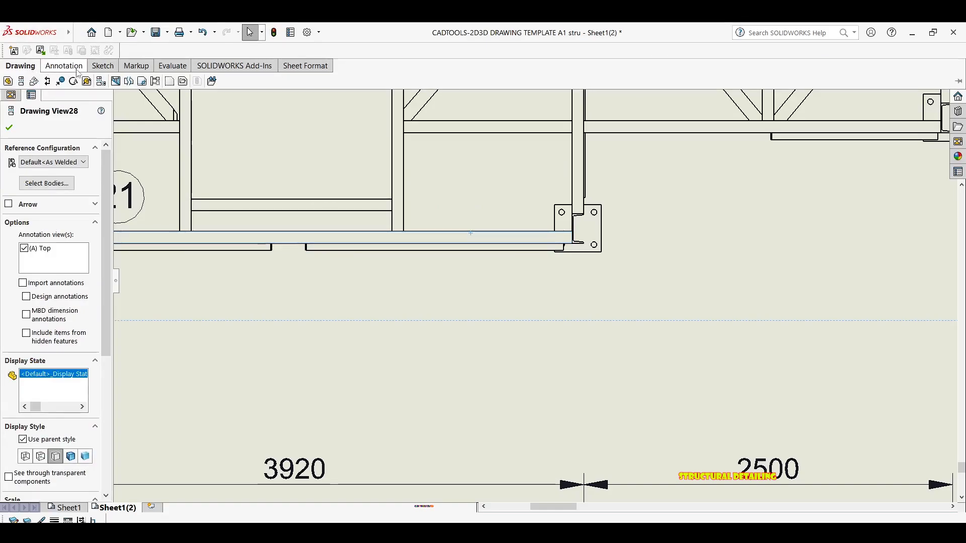
click(48, 82)
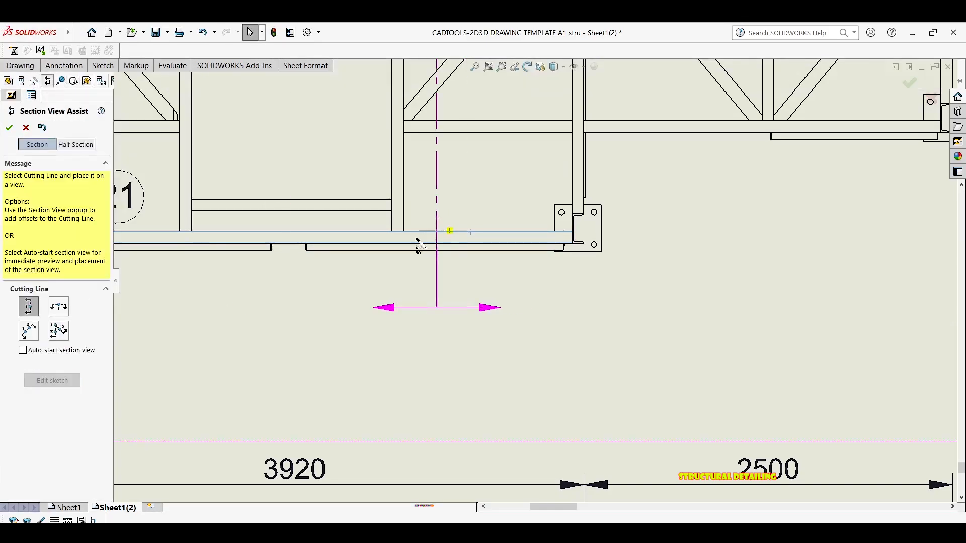
key(Escape)
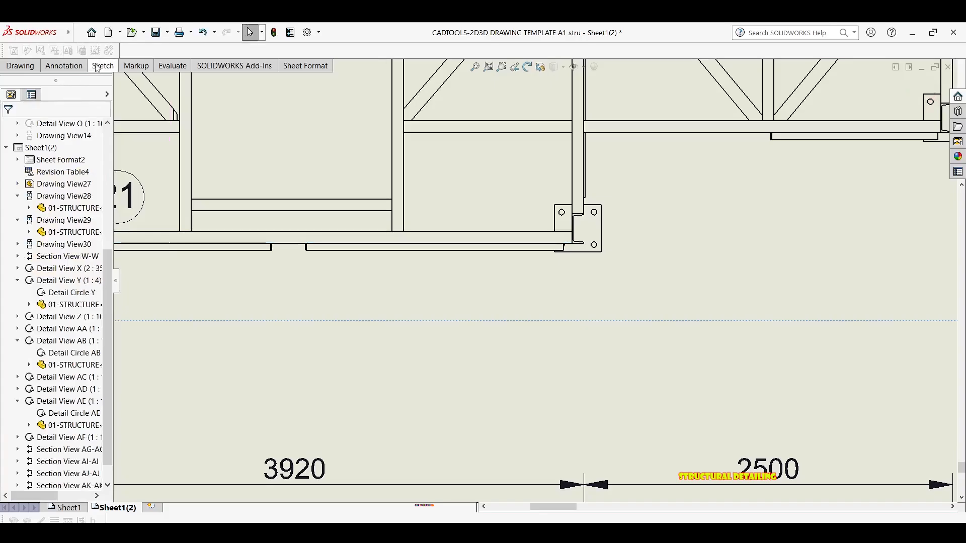
Step: Sketch a vertical line about 621 mm long across the plan view's lower edge channel, between the inner crossmember and the right corner base plate
click(100, 66)
click(28, 81)
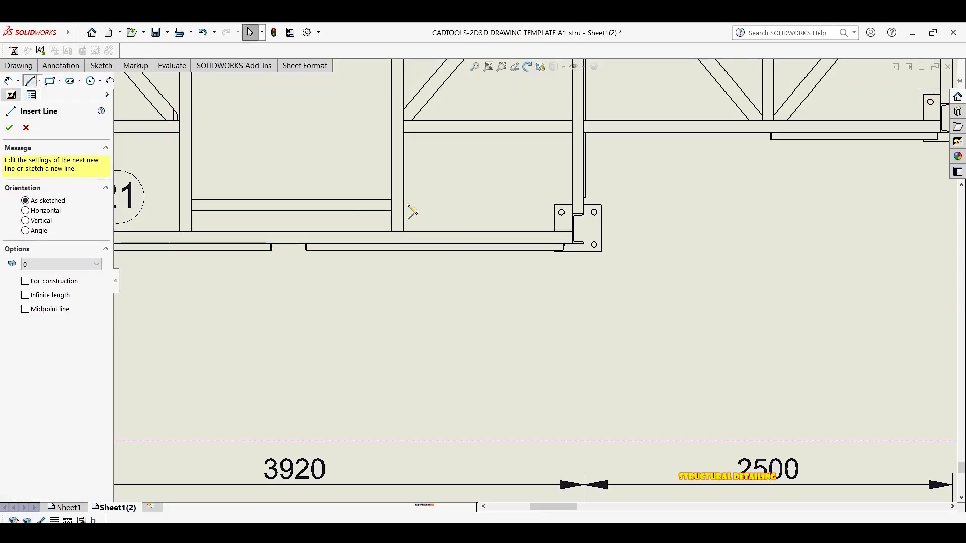
click(427, 200)
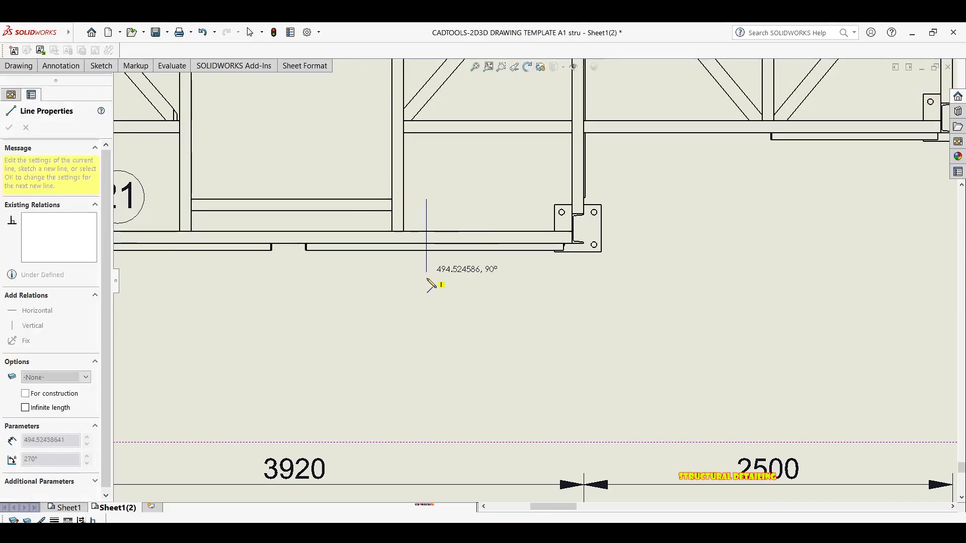
click(426, 290)
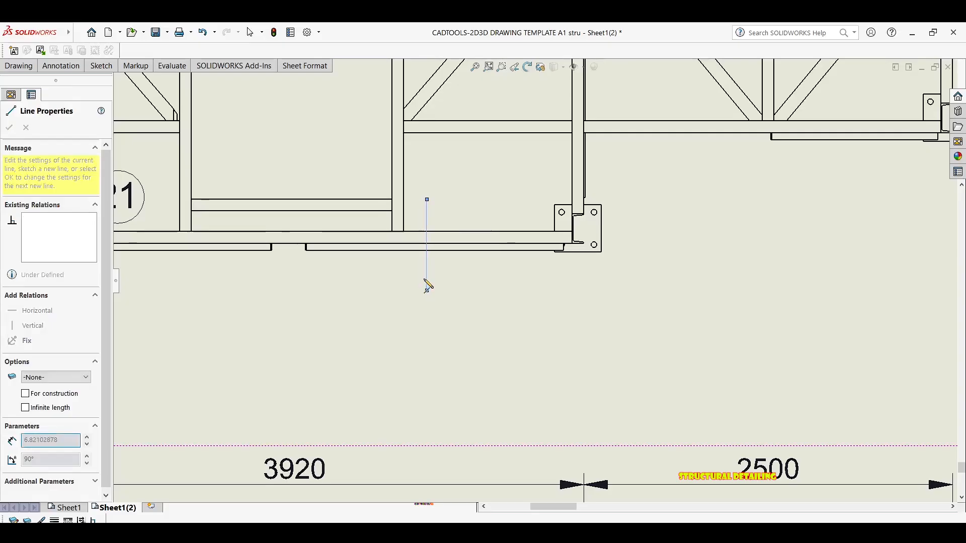
right_click(476, 286)
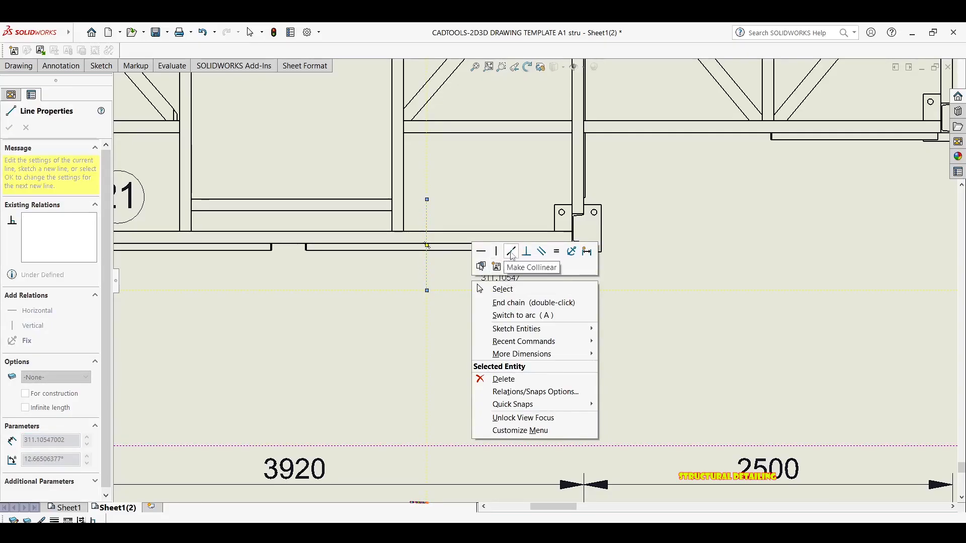
click(482, 254)
scroll(453, 286, up, 5)
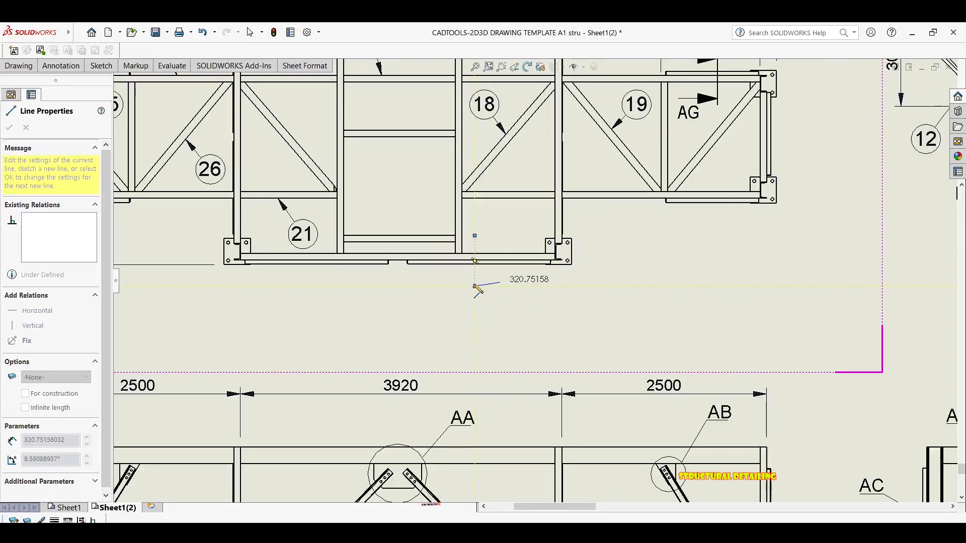
scroll(508, 291, down, 4)
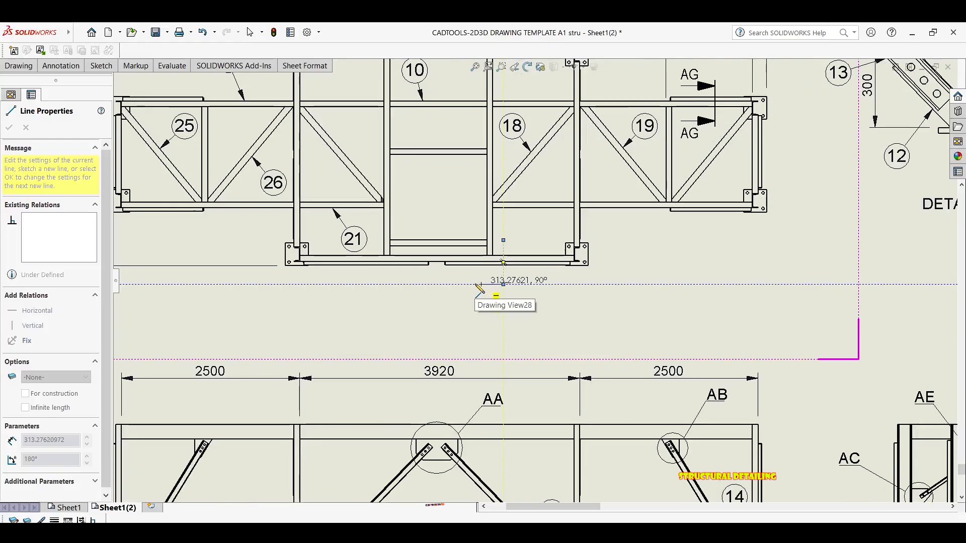
scroll(526, 286, down, 3)
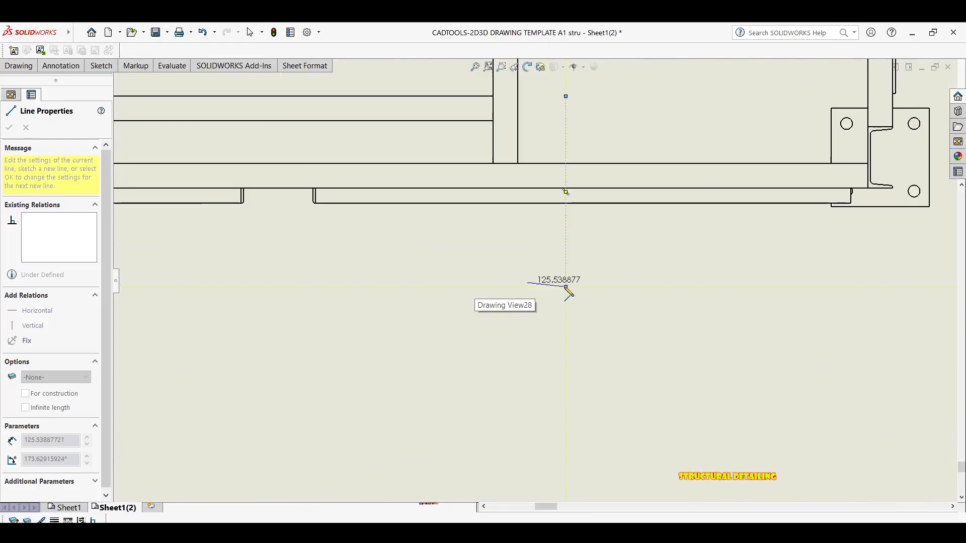
right_click(645, 284)
click(650, 283)
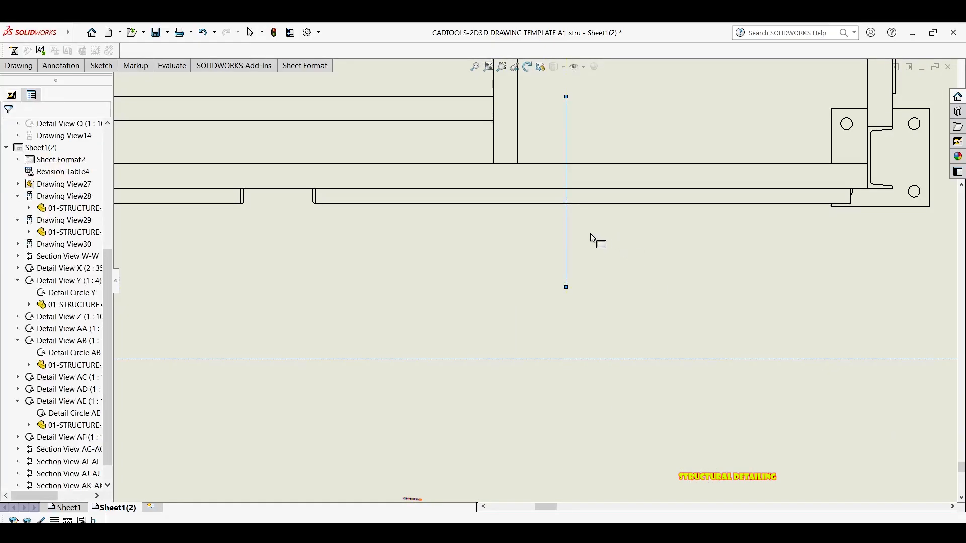
Step: Create a partial section view from the sketched vertical line and place it outside the sheet, above the plan view
click(566, 192)
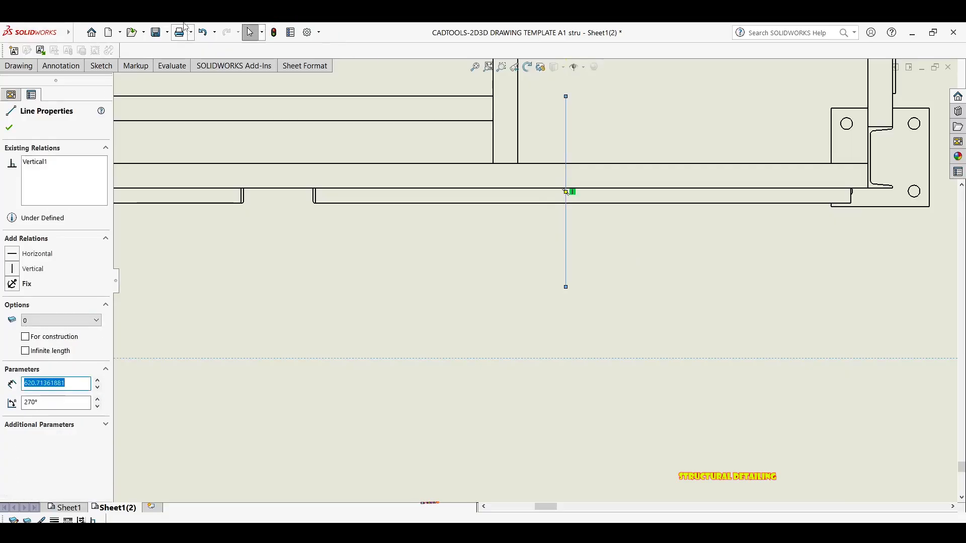
click(64, 65)
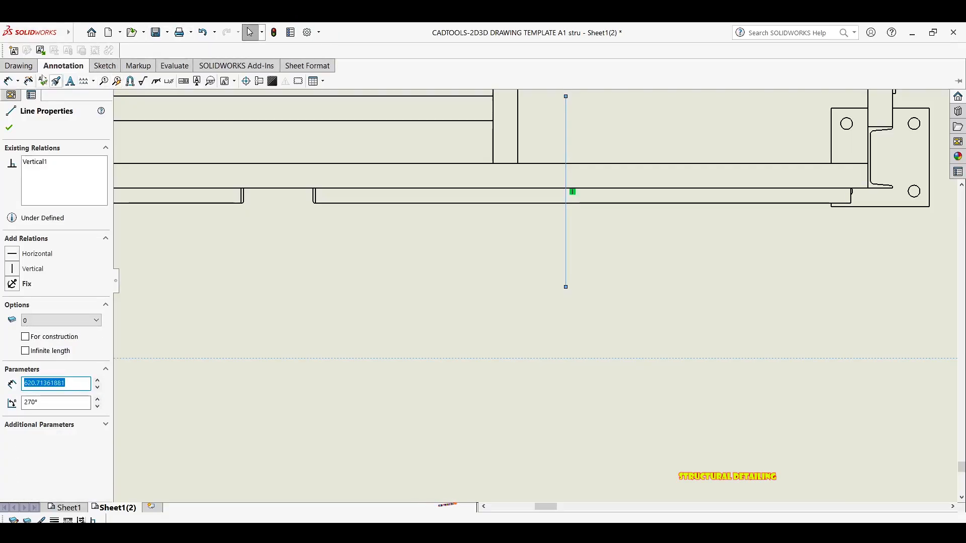
click(48, 81)
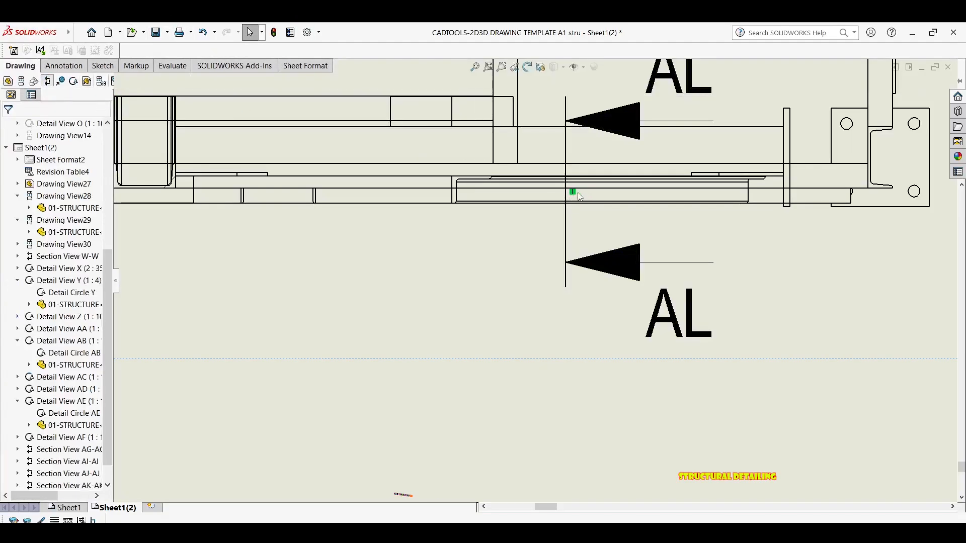
scroll(602, 203, up, 6)
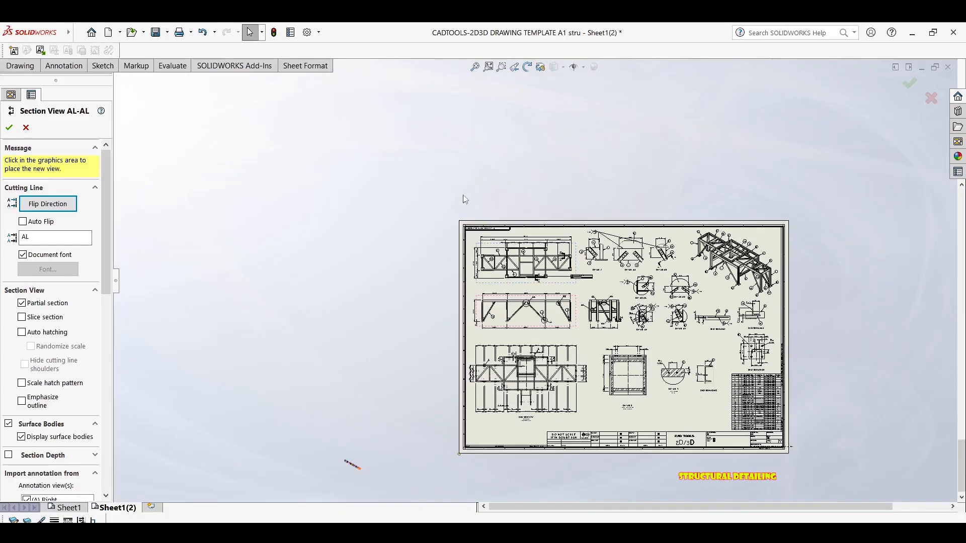
scroll(540, 166, down, 2)
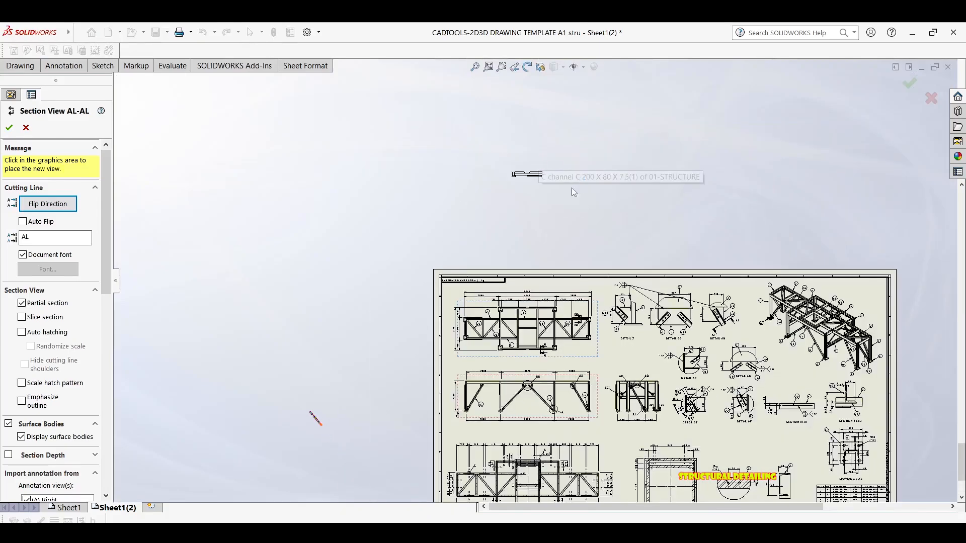
click(526, 187)
Step: Examine Section AL-AL, especially the channel profile at its left end and the members beneath the beam
scroll(524, 188, down, 4)
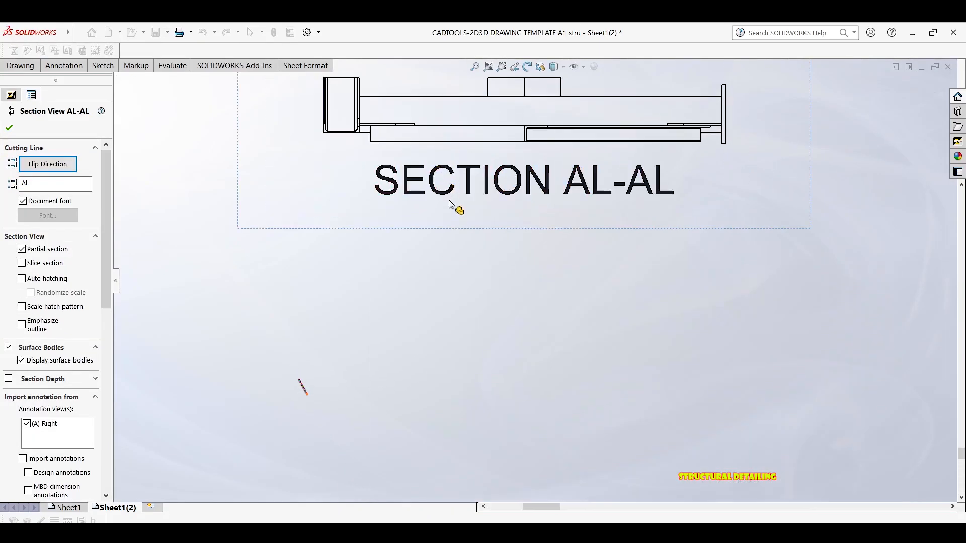
middle_drag(450, 200, 457, 213)
scroll(692, 160, down, 1)
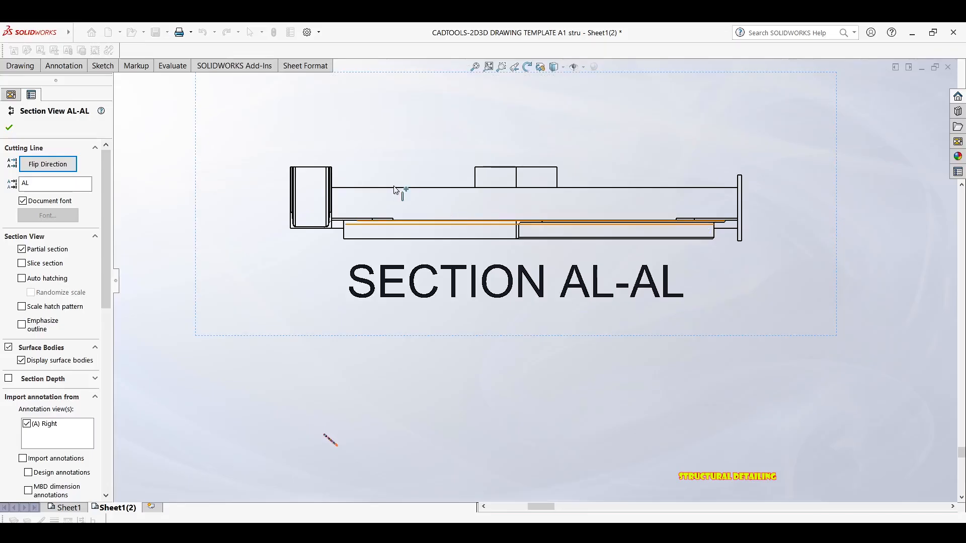
scroll(425, 213, down, 1)
scroll(403, 236, down, 1)
scroll(372, 251, down, 1)
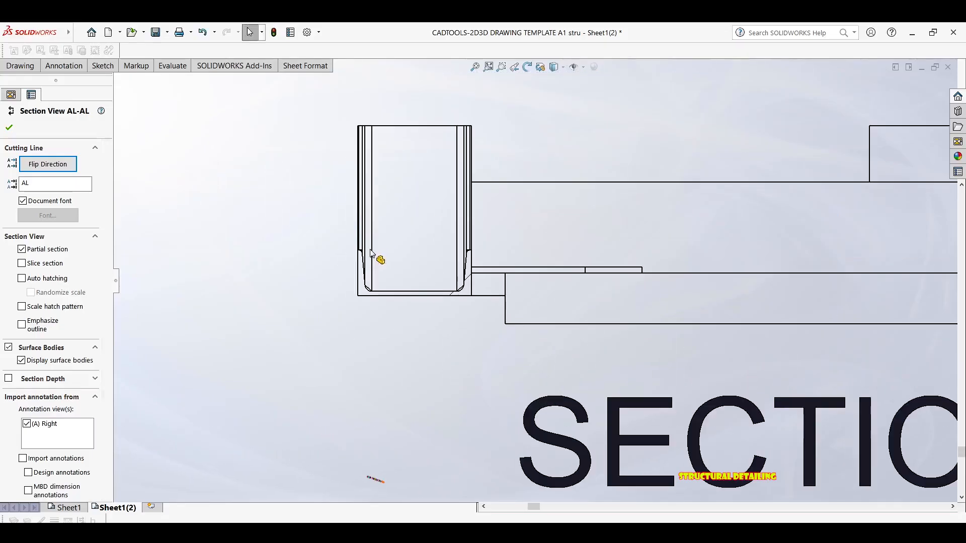
scroll(502, 280, down, 2)
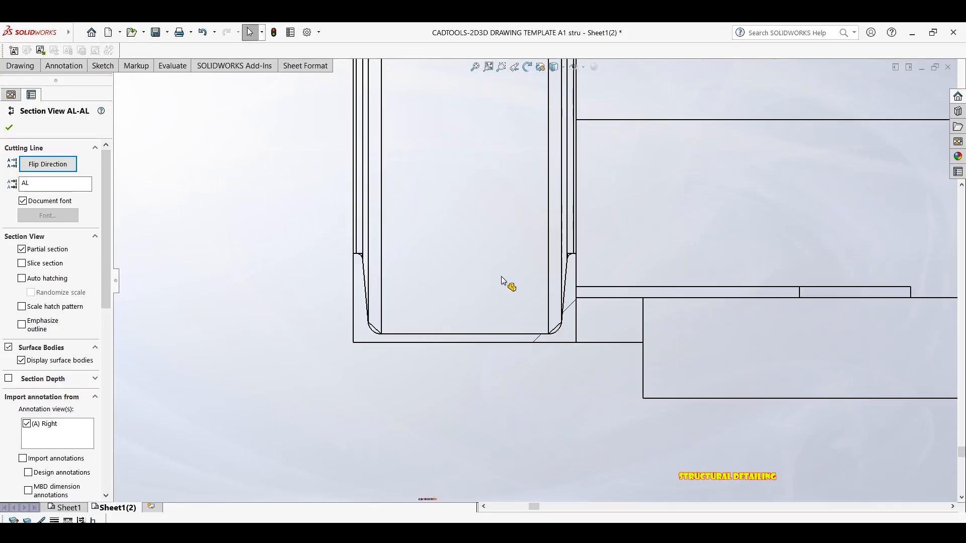
scroll(504, 280, up, 1)
scroll(545, 276, up, 5)
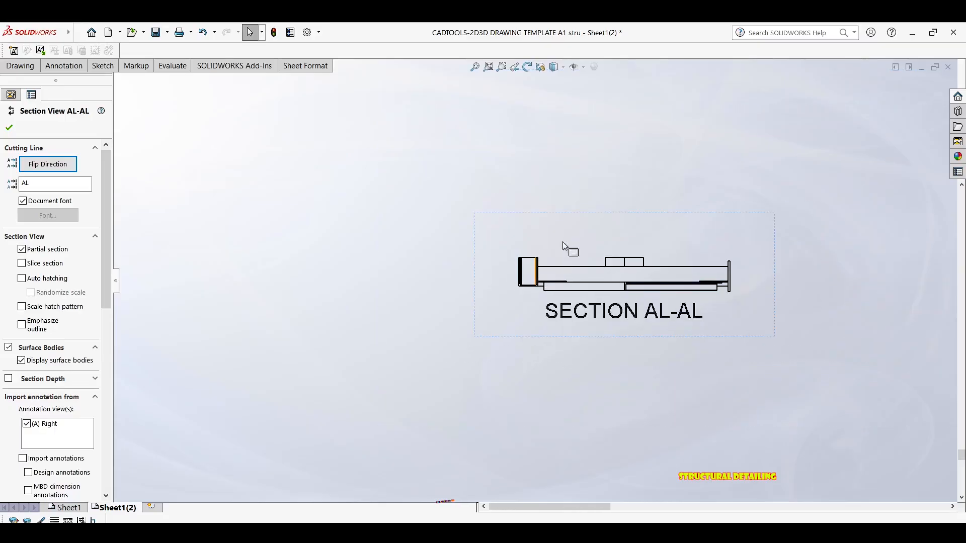
scroll(576, 247, up, 3)
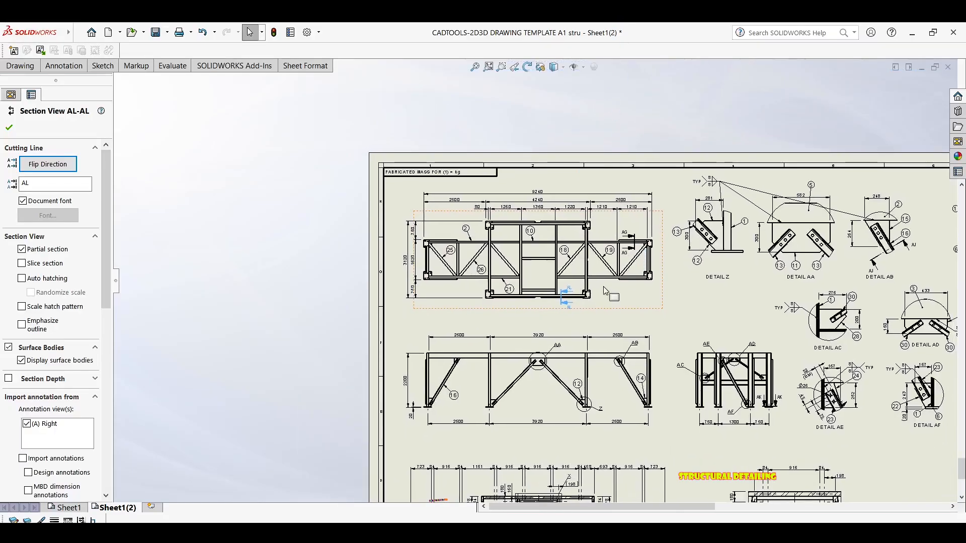
Step: Move cutting line AL-AL left across the short crossbeam of the plan view's central opening and reverse its viewing direction
scroll(560, 290, down, 8)
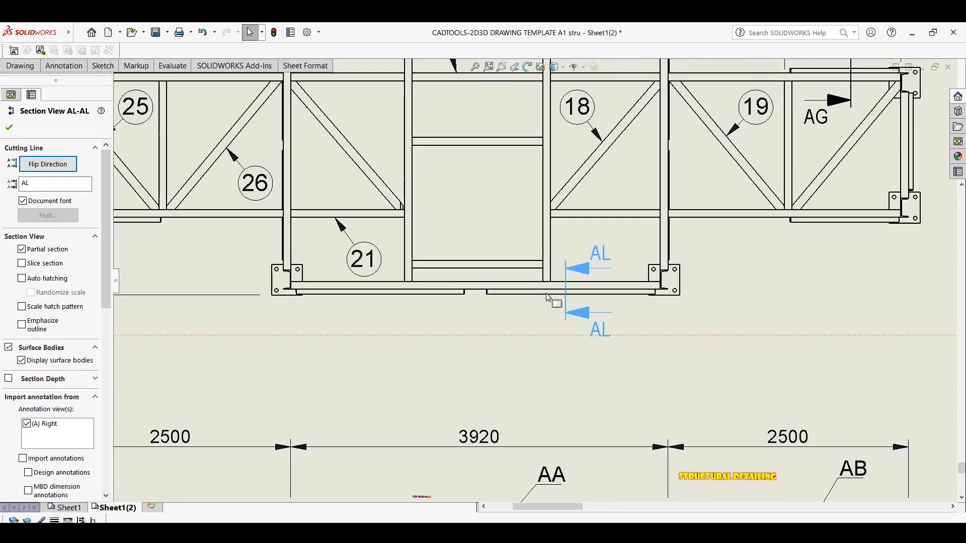
drag(571, 273, 506, 200)
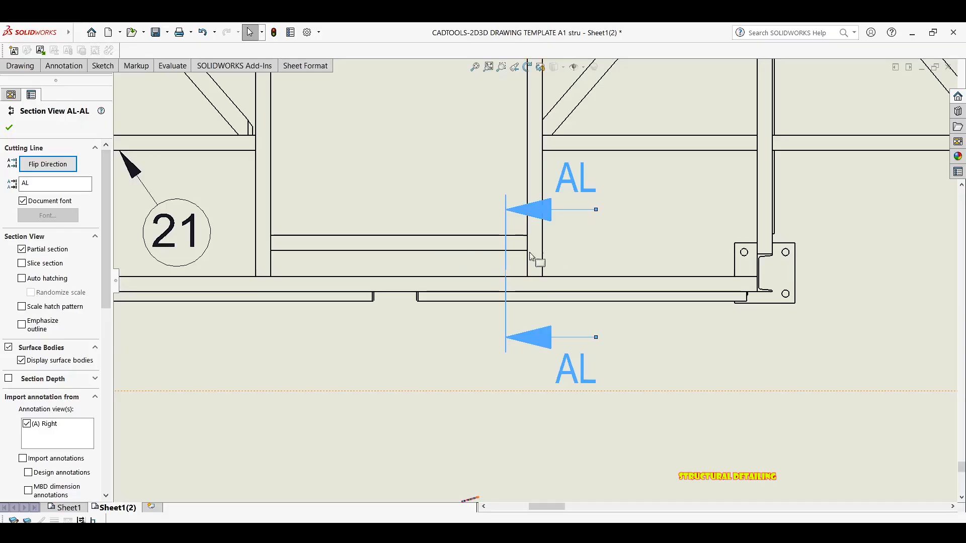
double_click(506, 265)
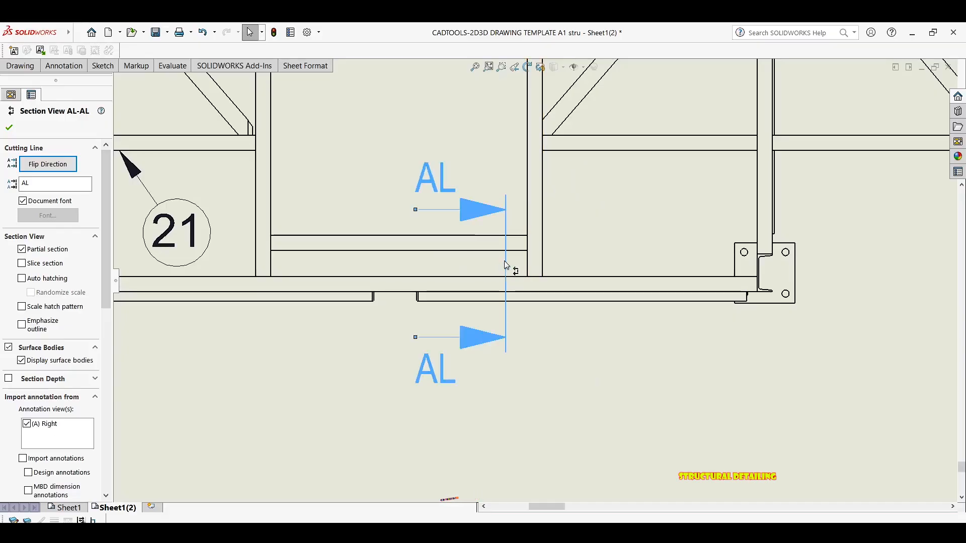
click(466, 131)
scroll(502, 229, up, 11)
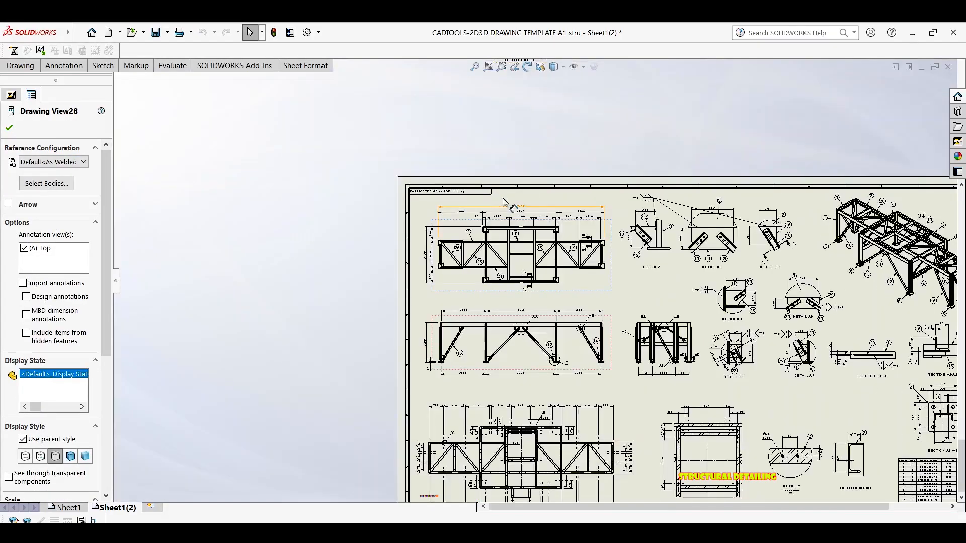
Step: Examine the reversed Section AL-AL, especially the C 200 x 80 x 7.5 channel profile at the right end of the beam
scroll(491, 310, up, 3)
scroll(483, 301, up, 2)
scroll(509, 190, down, 2)
scroll(531, 276, up, 1)
scroll(528, 262, down, 6)
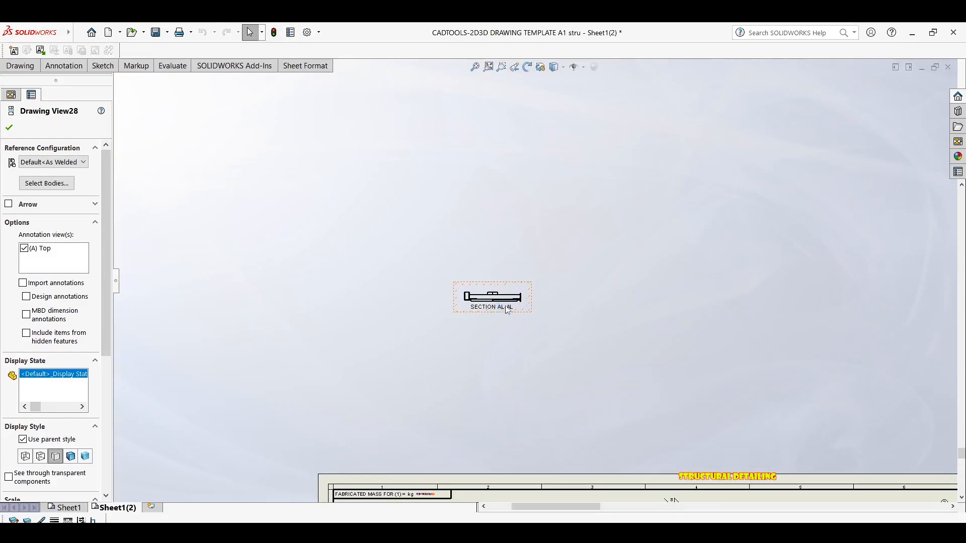
scroll(512, 302, down, 5)
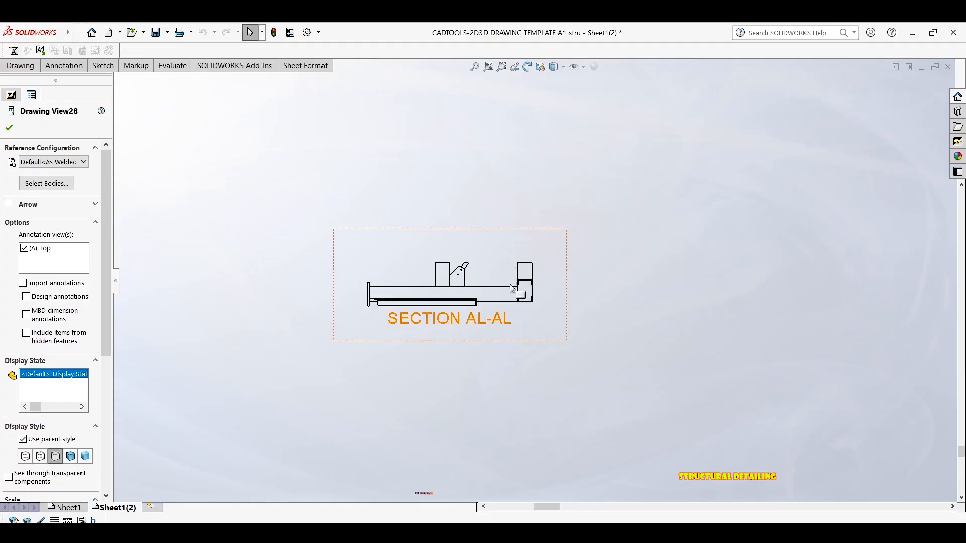
scroll(471, 294, down, 8)
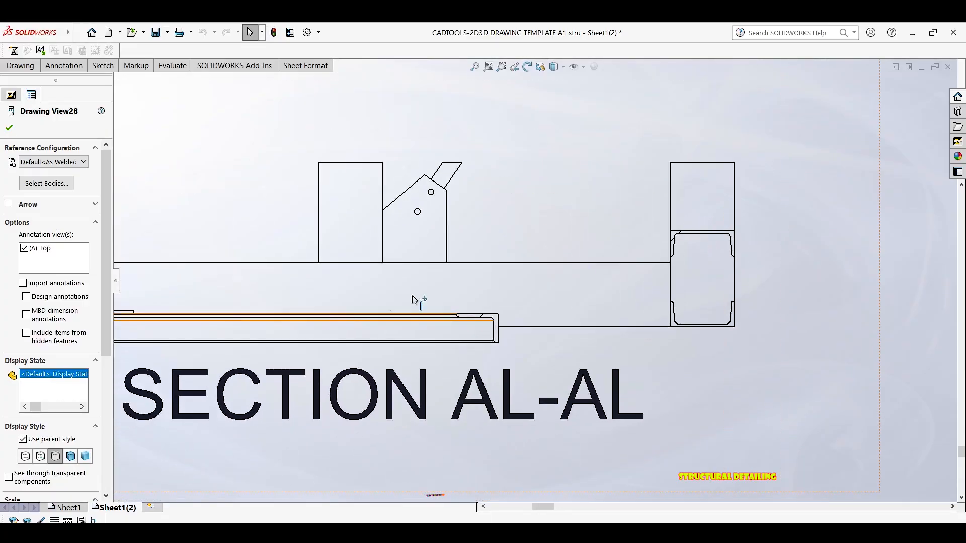
scroll(412, 300, up, 3)
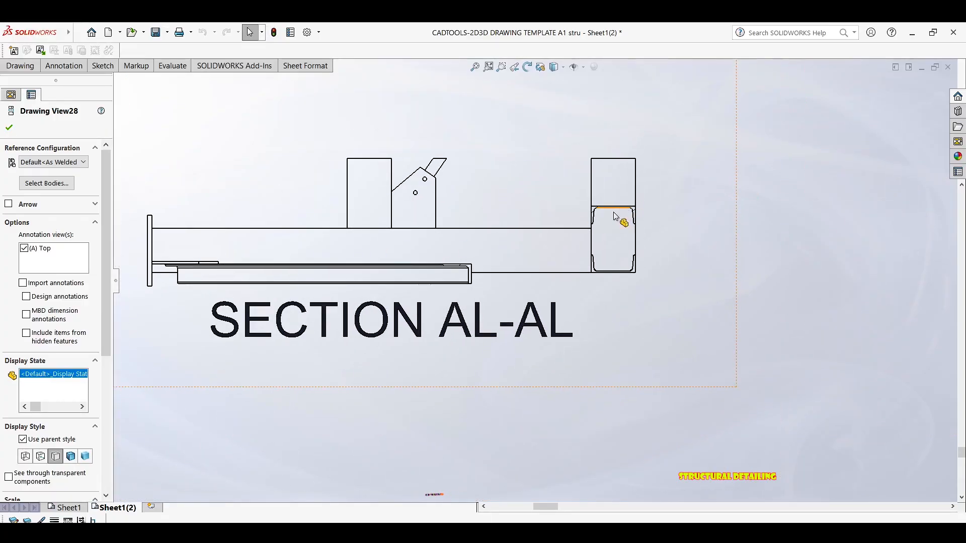
scroll(614, 216, down, 4)
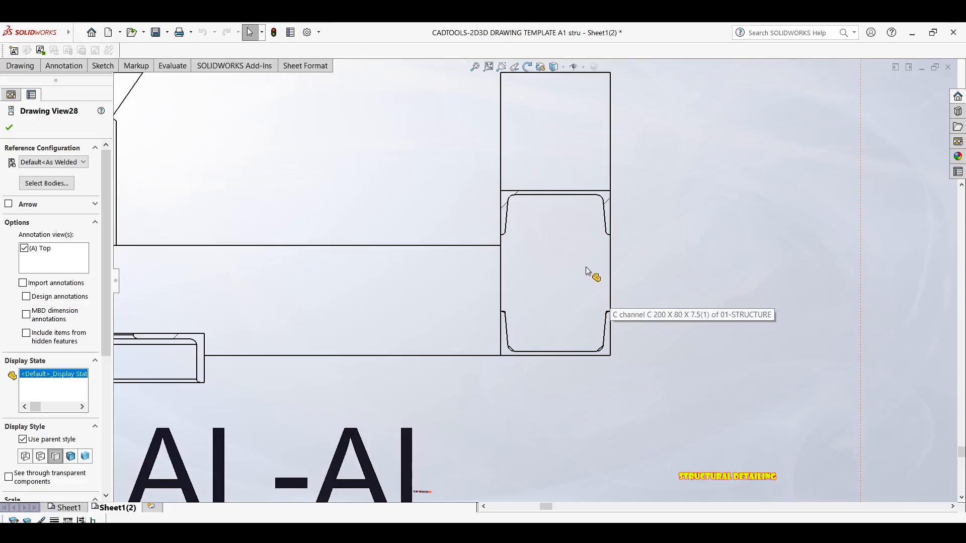
scroll(594, 264, down, 1)
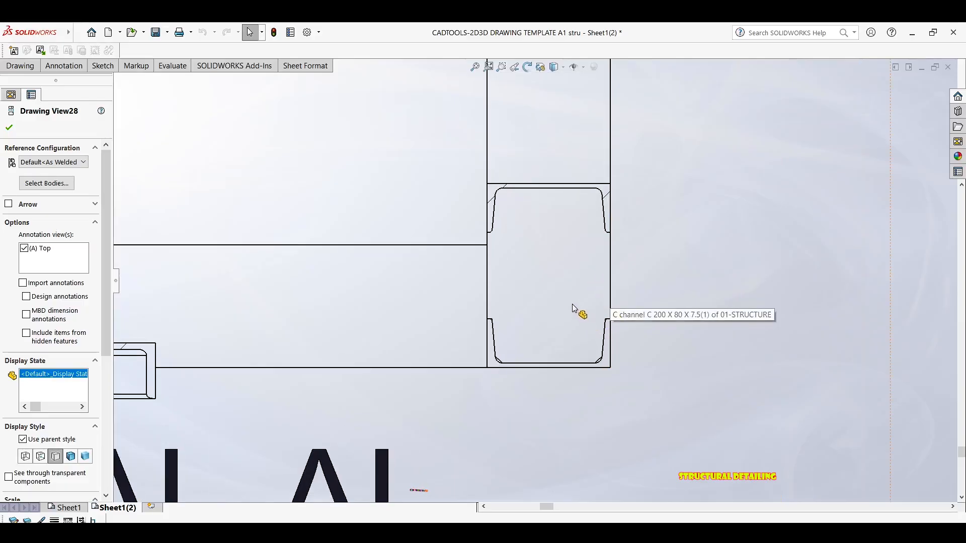
scroll(574, 308, up, 3)
scroll(577, 235, down, 2)
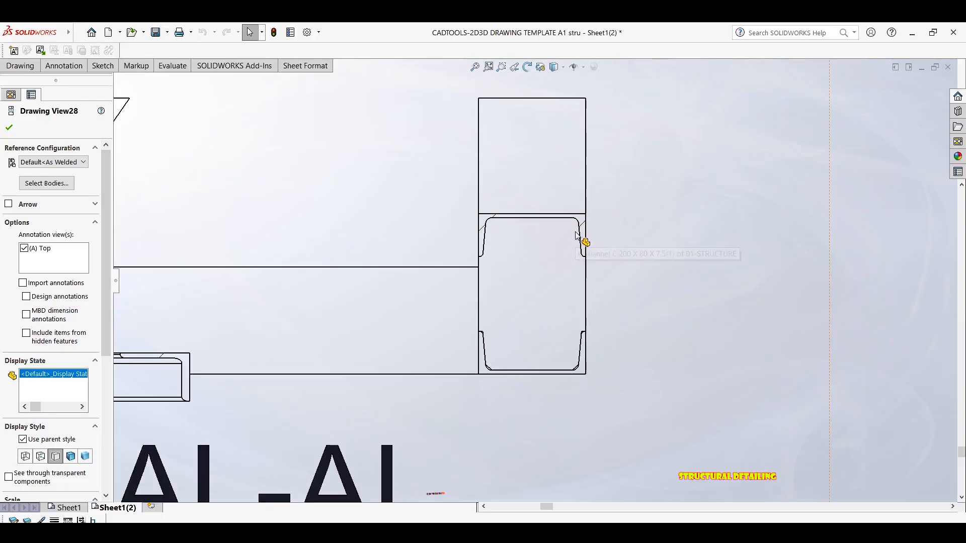
scroll(544, 308, up, 10)
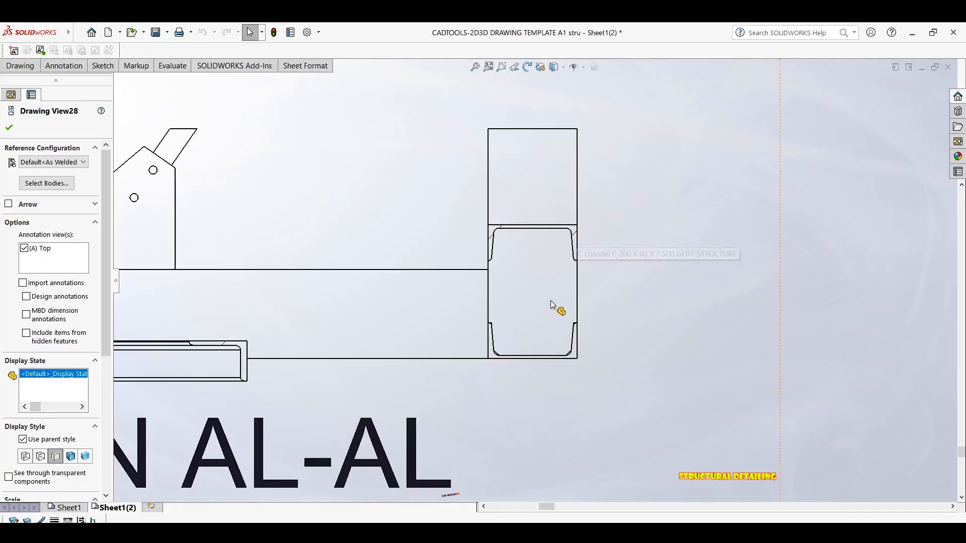
scroll(622, 149, down, 2)
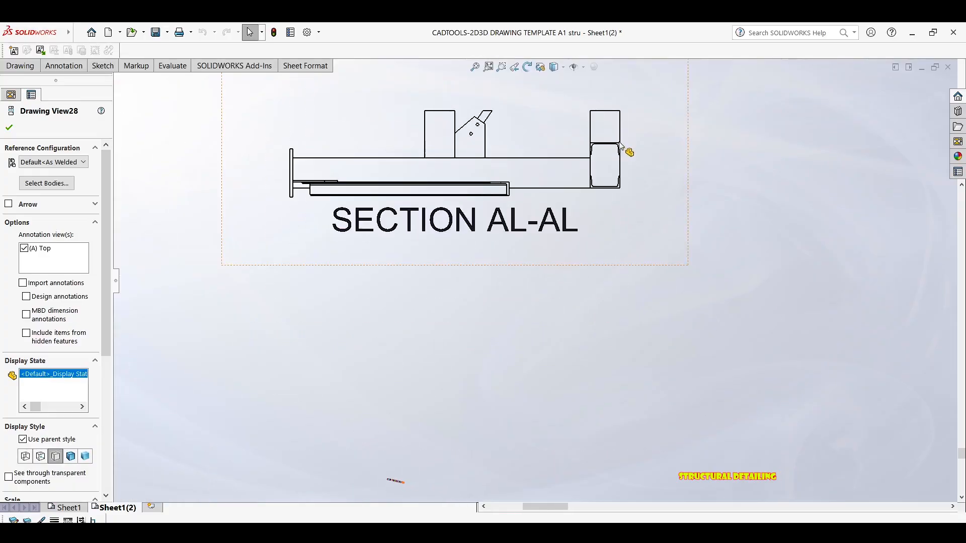
scroll(607, 173, down, 8)
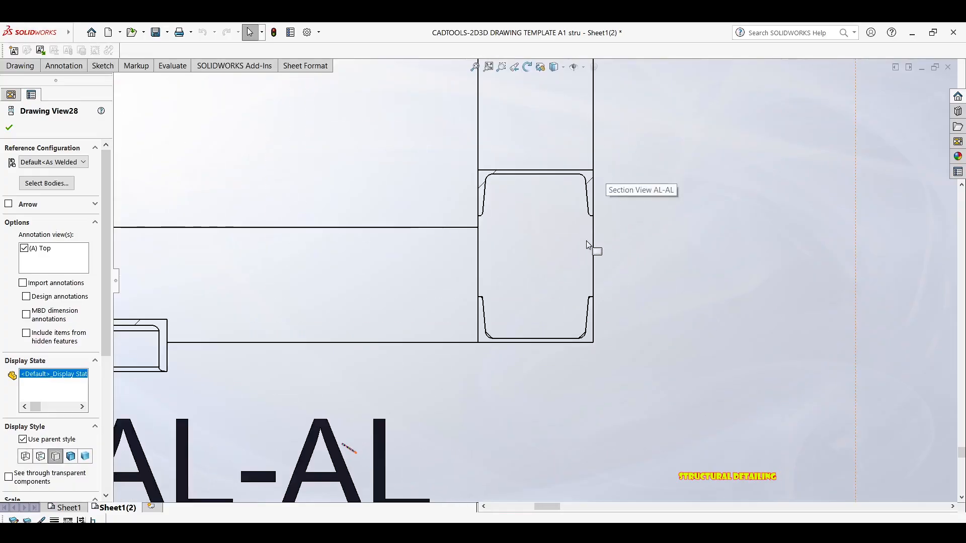
scroll(588, 245, up, 15)
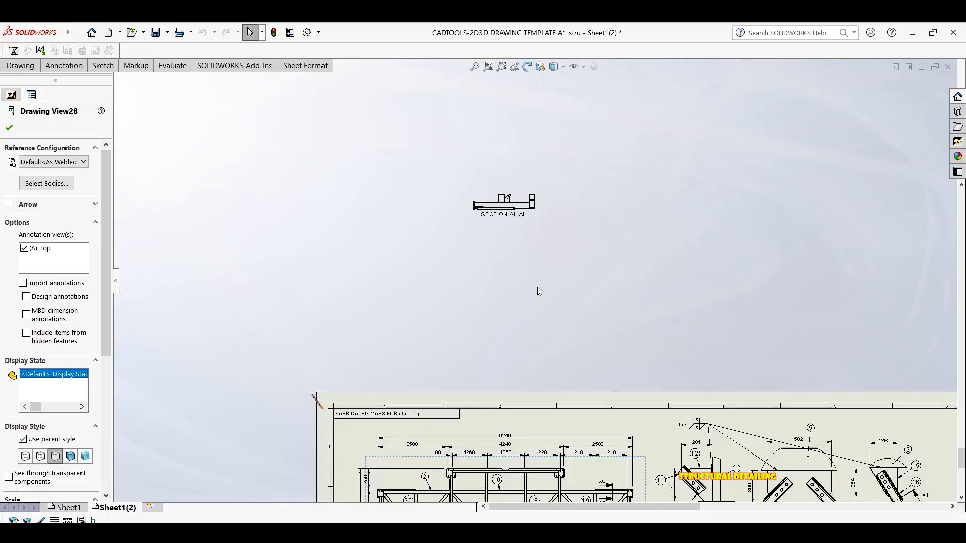
Step: Check cutting line AL-AL in the plan view and examine the dimensioned channel profile and its flange in Section AG-AG
scroll(537, 287, up, 1)
middle_drag(548, 176, 560, 52)
scroll(546, 375, down, 6)
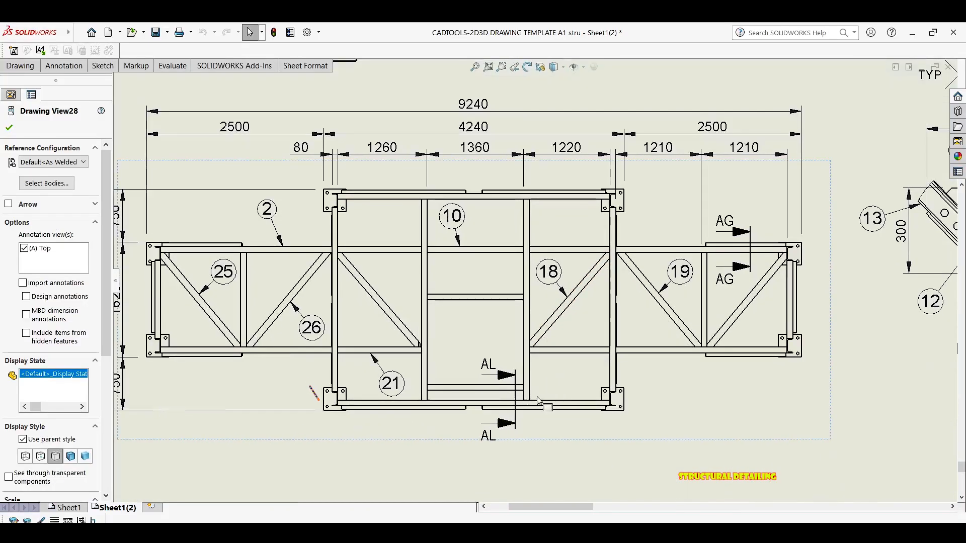
scroll(538, 428, down, 3)
scroll(533, 385, up, 8)
middle_drag(500, 319, 271, 151)
scroll(406, 230, up, 1)
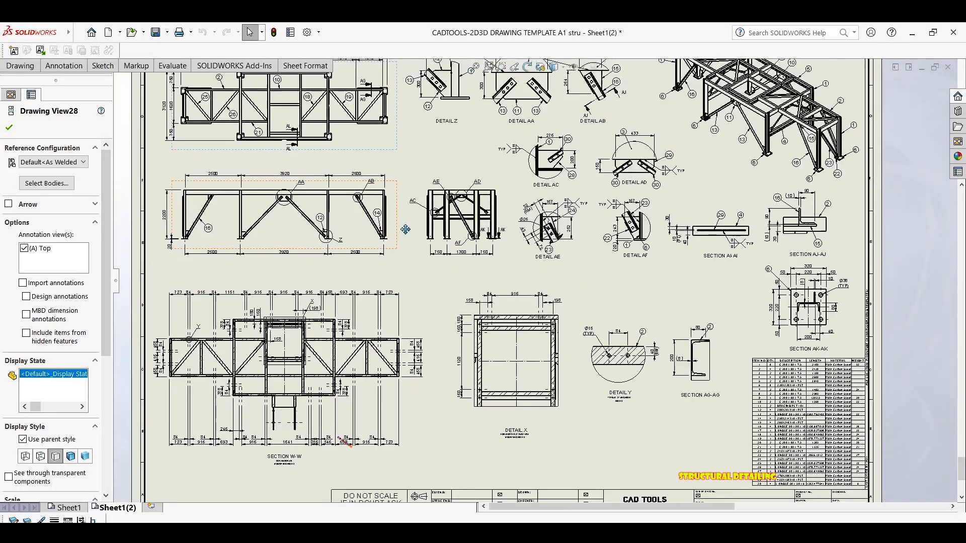
scroll(792, 368, down, 5)
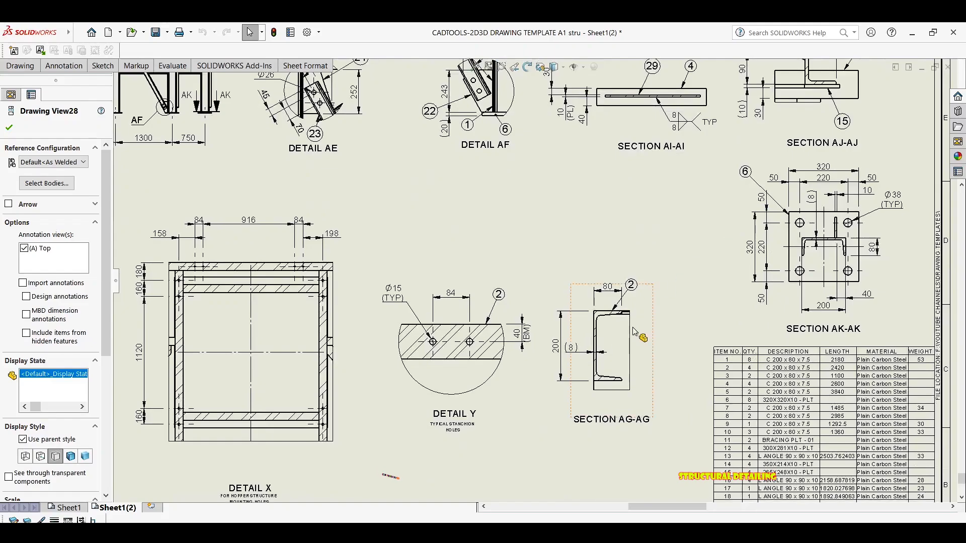
scroll(635, 333, down, 3)
scroll(641, 231, down, 2)
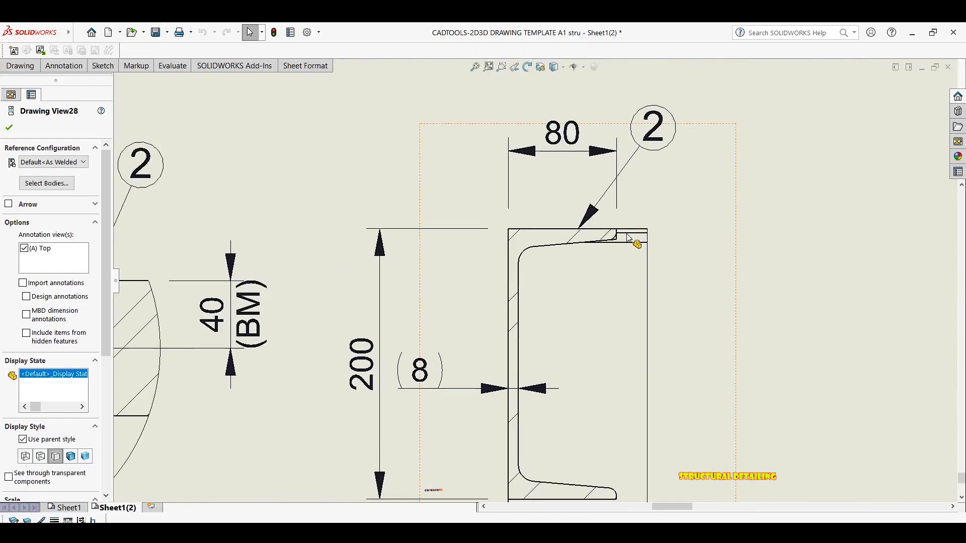
middle_drag(627, 235, 622, 188)
middle_drag(596, 324, 593, 297)
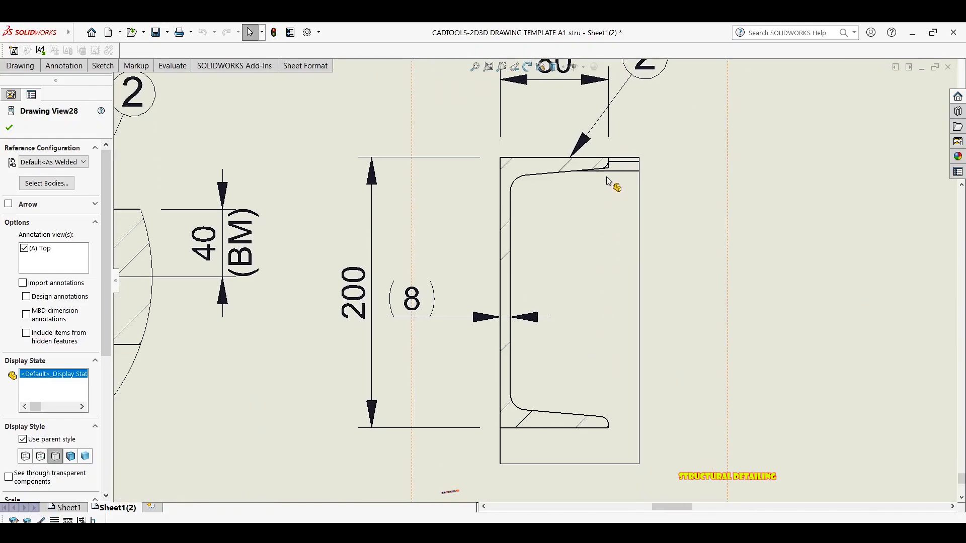
click(591, 287)
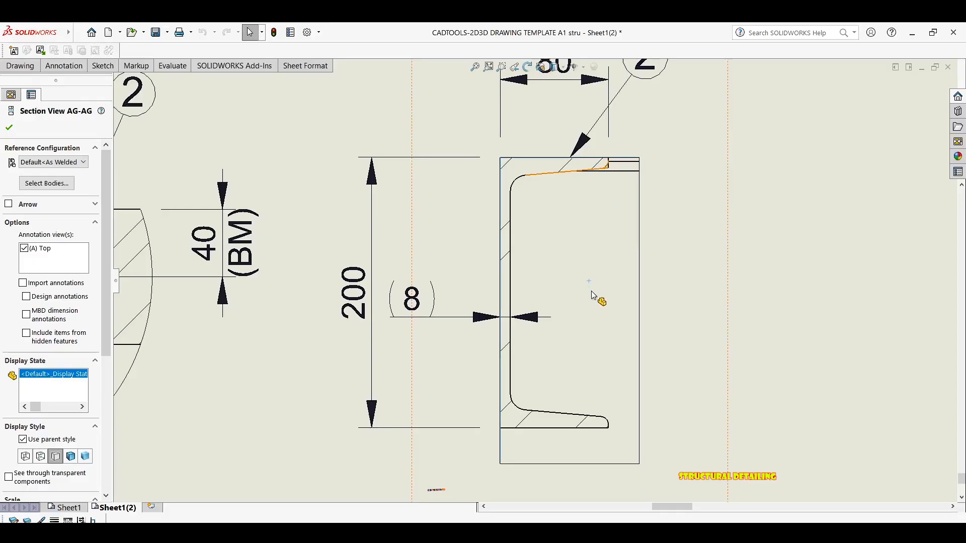
scroll(590, 381, up, 8)
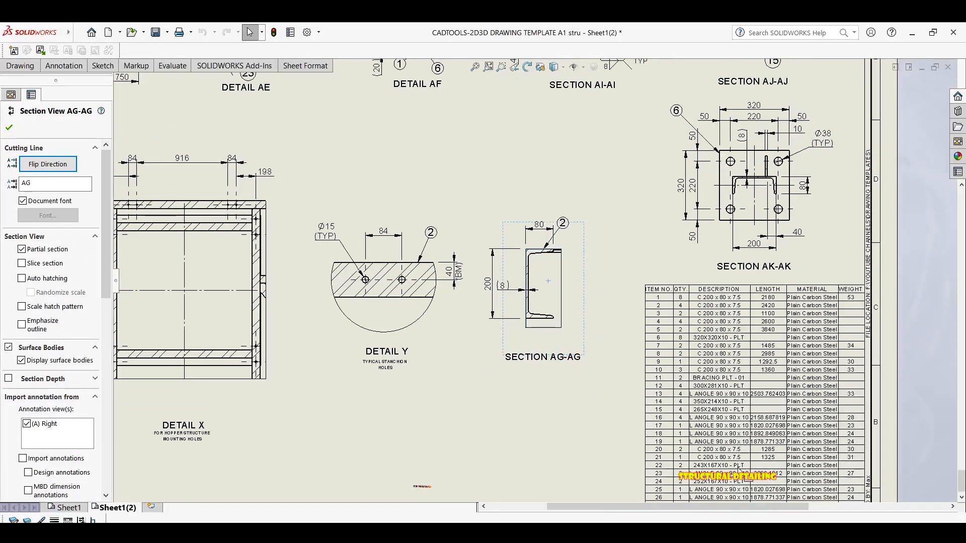
Step: Compare the end channel of Section AL-AL with the members crossed by its cutting line in the plan view
middle_drag(622, 341, 706, 505)
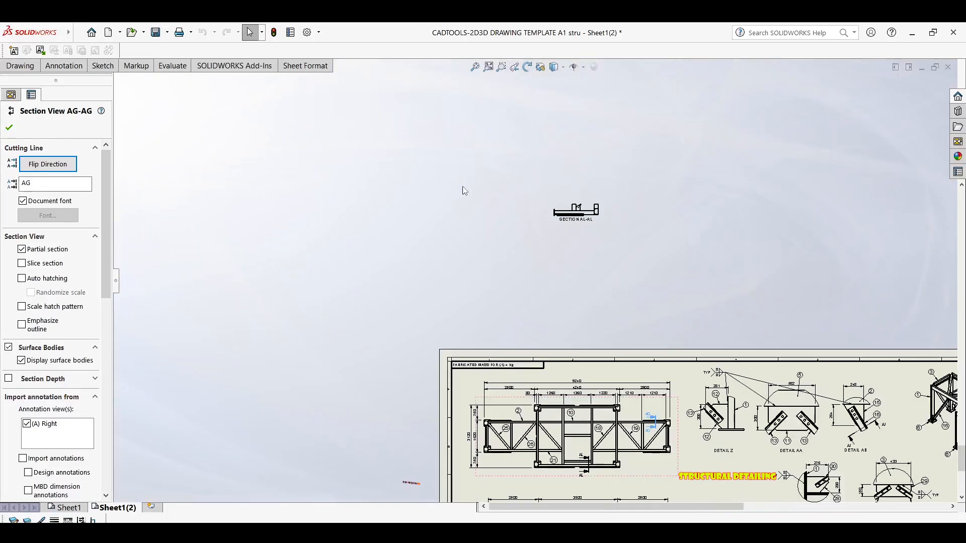
scroll(560, 225, down, 1)
scroll(547, 249, down, 4)
mouse_move(565, 277)
middle_down()
mouse_move(527, 199)
mouse_move(487, 166)
middle_up()
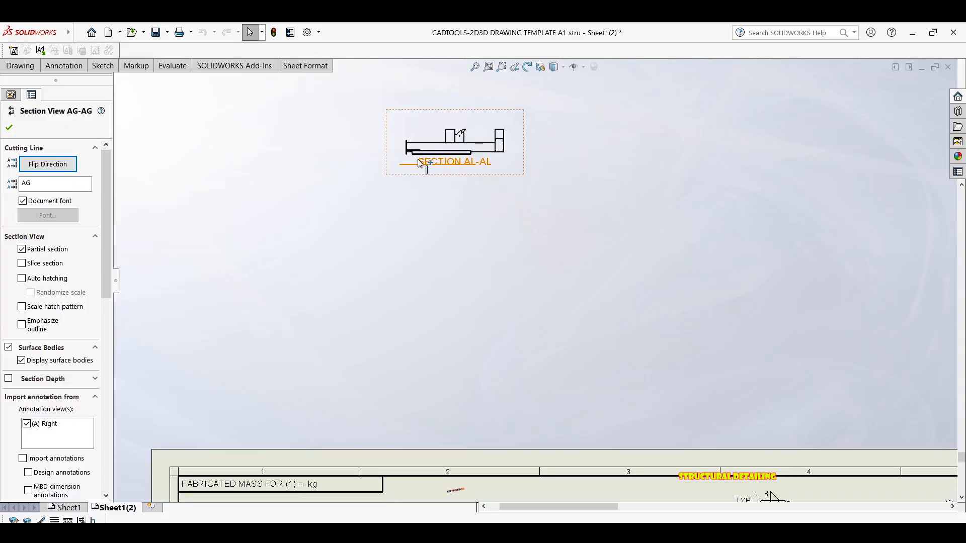
scroll(581, 223, down, 5)
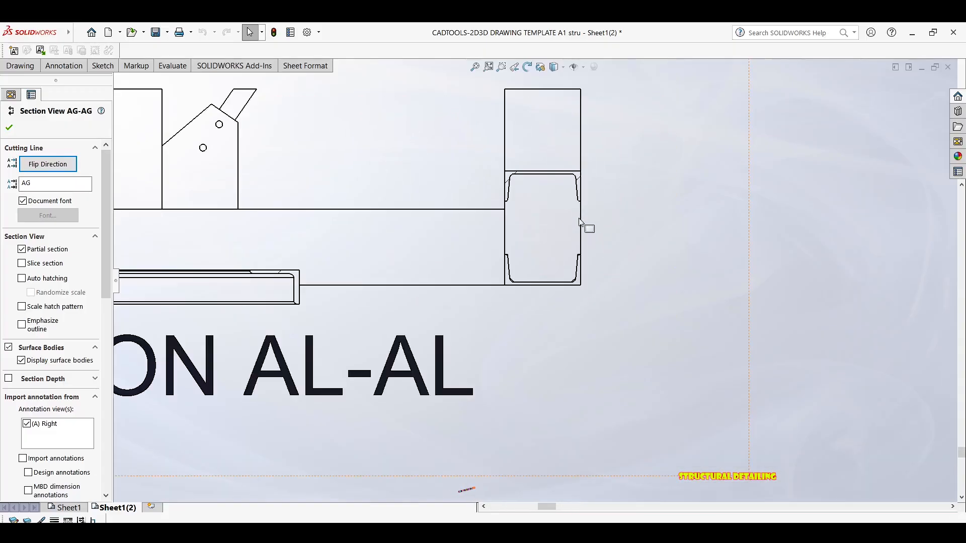
click(568, 223)
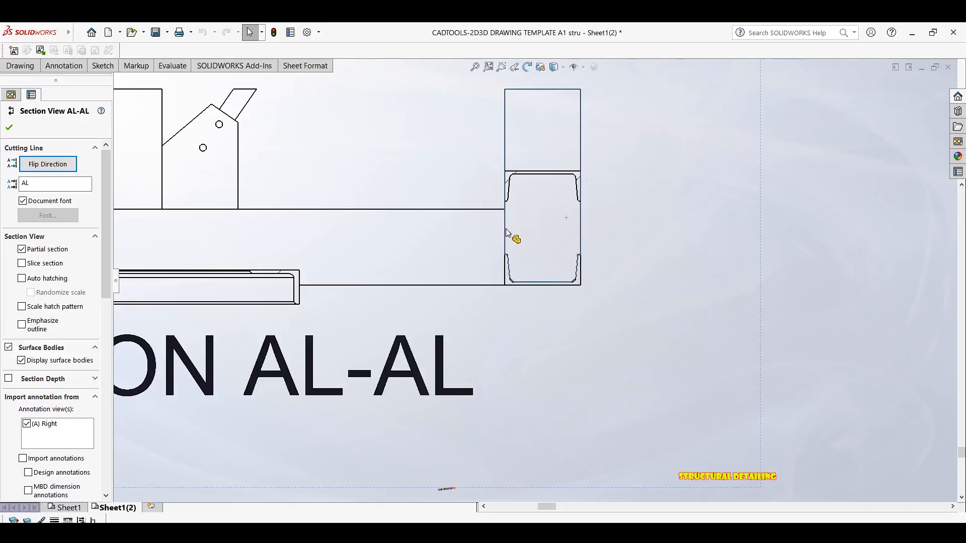
middle_drag(559, 230, 719, 221)
scroll(438, 243, up, 2)
middle_drag(302, 216, 358, 44)
scroll(396, 189, up, 5)
middle_drag(468, 343, 427, 121)
middle_drag(482, 392, 436, 166)
scroll(554, 302, up, 1)
mouse_move(556, 300)
middle_down()
mouse_move(442, 111)
mouse_move(416, 25)
middle_up()
middle_drag(460, 392, 452, 161)
scroll(356, 361, down, 2)
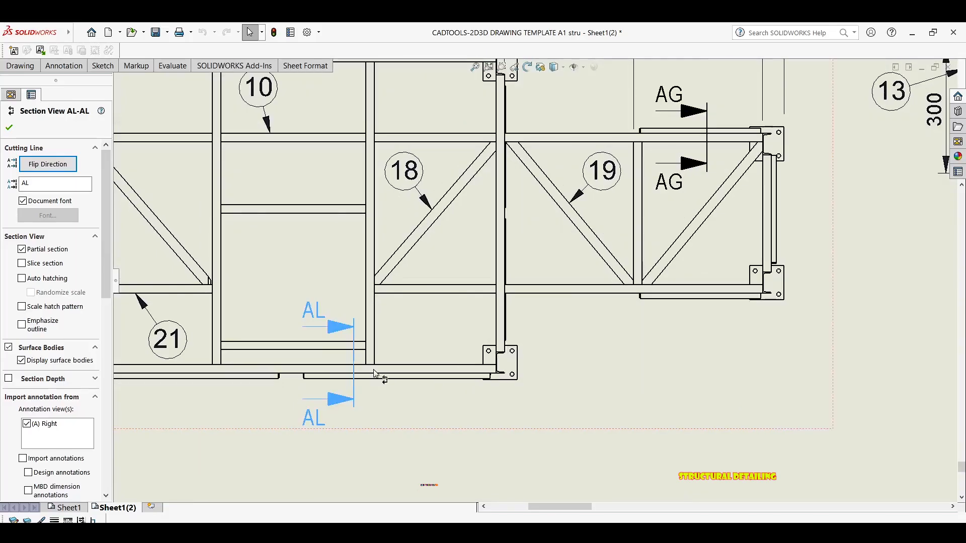
scroll(408, 315, up, 4)
middle_drag(470, 186, 432, 459)
scroll(430, 463, up, 1)
middle_drag(559, 68, 548, 167)
scroll(434, 114, down, 6)
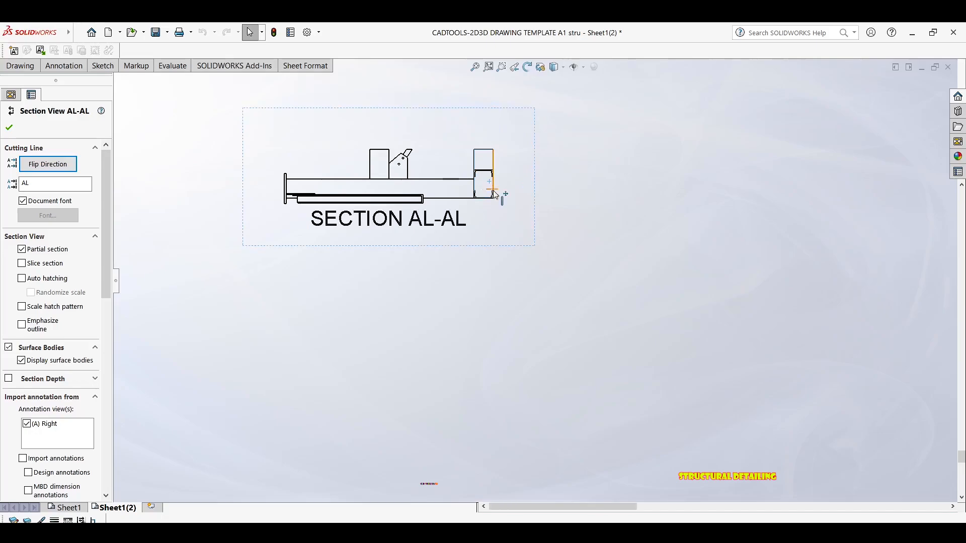
scroll(494, 193, up, 3)
scroll(498, 199, down, 3)
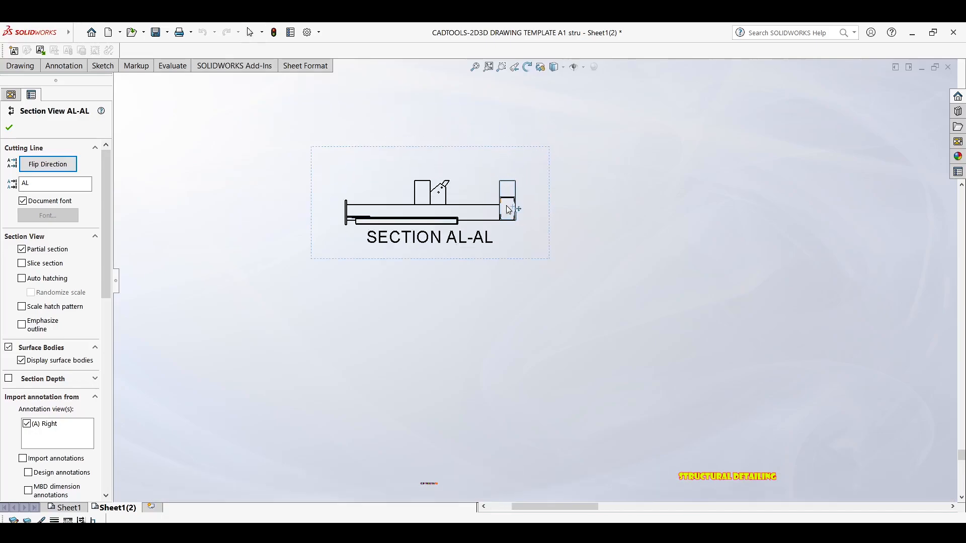
scroll(510, 216, down, 1)
scroll(542, 209, up, 5)
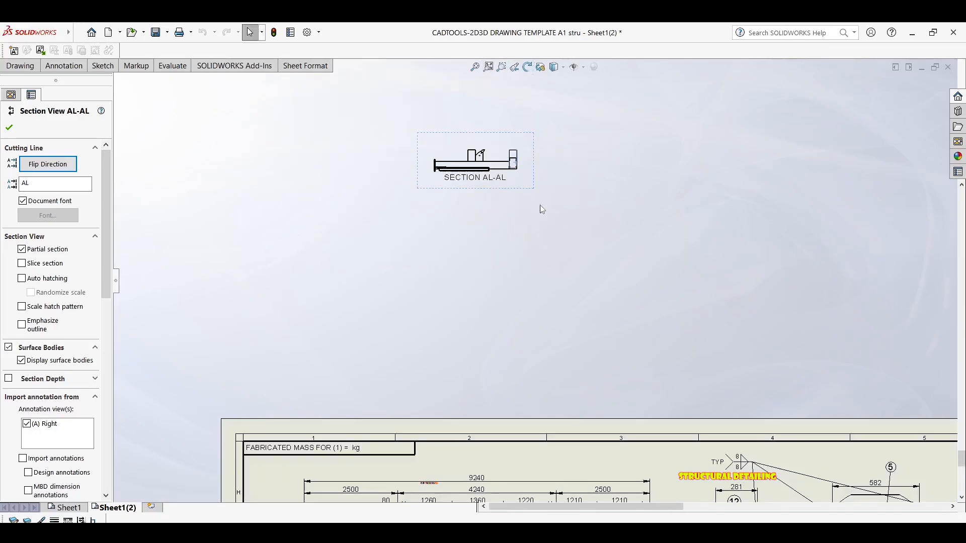
Step: Examine the plan view's lower edge channel around cutting line AL-AL and the related members in the front and side elevations
scroll(463, 351, down, 5)
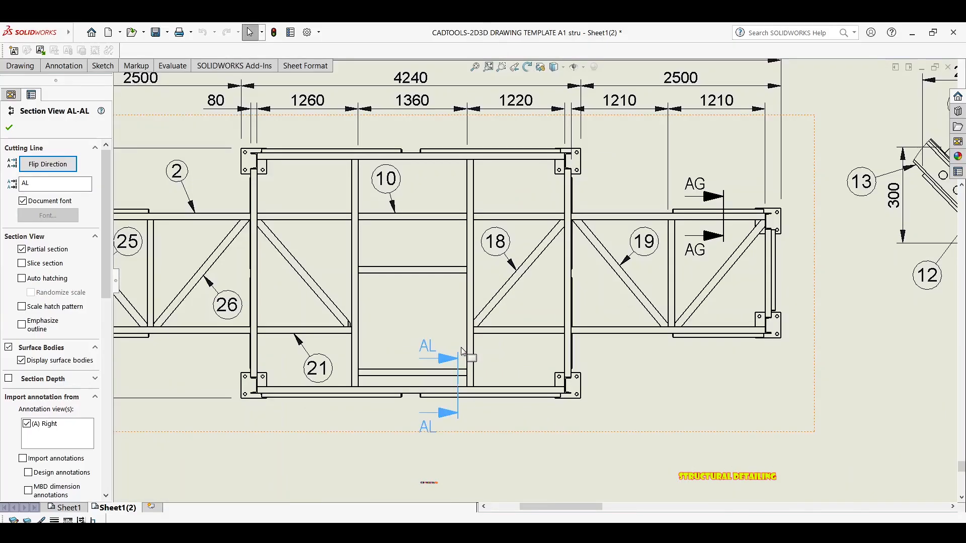
scroll(472, 393, down, 2)
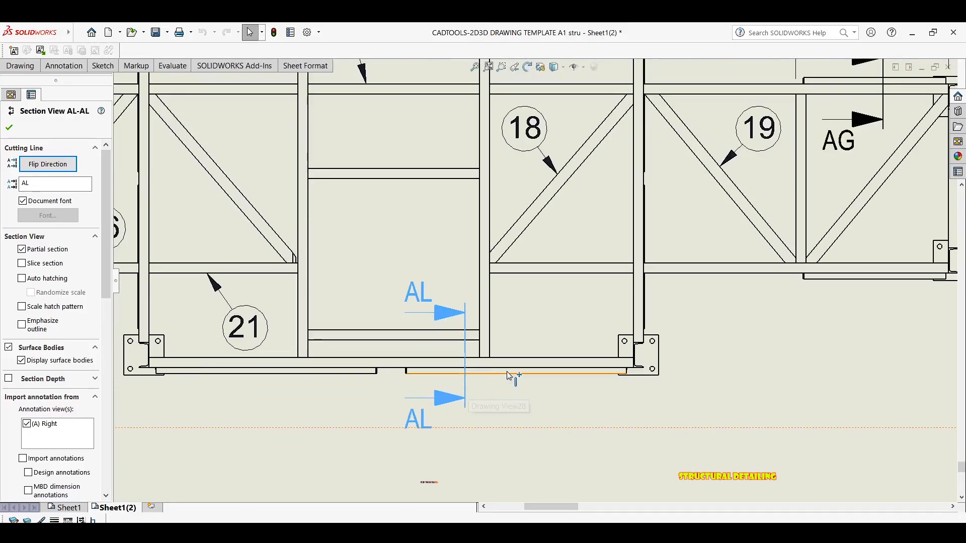
scroll(470, 346, up, 3)
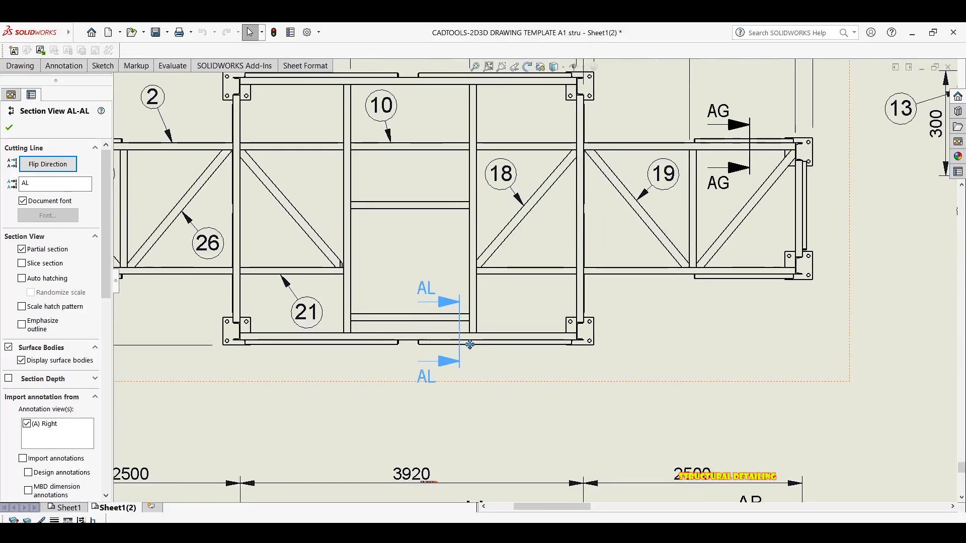
scroll(496, 325, up, 1)
middle_drag(496, 261, 404, 135)
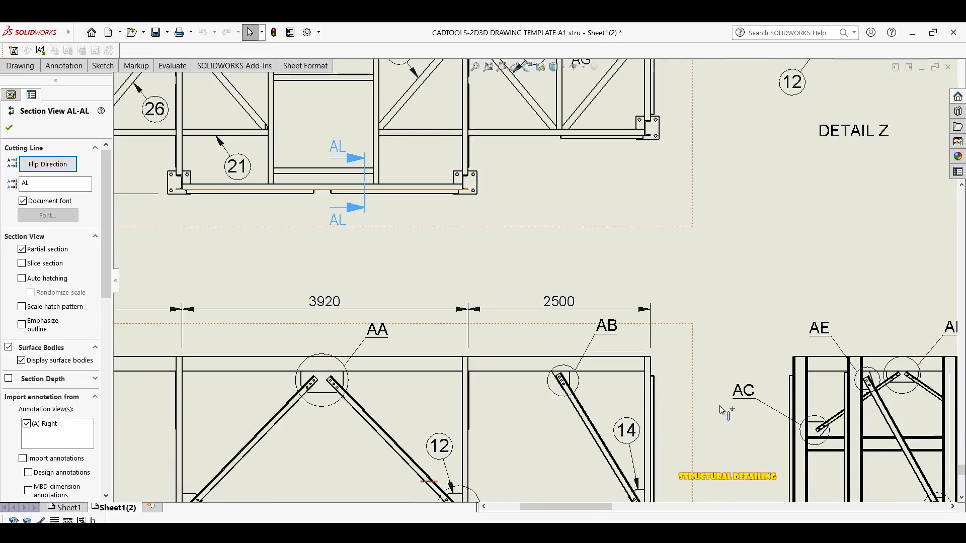
middle_drag(724, 411, 631, 313)
scroll(674, 300, up, 1)
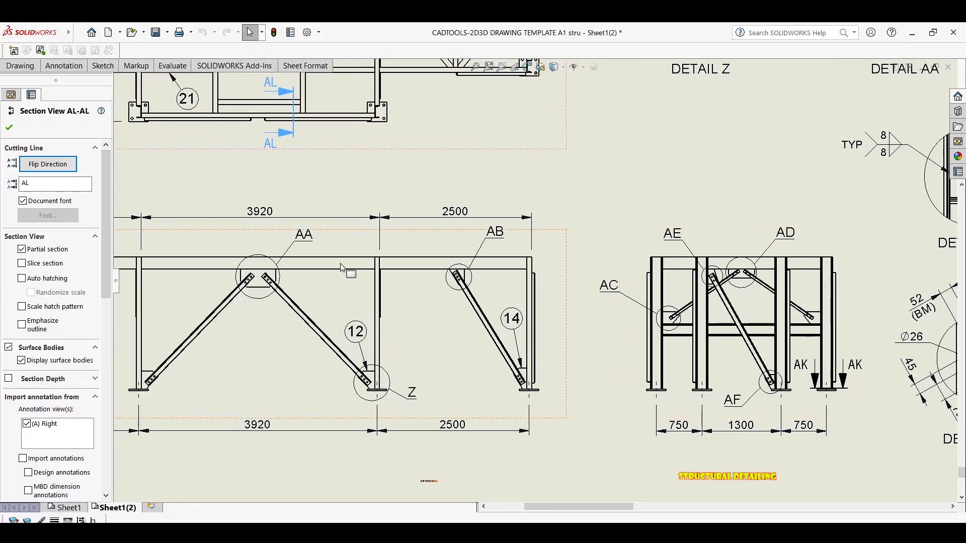
middle_drag(349, 271, 526, 398)
middle_drag(429, 198, 449, 232)
scroll(488, 272, down, 1)
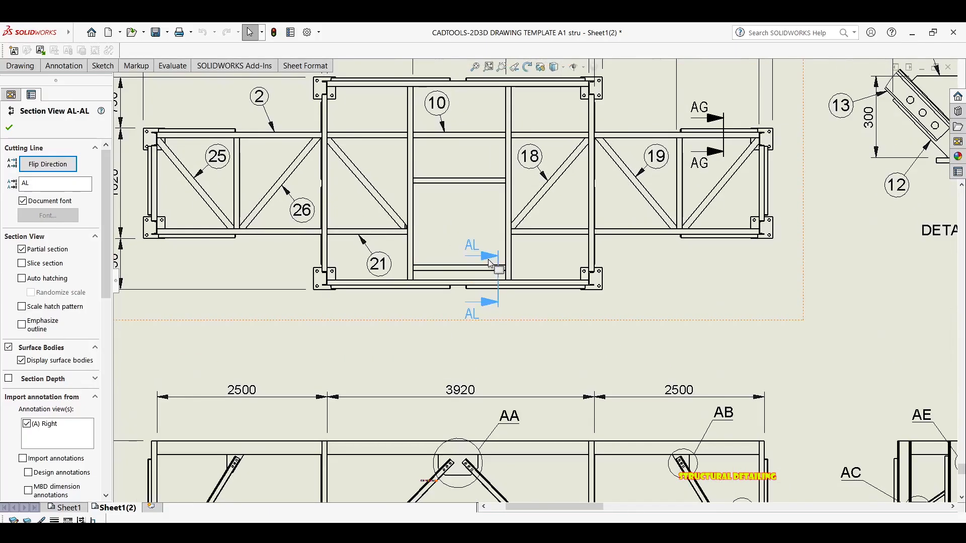
Step: Dimension the clear height between the inner edges of the upper and lower inner horizontal members in Detail X
click(567, 273)
scroll(538, 278, up, 3)
mouse_move(521, 299)
middle_down()
mouse_move(492, 446)
mouse_move(466, 498)
middle_up()
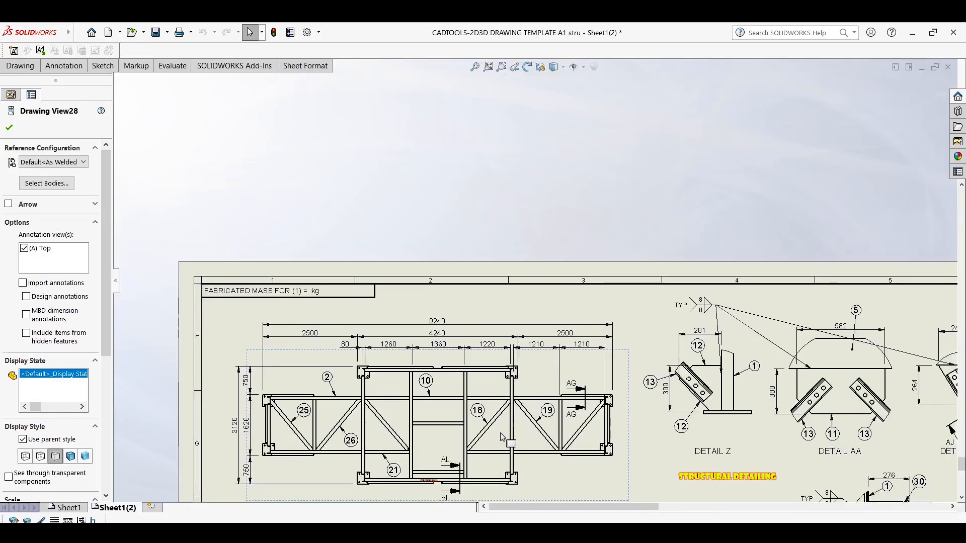
scroll(495, 402, up, 1)
middle_drag(481, 373, 445, 149)
middle_drag(635, 436, 536, 298)
scroll(631, 395, down, 3)
middle_drag(626, 379, 547, 311)
right_drag(628, 294, 607, 269)
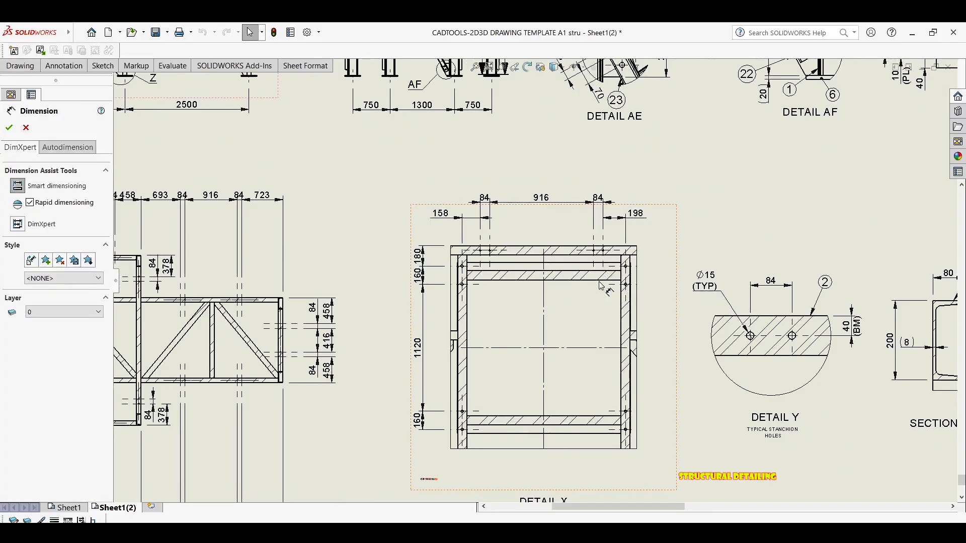
scroll(606, 285, down, 2)
middle_drag(607, 285, 506, 212)
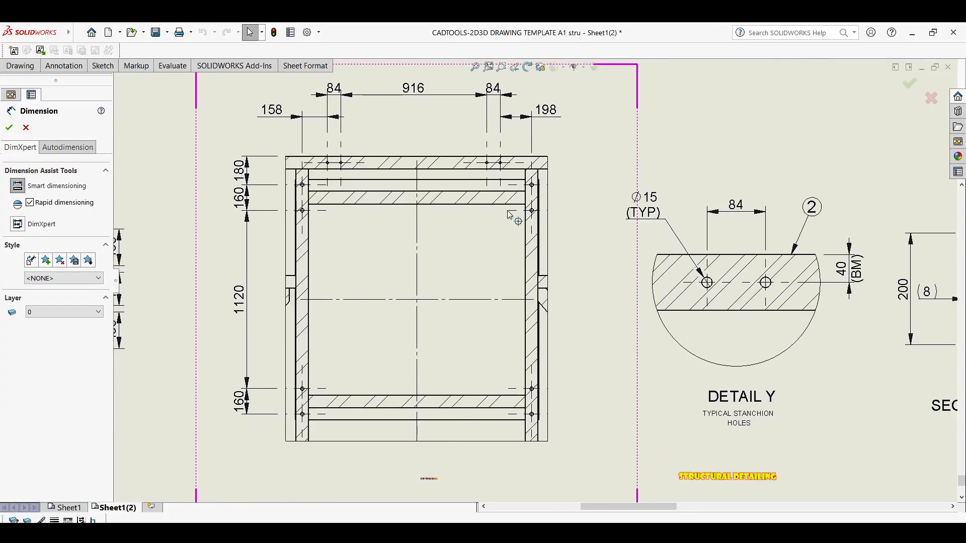
click(447, 205)
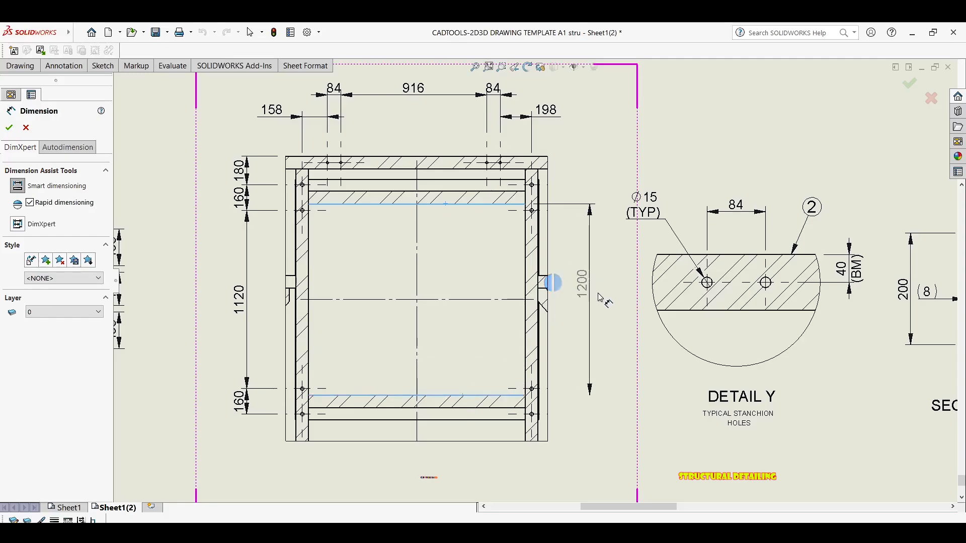
click(614, 341)
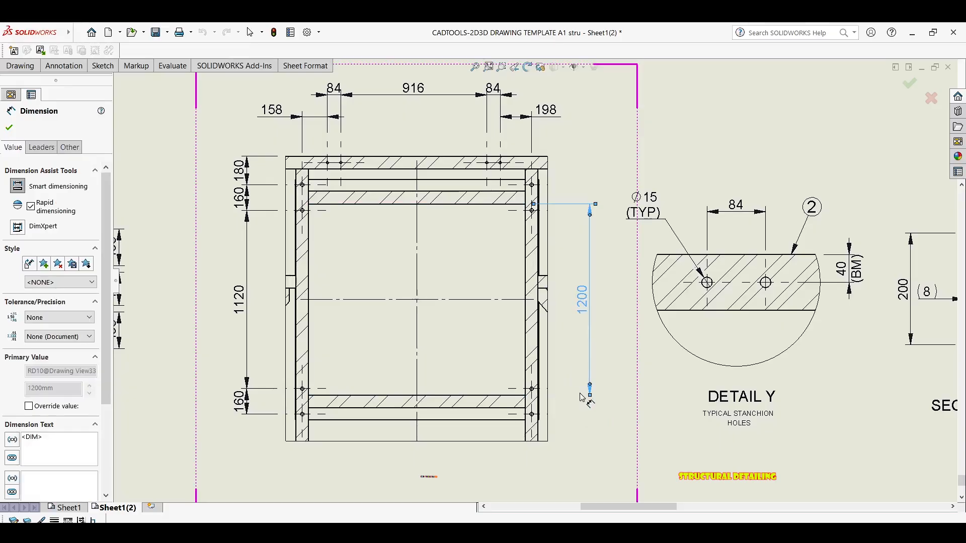
key(Escape)
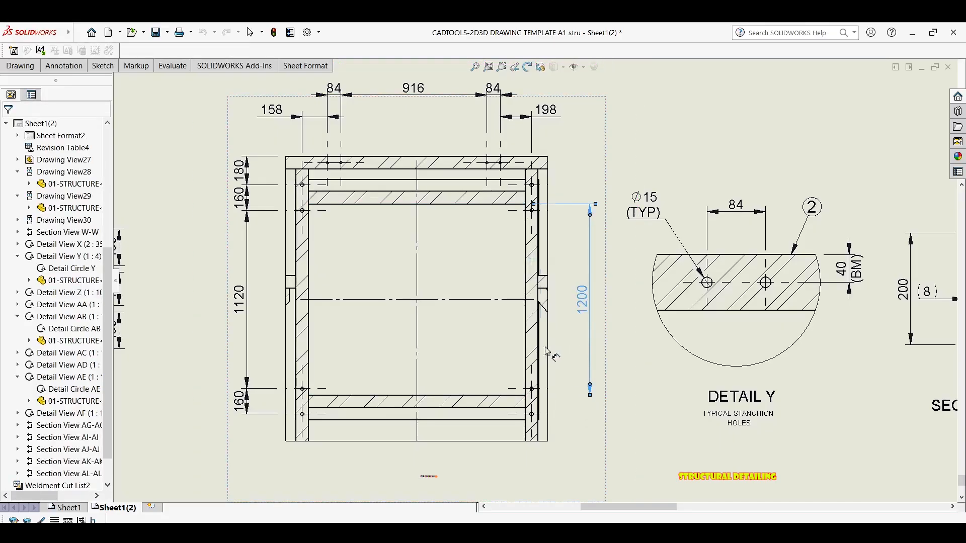
Step: Try a second clear-height dimension in Detail X and move the existing one farther outside the frame
drag(545, 348, 569, 355)
click(459, 452)
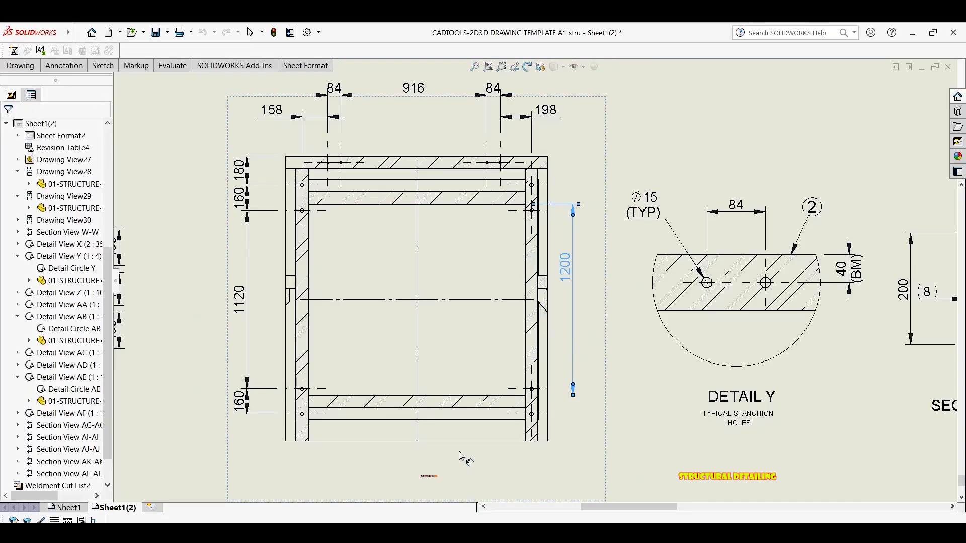
key(Return)
scroll(487, 401, down, 1)
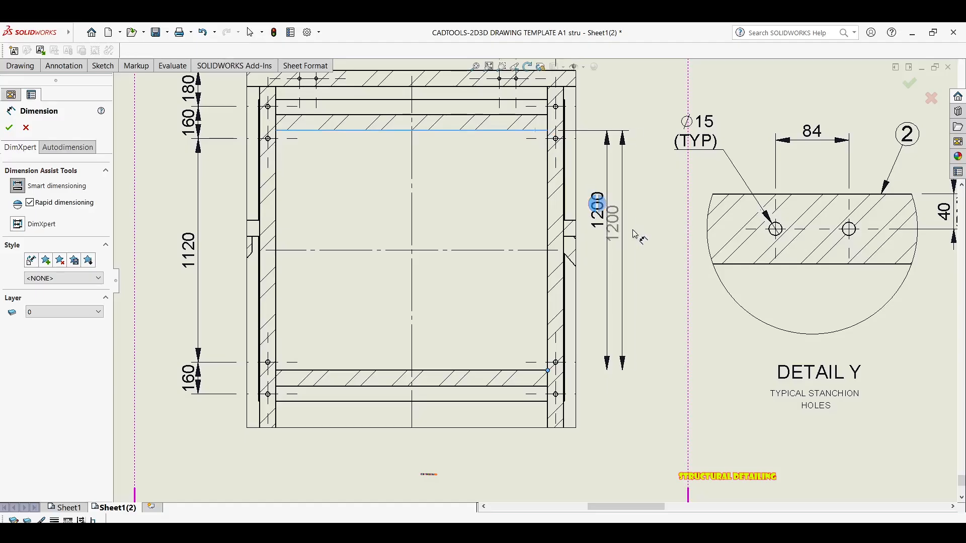
click(607, 269)
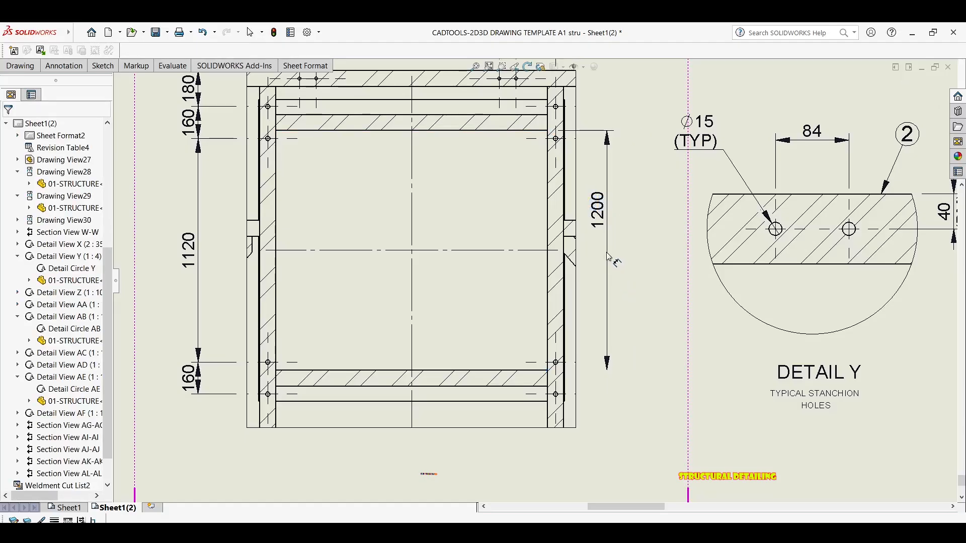
drag(602, 221, 624, 275)
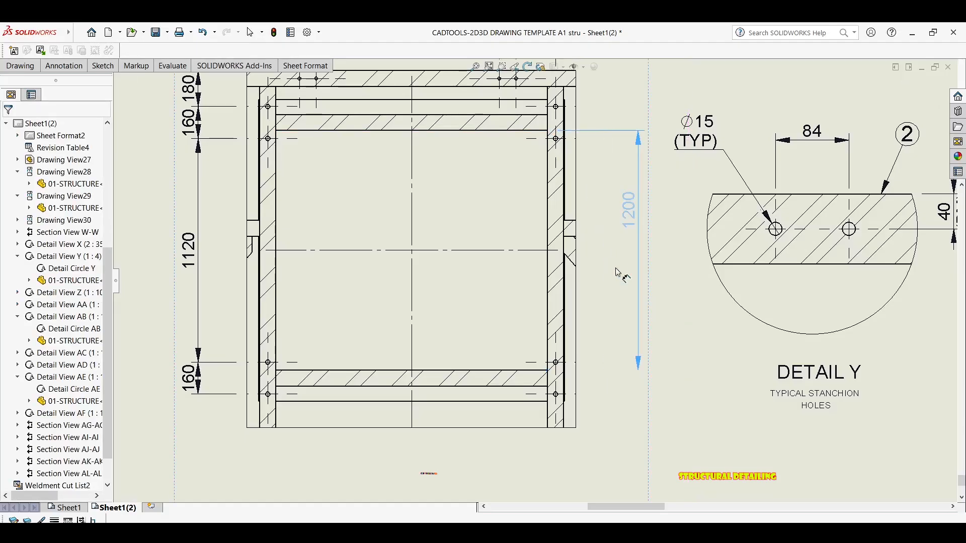
click(625, 359)
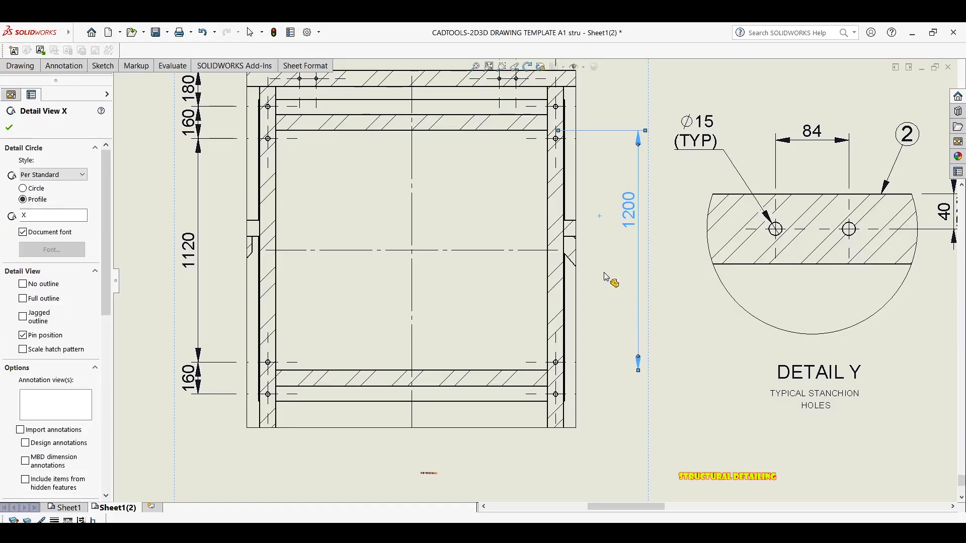
drag(599, 216, 607, 306)
Step: Dimension the clear height again between Detail X's horizontal member edges and delete the outer duplicate dimension
key(d)
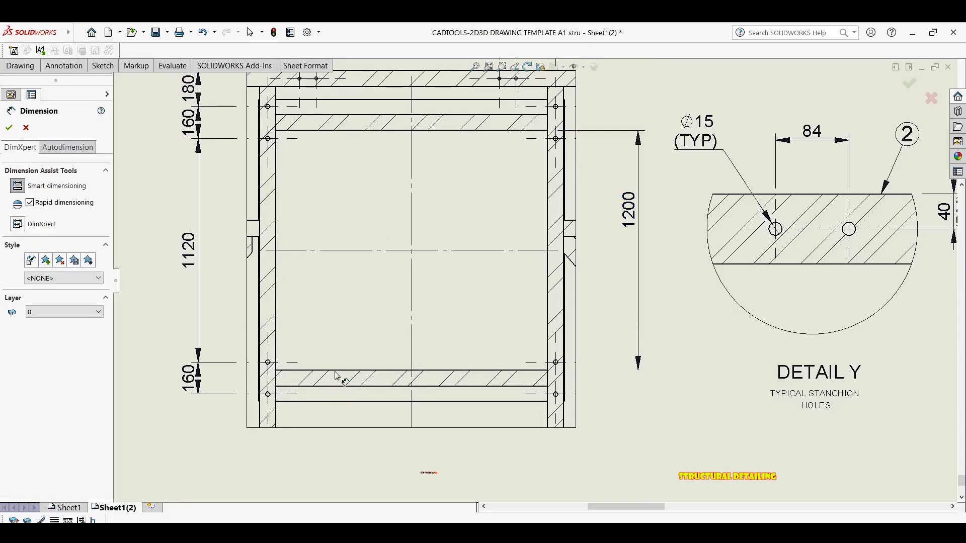
click(352, 131)
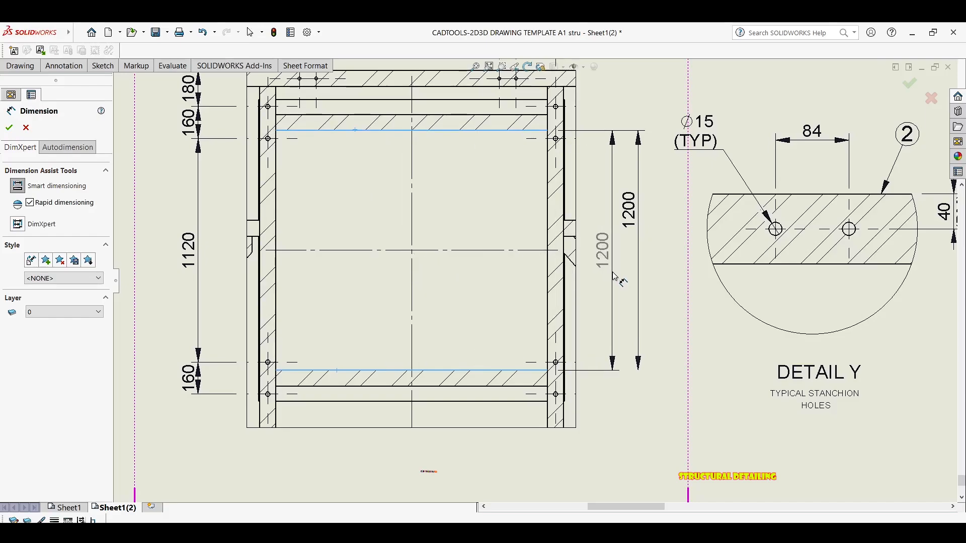
click(620, 280)
key(Escape)
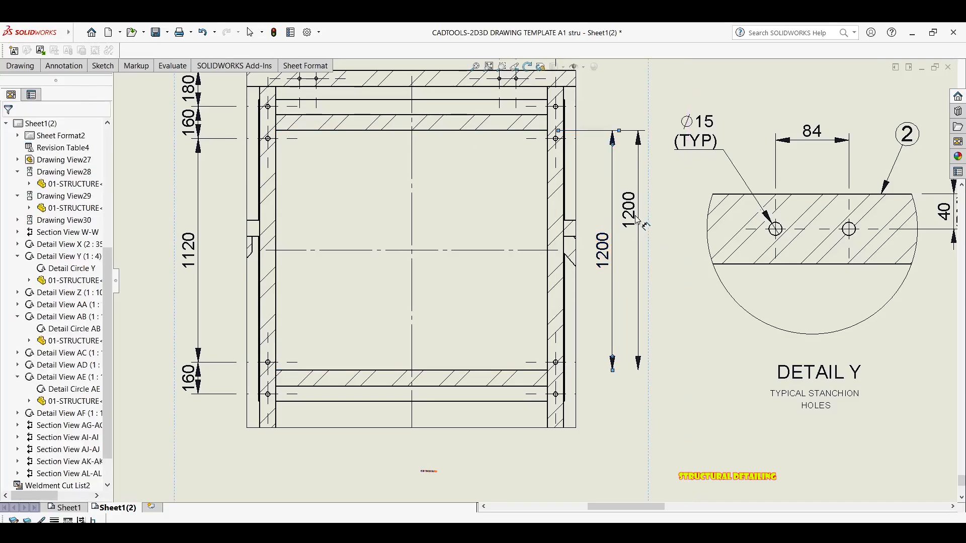
click(633, 217)
key(Delete)
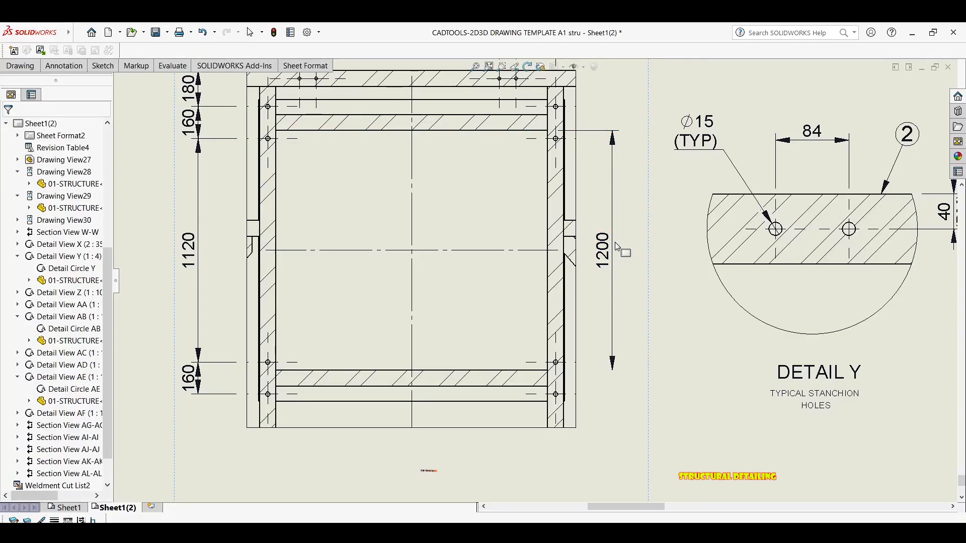
Step: Dimension the clear width between the inner faces of Detail X's two vertical members, placed below the frame
middle_drag(527, 353, 563, 395)
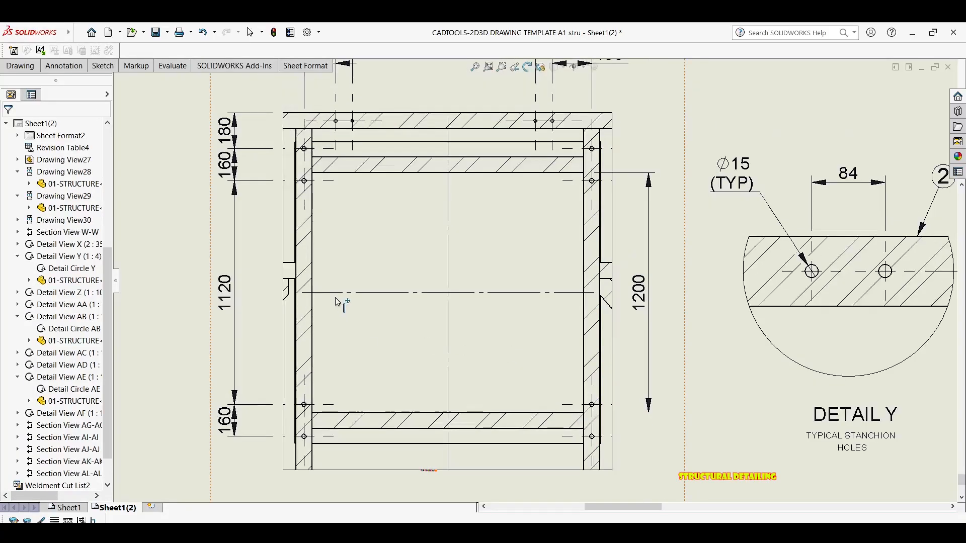
middle_drag(351, 281, 355, 222)
right_drag(311, 330, 335, 307)
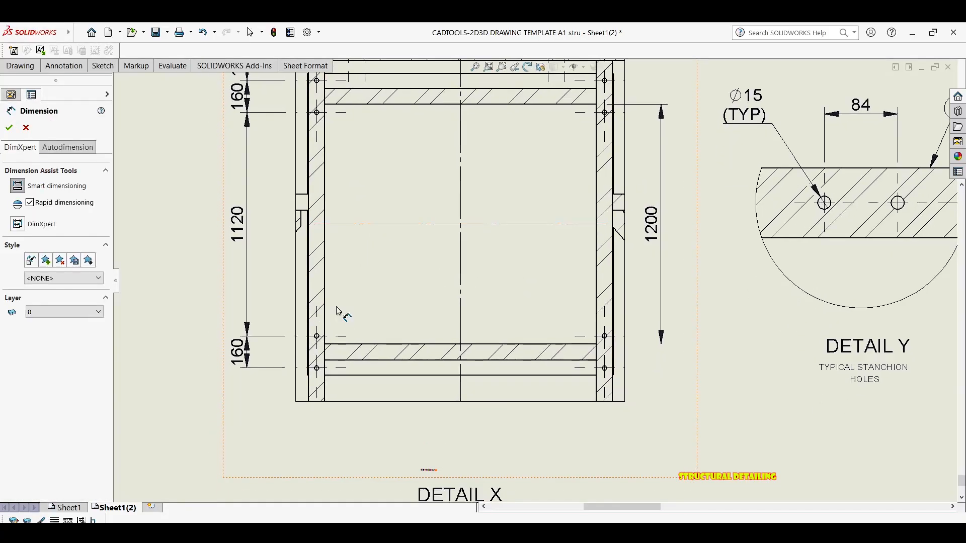
click(325, 286)
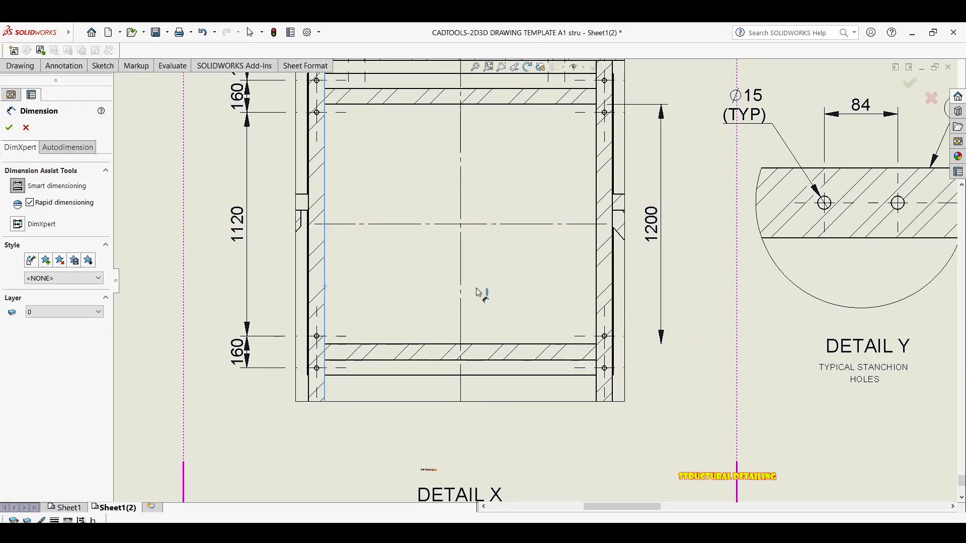
click(597, 275)
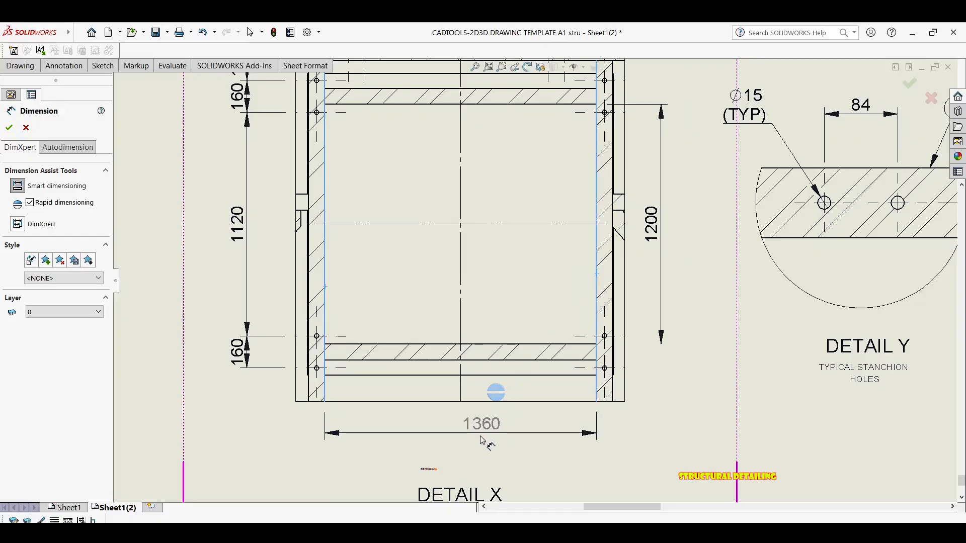
click(486, 437)
key(Escape)
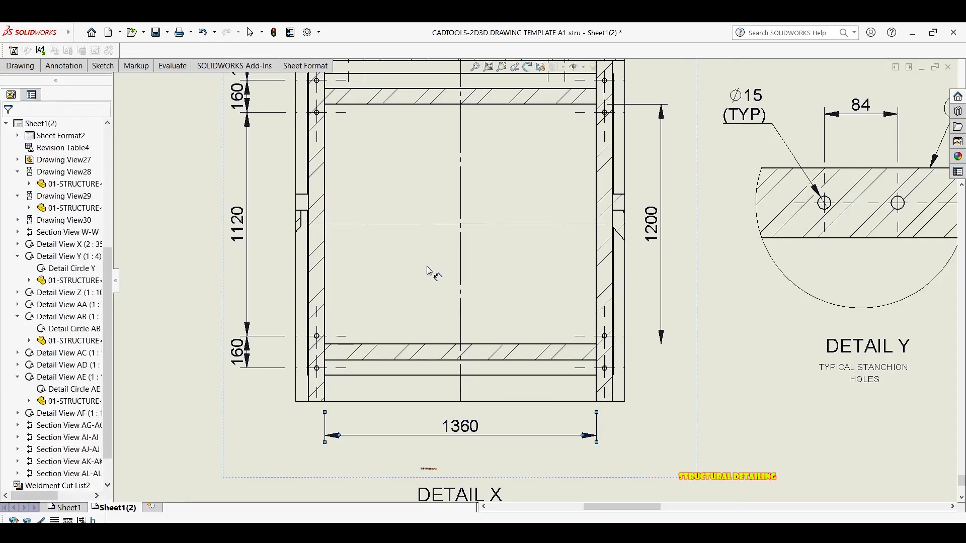
Step: Compare Detail X's dimensioned opening with the members around balloon 10 and cutting line AL-AL in the plan view
scroll(457, 341, up, 2)
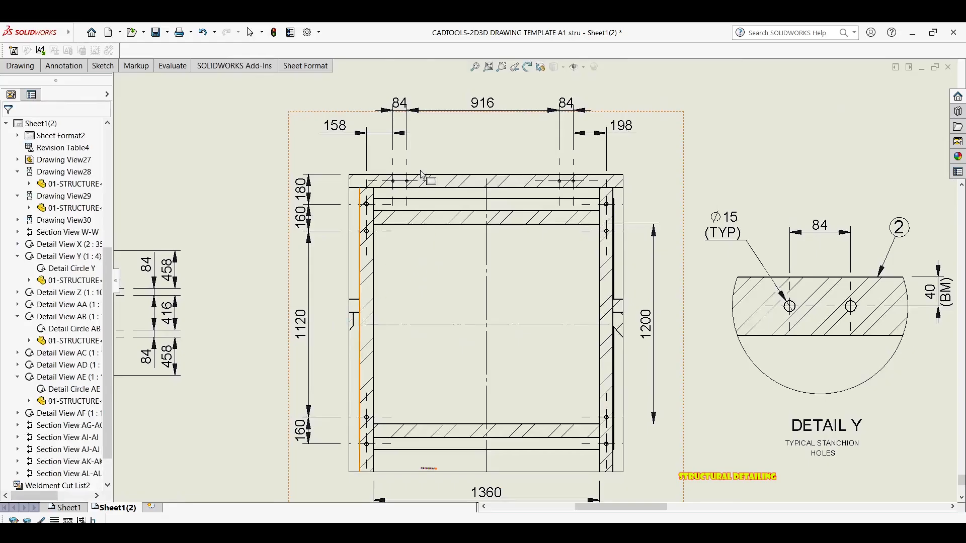
scroll(422, 174, up, 2)
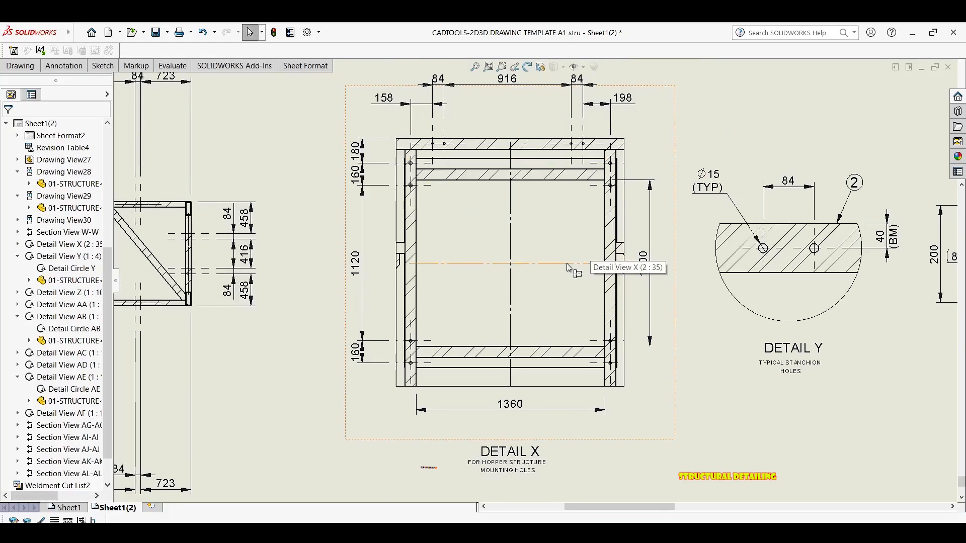
scroll(770, 274, up, 4)
middle_drag(735, 267, 846, 274)
scroll(392, 286, up, 1)
middle_drag(528, 127, 439, 225)
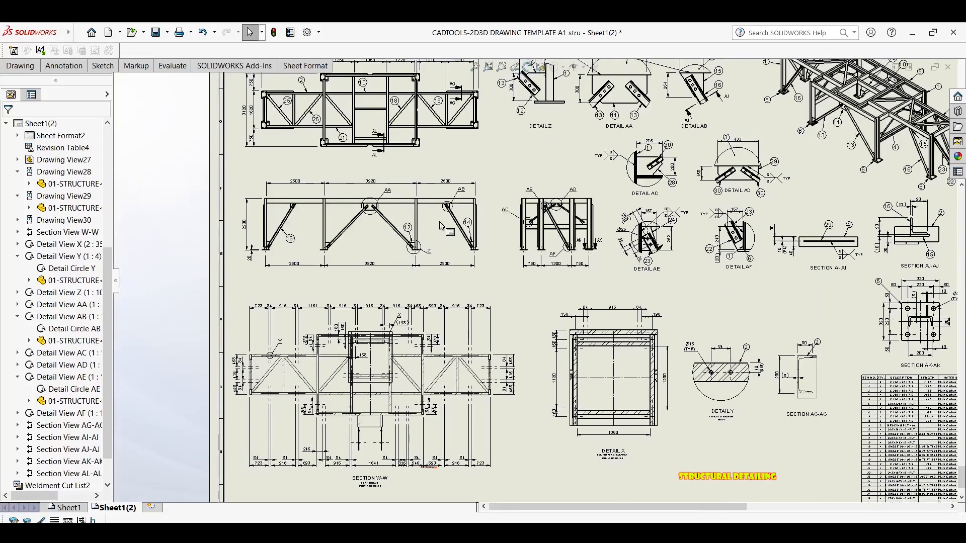
scroll(398, 140, down, 5)
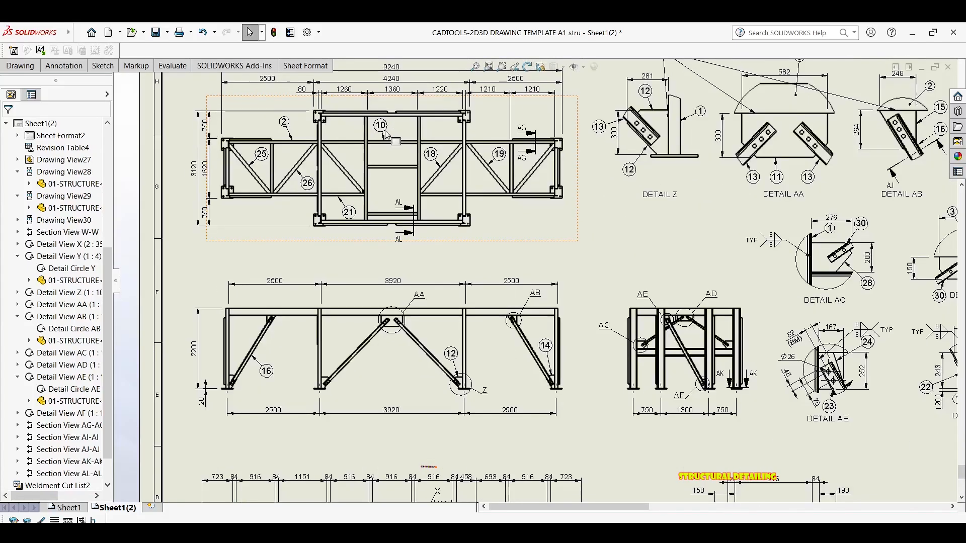
key(d)
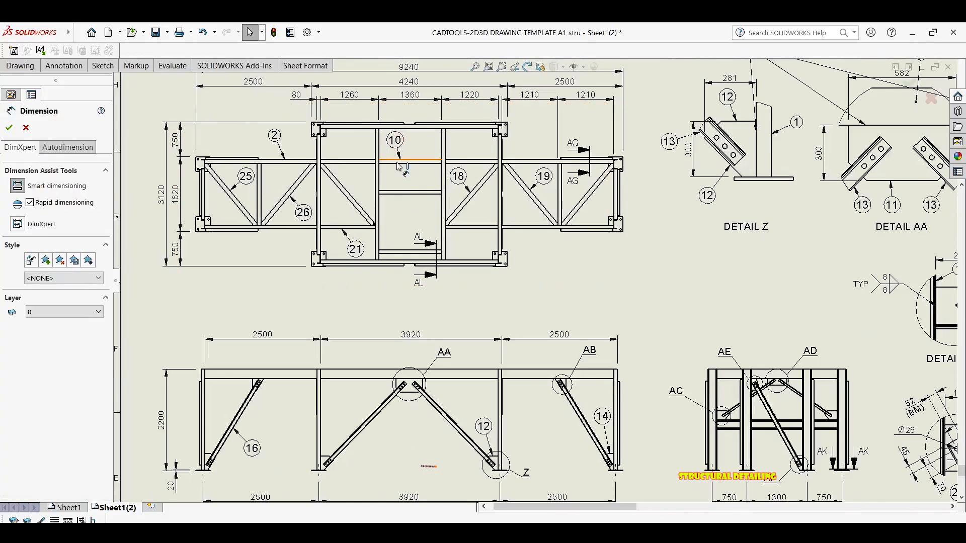
scroll(403, 168, down, 1)
middle_drag(519, 186, 469, 169)
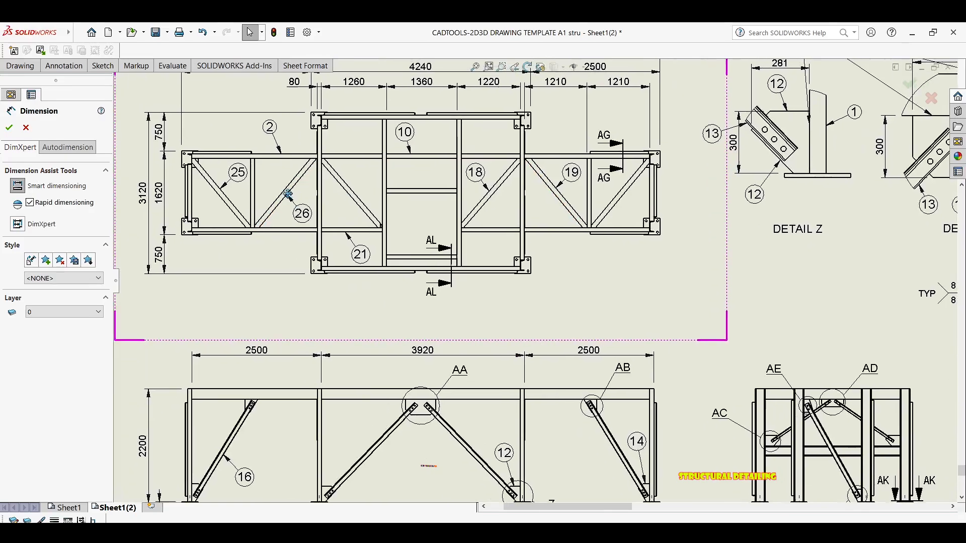
scroll(402, 259, down, 1)
scroll(402, 259, down, 1)
scroll(402, 259, down, 1)
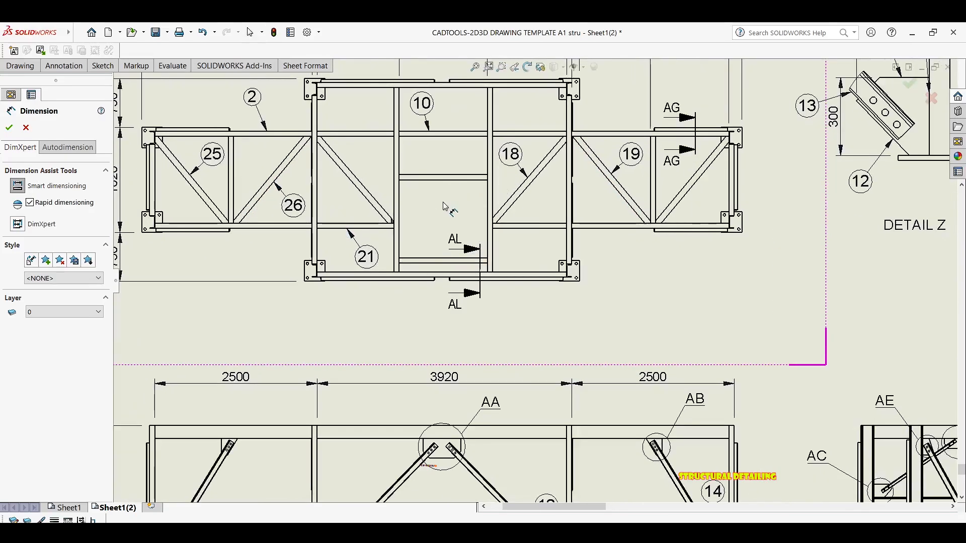
mouse_move(512, 275)
middle_down()
mouse_move(468, 196)
mouse_move(358, 93)
middle_up()
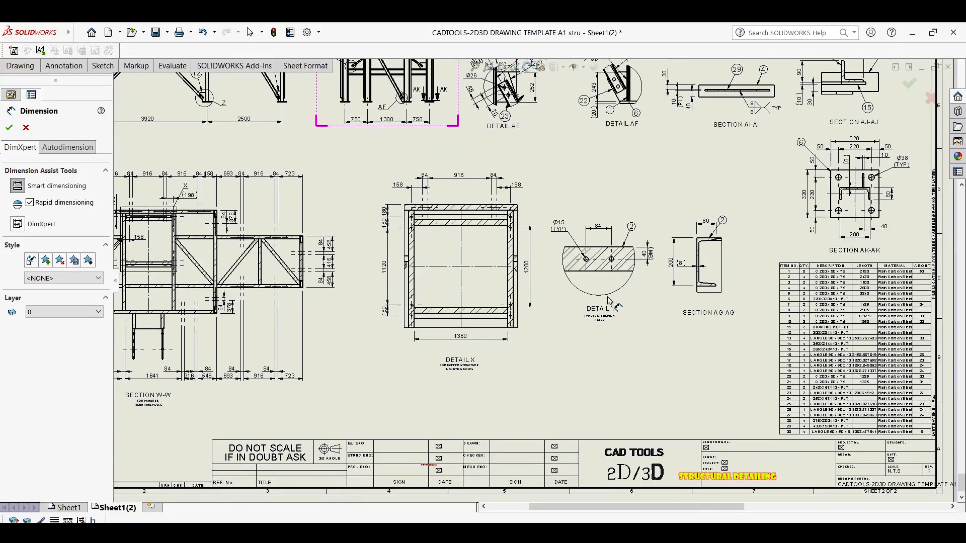
Step: Try to dimension from the upper inner member's lower edge in Detail X, and delete the misplaced horizontal dimension
scroll(468, 242, down, 3)
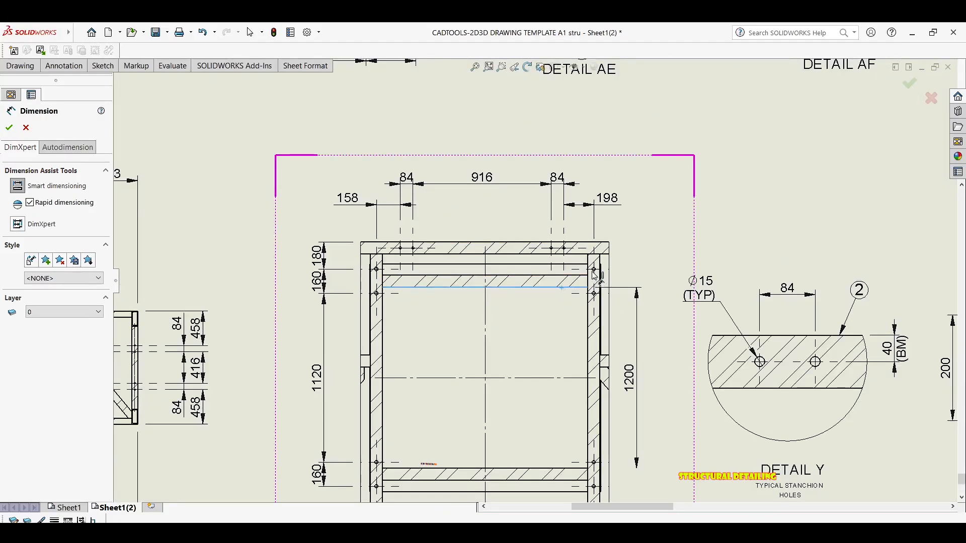
scroll(595, 271, down, 3)
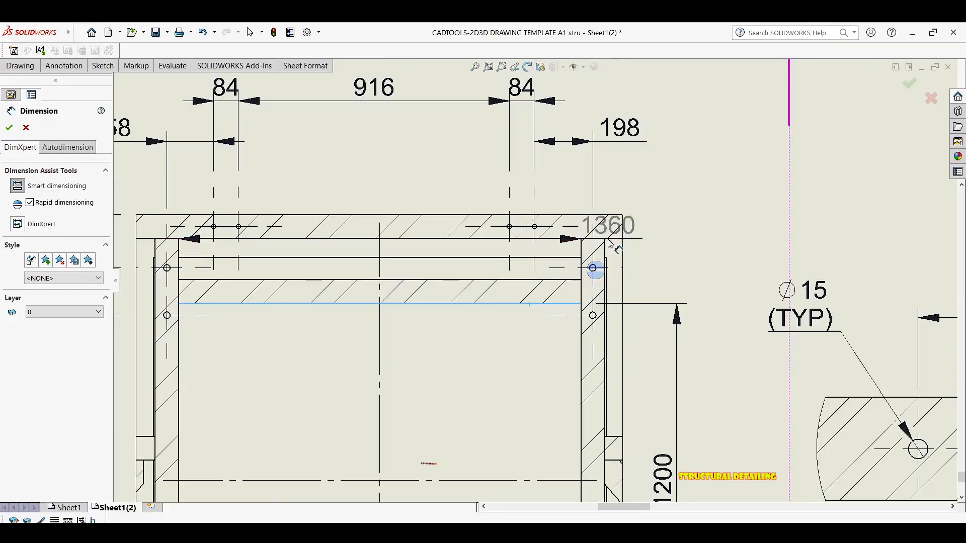
click(609, 243)
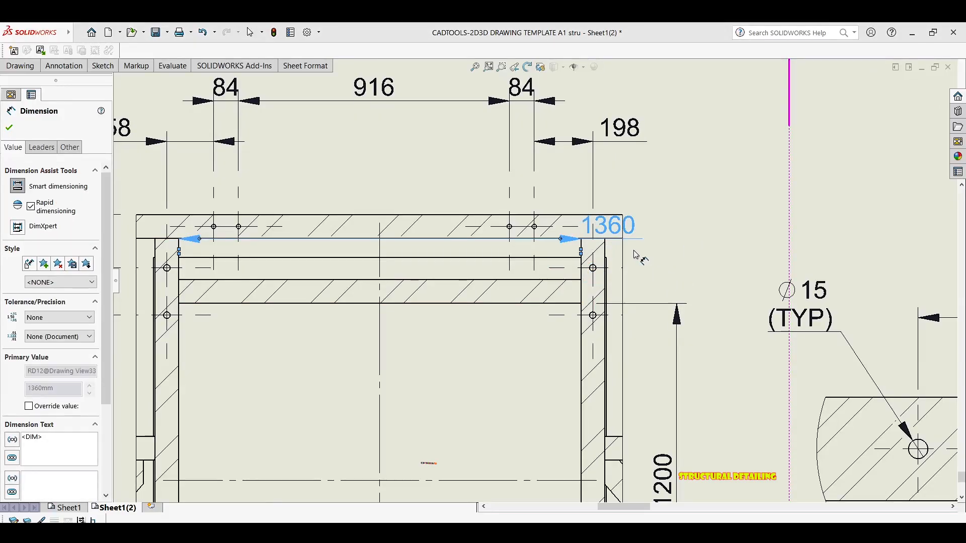
key(Delete)
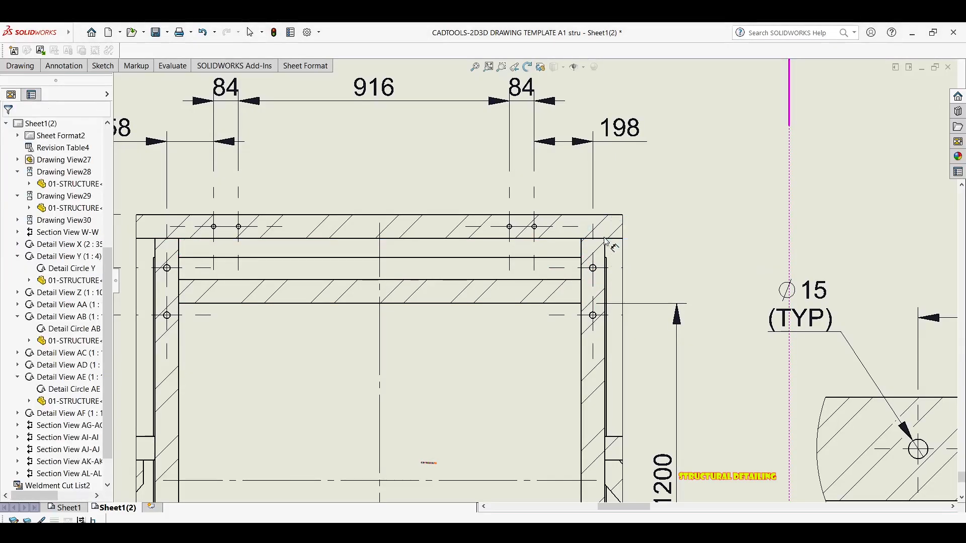
Step: Dimension the vertical distance between the lower edges of Detail X's top and upper inner members, in line with the clear-height dimension
click(562, 237)
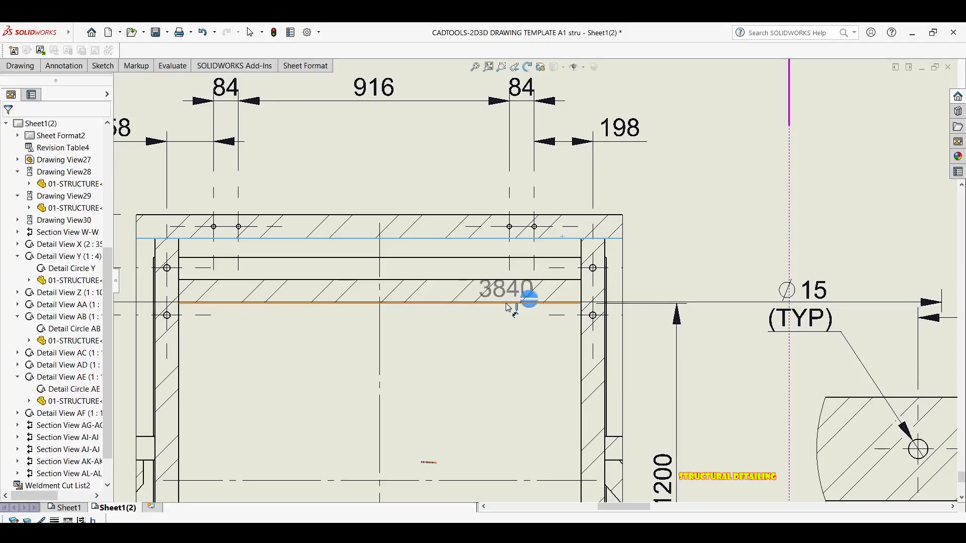
click(507, 304)
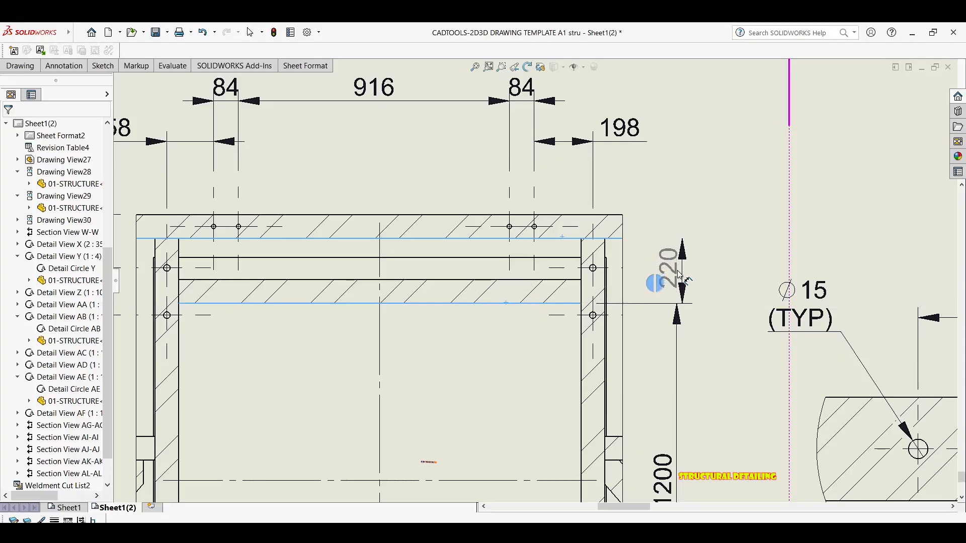
click(677, 259)
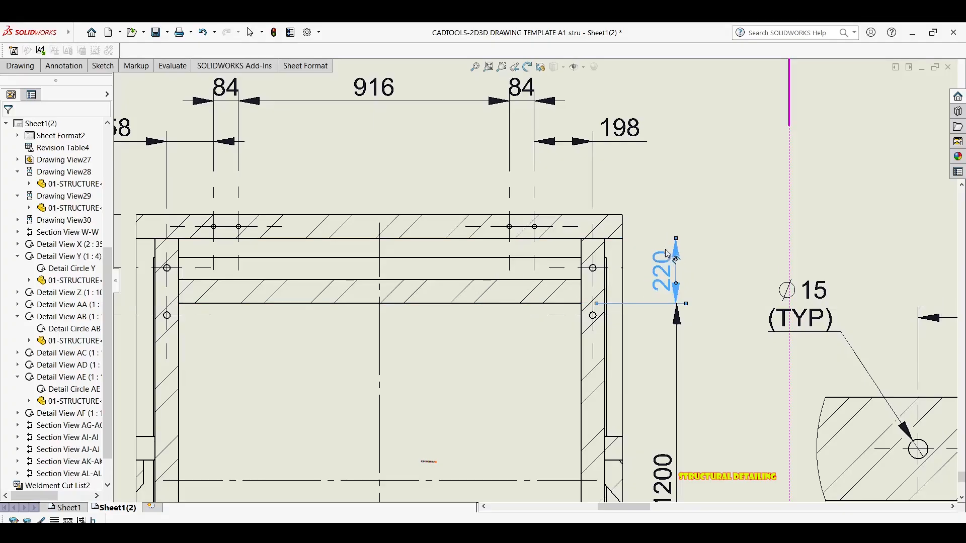
Step: Align the distance dimension beside Detail X's top members with the clear-height dimension, and dimension the top member's width with its text above
drag(677, 264, 676, 268)
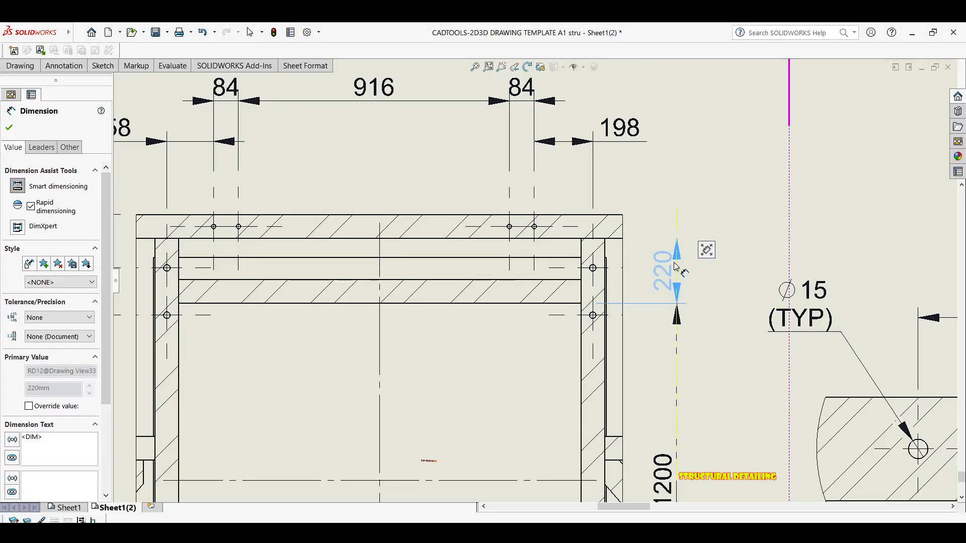
click(661, 192)
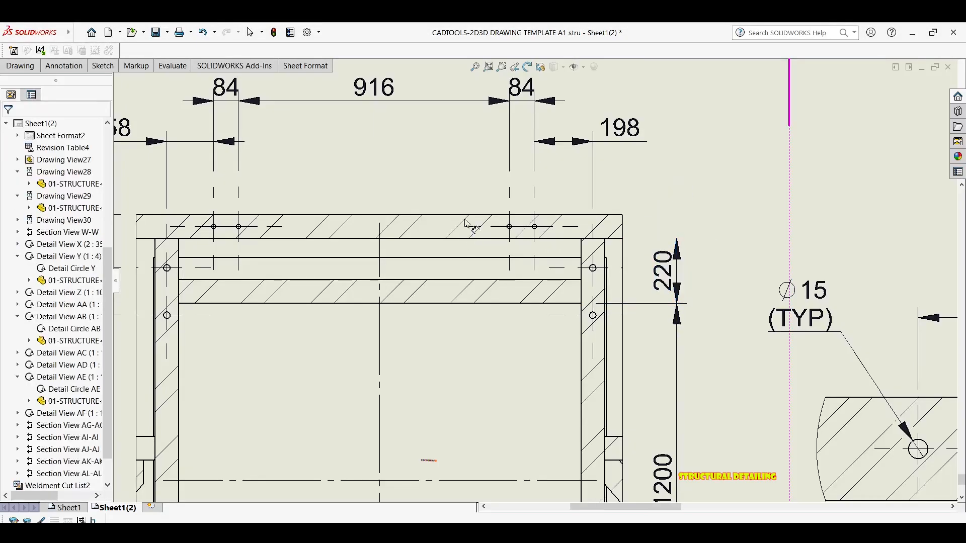
scroll(465, 223, up, 5)
scroll(531, 232, down, 7)
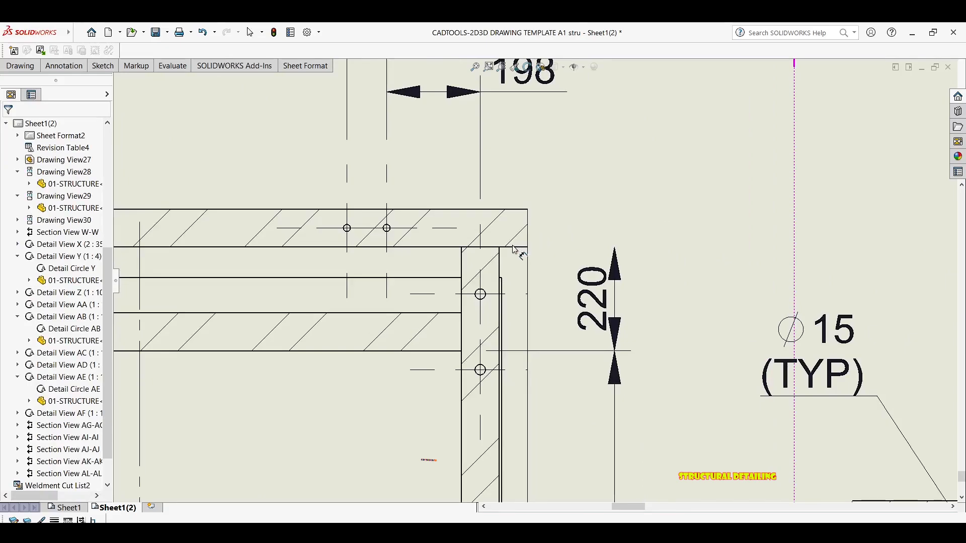
click(486, 209)
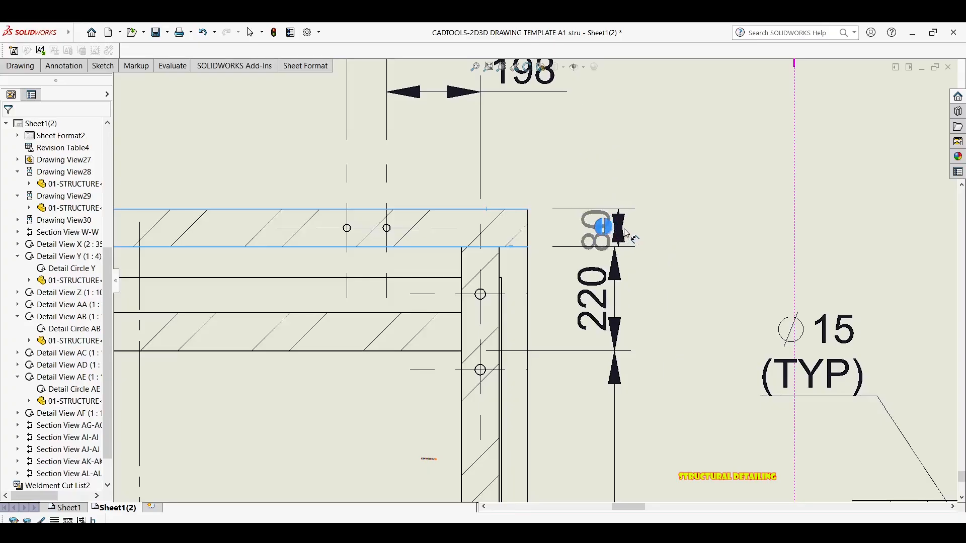
click(618, 236)
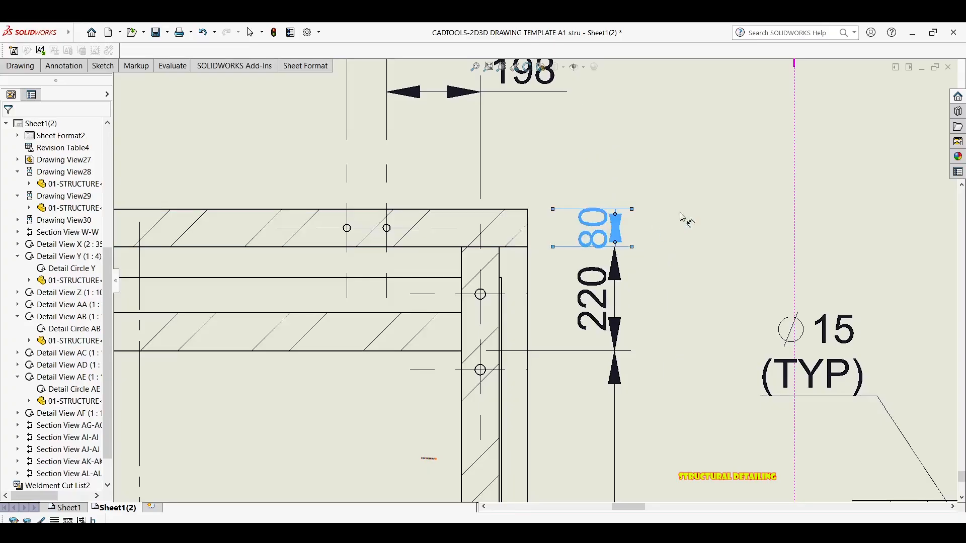
drag(591, 224, 597, 135)
click(614, 216)
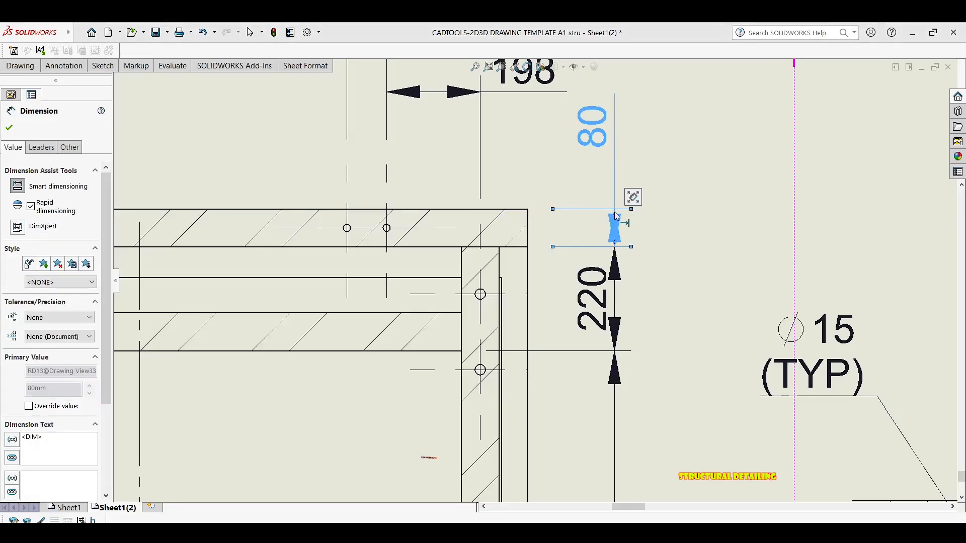
Step: Dimension the lower inner member's width in Detail X, in line with the clear-height dimension, with arrows outside and text below
scroll(554, 259, up, 6)
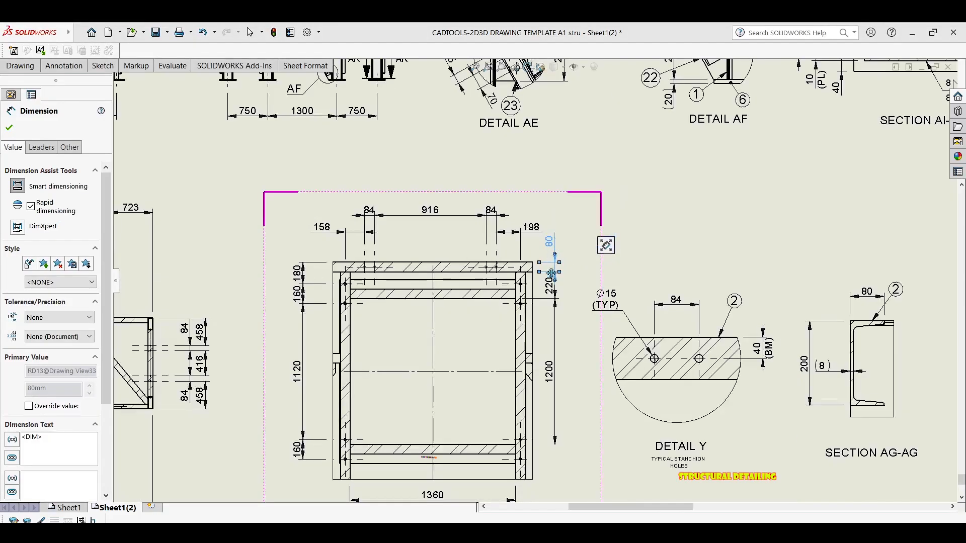
scroll(552, 273, up, 1)
scroll(508, 332, down, 3)
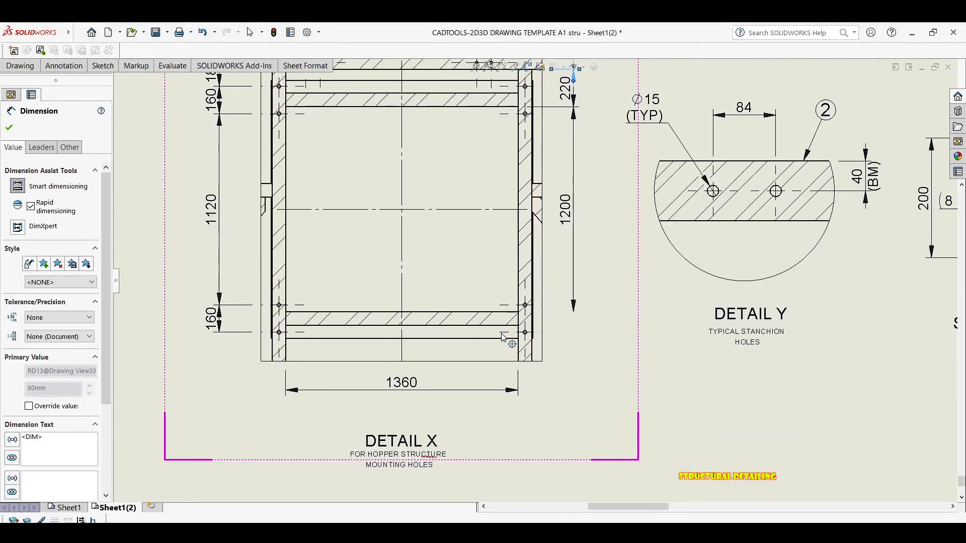
scroll(513, 328, down, 3)
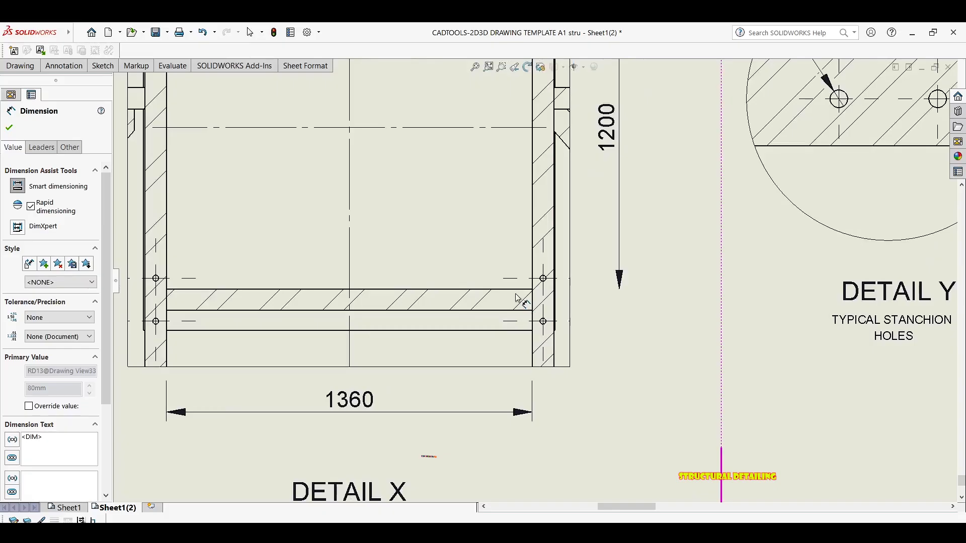
click(523, 297)
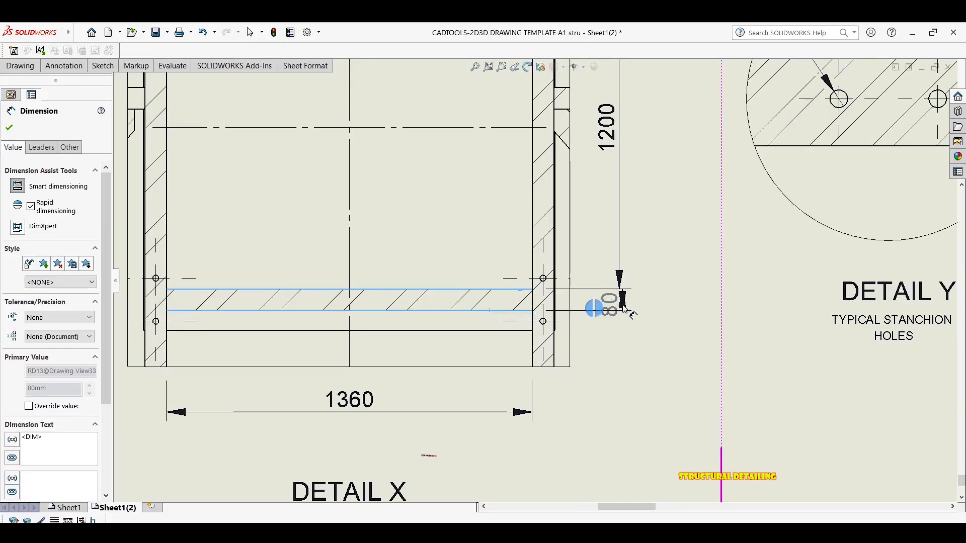
click(629, 305)
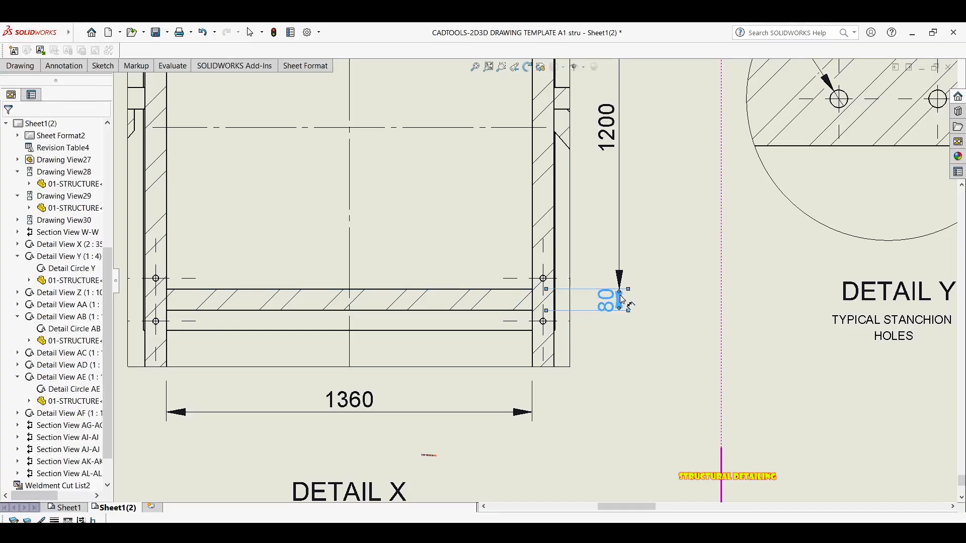
click(619, 311)
key(Escape)
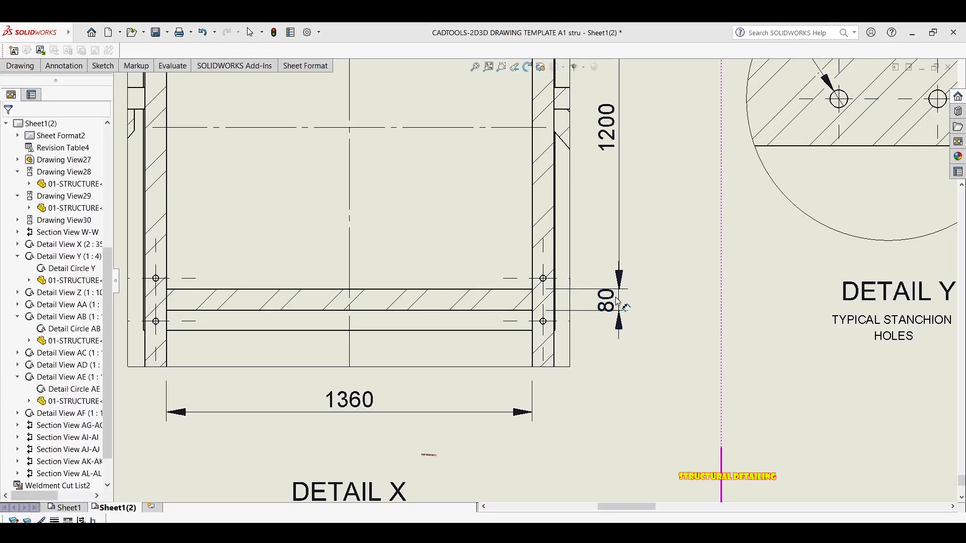
drag(623, 302, 623, 355)
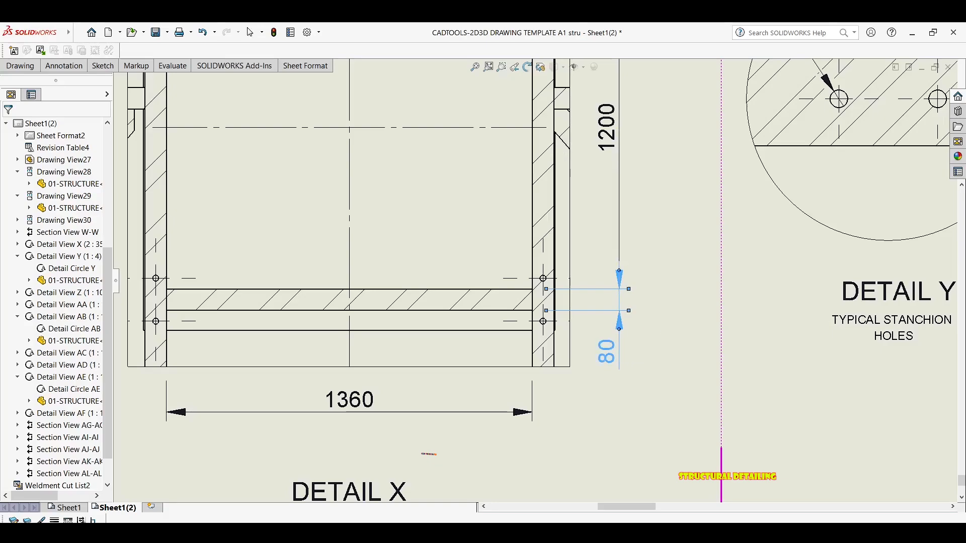
click(419, 221)
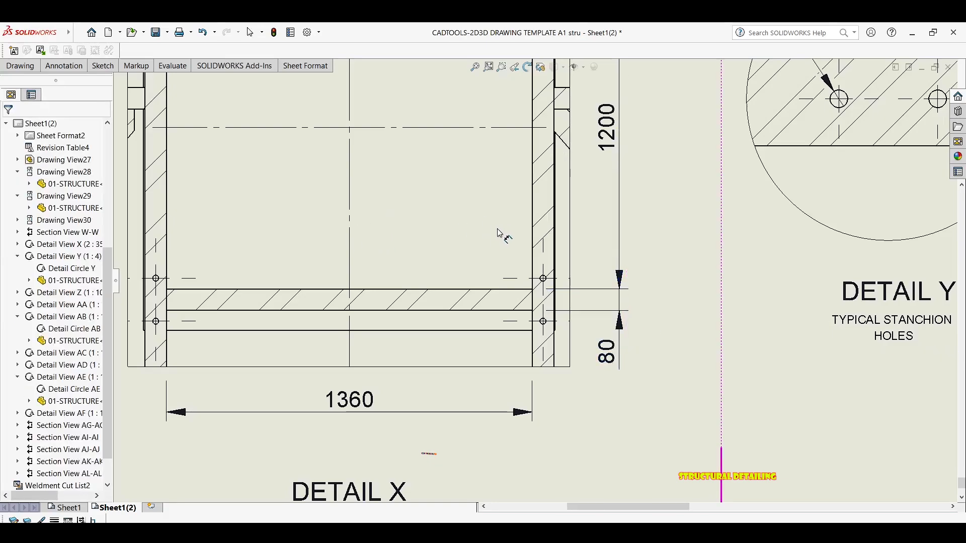
Step: Move Detail Y and Section AG-AG together, farther away from Detail X
scroll(498, 229, up, 3)
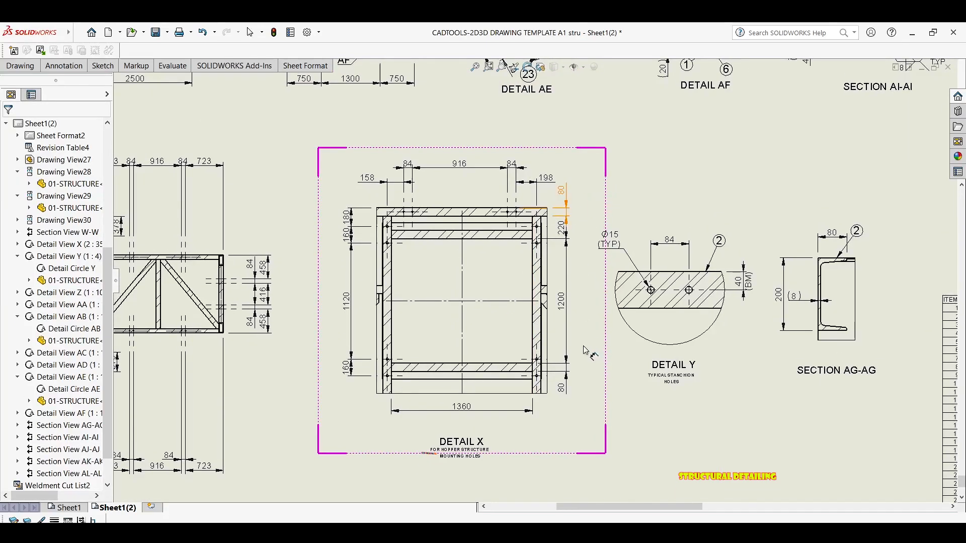
scroll(577, 345, down, 1)
middle_drag(578, 345, 498, 334)
middle_drag(690, 246, 576, 241)
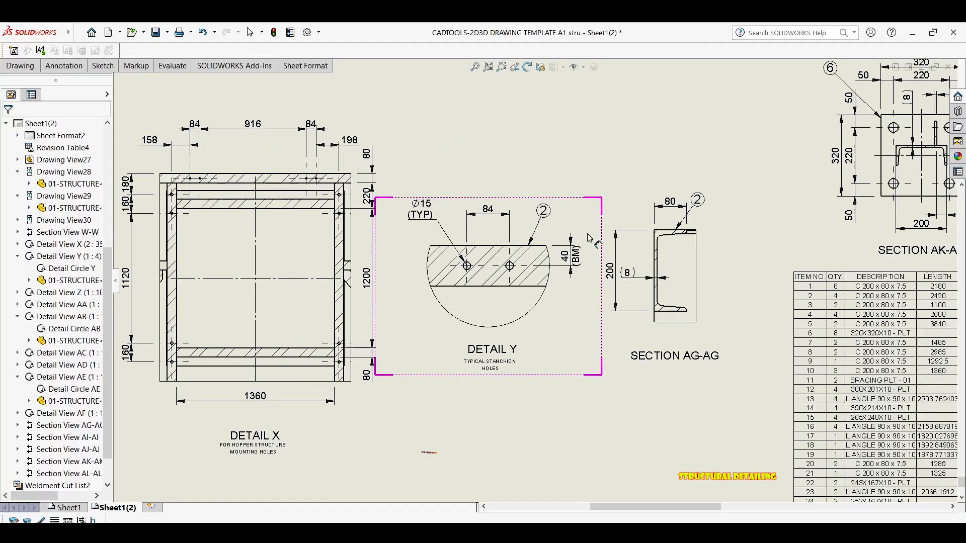
click(720, 259)
click(444, 311)
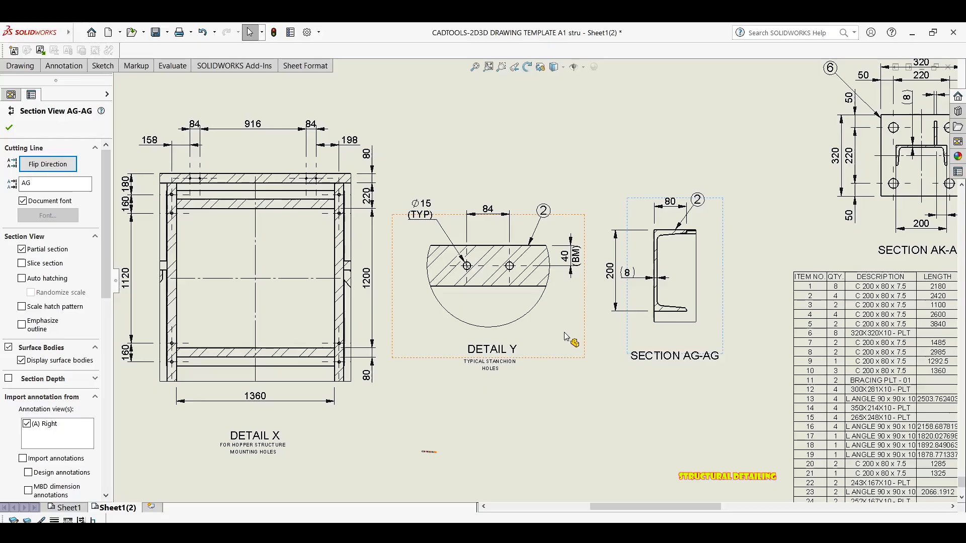
ctrl+click(593, 330)
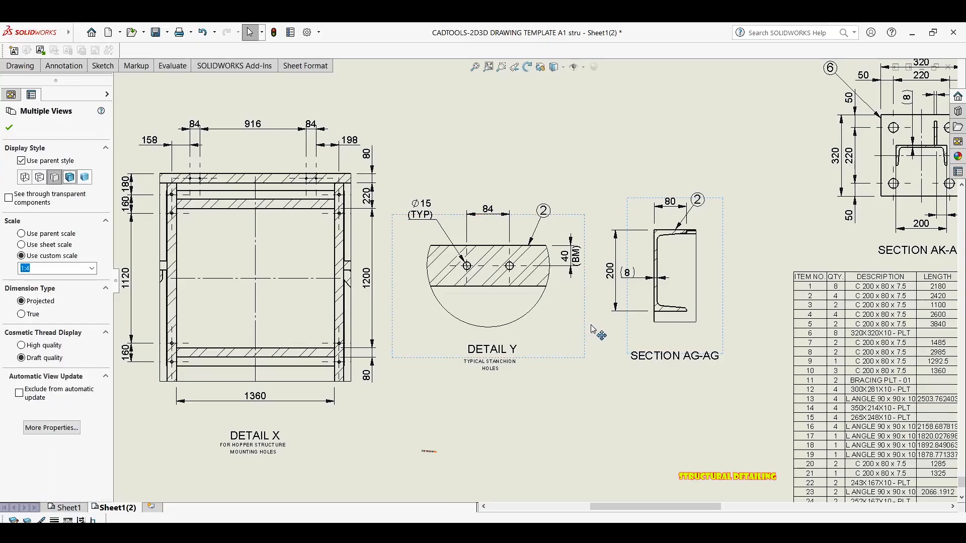
drag(598, 331, 618, 325)
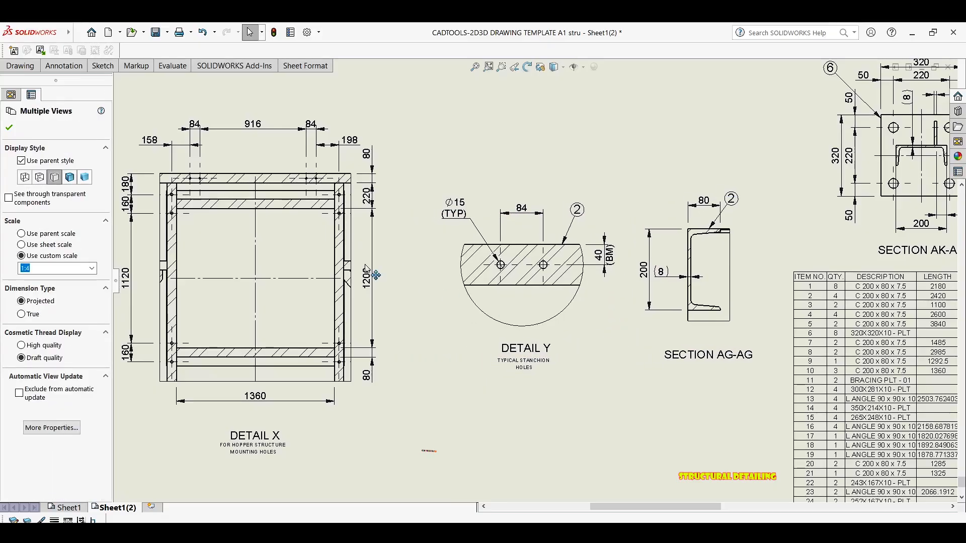
click(406, 297)
Step: Move Detail X's clear-height dimension farther from the frame, and align the lower inner member's width dimension with it
drag(423, 383, 370, 164)
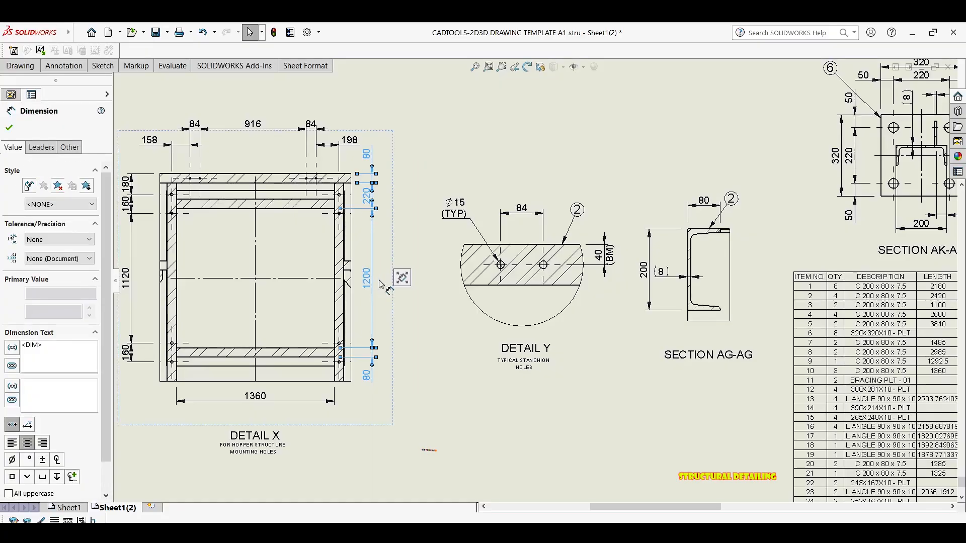
drag(397, 281, 393, 282)
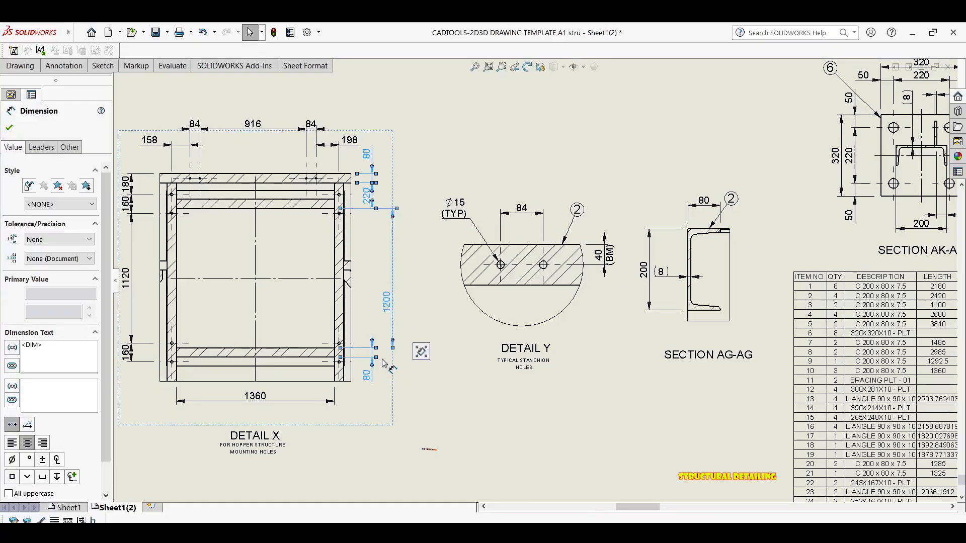
key(Escape)
scroll(374, 348, down, 6)
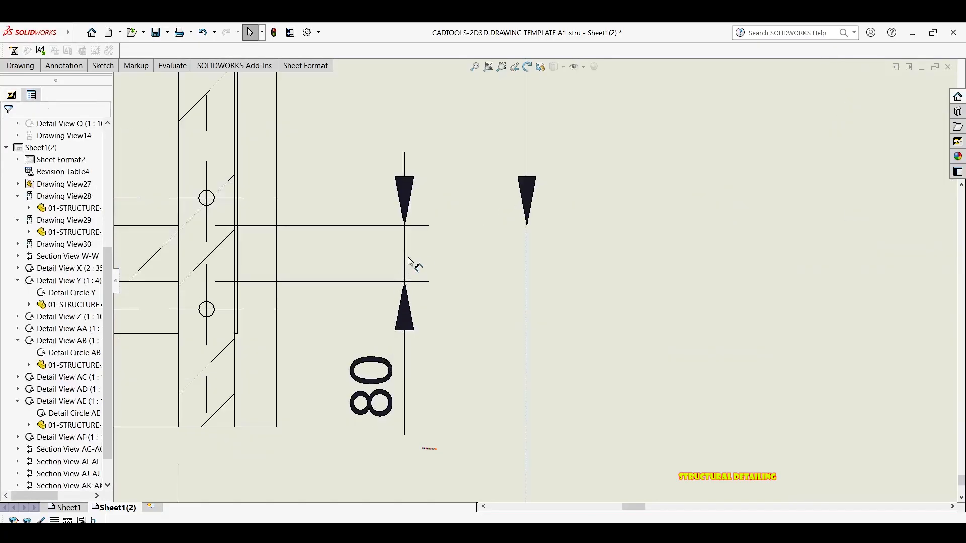
mouse_move(409, 262)
mouse_down()
mouse_move(461, 244)
mouse_move(529, 249)
mouse_move(529, 231)
mouse_up()
scroll(537, 381, up, 3)
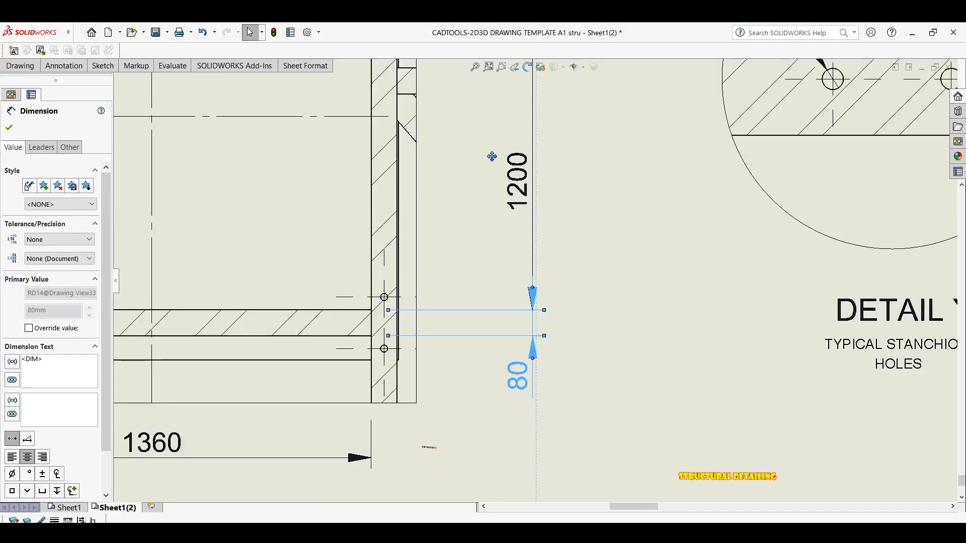
Step: Move Detail X's two upper vertical dimensions outward, in line with the repositioned clear-height dimension
mouse_move(492, 156)
middle_down()
mouse_move(492, 250)
mouse_move(516, 292)
middle_up()
scroll(513, 171, up, 1)
middle_drag(508, 93, 508, 227)
key(Escape)
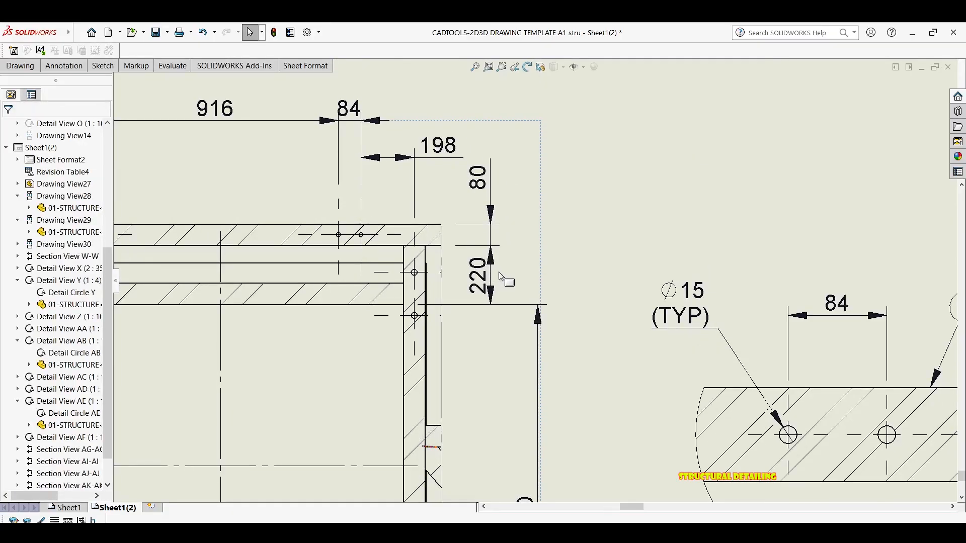
click(510, 272)
scroll(511, 271, down, 5)
drag(490, 266, 528, 273)
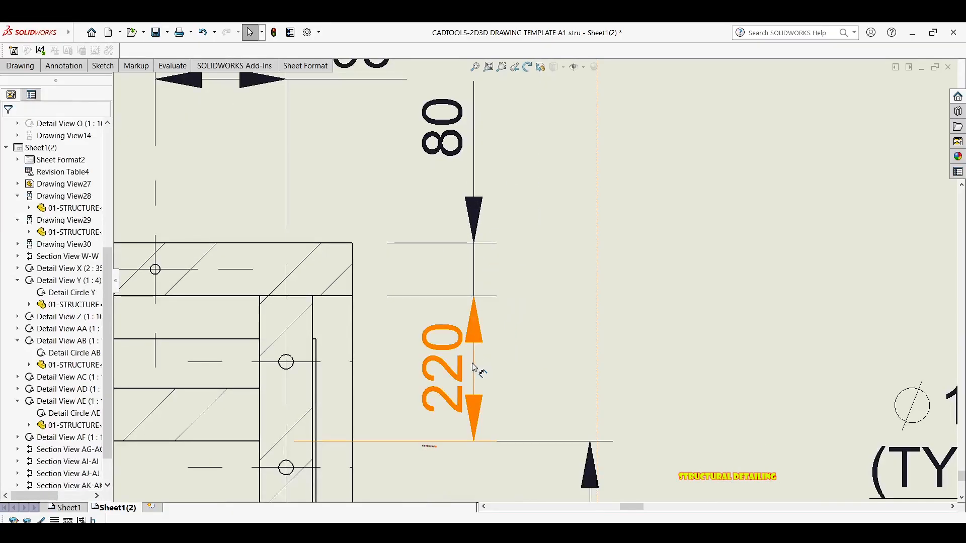
drag(478, 367, 592, 370)
drag(477, 251, 597, 257)
click(541, 205)
scroll(543, 205, up, 3)
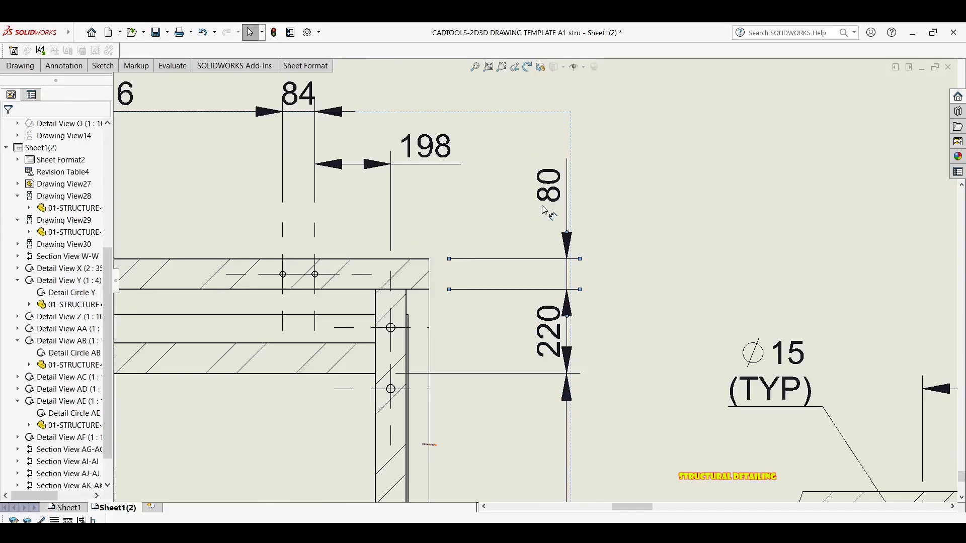
Step: Examine the sheet's detail and section views for missing dimensions and balloons, including the finished dimensioning around Detail X
scroll(548, 214, up, 4)
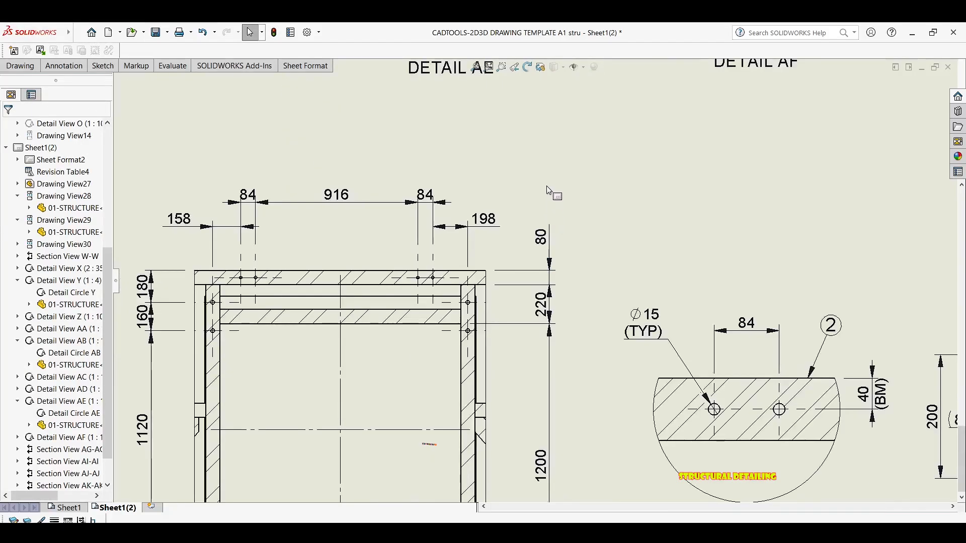
scroll(550, 217, up, 6)
scroll(533, 211, down, 8)
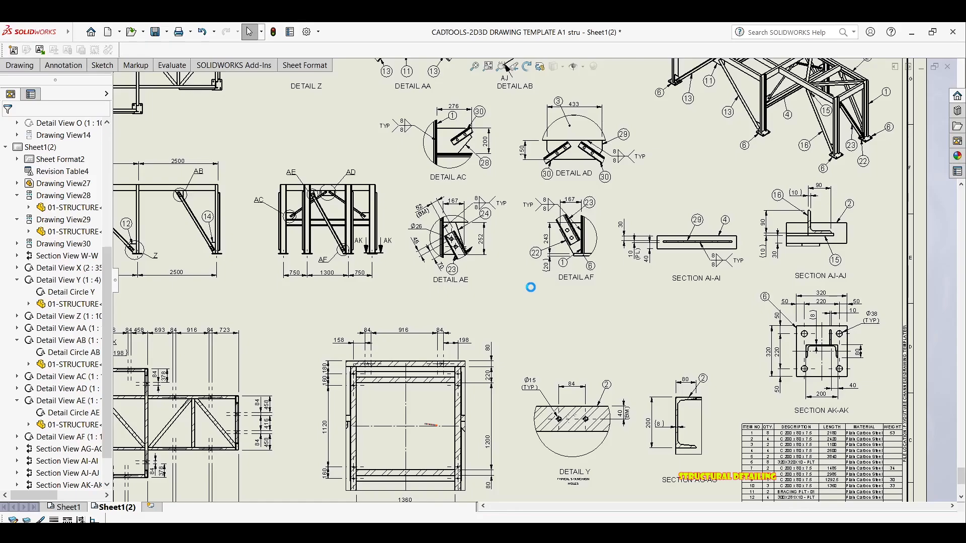
scroll(531, 287, up, 2)
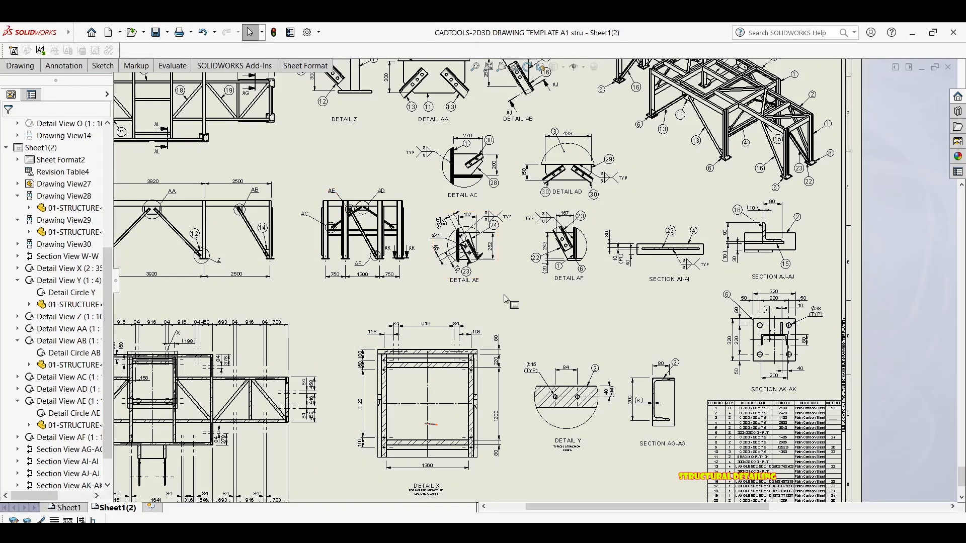
middle_drag(495, 262, 492, 229)
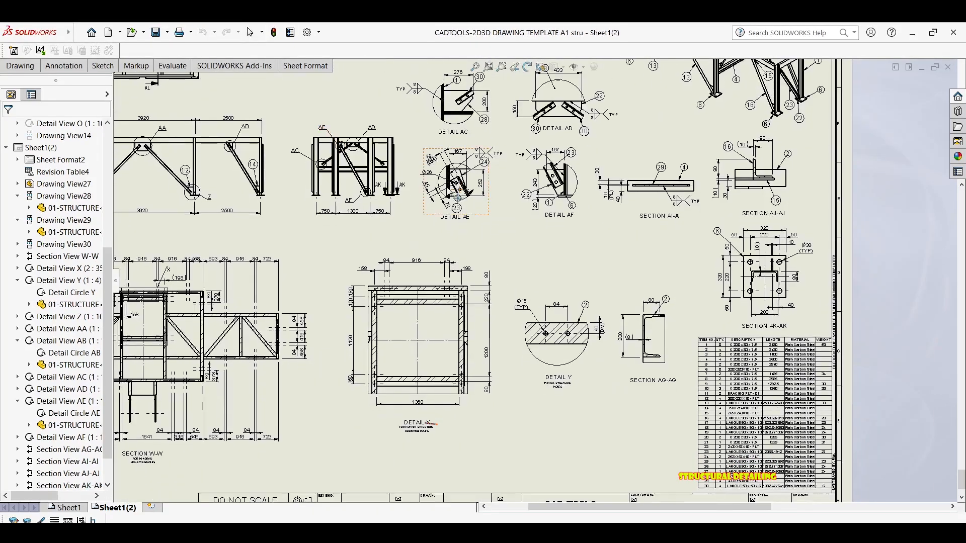
scroll(432, 166, down, 1)
key(Escape)
middle_drag(465, 161, 466, 177)
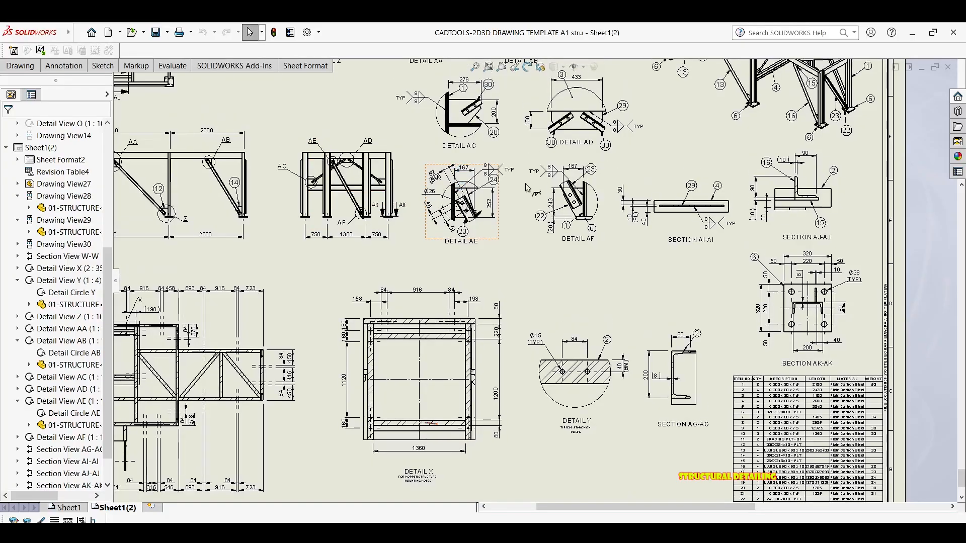
scroll(322, 193, down, 2)
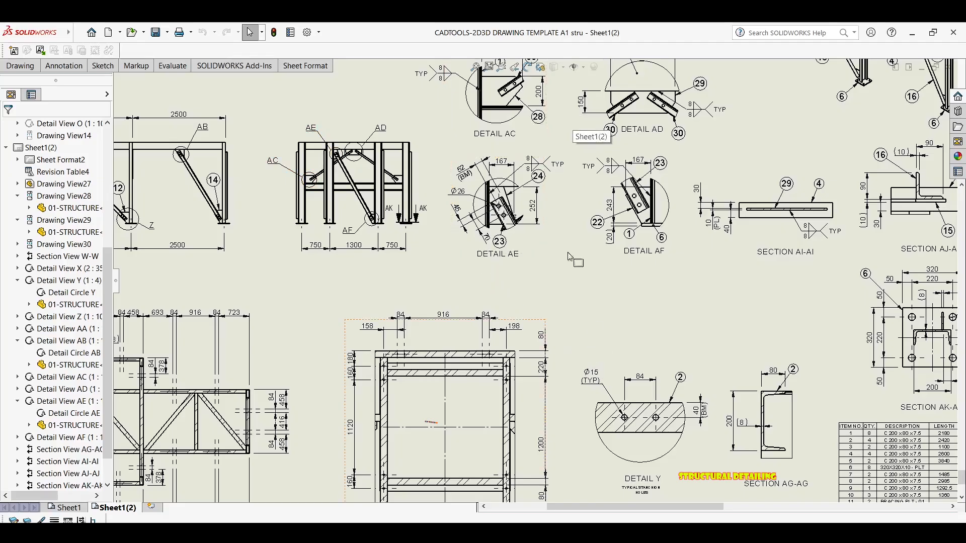
scroll(578, 185, up, 2)
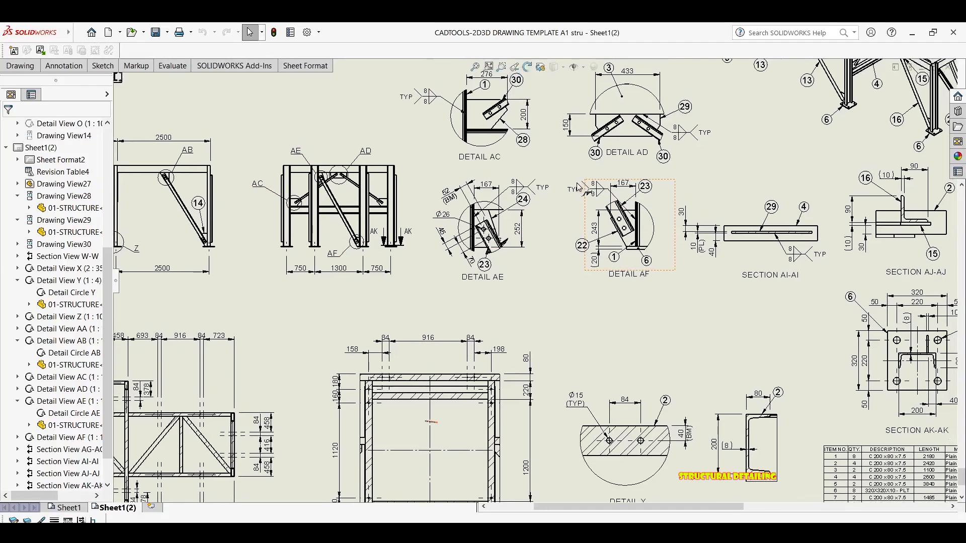
scroll(578, 184, up, 2)
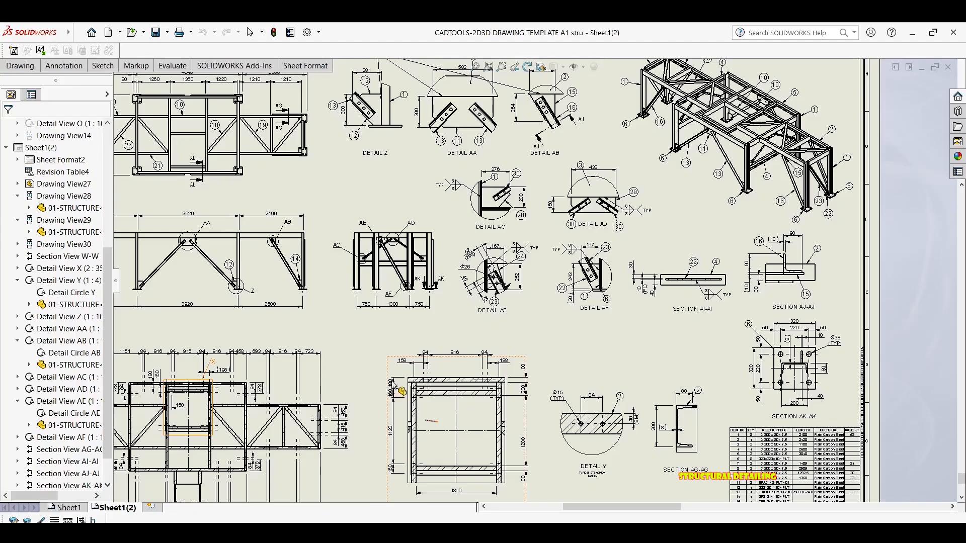
scroll(401, 386, down, 3)
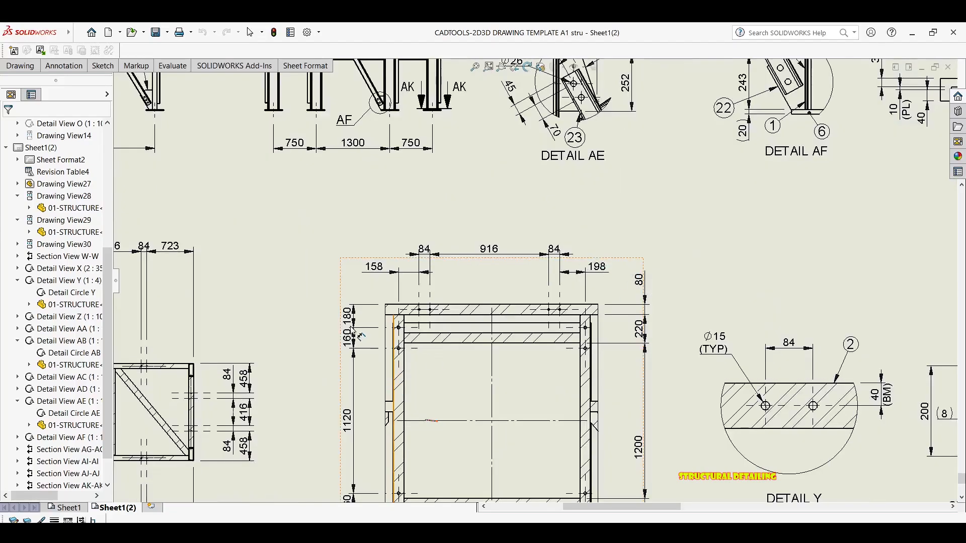
Step: Start a section view and place a vertical cutting line through the plan view, just outside the central frame beside brace 19
scroll(446, 261, up, 3)
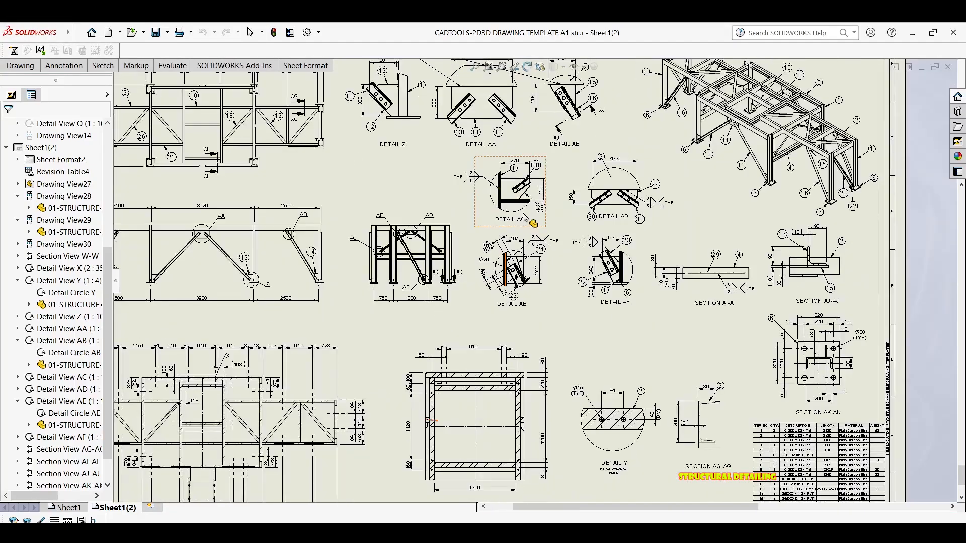
middle_drag(418, 154, 423, 199)
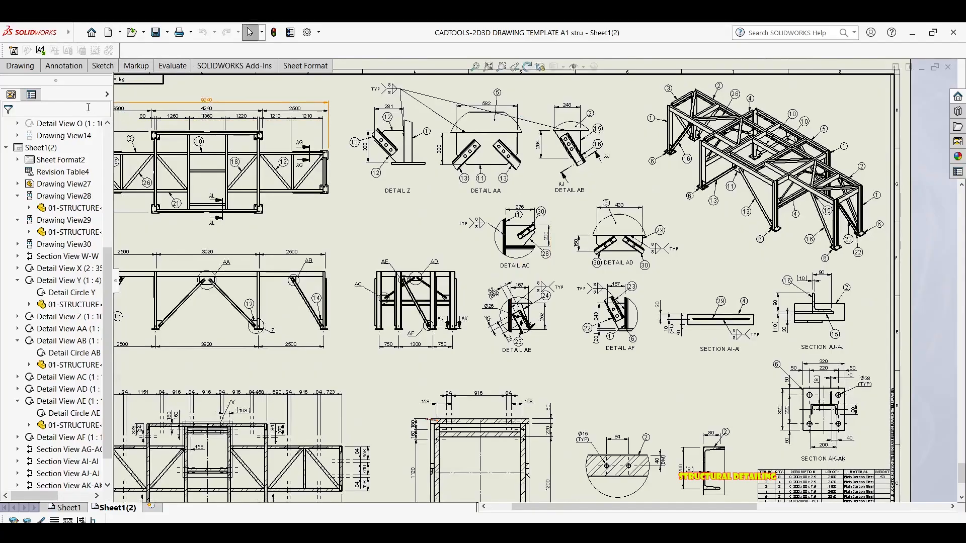
click(64, 69)
click(31, 68)
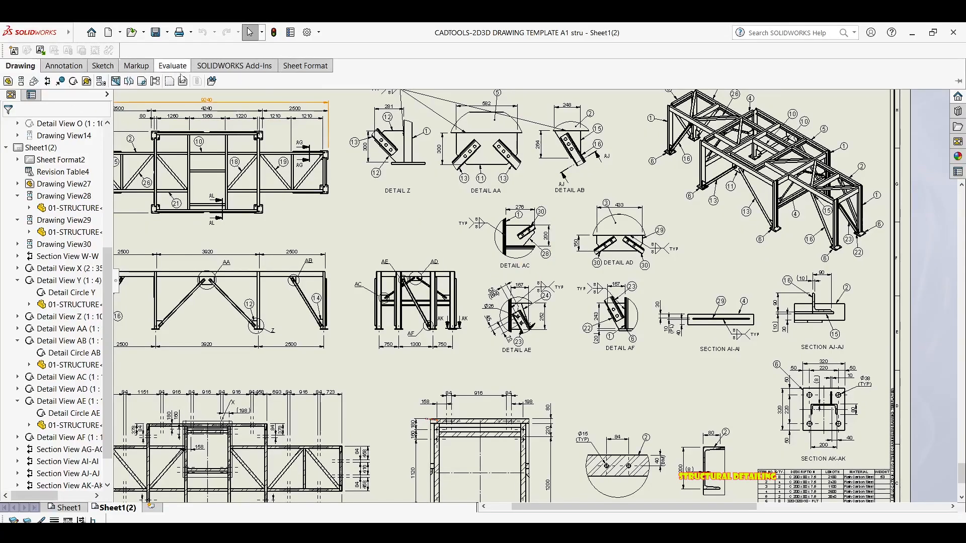
click(47, 81)
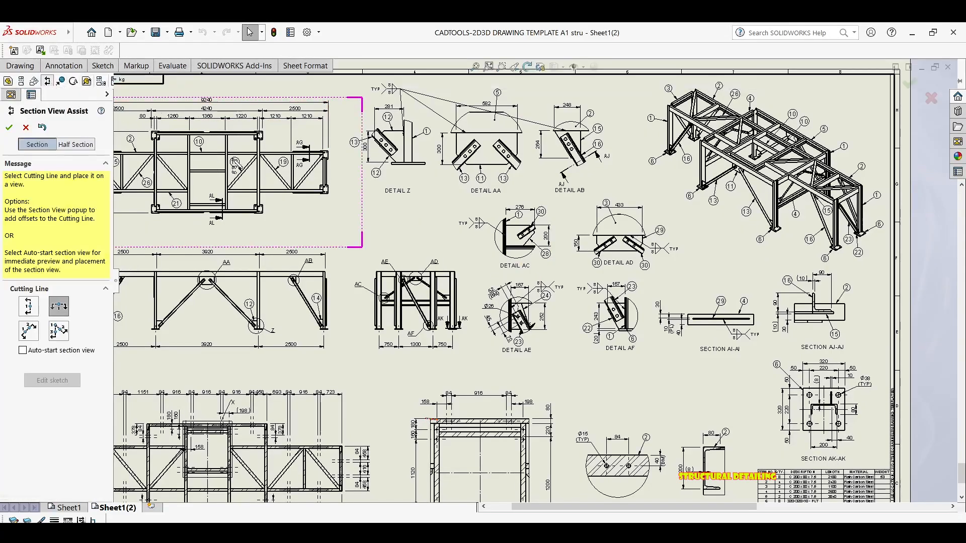
scroll(322, 131, up, 5)
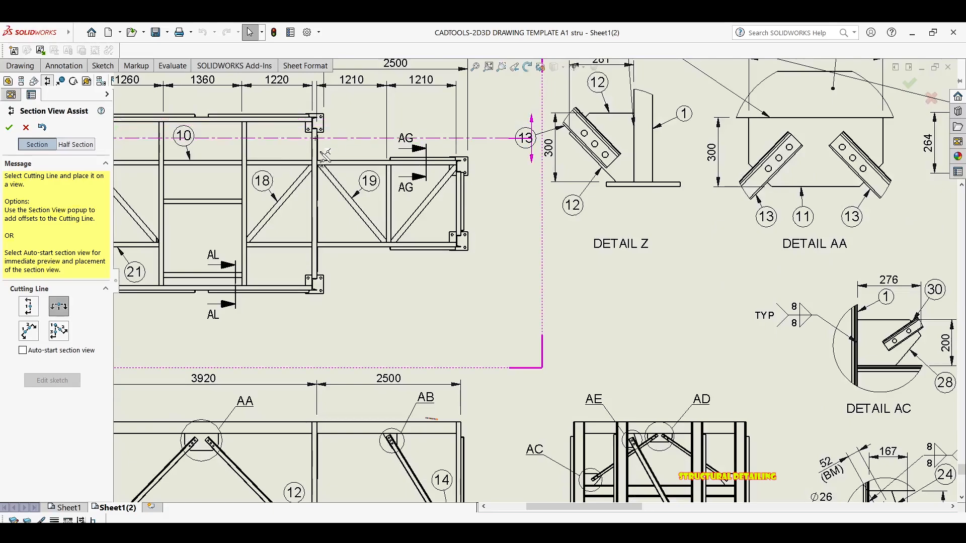
click(307, 201)
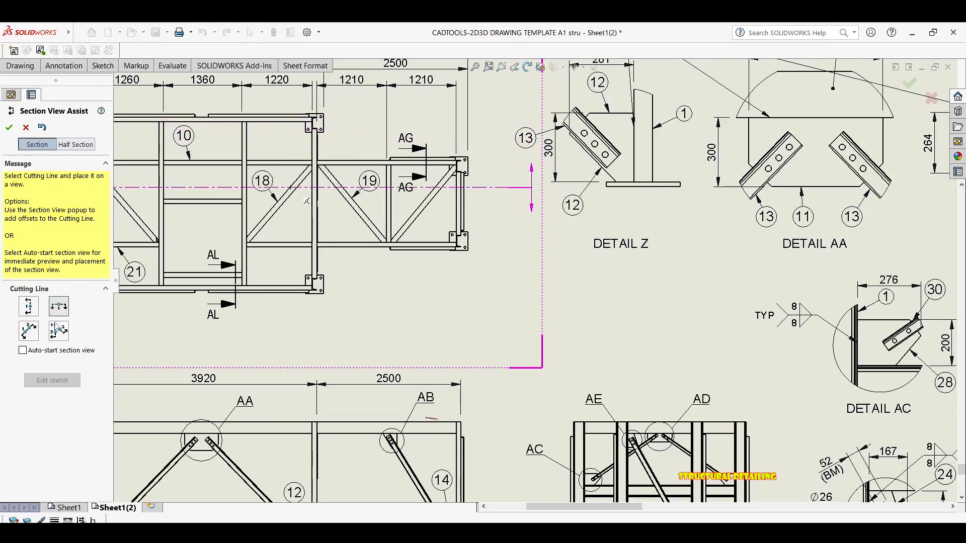
click(28, 306)
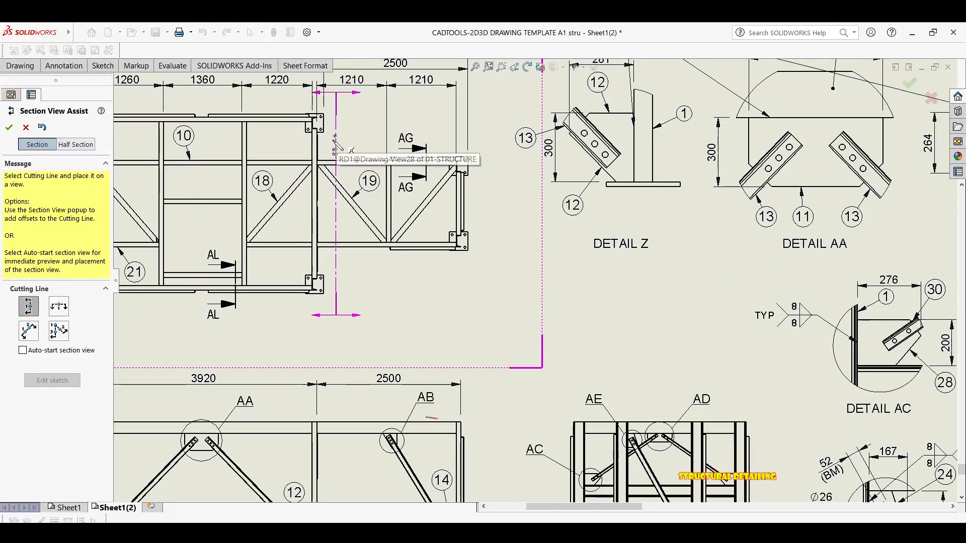
click(331, 151)
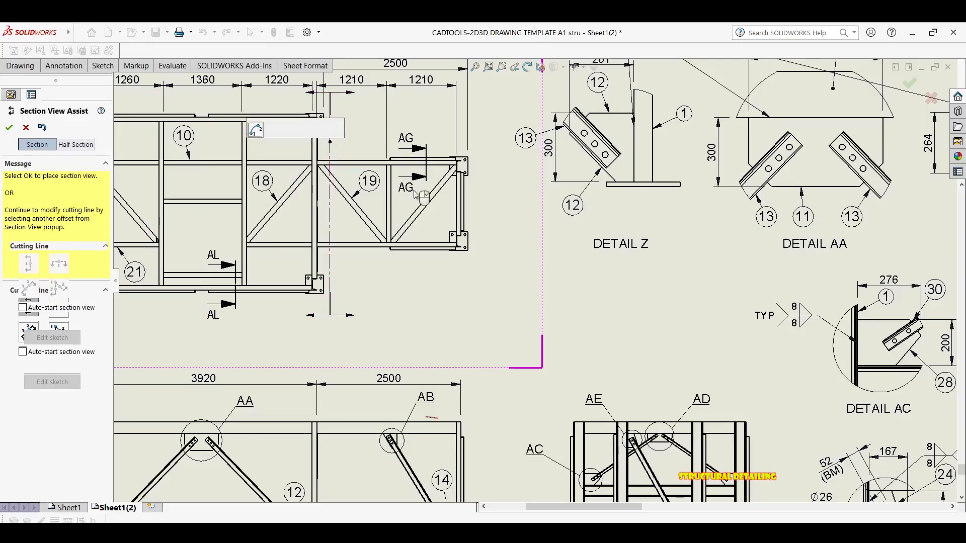
scroll(468, 221, up, 3)
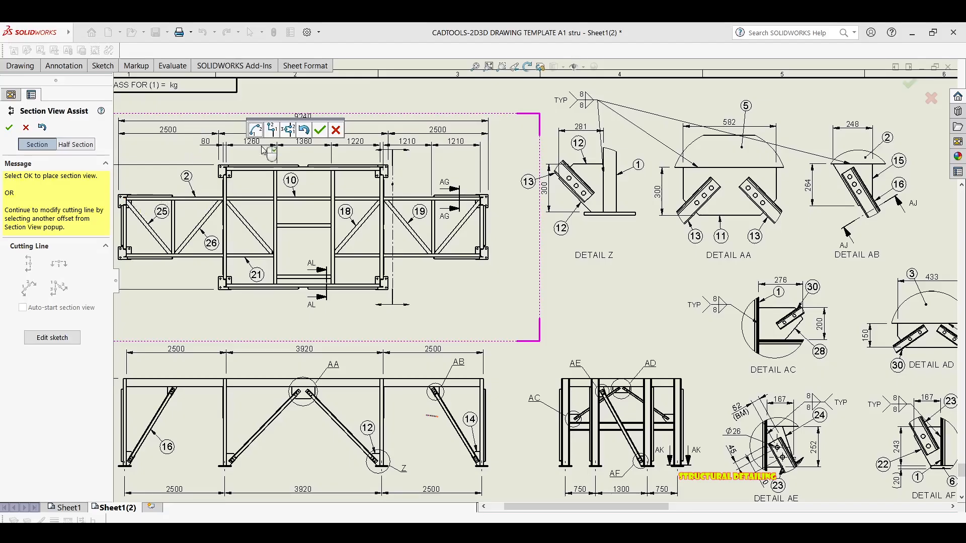
click(320, 130)
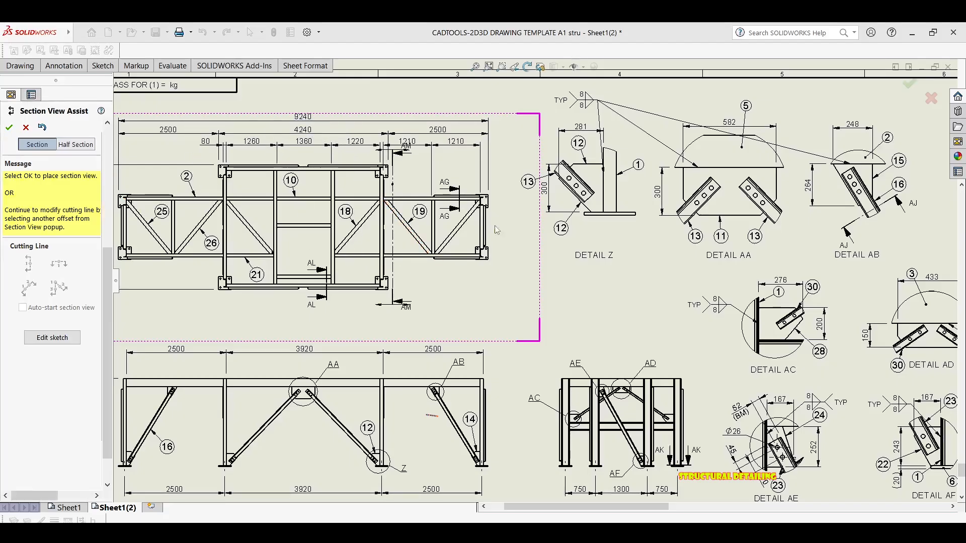
Step: Place the Section AM-AM view in the empty space beneath Detail Y
scroll(528, 212, up, 3)
mouse_move(601, 272)
middle_down()
mouse_move(601, 235)
mouse_move(567, 133)
middle_up()
middle_drag(737, 380, 569, 277)
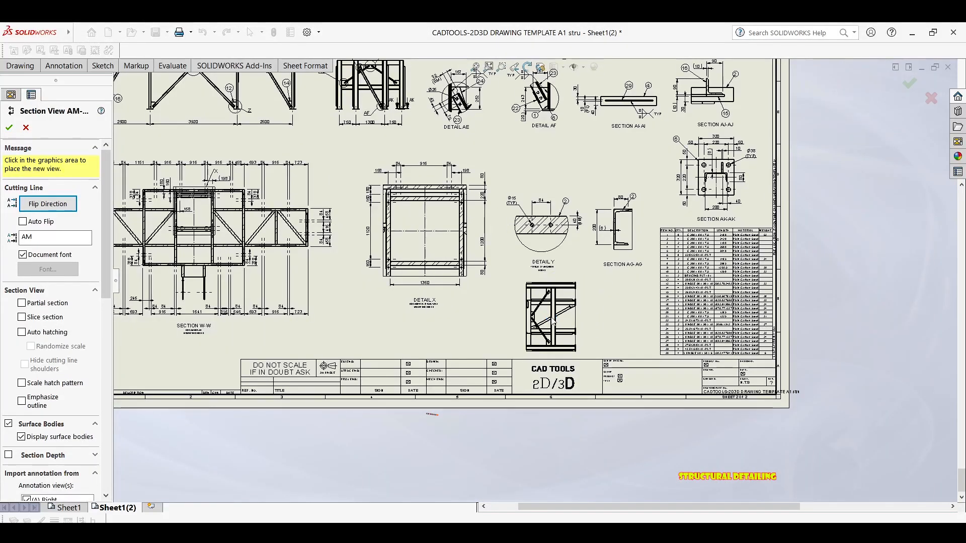
click(568, 316)
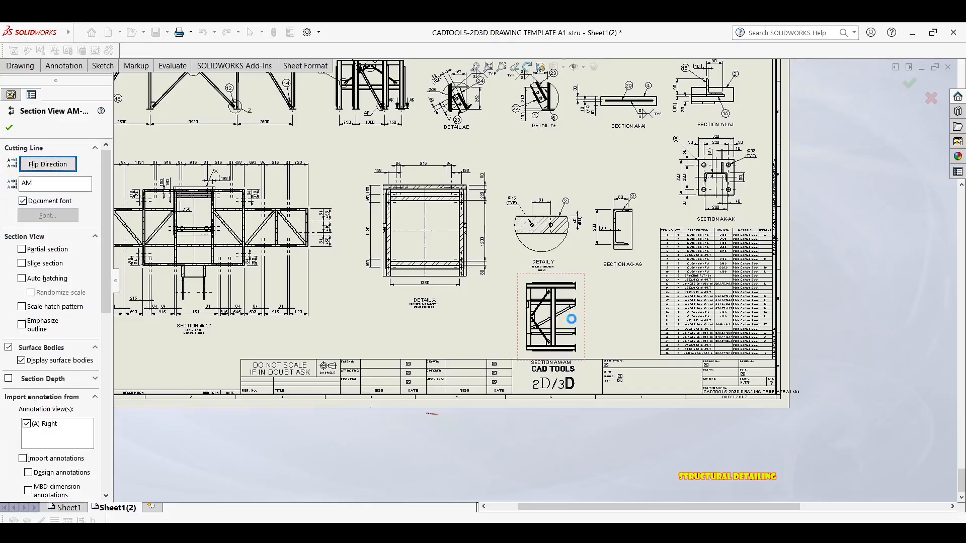
scroll(585, 326, down, 3)
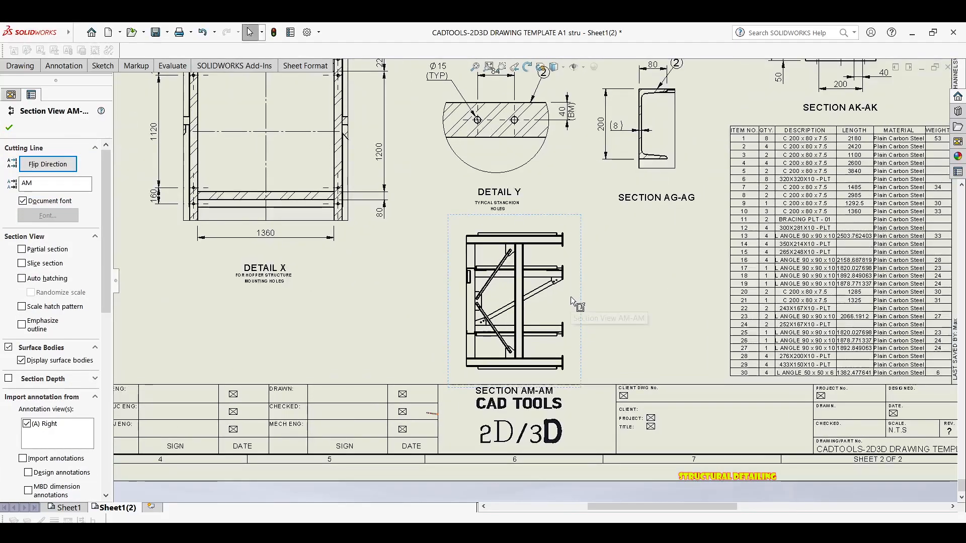
Step: Rotate the Section AM-AM view by -90 degrees so that the columns stand upright
click(527, 68)
double_click(83, 54)
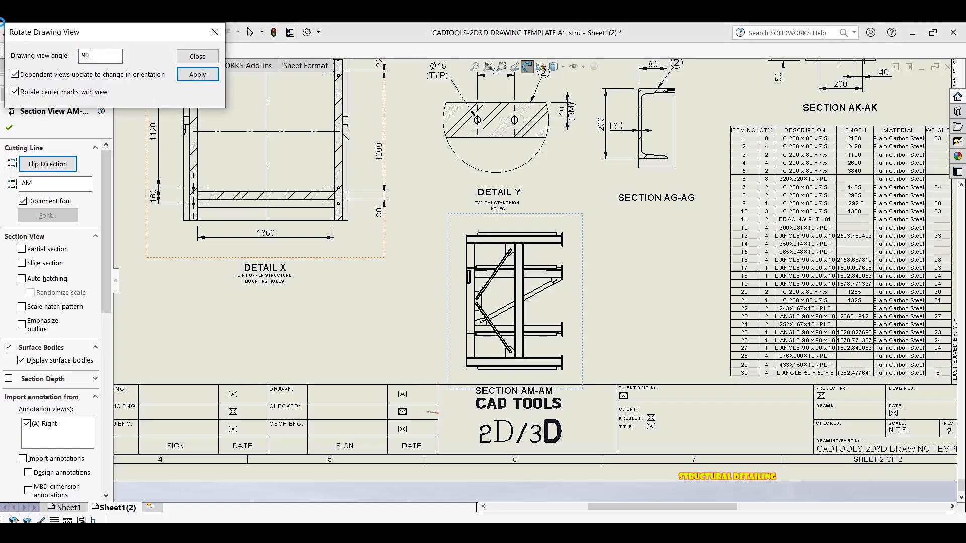
click(203, 76)
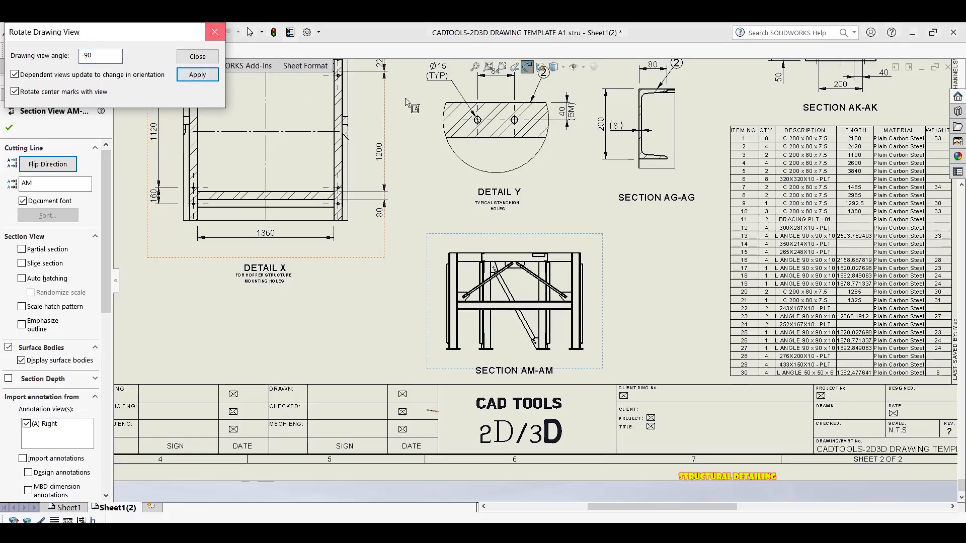
Step: Dimension the height from the column base to the cross beam's top edge in Section AM-AM, placed outside the frame
scroll(557, 336, down, 3)
middle_drag(567, 307, 573, 277)
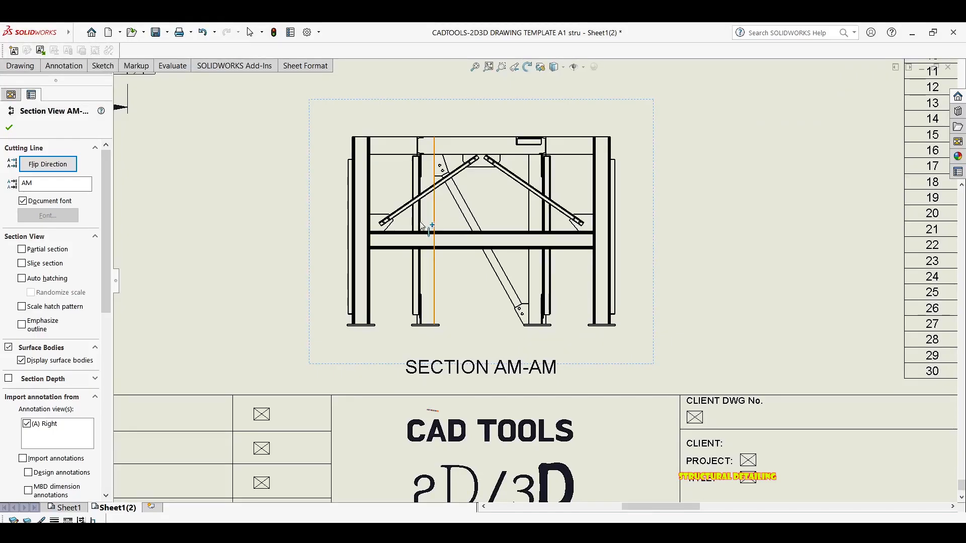
right_drag(362, 271, 376, 244)
scroll(362, 256, down, 6)
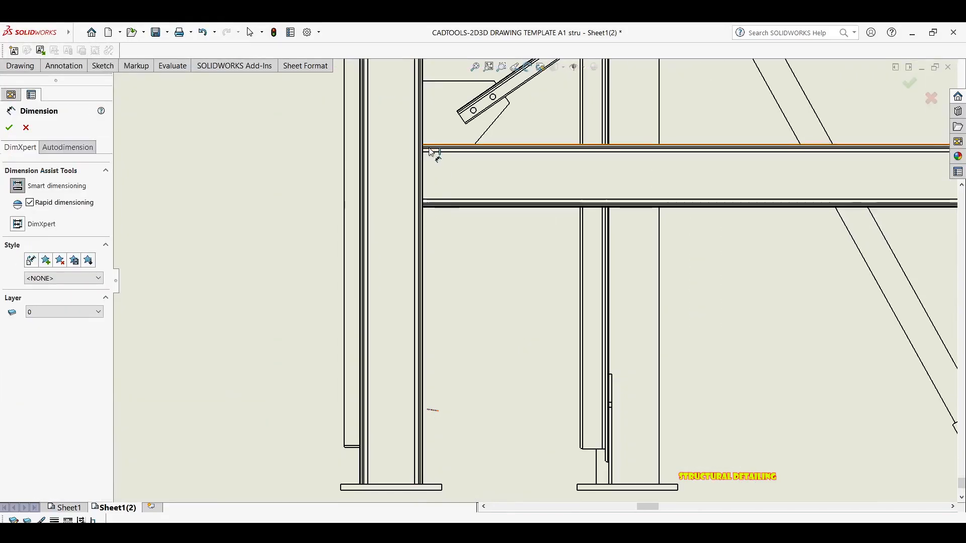
scroll(468, 166, down, 6)
scroll(604, 198, down, 5)
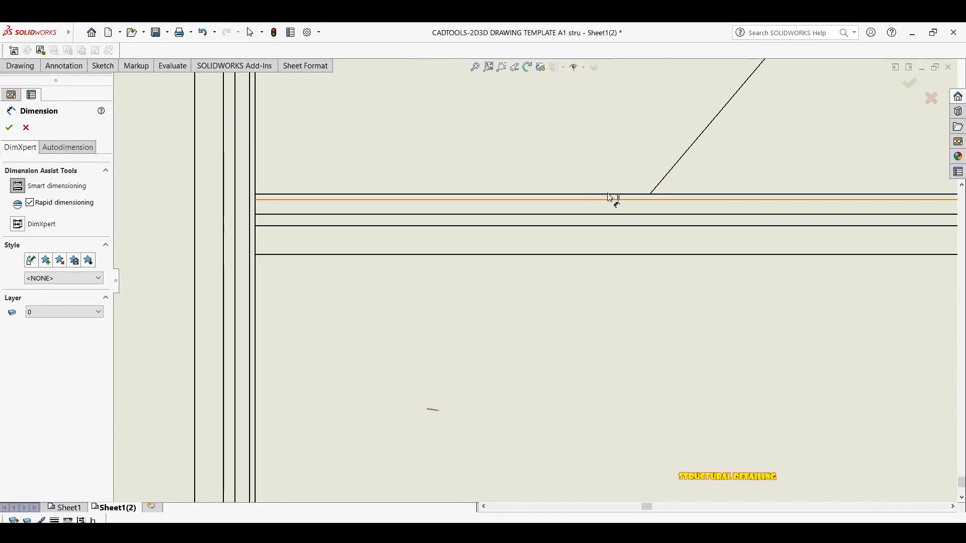
click(625, 200)
scroll(453, 333, up, 3)
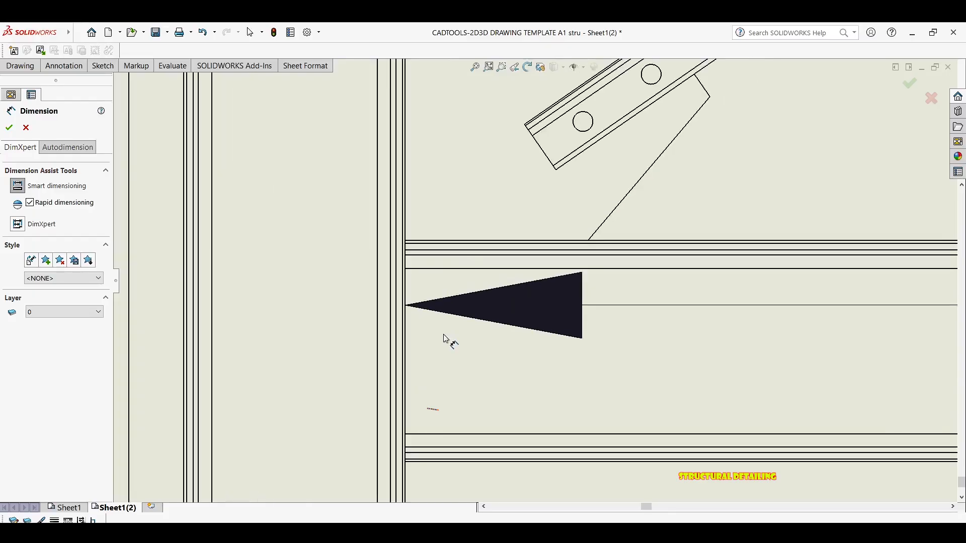
scroll(444, 338, up, 8)
scroll(539, 229, down, 4)
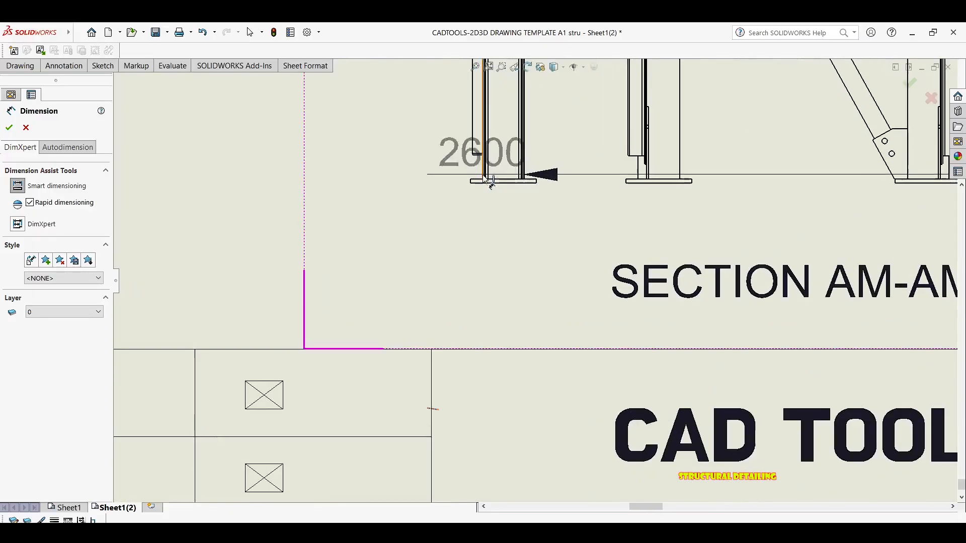
scroll(440, 181, up, 3)
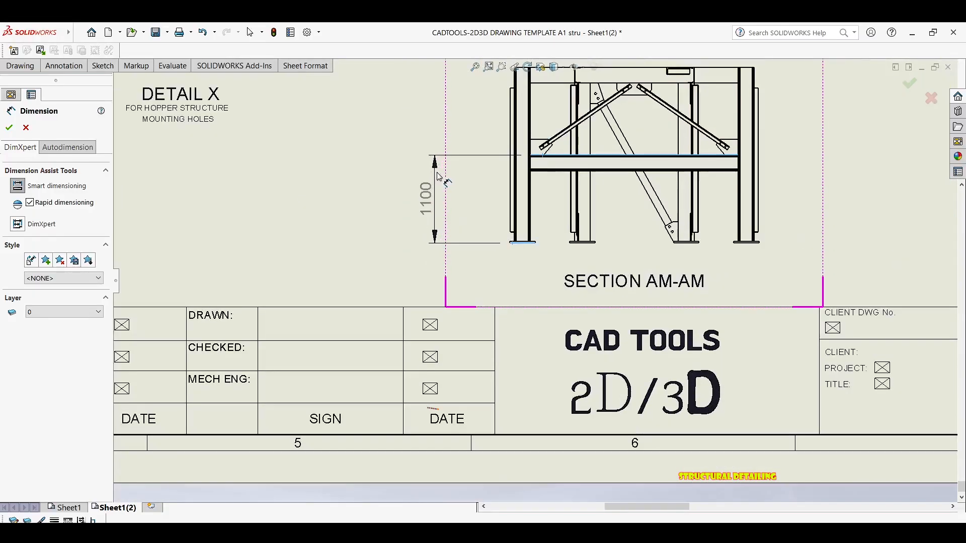
click(462, 178)
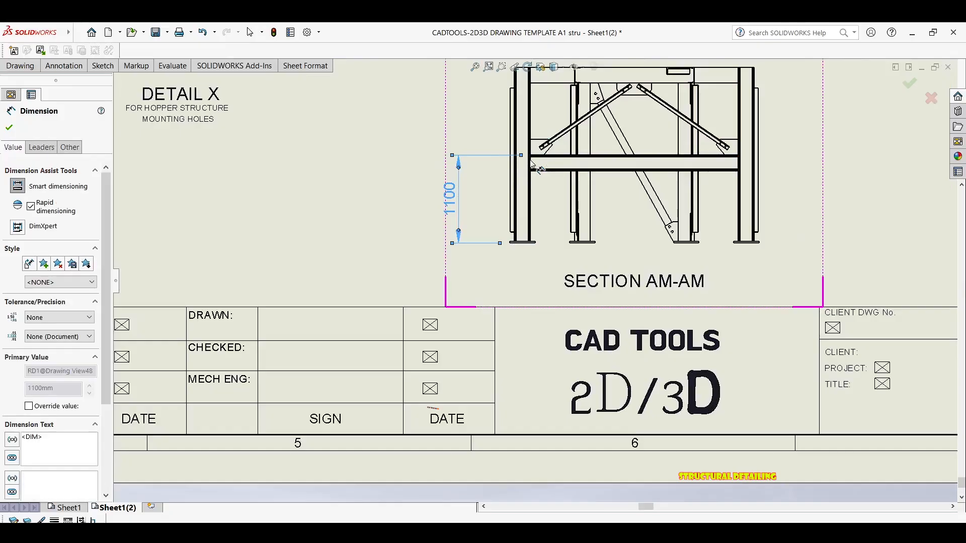
Step: Dimension the cross beam's length along the top of Section AM-AM
scroll(532, 166, down, 5)
scroll(454, 196, down, 3)
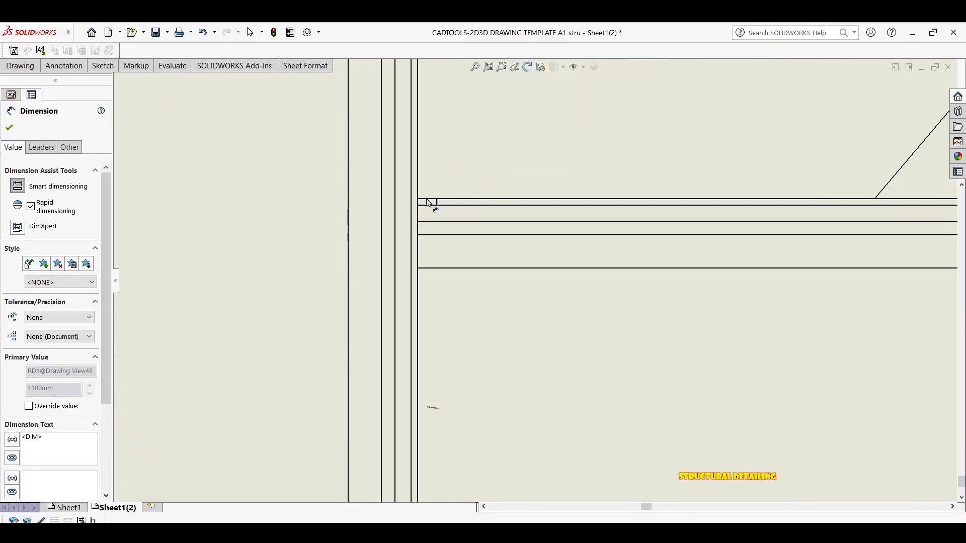
scroll(432, 204, up, 5)
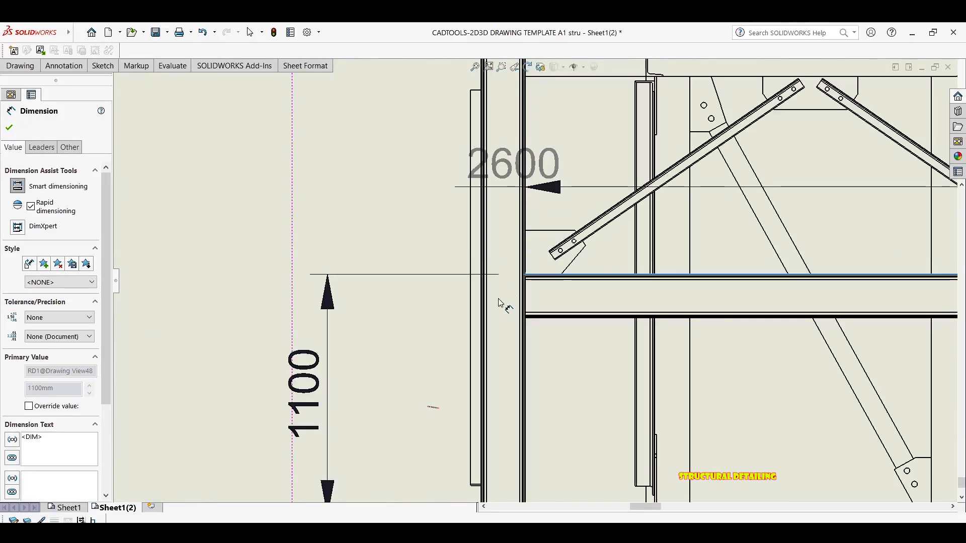
scroll(498, 167, down, 6)
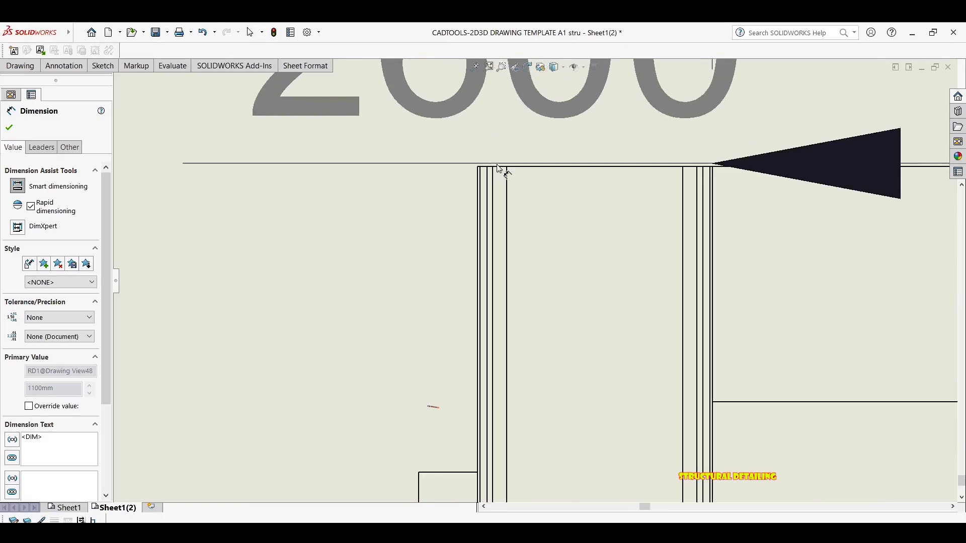
scroll(491, 173, down, 3)
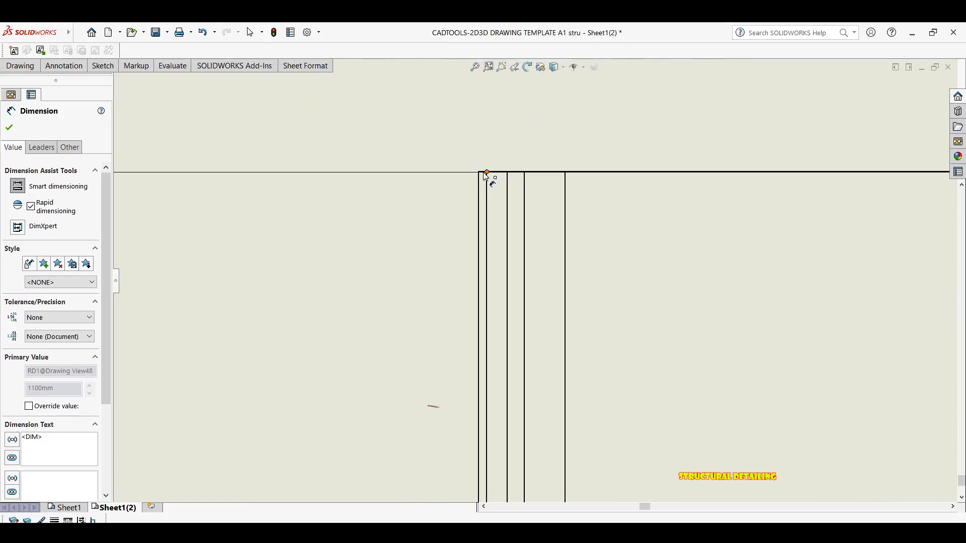
click(485, 173)
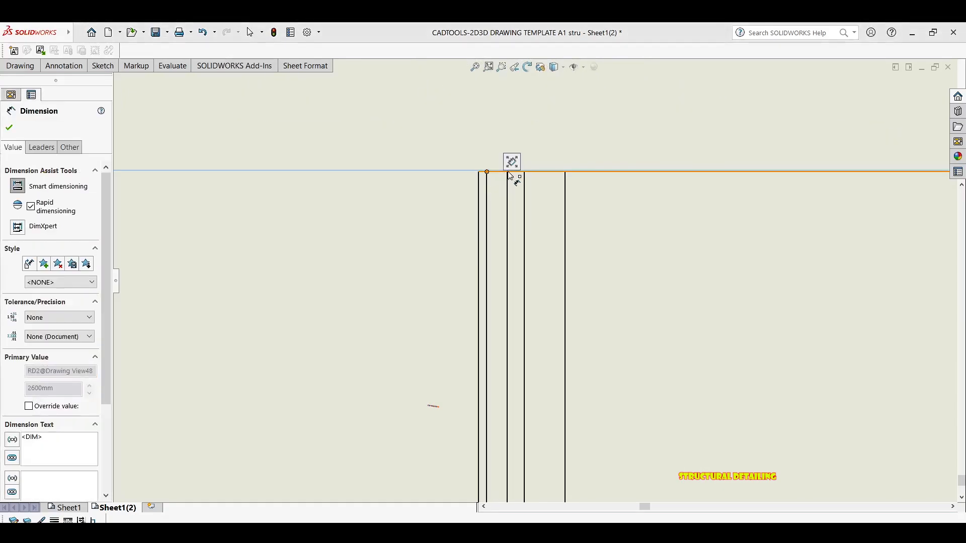
Step: Dimension the height from the cross beam's top edge to the top of the frame, in line with the lower height dimension
scroll(524, 179, down, 2)
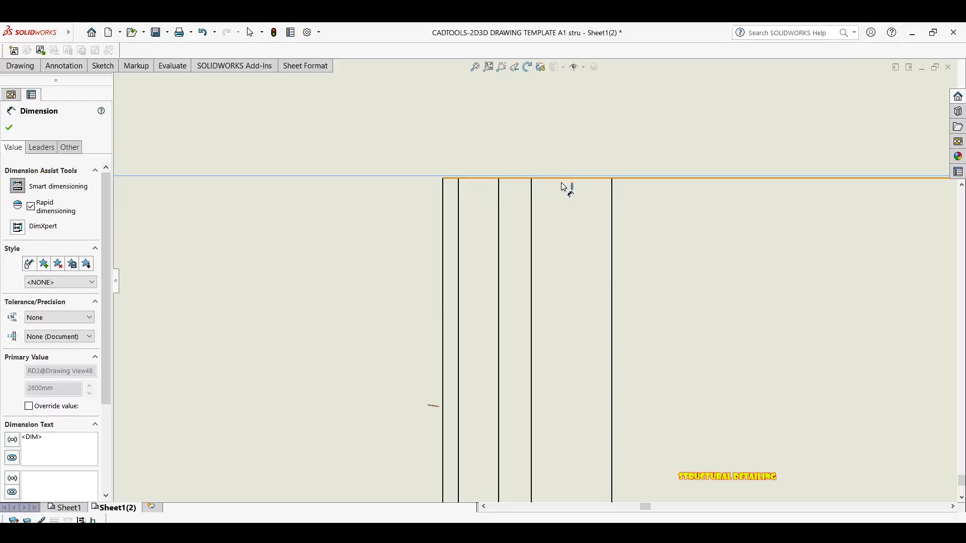
scroll(554, 309, up, 3)
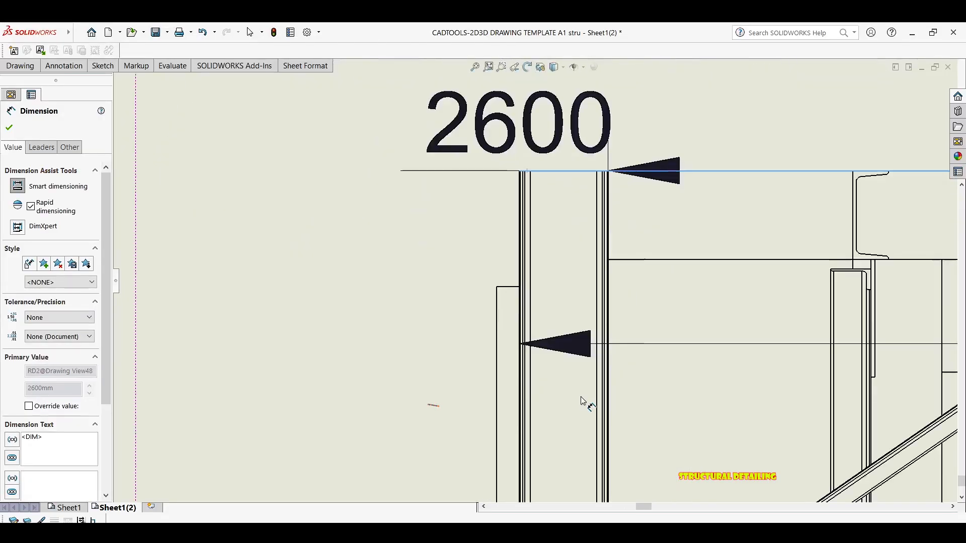
scroll(581, 398, up, 1)
middle_drag(581, 398, 540, 204)
scroll(548, 431, down, 12)
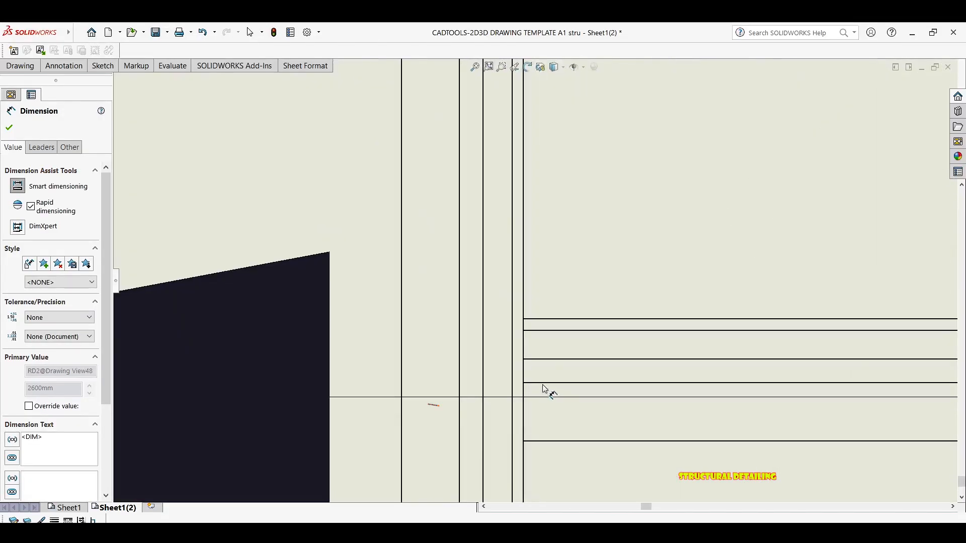
click(540, 320)
scroll(390, 327, up, 12)
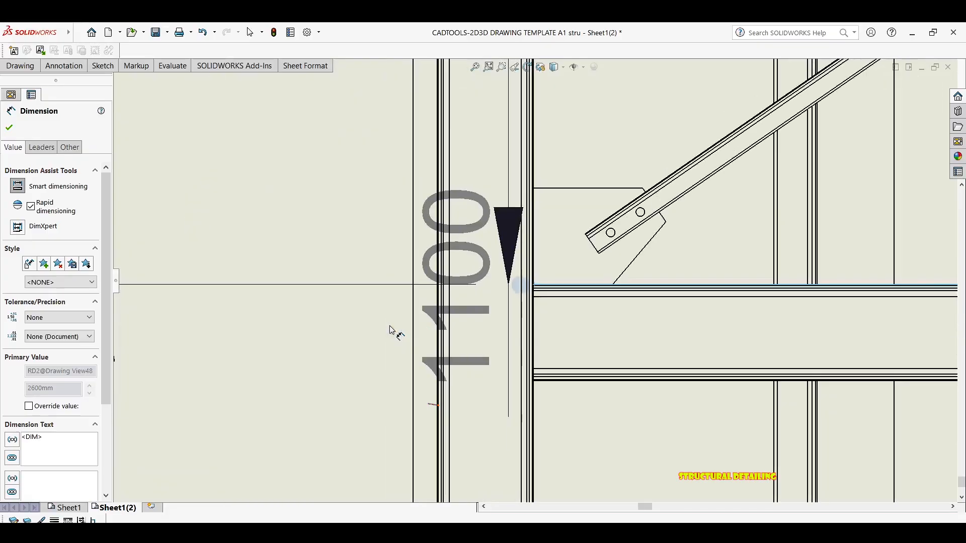
scroll(390, 330, up, 3)
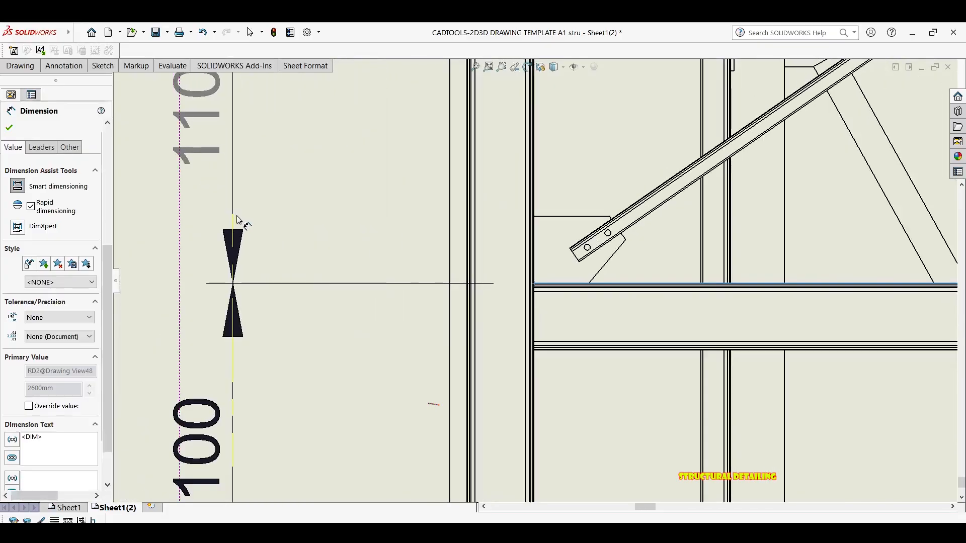
click(238, 220)
scroll(387, 342, up, 5)
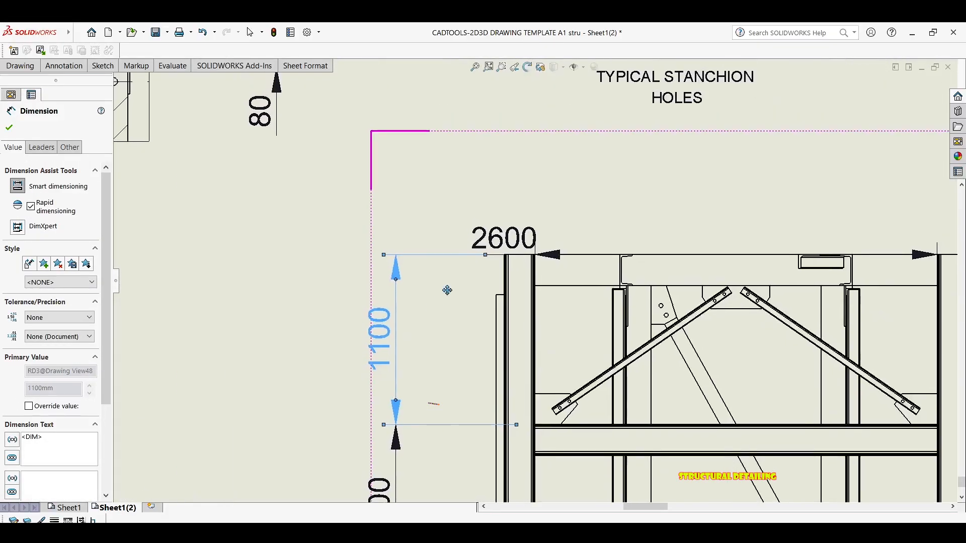
Step: Leave dimensioning and delete the horizontal 2600 dimension at the top of Section AM-AM
key(Escape)
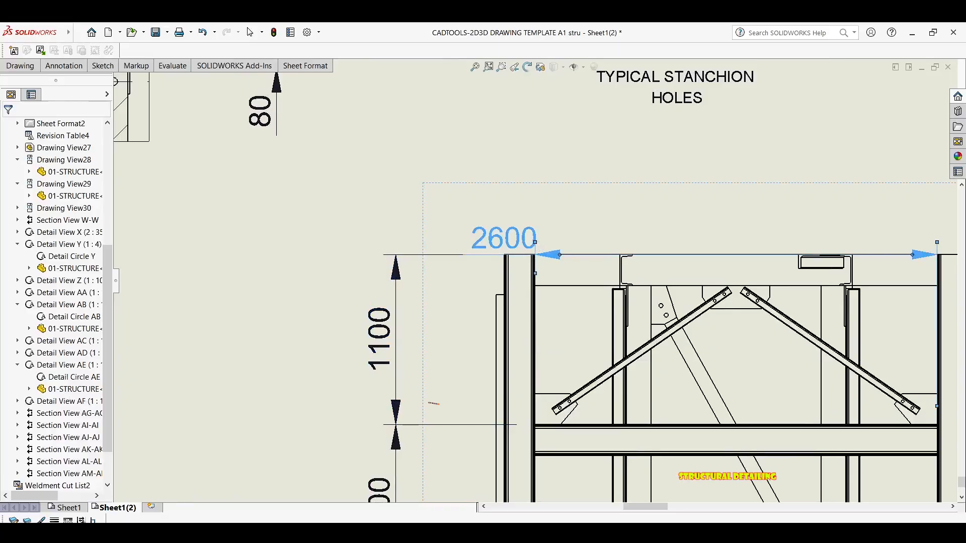
key(Delete)
scroll(515, 242, up, 2)
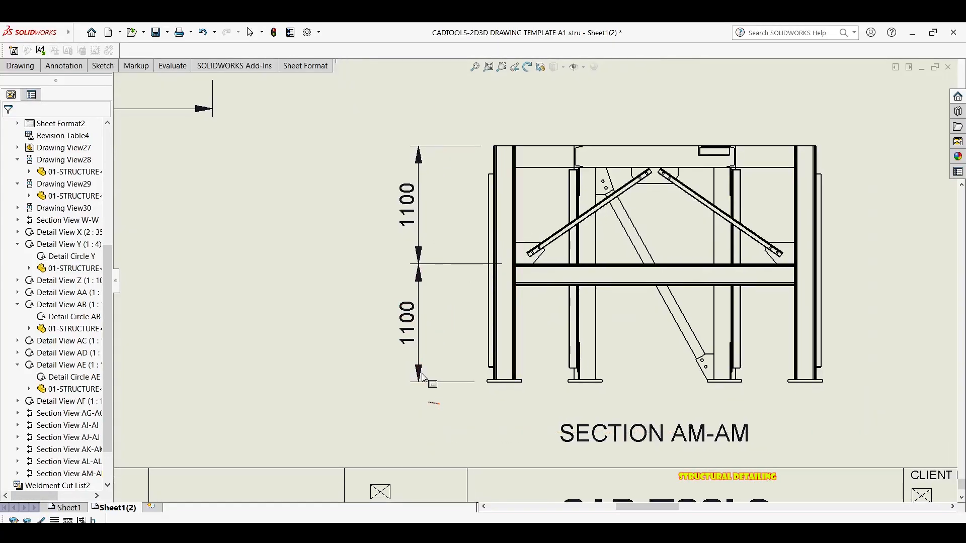
Step: Dimension the angle between the outer column's inner edge and the nearest short diagonal brace in Section AM-AM
scroll(551, 186, up, 1)
scroll(551, 186, up, 2)
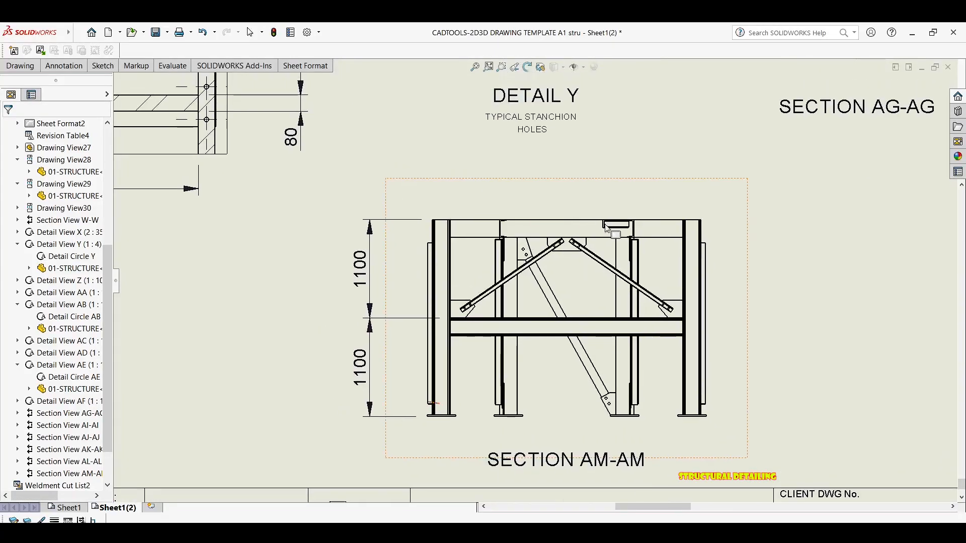
scroll(539, 287, down, 4)
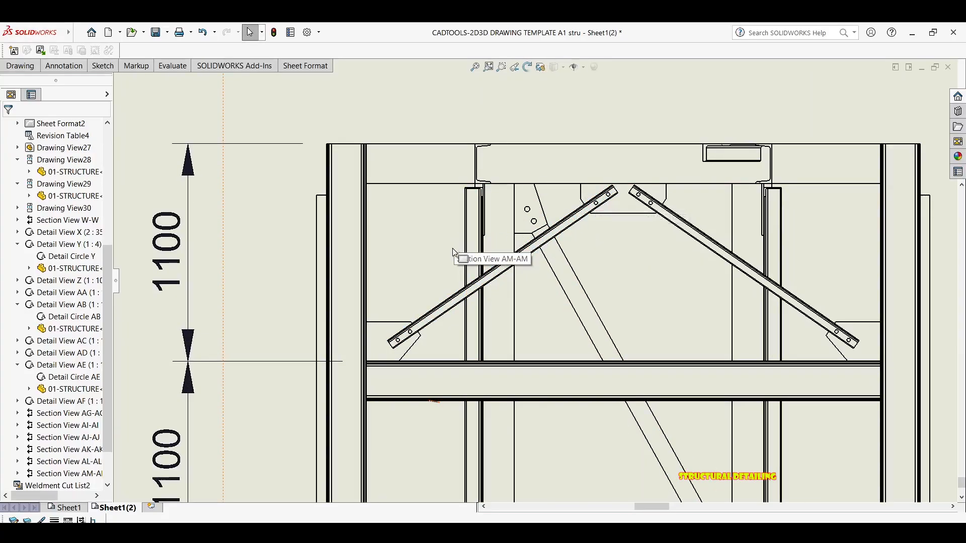
key(d)
scroll(431, 308, down, 1)
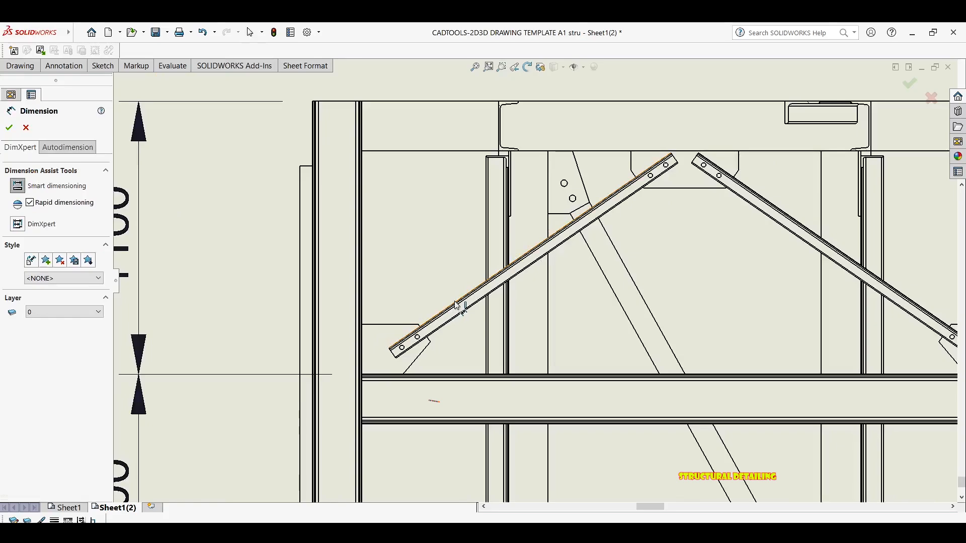
click(361, 259)
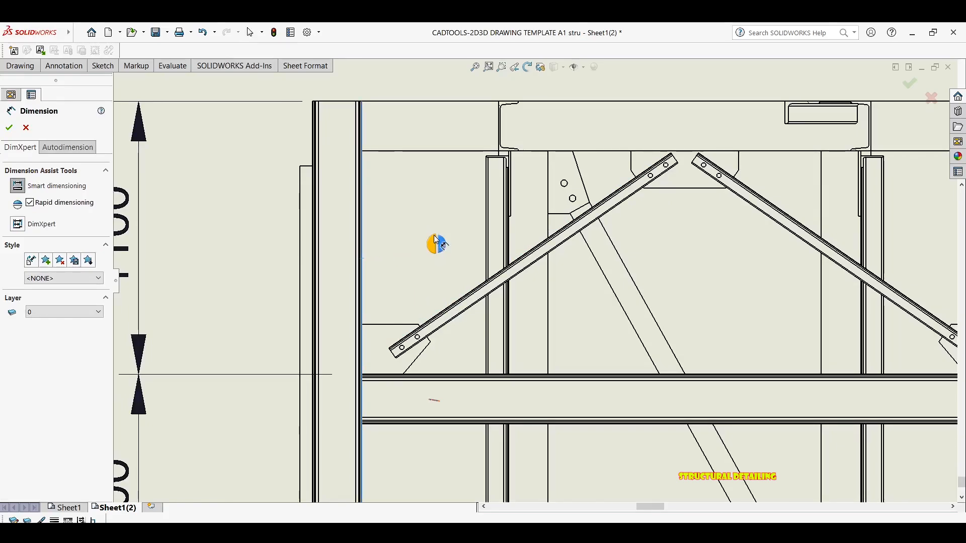
click(462, 297)
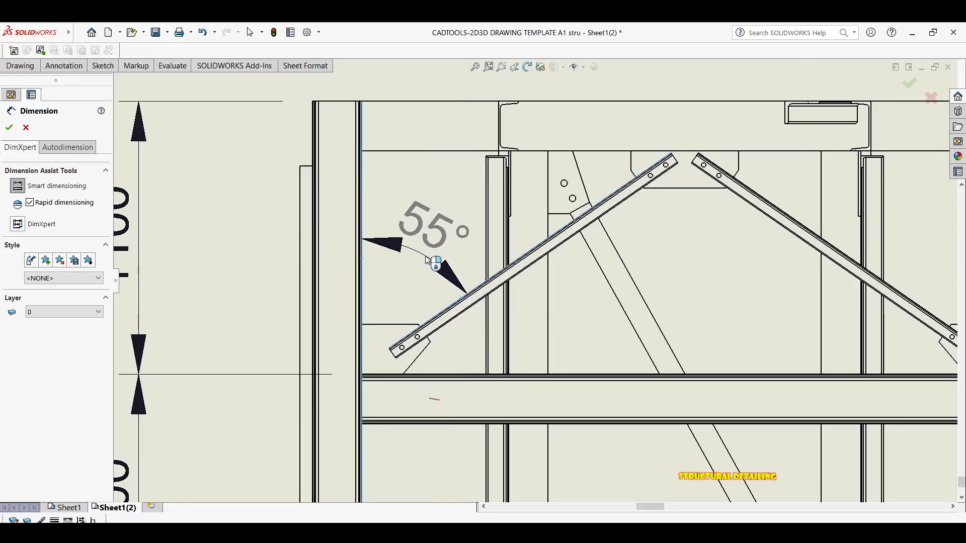
click(433, 259)
Step: Leave dimensioning and shift Section AM-AM sideways toward Detail X, keeping it above the title block
scroll(559, 241, up, 3)
scroll(557, 237, up, 1)
middle_drag(560, 237, 432, 184)
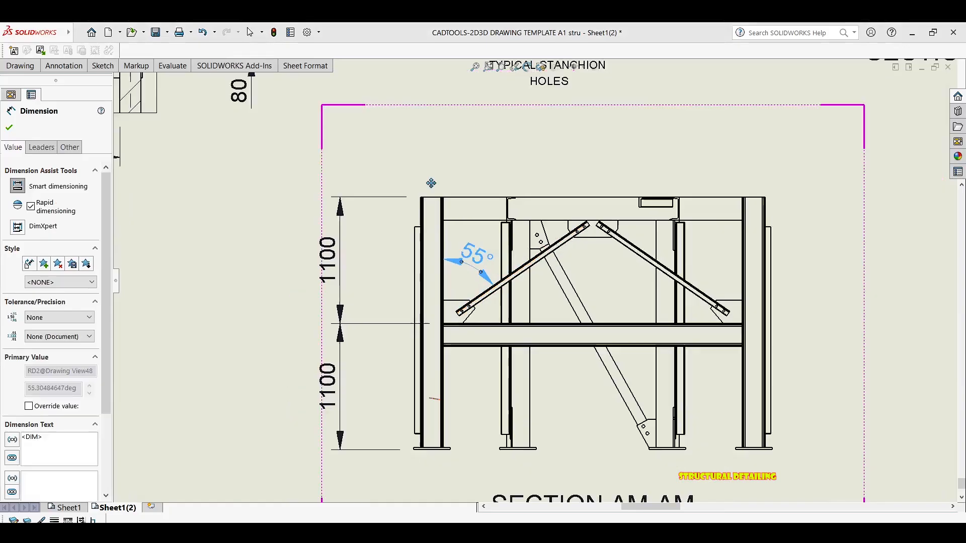
scroll(495, 341, down, 1)
middle_drag(494, 339, 481, 302)
scroll(524, 271, up, 4)
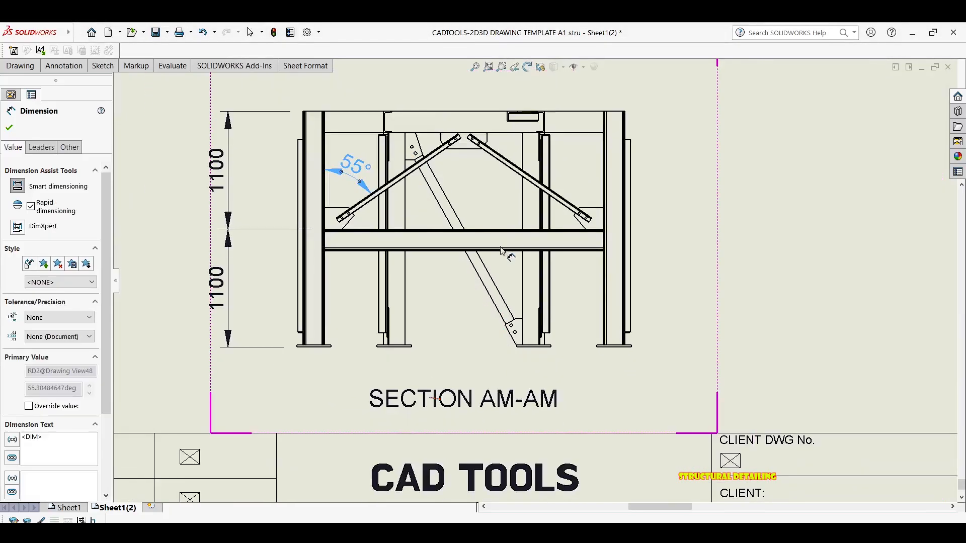
scroll(676, 314, down, 1)
click(674, 314)
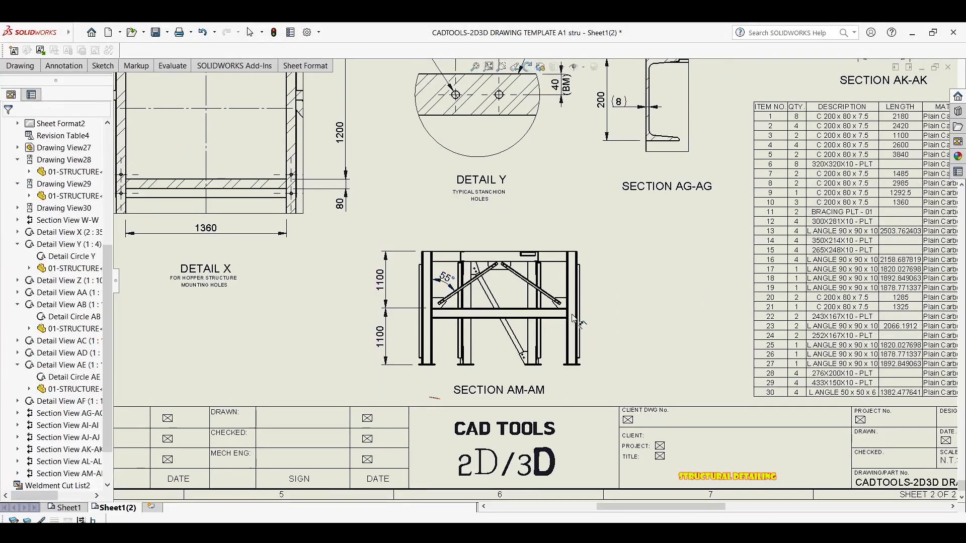
key(Escape)
drag(601, 289, 558, 279)
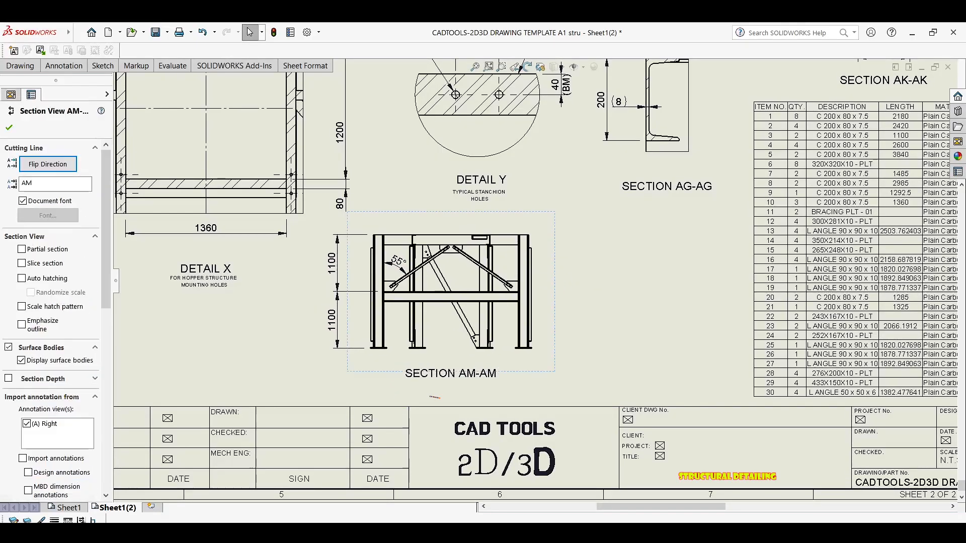
Step: Dimension the angle between the long diagonal brace and the inner column's edge in Section AM-AM, placing it above the cross beam
scroll(512, 286, up, 3)
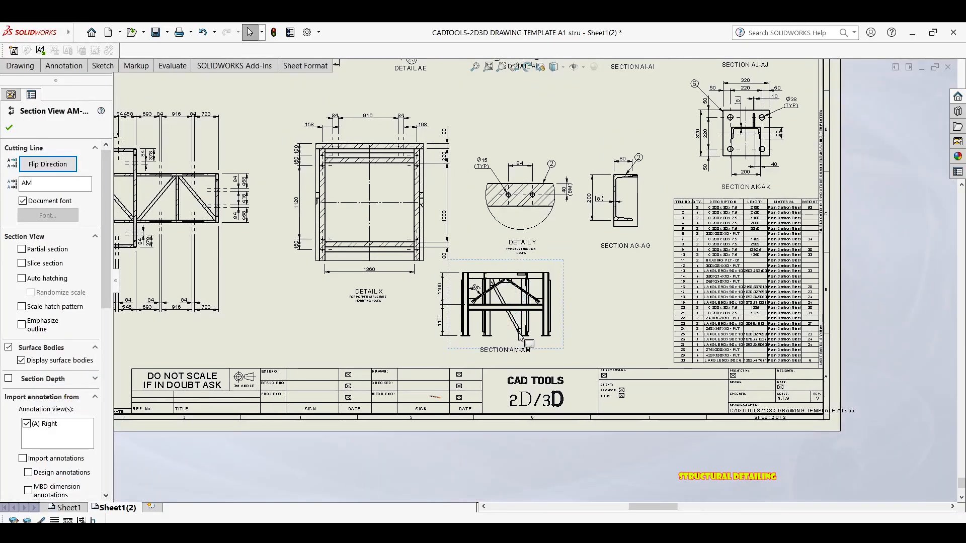
scroll(529, 331, down, 5)
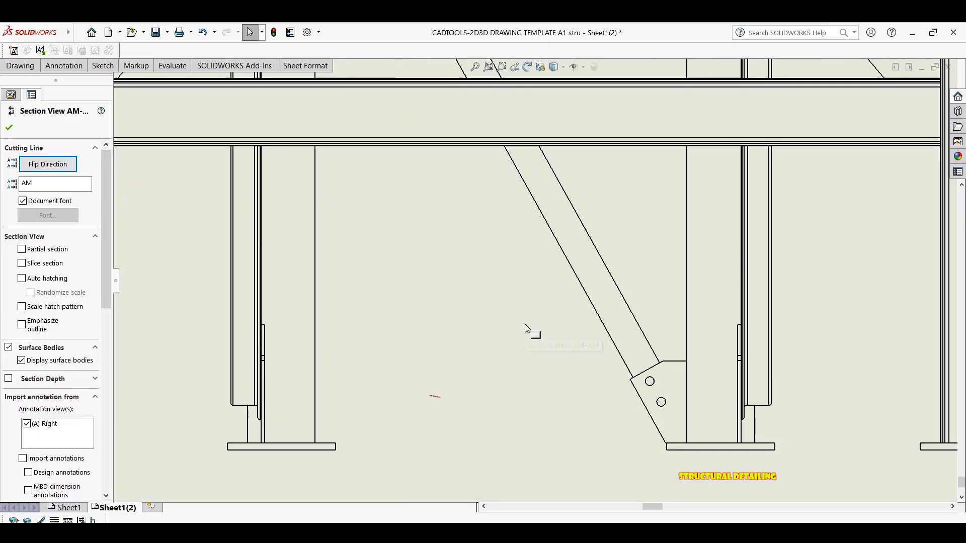
middle_drag(574, 318, 468, 305)
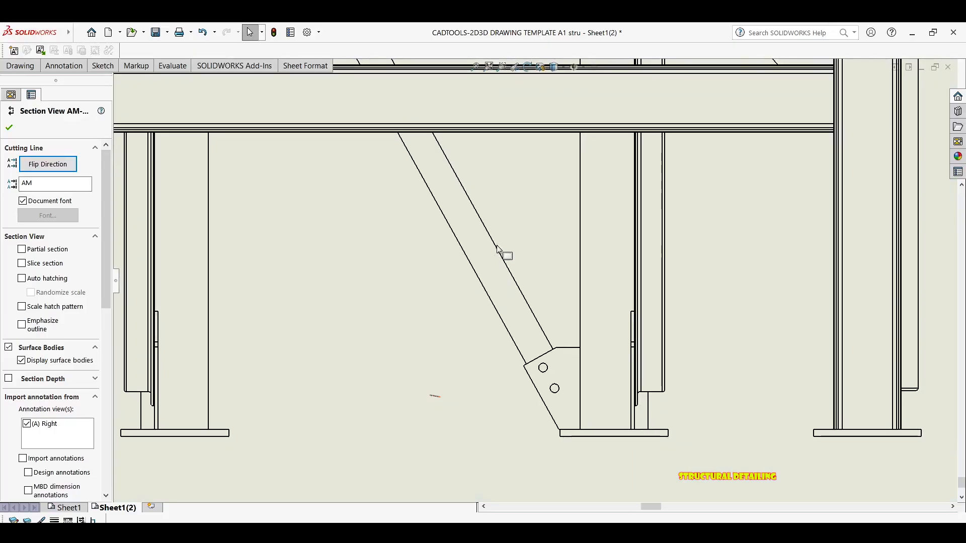
key(d)
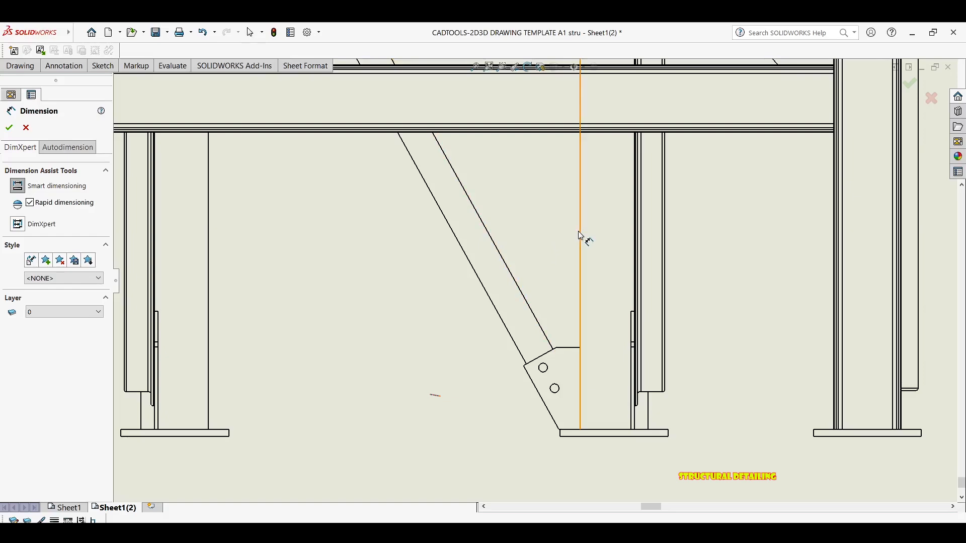
click(493, 237)
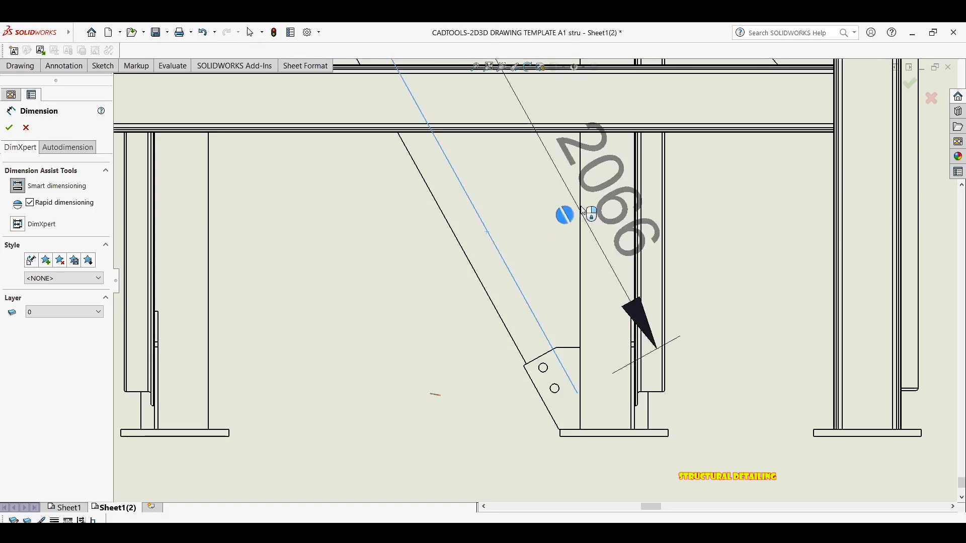
click(560, 197)
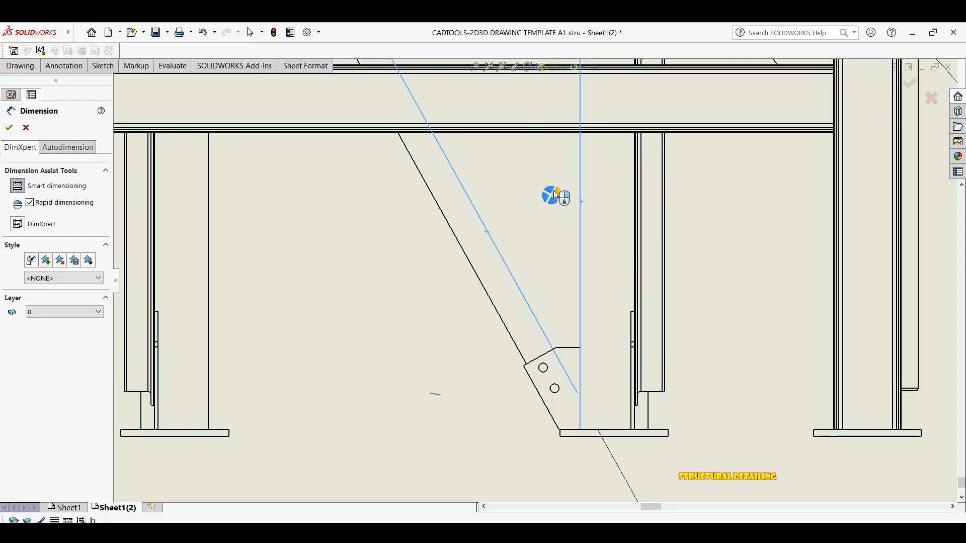
scroll(552, 194, up, 5)
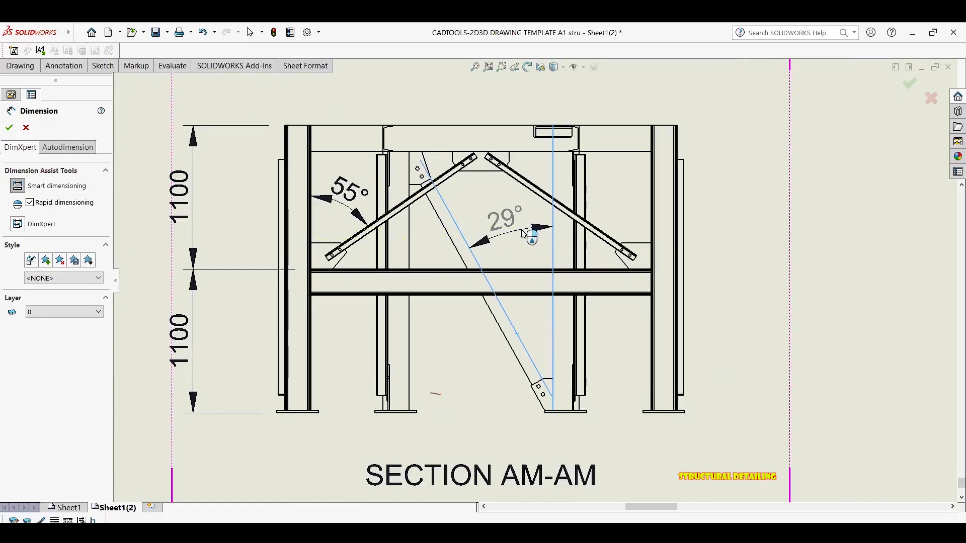
click(530, 229)
key(Escape)
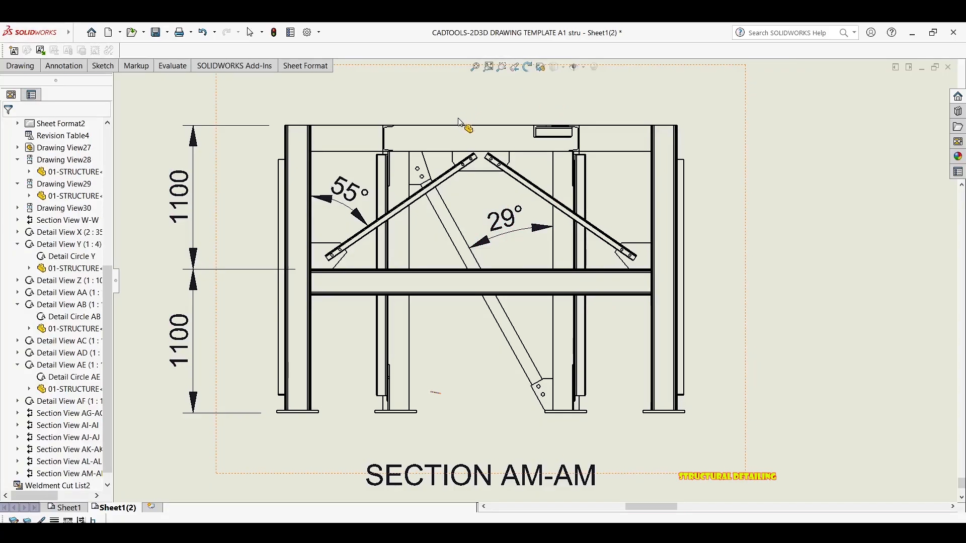
Step: Shift Section AM-AM slightly away from Detail X toward the cut list table and deselect it
scroll(567, 142, up, 1)
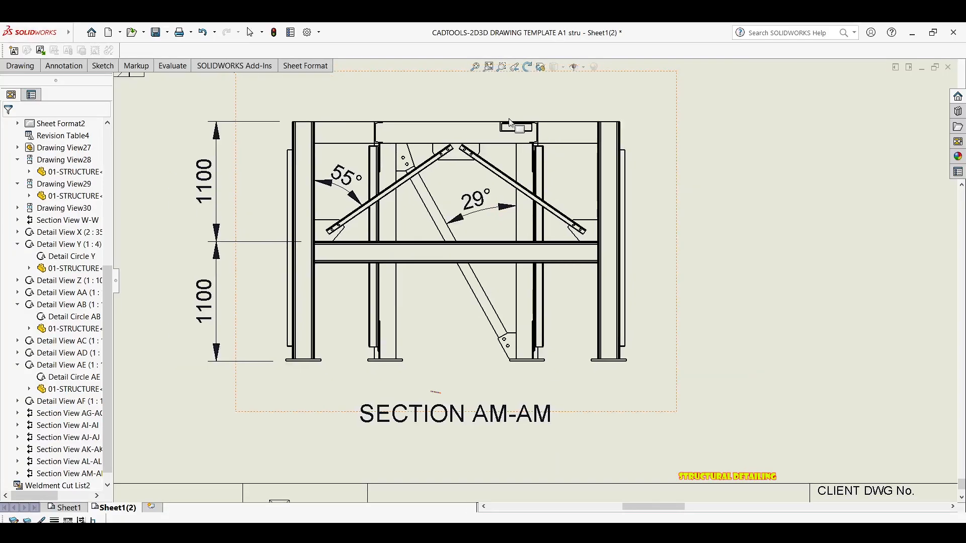
middle_drag(510, 122, 497, 90)
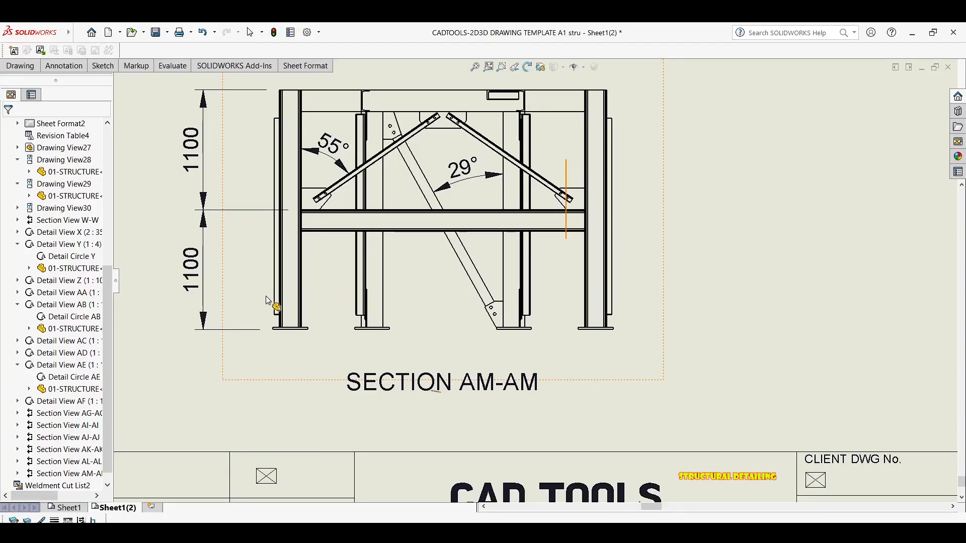
scroll(457, 279, down, 6)
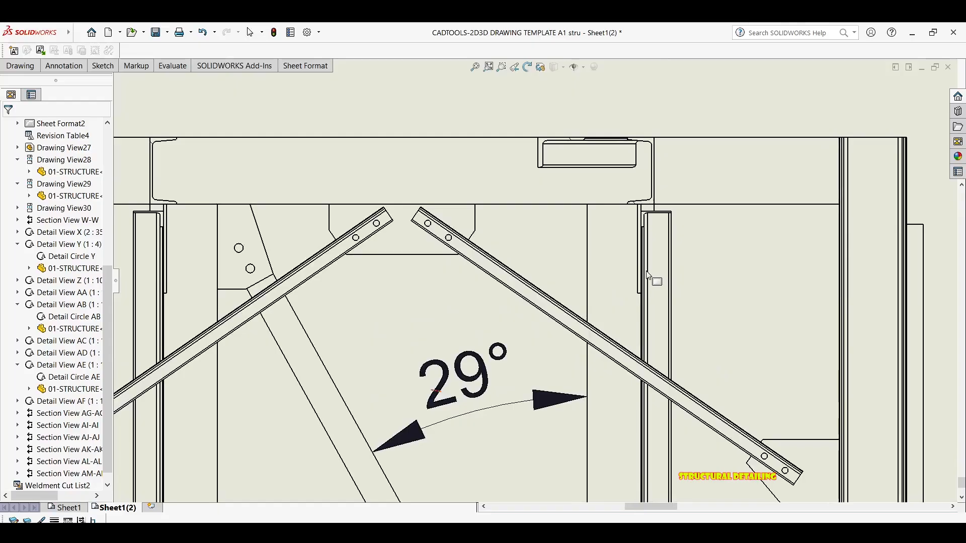
scroll(615, 275, up, 6)
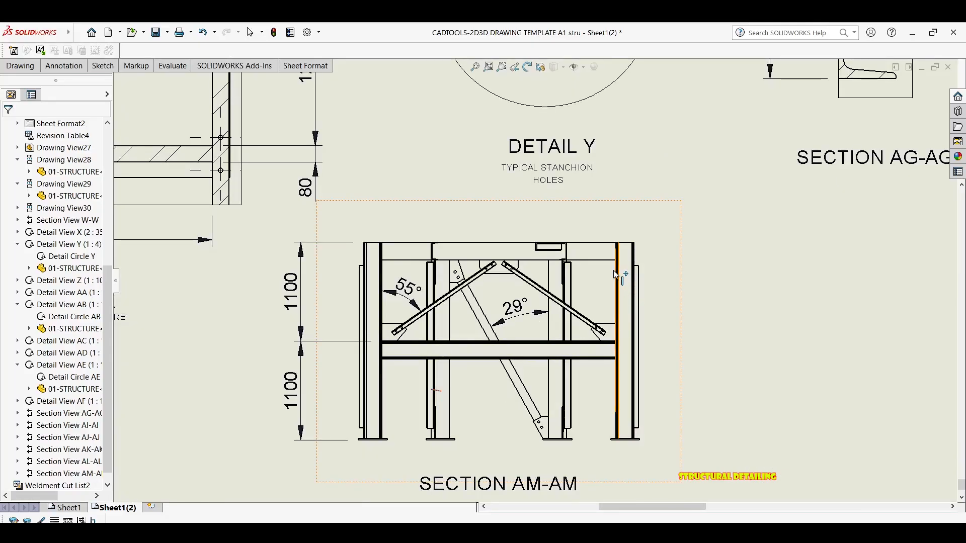
scroll(615, 276, up, 3)
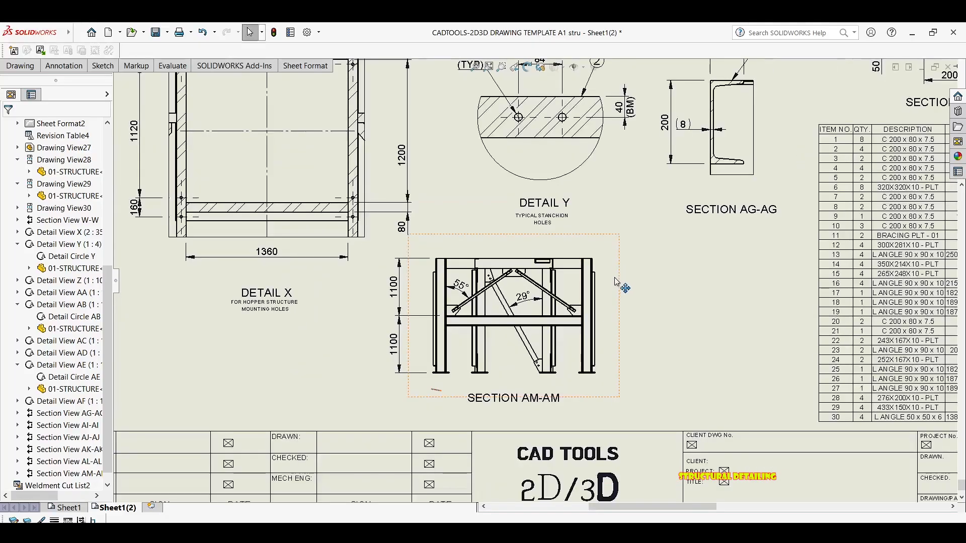
drag(627, 305, 651, 306)
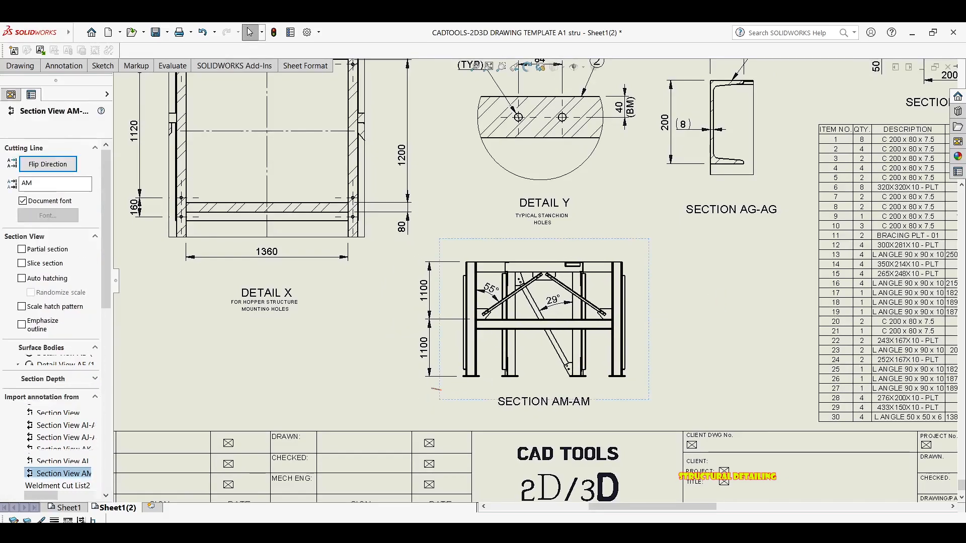
click(707, 287)
Step: Move Detail Y and Section AG-AG up the sheet, roughly level with Section AK-AK
scroll(578, 193, up, 4)
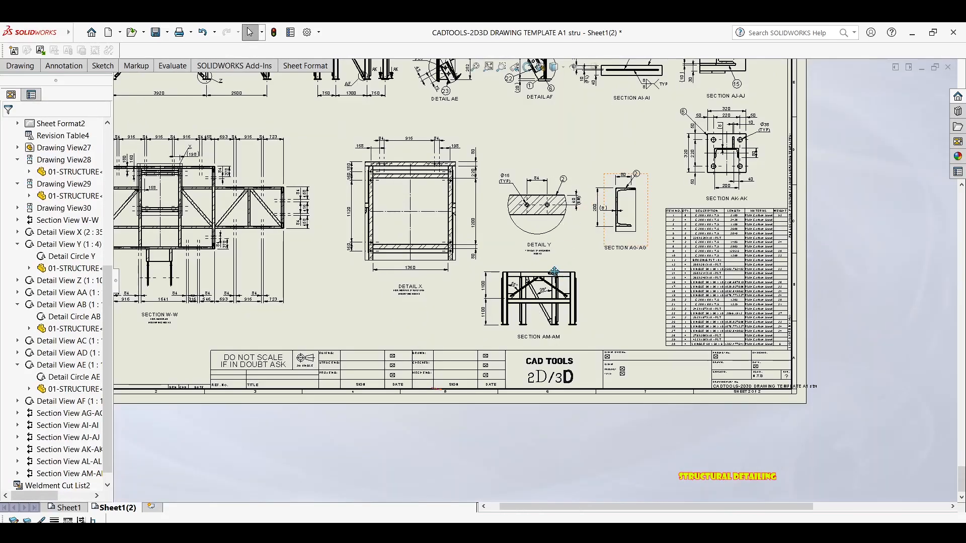
scroll(554, 272, up, 2)
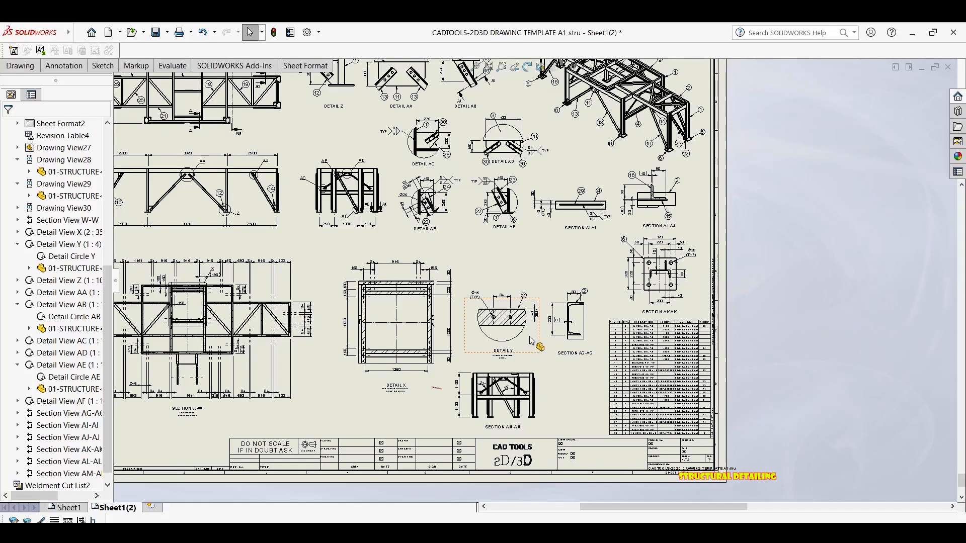
scroll(540, 318, down, 4)
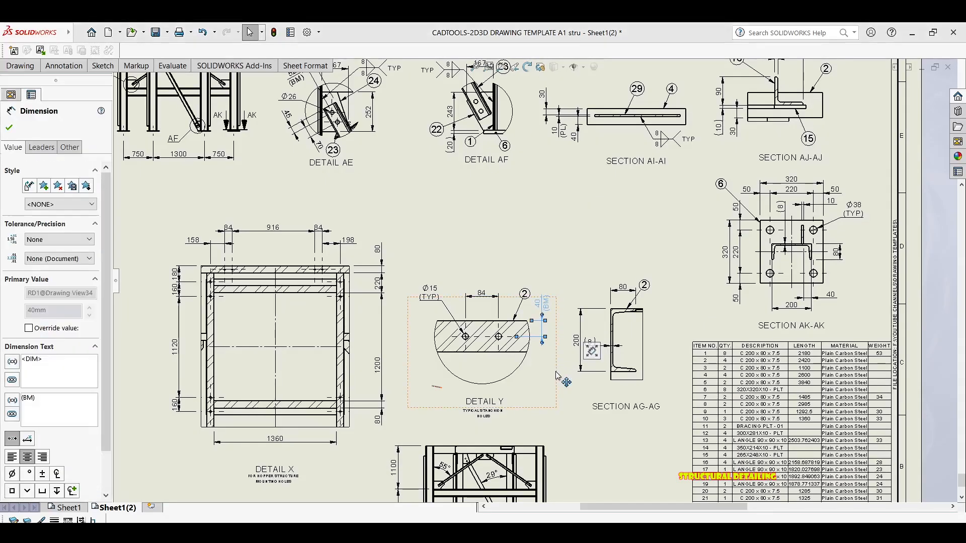
drag(558, 342, 560, 292)
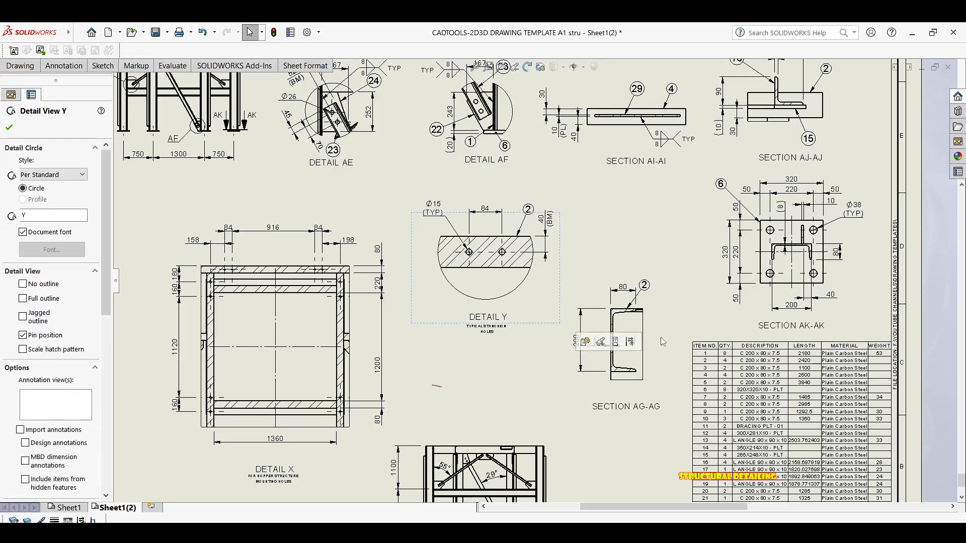
drag(667, 342, 677, 253)
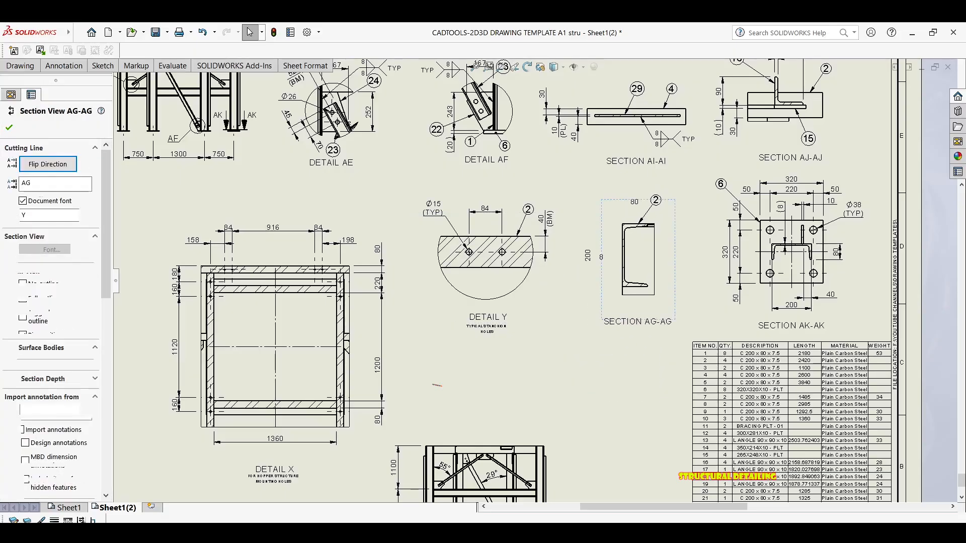
Step: Move Detail X slightly up and toward Section W-W to even out the spacing between views
middle_drag(492, 377, 463, 240)
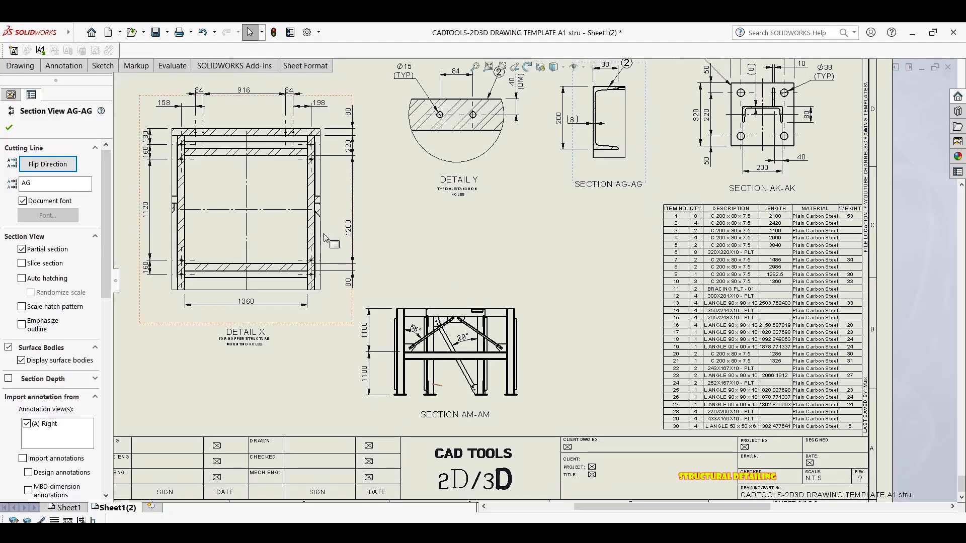
scroll(230, 206, up, 2)
middle_drag(229, 206, 405, 253)
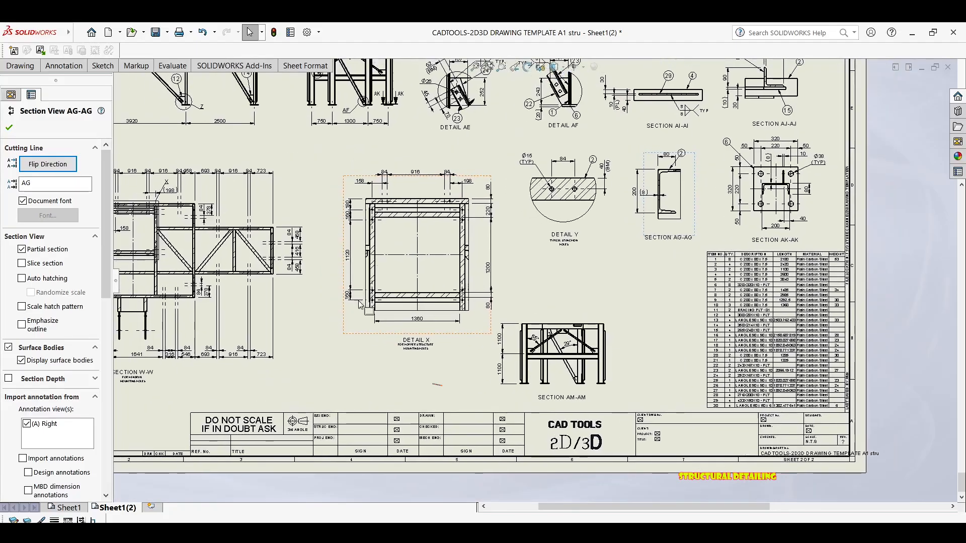
click(350, 335)
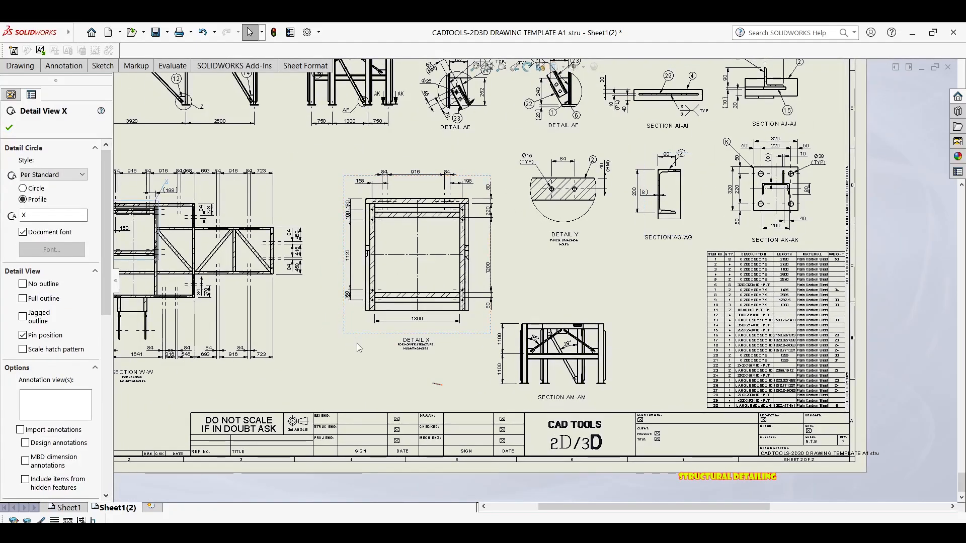
mouse_move(360, 338)
mouse_down()
mouse_move(341, 322)
mouse_move(349, 326)
mouse_up()
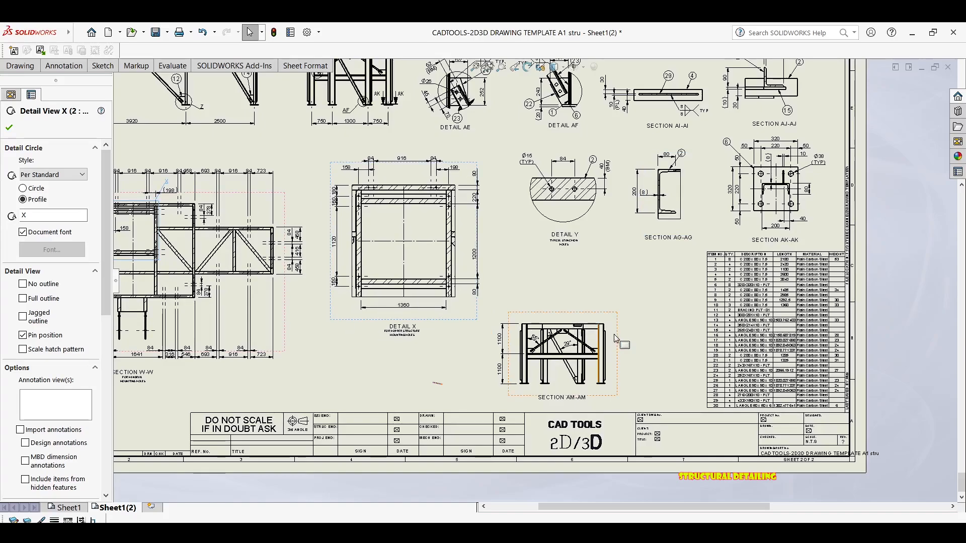
Step: Move Section AM-AM up to sit just beneath Detail Y, deselect it and show the whole sheet
drag(615, 295, 628, 272)
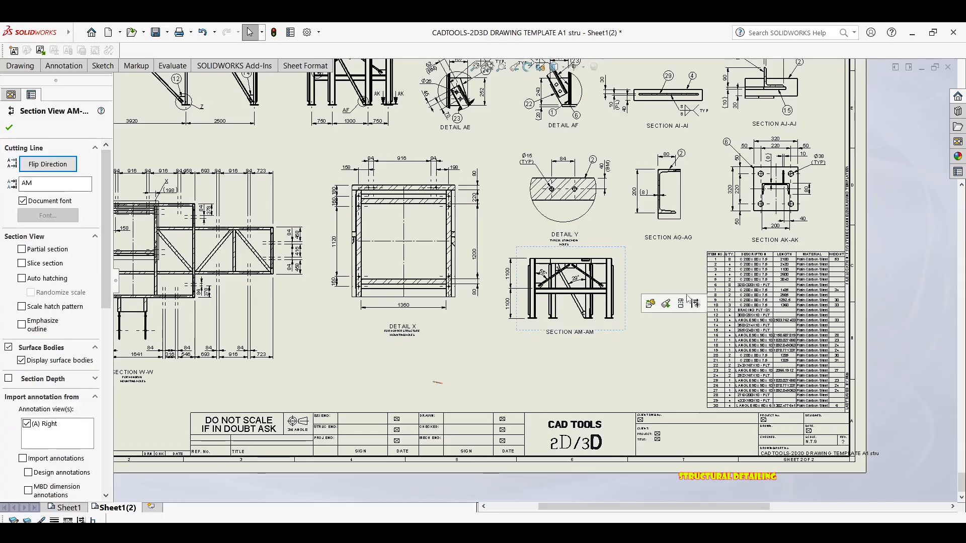
click(641, 311)
key(f)
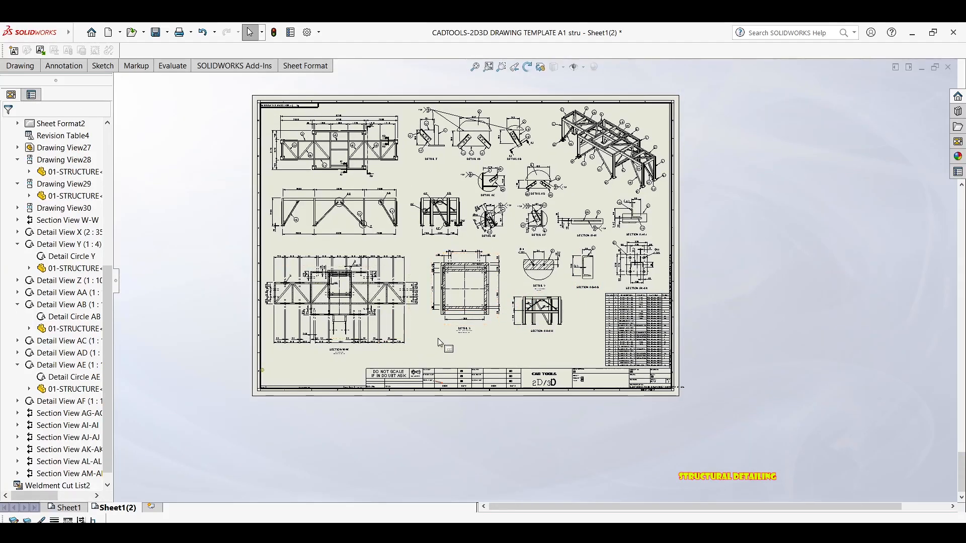
scroll(489, 262, down, 1)
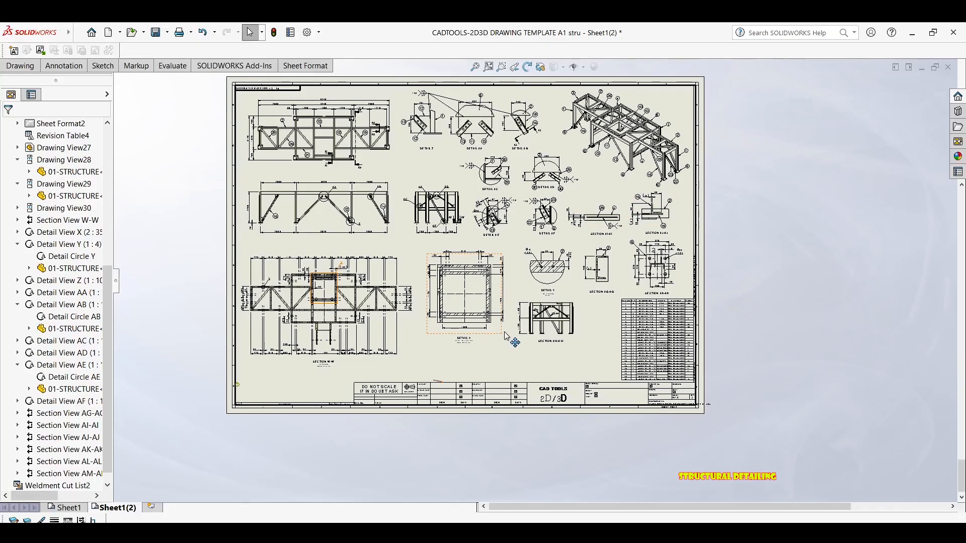
Step: Add a diameter dimension to the upper bolt hole in Detail AF, placed beside the view with its arrow outside the hole
scroll(473, 345, down, 1)
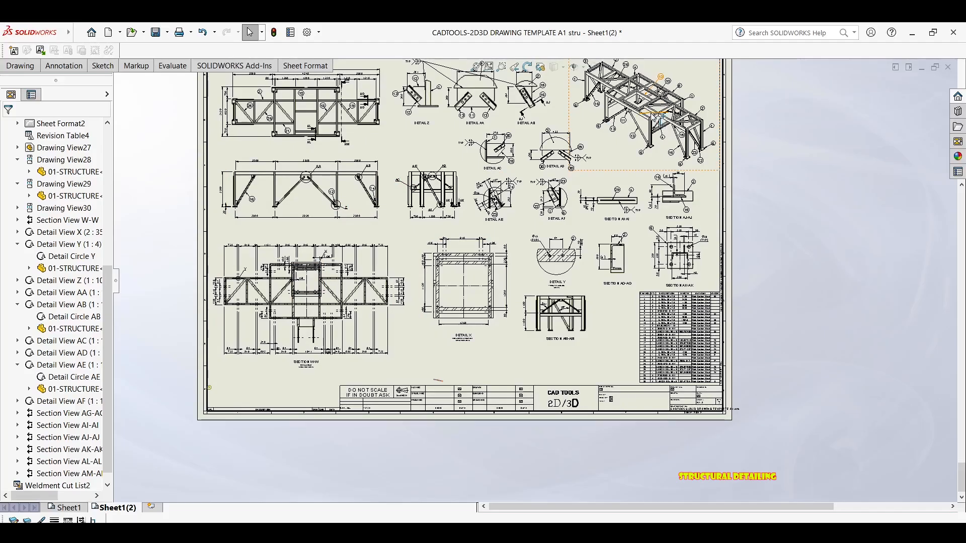
scroll(495, 102, down, 1)
scroll(401, 114, down, 1)
mouse_move(404, 102)
middle_down()
mouse_move(433, 144)
mouse_move(472, 114)
middle_up()
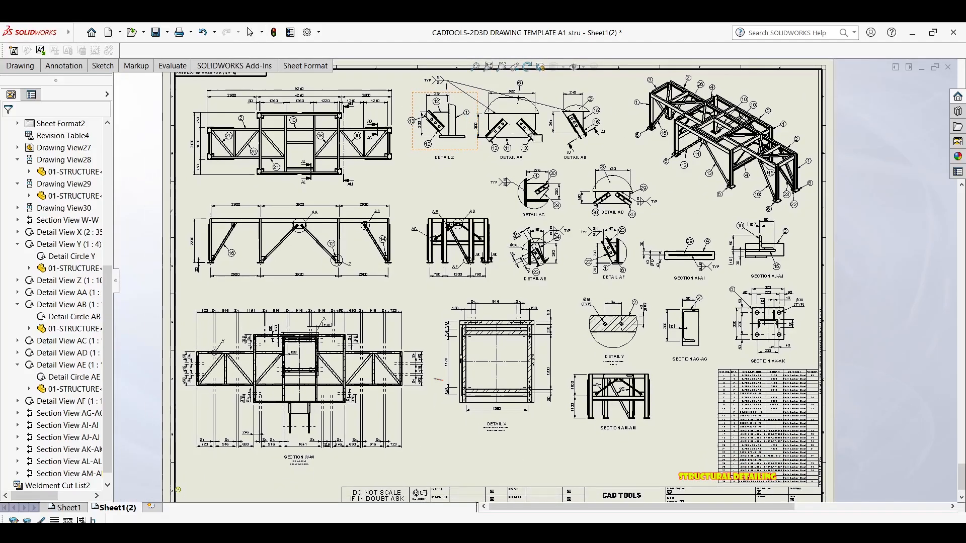
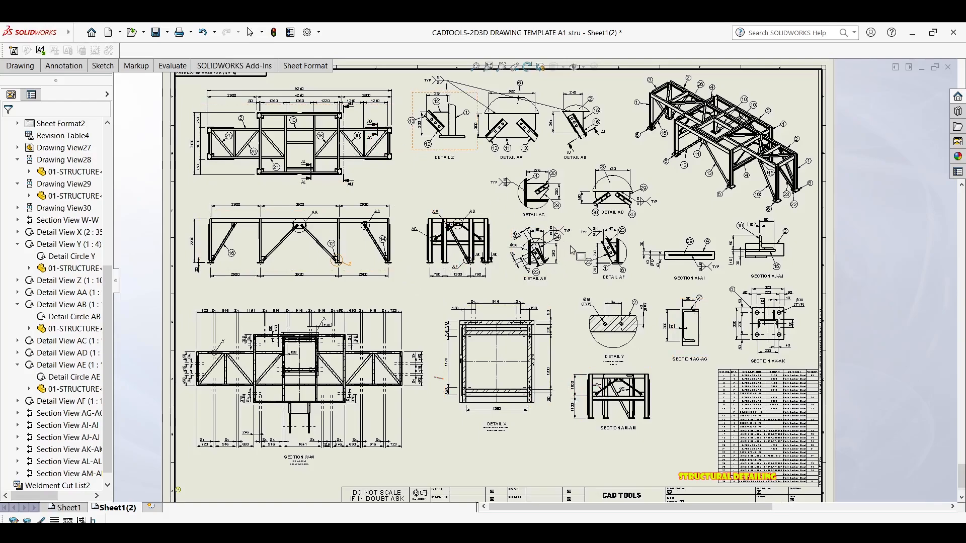
scroll(571, 248, down, 3)
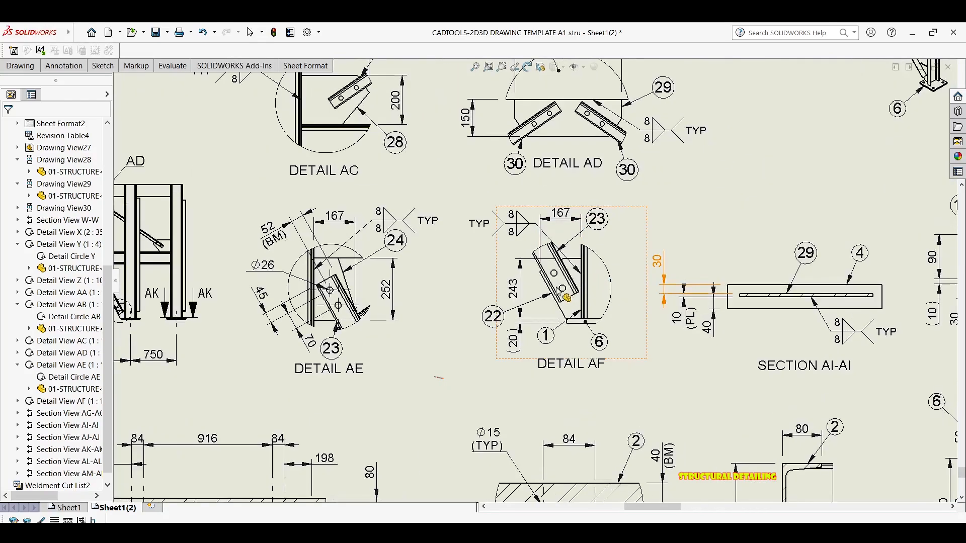
scroll(554, 298, down, 3)
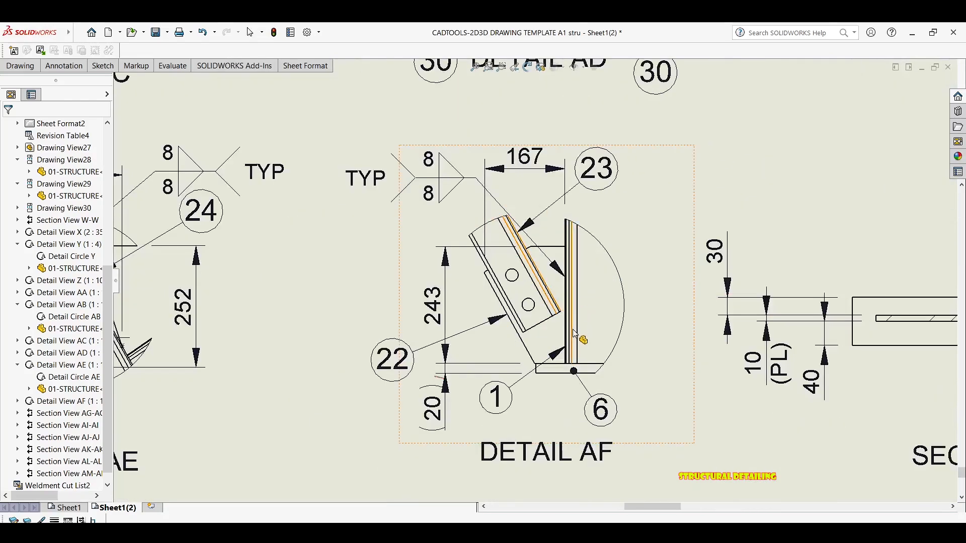
right_drag(522, 292, 520, 267)
click(513, 280)
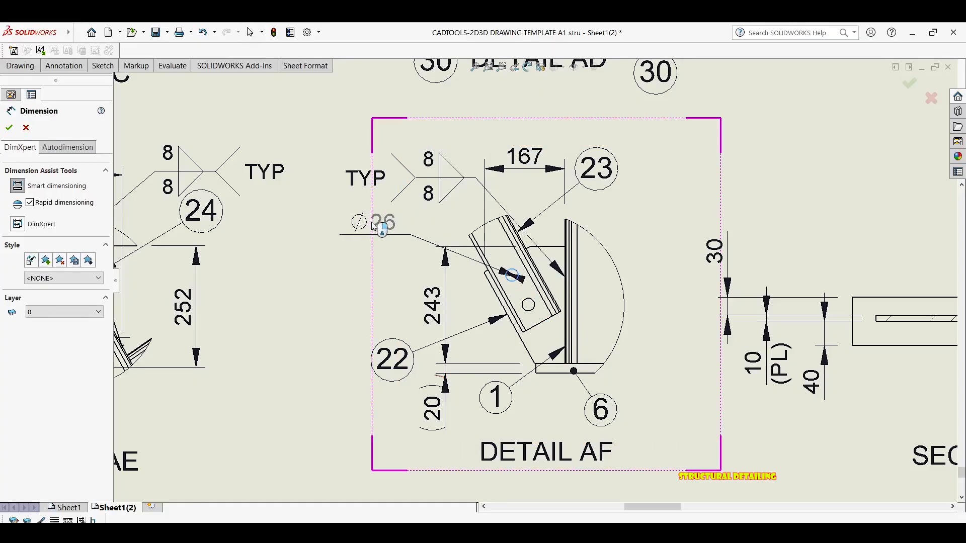
click(373, 225)
click(500, 271)
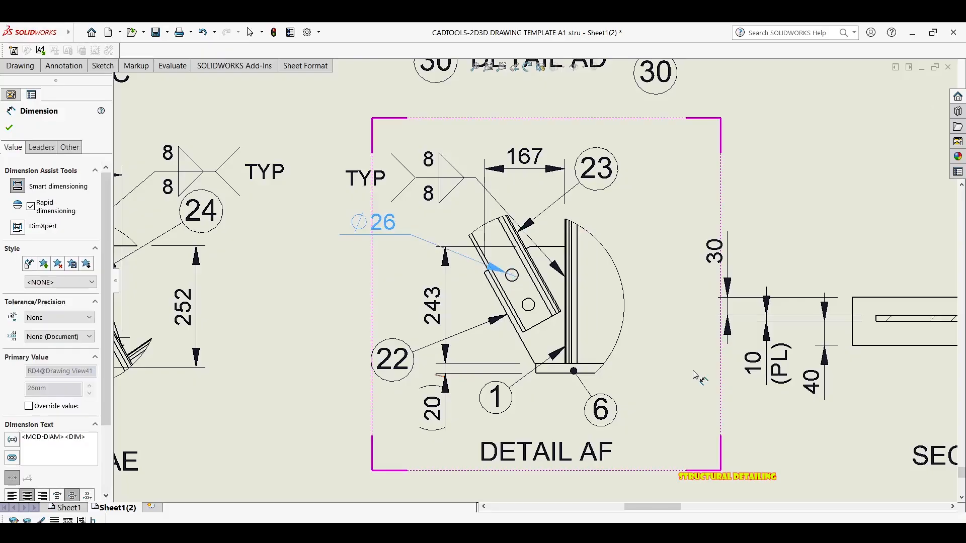
Step: Add a diameter dimension to the lower hole of the left angle in Detail AD, with its arrow outside the hole
scroll(687, 378, up, 5)
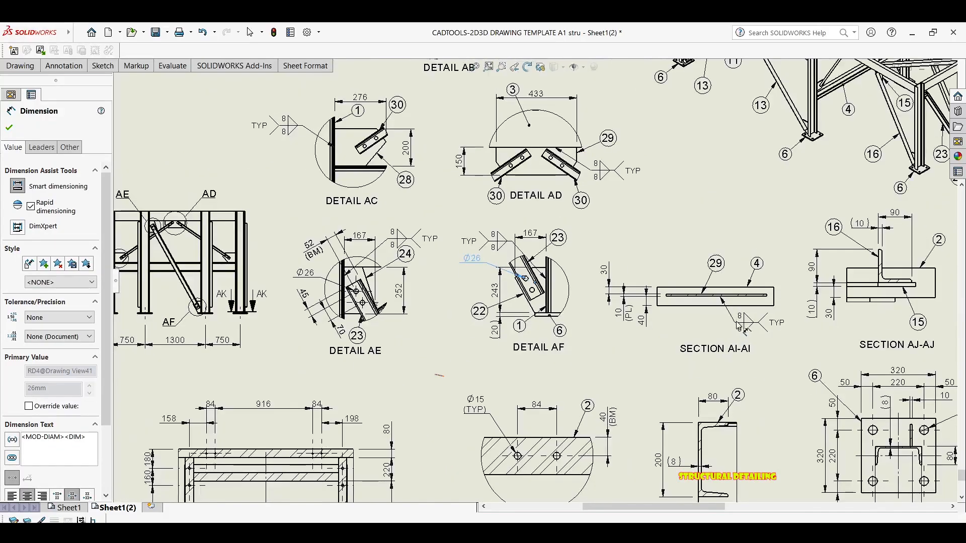
scroll(517, 172, down, 8)
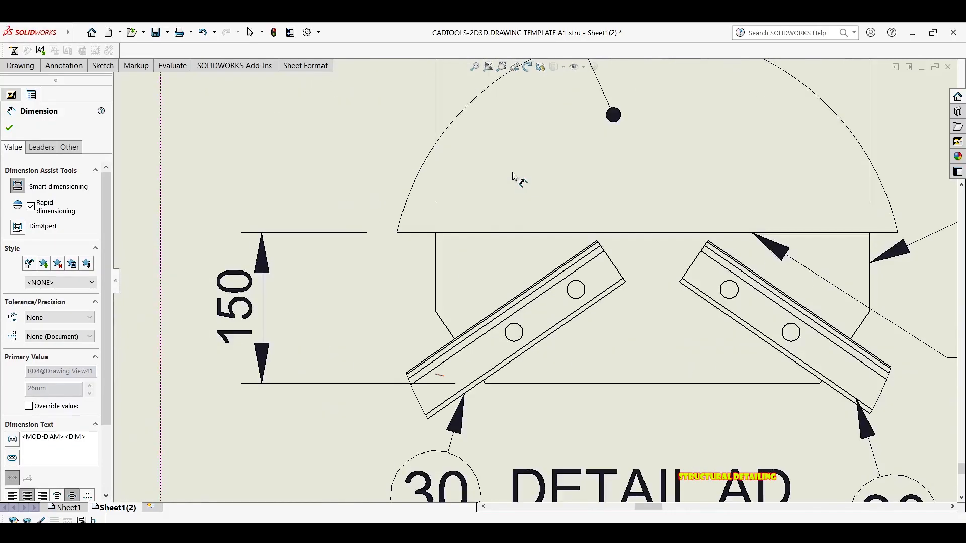
scroll(618, 348, up, 3)
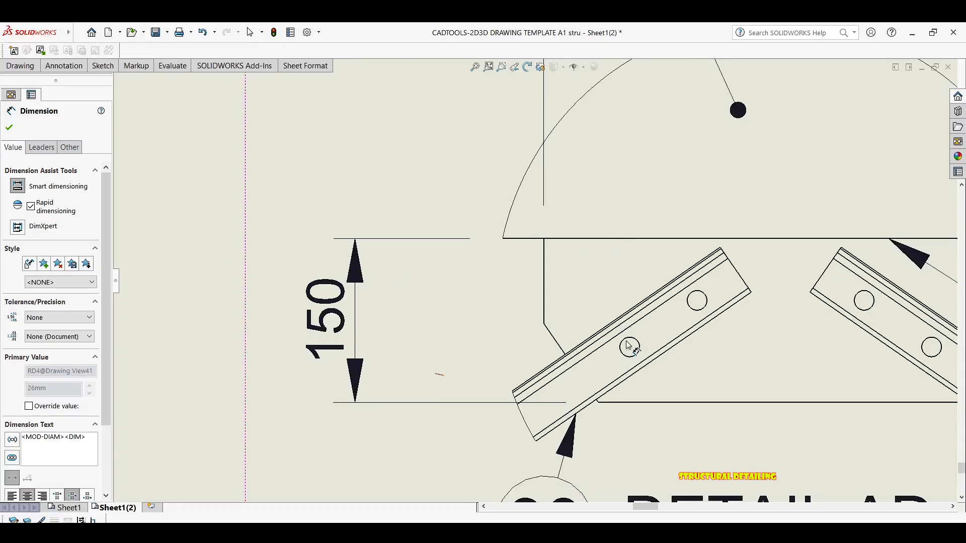
click(629, 346)
click(436, 134)
scroll(416, 168, up, 2)
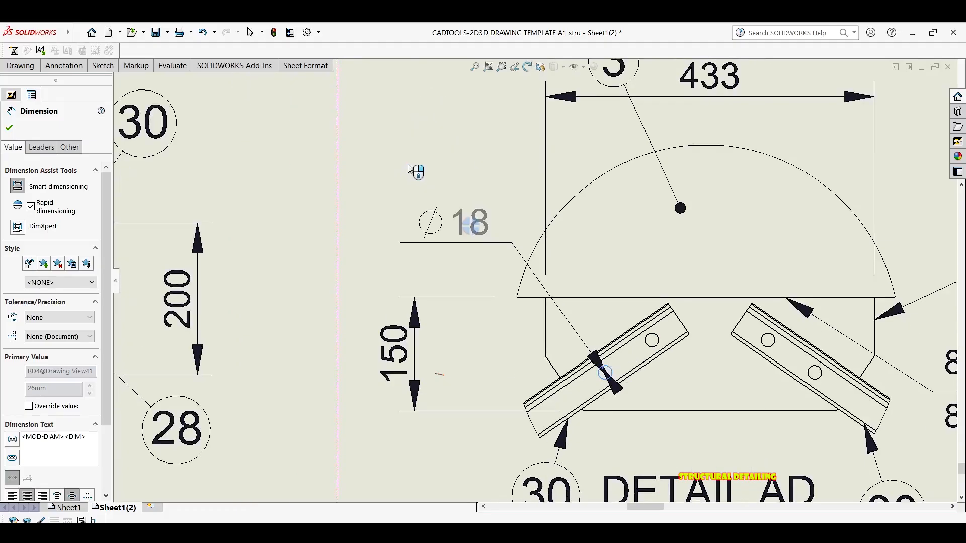
click(439, 176)
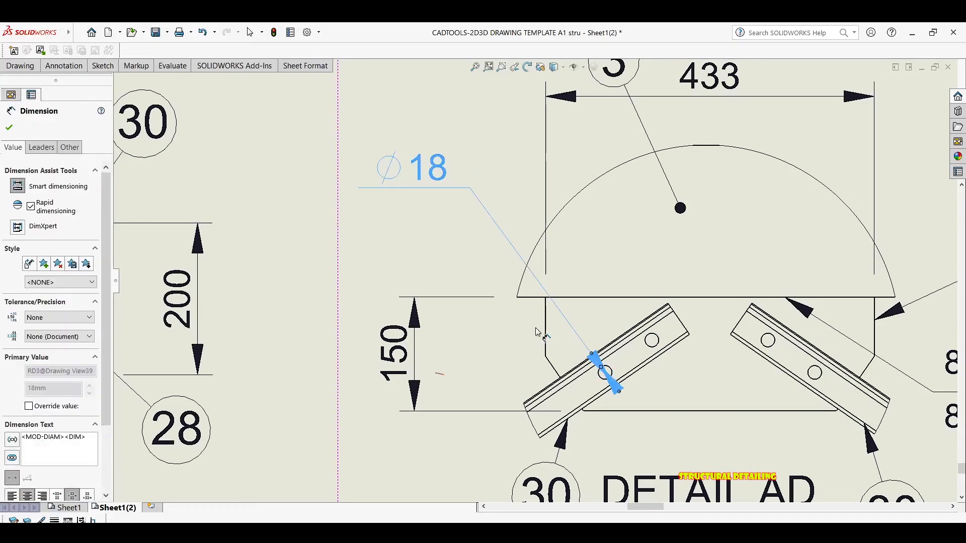
click(594, 358)
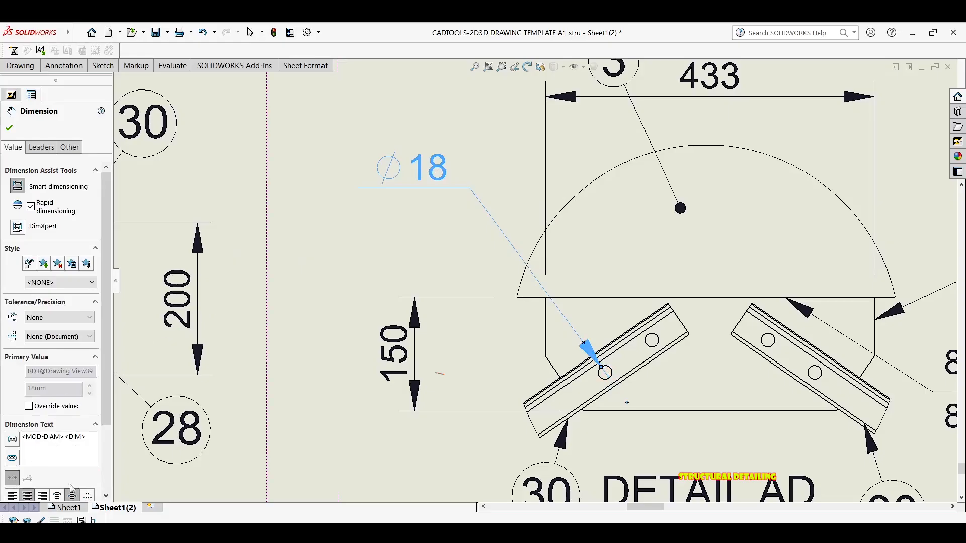
Step: Add (TYP) on a second line below the hole diameter dimension in Detail AD and accept it
click(93, 443)
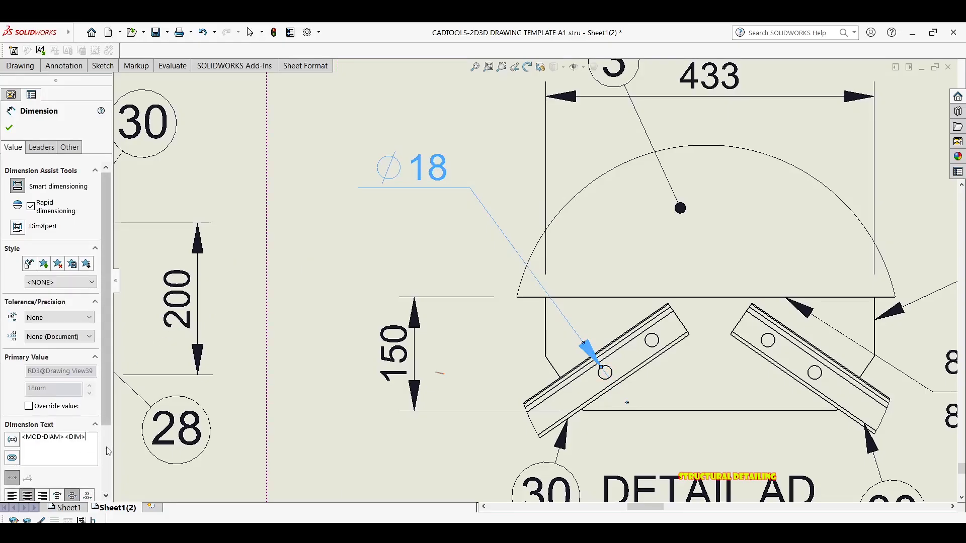
key(Return)
text((TYP))
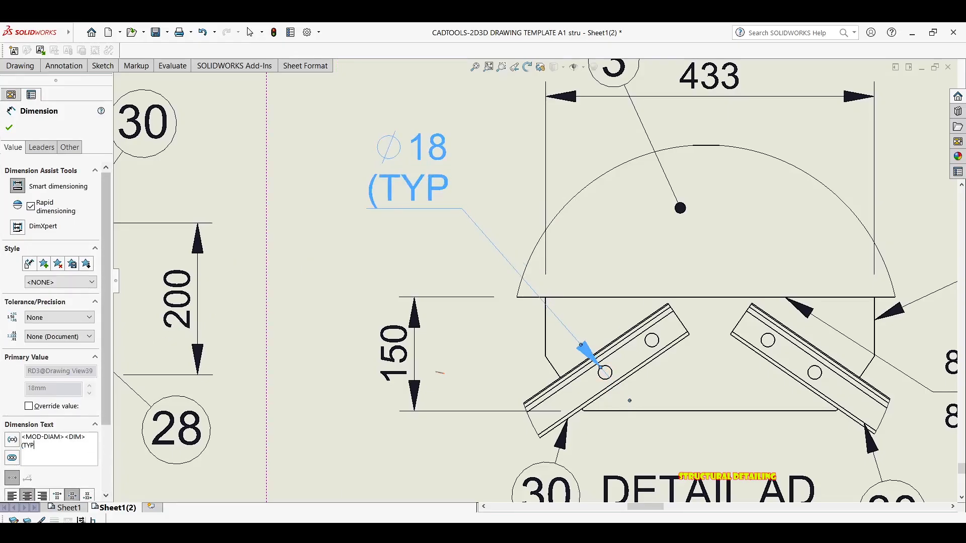
click(9, 127)
key(z)
Step: Review the remaining details and section views across the sheet for missing hole dimensions
scroll(534, 159, up, 2)
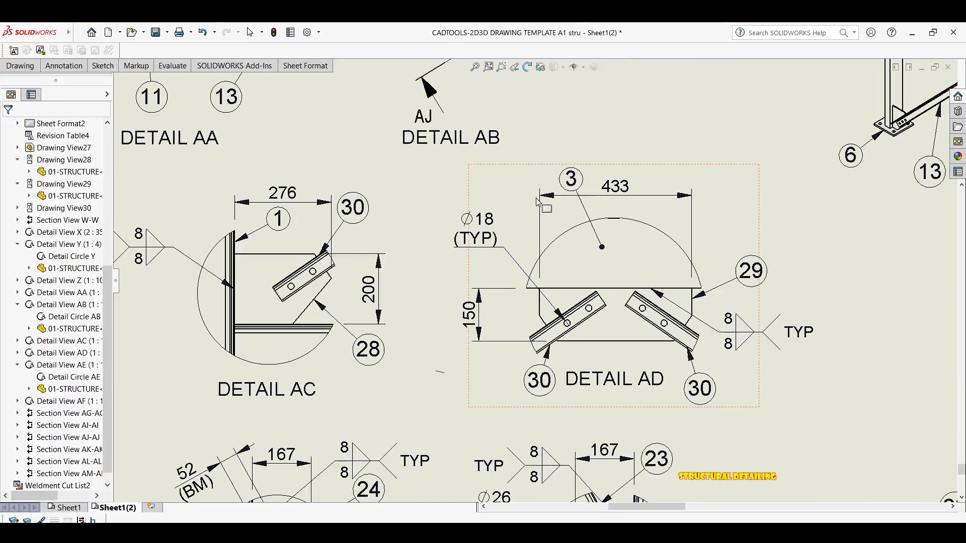
scroll(572, 144, up, 2)
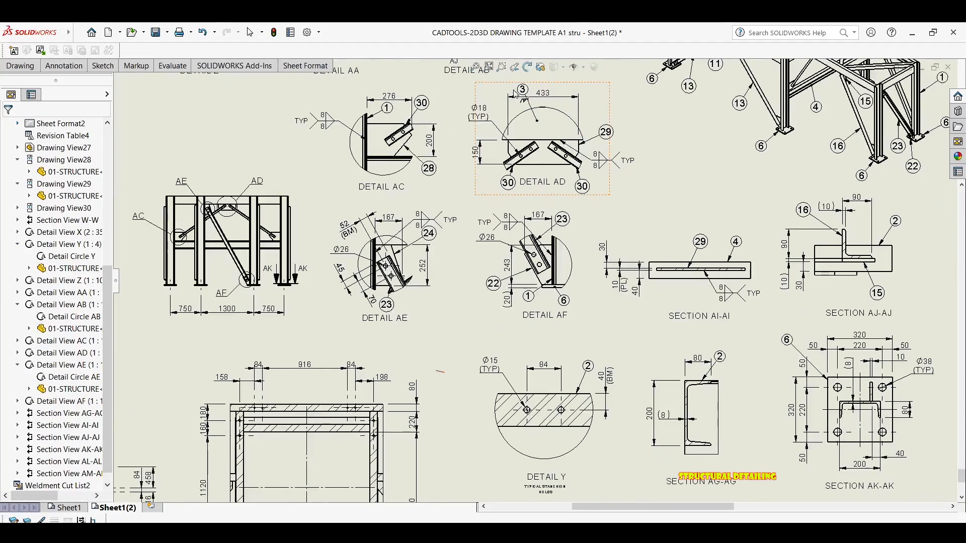
middle_drag(610, 284, 541, 209)
scroll(629, 239, up, 1)
middle_drag(629, 239, 534, 204)
middle_drag(552, 328, 570, 304)
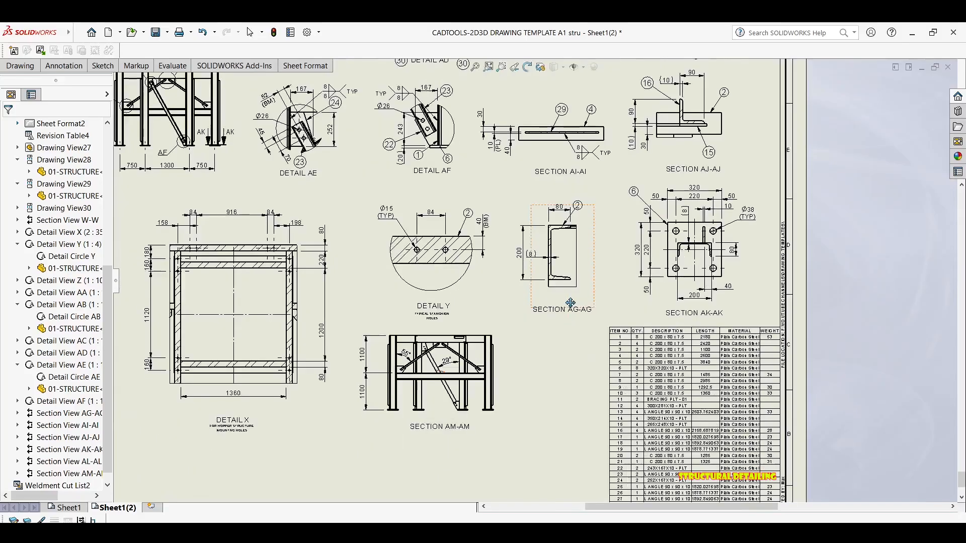
middle_drag(532, 378, 595, 325)
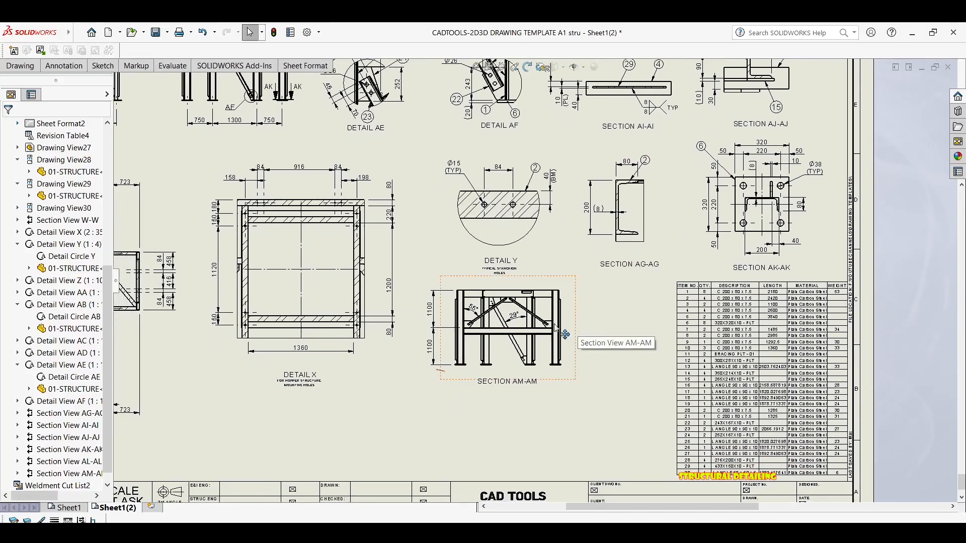
scroll(381, 353, up, 1)
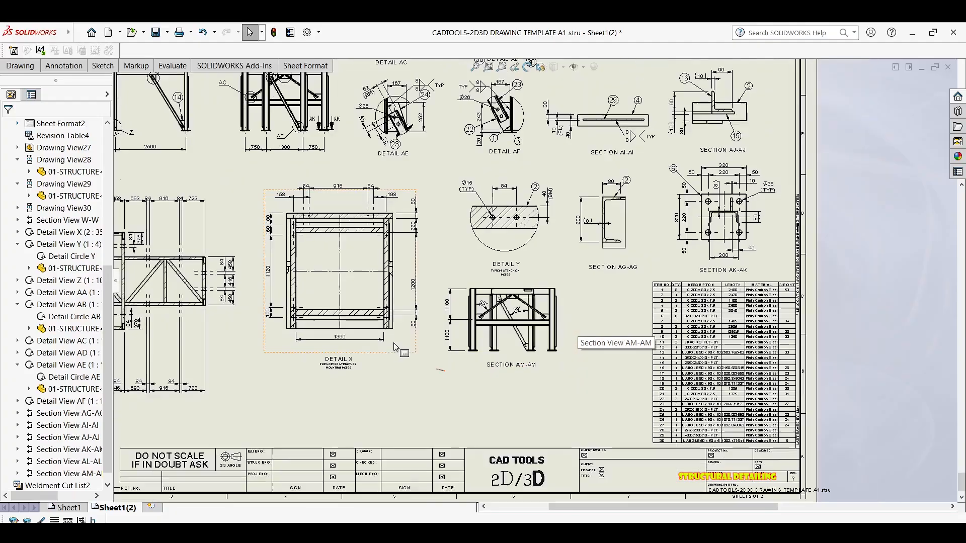
middle_drag(381, 354, 451, 365)
scroll(451, 365, up, 6)
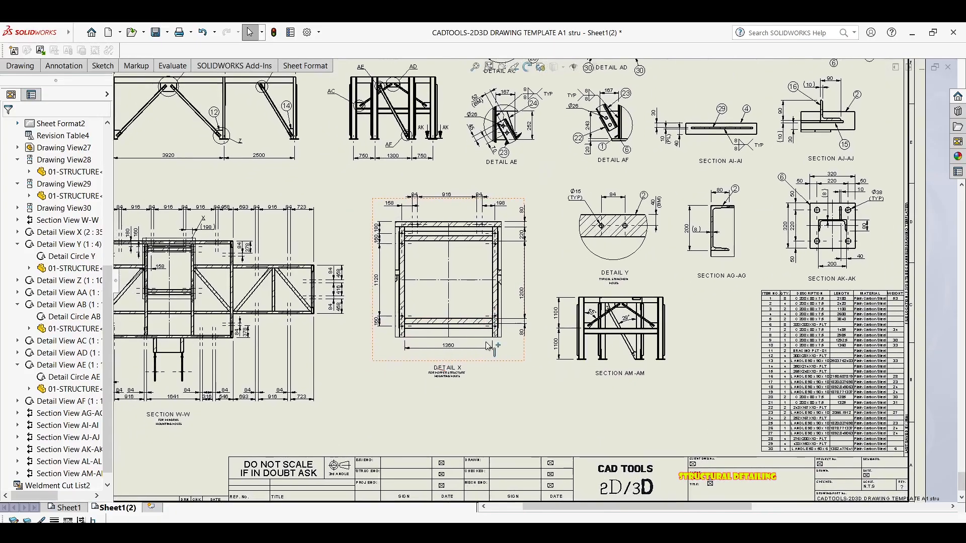
scroll(492, 342, up, 1)
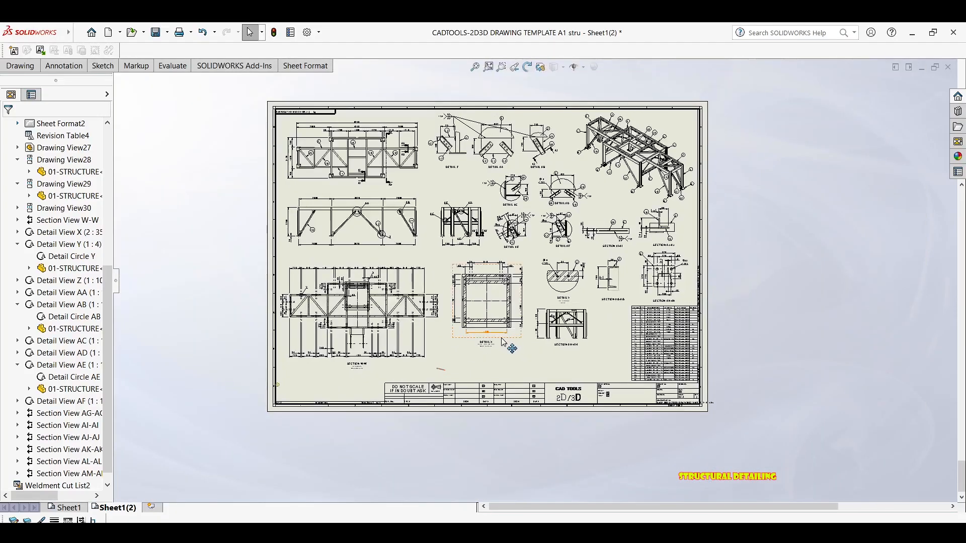
scroll(502, 342, down, 3)
scroll(502, 342, down, 1)
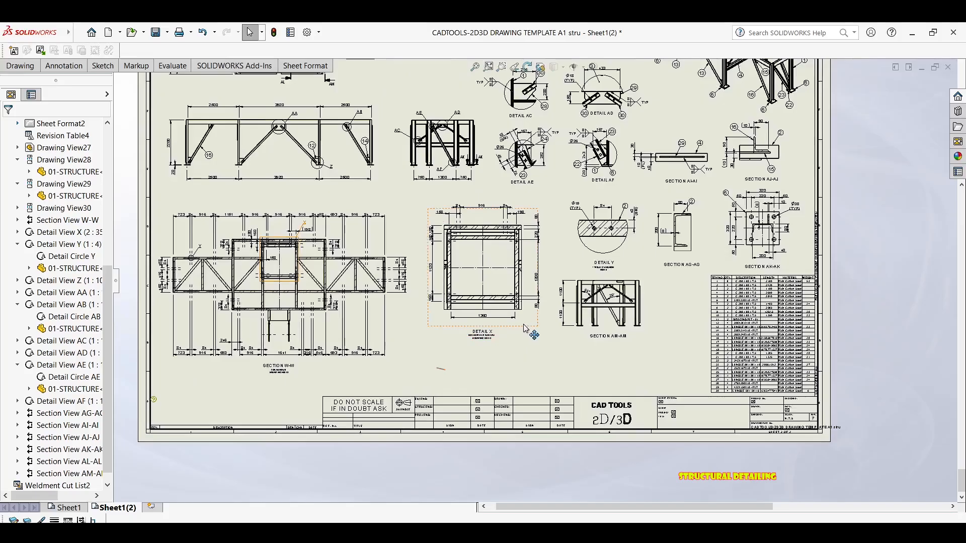
scroll(528, 330, down, 1)
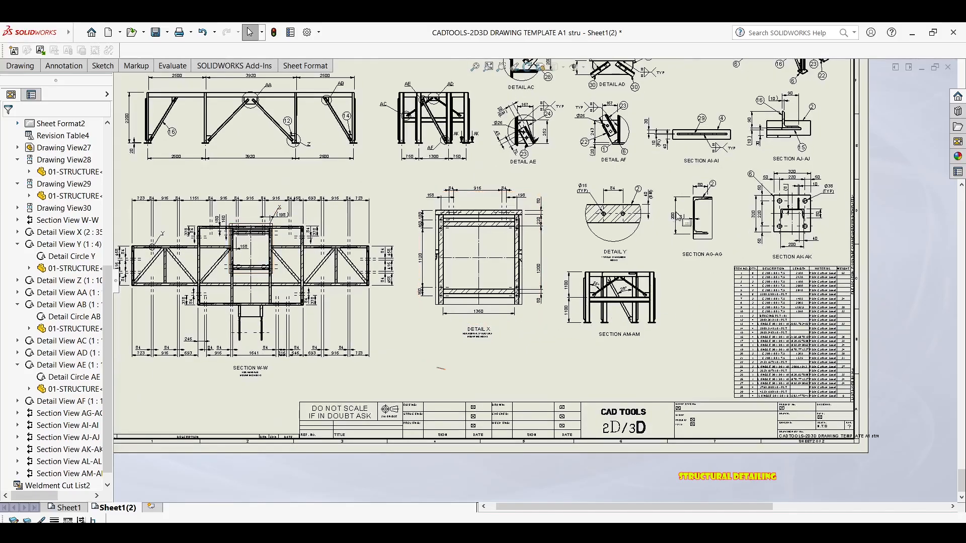
middle_drag(336, 133, 352, 159)
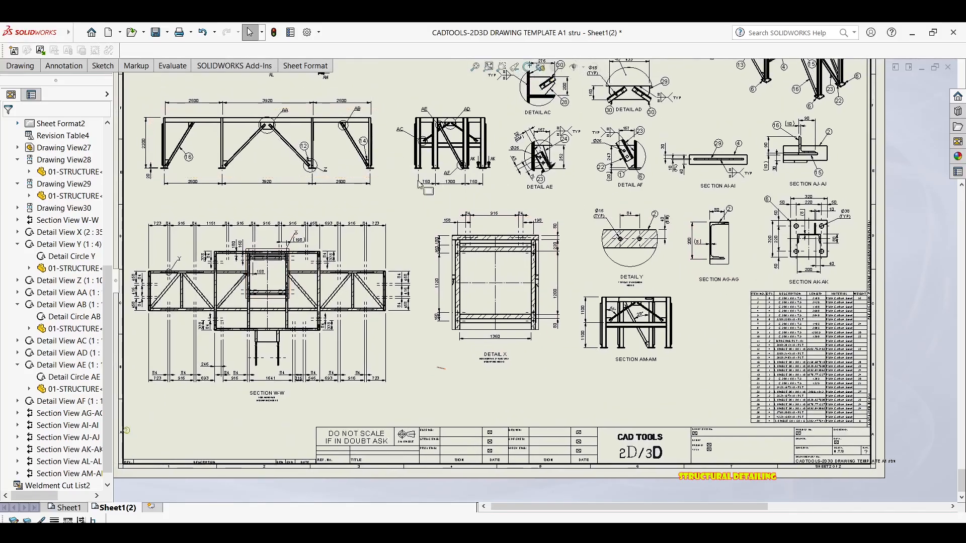
scroll(236, 242, down, 1)
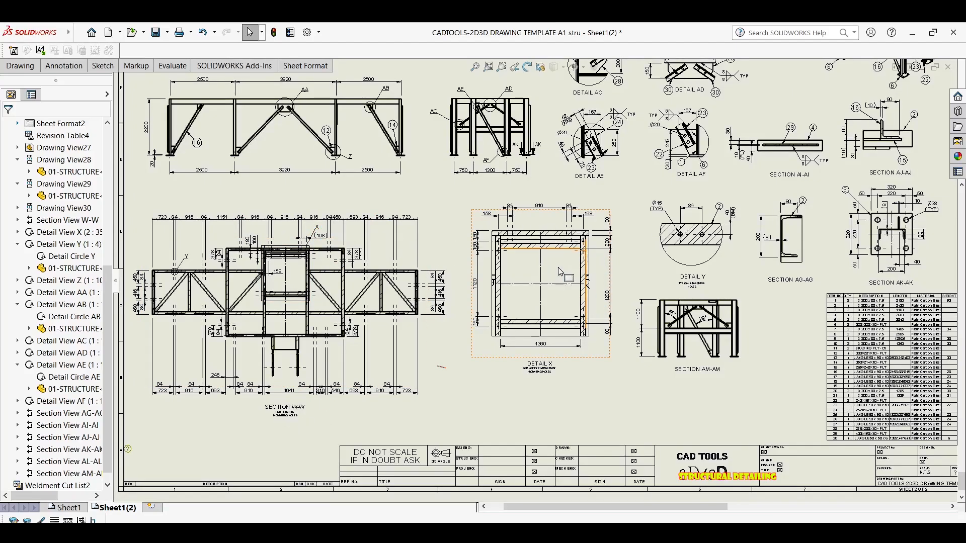
Step: Add a diameter dimension to the uppermost hole in the left channel of Detail X, placed outside the frame's upper-left corner
scroll(567, 242, down, 4)
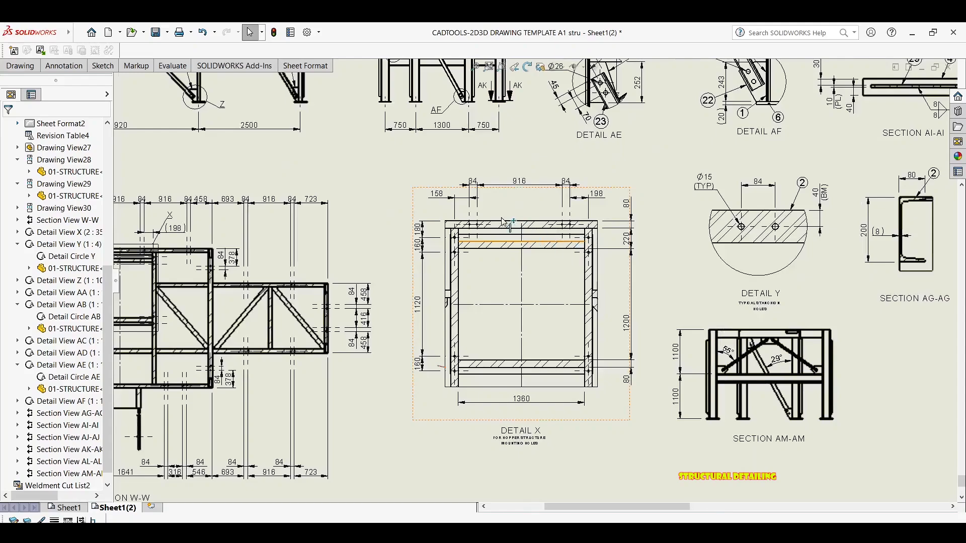
scroll(469, 225, down, 1)
key(d)
scroll(434, 243, down, 9)
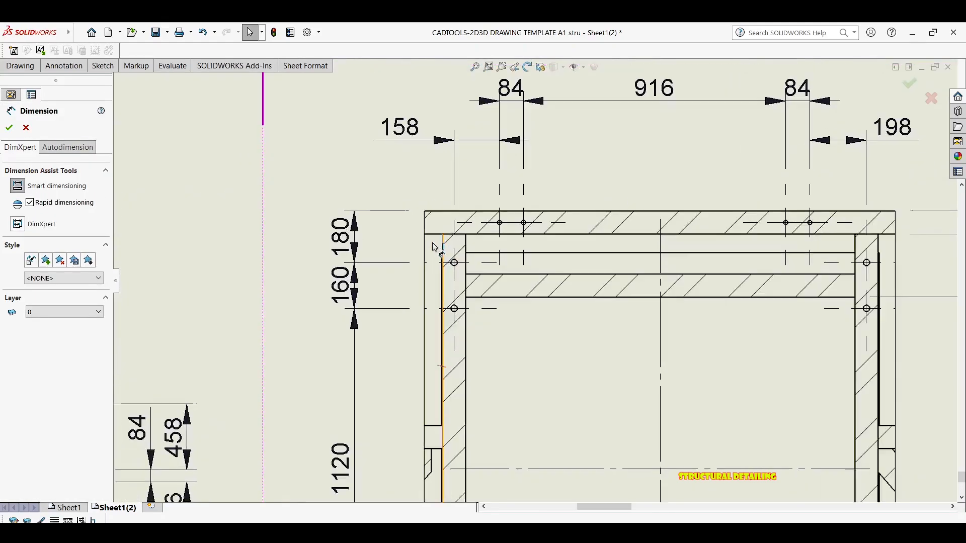
scroll(455, 263, down, 5)
scroll(460, 268, up, 2)
click(460, 268)
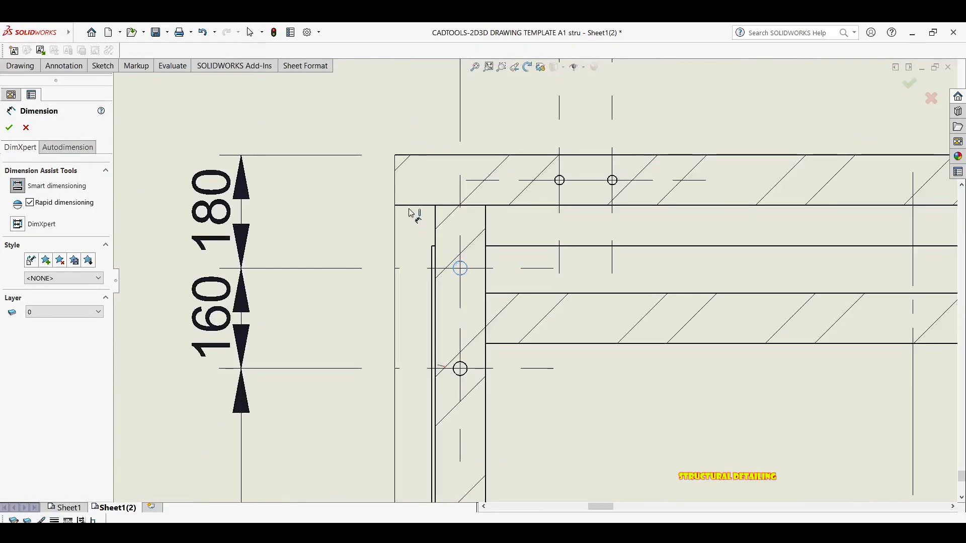
scroll(409, 211, up, 4)
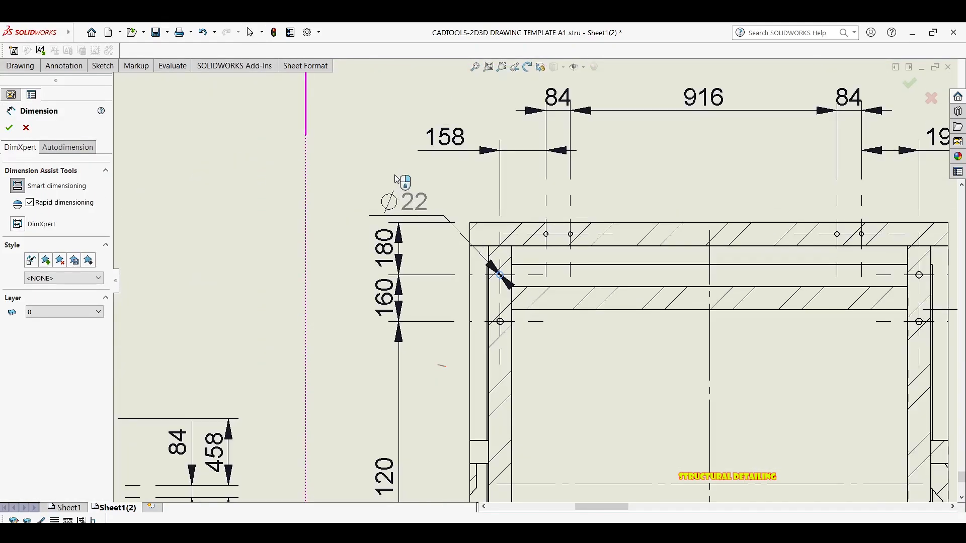
click(352, 143)
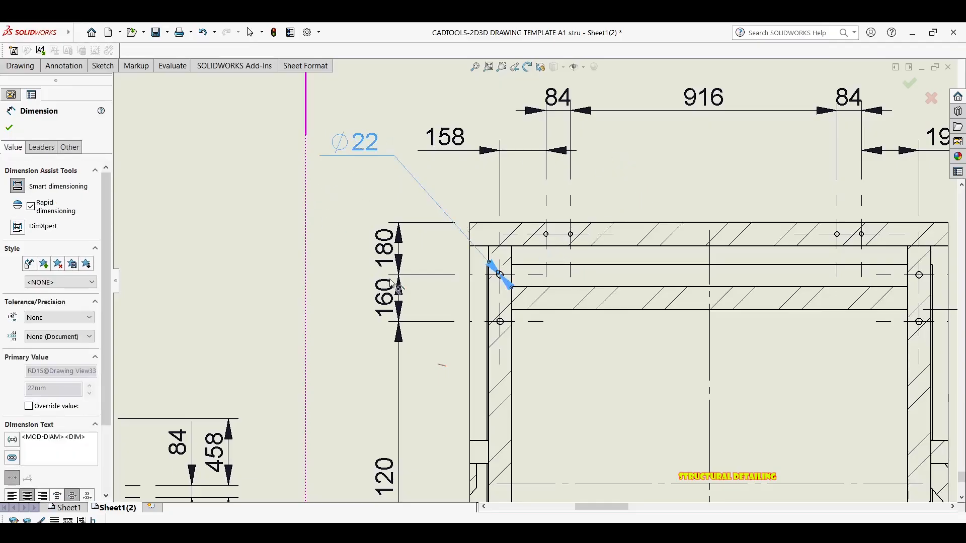
scroll(382, 201, up, 4)
key(Escape)
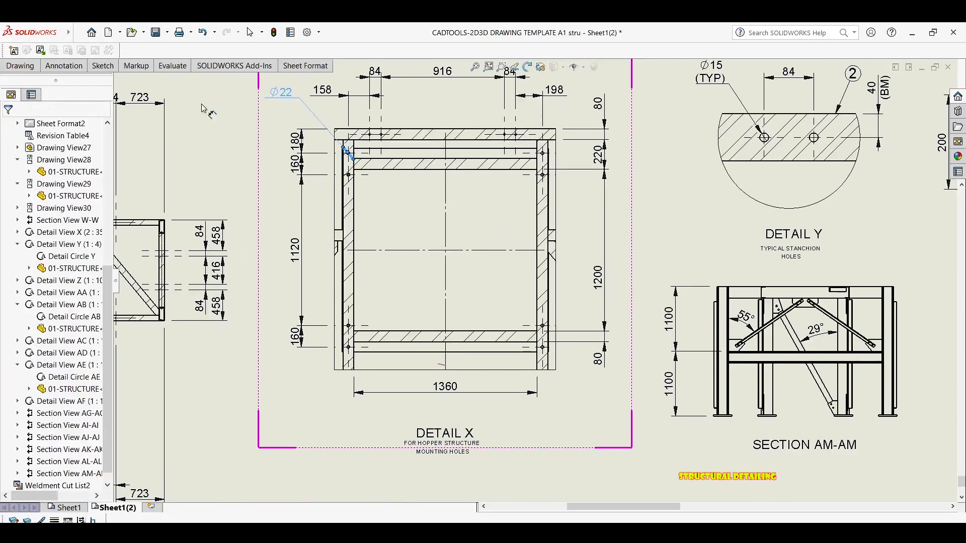
Step: Create a detail view from a circle of about 154 mm radius around Detail X's lower-right hole pair, placing it between Section AM-AM and the cut list
click(21, 66)
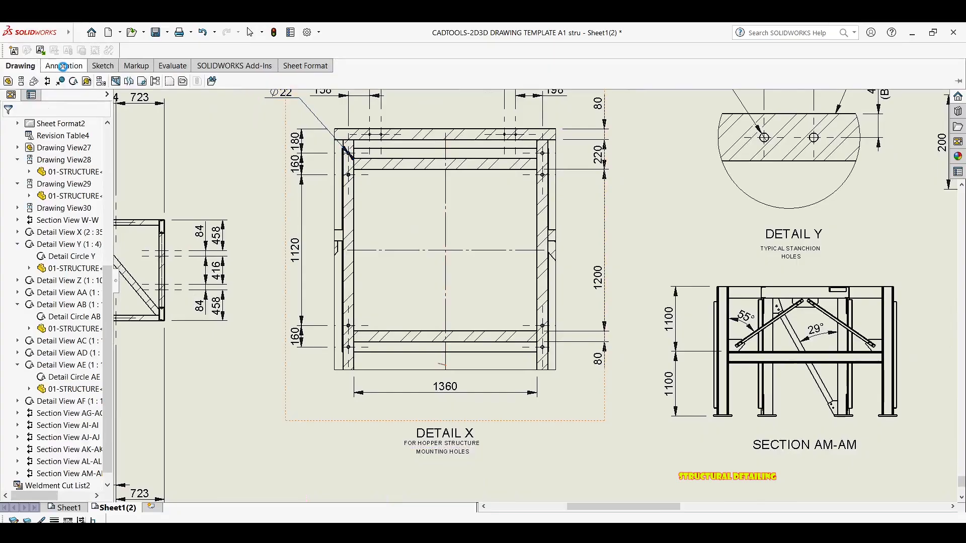
click(73, 81)
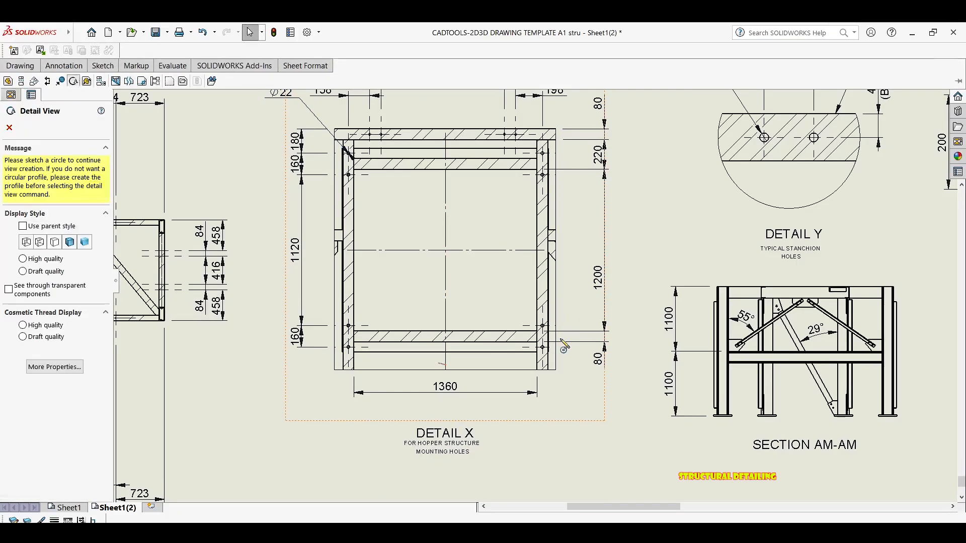
scroll(545, 346, down, 5)
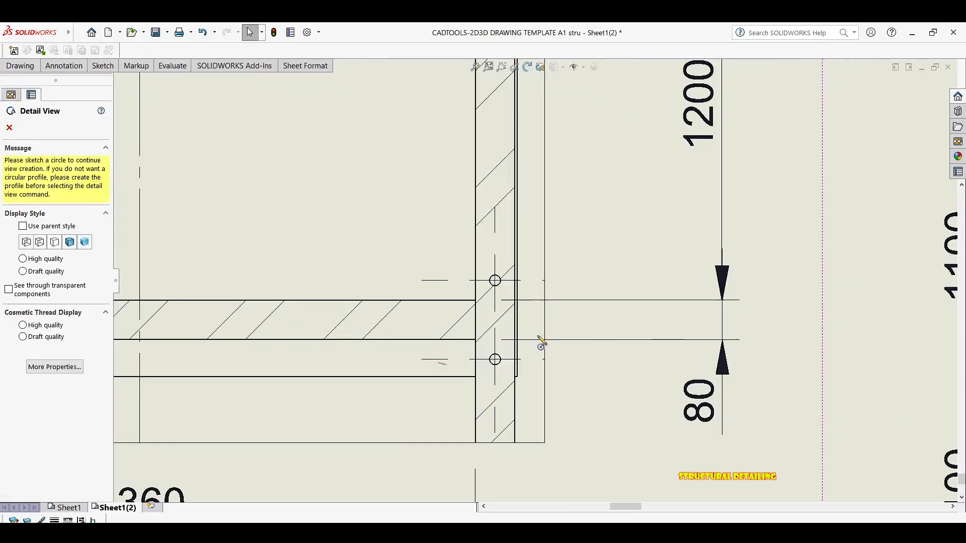
click(495, 320)
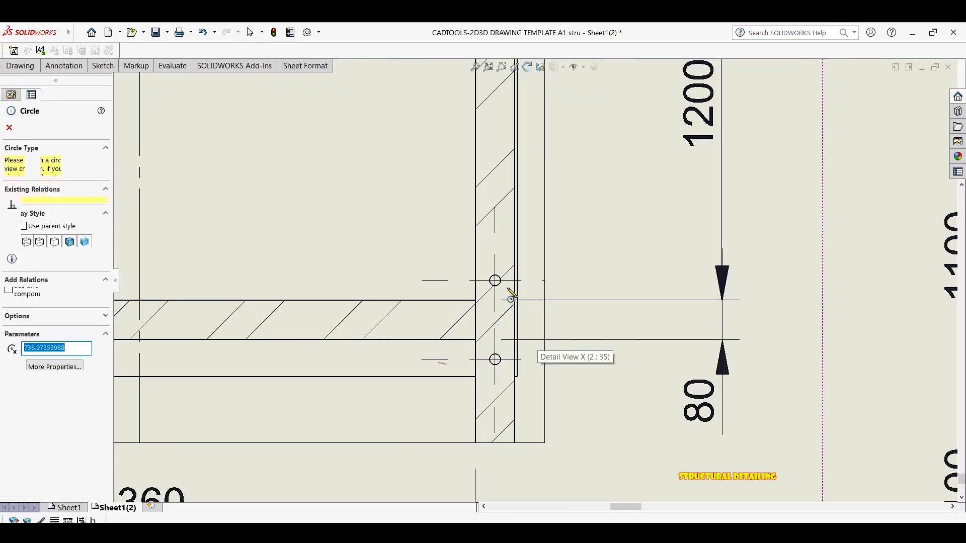
click(531, 257)
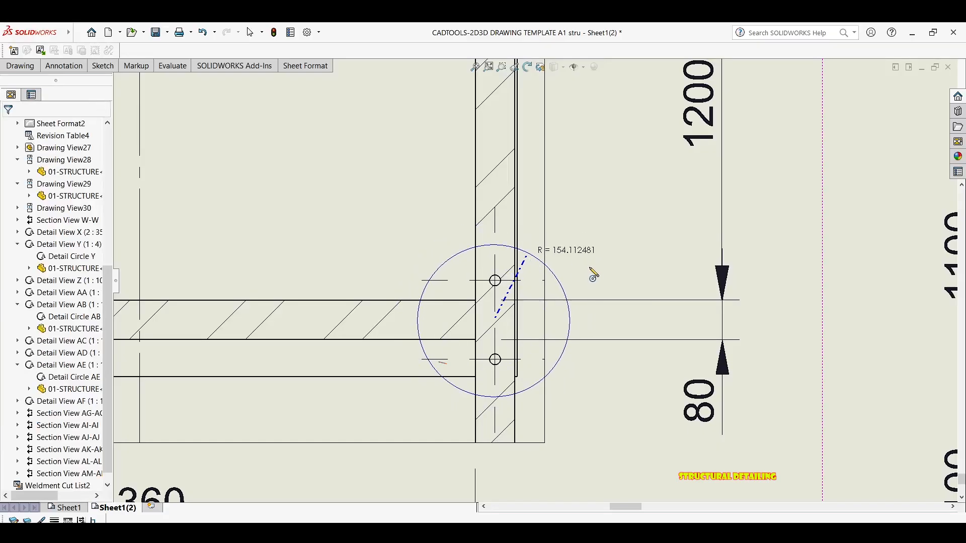
scroll(578, 279, up, 3)
scroll(528, 281, up, 3)
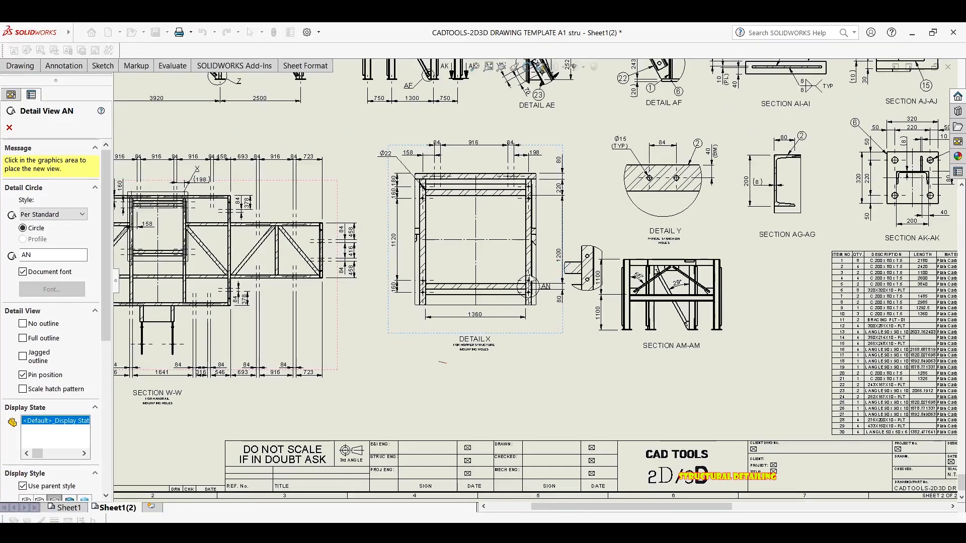
scroll(498, 279, down, 1)
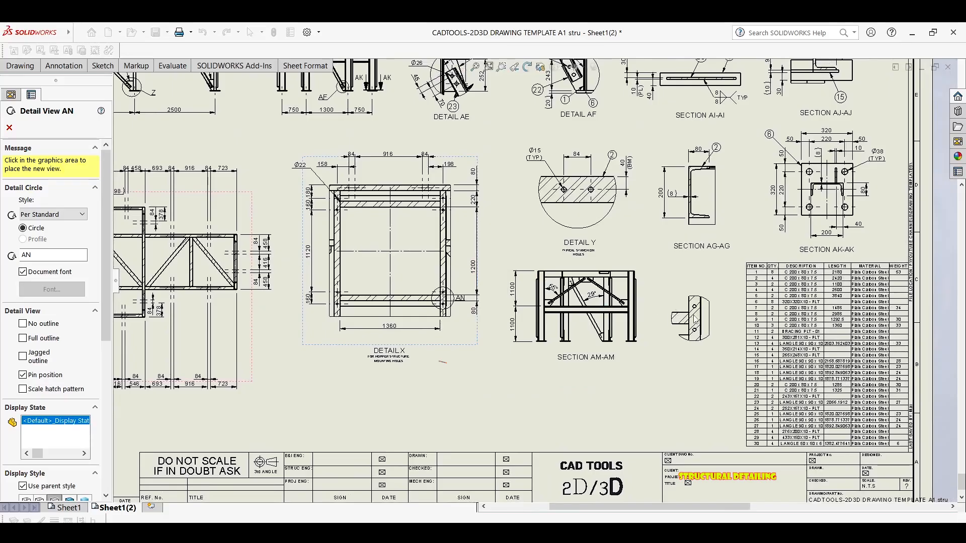
click(727, 327)
Step: Add center marks to the upper and lower holes in Detail AN
scroll(720, 322, down, 5)
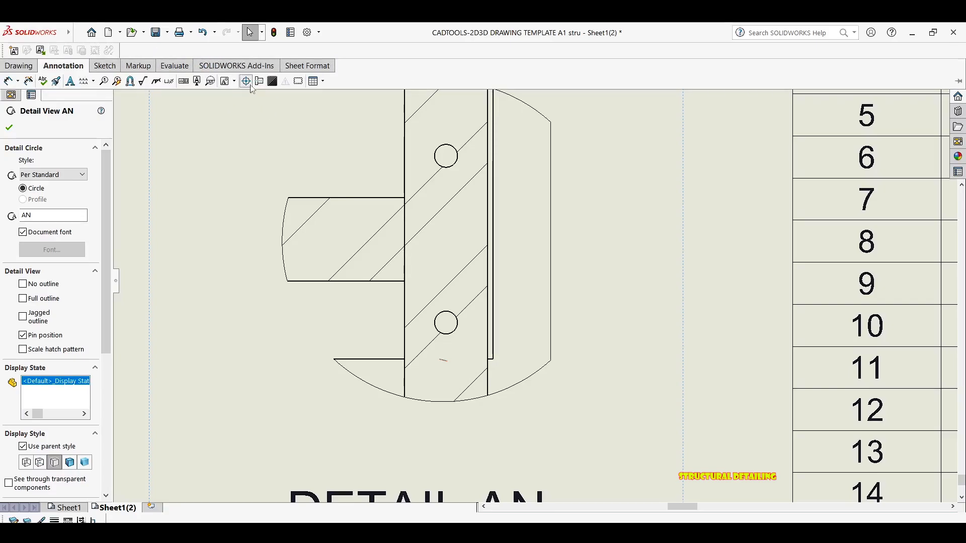
click(247, 81)
click(456, 165)
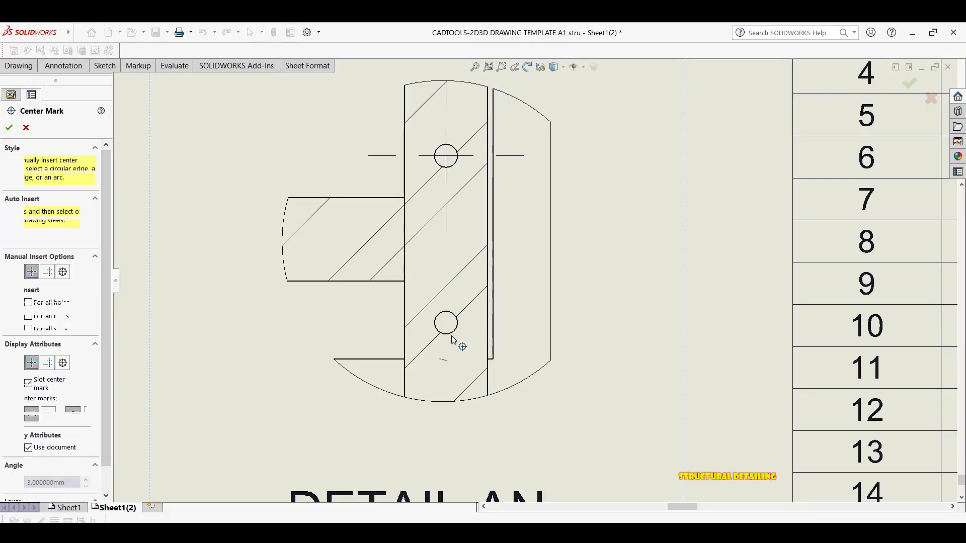
click(453, 334)
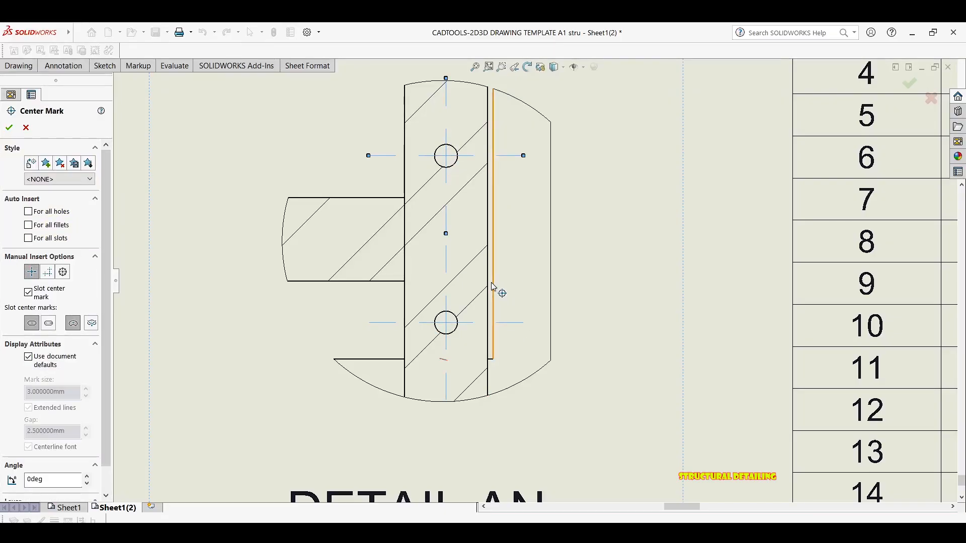
scroll(492, 287, up, 2)
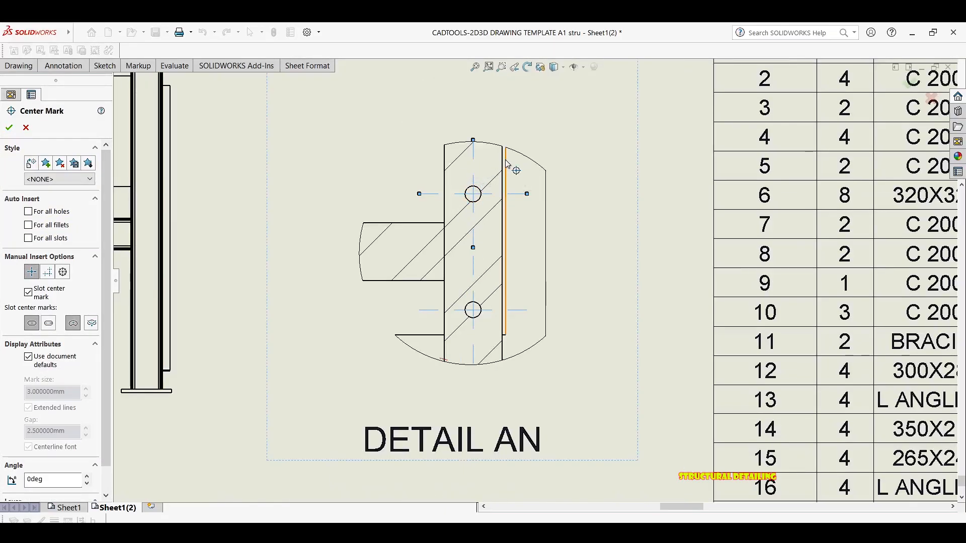
click(494, 96)
middle_drag(493, 131, 490, 188)
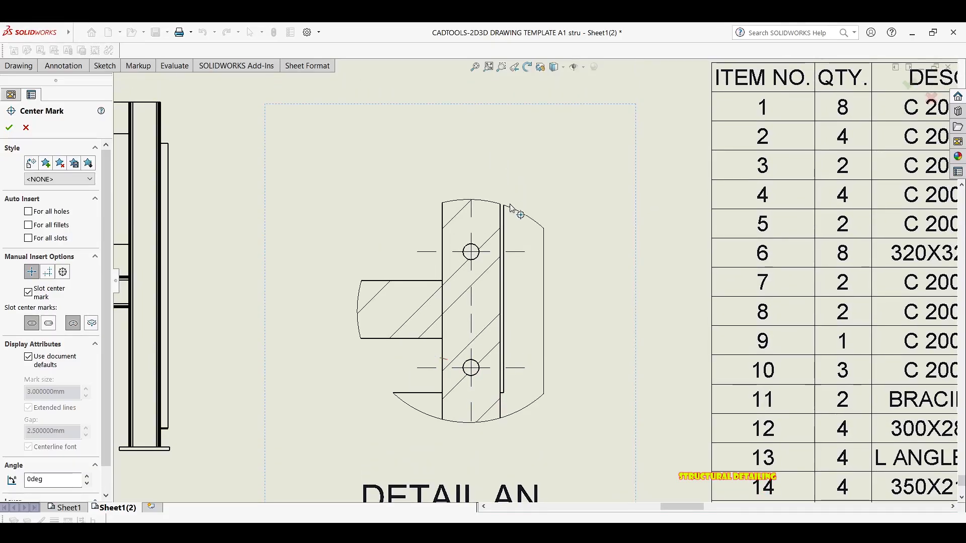
key(Escape)
Step: Dimension the upper hole's horizontal offset from the channel's right edge and the vertical spacing between the two holes in Detail AN
key(d)
click(472, 216)
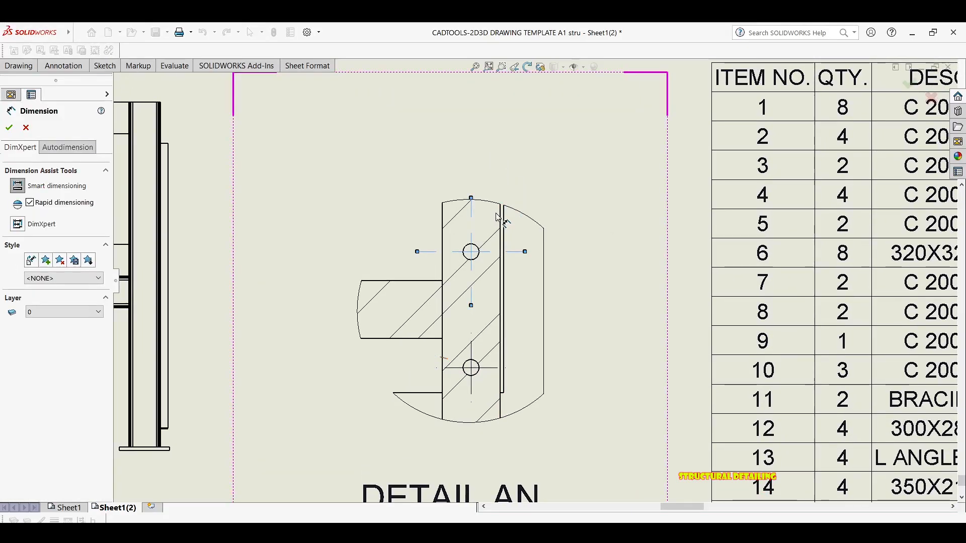
click(501, 217)
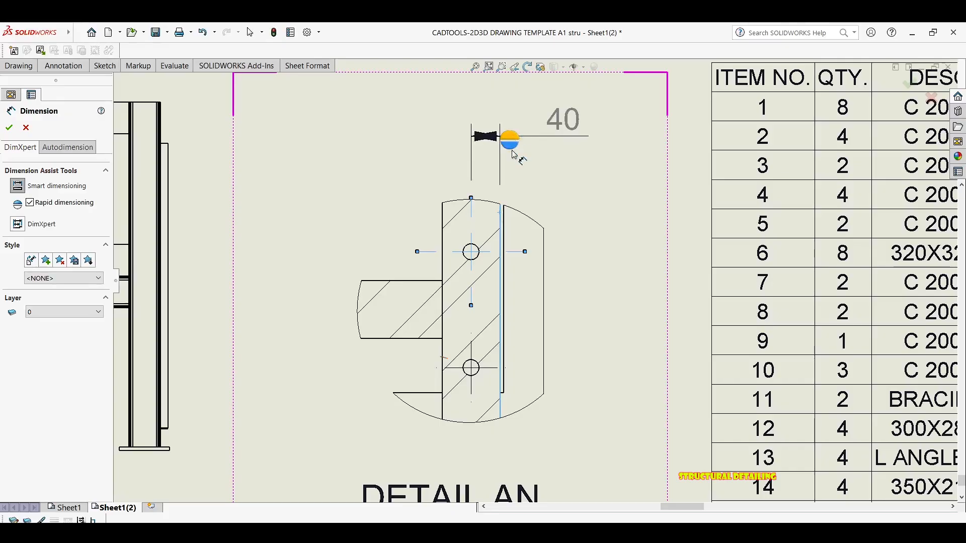
click(539, 154)
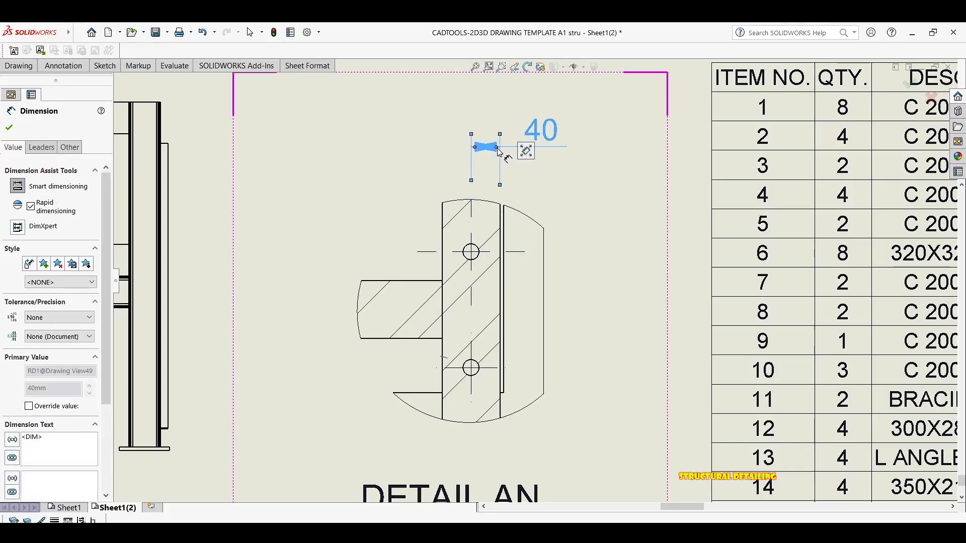
click(518, 252)
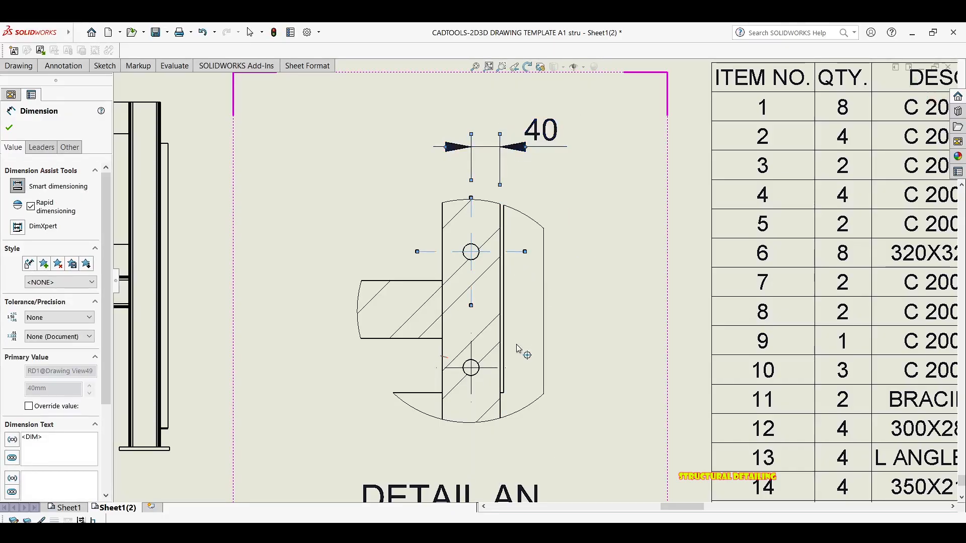
key(Escape)
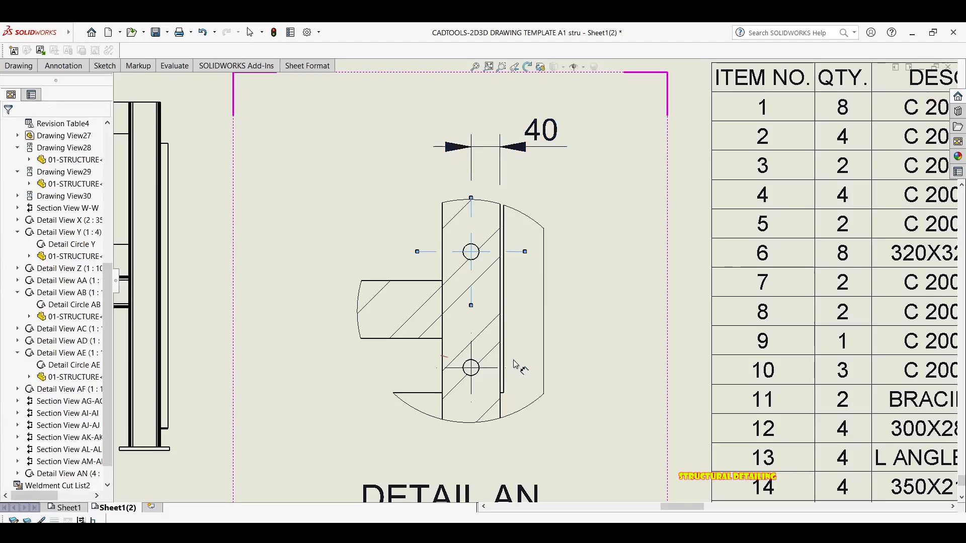
click(489, 374)
click(596, 310)
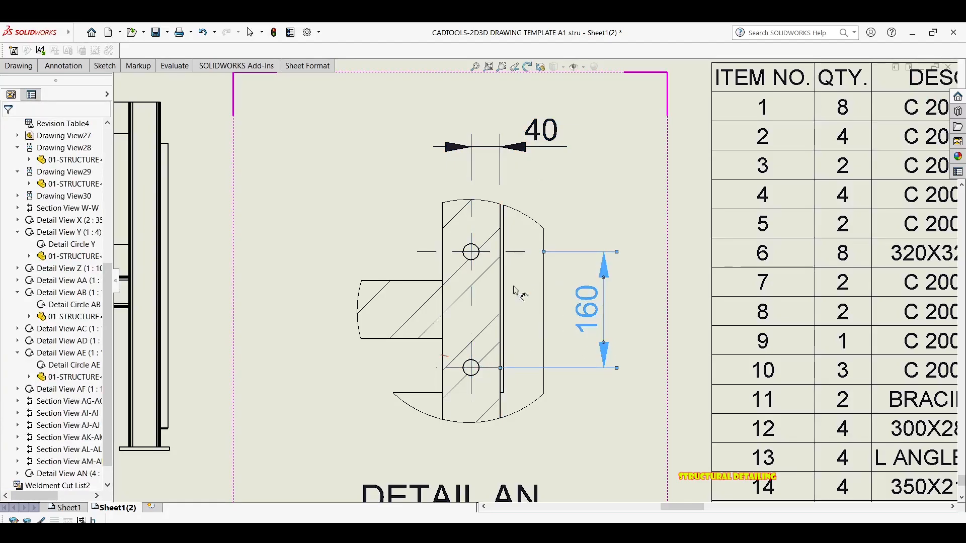
Step: Add a diameter dimension to the upper hole in Detail AN, placed up and to the left with its arrow outside the hole
click(476, 247)
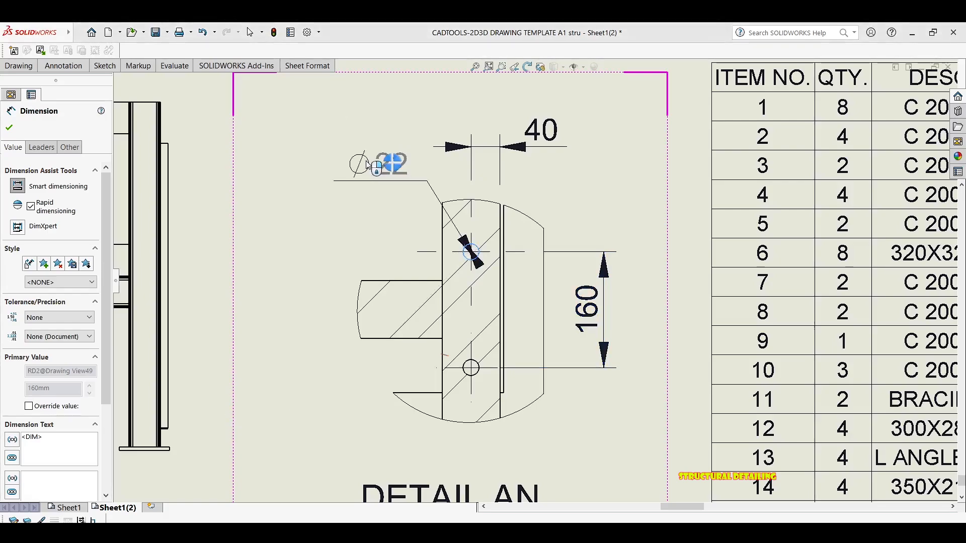
click(326, 148)
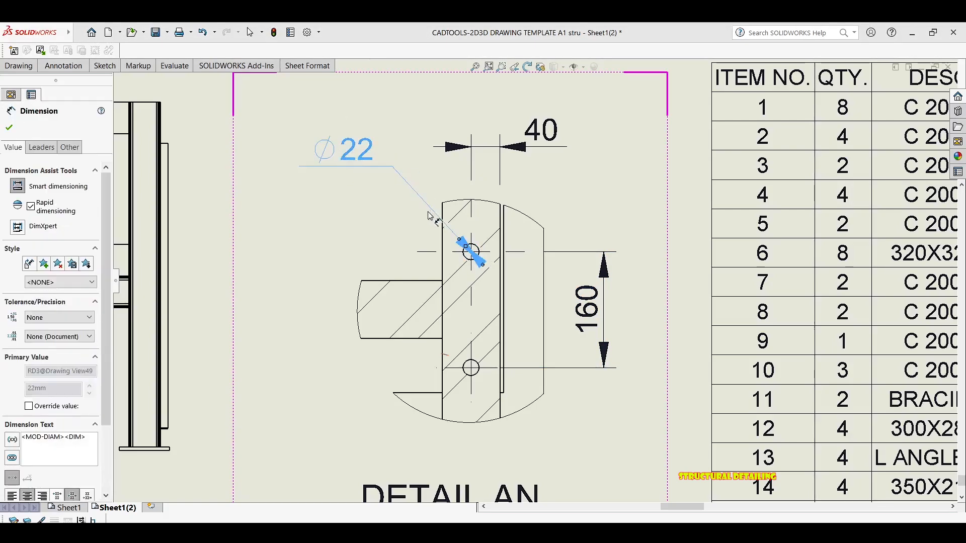
click(472, 250)
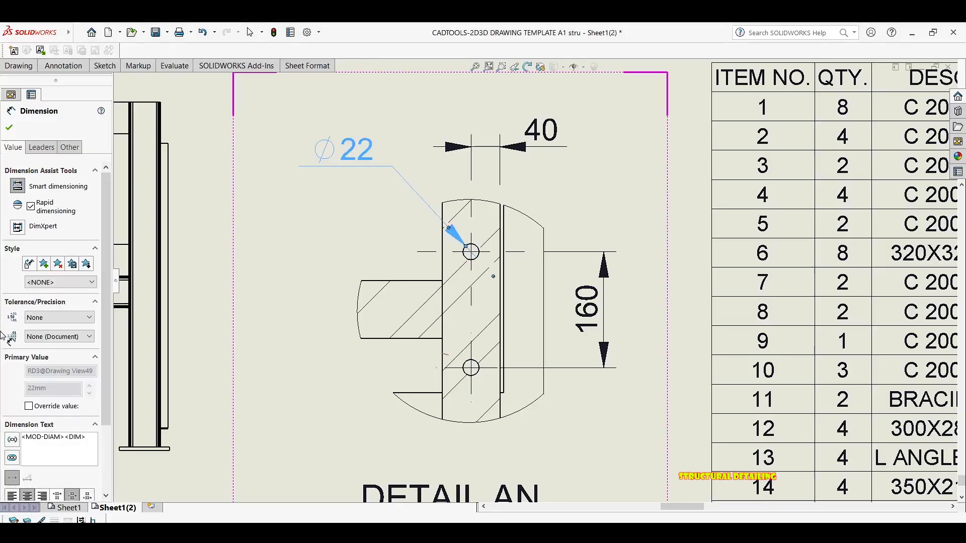
Step: Add (TYP) on a second line below the hole diameter dimension in Detail AN and accept it
click(86, 447)
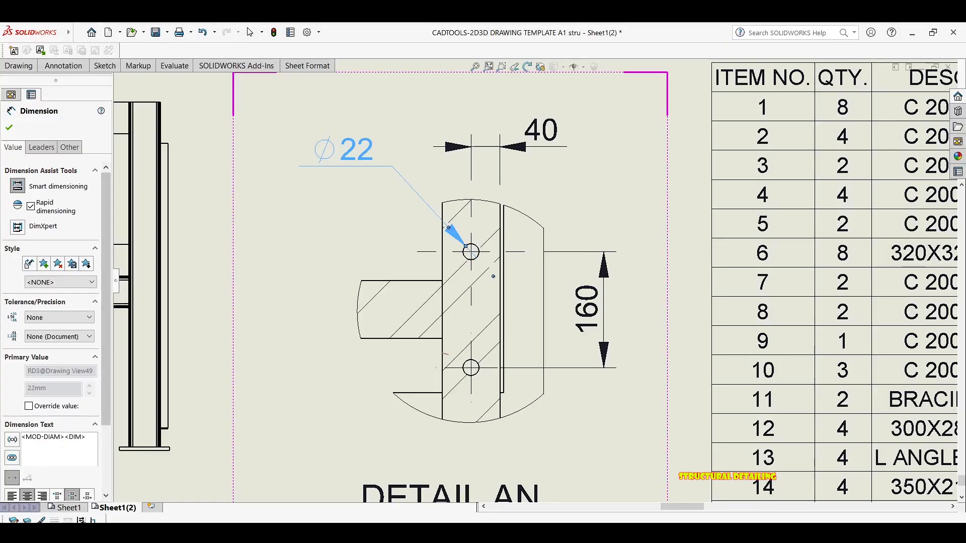
key(Return)
text((TYO)
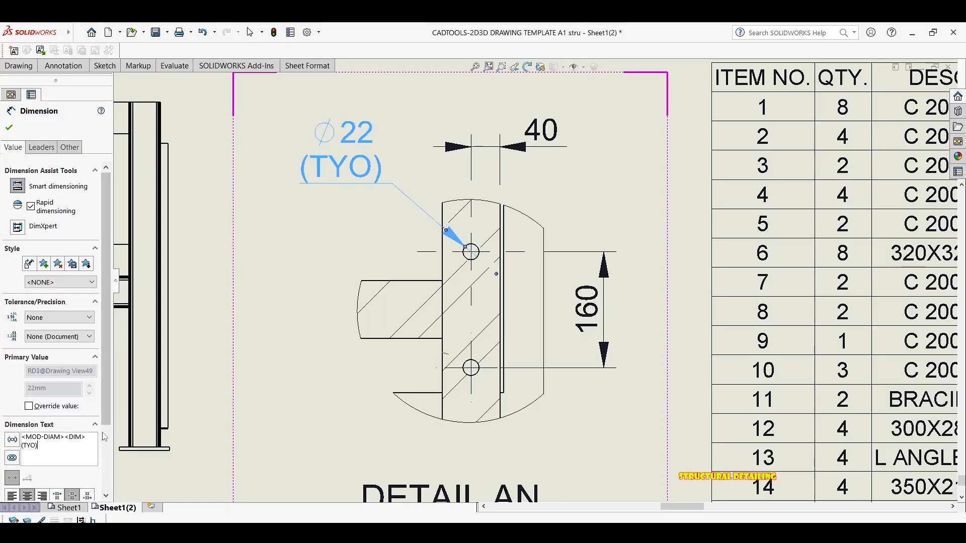
key(BackSpace)
text(P)
key(BackSpace)
key(BackSpace)
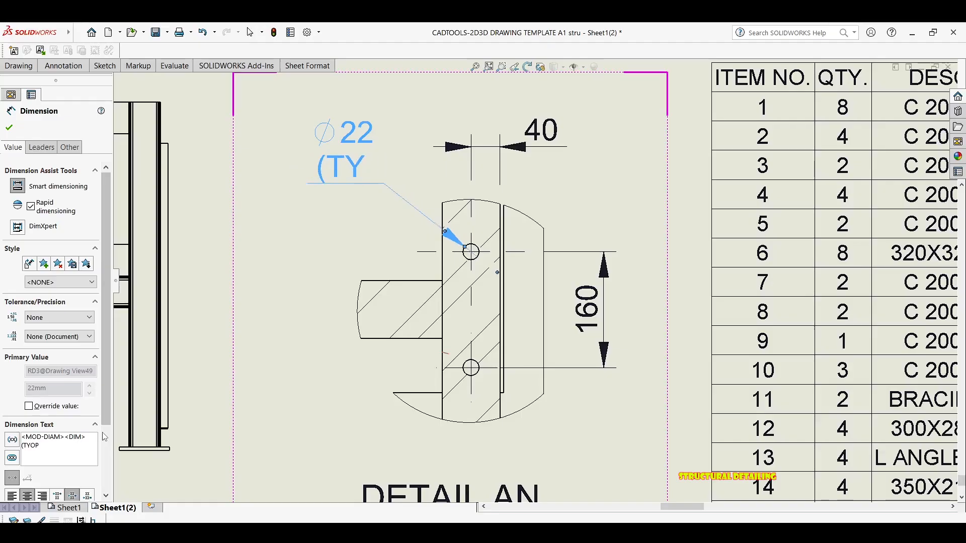
text(P)
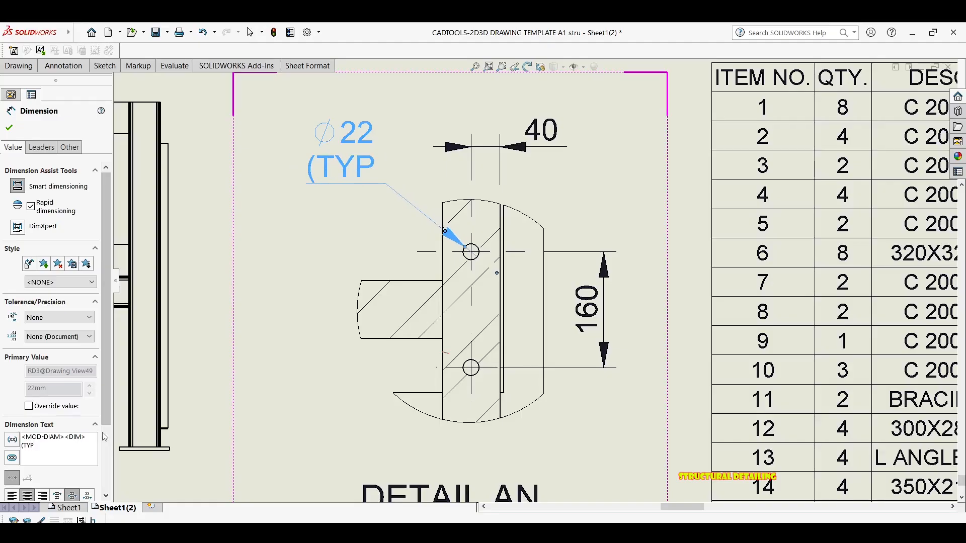
text())
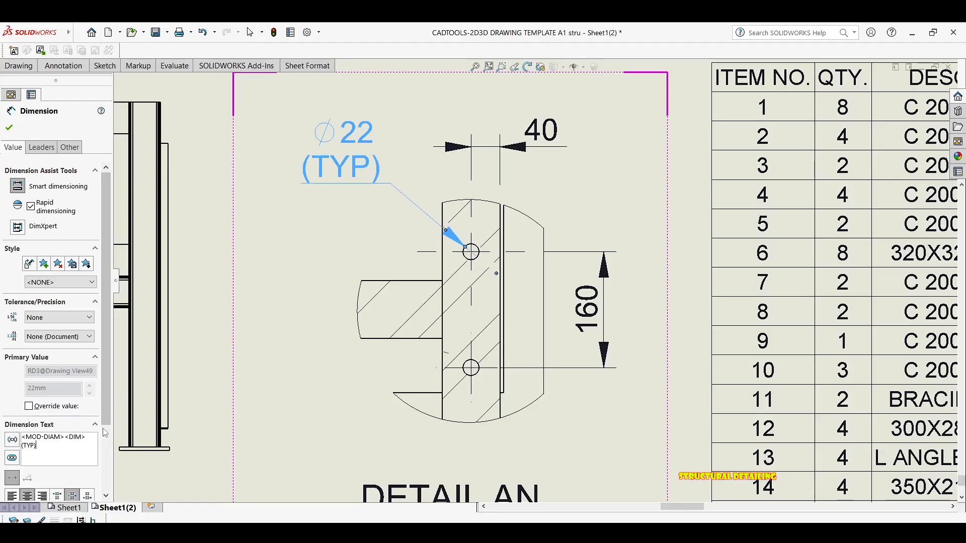
click(425, 195)
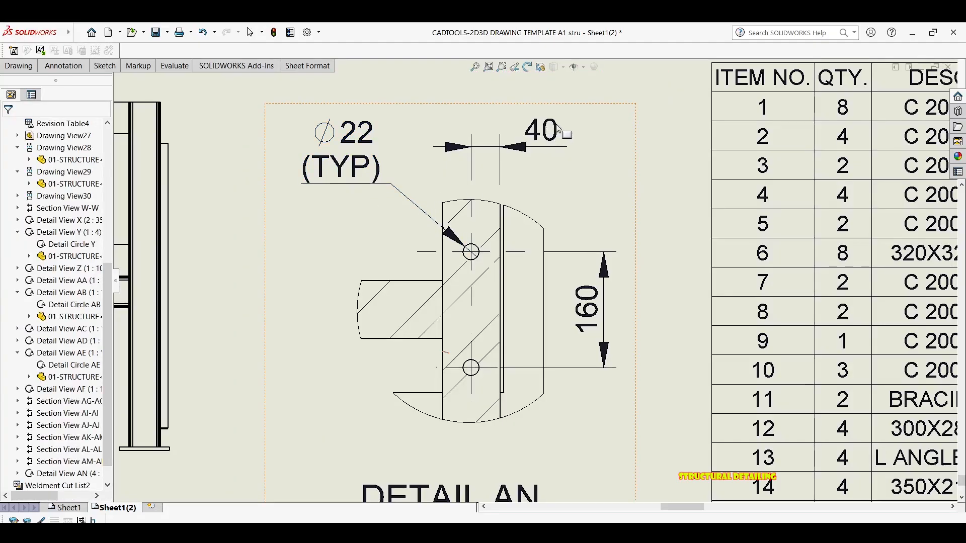
Step: Move the horizontal hole offset dimension in Detail AN slightly up and to the right, with its text clear of the arrow
drag(558, 128, 579, 119)
click(574, 140)
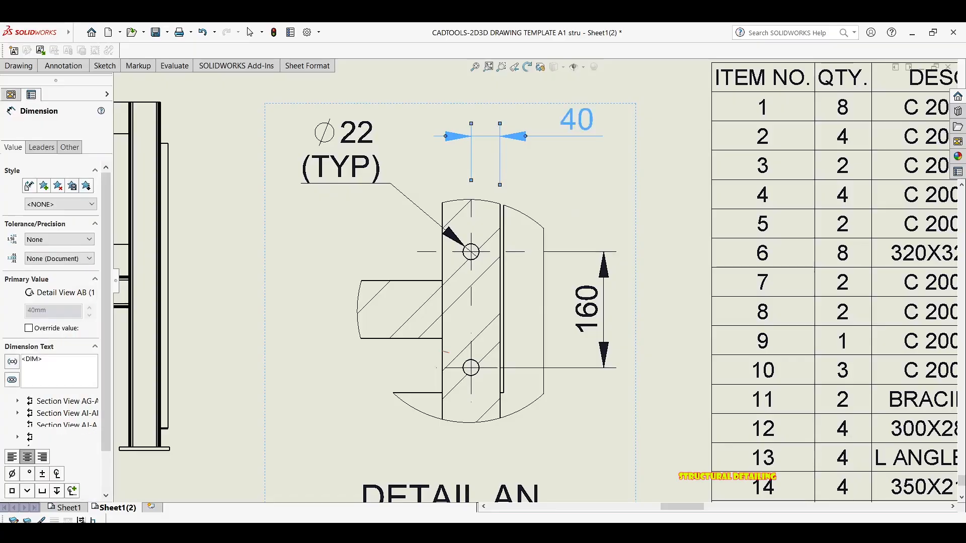
click(552, 267)
Step: Move the DETAIL AN label slightly lower and to the right beneath its view
scroll(546, 251, up, 4)
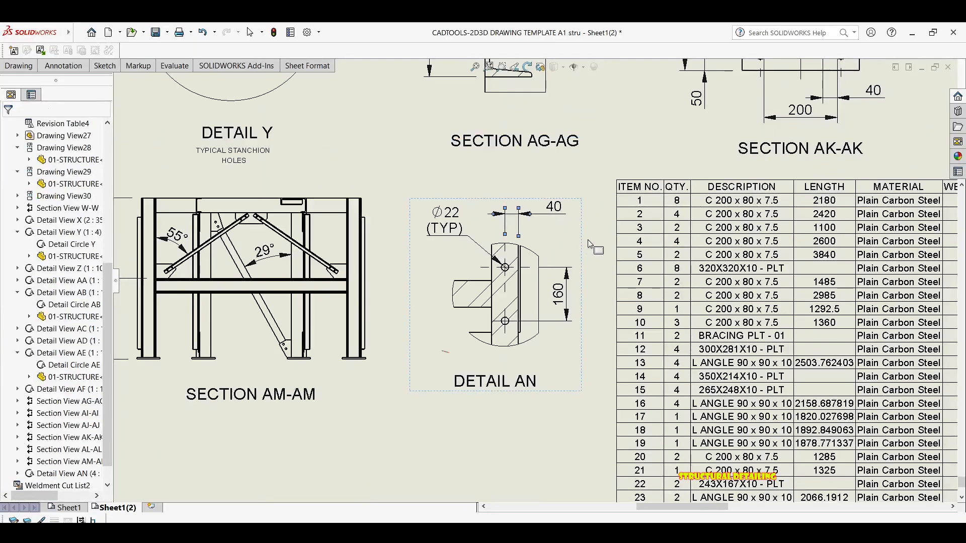
scroll(590, 244, up, 3)
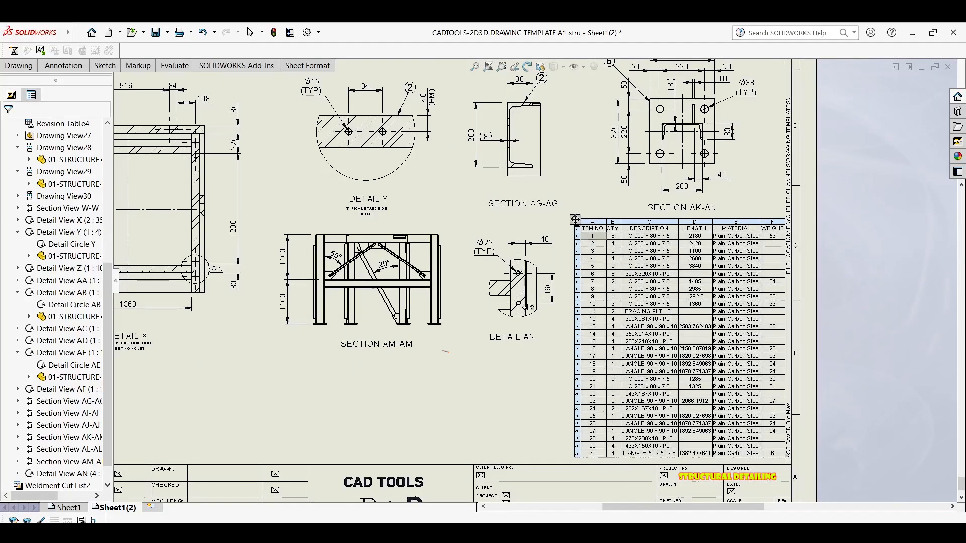
scroll(467, 336, down, 1)
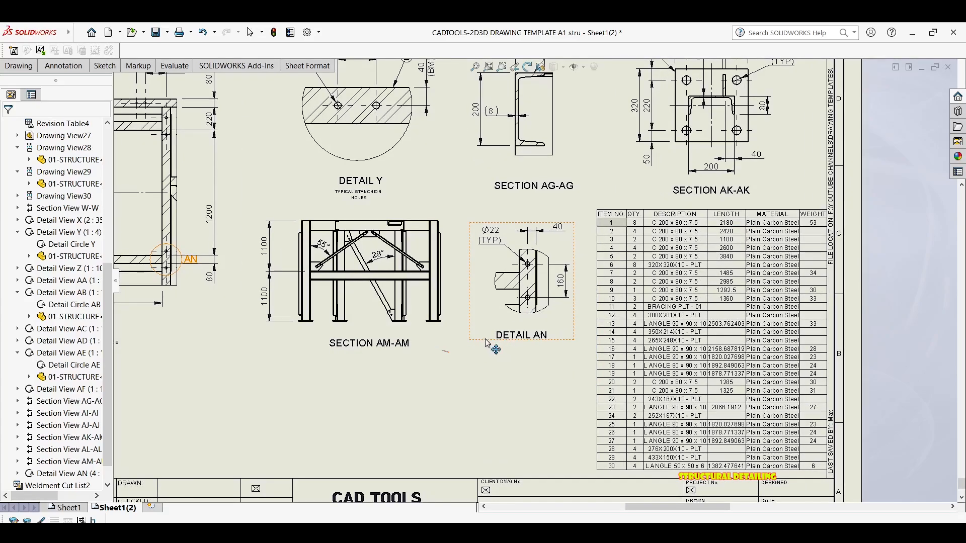
scroll(468, 352, down, 2)
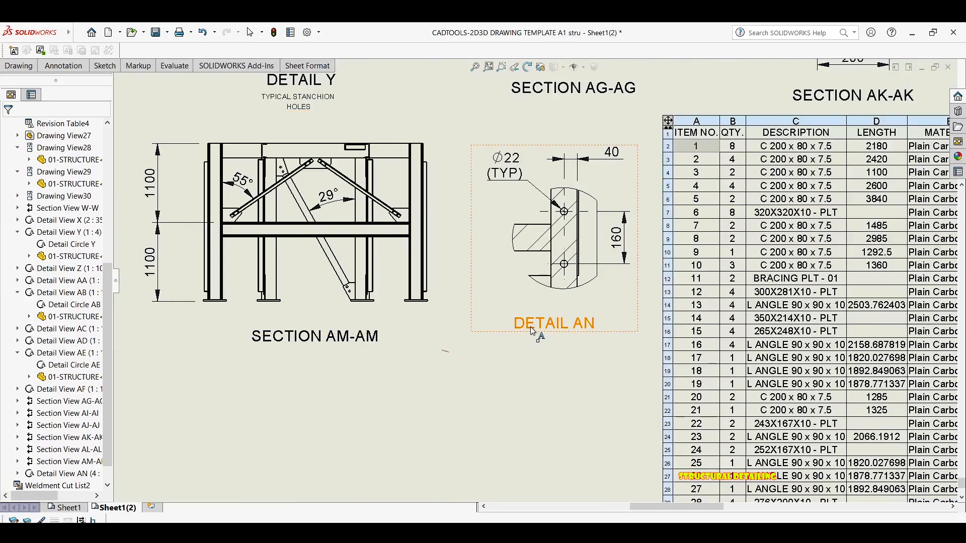
drag(532, 347, 535, 340)
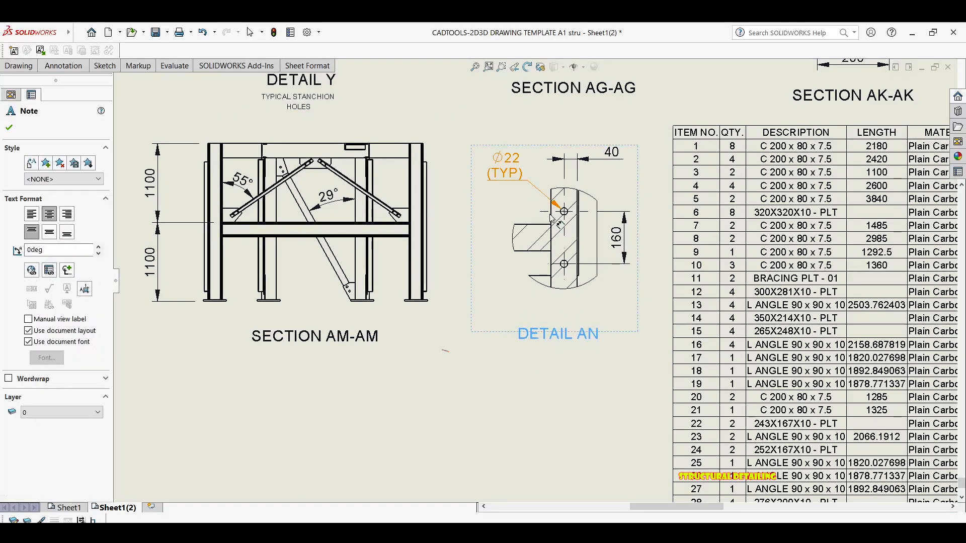
middle_drag(548, 157, 602, 221)
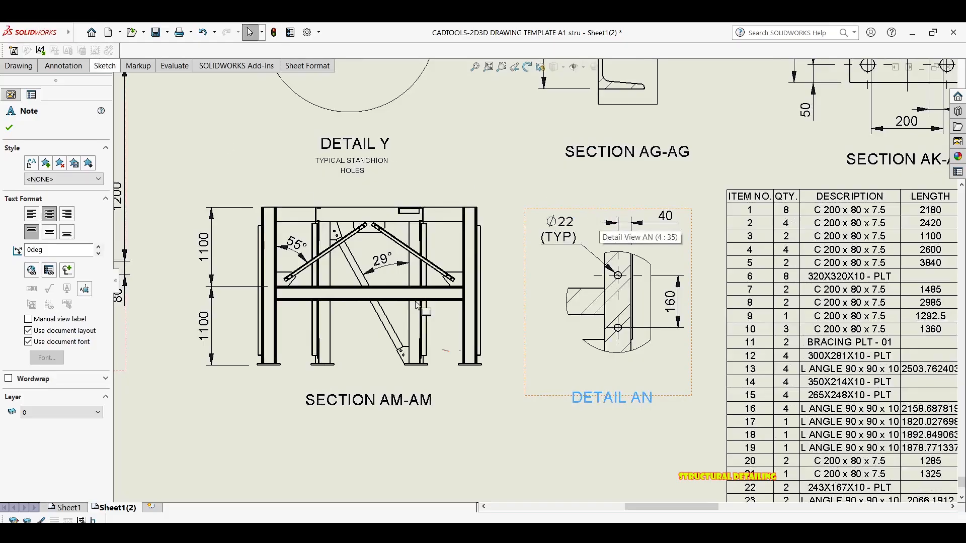
scroll(506, 283, up, 7)
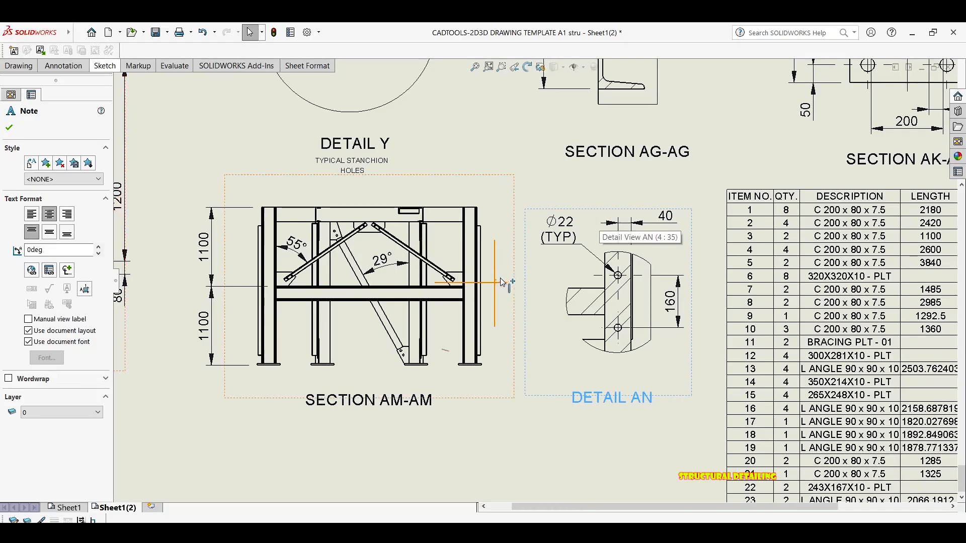
Step: In the upper plan view, dimension the horizontal distance from the left bay's middle member to the central frame's left member, beside the 1260 dimension
middle_drag(549, 280, 587, 286)
scroll(515, 284, down, 1)
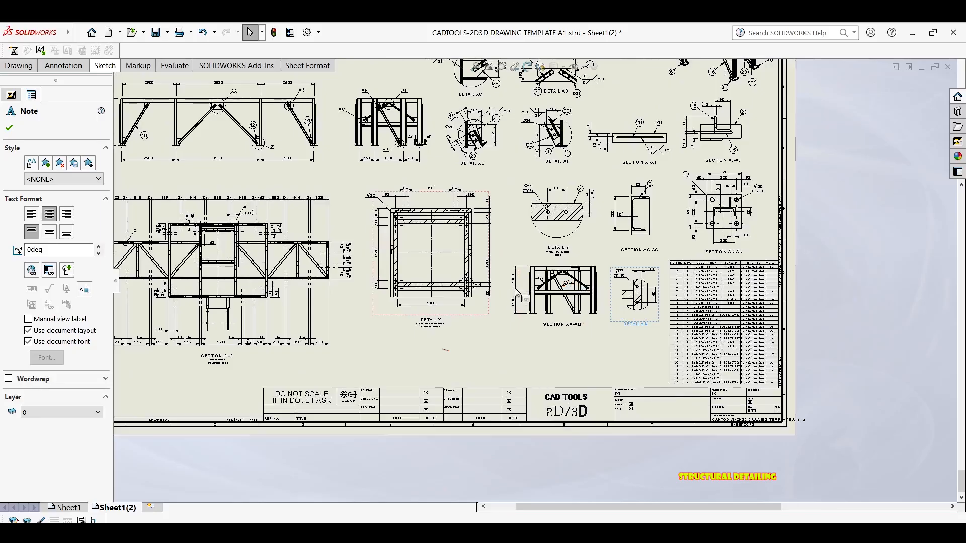
scroll(503, 297, down, 2)
scroll(458, 109, up, 1)
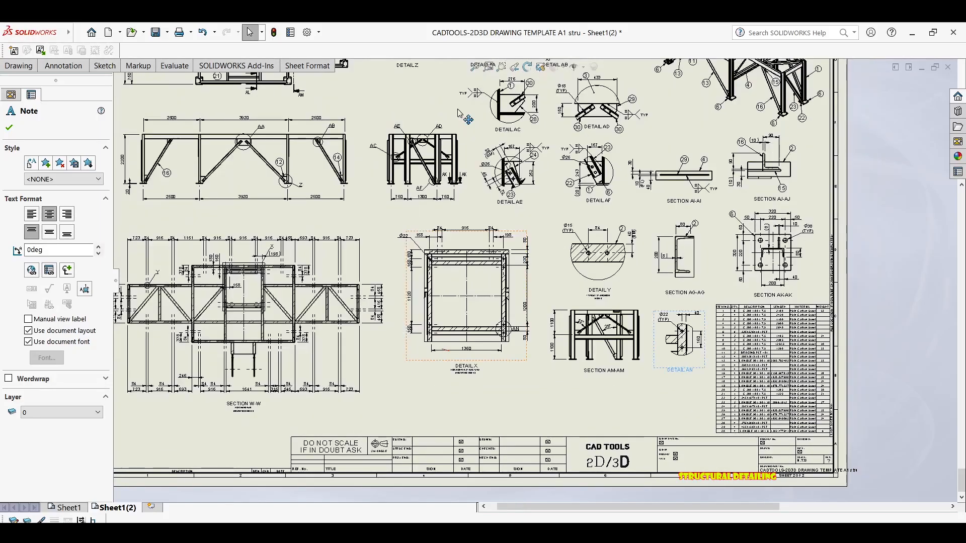
mouse_move(455, 114)
middle_down()
mouse_move(420, 181)
mouse_move(493, 161)
middle_up()
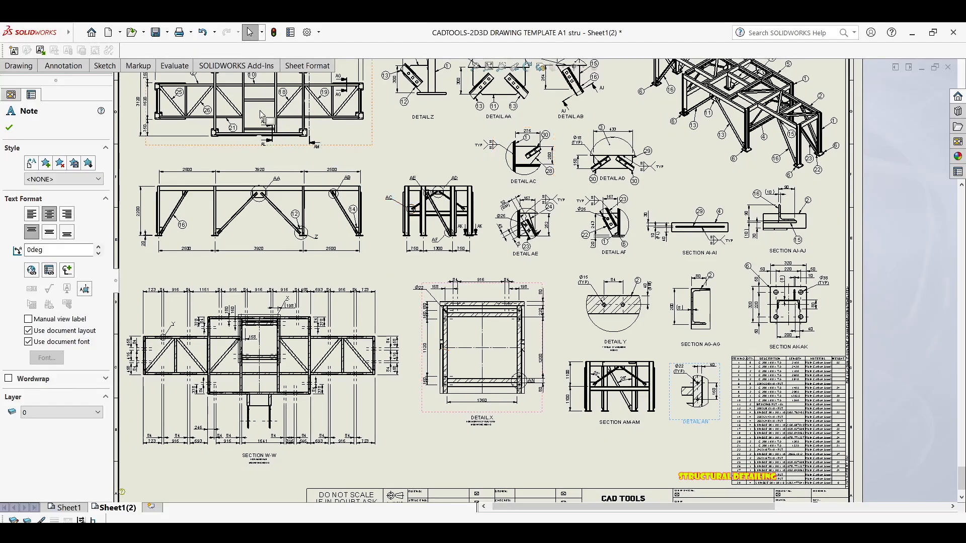
scroll(269, 133, down, 8)
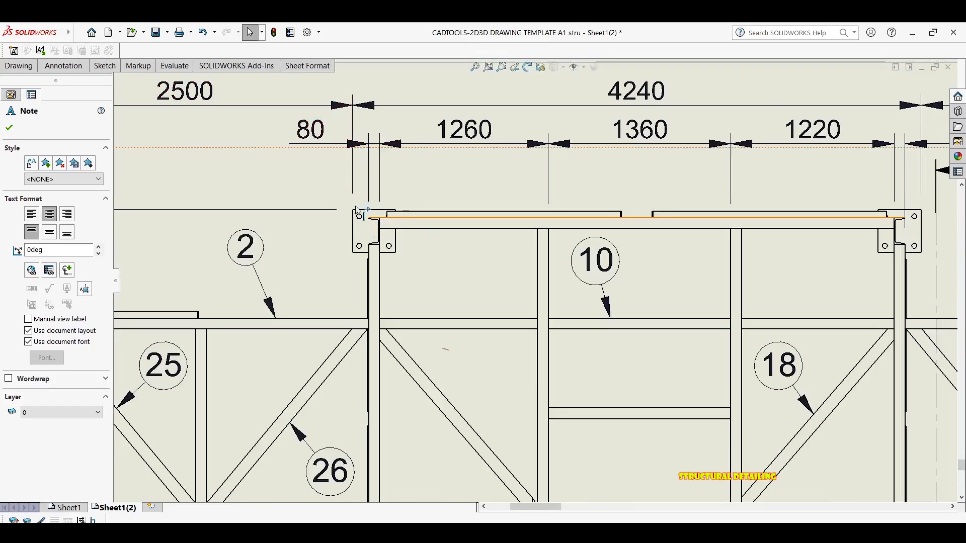
key(d)
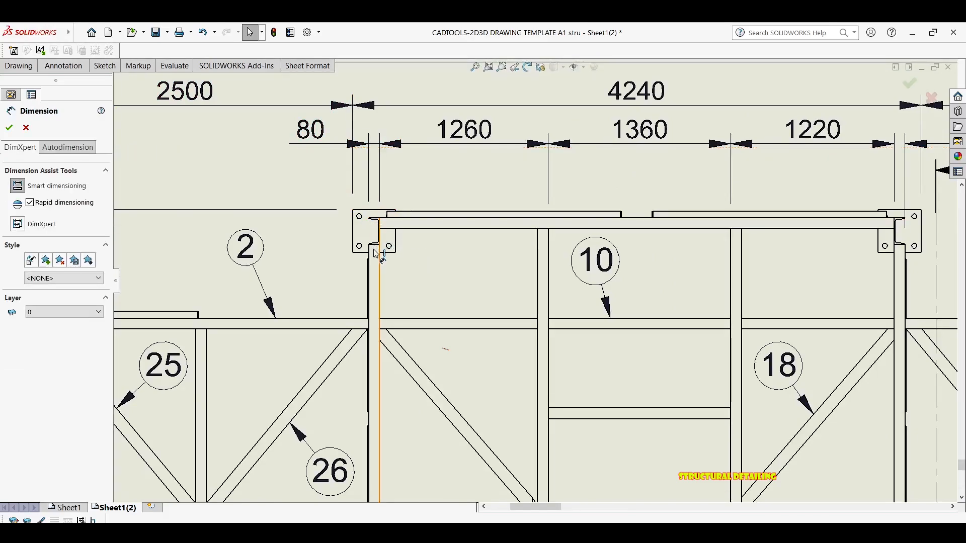
scroll(373, 257, down, 3)
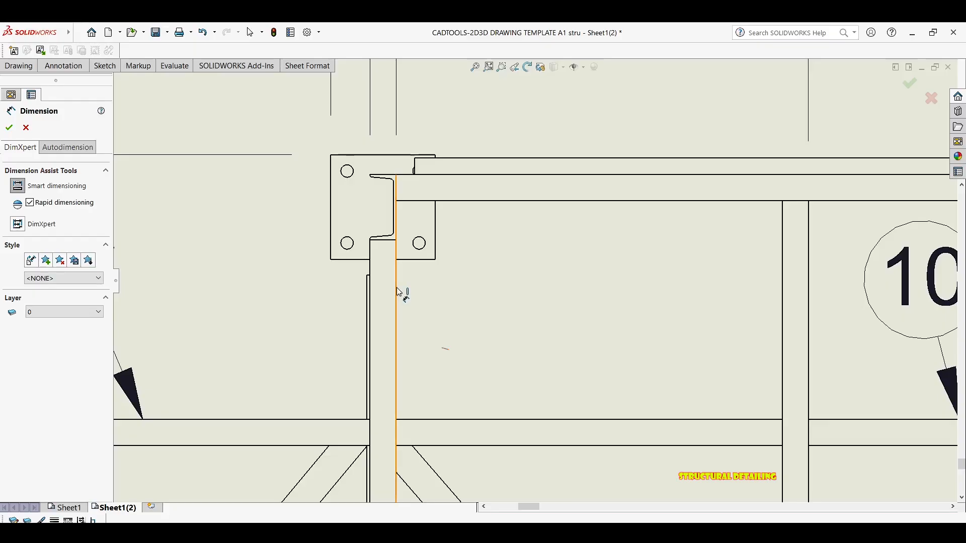
click(357, 297)
scroll(354, 302, up, 5)
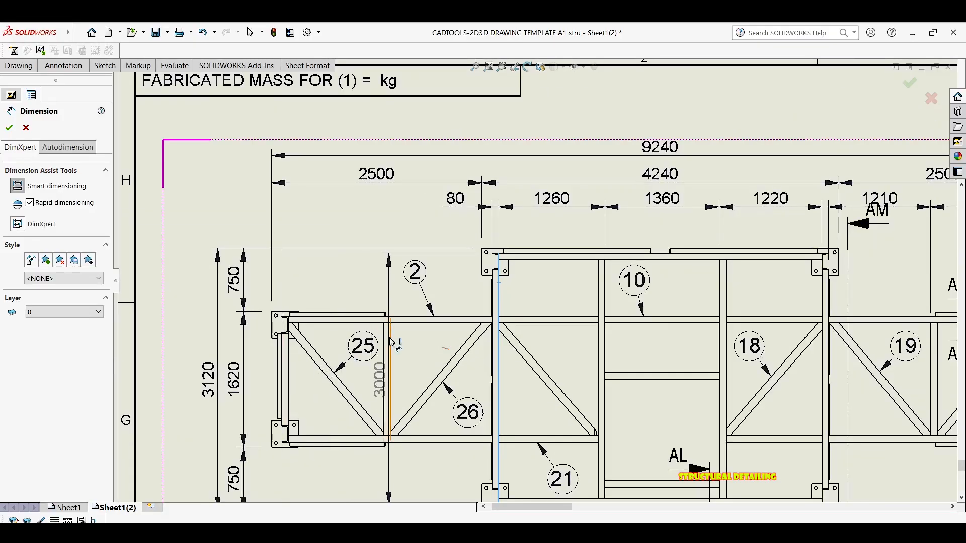
click(393, 328)
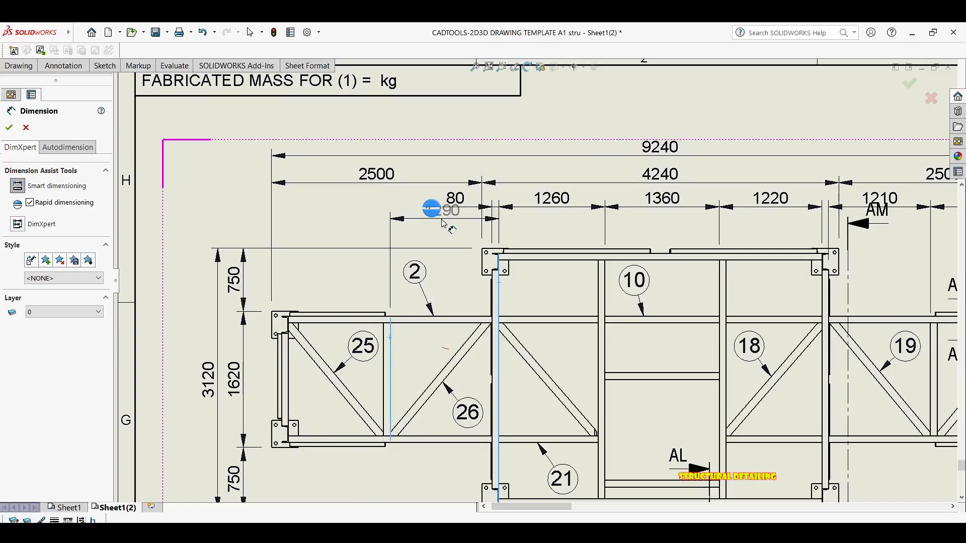
scroll(447, 229, down, 1)
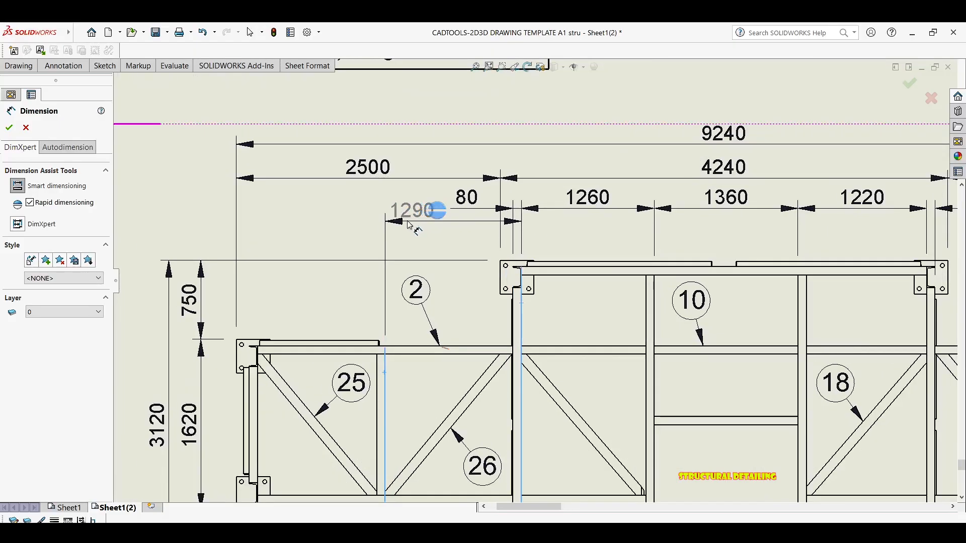
click(453, 212)
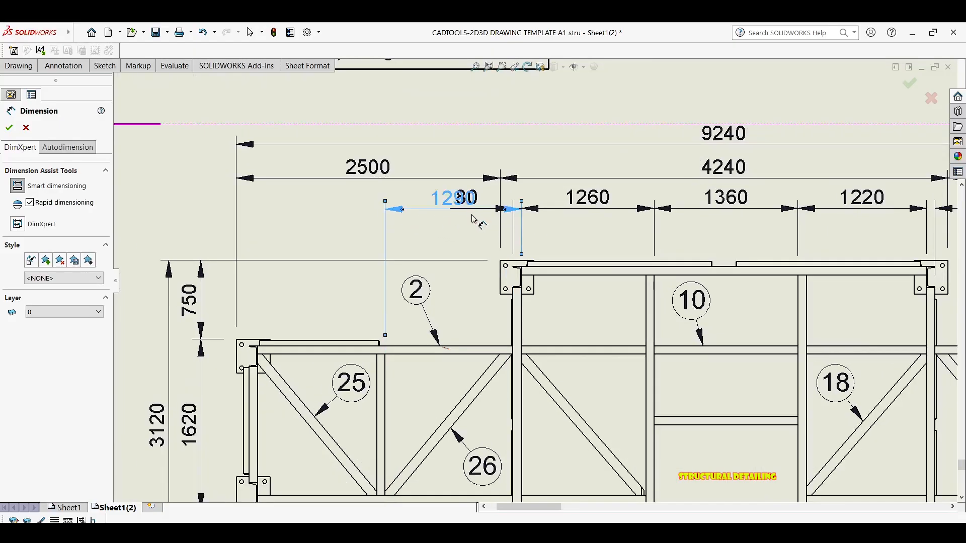
key(Escape)
Step: Move the overlapping 80 dimension below its row and align the 1290 dimension line with the adjoining 1260 dimension
scroll(473, 211, down, 3)
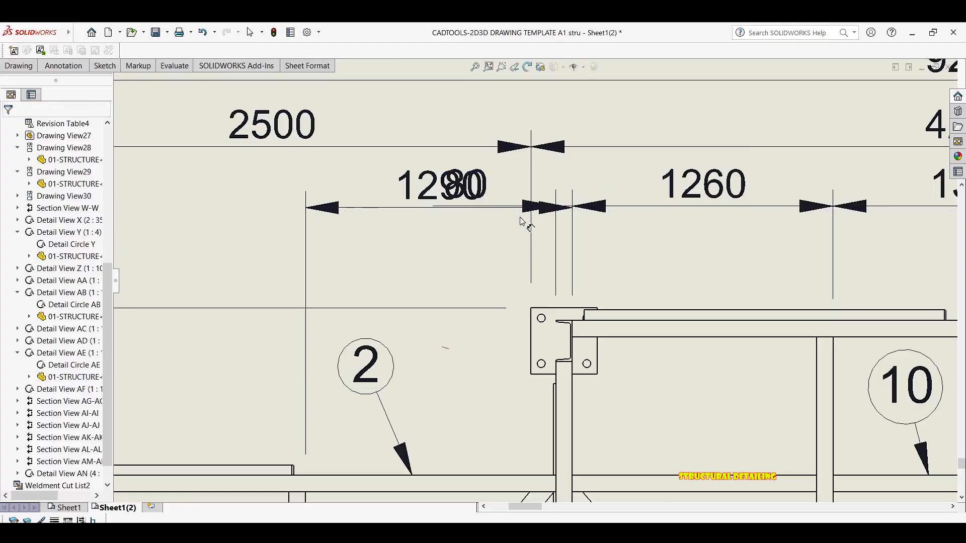
drag(529, 210, 654, 256)
key(Escape)
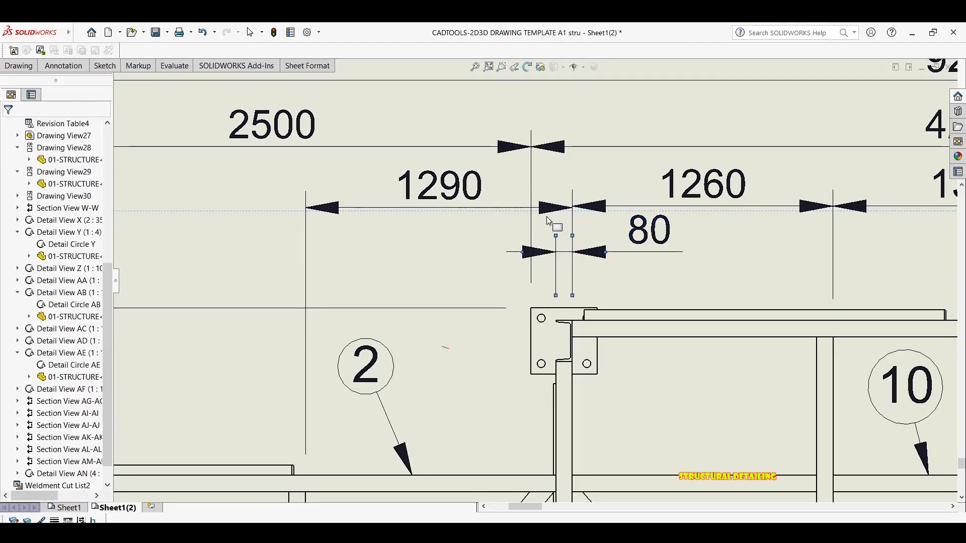
scroll(506, 212, down, 4)
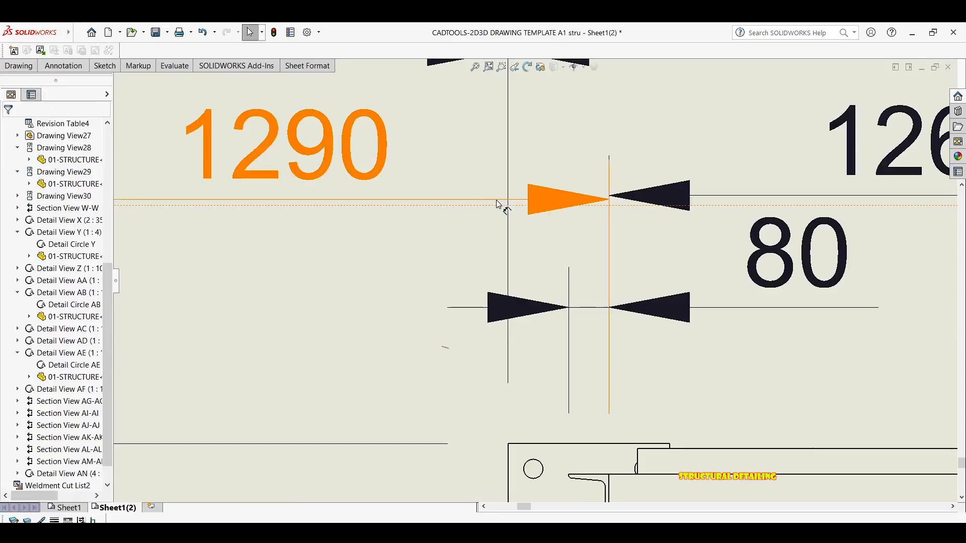
mouse_move(521, 202)
mouse_down()
mouse_move(579, 201)
mouse_move(565, 196)
mouse_up()
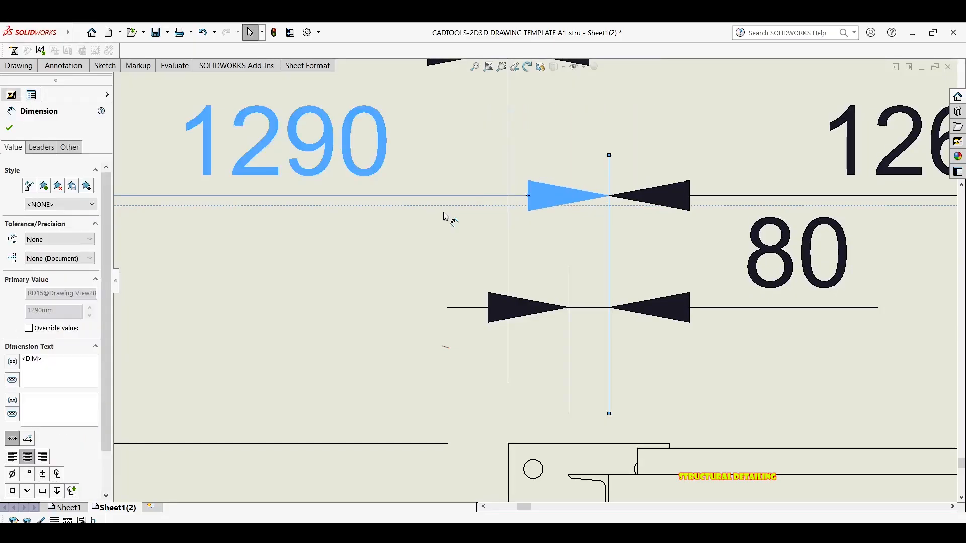
scroll(453, 213, up, 2)
Step: Dimension the horizontal distance from the left end member to the left bay's middle member, in line with the 1290 dimension
middle_drag(436, 222, 622, 177)
right_drag(405, 378, 423, 340)
scroll(487, 261, up, 1)
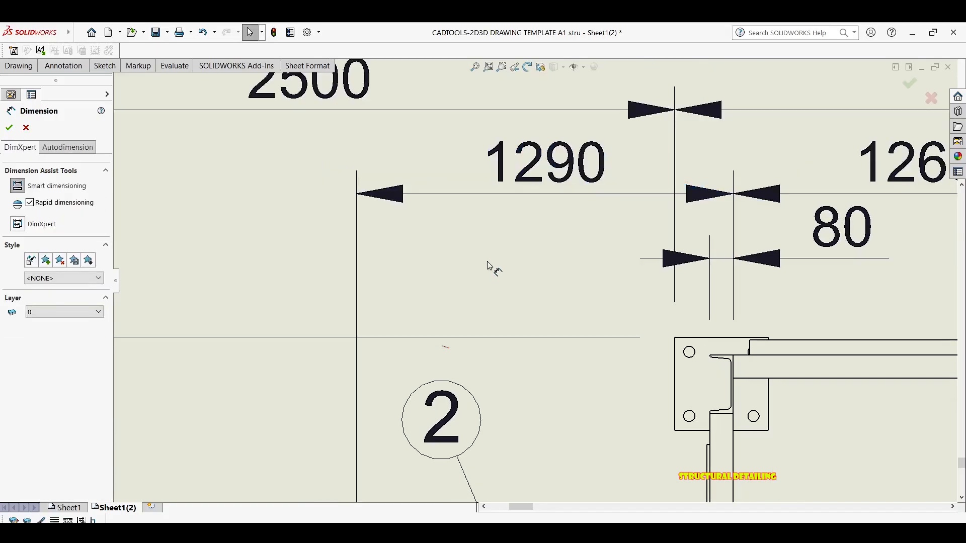
scroll(510, 193, up, 5)
scroll(492, 314, down, 2)
scroll(584, 245, up, 2)
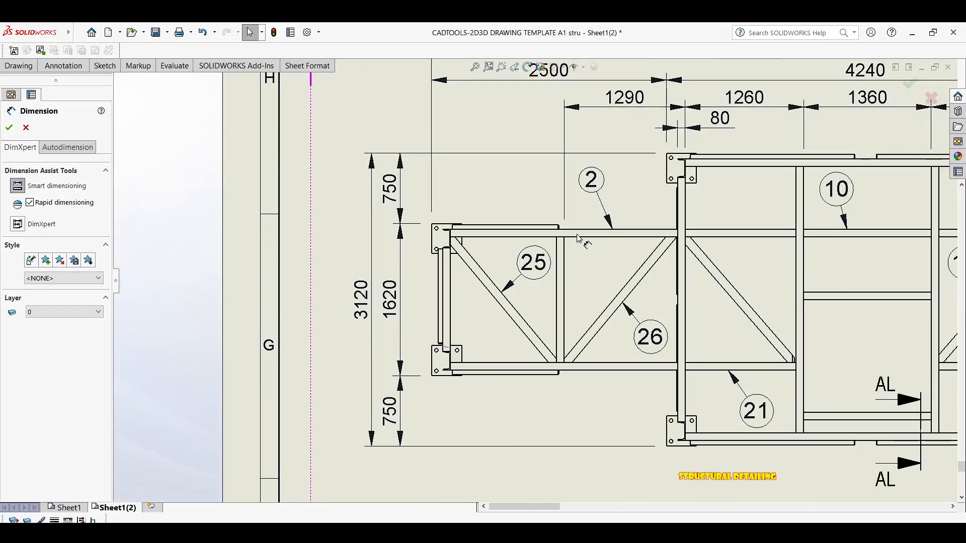
click(560, 245)
scroll(453, 249, down, 4)
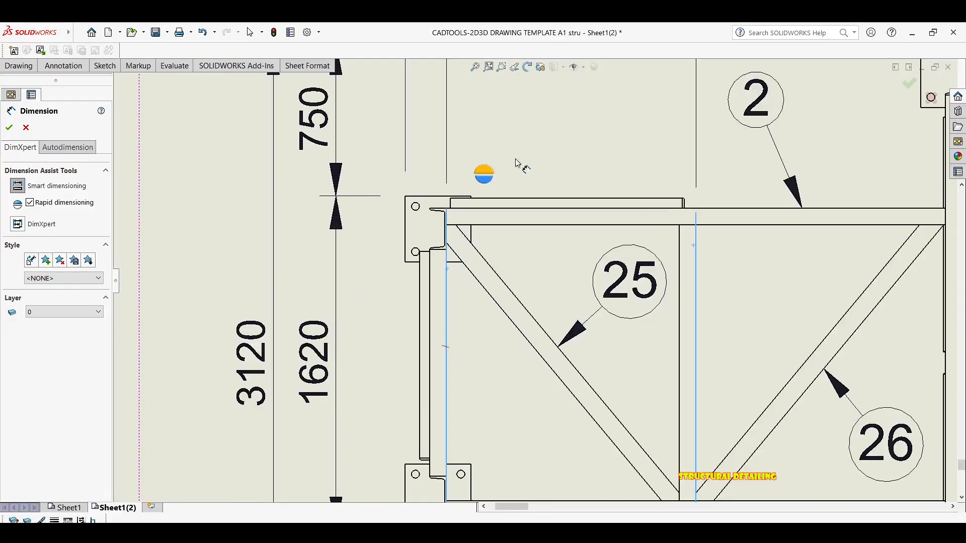
scroll(554, 158, up, 5)
scroll(582, 156, down, 5)
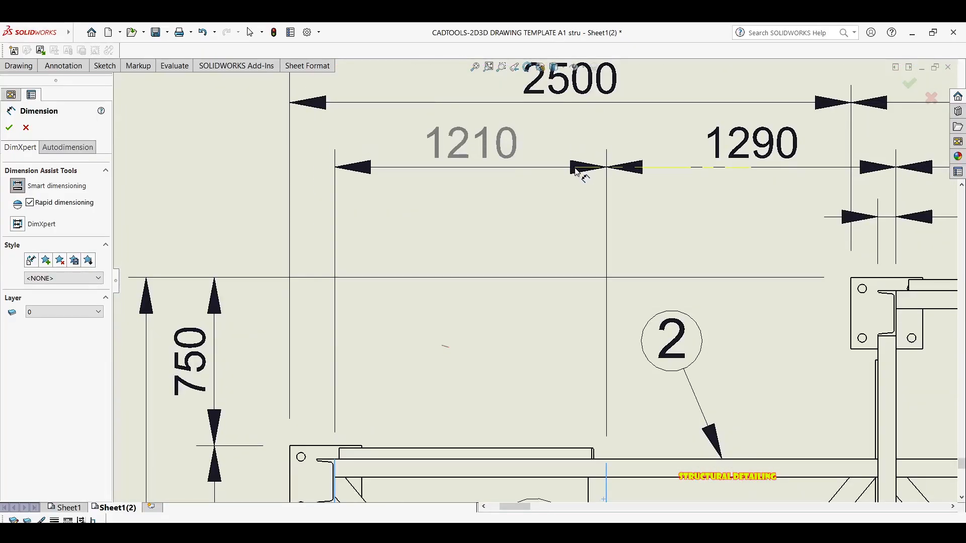
click(579, 171)
key(Escape)
Step: Shorten the upper end of section line AM so its arrow and label sit clear below the 1210 dimension
scroll(528, 240, up, 5)
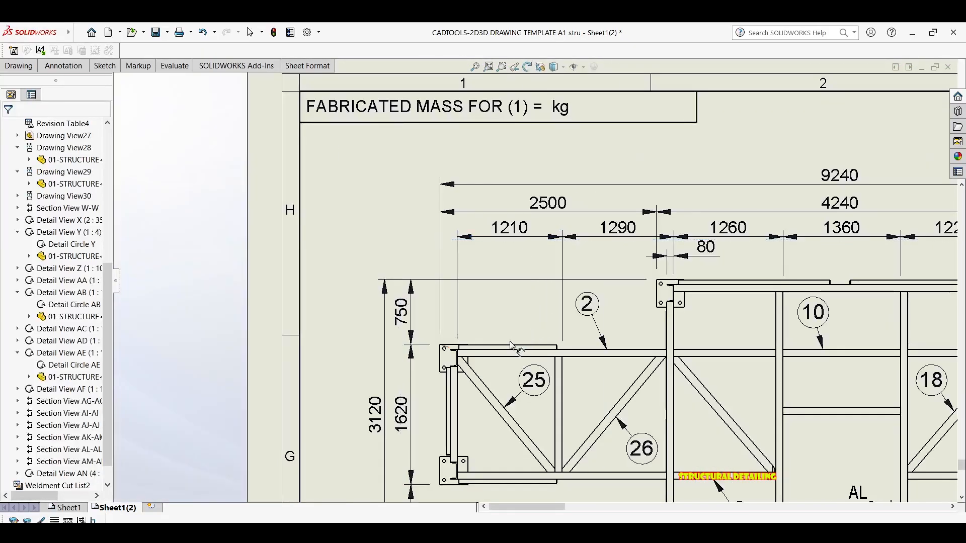
scroll(468, 342, up, 2)
scroll(524, 275, up, 3)
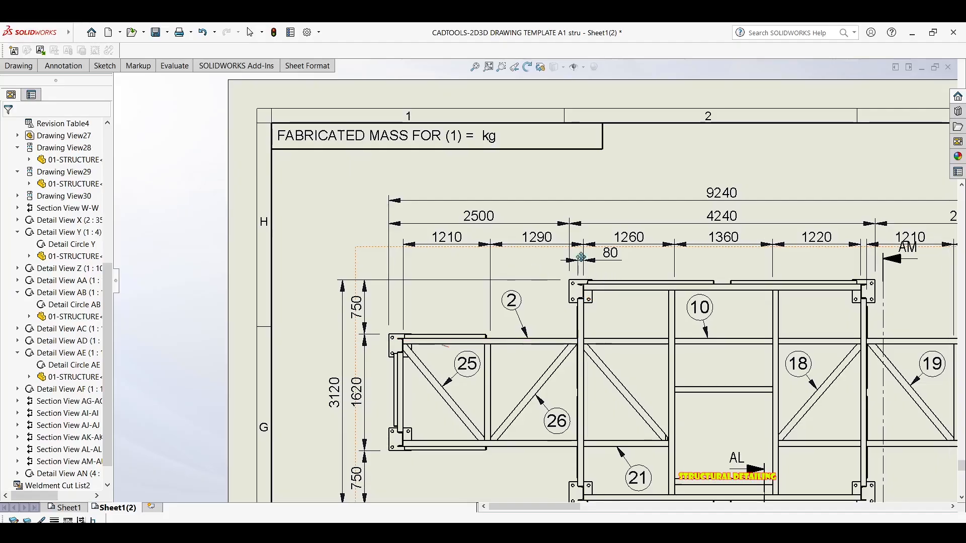
middle_drag(514, 225, 374, 202)
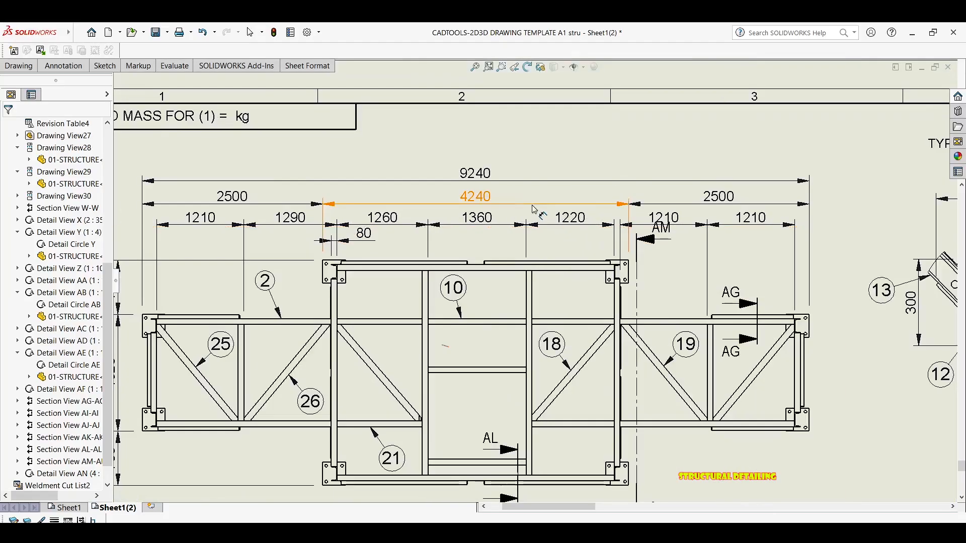
scroll(652, 255, down, 3)
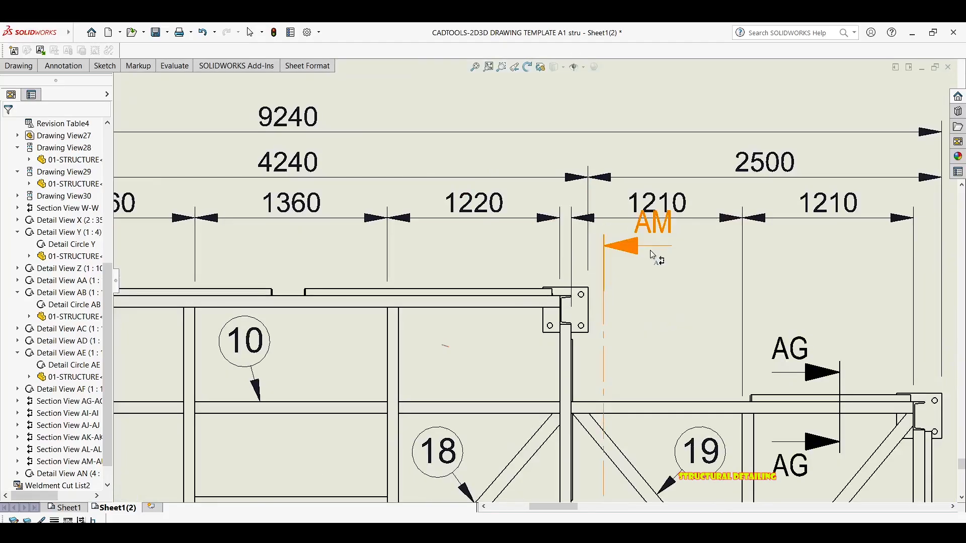
click(606, 245)
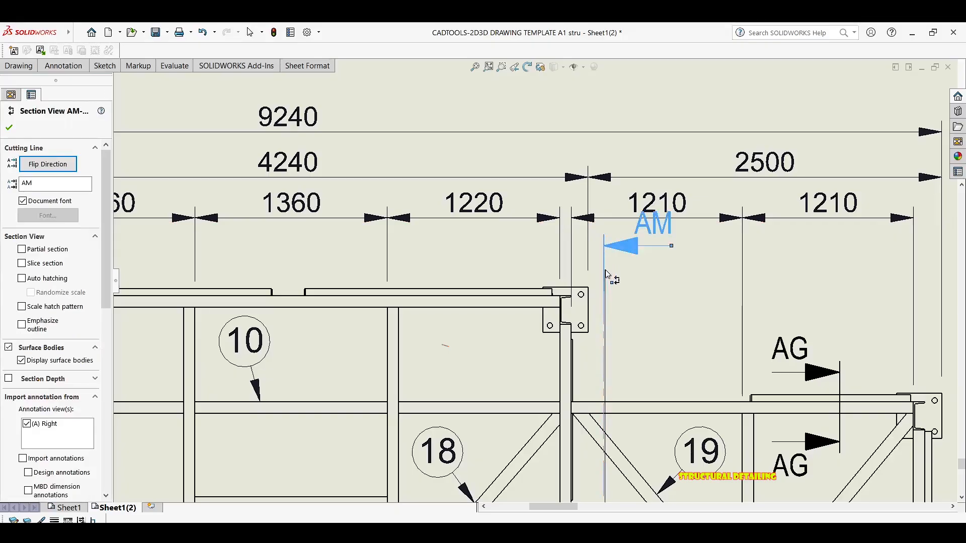
scroll(616, 187, up, 3)
middle_drag(616, 187, 615, 138)
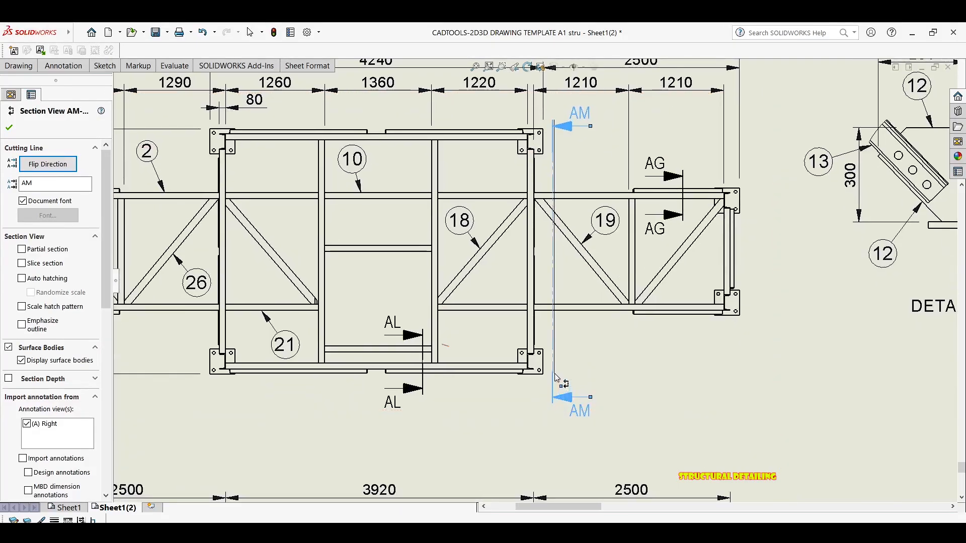
Step: Shorten the lower end of section line AM, adjust it to finish near the frame's bottom edge, and deselect it
drag(554, 377, 554, 376)
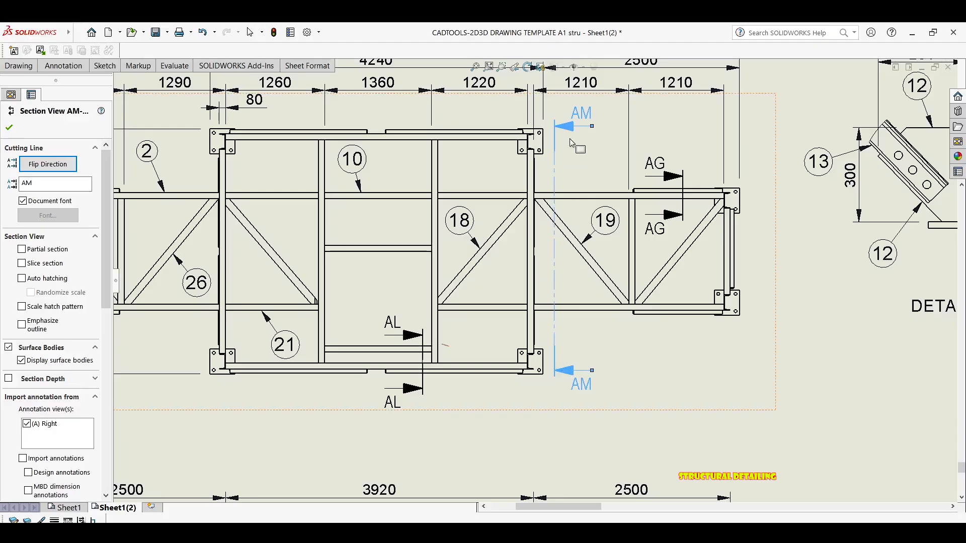
scroll(572, 175, up, 4)
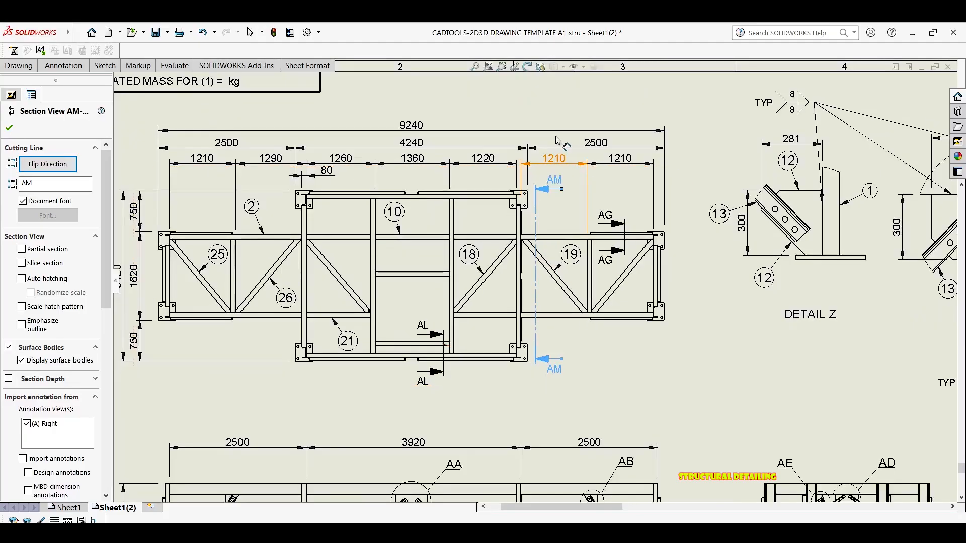
scroll(545, 387, down, 7)
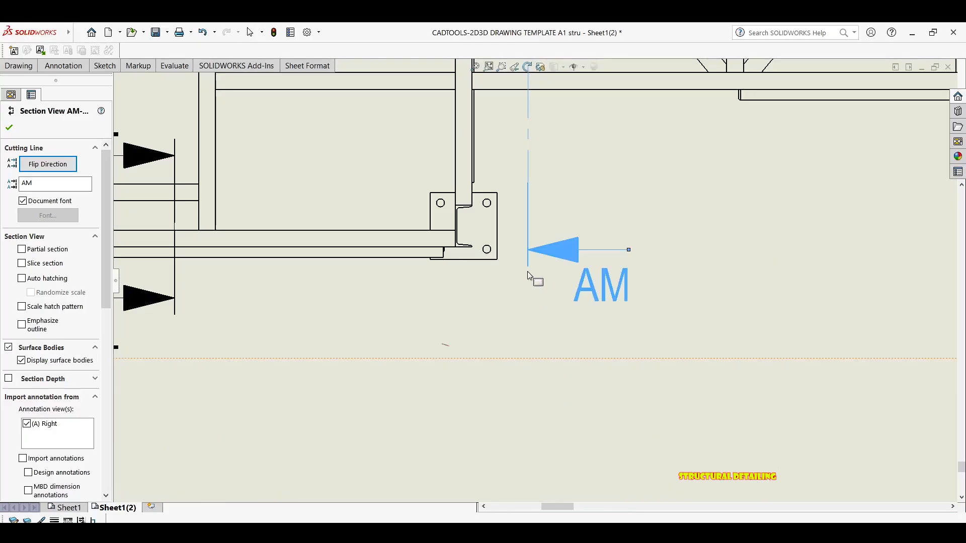
drag(526, 278, 527, 289)
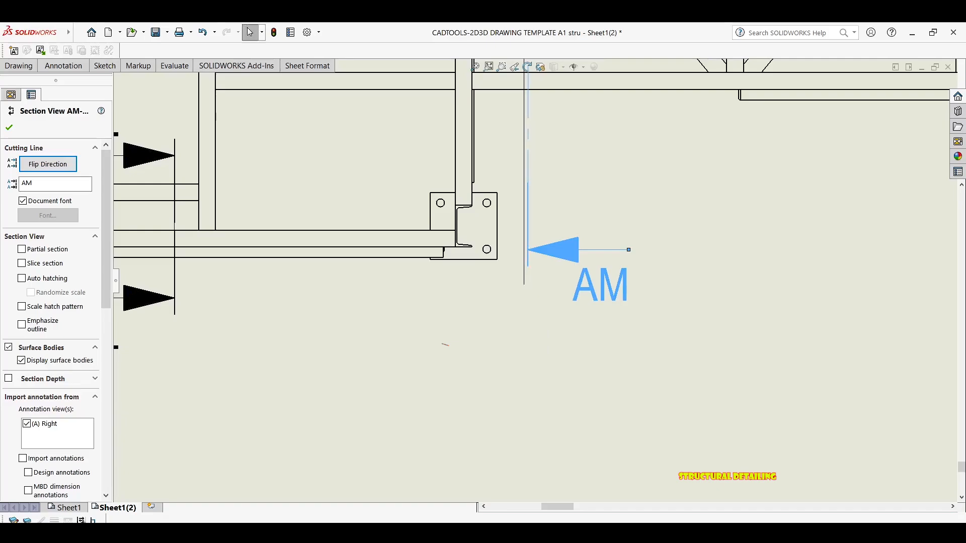
scroll(530, 383, up, 3)
scroll(499, 202, down, 1)
scroll(494, 362, up, 3)
scroll(499, 143, down, 3)
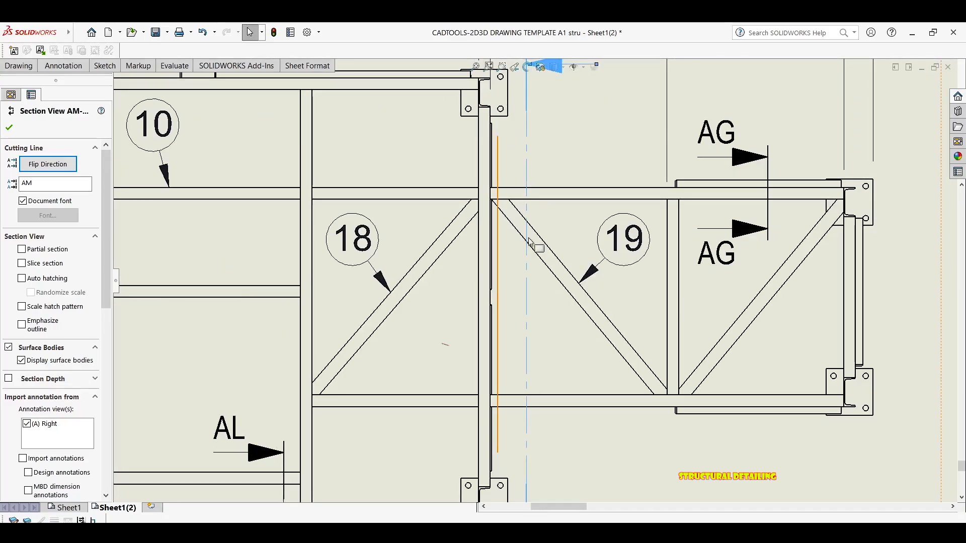
scroll(529, 243, up, 1)
scroll(554, 190, up, 4)
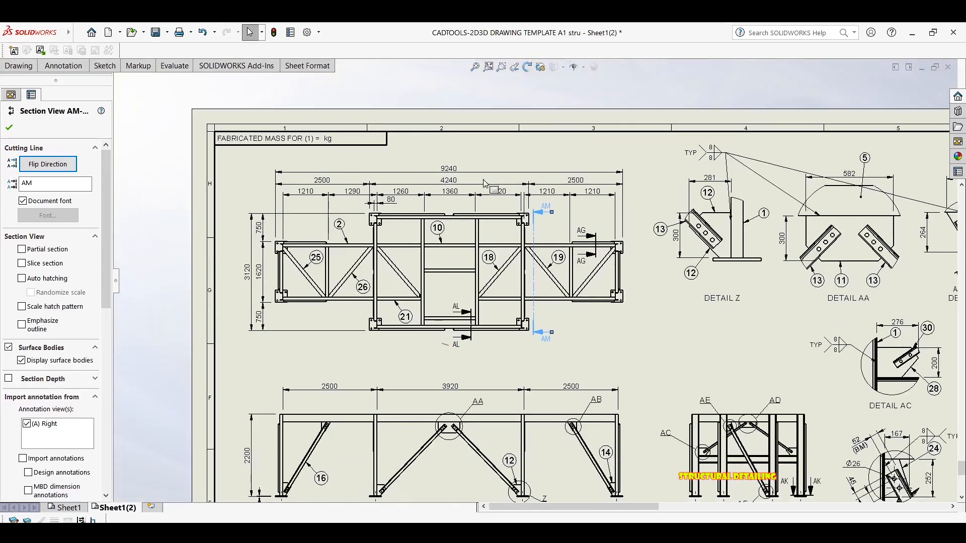
middle_drag(557, 262, 554, 243)
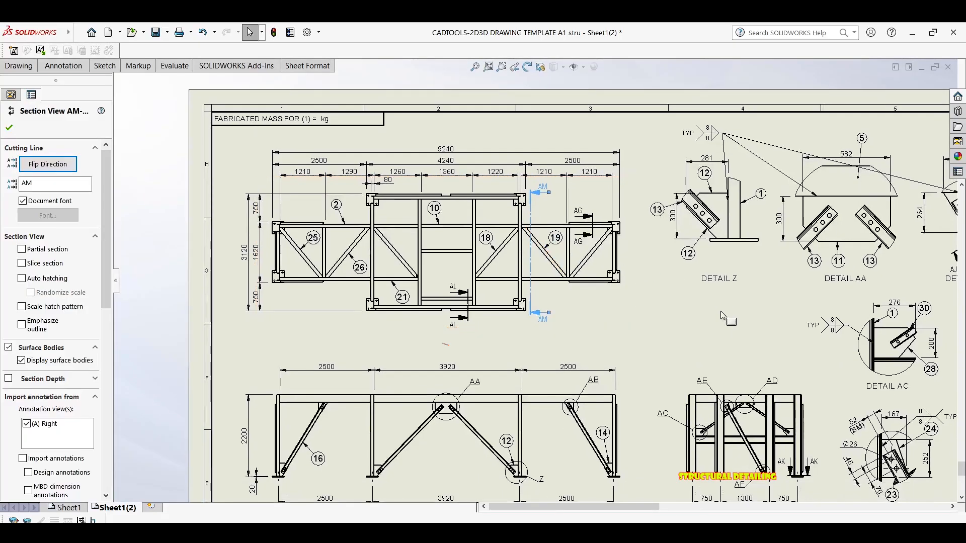
click(663, 308)
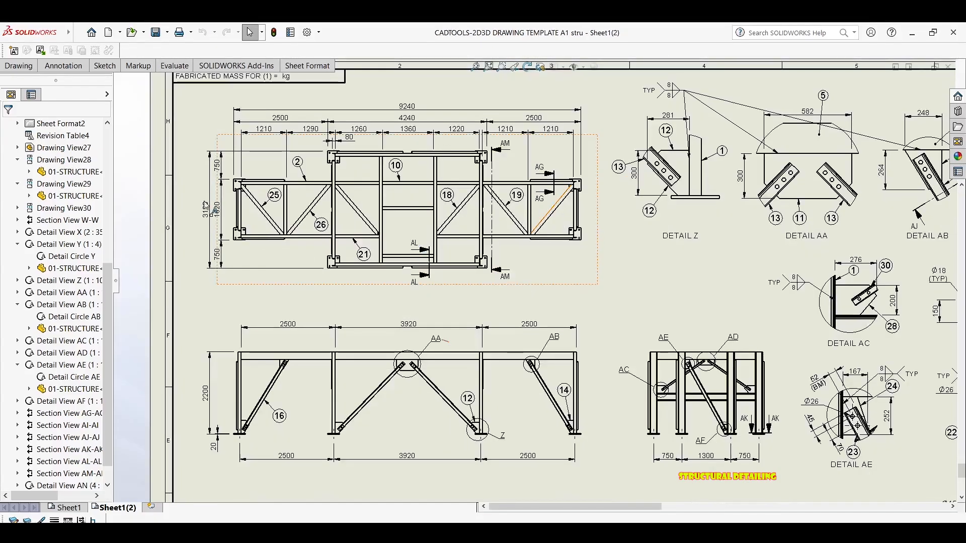
scroll(246, 207, down, 1)
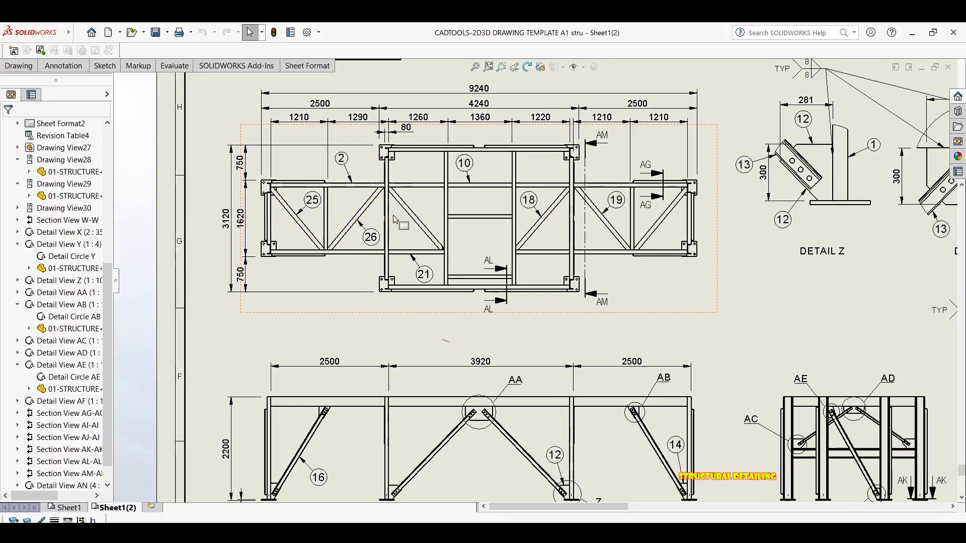
mouse_move(472, 175)
middle_down()
mouse_move(488, 196)
mouse_move(515, 205)
middle_up()
middle_drag(571, 257, 490, 209)
key(Escape)
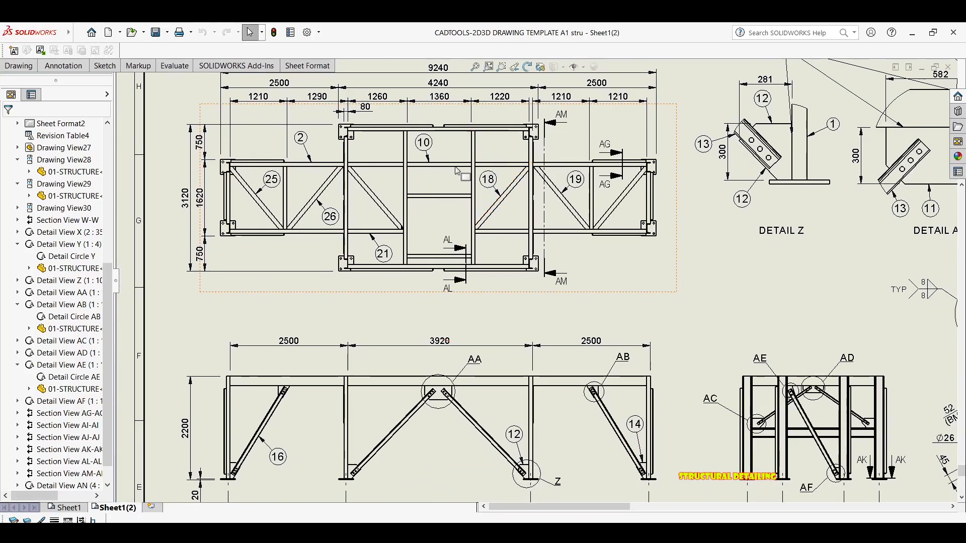
scroll(430, 199, up, 4)
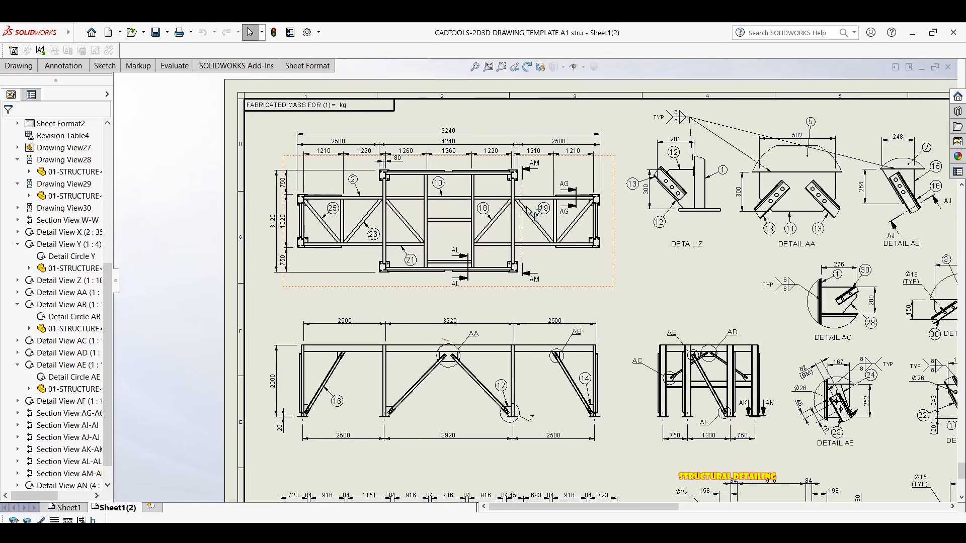
scroll(428, 193, up, 2)
scroll(430, 193, down, 6)
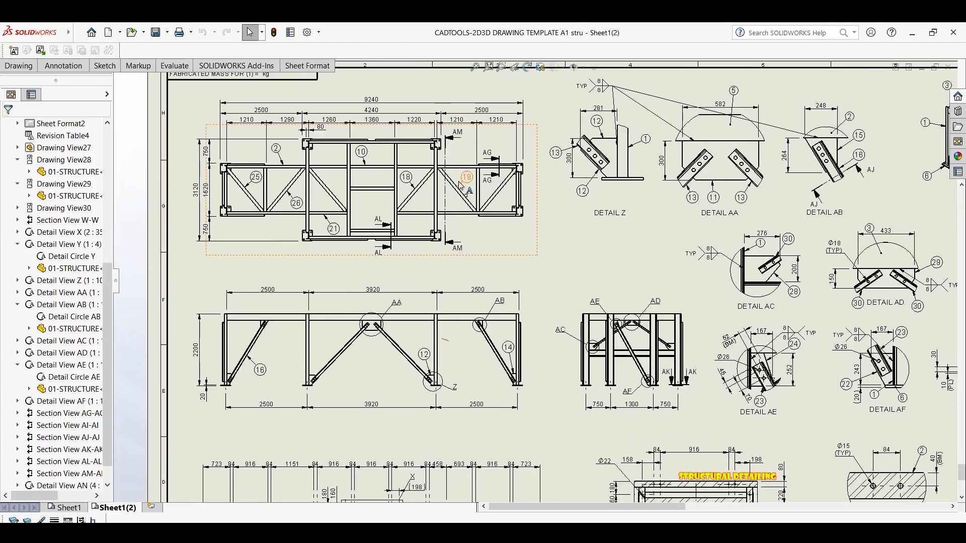
scroll(451, 192, down, 3)
middle_drag(253, 147, 360, 207)
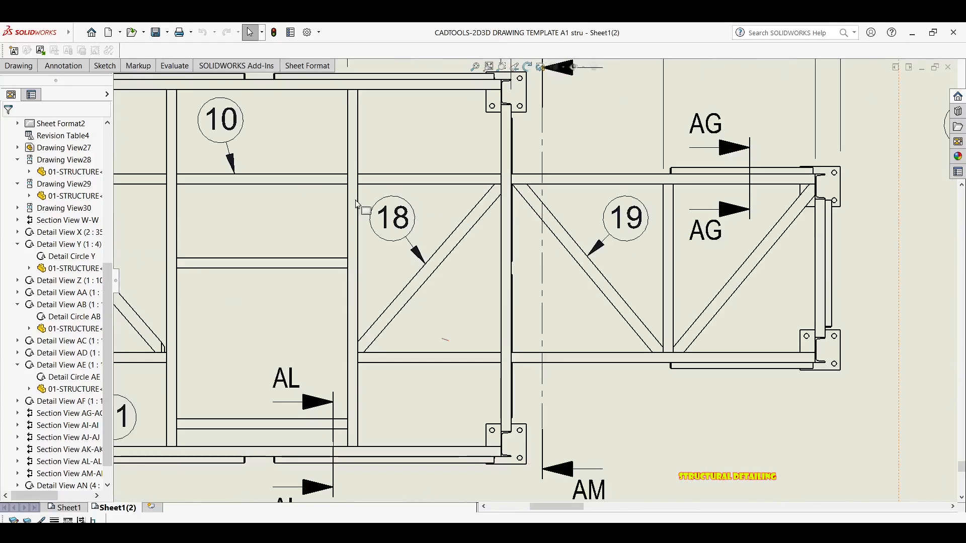
key(d)
click(327, 185)
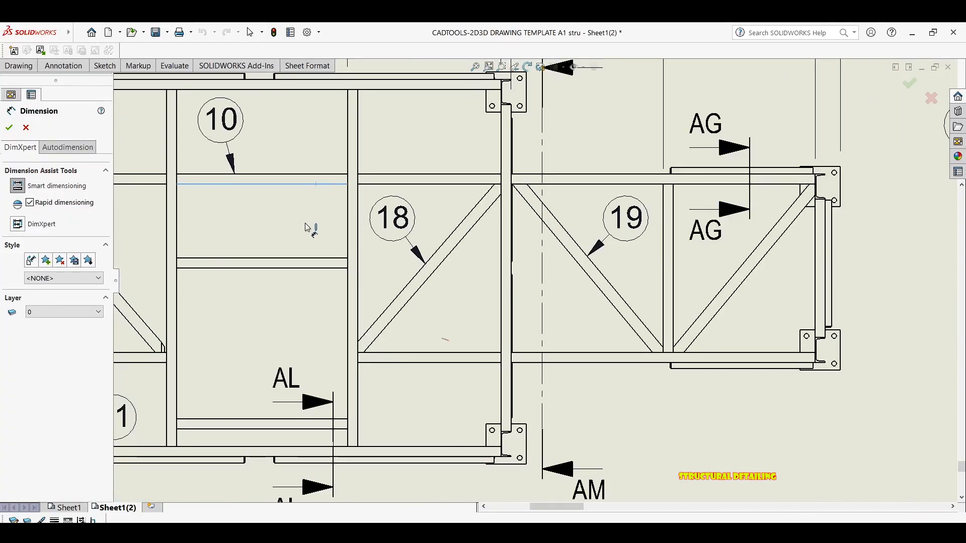
click(277, 269)
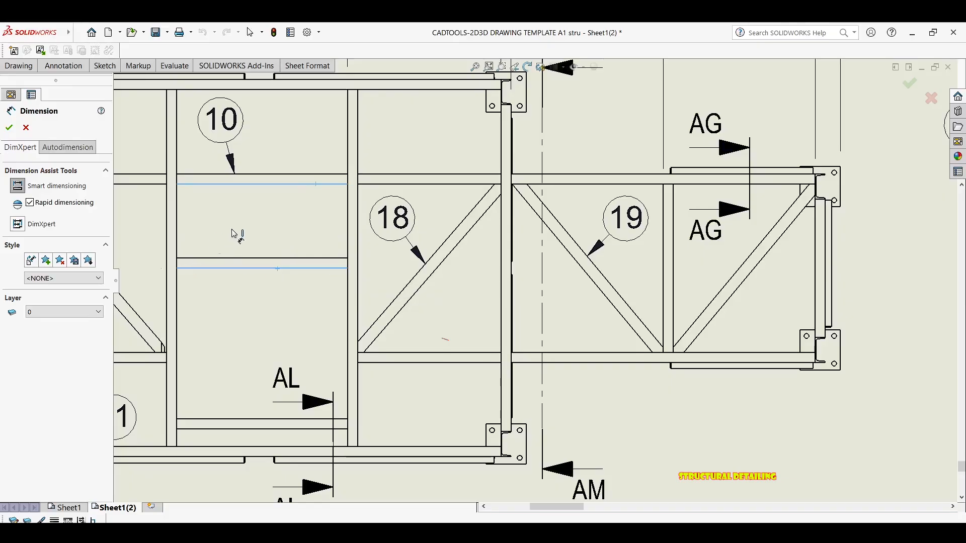
key(Escape)
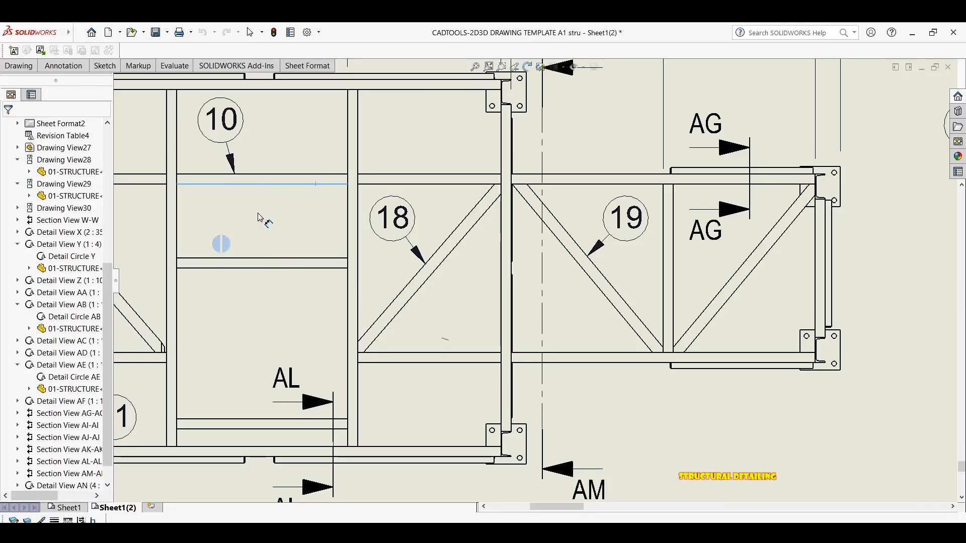
key(Escape)
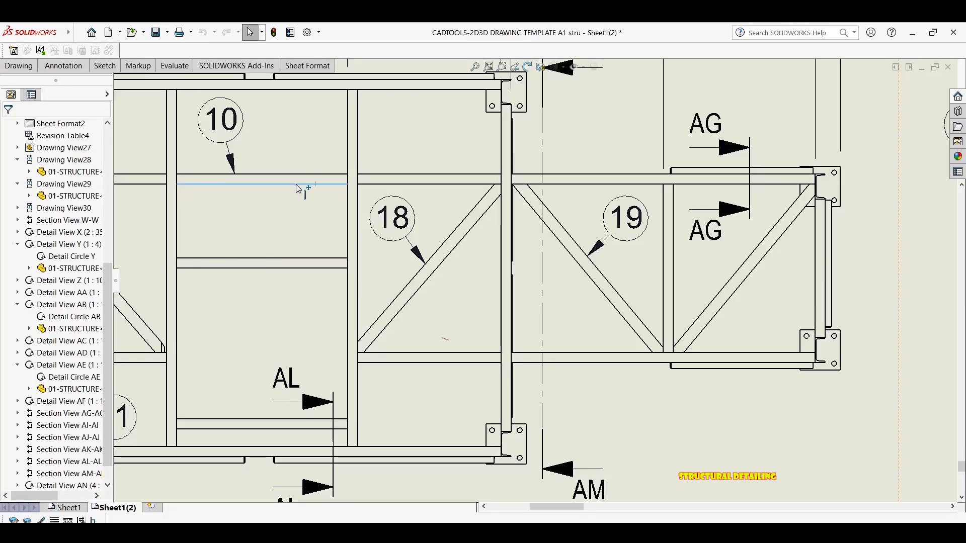
click(290, 236)
key(Escape)
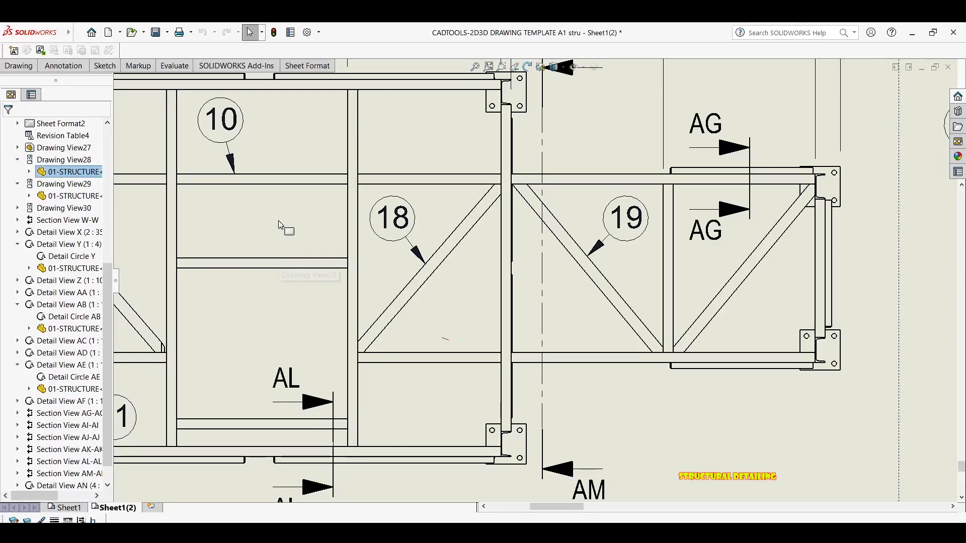
Step: Dimension the vertical clear gap between the balloon 10 member and the short cross member below it in the plan view's centre bay
key(d)
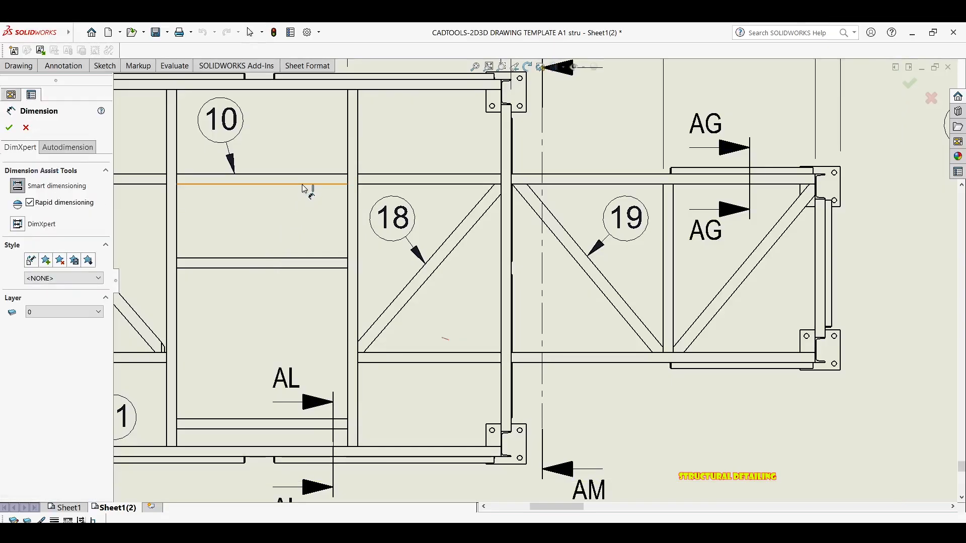
click(302, 191)
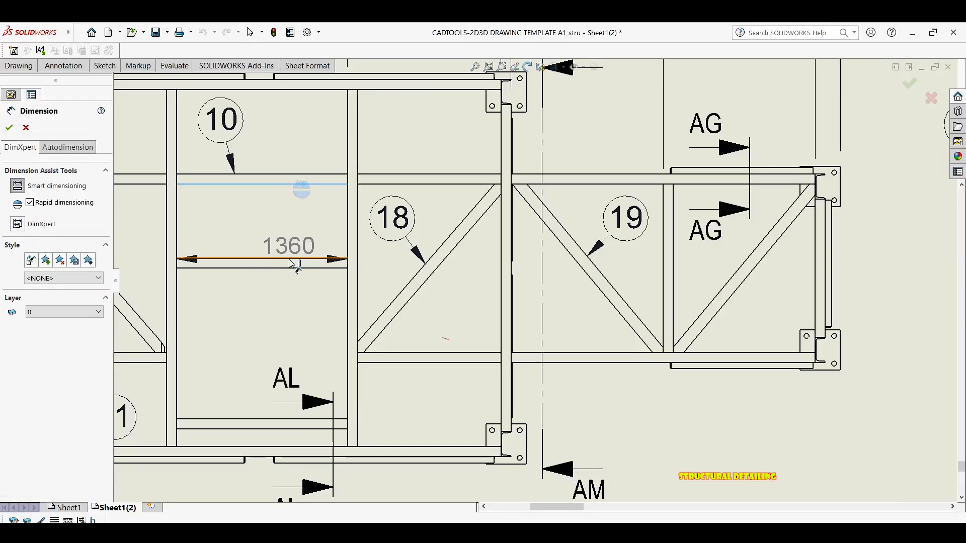
click(290, 259)
click(295, 223)
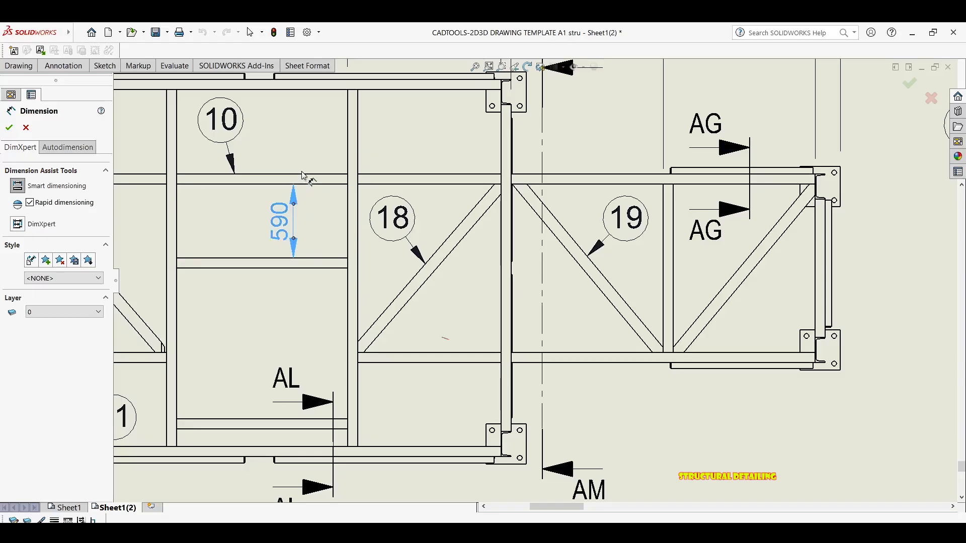
Step: Try to dimension the gap between the top frame member and the balloon 10 member, and delete the misplaced horizontal dimension
click(306, 185)
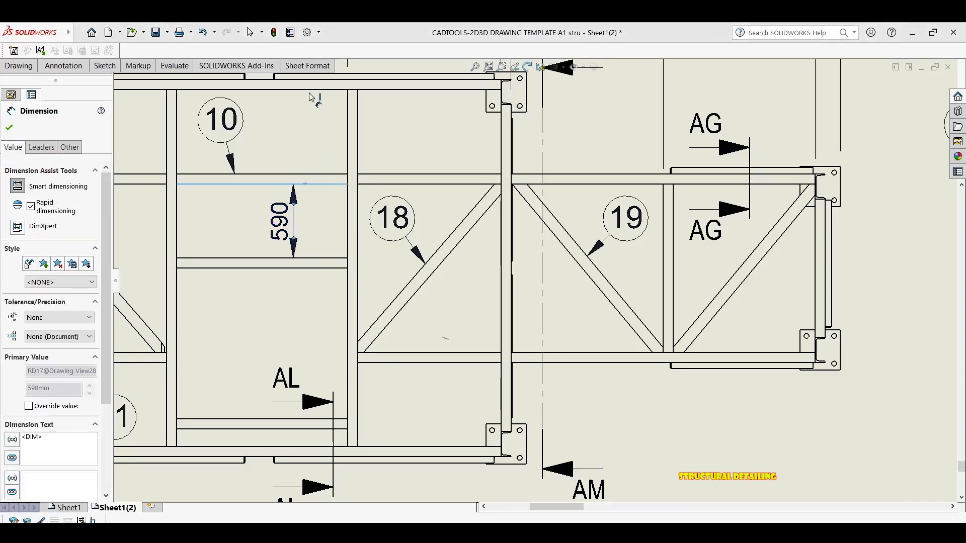
click(308, 103)
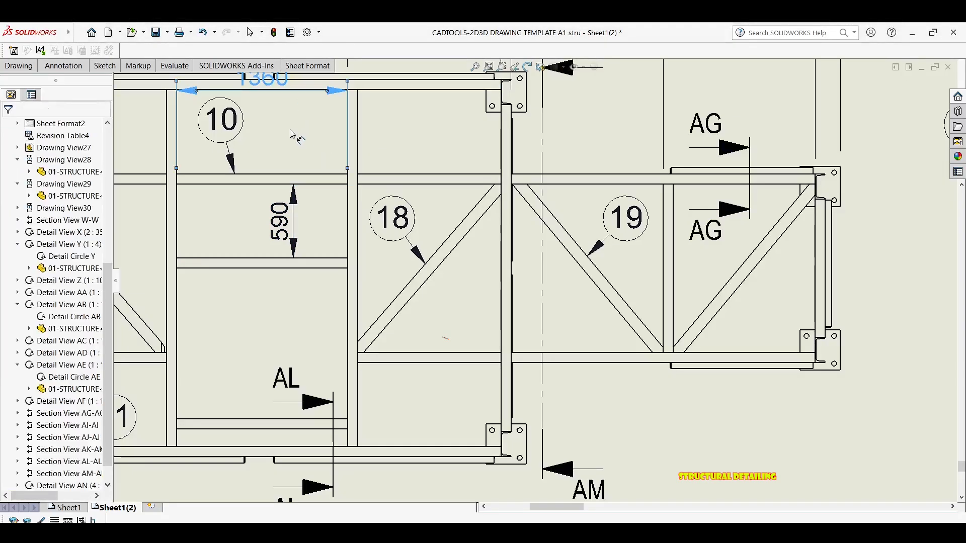
key(Escape)
click(279, 86)
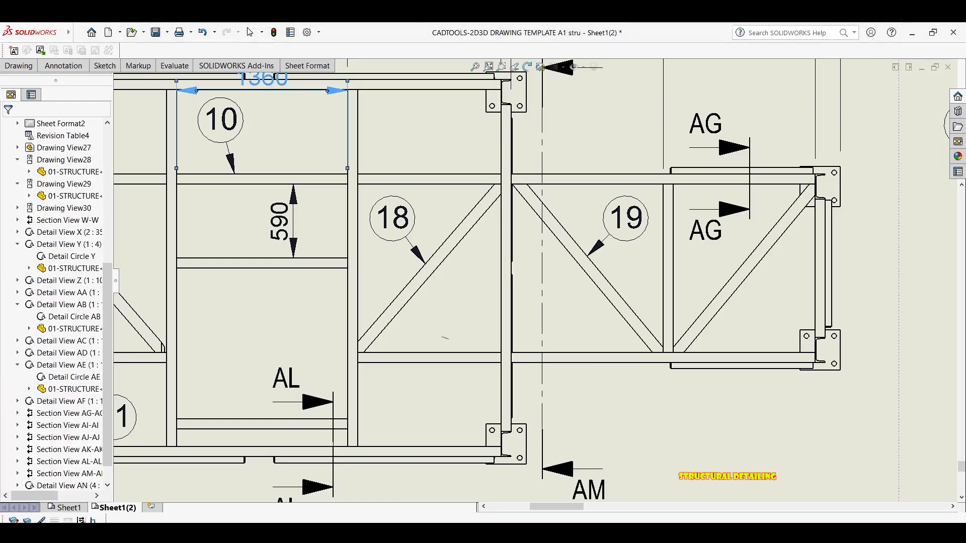
key(Delete)
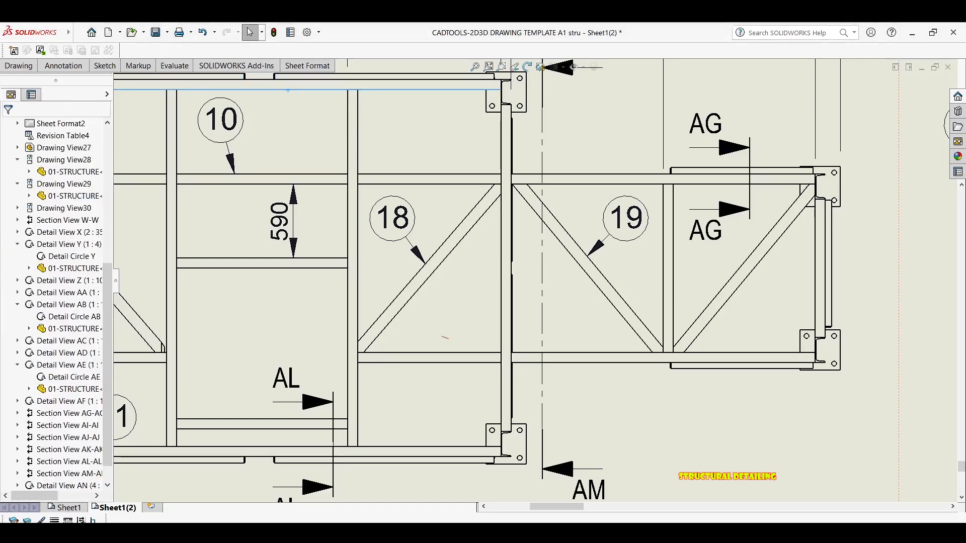
Step: Dimension the vertical clearance from the top frame member's lower edge to the balloon 10 member's lower edge
click(300, 99)
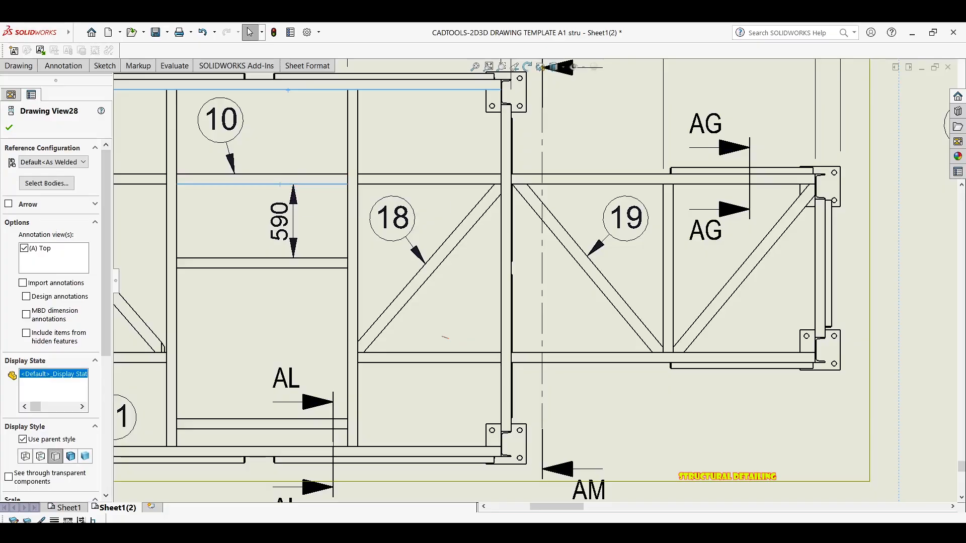
click(291, 184)
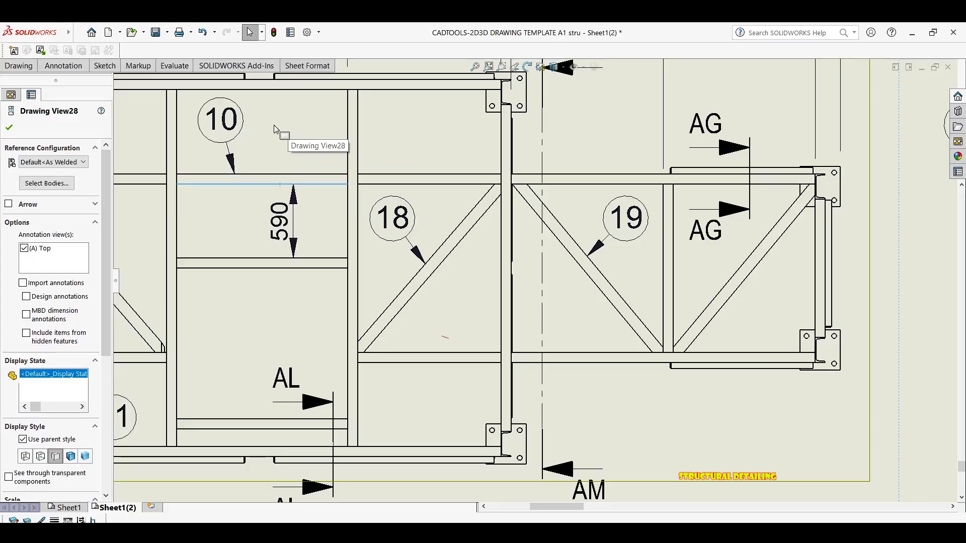
Step: Add a vertical dimension in the plan view from the top channel's lower edge to the lower edge of the balloon 10 member
right_drag(267, 132, 280, 116)
key(Escape)
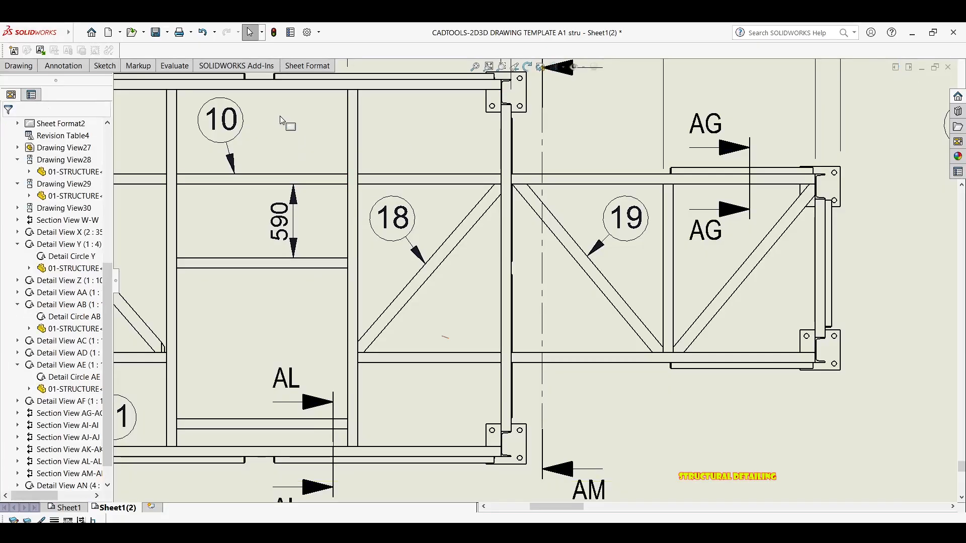
key(Return)
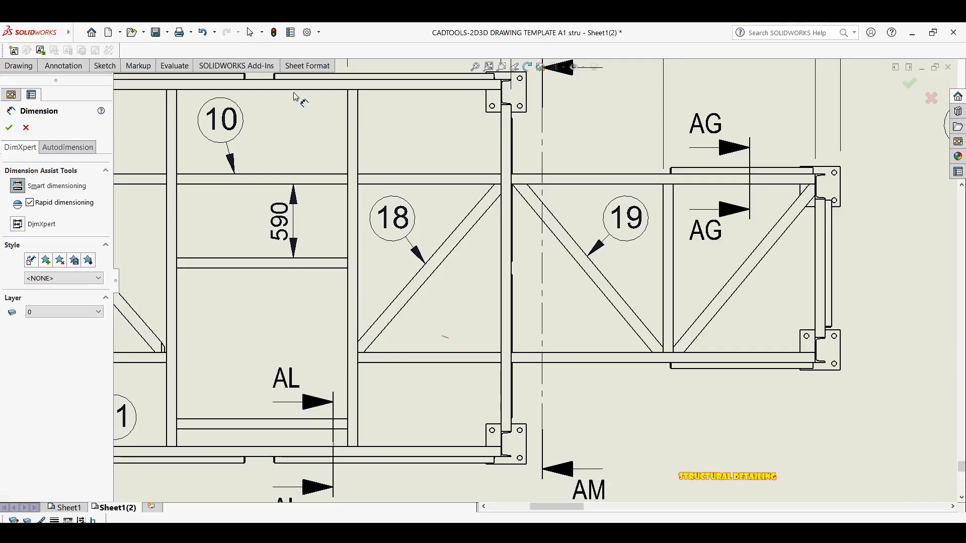
click(296, 91)
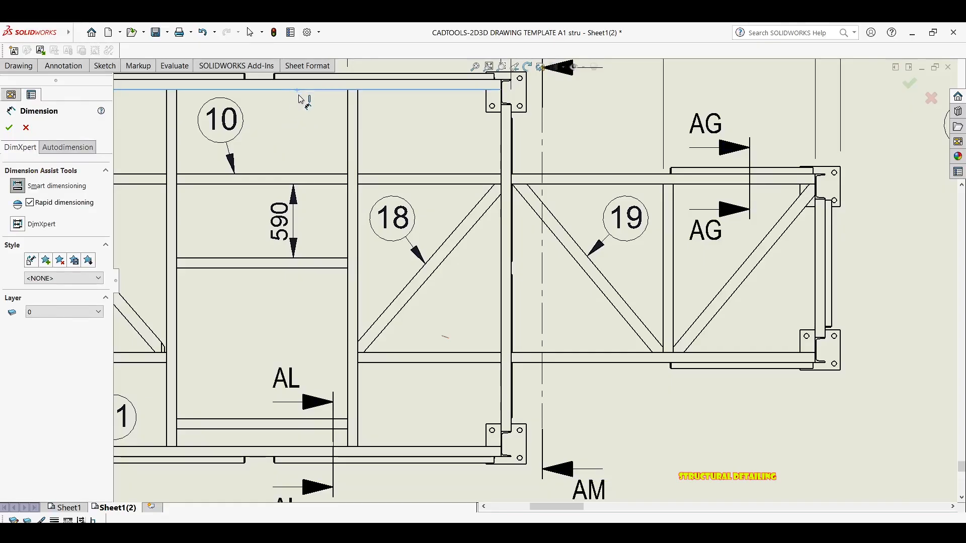
click(302, 174)
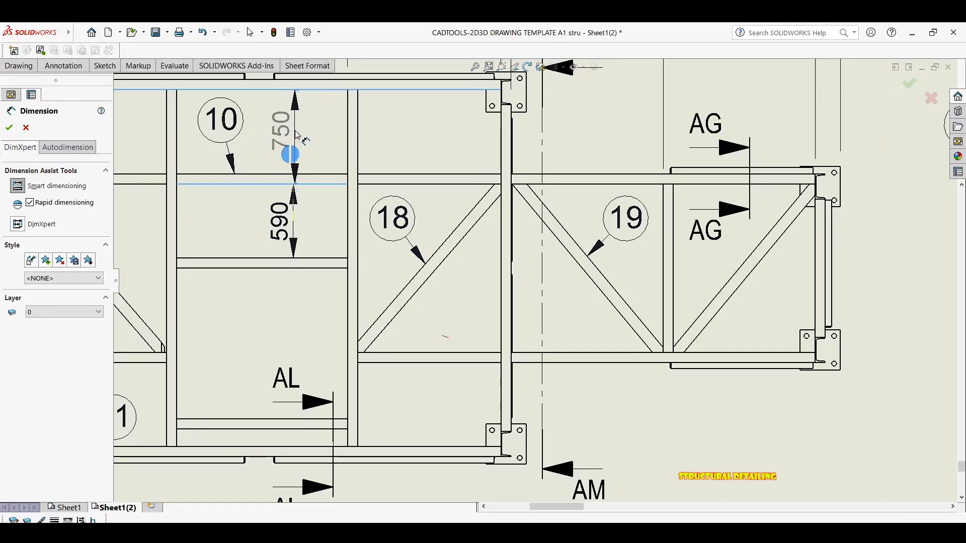
click(301, 144)
key(Escape)
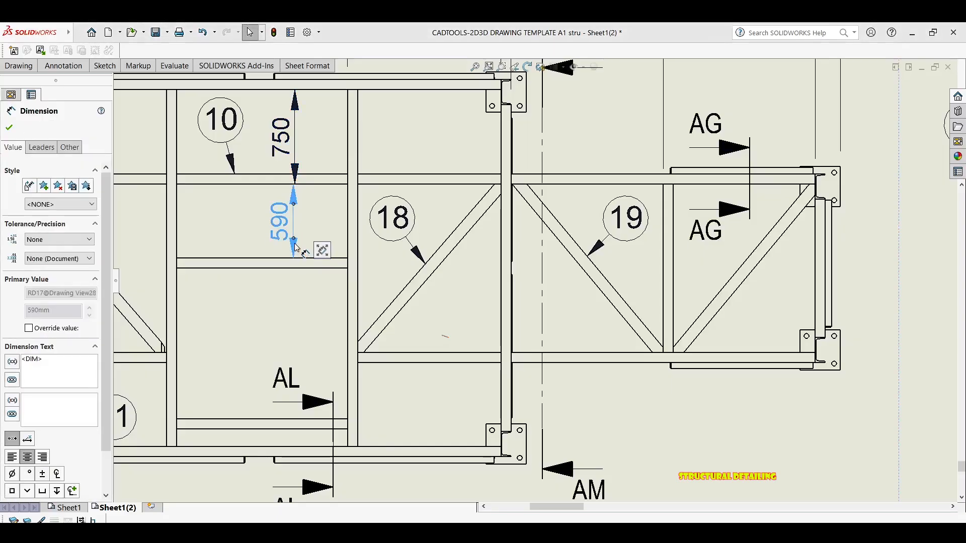
Step: Replace the vertical dimension below the balloon 10 member with one reaching the lower edge of the next cross member
key(Delete)
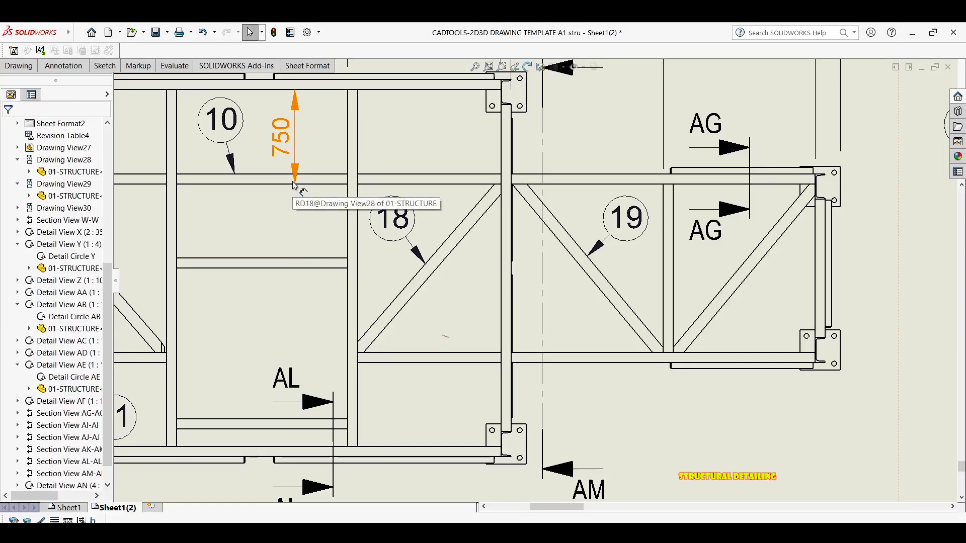
click(298, 185)
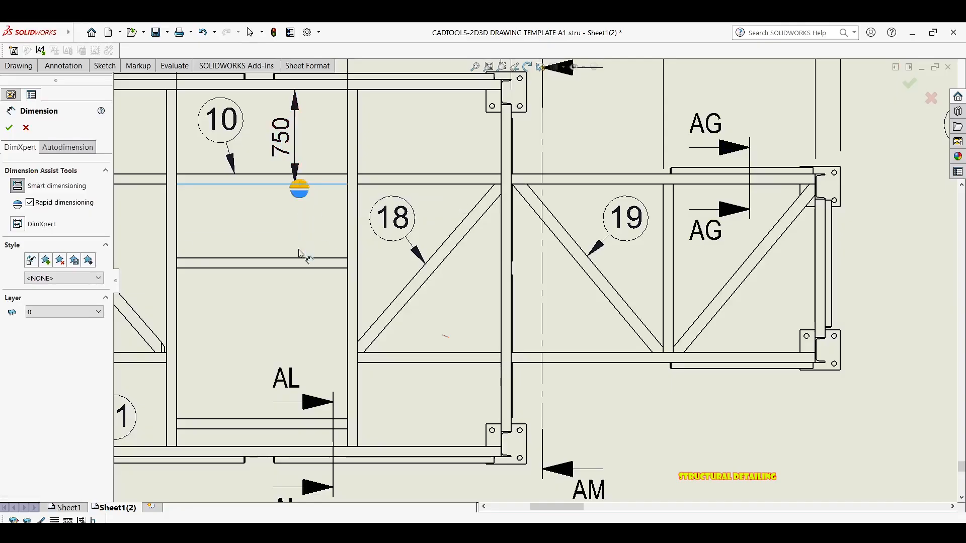
click(298, 268)
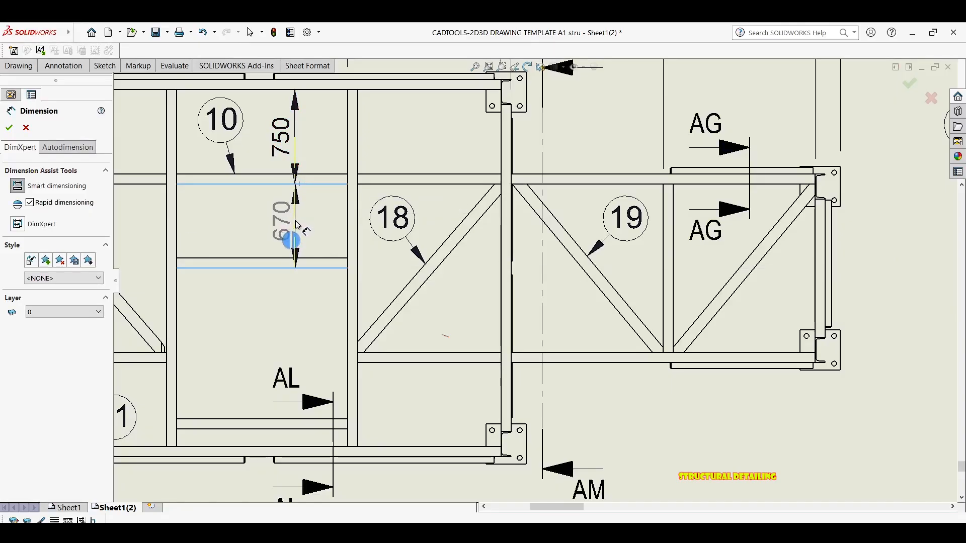
click(296, 225)
key(Escape)
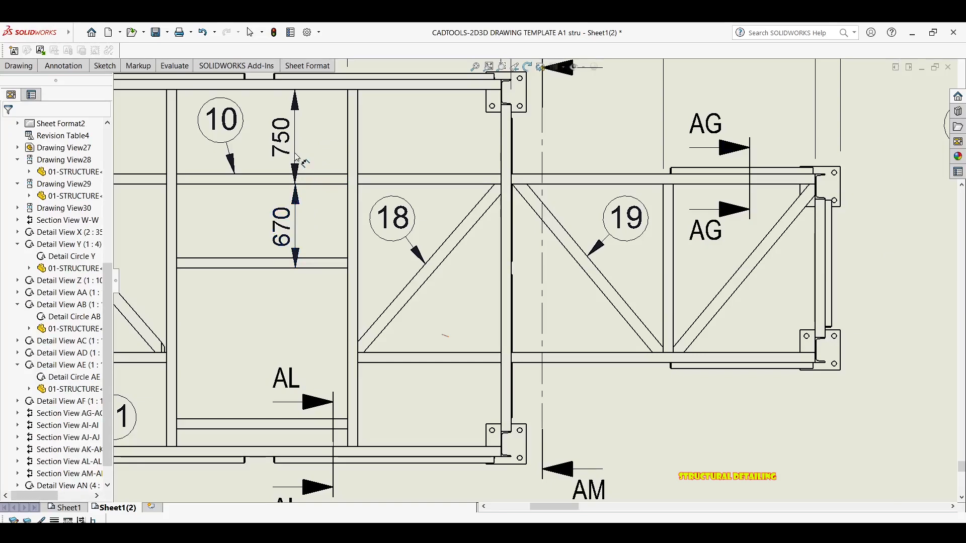
scroll(304, 153, down, 1)
scroll(303, 152, down, 2)
click(305, 153)
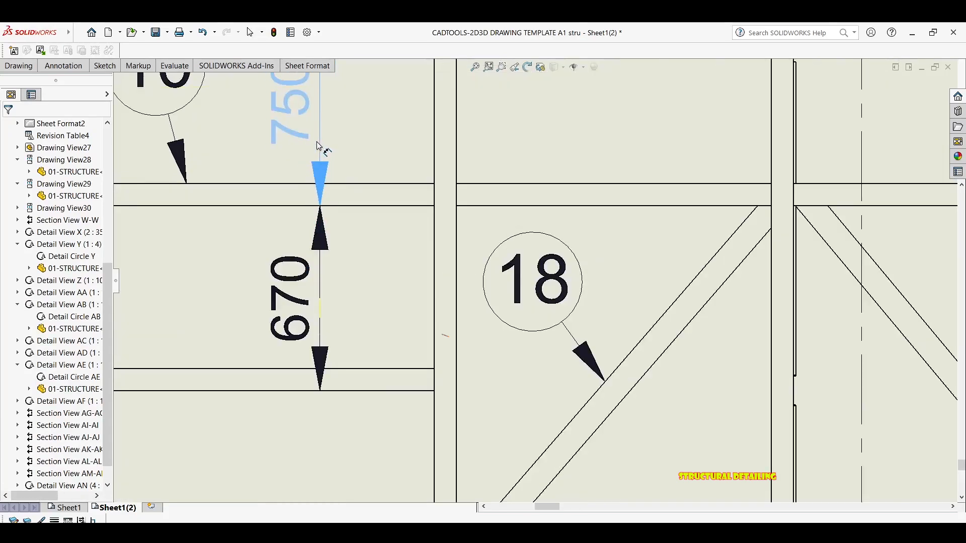
drag(317, 146, 317, 146)
key(Escape)
scroll(382, 206, up, 1)
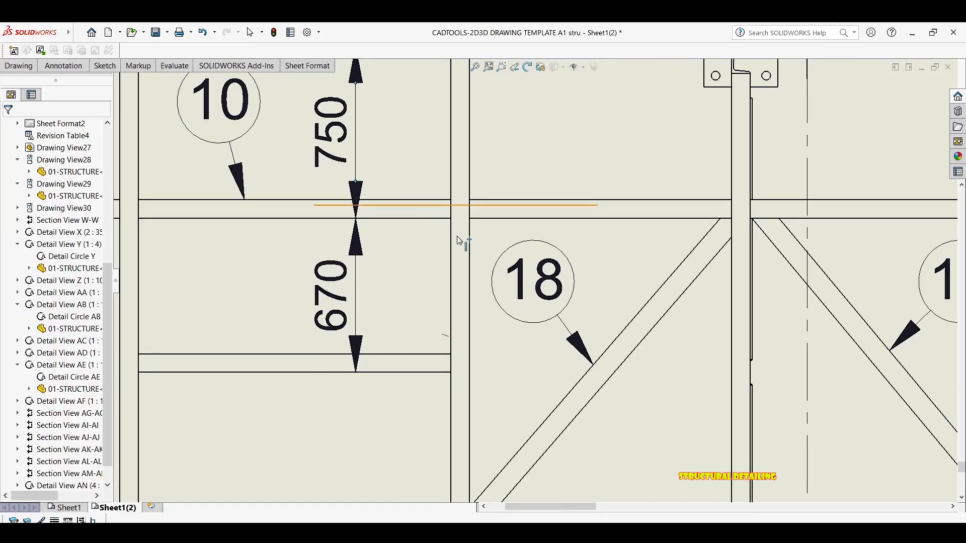
scroll(550, 327, up, 5)
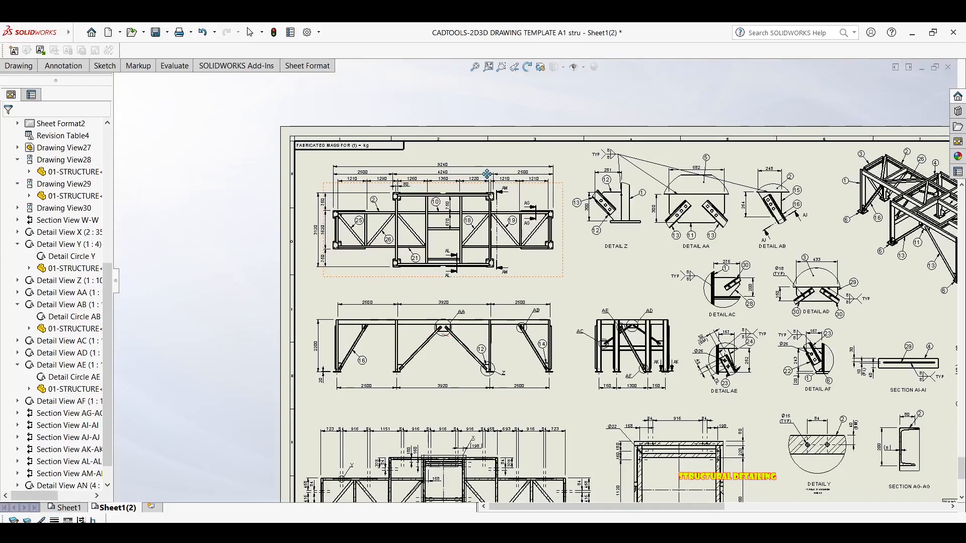
Step: Add an angular dimension between the far-right diagonal brace and the lower channel's top edge in the plan view
scroll(487, 174, down, 5)
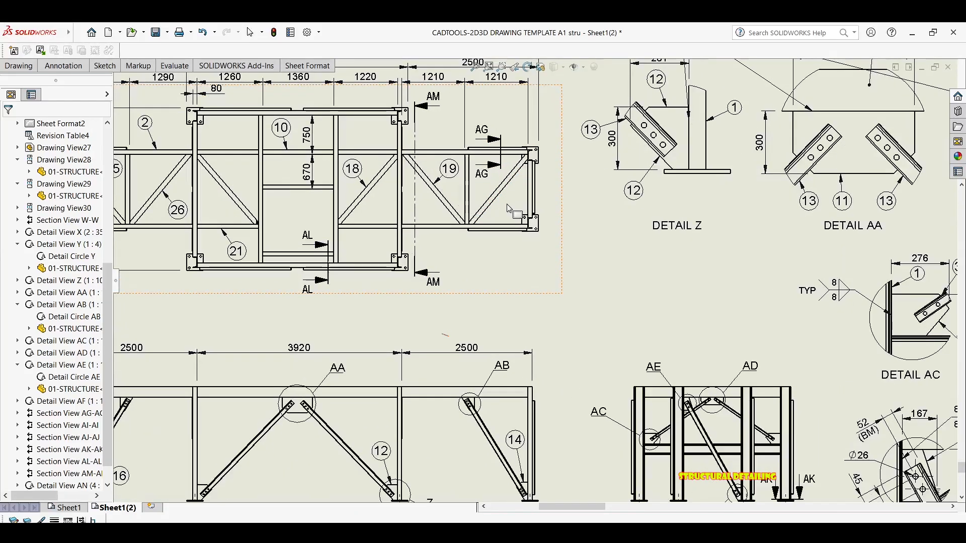
key(d)
scroll(499, 200, down, 8)
click(493, 199)
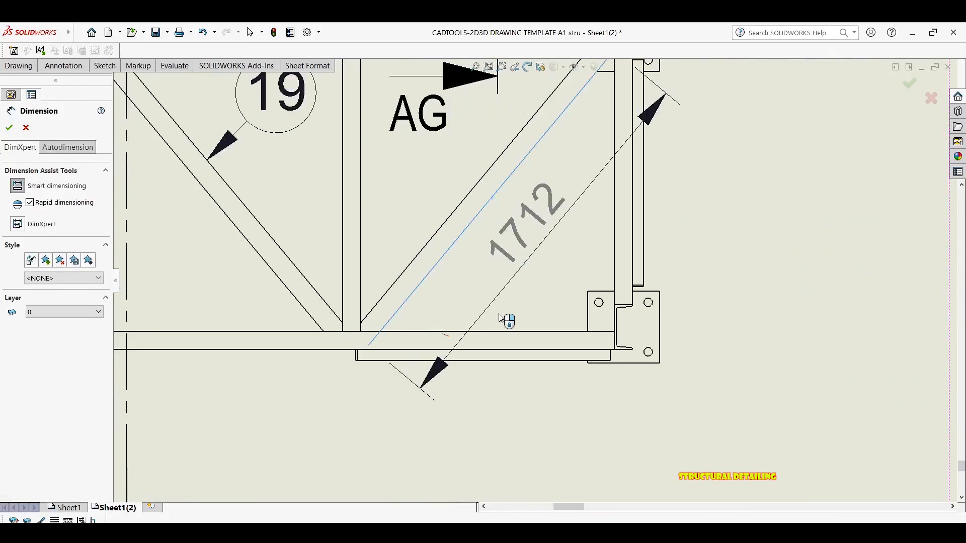
click(488, 332)
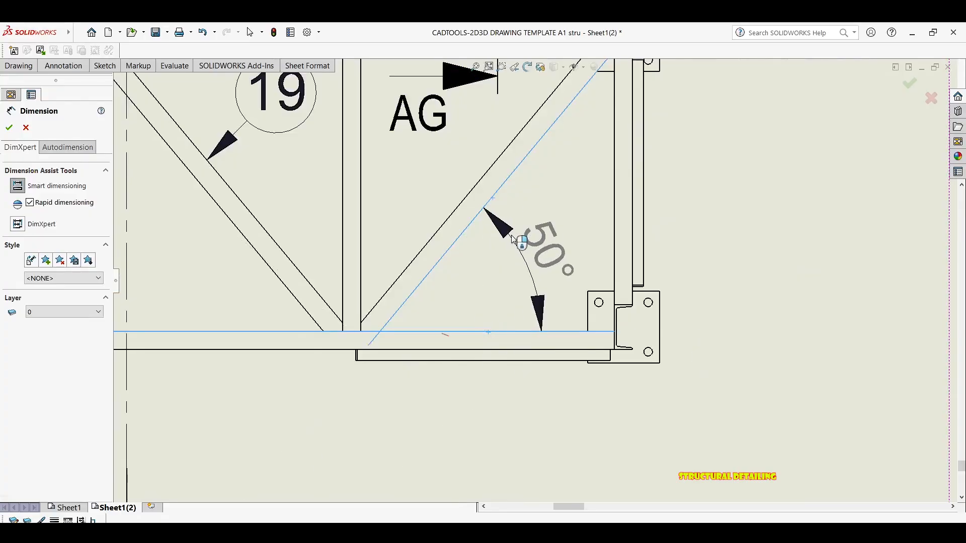
click(523, 236)
scroll(365, 280, up, 3)
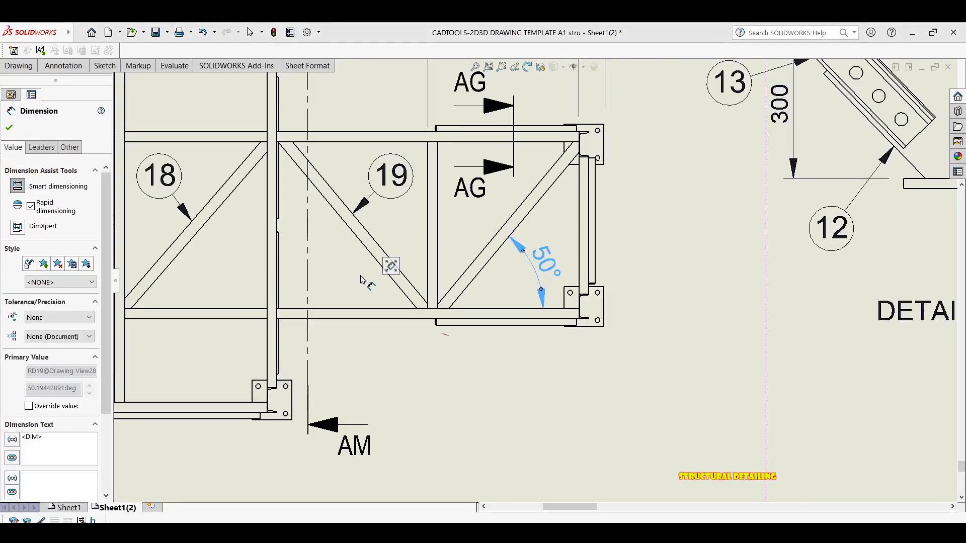
middle_drag(361, 277, 533, 261)
scroll(470, 261, up, 1)
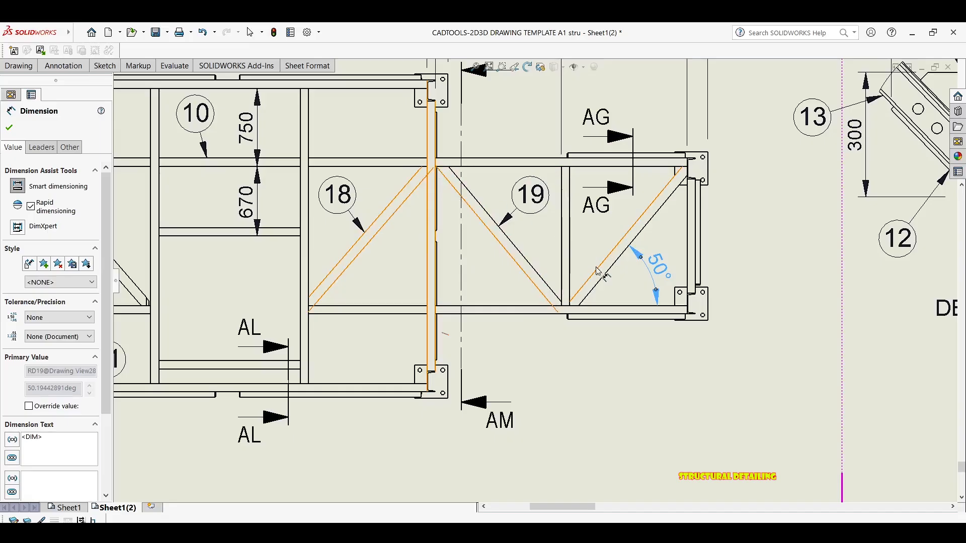
click(497, 245)
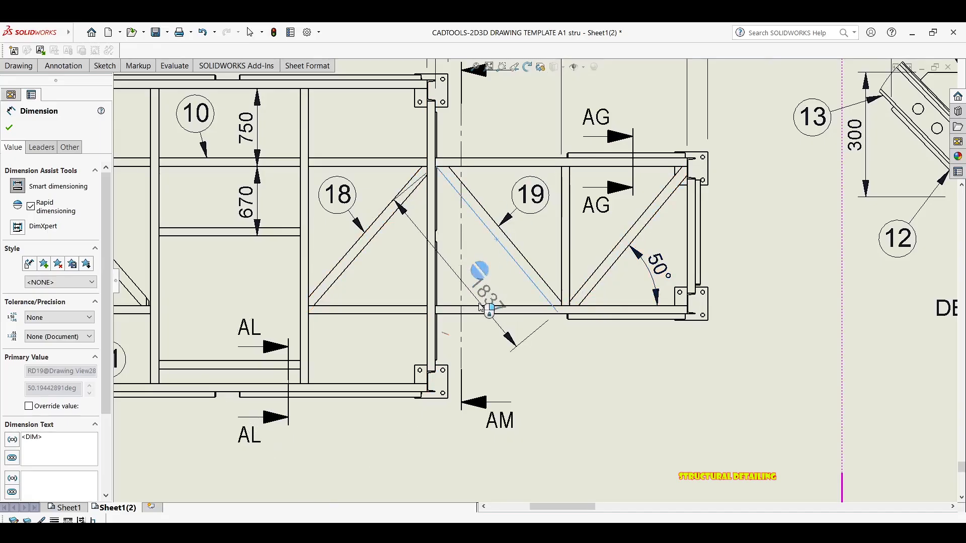
click(480, 307)
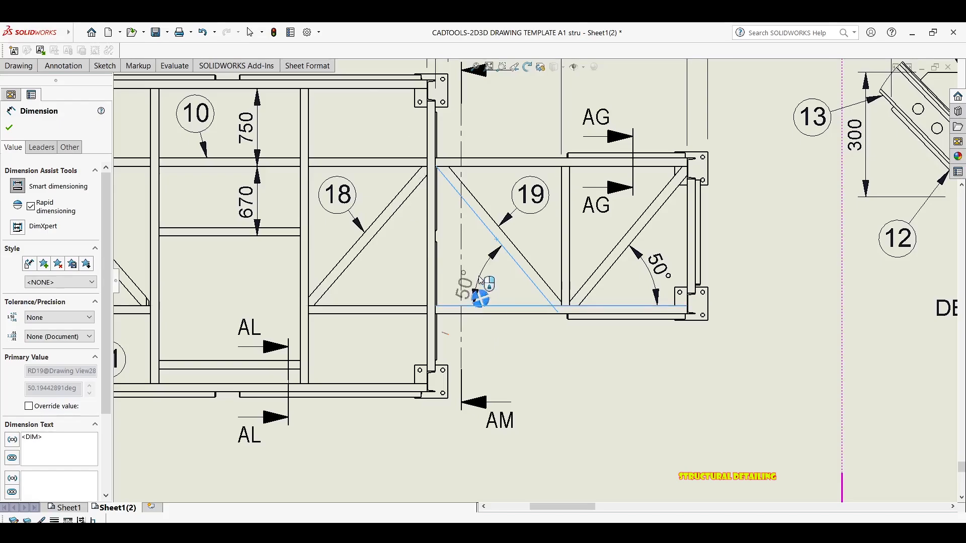
key(Escape)
key(Escape)
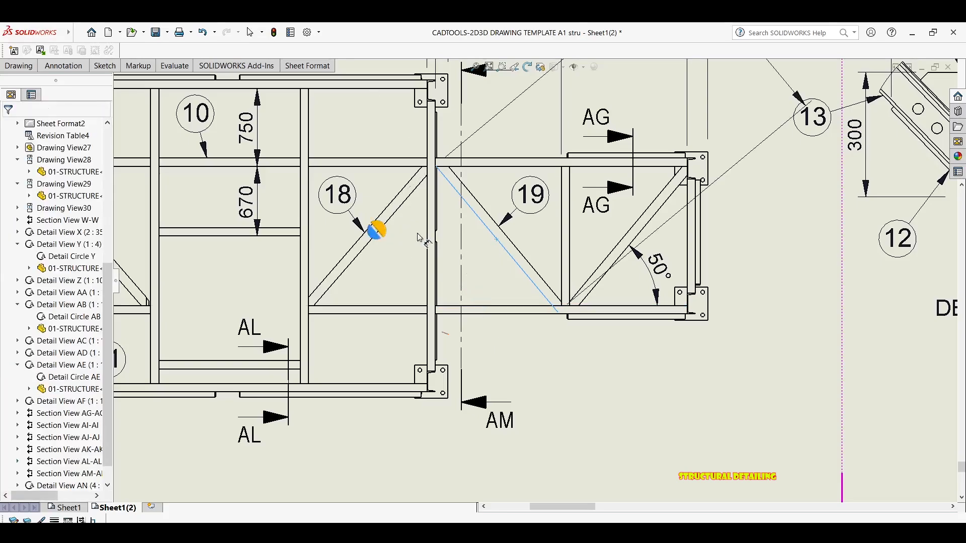
Step: Add an angular dimension between the balloon 19 diagonal brace's lower edge and the lower channel's top edge
scroll(627, 265, up, 3)
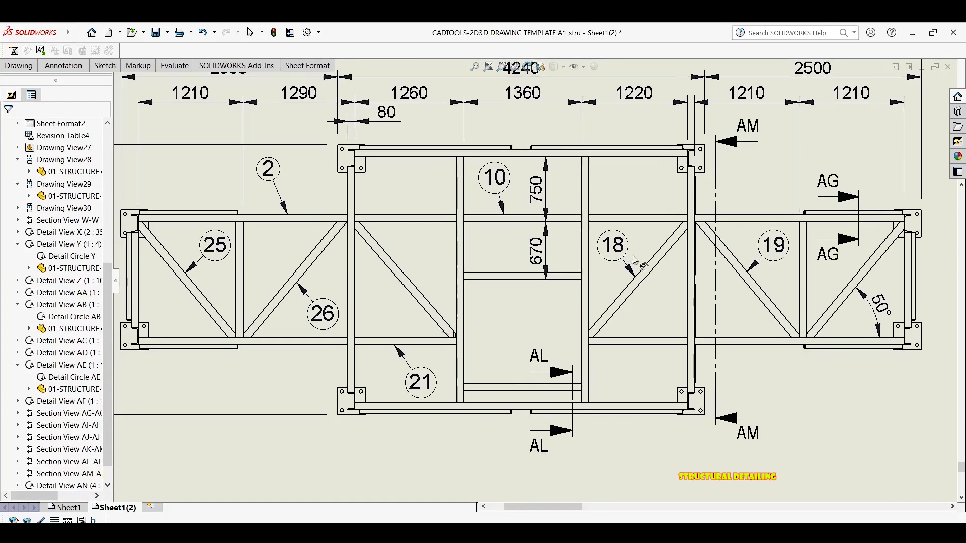
click(760, 301)
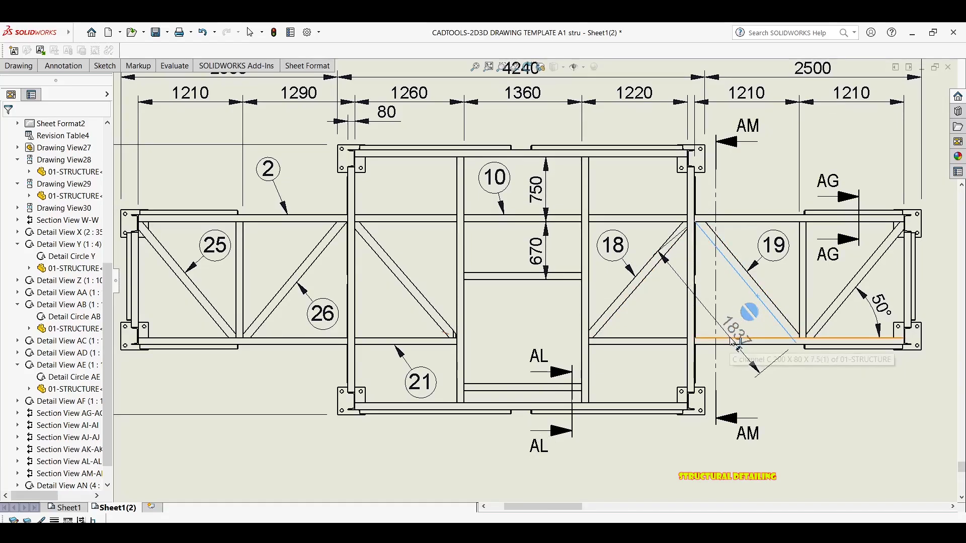
click(738, 338)
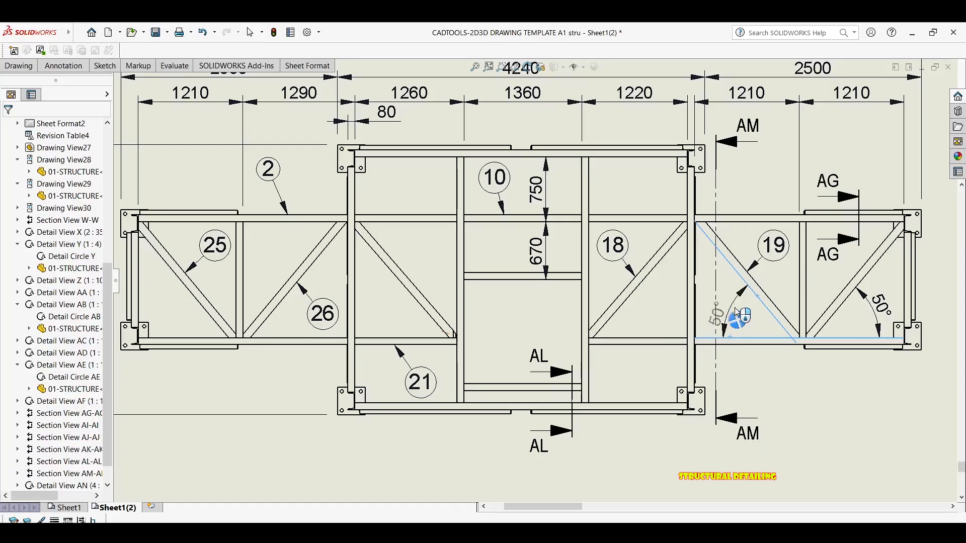
scroll(729, 322, down, 3)
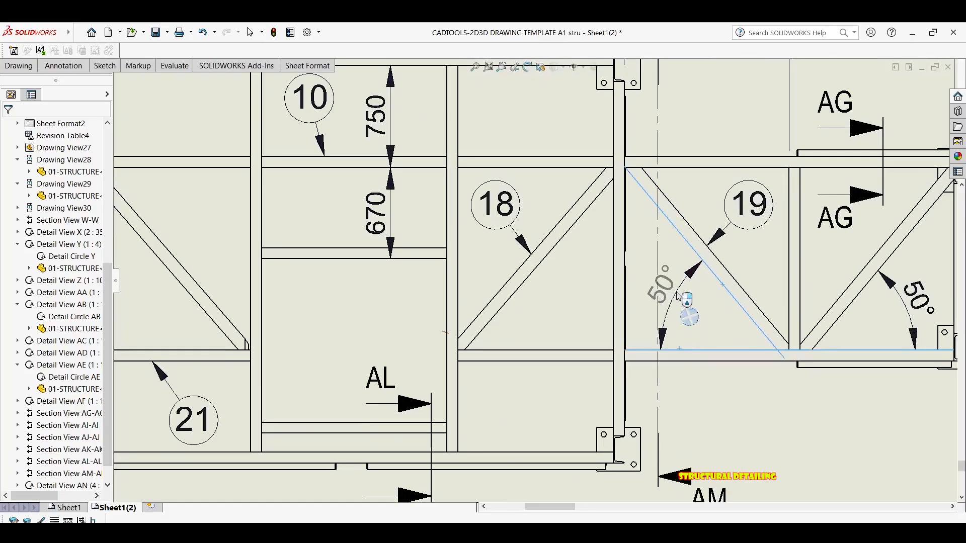
click(678, 297)
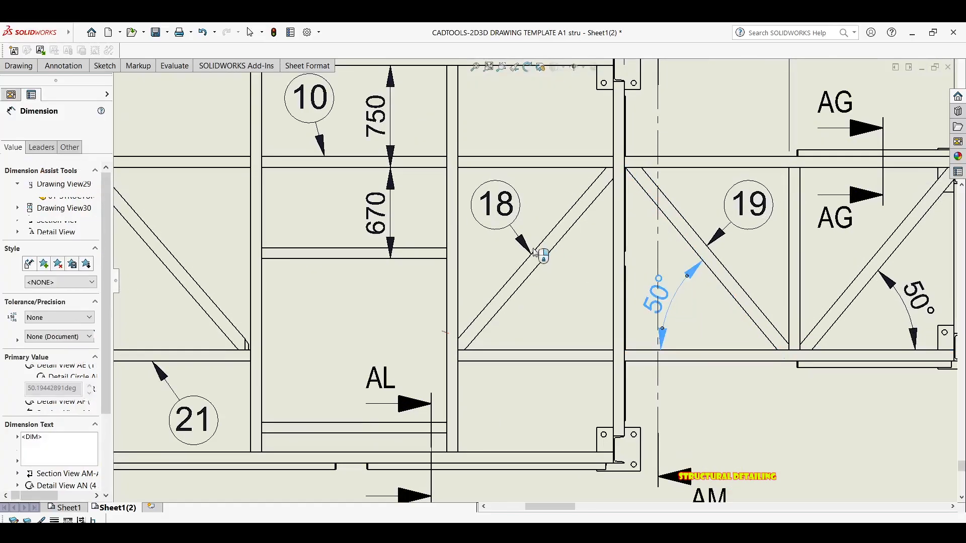
click(520, 294)
click(535, 350)
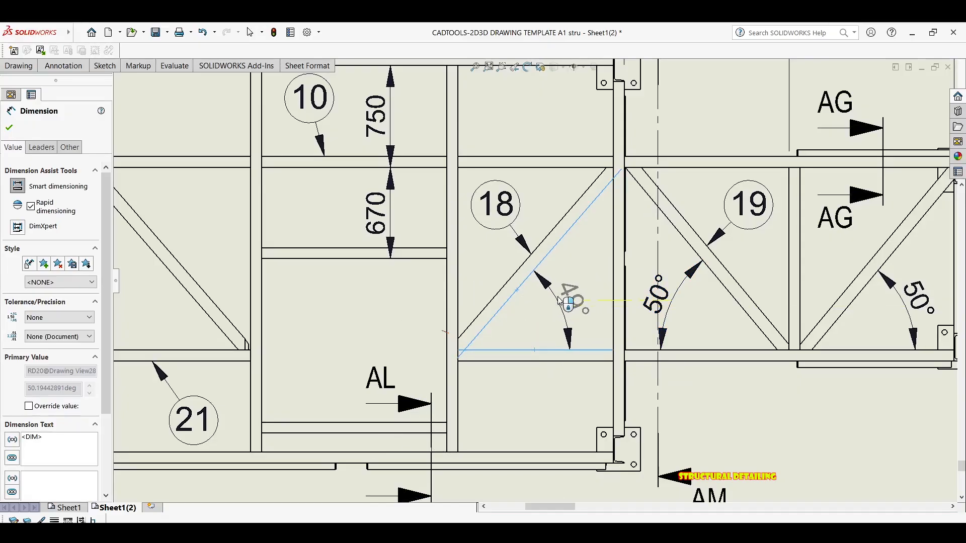
scroll(559, 301, down, 3)
key(Escape)
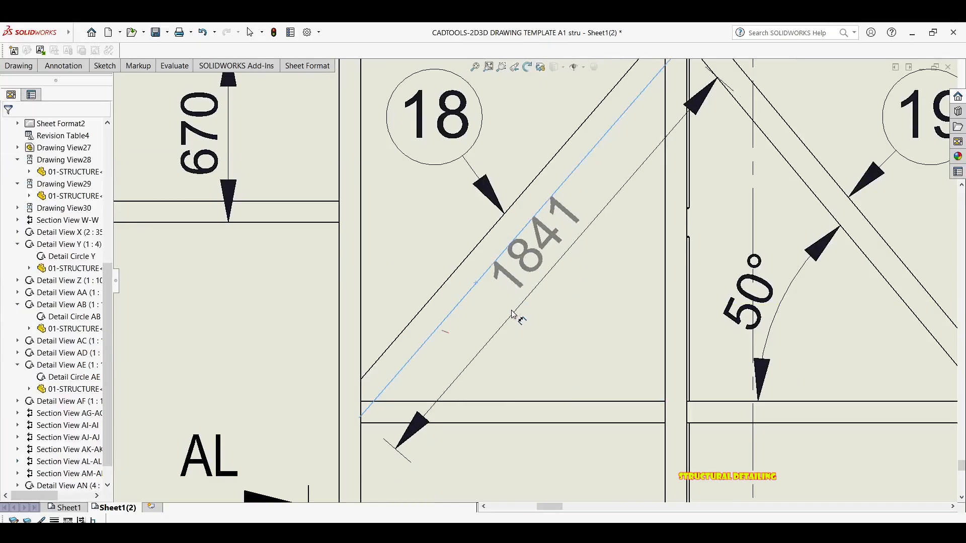
key(Escape)
key(Escape)
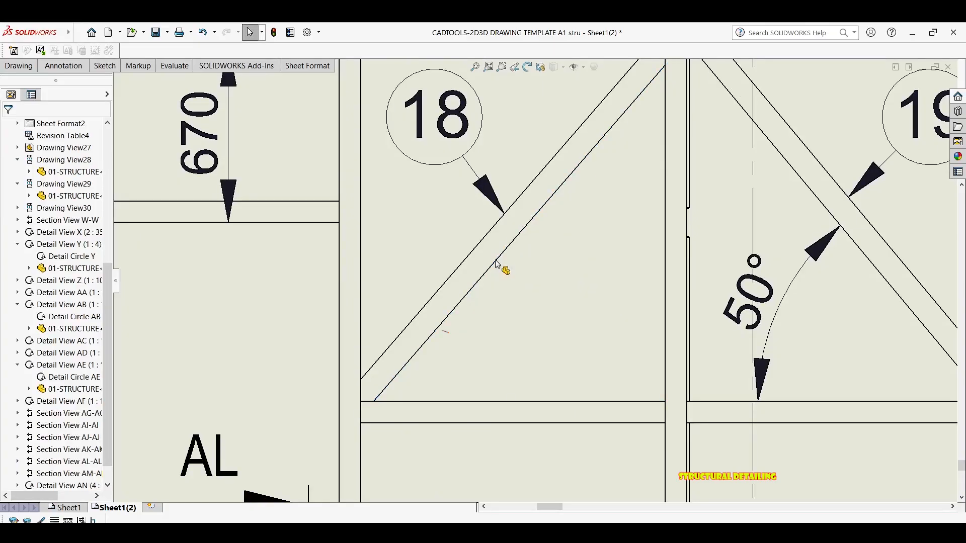
Step: Add an angular dimension between the balloon 18 diagonal brace's lower edge and the horizontal member beneath it
key(Return)
click(498, 258)
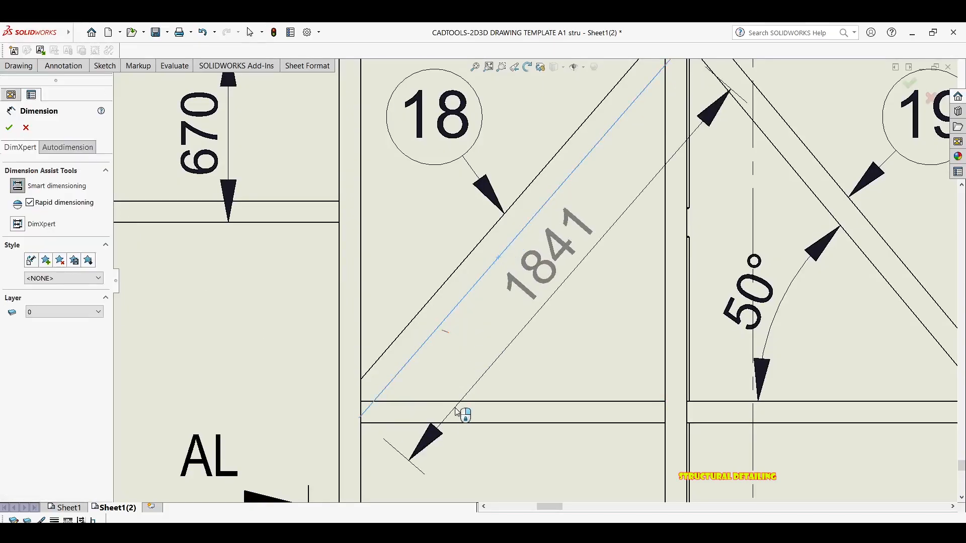
click(459, 402)
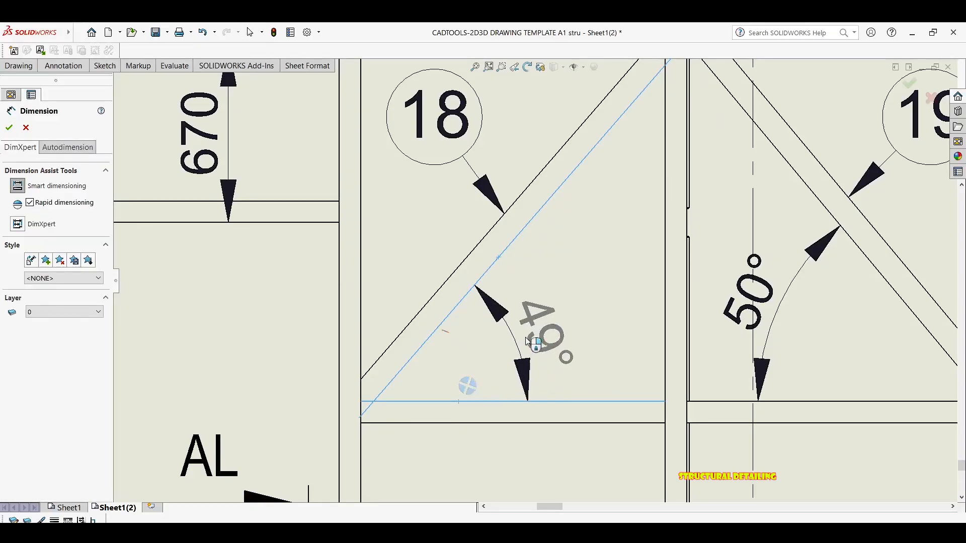
scroll(536, 281, up, 1)
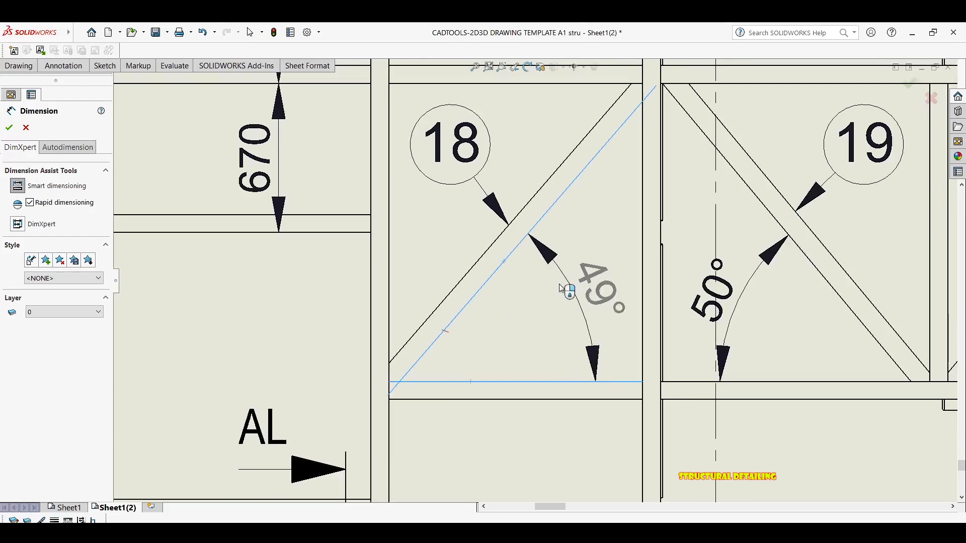
click(536, 284)
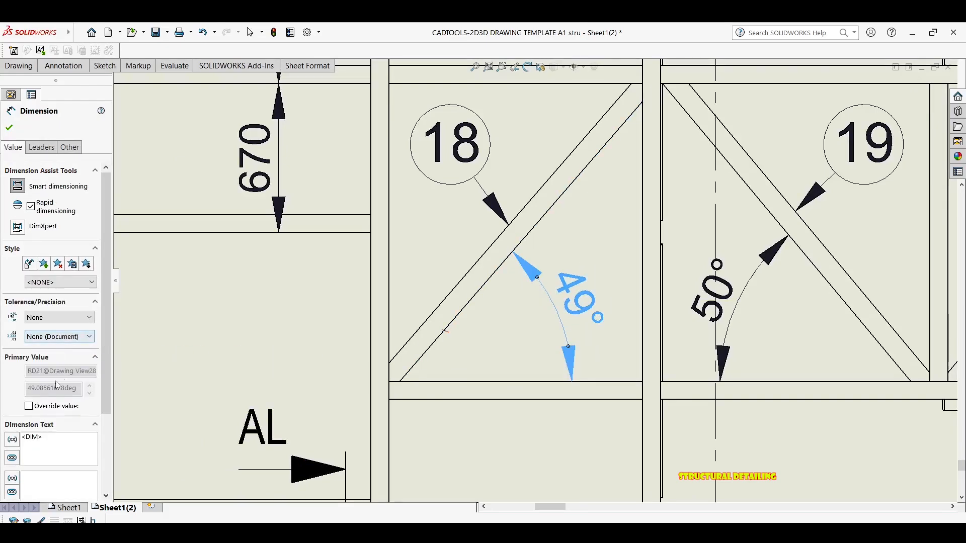
Step: Add an angular dimension between the lower edge of the diagonal brace above balloon 21 and the horizontal member beneath it
scroll(516, 271, up, 3)
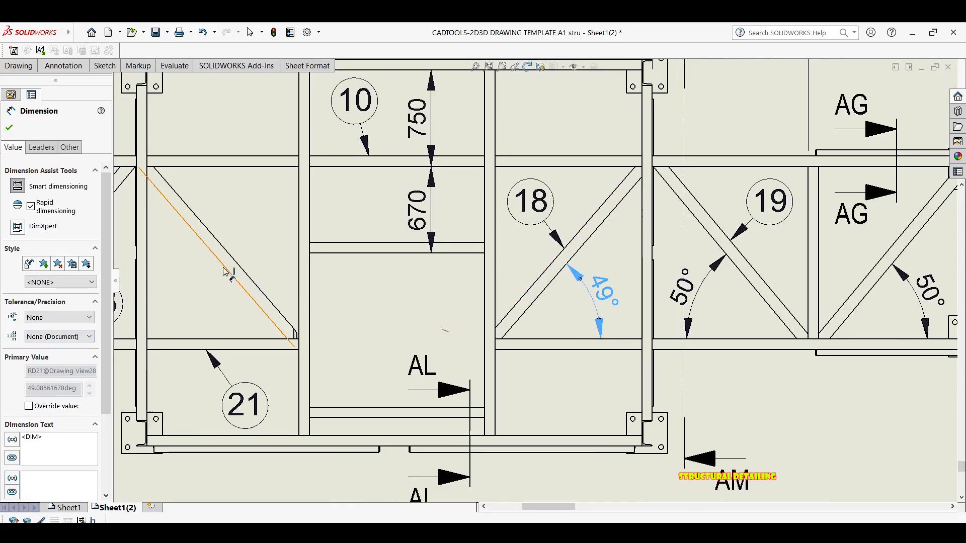
click(225, 272)
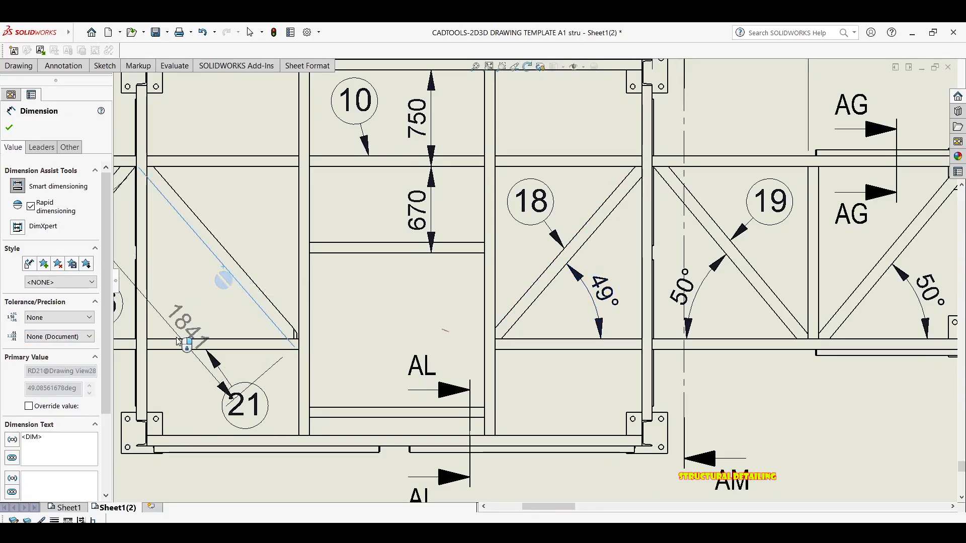
click(177, 340)
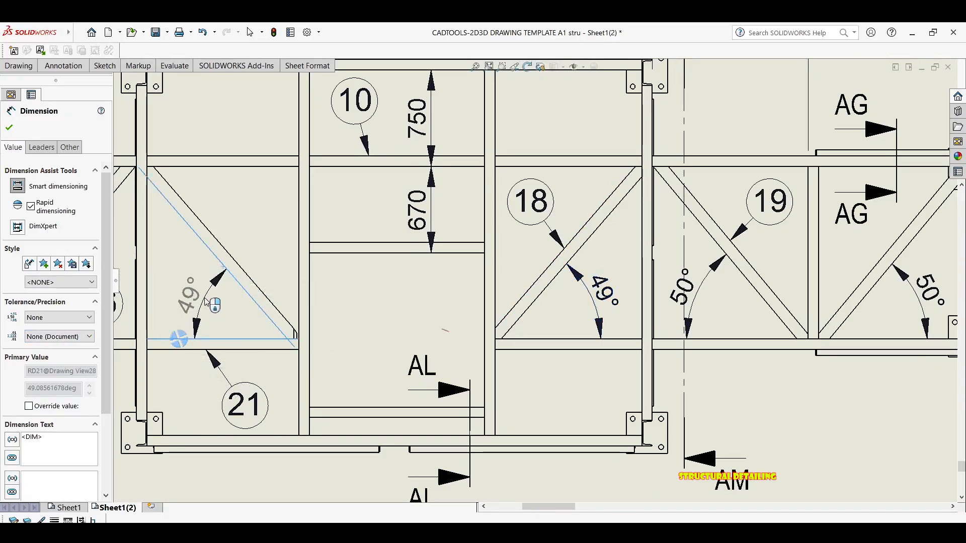
click(199, 294)
scroll(480, 222, up, 4)
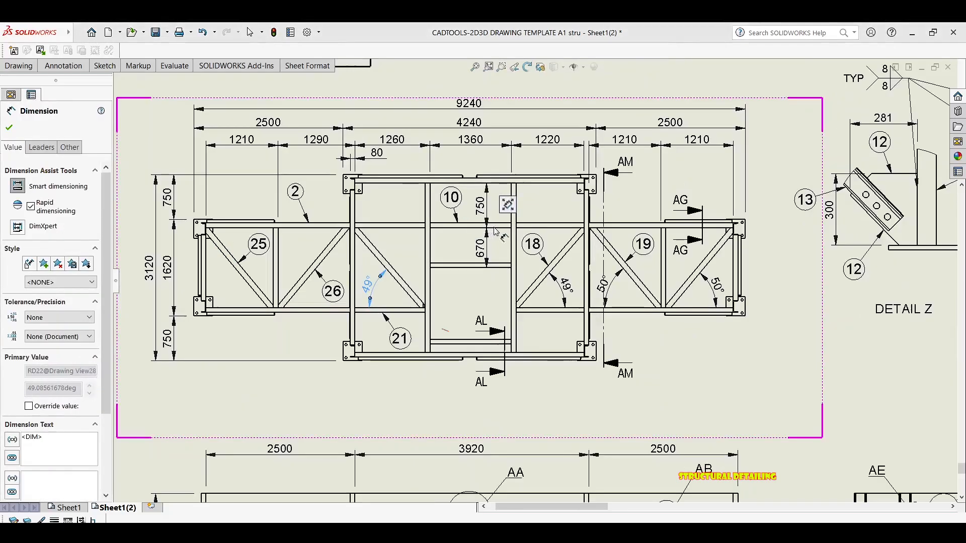
scroll(520, 238, up, 3)
scroll(379, 262, down, 3)
scroll(398, 286, down, 2)
scroll(438, 300, down, 2)
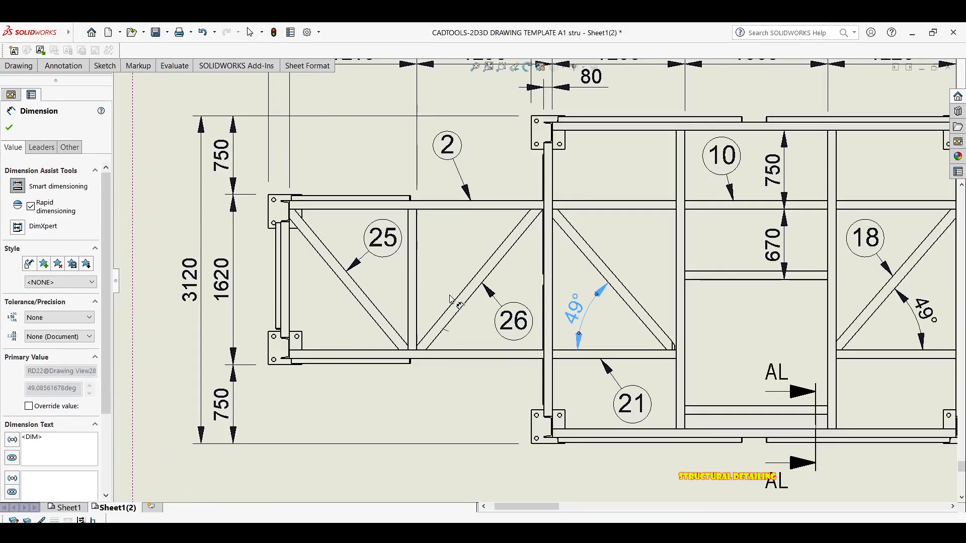
click(467, 293)
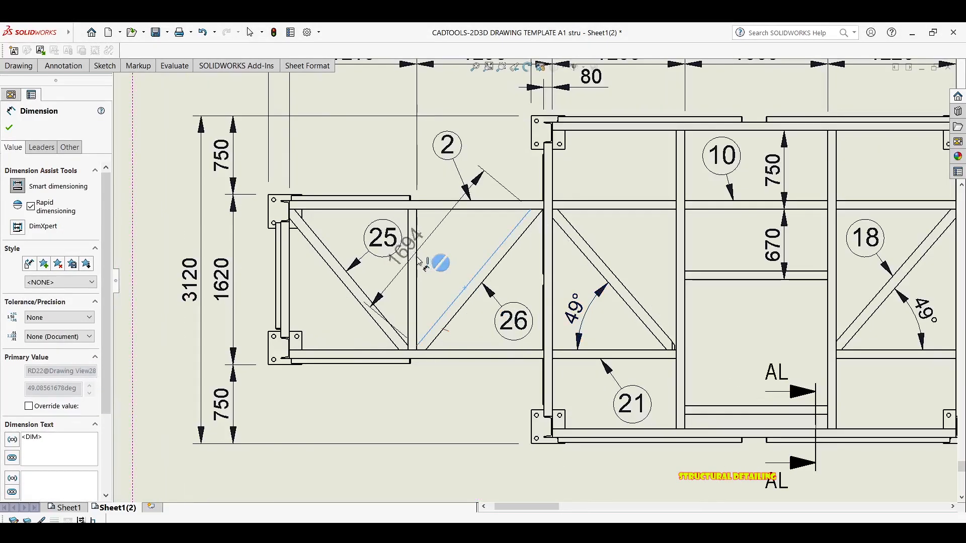
click(437, 264)
click(424, 262)
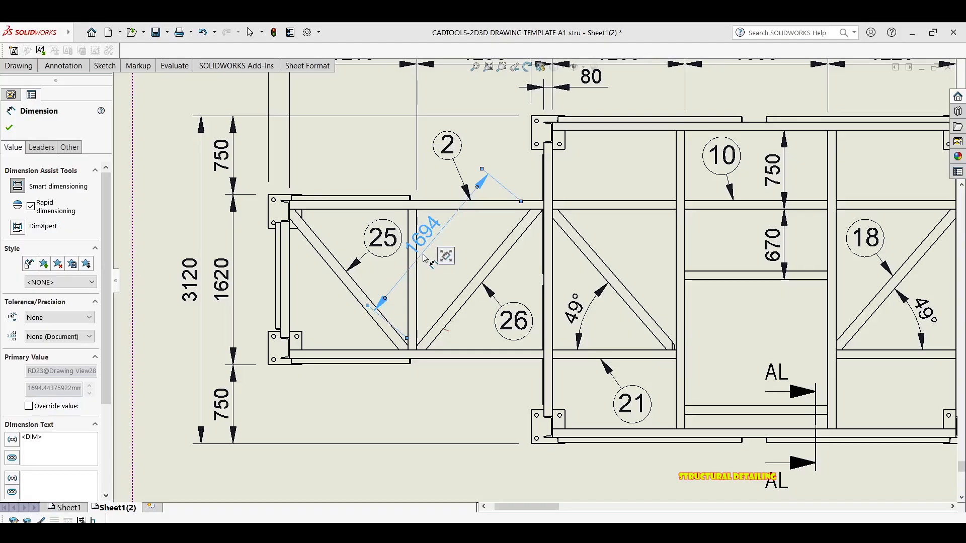
key(Delete)
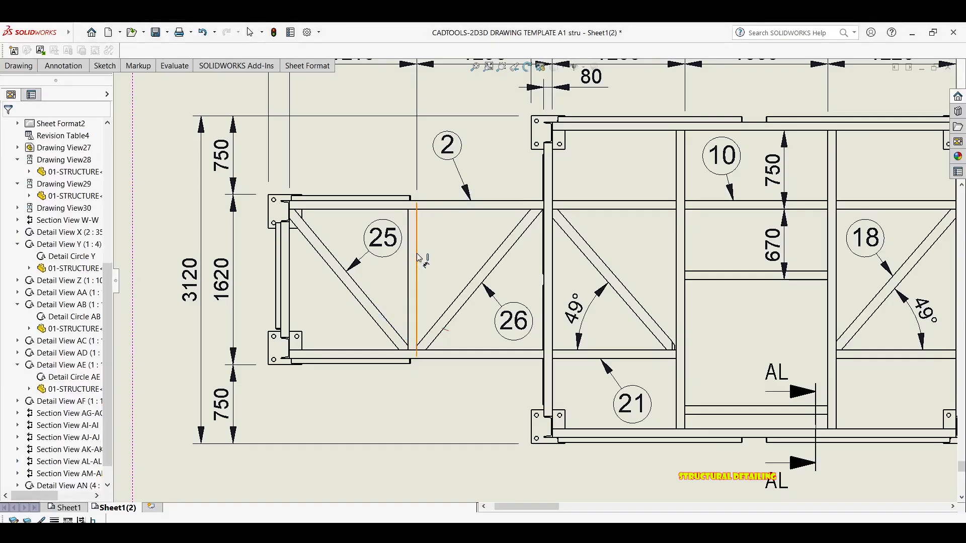
Step: Add an angular dimension between the balloon 26 diagonal brace's upper edge and the adjacent vertical member, and finish dimensioning
click(417, 259)
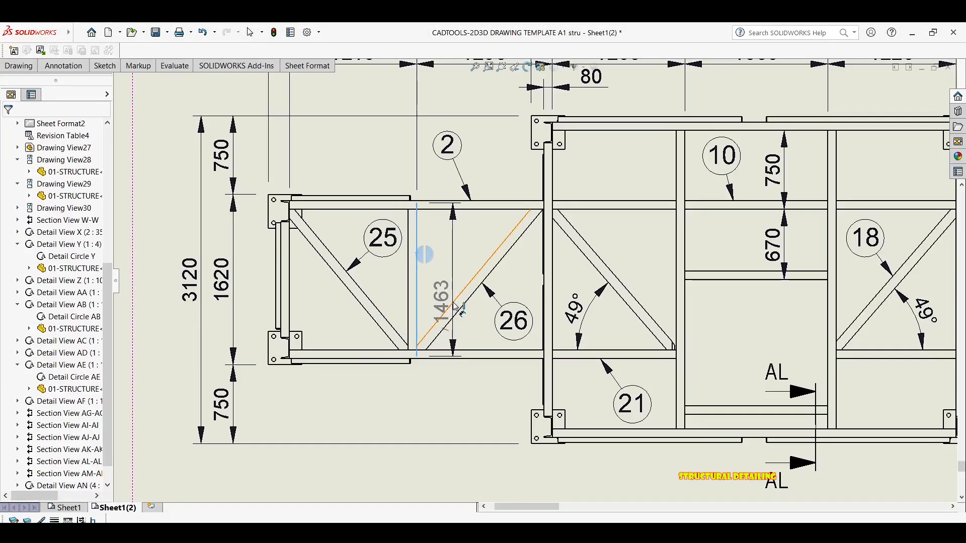
click(451, 304)
click(455, 258)
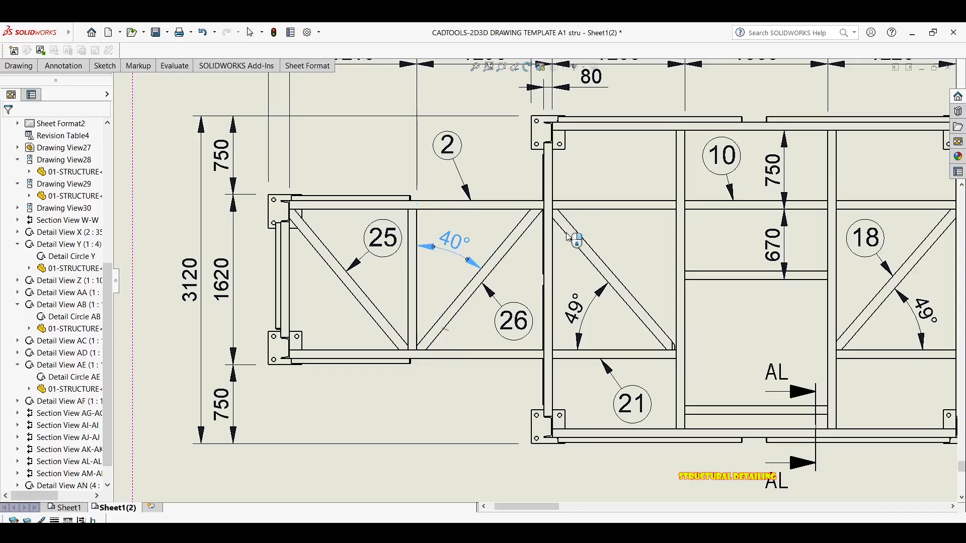
scroll(559, 209, down, 5)
scroll(514, 196, down, 3)
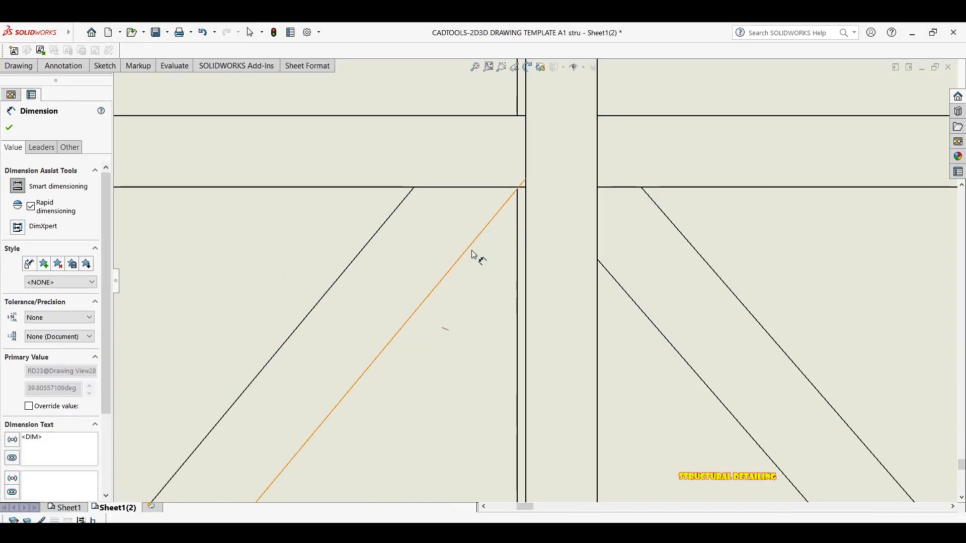
scroll(468, 274, up, 5)
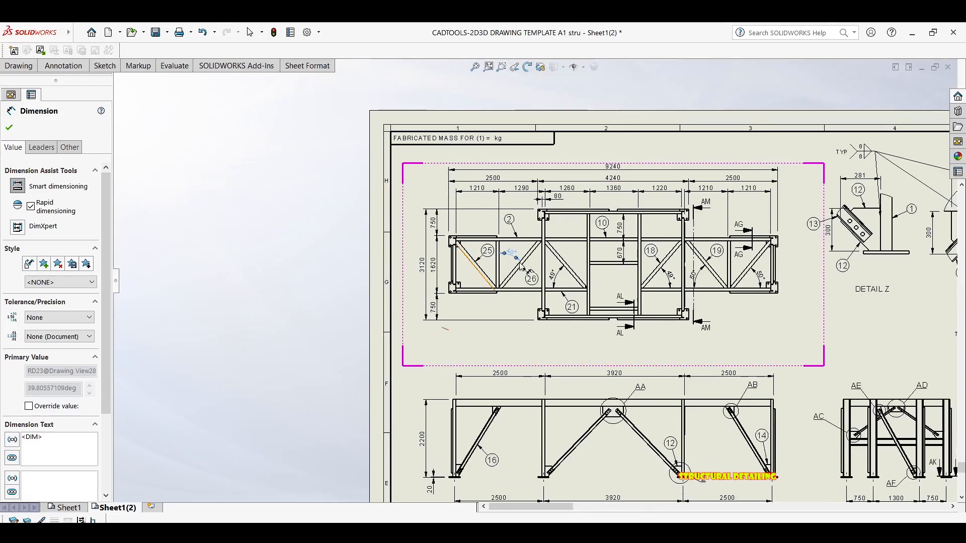
scroll(476, 271, down, 3)
key(Escape)
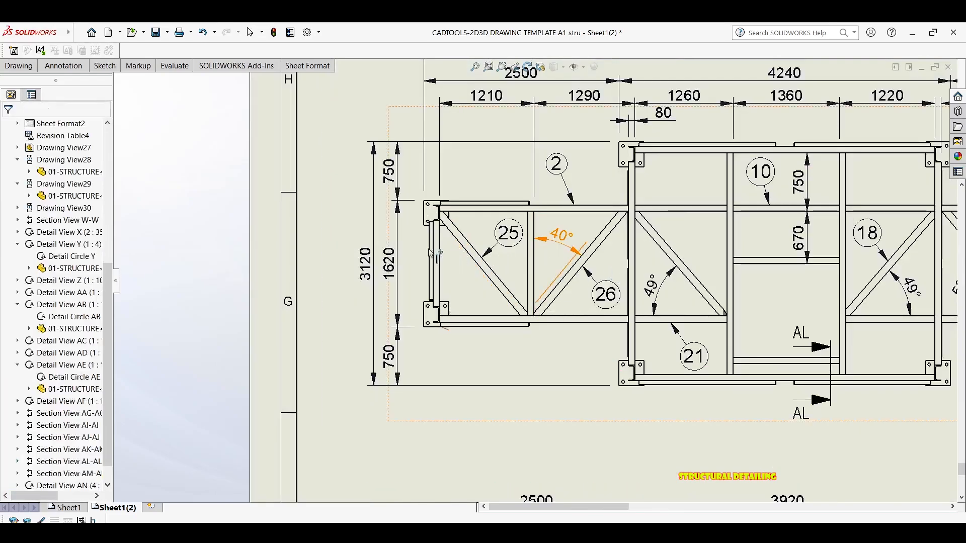
Step: Examine the member lengths and weights in the weldment cut list table
scroll(465, 310, up, 5)
scroll(464, 310, up, 4)
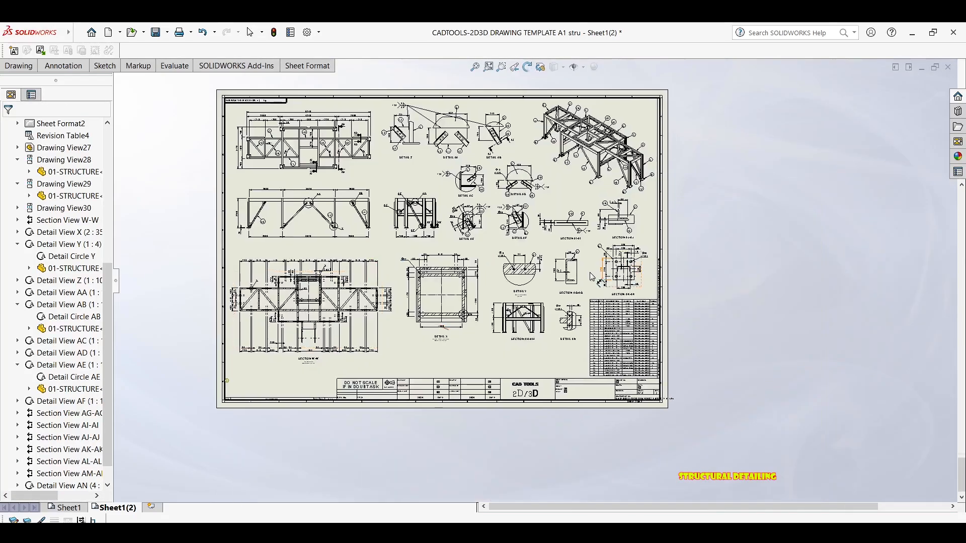
scroll(611, 279, down, 1)
scroll(655, 339, down, 3)
scroll(655, 340, down, 3)
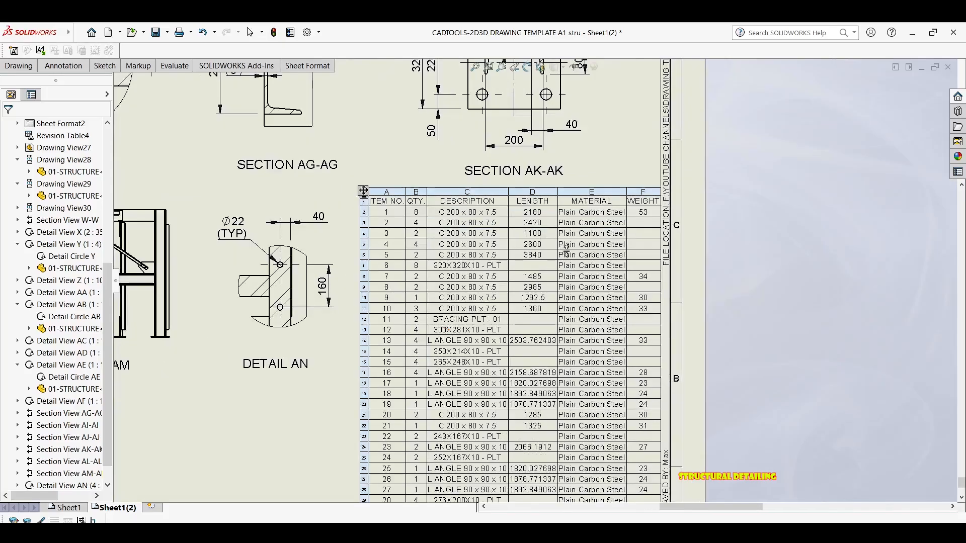
scroll(535, 304, up, 1)
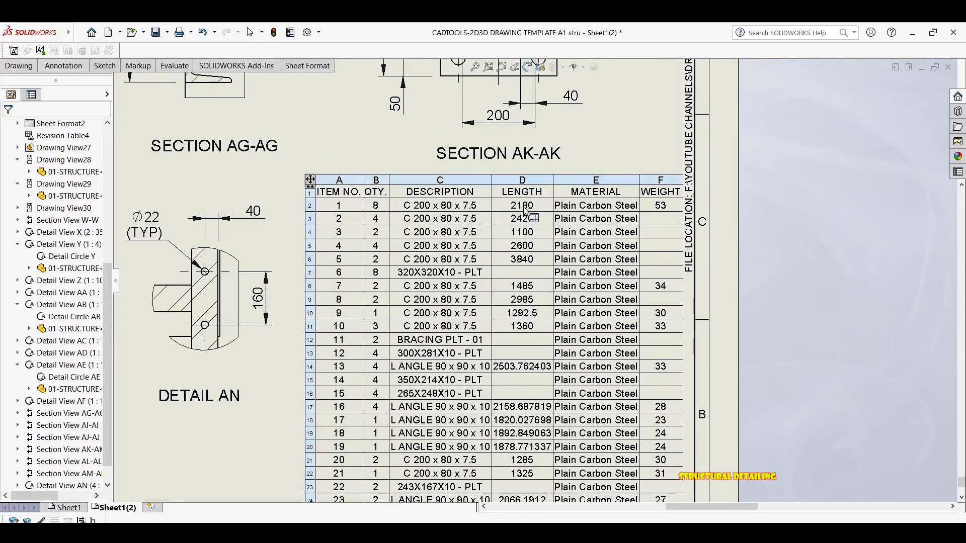
scroll(689, 412, up, 3)
scroll(690, 411, down, 2)
Step: Examine the overall height and base plate dimensions in the structure's front elevation below the plan view
middle_drag(690, 412, 752, 452)
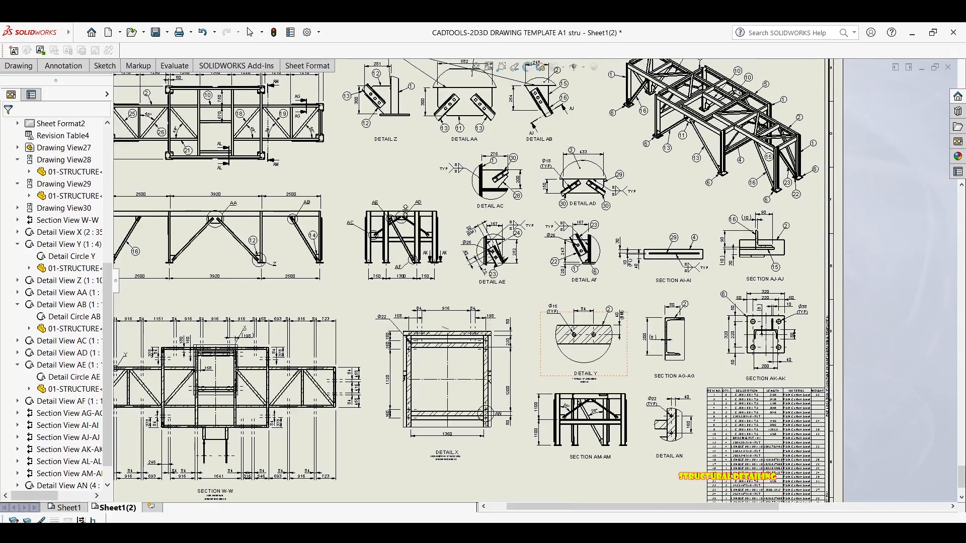
scroll(402, 202, down, 1)
scroll(471, 194, down, 1)
middle_drag(471, 194, 508, 247)
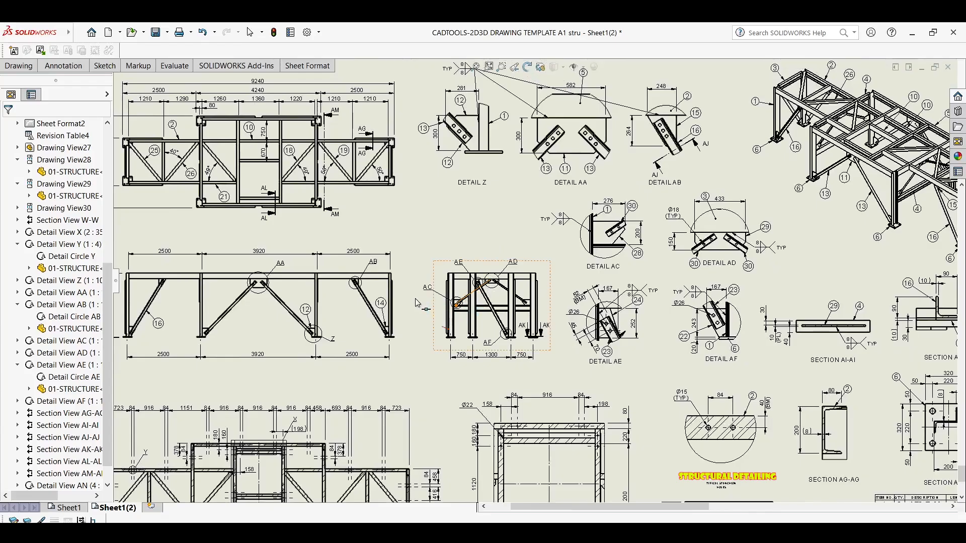
scroll(417, 303, down, 1)
mouse_move(418, 300)
middle_down()
mouse_move(447, 274)
mouse_move(528, 289)
middle_up()
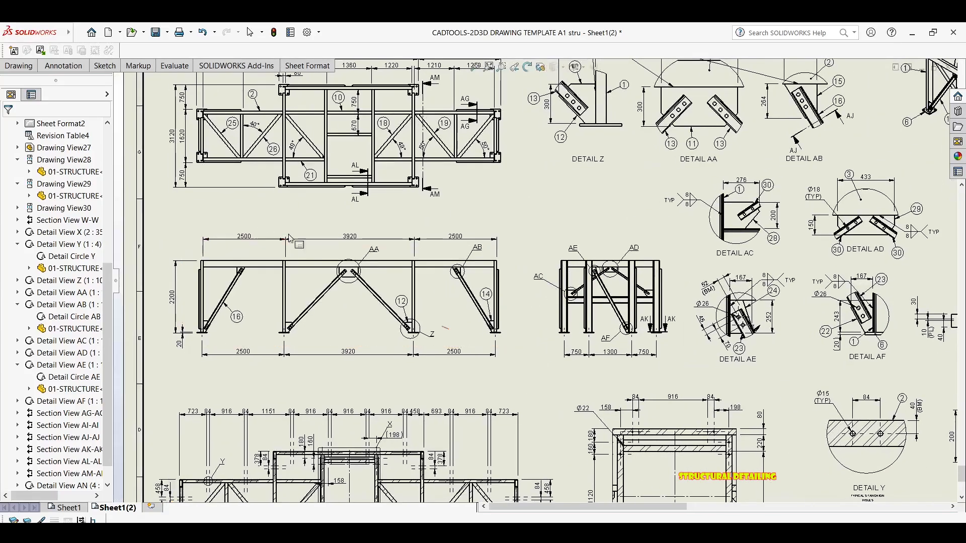
scroll(194, 302, down, 1)
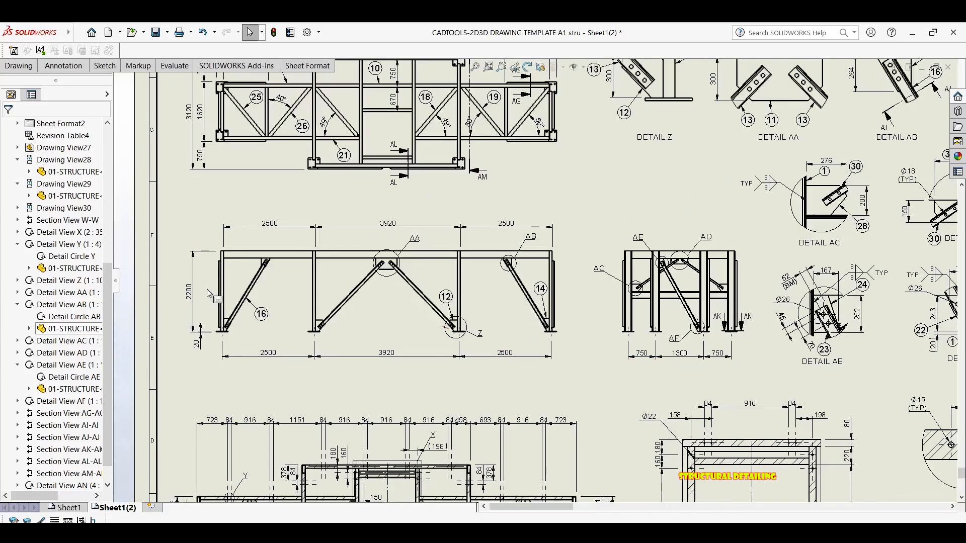
scroll(226, 270, down, 6)
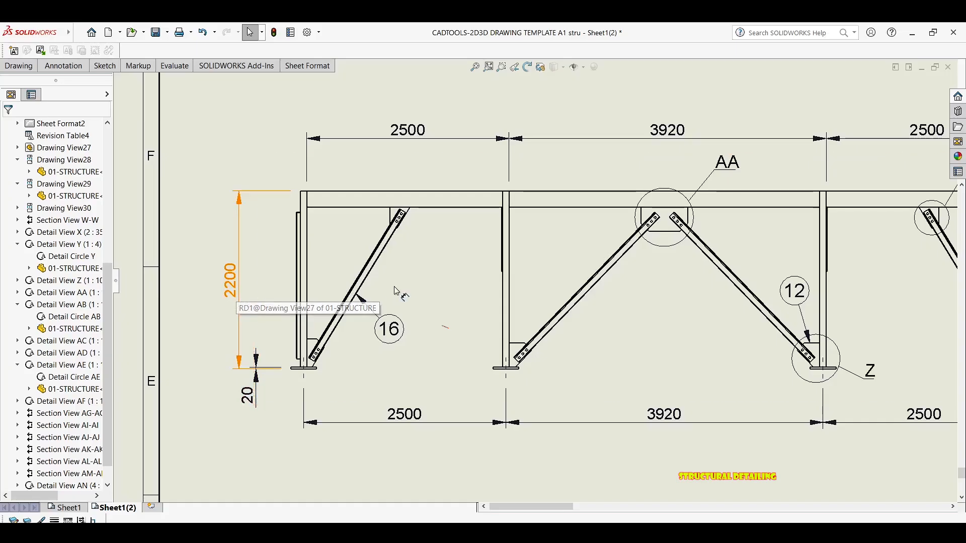
scroll(239, 294, down, 5)
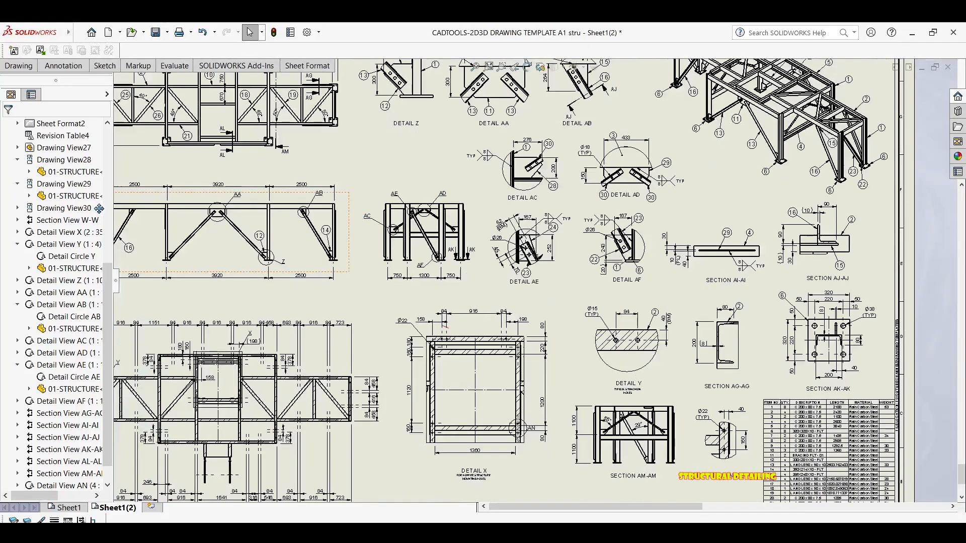
Step: Check the length listed for item 1 in the cut list against the elevation's height dimensions
middle_drag(100, 208, 41, 204)
scroll(40, 204, down, 1)
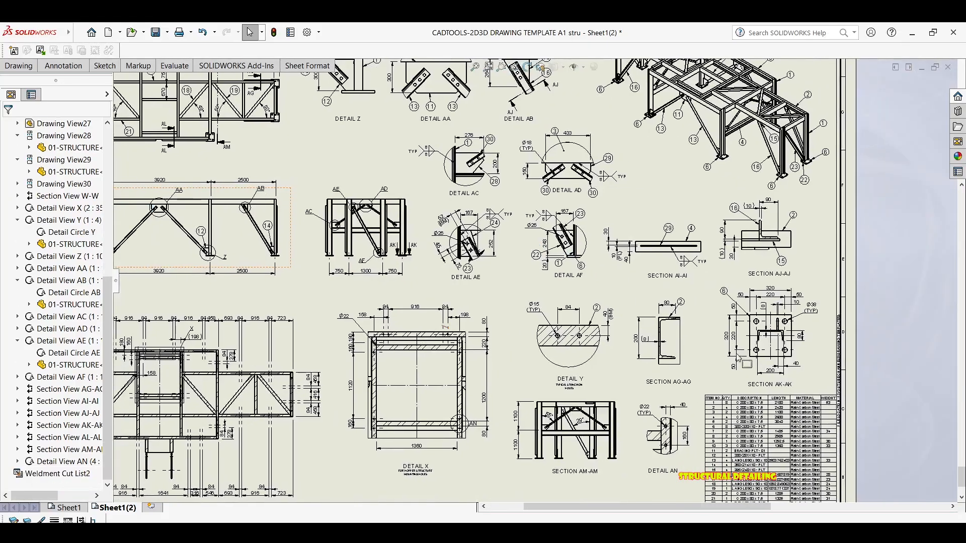
middle_drag(854, 478, 716, 374)
scroll(681, 323, up, 3)
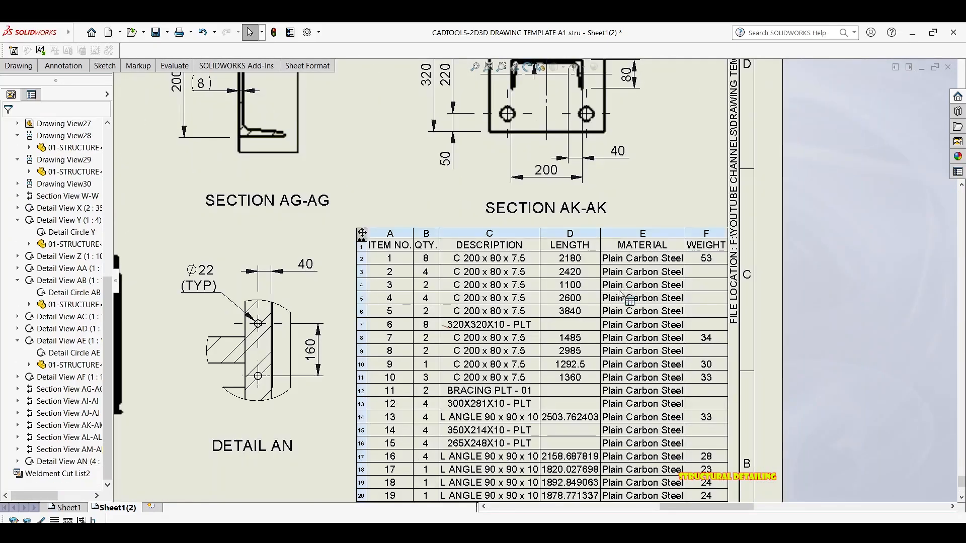
scroll(559, 262, up, 1)
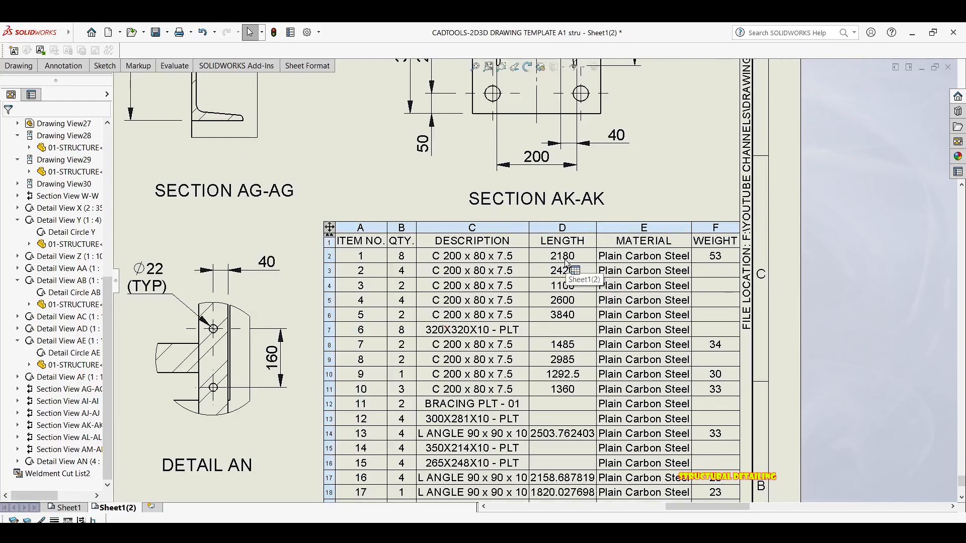
scroll(578, 270, down, 3)
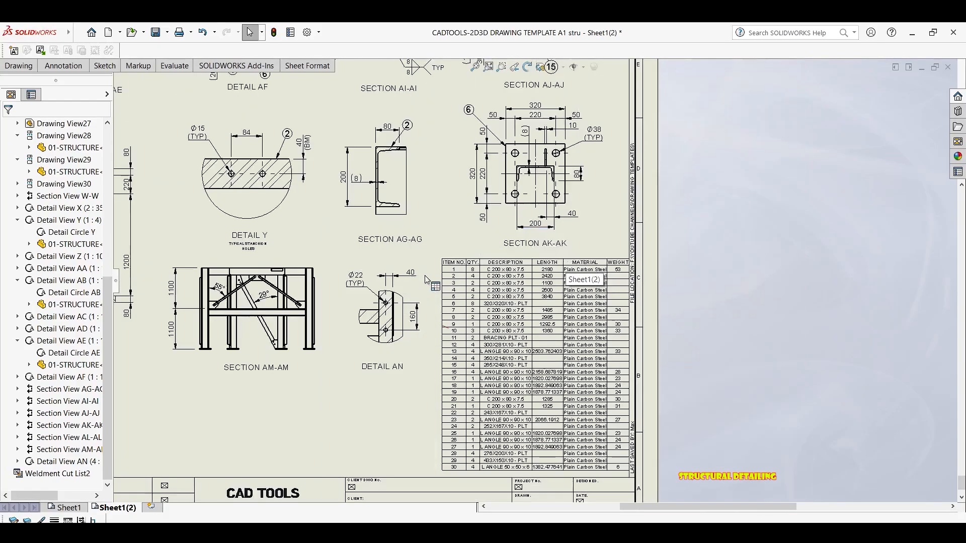
Step: Review the remaining section and detail views and the ballooned isometric view for completeness
scroll(570, 333, up, 2)
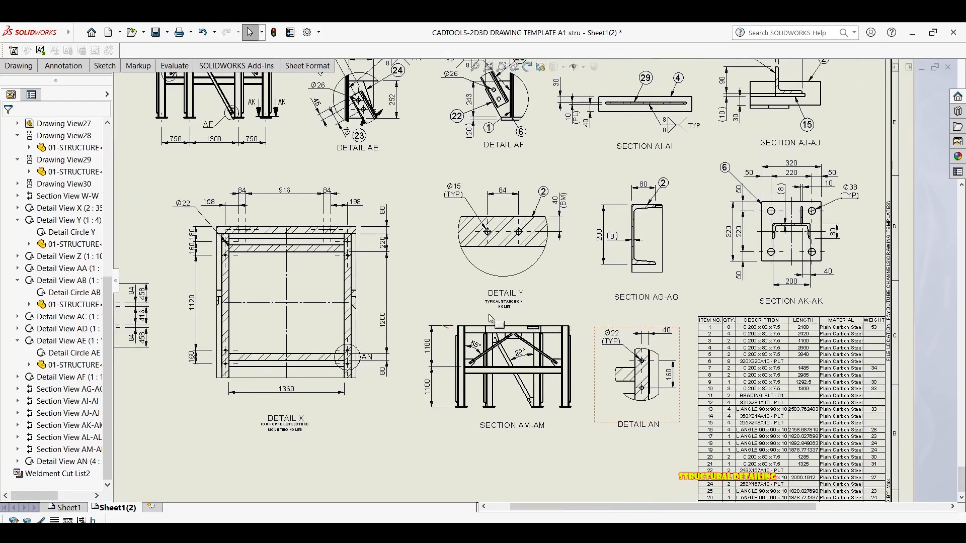
scroll(495, 321, down, 4)
scroll(477, 318, up, 3)
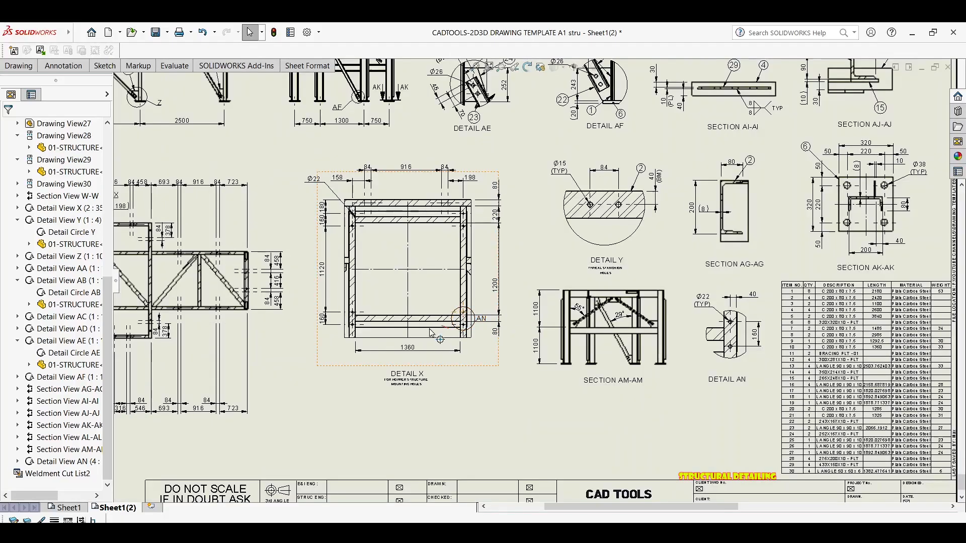
scroll(573, 302, down, 2)
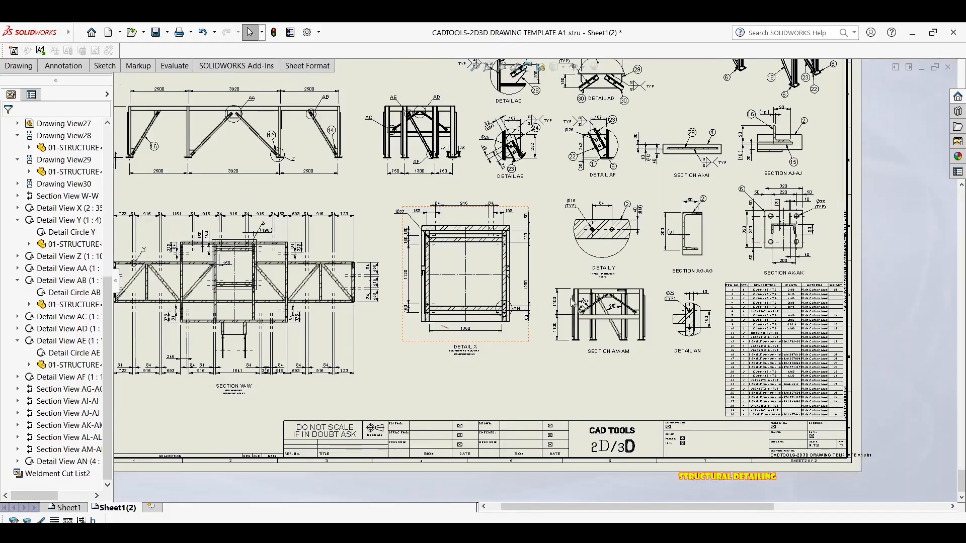
middle_drag(622, 216, 708, 261)
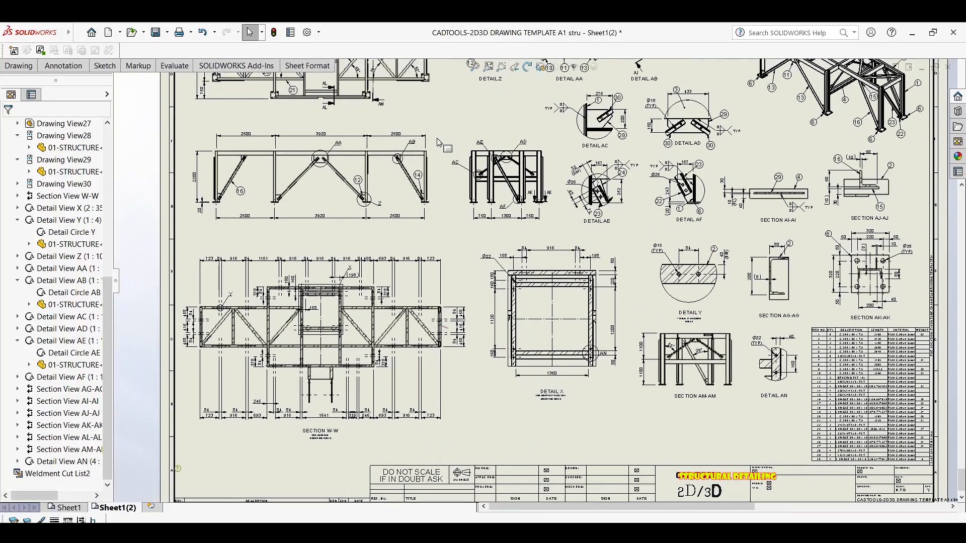
middle_drag(447, 195, 466, 260)
scroll(412, 71, up, 1)
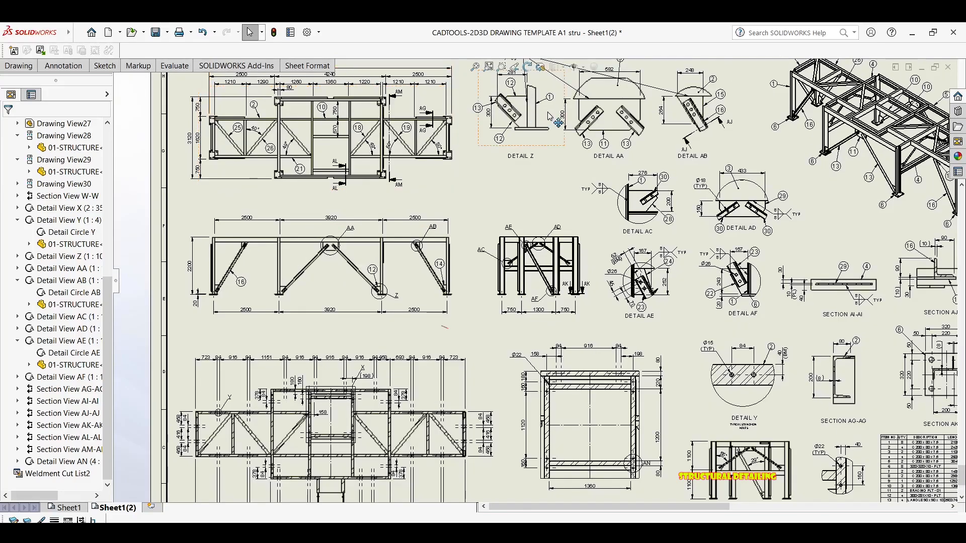
middle_drag(642, 152, 568, 150)
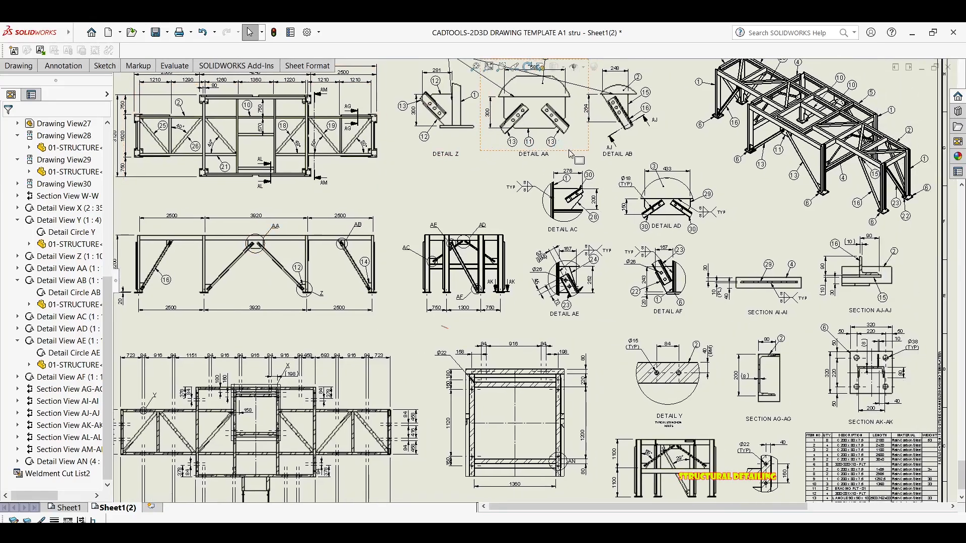
scroll(569, 150, down, 3)
scroll(568, 150, up, 1)
scroll(570, 153, up, 1)
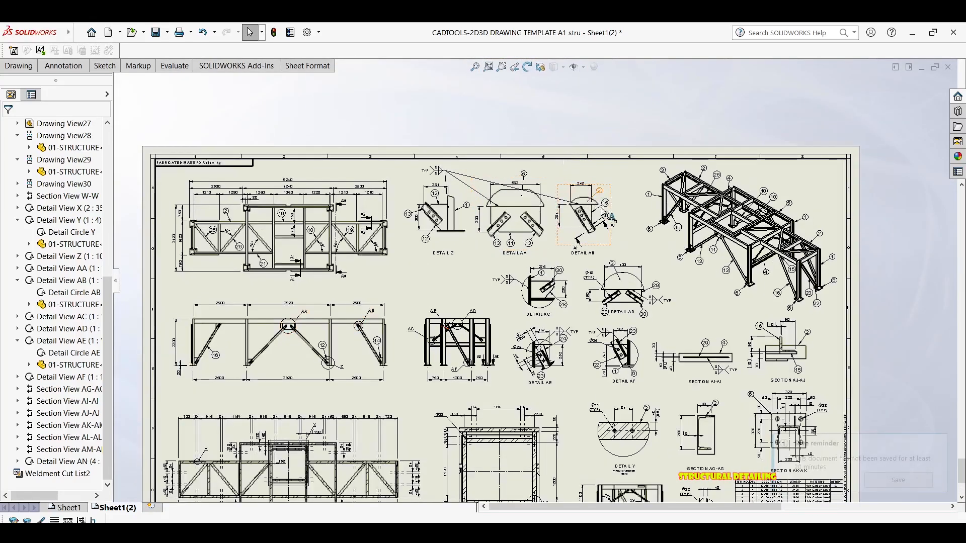
scroll(737, 233, up, 3)
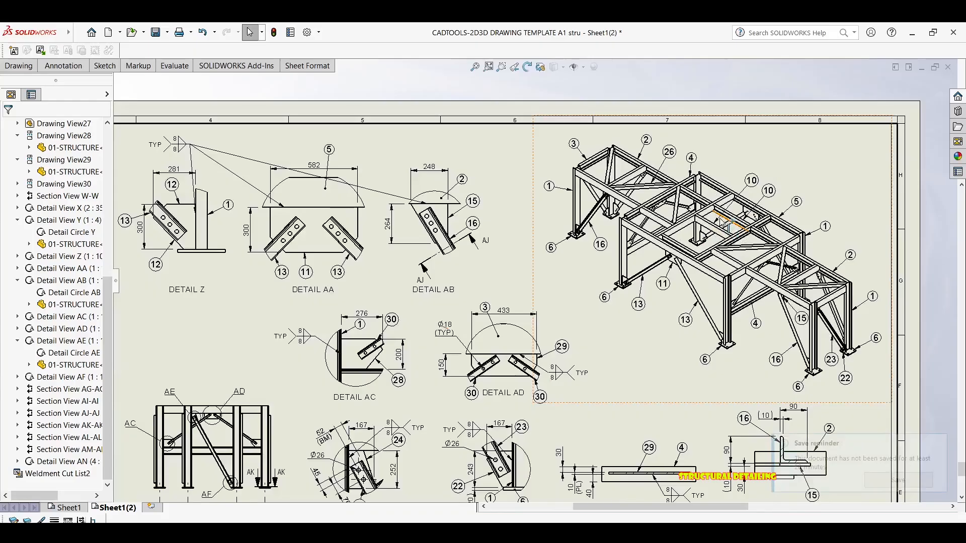
scroll(685, 206, up, 3)
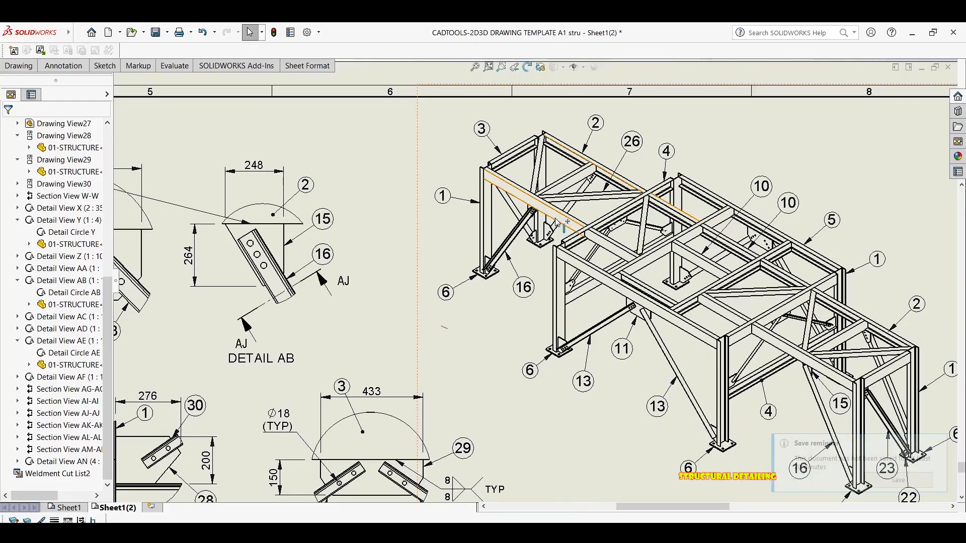
Step: Examine the spacing and arrangement of the elevations, detail views and section views across the whole sheet
middle_drag(556, 222, 570, 175)
scroll(571, 173, down, 5)
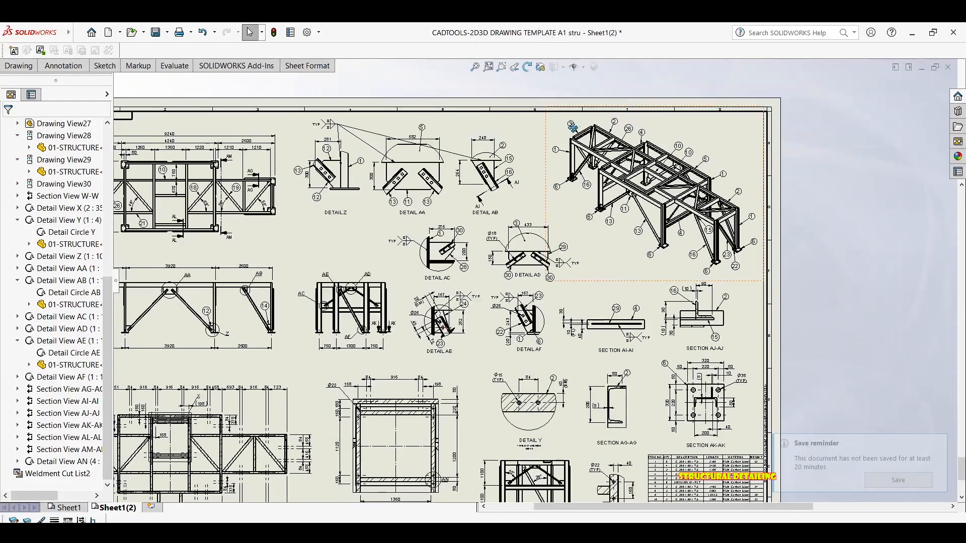
middle_drag(572, 128, 627, 103)
mouse_move(499, 198)
middle_down()
mouse_move(534, 136)
mouse_move(528, 125)
middle_up()
scroll(651, 233, up, 1)
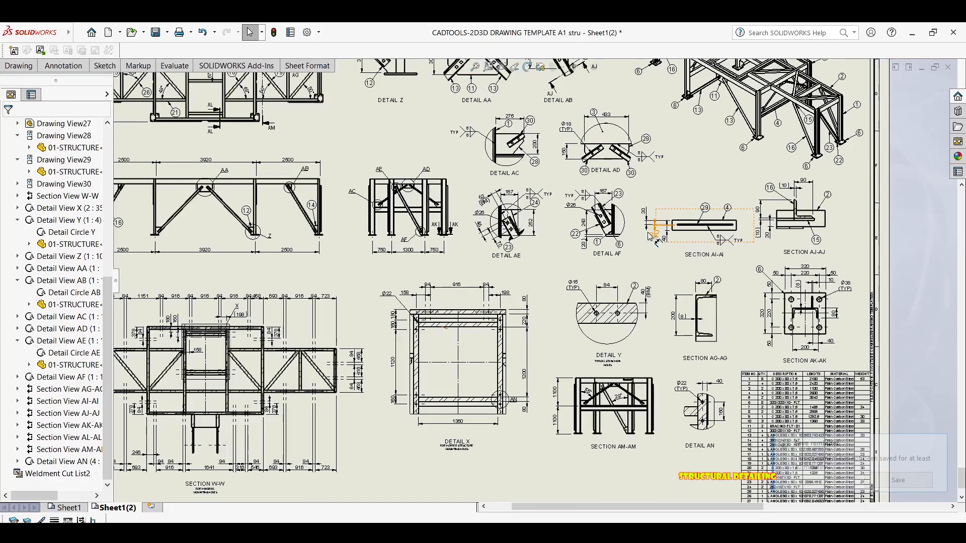
scroll(651, 234, up, 1)
middle_drag(680, 263, 669, 227)
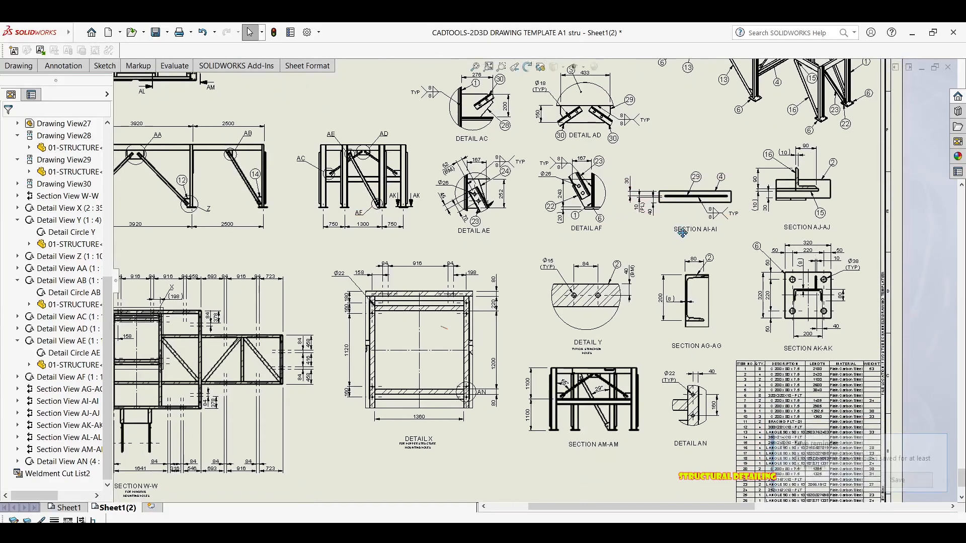
scroll(657, 359, down, 1)
mouse_move(657, 359)
middle_down()
mouse_move(644, 312)
mouse_move(661, 279)
middle_up()
middle_drag(508, 304, 544, 303)
scroll(539, 302, down, 3)
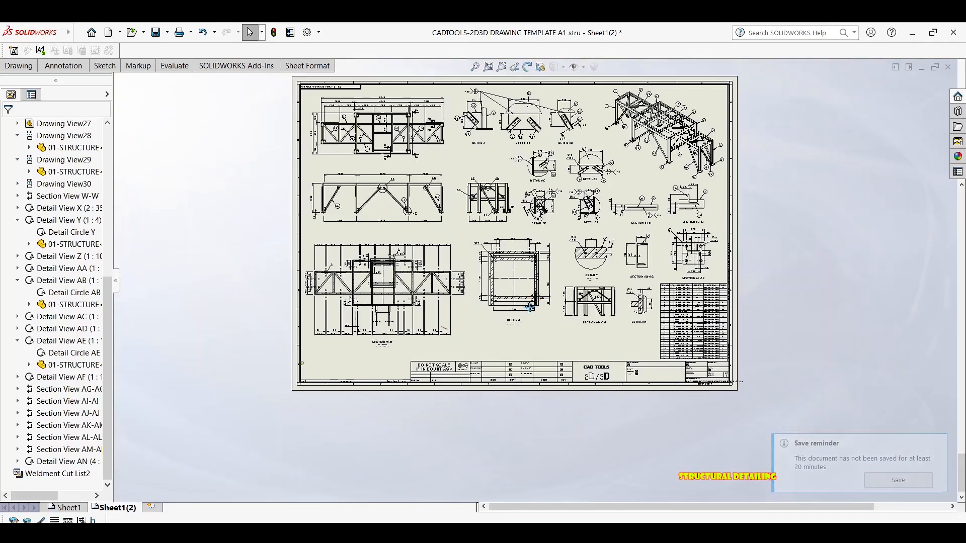
scroll(525, 313, up, 4)
scroll(533, 307, down, 2)
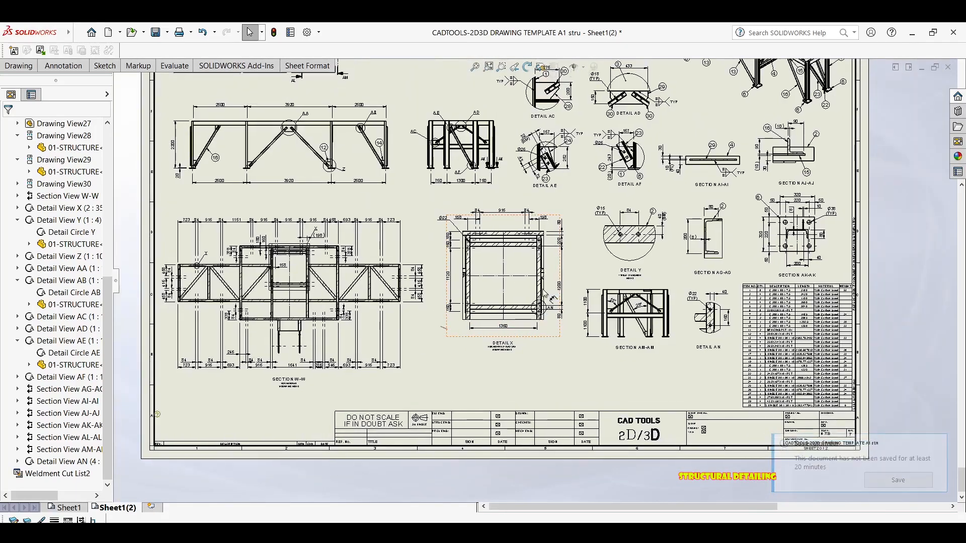
middle_drag(554, 227, 528, 260)
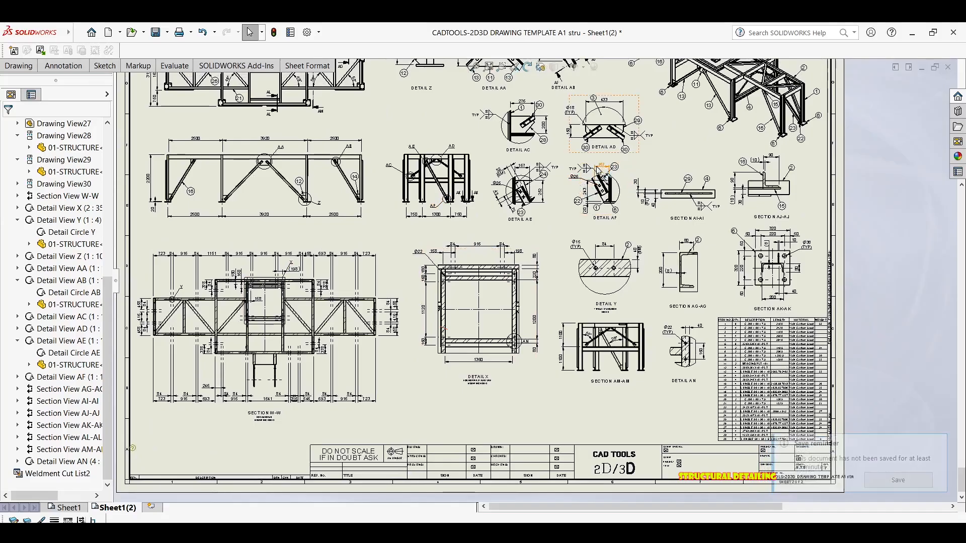
middle_drag(596, 160, 594, 179)
scroll(598, 188, down, 2)
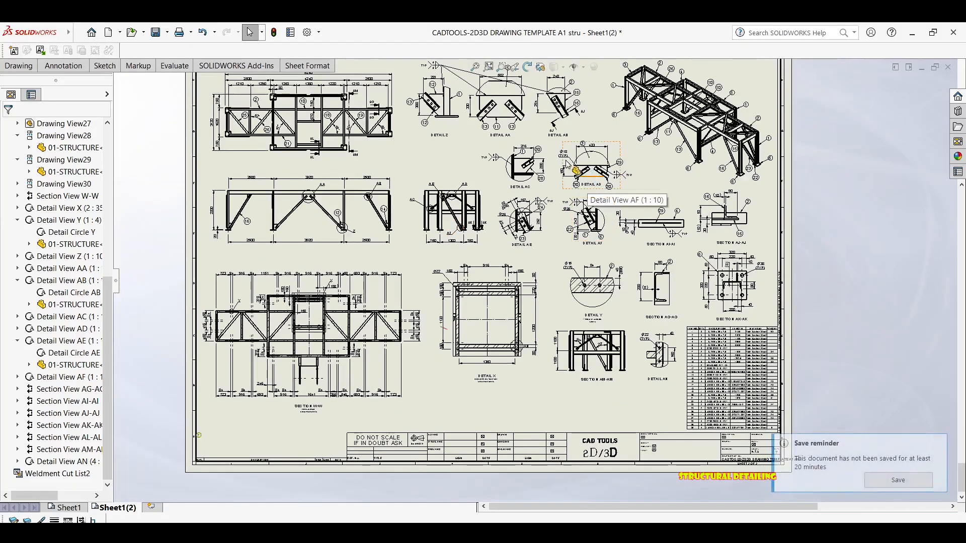
Step: Try to reposition detail views AC and AD together above details AE and AF
click(619, 160)
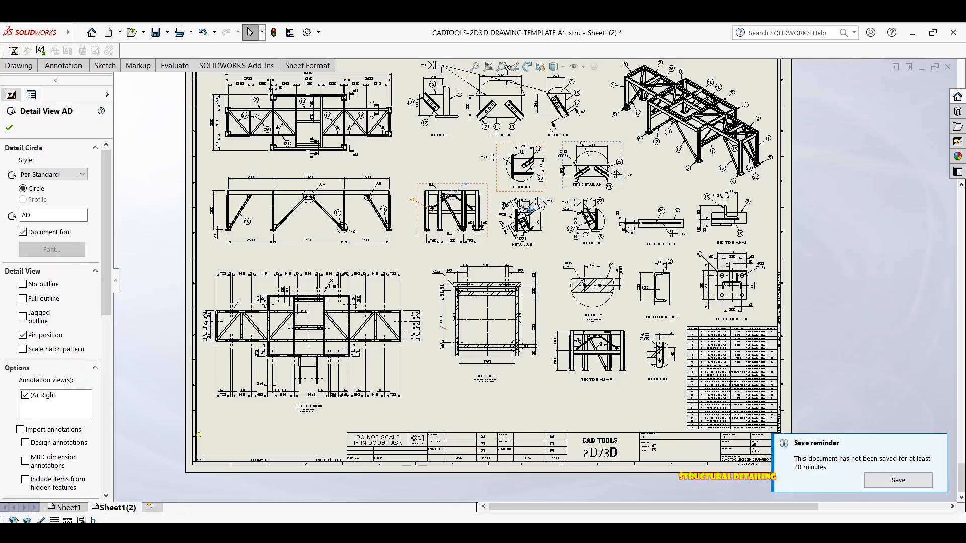
ctrl+click(494, 177)
mouse_move(520, 196)
mouse_down()
mouse_move(518, 347)
mouse_move(503, 400)
mouse_move(484, 412)
mouse_move(513, 198)
mouse_up()
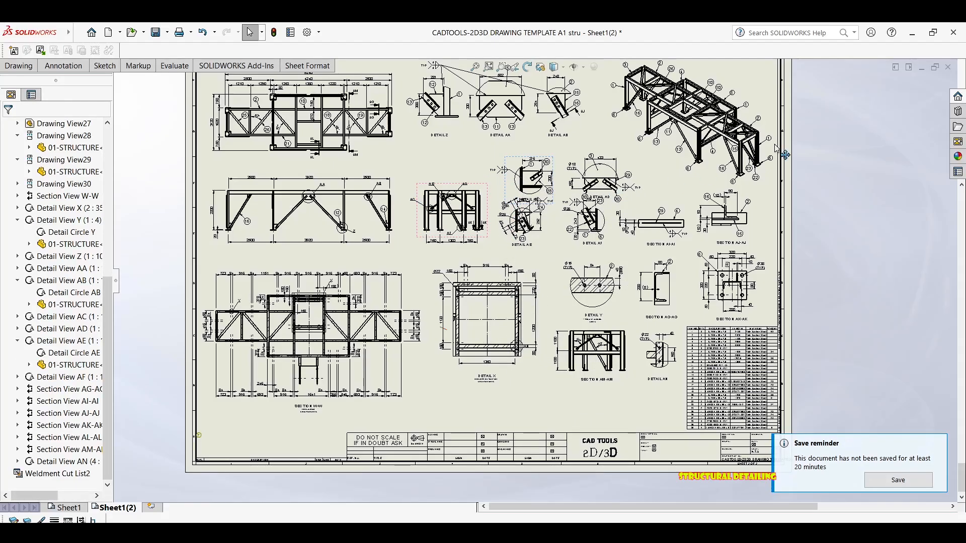
drag(653, 161, 644, 165)
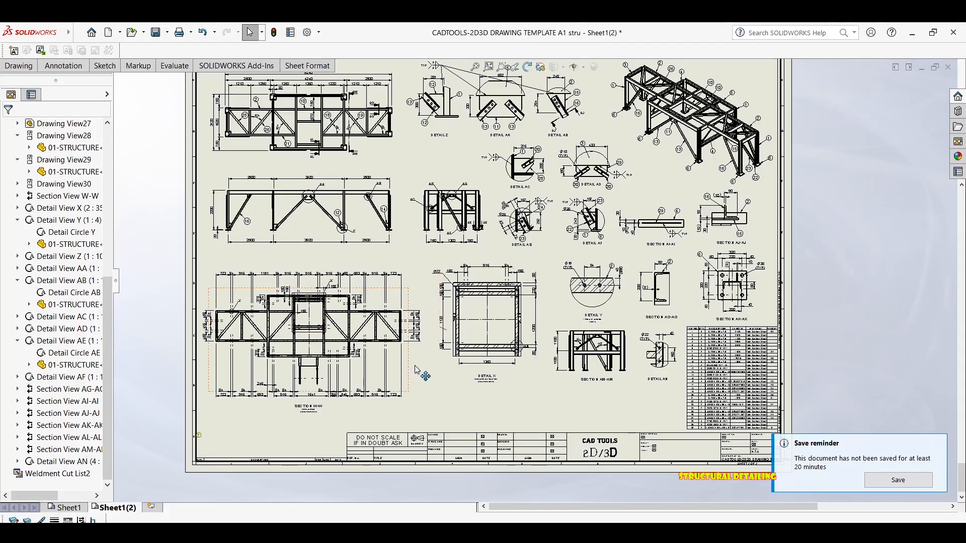
Step: Move section W-W lower on the sheet, and shift details X, Y and AN with sections AG-AG and AM-AM down together
drag(417, 373, 416, 388)
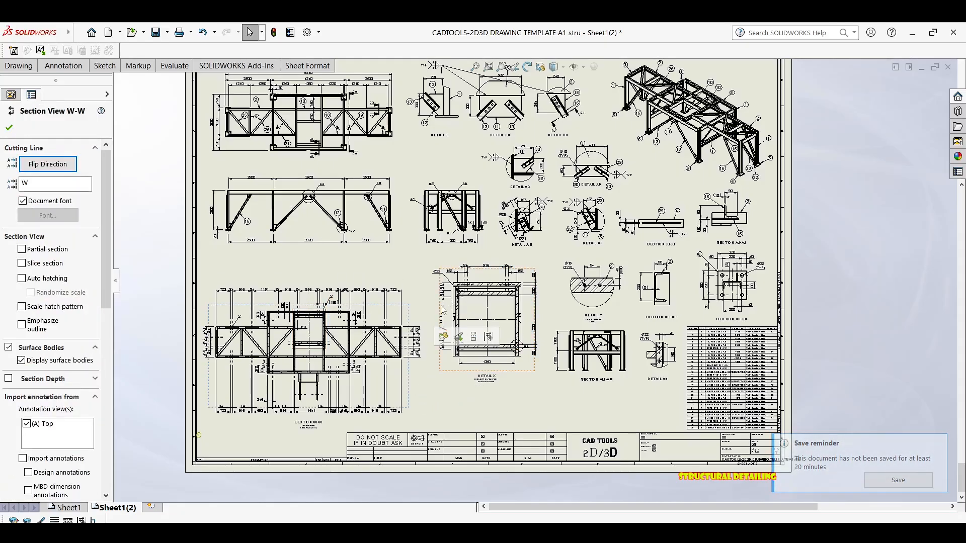
click(444, 372)
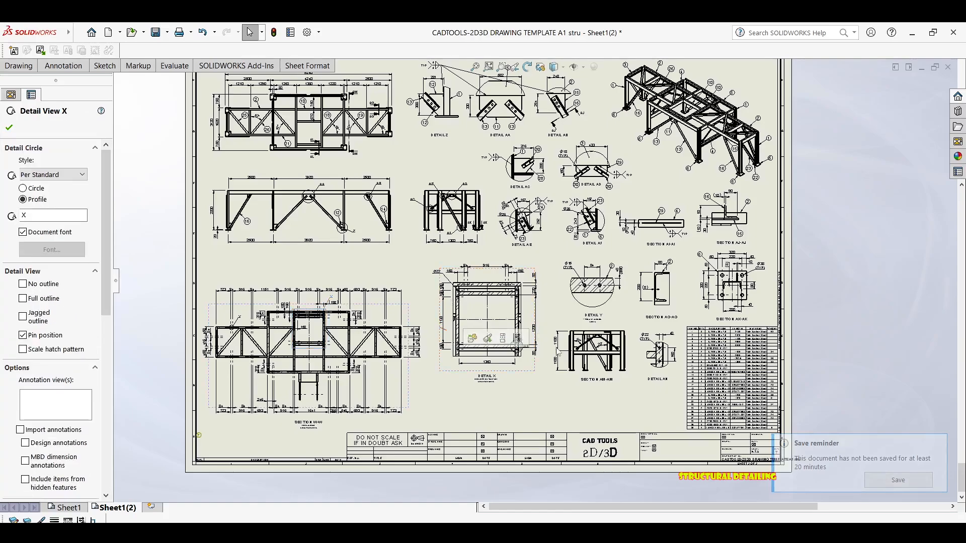
ctrl+click(576, 382)
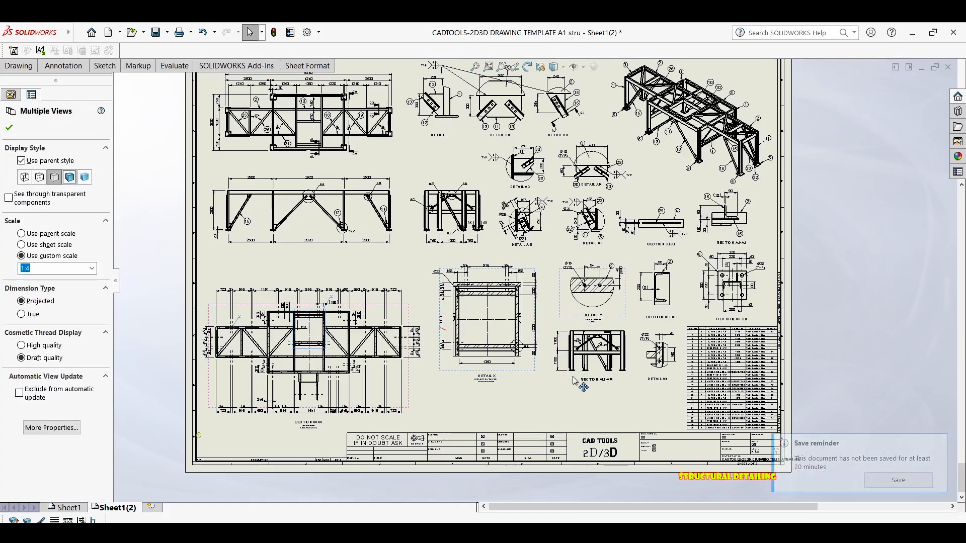
ctrl+click(646, 368)
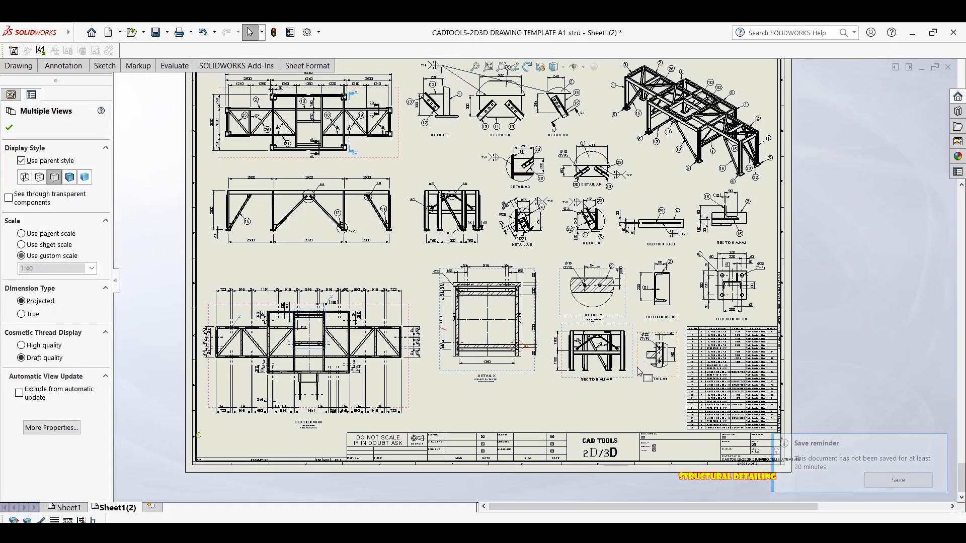
ctrl+click(674, 301)
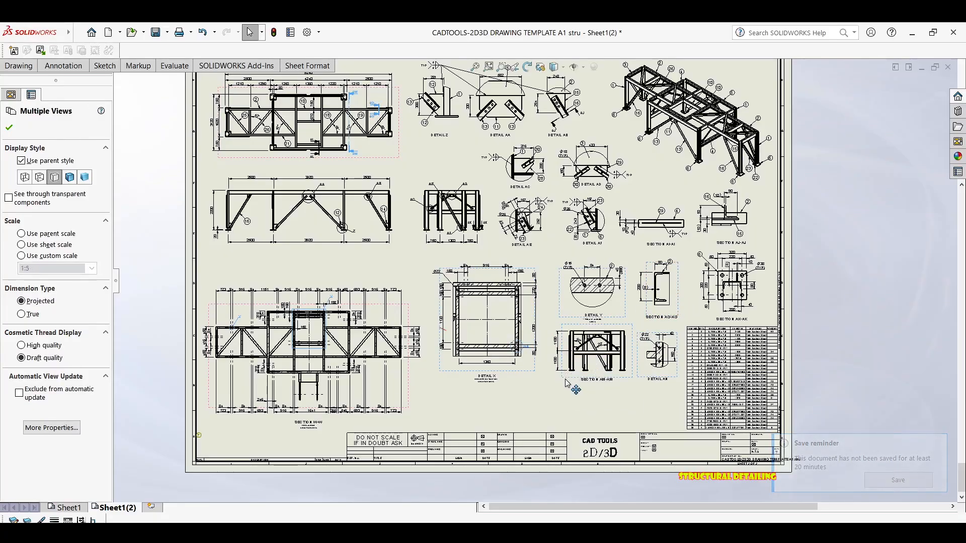
drag(566, 381, 563, 404)
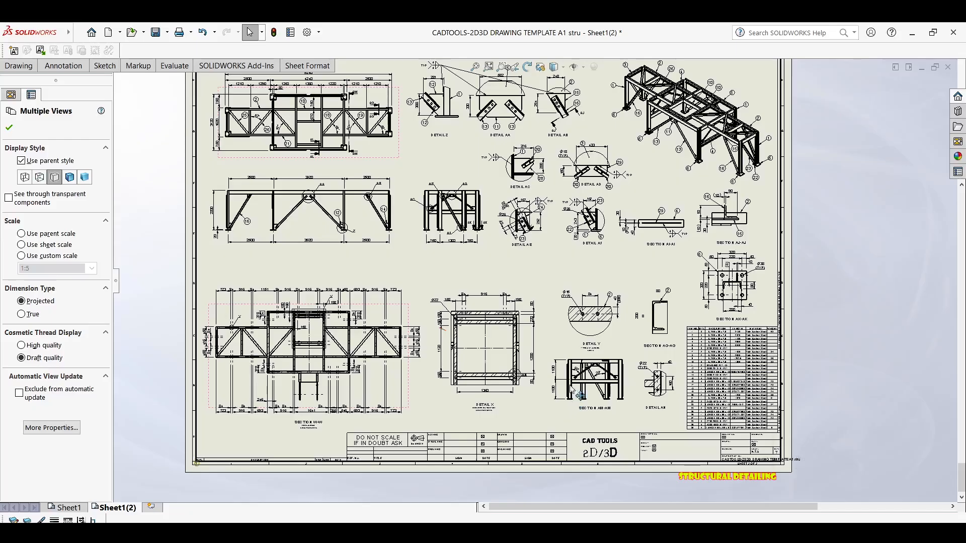
click(608, 300)
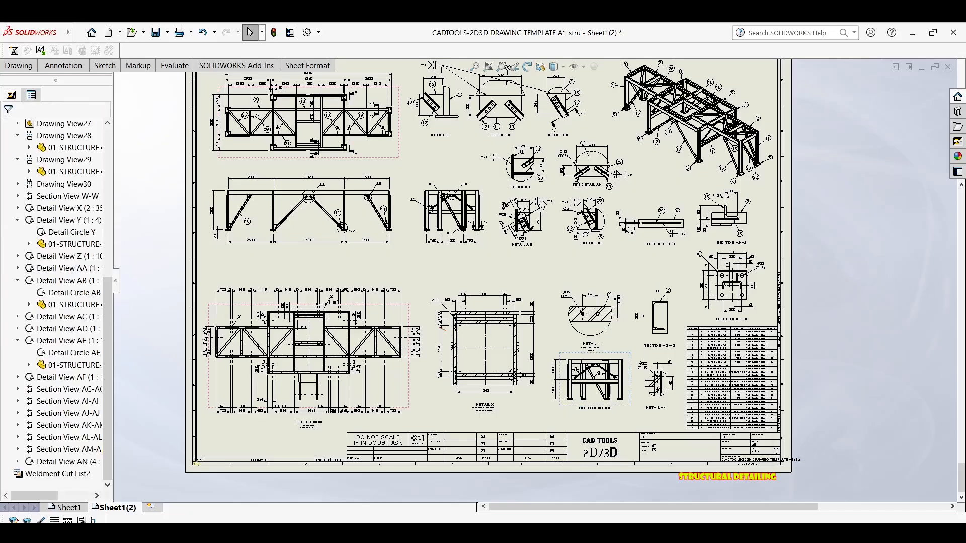
Step: Shift the front and side elevations, details AE and AF and section AI-AI down together to even out the row spacing
click(443, 246)
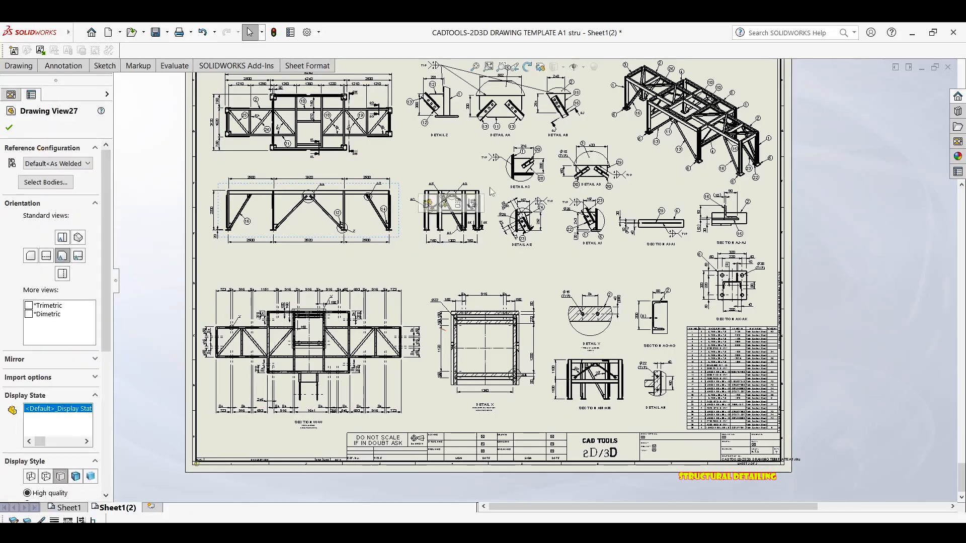
ctrl+click(552, 234)
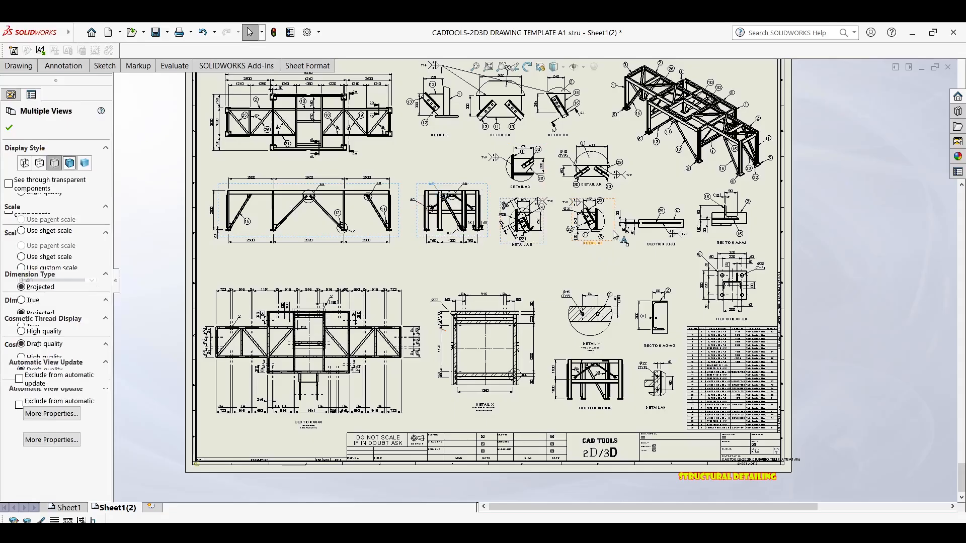
ctrl+click(645, 238)
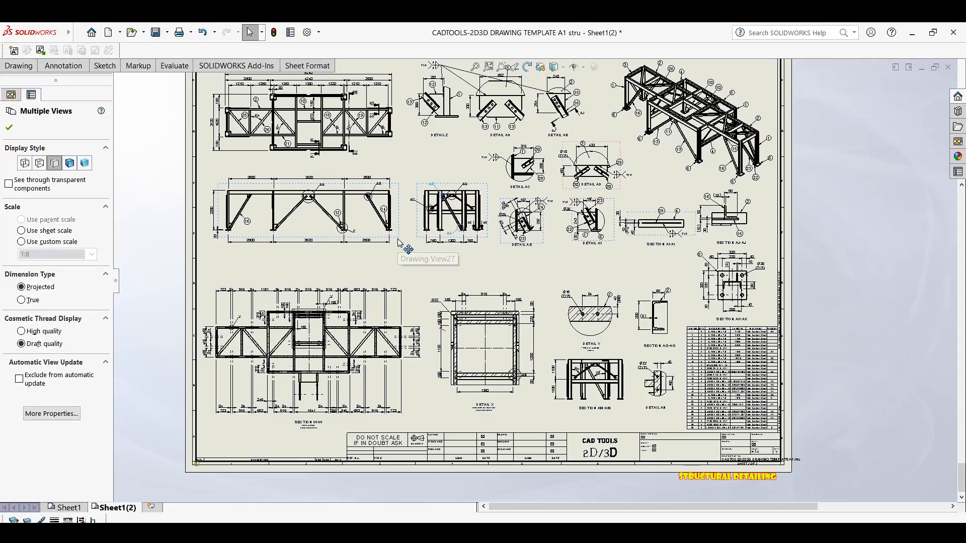
drag(399, 243, 398, 250)
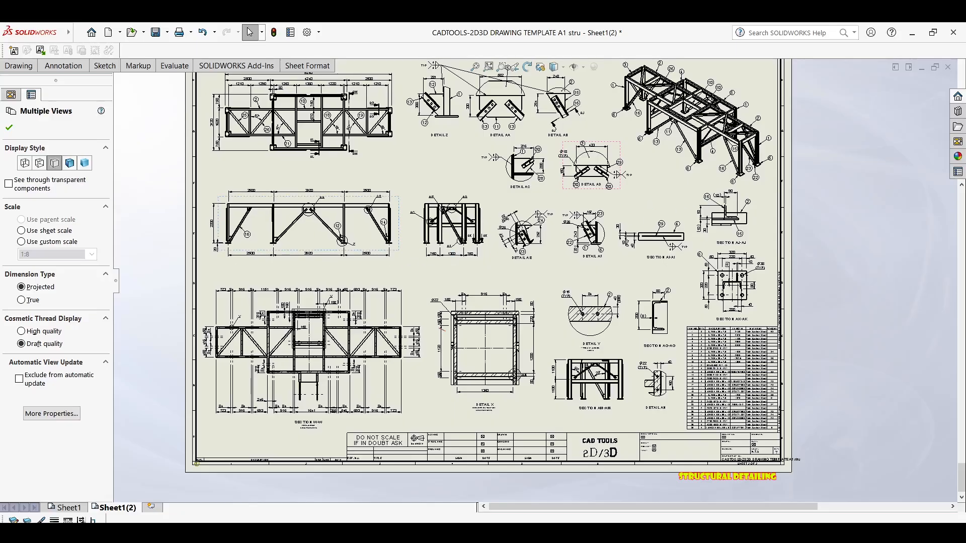
key(Escape)
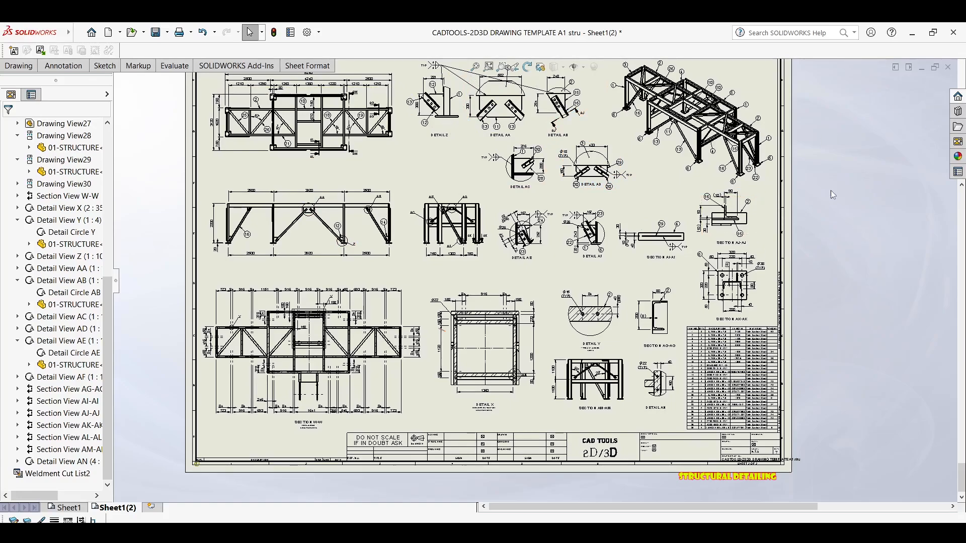
Step: Open the sheet format for editing at the title block's client drawing number area
ctrl+middle_drag(831, 190, 827, 192)
key(f)
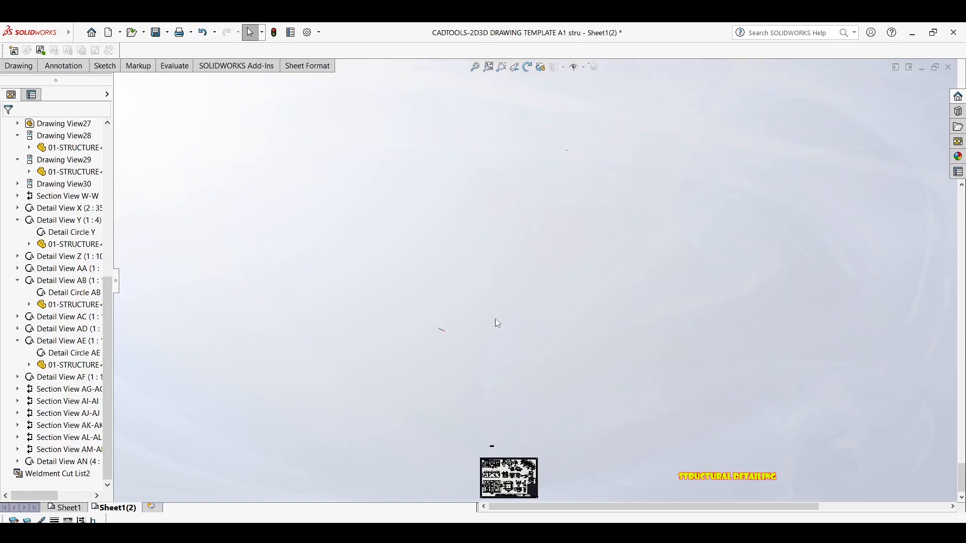
click(488, 67)
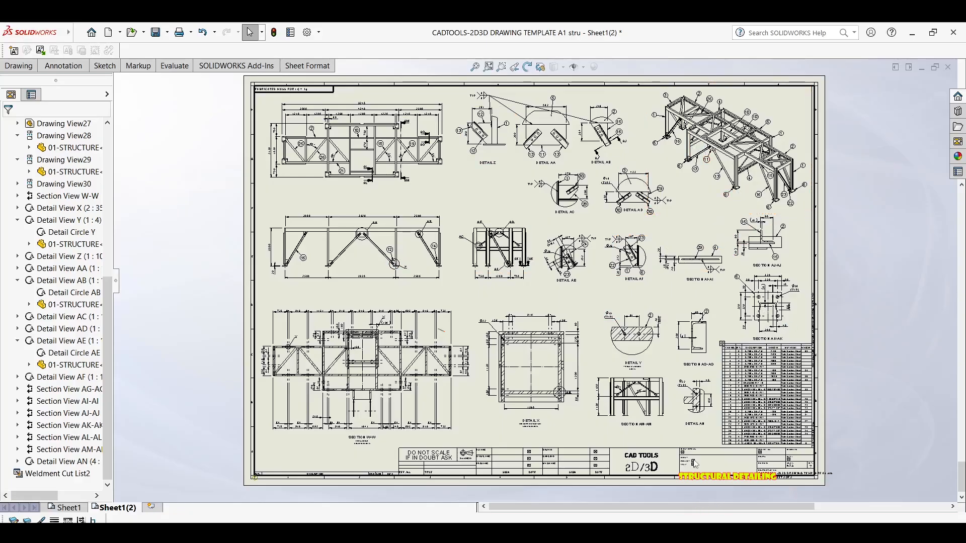
scroll(712, 477, down, 5)
scroll(675, 422, down, 1)
middle_drag(675, 427, 520, 281)
scroll(472, 262, down, 5)
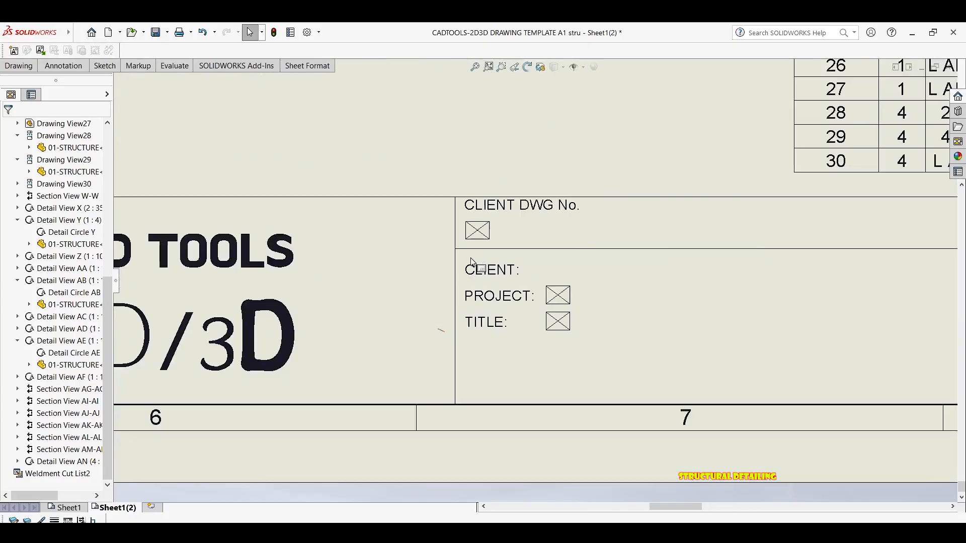
right_click(510, 228)
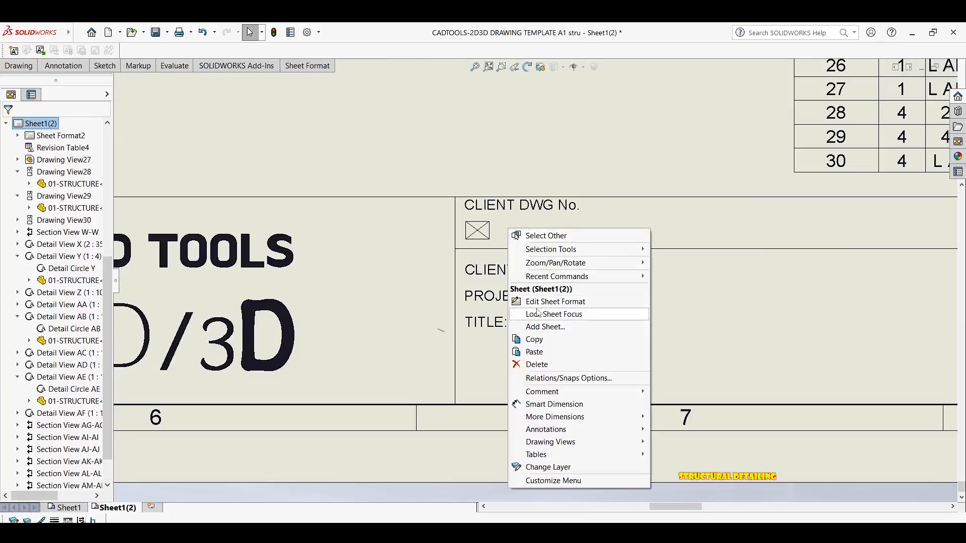
right_click(456, 142)
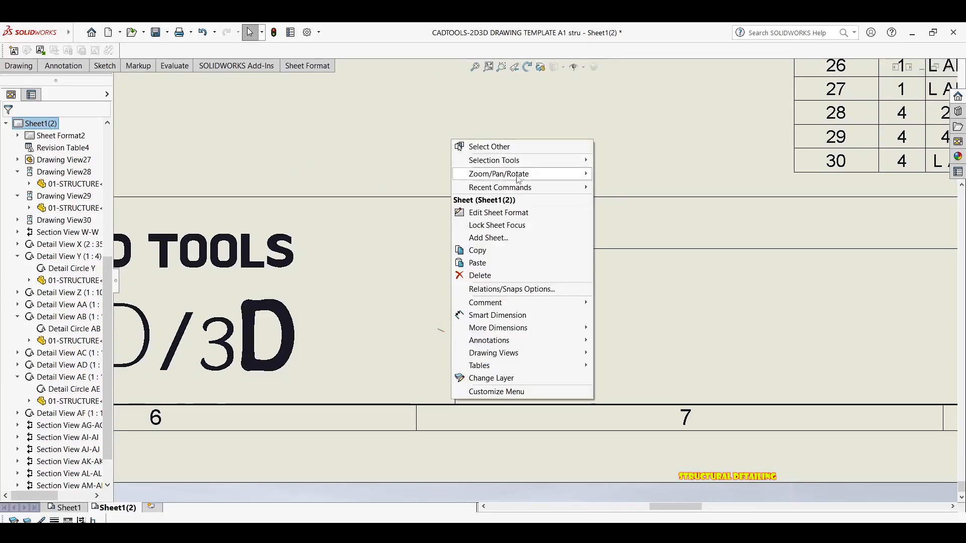
click(486, 212)
click(492, 245)
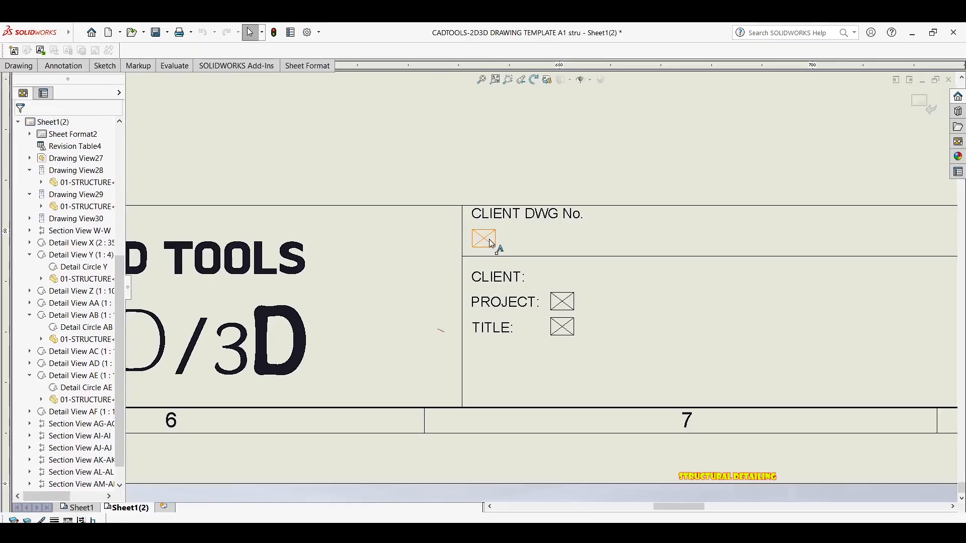
Step: Enter STRUCTURE-03 as the note under CLIENT DWG No. in the title block
double_click(490, 238)
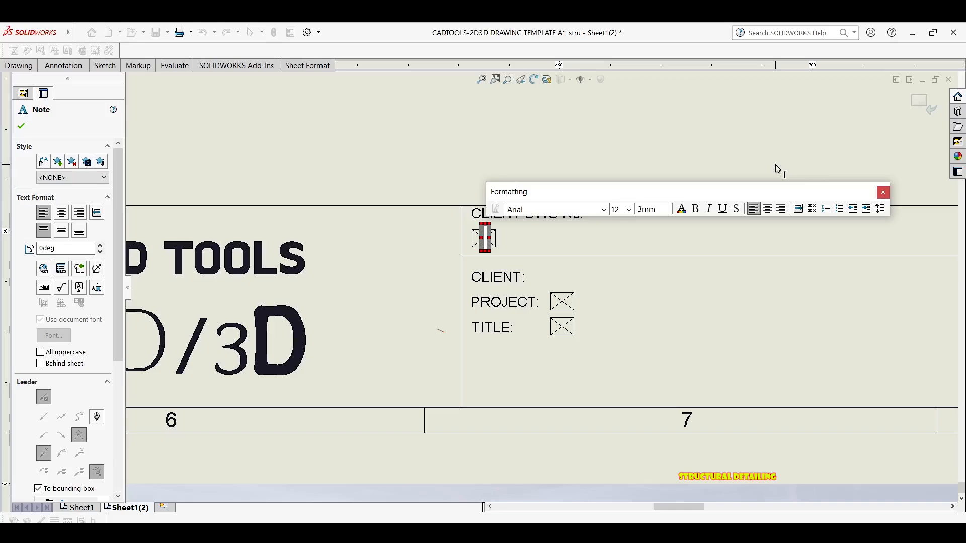
text(STRU)
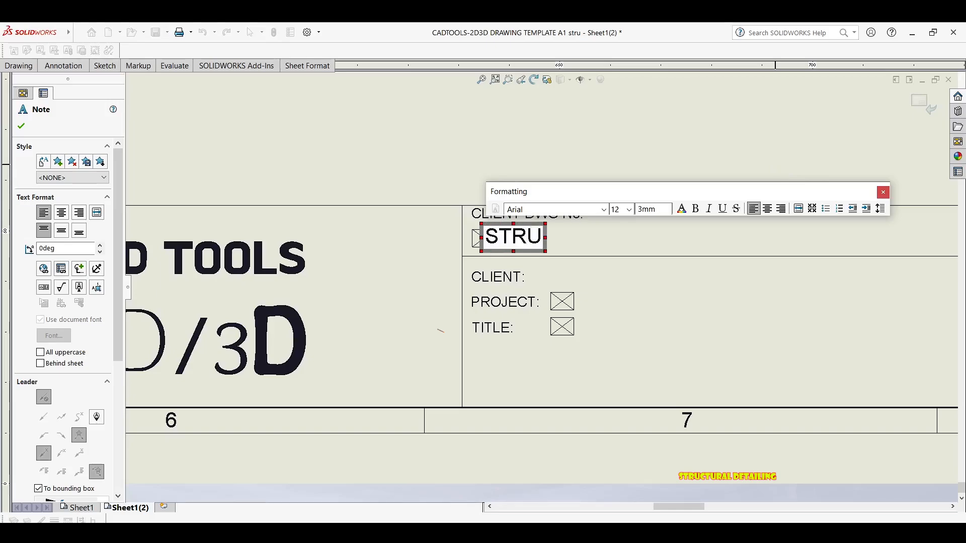
text(CTU)
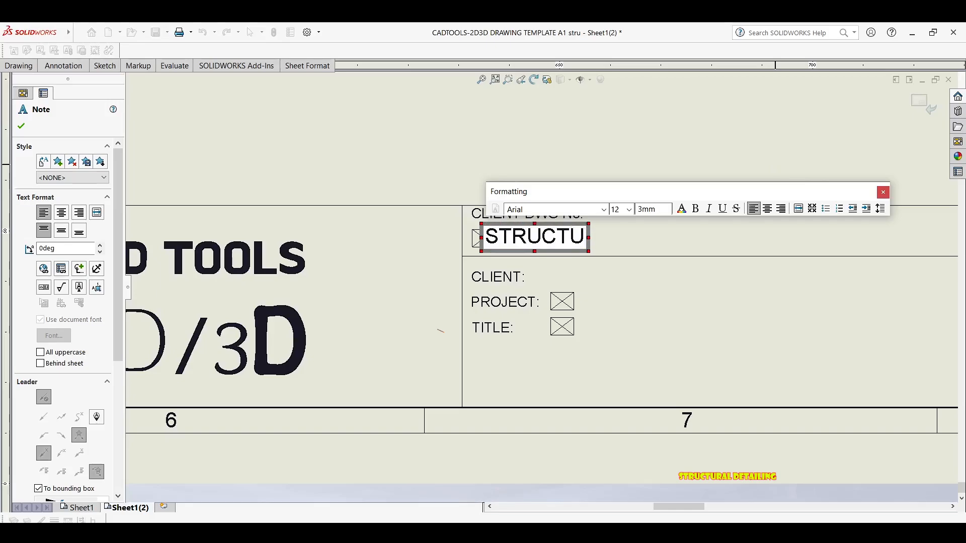
text(RE-03)
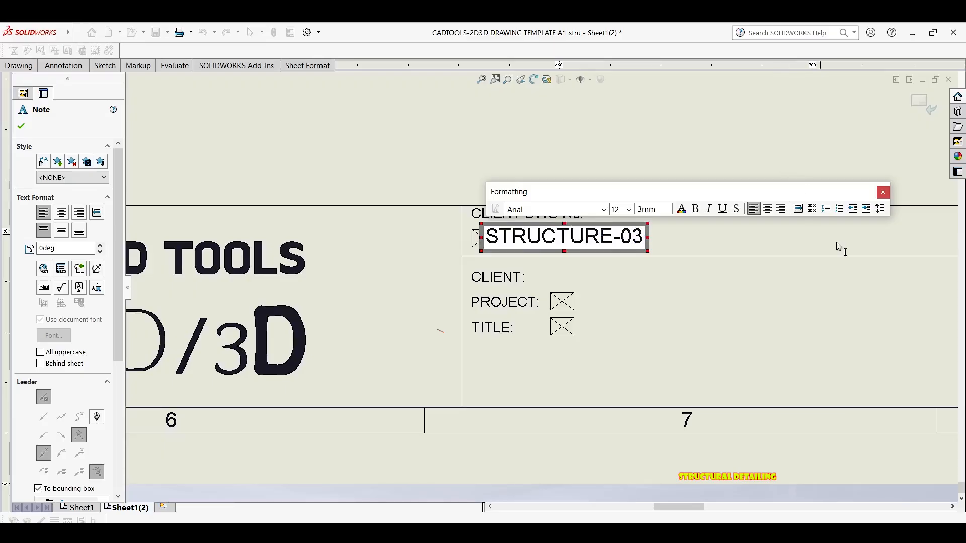
key(Escape)
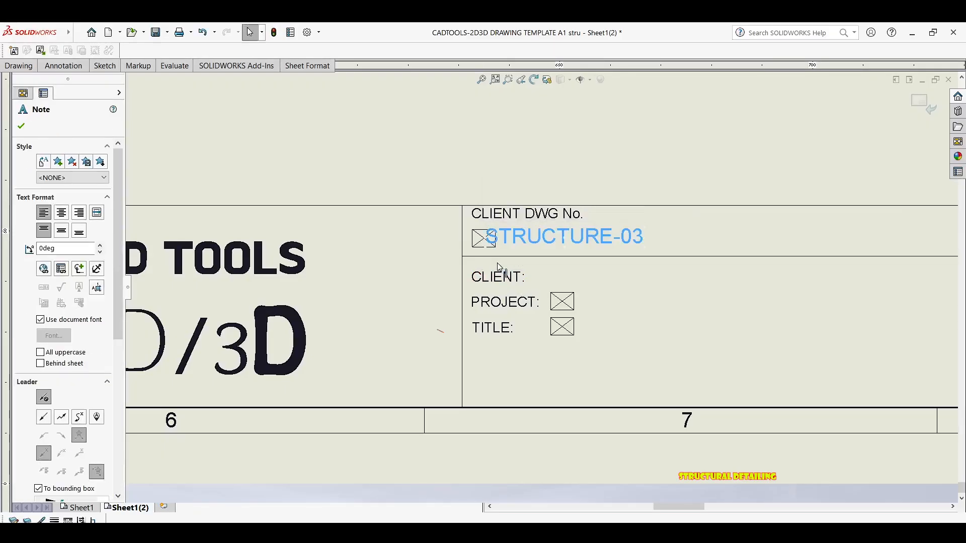
click(534, 283)
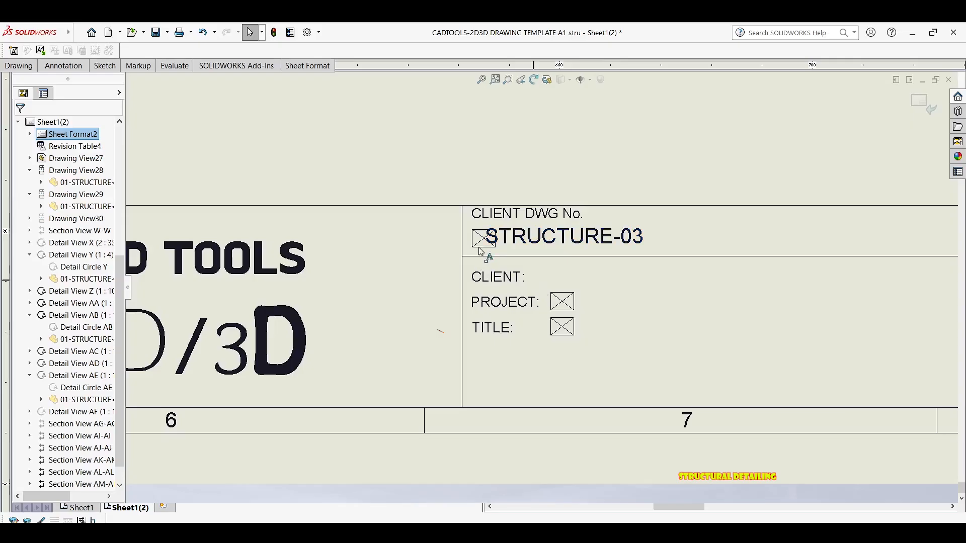
Step: Move the blank note under CLIENT DWG No. to the title block's CLIENT field and enter YOUTUBE SUBS
drag(477, 241, 558, 284)
double_click(562, 277)
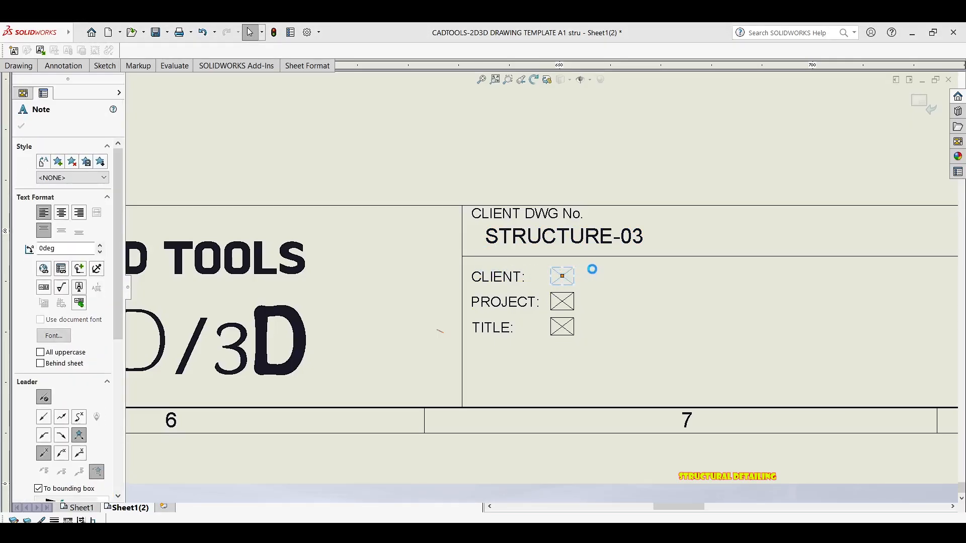
text(Y)
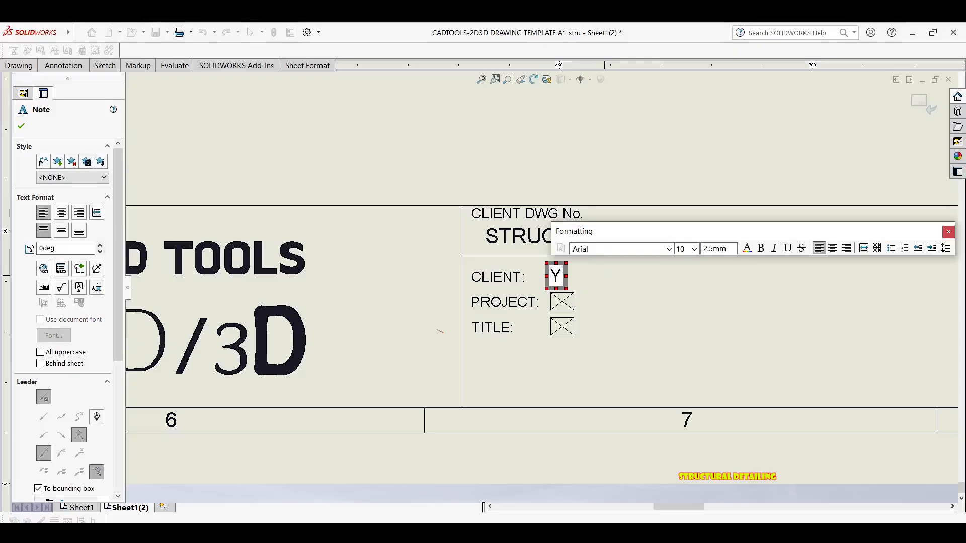
text(OU)
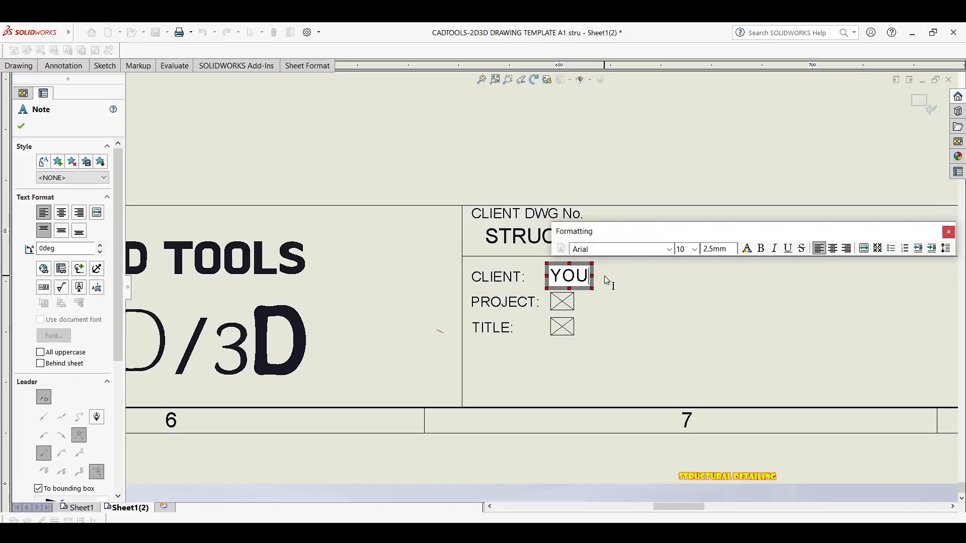
text(TUI)
text(BE SUBS)
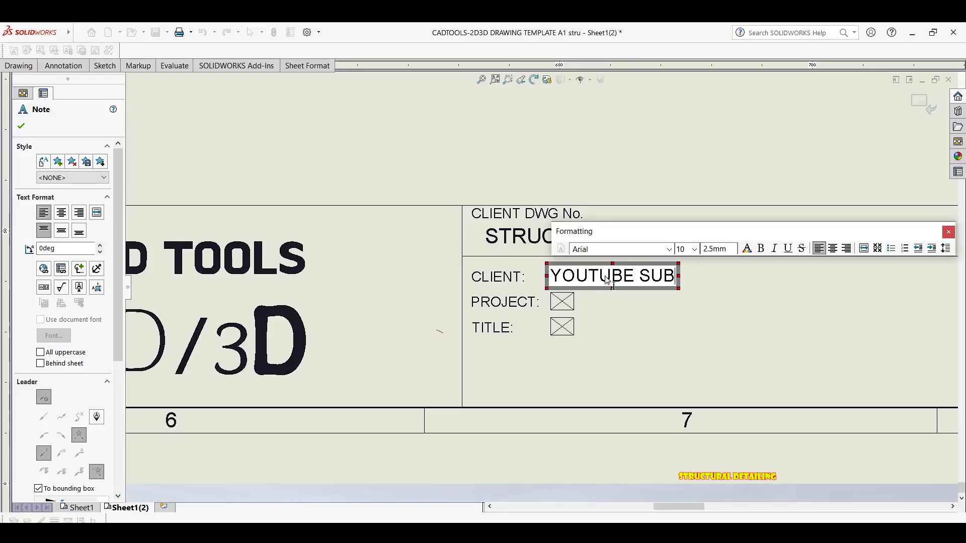
click(633, 366)
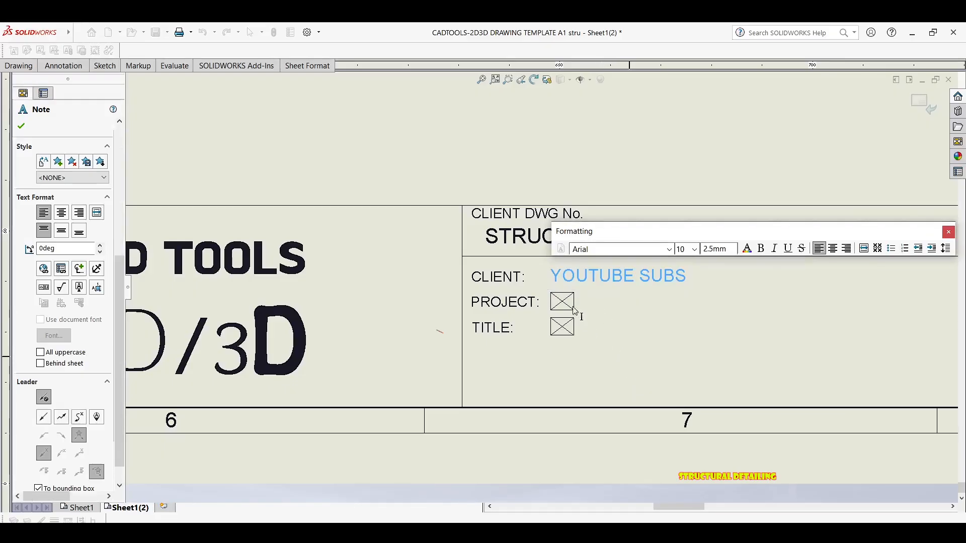
Step: Fill in the title block's PROJECT note with STEEL STRUCTURE DESIGN TUTORIAL
double_click(563, 299)
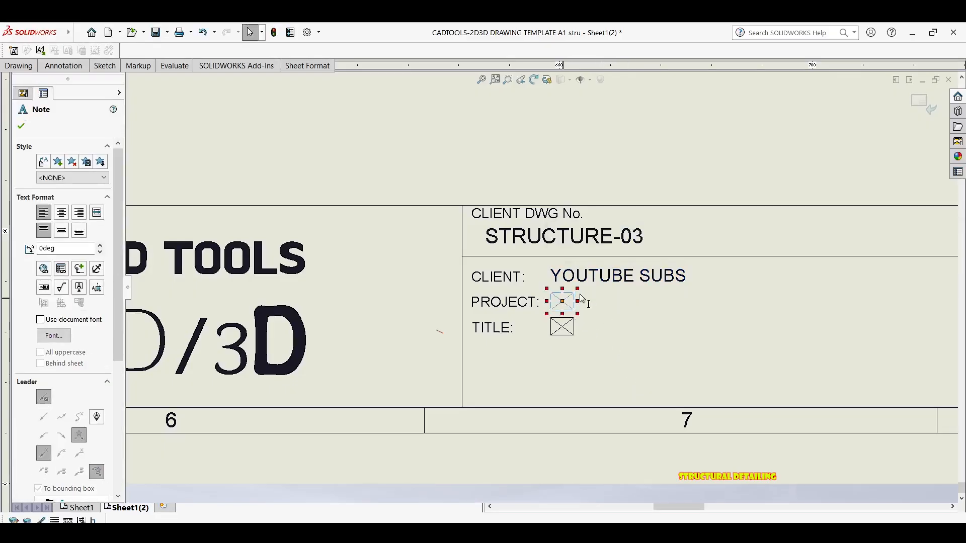
text(WL)
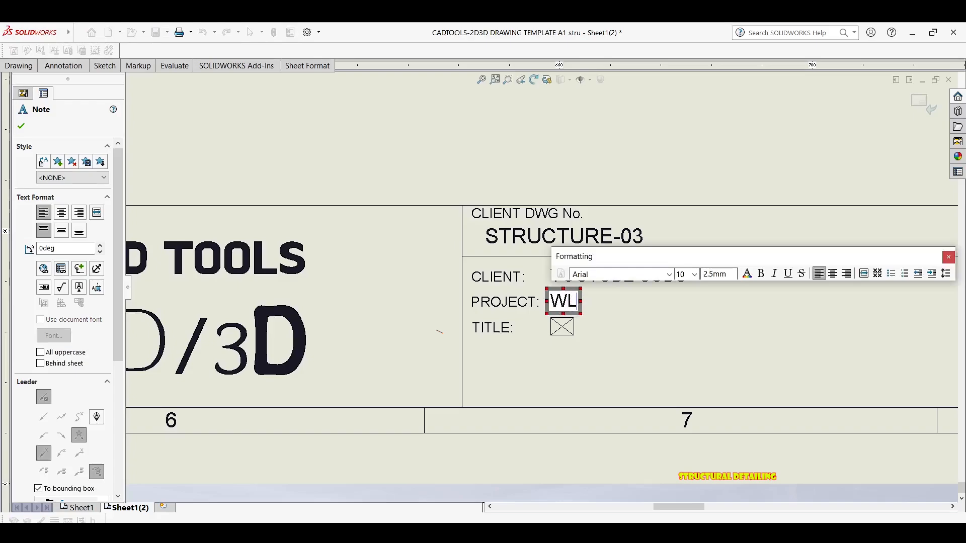
text(EMEN)
key(BackSpace)
key(BackSpace)
key(BackSpace)
key(BackSpace)
key(BackSpace)
text(E)
key(BackSpace)
key(BackSpace)
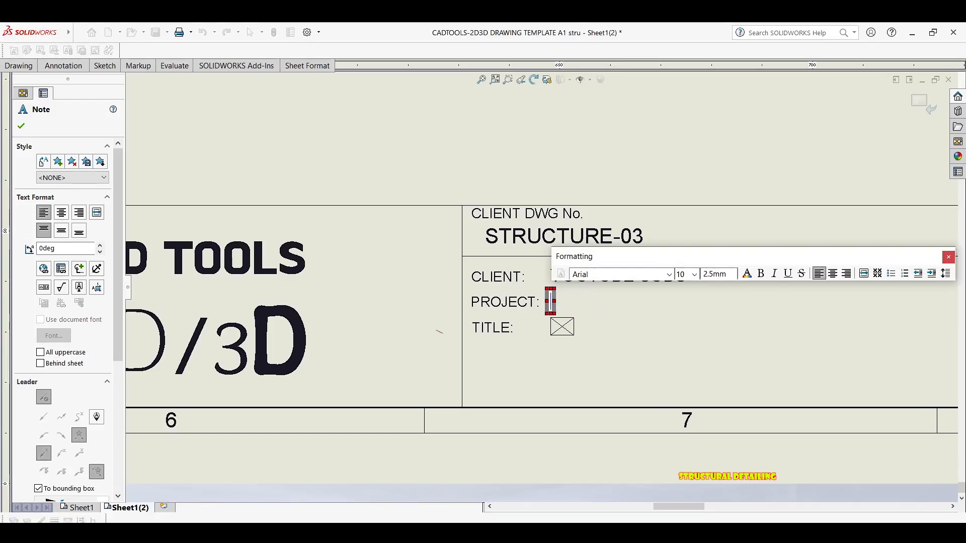
text(STEEL D)
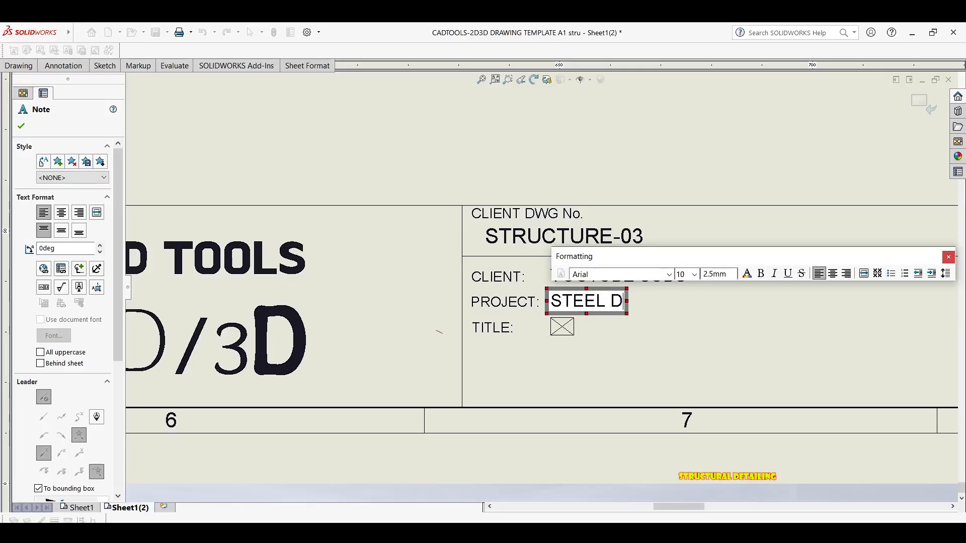
key(BackSpace)
text(STRUCTURE)
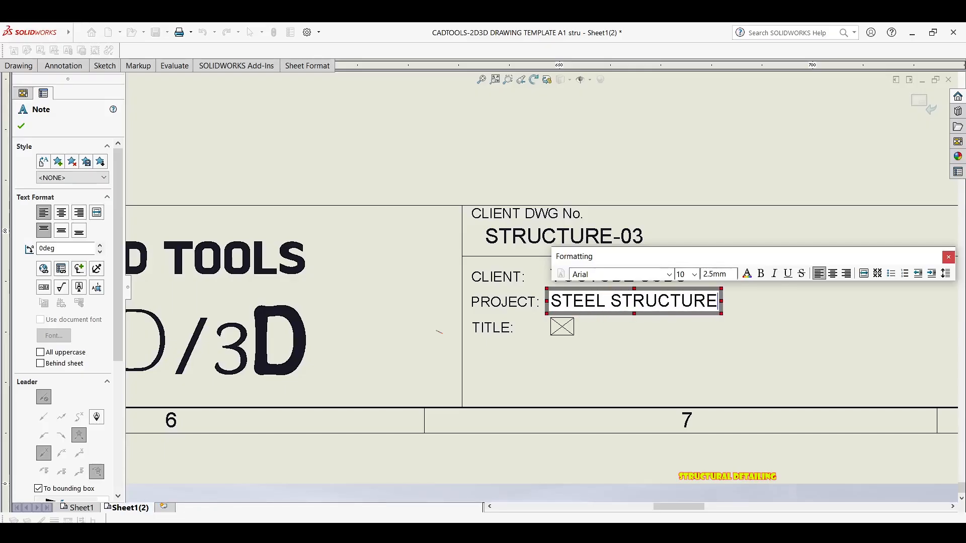
text( DESI)
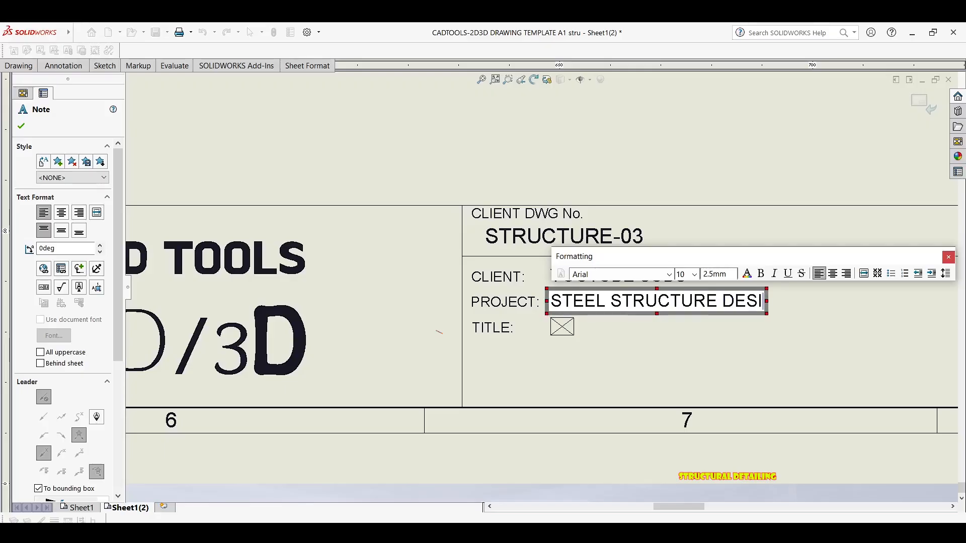
text(GN TUR)
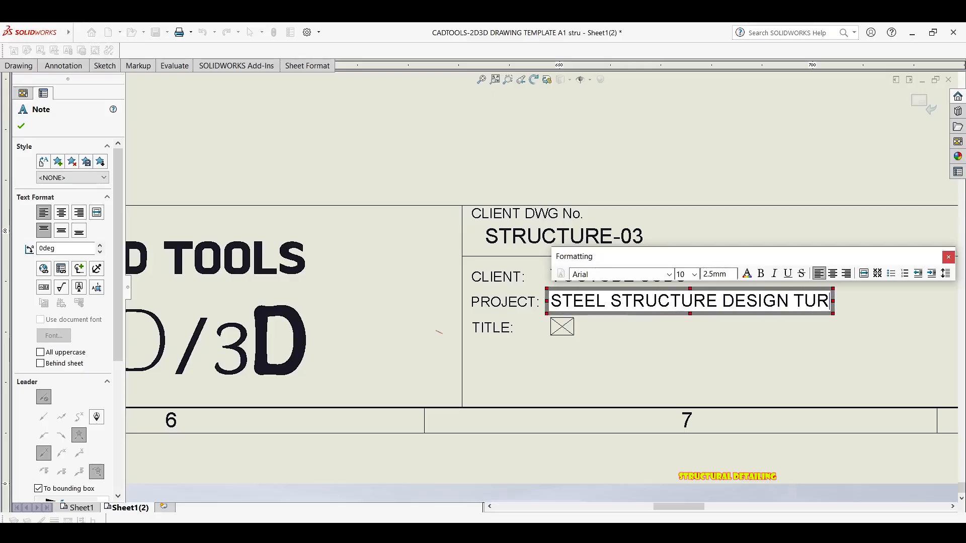
key(BackSpace)
text(T)
text(ORIAL)
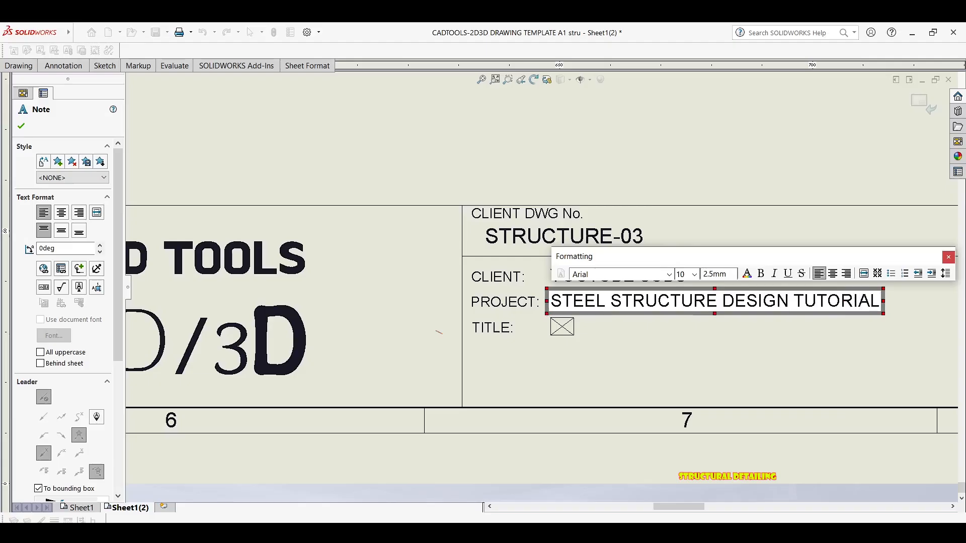
click(593, 336)
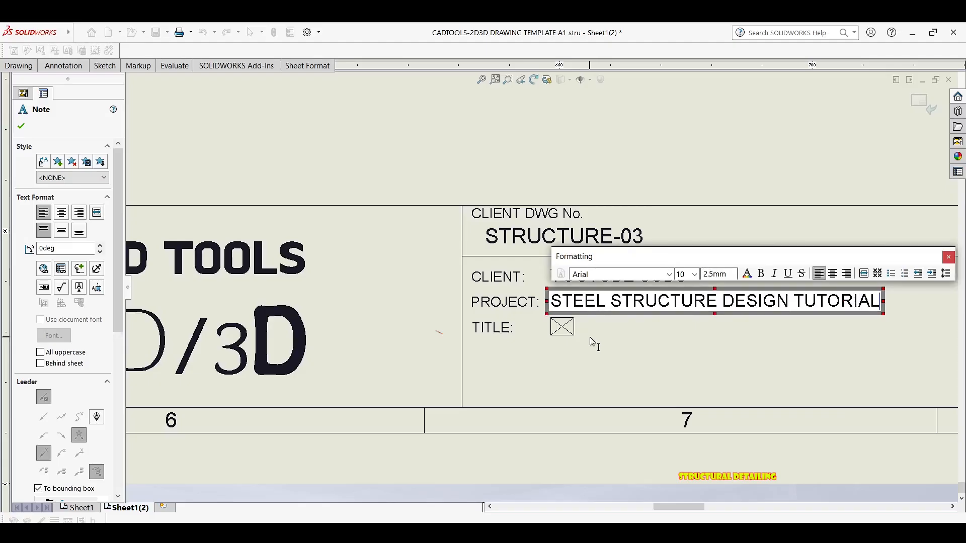
Step: Fill in the title block's TITLE note with WELDMENTS
double_click(565, 328)
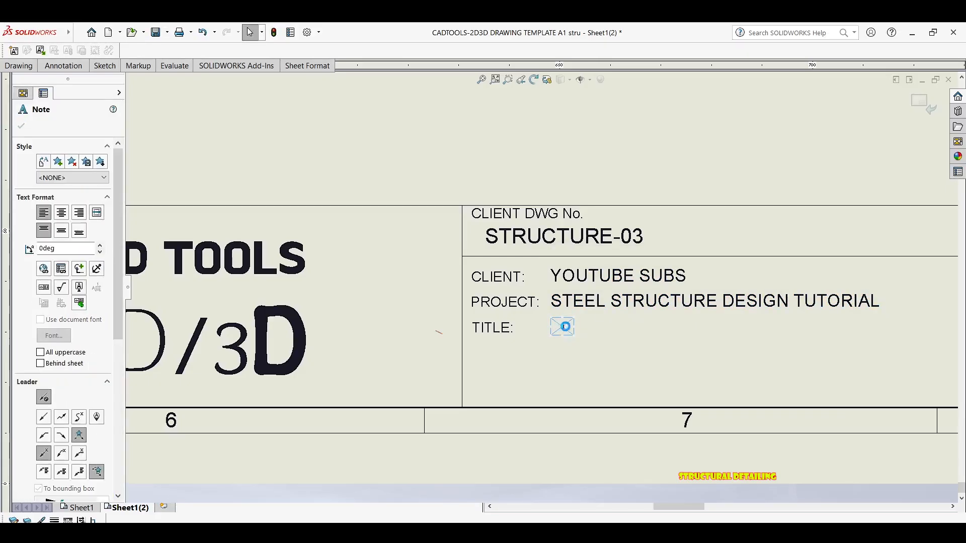
text(WLE)
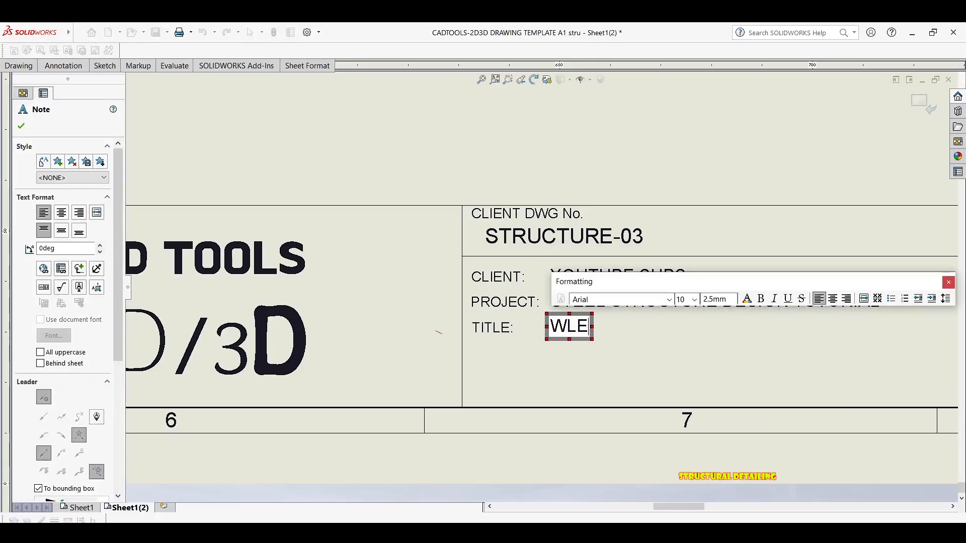
key(BackSpace)
key(BackSpace)
text(ELD)
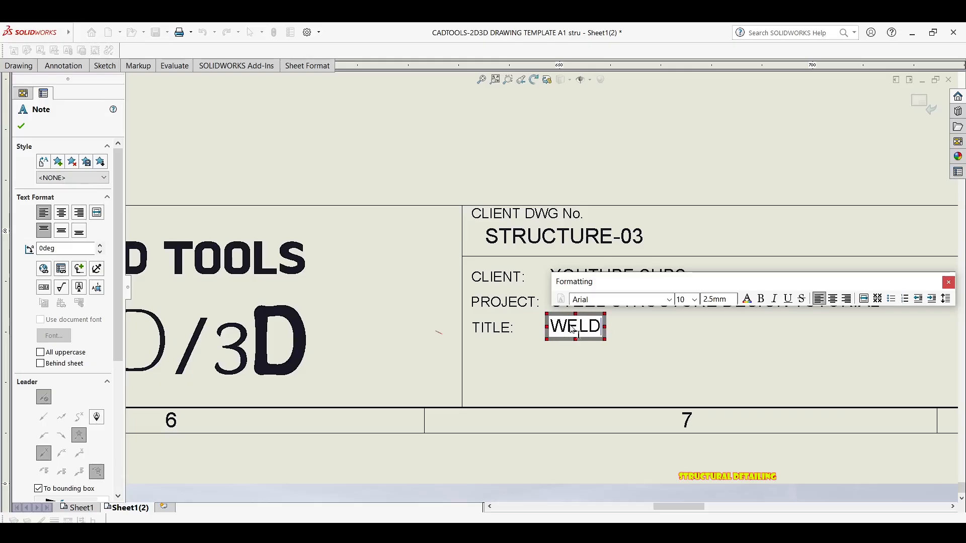
text(MENTS)
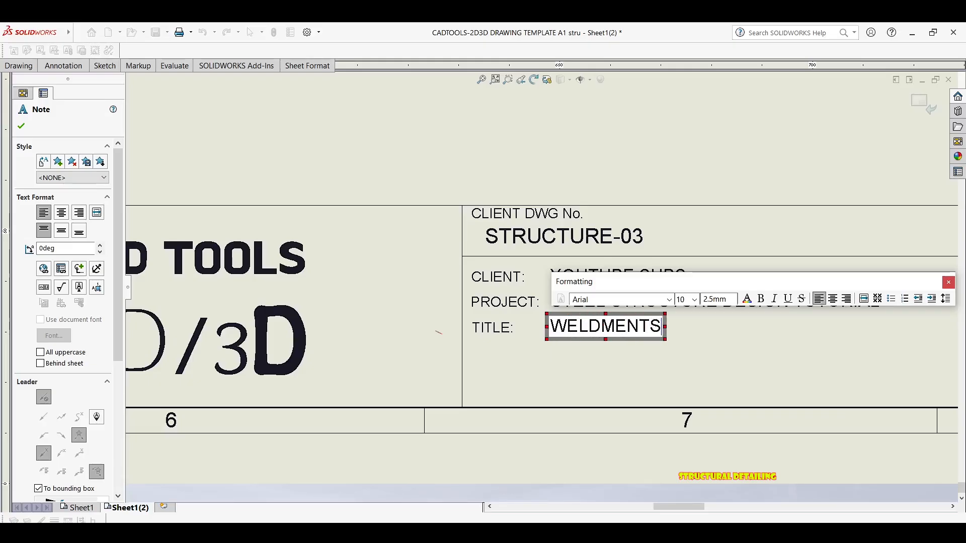
click(672, 356)
Step: Check the remaining title block fields along the sheet's lower border and return from sheet format editing to the sheet
scroll(300, 284, up, 5)
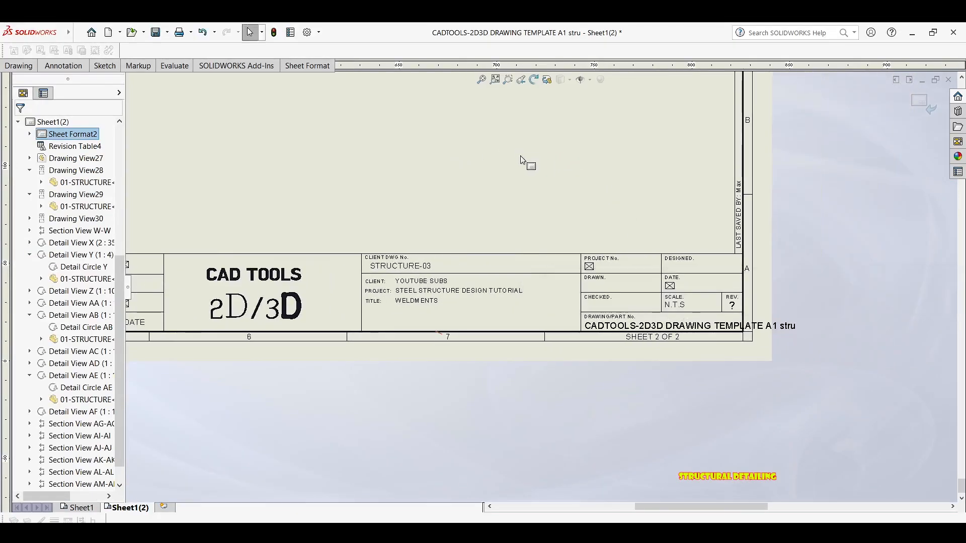
scroll(620, 254, down, 1)
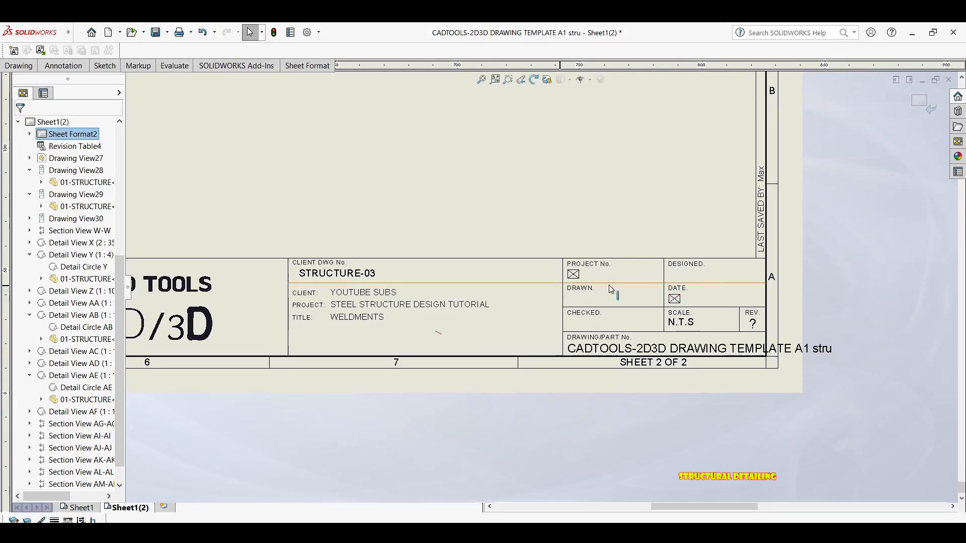
mouse_move(383, 282)
middle_down()
mouse_move(600, 297)
mouse_move(679, 281)
mouse_move(606, 268)
mouse_move(624, 268)
middle_up()
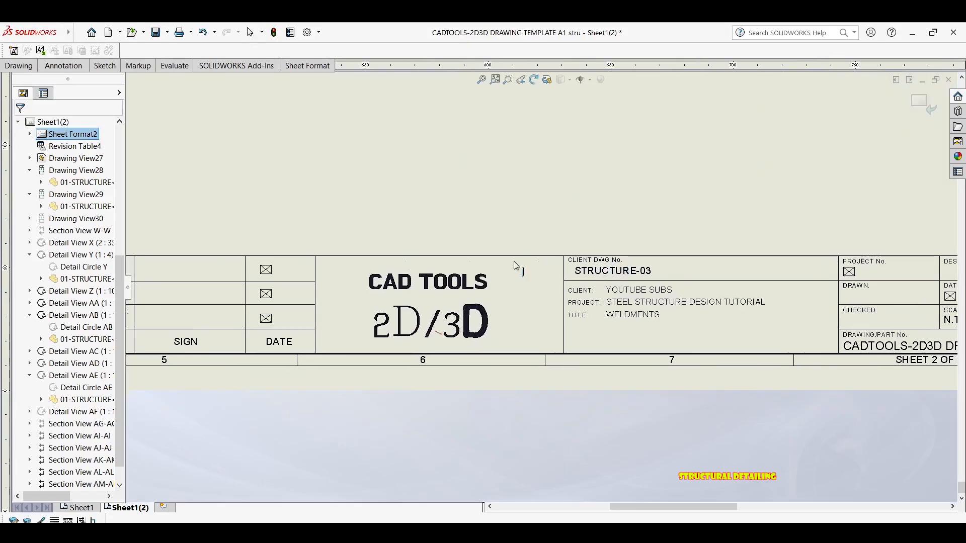
scroll(517, 267, up, 1)
middle_drag(518, 267, 750, 272)
middle_drag(557, 272, 716, 273)
middle_drag(623, 270, 698, 274)
middle_drag(319, 274, 434, 274)
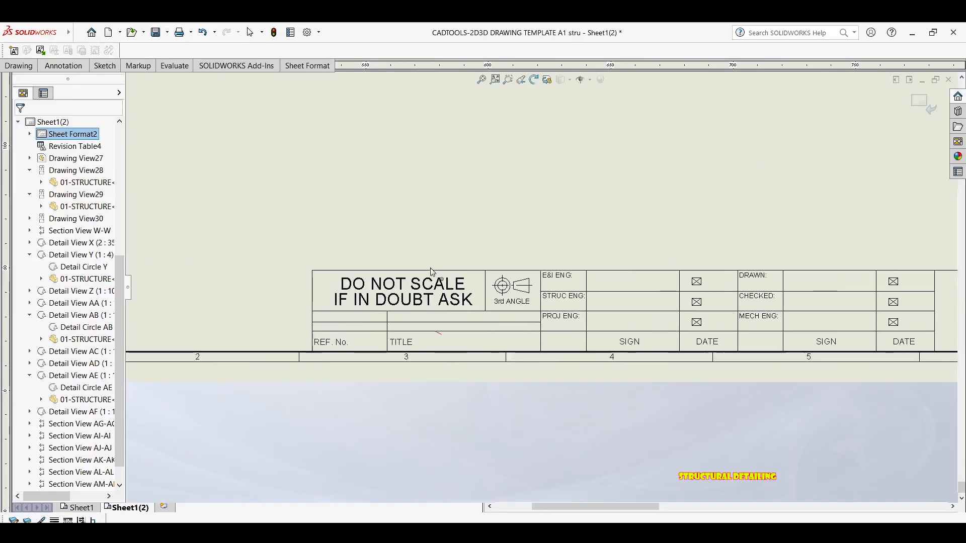
middle_drag(334, 265, 543, 255)
scroll(561, 241, up, 9)
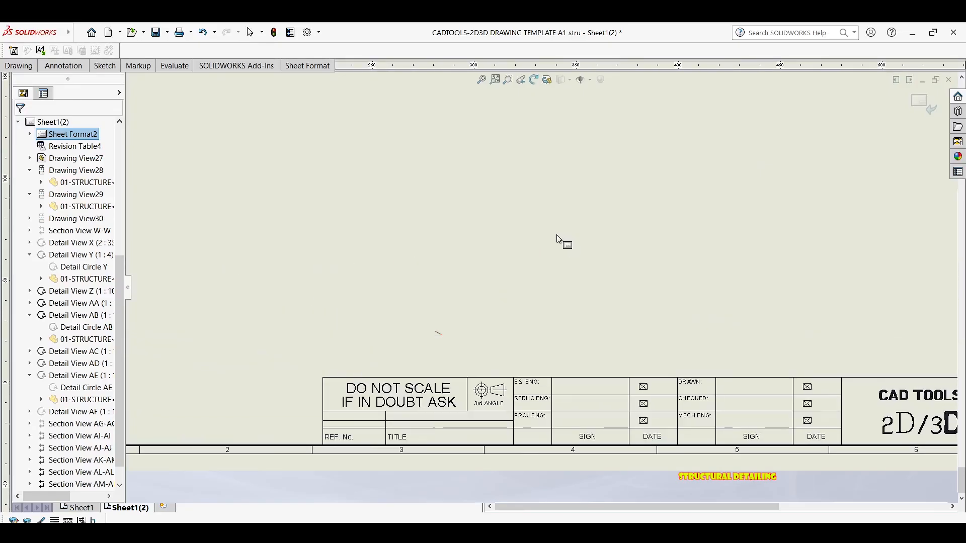
click(920, 106)
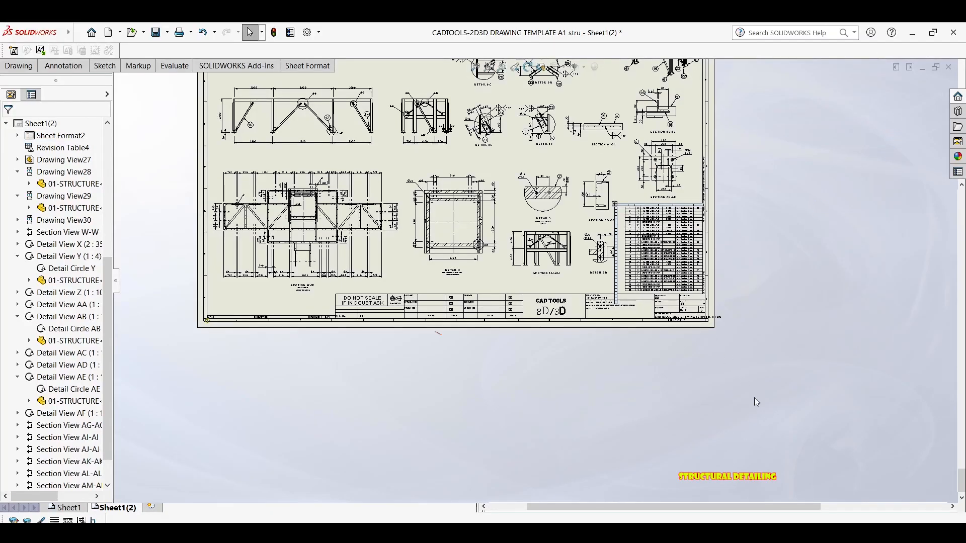
Step: Review the completed title block, the lower detail and section views, and the overall sheet layout
scroll(574, 296, down, 2)
scroll(682, 381, down, 2)
scroll(762, 347, down, 1)
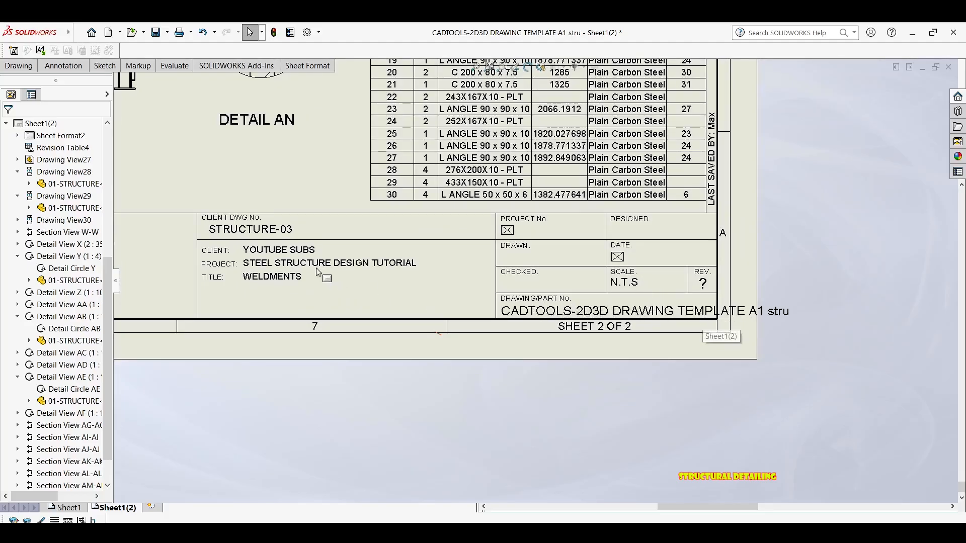
key(f)
scroll(546, 442, down, 4)
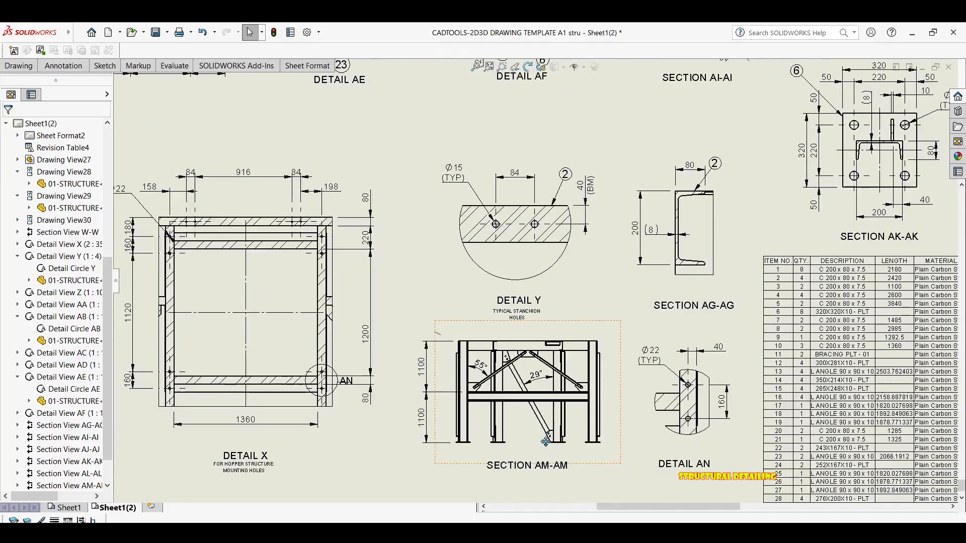
scroll(559, 312, up, 2)
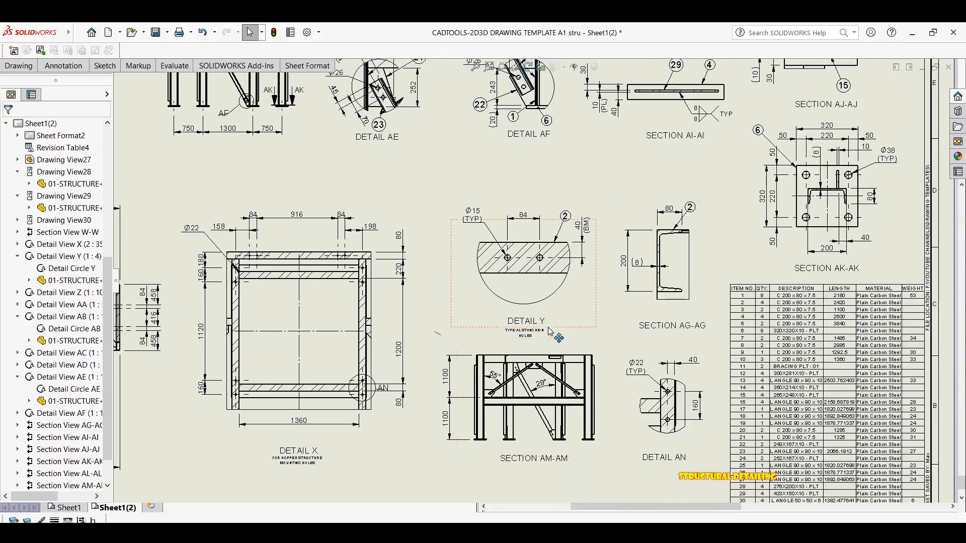
scroll(546, 302, up, 3)
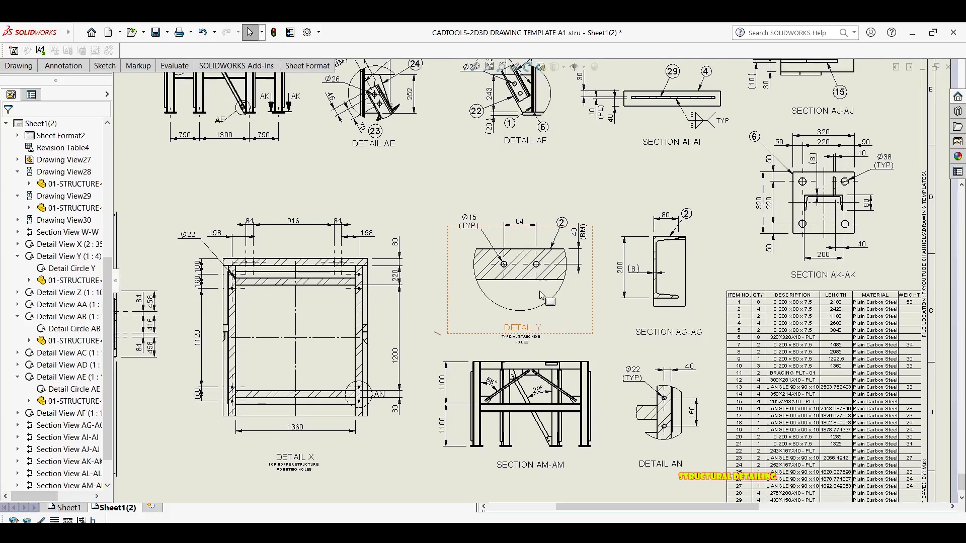
scroll(498, 241, up, 2)
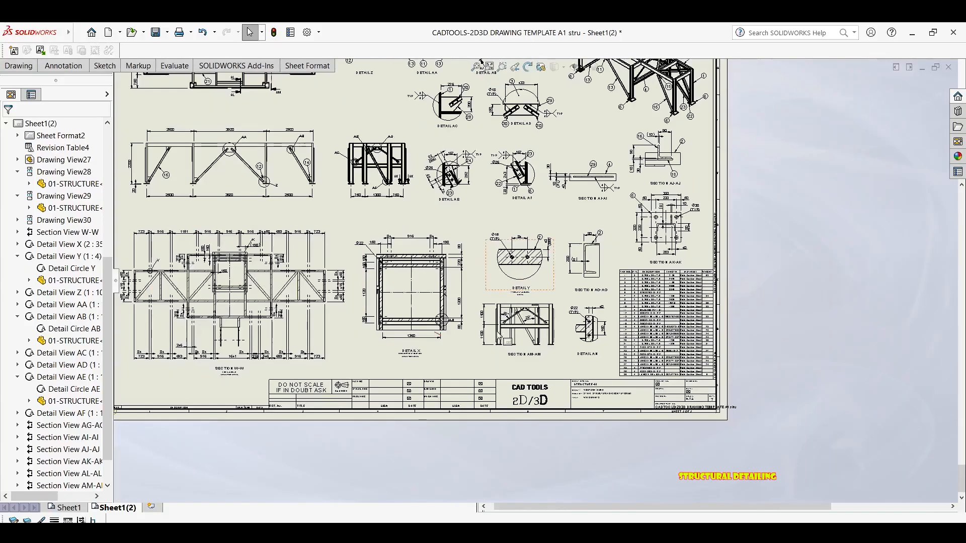
key(f)
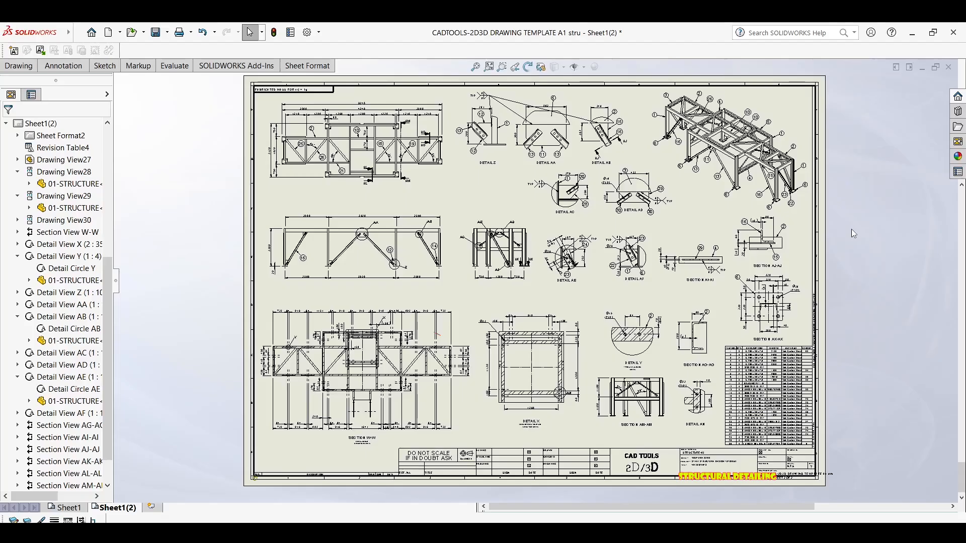
Step: Dimension the angle between the middle bay's brace at detail Z and the adjacent column in the front elevation
scroll(353, 235, down, 5)
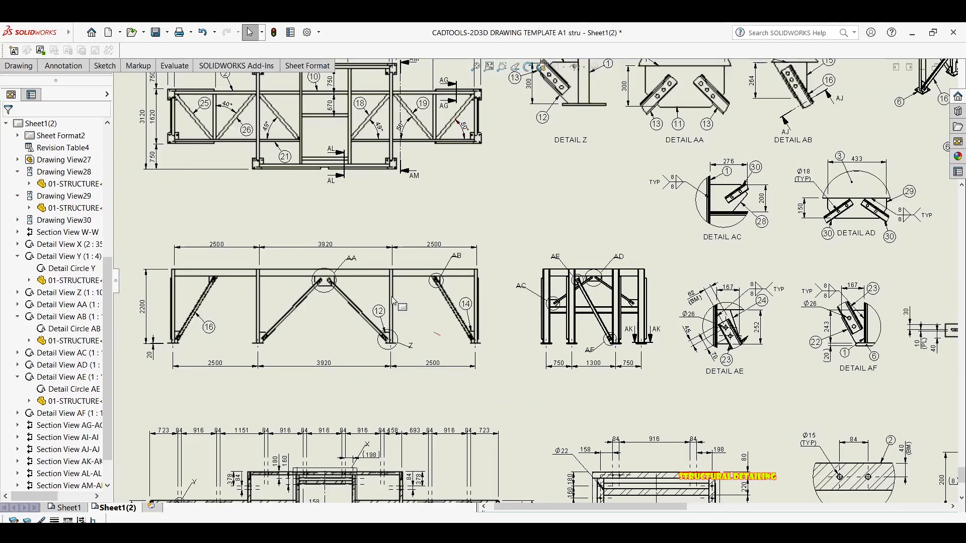
click(38, 69)
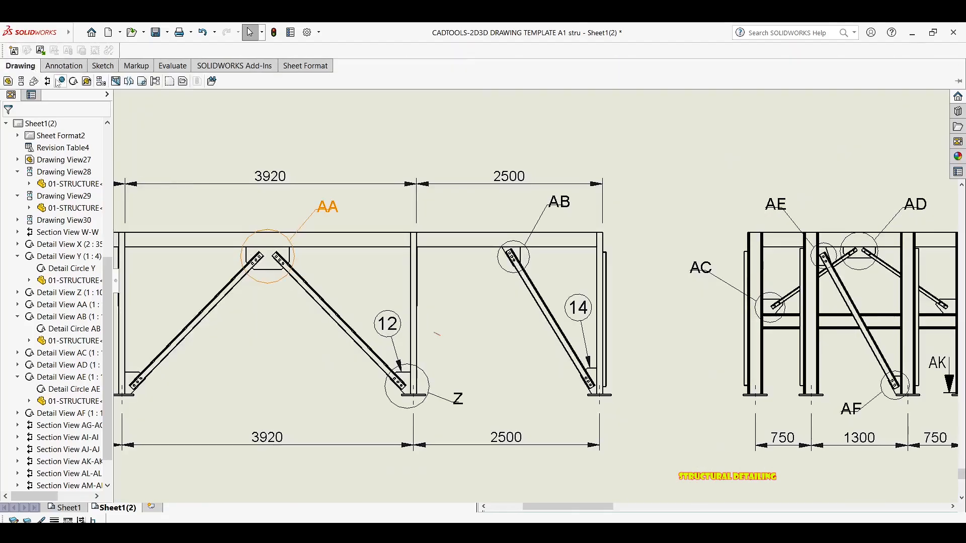
click(63, 66)
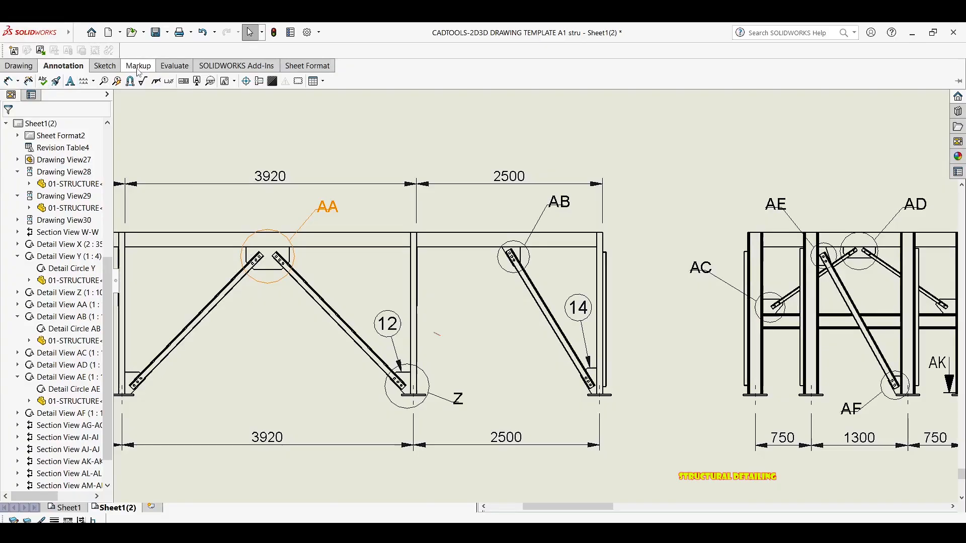
click(36, 69)
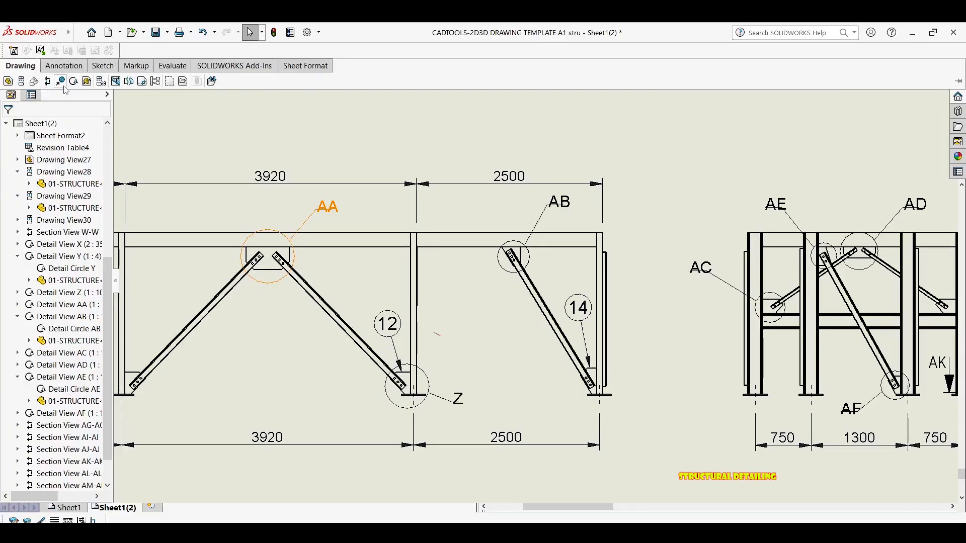
key(d)
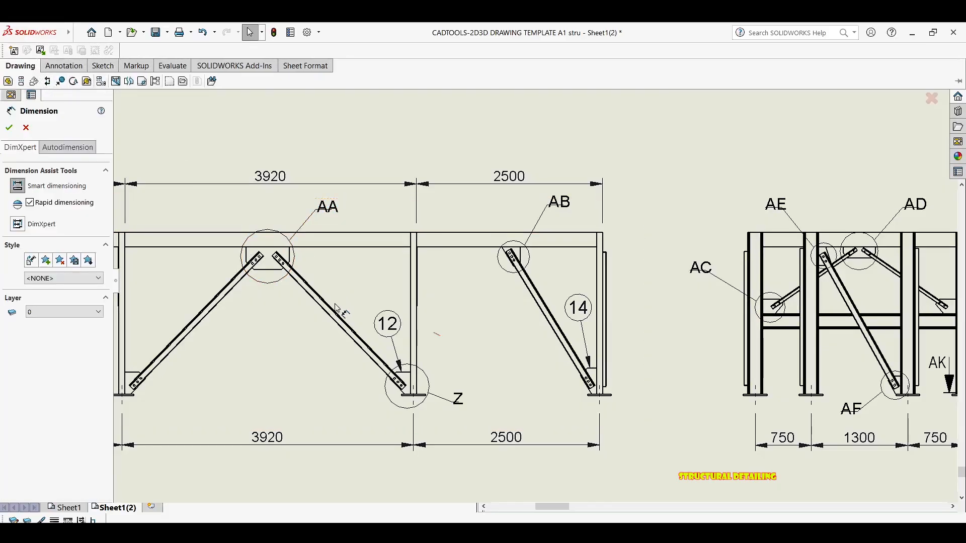
scroll(336, 308, down, 4)
click(367, 322)
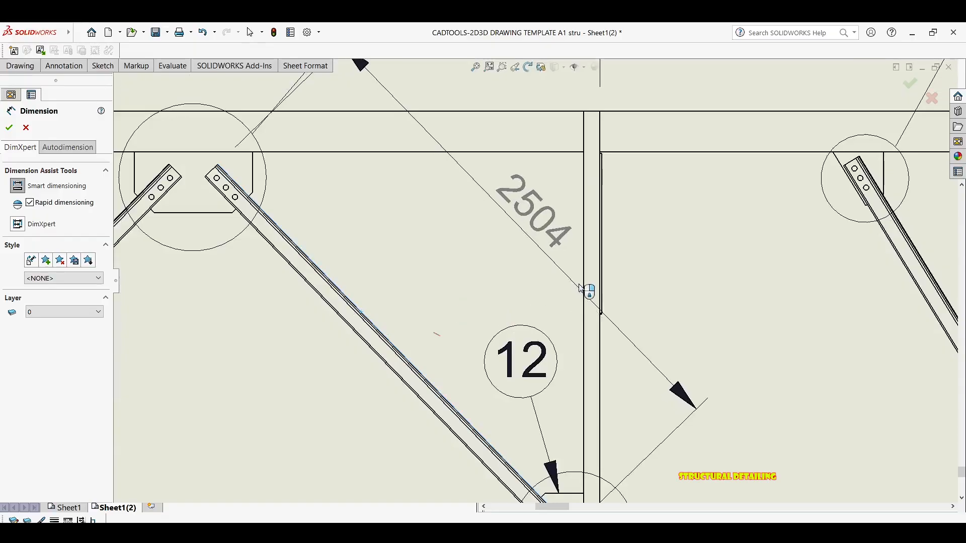
click(583, 289)
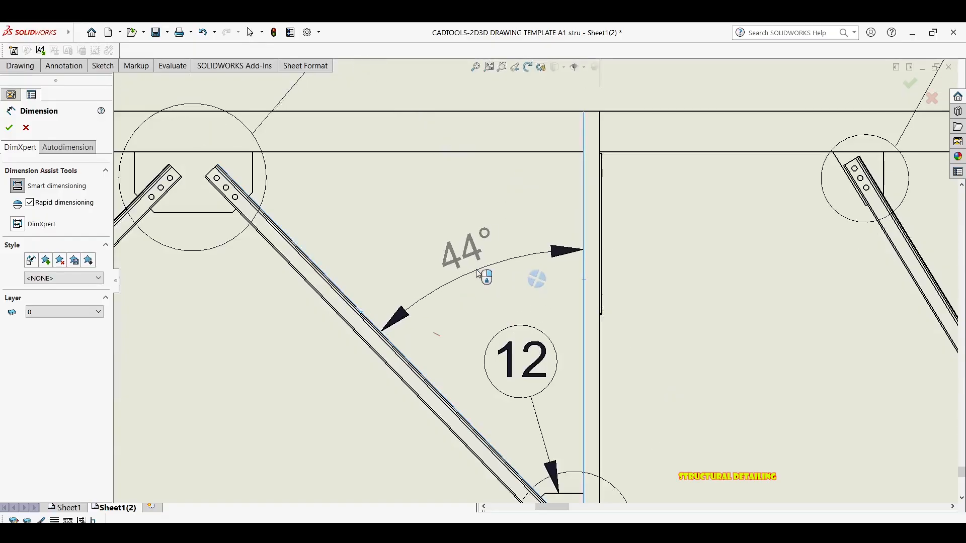
click(478, 274)
Step: Dimension the angle between the middle bay's other brace and its neighbouring column in the front elevation
scroll(452, 282, up, 4)
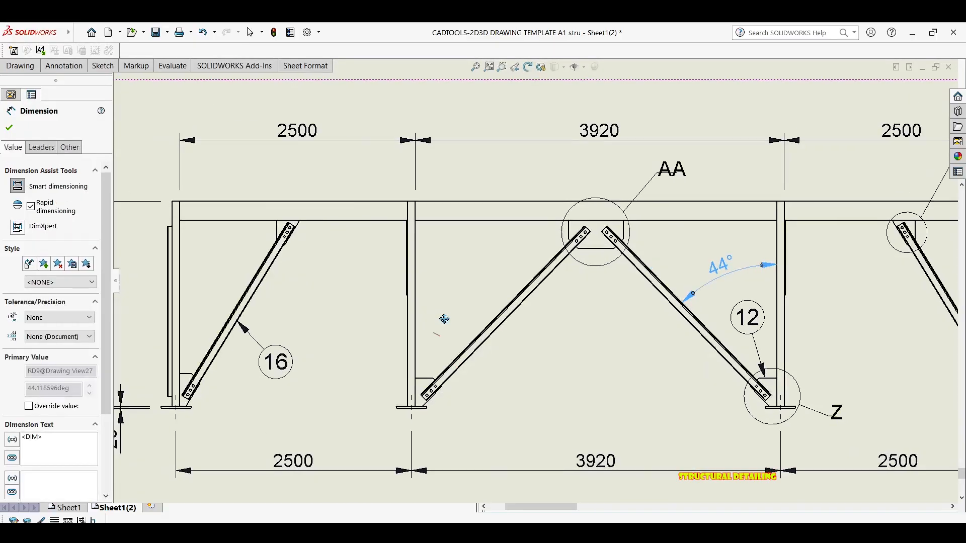
scroll(444, 319, down, 4)
click(541, 337)
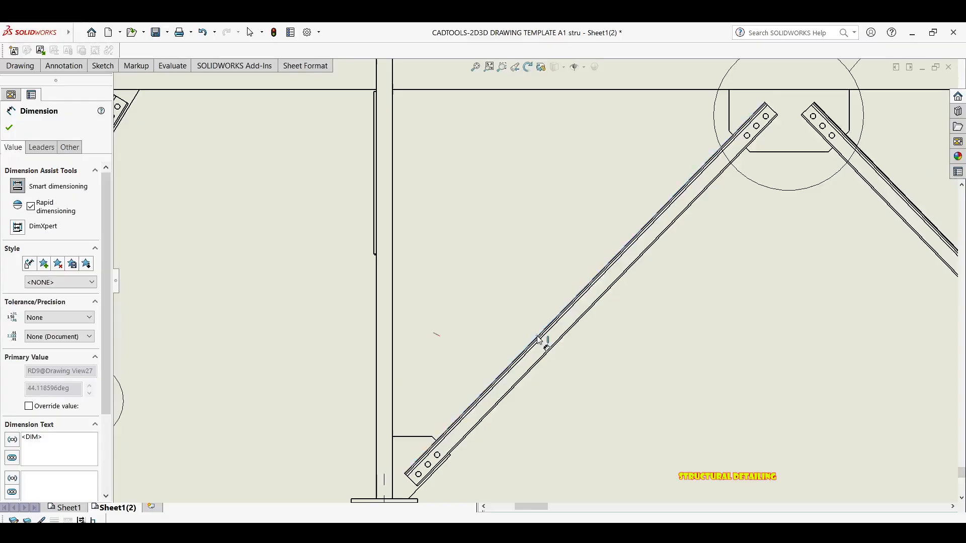
click(393, 292)
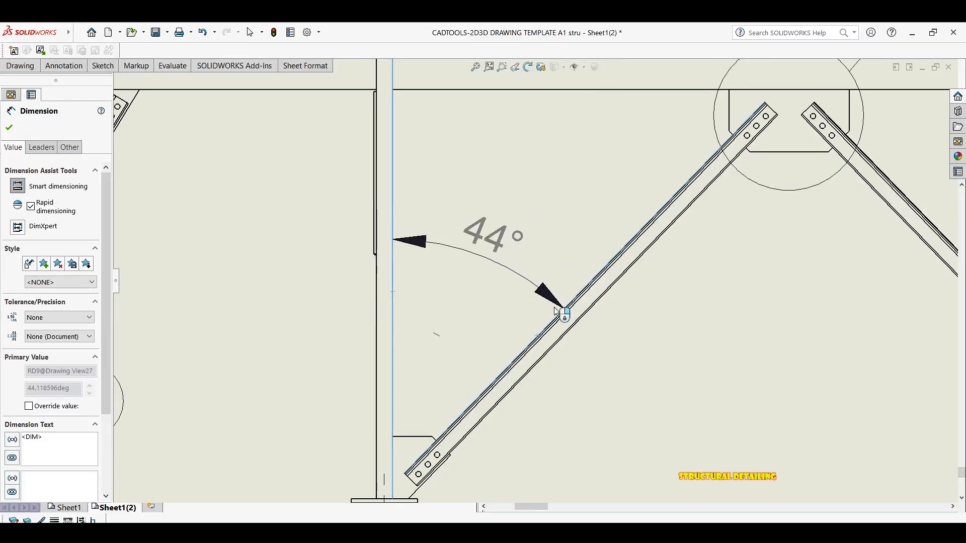
click(531, 251)
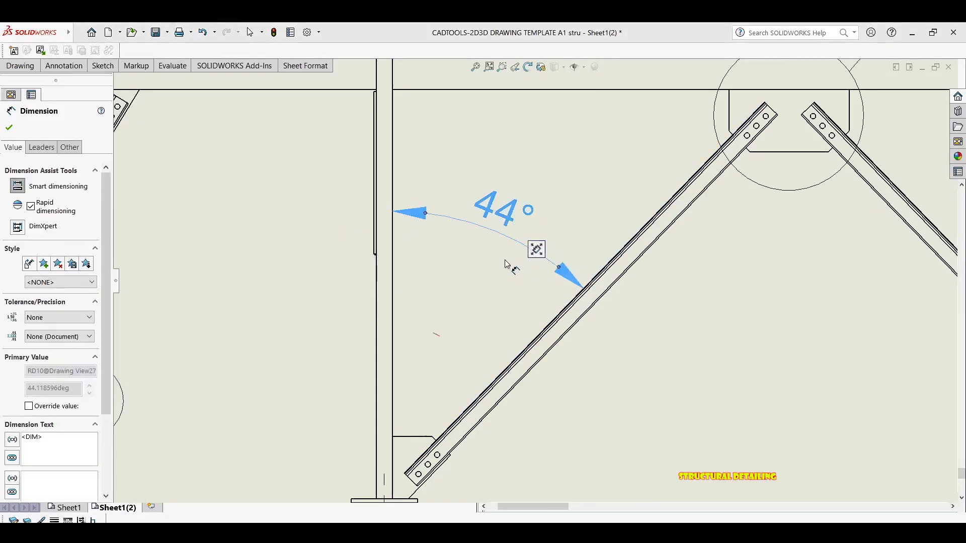
Step: Dimension the acute angle between the brace with balloon 16 and the front elevation's outer column beside it
scroll(524, 217, up, 3)
scroll(313, 239, down, 4)
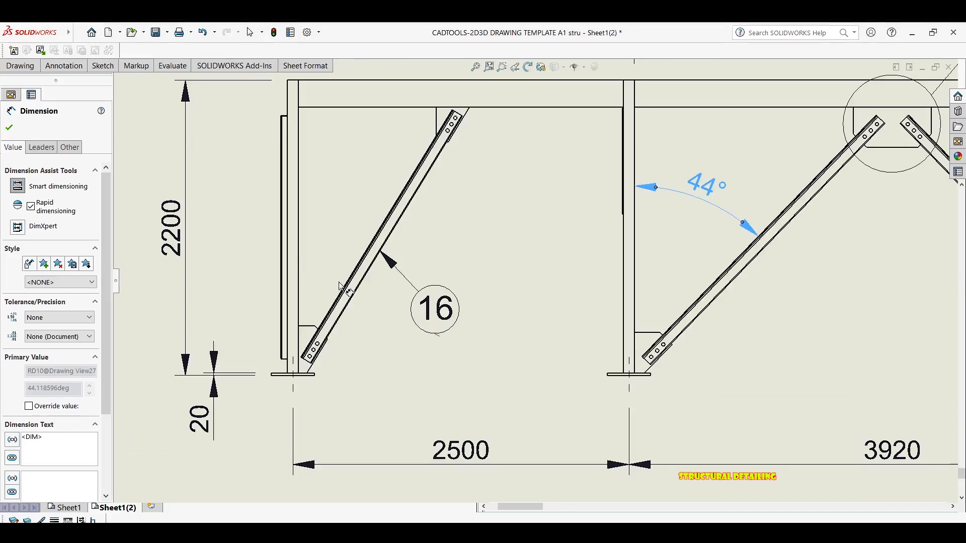
scroll(340, 285, down, 2)
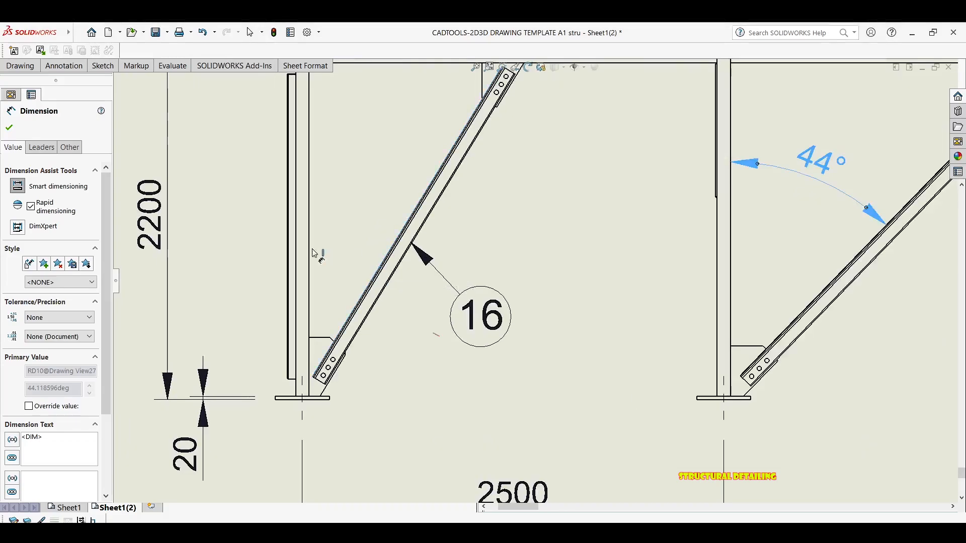
click(381, 271)
click(309, 232)
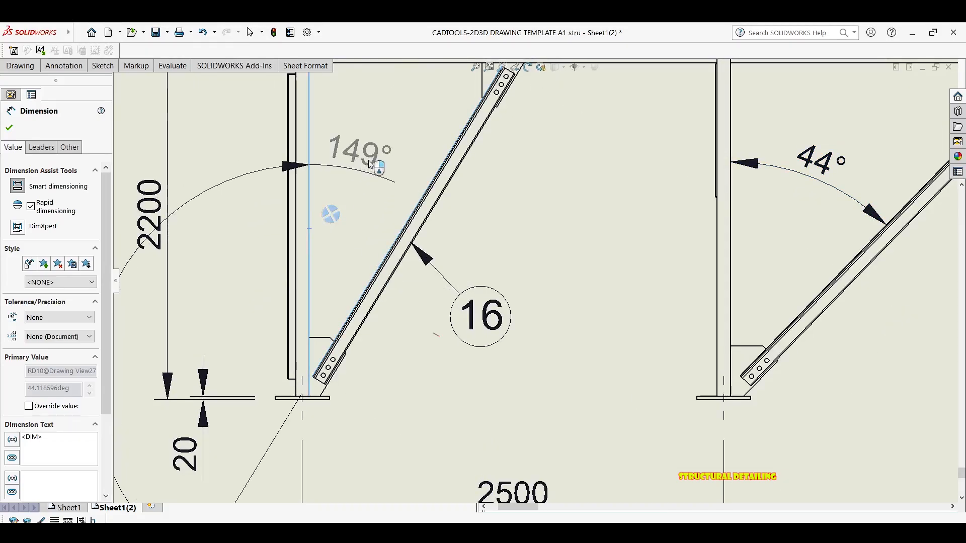
click(422, 172)
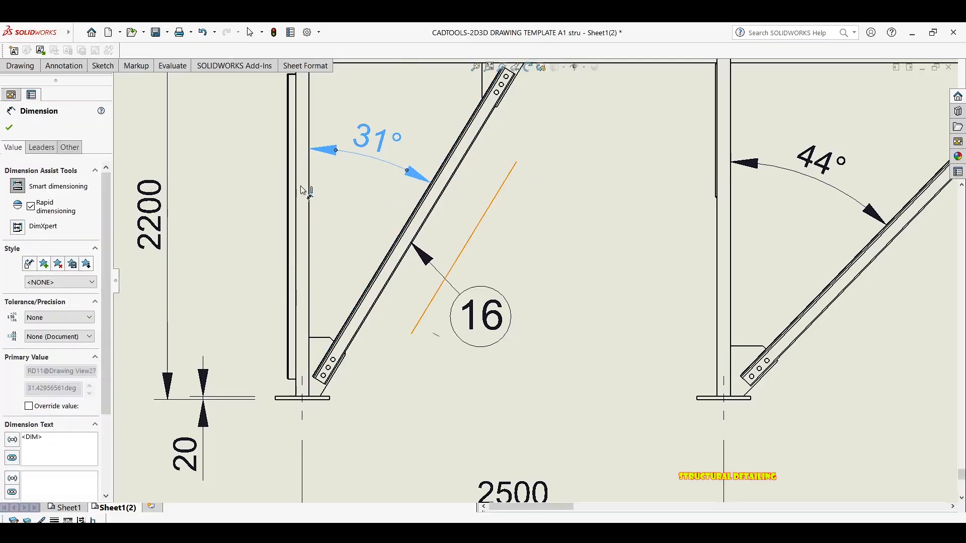
Step: Dimension the angle between the brace at detail AB and the outer column beside balloon 14, finishing the dimensioning
scroll(811, 275, up, 4)
scroll(811, 276, down, 3)
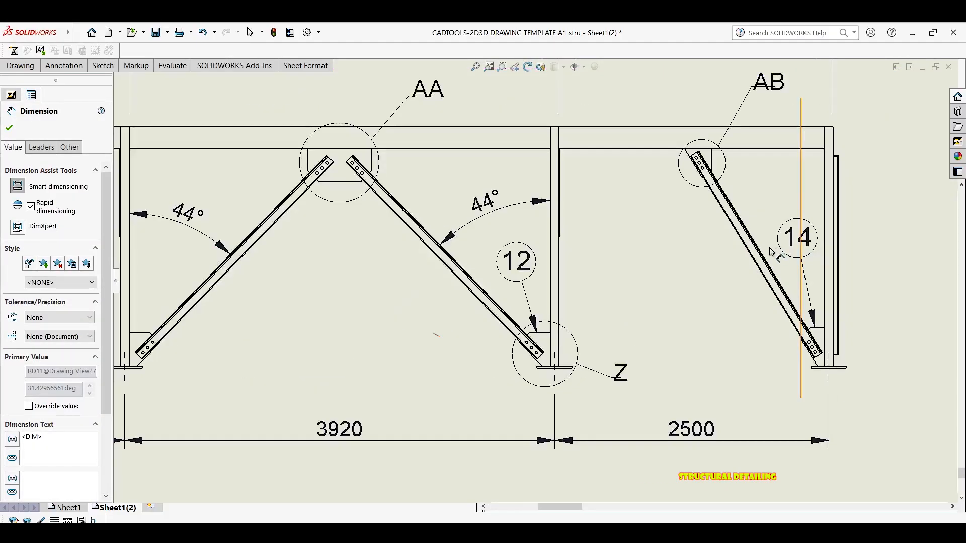
click(675, 250)
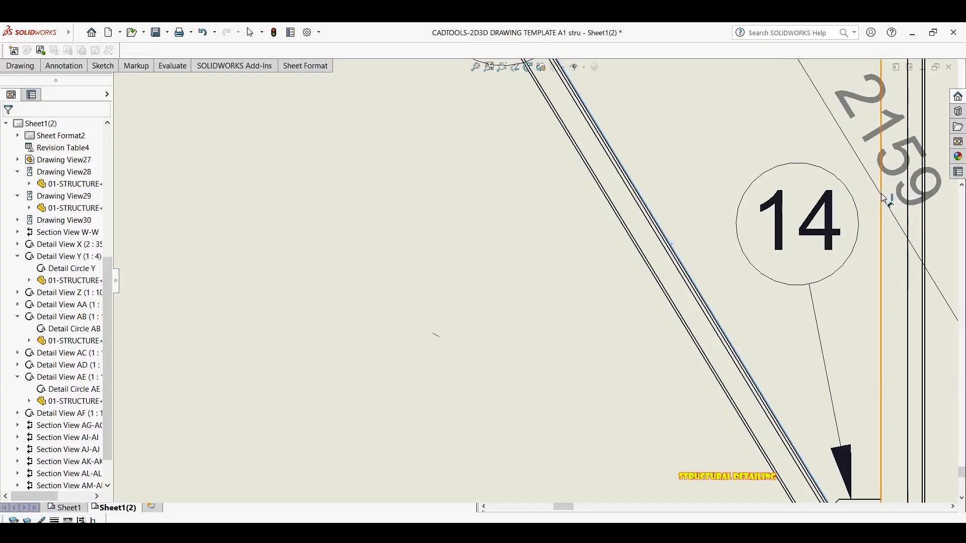
scroll(536, 280, up, 4)
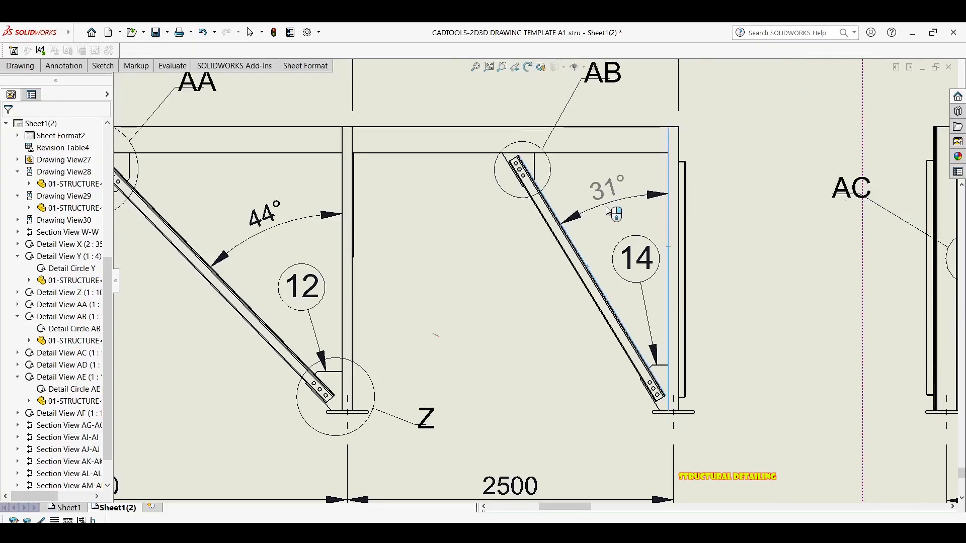
click(615, 210)
scroll(541, 278, up, 3)
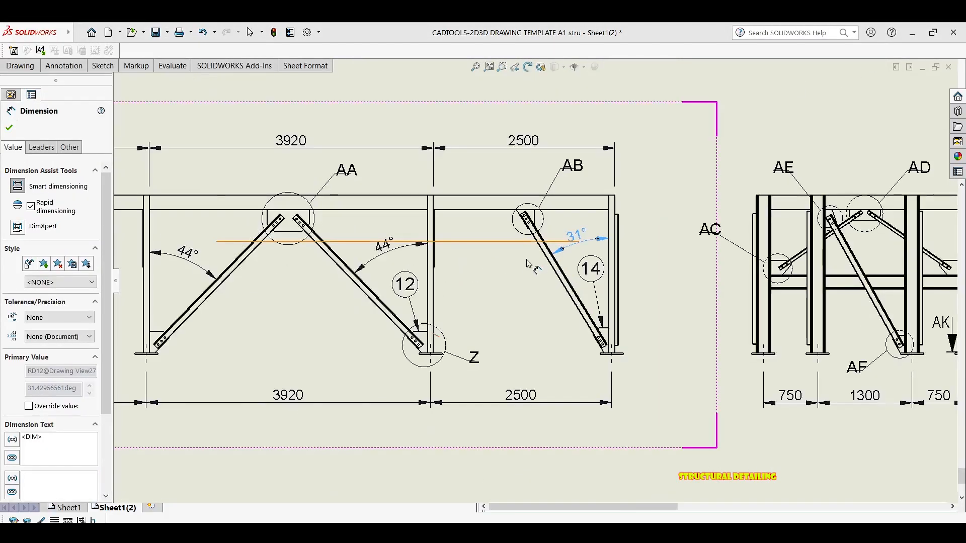
scroll(527, 264, up, 4)
middle_drag(593, 262, 546, 237)
key(Escape)
Step: Move the detail circle label Z slightly farther from its circle in the front elevation
scroll(651, 270, down, 4)
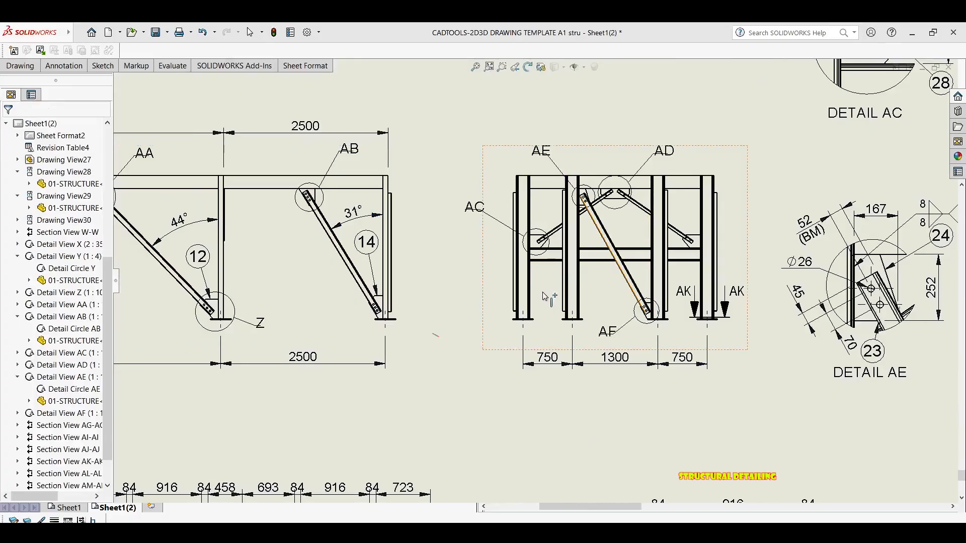
scroll(568, 242, up, 4)
scroll(457, 258, down, 4)
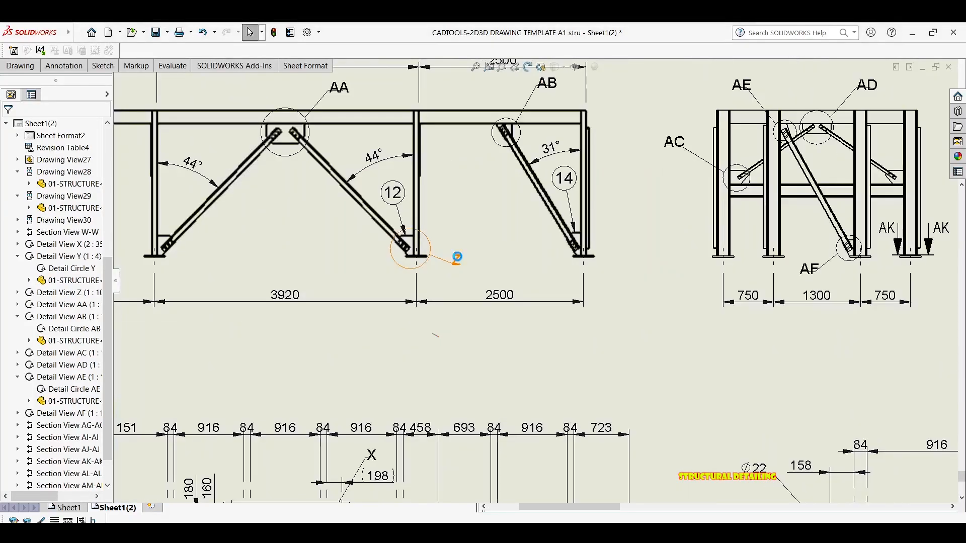
click(465, 273)
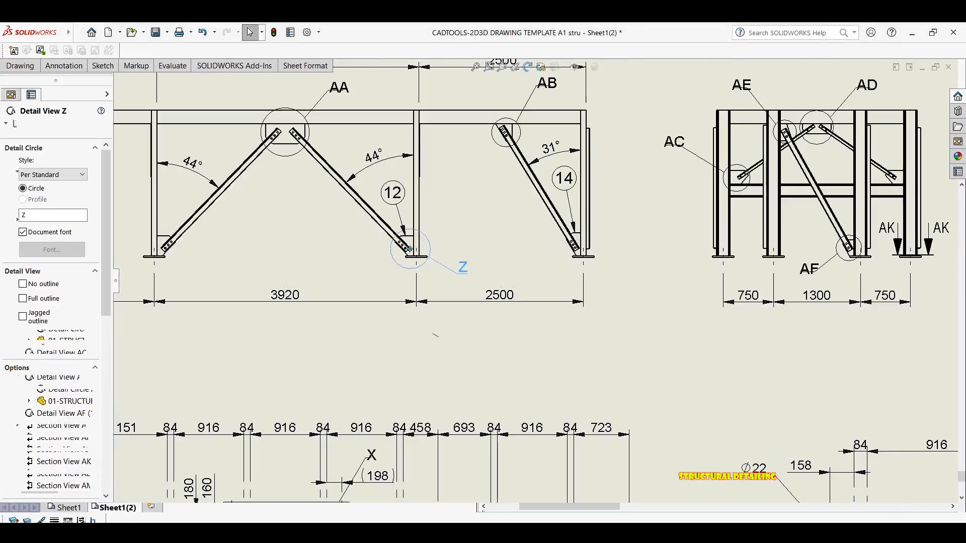
scroll(534, 280, up, 3)
Step: Delete the stray Section View AL-AL that lies outside the sheet, above its upper border
middle_drag(571, 183, 527, 177)
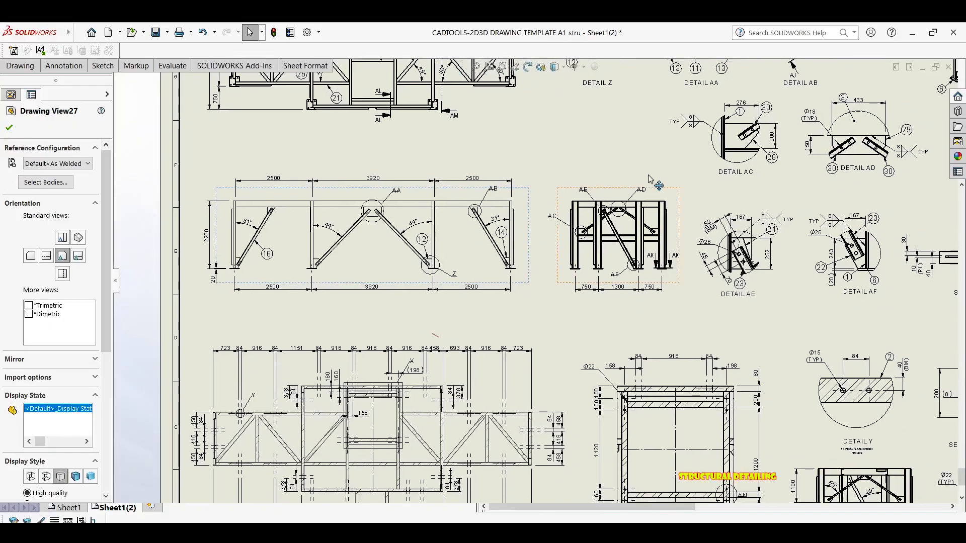
middle_drag(670, 185, 596, 163)
middle_drag(725, 269, 633, 247)
middle_drag(713, 329, 644, 269)
scroll(629, 281, up, 1)
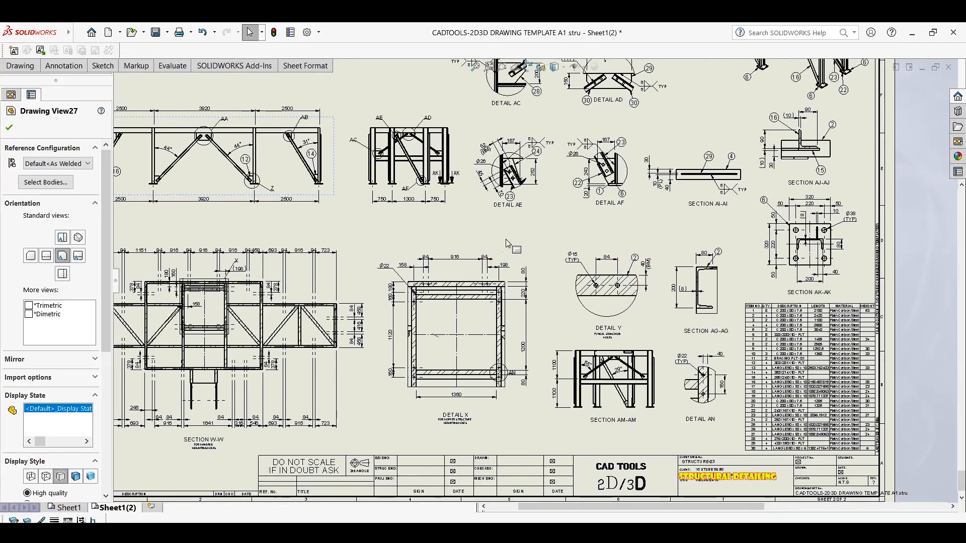
scroll(518, 250, up, 10)
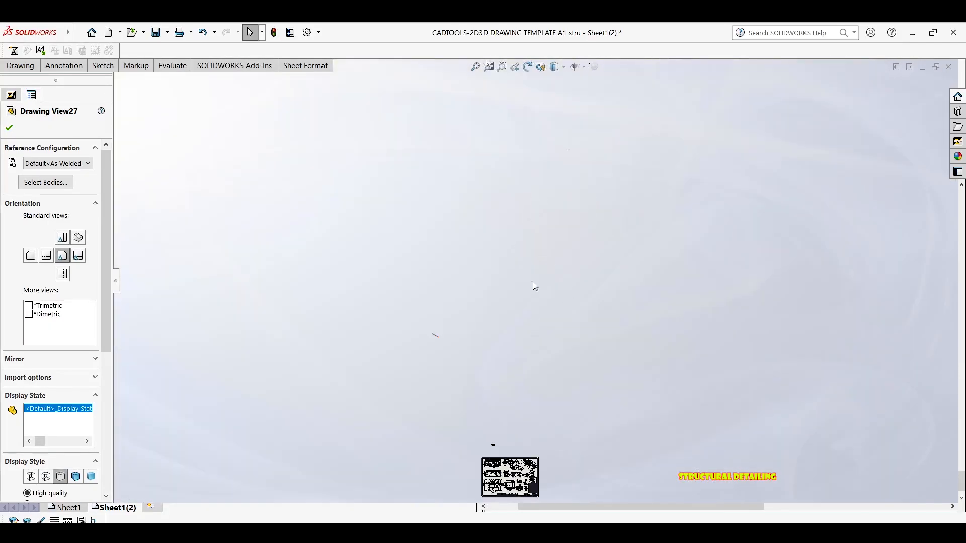
click(490, 71)
scroll(476, 313, up, 1)
middle_drag(457, 163, 481, 368)
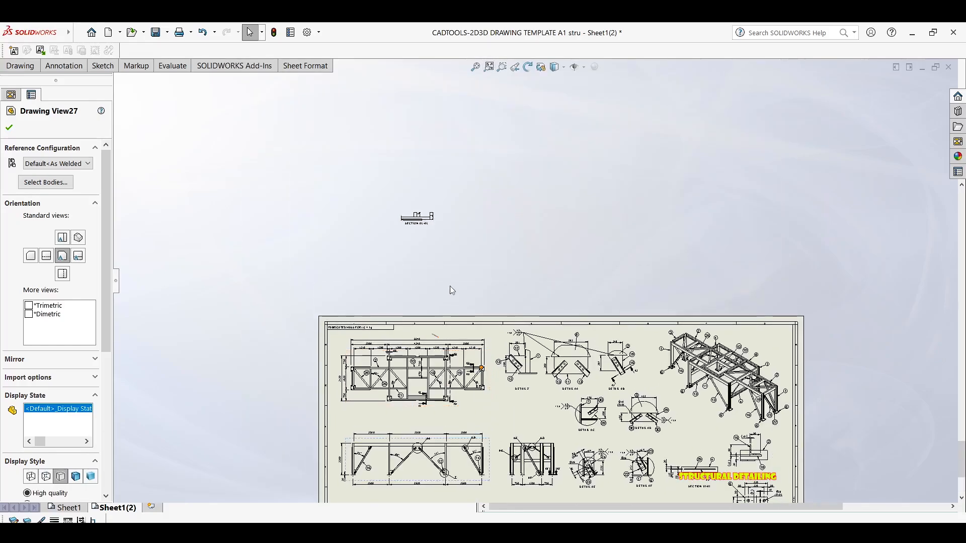
scroll(427, 217, down, 5)
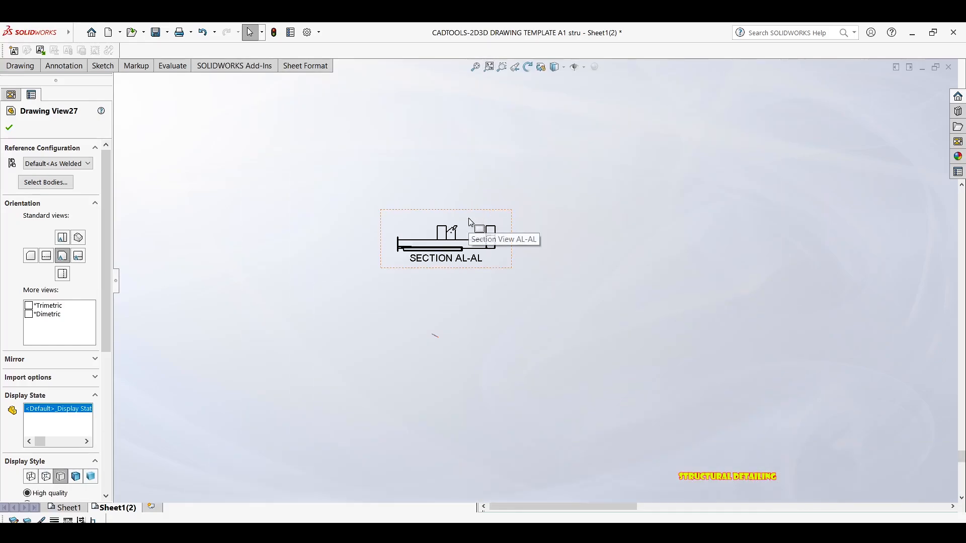
click(486, 223)
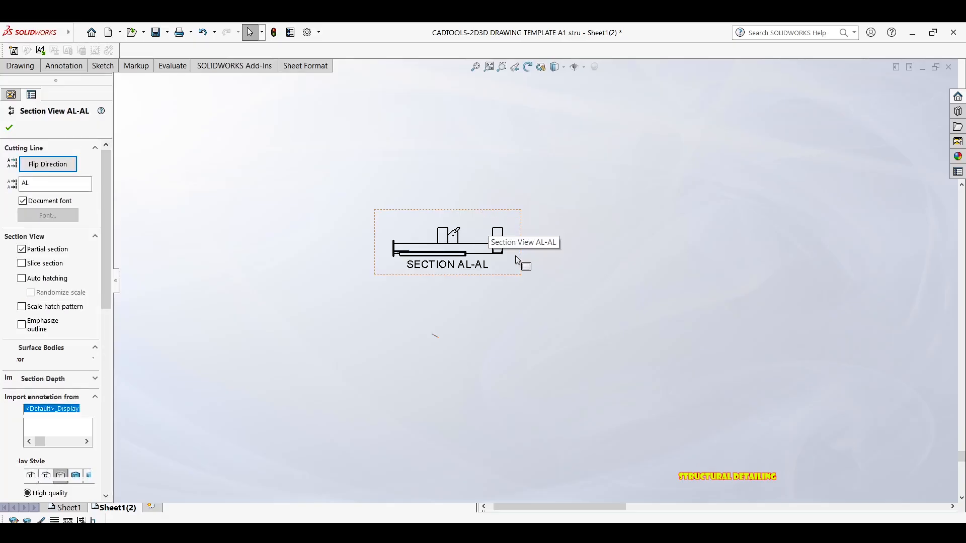
scroll(516, 260, down, 1)
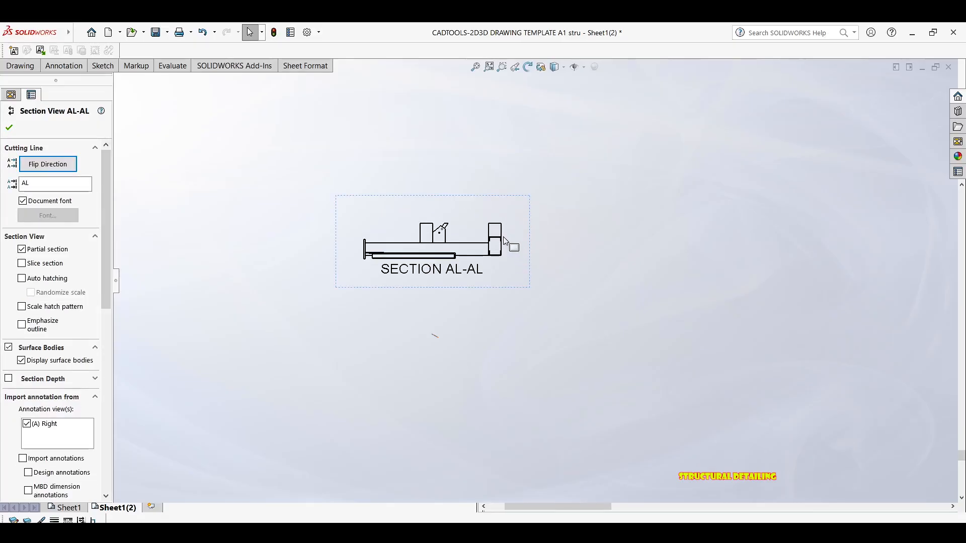
key(Delete)
click(561, 240)
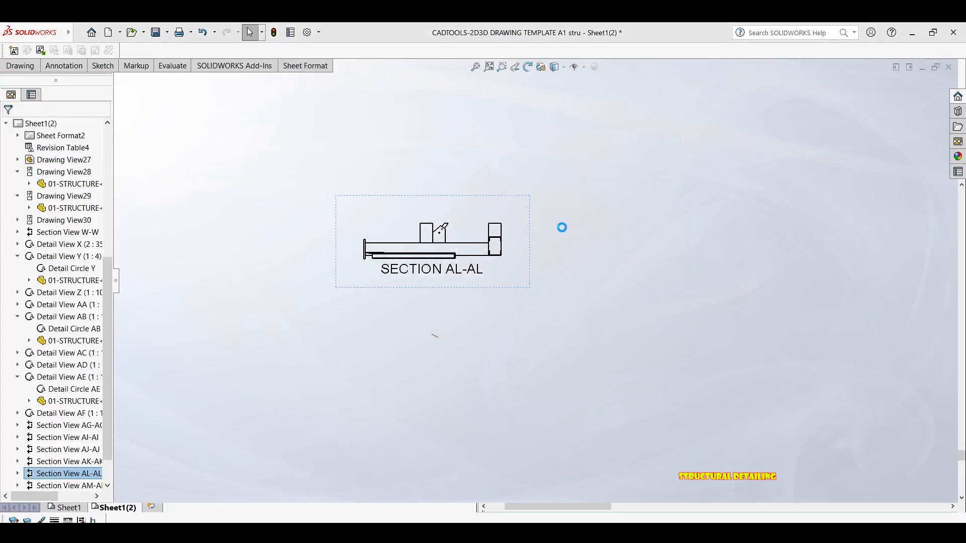
Step: Examine the beam and channel joints in the isometric view, close up at the coped channel end
scroll(537, 260, up, 5)
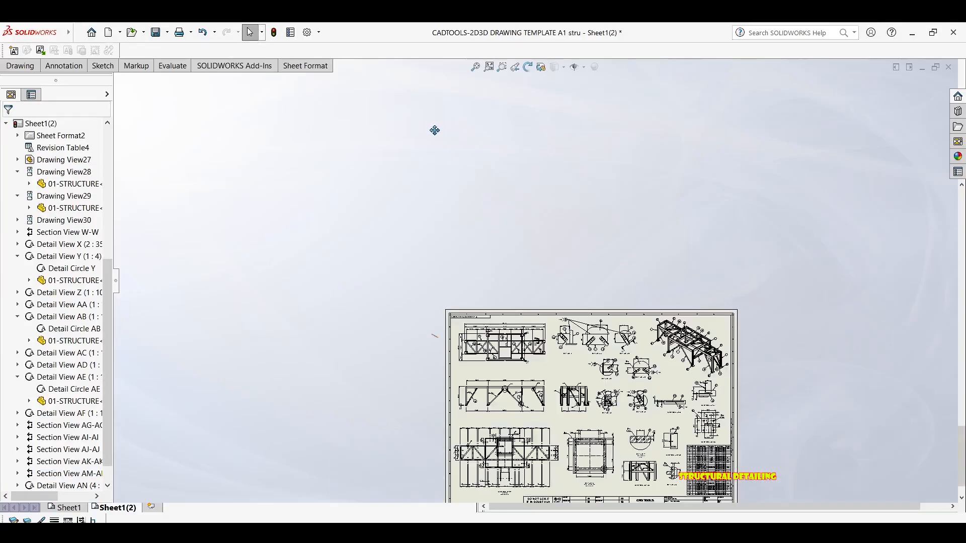
middle_drag(434, 130, 412, 111)
scroll(503, 231, down, 5)
scroll(652, 232, down, 1)
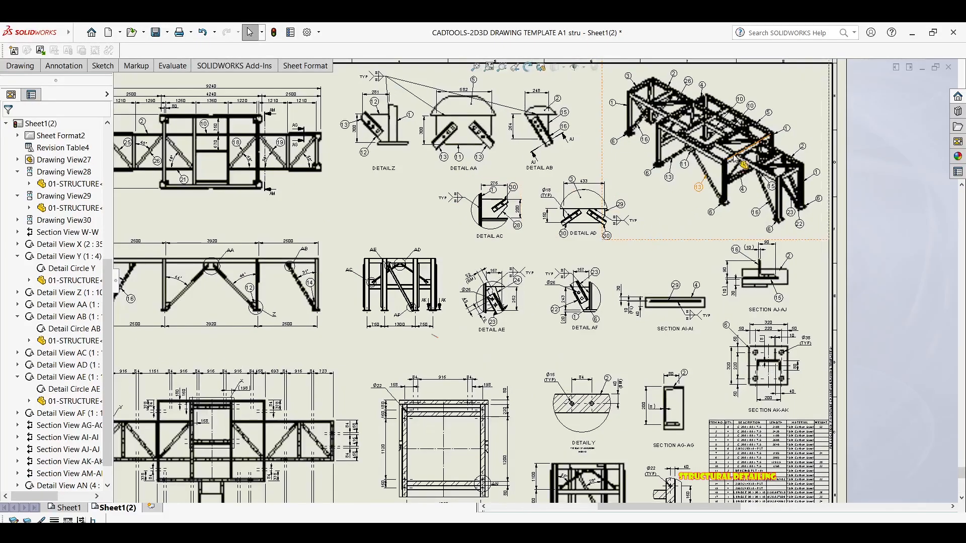
scroll(733, 159, down, 6)
scroll(713, 190, down, 3)
middle_drag(621, 183, 634, 281)
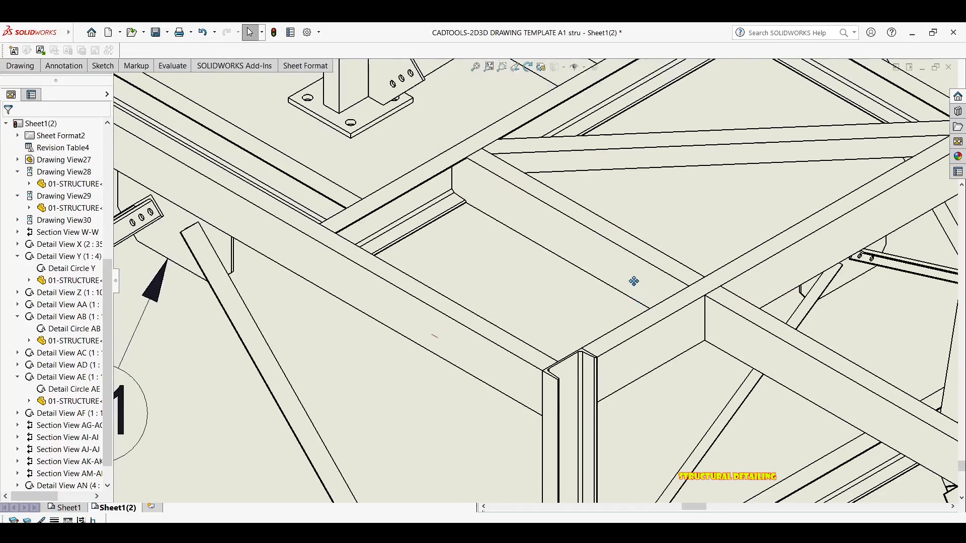
scroll(470, 209, down, 6)
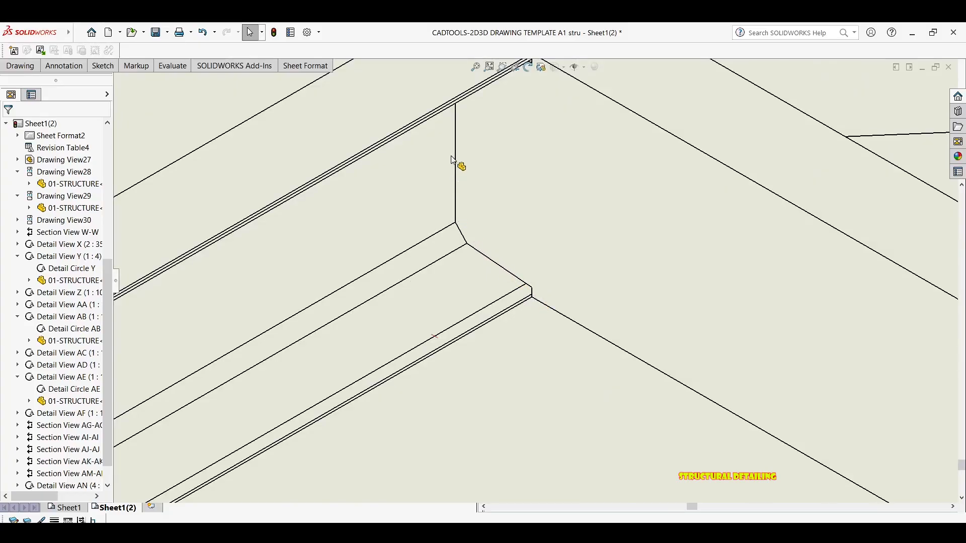
scroll(573, 153, up, 4)
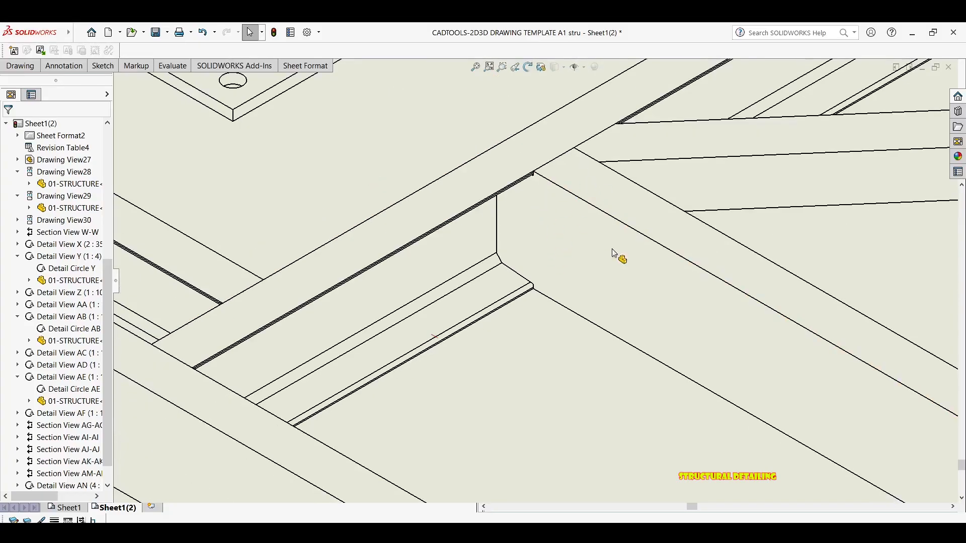
Step: Save the drawing after checking the isometric view and its balloons
scroll(613, 252, up, 4)
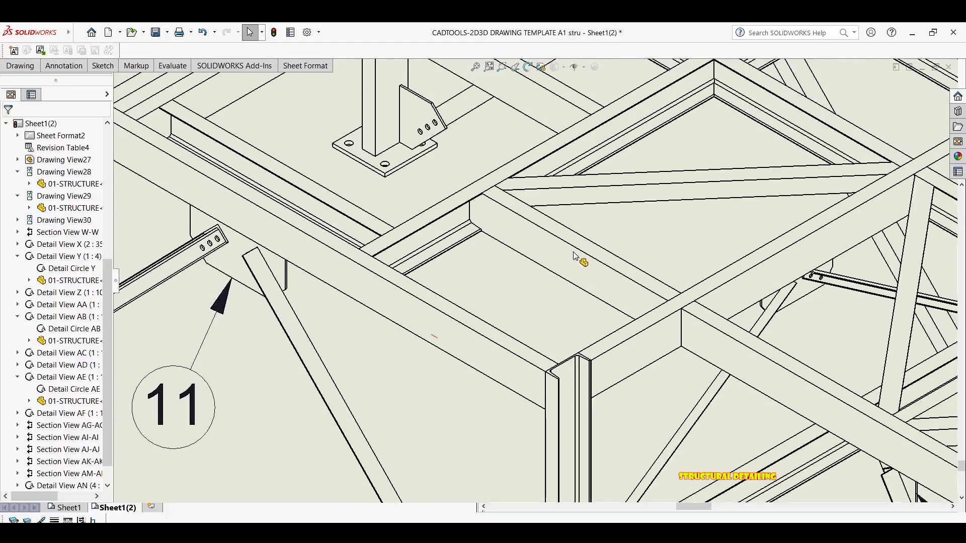
scroll(573, 256, up, 2)
scroll(579, 271, up, 5)
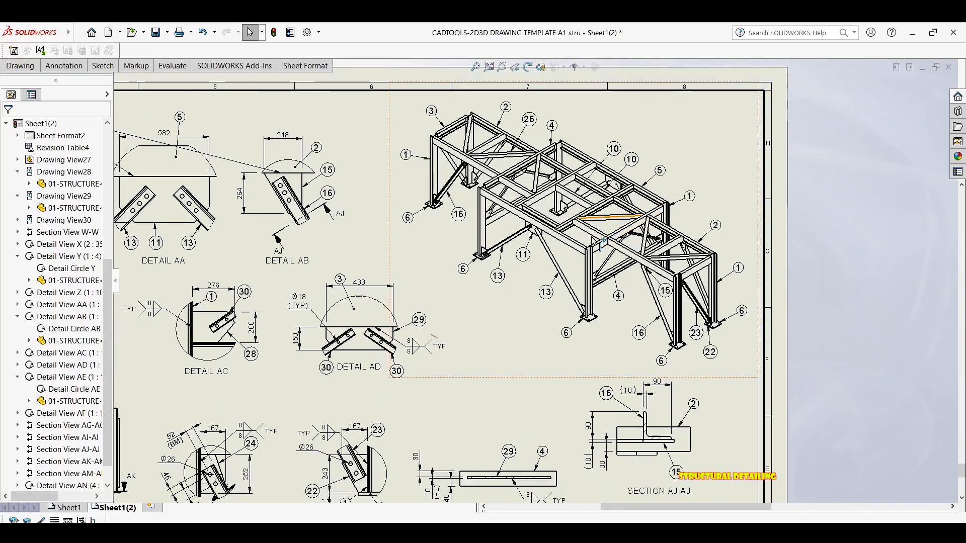
scroll(600, 245, up, 2)
scroll(635, 275, down, 3)
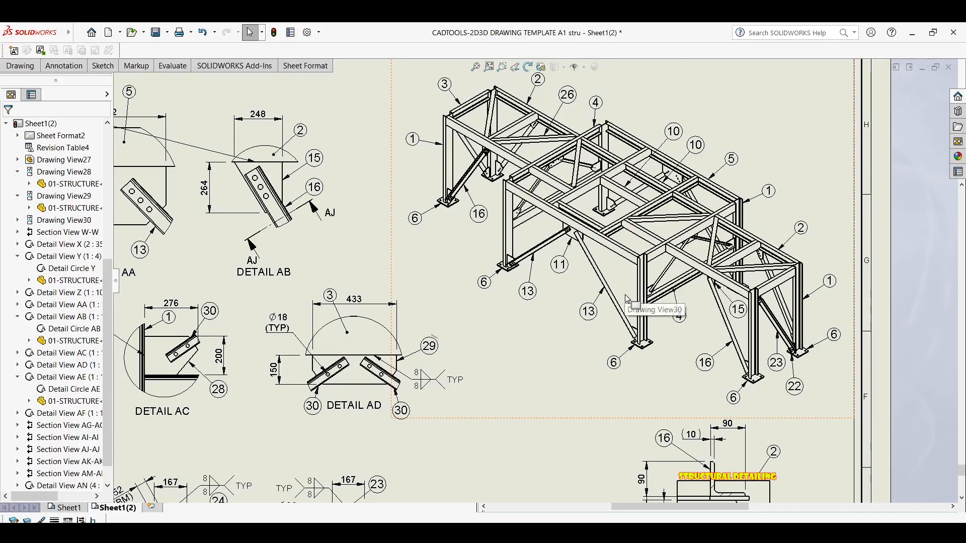
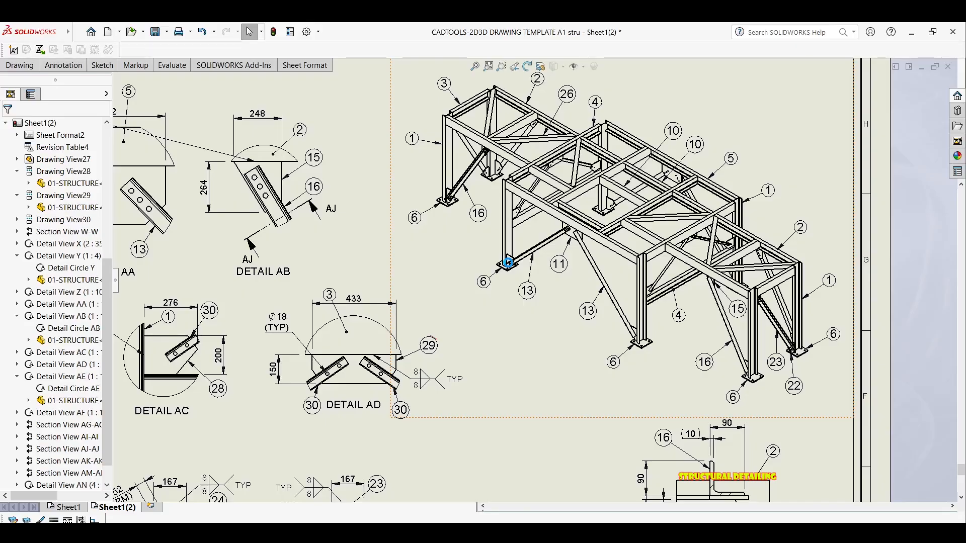
key(ctrl+s)
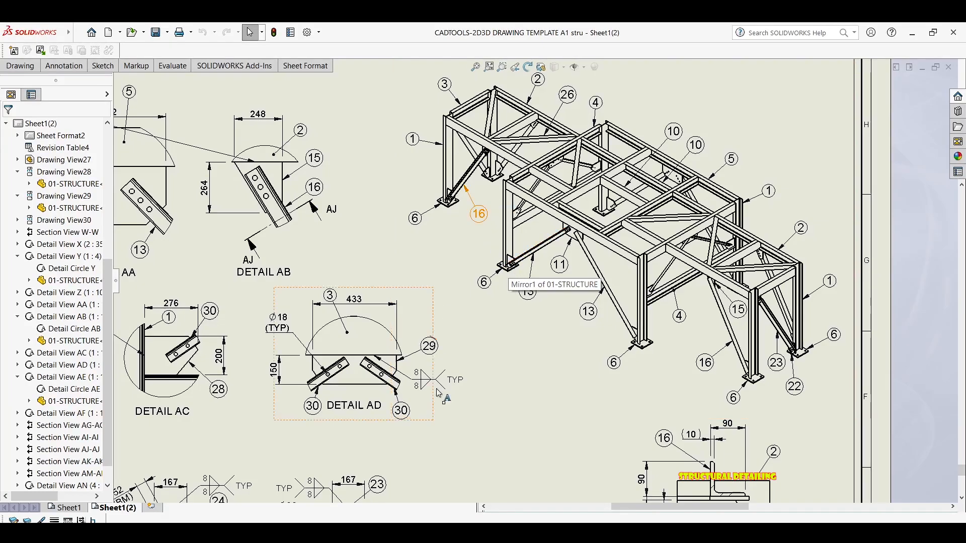
Step: Move balloon 30 in Detail View AC slightly farther from its part, clear of the 276 dimension
middle_drag(481, 300, 545, 225)
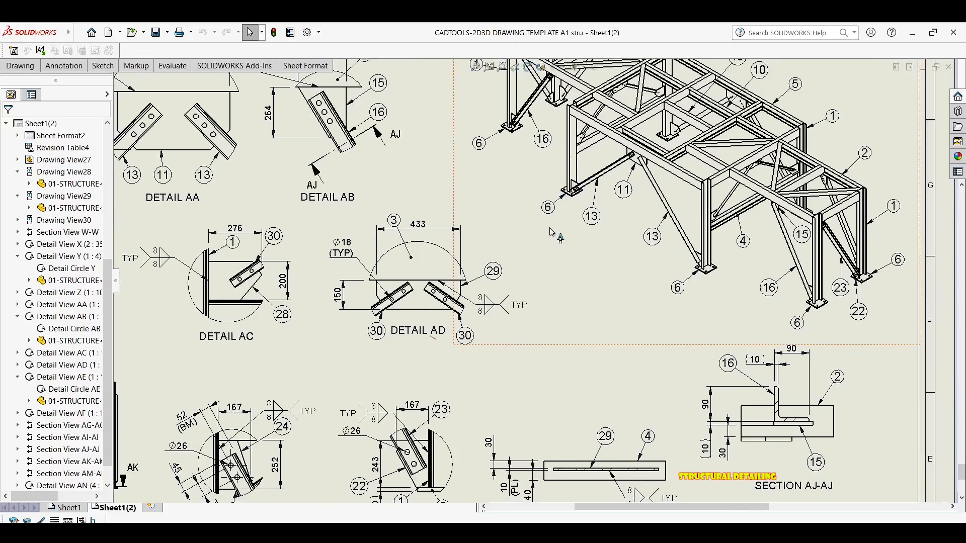
key(f)
scroll(369, 253, down, 5)
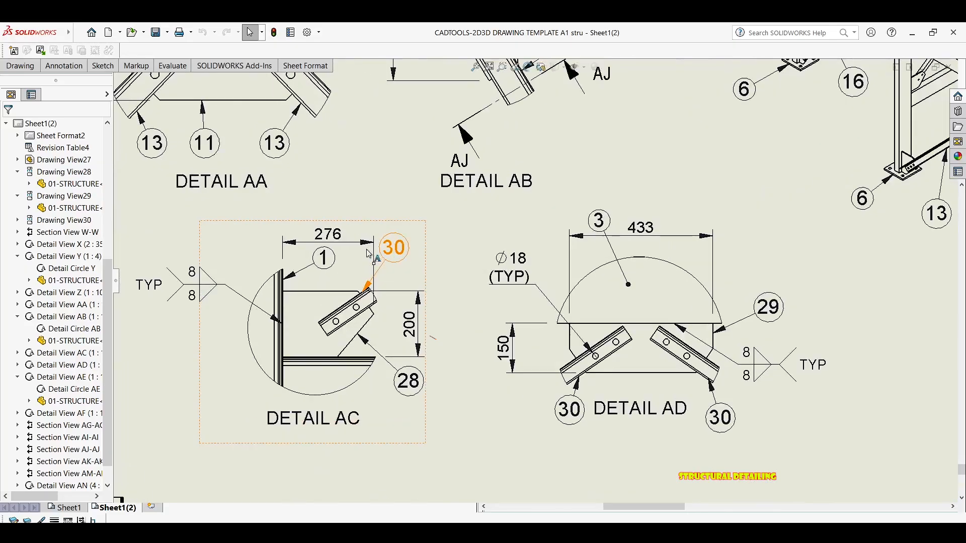
click(396, 249)
drag(396, 251, 405, 241)
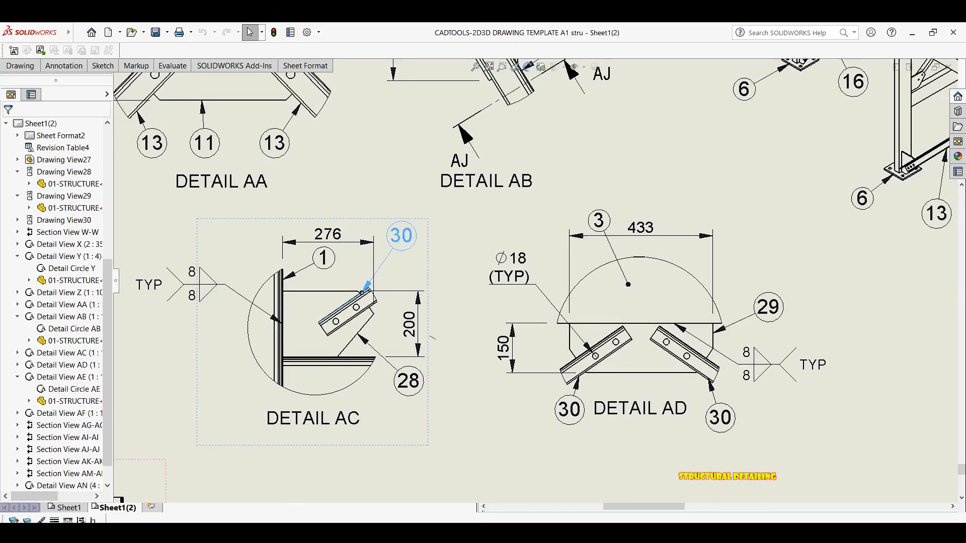
scroll(448, 221, up, 3)
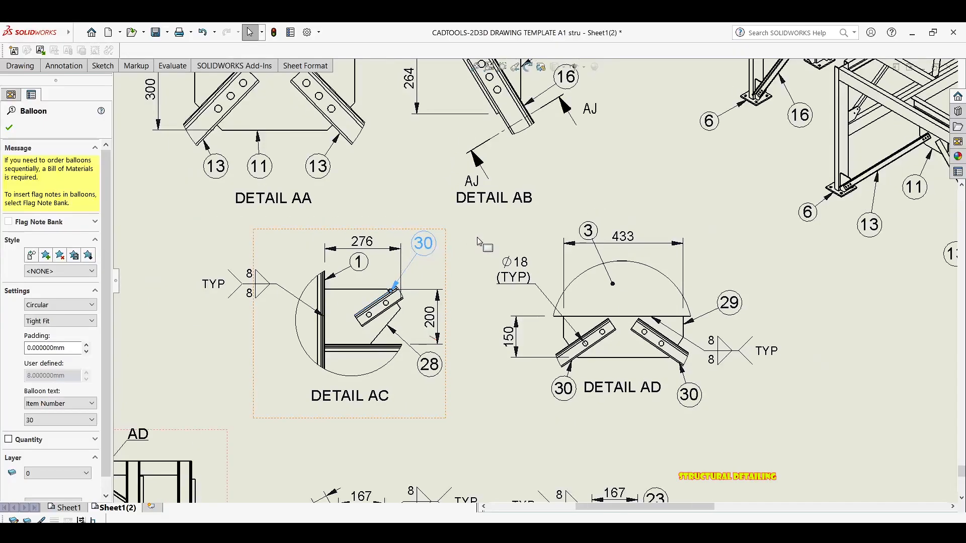
scroll(429, 206, up, 2)
scroll(564, 242, down, 2)
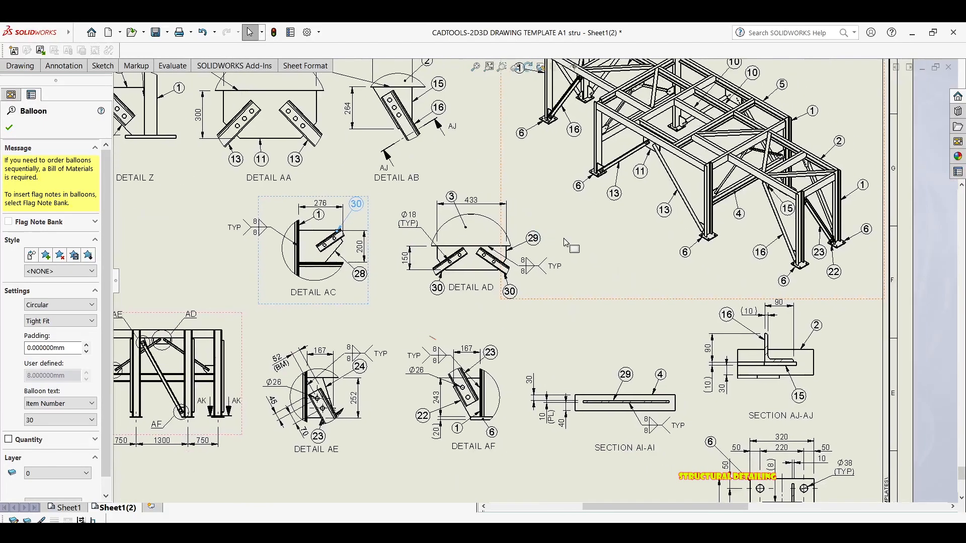
scroll(572, 265, up, 2)
middle_drag(572, 266, 581, 292)
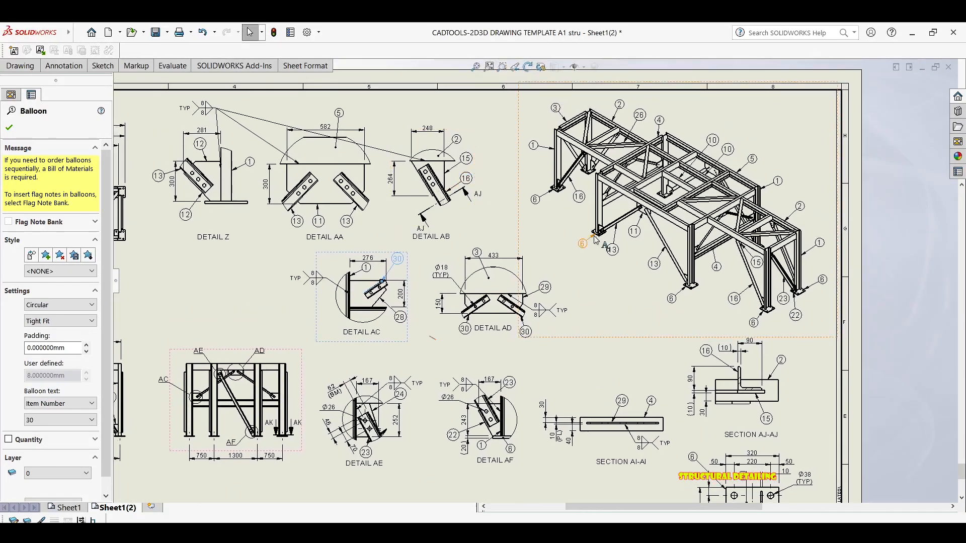
middle_drag(598, 237, 605, 232)
middle_drag(569, 270, 580, 225)
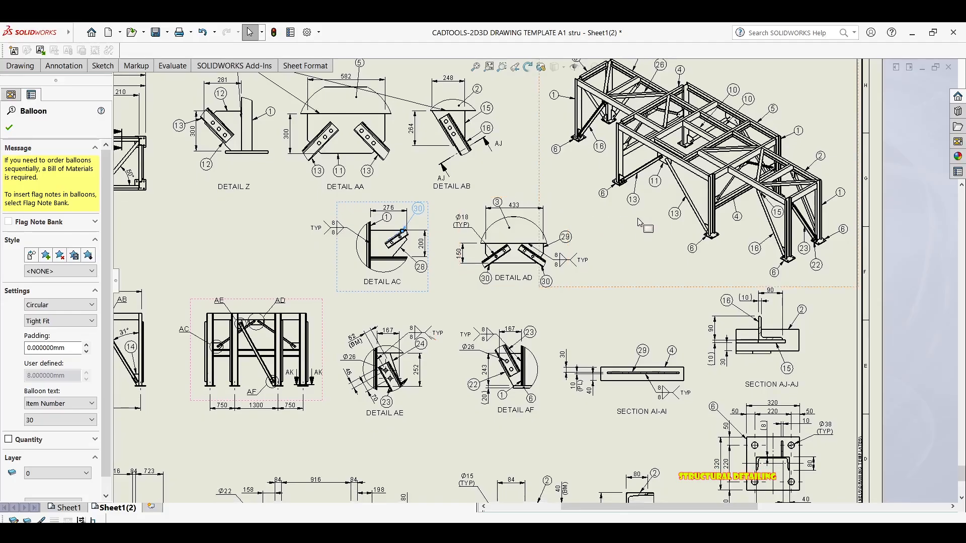
middle_drag(516, 231, 532, 209)
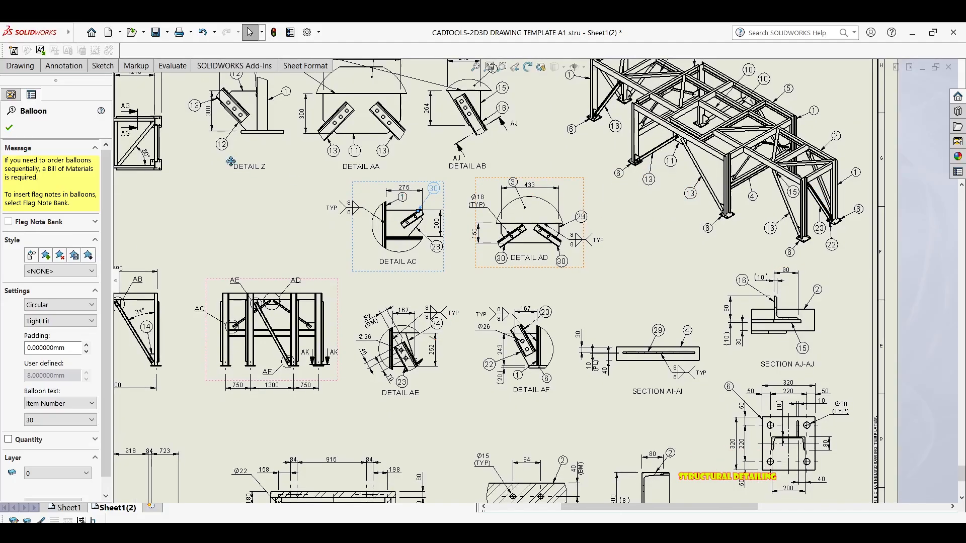
click(9, 127)
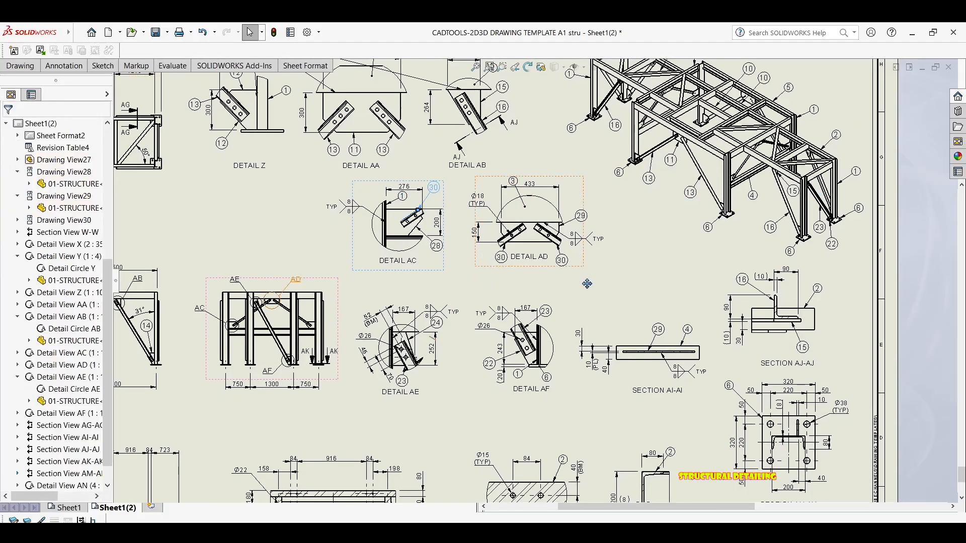
middle_drag(601, 303, 610, 278)
click(650, 267)
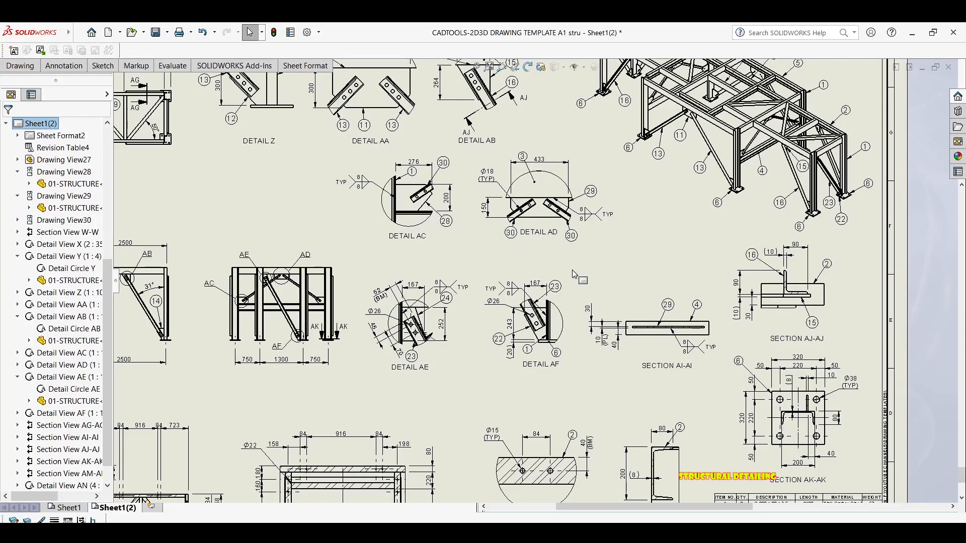
Step: Move Detail Views AC and AD together slightly down on the sheet, keeping them aligned
click(444, 255)
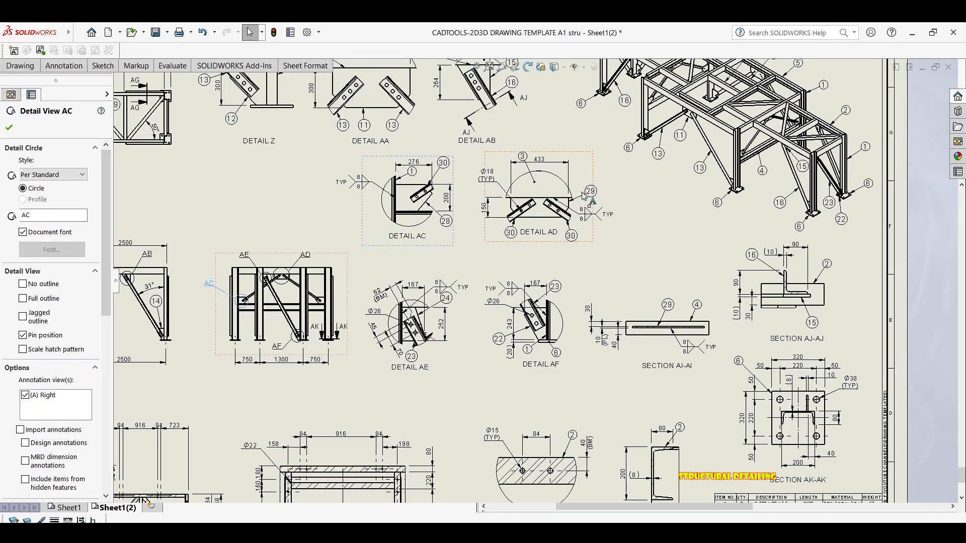
ctrl+click(581, 153)
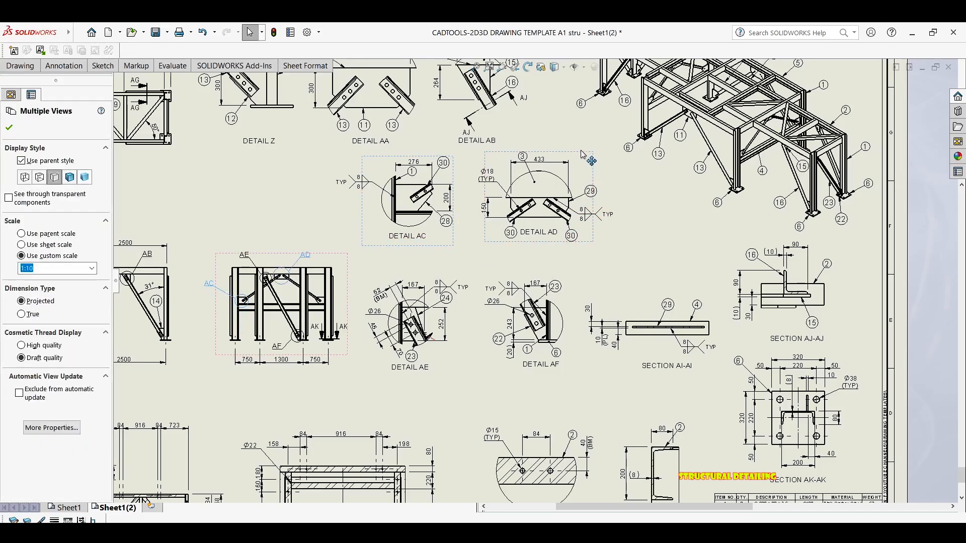
drag(582, 159, 583, 164)
key(Escape)
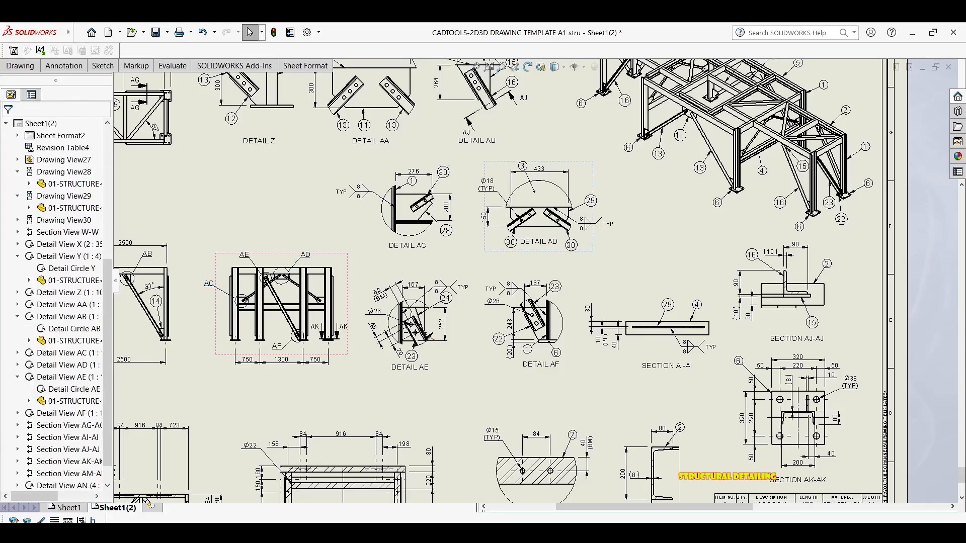
click(684, 206)
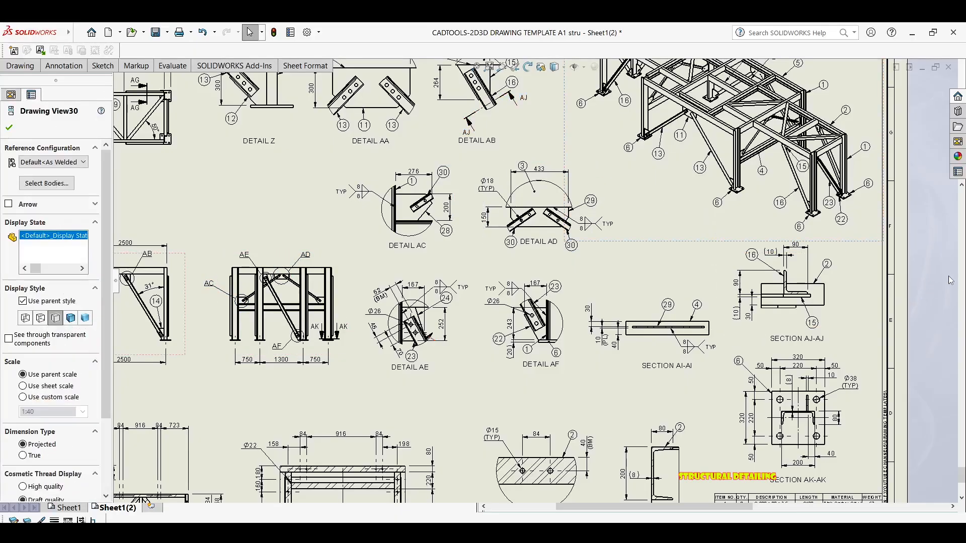
key(Escape)
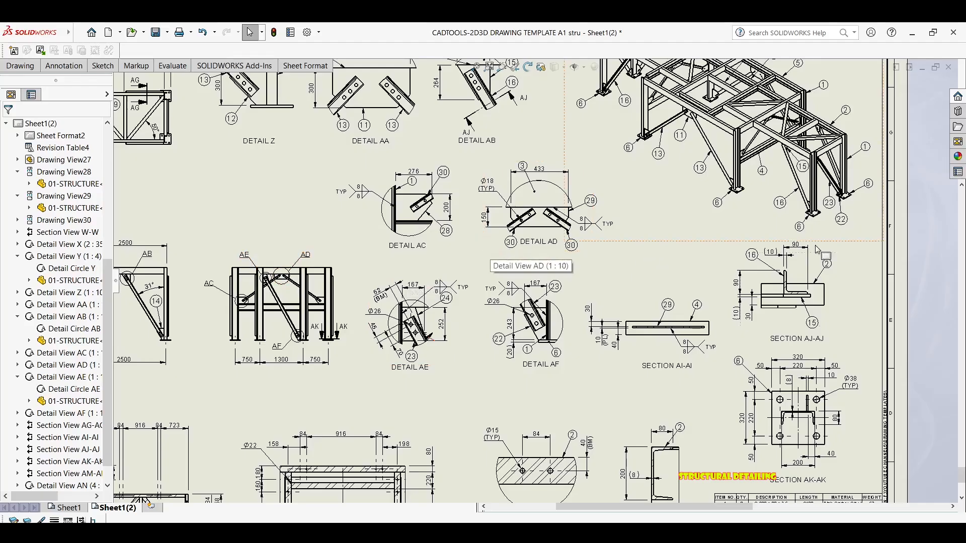
Step: Examine the sheet layout, checking the spacing of the detail, section and isometric views
scroll(605, 250, up, 3)
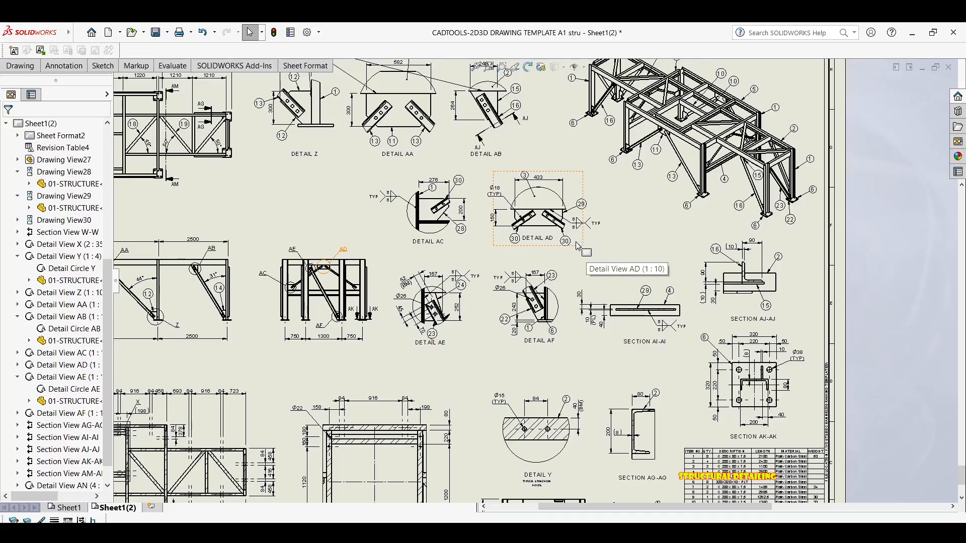
middle_drag(592, 275, 589, 258)
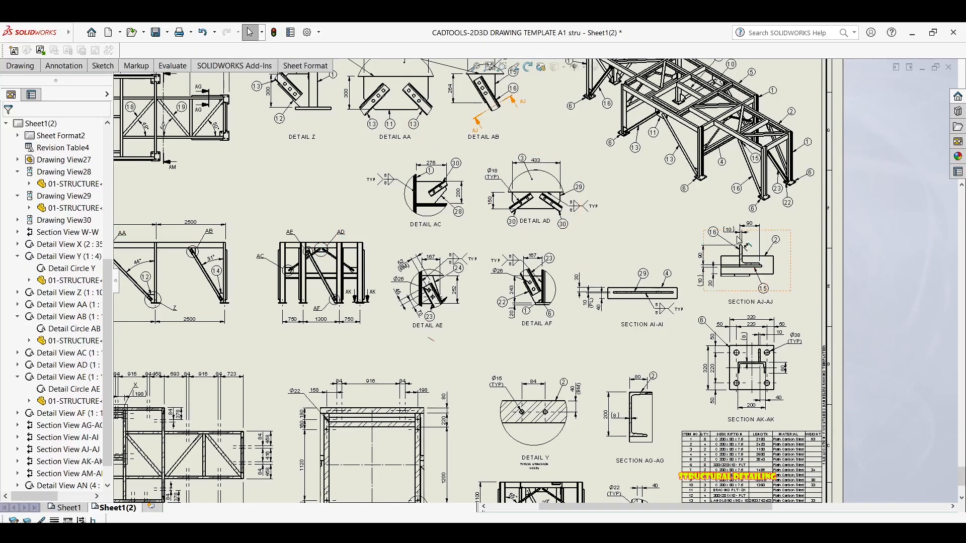
scroll(539, 281, up, 2)
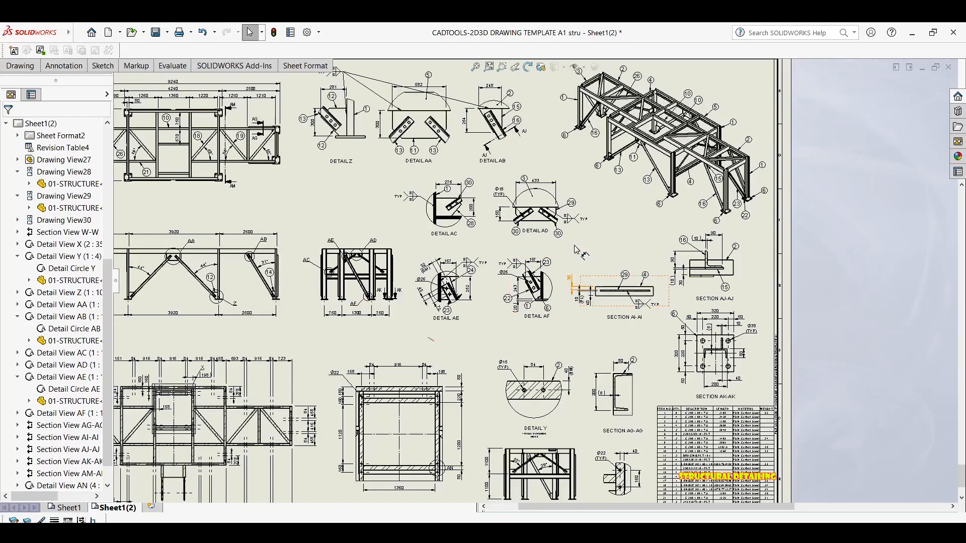
middle_drag(552, 267, 594, 235)
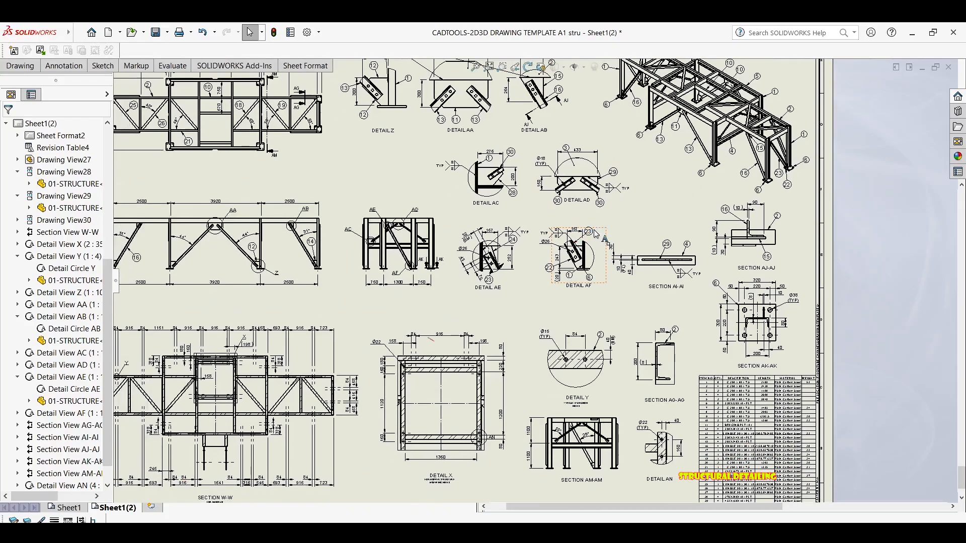
scroll(497, 324, up, 1)
mouse_move(499, 323)
middle_down()
mouse_move(536, 235)
mouse_move(572, 285)
mouse_move(566, 297)
middle_up()
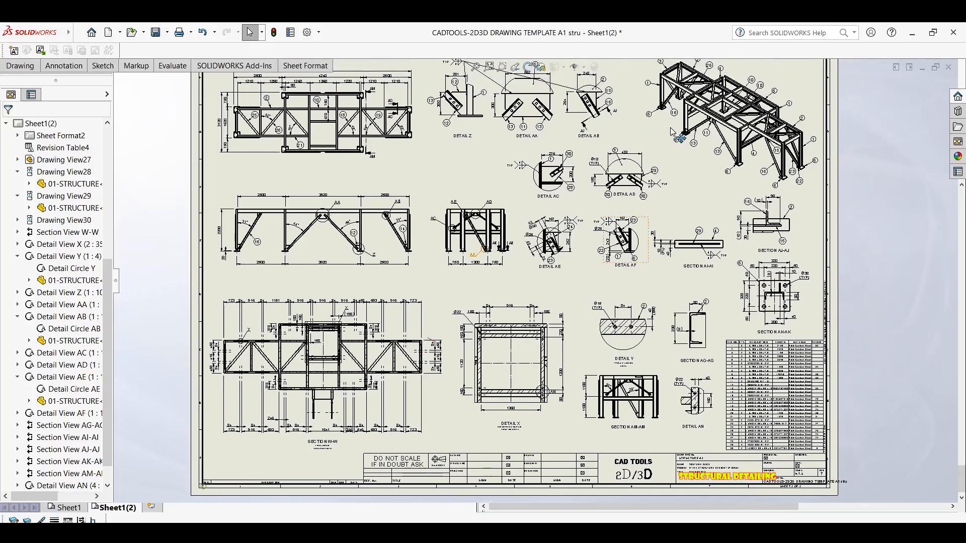
scroll(679, 112, down, 1)
middle_drag(668, 127, 656, 152)
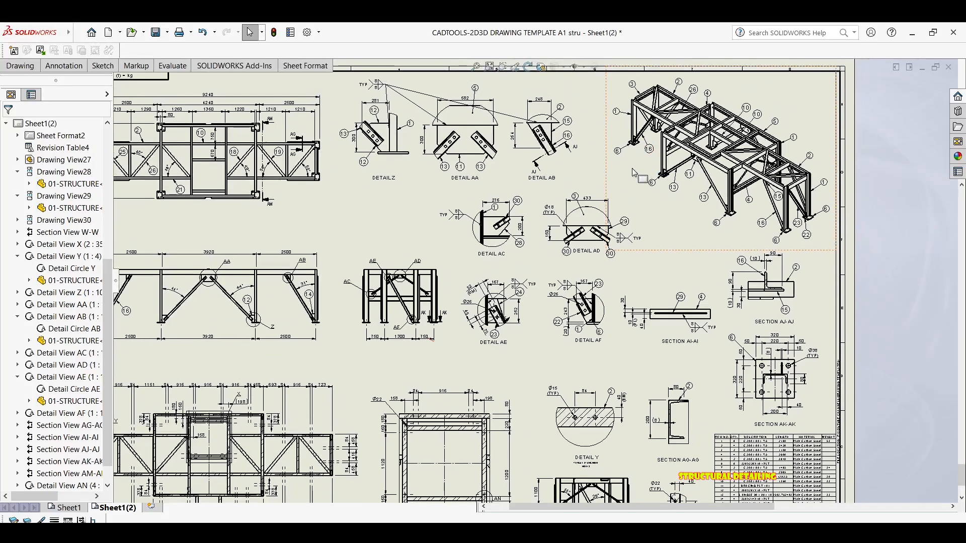
scroll(679, 143, down, 2)
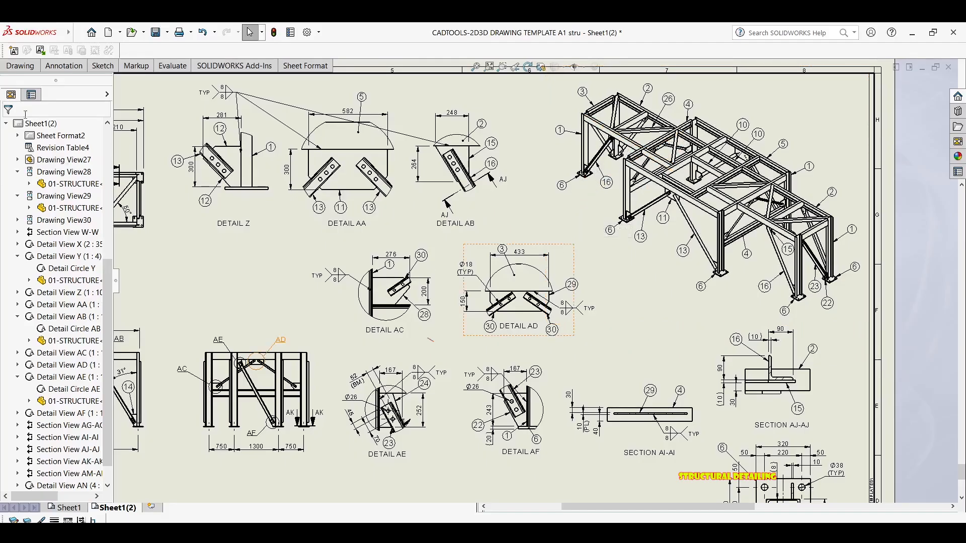
Step: Widen the drawing's feature tree and collapse its Sheet1 and Sheet1(2) branches
click(31, 95)
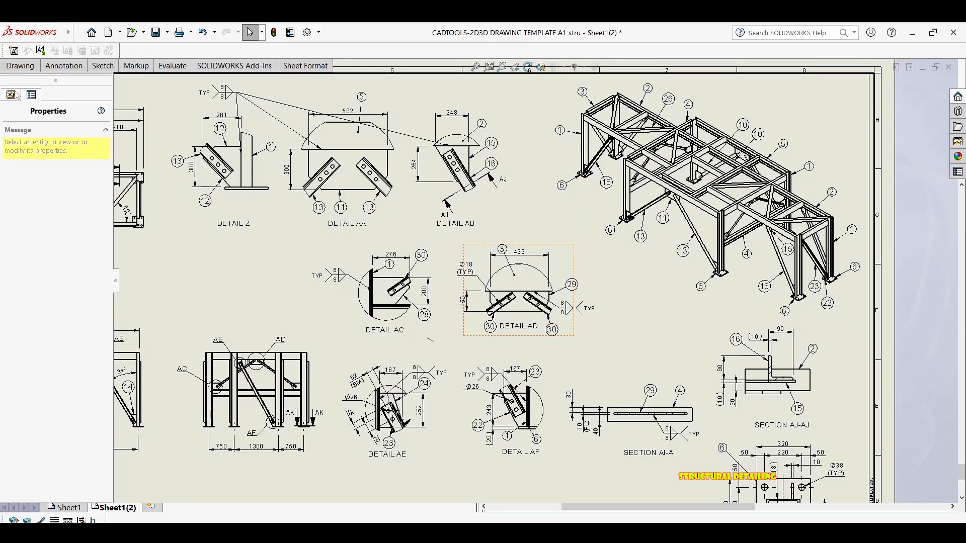
click(21, 66)
click(12, 95)
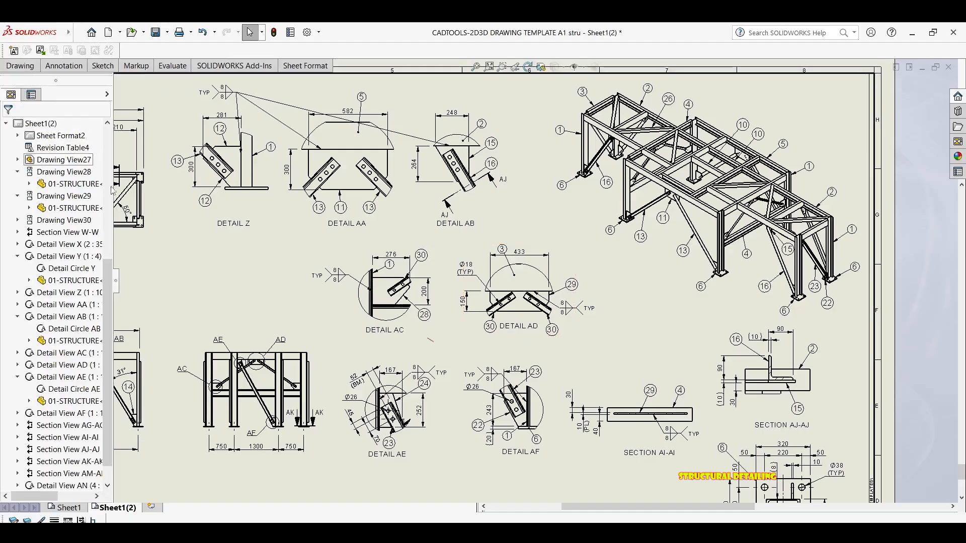
scroll(105, 154, up, 3)
drag(102, 150, 101, 133)
scroll(539, 158, up, 4)
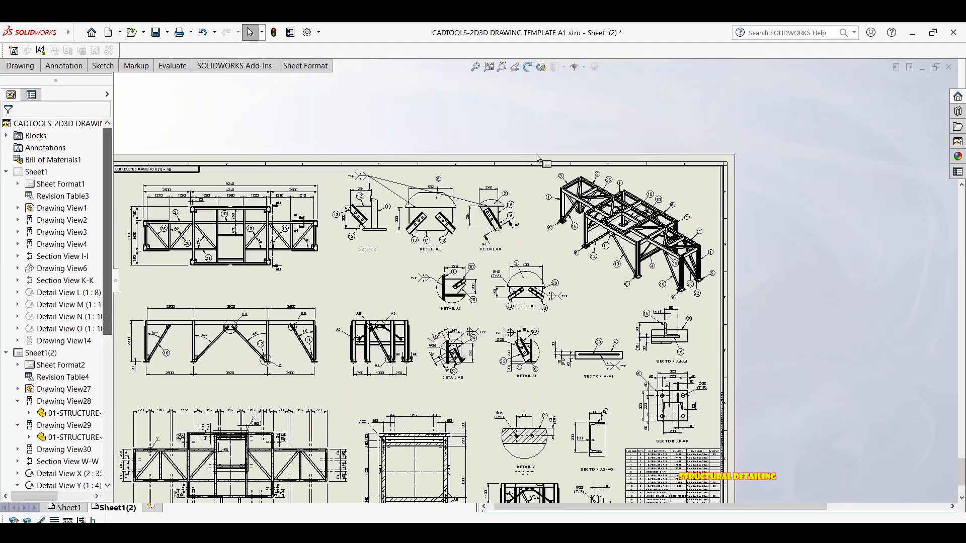
drag(117, 280, 140, 281)
click(6, 172)
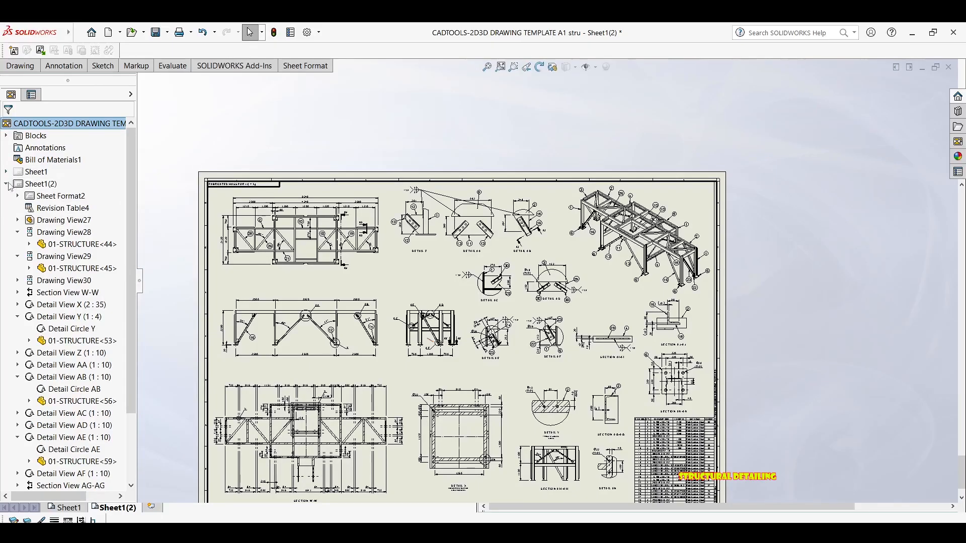
click(6, 184)
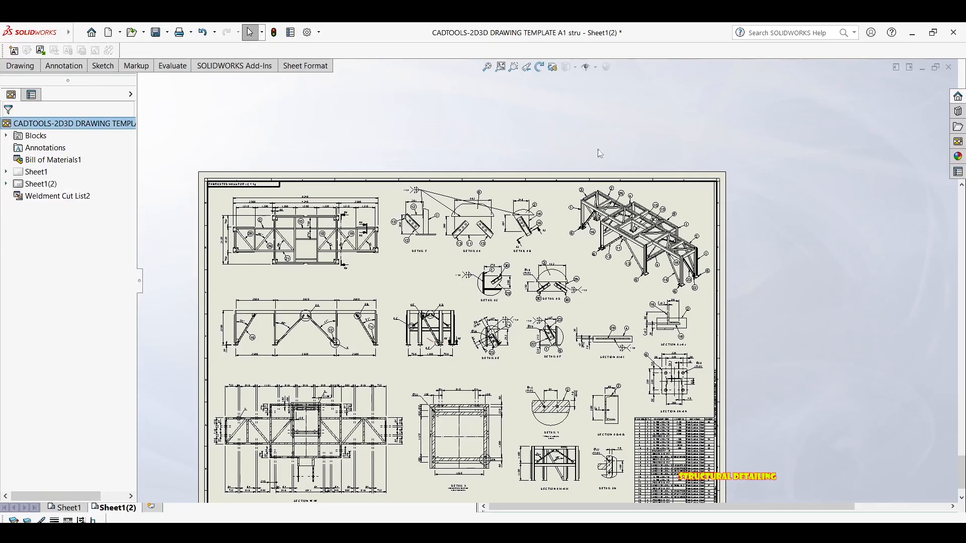
middle_drag(555, 160, 568, 109)
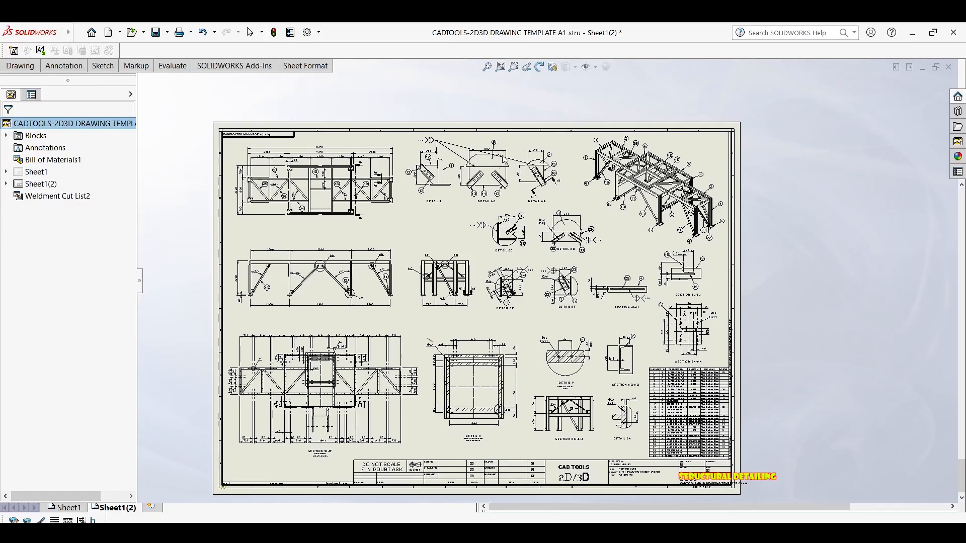
click(623, 237)
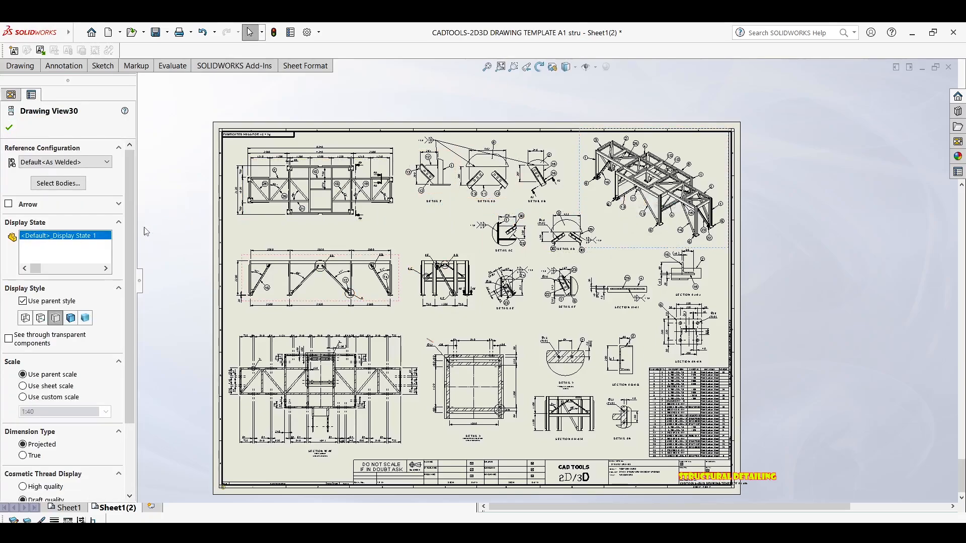
click(775, 119)
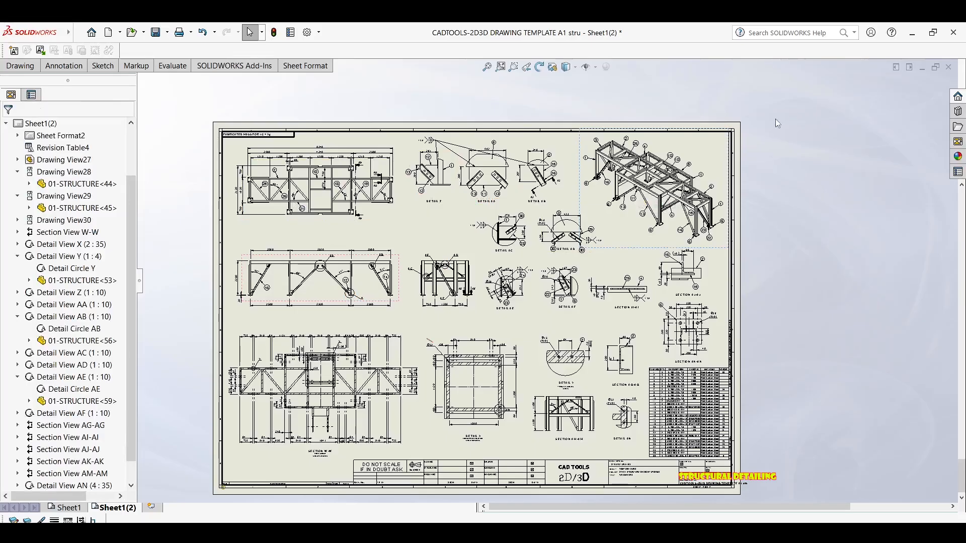
click(16, 67)
click(7, 81)
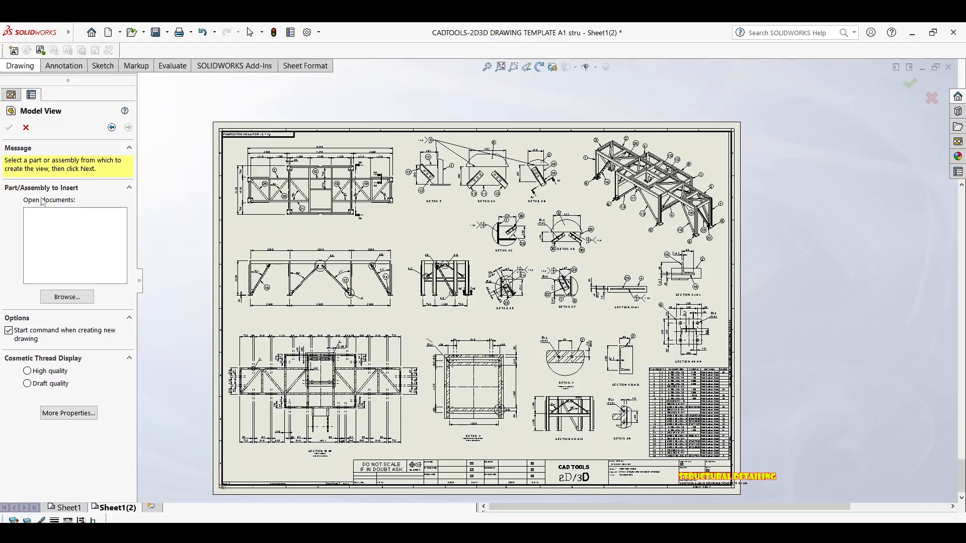
key(Escape)
click(604, 199)
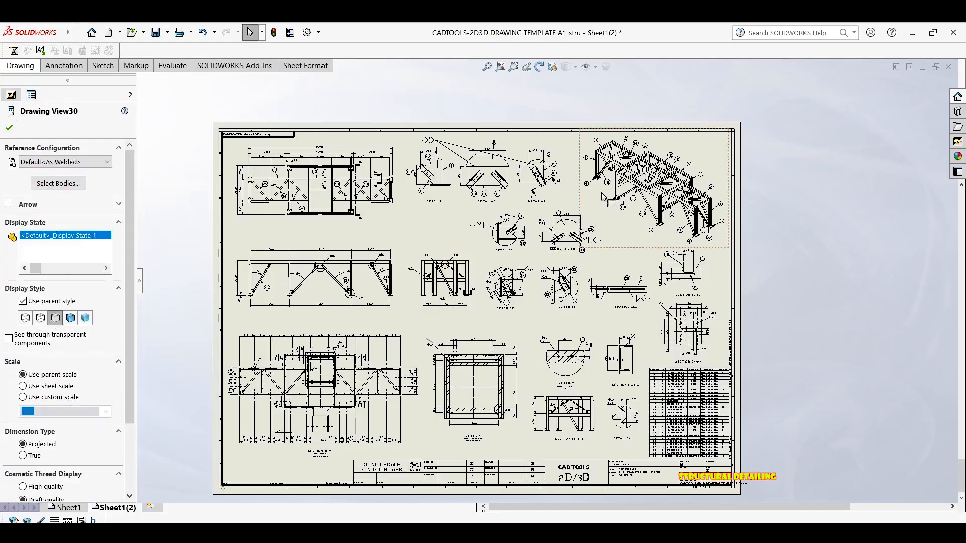
right_click(603, 187)
click(698, 101)
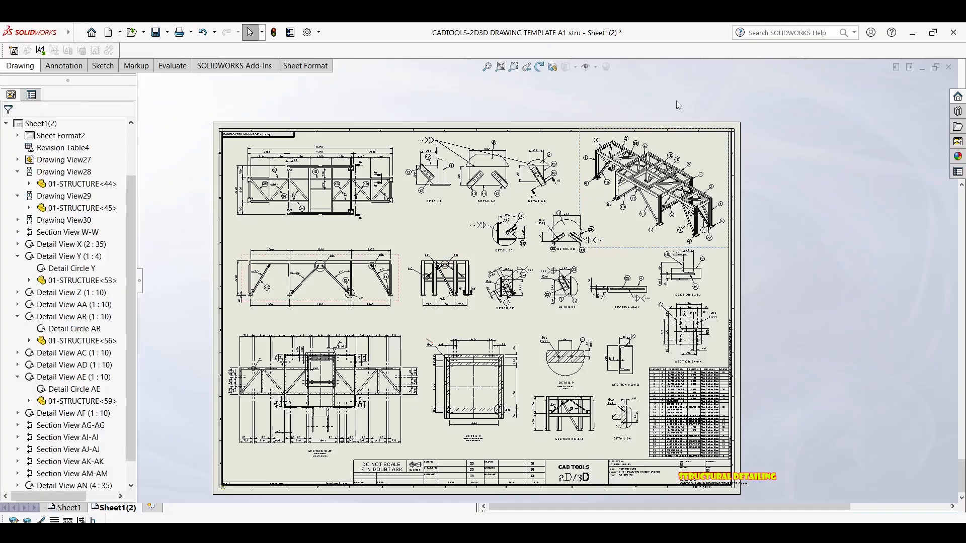
click(596, 203)
right_click(604, 186)
key(Escape)
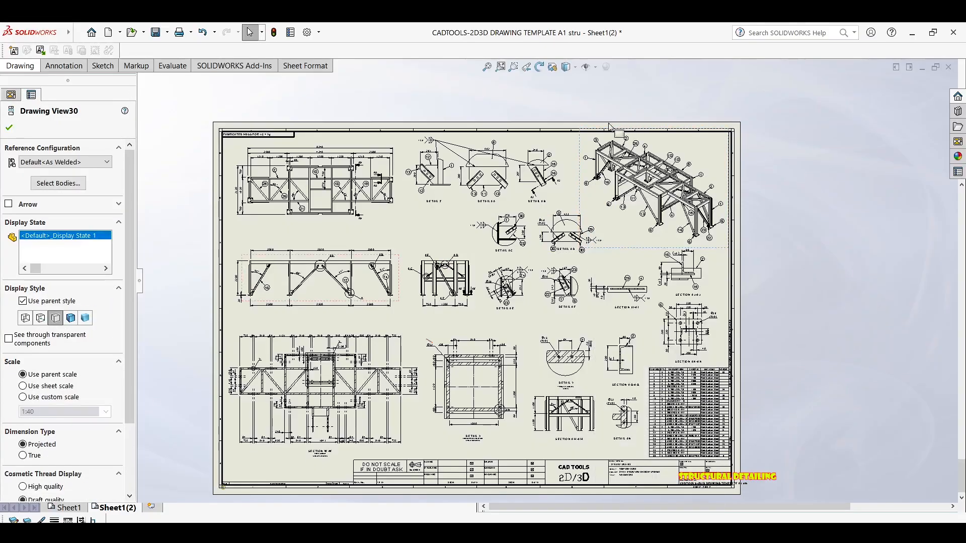
click(844, 137)
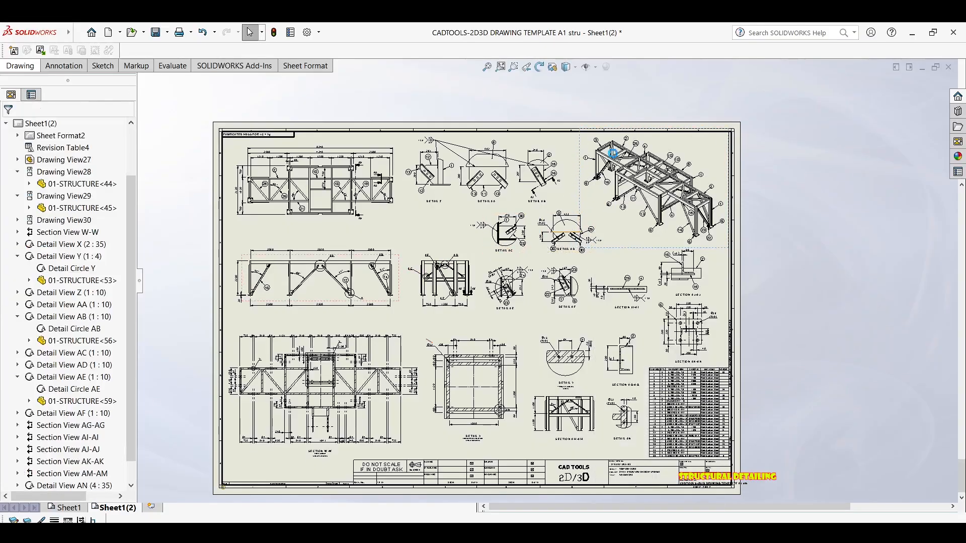
click(607, 203)
key(Escape)
Step: Open the 01-STRUCTURE part model from Detail View AA, then return to the drawing sheet
scroll(483, 178, down, 8)
click(479, 176)
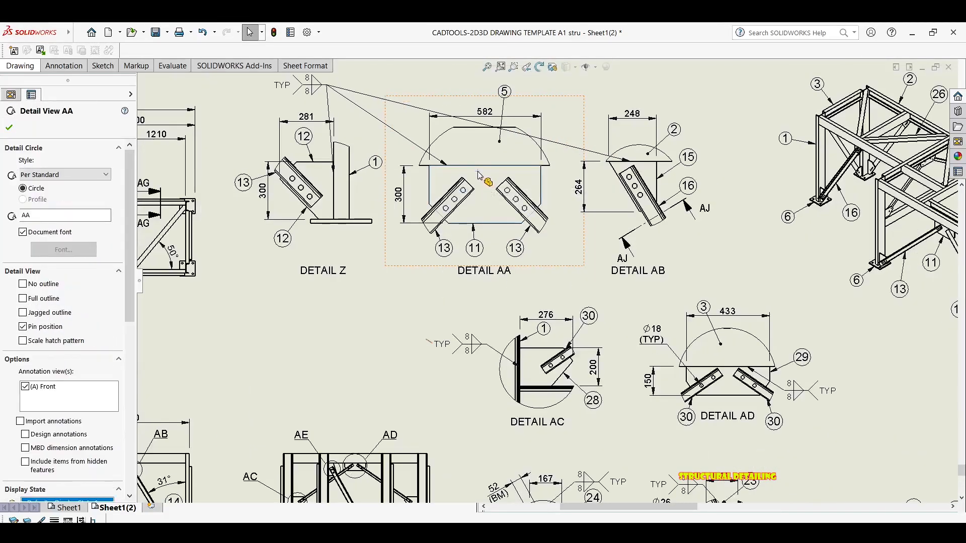
right_click(479, 175)
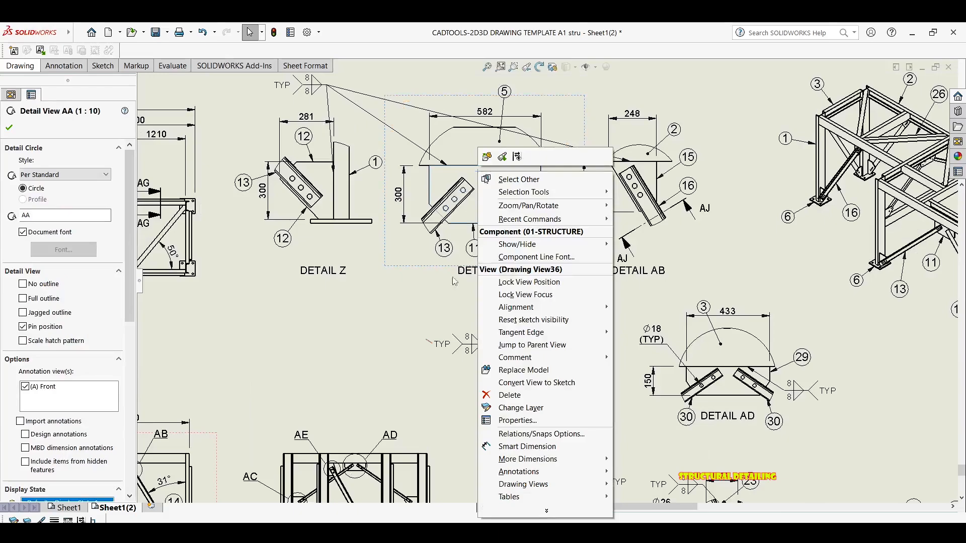
click(436, 318)
click(556, 250)
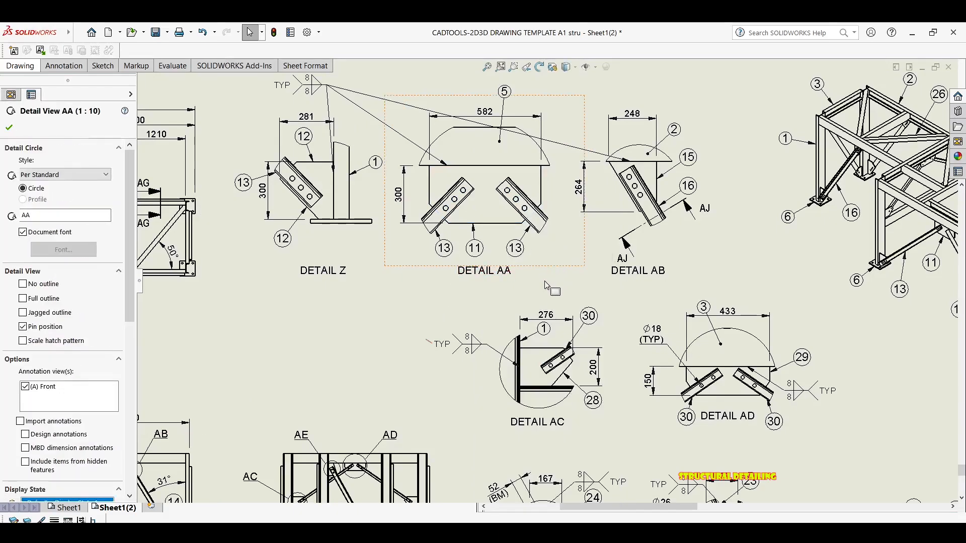
right_click(546, 285)
click(560, 230)
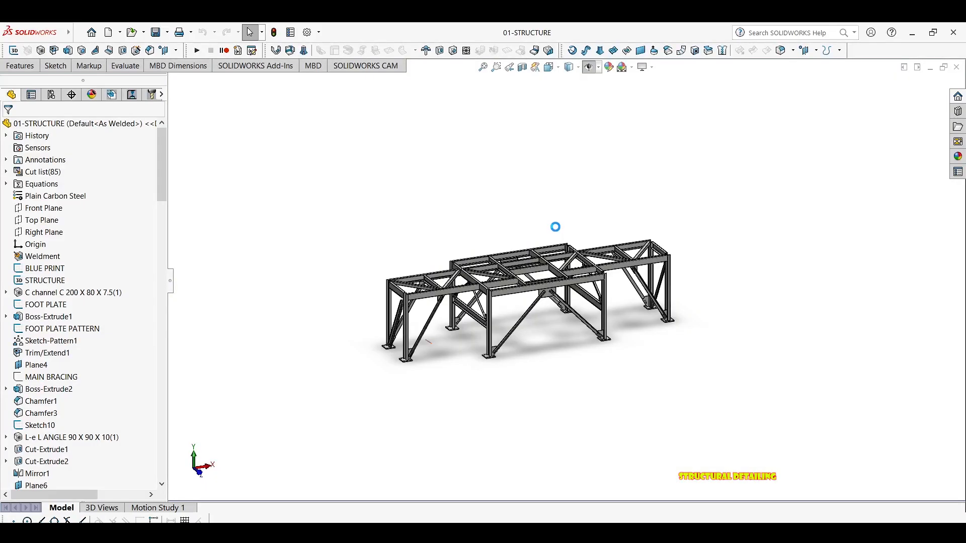
scroll(550, 281, down, 6)
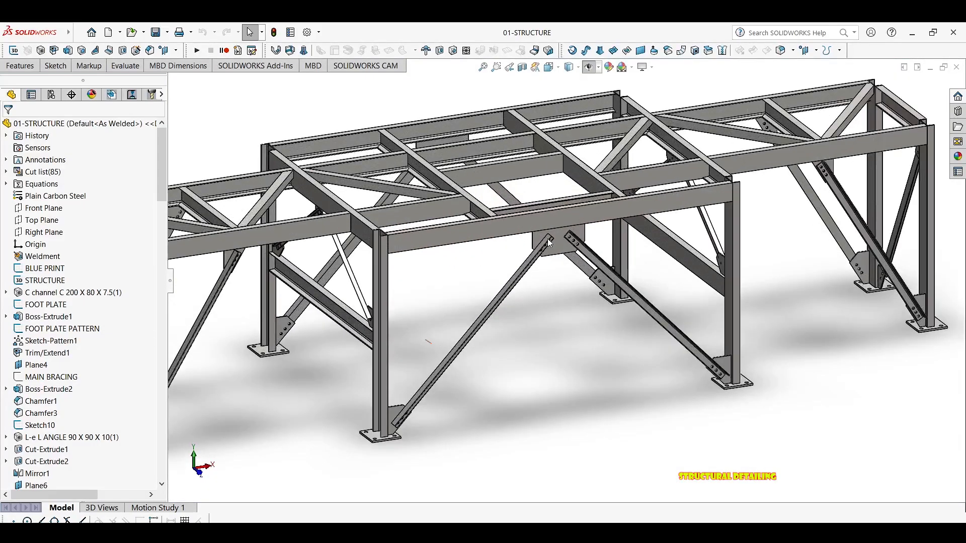
scroll(557, 238, up, 5)
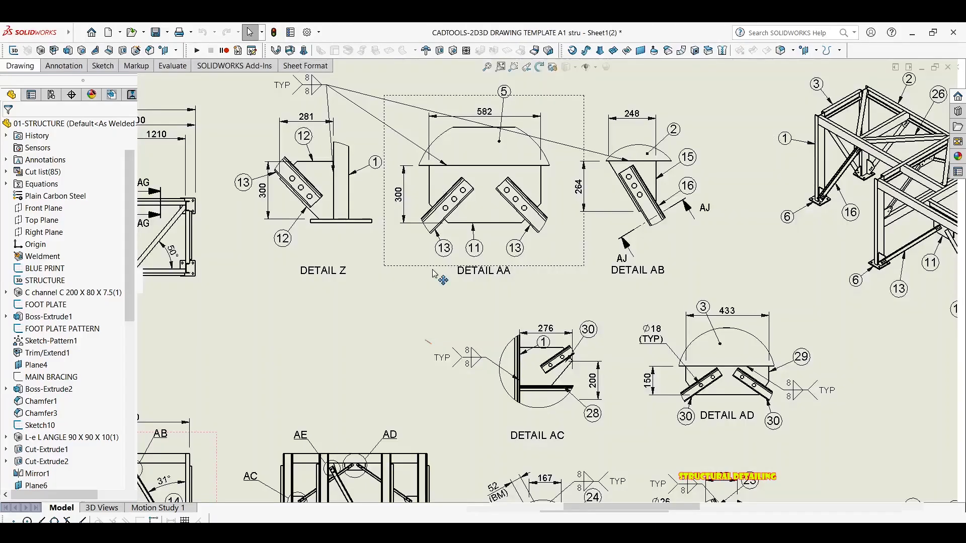
click(436, 272)
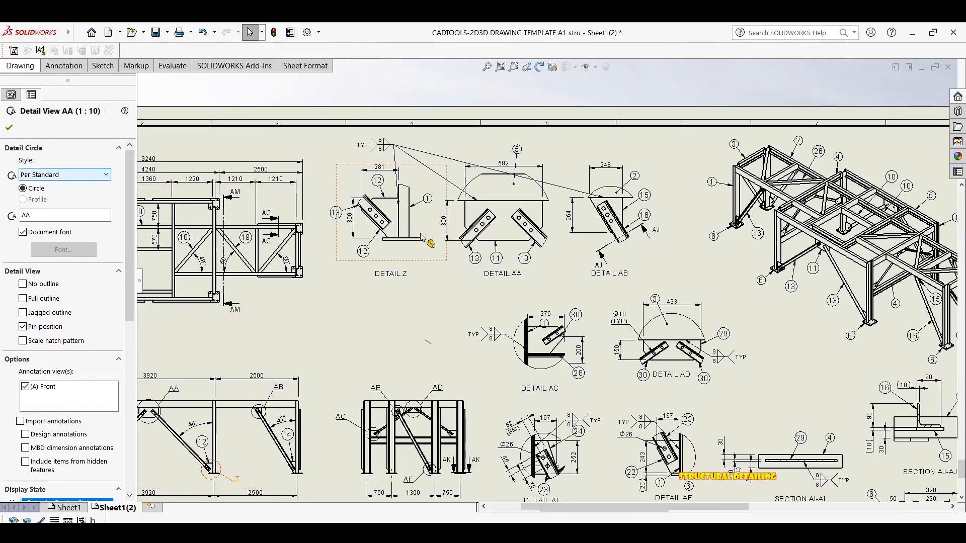
Step: Examine the sheet's detail views and the beams and balloons of the isometric view
scroll(425, 241, up, 3)
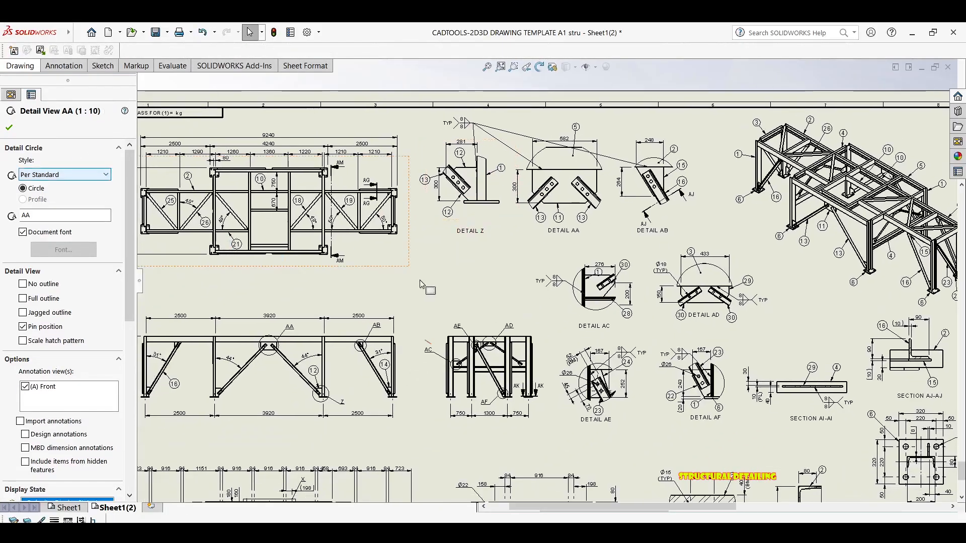
click(9, 127)
key(f)
scroll(830, 181, down, 2)
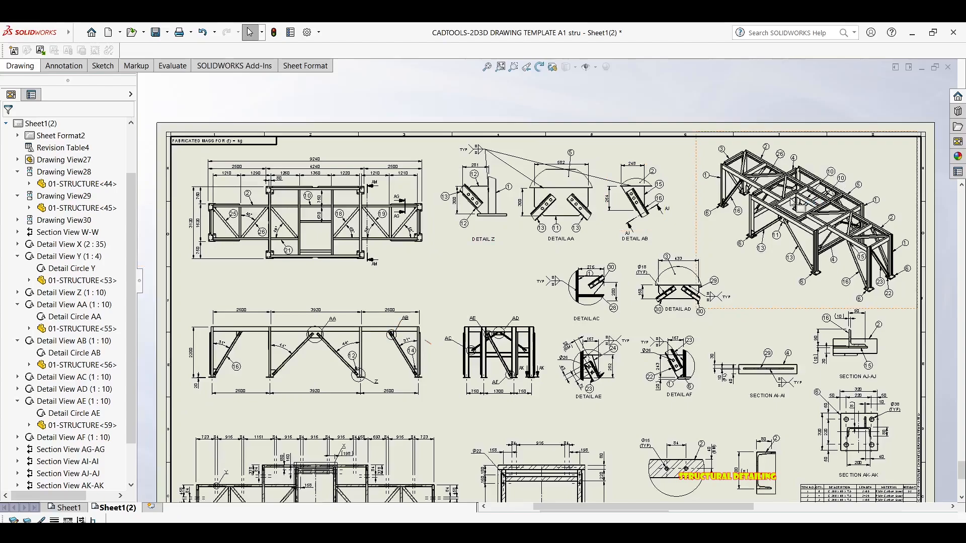
middle_drag(814, 181, 761, 205)
scroll(551, 217, up, 1)
middle_drag(551, 217, 559, 197)
scroll(612, 205, down, 2)
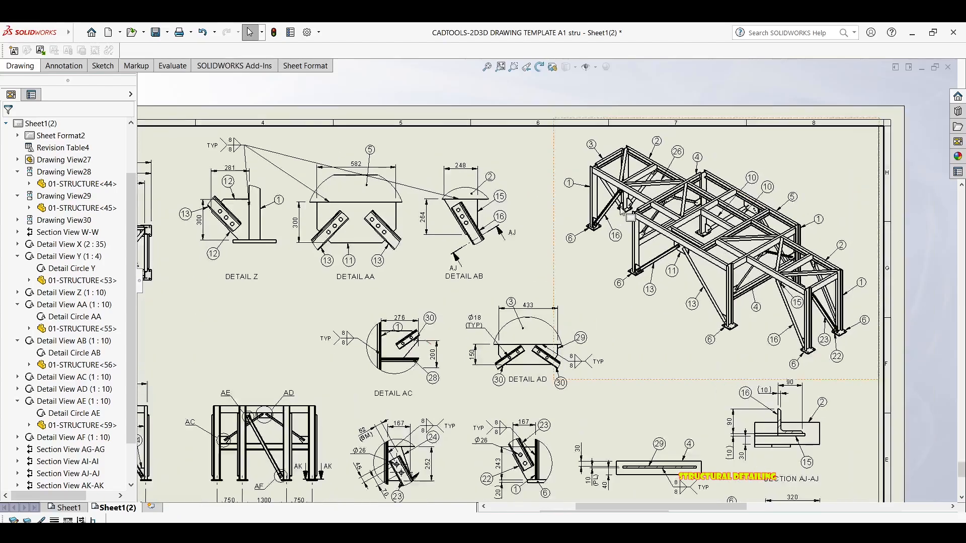
scroll(657, 209, down, 8)
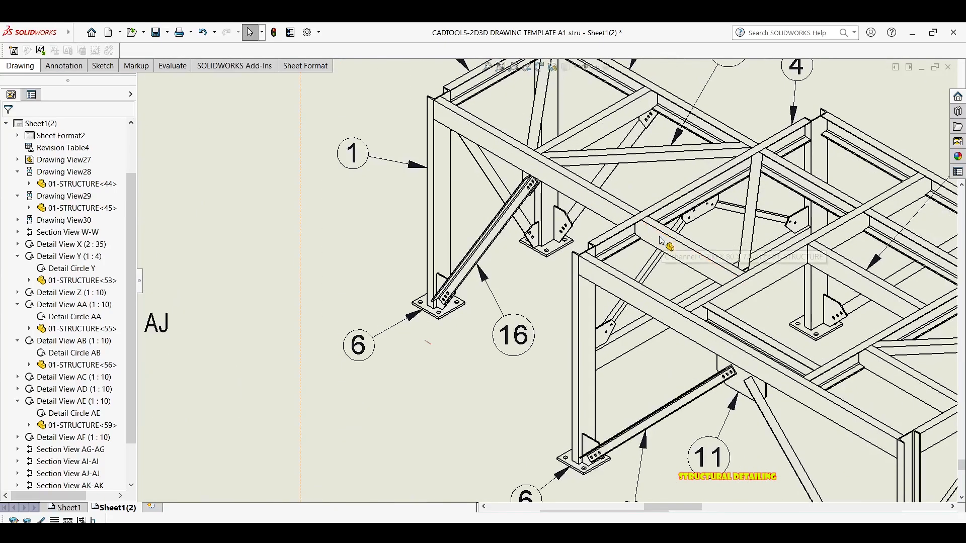
click(657, 241)
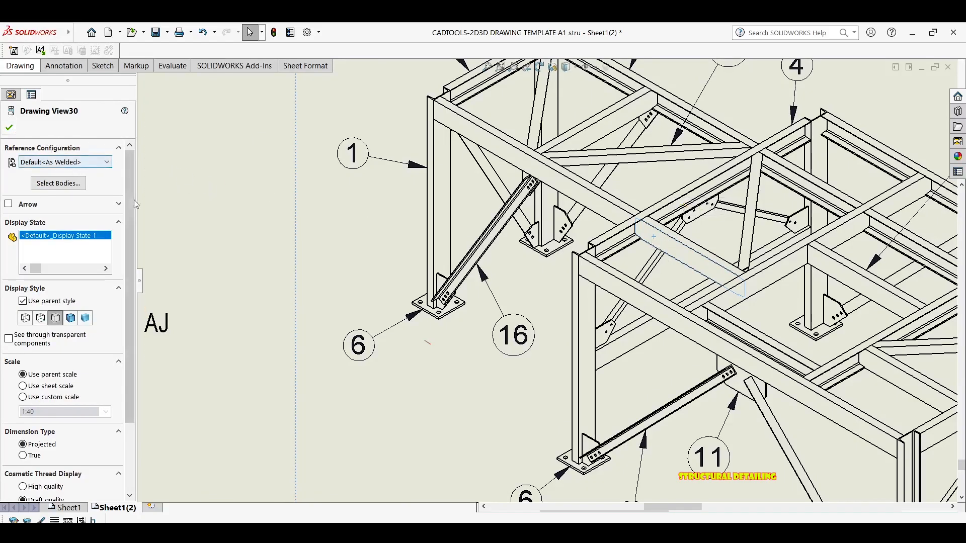
key(z)
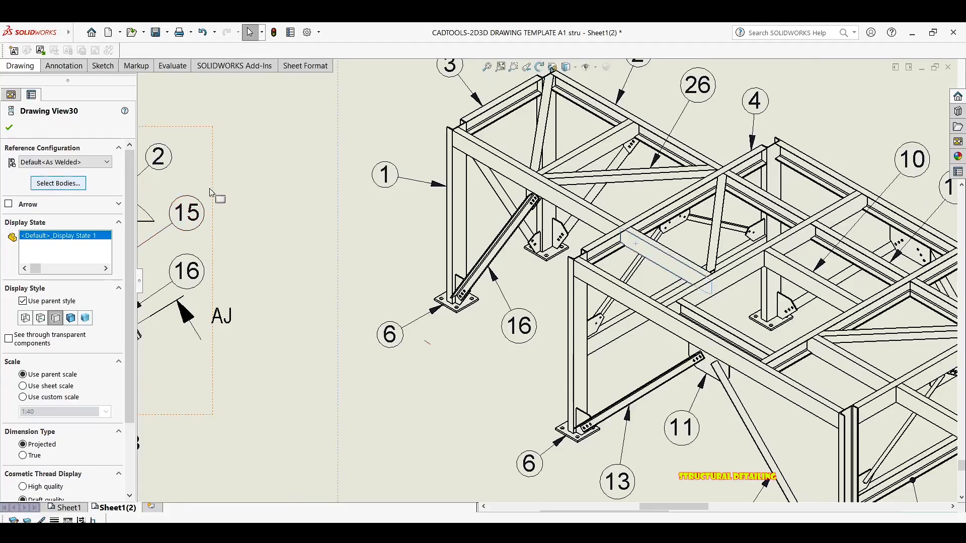
click(11, 95)
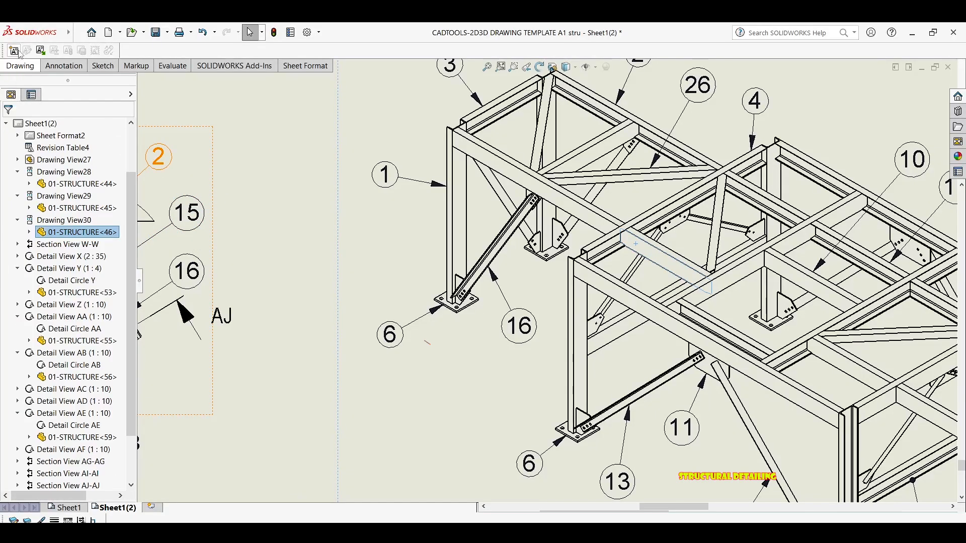
key(Escape)
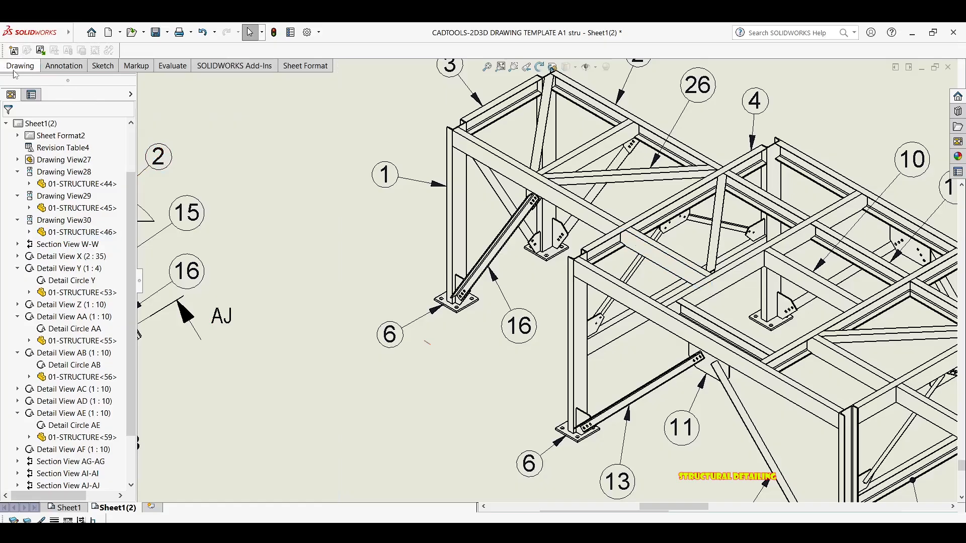
Step: Start a model view of 01-STRUCTURE and limit it to the single channel beam body Mirror7[35]
click(15, 69)
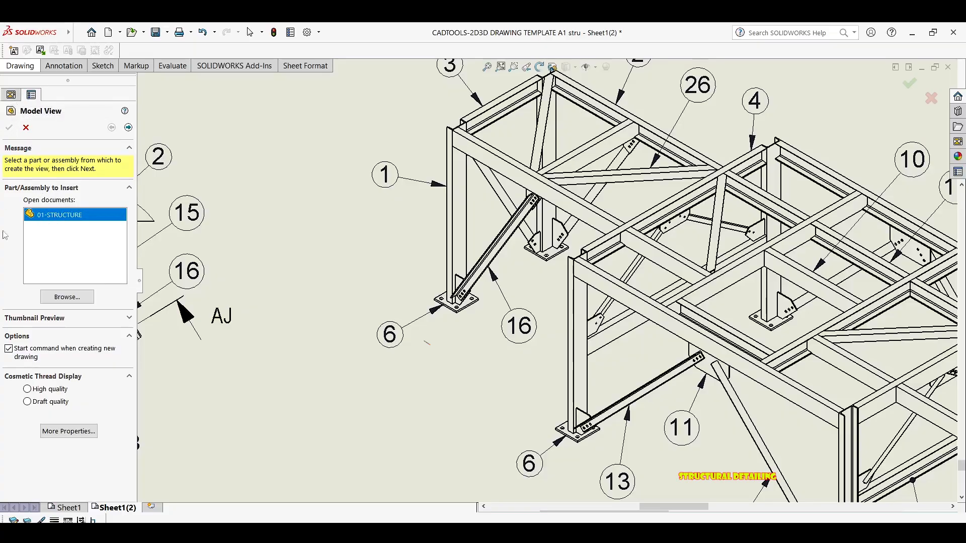
double_click(65, 216)
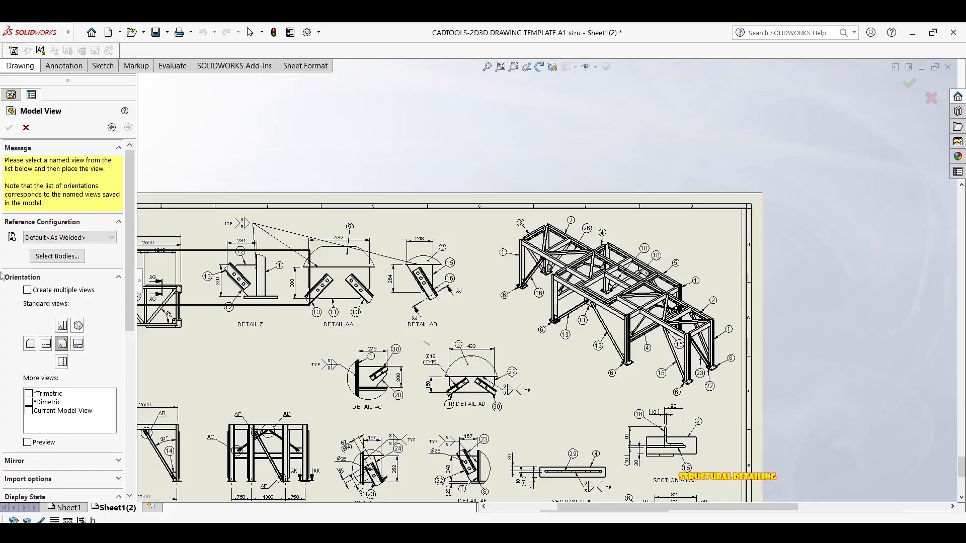
click(48, 257)
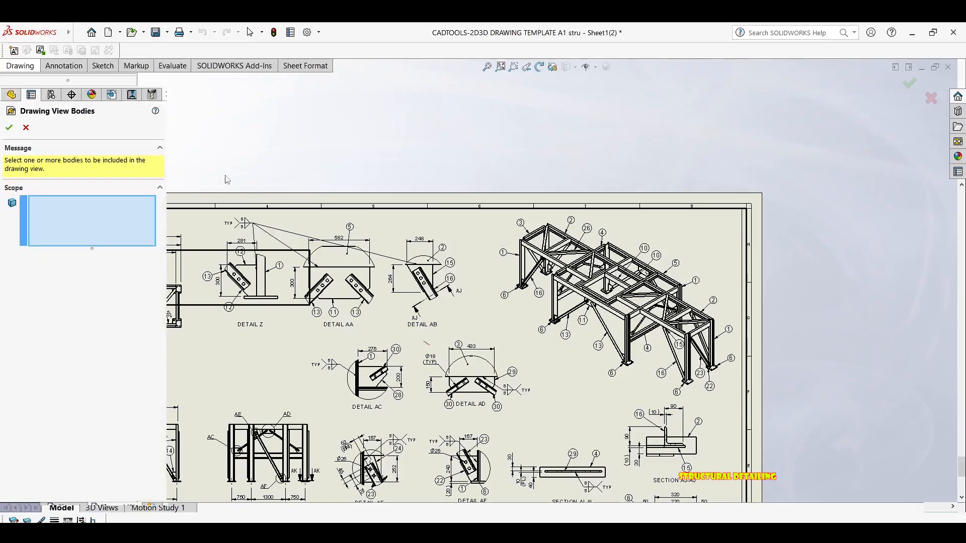
scroll(500, 226, down, 2)
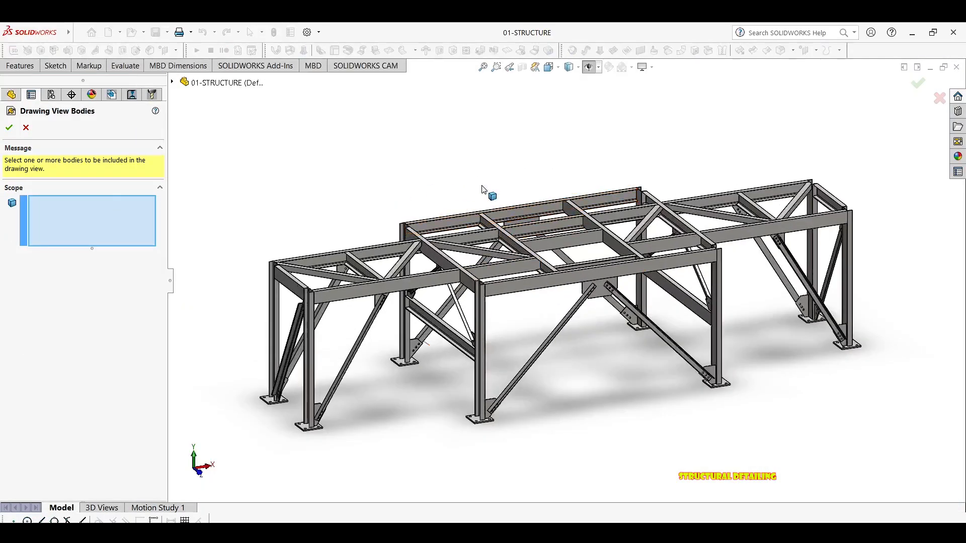
scroll(506, 255, down, 5)
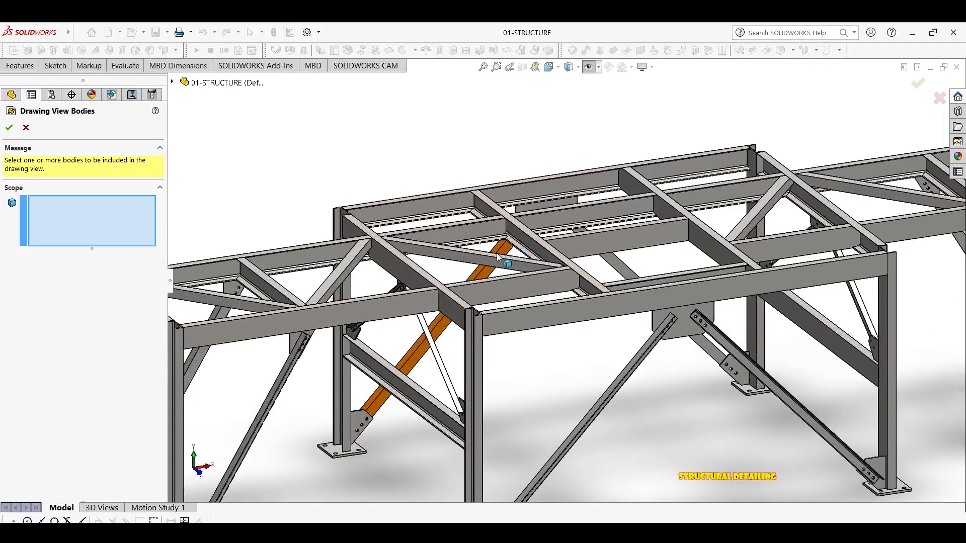
middle_drag(506, 255, 409, 262)
scroll(394, 263, up, 5)
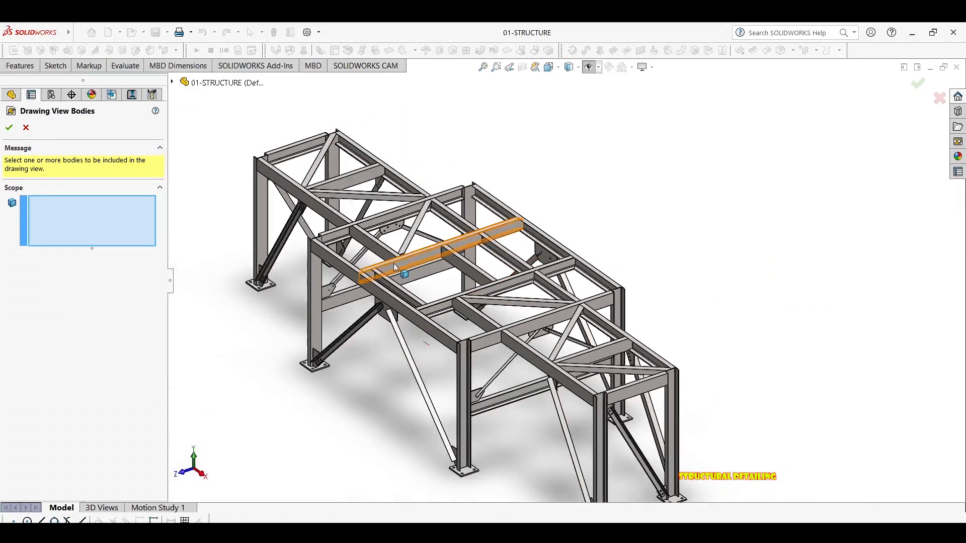
scroll(393, 212, down, 9)
click(385, 162)
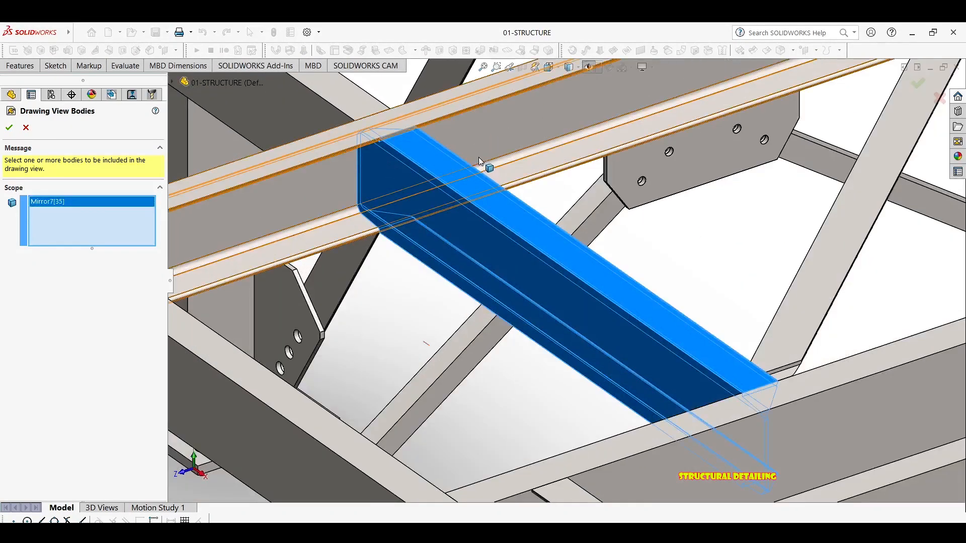
click(9, 129)
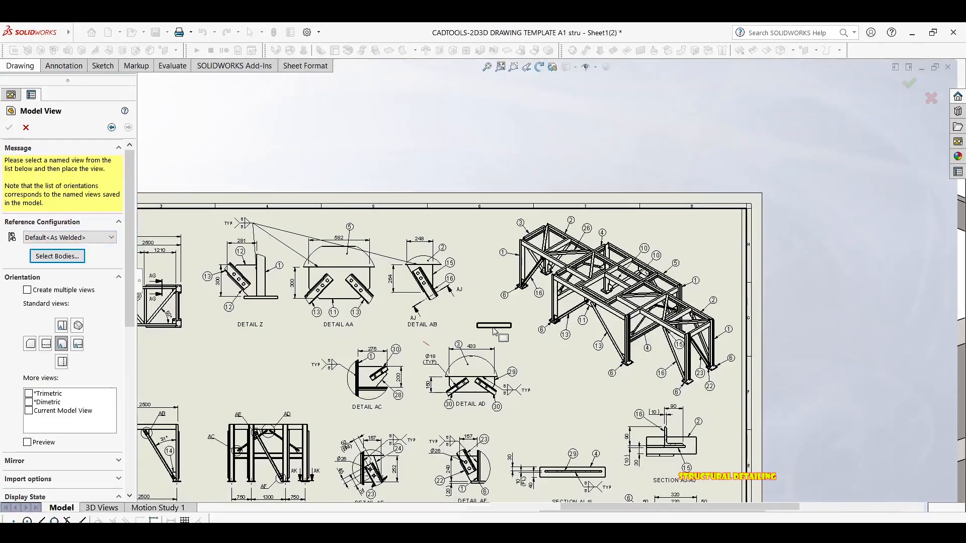
Step: Place the beam's model view in the empty area below Section W-W, just above the revision table, without adding projected views
scroll(494, 329, up, 3)
scroll(496, 280, down, 4)
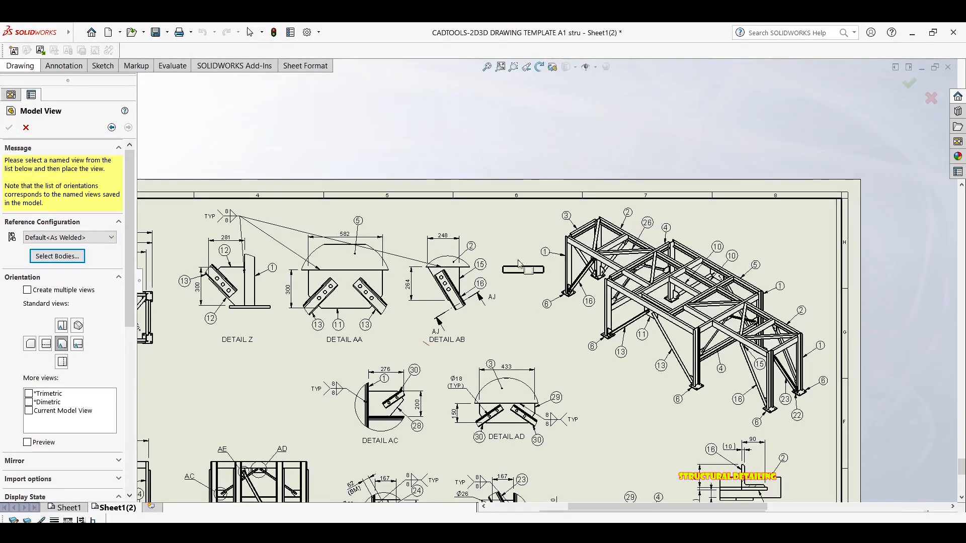
middle_drag(527, 294, 538, 116)
scroll(476, 183, up, 1)
middle_drag(475, 184, 470, 81)
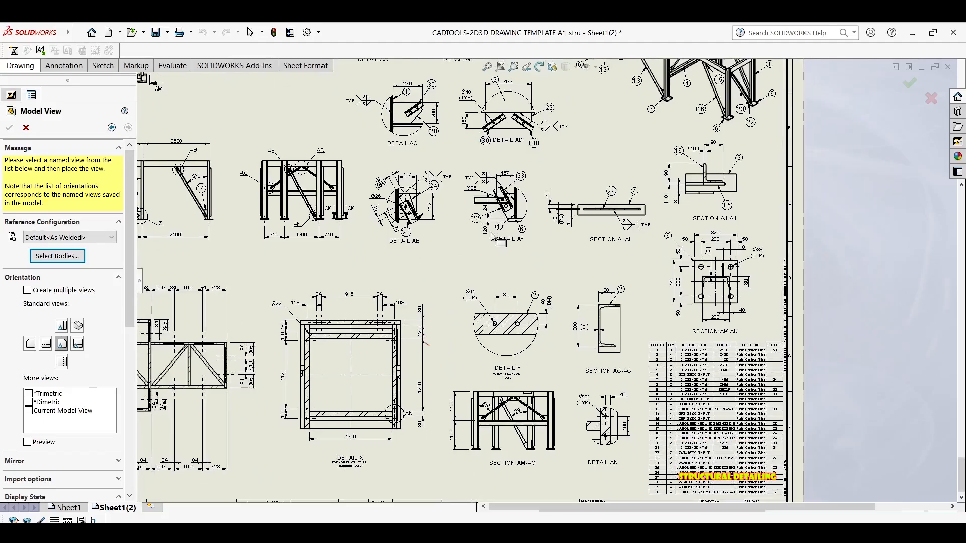
scroll(498, 213, up, 5)
middle_drag(486, 216, 491, 194)
scroll(262, 319, down, 1)
scroll(261, 322, down, 6)
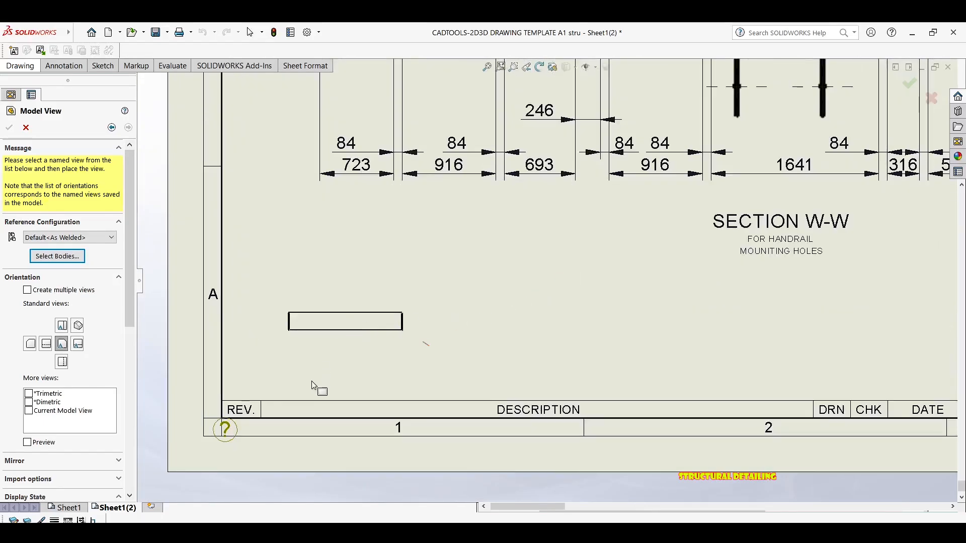
scroll(227, 430, down, 1)
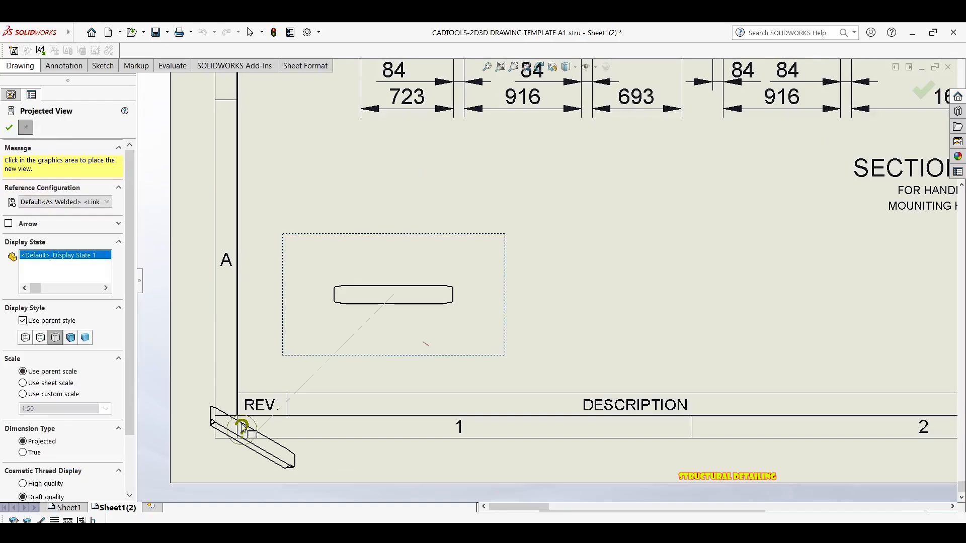
key(Escape)
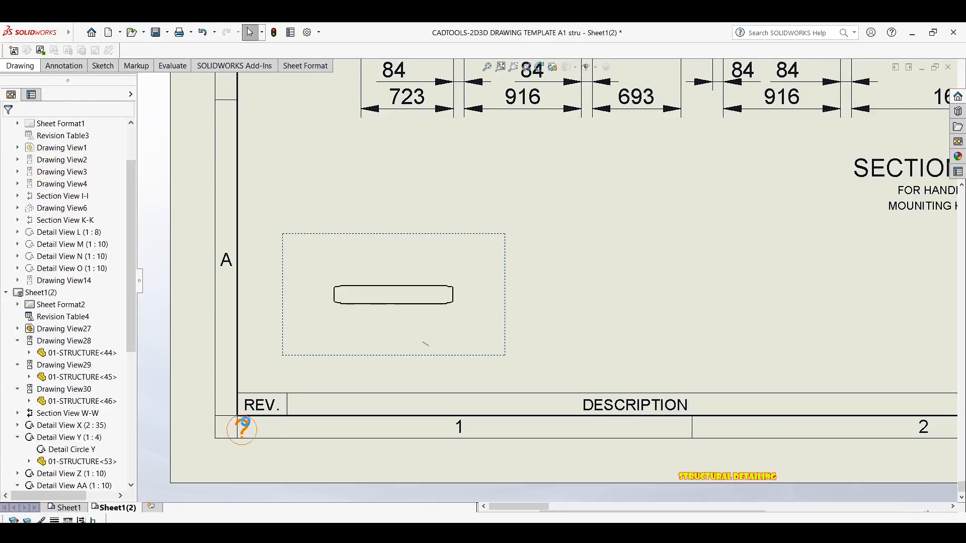
Step: Delete the stray question-mark balloon at the sheet border's corner
key(Delete)
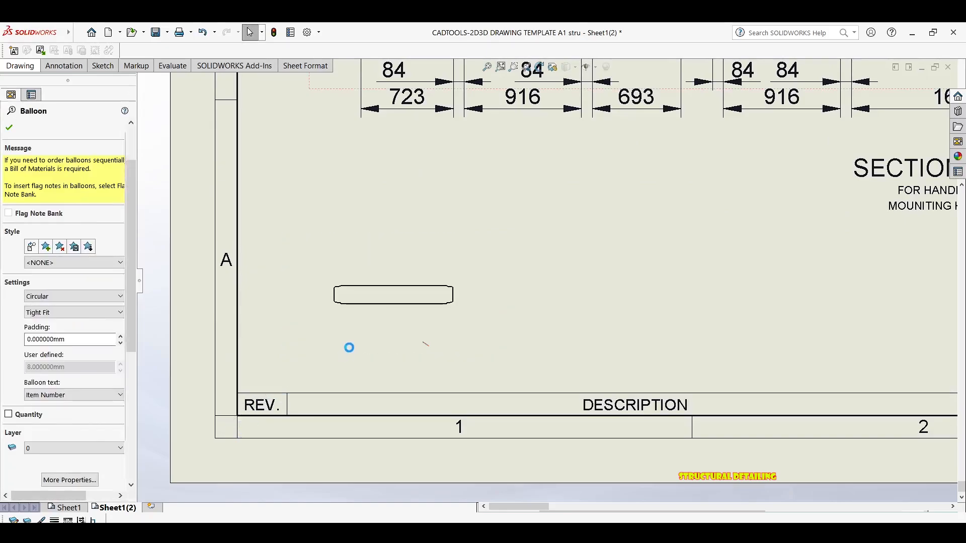
scroll(444, 334, up, 5)
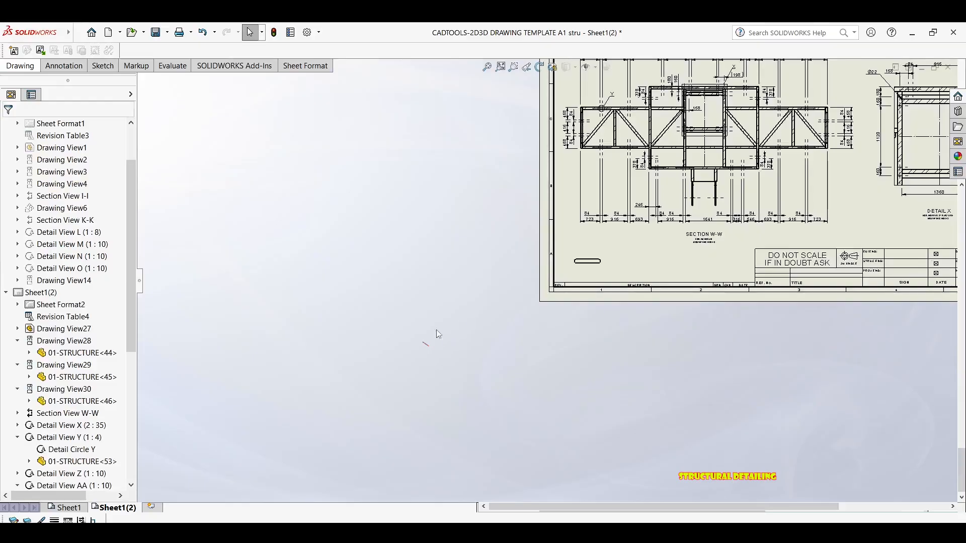
Step: Give the channel beam's view below Section W-W a custom scale of 1:10
scroll(573, 247, down, 10)
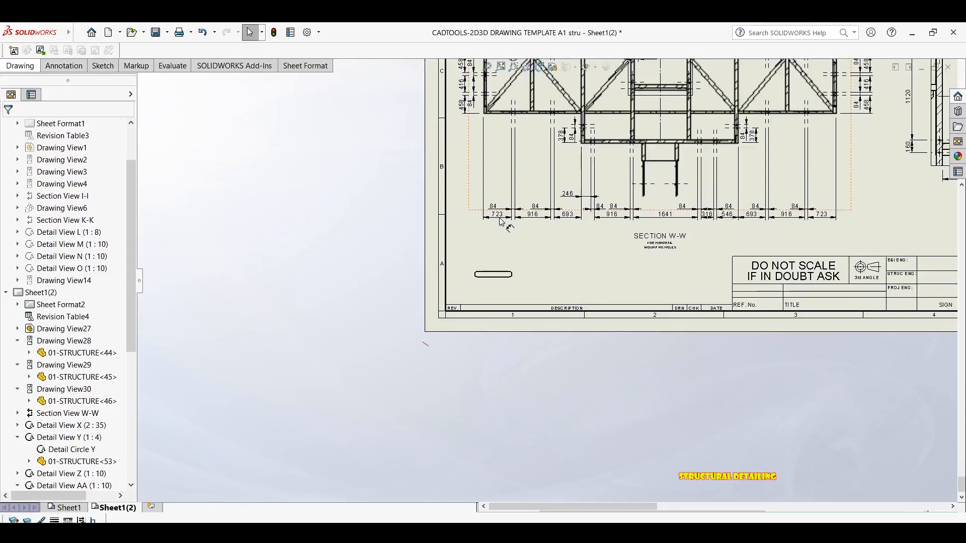
middle_drag(427, 234, 367, 131)
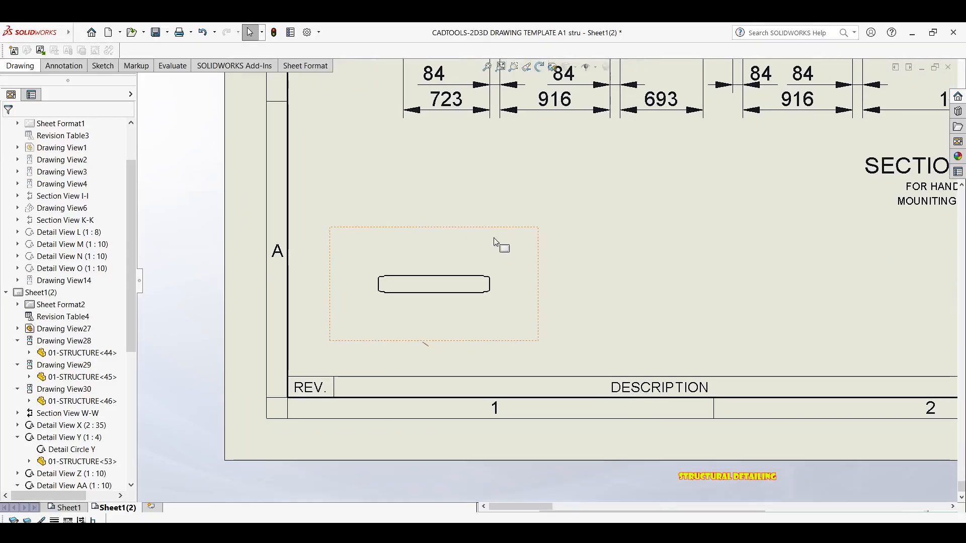
click(496, 235)
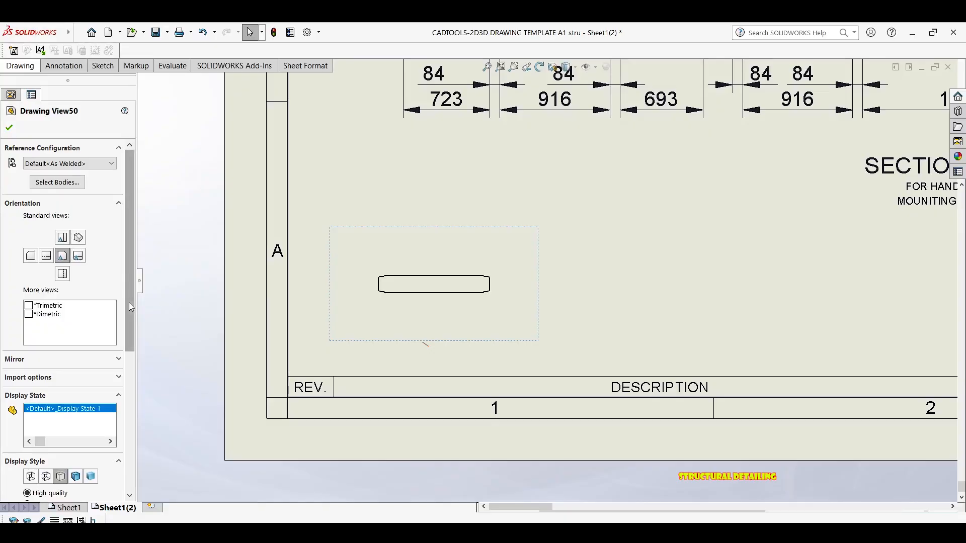
drag(129, 303, 128, 441)
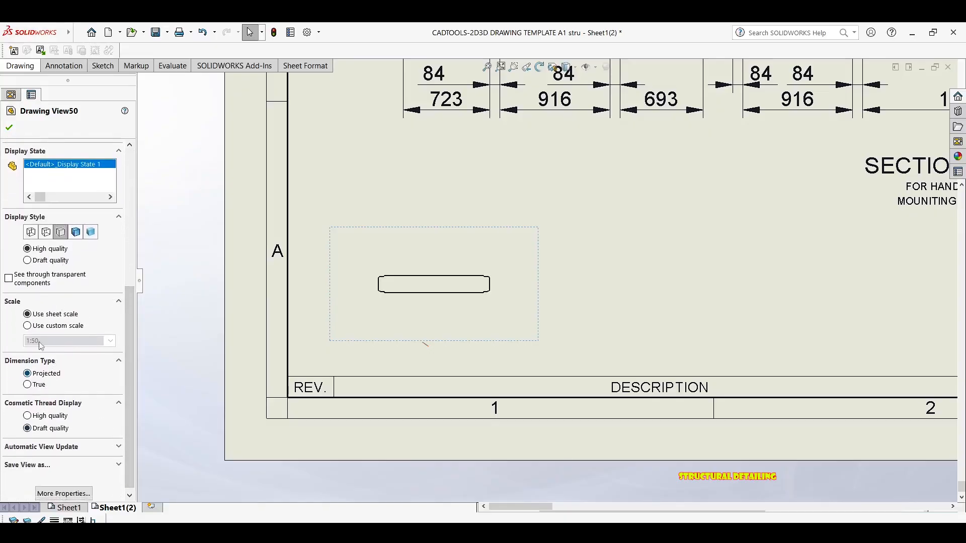
click(28, 326)
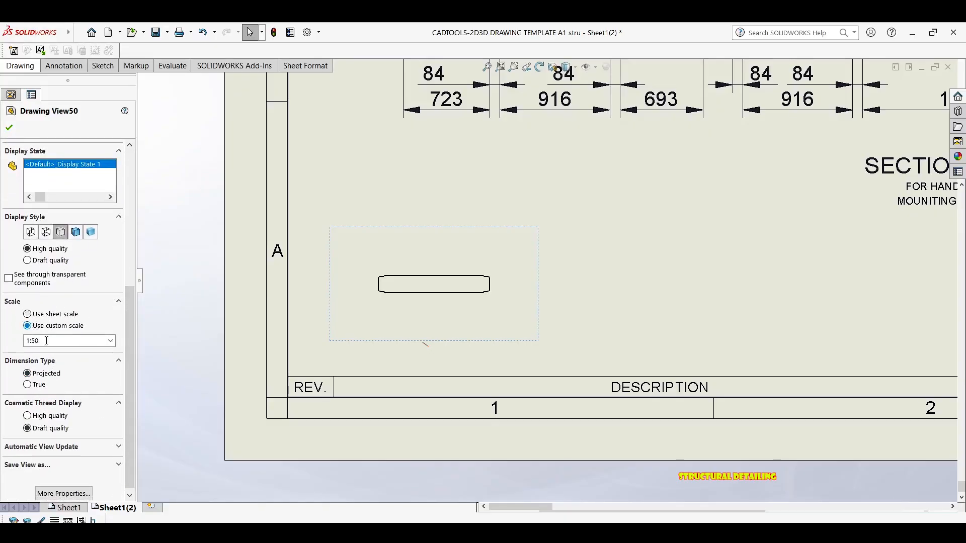
click(110, 341)
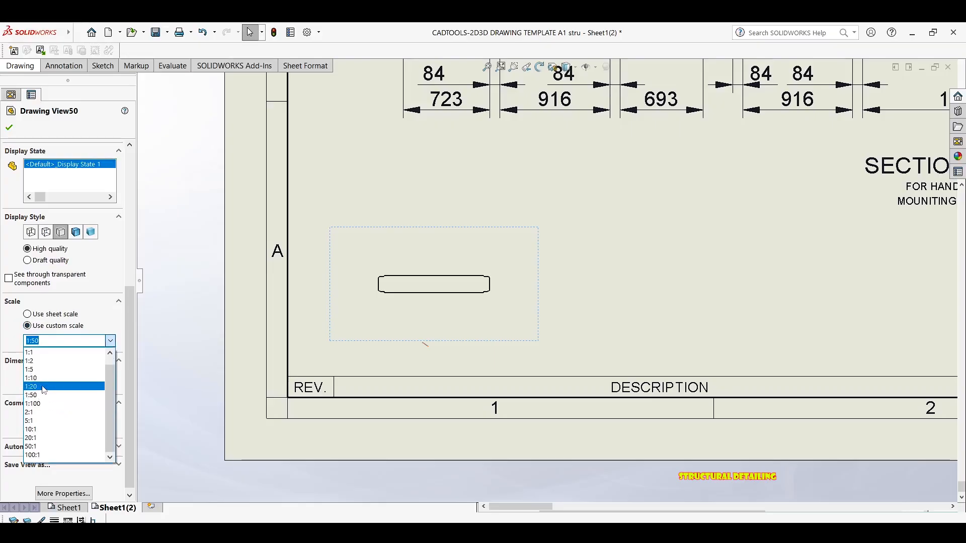
click(45, 384)
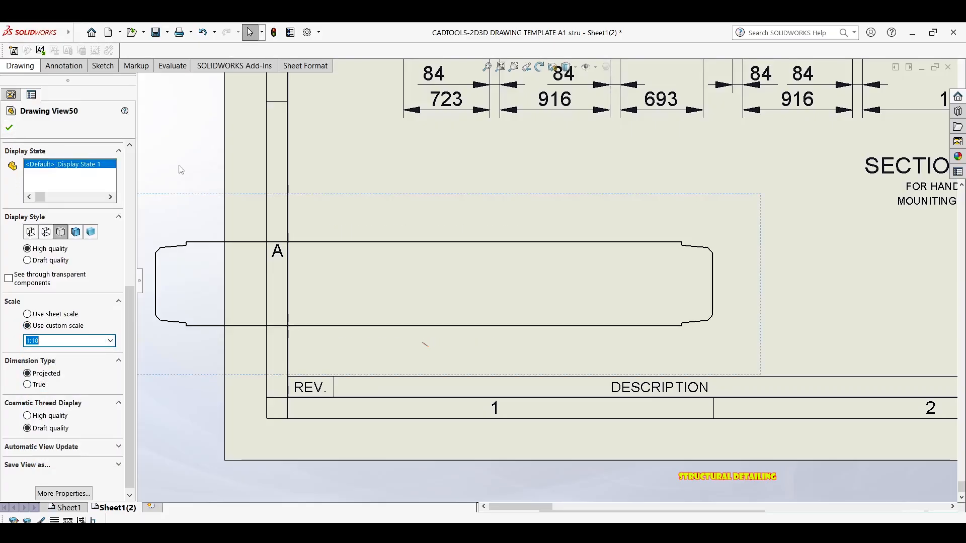
click(8, 126)
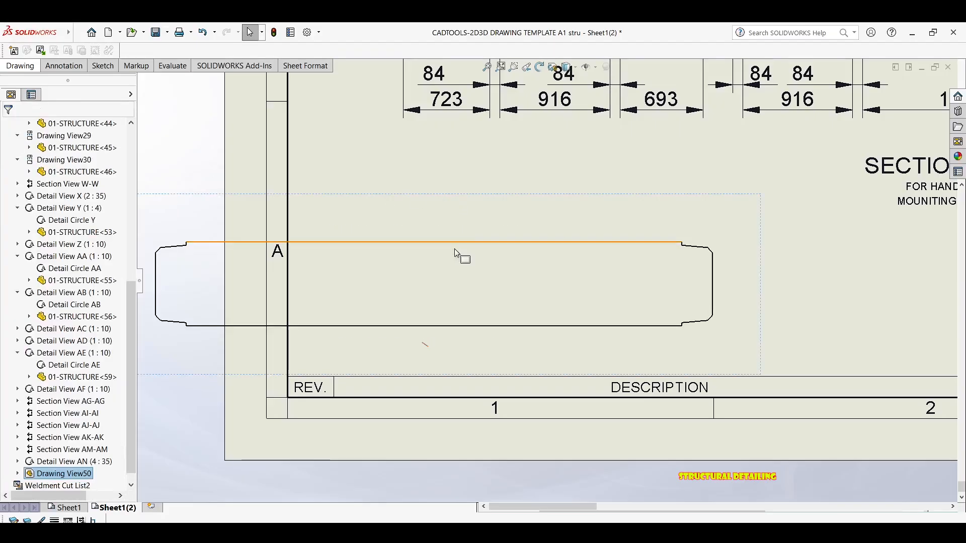
Step: Move the enlarged beam view inside the sheet border, between Section W-W and the revision table
scroll(467, 249, up, 3)
drag(505, 241, 599, 243)
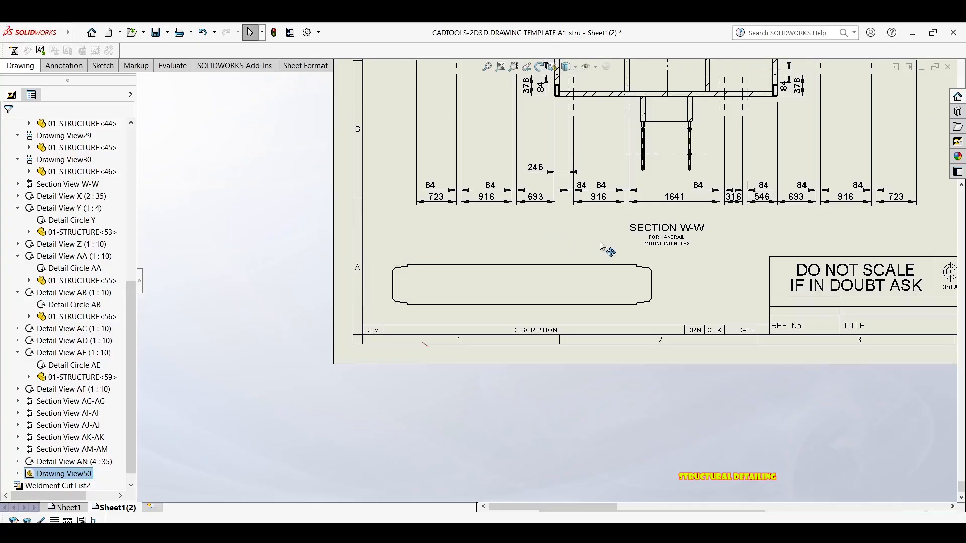
click(446, 295)
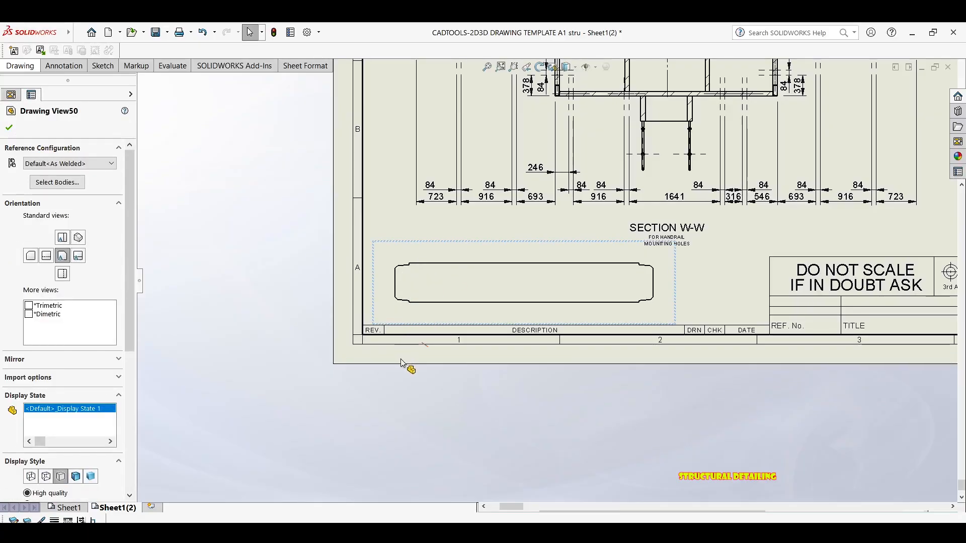
scroll(422, 264, up, 8)
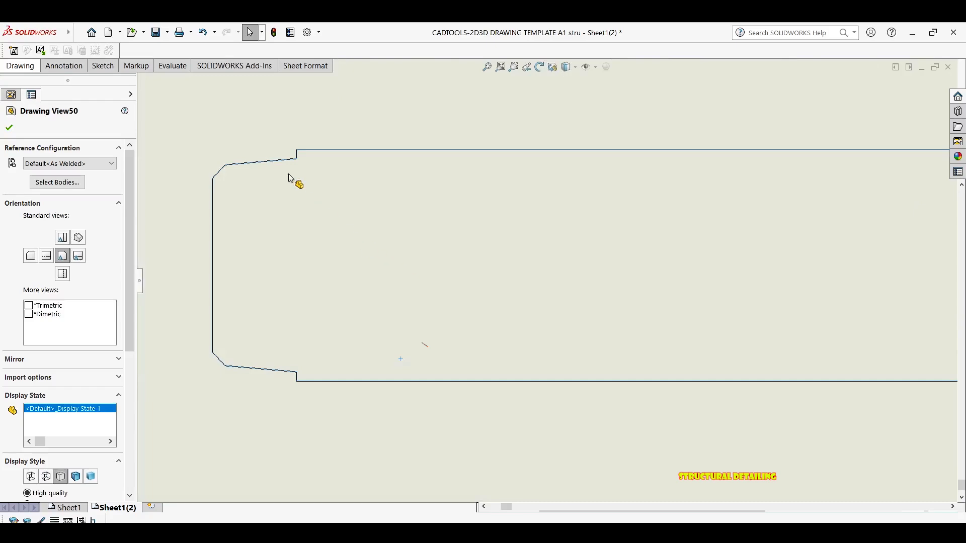
scroll(207, 218, up, 3)
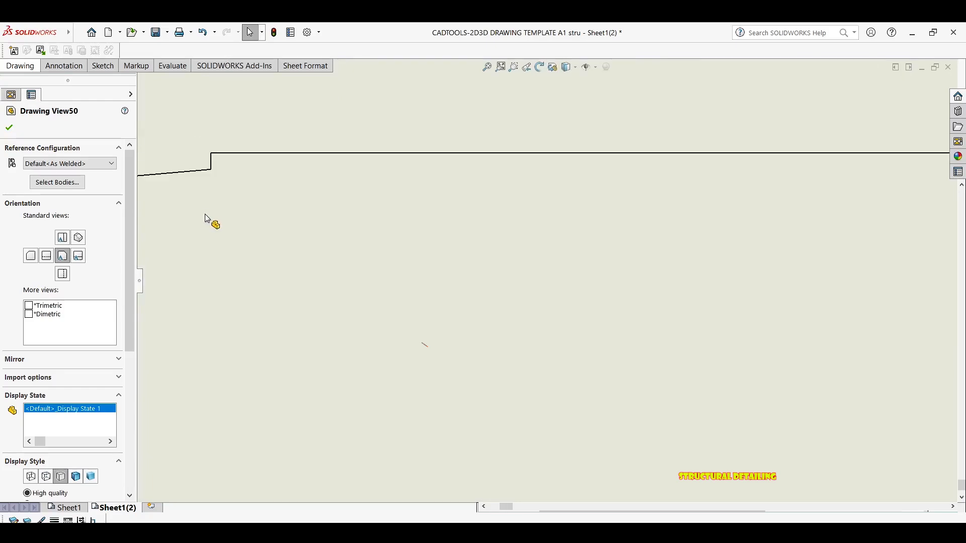
right_drag(332, 238, 469, 258)
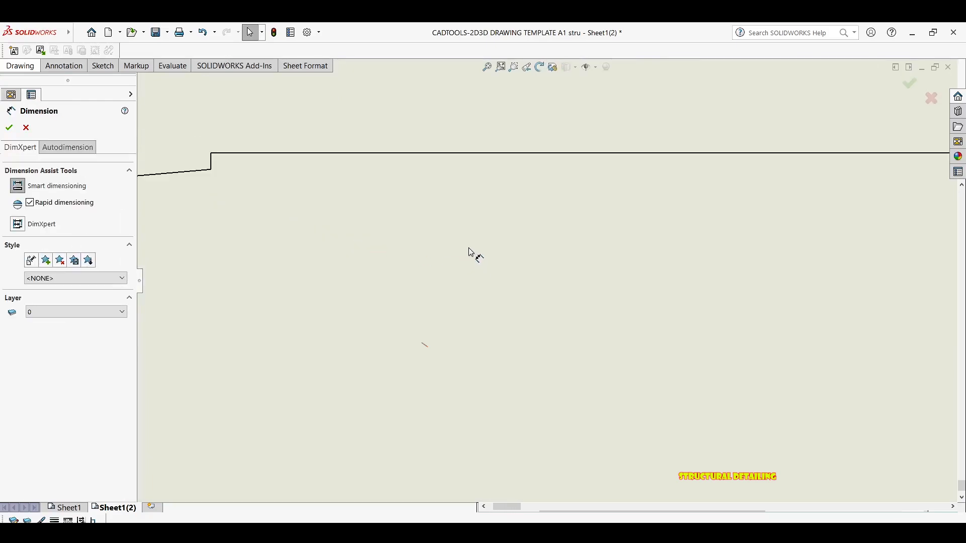
scroll(388, 166, down, 2)
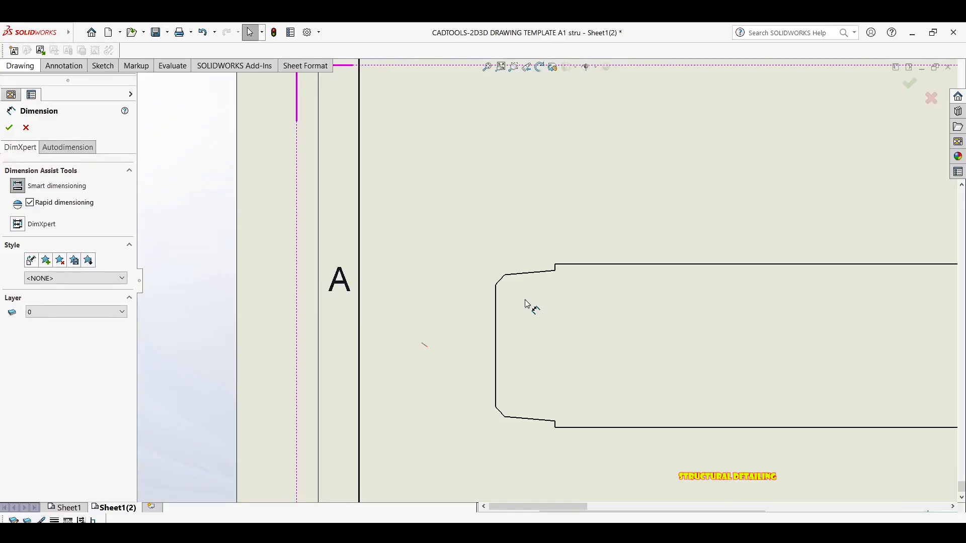
scroll(592, 257, down, 3)
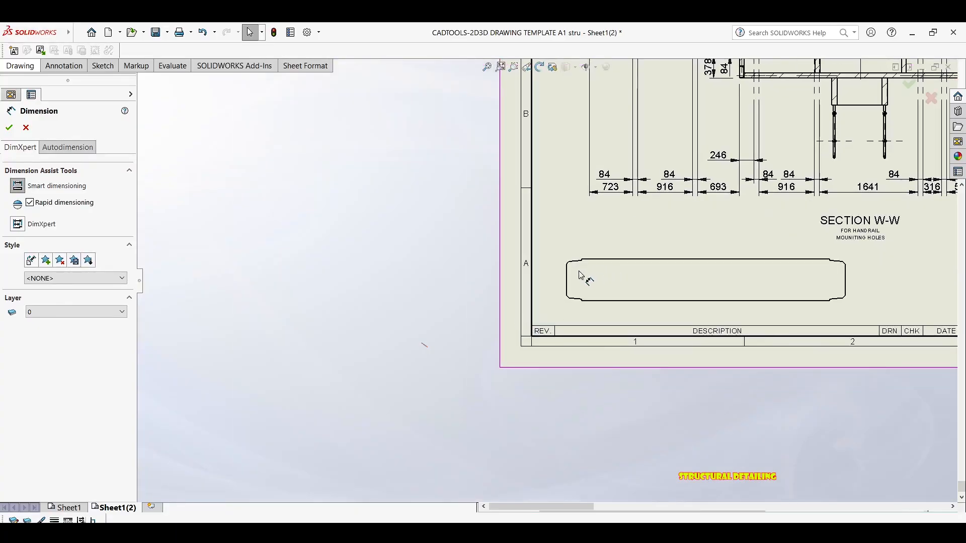
key(Escape)
scroll(588, 262, down, 4)
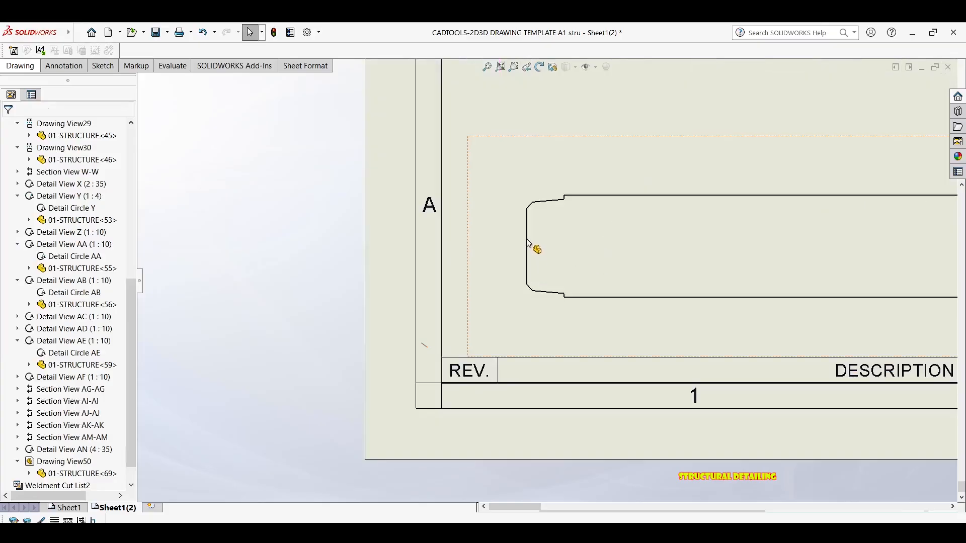
middle_drag(528, 240, 503, 270)
key(d)
key(Escape)
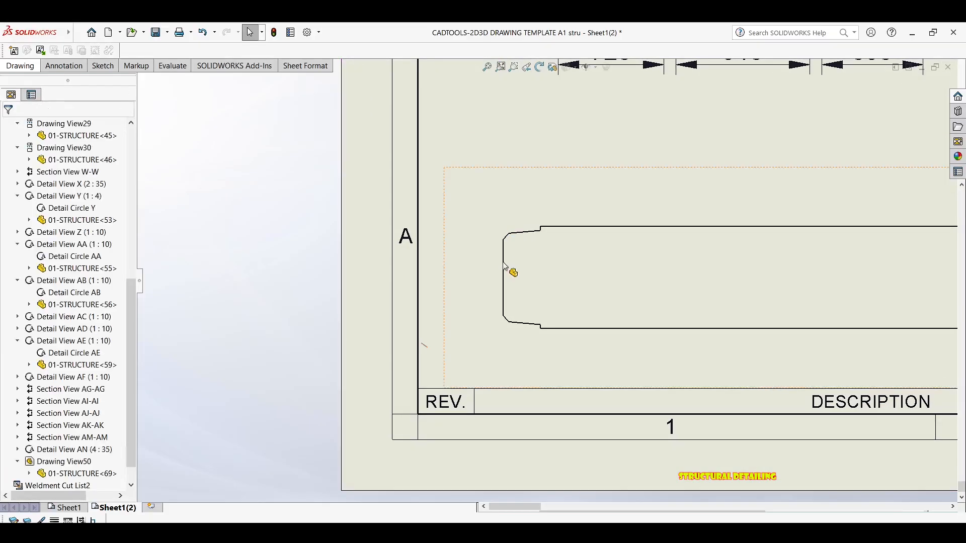
Step: Dimension the beam's left end notch length and, in line with it above the view, the full-depth length between the two notches
click(504, 261)
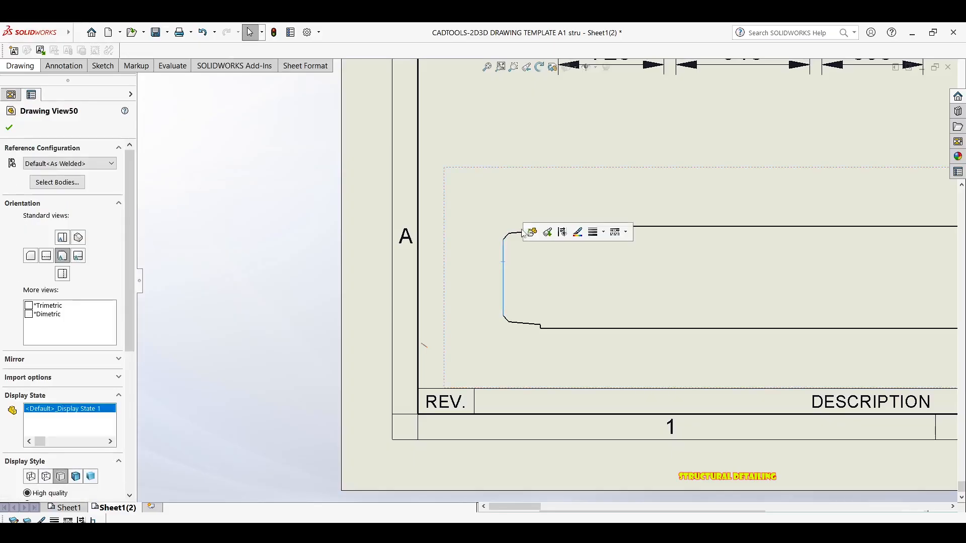
key(d)
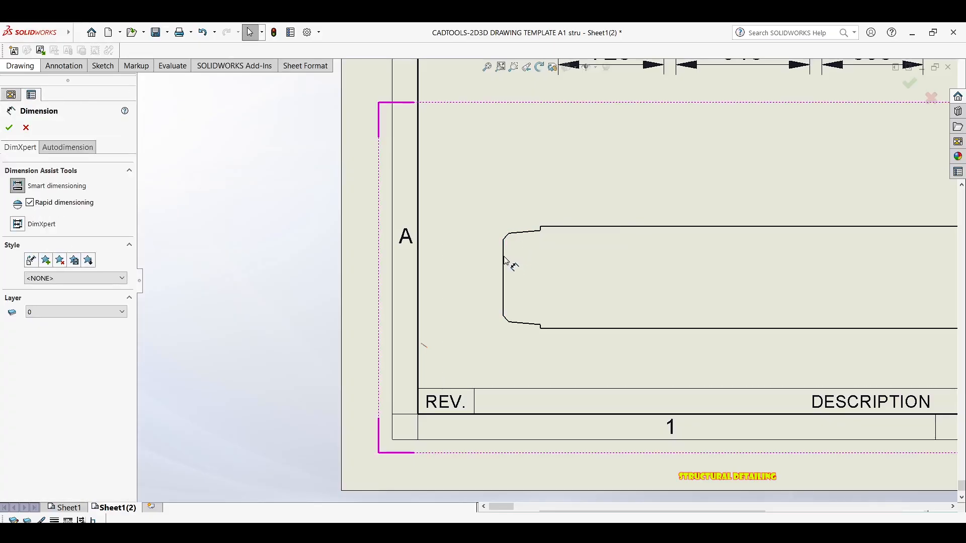
scroll(536, 234, down, 3)
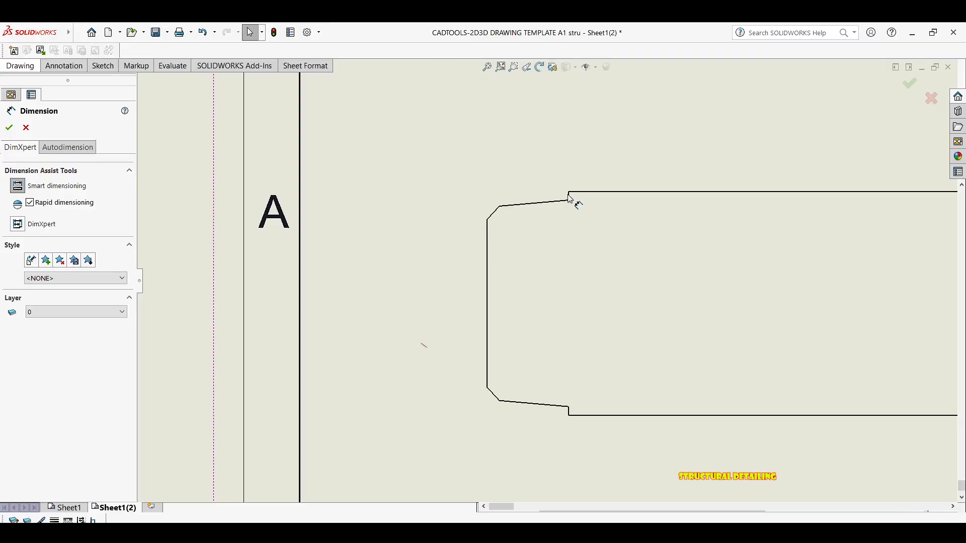
click(540, 206)
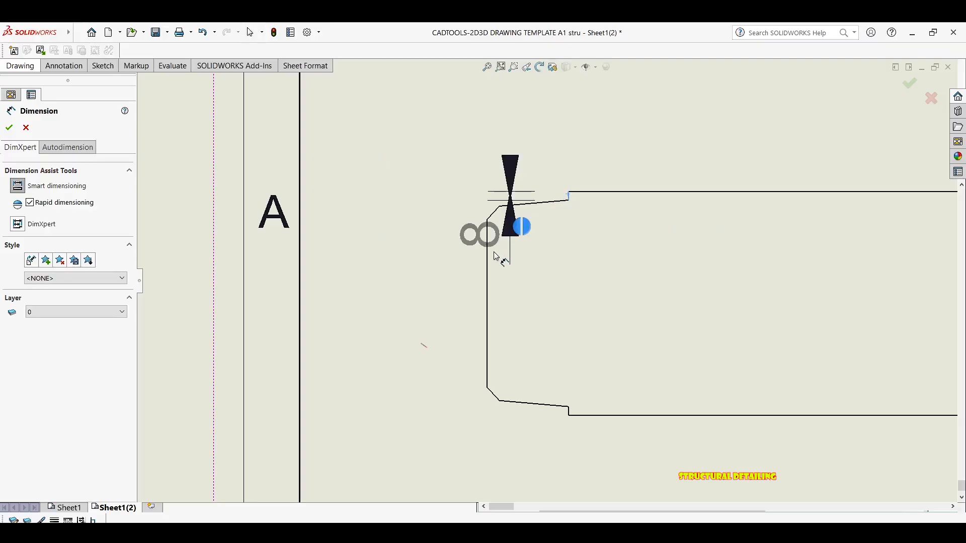
click(487, 264)
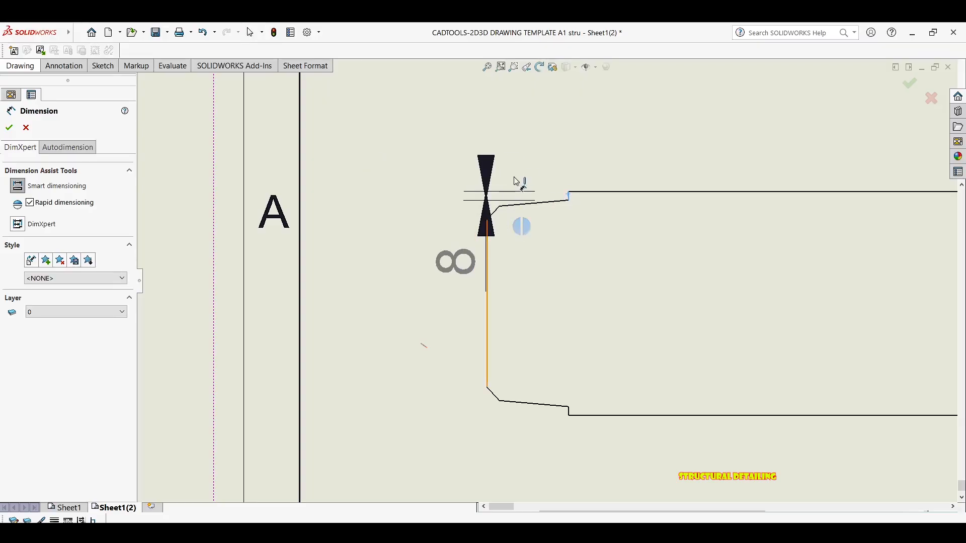
scroll(546, 143, up, 4)
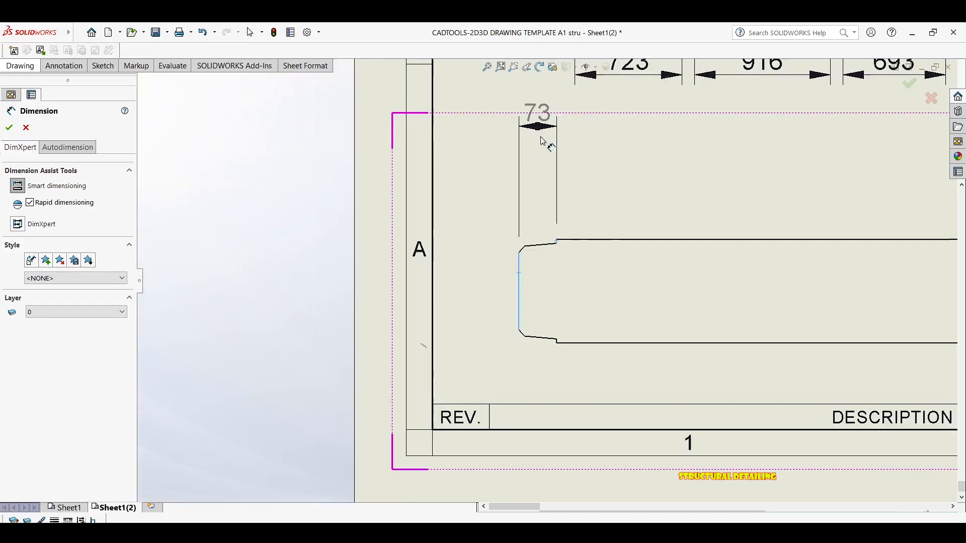
click(532, 244)
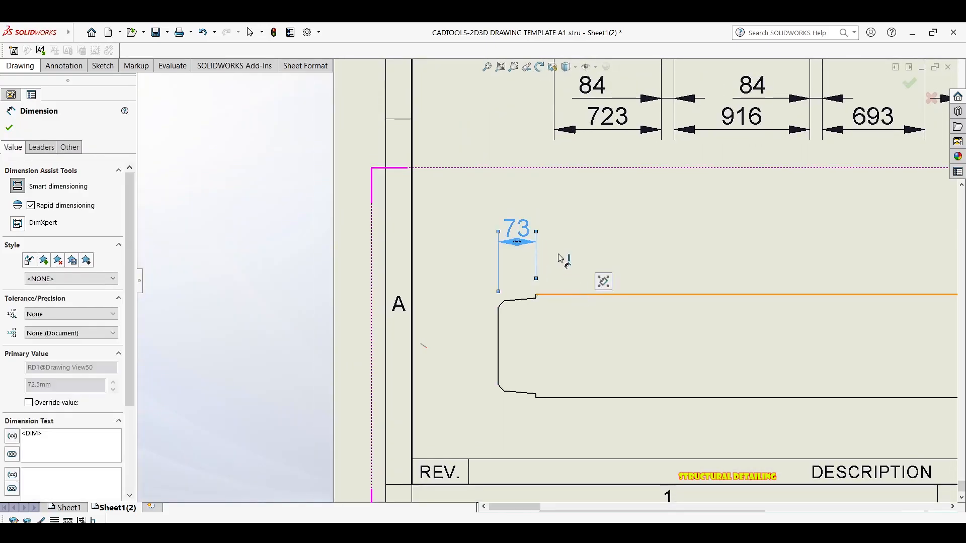
click(560, 251)
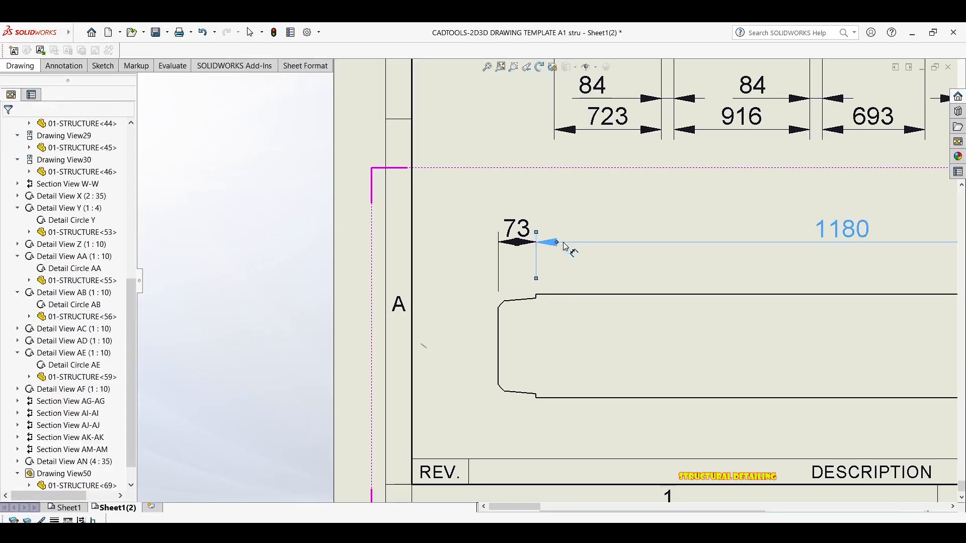
click(777, 241)
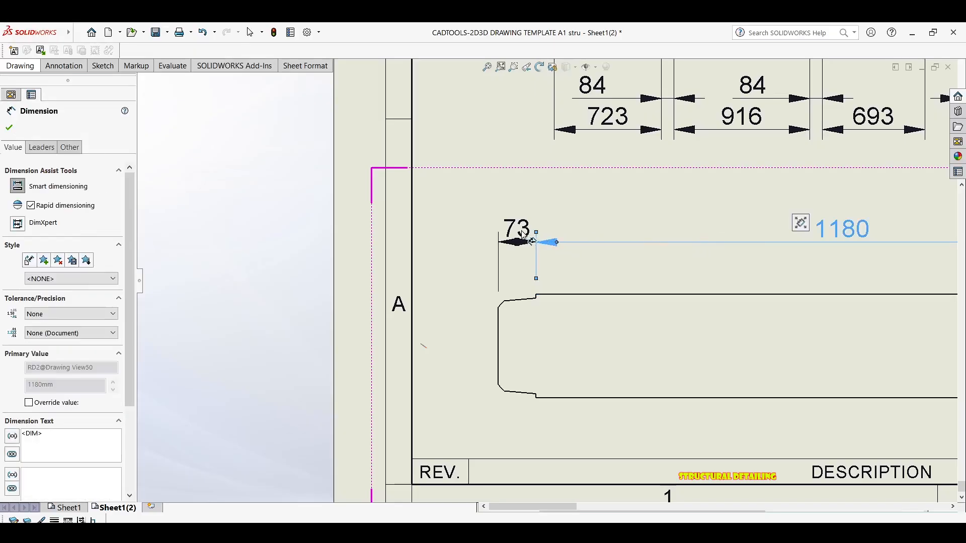
Step: Dimension the height of the small step at the beam's upper right notch and place the dimension clear of the beam's end
scroll(524, 234, up, 3)
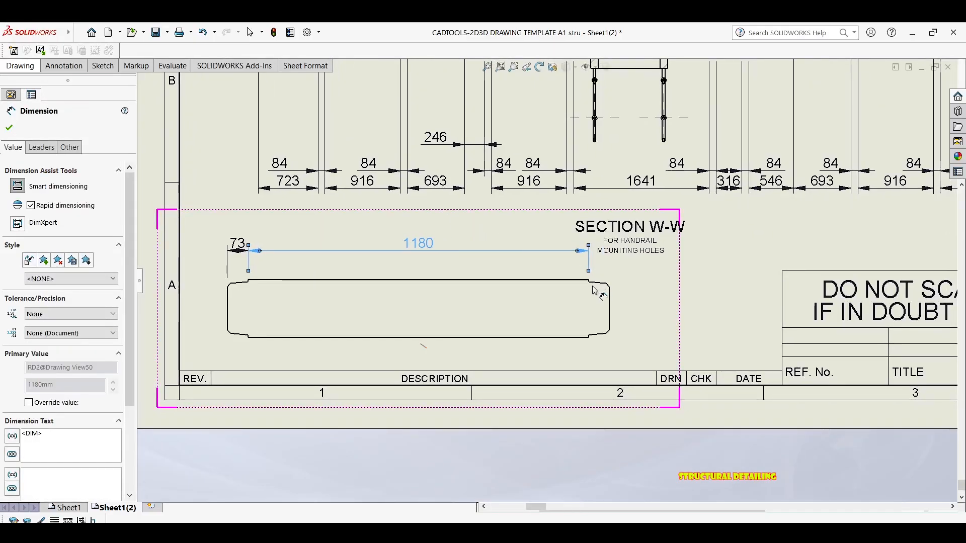
scroll(586, 281, down, 5)
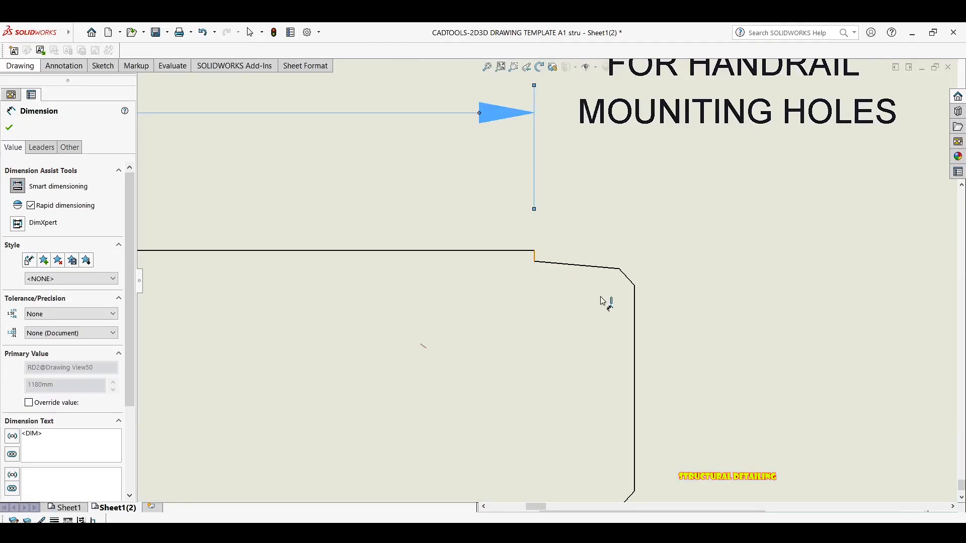
click(636, 318)
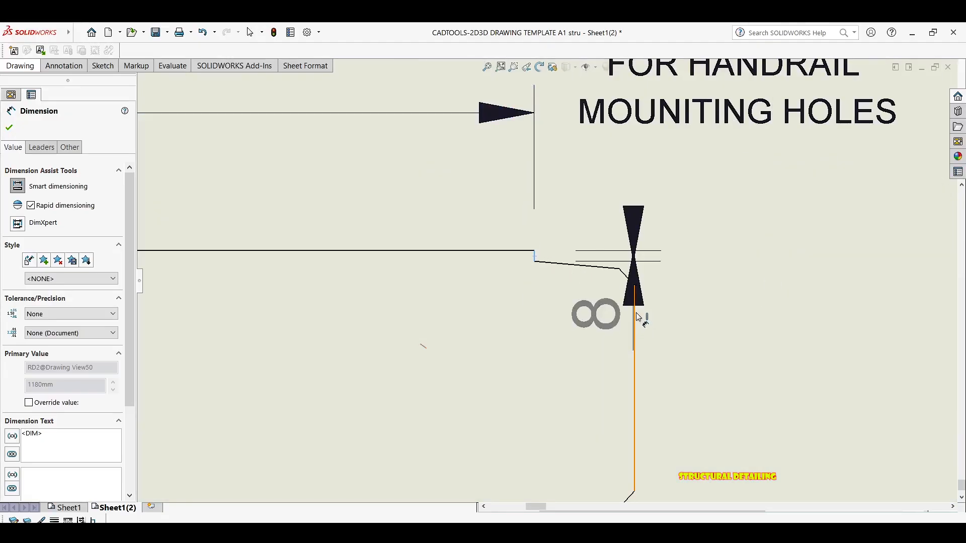
click(637, 314)
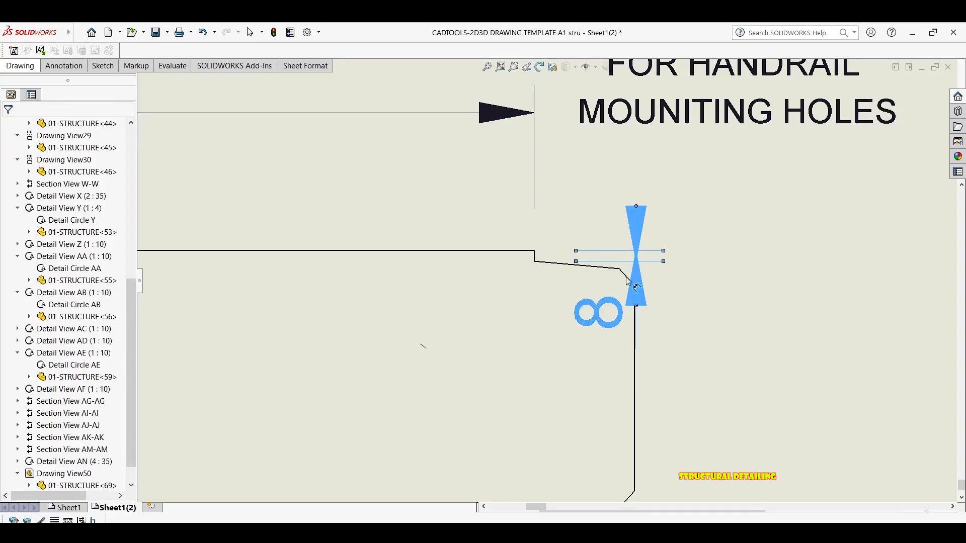
key(Escape)
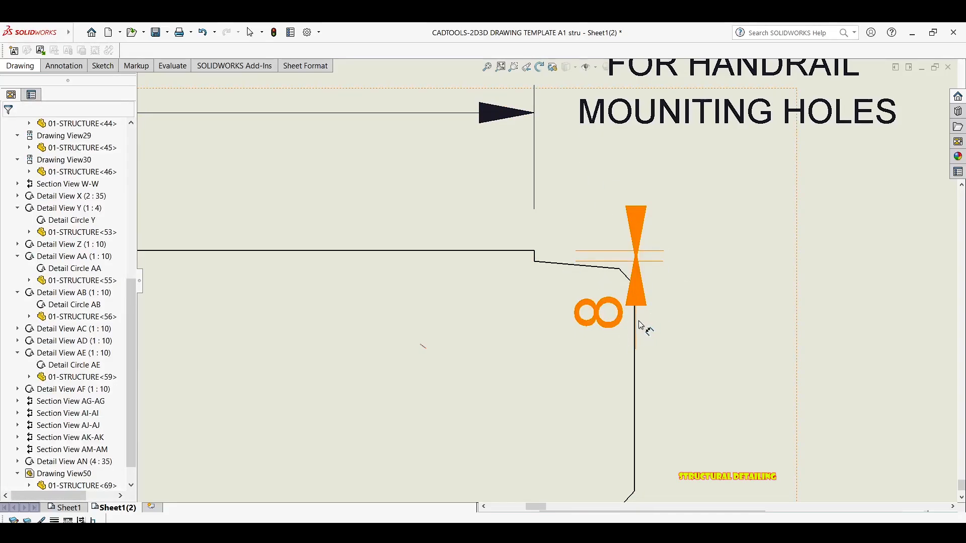
click(639, 302)
click(760, 291)
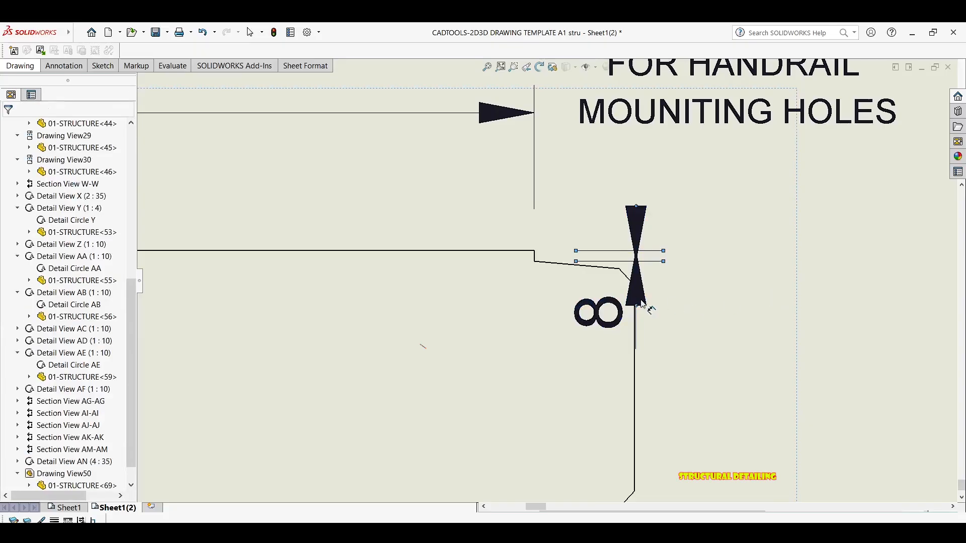
drag(650, 257, 637, 218)
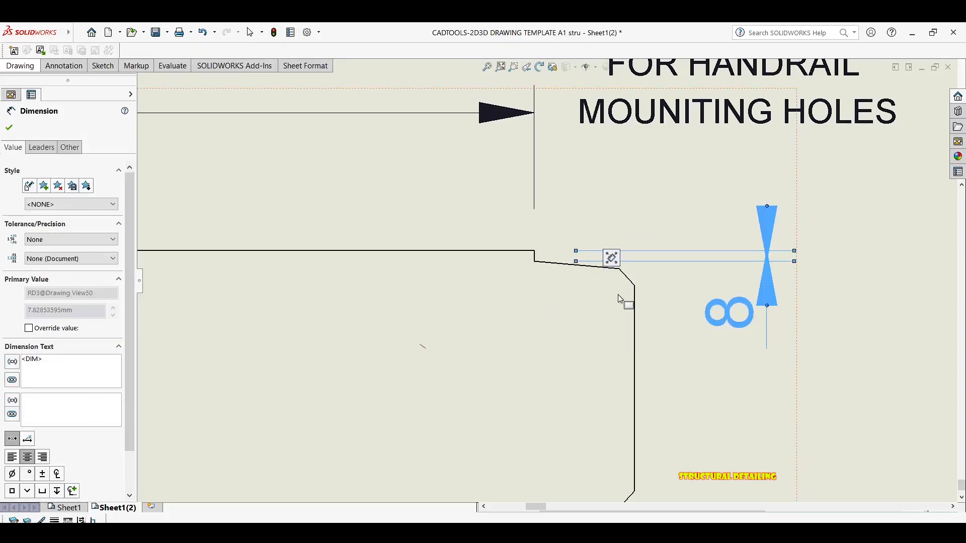
Step: Dimension the length of the notch at the beam's right end, placed in line with the full-depth length dimension above the view
click(635, 318)
key(Escape)
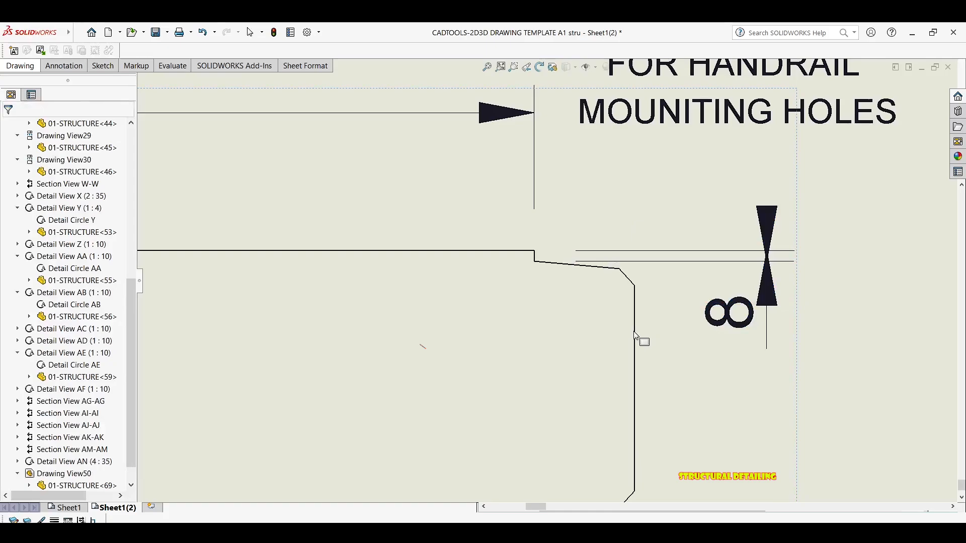
key(d)
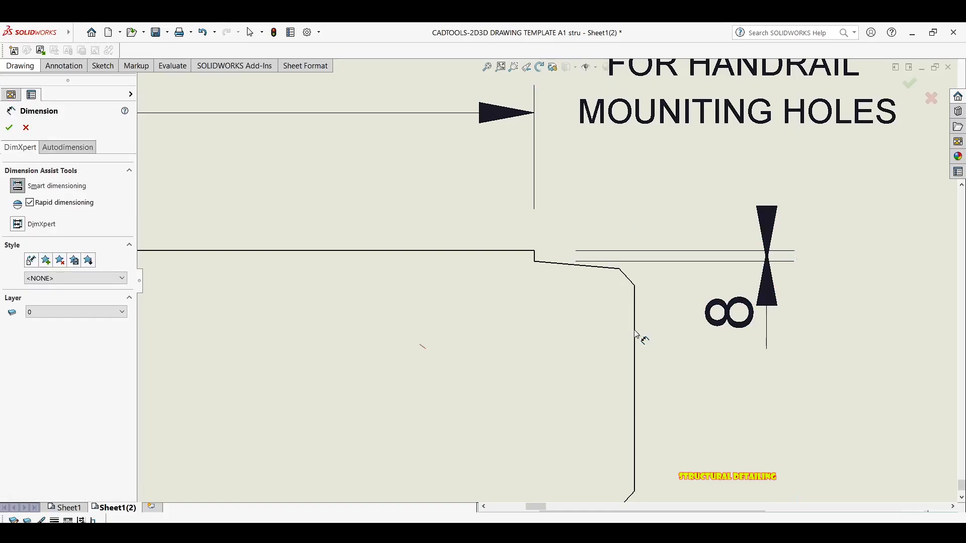
key(Escape)
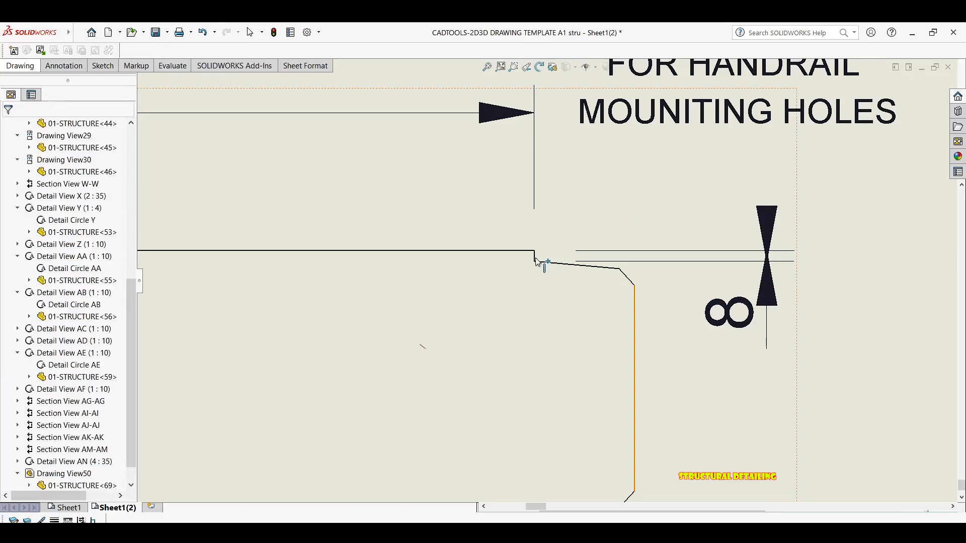
click(536, 257)
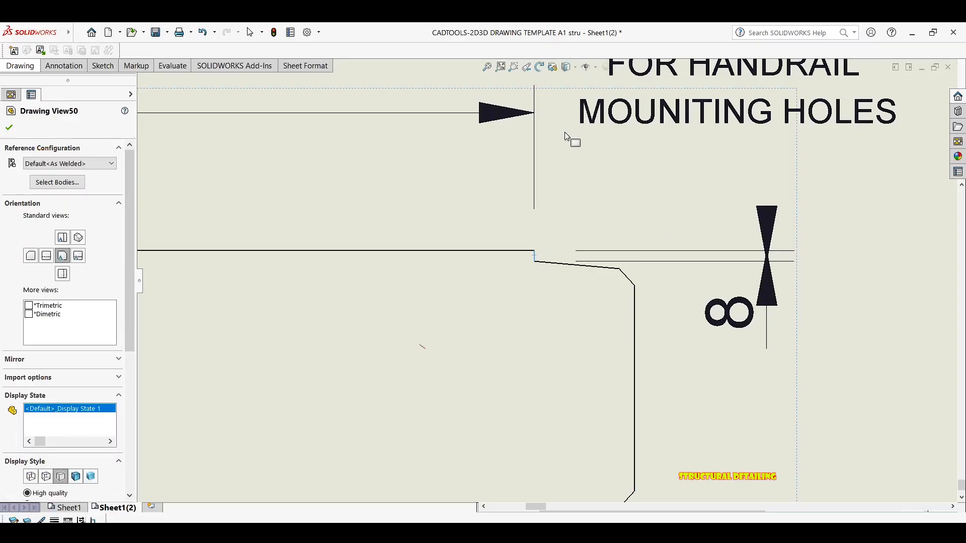
key(d)
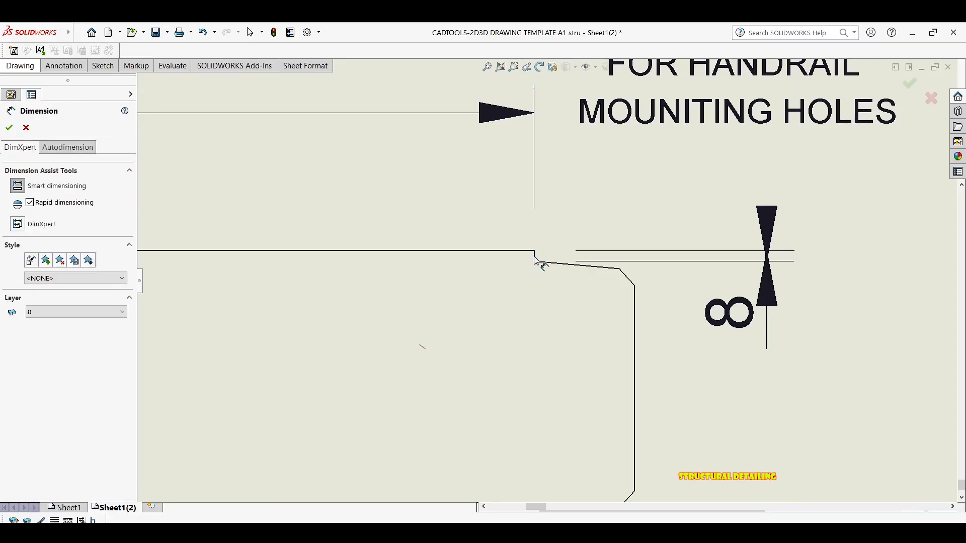
click(535, 257)
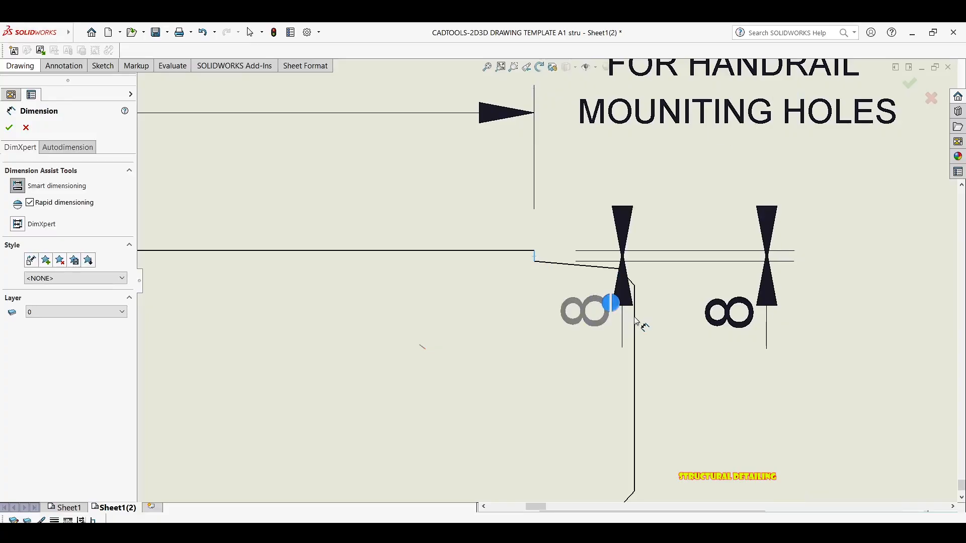
click(578, 112)
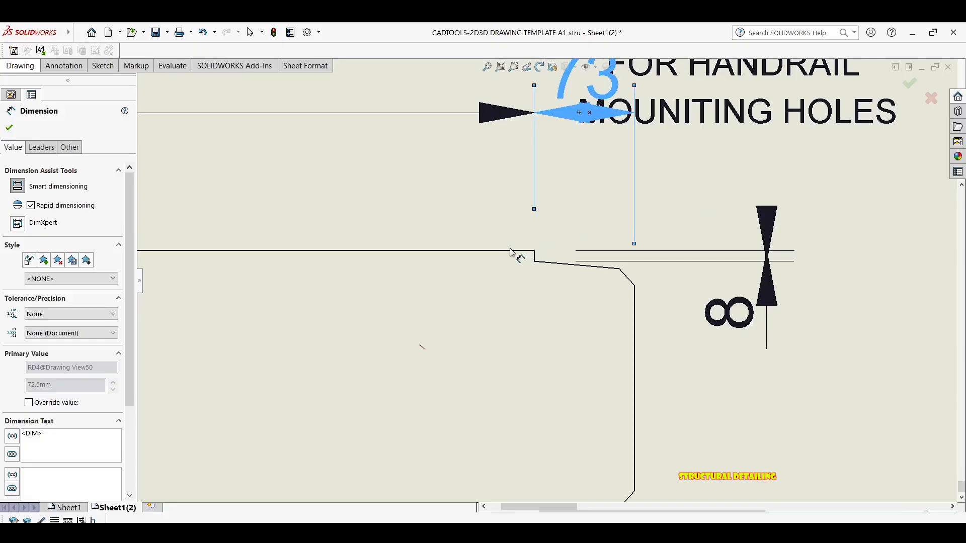
Step: Dimension the straight vertical edge at the beam's left end, placing the dimension outside the beam
scroll(592, 253, up, 5)
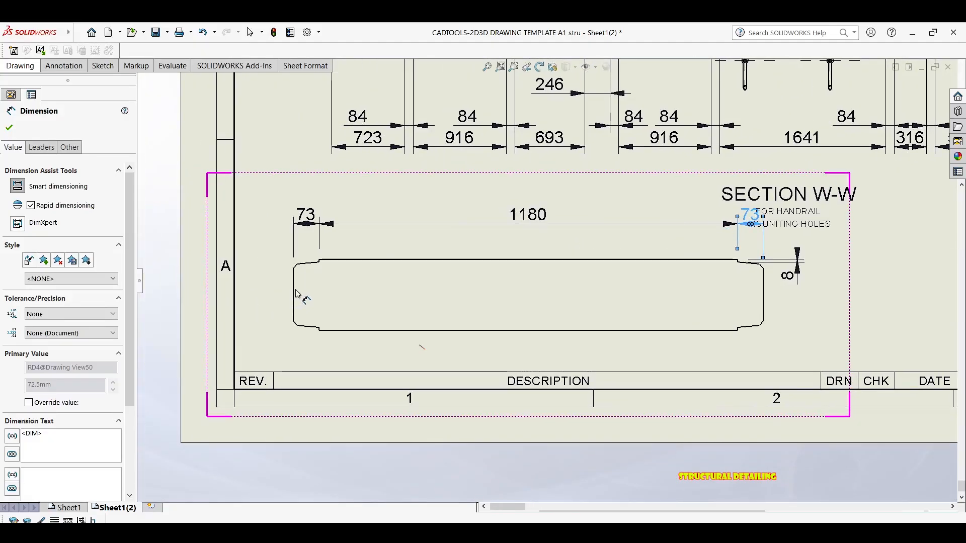
scroll(298, 293, down, 5)
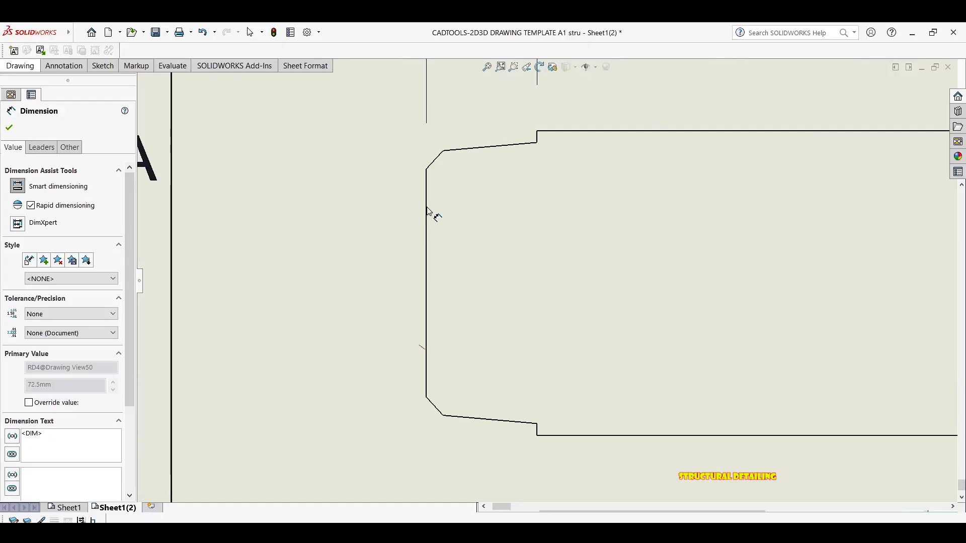
click(378, 202)
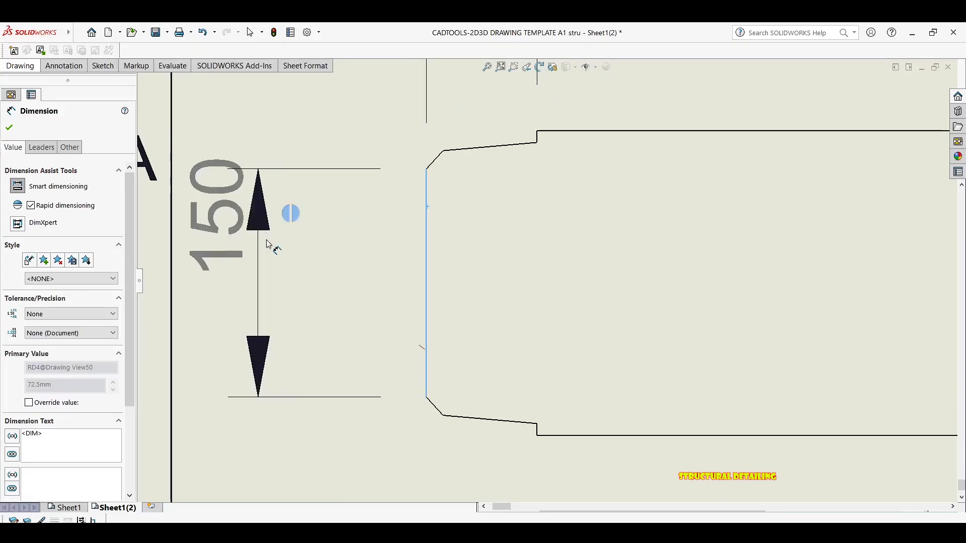
click(305, 264)
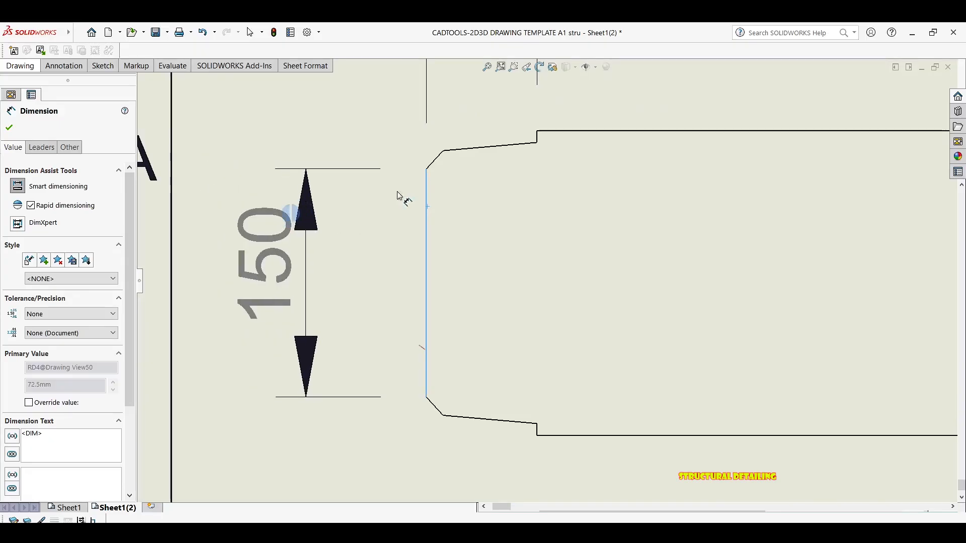
Step: Dimension the vertical height of the small chamfer at the beam's upper left corner, placed beside the end-edge dimension
click(445, 151)
key(Escape)
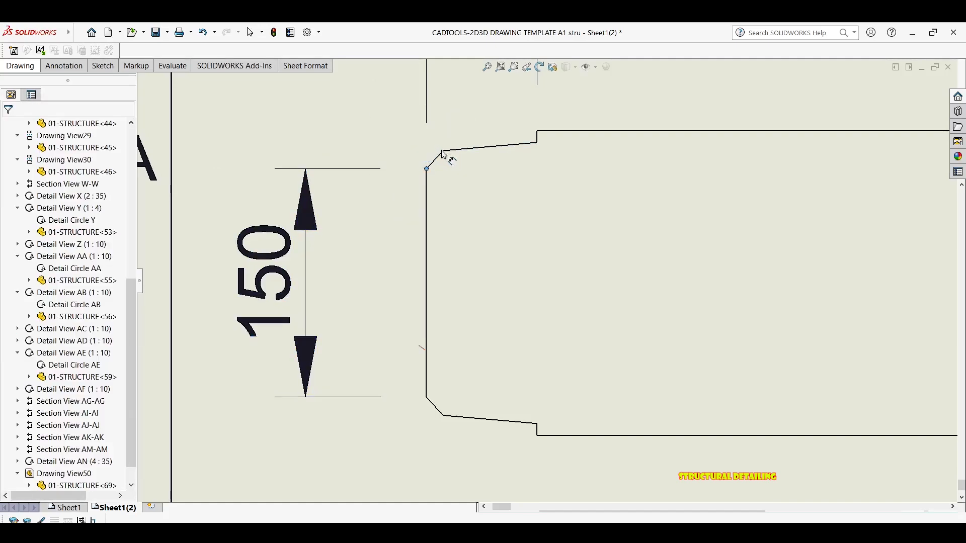
click(437, 158)
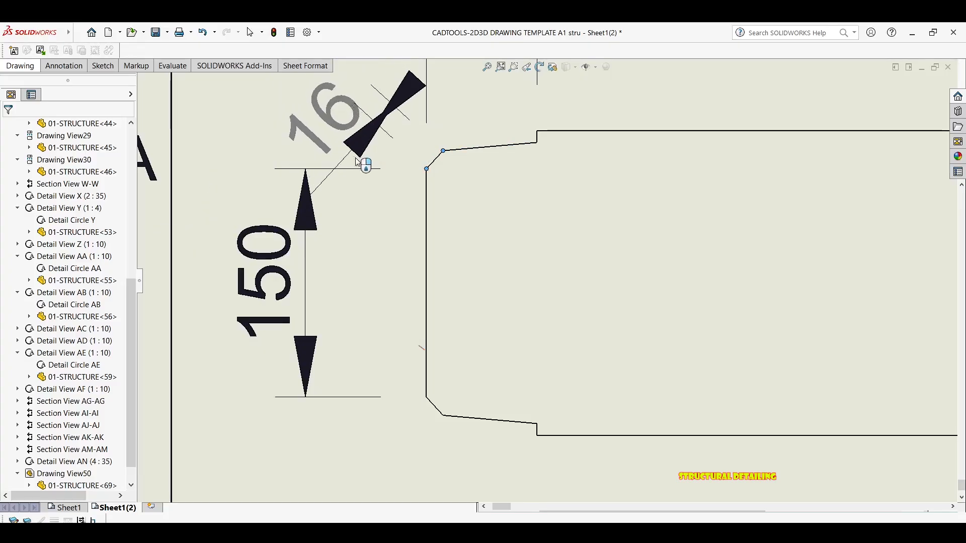
click(372, 141)
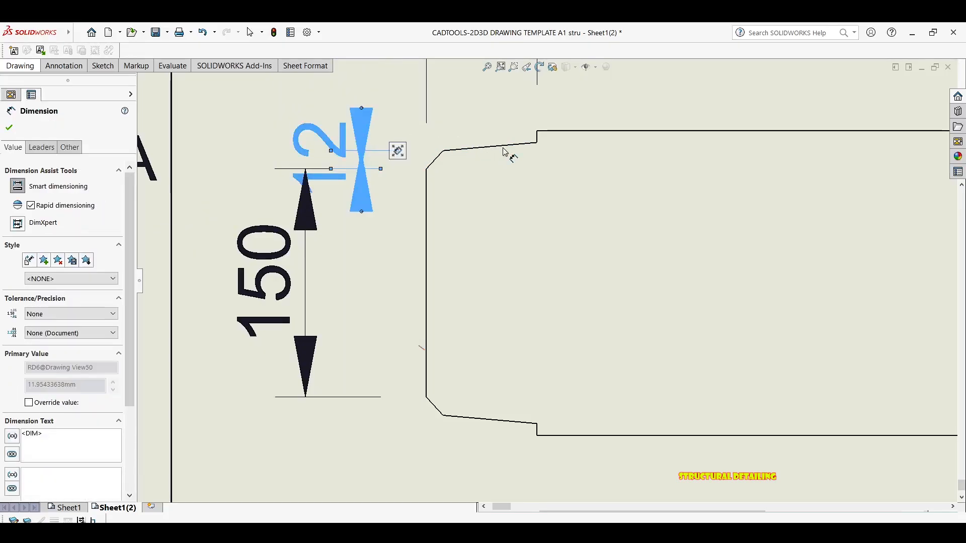
scroll(541, 153, down, 1)
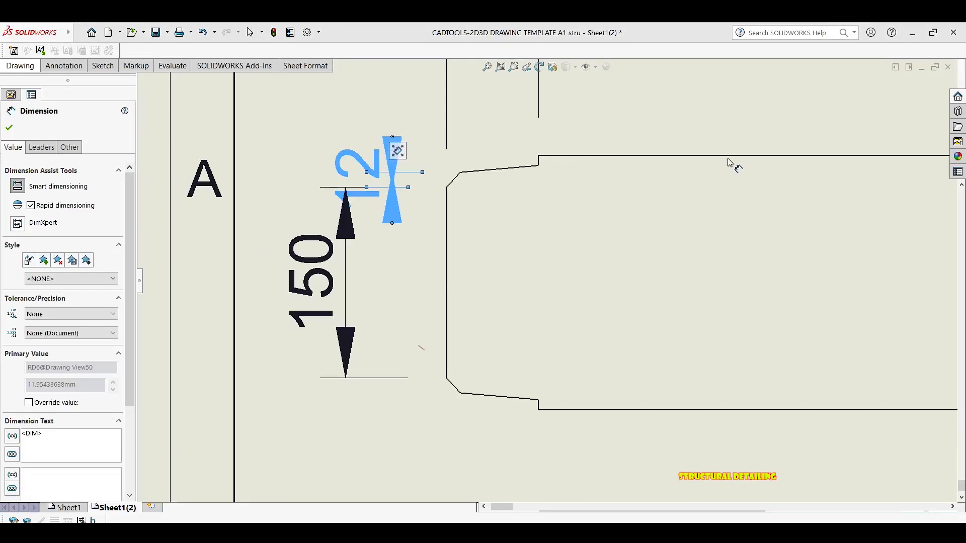
key(Escape)
Step: Move the chamfer height dimension's text up clear of the end-edge dimension and flip its arrows to the outside
scroll(408, 181, down, 1)
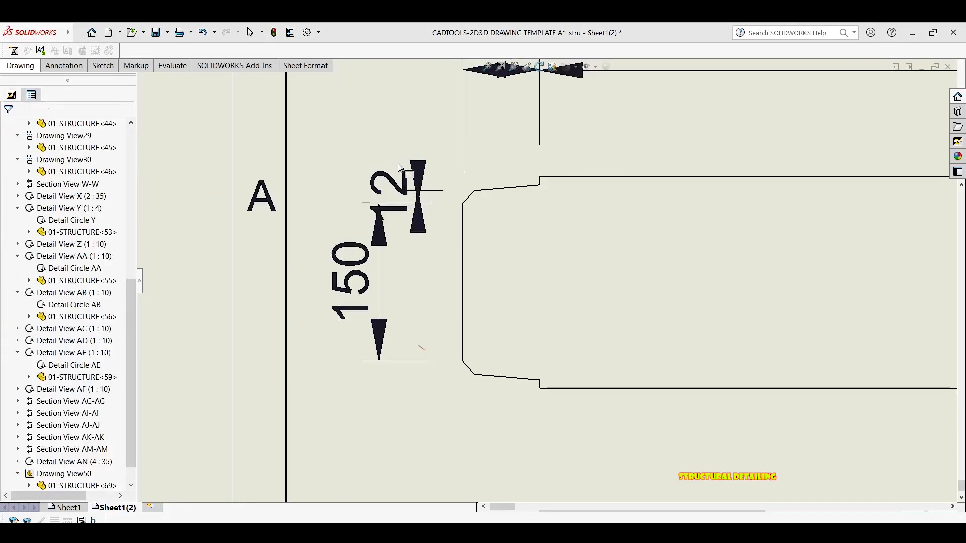
click(396, 177)
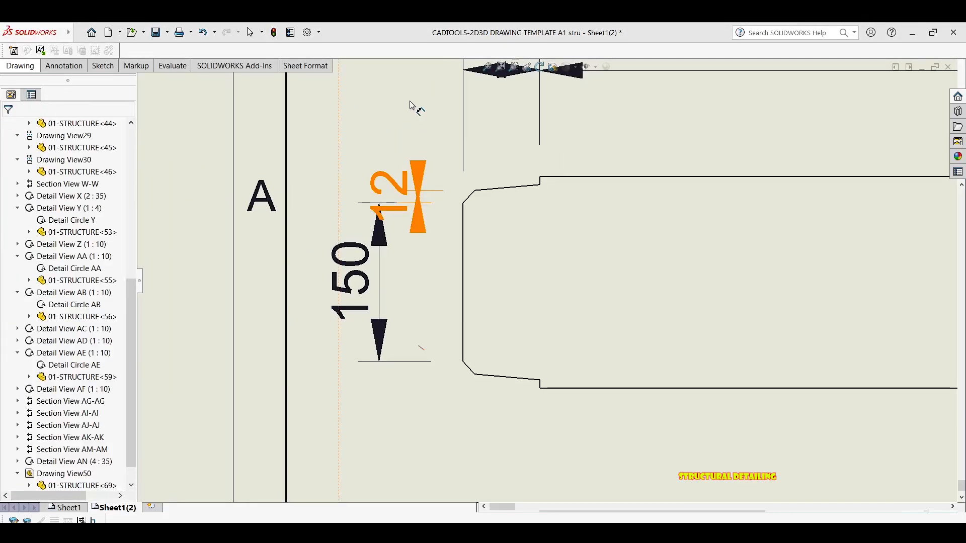
mouse_move(411, 105)
mouse_down()
mouse_move(418, 86)
mouse_move(414, 123)
mouse_up()
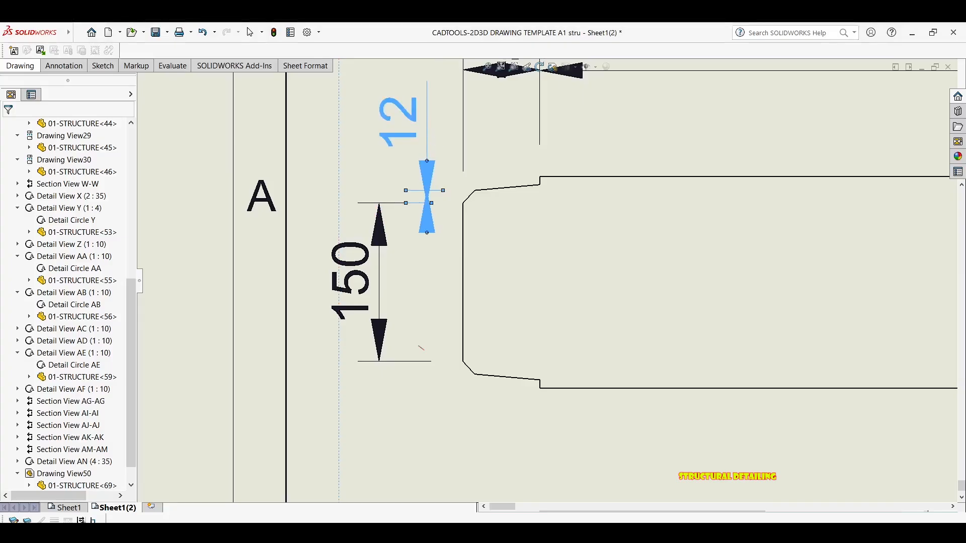
click(427, 161)
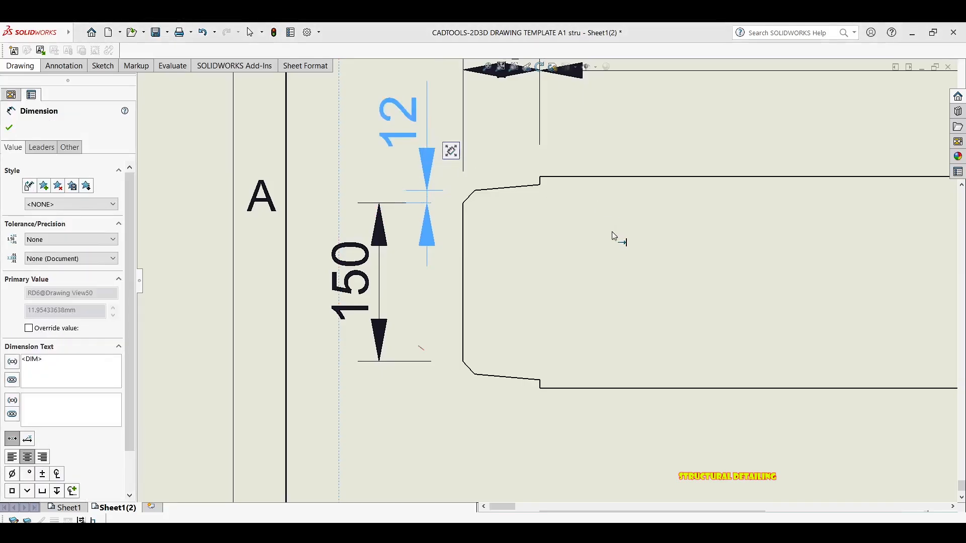
click(597, 222)
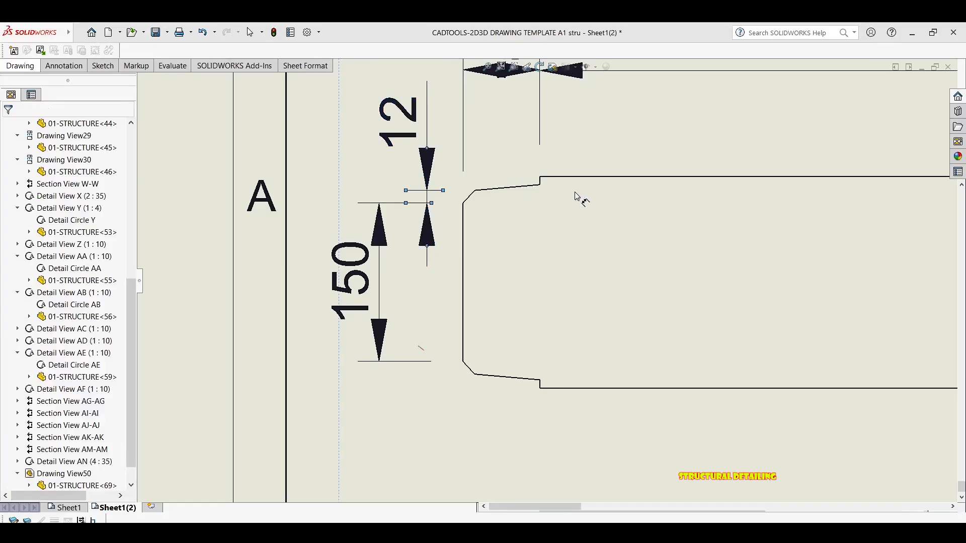
Step: Separate the two views by moving the beam view slightly down toward the revision table and Section W-W slightly up
scroll(575, 187, up, 5)
scroll(593, 207, up, 3)
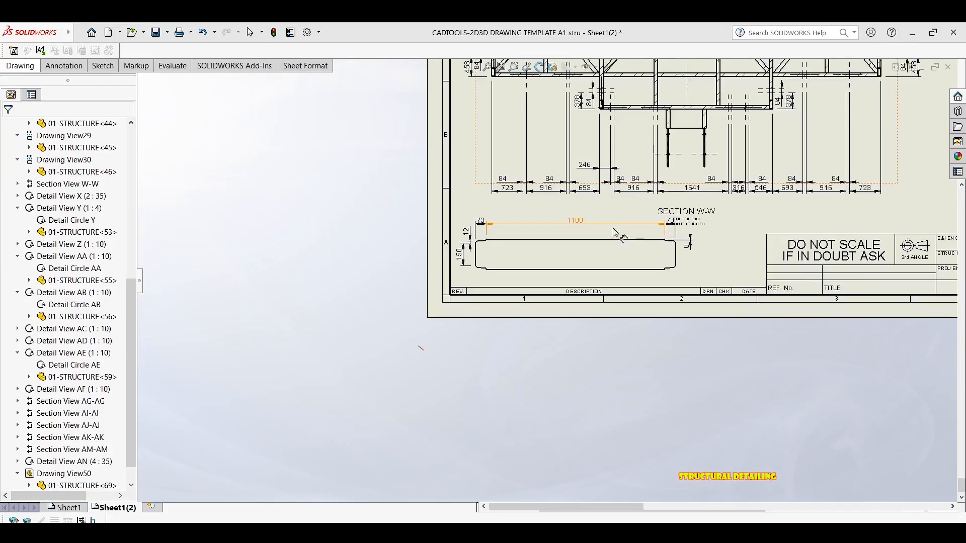
middle_drag(663, 286, 586, 309)
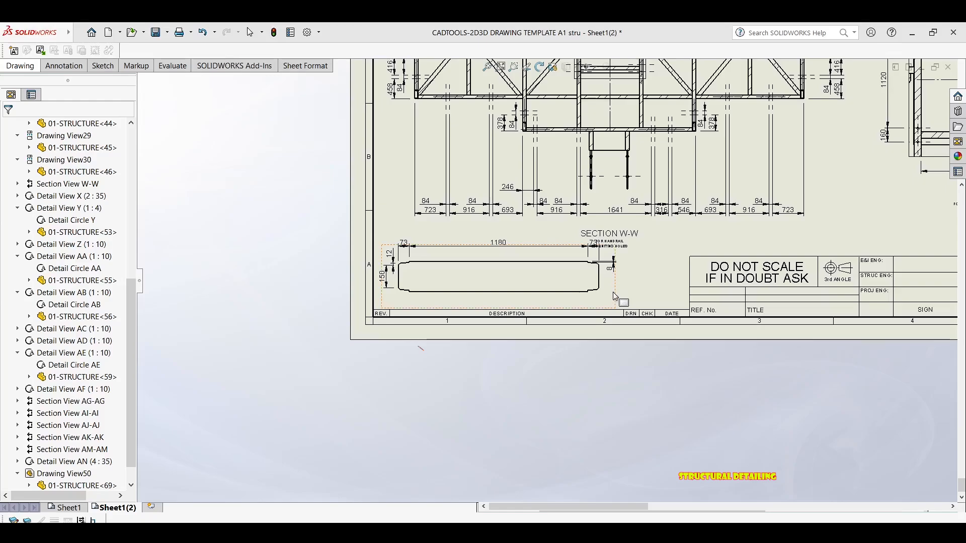
drag(613, 305, 611, 310)
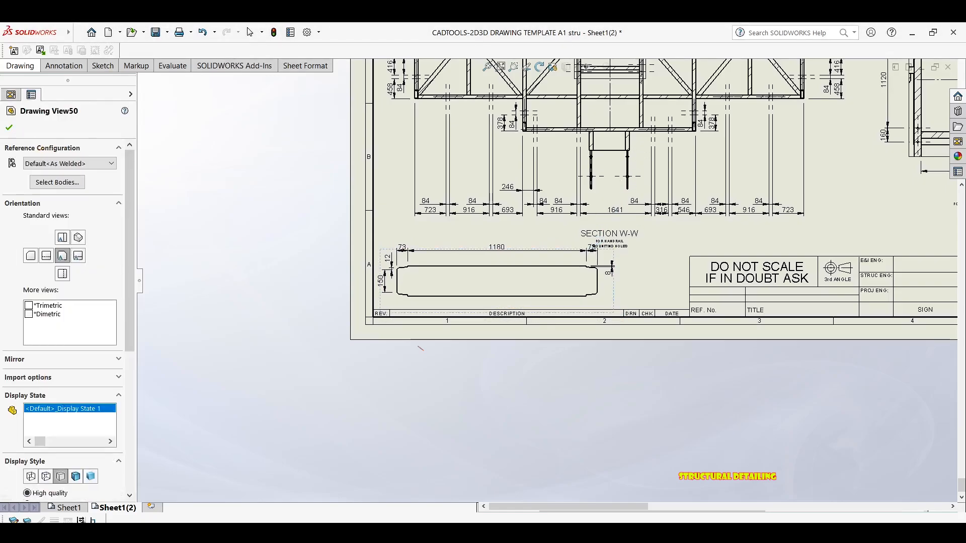
scroll(553, 269, up, 1)
middle_drag(615, 231, 530, 356)
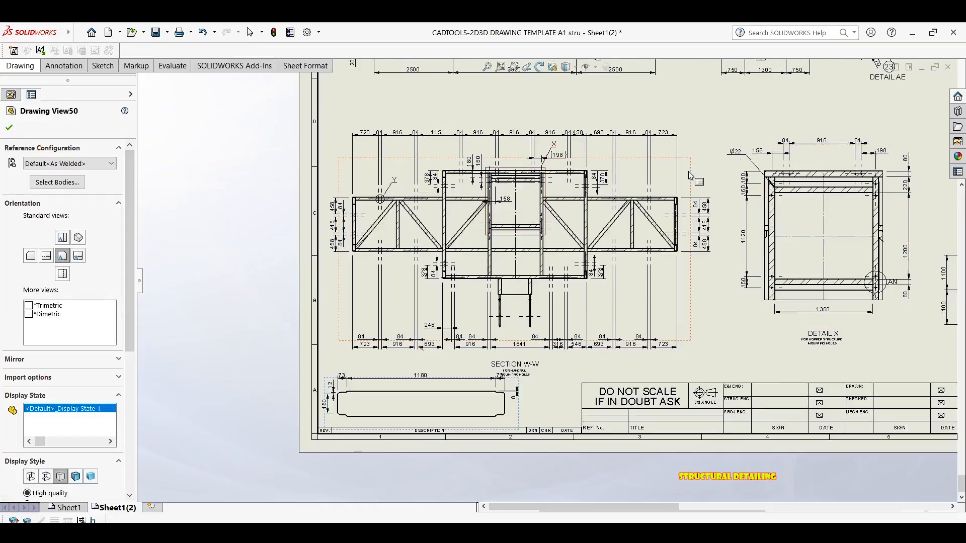
drag(689, 171, 688, 156)
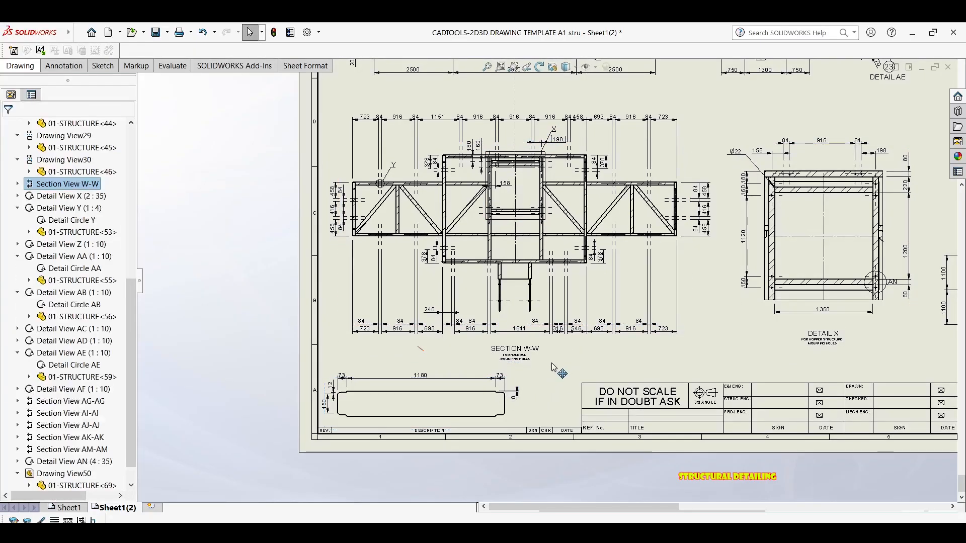
Step: Shift the beam view slightly up and to the right, away from the revision table and sheet border
scroll(528, 411, up, 3)
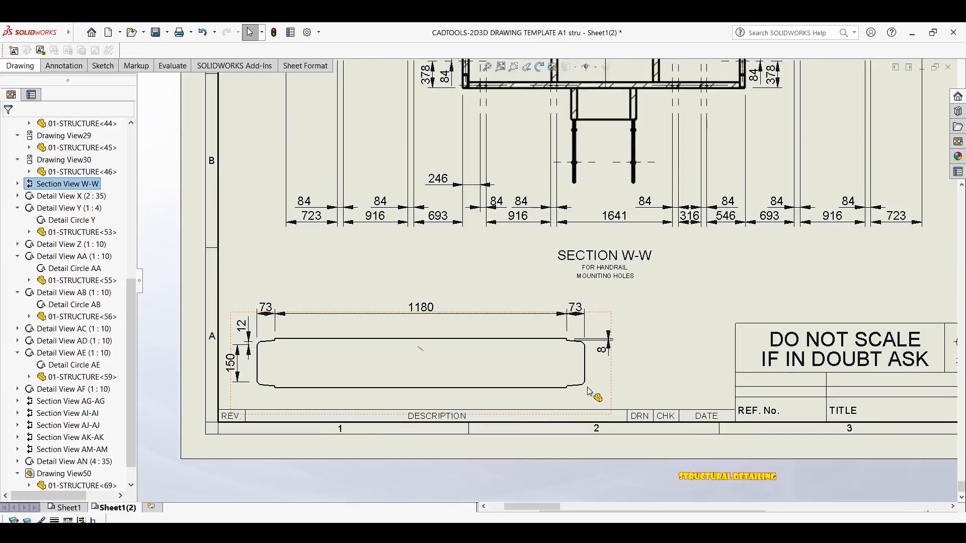
click(613, 364)
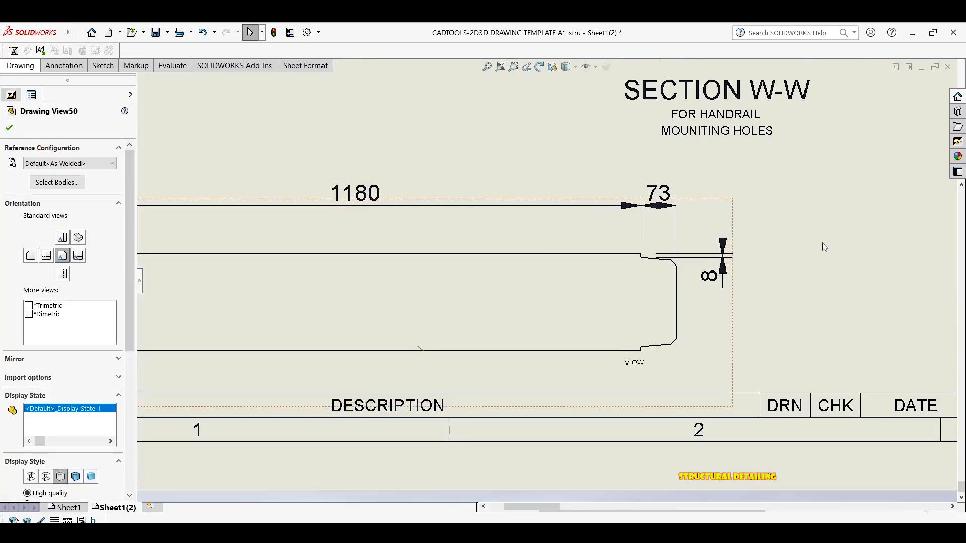
click(823, 243)
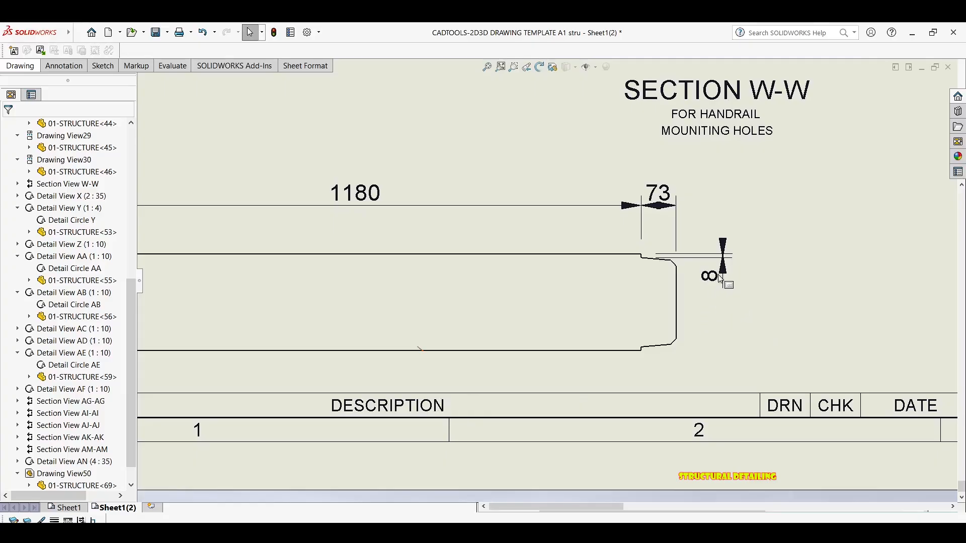
scroll(667, 228, up, 5)
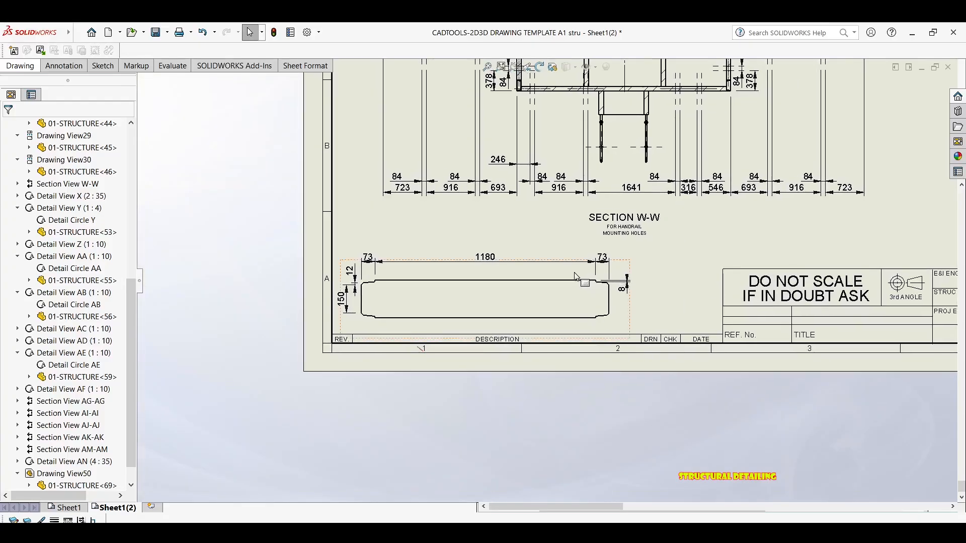
drag(634, 315, 647, 296)
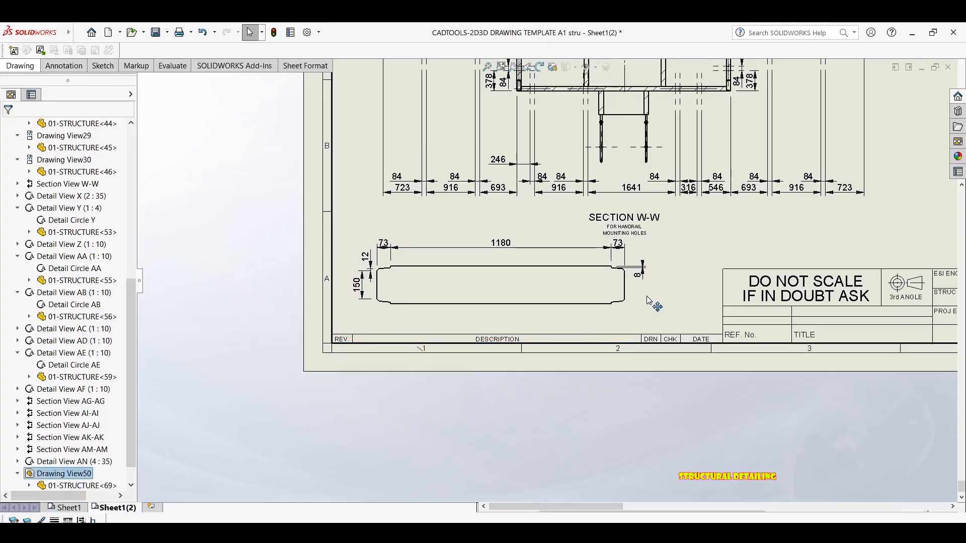
Step: Move the dimensioned beam view into the free space between the plan view and the end elevation, beside Detail AC
middle_drag(809, 162, 681, 184)
scroll(645, 222, up, 4)
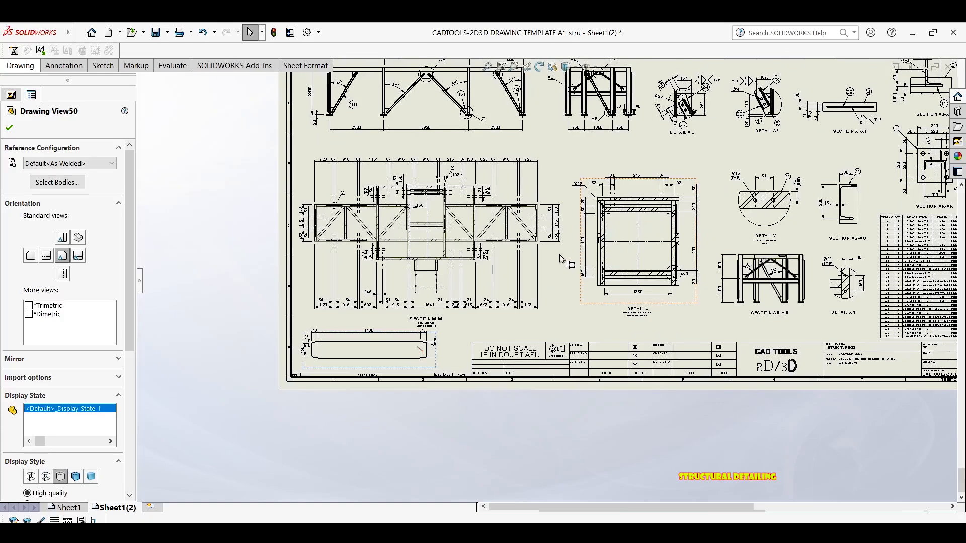
middle_drag(627, 232, 494, 305)
mouse_move(627, 256)
middle_down()
mouse_move(598, 337)
mouse_move(607, 327)
middle_up()
middle_drag(288, 398, 306, 360)
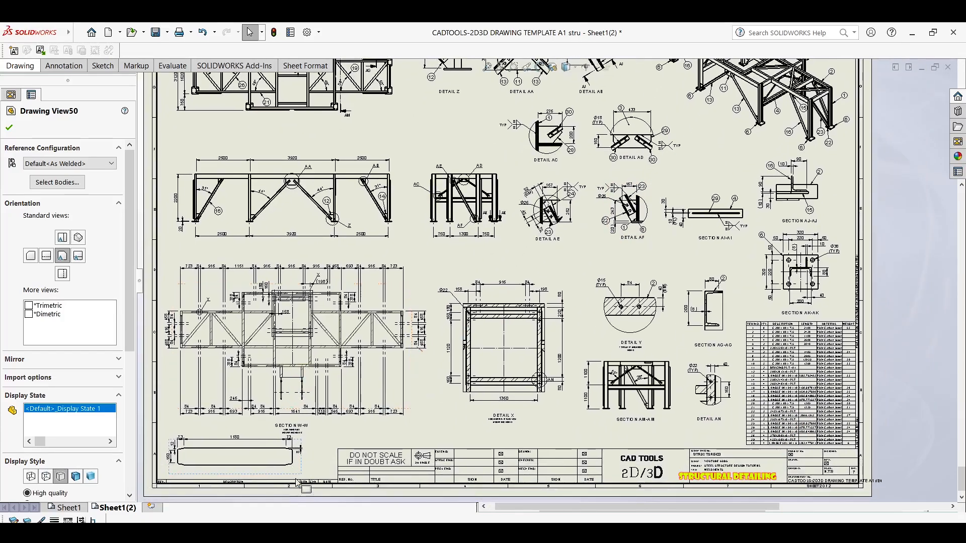
drag(311, 464, 500, 152)
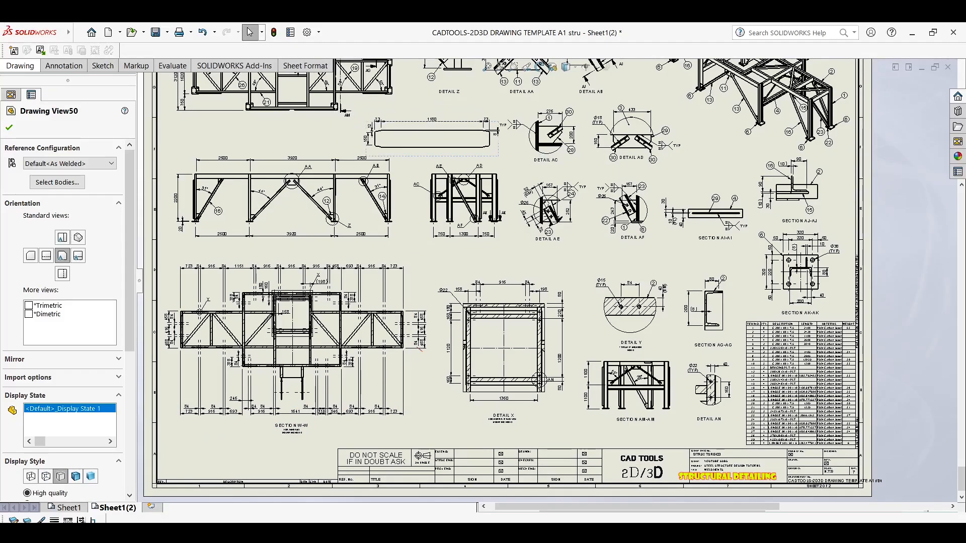
middle_drag(647, 124, 618, 174)
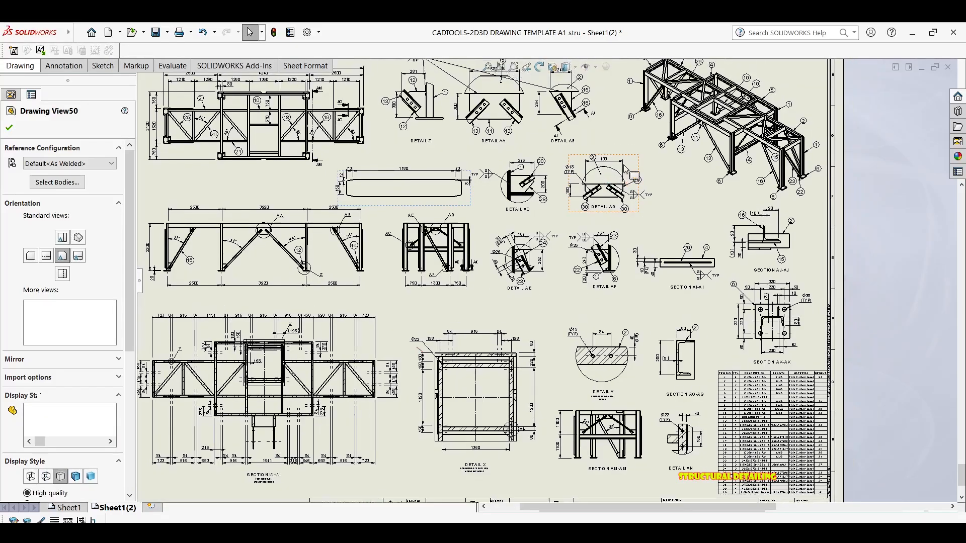
scroll(649, 170, down, 2)
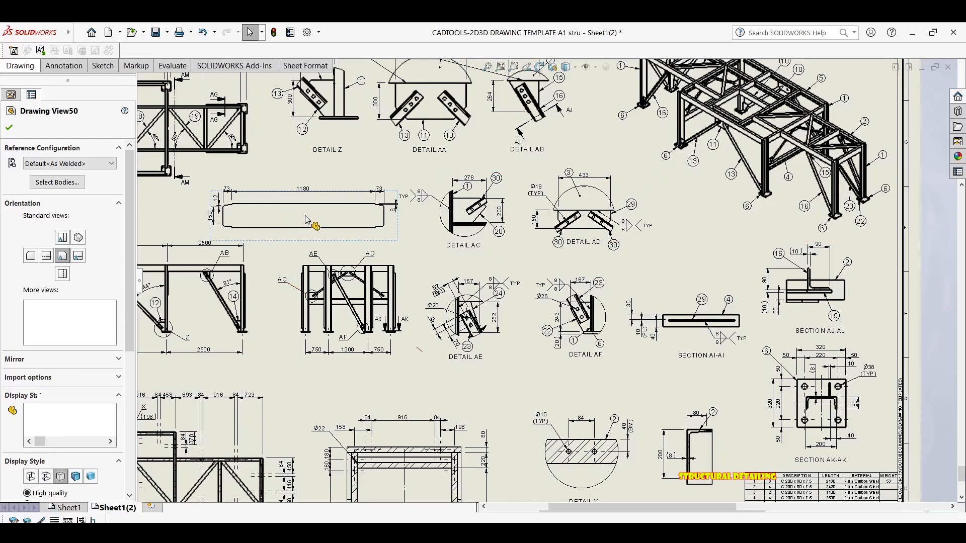
Step: Flip the 8 mm corner-step dimension's arrows to the outside and move its text down clear of them in the beam view
scroll(327, 220, down, 1)
scroll(355, 234, down, 1)
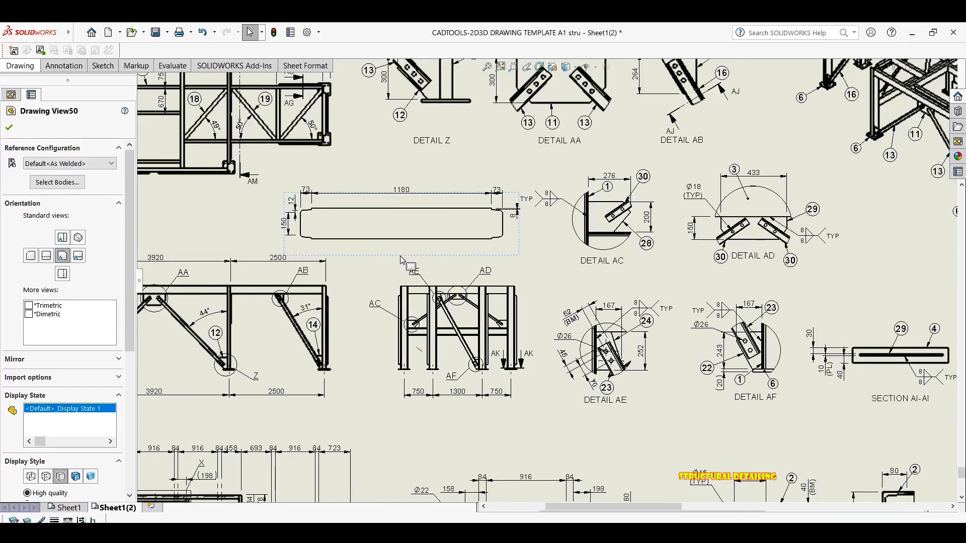
scroll(400, 262, down, 1)
drag(393, 263, 384, 260)
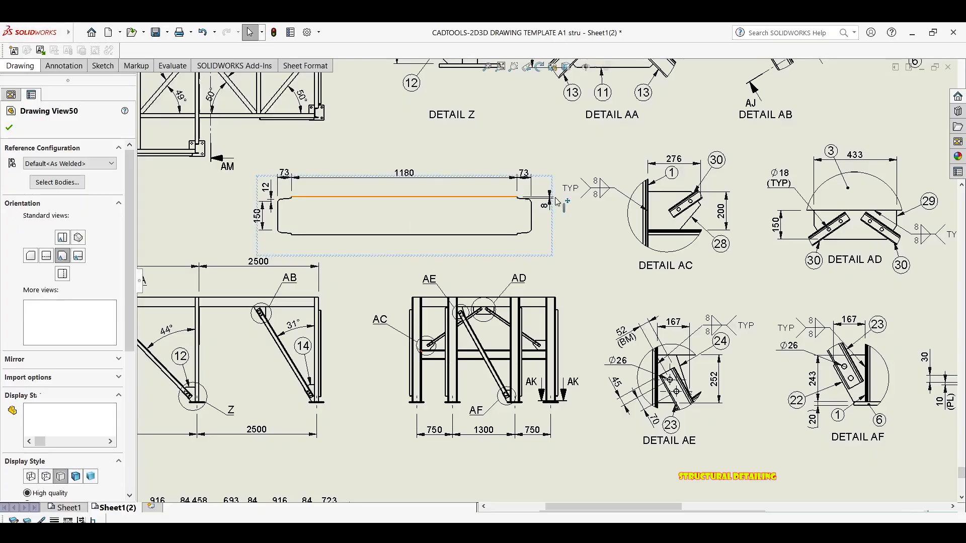
scroll(552, 195, down, 6)
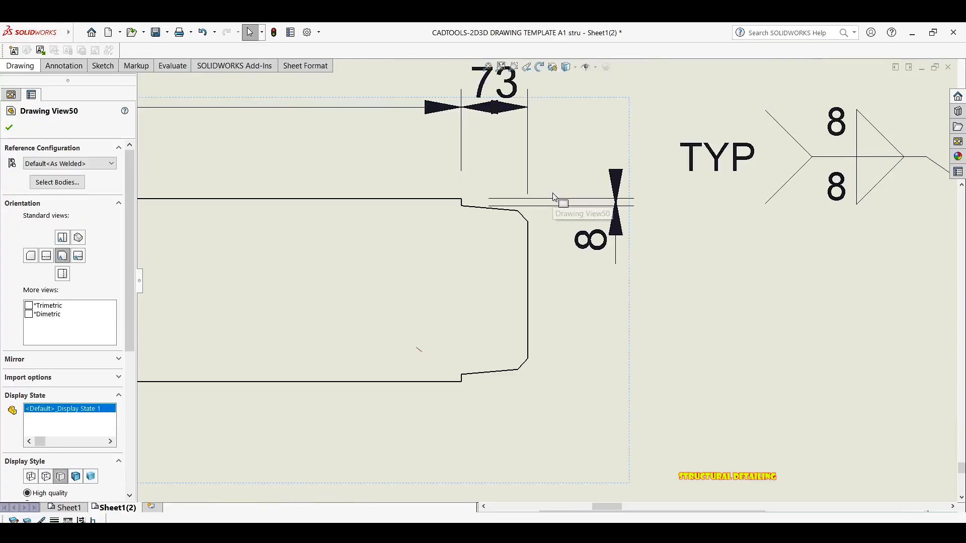
click(549, 192)
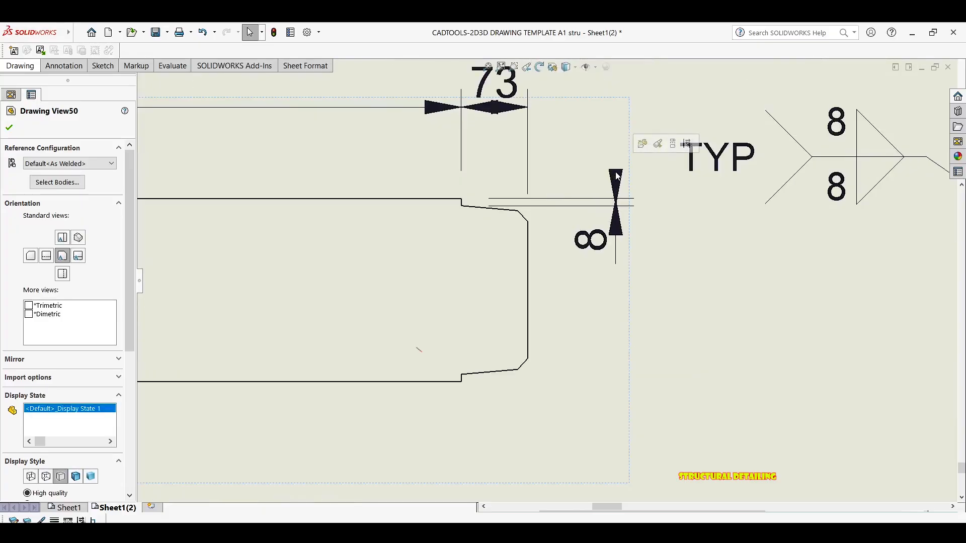
click(616, 234)
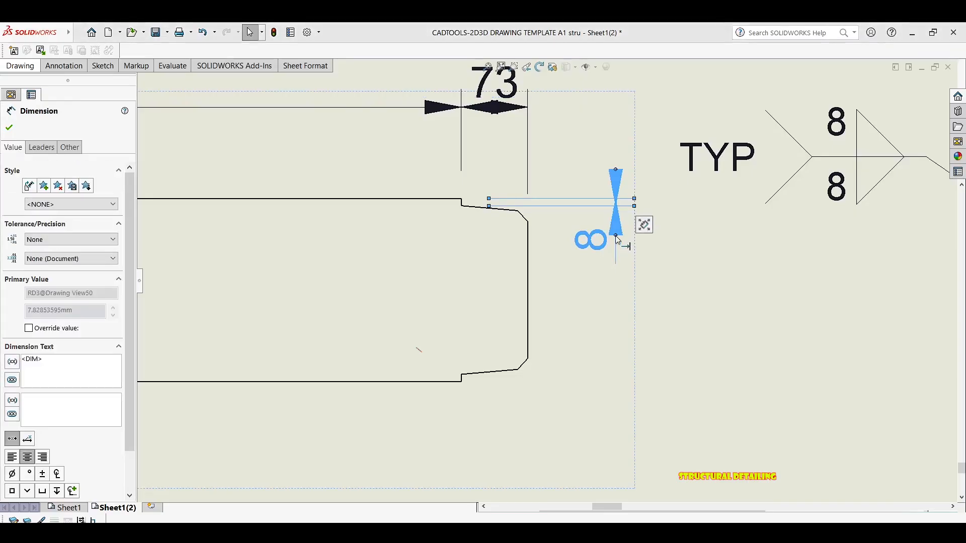
click(616, 235)
drag(604, 266, 611, 295)
click(738, 302)
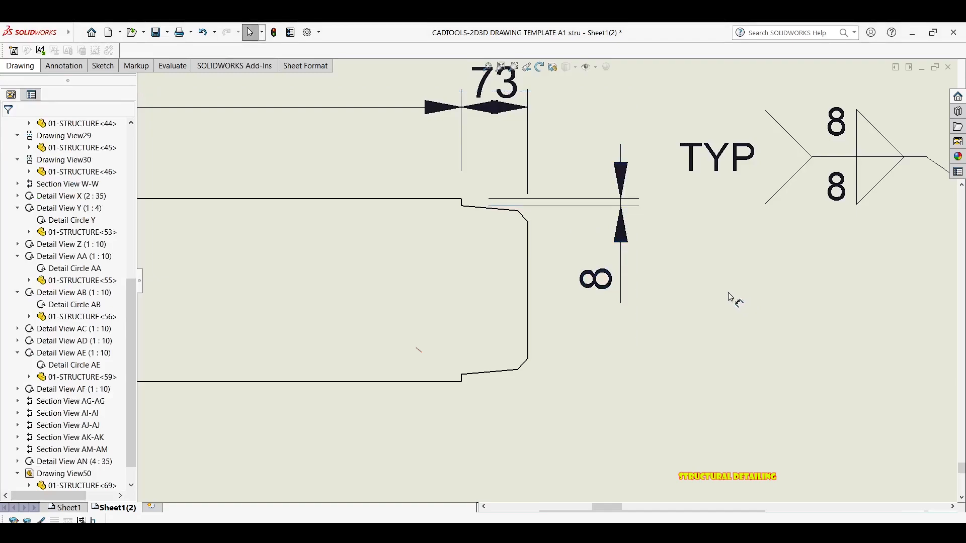
Step: Select the beam view, Detail AC and Detail AD together and shift them slightly to the right on the sheet
scroll(553, 261, down, 6)
scroll(513, 179, down, 10)
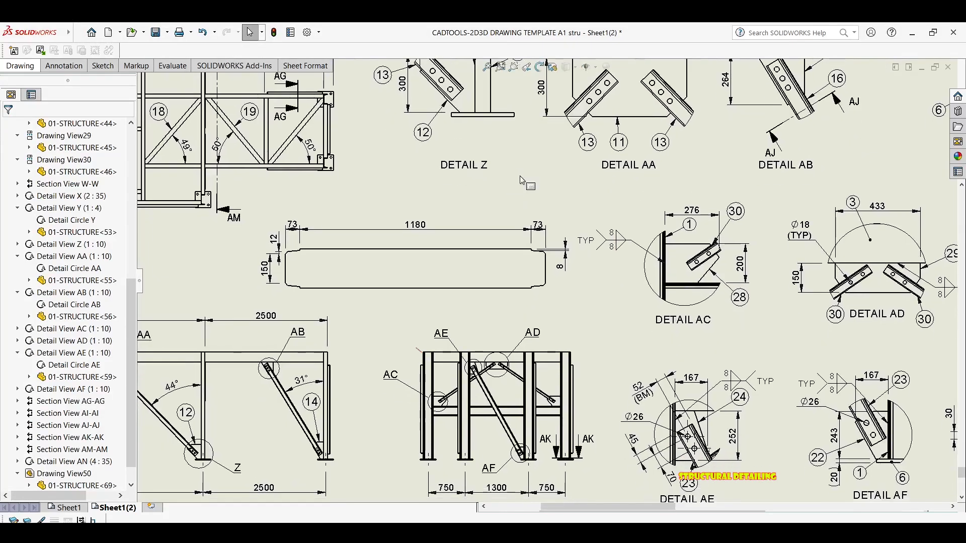
click(501, 67)
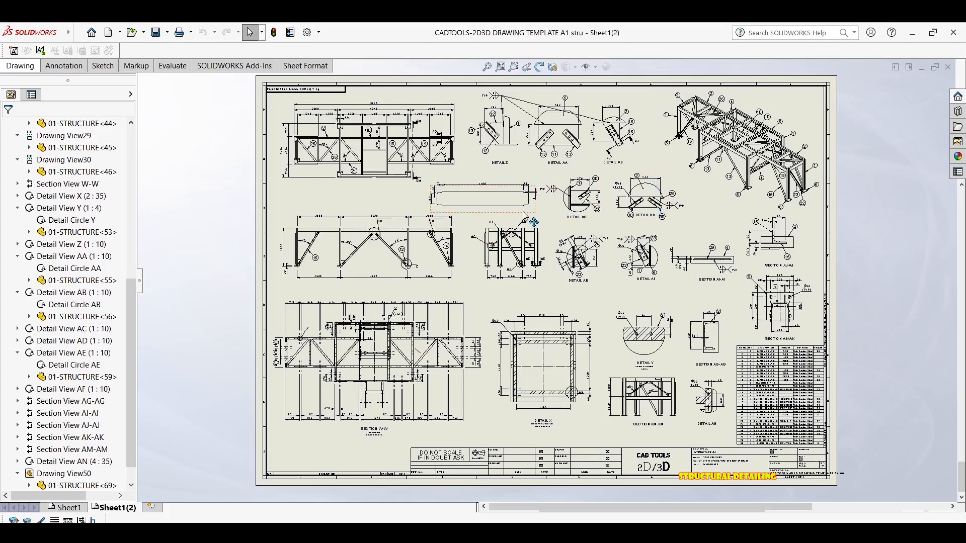
click(559, 215)
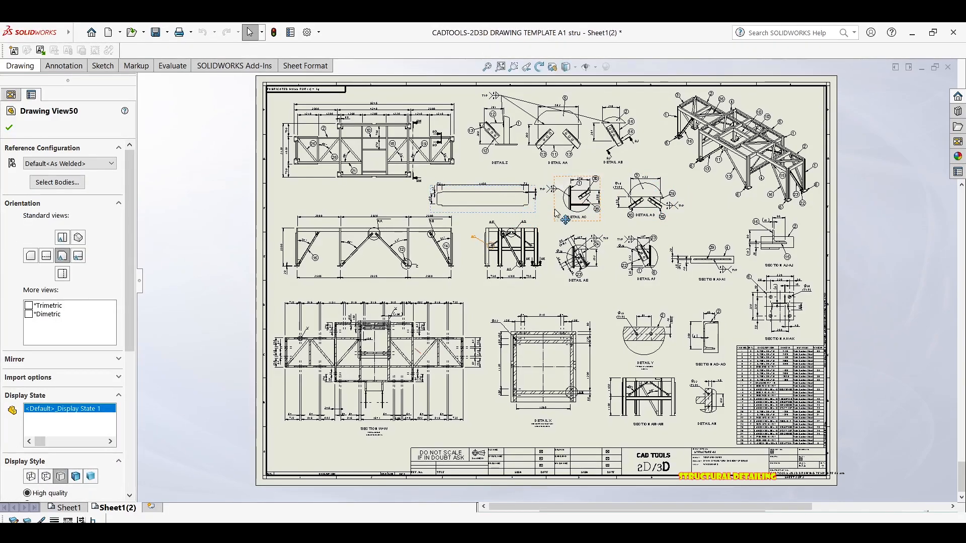
ctrl+click(620, 220)
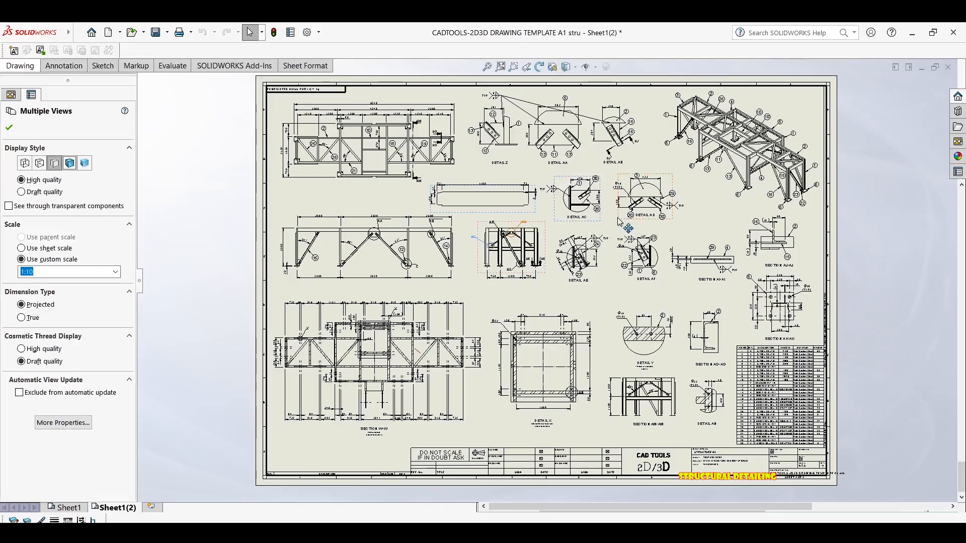
ctrl+click(618, 221)
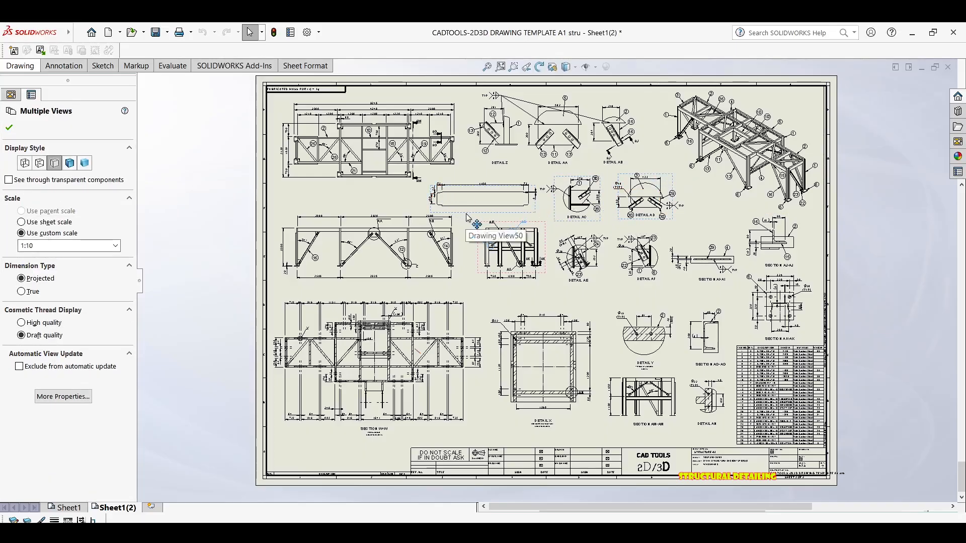
drag(467, 217, 493, 218)
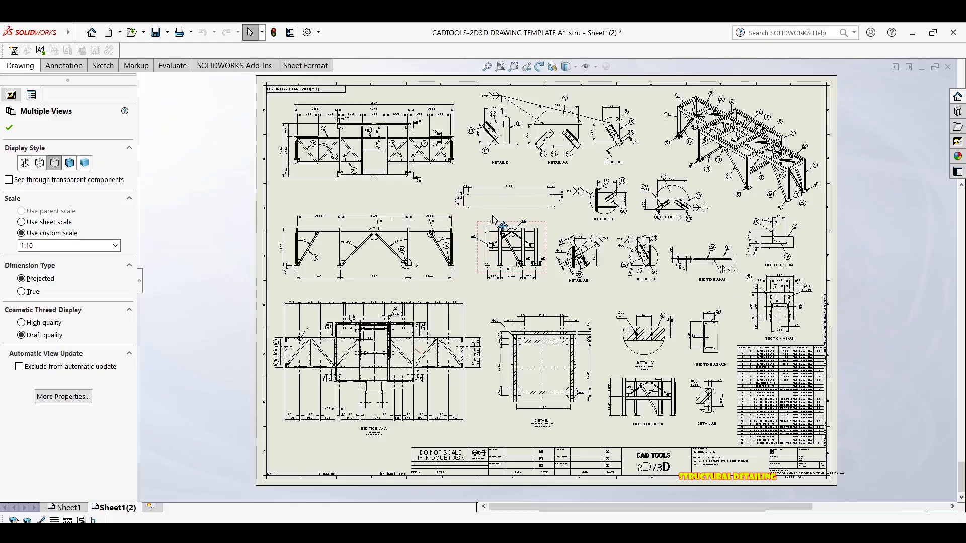
click(845, 157)
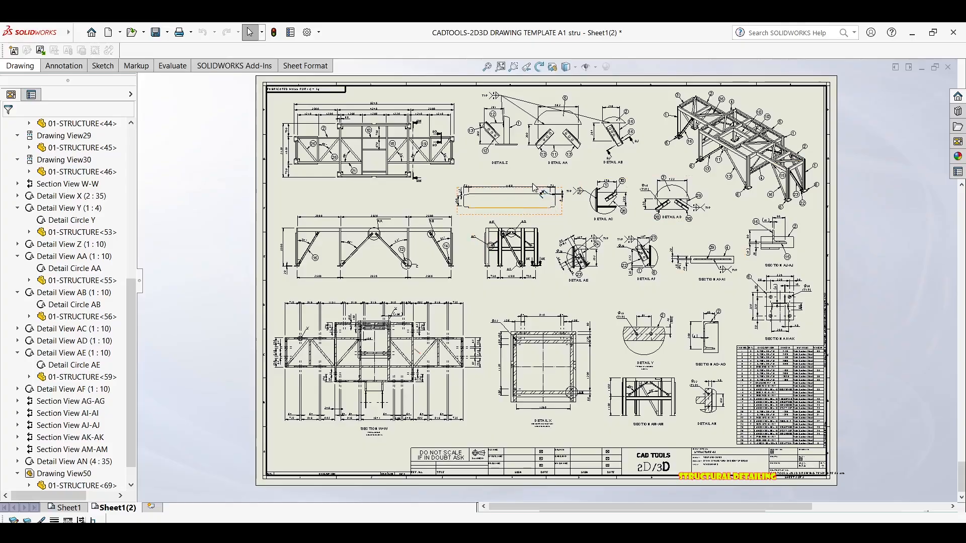
Step: Attach a circular item number balloon to the beam view's upper edge and place it above the length dimension
right_drag(521, 189, 501, 195)
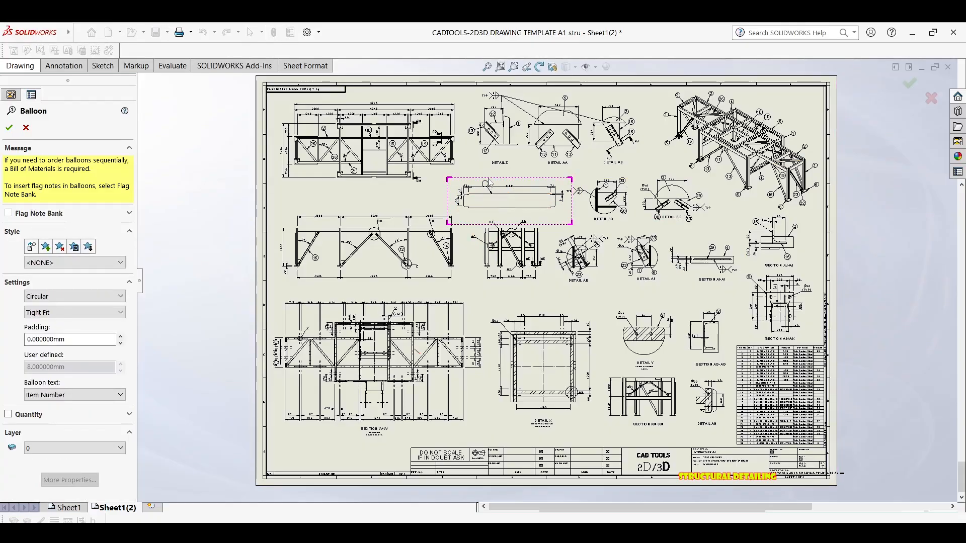
scroll(491, 181, down, 5)
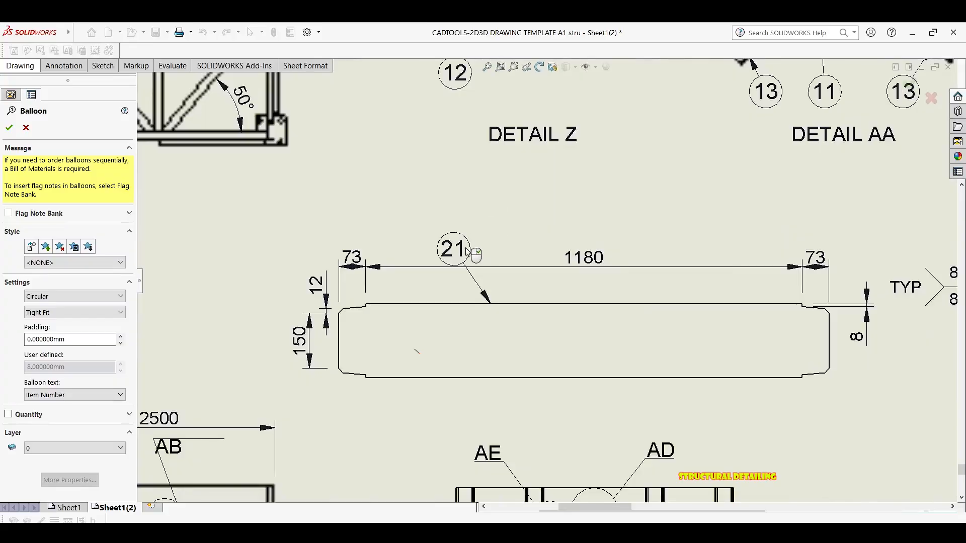
right_click(463, 251)
scroll(462, 242, down, 1)
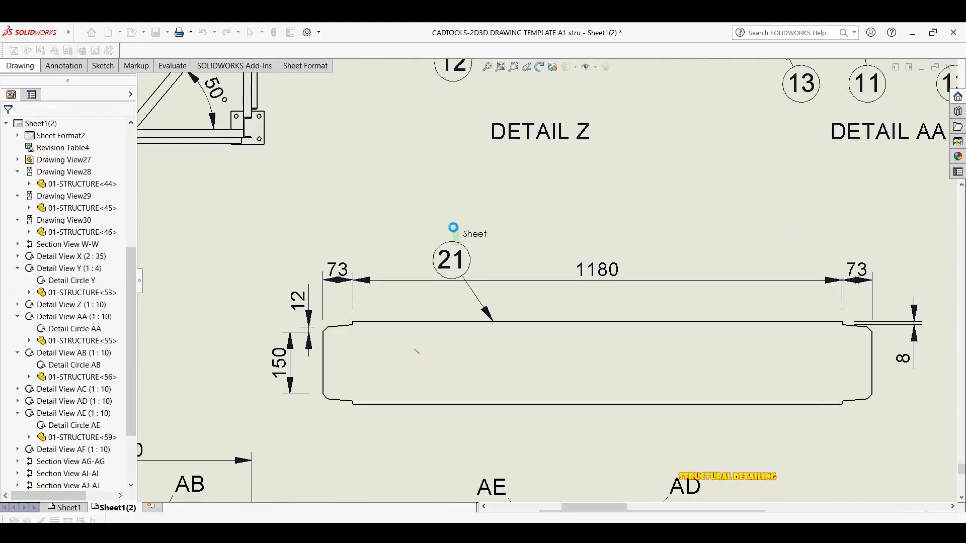
click(451, 255)
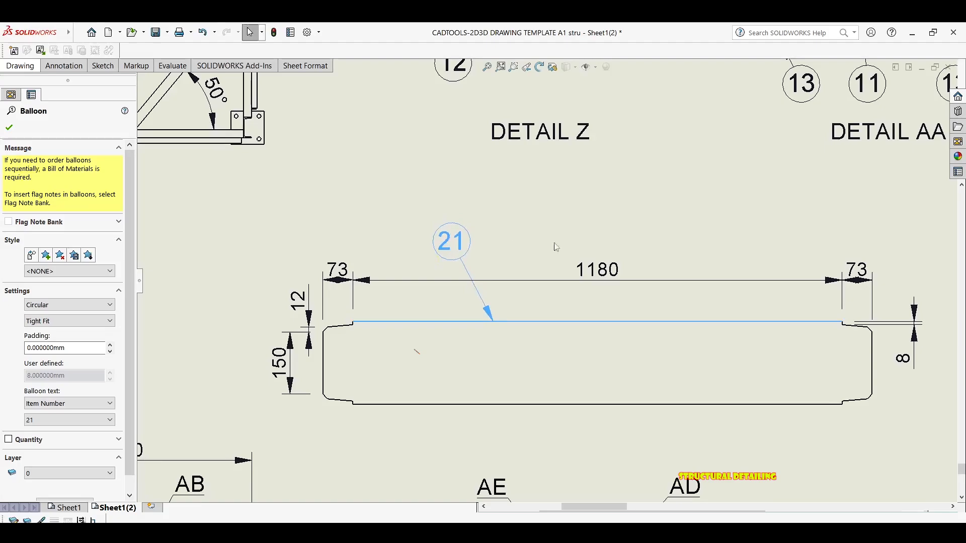
click(595, 247)
Step: Move the AN detail label in Detail X down and to the right, clear of the neighbouring vertical dimensions
scroll(595, 247, up, 7)
scroll(585, 223, down, 1)
middle_drag(585, 222, 523, 136)
scroll(607, 203, up, 3)
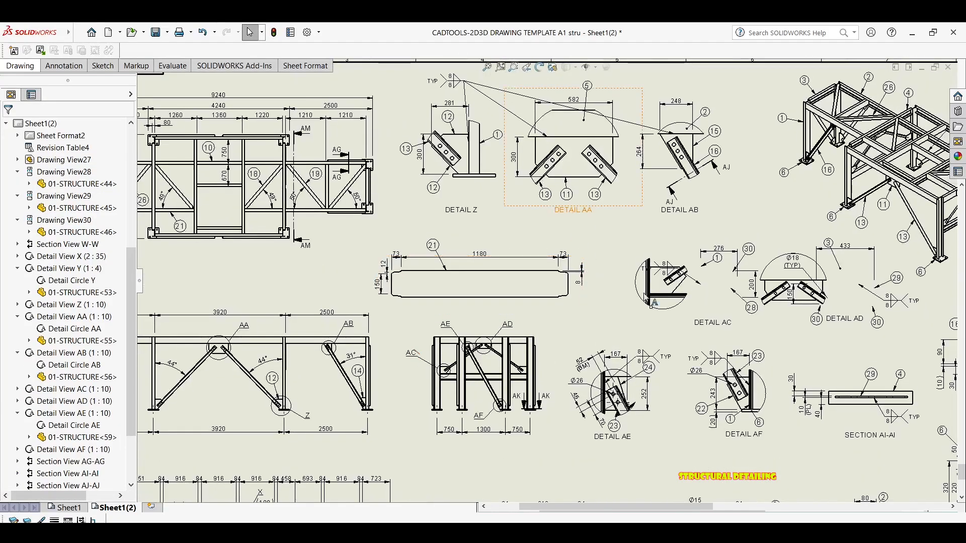
scroll(641, 291, up, 2)
click(501, 67)
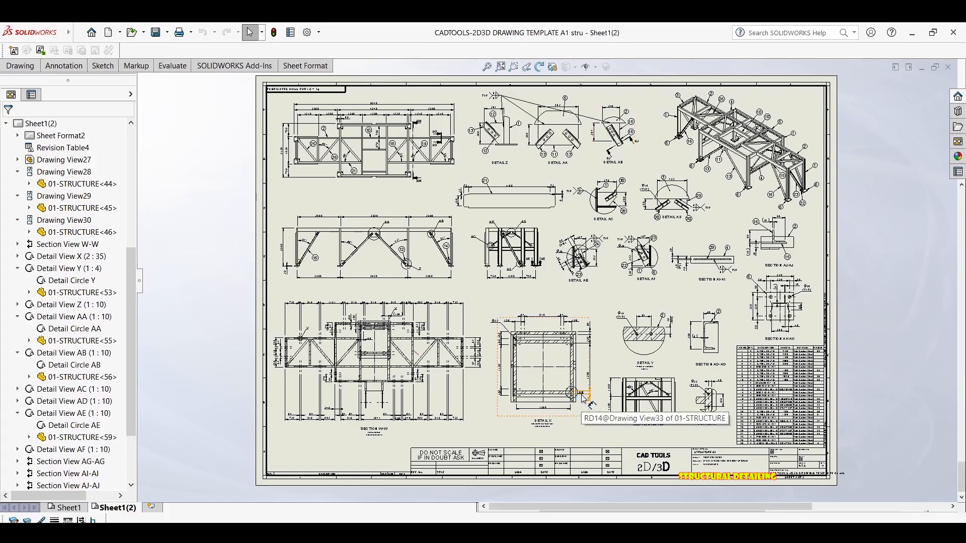
scroll(583, 402, down, 3)
scroll(583, 405, down, 2)
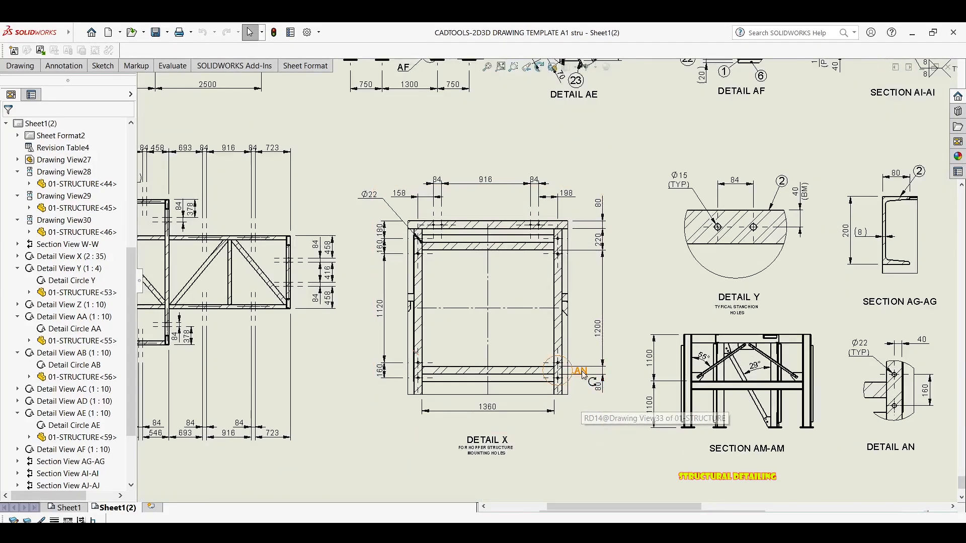
drag(587, 418, 598, 410)
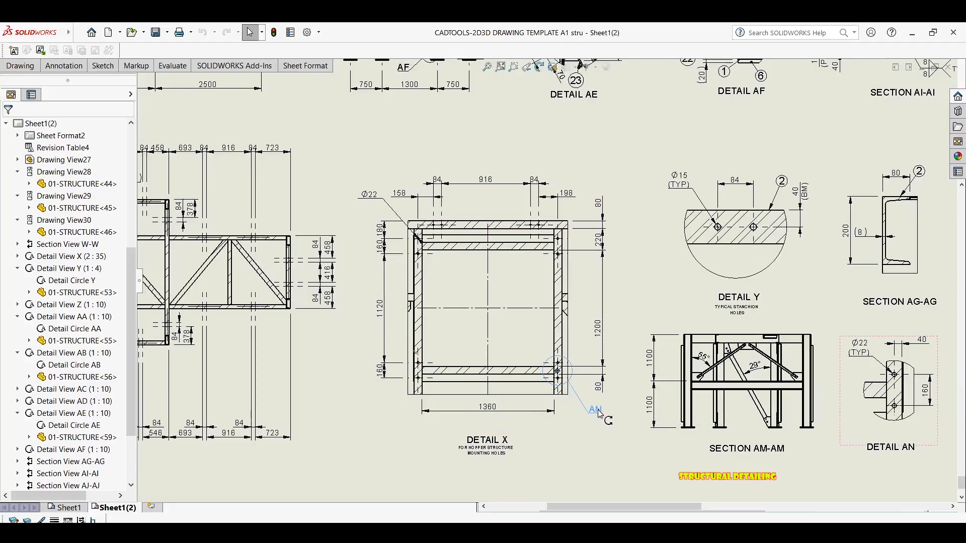
scroll(628, 304, up, 3)
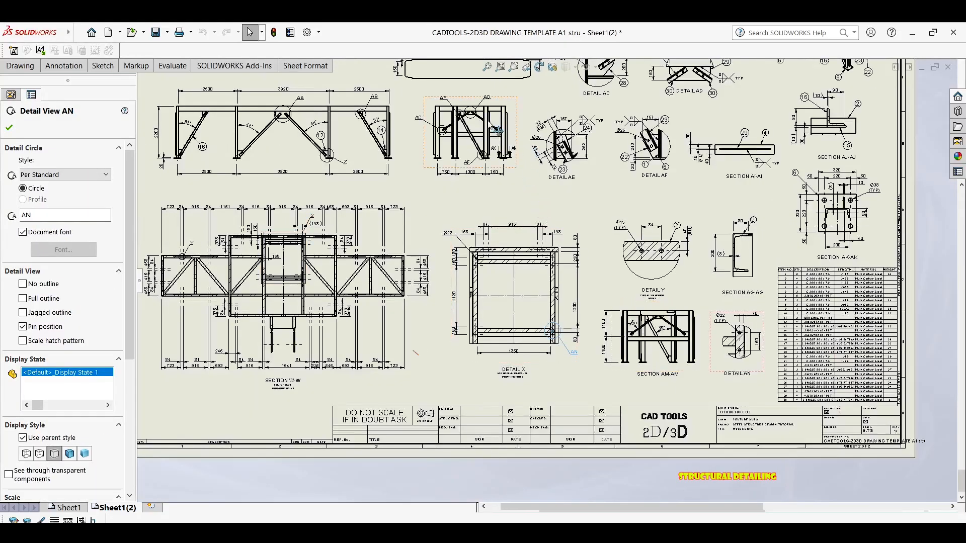
middle_drag(531, 152, 543, 220)
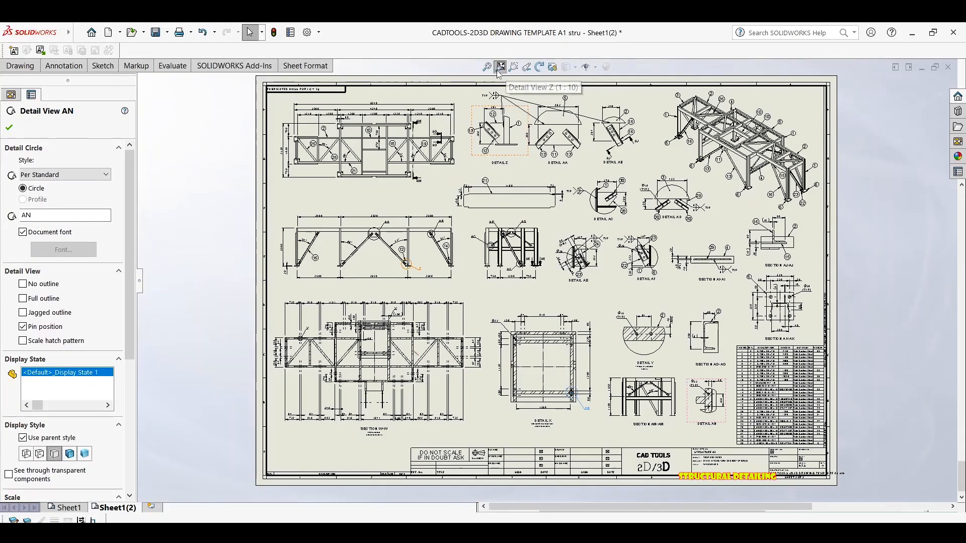
click(501, 67)
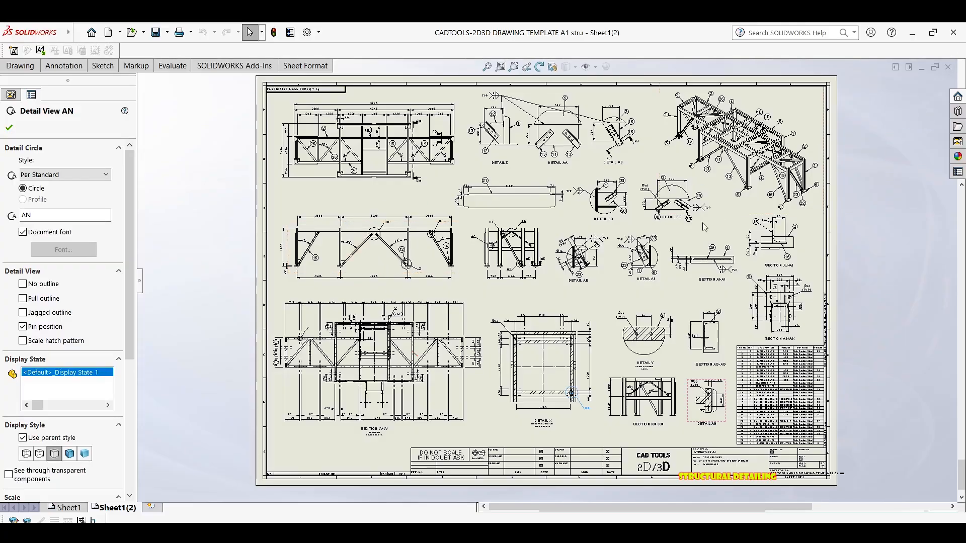
Step: Open the 01-STRUCTURE part model from the isometric drawing view
click(715, 195)
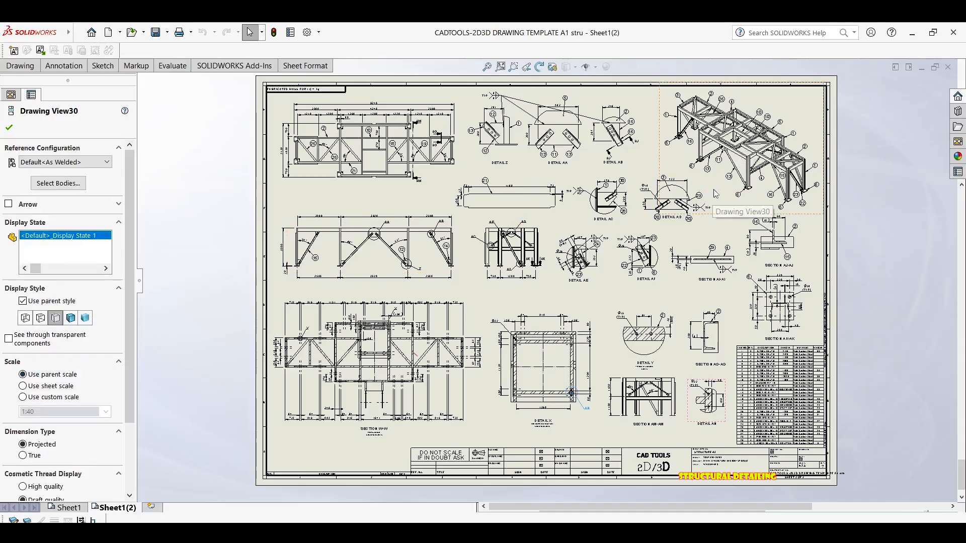
right_click(716, 194)
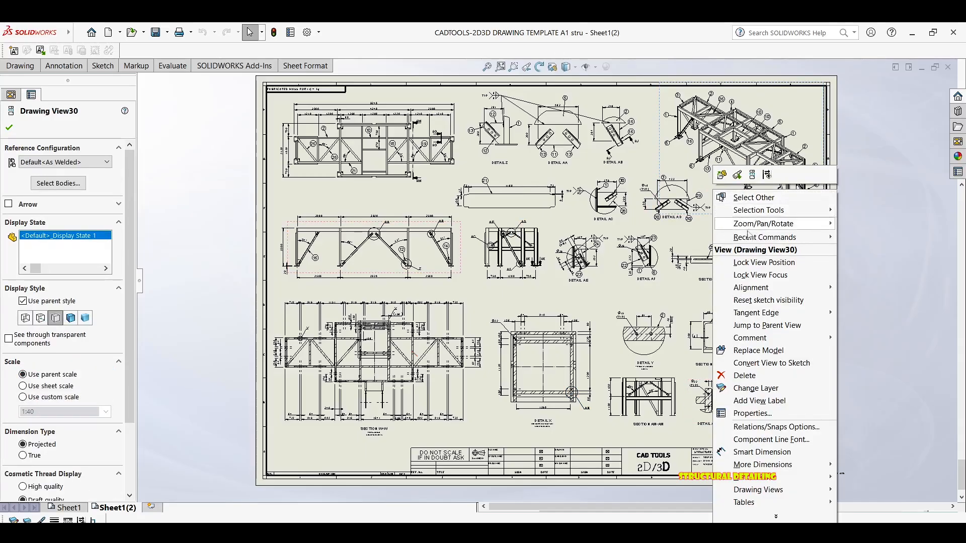
click(721, 173)
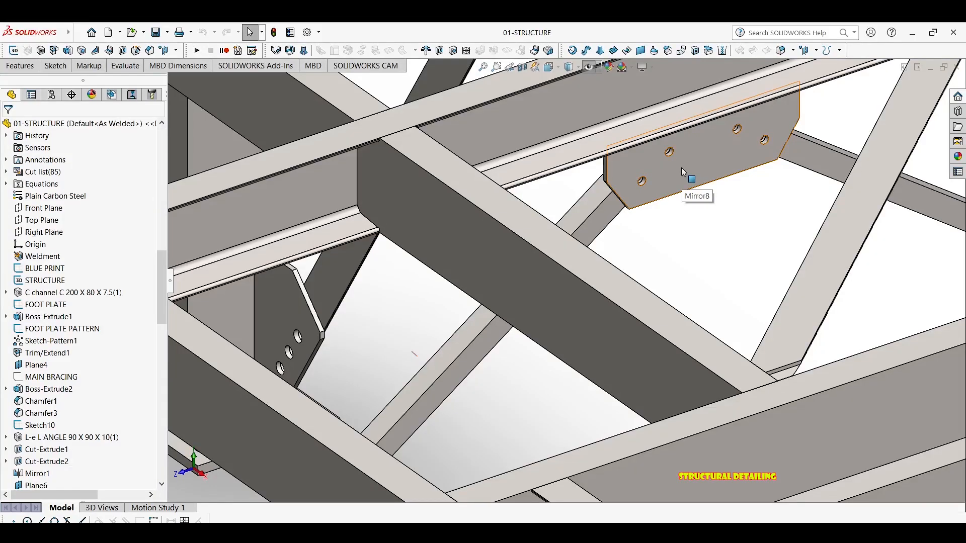
Step: Examine the drilled bracing gusset plates under the top beams of the structure and the features that create them
click(690, 162)
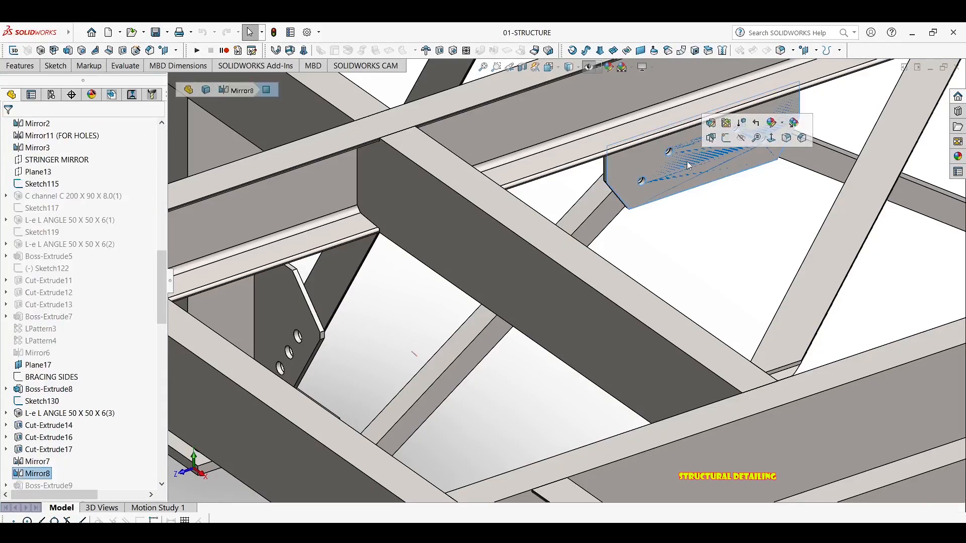
scroll(646, 170, up, 10)
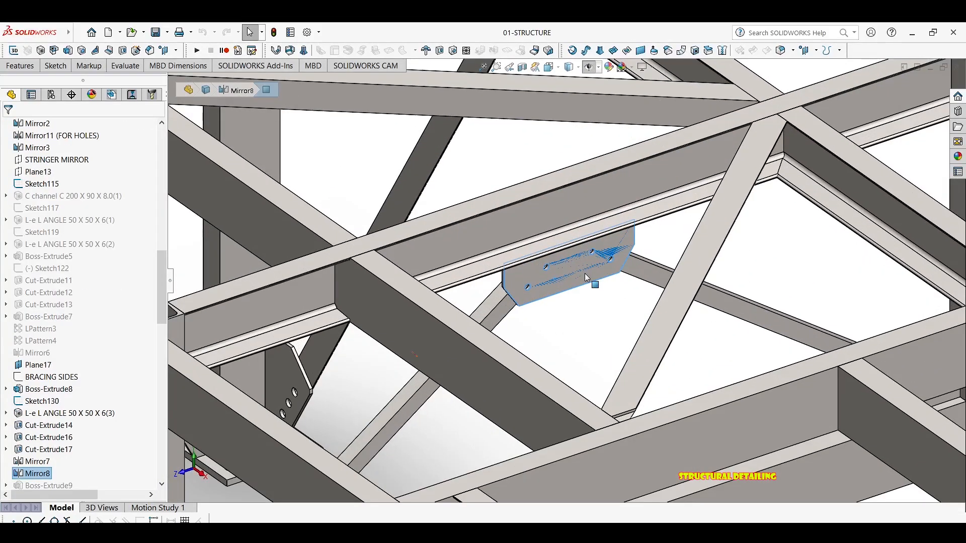
scroll(626, 296, up, 5)
scroll(619, 286, down, 8)
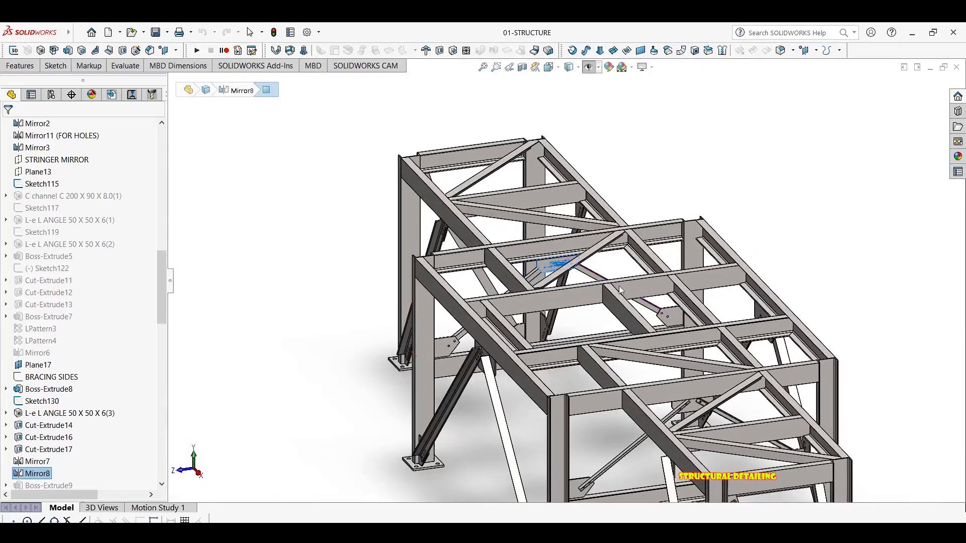
scroll(667, 296, down, 6)
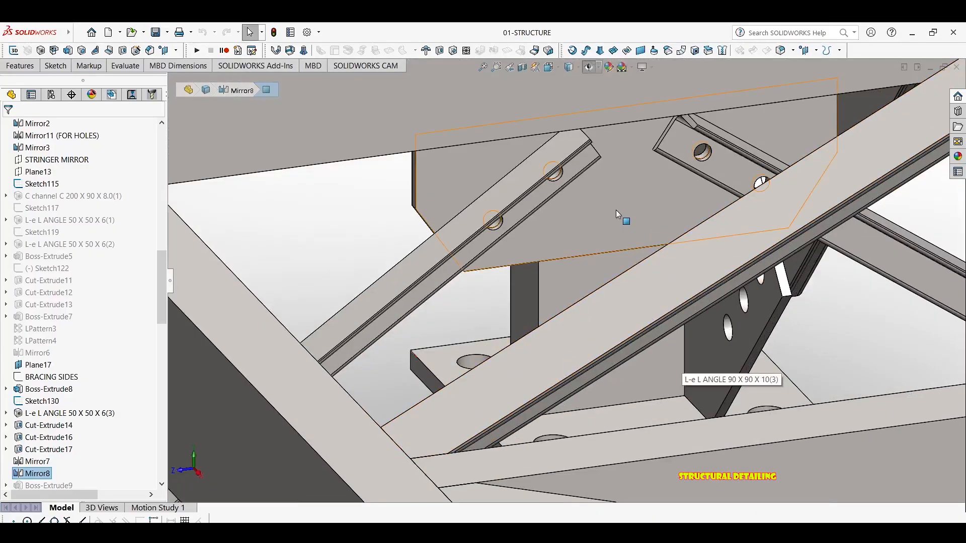
click(616, 210)
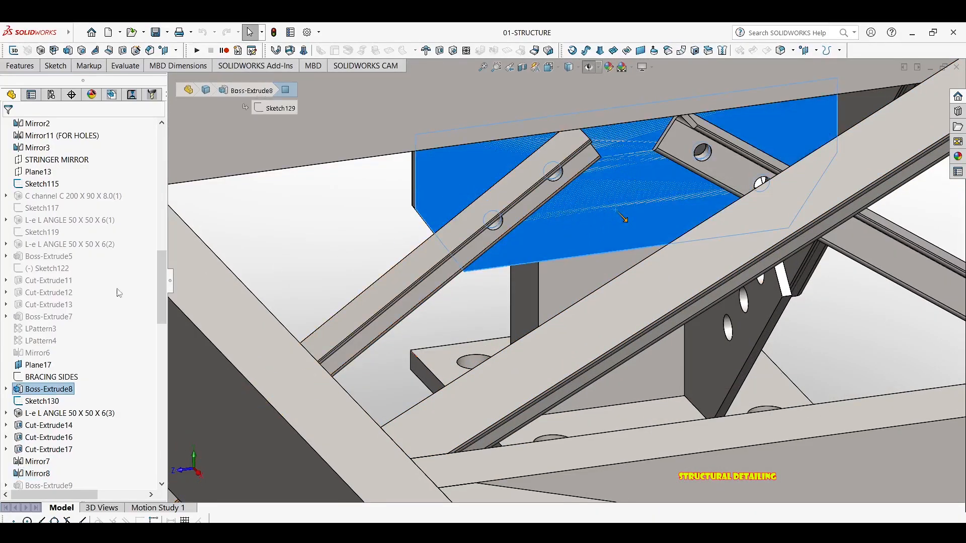
scroll(434, 176, up, 10)
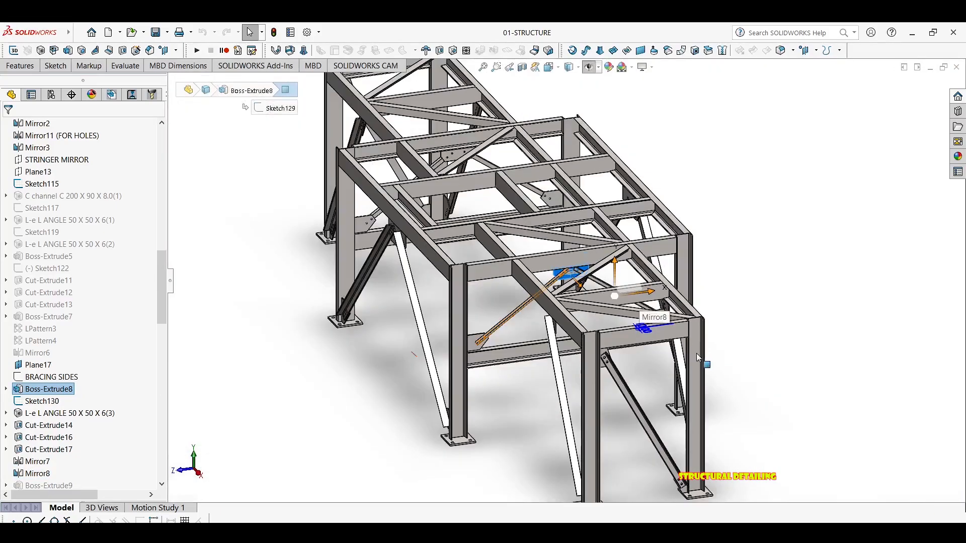
Step: Start a DXF/DWG export of the gusset plate's face beside the column, saving as a copy and continuing
scroll(453, 309, down, 10)
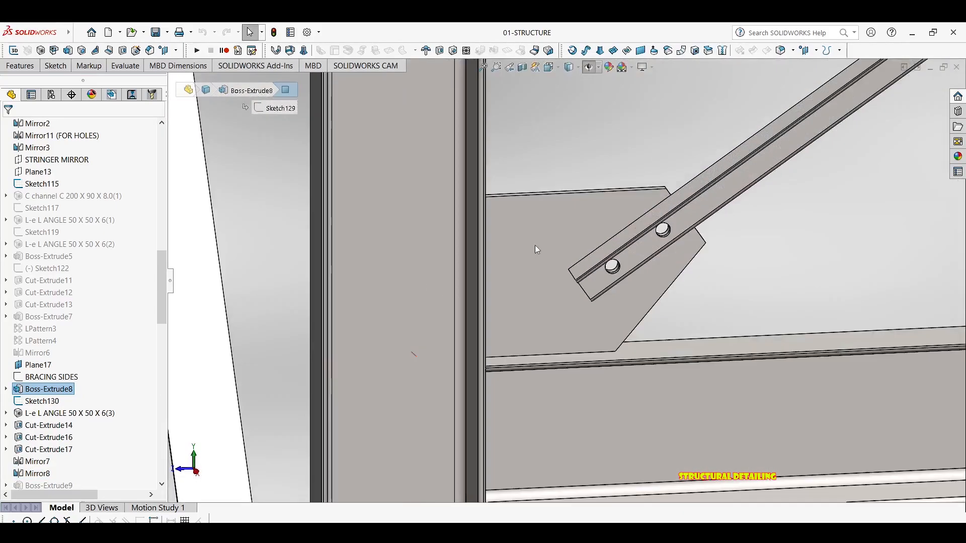
click(535, 245)
middle_drag(585, 250, 558, 249)
right_click(555, 245)
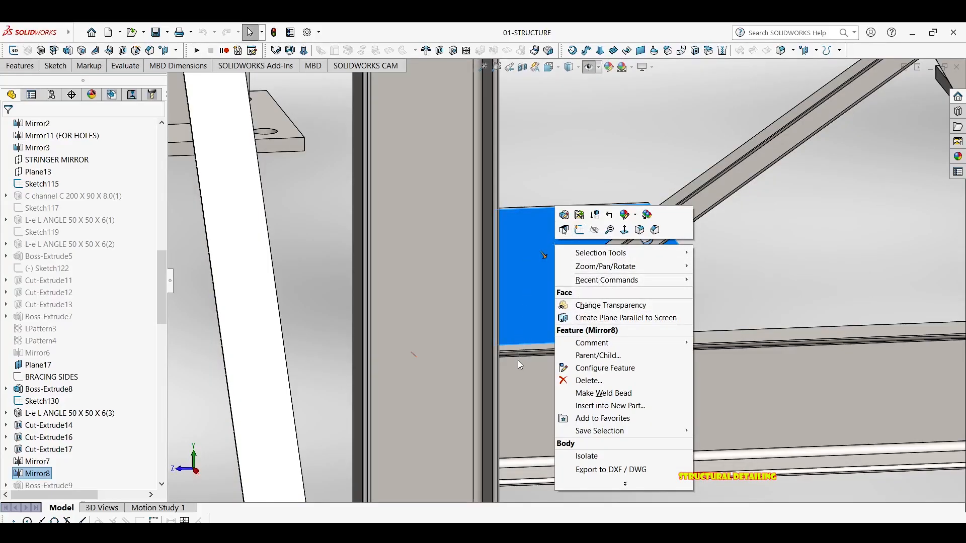
click(616, 471)
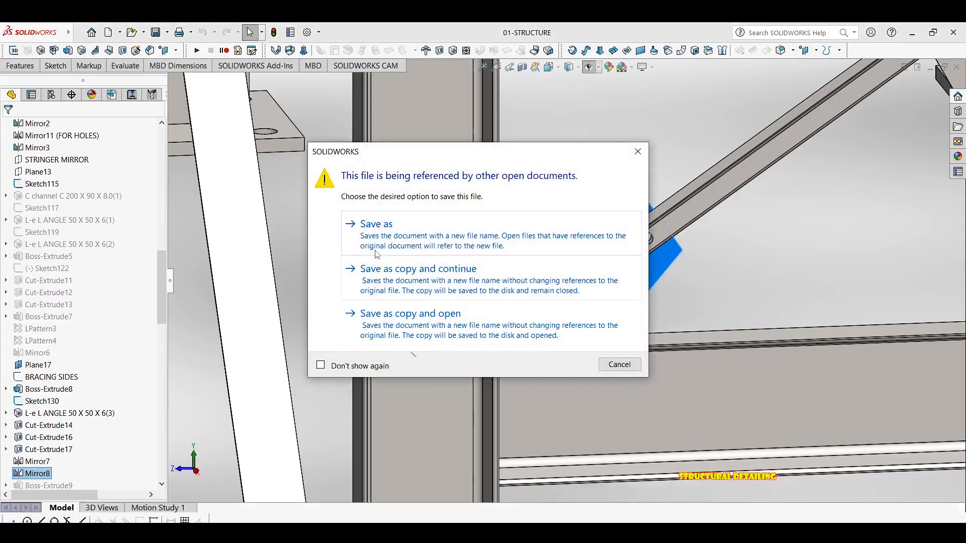
click(392, 284)
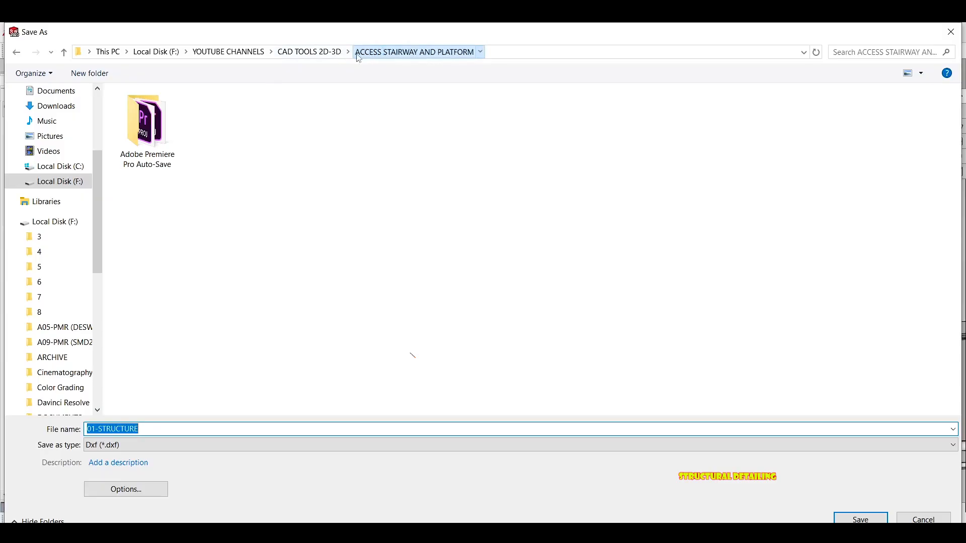
Step: Save the export in the DRAWING TEMPLATES folder under YOUTUBE CHANNELS as 01-STRUCTURE-PLT DXF in Dxf format
click(325, 51)
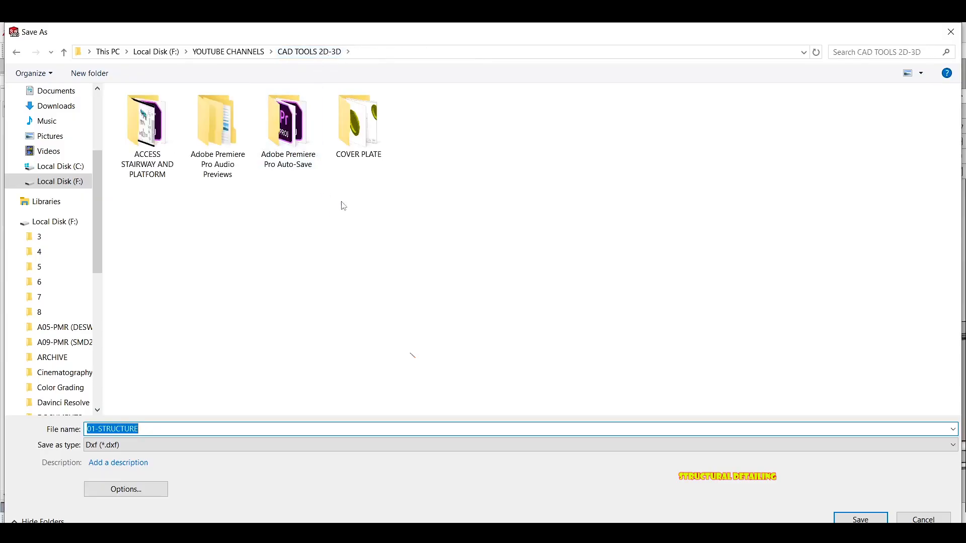
click(230, 52)
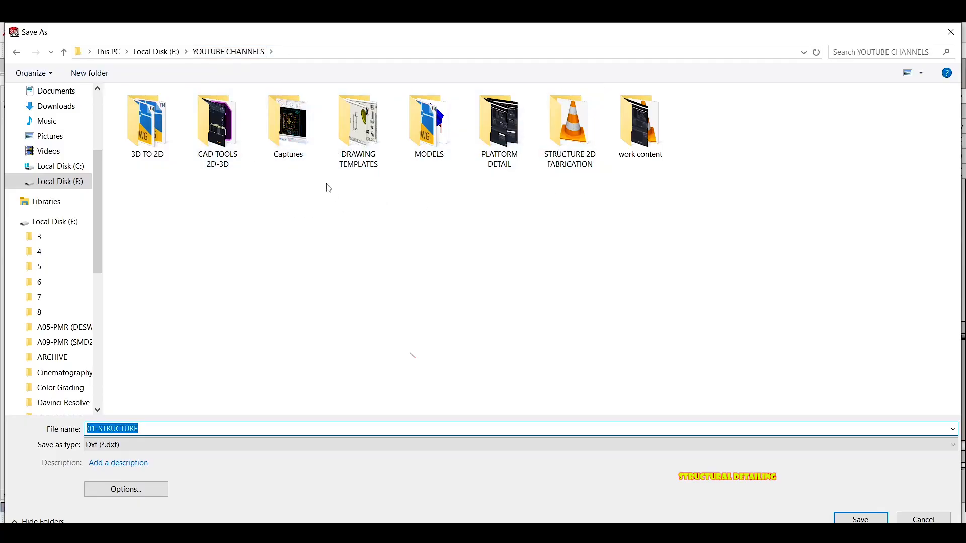
double_click(381, 147)
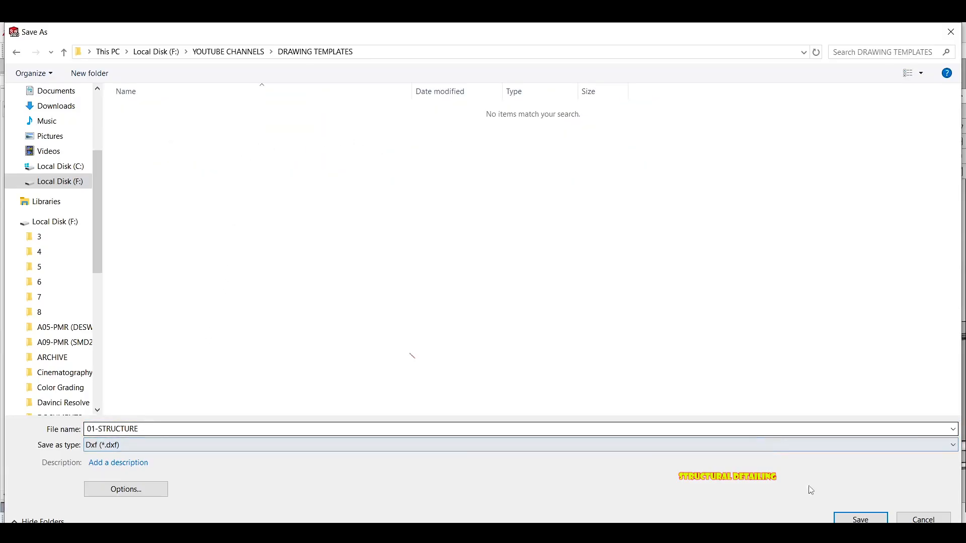
drag(153, 430, 17, 435)
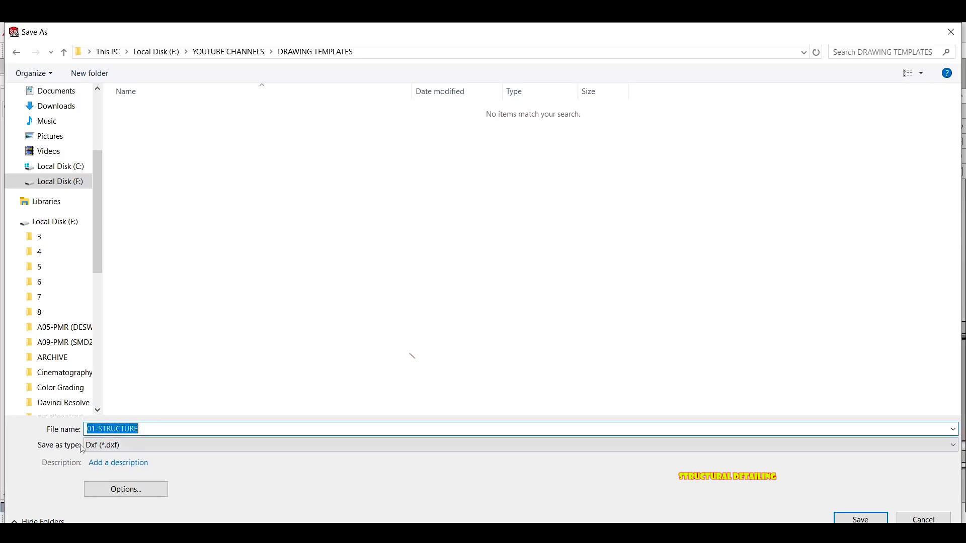
click(150, 432)
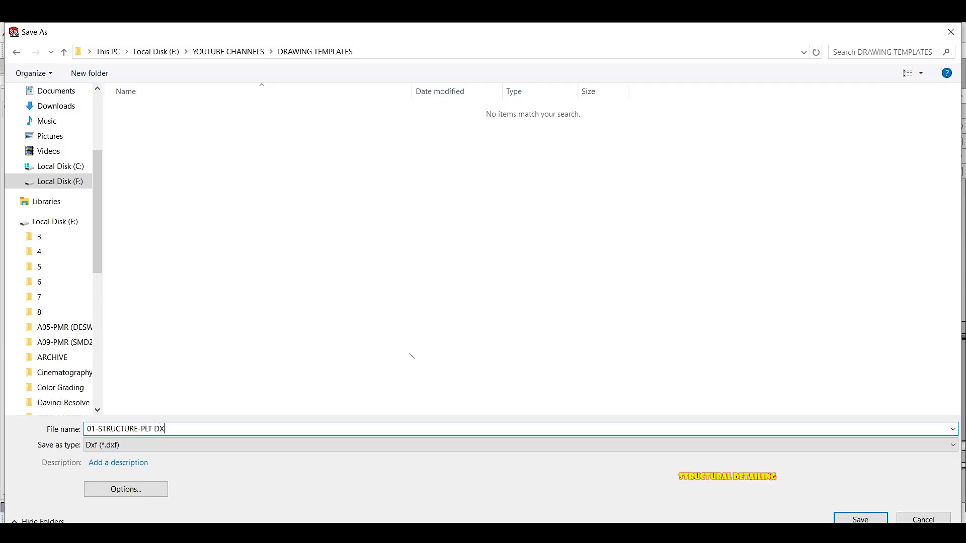
text(-PLT DXF)
key(Return)
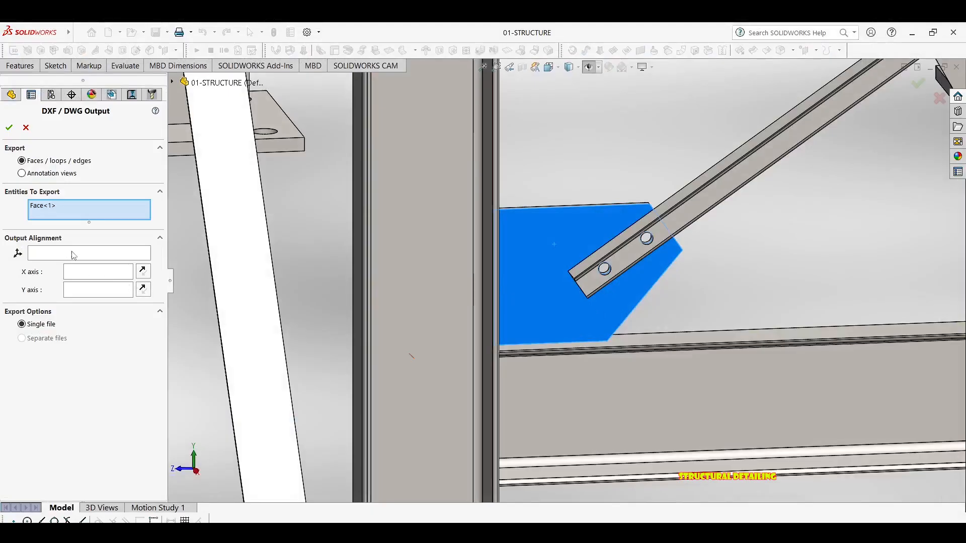
Step: Export the selected plate face as a single file and save its outline with both holes from the cleanup preview
scroll(671, 295, up, 4)
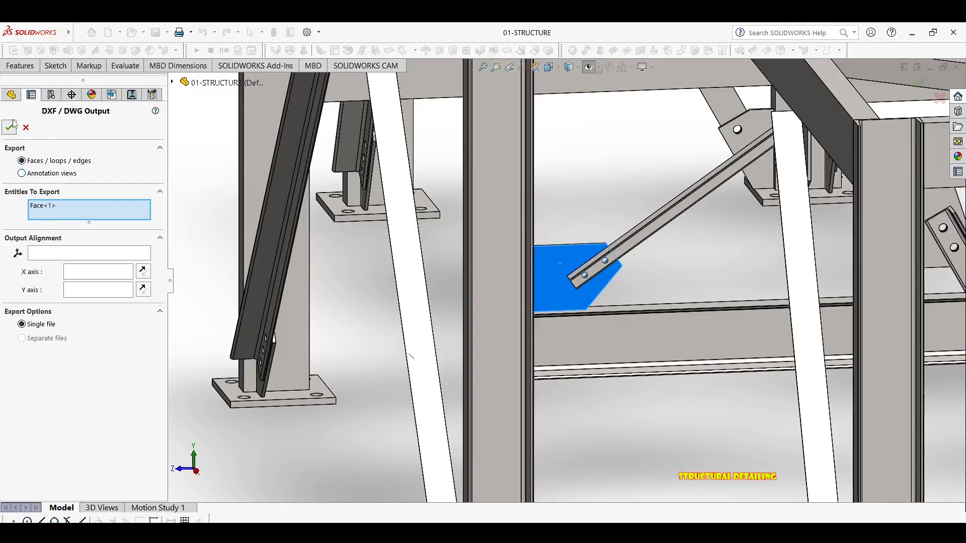
click(548, 200)
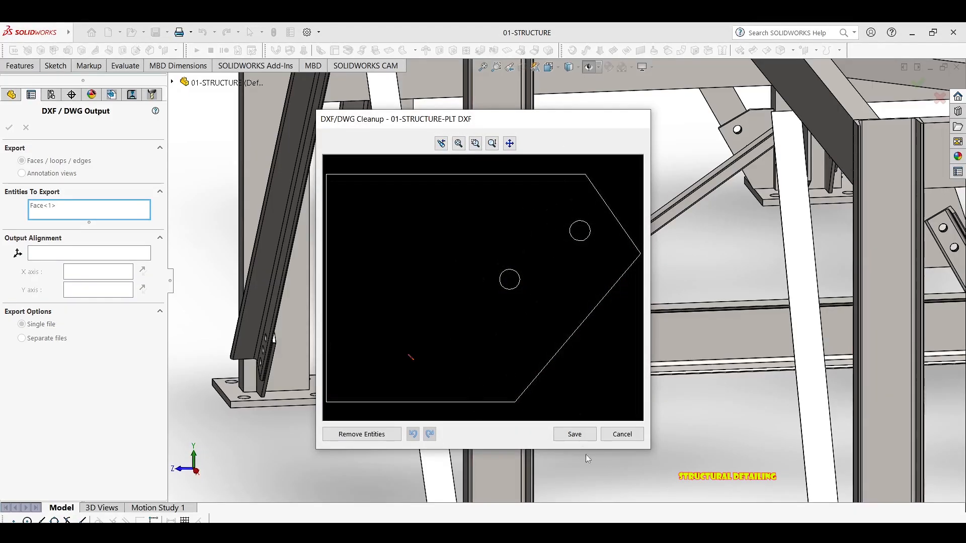
click(575, 435)
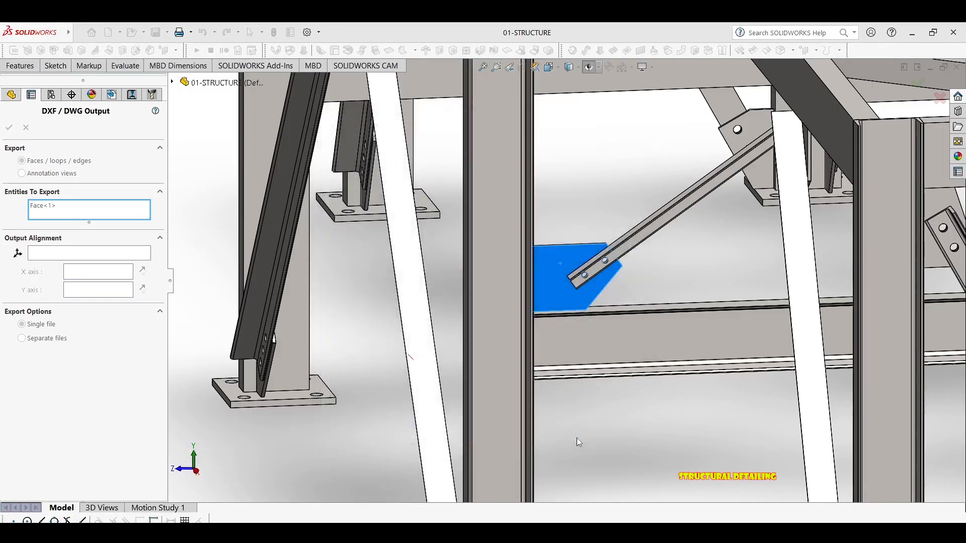
Step: Examine the whole steel structure and its bracing plates from several sides, ending in the isometric view
scroll(546, 259, up, 9)
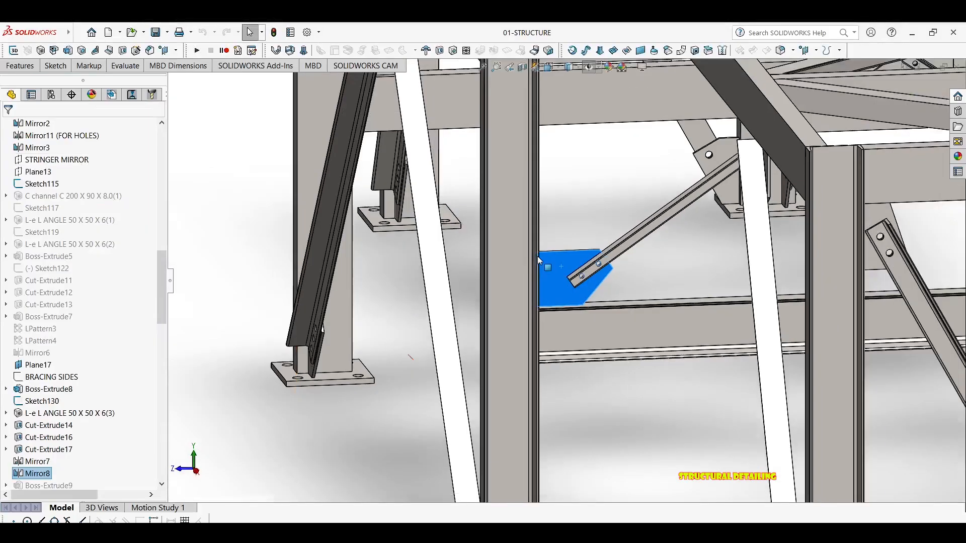
middle_drag(569, 267, 452, 294)
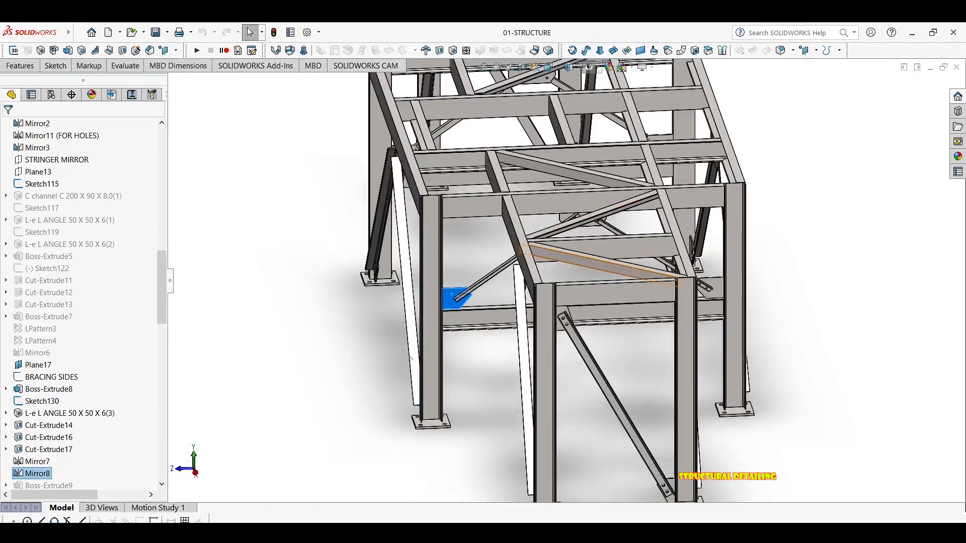
scroll(546, 287, up, 1)
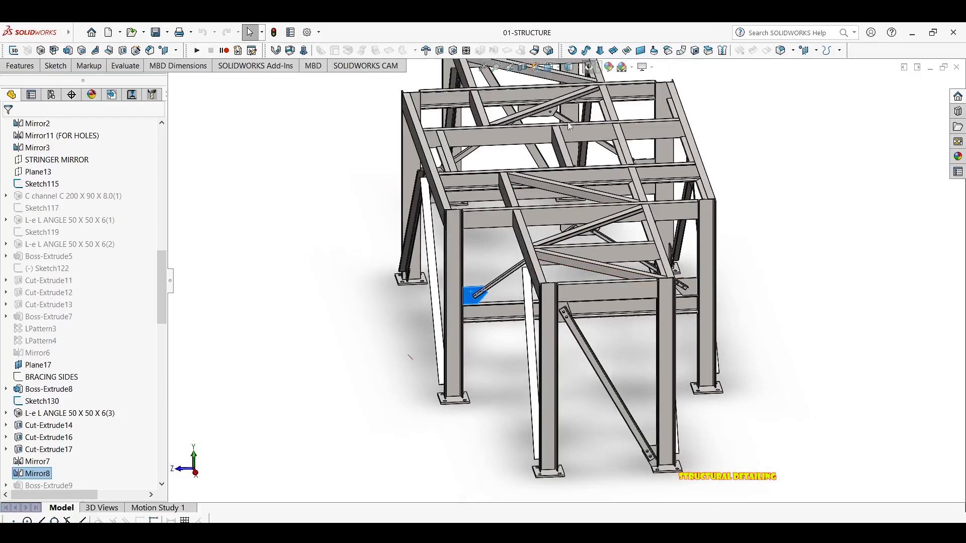
scroll(571, 121, down, 1)
middle_drag(569, 124, 403, 176)
scroll(556, 241, up, 4)
middle_drag(503, 333, 676, 324)
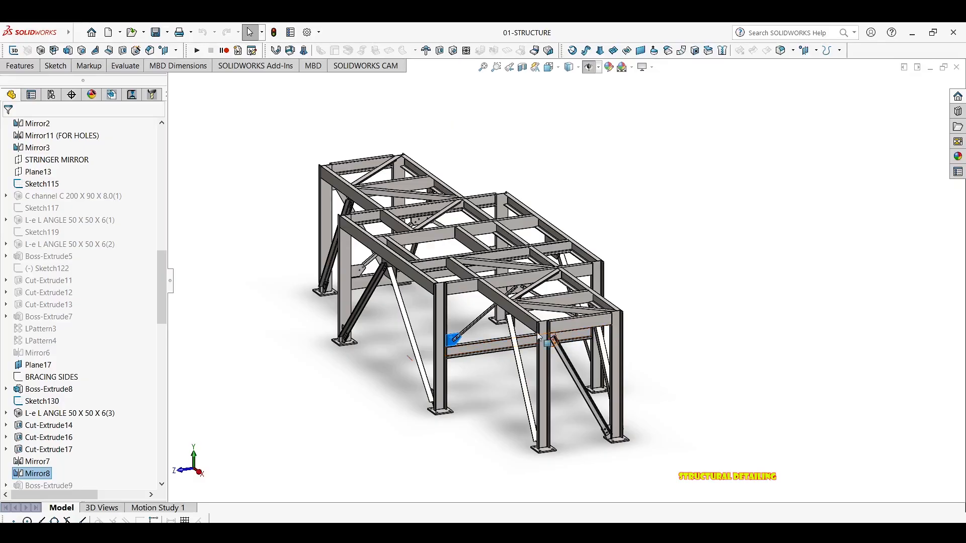
middle_drag(493, 254, 478, 222)
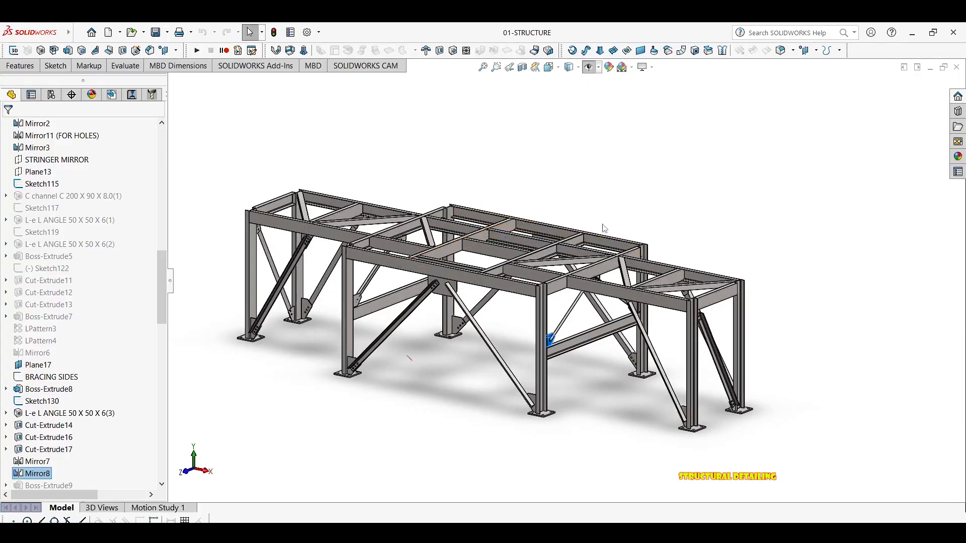
middle_drag(609, 228, 657, 227)
key(ctrl+7)
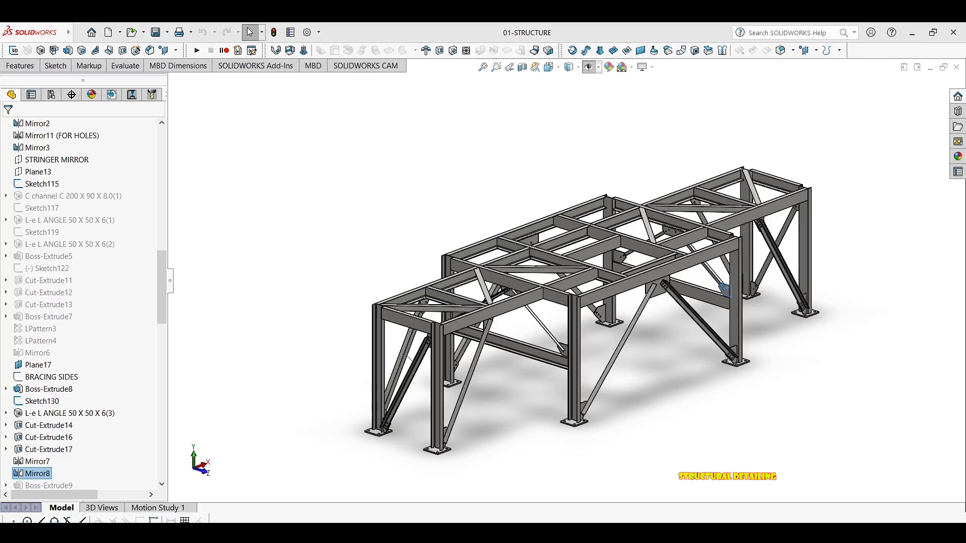
Step: Switch to File Explorer and open the recent file 01-STRUCTURE-PLT DXF with the AutoCAD Application
key(super+e)
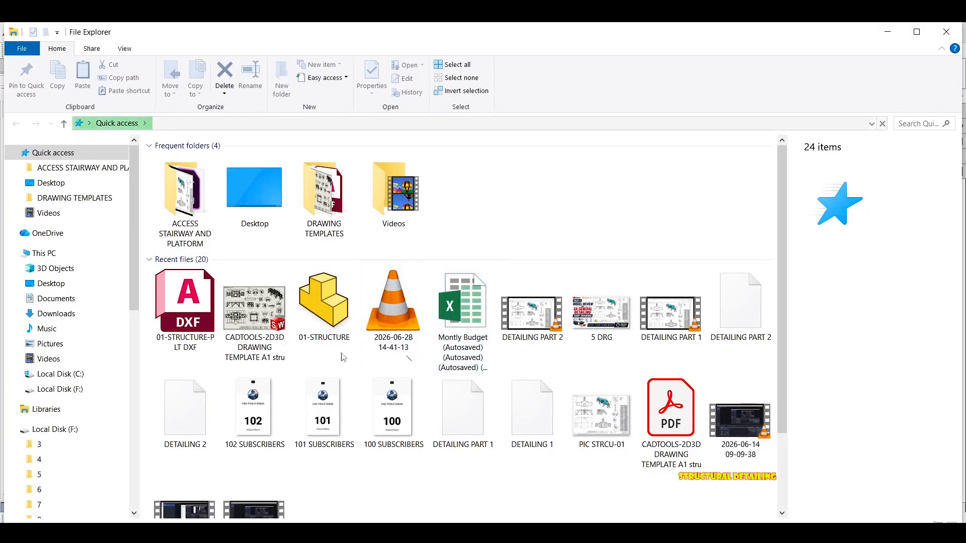
double_click(190, 304)
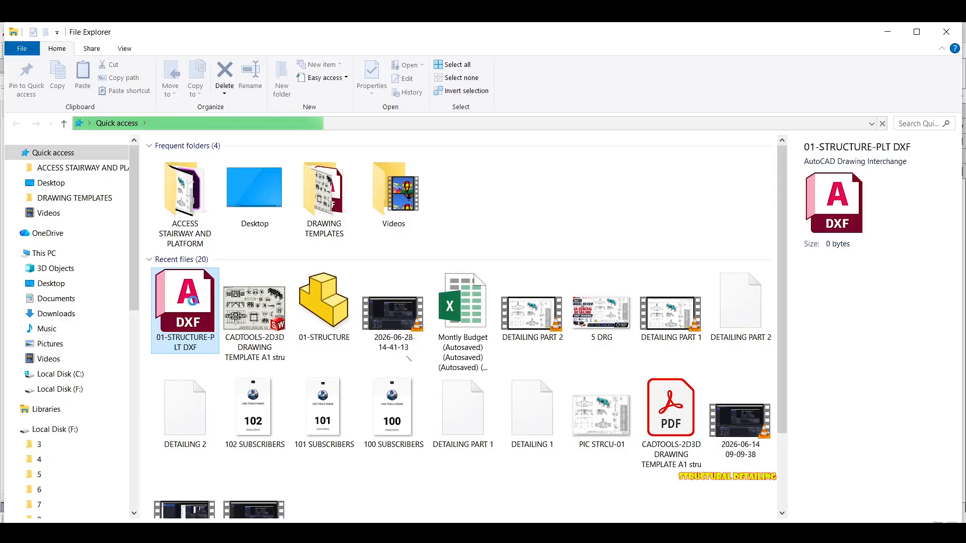
right_click(192, 302)
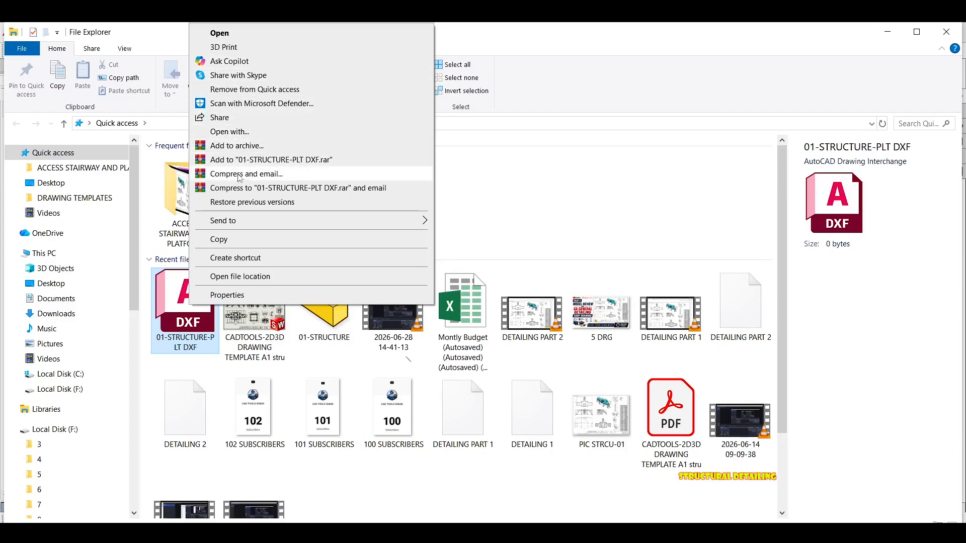
click(242, 143)
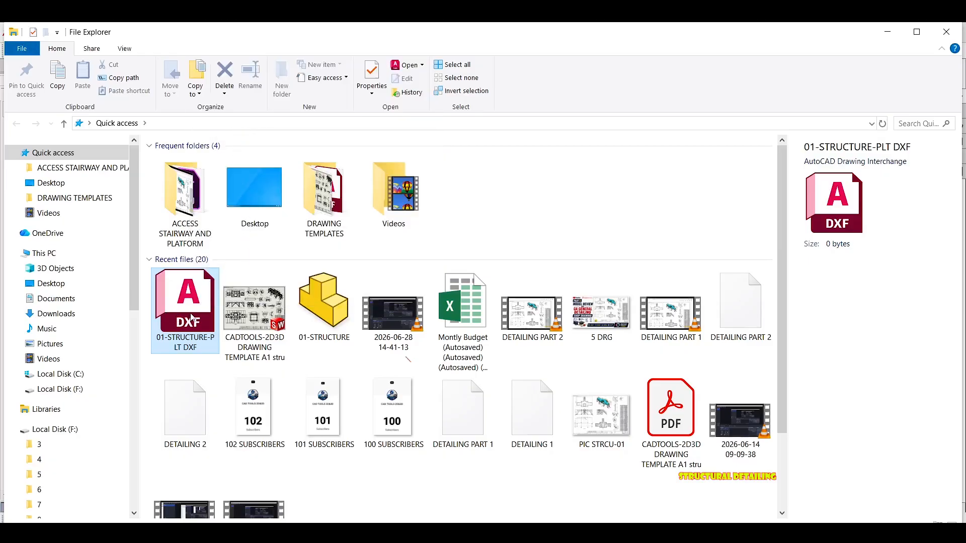
double_click(190, 316)
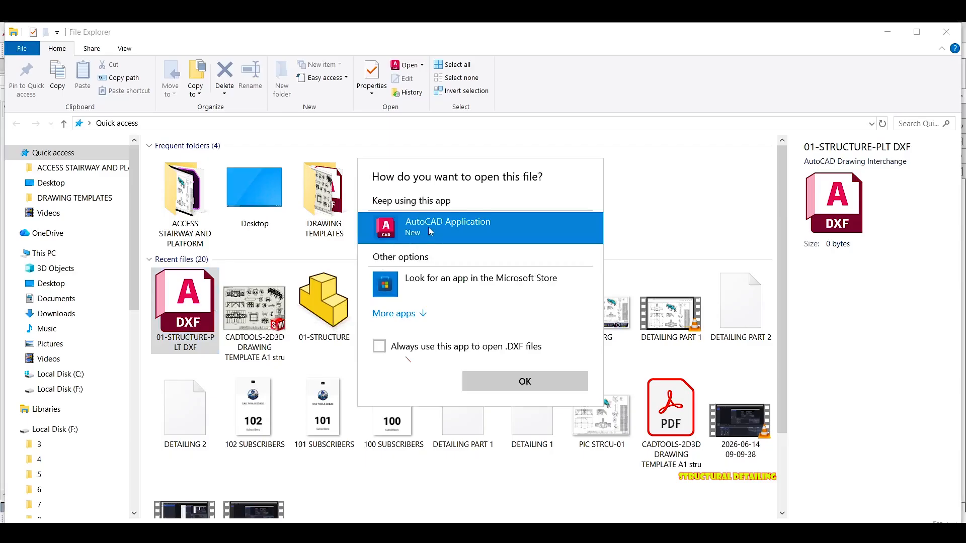
click(547, 386)
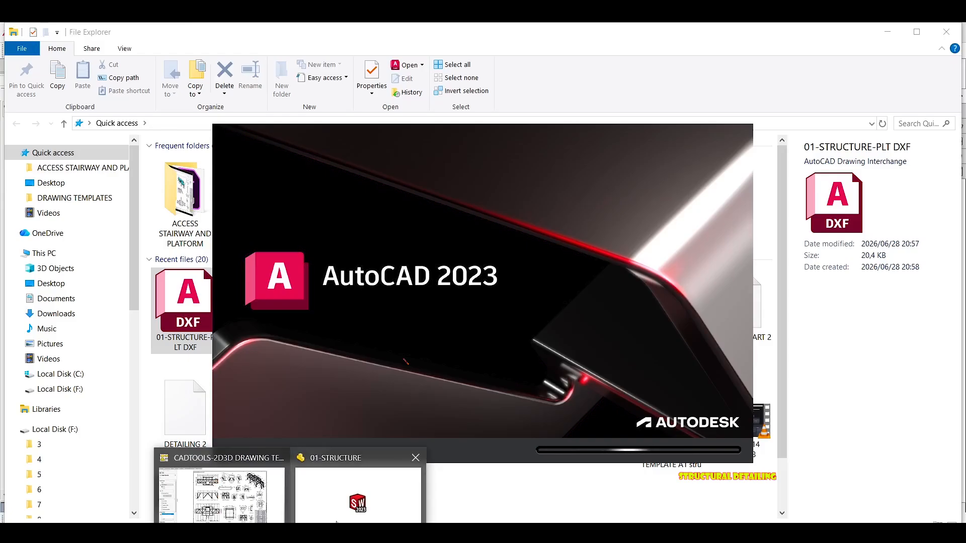
Step: Switch back to SOLIDWORKS and close the 01-STRUCTURE part model
click(354, 513)
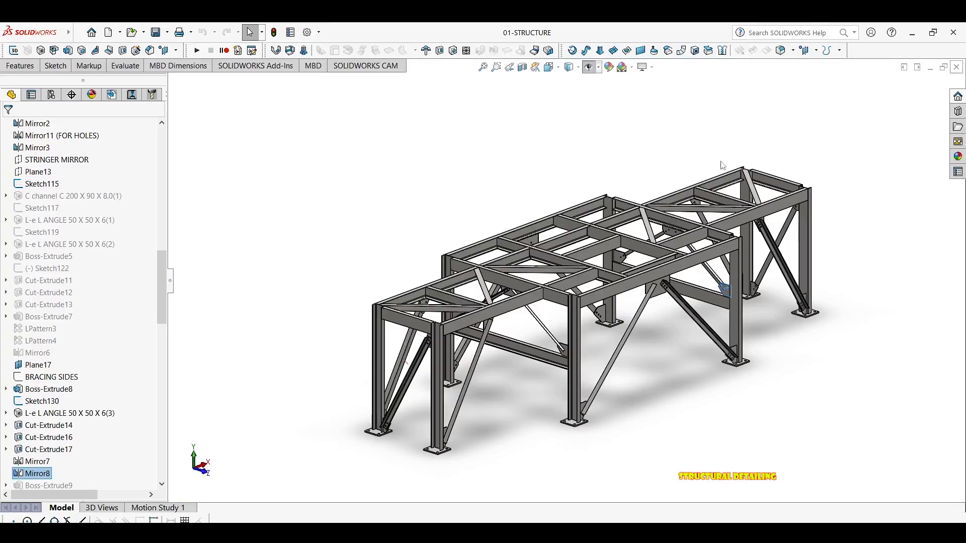
click(957, 69)
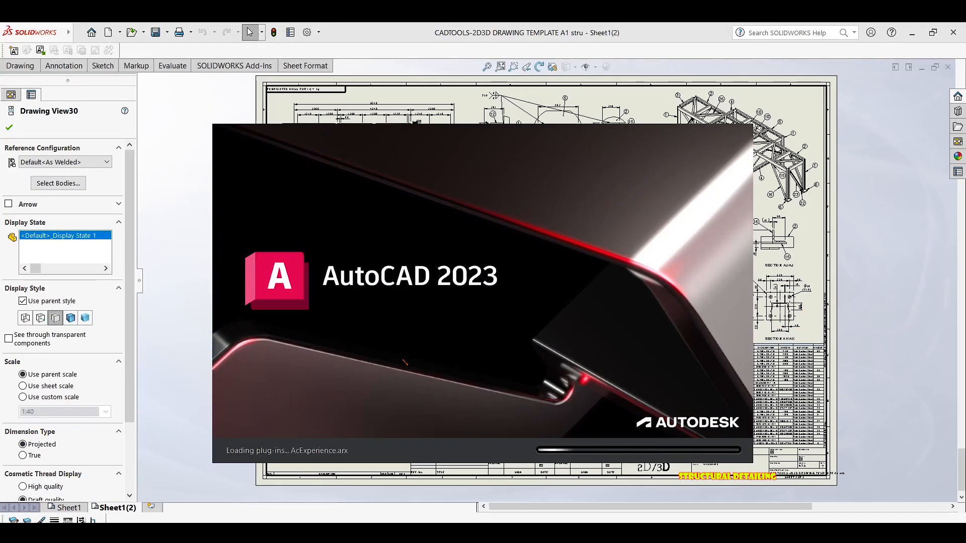
mouse_move(723, 522)
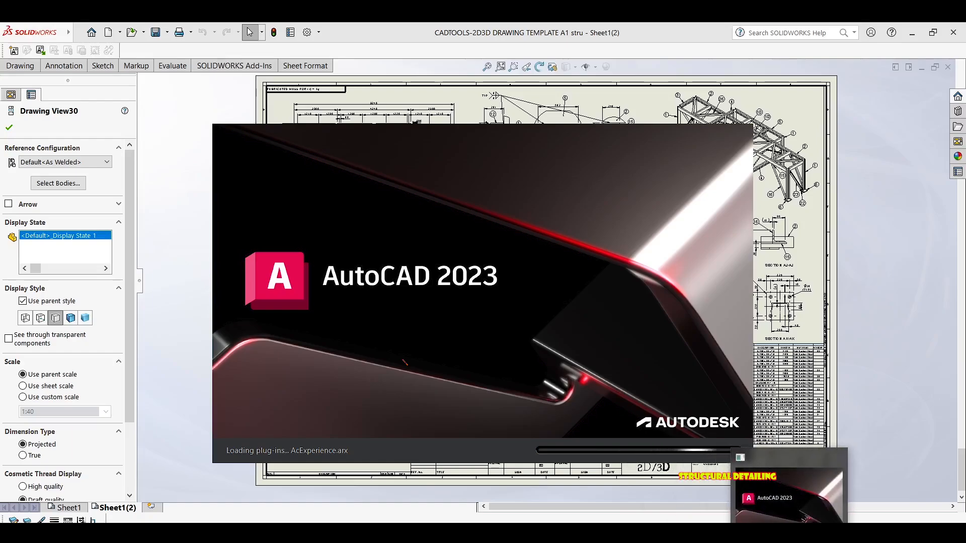
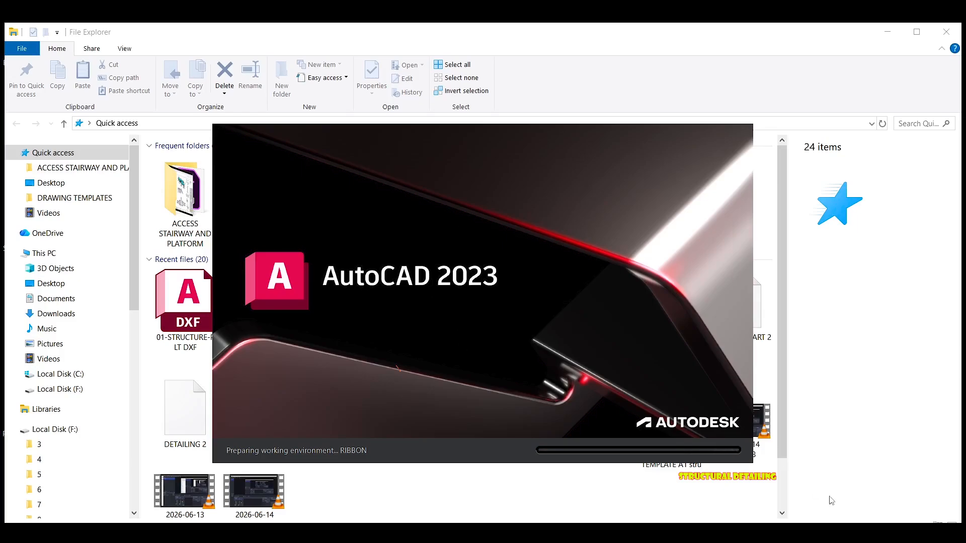
mouse_move(796, 523)
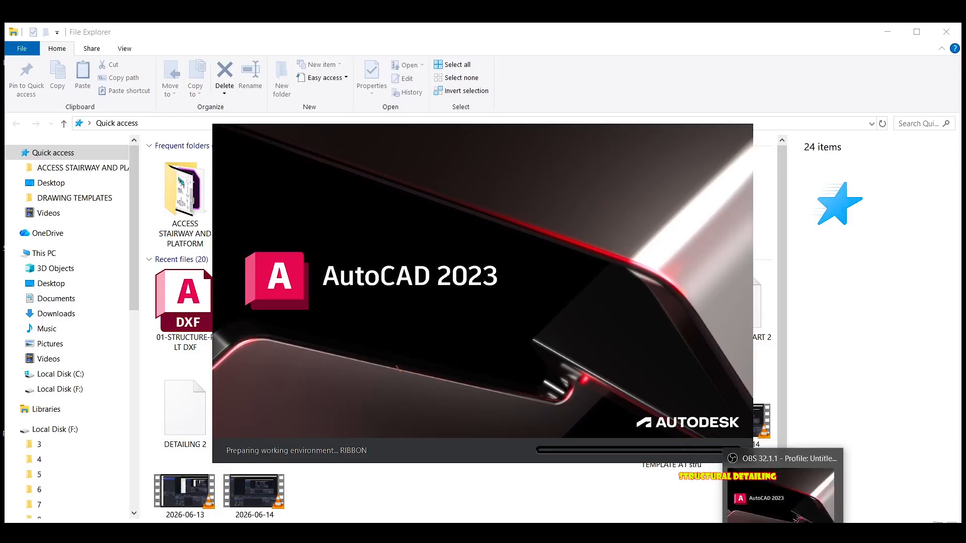
click(758, 503)
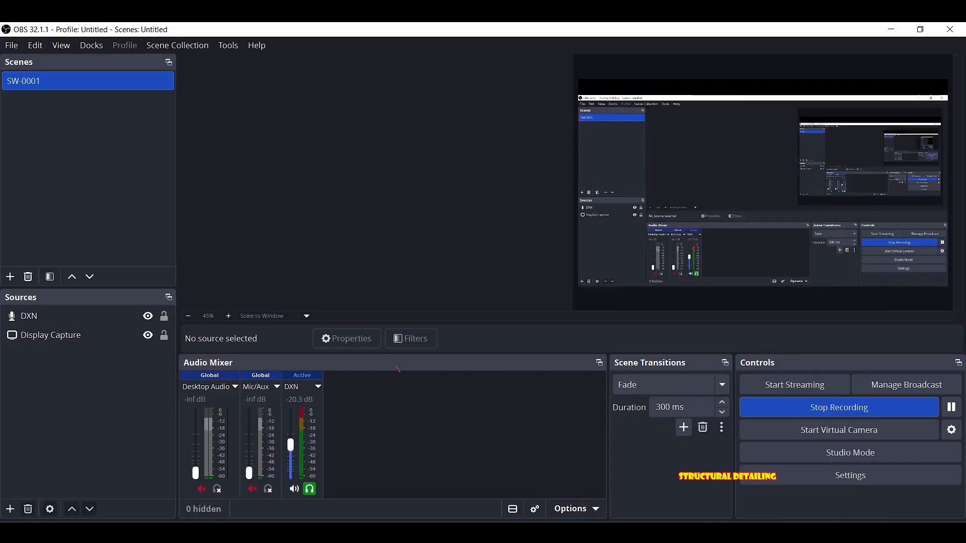
mouse_move(758, 533)
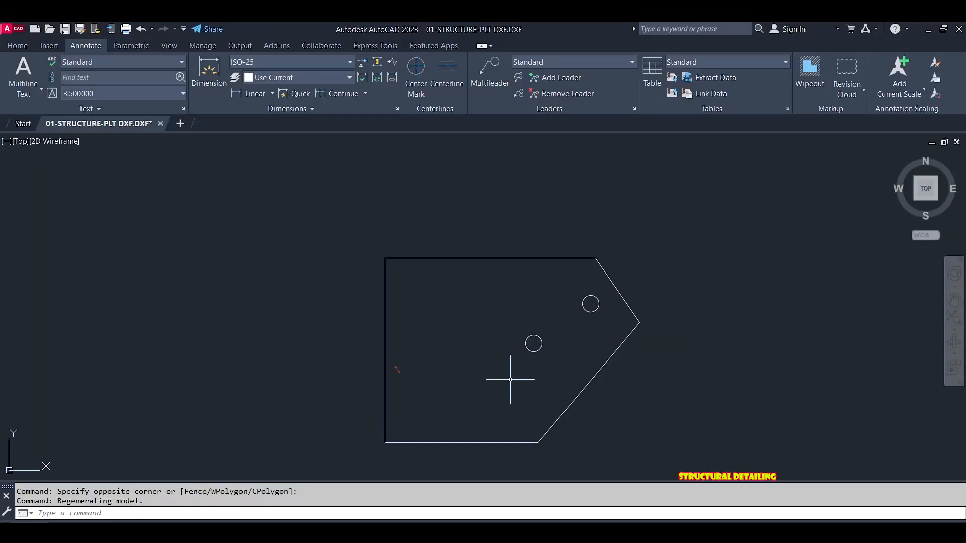
Step: Dimension the plate's full height from its straight vertical edge, placing the dimension line through the pointed tip
mouse_move(511, 352)
middle_down()
mouse_move(522, 319)
mouse_move(454, 362)
middle_up()
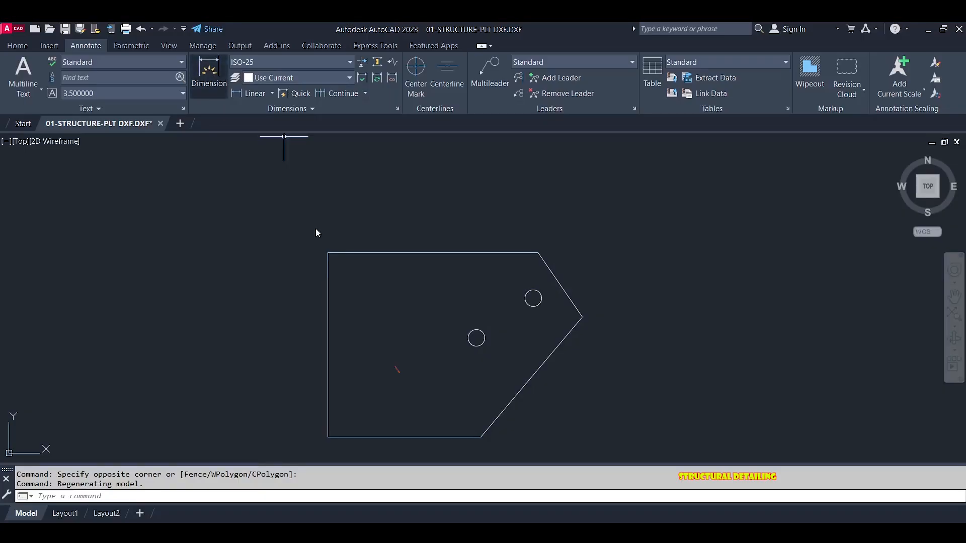
click(209, 73)
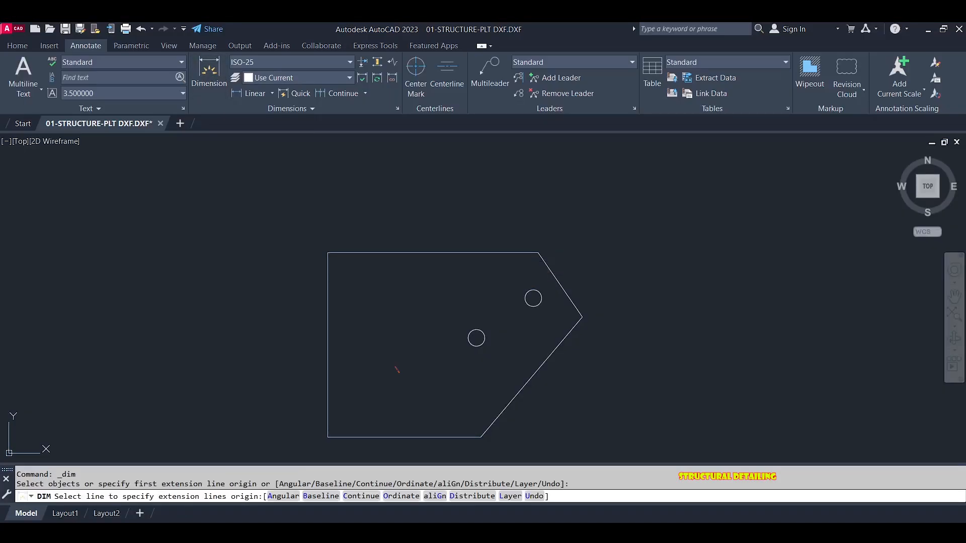
click(327, 282)
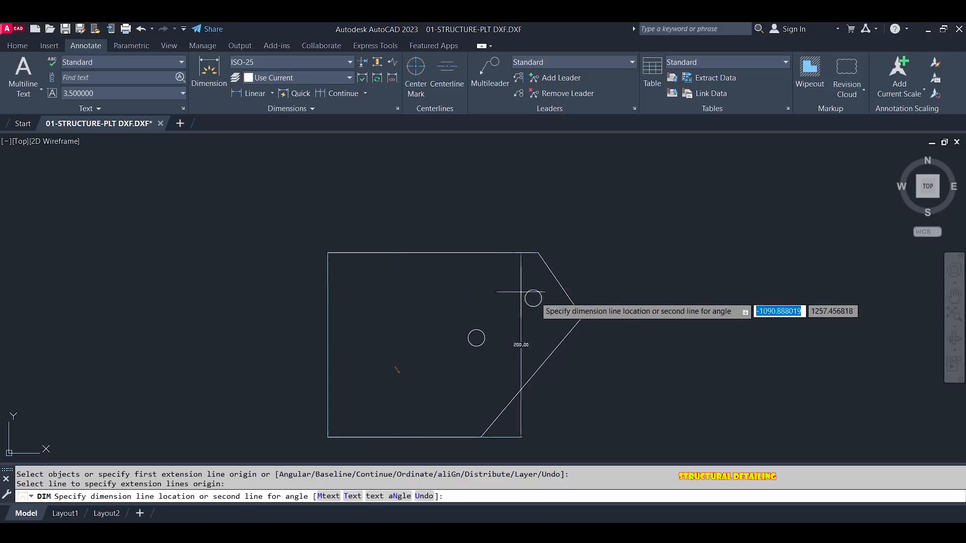
scroll(578, 303, up, 3)
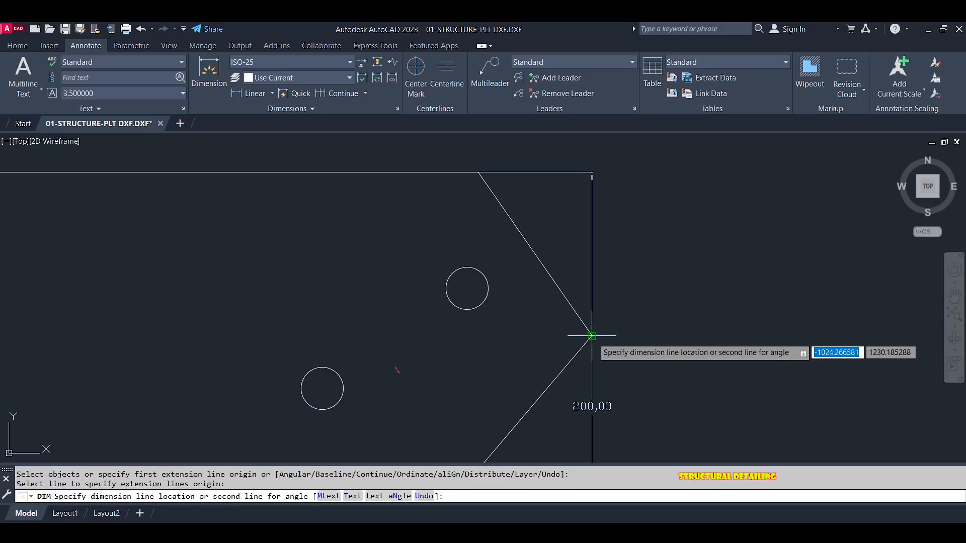
click(592, 336)
scroll(553, 242, down, 2)
Step: Dimension the plate's overall width from the pointed tip to the opposite vertical edge, placing it above the outline
scroll(563, 296, up, 4)
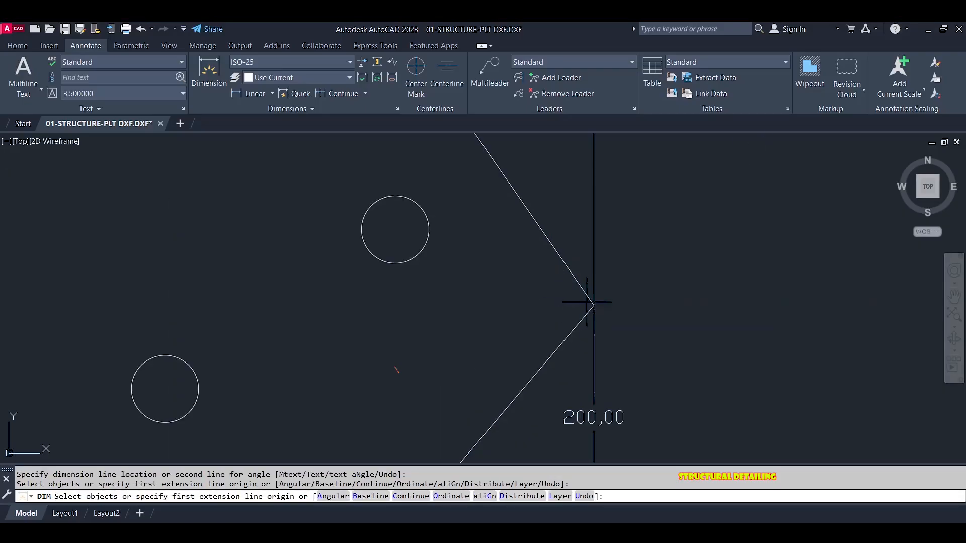
click(593, 306)
scroll(490, 300, down, 2)
scroll(490, 301, down, 2)
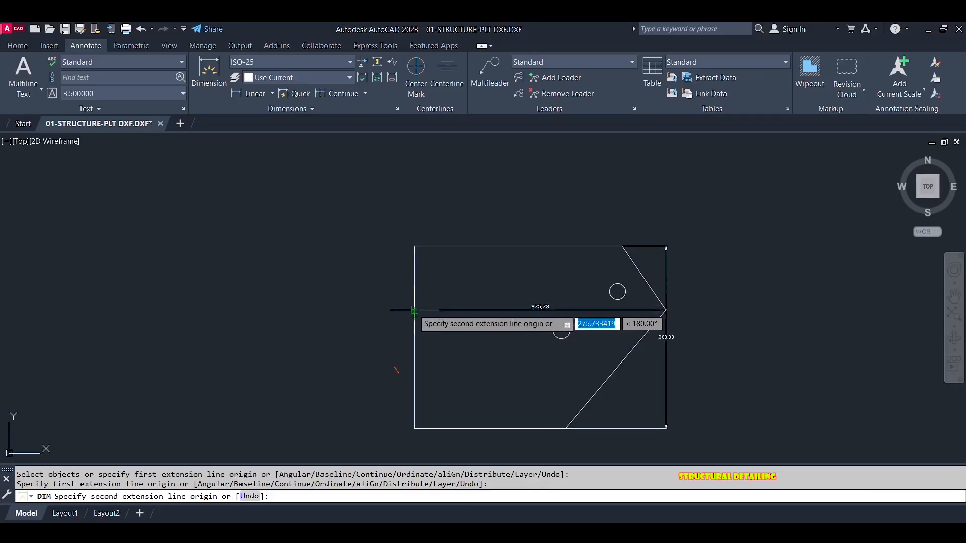
click(415, 314)
click(465, 181)
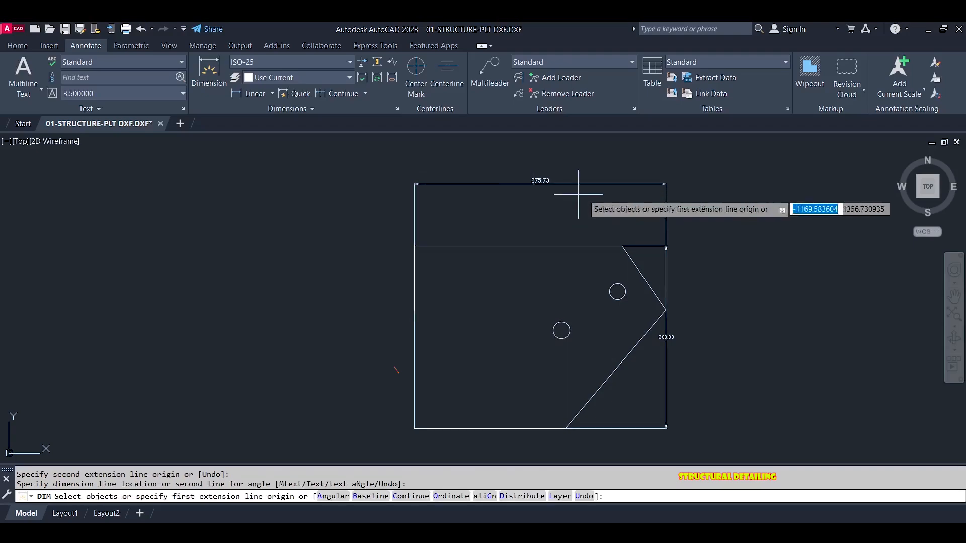
scroll(621, 205, up, 4)
scroll(513, 233, down, 2)
key(Return)
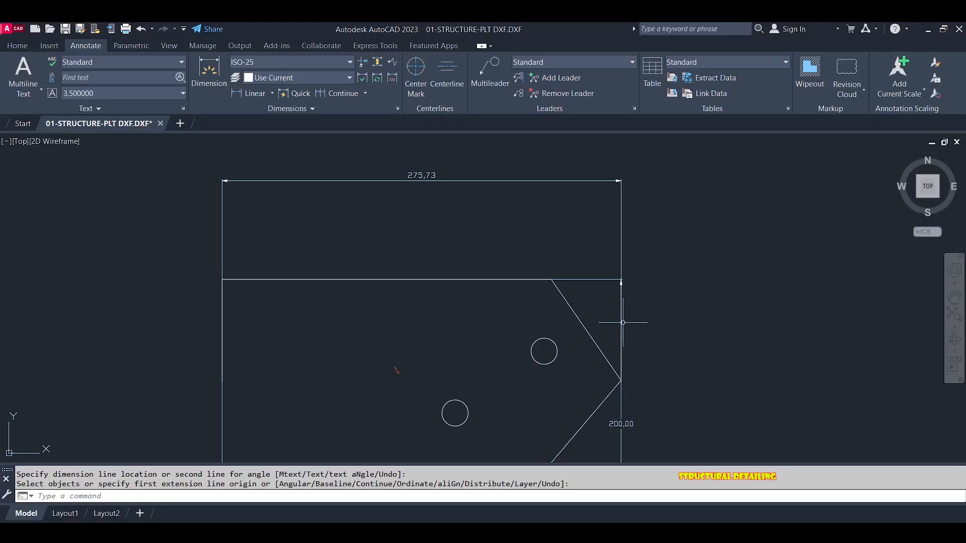
key(Escape)
scroll(652, 200, down, 4)
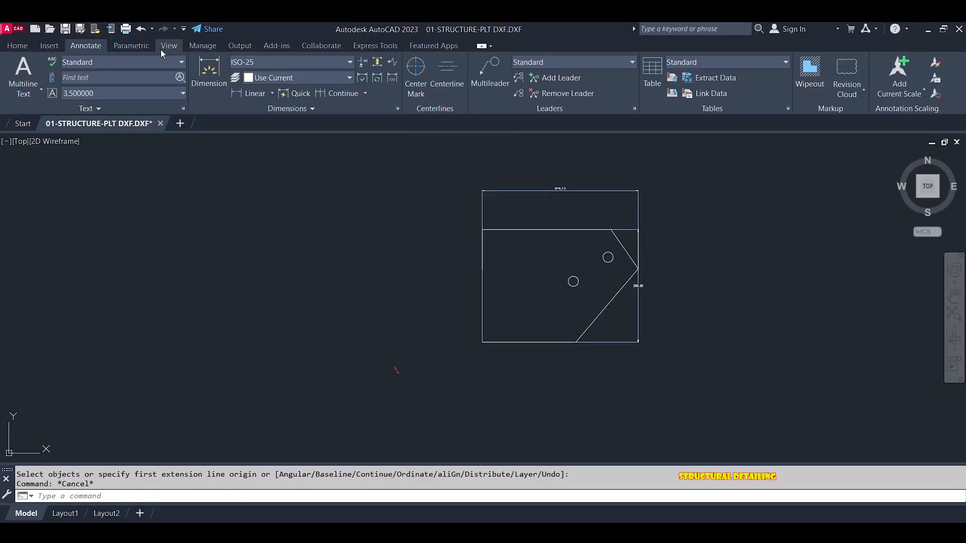
Step: Move the plate's height dimension outward so its line sits clear of the pointed tip
scroll(525, 225, up, 2)
middle_drag(587, 247, 402, 235)
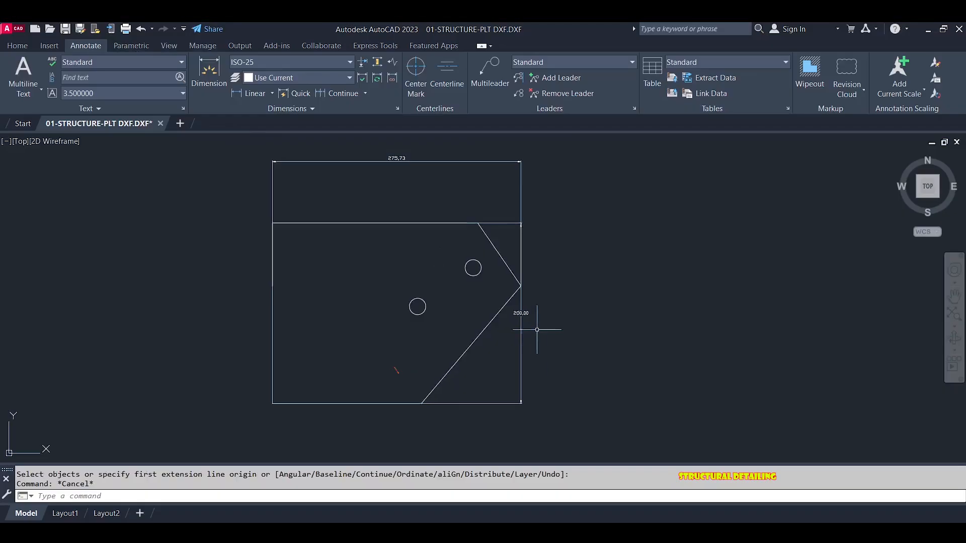
click(521, 313)
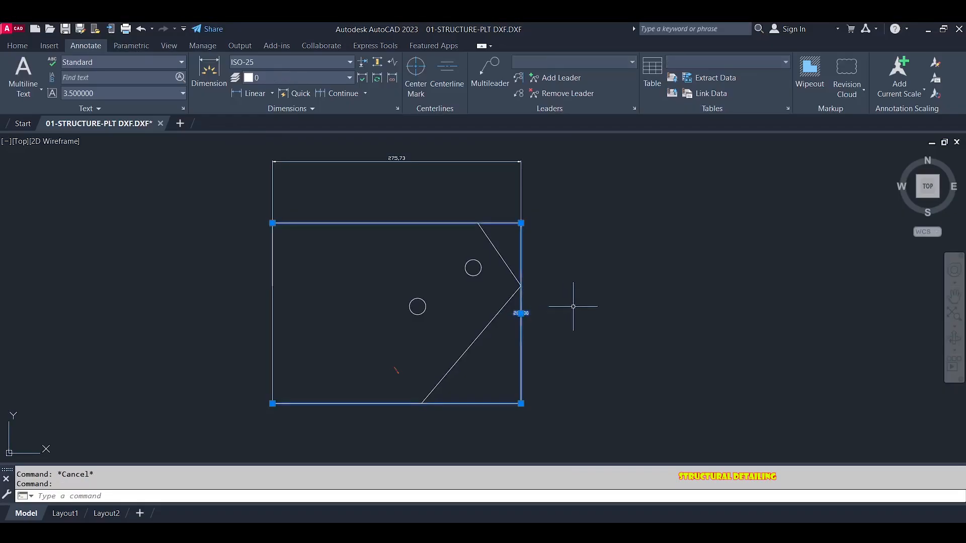
click(521, 313)
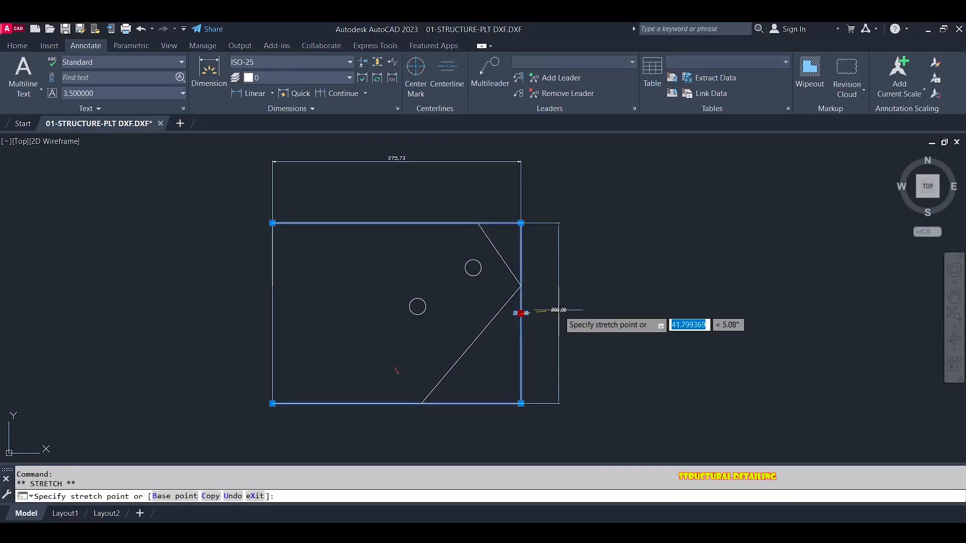
click(559, 310)
key(Escape)
key(Escape)
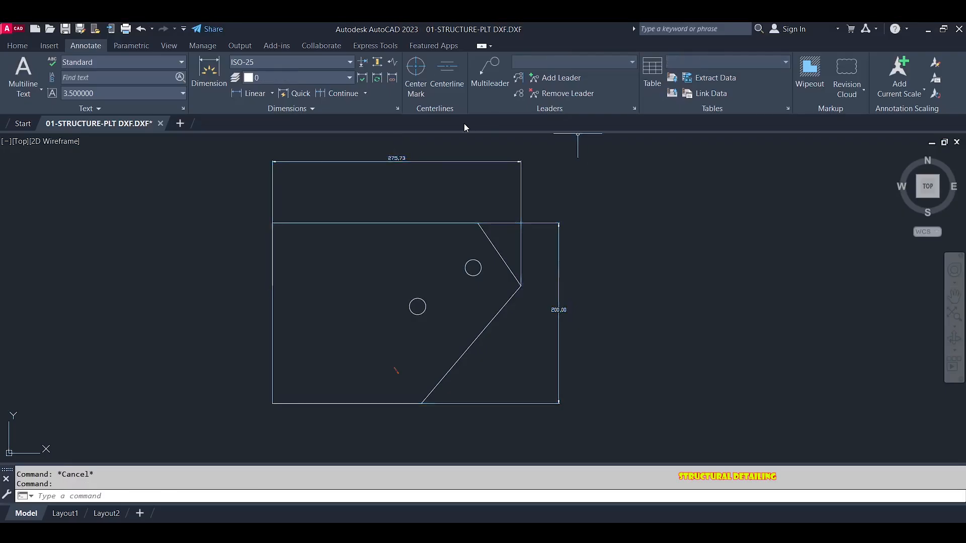
Step: Add a diameter dimension to the upper hole near the sloped edge, placing its text above the plate outline
click(209, 70)
scroll(482, 279, up, 4)
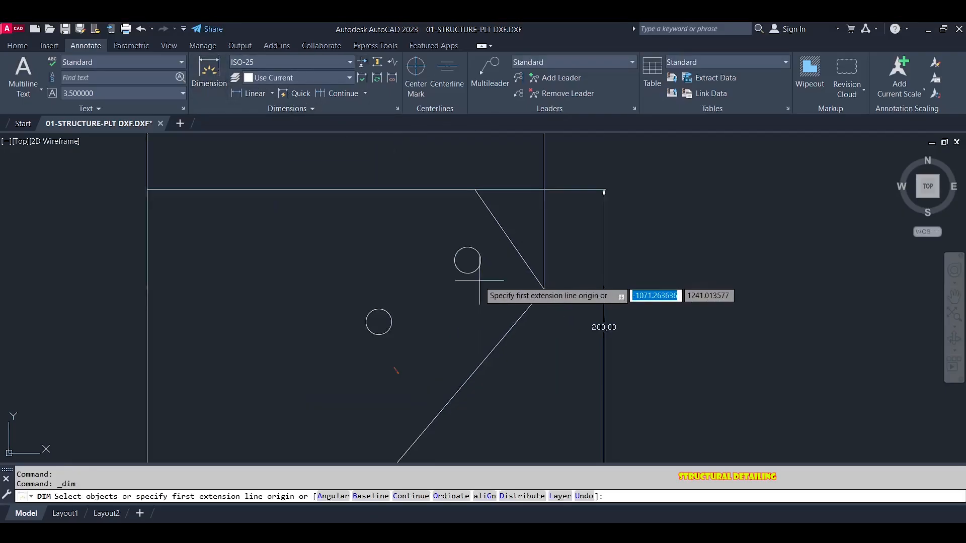
scroll(470, 233, up, 2)
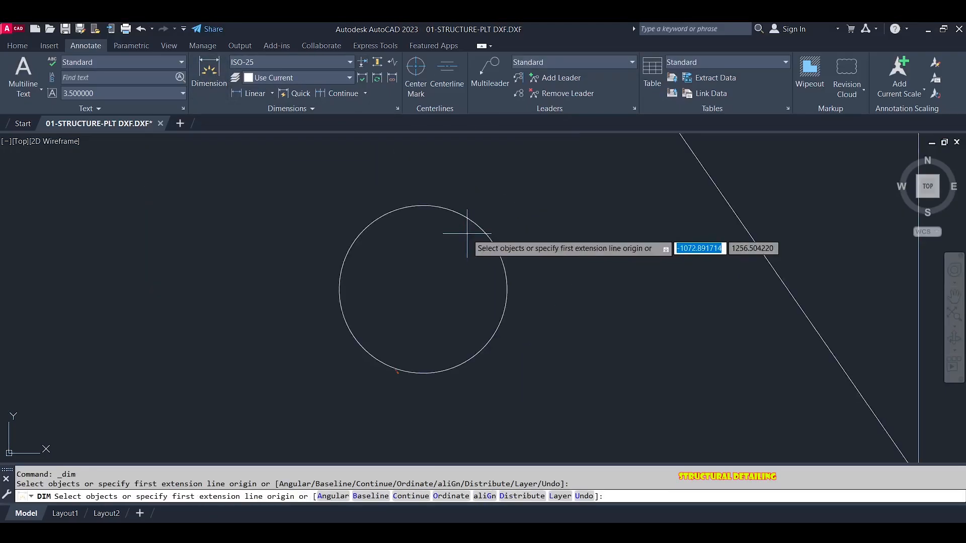
click(461, 216)
click(460, 216)
scroll(461, 216, down, 7)
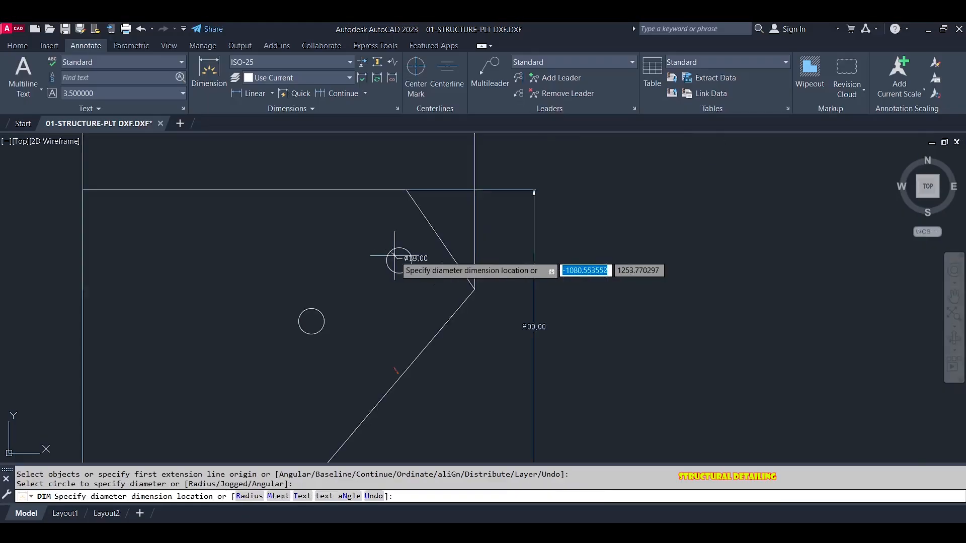
middle_drag(446, 164, 442, 241)
click(434, 231)
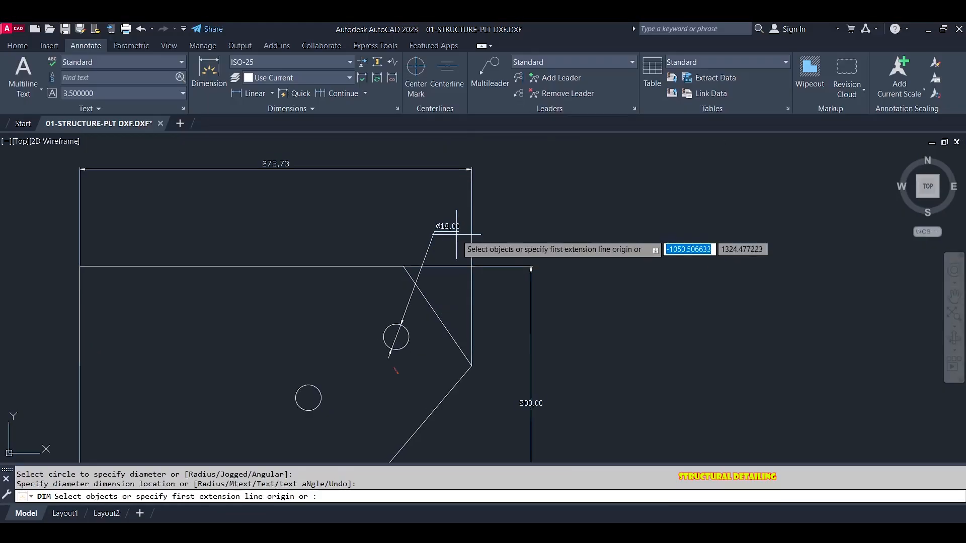
key(Return)
scroll(448, 244, up, 6)
scroll(450, 279, down, 8)
key(Escape)
key(Escape)
scroll(450, 279, up, 3)
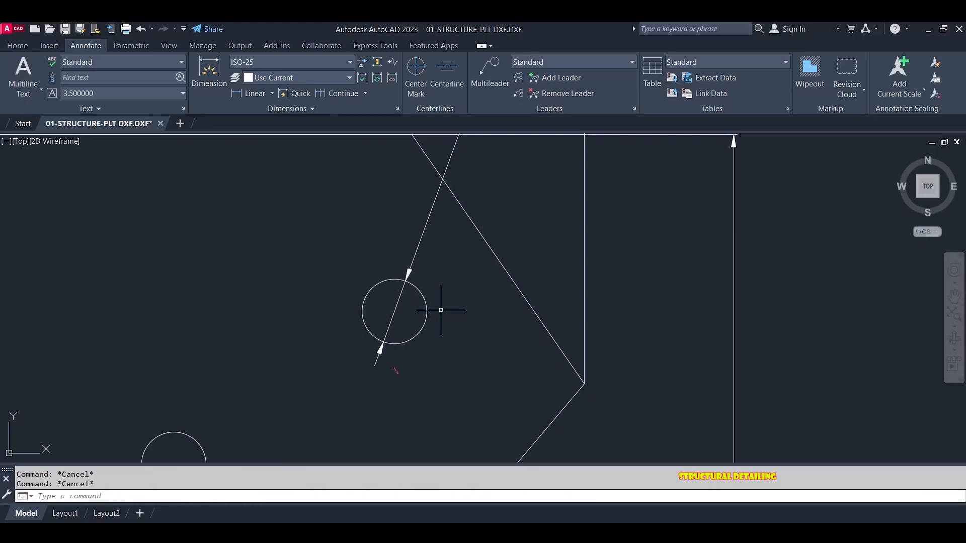
scroll(443, 309, down, 5)
scroll(491, 242, down, 4)
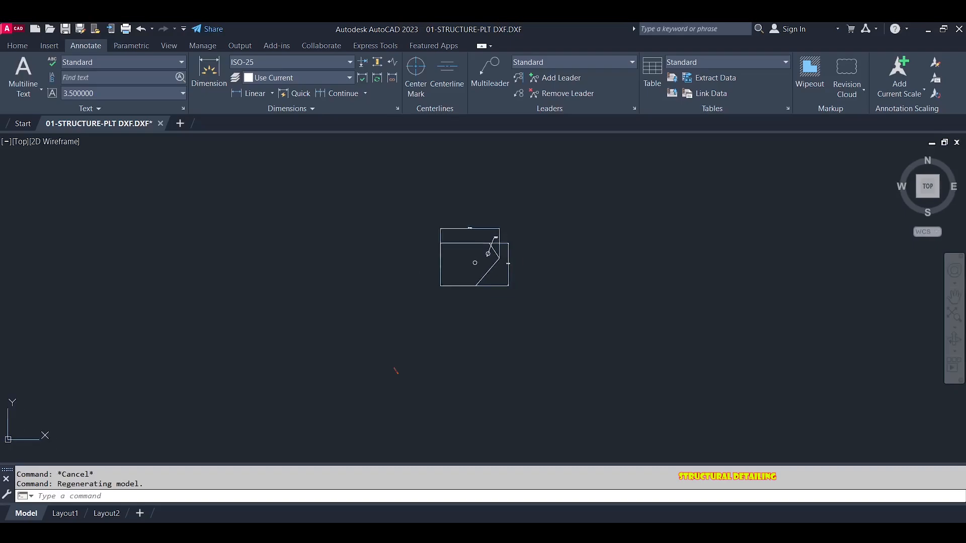
scroll(473, 248, up, 6)
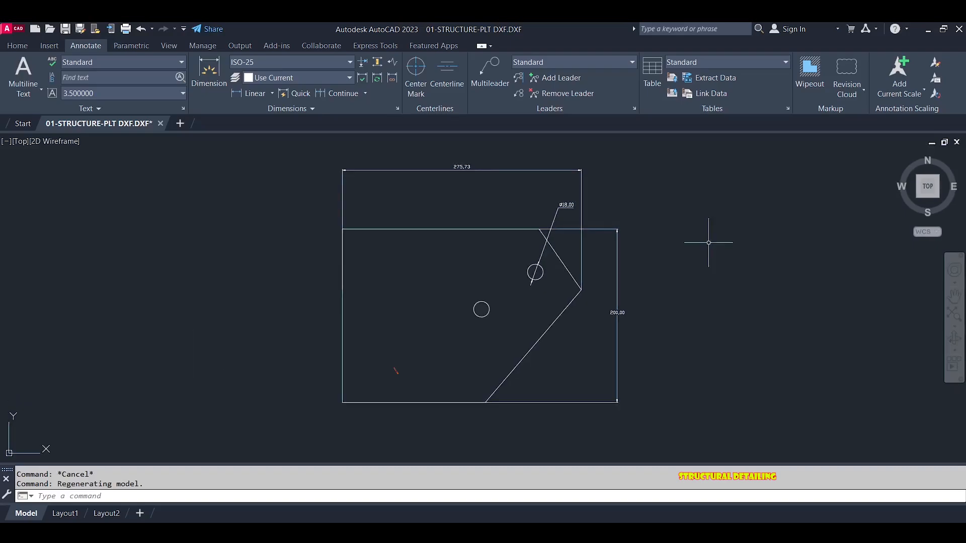